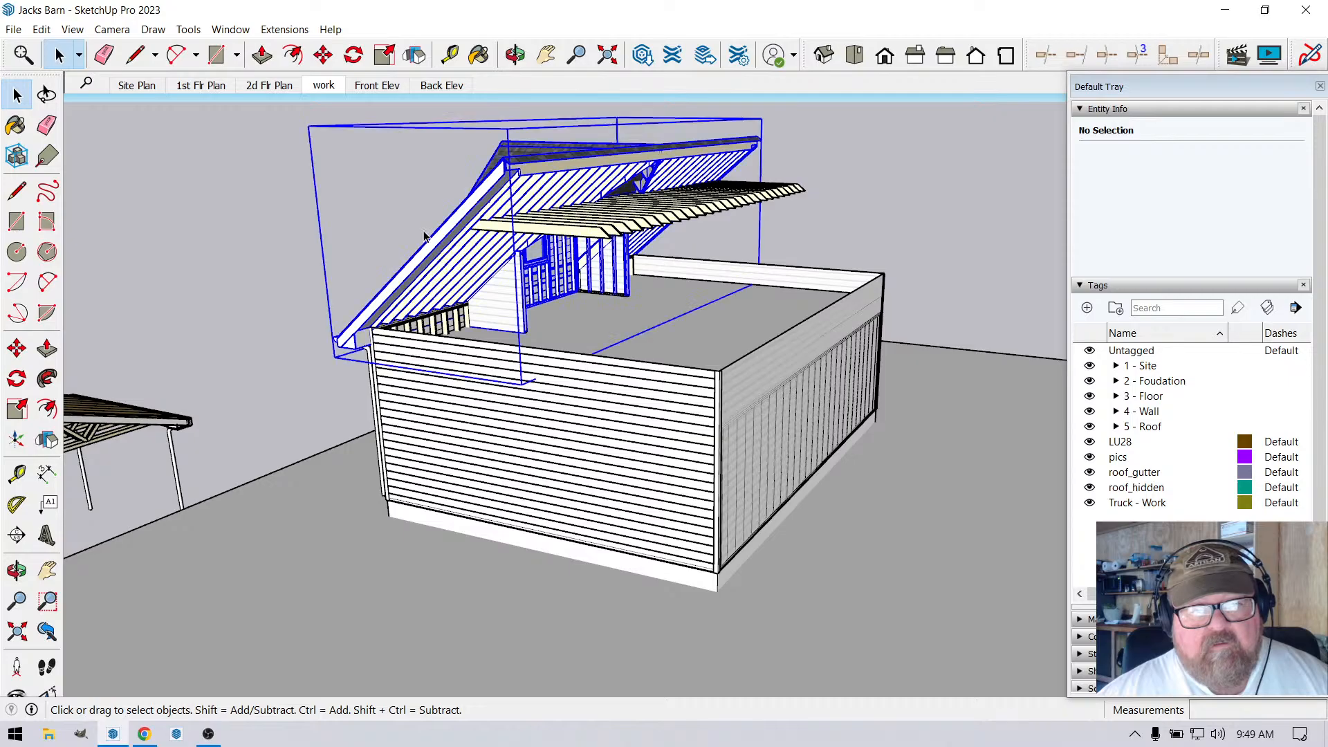
# Copy the selected half-roof group about 31' 4 1/2" along the green axis to the opposite side of the building.
pyautogui.click(515, 55)
pyautogui.moveTo(484, 158); pyautogui.dragTo(406, 409)
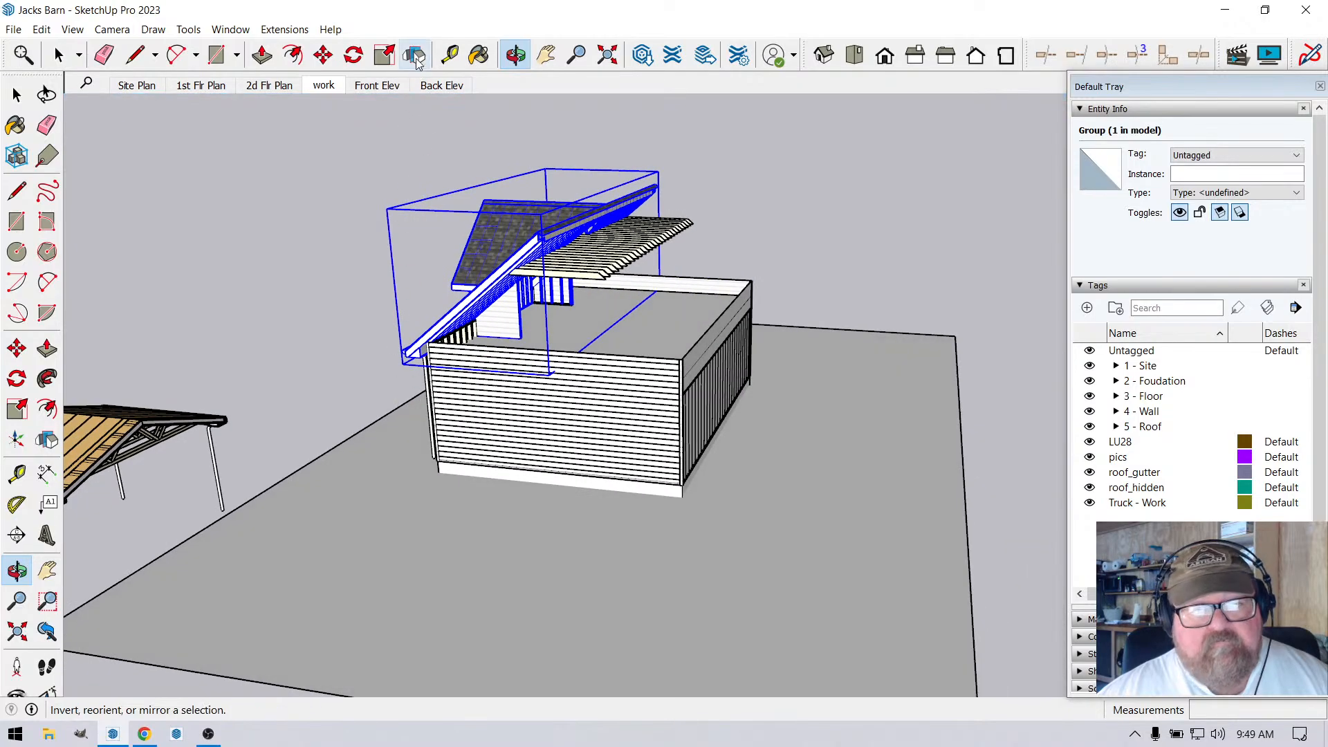
pyautogui.click(323, 54)
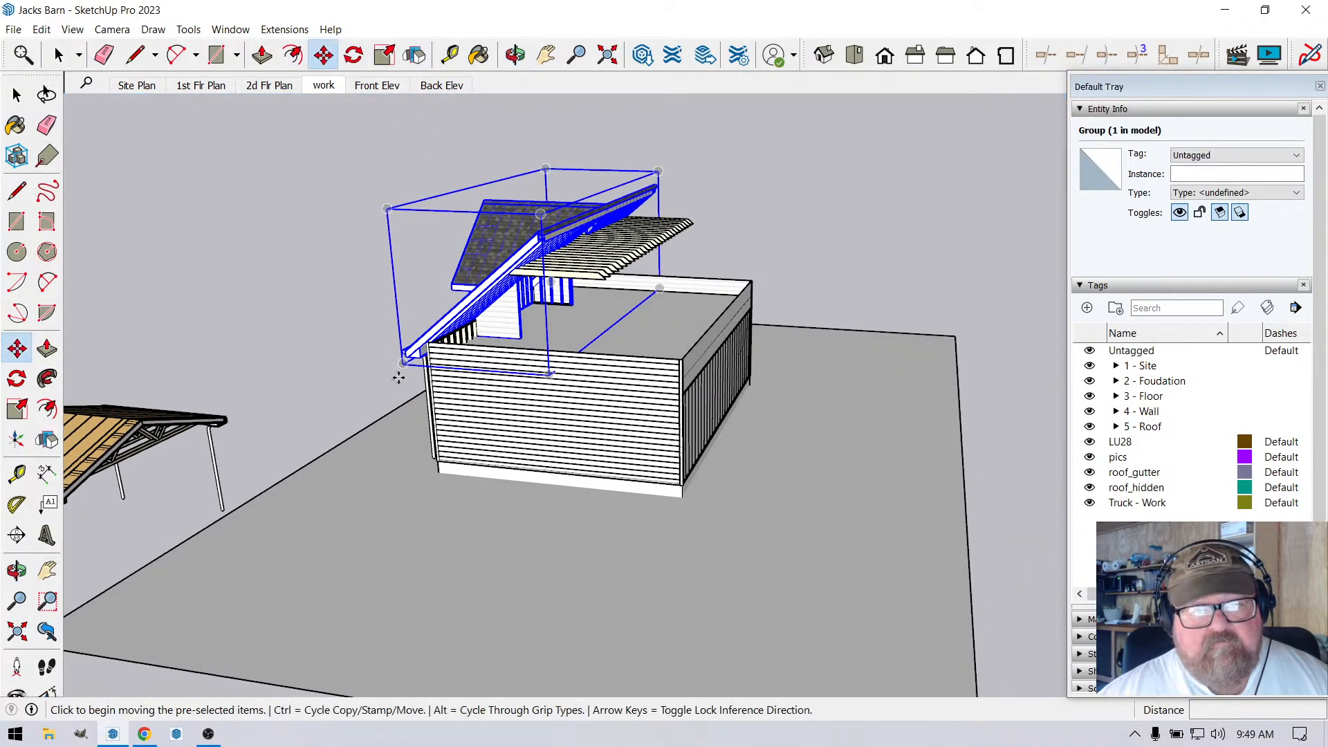
pyautogui.click(440, 532)
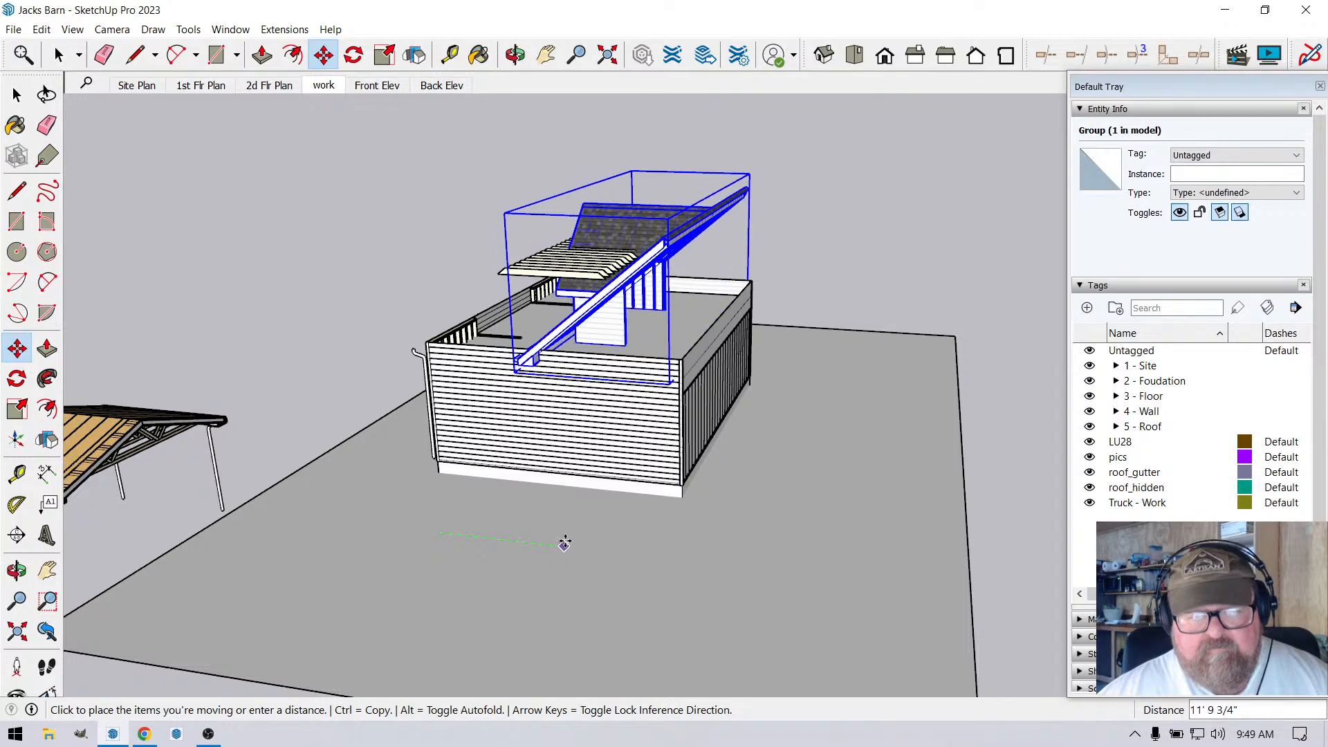
pyautogui.press('ctrl')
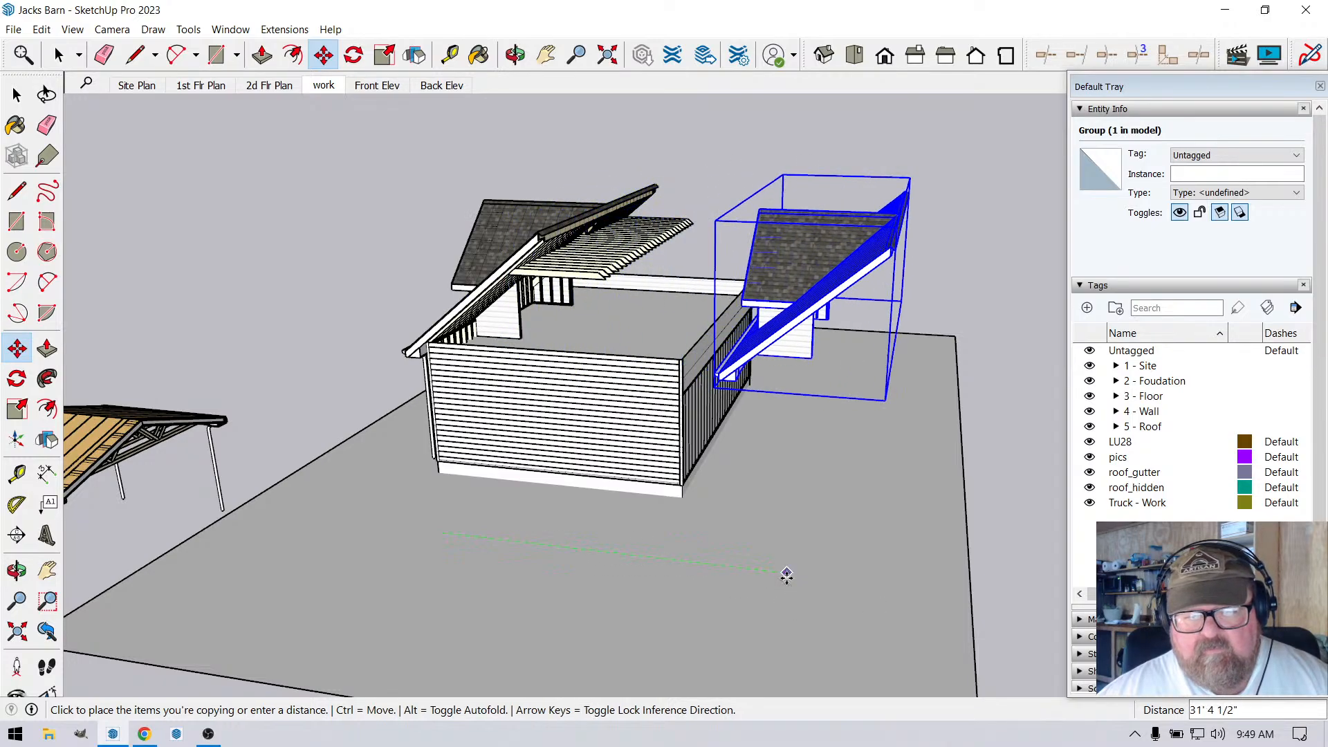
pyautogui.click(786, 575)
# Mirror the copied half-roof with the Scale tool at a green-axis factor of -1.00.
pyautogui.press('s')
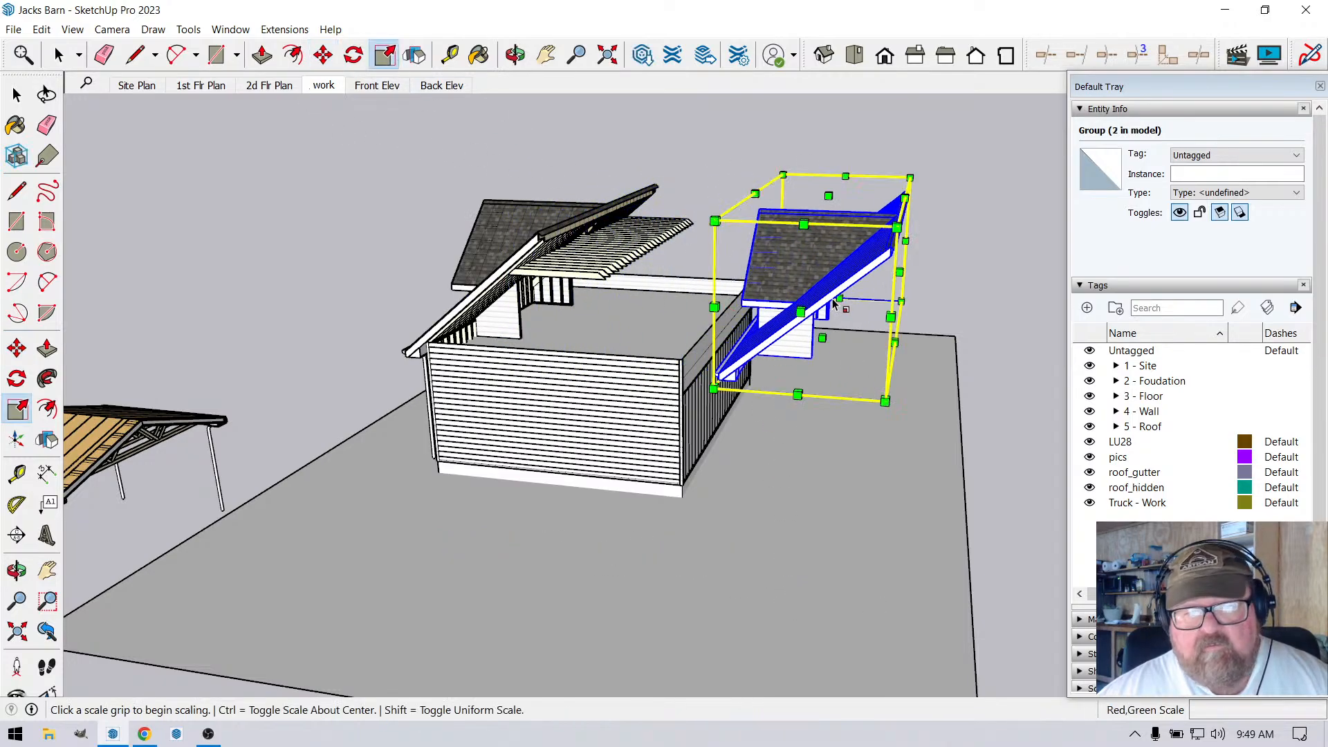
pyautogui.scroll(2, 912, 275)
pyautogui.click(918, 264)
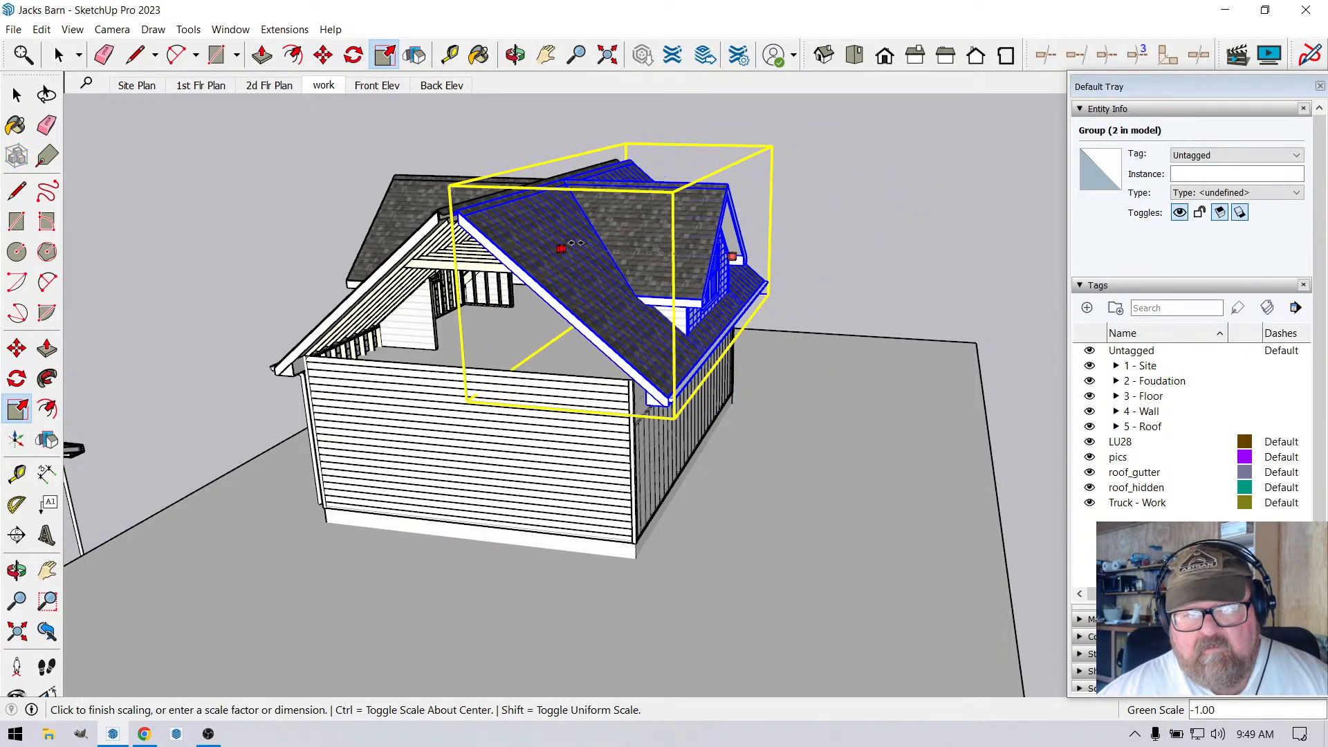
pyautogui.click(572, 244)
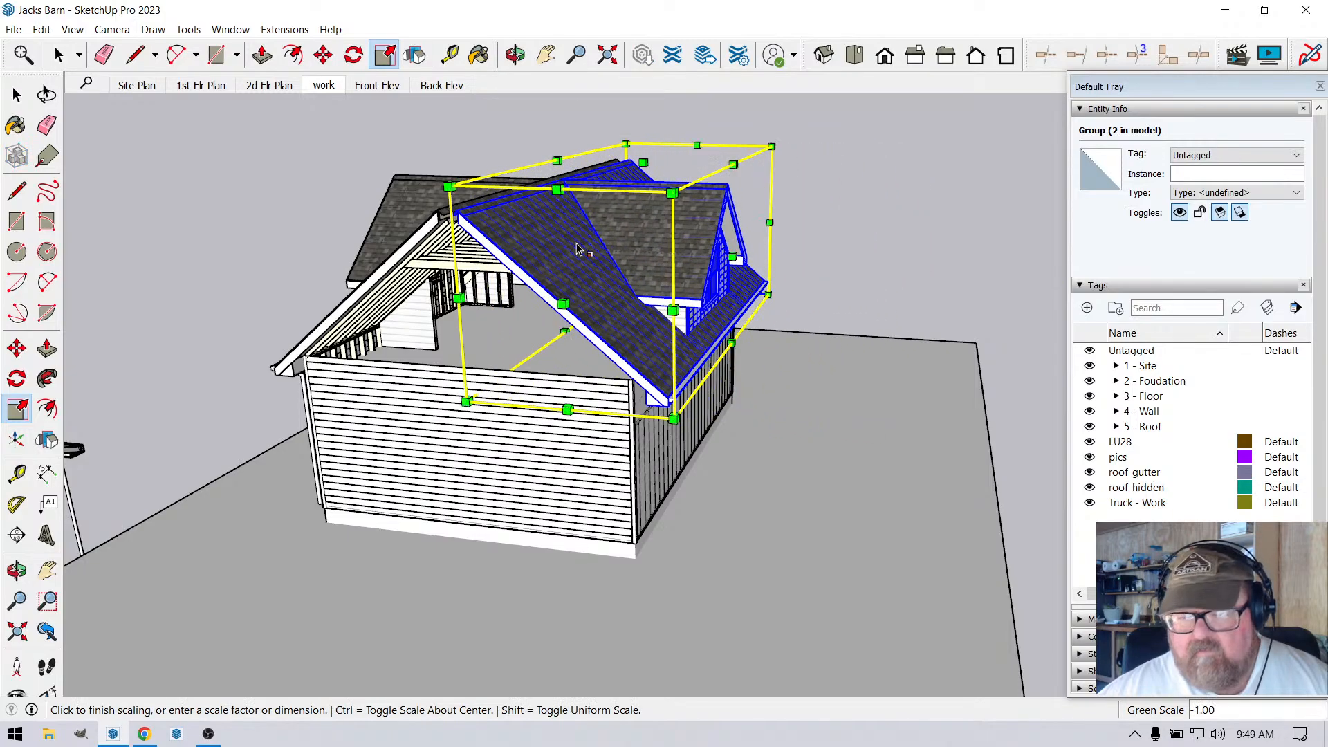
# Move the mirrored half-roof about 1' 4 1/2" toward the original so the two fascia ends nearly meet at the peak.
pyautogui.click(516, 55)
pyautogui.moveTo(471, 239); pyautogui.dragTo(495, 304)
pyautogui.scroll(8, 495, 319)
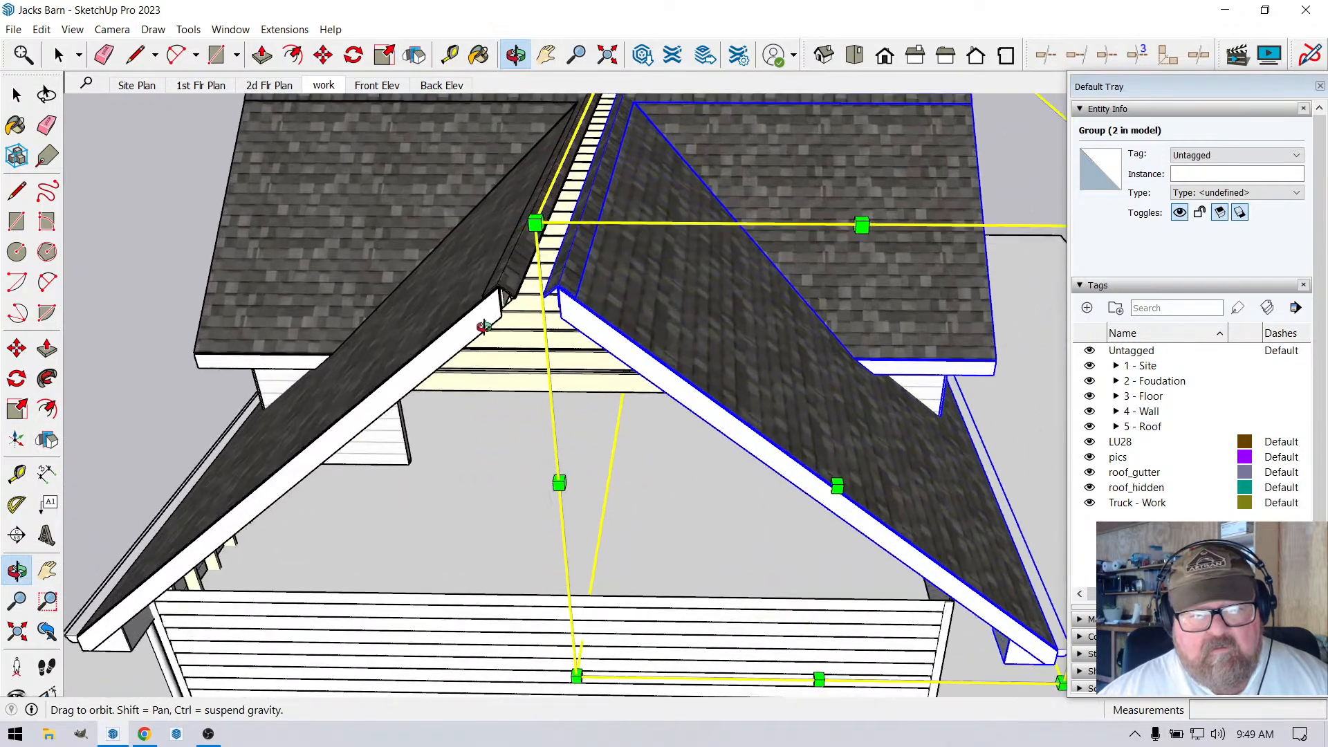
pyautogui.scroll(6, 496, 318)
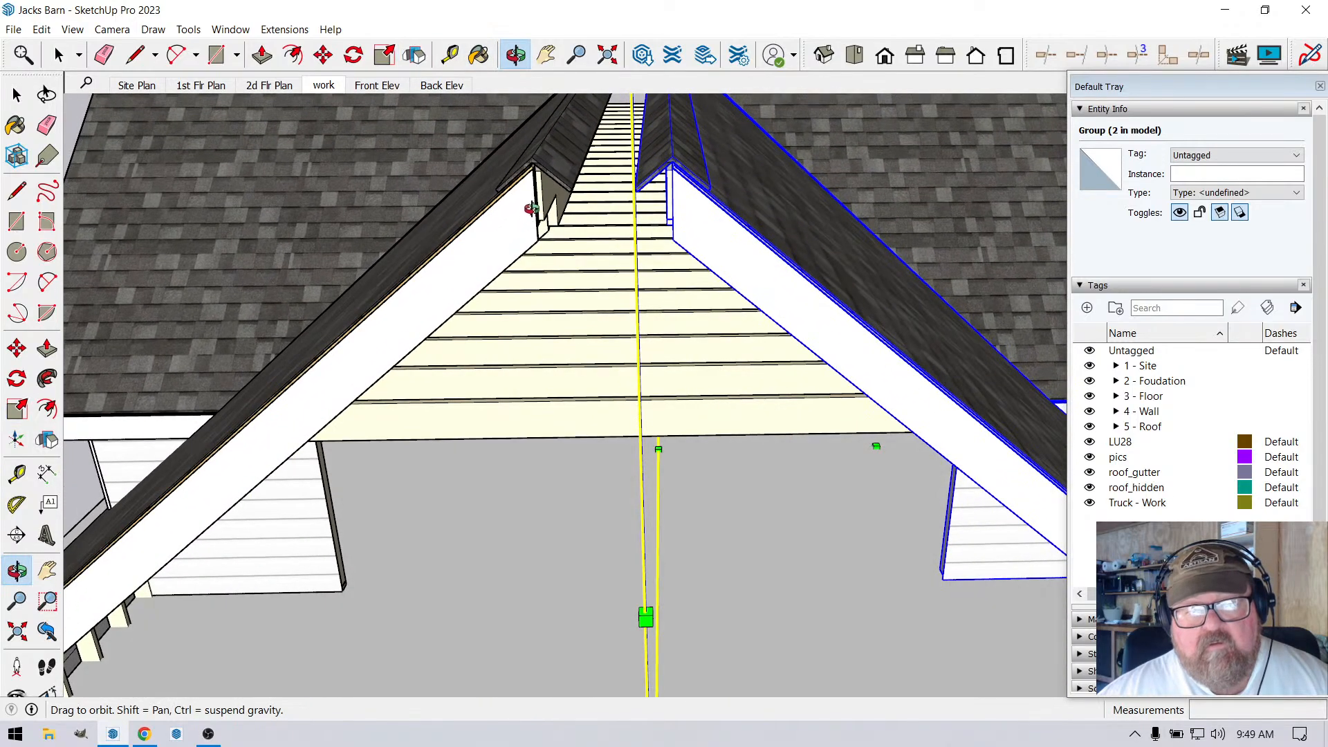
pyautogui.moveTo(527, 229); pyautogui.dragTo(559, 180)
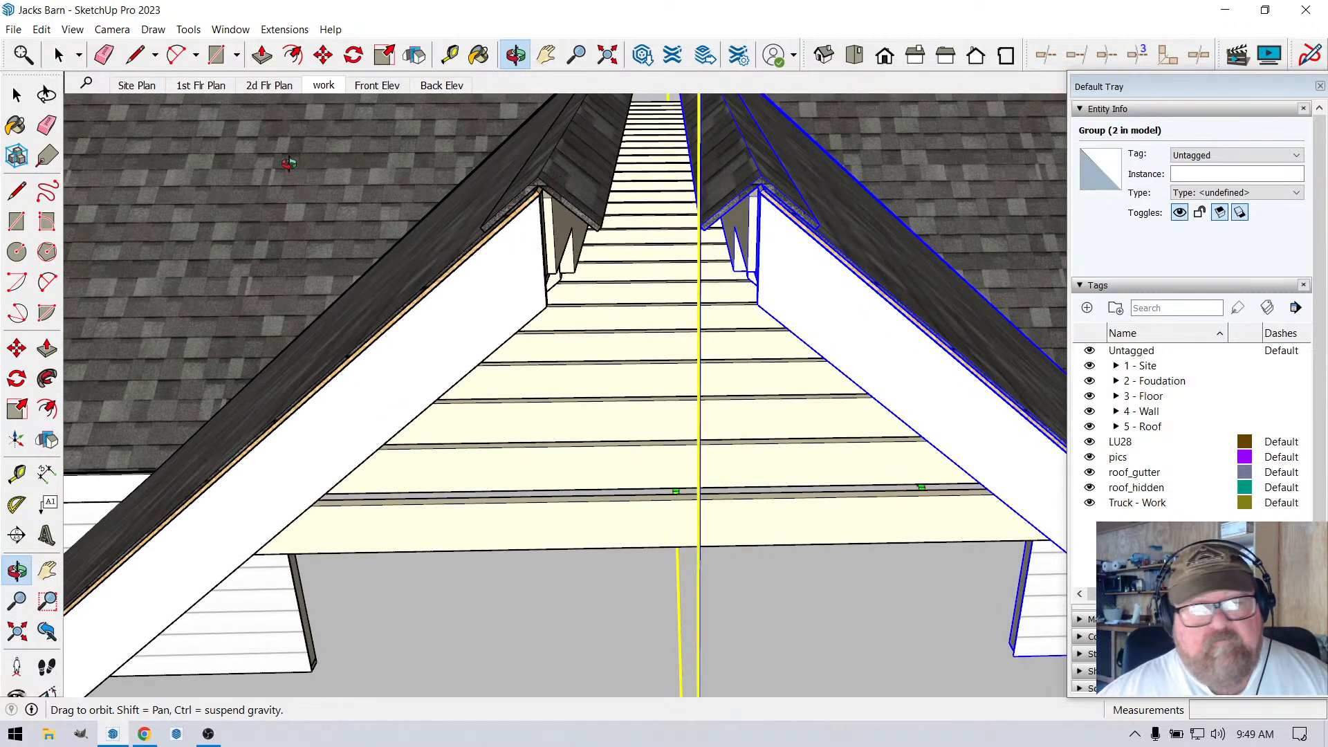
pyautogui.click(324, 55)
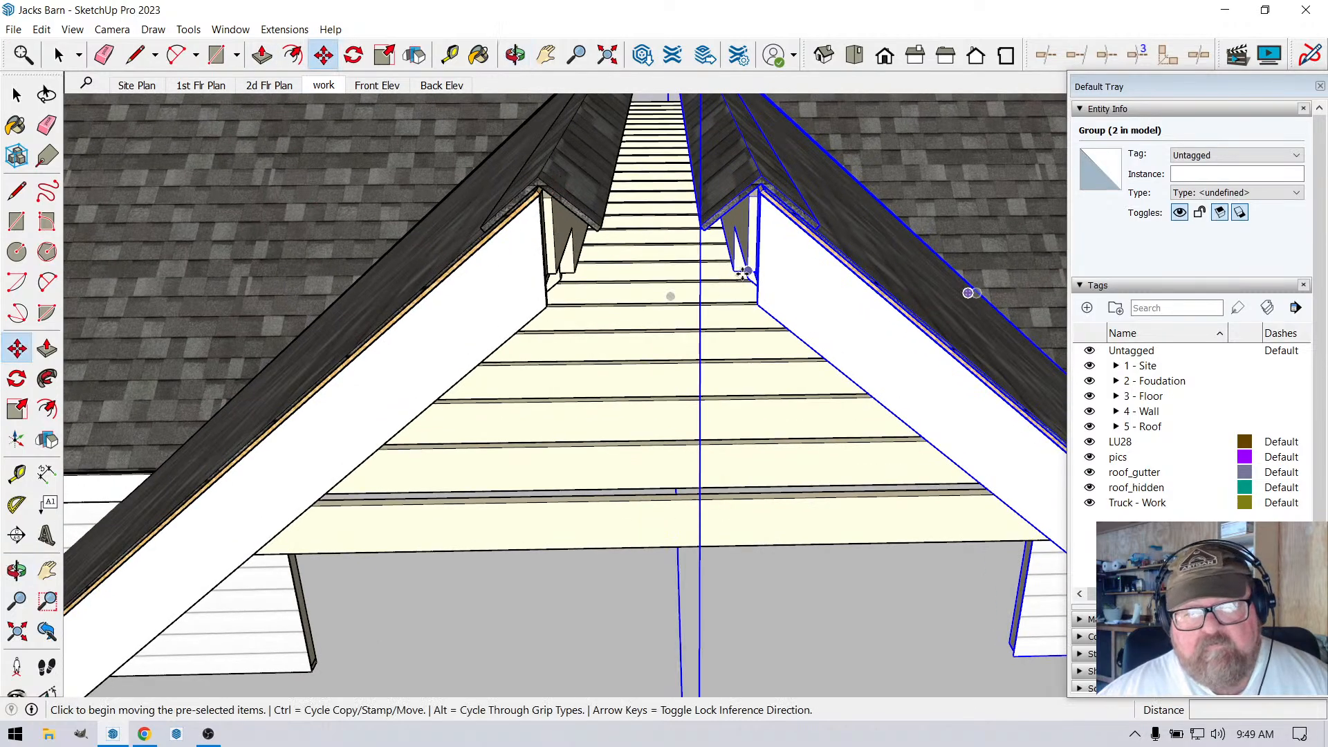
pyautogui.click(744, 273)
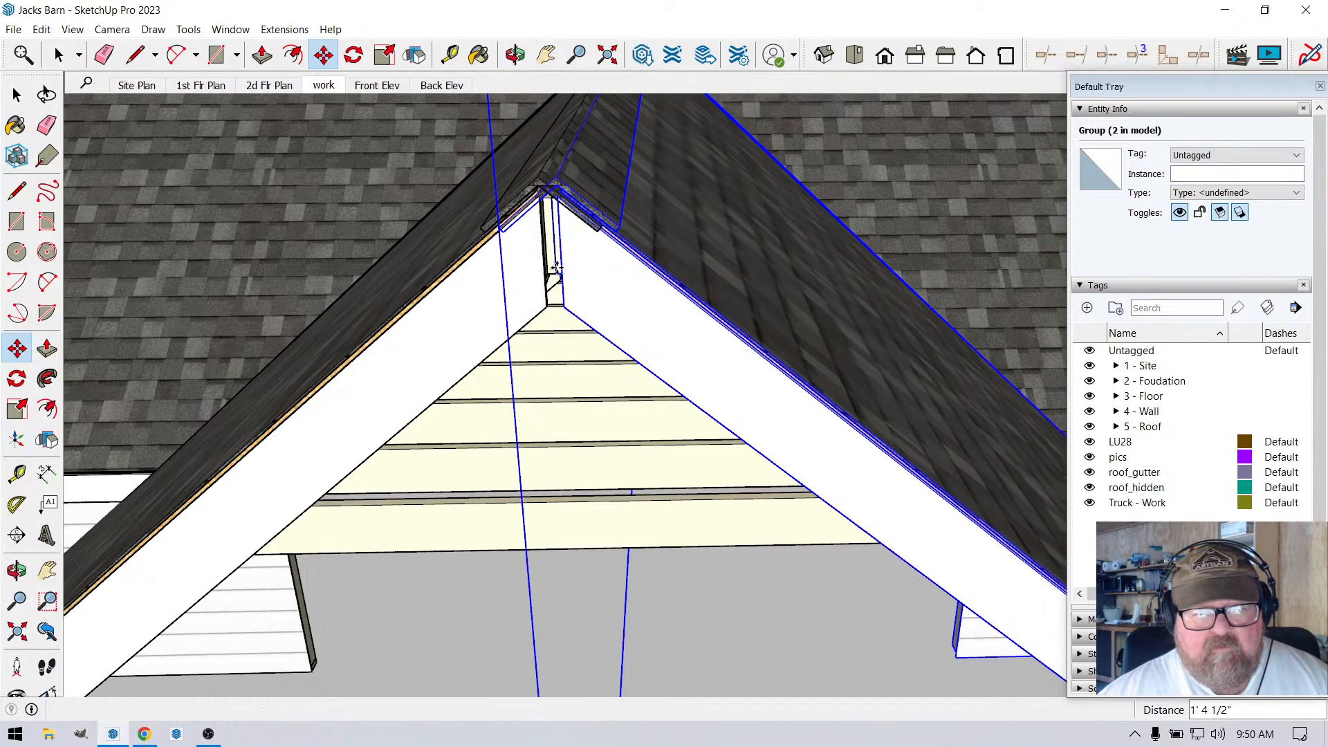
pyautogui.click(557, 271)
# Snap the mirrored half-roof's lower fascia corner at the peak onto the matching corner of the original half, and clear the selection.
pyautogui.scroll(4, 609, 427)
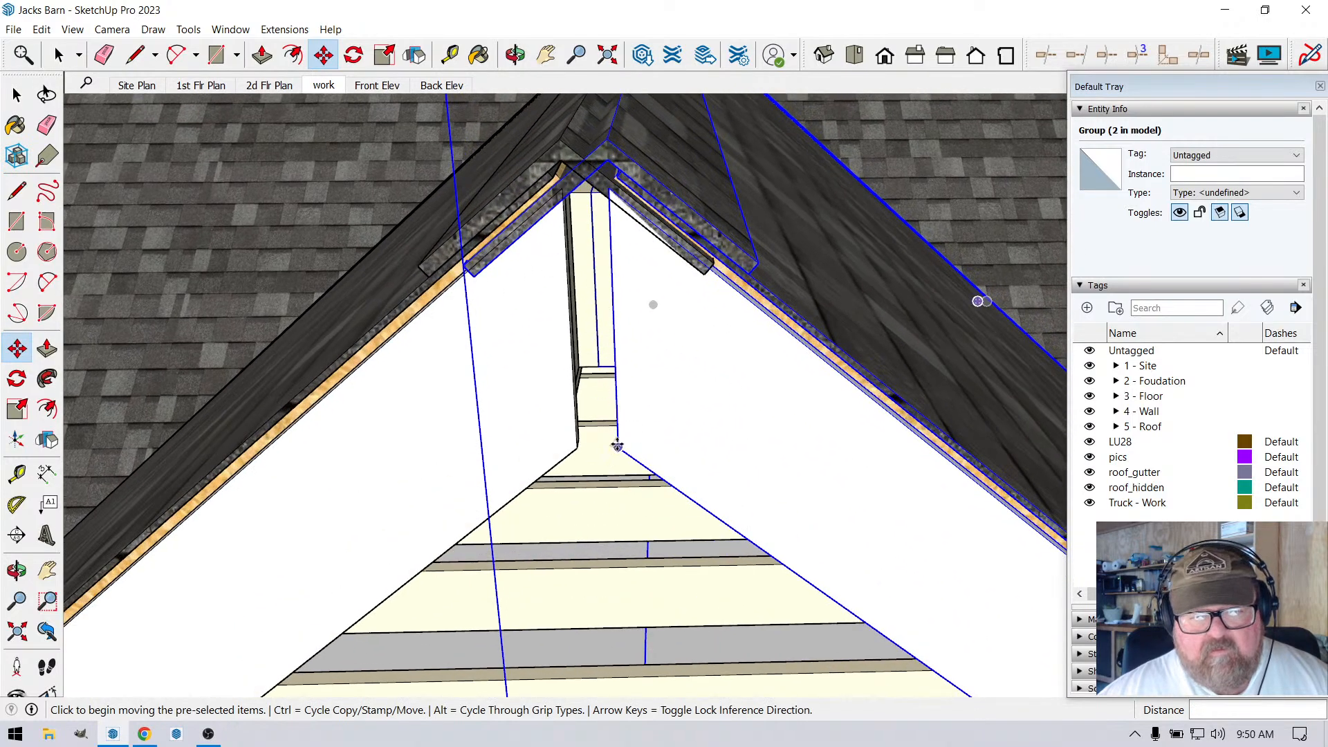
pyautogui.click(617, 444)
pyautogui.click(684, 403)
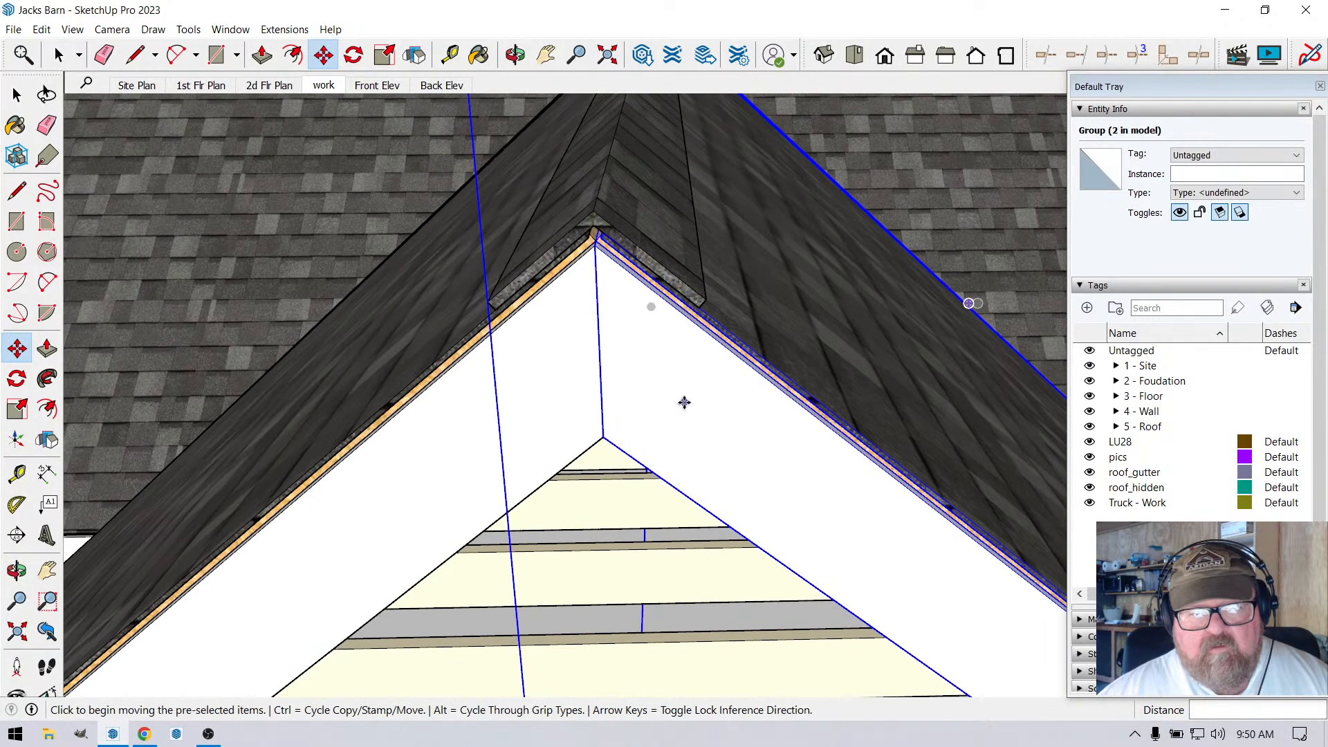
pyautogui.scroll(-6, 684, 403)
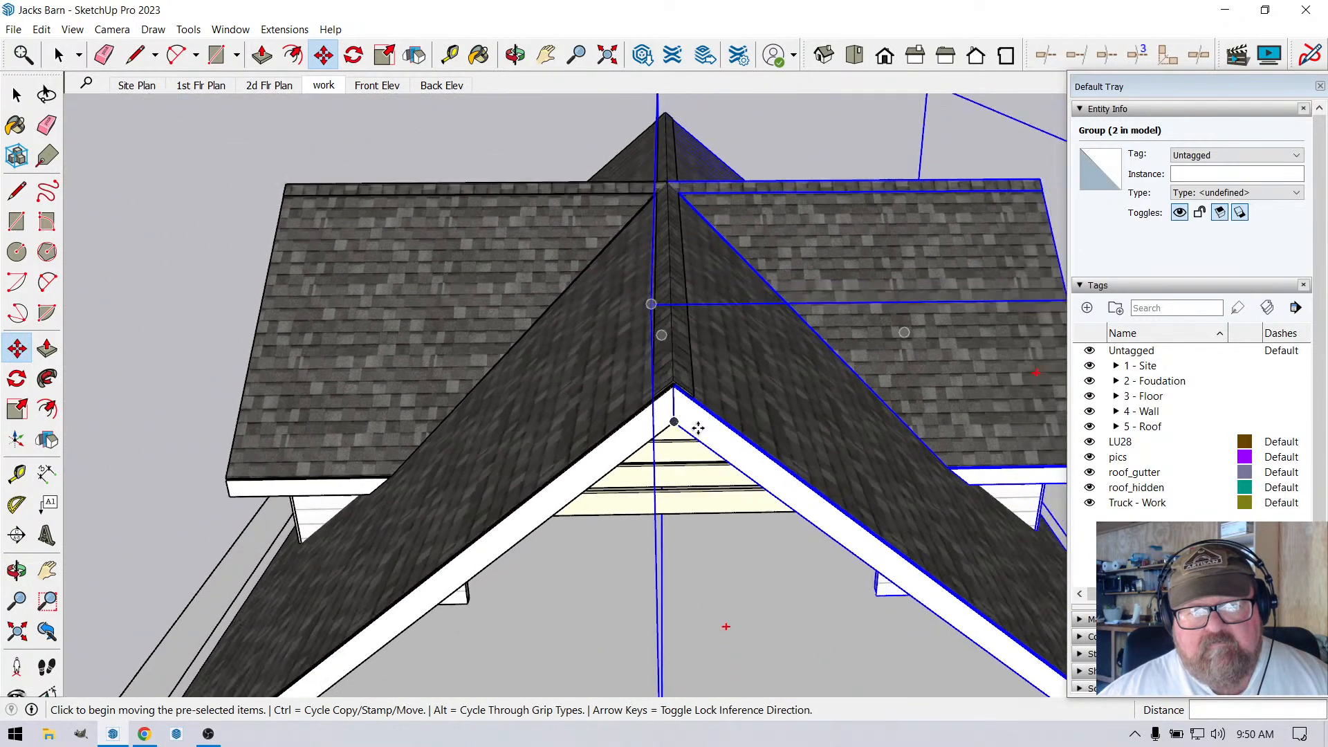
pyautogui.click(58, 54)
pyautogui.click(164, 134)
# Inspect the joined roof from above the open gable and around to the side wall with the downspouts.
pyautogui.scroll(-3, 317, 237)
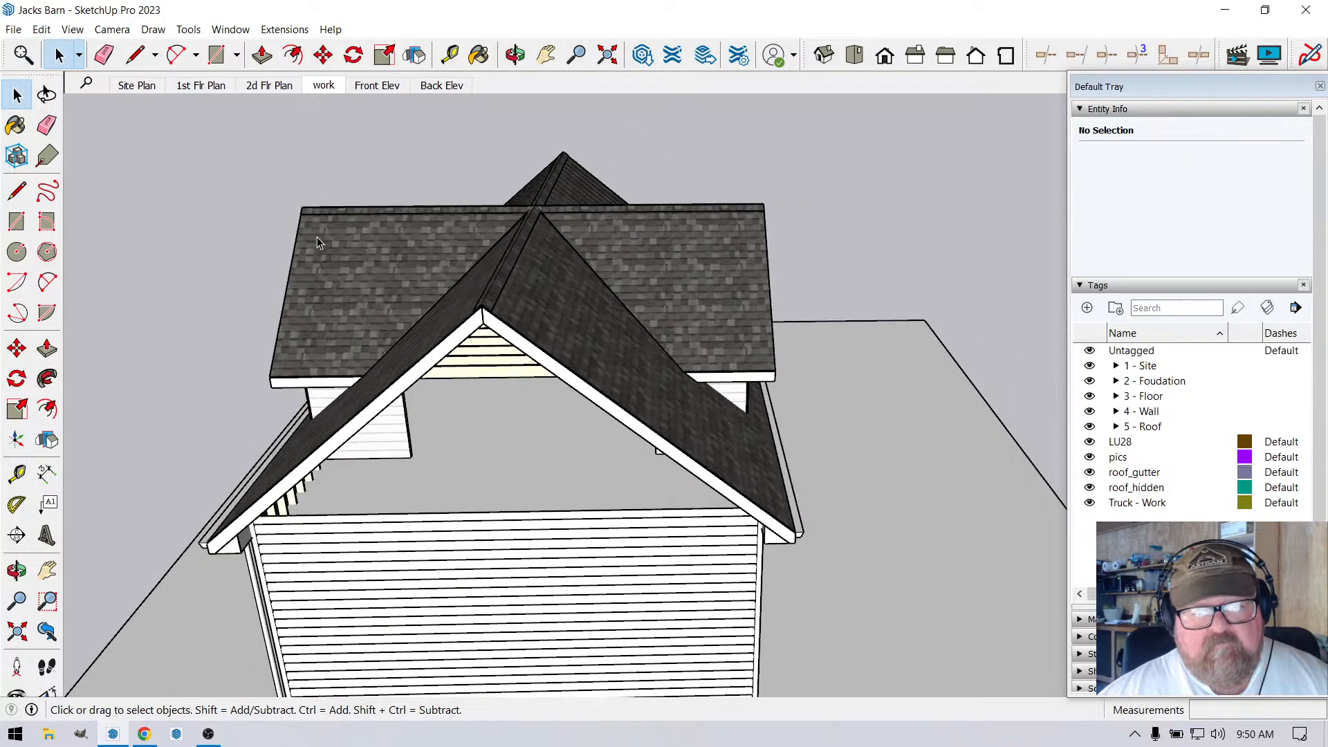
pyautogui.scroll(-2, 316, 236)
pyautogui.click(515, 55)
pyautogui.moveTo(526, 208); pyautogui.dragTo(558, 438)
pyautogui.scroll(3, 696, 500)
pyautogui.scroll(-6, 570, 430)
pyautogui.click(17, 94)
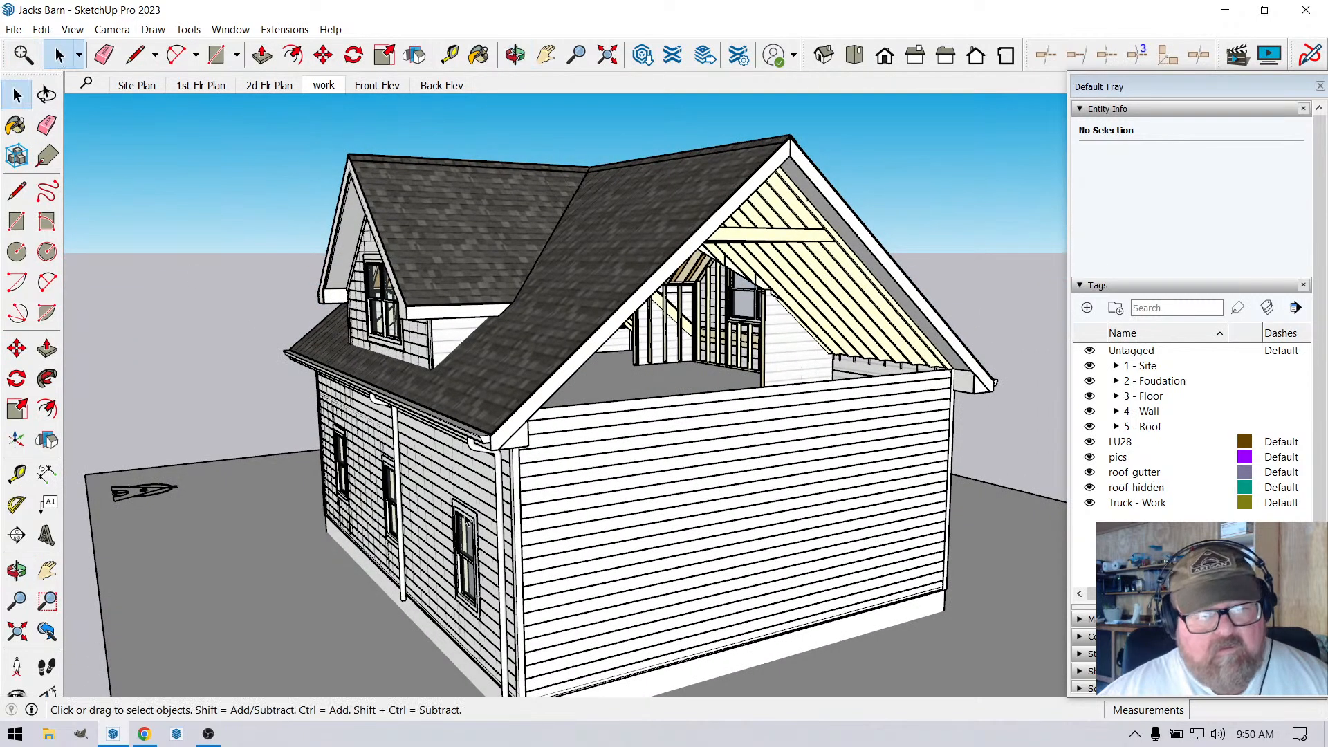
pyautogui.doubleClick(395, 441)
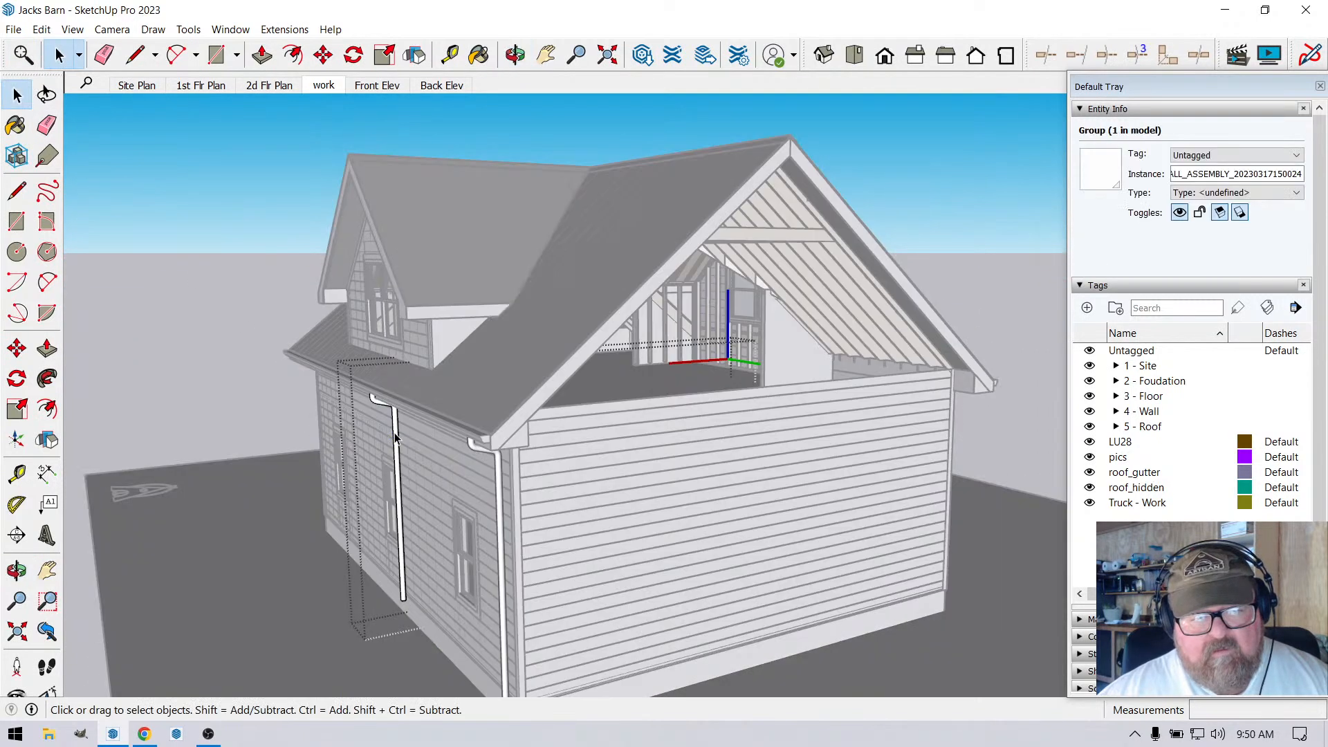
pyautogui.press('Escape')
pyautogui.scroll(5, 549, 494)
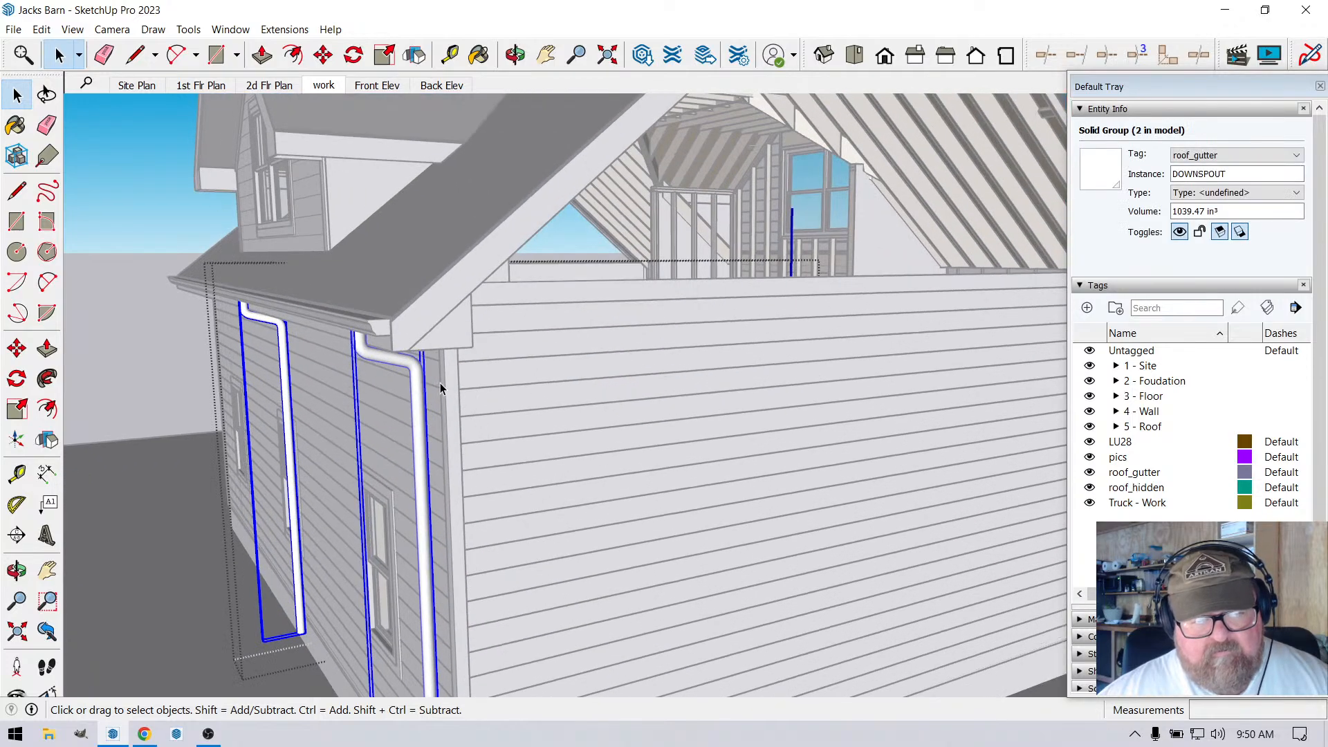
pyautogui.scroll(-5, 417, 374)
pyautogui.press('Escape')
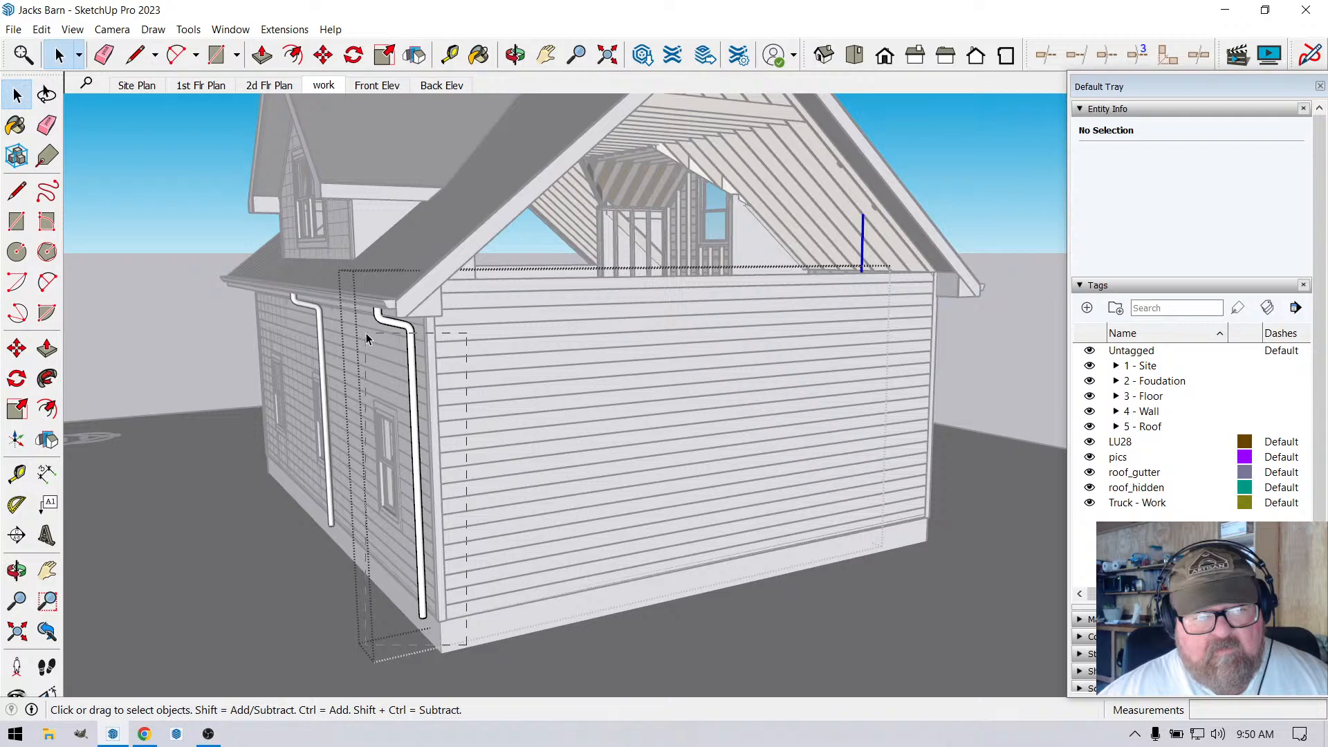
pyautogui.click(412, 438)
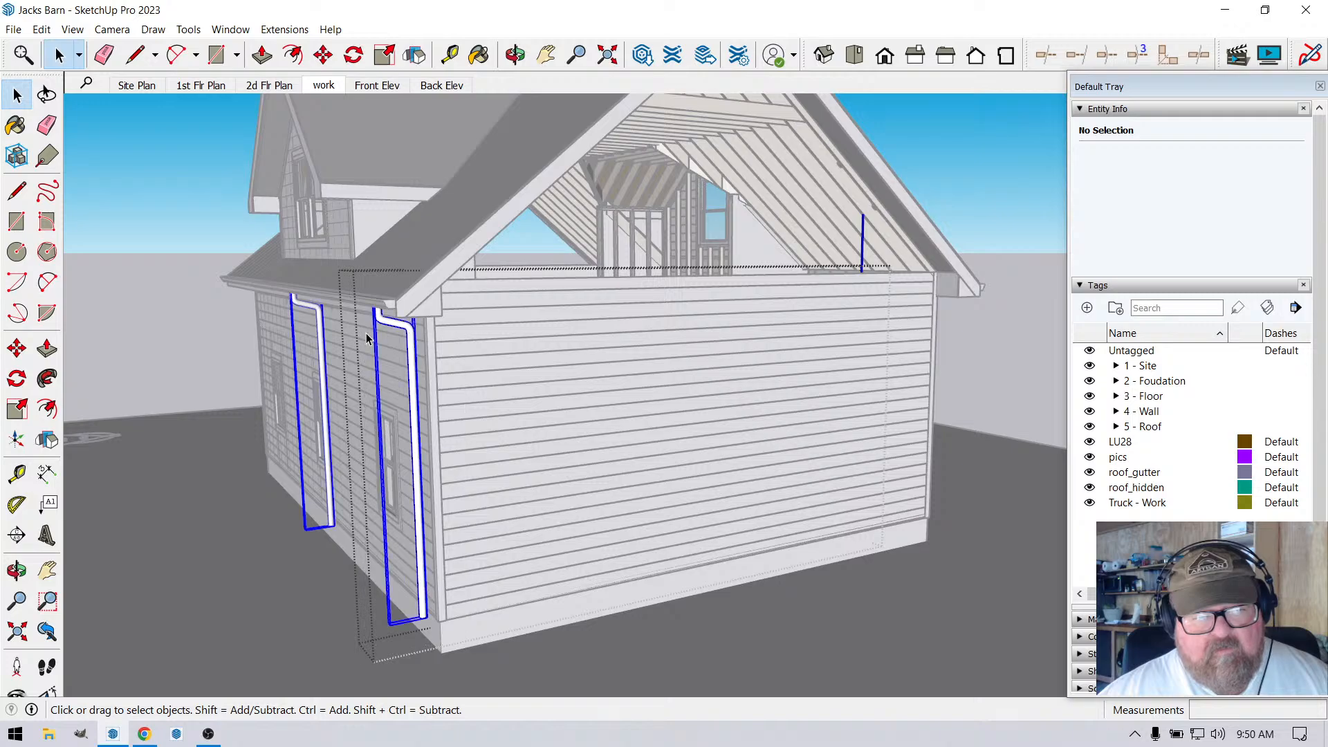
pyautogui.doubleClick(408, 365)
pyautogui.hotkey('ctrl', 'a')
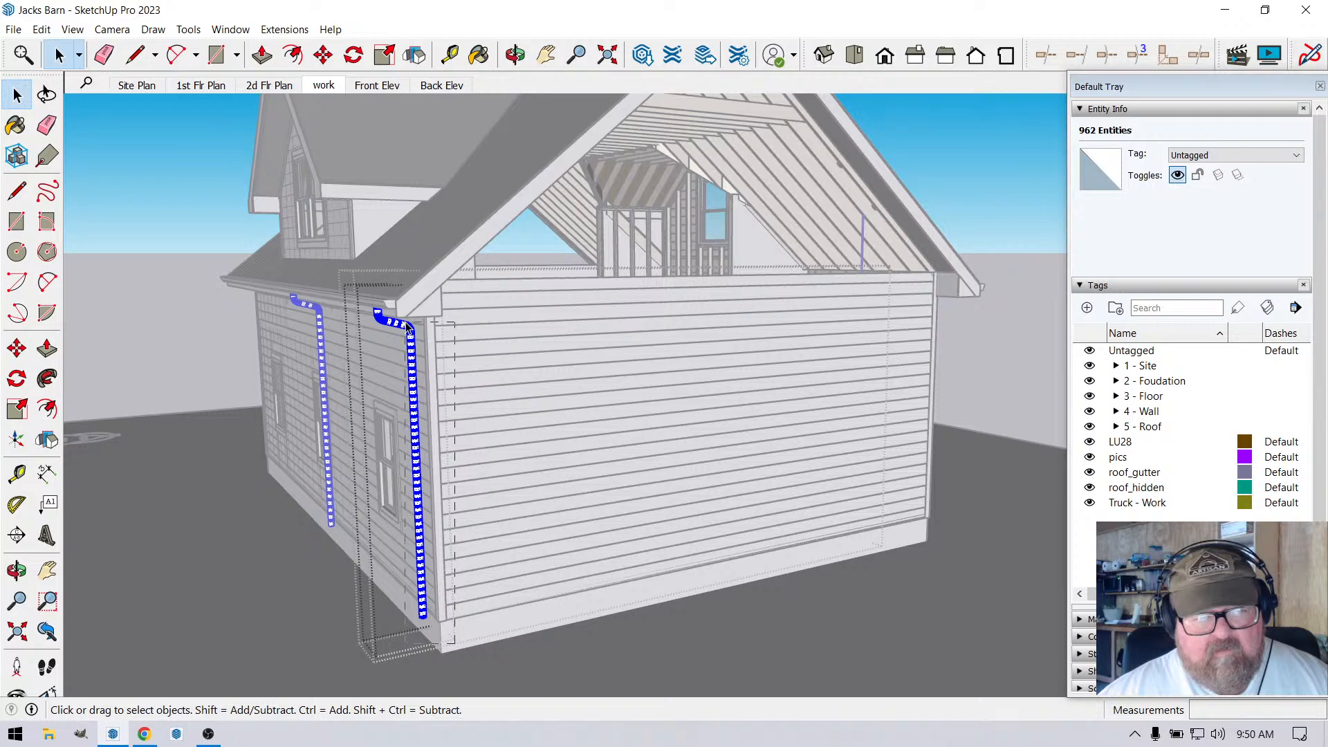
pyautogui.moveTo(398, 314); pyautogui.dragTo(399, 314)
pyautogui.scroll(8, 411, 322)
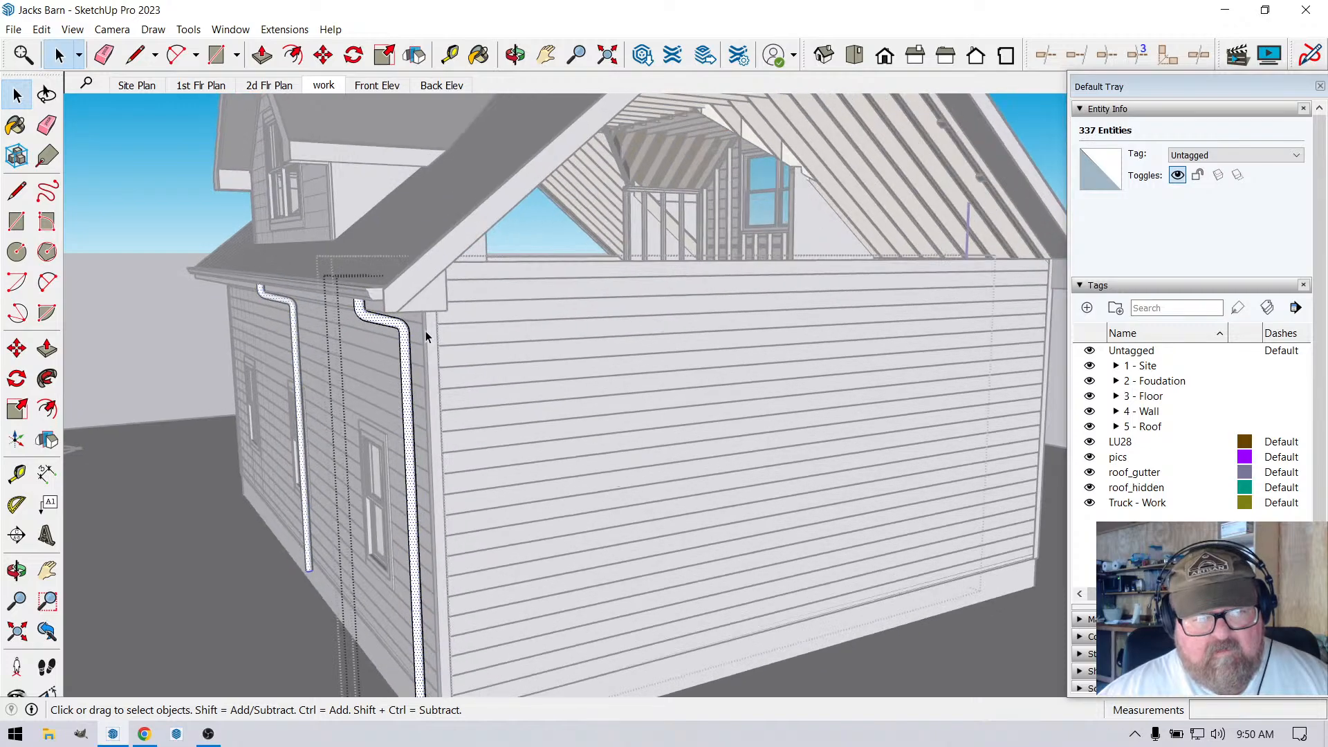
pyautogui.press('m')
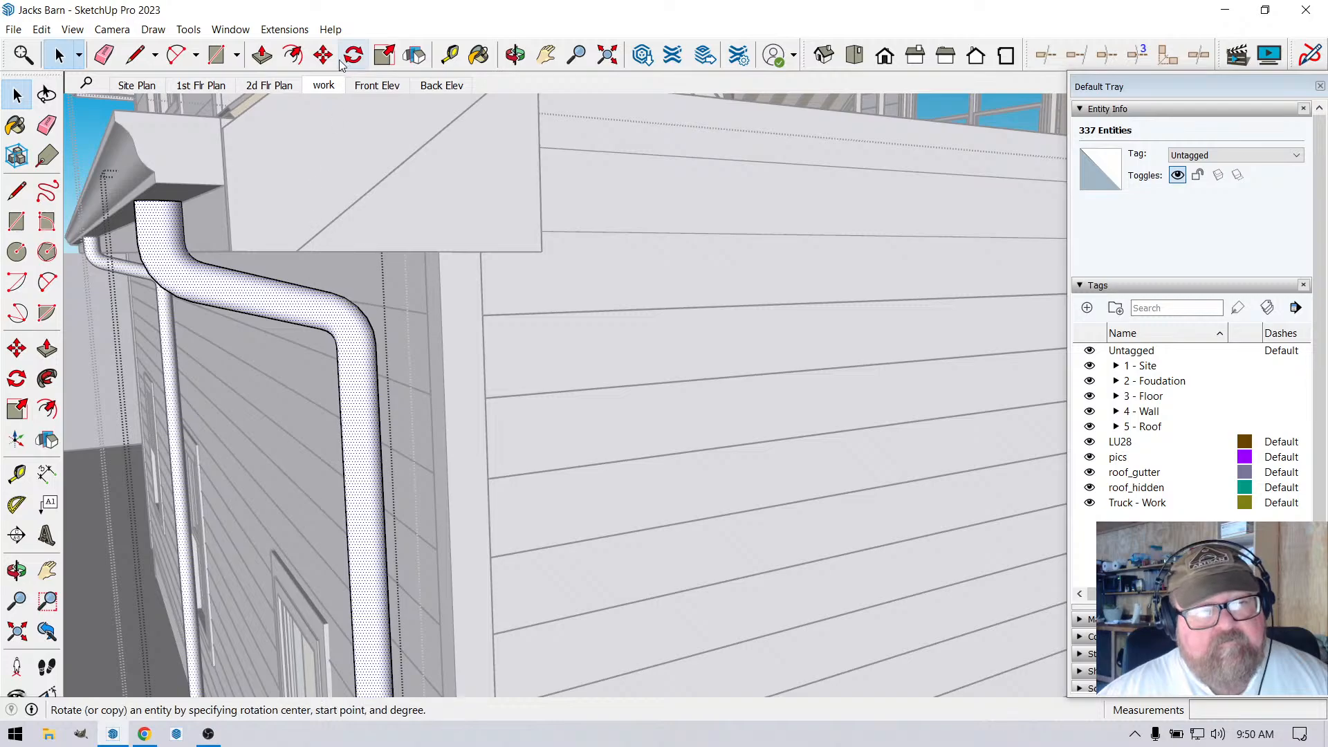
pyautogui.click(367, 393)
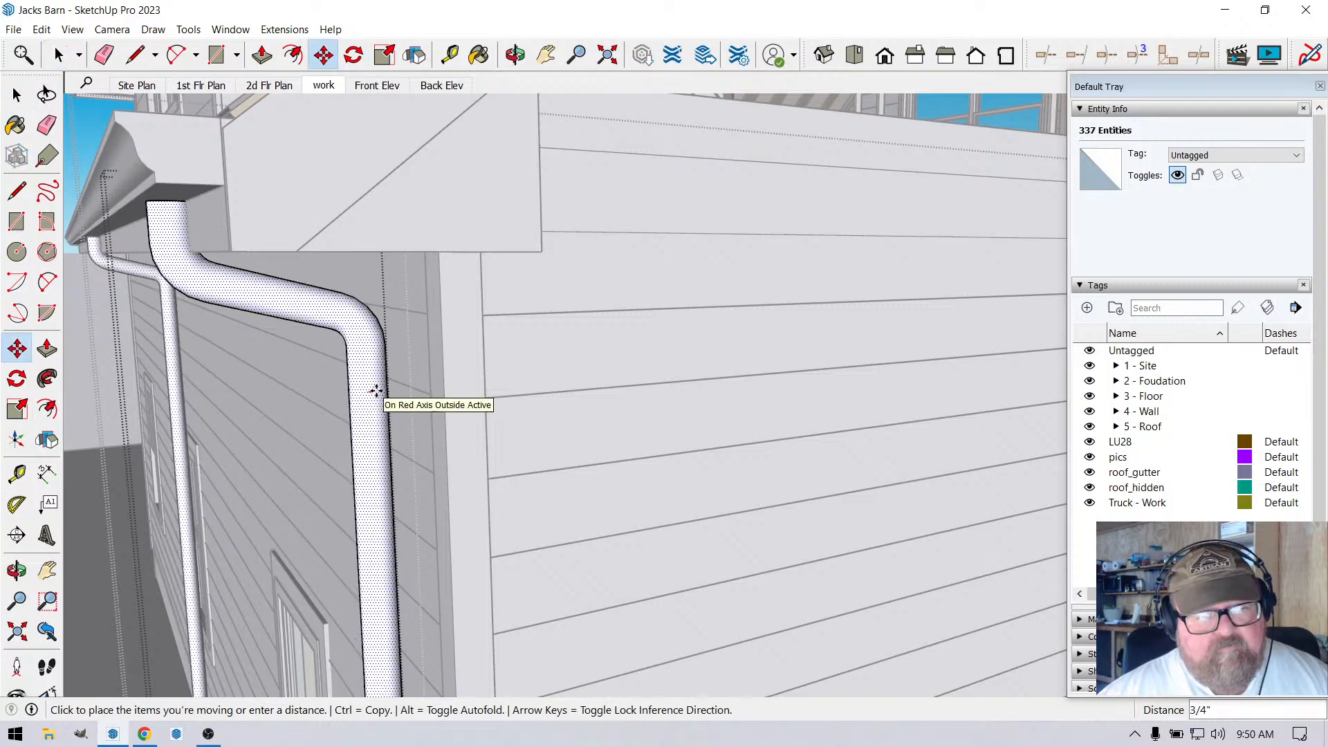
pyautogui.press('Escape')
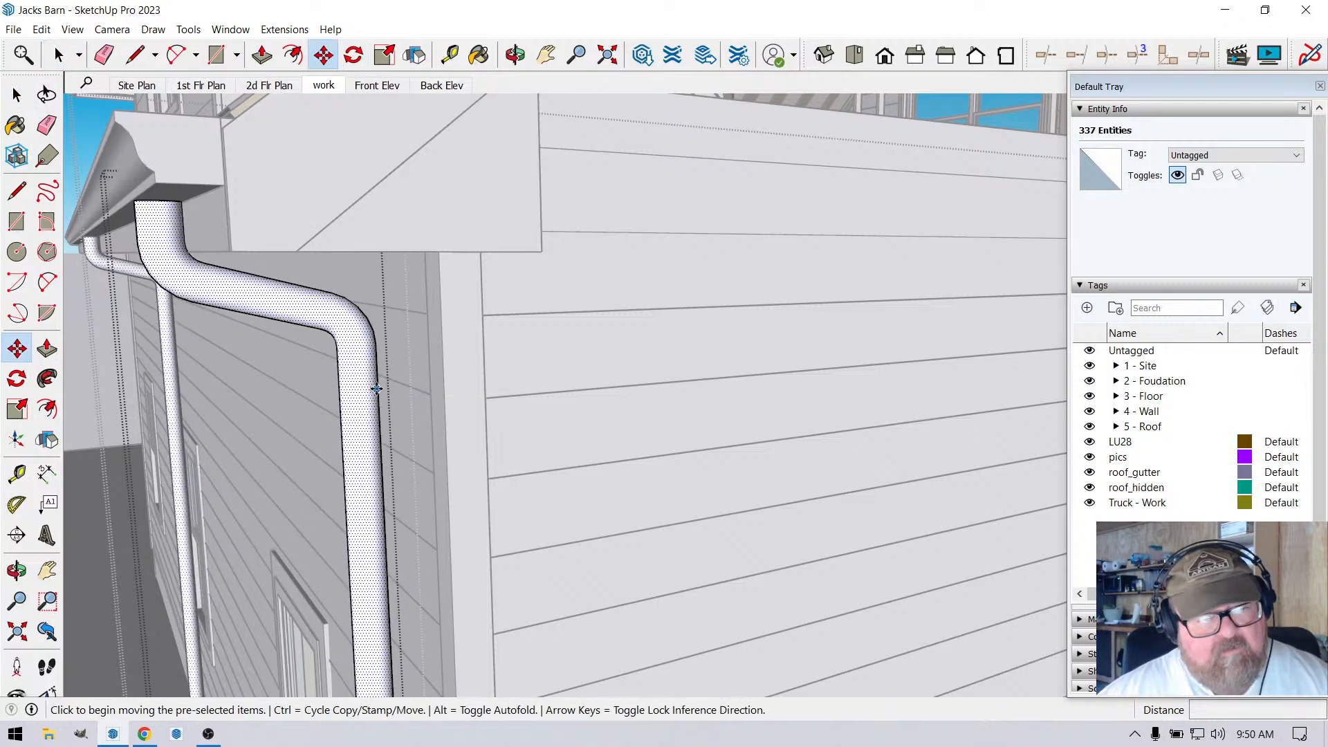
pyautogui.scroll(-8, 456, 379)
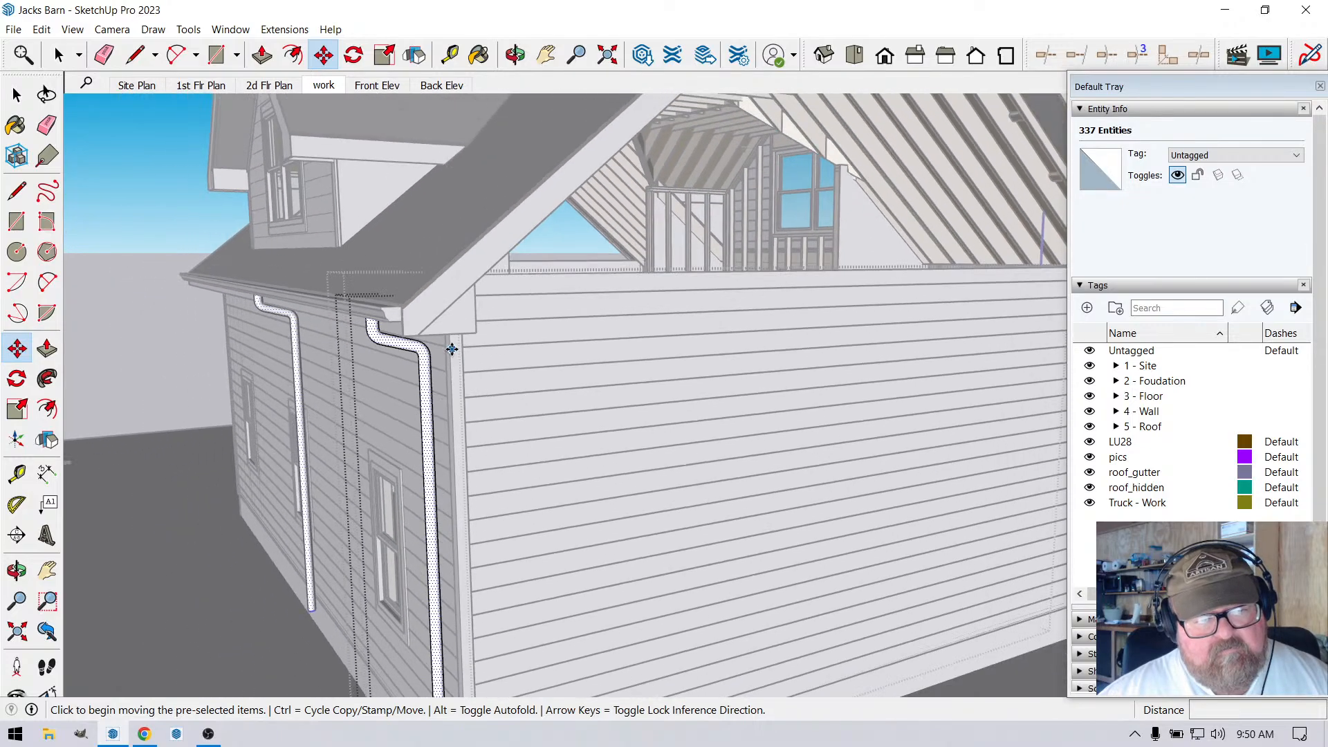
pyautogui.scroll(-3, 449, 350)
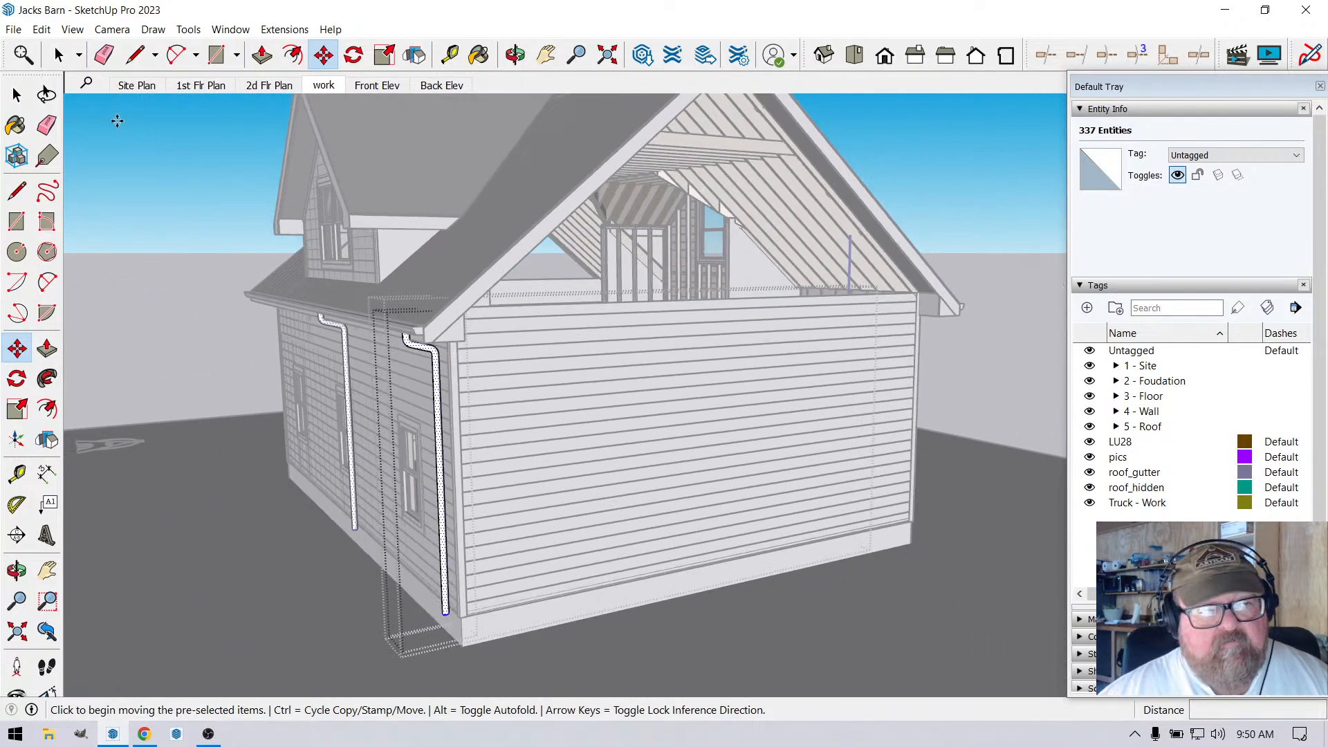
pyautogui.click(59, 55)
pyautogui.click(346, 372)
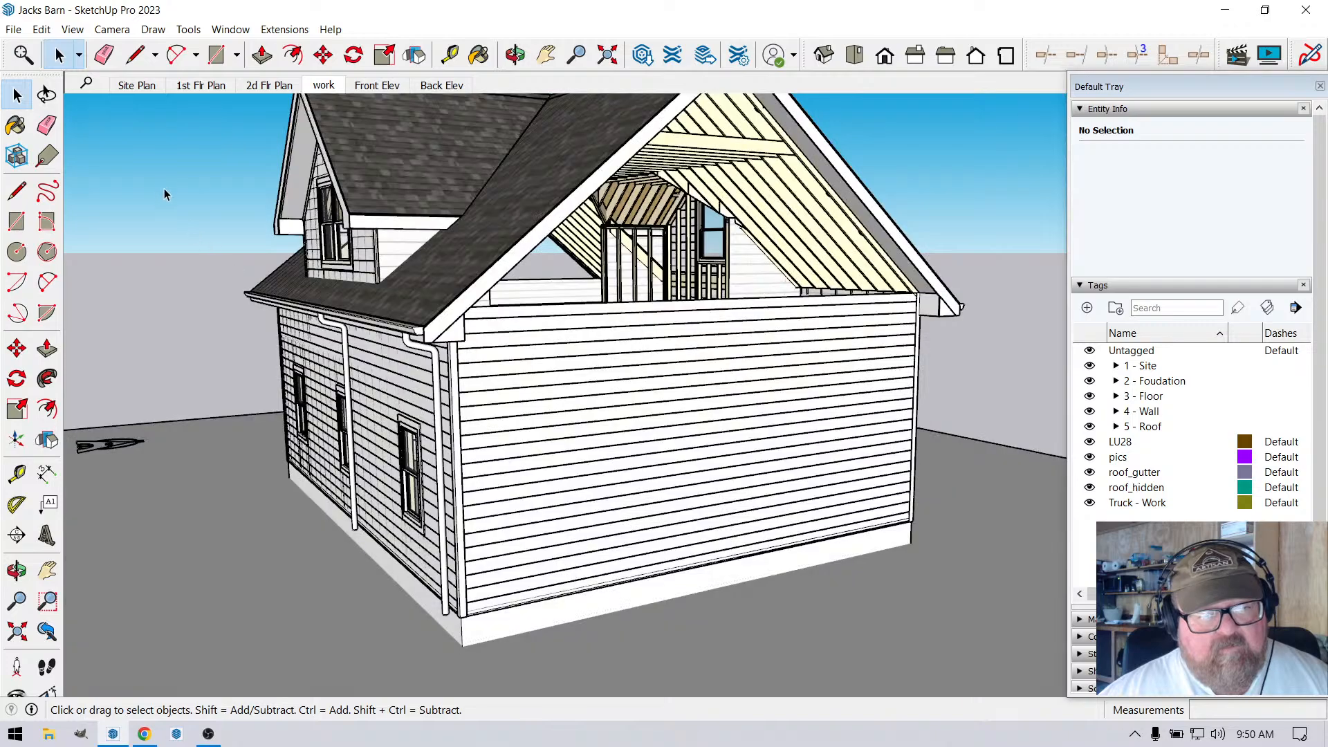
# Delete the two downspouts on the side wall with the three windows.
pyautogui.click(418, 355)
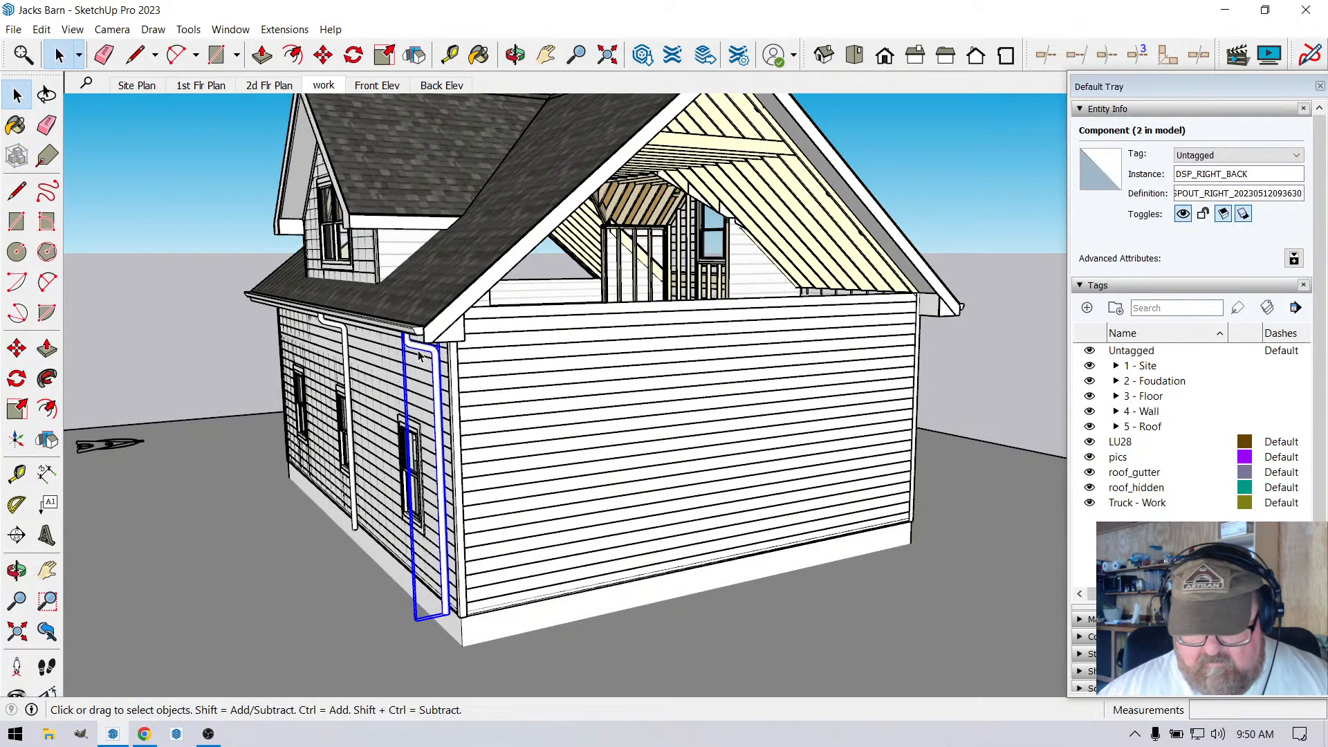
pyautogui.click(327, 326)
pyautogui.click(344, 360)
pyautogui.press('Delete')
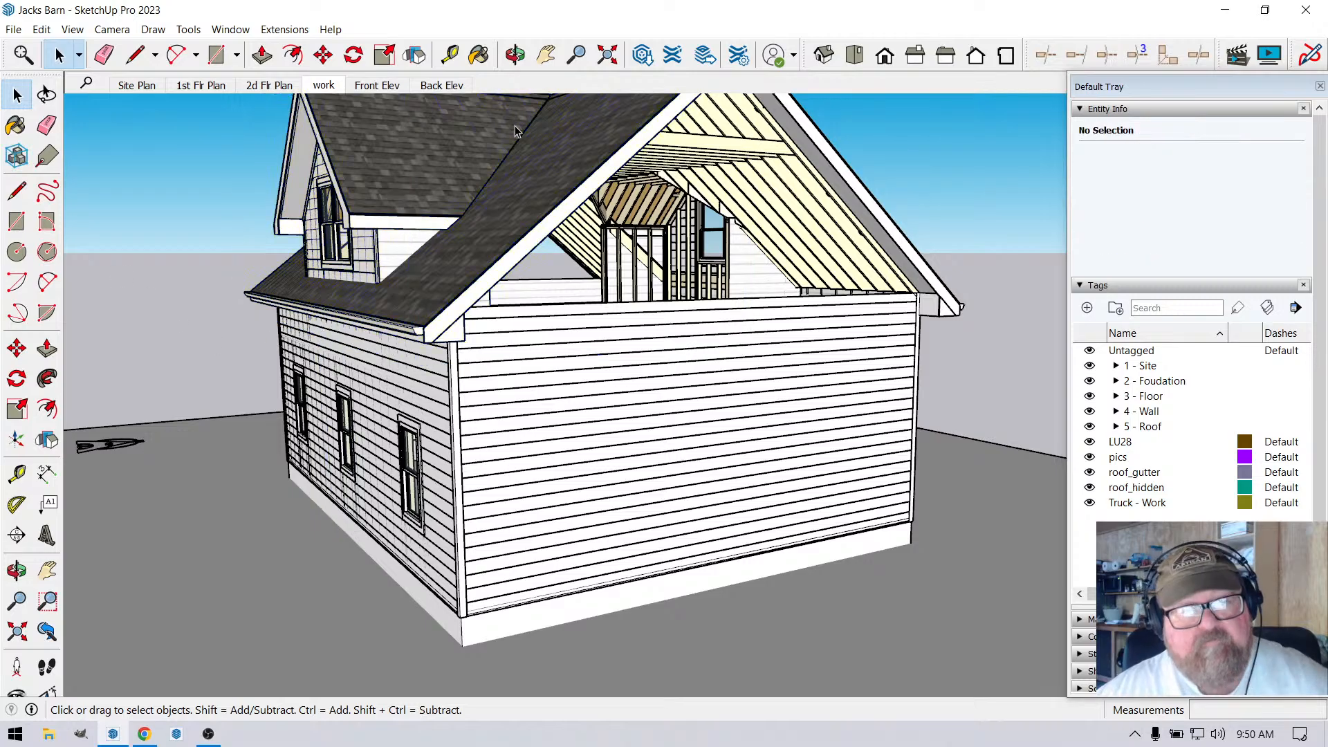
# Open the wall assembly of the rectangular wall below the open gable for editing.
pyautogui.click(518, 56)
pyautogui.moveTo(505, 415); pyautogui.dragTo(751, 440)
pyautogui.scroll(-3, 751, 440)
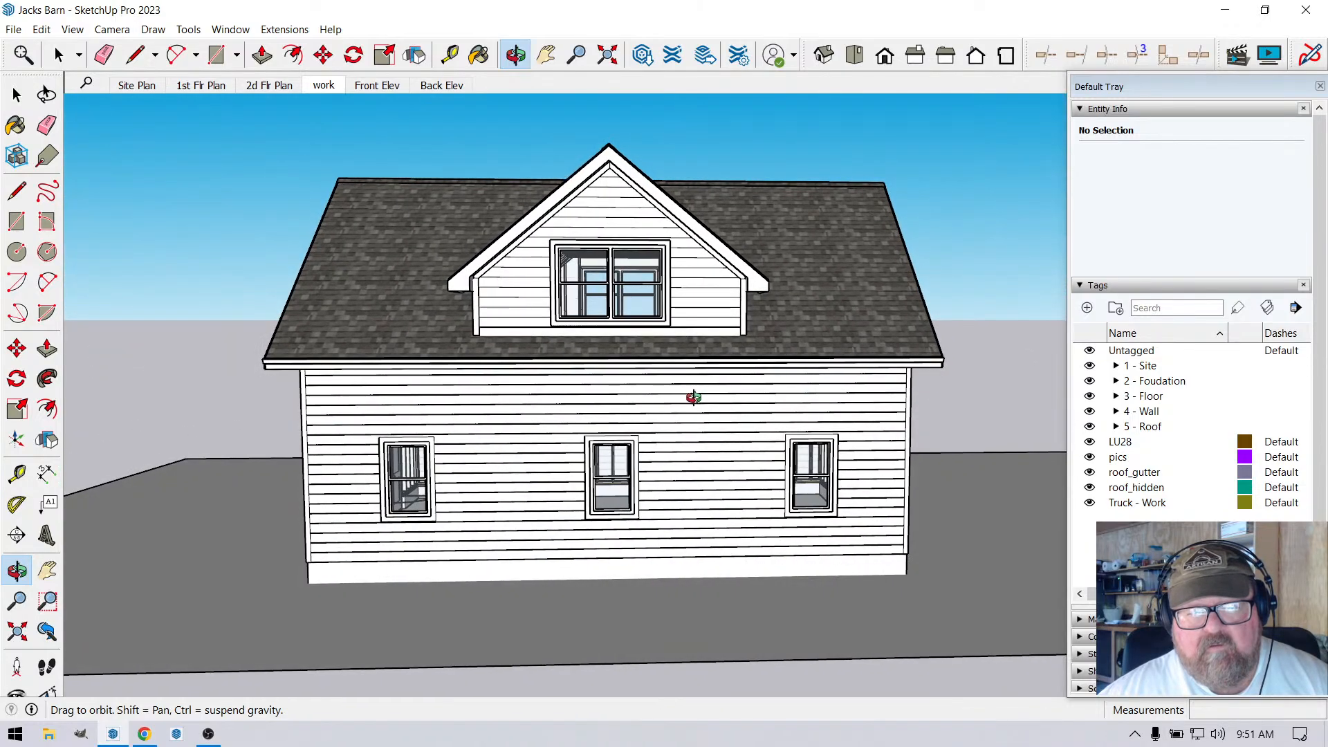
pyautogui.moveTo(694, 397); pyautogui.dragTo(700, 450)
pyautogui.scroll(3, 688, 451)
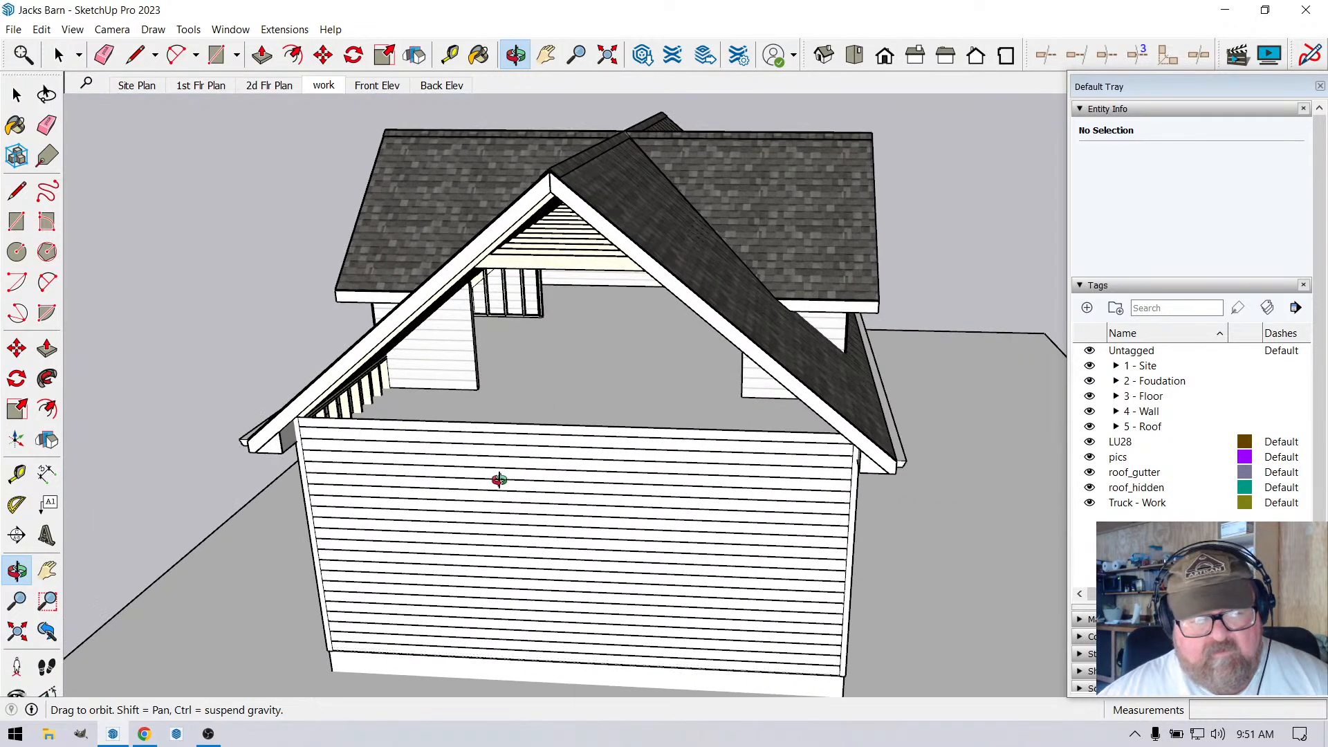
pyautogui.click(16, 97)
pyautogui.click(16, 97)
pyautogui.click(553, 512)
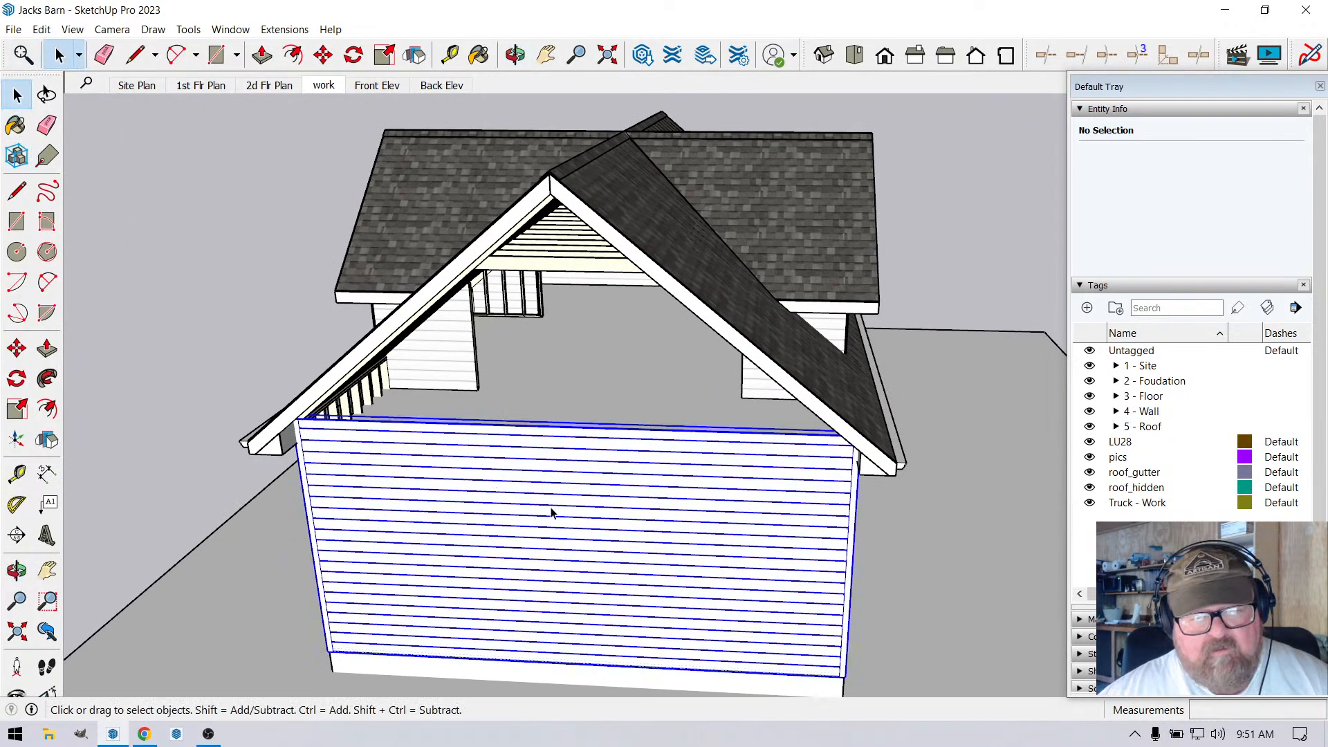
pyautogui.rightClick(552, 513)
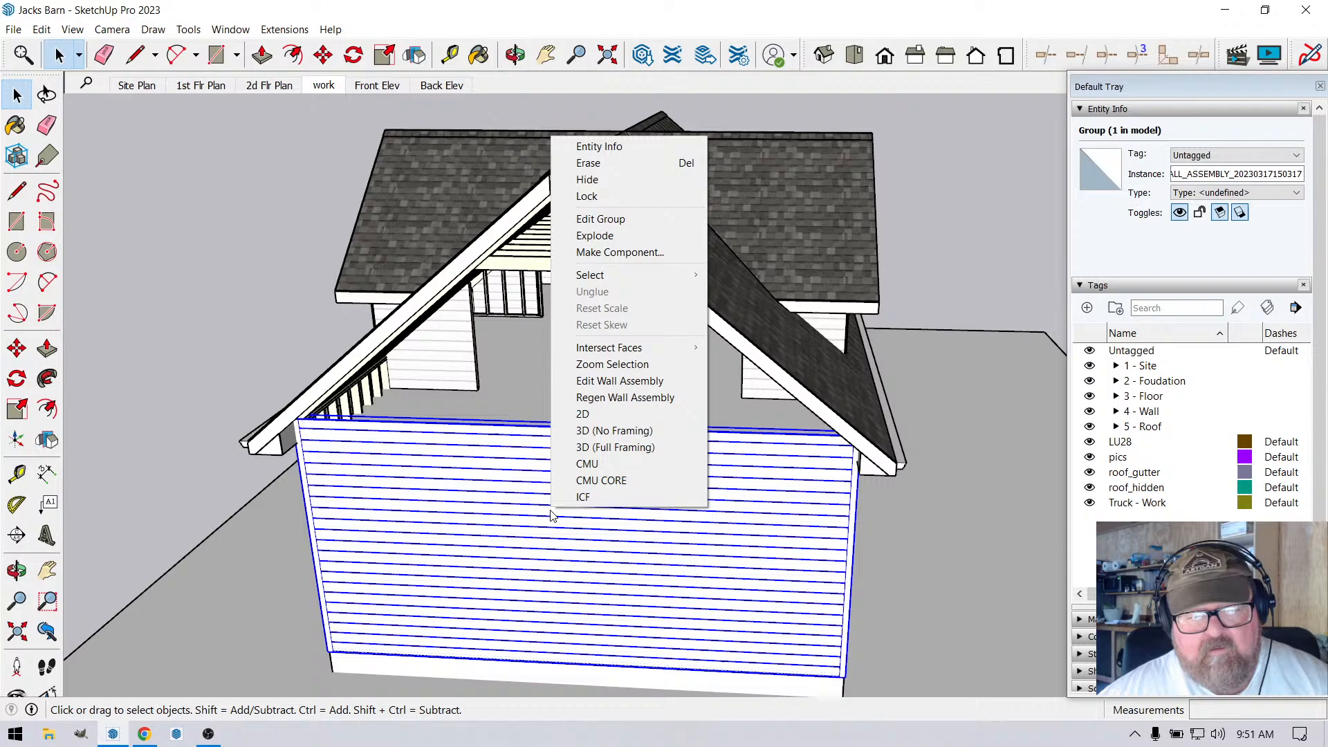
pyautogui.click(619, 381)
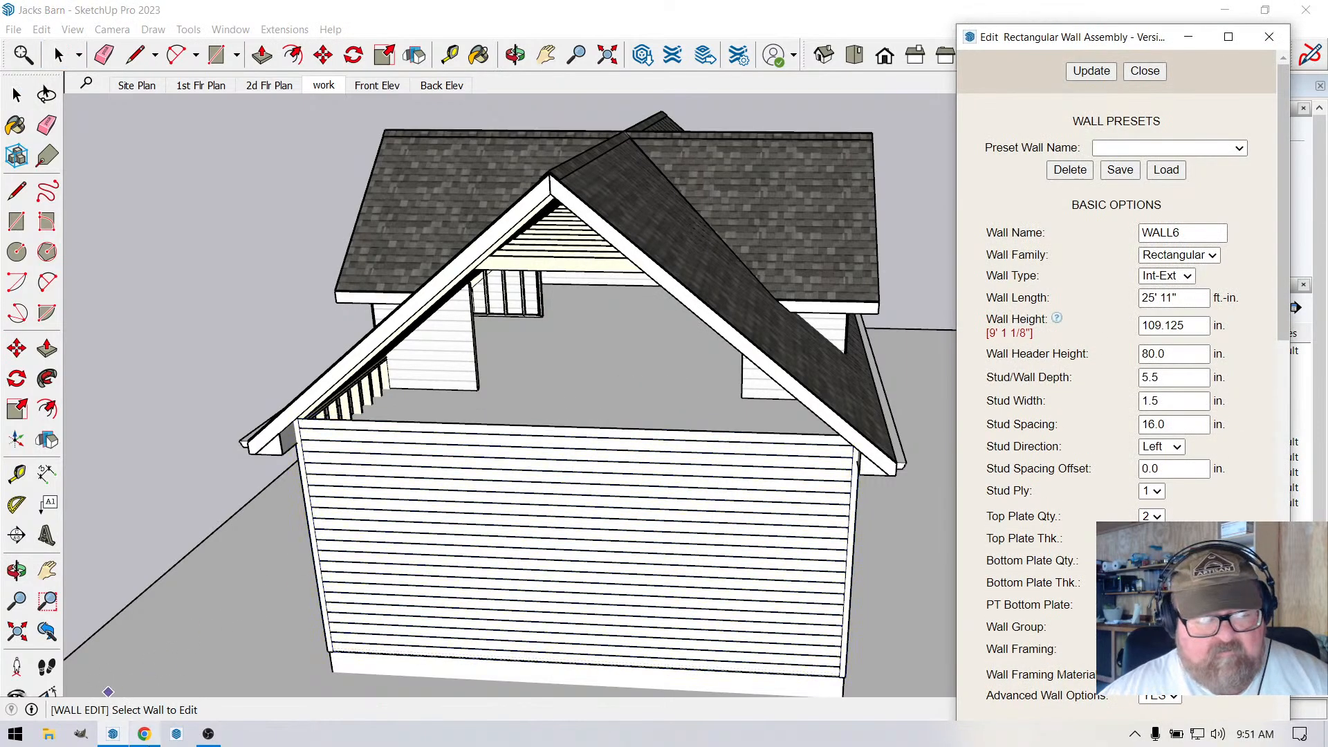
pyautogui.click(149, 737)
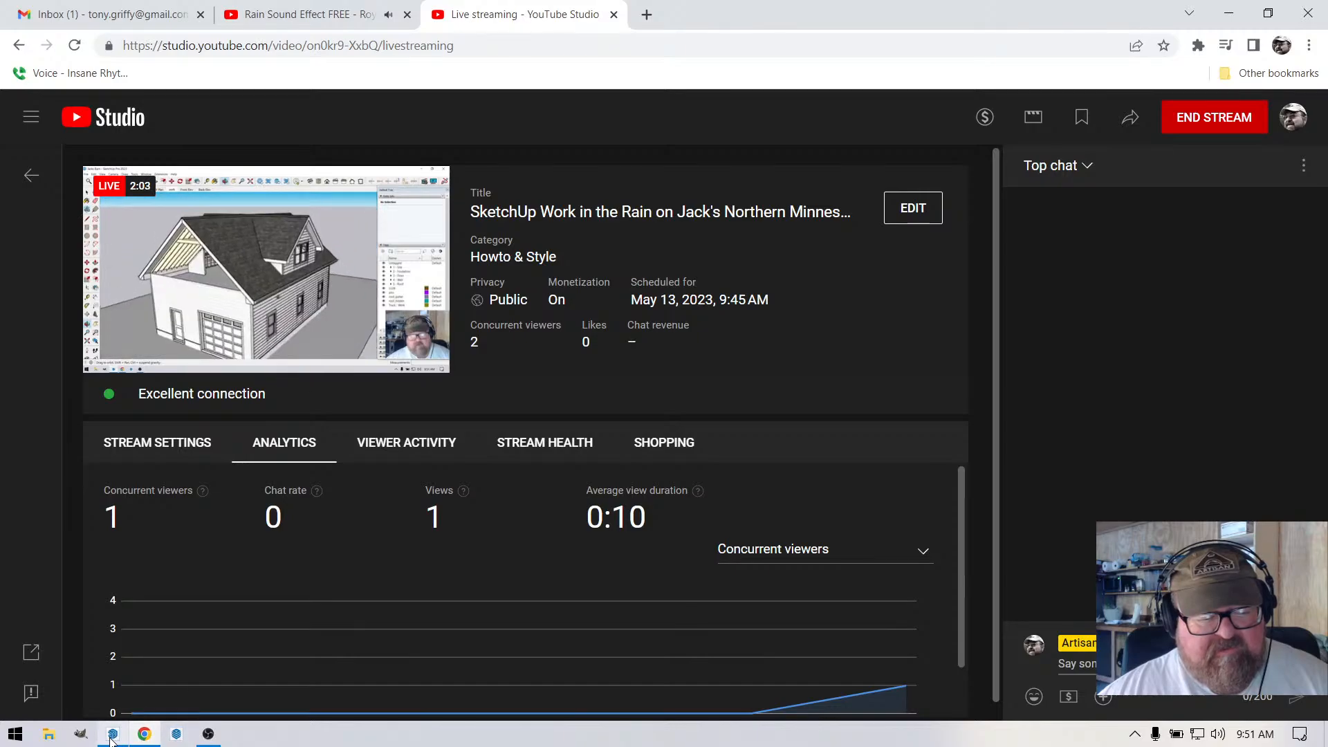
pyautogui.click(175, 735)
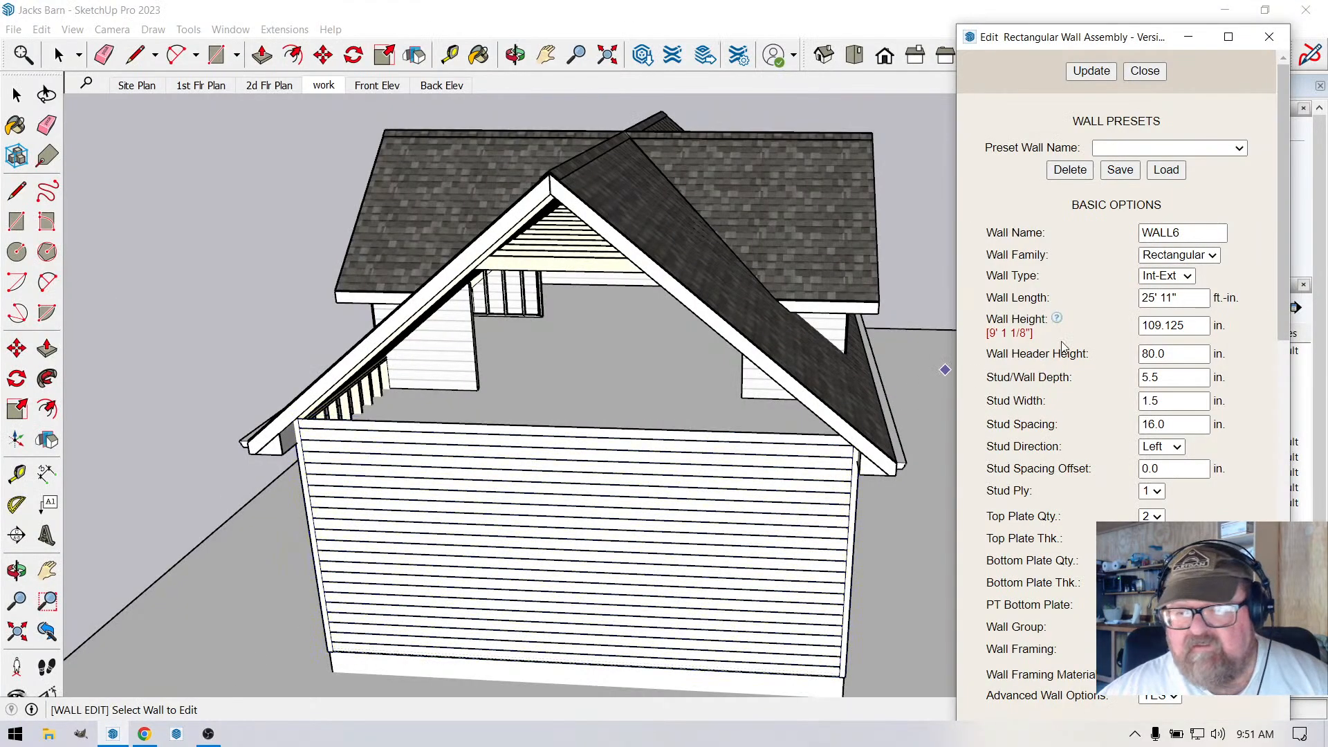
# Change the wall family to Gable, set the left and right wall pitches to 12/12, and update the wall.
pyautogui.click(1214, 255)
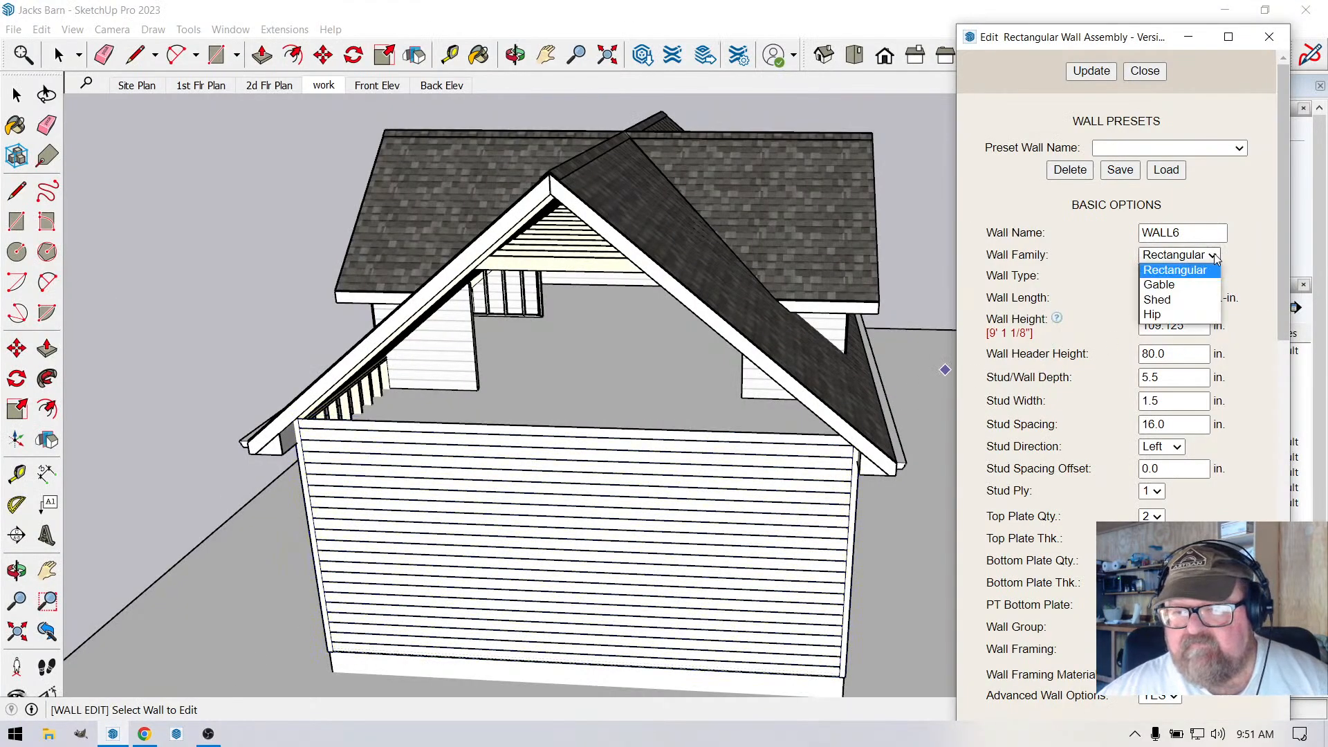
pyautogui.click(1197, 285)
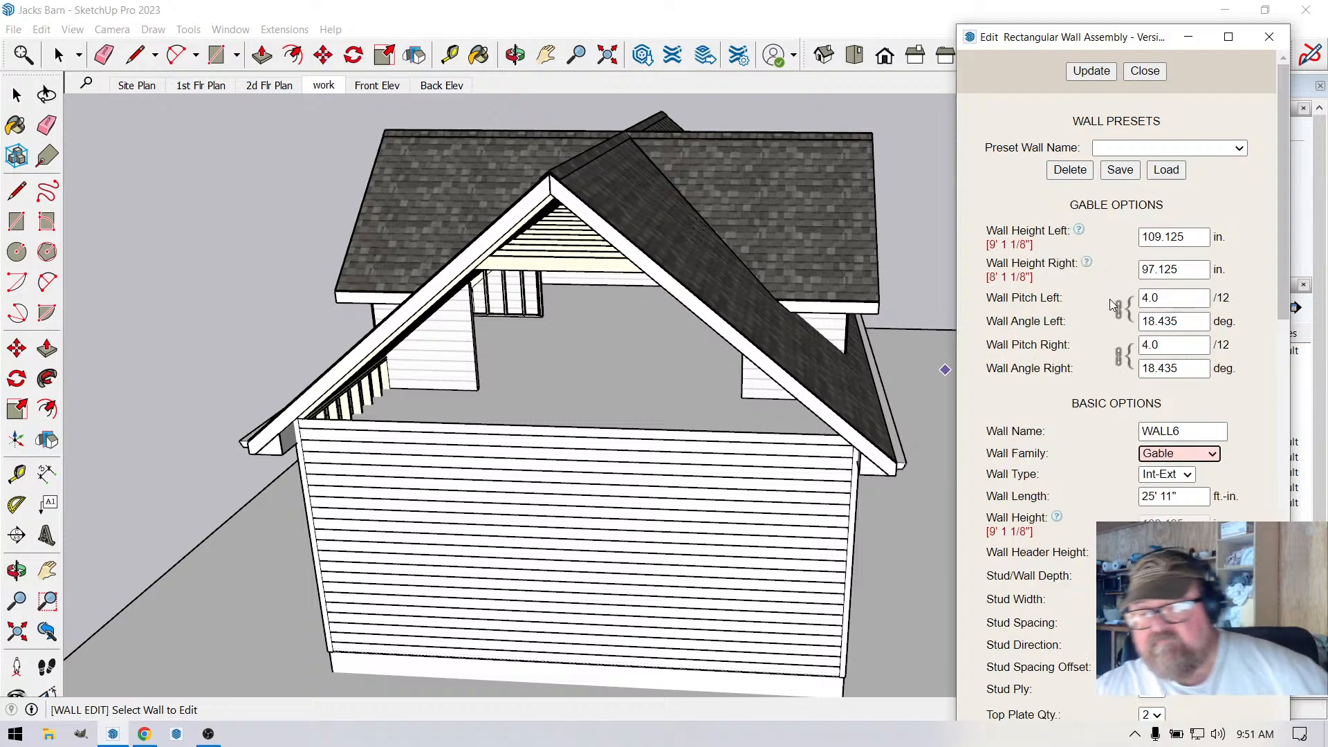
pyautogui.click(1156, 298)
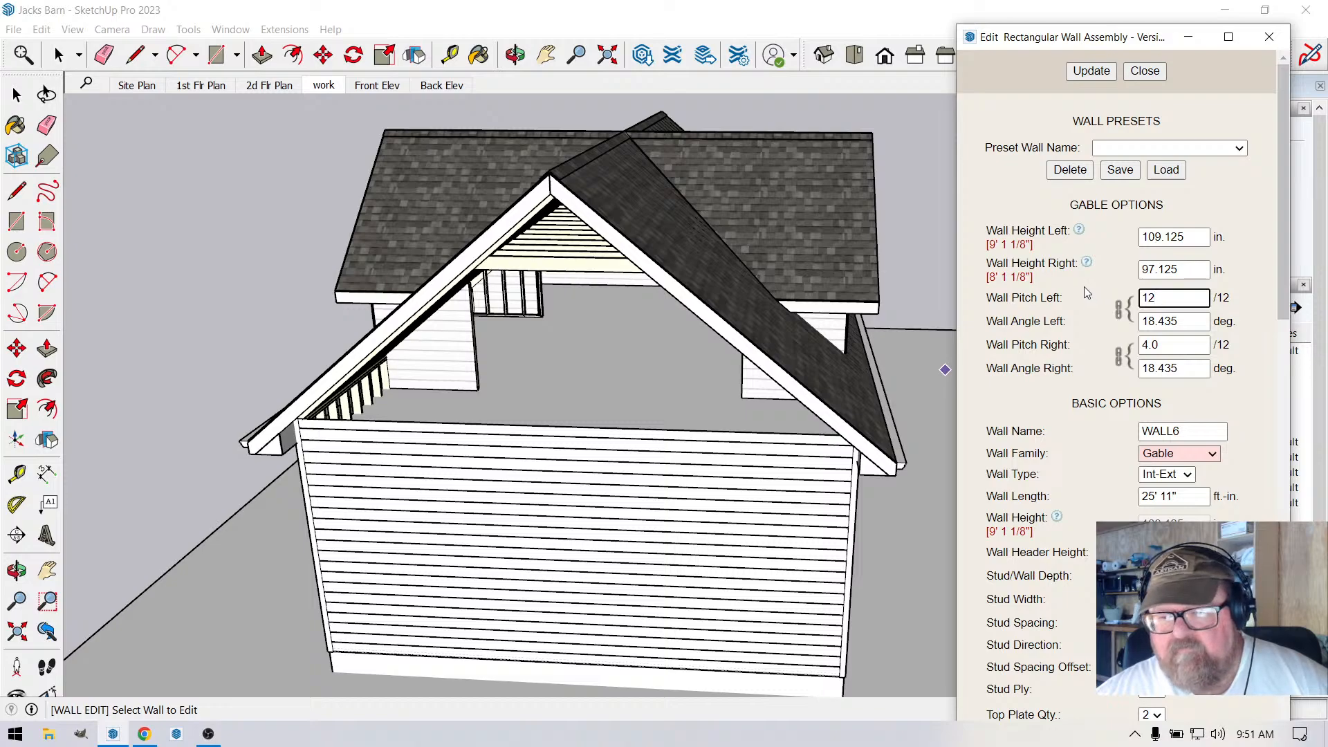
pyautogui.click(1093, 72)
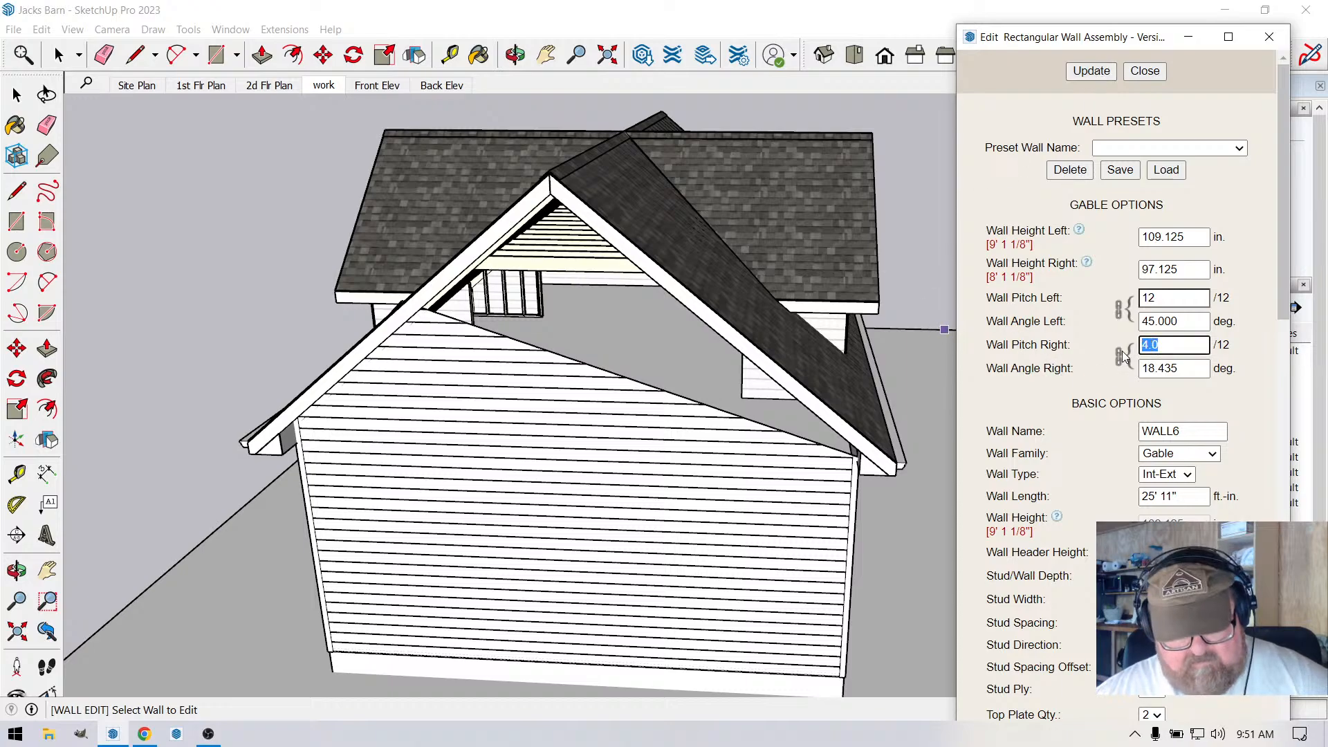
pyautogui.click(1101, 73)
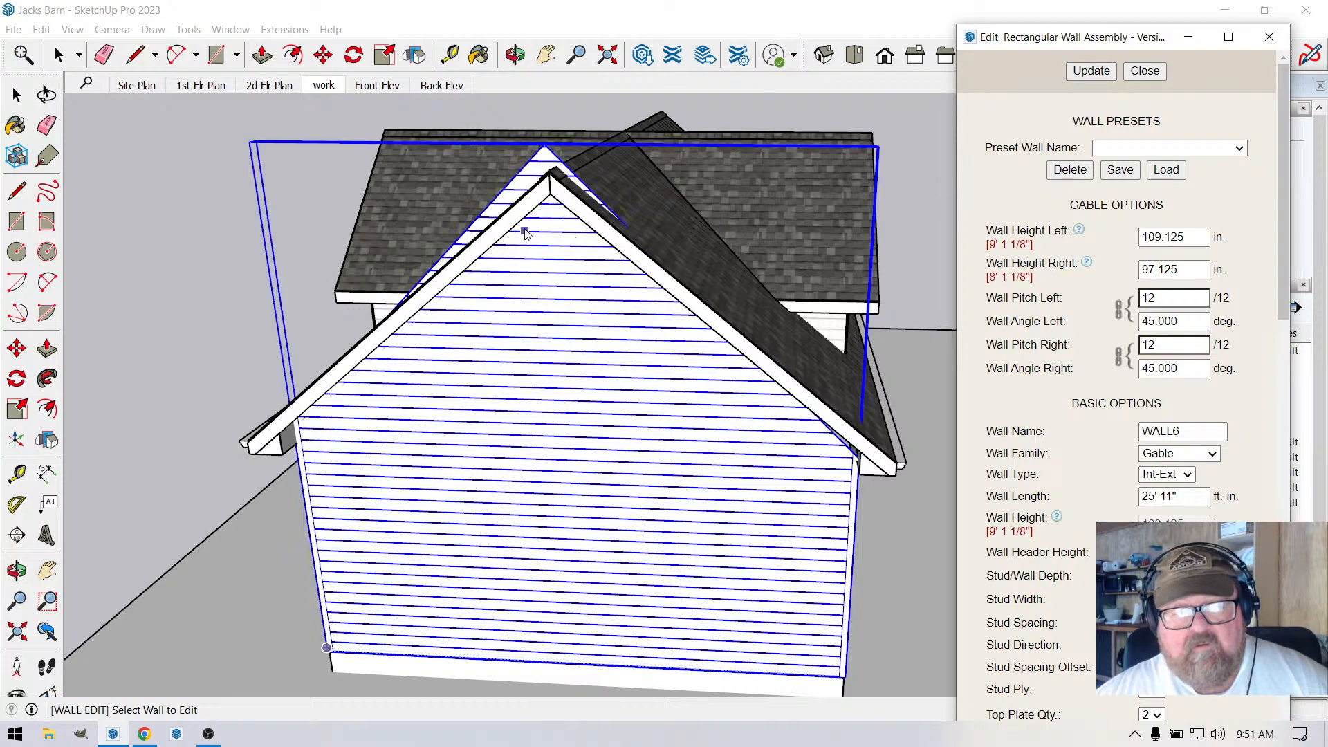
# Place a vertical guide 13' along the foundation from the gable wall's corner to mark the wall's centre.
pyautogui.click(515, 55)
pyautogui.moveTo(551, 191); pyautogui.dragTo(596, 261)
pyautogui.scroll(5, 557, 246)
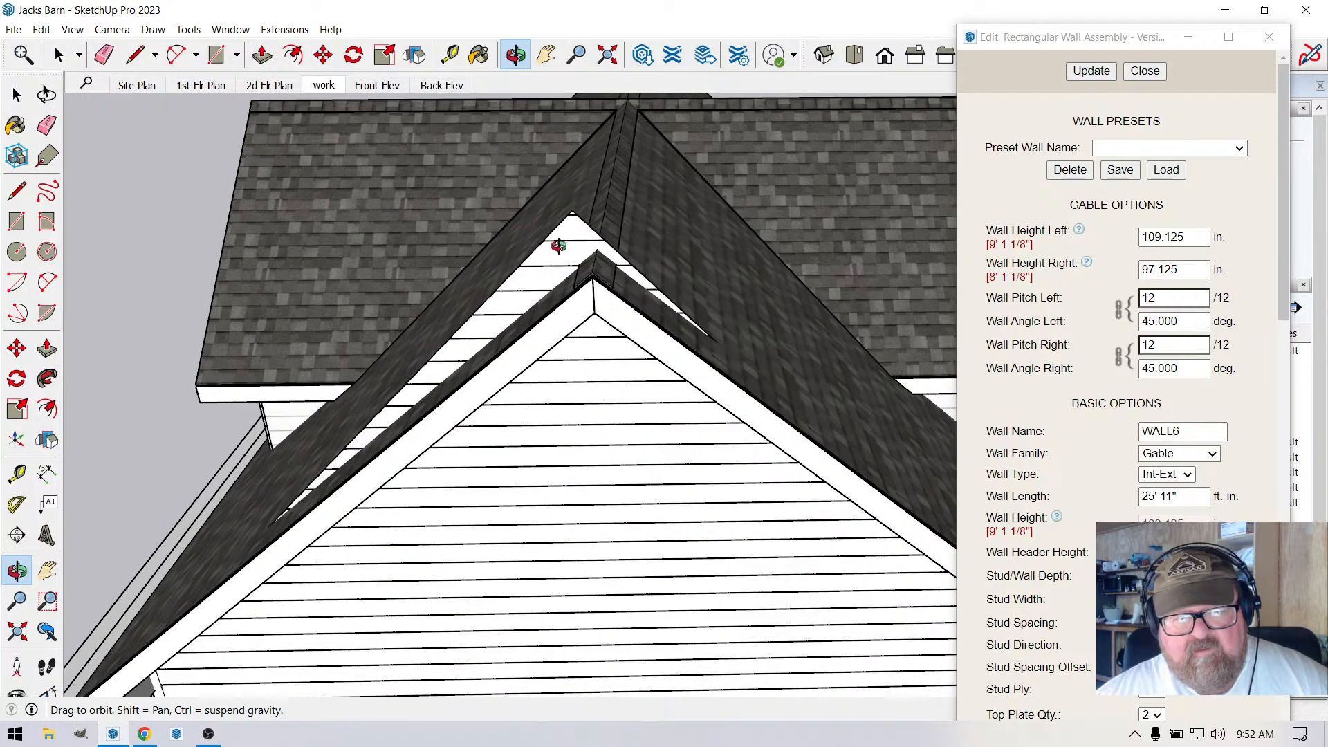
pyautogui.scroll(-5, 582, 218)
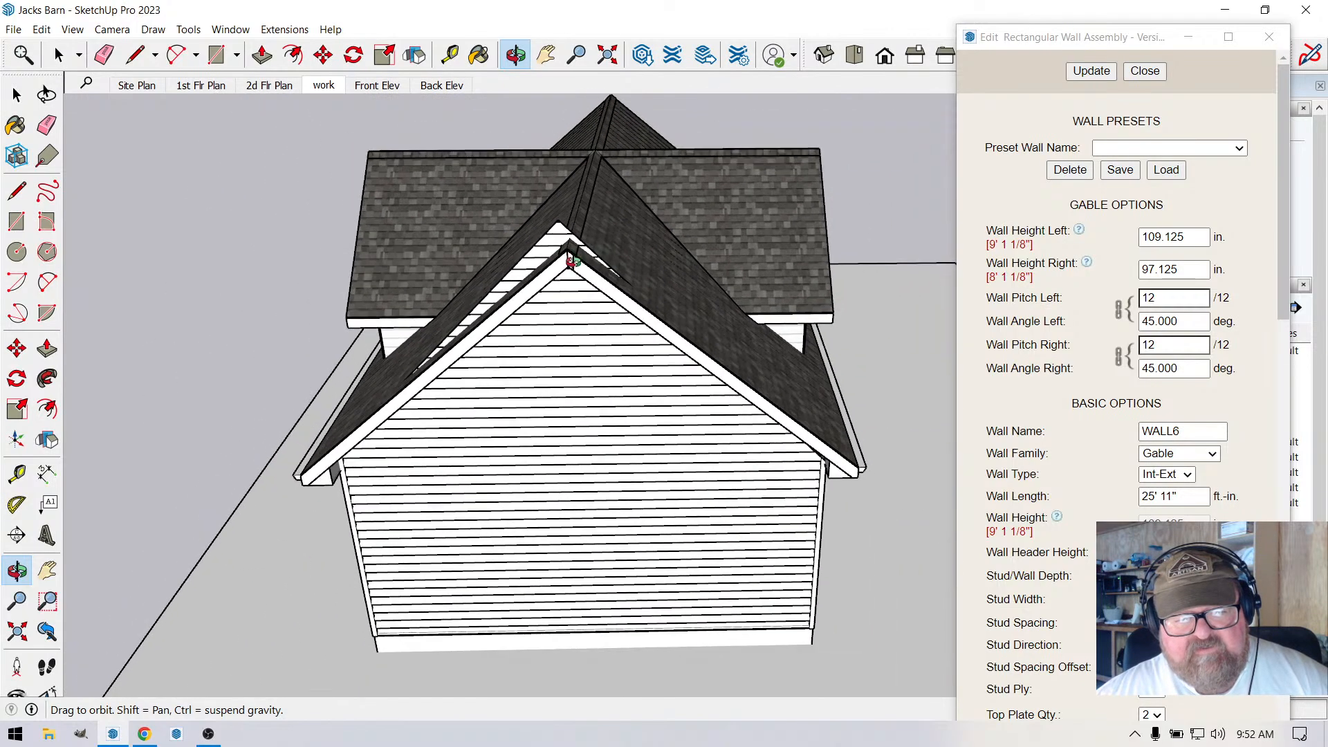
pyautogui.scroll(2, 527, 594)
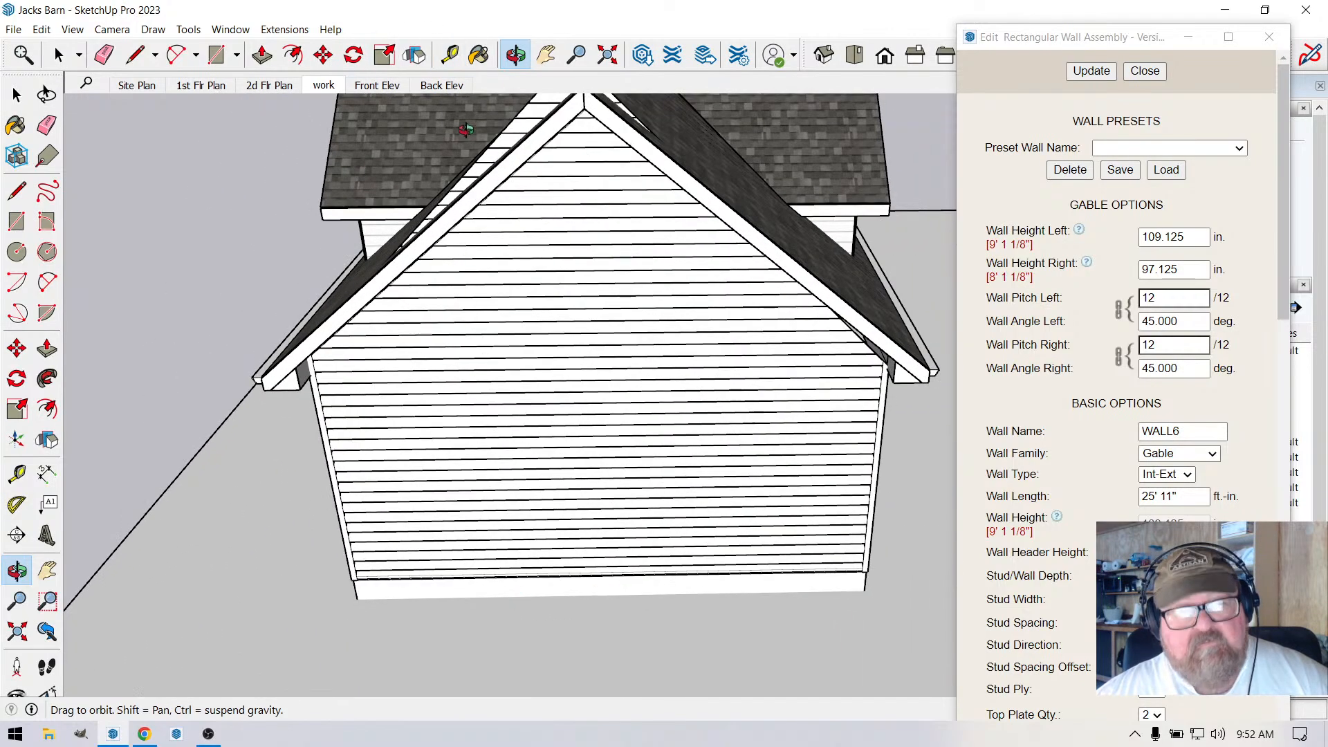
pyautogui.press('t')
pyautogui.scroll(3, 367, 539)
pyautogui.click(351, 615)
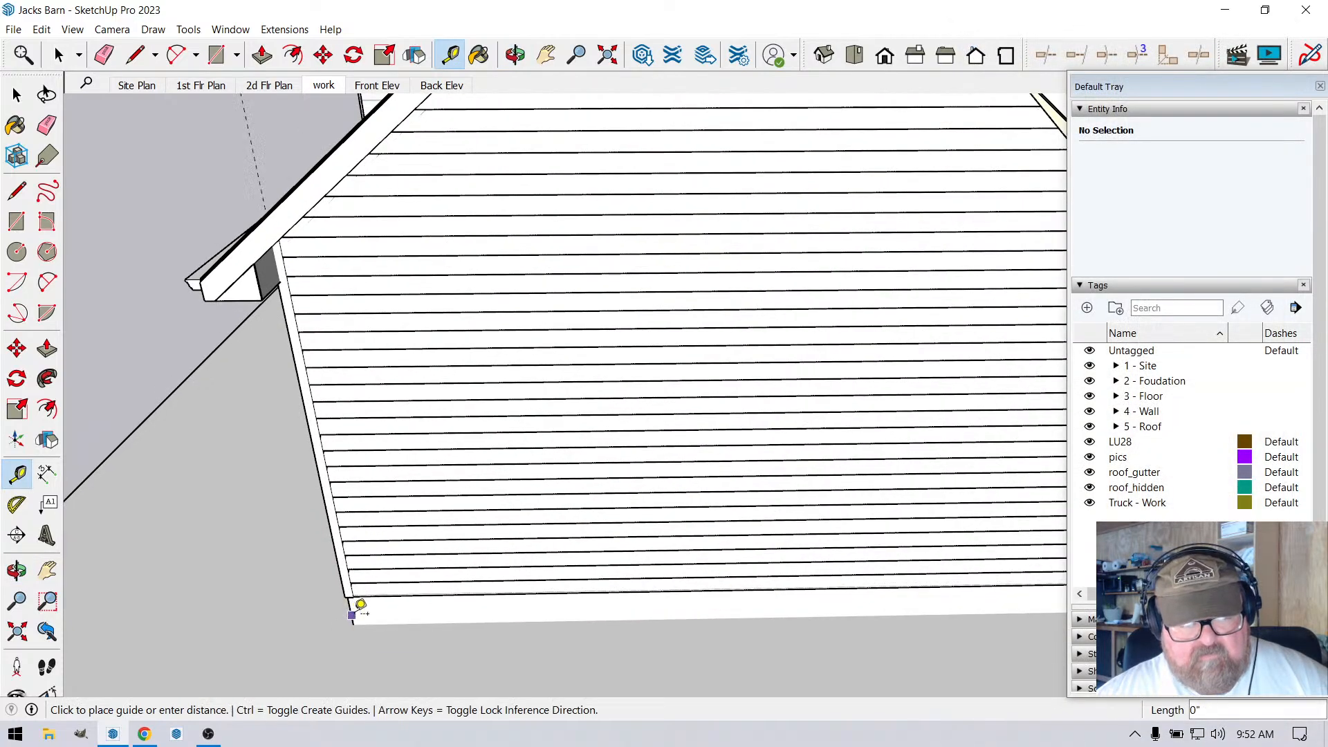
pyautogui.scroll(-3, 354, 614)
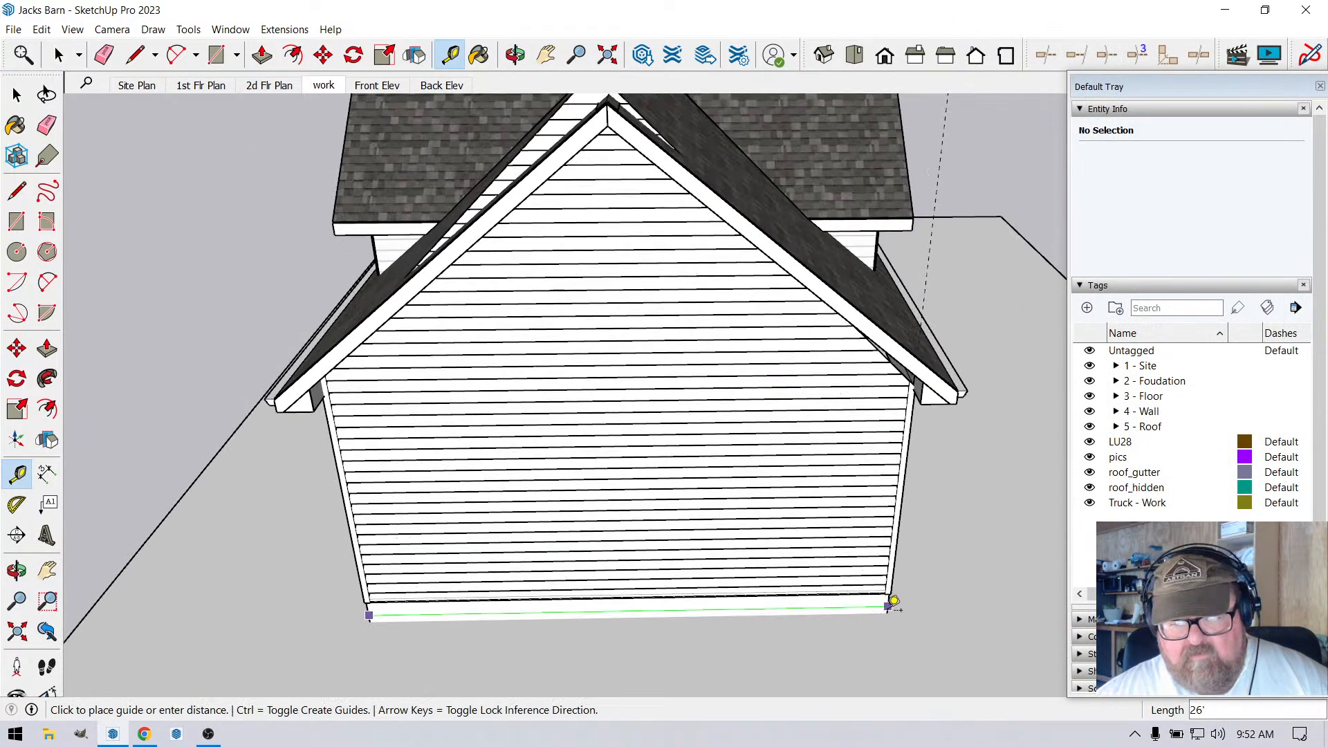
pyautogui.write('13')
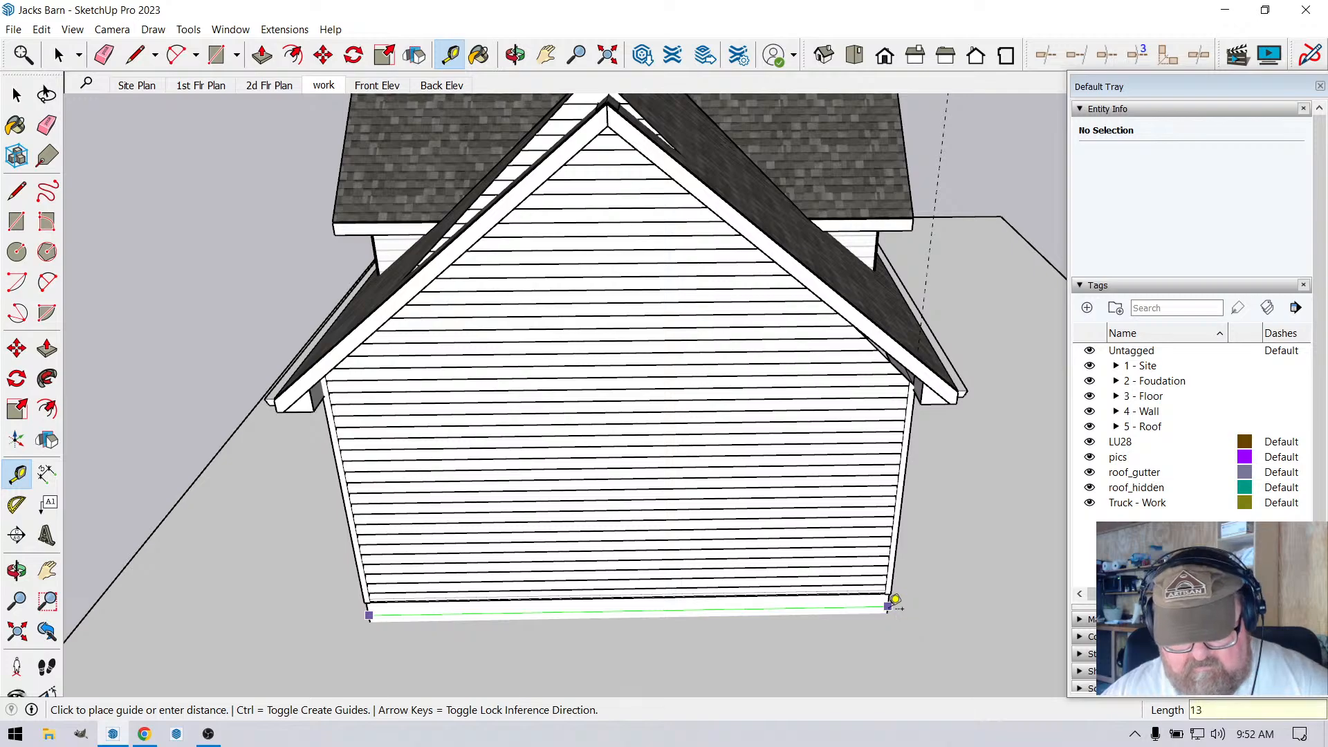
pyautogui.write("'")
pyautogui.press('Return')
pyautogui.scroll(-3, 895, 601)
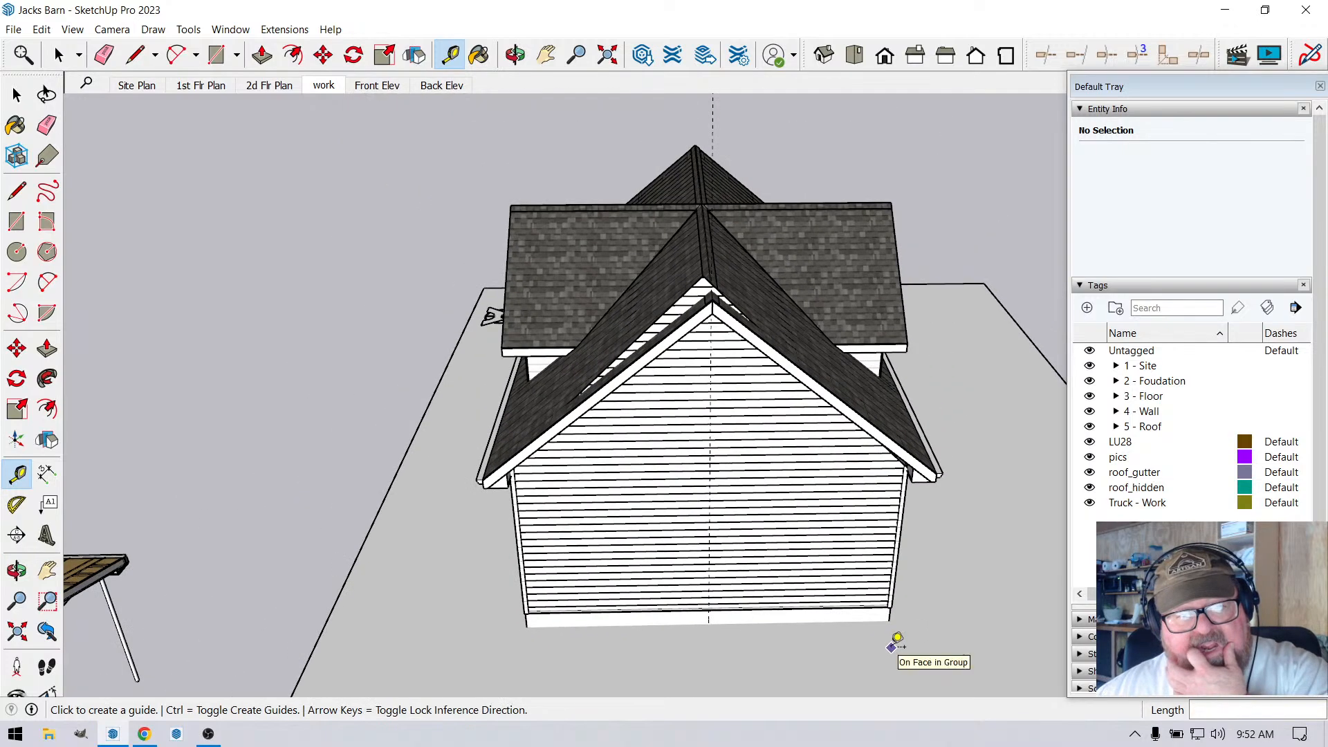
# Hide the 5 - Roof tag folder to expose the gable wall and the framing behind it.
pyautogui.scroll(5, 727, 277)
pyautogui.scroll(3, 668, 237)
pyautogui.scroll(-4, 442, 283)
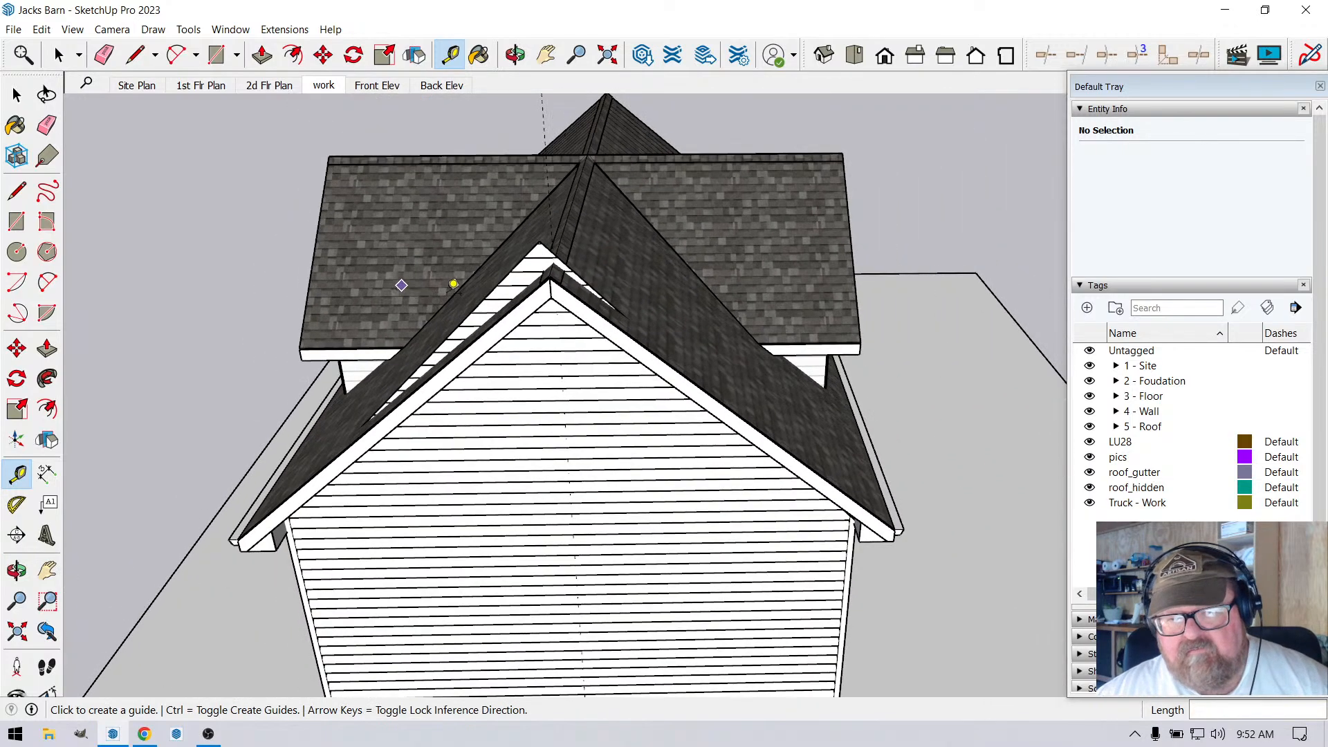
pyautogui.scroll(-1, 477, 311)
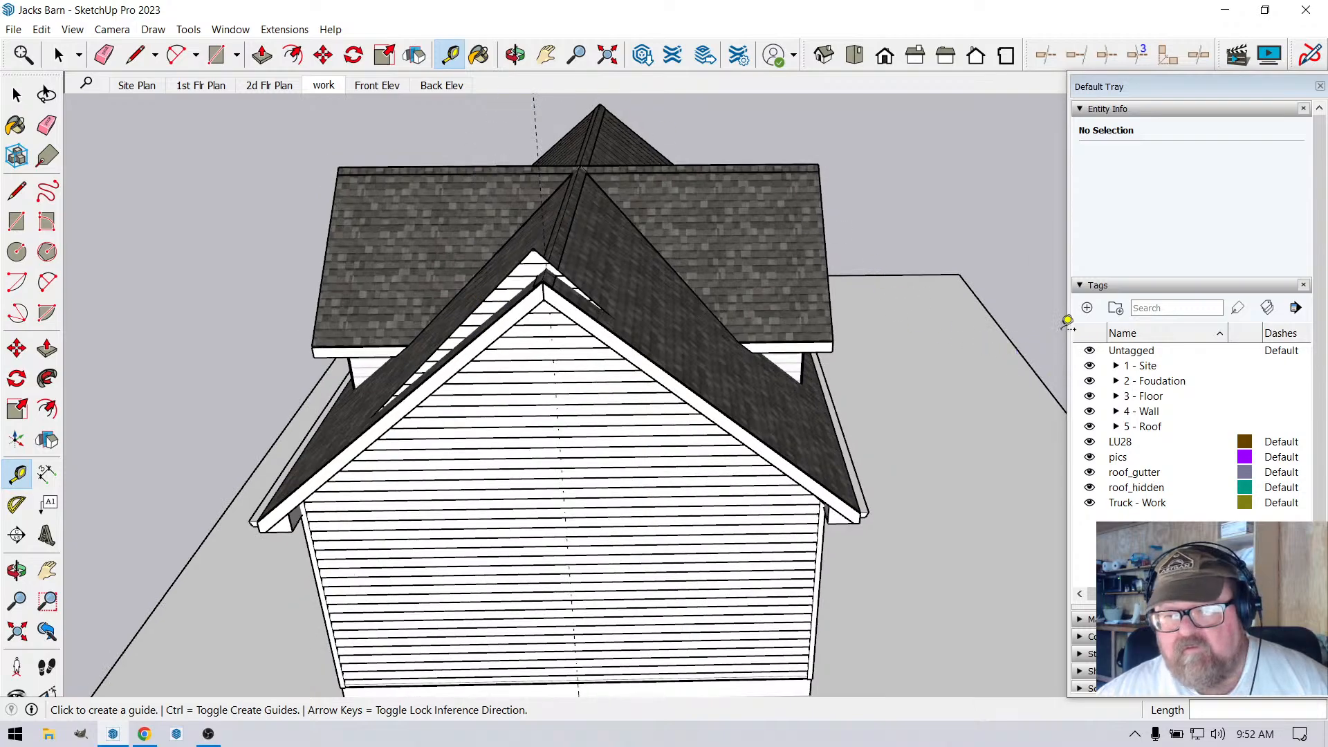
pyautogui.click(1081, 287)
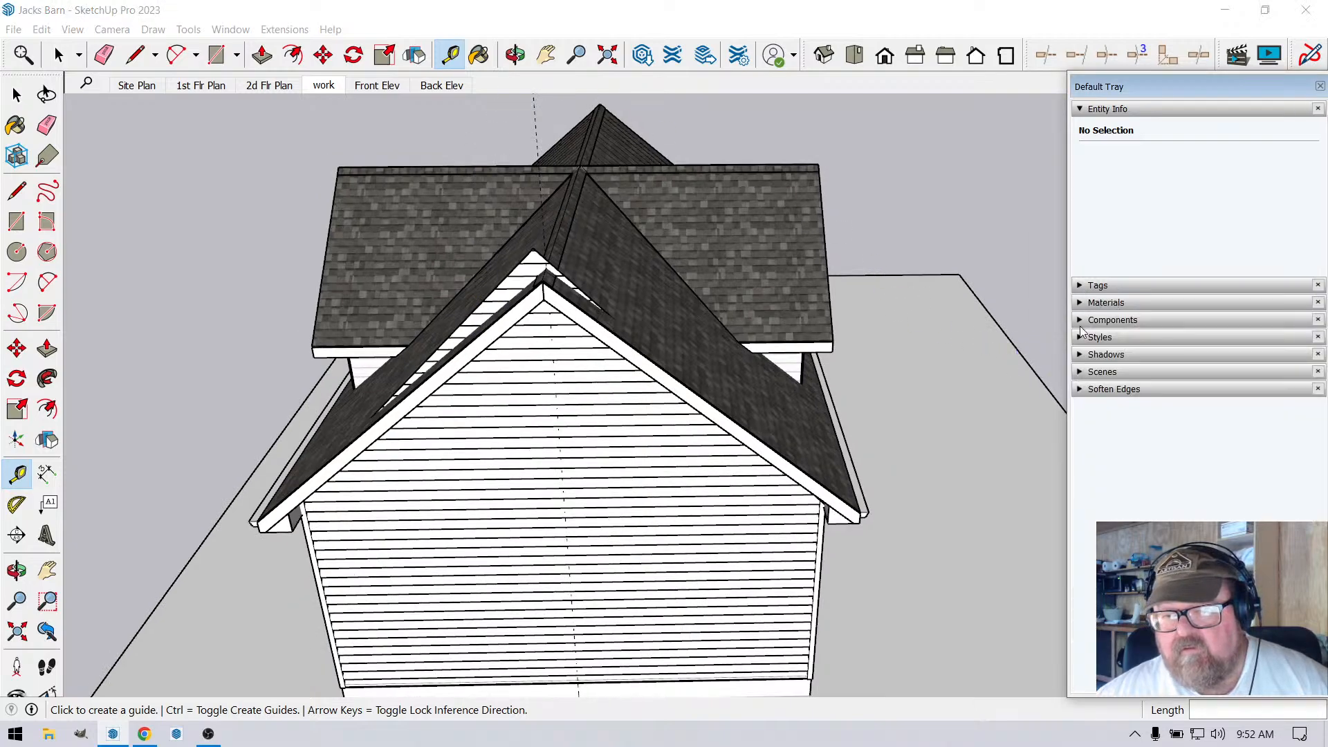
pyautogui.click(1080, 287)
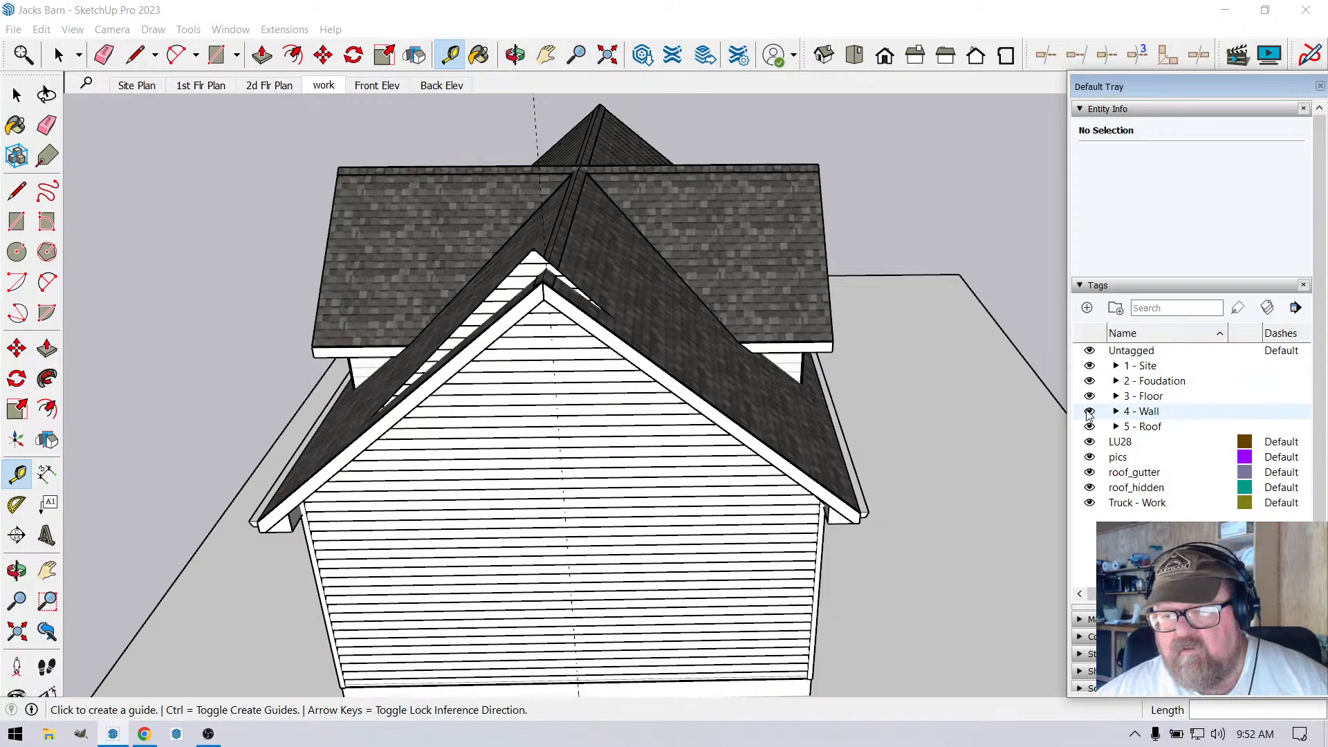
pyautogui.click(1090, 427)
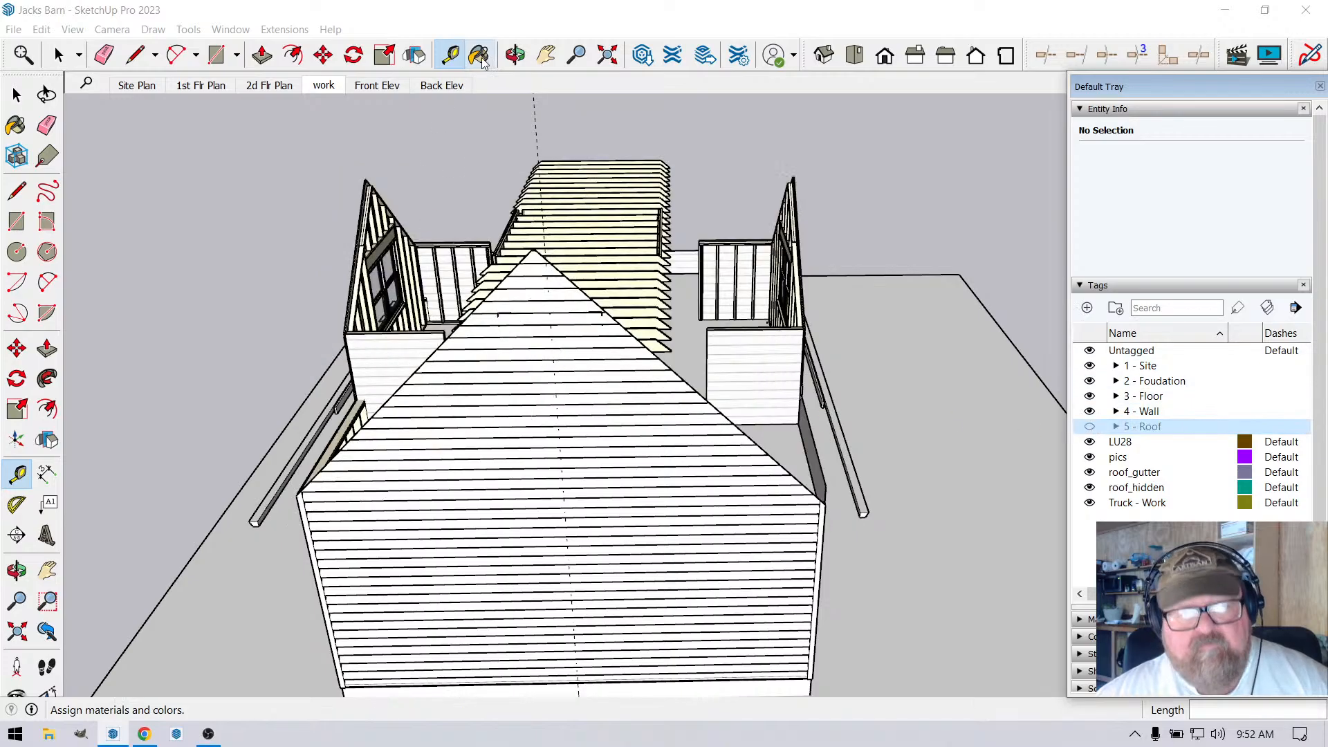
# Set the gable wall's top vertical cladding offset to 0 in its assembly settings and update the wall.
pyautogui.click(515, 54)
pyautogui.moveTo(873, 533); pyautogui.dragTo(429, 346)
pyautogui.moveTo(591, 344); pyautogui.dragTo(692, 393)
pyautogui.press('space')
pyautogui.click(638, 390)
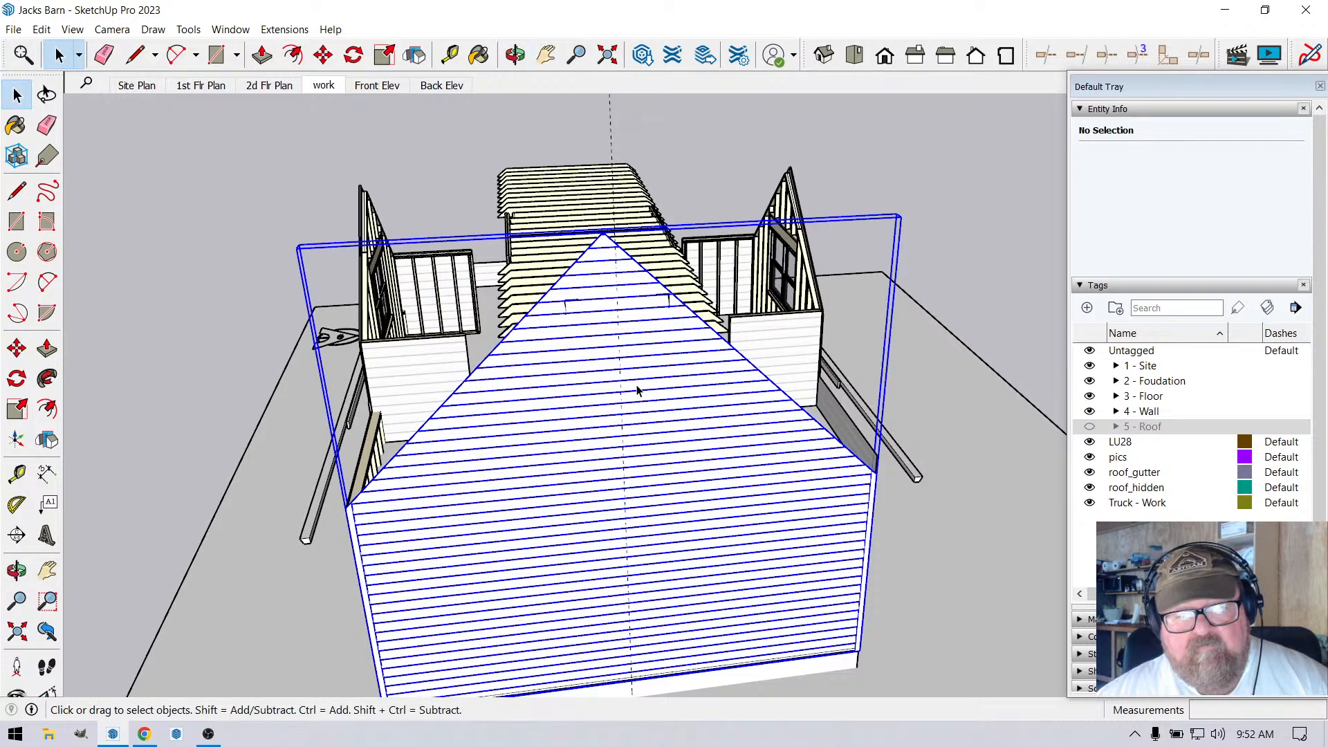
pyautogui.rightClick(638, 390)
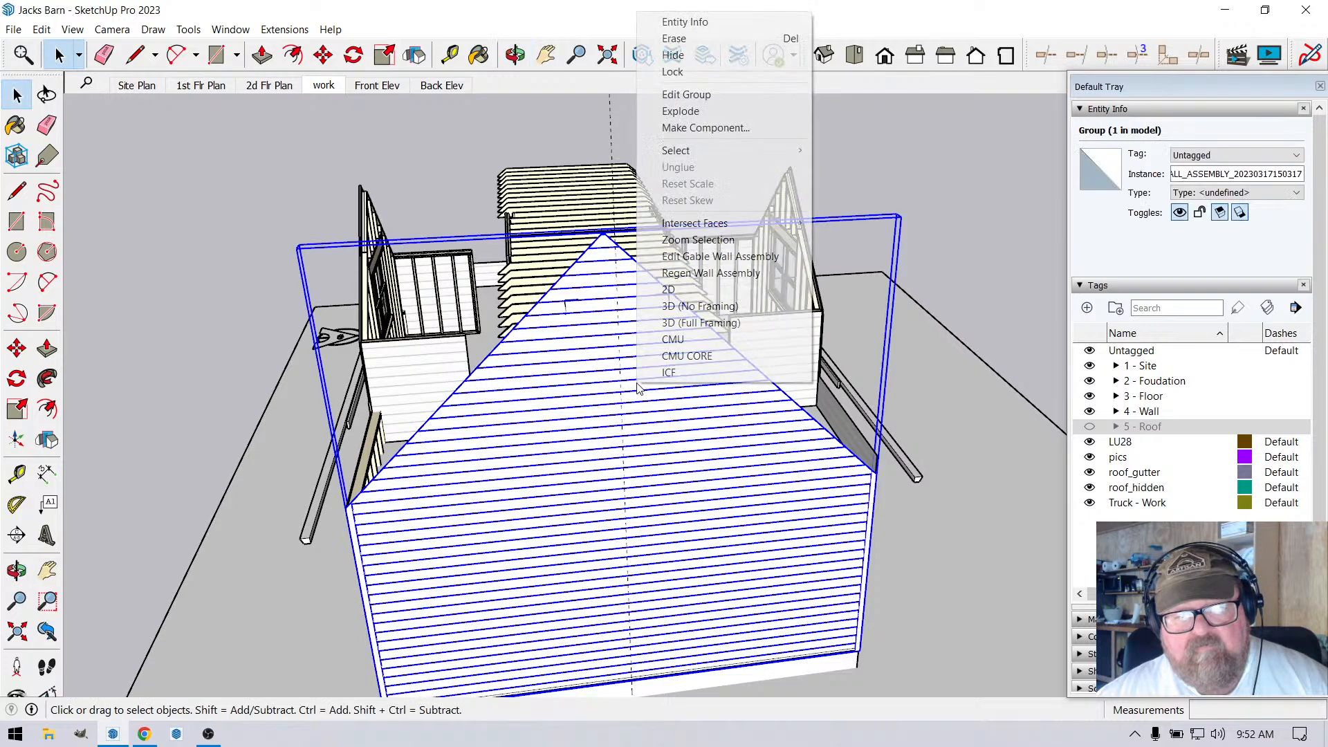
pyautogui.click(691, 257)
pyautogui.scroll(-5, 1097, 449)
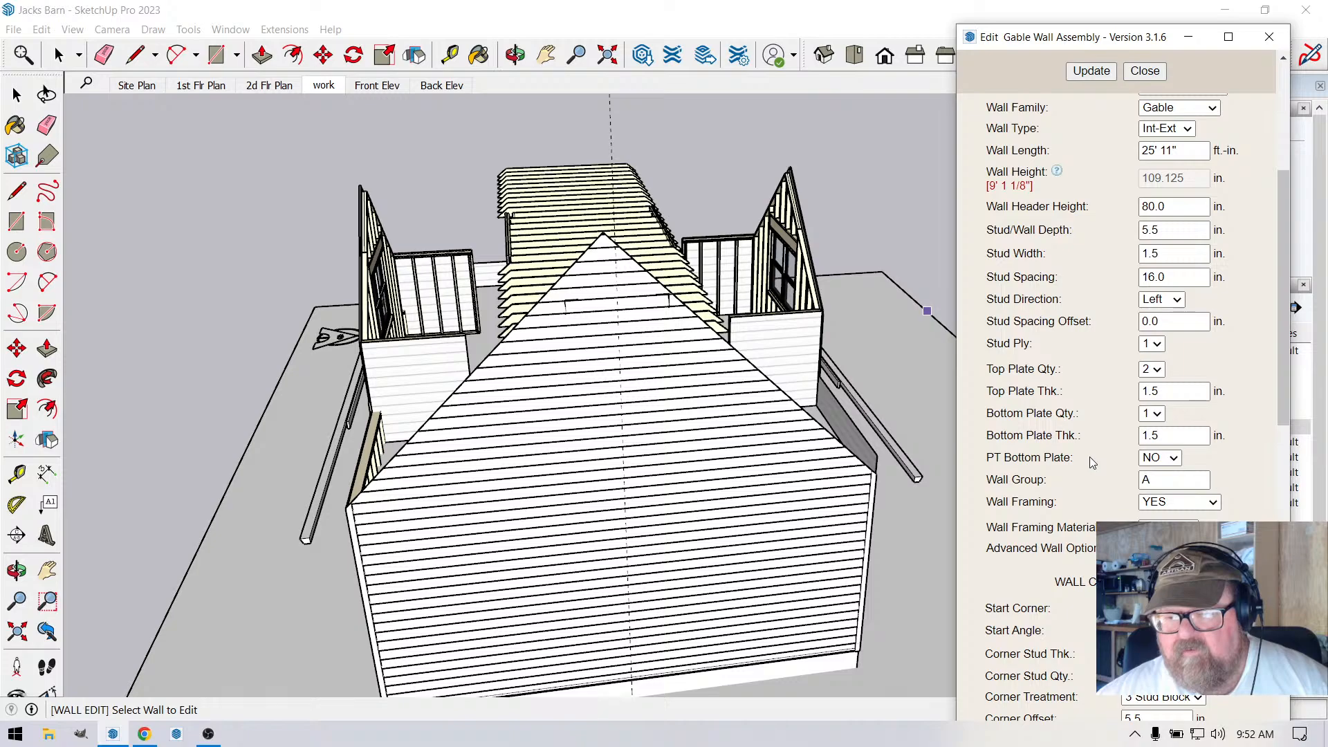
pyautogui.scroll(-5, 1091, 467)
pyautogui.scroll(-5, 1071, 442)
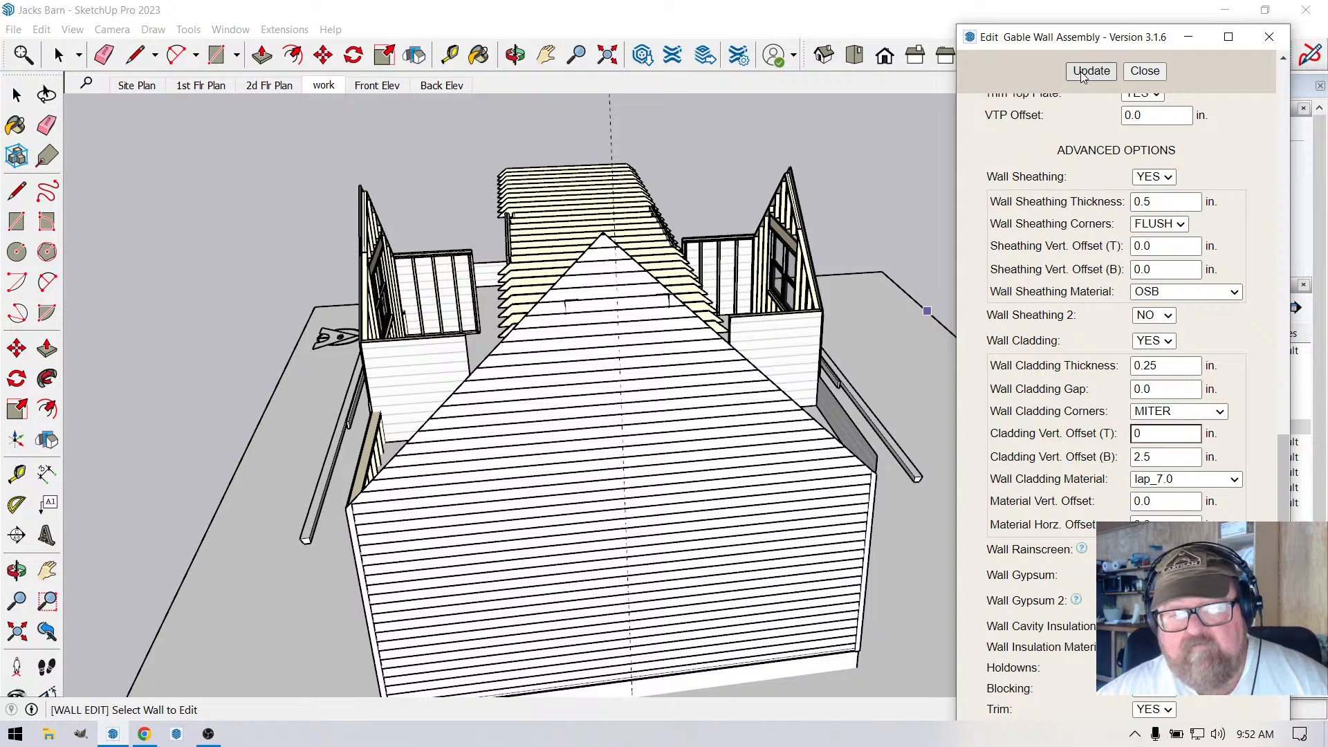
pyautogui.click(1141, 70)
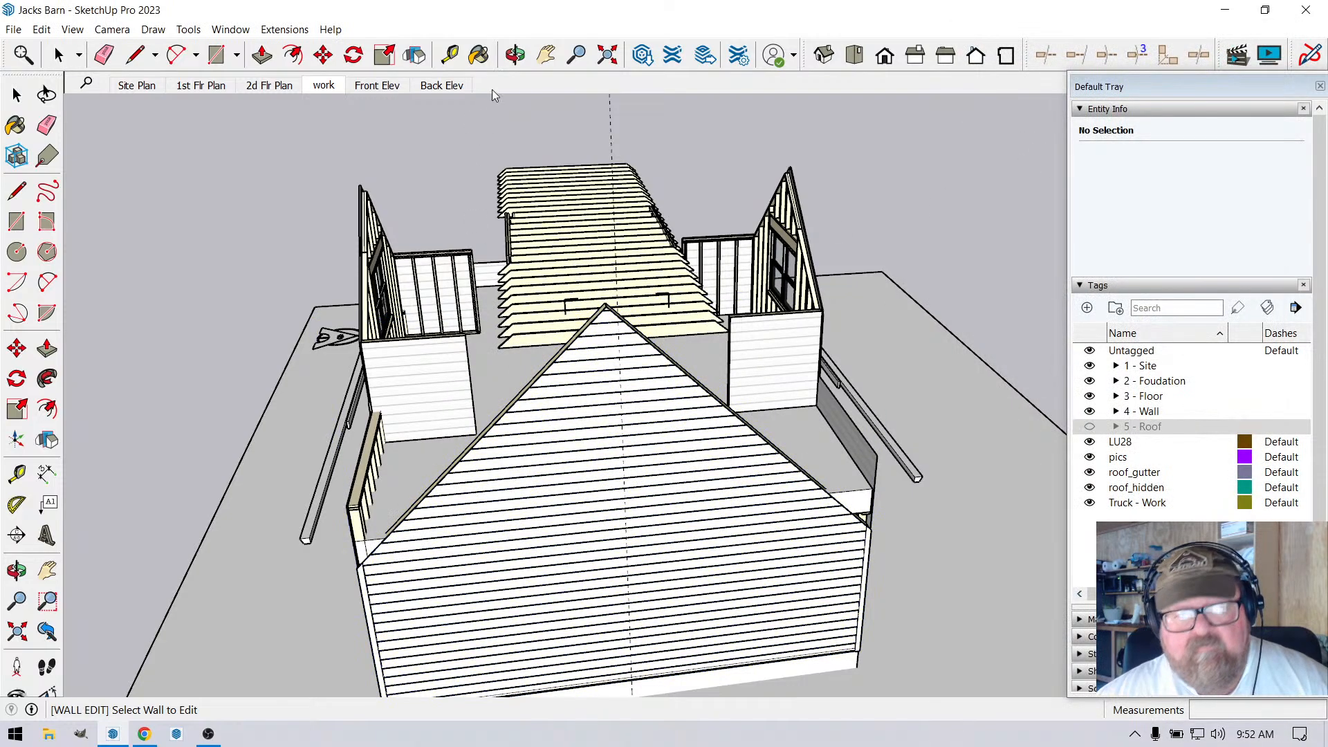
# Examine the corner where the gable wall's sloped top plate and cladding meet the side wall.
pyautogui.click(522, 54)
pyautogui.moveTo(847, 635); pyautogui.dragTo(460, 628)
pyautogui.scroll(6, 486, 510)
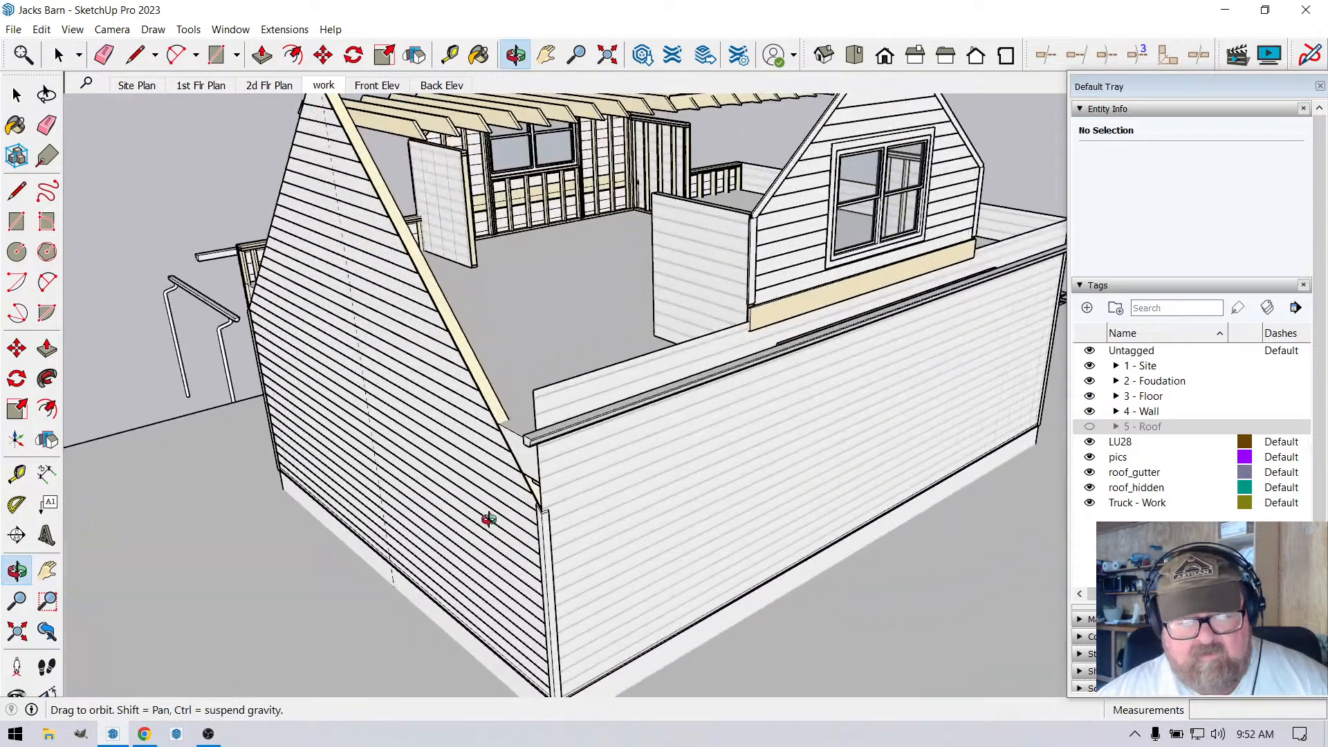
pyautogui.moveTo(508, 516); pyautogui.dragTo(869, 584)
pyautogui.scroll(2, 834, 488)
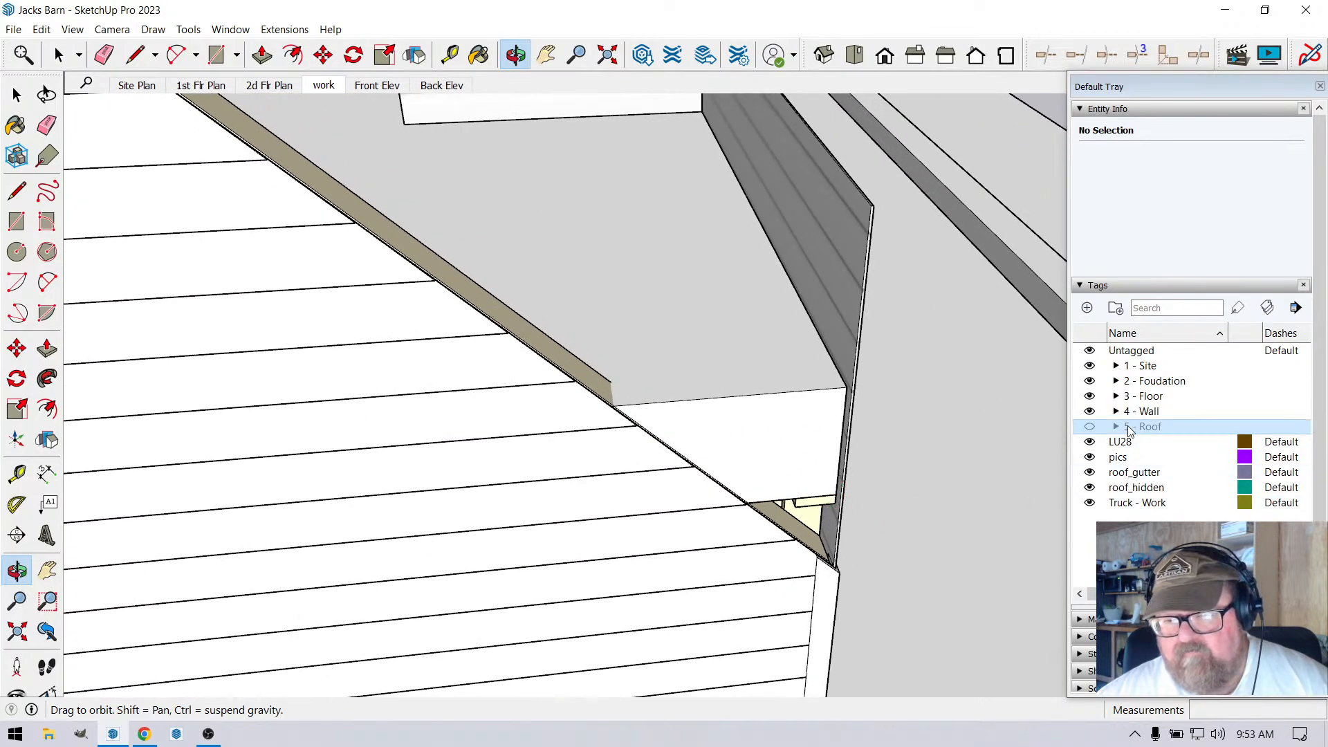
pyautogui.moveTo(660, 441)
pyautogui.mouseDown()
pyautogui.moveTo(588, 339)
pyautogui.moveTo(696, 365)
pyautogui.moveTo(678, 443)
pyautogui.mouseUp()
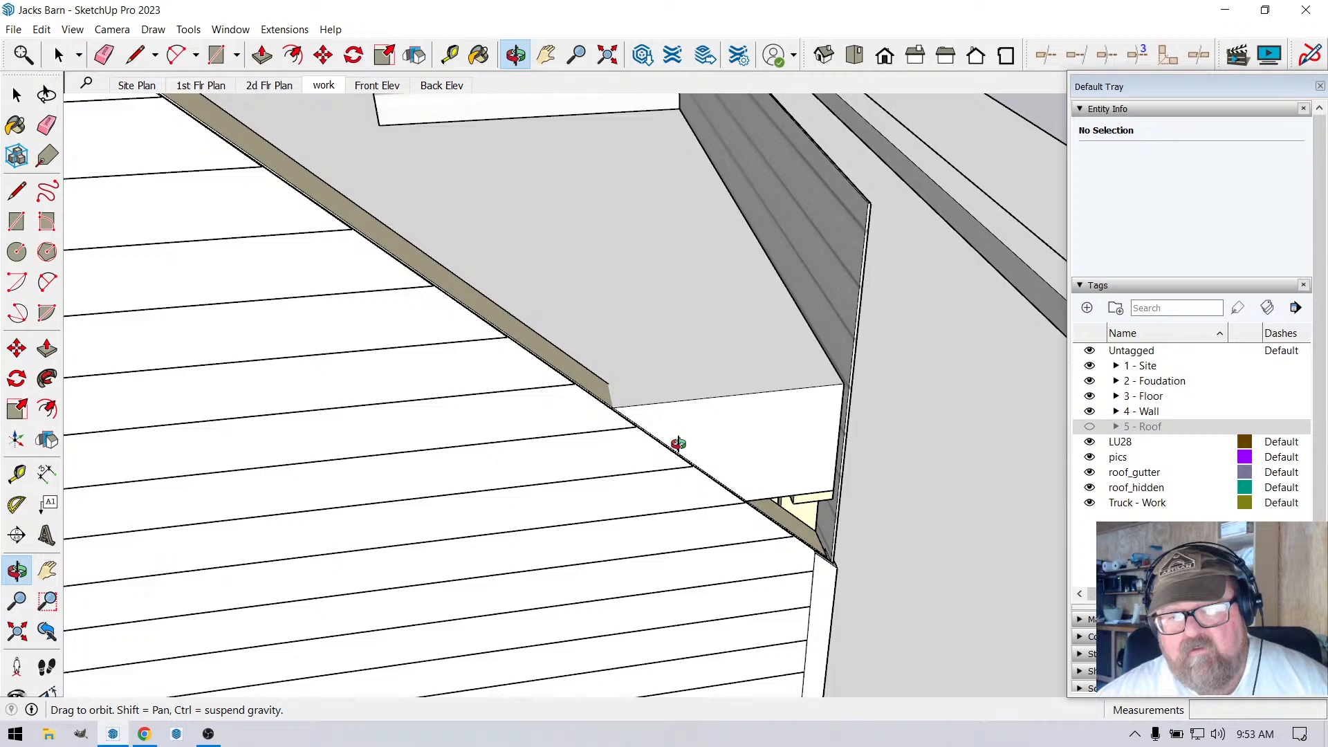
pyautogui.moveTo(678, 443); pyautogui.dragTo(687, 473)
# Measure the vertical distance from the gable wall's eave corner up to the side wall's top corner using the Line tool.
pyautogui.click(136, 55)
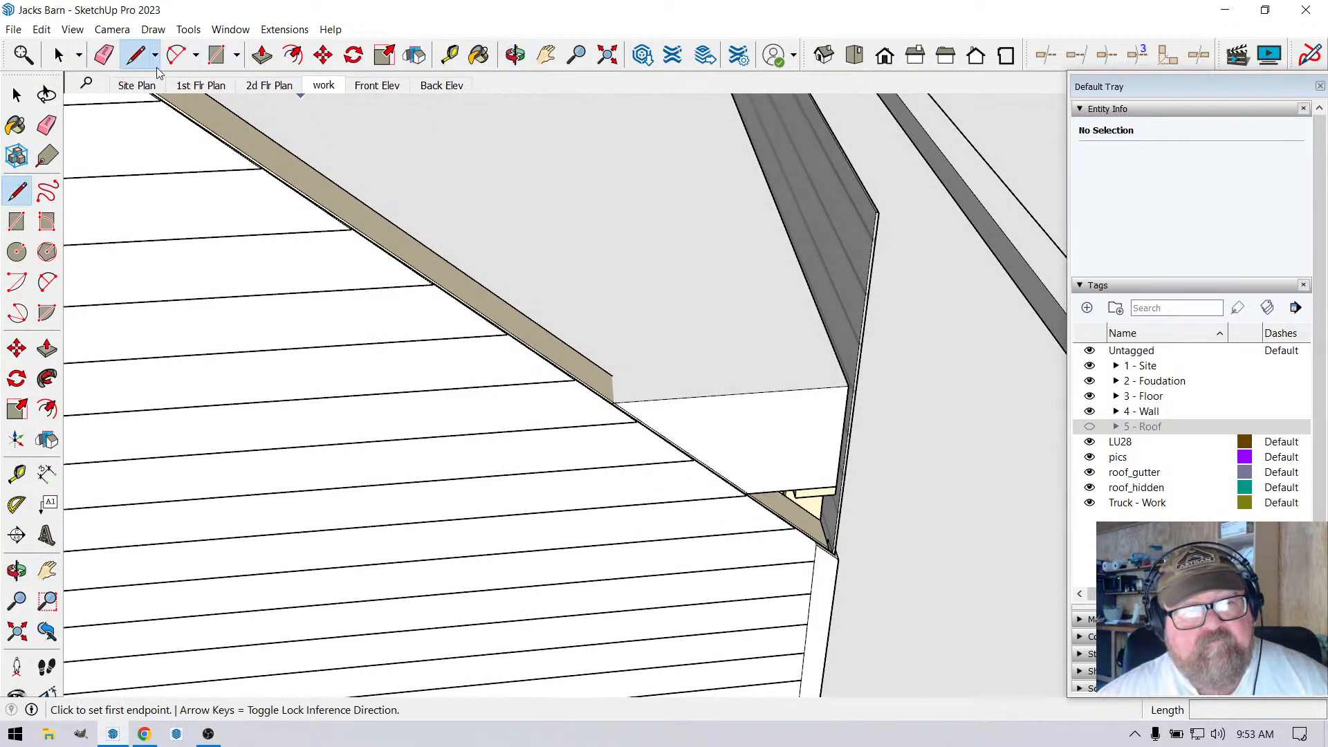
pyautogui.scroll(3, 829, 538)
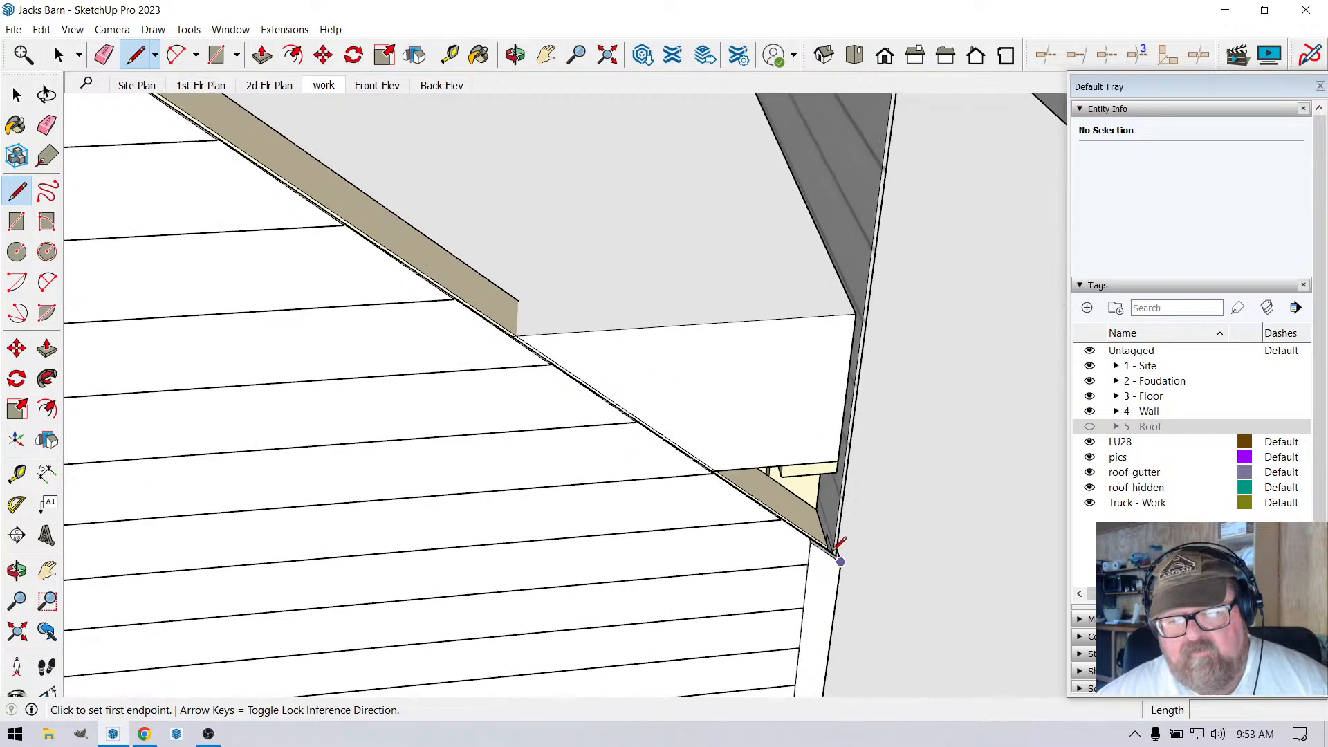
pyautogui.click(827, 544)
pyautogui.scroll(-3, 827, 545)
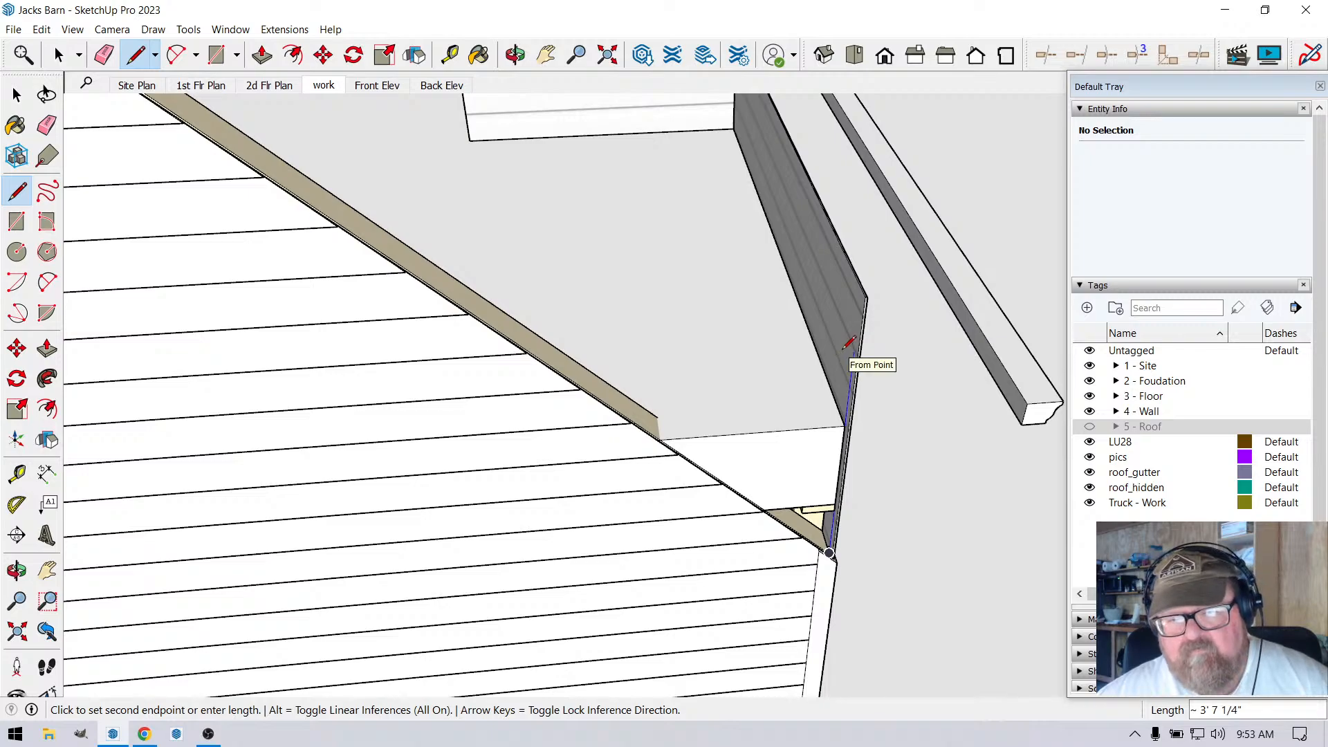
pyautogui.press('Up')
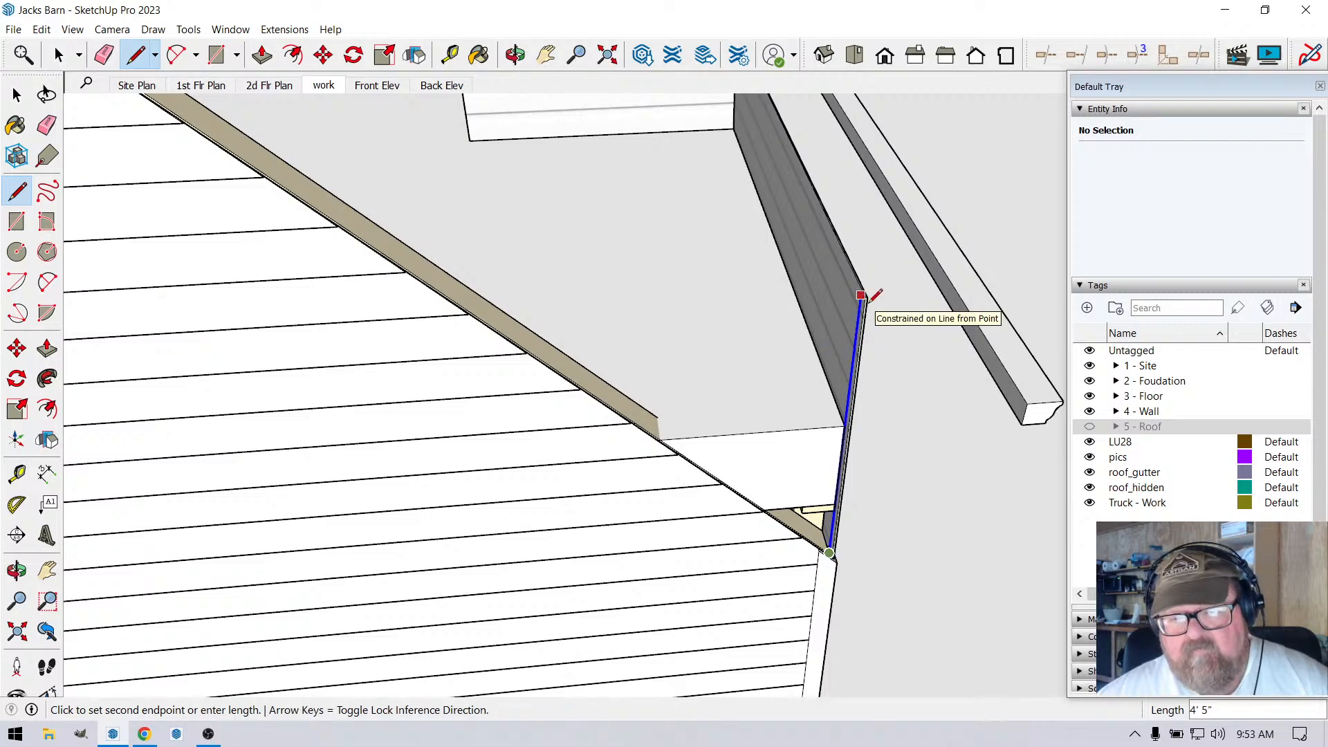
pyautogui.click(870, 299)
pyautogui.press('Escape')
# Show the 5 - Roof tag folder to compare the gable wall with the roof slope, and hide it again.
pyautogui.scroll(-6, 758, 387)
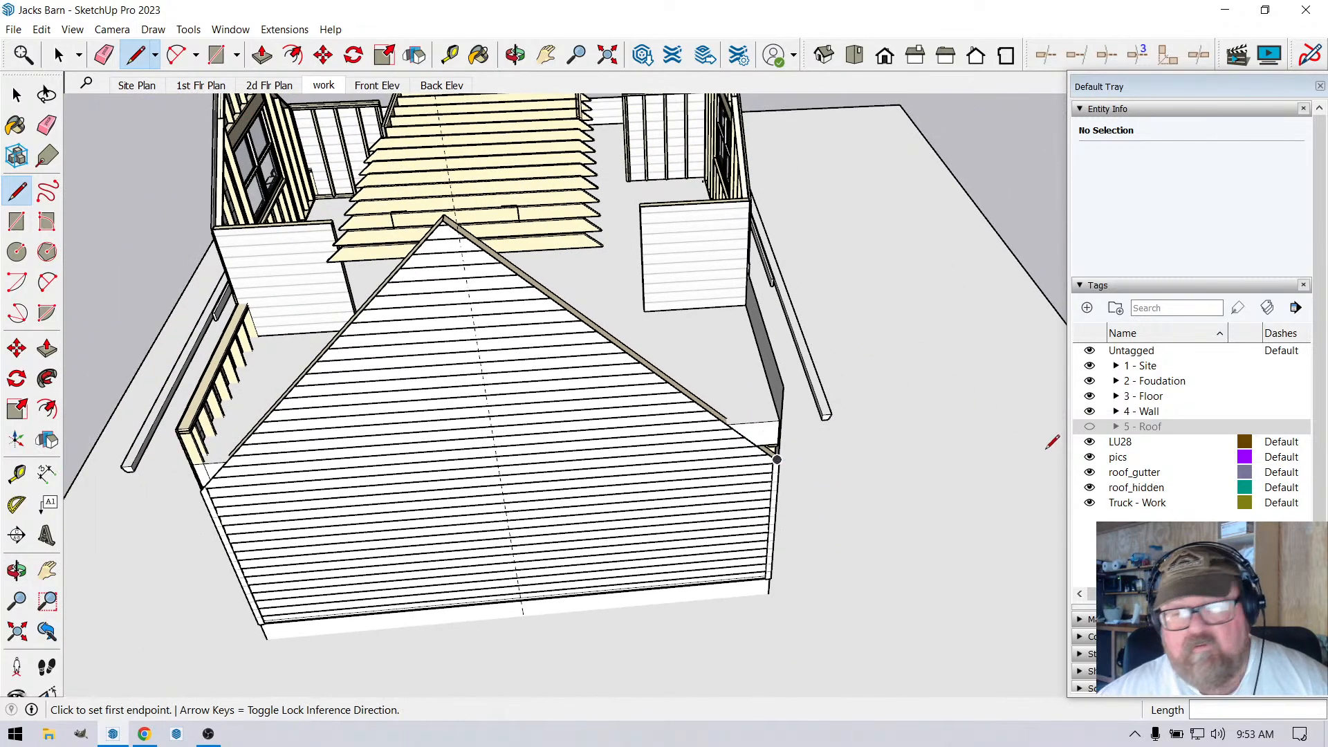
pyautogui.click(1091, 430)
pyautogui.click(1090, 428)
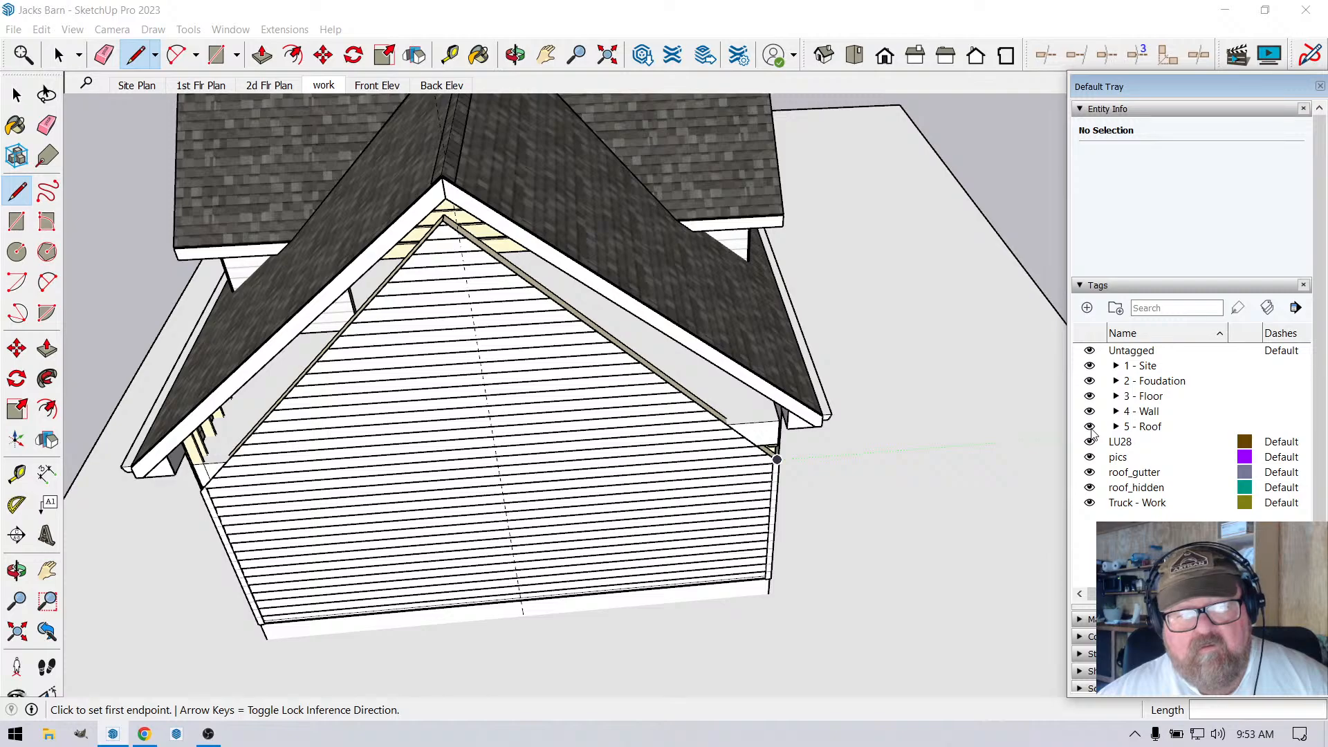
pyautogui.click(1090, 427)
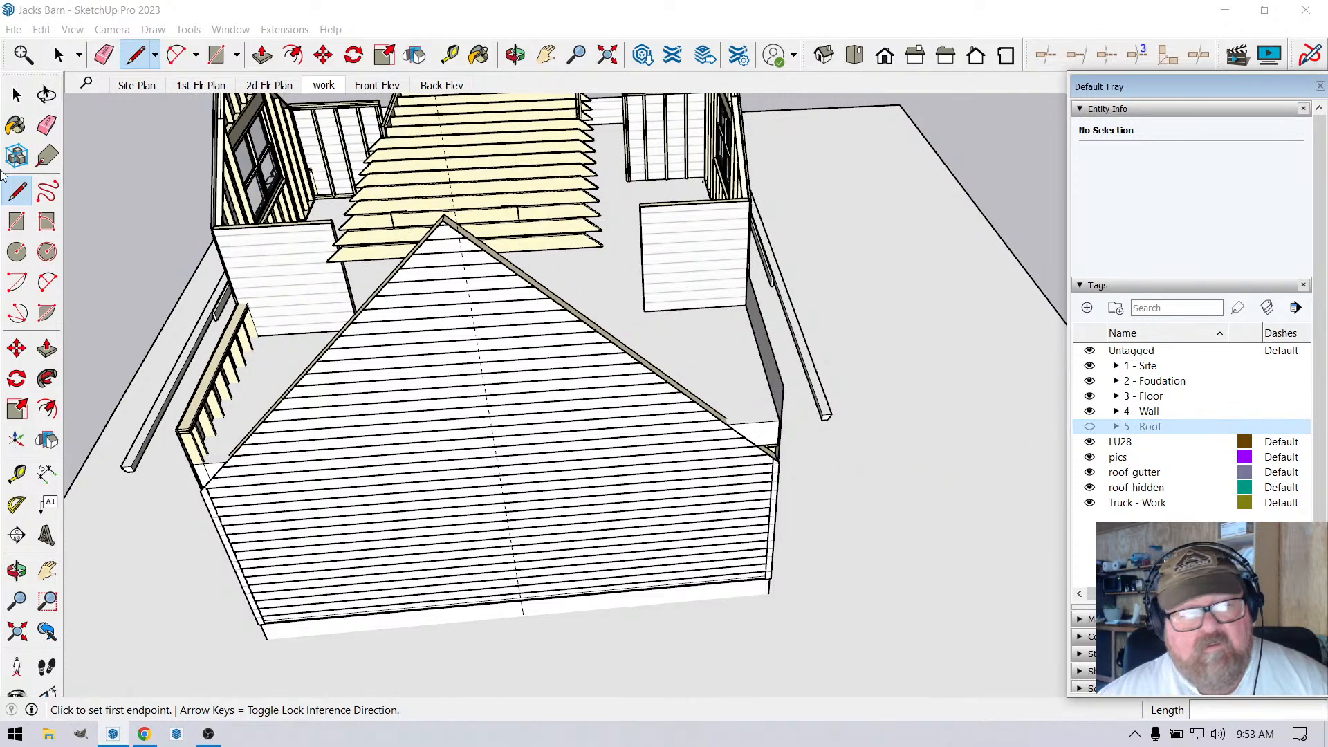
# Open the gable wall's assembly settings and inspect the wall's corner with the side wall from outside.
pyautogui.click(58, 56)
pyautogui.click(608, 451)
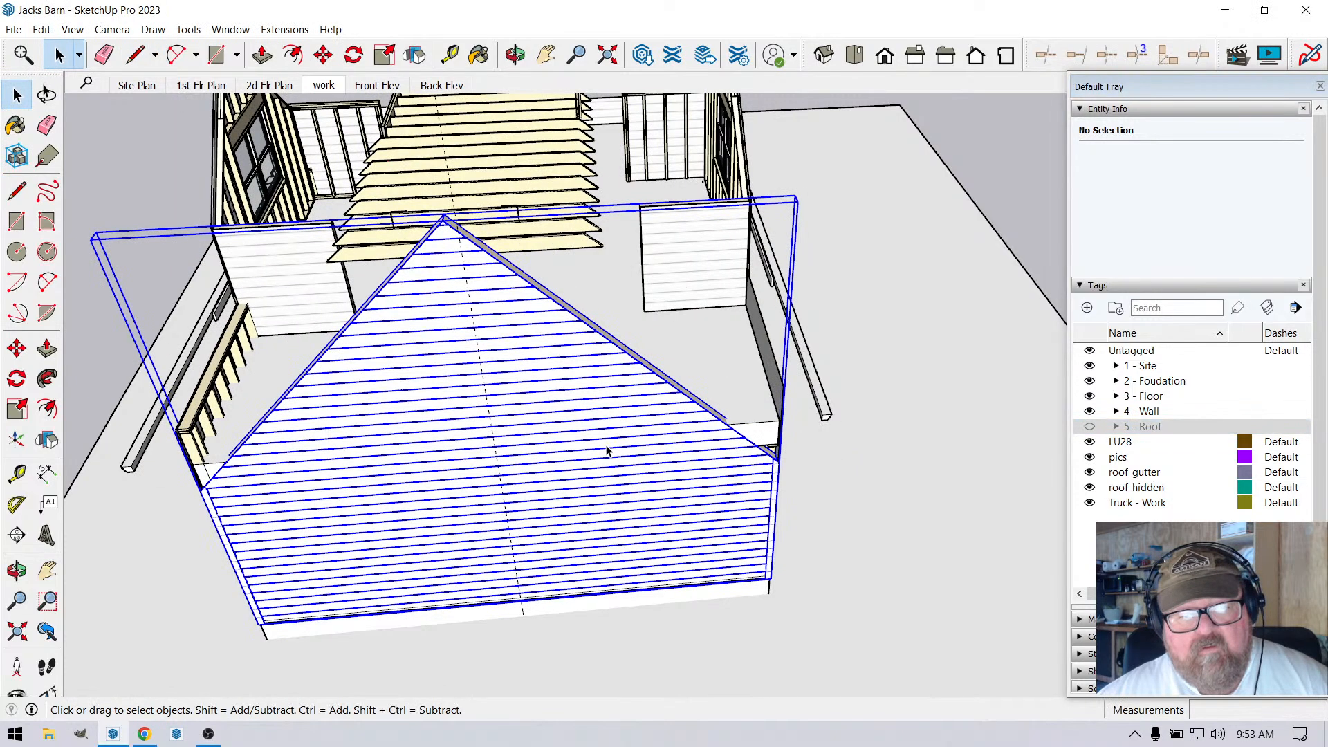
pyautogui.rightClick(607, 451)
pyautogui.click(639, 319)
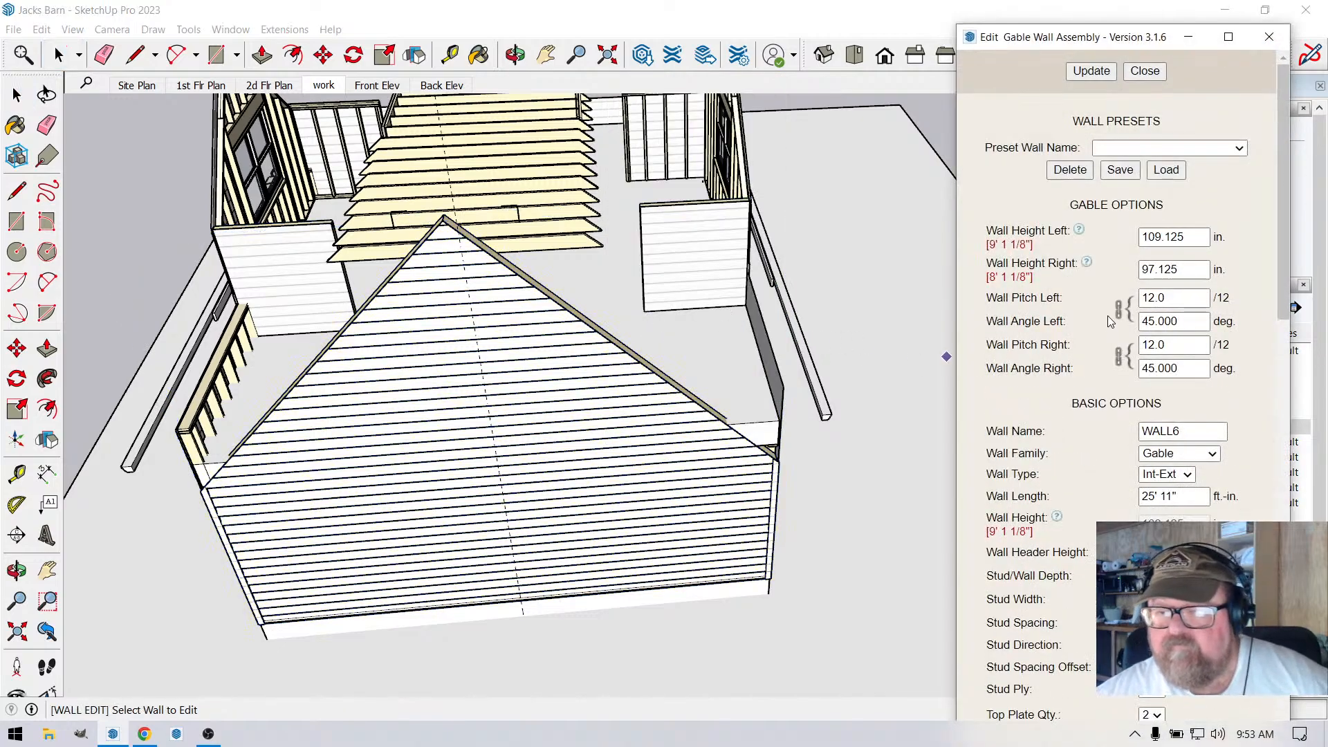
pyautogui.click(1155, 270)
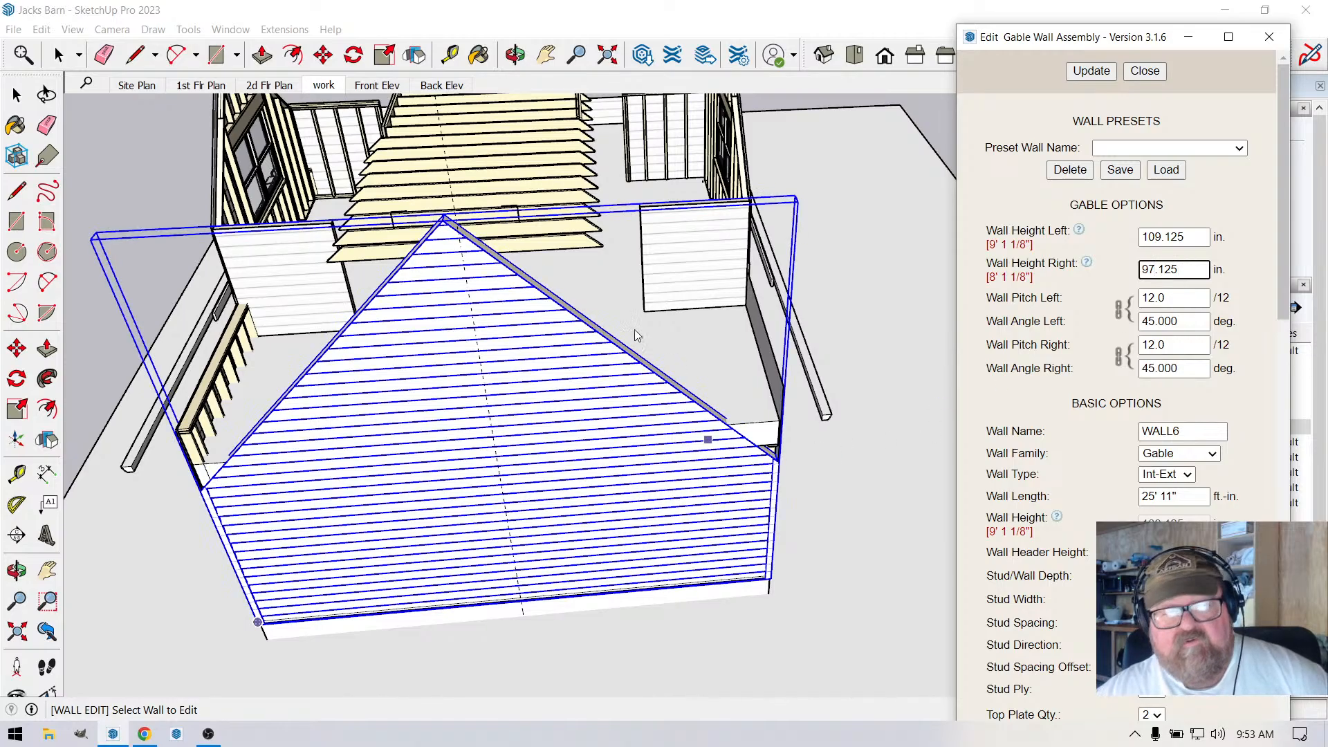
pyautogui.click(518, 50)
pyautogui.moveTo(793, 550); pyautogui.dragTo(573, 515)
pyautogui.scroll(6, 551, 546)
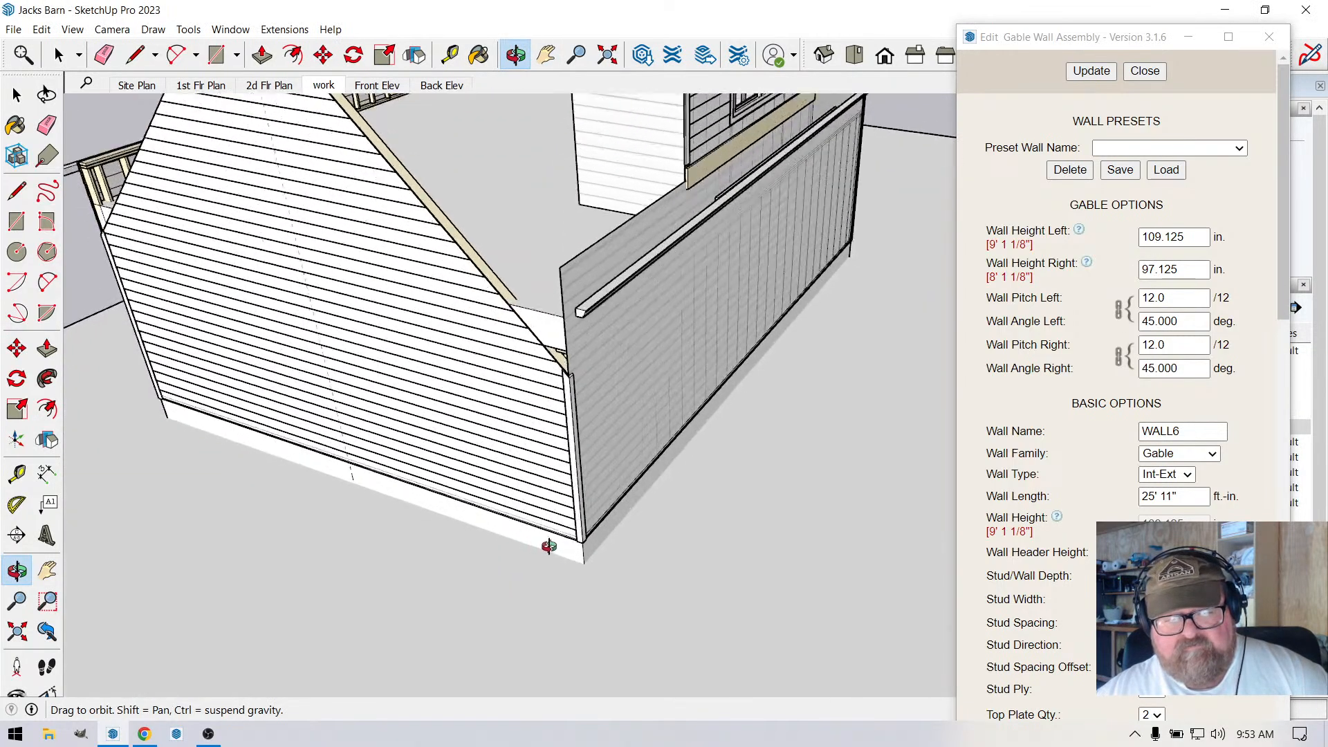
pyautogui.scroll(-5, 579, 548)
pyautogui.moveTo(590, 574); pyautogui.dragTo(768, 558)
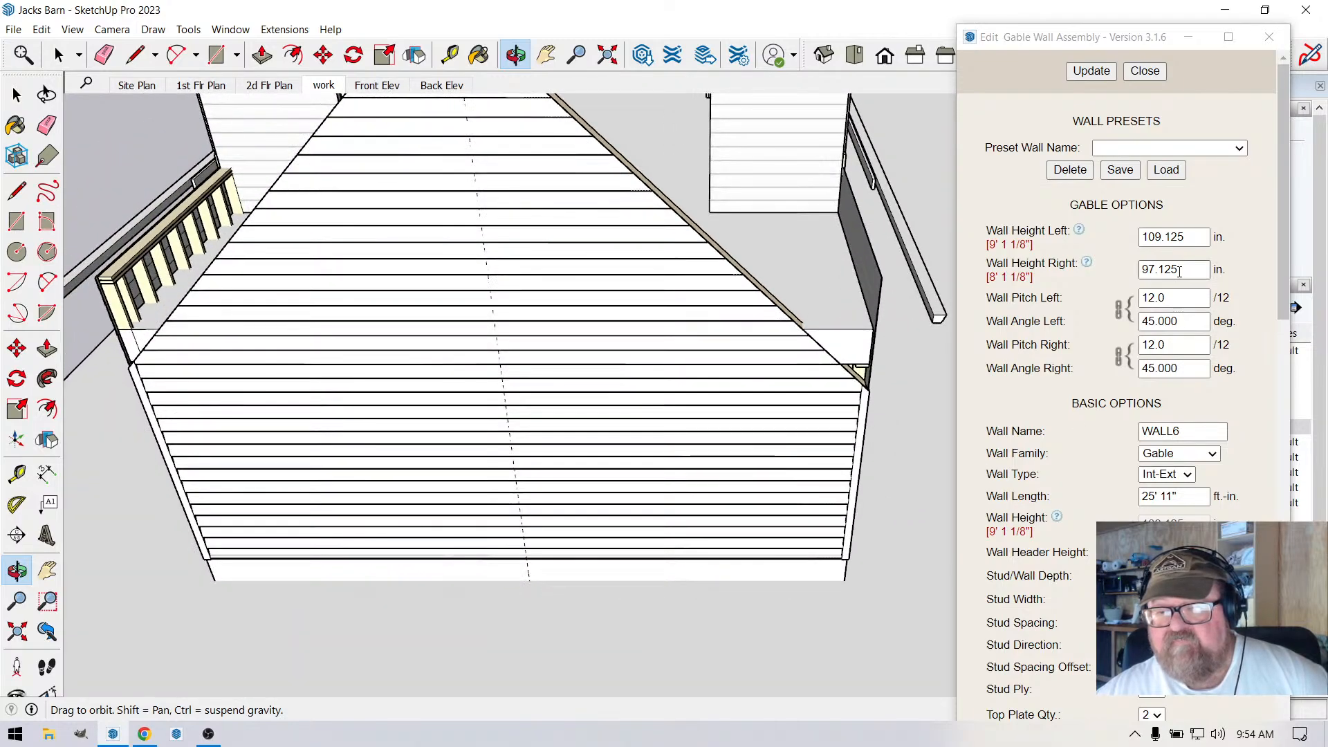
# Set both the gable wall's left and right wall heights to 197 in. and update the wall.
pyautogui.moveTo(1180, 270); pyautogui.dragTo(1151, 271)
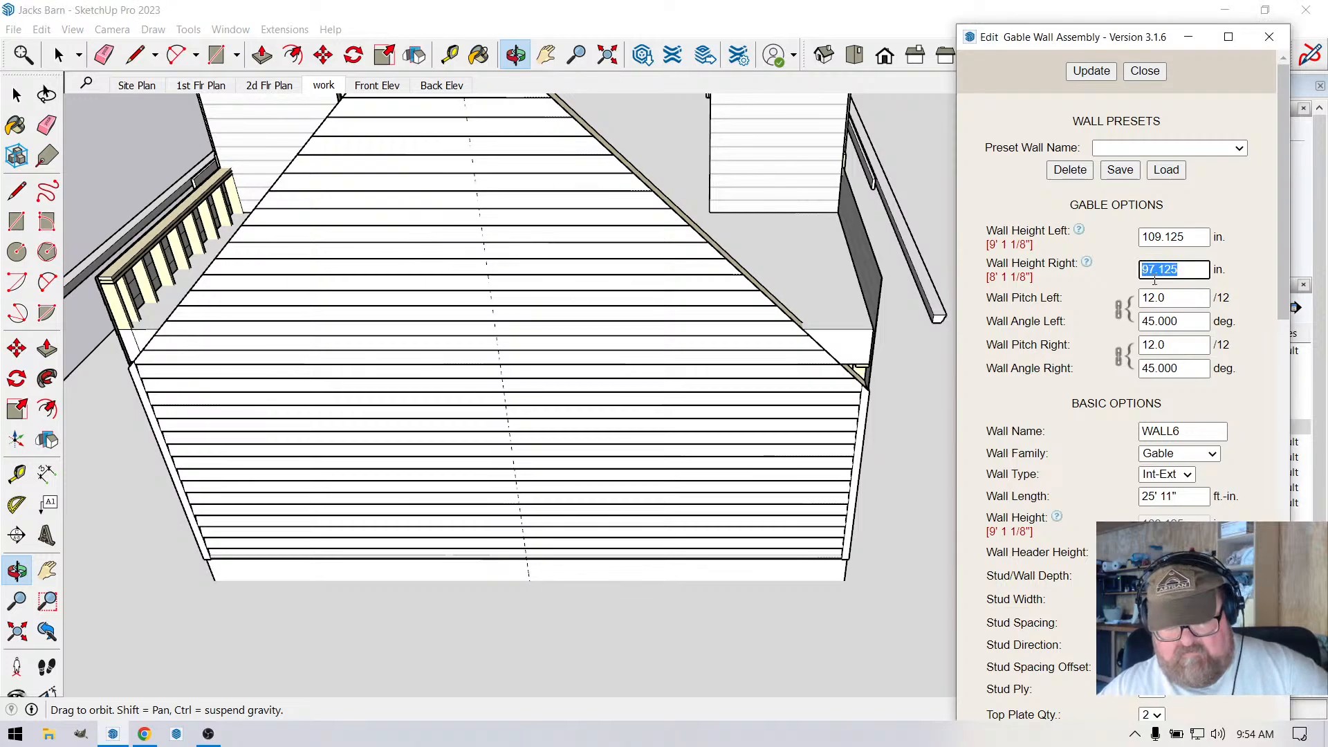
pyautogui.write('19')
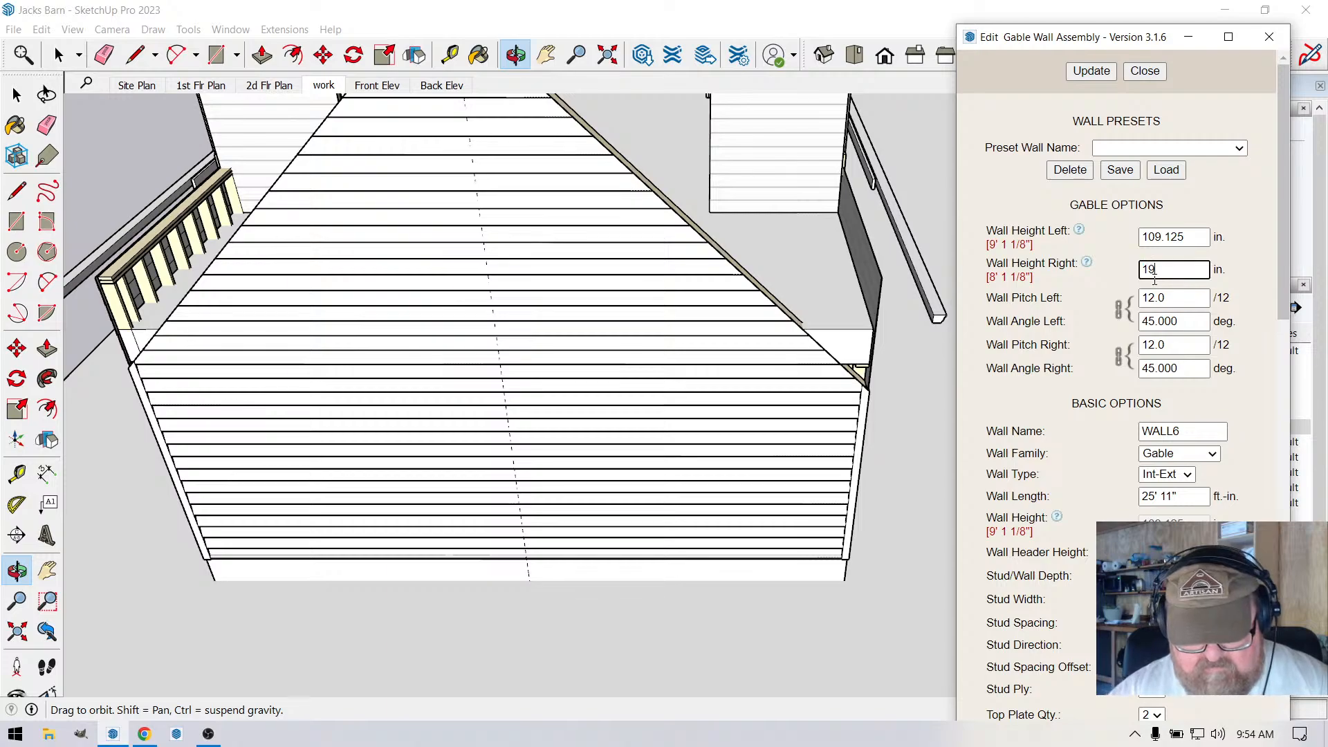
pyautogui.write('7')
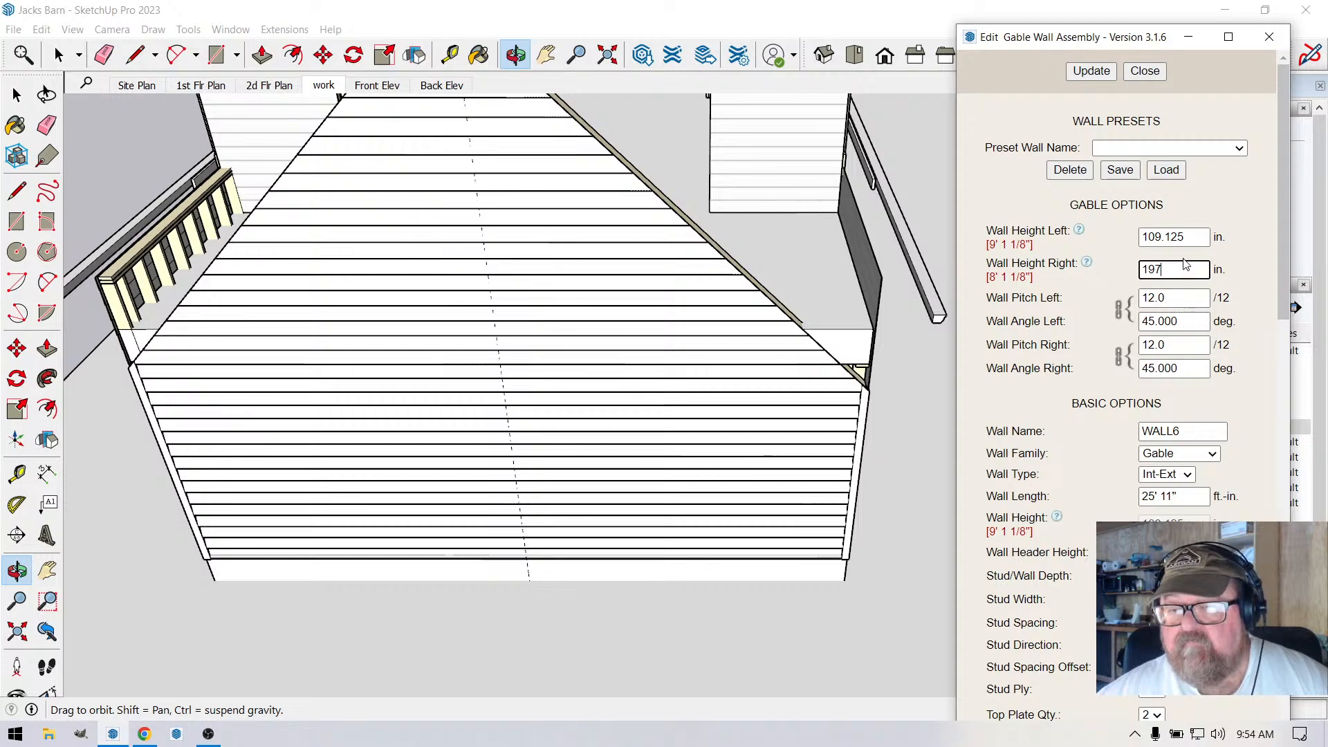
pyautogui.moveTo(1188, 237); pyautogui.dragTo(1143, 237)
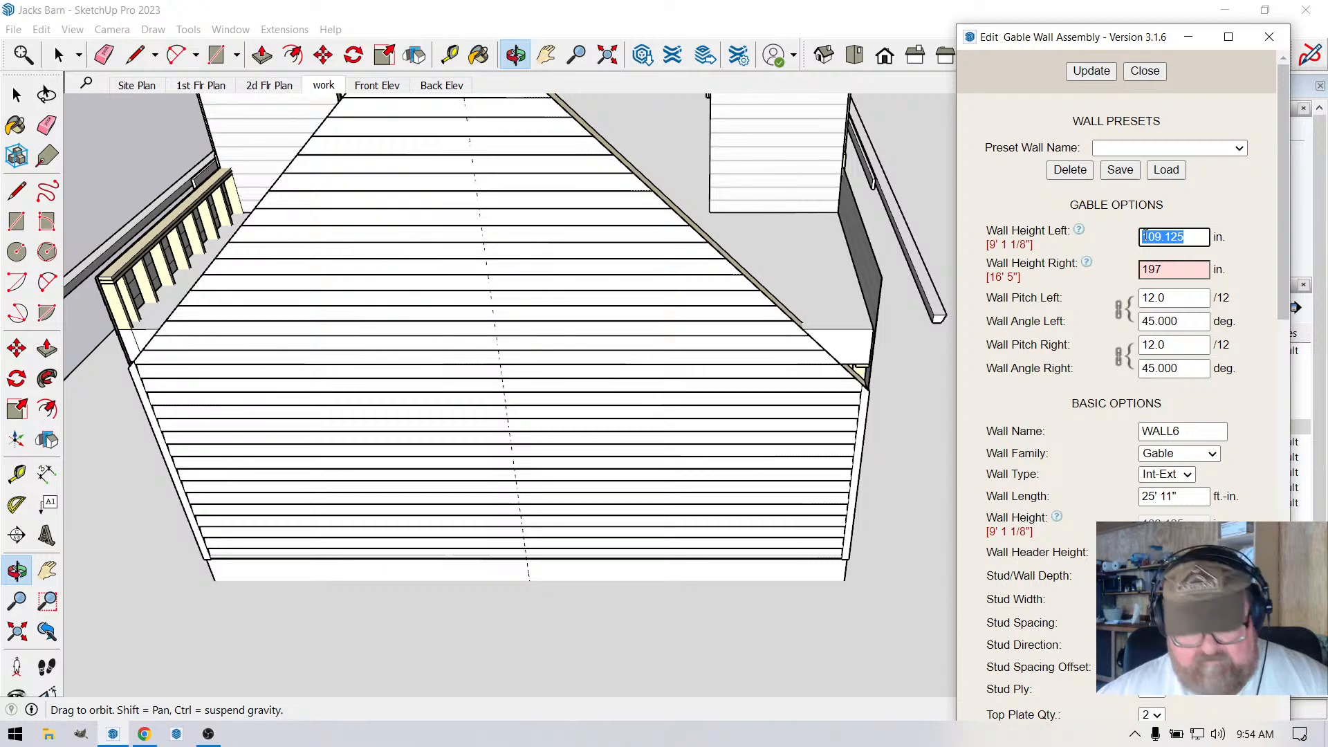
pyautogui.write('197')
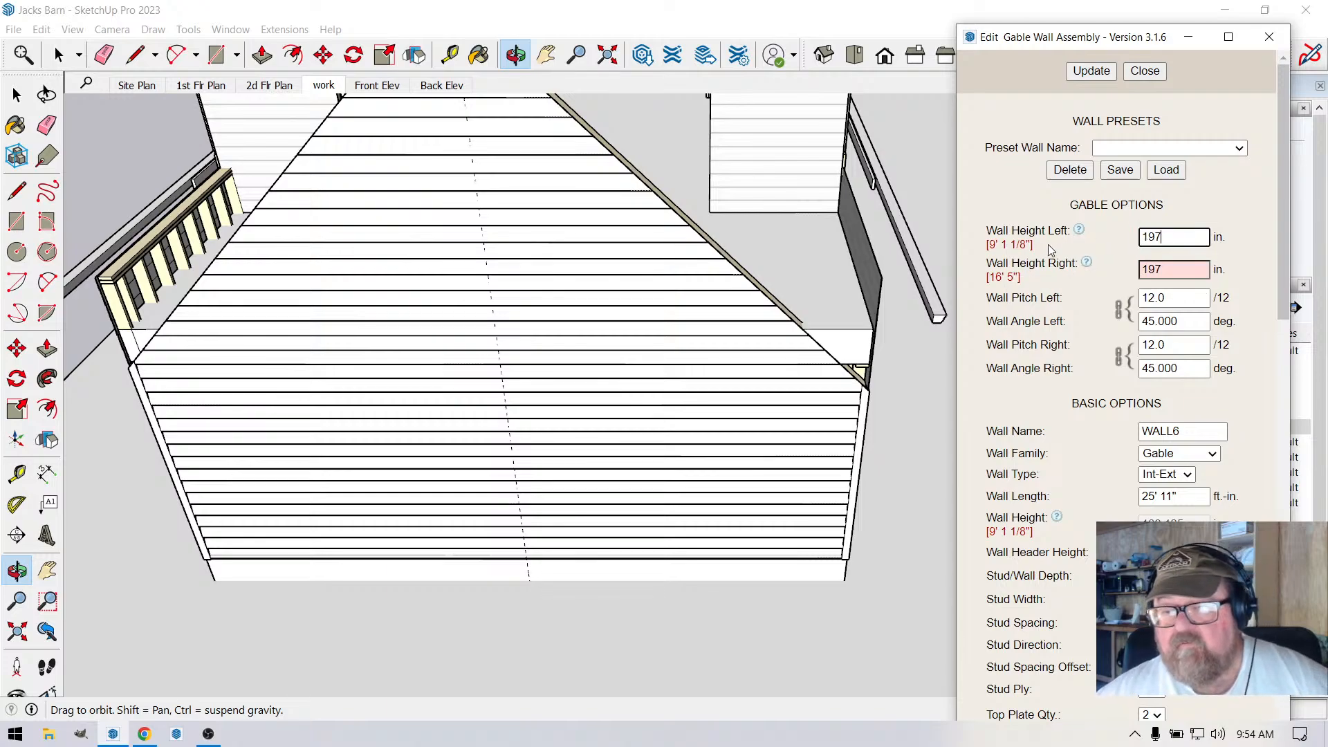
pyautogui.click(1068, 70)
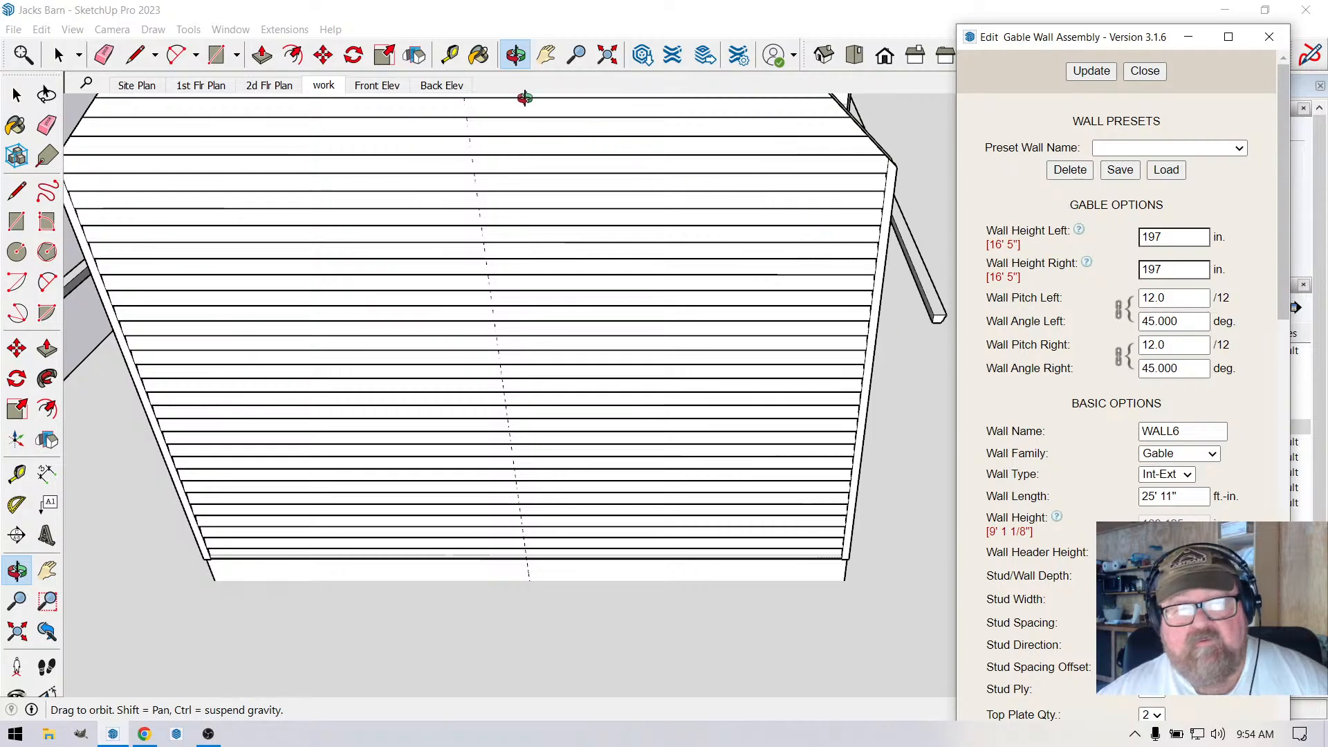
# Set both the left and right gable wall heights to 168 in. and update the wall.
pyautogui.moveTo(525, 97); pyautogui.dragTo(629, 335)
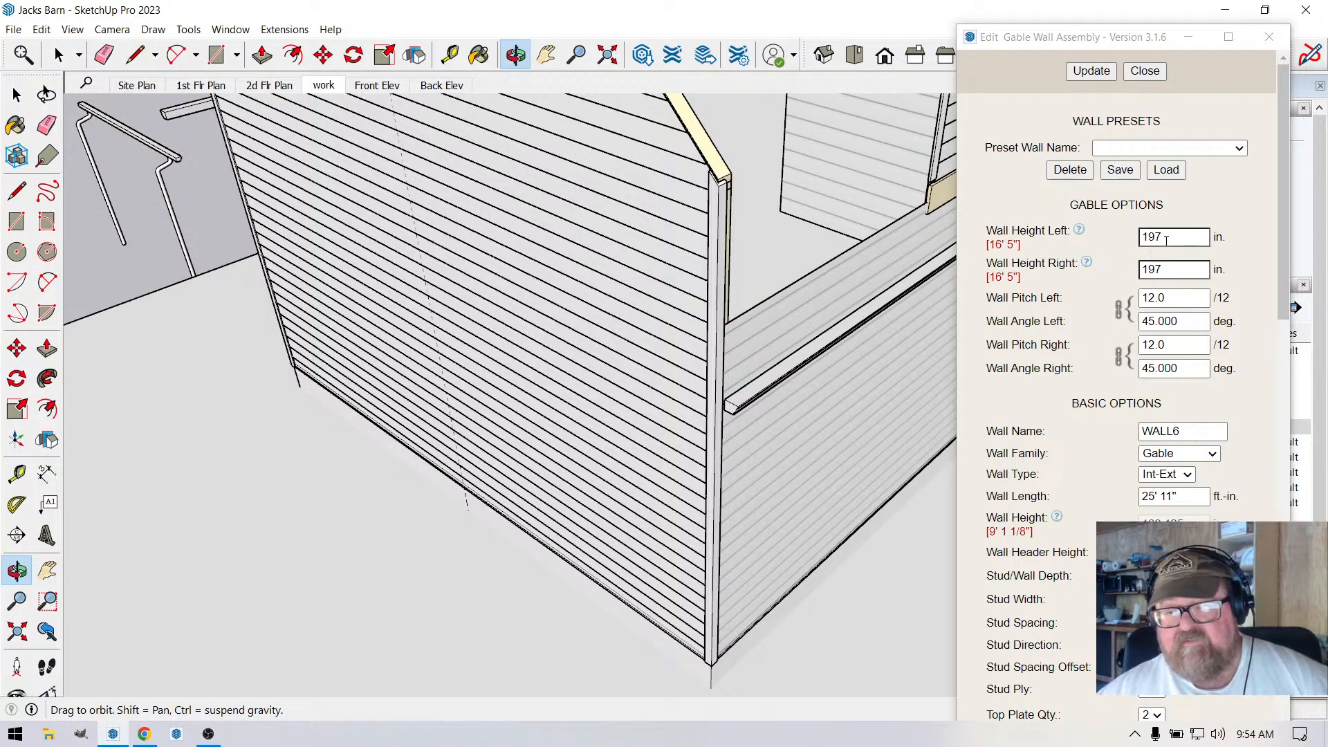
pyautogui.moveTo(1161, 238); pyautogui.dragTo(1157, 237)
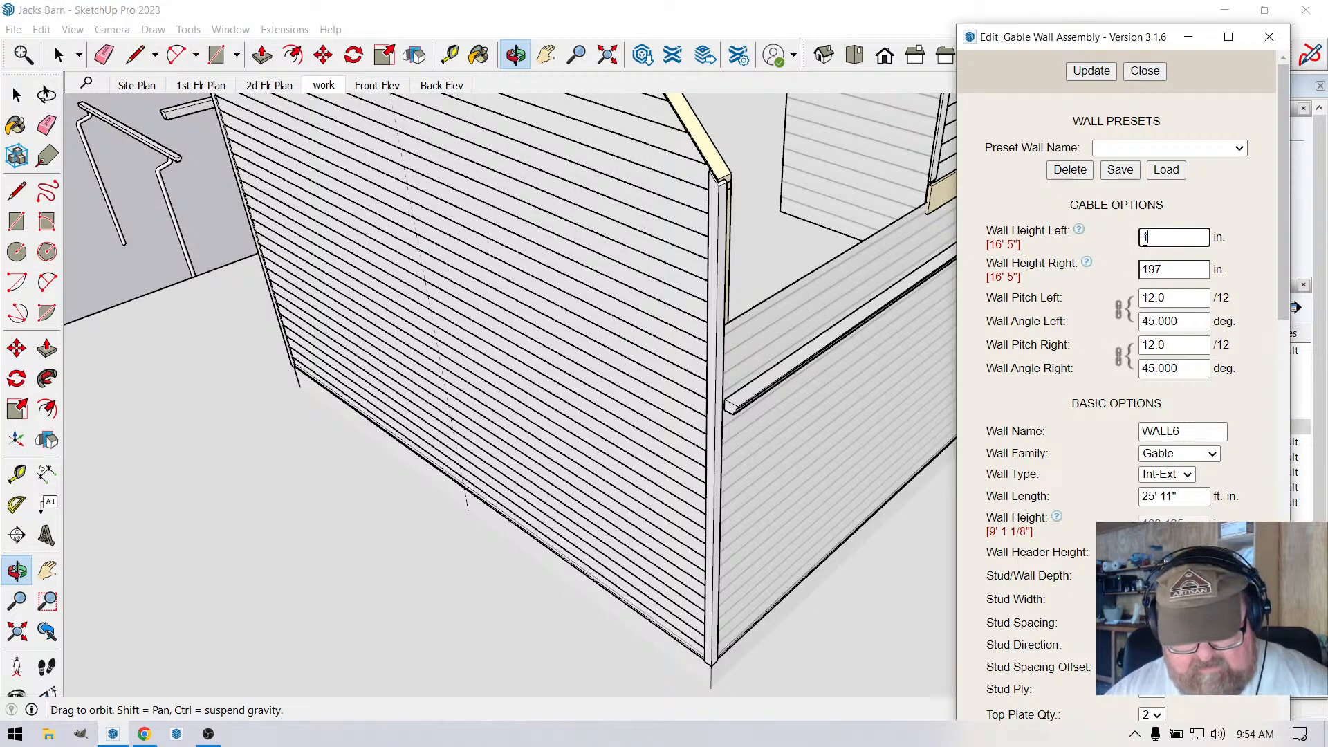
pyautogui.write('68')
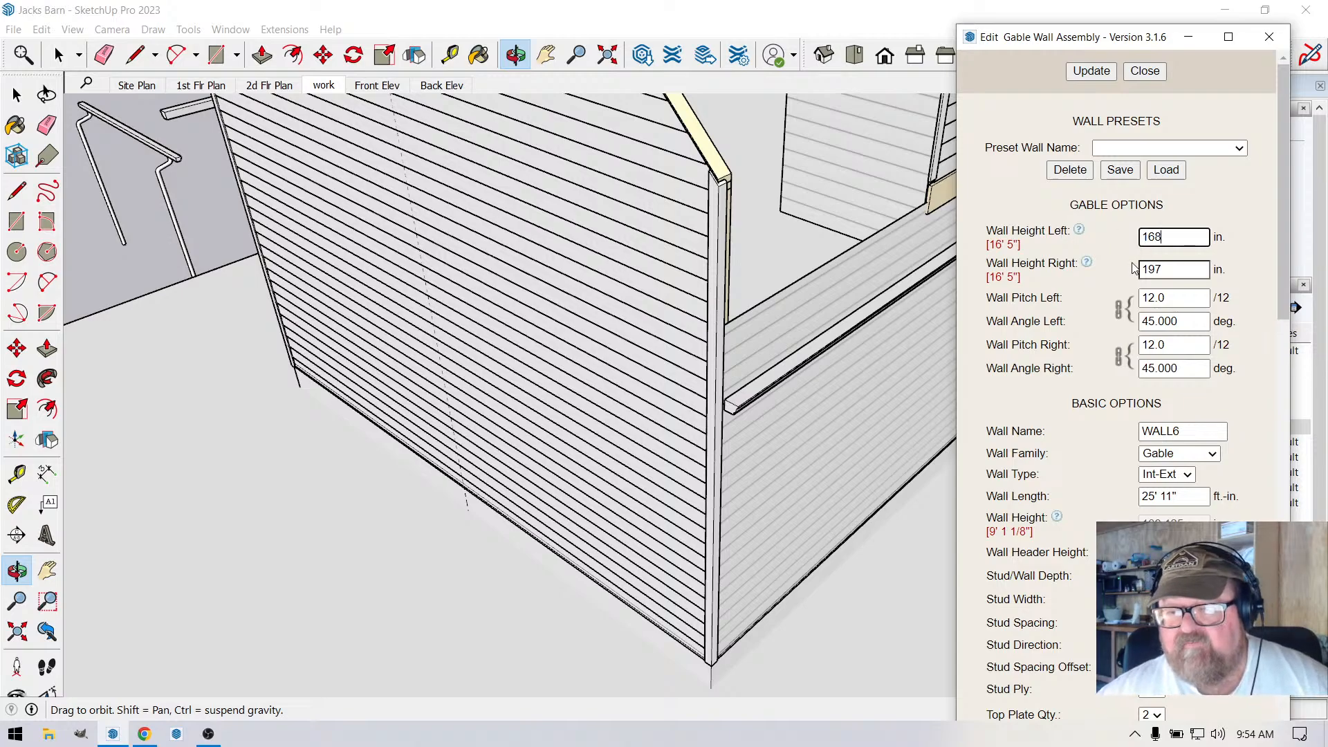
pyautogui.click(1169, 275)
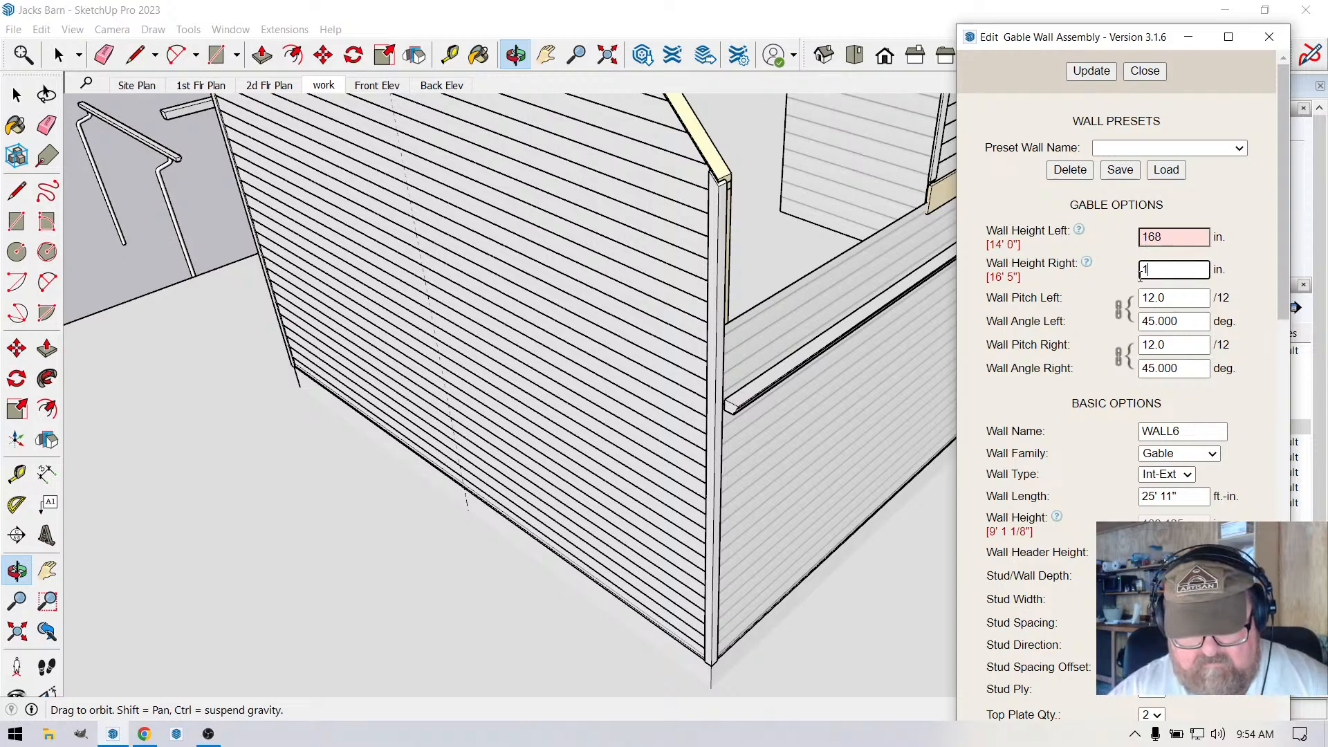
pyautogui.write('68')
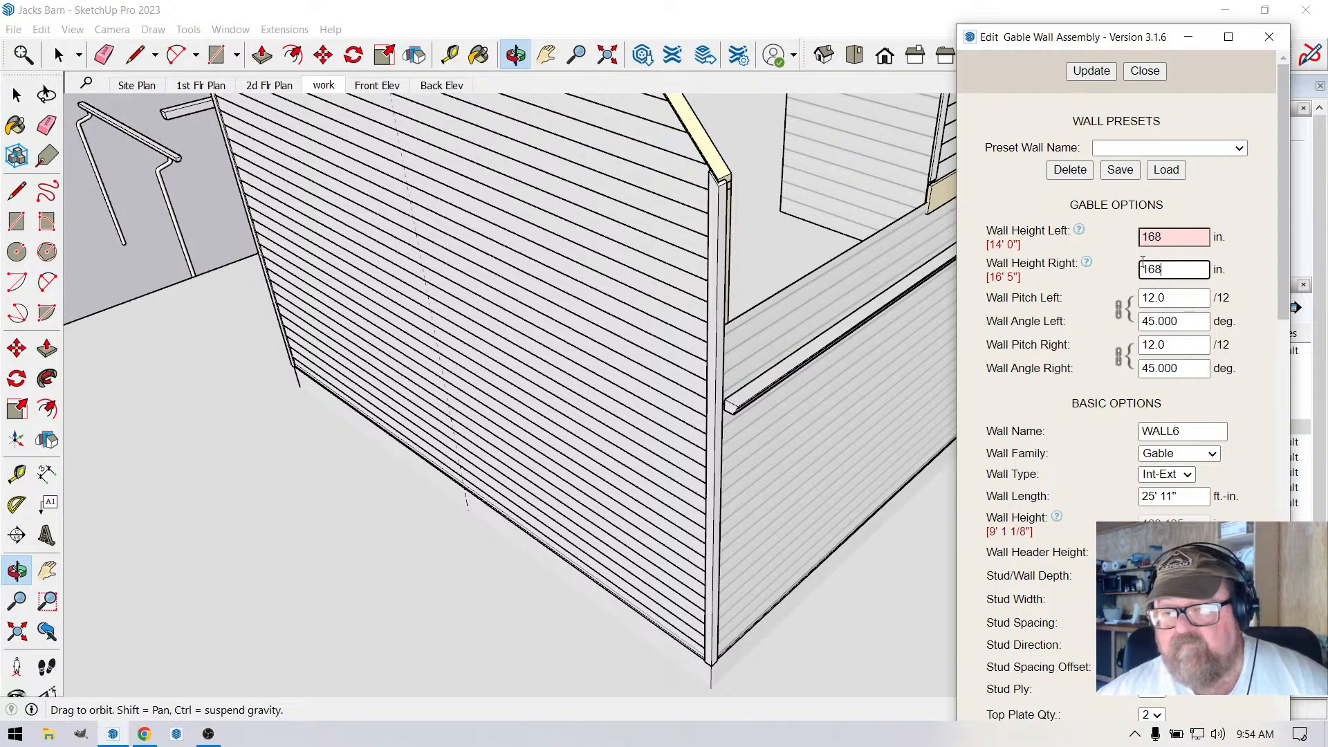
pyautogui.click(1091, 75)
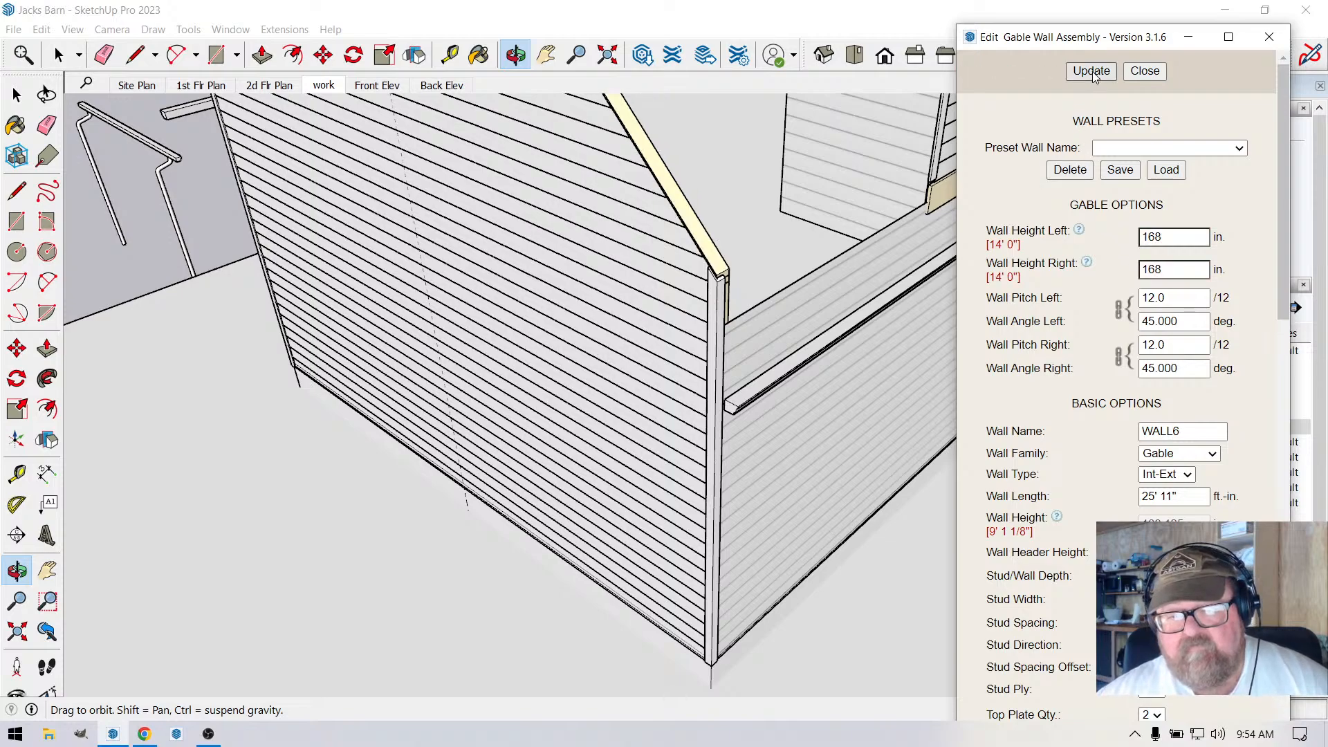
# Measure the drop from the gable wall's top plate corner to the top of the adjoining side wall using the Line tool.
pyautogui.moveTo(709, 325); pyautogui.dragTo(191, 335)
pyautogui.click(137, 55)
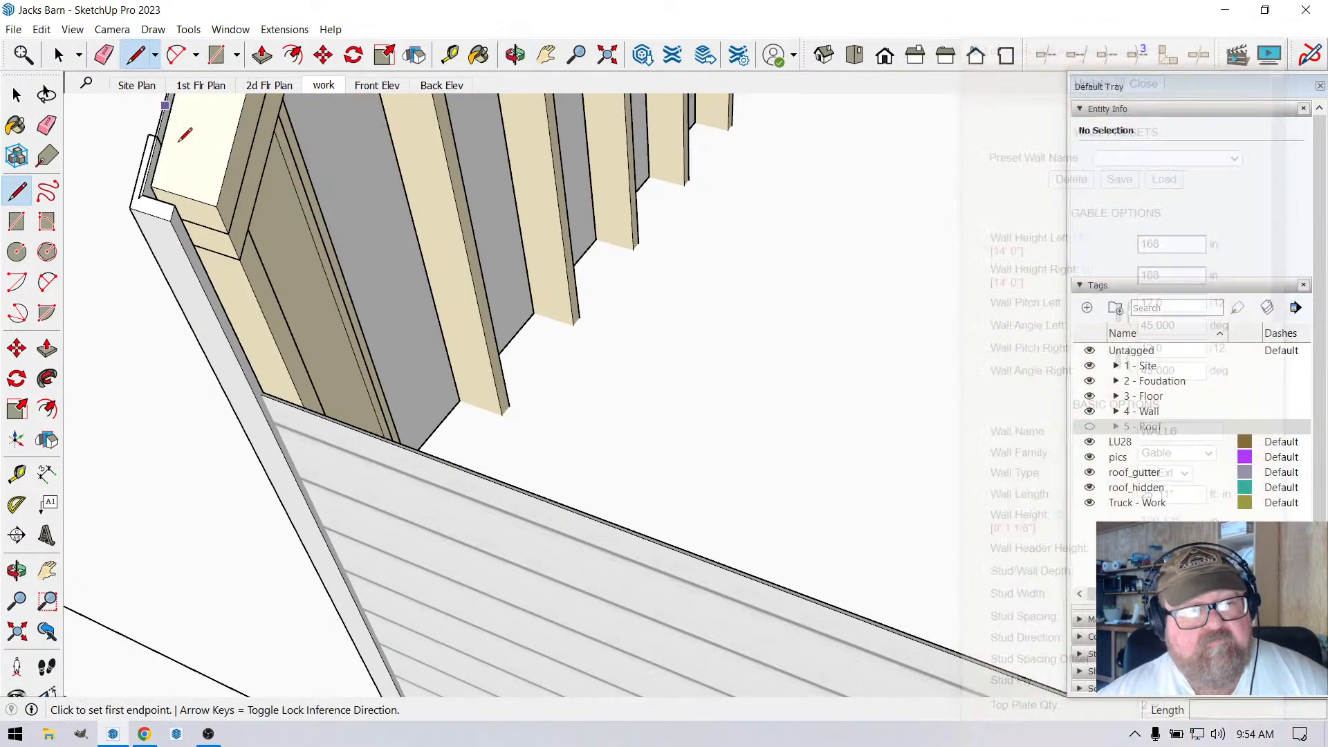
pyautogui.click(217, 207)
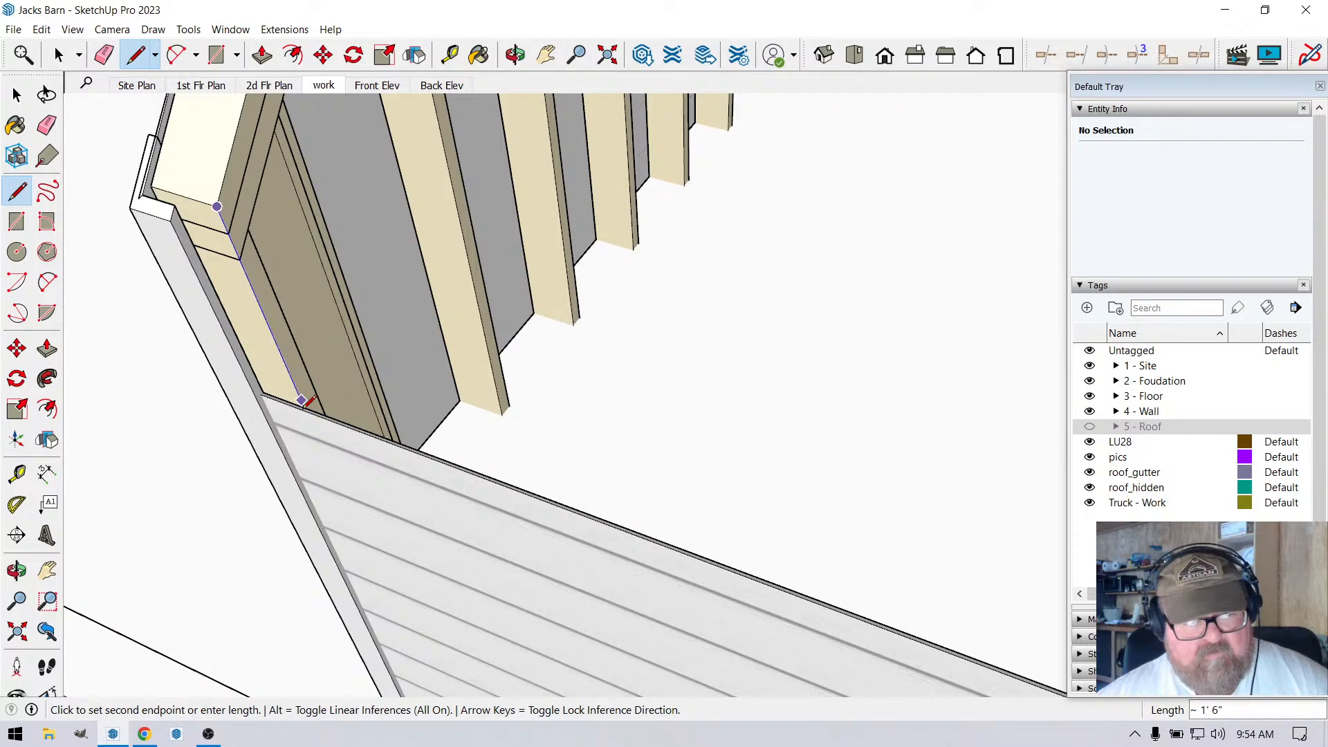
pyautogui.scroll(2, 302, 401)
pyautogui.scroll(1, 302, 400)
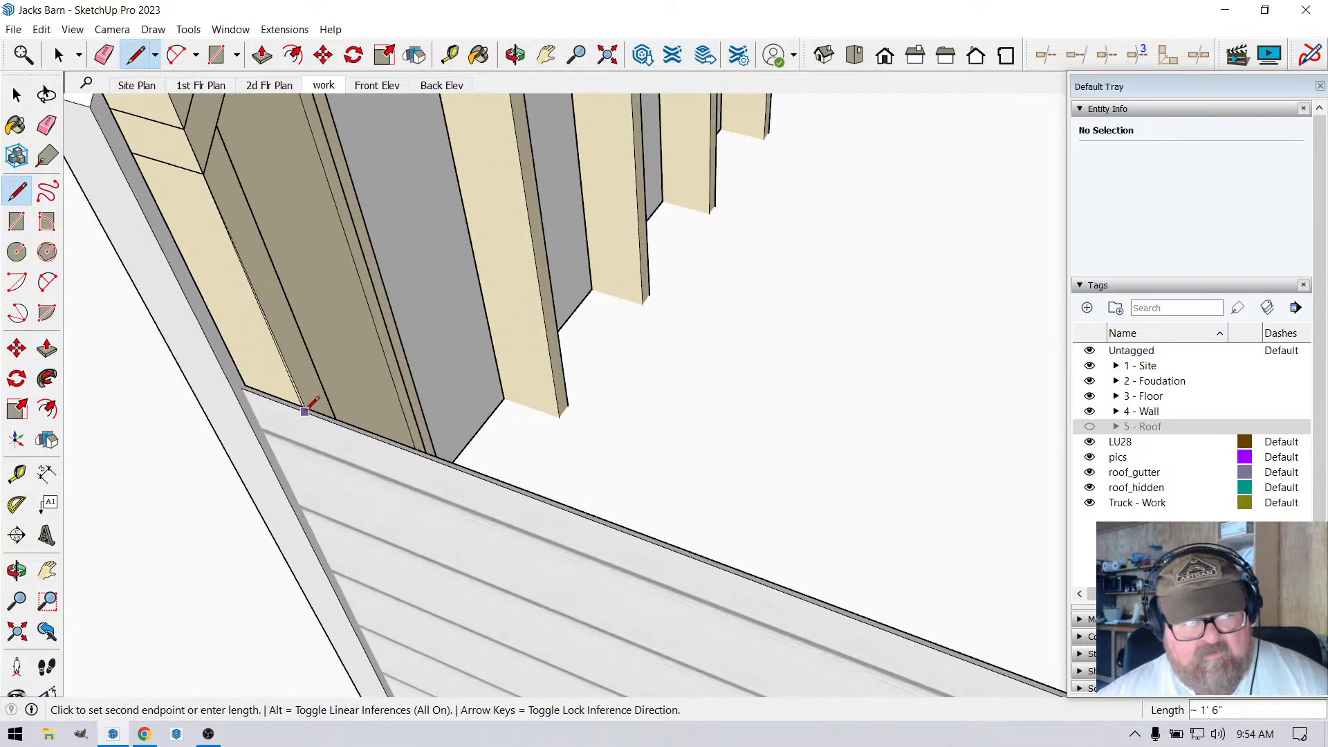
pyautogui.scroll(2, 302, 400)
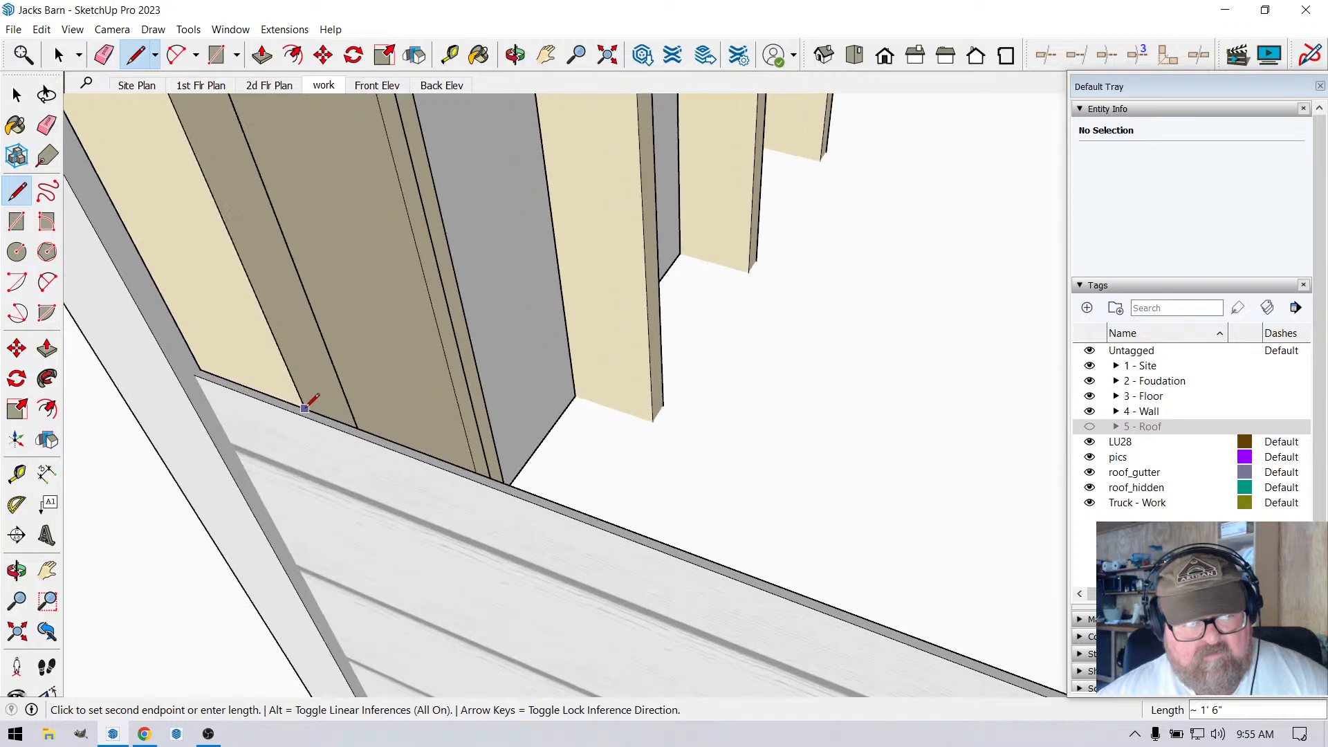
pyautogui.click(304, 408)
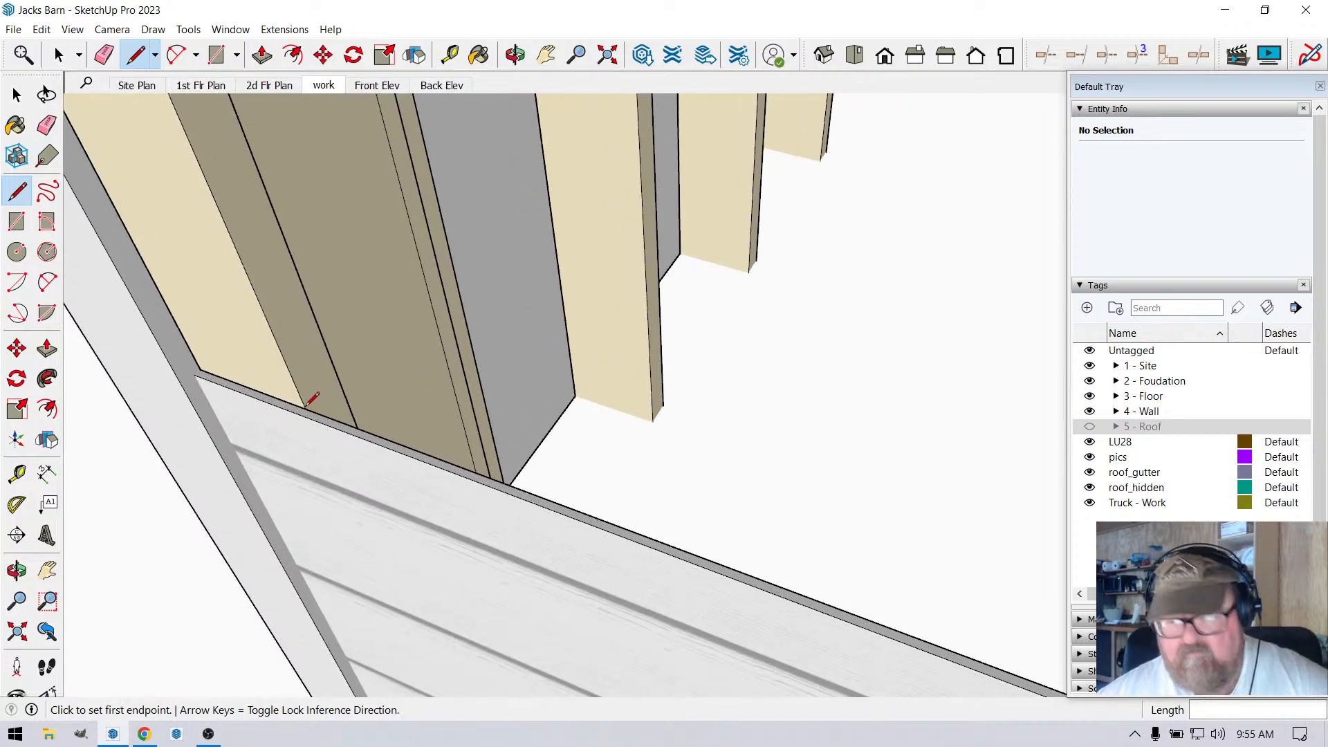
pyautogui.scroll(-4, 810, 346)
pyautogui.scroll(-2, 363, 414)
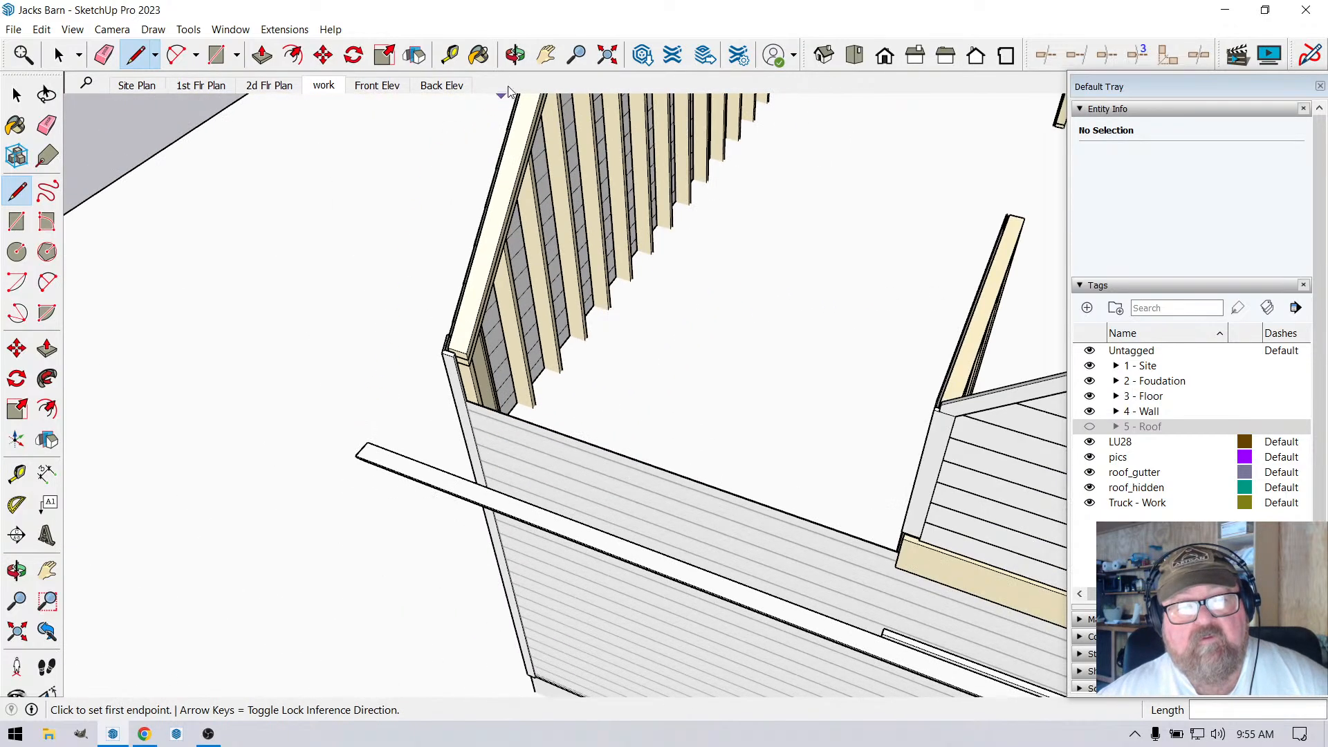
# Select the gable wall and examine how its raised slopes relate to the framing and side walls.
pyautogui.click(515, 55)
pyautogui.scroll(-2, 394, 346)
pyautogui.moveTo(391, 433); pyautogui.dragTo(682, 418)
pyautogui.click(58, 57)
pyautogui.click(516, 270)
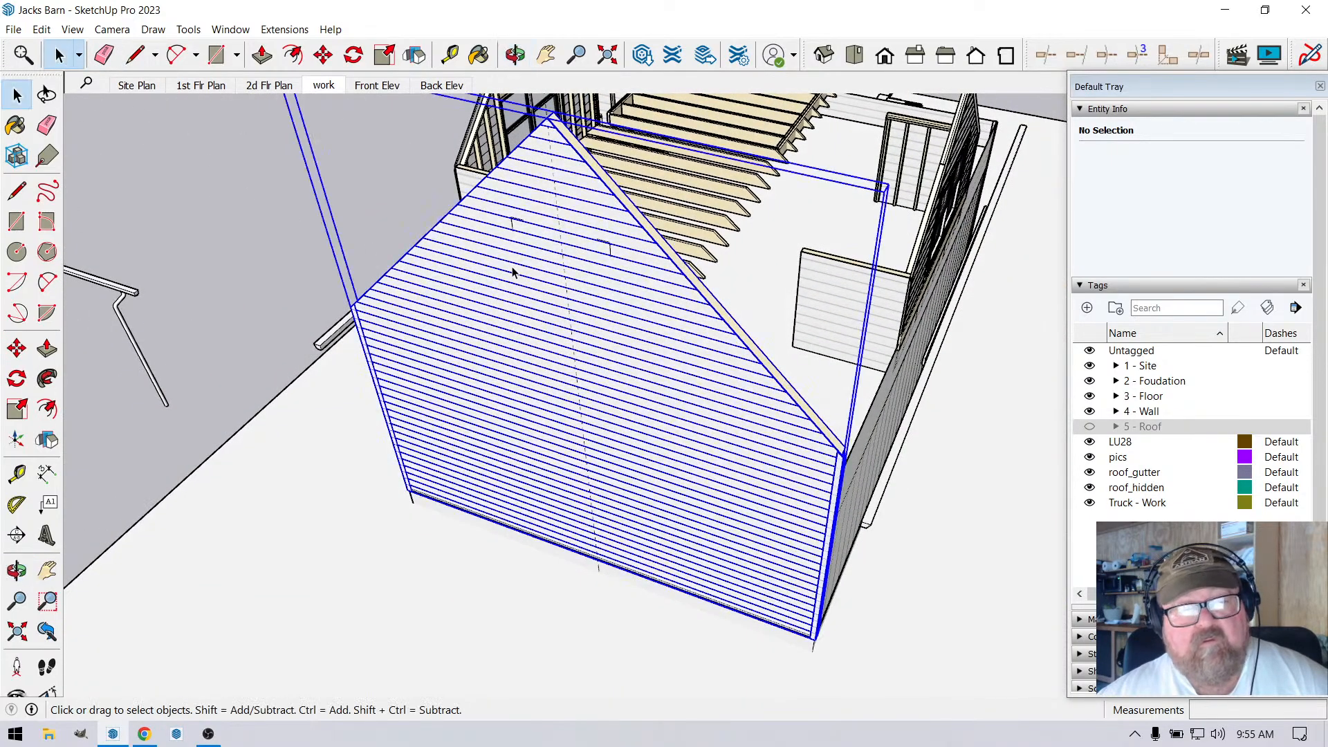
pyautogui.rightClick(516, 269)
pyautogui.click(515, 56)
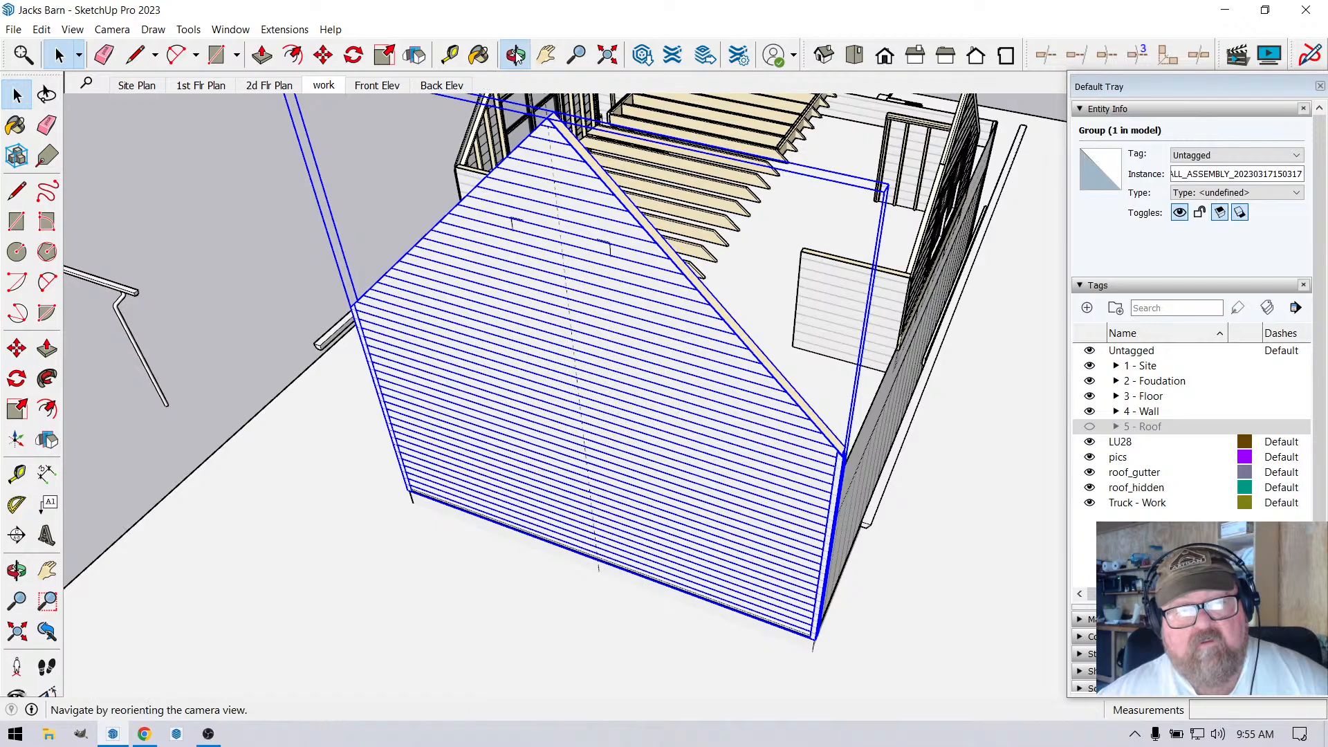
pyautogui.moveTo(636, 436); pyautogui.dragTo(831, 475)
pyautogui.scroll(3, 790, 425)
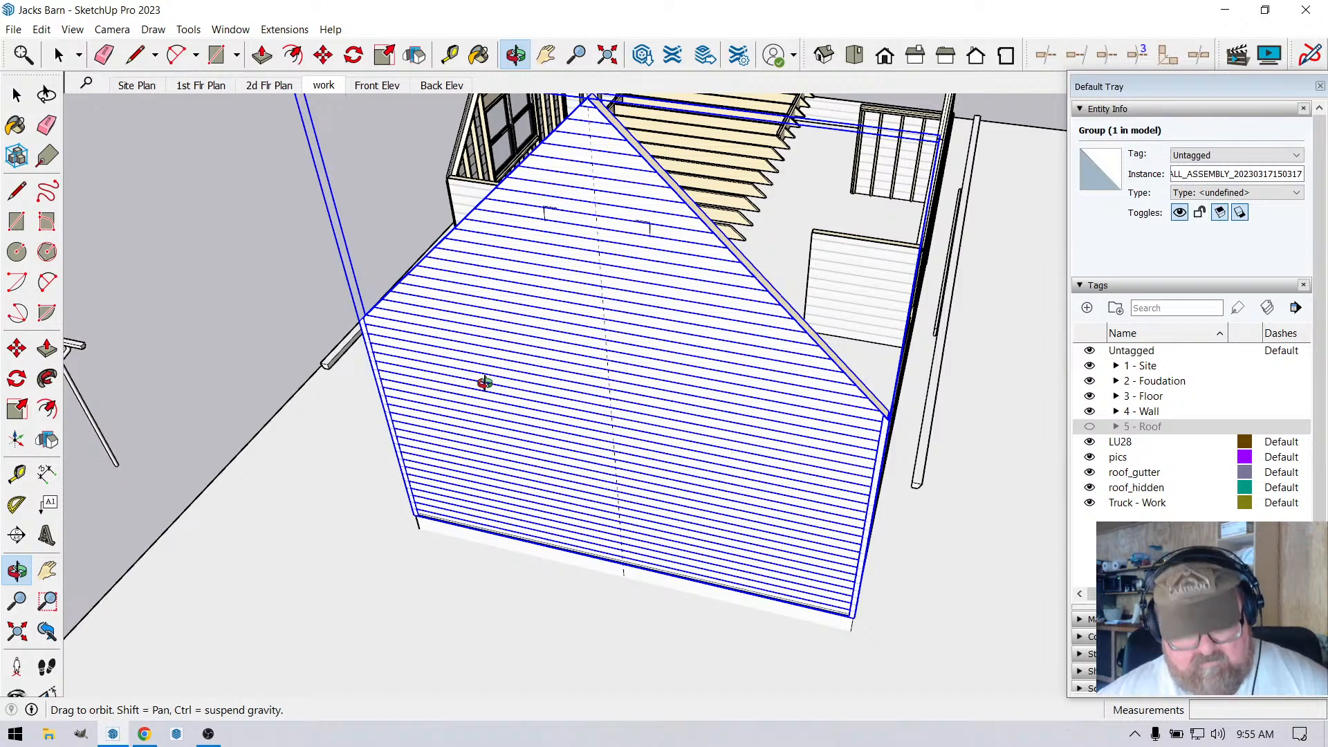
# Undo the gable wall's height and cladding changes, the hiding of the roof and the wall's conversion to a gable.
pyautogui.hotkey('ctrl', 'z')
pyautogui.hotkey('ctrl', 'z')
pyautogui.hotkey('ctrl', 'z')
pyautogui.hotkey('ctrl', 'z')
pyautogui.hotkey('ctrl', 'z')
pyautogui.hotkey('ctrl', 'z')
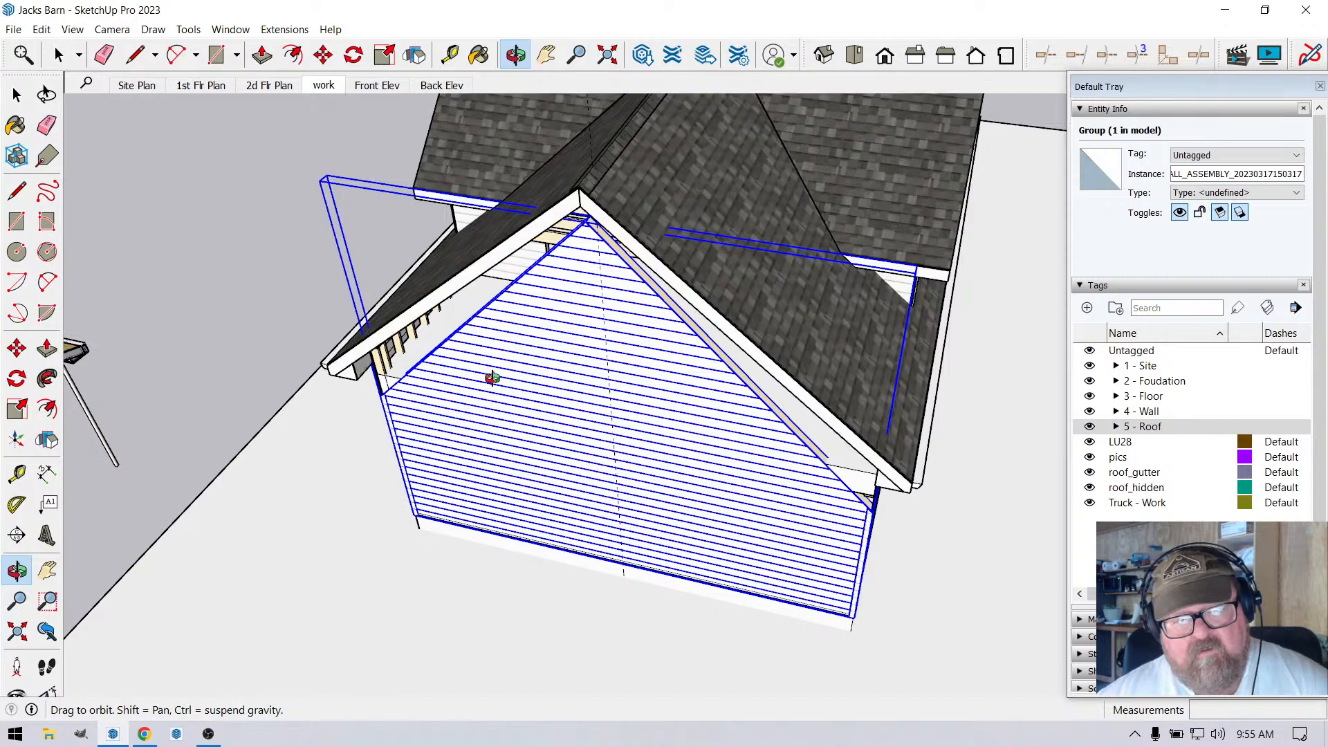
pyautogui.hotkey('ctrl', 'z')
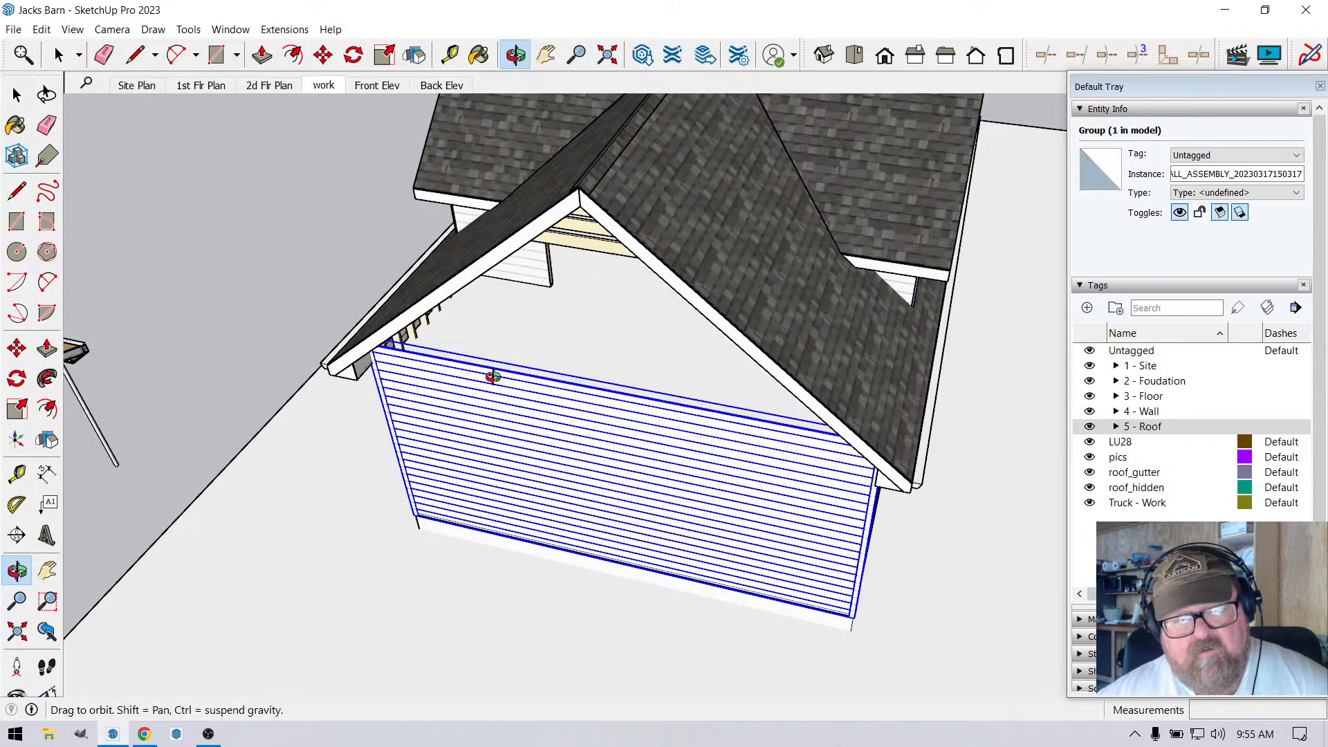
# Hide the 5 - Roof tag folder to expose the gable-end wall and the adjoining side wall framing.
pyautogui.scroll(3, 560, 412)
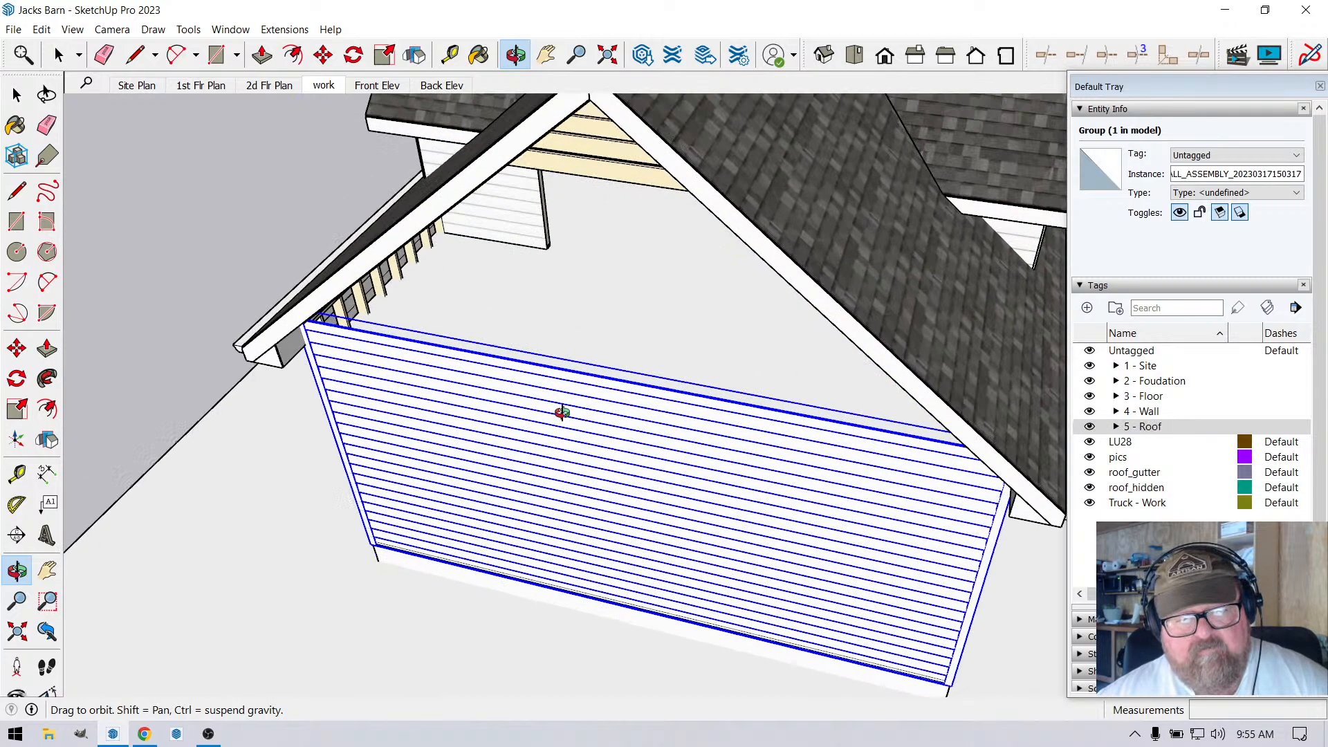
pyautogui.moveTo(645, 403); pyautogui.dragTo(744, 398)
pyautogui.scroll(-2, 460, 411)
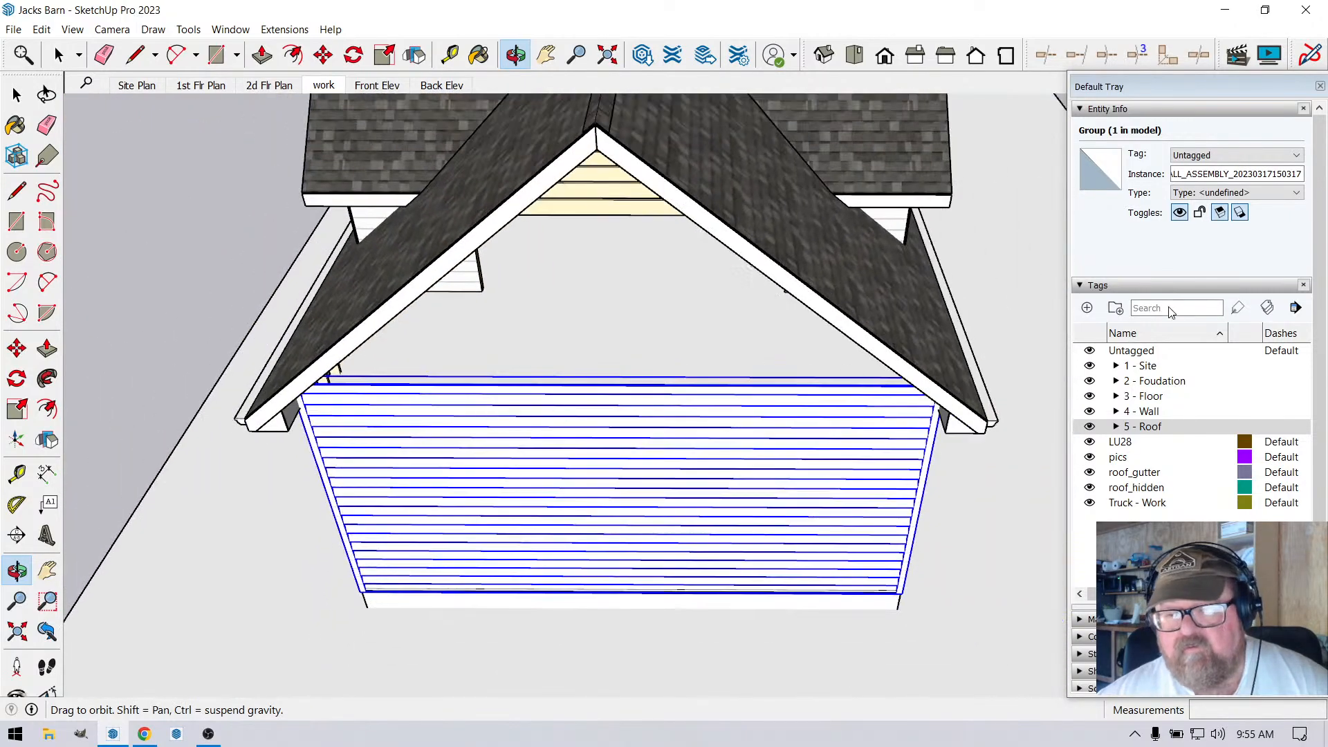
pyautogui.click(1090, 426)
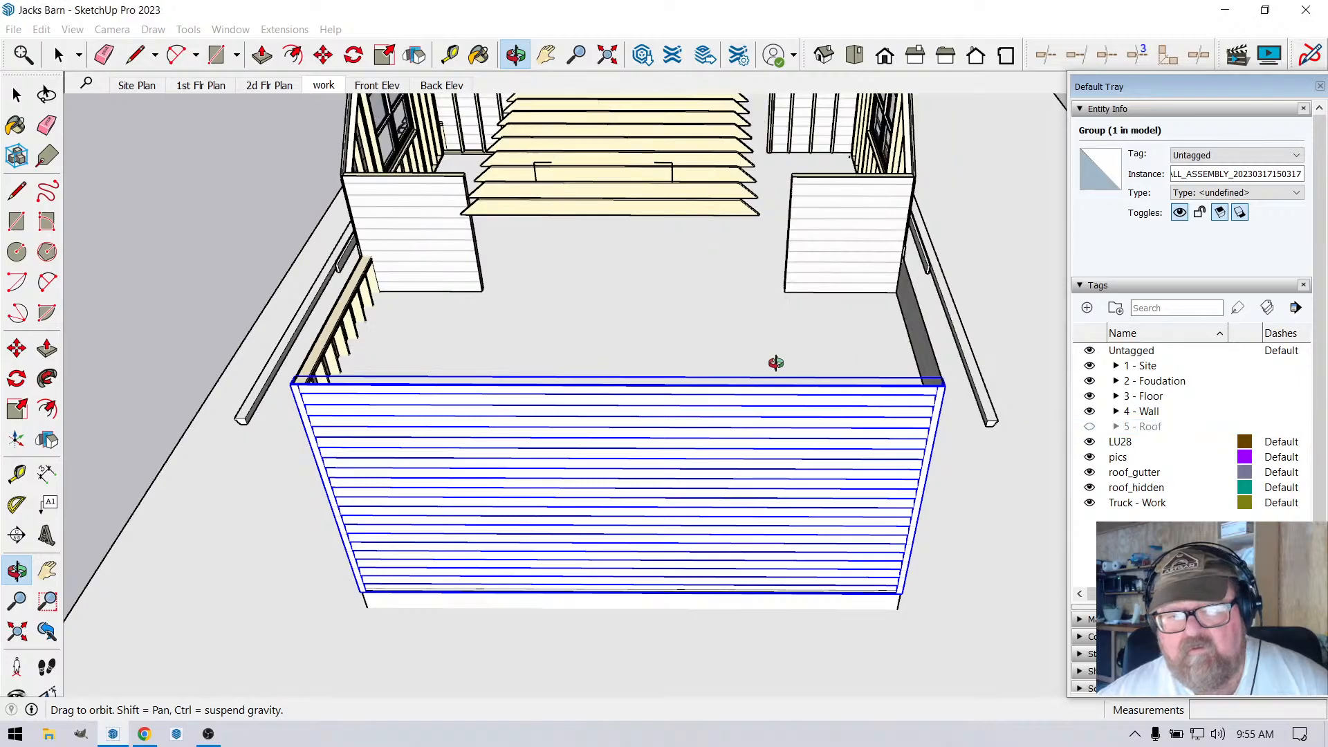
pyautogui.moveTo(777, 362); pyautogui.dragTo(526, 341)
pyautogui.scroll(4, 519, 225)
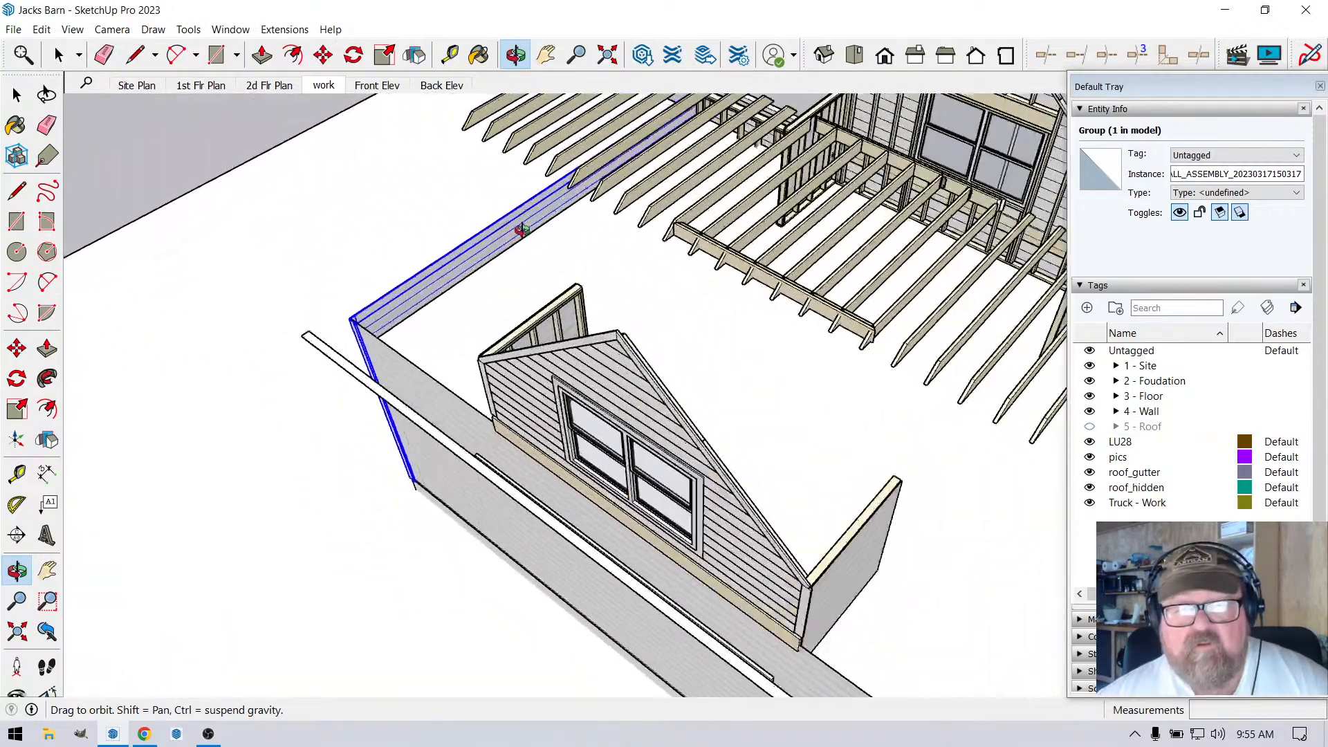
pyautogui.moveTo(504, 242); pyautogui.dragTo(652, 354)
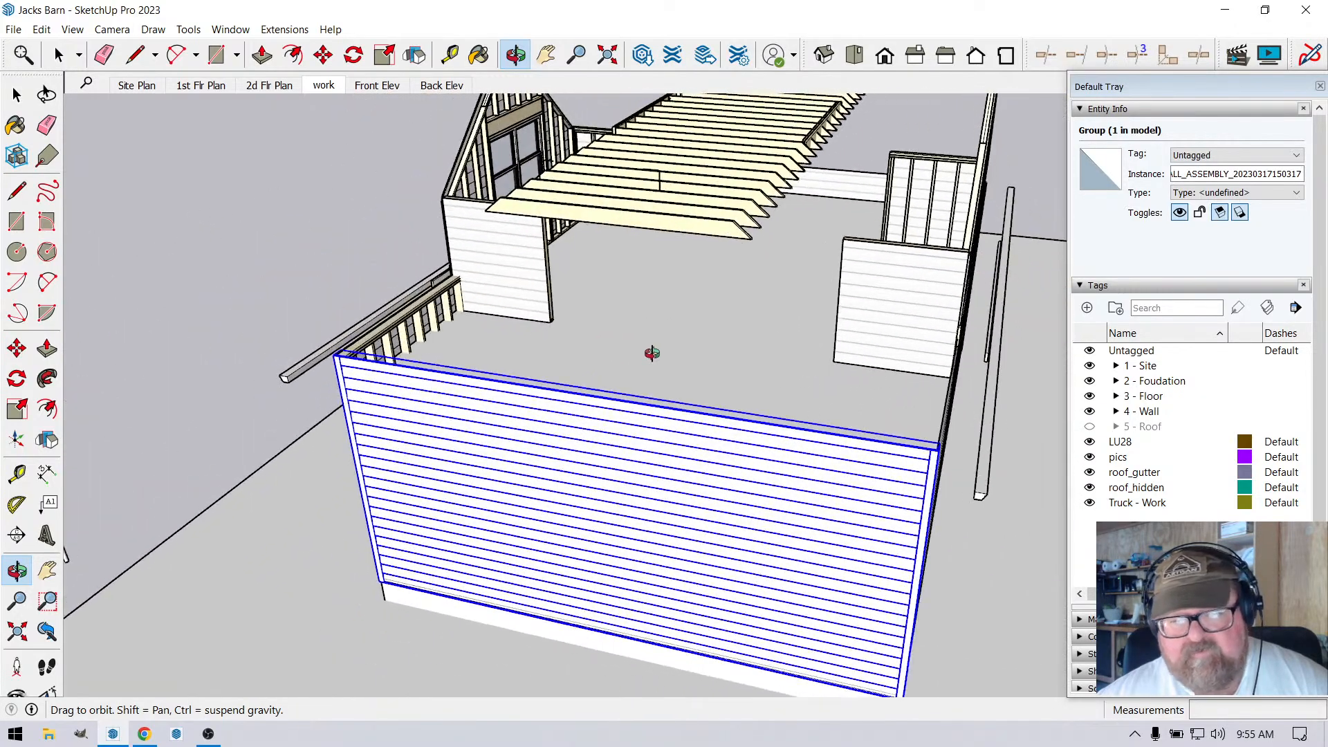
# Edit the selected rectangular end wall's assembly, setting its top cladding vertical offset to 12 in., and update the wall.
pyautogui.click(59, 57)
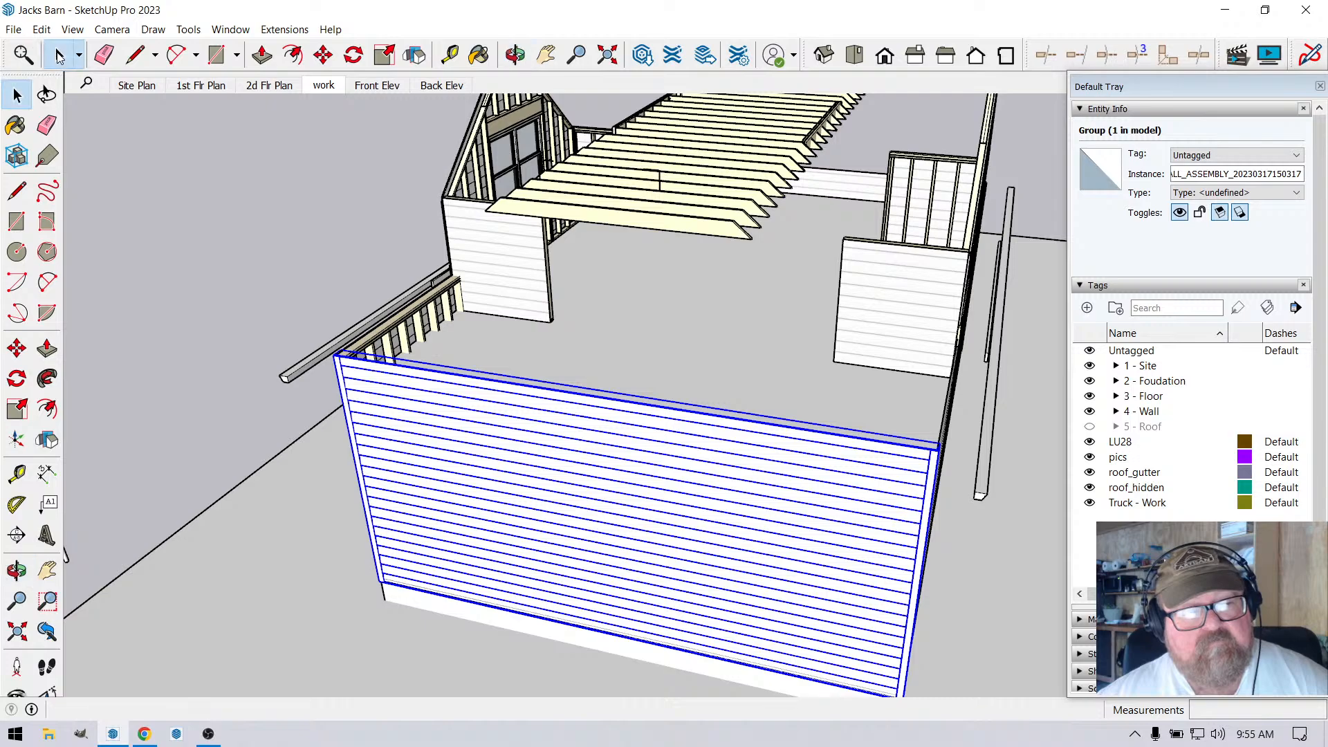
pyautogui.rightClick(503, 446)
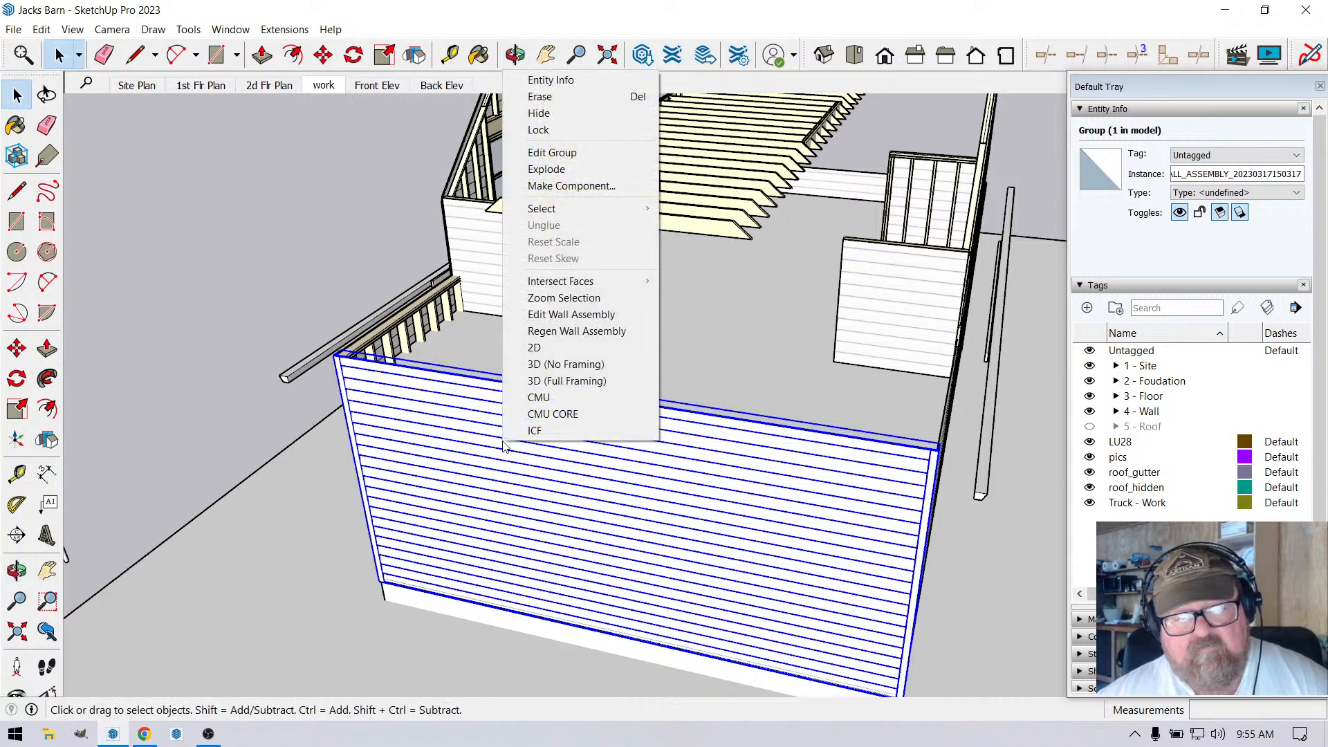
pyautogui.click(529, 315)
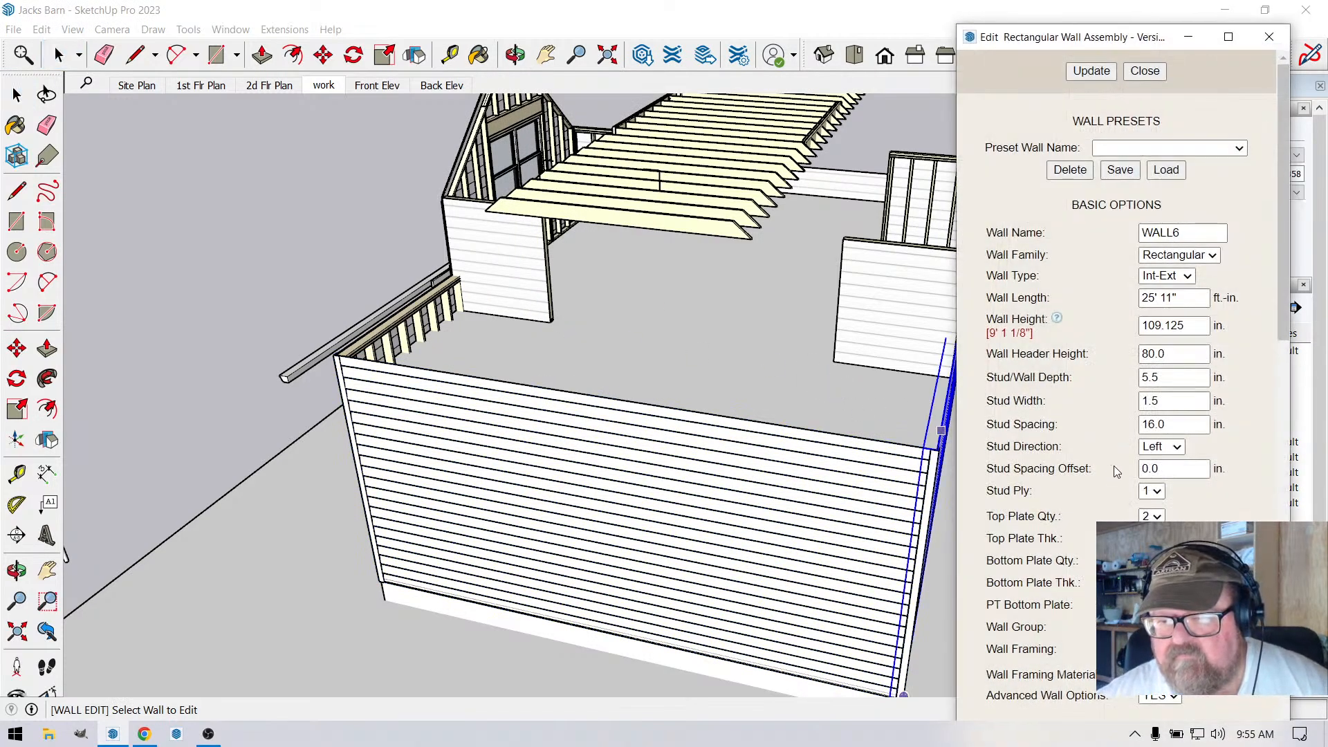
pyautogui.scroll(-10, 1114, 465)
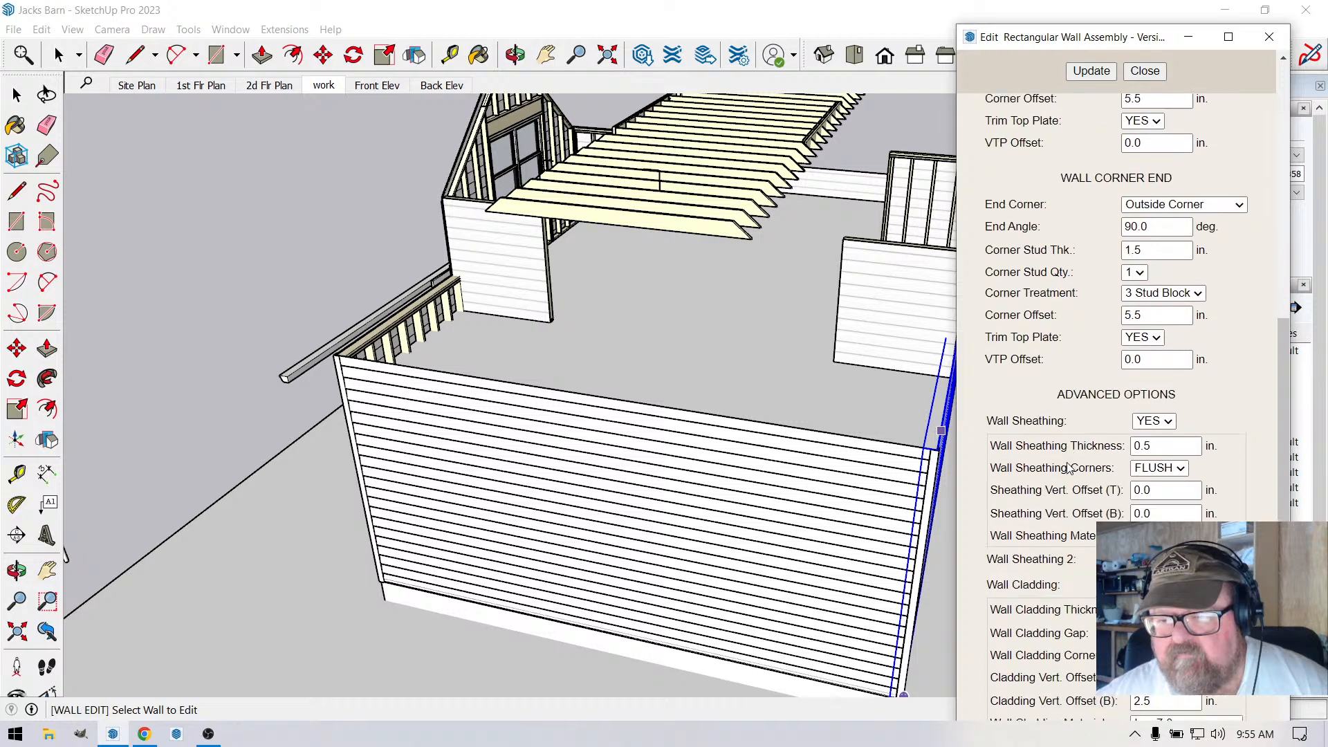
pyautogui.scroll(-1, 1069, 469)
pyautogui.scroll(-4, 1071, 476)
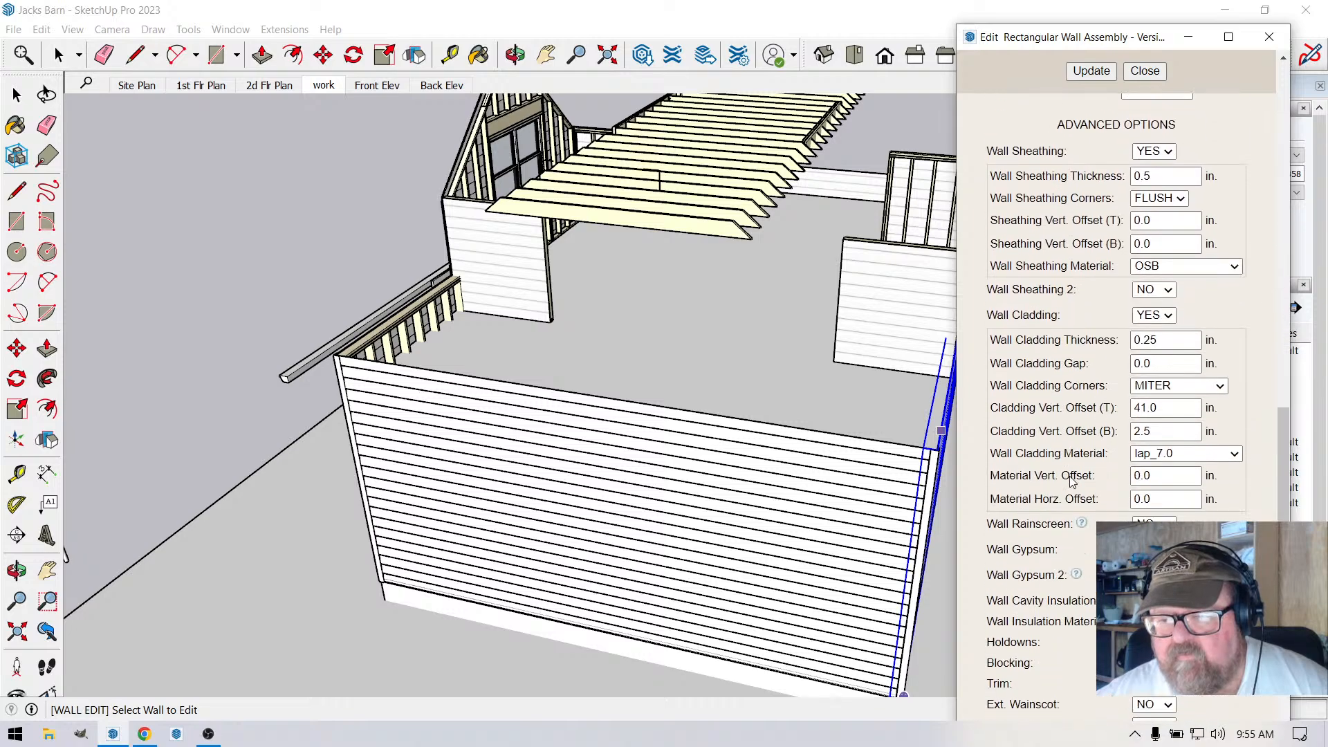
pyautogui.doubleClick(1134, 409)
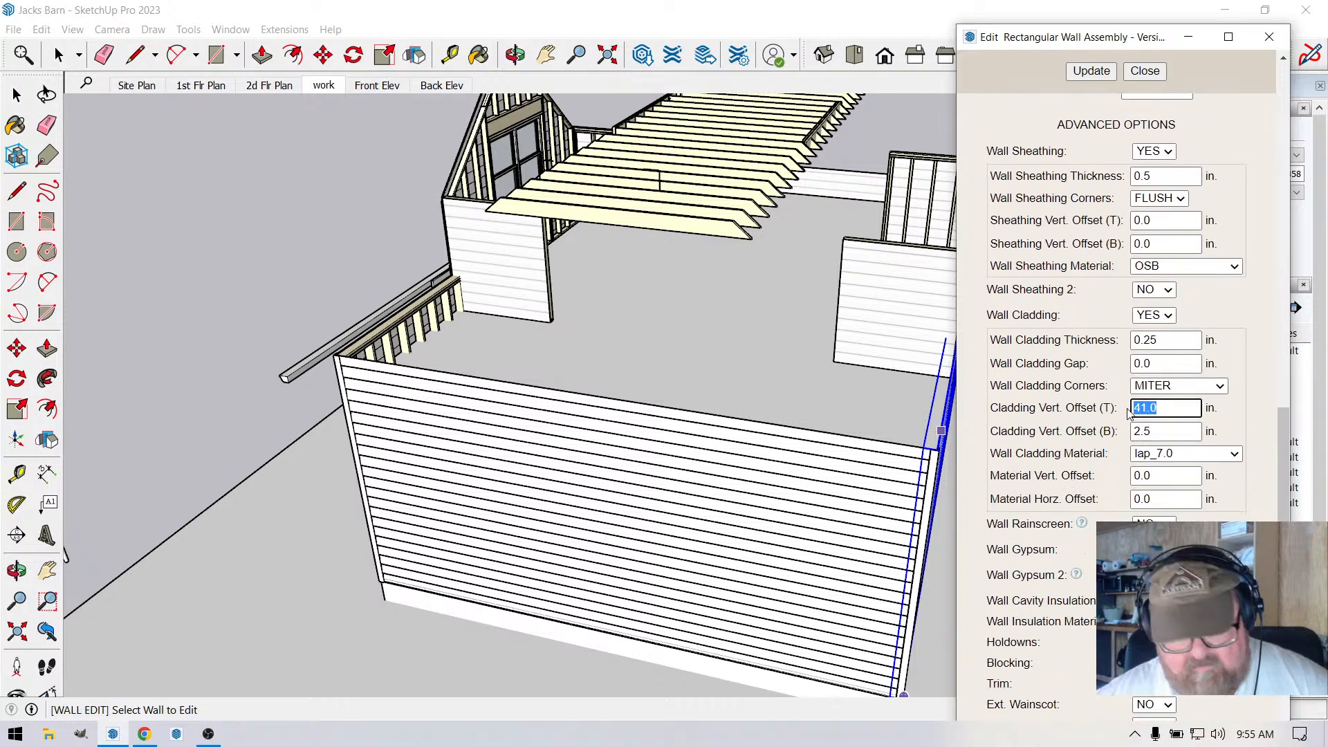
pyautogui.write('12')
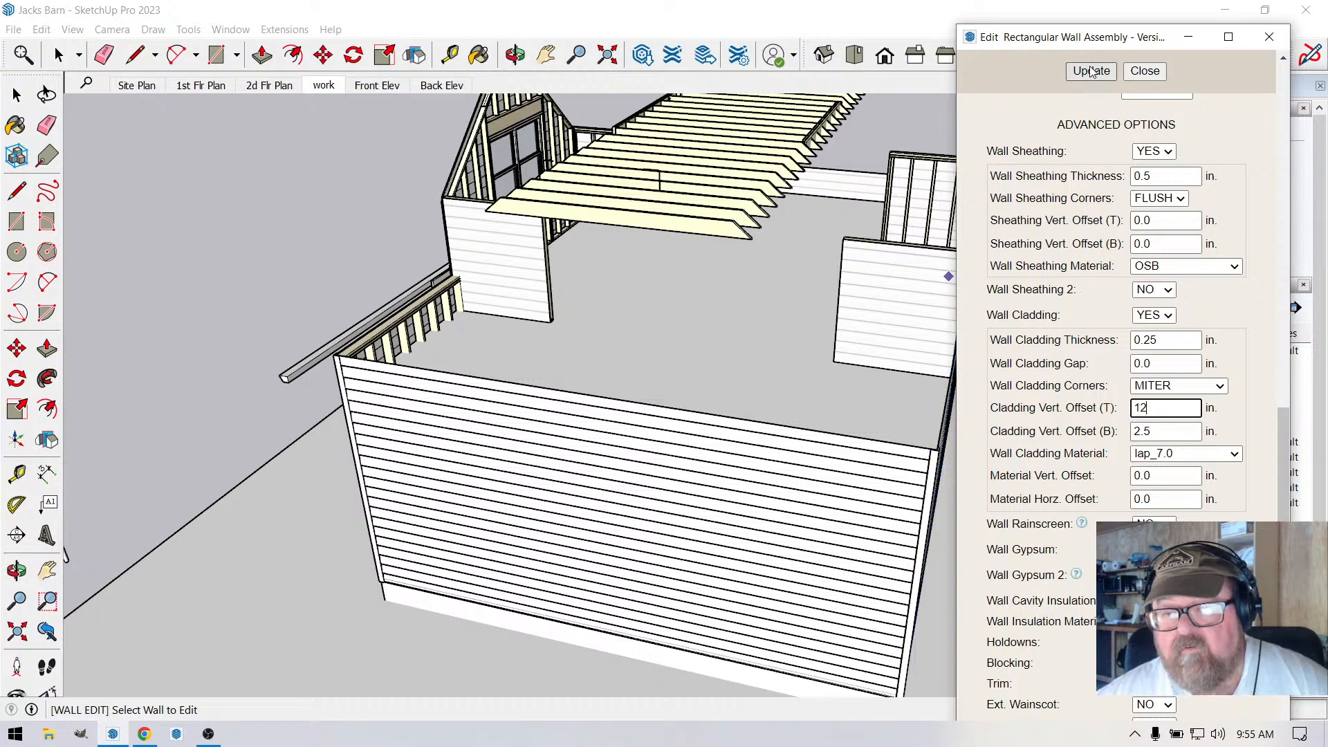
pyautogui.click(1091, 72)
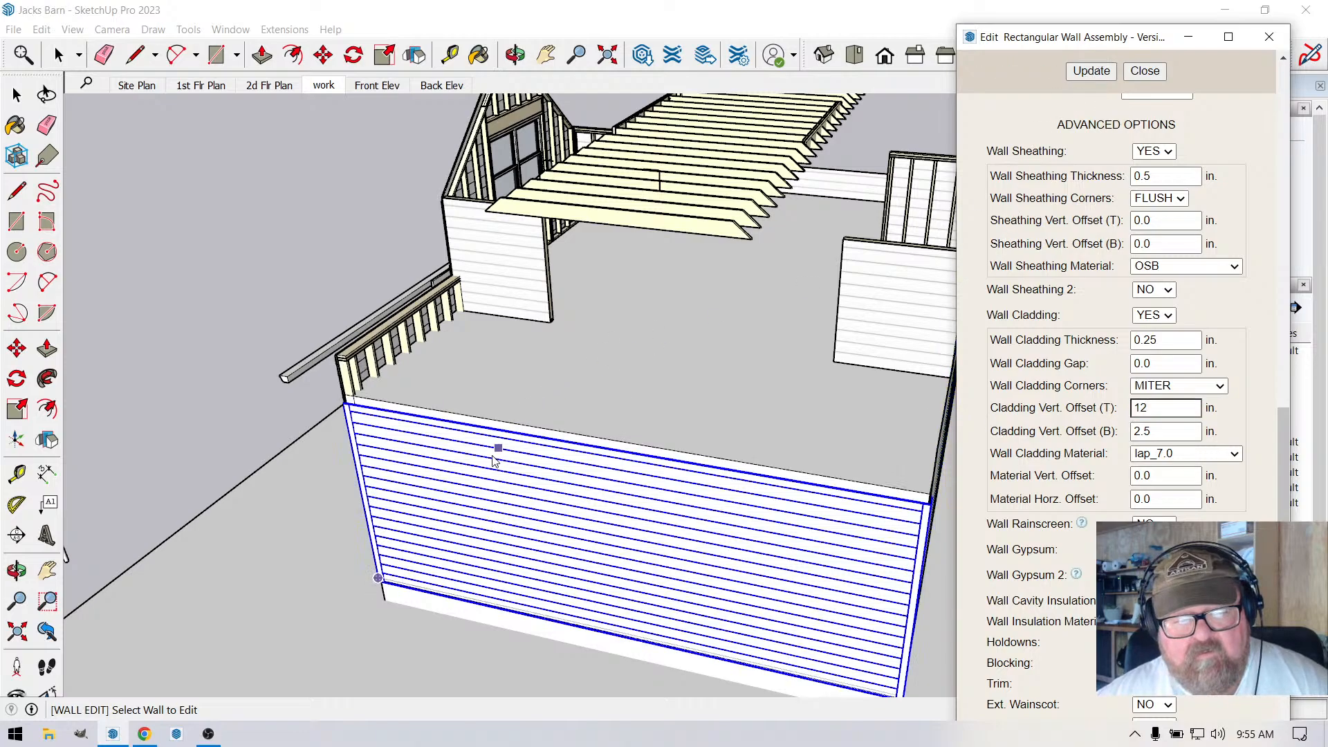
# Inspect the end wall's top cladding edge at the side wall corner, reapply the wall settings and close the wall editor.
pyautogui.scroll(5, 380, 380)
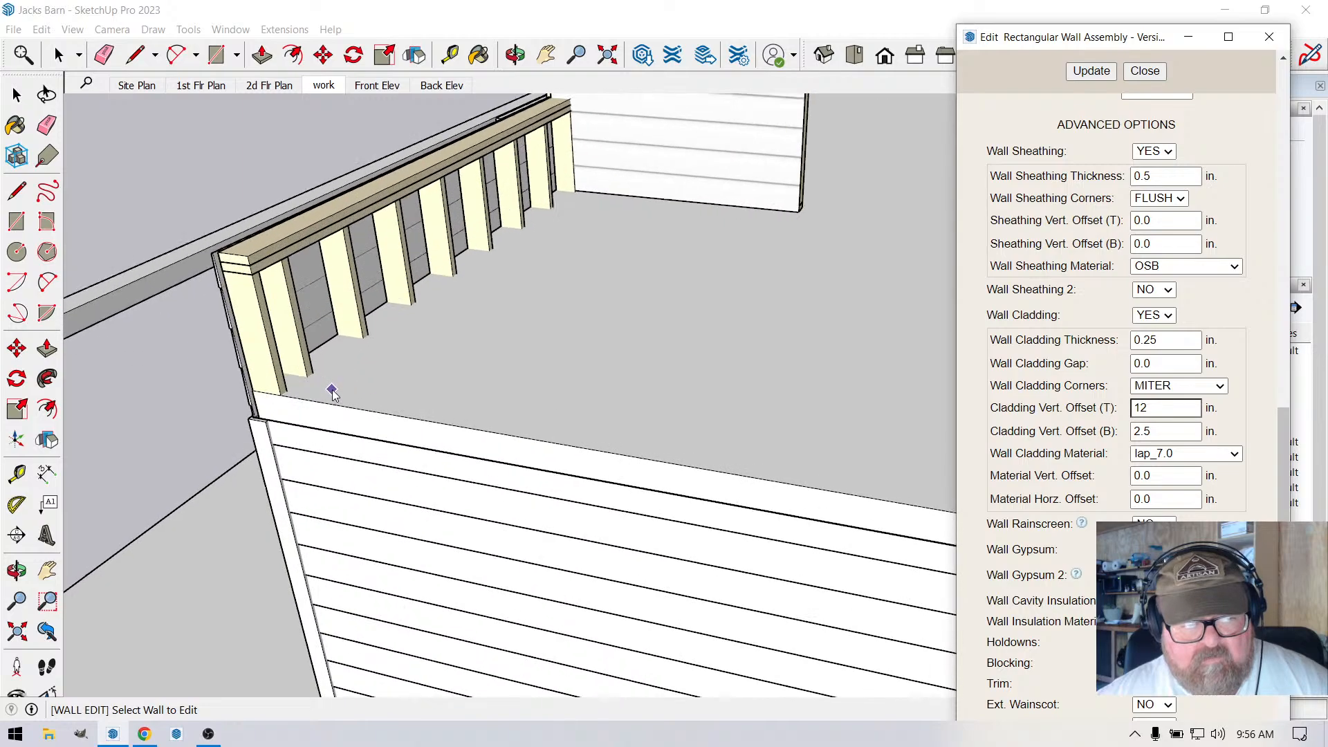
pyautogui.scroll(-6, 326, 384)
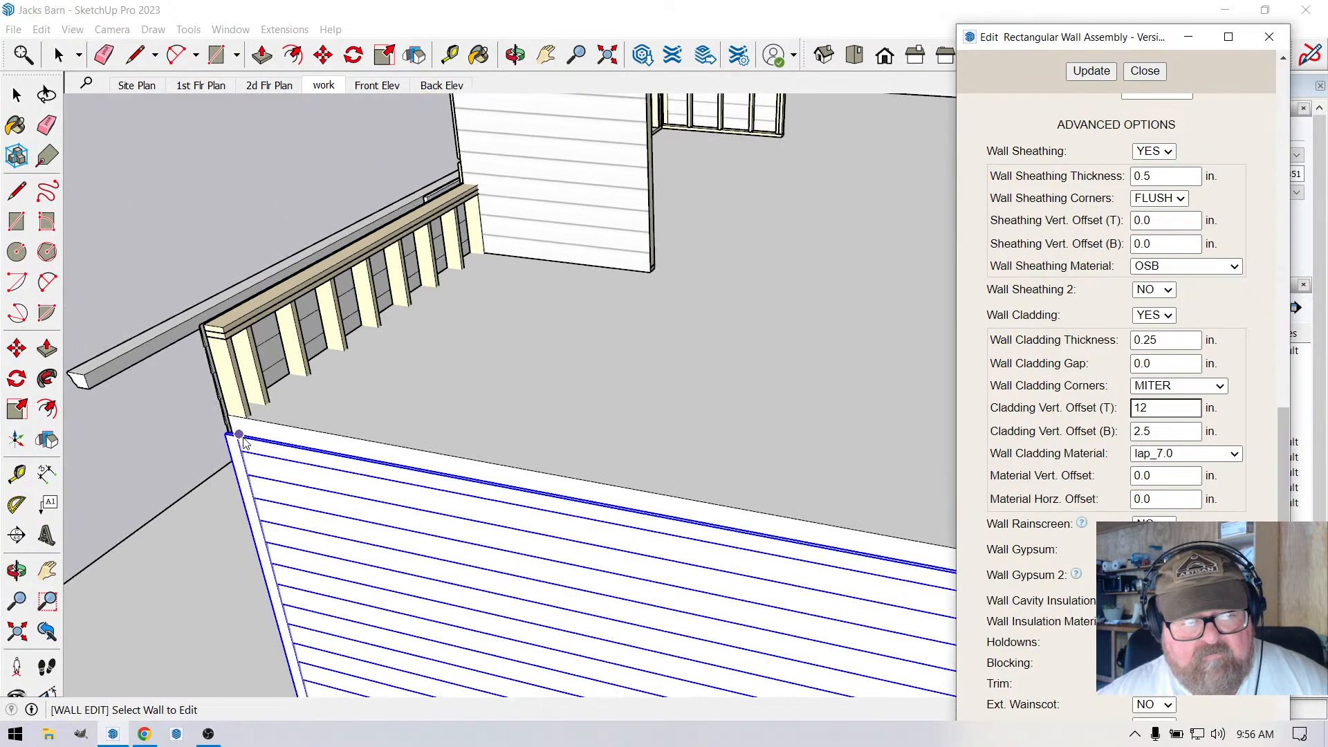
pyautogui.click(515, 55)
pyautogui.moveTo(339, 485); pyautogui.dragTo(401, 486)
pyautogui.moveTo(405, 516); pyautogui.dragTo(520, 366)
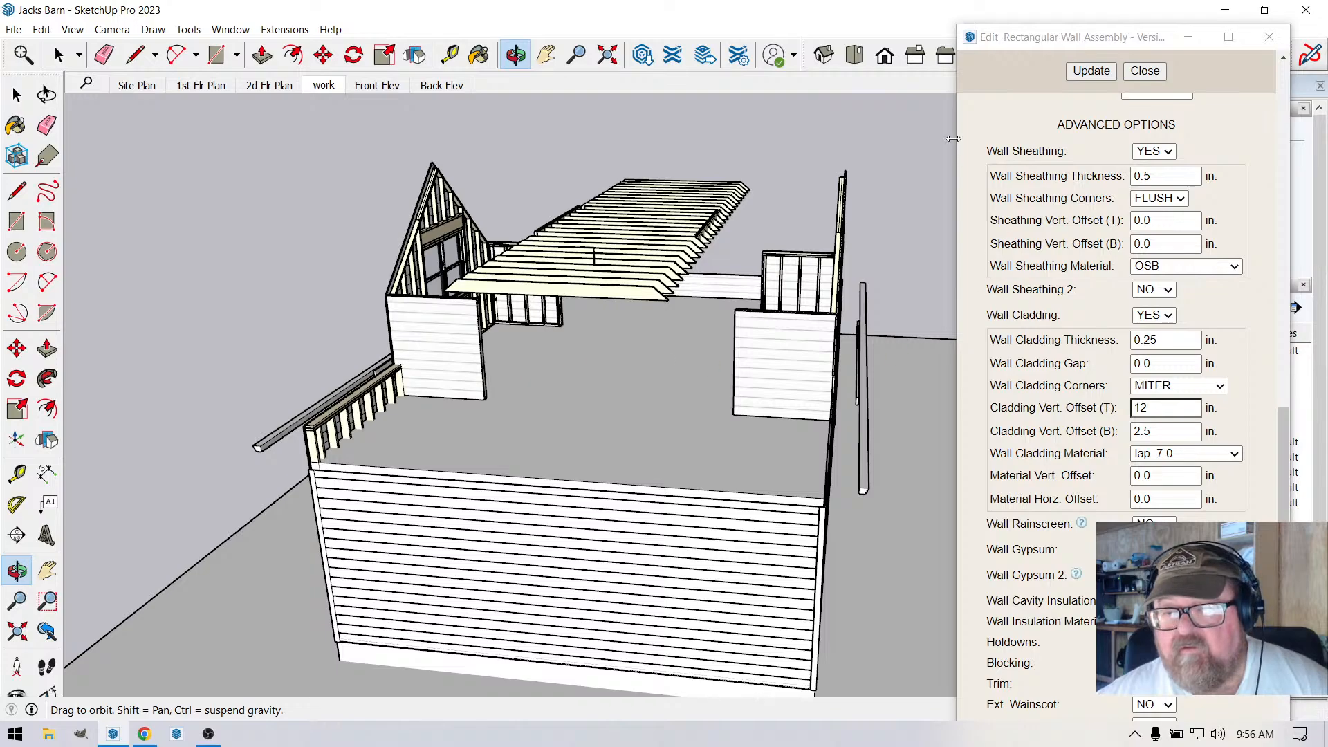
pyautogui.click(1092, 70)
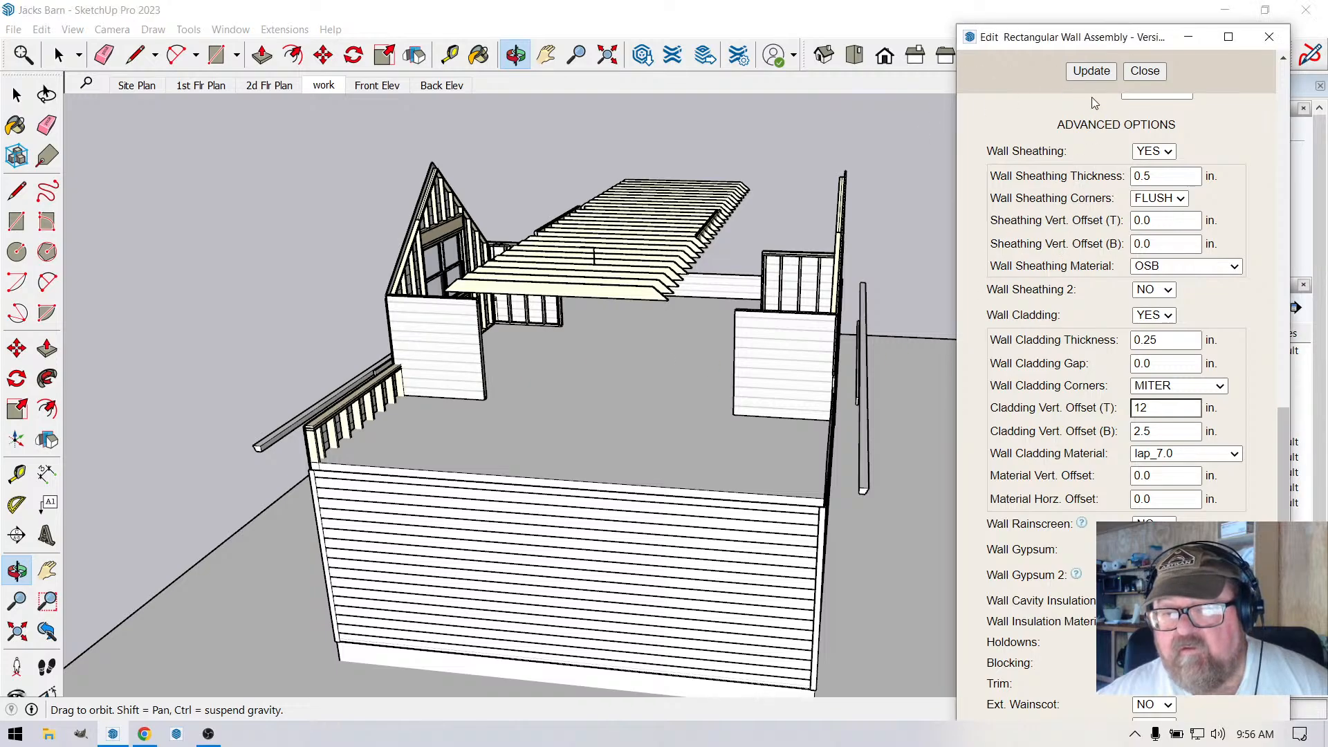
pyautogui.click(1145, 71)
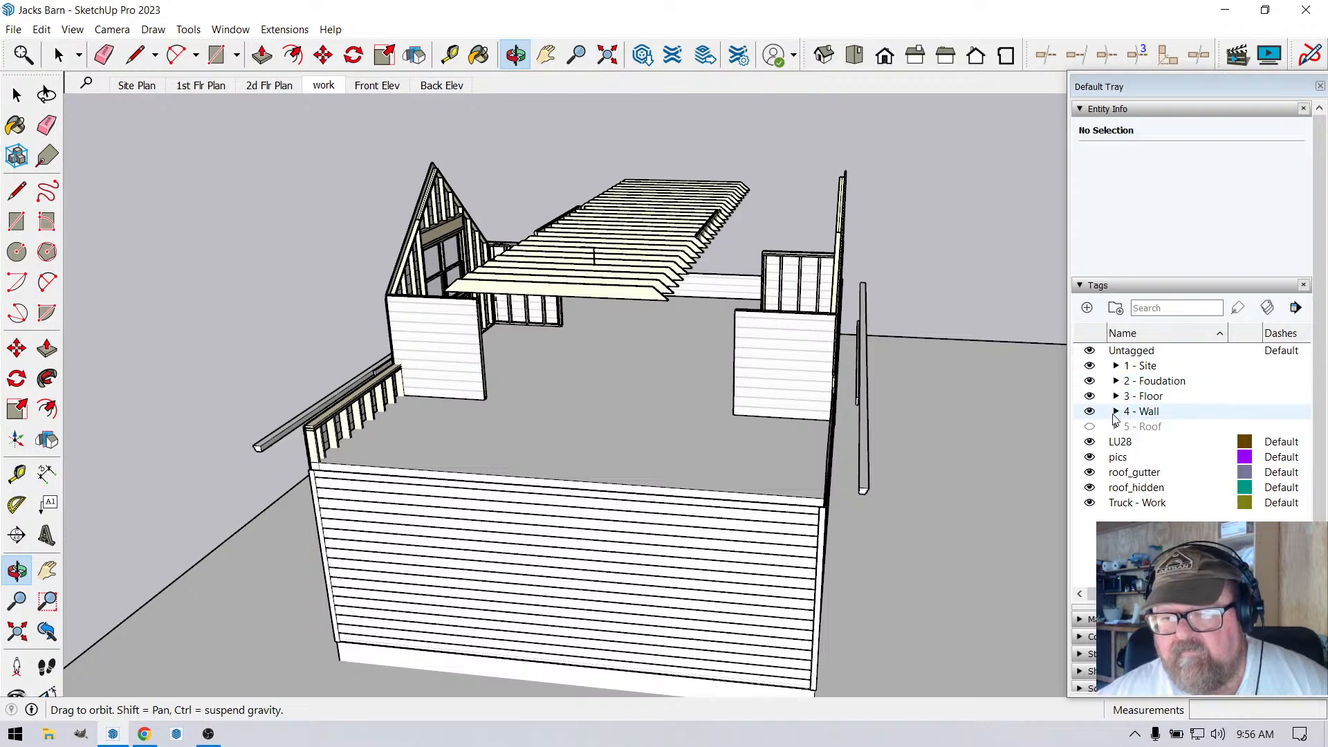
# Review the individual tags inside the 4 - Wall folder and which of them are visible, and collapse the folder again.
pyautogui.click(1116, 413)
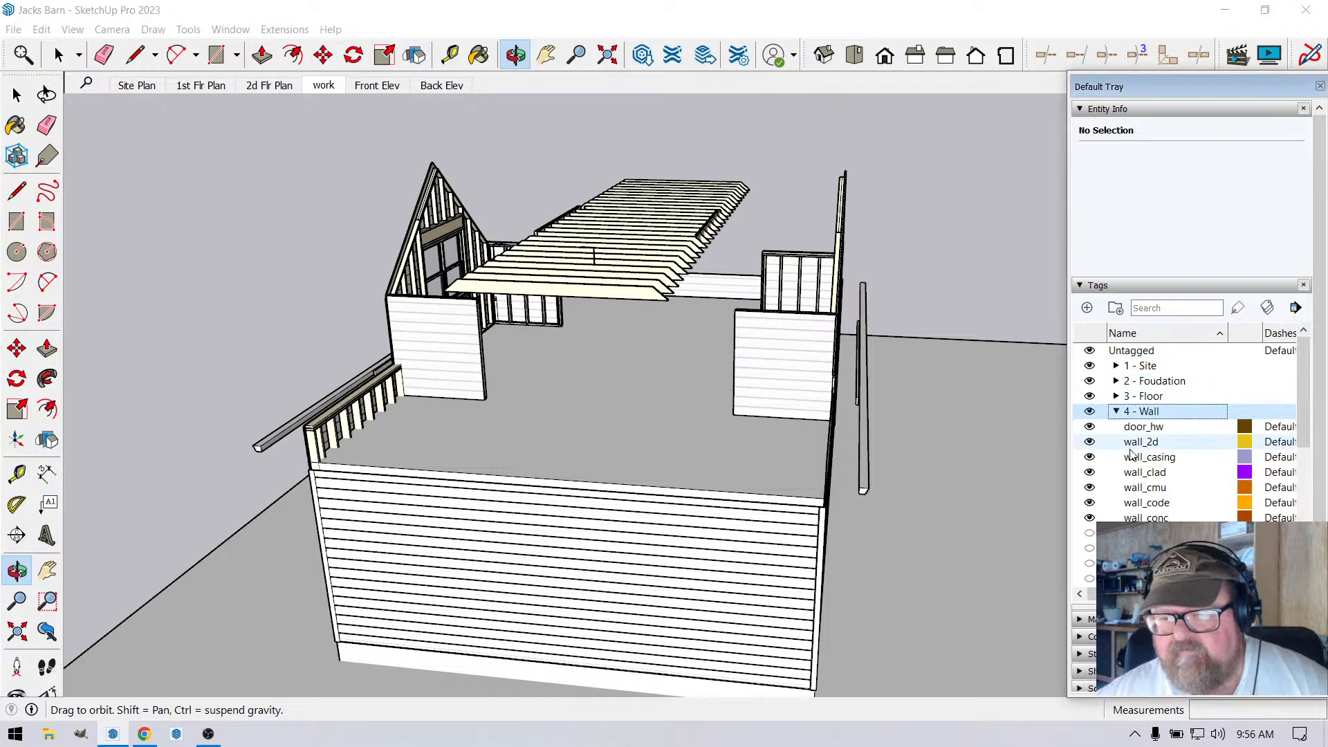
pyautogui.click(1116, 412)
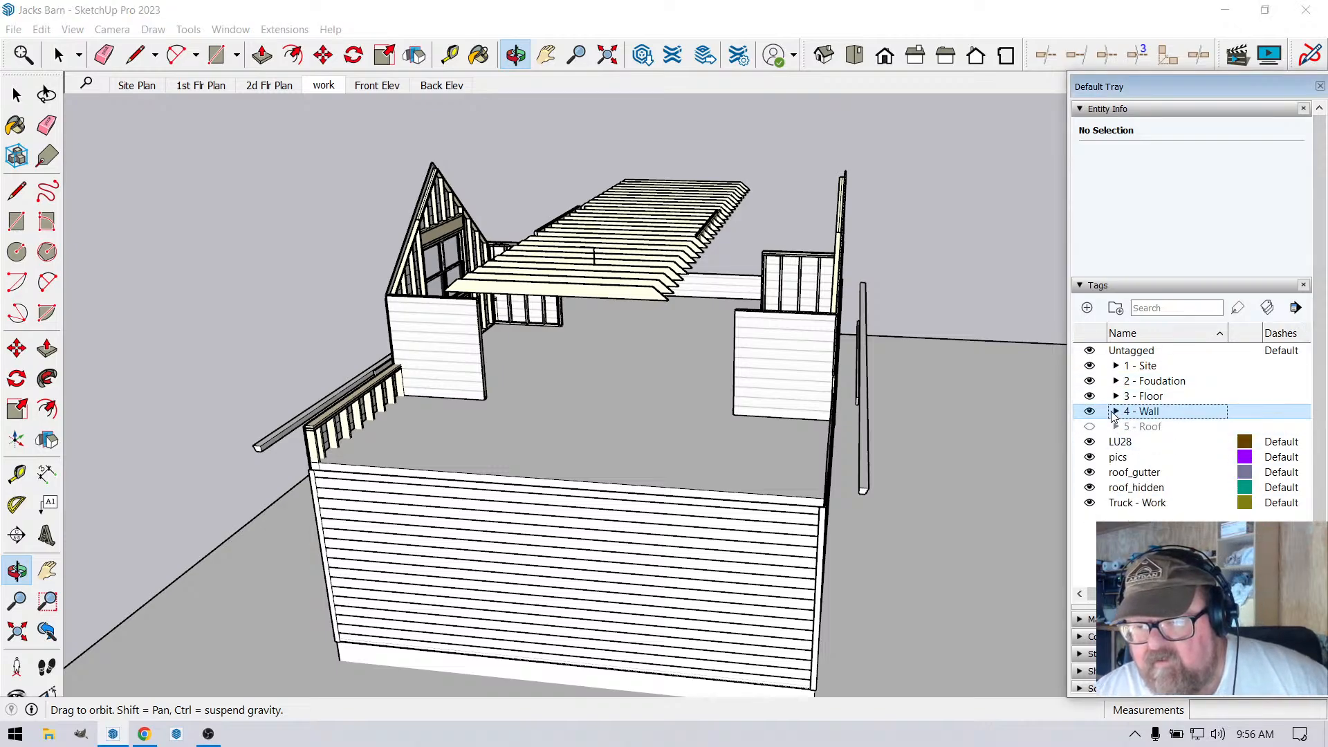
pyautogui.click(1117, 412)
pyautogui.scroll(-5, 1176, 470)
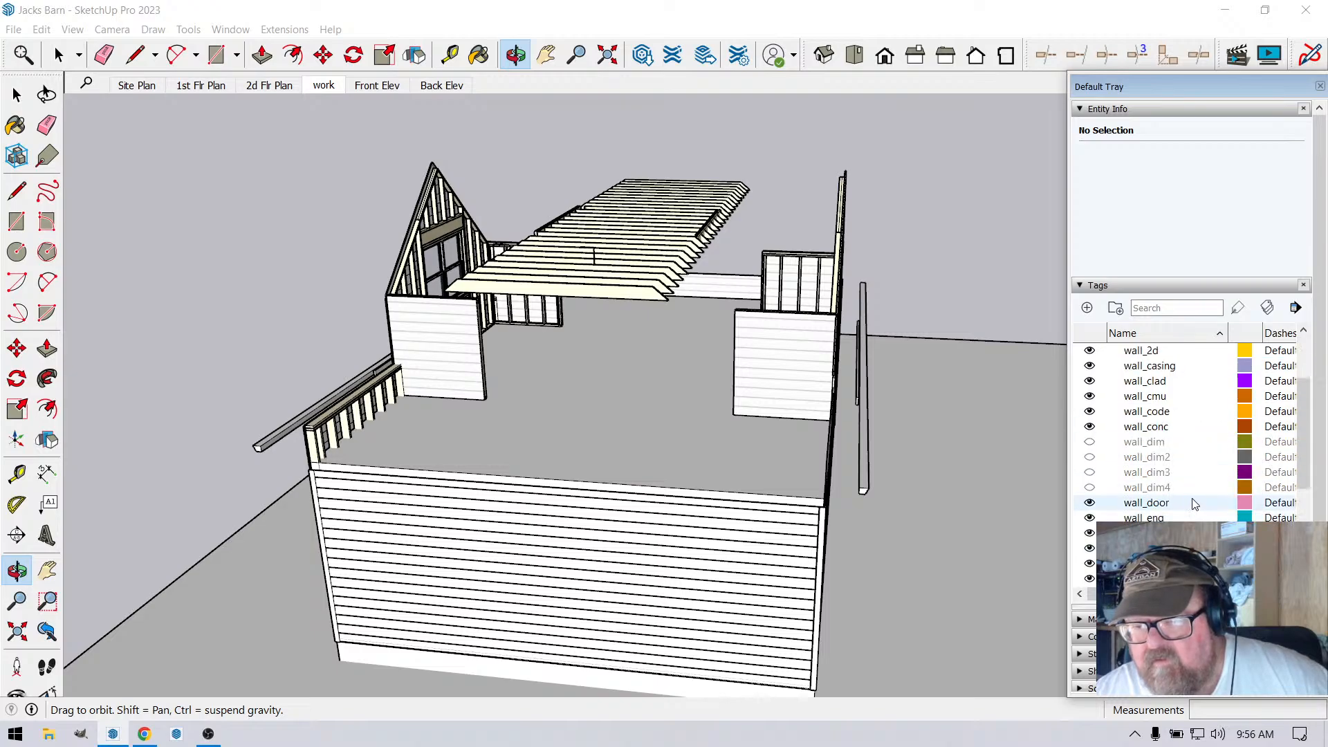
pyautogui.scroll(-1, 1192, 503)
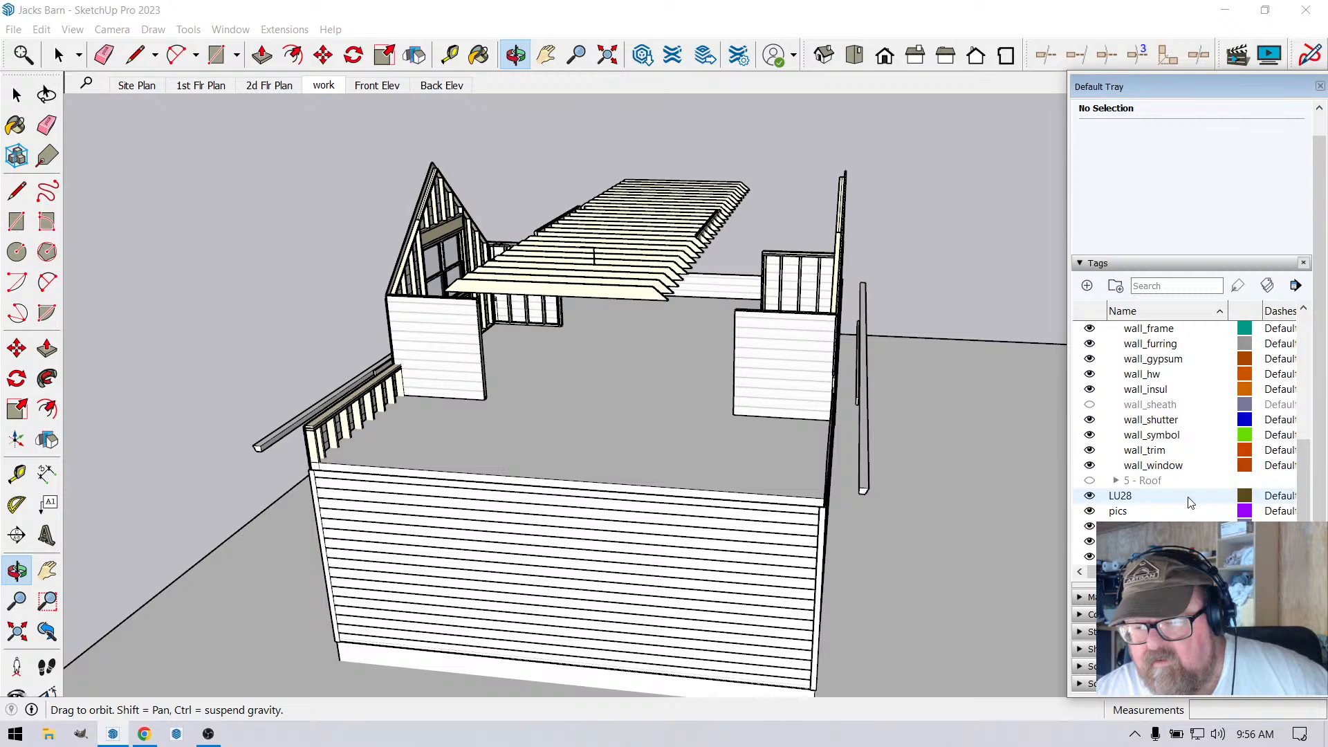
pyautogui.scroll(6, 1190, 503)
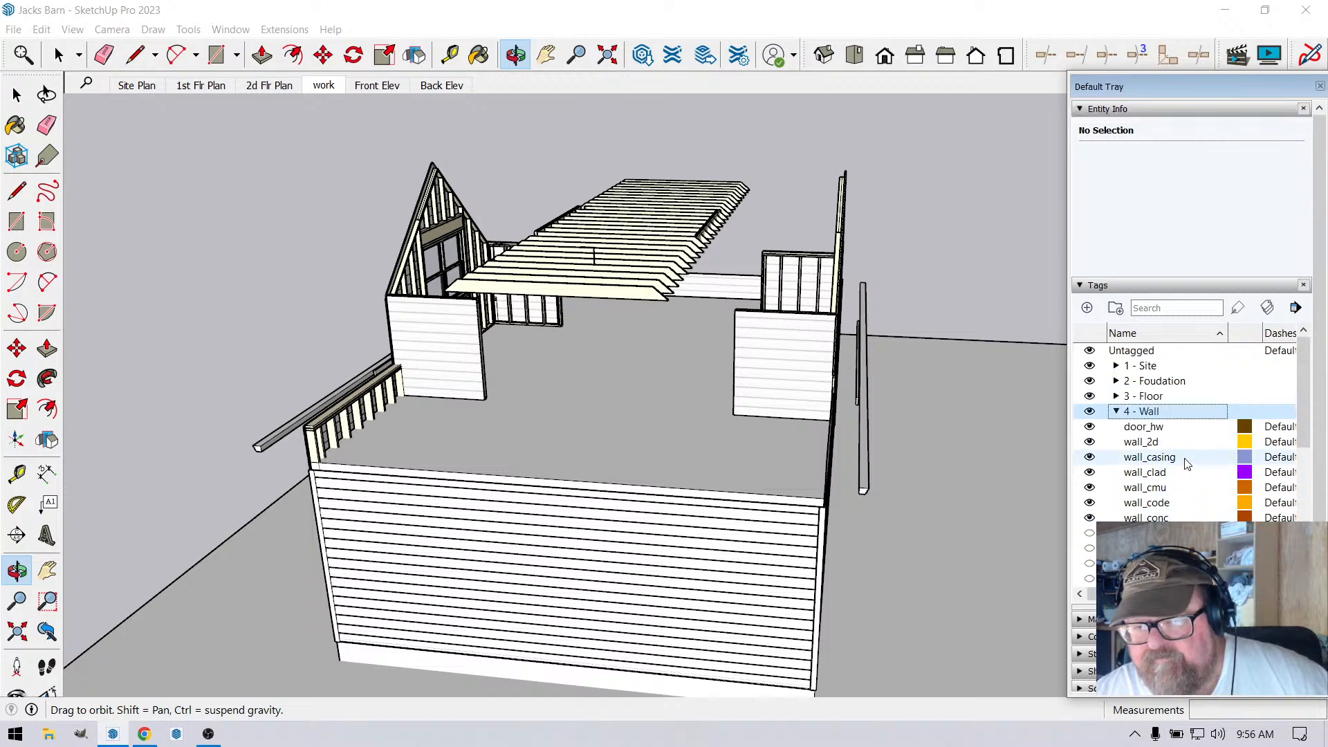
pyautogui.moveTo(621, 287); pyautogui.dragTo(688, 272)
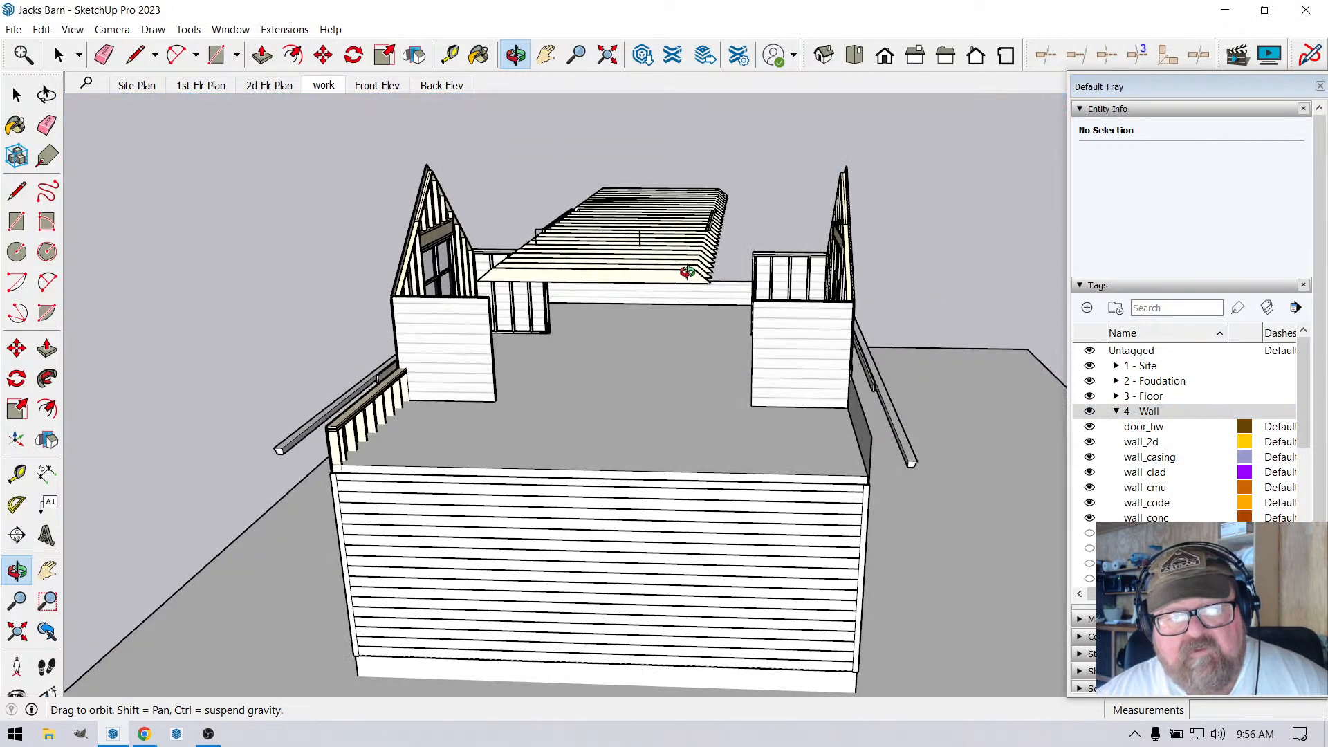
pyautogui.scroll(2, 688, 271)
pyautogui.click(1118, 417)
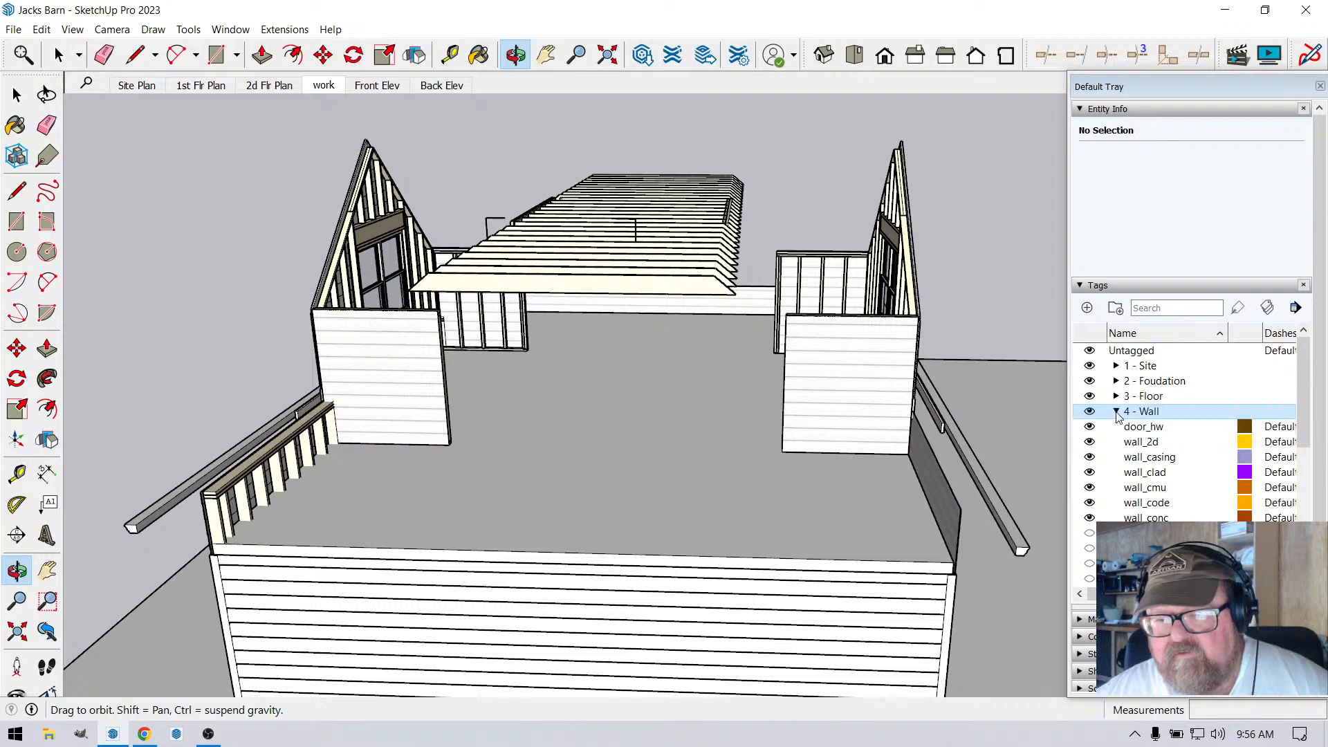
pyautogui.click(1117, 413)
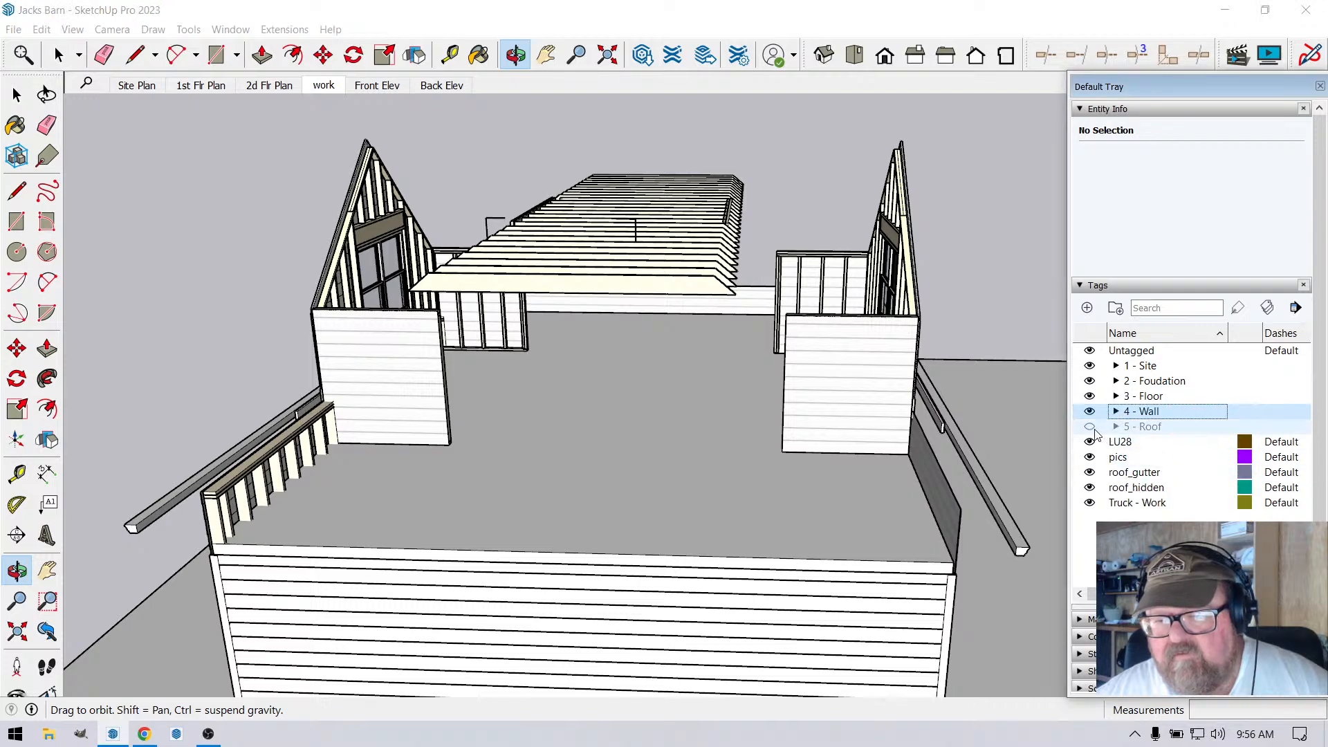
# Show the 5 - Roof folder to examine how the rafters and joists meet the open gable end, and hide it again.
pyautogui.click(1092, 428)
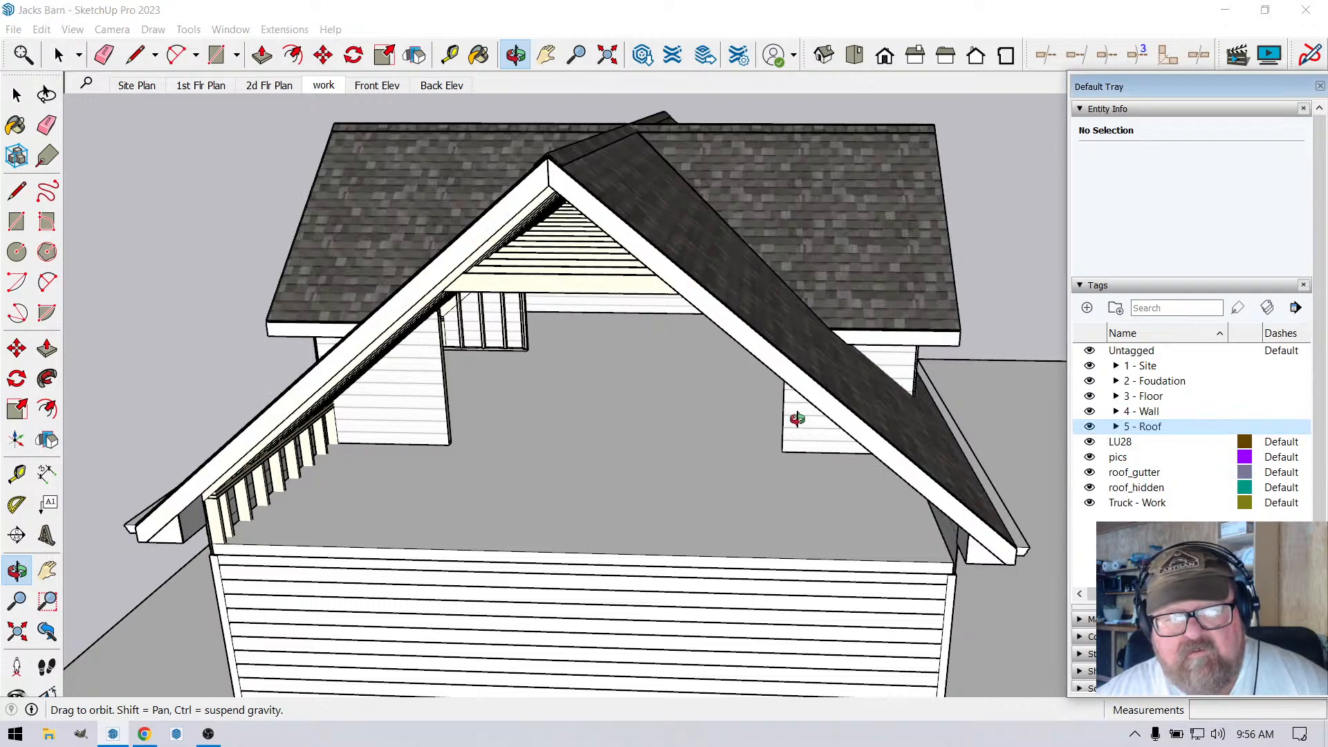
pyautogui.moveTo(797, 421); pyautogui.dragTo(850, 367)
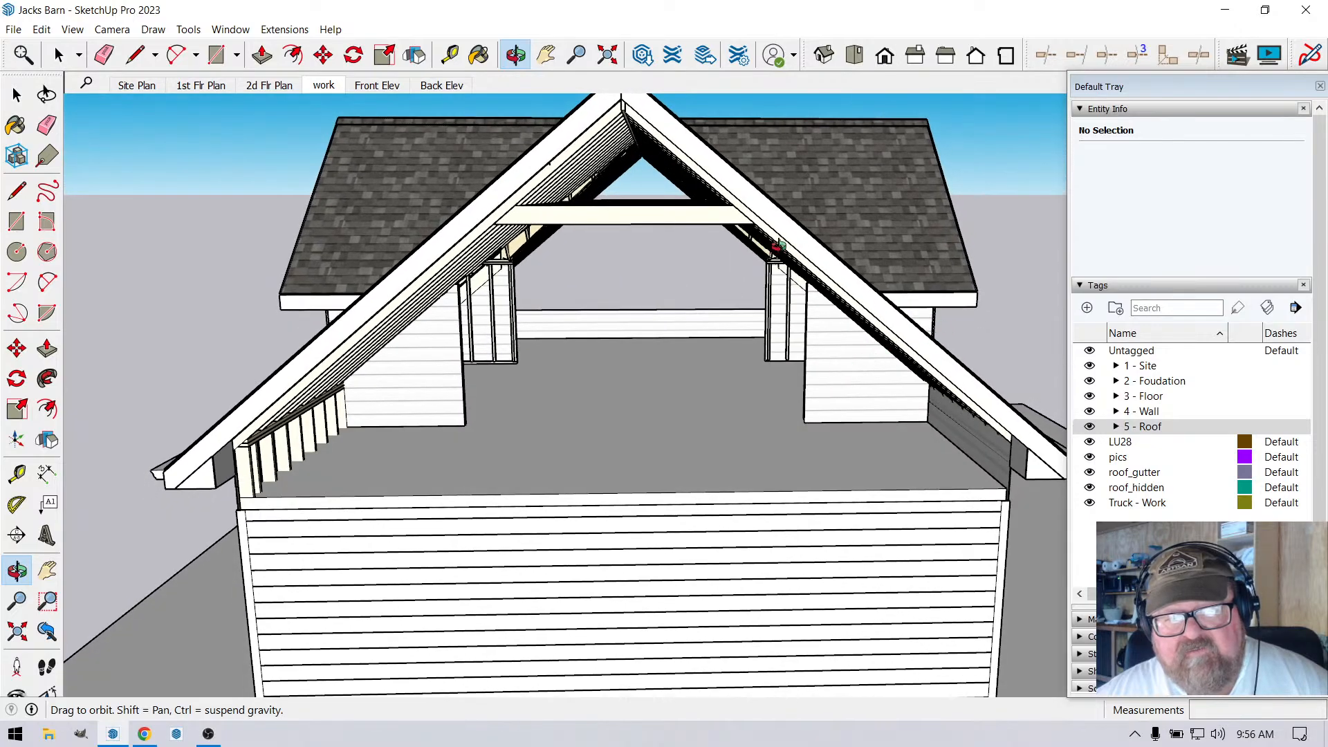
pyautogui.scroll(5, 530, 145)
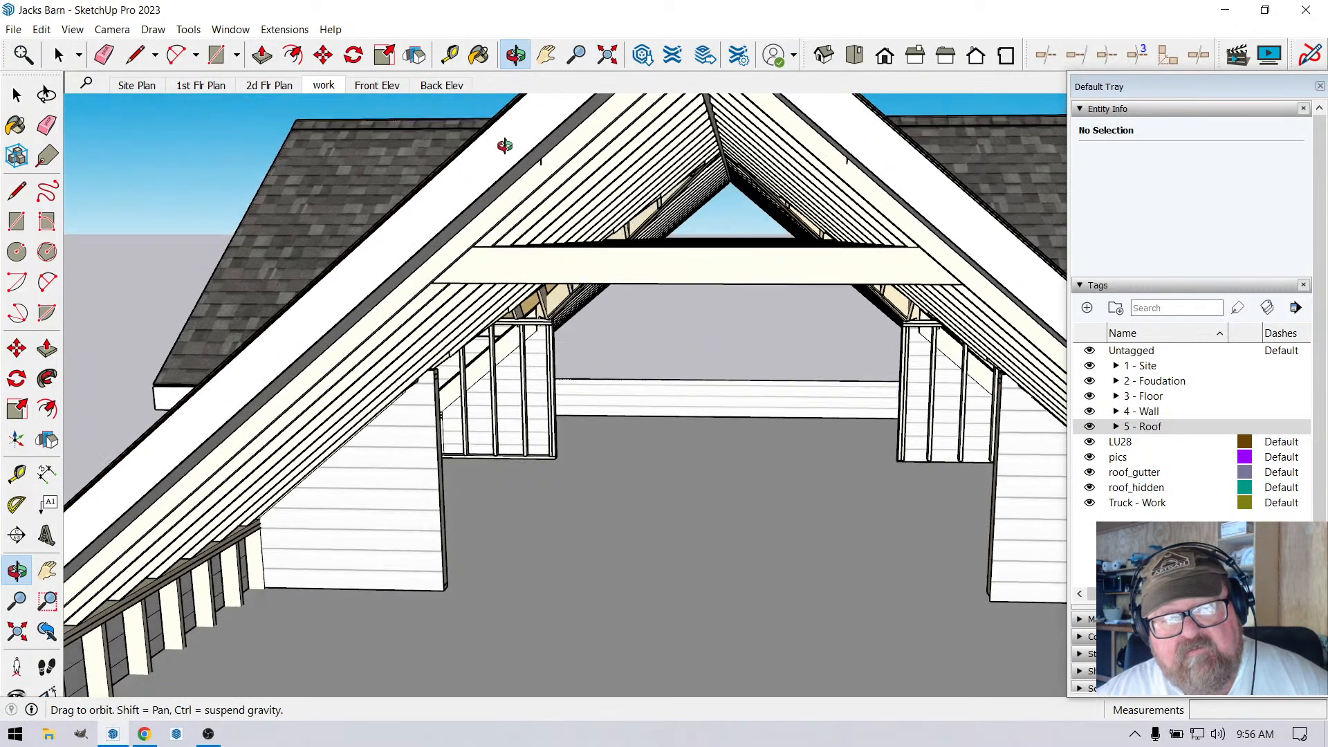
pyautogui.scroll(3, 485, 140)
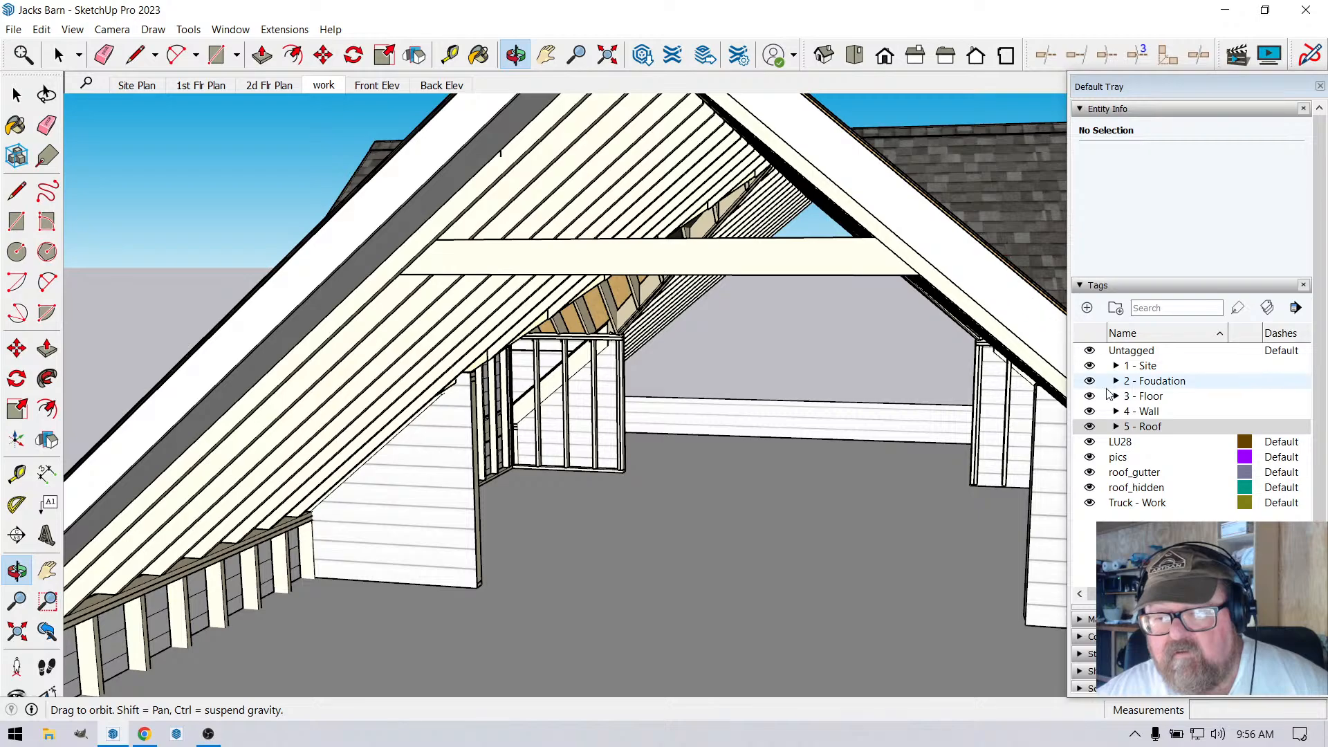
pyautogui.click(1090, 426)
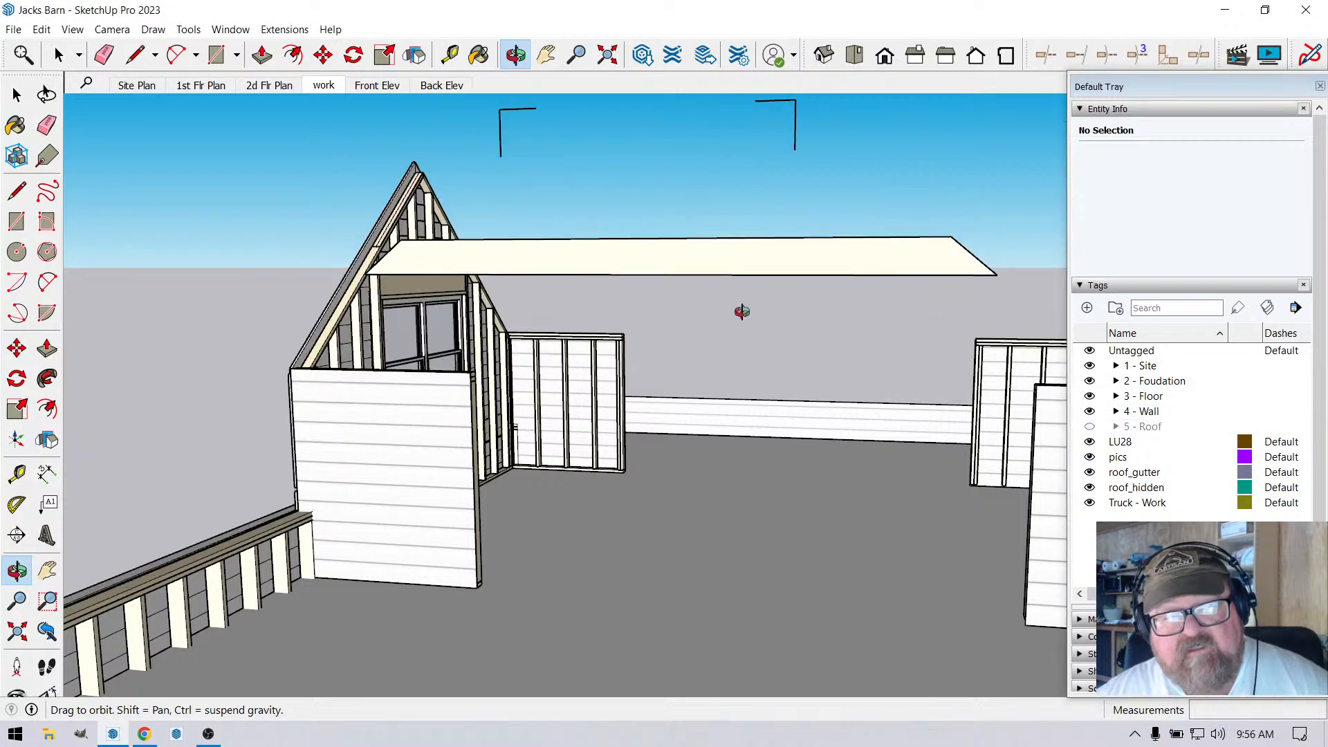
# Select the group containing the corner-shaped lines above the ceiling joists and examine its extent around the dormer walls.
pyautogui.moveTo(741, 308); pyautogui.dragTo(691, 297)
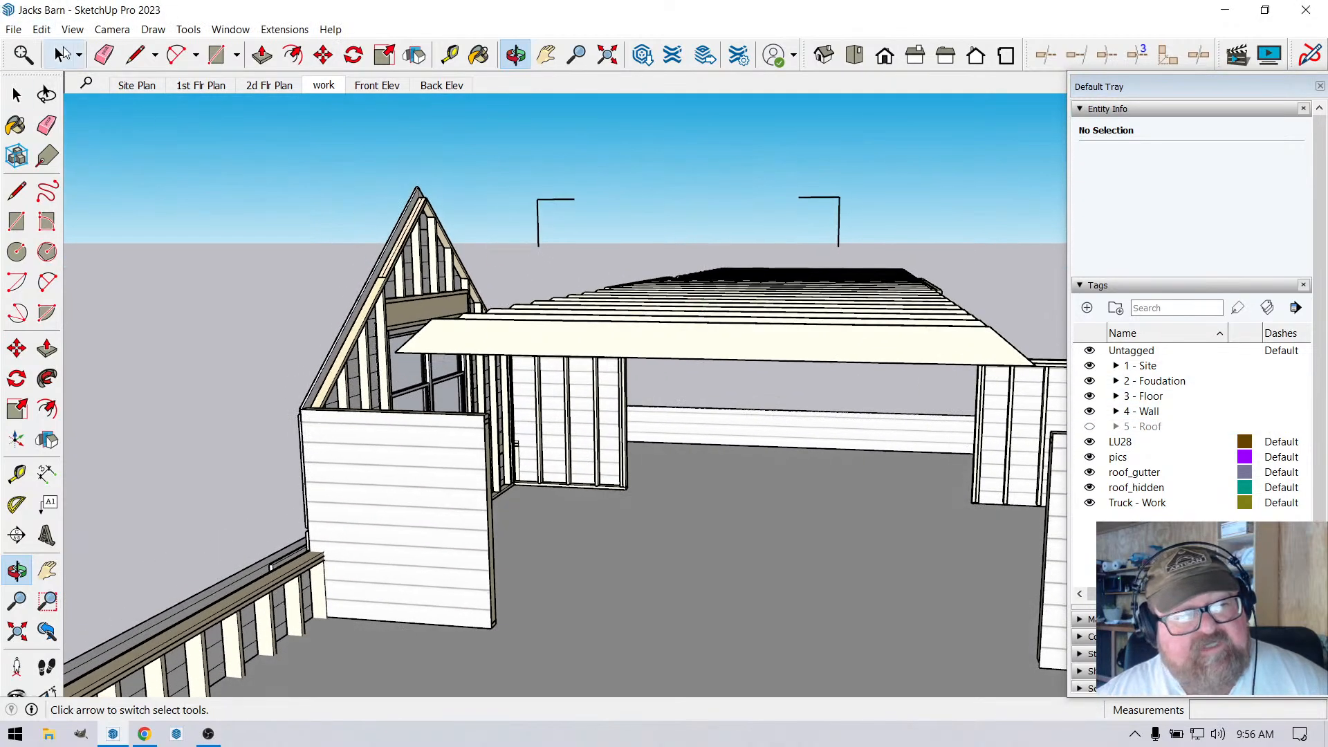
pyautogui.click(59, 55)
pyautogui.click(541, 202)
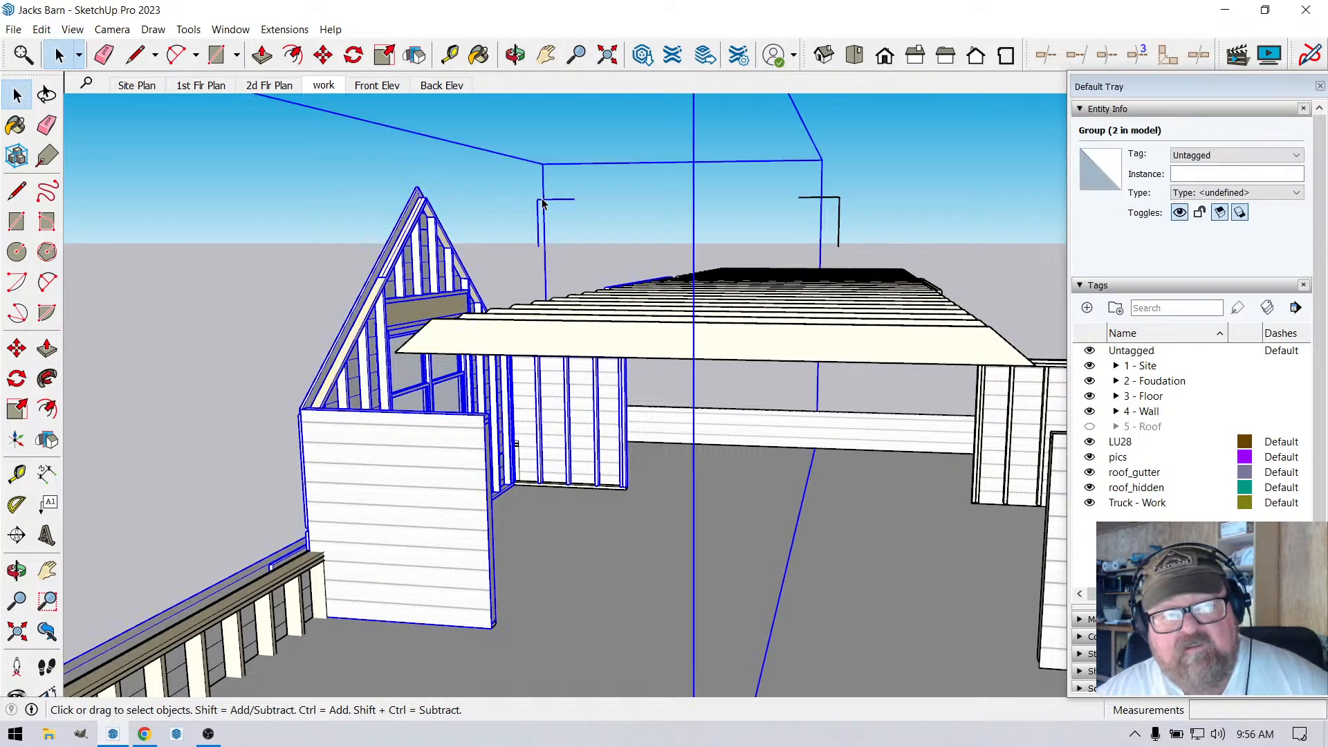
pyautogui.scroll(-5, 719, 260)
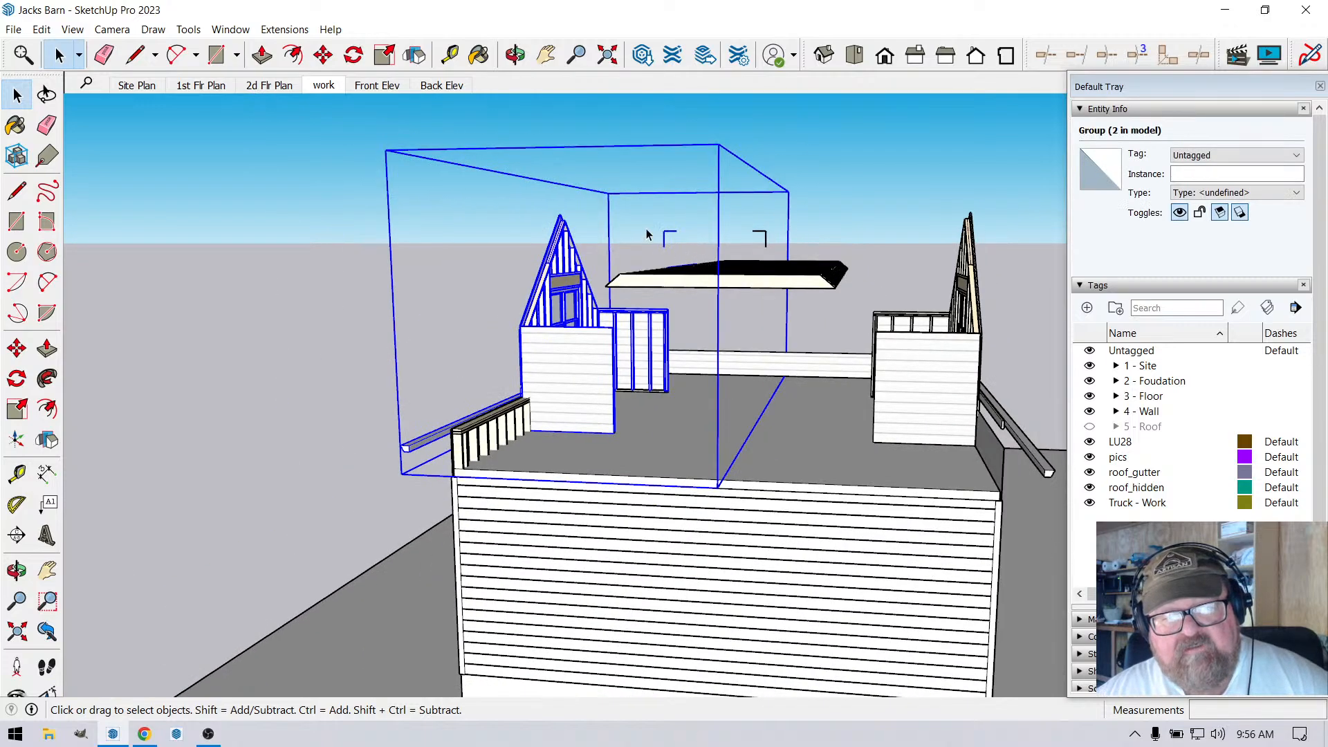
pyautogui.click(515, 55)
pyautogui.moveTo(720, 228); pyautogui.dragTo(570, 232)
pyautogui.scroll(3, 695, 294)
pyautogui.moveTo(695, 294); pyautogui.dragTo(614, 270)
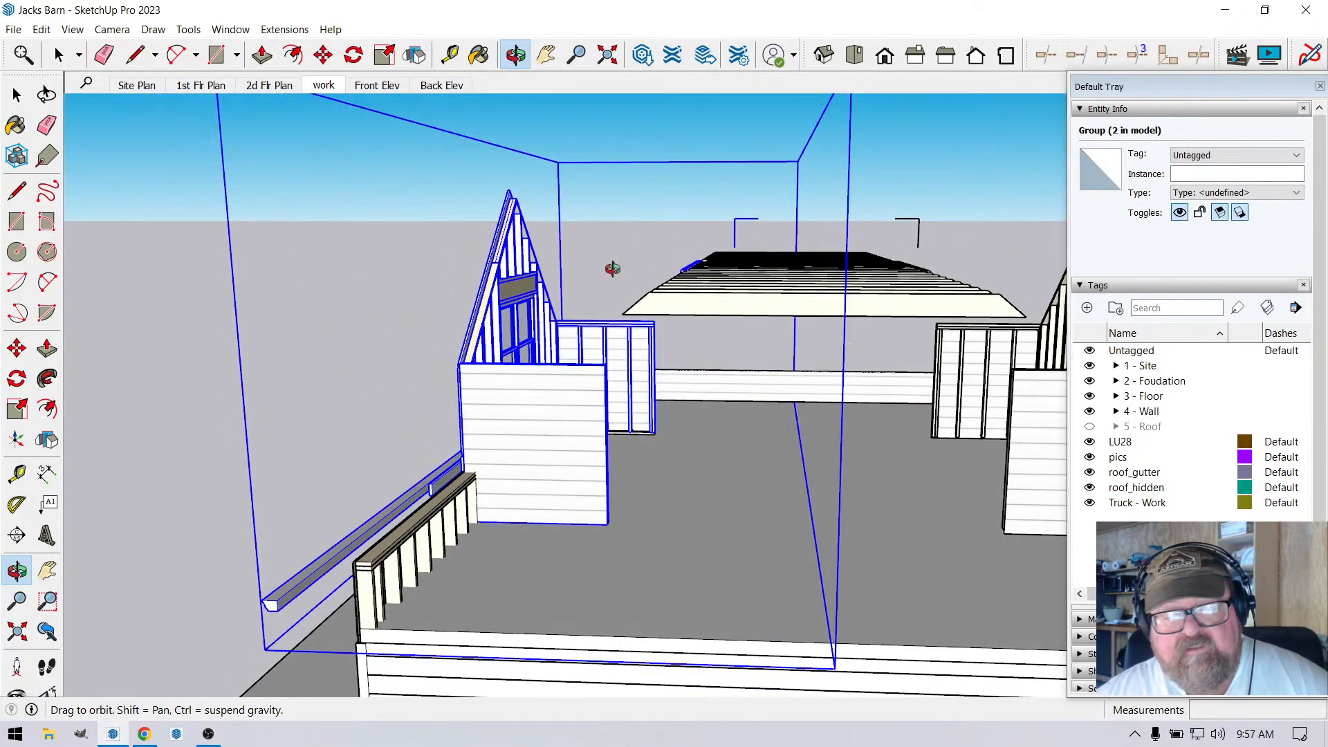
# Delete the stray corner-shaped lines above the ceiling joists from both dormer groups.
pyautogui.press('space')
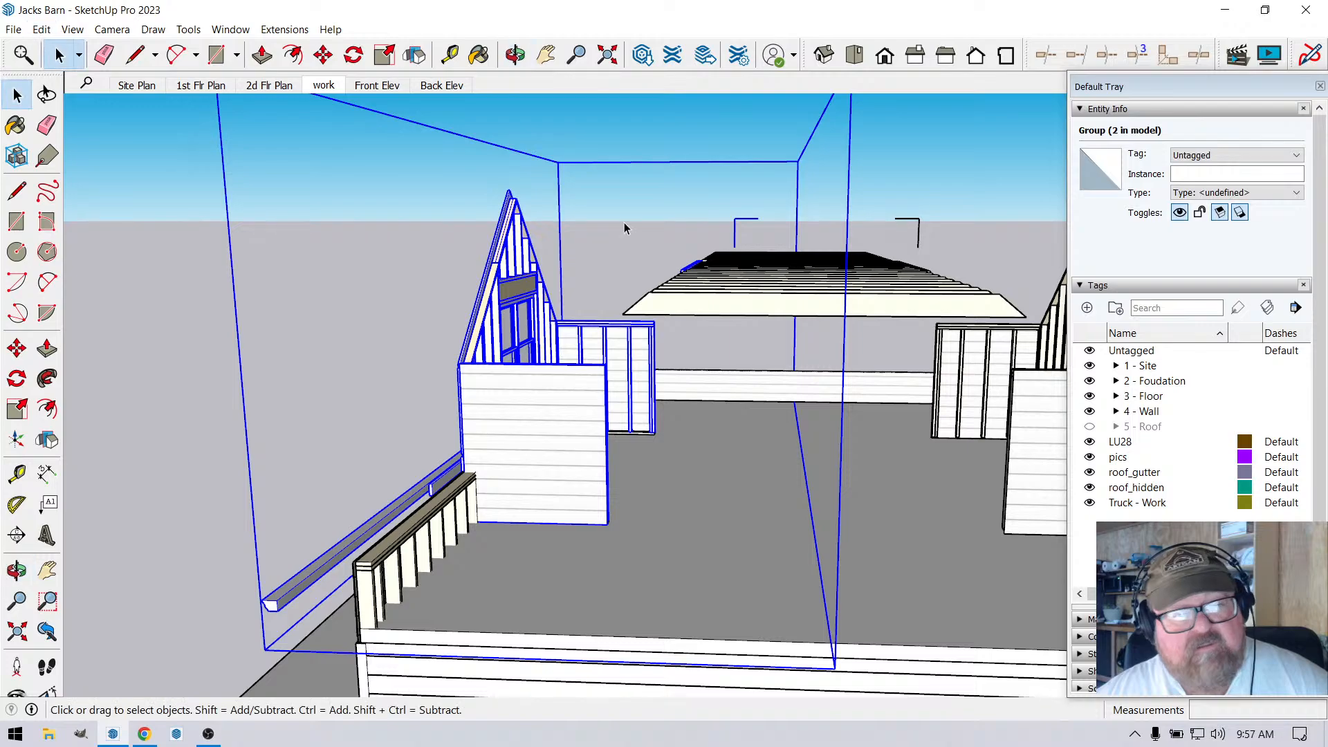
pyautogui.tripleClick(753, 227)
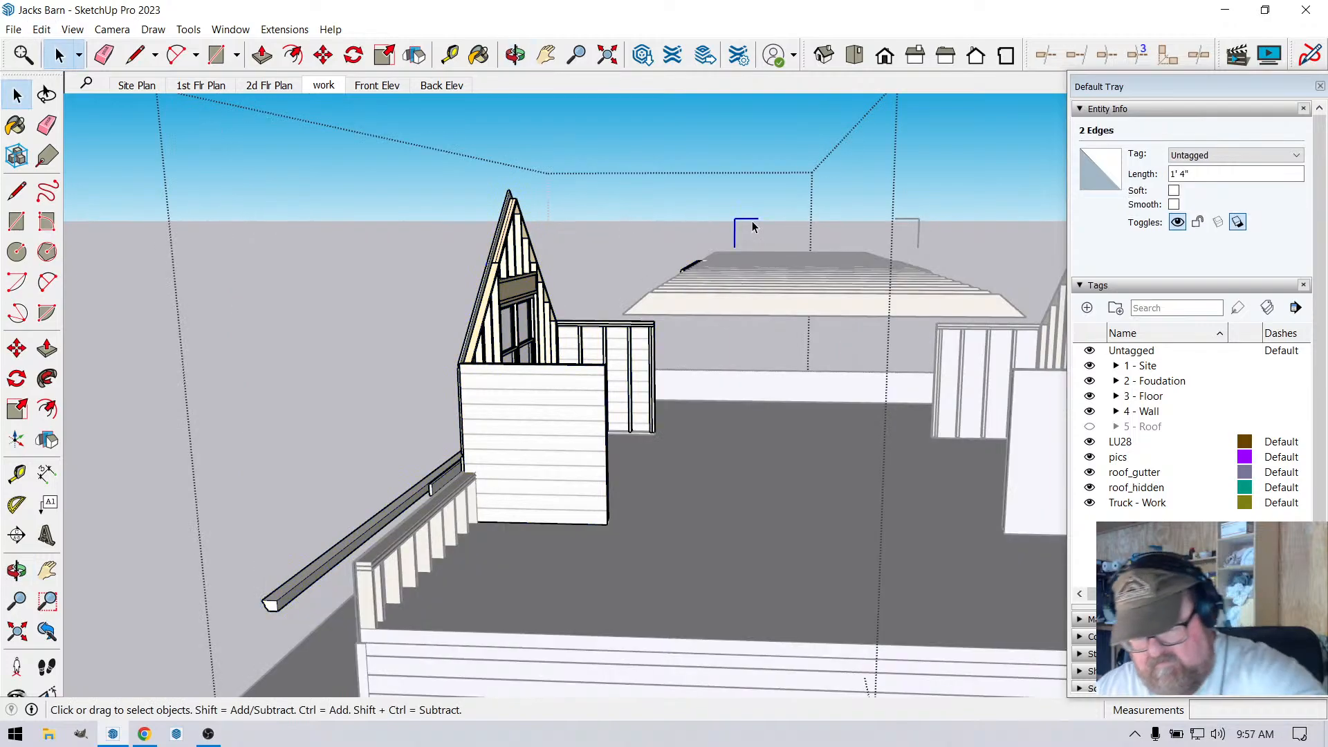
pyautogui.click(893, 242)
pyautogui.click(918, 220)
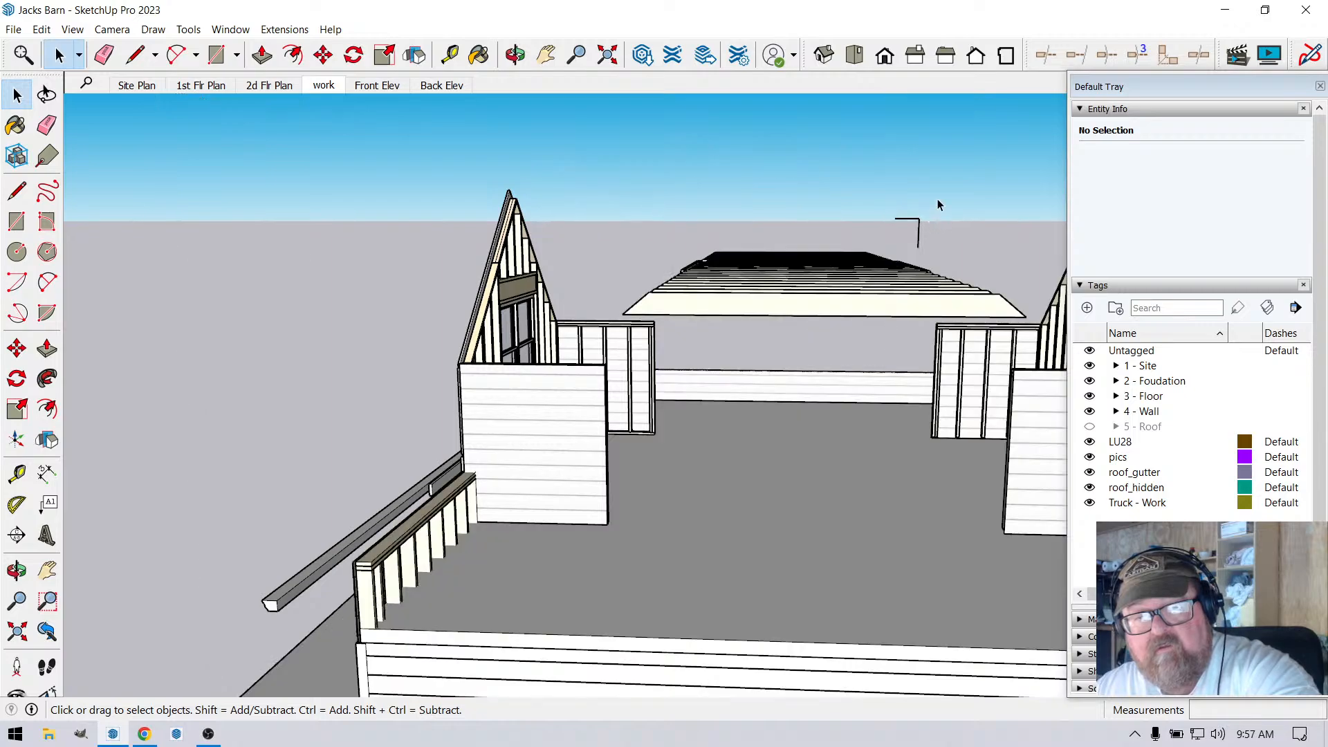
pyautogui.doubleClick(919, 228)
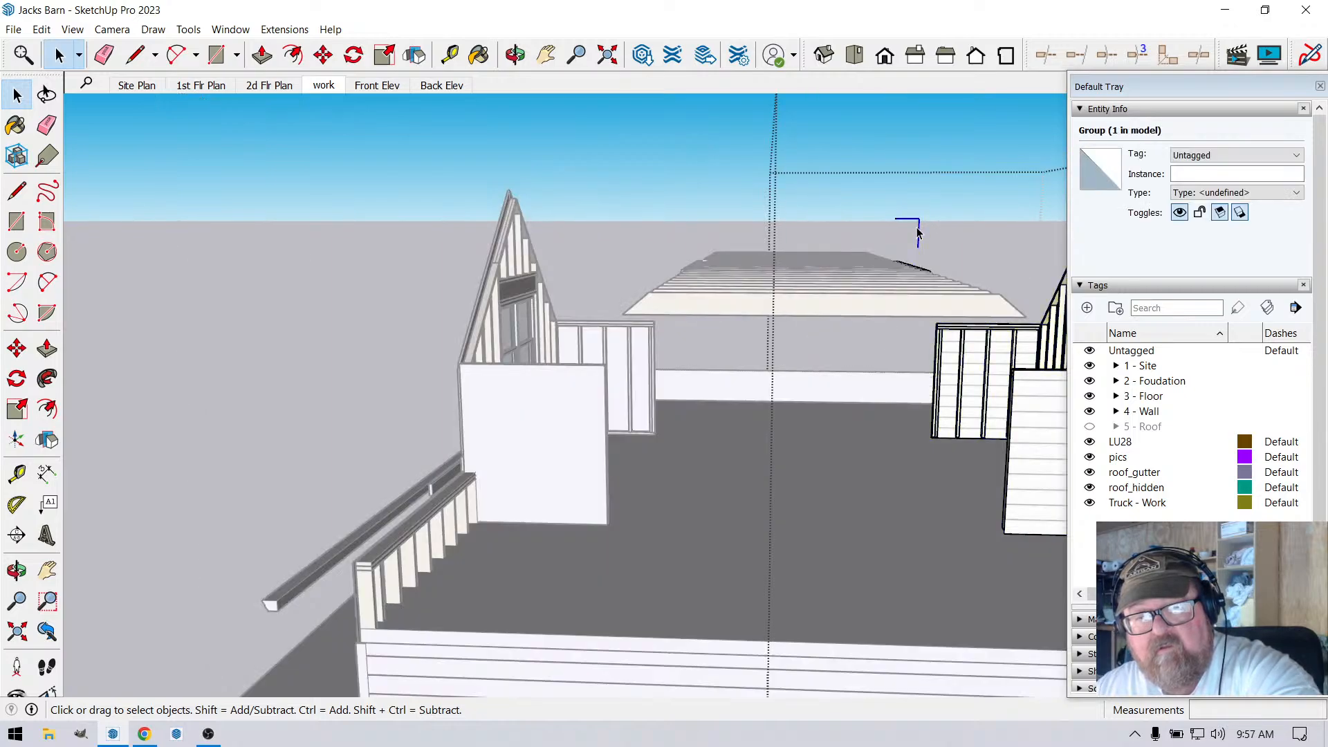
pyautogui.press('Delete')
pyautogui.click(463, 143)
# Try to select the ceiling joists together with the framing member beside them at the dormer opening.
pyautogui.scroll(-3, 629, 373)
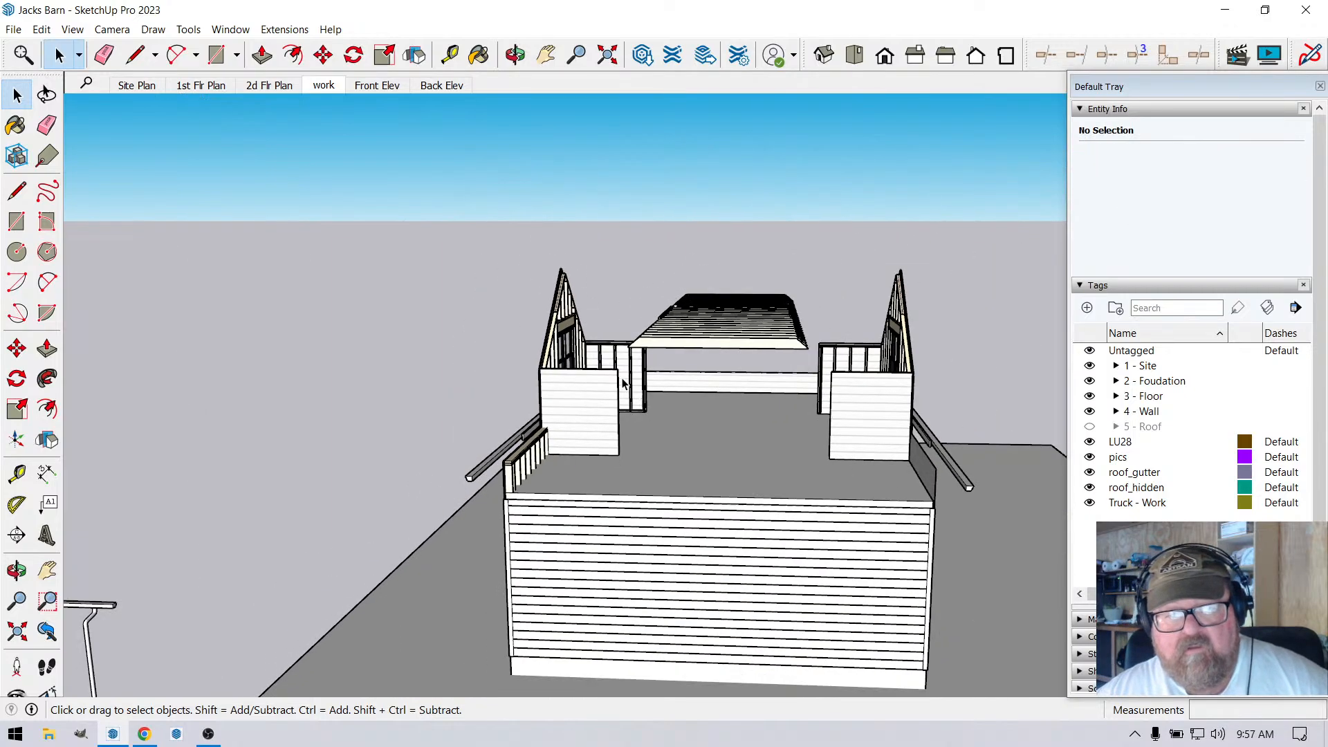
pyautogui.scroll(2, 677, 349)
pyautogui.click(717, 343)
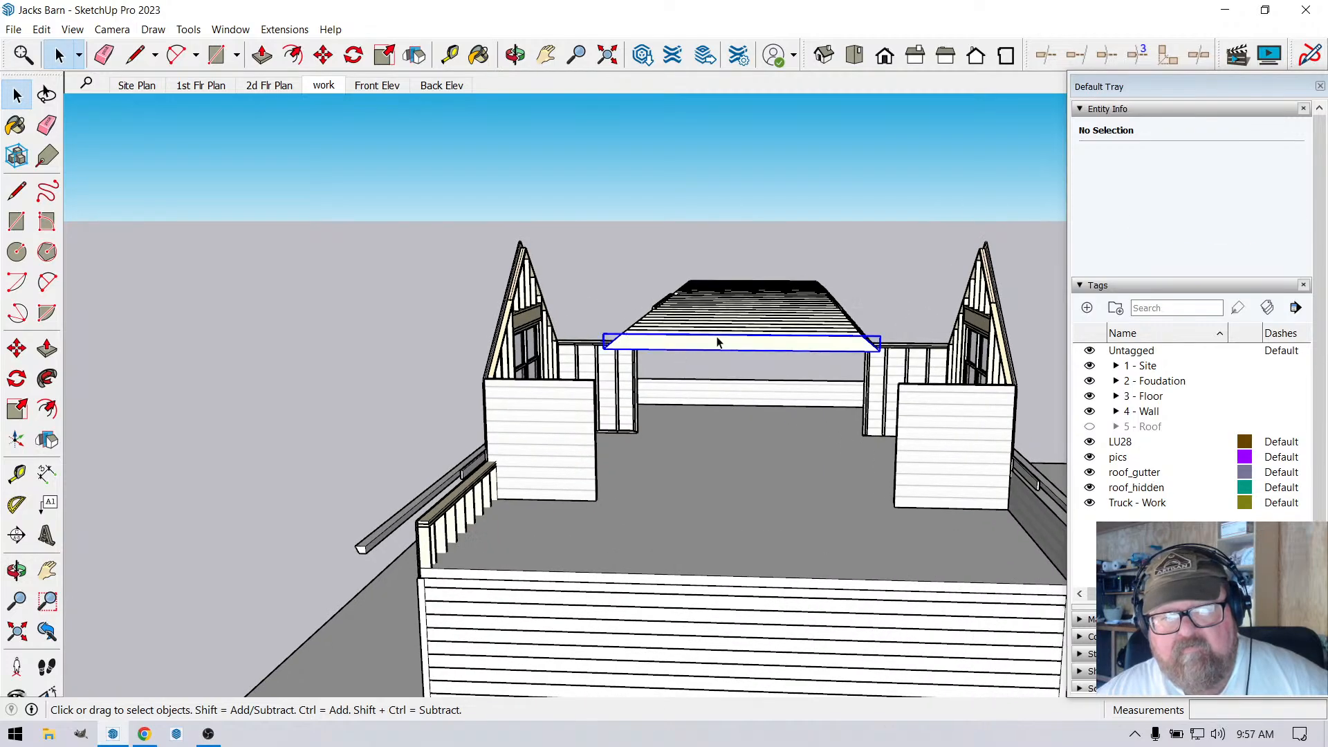
pyautogui.click(515, 54)
pyautogui.moveTo(685, 283); pyautogui.dragTo(700, 266)
pyautogui.press('space')
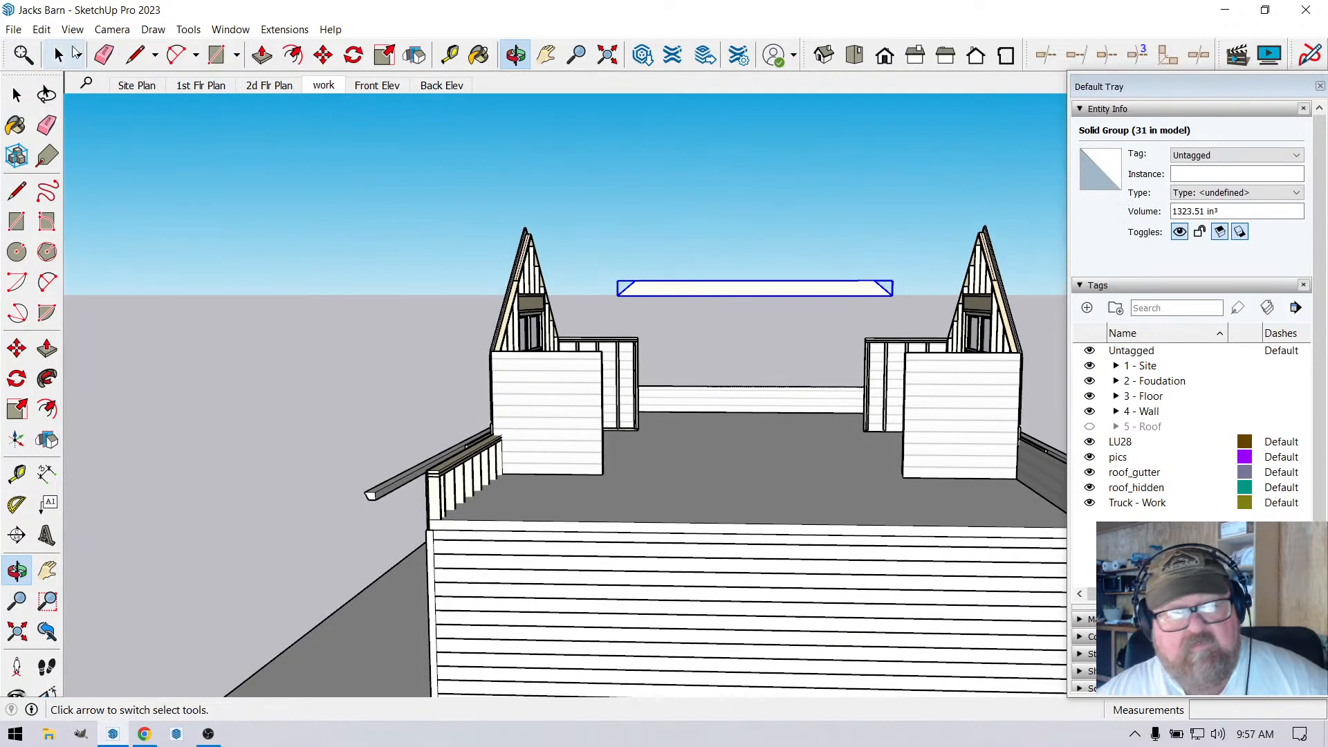
pyautogui.scroll(-2, 429, 193)
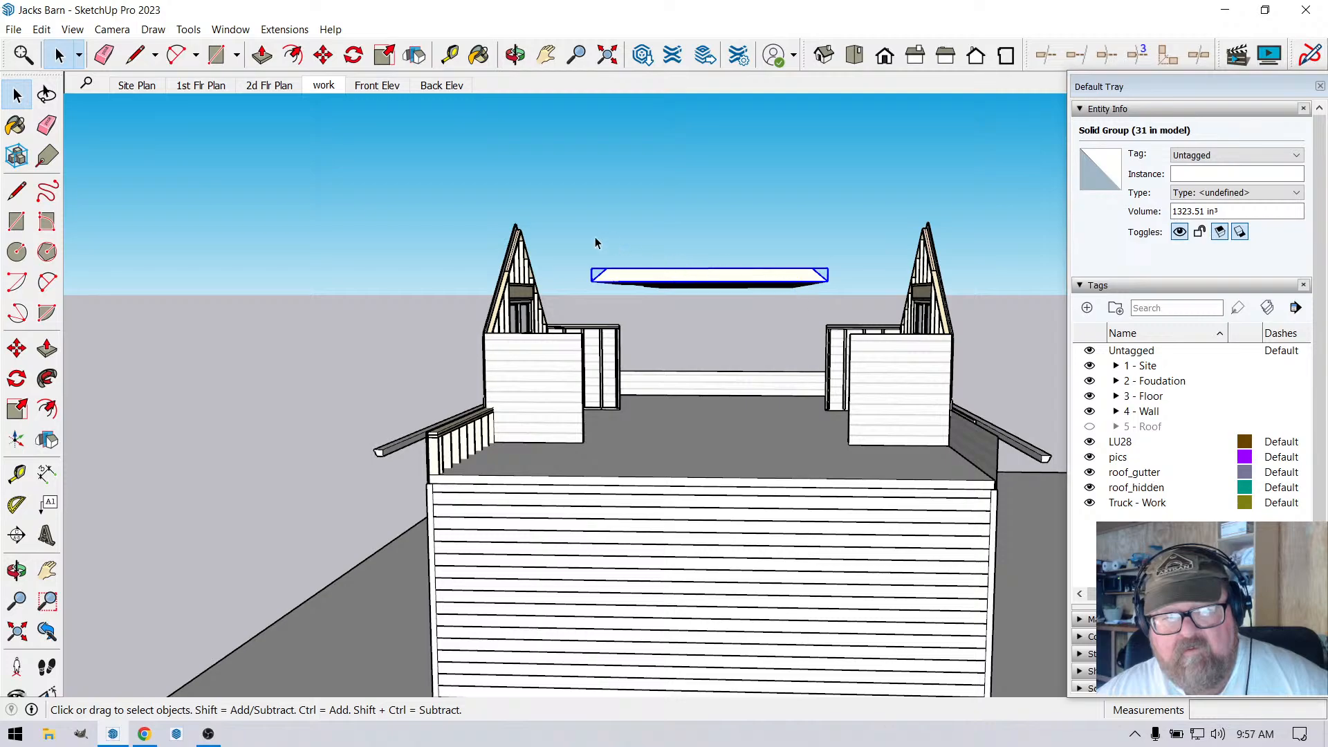
pyautogui.moveTo(751, 295); pyautogui.dragTo(862, 317)
pyautogui.press('o')
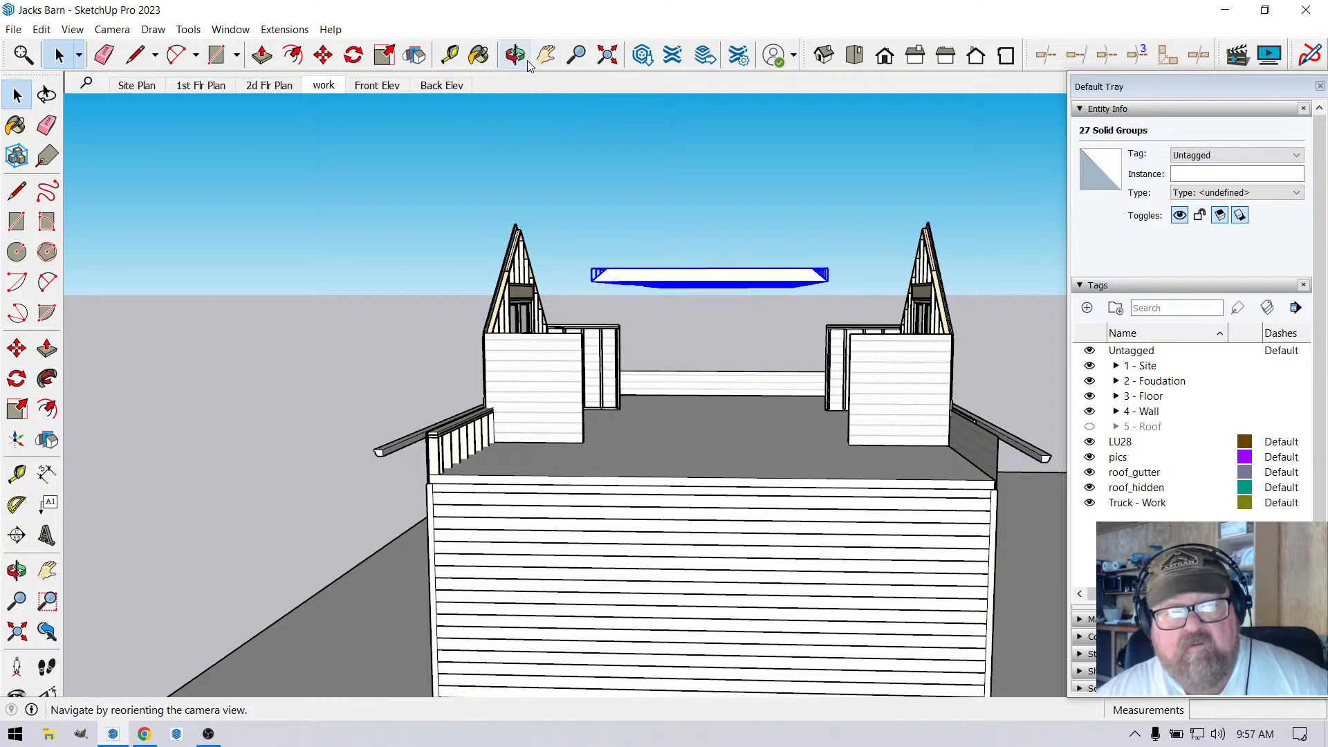
pyautogui.moveTo(635, 219); pyautogui.dragTo(649, 356)
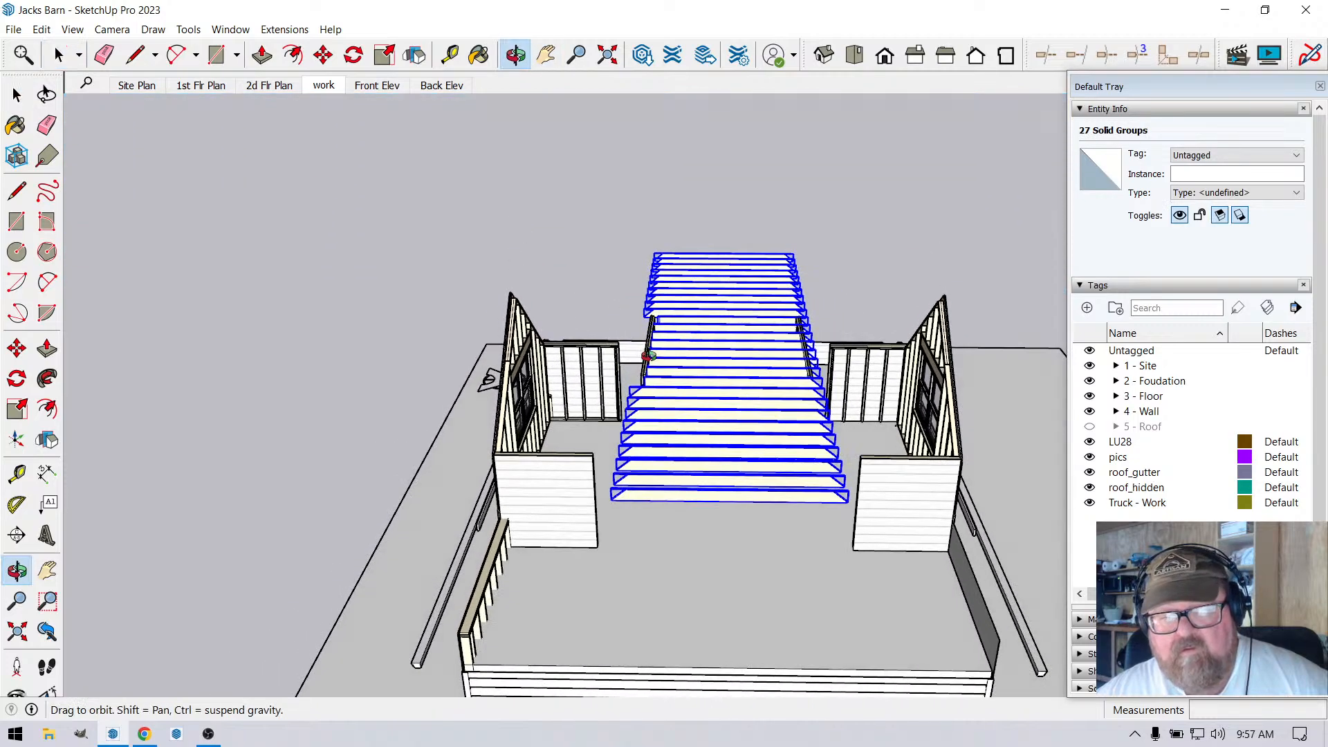
pyautogui.scroll(4, 667, 375)
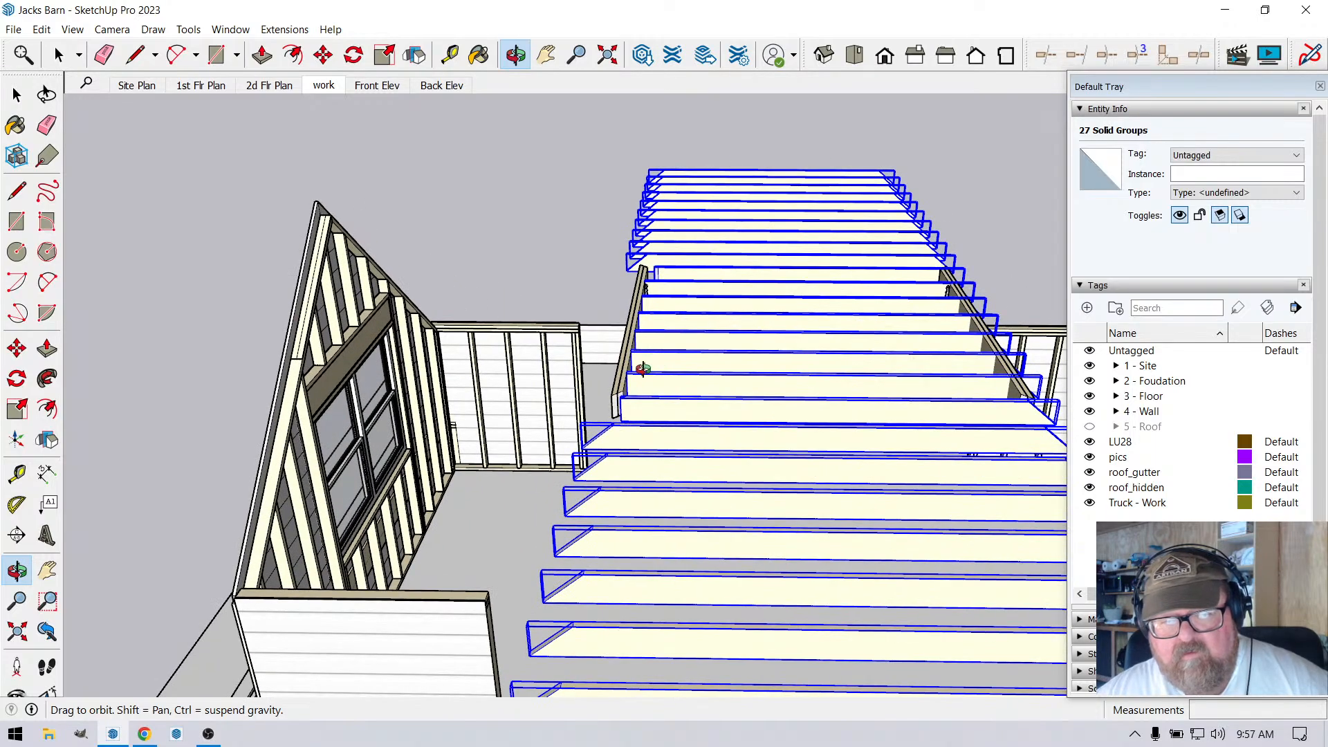
pyautogui.click(57, 51)
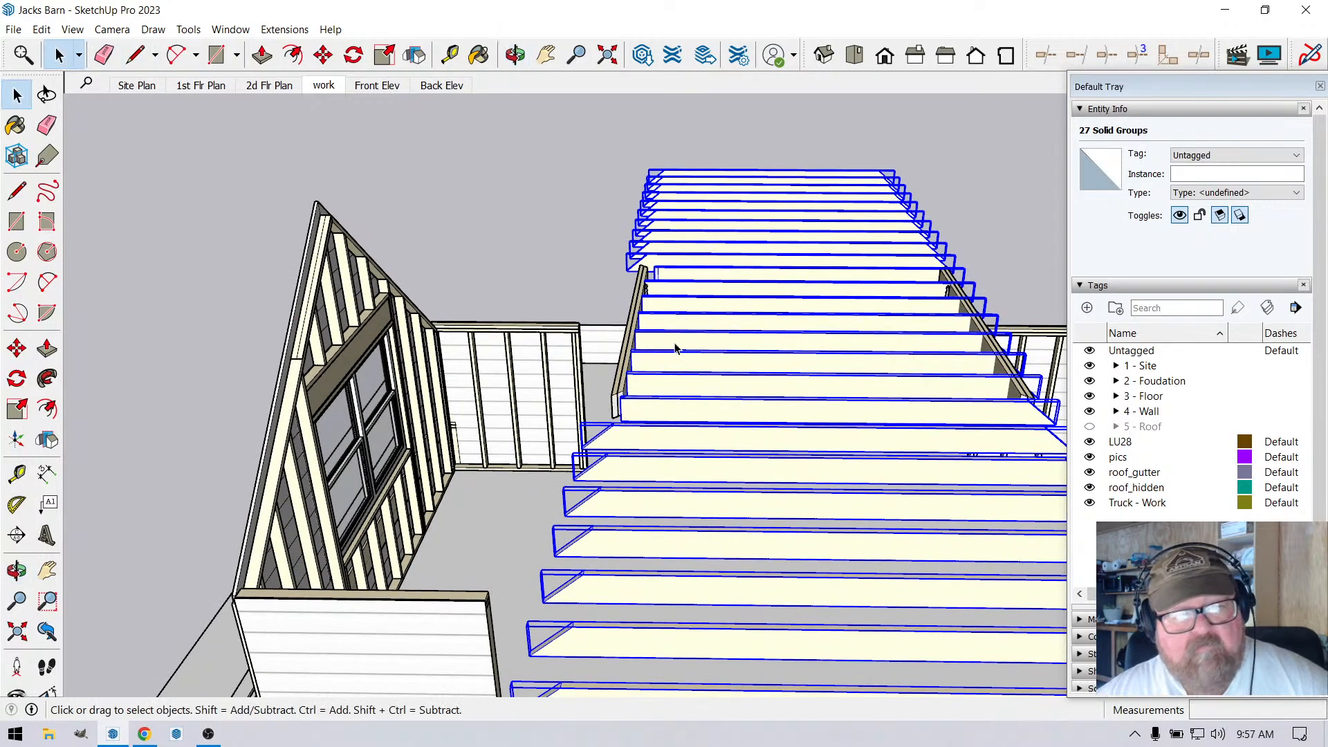
pyautogui.keyDown('shift'); pyautogui.click(633, 323); pyautogui.keyUp('shift')
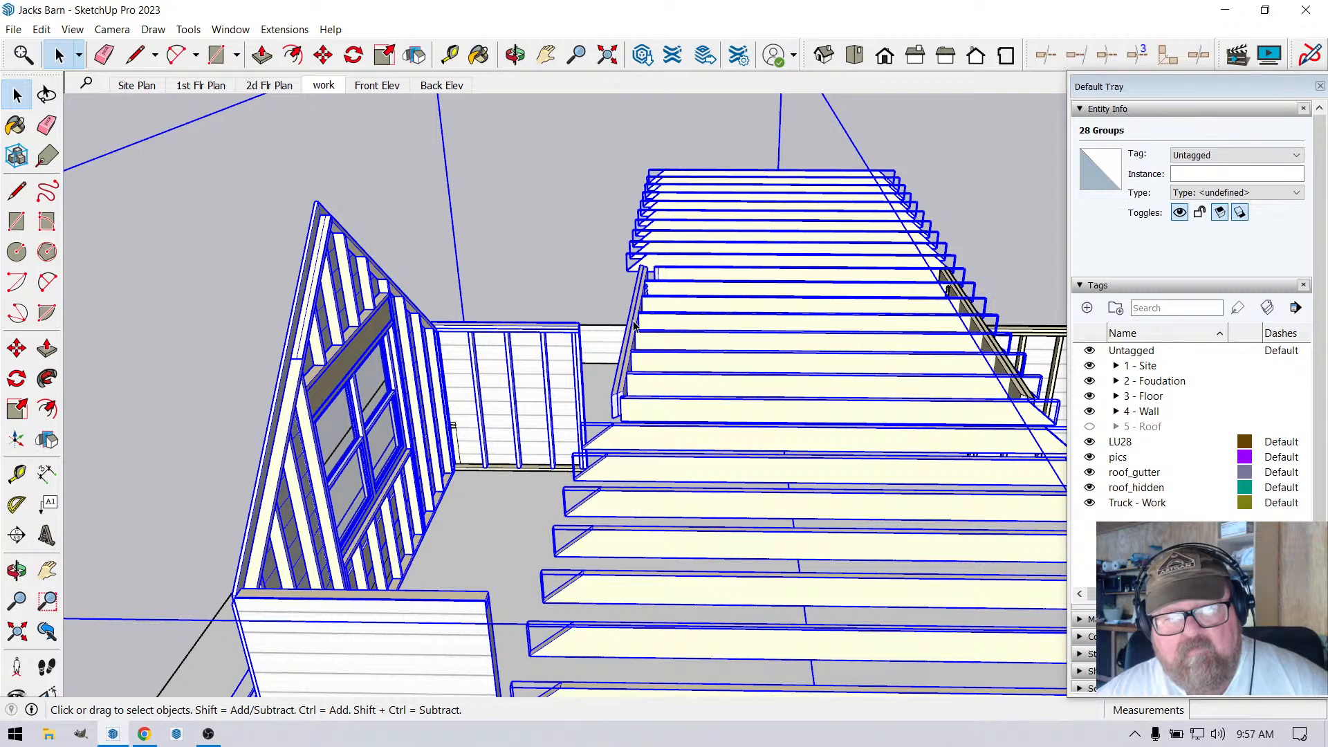
pyautogui.scroll(-5, 622, 325)
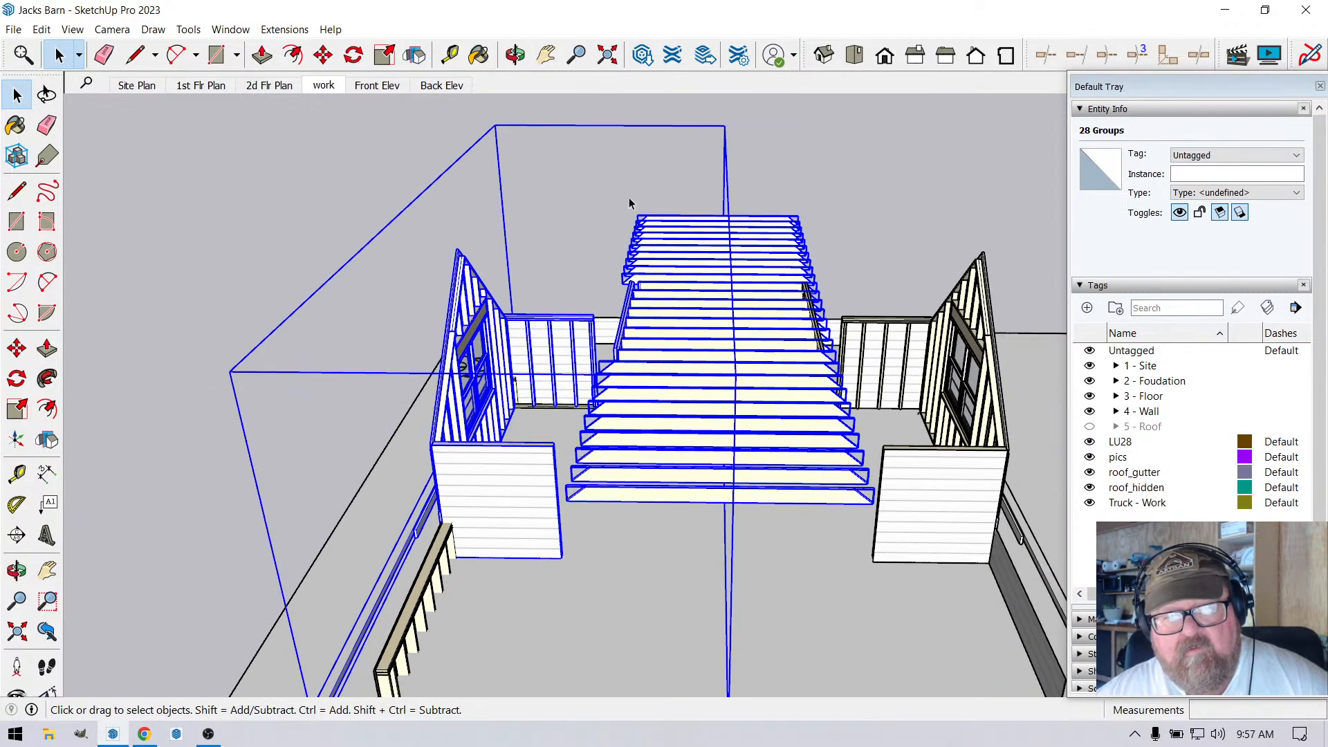
# Select only the full row of ceiling joists between the dormers and assign them the roof_frame tag.
pyautogui.click(515, 55)
pyautogui.moveTo(641, 388); pyautogui.dragTo(654, 262)
pyautogui.click(59, 54)
pyautogui.moveTo(516, 249); pyautogui.dragTo(894, 306)
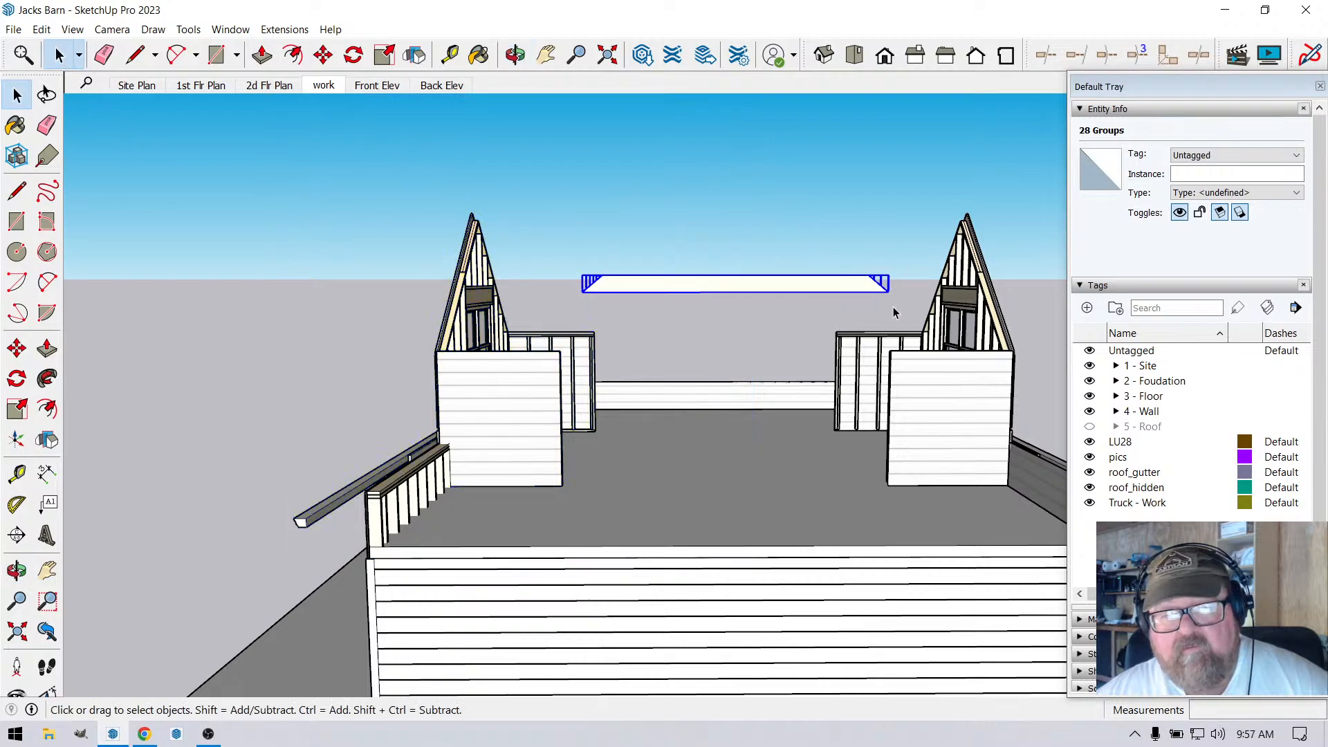
pyautogui.click(1291, 156)
pyautogui.scroll(-5, 1264, 262)
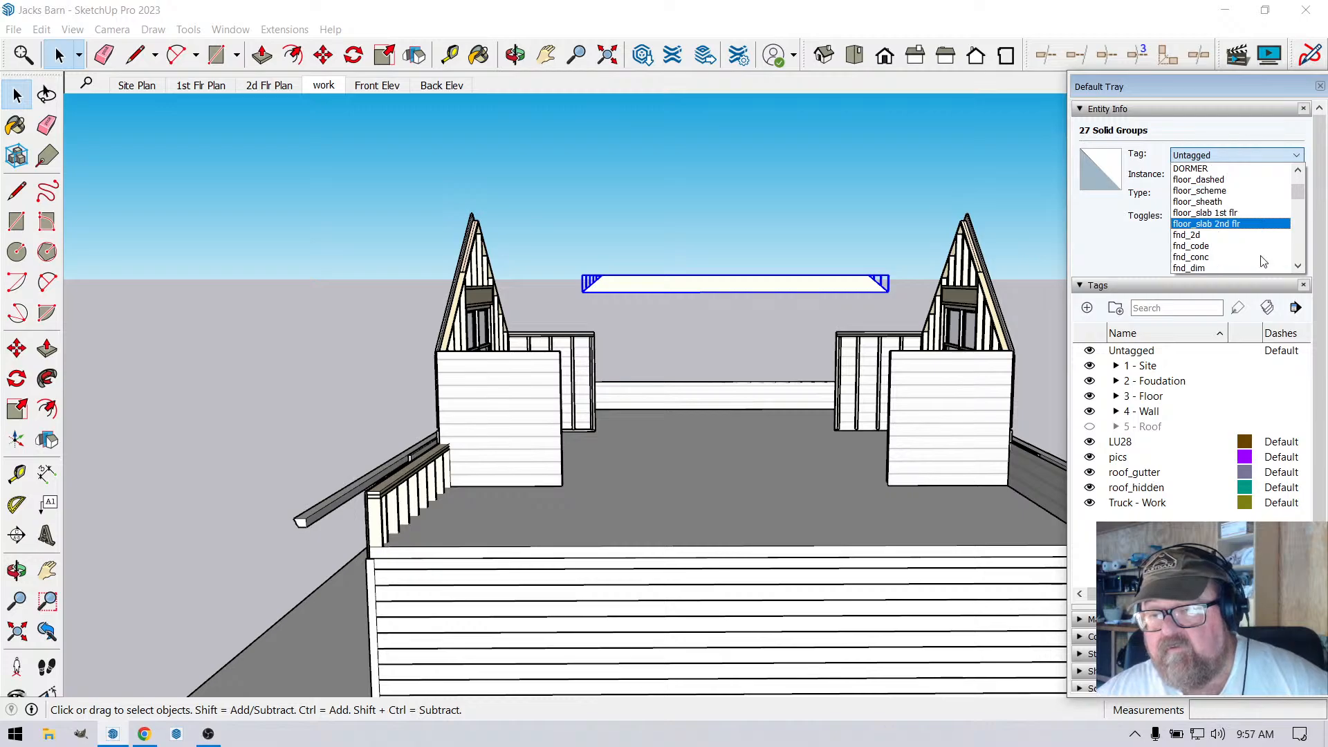
pyautogui.scroll(-8, 1263, 262)
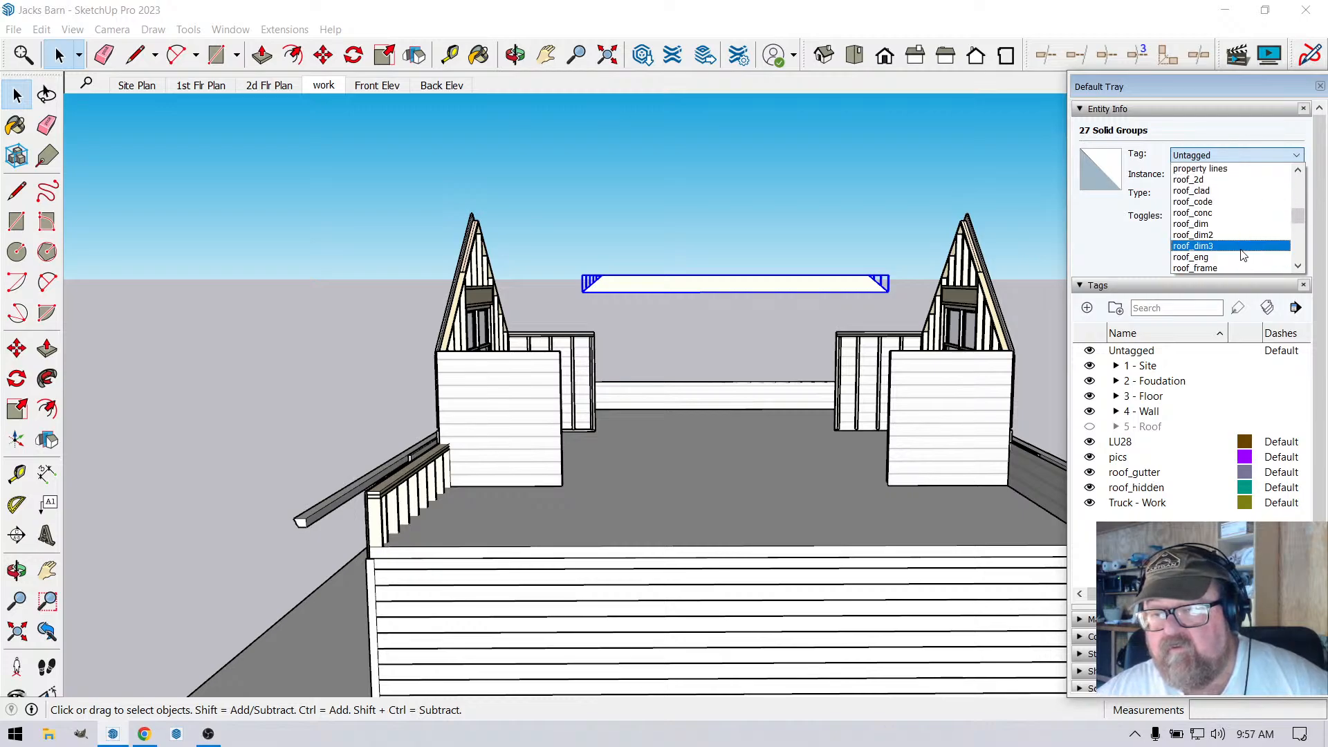
pyautogui.scroll(-1, 1243, 256)
pyautogui.click(1222, 246)
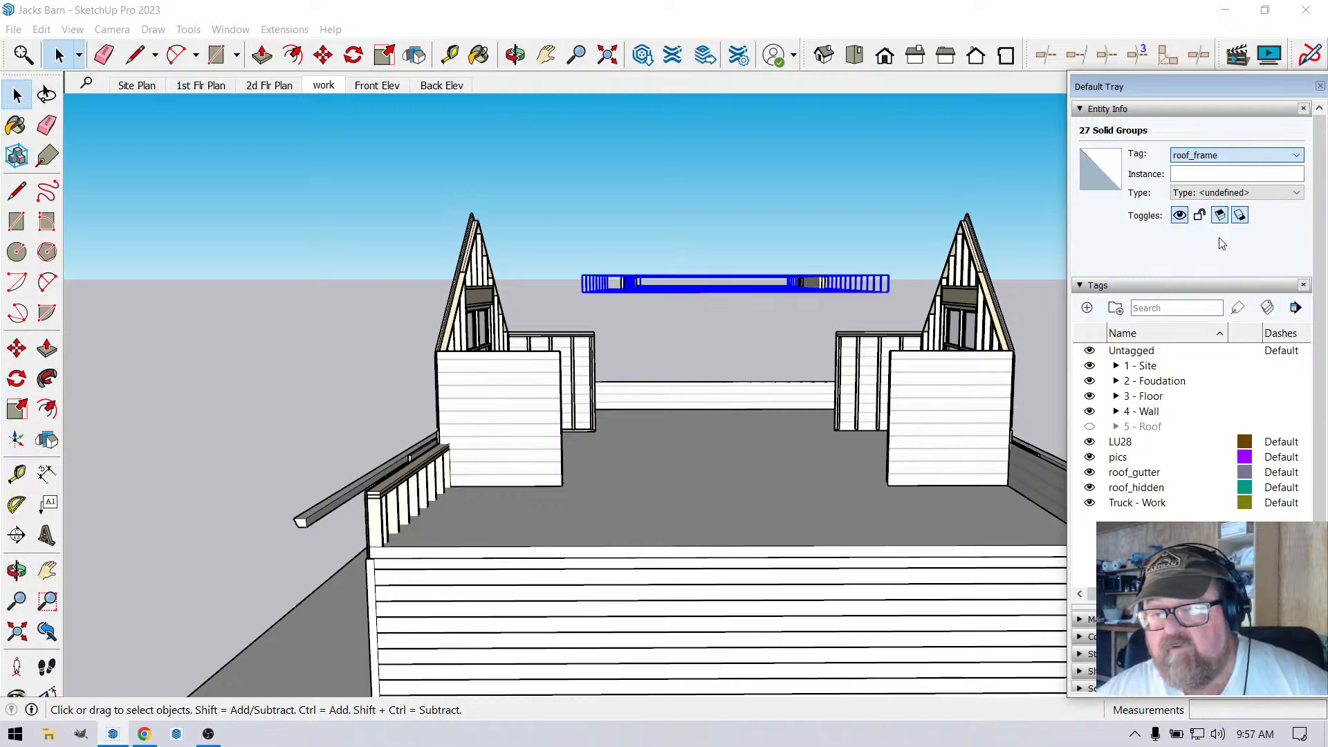
pyautogui.click(758, 251)
# Assign the roof_frame tag to the untagged roof framing floating inside the first dormer group.
pyautogui.doubleClick(628, 284)
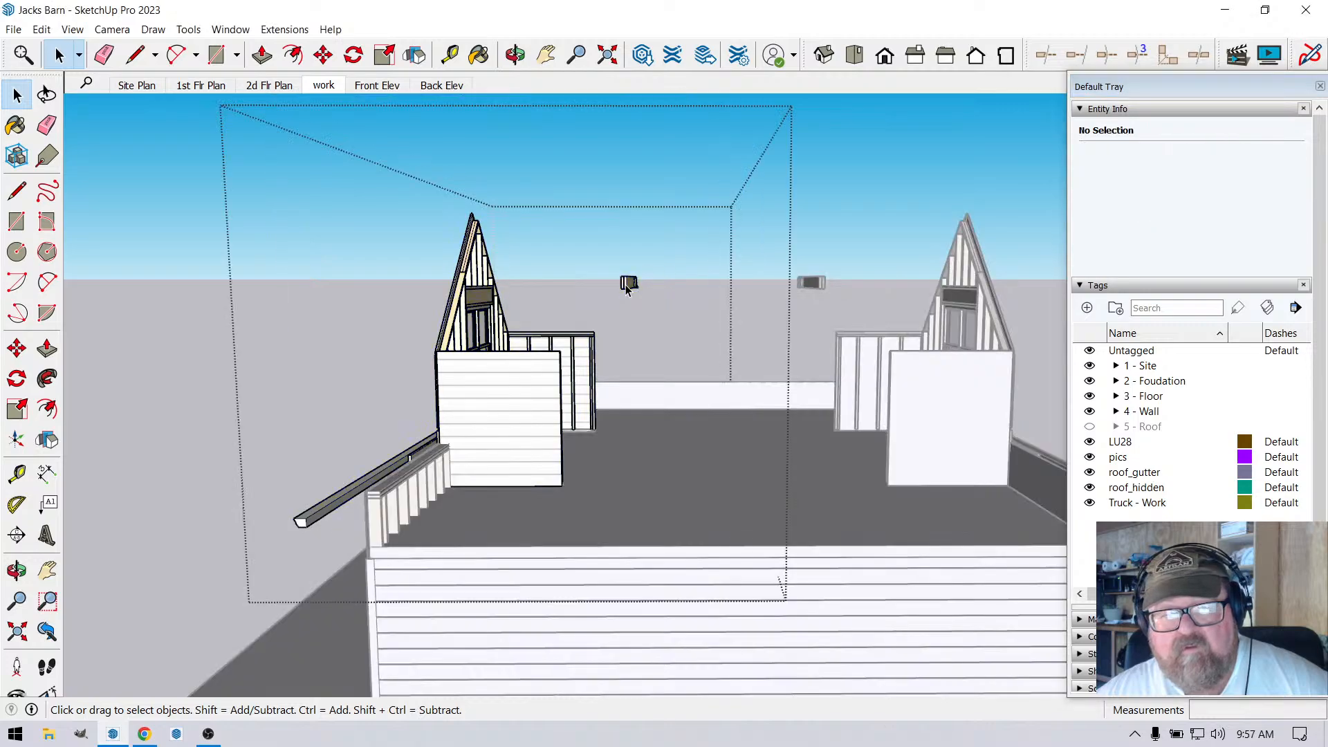
pyautogui.click(624, 287)
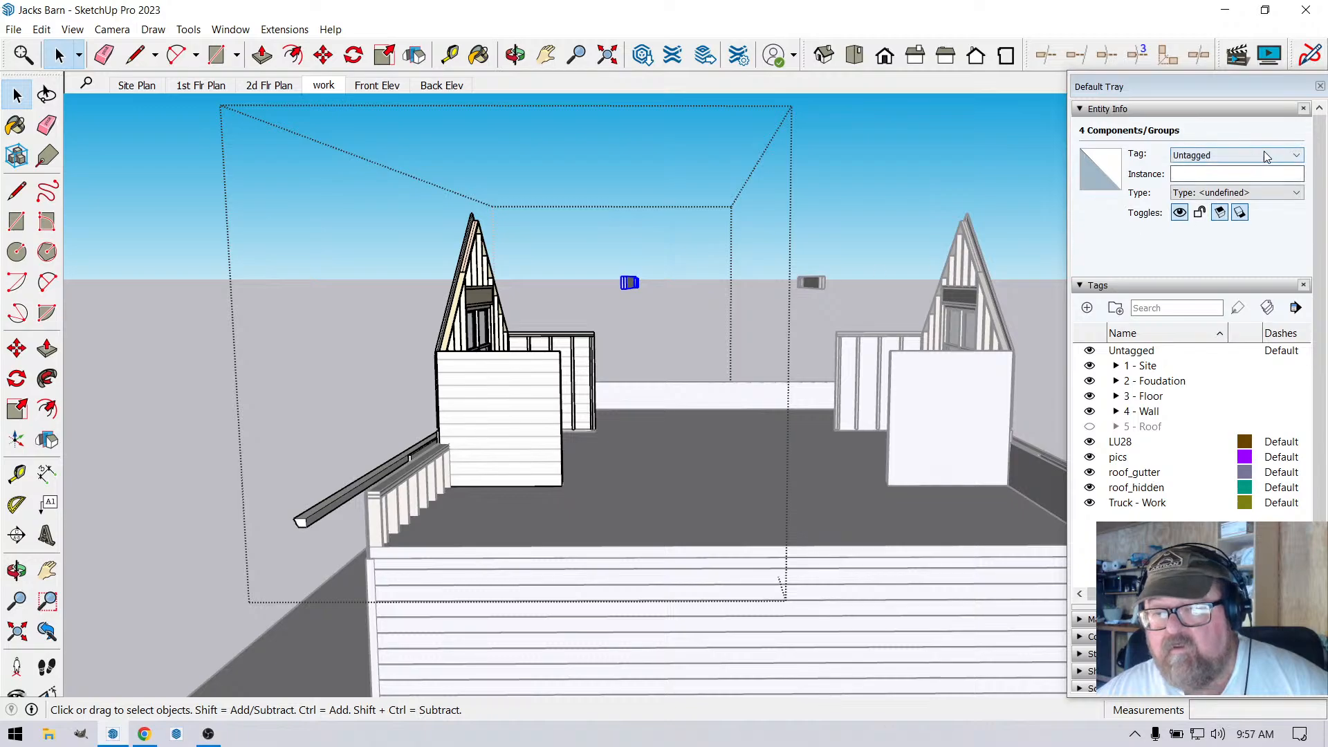
pyautogui.click(1299, 157)
pyautogui.scroll(-3, 1270, 268)
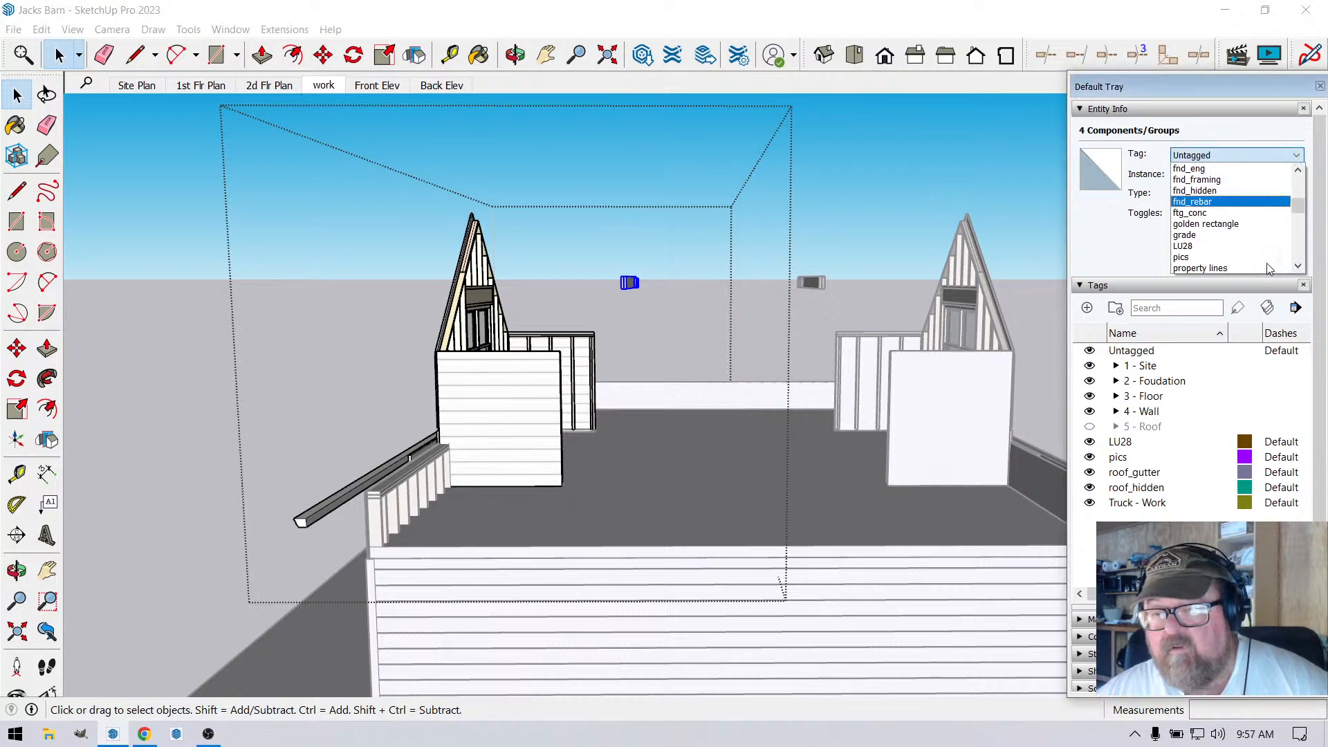
pyautogui.scroll(-3, 1259, 264)
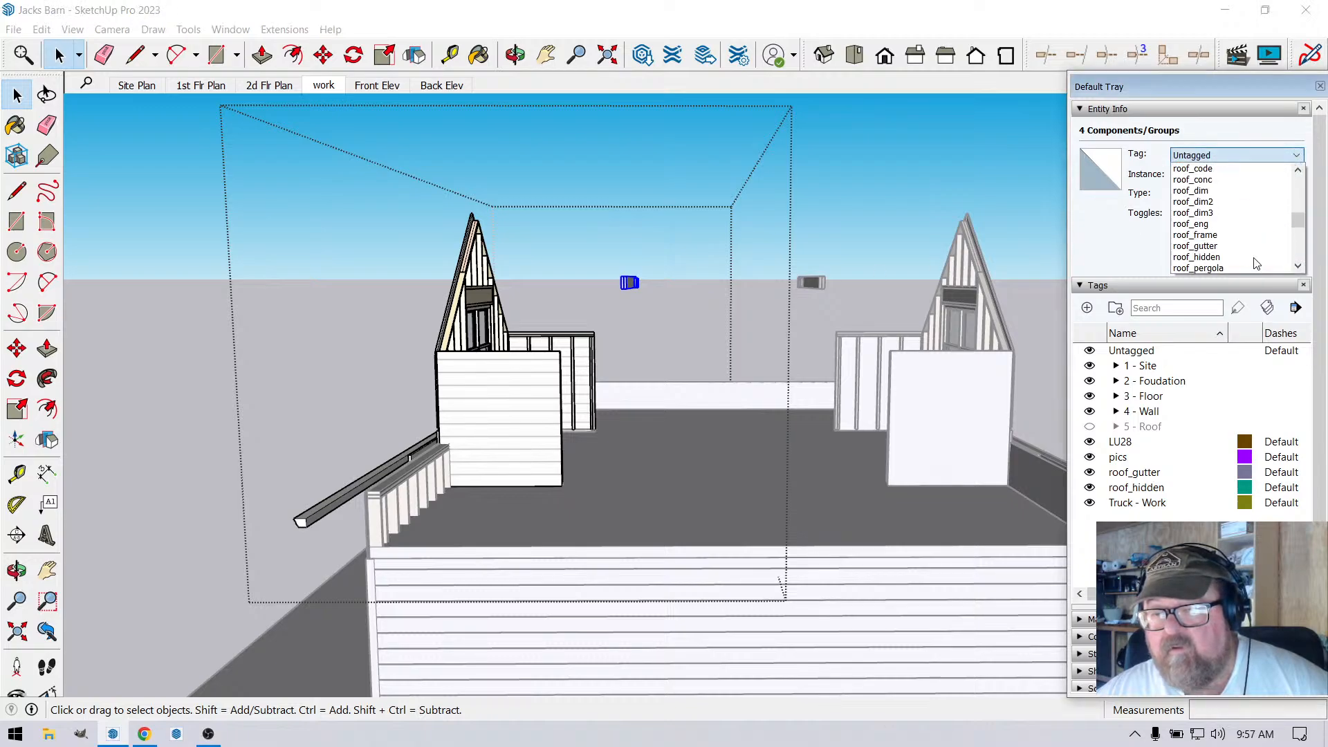
pyautogui.click(1239, 235)
pyautogui.click(912, 254)
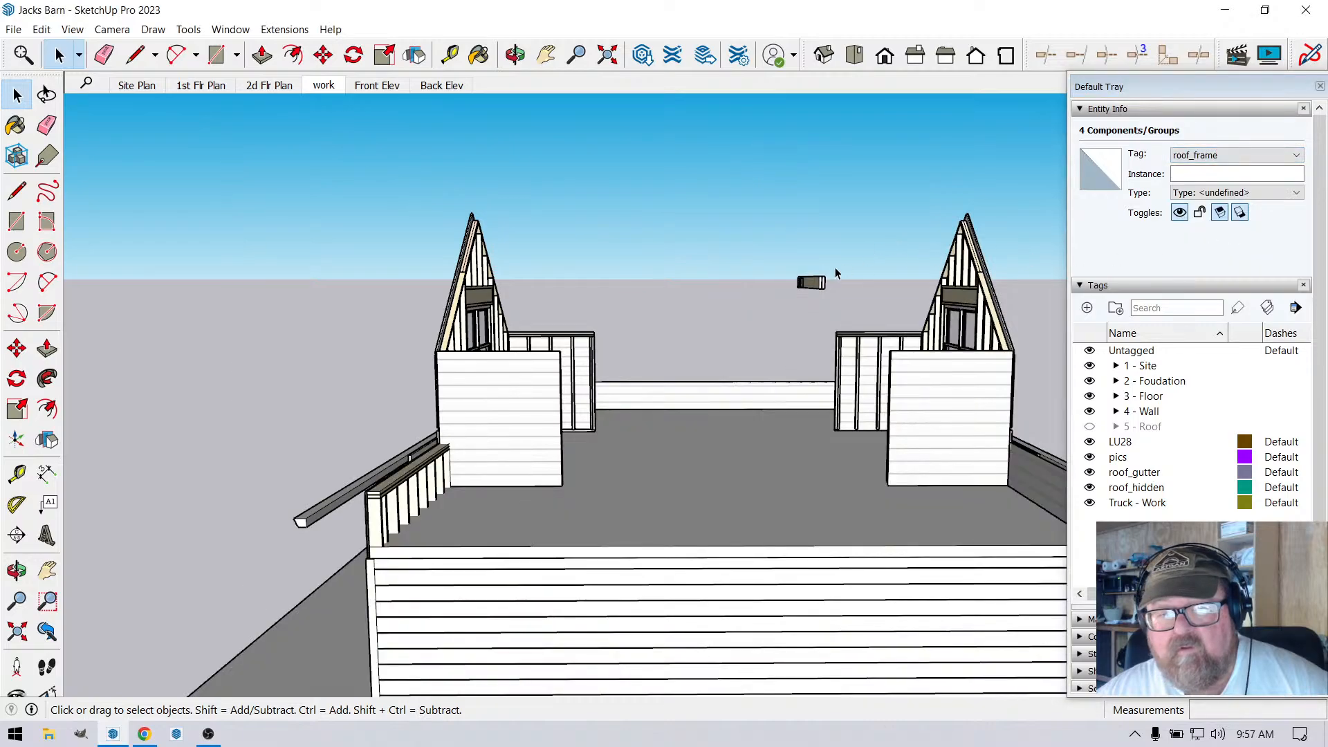
# Assign the roof_frame tag to the matching untagged roof framing inside the opposite dormer group.
pyautogui.doubleClick(811, 285)
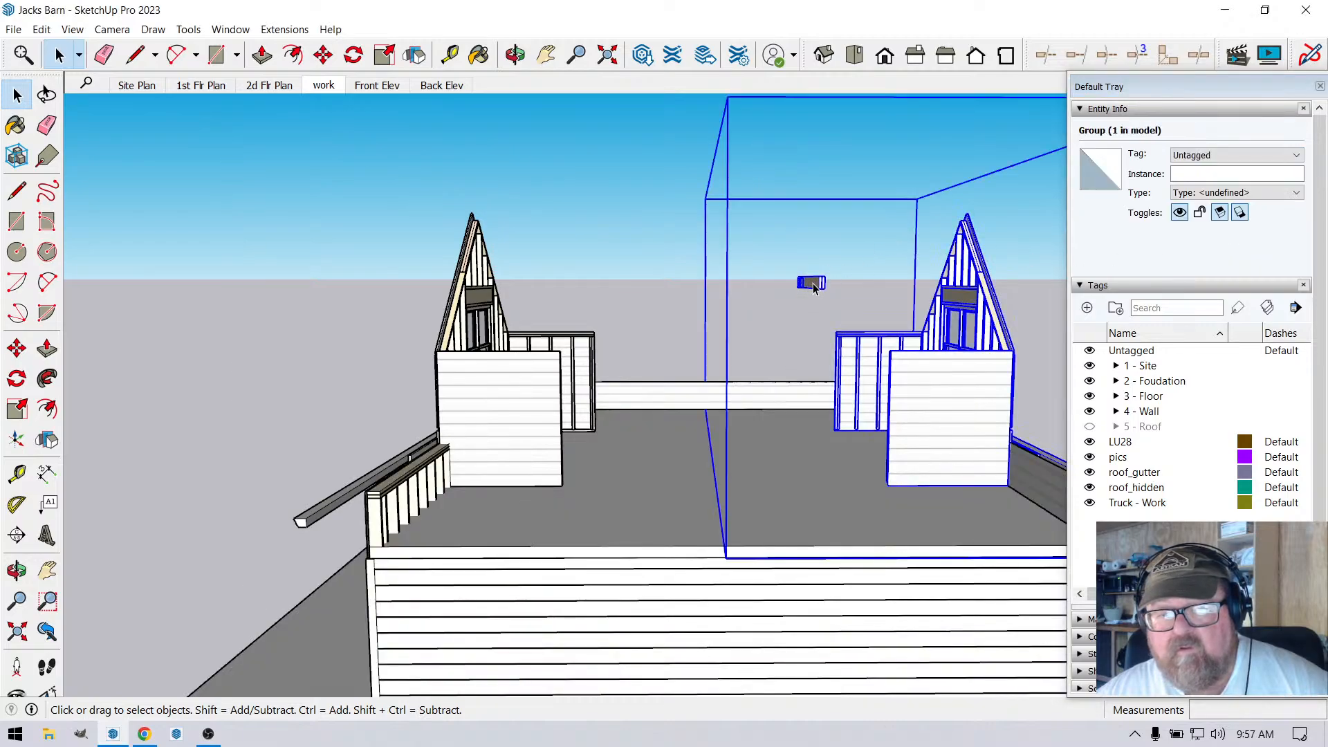
pyautogui.hotkey('ctrl', 'a')
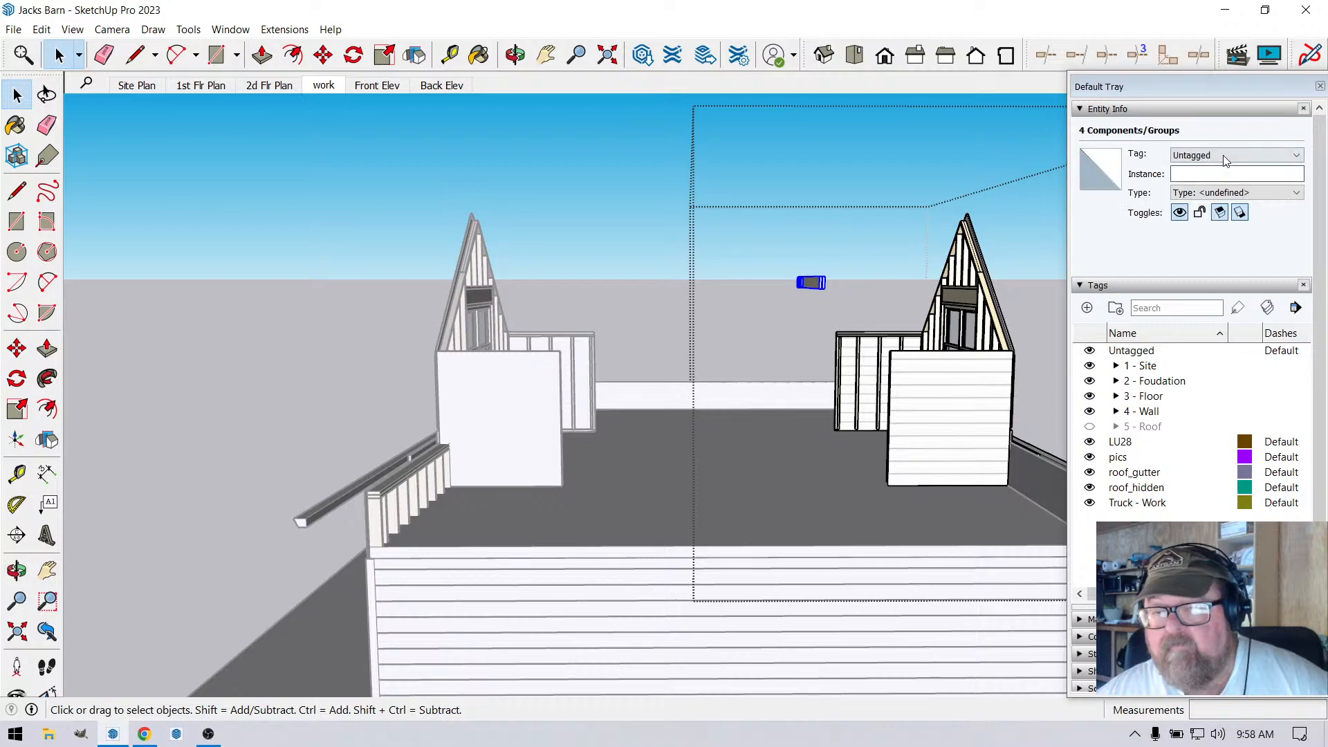
pyautogui.click(1295, 155)
pyautogui.scroll(-7, 1270, 269)
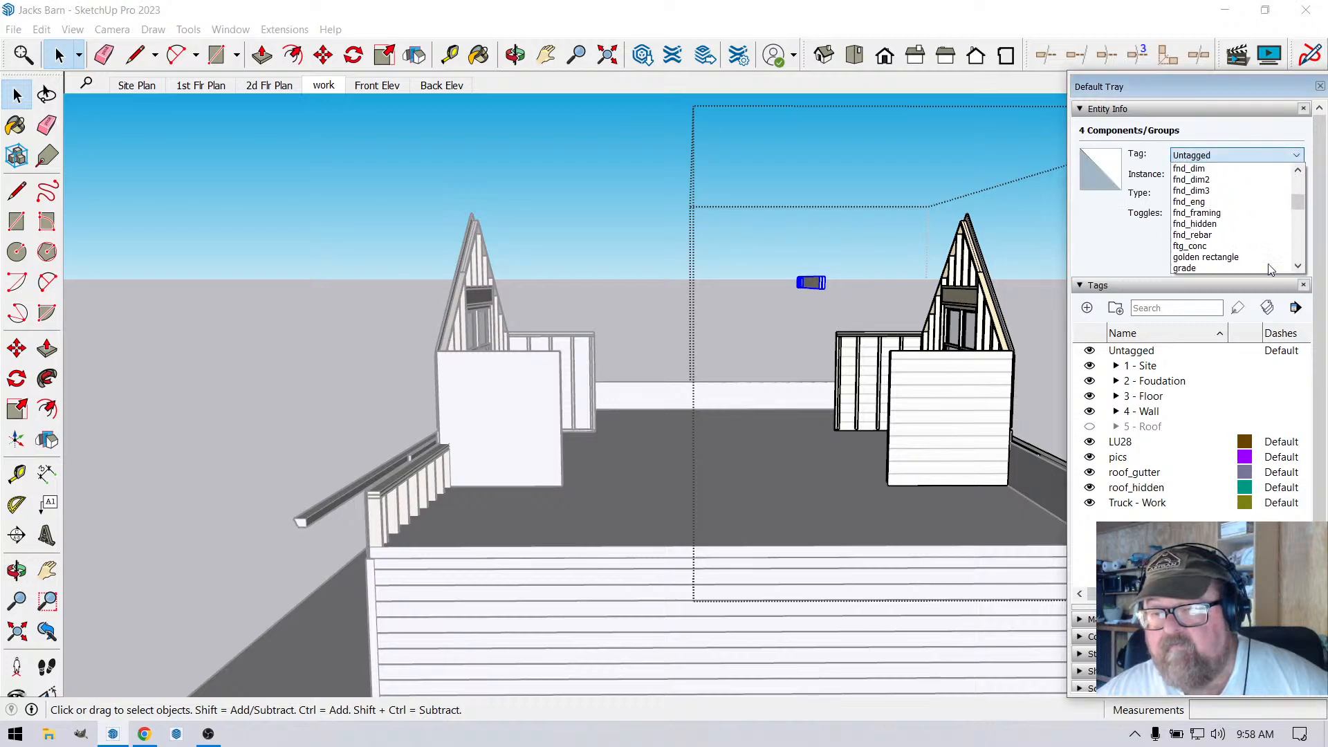
pyautogui.click(1252, 237)
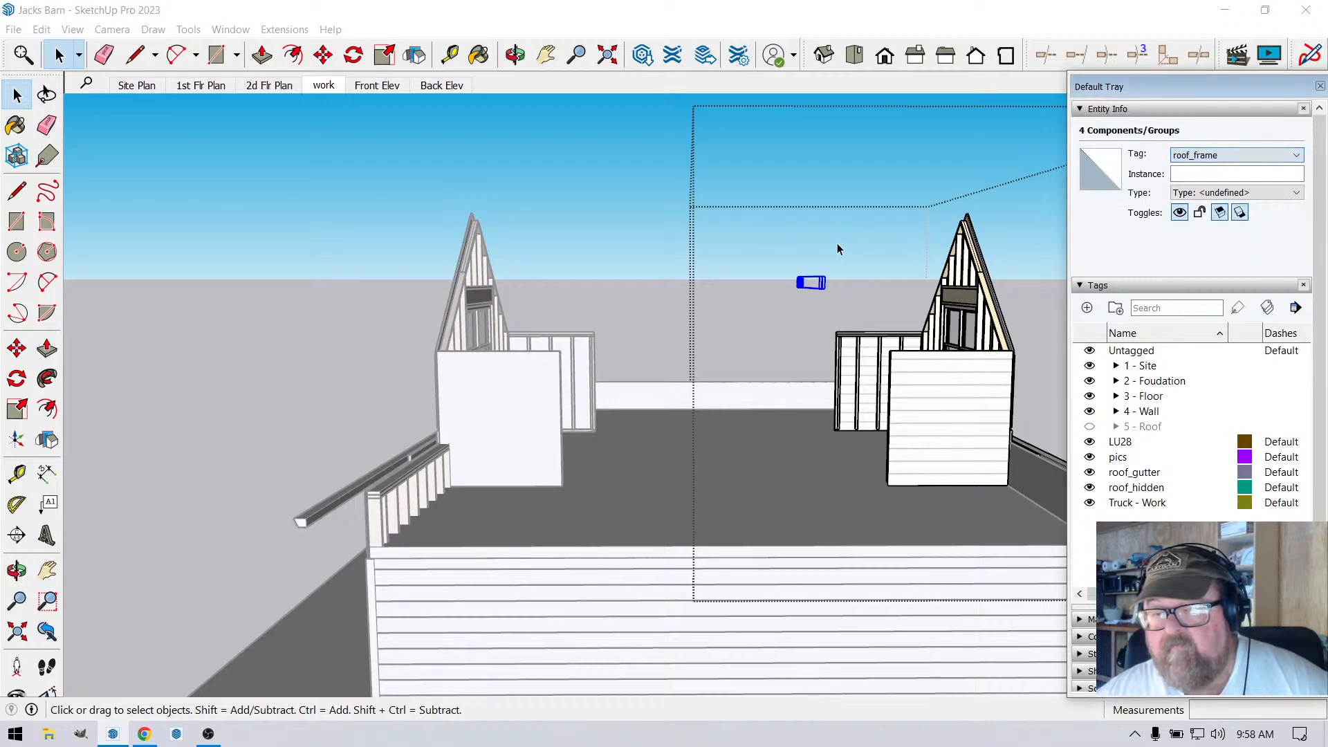
pyautogui.click(662, 234)
# Assign the roof_frame tag to the untagged eave framing group below the window inside the first dormer group.
pyautogui.press('o')
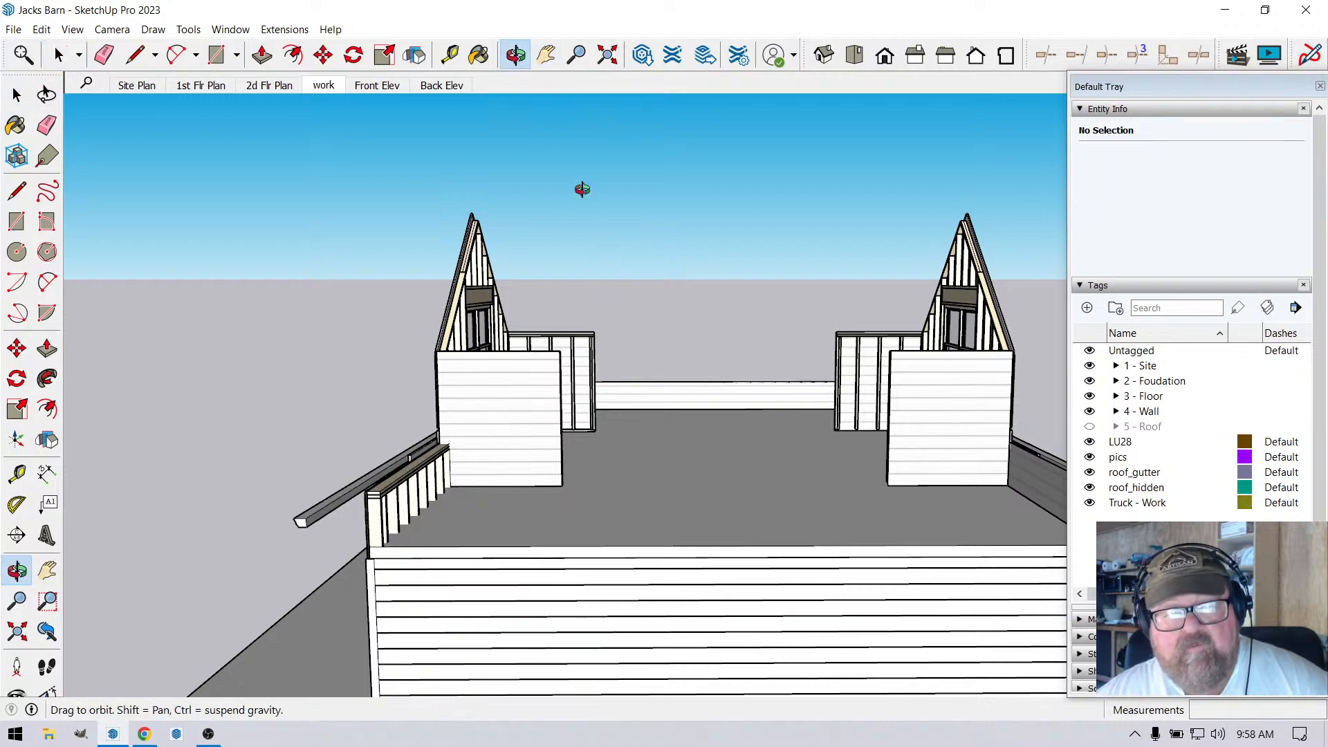
pyautogui.moveTo(581, 186); pyautogui.dragTo(661, 557)
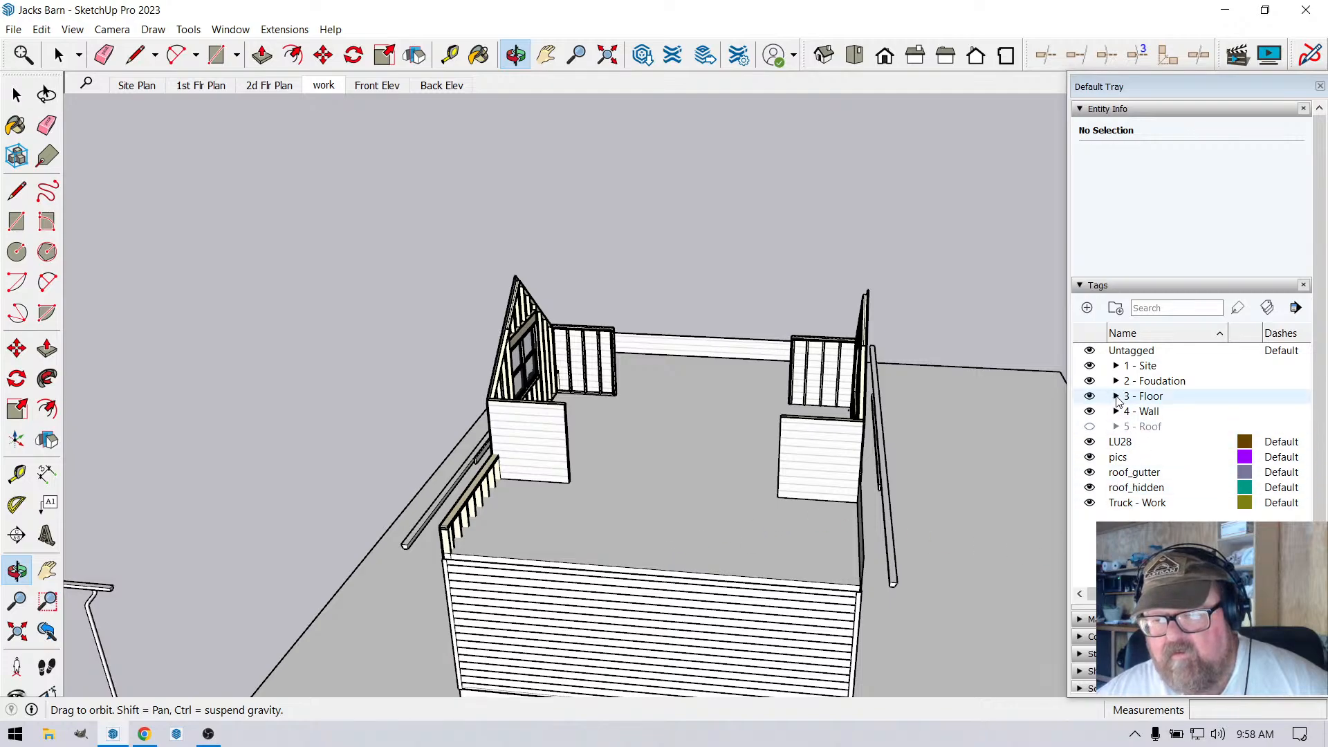
pyautogui.scroll(3, 869, 507)
pyautogui.moveTo(863, 505); pyautogui.dragTo(1035, 451)
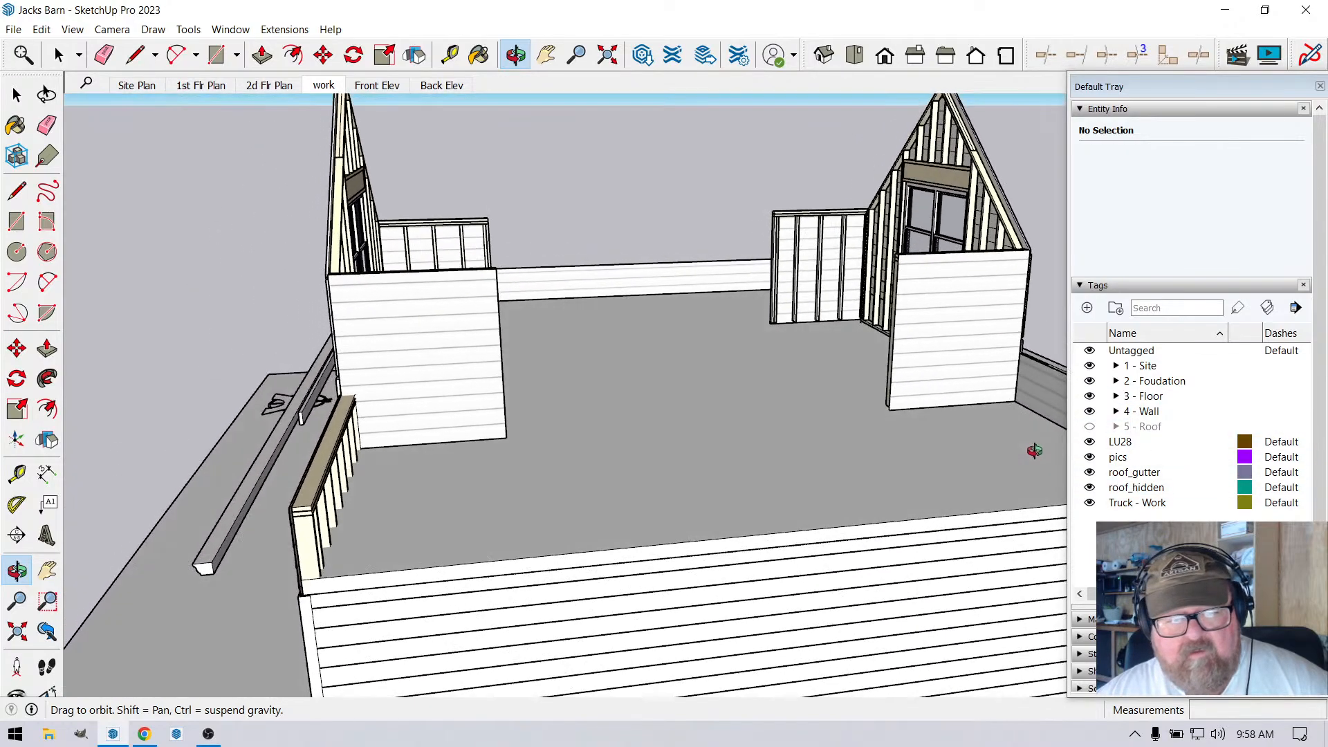
pyautogui.scroll(-1, 647, 490)
pyautogui.scroll(1, 318, 439)
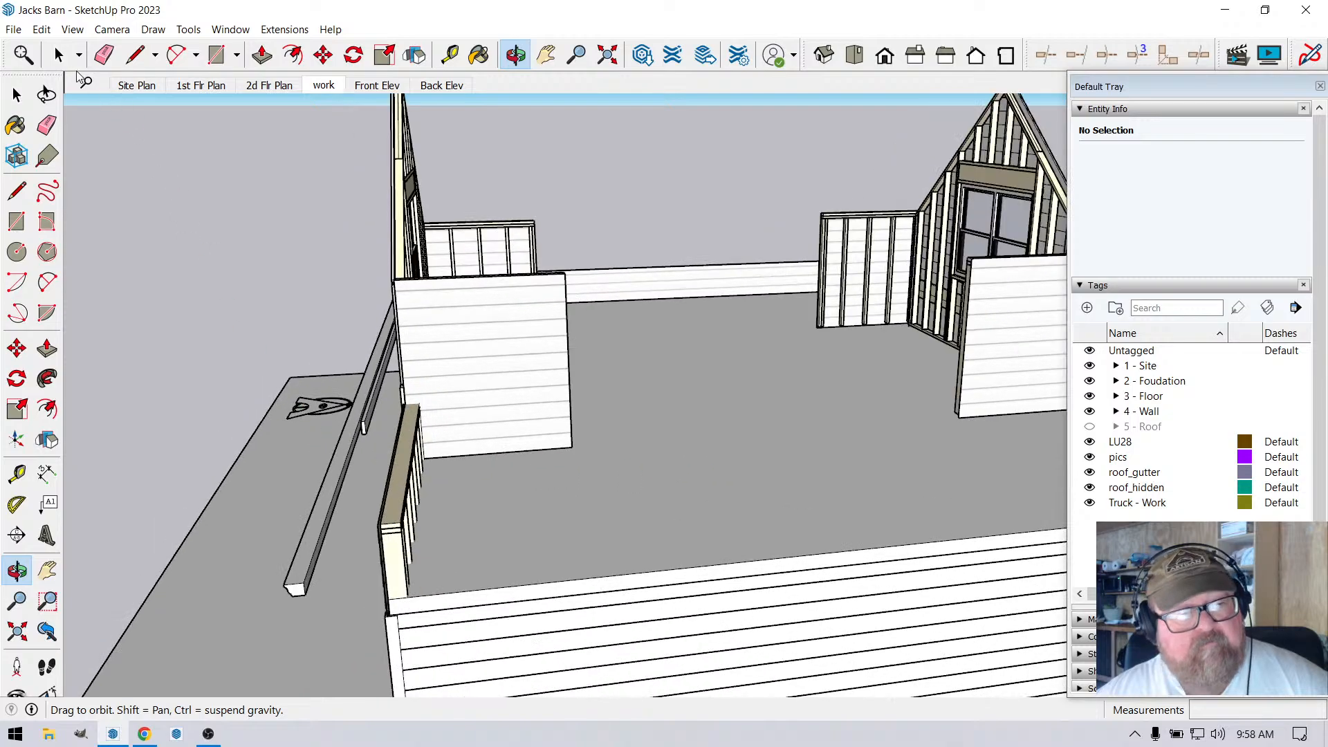
pyautogui.click(59, 55)
pyautogui.doubleClick(348, 430)
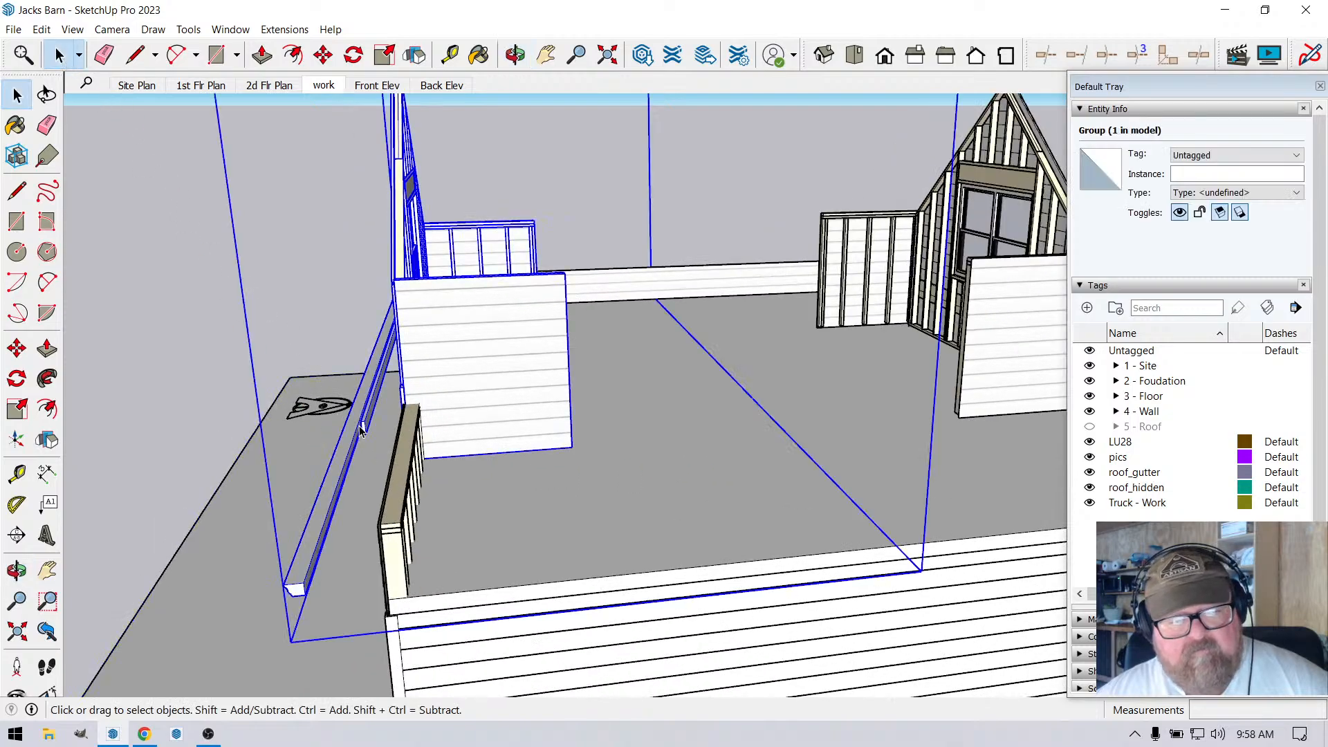
pyautogui.click(365, 427)
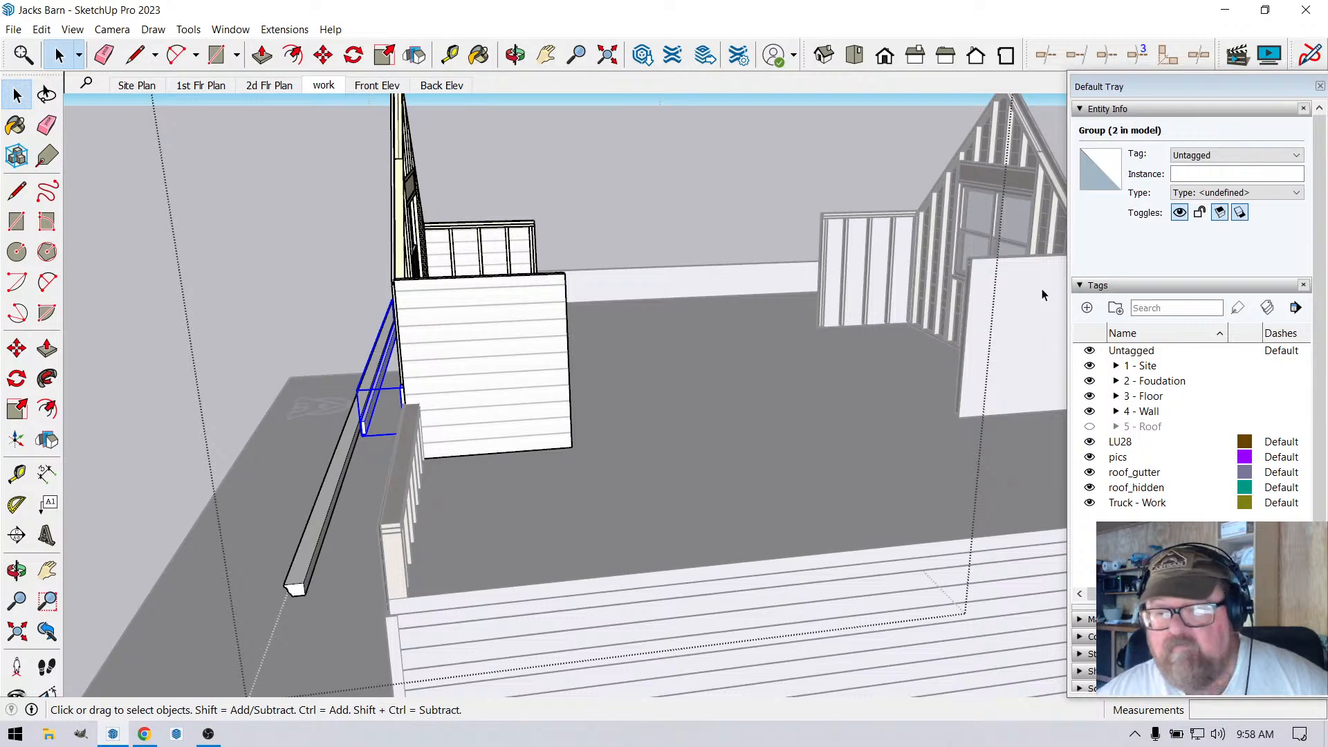
pyautogui.scroll(-1, 1187, 243)
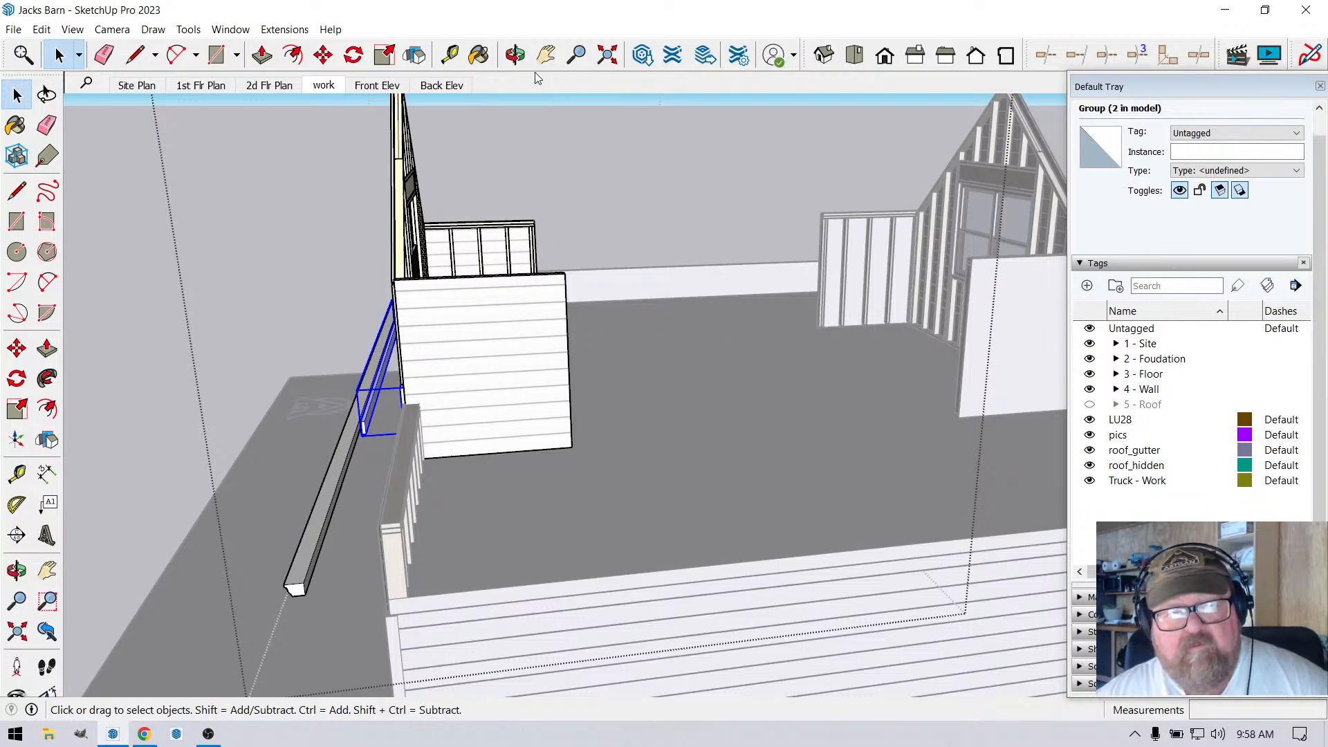
pyautogui.click(515, 55)
pyautogui.moveTo(496, 359); pyautogui.dragTo(735, 350)
pyautogui.scroll(5, 724, 403)
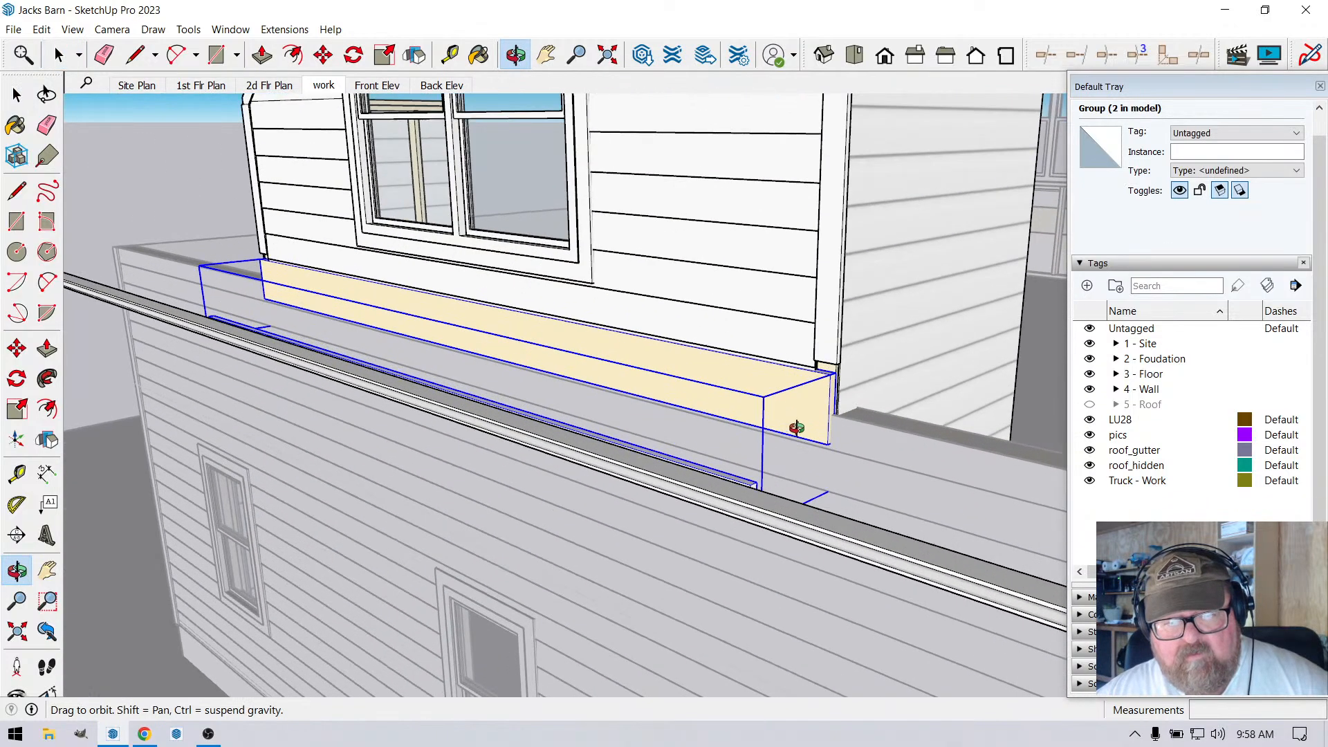
pyautogui.moveTo(797, 427); pyautogui.dragTo(722, 473)
pyautogui.scroll(-4, 537, 392)
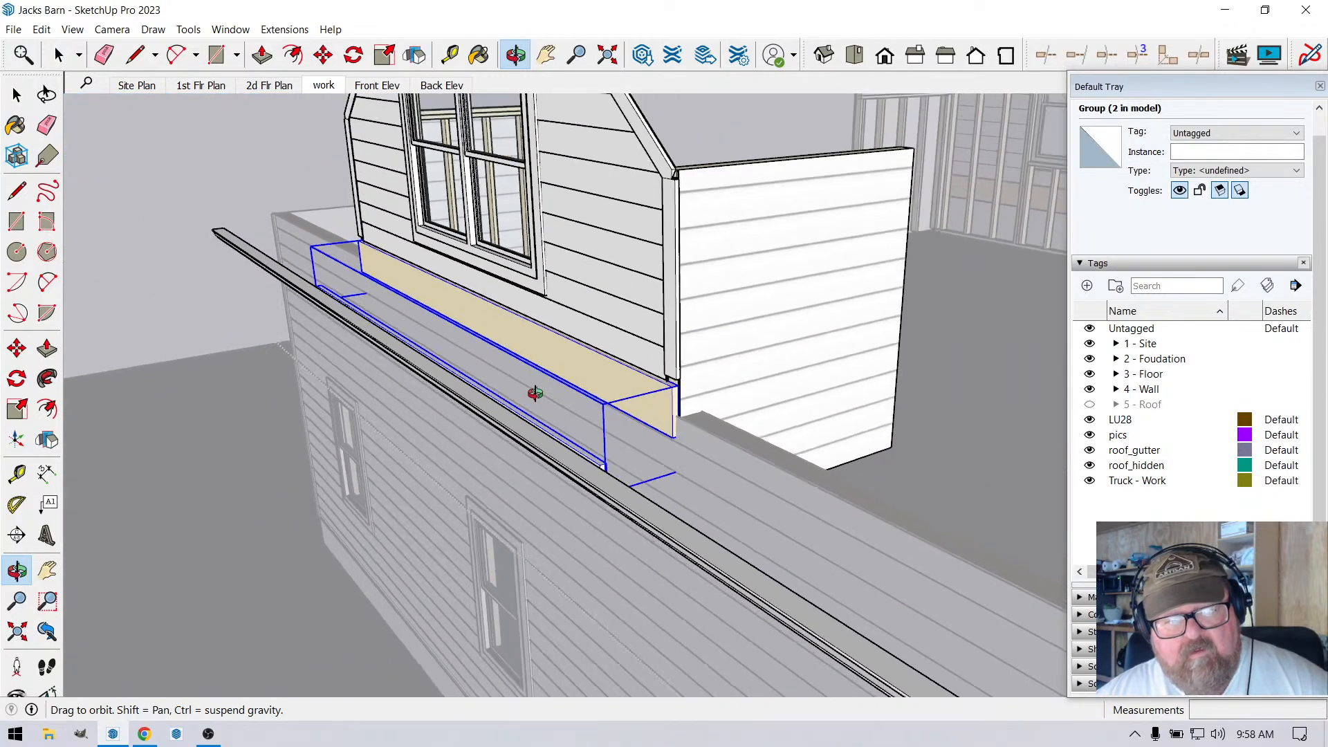
pyautogui.moveTo(559, 408); pyautogui.dragTo(463, 412)
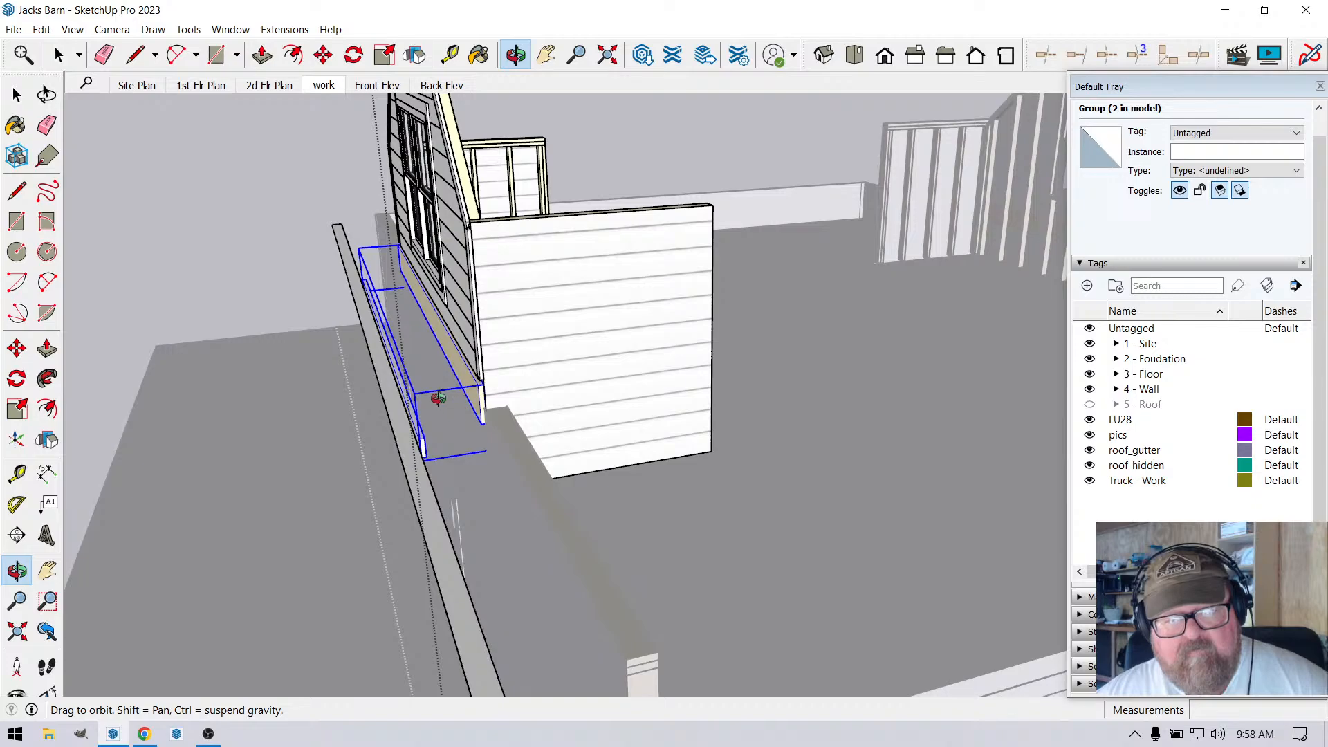
pyautogui.press('space')
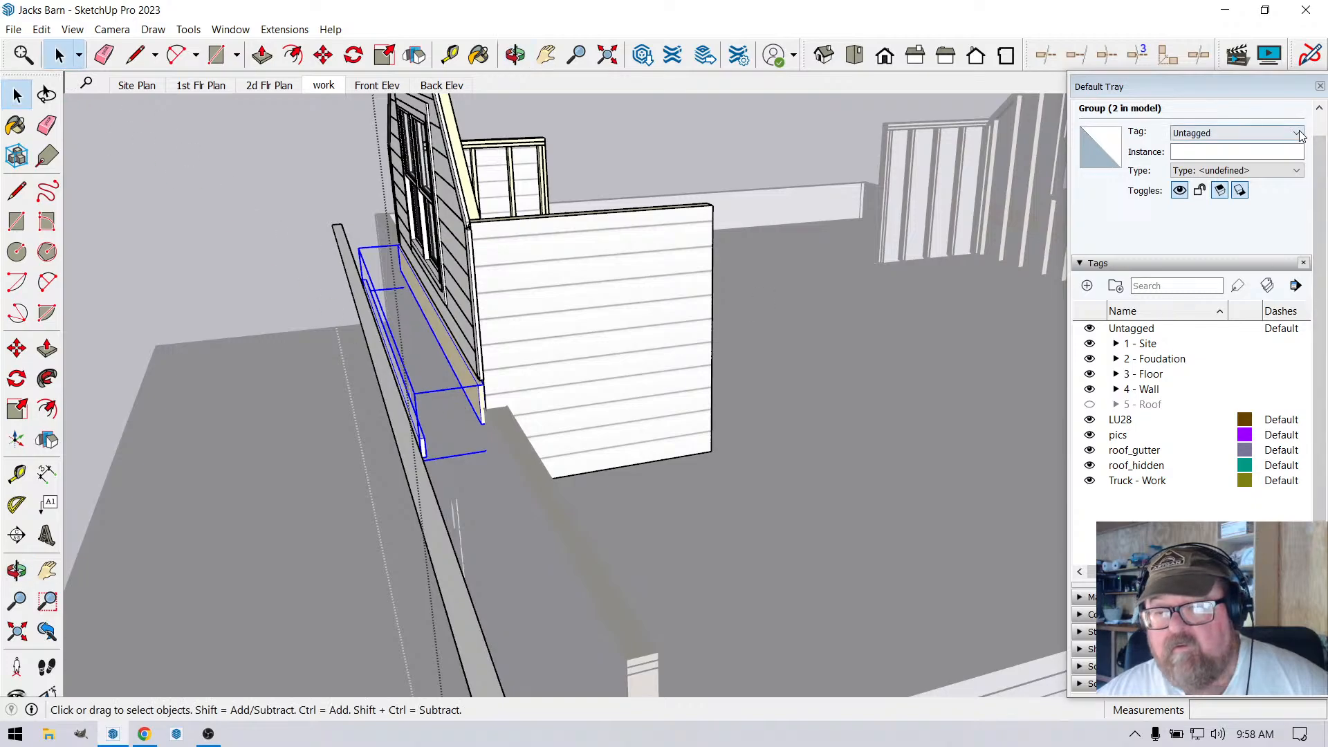
pyautogui.click(1238, 133)
pyautogui.scroll(-6, 1245, 208)
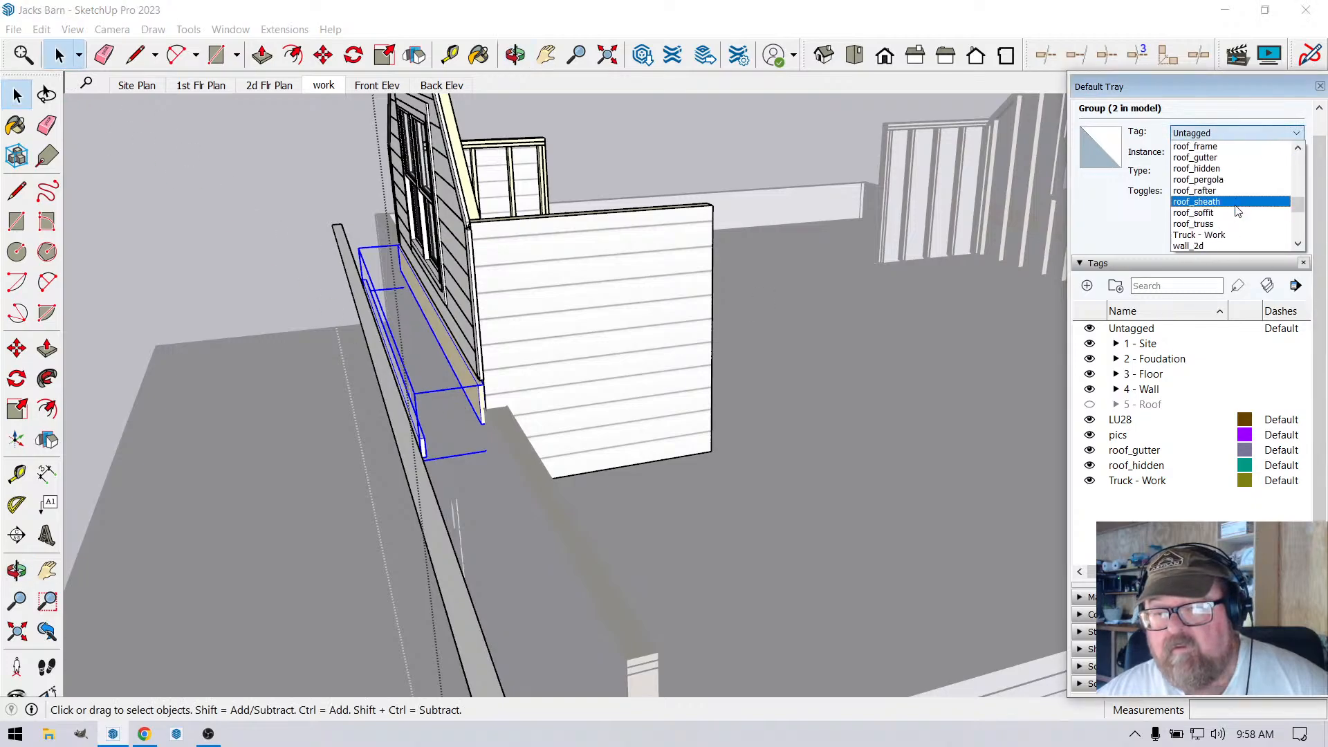
pyautogui.click(1235, 146)
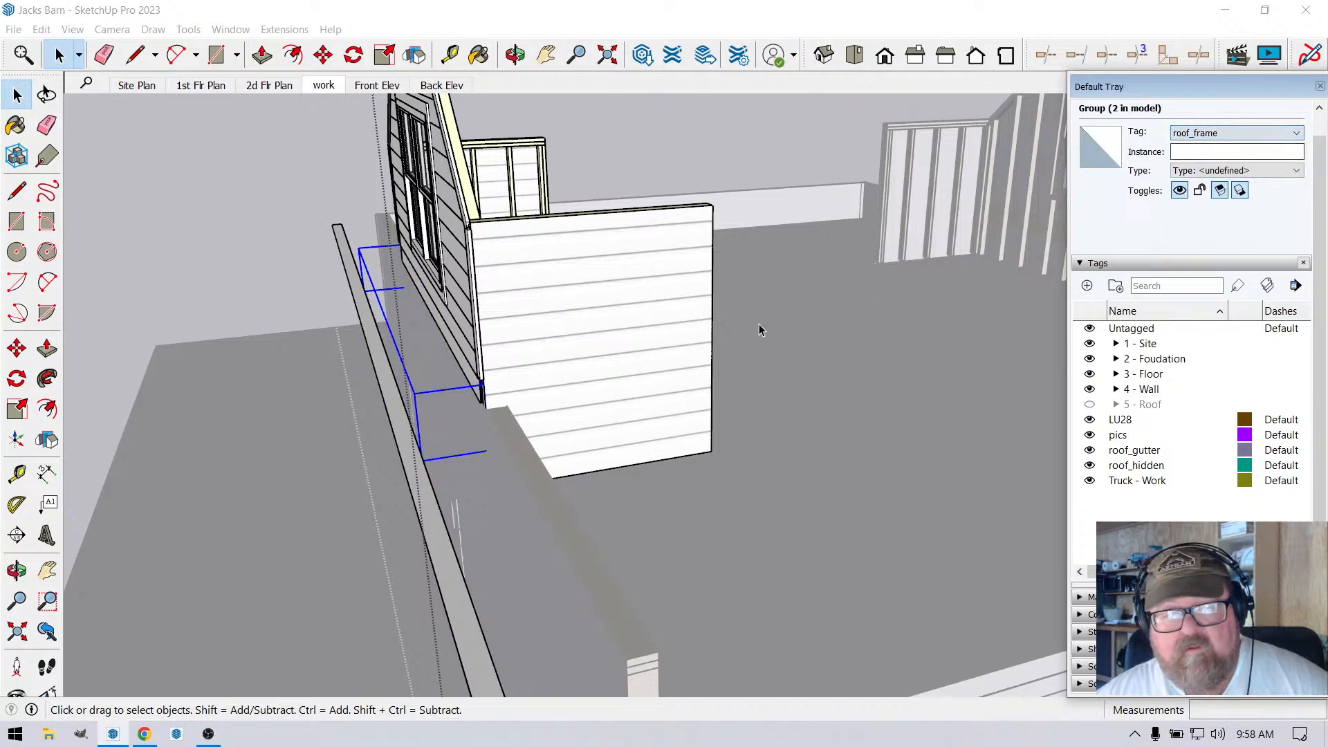
# Check which tag the long eave gutter inside the dormer group carries.
pyautogui.click(283, 242)
pyautogui.click(358, 267)
pyautogui.scroll(-1, 479, 276)
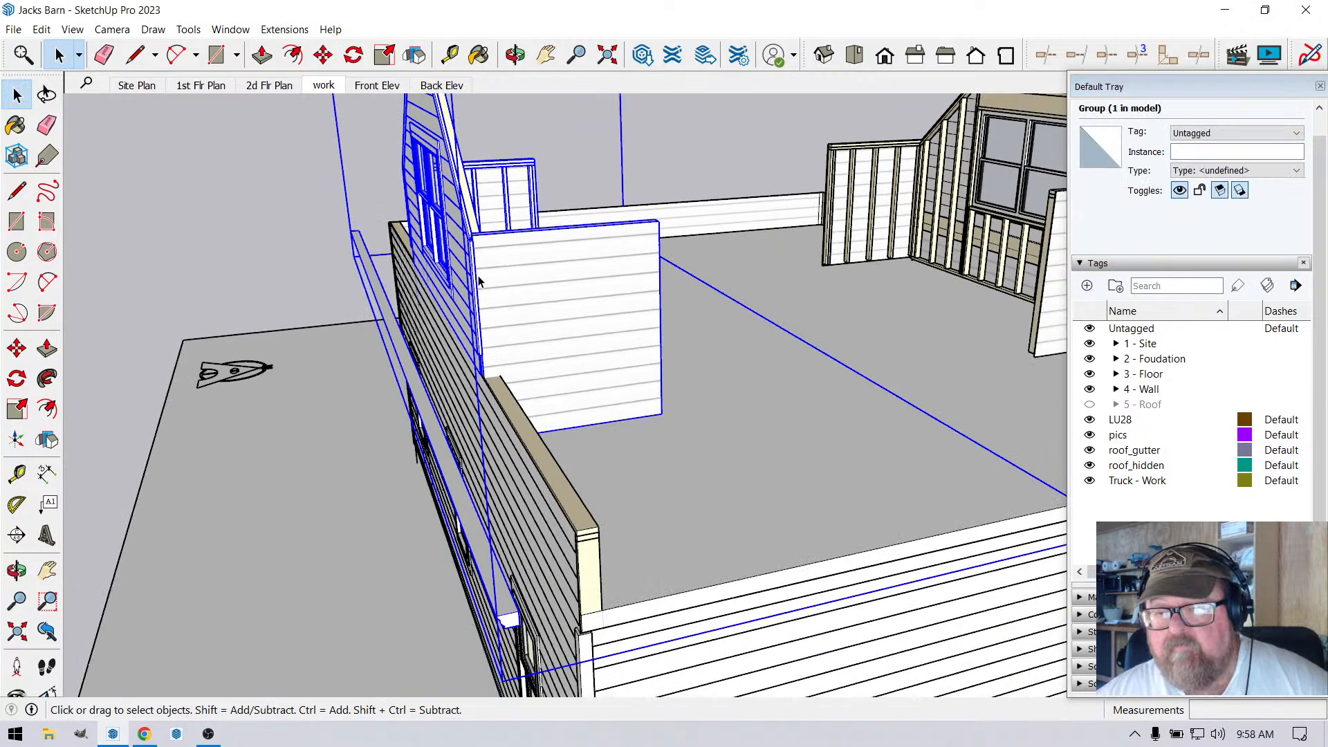
pyautogui.doubleClick(409, 380)
pyautogui.click(410, 380)
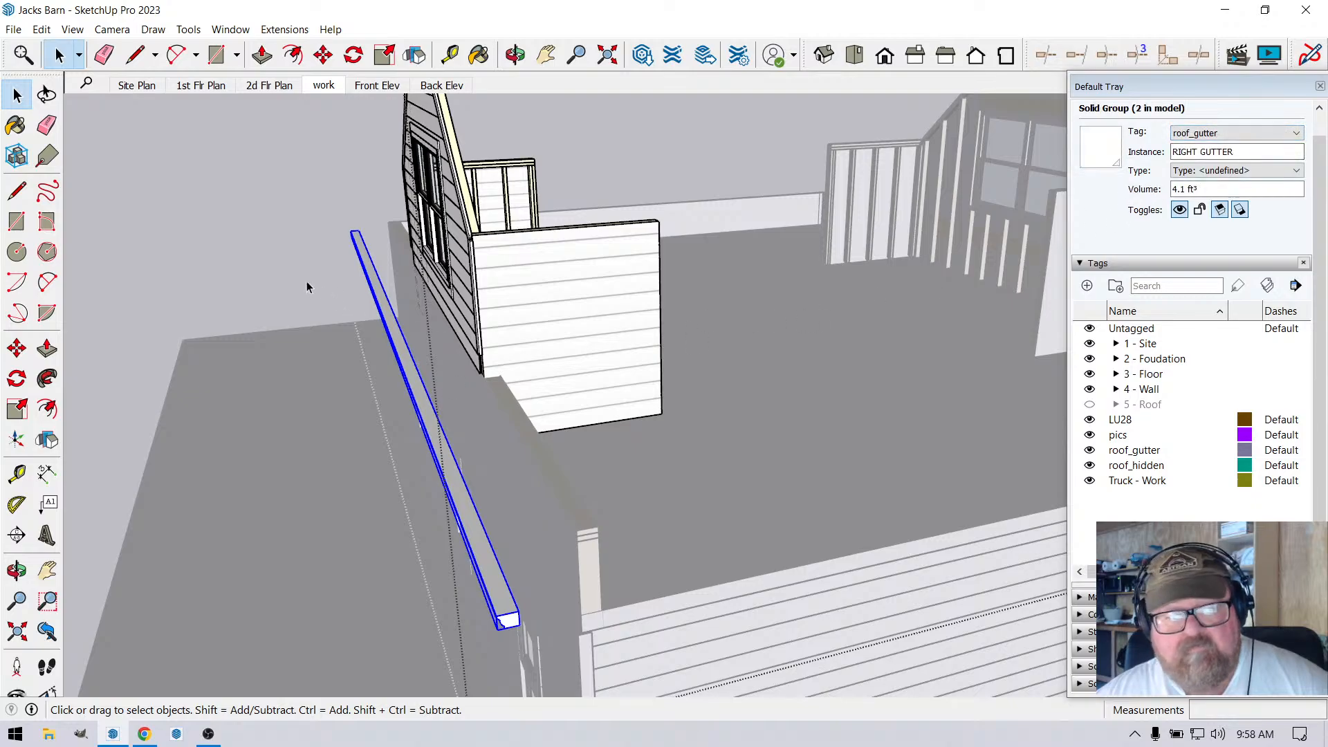
pyautogui.click(287, 270)
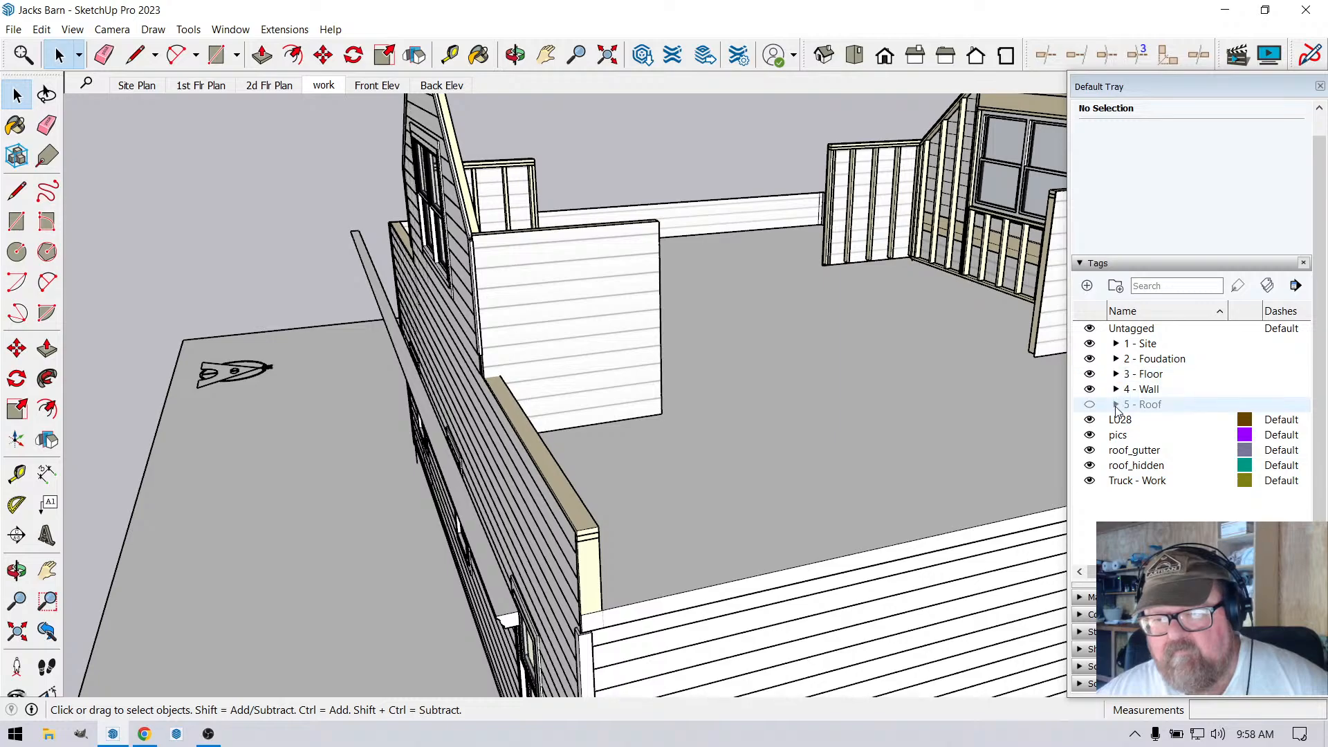
# Move the roof_gutter and roof_hidden tags into the 5 - Roof tag folder.
pyautogui.moveTo(1134, 451); pyautogui.dragTo(1140, 405)
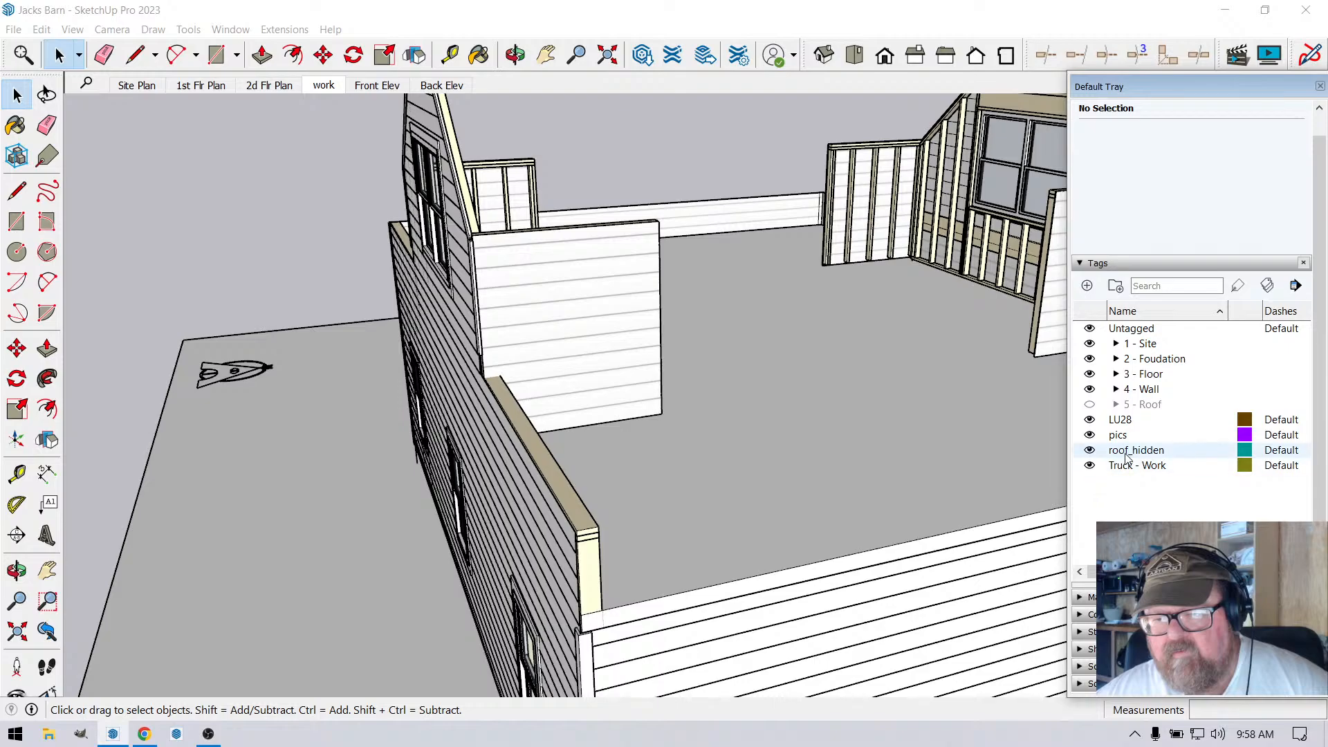
pyautogui.moveTo(1134, 451); pyautogui.dragTo(1145, 410)
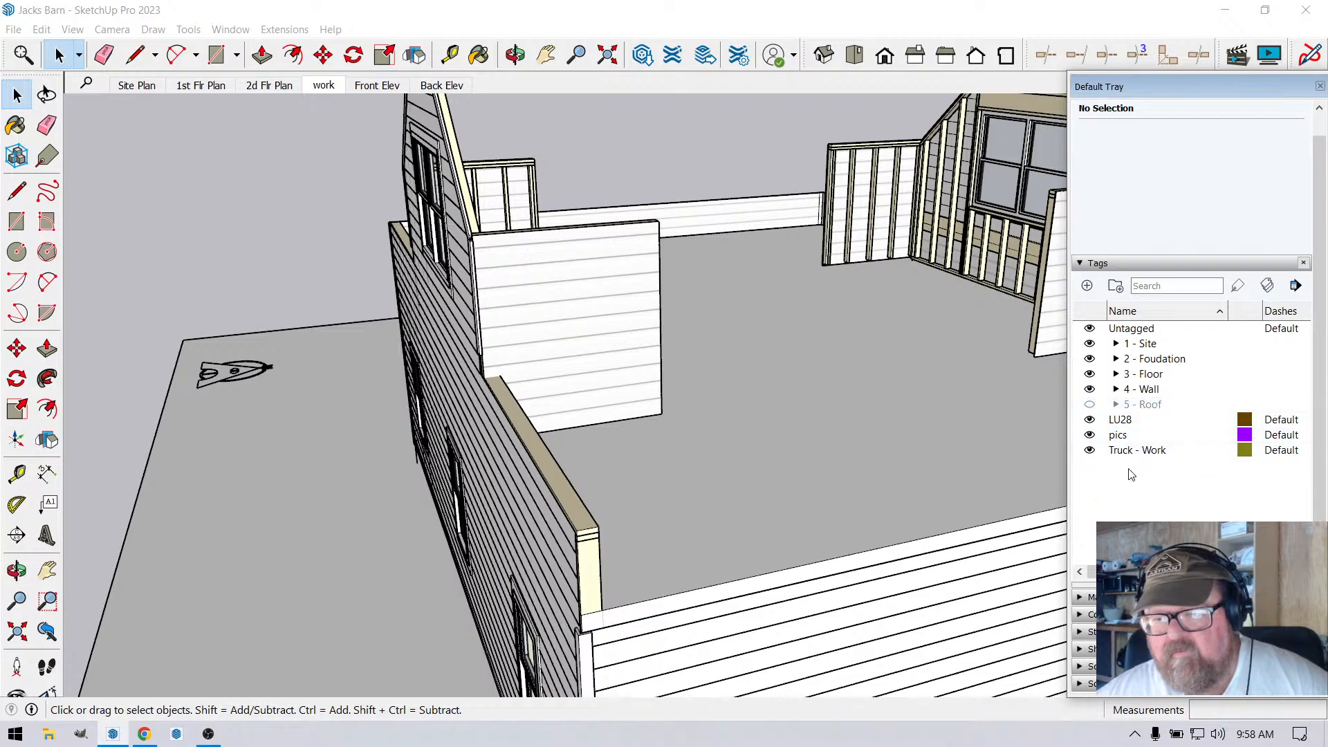
pyautogui.click(515, 55)
pyautogui.moveTo(667, 355); pyautogui.dragTo(681, 510)
# Switch to Chrome to check the YouTube livestream dashboard and the rain sound's volume, and return to SketchUp.
pyautogui.click(144, 733)
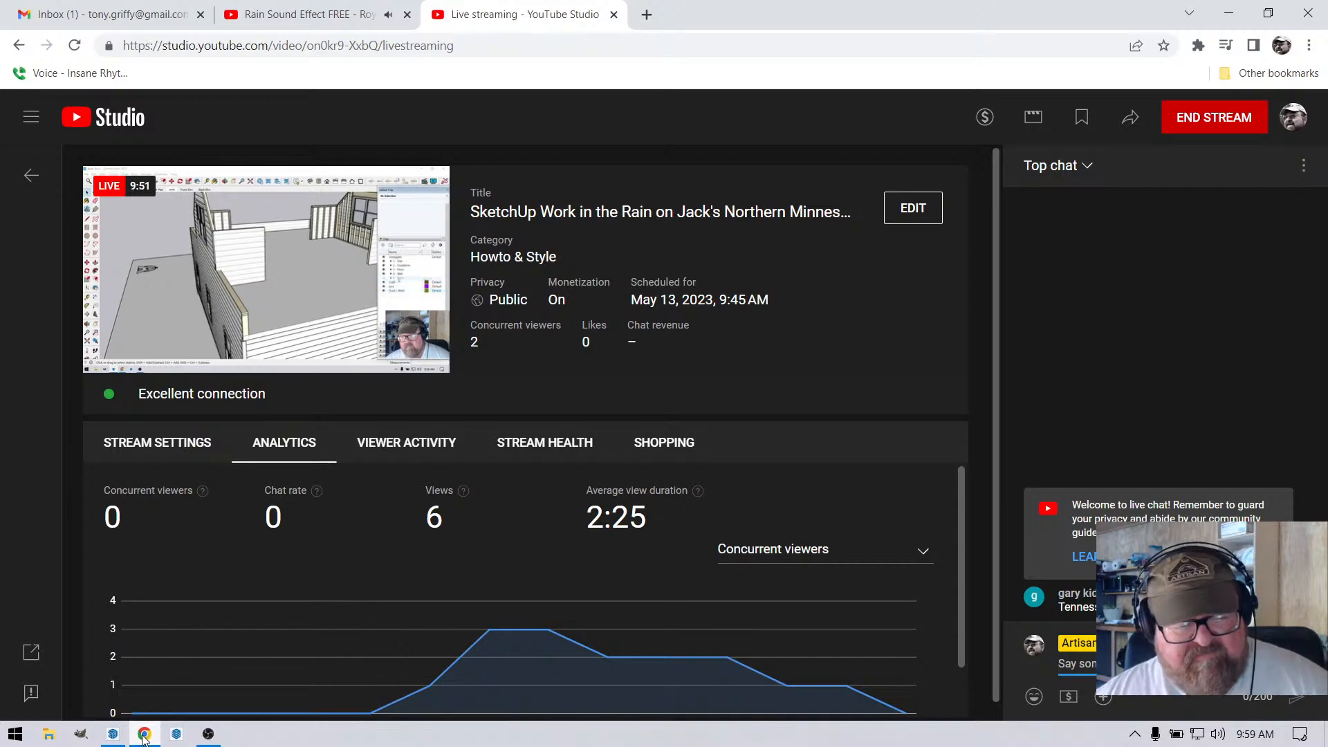
pyautogui.click(145, 737)
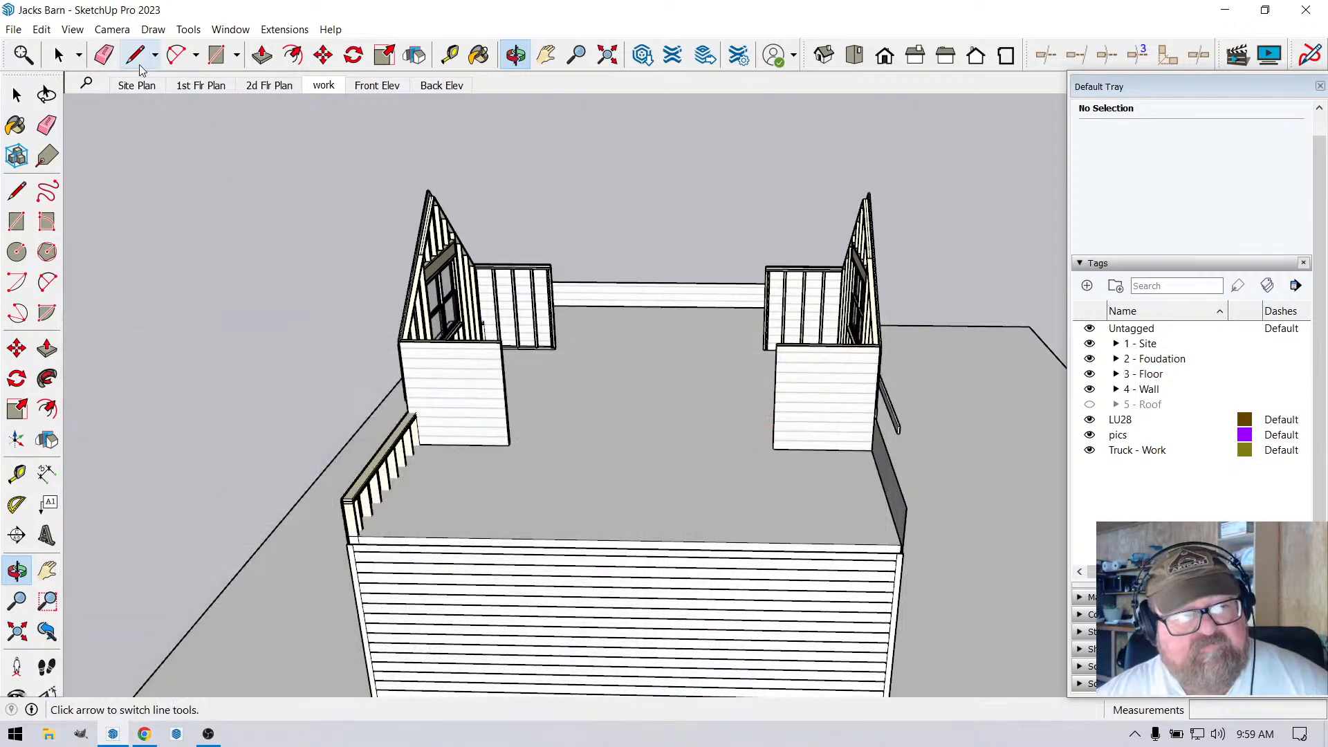
pyautogui.click(113, 733)
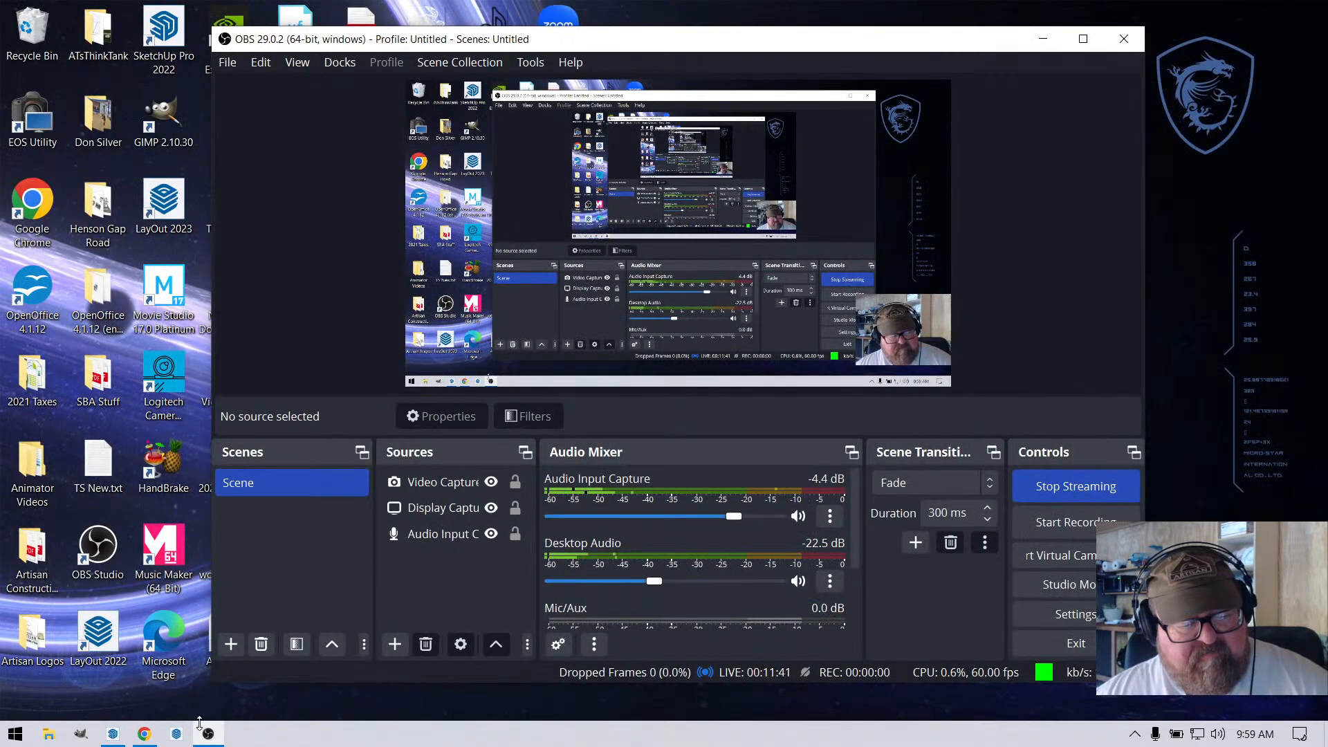
pyautogui.click(144, 734)
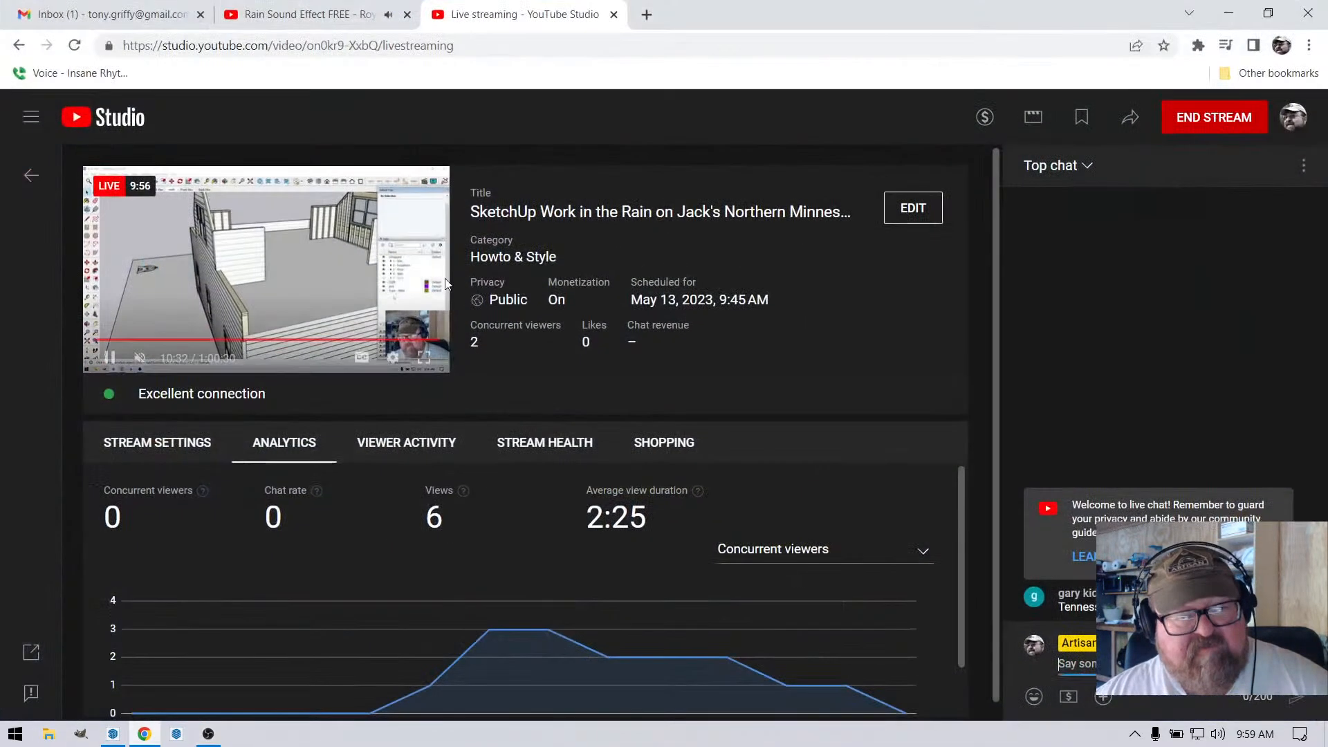
pyautogui.click(309, 16)
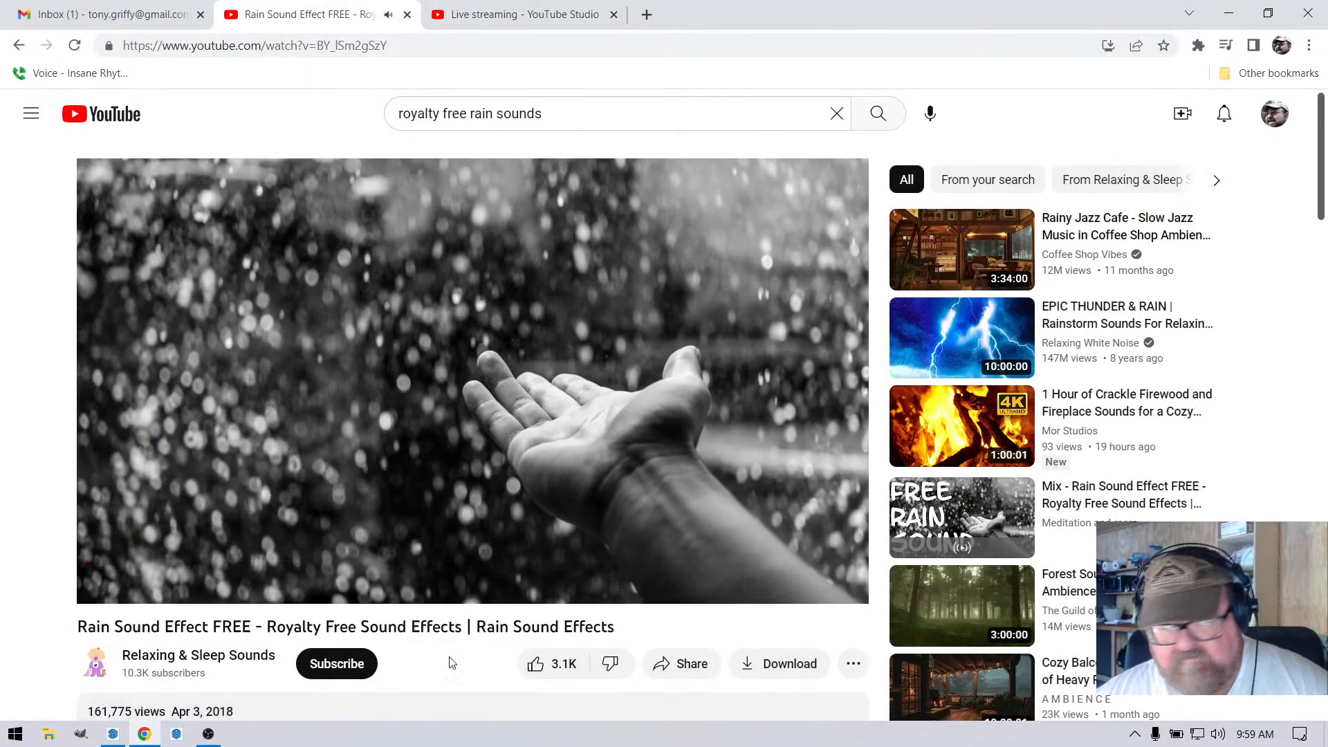
pyautogui.click(1218, 734)
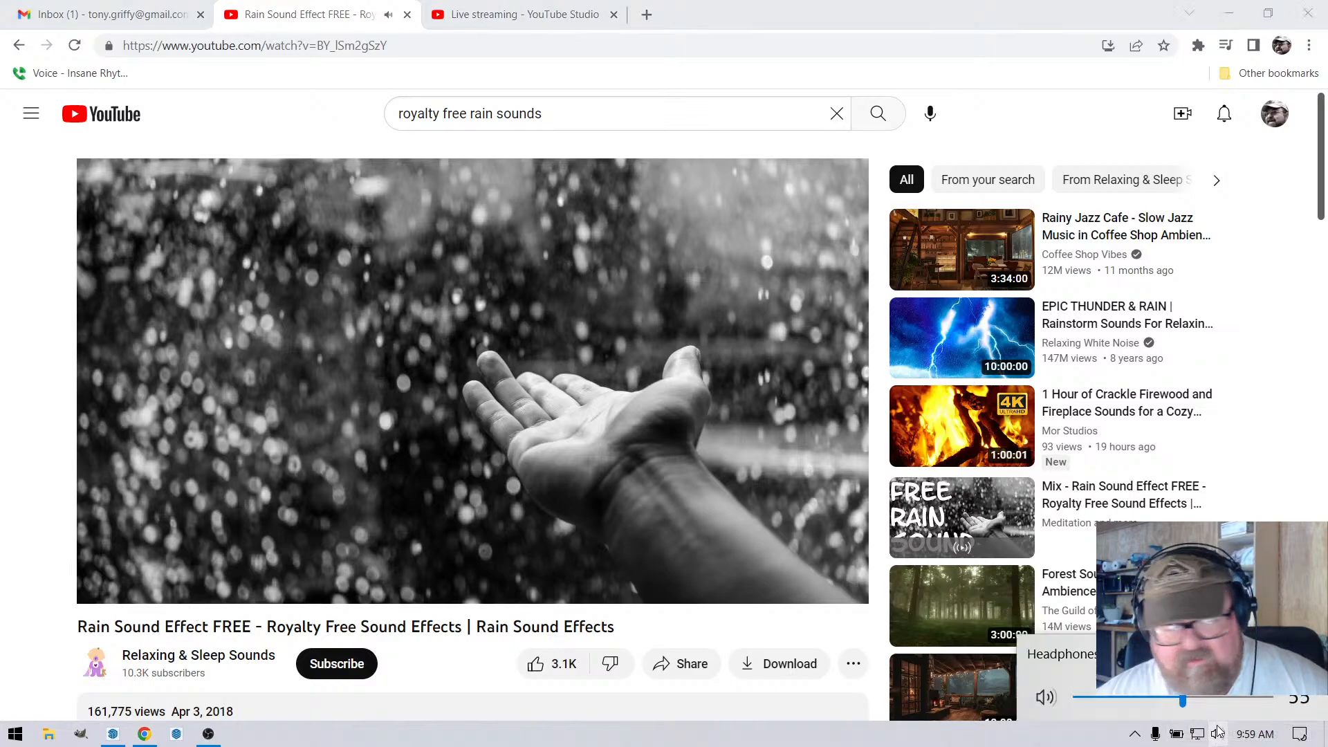
pyautogui.click(144, 735)
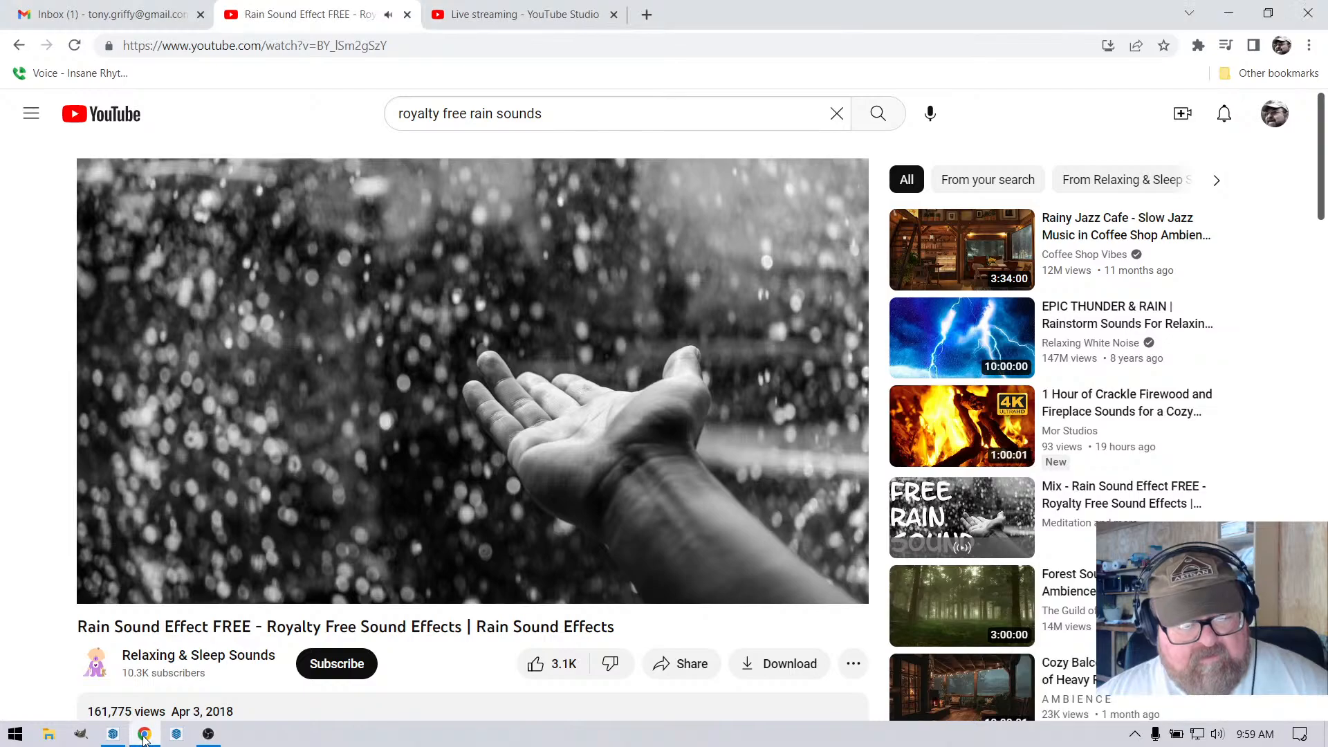
pyautogui.click(113, 734)
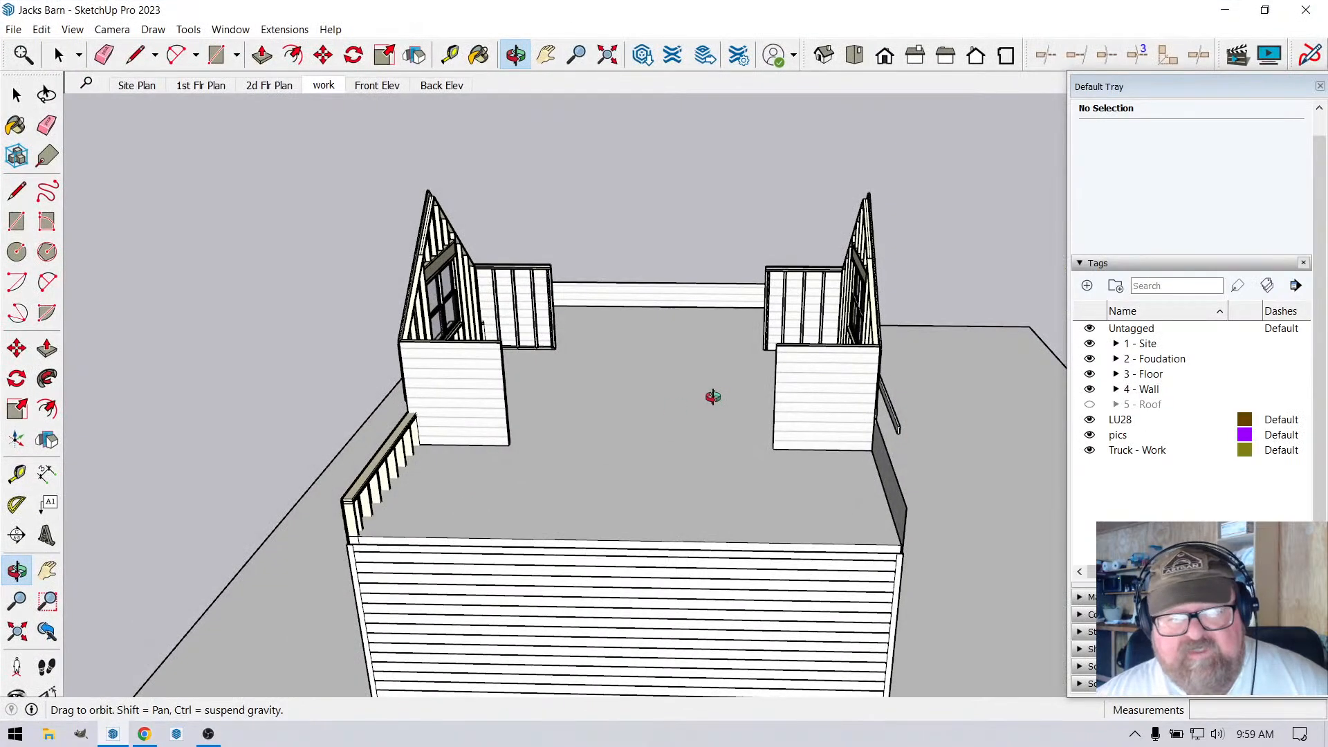
pyautogui.click(144, 735)
pyautogui.click(495, 15)
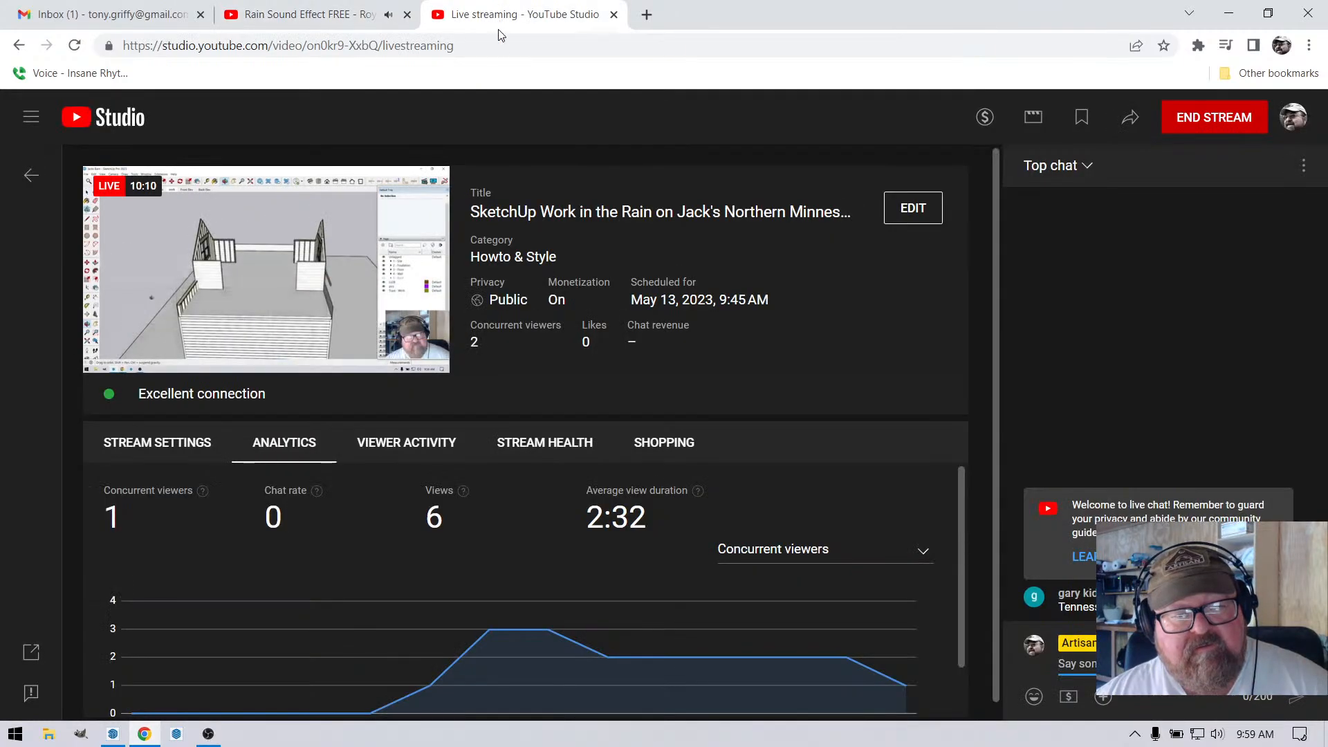
pyautogui.click(112, 734)
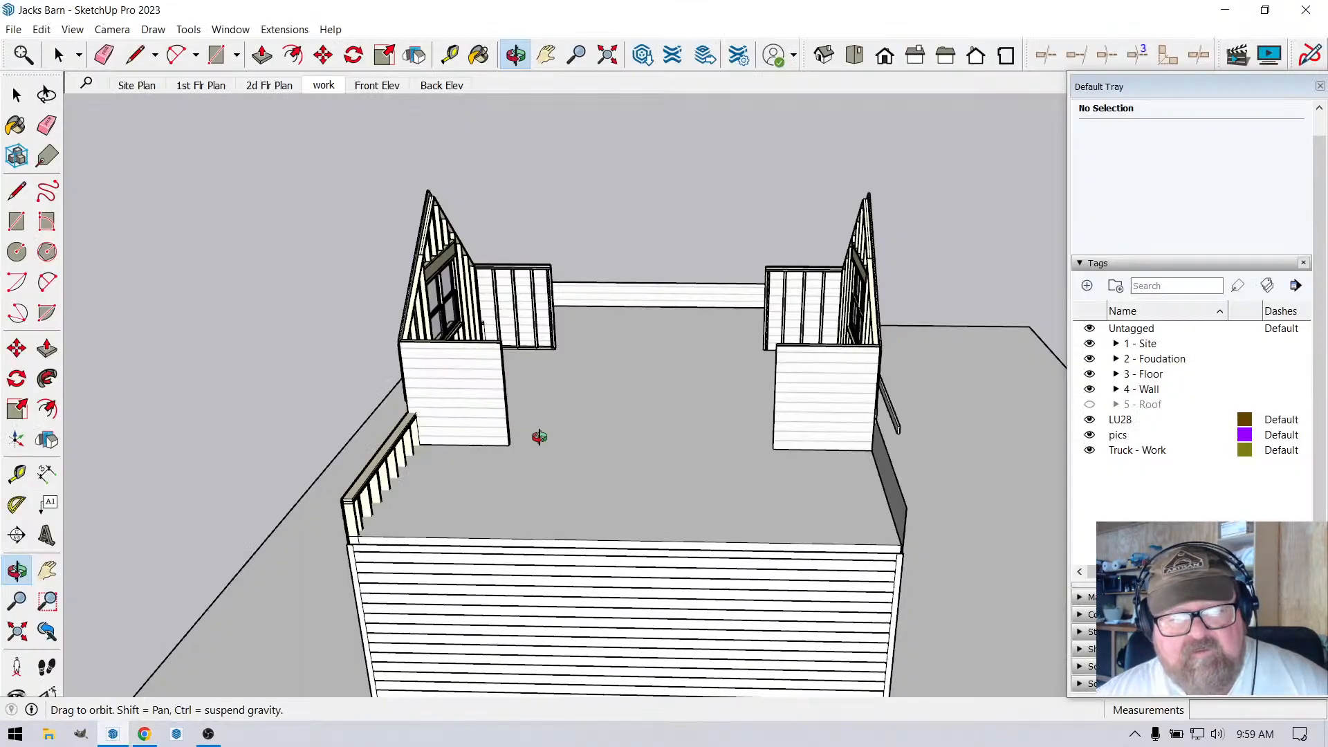
pyautogui.moveTo(536, 436)
pyautogui.mouseDown()
pyautogui.moveTo(498, 500)
pyautogui.moveTo(418, 477)
pyautogui.mouseUp()
pyautogui.moveTo(691, 504); pyautogui.dragTo(657, 481)
pyautogui.press('space')
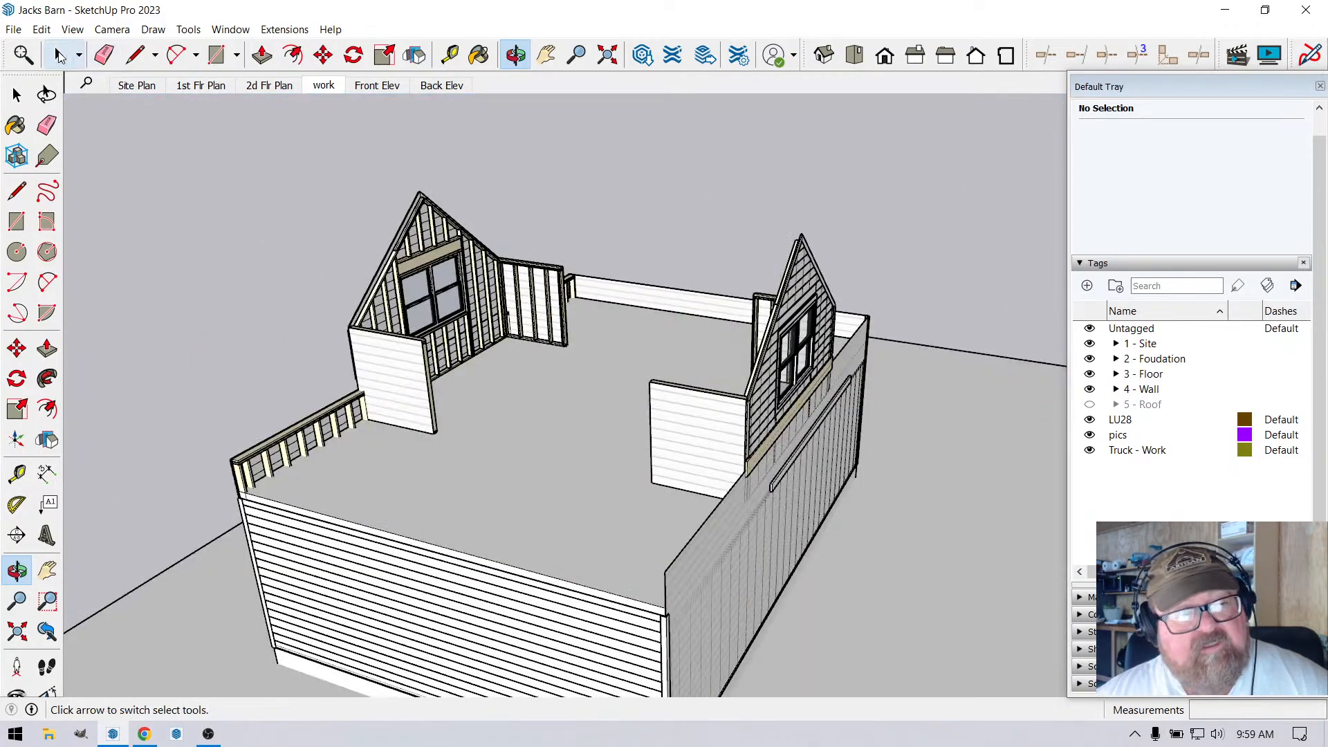
pyautogui.click(801, 294)
pyautogui.rightClick(799, 286)
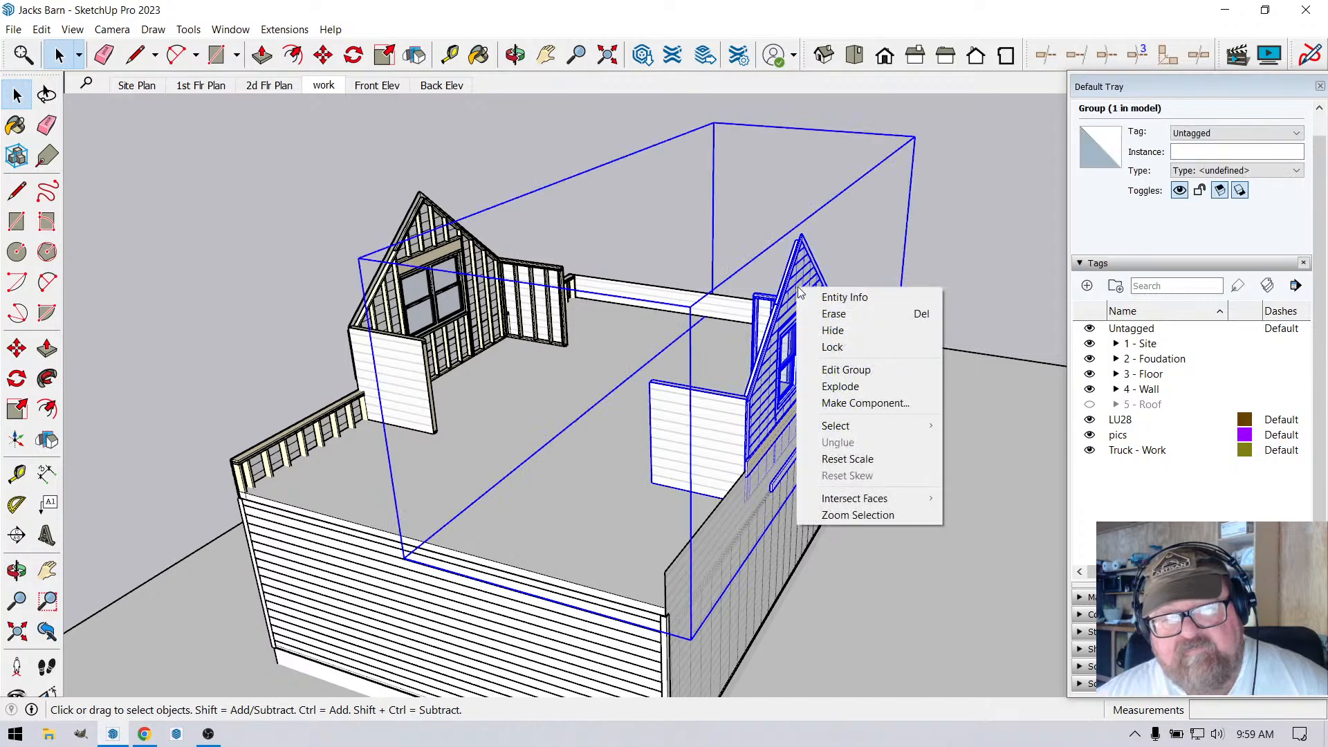
pyautogui.click(883, 263)
# Assign the roof_gutter tag to the two untagged eave groups below the window inside the second dormer group.
pyautogui.scroll(4, 787, 392)
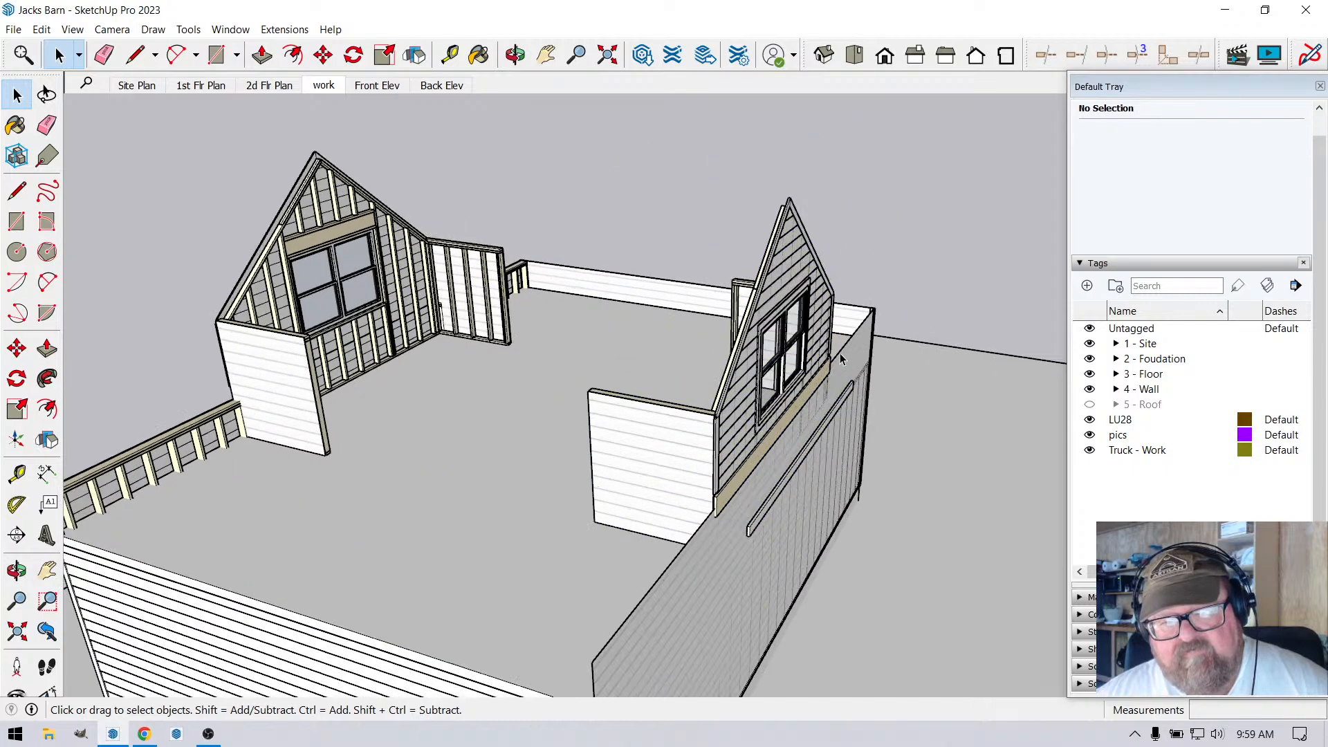
pyautogui.doubleClick(799, 372)
pyautogui.click(802, 392)
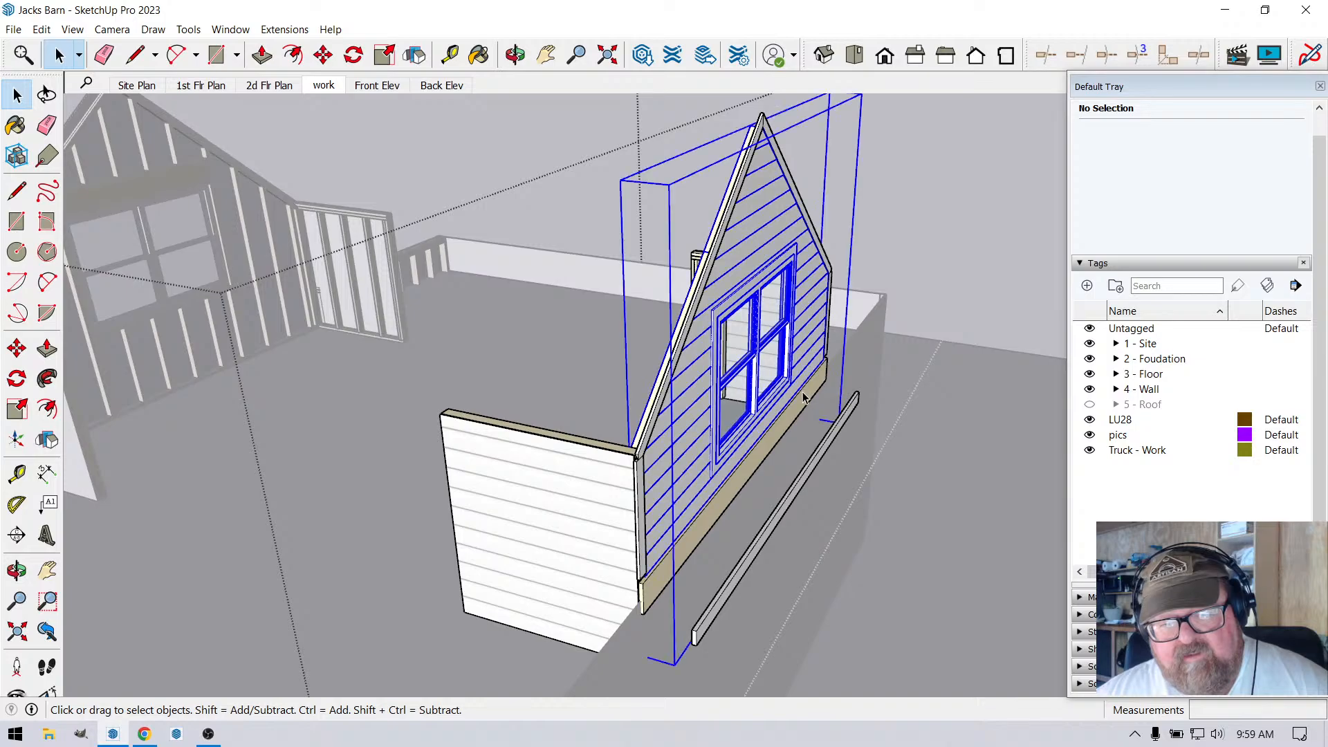
pyautogui.click(805, 396)
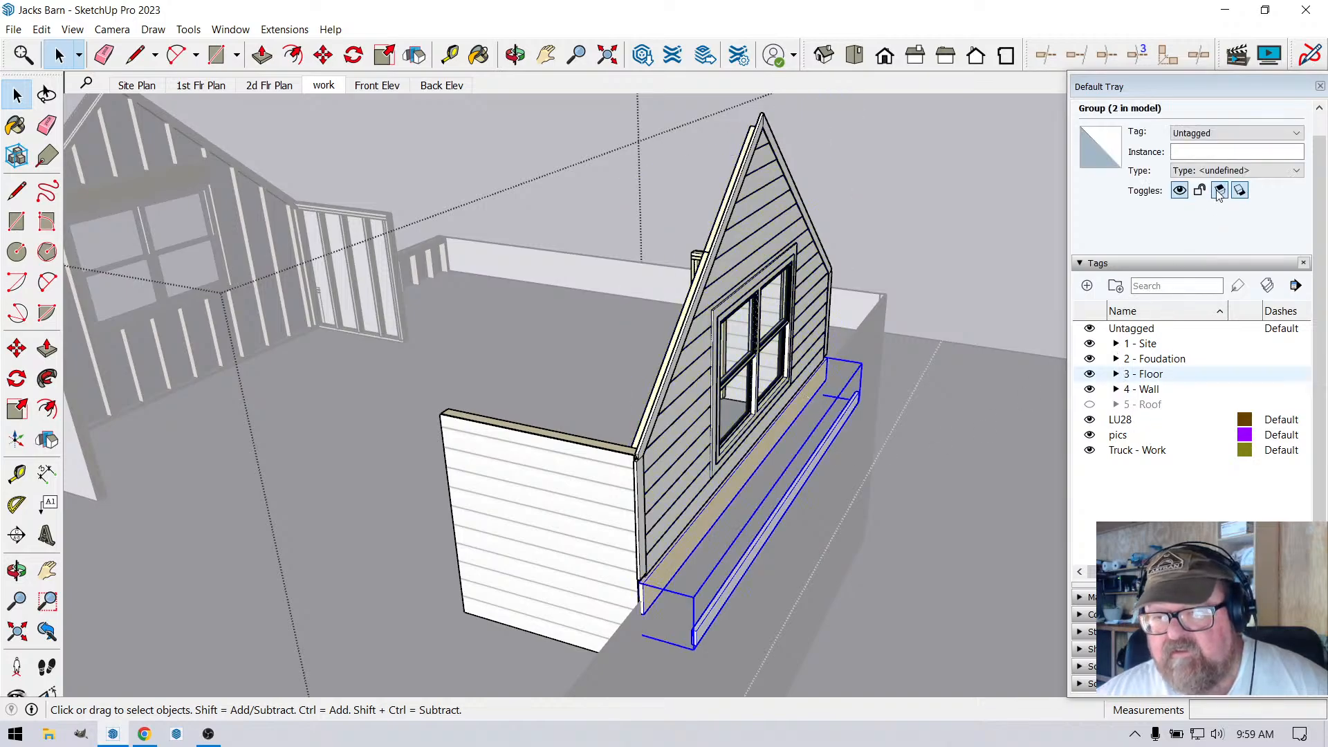
pyautogui.click(1298, 133)
pyautogui.scroll(-5, 1238, 200)
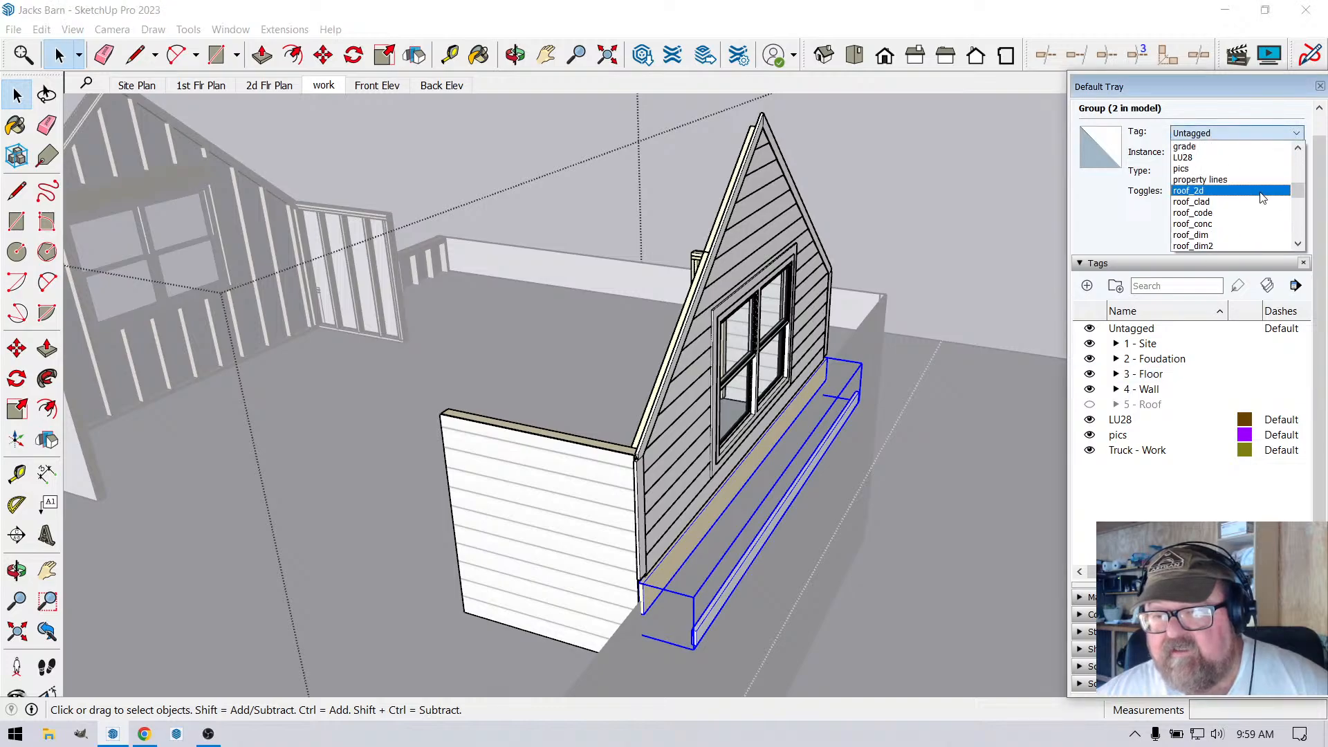
pyautogui.scroll(-3, 1232, 214)
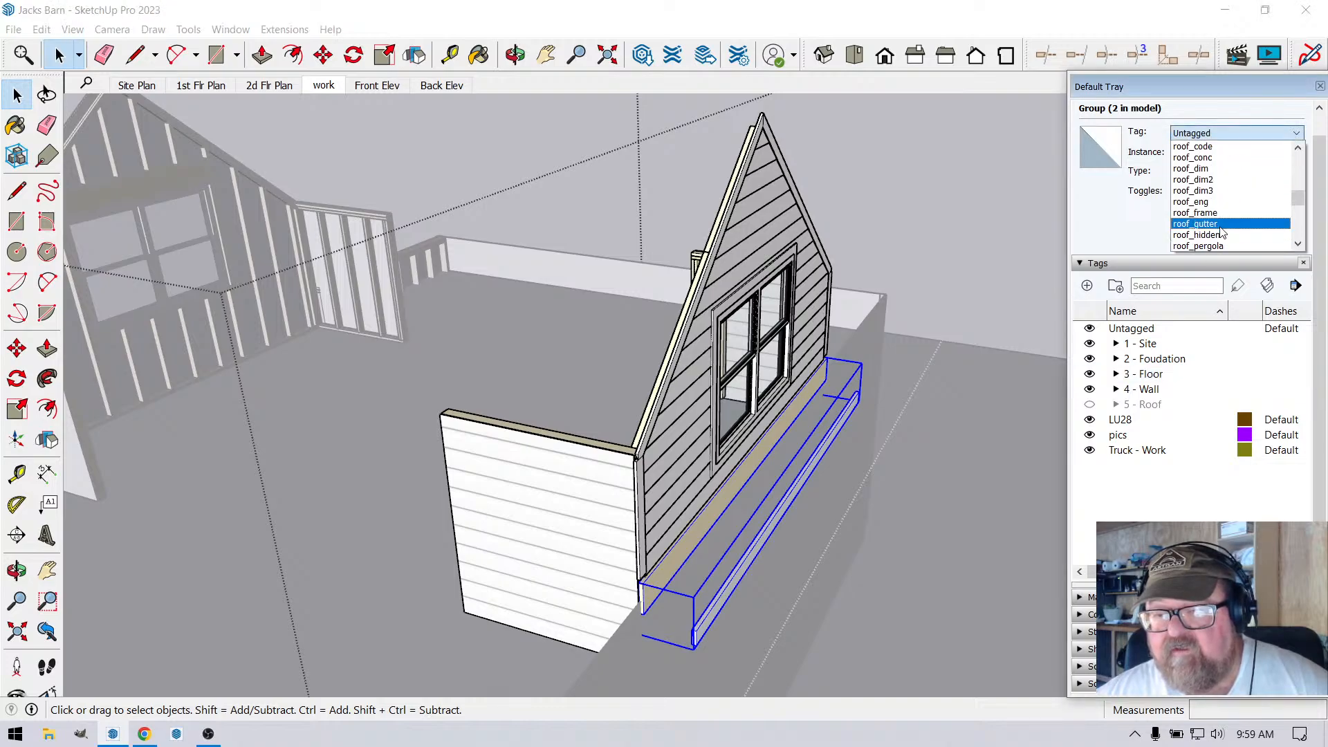
pyautogui.click(1222, 222)
pyautogui.scroll(-3, 941, 235)
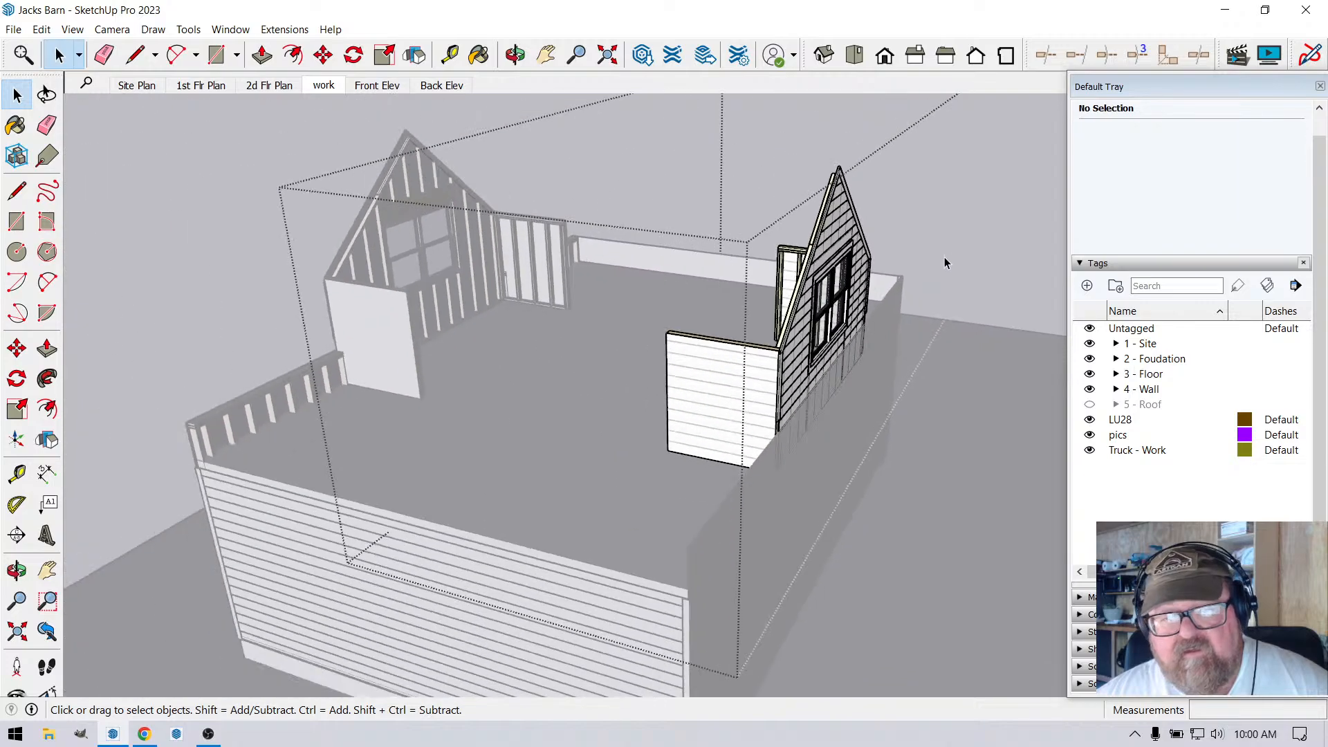
pyautogui.click(246, 226)
# Open the upper floor group for editing and select its top face.
pyautogui.scroll(-2, 587, 253)
pyautogui.click(515, 55)
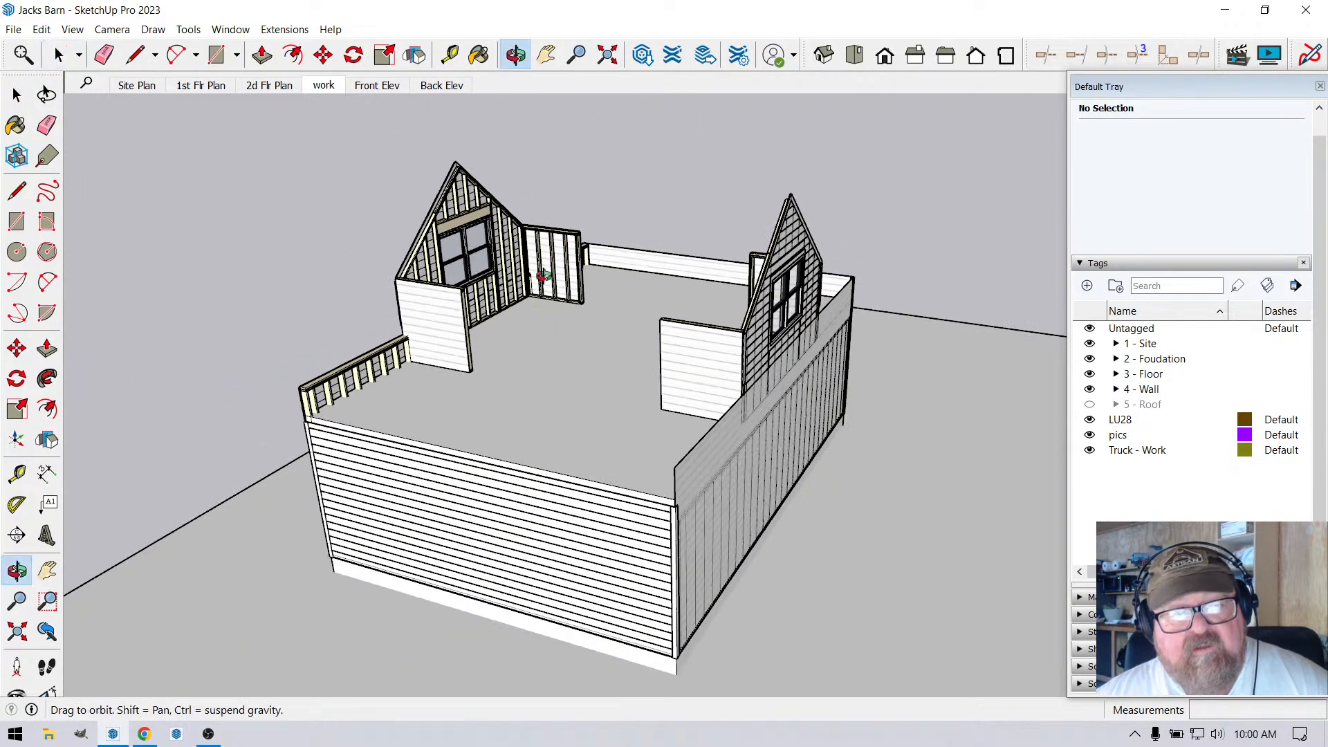
pyautogui.moveTo(542, 265); pyautogui.dragTo(495, 530)
pyautogui.scroll(3, 629, 214)
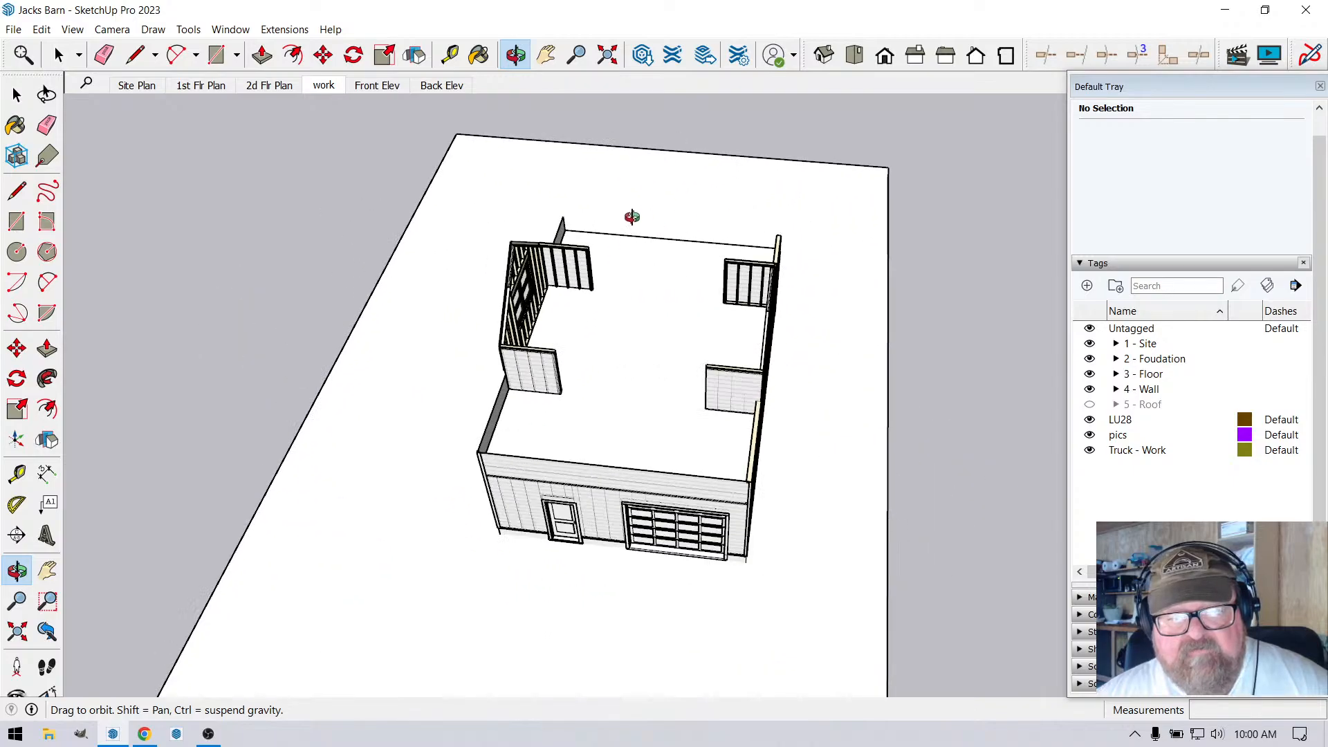
pyautogui.scroll(2, 633, 261)
pyautogui.moveTo(545, 451); pyautogui.dragTo(567, 429)
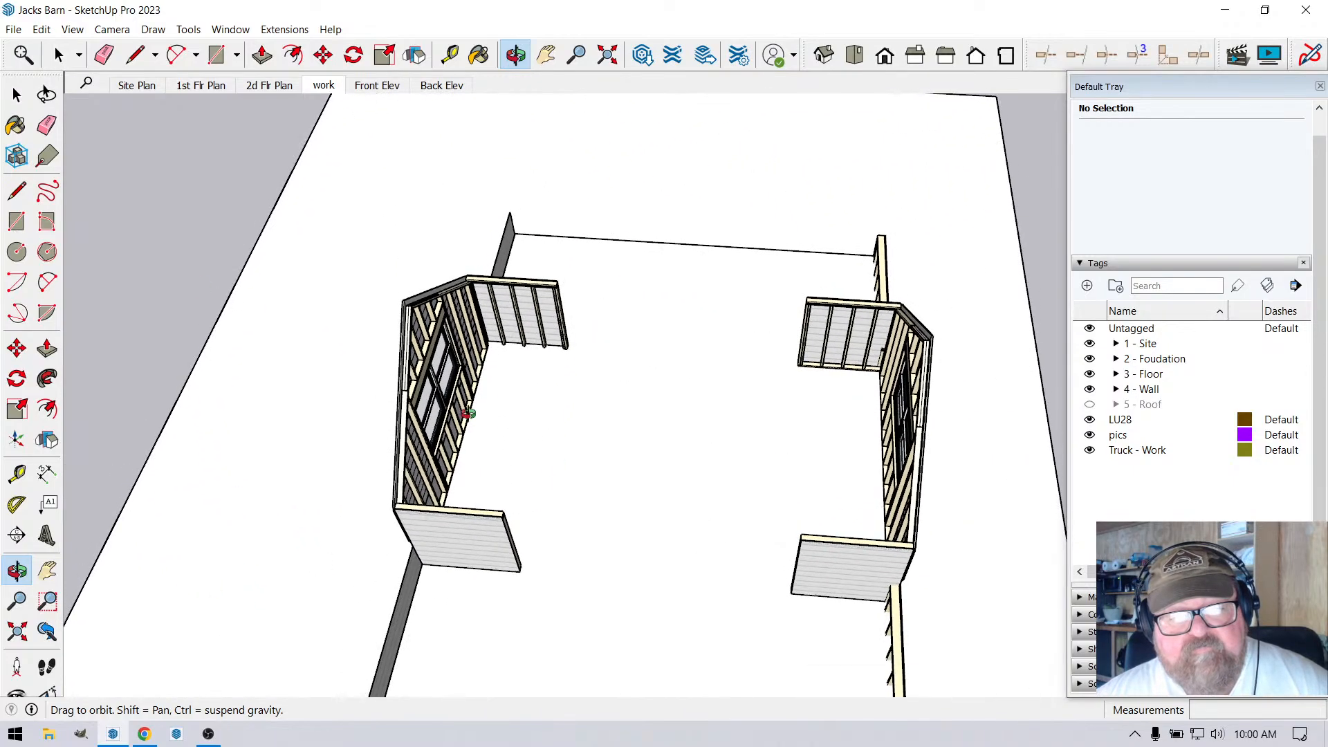
pyautogui.click(58, 55)
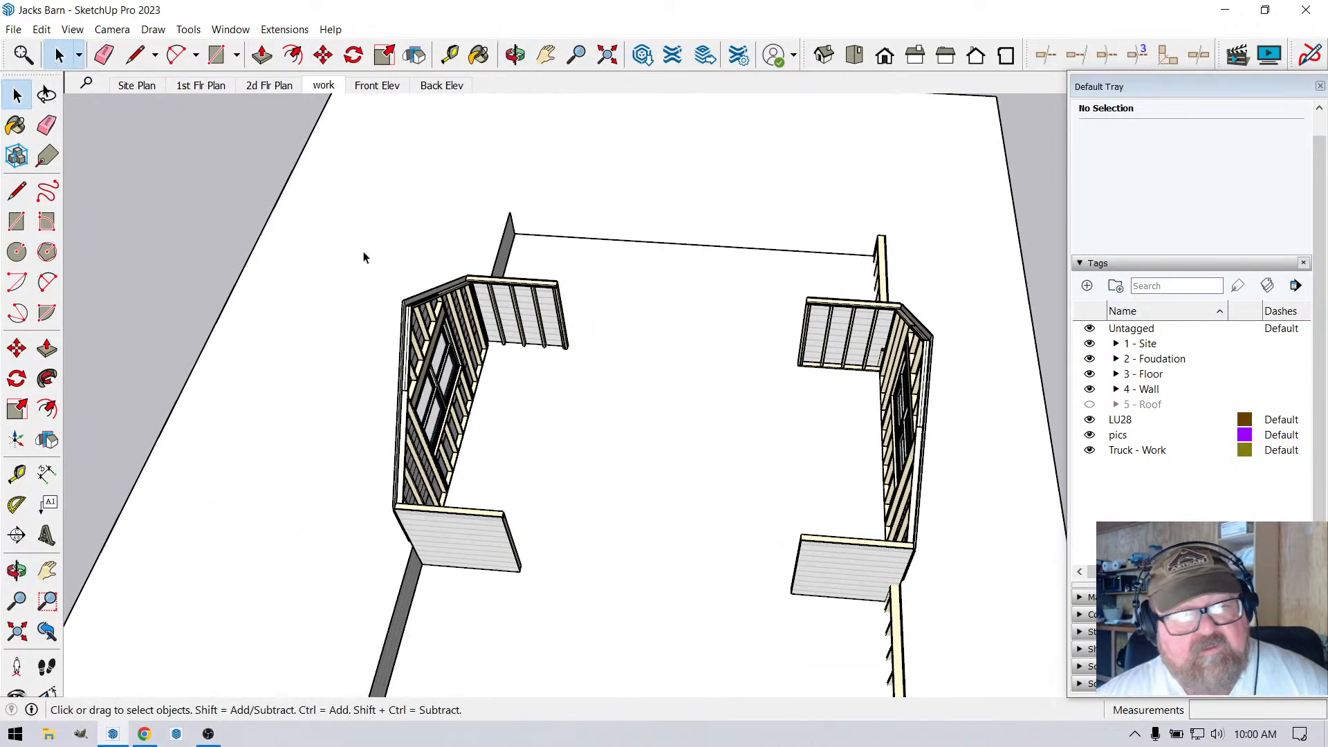
pyautogui.click(649, 331)
pyautogui.doubleClick(650, 330)
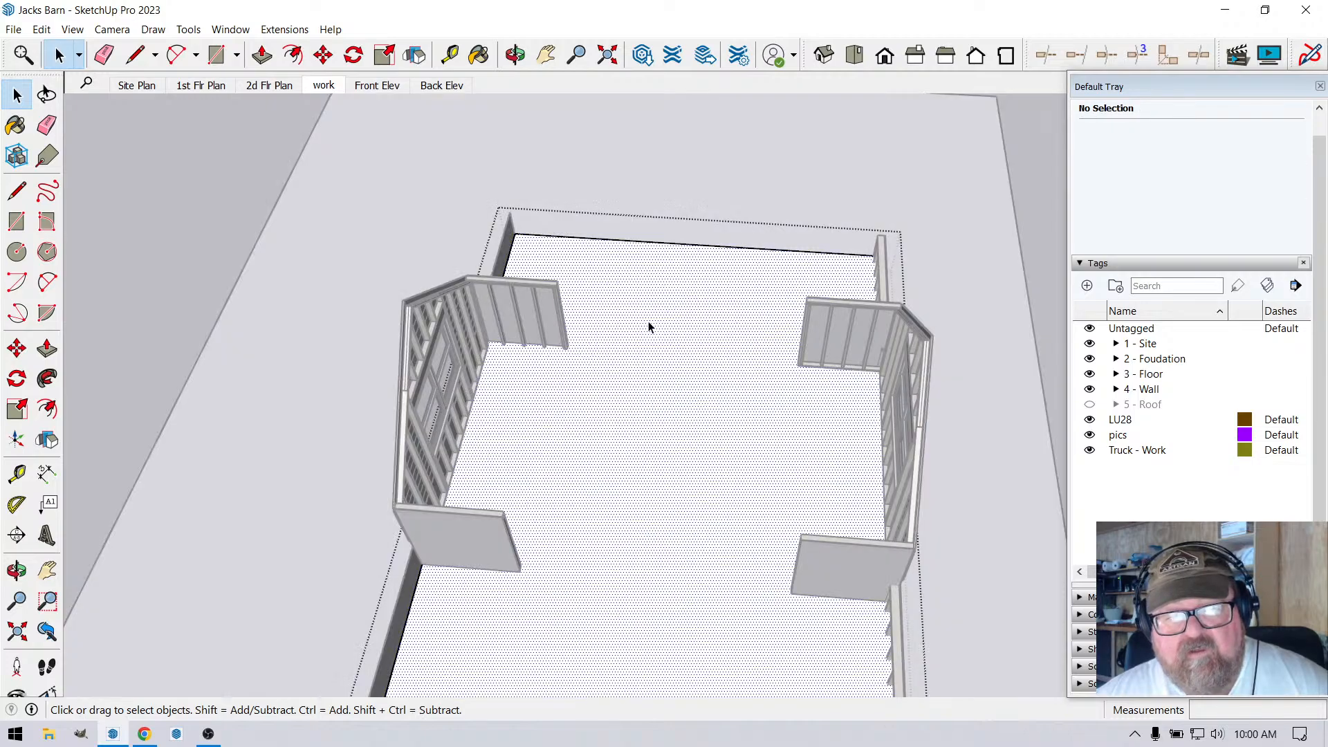
pyautogui.click(649, 325)
# Place a guide 42" inside the floor edge that runs along the horizontally sided end wall.
pyautogui.scroll(4, 631, 227)
pyautogui.scroll(1, 623, 223)
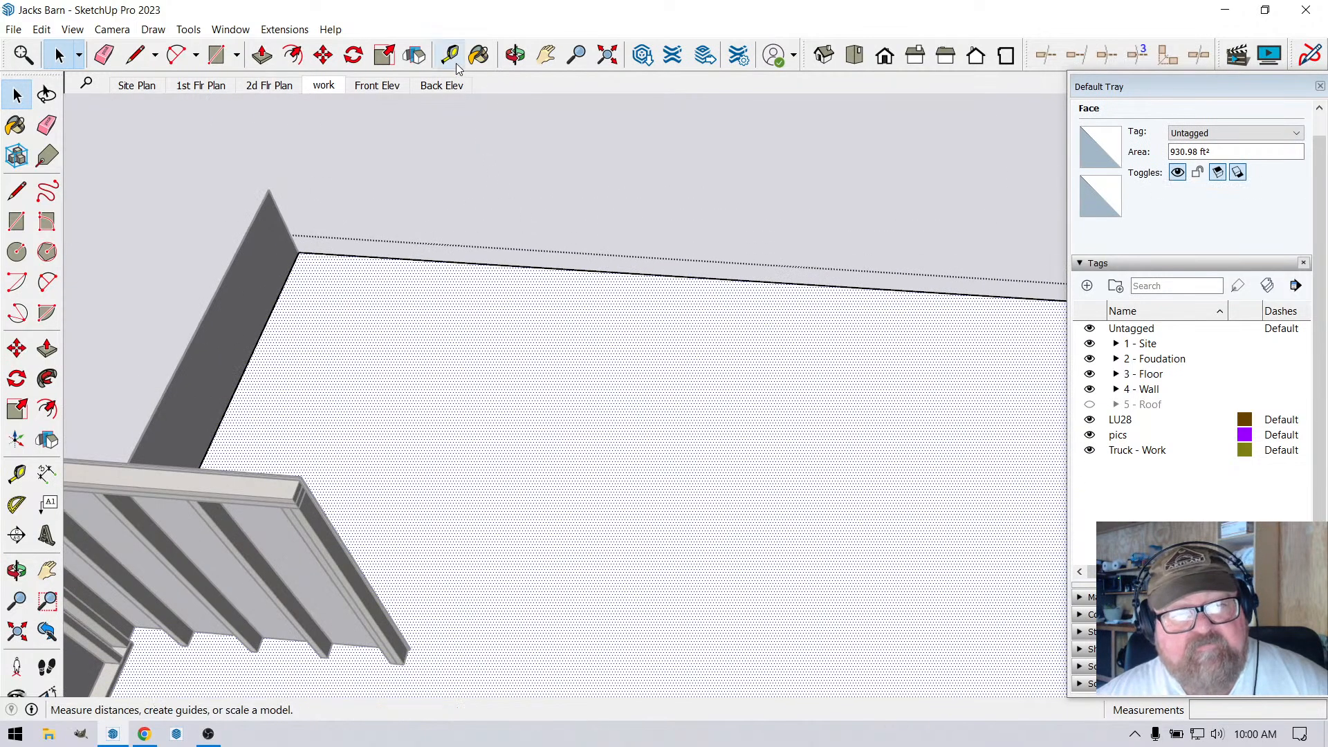
pyautogui.click(516, 59)
pyautogui.moveTo(748, 463); pyautogui.dragTo(412, 184)
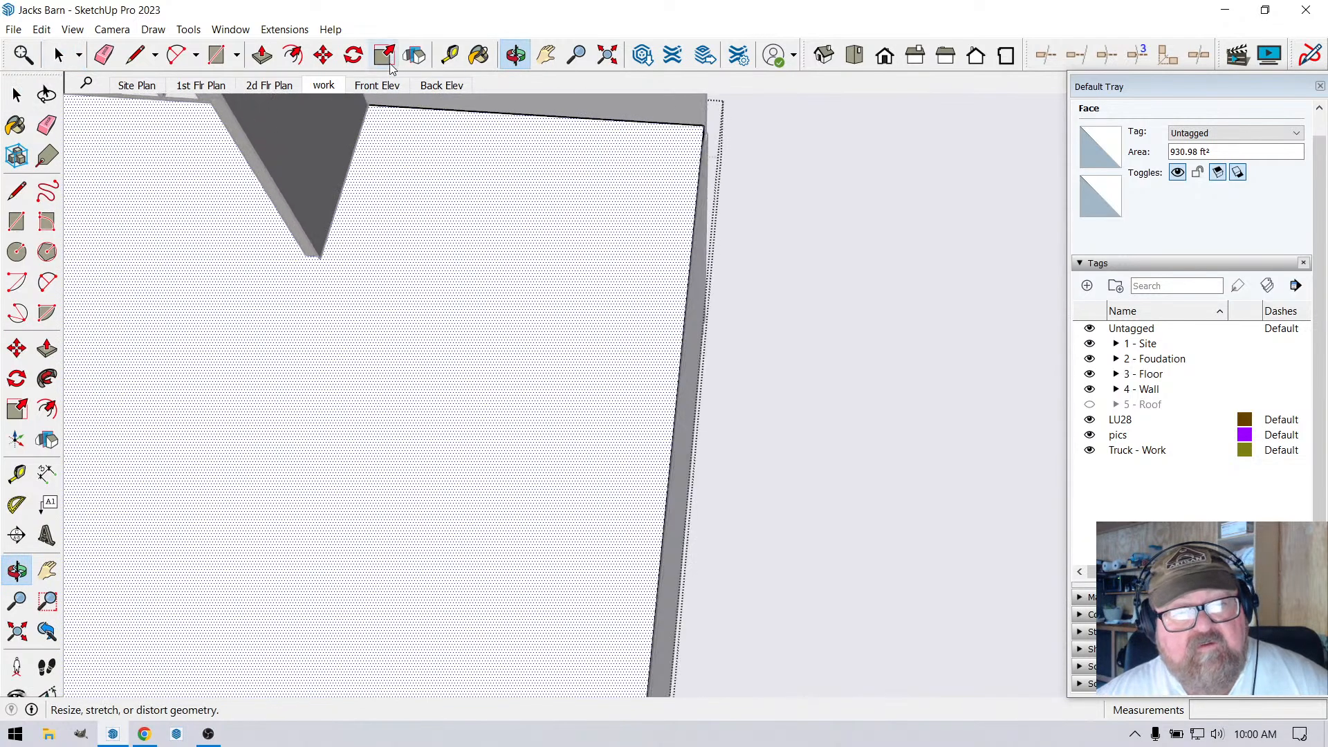
pyautogui.click(450, 56)
pyautogui.click(690, 296)
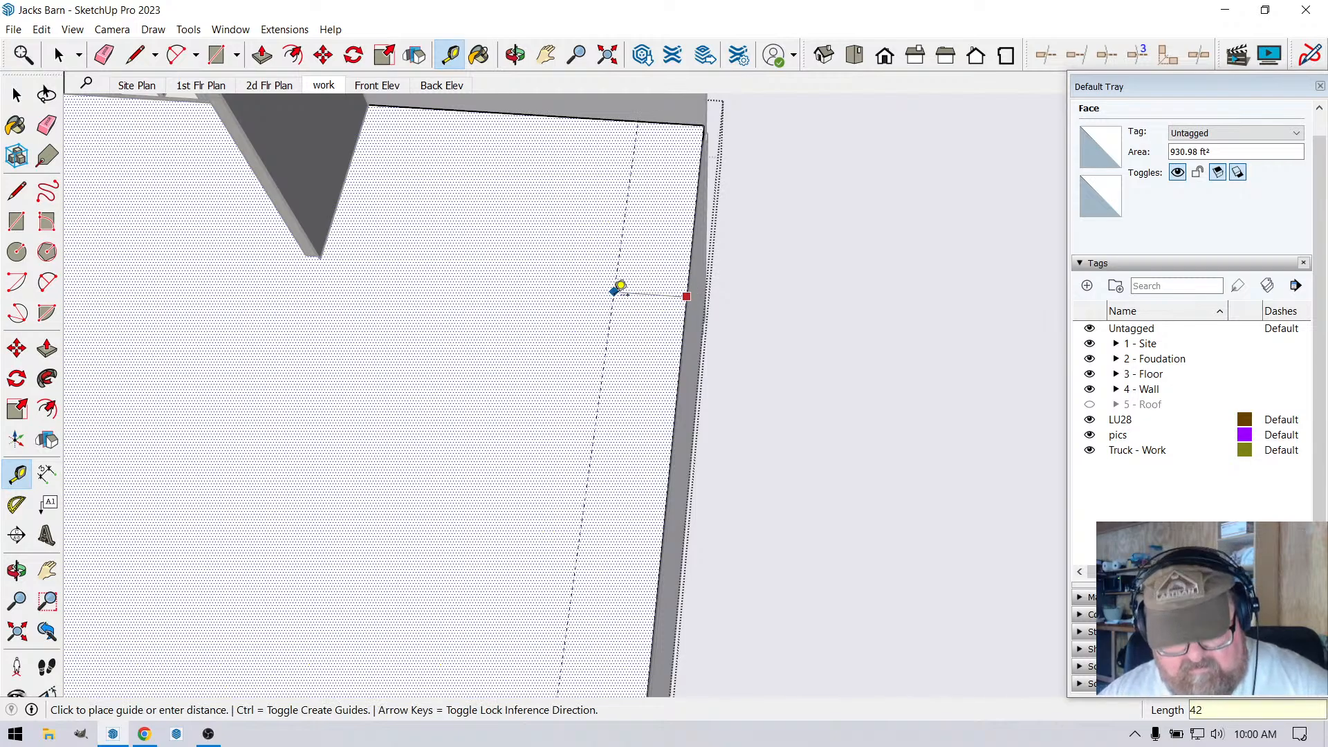
pyautogui.press('Return')
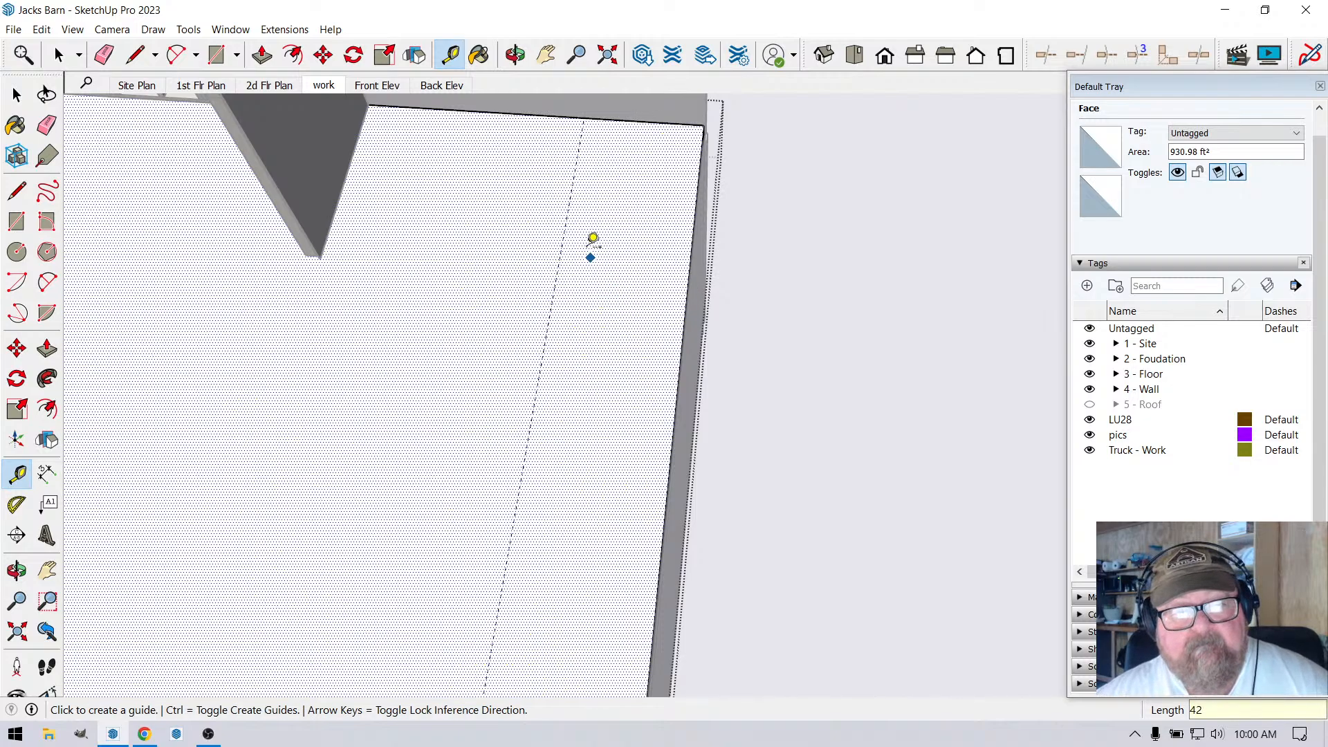
# Place a second guide 10' in from the adjoining side edge of the floor, crossing the first guide.
pyautogui.scroll(-2, 593, 238)
pyautogui.click(515, 55)
pyautogui.moveTo(741, 429); pyautogui.dragTo(333, 424)
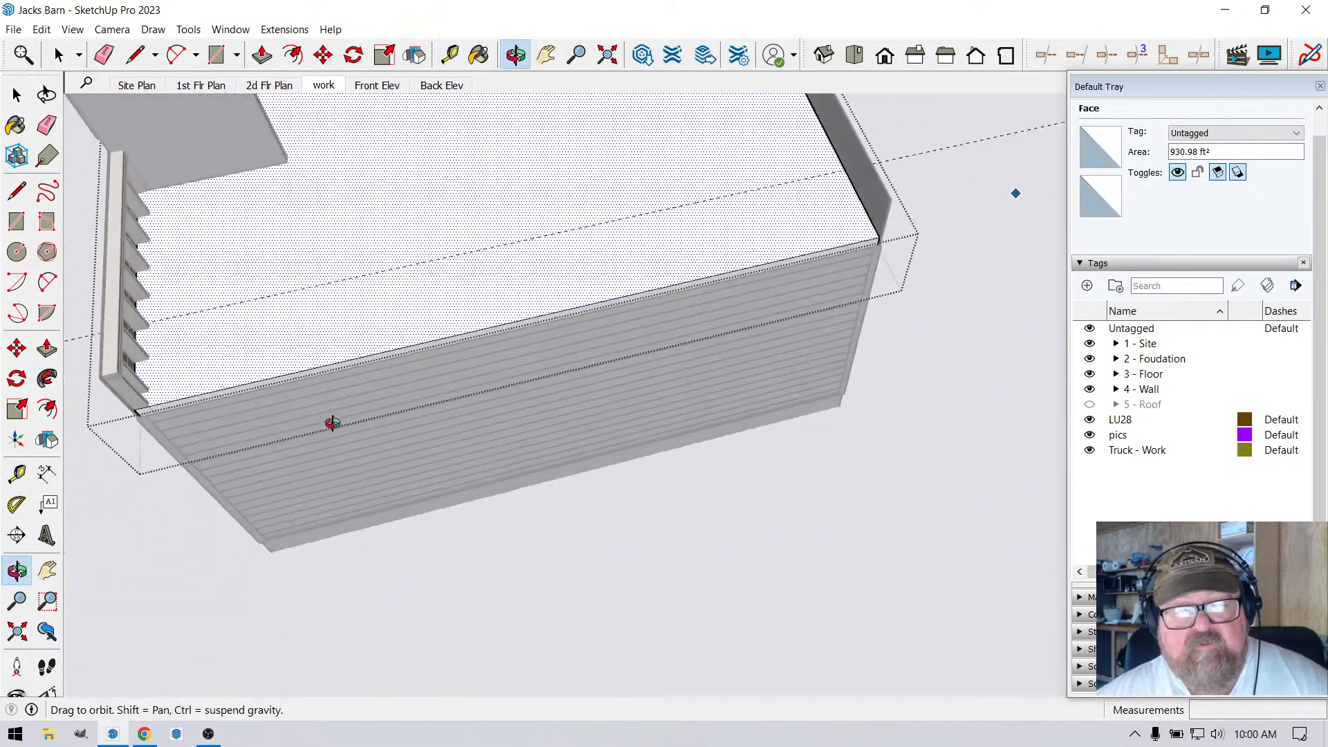
pyautogui.scroll(2, 540, 229)
pyautogui.moveTo(675, 305); pyautogui.dragTo(521, 276)
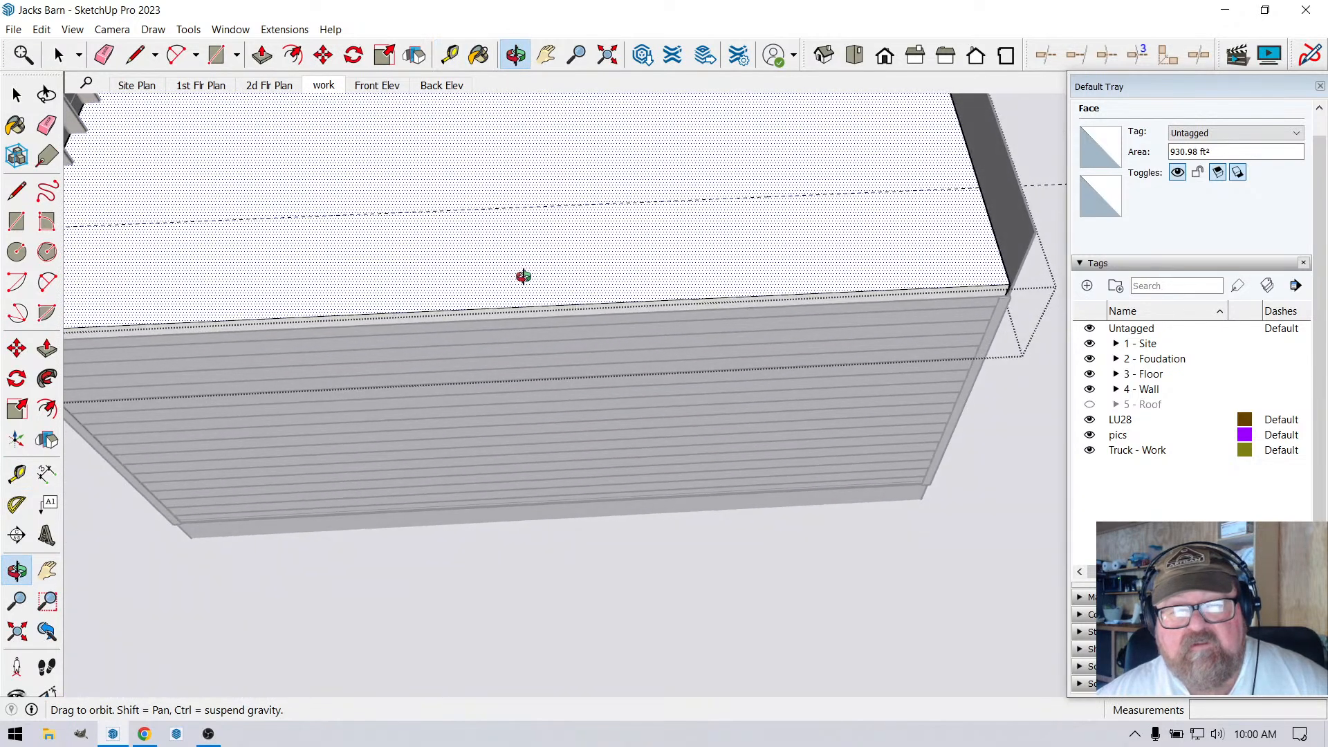
pyautogui.click(451, 58)
pyautogui.click(989, 209)
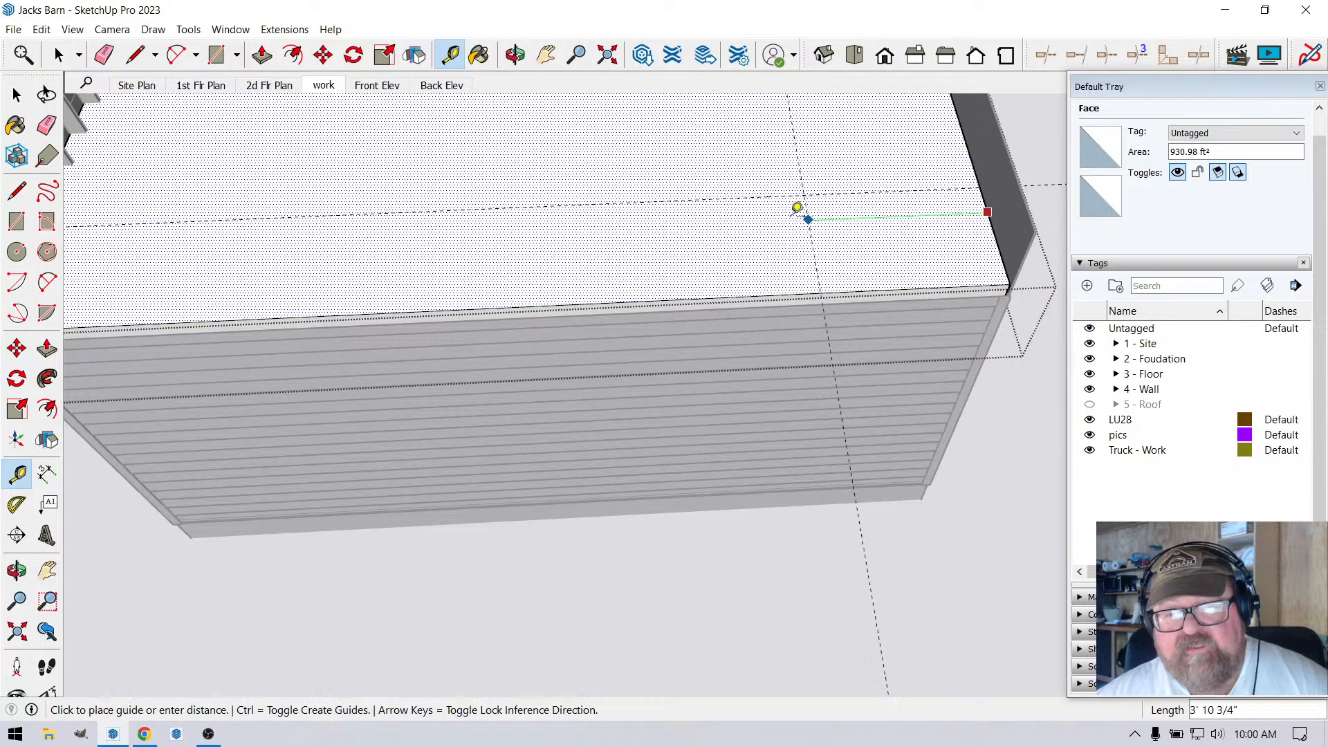
pyautogui.write('1')
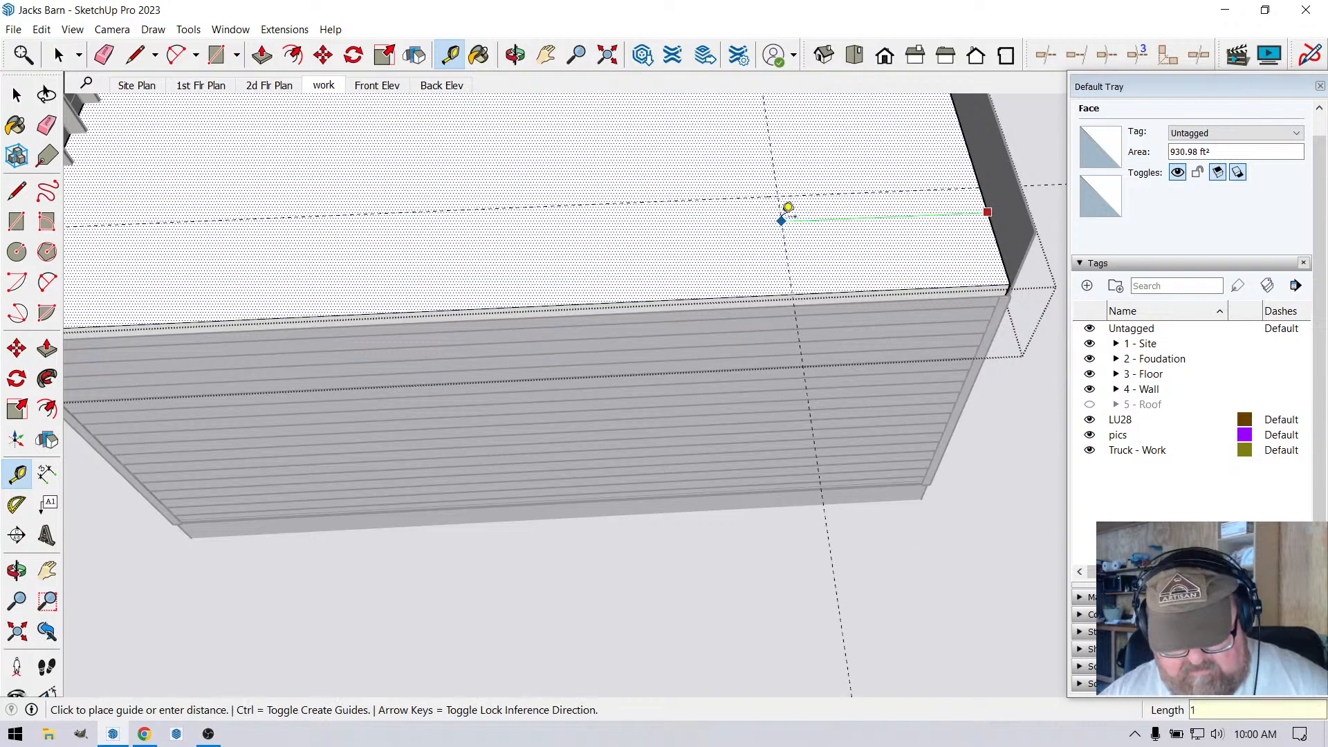
pyautogui.write("0'")
pyautogui.press('Return')
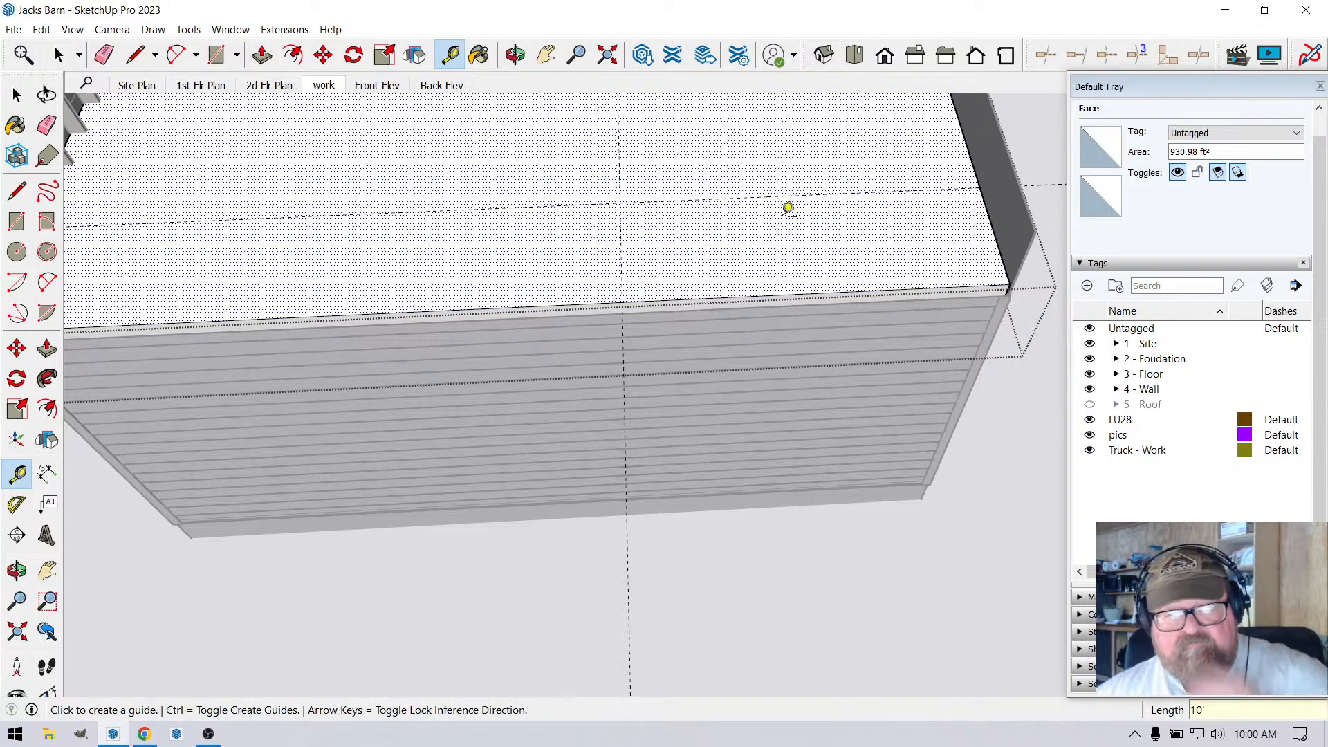
# Draw a 10' by 3' 6" rectangle on the floor from its corner to the intersection of the guides.
pyautogui.click(217, 55)
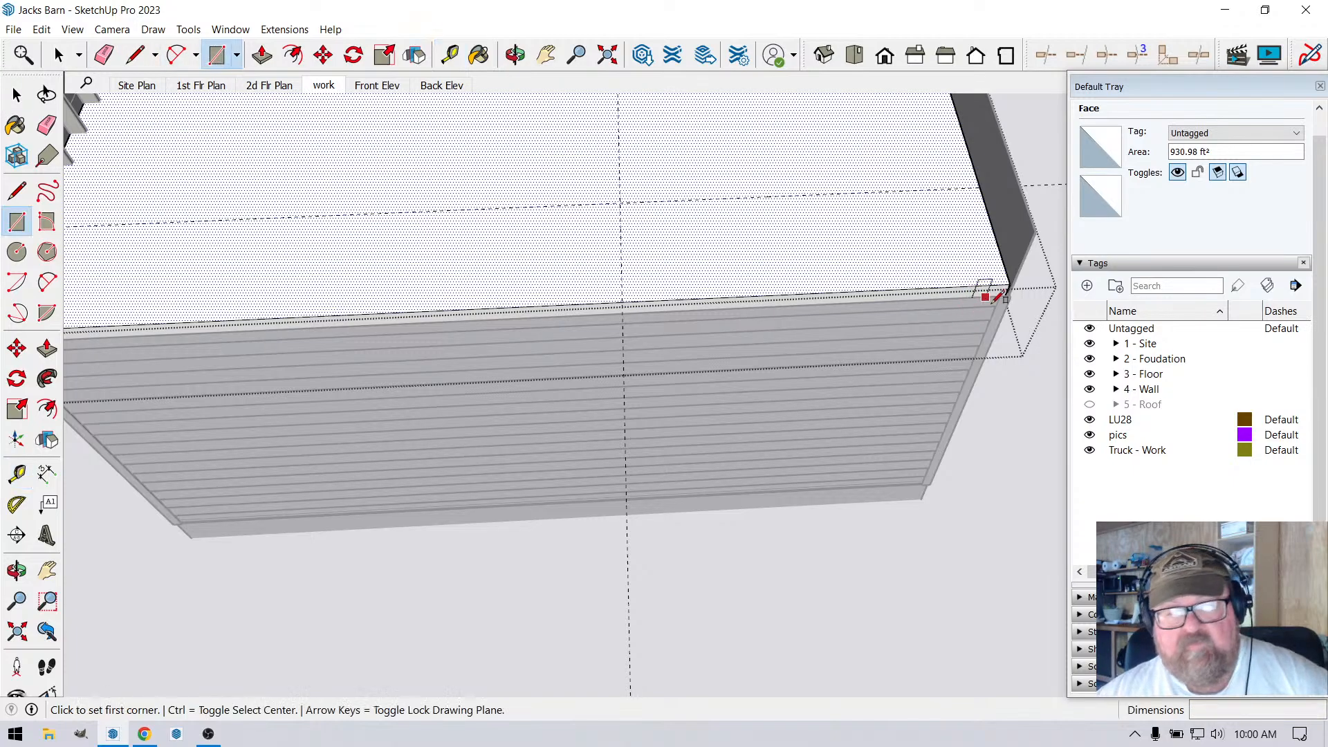
pyautogui.click(1010, 284)
pyautogui.click(622, 202)
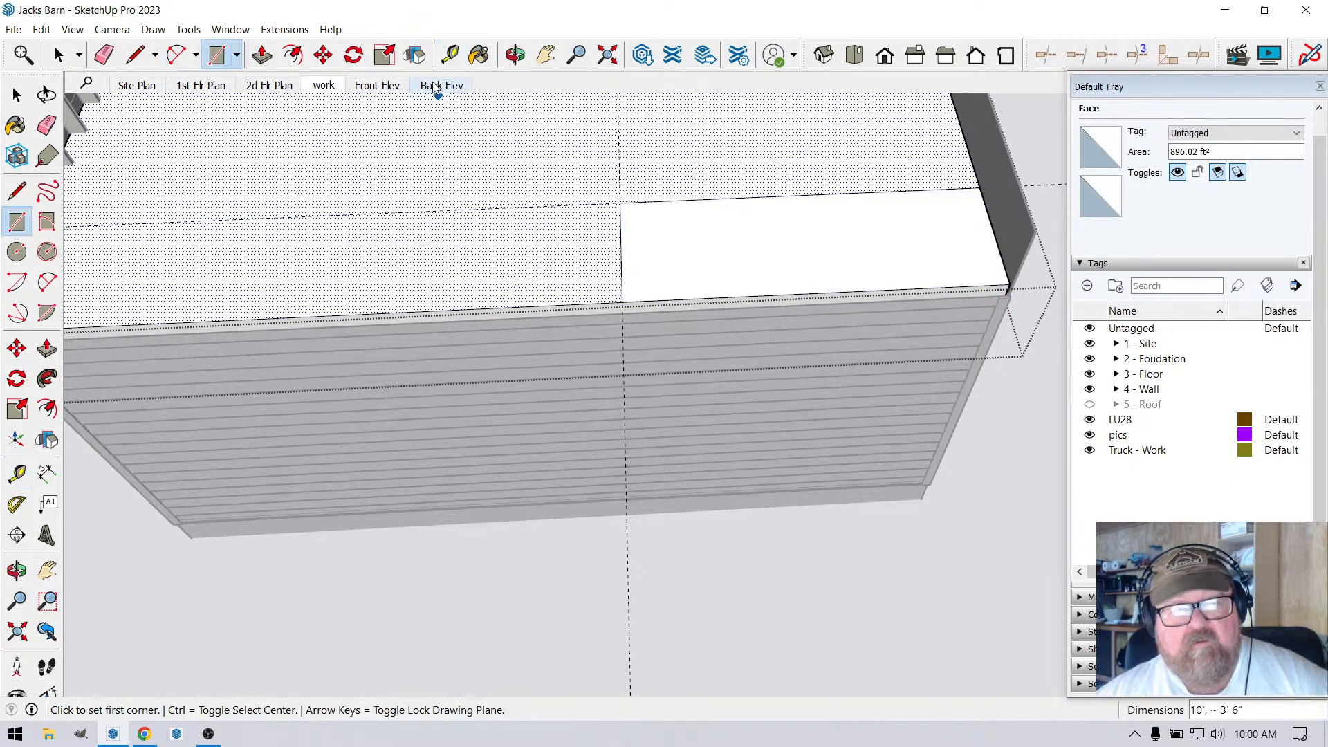
# Push the rectangle down 1' 5" through the floor thickness to cut a corner opening.
pyautogui.click(261, 55)
pyautogui.click(60, 55)
pyautogui.click(659, 232)
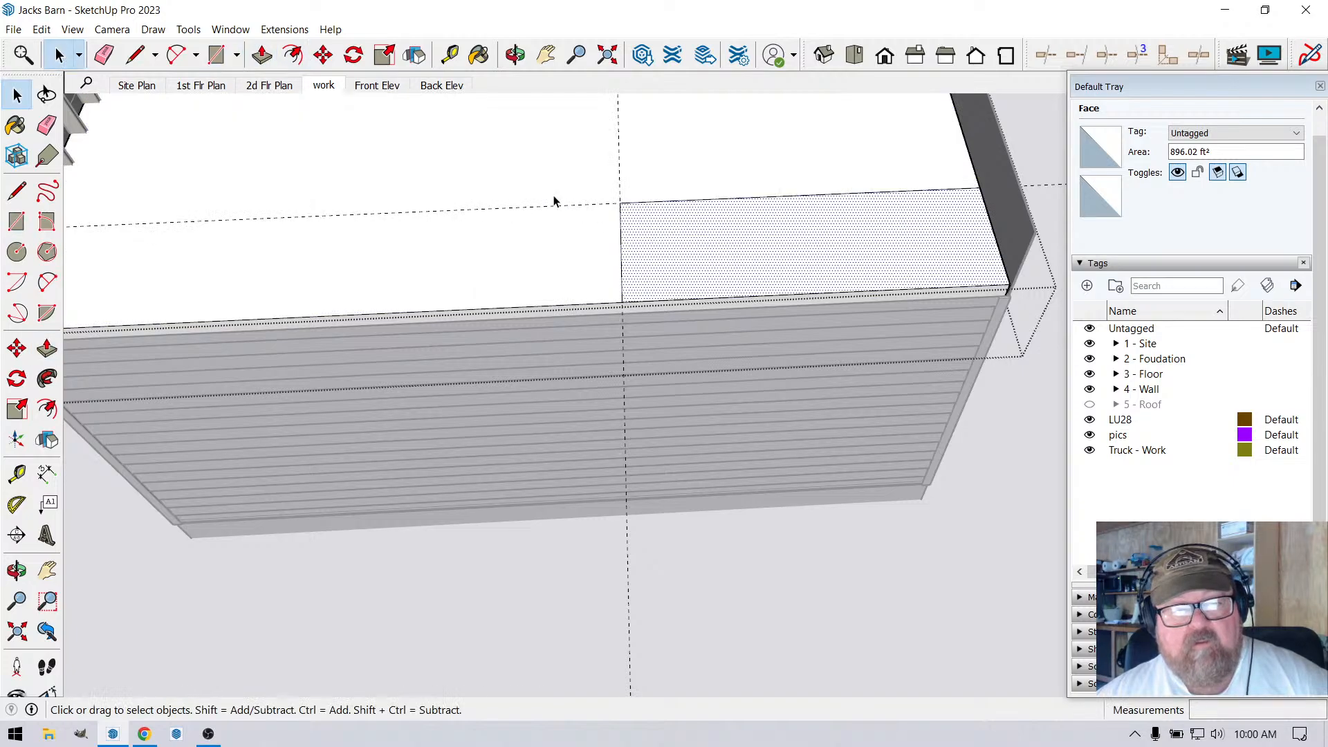
pyautogui.click(261, 55)
pyautogui.click(633, 228)
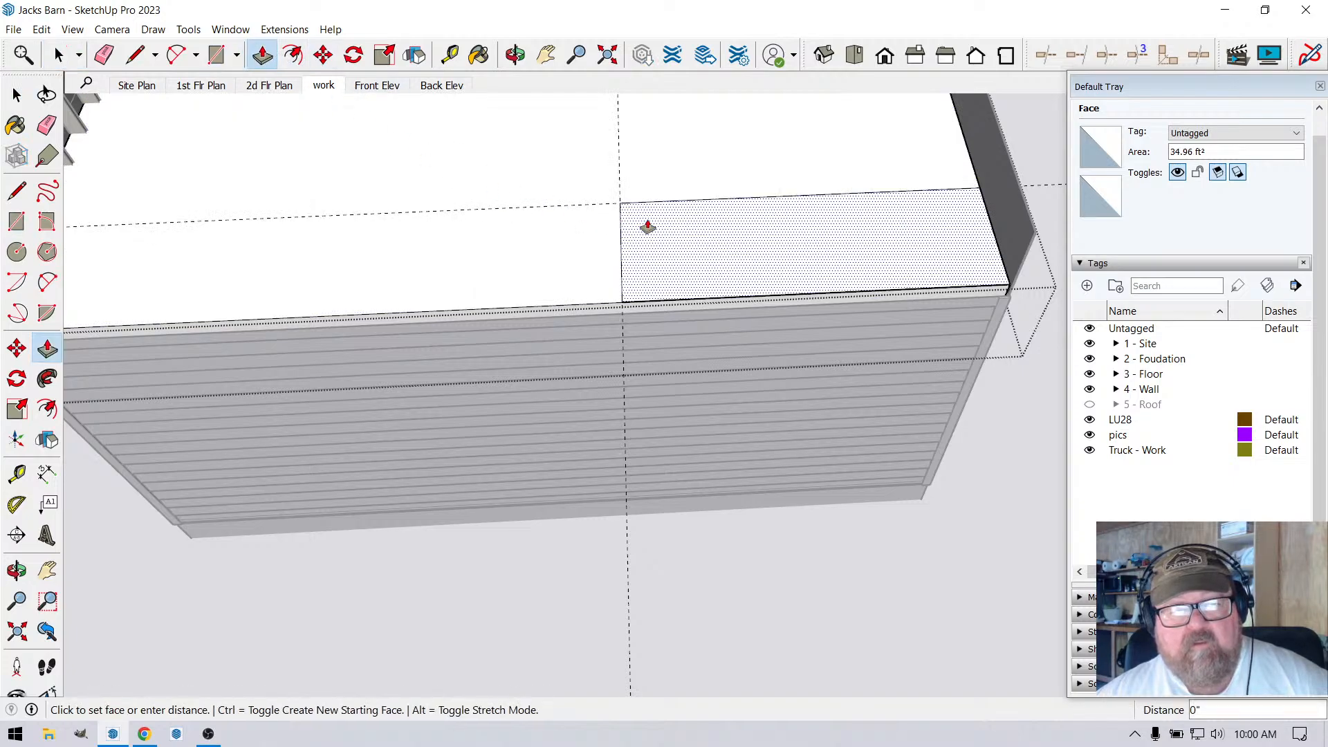
pyautogui.click(676, 271)
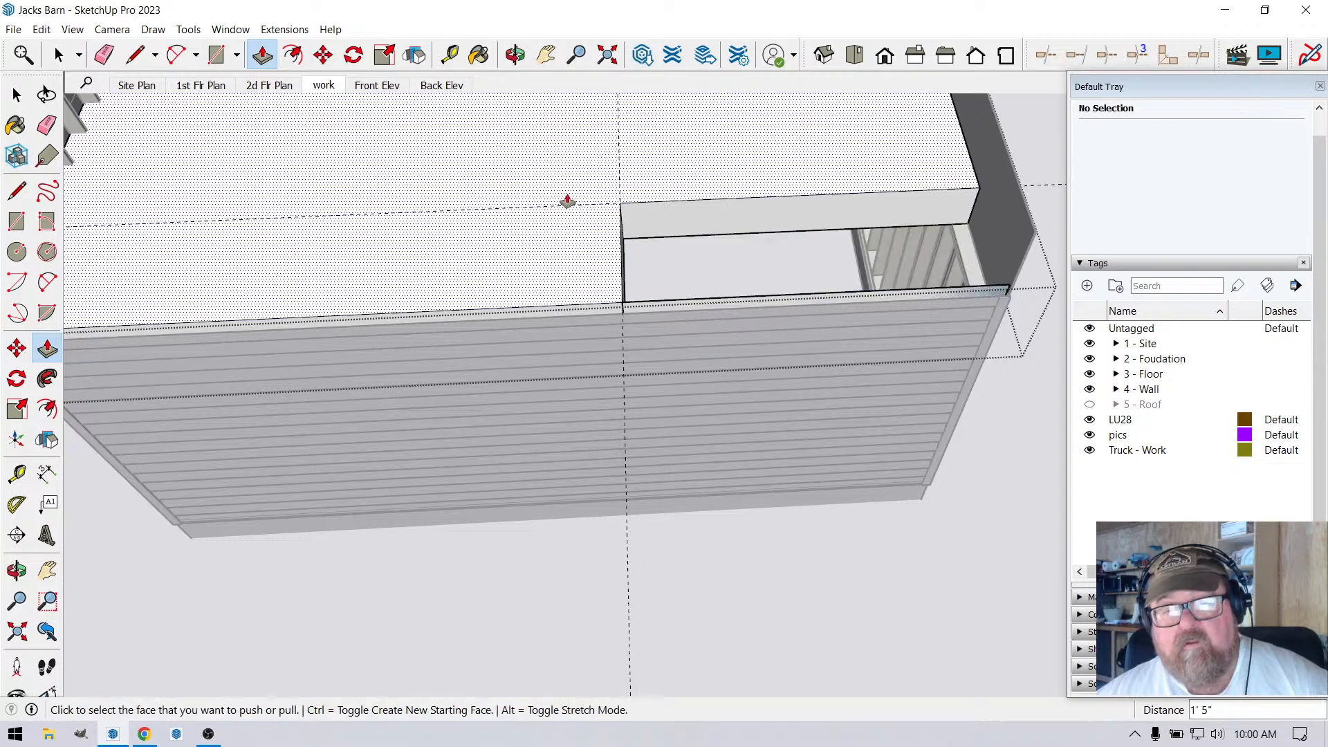
# Draw a vertical line about 11' 7 3/4" long down from the inner corner of the floor opening.
pyautogui.click(515, 55)
pyautogui.moveTo(740, 346); pyautogui.dragTo(793, 328)
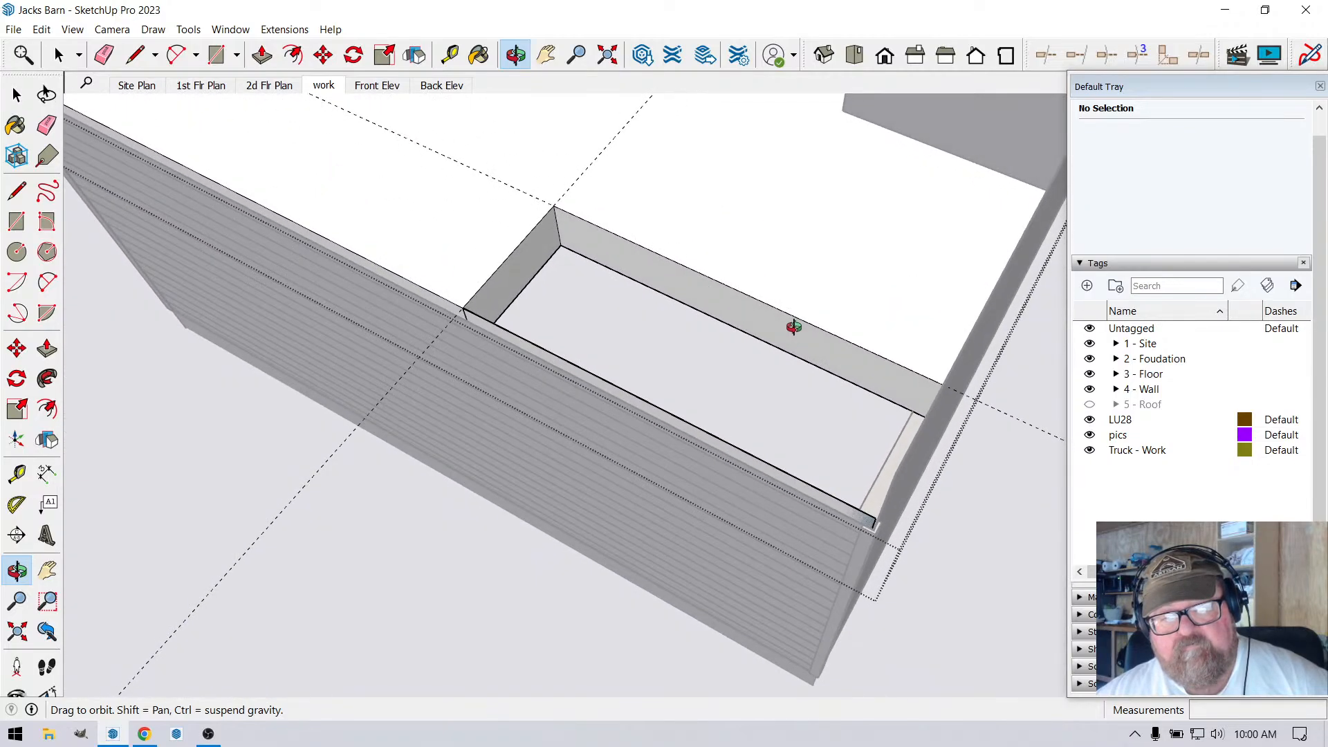
pyautogui.moveTo(649, 285); pyautogui.dragTo(568, 278)
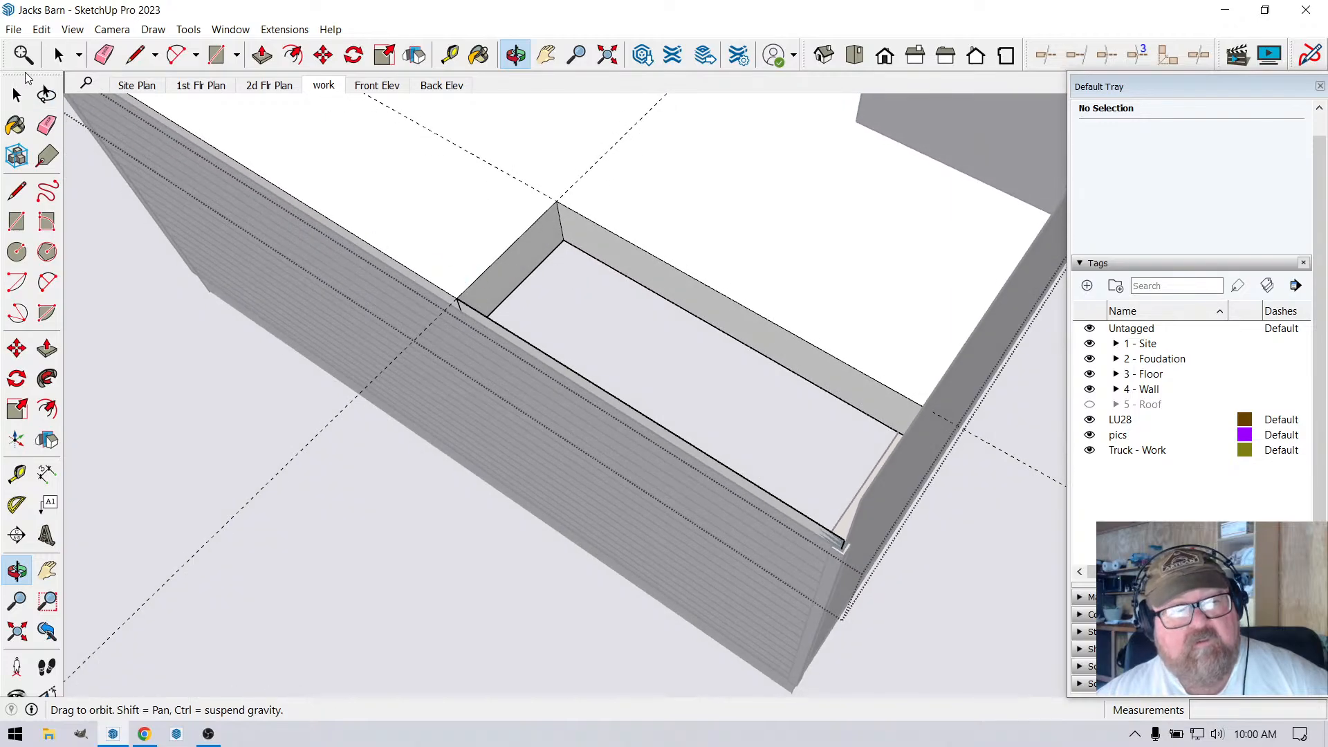
pyautogui.press('l')
pyautogui.click(557, 200)
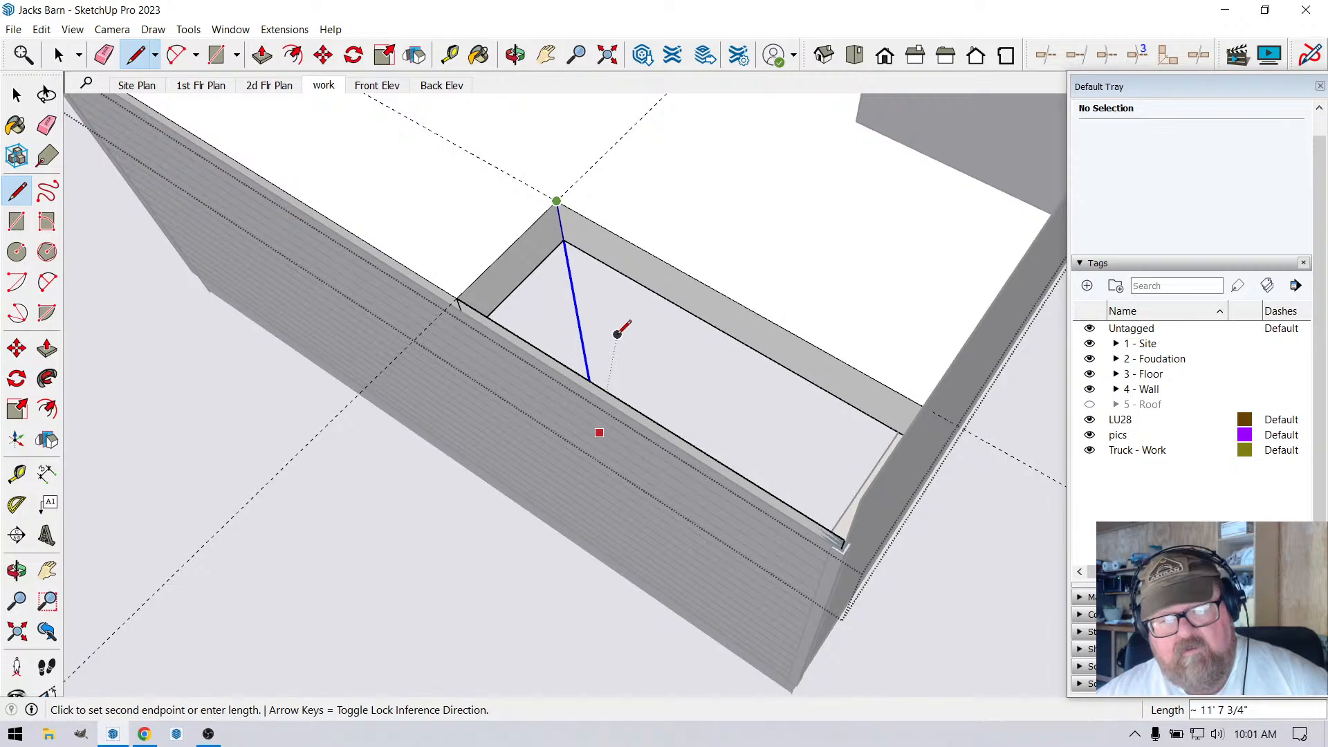
pyautogui.scroll(6, 623, 325)
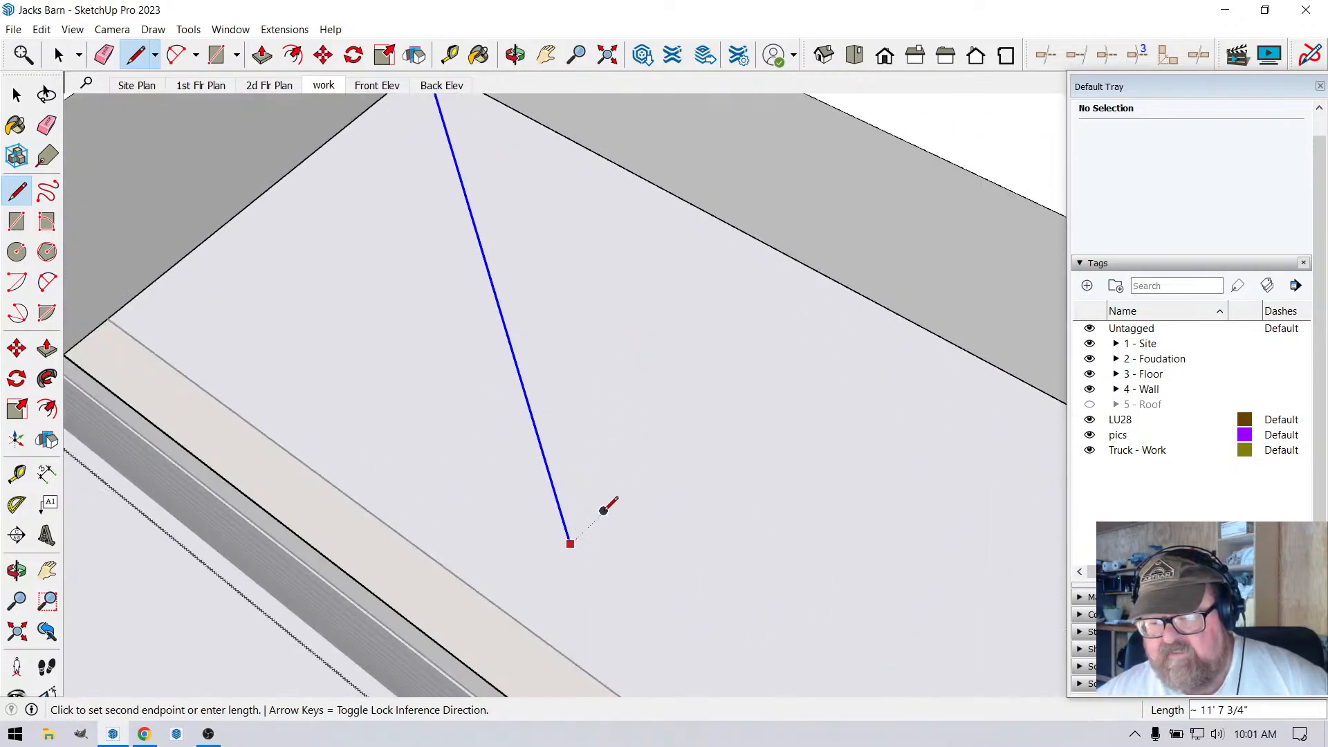
pyautogui.click(609, 505)
pyautogui.press('Escape')
pyautogui.scroll(-3, 636, 467)
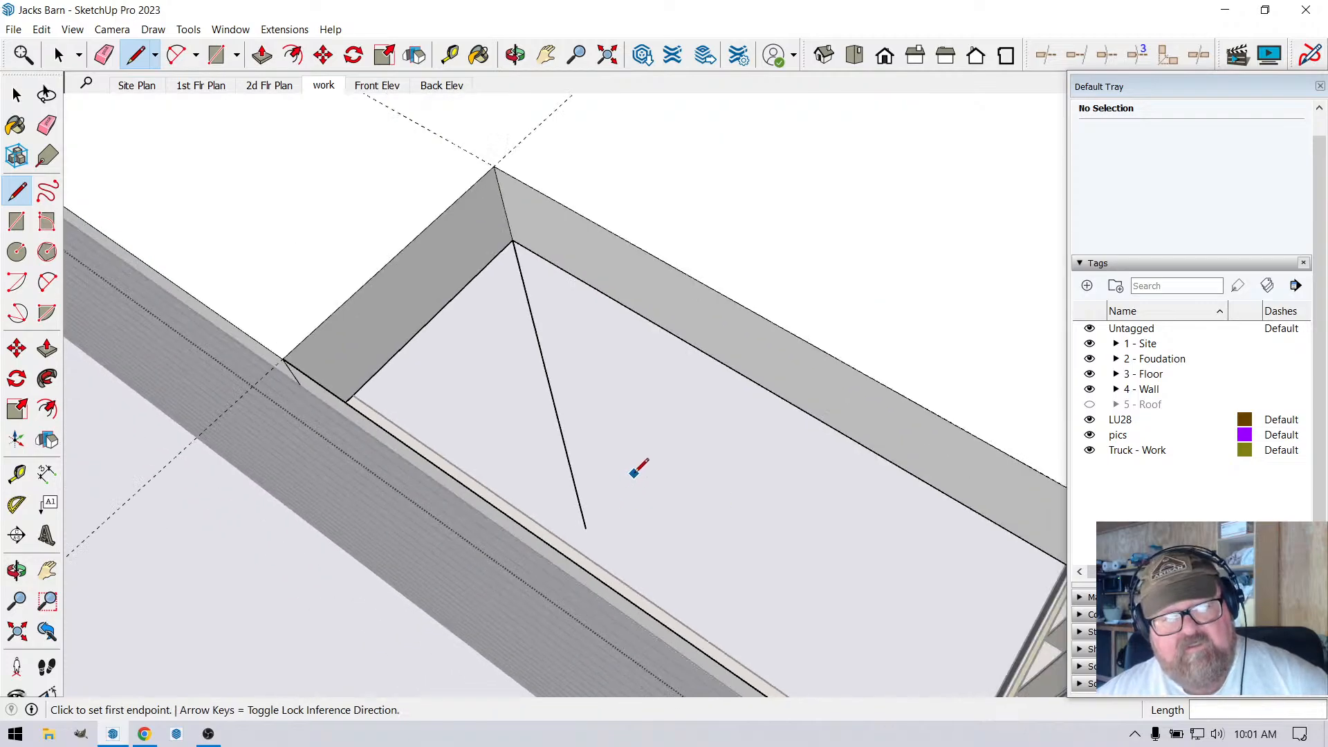
# Mute the rain sound video in Chrome and open the YouTube Studio livestream dashboard.
pyautogui.click(144, 734)
pyautogui.click(323, 19)
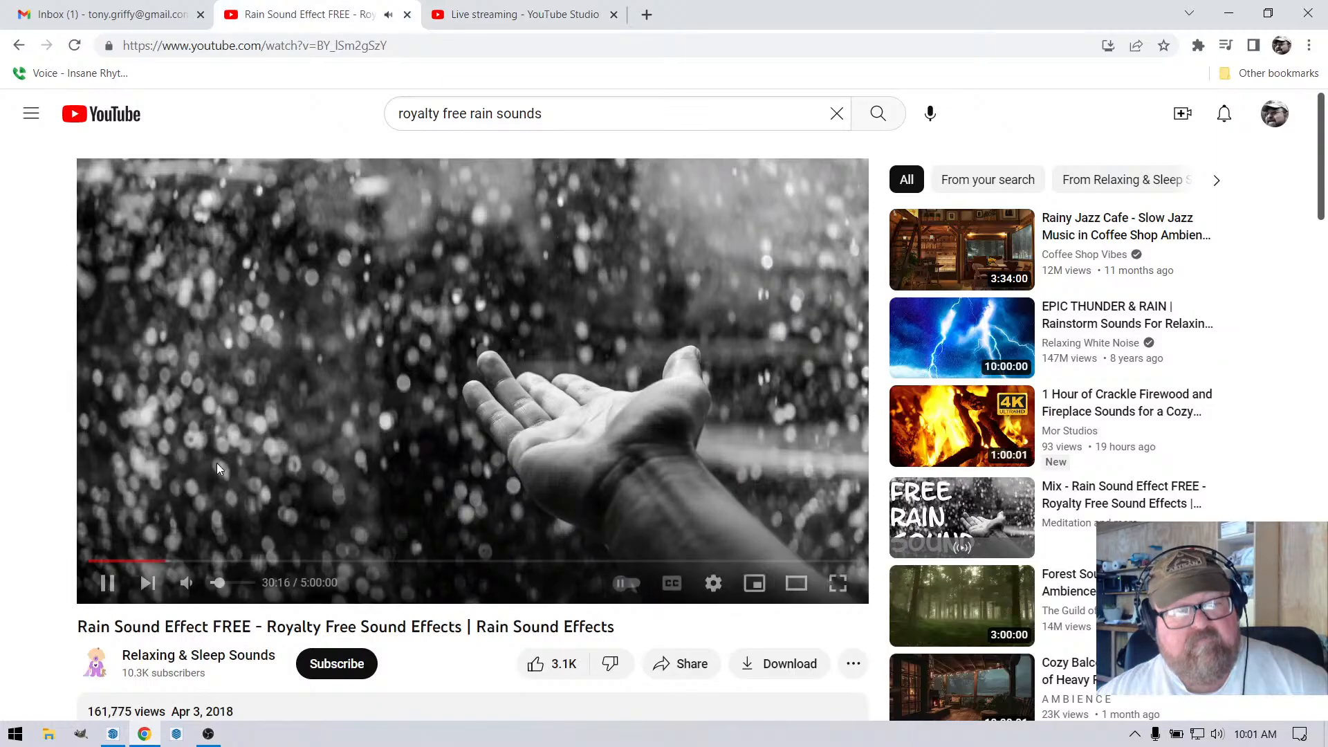
pyautogui.click(186, 585)
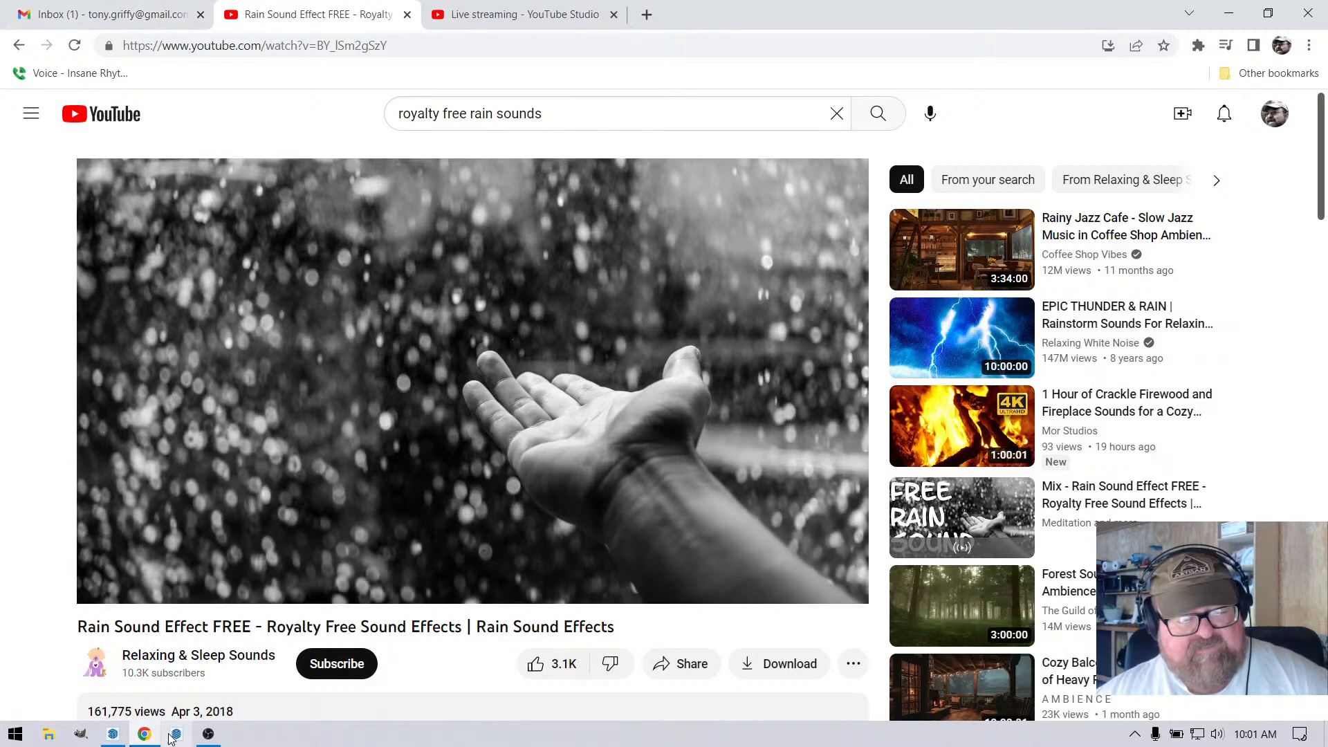
pyautogui.click(113, 733)
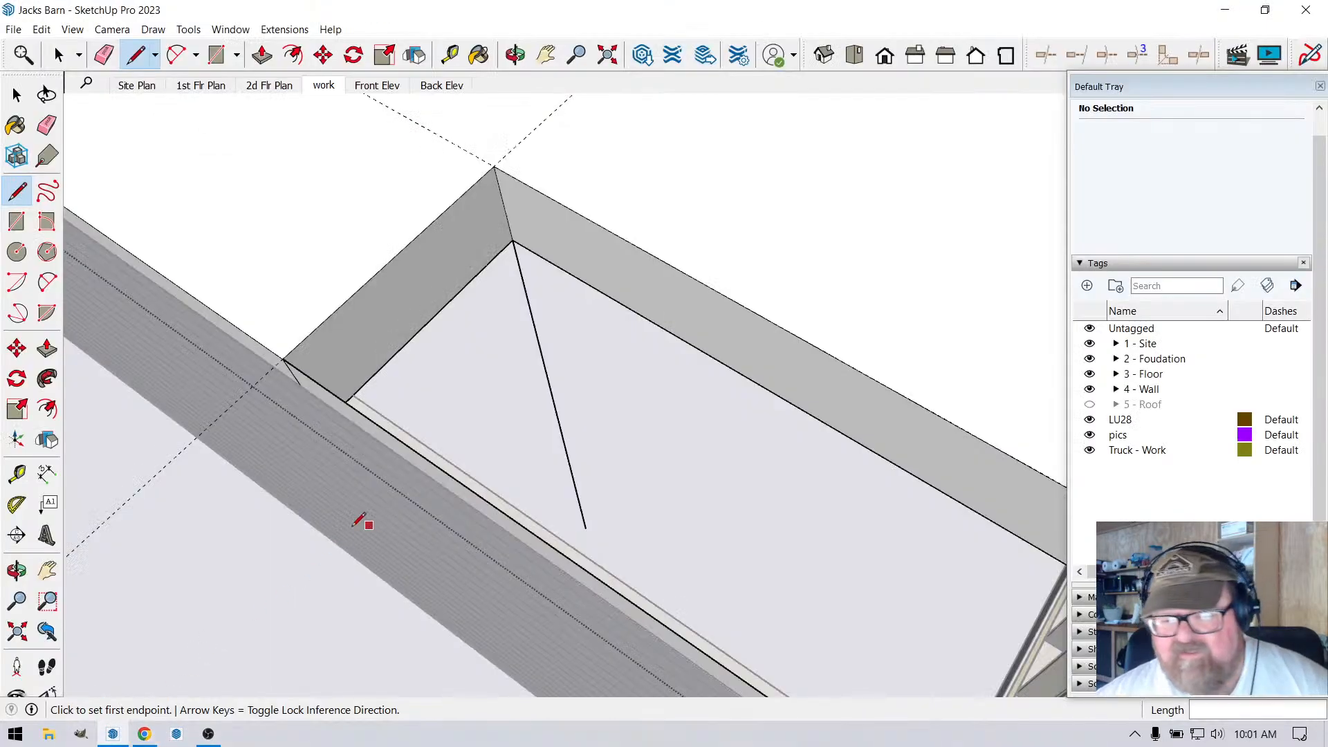
pyautogui.click(144, 733)
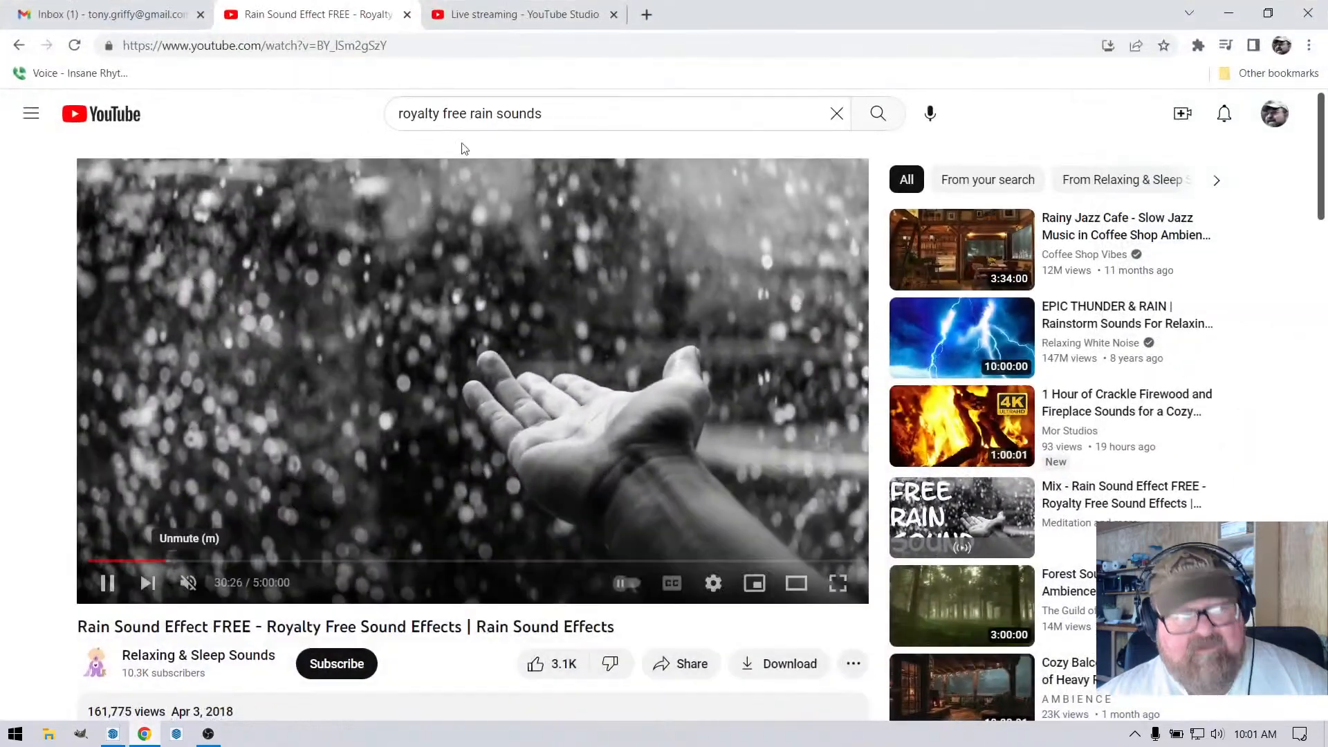
pyautogui.click(508, 13)
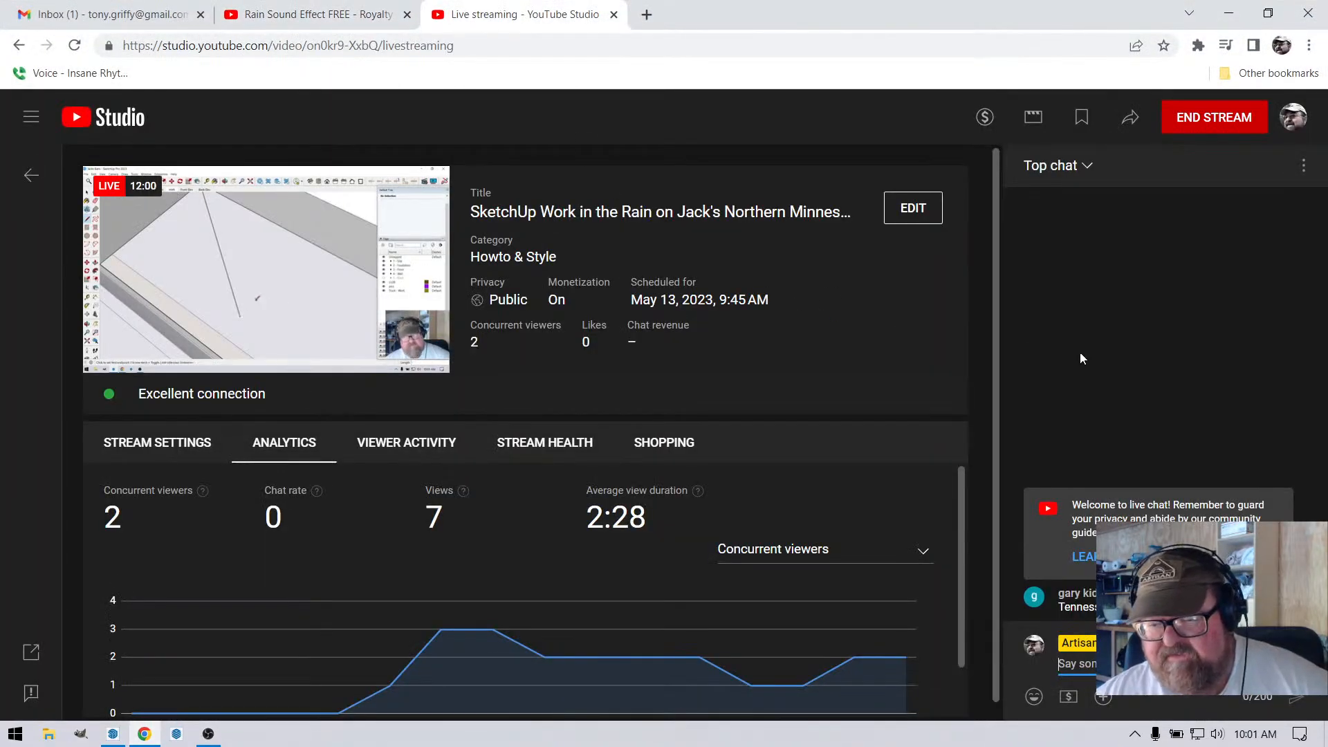
# Return to the barn model in SketchUp and delete the vertical line at the floor opening's inner corner.
pyautogui.click(114, 733)
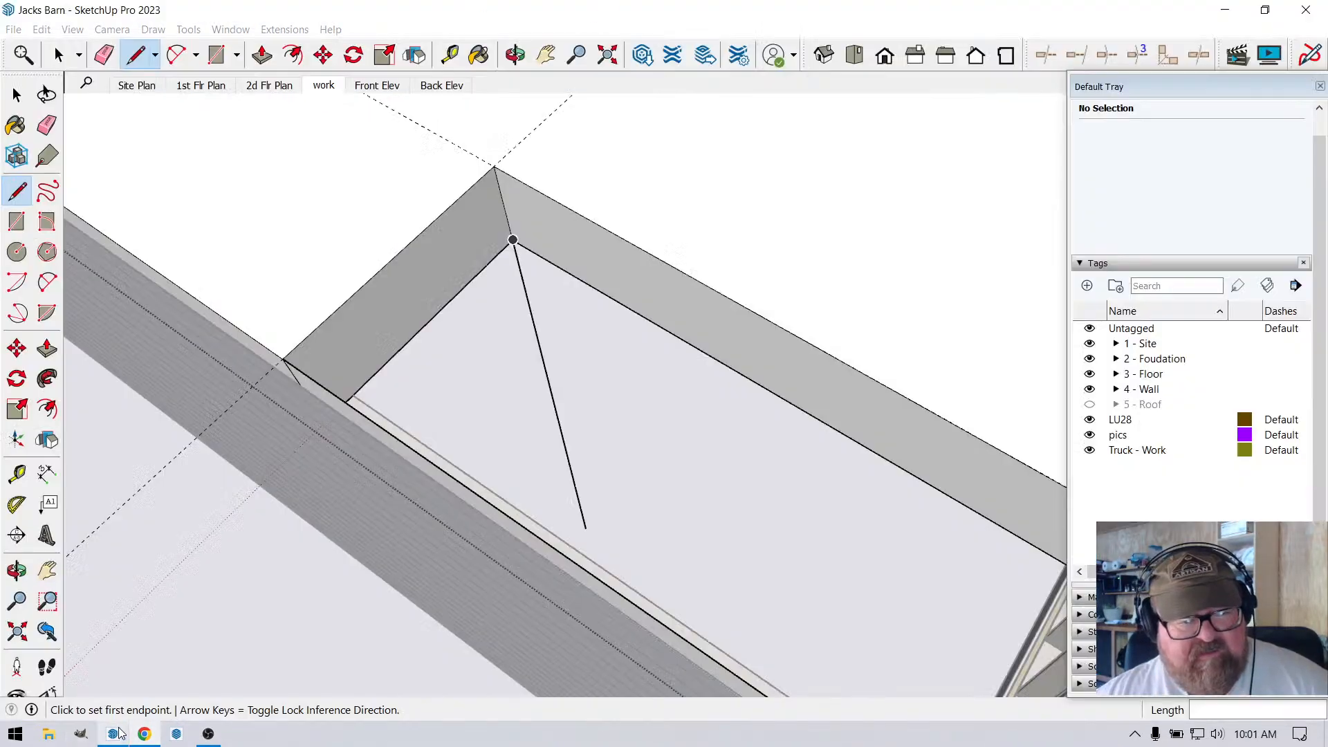
pyautogui.scroll(-1, 418, 274)
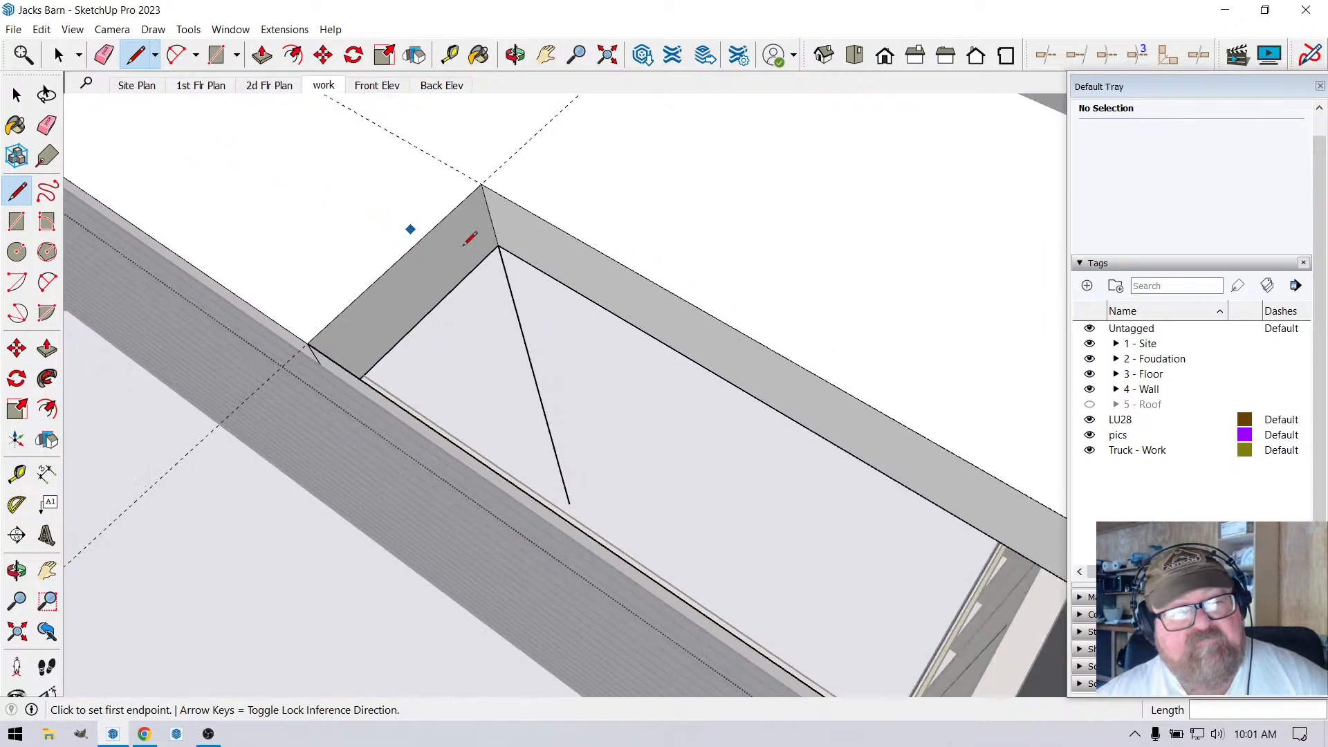
pyautogui.click(59, 55)
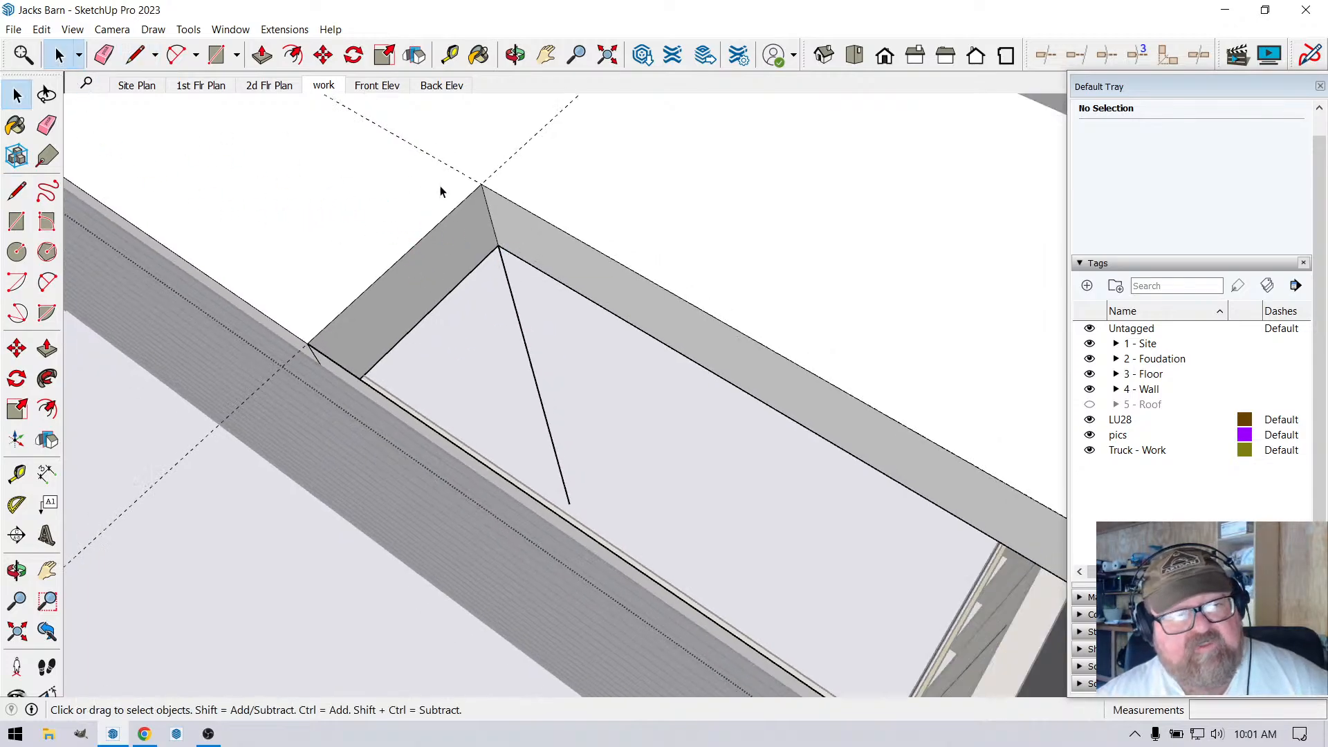
pyautogui.scroll(-1, 440, 187)
pyautogui.scroll(1, 578, 286)
pyautogui.scroll(1, 578, 291)
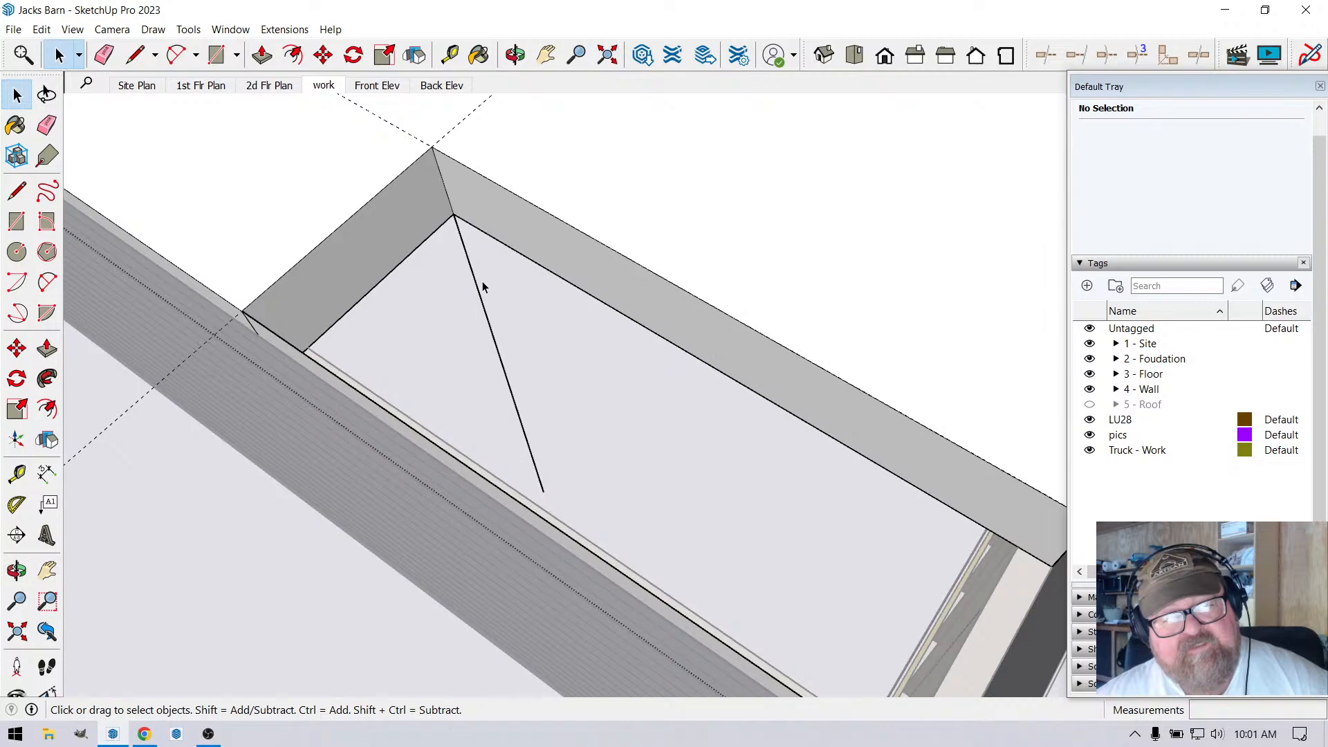
pyautogui.click(480, 292)
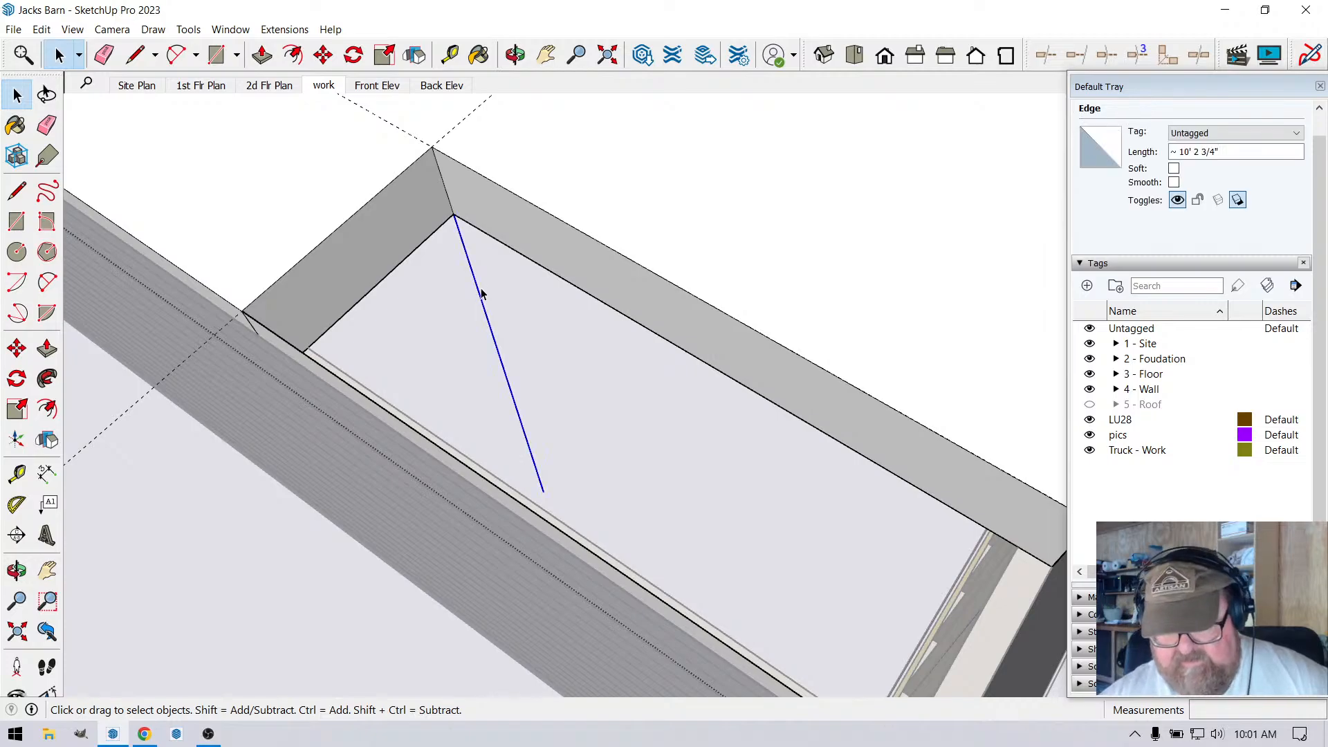
pyautogui.press('Delete')
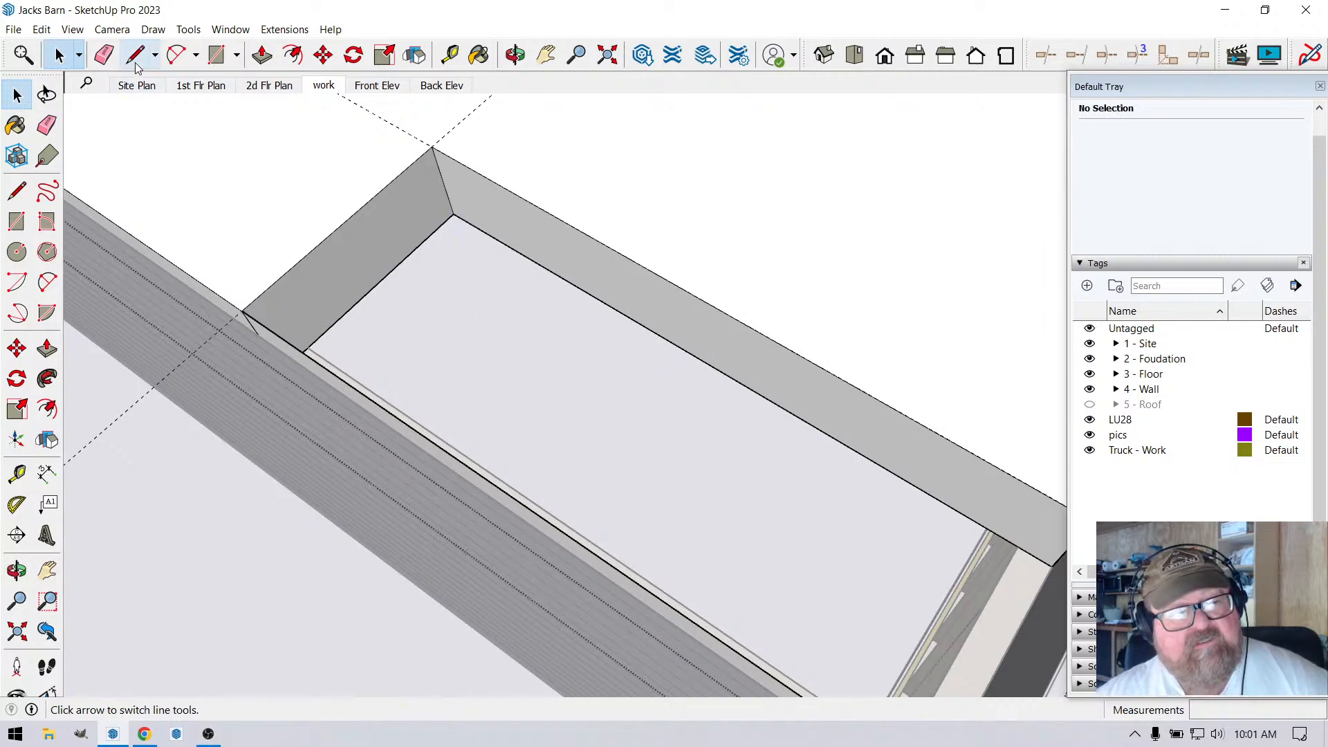
# Draw a short horizontal line into the opening from its long top edge and a vertical line about 11' 7 3/4" down from its end.
pyautogui.click(136, 61)
pyautogui.click(532, 202)
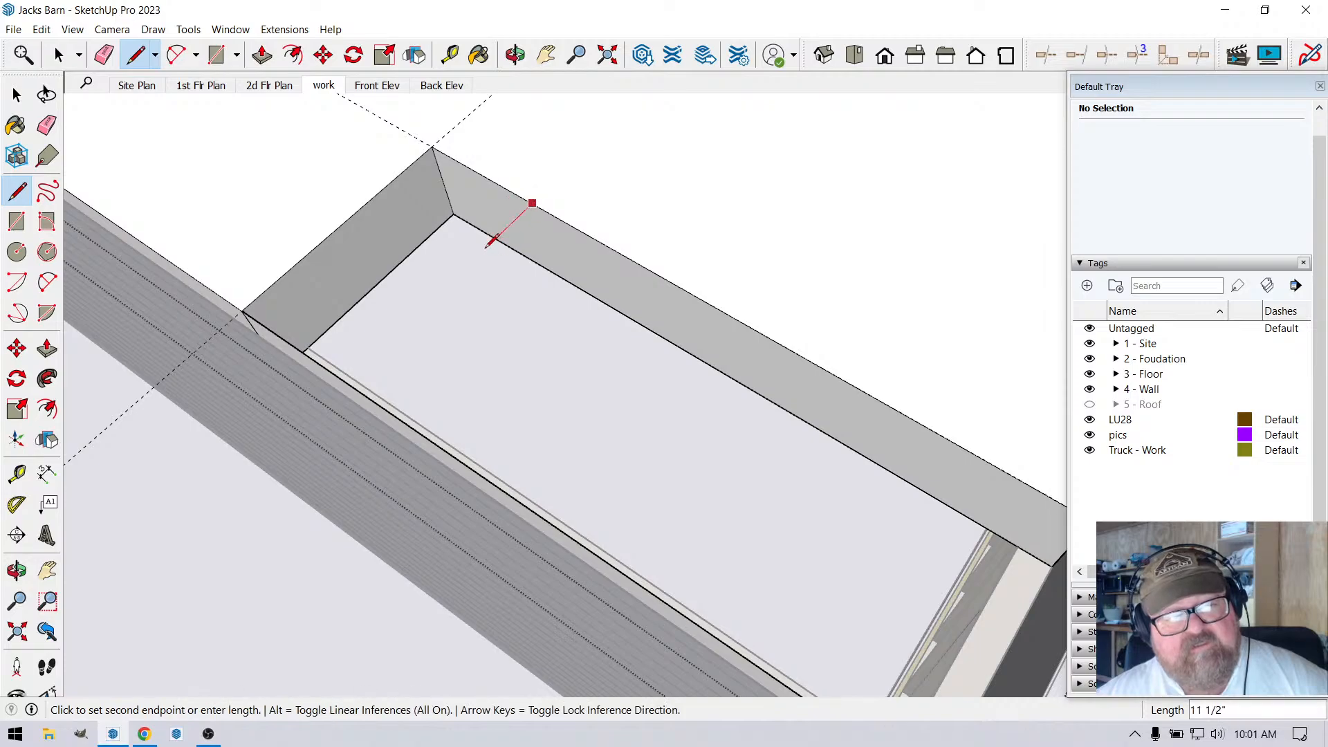
pyautogui.click(496, 240)
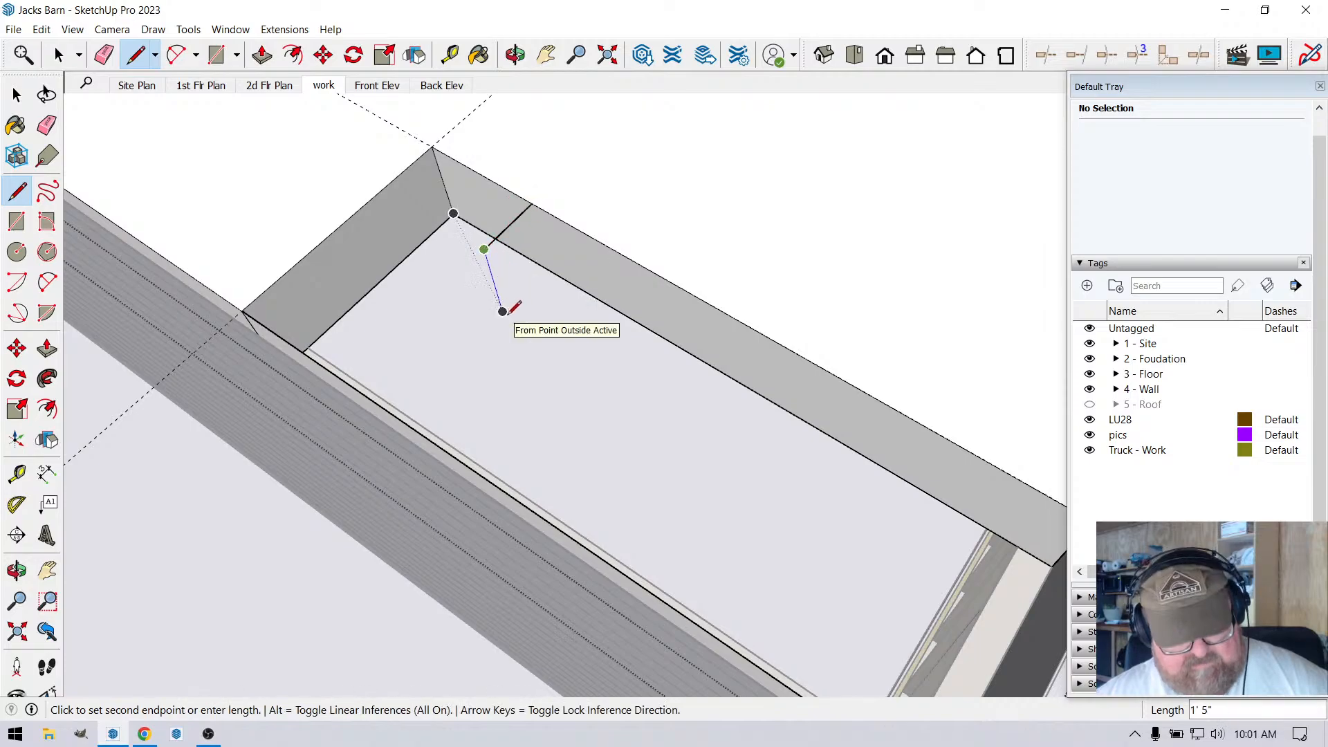
pyautogui.scroll(2, 510, 312)
pyautogui.click(597, 630)
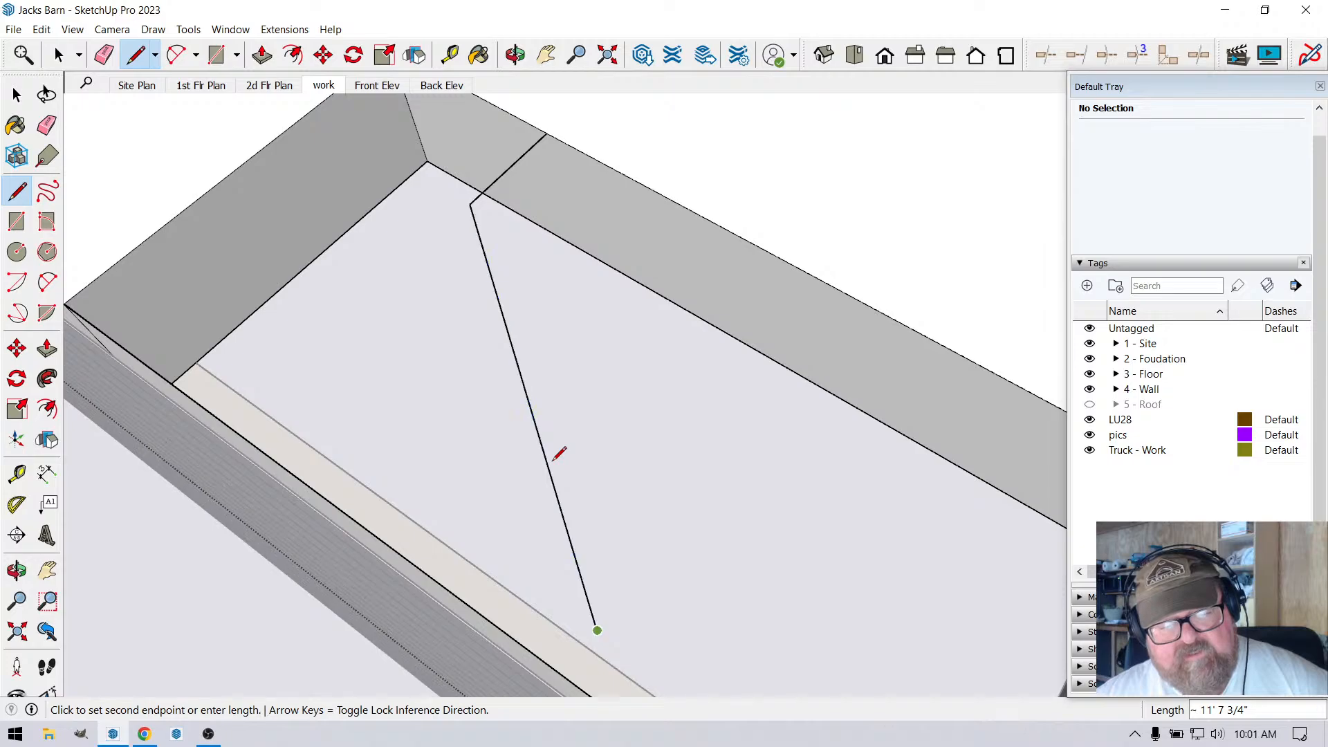
pyautogui.press('Escape')
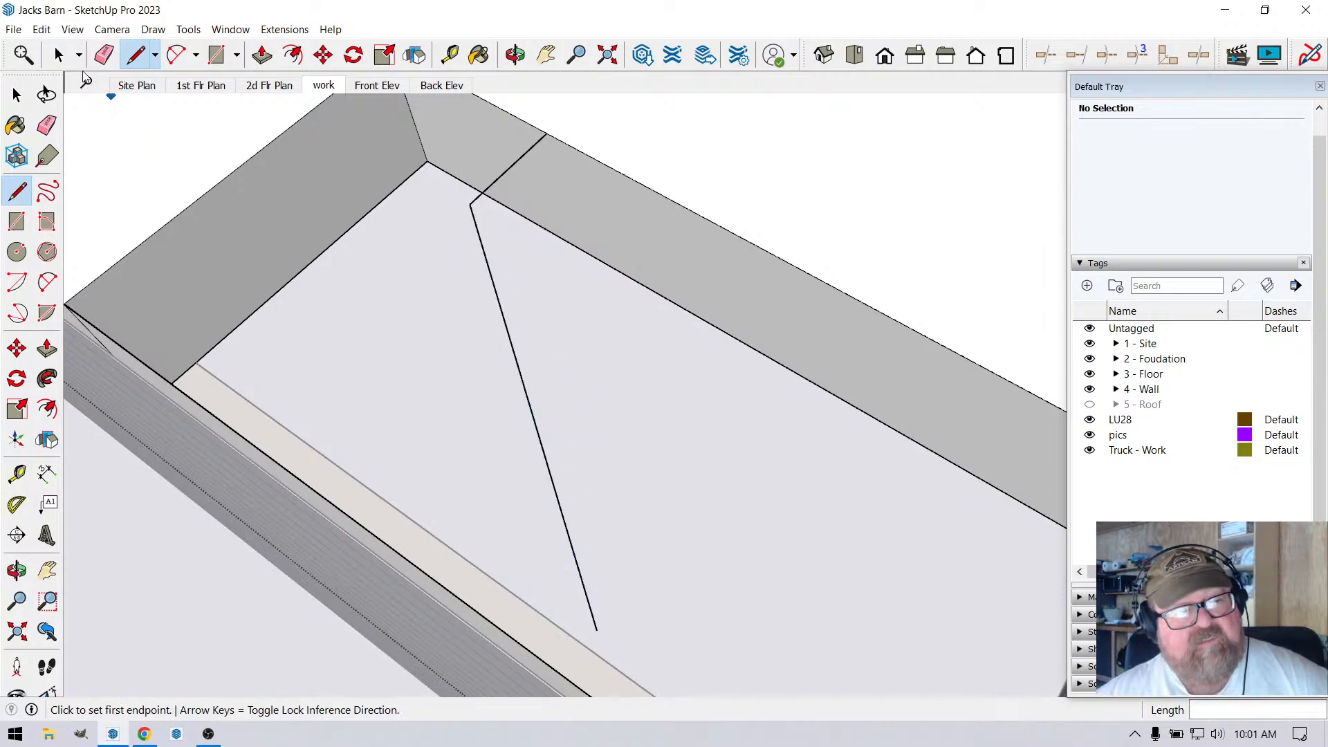
# Erase the short horizontal line, keeping only the vertical line inside the floor opening.
pyautogui.press('space')
pyautogui.click(105, 55)
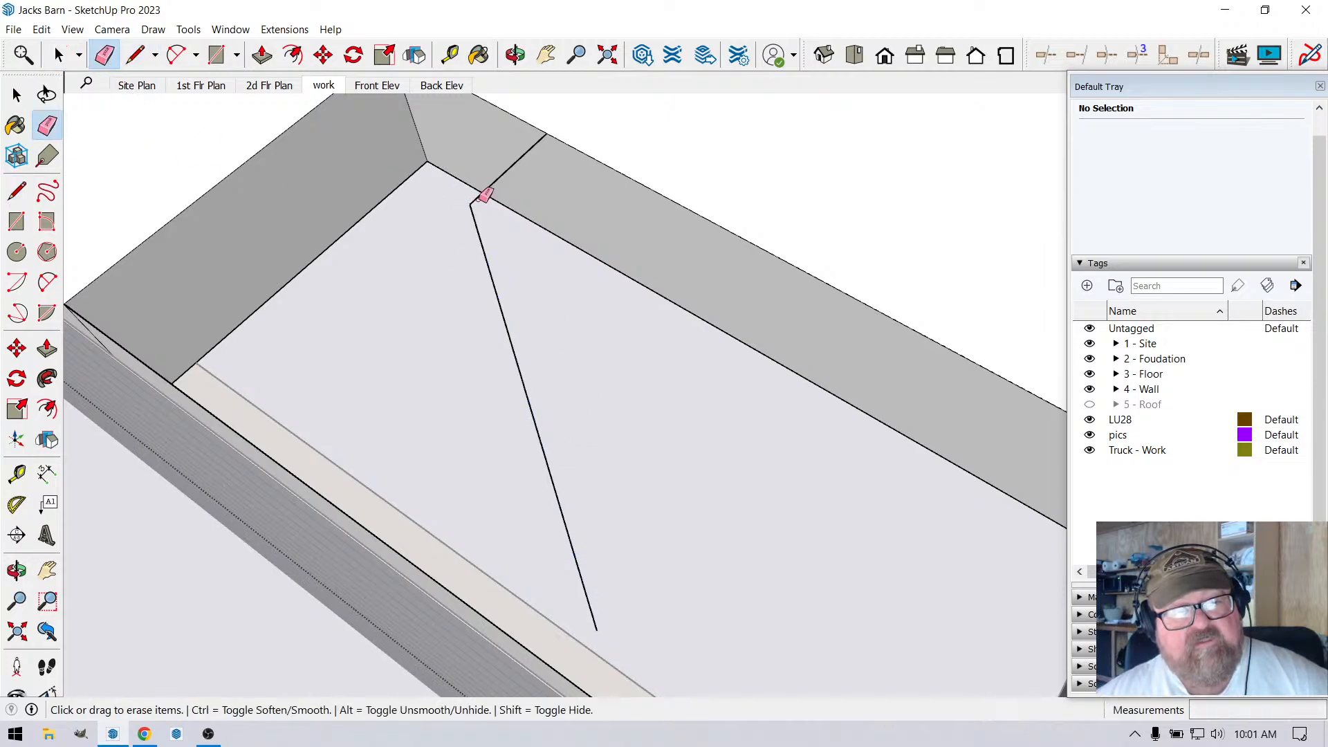
pyautogui.click(483, 196)
pyautogui.press('space')
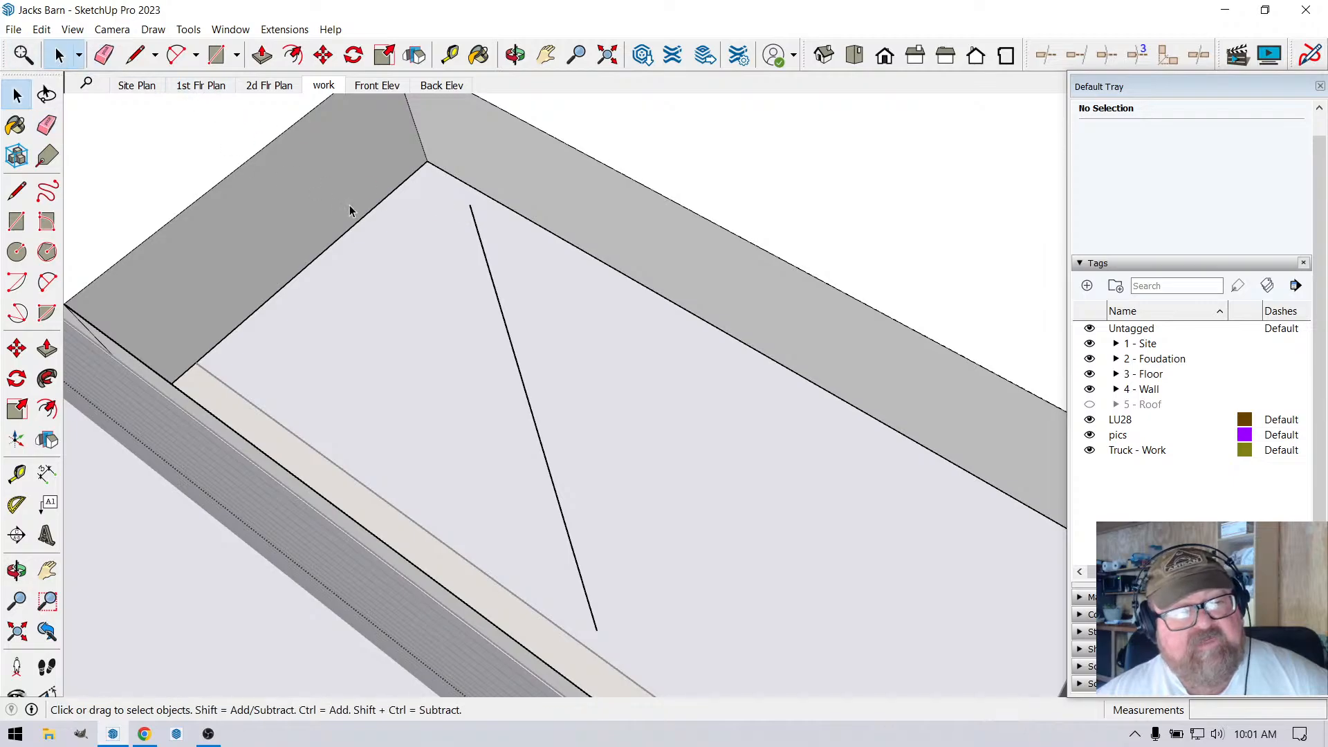
# Divide the vertical line into 19 equal segments, select one segment to check its length, and undo the division.
pyautogui.rightClick(484, 254)
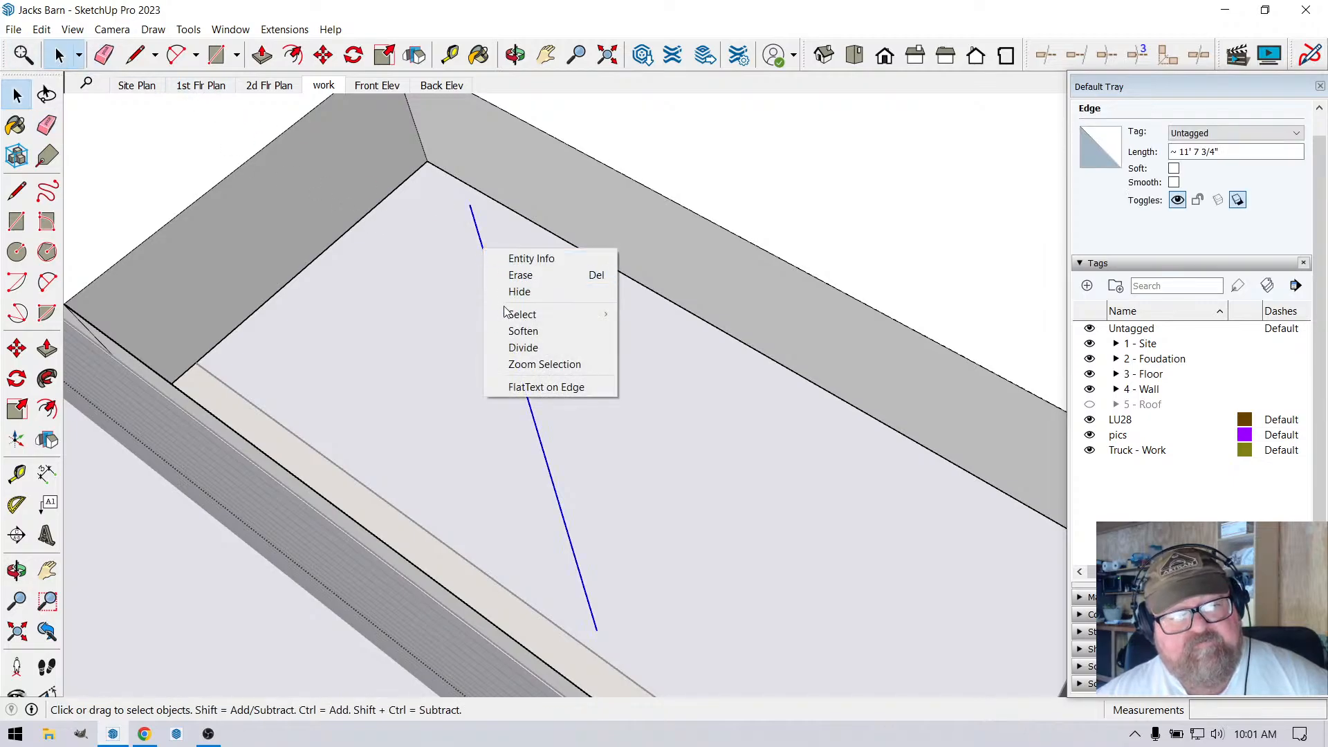
pyautogui.click(522, 347)
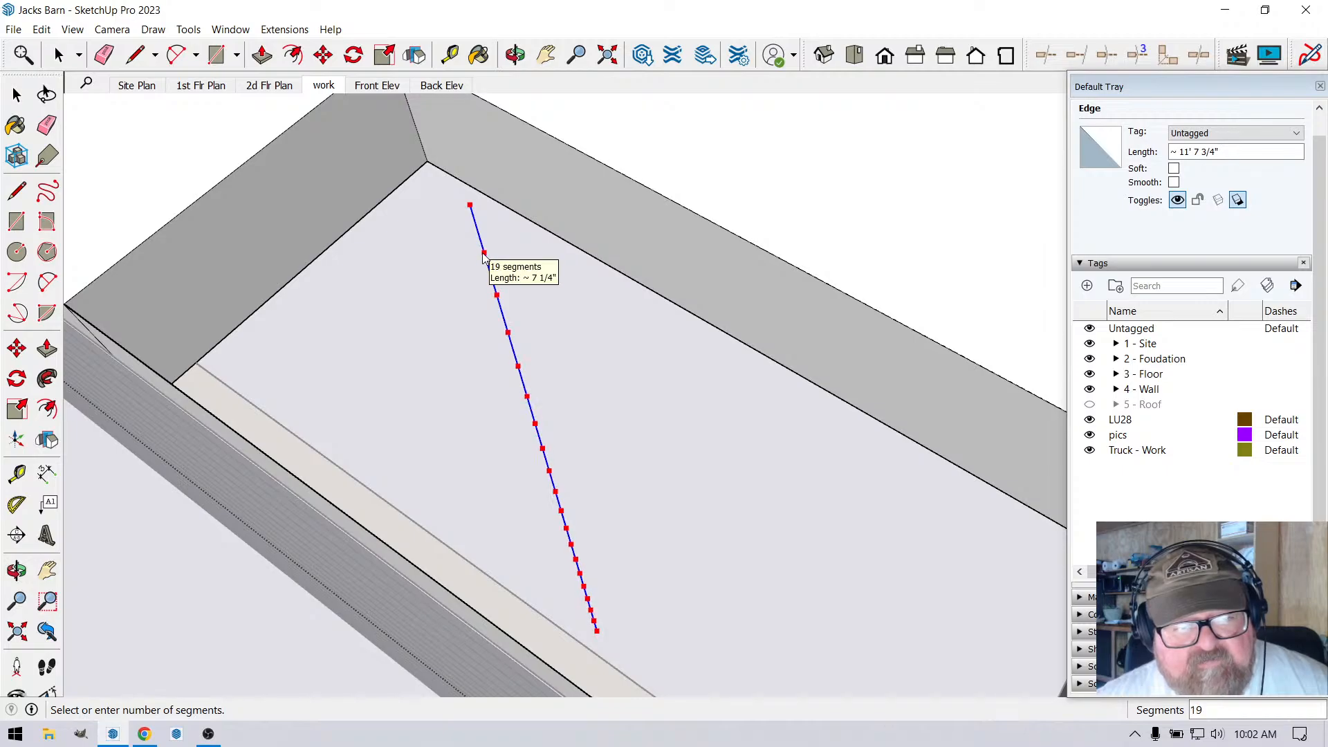
pyautogui.scroll(5, 484, 257)
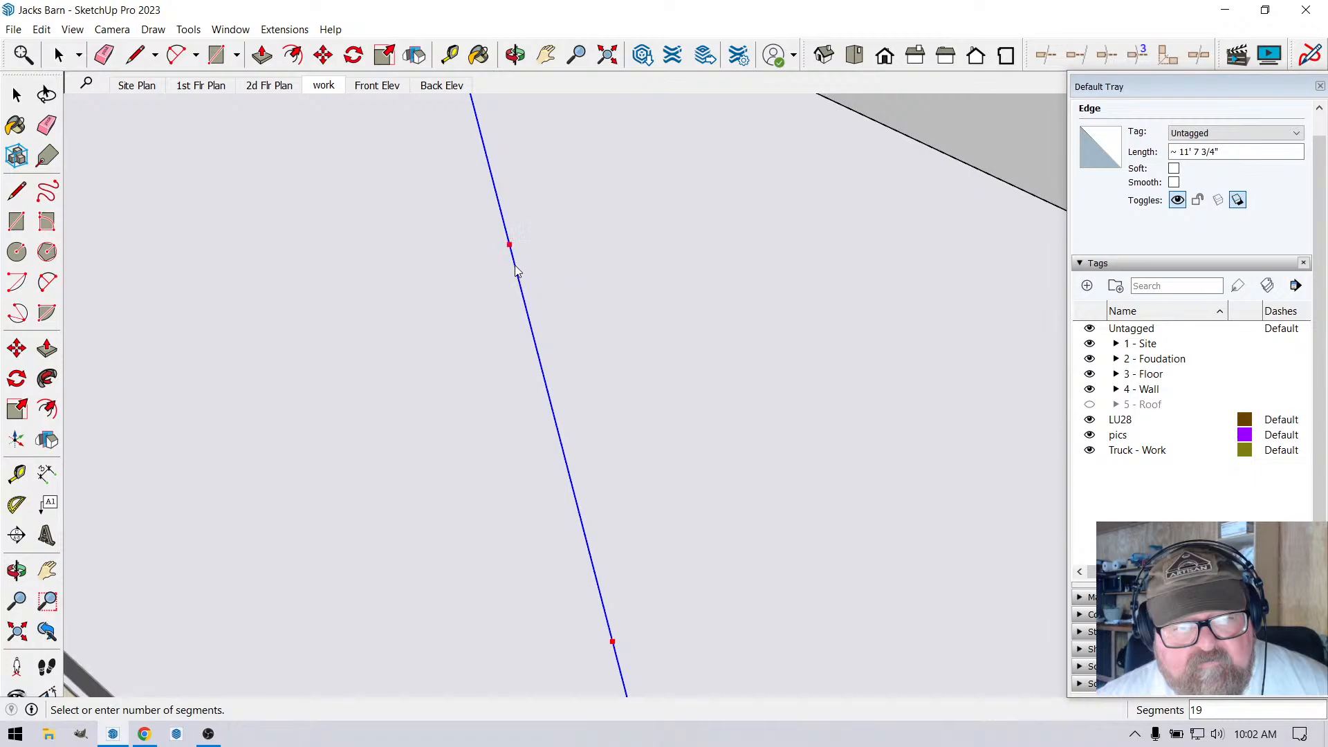
pyautogui.click(515, 270)
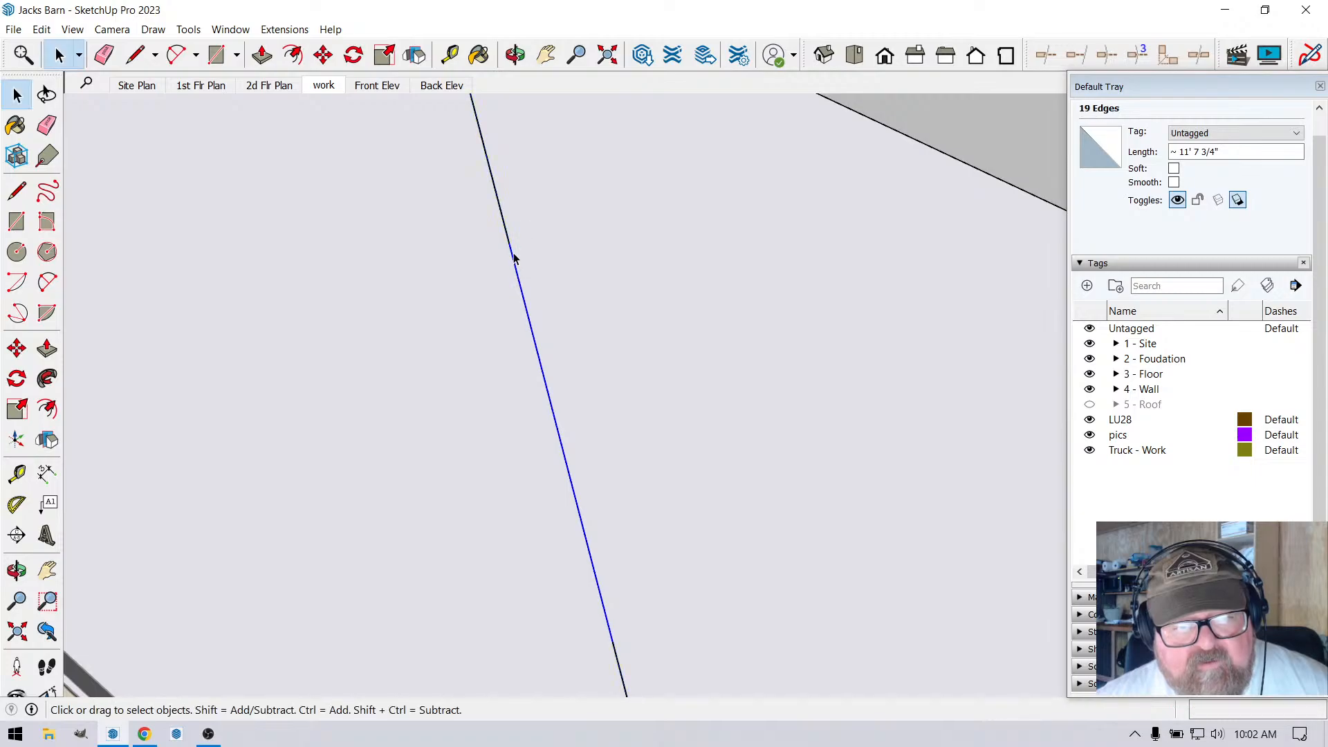
pyautogui.click(514, 258)
pyautogui.scroll(-5, 515, 254)
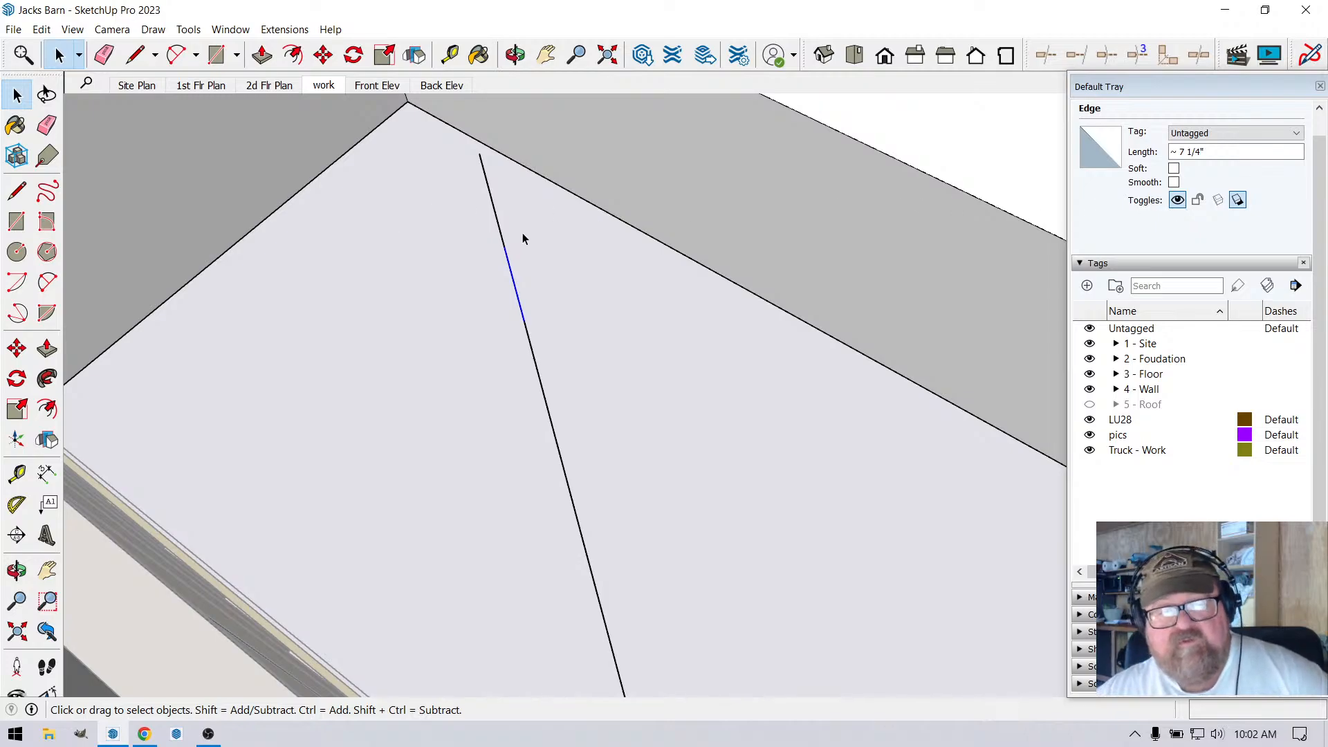
pyautogui.hotkey('ctrl', 'z')
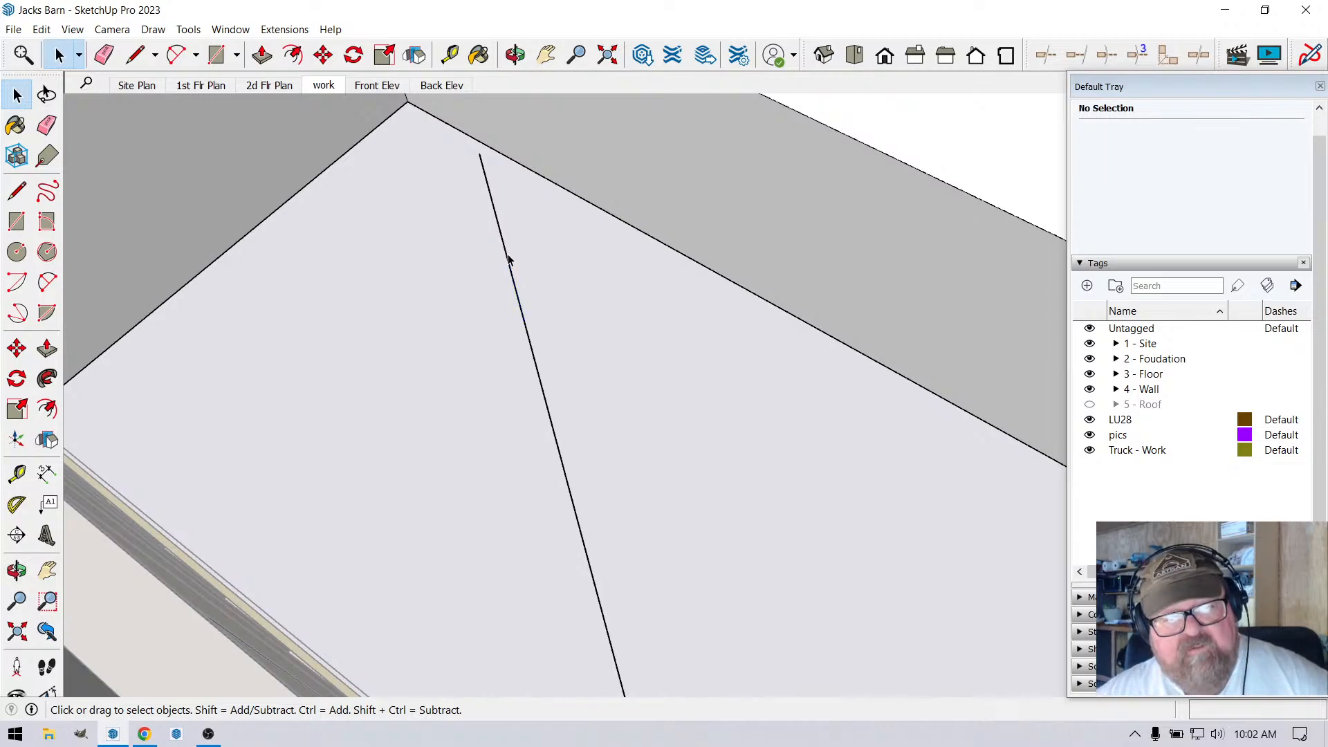
# Divide the restored vertical line into 19 equal segments again.
pyautogui.rightClick(509, 260)
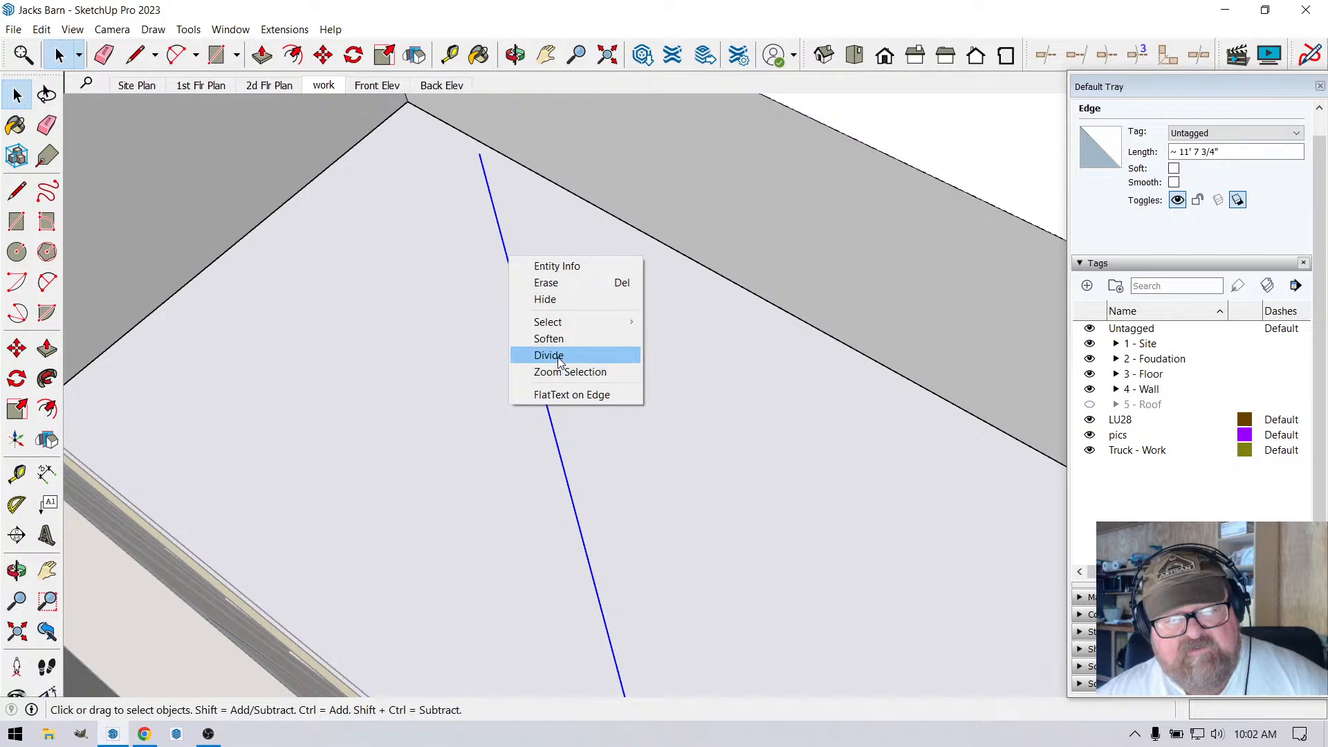
pyautogui.click(549, 356)
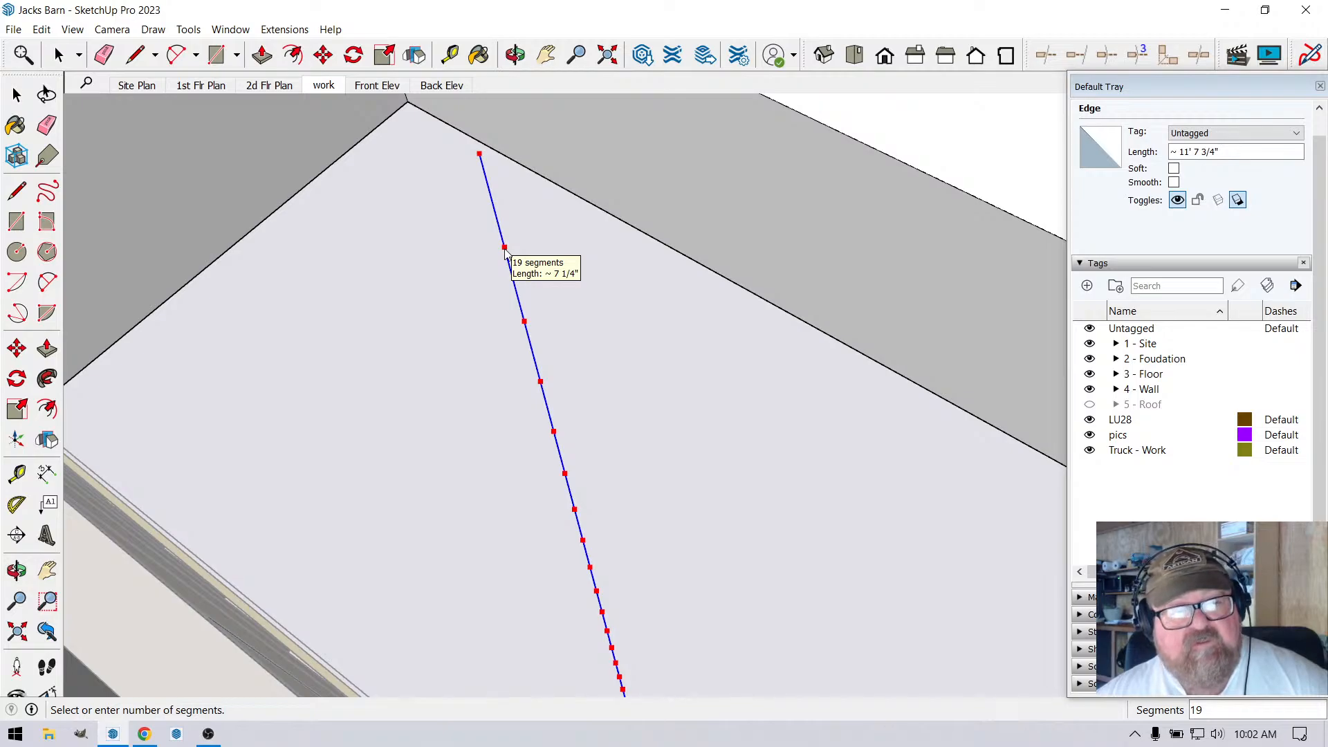
pyautogui.click(504, 251)
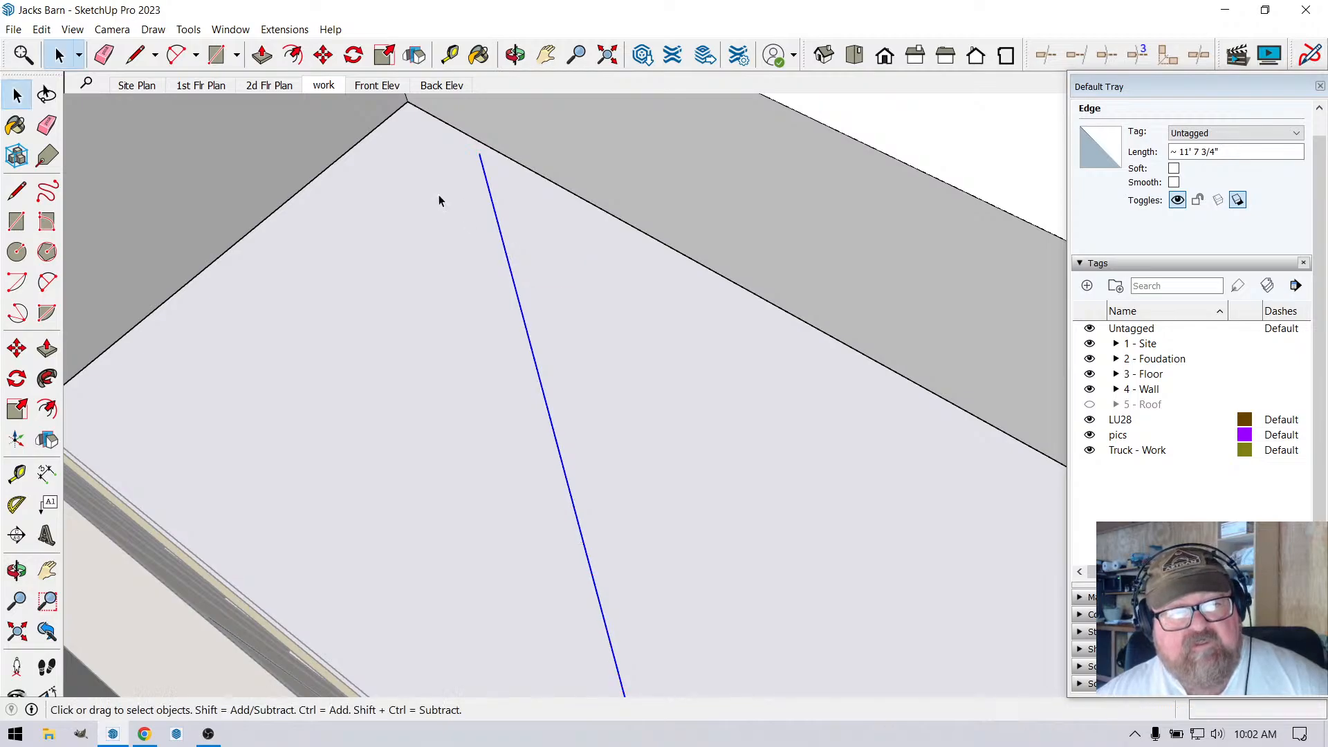
# Set the model's display precision to 1/16" for length, 1/16 in² for area and 1/16 in³ for volume.
pyautogui.click(276, 31)
pyautogui.moveTo(231, 30)
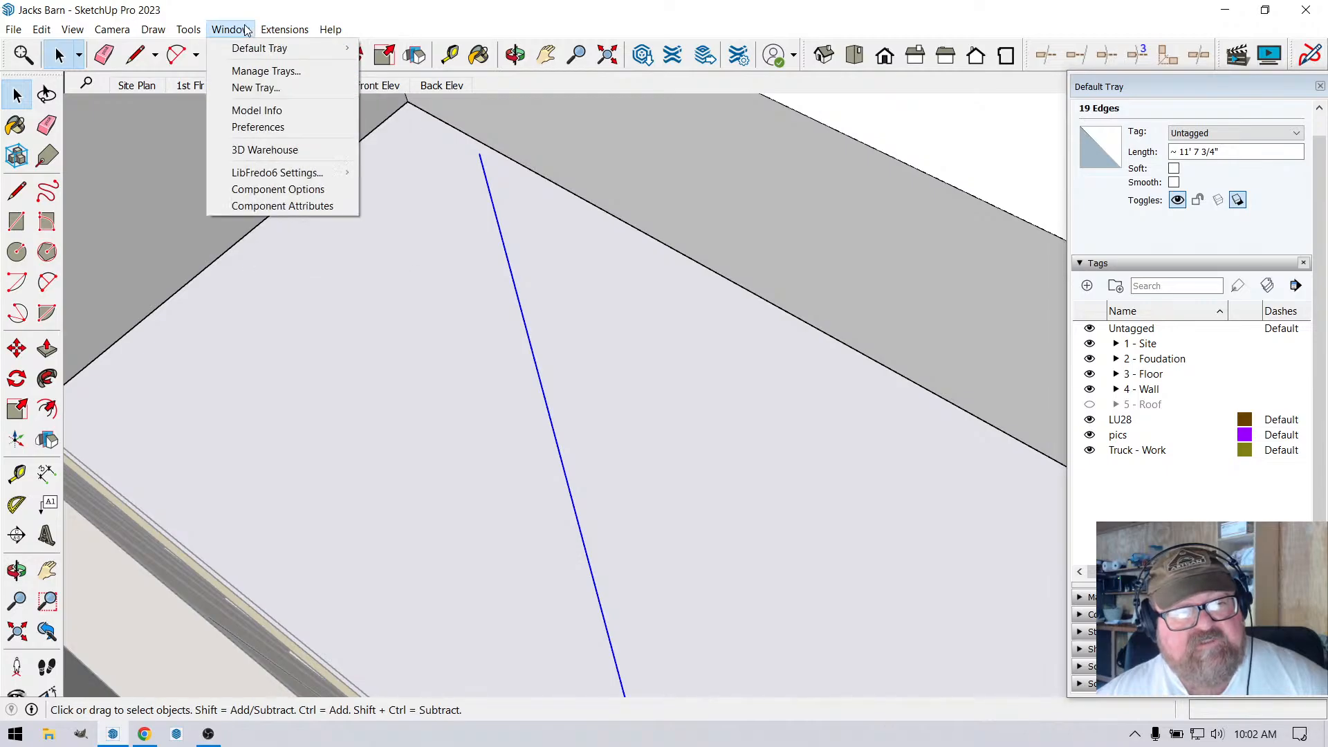
pyautogui.click(273, 110)
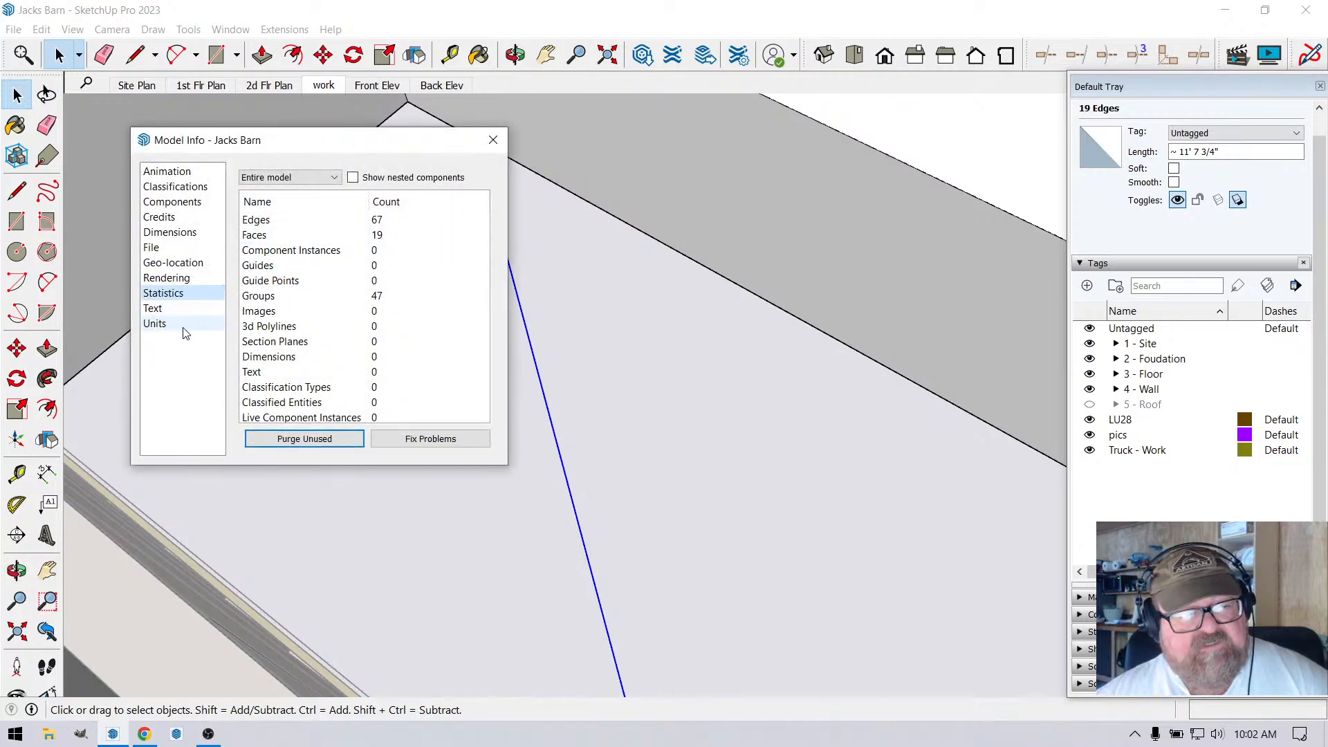
pyautogui.click(168, 326)
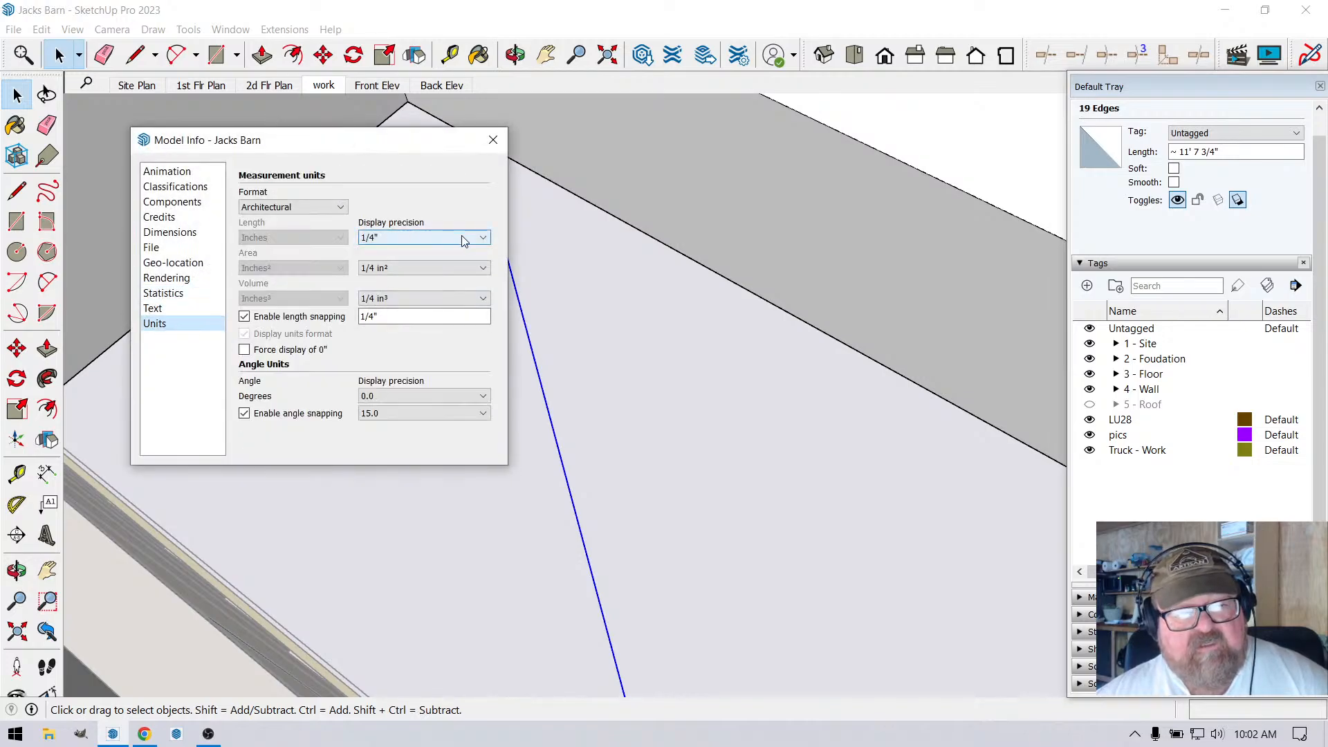
pyautogui.click(482, 237)
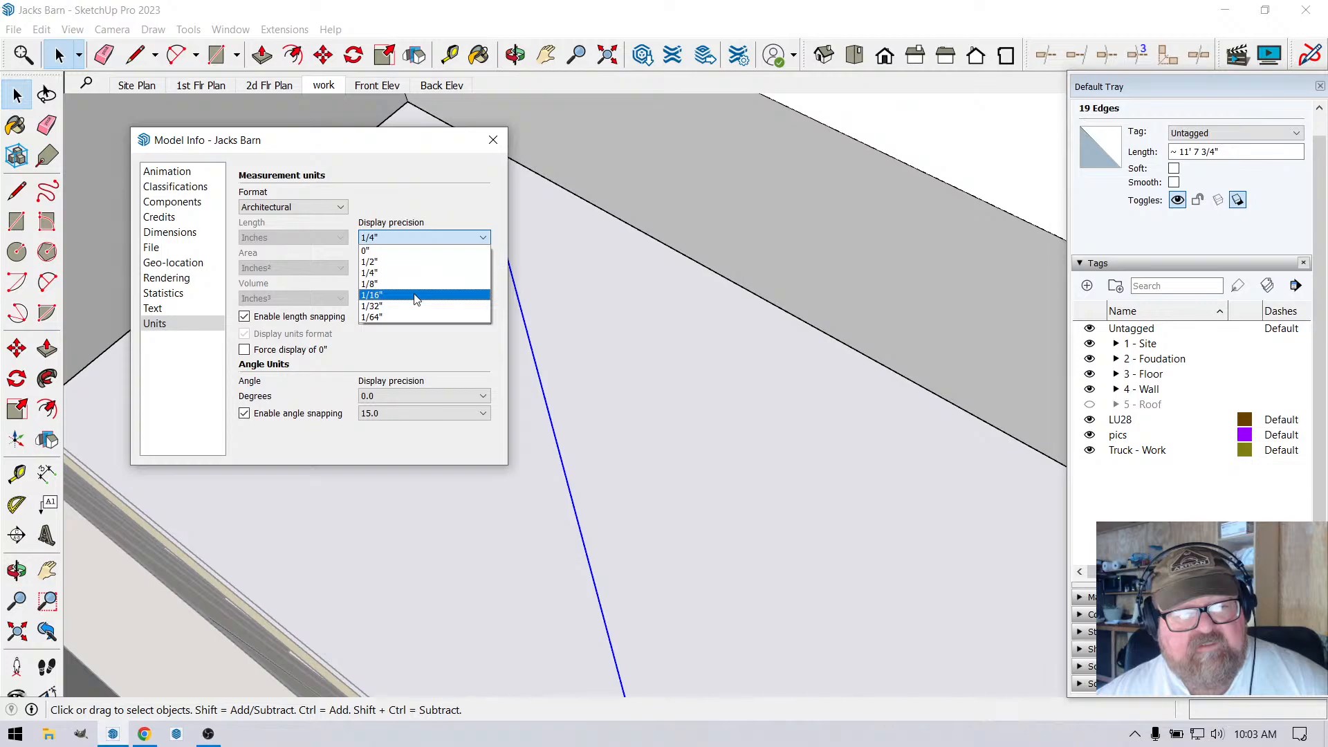
pyautogui.click(443, 297)
pyautogui.click(449, 269)
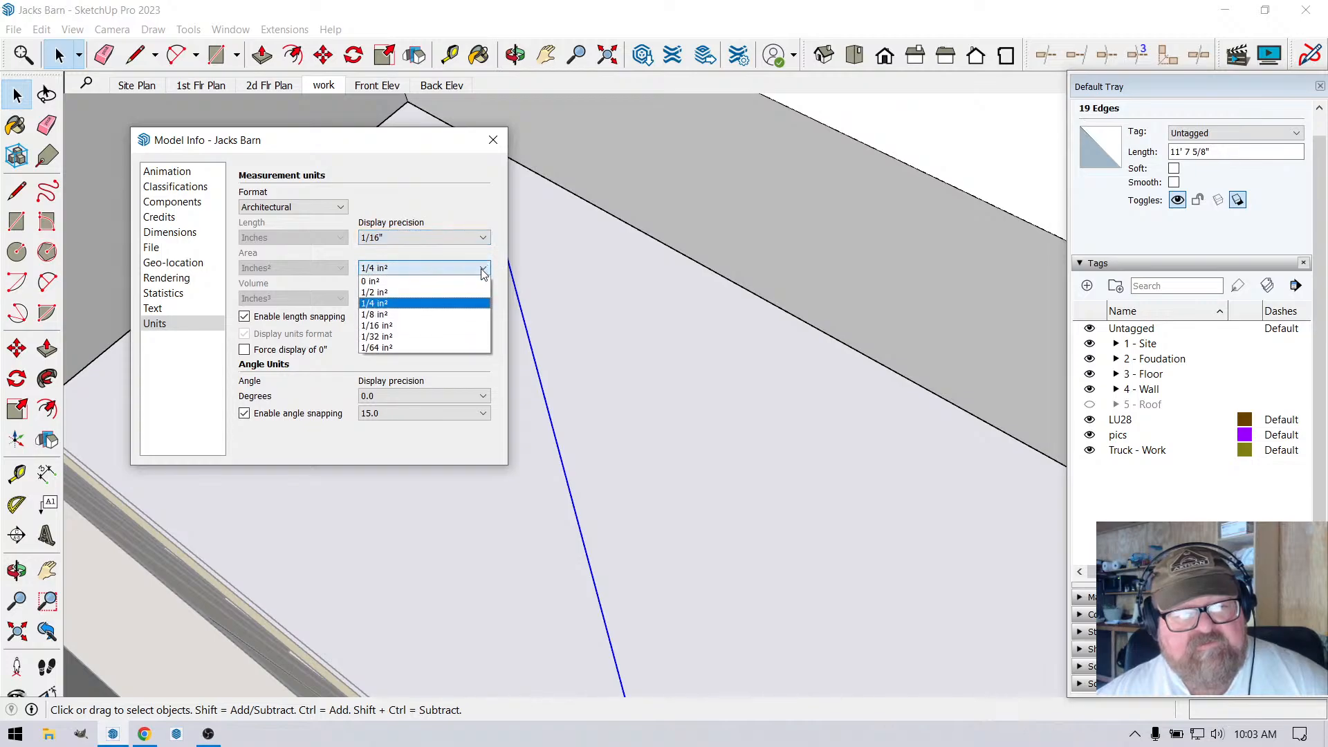
pyautogui.click(412, 321)
pyautogui.click(474, 299)
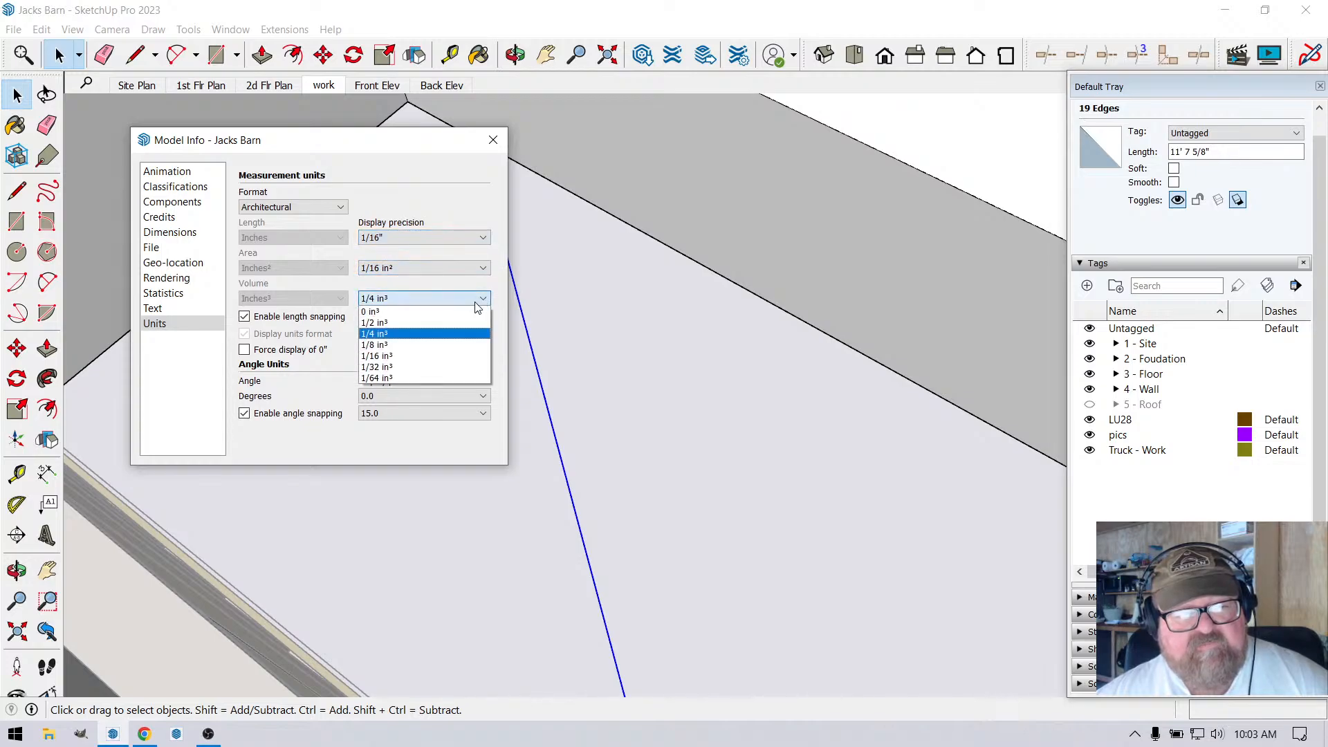
pyautogui.click(407, 356)
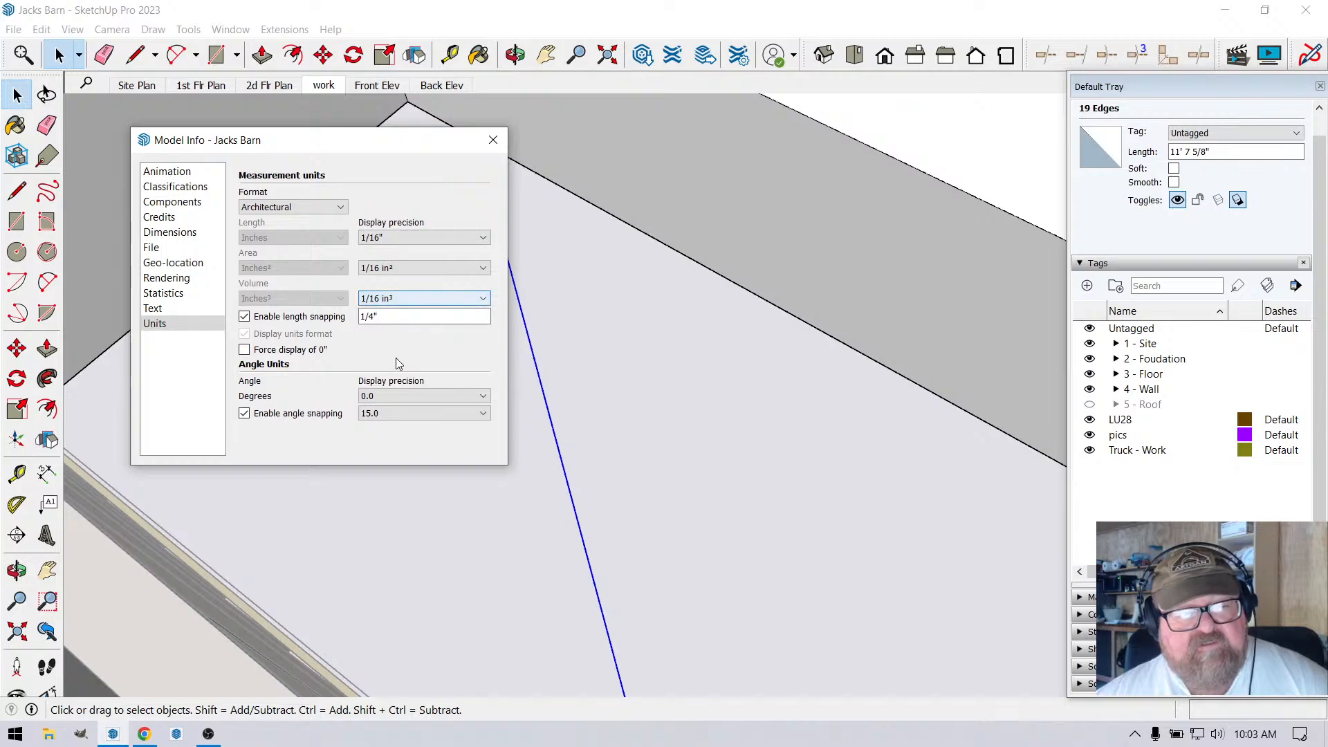
pyautogui.click(494, 142)
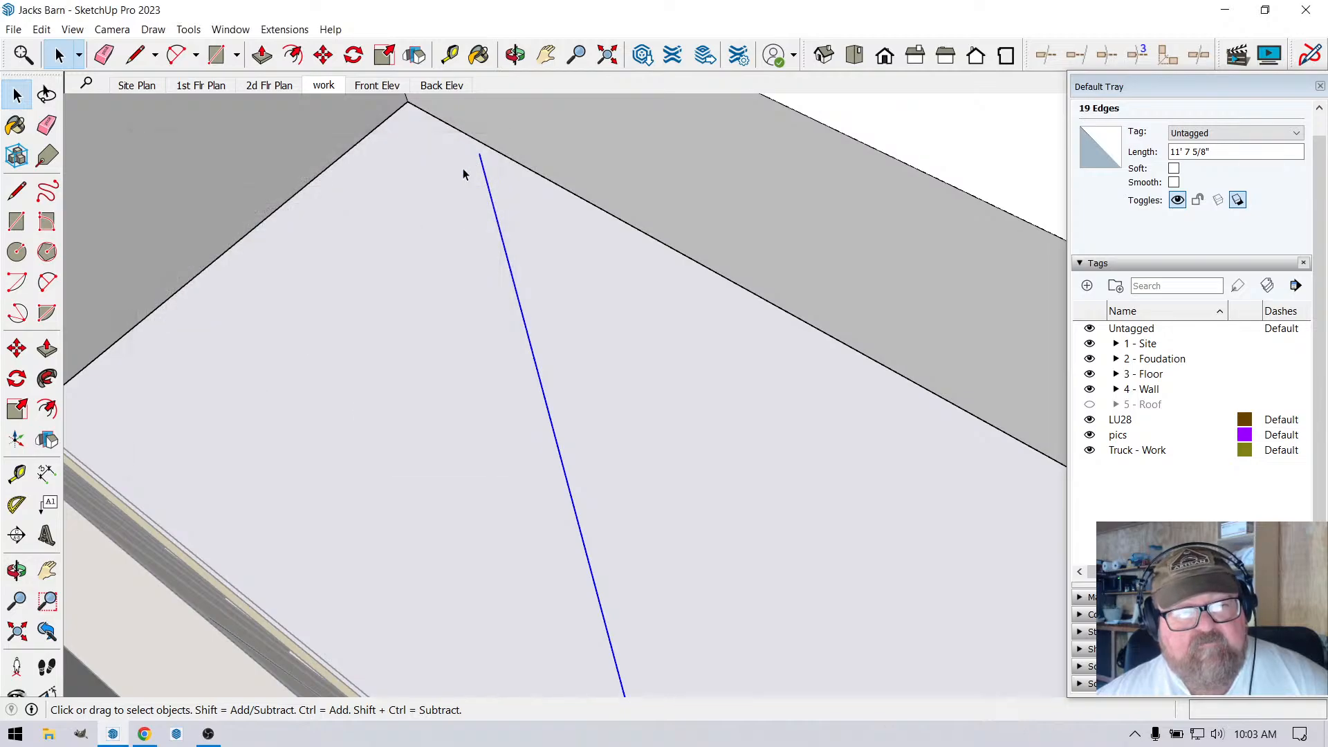
# Undo the vertical line's division and reopen the model information to review its settings.
pyautogui.click(500, 239)
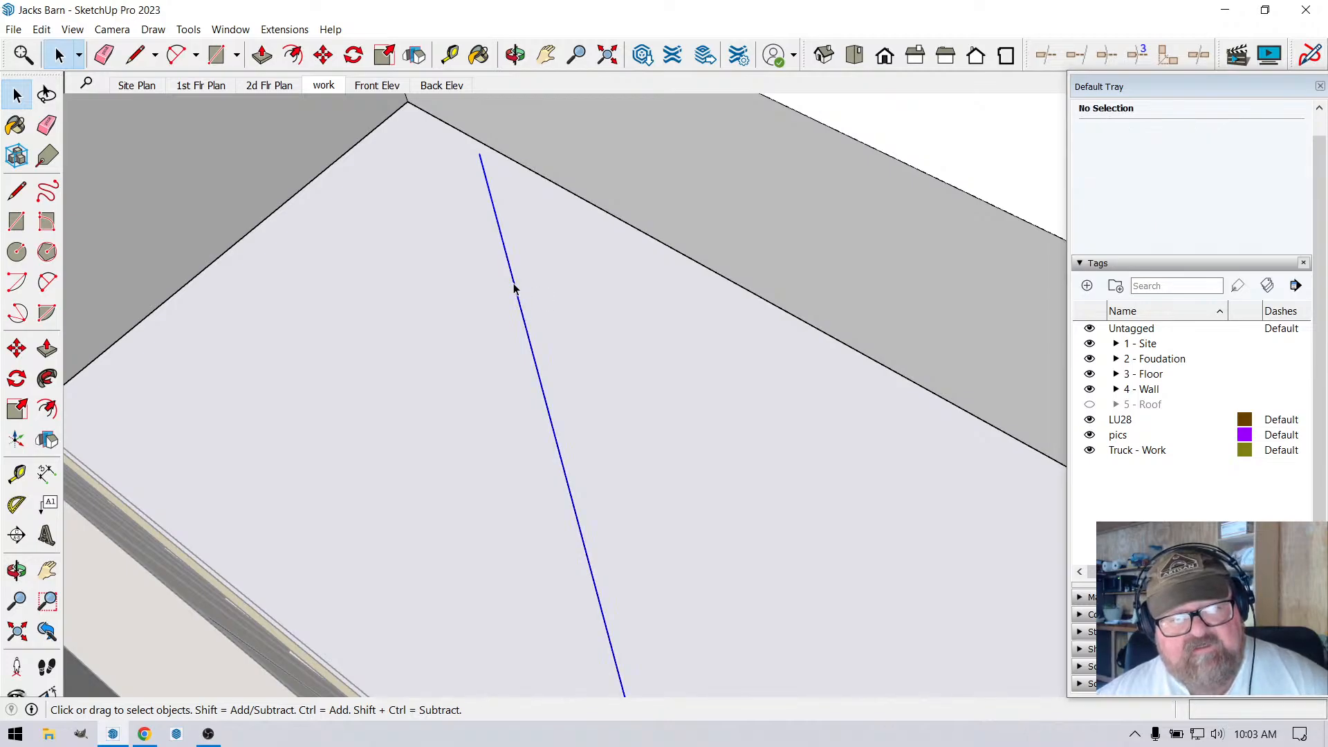
pyautogui.rightClick(512, 289)
pyautogui.click(227, 30)
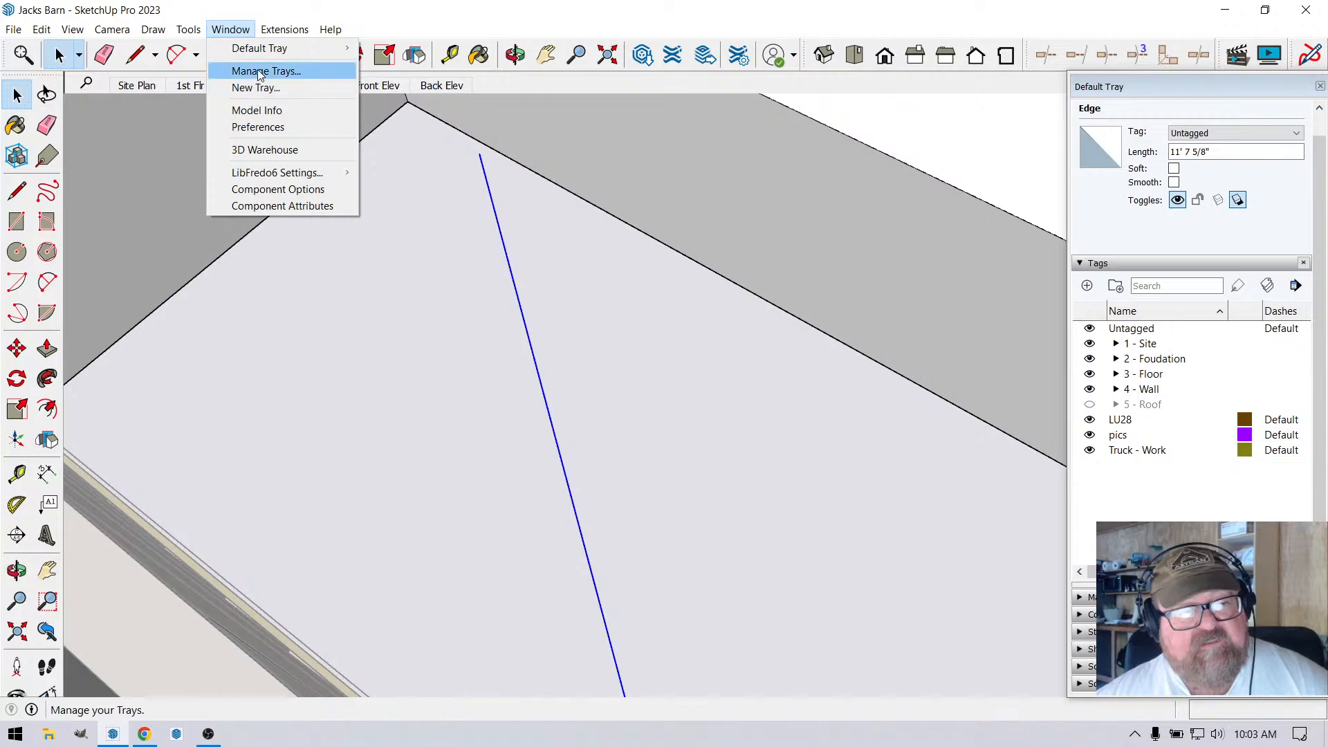
pyautogui.click(260, 110)
pyautogui.click(493, 140)
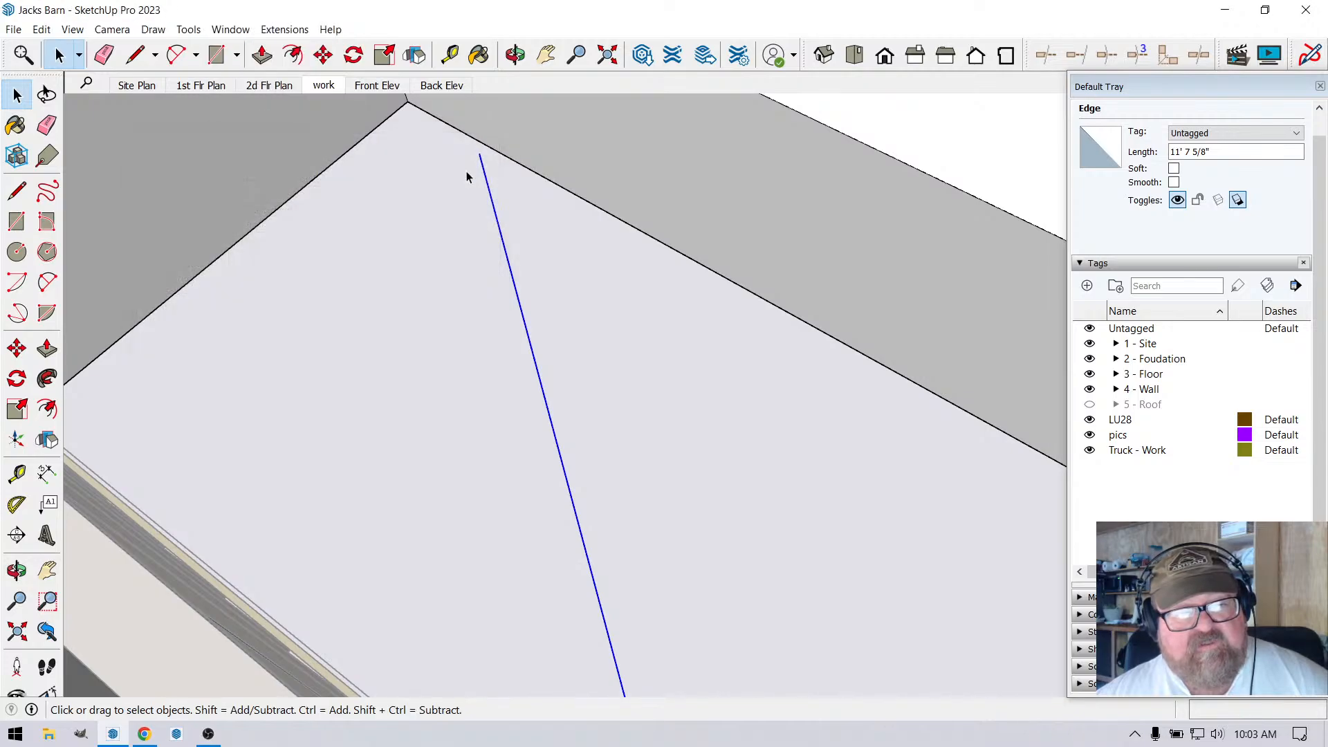
# Divide the vertical floor-to-floor line into 19 equal segments again.
pyautogui.rightClick(500, 234)
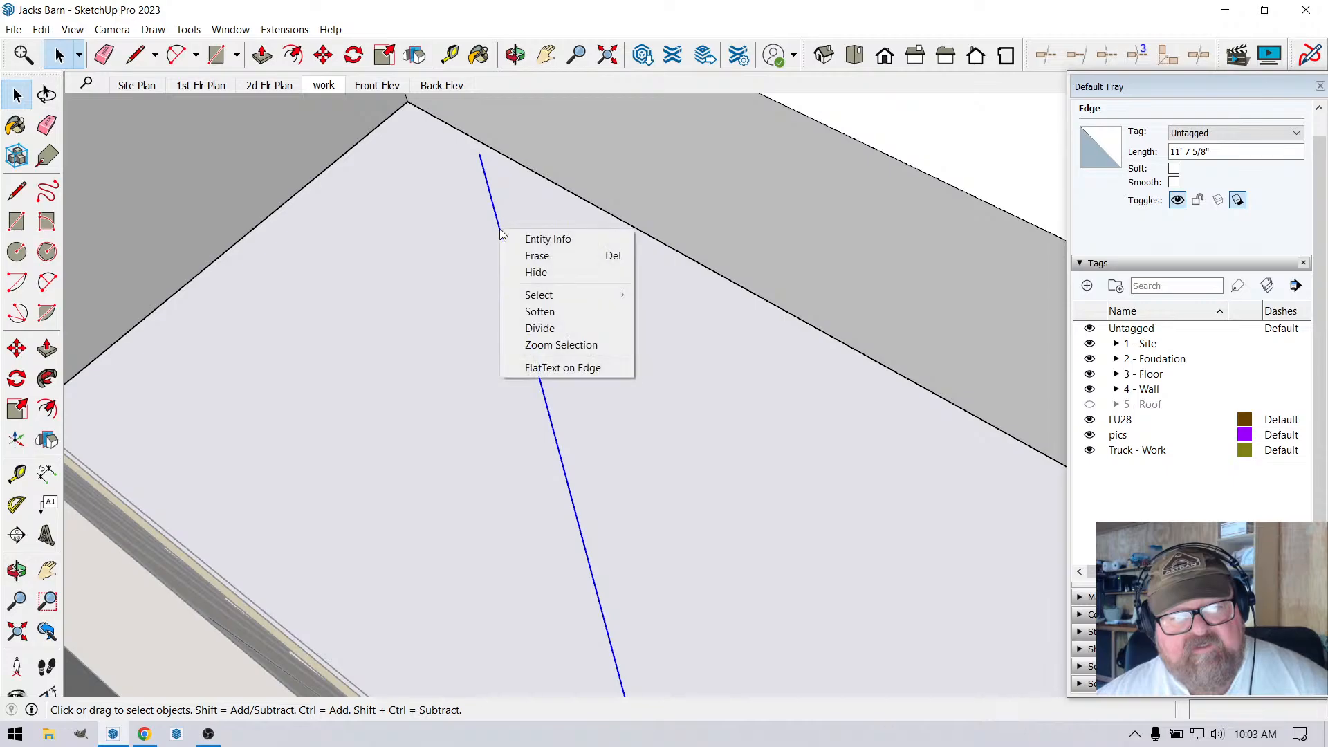
pyautogui.click(529, 327)
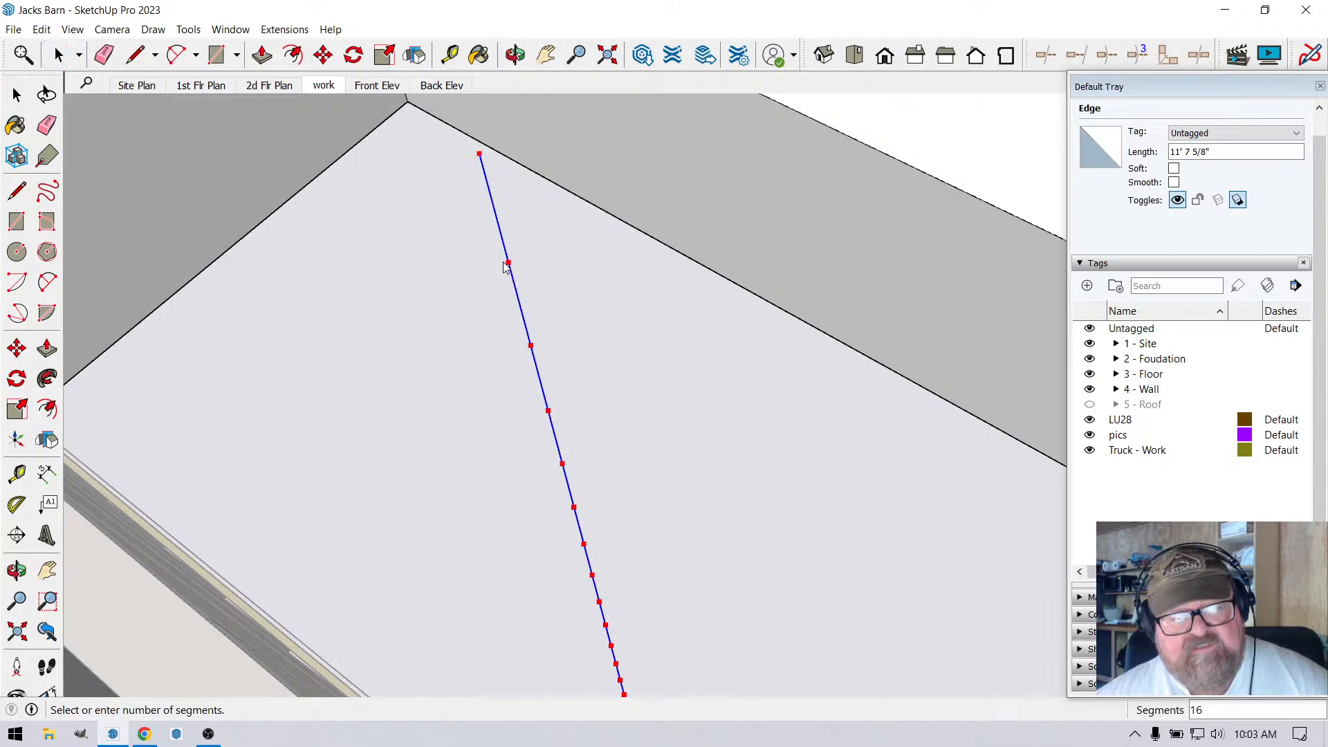
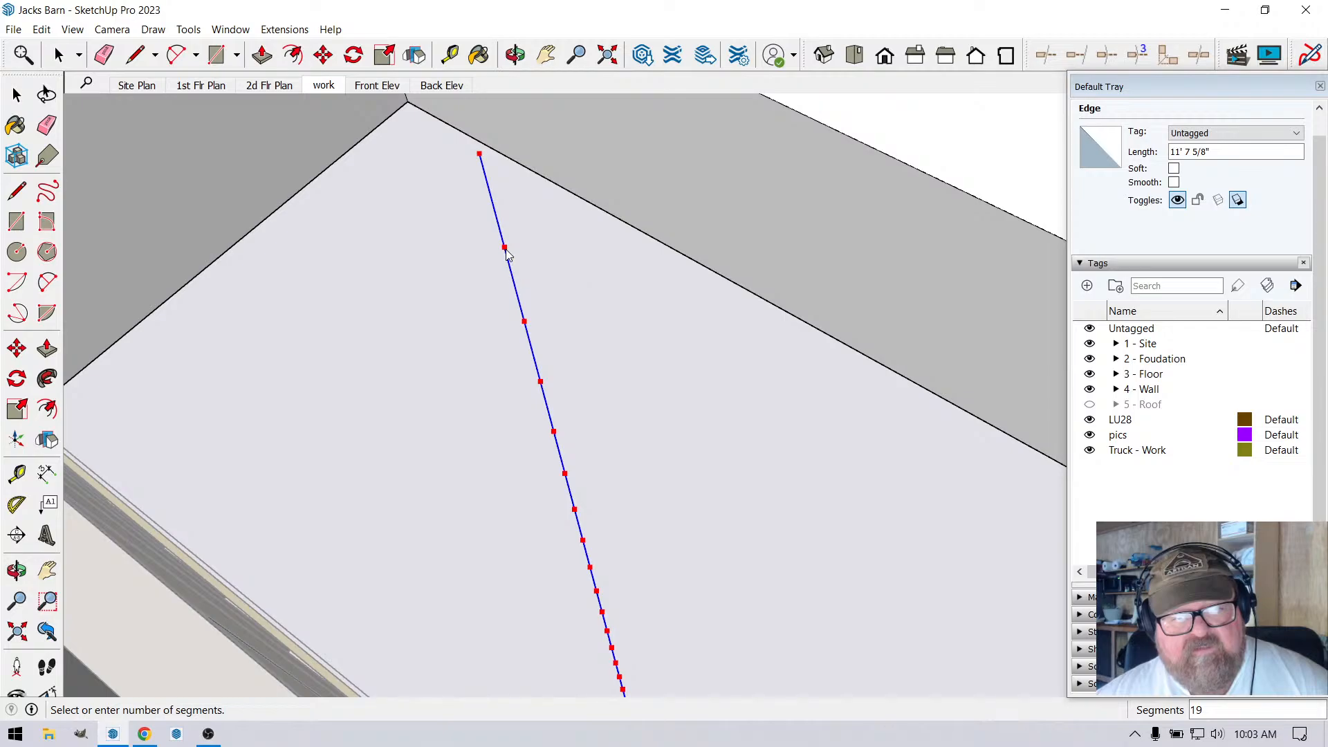
pyautogui.click(505, 250)
pyautogui.scroll(-5, 488, 254)
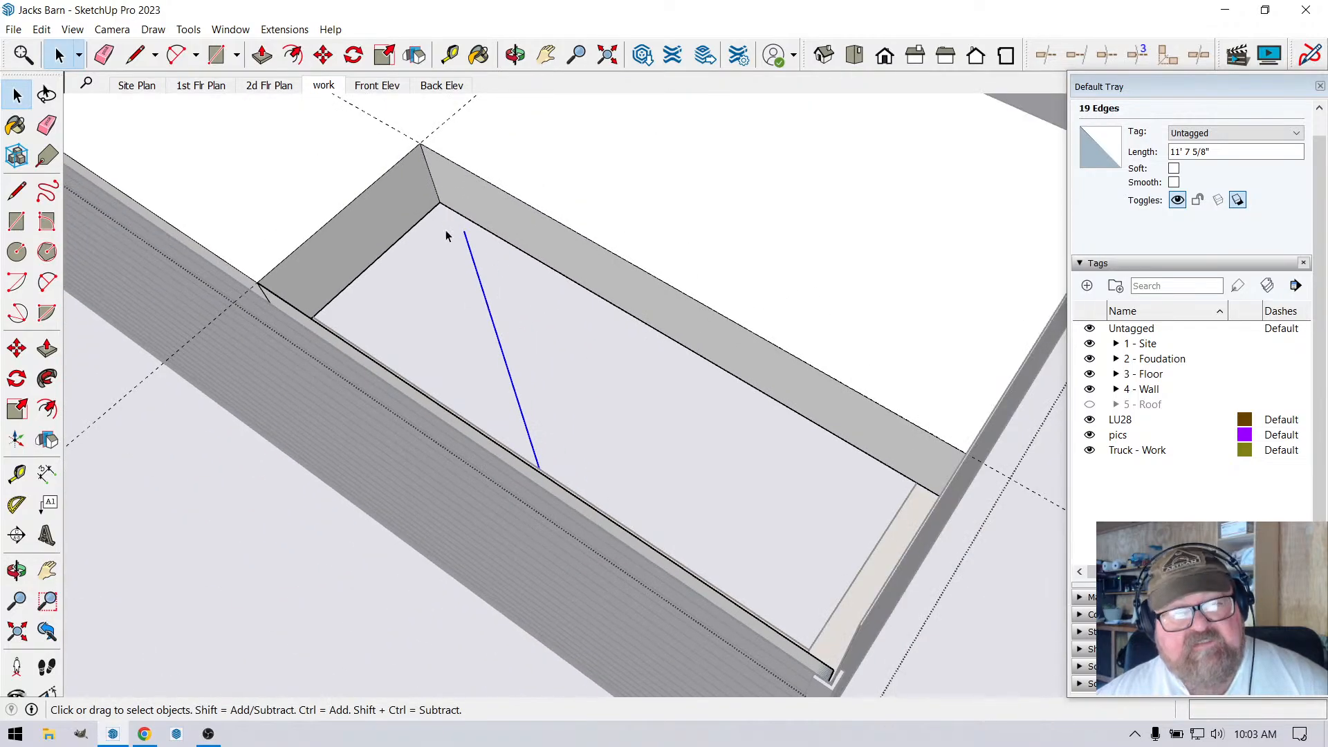
# Delete the divided vertical line inside the stair opening.
pyautogui.click(516, 55)
pyautogui.moveTo(465, 122); pyautogui.dragTo(433, 178)
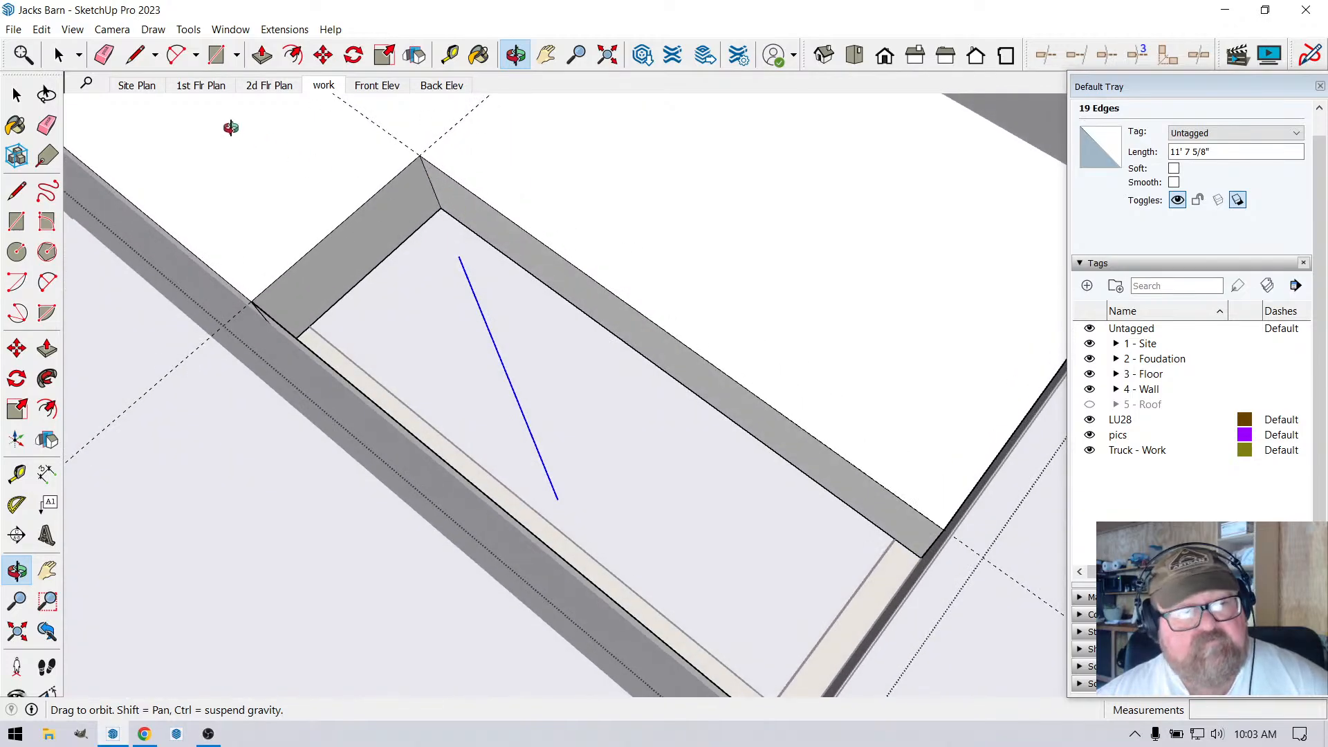
pyautogui.press('Delete')
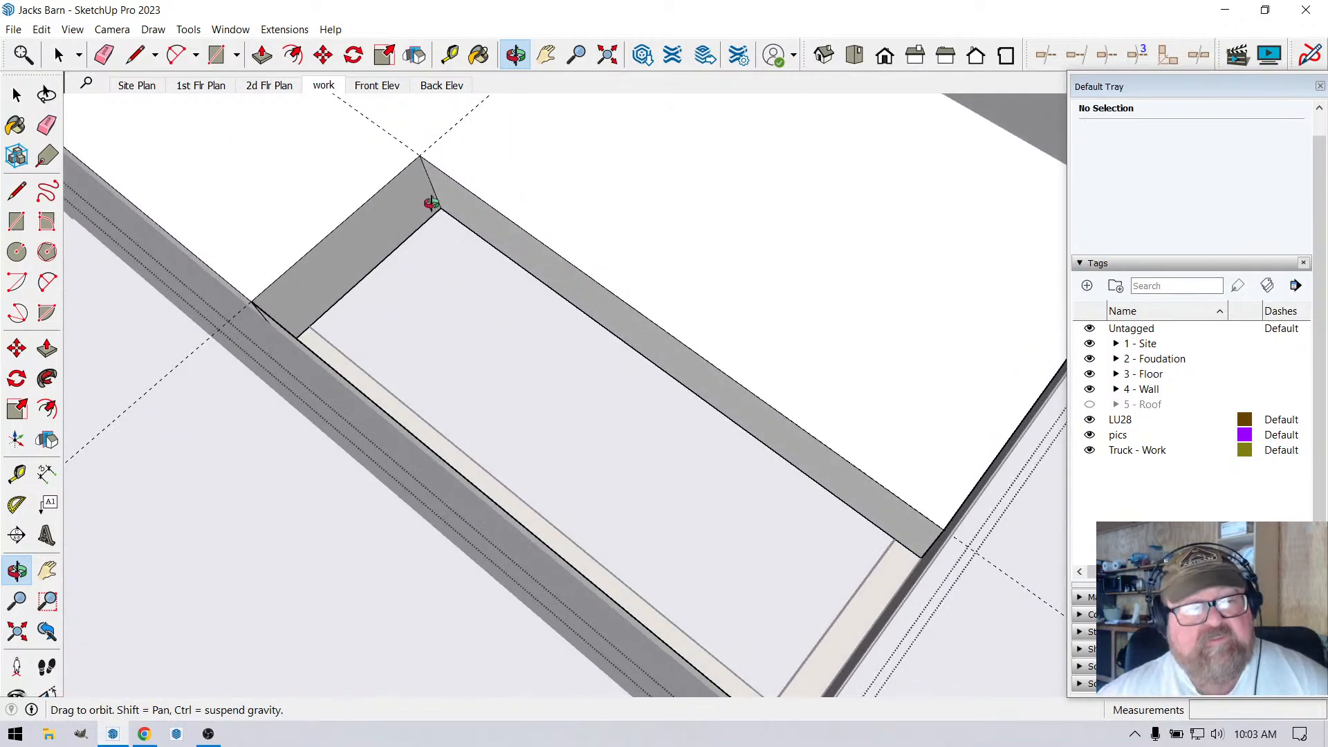
# Stop editing the upper floor group and select the whole floor group around the stair opening.
pyautogui.click(216, 55)
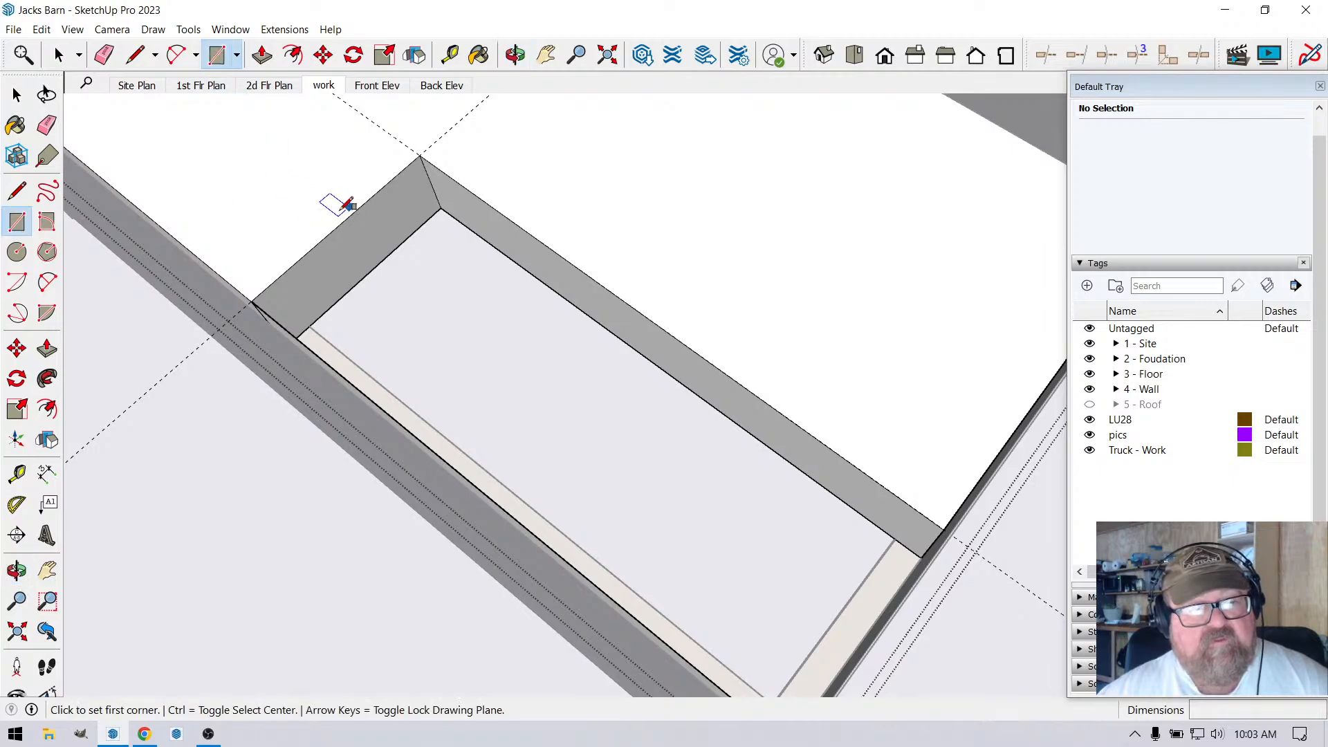
pyautogui.scroll(2, 436, 204)
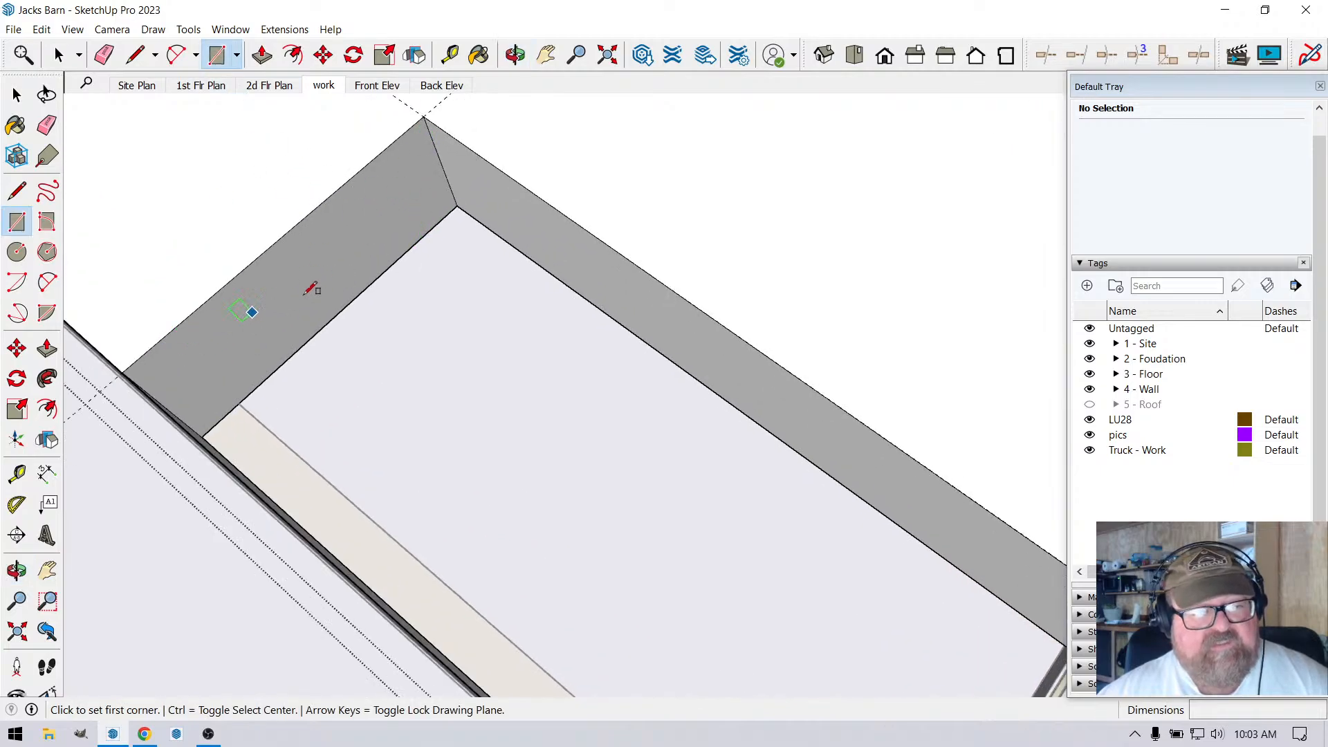
pyautogui.scroll(-2, 459, 243)
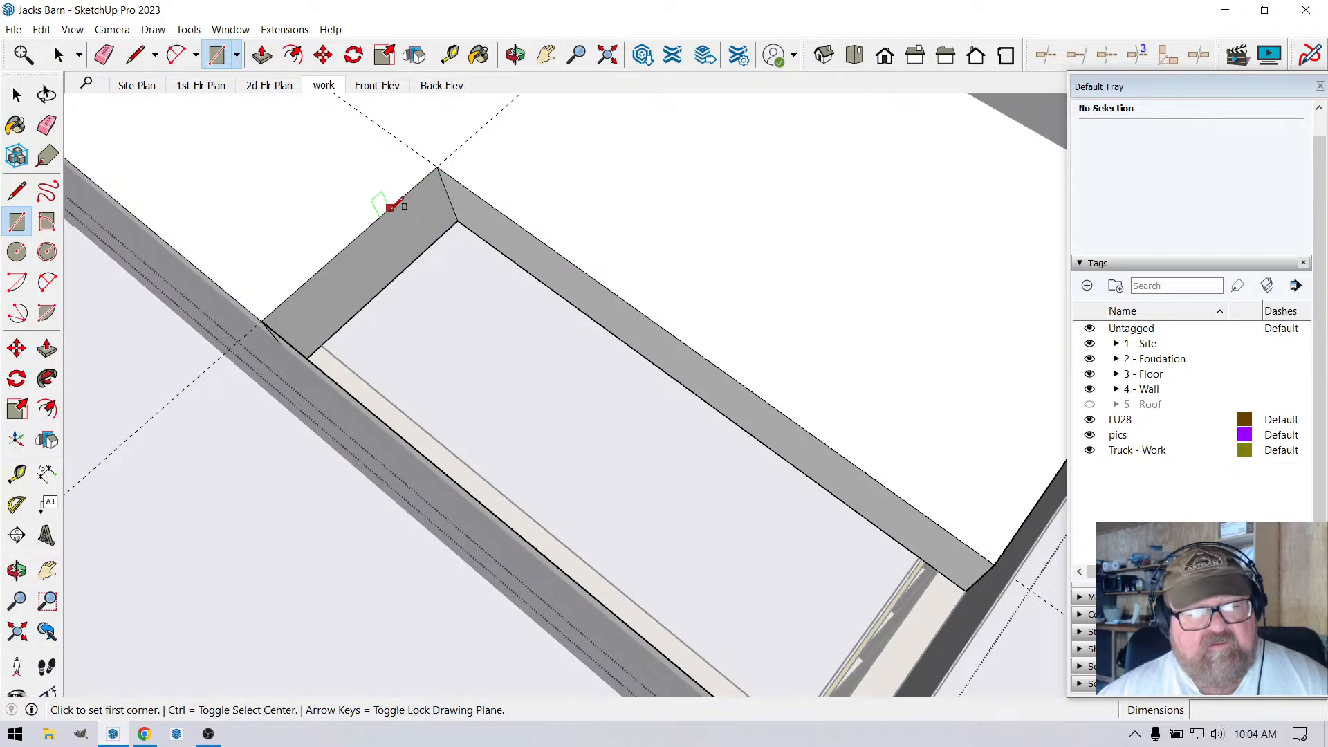
pyautogui.click(515, 55)
pyautogui.moveTo(817, 443); pyautogui.dragTo(363, 206)
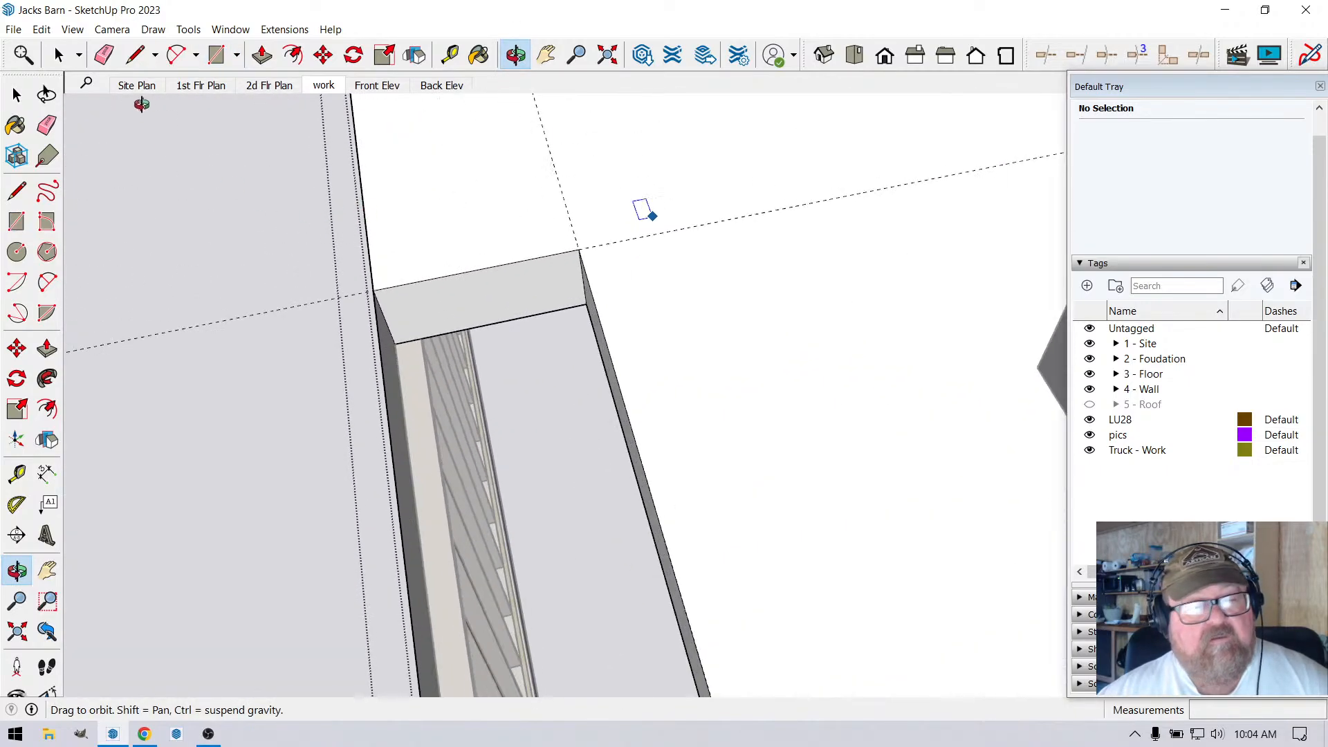
pyautogui.press('space')
pyautogui.click(413, 205)
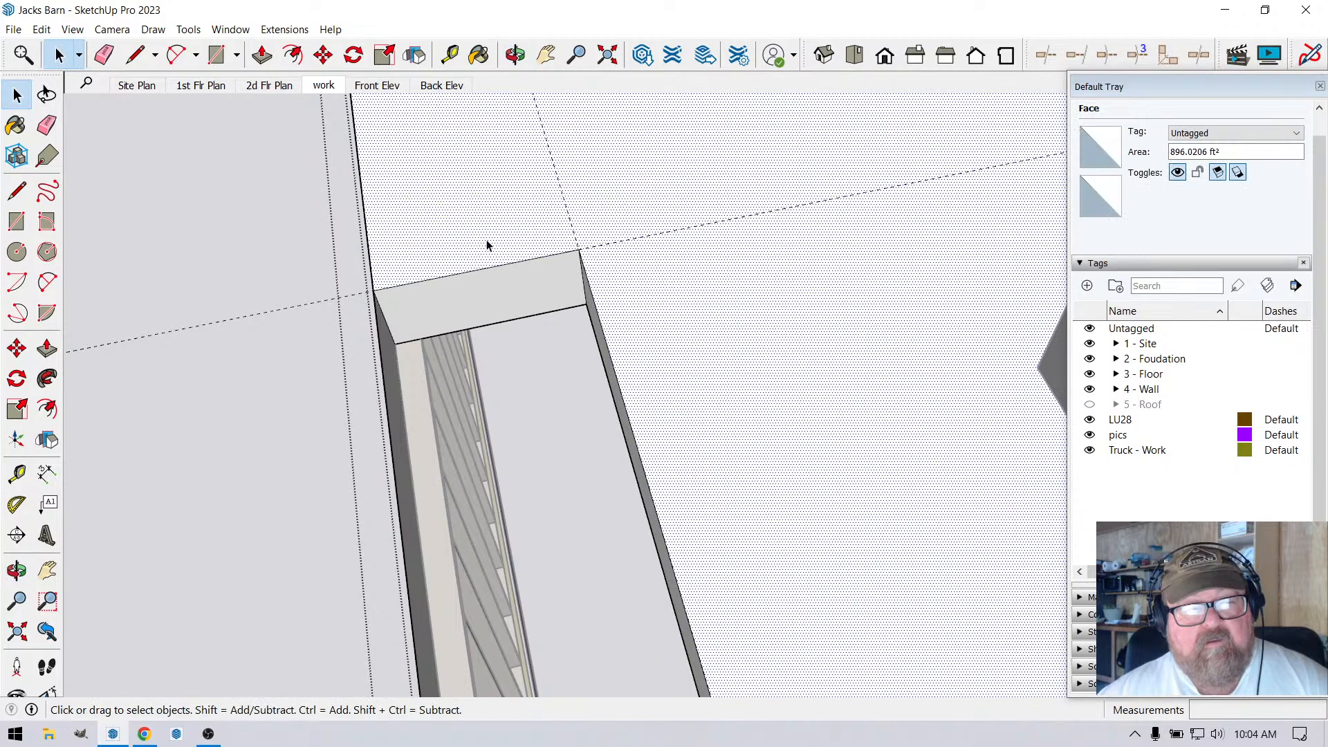
pyautogui.scroll(-3, 493, 250)
pyautogui.click(267, 233)
pyautogui.scroll(-2, 581, 360)
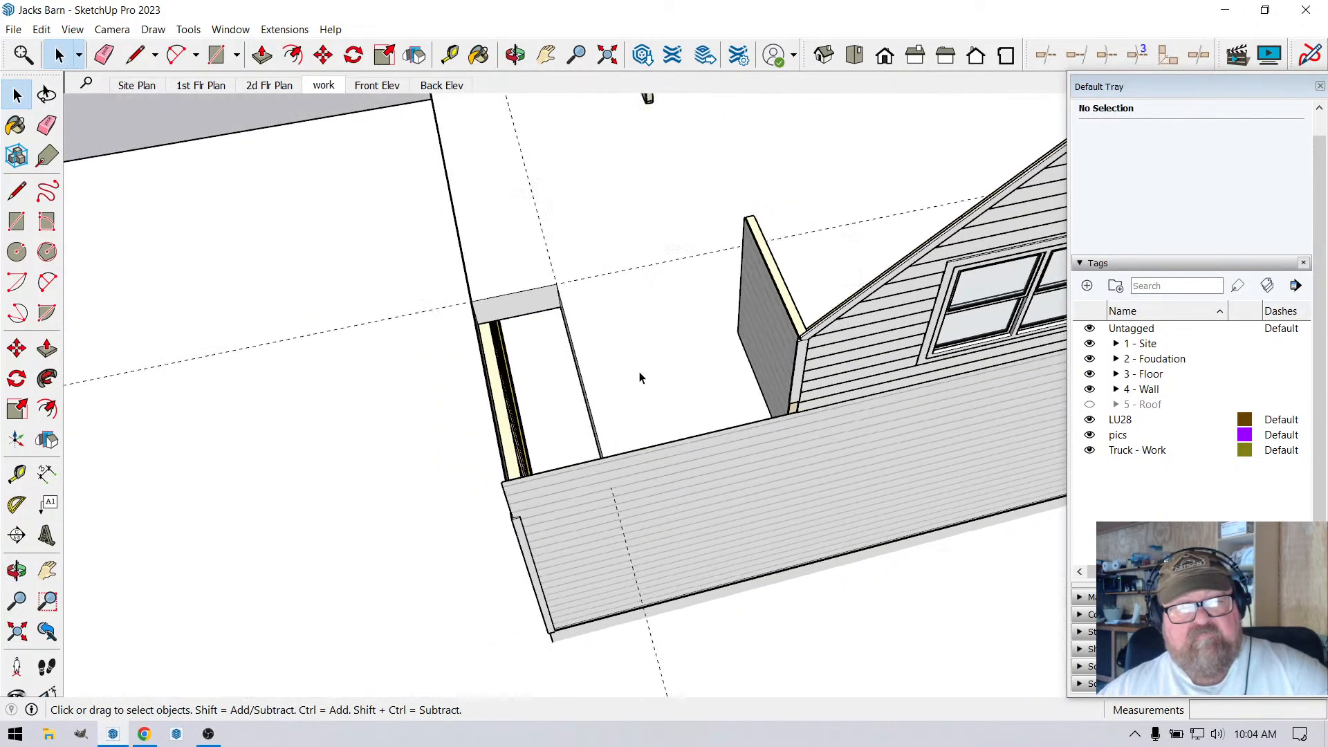
pyautogui.click(545, 231)
pyautogui.scroll(5, 478, 305)
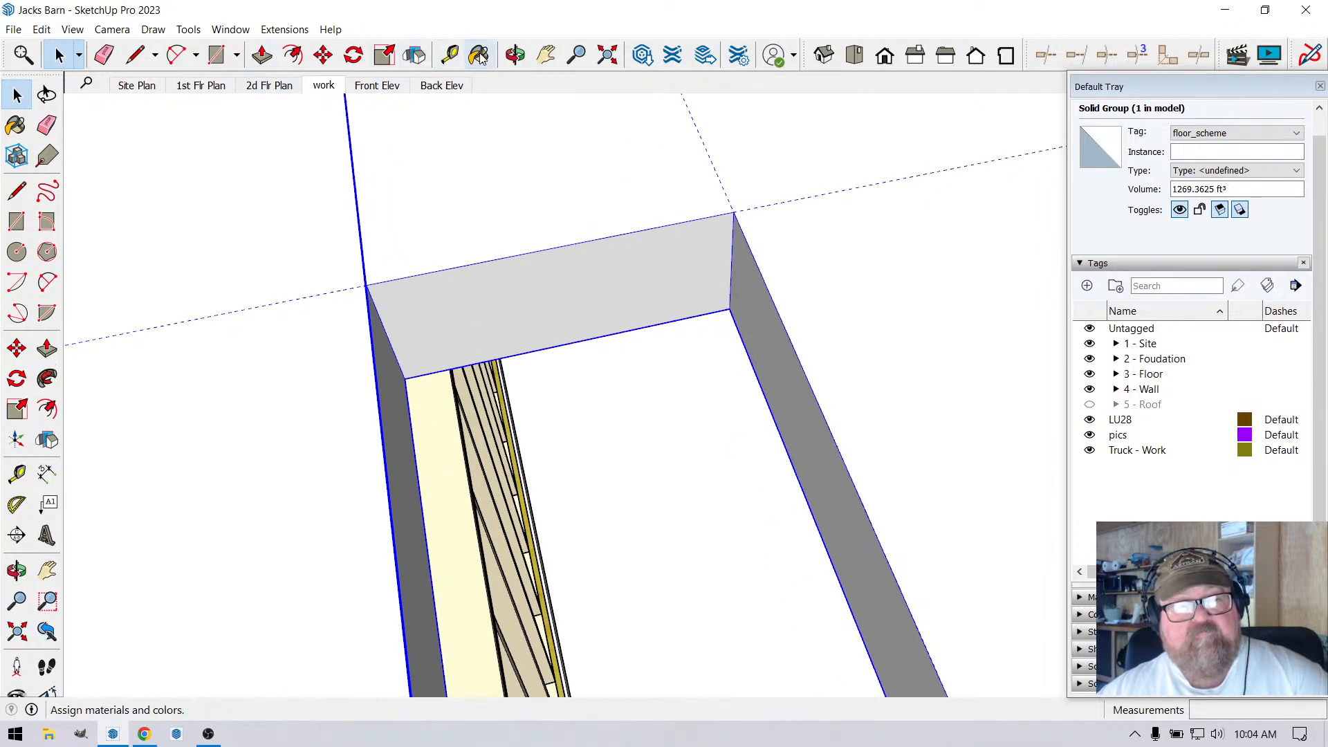
# Try to draw a rectangle from the opening's outer corner across its short end face, about 3' 5 15/16" by 8 1/2".
pyautogui.click(515, 55)
pyautogui.moveTo(480, 167); pyautogui.dragTo(374, 124)
pyautogui.click(216, 55)
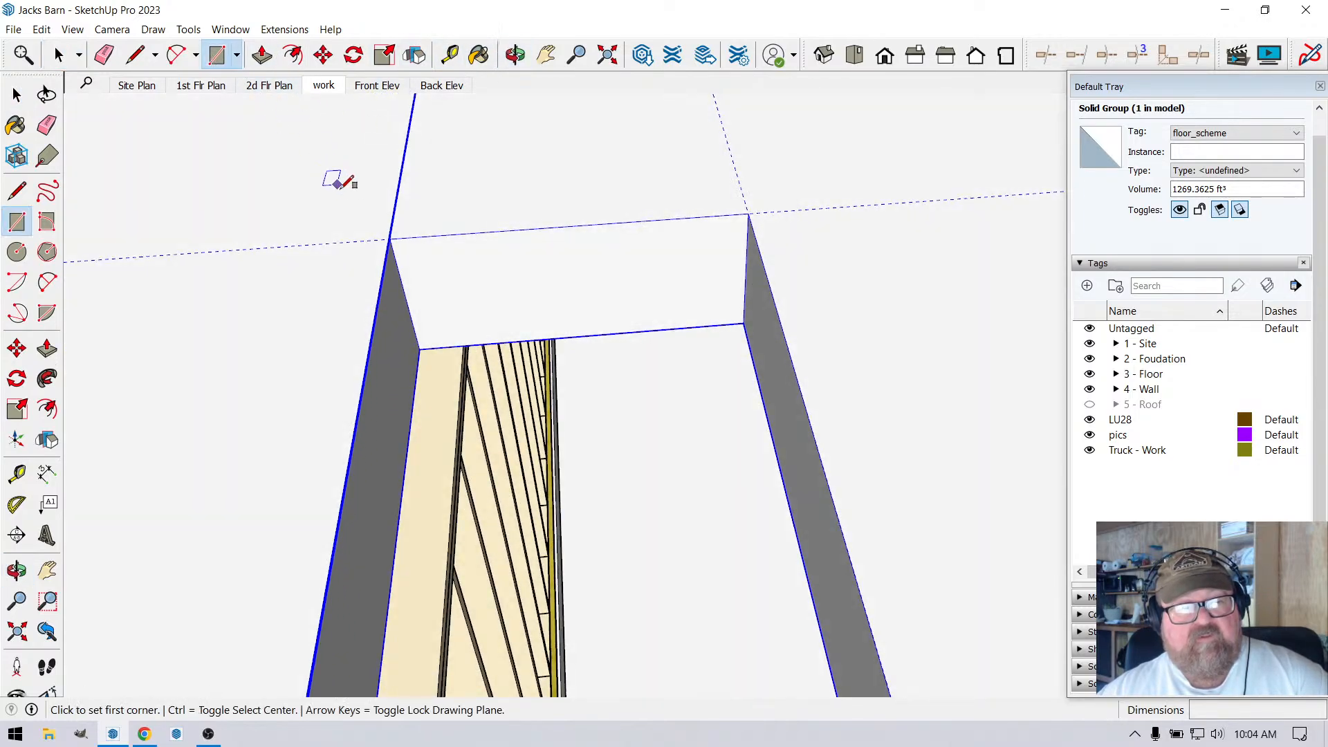
pyautogui.click(389, 239)
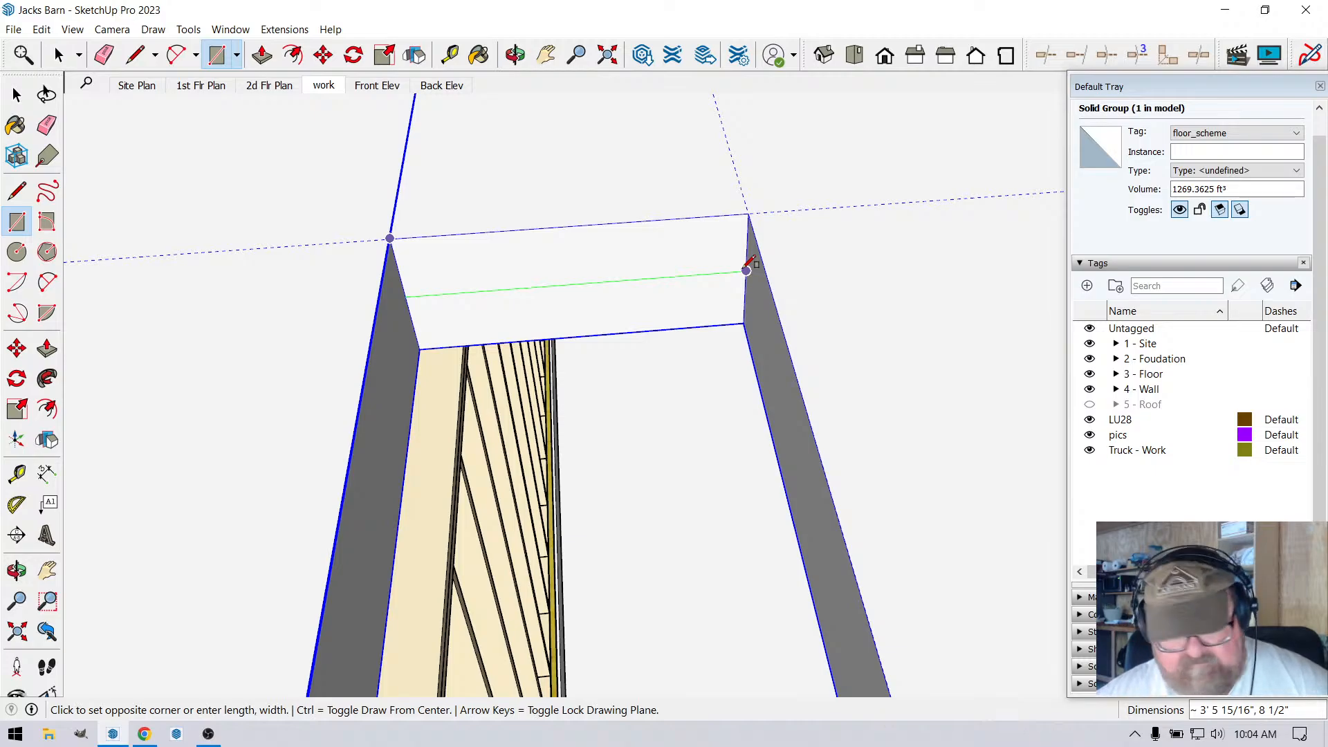
pyautogui.click(747, 270)
pyautogui.scroll(-6, 519, 109)
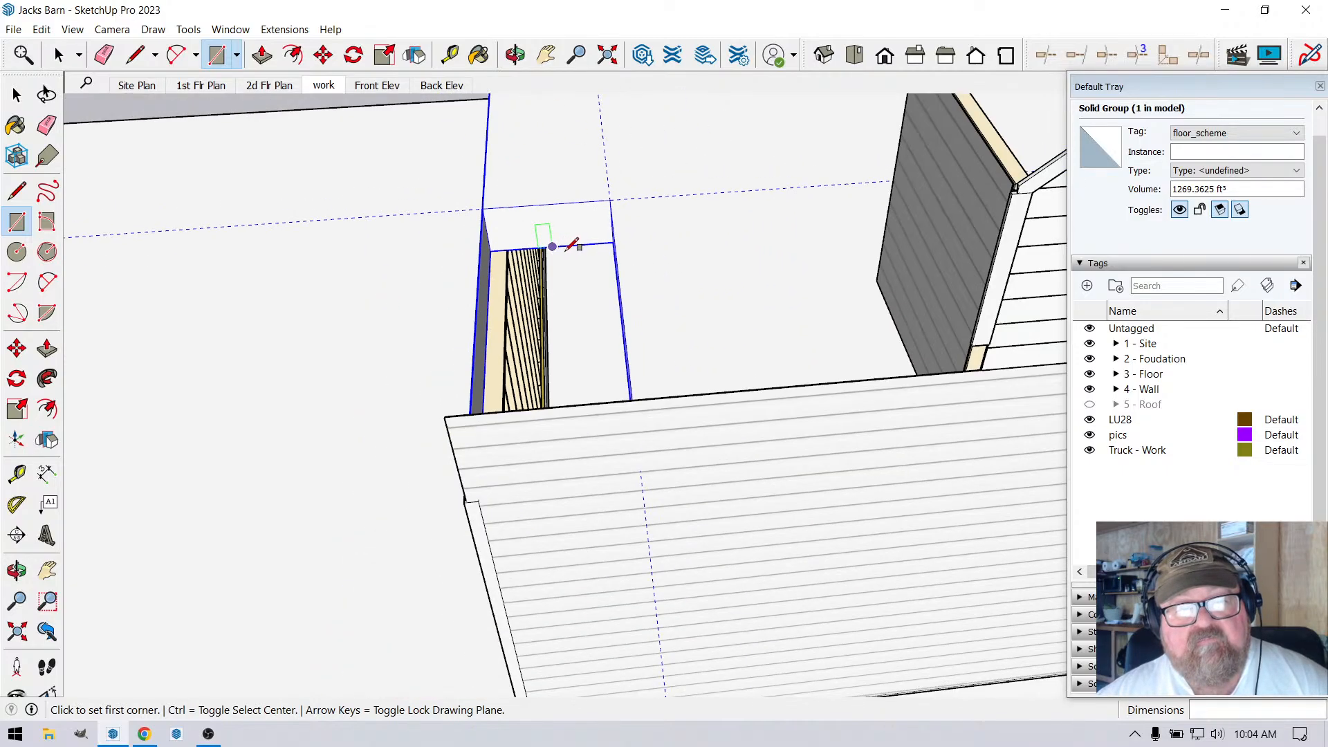
pyautogui.scroll(-1, 573, 244)
# Reopen the upper floor group for editing and delete the two guide lines crossing at the stair opening's corner.
pyautogui.press('e')
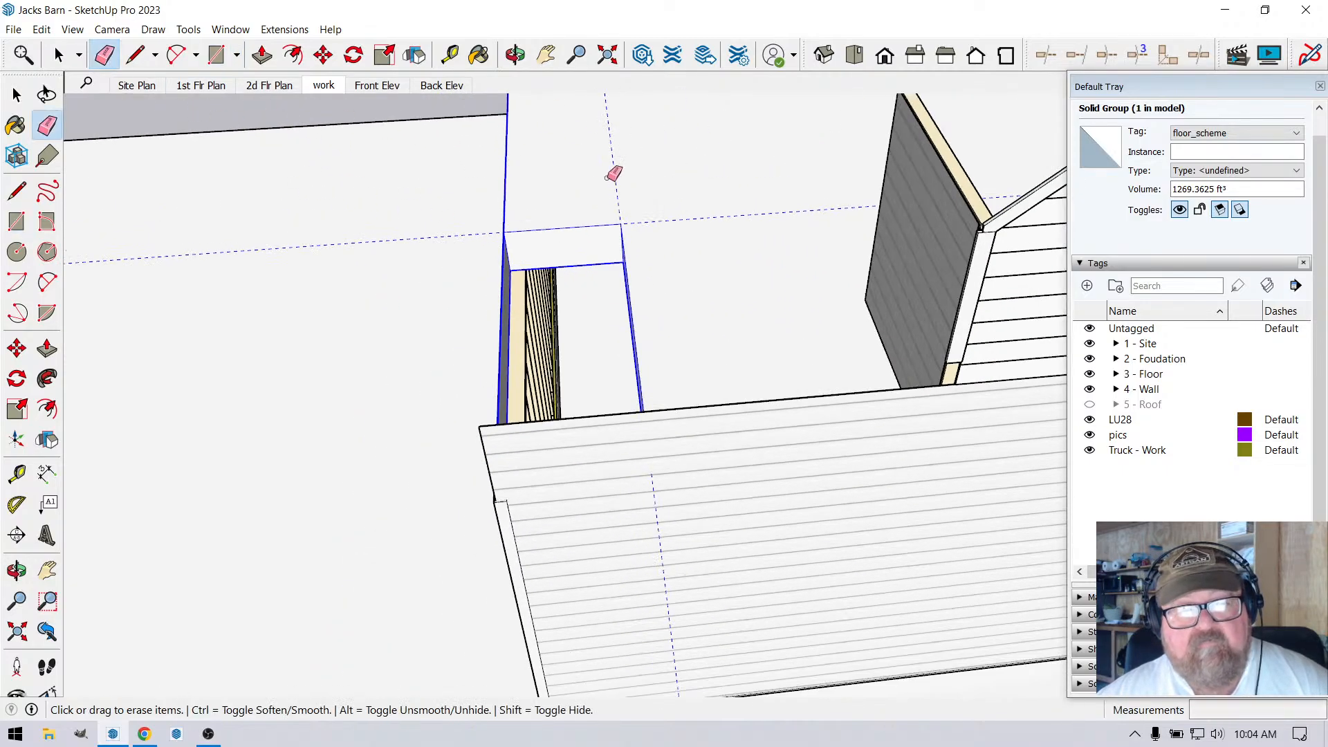
pyautogui.press('space')
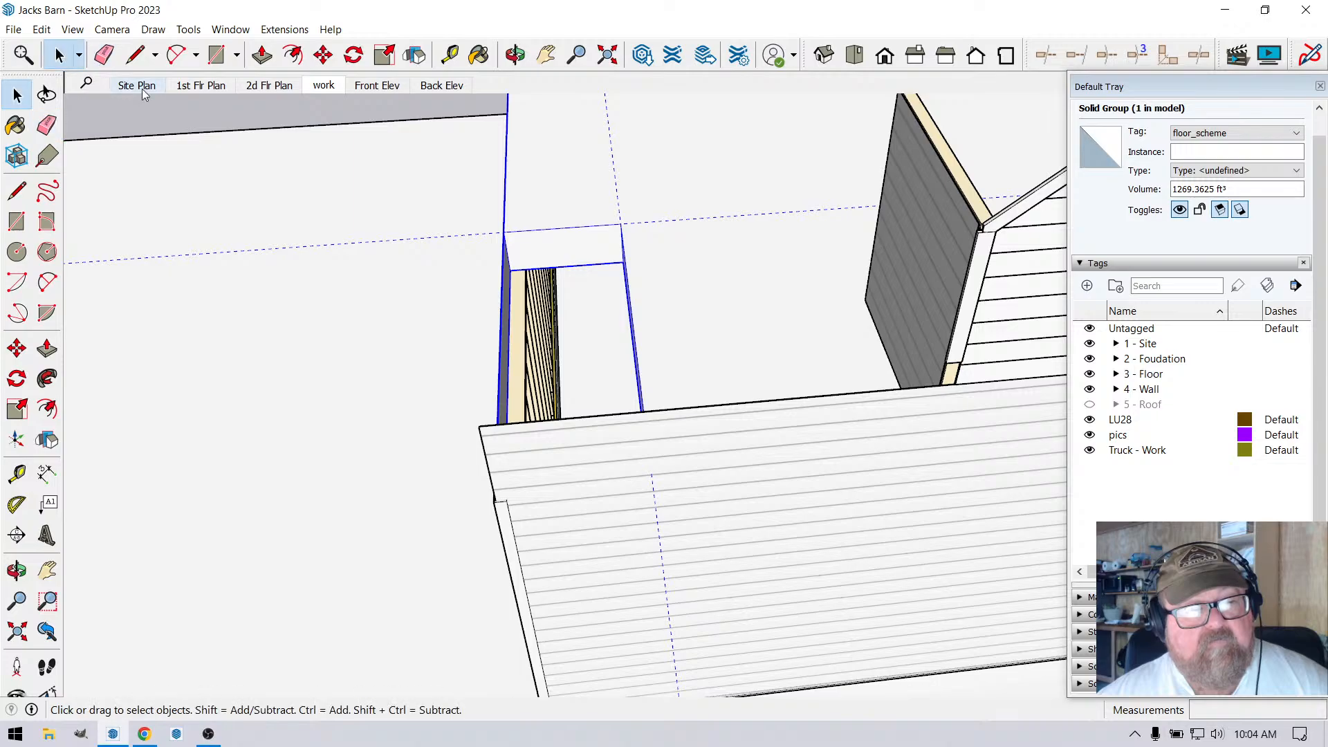
pyautogui.doubleClick(564, 154)
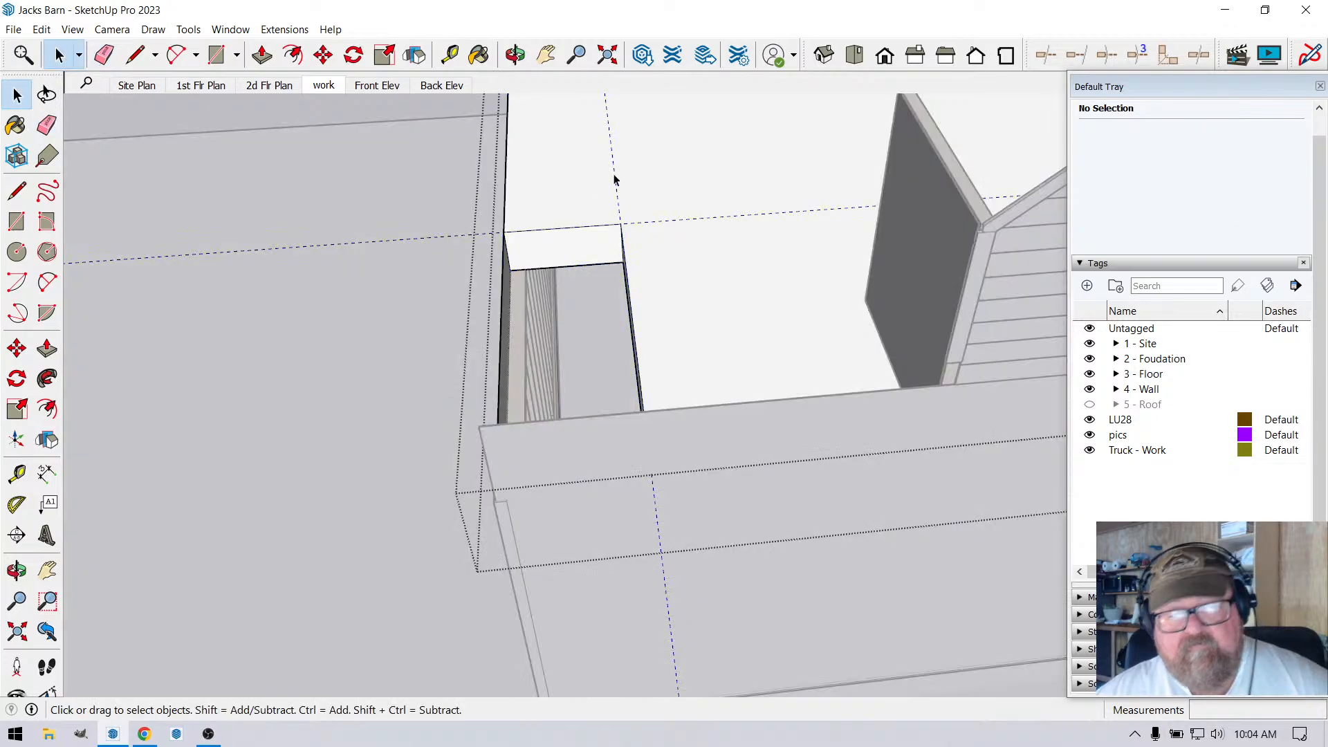
pyautogui.click(614, 179)
pyautogui.press('Delete')
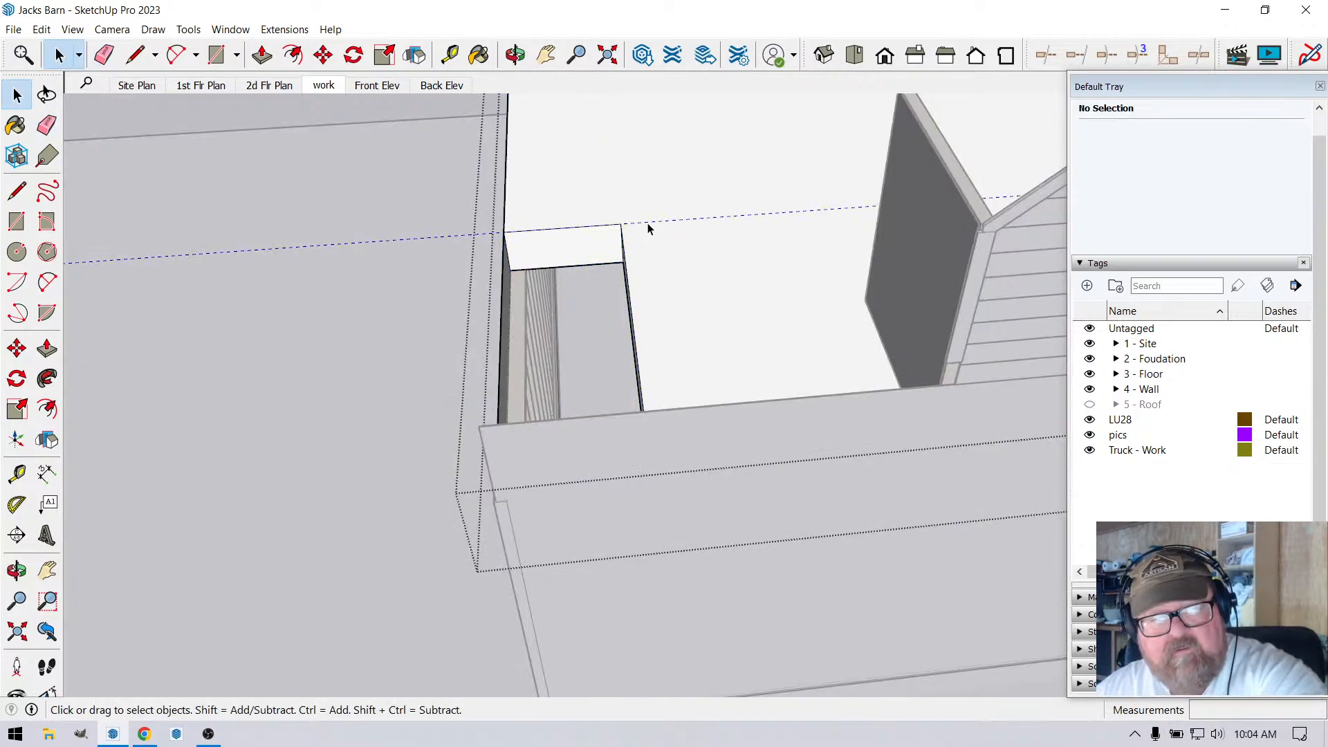
pyautogui.scroll(2, 532, 205)
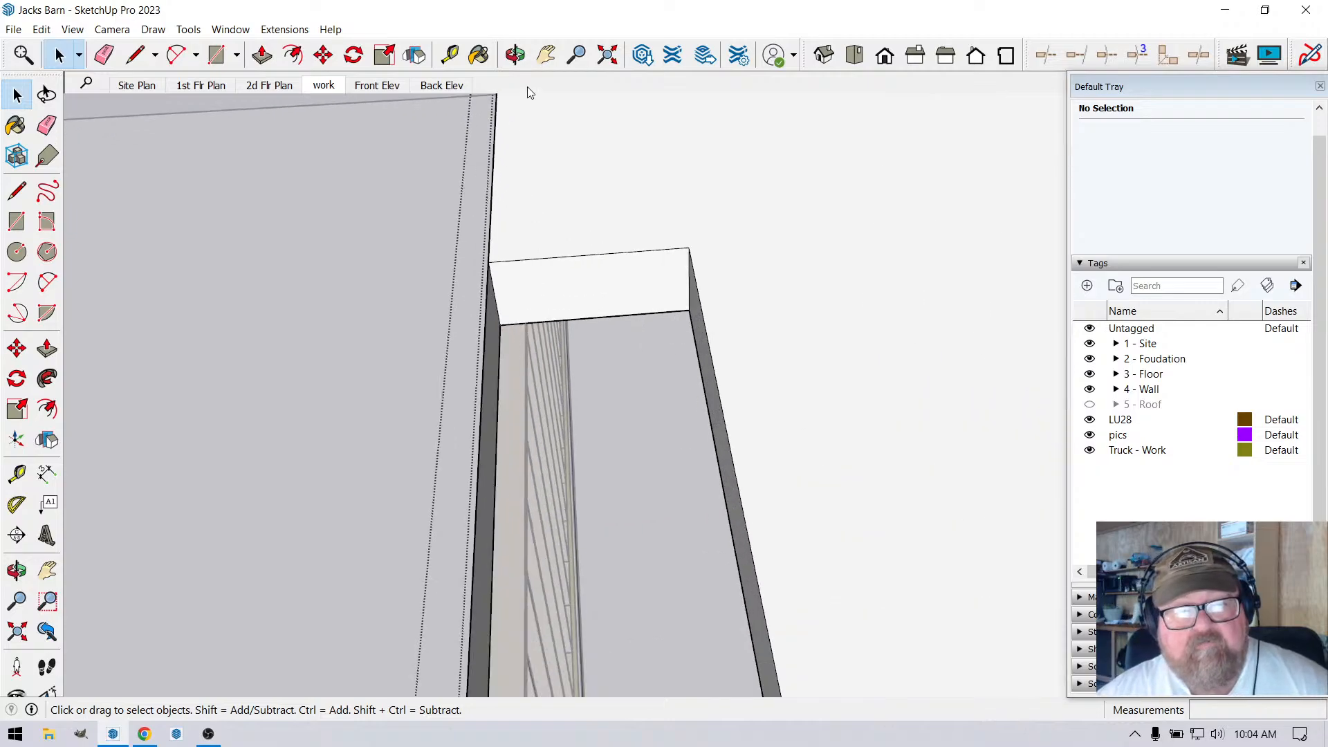
# Push the opening's long inner side face 10 1/4" to narrow the stair opening.
pyautogui.click(516, 54)
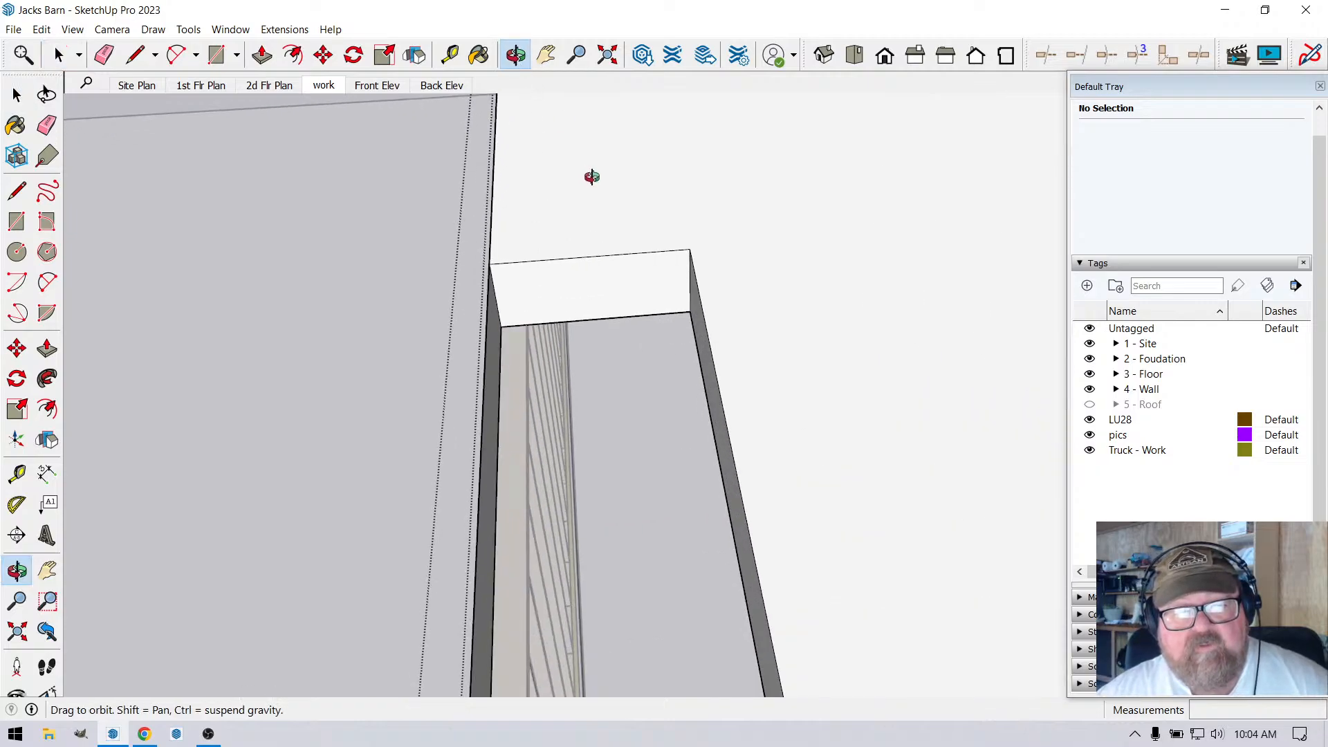
pyautogui.moveTo(593, 177); pyautogui.dragTo(732, 174)
pyautogui.click(262, 54)
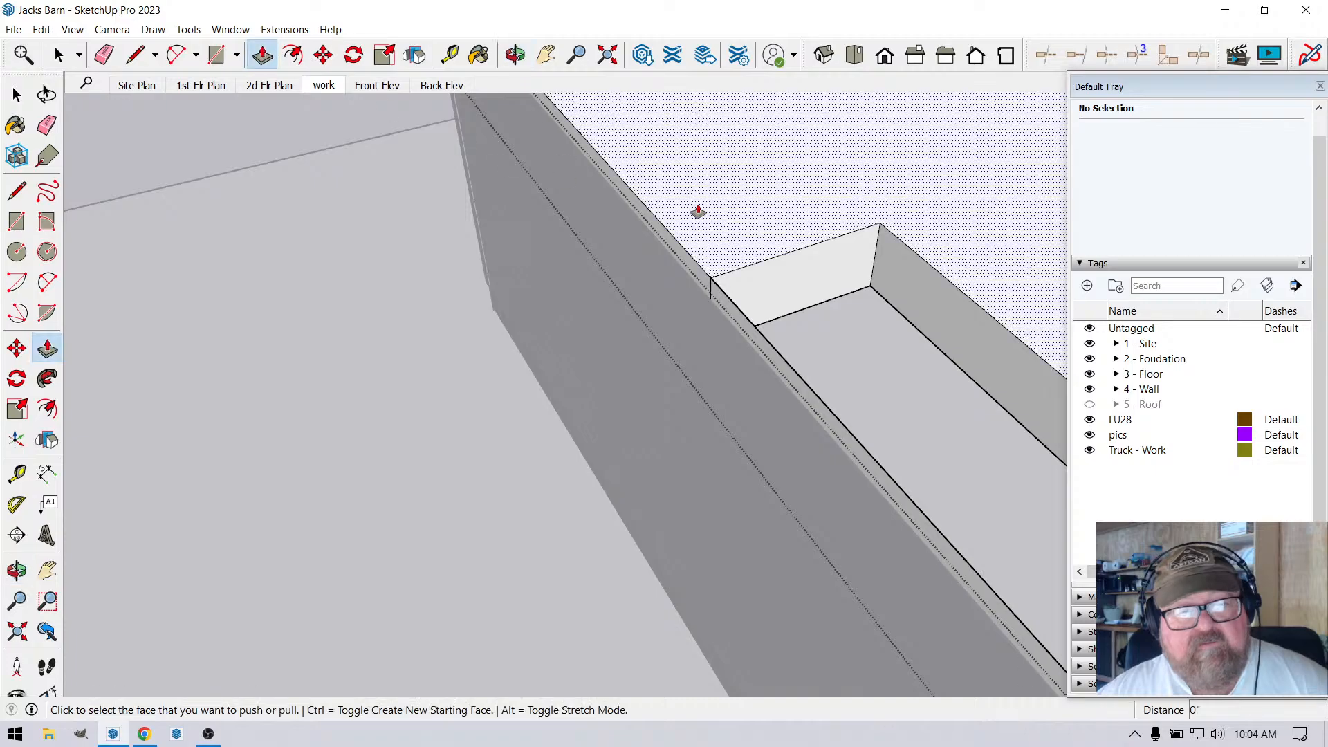
pyautogui.scroll(-1, 640, 265)
pyautogui.scroll(2, 858, 208)
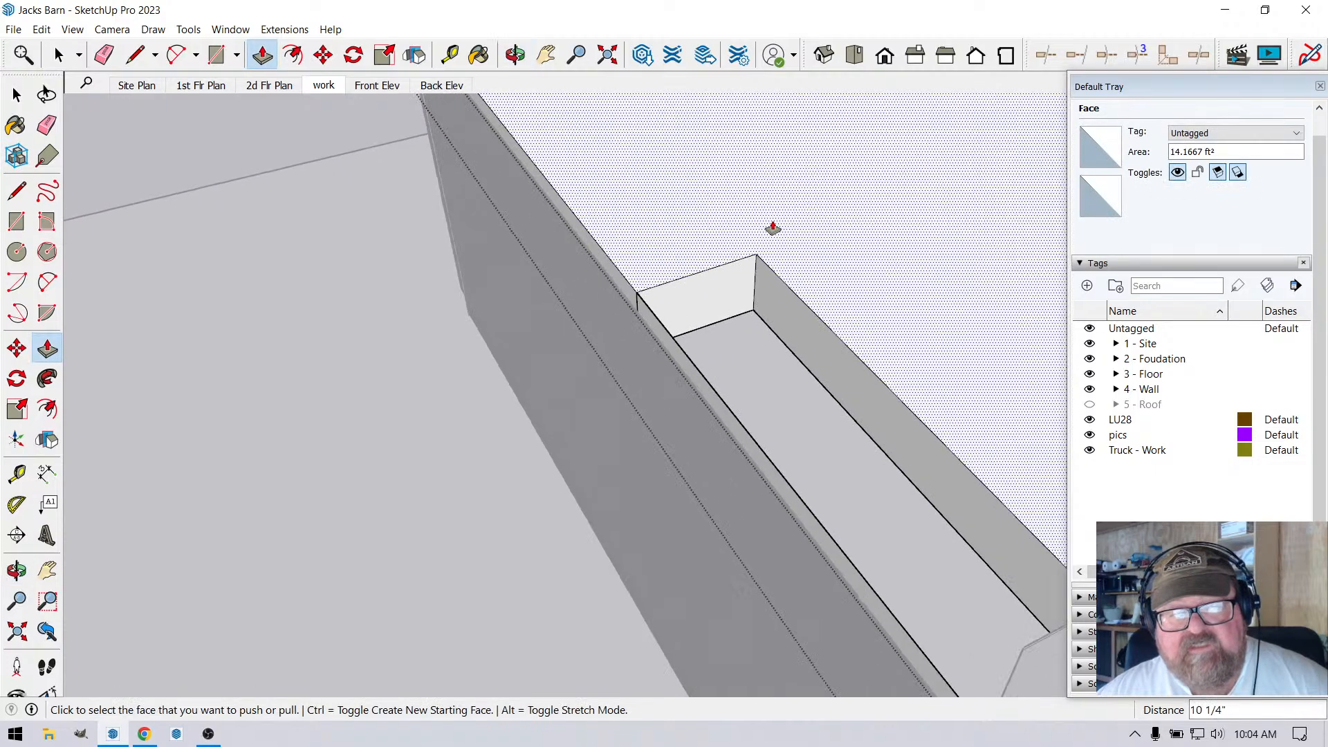
# Place a guide line 42" in from the floor's outer edge, parallel to the opening's long side.
pyautogui.click(451, 59)
pyautogui.click(530, 248)
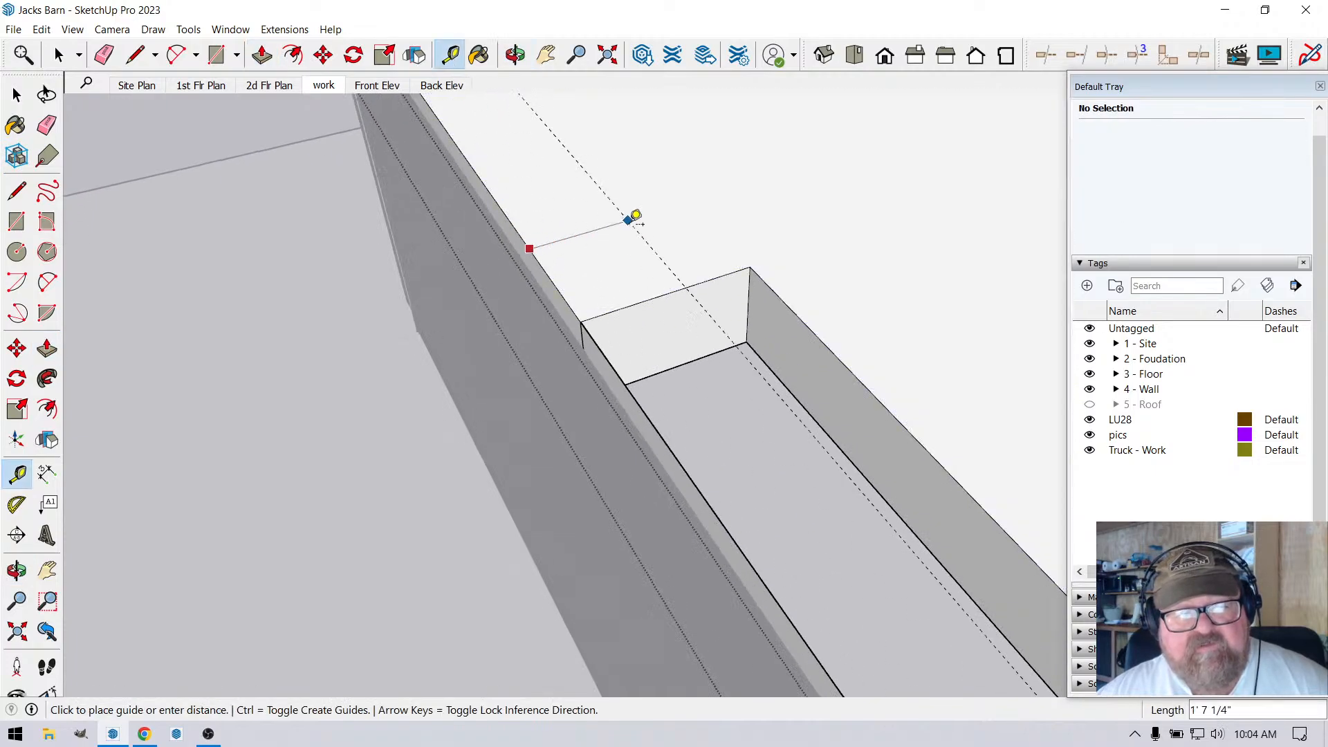
pyautogui.write('42')
pyautogui.press('Return')
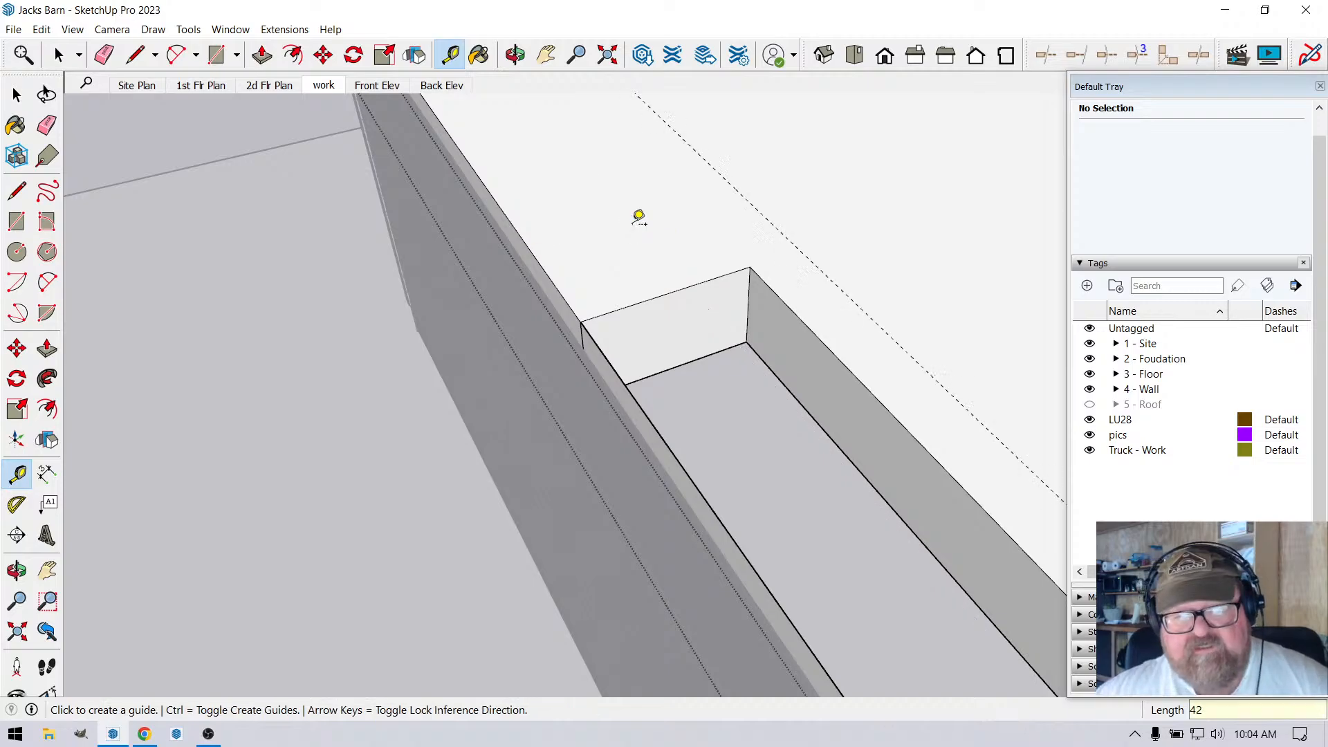
# Push the opening's long inner side face back to the 42" guide line and delete the guide.
pyautogui.click(262, 55)
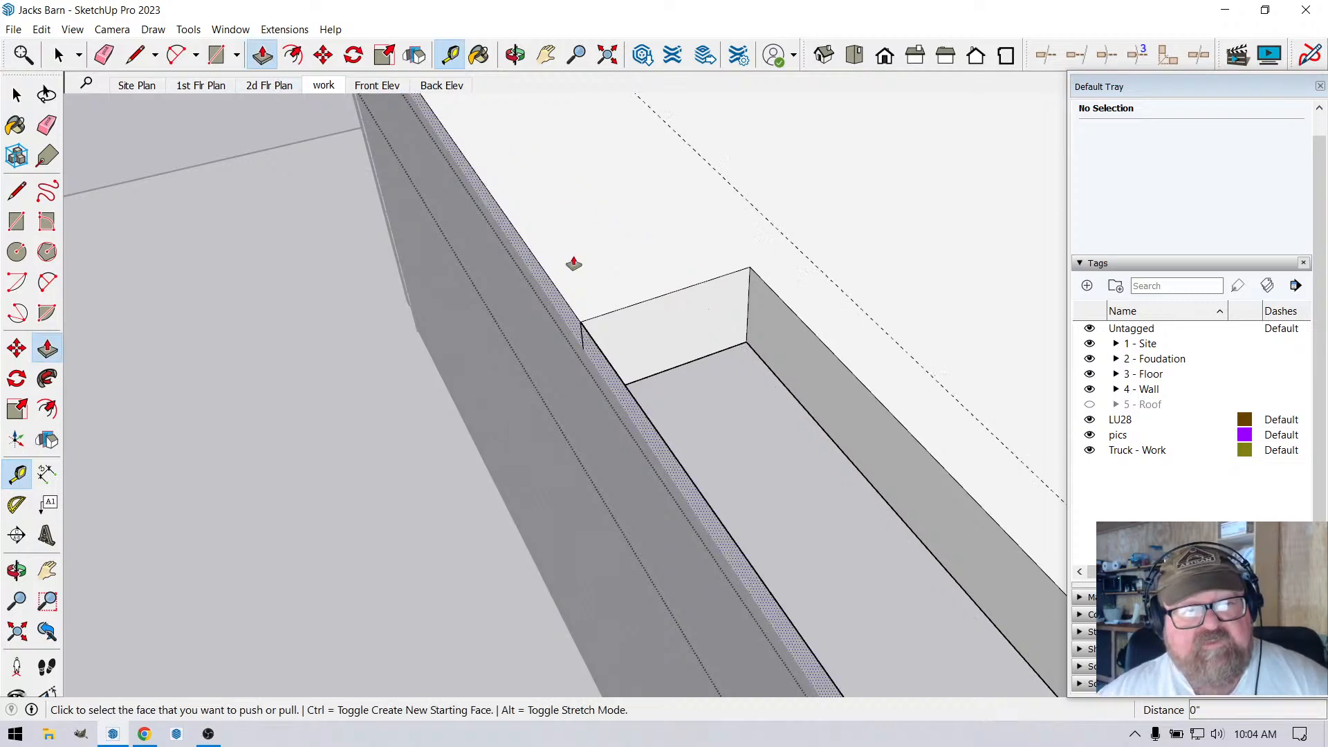
pyautogui.click(765, 326)
pyautogui.click(784, 239)
pyautogui.scroll(-3, 400, 329)
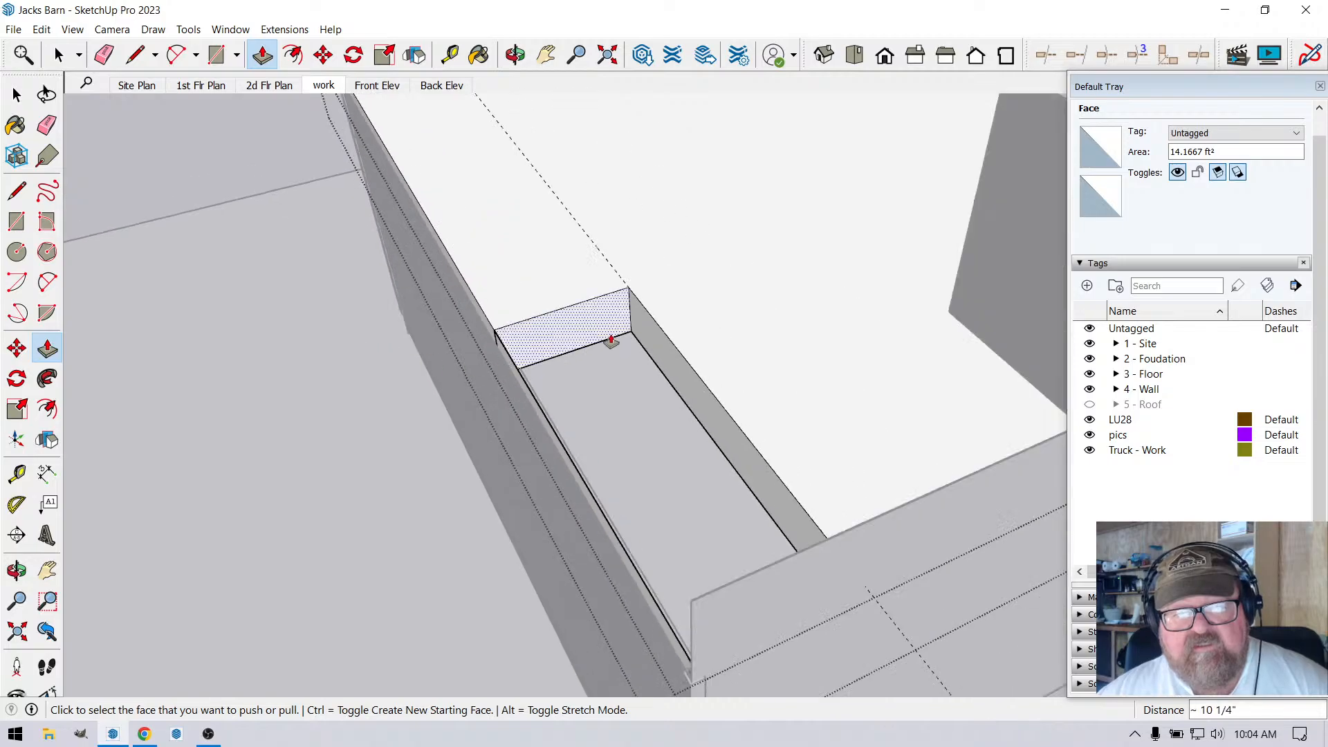
pyautogui.press('space')
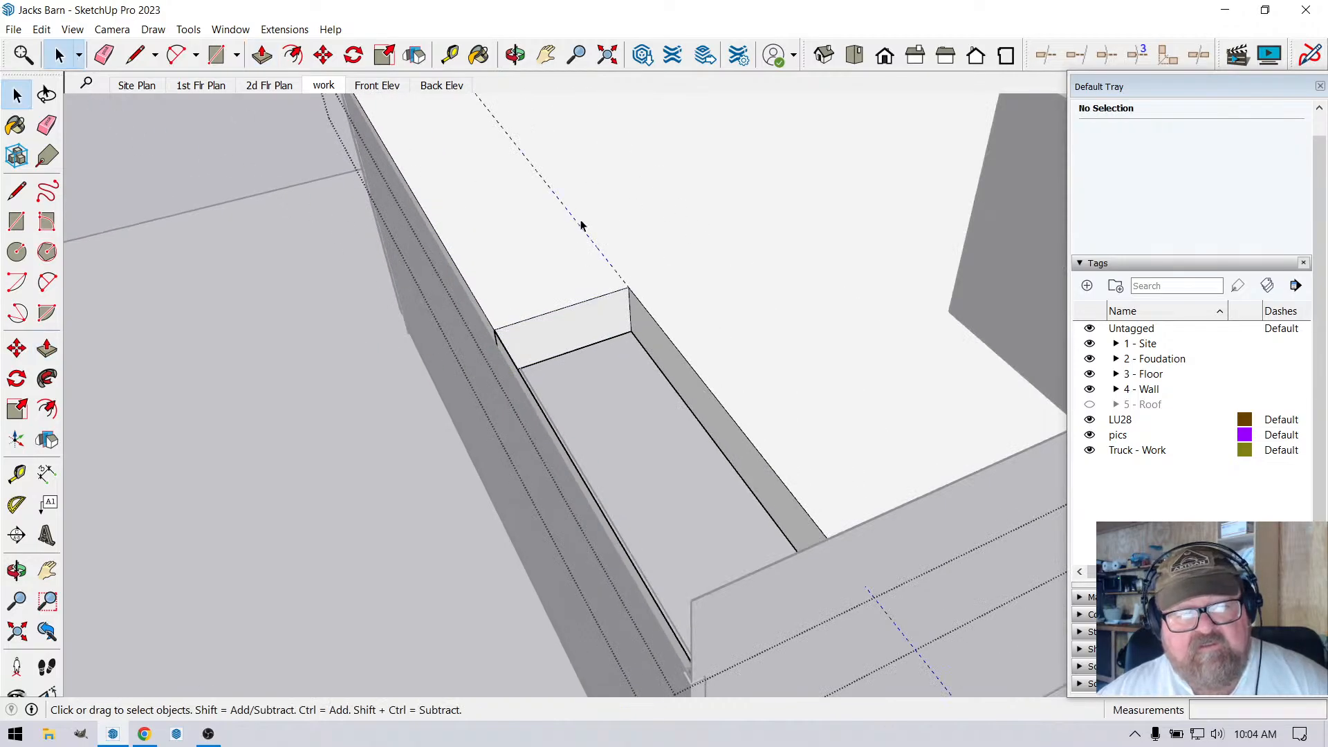
pyautogui.click(596, 233)
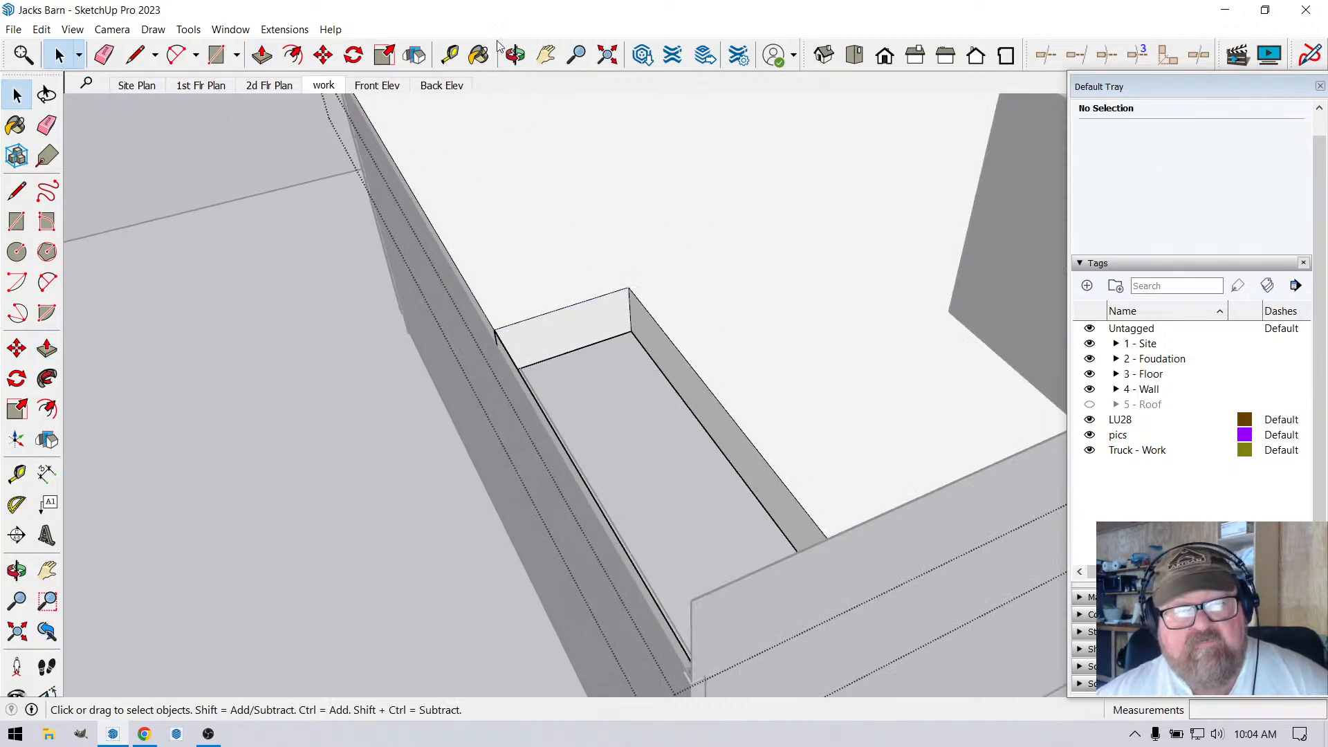
# Measure the width of the wall top showing below the opening's outer edge, near the short end face.
pyautogui.click(515, 55)
pyautogui.scroll(3, 747, 422)
pyautogui.scroll(3, 495, 371)
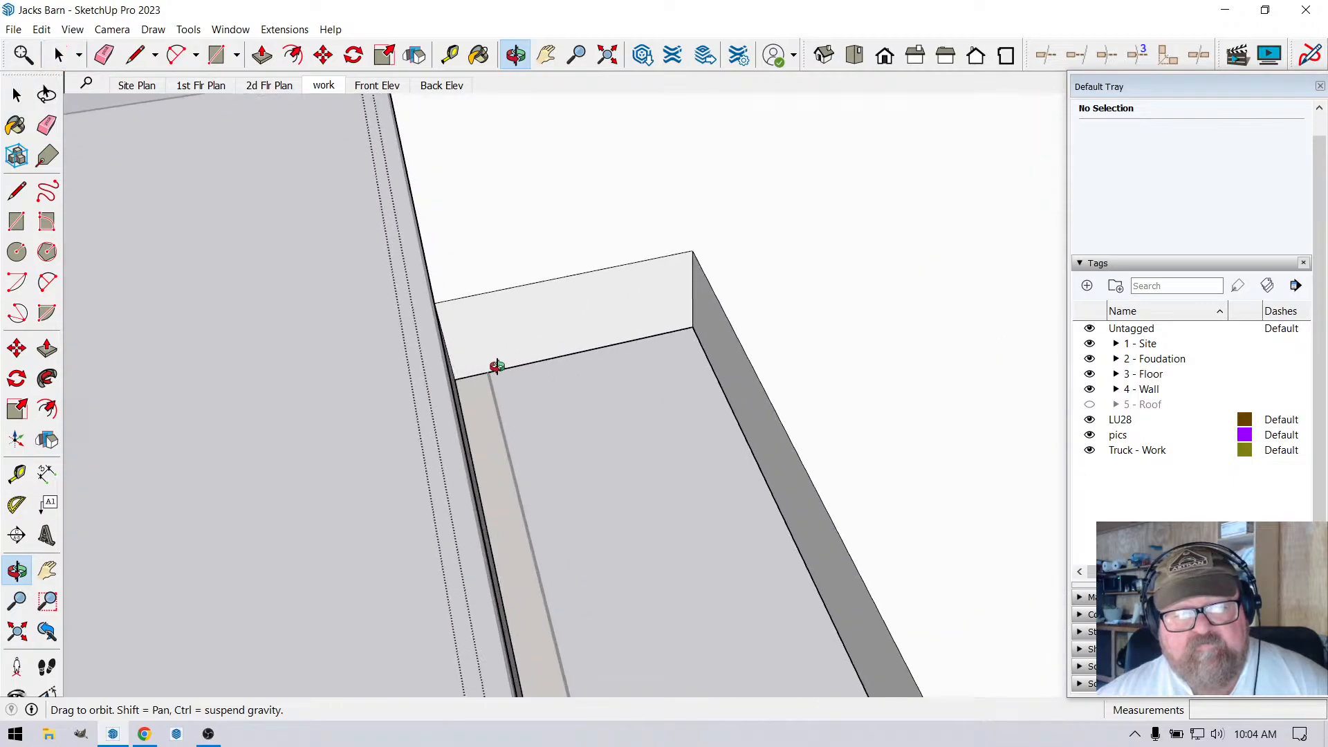
pyautogui.moveTo(496, 367)
pyautogui.mouseDown()
pyautogui.moveTo(457, 279)
pyautogui.moveTo(469, 314)
pyautogui.moveTo(571, 336)
pyautogui.moveTo(519, 353)
pyautogui.moveTo(500, 412)
pyautogui.moveTo(526, 335)
pyautogui.moveTo(549, 340)
pyautogui.moveTo(417, 350)
pyautogui.moveTo(495, 324)
pyautogui.mouseUp()
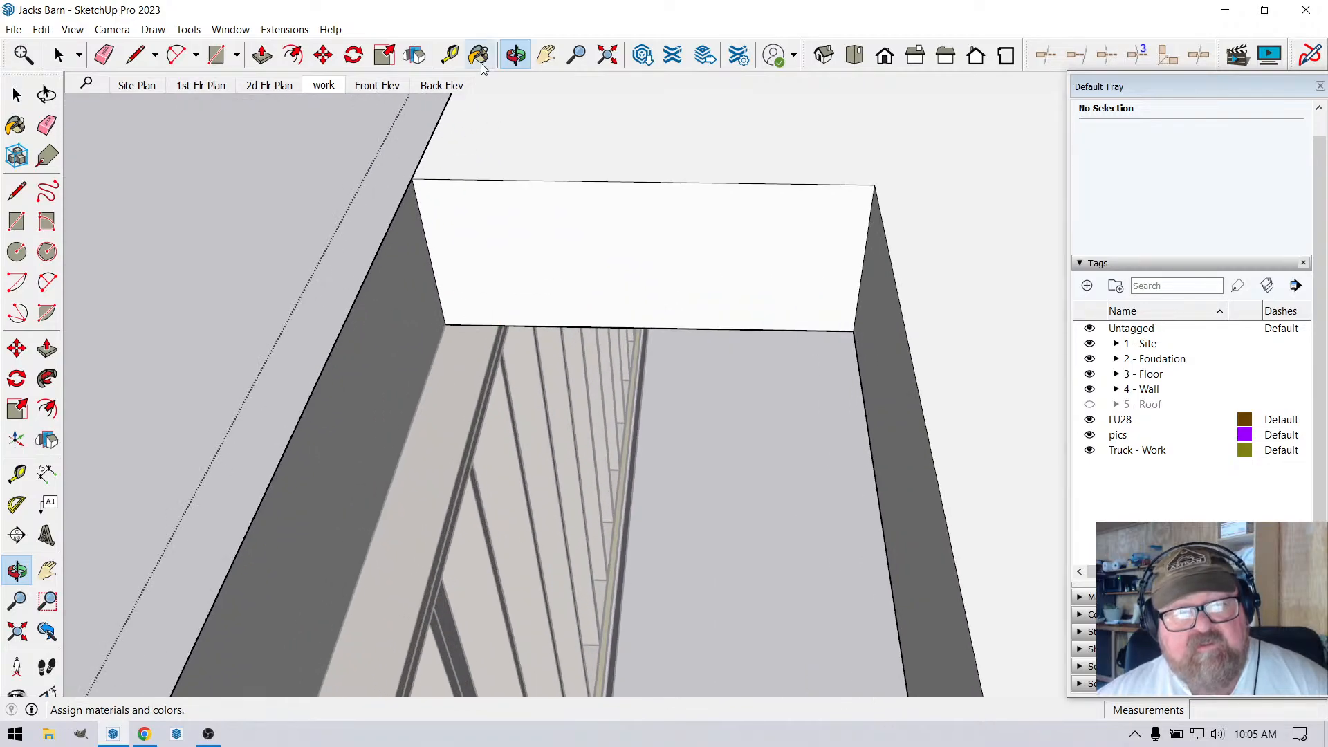
pyautogui.press('t')
pyautogui.click(455, 366)
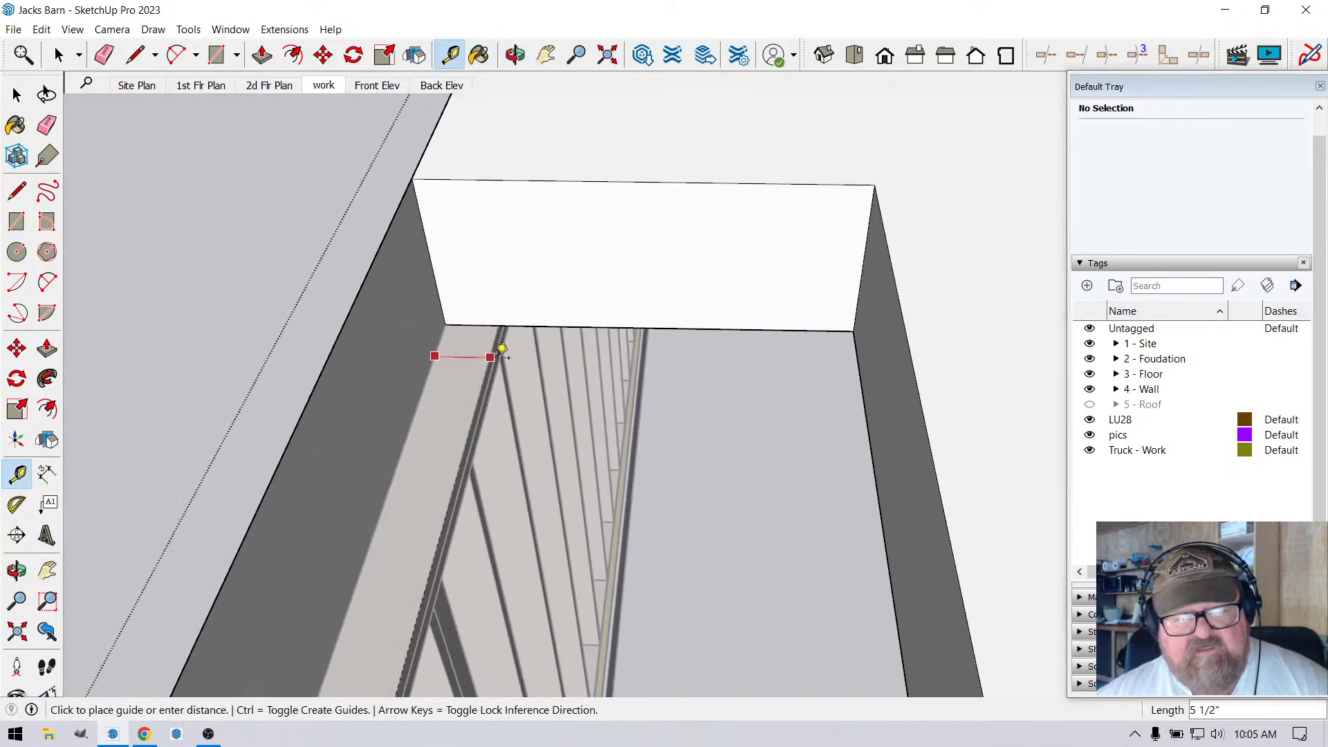
pyautogui.press('Escape')
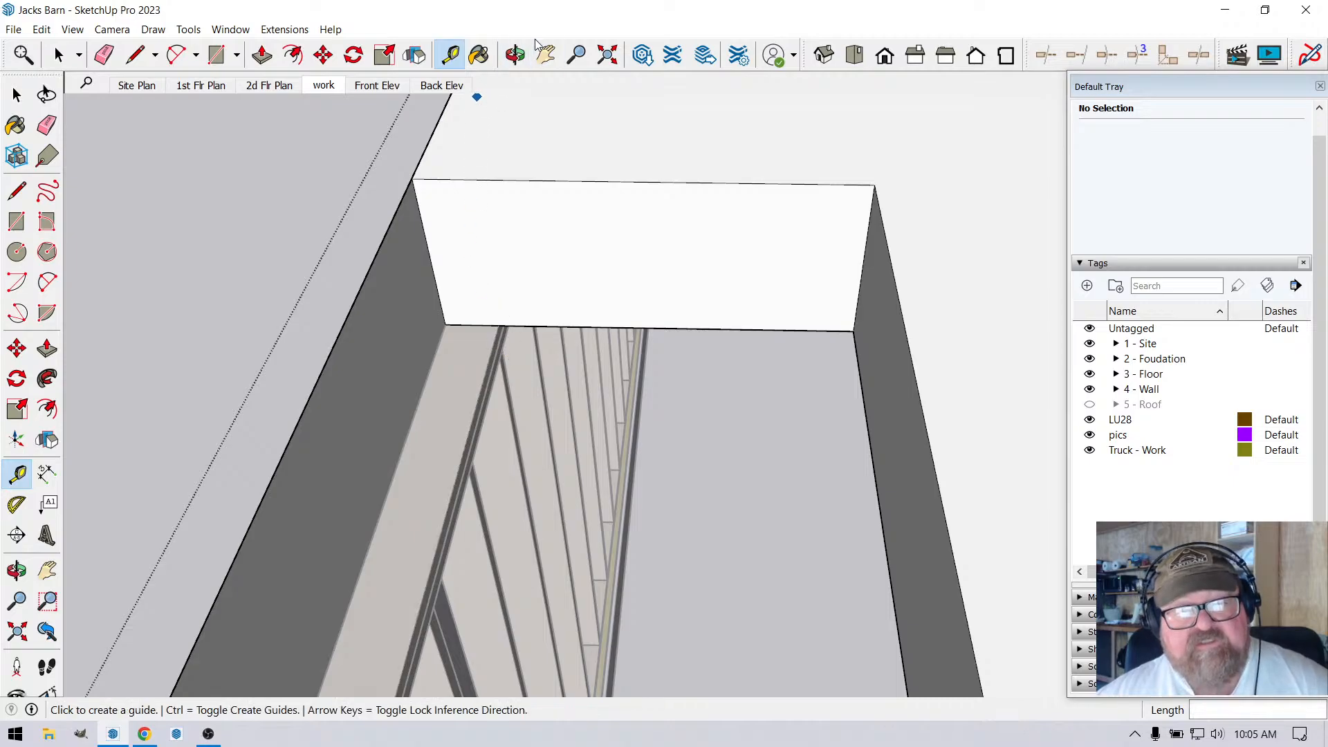
pyautogui.click(516, 54)
pyautogui.moveTo(563, 236); pyautogui.dragTo(394, 179)
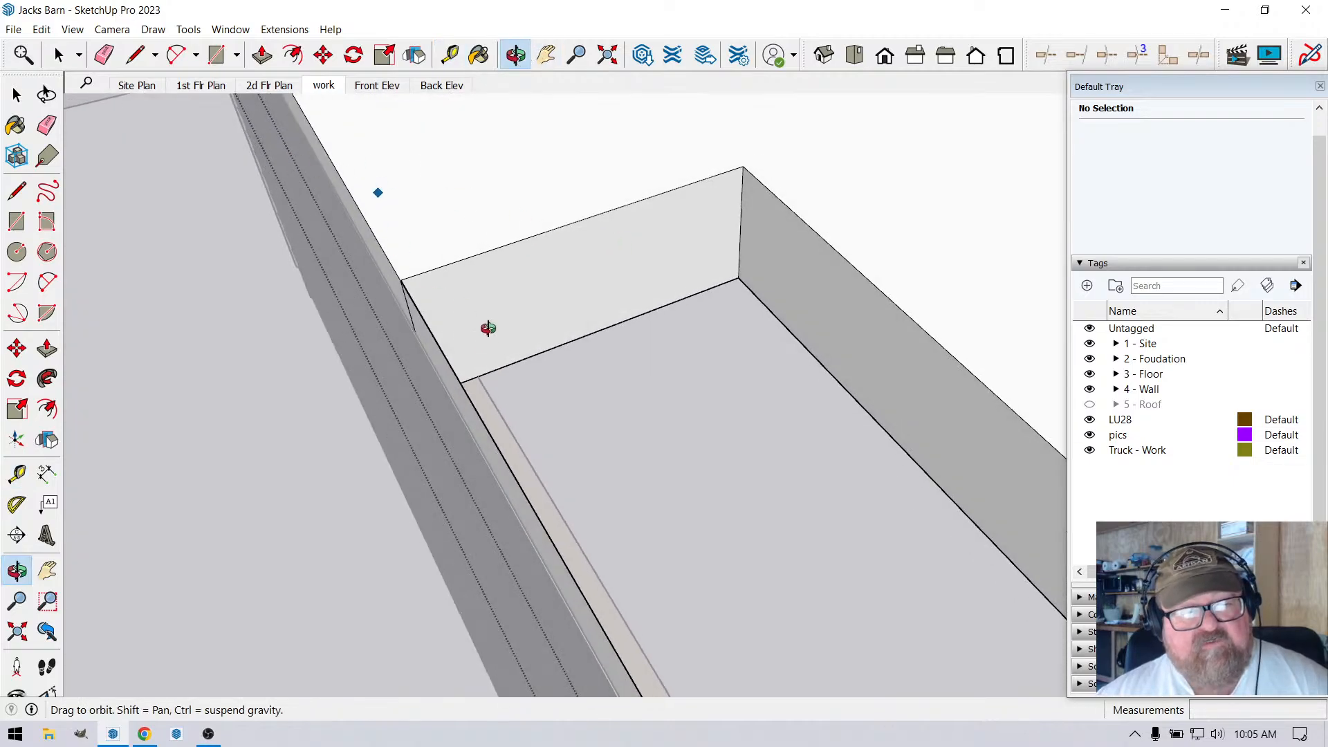
# Pull the stair opening's long inner side face 6" outward to widen the opening.
pyautogui.click(57, 49)
pyautogui.click(736, 223)
pyautogui.click(775, 234)
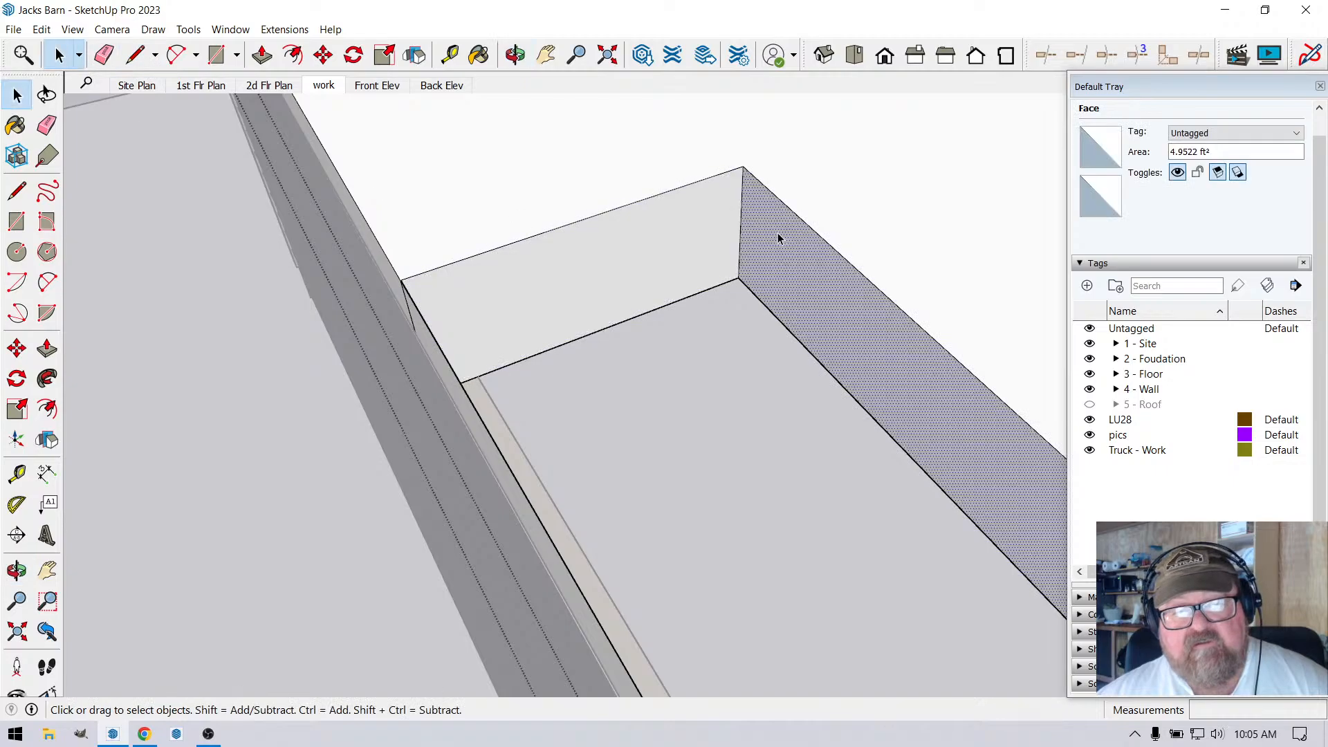
pyautogui.click(262, 54)
pyautogui.moveTo(808, 276); pyautogui.dragTo(838, 278)
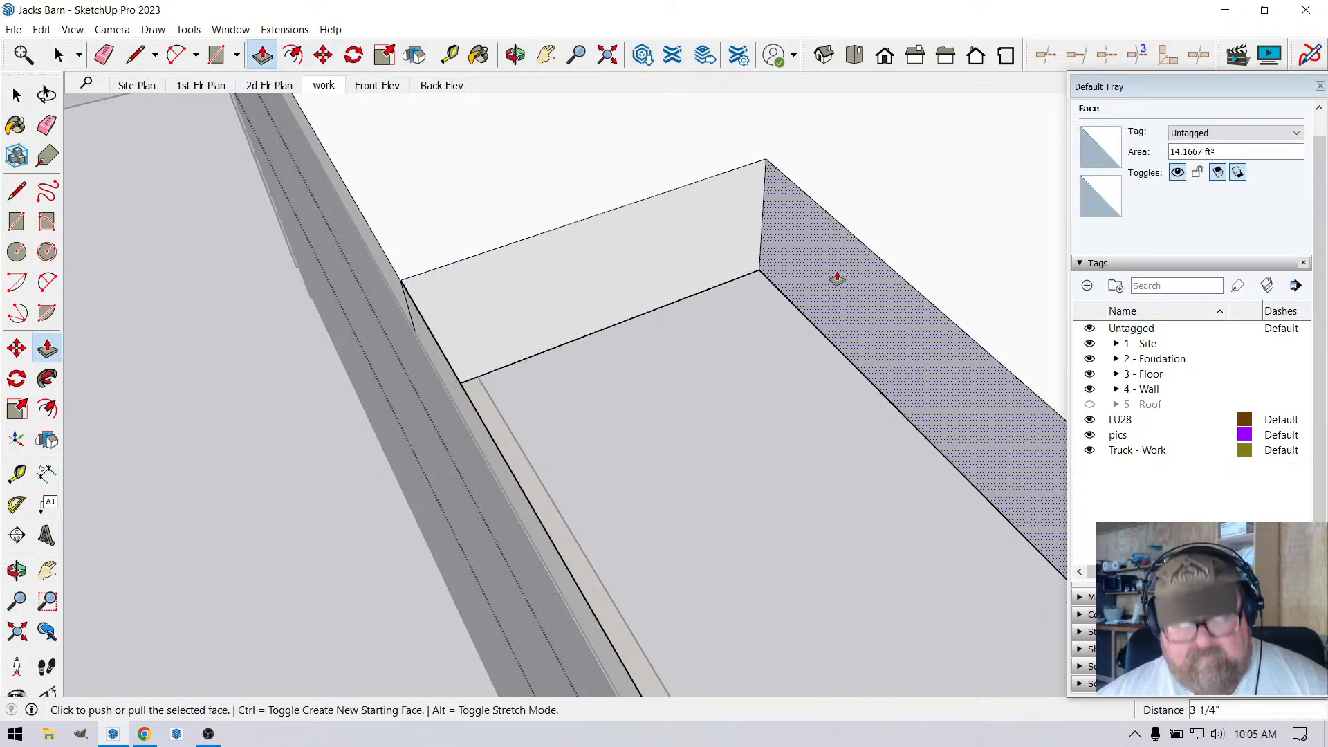
pyautogui.write('6')
pyautogui.press('Return')
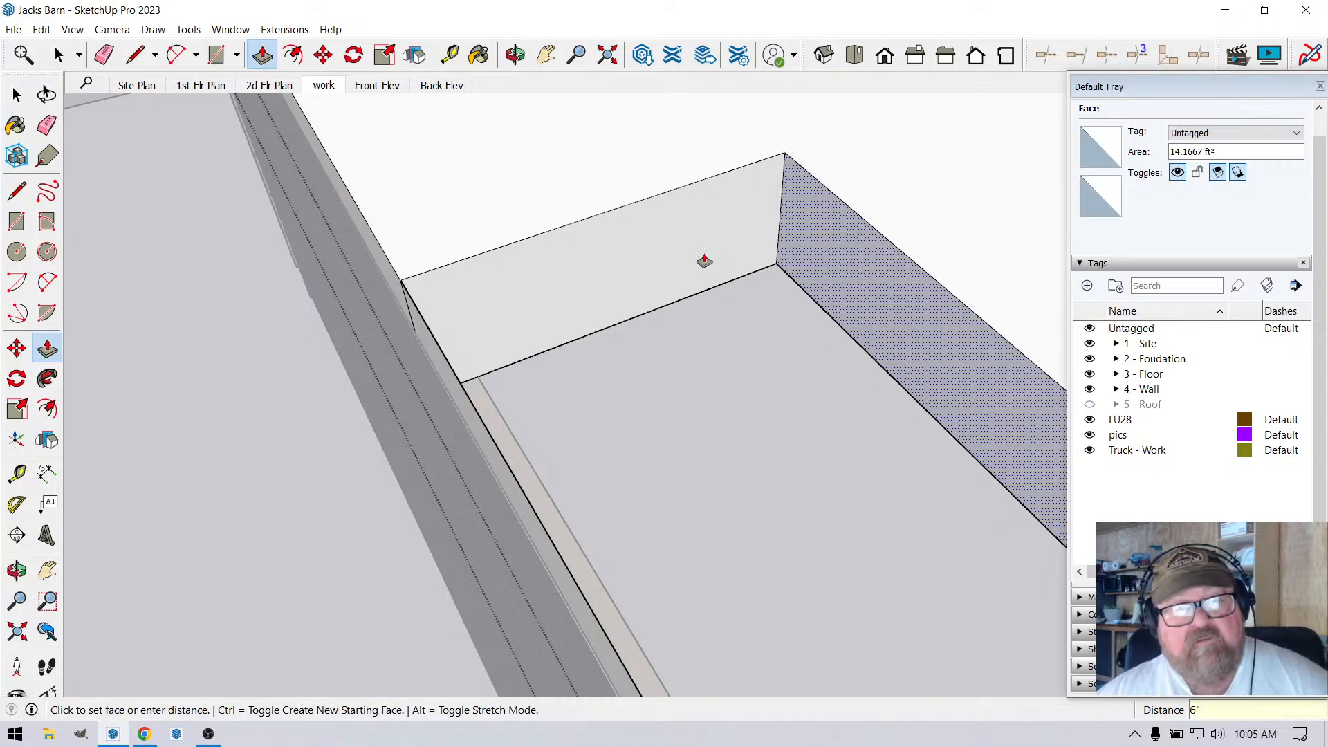
# Deselect the face and leave the floor group's editing mode.
pyautogui.click(515, 55)
pyautogui.moveTo(713, 262); pyautogui.dragTo(572, 263)
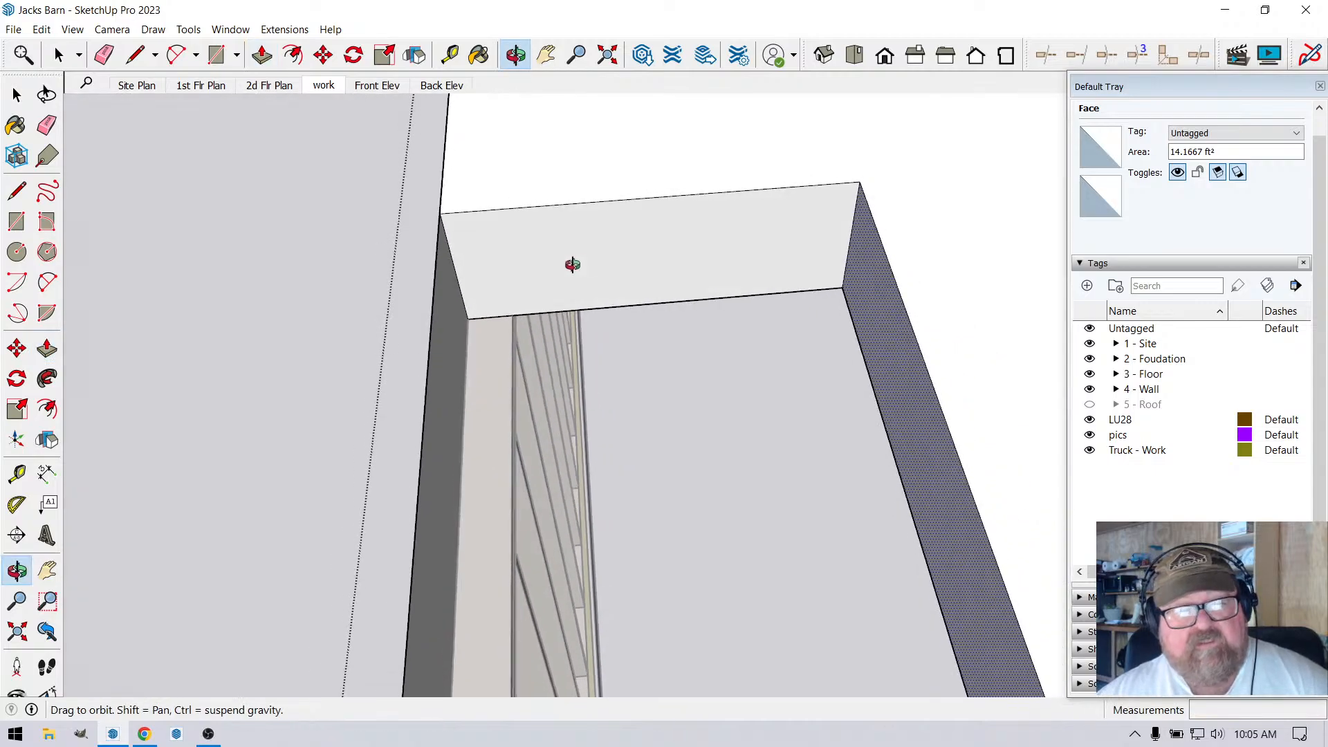
pyautogui.press('space')
pyautogui.click(484, 330)
pyautogui.scroll(-3, 484, 330)
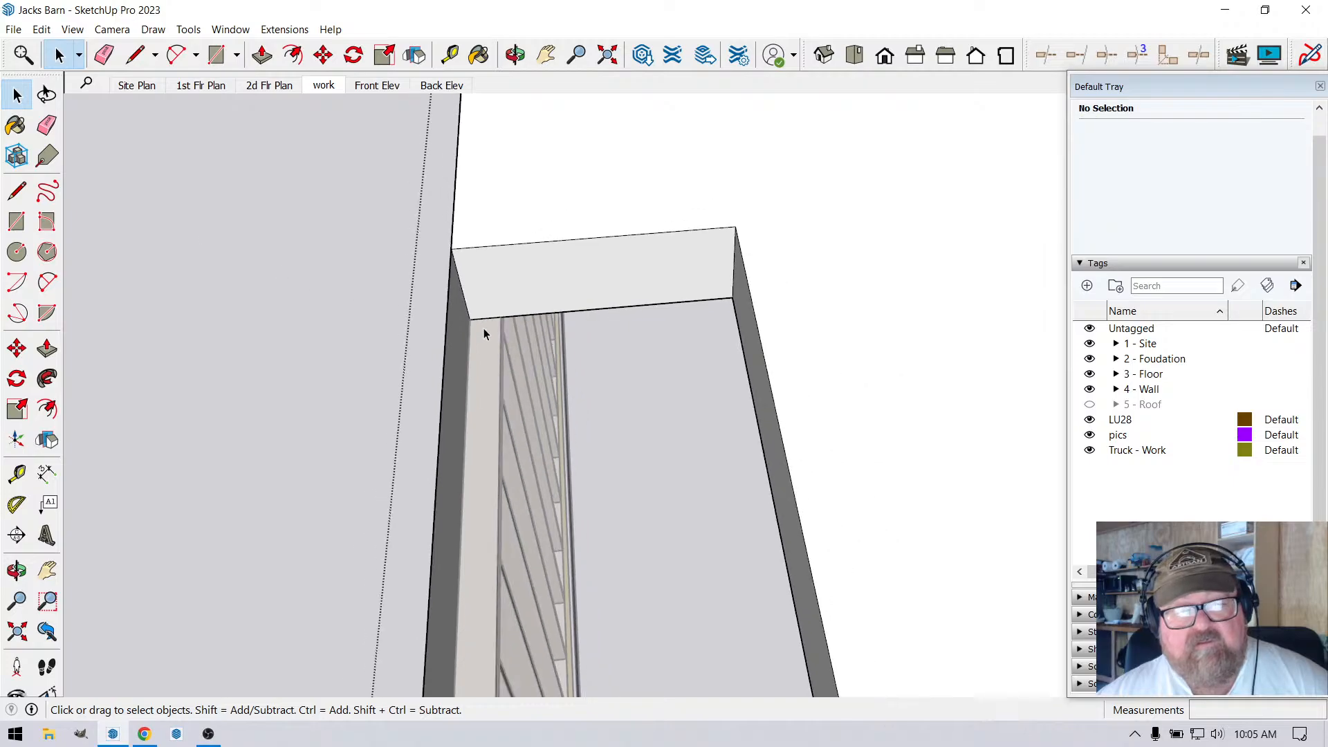
pyautogui.scroll(3, 527, 309)
pyautogui.click(449, 54)
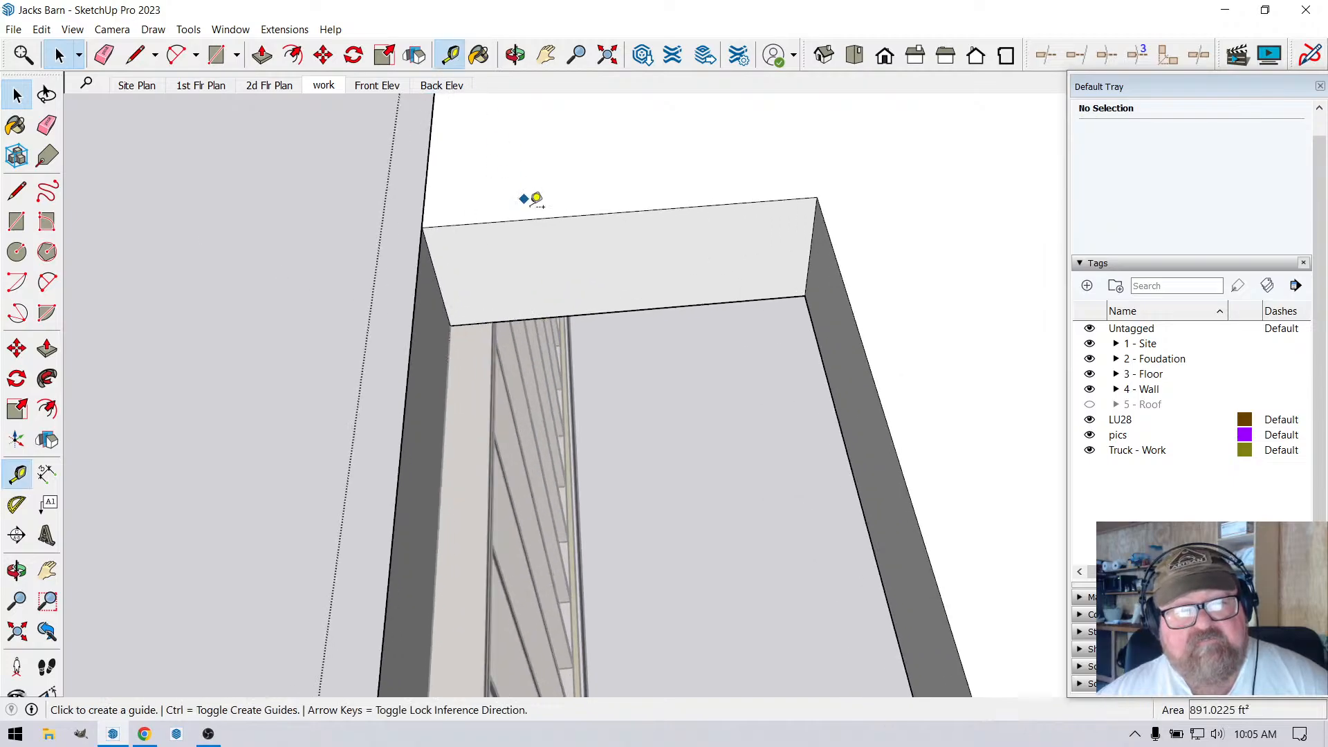
pyautogui.click(57, 55)
pyautogui.scroll(-3, 563, 207)
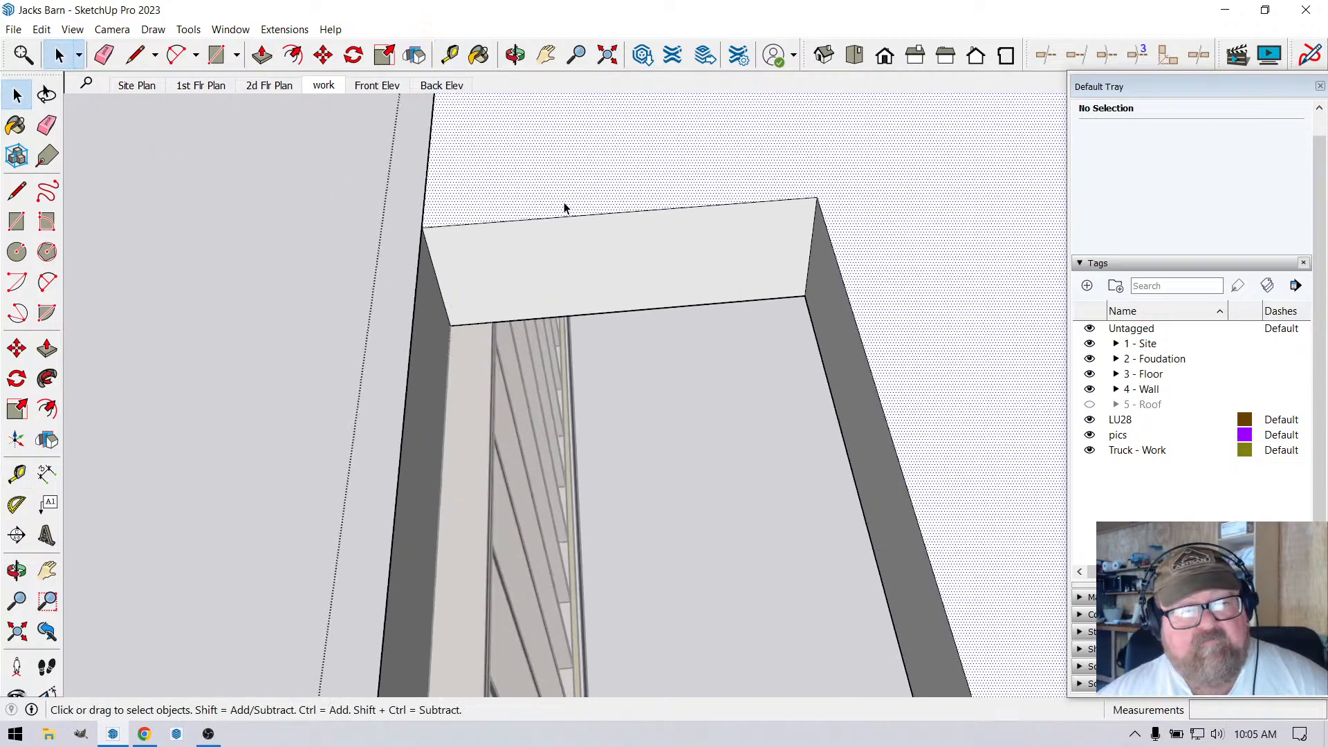
pyautogui.click(696, 335)
pyautogui.scroll(-4, 730, 392)
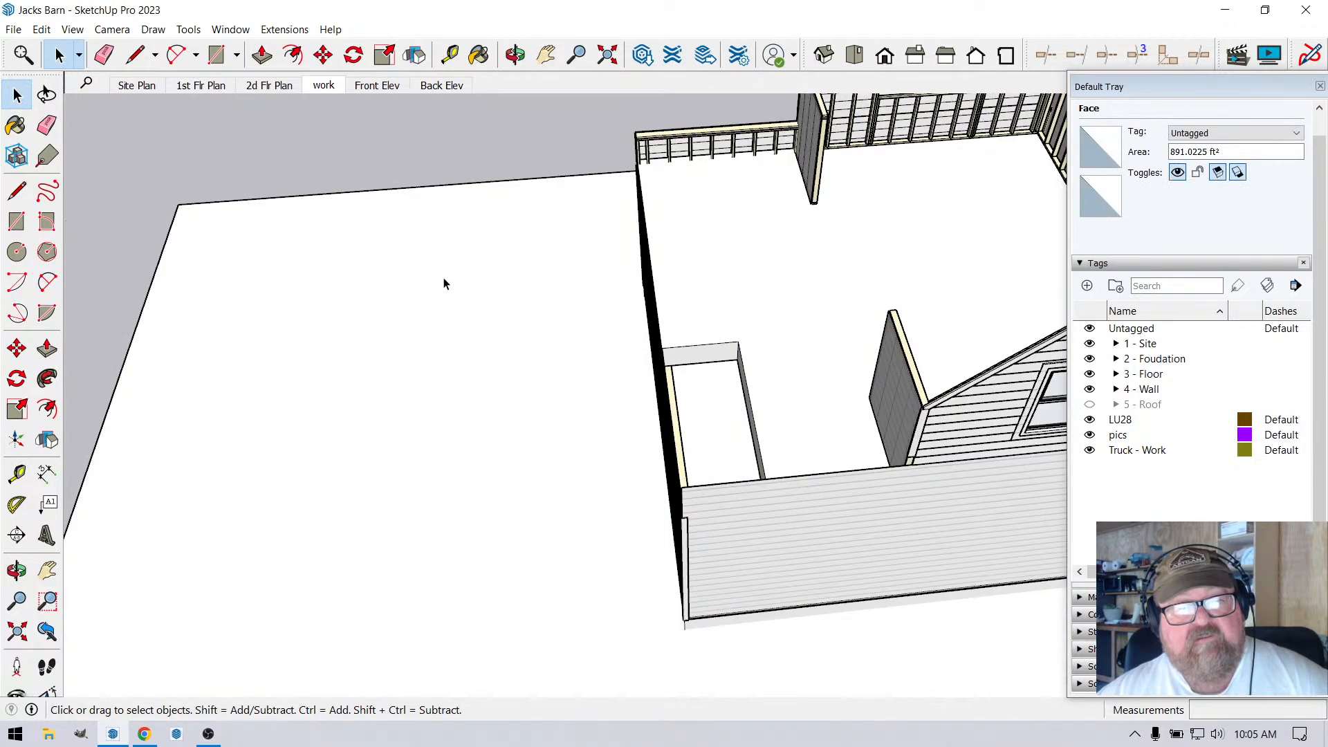
pyautogui.click(445, 281)
pyautogui.scroll(8, 692, 374)
pyautogui.scroll(2, 704, 453)
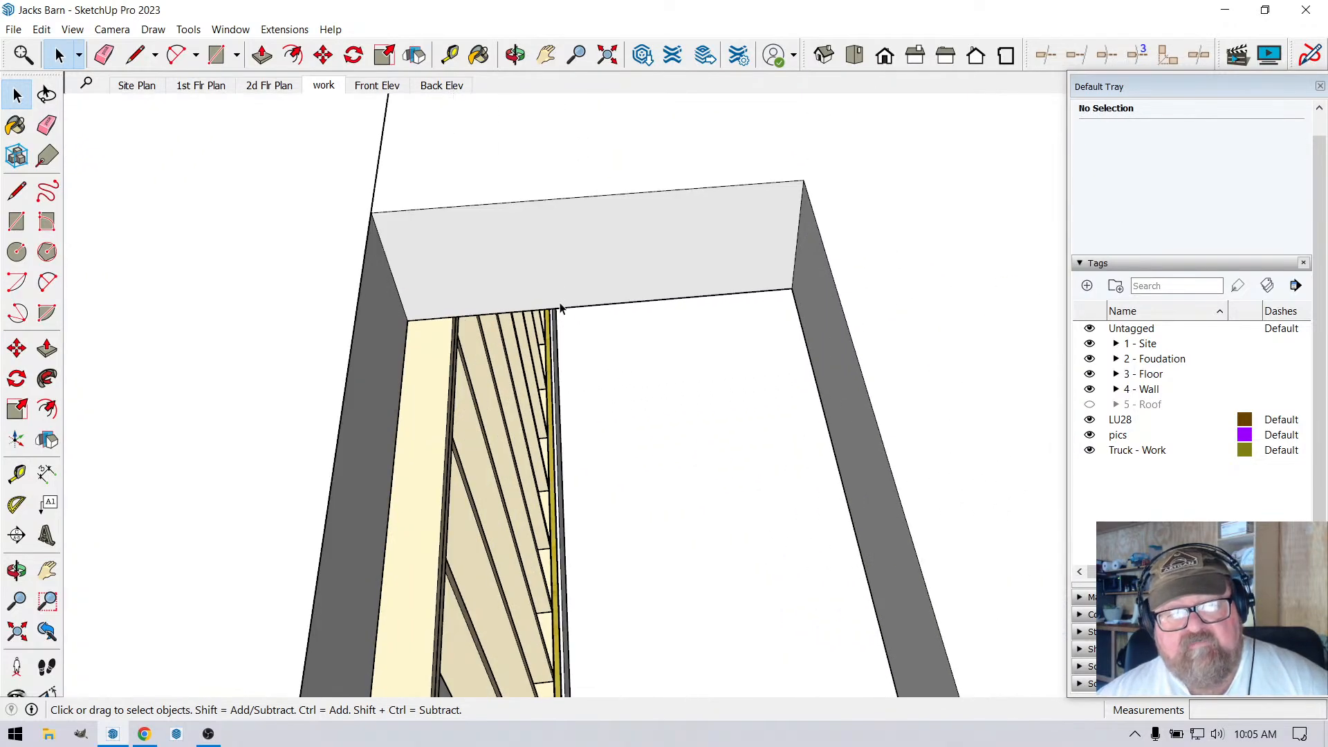
# Place a guide 7 3/8" below the short end face's upper edge and a vertical guide on that face at the stud wall's inner side.
pyautogui.click(549, 239)
pyautogui.click(450, 55)
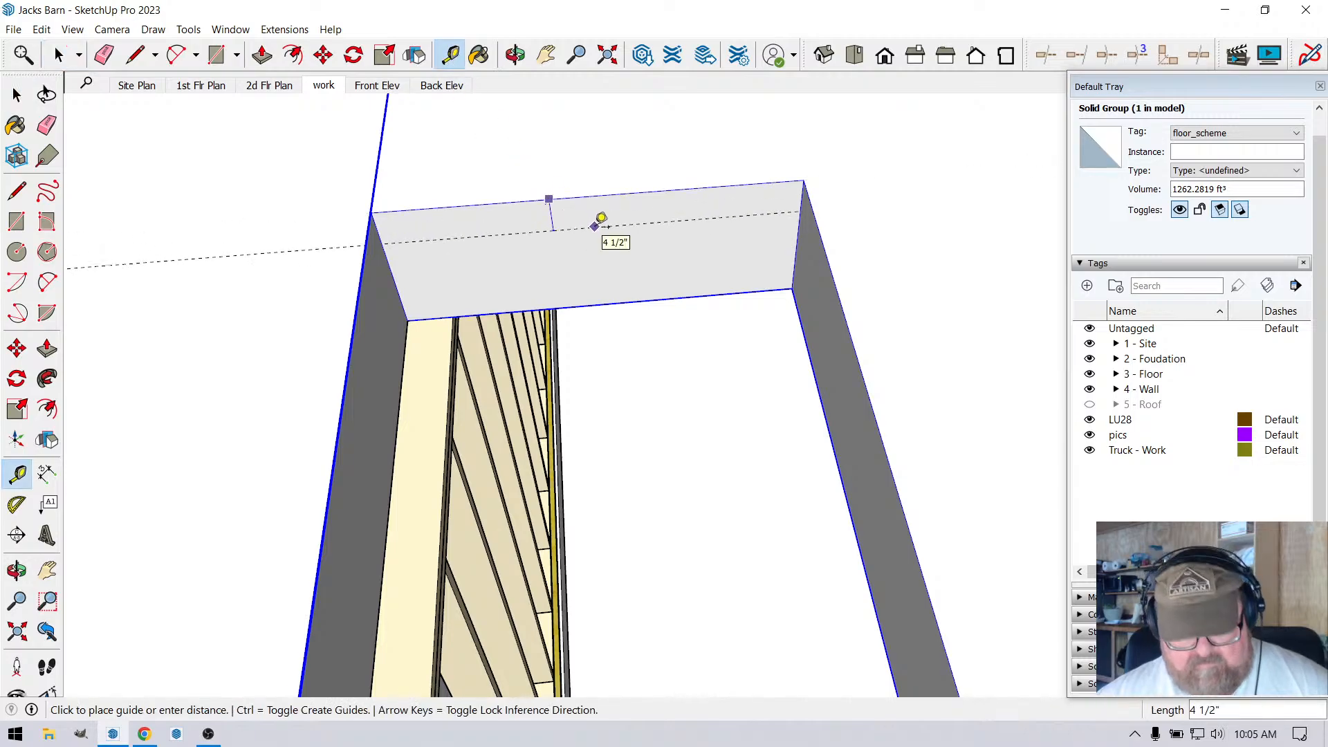
pyautogui.write('7')
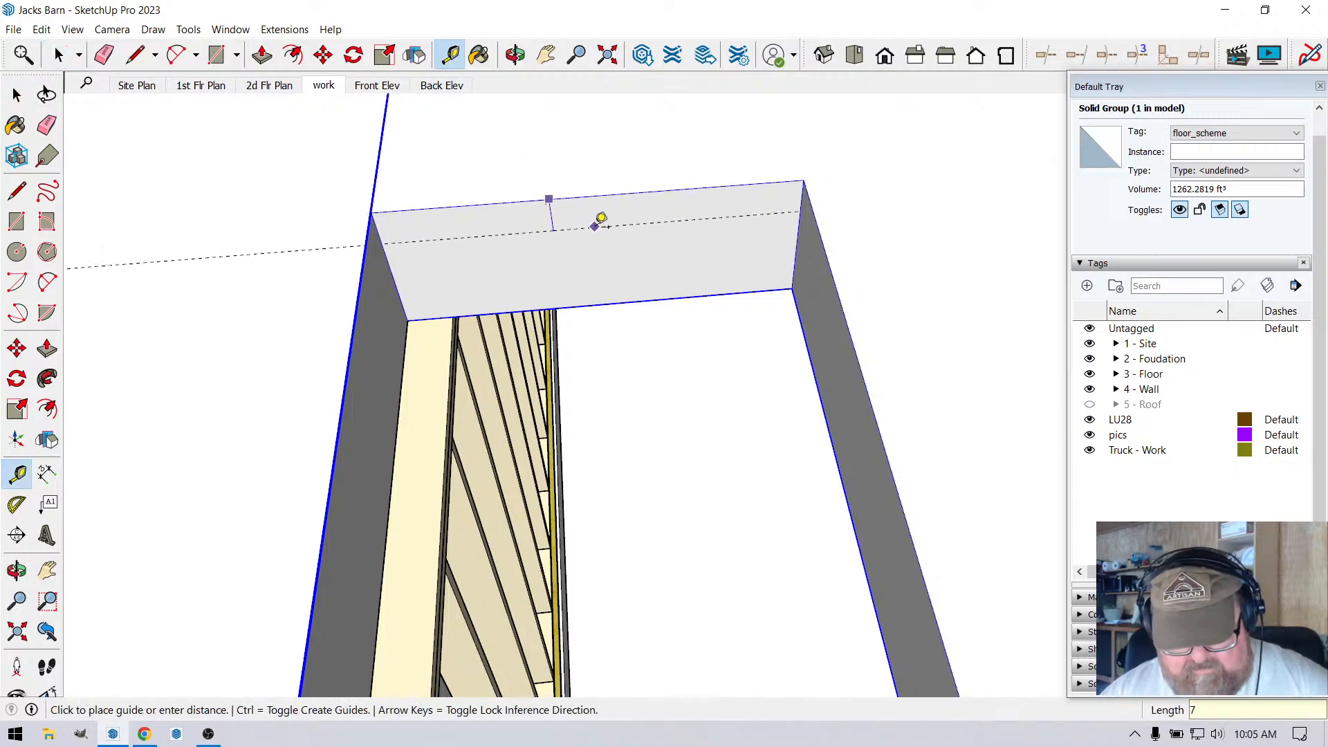
pyautogui.write(' 3/8')
pyautogui.press('Return')
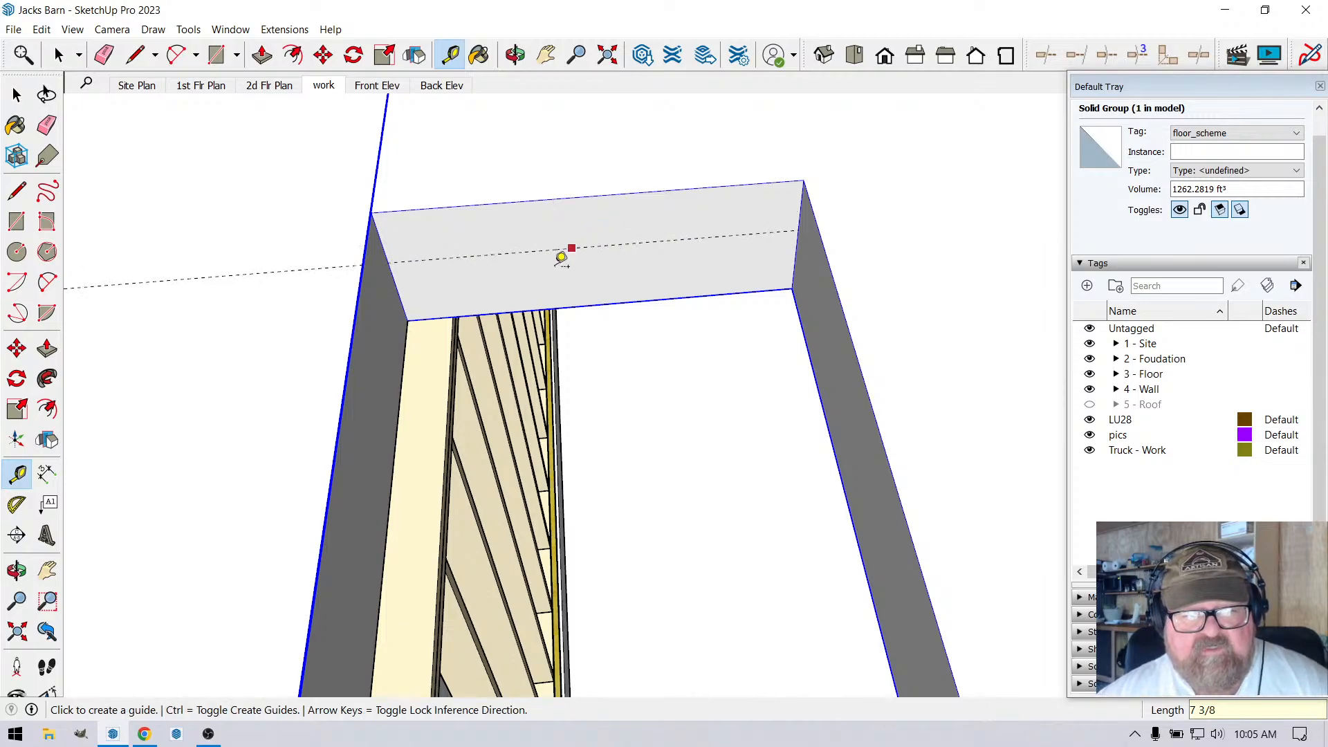
pyautogui.click(796, 255)
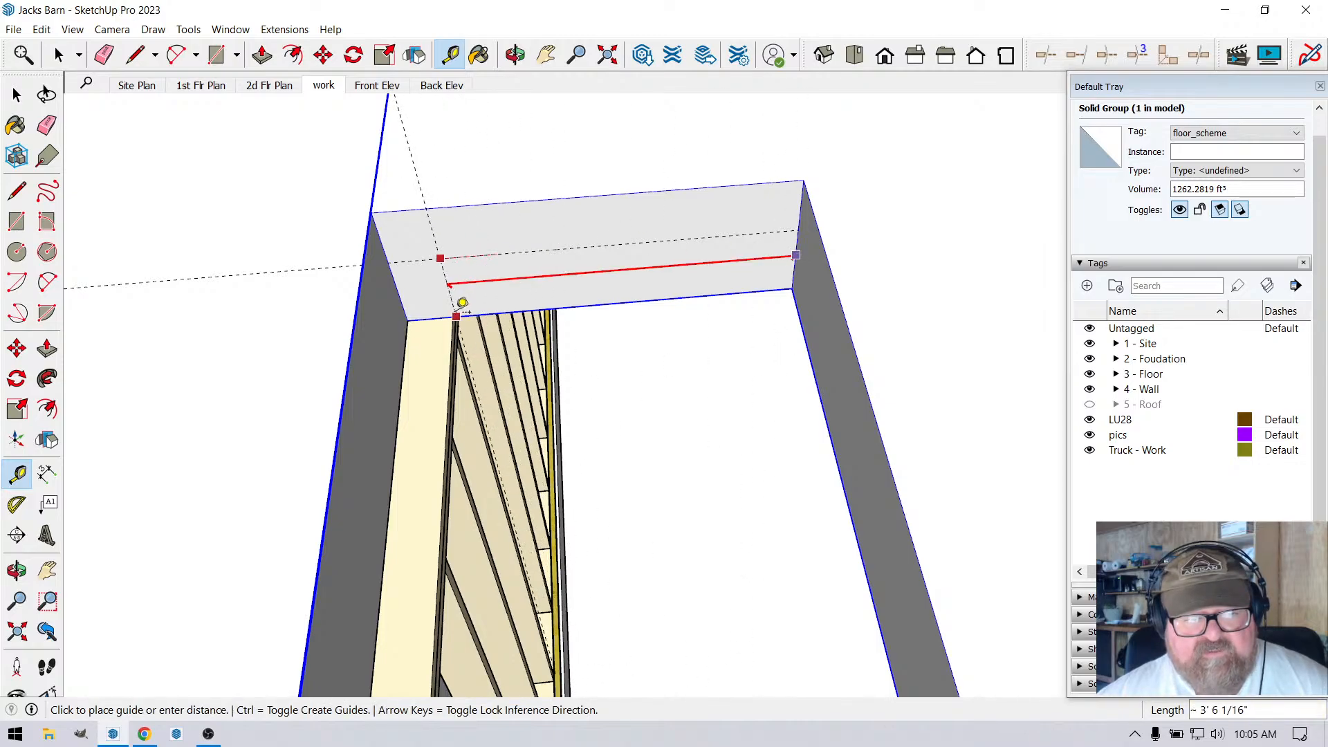
pyautogui.click(453, 321)
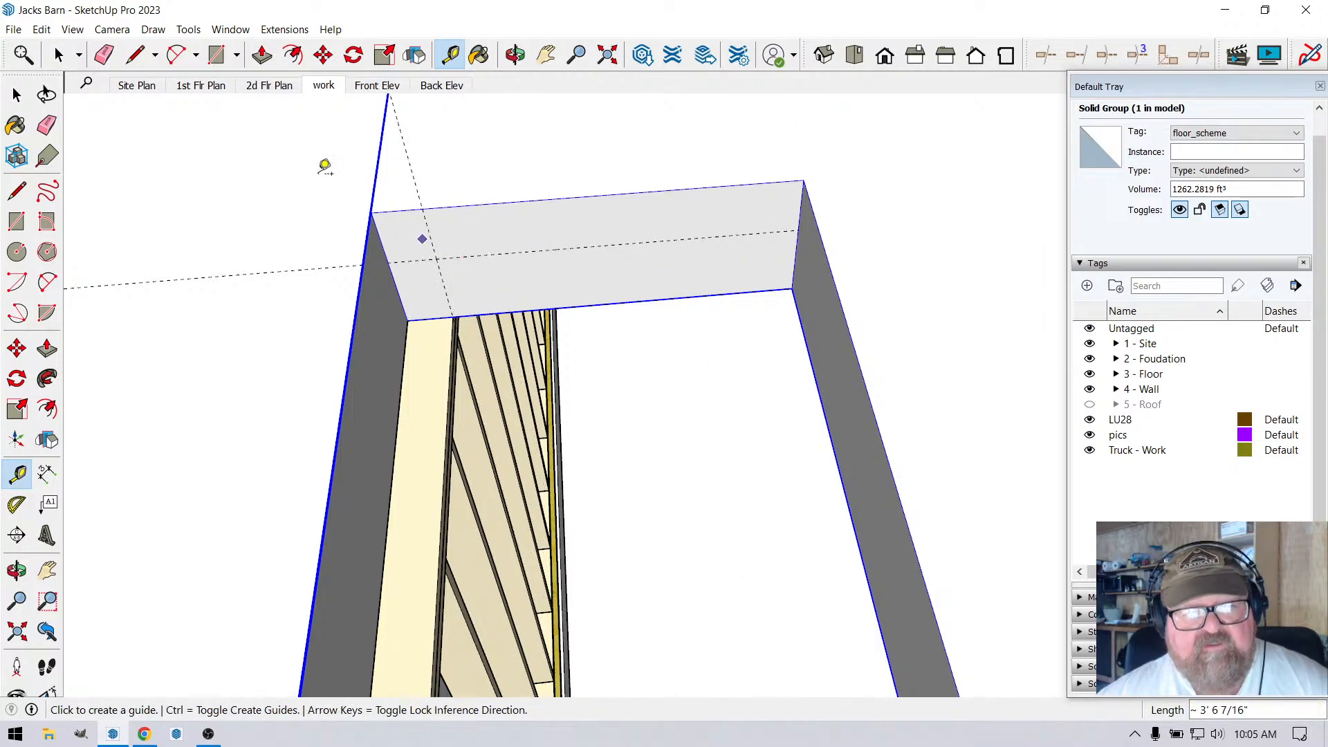
# Draw a 3' 6 7/16" by 7 3/8" rectangle on the end face from the vertical guide and extrude it 10" into the opening.
pyautogui.click(225, 54)
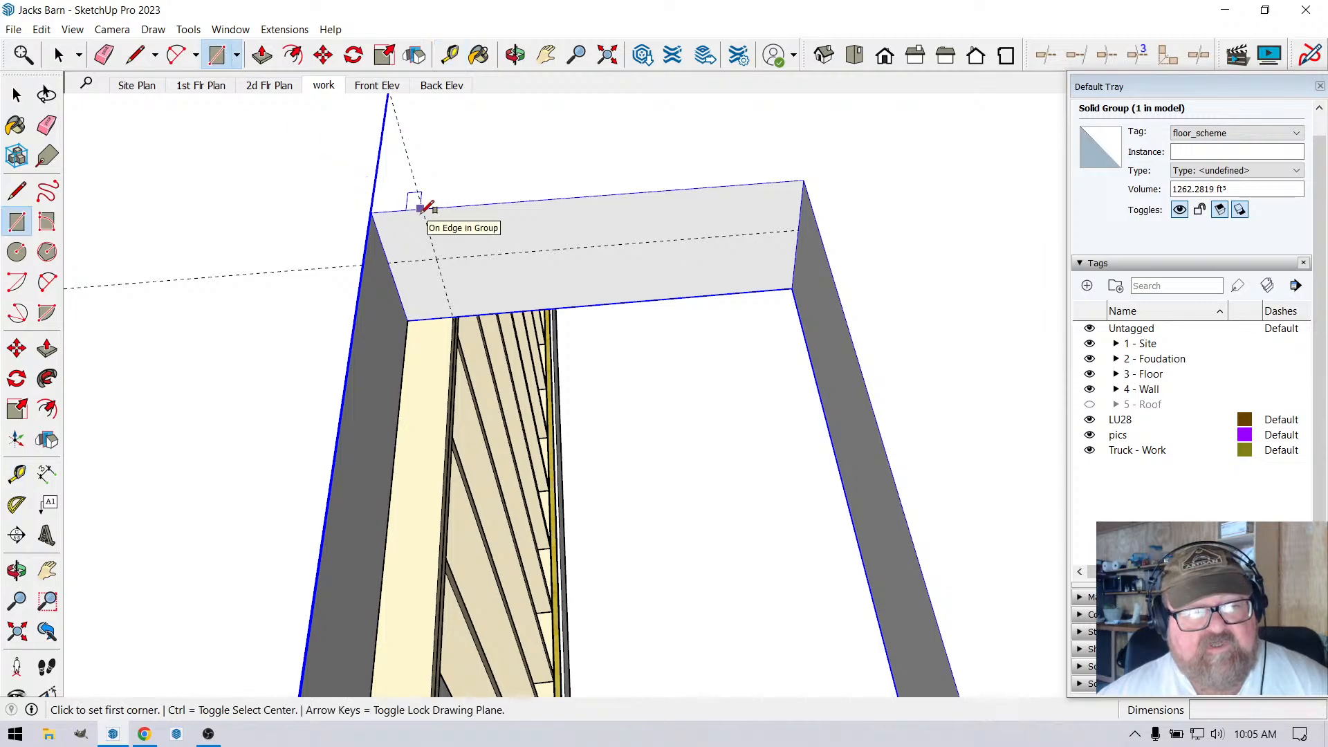
pyautogui.click(424, 208)
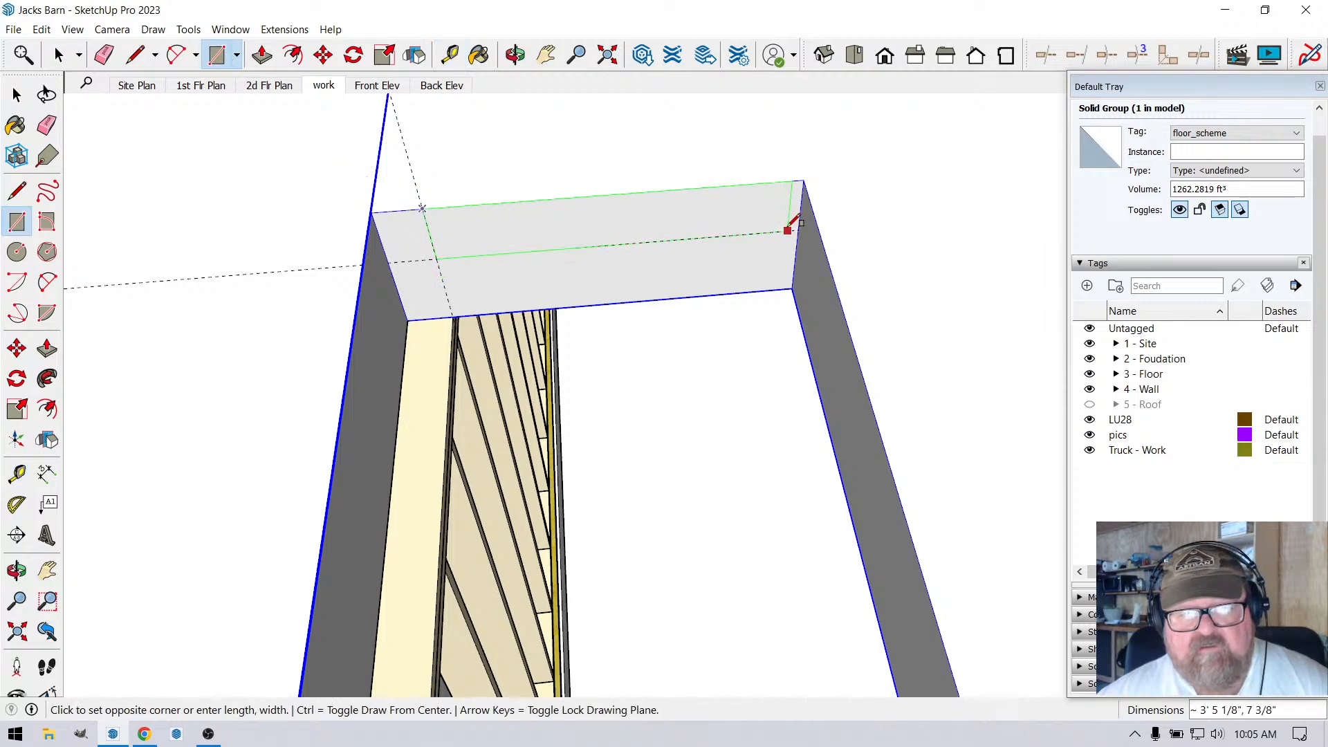
pyautogui.click(799, 231)
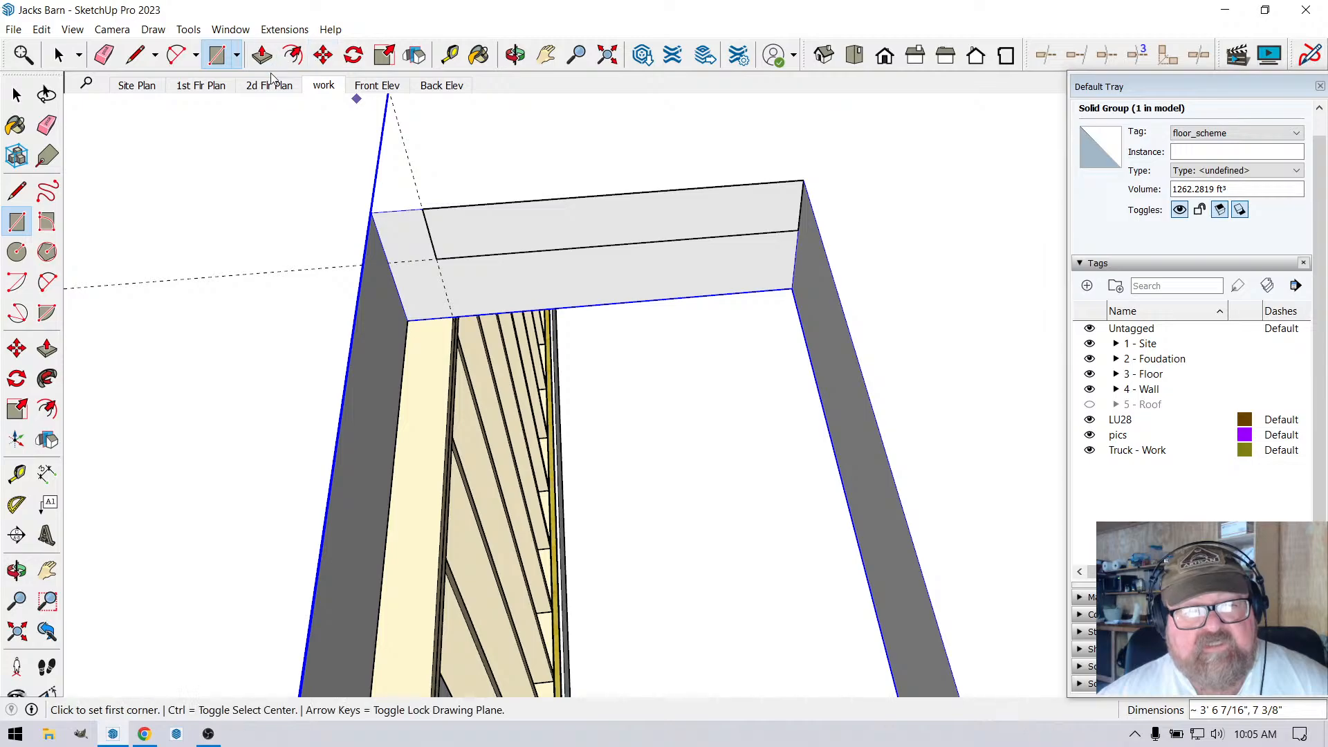
pyautogui.click(262, 55)
pyautogui.moveTo(459, 247); pyautogui.dragTo(453, 291)
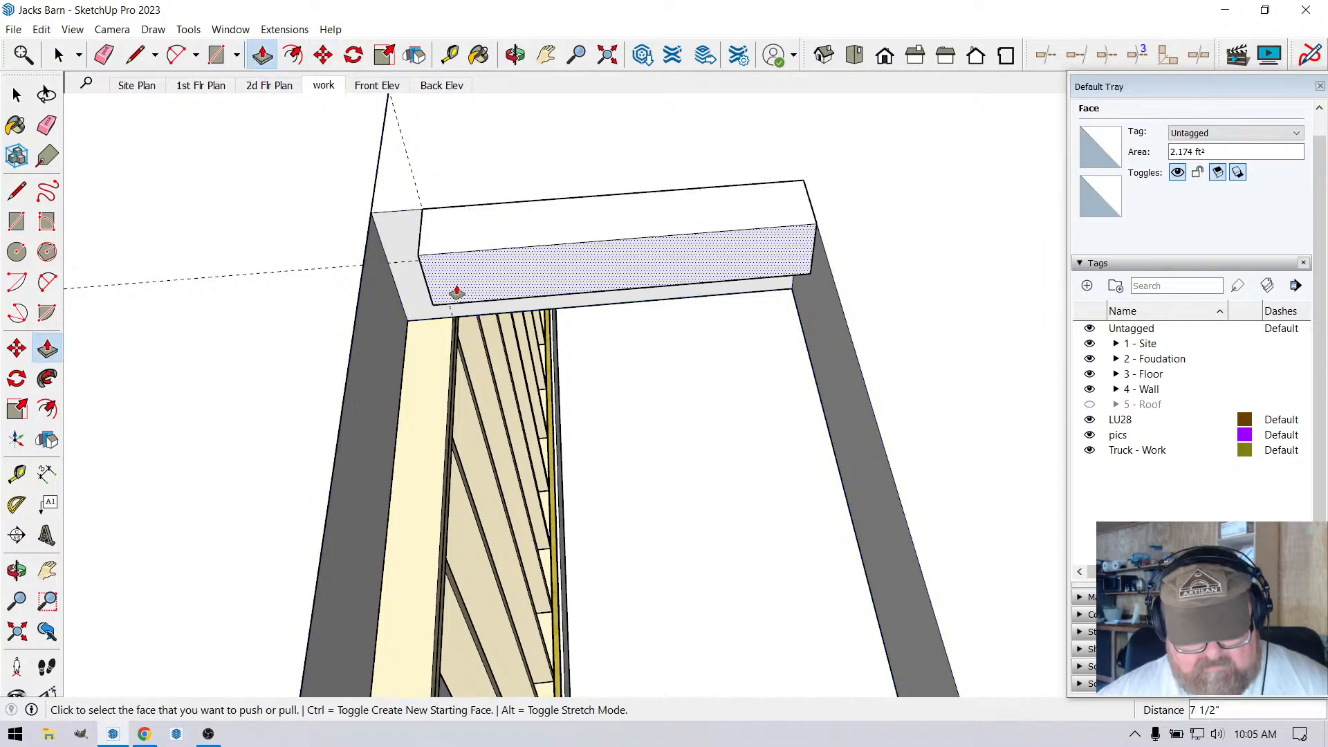
pyautogui.press('Return')
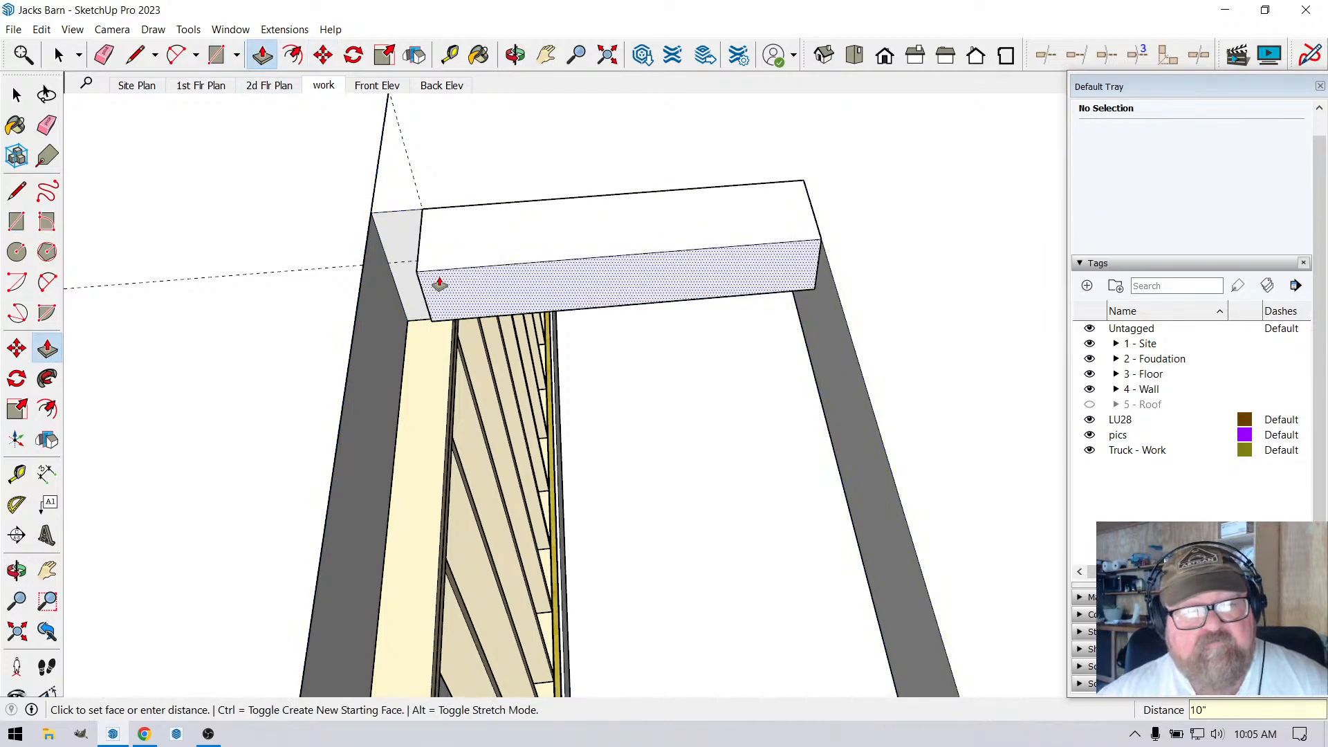
# Select the whole step block and make it a group.
pyautogui.click(76, 60)
pyautogui.doubleClick(541, 260)
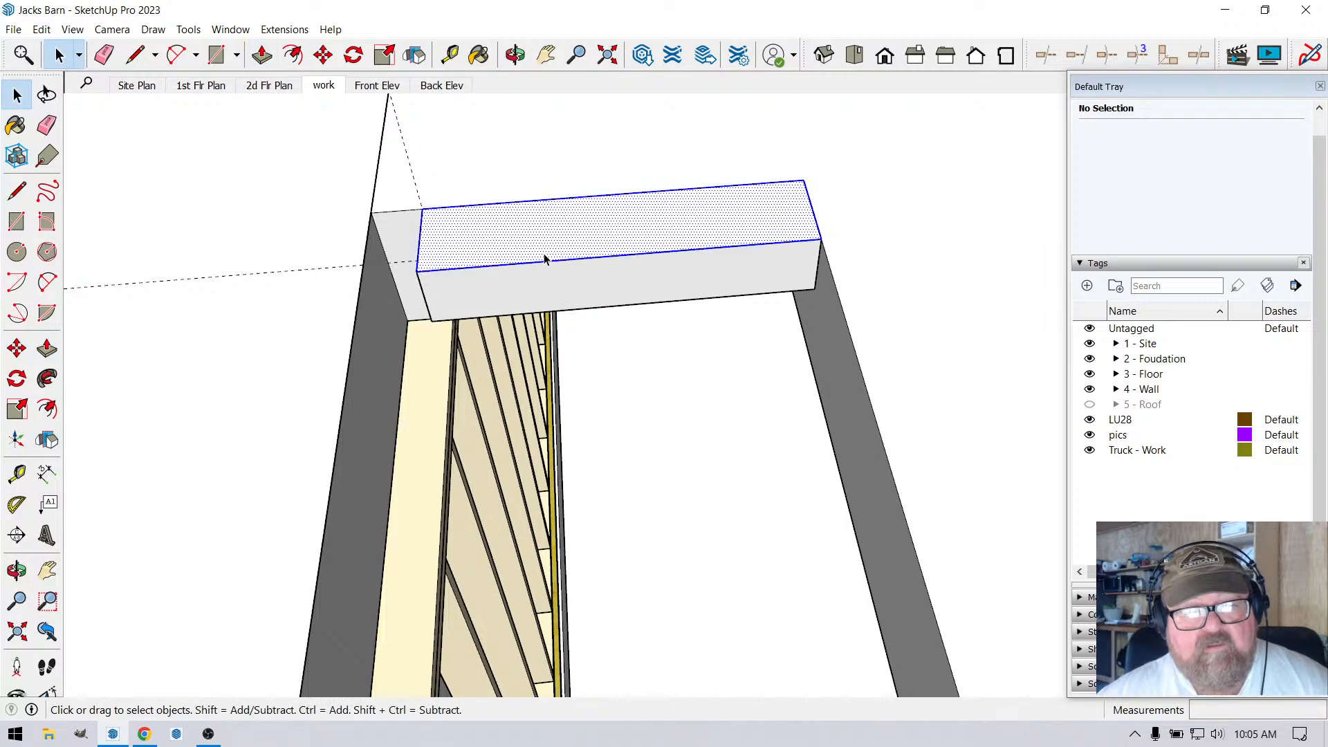
pyautogui.rightClick(546, 258)
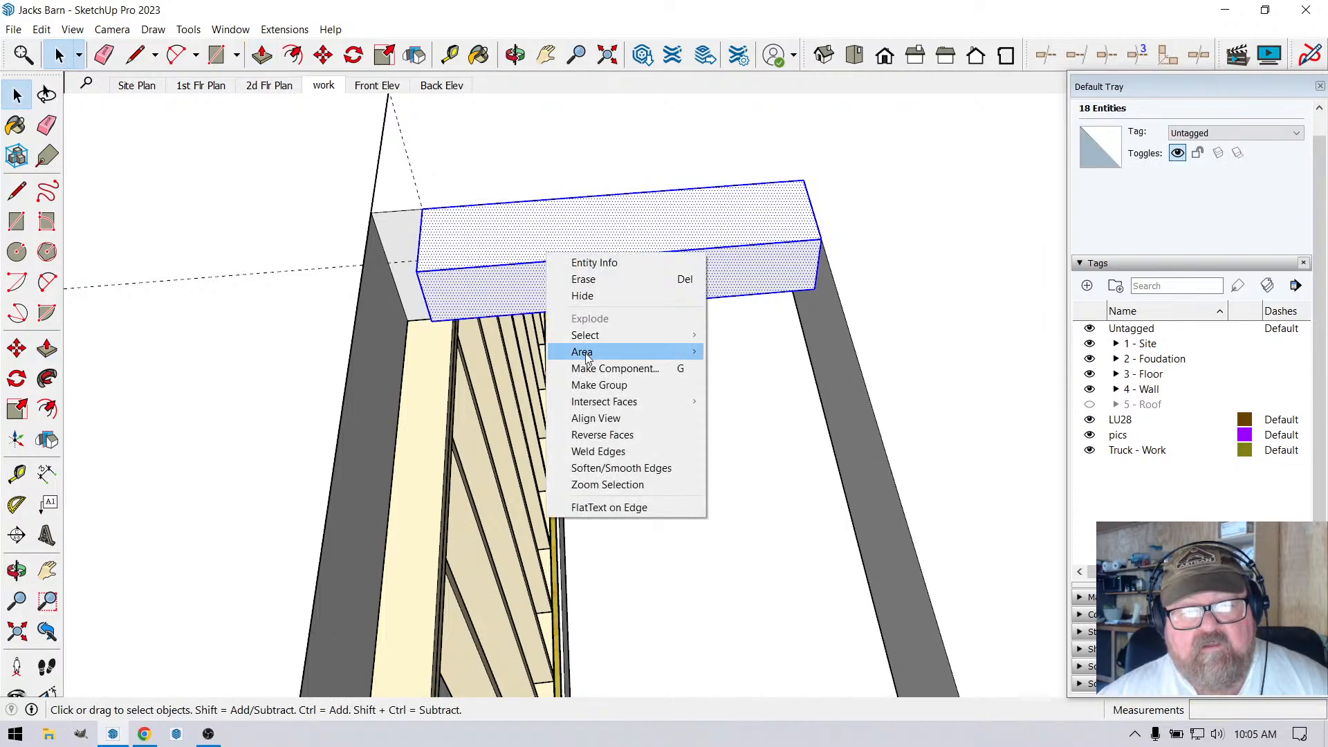
pyautogui.click(600, 385)
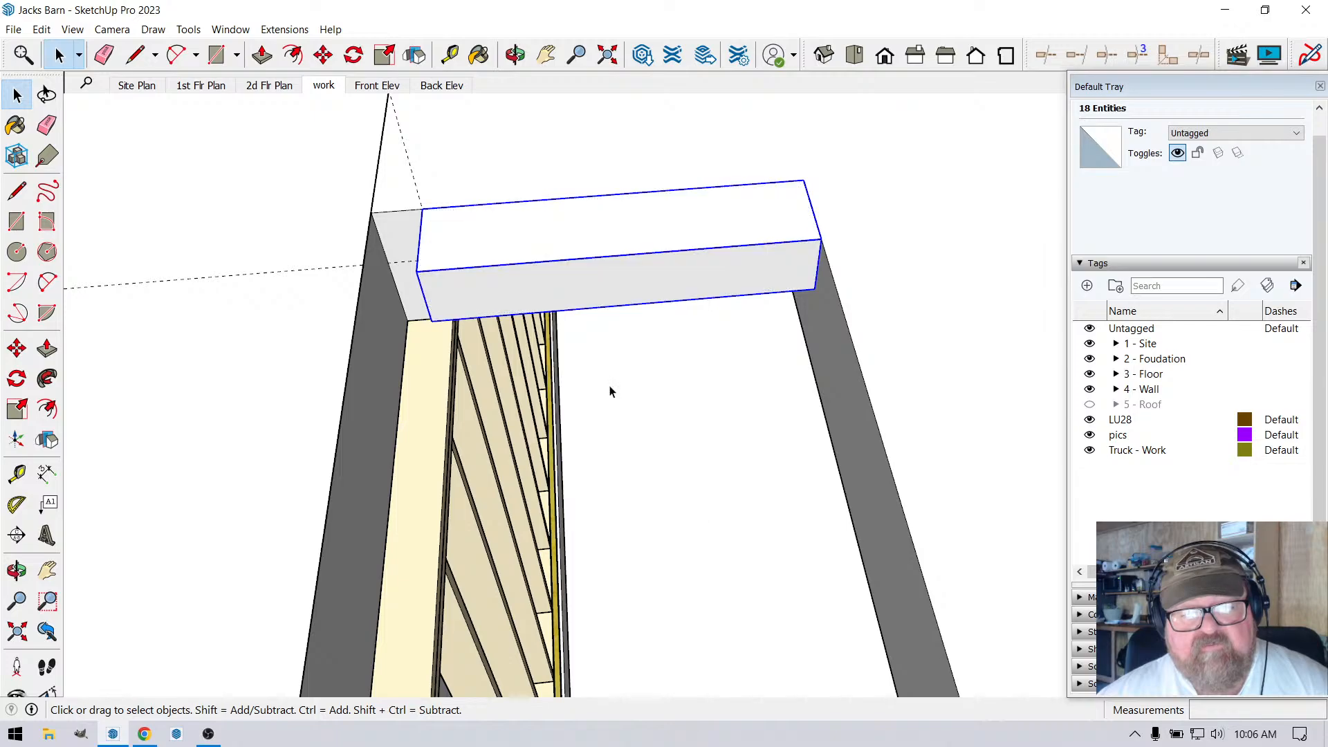
# Move the step block straight down so its upper corner meets the intersection of the two guides on the end face.
pyautogui.click(322, 56)
pyautogui.scroll(3, 412, 200)
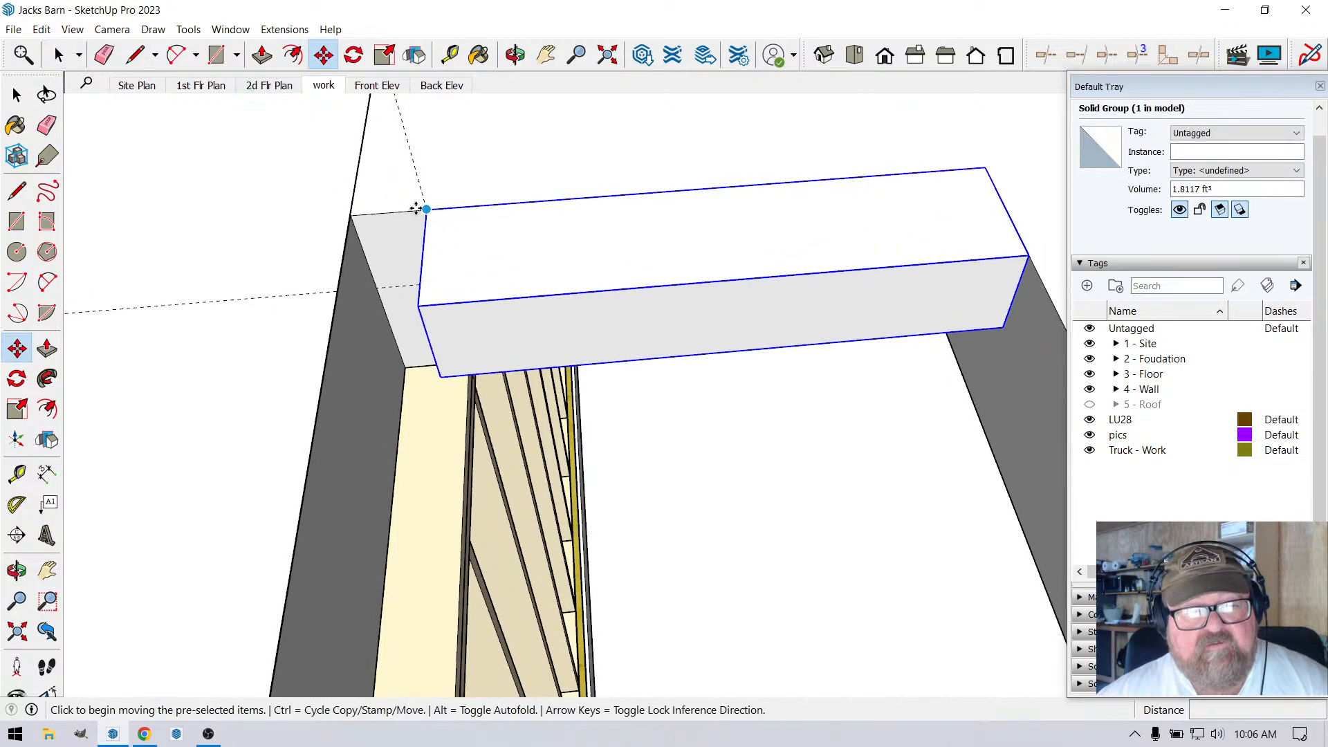
pyautogui.click(423, 207)
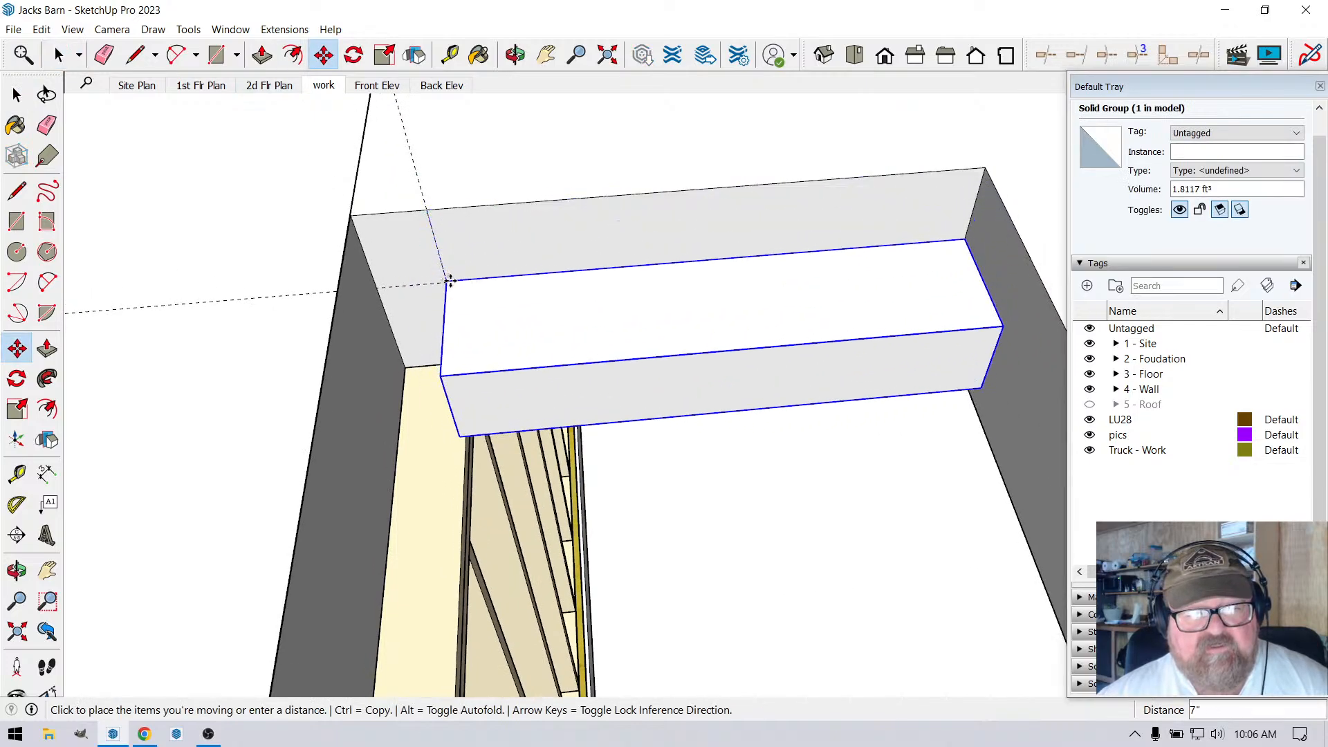
pyautogui.click(451, 283)
pyautogui.scroll(3, 451, 283)
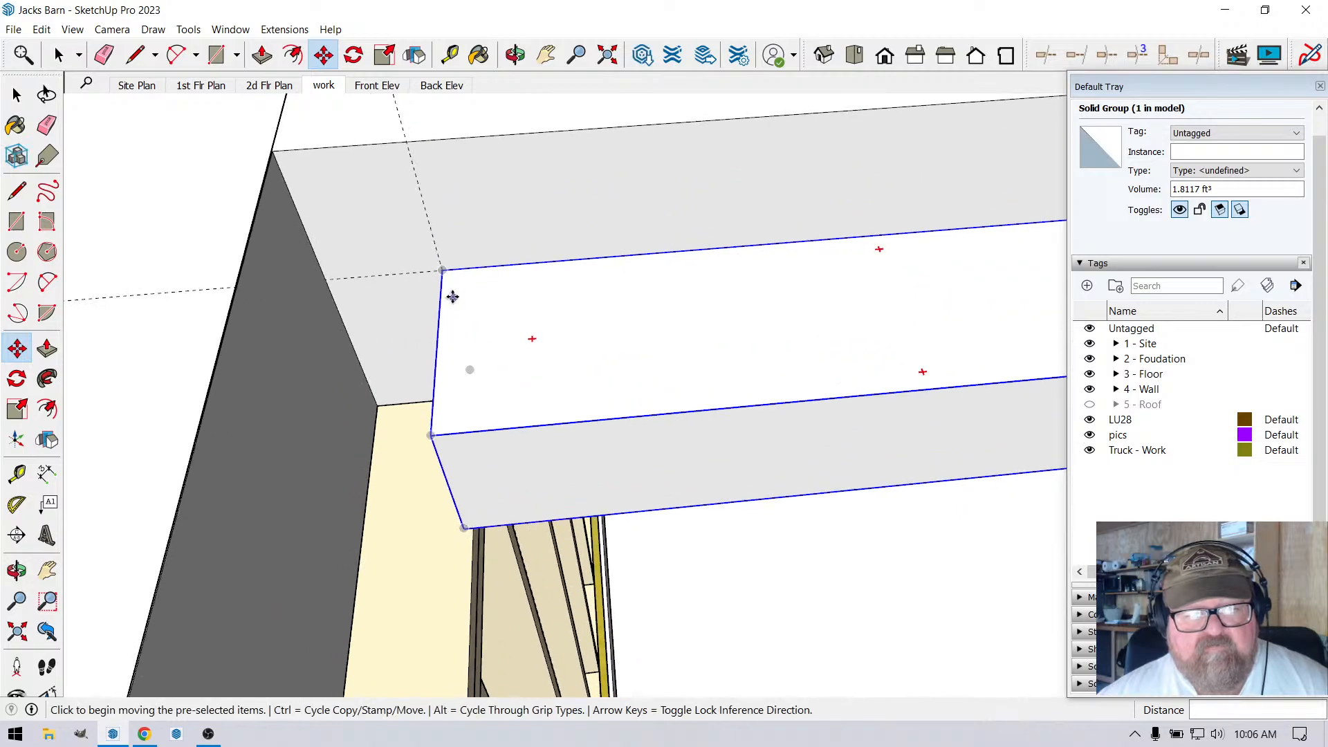
pyautogui.click(446, 271)
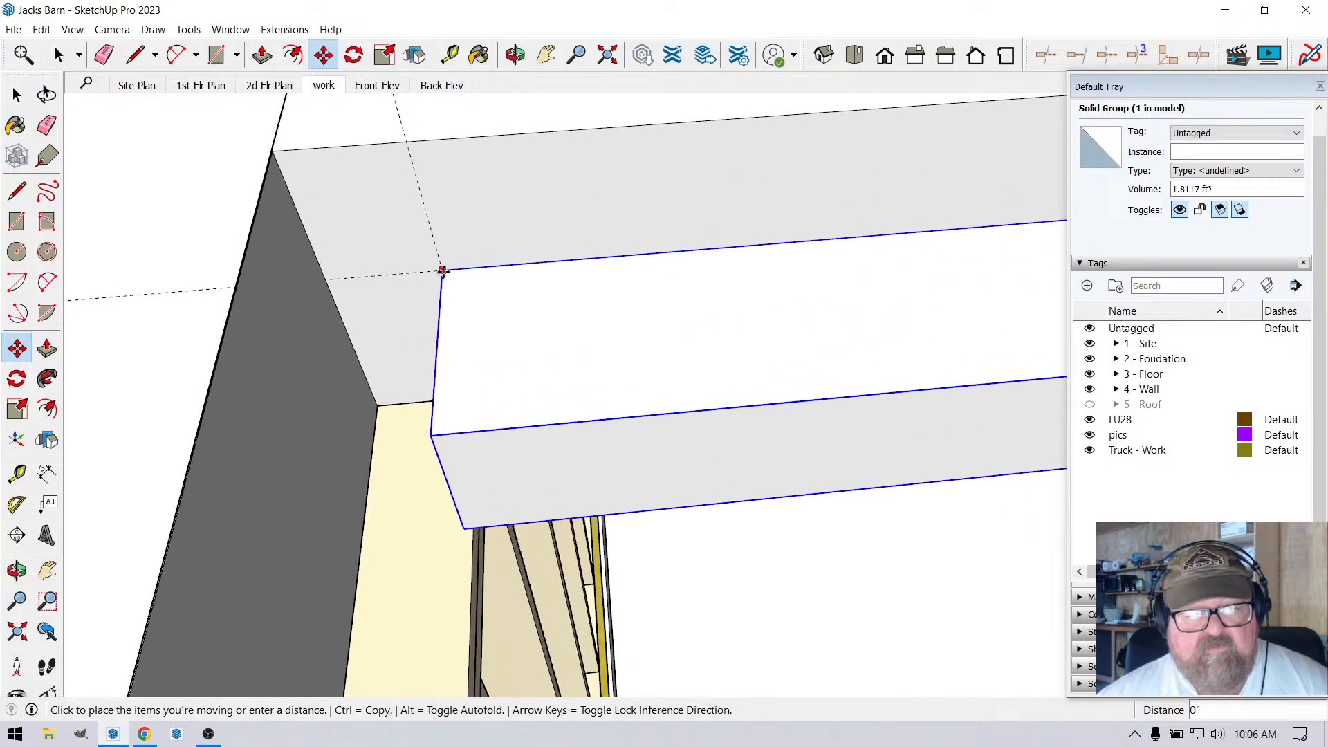
pyautogui.click(445, 273)
pyautogui.scroll(-4, 569, 199)
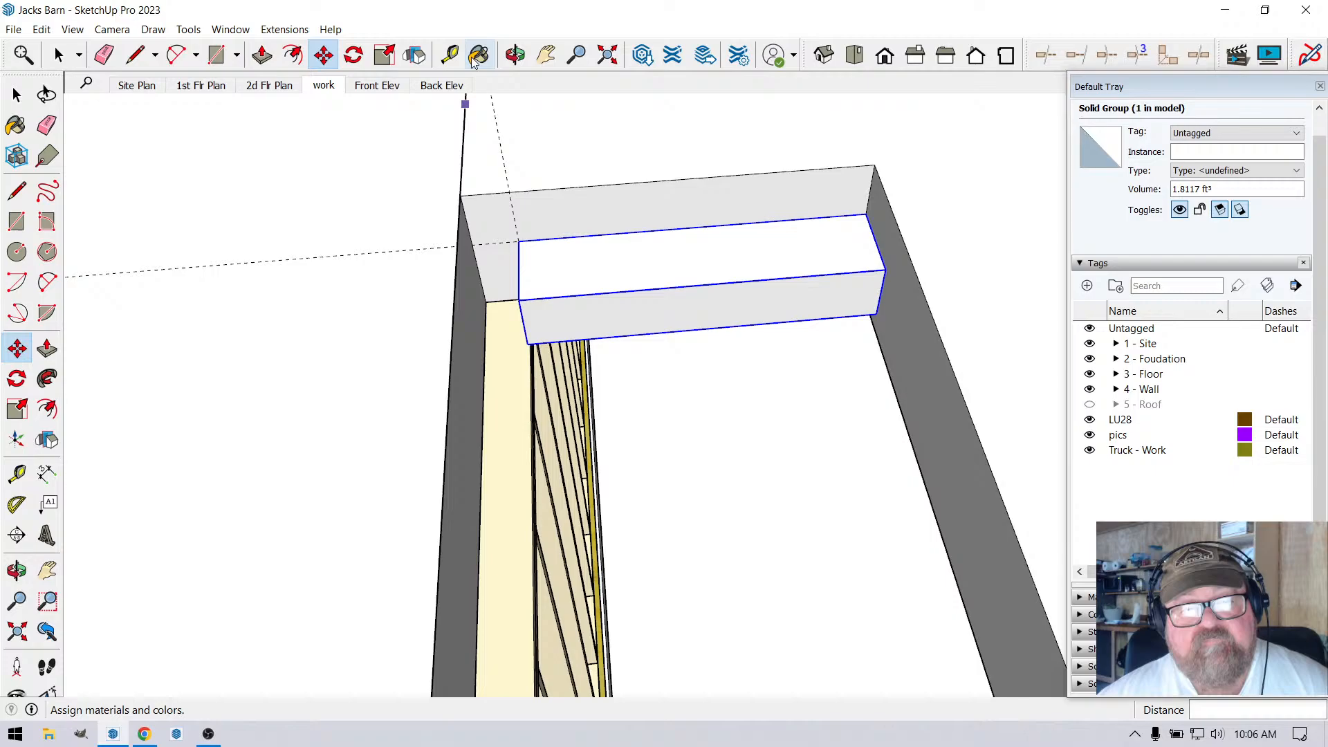
# Place a guide line 13' in from the floor's outer edge, parallel to the stair opening's long side.
pyautogui.click(515, 55)
pyautogui.moveTo(760, 346); pyautogui.dragTo(602, 478)
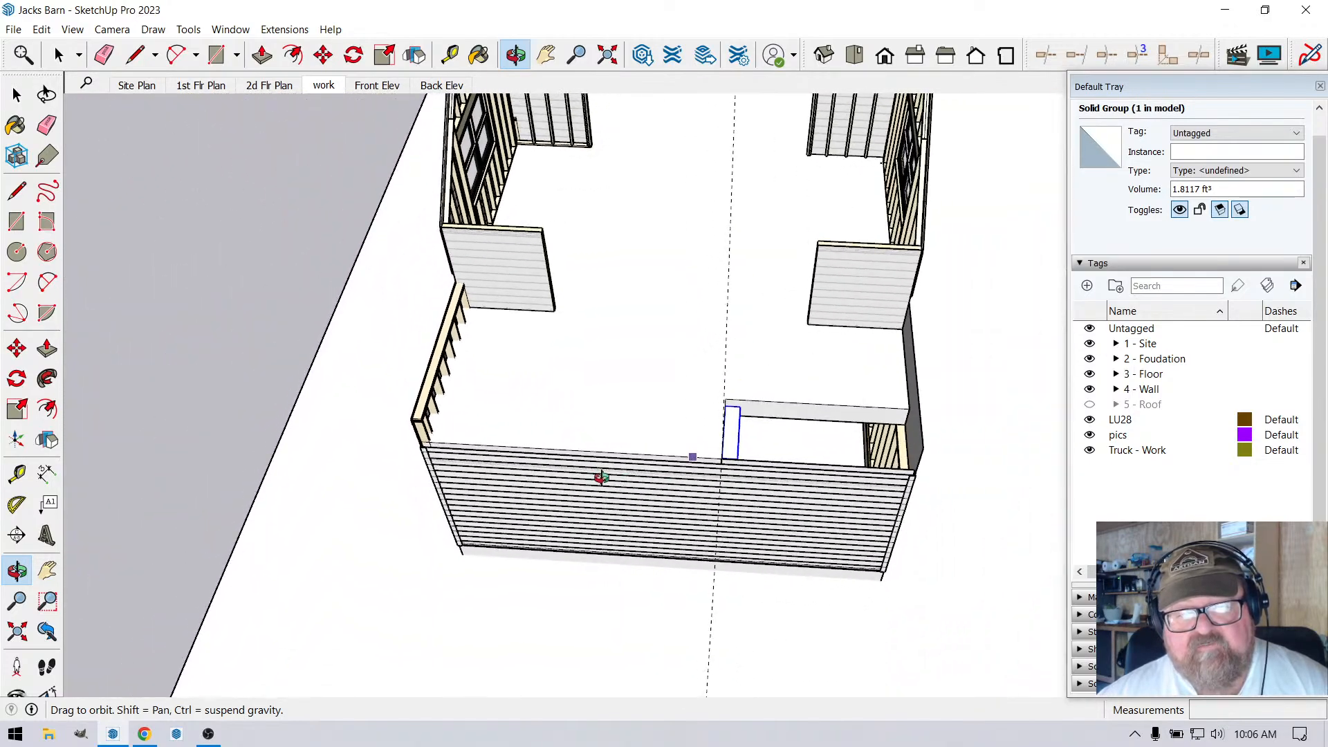
pyautogui.click(450, 55)
pyautogui.scroll(3, 903, 509)
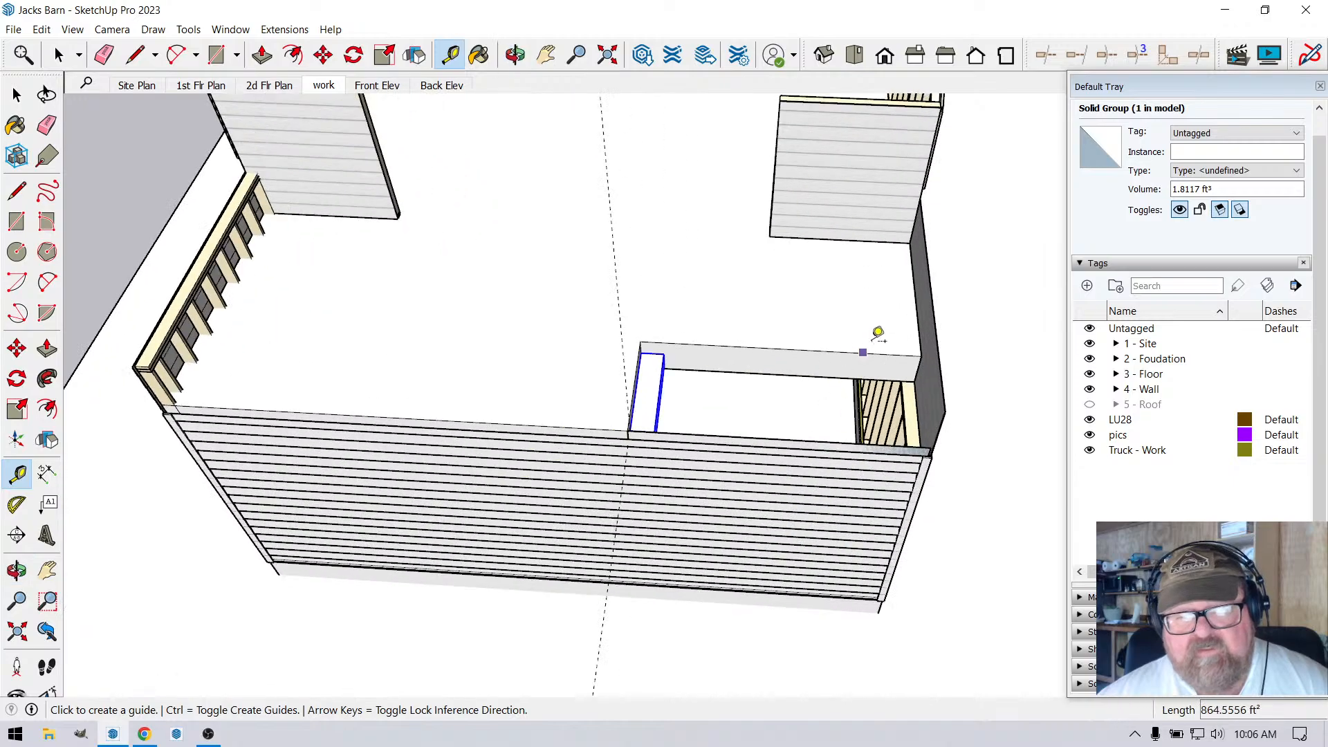
pyautogui.click(918, 319)
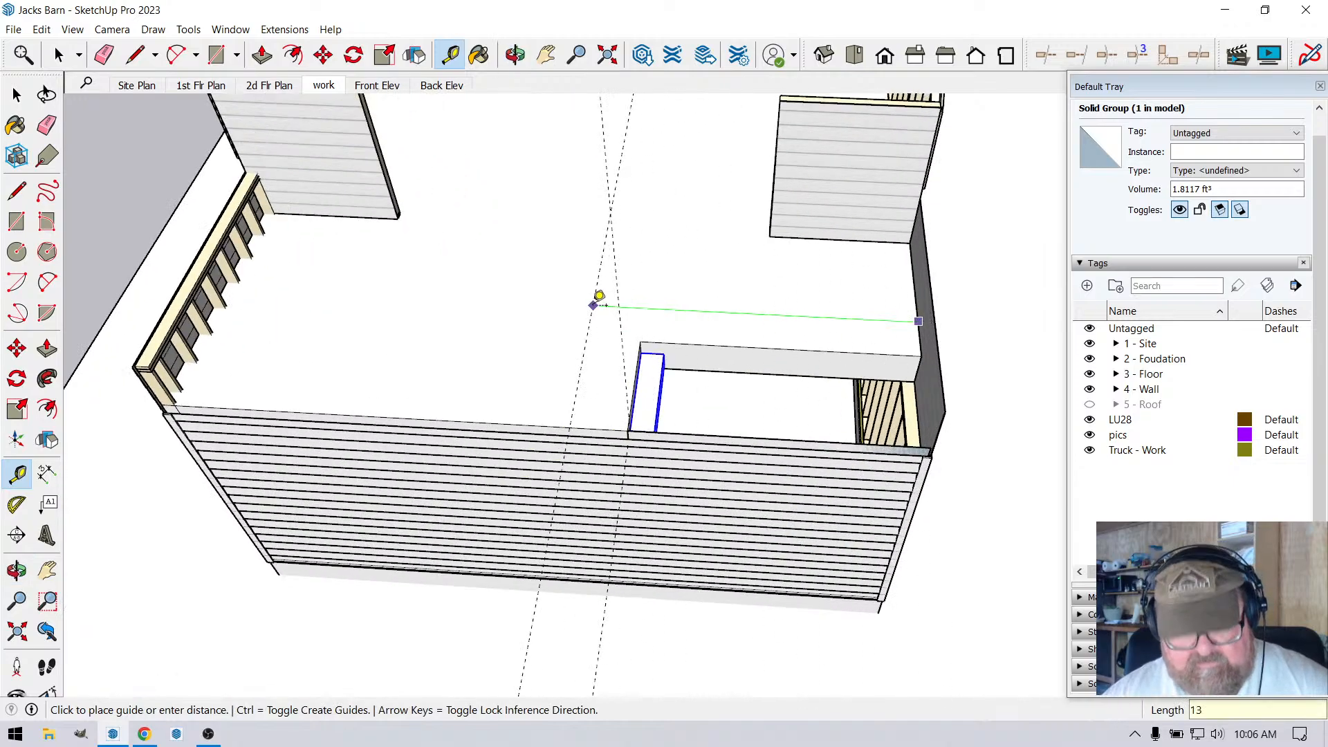
pyautogui.press('Return')
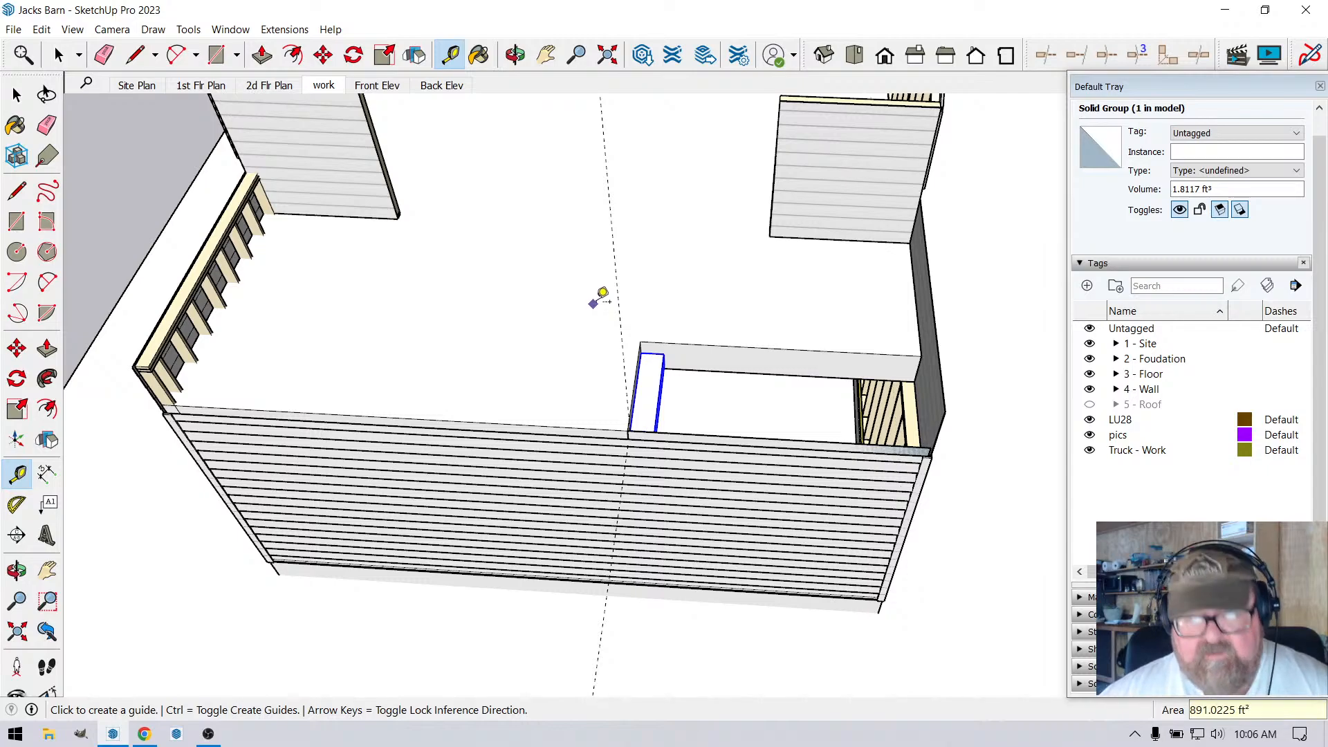
pyautogui.click(915, 296)
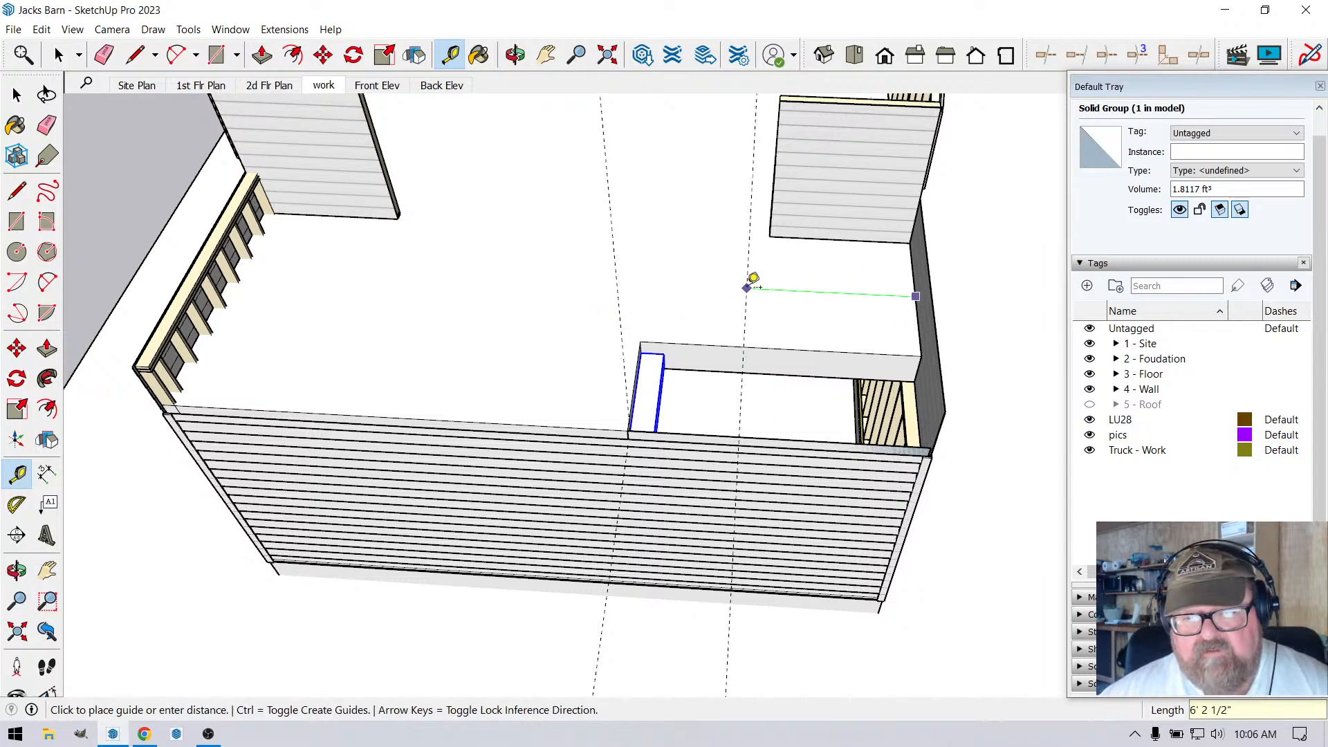
pyautogui.write('13')
pyautogui.press('Return')
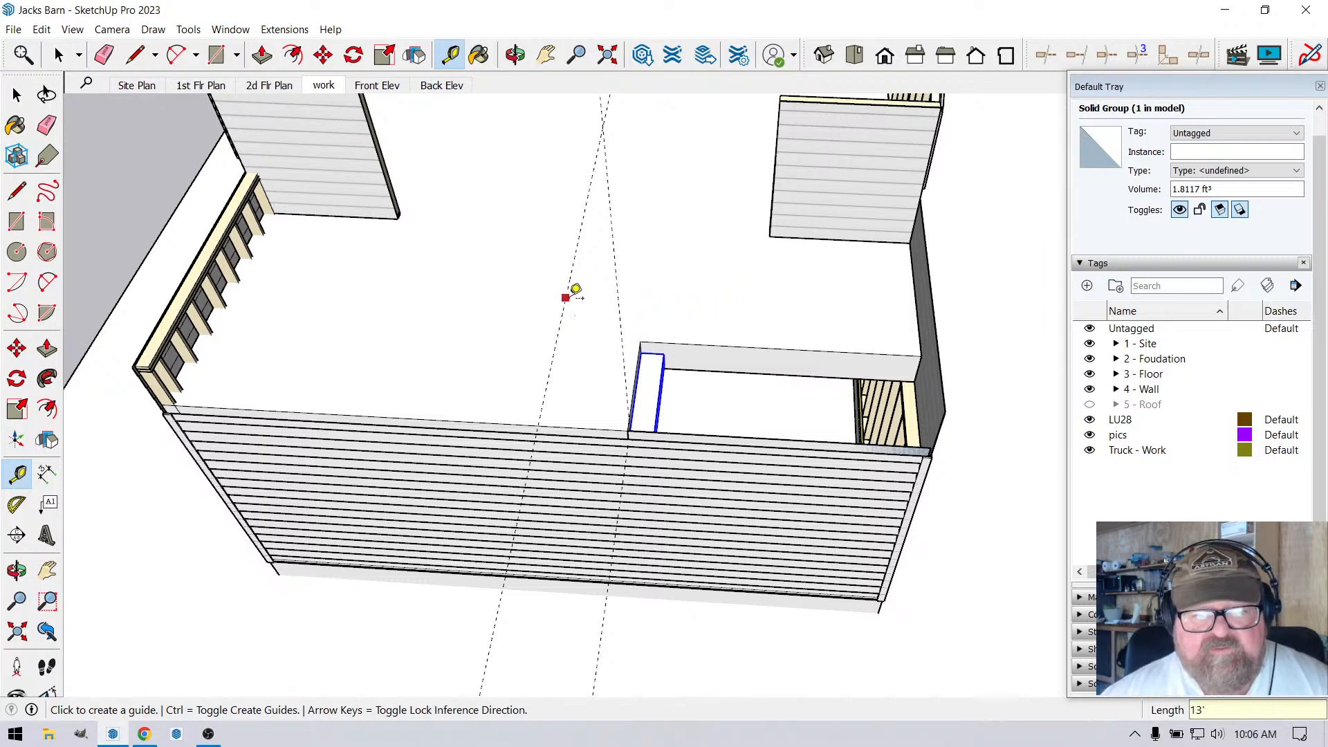
# Place a parallel guide line 12" from the 13' guide, on the side facing the stair opening.
pyautogui.click(567, 298)
pyautogui.write('12')
pyautogui.press('Return')
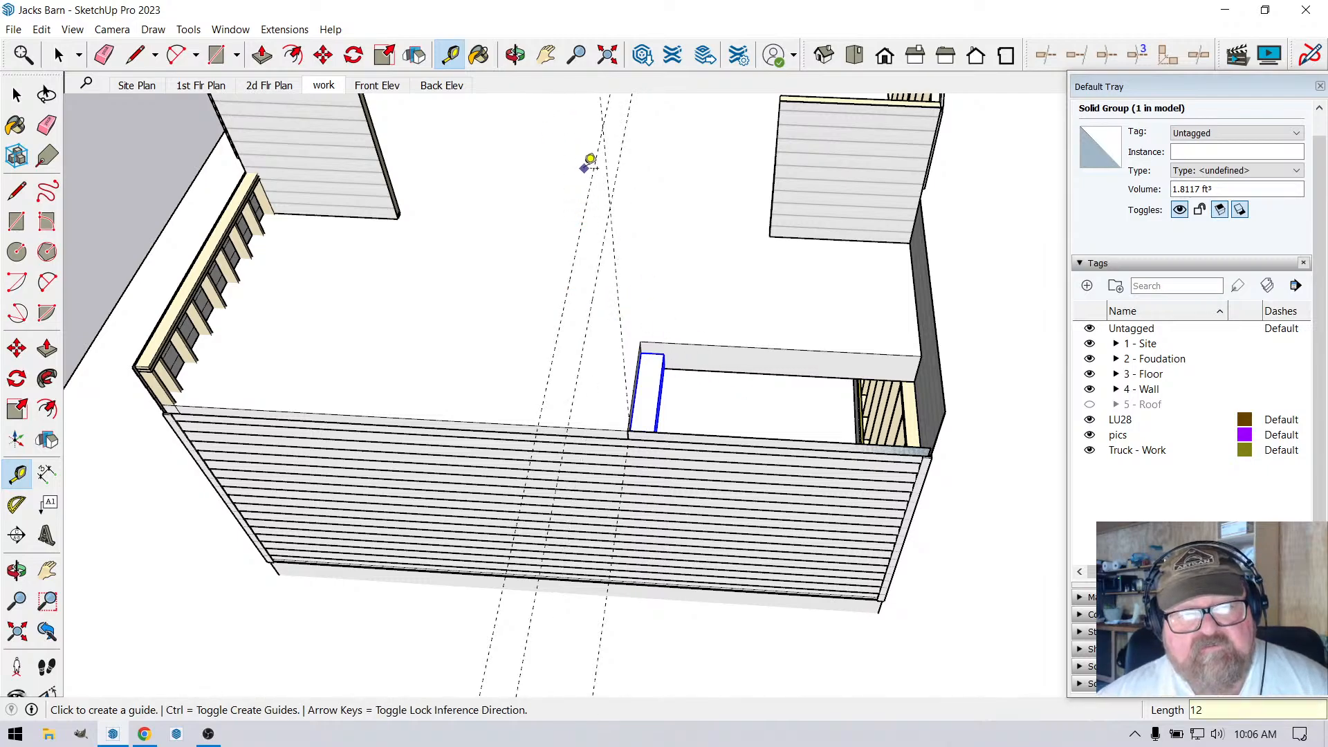
pyautogui.moveTo(590, 161); pyautogui.dragTo(395, 289, button='middle')
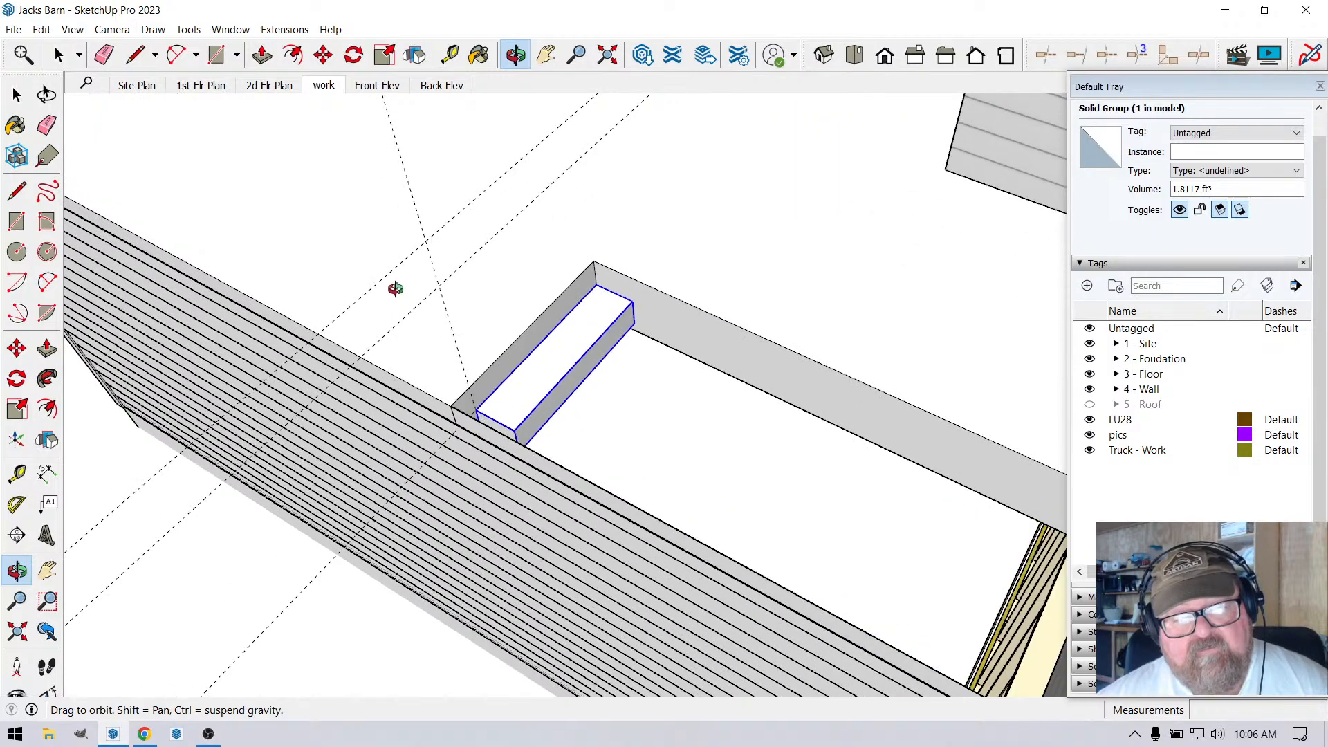
# Open the floor group and push the stair opening's short end face back 2' with Push/Pull to lengthen the opening.
pyautogui.click(58, 54)
pyautogui.scroll(2, 626, 336)
pyautogui.click(536, 265)
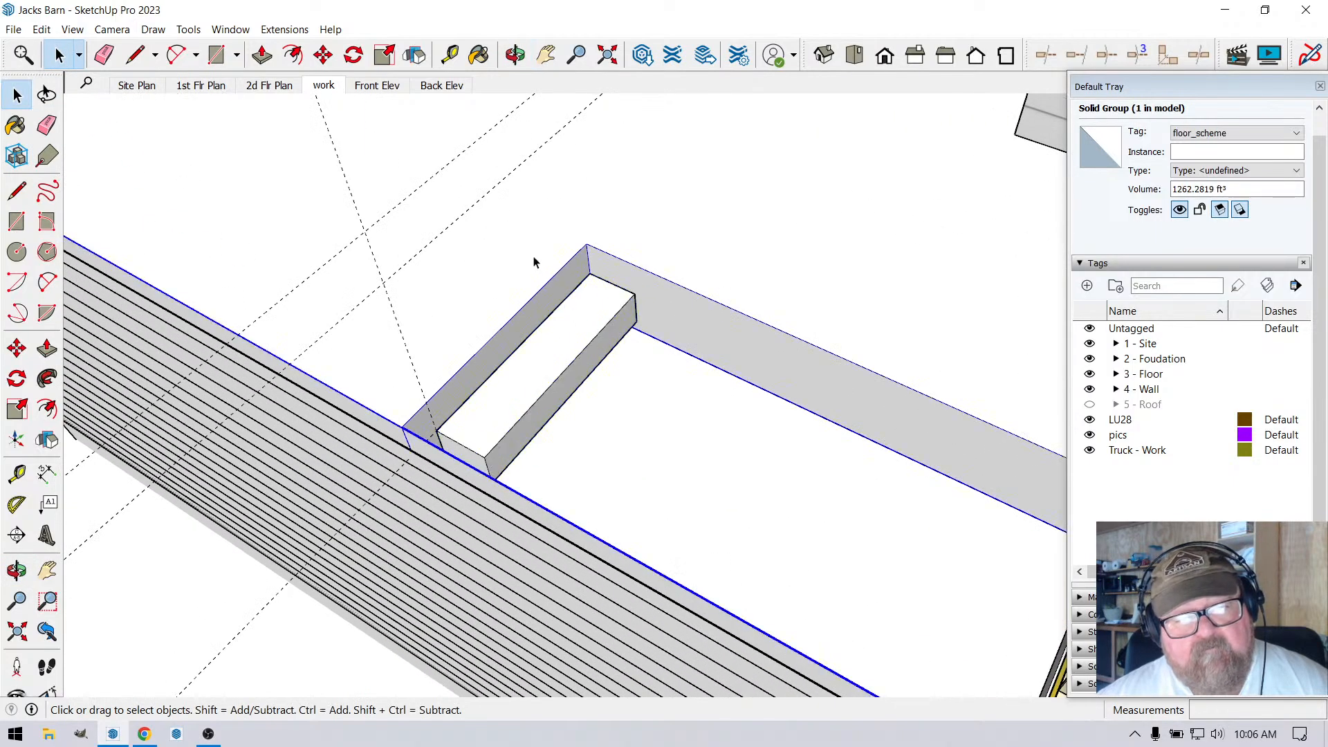
pyautogui.doubleClick(534, 262)
pyautogui.press('p')
pyautogui.click(550, 284)
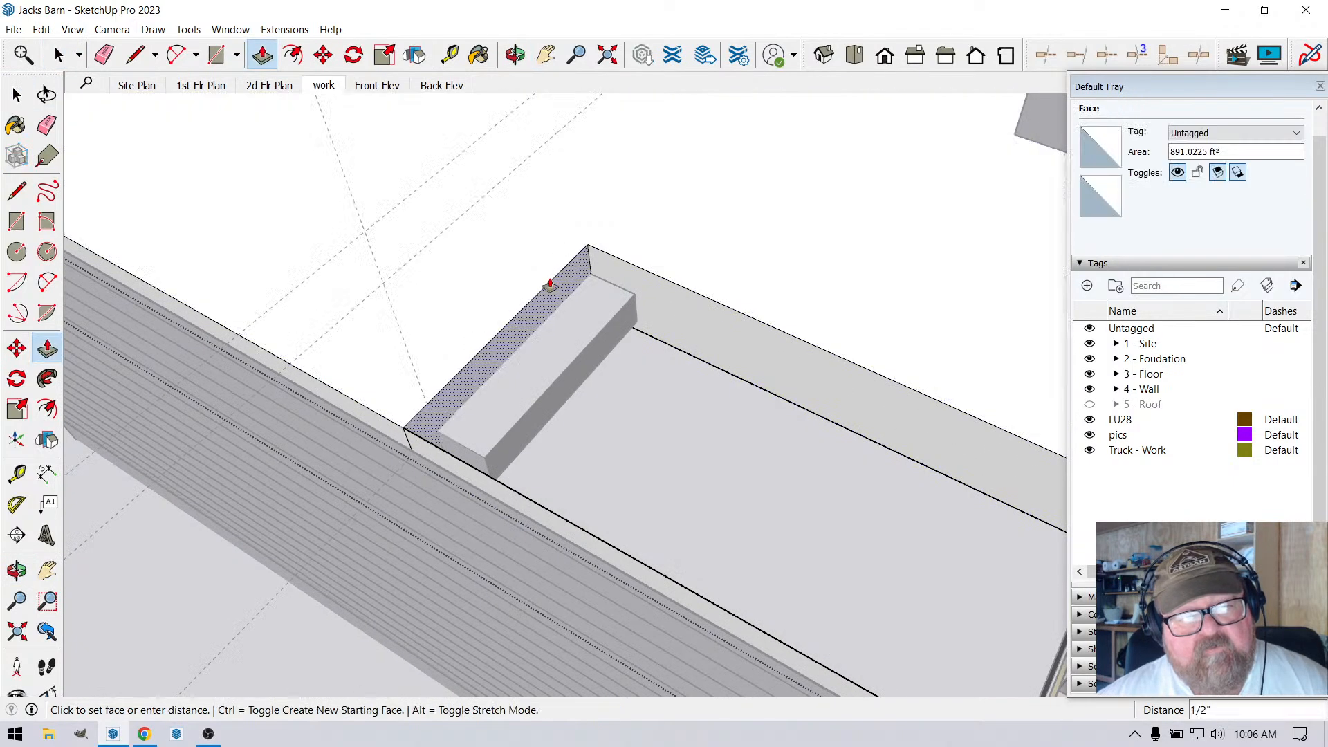
pyautogui.click(483, 202)
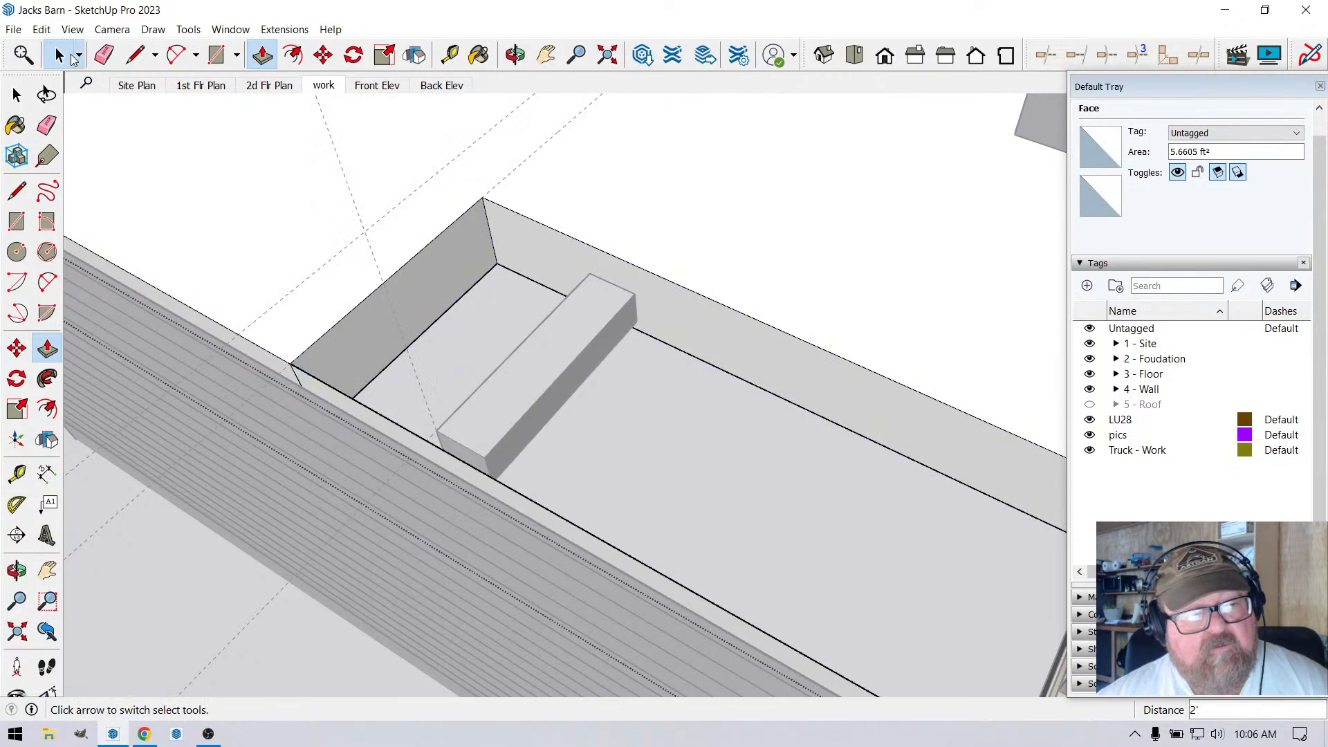
pyautogui.click(59, 55)
# Move the step group by its upper back corner until it sits against the stair opening's new end face.
pyautogui.scroll(-5, 688, 432)
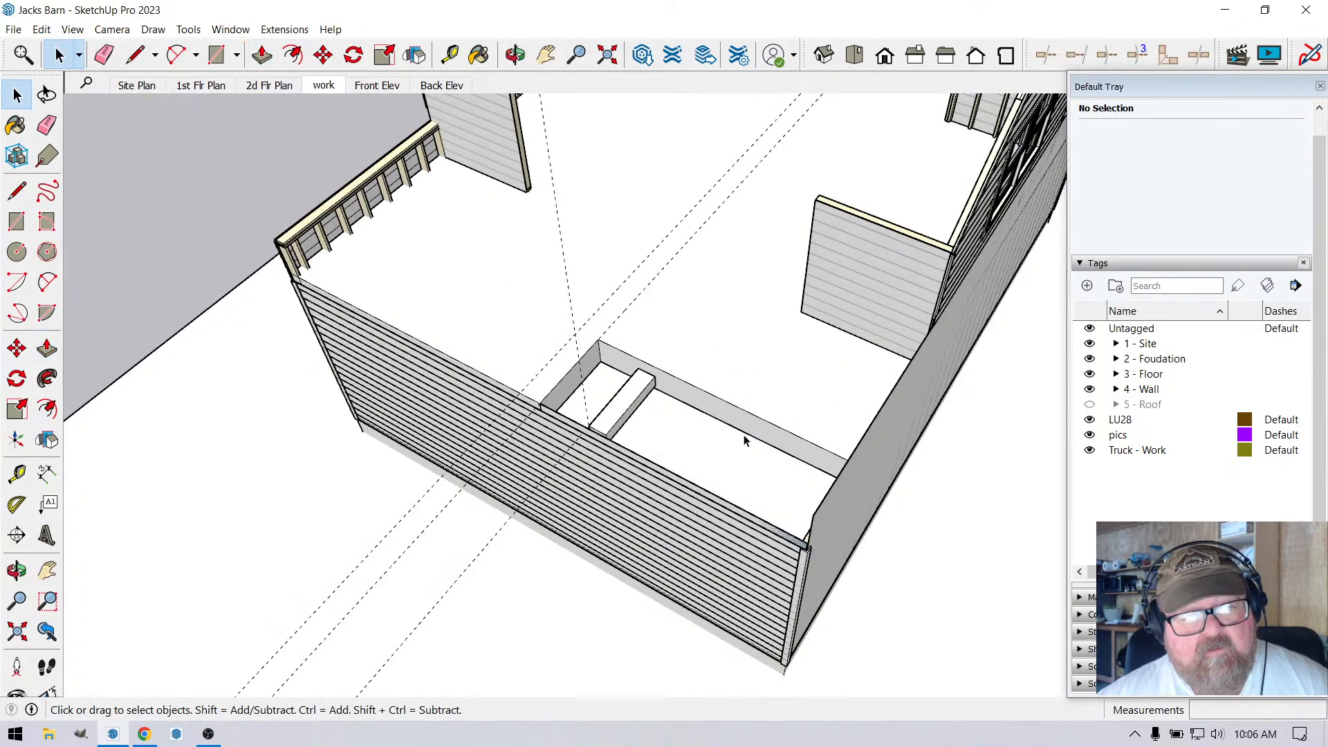
pyautogui.scroll(2, 745, 440)
pyautogui.click(578, 347)
pyautogui.scroll(5, 489, 347)
pyautogui.scroll(-2, 613, 347)
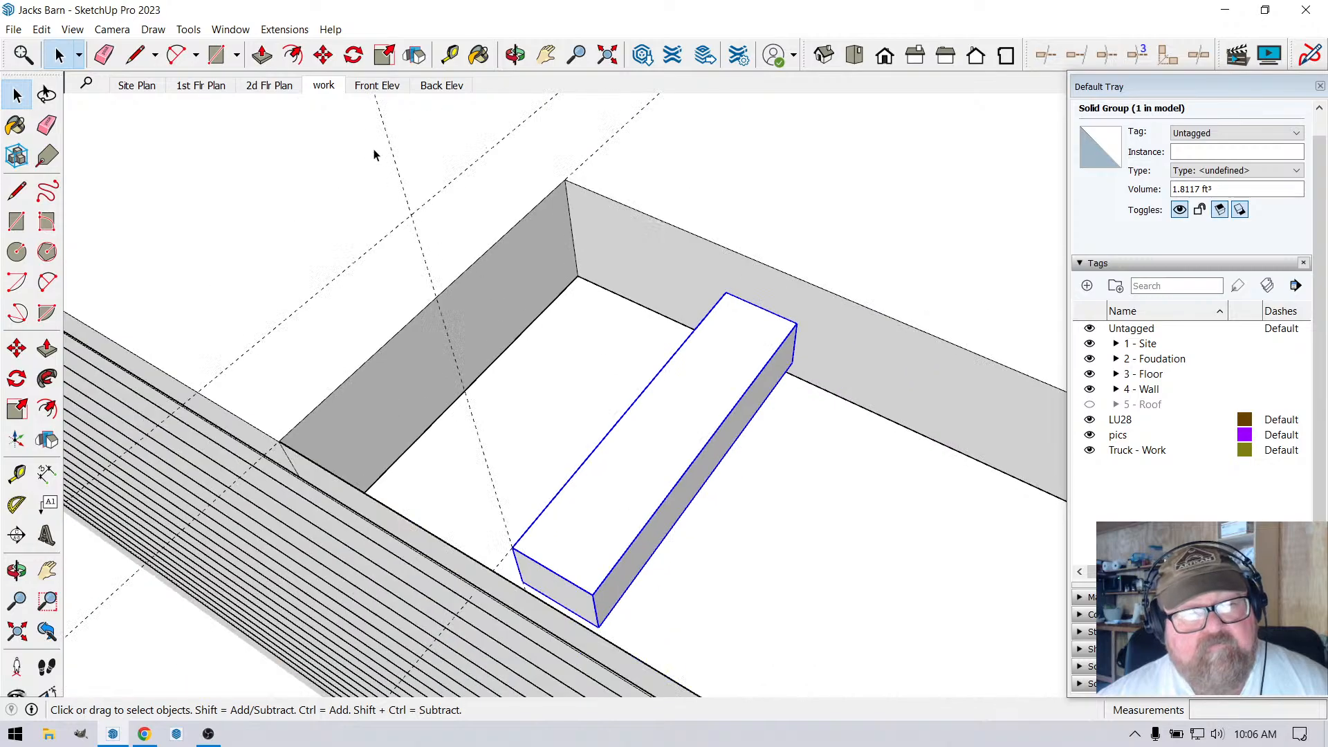
pyautogui.click(323, 54)
pyautogui.click(726, 295)
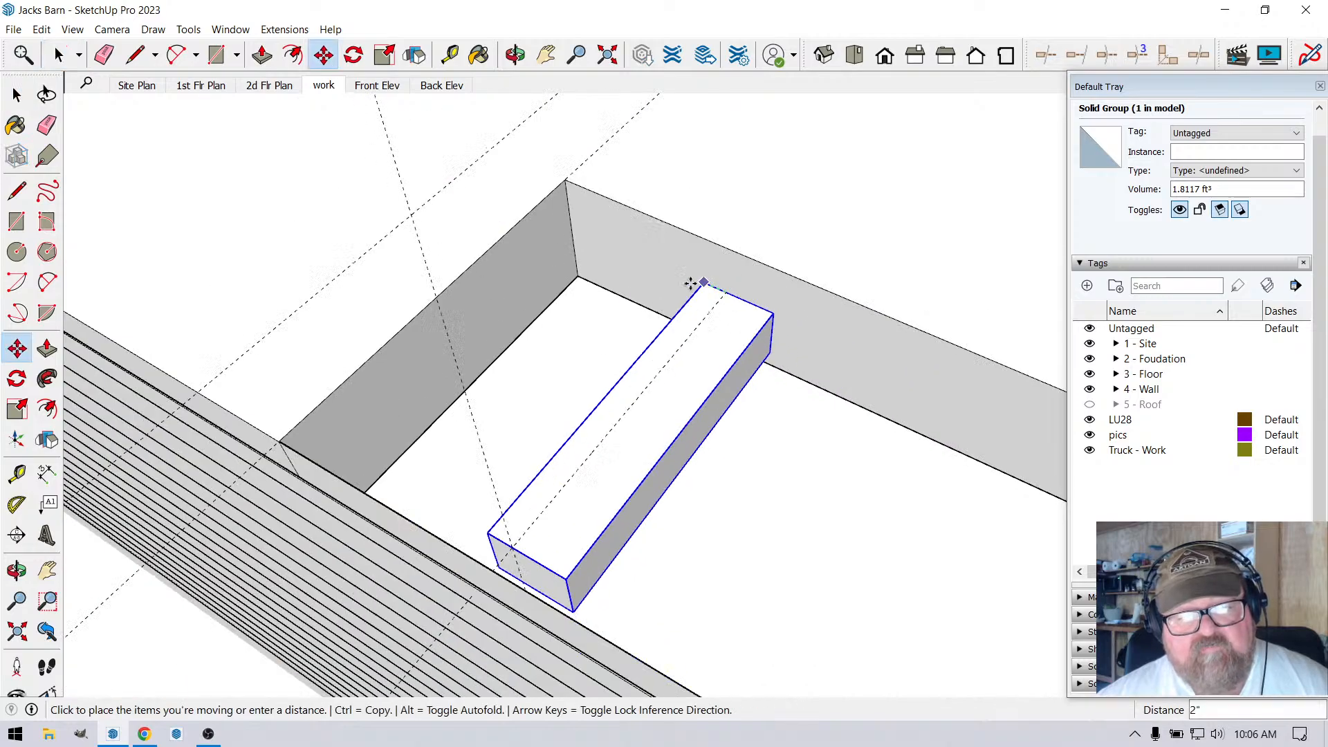
pyautogui.click(568, 226)
# Copy the step down by one tread and one riser, and multiply the copy by 8 to form the upper flight.
pyautogui.scroll(-4, 572, 249)
pyautogui.scroll(4, 644, 340)
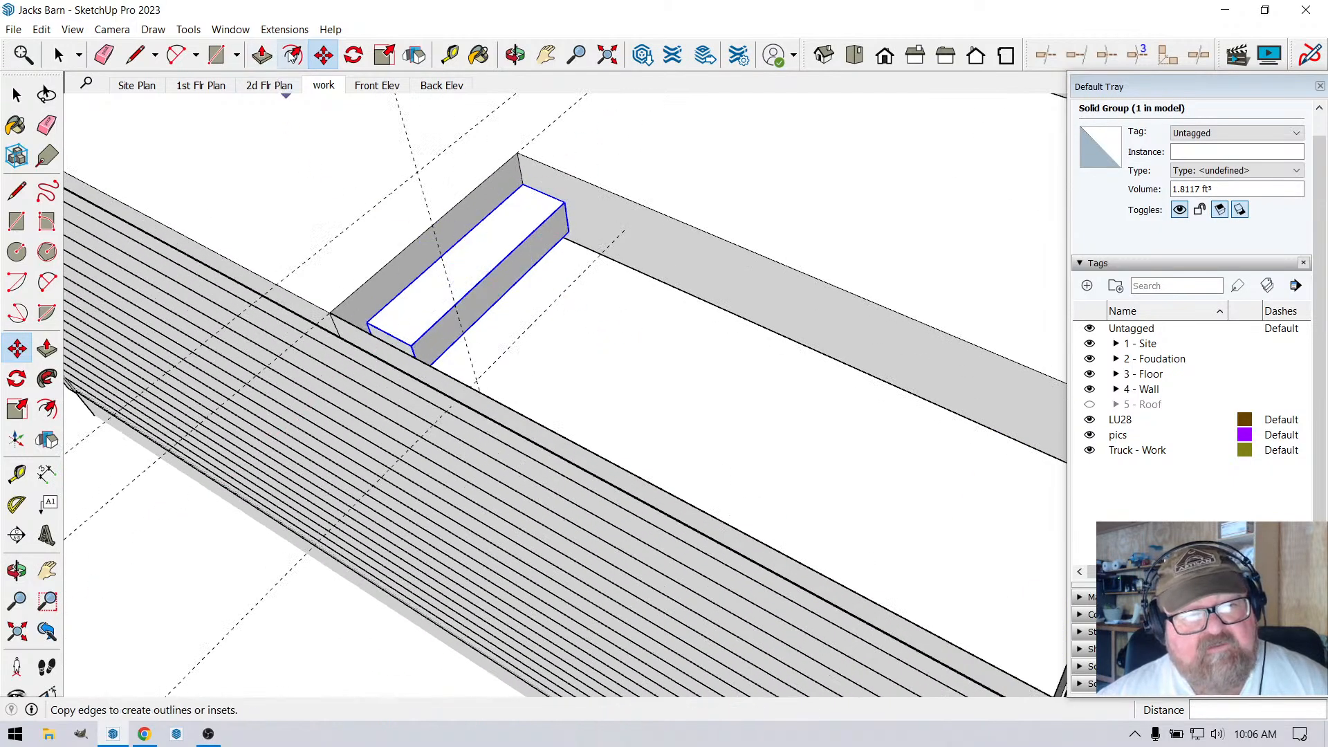
pyautogui.click(527, 188)
pyautogui.press('ctrl')
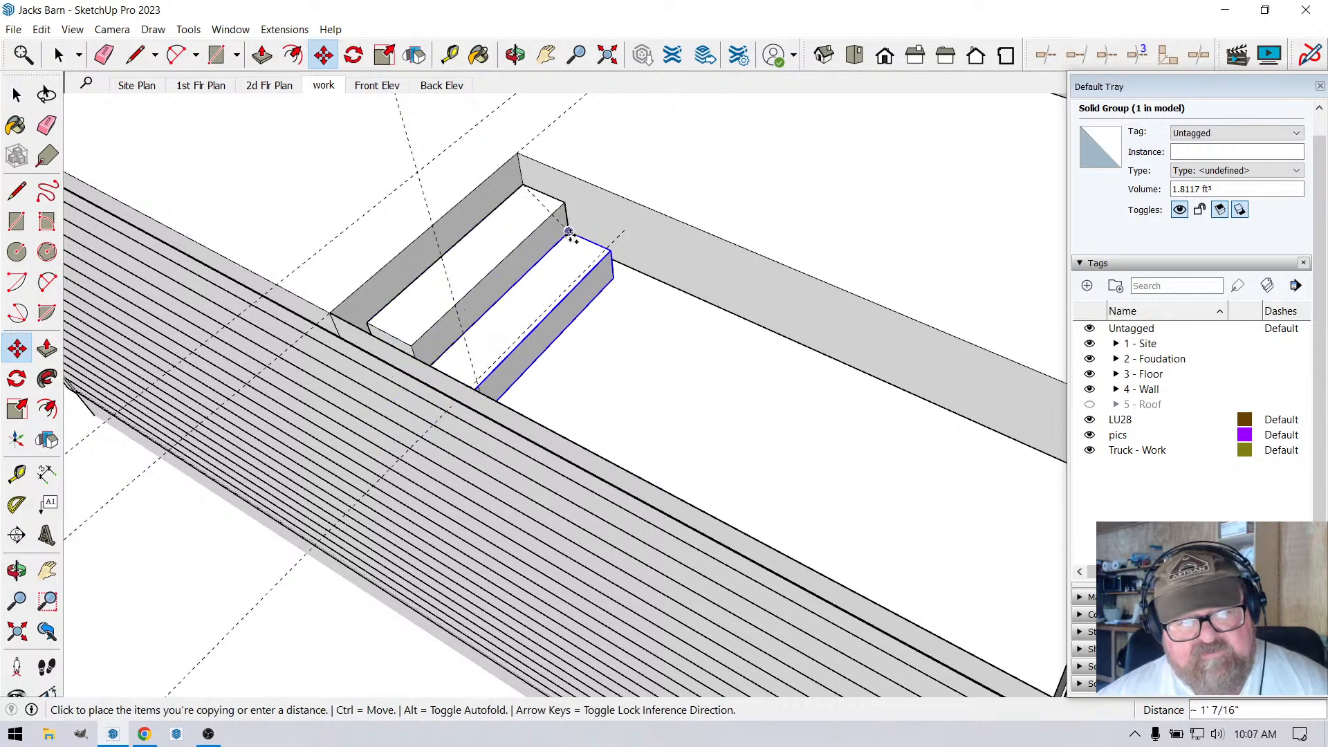
pyautogui.click(568, 231)
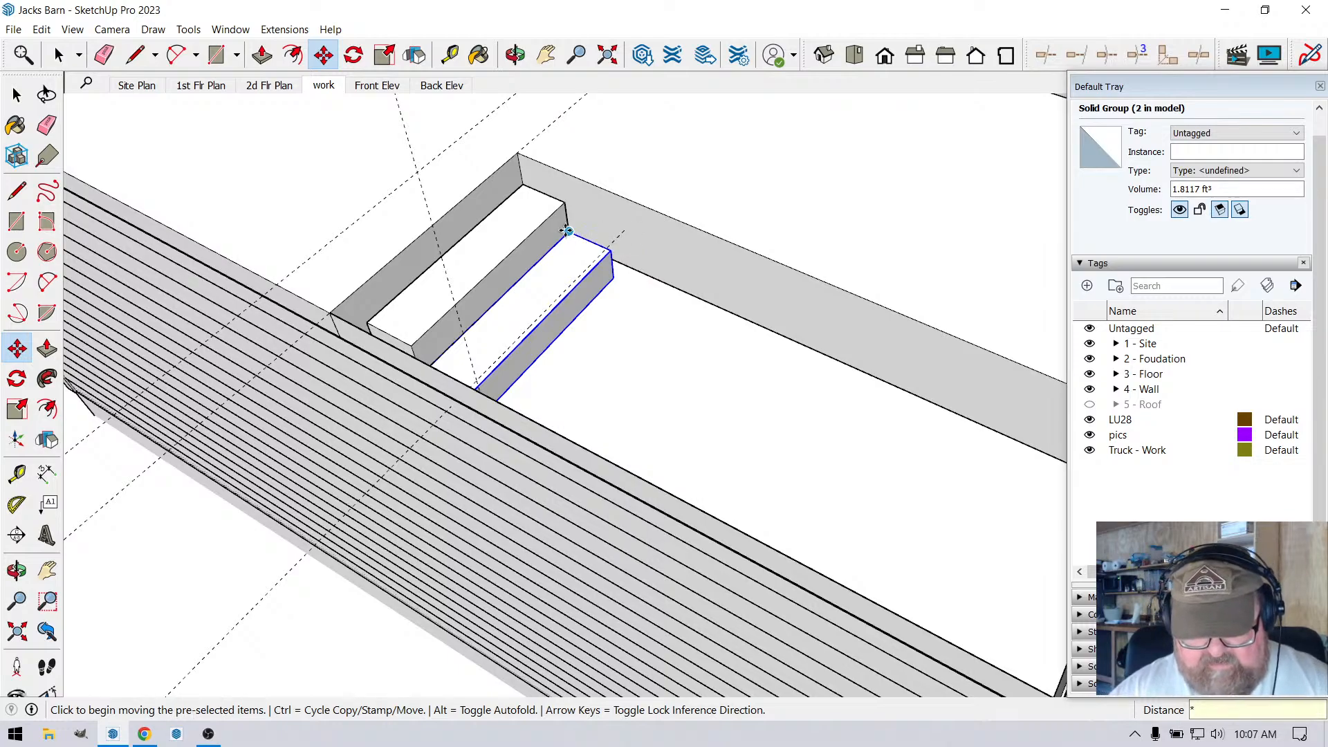
pyautogui.press('Return')
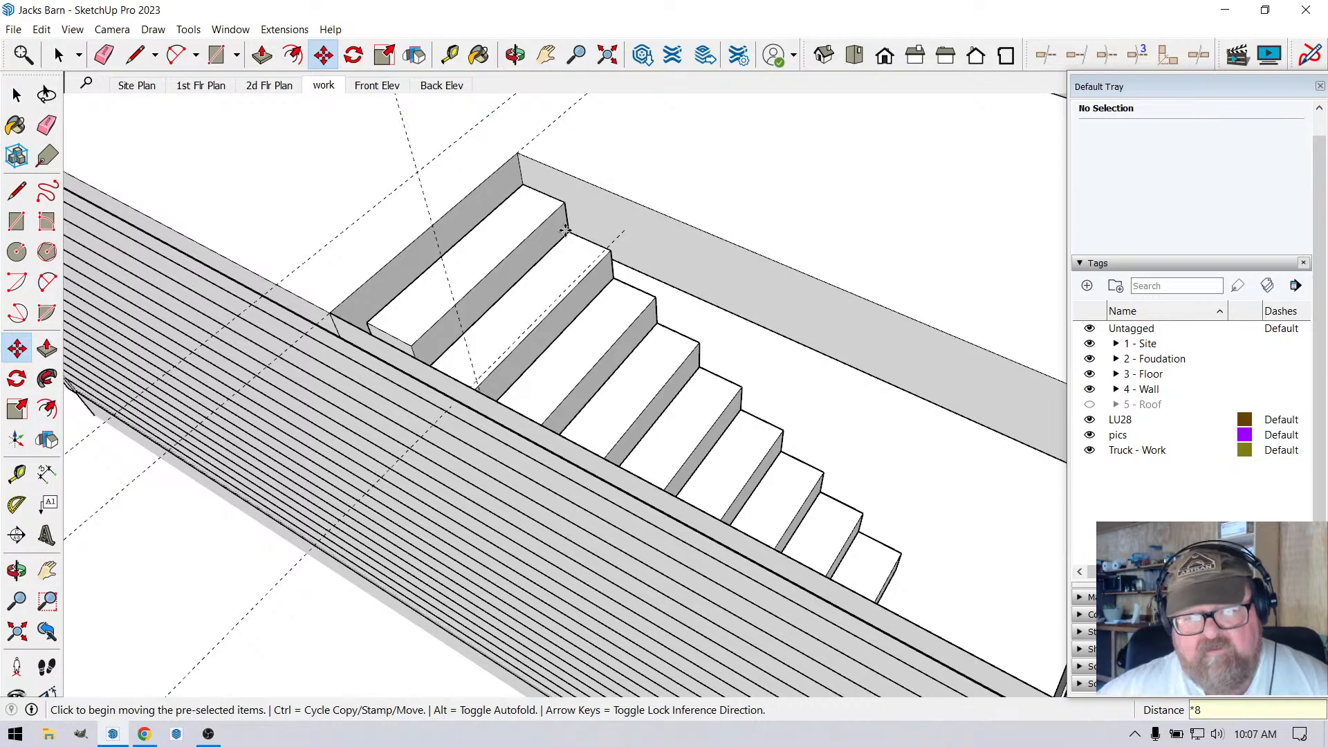
# Add one more step below the flight by copying the lowest step down and forward by one riser and one tread.
pyautogui.click(519, 50)
pyautogui.moveTo(676, 180); pyautogui.dragTo(432, 525)
pyautogui.moveTo(543, 509); pyautogui.dragTo(223, 315)
pyautogui.click(58, 55)
pyautogui.scroll(-1, 585, 525)
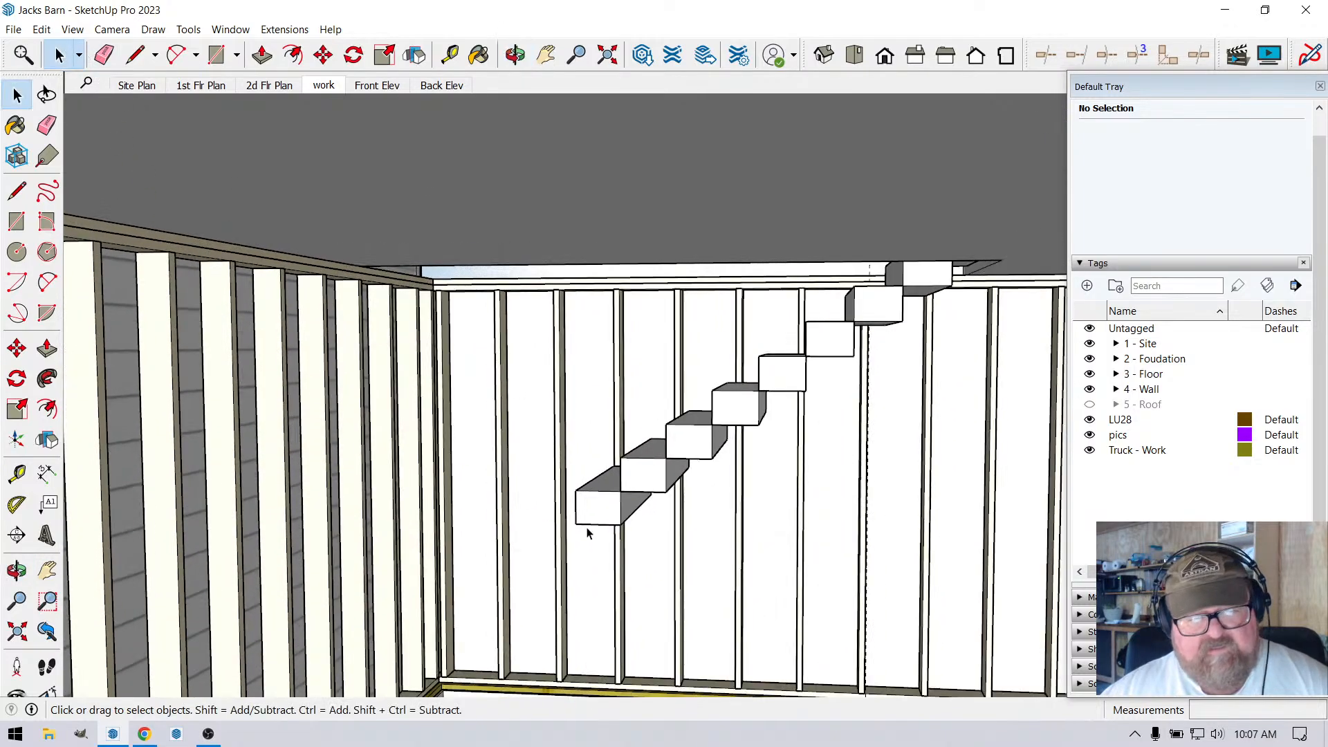
pyautogui.click(587, 513)
pyautogui.scroll(3, 589, 514)
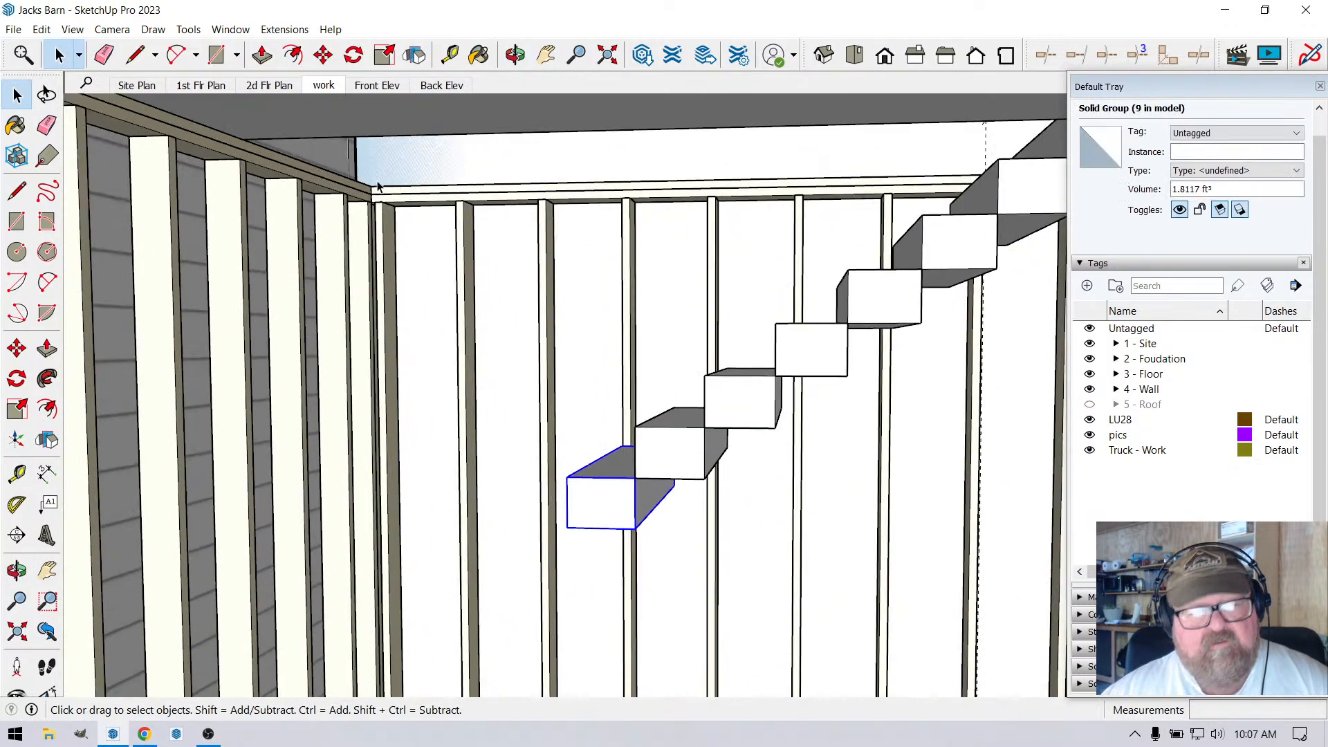
pyautogui.press('m')
pyautogui.click(704, 477)
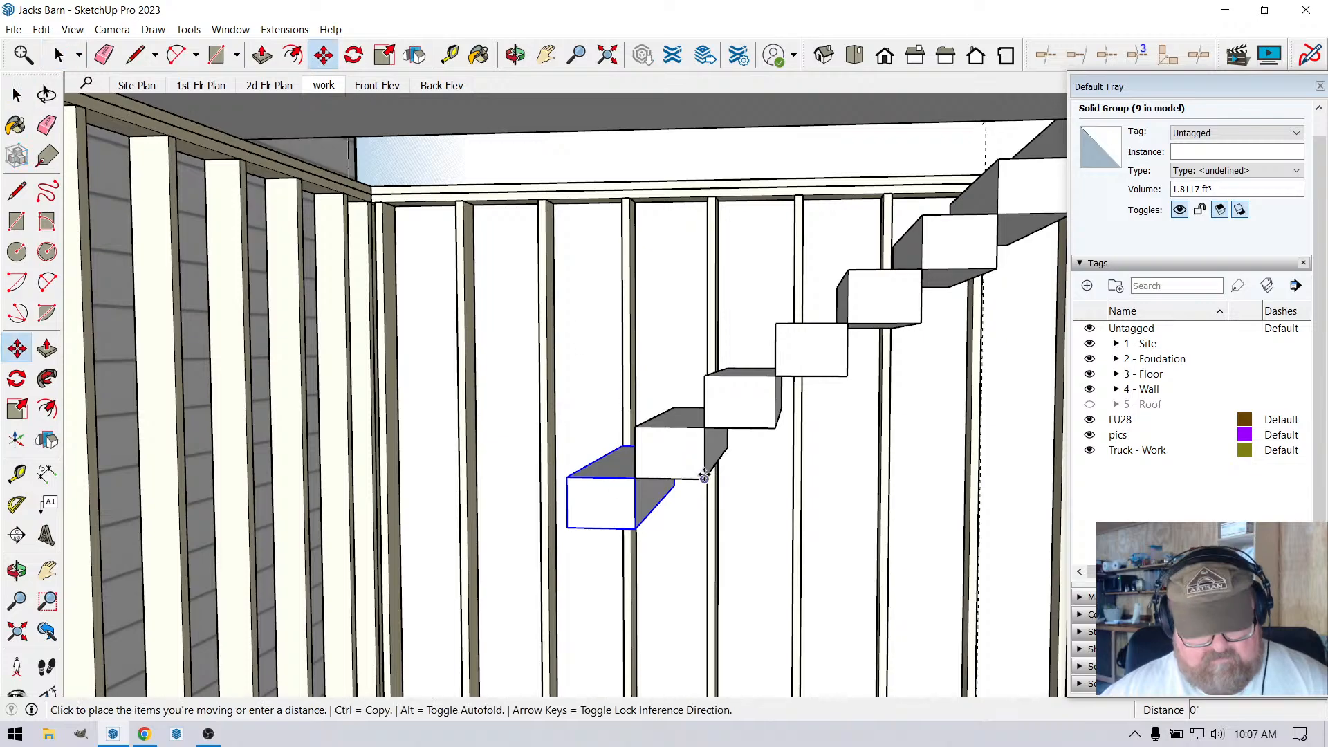
pyautogui.click(634, 527)
pyautogui.scroll(-2, 720, 392)
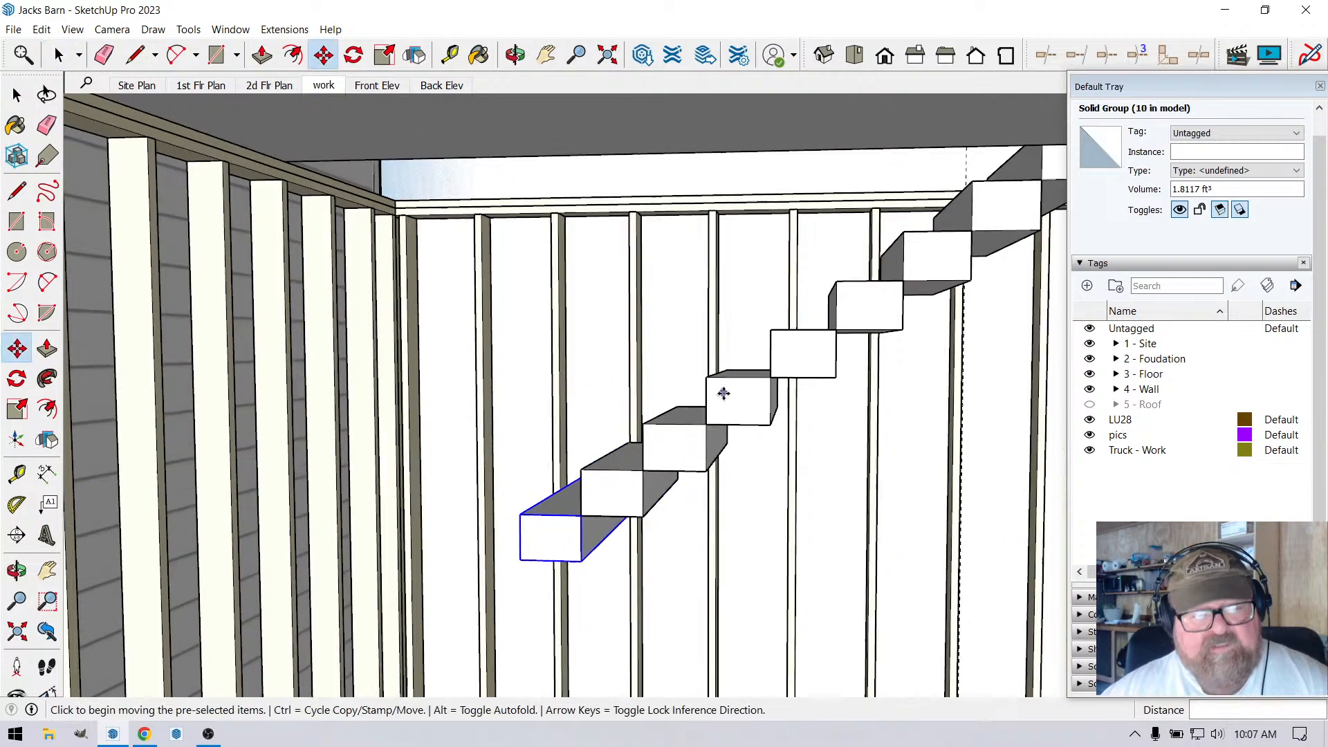
# Measure the distance from the side wall's stud to the upper inner corner of the lowest step.
pyautogui.click(449, 55)
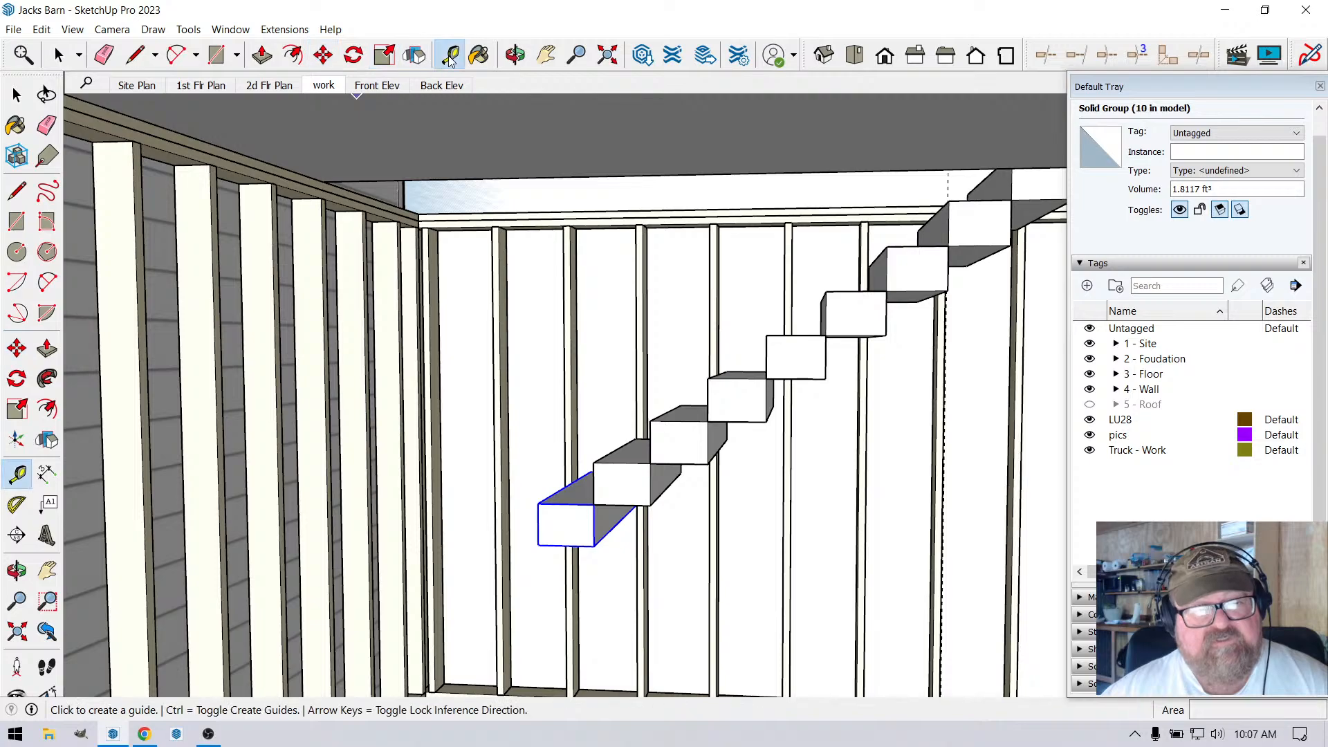
pyautogui.scroll(1, 309, 451)
pyautogui.click(323, 480)
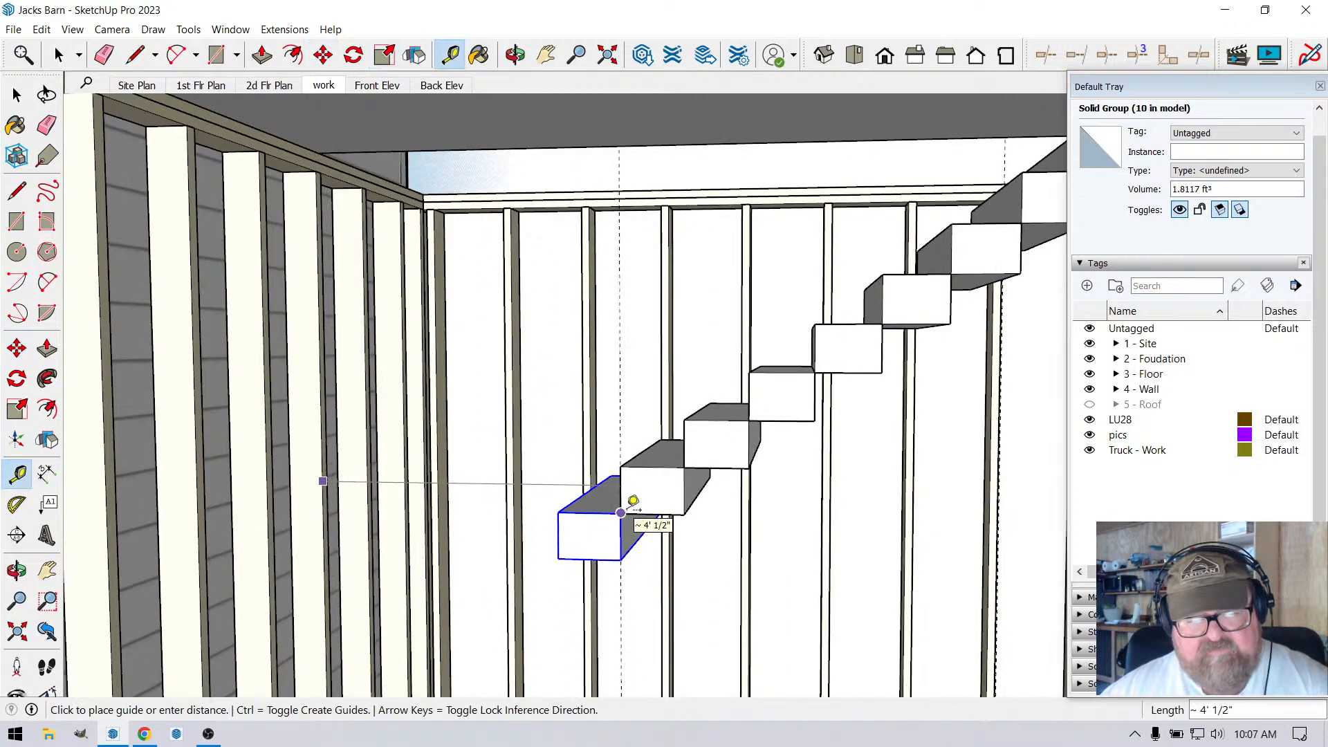
pyautogui.click(621, 513)
pyautogui.scroll(3, 574, 529)
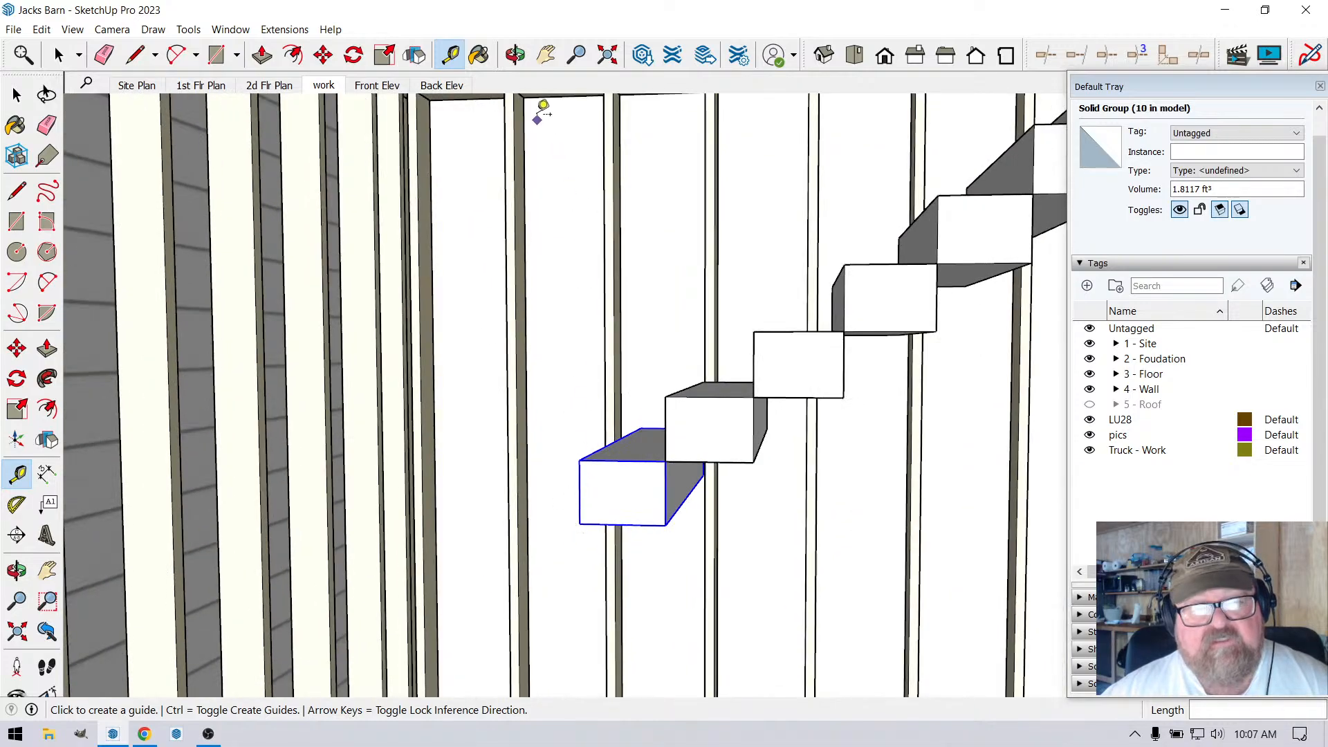
# Open the lowest step's group and extend its front face 3' 2 1/2" to the stud wall to form the landing.
pyautogui.click(515, 55)
pyautogui.moveTo(595, 284); pyautogui.dragTo(705, 282)
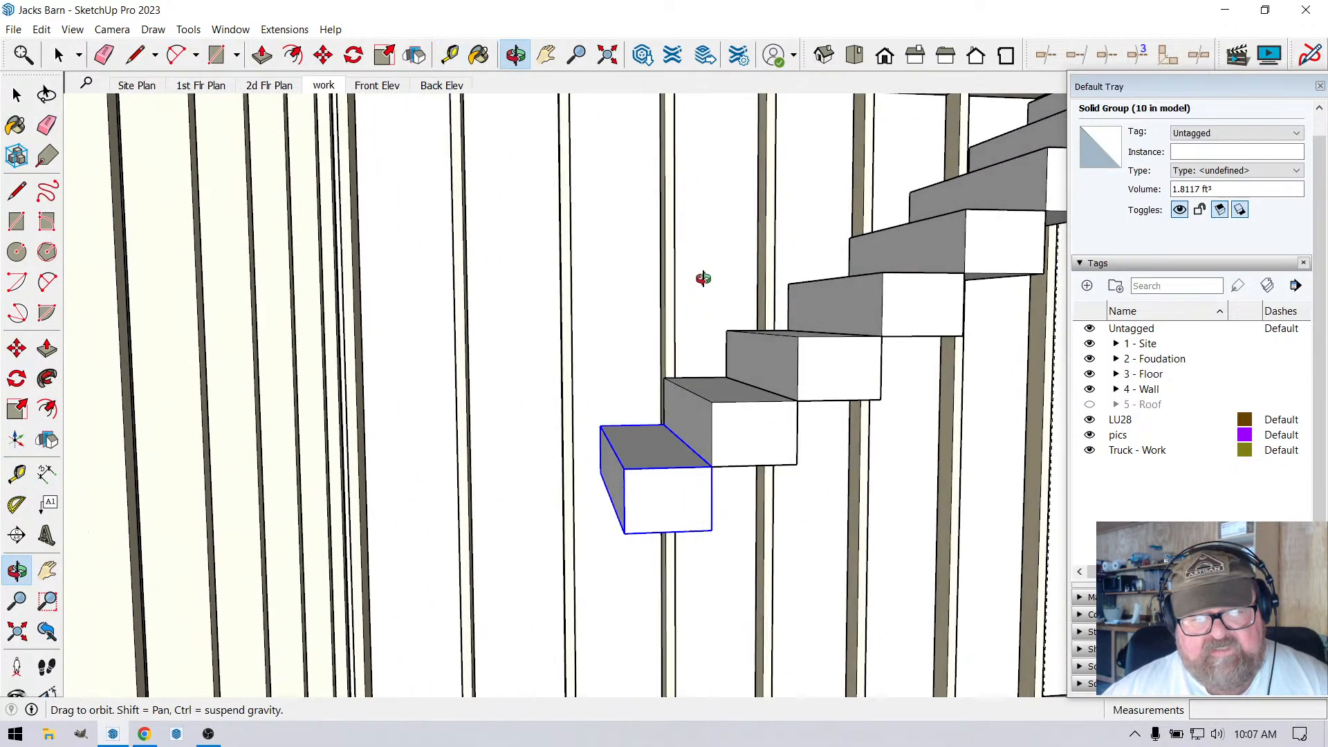
pyautogui.click(59, 56)
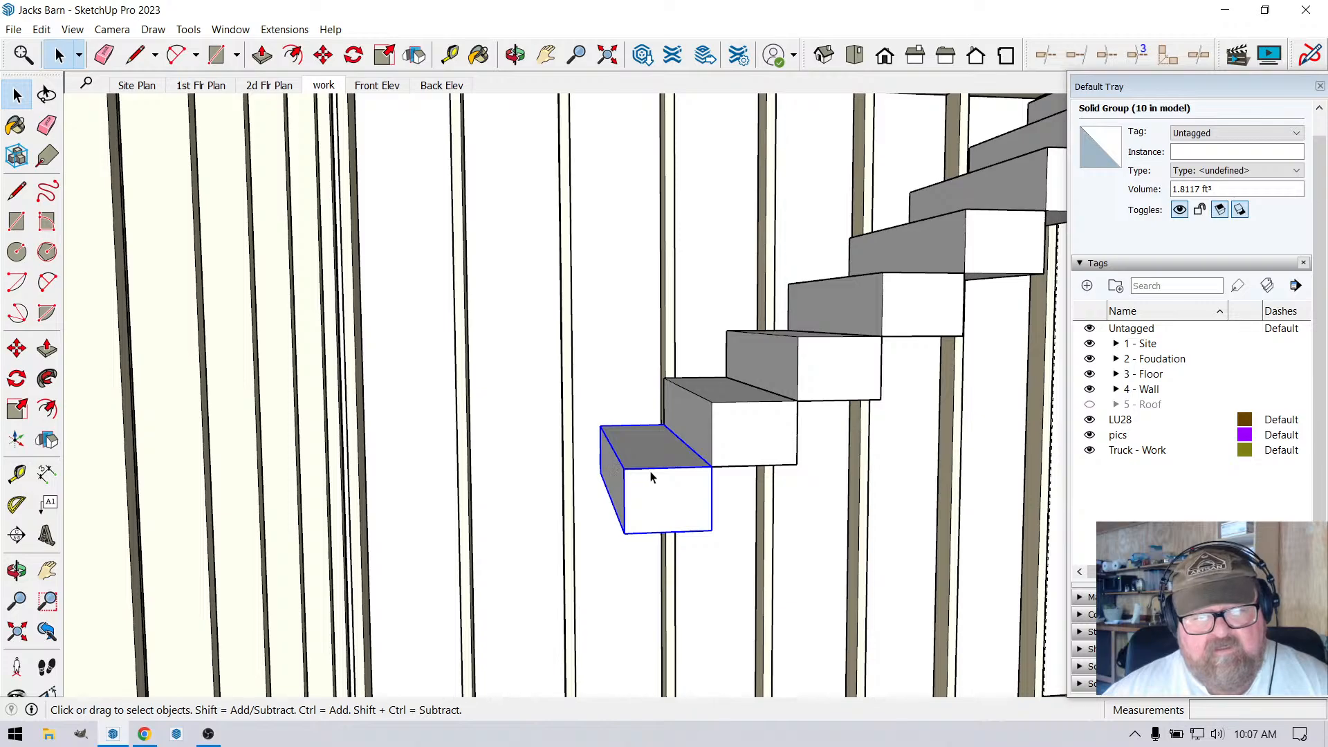
pyautogui.doubleClick(650, 486)
pyautogui.press('m')
pyautogui.press('f')
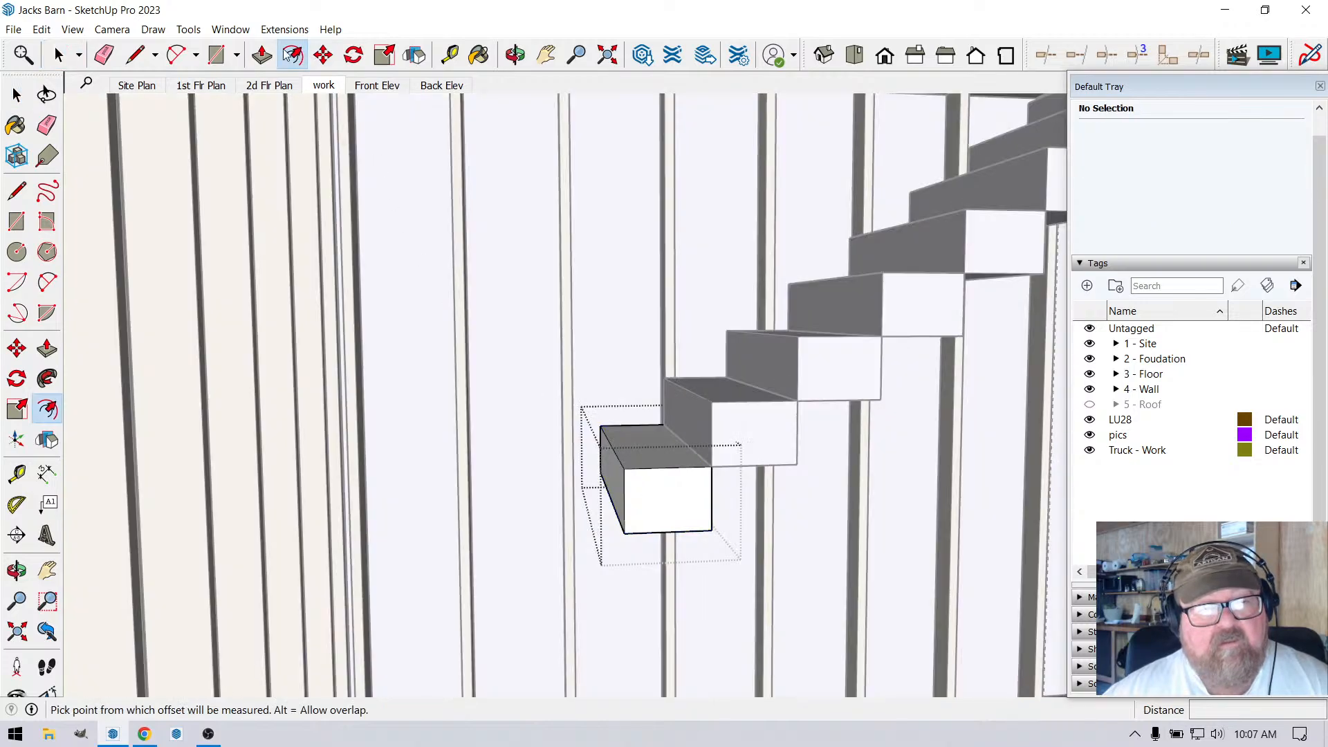
pyautogui.press('p')
pyautogui.click(607, 467)
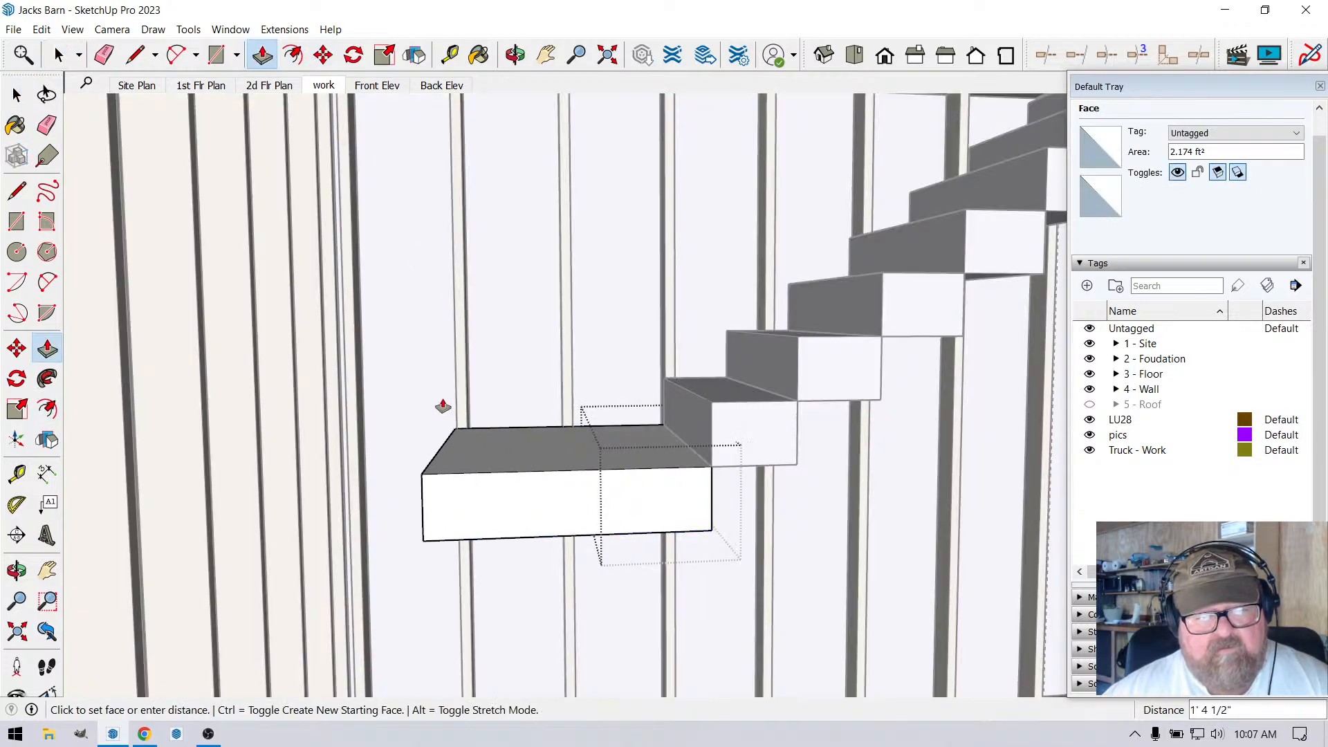
pyautogui.click(324, 411)
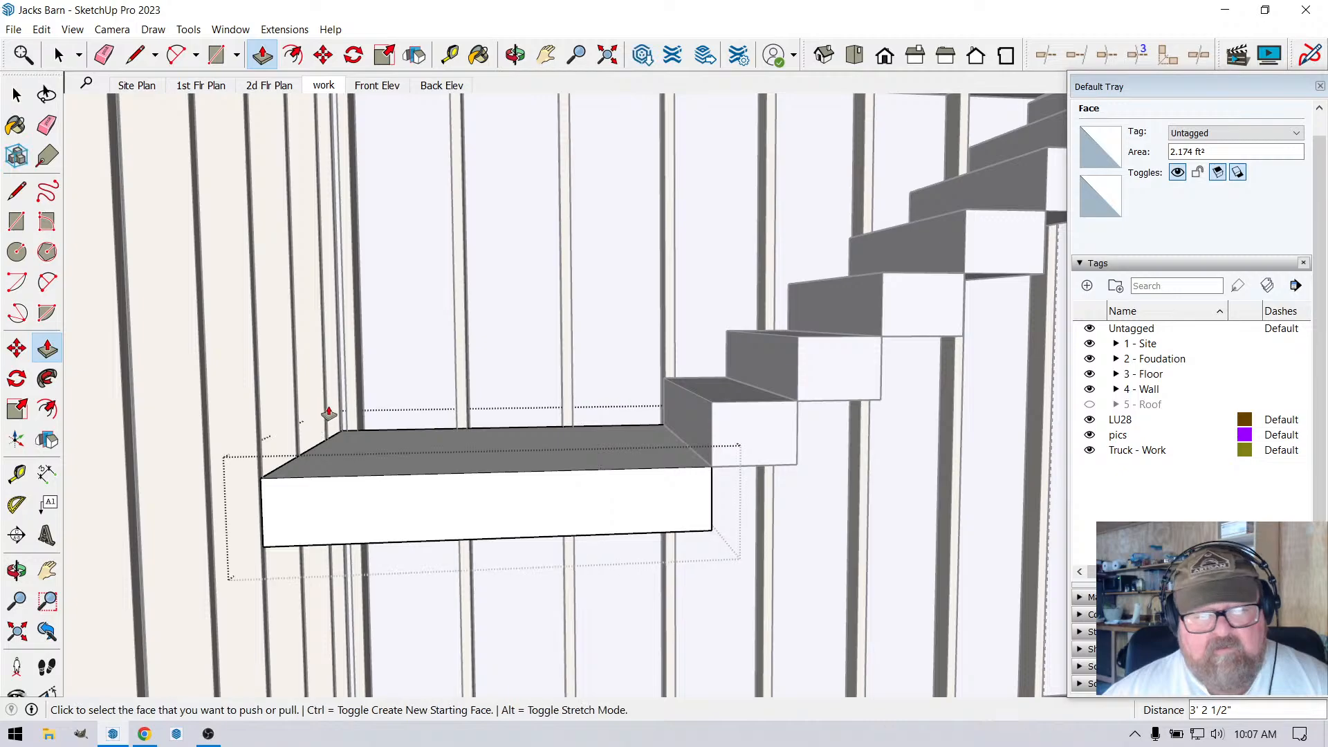
# Extend the landing's opposite face 10" beneath the step above it, flush with that step's riser.
pyautogui.click(515, 55)
pyautogui.moveTo(599, 492); pyautogui.dragTo(349, 474)
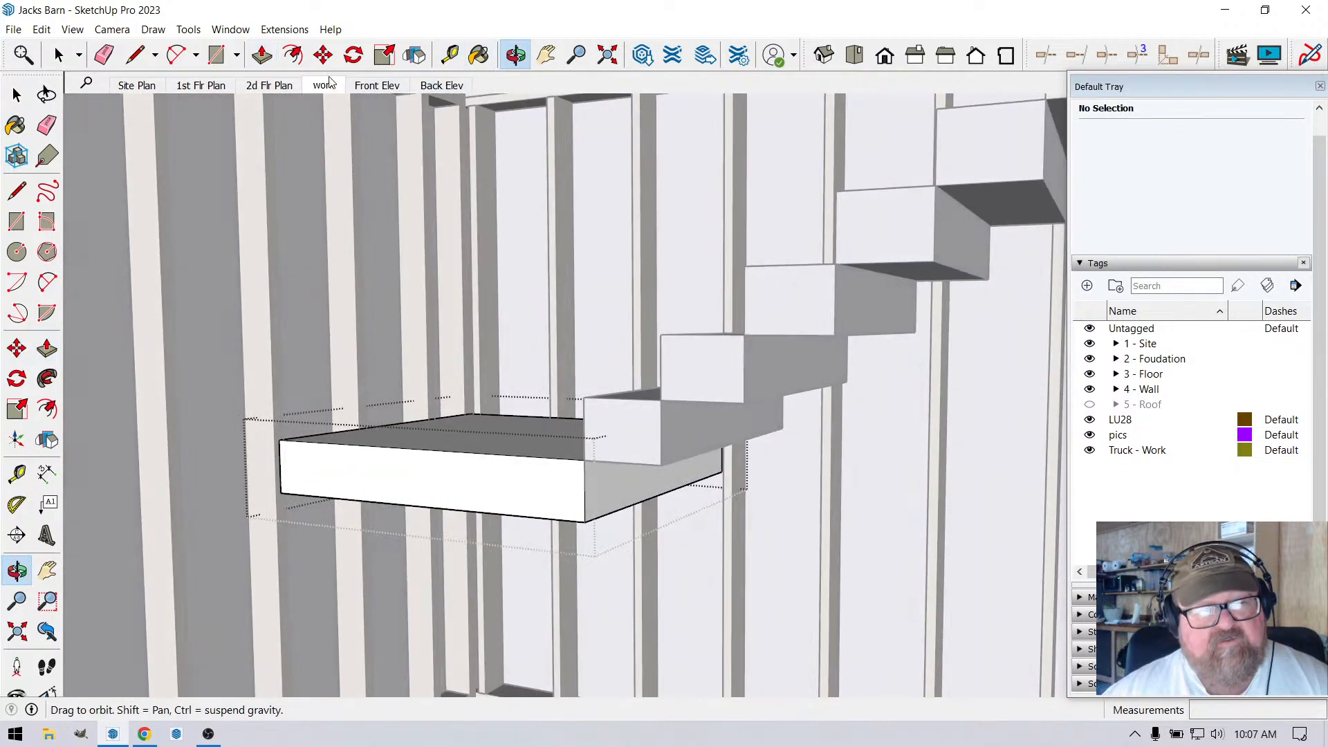
pyautogui.click(263, 57)
pyautogui.click(602, 481)
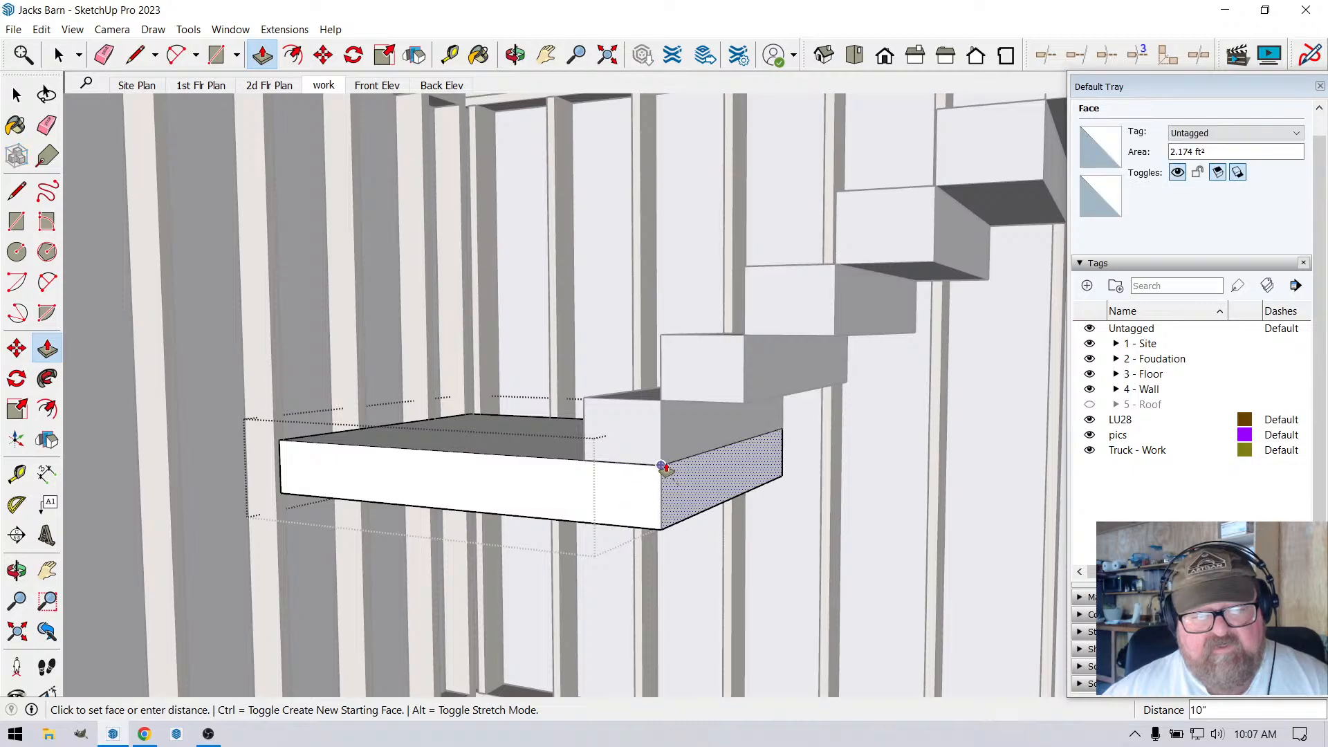
pyautogui.click(665, 467)
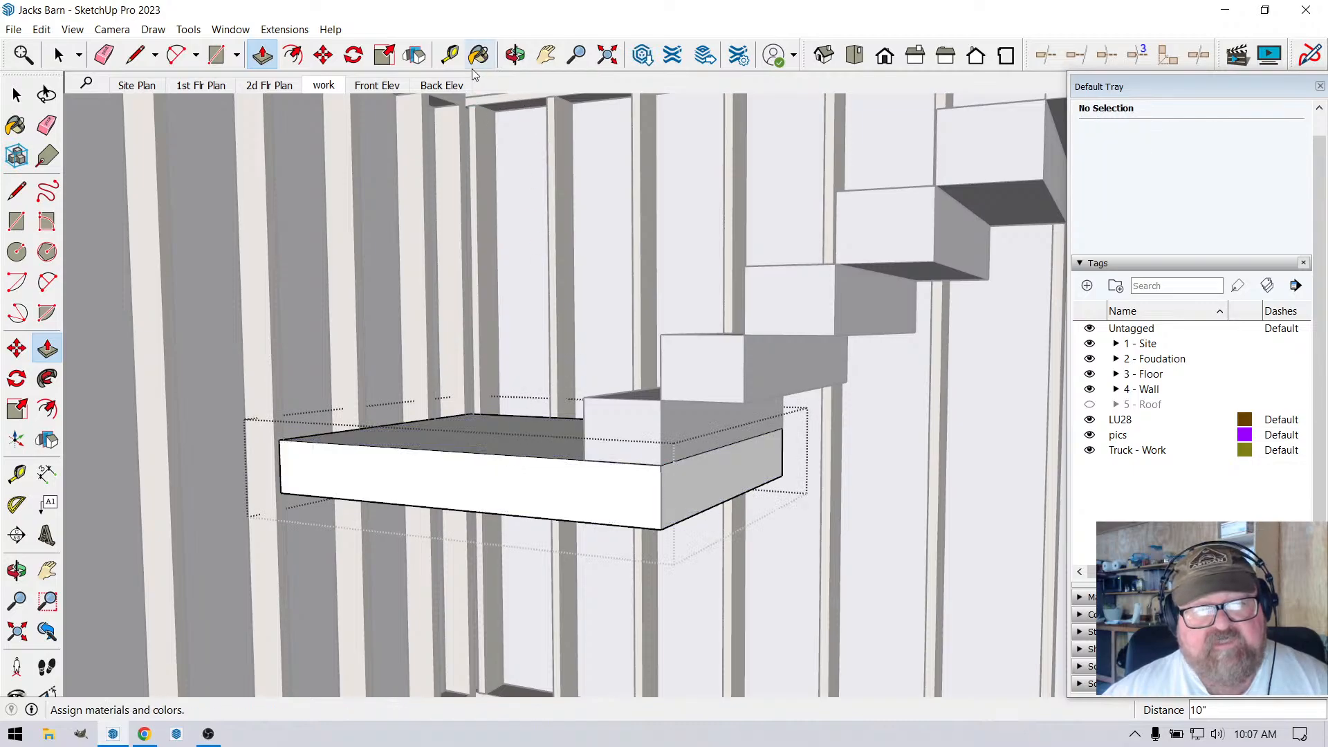
# Leave the landing group and copy the step resting on the landing straight down to directly beneath the landing's end.
pyautogui.click(516, 55)
pyautogui.moveTo(546, 242); pyautogui.dragTo(191, 177)
pyautogui.click(67, 54)
pyautogui.scroll(2, 638, 415)
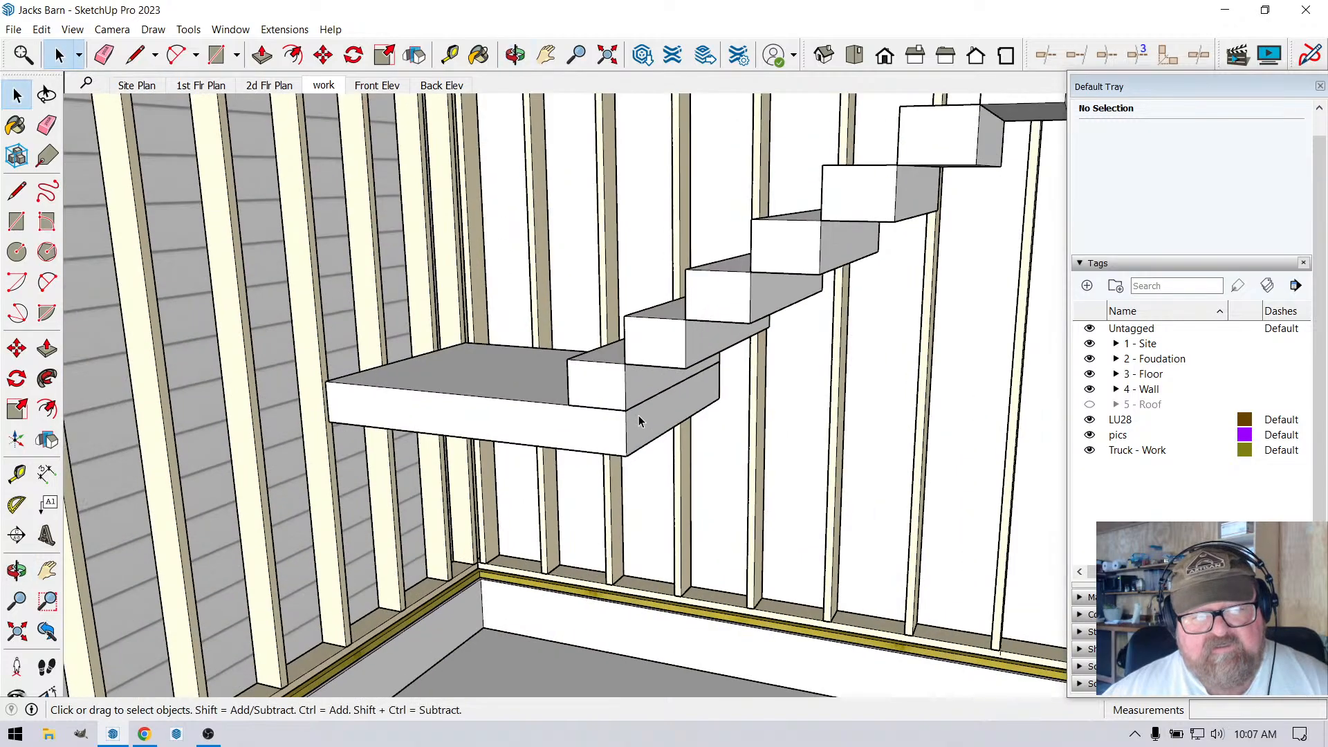
pyautogui.click(588, 391)
pyautogui.scroll(-2, 588, 392)
pyautogui.press('m')
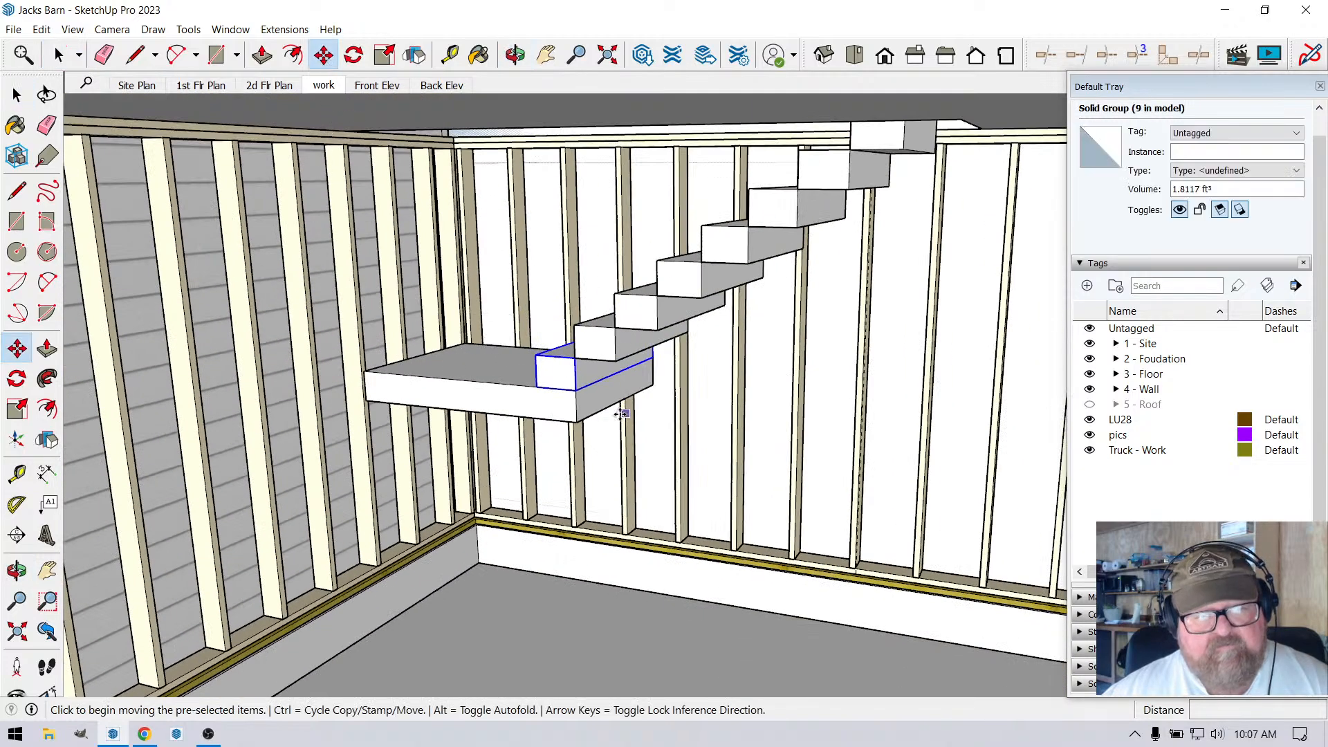
pyautogui.click(567, 362)
pyautogui.press('ctrl')
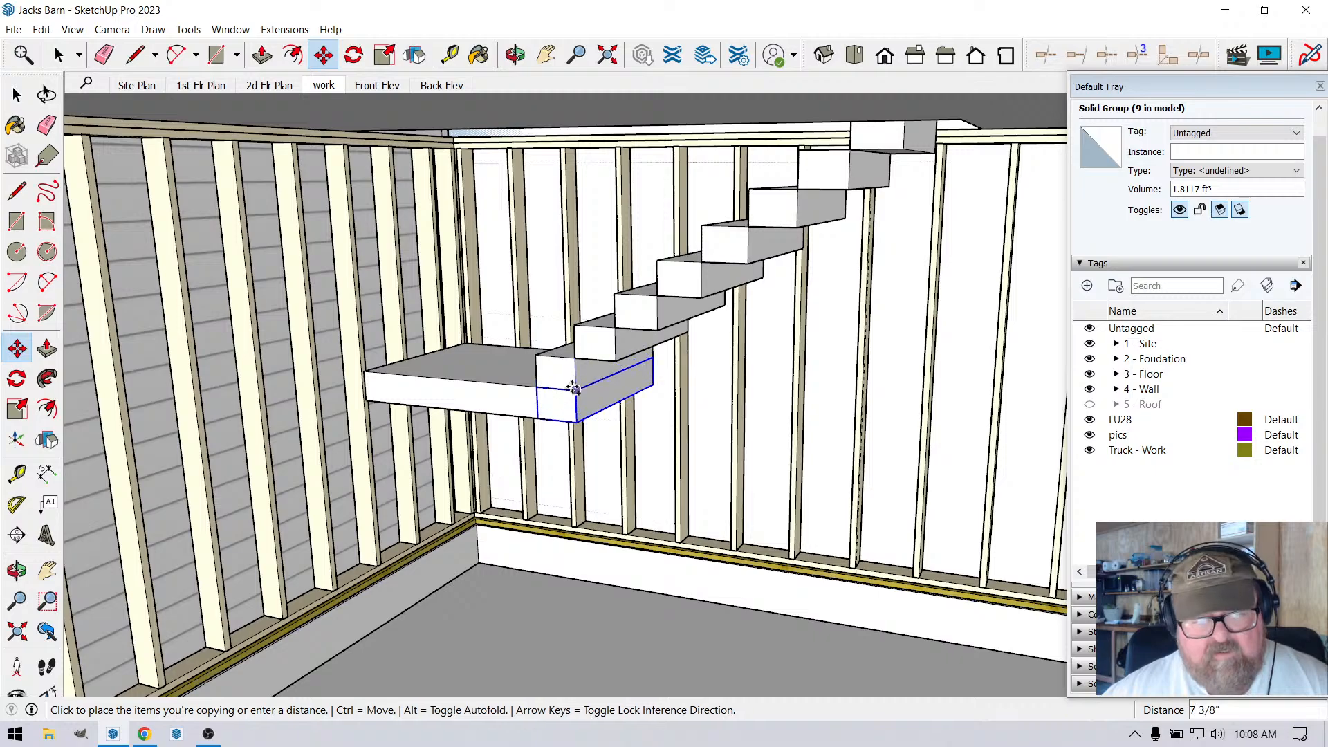
pyautogui.click(576, 407)
# Rotate the copied step a quarter turn so that it runs parallel to the landing's long front edge.
pyautogui.scroll(2, 575, 405)
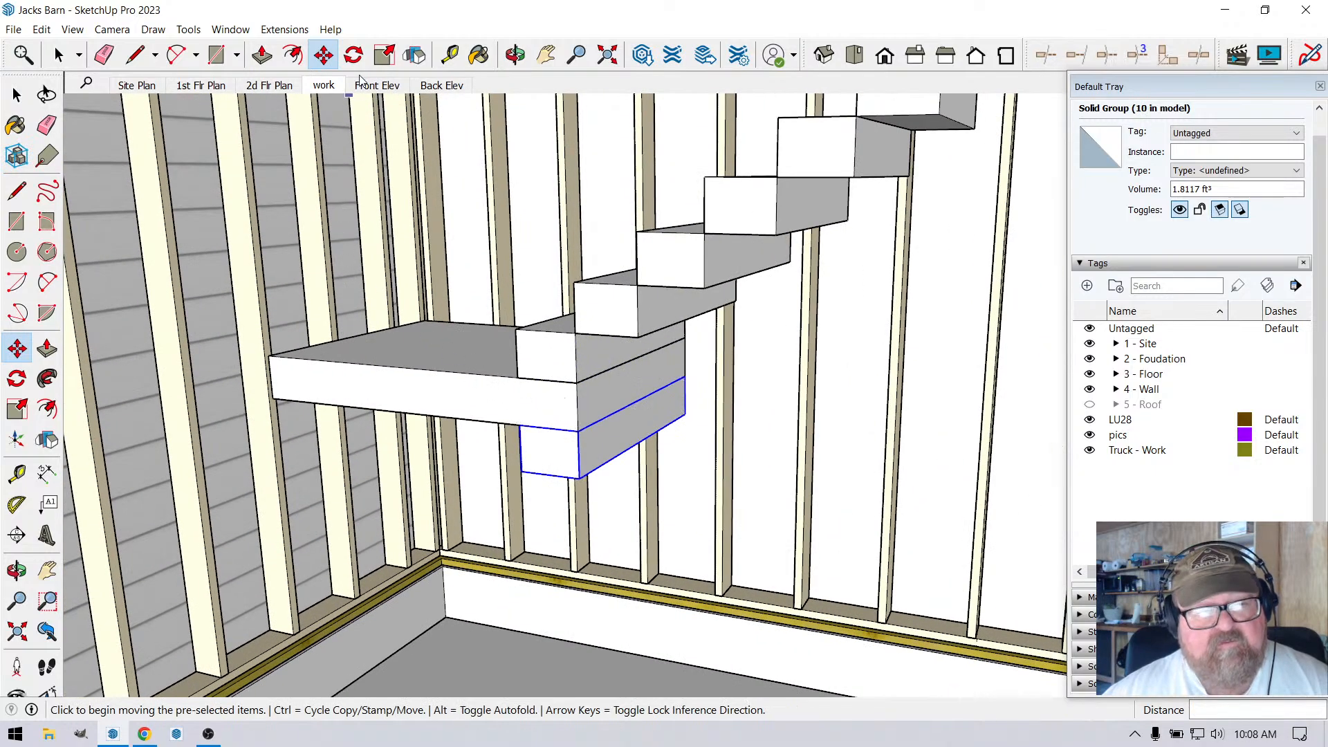
pyautogui.click(353, 55)
pyautogui.scroll(1, 588, 362)
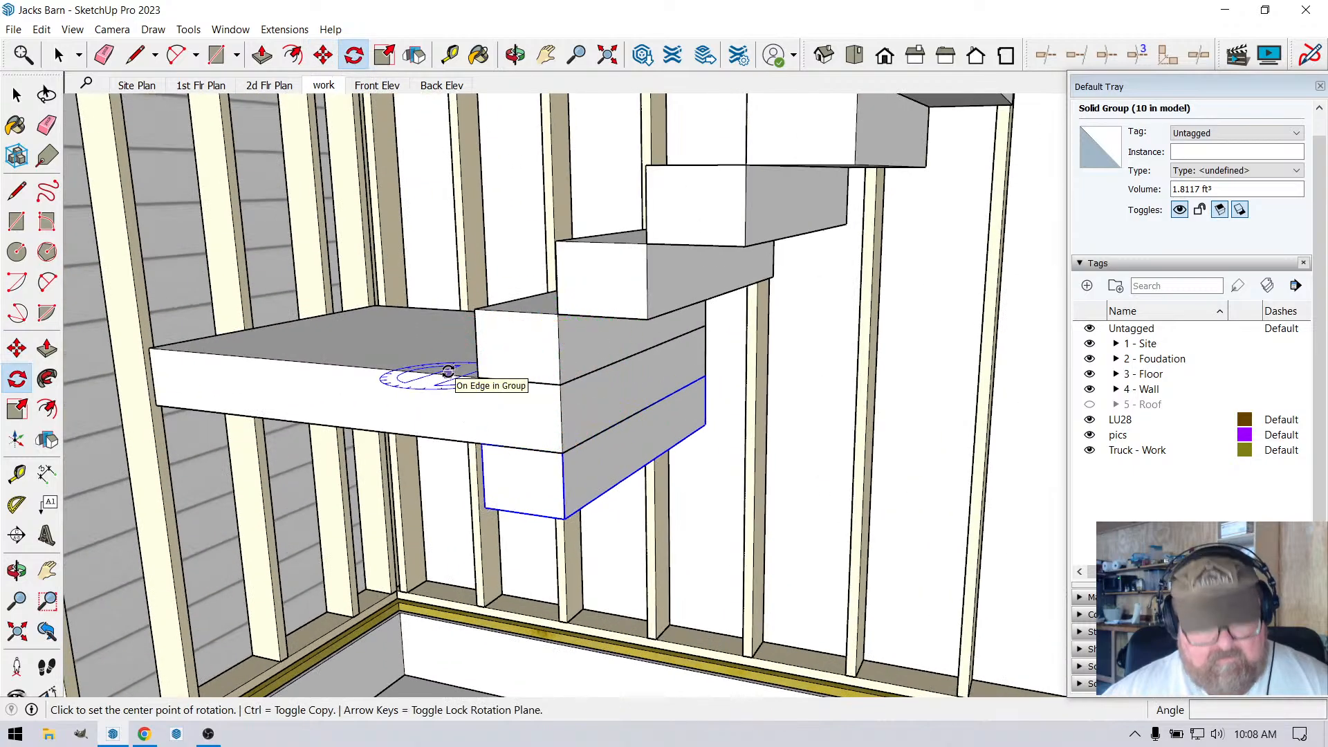
pyautogui.click(561, 385)
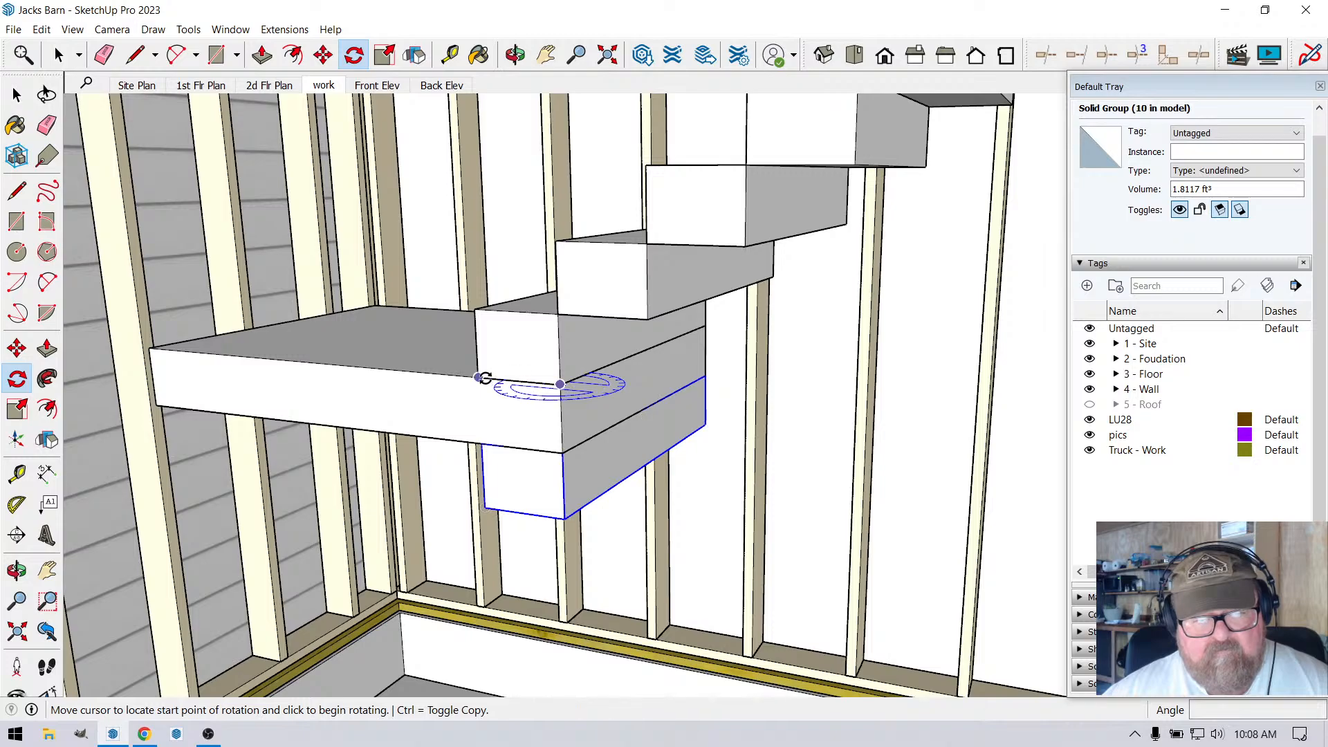
pyautogui.click(479, 378)
pyautogui.click(485, 426)
pyautogui.scroll(-3, 587, 422)
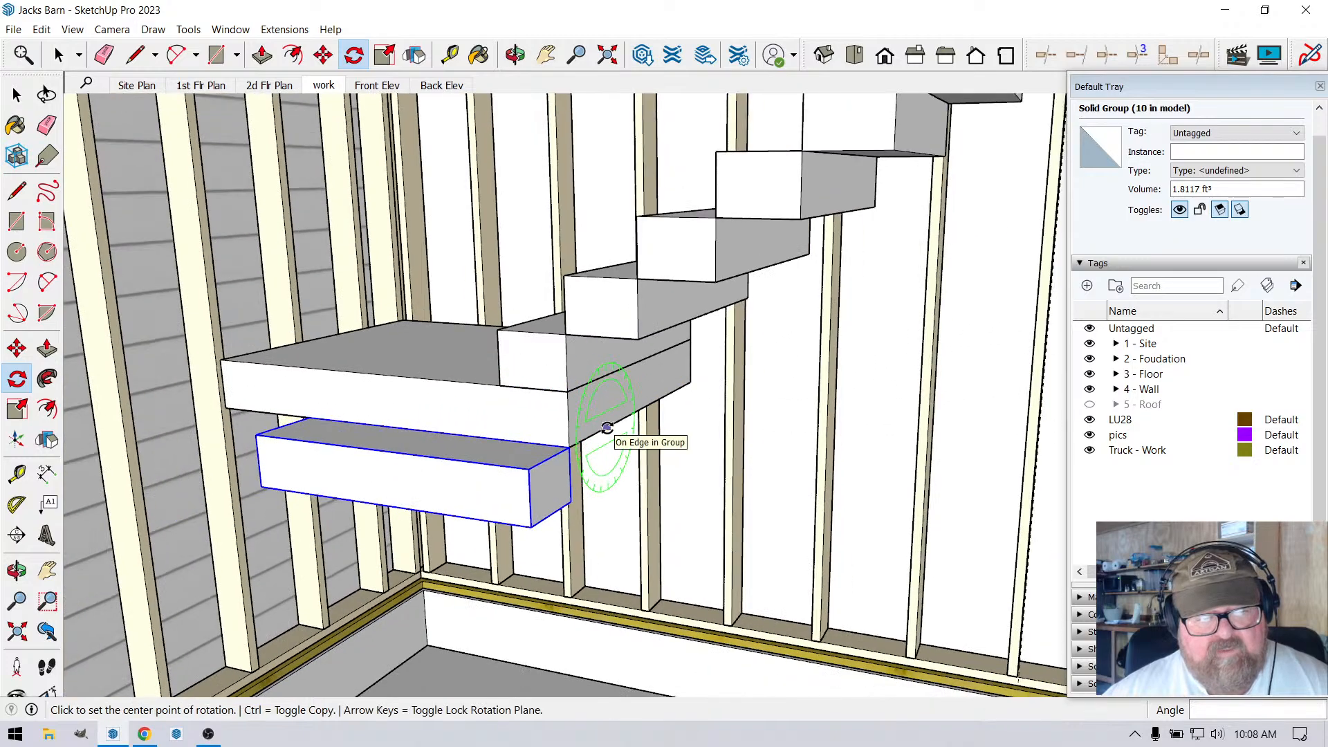
# Move the rotated step 10" along the landing's lower front edge, away from the upper flight.
pyautogui.click(513, 57)
pyautogui.scroll(-2, 713, 434)
pyautogui.scroll(3, 433, 446)
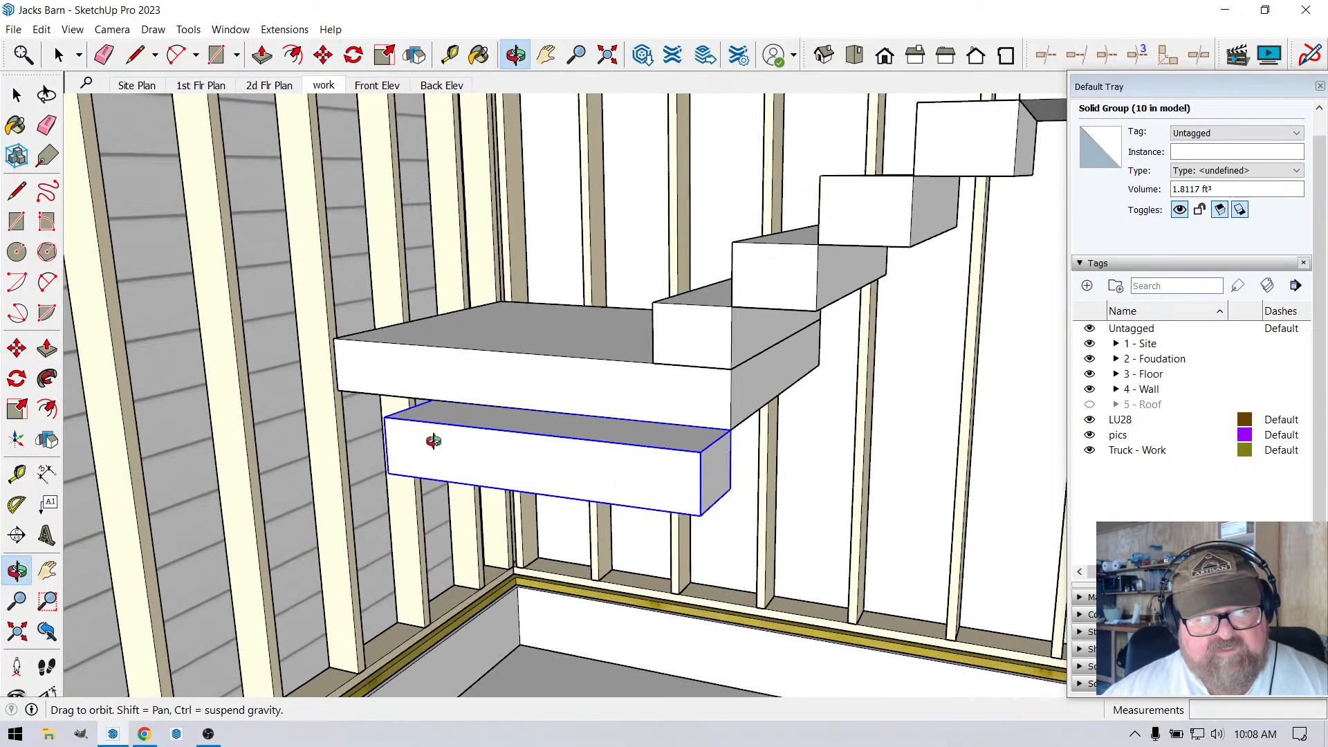
pyautogui.moveTo(463, 436); pyautogui.dragTo(611, 457)
pyautogui.scroll(3, 473, 482)
pyautogui.moveTo(472, 482); pyautogui.dragTo(572, 478)
pyautogui.moveTo(729, 406); pyautogui.dragTo(495, 323)
pyautogui.press('m')
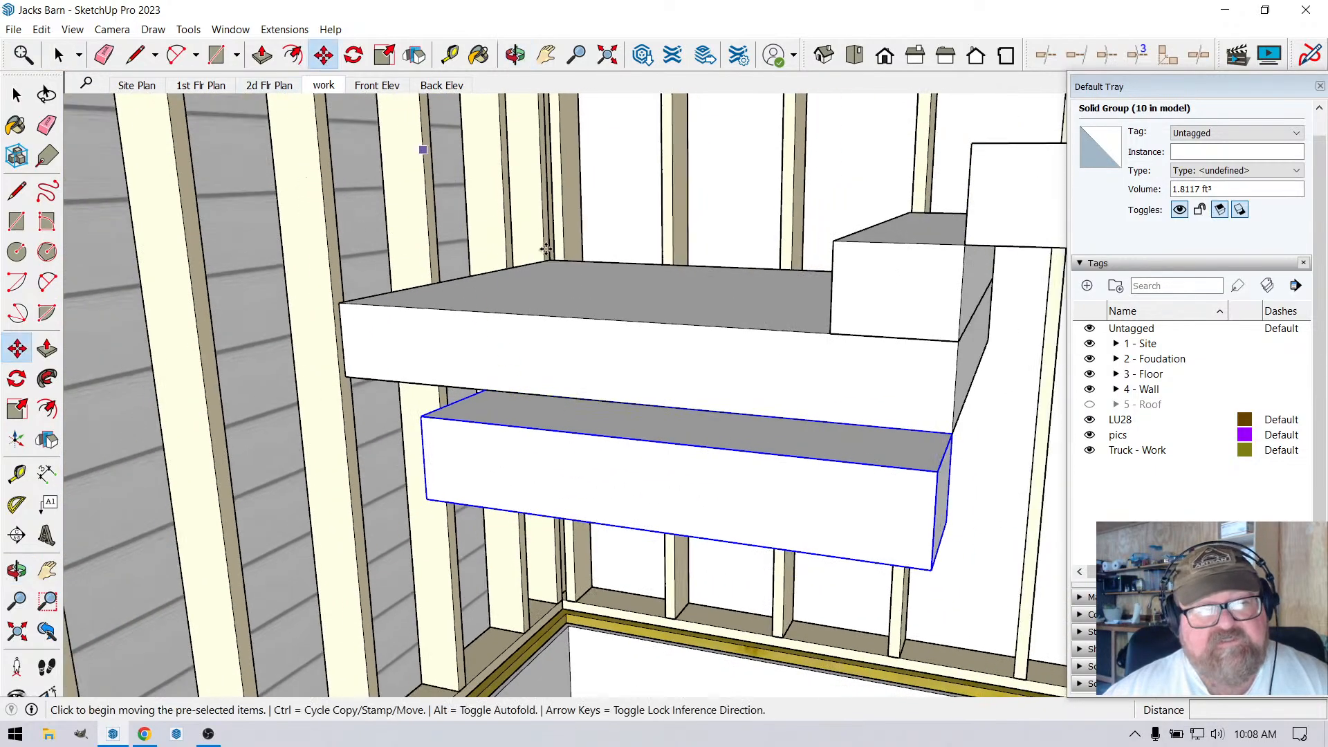
pyautogui.click(952, 434)
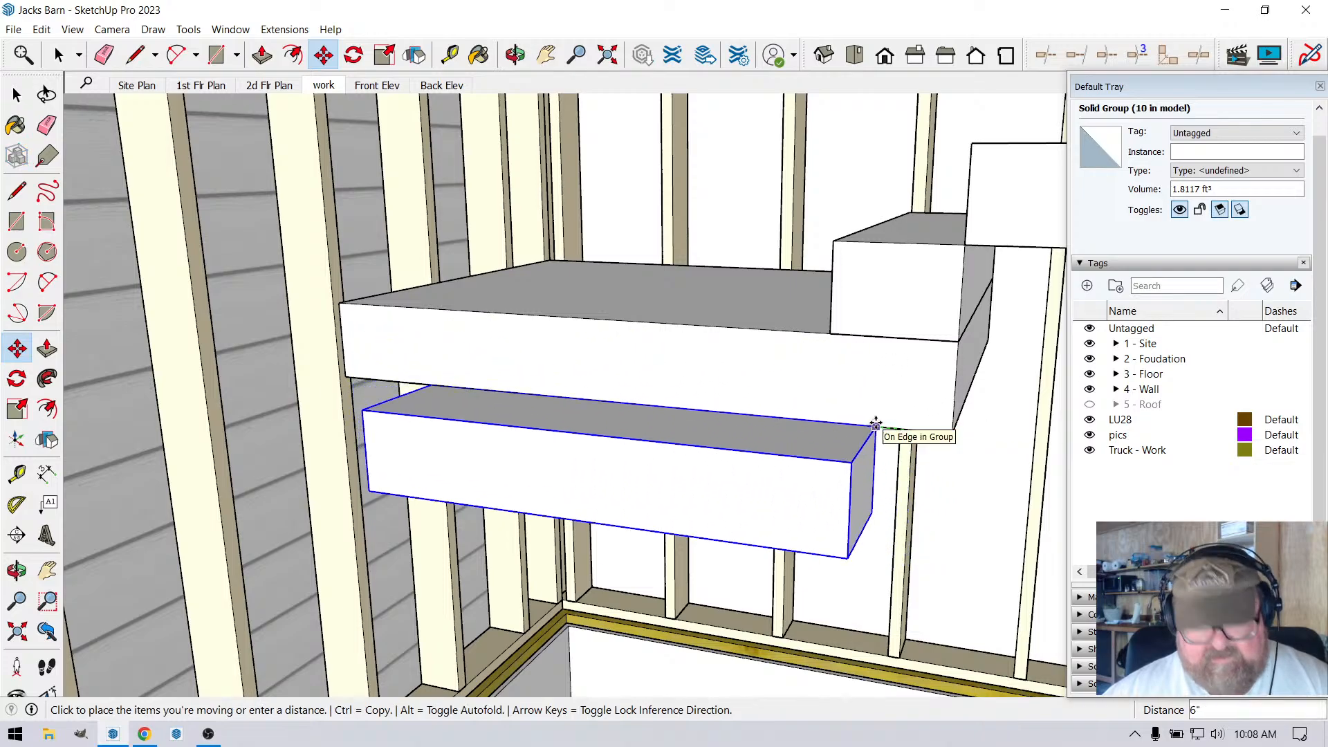
pyautogui.click(827, 412)
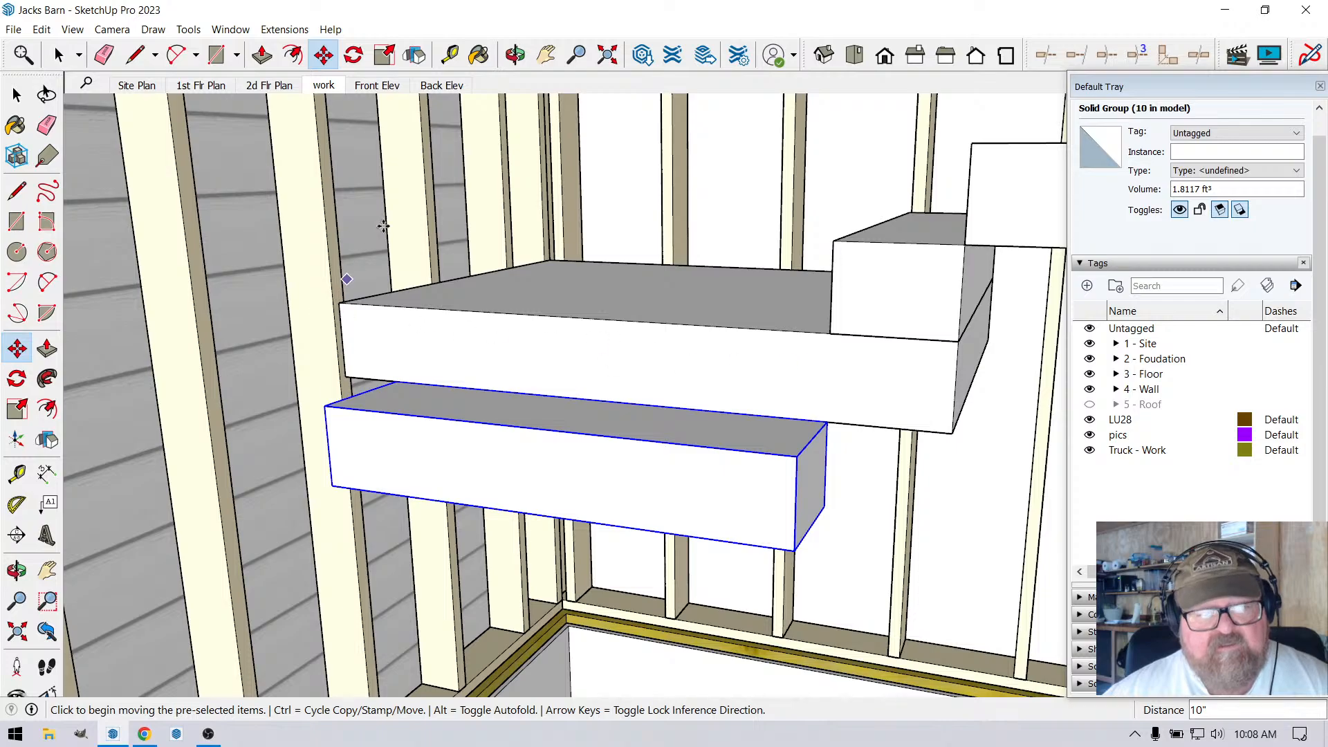
# Open the moved step's group and extend its wall-side end face flush with the landing's lower corner.
pyautogui.moveTo(415, 311); pyautogui.dragTo(413, 514, button='middle')
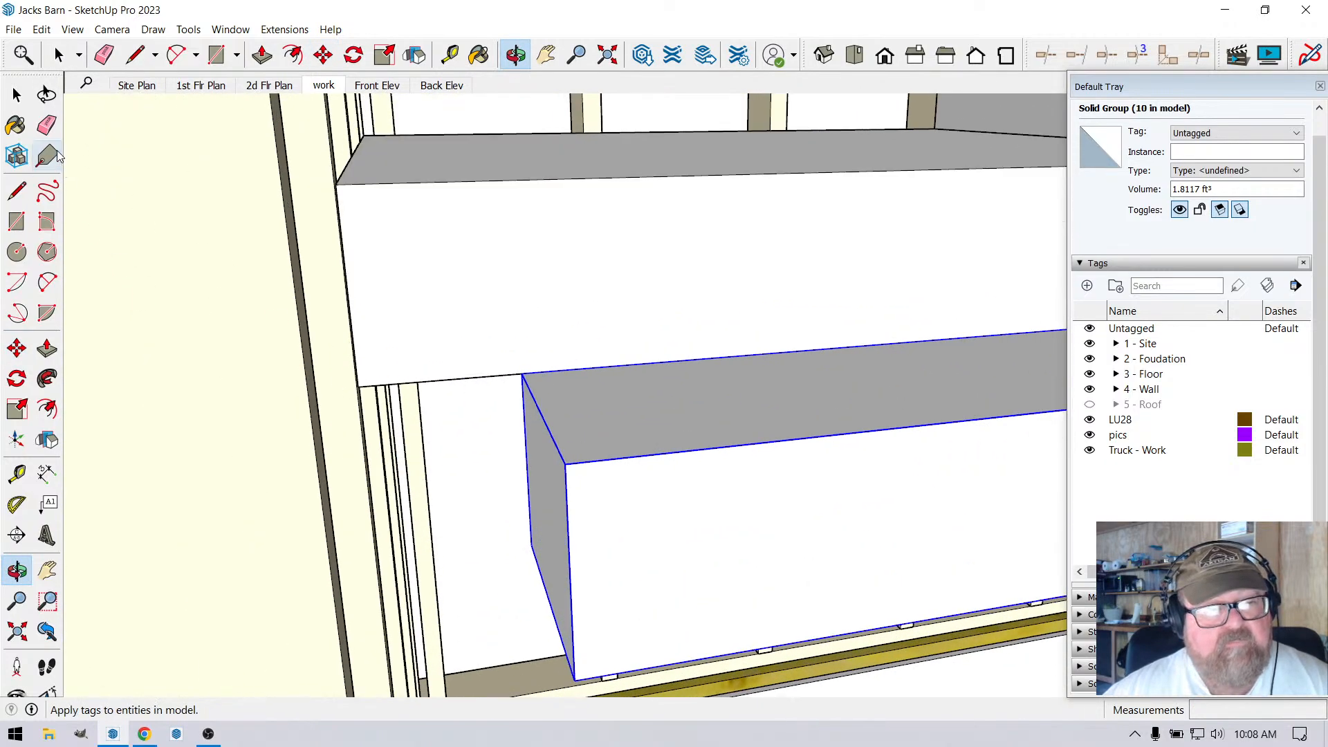
pyautogui.click(58, 54)
pyautogui.doubleClick(563, 424)
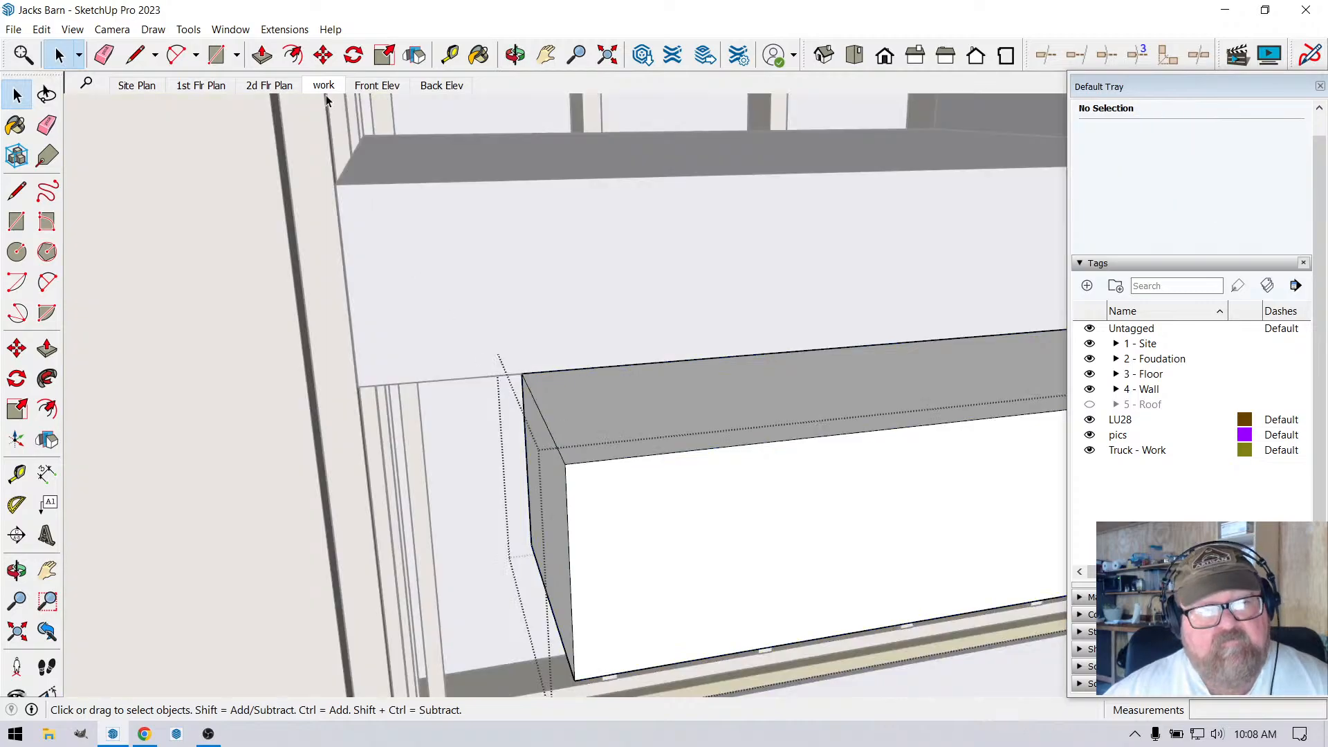
pyautogui.press('p')
pyautogui.click(546, 487)
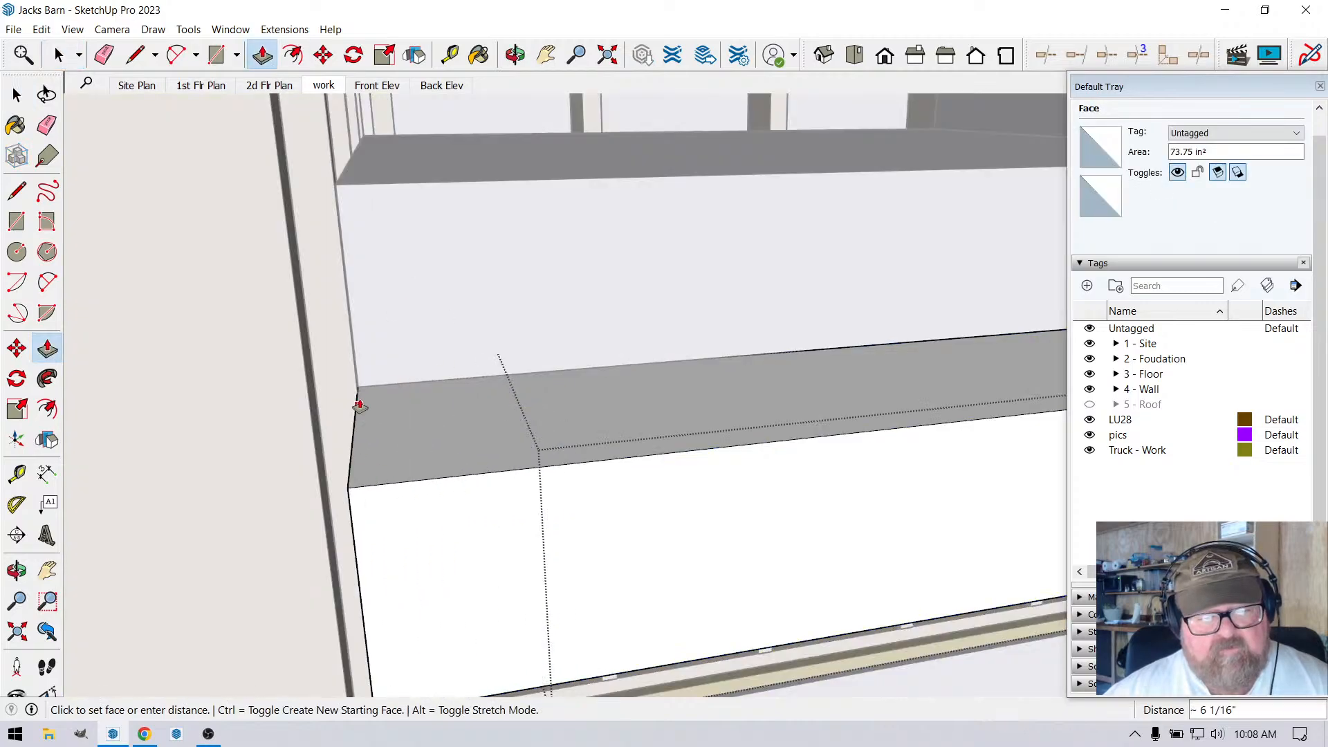
pyautogui.click(358, 401)
pyautogui.click(515, 55)
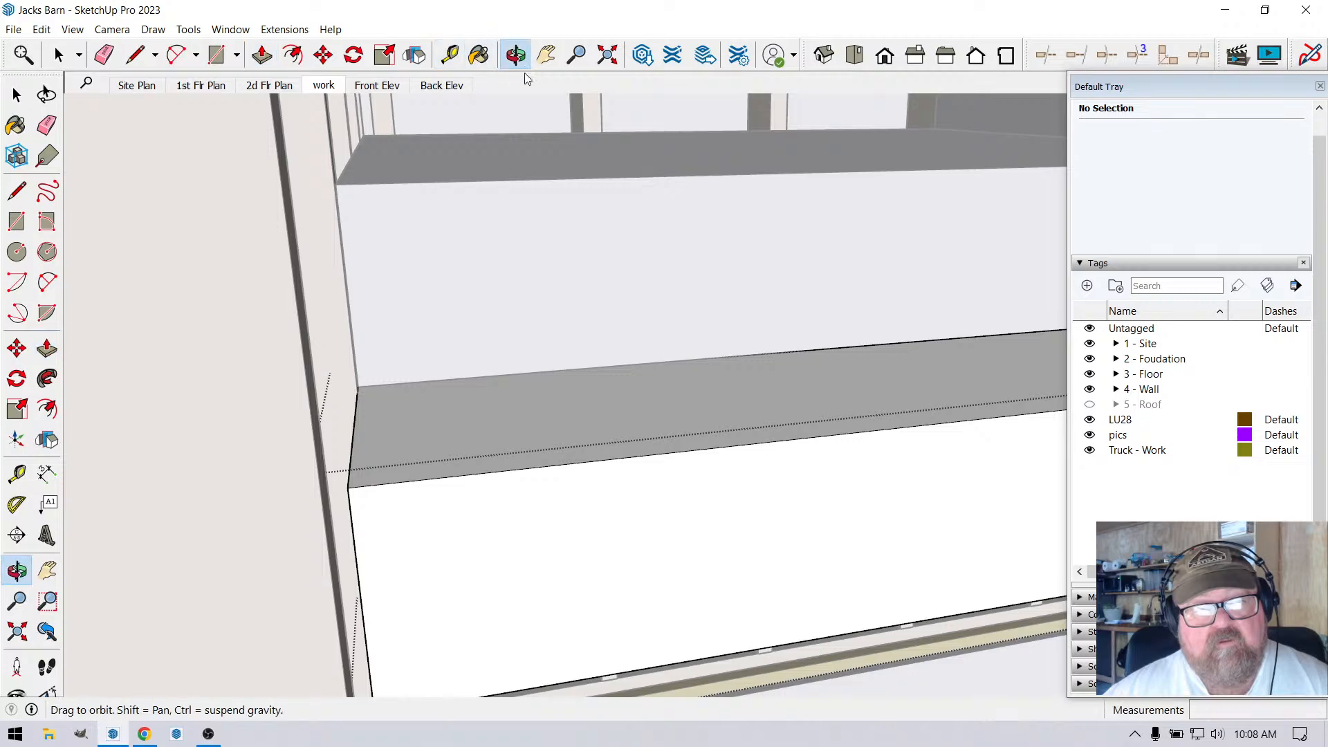
pyautogui.moveTo(491, 261); pyautogui.dragTo(544, 361)
pyautogui.moveTo(410, 316); pyautogui.dragTo(529, 370)
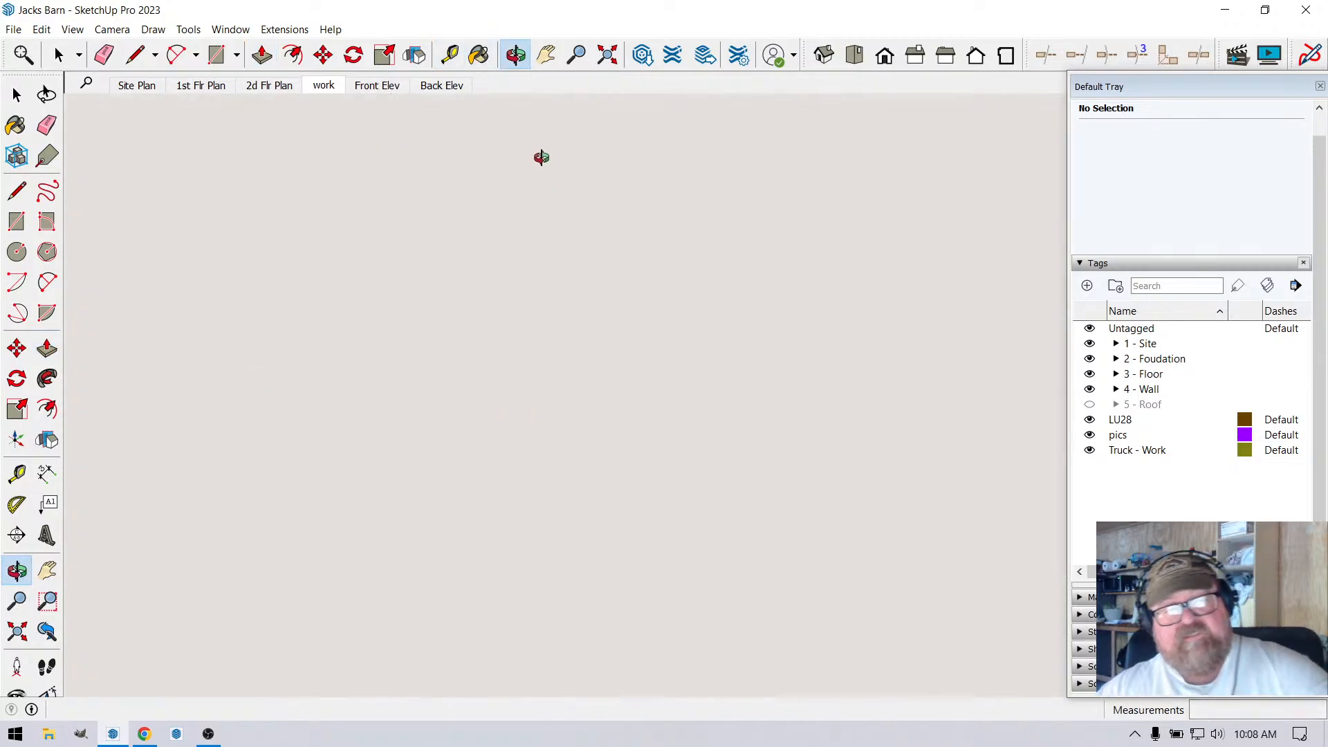
# Copy the lowest stair step diagonally down to the next tread position and array it 8 times.
pyautogui.moveTo(541, 157); pyautogui.dragTo(821, 434)
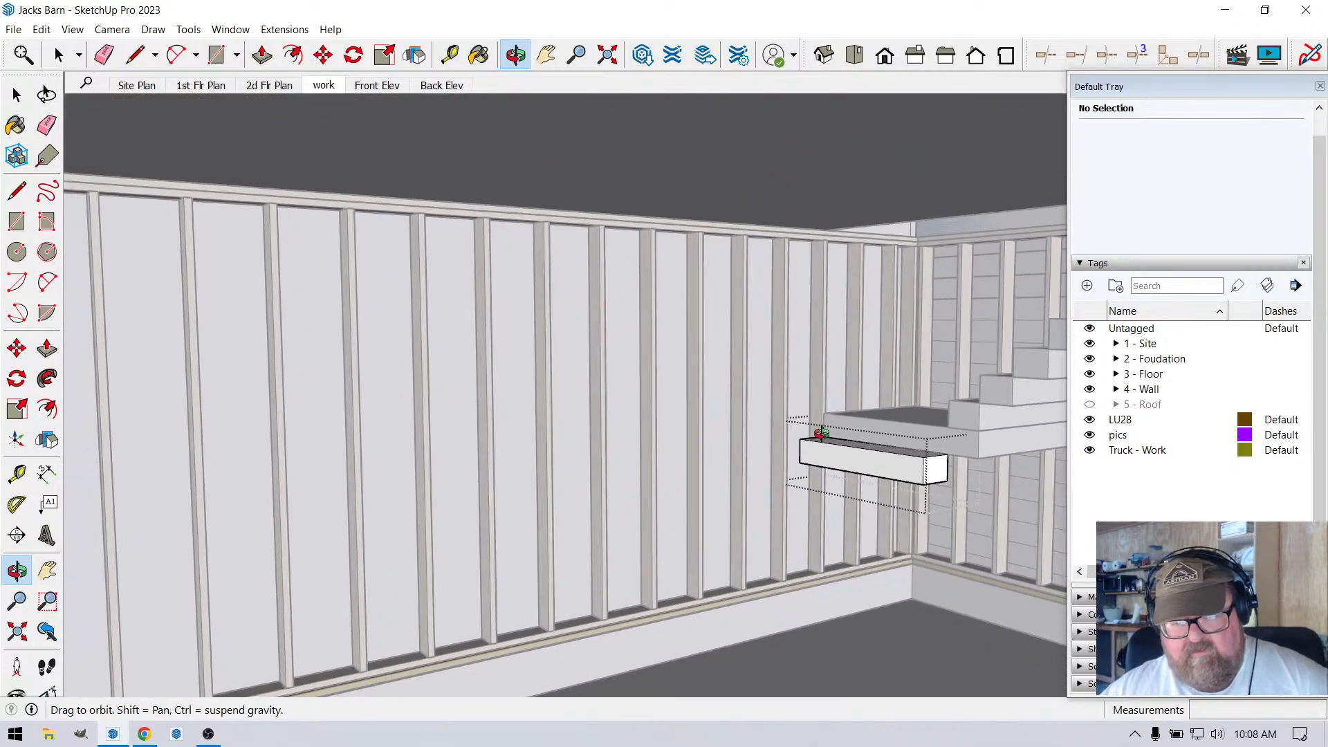
pyautogui.moveTo(865, 682); pyautogui.dragTo(873, 583)
pyautogui.click(546, 55)
pyautogui.moveTo(615, 516); pyautogui.dragTo(618, 455)
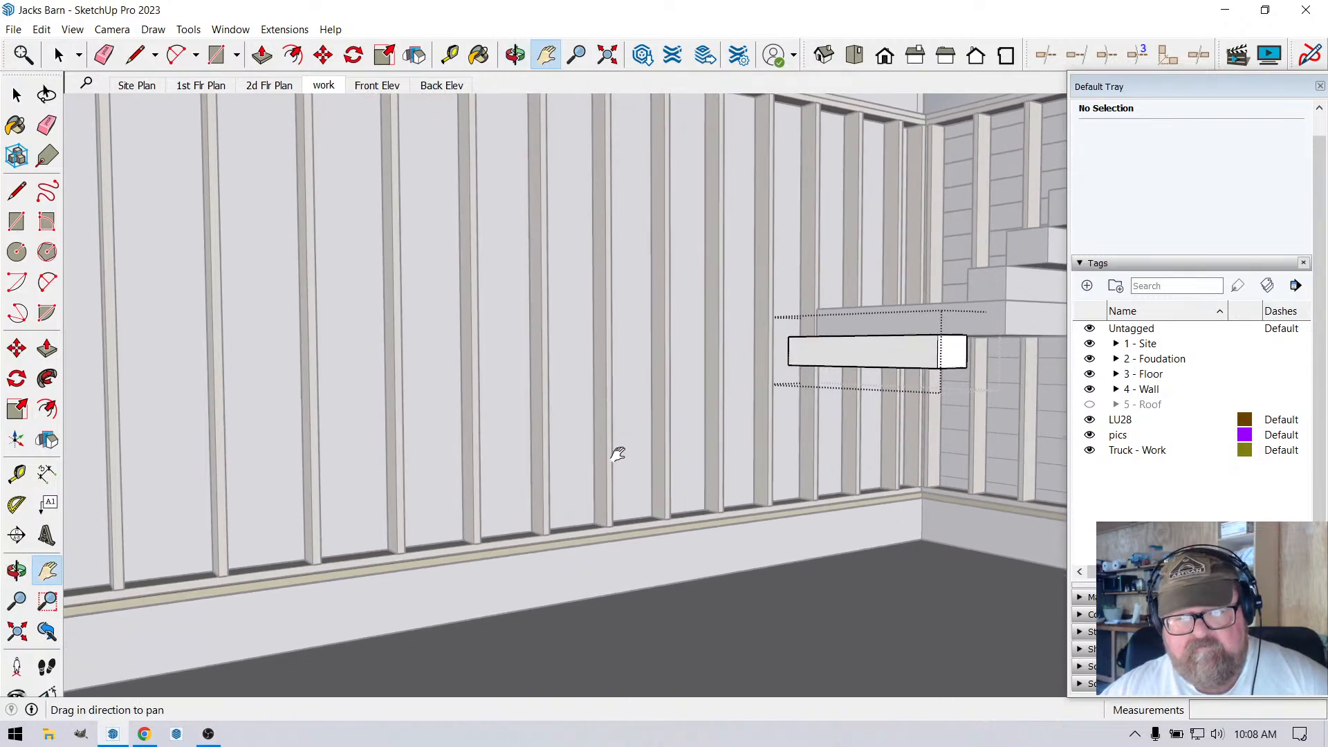
pyautogui.press('space')
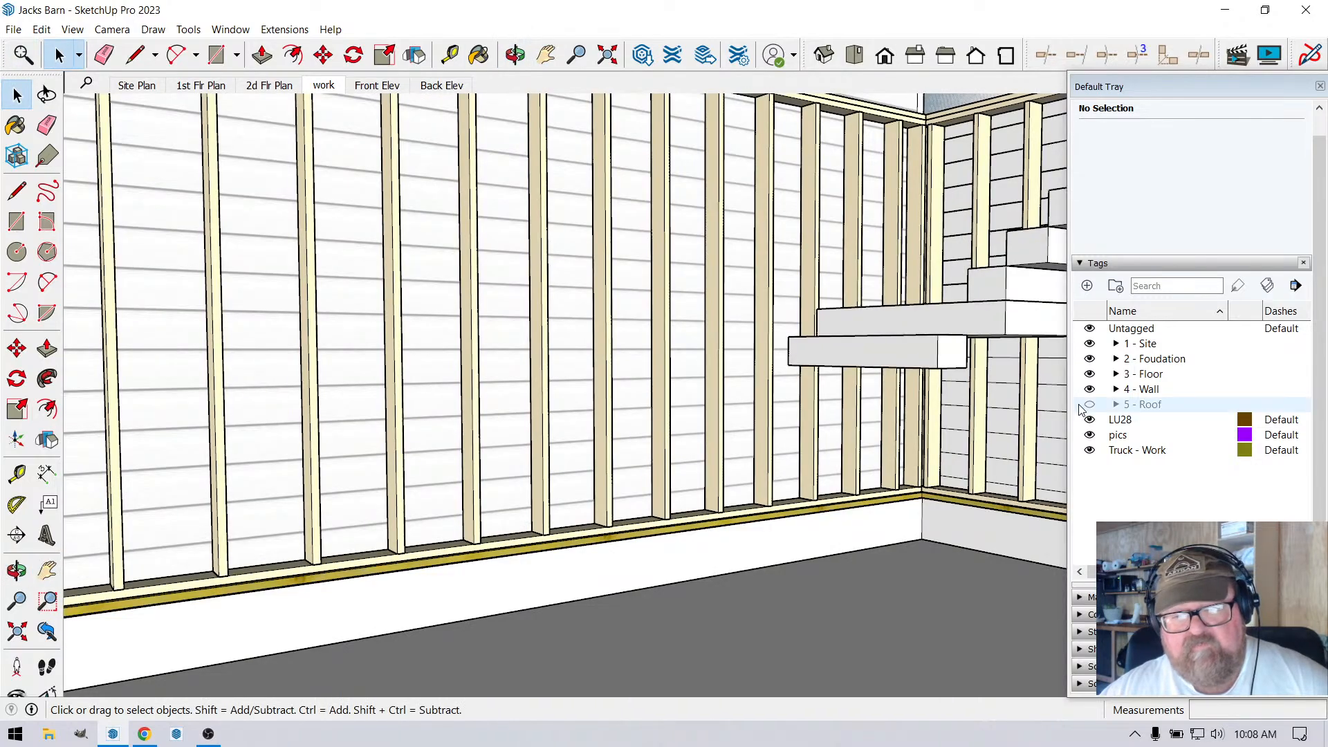
pyautogui.press('m')
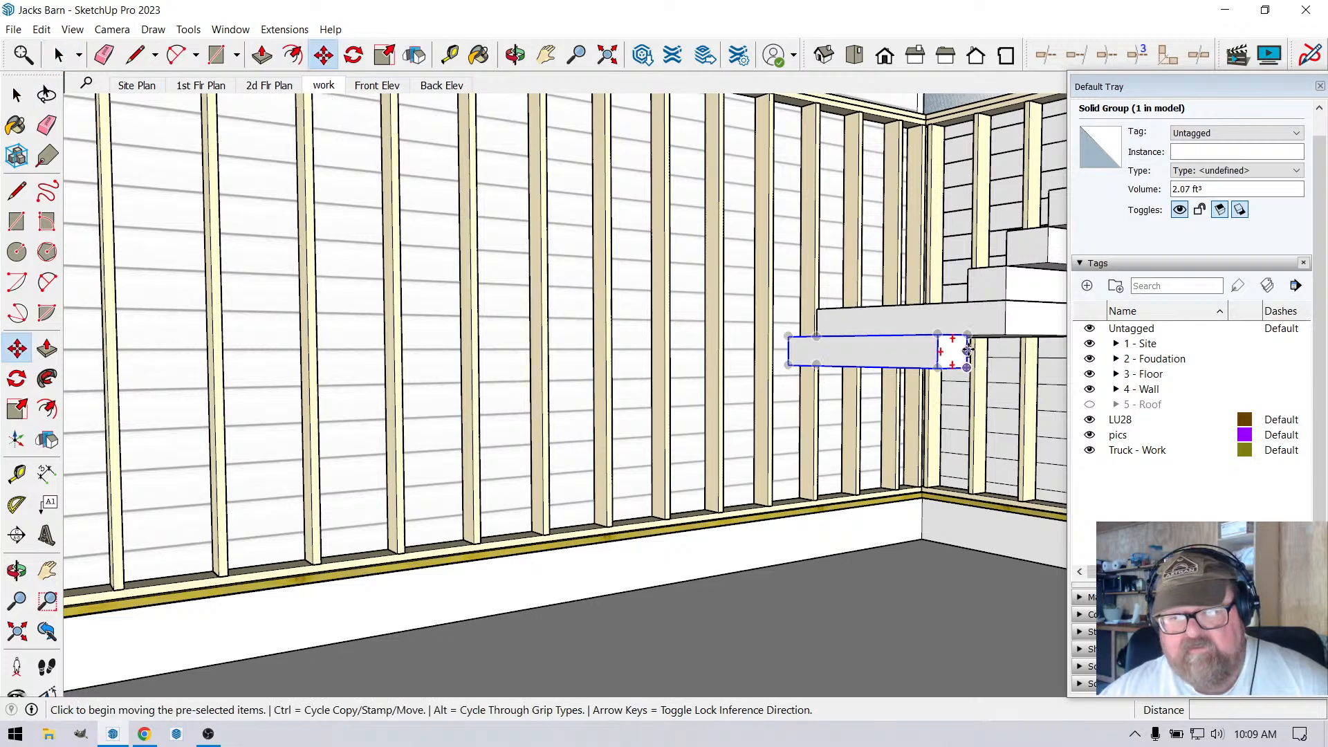
pyautogui.press('ctrl')
pyautogui.click(967, 369)
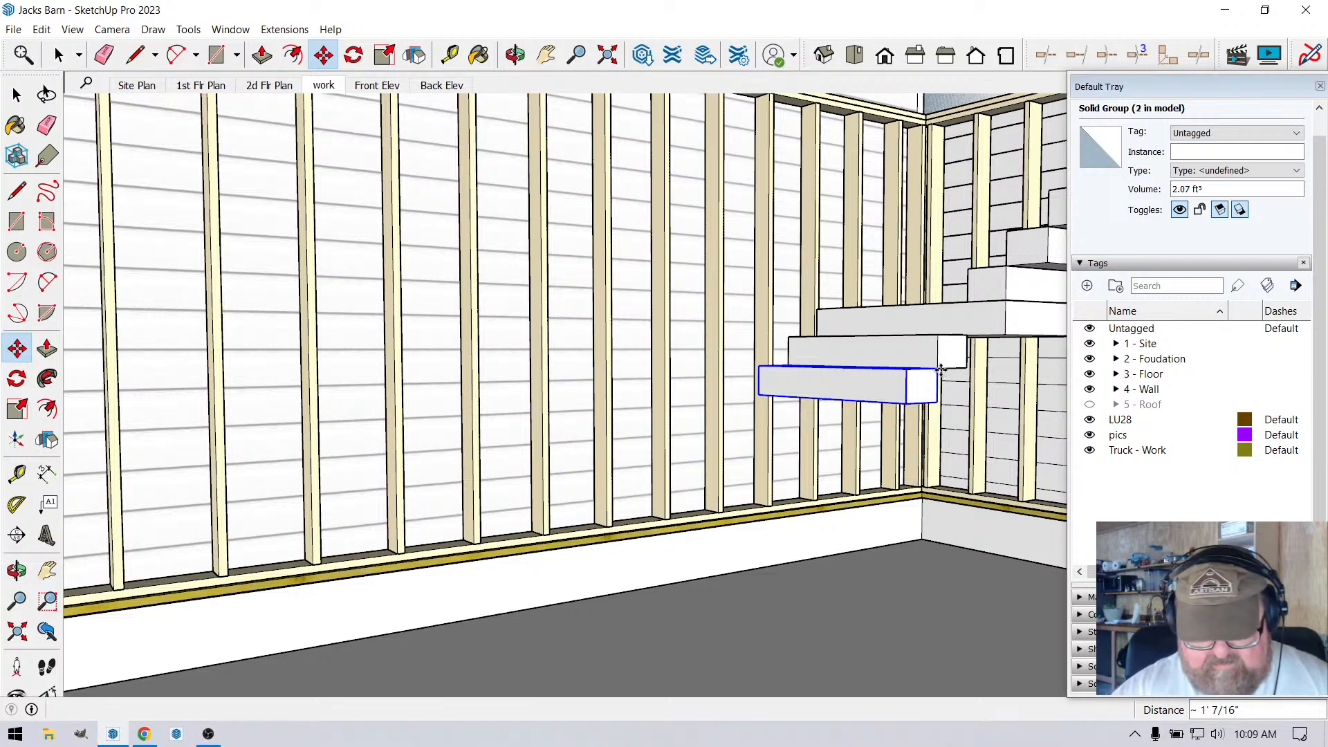
pyautogui.write('*8')
pyautogui.press('Return')
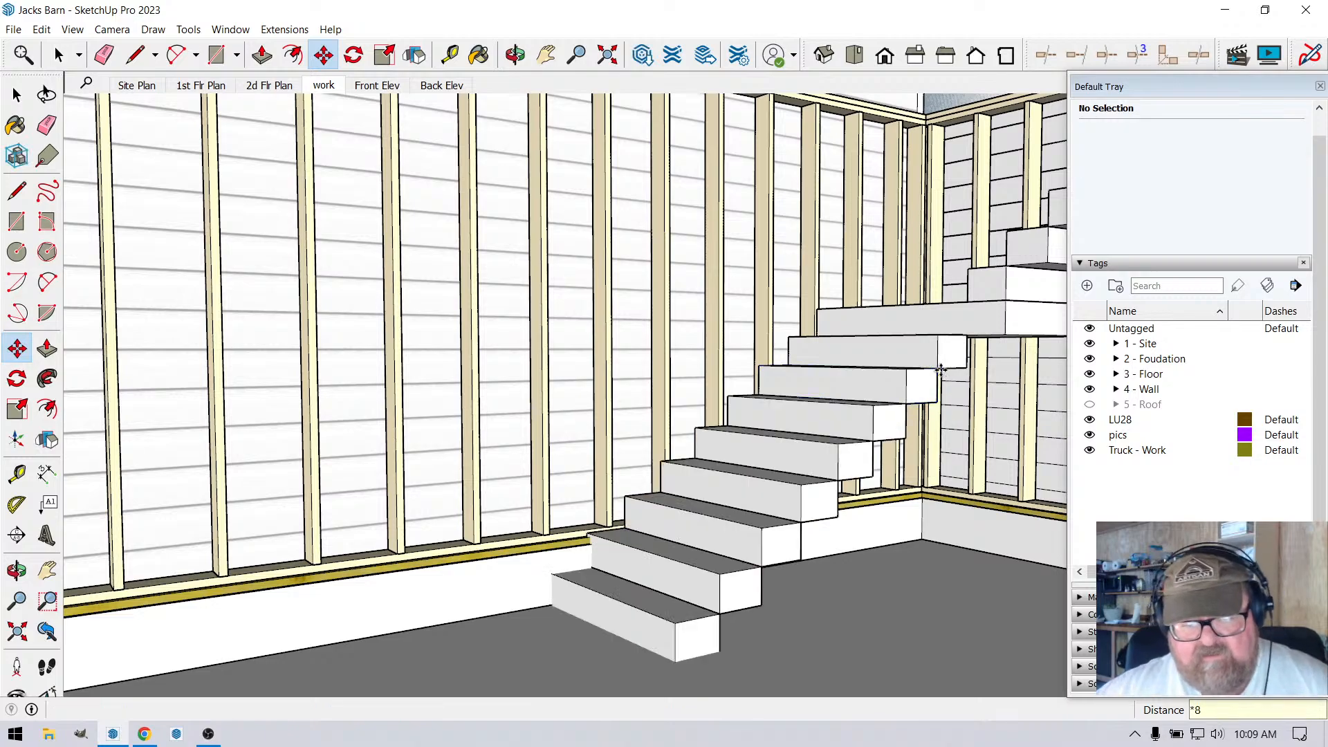
# Delete the surplus bottom stair step that sits below the floor.
pyautogui.press('o')
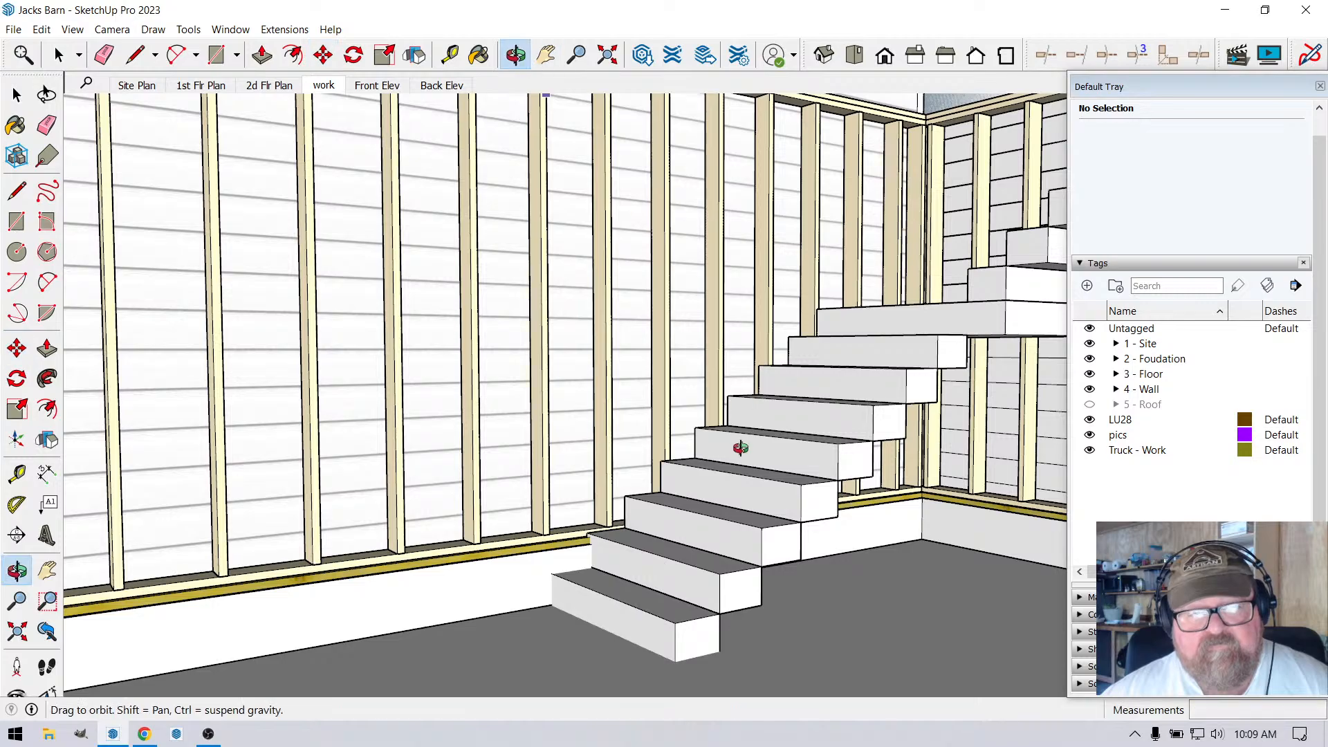
pyautogui.moveTo(735, 445); pyautogui.dragTo(794, 390)
pyautogui.moveTo(793, 390); pyautogui.dragTo(793, 389, button='middle')
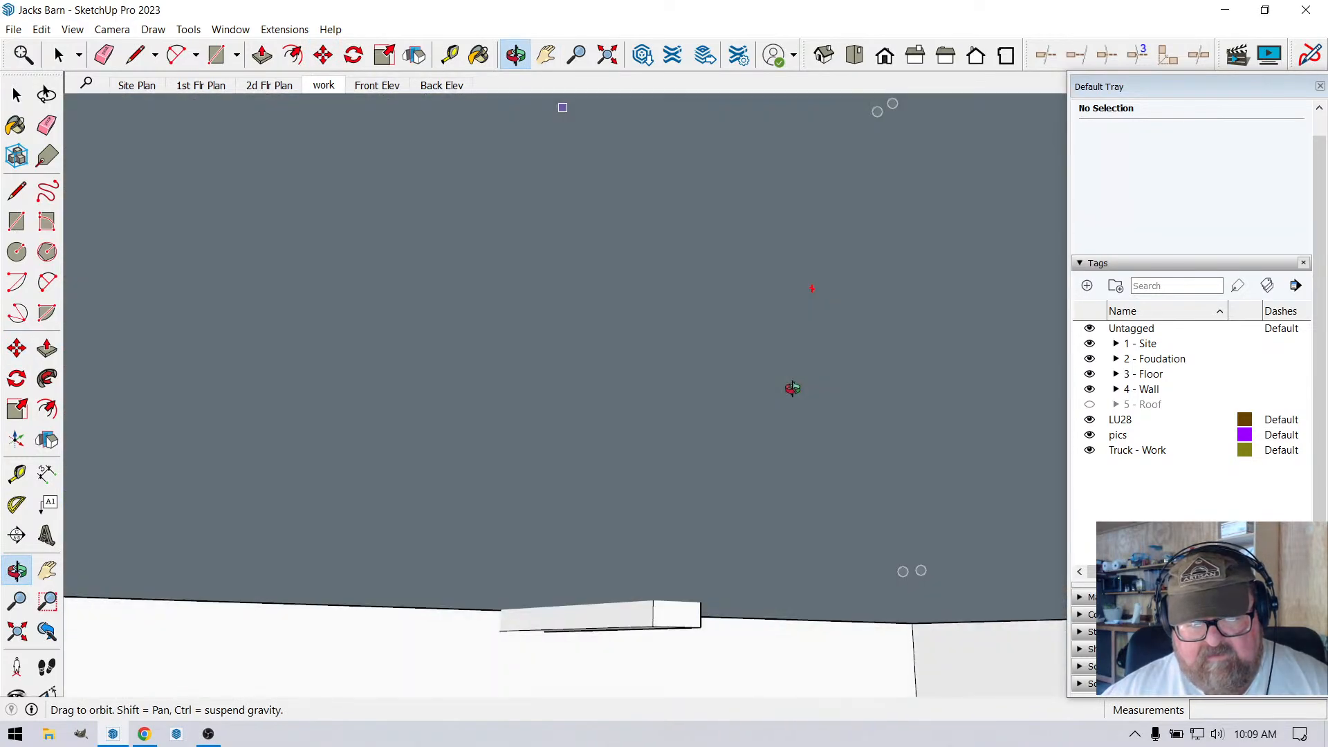
pyautogui.click(59, 55)
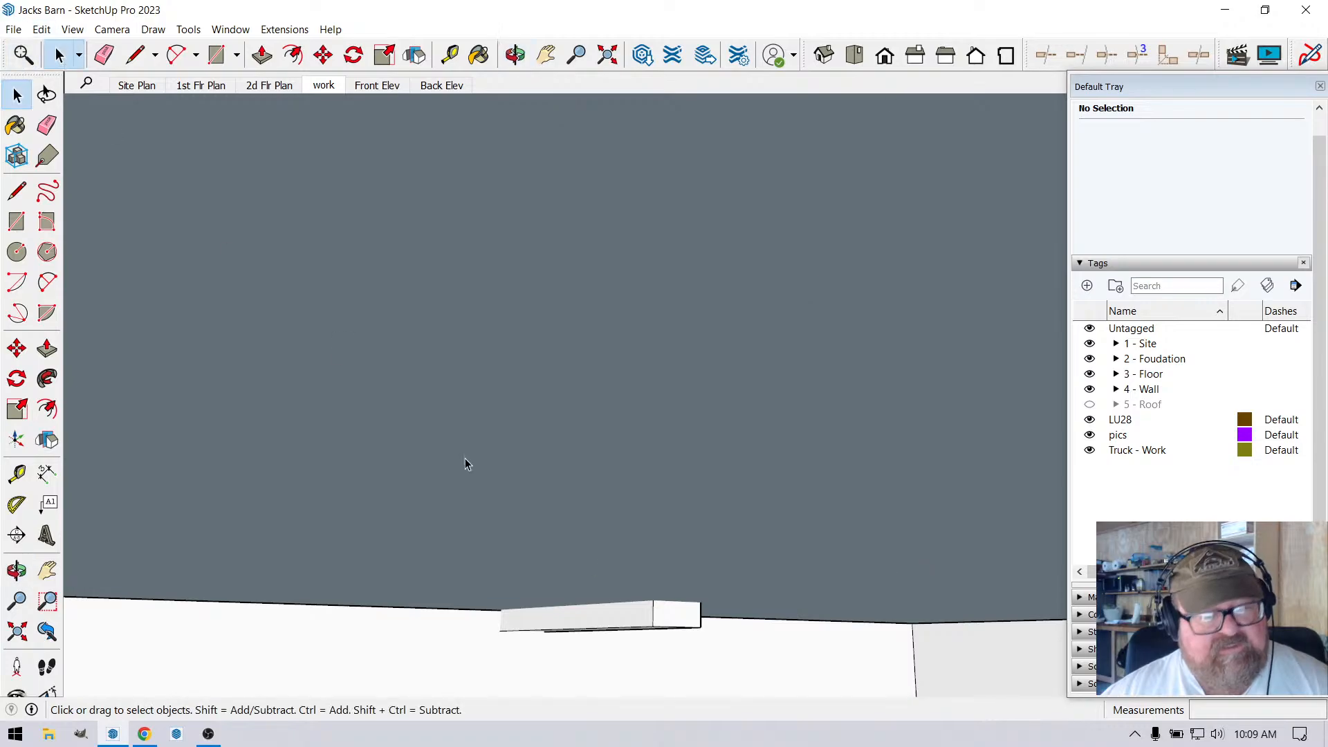
pyautogui.click(689, 621)
pyautogui.press('Delete')
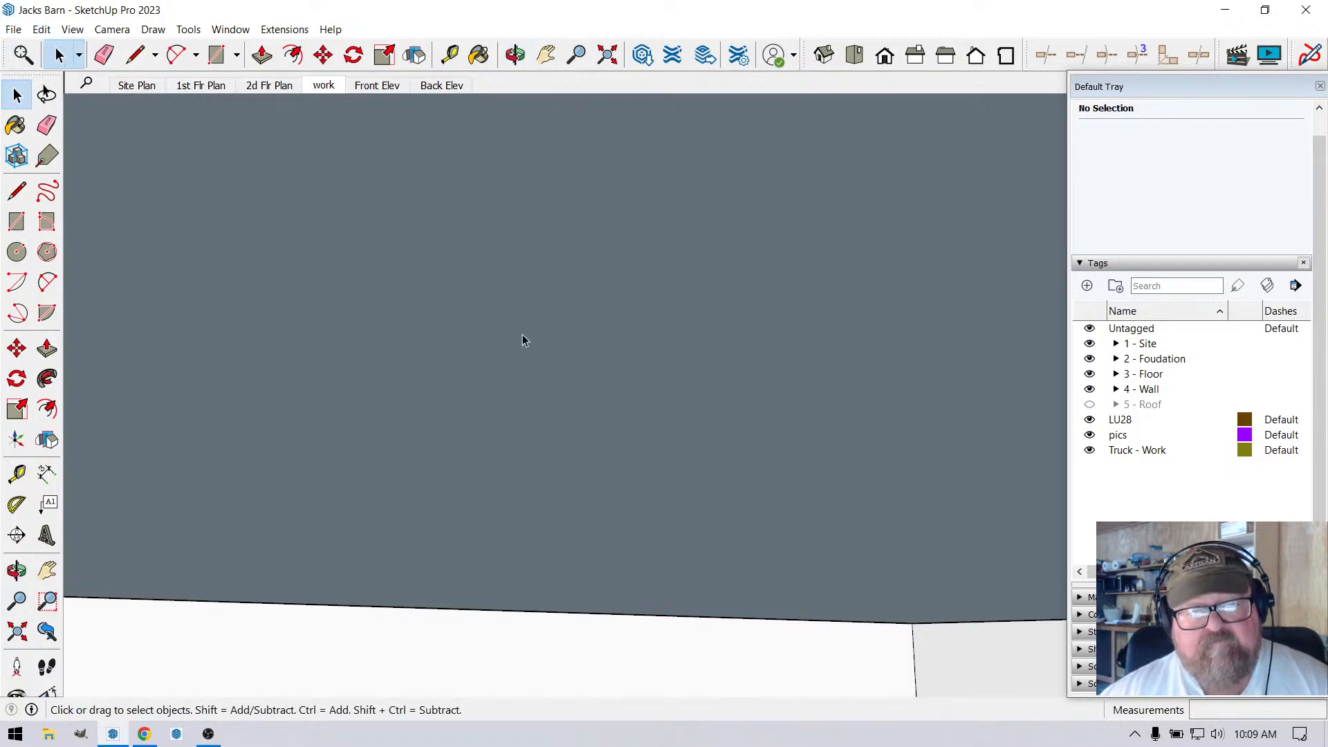
# Select all eight steps of the lower flight, the landing and the first step above it.
pyautogui.click(515, 55)
pyautogui.moveTo(622, 291); pyautogui.dragTo(662, 444)
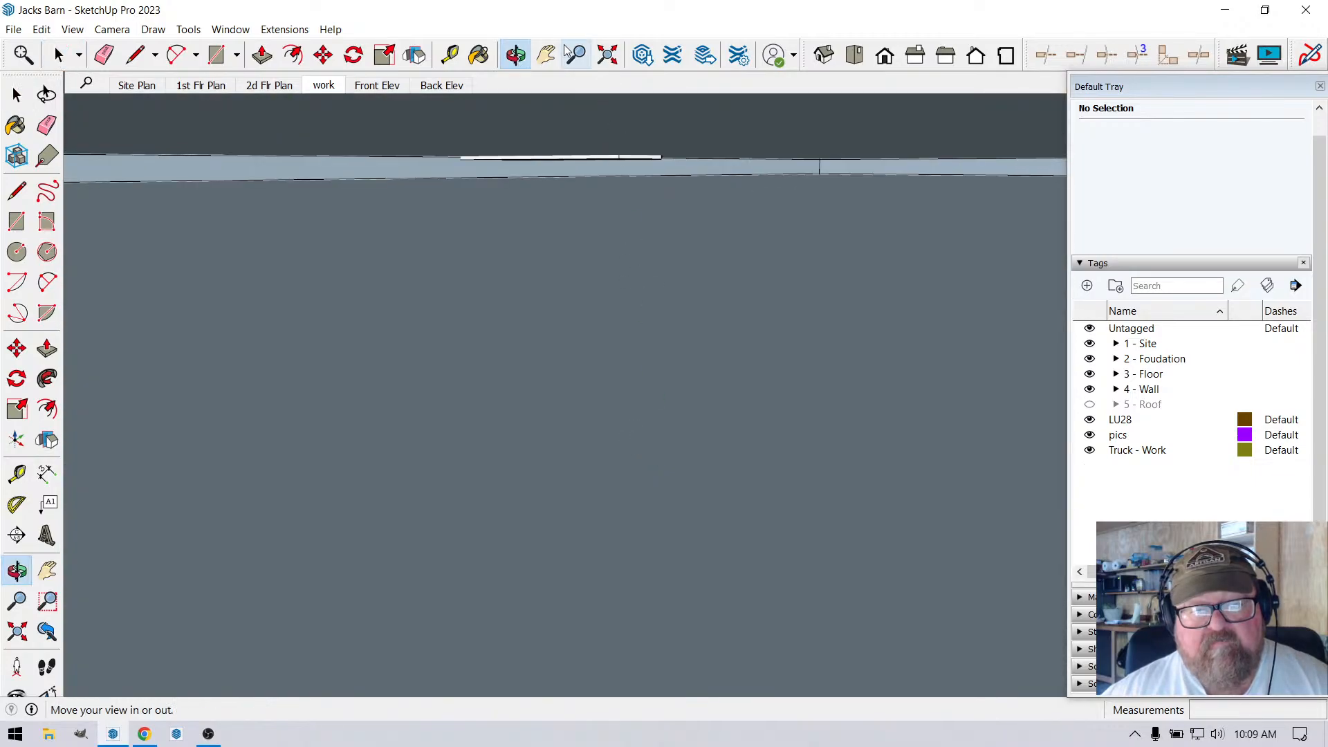
pyautogui.click(546, 55)
pyautogui.moveTo(616, 148); pyautogui.dragTo(631, 452)
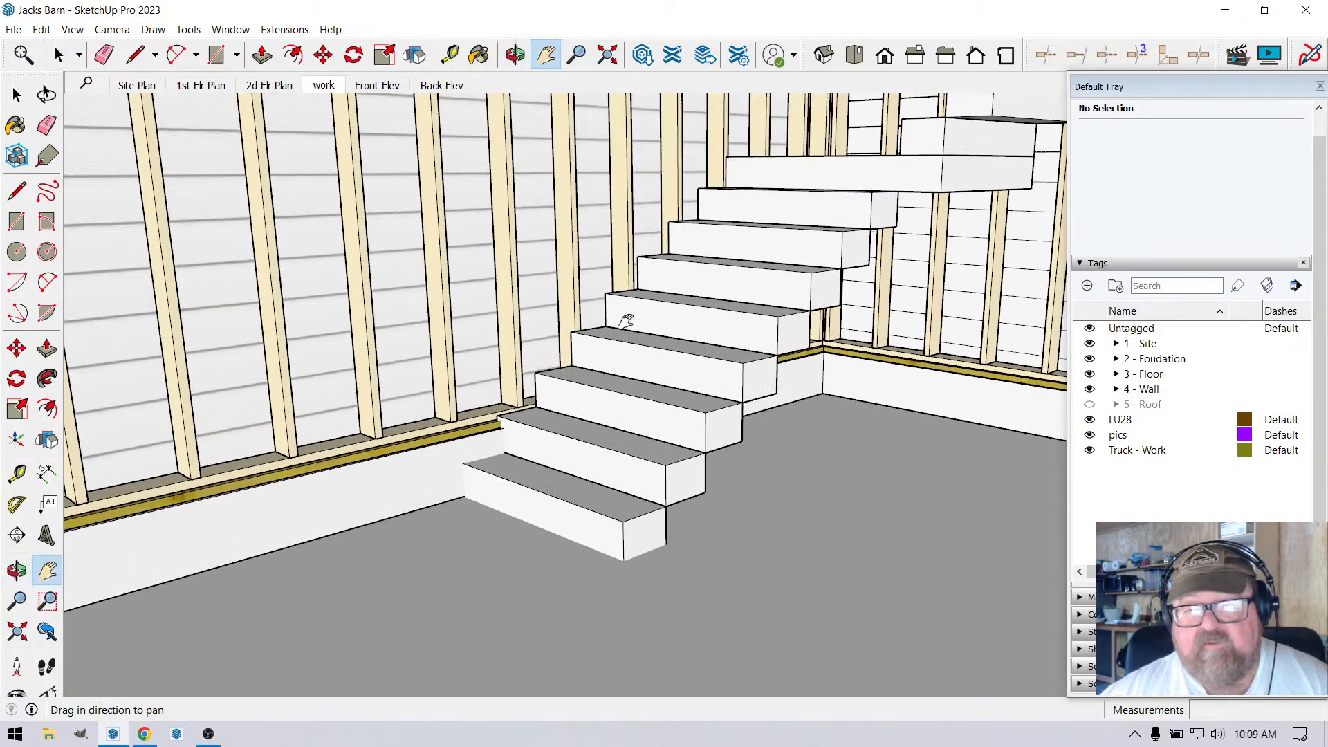
pyautogui.click(515, 55)
pyautogui.moveTo(657, 332); pyautogui.dragTo(597, 381)
pyautogui.moveTo(584, 386); pyautogui.dragTo(513, 467)
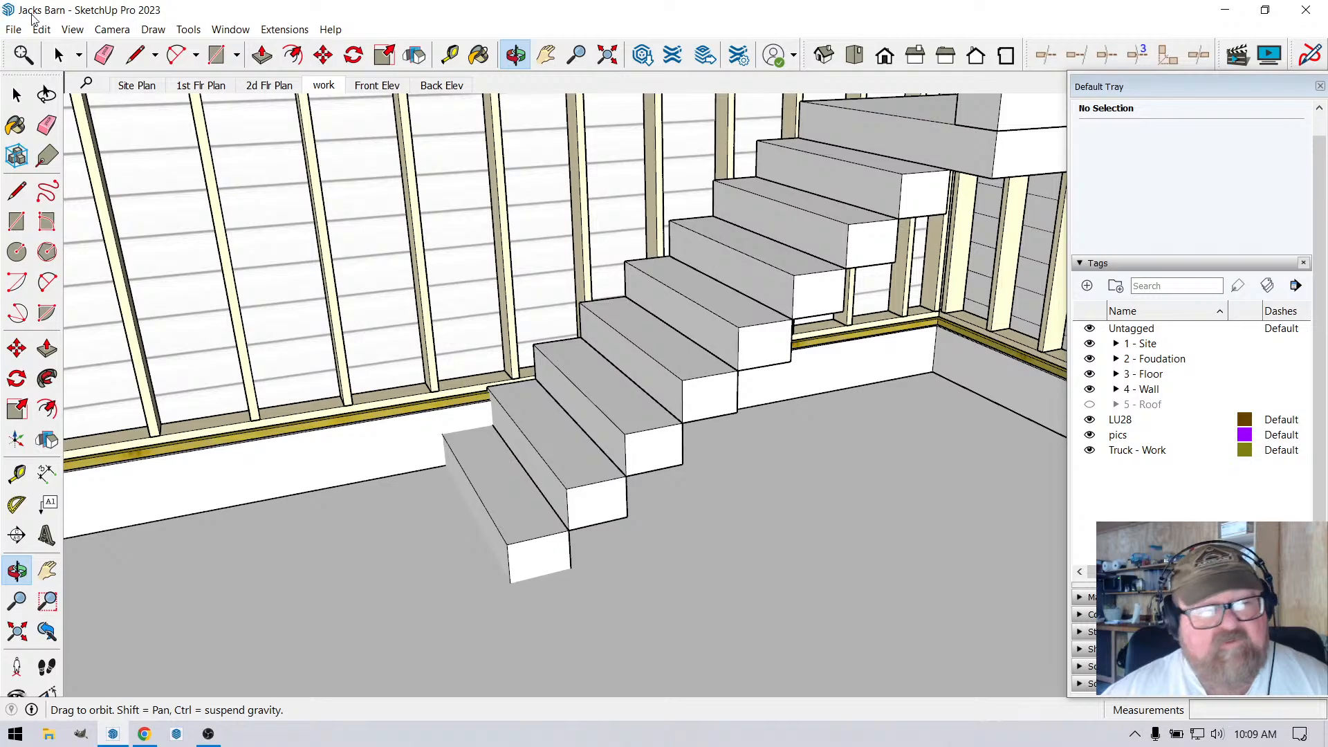
pyautogui.click(58, 55)
pyautogui.click(499, 461)
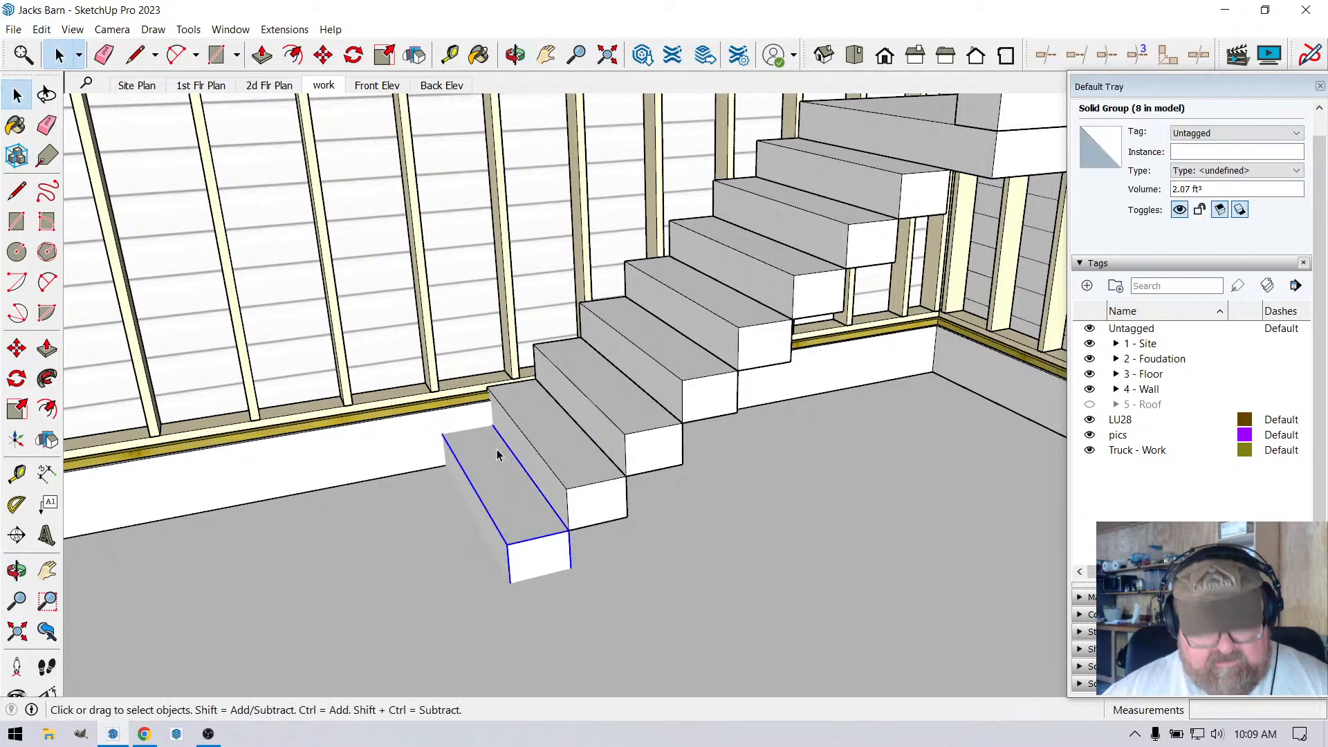
pyautogui.keyDown('shift'); pyautogui.click(568, 446); pyautogui.keyUp('shift')
pyautogui.keyDown('shift'); pyautogui.click(606, 392); pyautogui.keyUp('shift')
pyautogui.keyDown('shift'); pyautogui.click(666, 346); pyautogui.keyUp('shift')
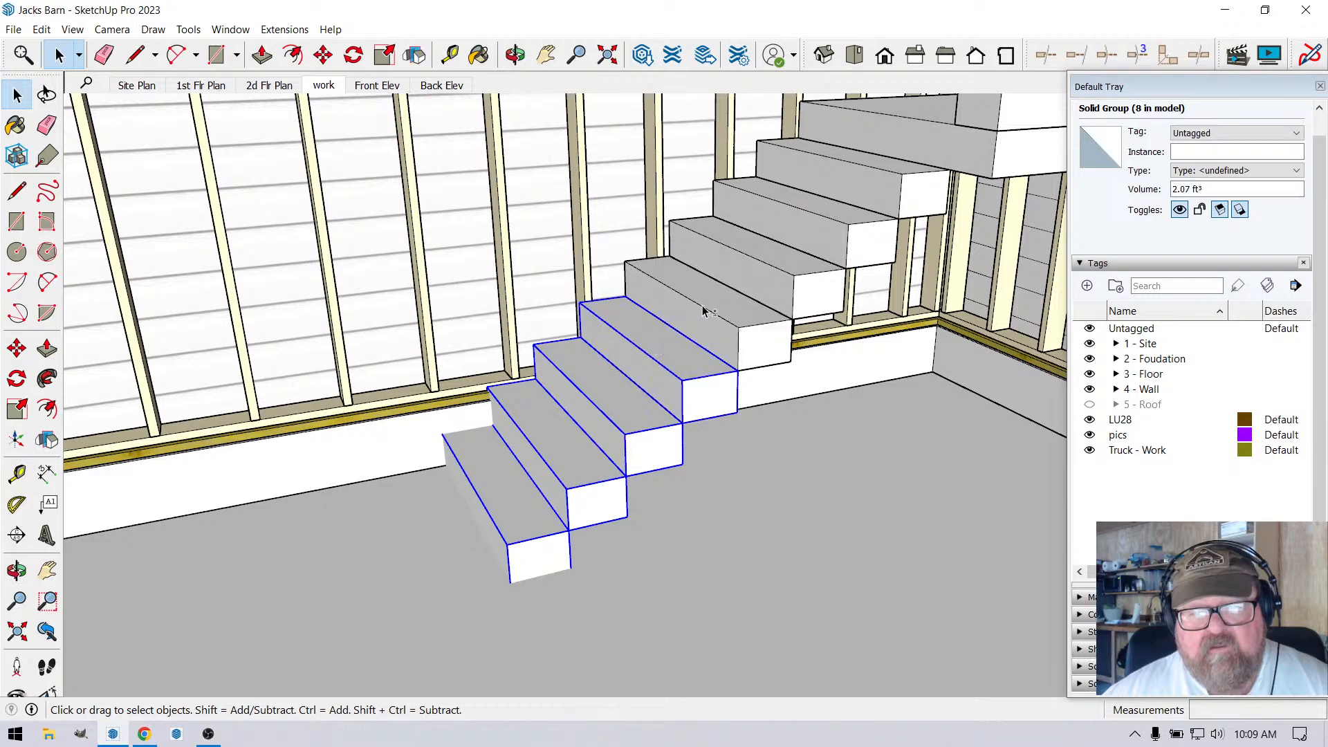
pyautogui.keyDown('shift'); pyautogui.click(723, 282); pyautogui.keyUp('shift')
pyautogui.keyDown('shift'); pyautogui.click(734, 263); pyautogui.keyUp('shift')
pyautogui.keyDown('shift'); pyautogui.click(800, 214); pyautogui.keyUp('shift')
pyautogui.keyDown('shift'); pyautogui.click(898, 163); pyautogui.keyUp('shift')
pyautogui.keyDown('shift'); pyautogui.click(920, 138); pyautogui.keyUp('shift')
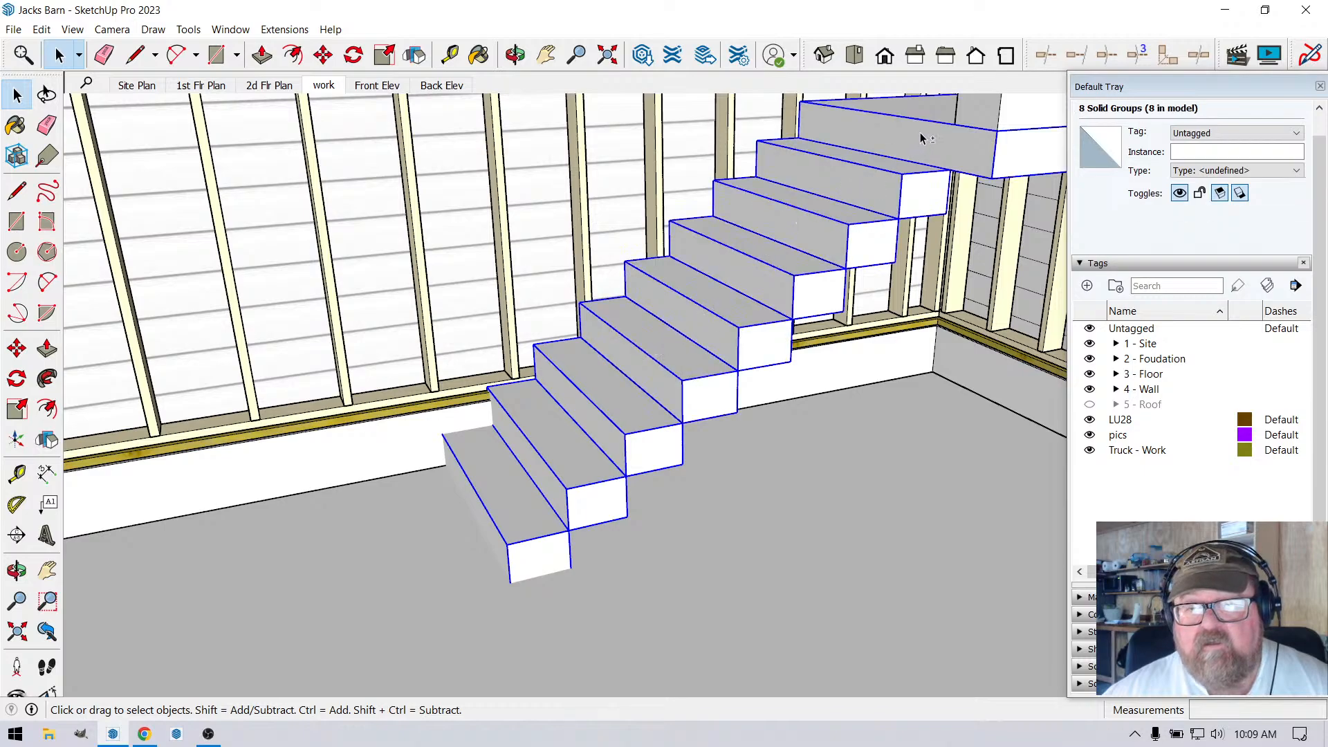
pyautogui.keyDown('shift'); pyautogui.click(870, 208); pyautogui.keyUp('shift')
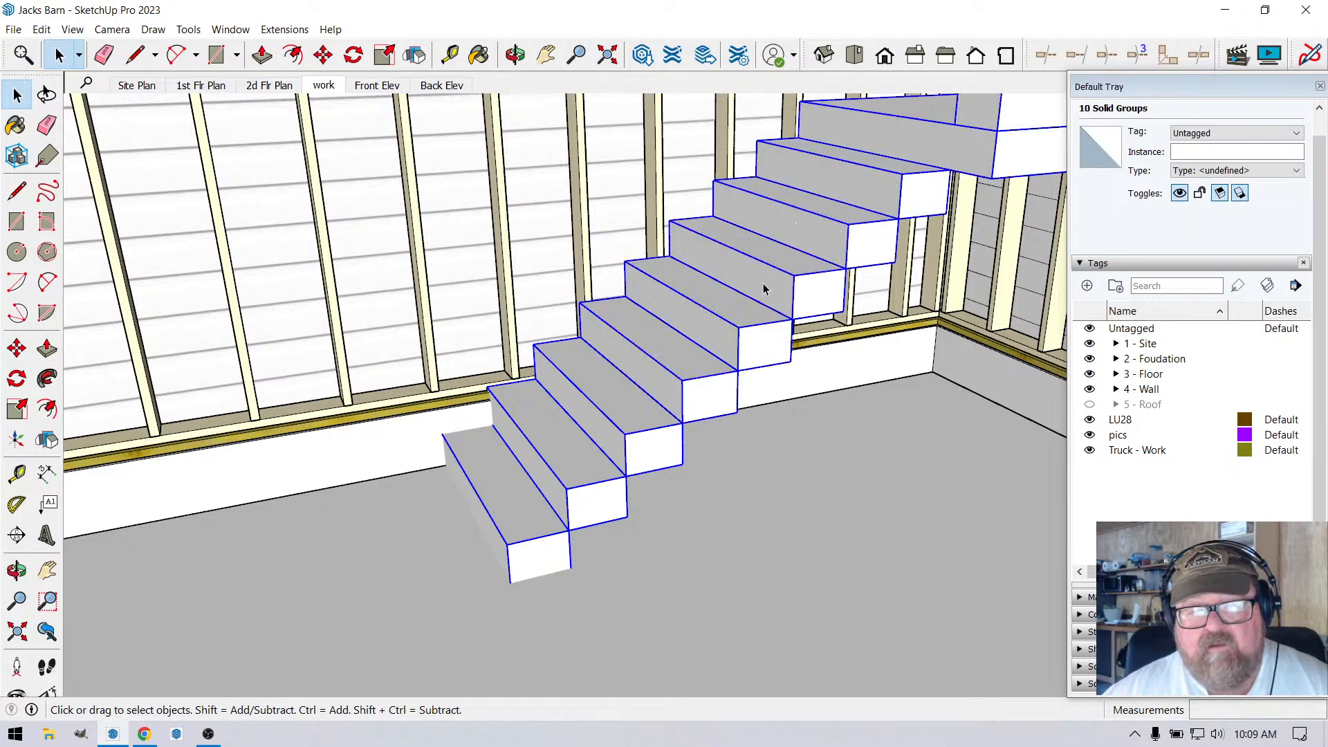
# Add the remaining upper-flight steps to the selection and make the whole staircase one group.
pyautogui.click(515, 55)
pyautogui.moveTo(928, 181); pyautogui.dragTo(178, 237)
pyautogui.click(58, 54)
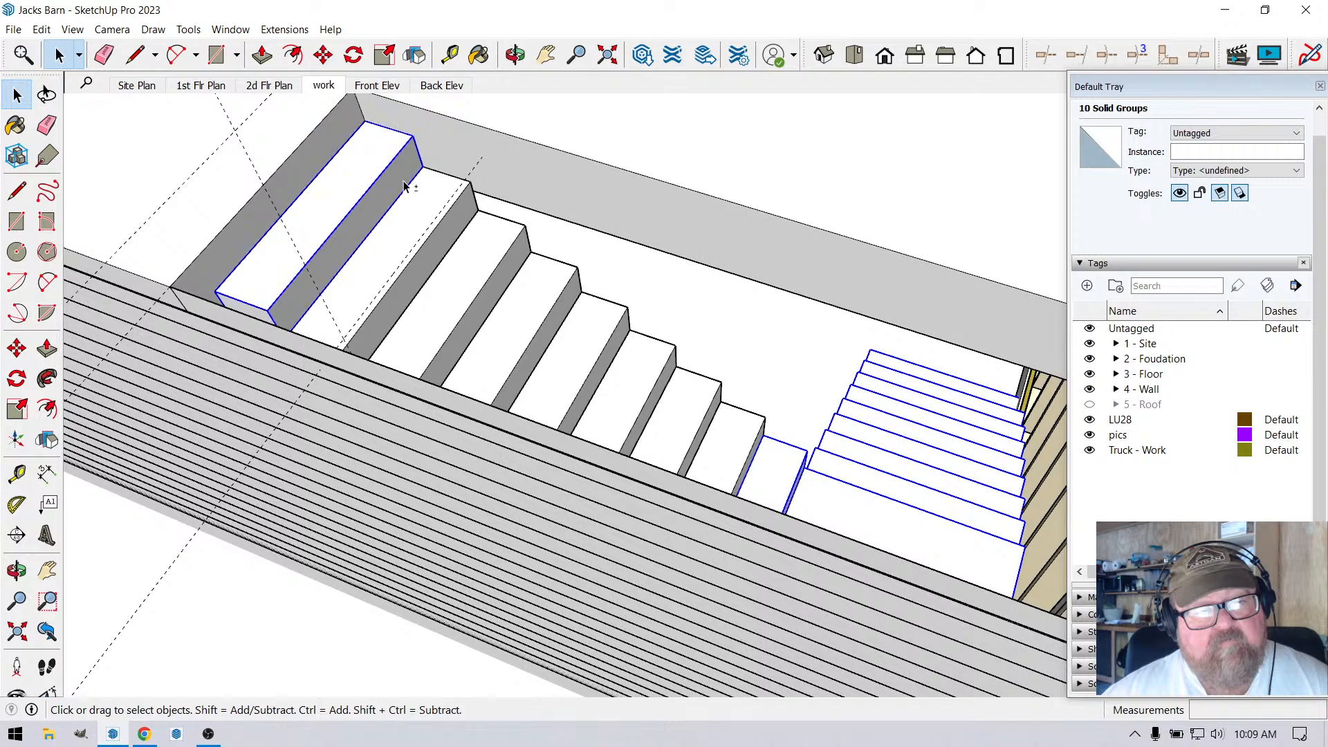
pyautogui.keyDown('shift'); pyautogui.click(443, 209); pyautogui.keyUp('shift')
pyautogui.keyDown('shift'); pyautogui.click(478, 249); pyautogui.keyUp('shift')
pyautogui.keyDown('shift'); pyautogui.click(550, 297); pyautogui.keyUp('shift')
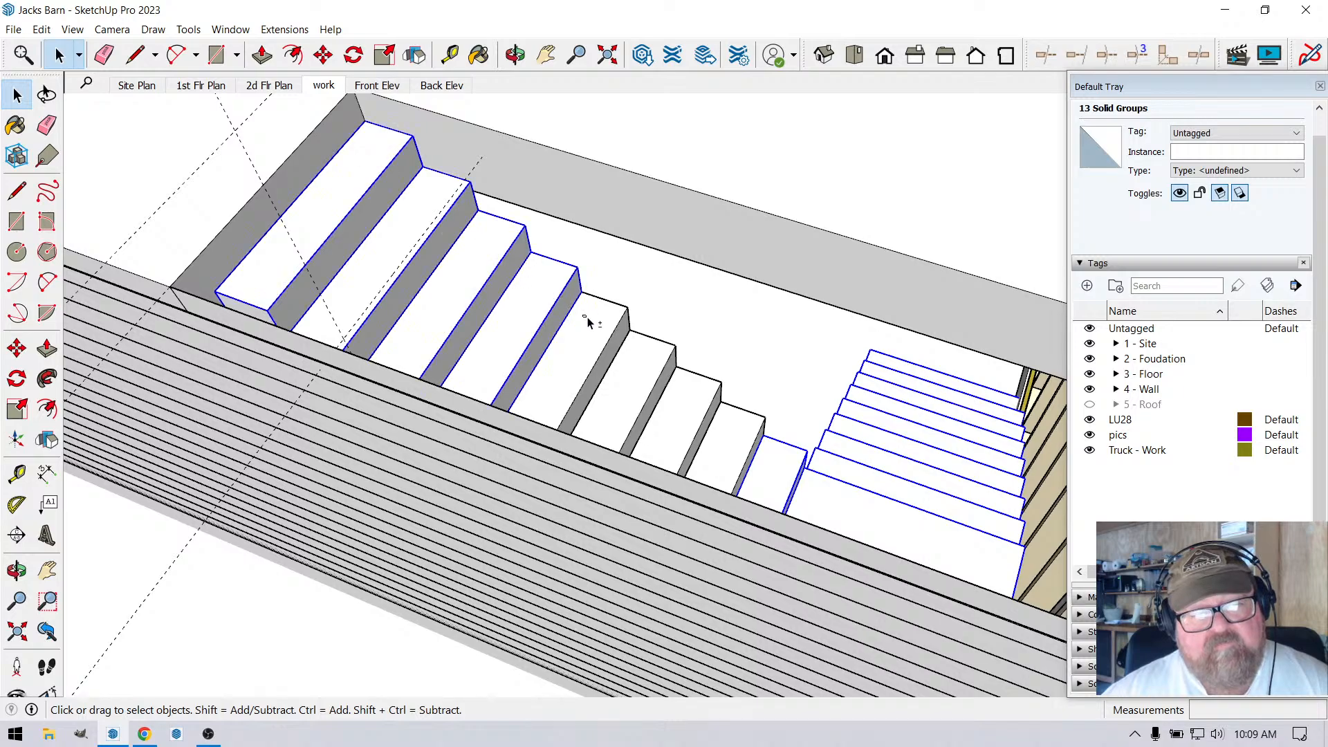
pyautogui.keyDown('shift'); pyautogui.click(634, 359); pyautogui.keyUp('shift')
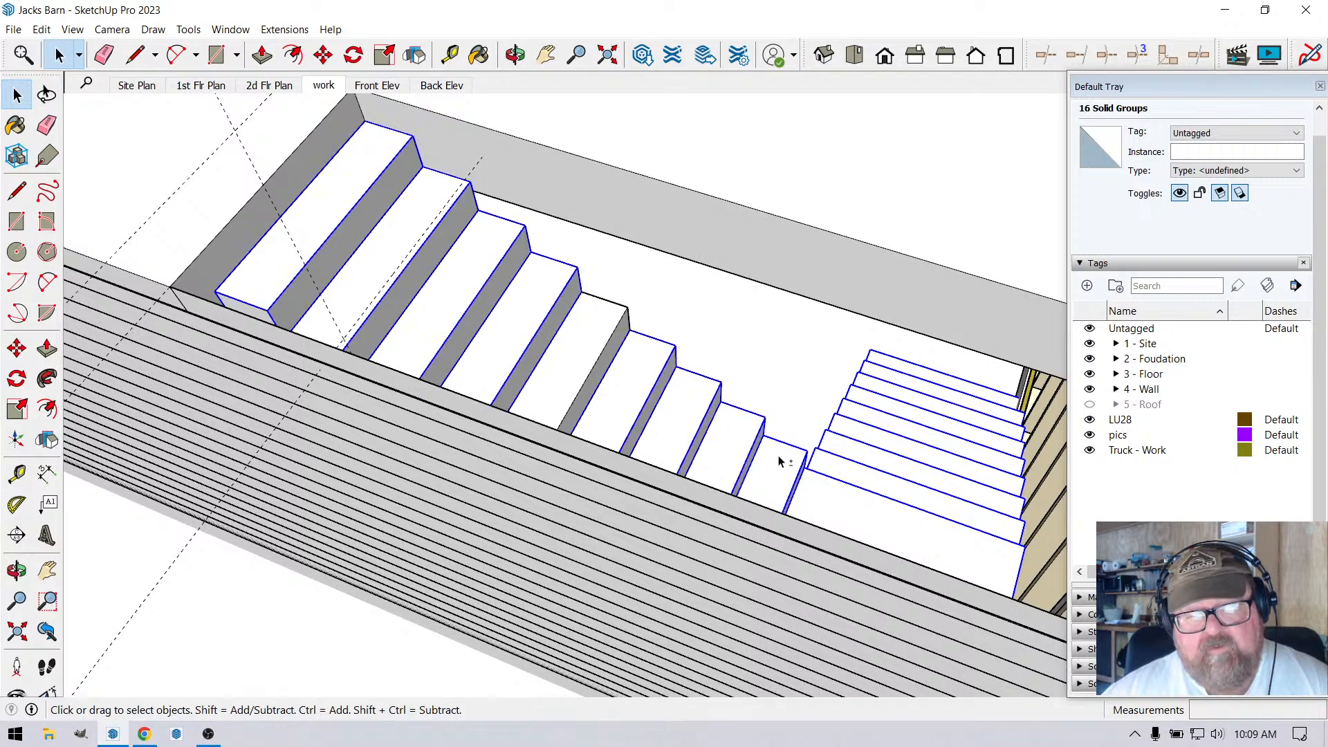
pyautogui.keyDown('shift'); pyautogui.click(600, 329); pyautogui.keyUp('shift')
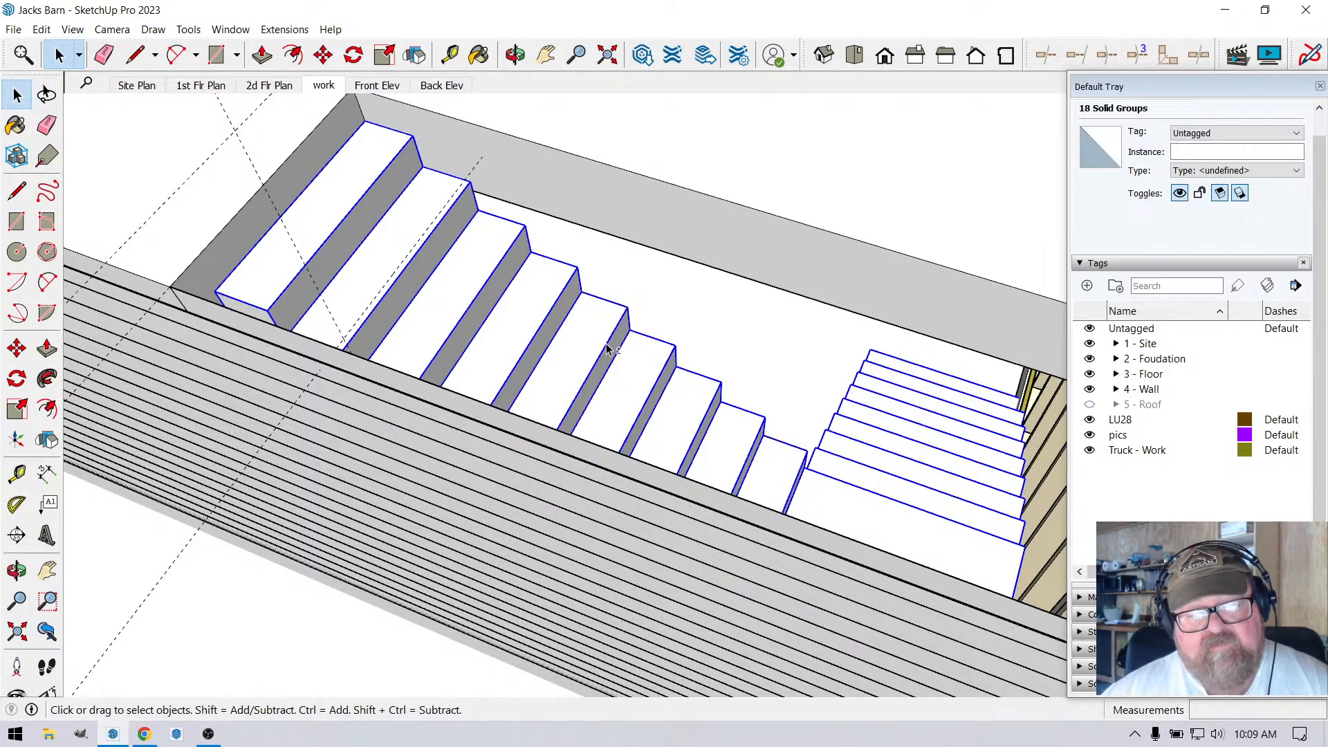
pyautogui.rightClick(602, 324)
pyautogui.click(674, 472)
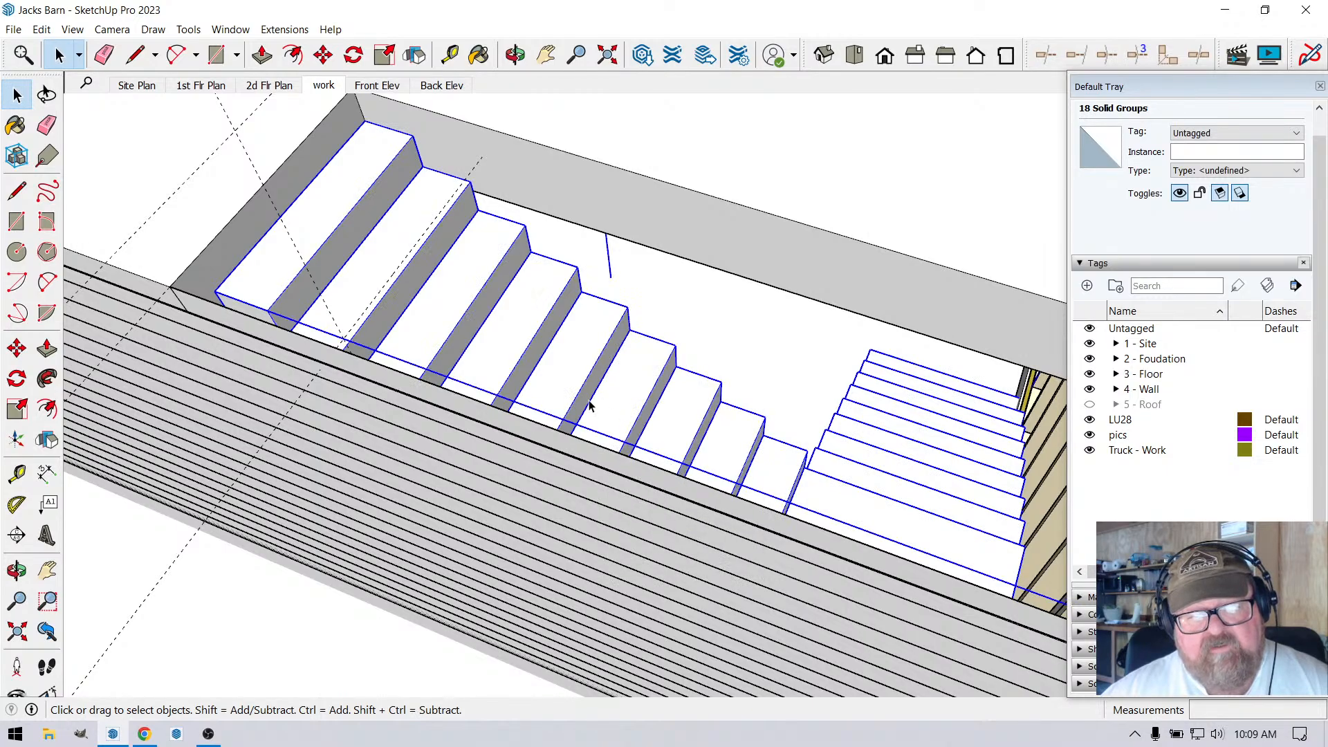
# Switch to YouTube Studio in the browser to check the live stream, and return to the SketchUp model.
pyautogui.click(144, 734)
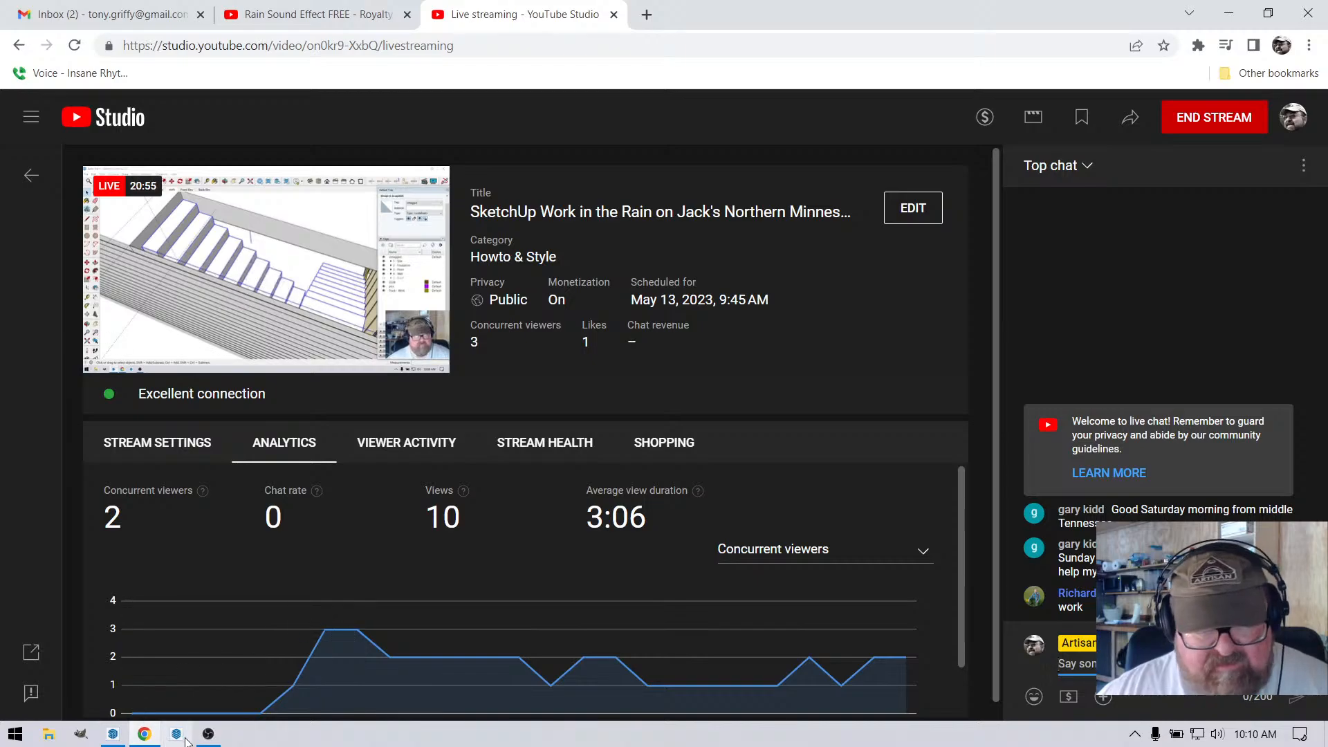
pyautogui.click(113, 734)
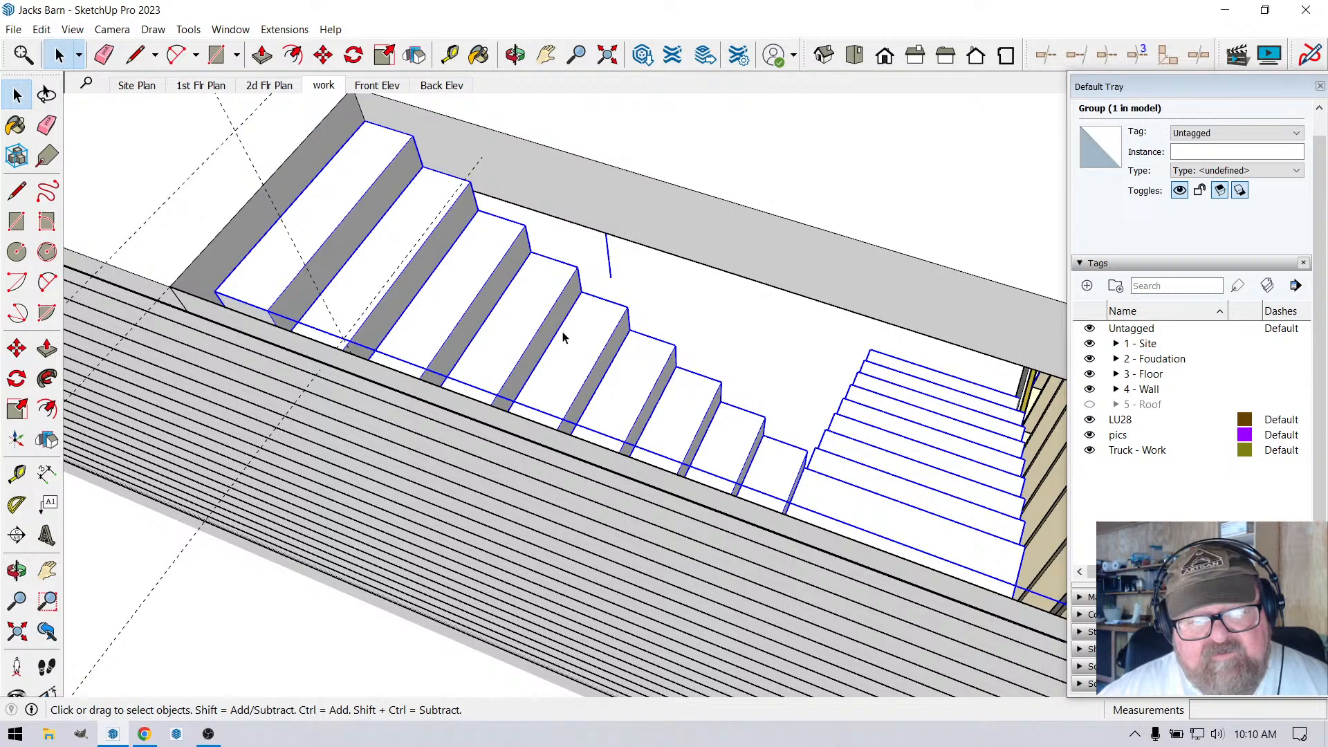
# Inside the staircase group, select all nested step and landing groups and explode them.
pyautogui.scroll(-3, 564, 337)
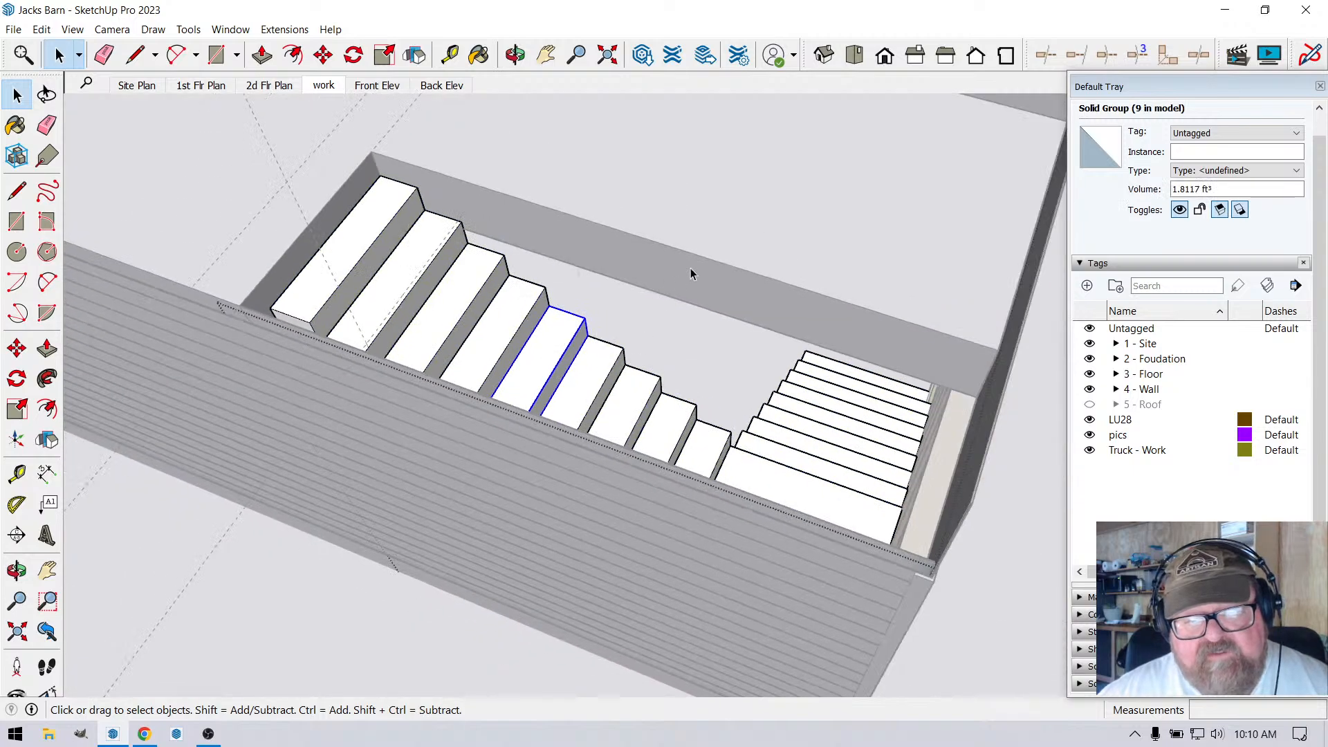
pyautogui.scroll(4, 761, 315)
pyautogui.scroll(-2, 821, 433)
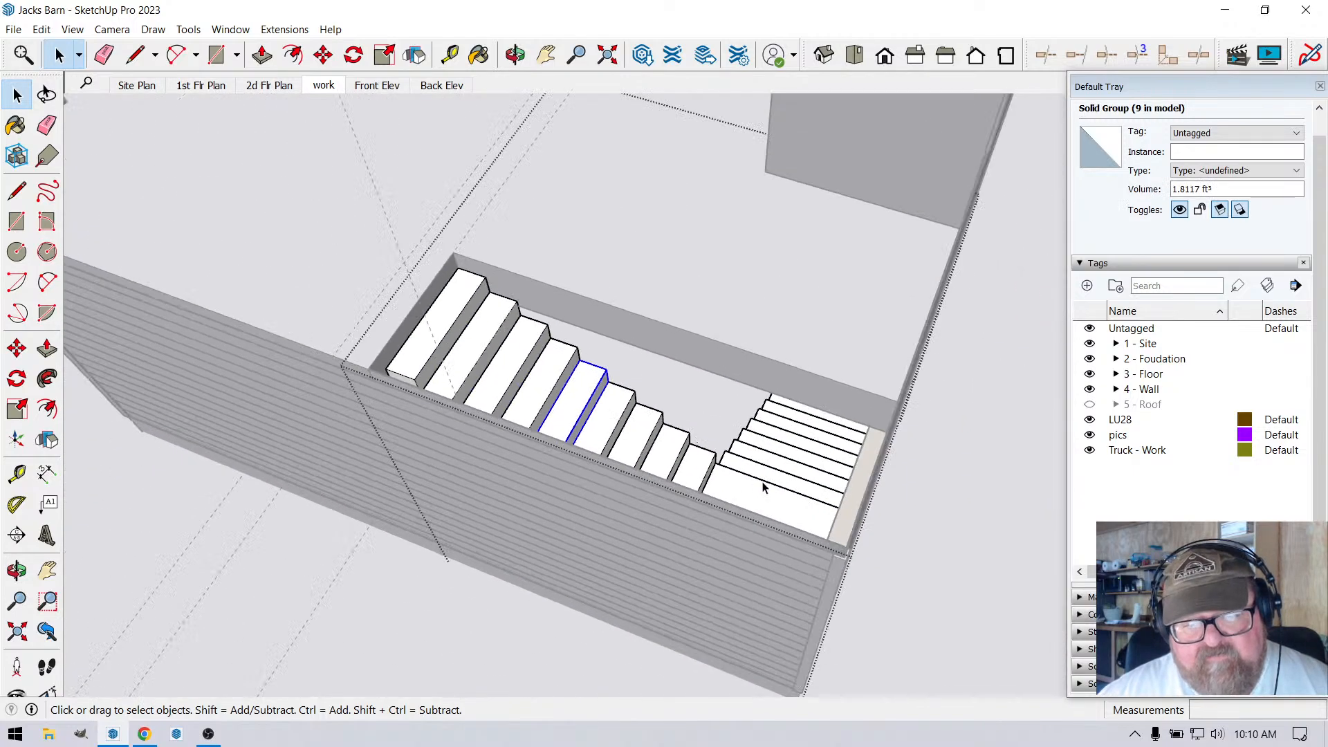
pyautogui.moveTo(425, 271); pyautogui.dragTo(424, 268)
pyautogui.scroll(2, 574, 401)
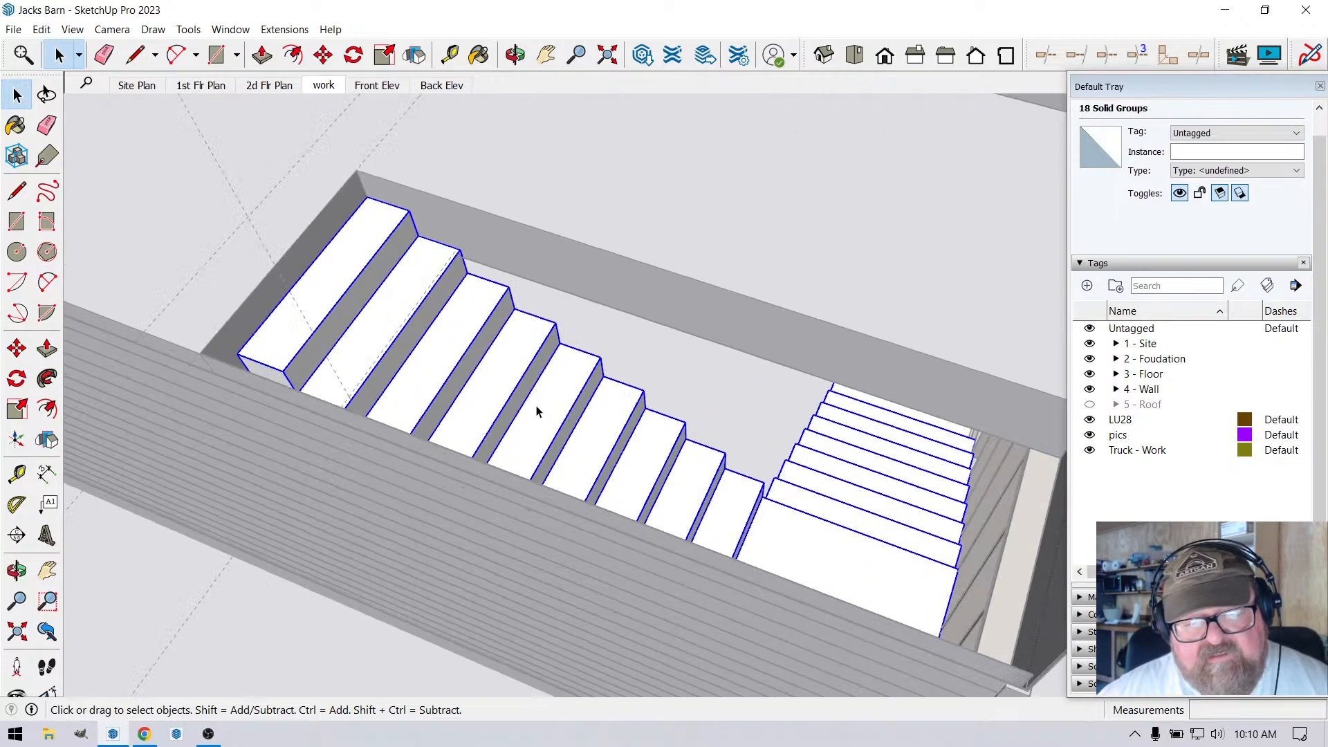
pyautogui.rightClick(540, 406)
pyautogui.click(591, 554)
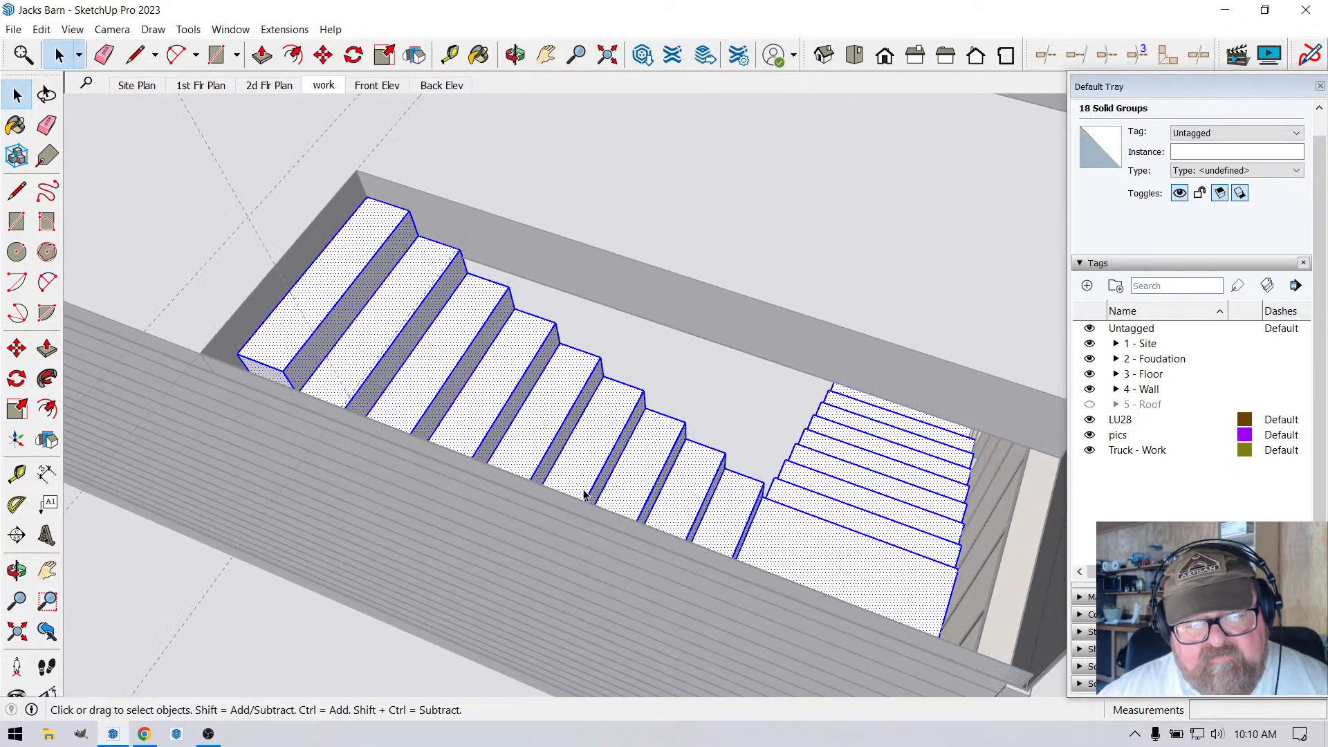
pyautogui.scroll(-2, 584, 494)
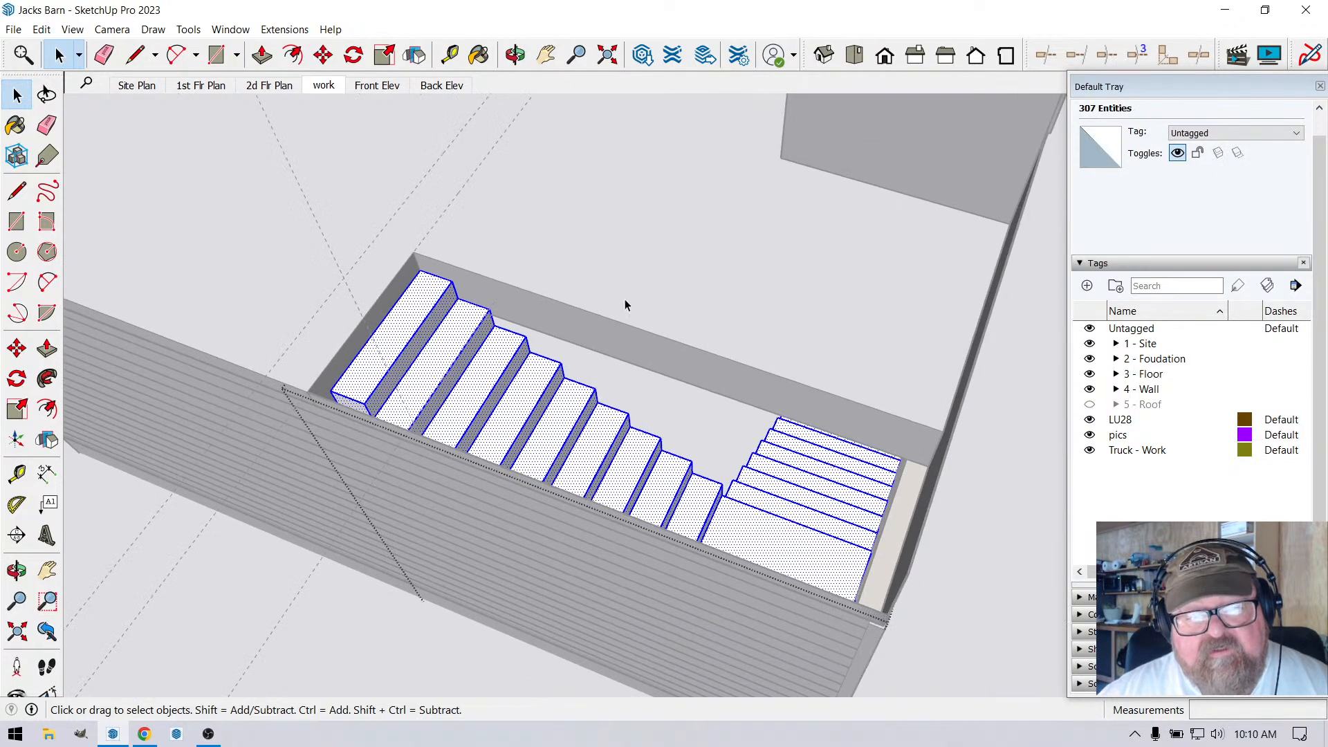
# Deselect the exploded stair geometry and hide the 3 - Floor tag.
pyautogui.click(515, 54)
pyautogui.moveTo(865, 265); pyautogui.dragTo(827, 632)
pyautogui.moveTo(737, 637); pyautogui.dragTo(776, 544)
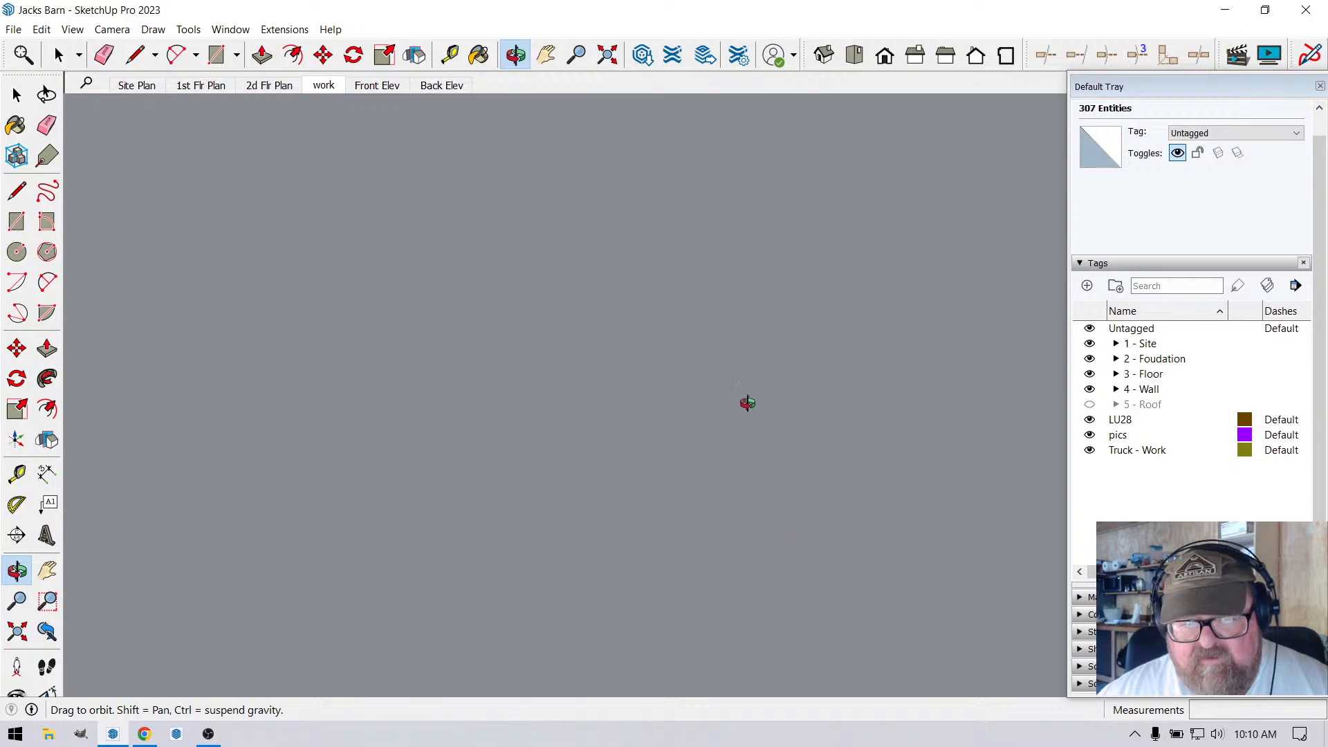
pyautogui.moveTo(748, 404); pyautogui.dragTo(703, 550)
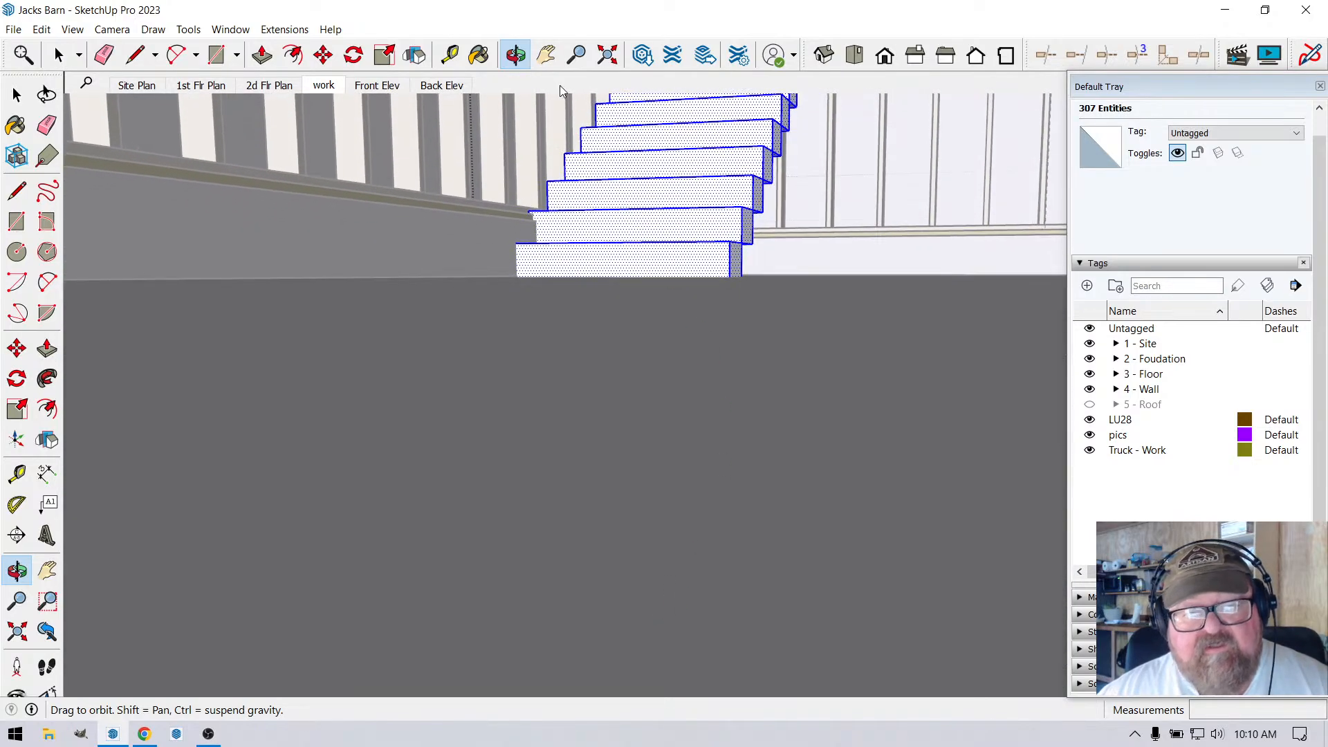
pyautogui.click(546, 55)
pyautogui.moveTo(703, 172); pyautogui.dragTo(530, 536)
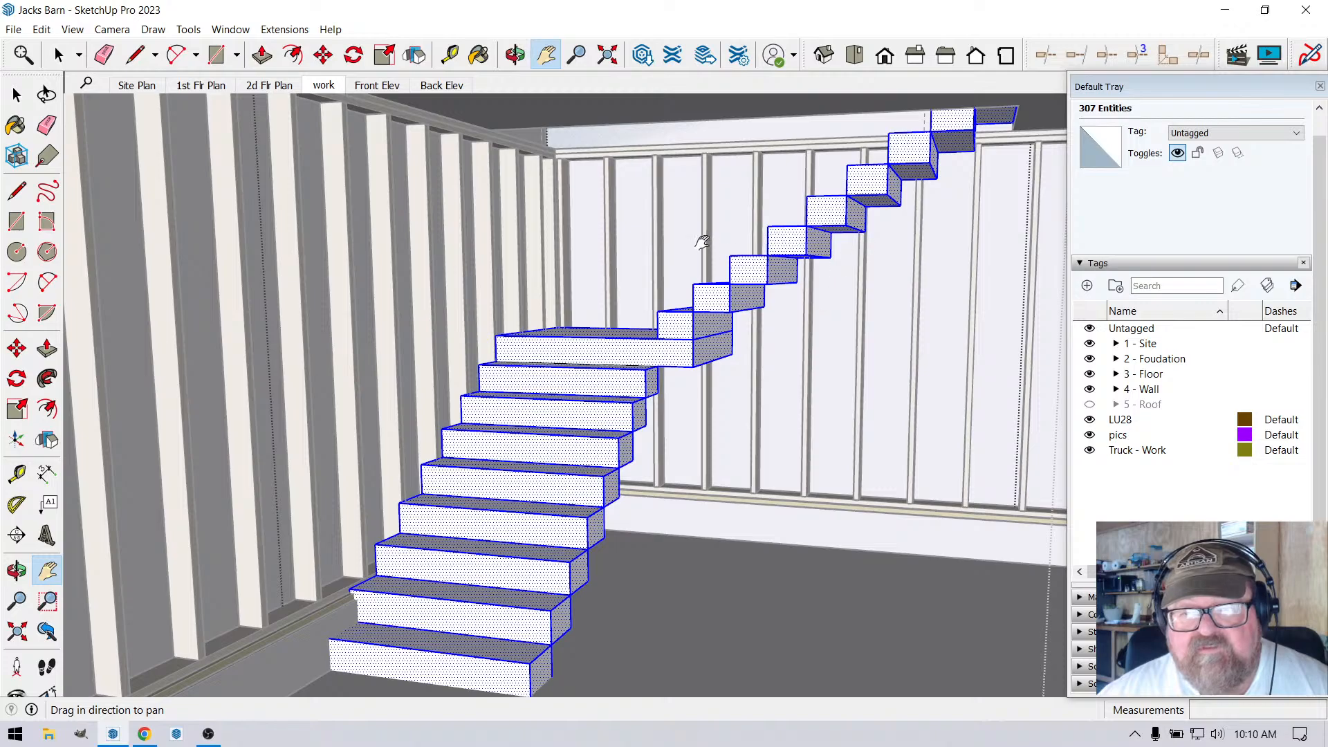
pyautogui.click(59, 55)
pyautogui.click(657, 189)
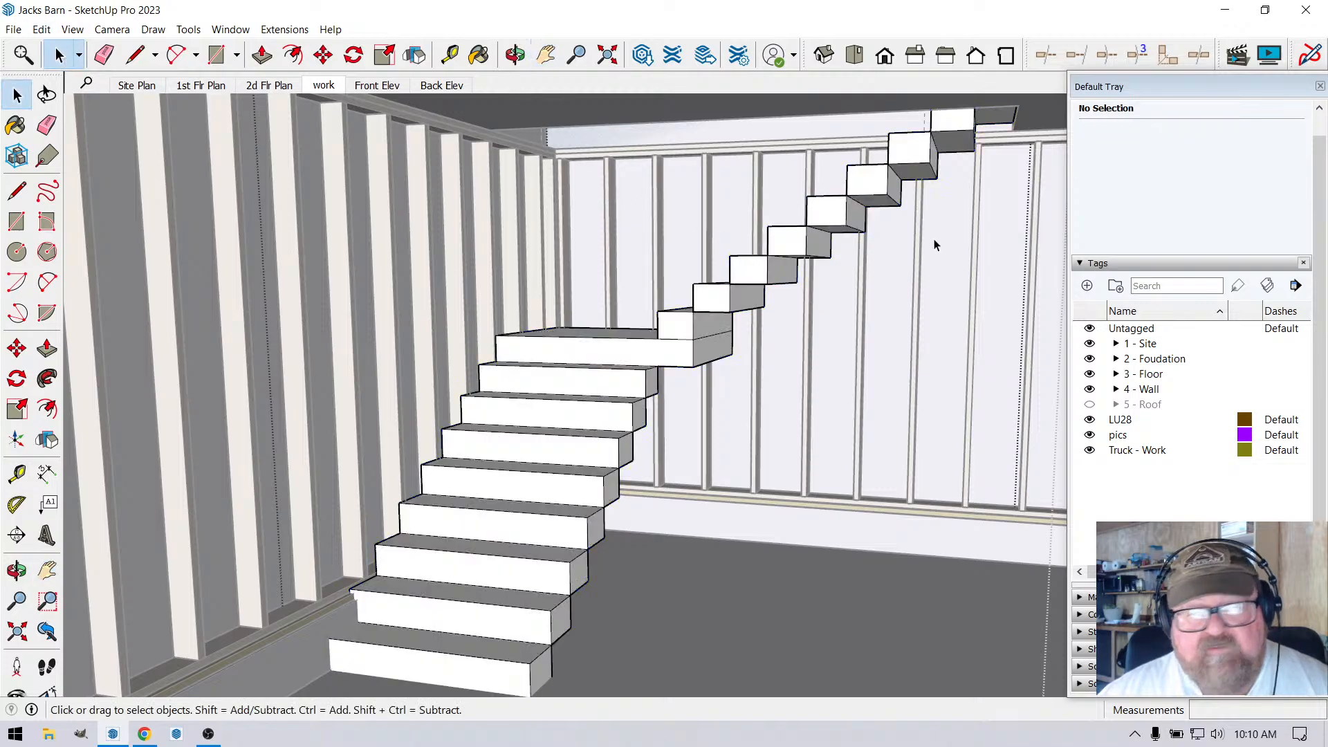
pyautogui.click(1090, 374)
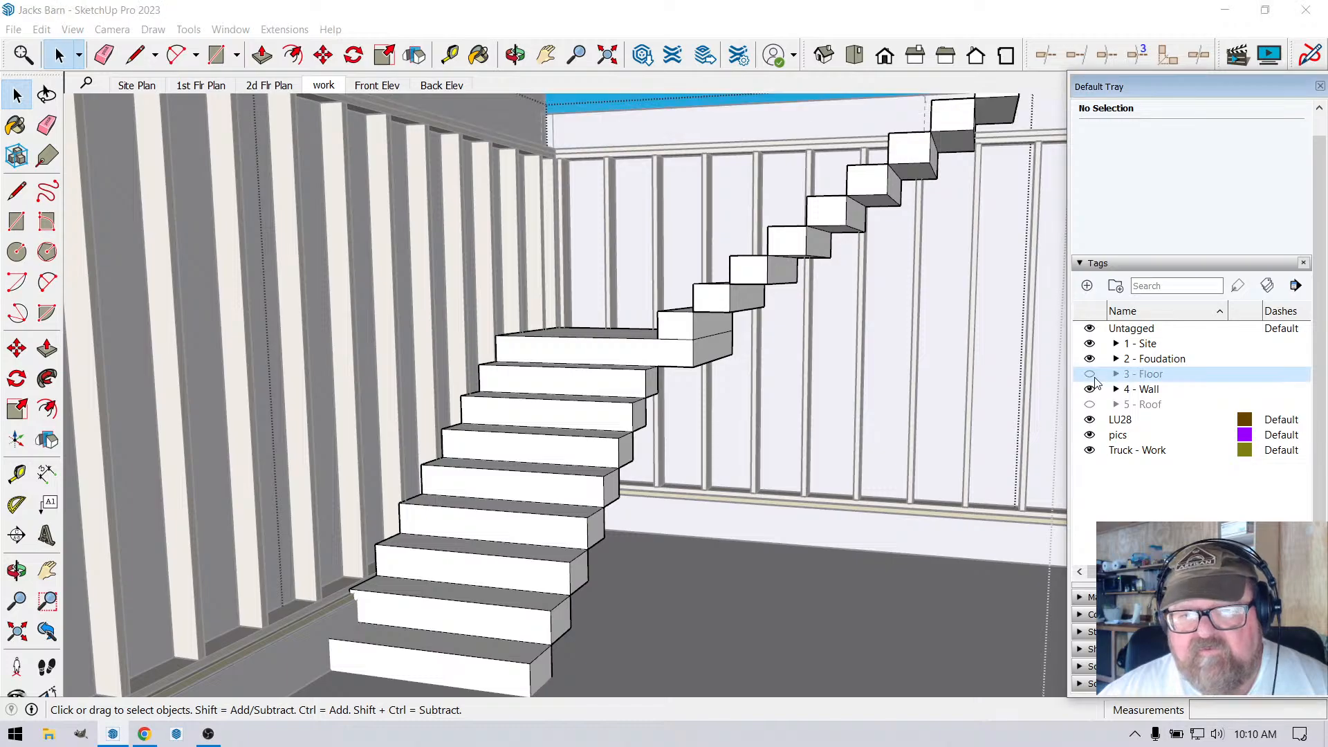
# Draw a line along the upper flight's near side, from the top step's lower back corner down to the landing's corner.
pyautogui.click(546, 54)
pyautogui.moveTo(780, 305); pyautogui.dragTo(845, 434)
pyautogui.press('l')
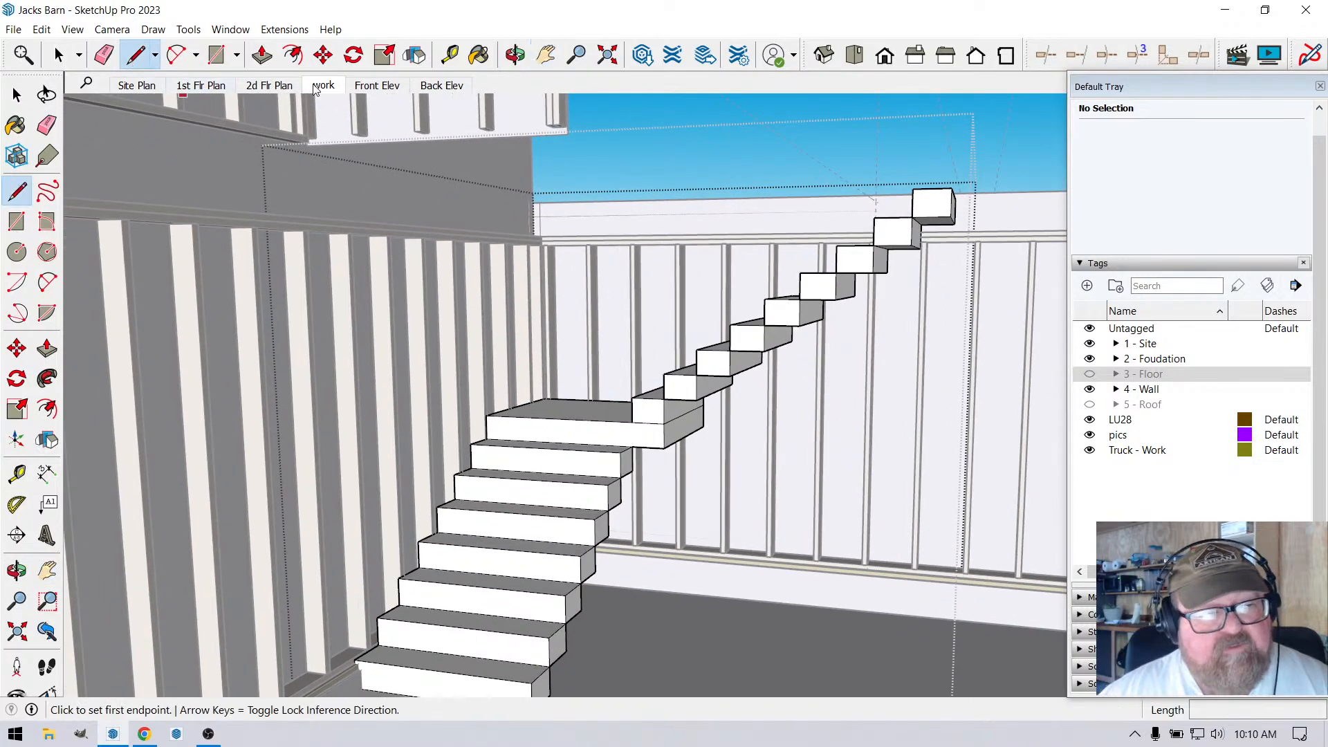
pyautogui.click(58, 55)
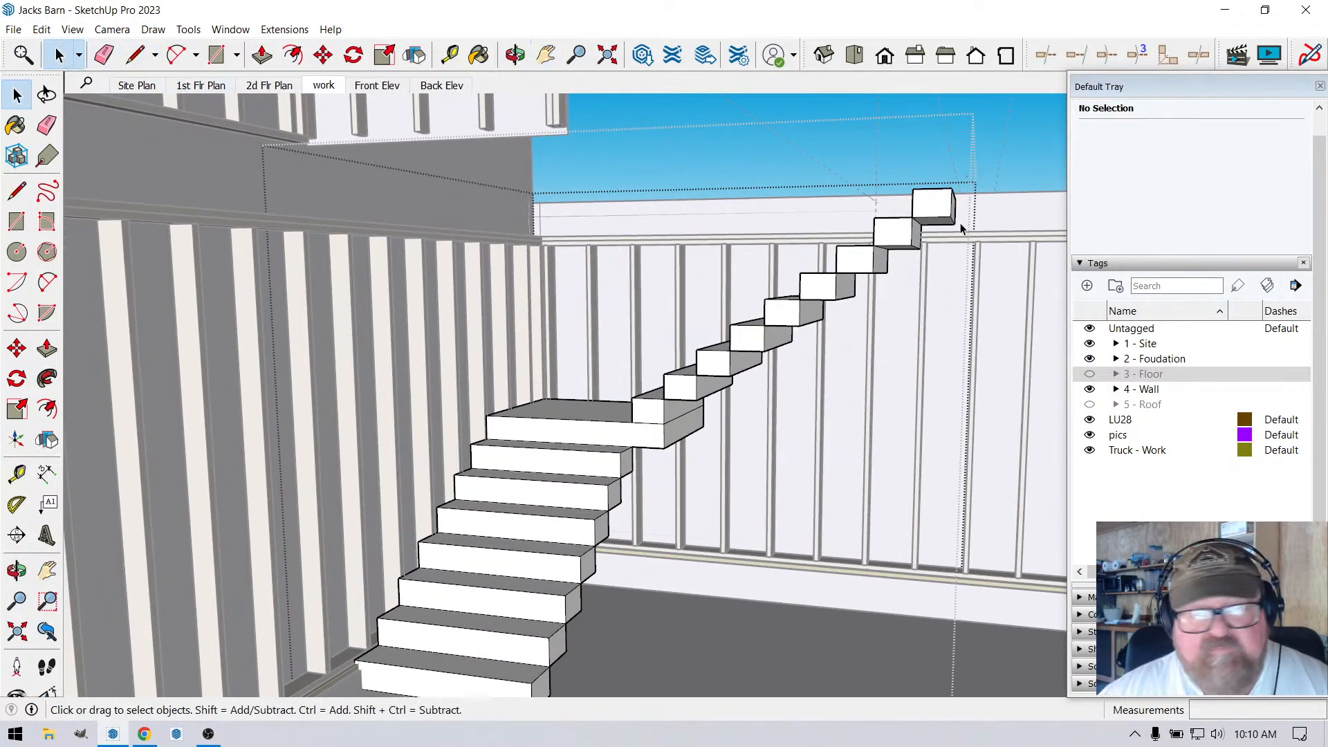
pyautogui.click(935, 213)
pyautogui.click(135, 54)
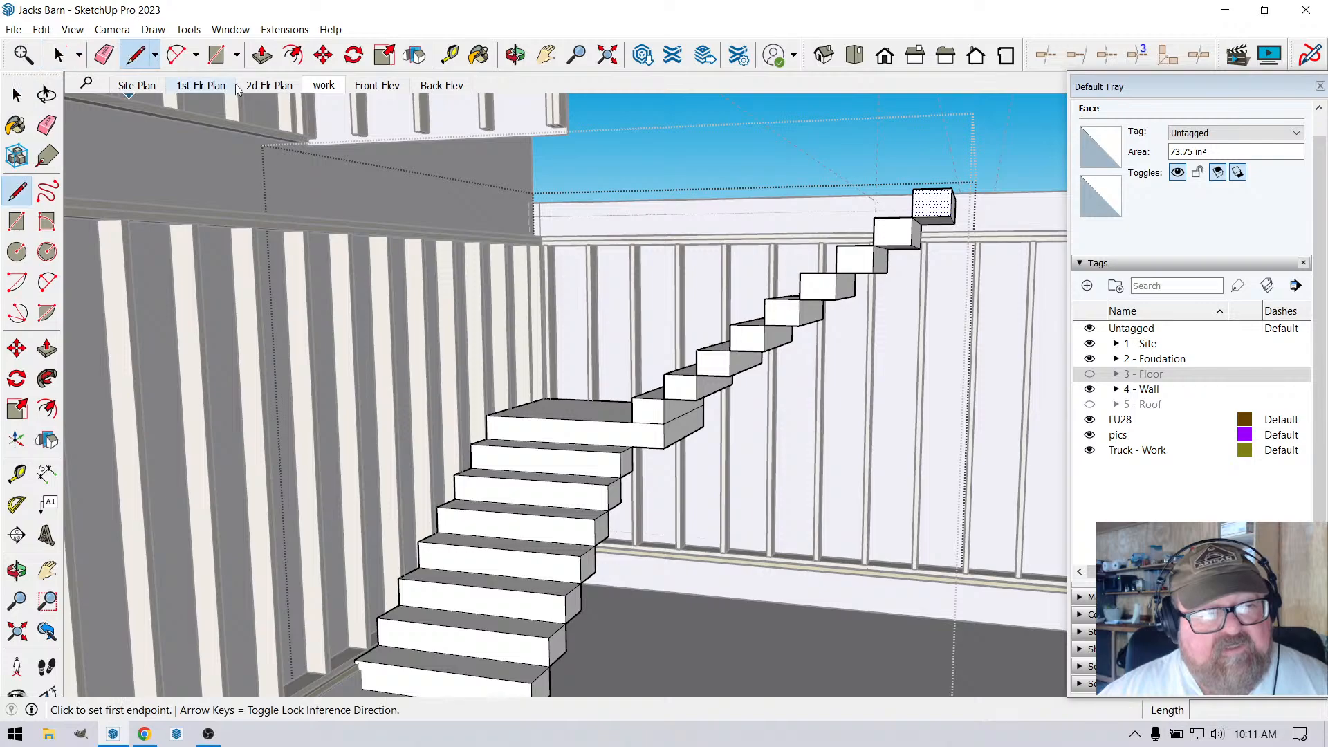
pyautogui.click(952, 220)
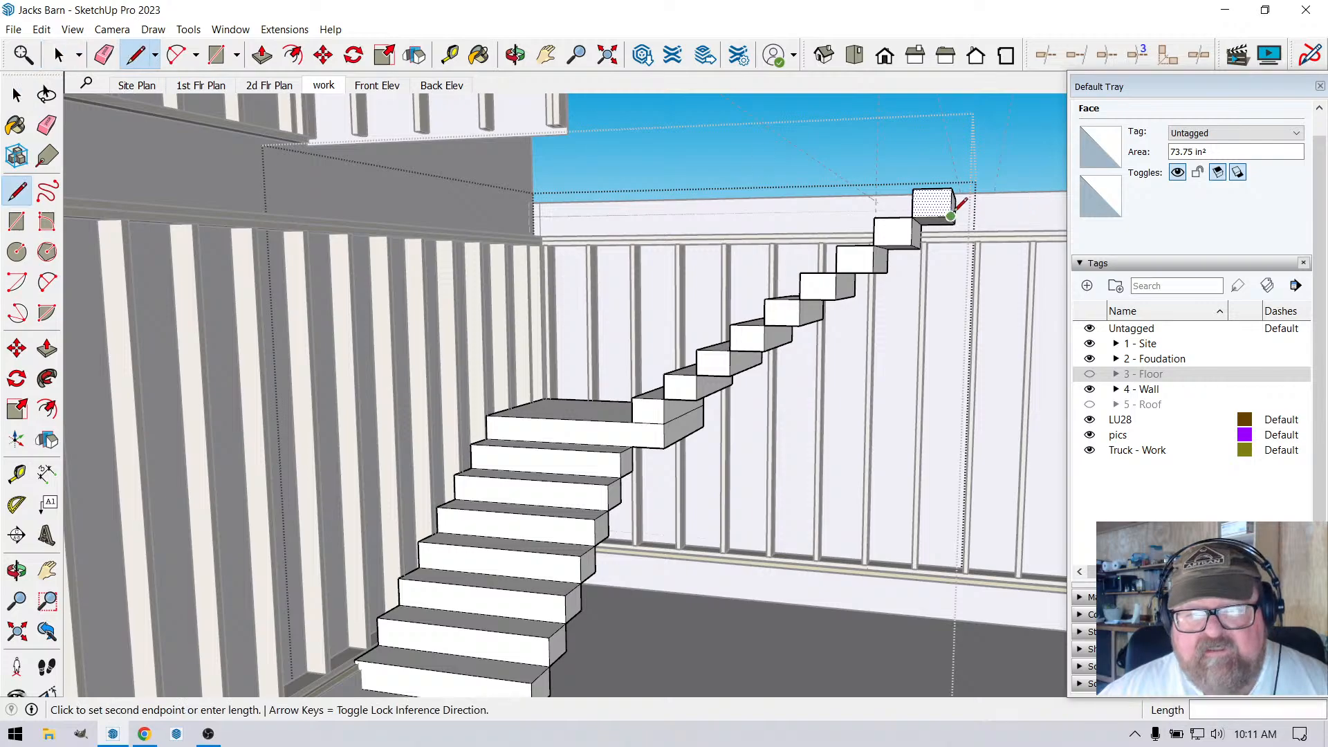
pyautogui.click(665, 422)
pyautogui.scroll(2, 875, 298)
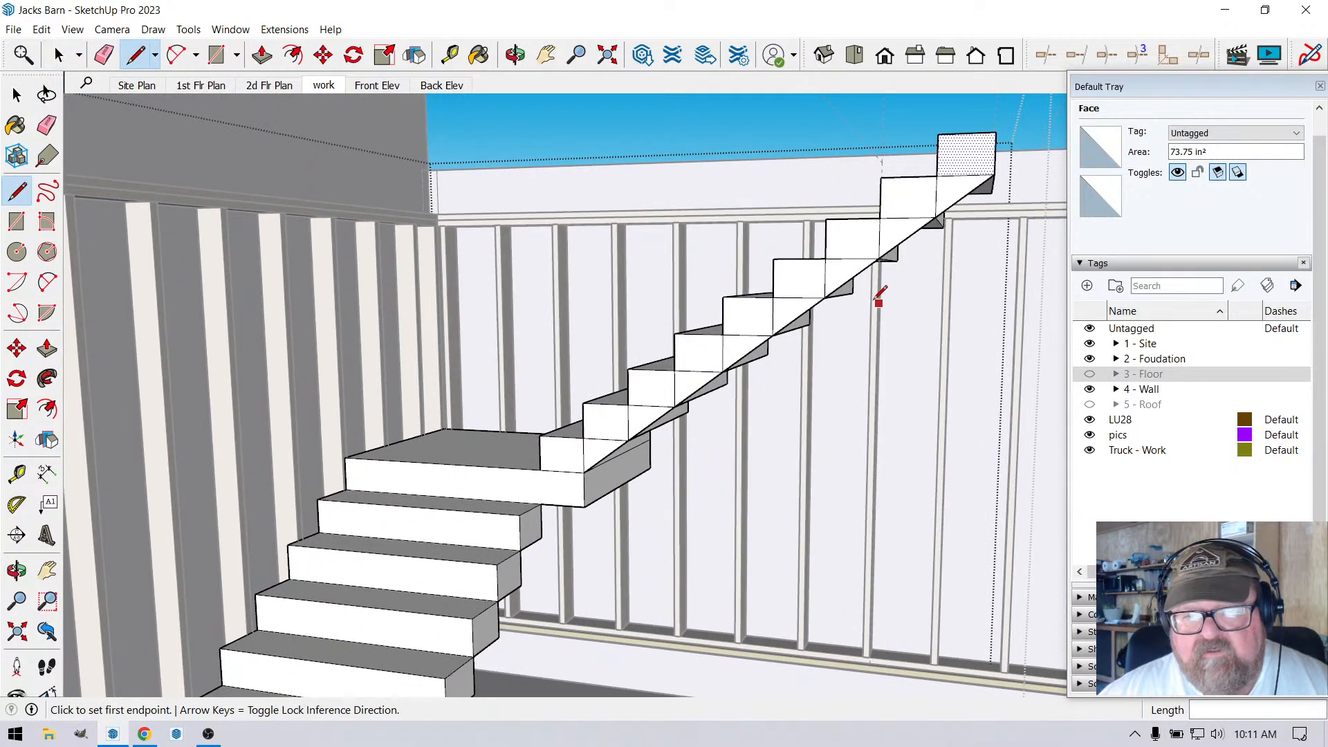
# Close the underside of the upper flight with a line along its far edge, from the top step's lower corner to the landing.
pyautogui.click(516, 55)
pyautogui.moveTo(858, 346); pyautogui.dragTo(763, 321)
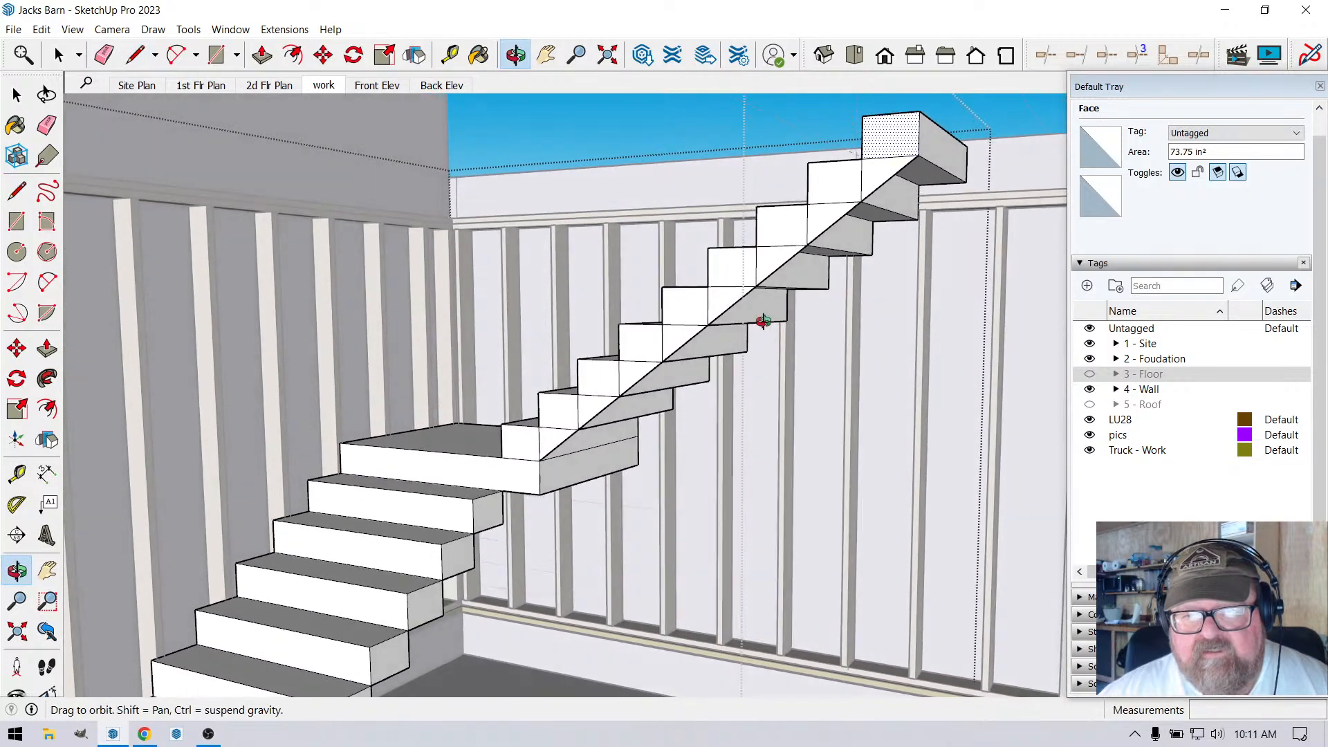
pyautogui.press('l')
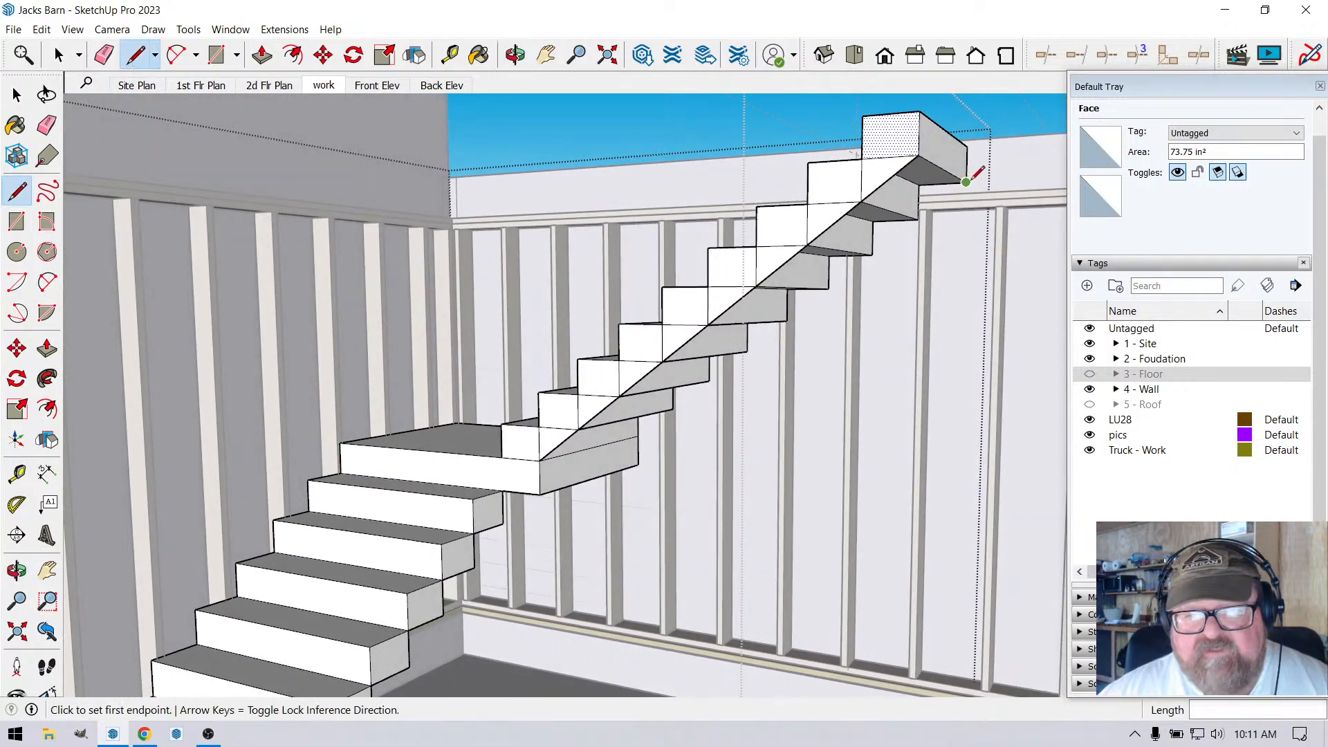
pyautogui.click(966, 182)
pyautogui.click(638, 435)
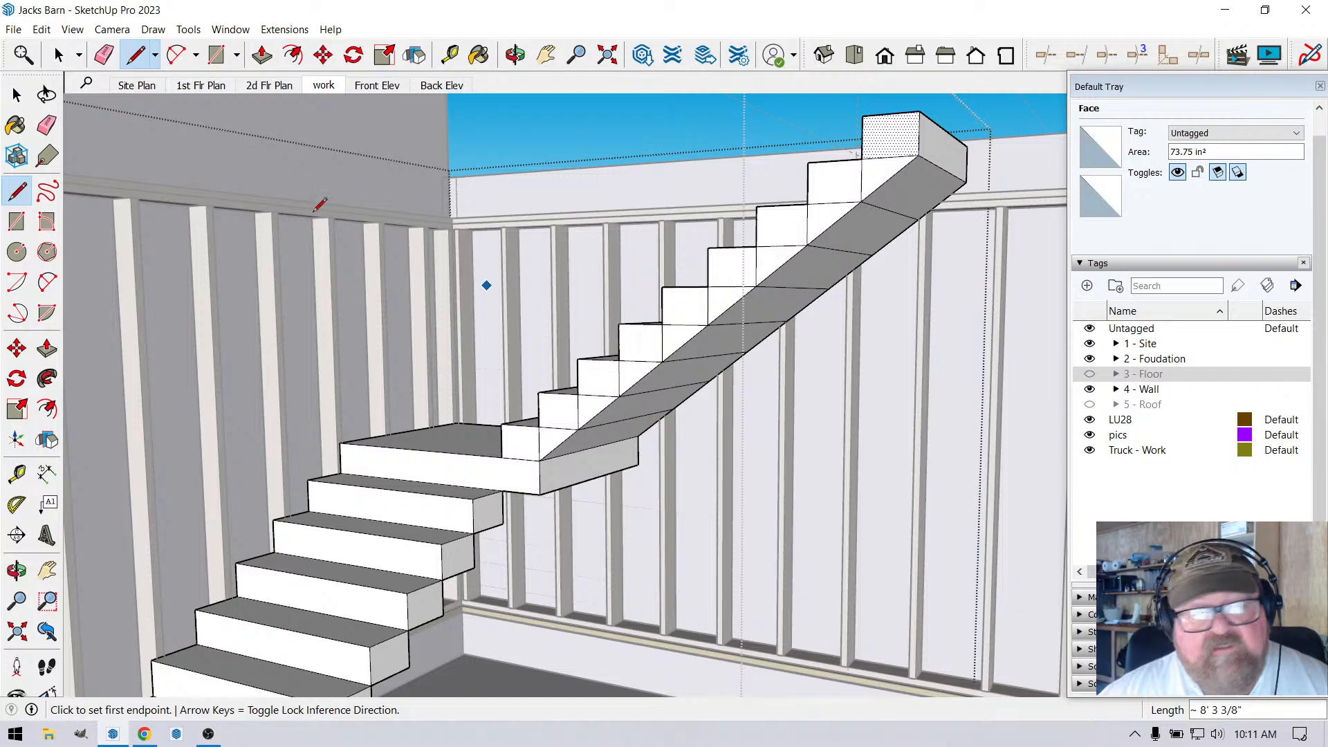
# Erase the step division lines on the upper flight's side face and sloped underside.
pyautogui.press('e')
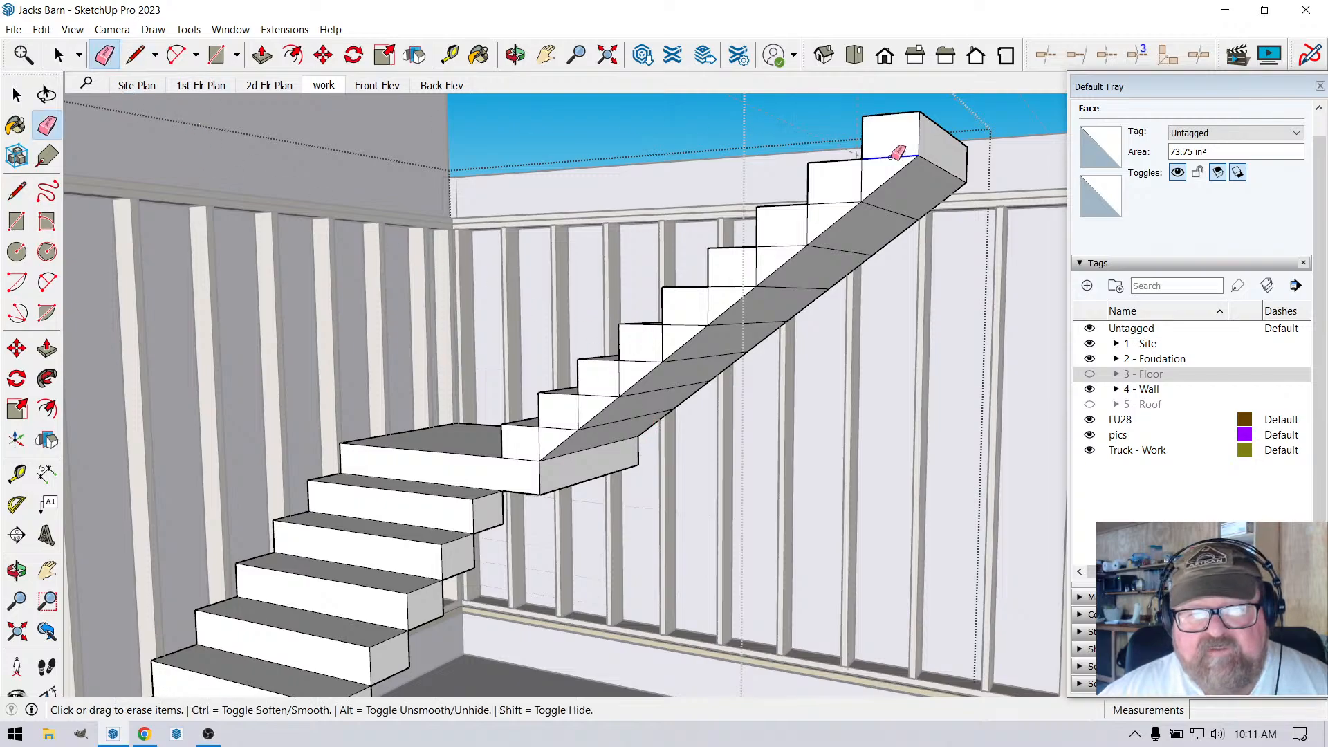
pyautogui.moveTo(891, 158); pyautogui.dragTo(806, 227)
pyautogui.moveTo(746, 265); pyautogui.dragTo(700, 312)
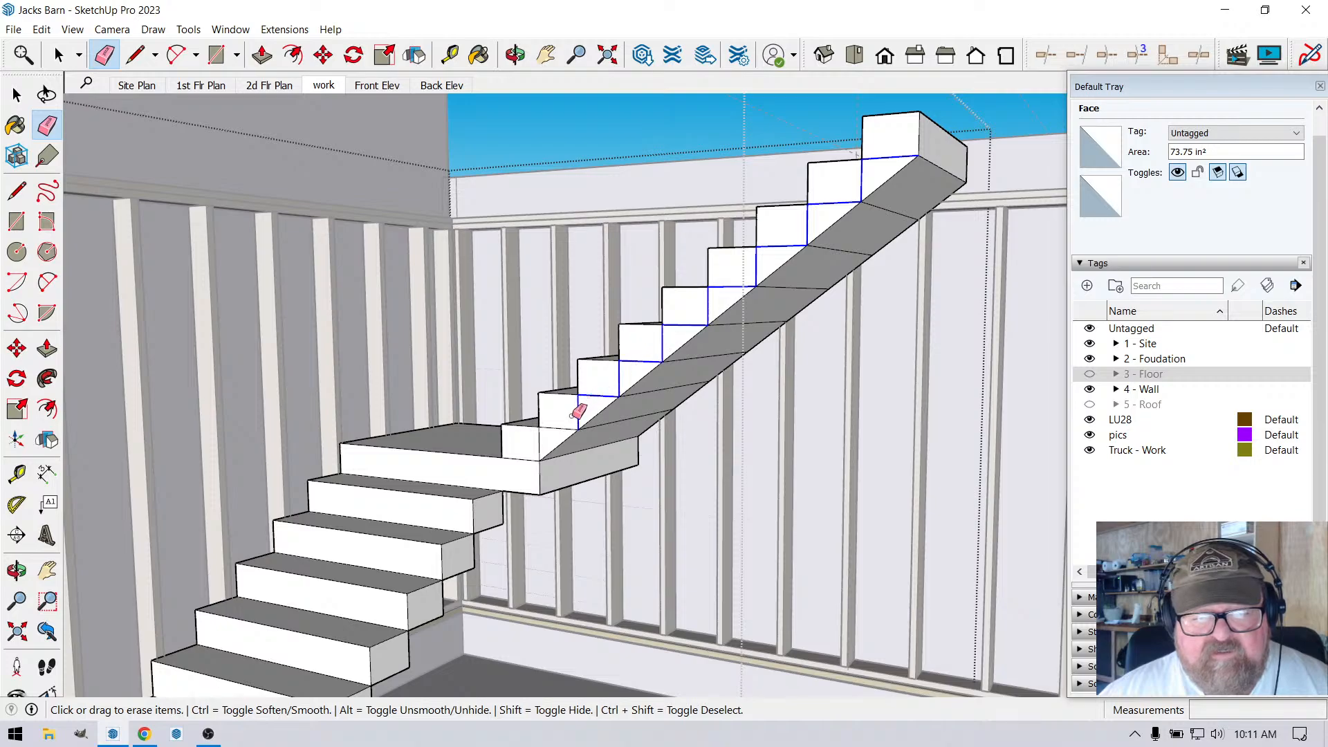
pyautogui.moveTo(546, 439); pyautogui.dragTo(539, 444)
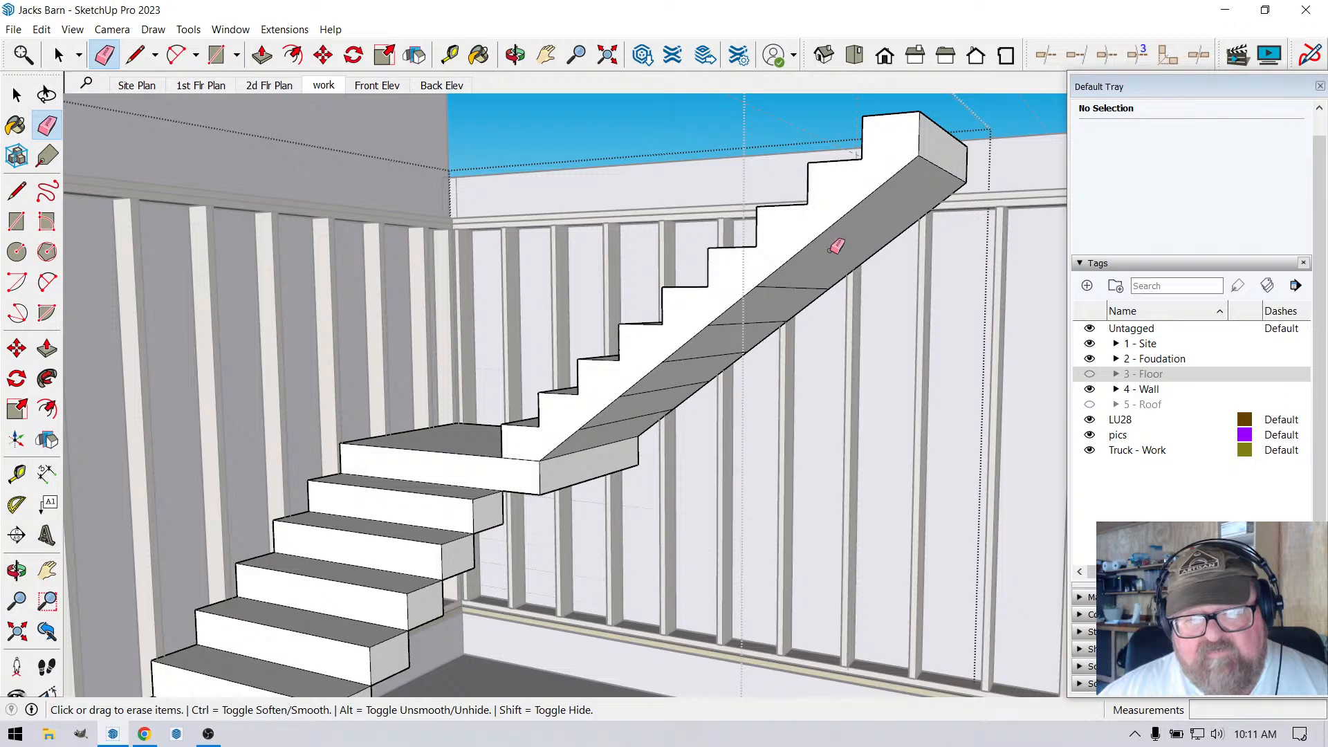
pyautogui.click(739, 323)
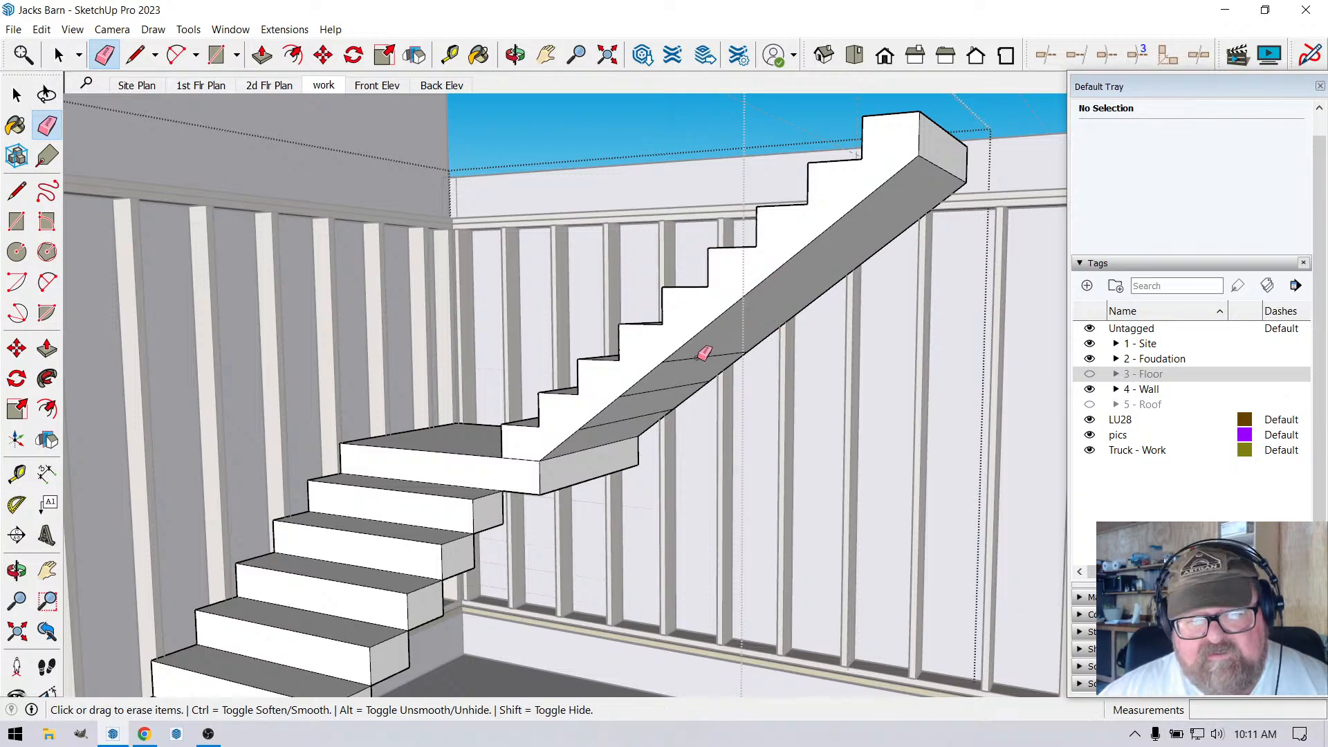
pyautogui.click(669, 388)
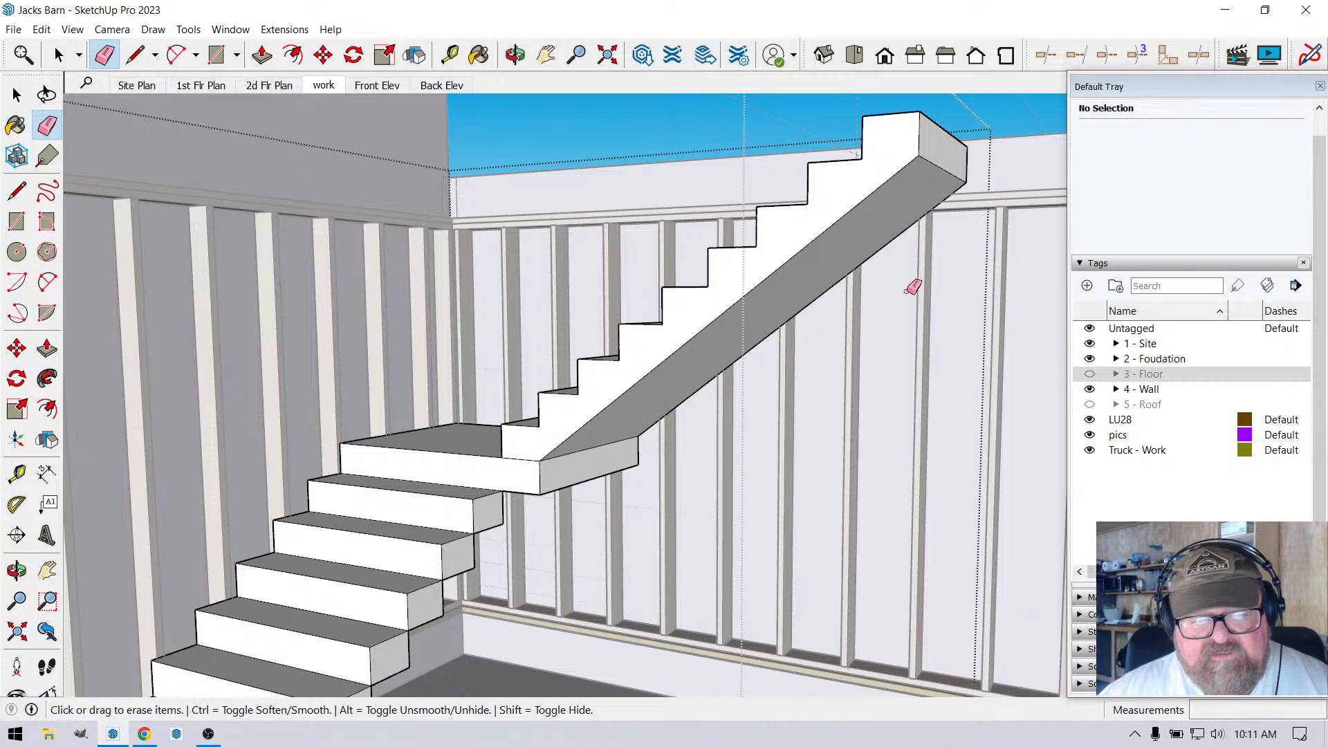
# Draw a line along the lower flight's open side, from the top step's lower back corner down to the bottom step's back corner.
pyautogui.click(515, 54)
pyautogui.moveTo(906, 181)
pyautogui.mouseDown()
pyautogui.moveTo(893, 186)
pyautogui.moveTo(871, 307)
pyautogui.mouseUp()
pyautogui.scroll(-1, 753, 312)
pyautogui.scroll(3, 513, 497)
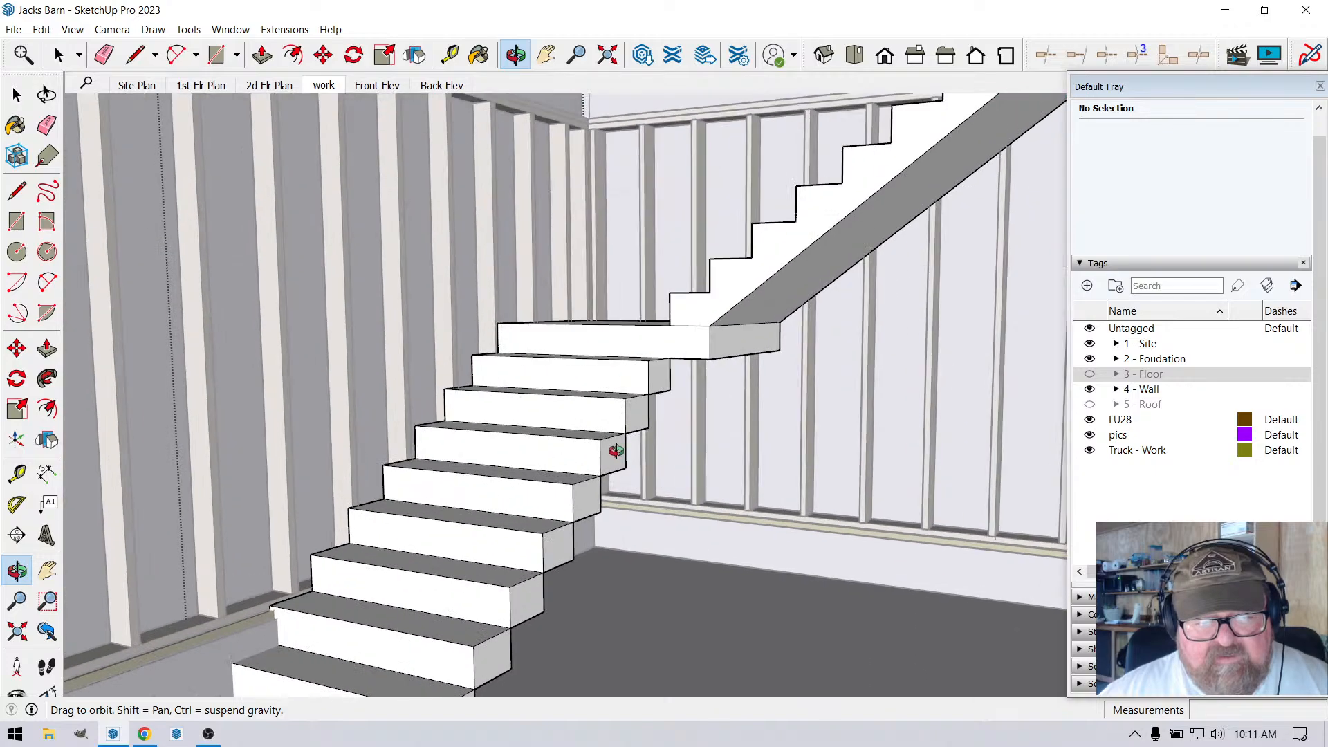
pyautogui.moveTo(614, 450); pyautogui.dragTo(470, 433)
pyautogui.scroll(-2, 917, 292)
pyautogui.moveTo(682, 448); pyautogui.dragTo(619, 471)
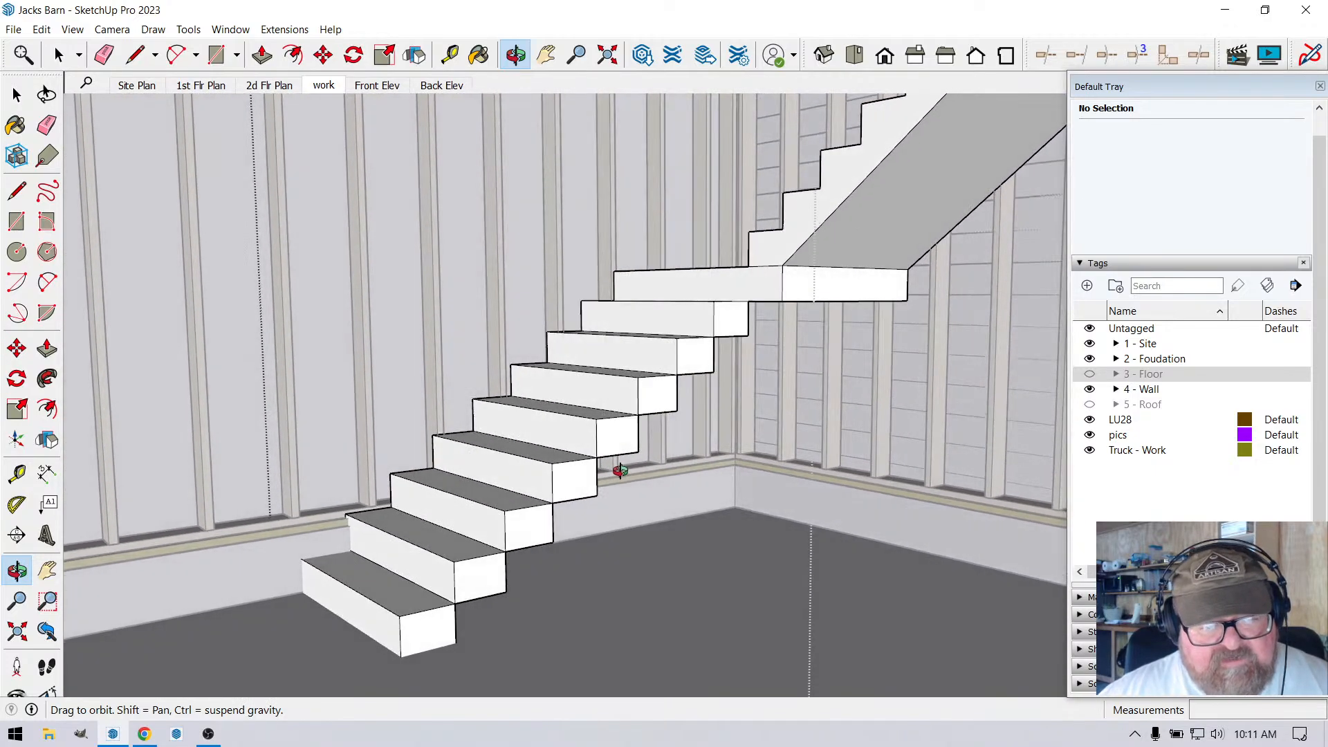
pyautogui.click(135, 55)
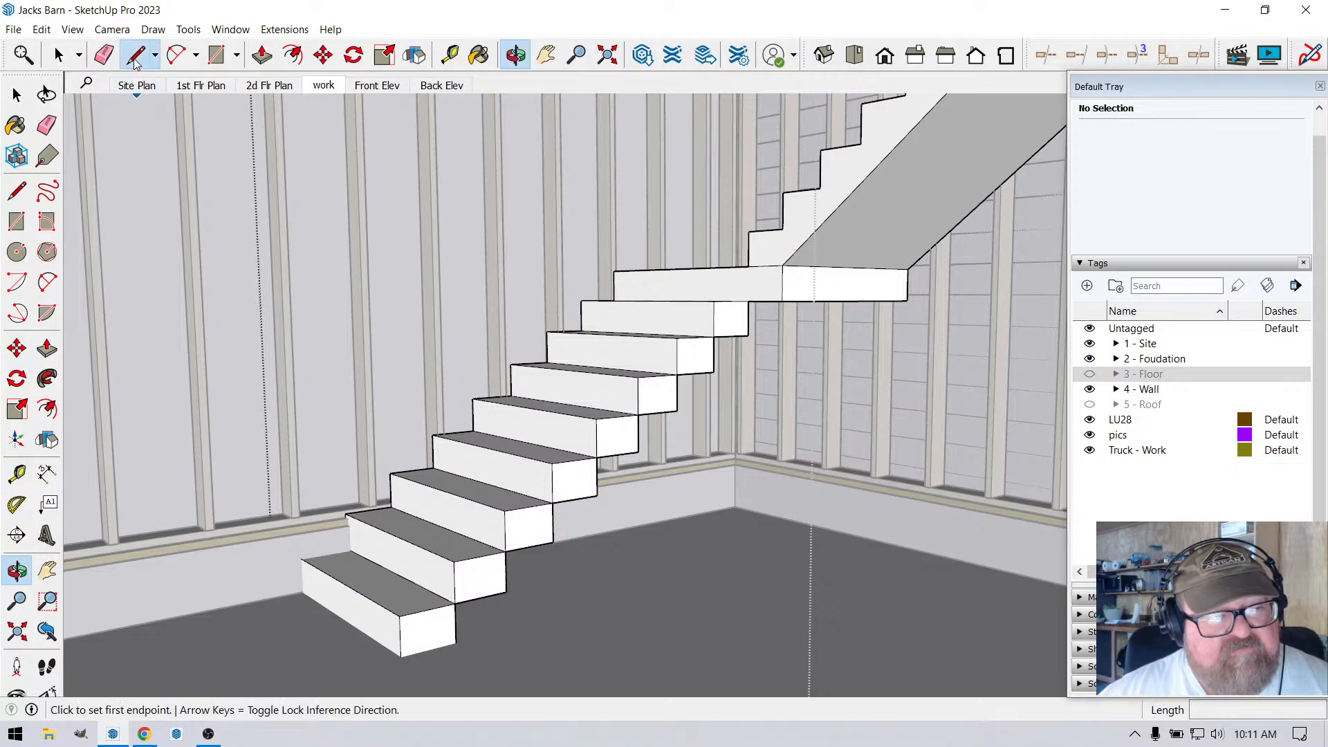
pyautogui.click(748, 335)
pyautogui.click(457, 643)
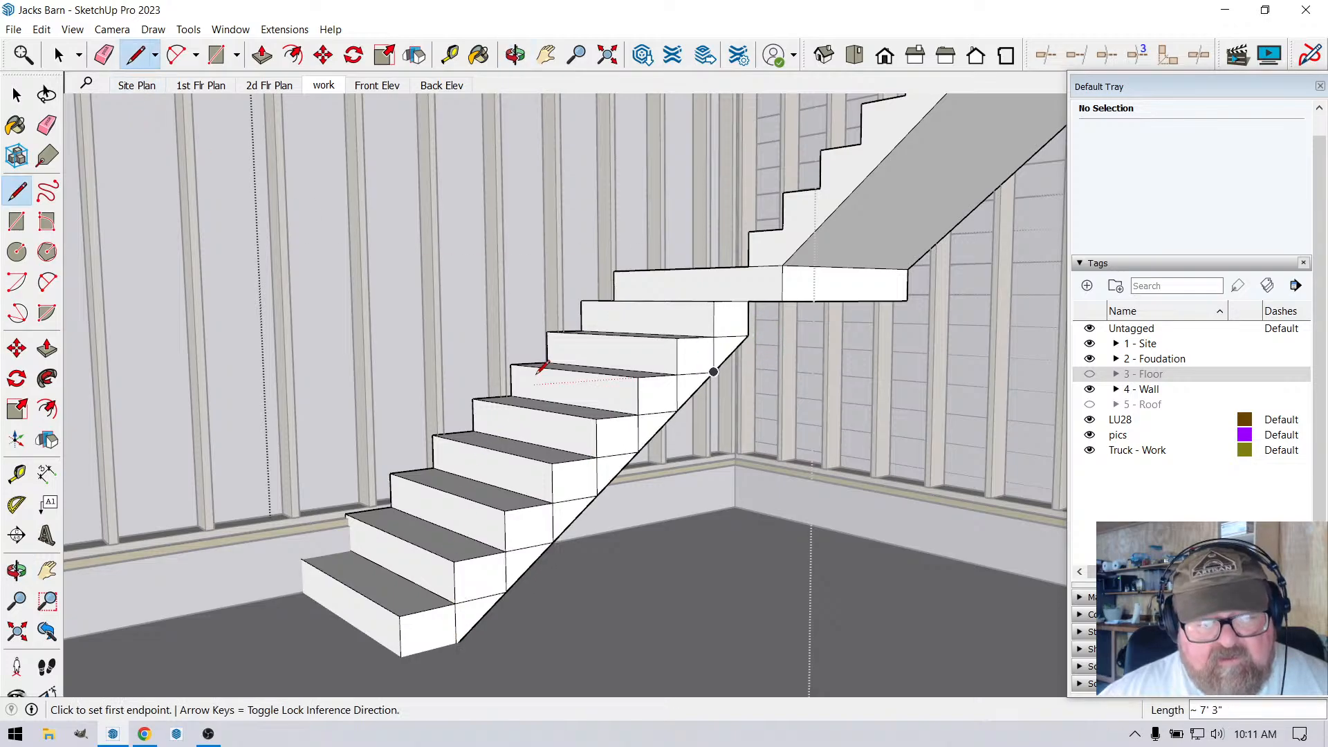
# Try to draw the lower flight's wall-side underside line from the floor up to the top step's lower corner, and undo it.
pyautogui.scroll(3, 448, 276)
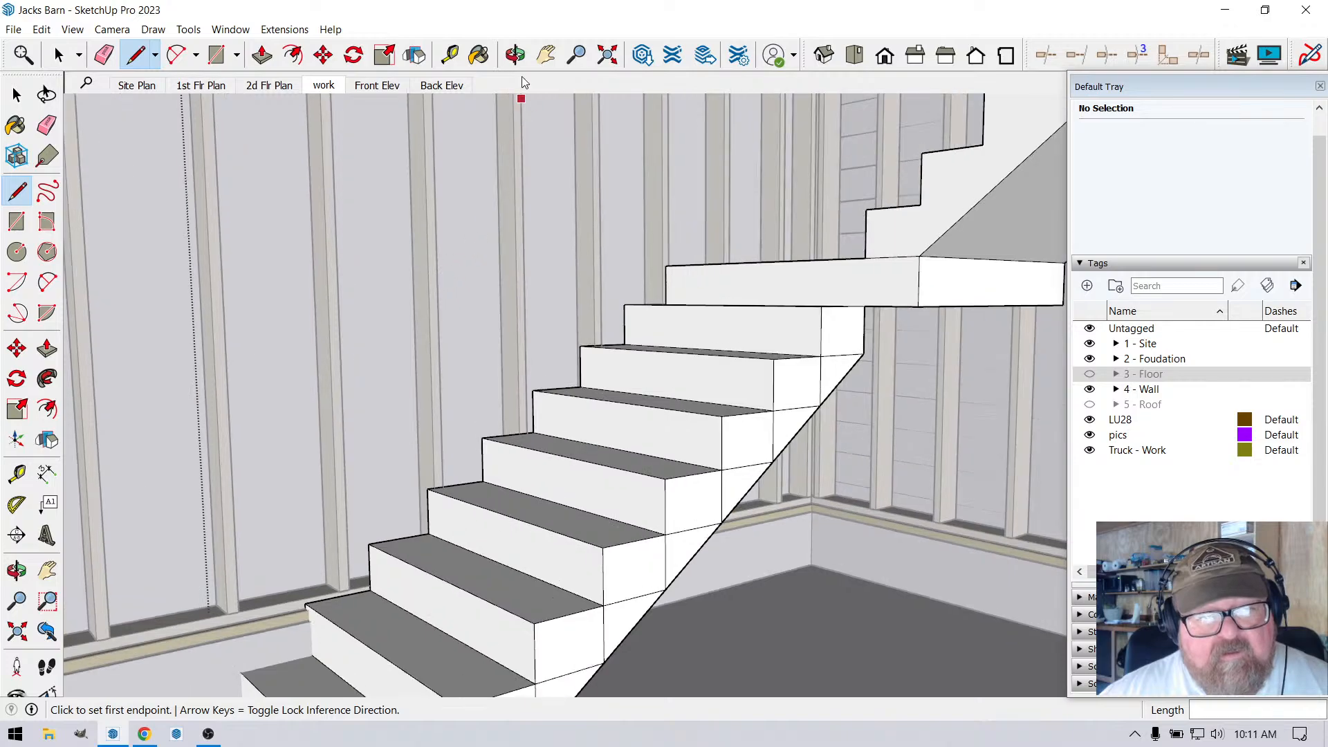
pyautogui.click(515, 54)
pyautogui.moveTo(551, 110); pyautogui.dragTo(459, 283)
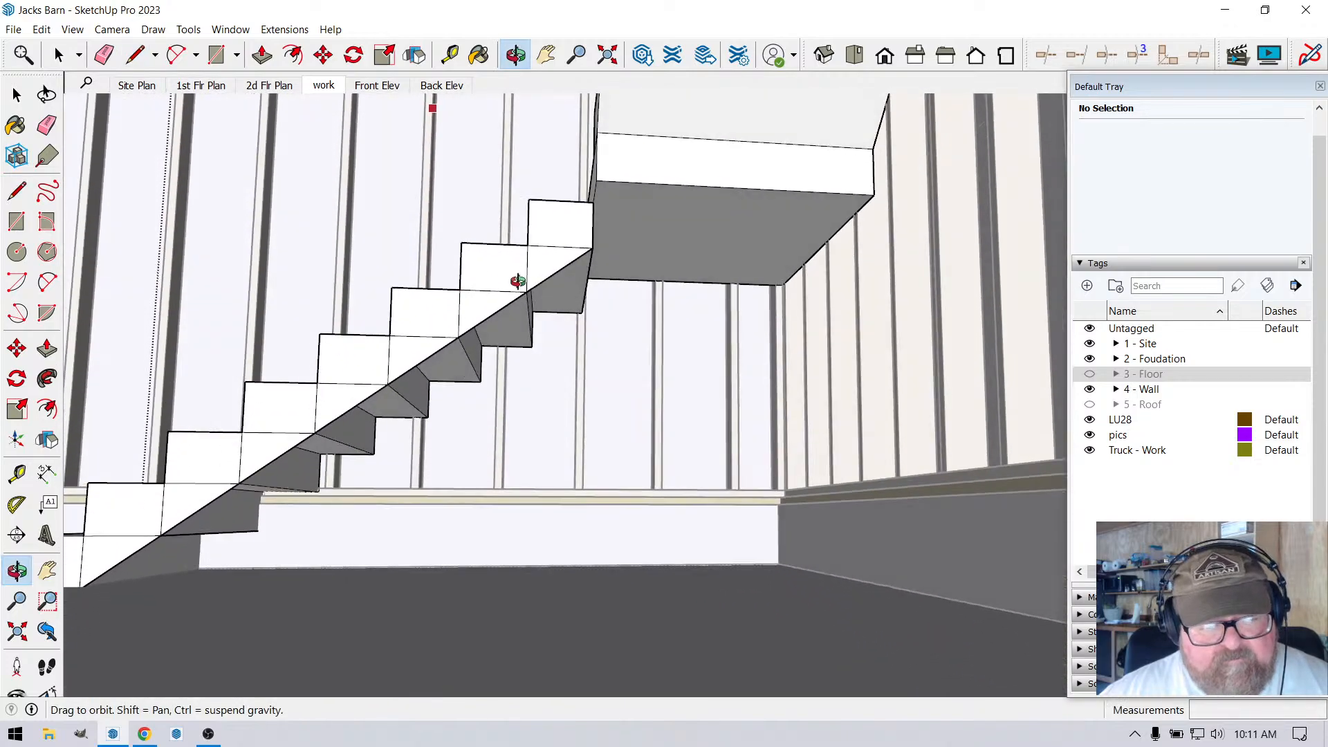
pyautogui.click(153, 29)
pyautogui.press('Escape')
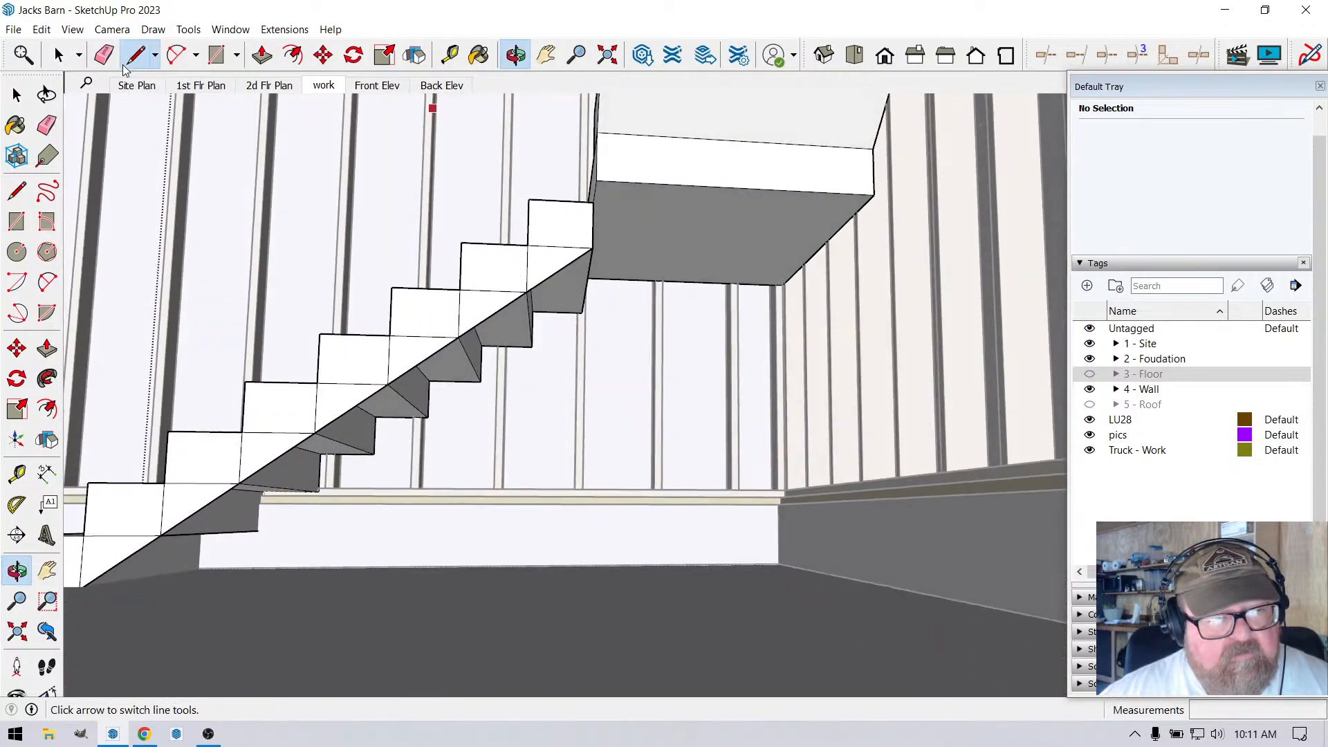
pyautogui.press('l')
pyautogui.click(201, 564)
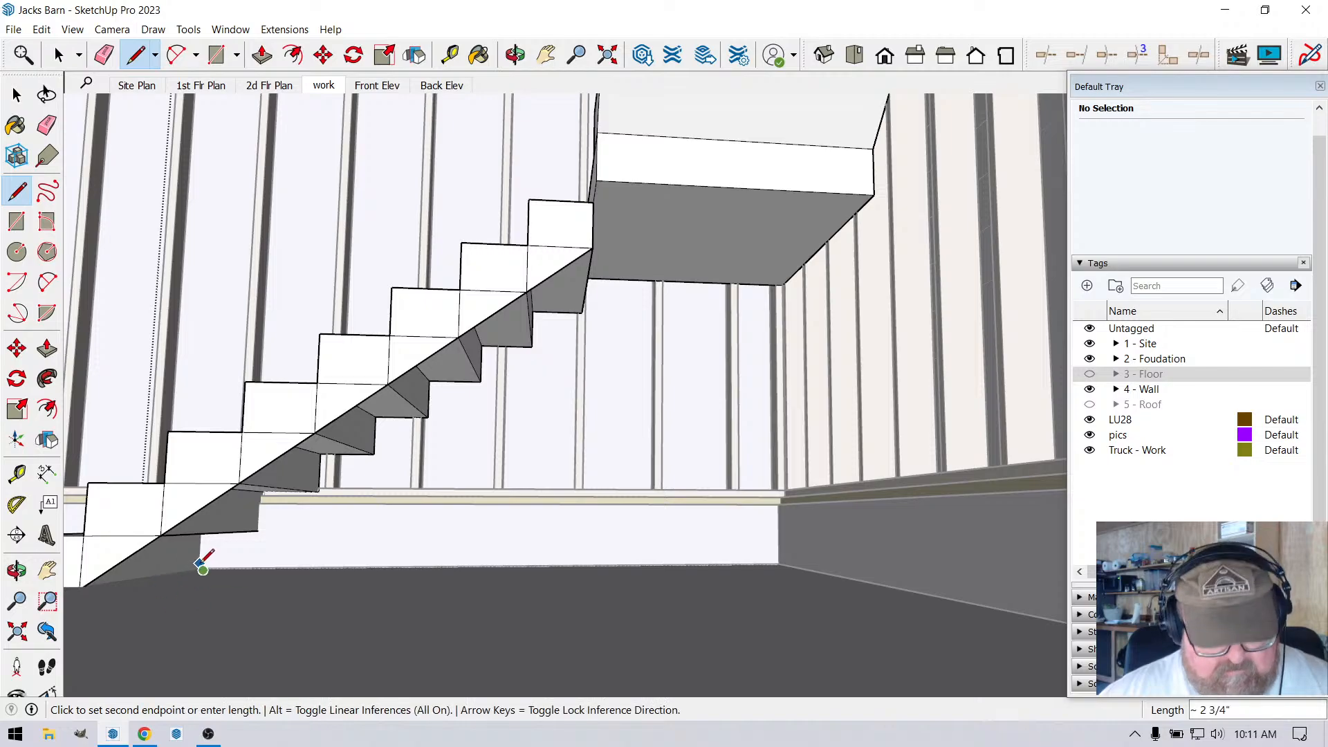
pyautogui.press('Escape')
pyautogui.click(202, 568)
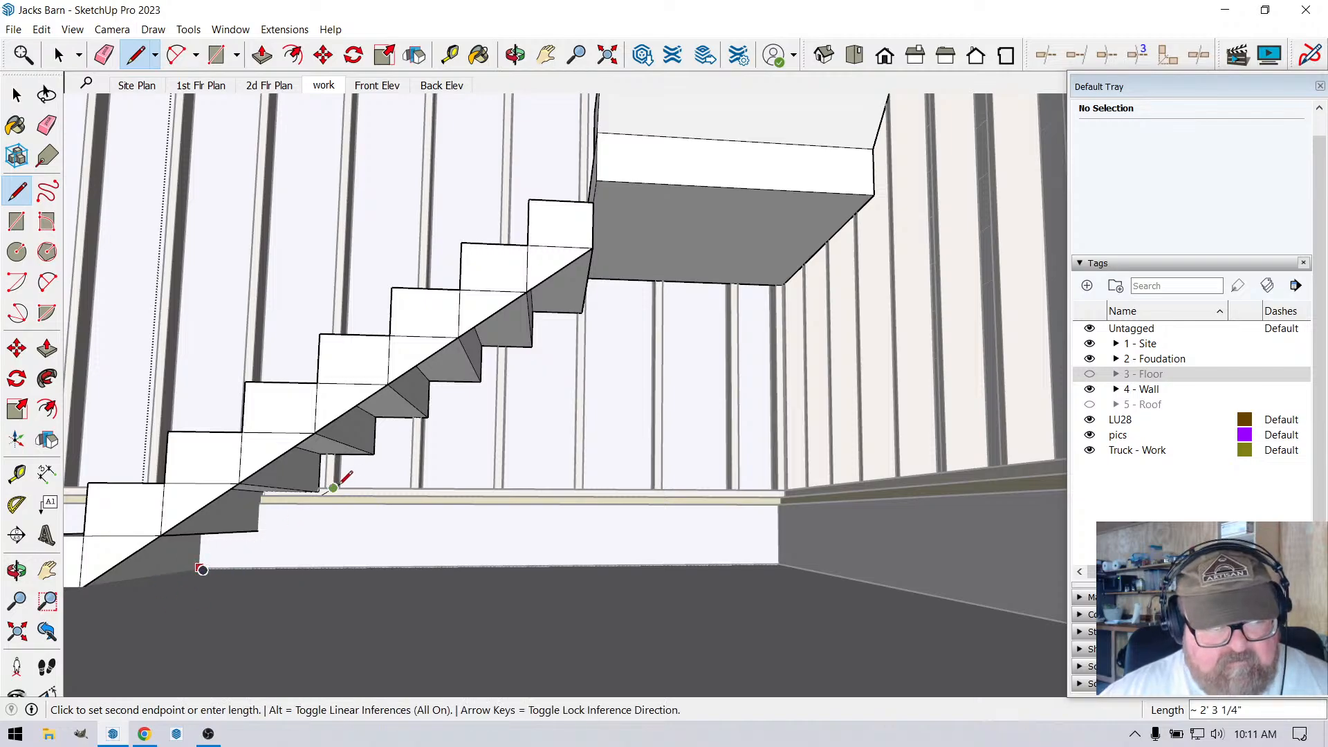
pyautogui.click(582, 313)
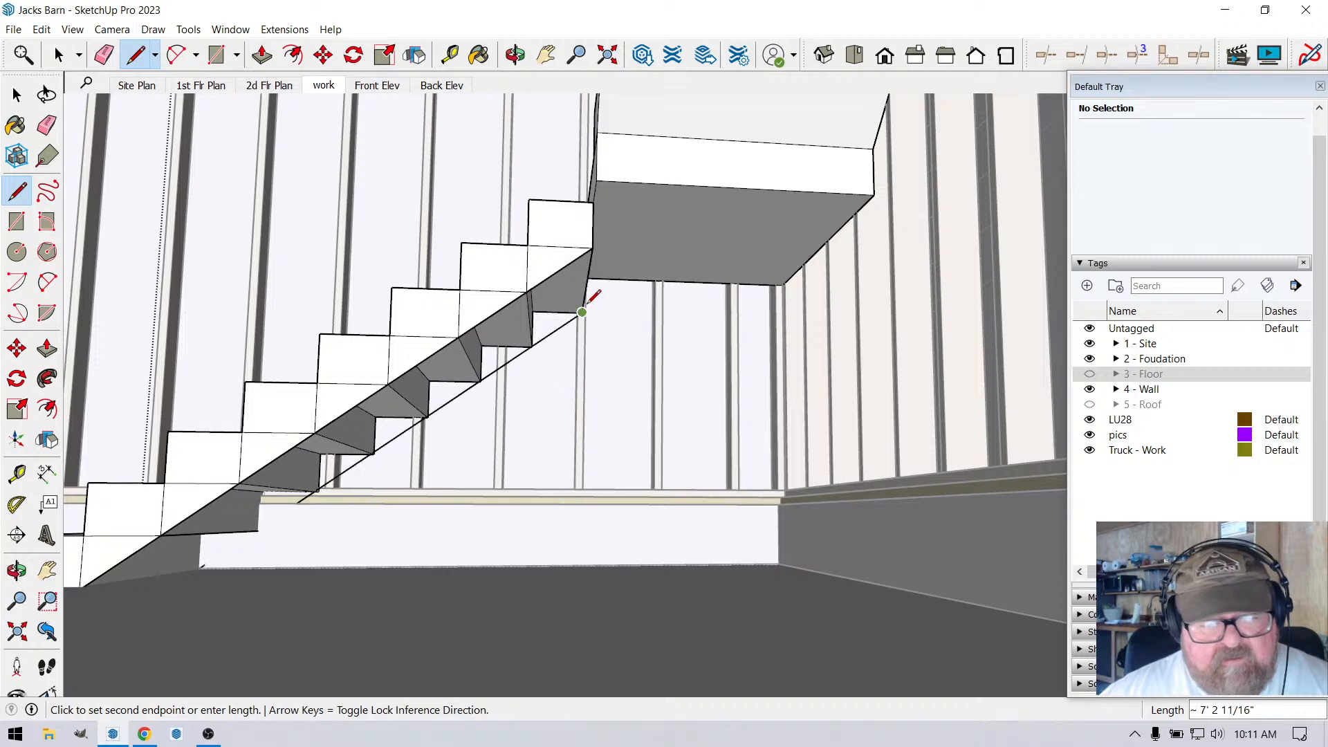
pyautogui.hotkey('ctrl', 'z')
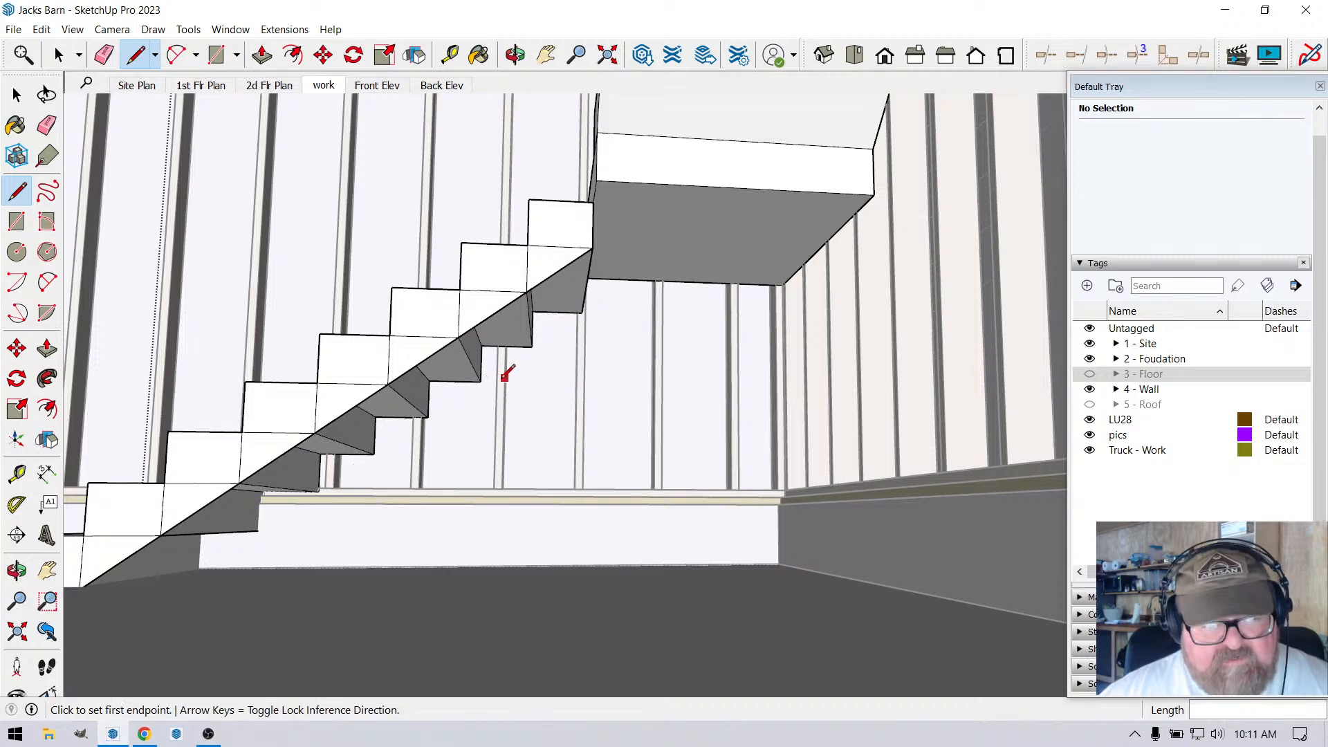
# Draw the lower flight's wall-side underside line from the top step's lower corner down to the bottom step's floor corner.
pyautogui.click(578, 322)
pyautogui.press('Escape')
pyautogui.scroll(5, 579, 318)
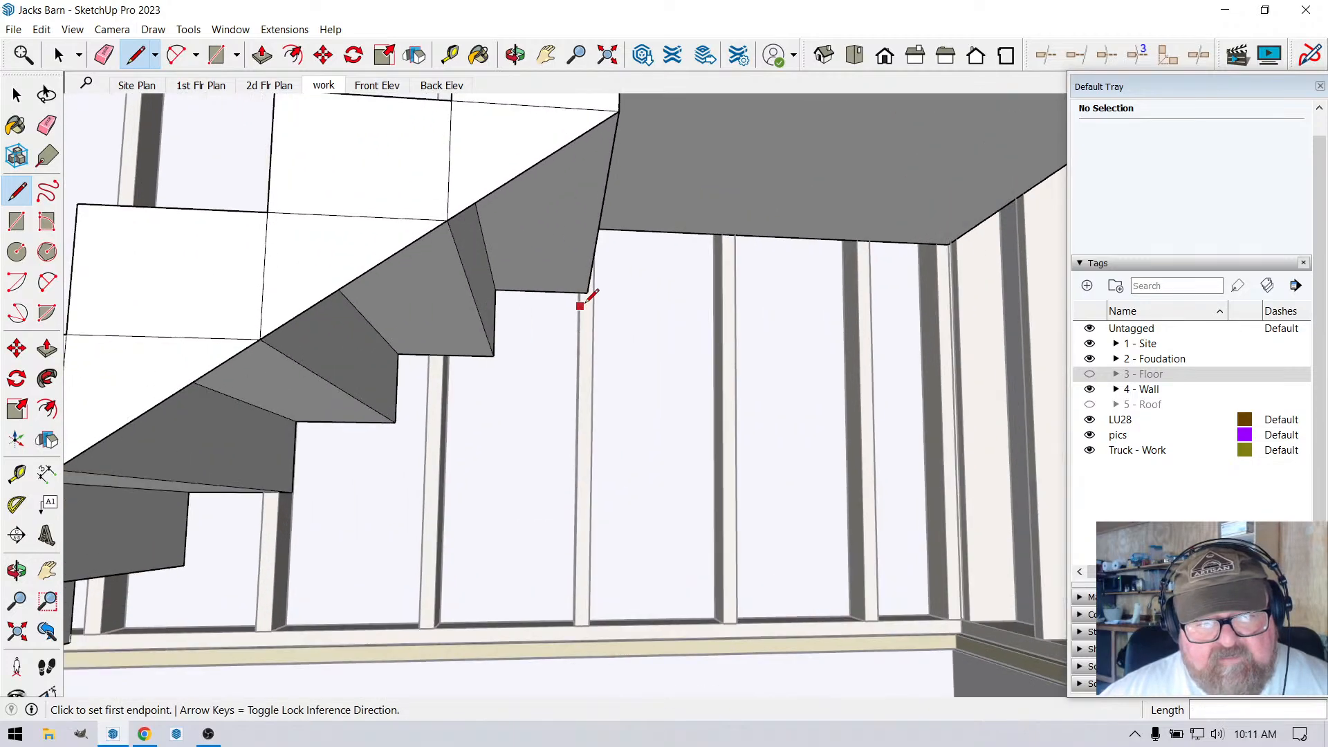
pyautogui.click(588, 291)
pyautogui.scroll(-5, 595, 297)
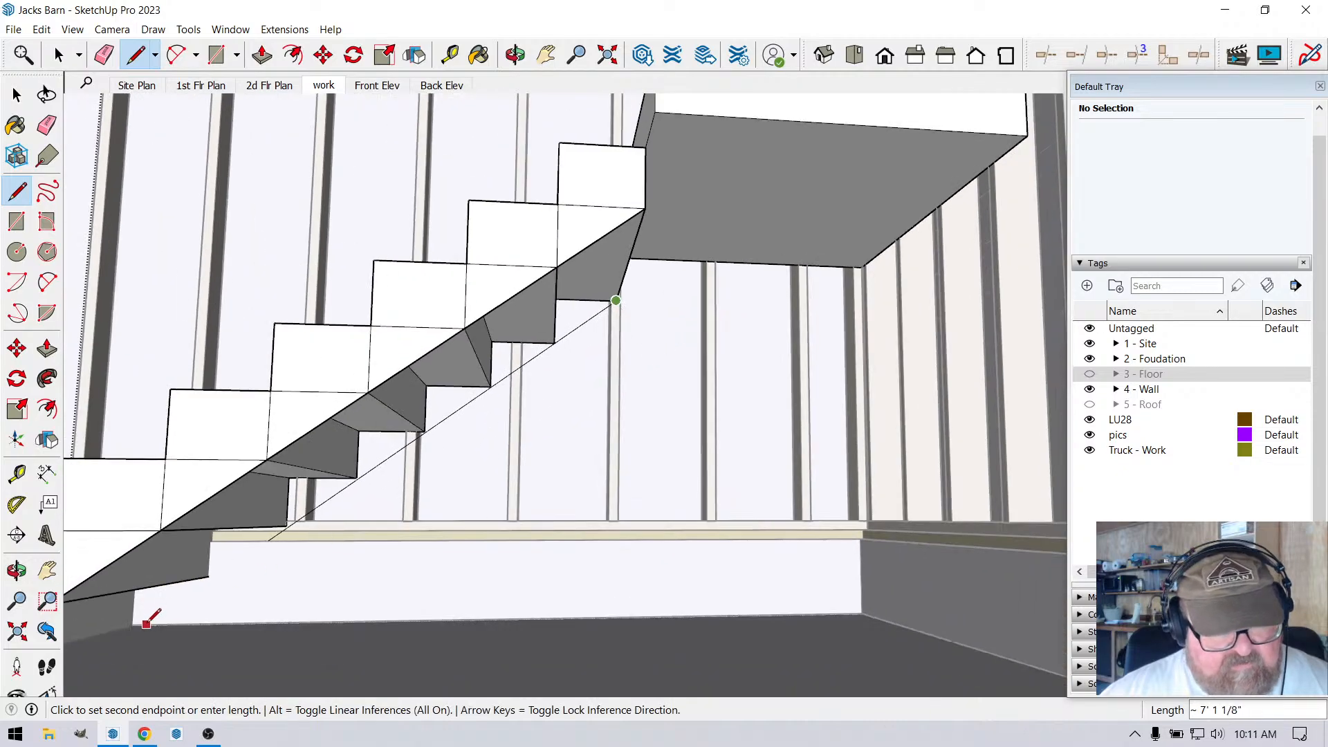
pyautogui.click(137, 623)
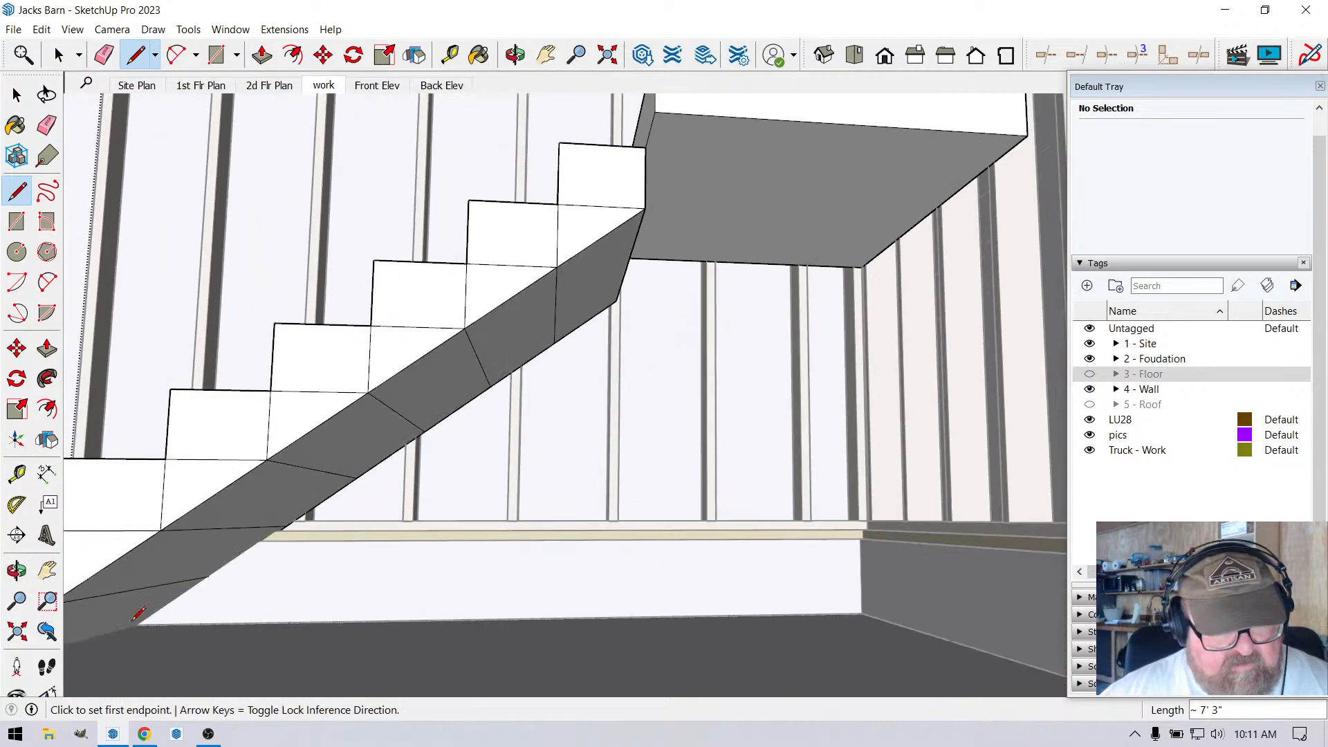
# Erase the step division lines on the lower flight's side face and sloped underside.
pyautogui.scroll(-3, 526, 526)
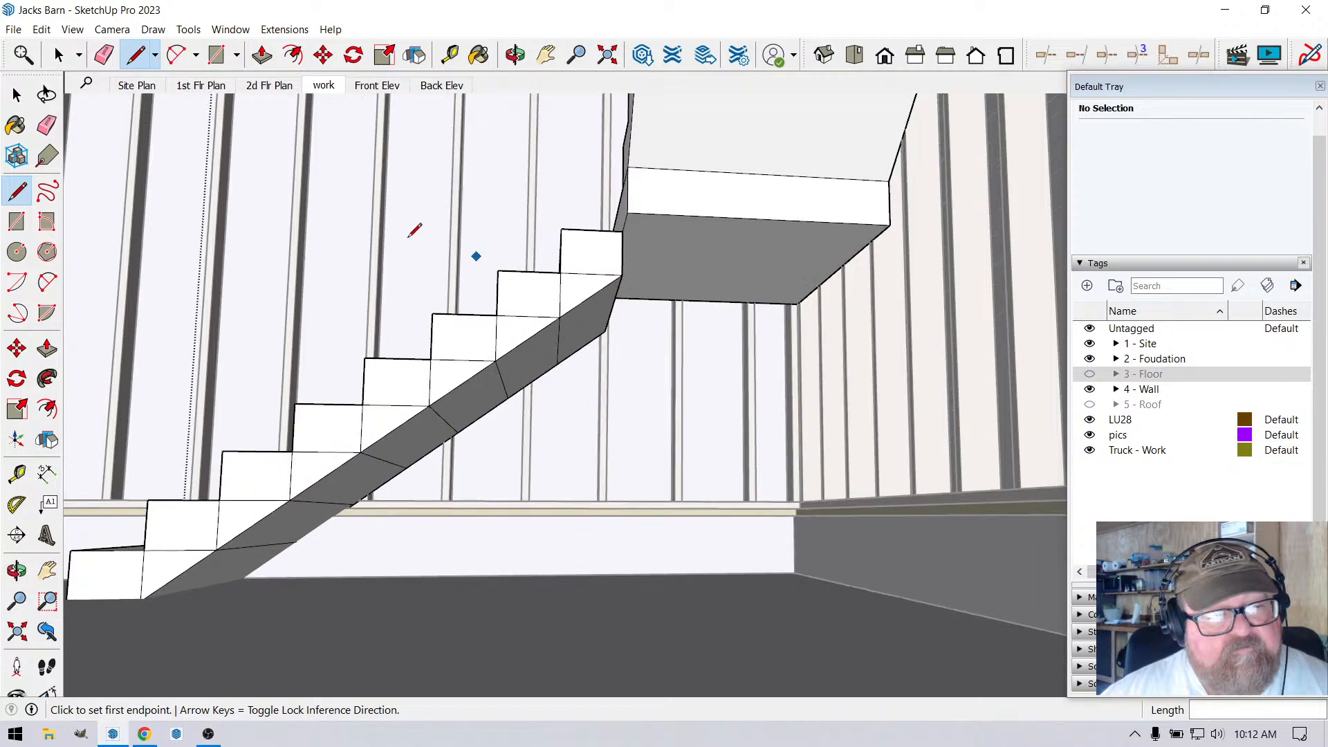
pyautogui.click(104, 55)
pyautogui.moveTo(593, 267)
pyautogui.mouseDown()
pyautogui.moveTo(147, 564)
pyautogui.moveTo(153, 537)
pyautogui.mouseUp()
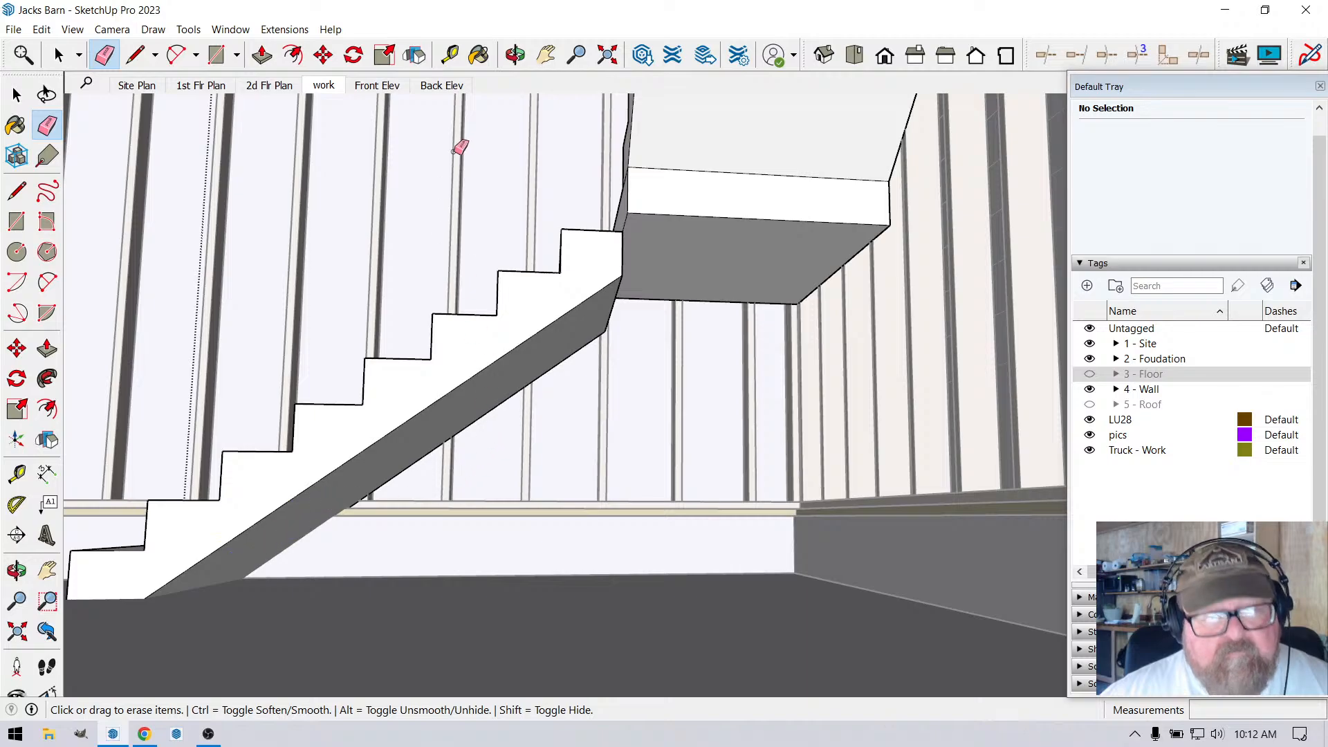
# Examine the junction where both stair flights meet the landing, checking the landing's edge and the sloped undersides.
pyautogui.click(516, 55)
pyautogui.moveTo(563, 172); pyautogui.dragTo(789, 366)
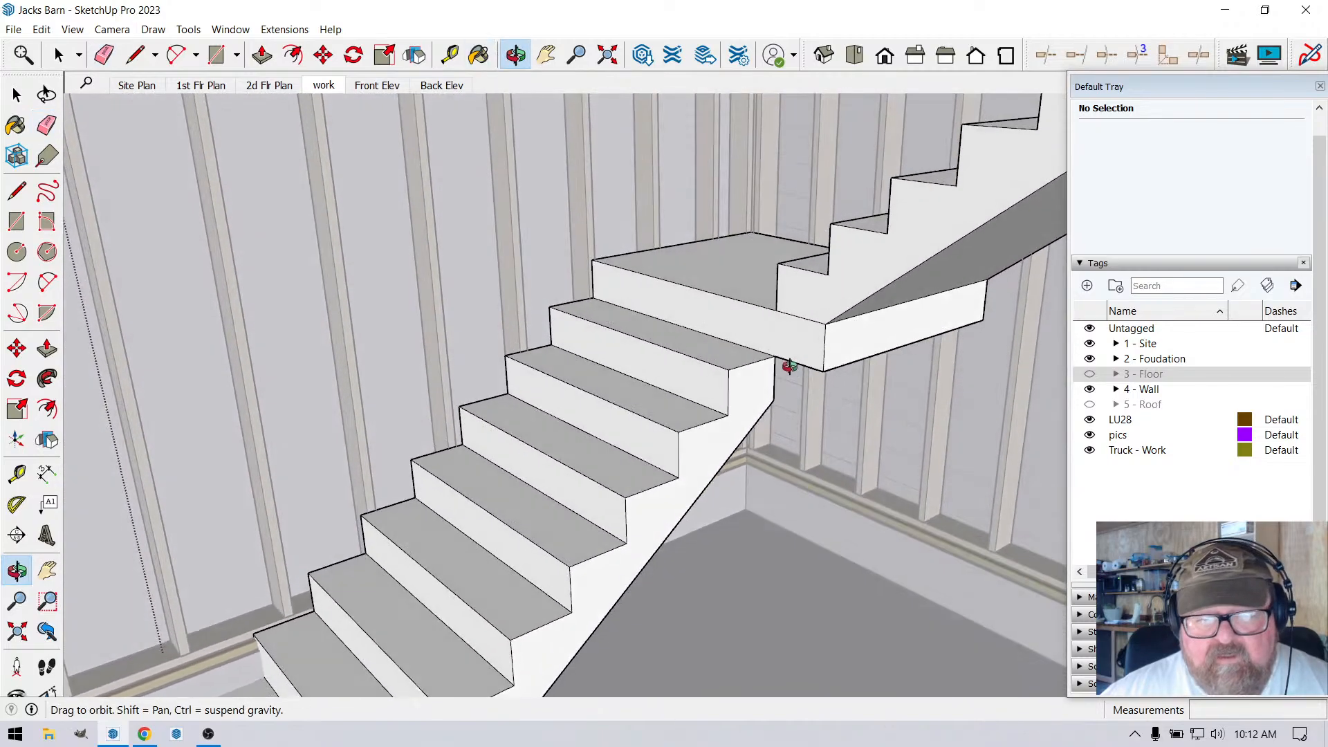
pyautogui.scroll(5, 789, 366)
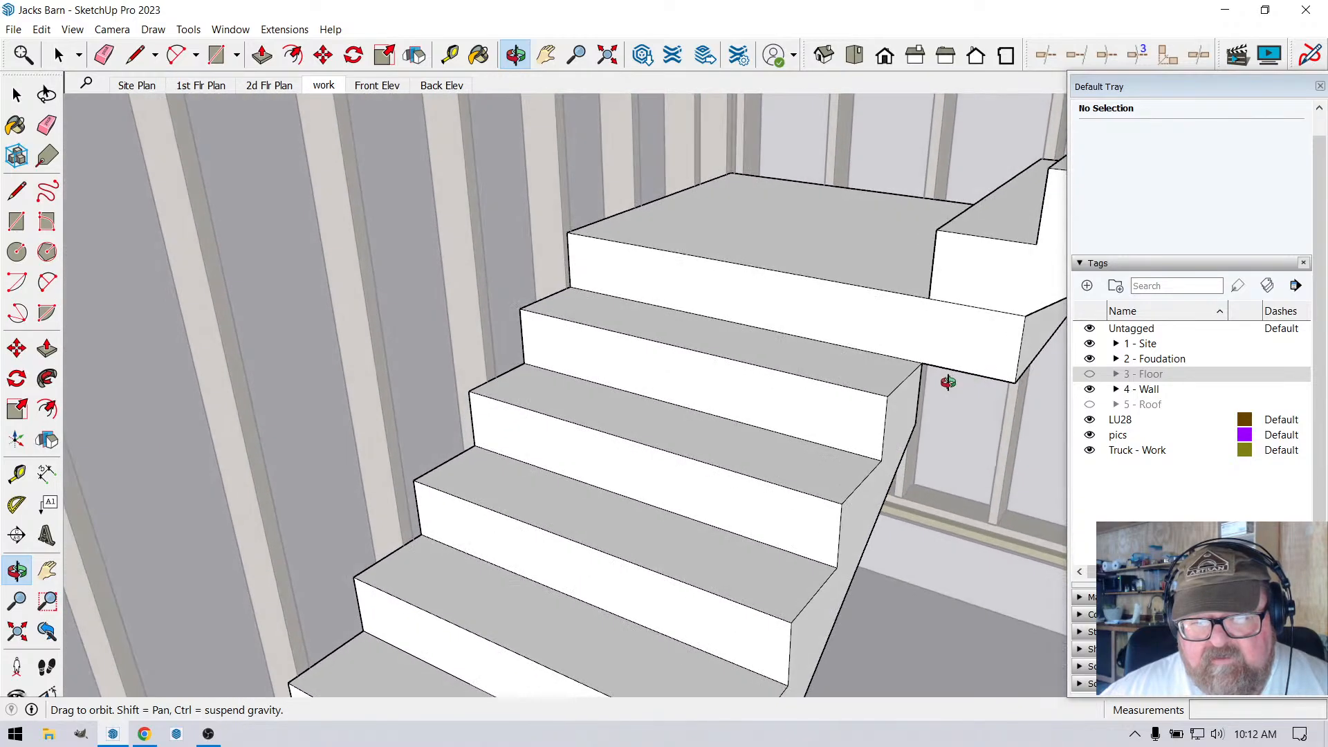
pyautogui.moveTo(947, 383); pyautogui.dragTo(727, 252)
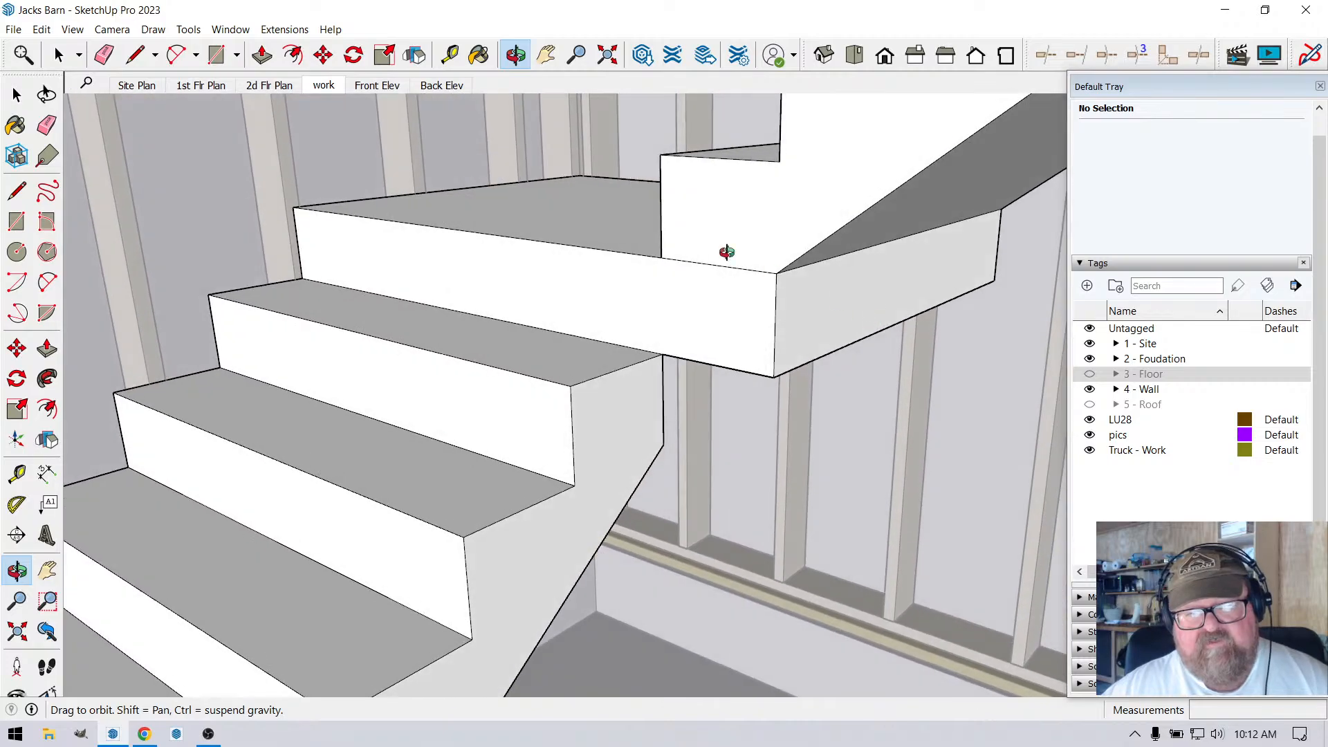
pyautogui.moveTo(751, 399); pyautogui.dragTo(844, 341)
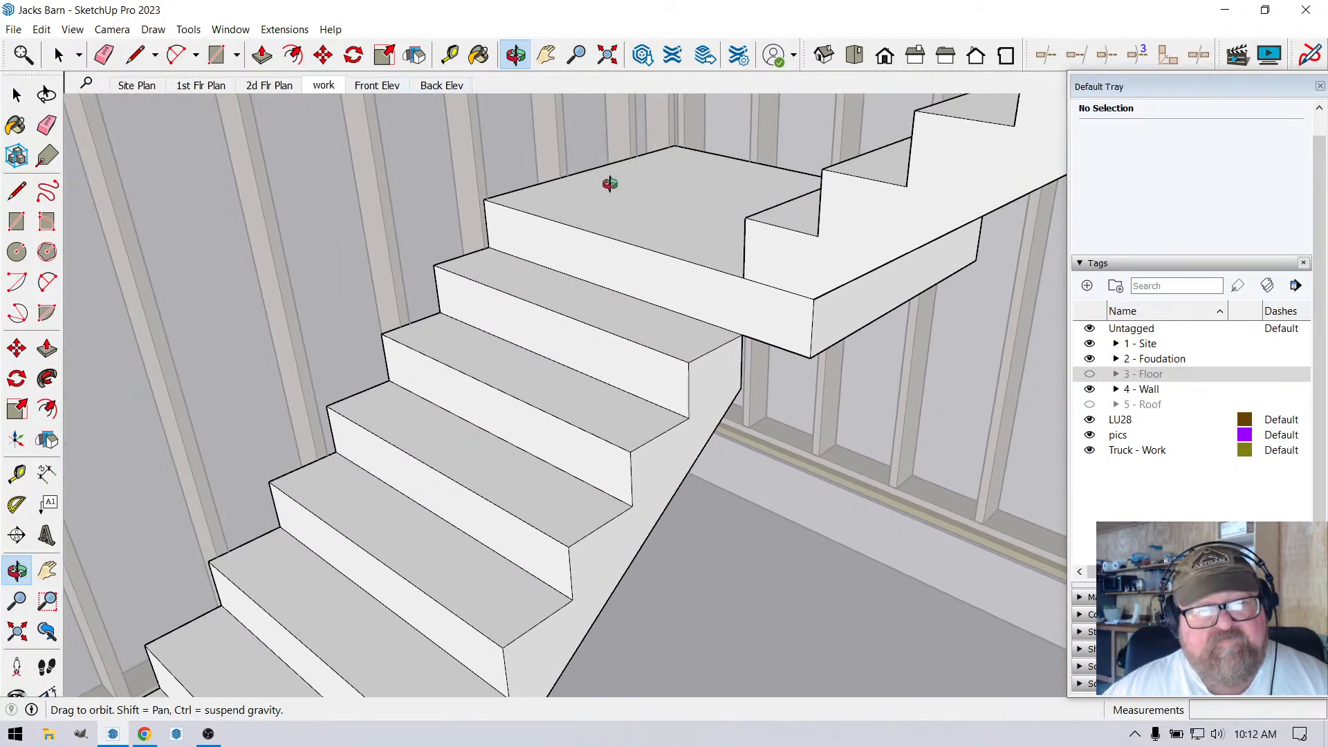
pyautogui.click(61, 55)
pyautogui.scroll(-1, 631, 278)
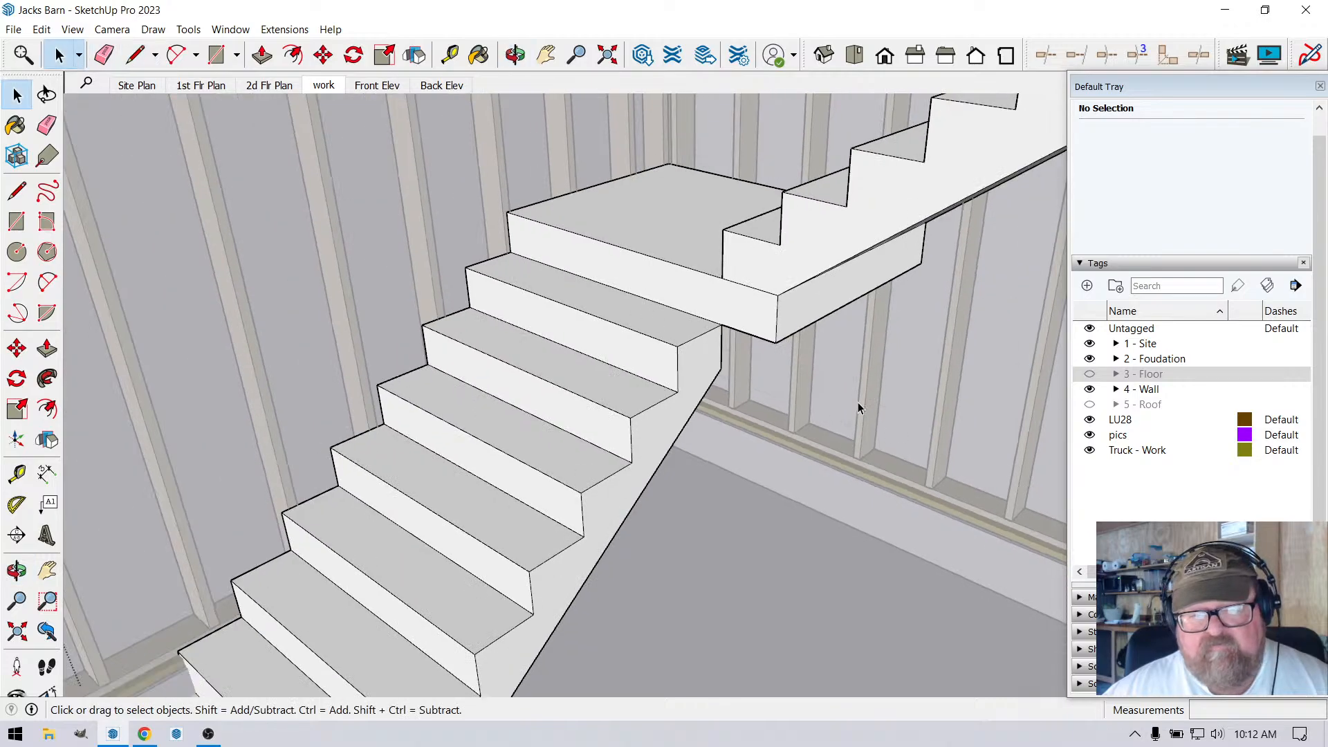
pyautogui.scroll(3, 818, 430)
pyautogui.scroll(-3, 831, 359)
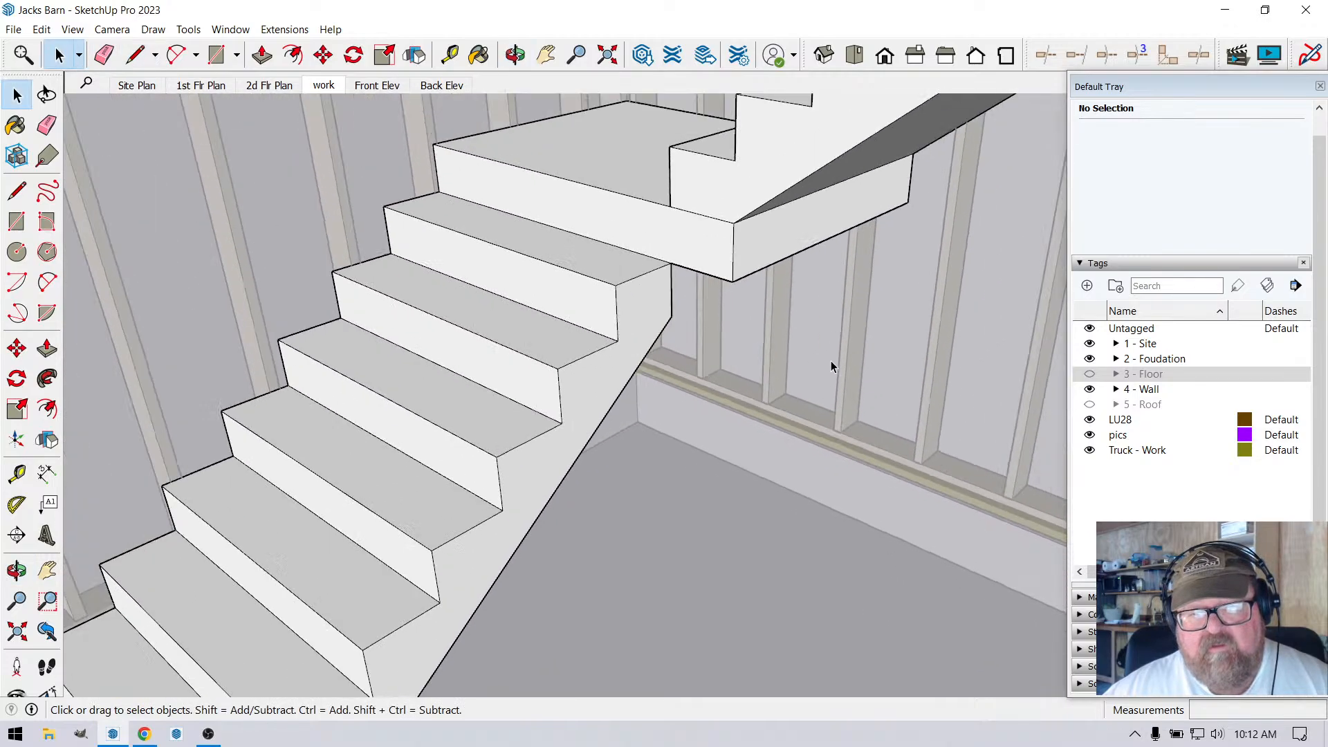
# Leave the stair group and place a vertical guide on the landing's front face, 10" from its outer corner, in line with the lower flight's side.
pyautogui.scroll(-5, 956, 458)
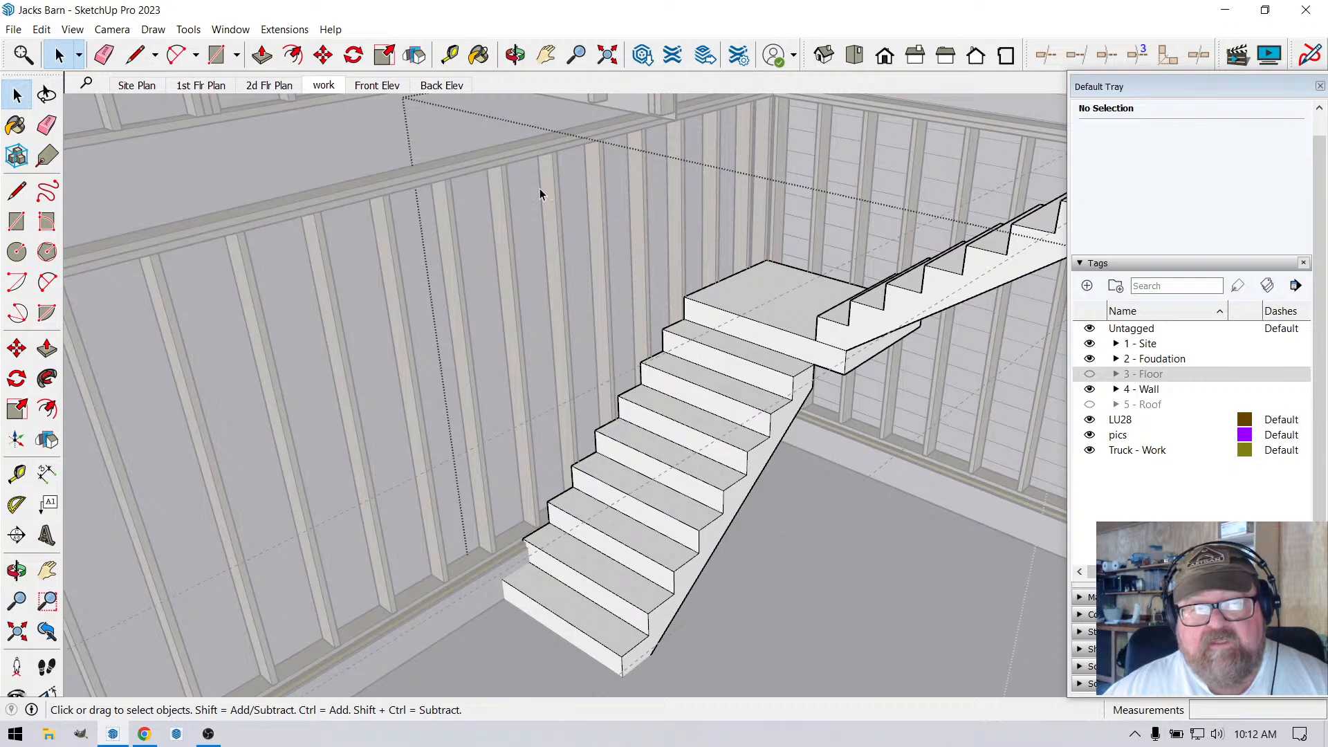
pyautogui.click(394, 141)
pyautogui.scroll(2, 999, 456)
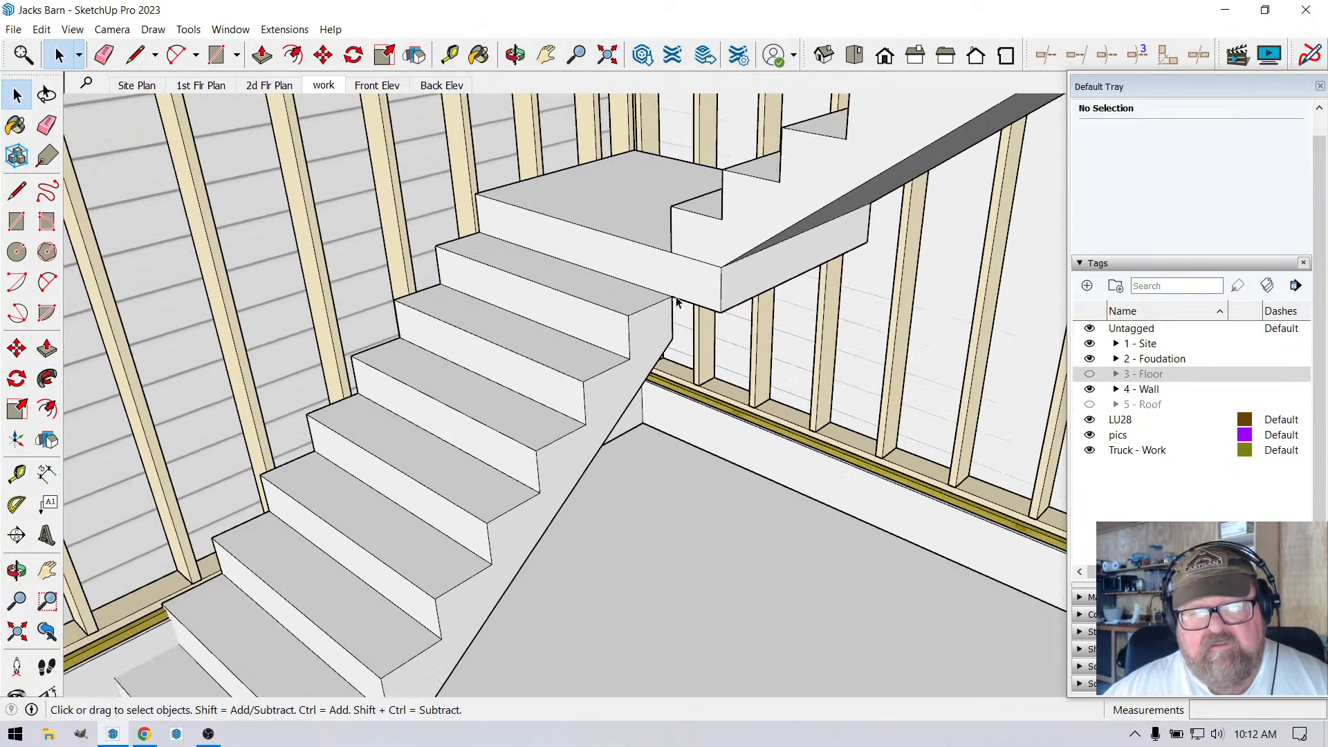
pyautogui.click(681, 296)
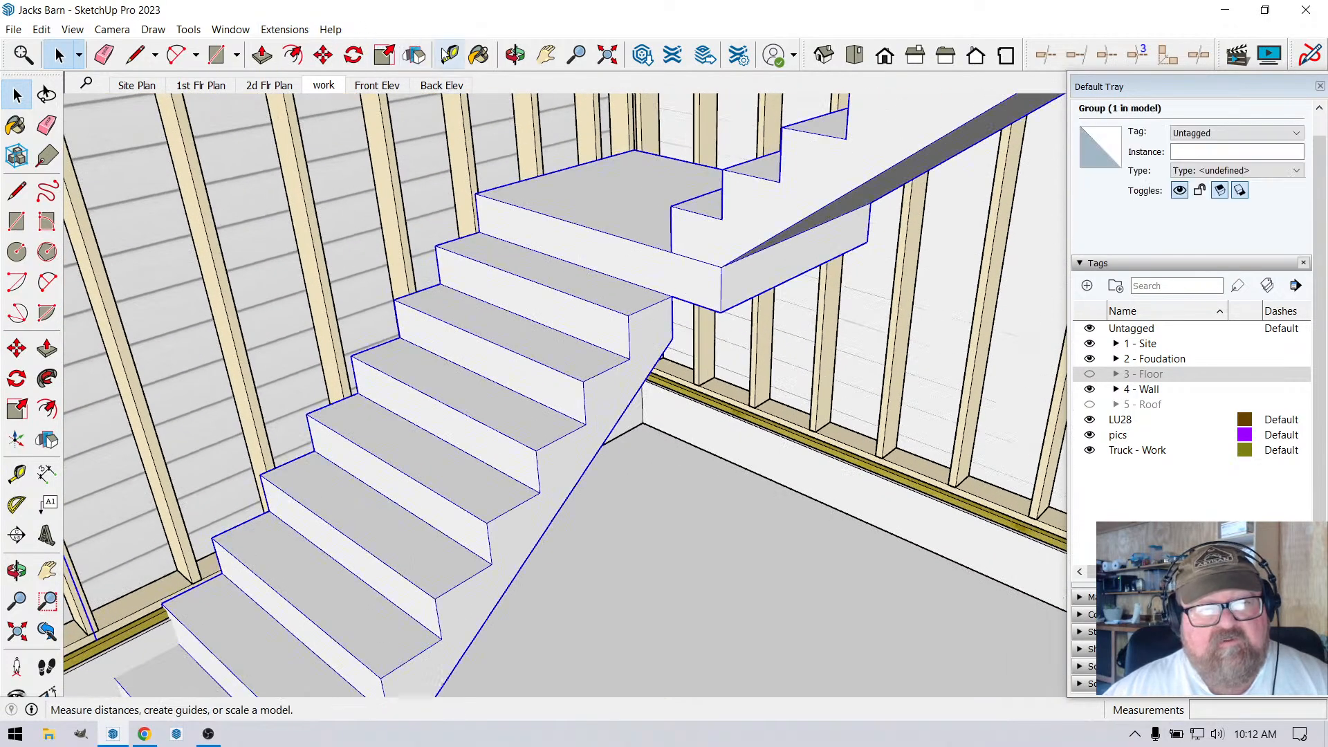
pyautogui.click(451, 56)
pyautogui.click(718, 280)
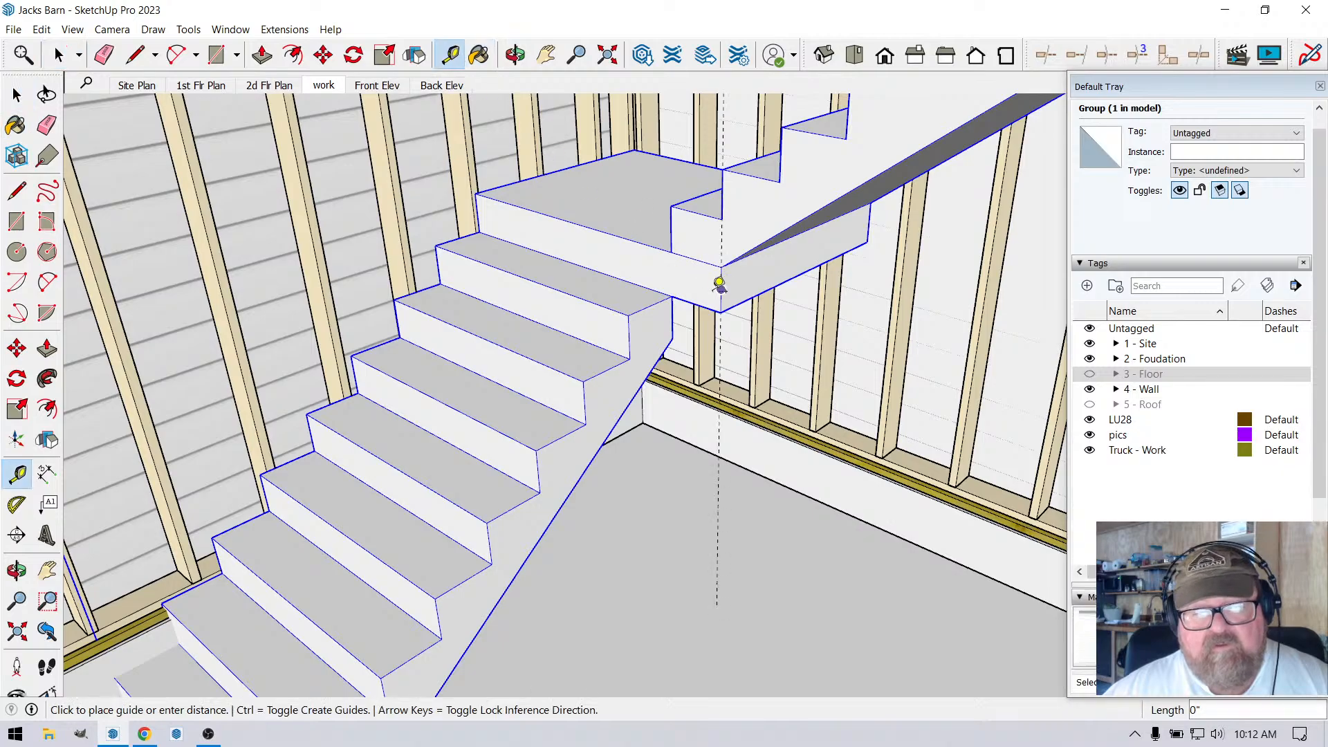
pyautogui.click(685, 291)
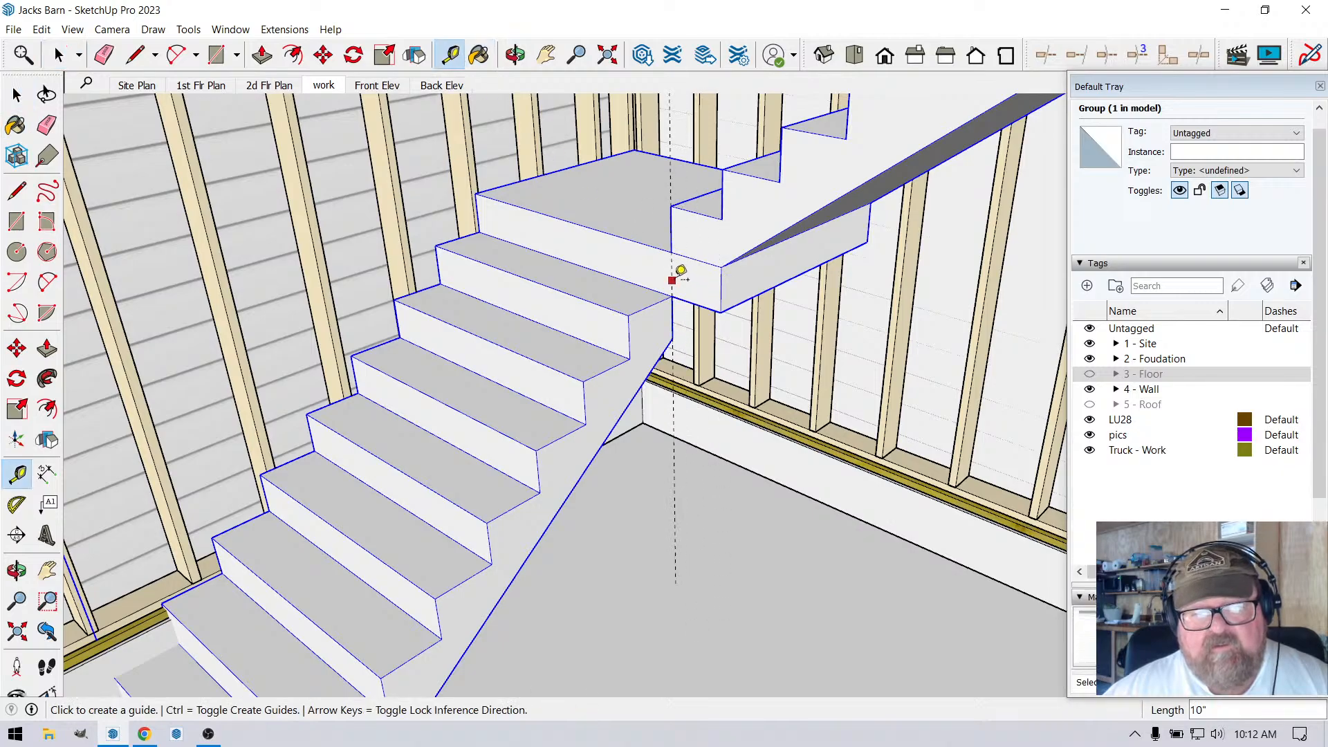
# Offset a second vertical guide 4.5" from the first, towards the landing's outer corner.
pyautogui.click(676, 276)
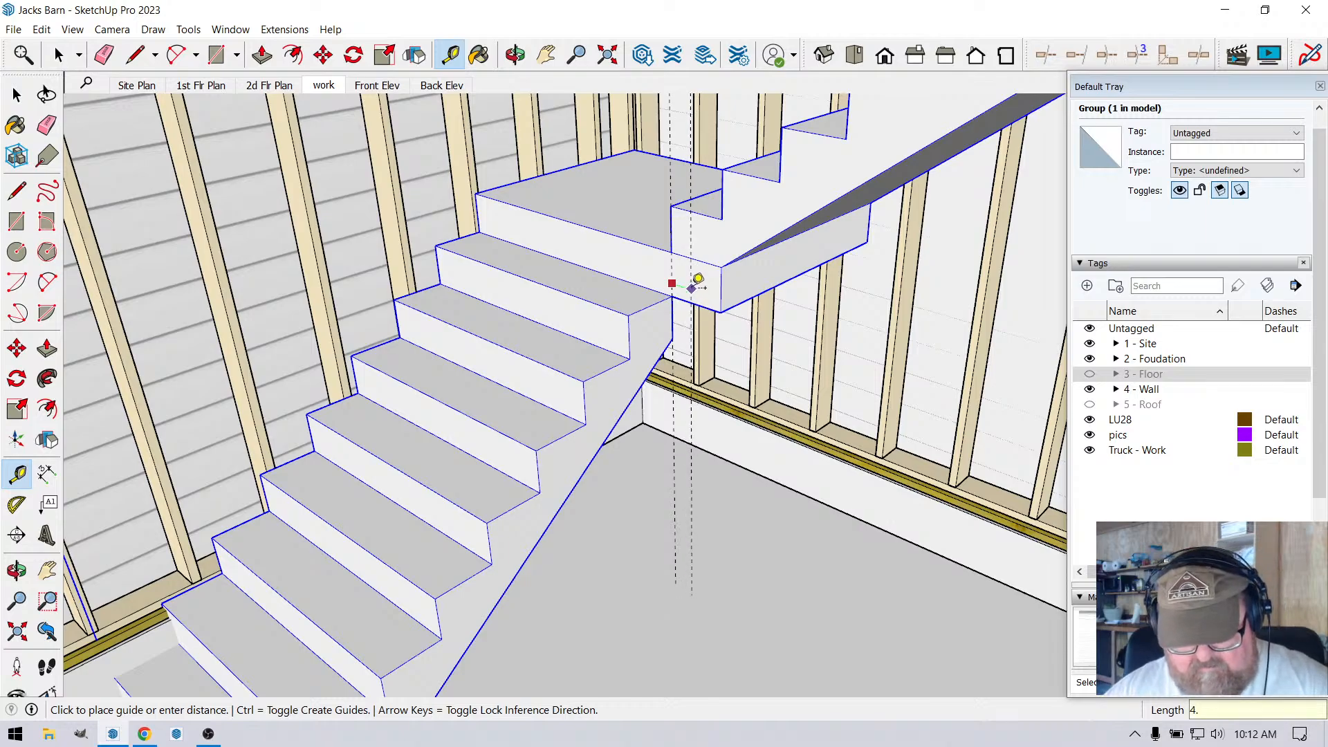
pyautogui.write('4.5')
pyautogui.press('Return')
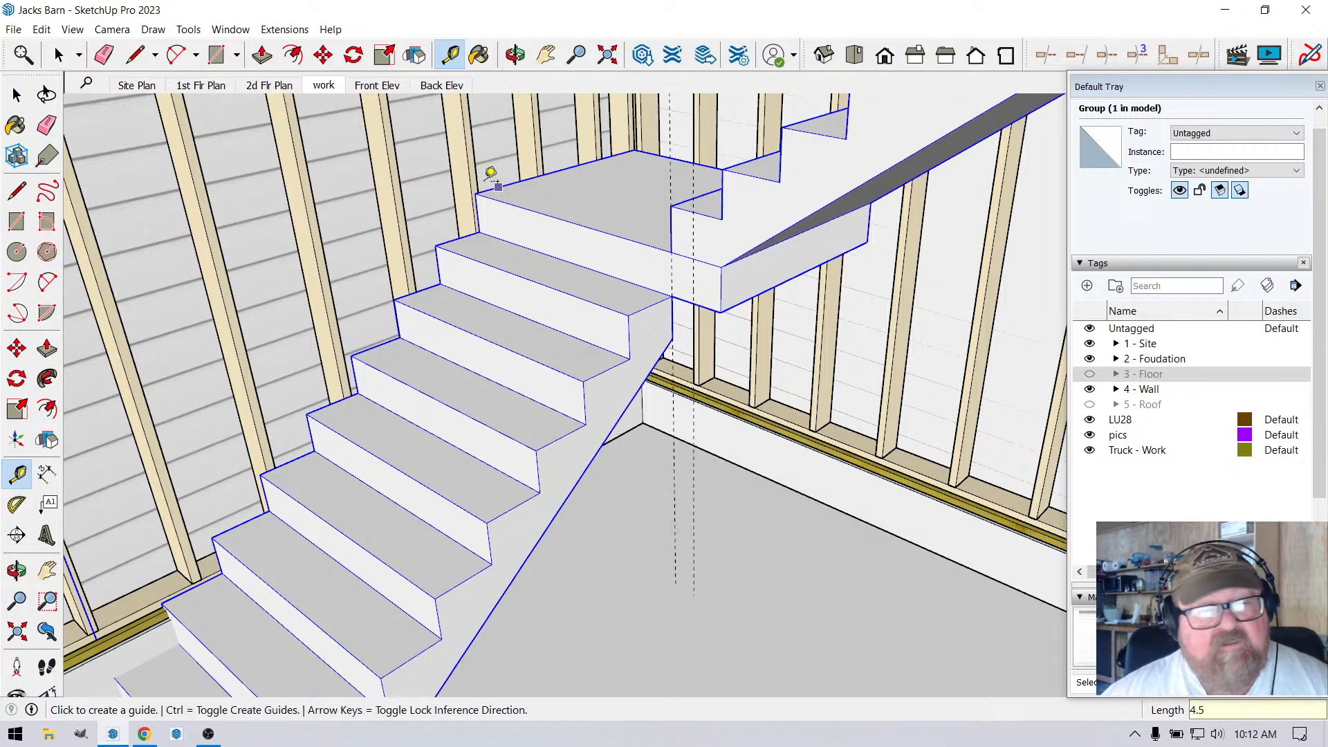
pyautogui.click(216, 55)
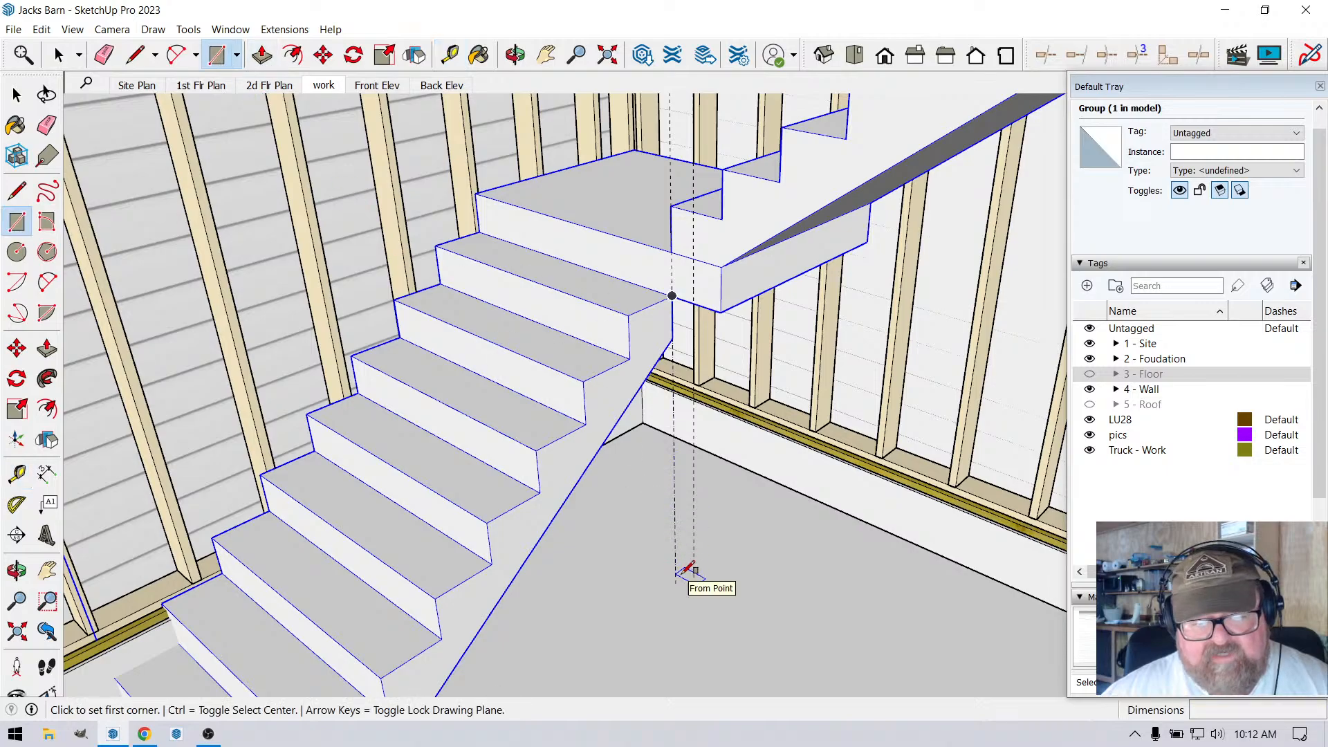
pyautogui.click(676, 584)
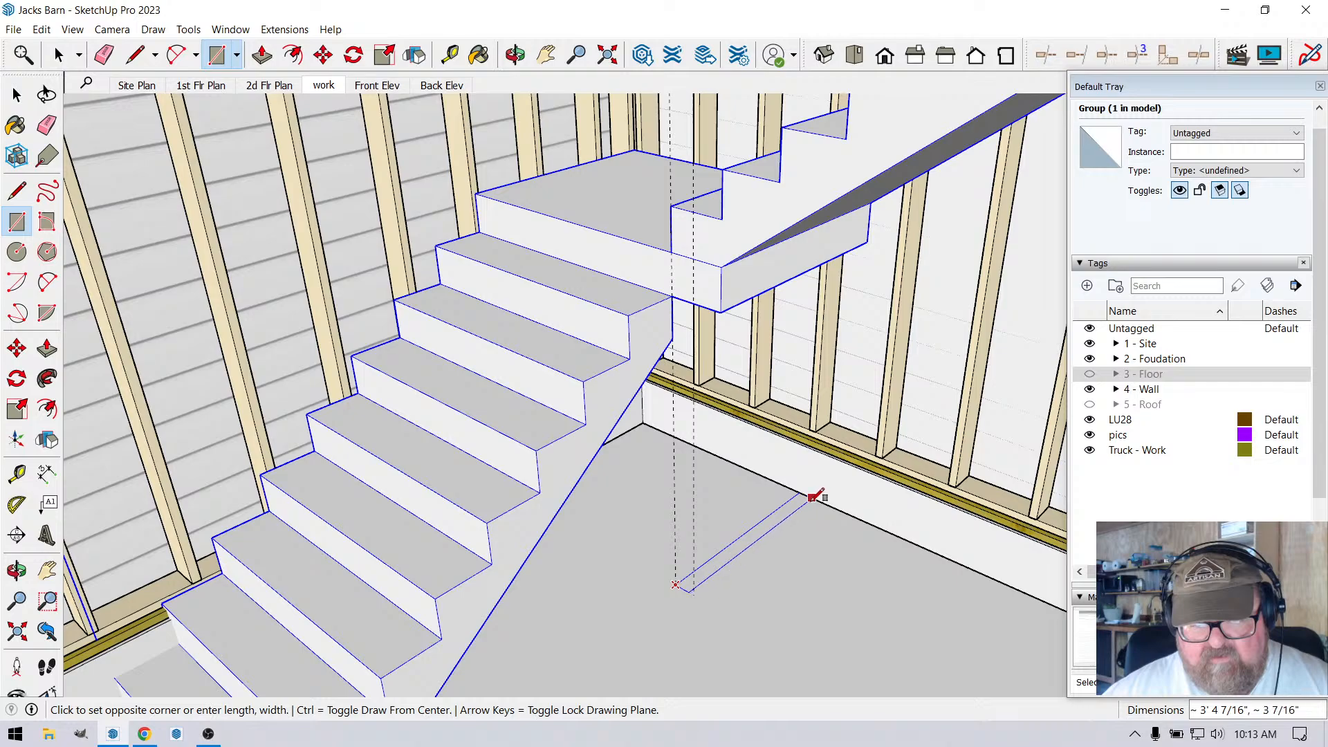
pyautogui.press('Escape')
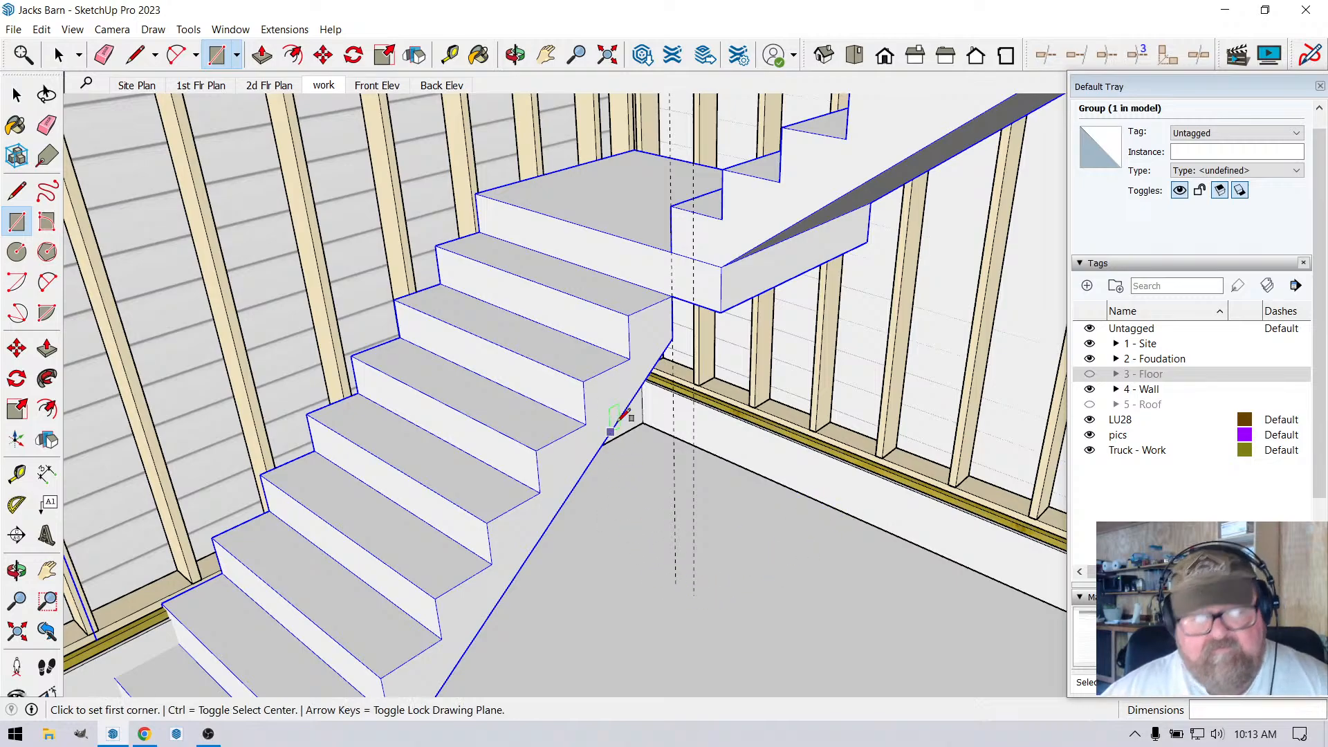
# Place two floor guides parallel to the lower flight, one through the first vertical guide's foot and one 4 3/4" outward.
pyautogui.click(449, 54)
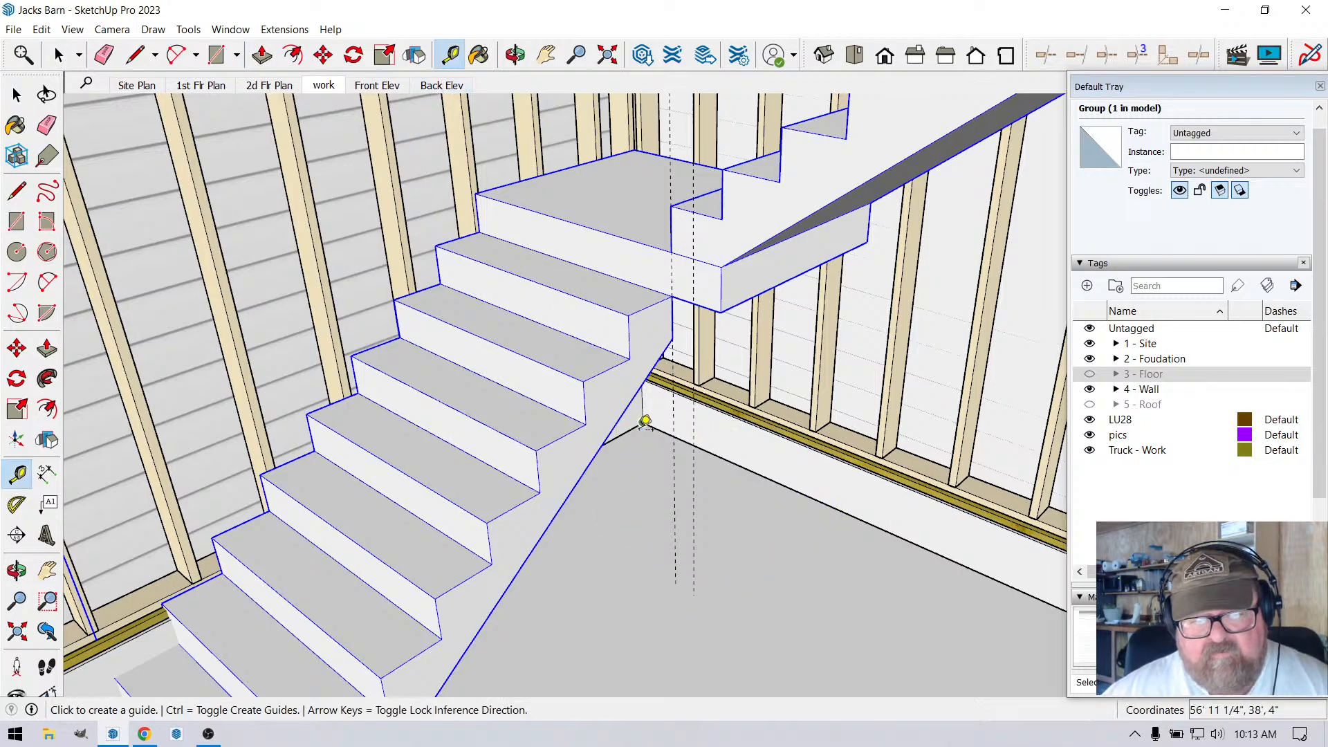
pyautogui.click(642, 424)
pyautogui.press('Escape')
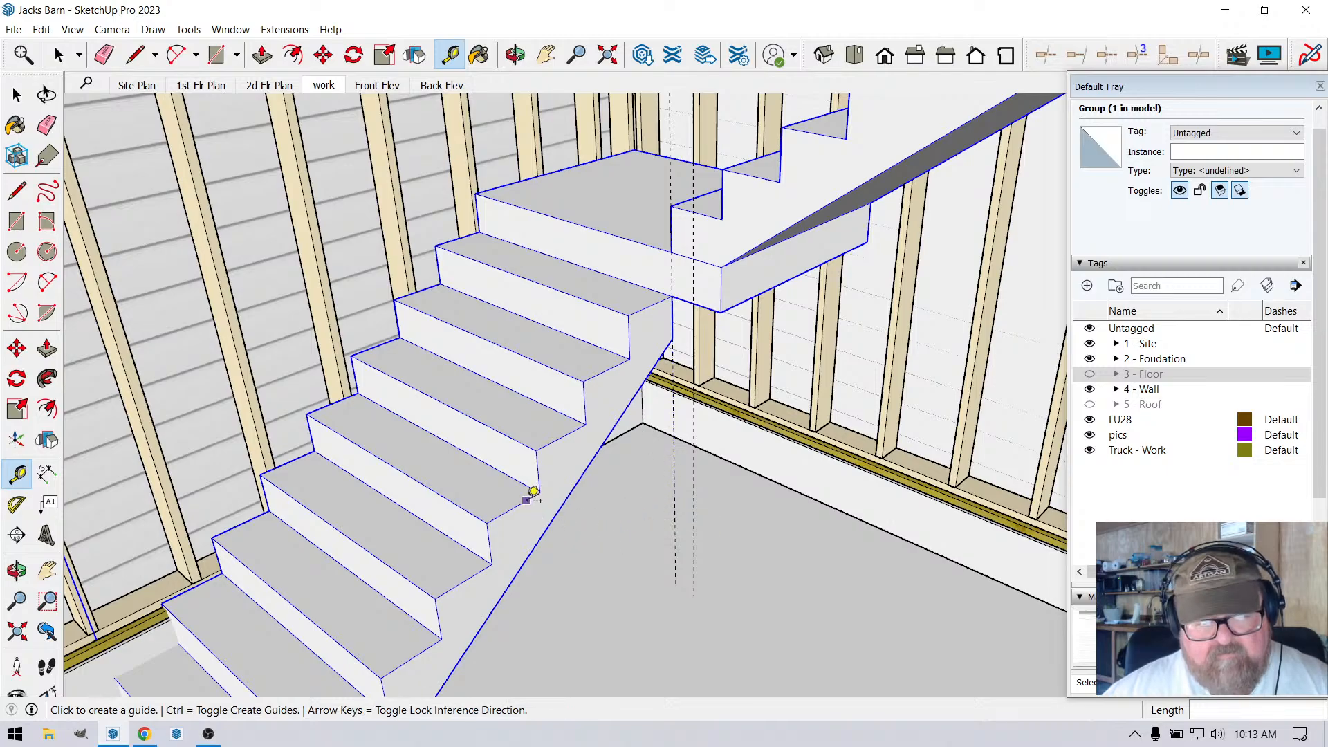
pyautogui.click(527, 499)
pyautogui.click(677, 583)
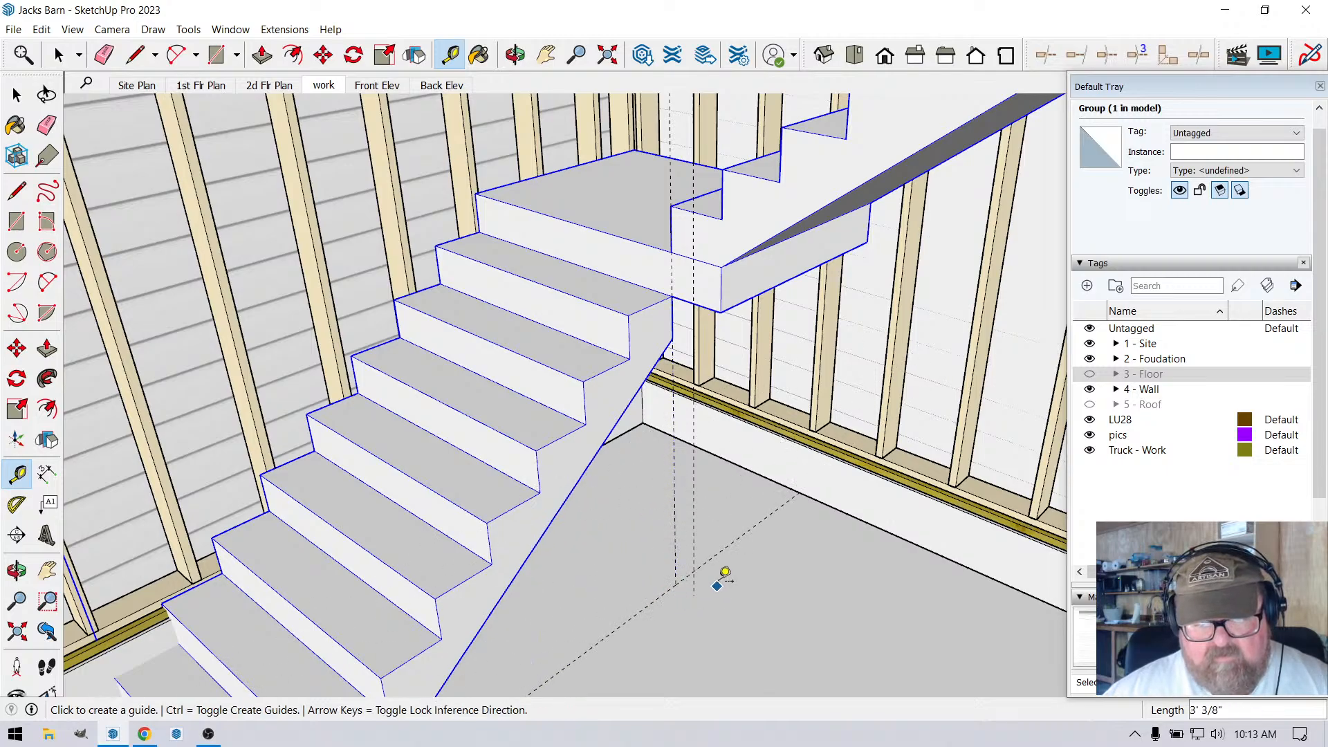
pyautogui.click(710, 559)
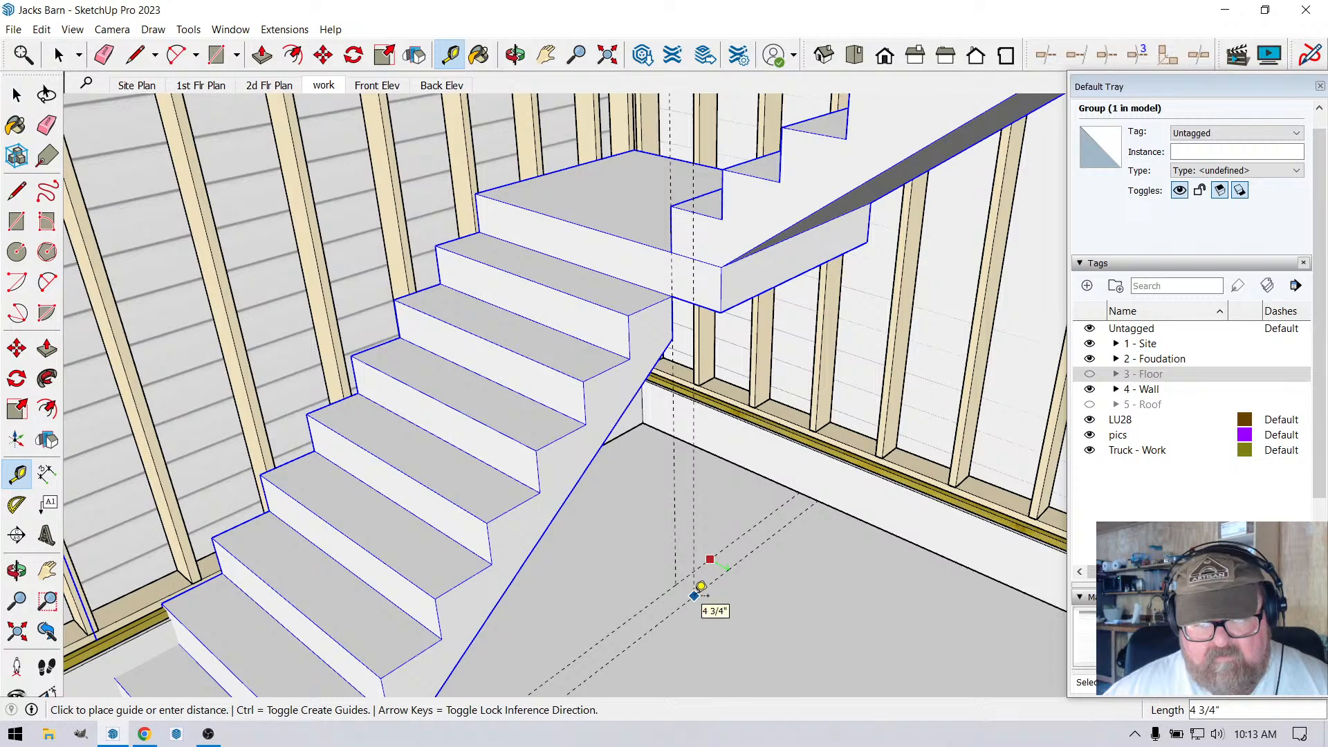
pyautogui.click(701, 588)
# Place another parallel floor guide exactly through the foot of the second vertical guide.
pyautogui.scroll(5, 743, 589)
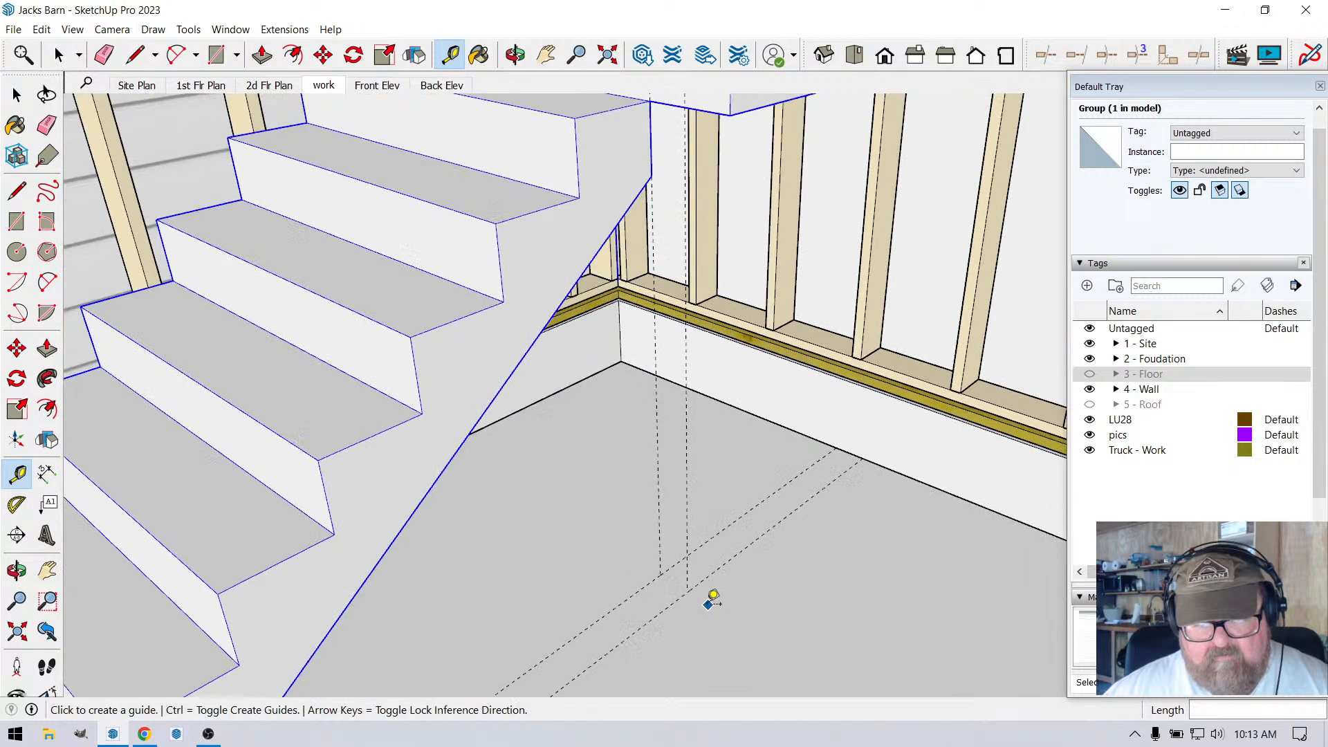
pyautogui.click(676, 577)
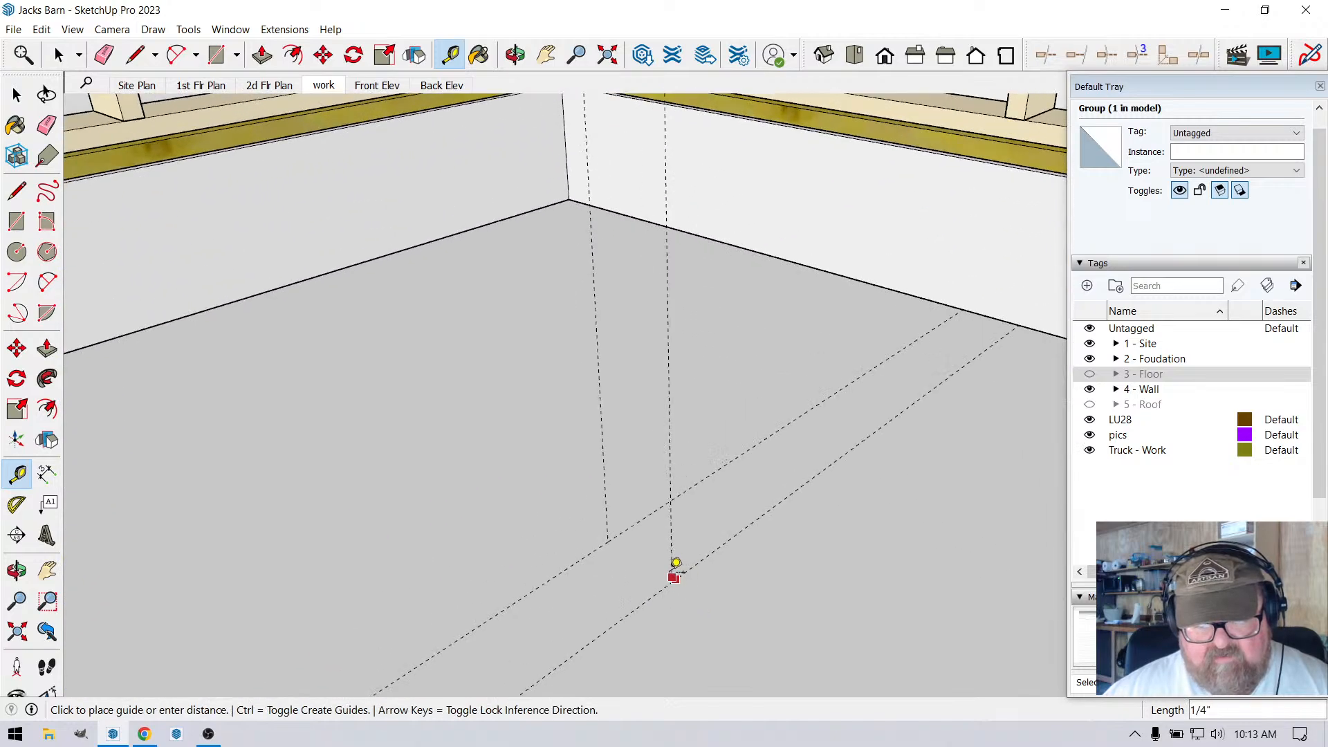
pyautogui.click(720, 557)
pyautogui.click(713, 551)
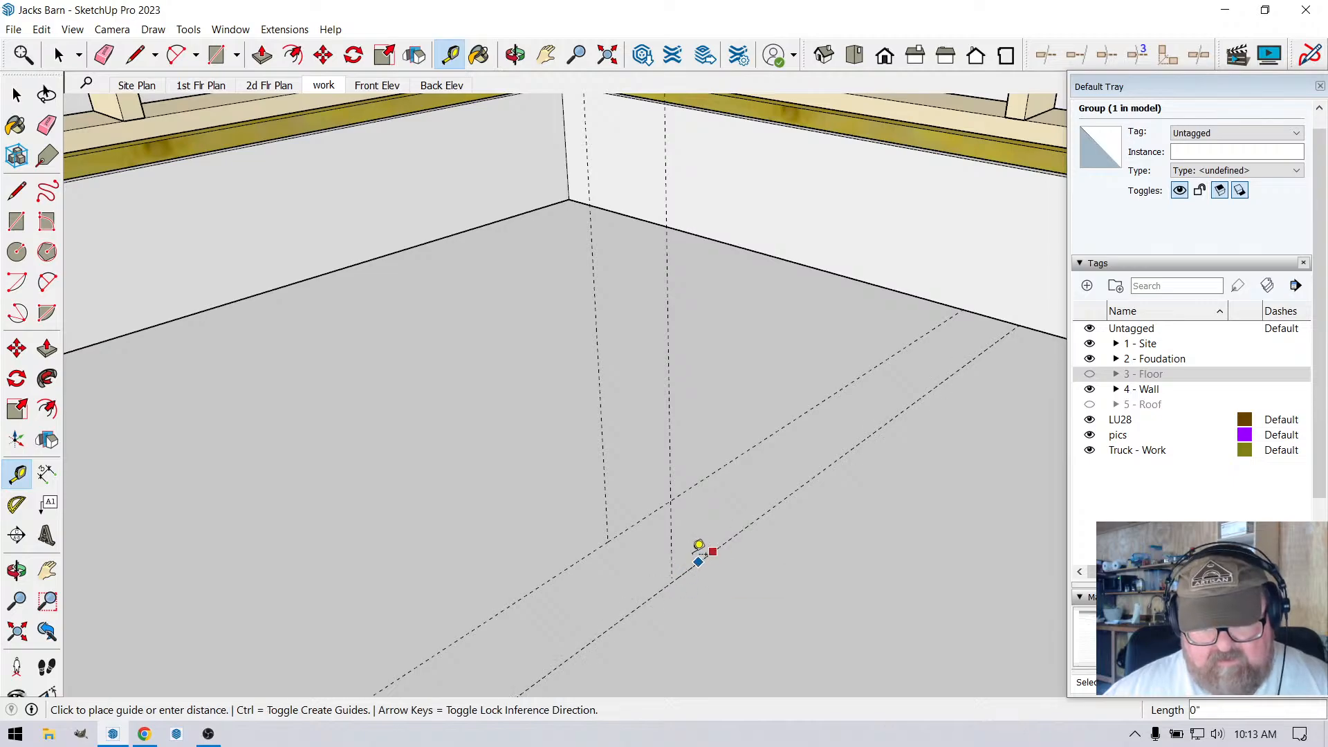
pyautogui.click(674, 574)
pyautogui.scroll(-3, 609, 606)
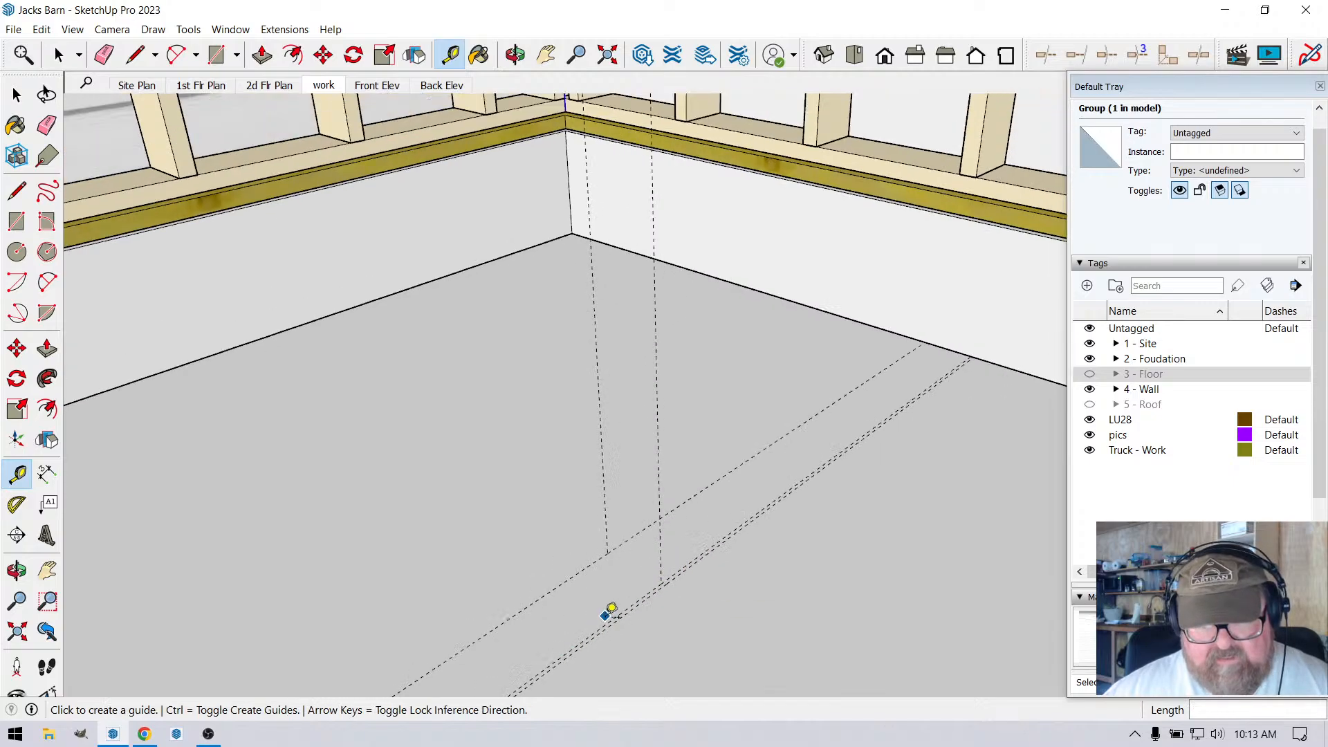
# Erase the misaligned outer floor guide, keeping the one through the second vertical guide's foot.
pyautogui.click(103, 57)
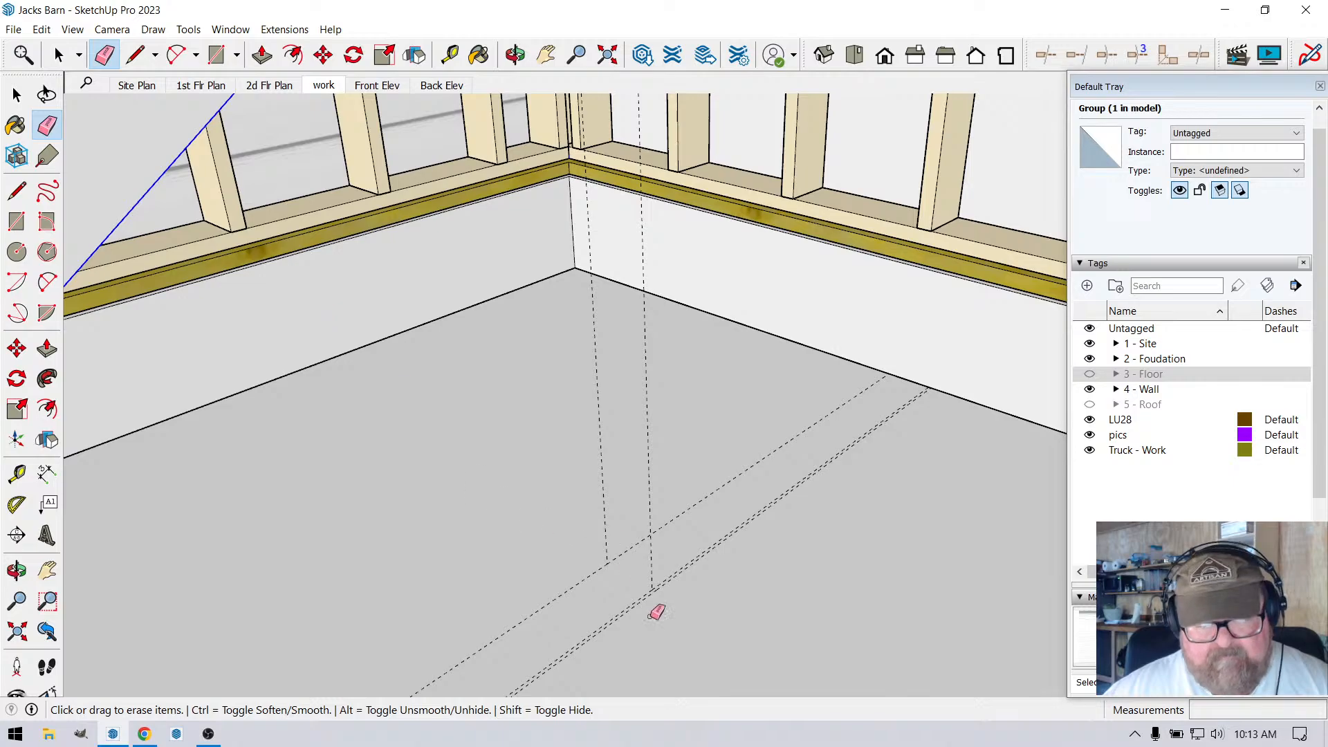
pyautogui.scroll(3, 656, 613)
pyautogui.scroll(-5, 661, 576)
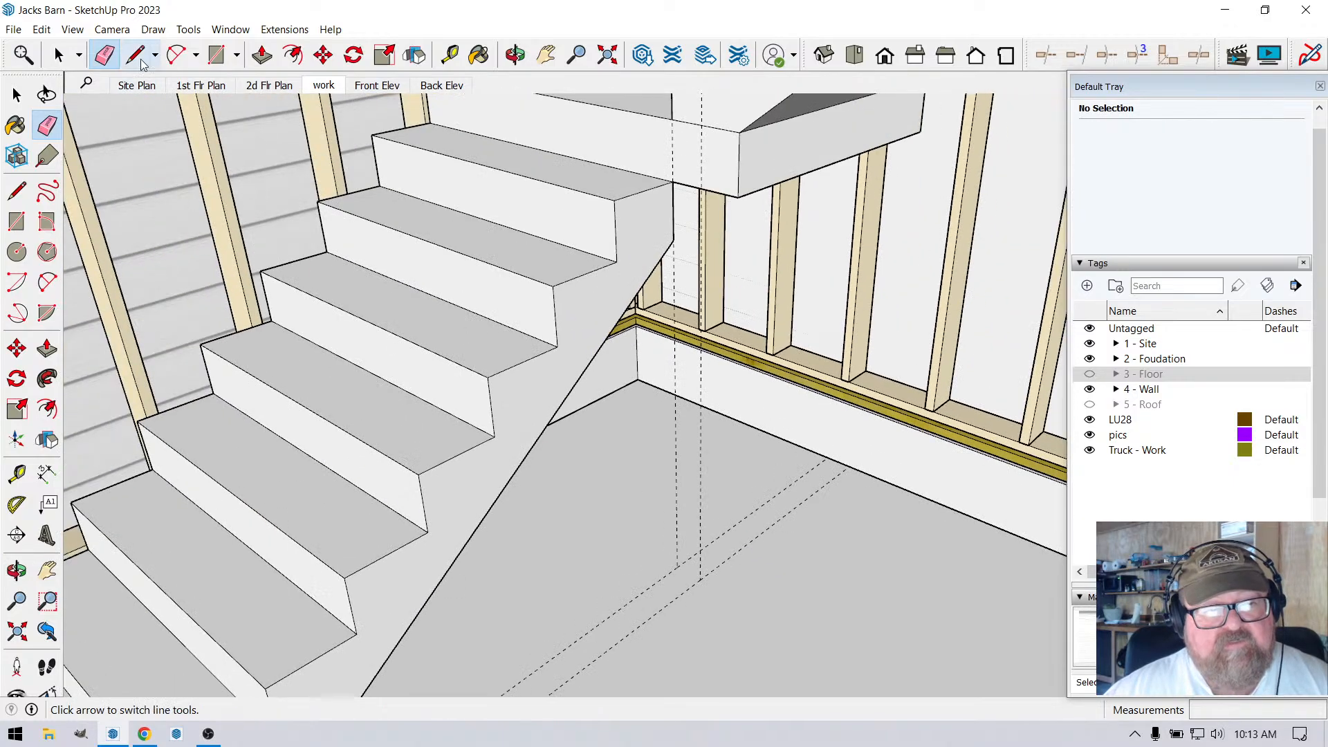
# Try to draw a 4 1/2" by about 3' 4 7/16" wall footprint between the floor guides, from the back wall to the vertical guides.
pyautogui.click(217, 56)
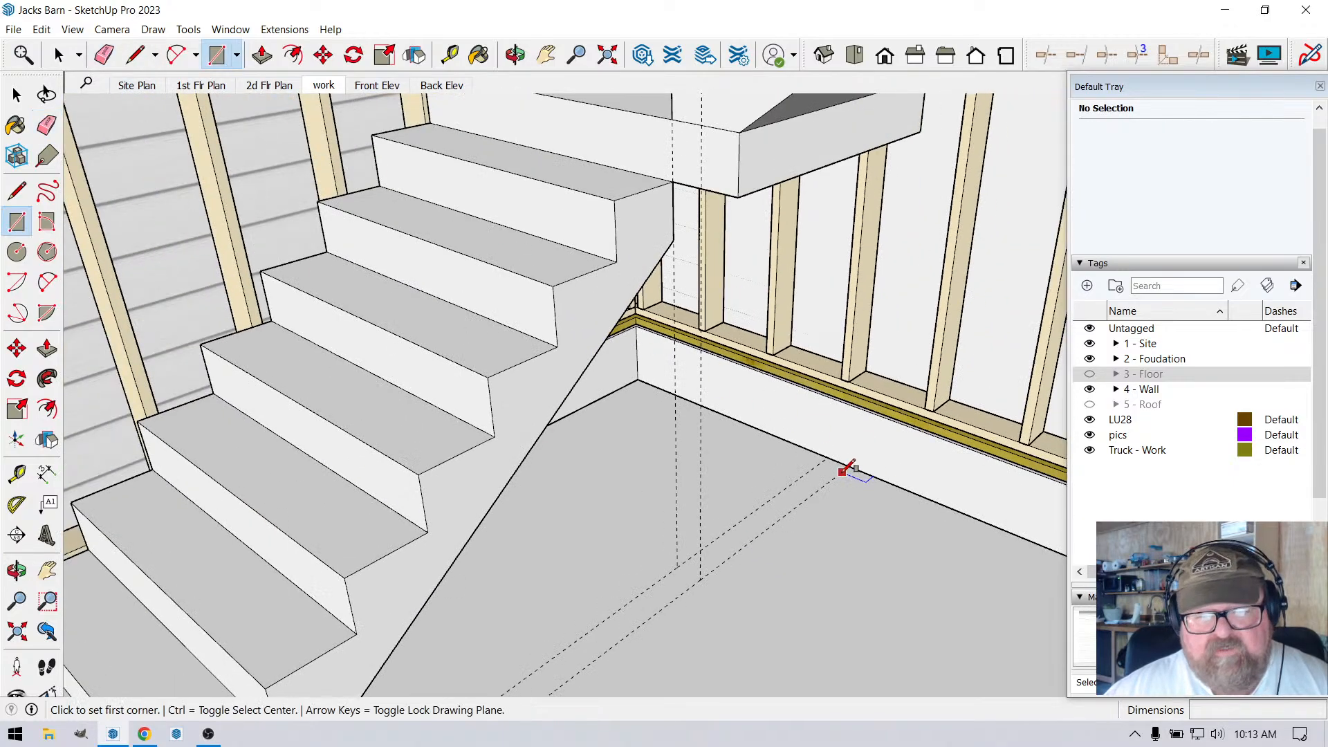
pyautogui.click(828, 457)
pyautogui.click(701, 579)
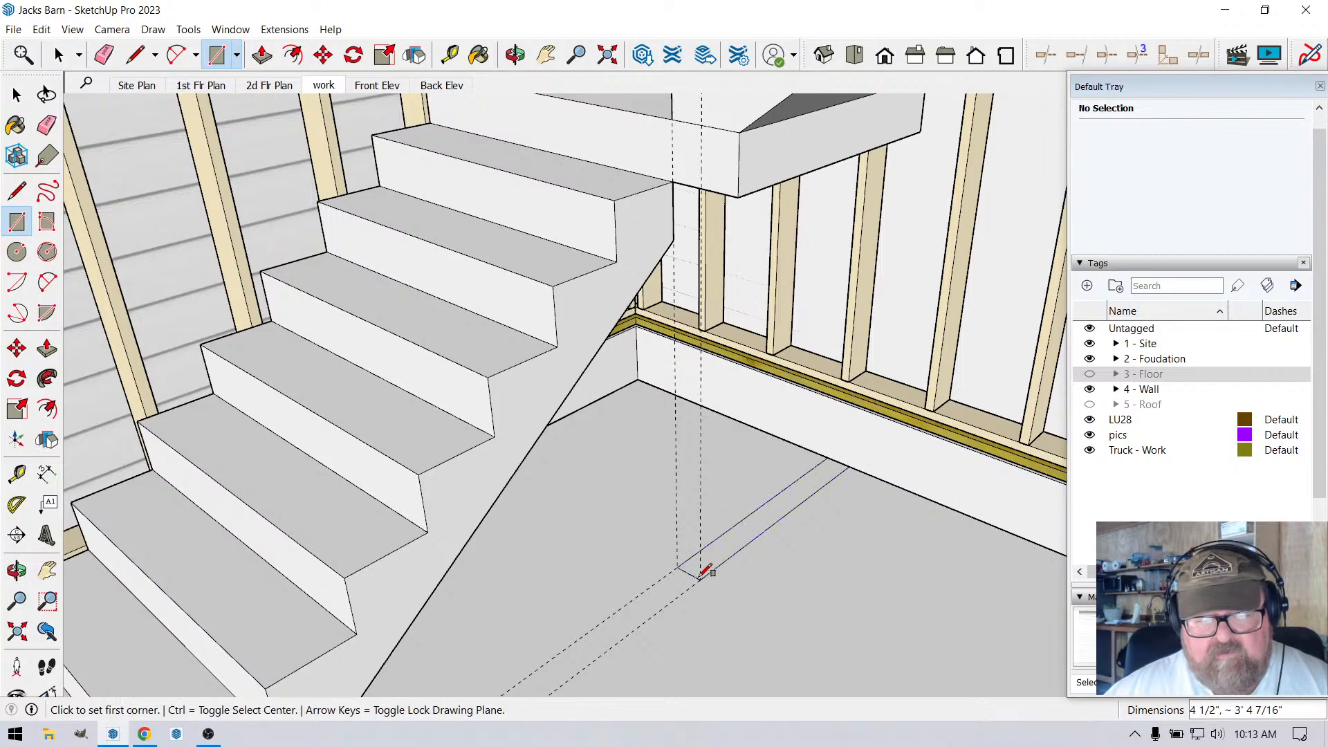
# Try to extrude the wall footprint up 4' 10 1/2" to the underside of the landing.
pyautogui.scroll(-2, 769, 563)
pyautogui.click(262, 55)
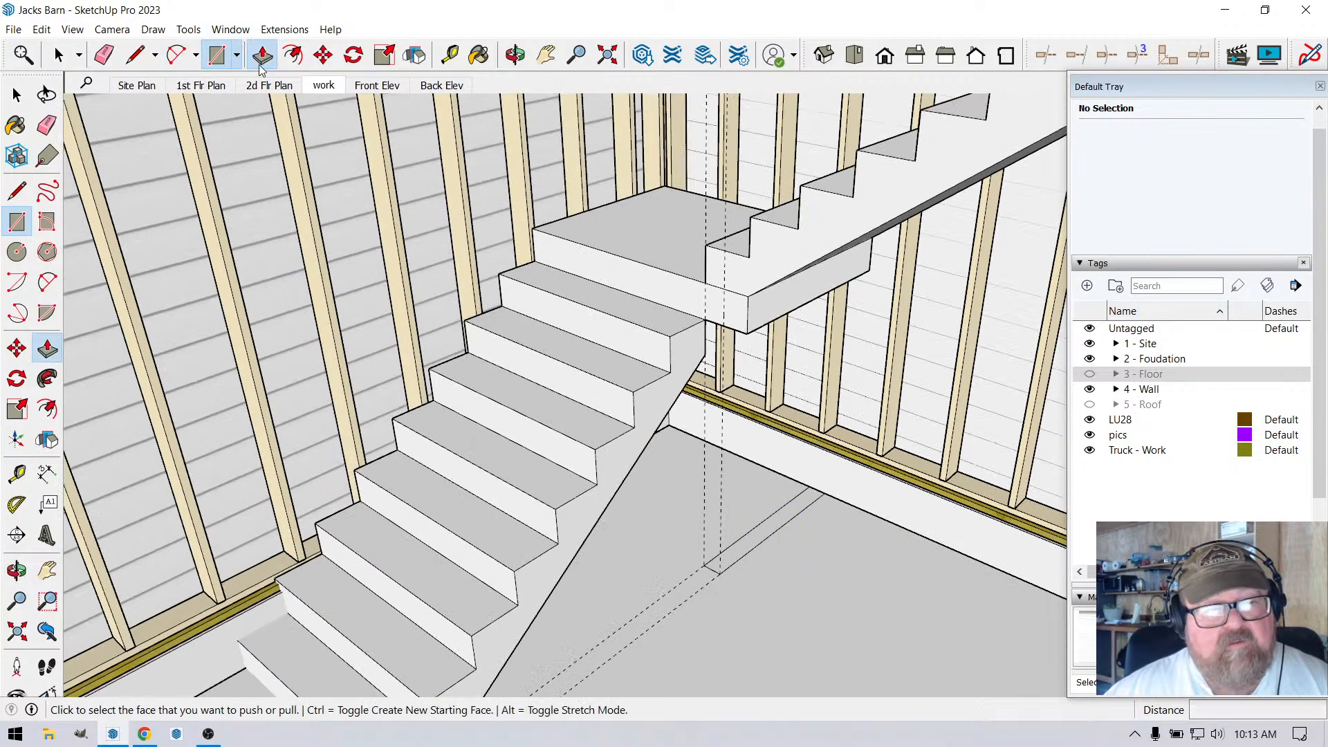
pyautogui.click(720, 558)
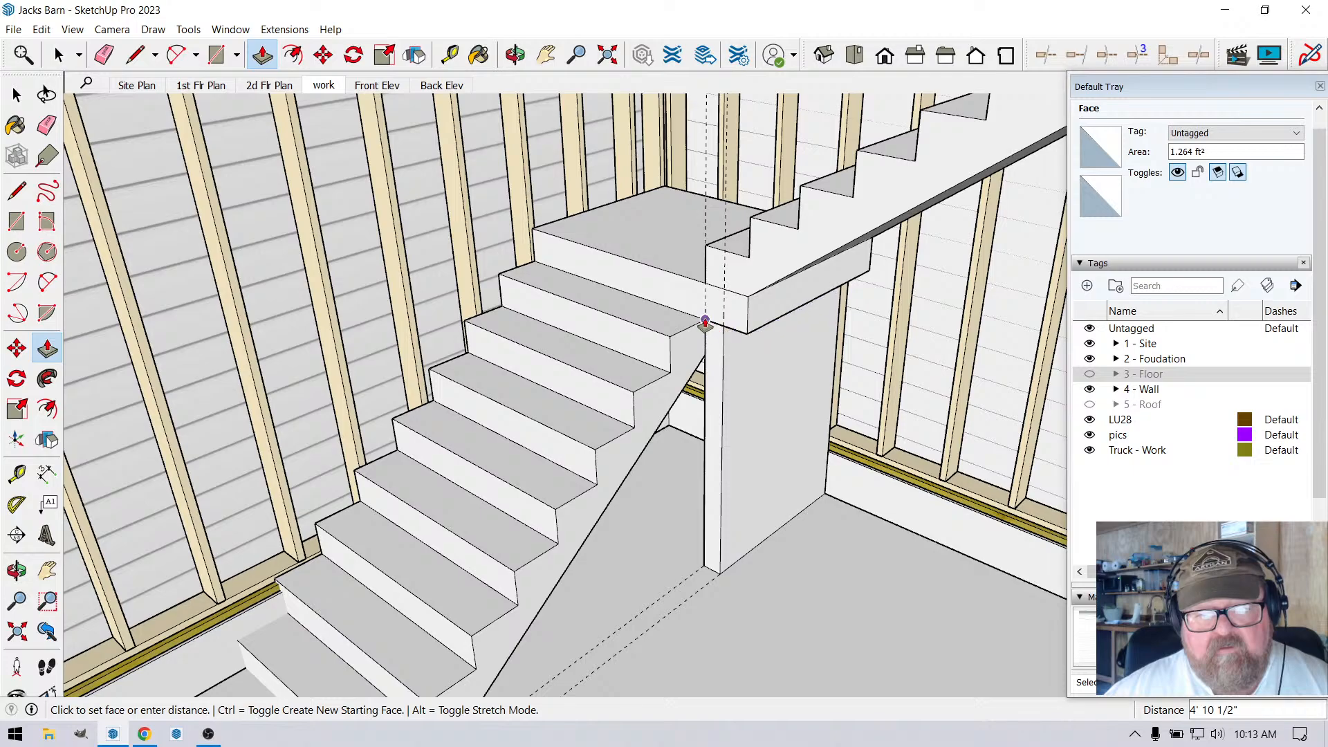
pyautogui.click(720, 322)
# Try to extend the wall's end face along the lower flight to the bottom step's front edge.
pyautogui.moveTo(721, 321); pyautogui.dragTo(748, 320, button='middle')
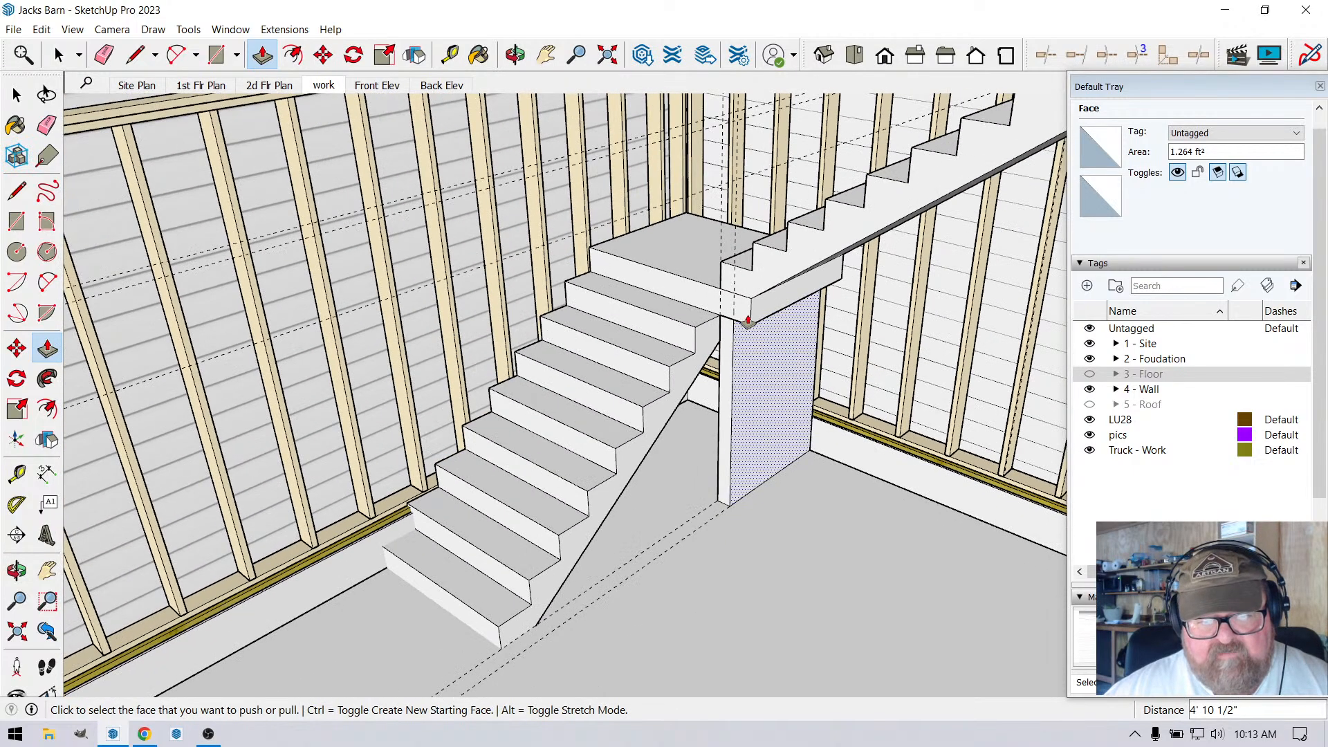
pyautogui.click(736, 328)
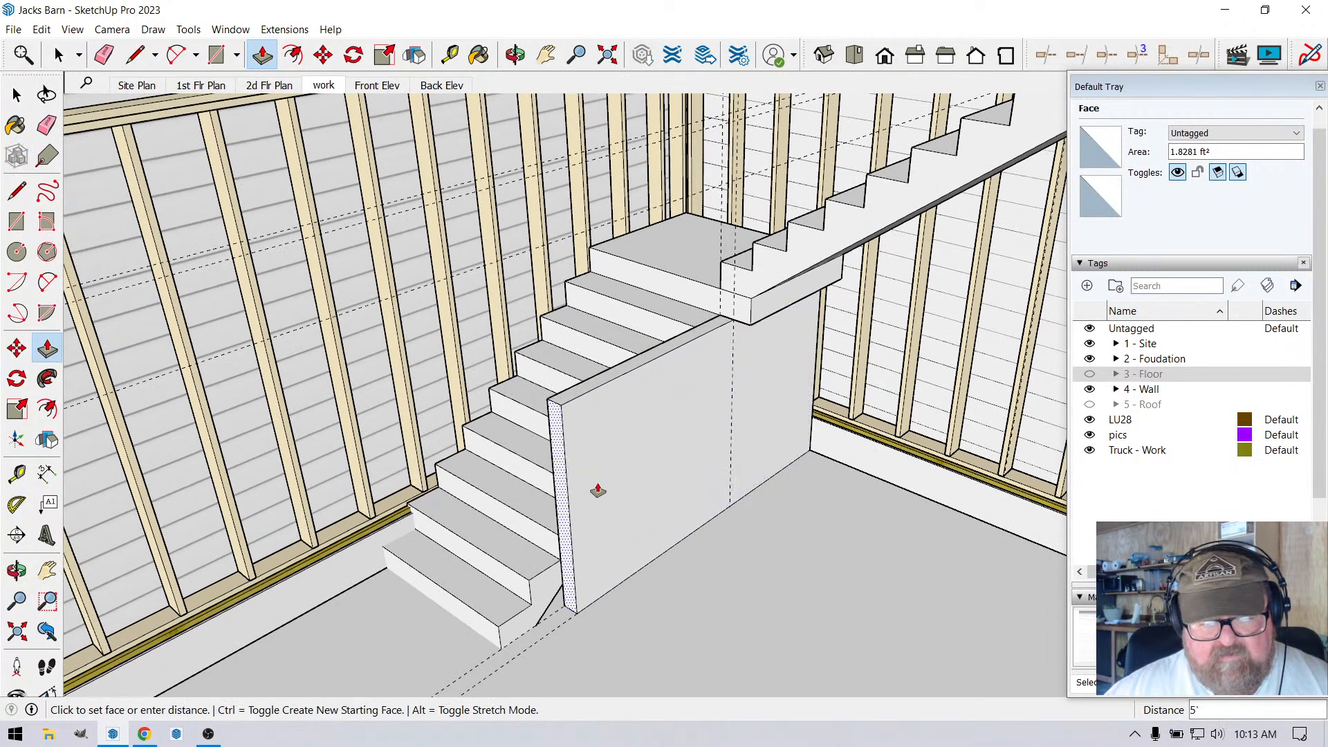
pyautogui.click(592, 483)
pyautogui.scroll(5, 510, 658)
pyautogui.click(605, 563)
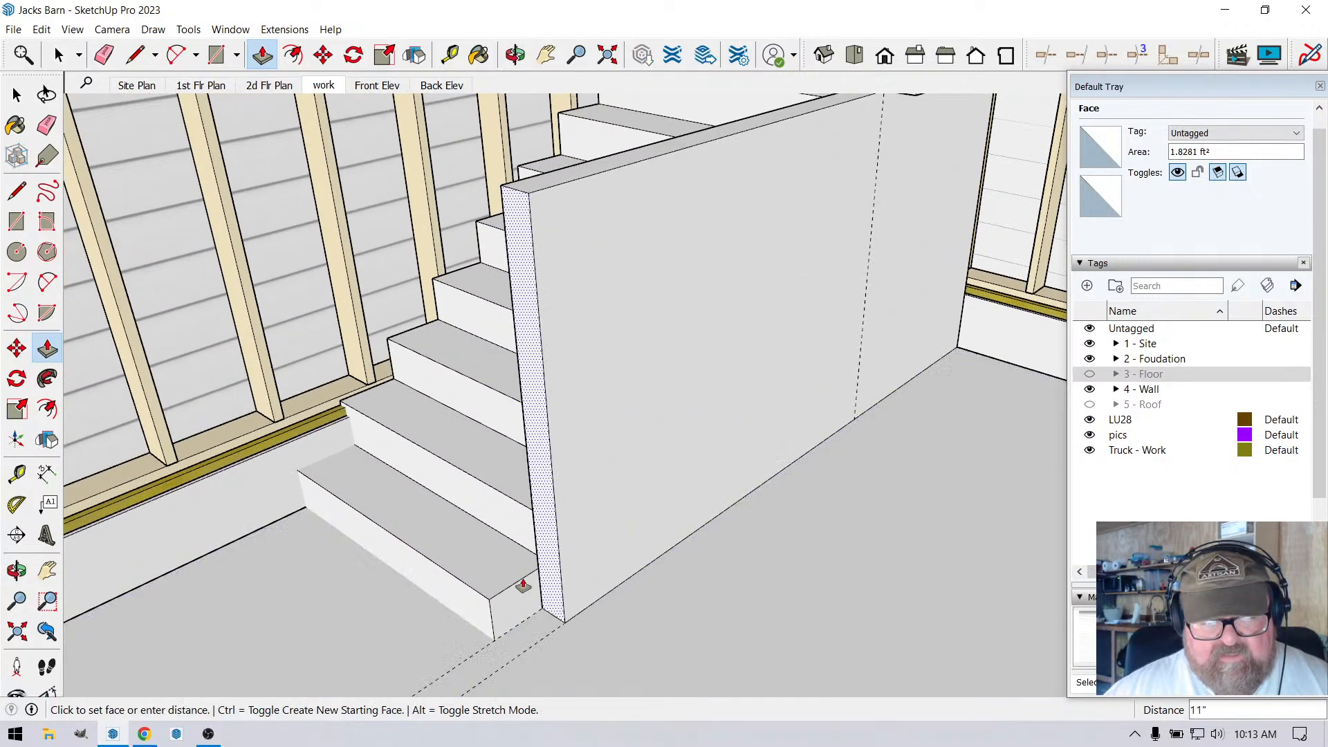
pyautogui.click(493, 612)
pyautogui.click(495, 623)
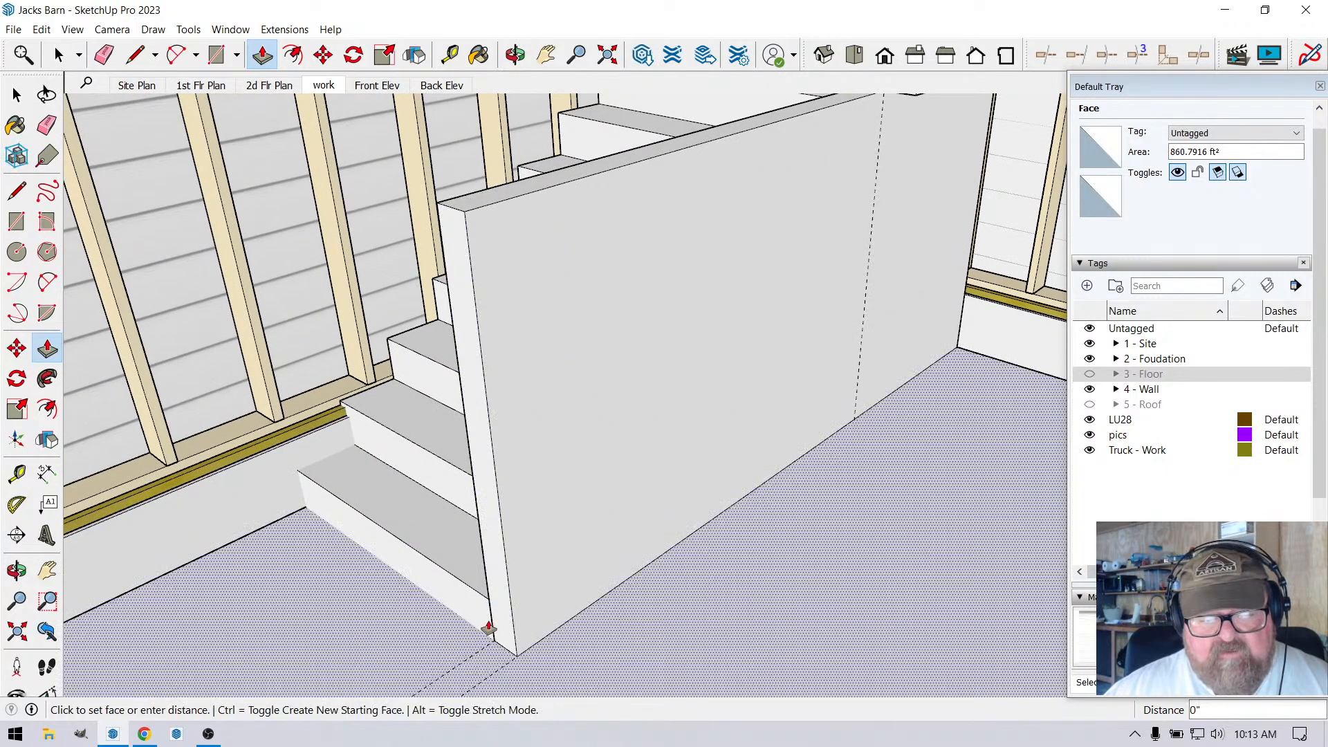
pyautogui.click(493, 633)
pyautogui.hotkey('ctrl', 'z')
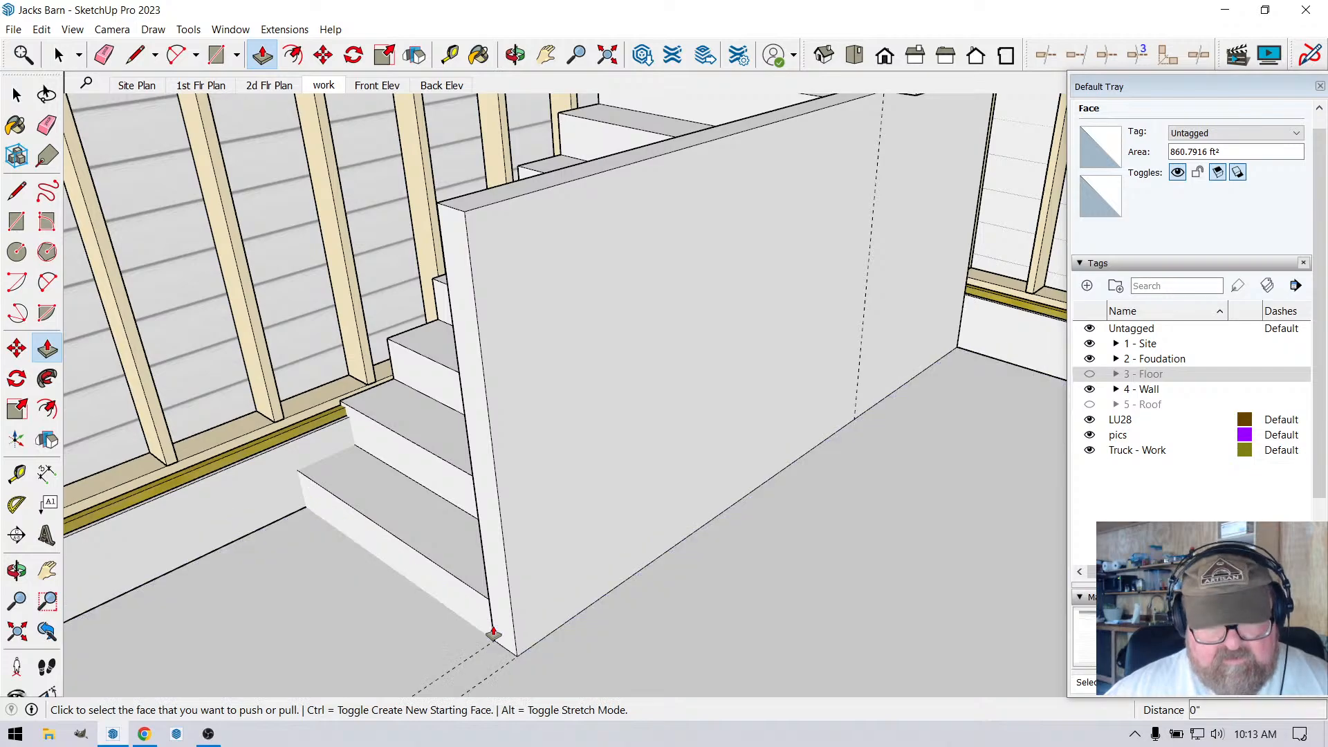
# Try to extend the wall's end face 2" past the front of the bottom step.
pyautogui.click(501, 627)
pyautogui.click(495, 633)
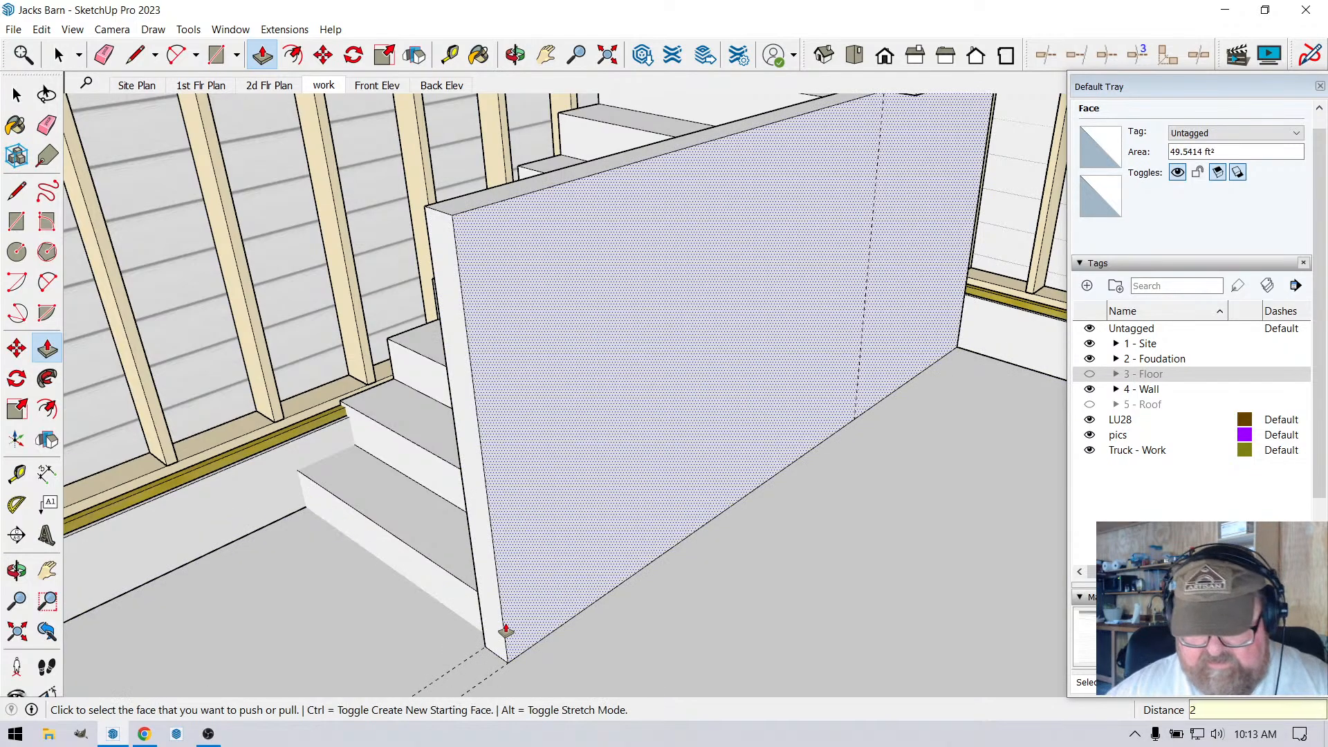
pyautogui.press('Return')
pyautogui.moveTo(506, 631); pyautogui.dragTo(777, 483, button='middle')
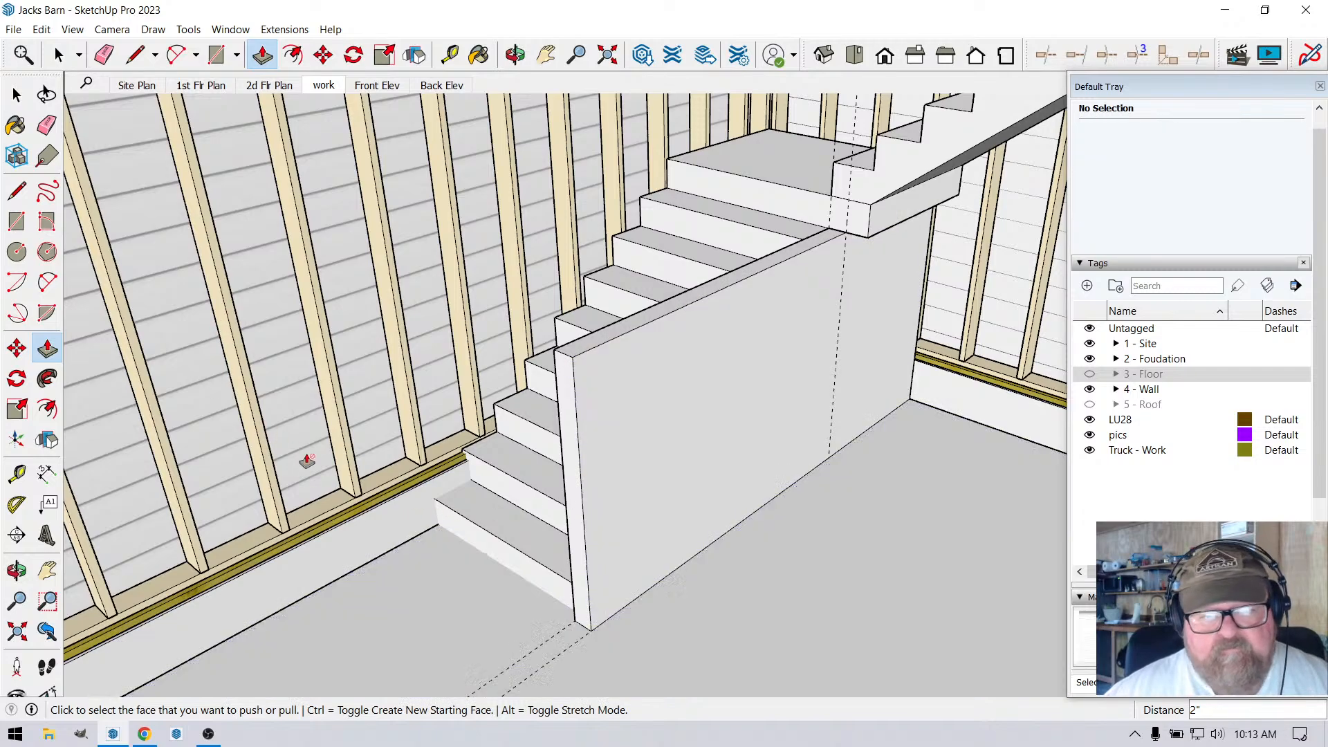
# Undo the wall's end extensions and its upward extrusion.
pyautogui.hotkey('ctrl', 'z')
pyautogui.hotkey('ctrl', 'z')
pyautogui.hotkey('ctrl', 'z')
pyautogui.hotkey('ctrl', 'z')
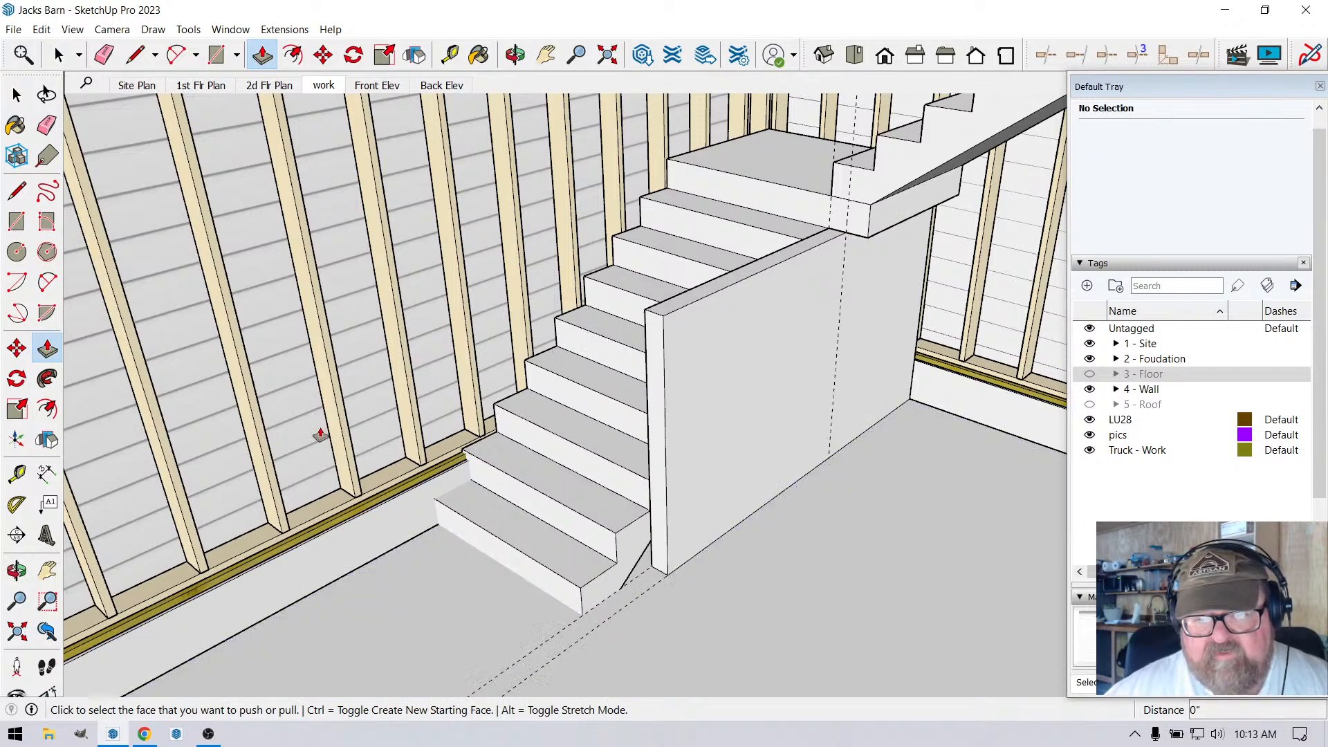
# Undo the wall footprint on the floor and make all of the slab's connected geometry into a group.
pyautogui.click(56, 48)
pyautogui.click(829, 501)
pyautogui.doubleClick(829, 500)
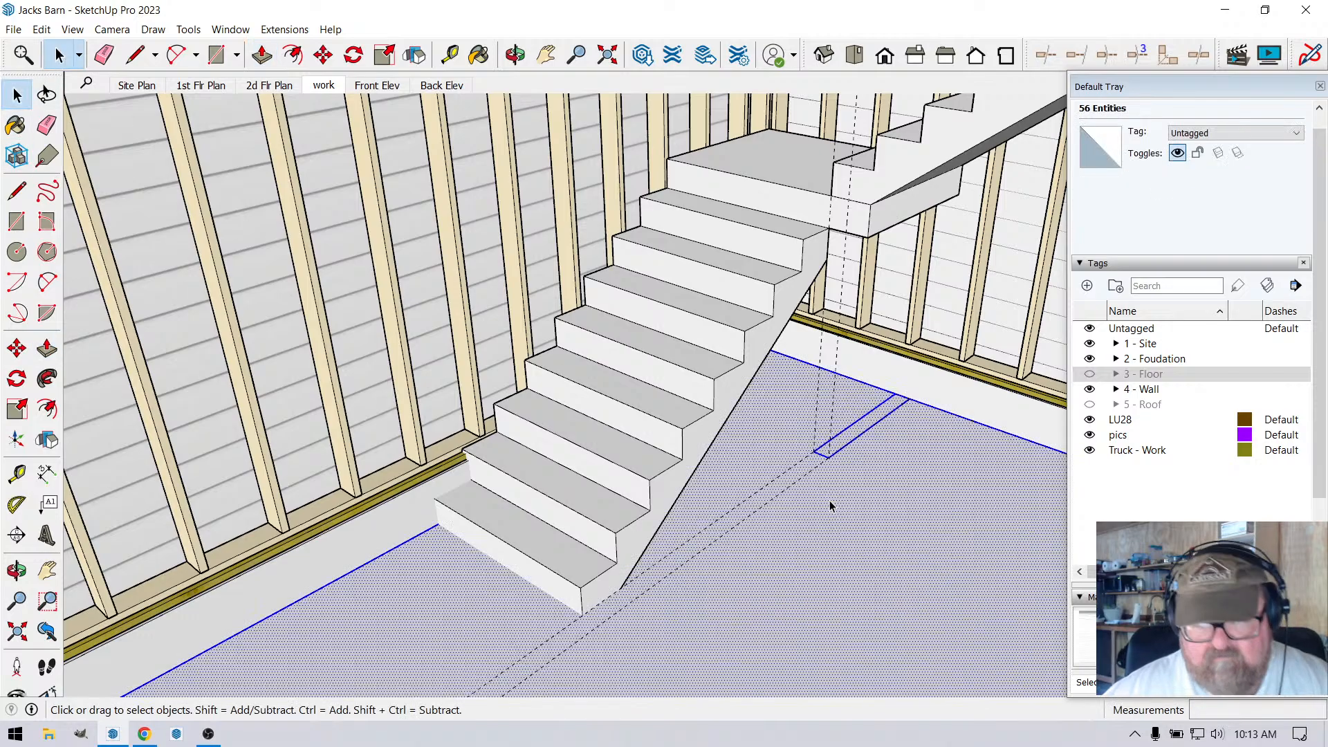
pyautogui.click(848, 523)
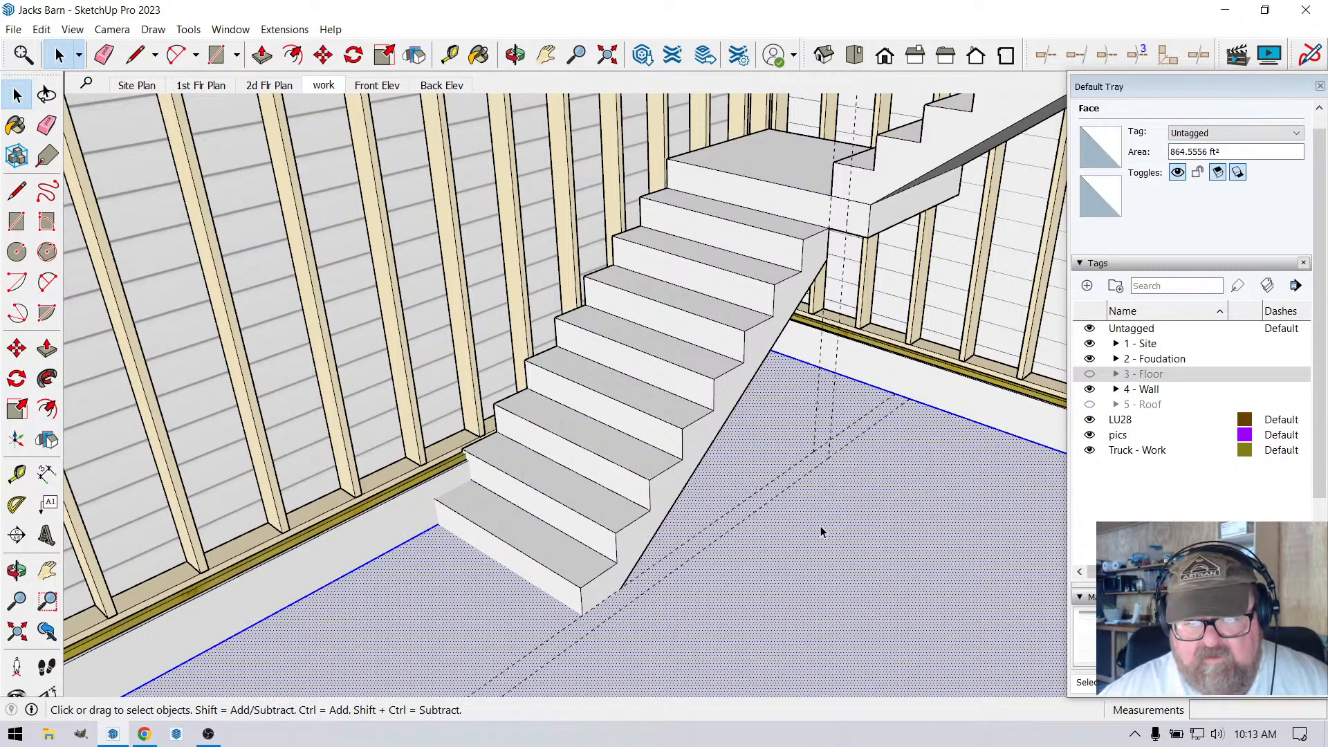
pyautogui.doubleClick(822, 531)
pyautogui.rightClick(821, 531)
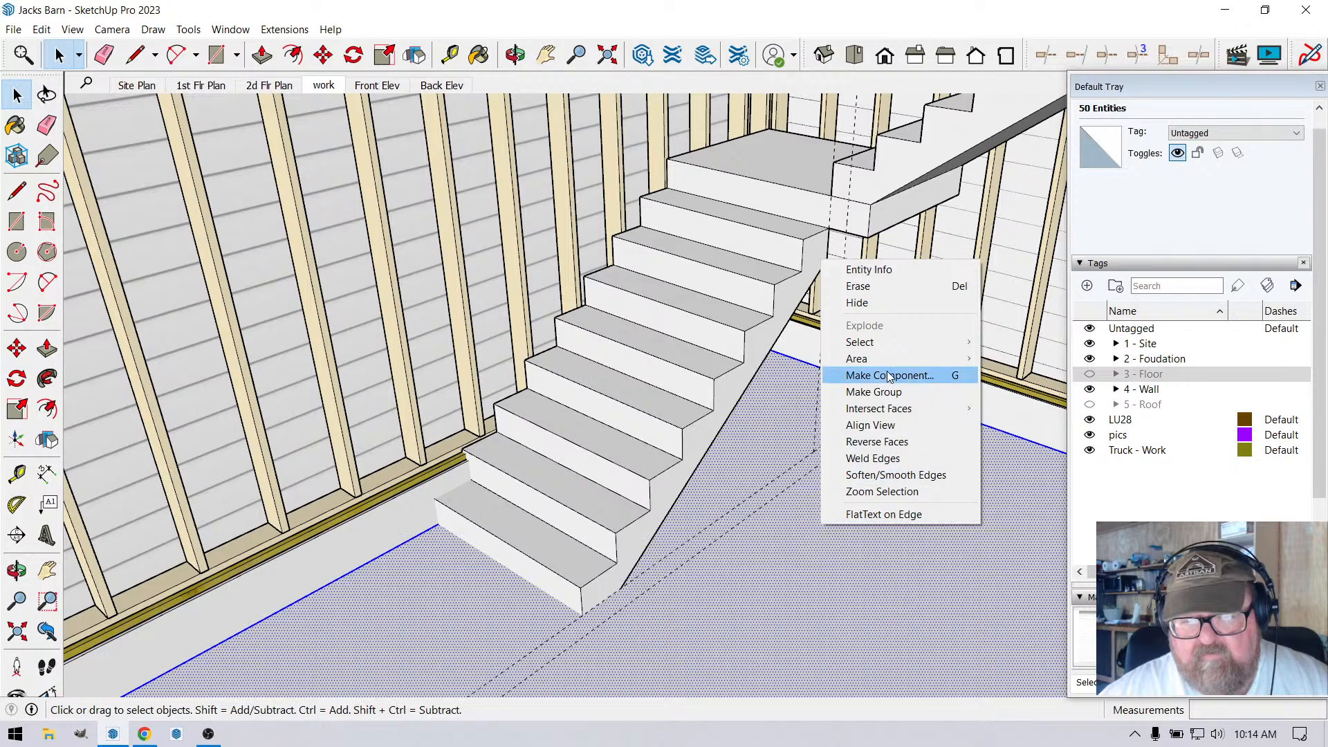
pyautogui.click(889, 392)
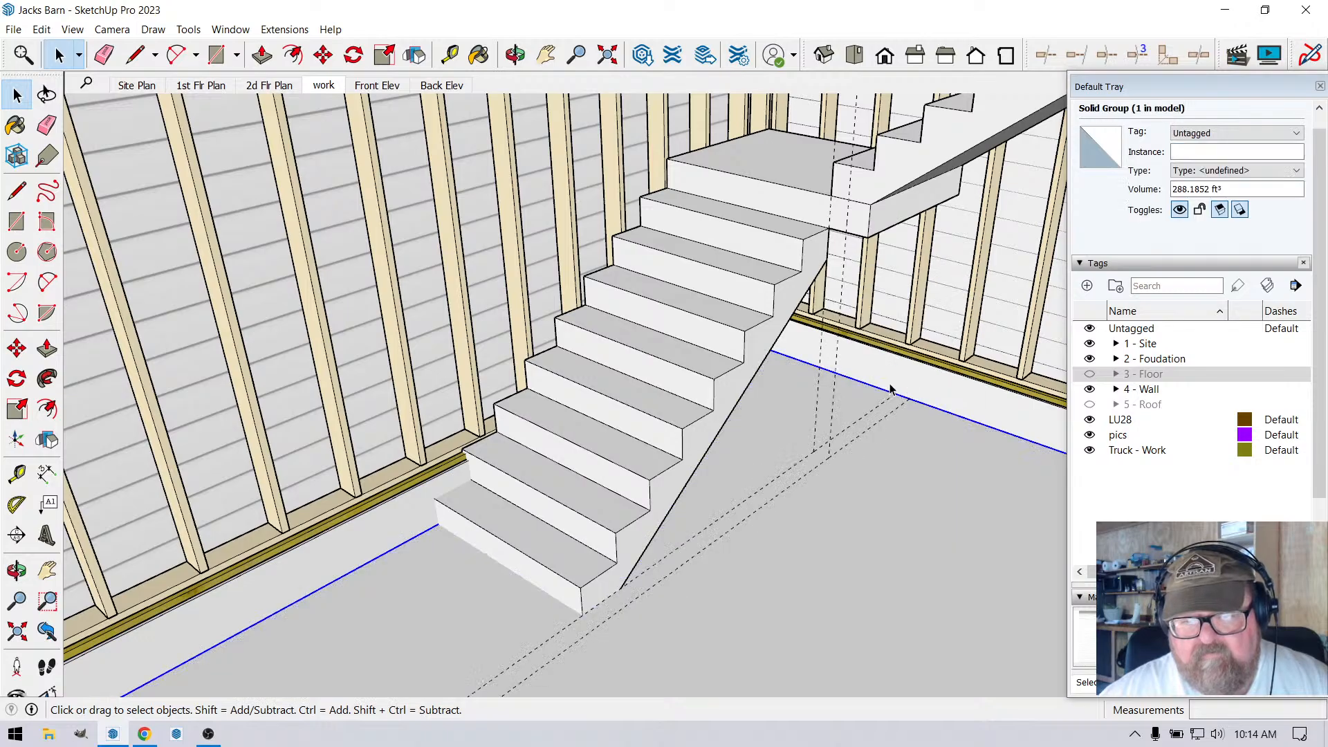
# Draw the wall footprint rectangle on the slab between the parallel guides, from the vertical guides under the landing to the back wall.
pyautogui.click(515, 55)
pyautogui.scroll(-2, 735, 406)
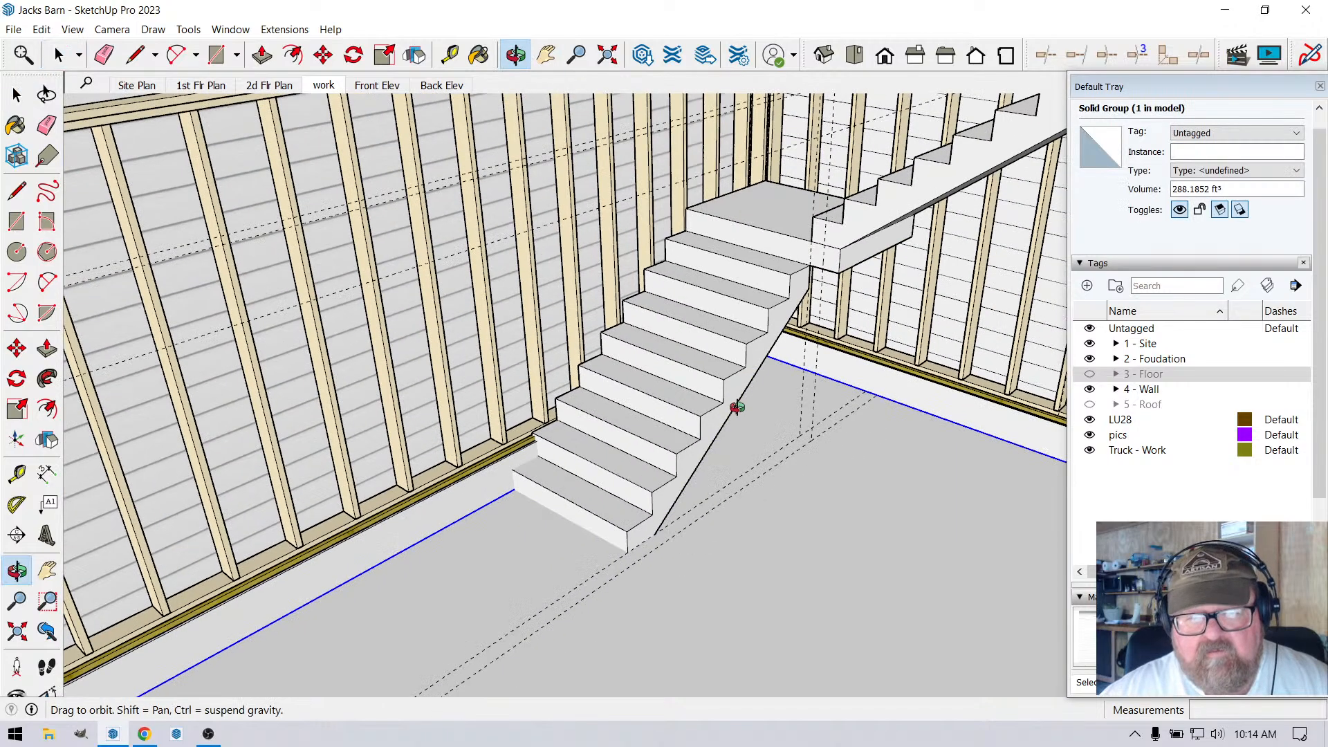
pyautogui.moveTo(735, 407); pyautogui.dragTo(896, 299)
pyautogui.scroll(-3, 808, 349)
pyautogui.scroll(-5, 809, 349)
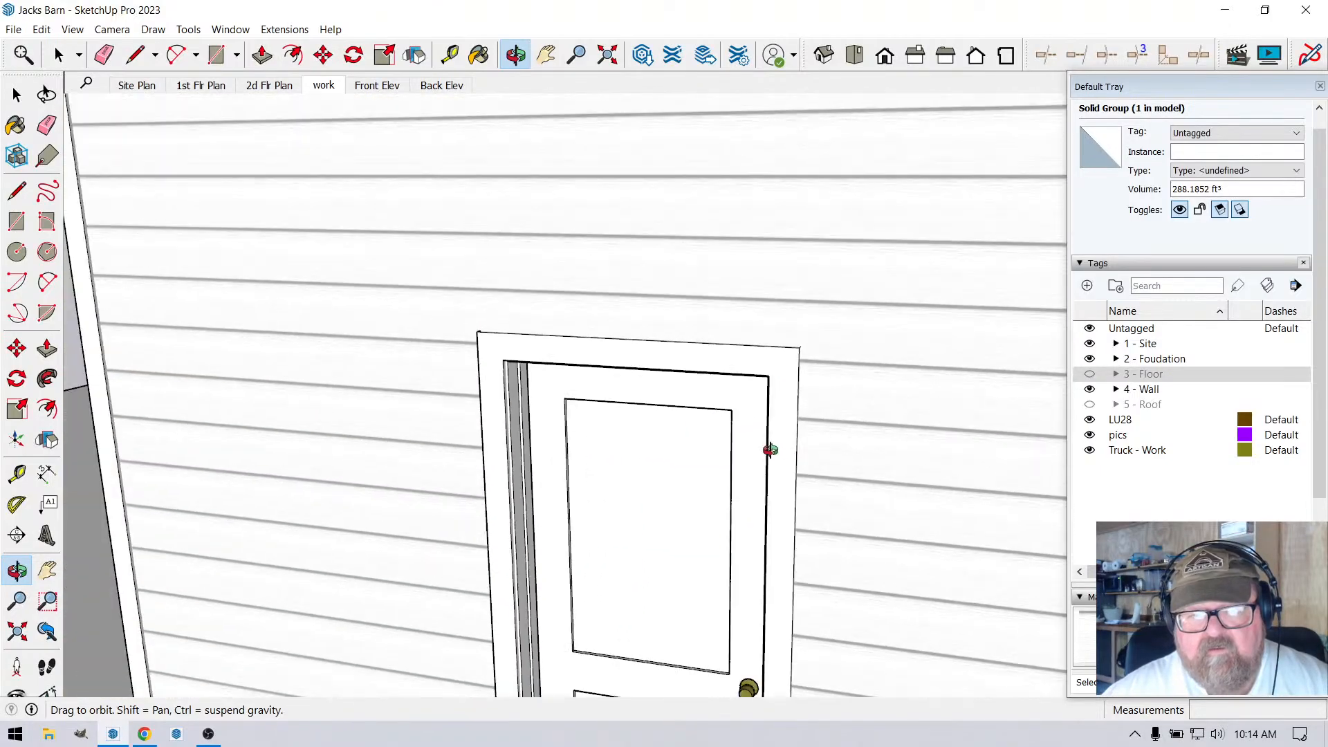
pyautogui.moveTo(770, 450); pyautogui.dragTo(629, 439)
pyautogui.scroll(-6, 601, 470)
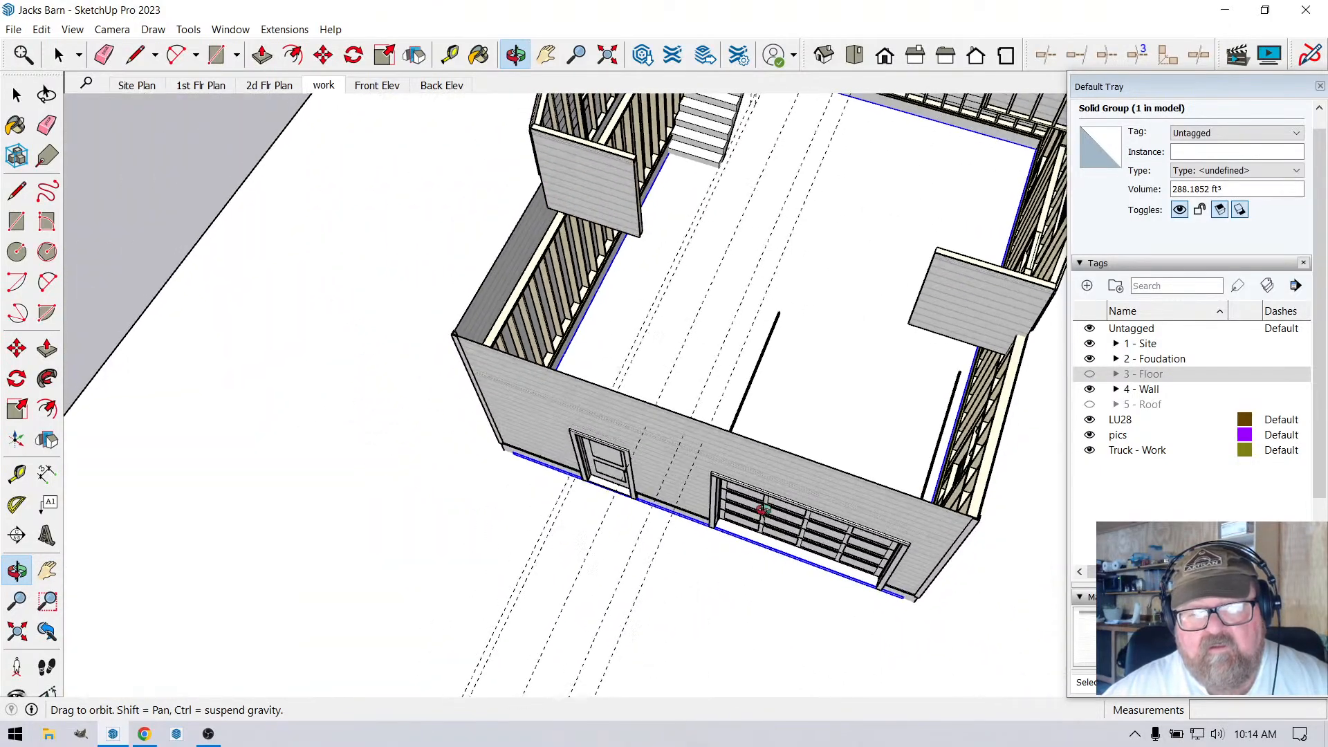
pyautogui.moveTo(571, 543); pyautogui.dragTo(693, 291)
pyautogui.scroll(3, 776, 176)
pyautogui.scroll(5, 776, 175)
pyautogui.scroll(3, 770, 197)
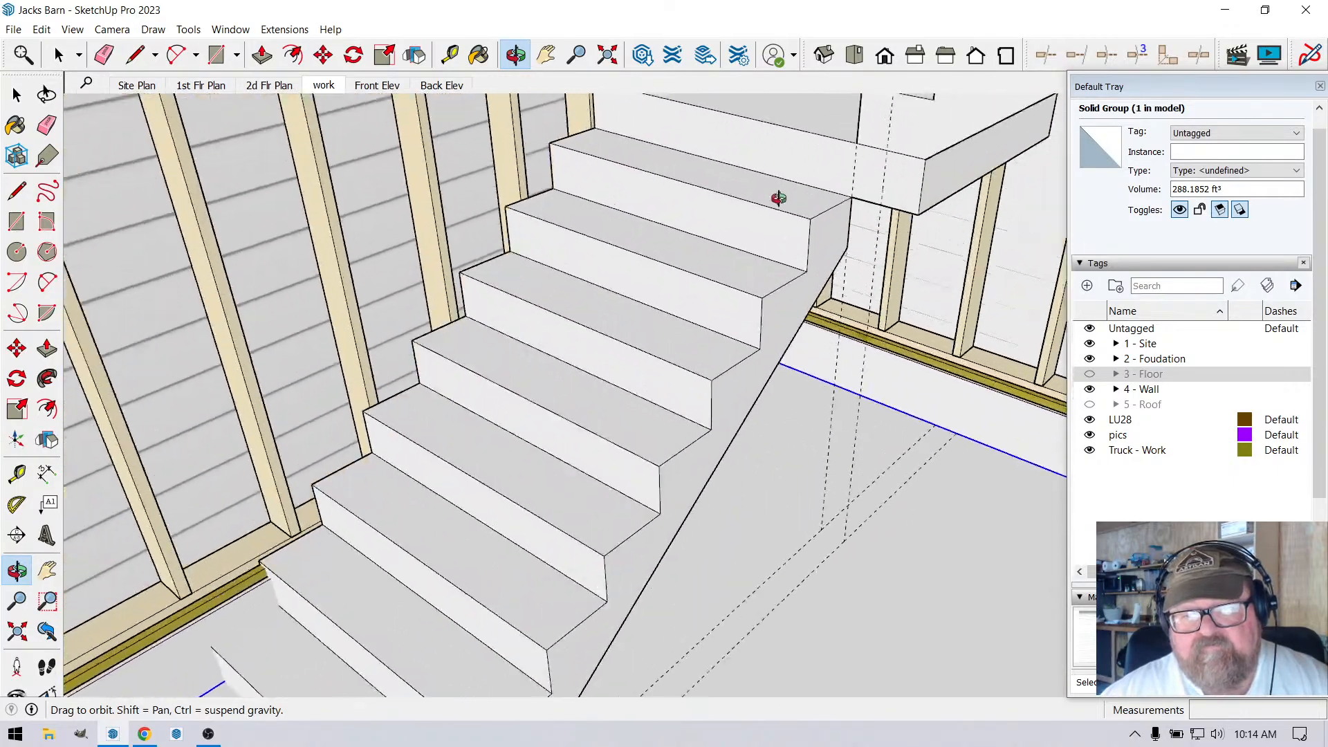
pyautogui.press('r')
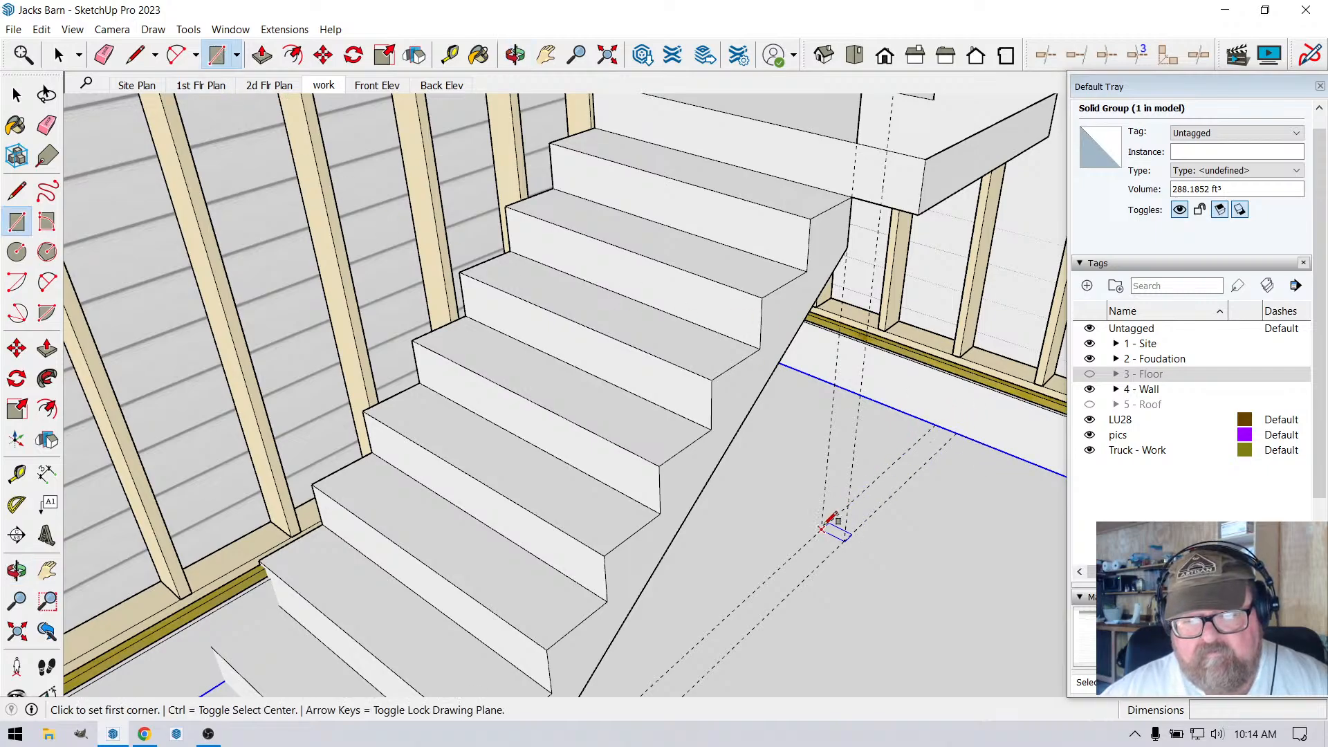
pyautogui.click(822, 530)
pyautogui.click(958, 427)
pyautogui.moveTo(957, 427); pyautogui.dragTo(701, 294, button='middle')
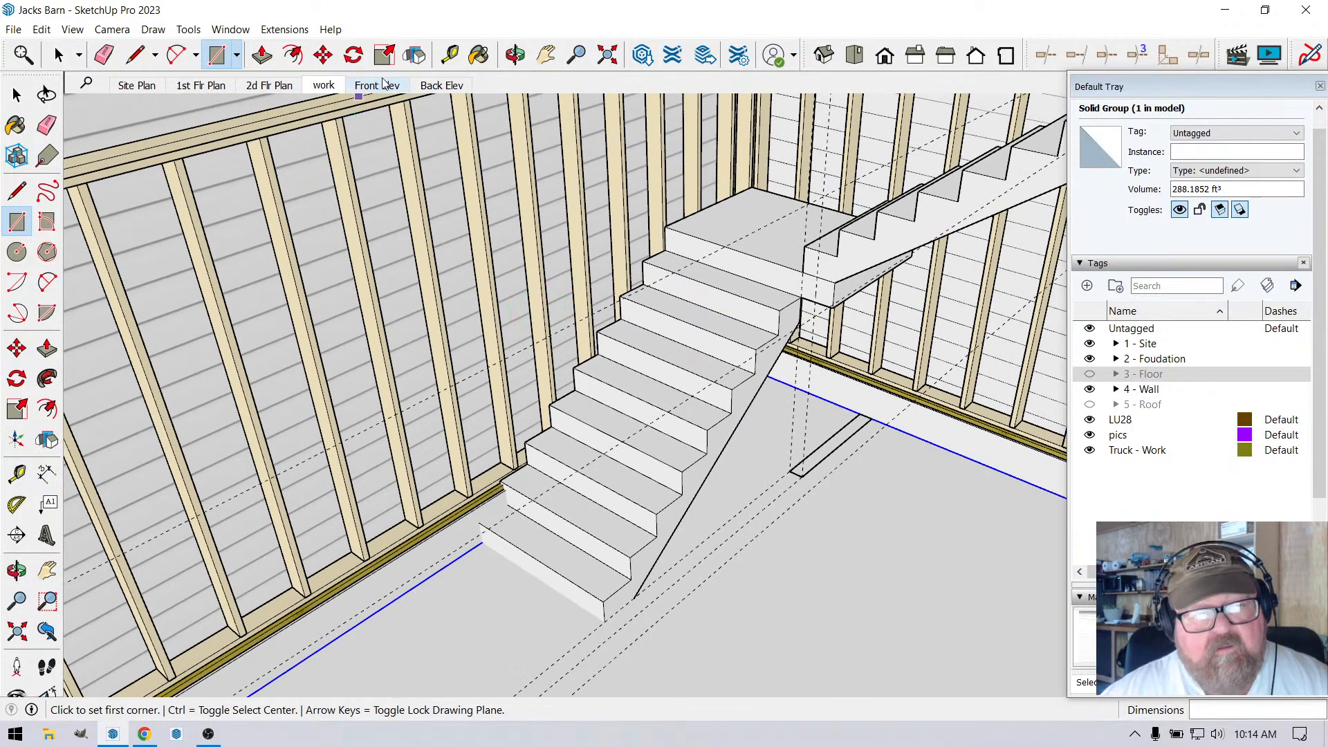
# Extrude the wall footprint up 4' 10 1/2" to the underside of the landing.
pyautogui.click(262, 54)
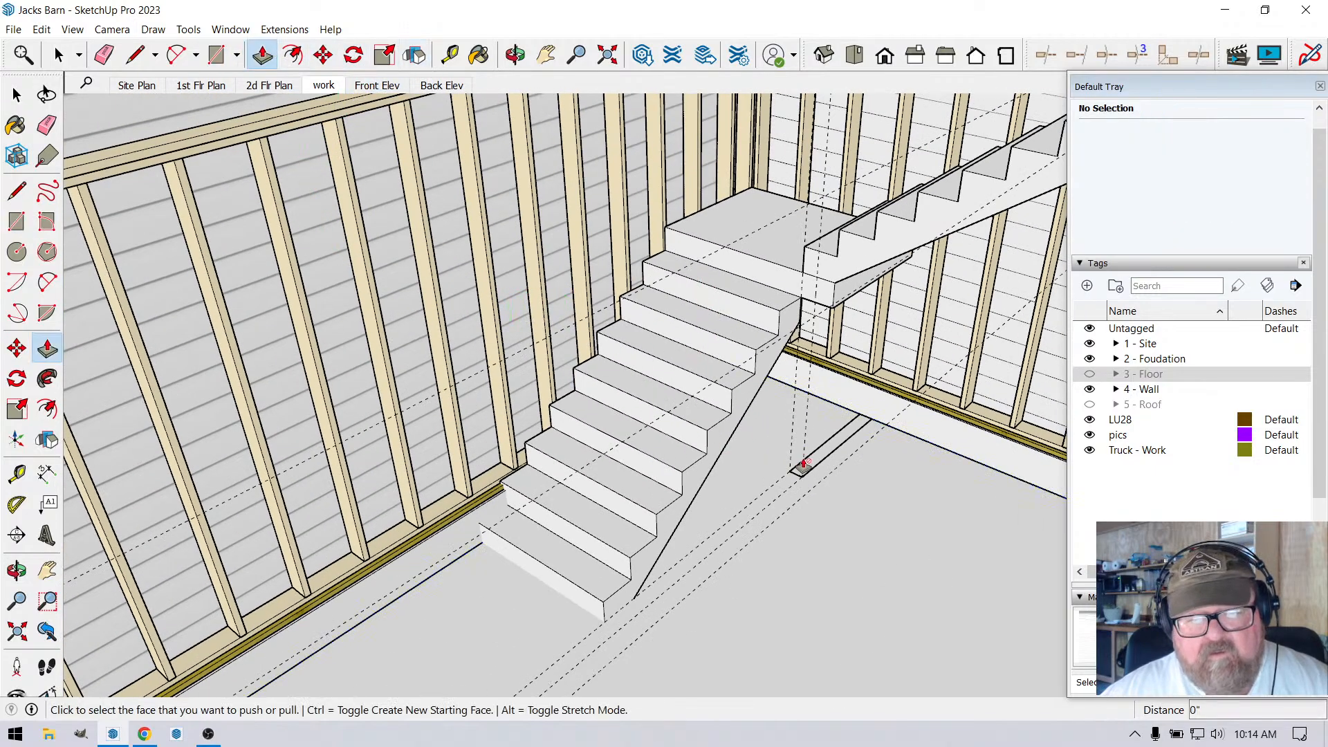
pyautogui.click(802, 465)
pyautogui.click(800, 321)
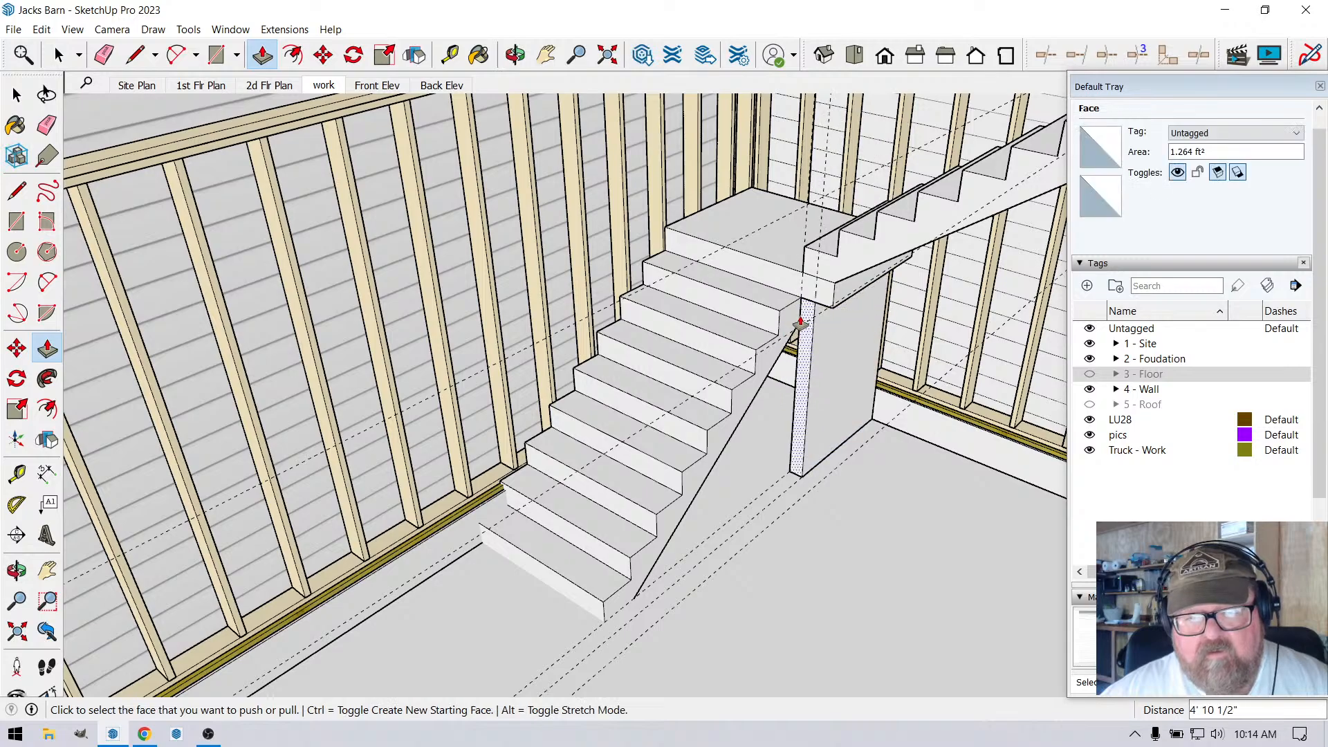
# Extend the wall's end face along the lower flight, 4' 2 1/4" and another 2' 5 3/4", to the bottom step's front edge.
pyautogui.click(800, 323)
pyautogui.click(700, 456)
pyautogui.scroll(3, 578, 679)
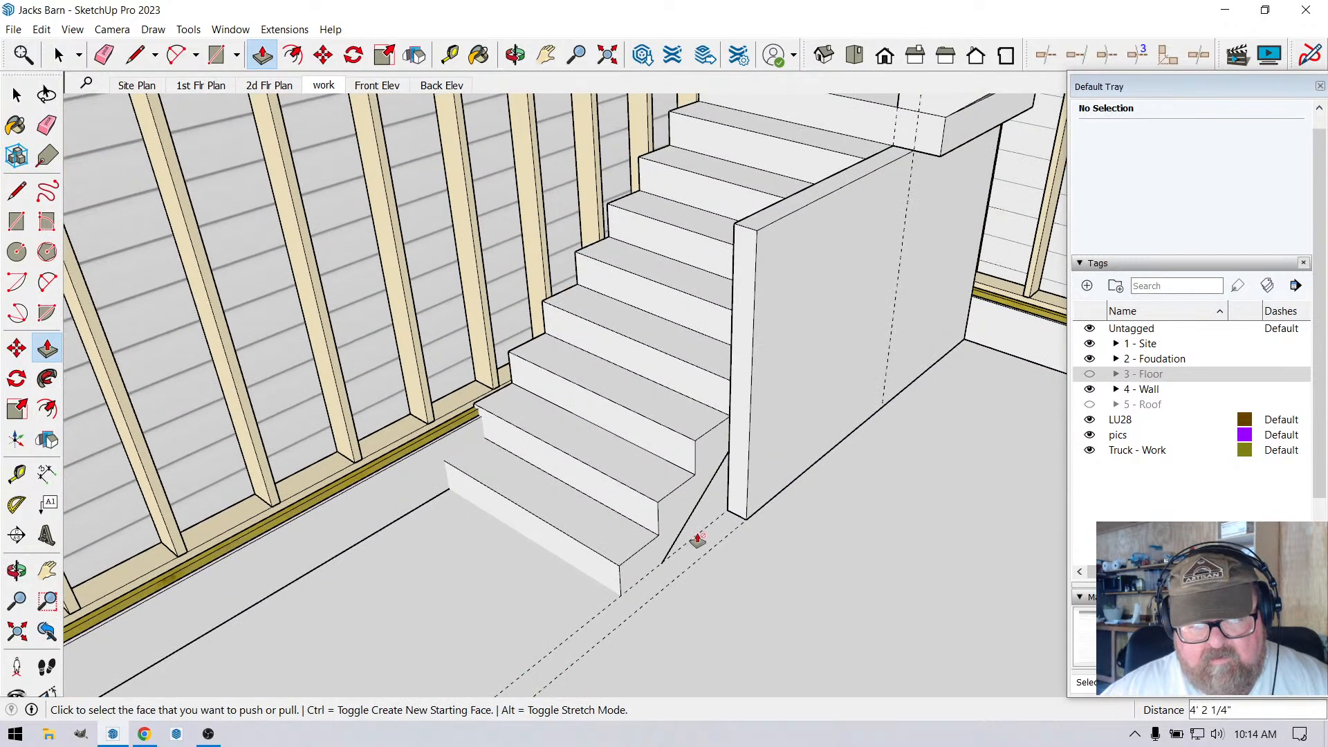
pyautogui.click(730, 488)
pyautogui.click(571, 580)
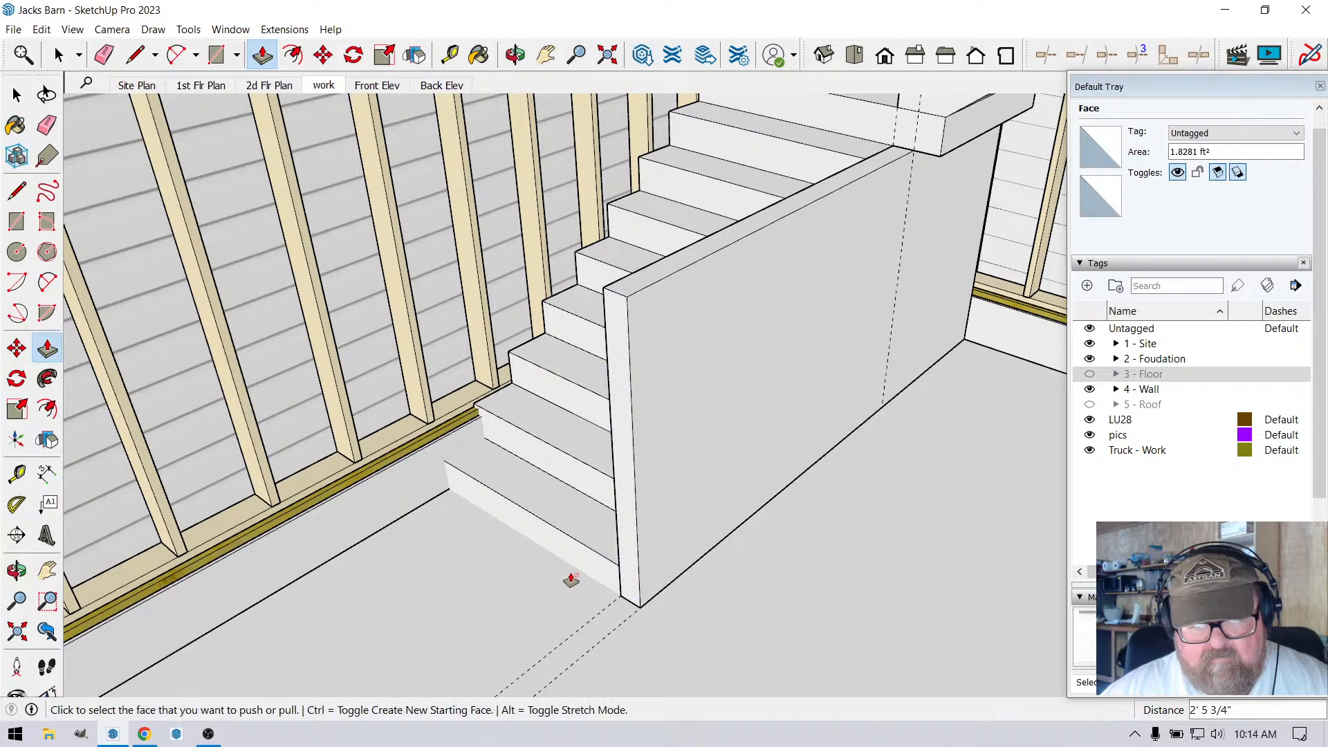
# Extend the wall's end face 2" past the front of the bottom step.
pyautogui.click(616, 602)
pyautogui.click(608, 593)
pyautogui.click(610, 597)
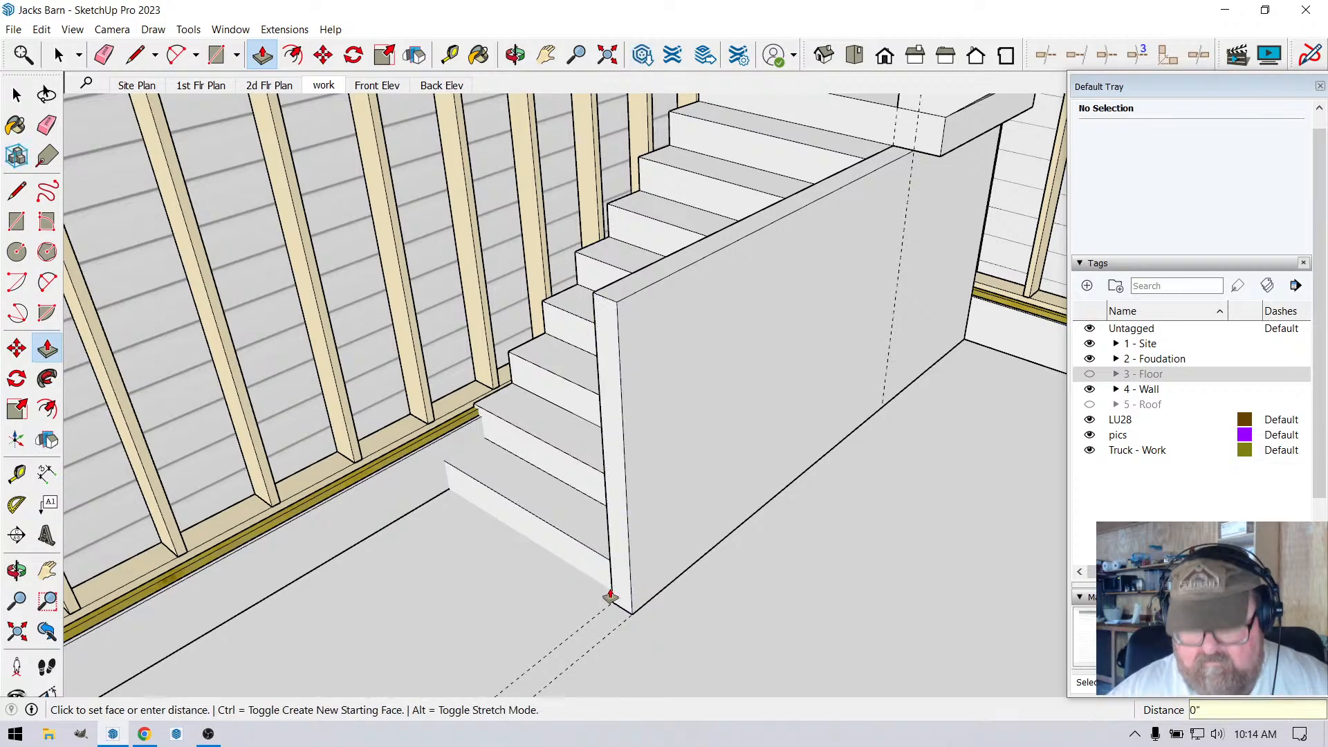
pyautogui.click(647, 649)
# Draw a 4 1/2" line across the wall's top where it meets the landing's front edge.
pyautogui.scroll(-2, 647, 649)
pyautogui.scroll(4, 836, 346)
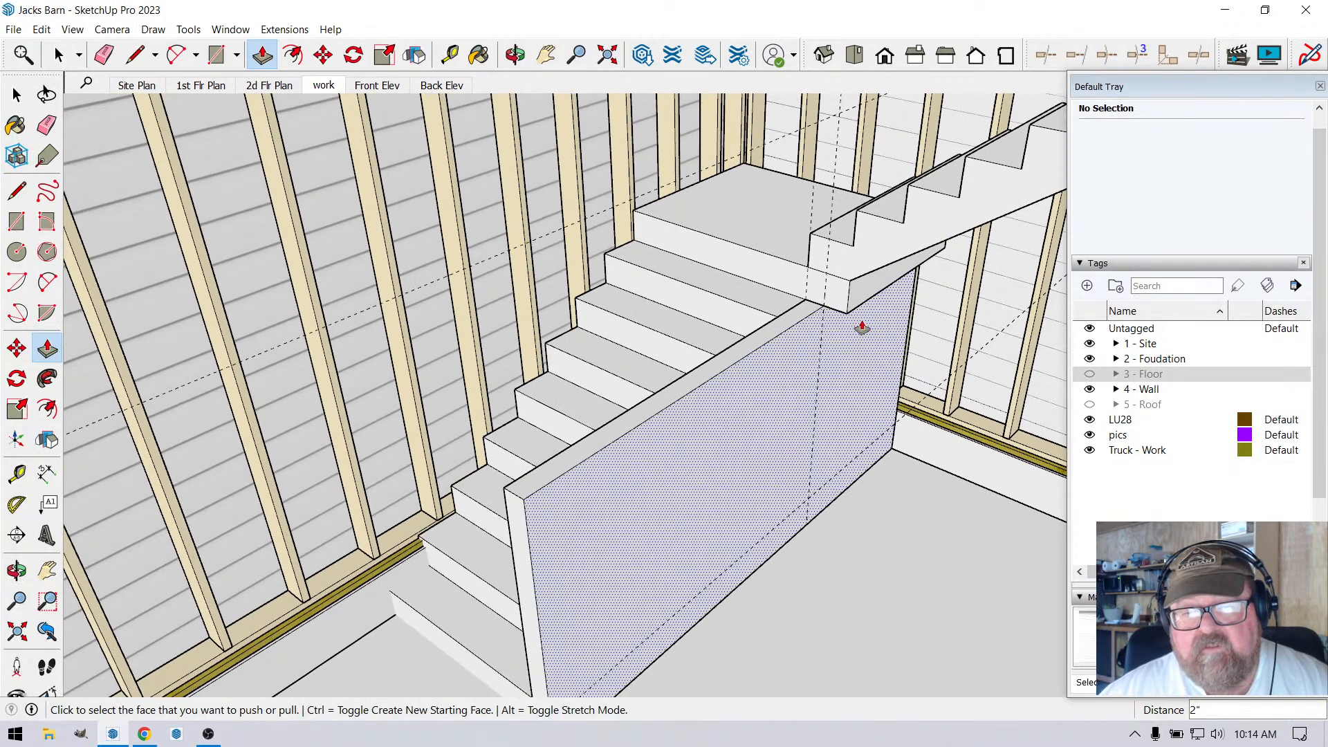
pyautogui.scroll(2, 825, 269)
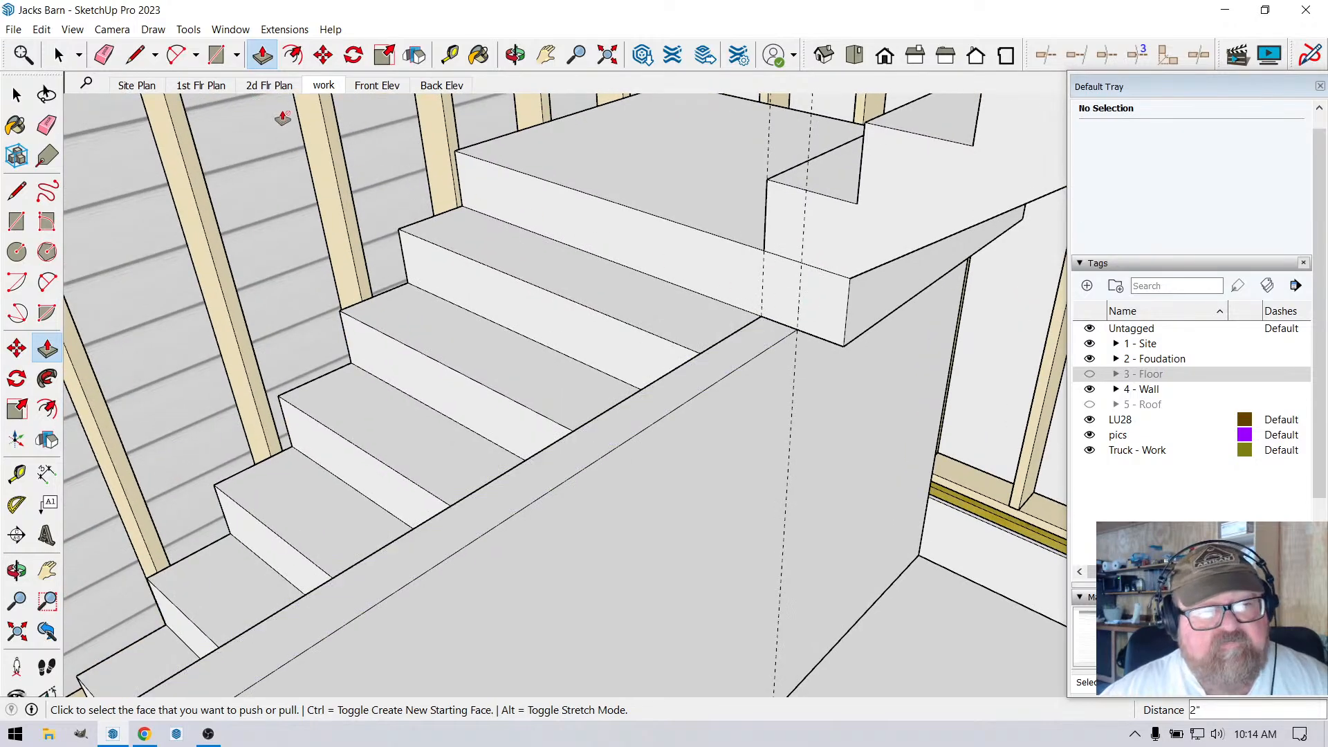
pyautogui.click(515, 54)
pyautogui.moveTo(795, 387); pyautogui.dragTo(858, 381)
pyautogui.moveTo(620, 382); pyautogui.dragTo(733, 463)
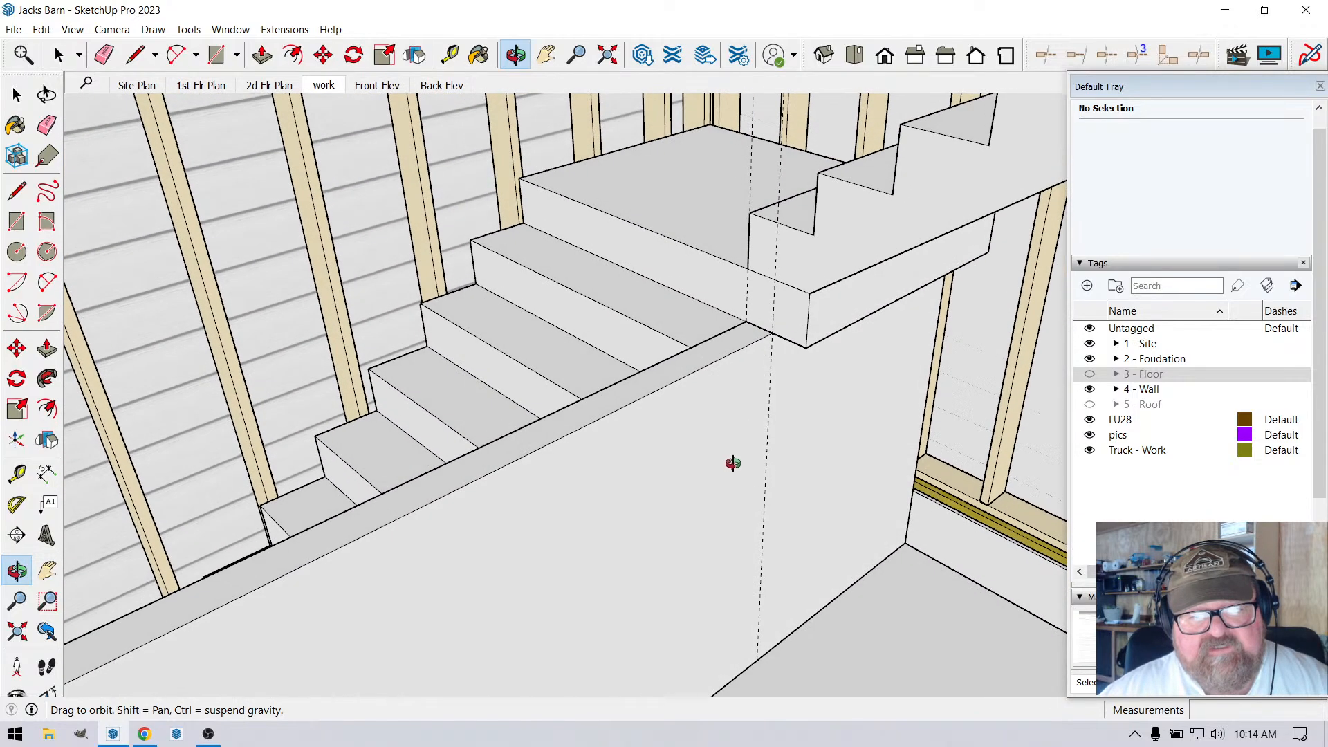
pyautogui.click(136, 54)
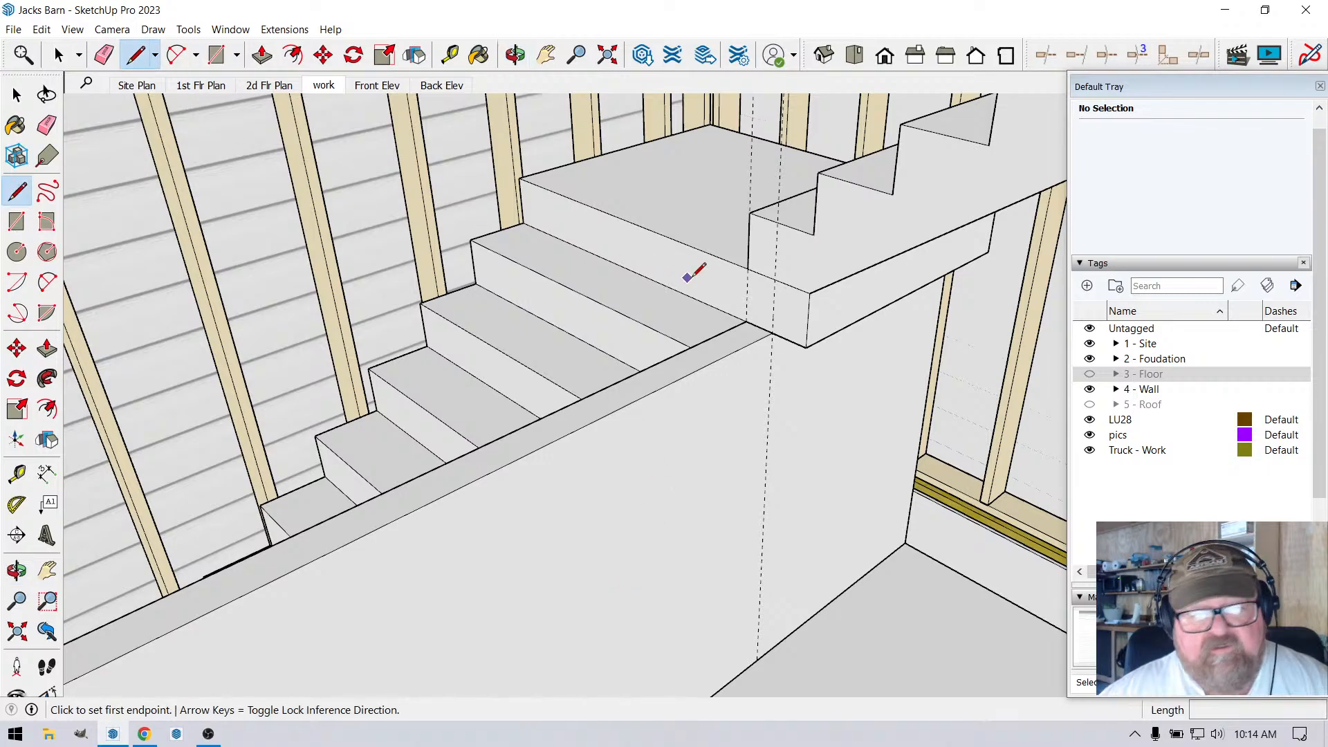
pyautogui.click(747, 321)
pyautogui.click(772, 334)
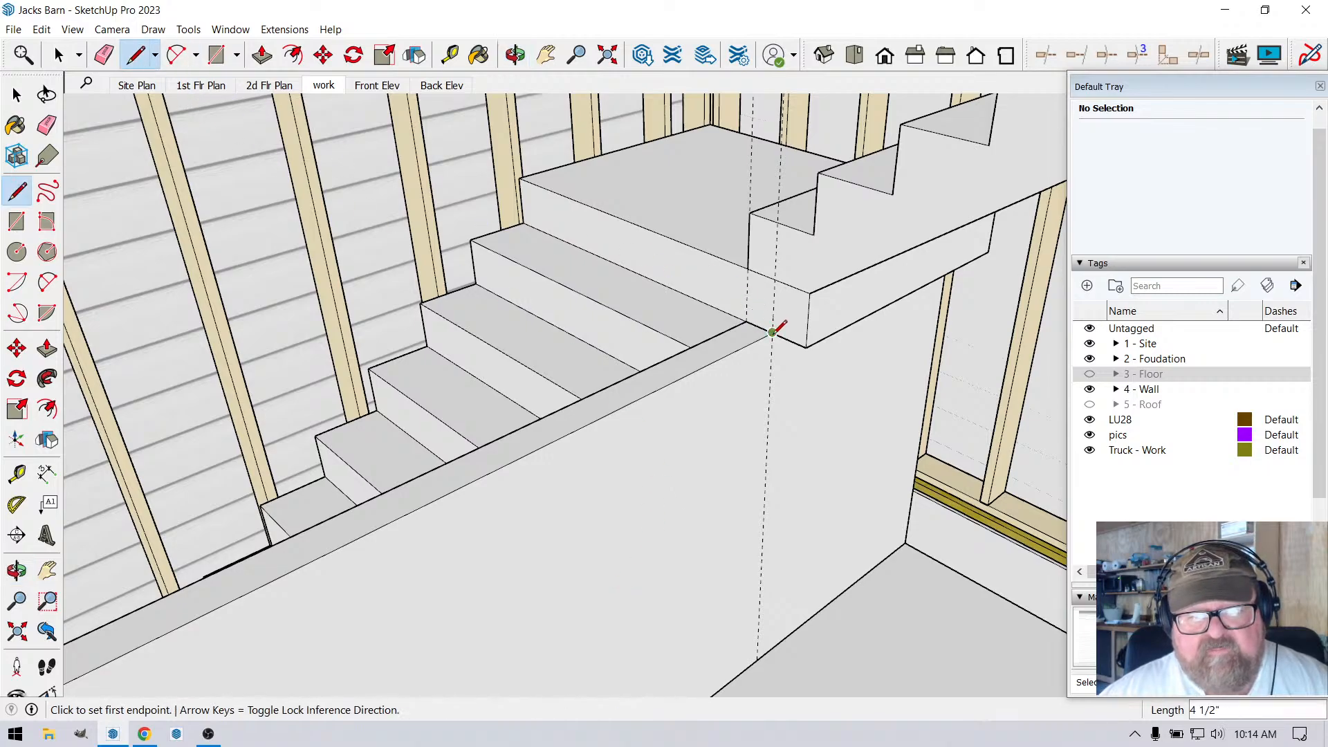
# Raise the top of the wall section beside the lower flight by 1' 2 3/4" and by another 36".
pyautogui.scroll(-2, 769, 351)
pyautogui.click(262, 55)
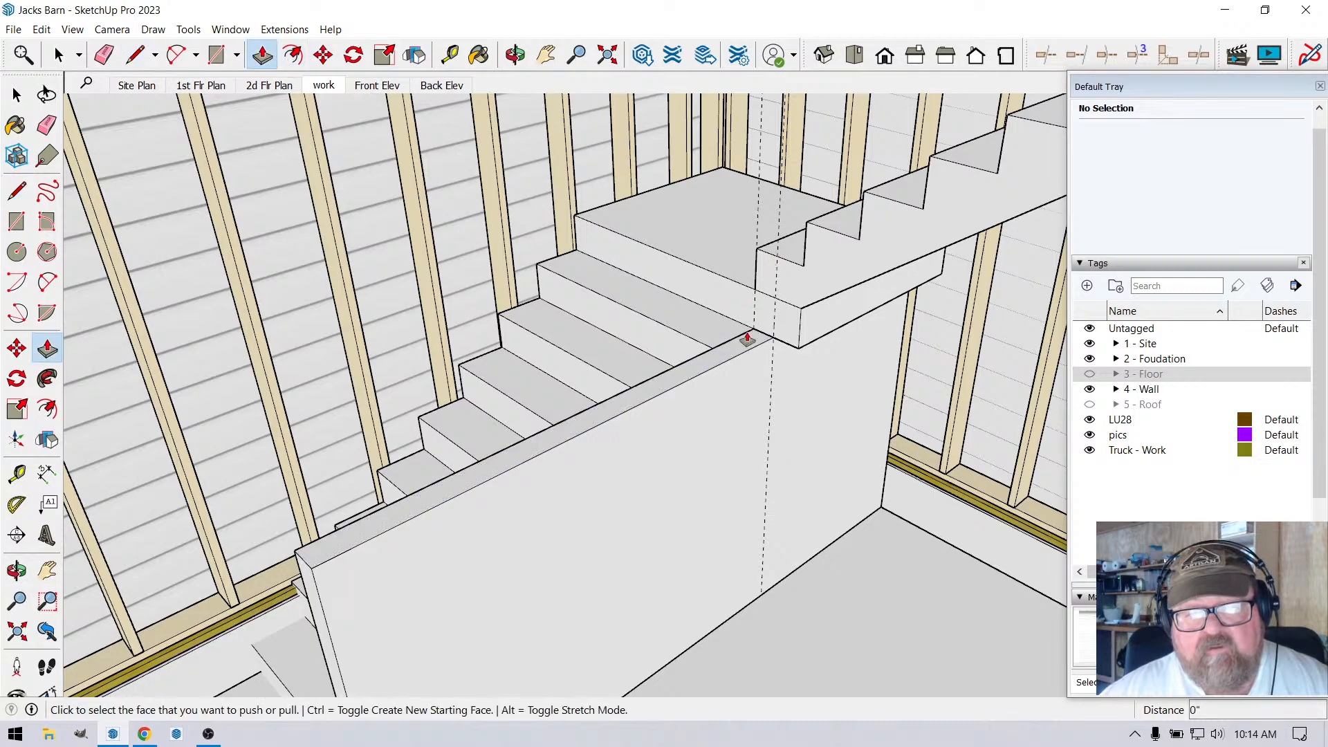
pyautogui.click(748, 339)
pyautogui.click(767, 261)
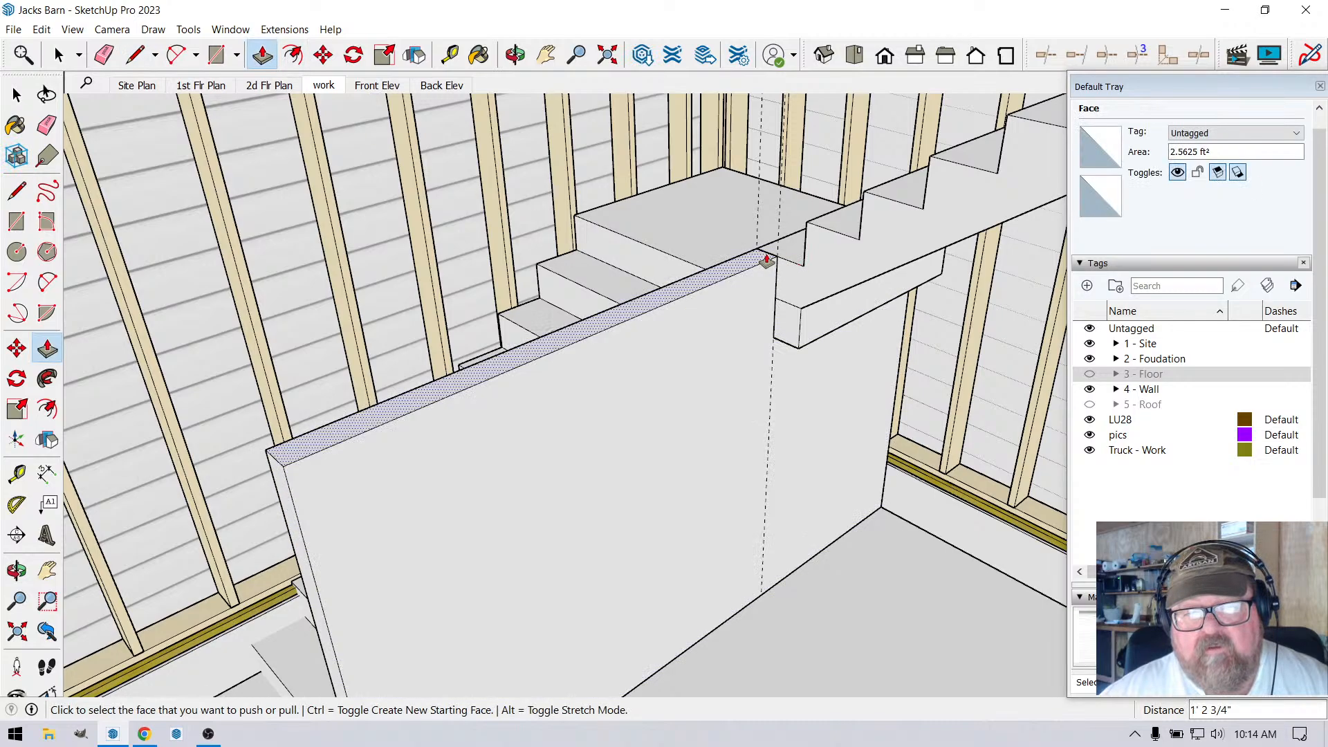
pyautogui.click(767, 262)
pyautogui.click(770, 227)
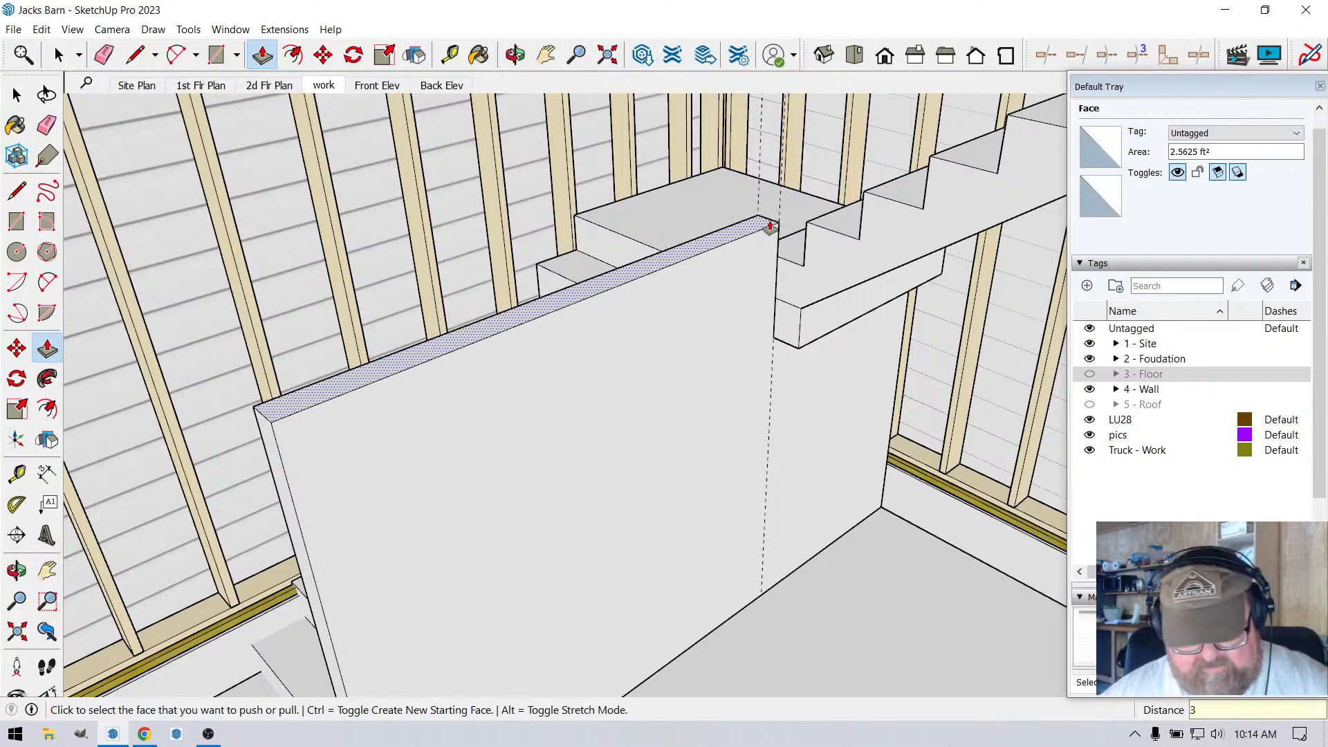
pyautogui.click(770, 227)
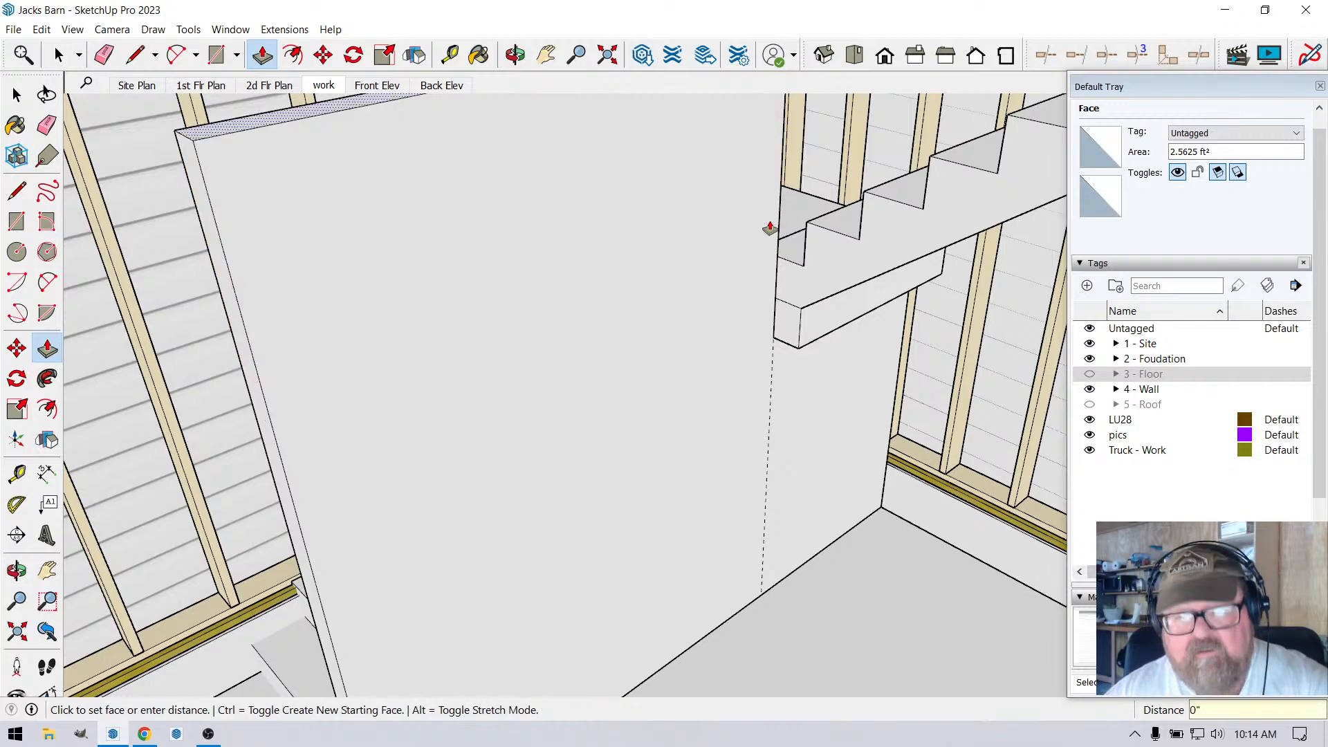
# Place a guide on the wall 36" above the side edge of the bottom step's tread.
pyautogui.click(516, 55)
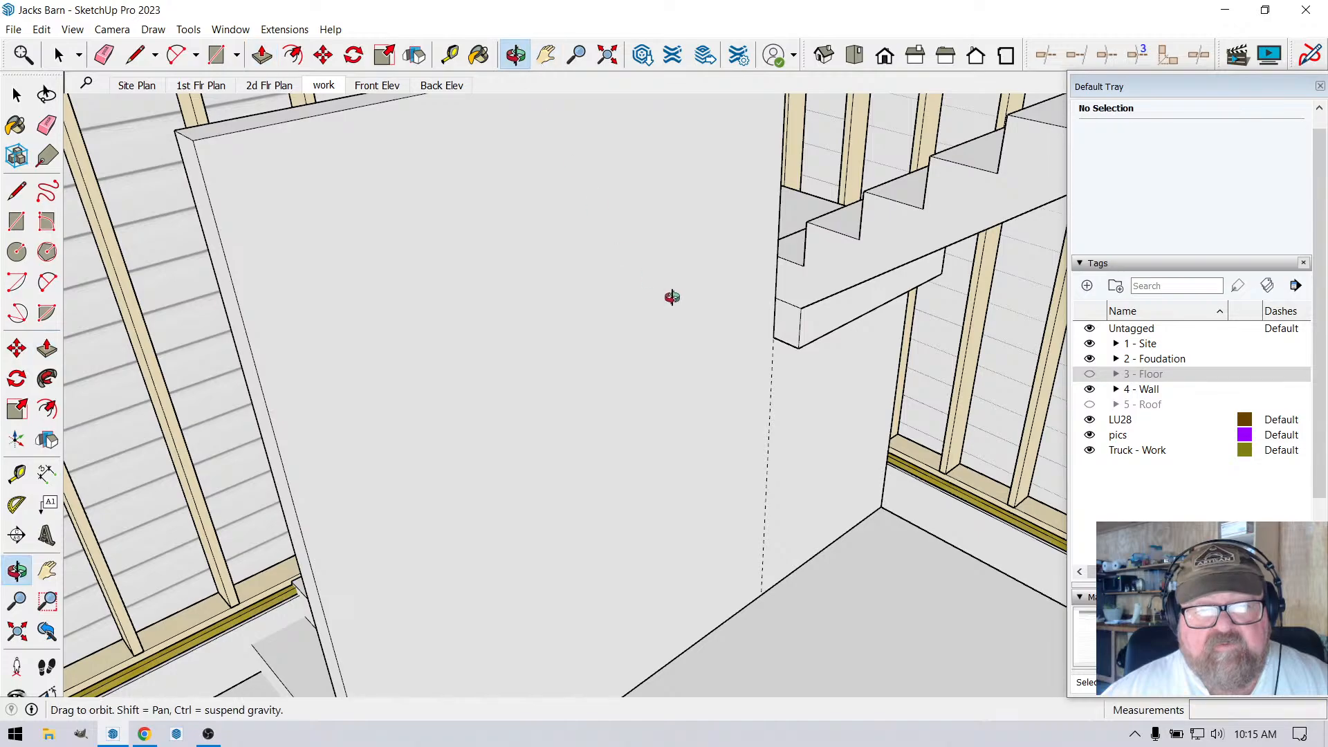
pyautogui.moveTo(674, 297); pyautogui.dragTo(671, 198)
pyautogui.moveTo(767, 561); pyautogui.dragTo(744, 484)
pyautogui.click(320, 84)
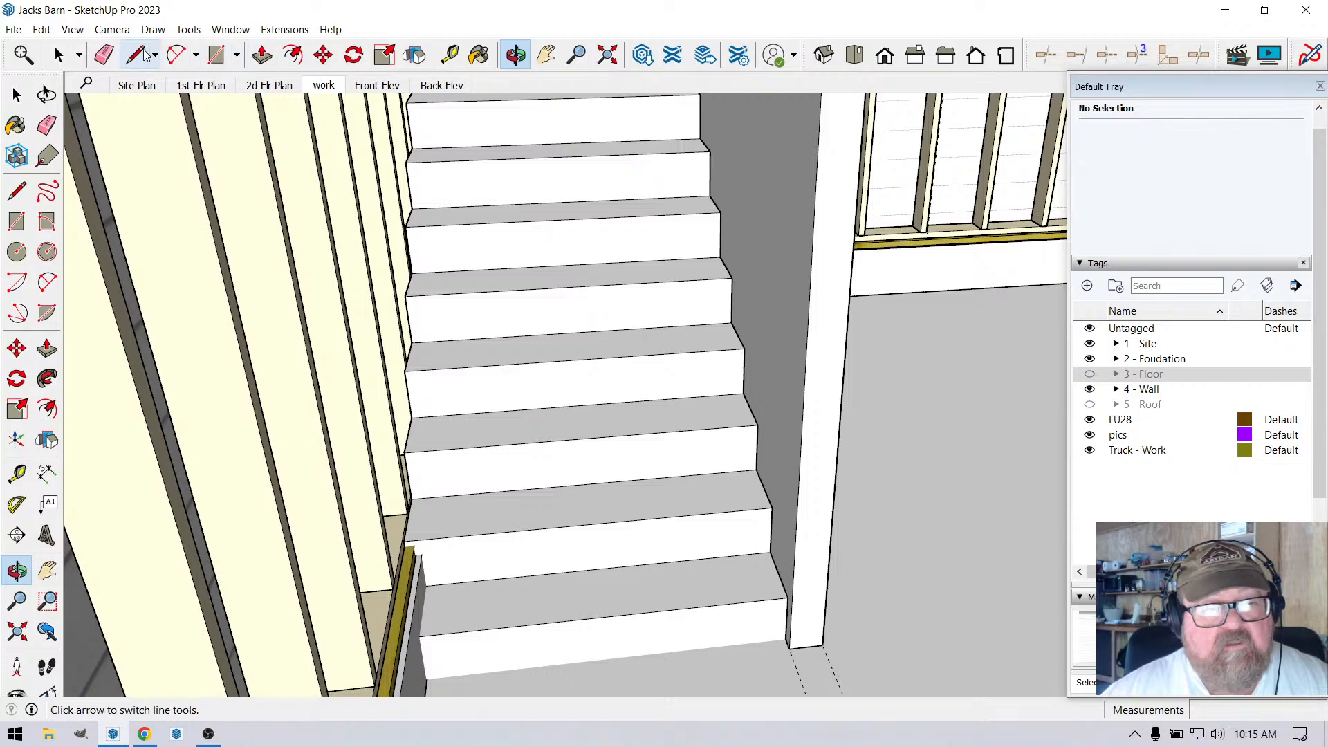
pyautogui.click(449, 55)
pyautogui.click(772, 599)
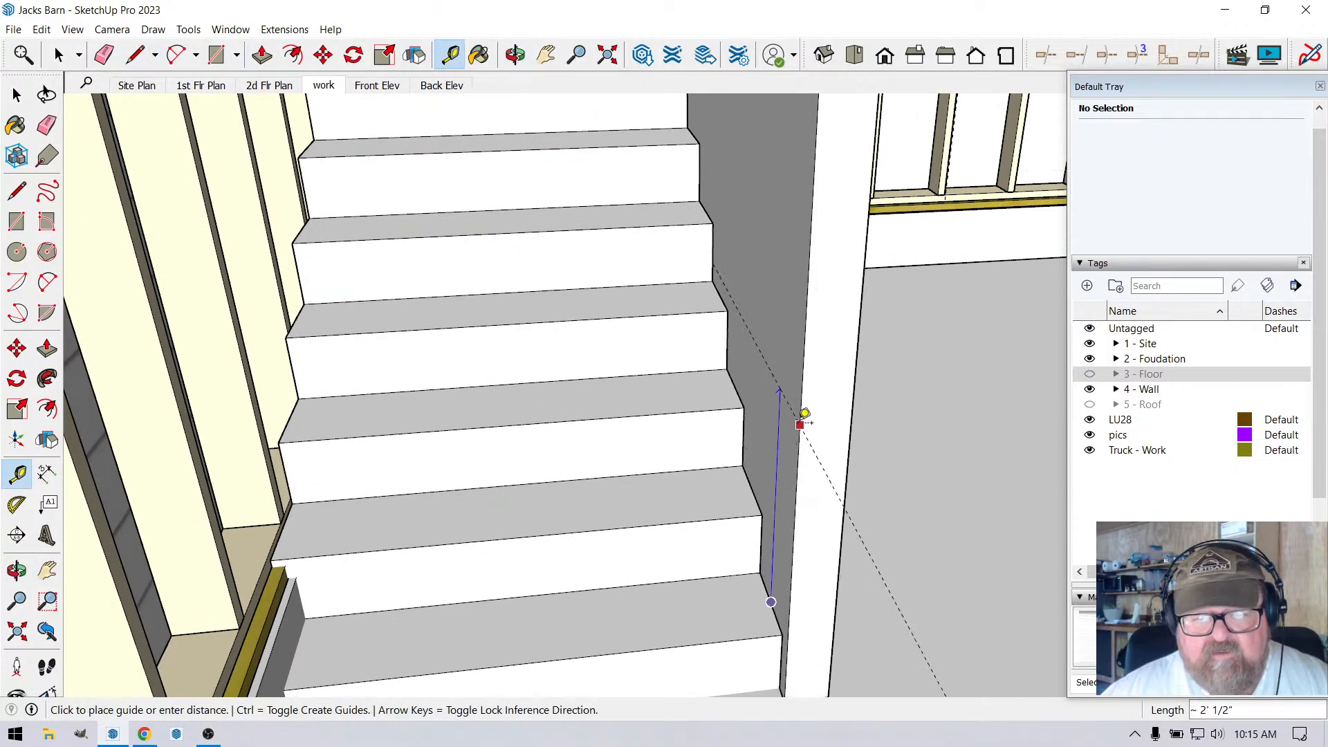
pyautogui.write('36')
pyautogui.press('Return')
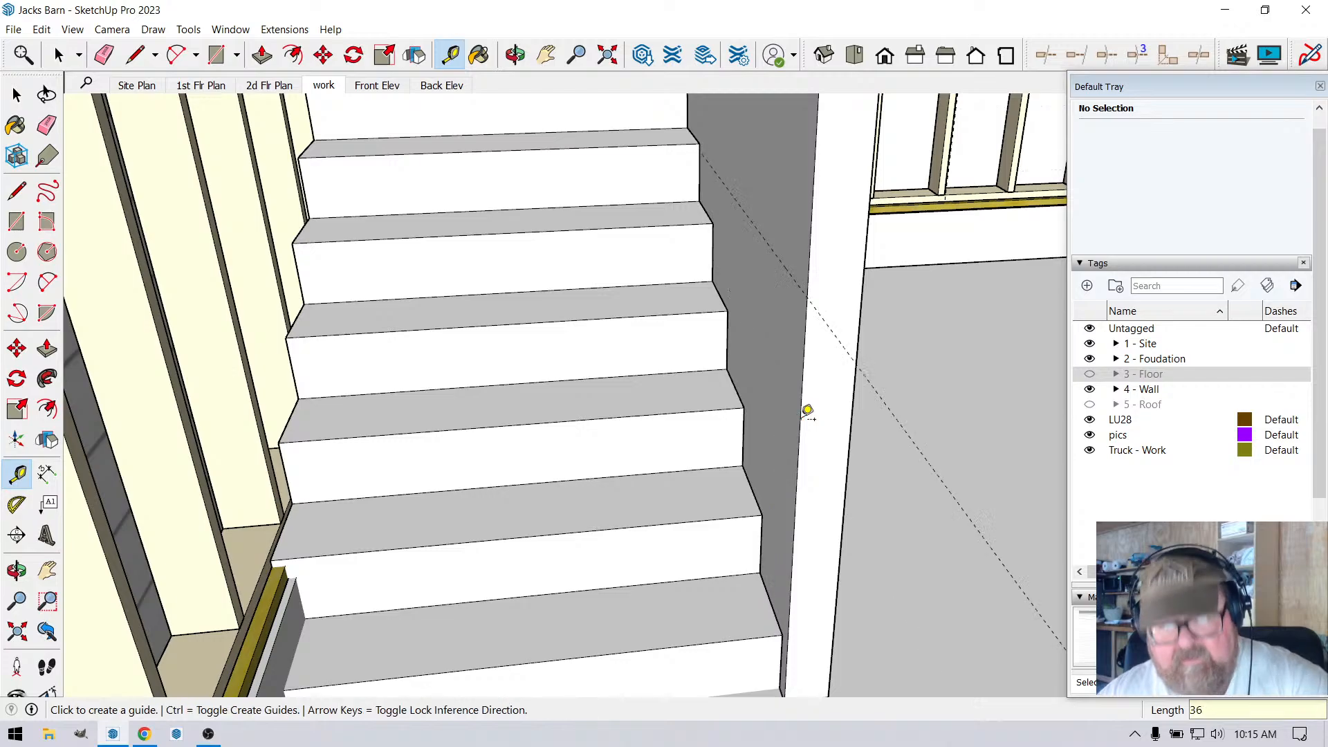
# Draw a diagonal line on the wall's stair-side face from the 36" guide at the wall's end to its far upper corner.
pyautogui.moveTo(803, 436); pyautogui.dragTo(865, 602, button='middle')
pyautogui.click(136, 55)
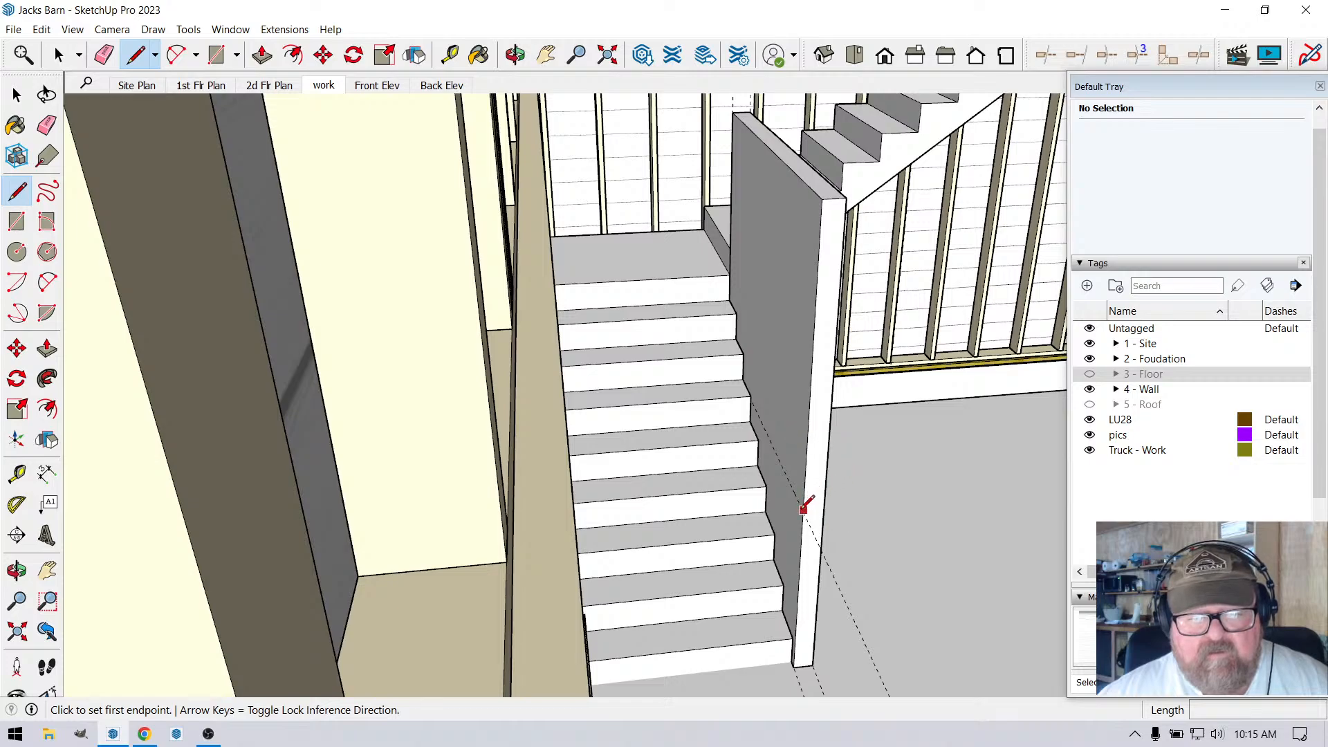
pyautogui.click(801, 511)
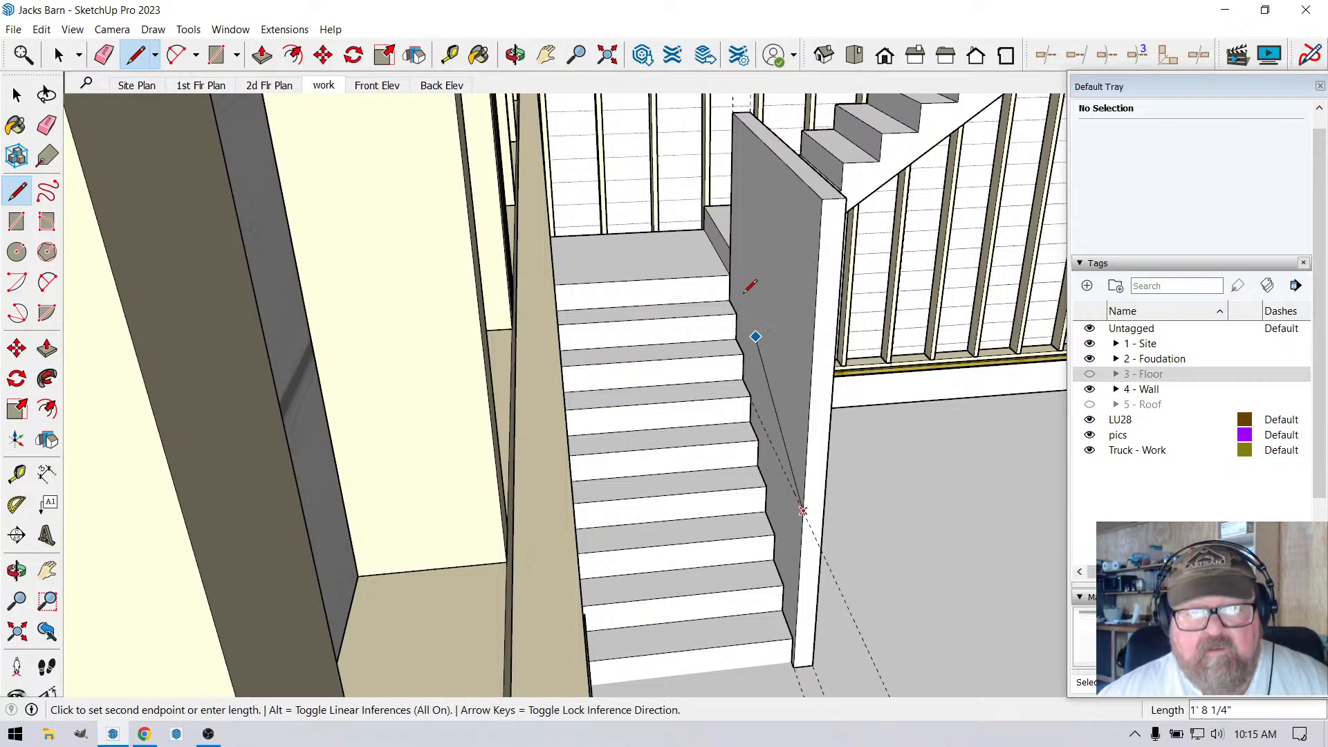
pyautogui.click(735, 111)
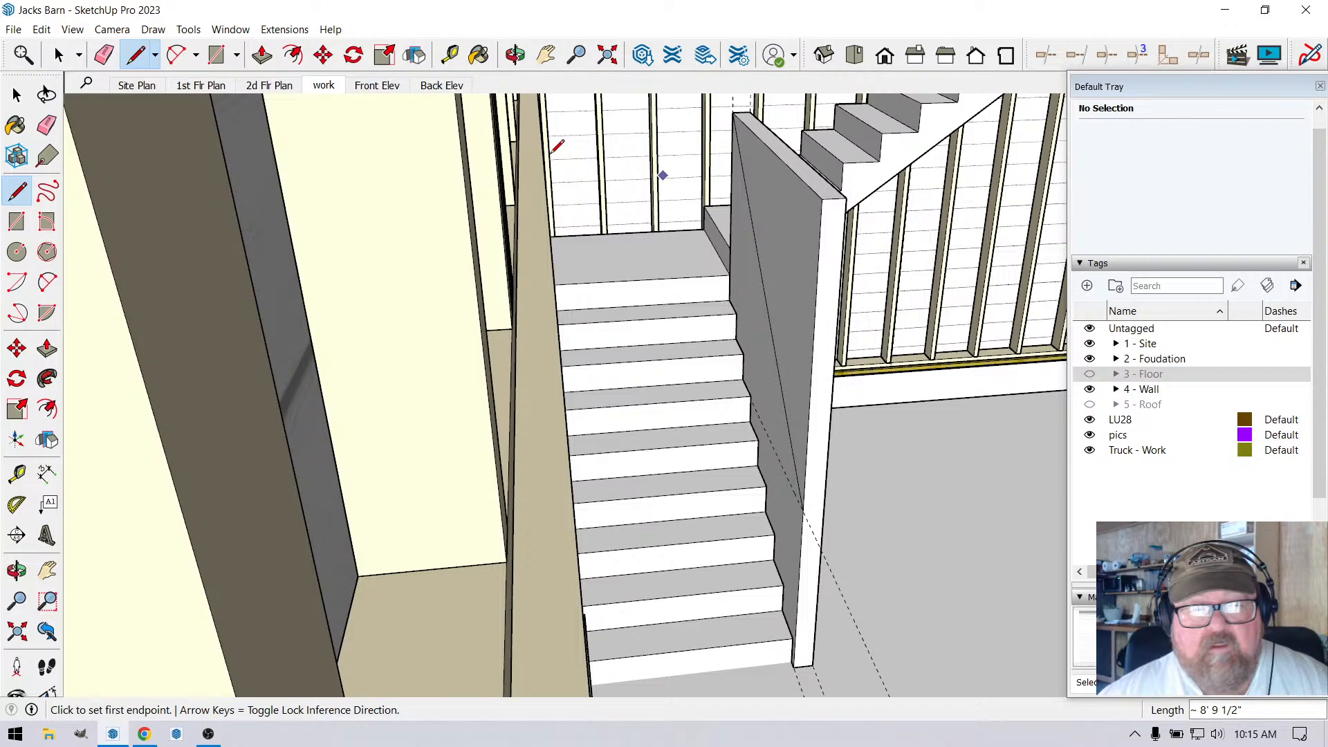
# Push the triangular face above the diagonal 4 1/2" through the wall to cut its top to a slope.
pyautogui.click(263, 55)
pyautogui.click(777, 284)
pyautogui.click(805, 289)
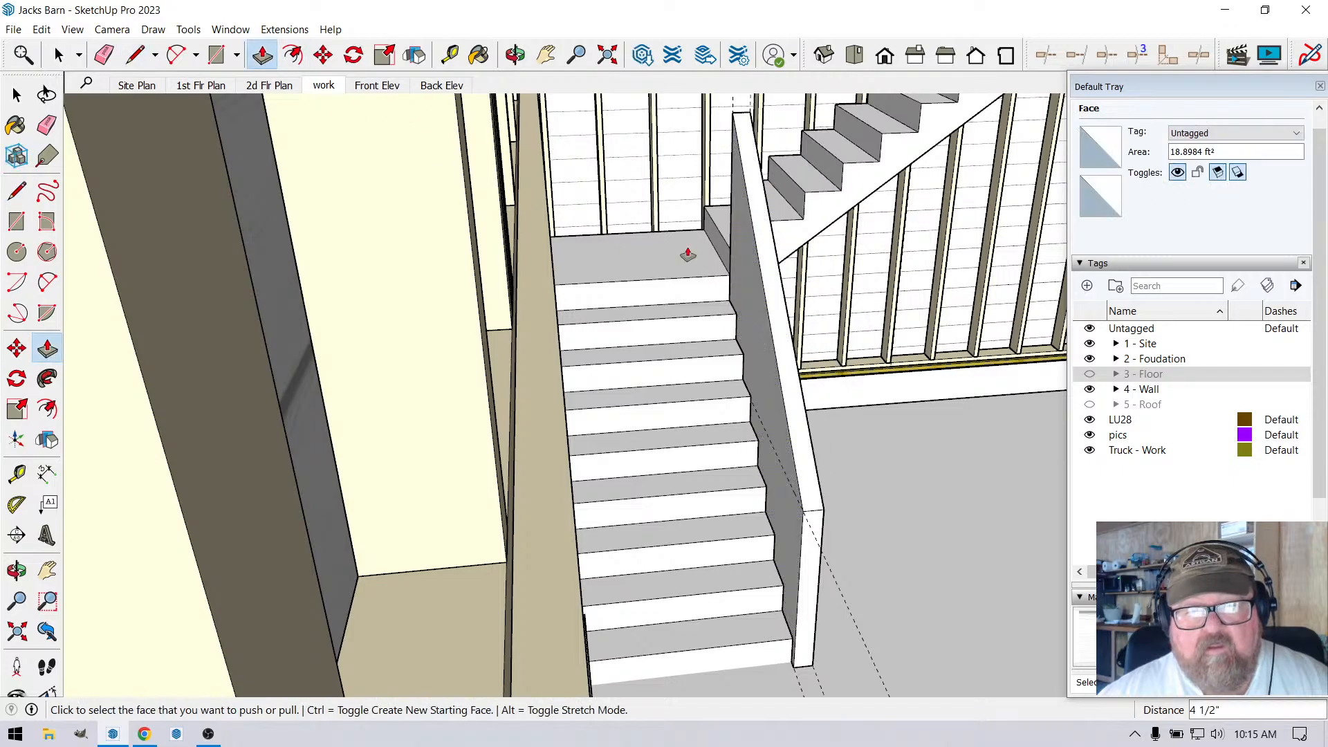
pyautogui.click(521, 56)
pyautogui.moveTo(761, 280); pyautogui.dragTo(739, 389)
pyautogui.moveTo(847, 243); pyautogui.dragTo(730, 289)
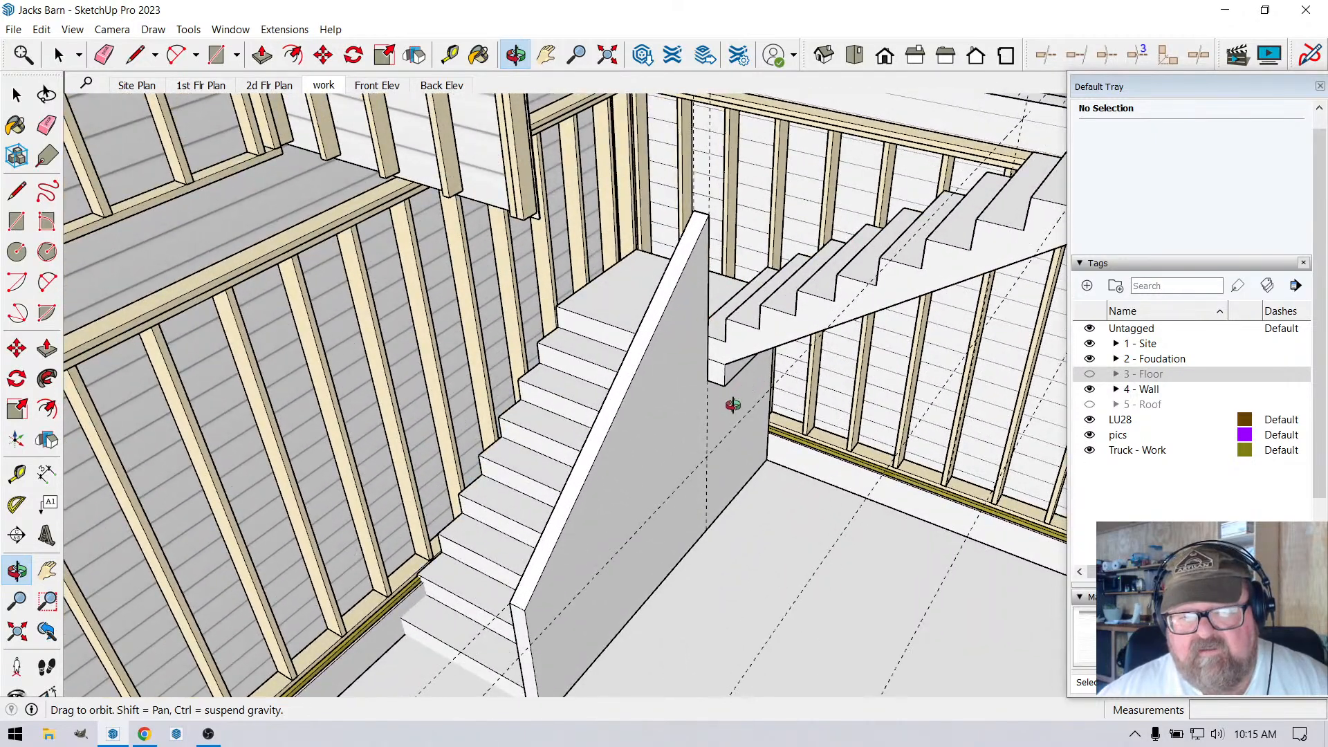
pyautogui.scroll(8, 734, 404)
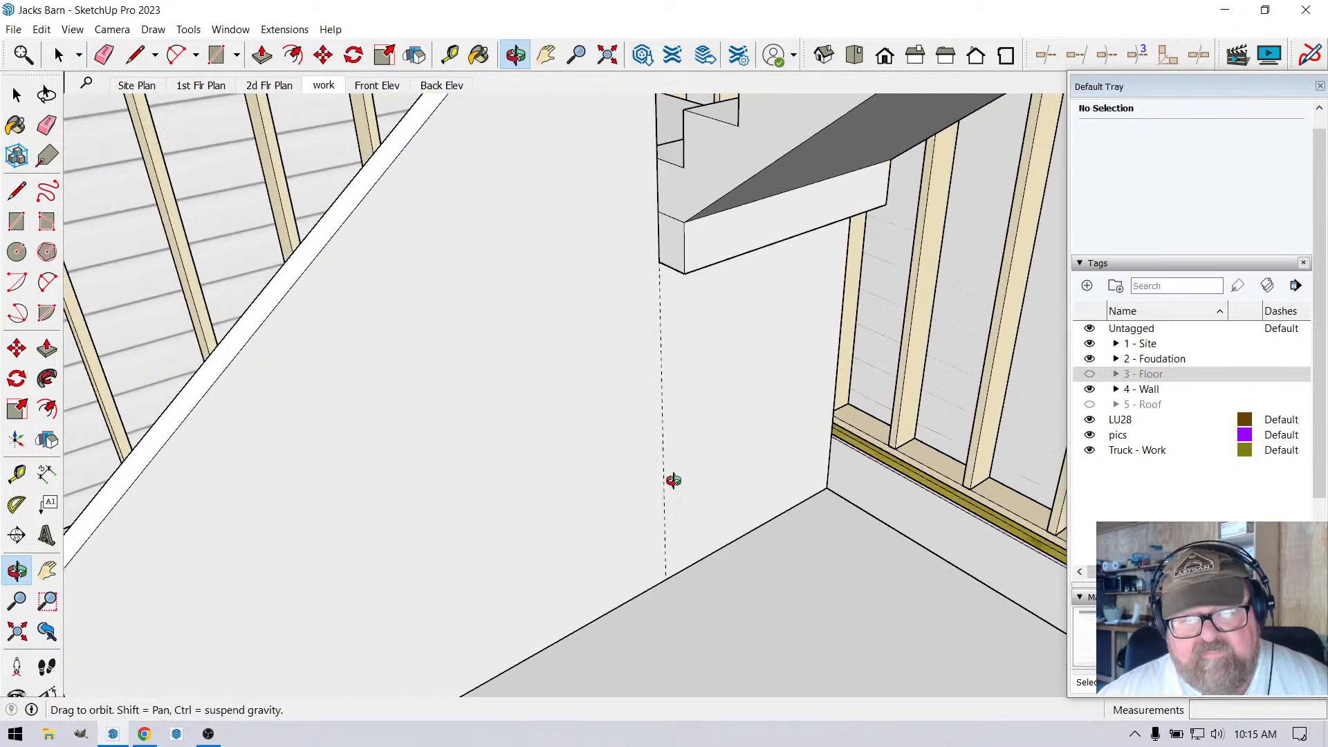
pyautogui.scroll(-5, 679, 479)
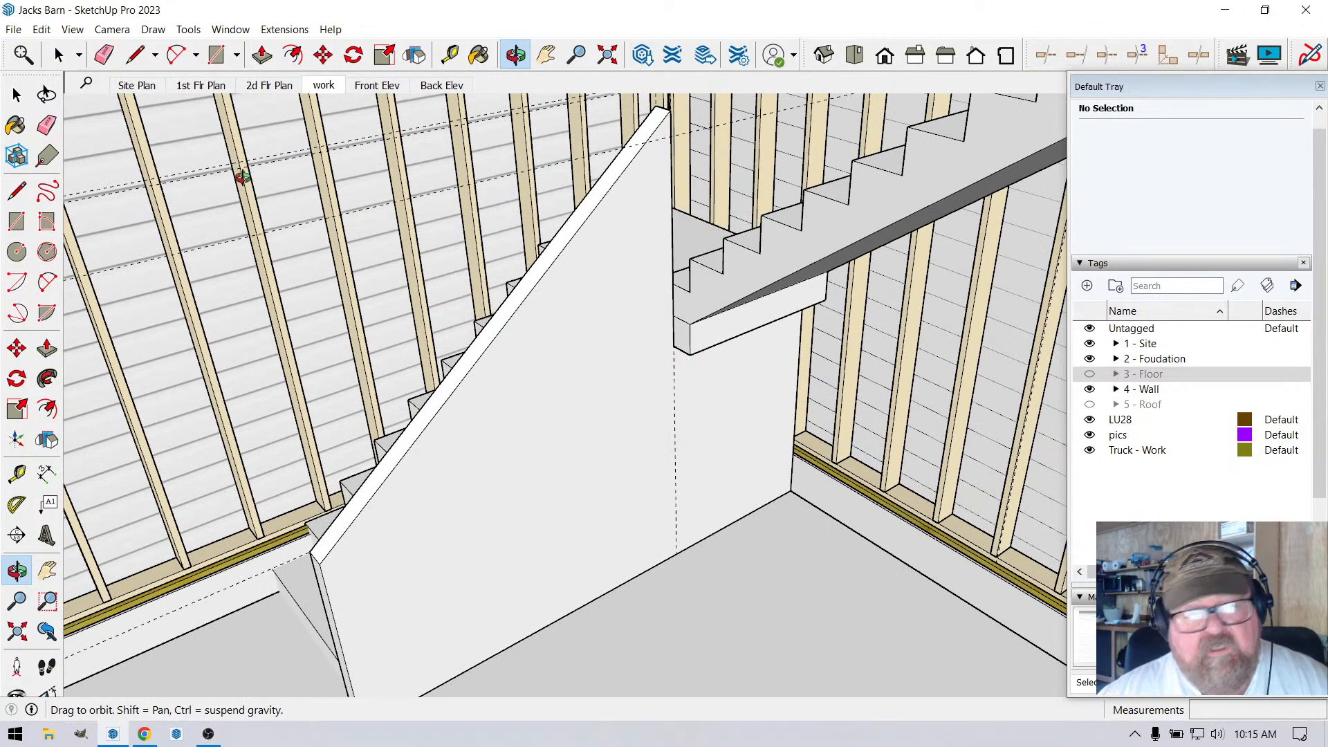
# Place a vertical guide on the lower flight's wall face, 4 1/2" in from the guide below the landing corner.
pyautogui.click(451, 54)
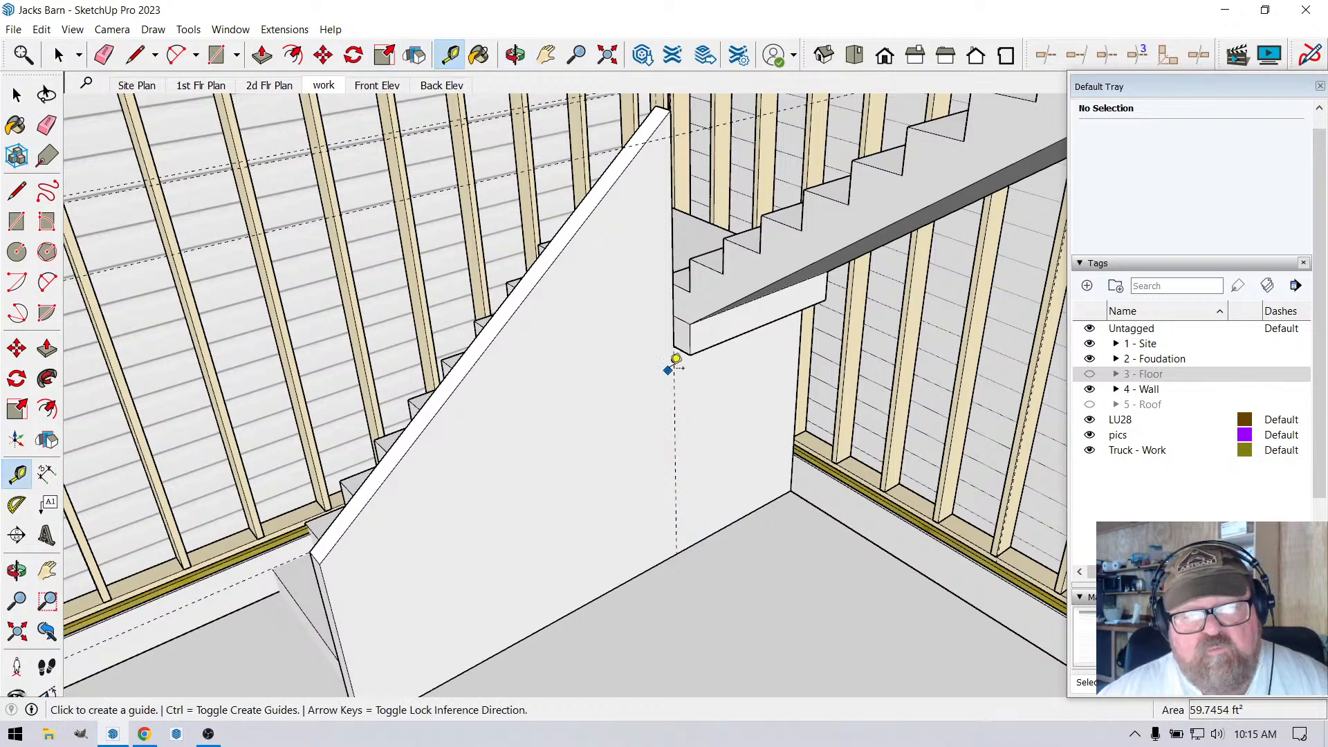
pyautogui.click(676, 361)
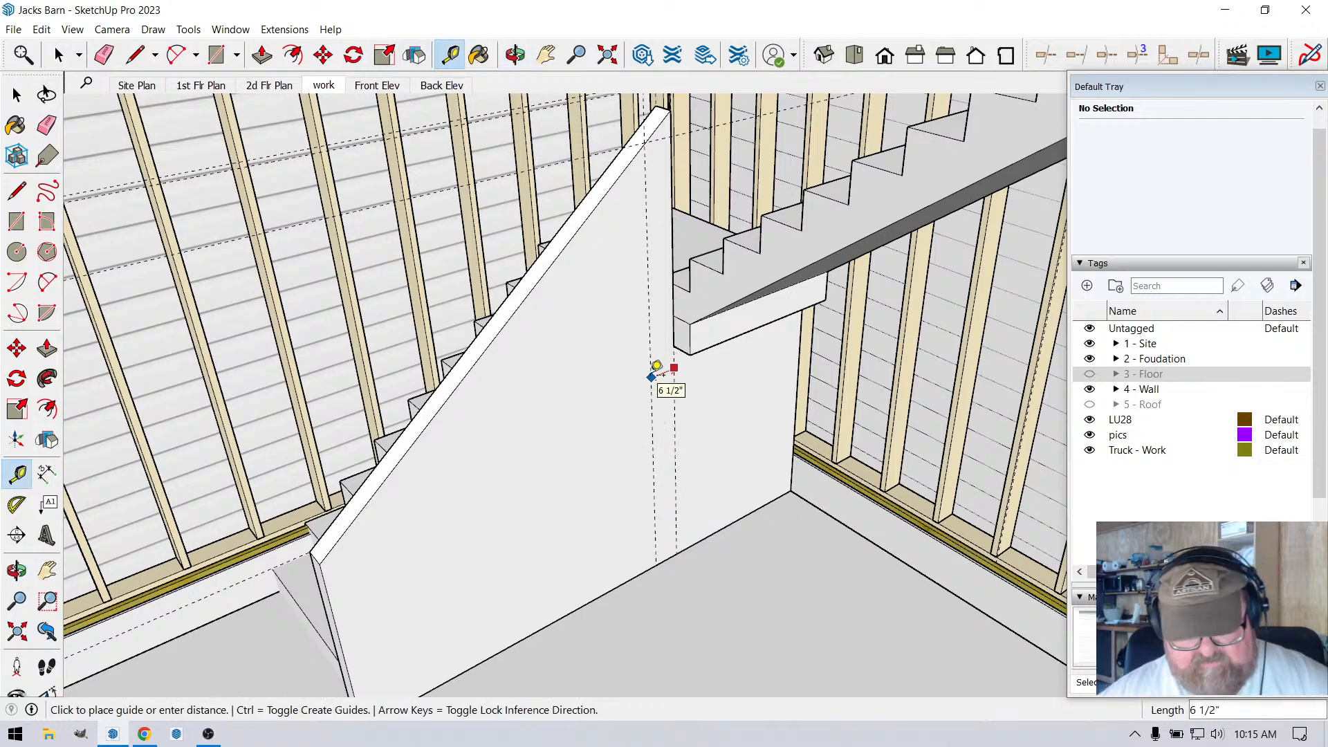
pyautogui.write('4.5')
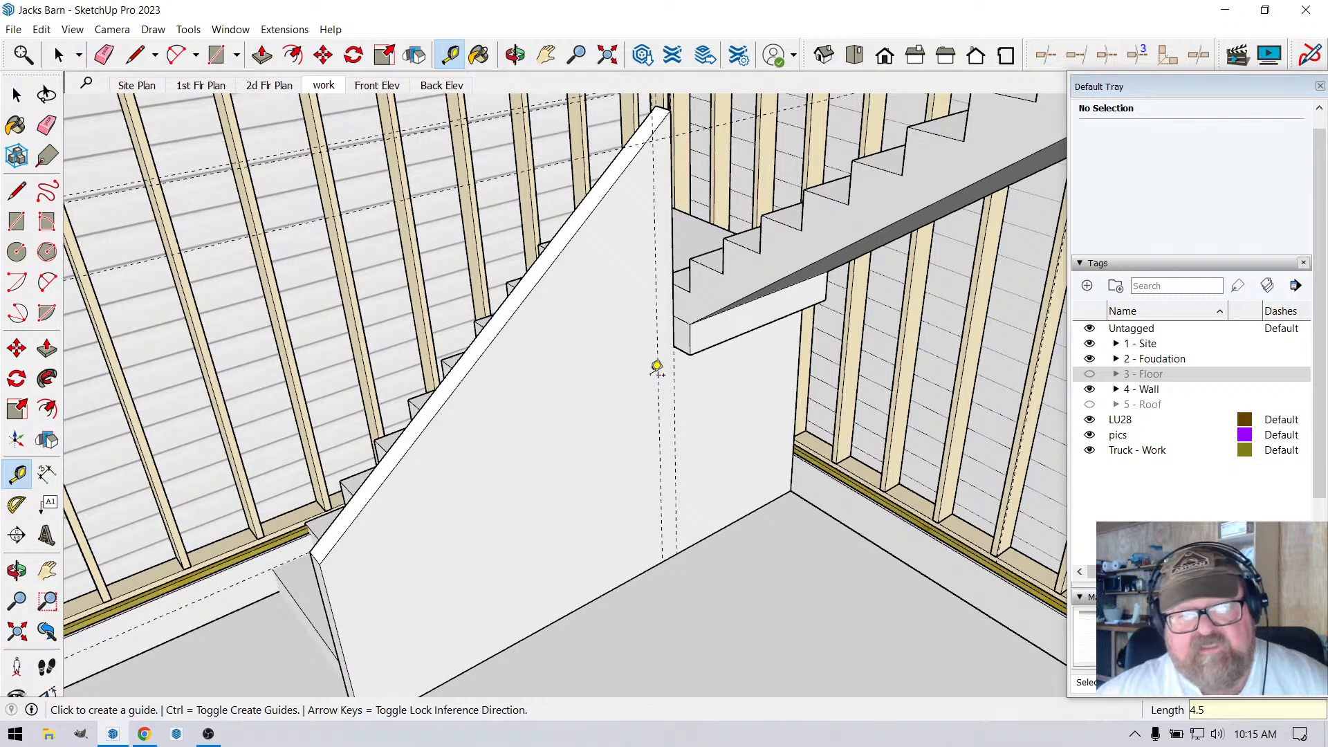
# Draw a line along the 4 1/2" guide from the wall's base to the sloped top, and across 4 1/2" to the end edge.
pyautogui.click(133, 55)
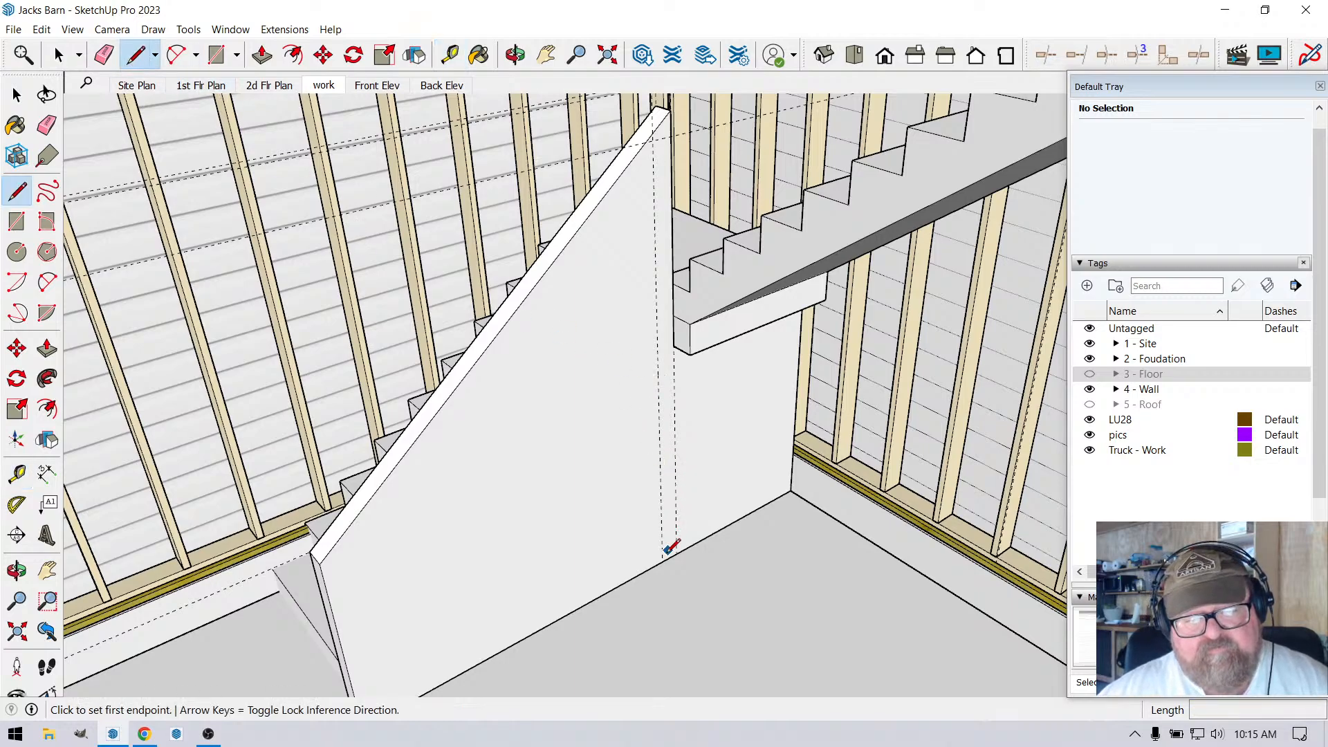
pyautogui.click(662, 561)
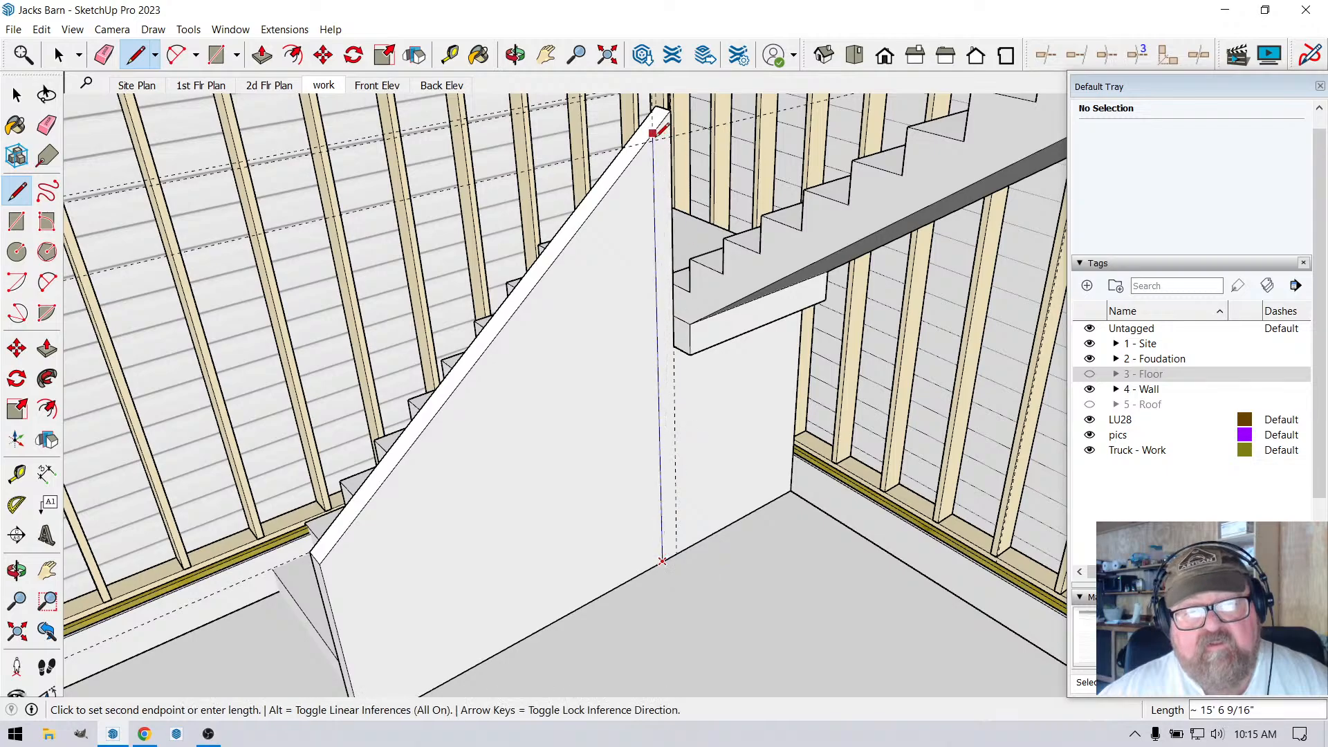
pyautogui.click(653, 133)
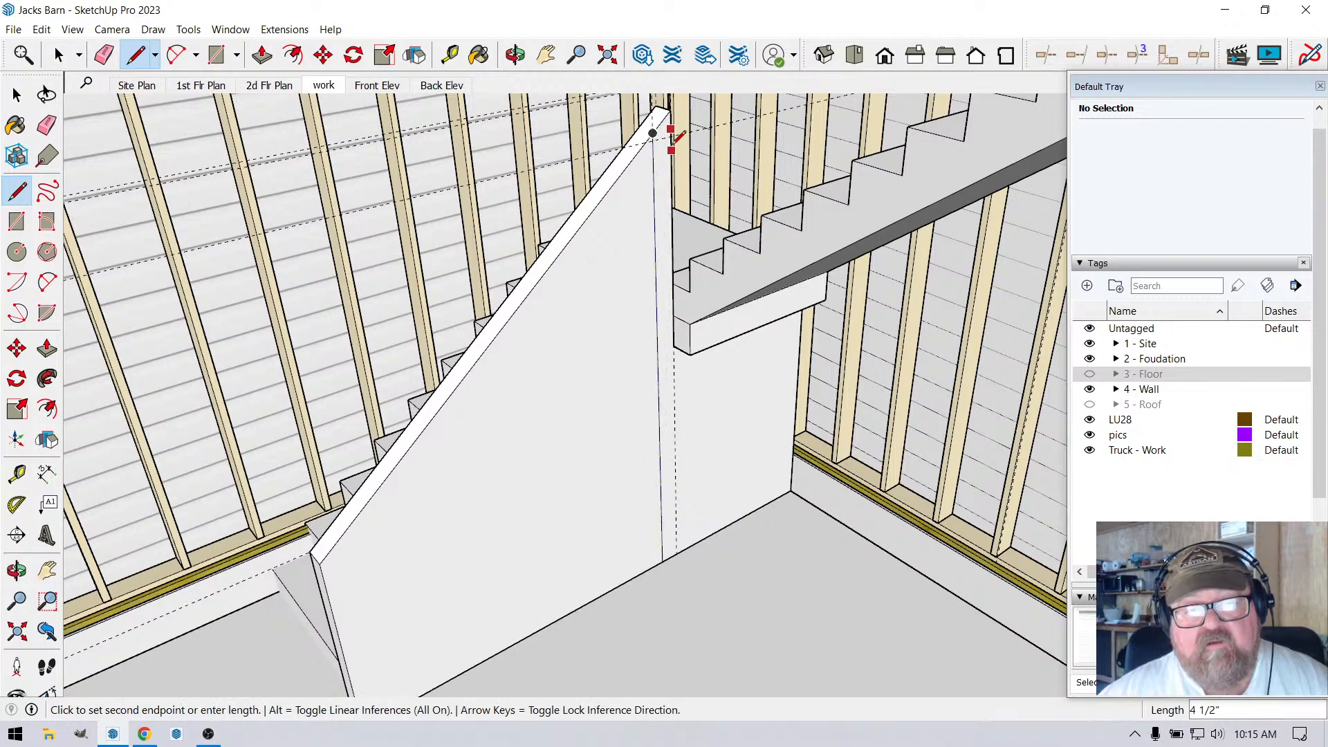
pyautogui.click(670, 128)
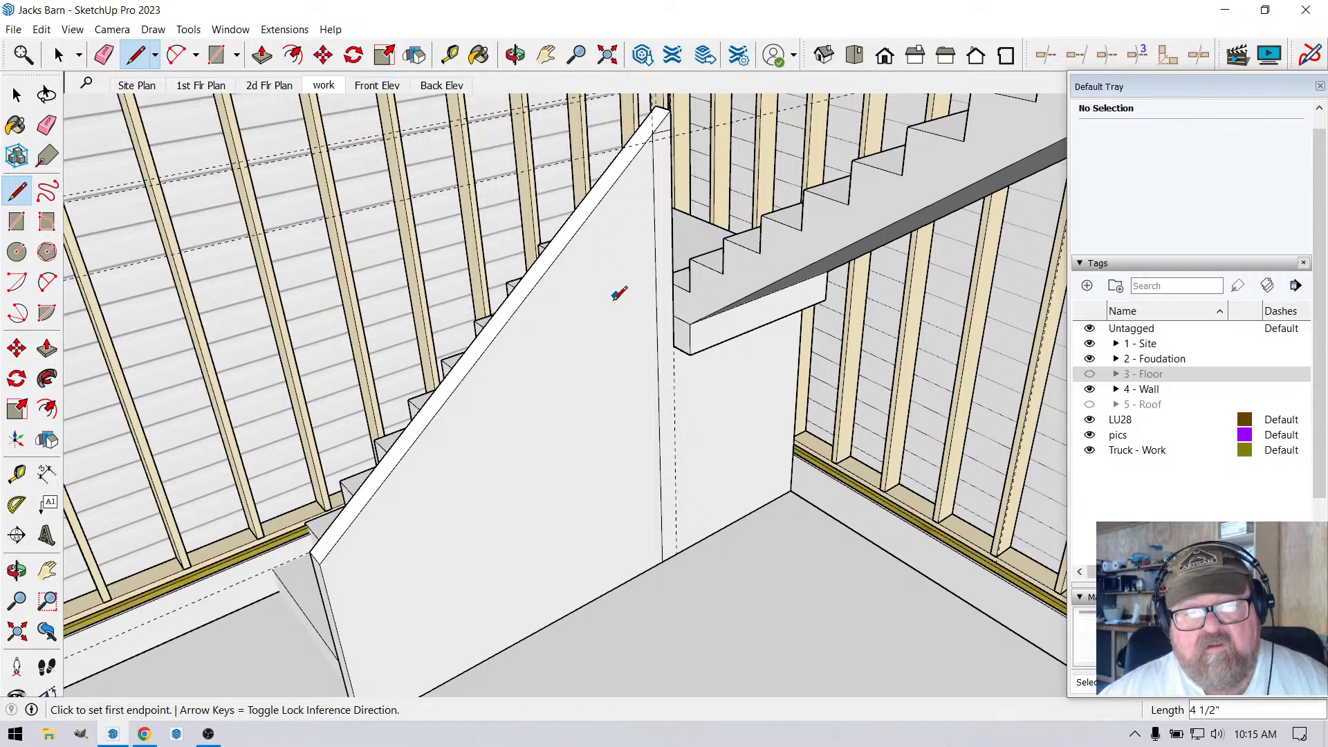
pyautogui.press('m')
pyautogui.press('p')
pyautogui.click(692, 249)
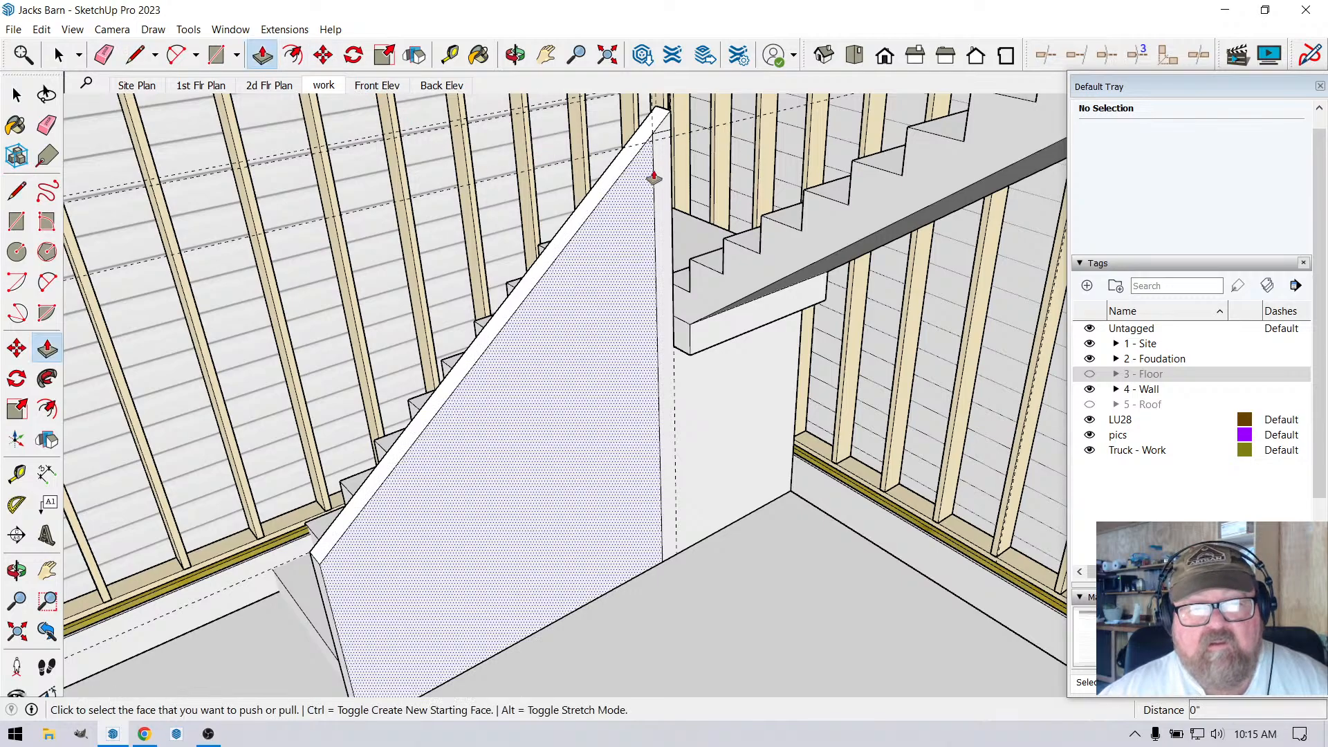
pyautogui.click(791, 267)
pyautogui.hotkey('ctrl', 'z')
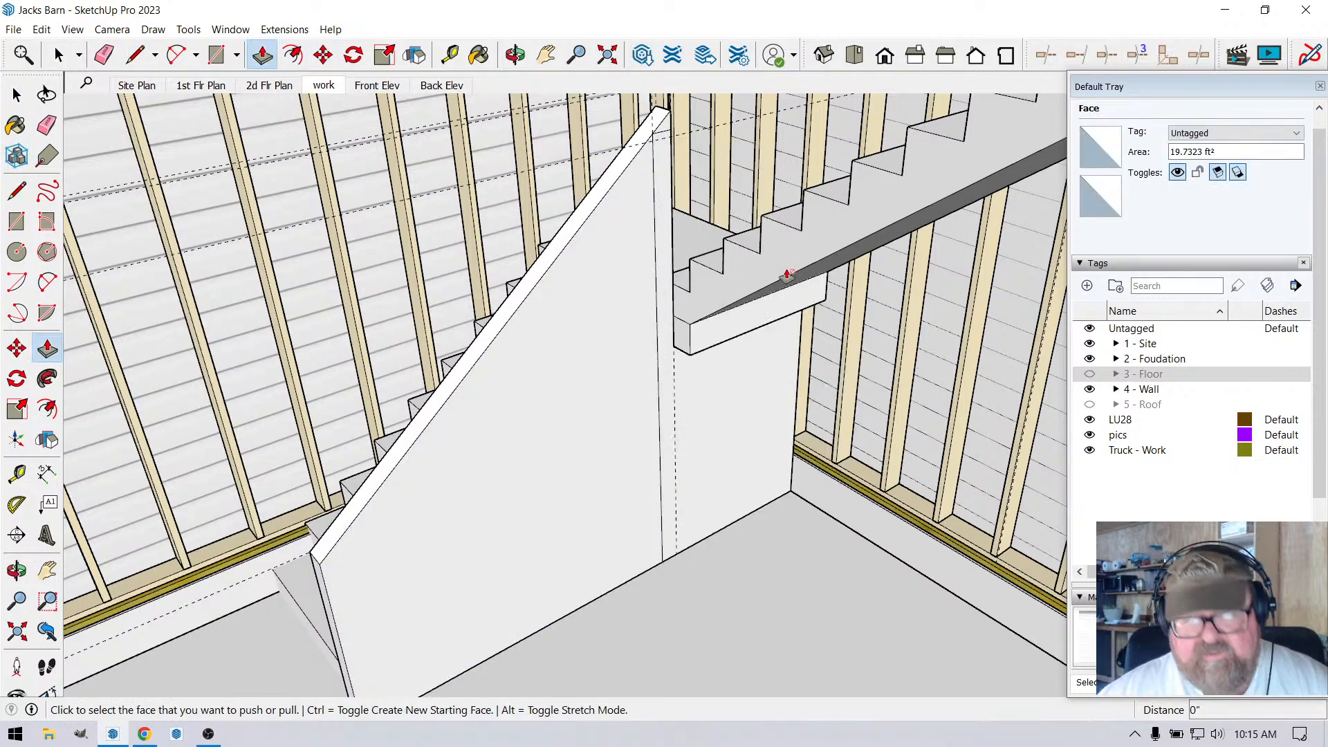
# Draw a vertical line from the wall corner under the landing down to the wall's base, closing the 4 1/2" strip.
pyautogui.press('l')
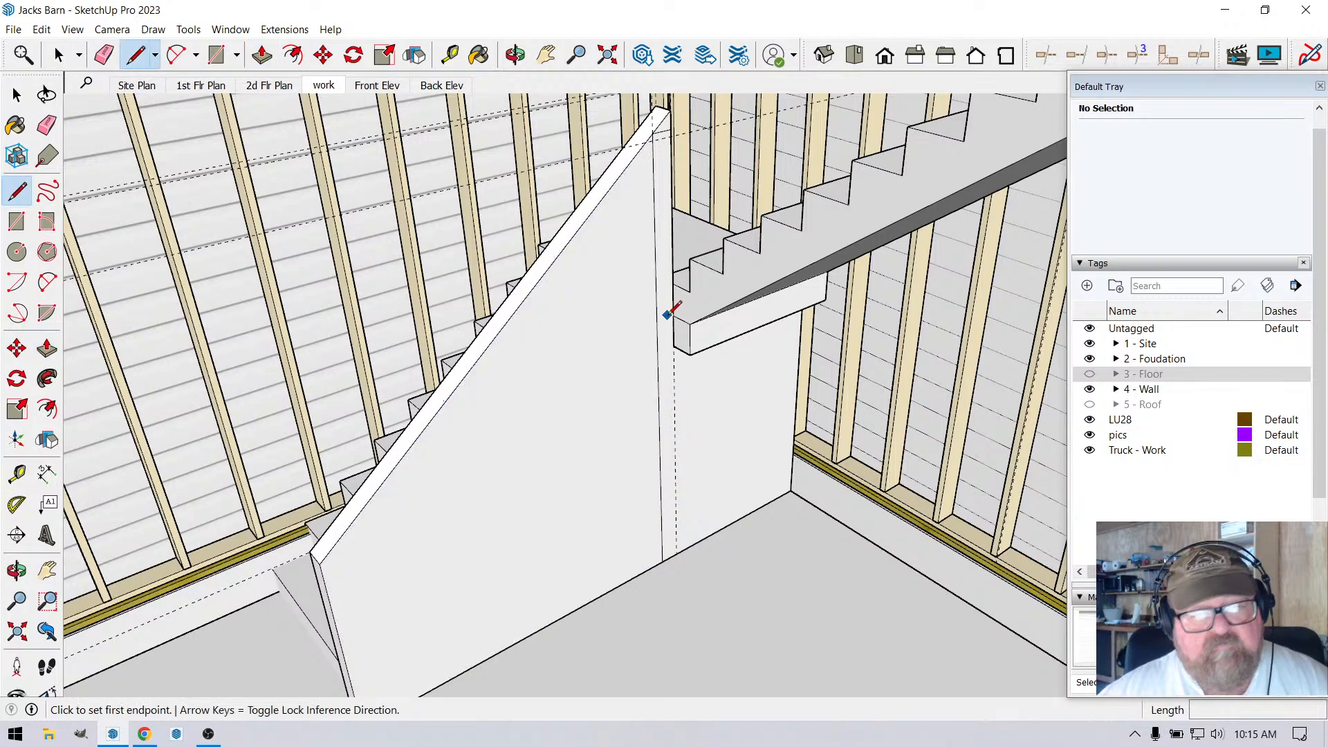
pyautogui.click(675, 345)
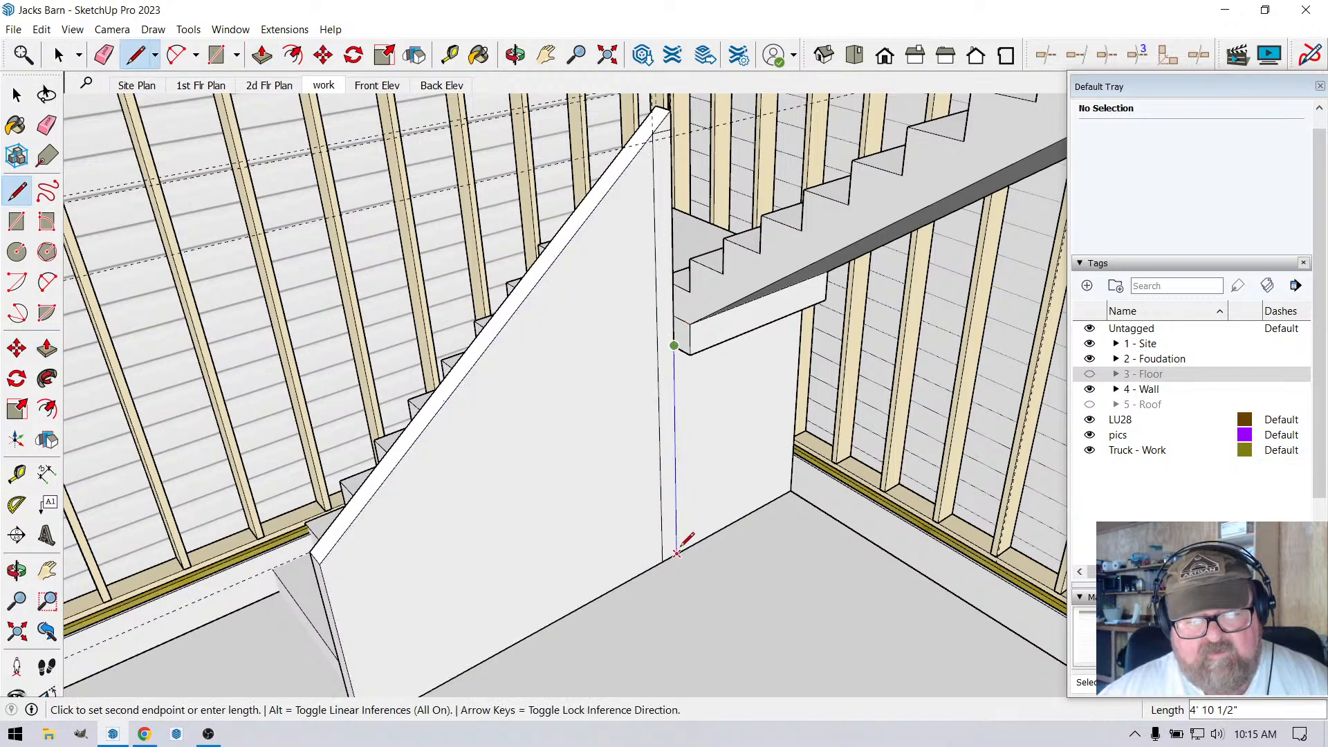
pyautogui.click(677, 552)
pyautogui.press('b')
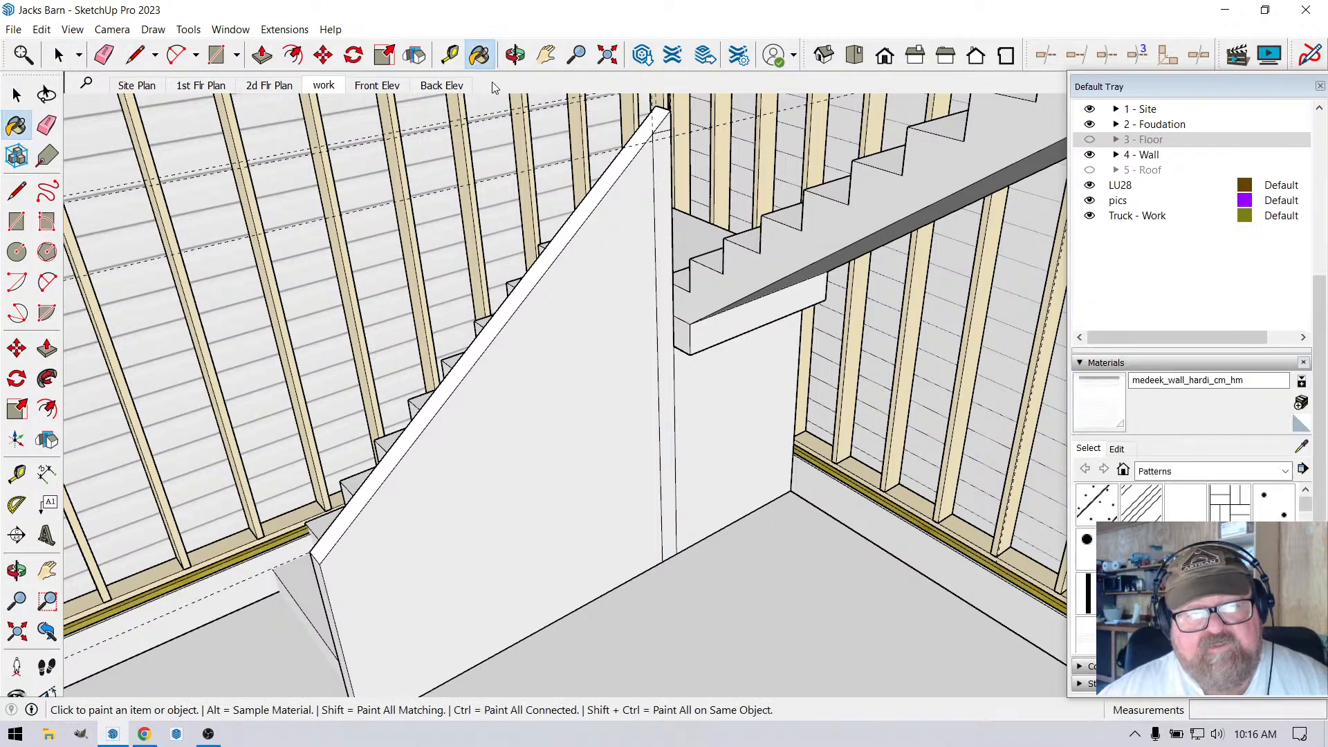
# Draw a door rectangle about 2' 5 3/4" by 4' 1/8" on the wall under the landing and push it 4 1/2" through.
pyautogui.press('o')
pyautogui.moveTo(657, 442); pyautogui.dragTo(743, 501)
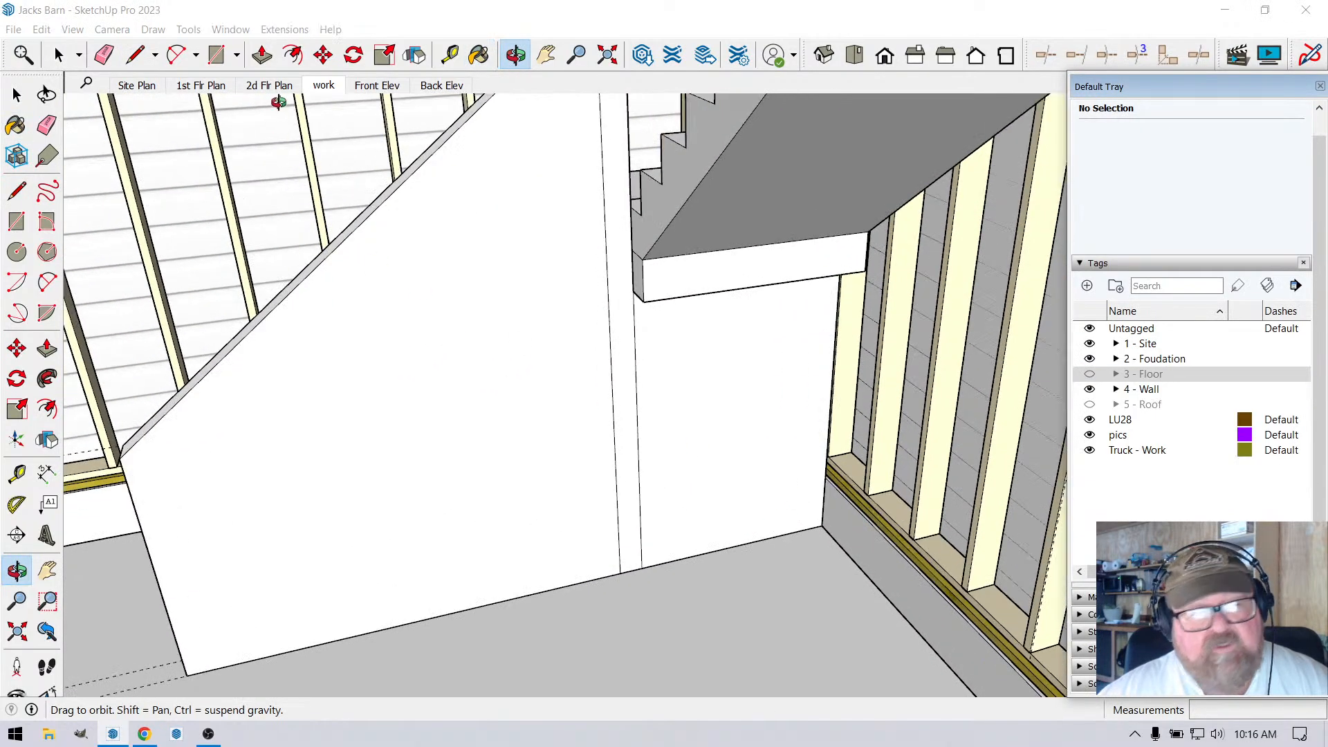
pyautogui.click(223, 58)
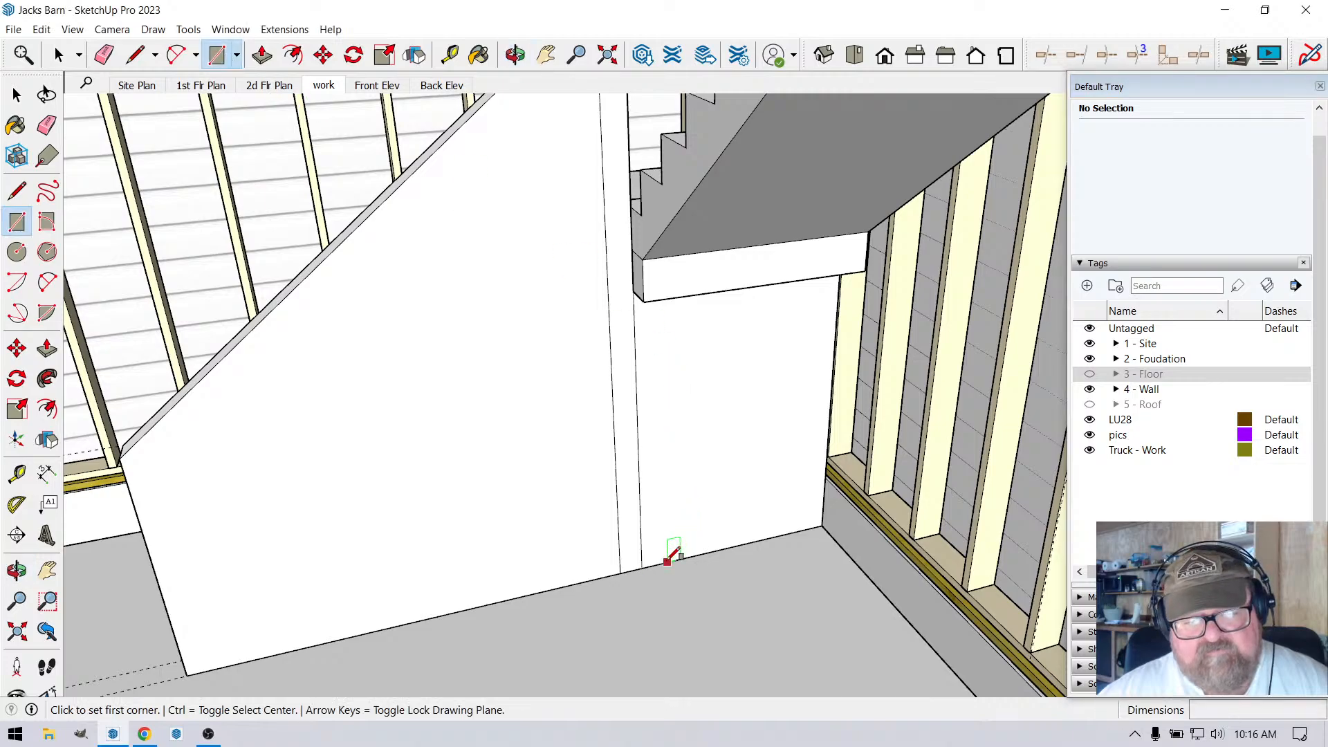
pyautogui.click(665, 561)
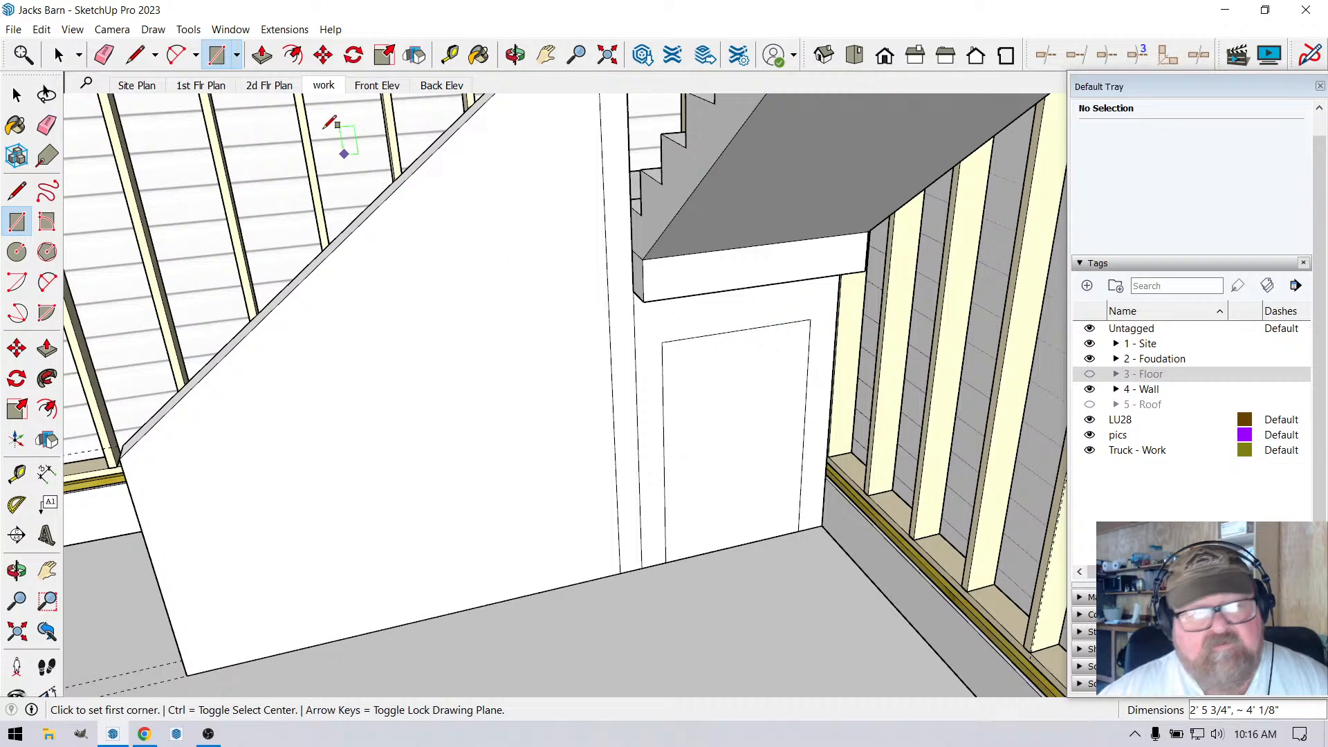
pyautogui.click(263, 53)
pyautogui.click(731, 419)
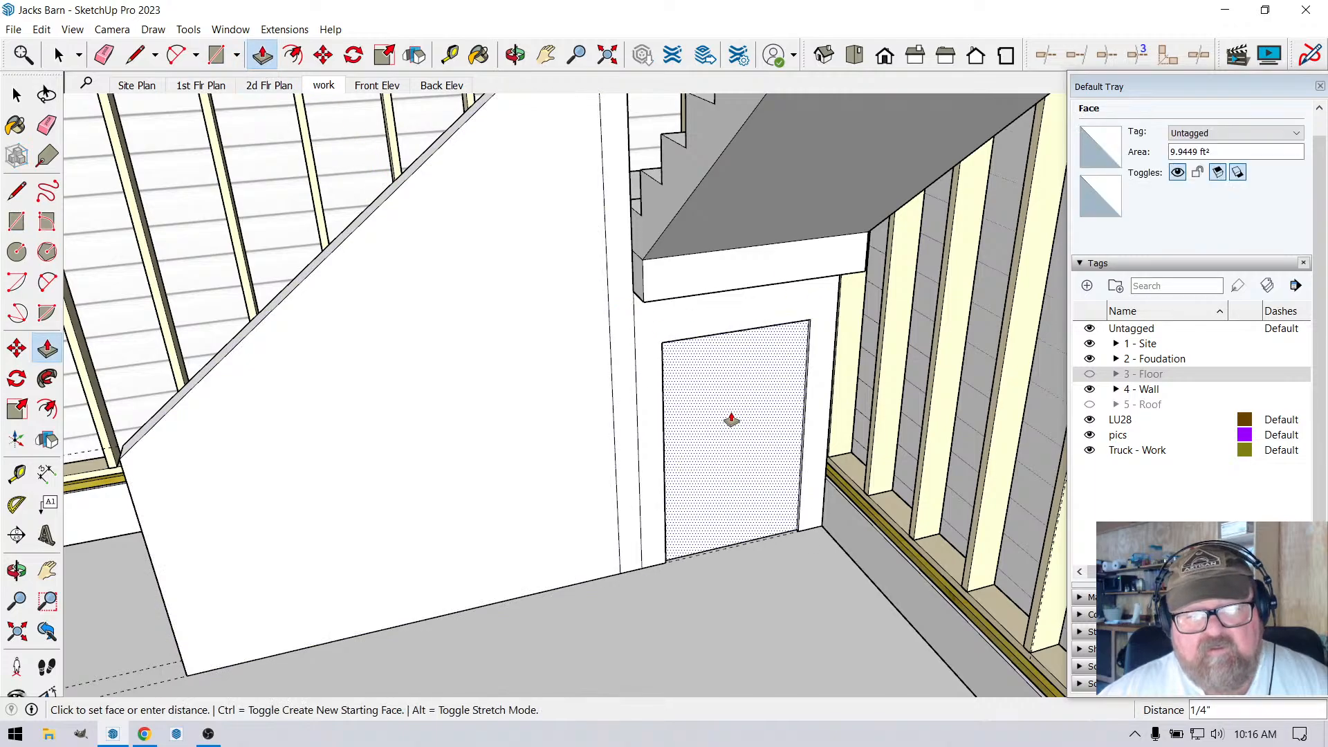
pyautogui.click(702, 421)
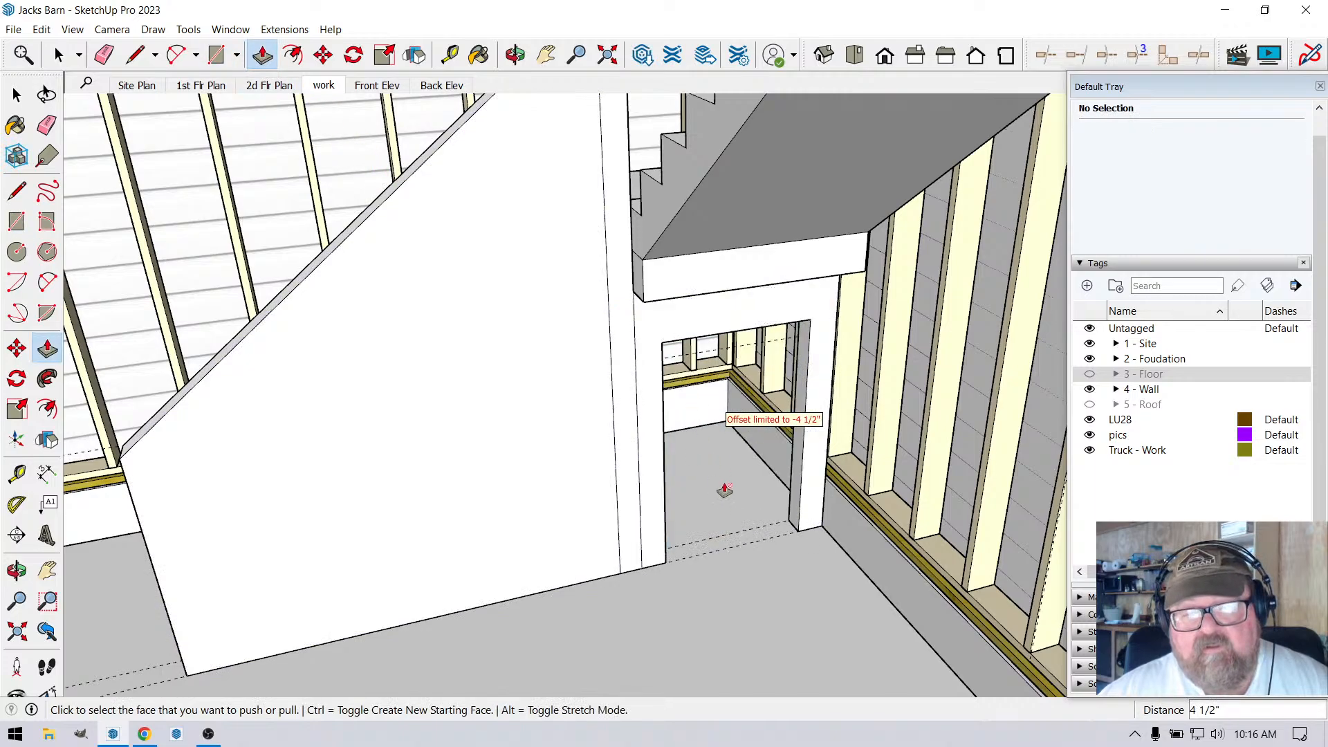
# Pull the 4 1/2" wide strip on the wall face out 7' 1 1/2" to form a wall beside the upper flight.
pyautogui.click(515, 54)
pyautogui.moveTo(559, 236); pyautogui.dragTo(563, 306)
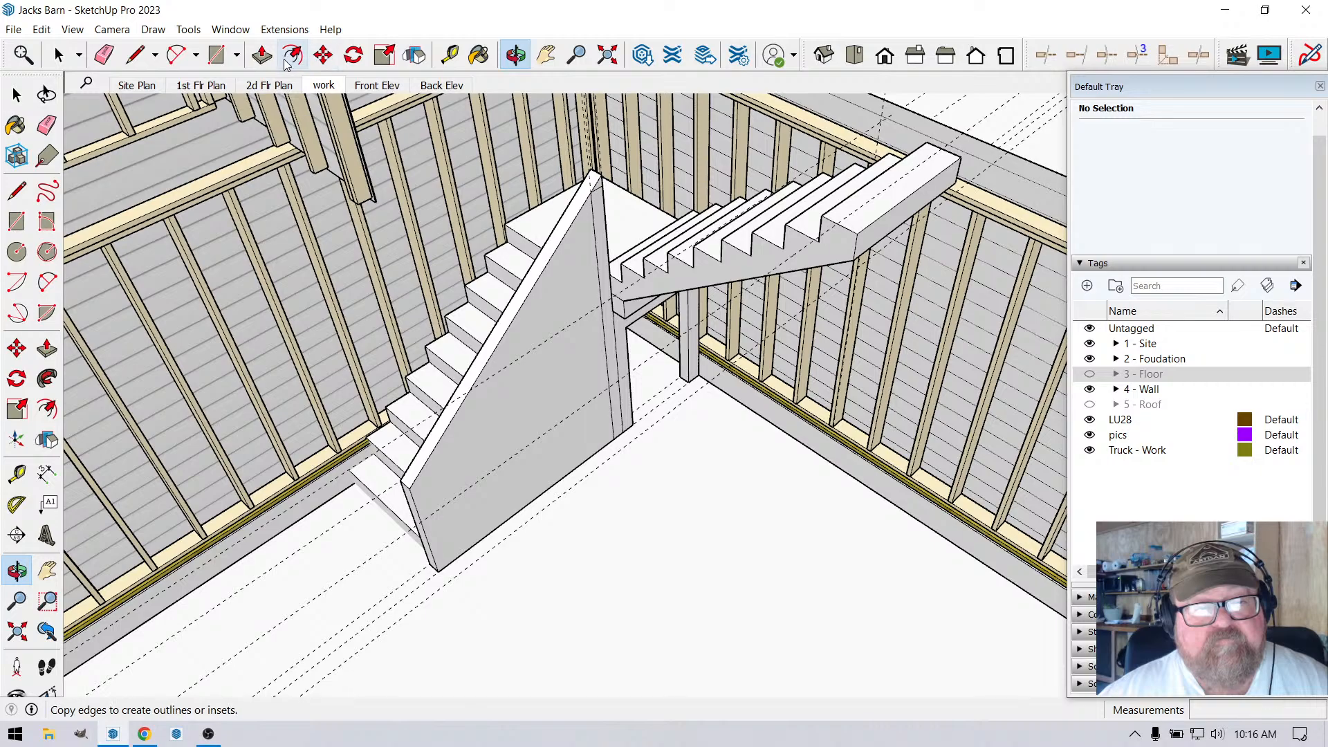
pyautogui.click(262, 55)
pyautogui.click(608, 228)
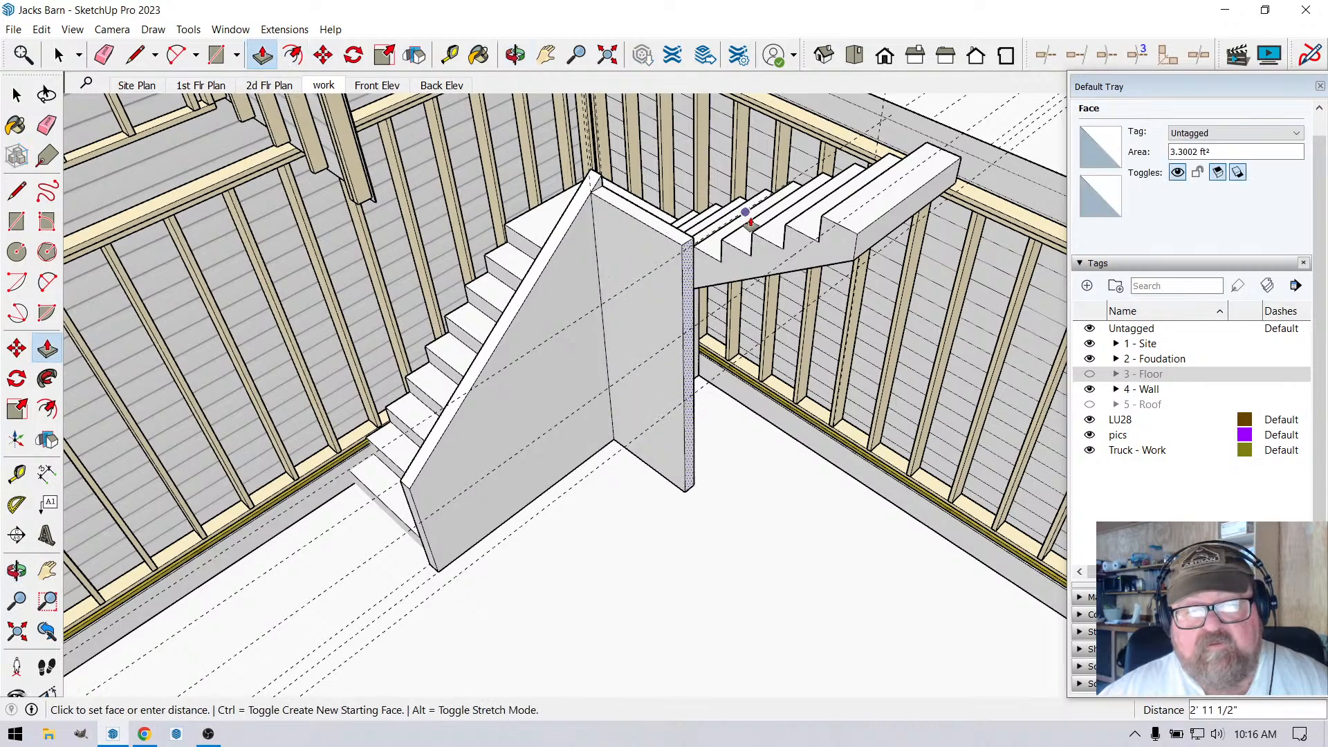
pyautogui.click(858, 233)
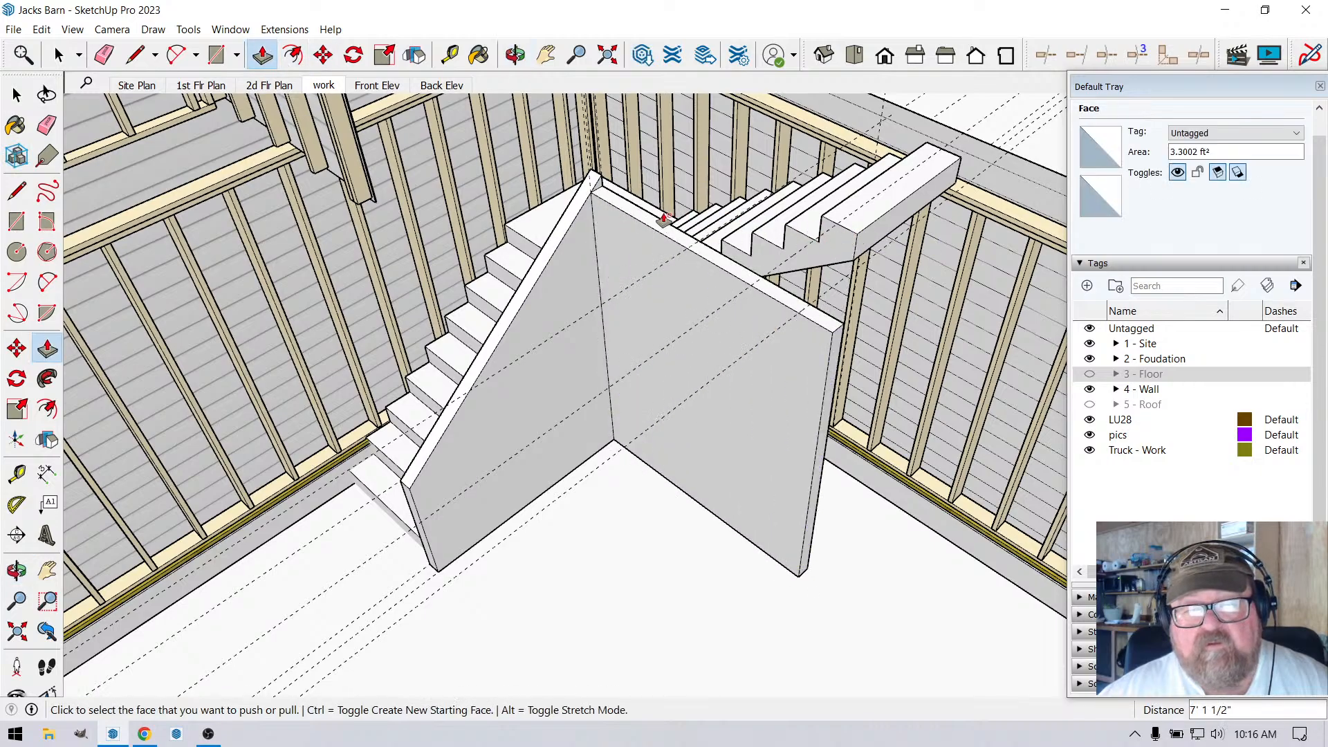
pyautogui.click(654, 218)
pyautogui.click(673, 175)
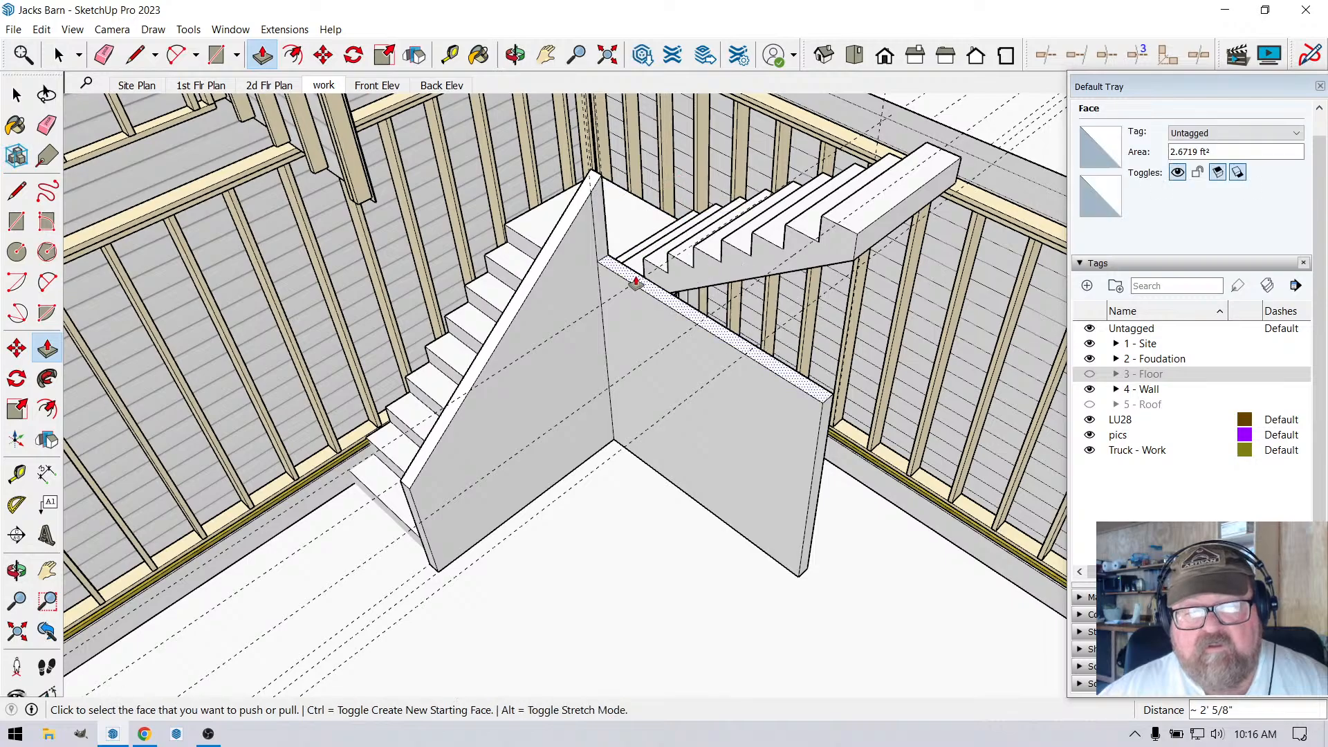
pyautogui.click(631, 277)
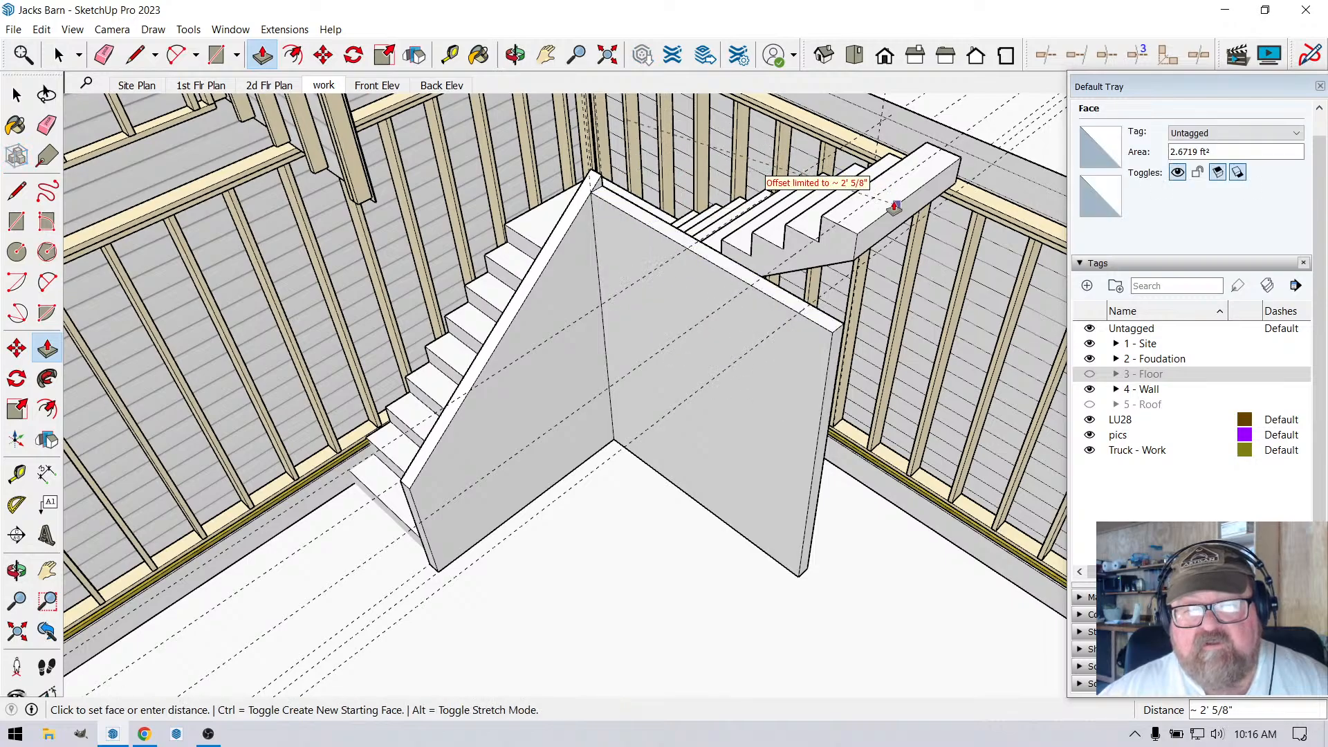
pyautogui.click(894, 204)
pyautogui.click(785, 294)
pyautogui.press('Escape')
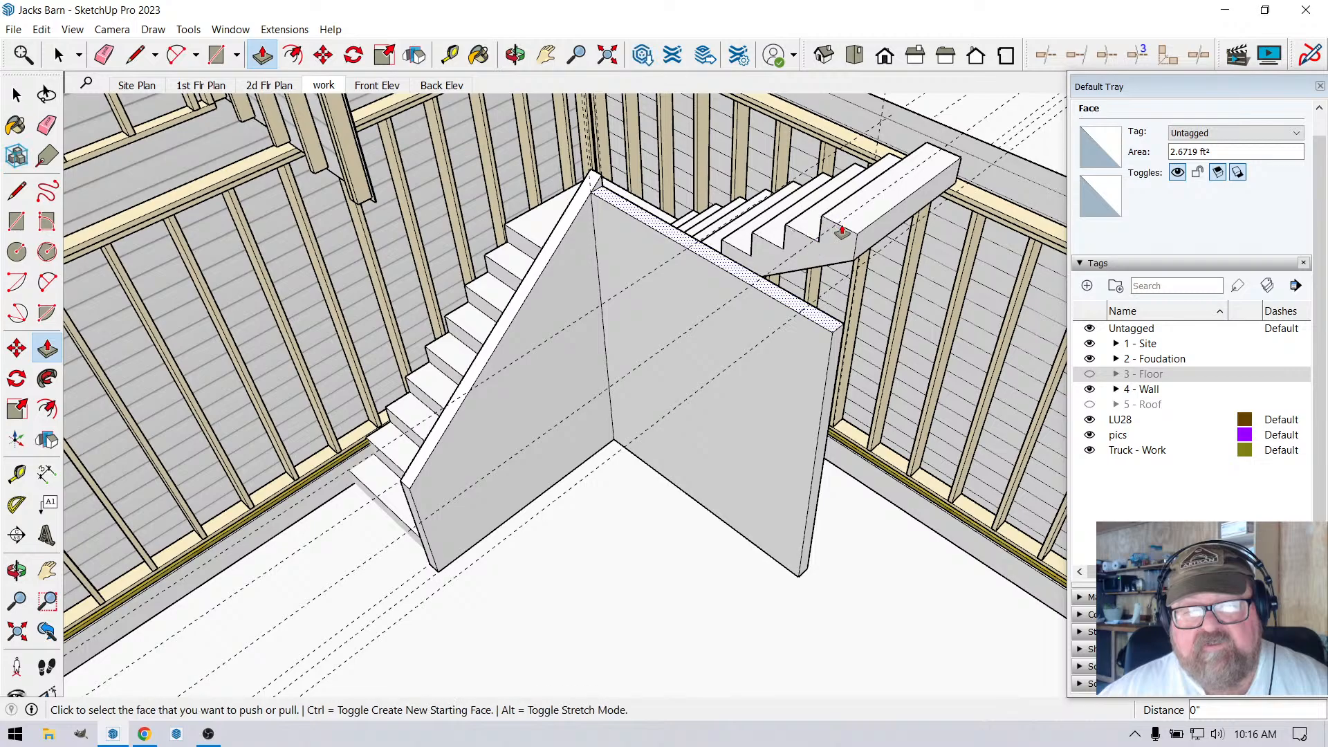
# Push the small triangular face at the sloped wall's peak 4 1/2" through to remove the tip above the new wall.
pyautogui.scroll(5, 614, 219)
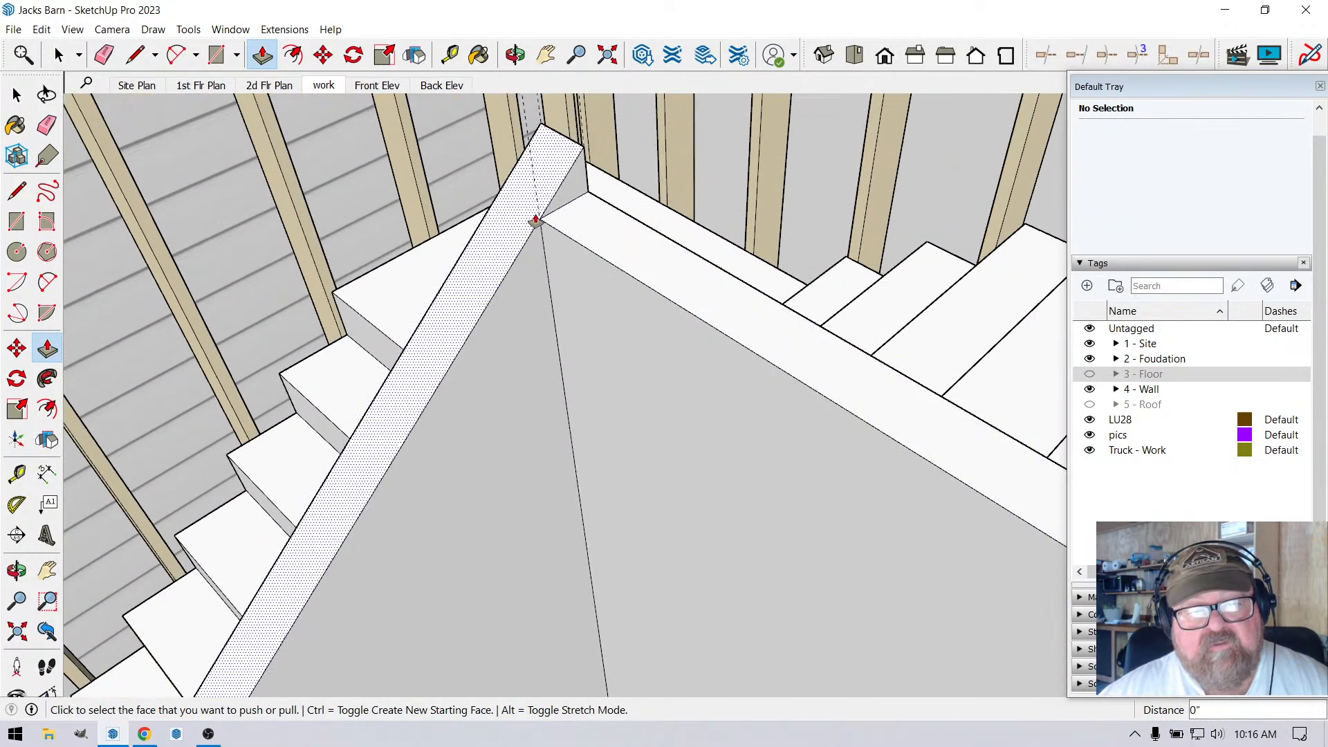
pyautogui.click(257, 49)
pyautogui.click(571, 178)
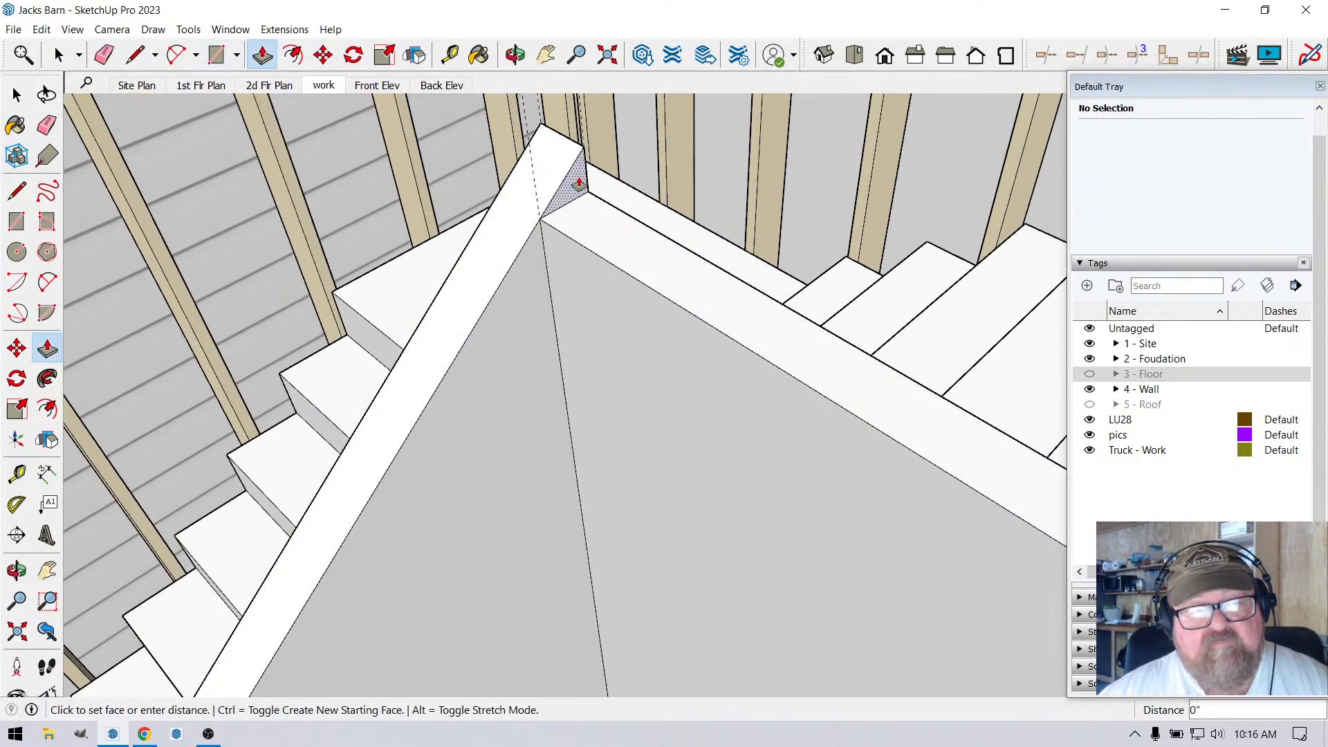
pyautogui.click(520, 157)
# Raise the top of the wall beside the upper flight toward the stair's upper end, by 7 1/2", and by another 36".
pyautogui.scroll(-4, 443, 243)
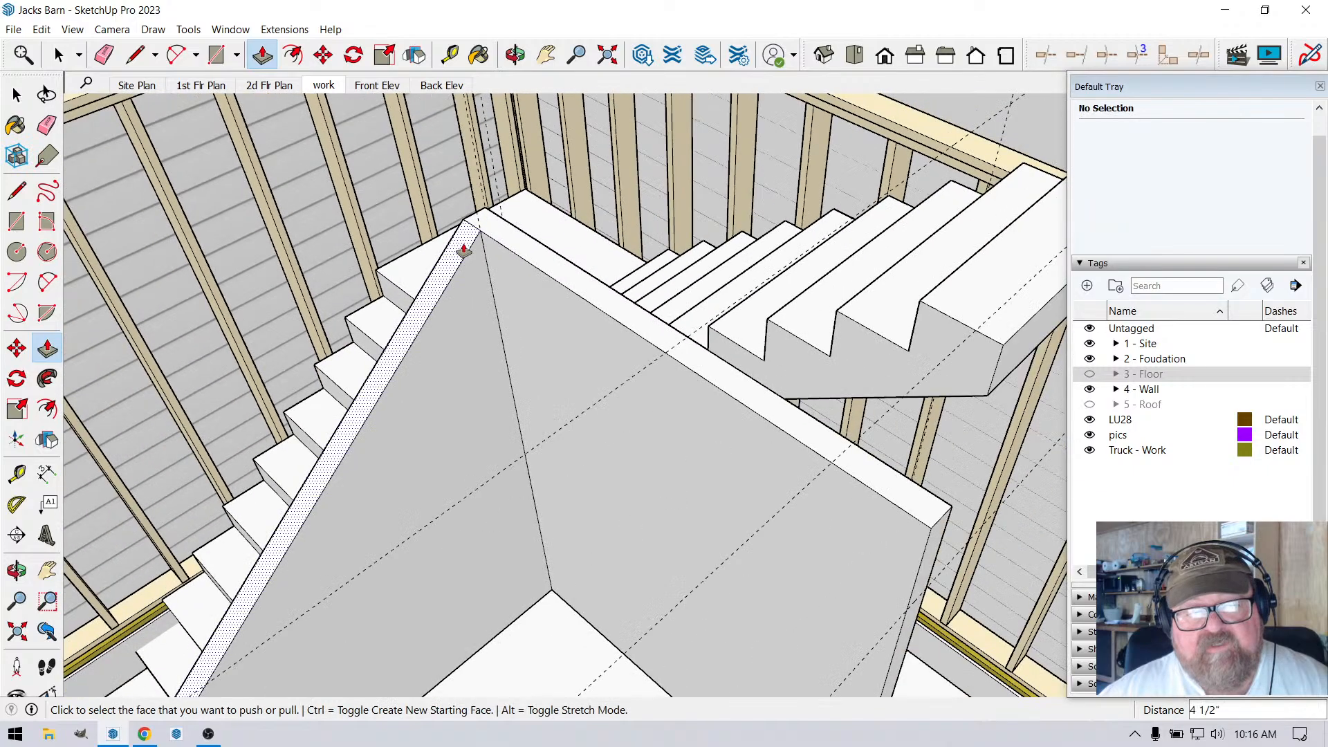
pyautogui.click(596, 299)
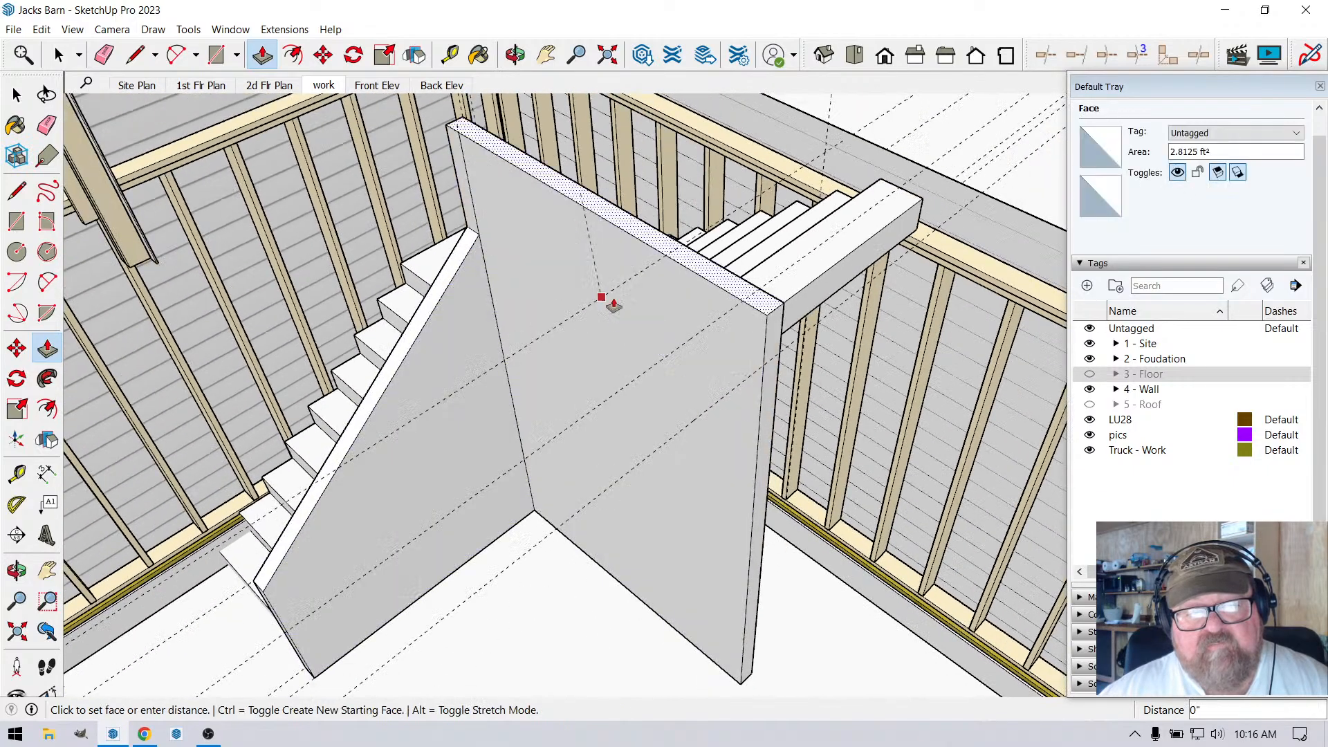
pyautogui.click(805, 288)
pyautogui.scroll(-1, 759, 320)
pyautogui.click(759, 319)
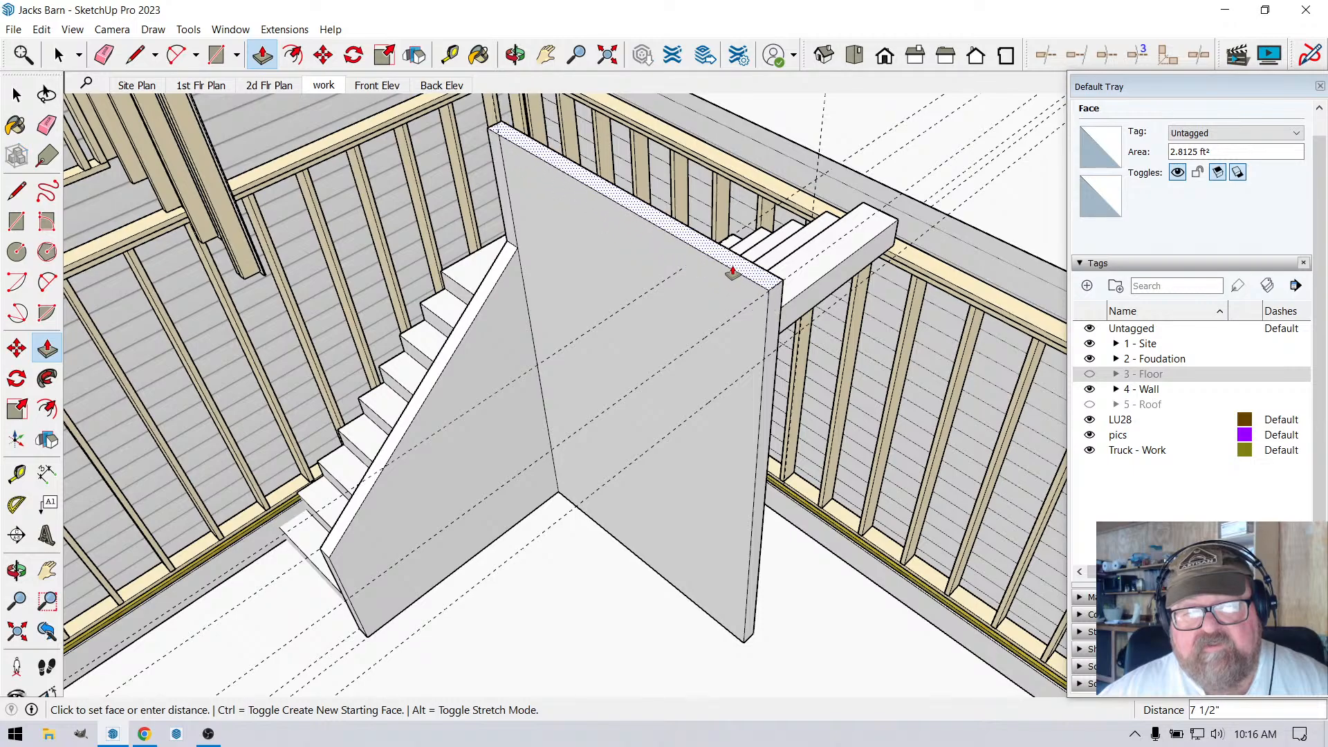
pyautogui.click(732, 272)
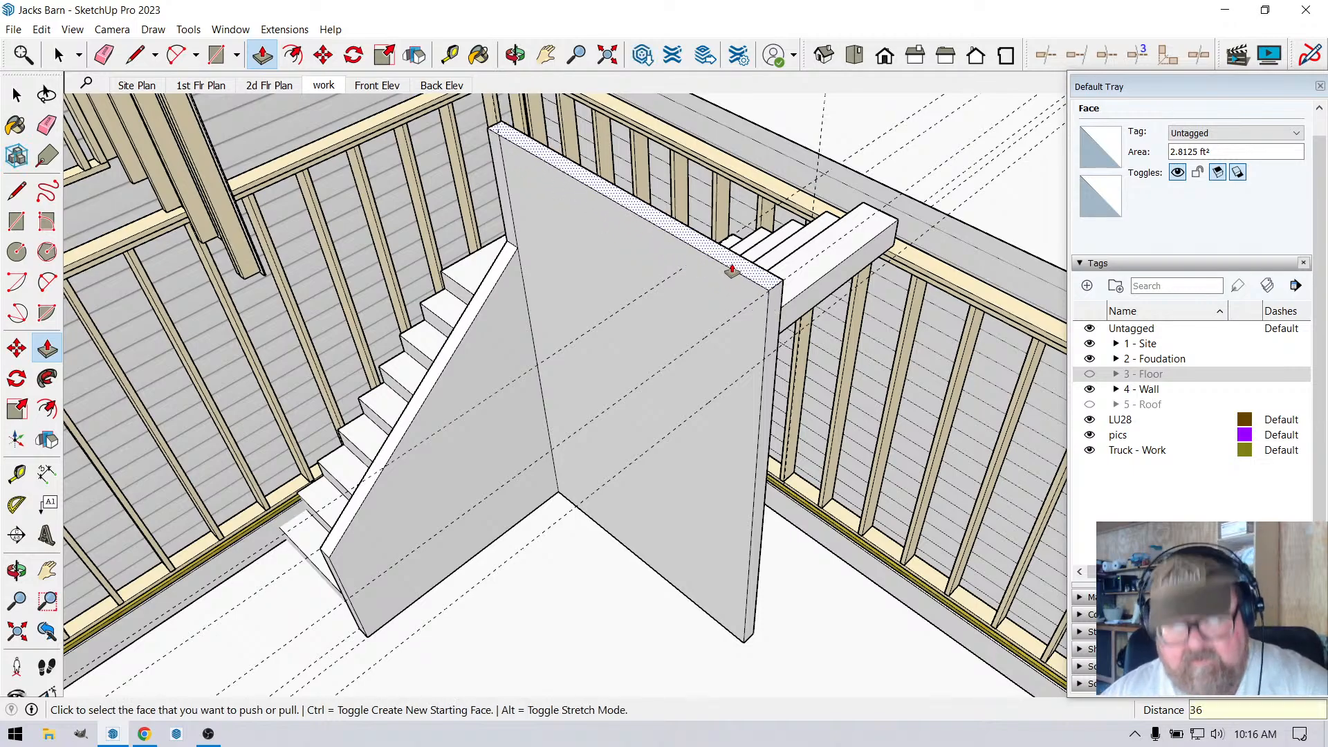
pyautogui.click(732, 272)
pyautogui.click(732, 271)
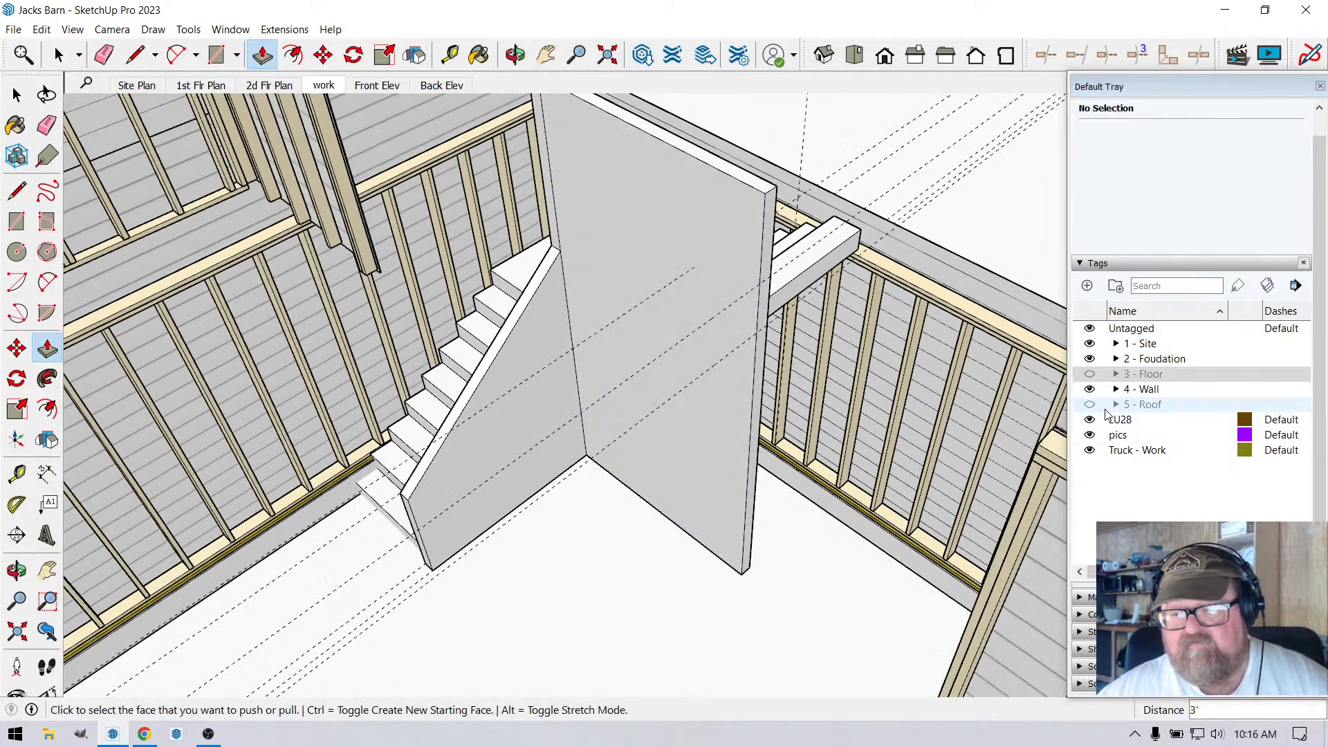
# Show the 3 - Floor tag and place guides on the upper flight's wall at floor level and 36" above it.
pyautogui.click(1090, 374)
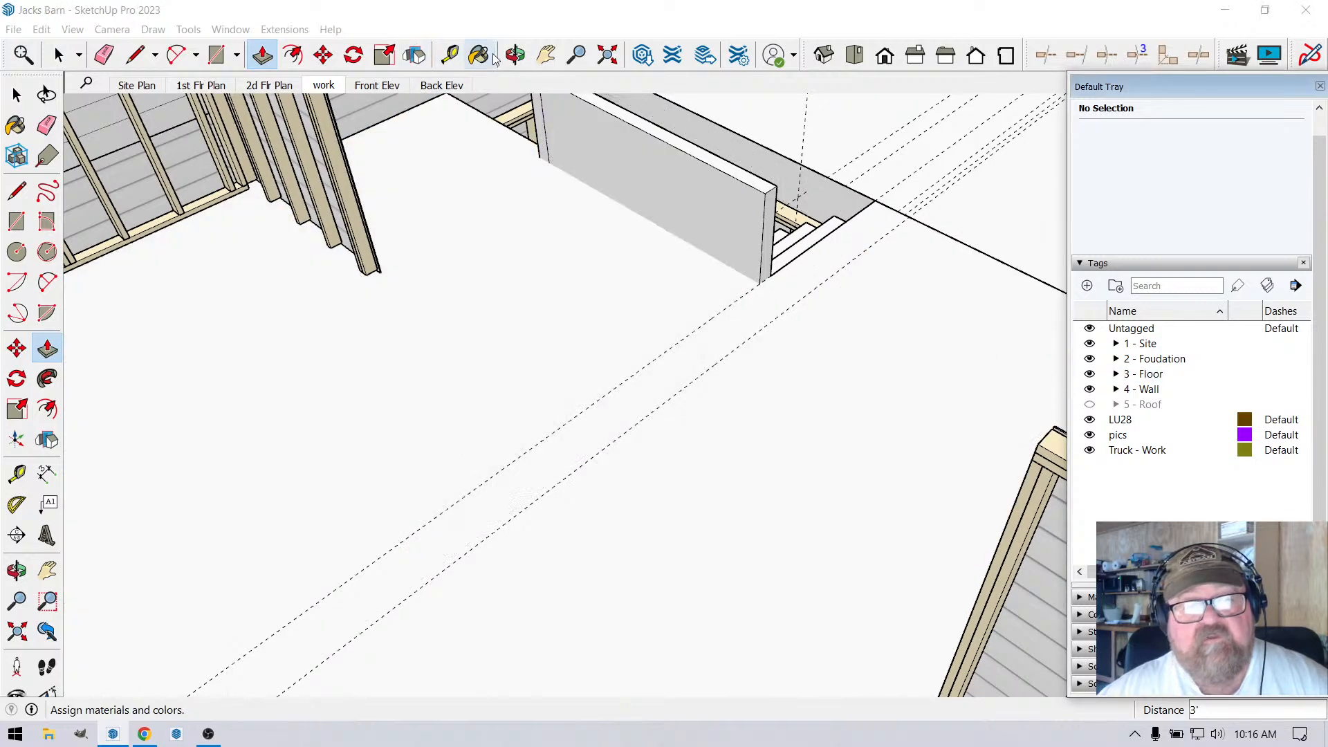
pyautogui.moveTo(623, 148); pyautogui.dragTo(520, 105, button='middle')
pyautogui.click(459, 61)
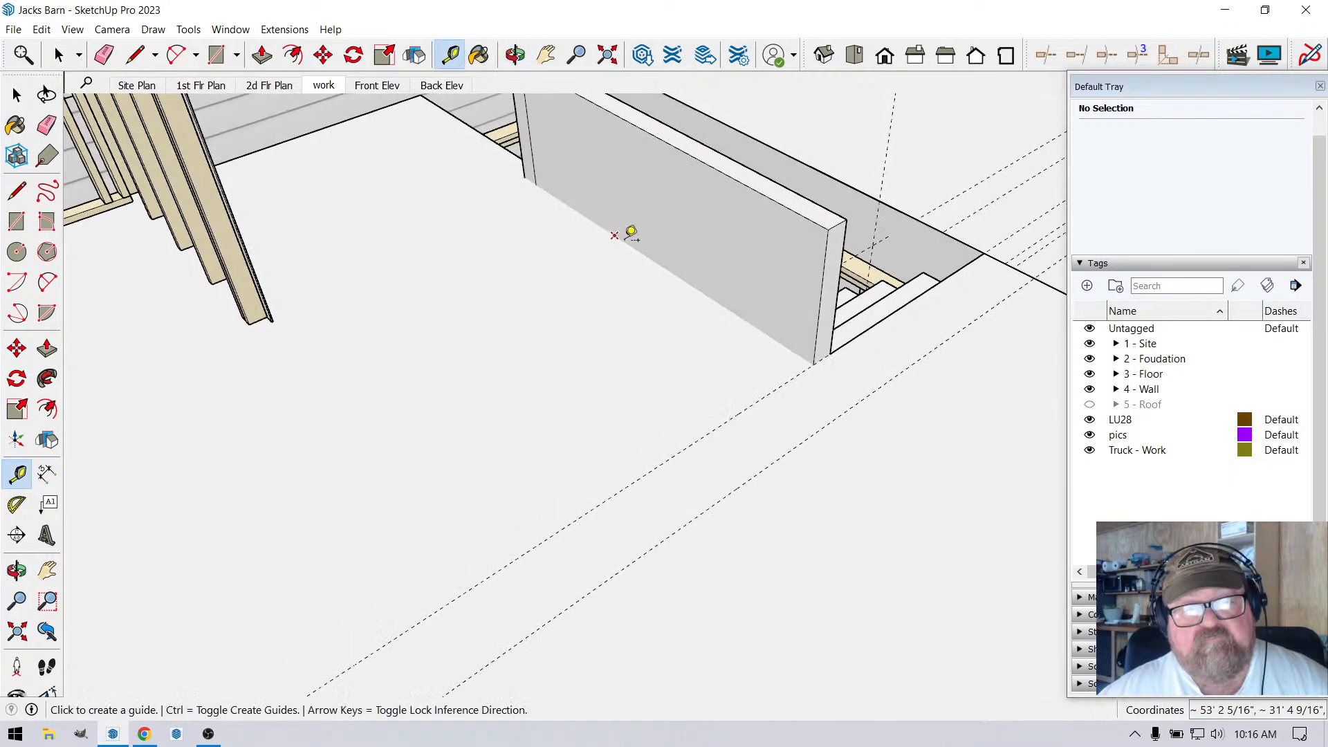
pyautogui.click(706, 163)
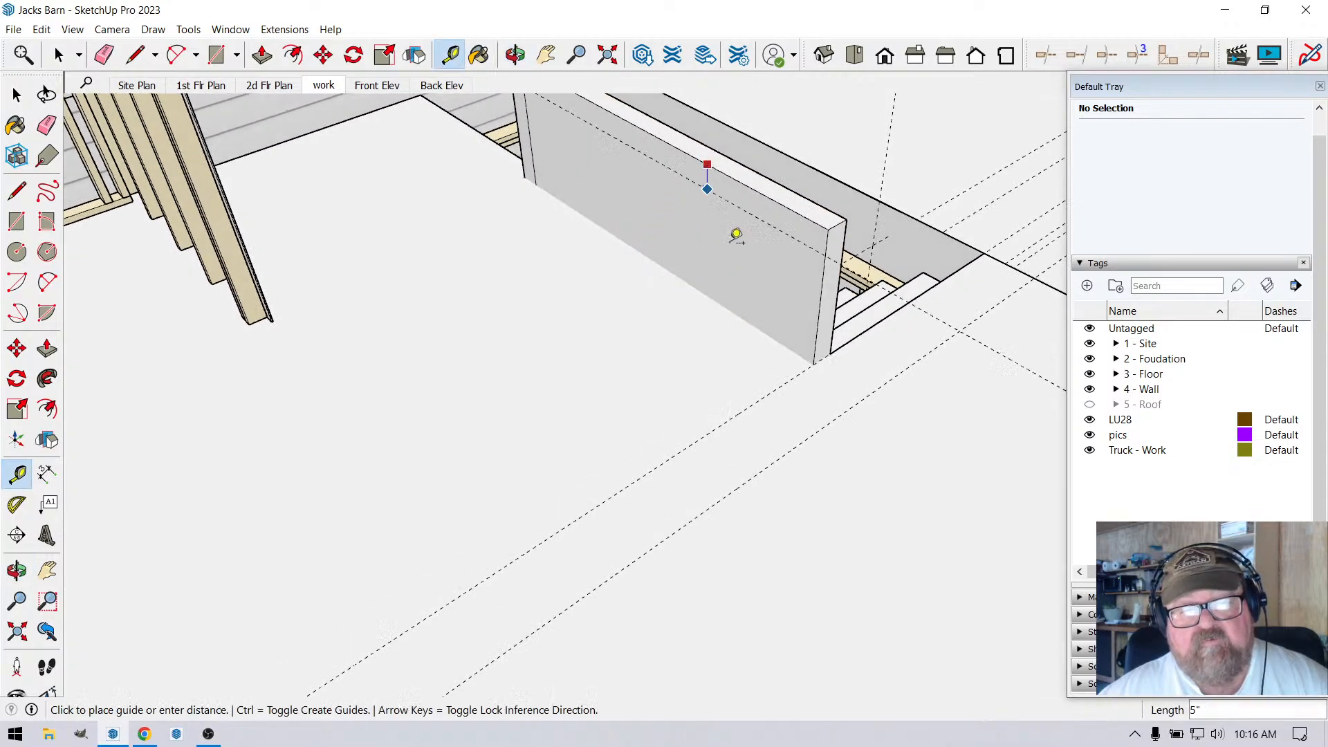
pyautogui.click(776, 326)
pyautogui.click(776, 326)
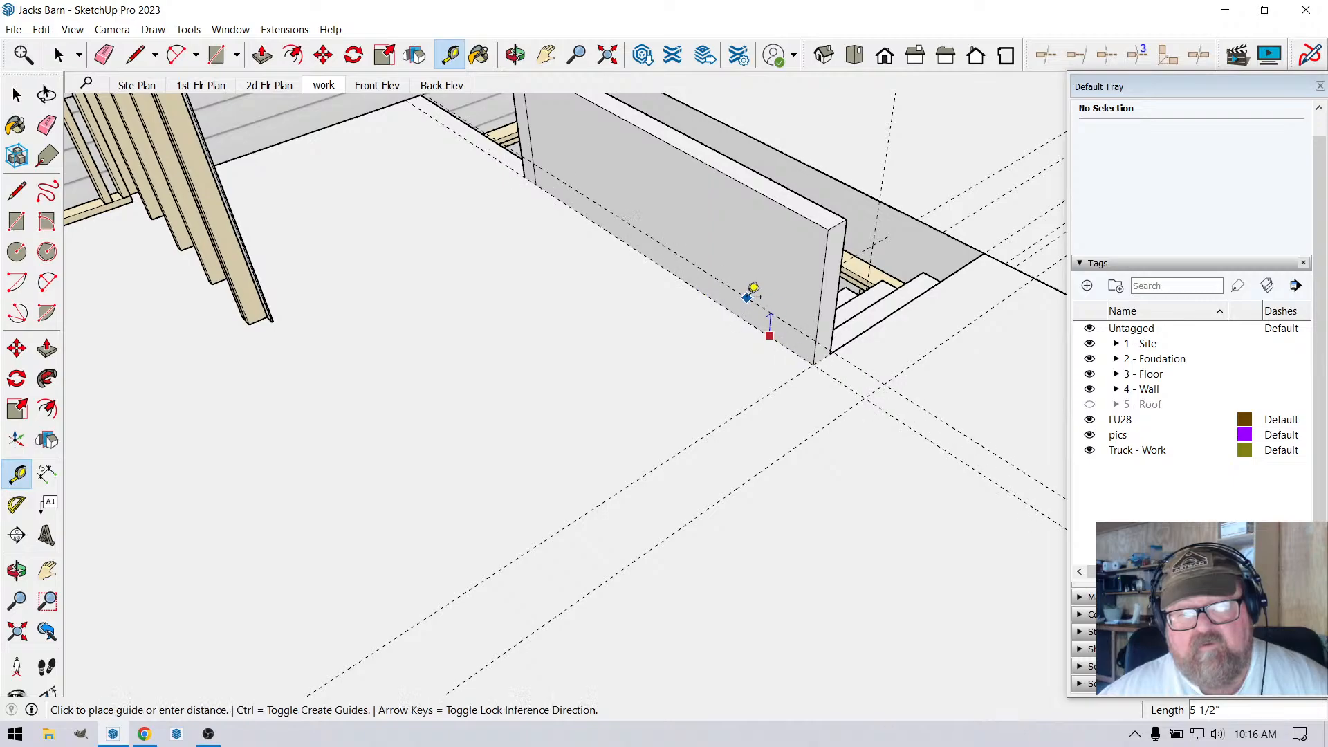
pyautogui.write('36')
pyautogui.press('Return')
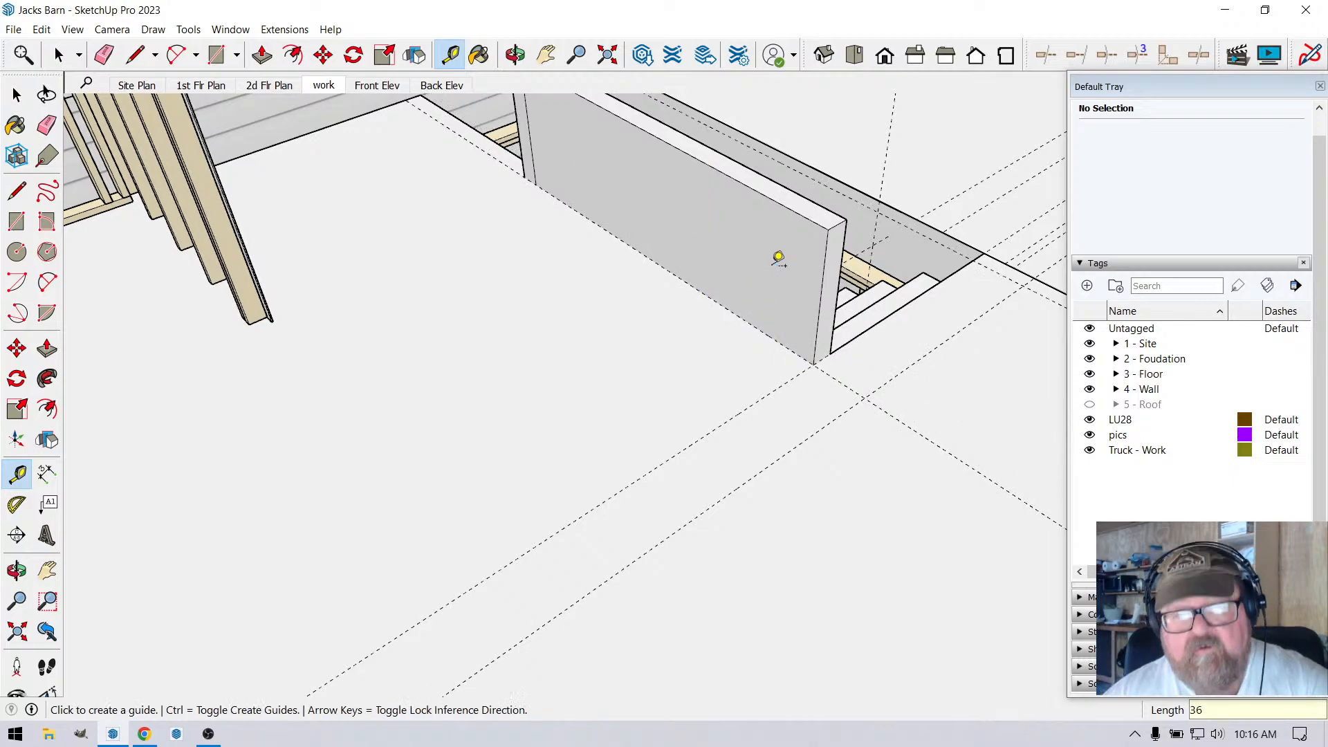
# Raise the top of the guard wall beside the upper flight 7 3/8" to the guide 36" above the floor.
pyautogui.click(262, 54)
pyautogui.click(685, 126)
pyautogui.click(694, 125)
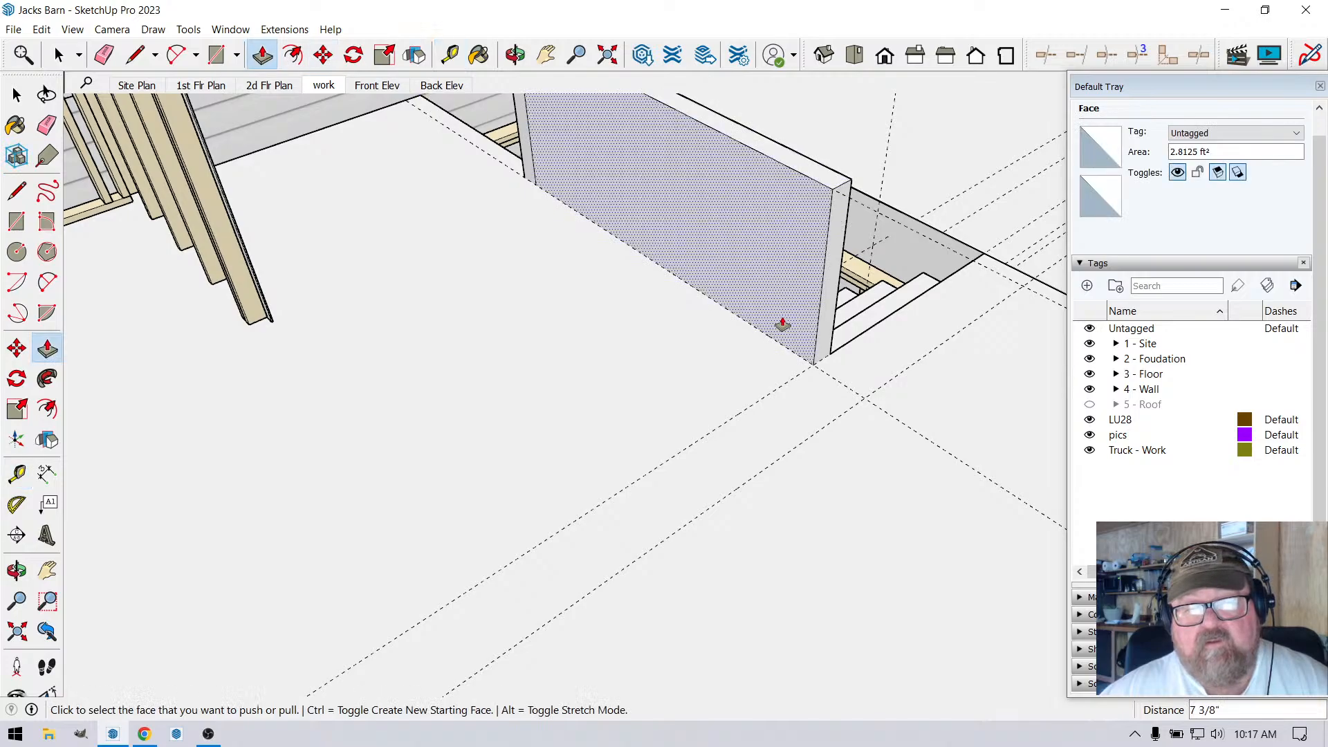
pyautogui.scroll(-4, 782, 328)
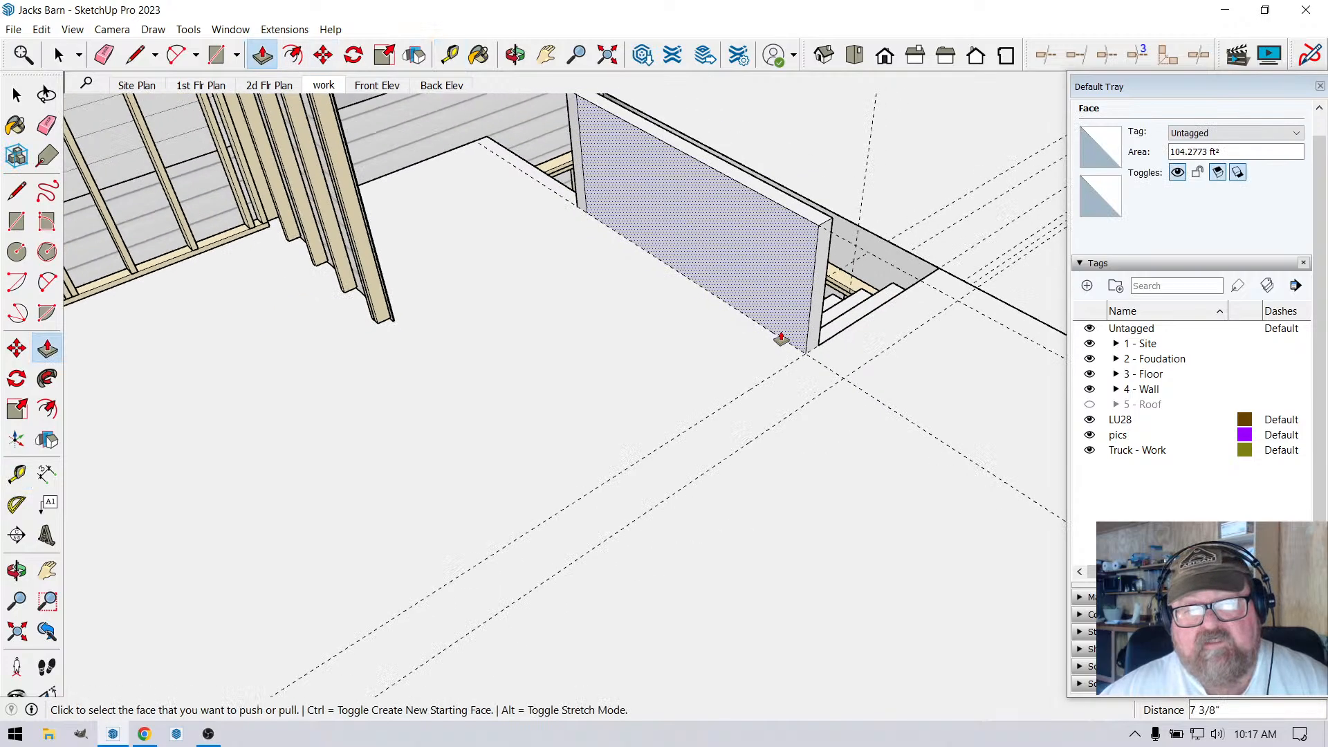
# Draw a line across the guard wall's end face at floor level, above the stair landing.
pyautogui.click(516, 55)
pyautogui.moveTo(801, 439); pyautogui.dragTo(207, 398)
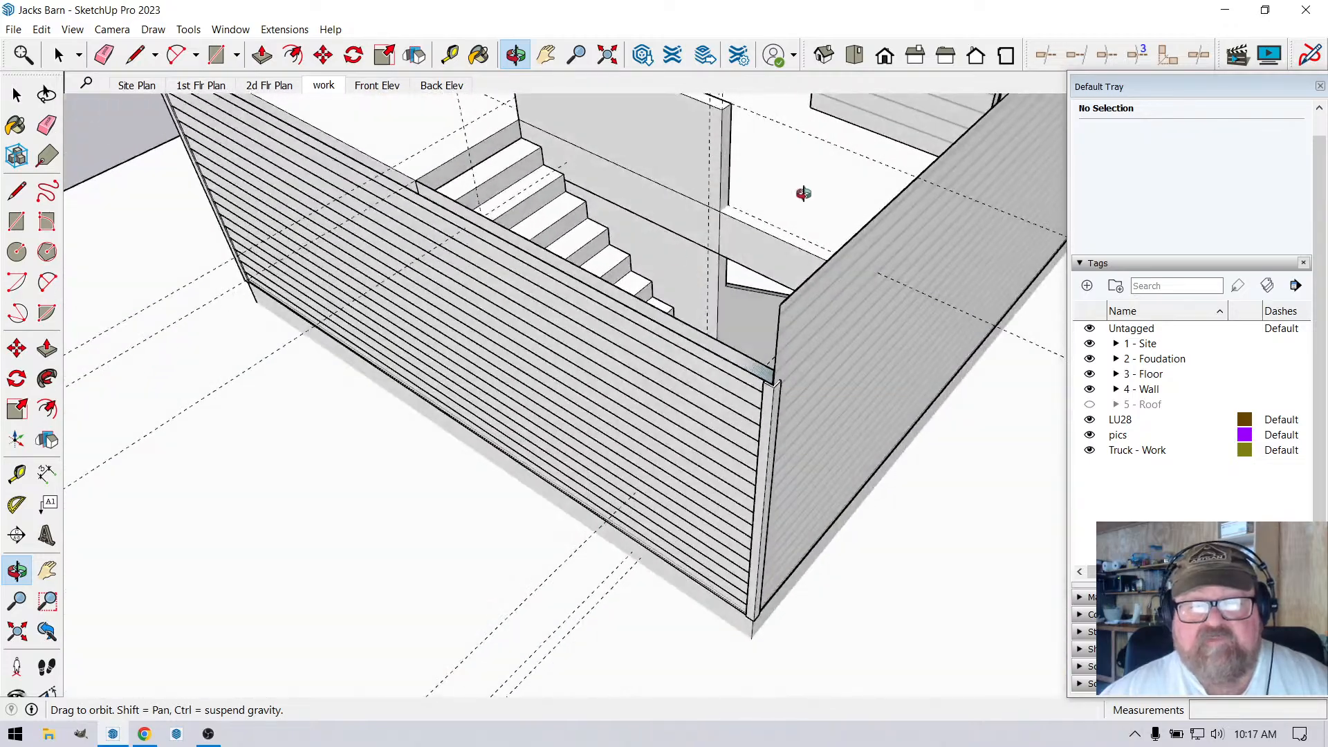
pyautogui.scroll(4, 796, 191)
pyautogui.press('l')
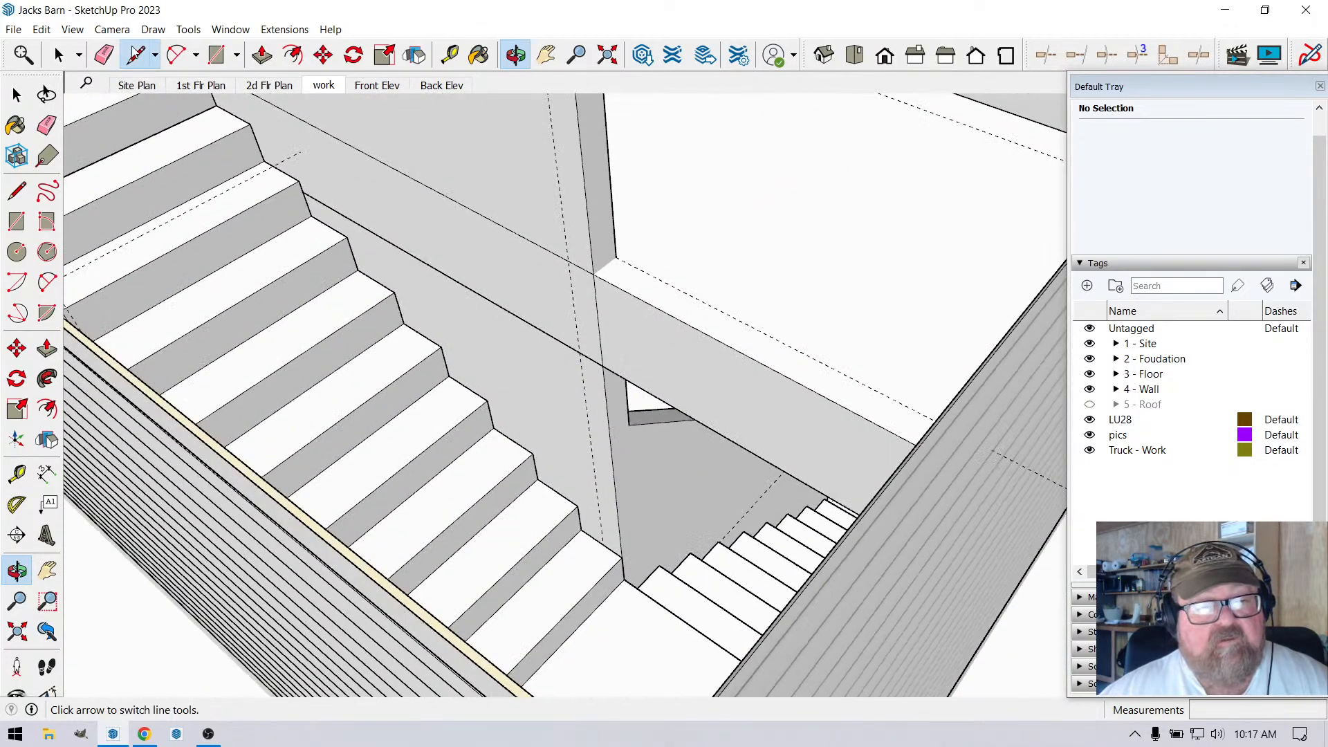
pyautogui.scroll(3, 498, 216)
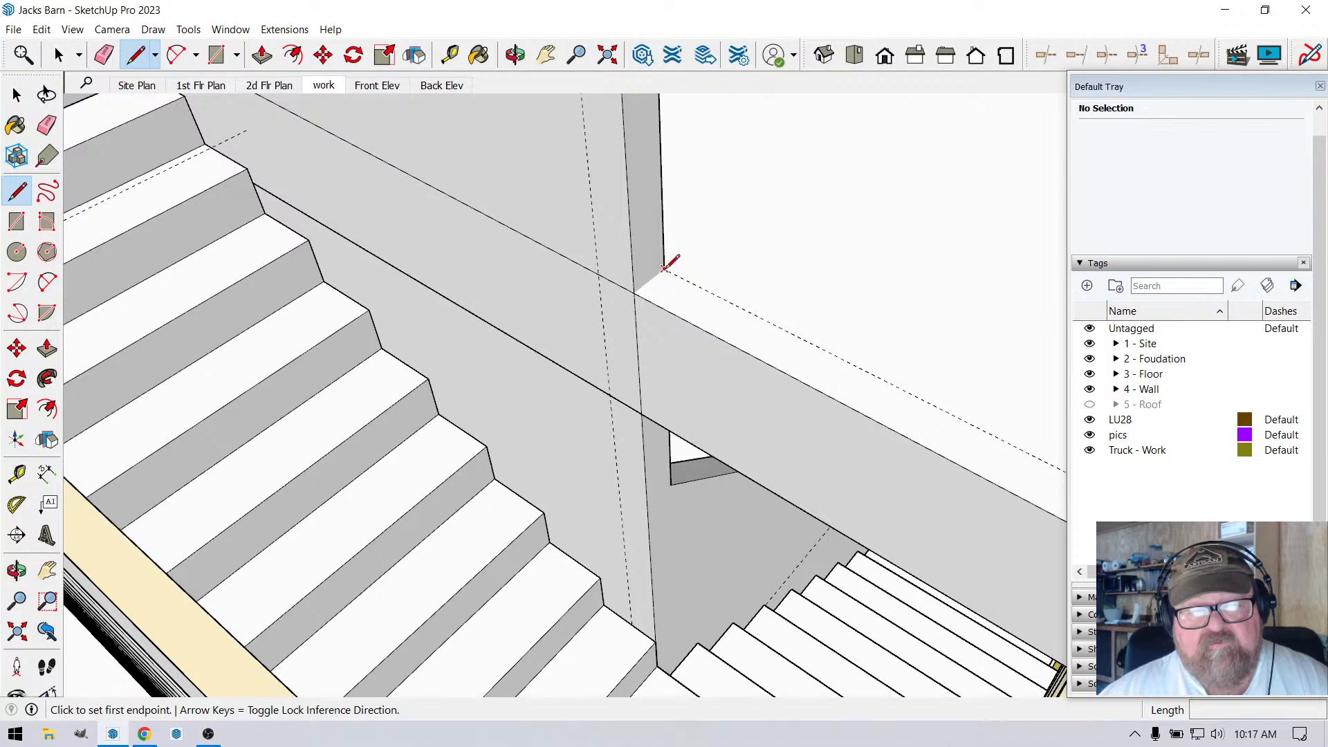
pyautogui.click(662, 268)
pyautogui.click(634, 293)
pyautogui.scroll(-2, 657, 262)
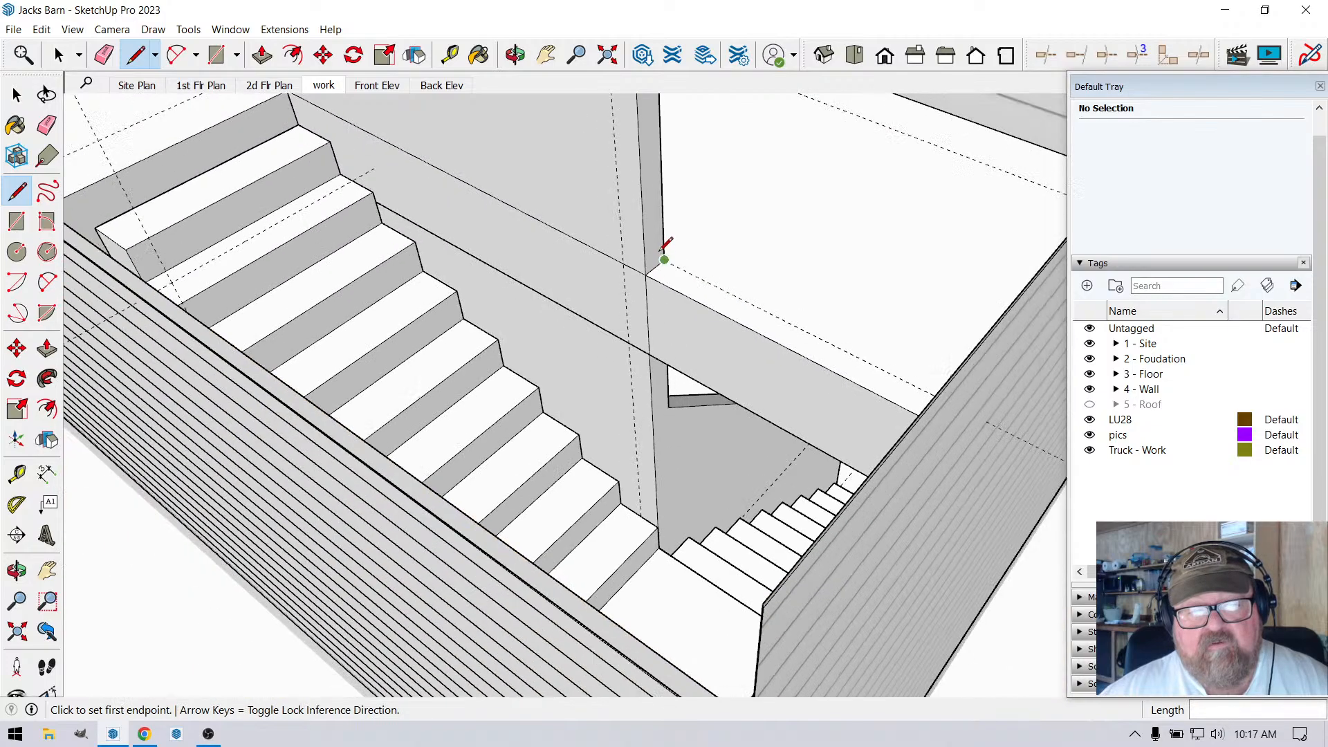
# Pull the guard wall's end face above floor level out 3' 9 3/4" and another 2 3/4" to the top plate's edge.
pyautogui.press('p')
pyautogui.click(648, 193)
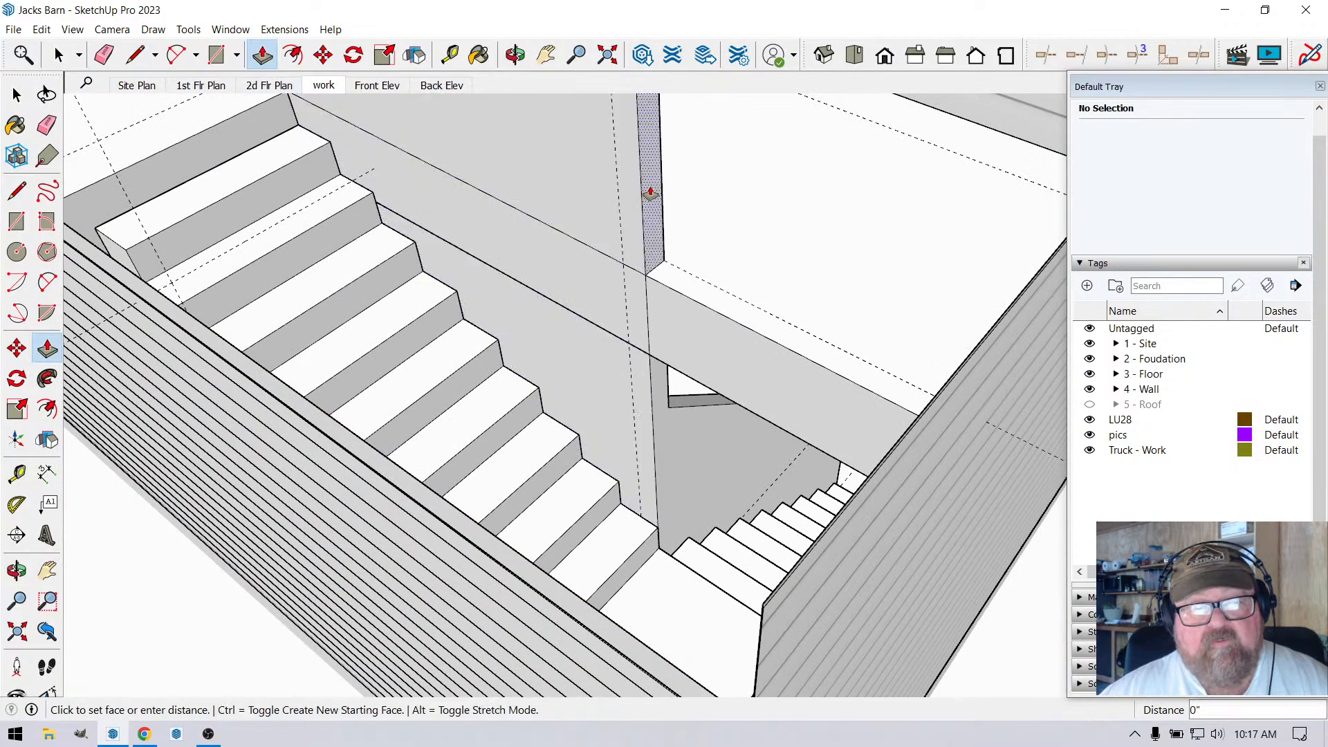
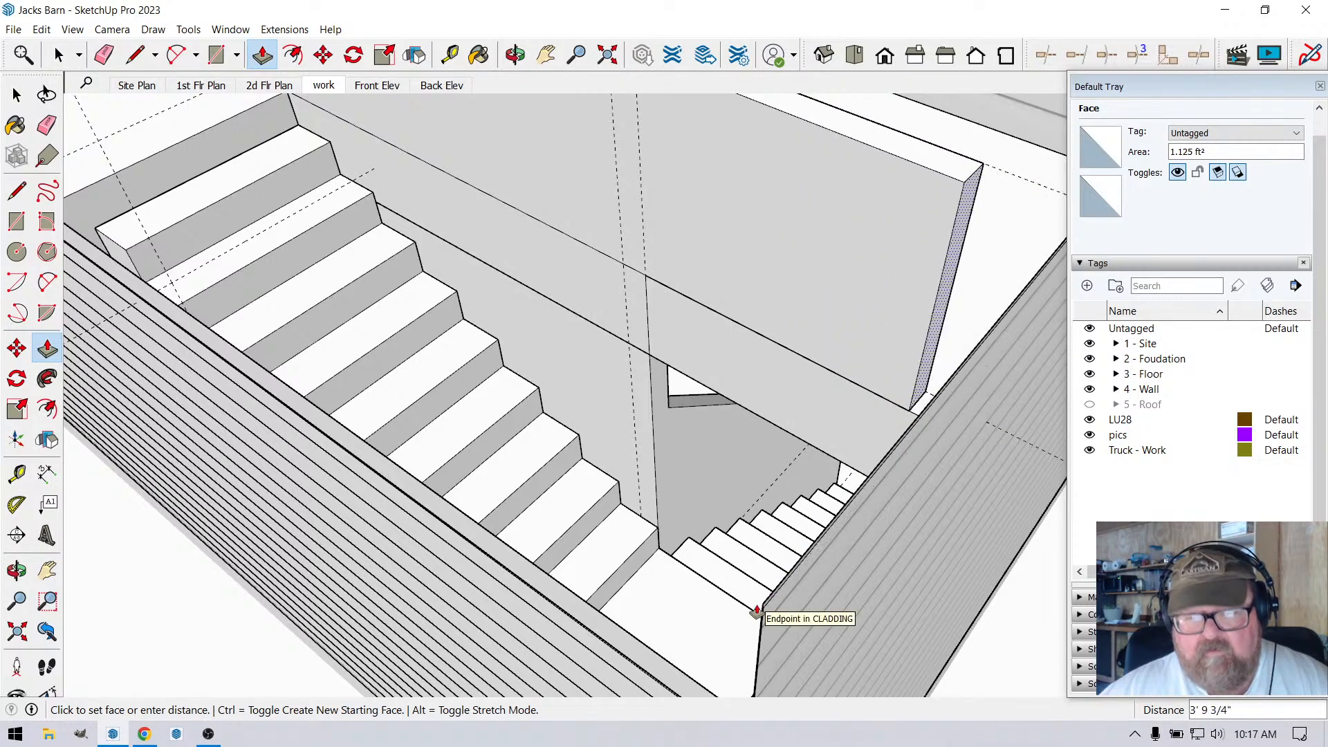
pyautogui.click(756, 612)
pyautogui.moveTo(505, 377); pyautogui.dragTo(819, 389, button='middle')
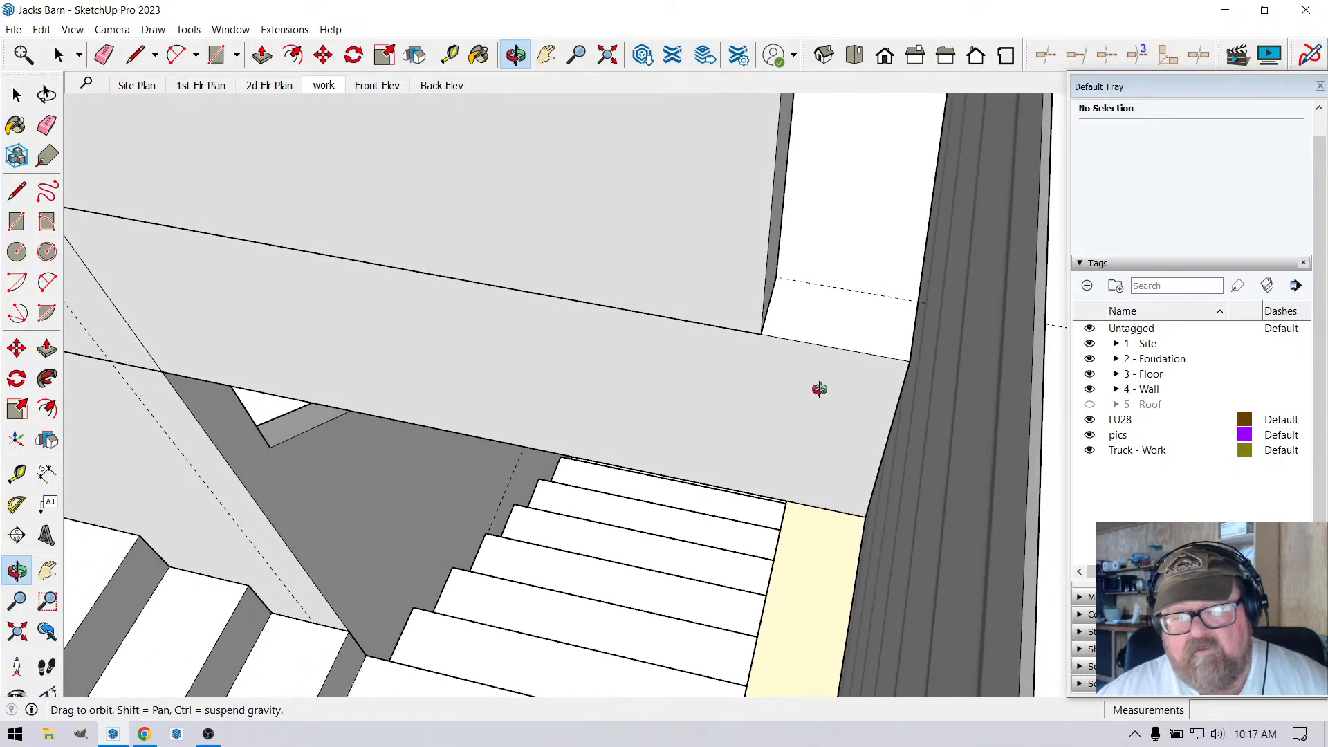
pyautogui.click(262, 54)
pyautogui.click(774, 247)
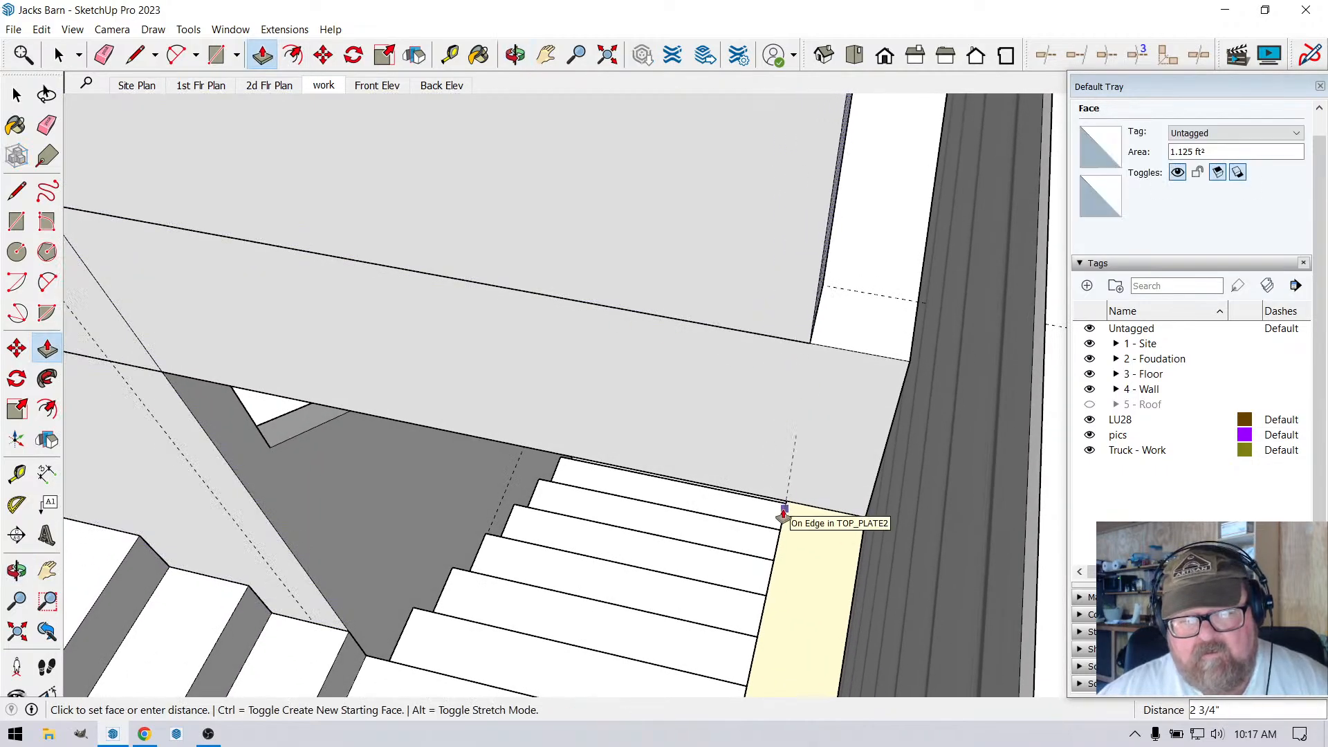
pyautogui.click(786, 515)
pyautogui.moveTo(786, 515); pyautogui.dragTo(856, 404, button='middle')
pyautogui.scroll(-3, 856, 404)
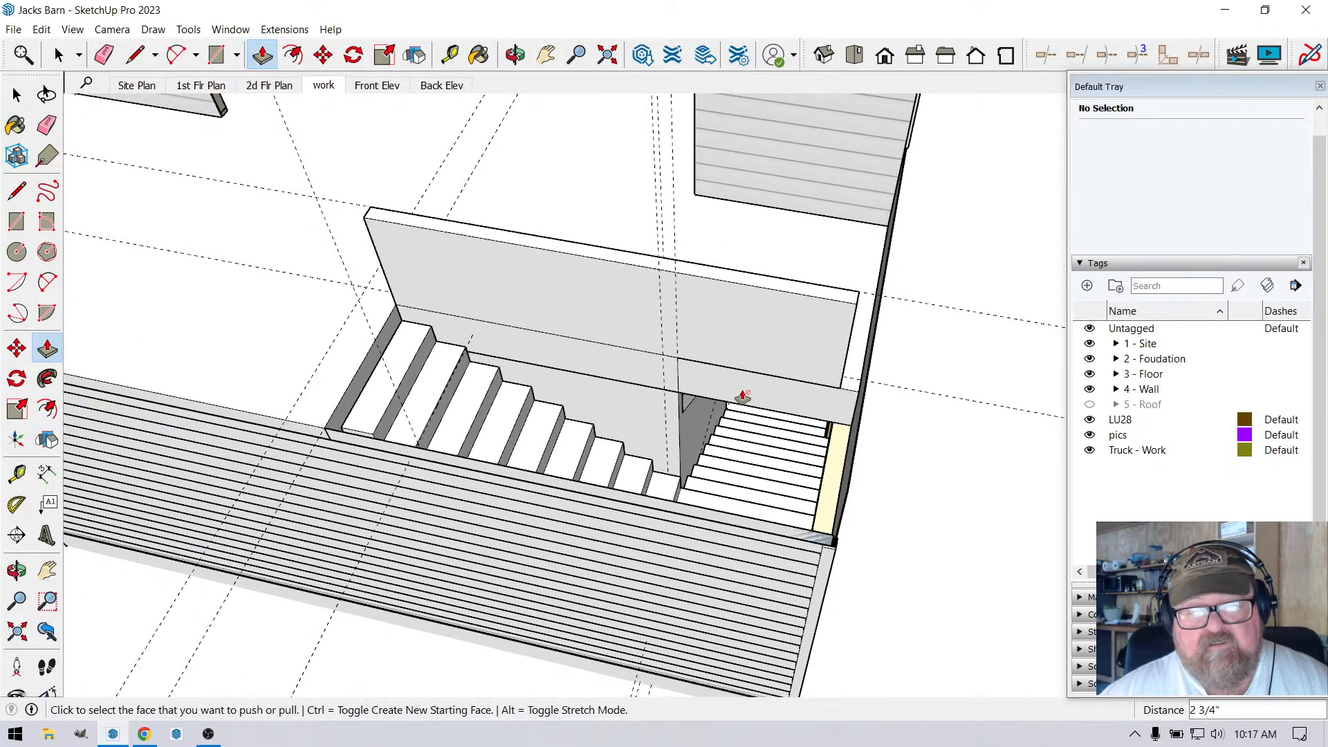
# Examine the extended guard wall around the stair opening from both its stair side and its floor side.
pyautogui.click(514, 55)
pyautogui.moveTo(567, 166); pyautogui.dragTo(1003, 428)
pyautogui.scroll(2, 510, 297)
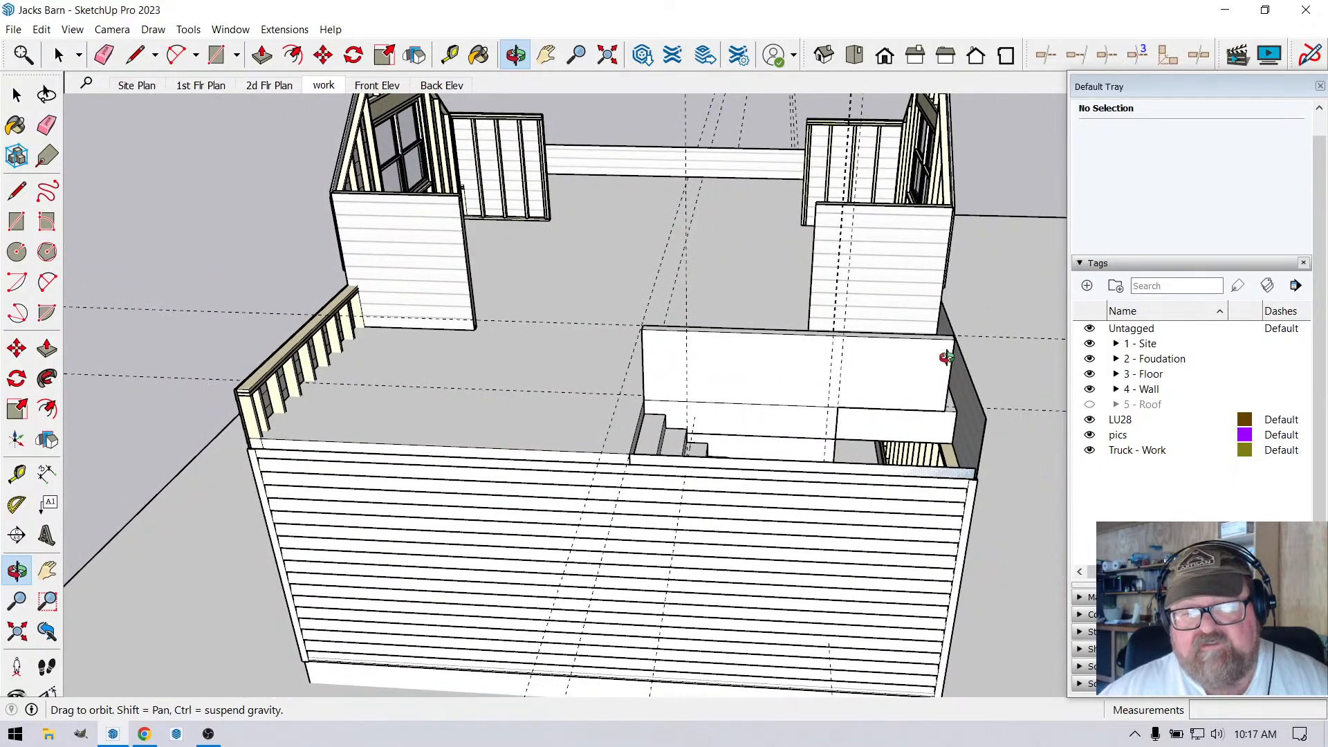
pyautogui.moveTo(947, 357); pyautogui.dragTo(822, 459)
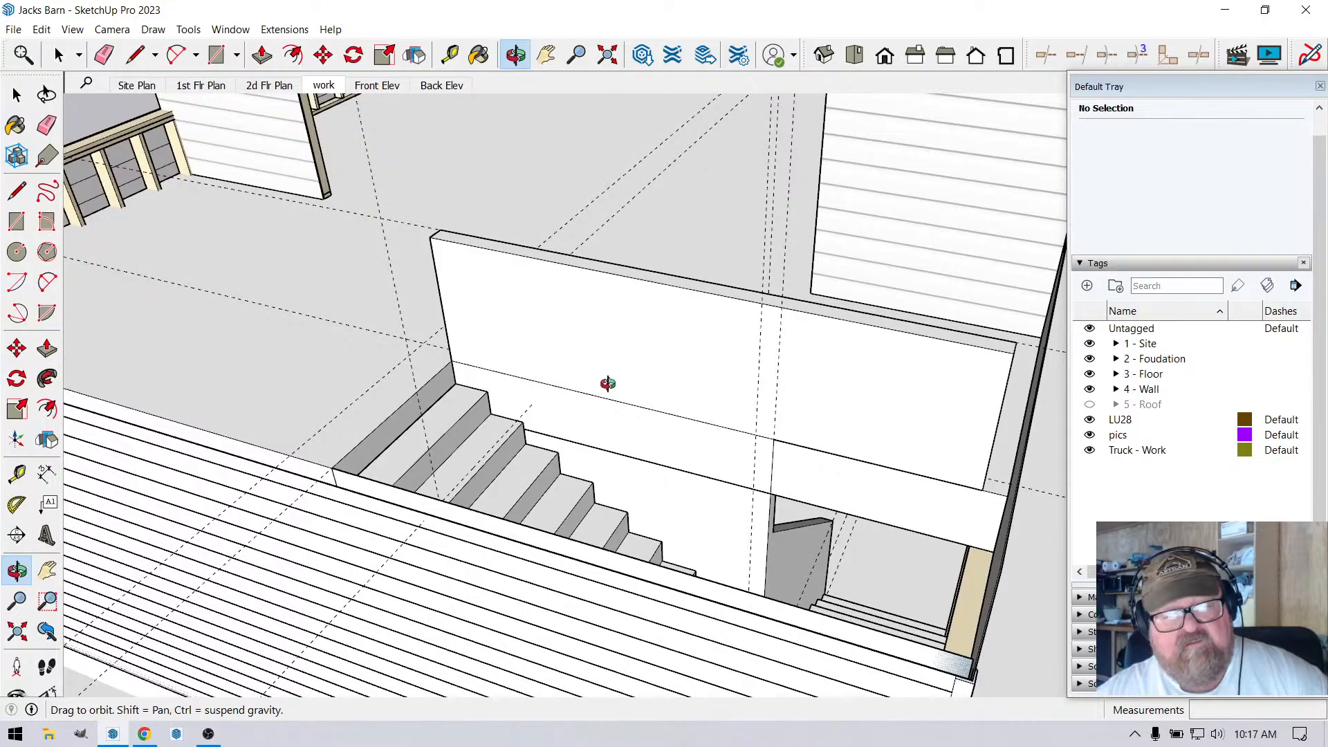
pyautogui.moveTo(725, 409)
pyautogui.mouseDown()
pyautogui.moveTo(685, 465)
pyautogui.moveTo(703, 433)
pyautogui.moveTo(725, 428)
pyautogui.mouseUp()
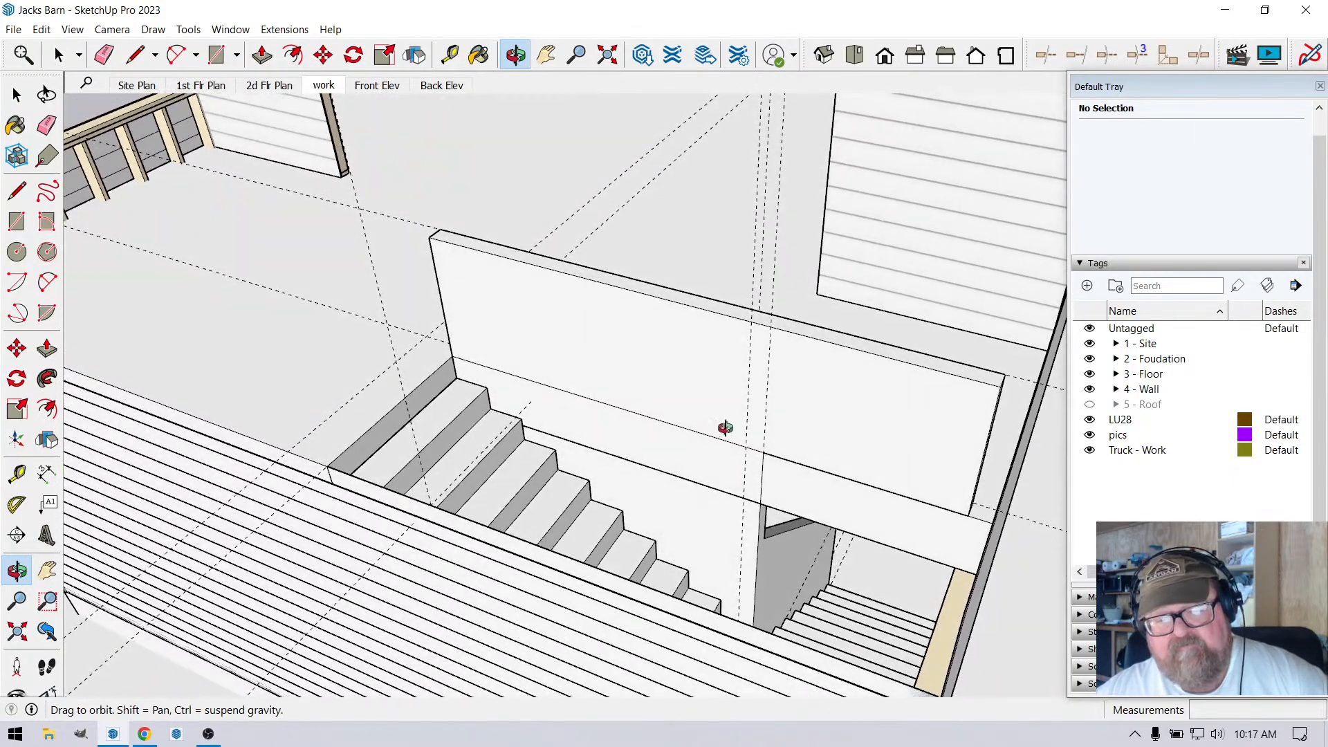
pyautogui.moveTo(889, 436); pyautogui.dragTo(671, 424)
pyautogui.moveTo(659, 507); pyautogui.dragTo(641, 412)
pyautogui.scroll(4, 658, 408)
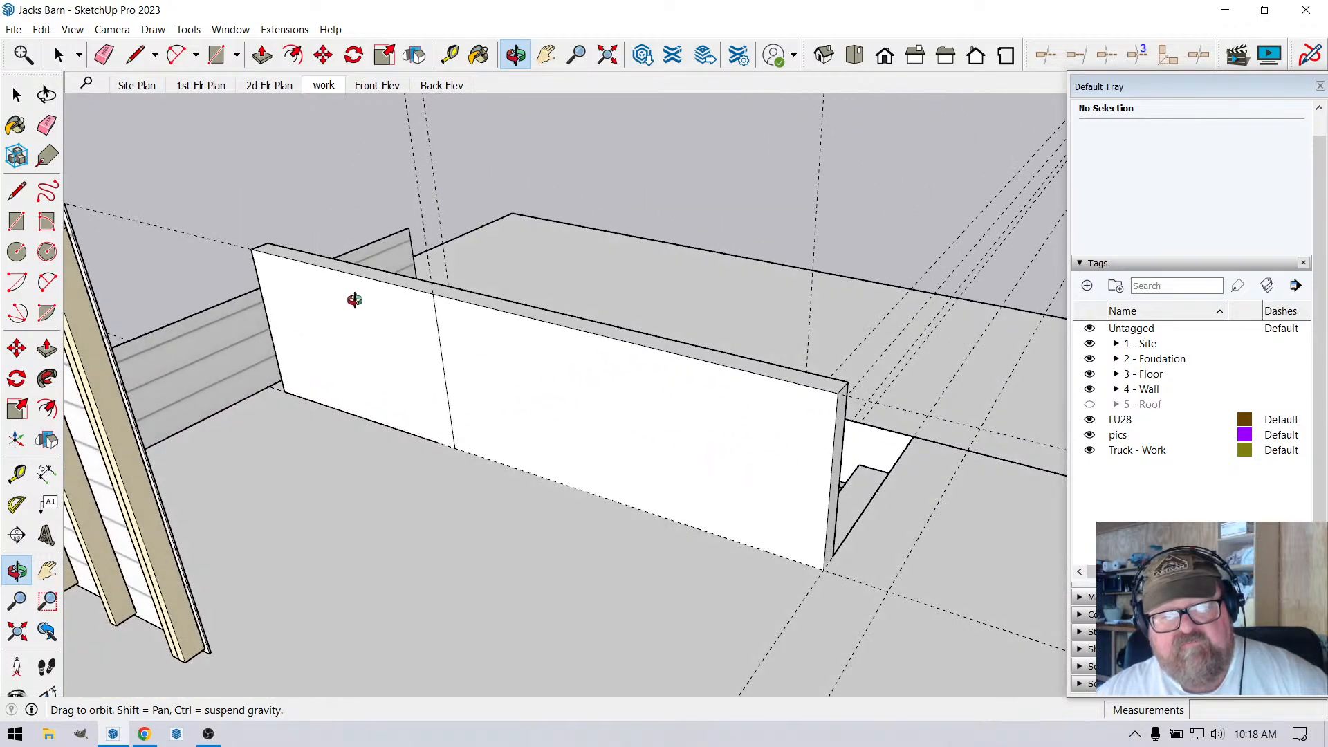
pyautogui.scroll(-5, 712, 384)
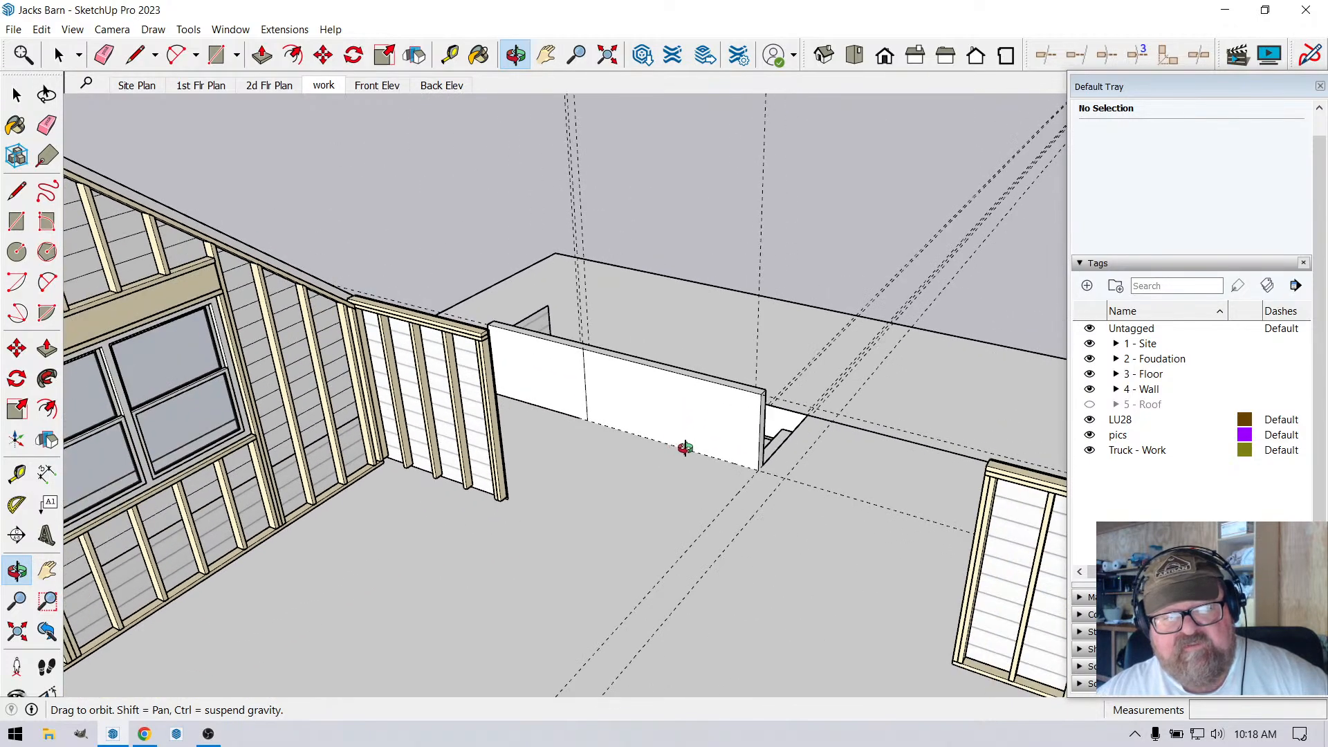
pyautogui.moveTo(685, 448); pyautogui.dragTo(759, 446)
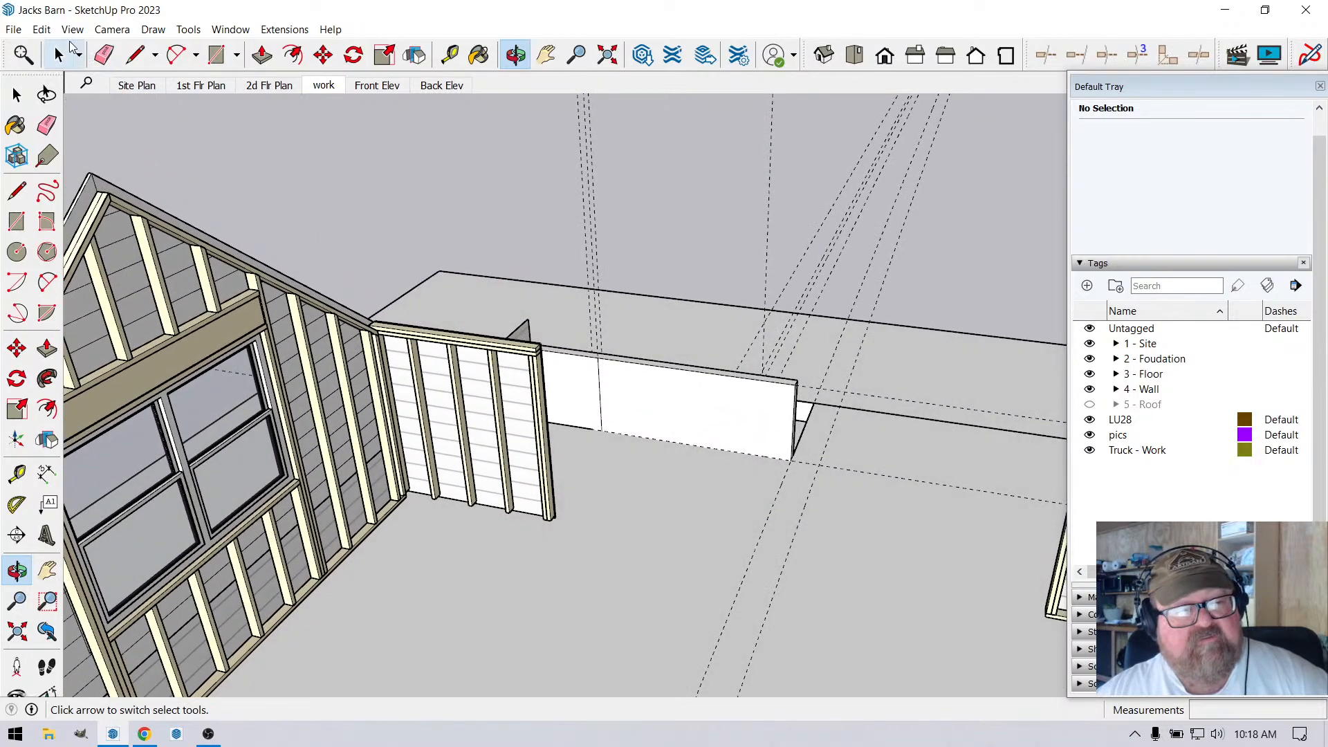
# Delete all guides from the model.
pyautogui.click(42, 29)
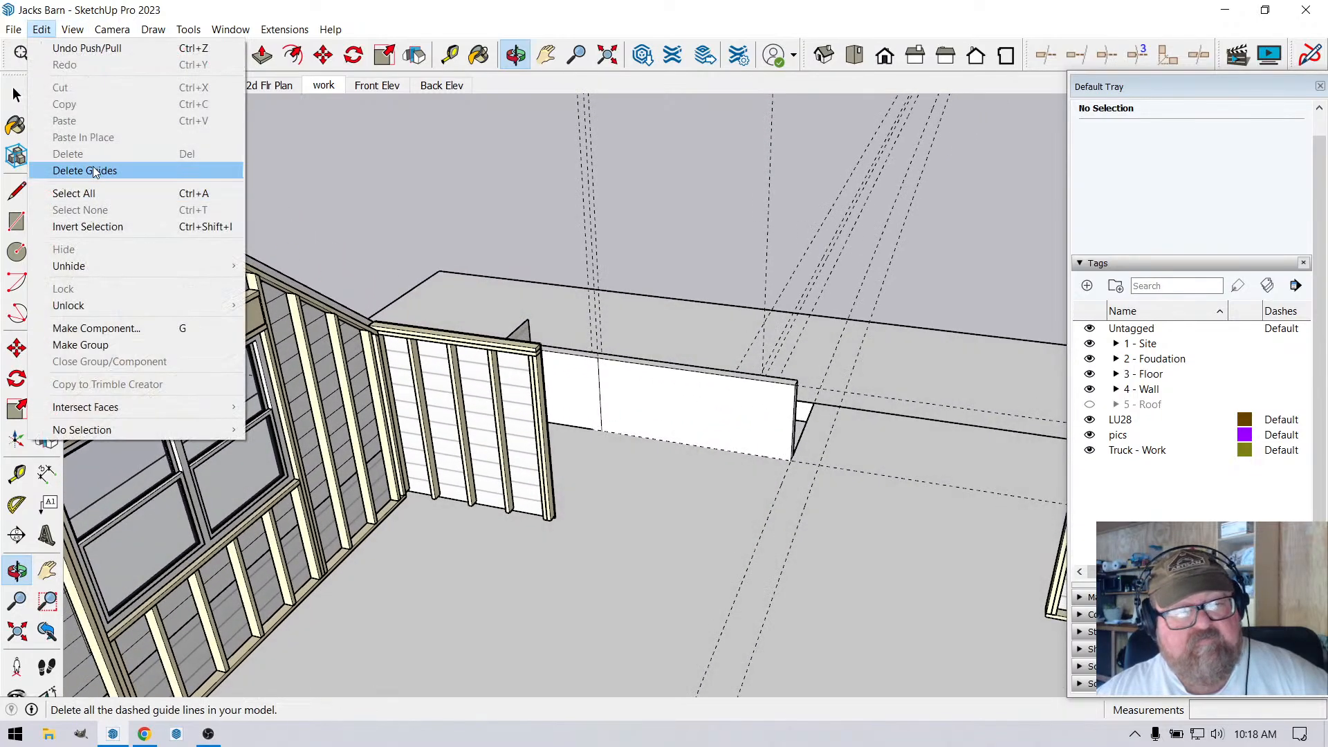
pyautogui.click(94, 171)
pyautogui.scroll(-2, 741, 276)
pyautogui.scroll(5, 677, 320)
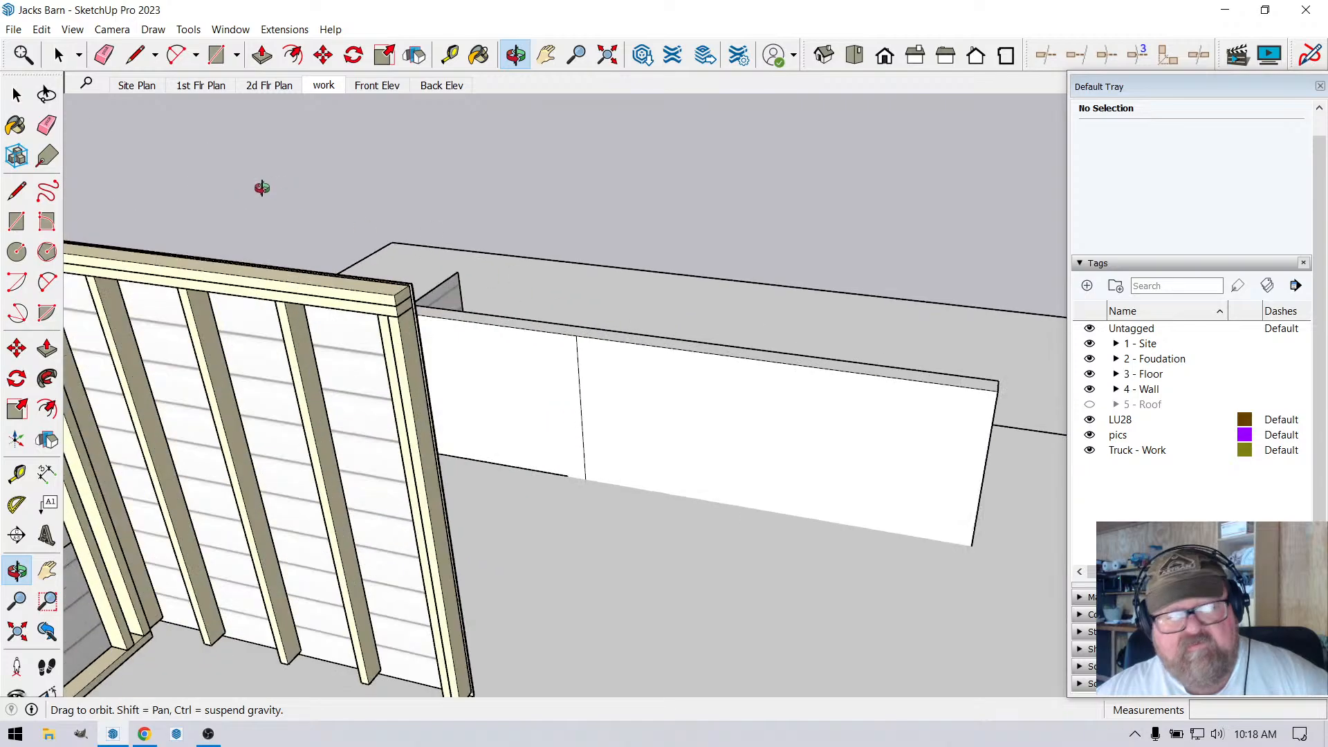
# Delete the vertical seam edge on the guard wall's floor-side face and hide the 3 - Floor tag.
pyautogui.press('space')
pyautogui.click(588, 366)
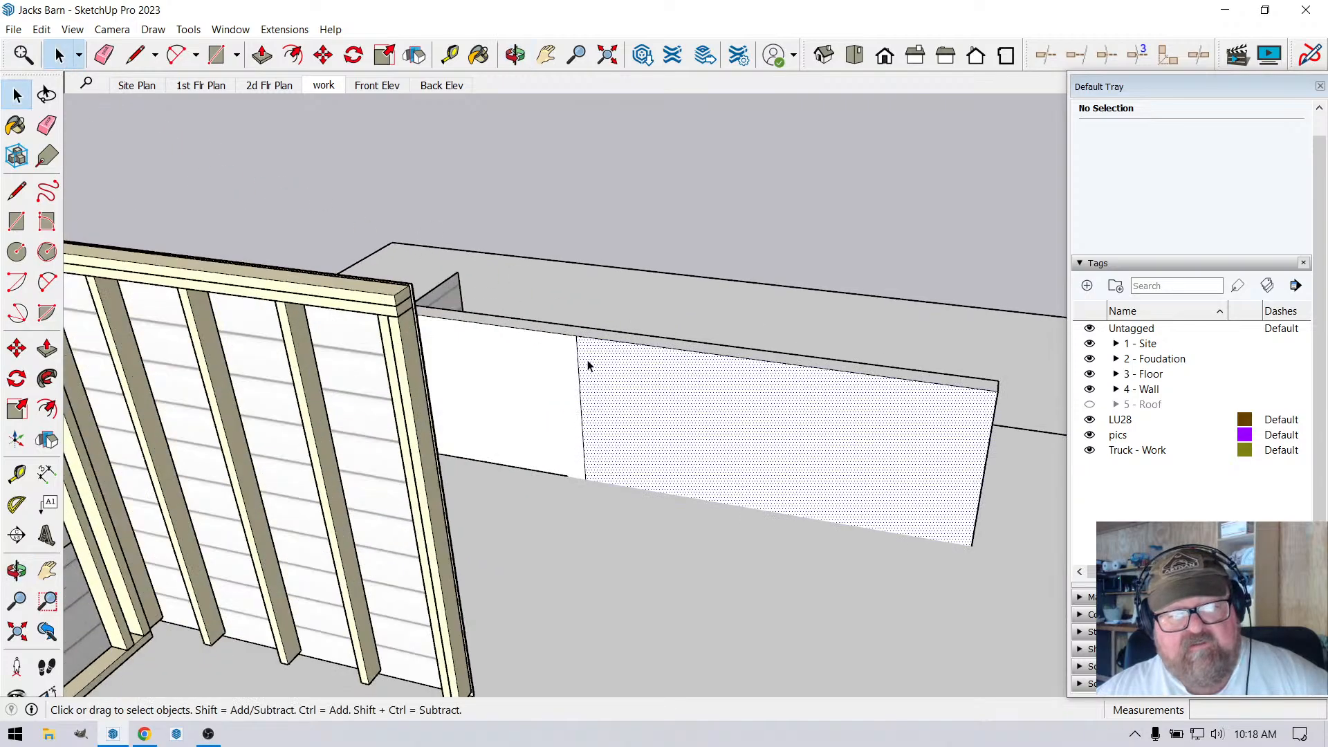
pyautogui.click(576, 375)
pyautogui.click(578, 378)
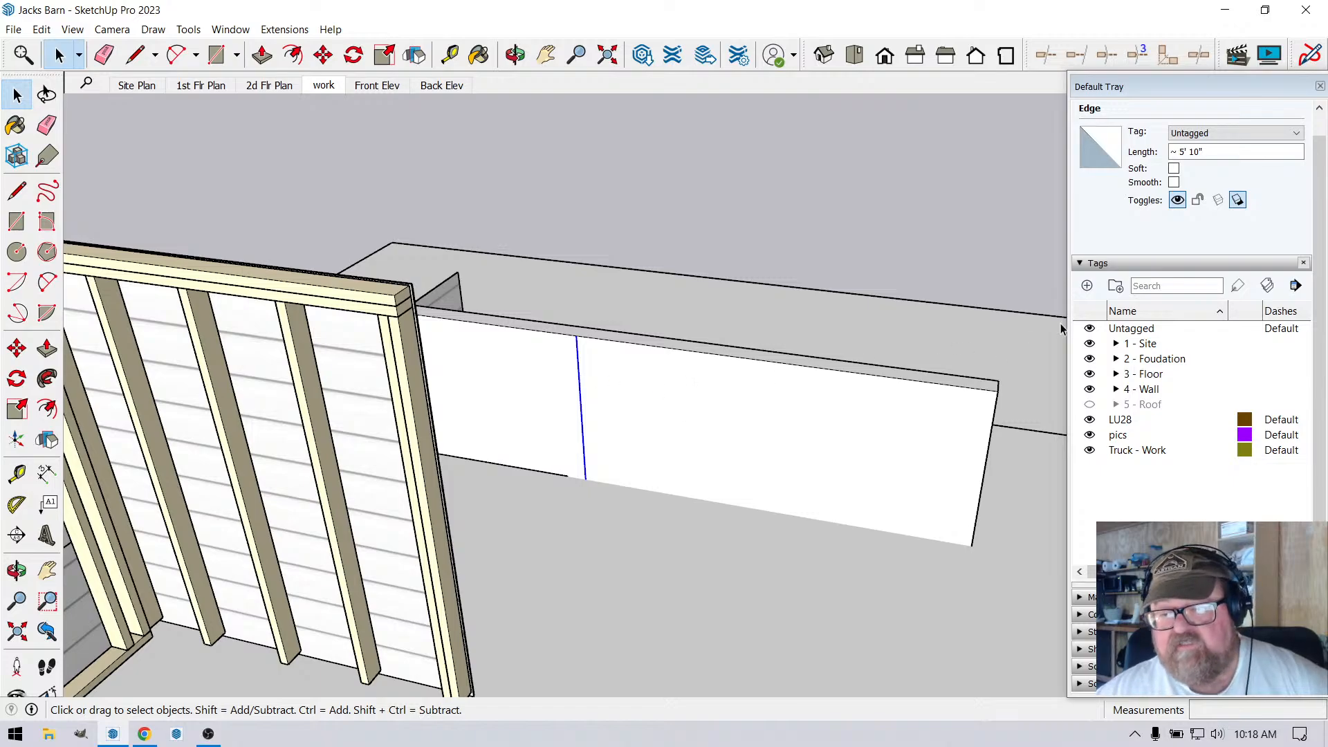
pyautogui.click(1090, 373)
pyautogui.scroll(-2, 861, 380)
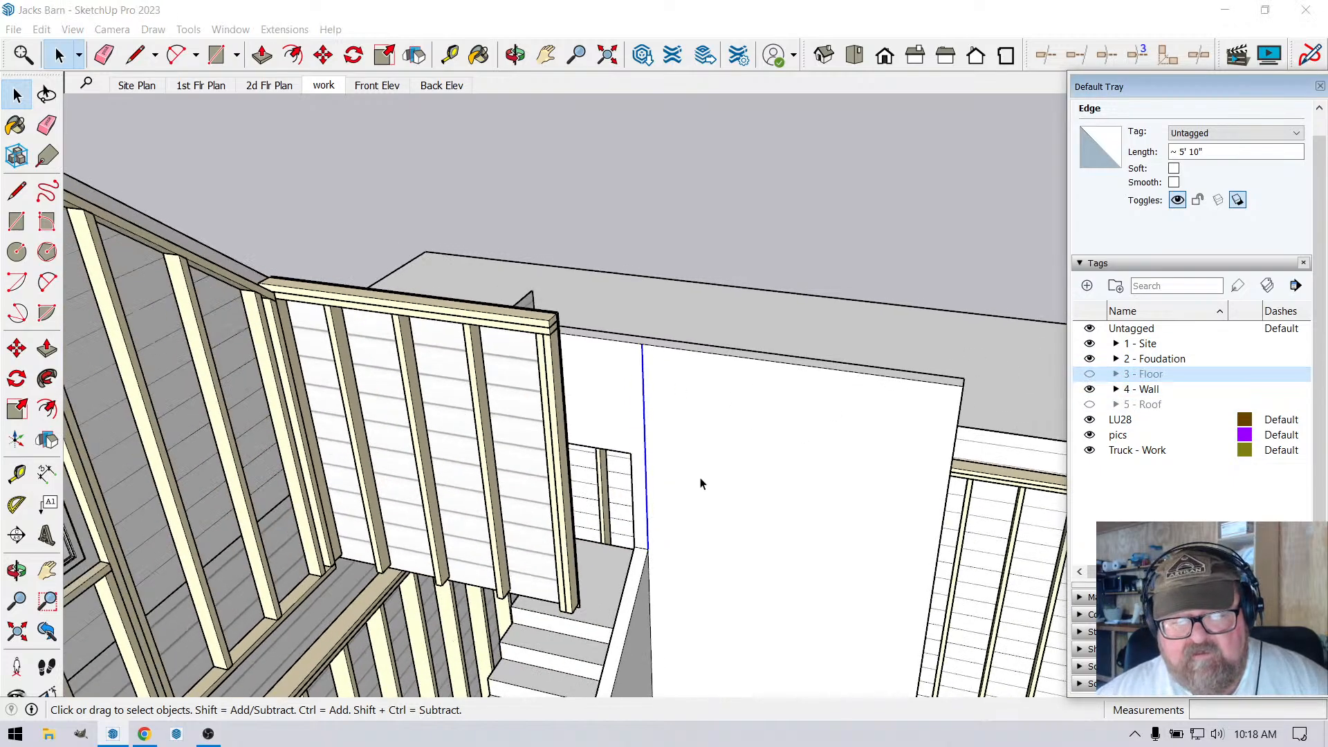
pyautogui.scroll(2, 633, 512)
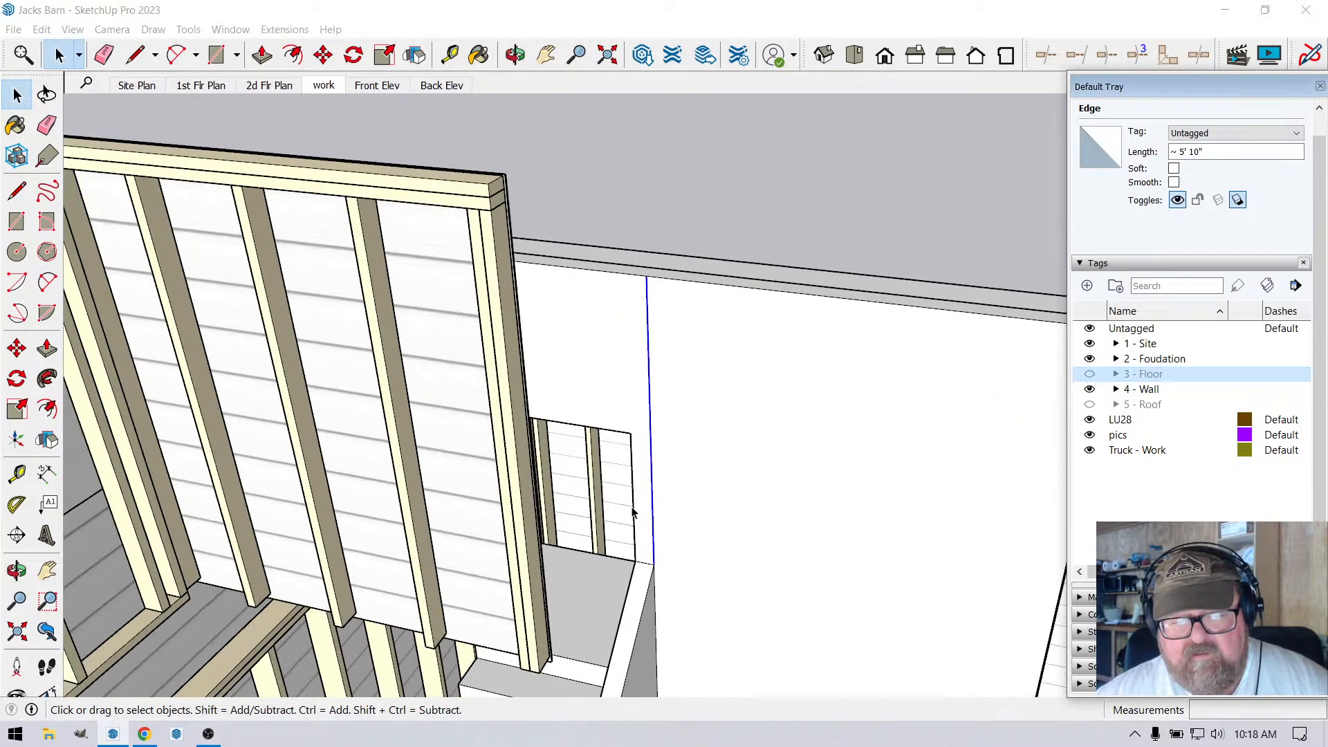
pyautogui.click(678, 375)
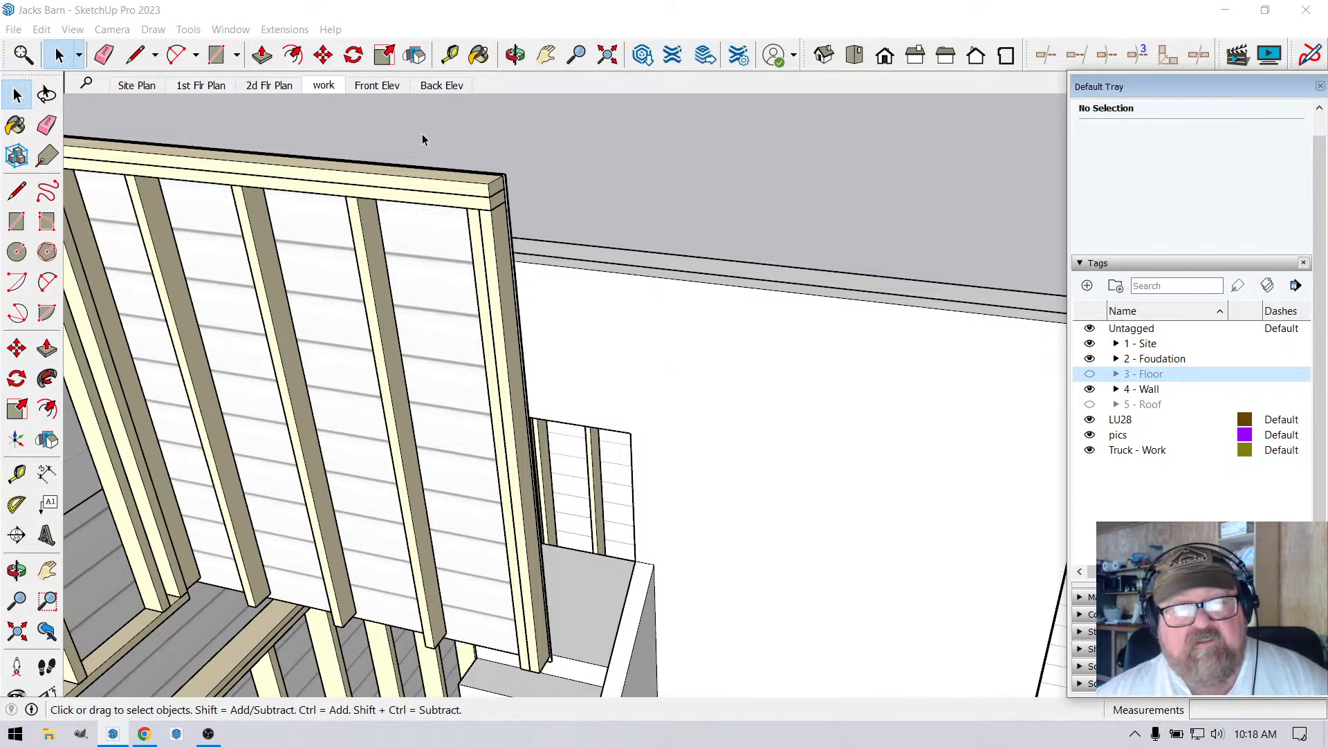
# Inspect the stairwell around the landing with the floor hidden, and show the 3 - Floor tag again.
pyautogui.click(516, 56)
pyautogui.moveTo(637, 320); pyautogui.dragTo(635, 483)
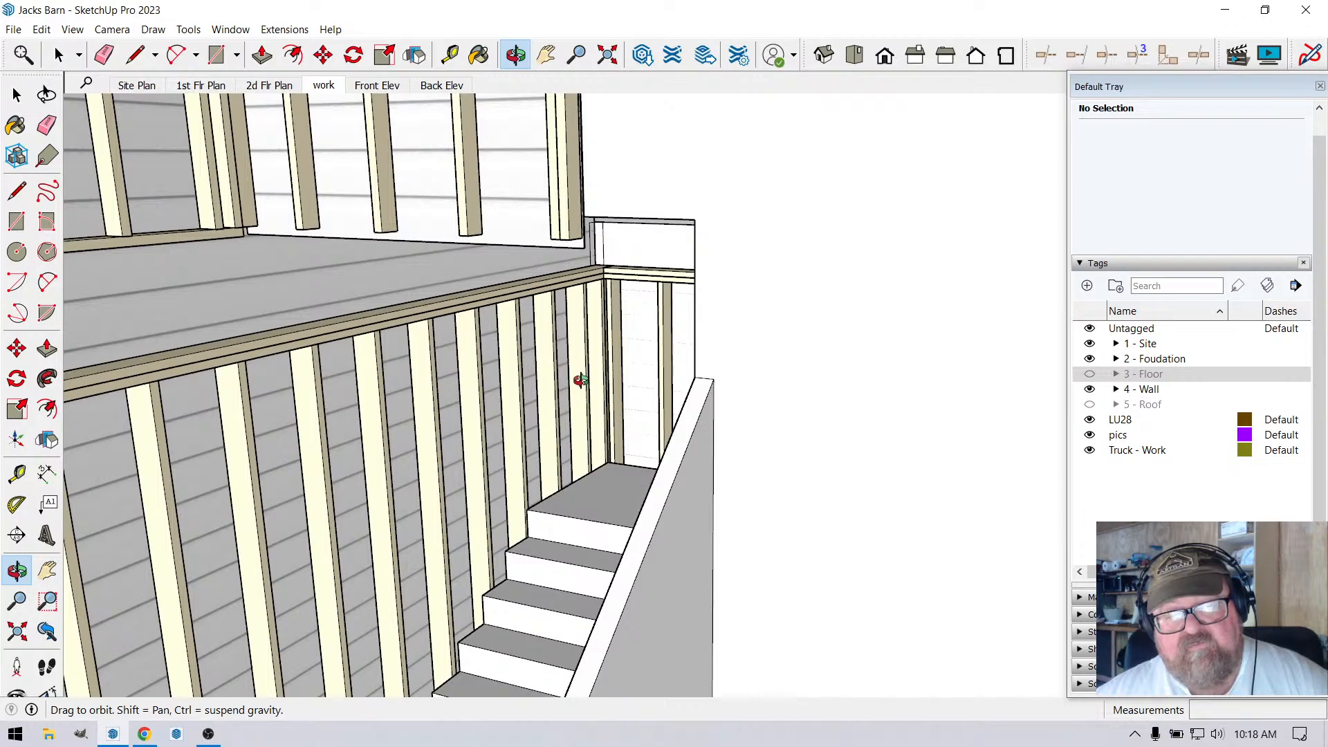
pyautogui.scroll(3, 581, 380)
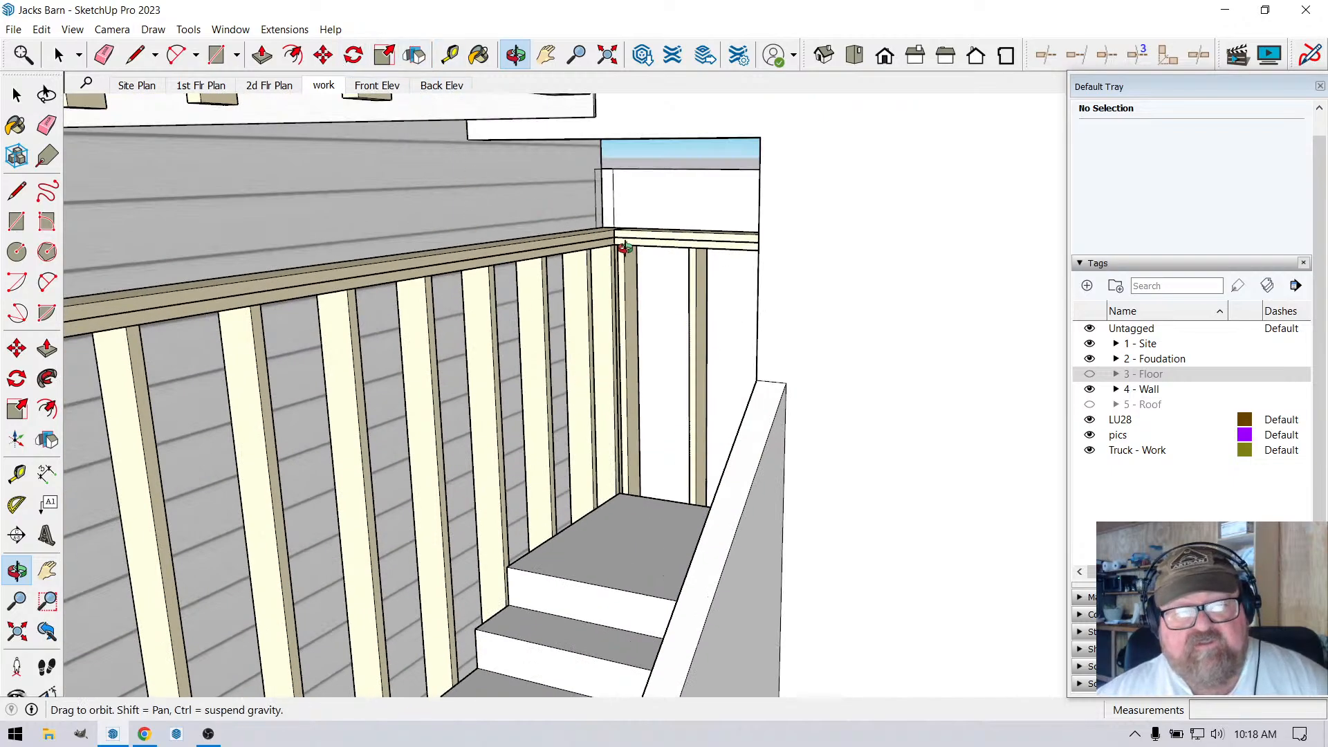
pyautogui.moveTo(692, 300); pyautogui.dragTo(585, 541)
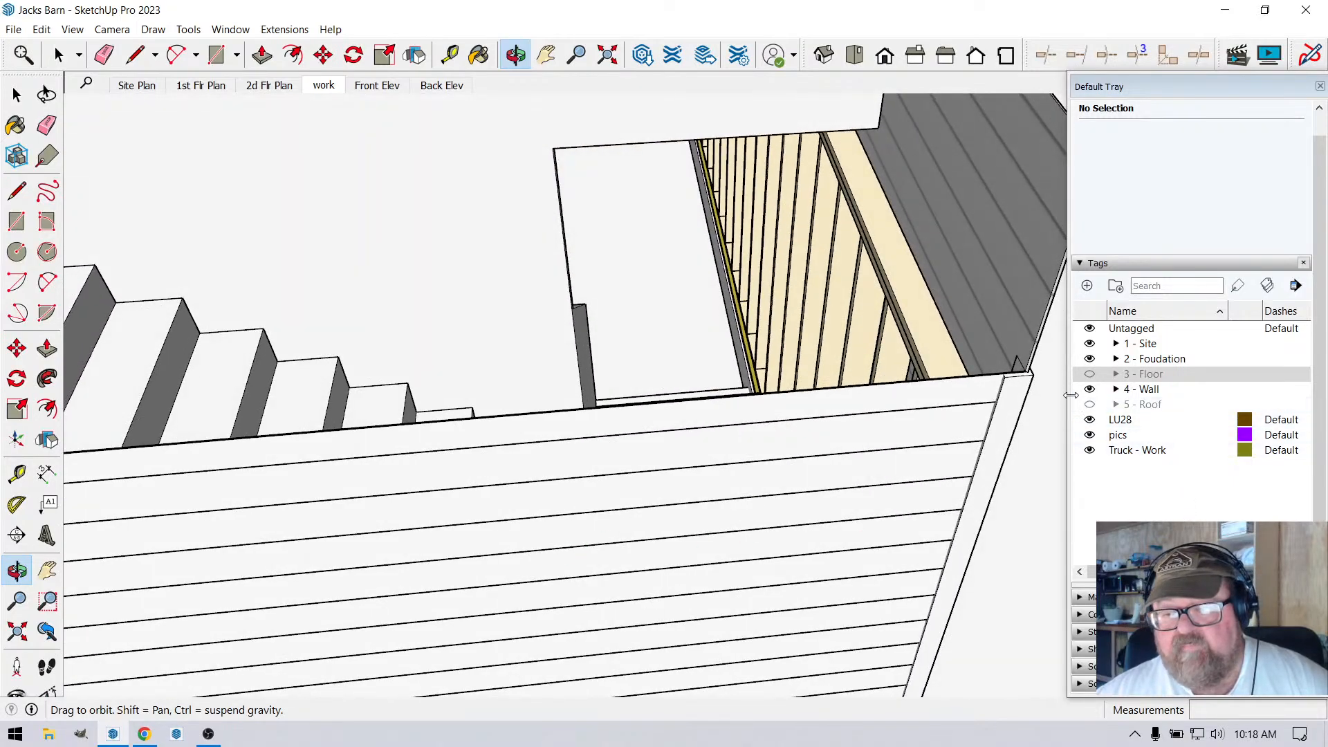
pyautogui.click(1090, 373)
pyautogui.moveTo(824, 356); pyautogui.dragTo(961, 246)
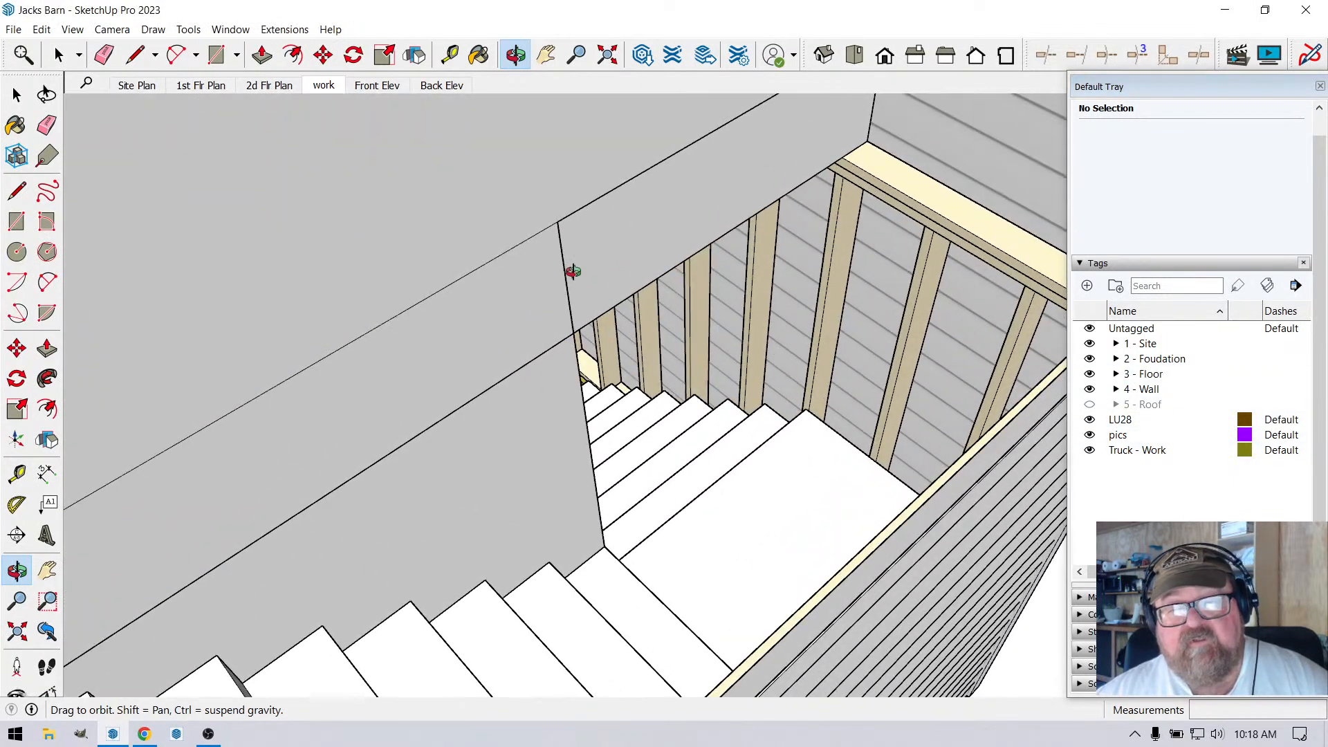
pyautogui.click(132, 62)
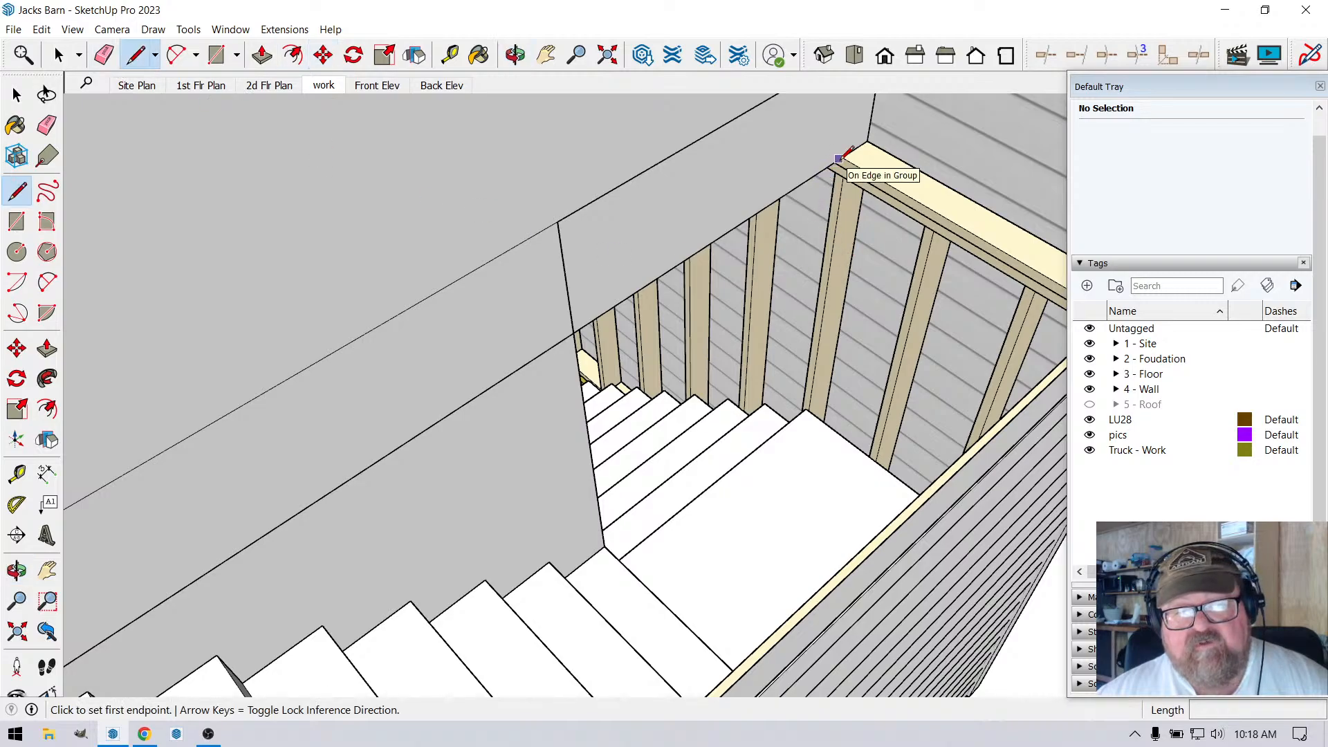
pyautogui.click(839, 158)
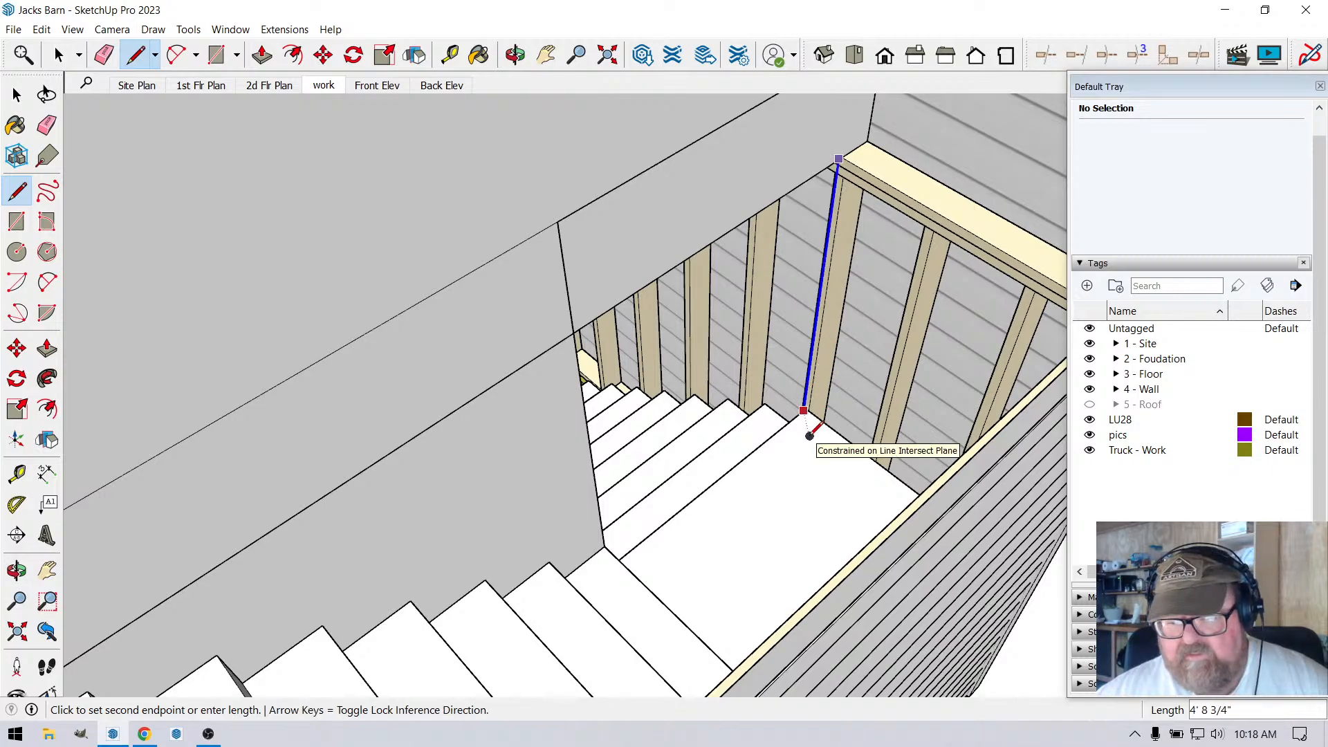
pyautogui.press('Escape')
pyautogui.scroll(-6, 823, 297)
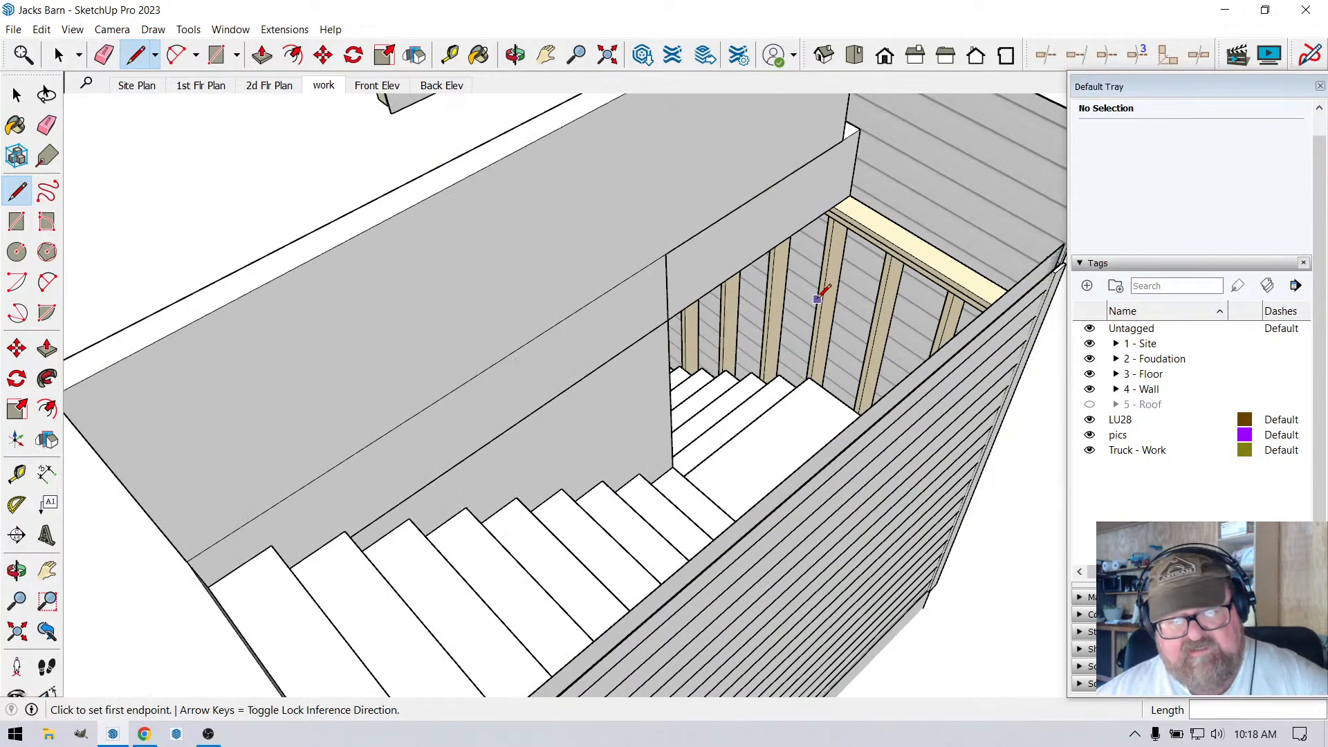
# Examine the finished guard wall and both stair flights from several sides of the barn.
pyautogui.click(521, 50)
pyautogui.scroll(-2, 830, 363)
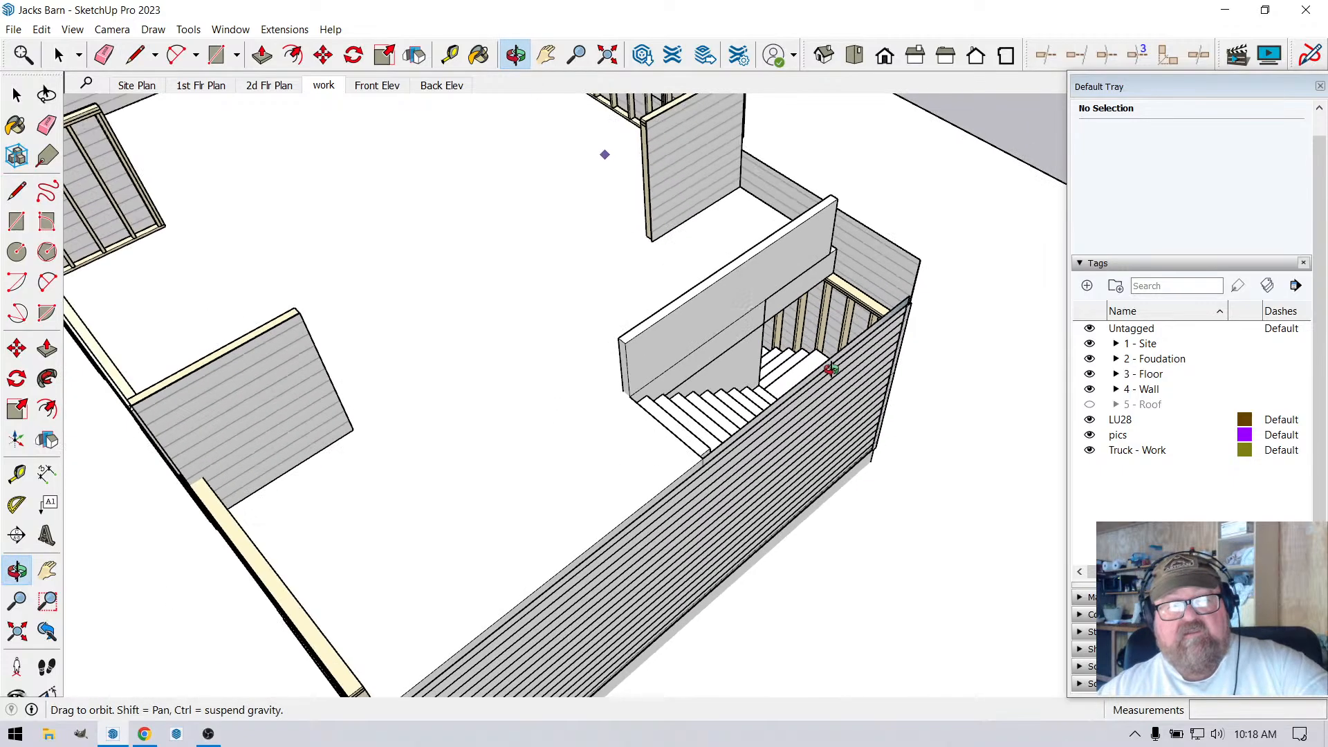
pyautogui.moveTo(830, 368); pyautogui.dragTo(505, 361)
pyautogui.scroll(3, 554, 296)
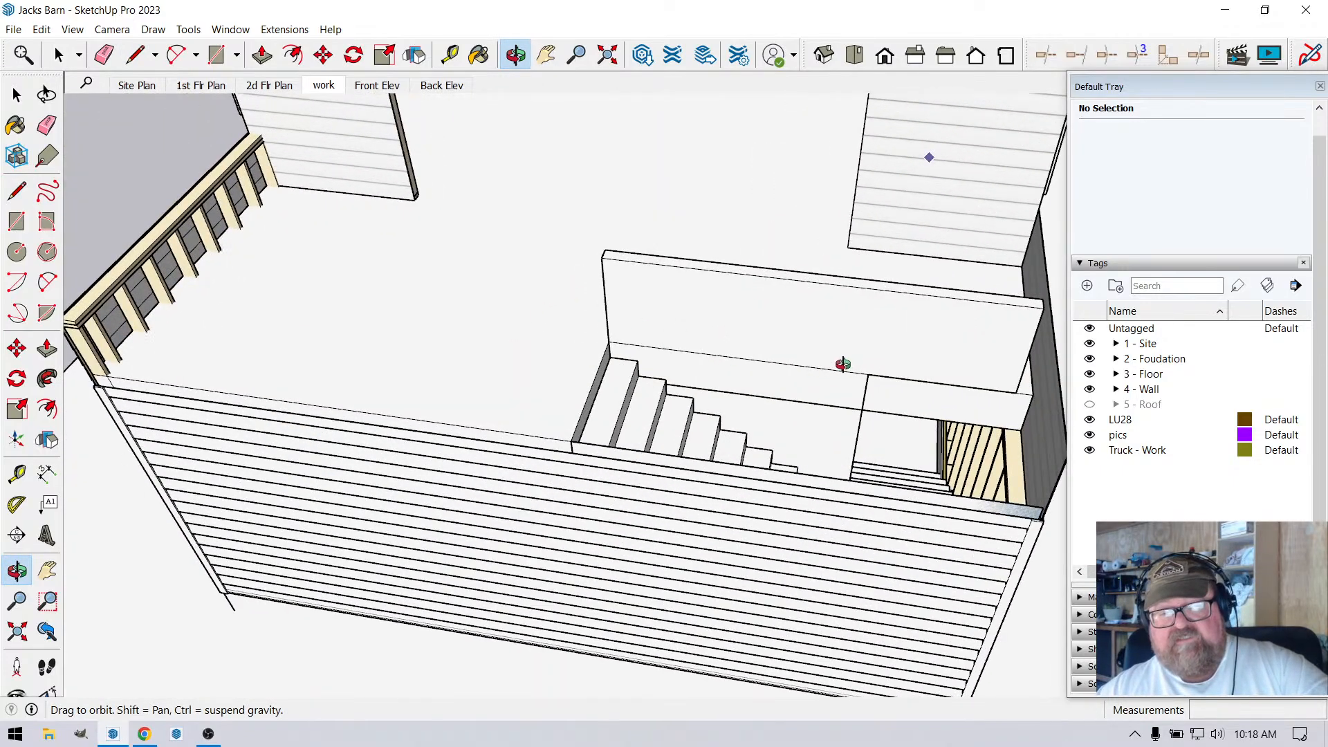
pyautogui.moveTo(843, 365); pyautogui.dragTo(301, 374)
pyautogui.moveTo(524, 354); pyautogui.dragTo(946, 402)
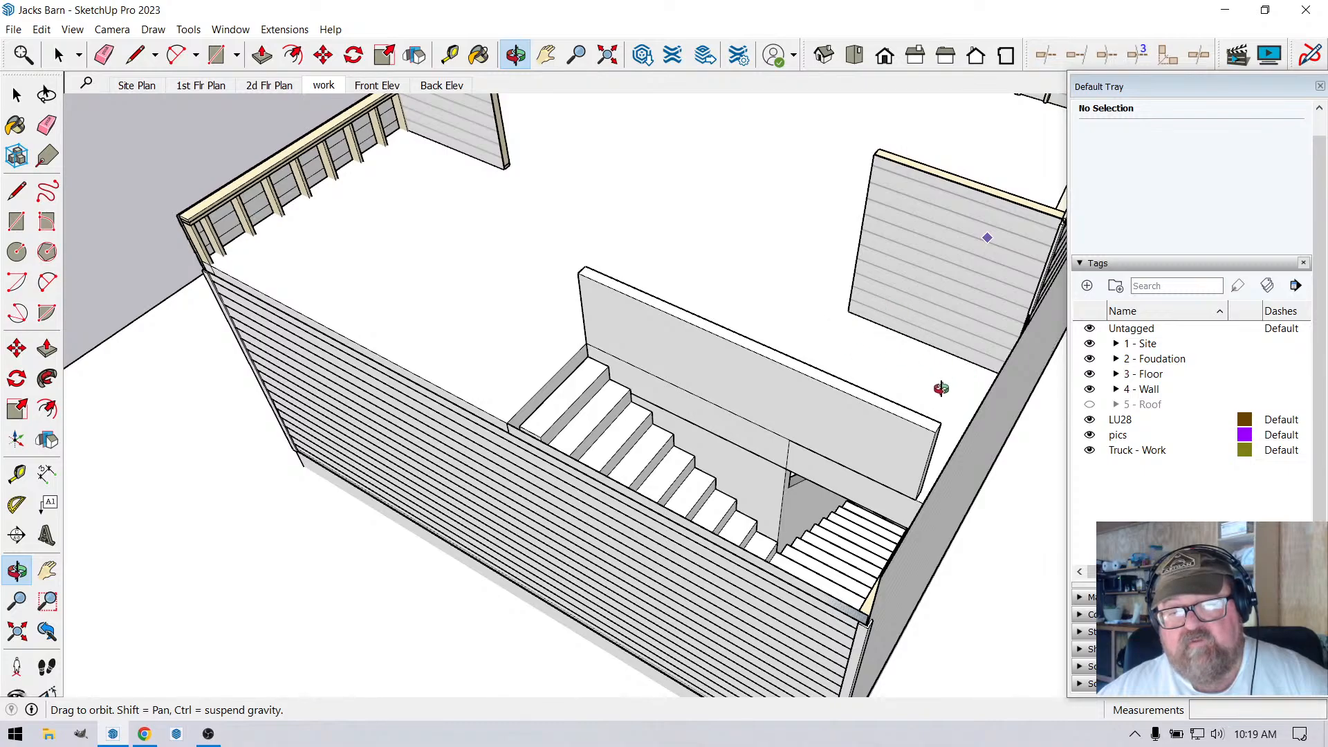
pyautogui.moveTo(941, 388); pyautogui.dragTo(743, 367)
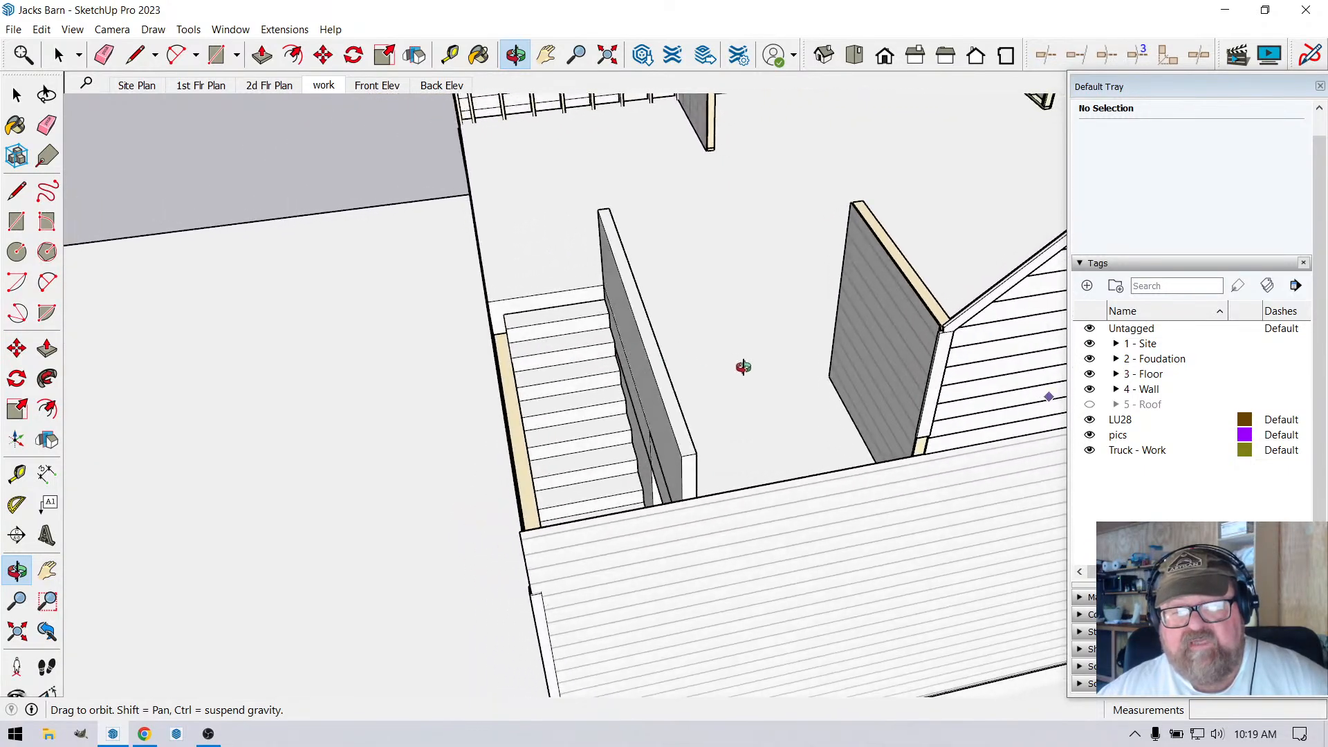
# Examine the guard wall and stairwell from the gable end with the 5 - Roof tag shown, and hide the roof again.
pyautogui.moveTo(756, 457); pyautogui.dragTo(878, 469)
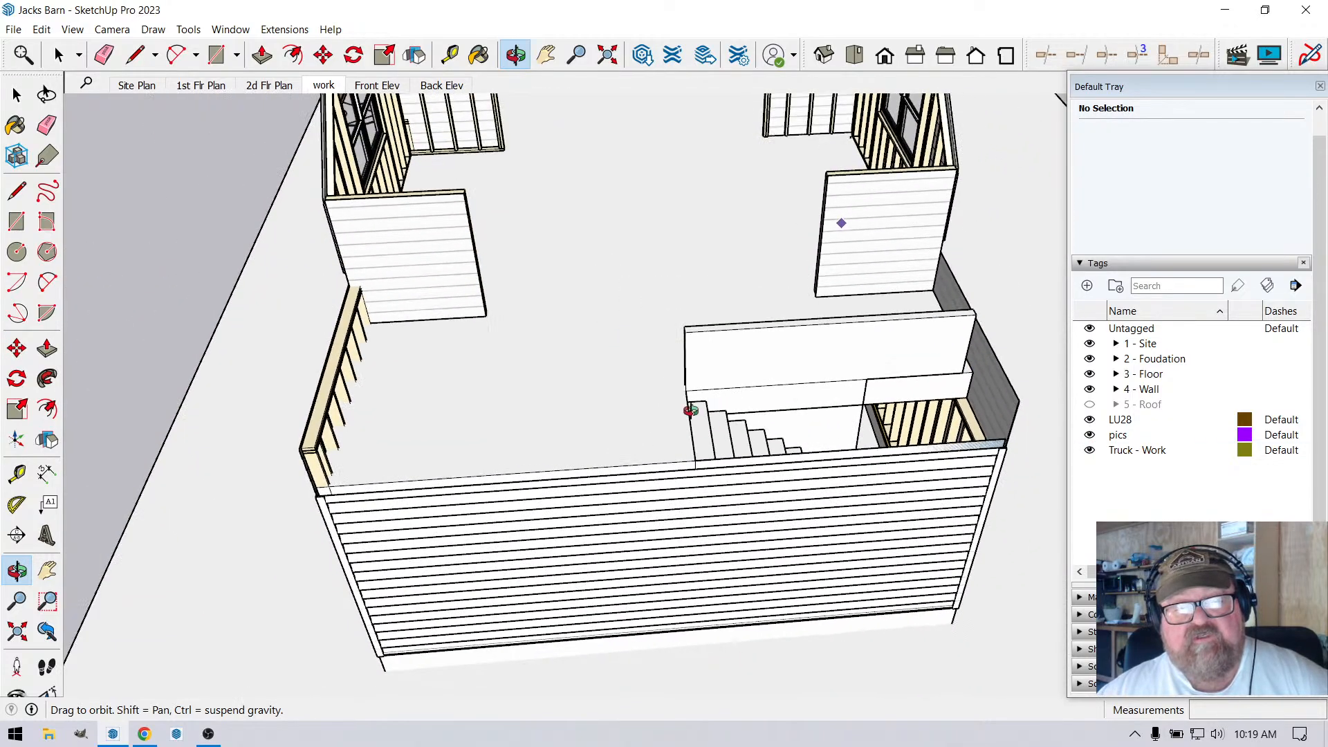
pyautogui.moveTo(683, 323); pyautogui.dragTo(657, 231)
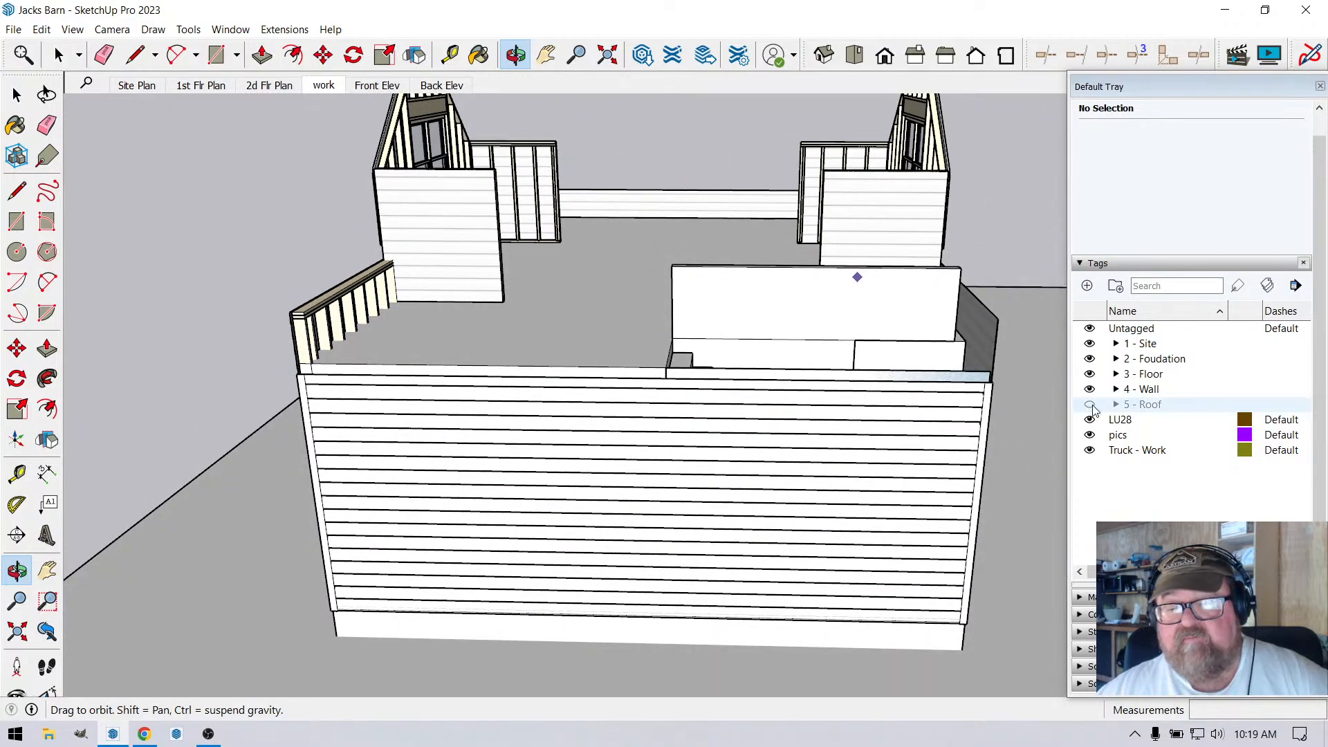
pyautogui.click(1089, 404)
pyautogui.moveTo(977, 435); pyautogui.dragTo(709, 475)
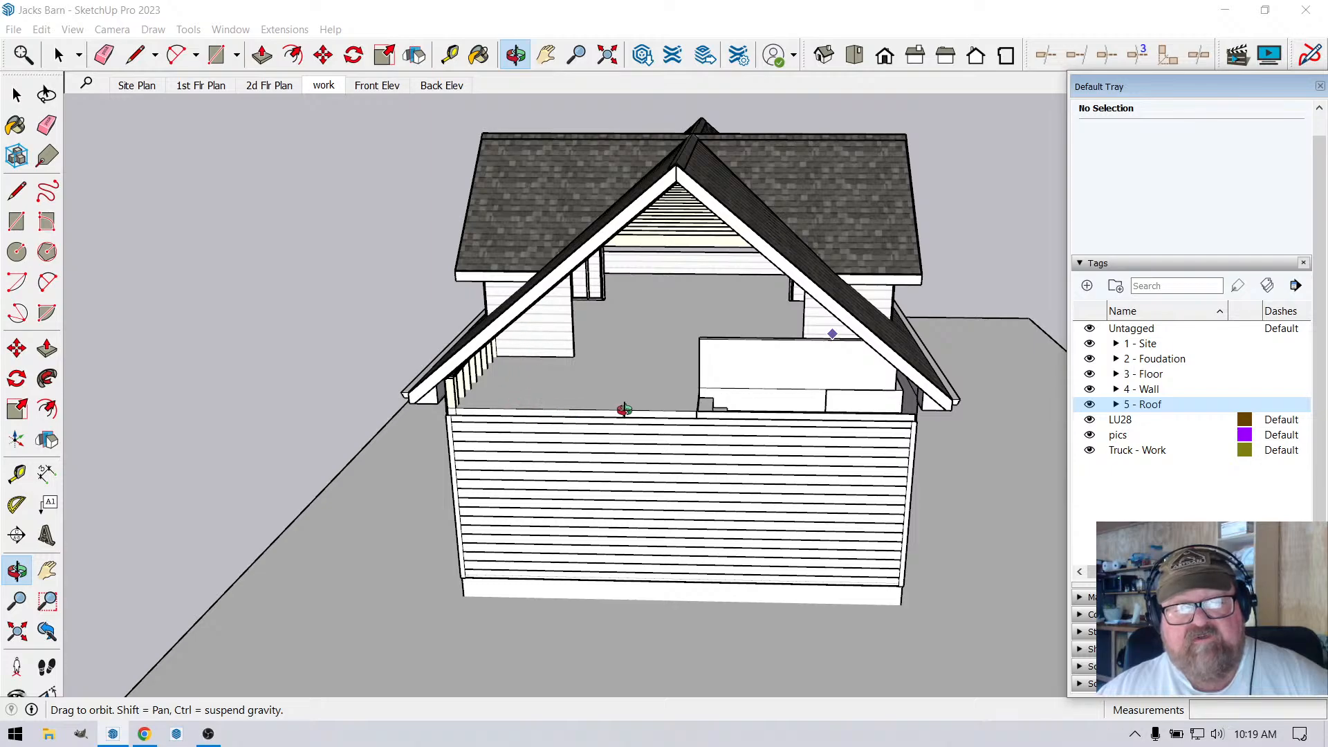
pyautogui.moveTo(624, 409); pyautogui.dragTo(651, 416)
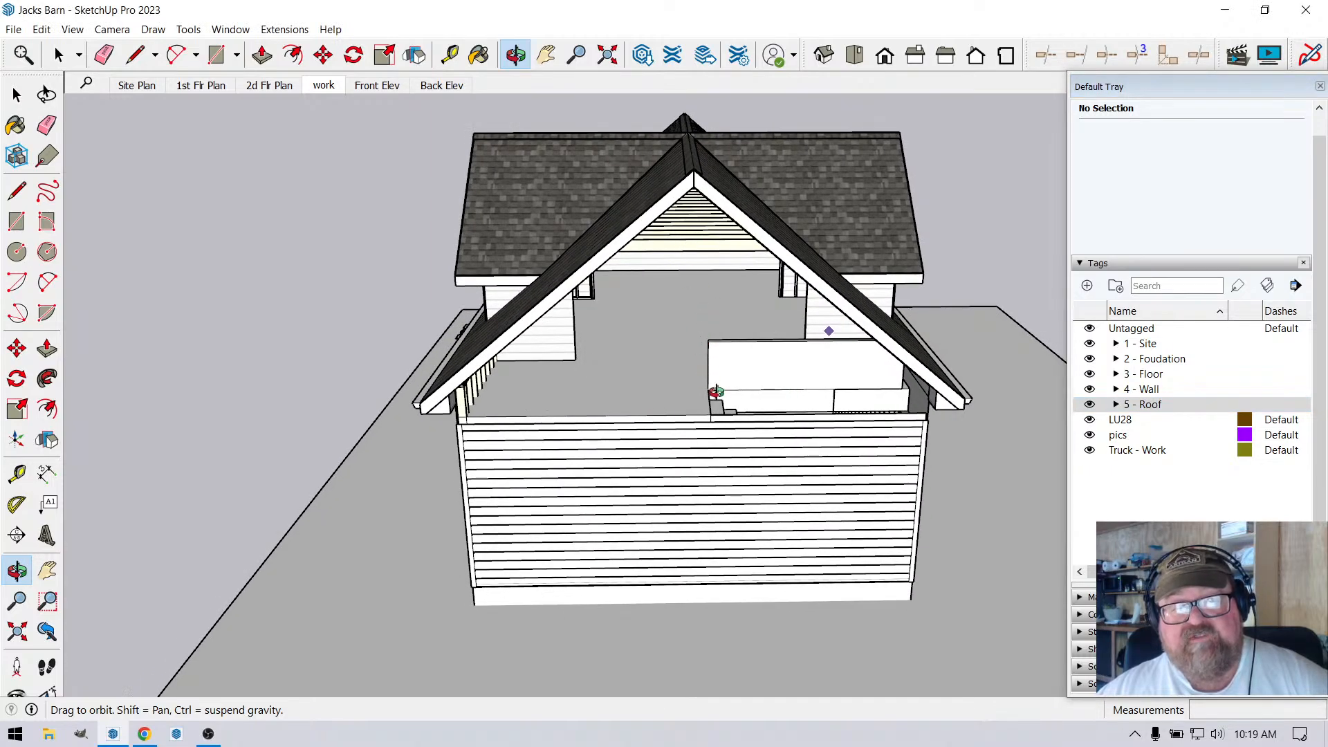
pyautogui.moveTo(664, 266); pyautogui.dragTo(833, 554)
pyautogui.click(1090, 404)
pyautogui.scroll(6, 889, 445)
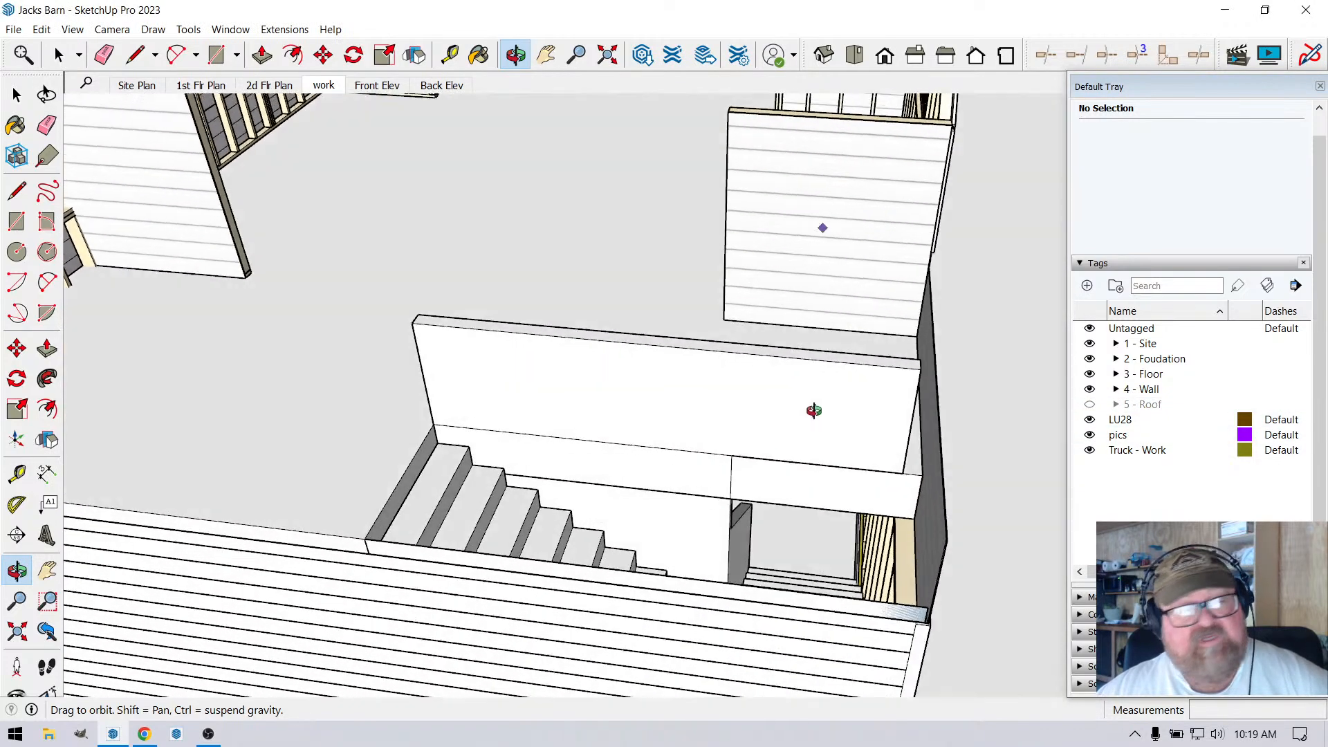
# Open the floor for editing and draw a 1' 5" vertical line across the stairwell's floor edge where the landing section begins.
pyautogui.moveTo(815, 411); pyautogui.dragTo(819, 410)
pyautogui.click(59, 55)
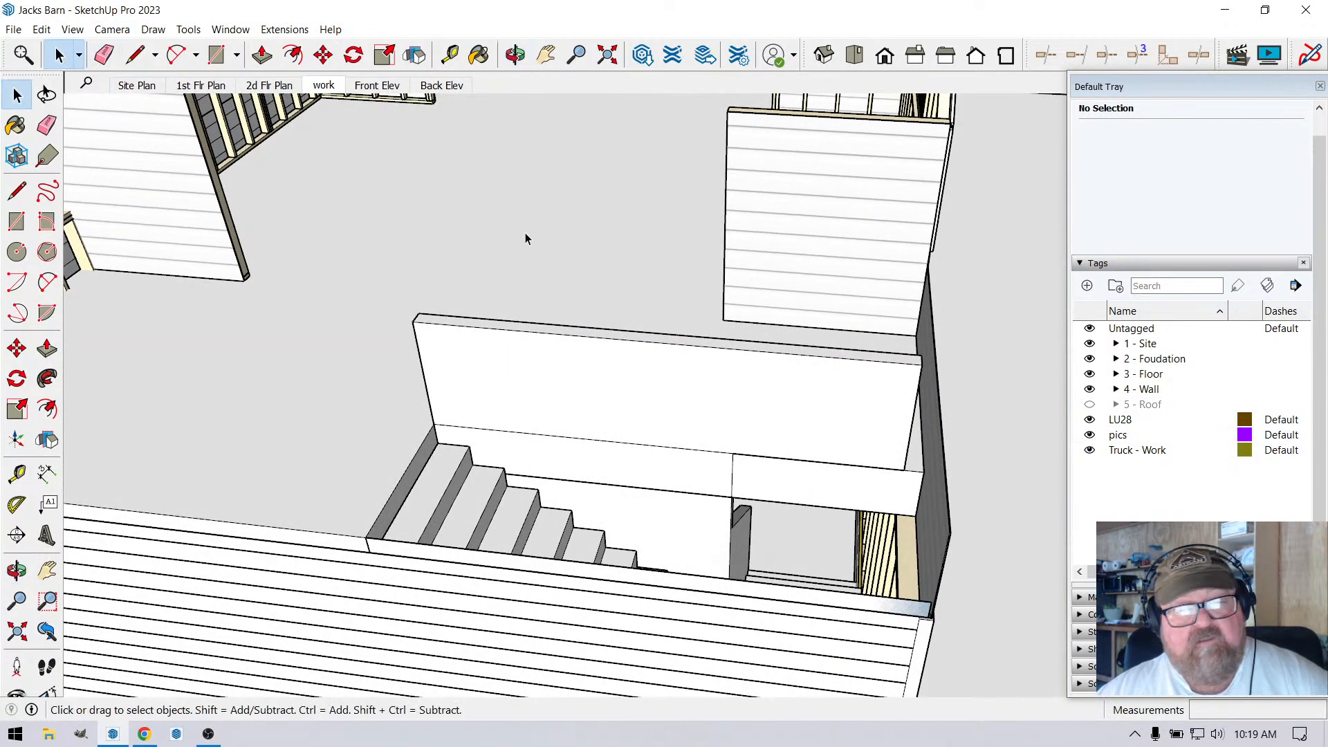
pyautogui.doubleClick(525, 233)
pyautogui.scroll(2, 789, 393)
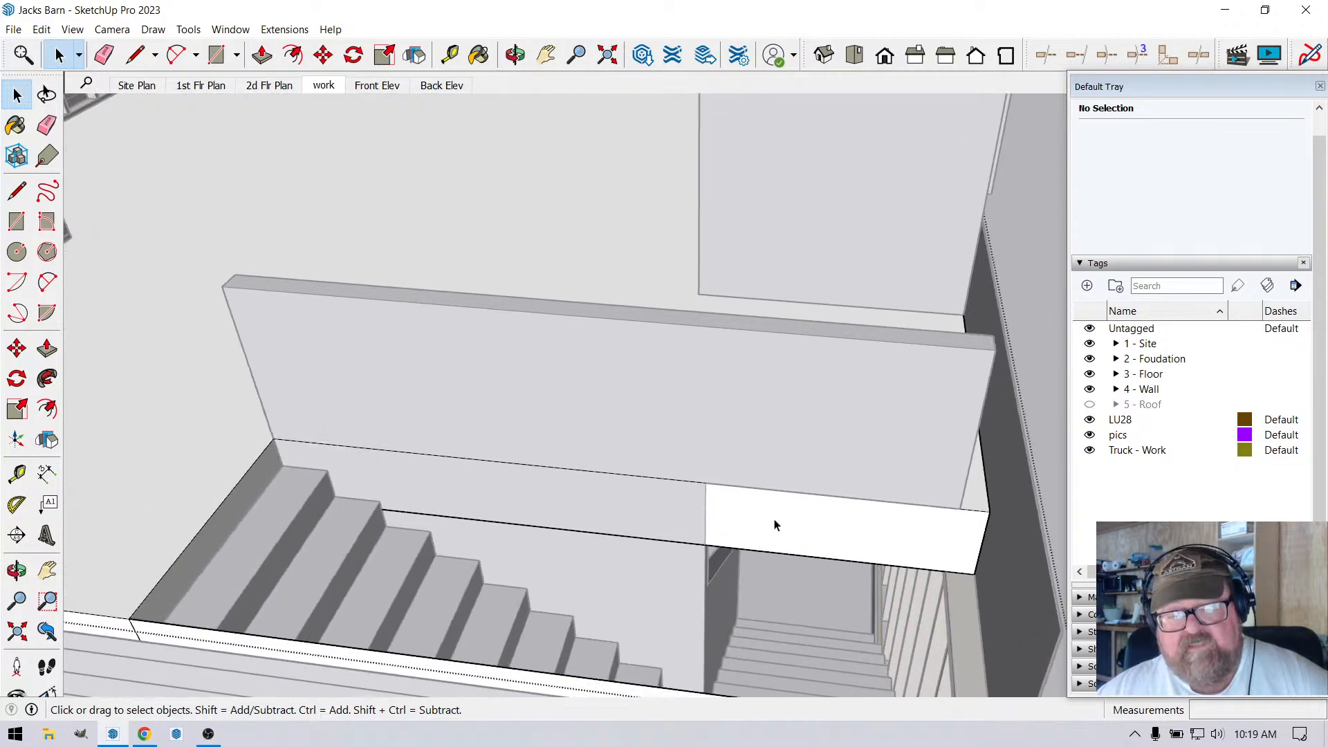
pyautogui.click(135, 54)
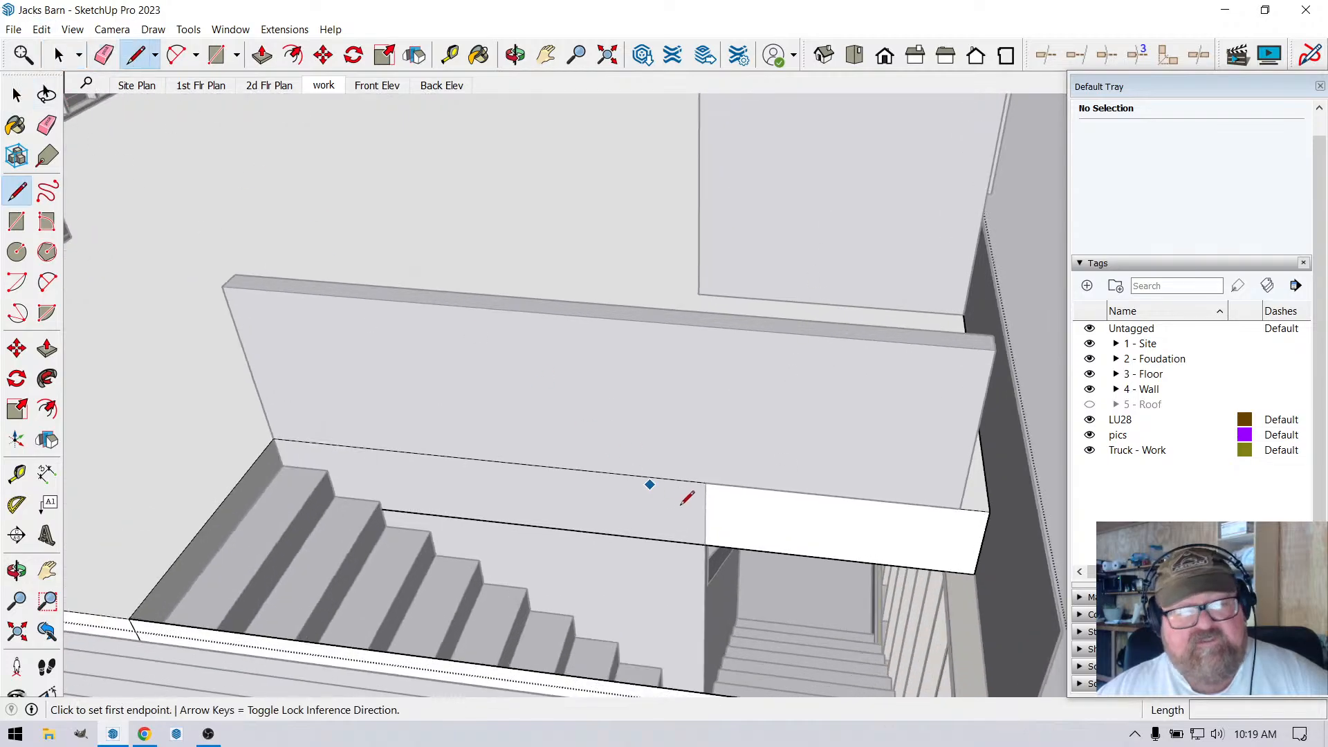
pyautogui.click(705, 544)
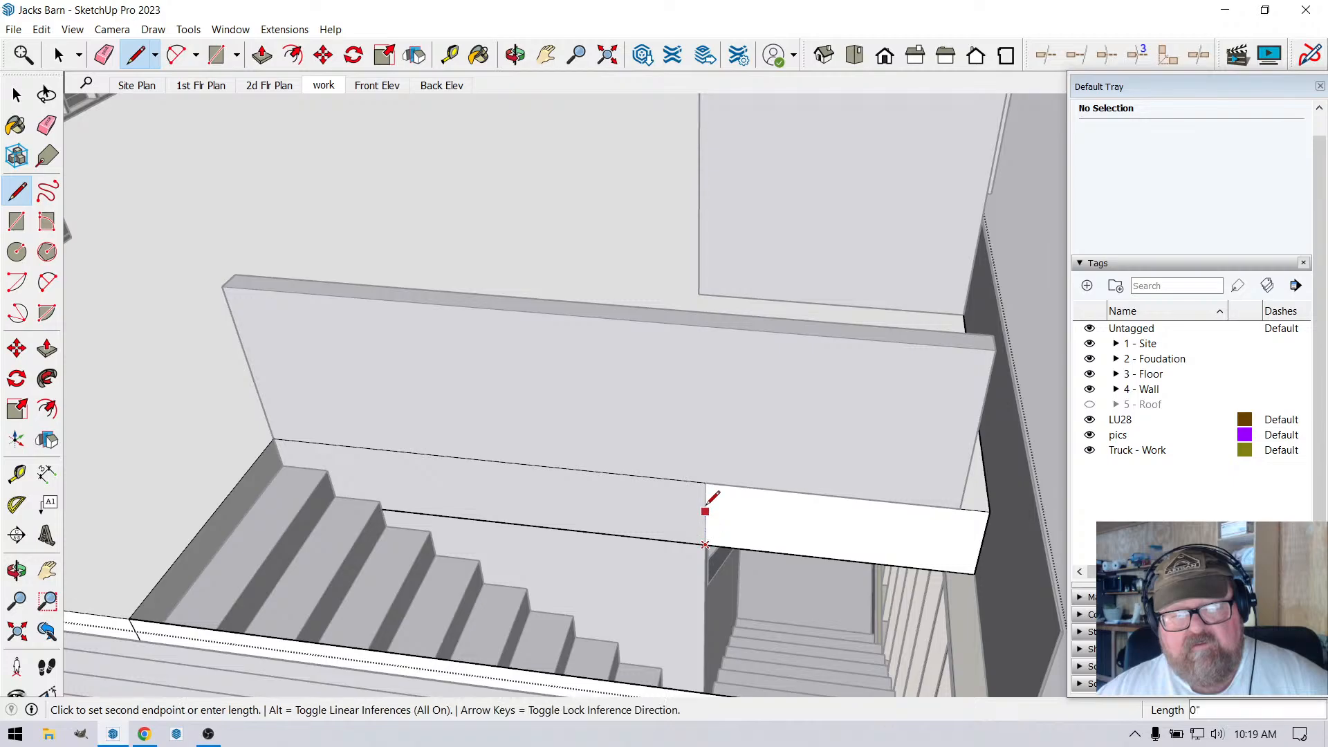
pyautogui.click(706, 483)
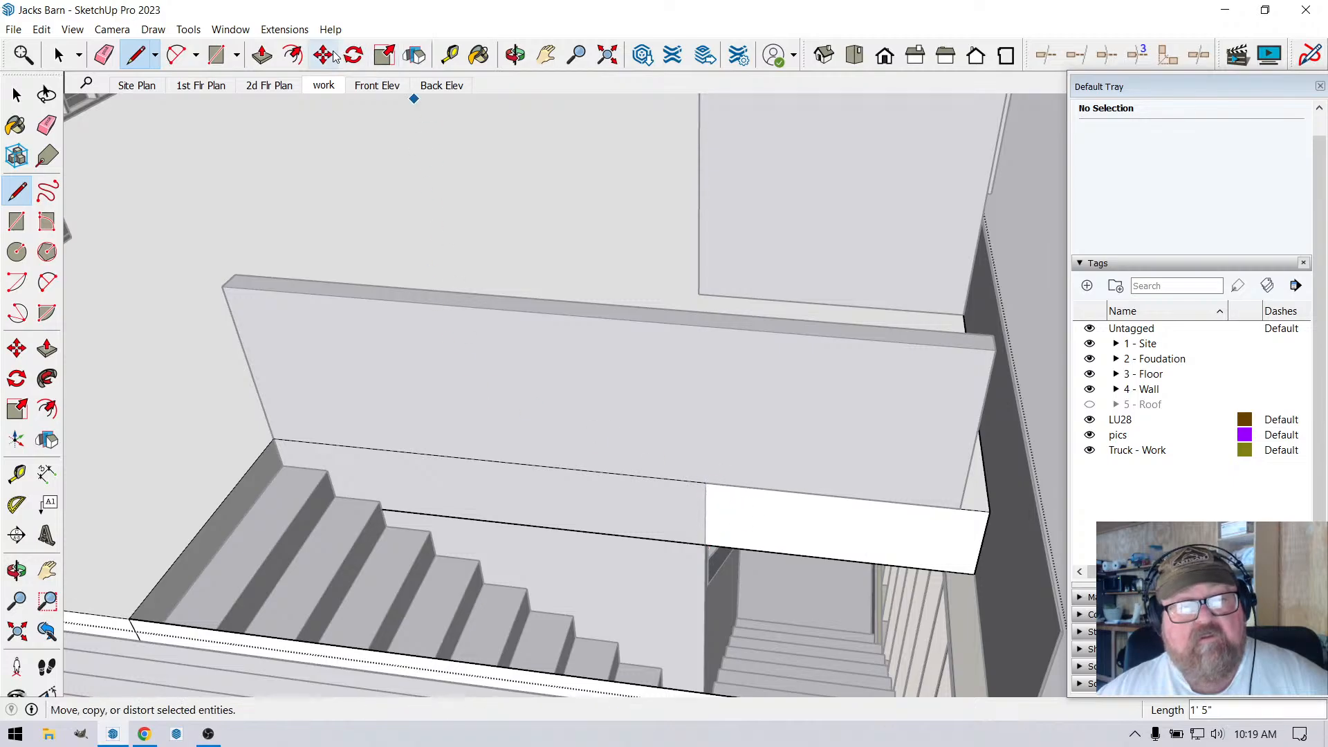
# Push the landing section of the floor edge back about 5' 10 7/8" to enlarge the stairwell opening, and close the floor for editing.
pyautogui.click(263, 56)
pyautogui.click(754, 519)
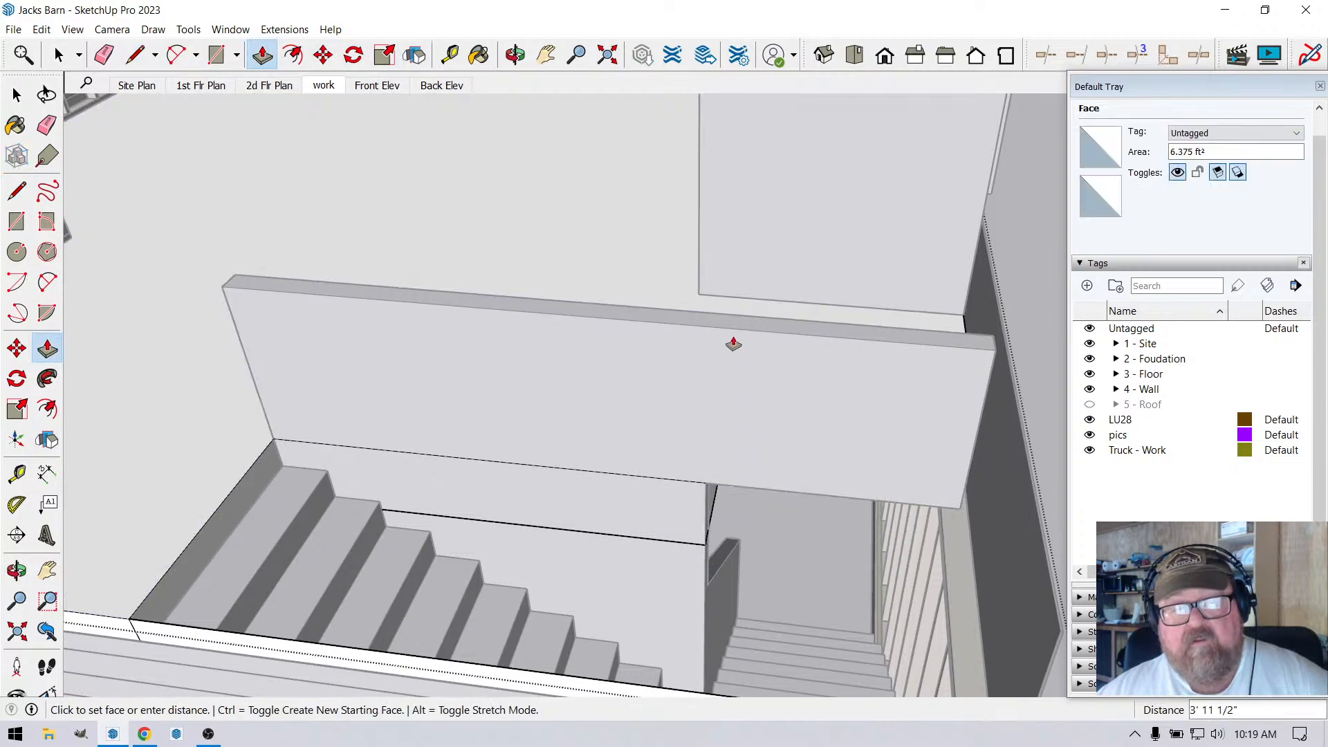
pyautogui.click(725, 299)
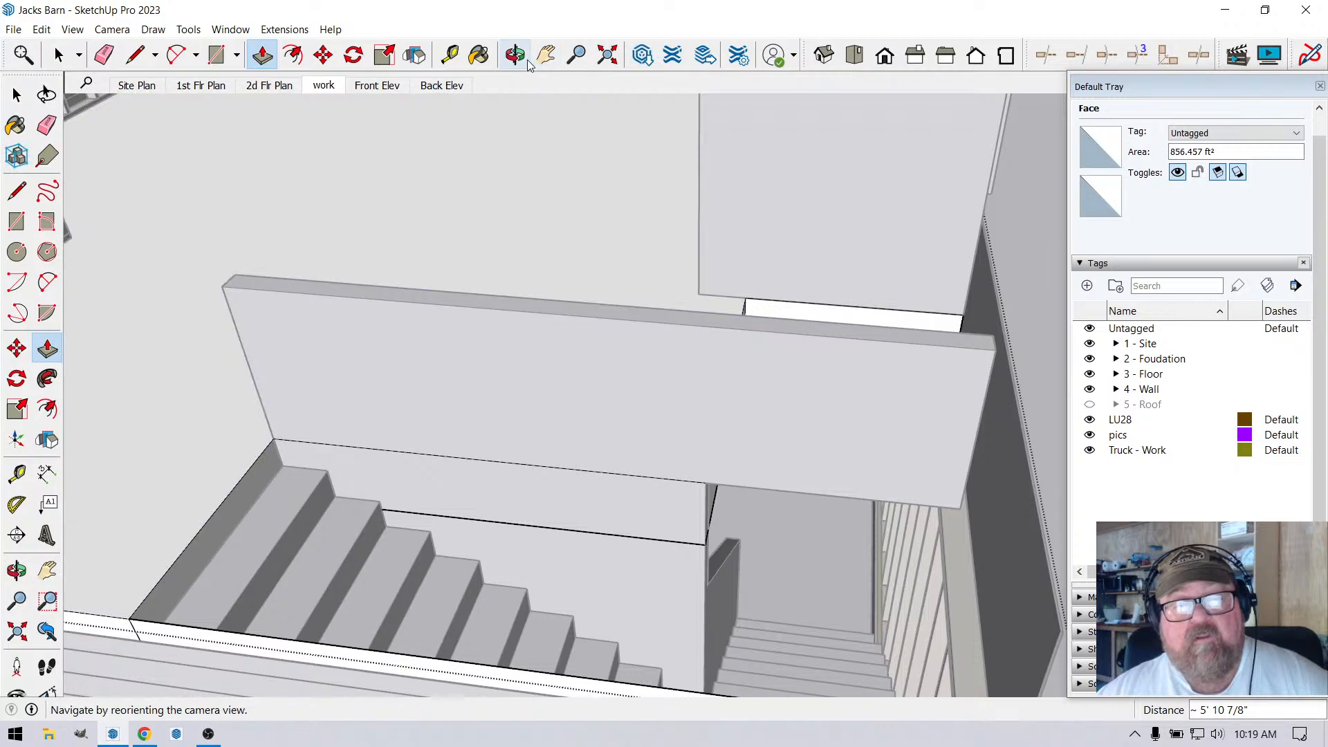
pyautogui.click(516, 55)
pyautogui.moveTo(768, 343); pyautogui.dragTo(720, 353)
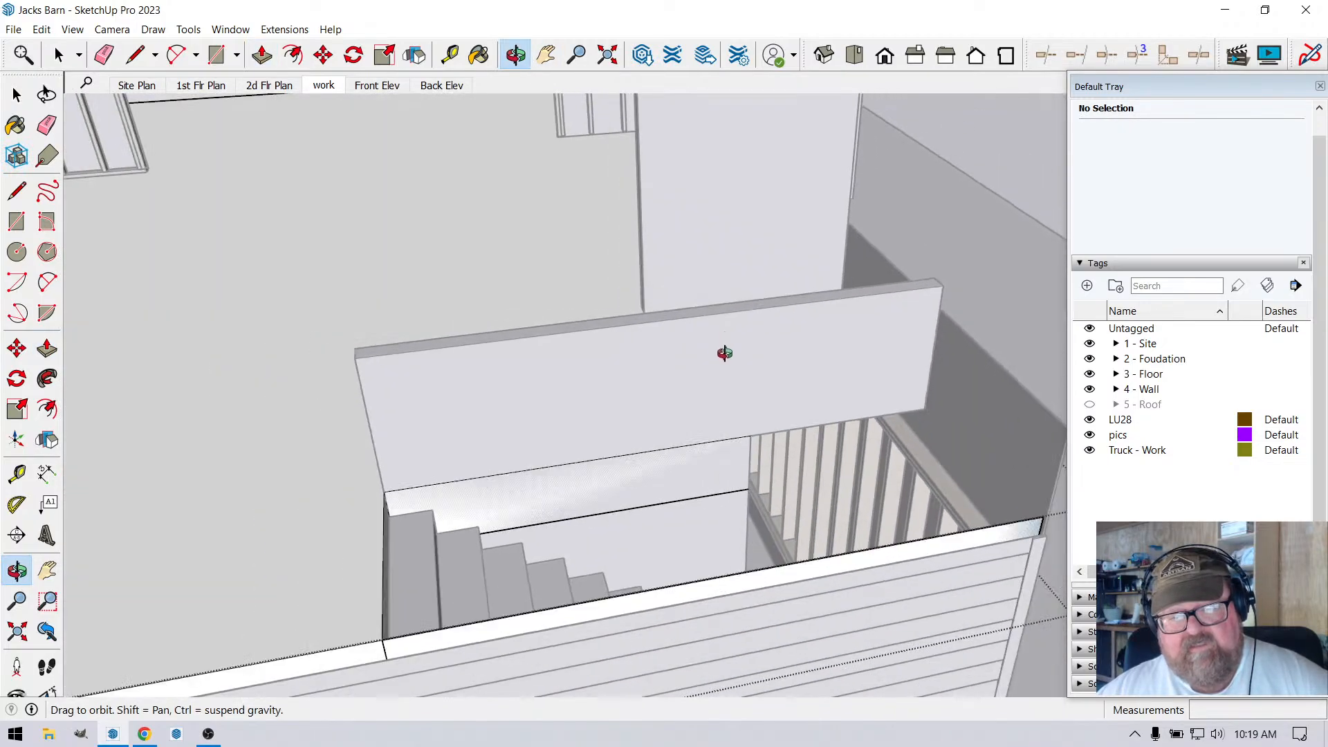
pyautogui.scroll(5, 816, 537)
pyautogui.scroll(-5, 815, 535)
pyautogui.moveTo(724, 521); pyautogui.dragTo(816, 498)
pyautogui.click(58, 55)
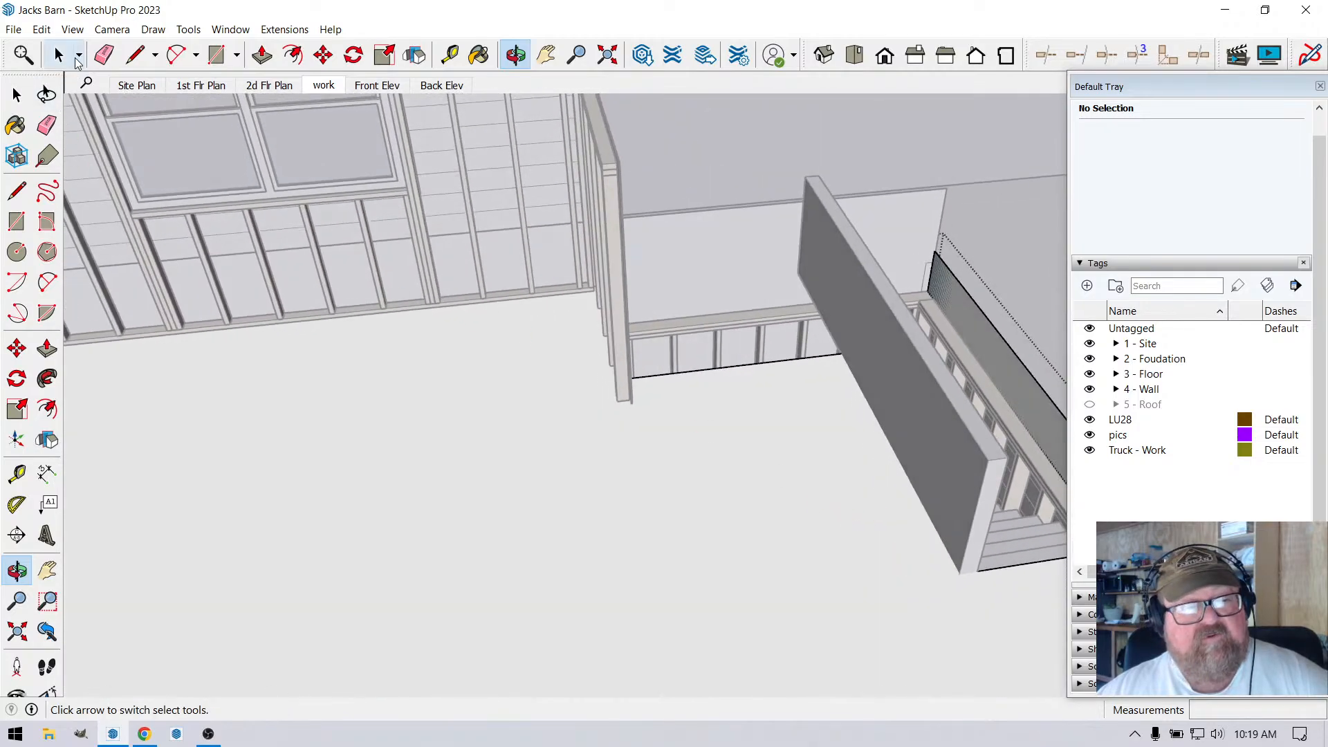
pyautogui.scroll(-2, 245, 295)
pyautogui.click(631, 116)
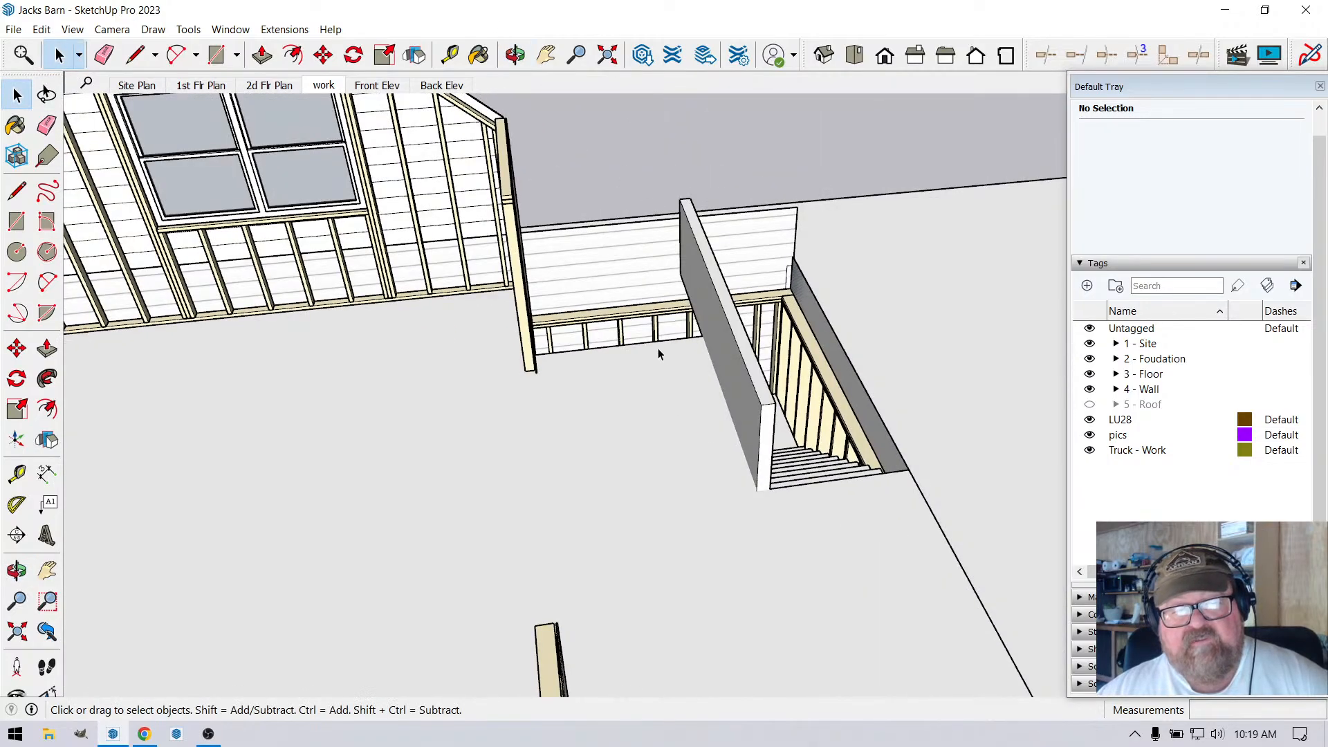
# Draw a 3' vertical line on the guard wall's floor-side face, up from the corner of the enlarged floor opening.
pyautogui.press('o')
pyautogui.moveTo(521, 109); pyautogui.dragTo(739, 330)
pyautogui.press('space')
pyautogui.click(624, 133)
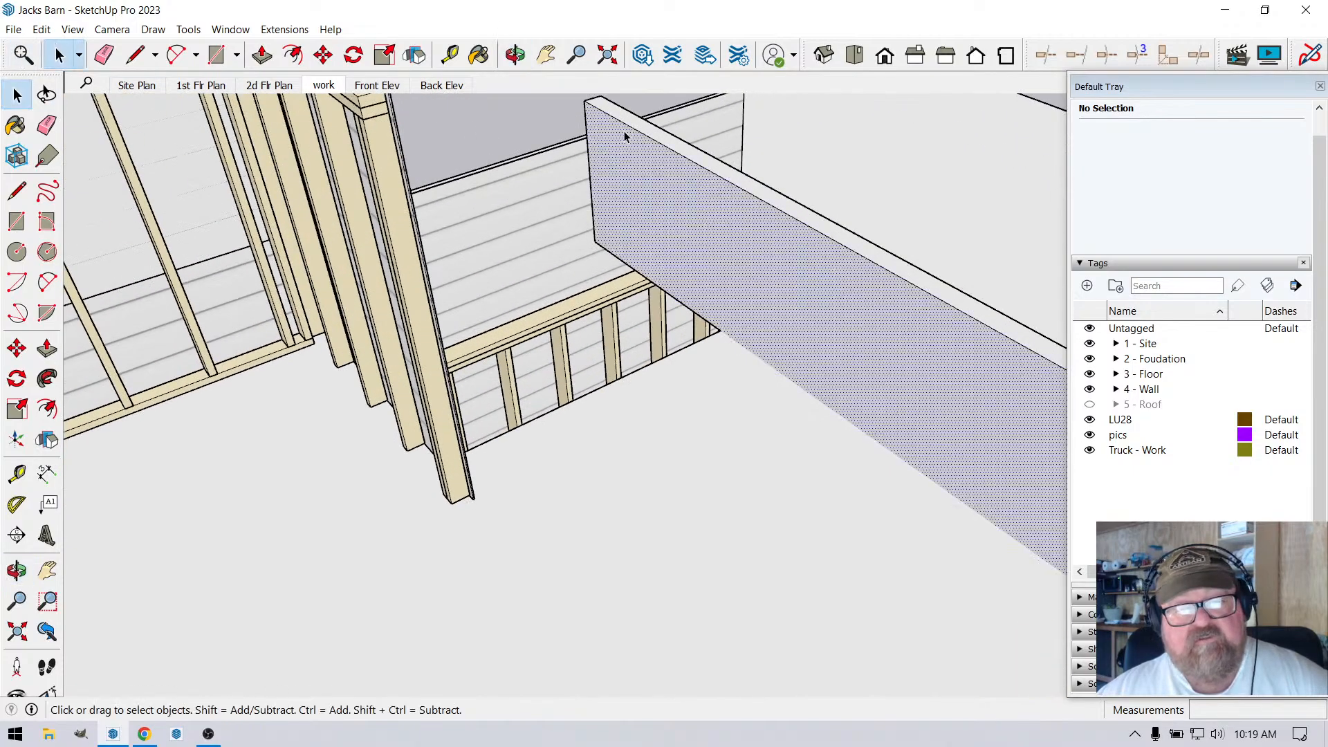
pyautogui.scroll(2, 704, 289)
pyautogui.click(136, 55)
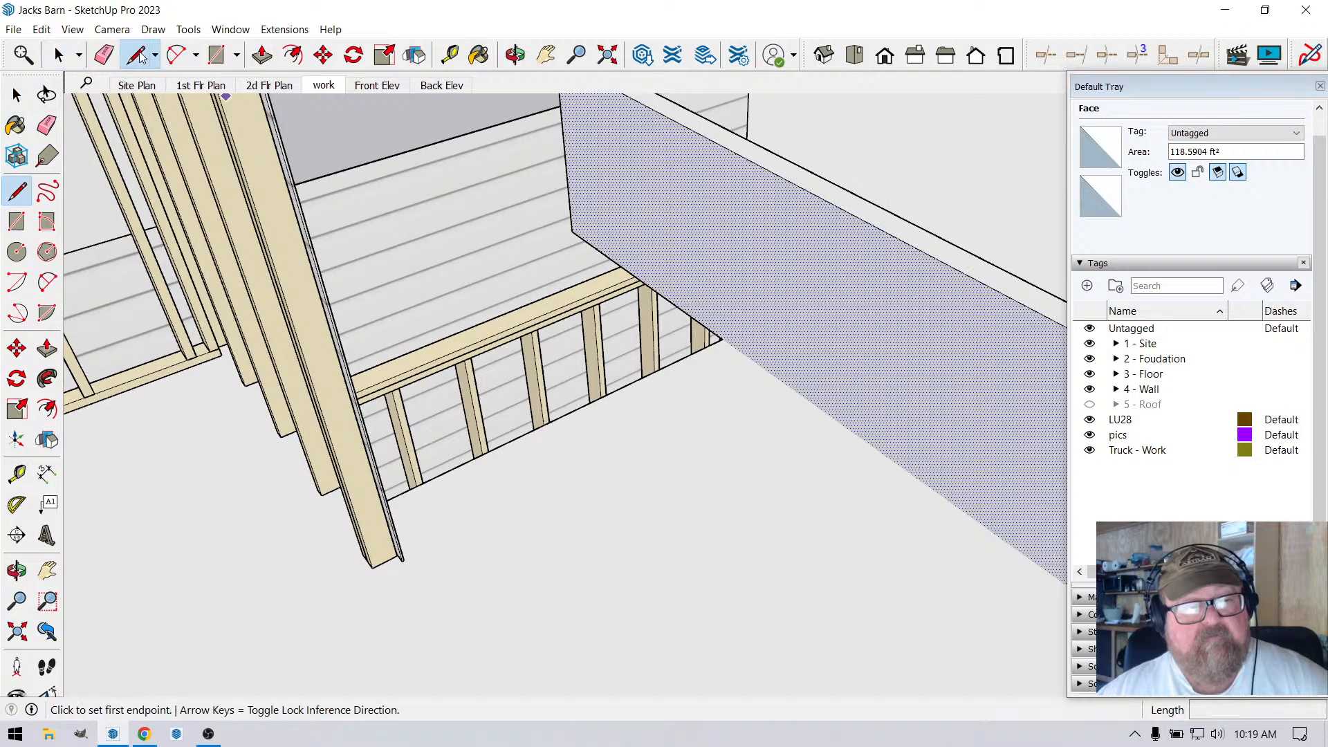
pyautogui.click(721, 339)
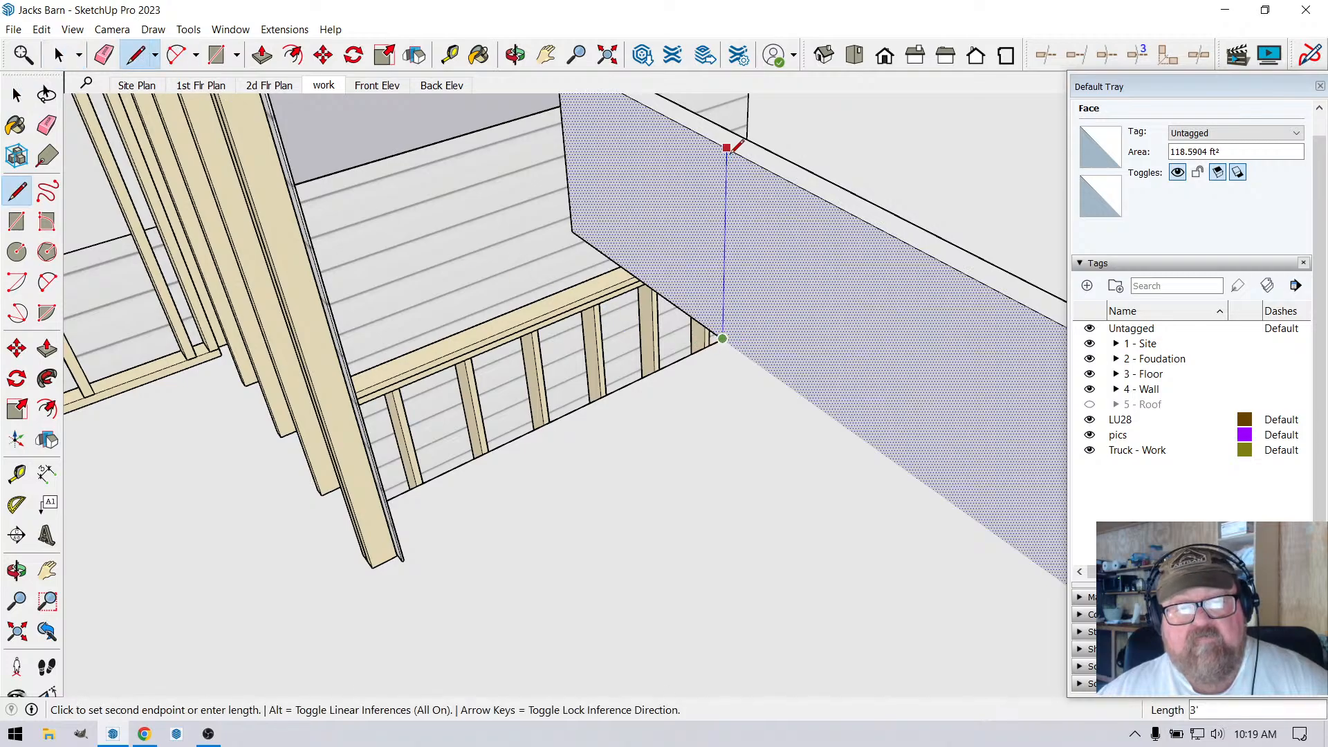
pyautogui.click(727, 148)
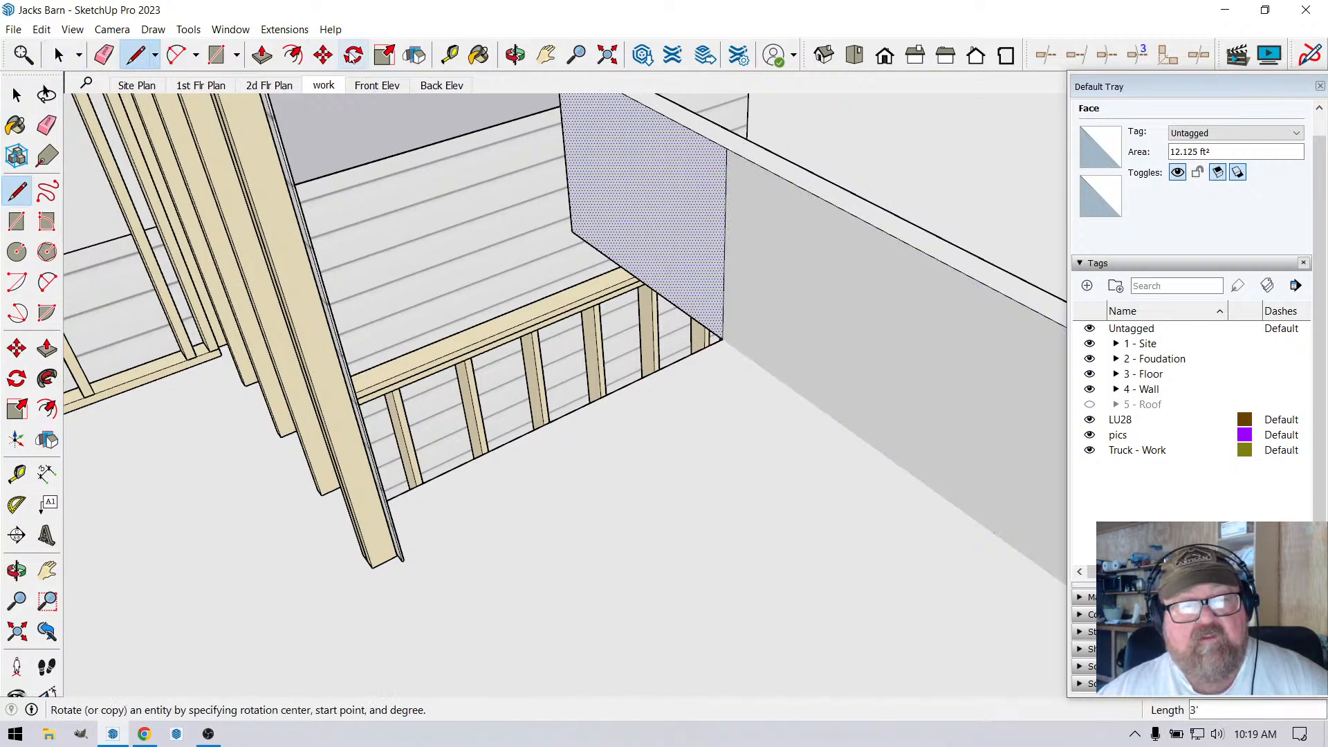
# Place a vertical guide on the guard wall's face 4.5" from the new line, on the side away from the opening.
pyautogui.click(449, 56)
pyautogui.click(726, 226)
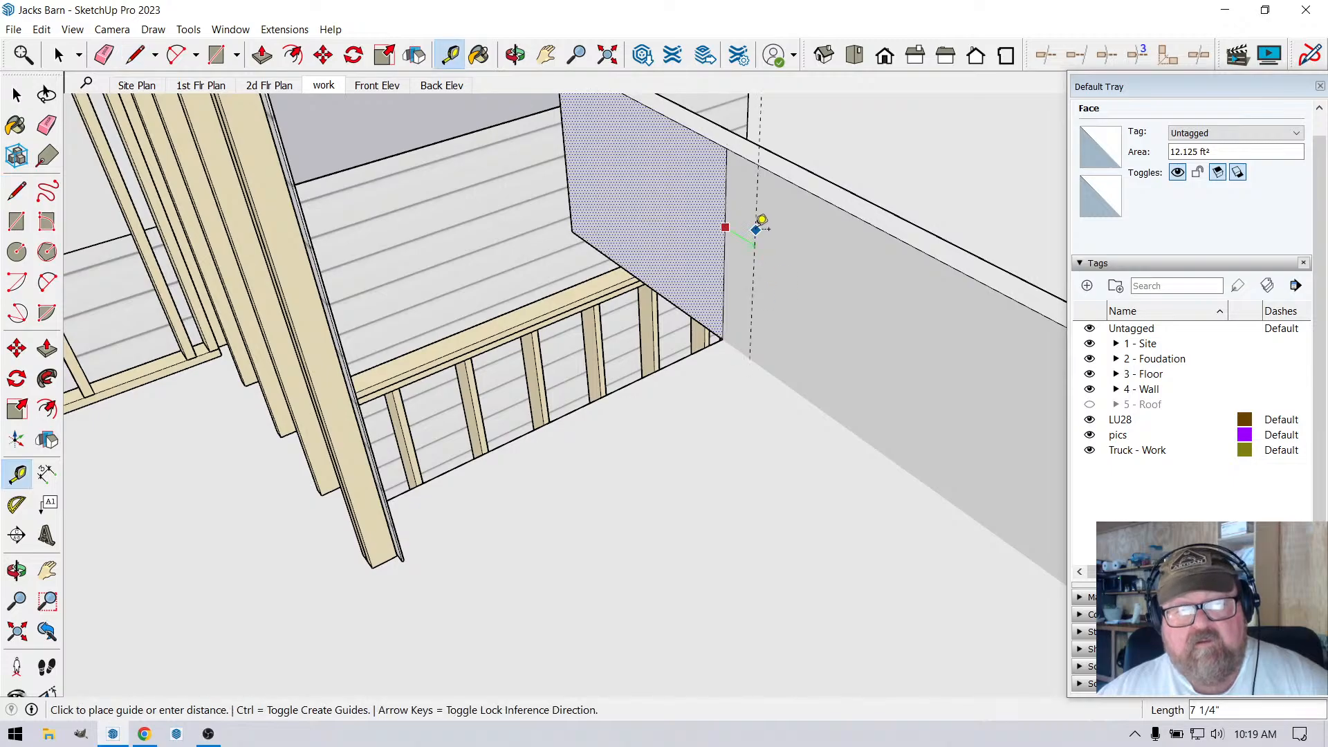
pyautogui.write('4.')
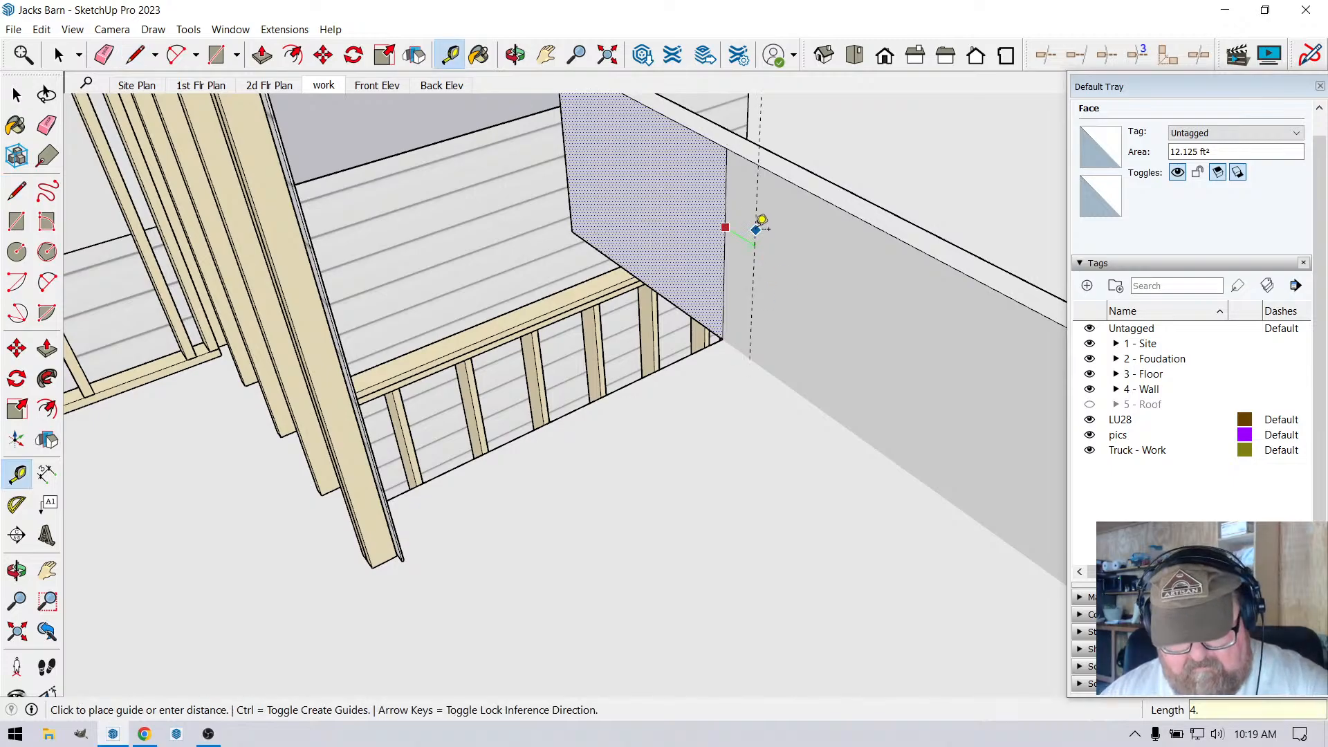
pyautogui.write('5')
pyautogui.press('Return')
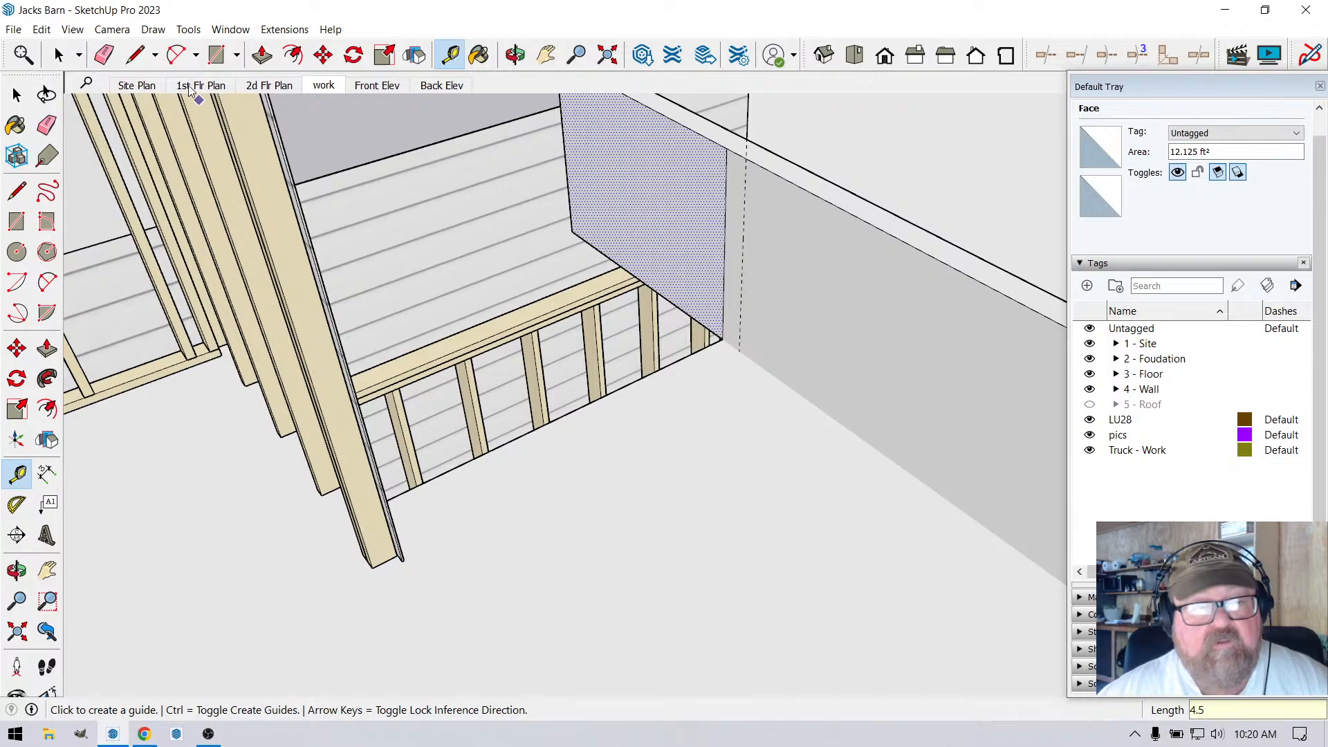
# Try to split the guard wall's face along the guide and push its end section over the opening through by 4 1/2".
pyautogui.click(136, 55)
pyautogui.click(737, 349)
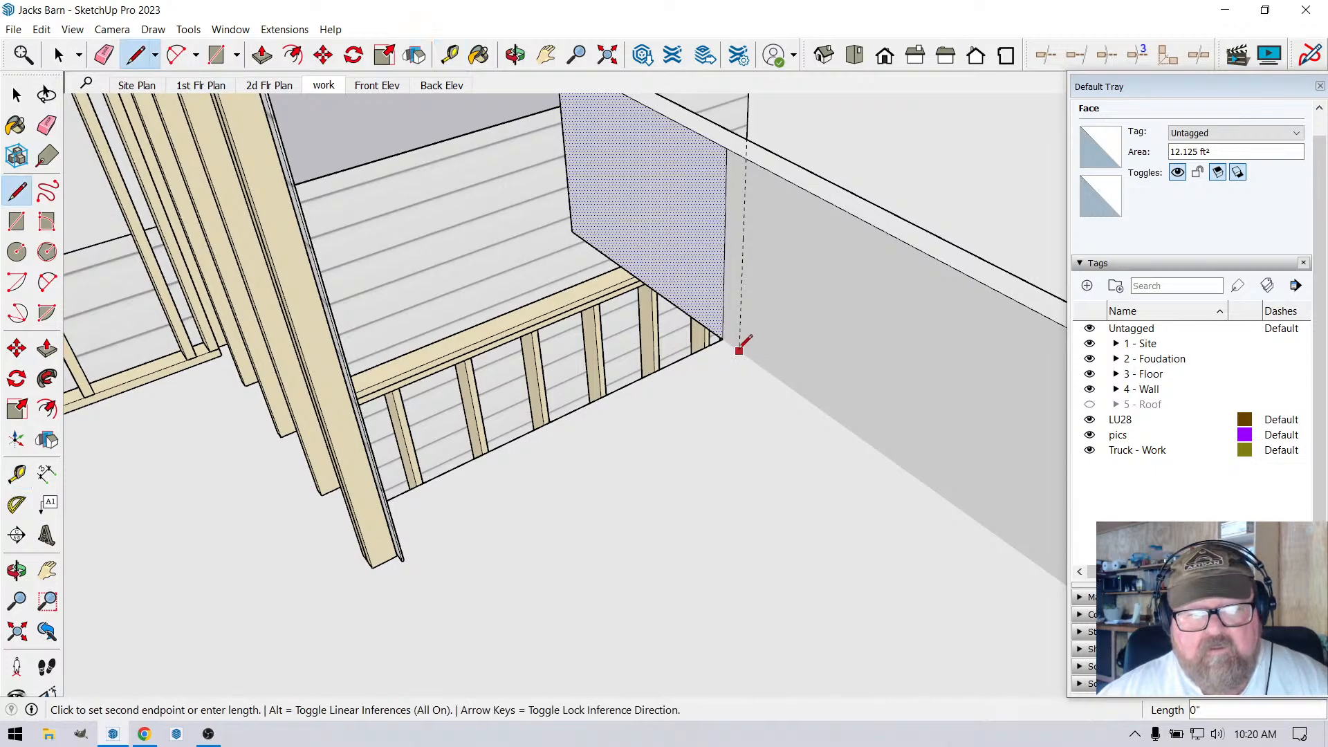
pyautogui.click(746, 172)
pyautogui.moveTo(746, 171); pyautogui.dragTo(837, 368, button='middle')
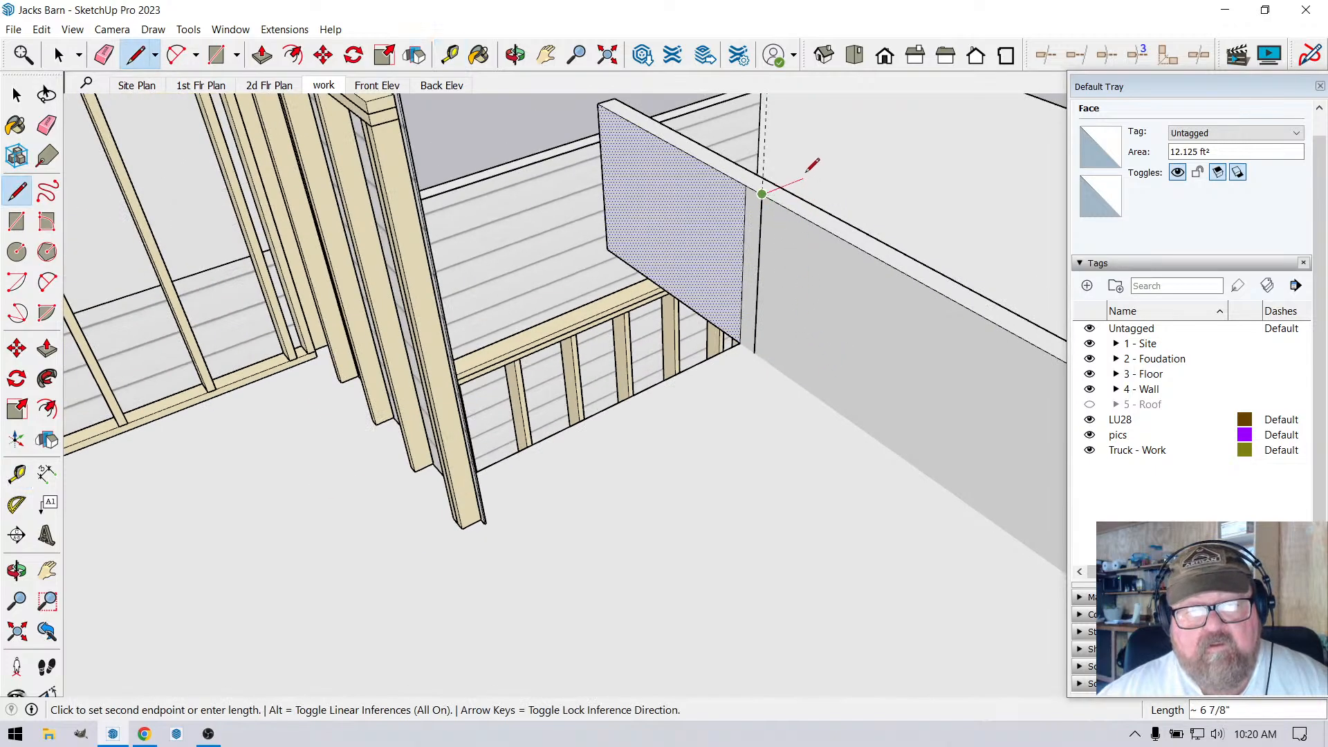
pyautogui.press('Escape')
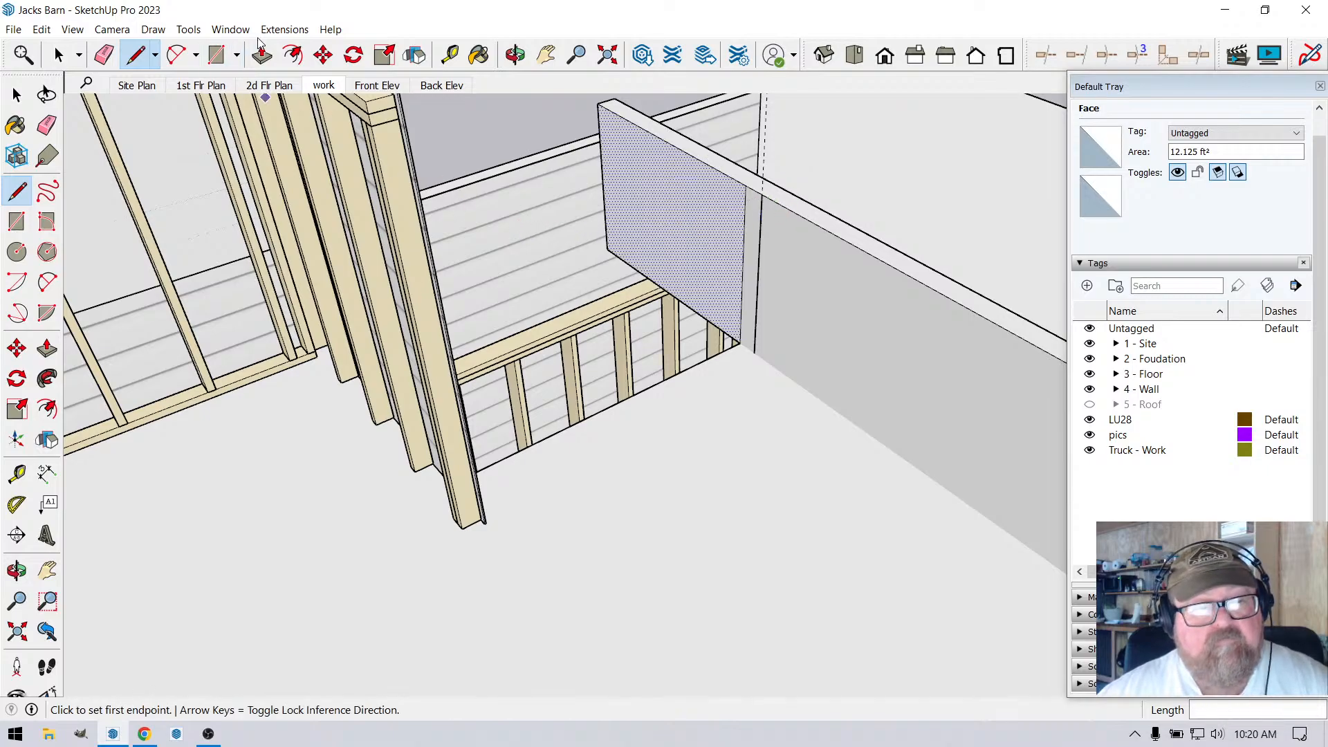
pyautogui.click(262, 55)
pyautogui.click(640, 169)
pyautogui.click(687, 168)
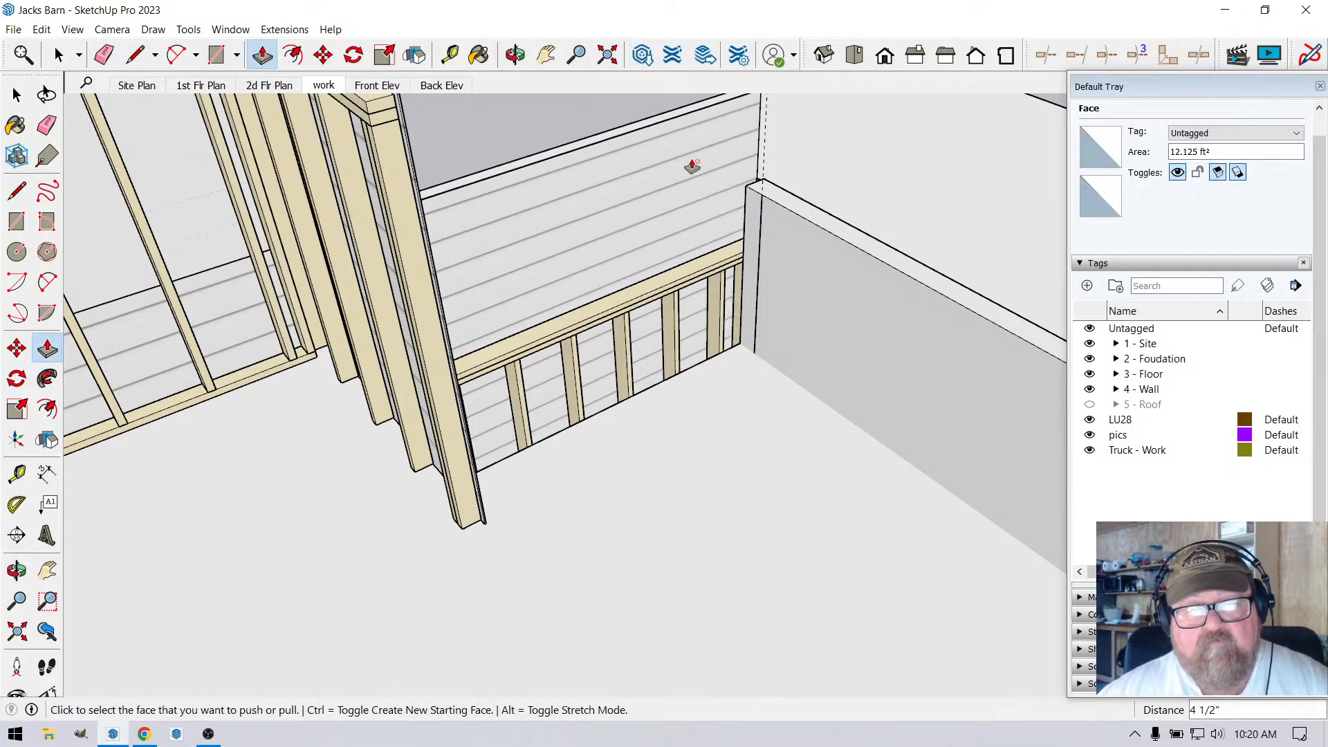
pyautogui.scroll(3, 777, 288)
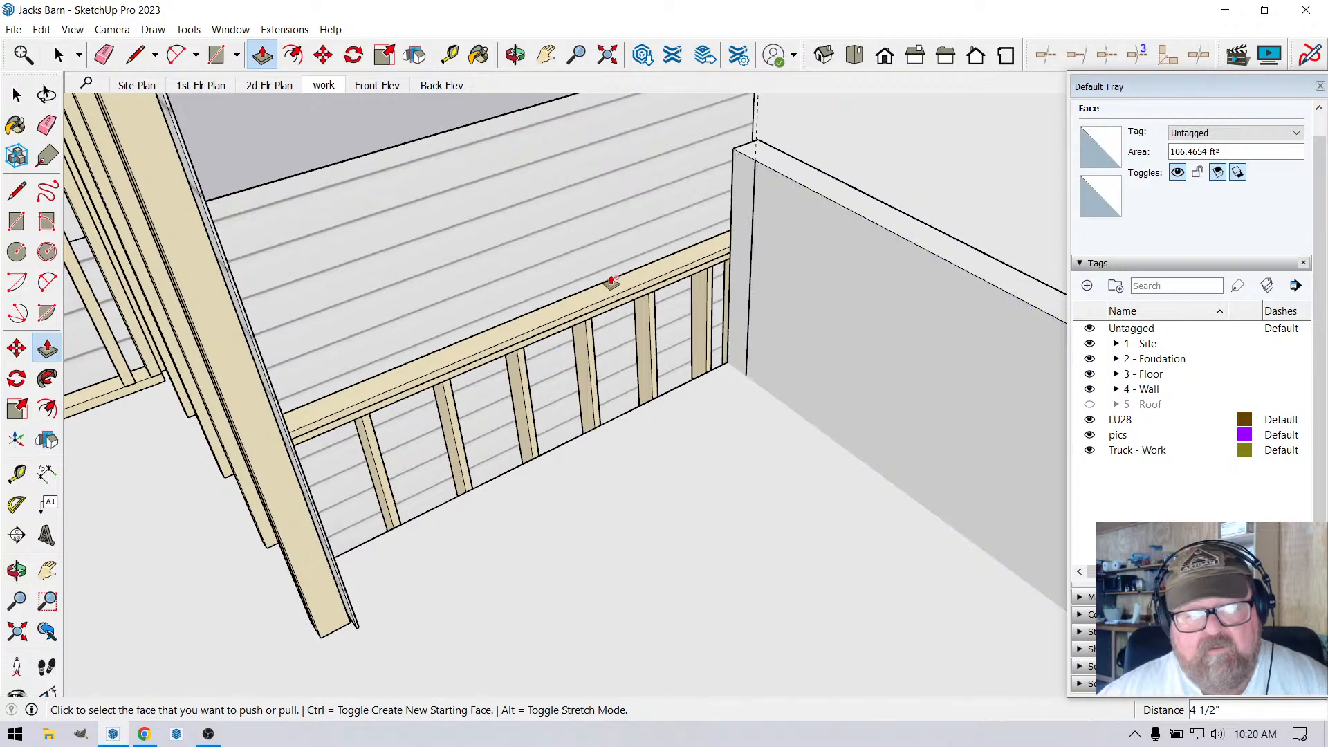
pyautogui.click(609, 311)
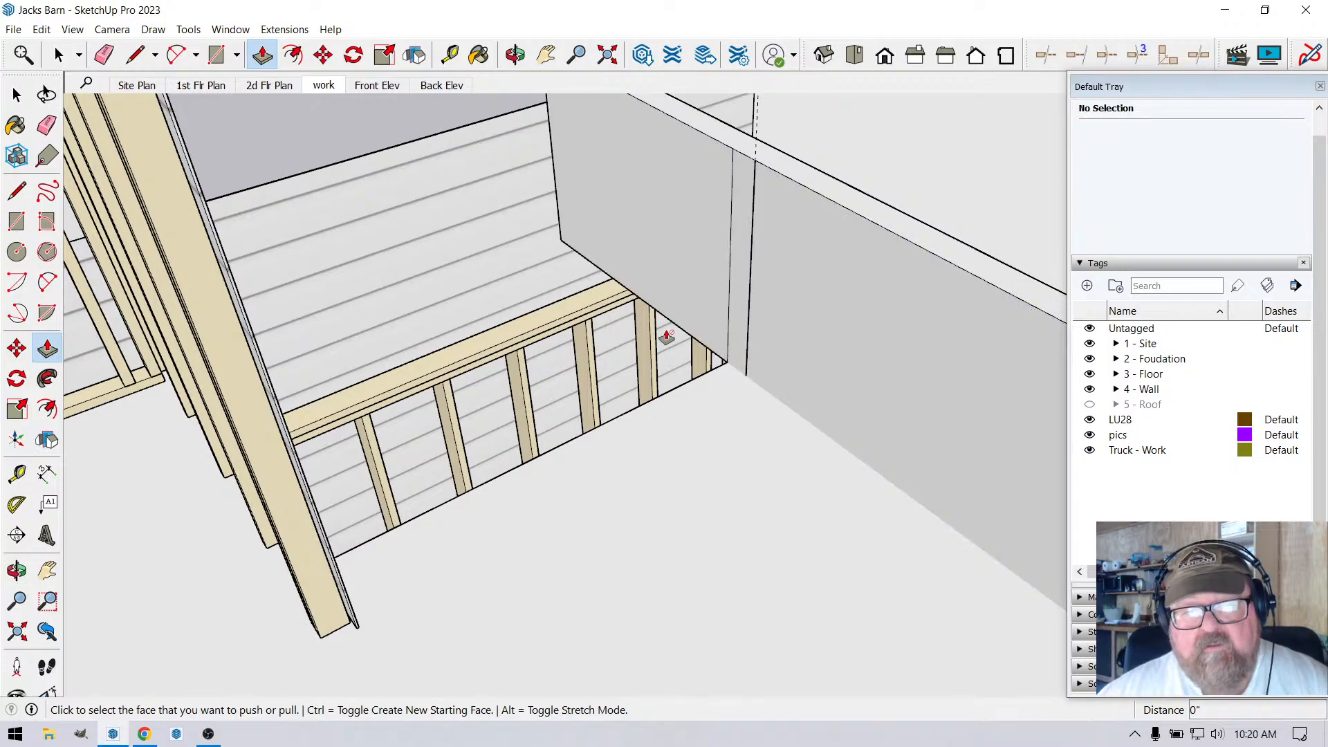
# Trace the guide with a vertical line on the guard wall's face and push the wall's end section through by 4 1/2".
pyautogui.click(135, 55)
pyautogui.click(755, 159)
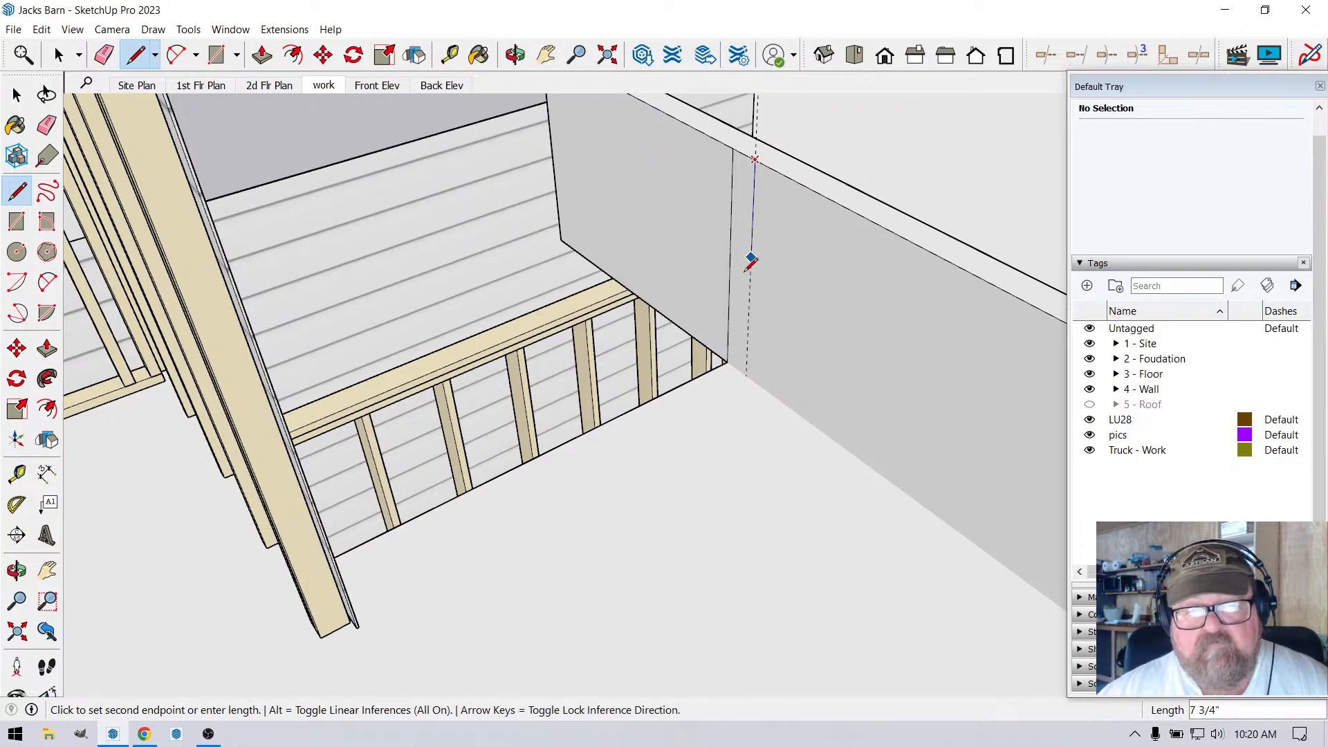
pyautogui.click(728, 360)
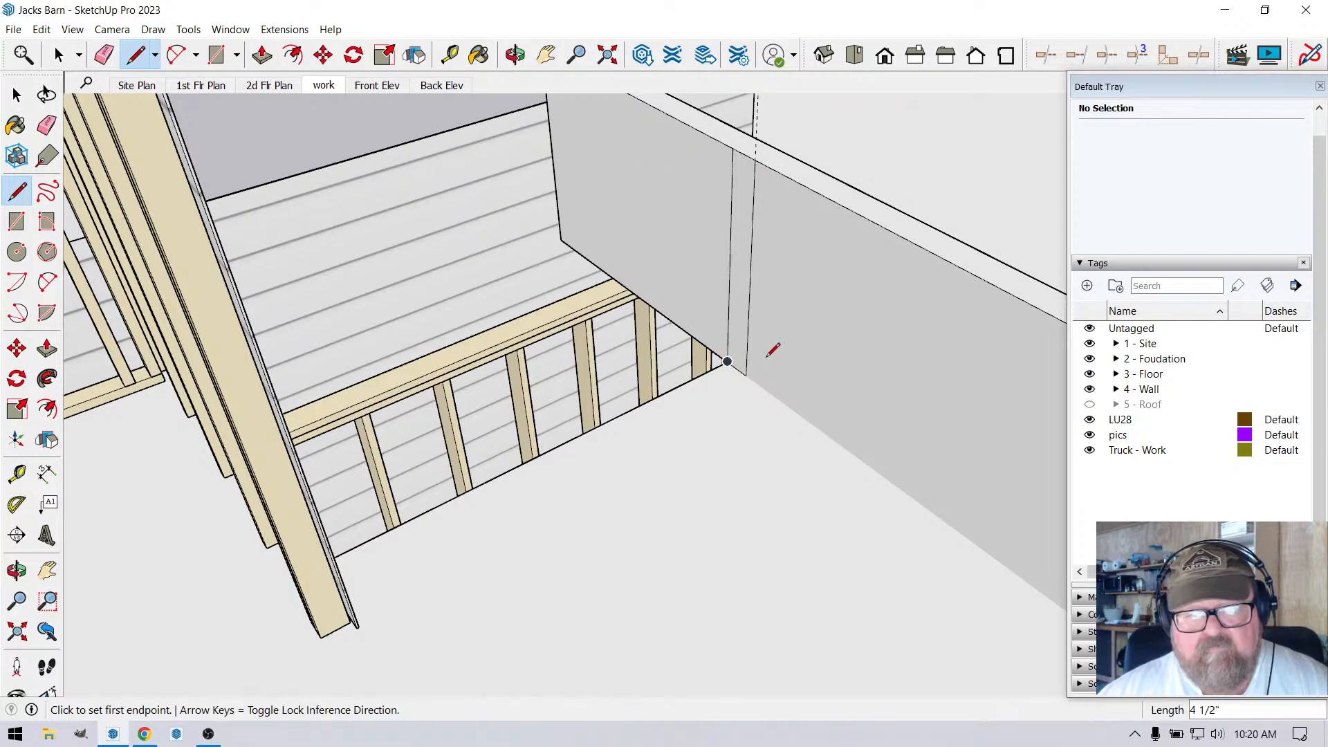
pyautogui.scroll(-2, 820, 356)
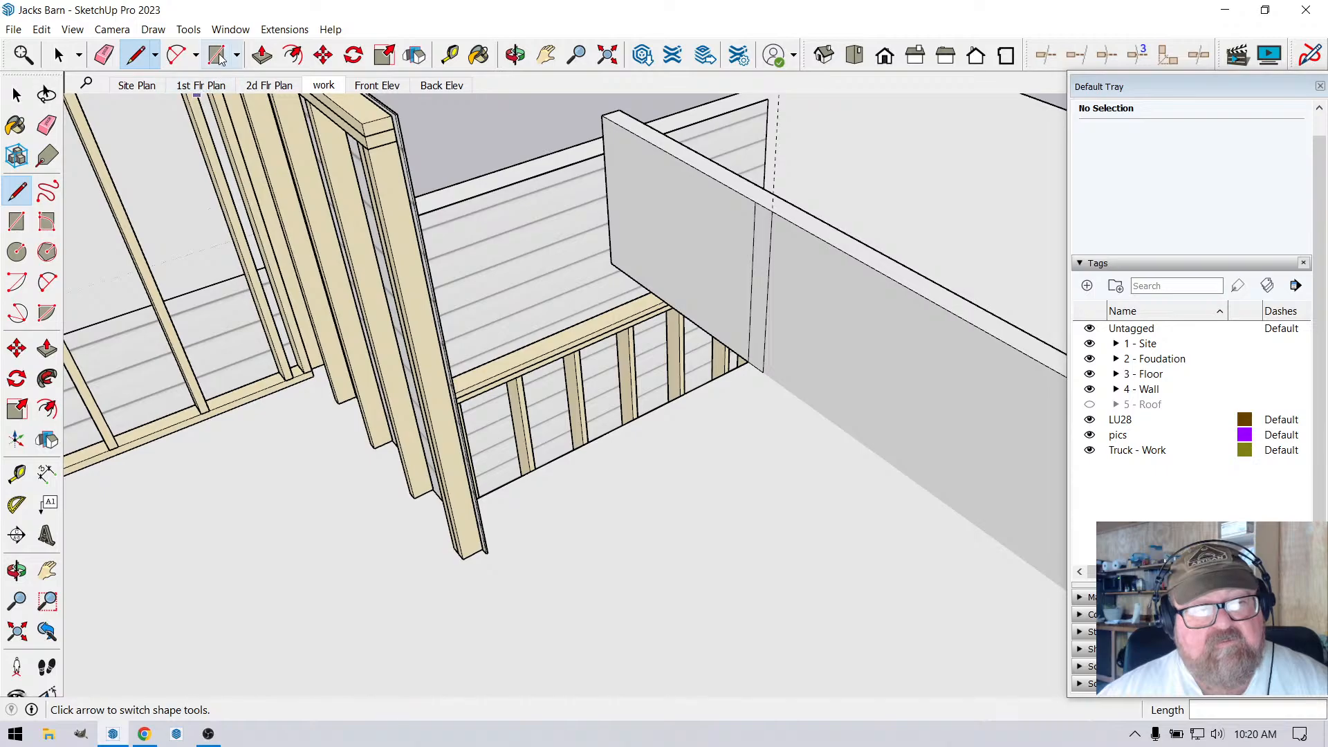
pyautogui.click(262, 56)
pyautogui.click(633, 223)
pyautogui.click(685, 208)
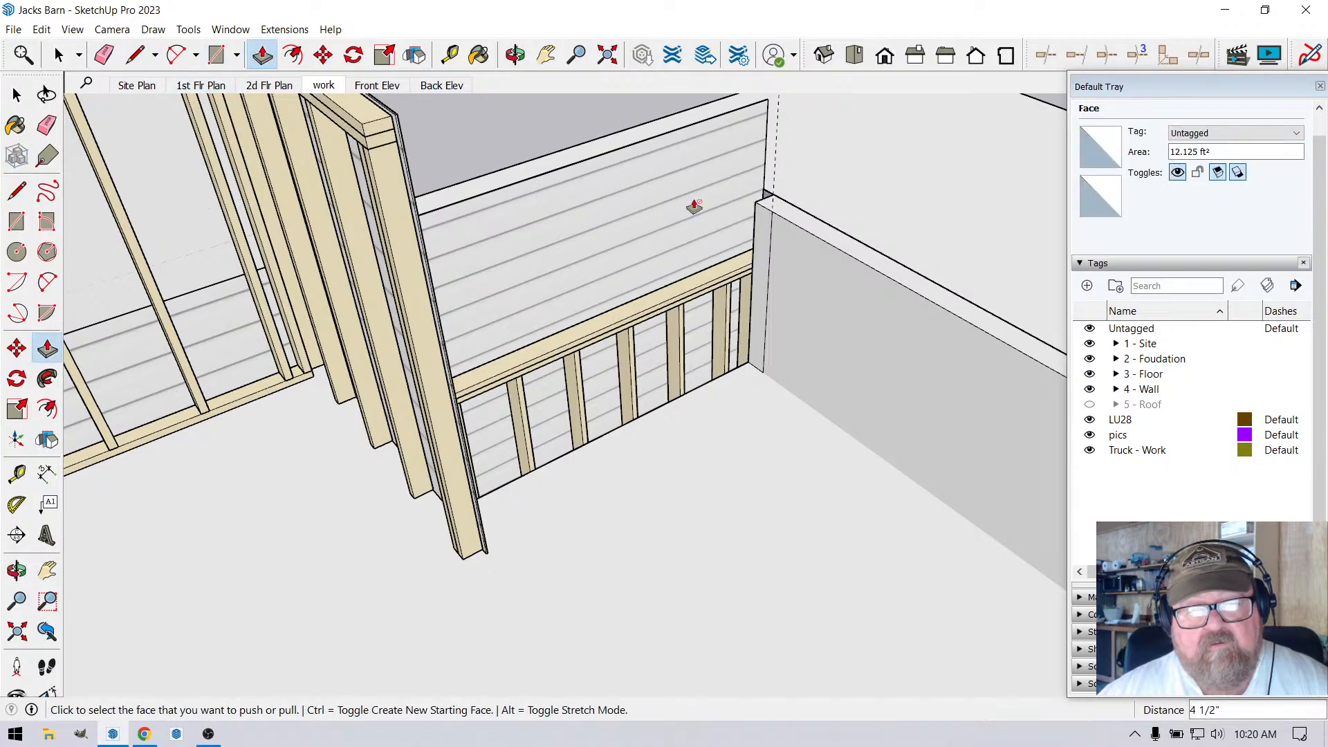
# Pull the guard wall's cut end strip out about 5' 6 5/8" to the framed side wall, forming a return guard along the opening.
pyautogui.click(753, 228)
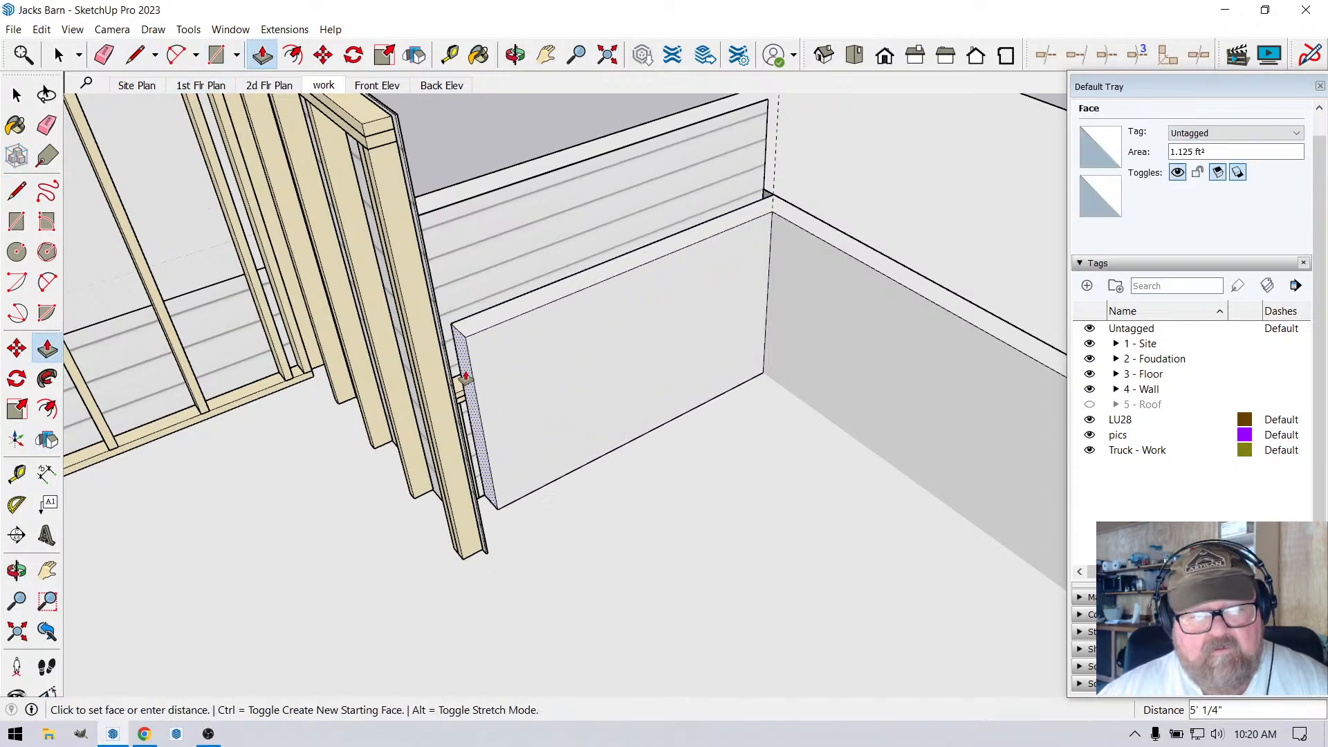
pyautogui.click(458, 398)
pyautogui.scroll(-2, 649, 349)
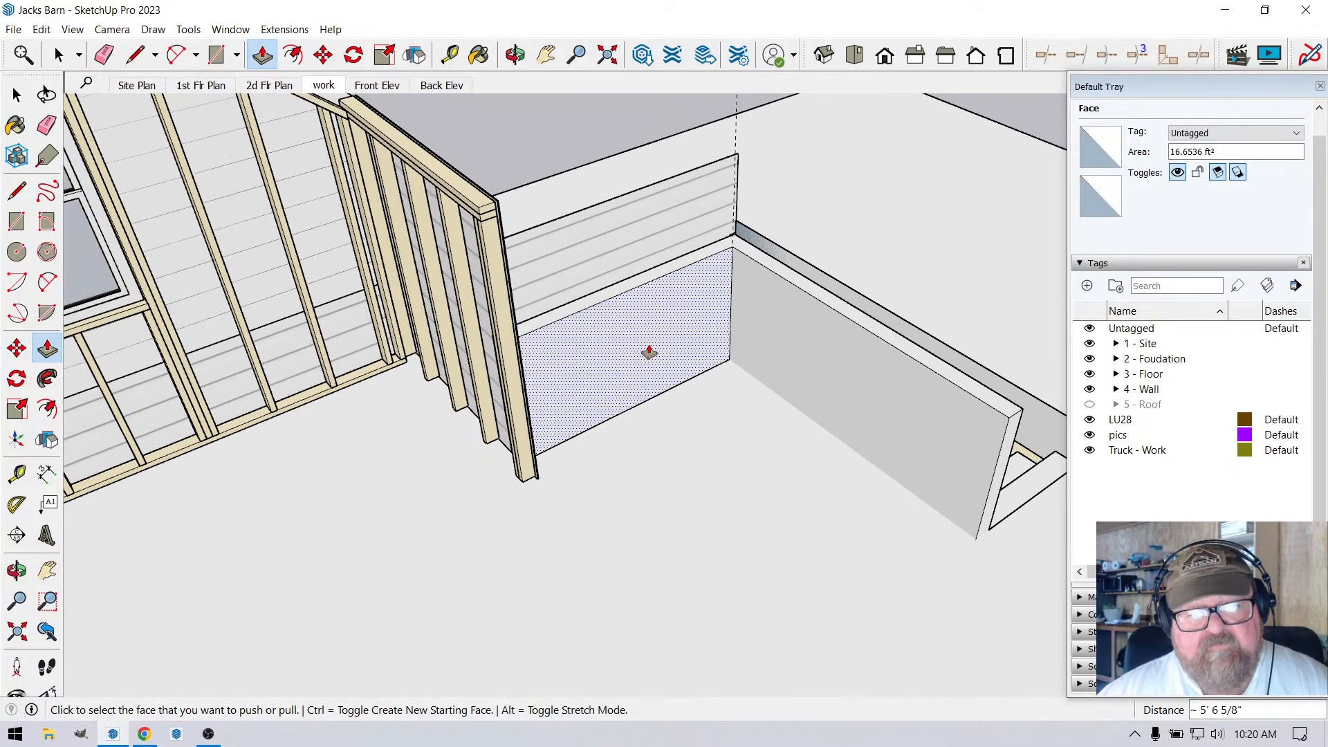
pyautogui.click(59, 55)
pyautogui.scroll(-2, 727, 283)
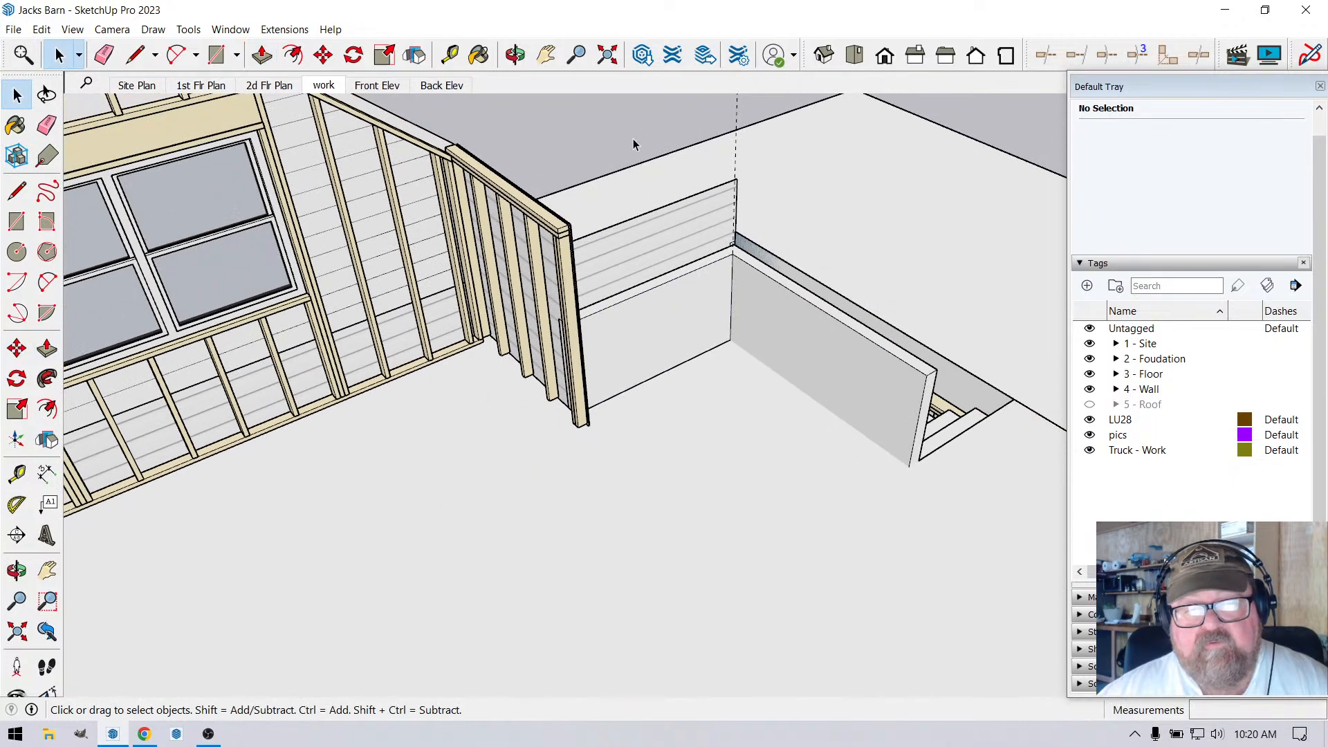
# Select all connected geometry of the stairwell guard walls and make it a group.
pyautogui.tripleClick(750, 282)
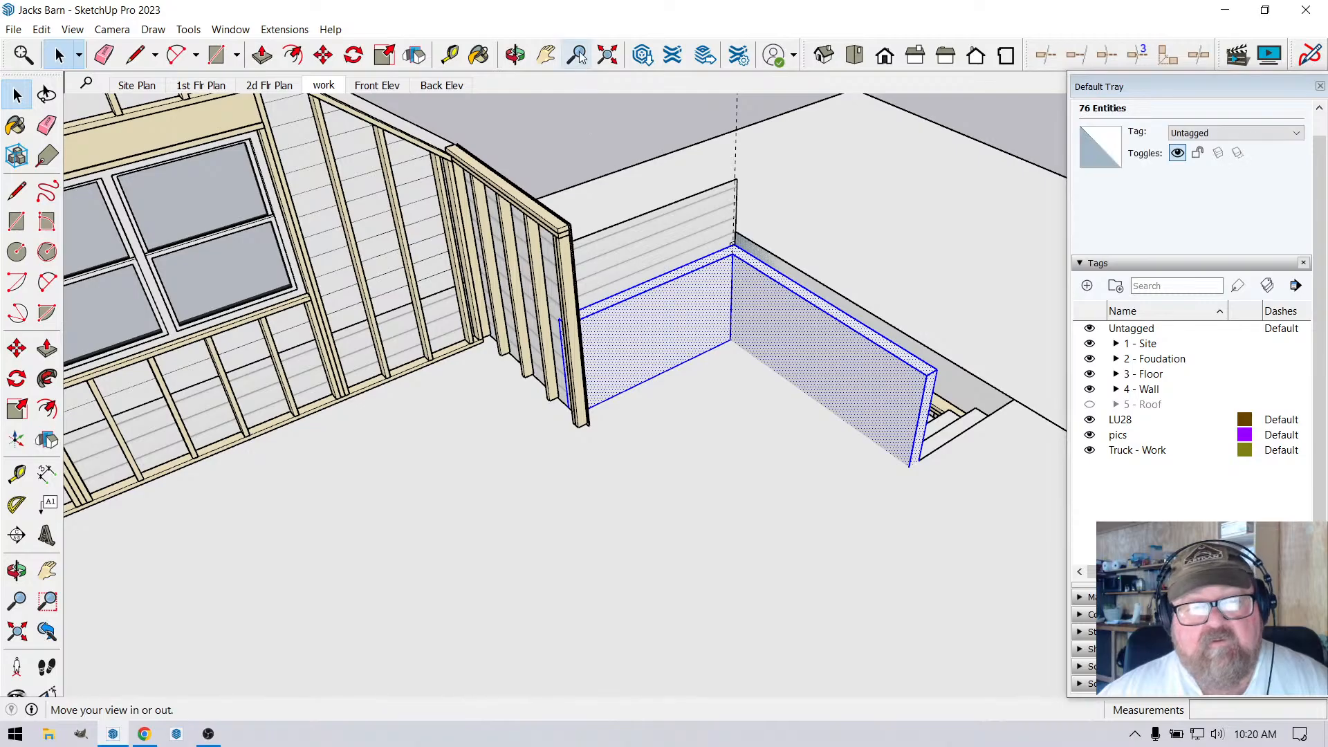
pyautogui.click(515, 54)
pyautogui.moveTo(484, 346); pyautogui.dragTo(676, 385)
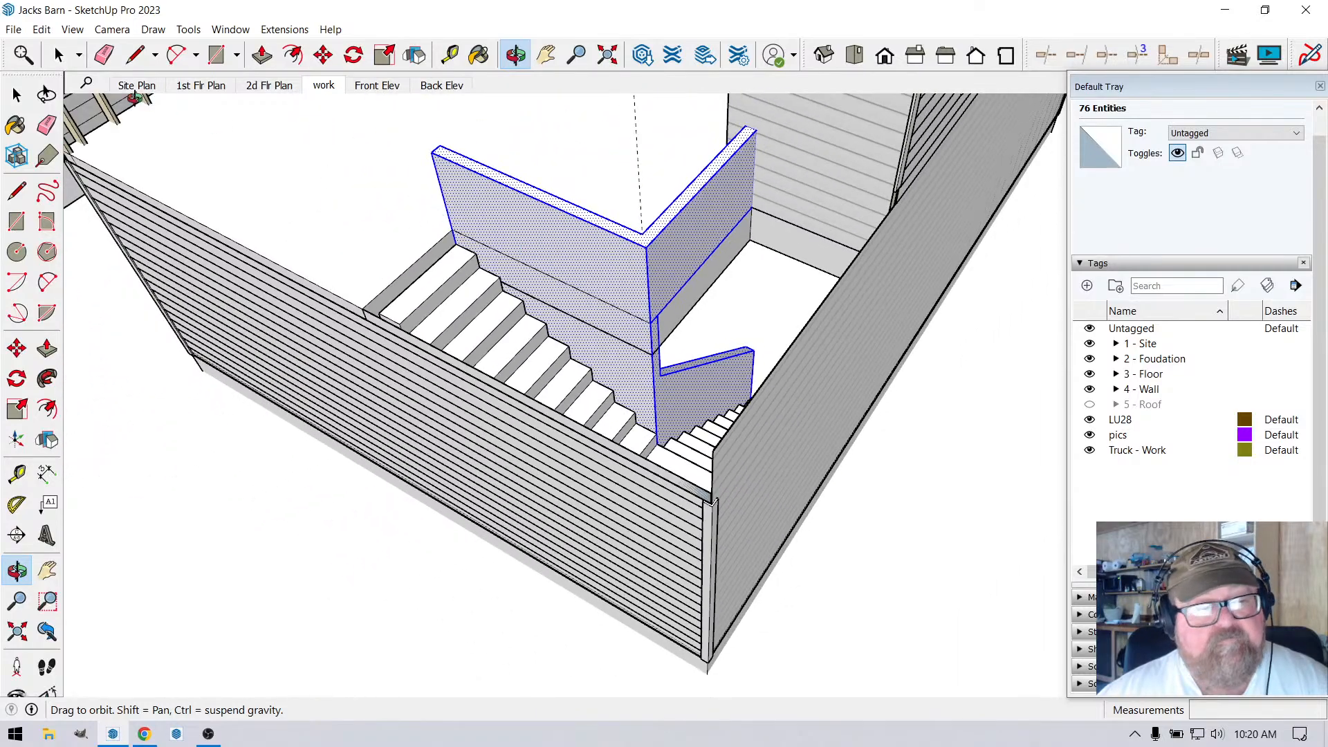
pyautogui.press('space')
pyautogui.rightClick(524, 204)
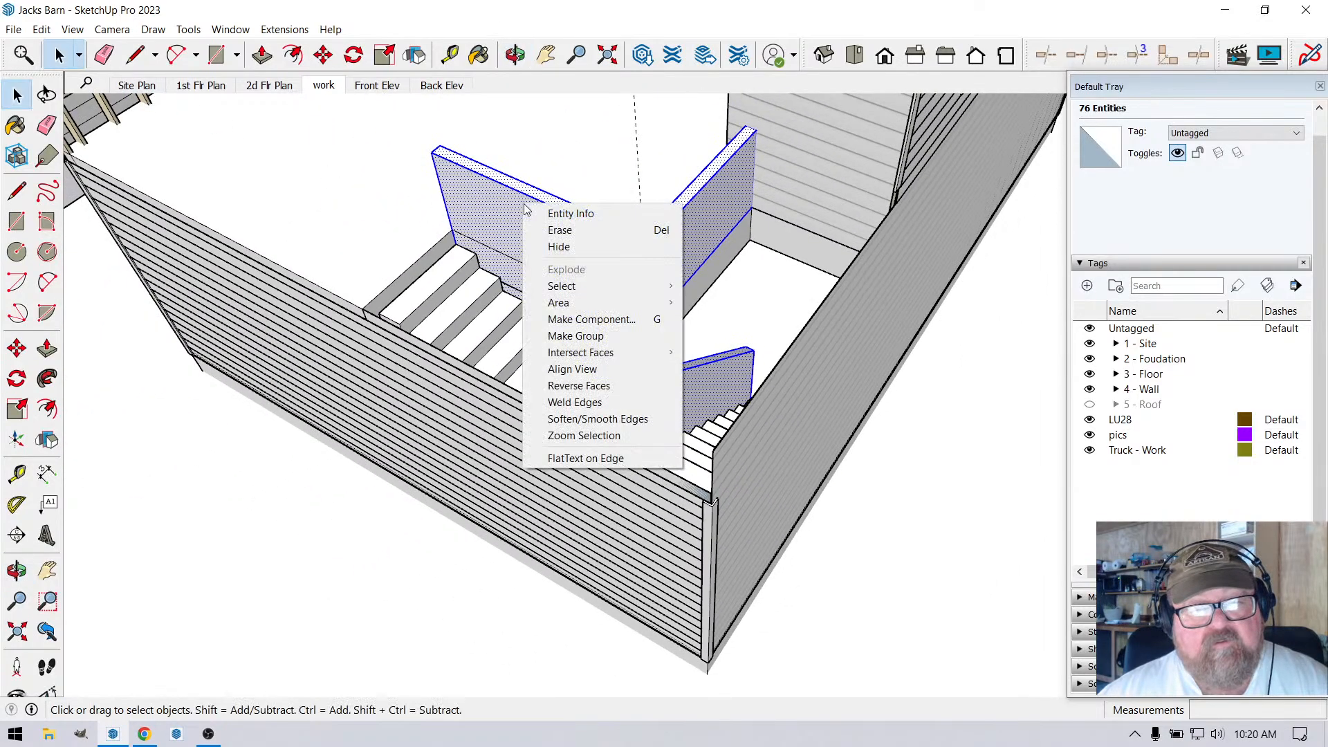
pyautogui.click(561, 336)
pyautogui.moveTo(769, 375); pyautogui.dragTo(487, 103, button='middle')
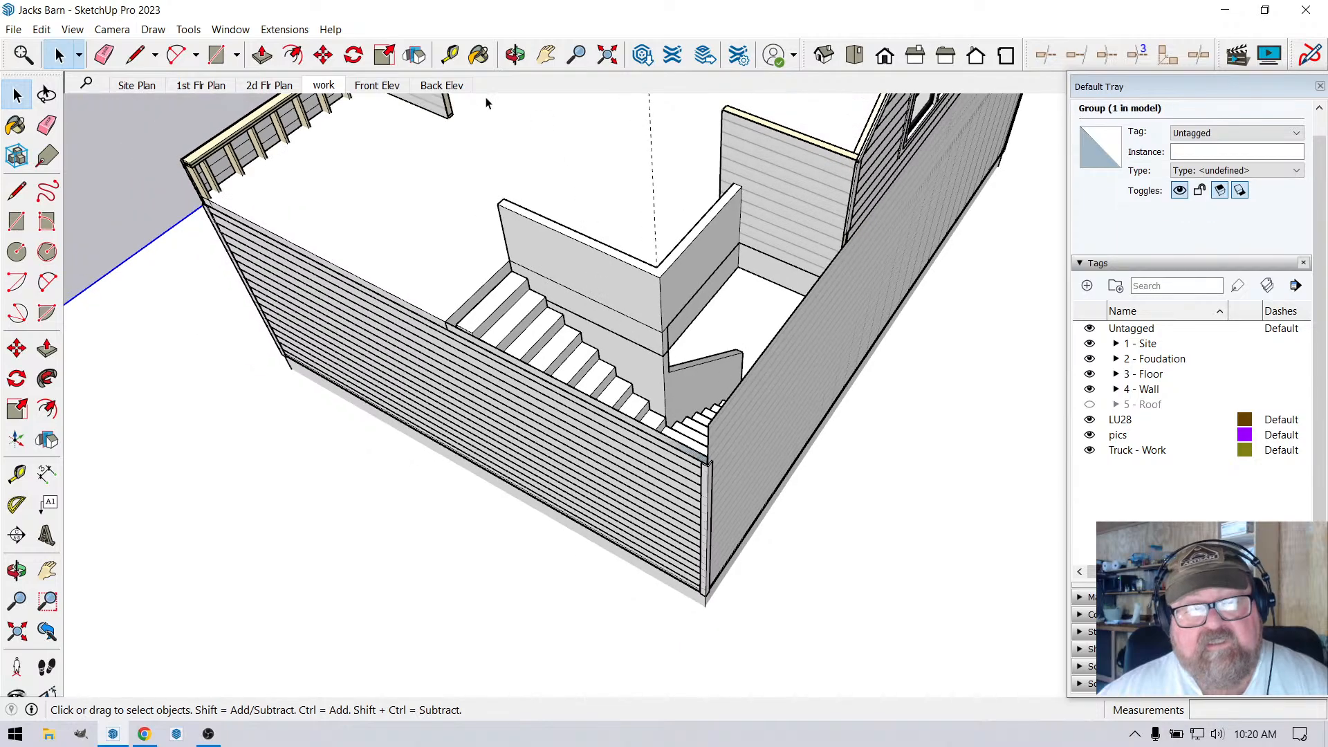
# Check the headroom by measuring straight down from the upper floor opening's edge to the lower stair flight with a vertical line.
pyautogui.click(515, 54)
pyautogui.moveTo(609, 318); pyautogui.dragTo(676, 305)
pyautogui.scroll(3, 782, 258)
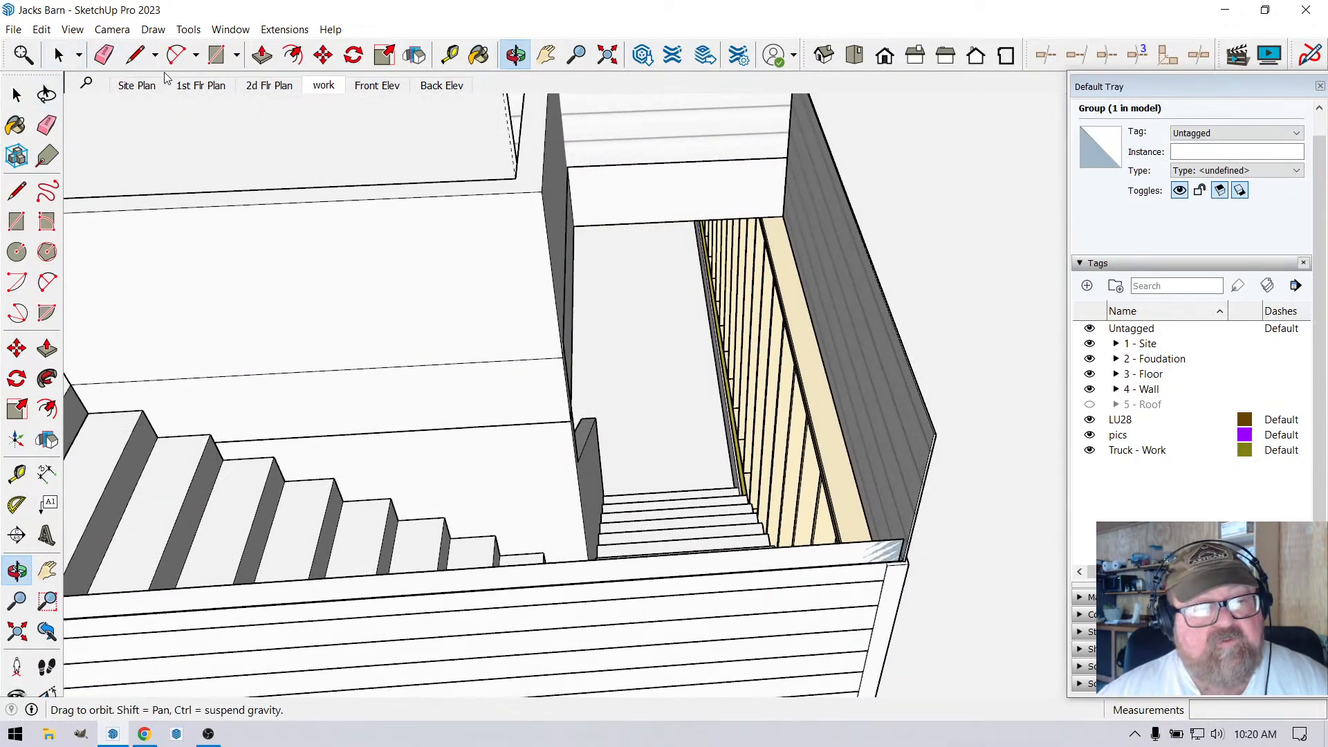
pyautogui.click(135, 54)
pyautogui.click(637, 223)
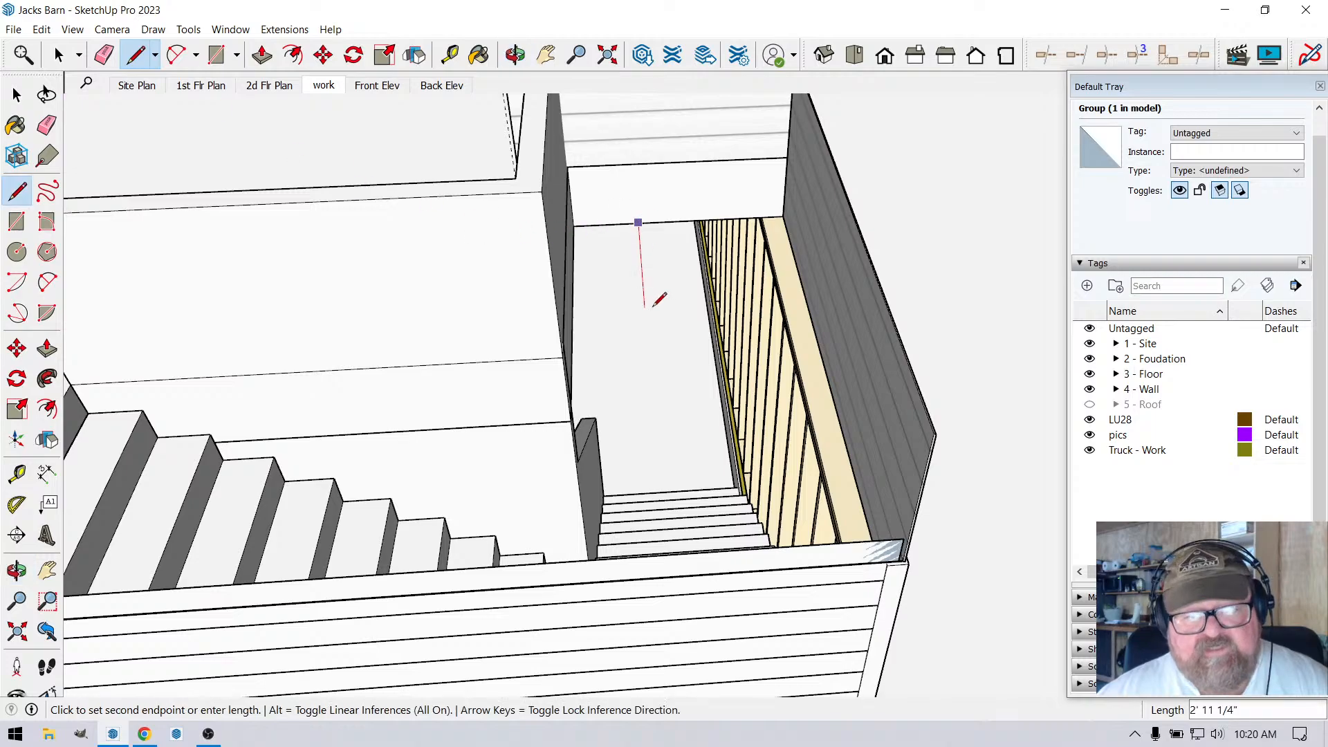
pyautogui.scroll(2, 653, 305)
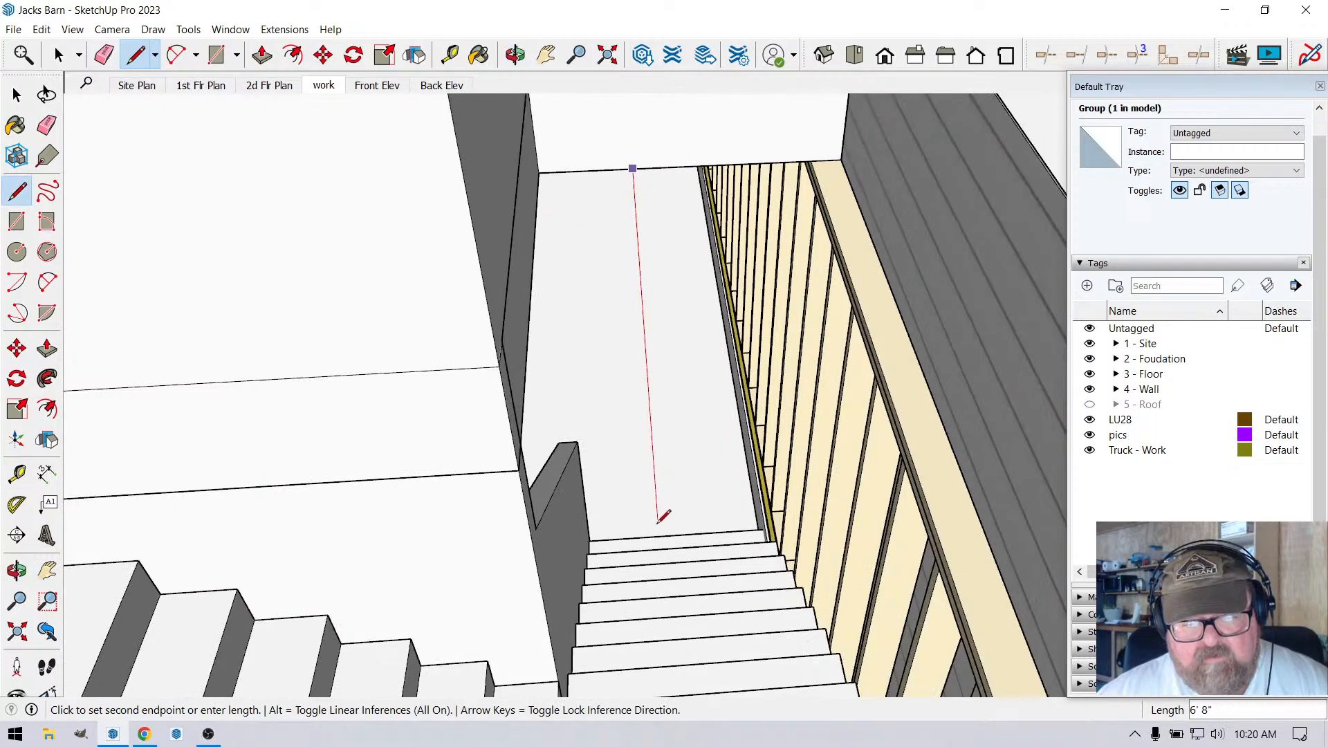
pyautogui.press('Up')
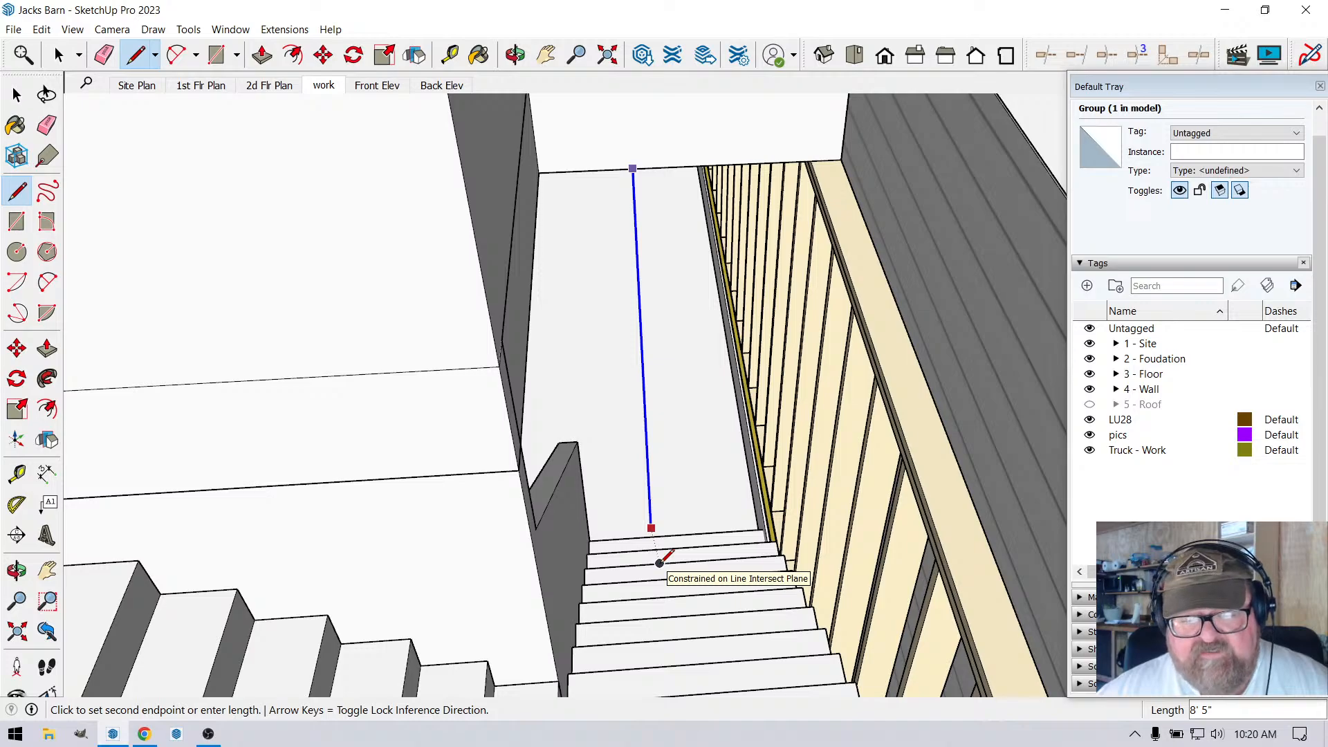
pyautogui.press('Escape')
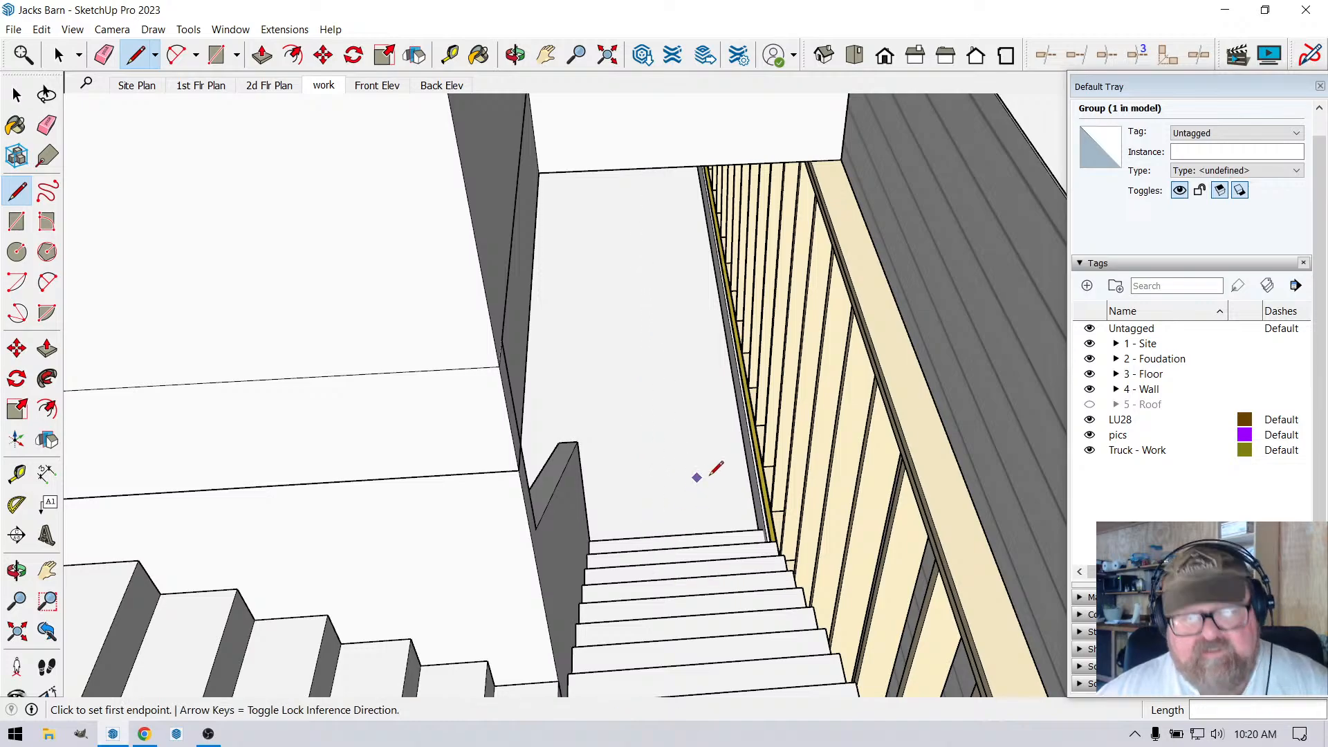
pyautogui.scroll(-5, 719, 467)
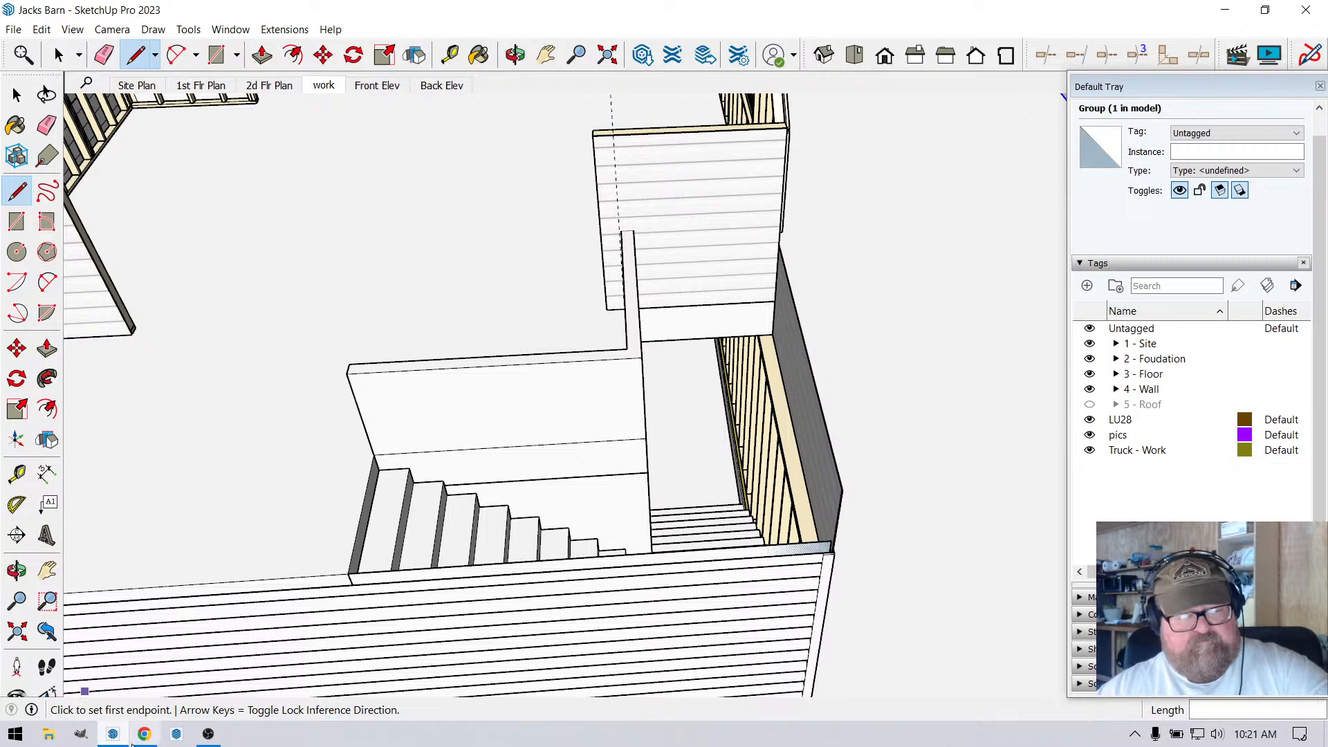
# Switch to Chrome to check the YouTube Studio live stream page, and return to the SketchUp model.
pyautogui.click(143, 734)
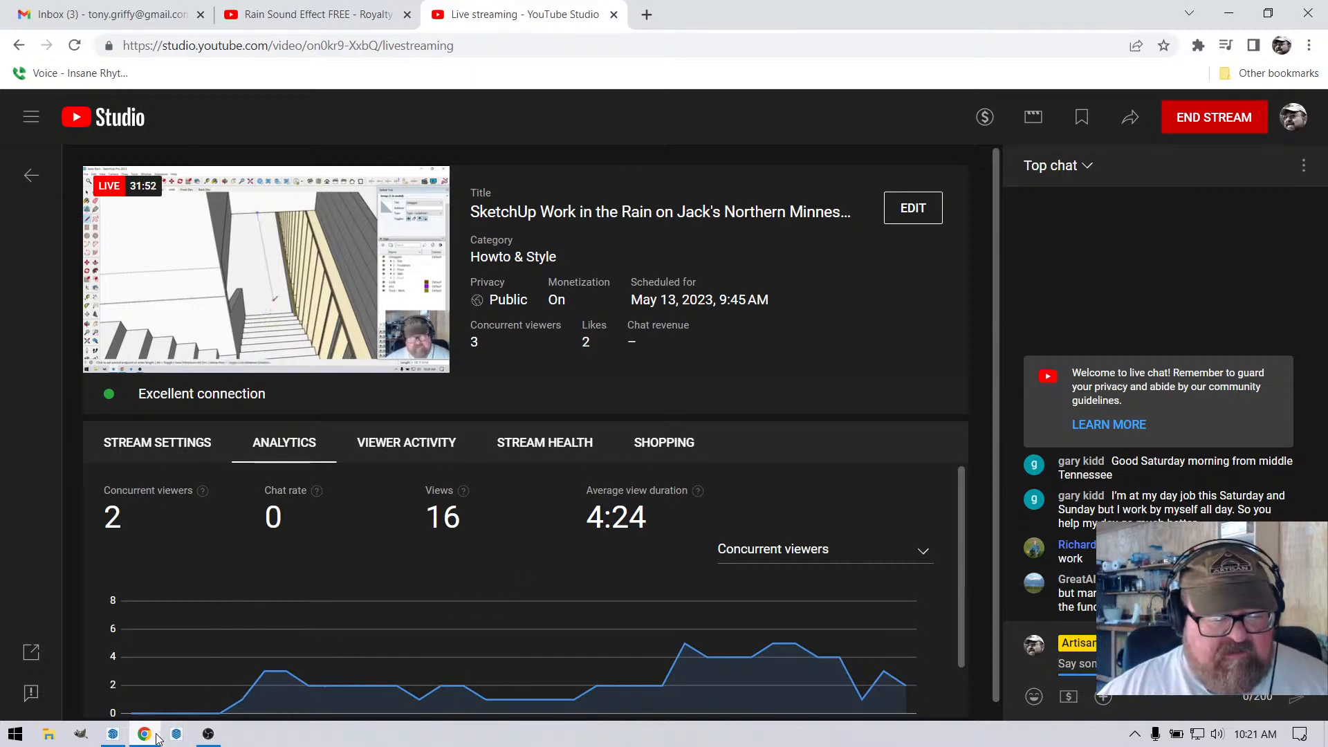
pyautogui.moveTo(117, 739)
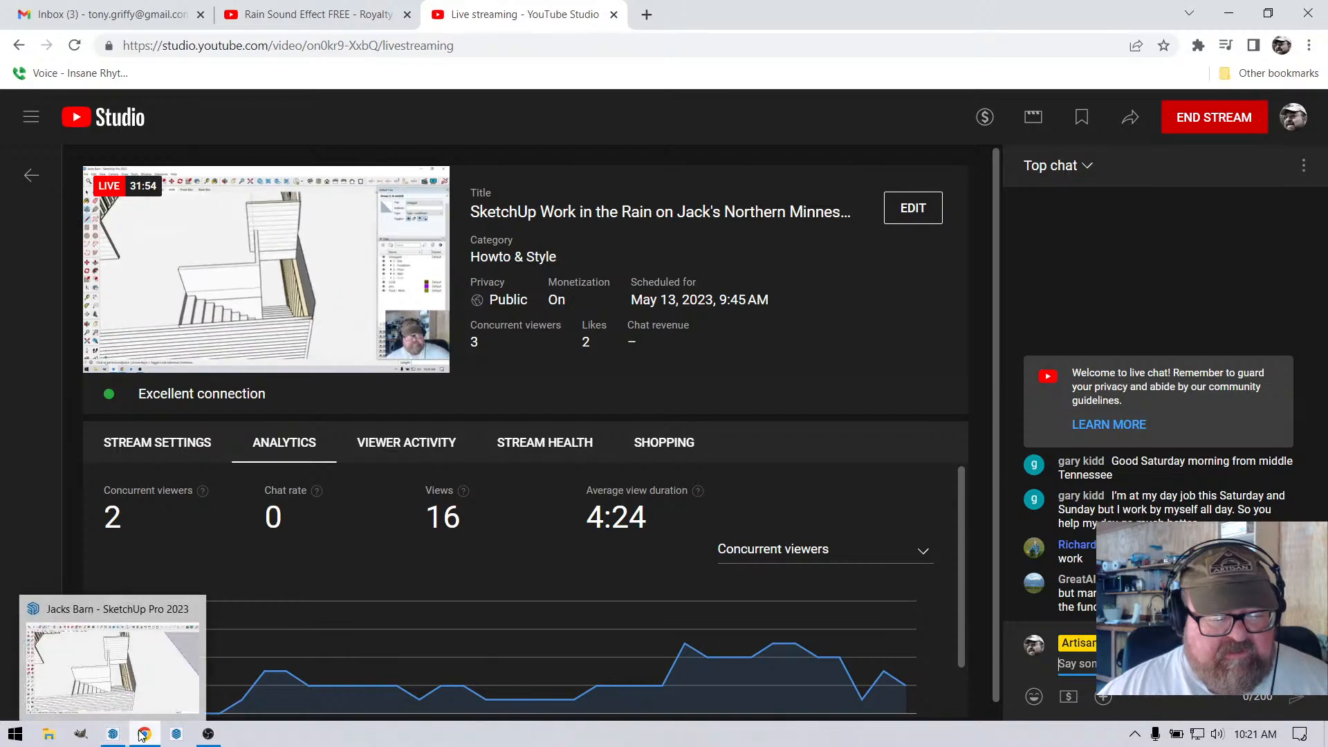
pyautogui.click(111, 667)
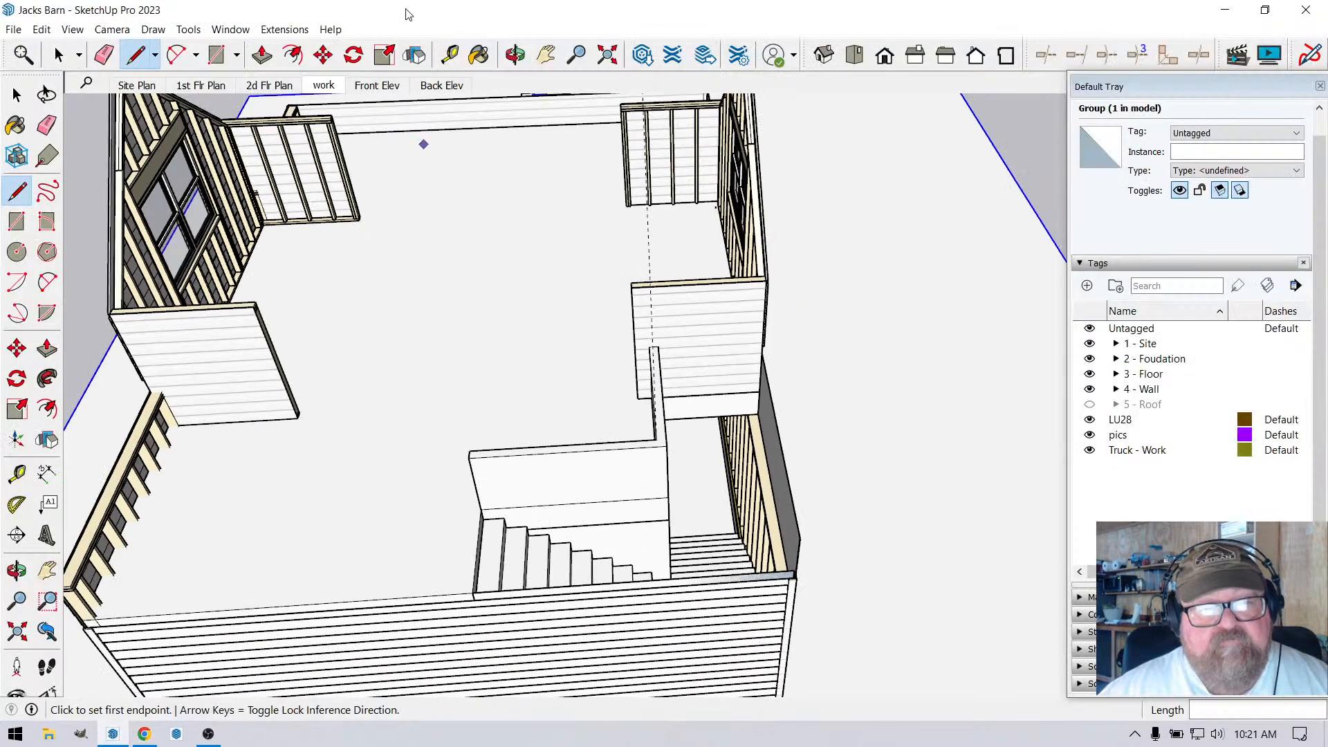
# Delete all guides from the model.
pyautogui.click(515, 54)
pyautogui.moveTo(629, 380); pyautogui.dragTo(446, 424)
pyautogui.click(43, 31)
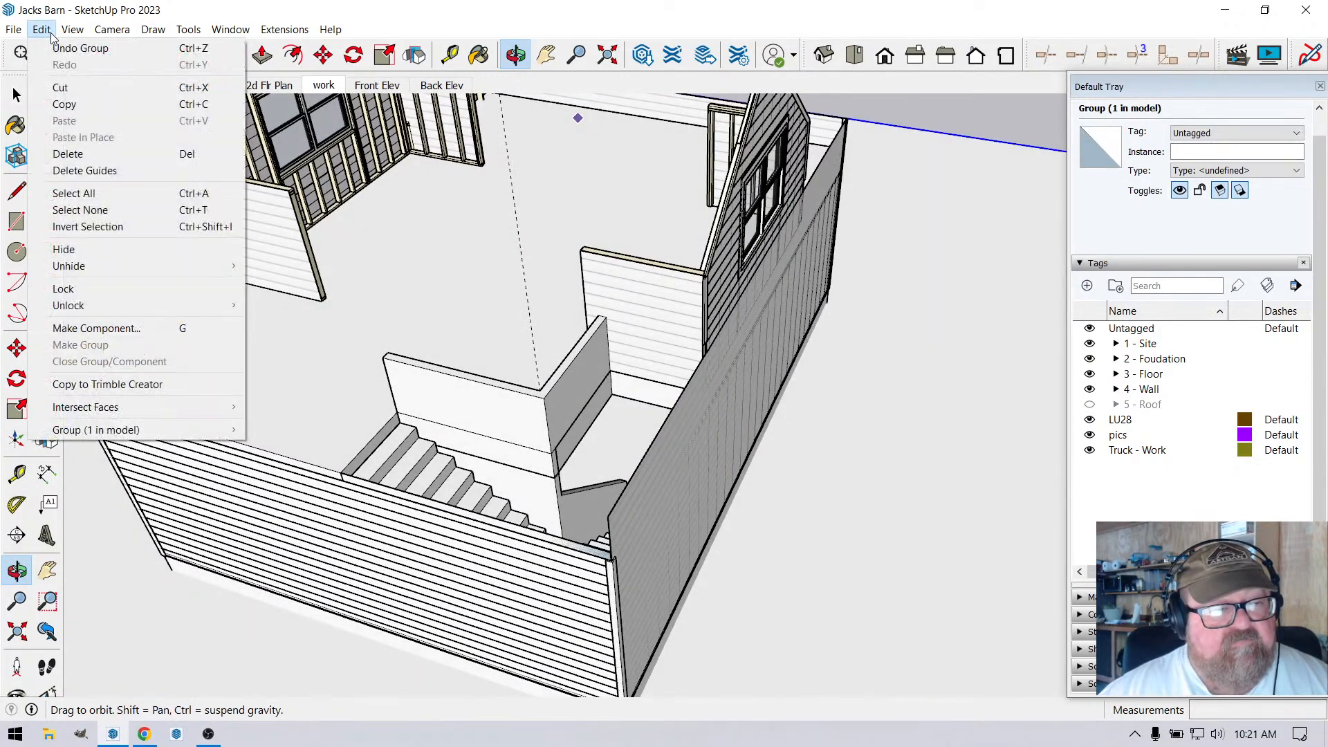
pyautogui.click(98, 171)
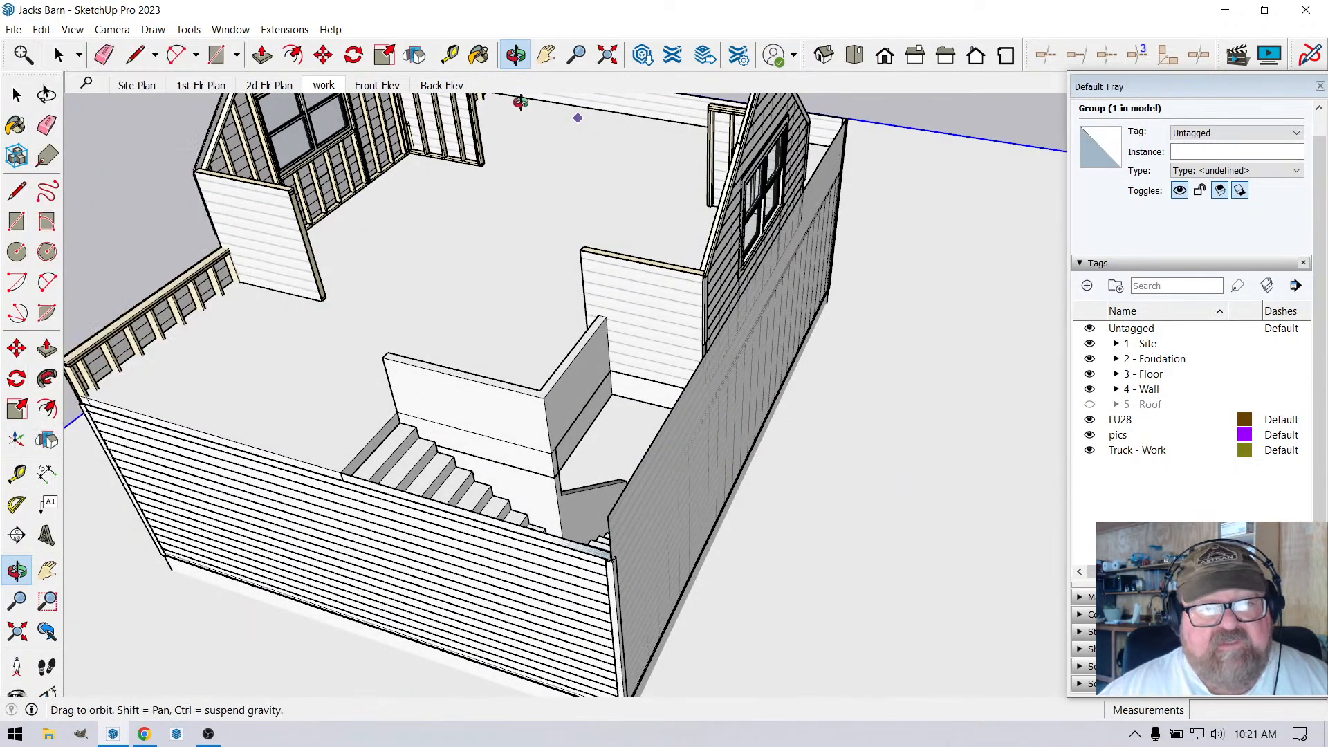
# Draw a rectangle about 6' 4 3/4" by 4 3/4" on the open upper floor and pull it up about 7' 4 1/4" into a trial wall.
pyautogui.moveTo(710, 273); pyautogui.dragTo(1190, 432)
pyautogui.moveTo(403, 412); pyautogui.dragTo(733, 445)
pyautogui.scroll(4, 637, 386)
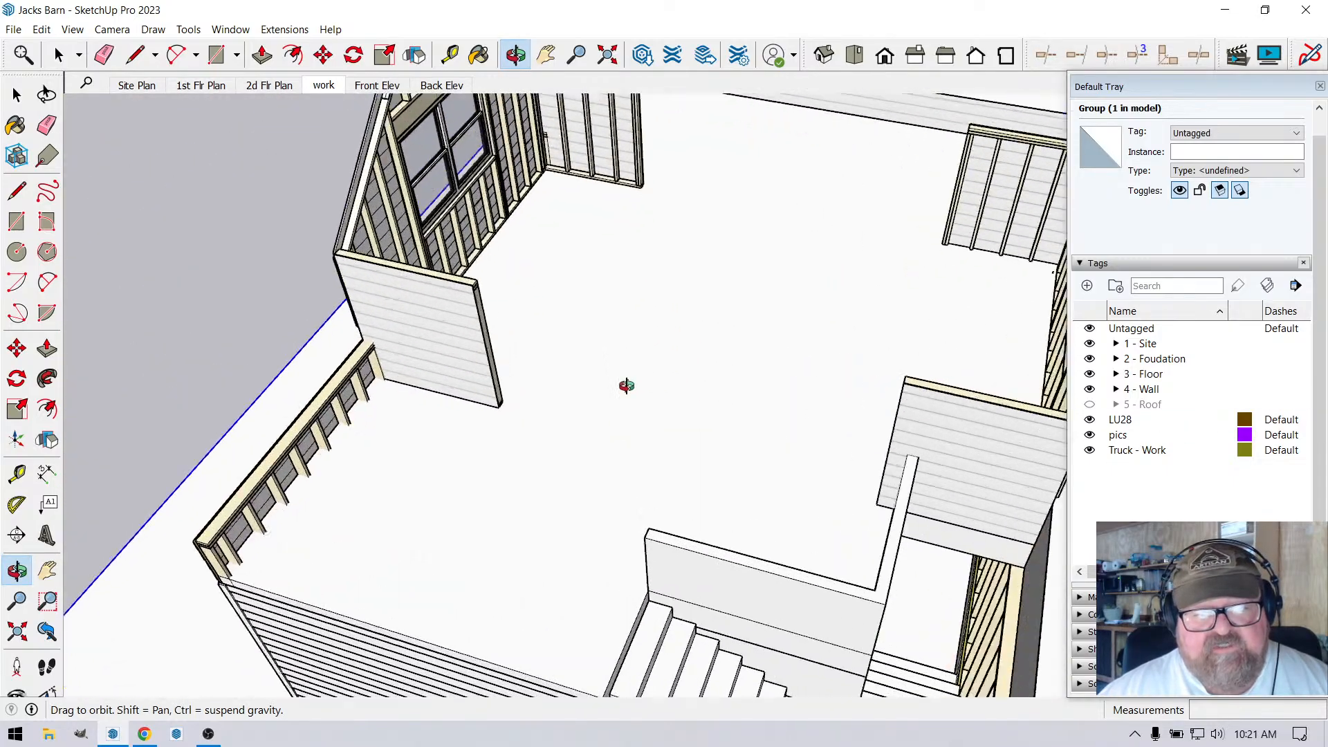
pyautogui.scroll(2, 626, 386)
pyautogui.click(217, 55)
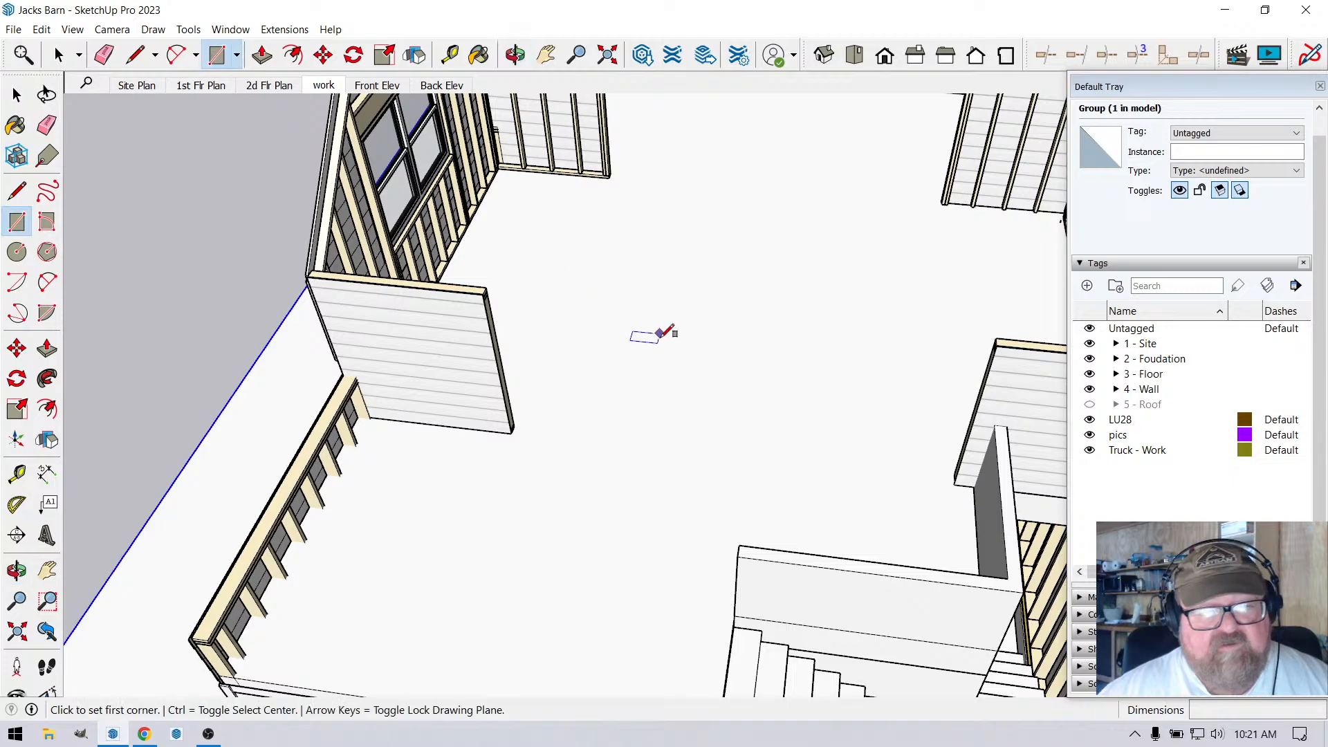
pyautogui.click(666, 347)
pyautogui.click(647, 478)
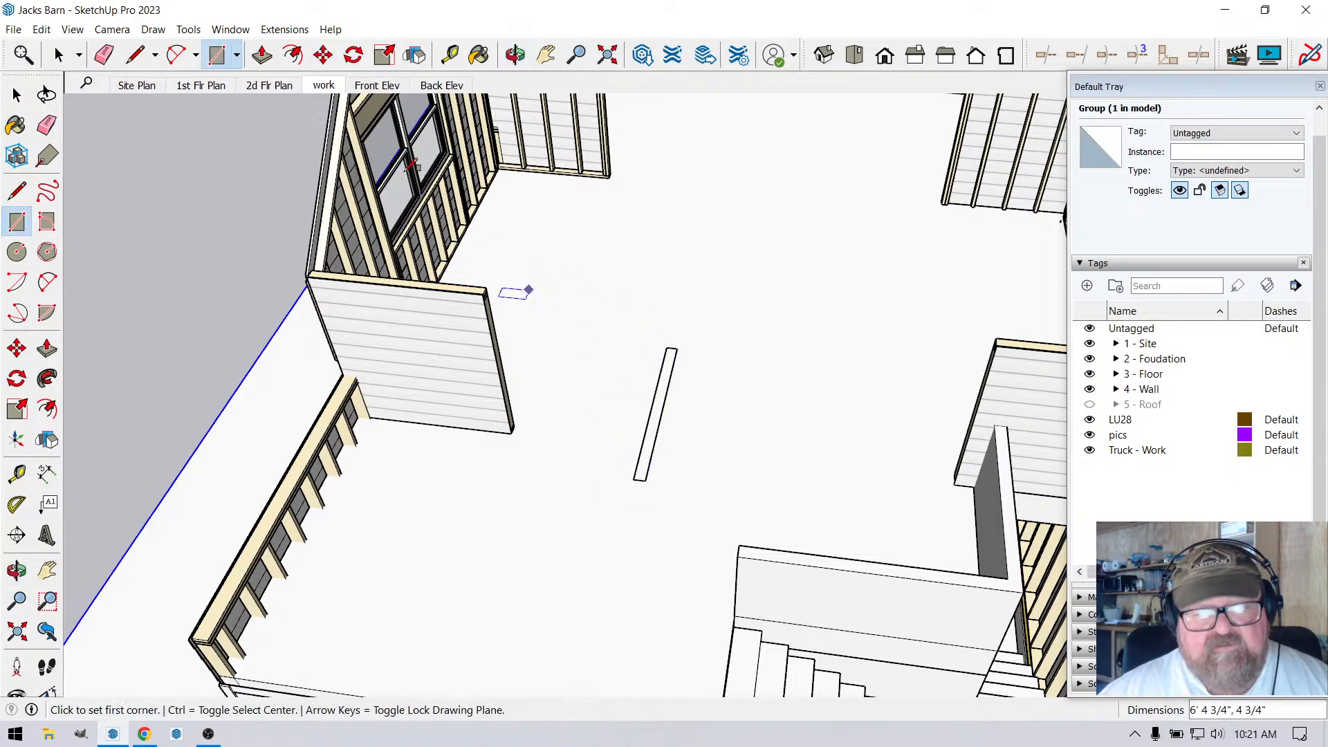
pyautogui.click(262, 55)
pyautogui.click(655, 429)
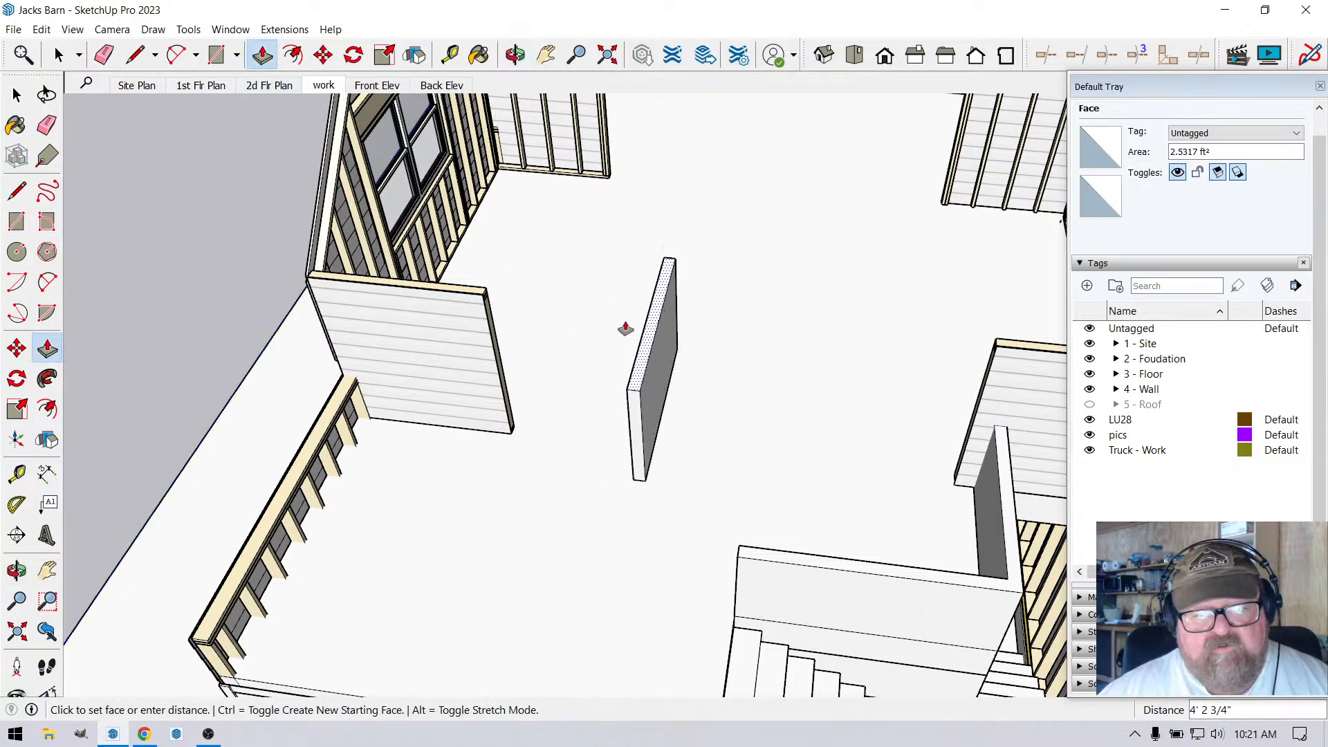
pyautogui.click(606, 250)
# Measure the trial wall's thickness and height without leaving guides.
pyautogui.scroll(-2, 507, 446)
pyautogui.click(513, 57)
pyautogui.moveTo(443, 207); pyautogui.dragTo(537, 359)
pyautogui.scroll(4, 552, 320)
pyautogui.scroll(2, 563, 323)
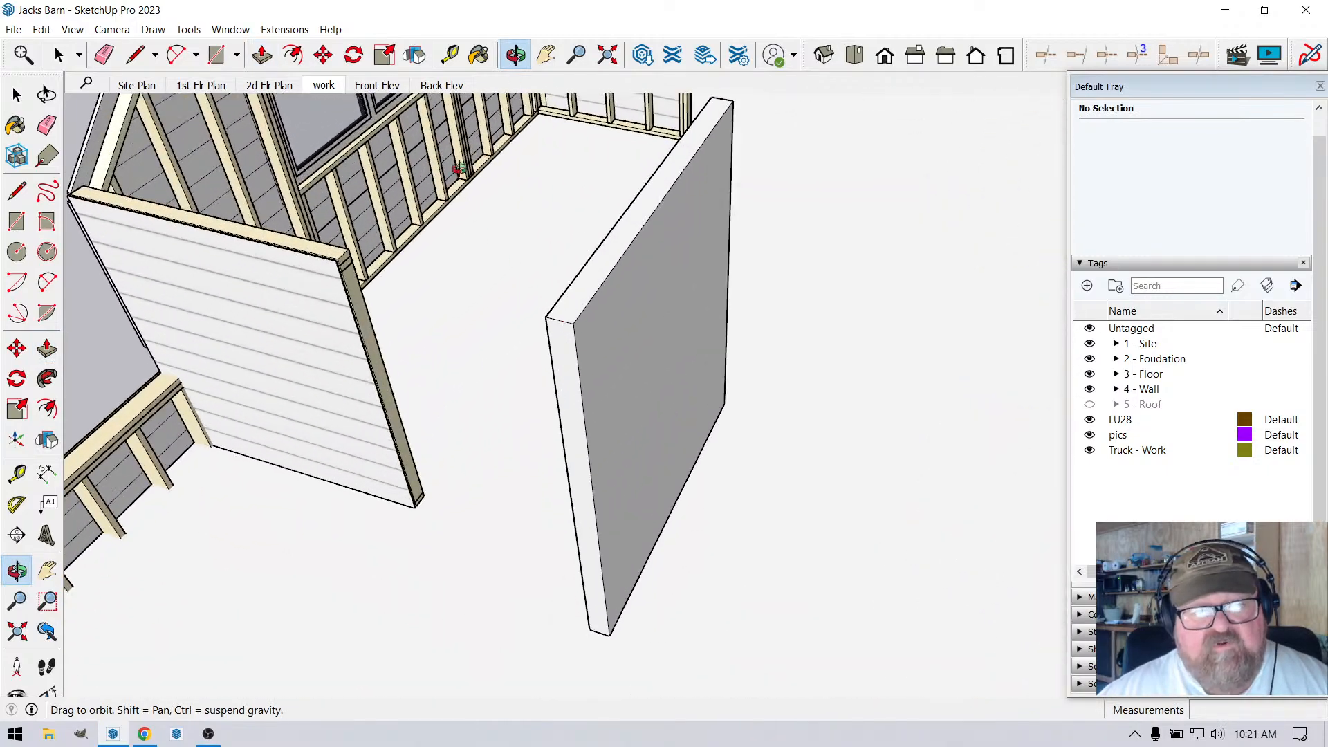
pyautogui.press('t')
pyautogui.scroll(2, 594, 323)
pyautogui.click(539, 336)
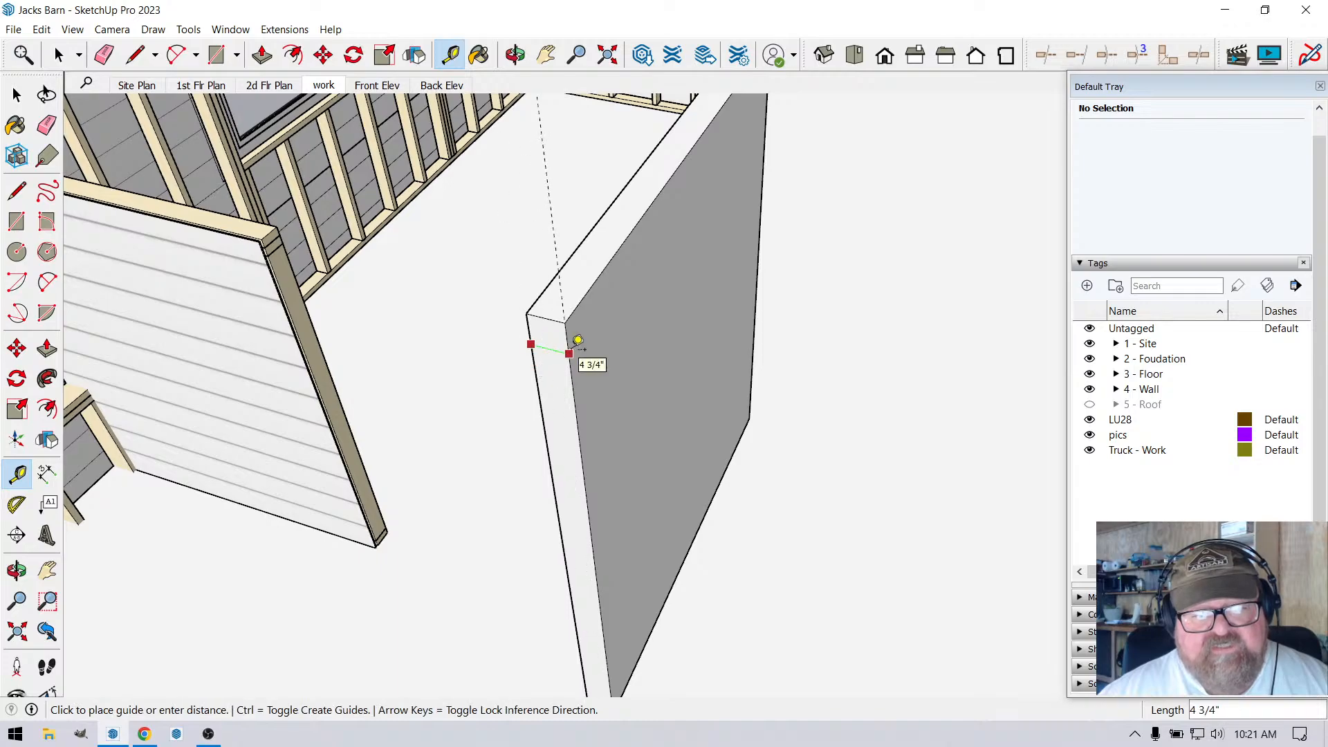
pyautogui.press('Escape')
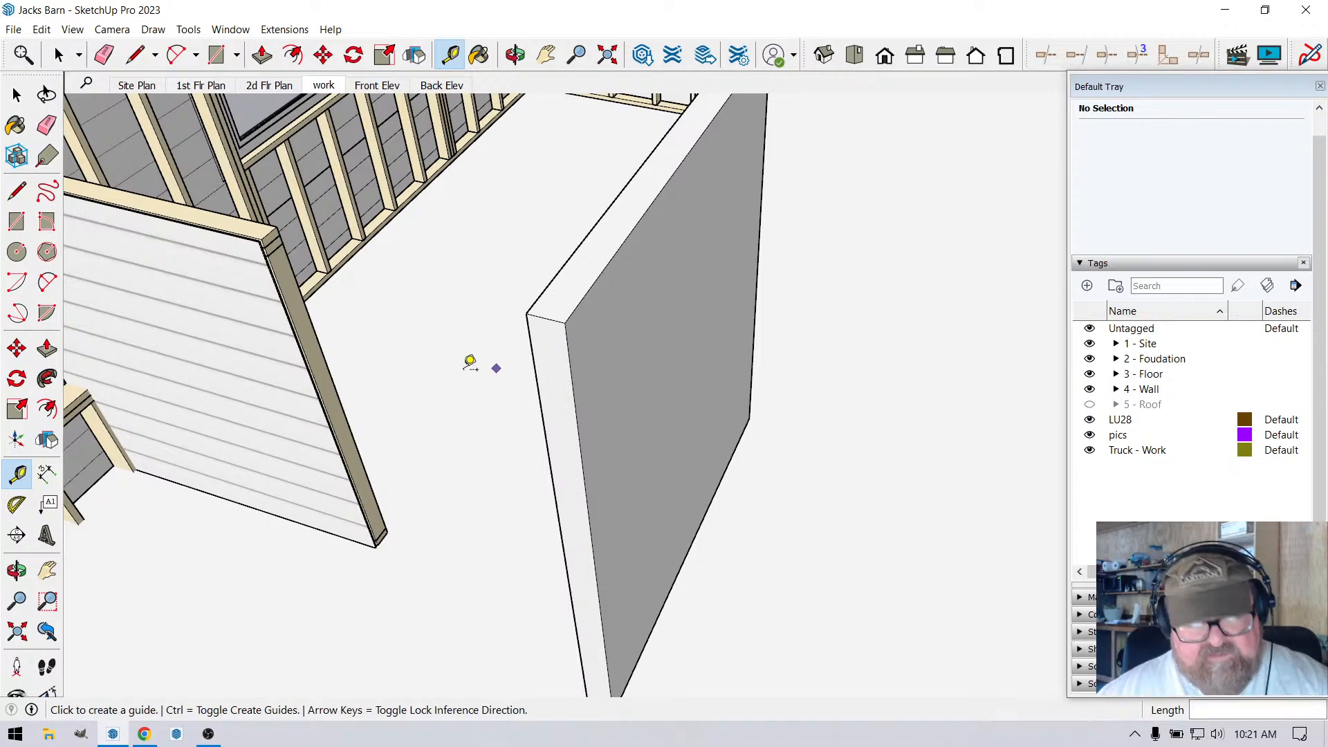
pyautogui.scroll(-2, 426, 374)
pyautogui.click(631, 477)
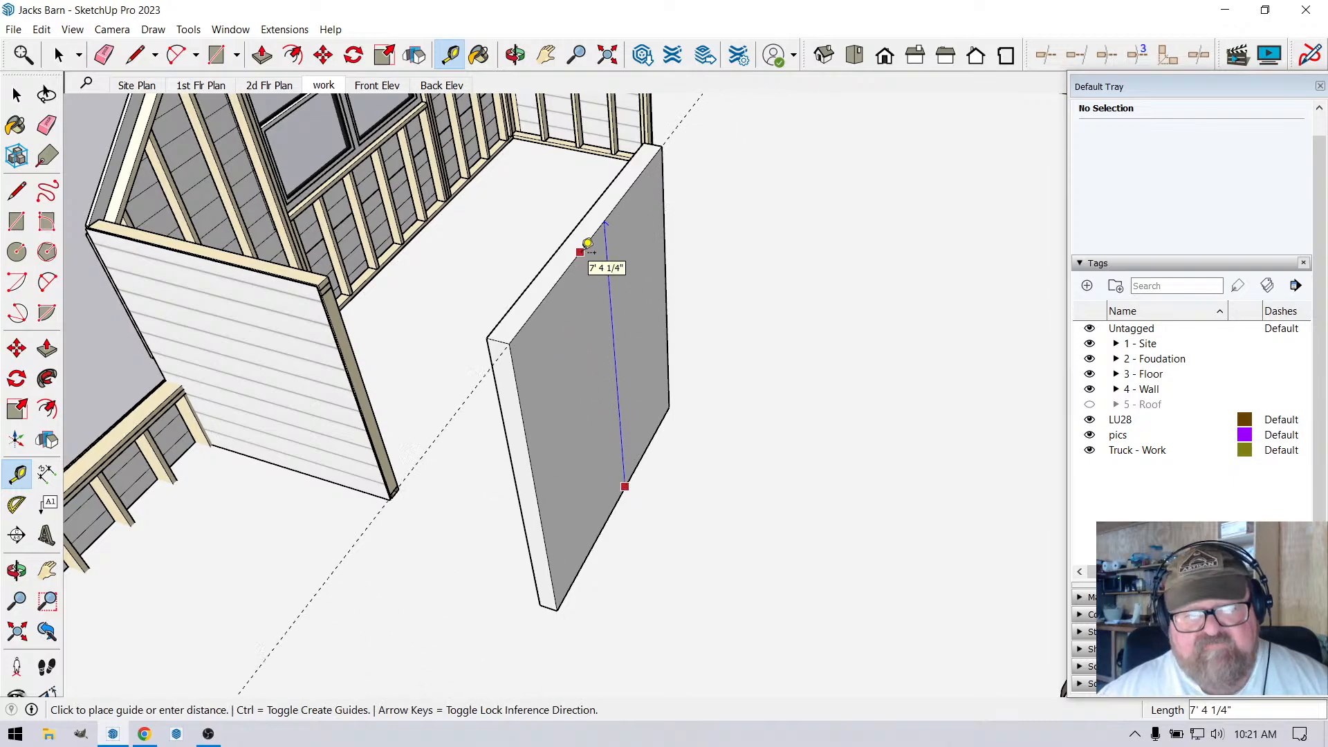
pyautogui.press('Escape')
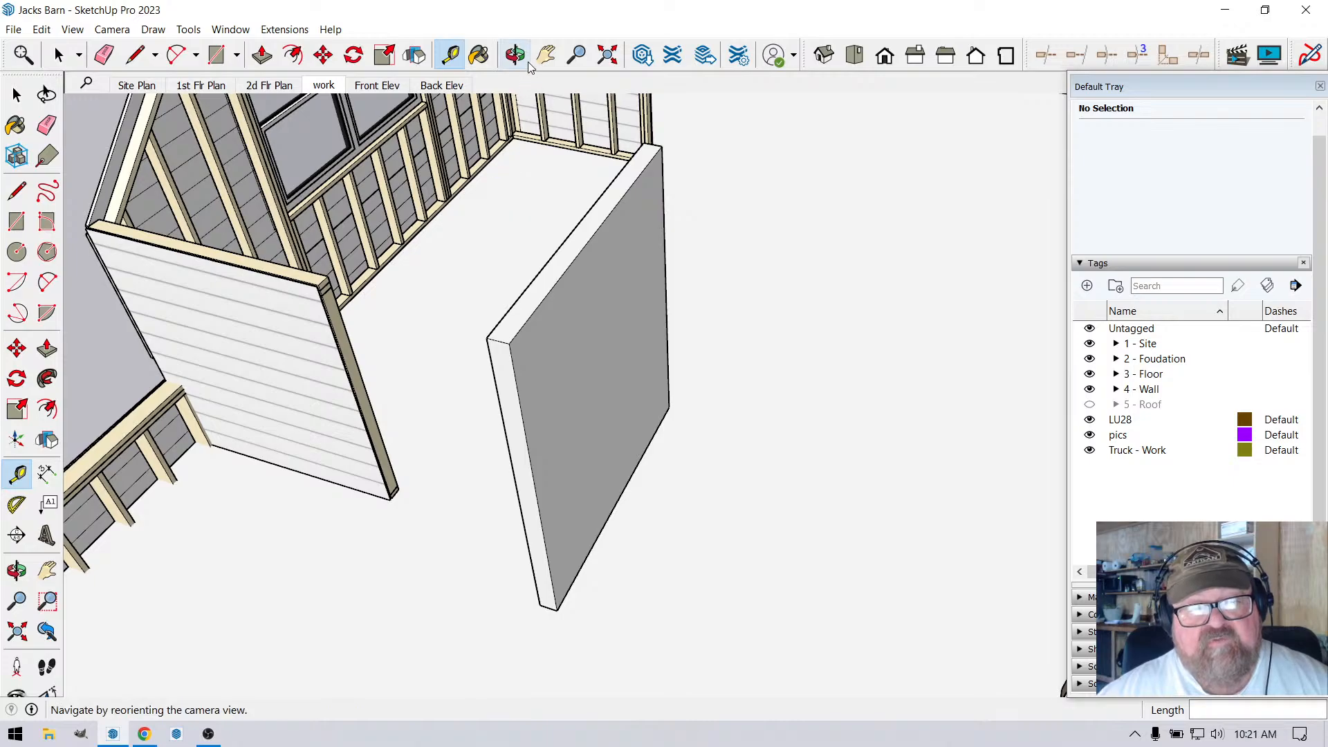
# Select the whole trial wall and delete it from the upper floor.
pyautogui.click(516, 55)
pyautogui.moveTo(563, 344); pyautogui.dragTo(543, 378)
pyautogui.click(59, 54)
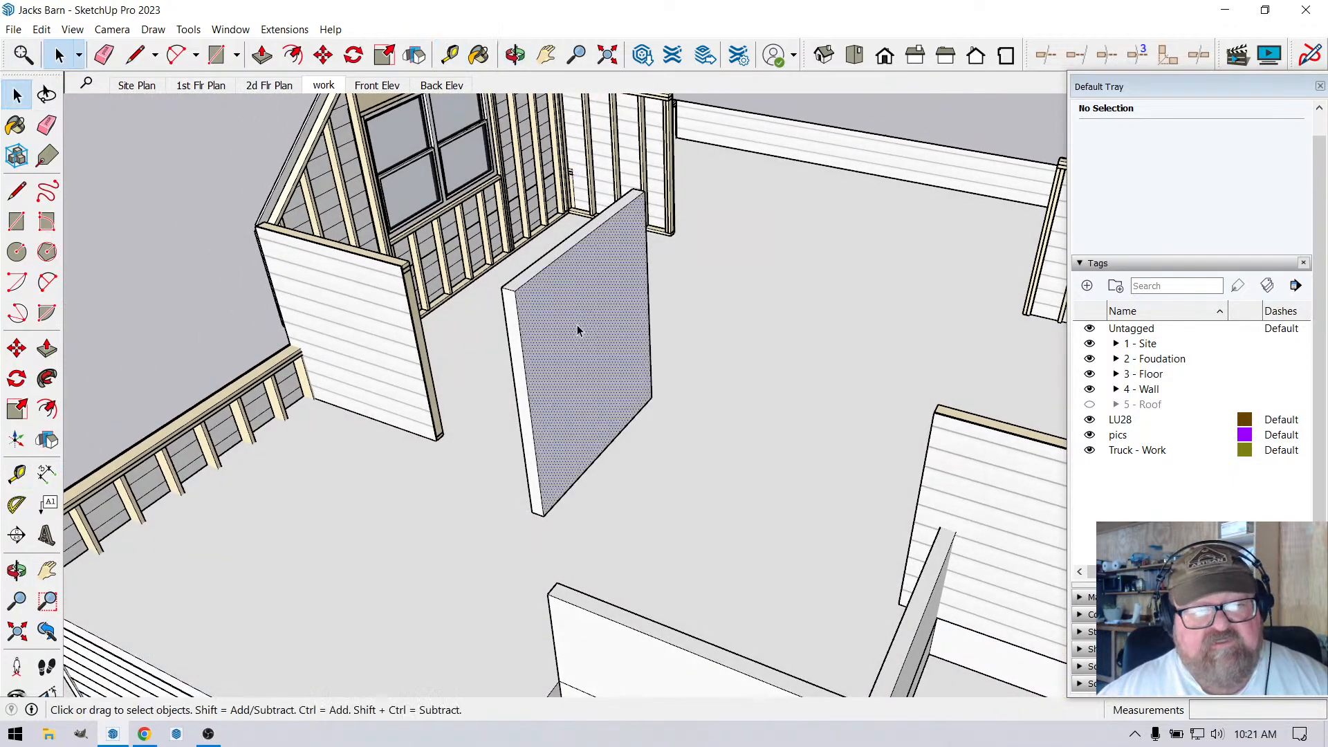
pyautogui.tripleClick(577, 325)
pyautogui.rightClick(577, 325)
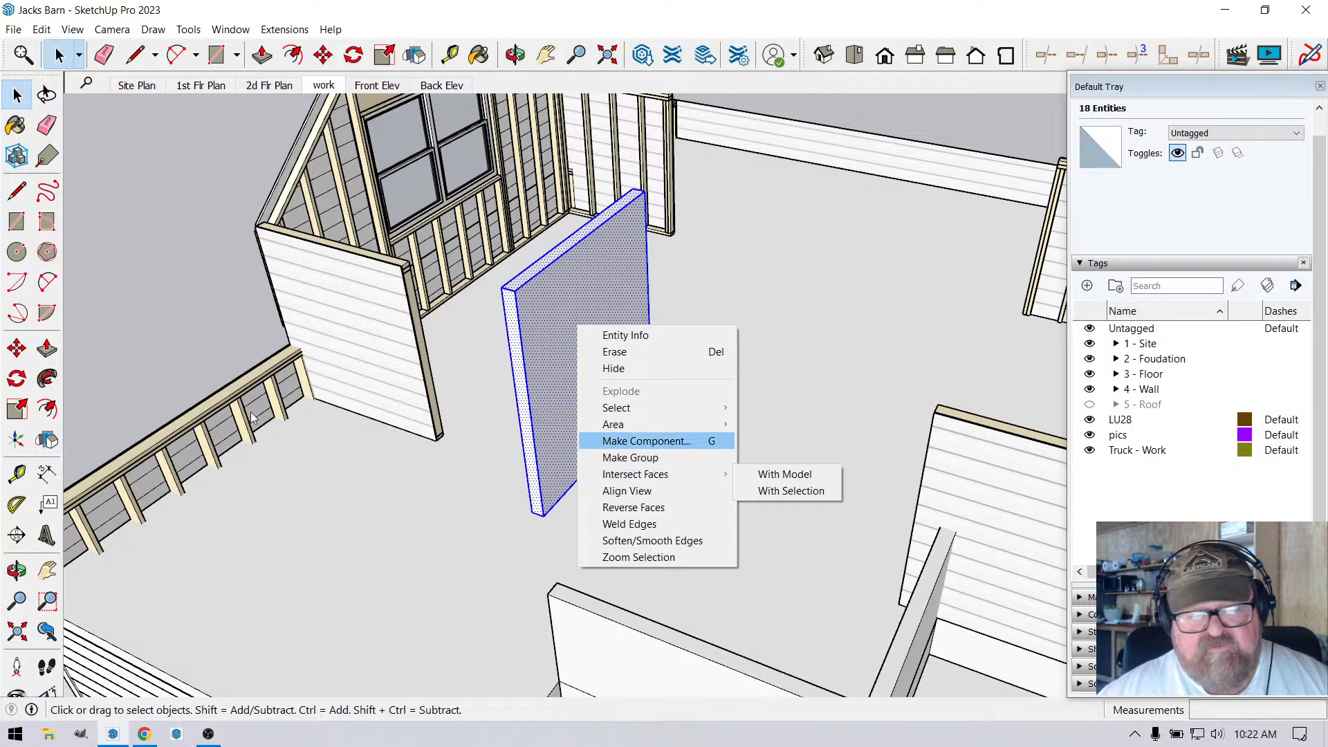
pyautogui.click(213, 362)
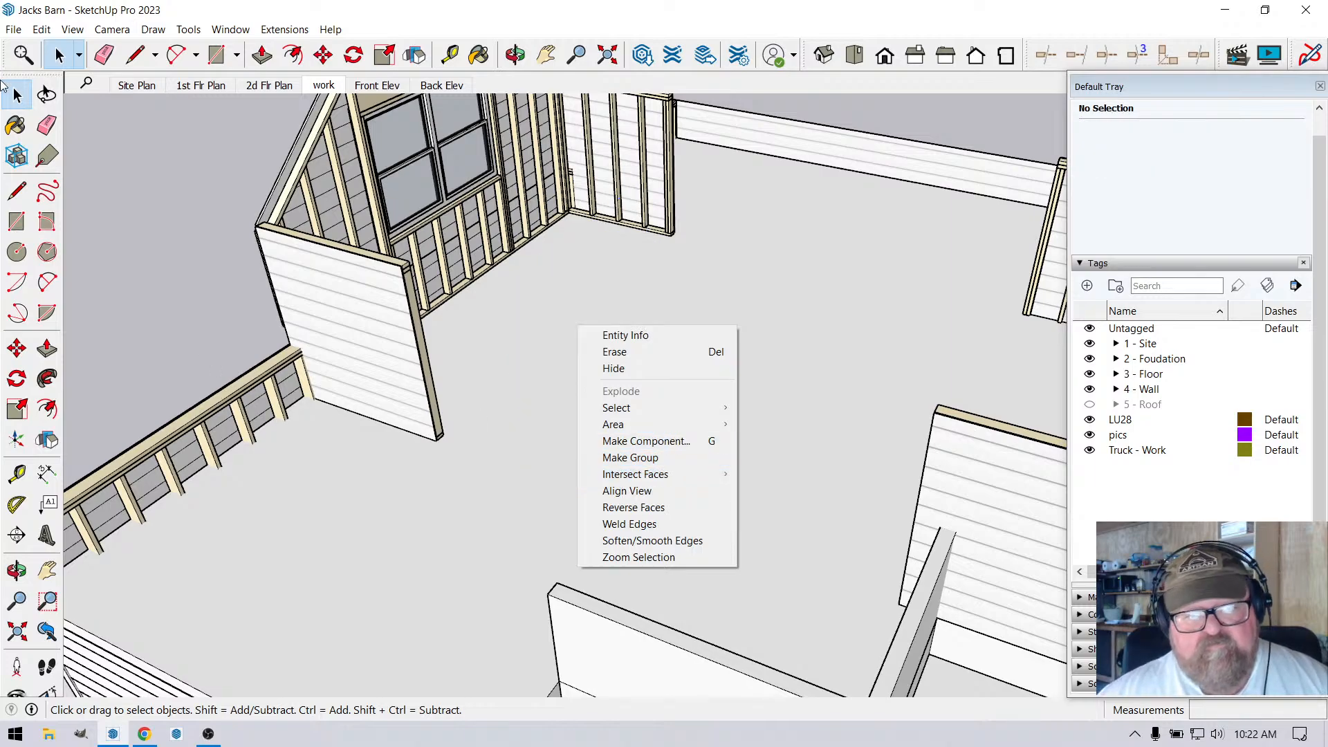
# Examine the guard walls, both stair flights and the floor opening of the stairwell from several angles.
pyautogui.moveTo(187, 214); pyautogui.dragTo(206, 213, button='middle')
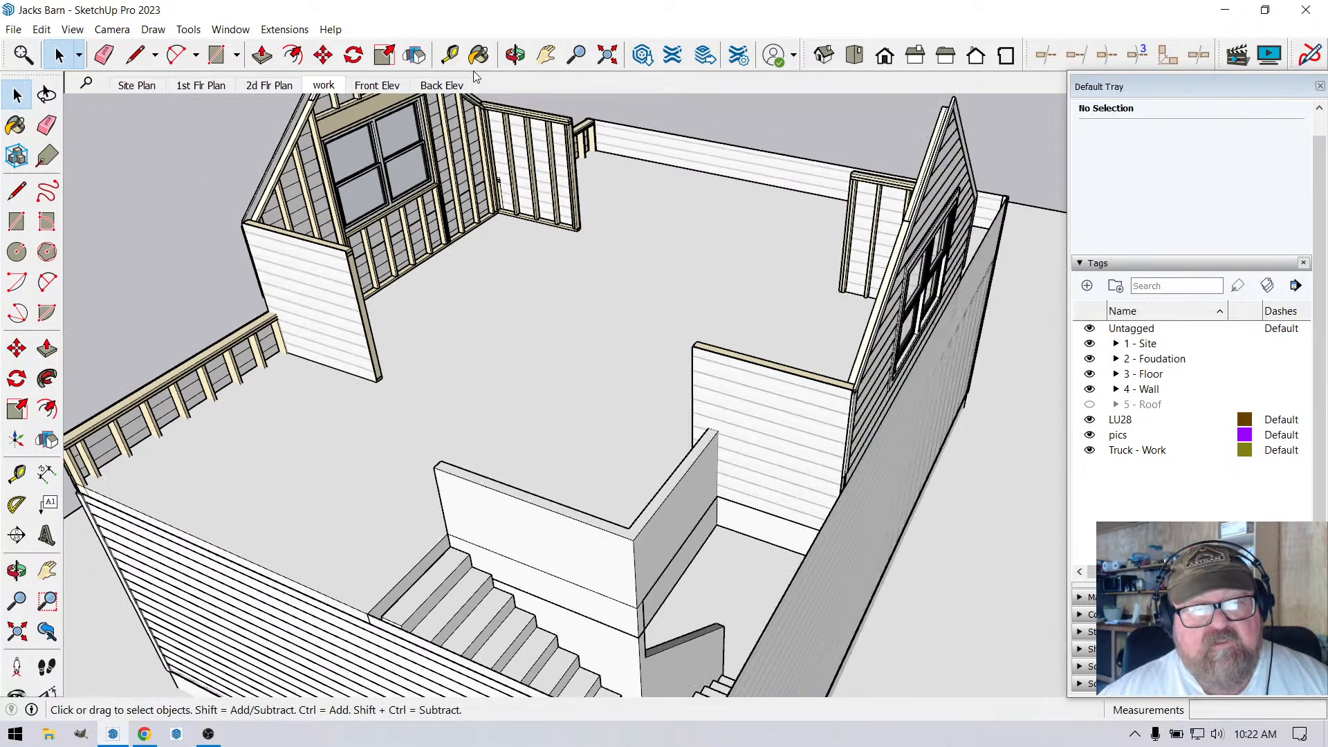
pyautogui.click(515, 55)
pyautogui.moveTo(607, 394); pyautogui.dragTo(689, 480)
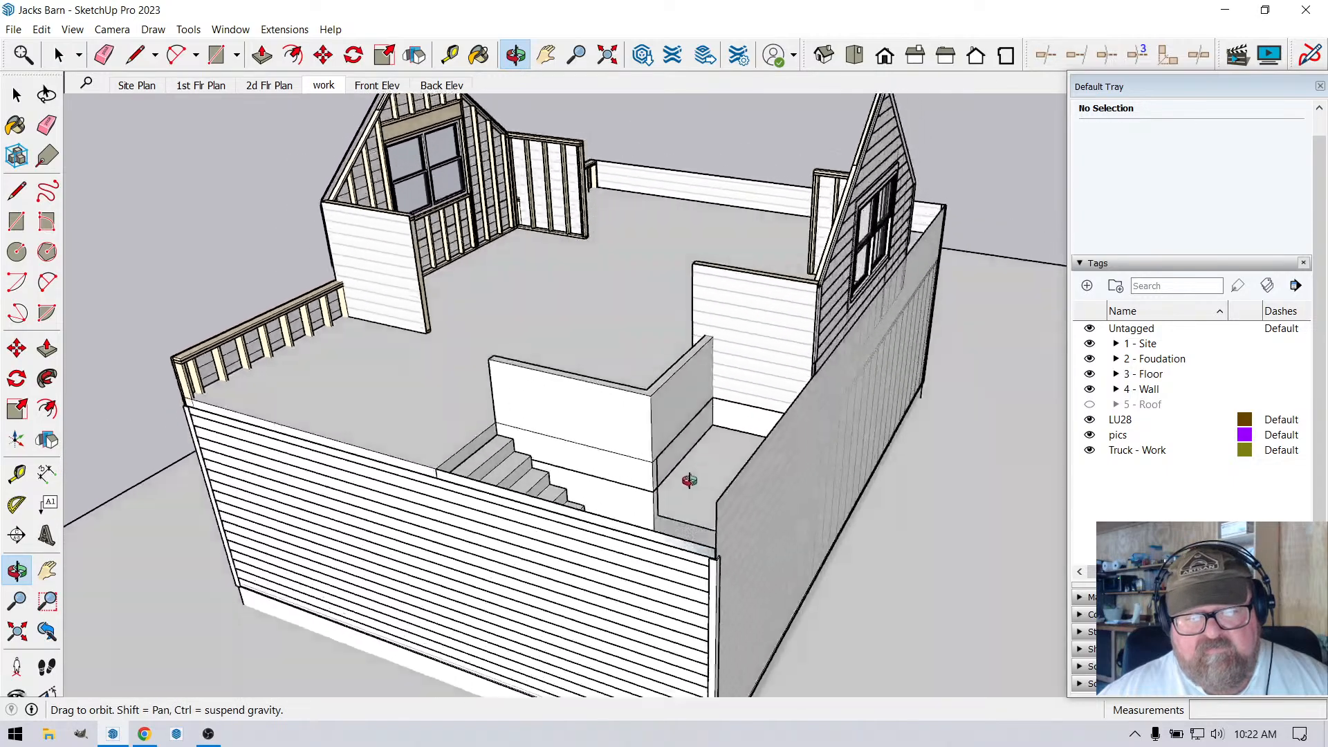
pyautogui.scroll(6, 623, 527)
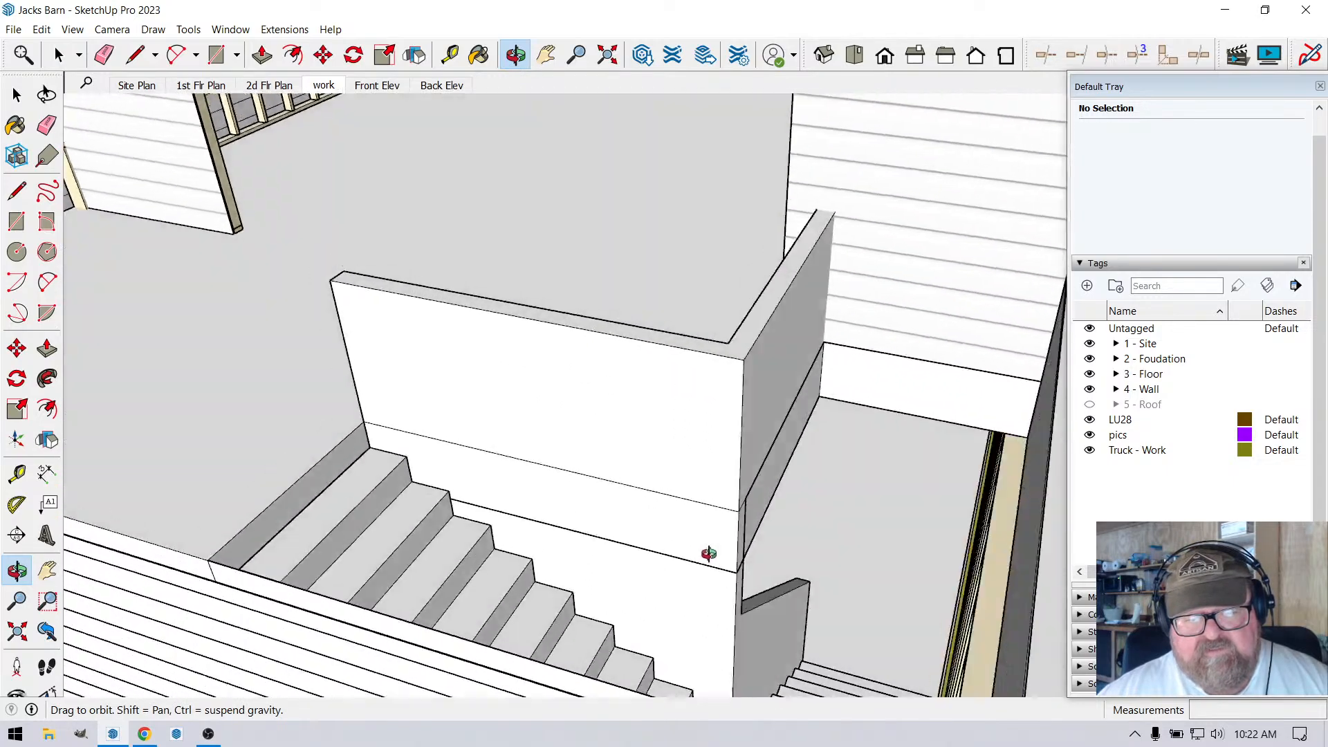
pyautogui.moveTo(709, 554); pyautogui.dragTo(725, 554)
pyautogui.scroll(-3, 475, 421)
pyautogui.moveTo(630, 594); pyautogui.dragTo(249, 537)
pyautogui.scroll(5, 466, 433)
pyautogui.scroll(3, 420, 484)
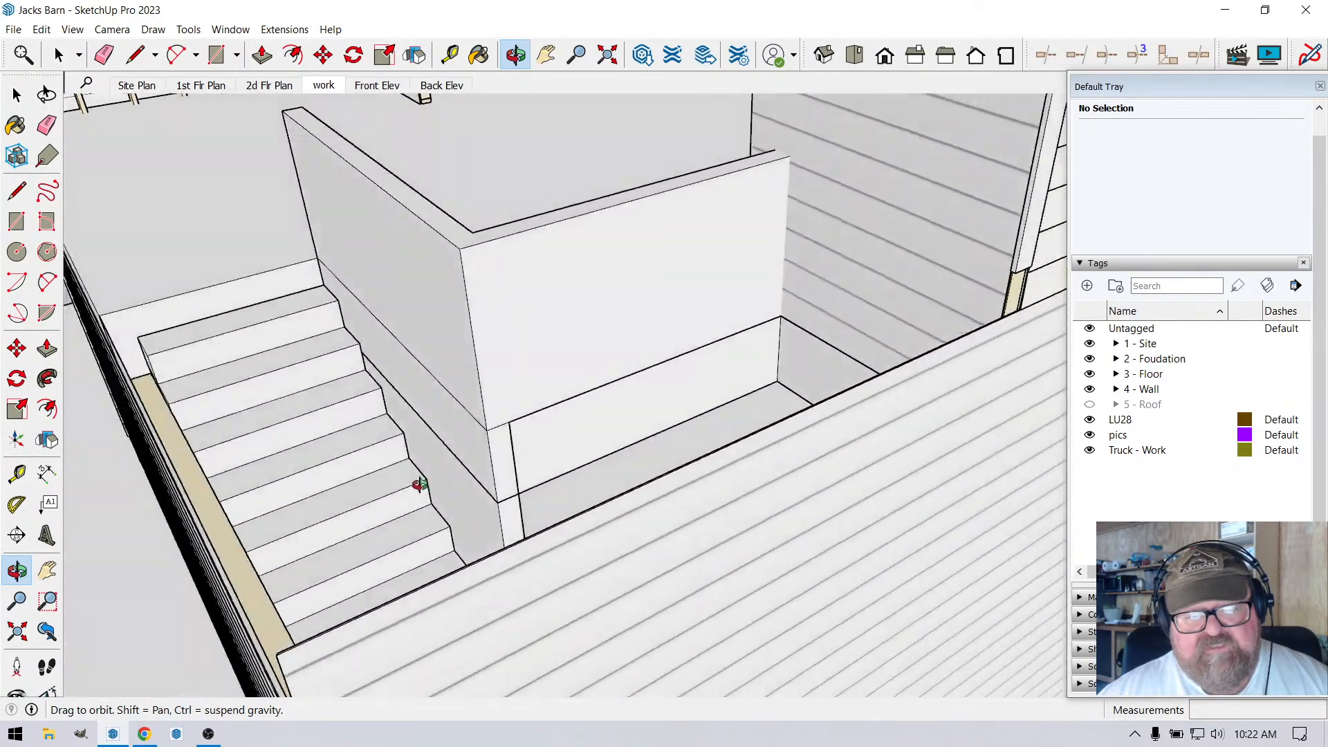
pyautogui.scroll(-3, 492, 543)
pyautogui.moveTo(492, 542); pyautogui.dragTo(519, 388)
pyautogui.scroll(-2, 418, 522)
pyautogui.scroll(3, 548, 626)
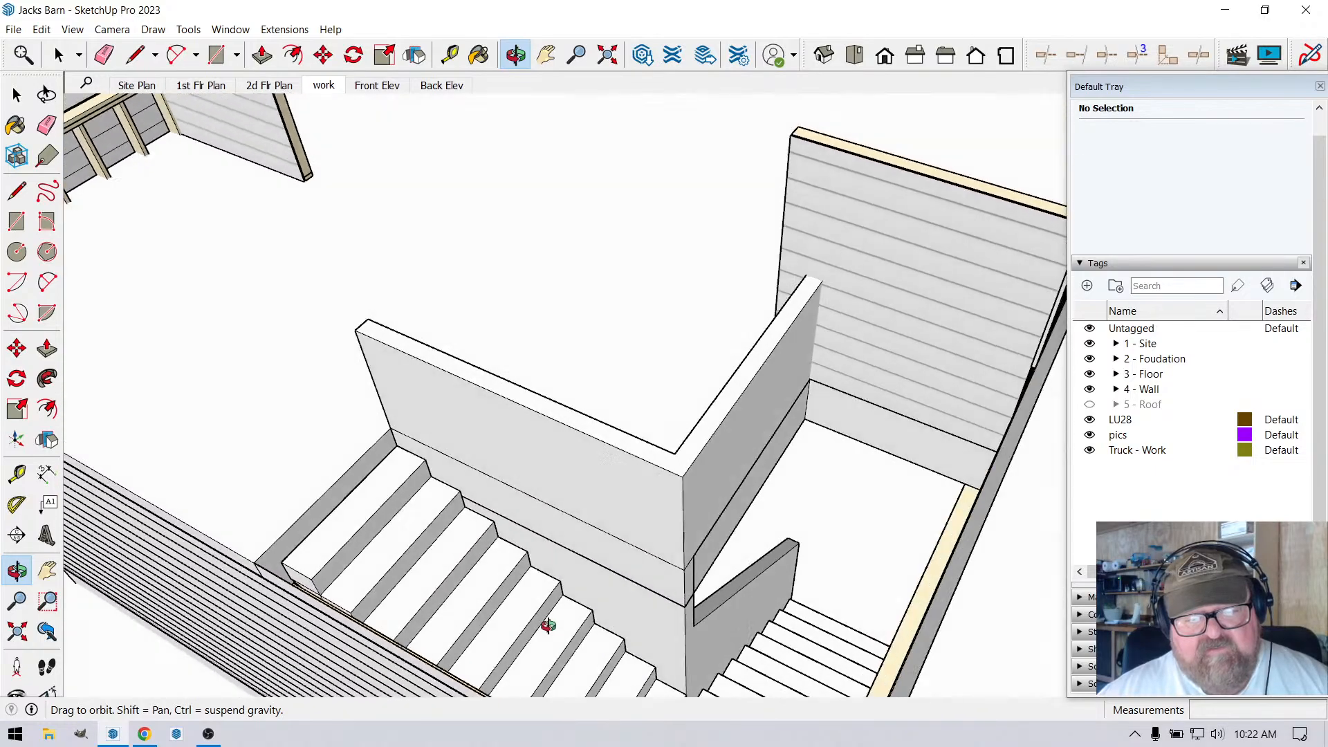
pyautogui.moveTo(548, 626); pyautogui.dragTo(1016, 521)
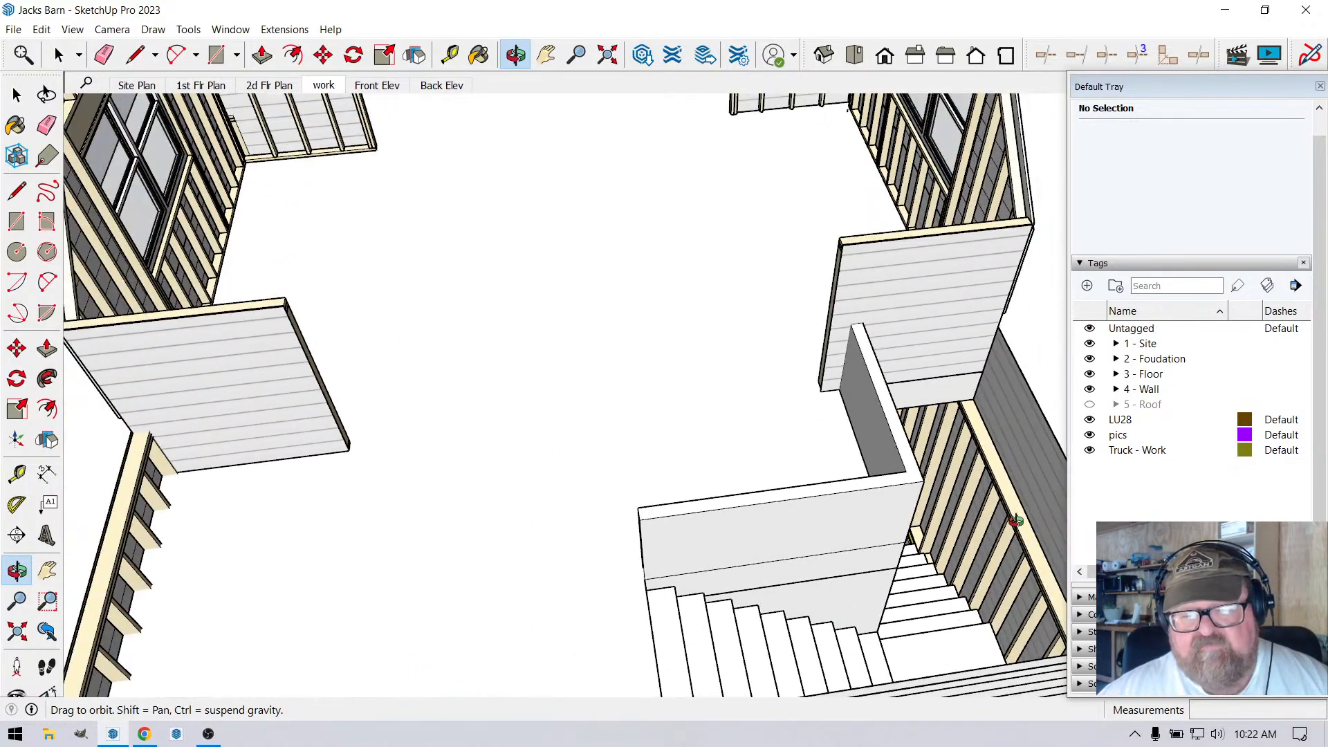
pyautogui.scroll(-2, 982, 488)
pyautogui.scroll(5, 946, 484)
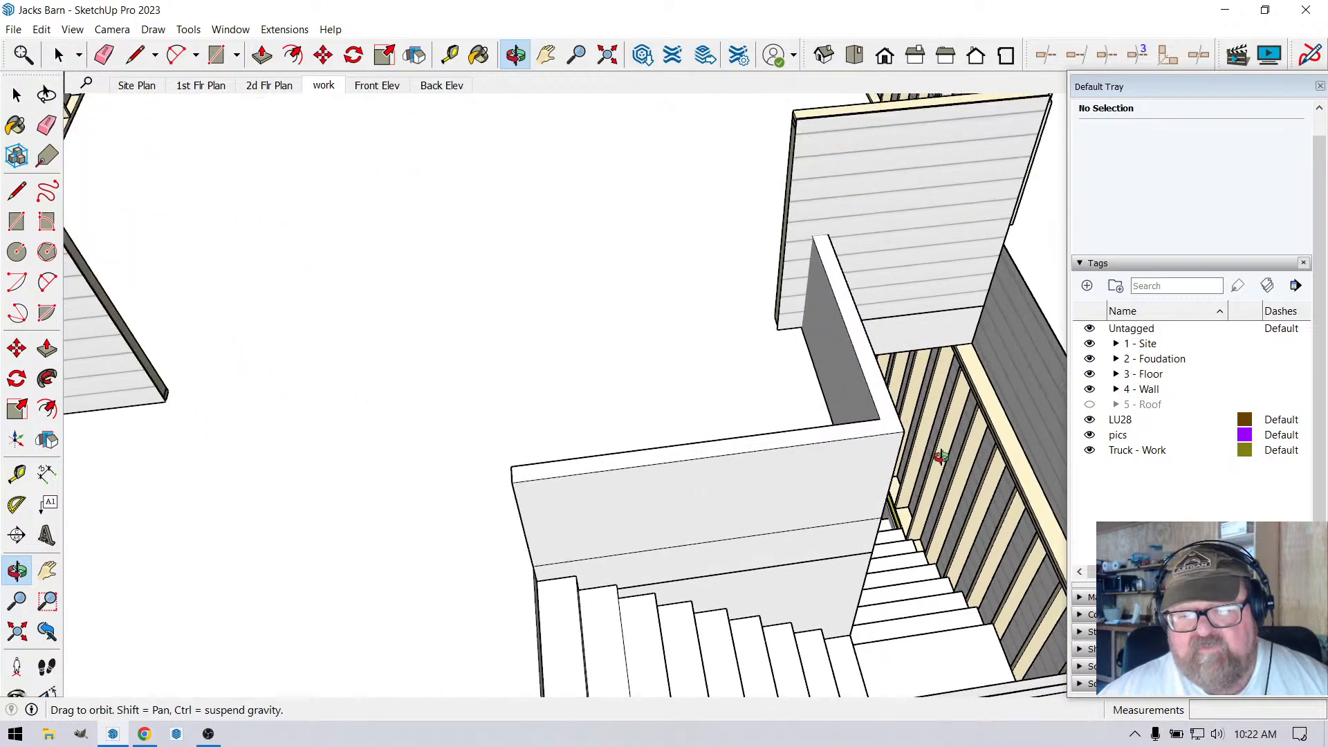
pyautogui.moveTo(946, 485); pyautogui.dragTo(596, 584)
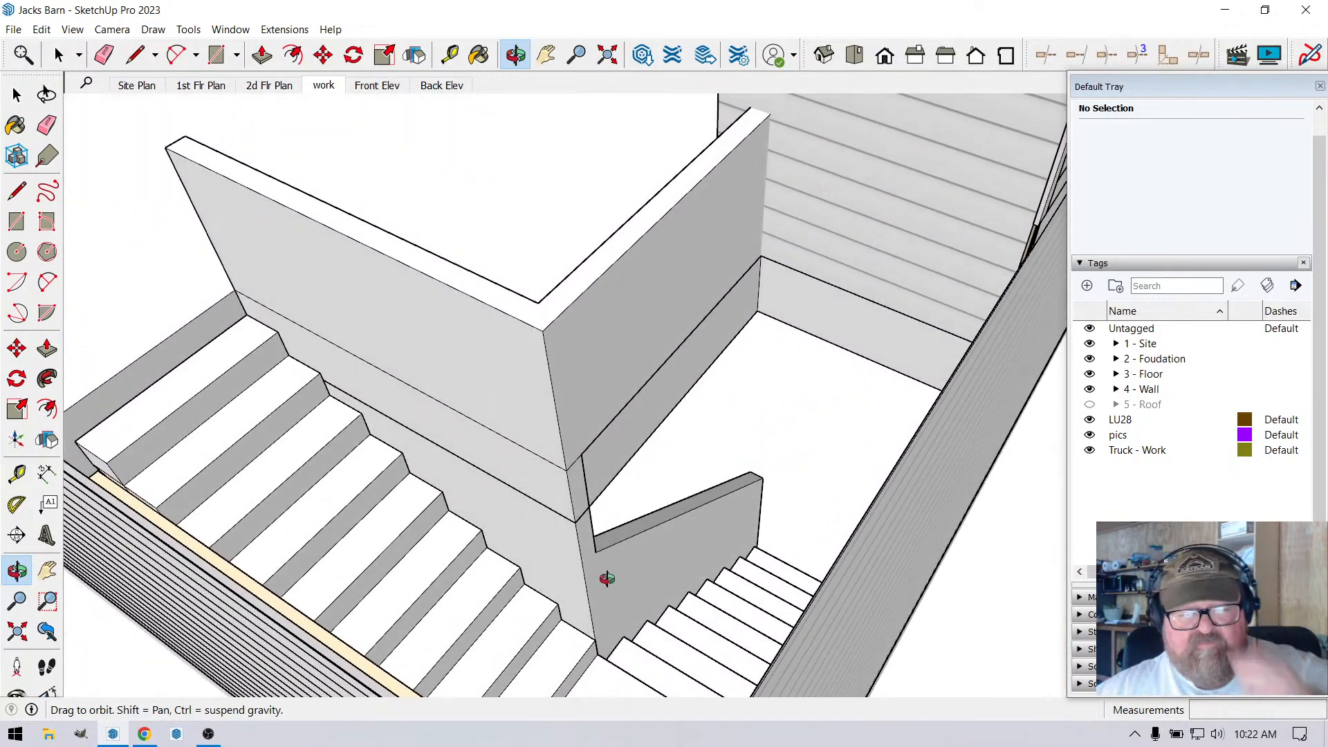
# Examine the stairwell, its guard walls and the surrounding upper floor from several sides of the barn.
pyautogui.scroll(-6, 607, 579)
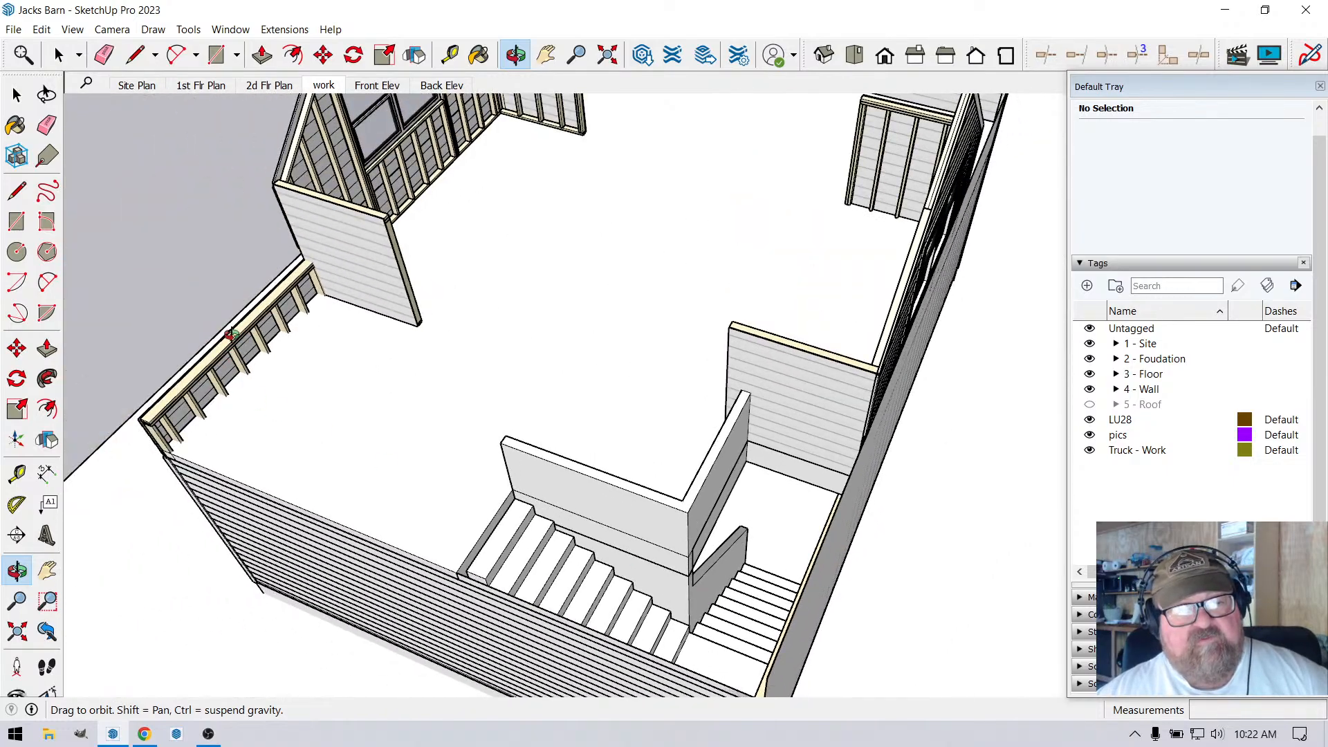
pyautogui.moveTo(403, 374); pyautogui.dragTo(940, 510)
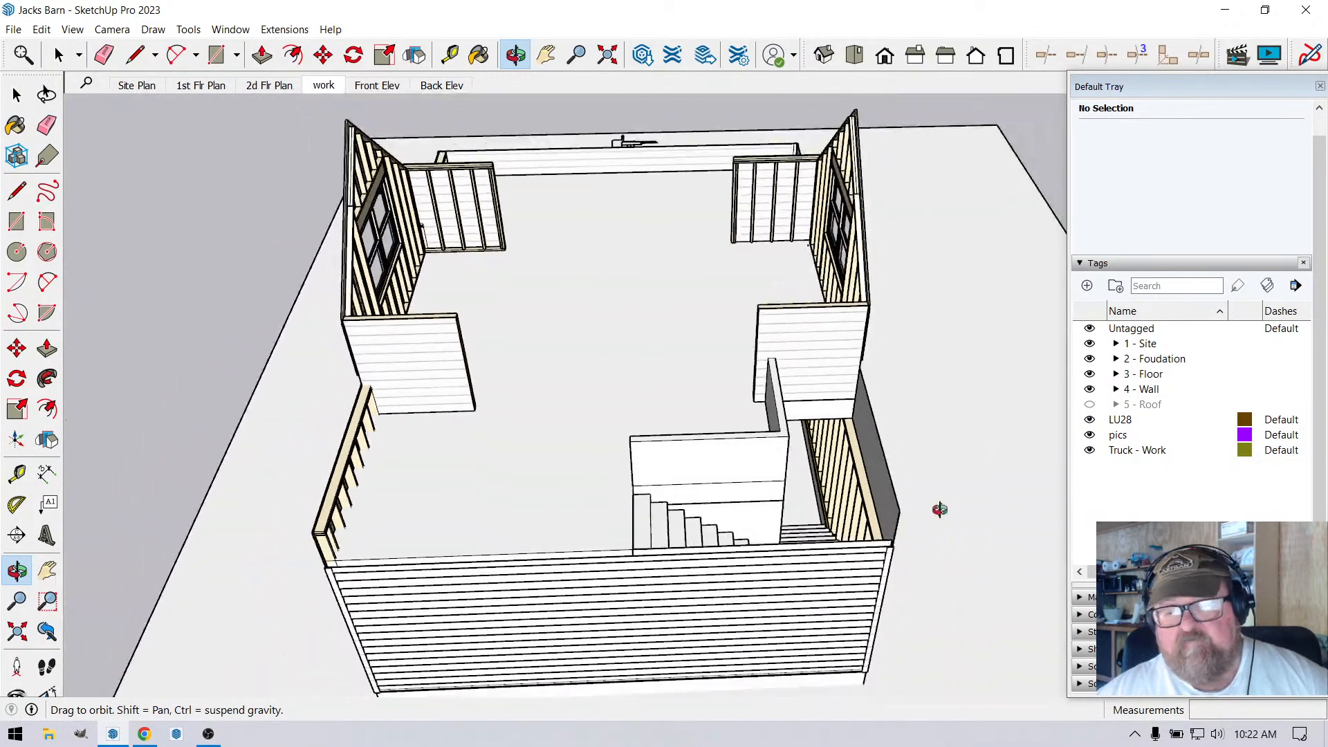
pyautogui.scroll(3, 723, 442)
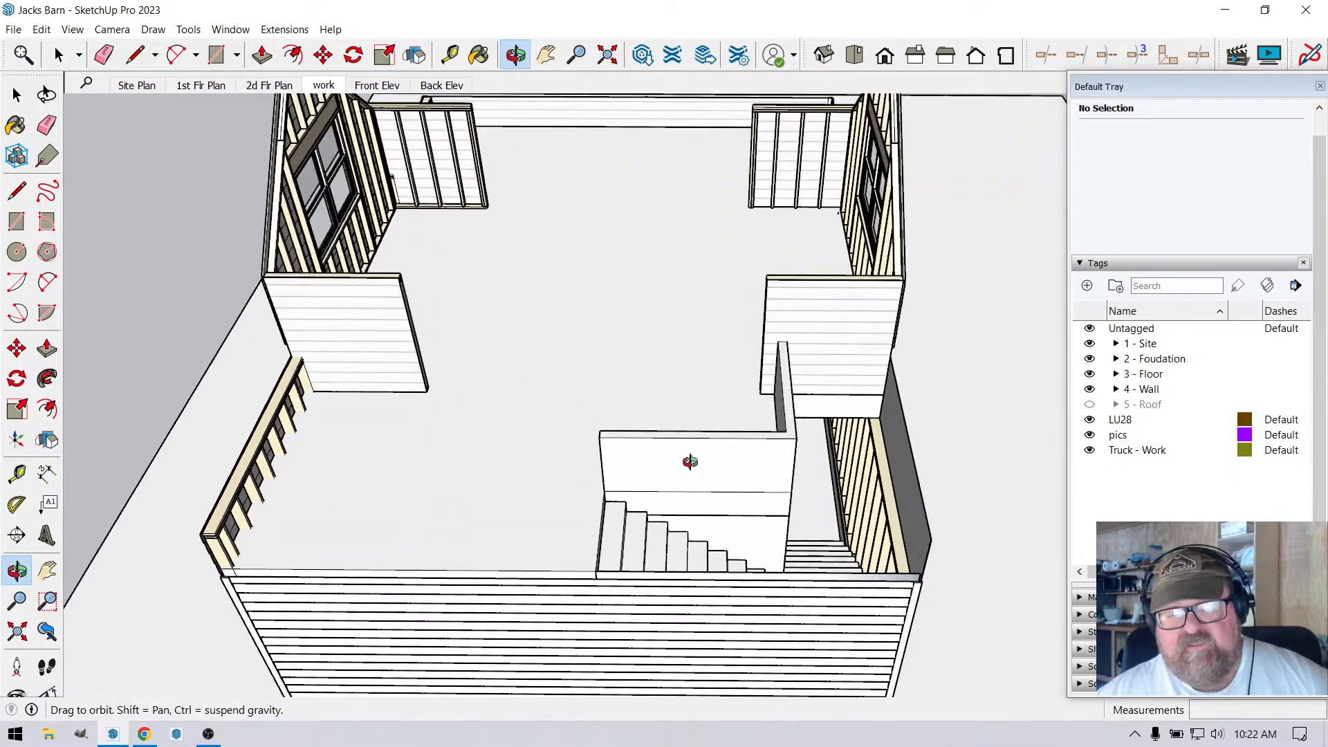
pyautogui.moveTo(822, 469); pyautogui.dragTo(377, 459)
pyautogui.scroll(-2, 376, 459)
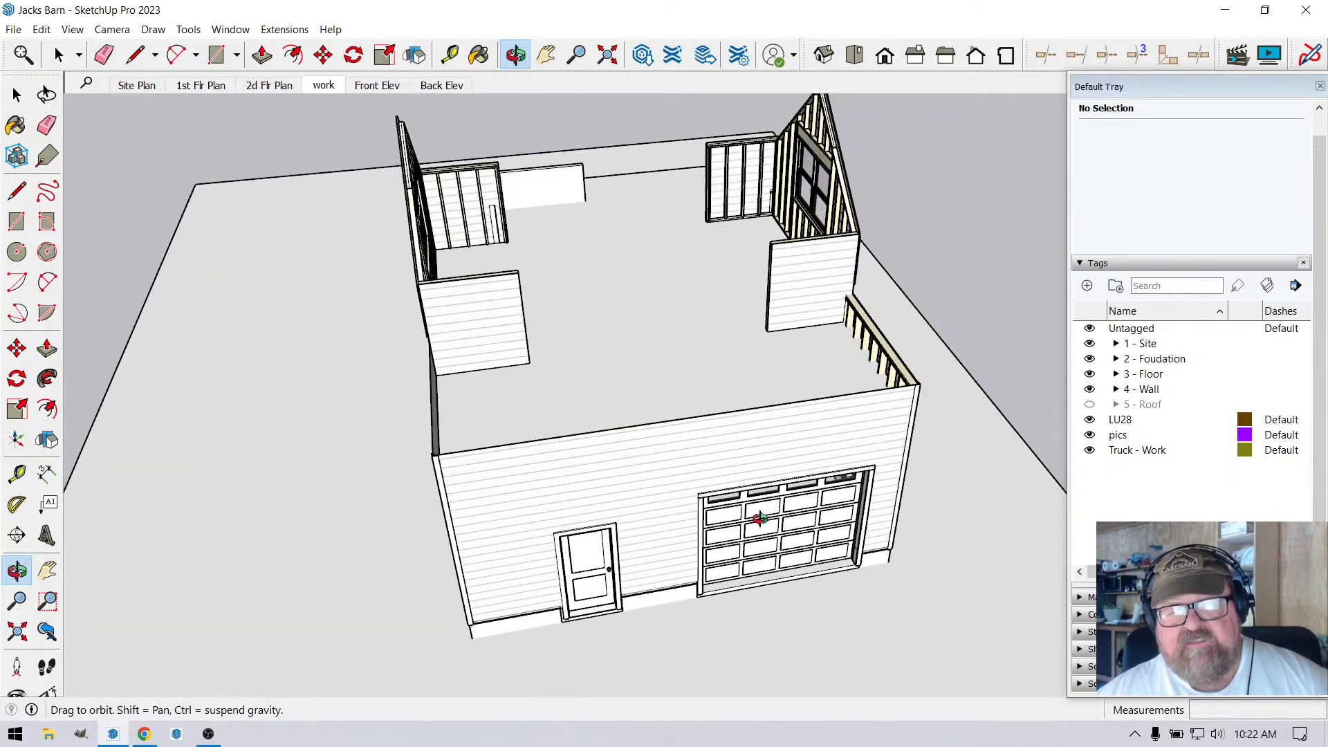
pyautogui.moveTo(759, 519); pyautogui.dragTo(737, 238)
pyautogui.scroll(1, 738, 238)
pyautogui.moveTo(833, 352); pyautogui.dragTo(418, 300)
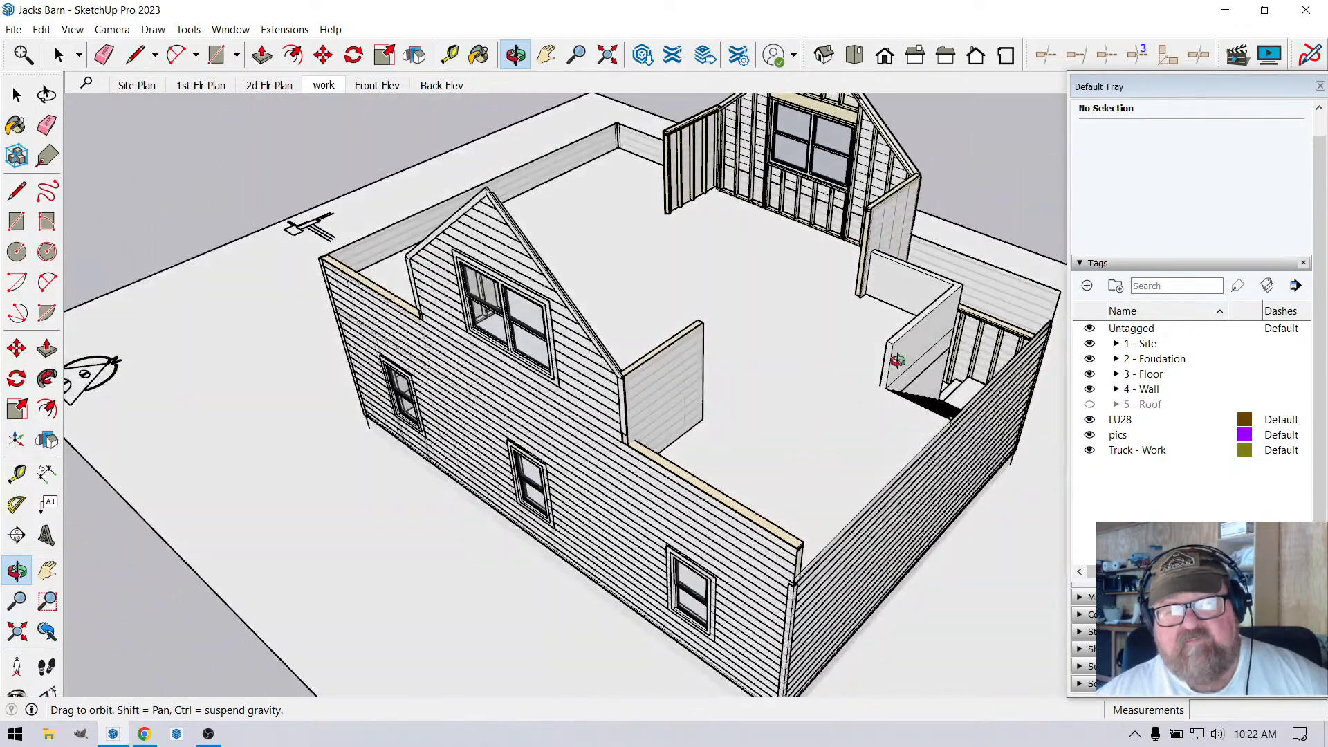
pyautogui.scroll(3, 895, 362)
pyautogui.moveTo(951, 456); pyautogui.dragTo(922, 519)
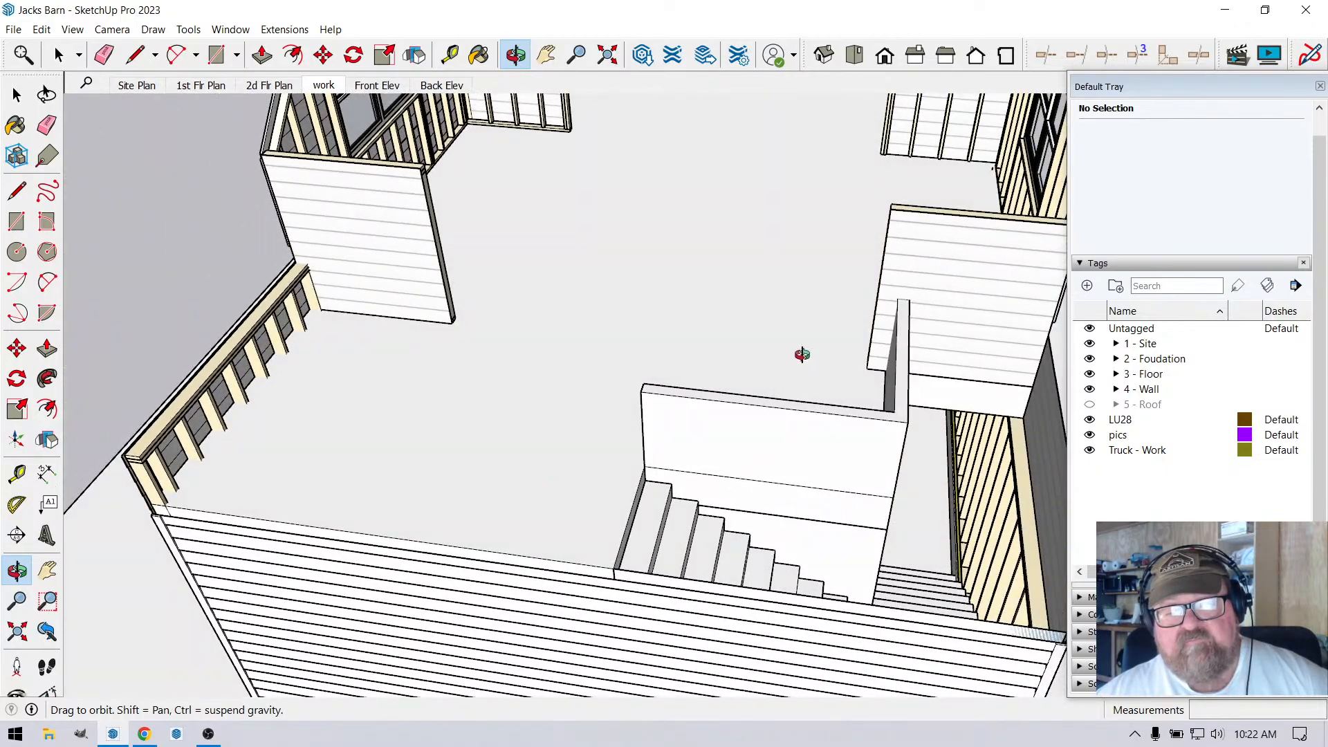
pyautogui.scroll(-2, 831, 466)
pyautogui.moveTo(830, 466); pyautogui.dragTo(853, 528)
pyautogui.scroll(-2, 738, 444)
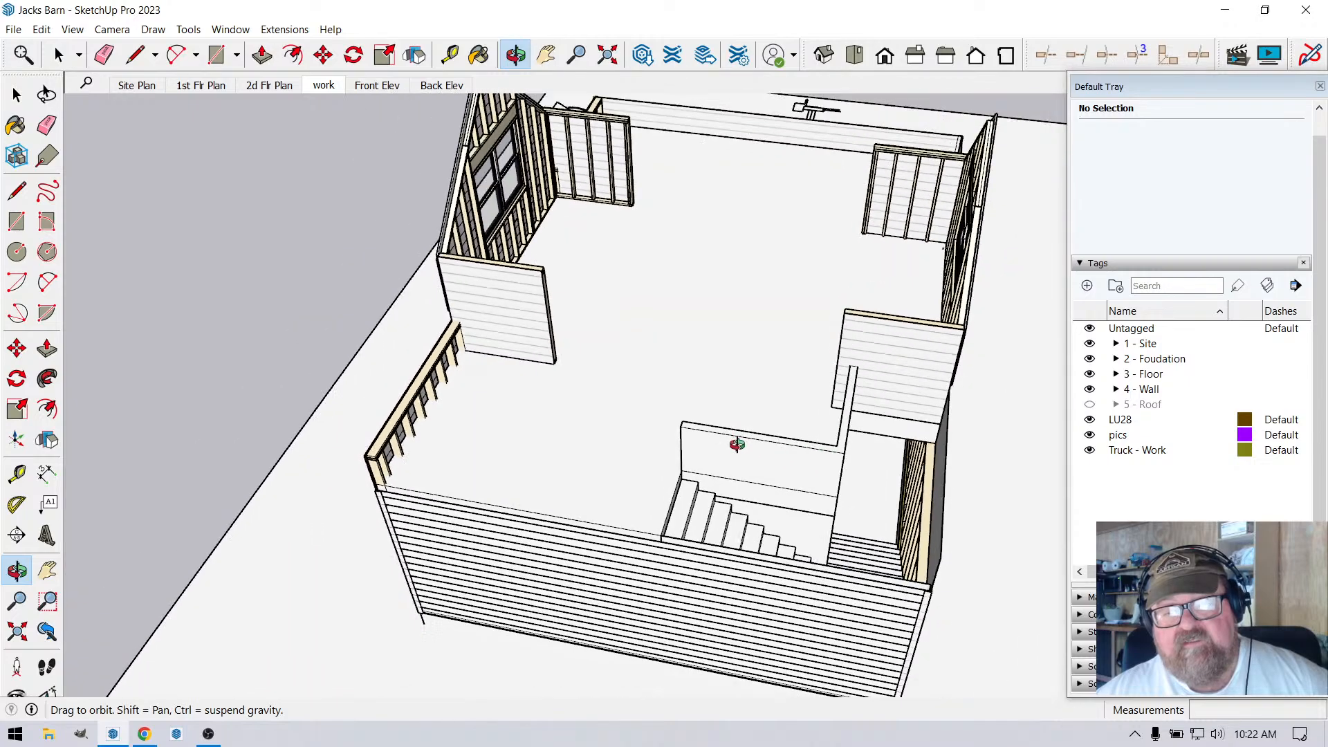
pyautogui.moveTo(738, 445); pyautogui.dragTo(1008, 376)
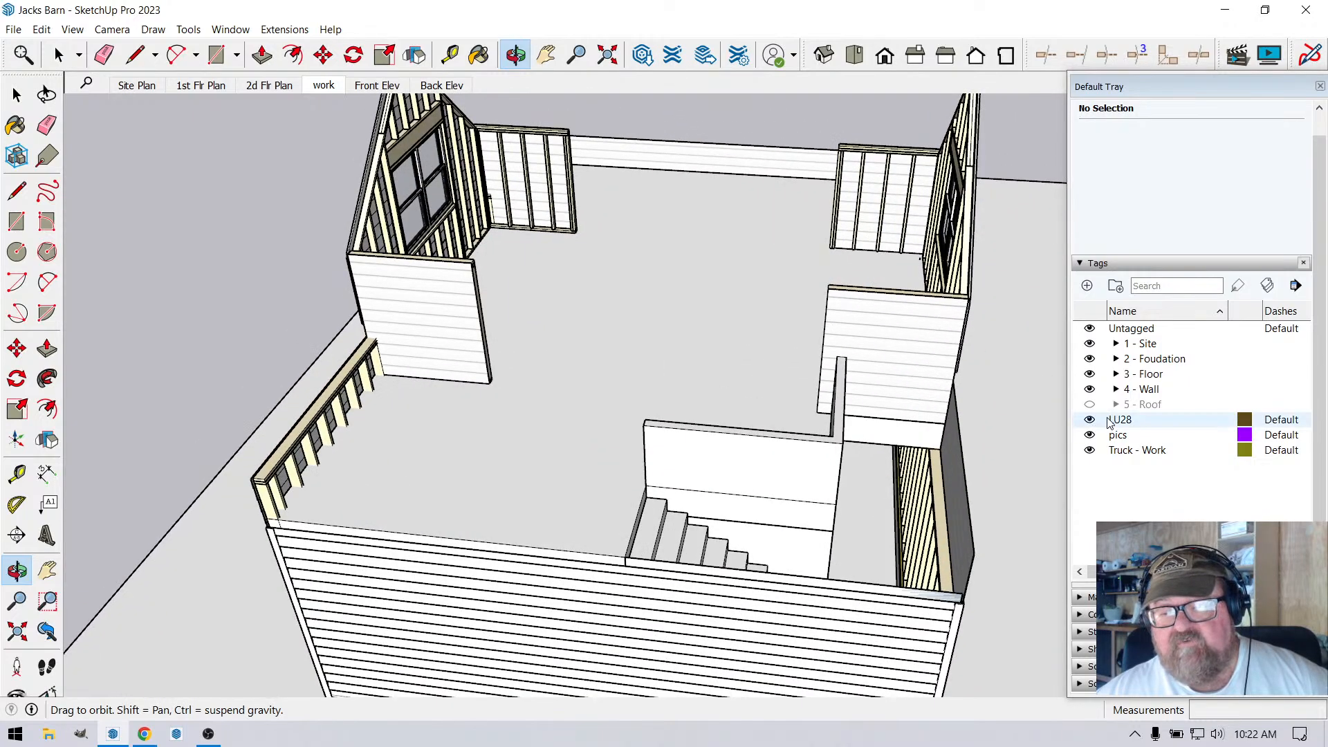
# Show the 5 - Roof tag folder and view the guard walls beneath the sloping roof from inside and outside.
pyautogui.click(1089, 406)
pyautogui.scroll(6, 767, 337)
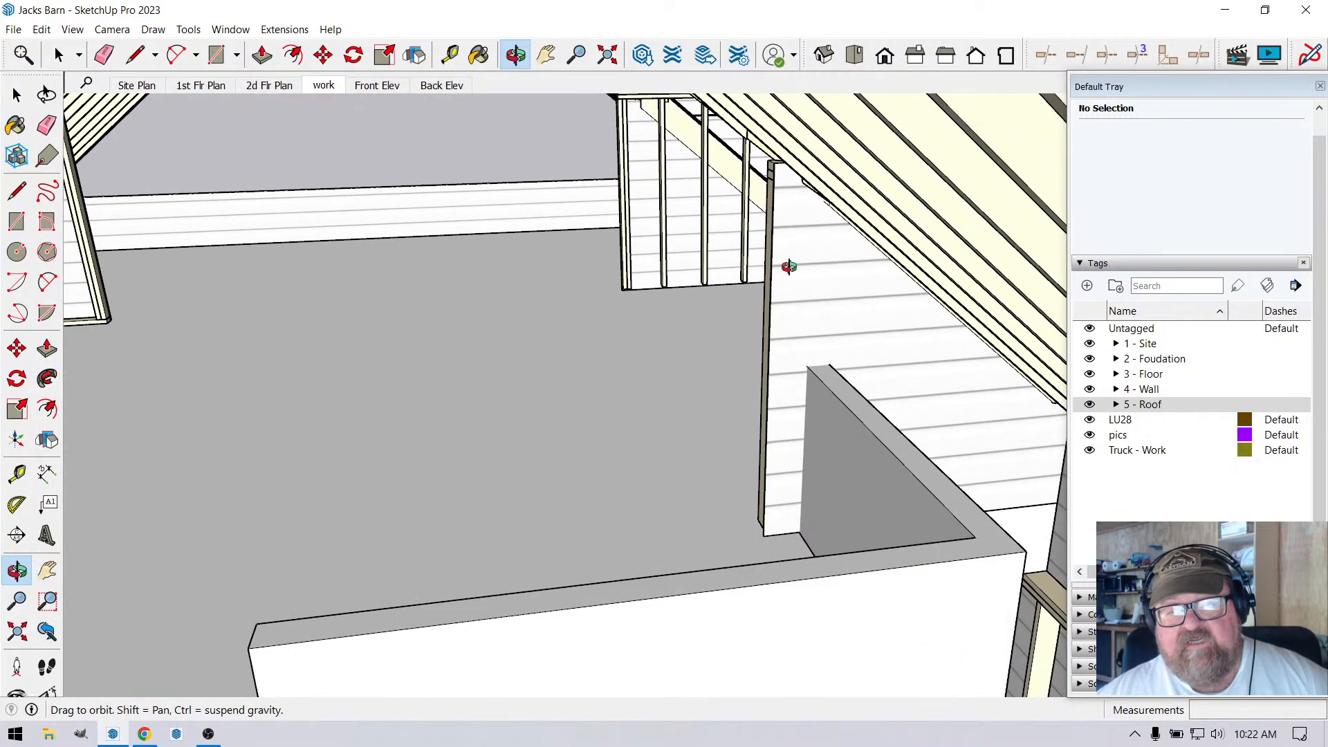
pyautogui.moveTo(789, 266); pyautogui.dragTo(918, 127)
pyautogui.moveTo(954, 303); pyautogui.dragTo(736, 372)
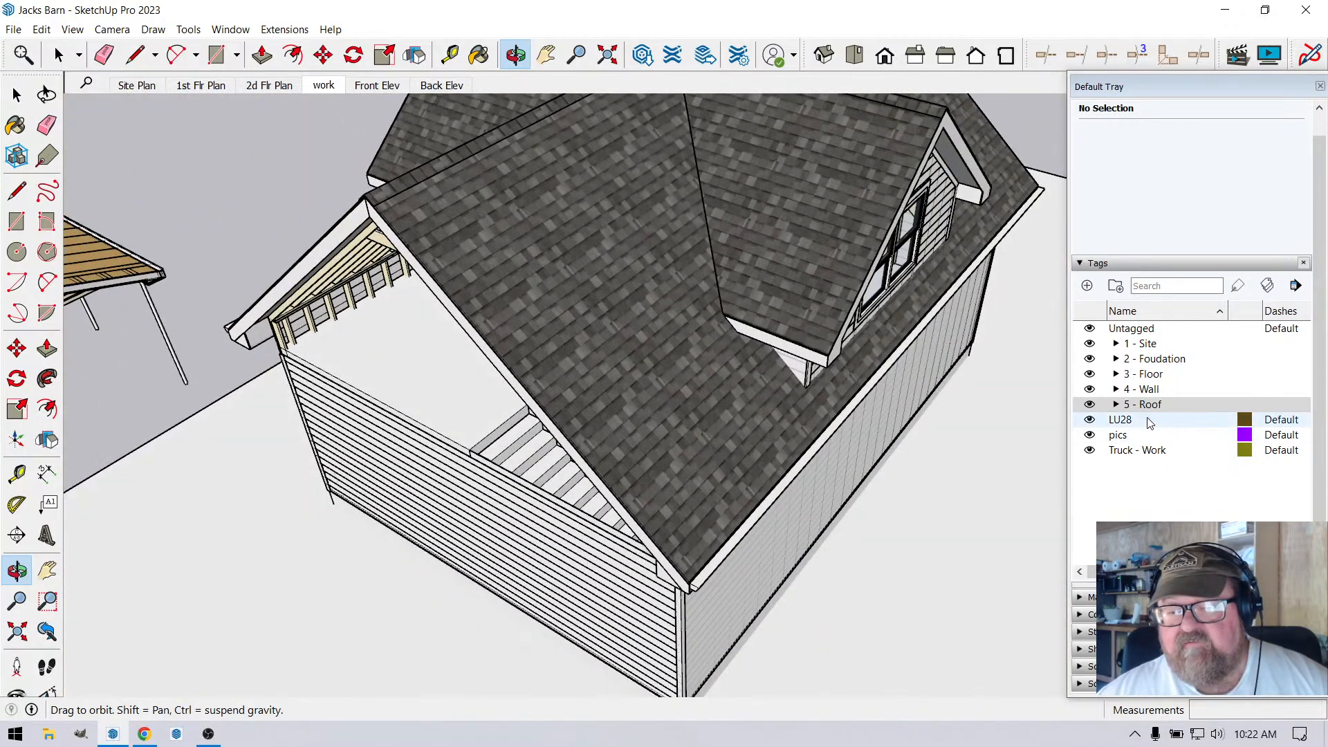
# Hide the roof_clad and roof_sheath tags within the 5 - Roof folder, exposing the rafters.
pyautogui.click(1115, 404)
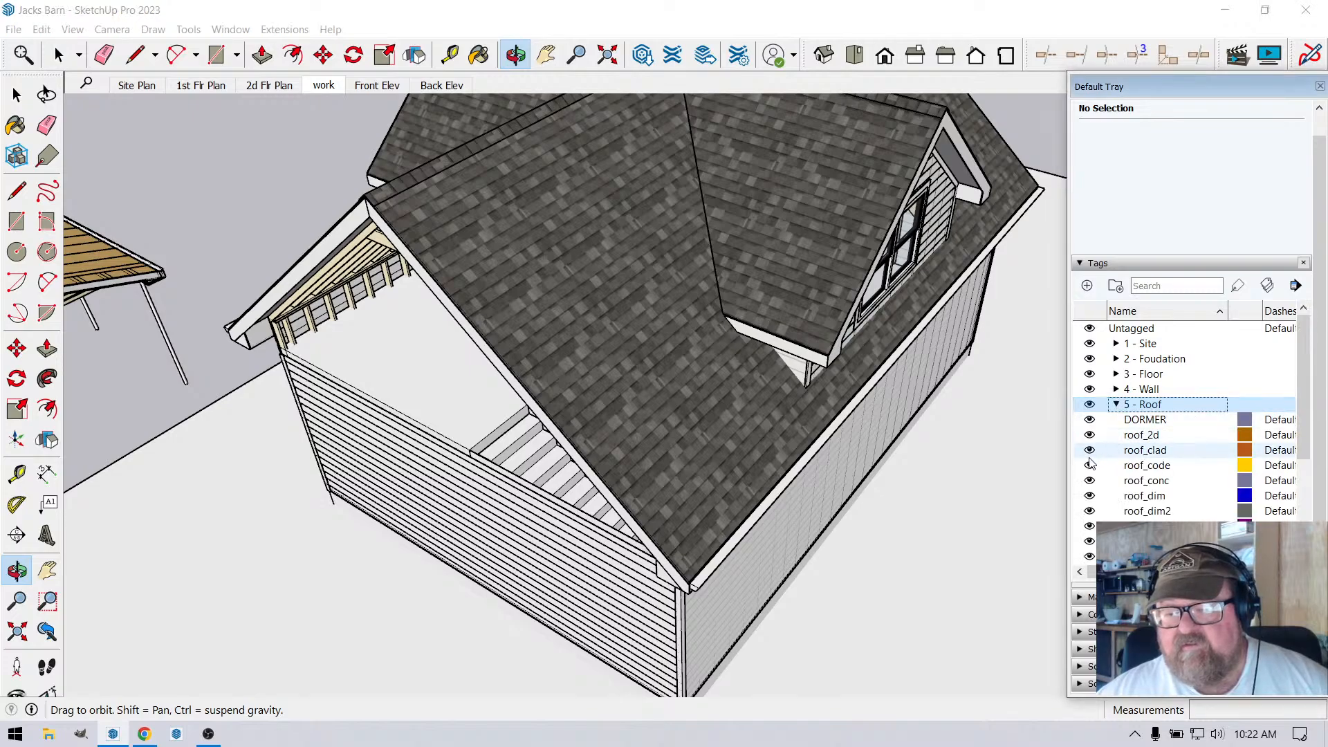
pyautogui.click(1090, 450)
pyautogui.scroll(-2, 1107, 511)
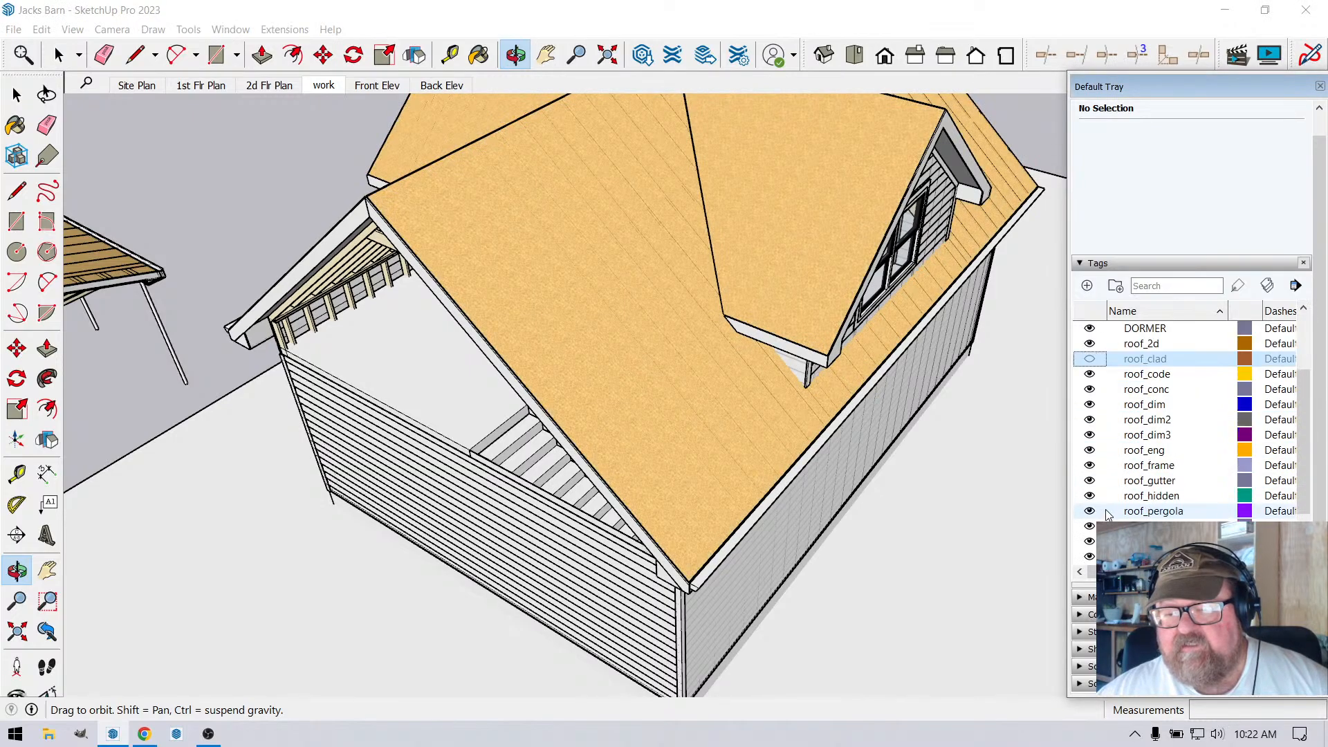
pyautogui.scroll(-1, 1109, 510)
pyautogui.click(1090, 497)
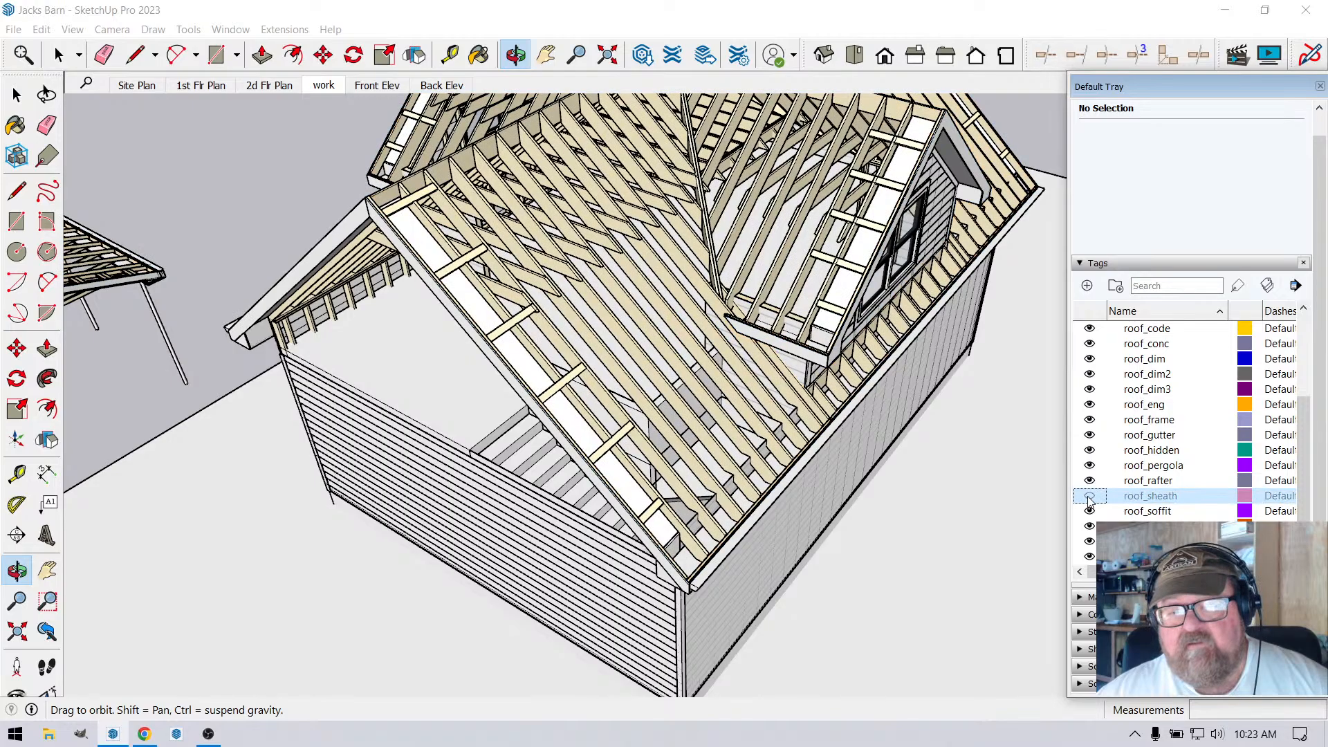
# Examine the rafters and dormer framing above the stairwell, checking how they relate to the guard walls and stairs.
pyautogui.scroll(8, 754, 317)
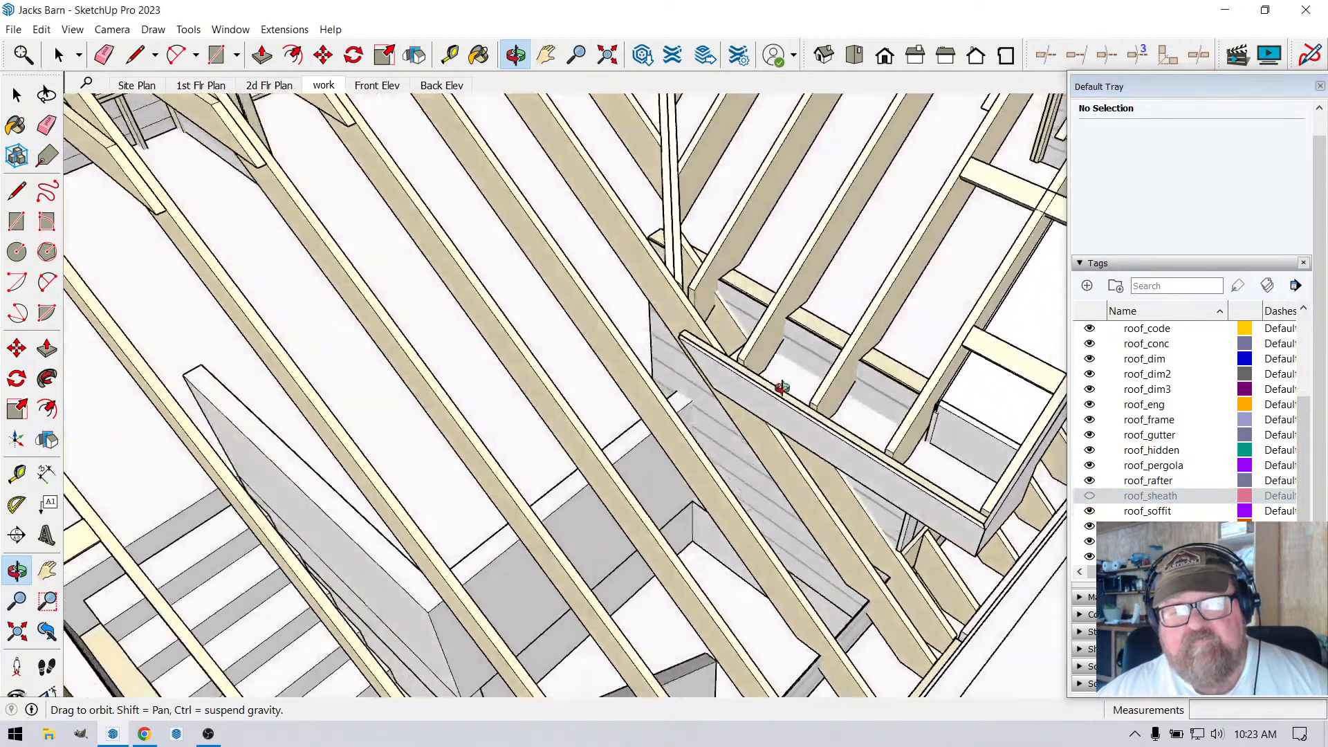
pyautogui.scroll(6, 694, 432)
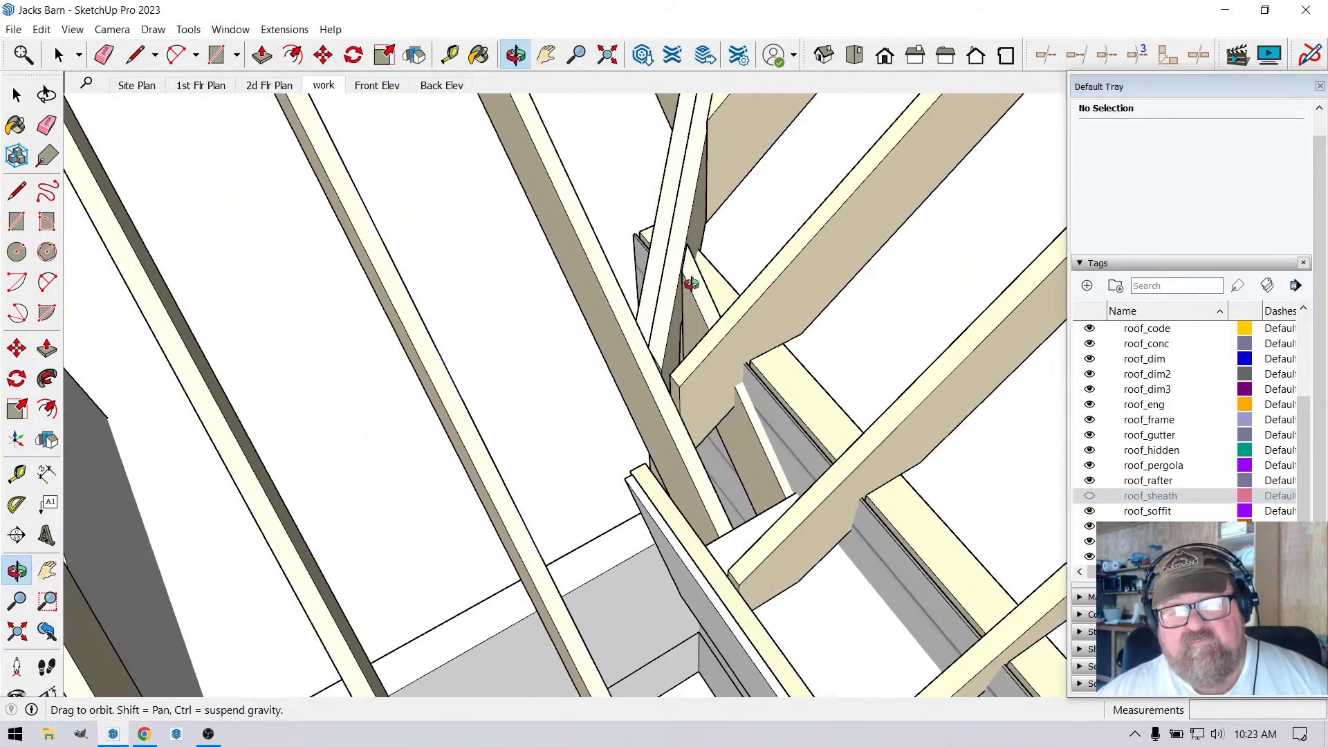
pyautogui.moveTo(793, 365); pyautogui.dragTo(819, 398)
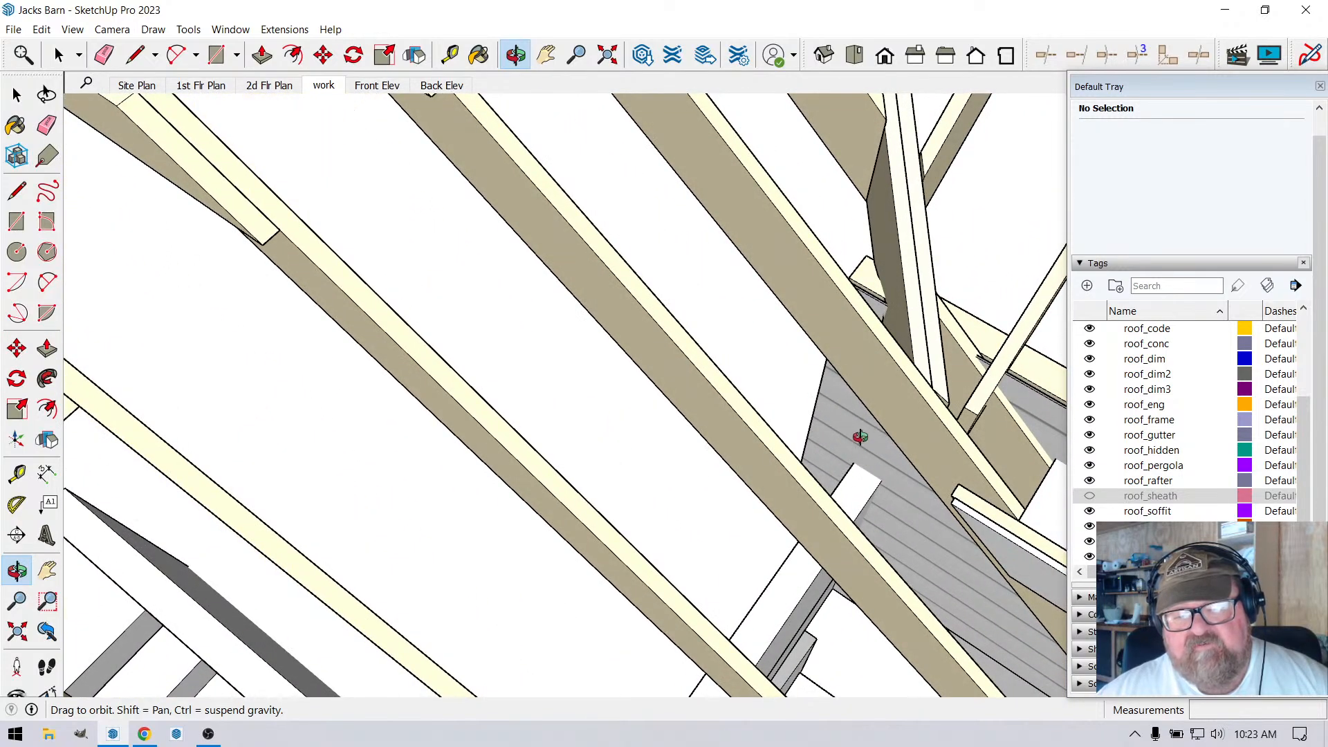
pyautogui.scroll(-3, 857, 450)
pyautogui.scroll(-3, 817, 400)
pyautogui.moveTo(817, 400); pyautogui.dragTo(788, 490)
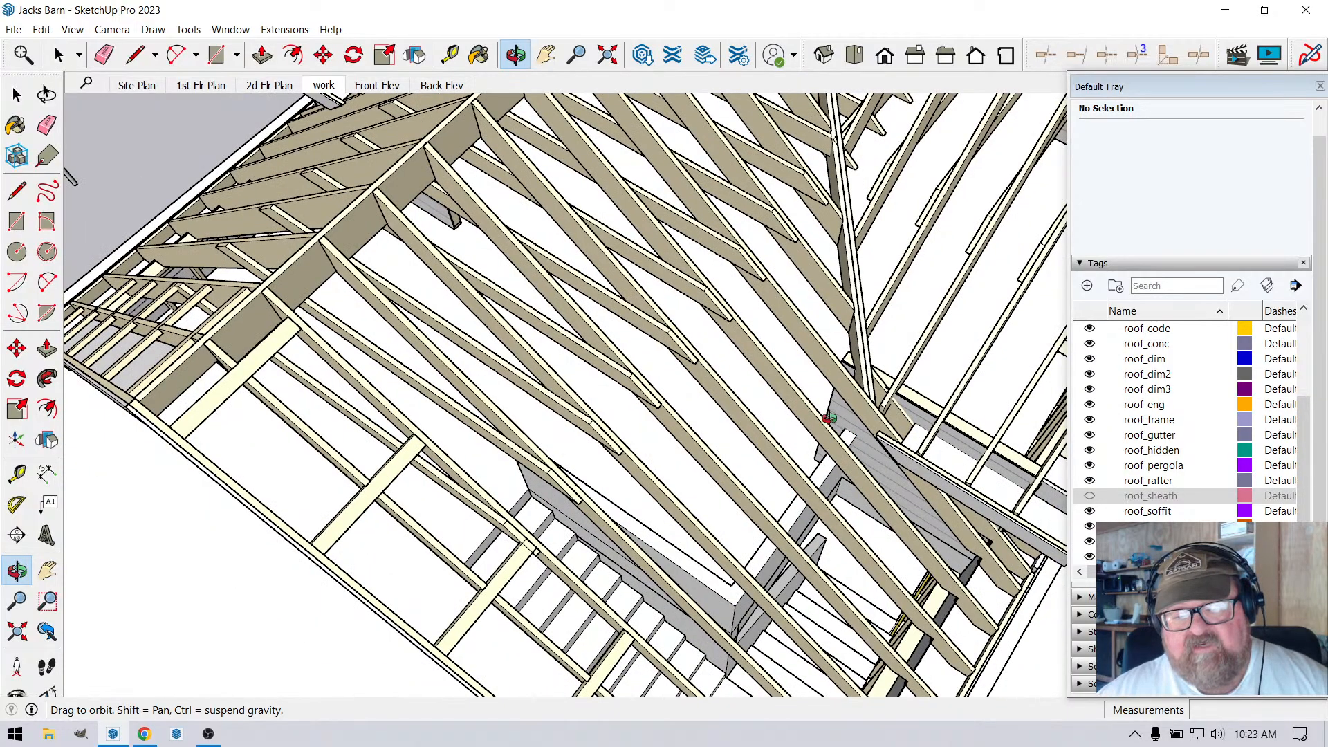
pyautogui.moveTo(892, 493); pyautogui.dragTo(816, 505)
pyautogui.scroll(-5, 353, 252)
pyautogui.scroll(4, 607, 503)
pyautogui.scroll(3, 1082, 418)
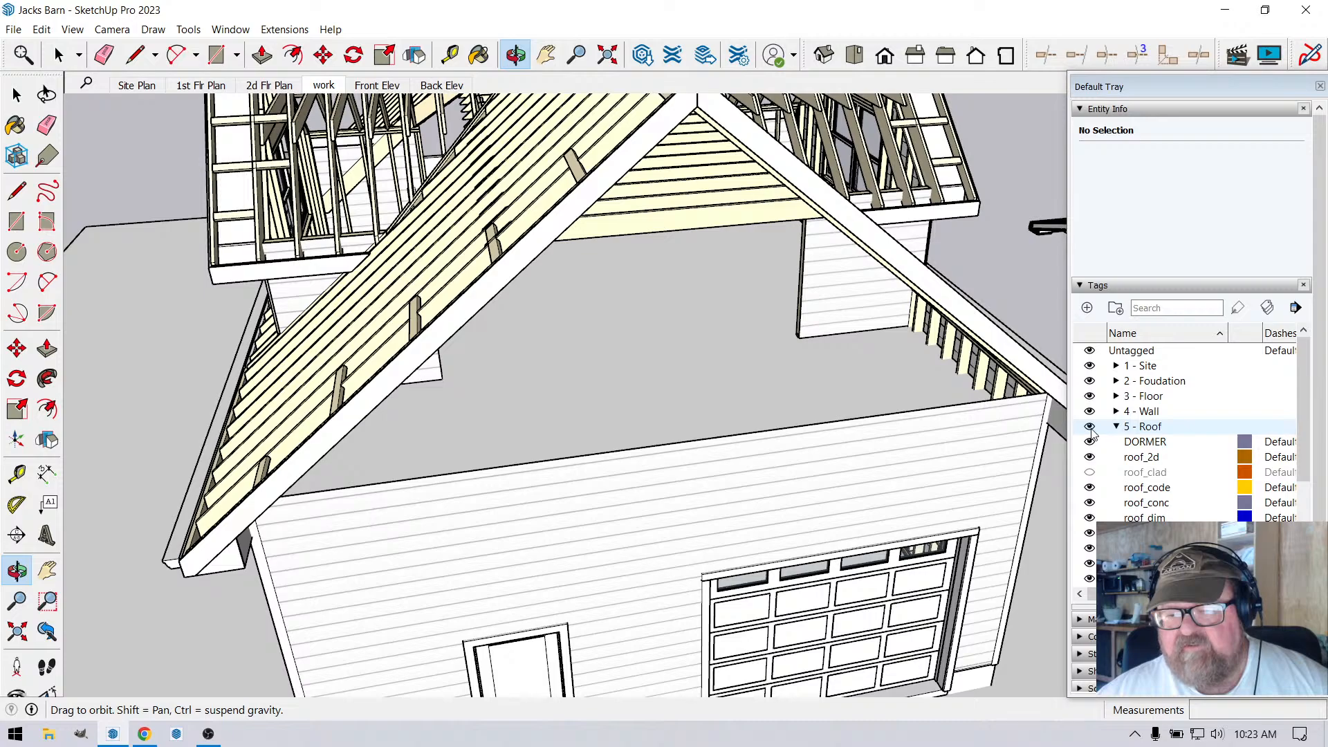
# Hide the 3 - Floor tag folder and view the lower stair flight and its walls from the first floor.
pyautogui.click(1090, 427)
pyautogui.click(1090, 428)
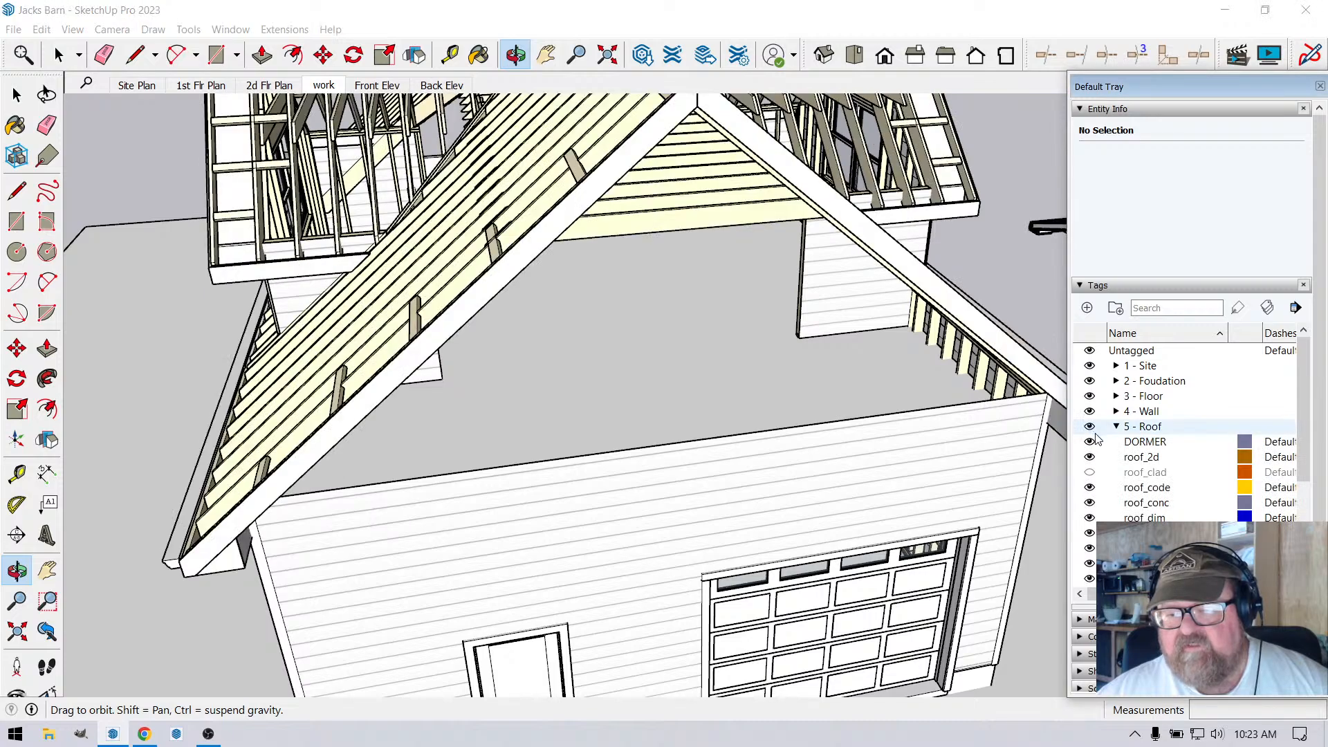
pyautogui.click(1090, 396)
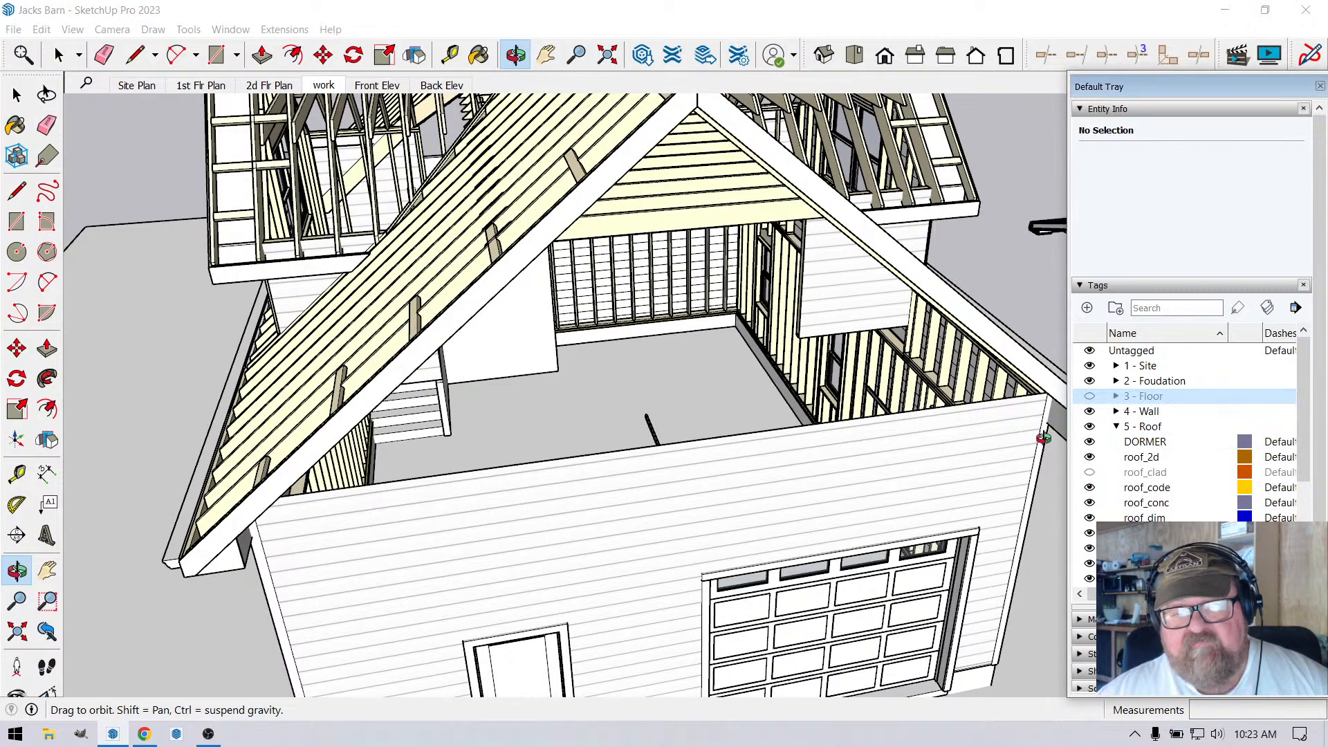
pyautogui.moveTo(1044, 439); pyautogui.dragTo(673, 367)
pyautogui.scroll(3, 663, 303)
pyautogui.scroll(3, 663, 302)
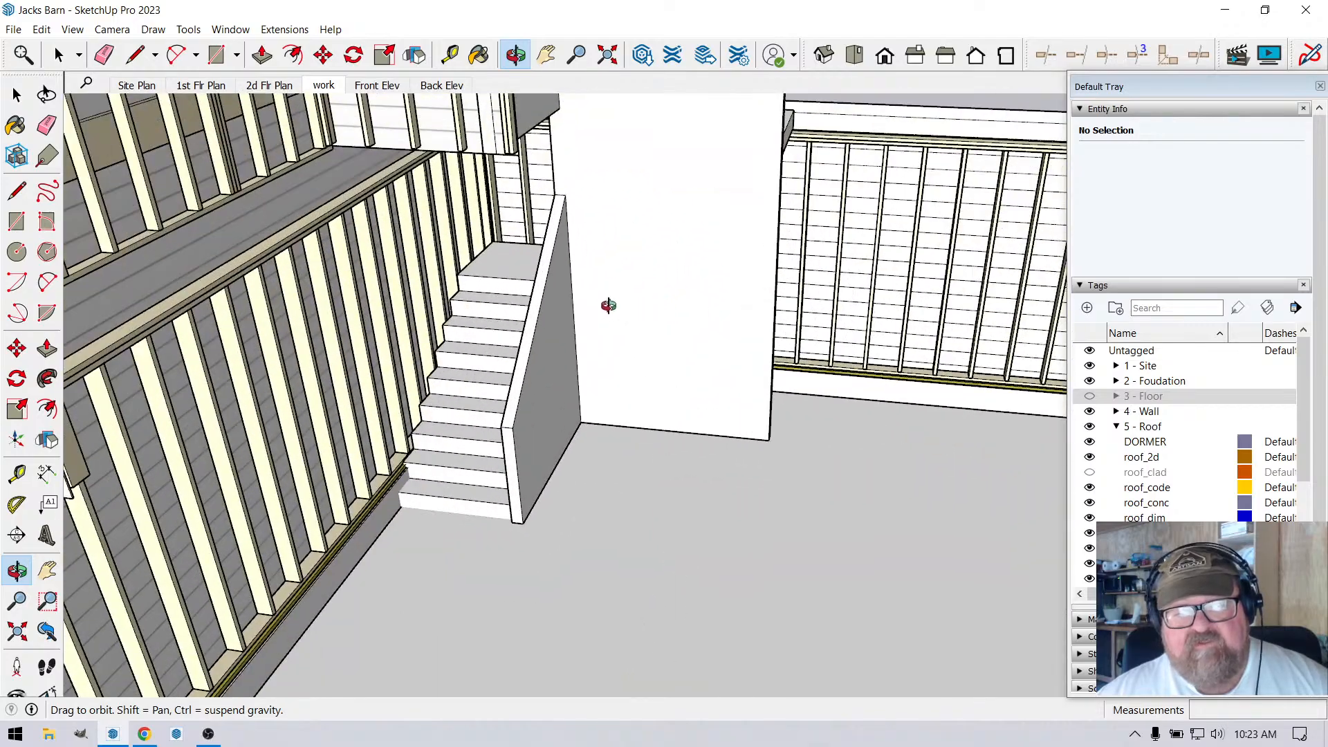
pyautogui.moveTo(580, 329); pyautogui.dragTo(623, 289)
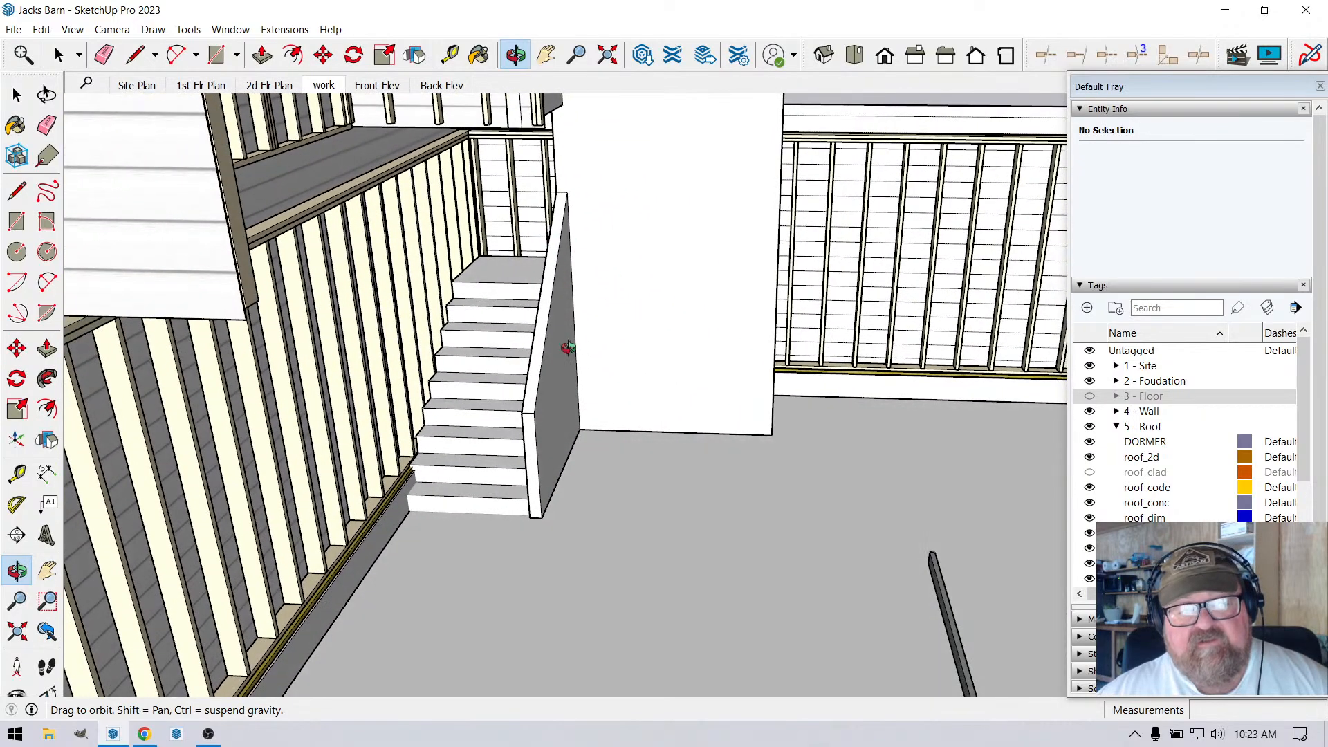
pyautogui.moveTo(617, 355); pyautogui.dragTo(568, 269)
# Draw a 4 1/2" line across the narrow end of the stair wall, level with the underside of the stairs.
pyautogui.press('space')
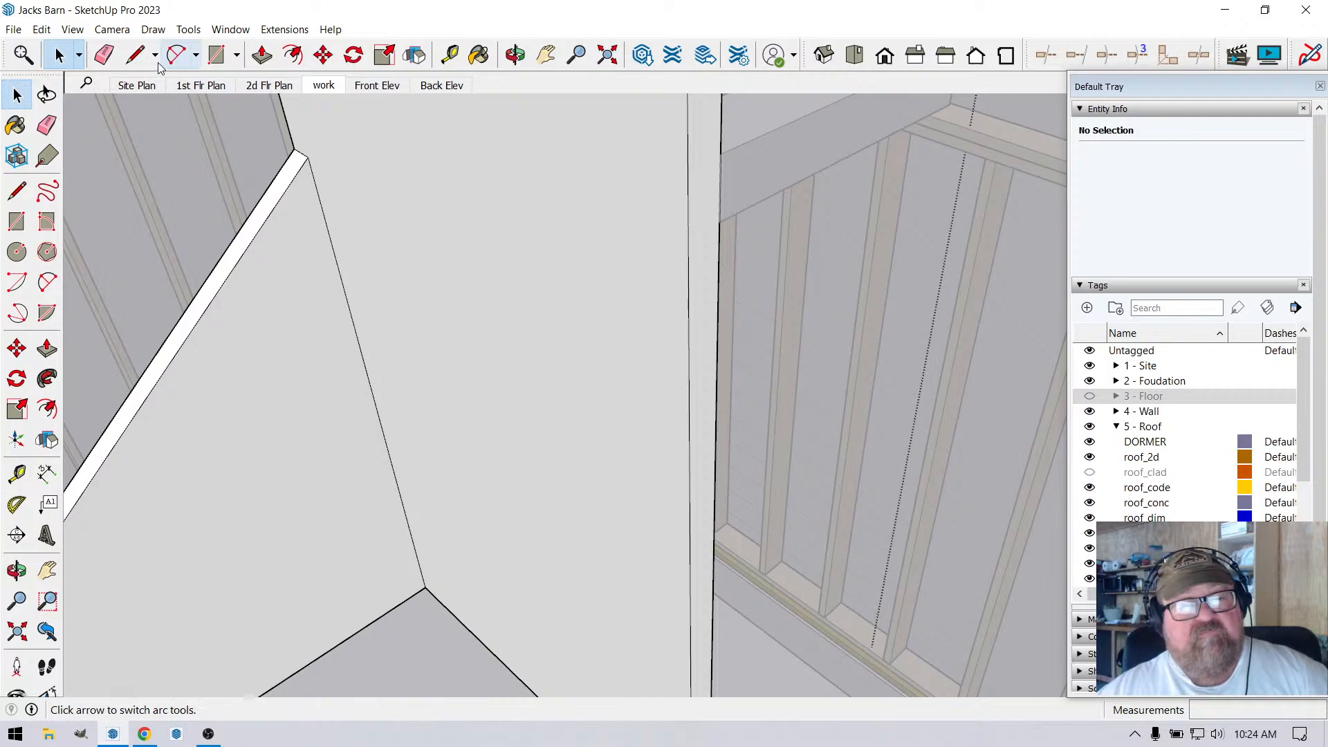
pyautogui.click(135, 55)
pyautogui.click(720, 221)
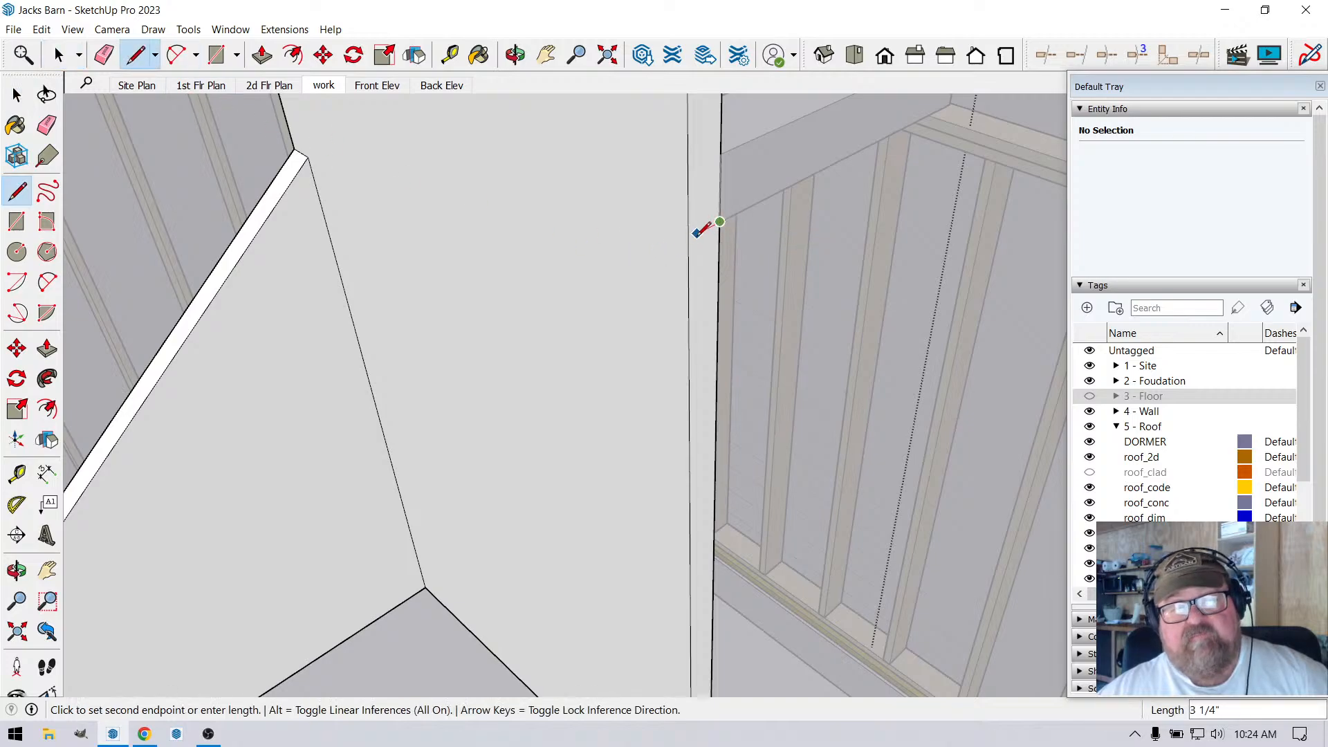
pyautogui.click(689, 237)
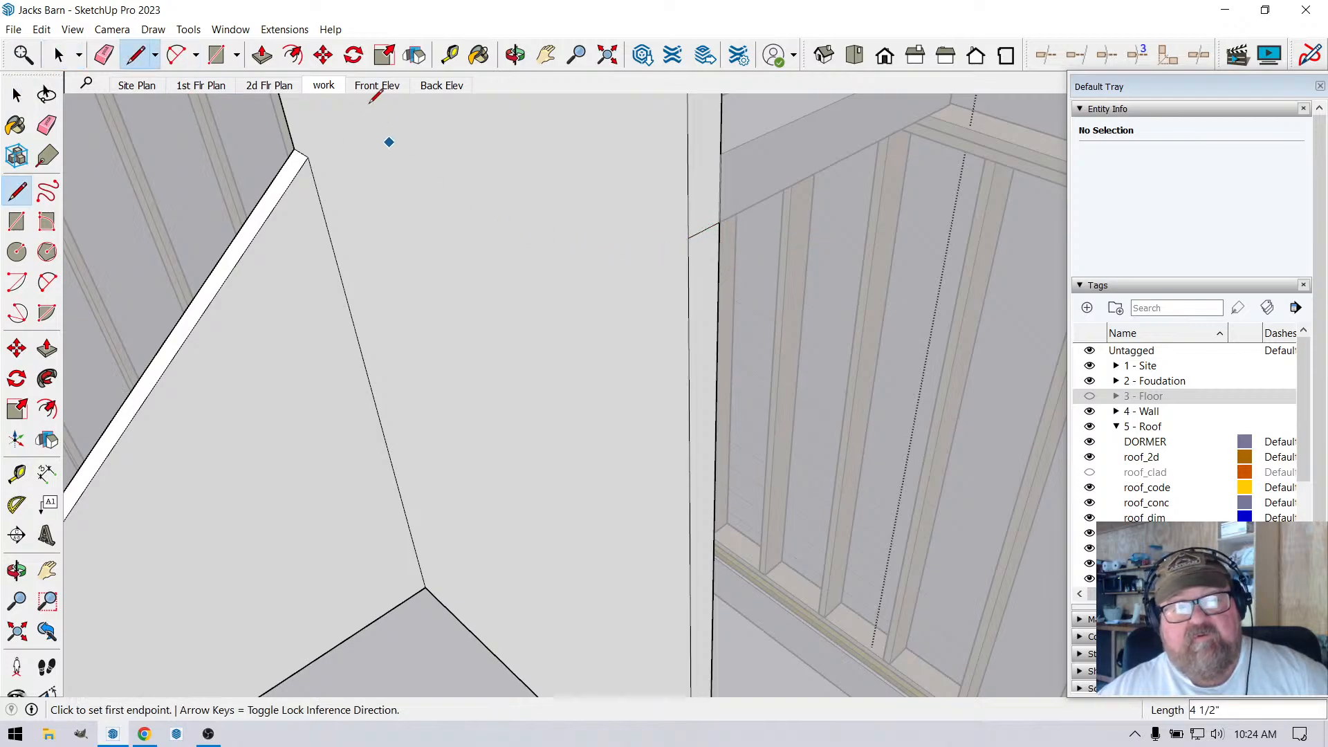
# Draw a line on the wall's inner face along the stair underside, from the wall-end line to the header corner.
pyautogui.click(516, 54)
pyautogui.moveTo(505, 299); pyautogui.dragTo(426, 326)
pyautogui.press('l')
pyautogui.scroll(3, 487, 221)
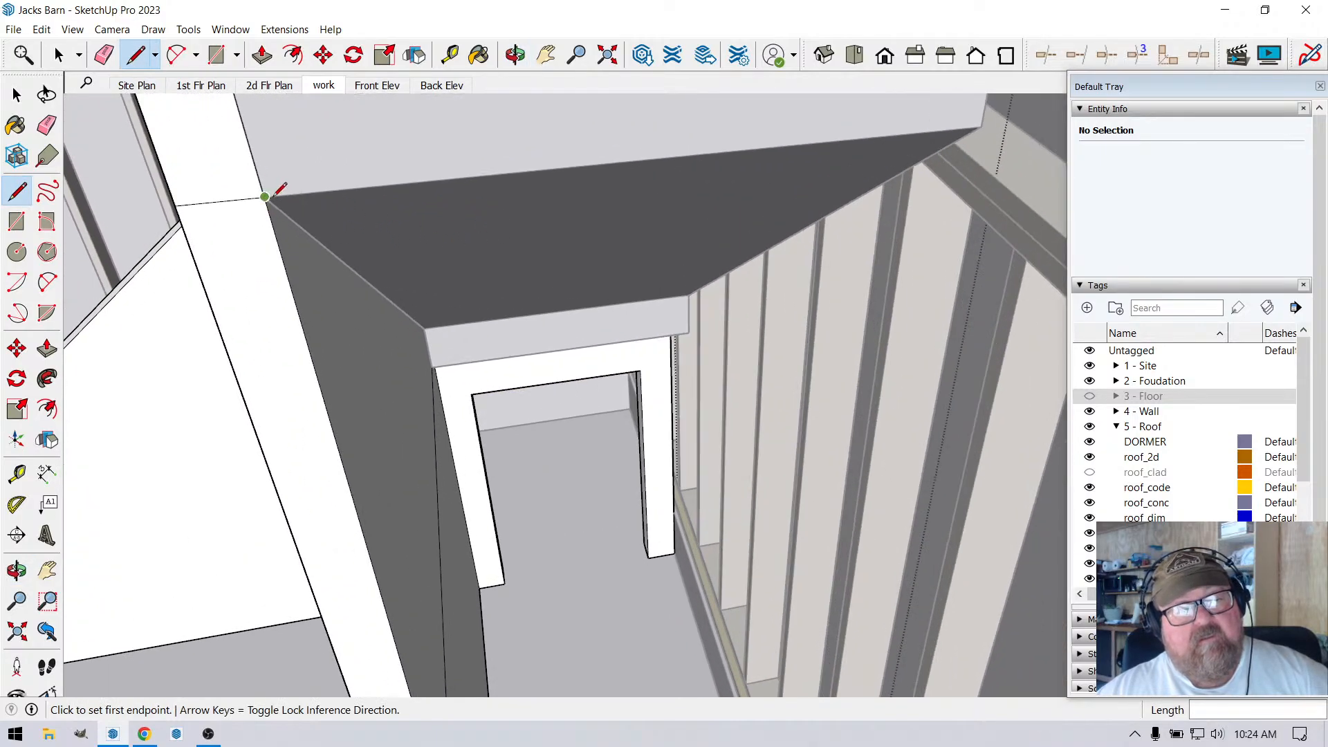
pyautogui.click(265, 197)
pyautogui.scroll(2, 273, 193)
pyautogui.scroll(6, 450, 345)
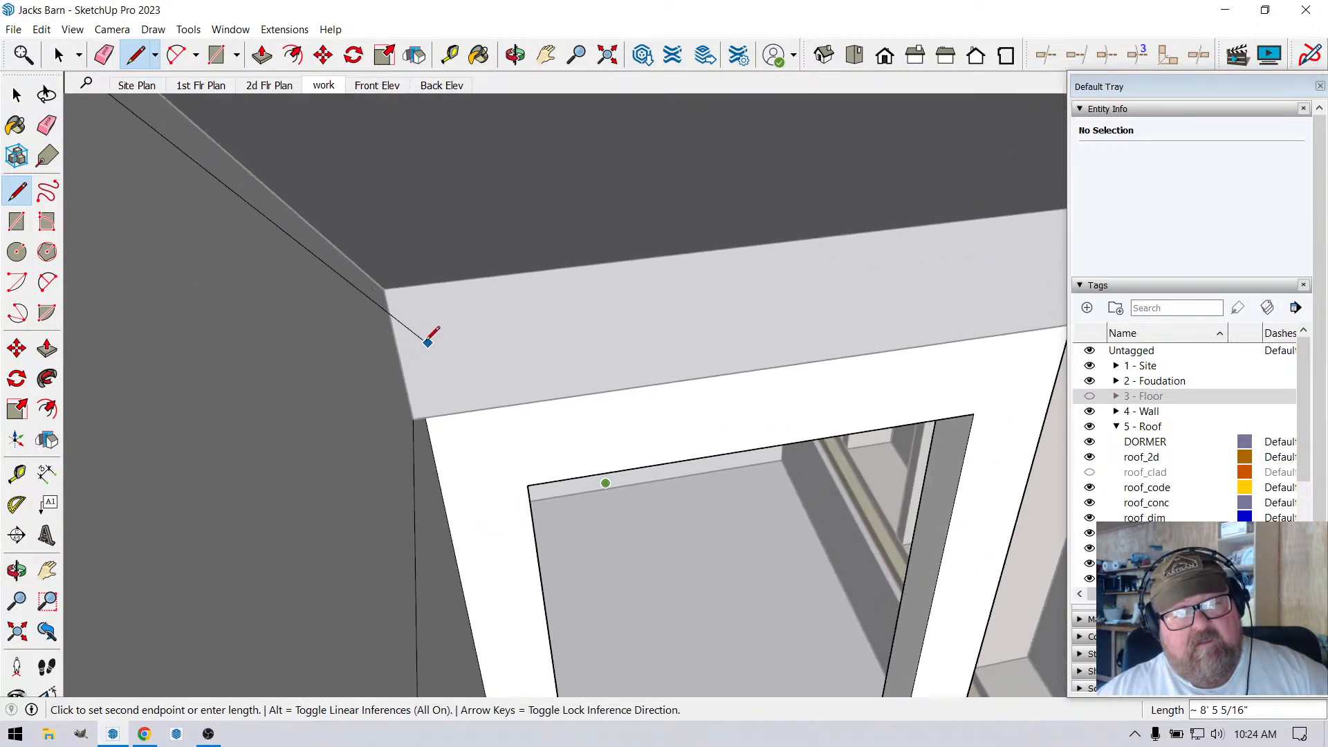
pyautogui.scroll(-1, 386, 289)
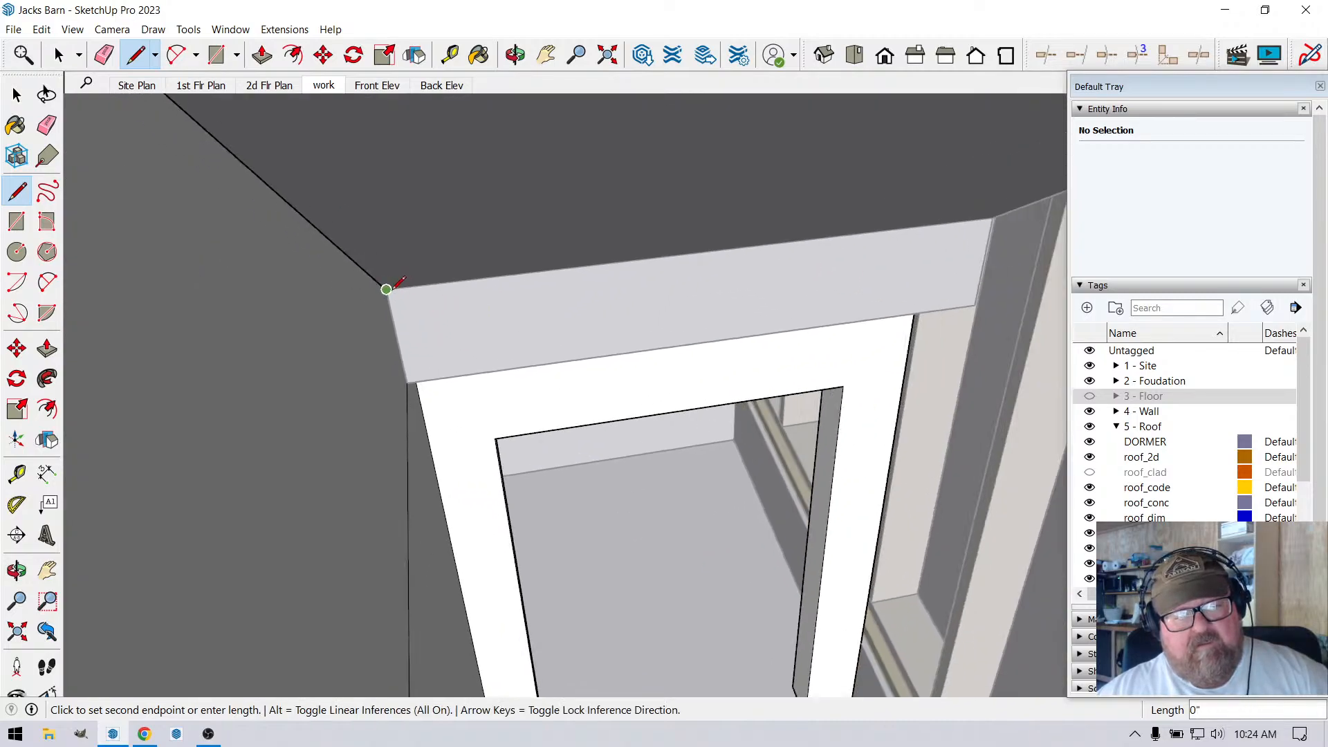
# Continue the line from the header corner vertically down the wall about 5' 5 7/8" beside the framed opening.
pyautogui.scroll(-4, 386, 289)
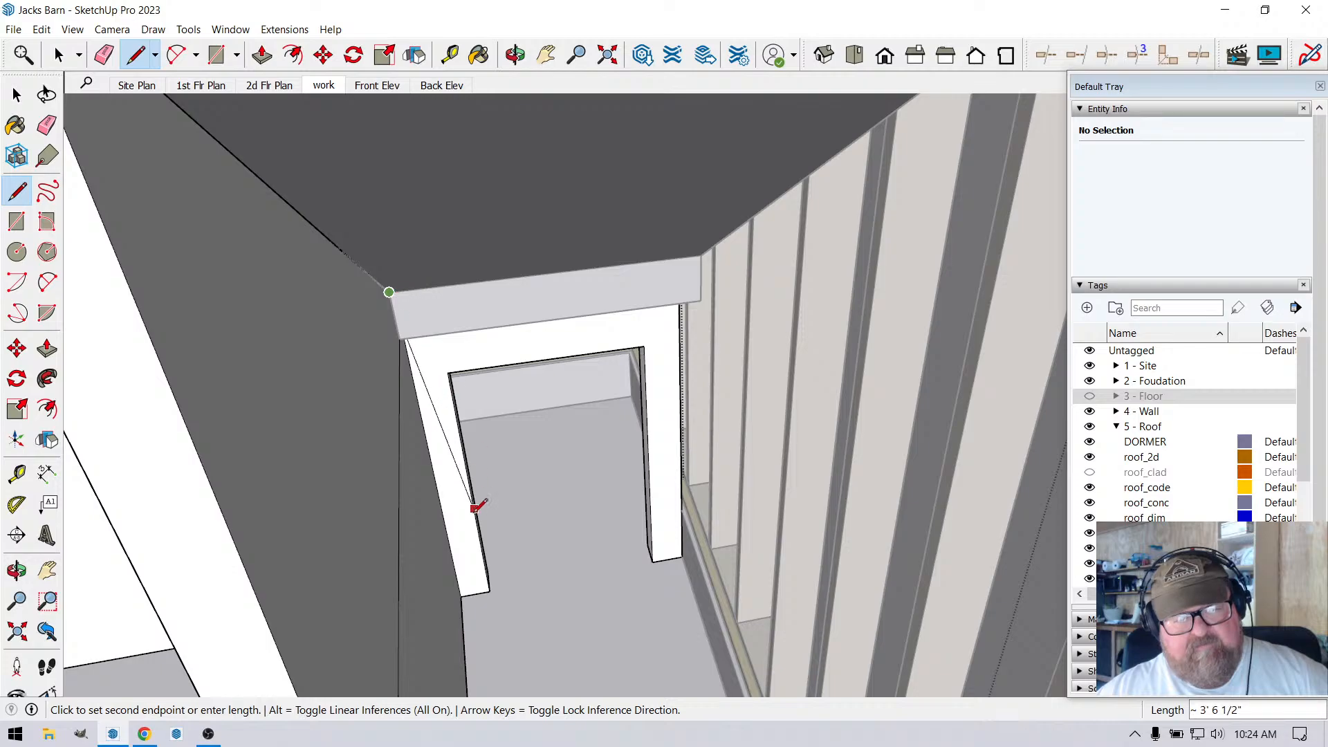
pyautogui.scroll(4, 475, 539)
pyautogui.scroll(-3, 400, 498)
pyautogui.scroll(3, 445, 581)
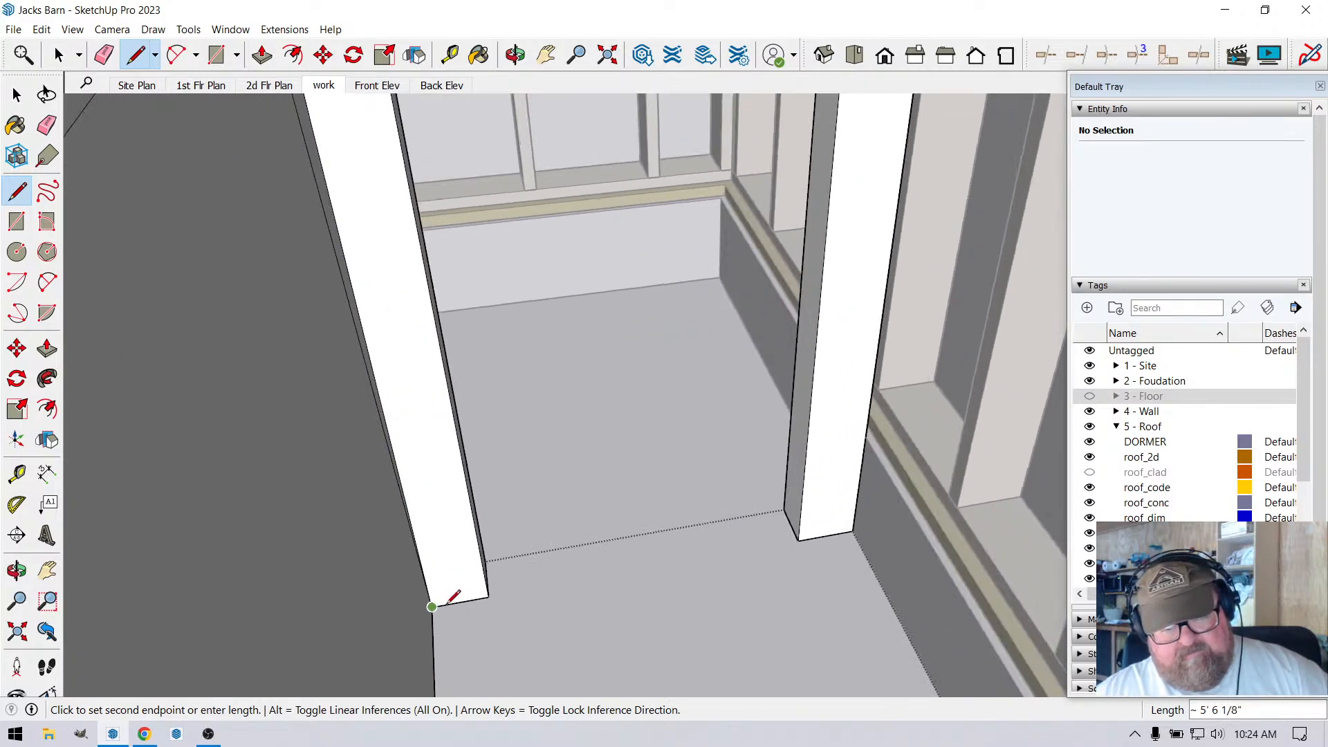
pyautogui.scroll(1, 450, 601)
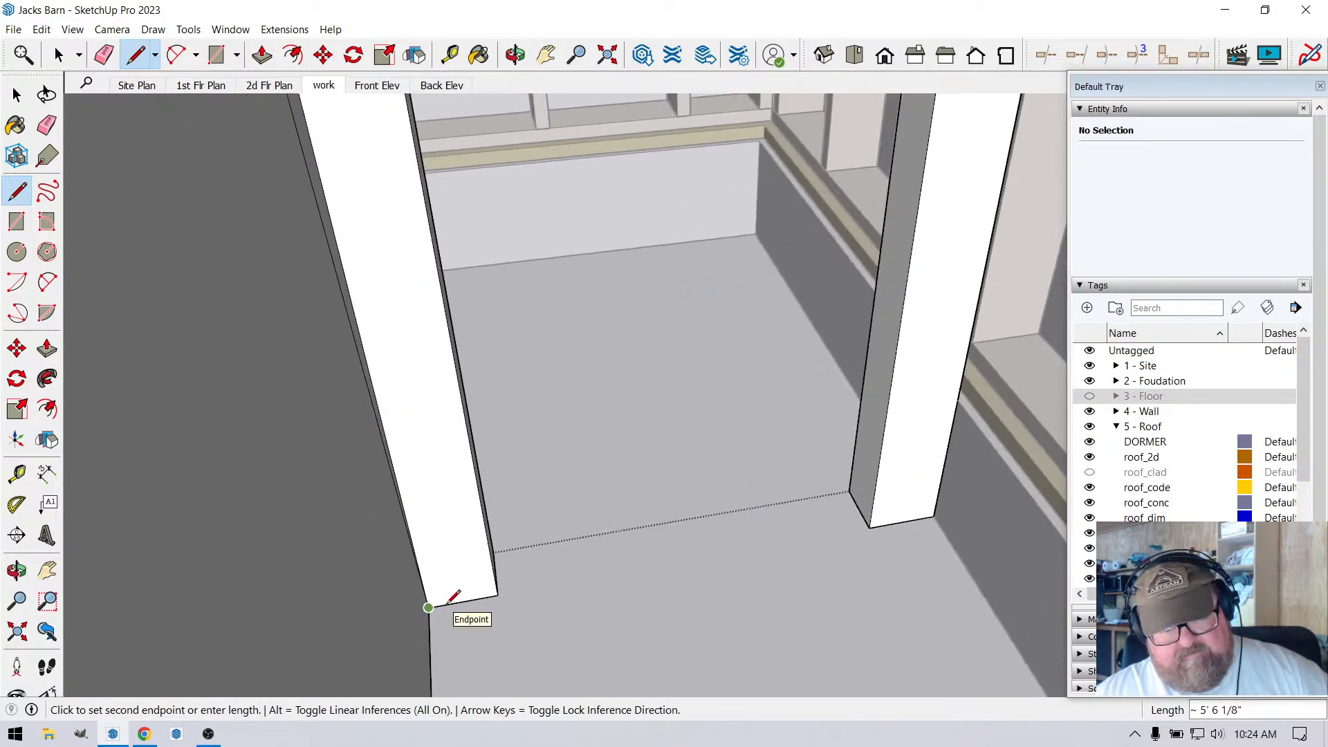
pyautogui.press('Up')
pyautogui.click(430, 642)
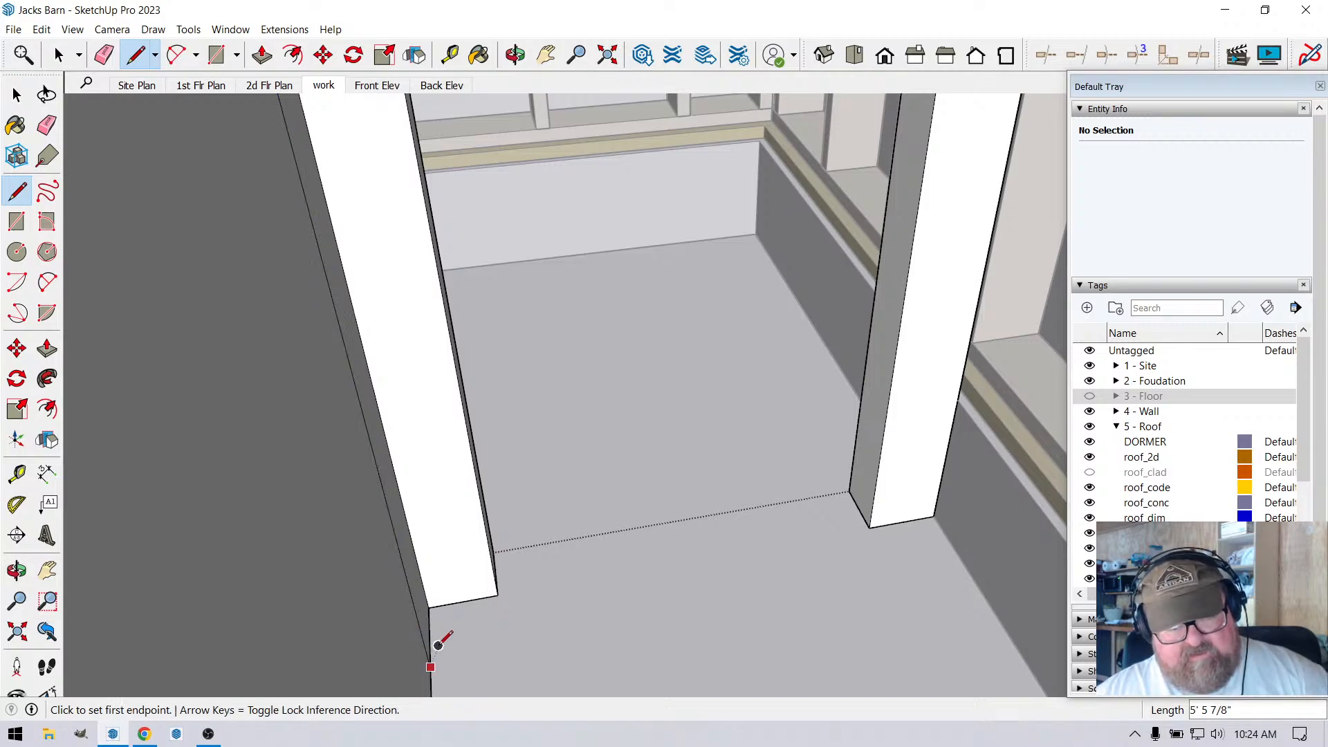
# Erase the diagonal line on the stair wall's inner face beside the framed opening.
pyautogui.scroll(-4, 563, 459)
pyautogui.scroll(-1, 498, 384)
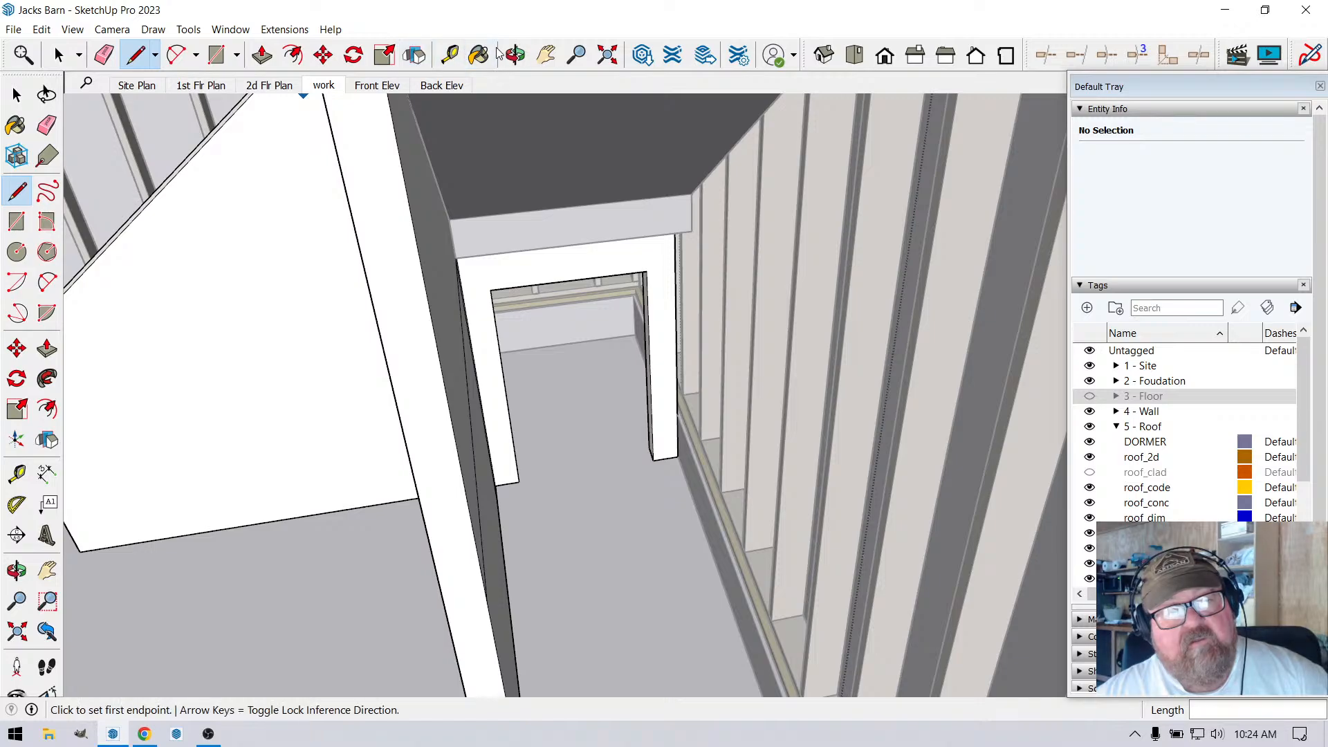
pyautogui.moveTo(459, 213)
pyautogui.mouseDown(button='middle')
pyautogui.moveTo(412, 273)
pyautogui.moveTo(376, 273)
pyautogui.mouseUp(button='middle')
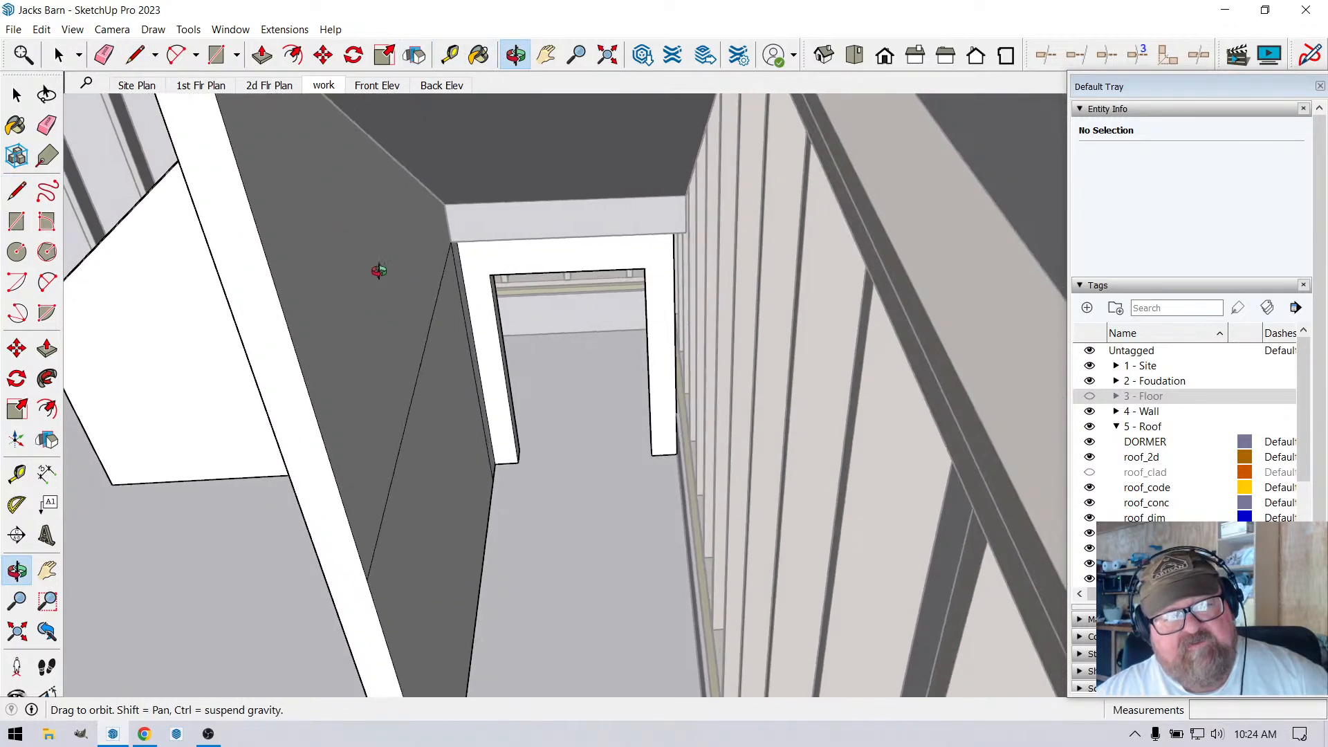
pyautogui.press('e')
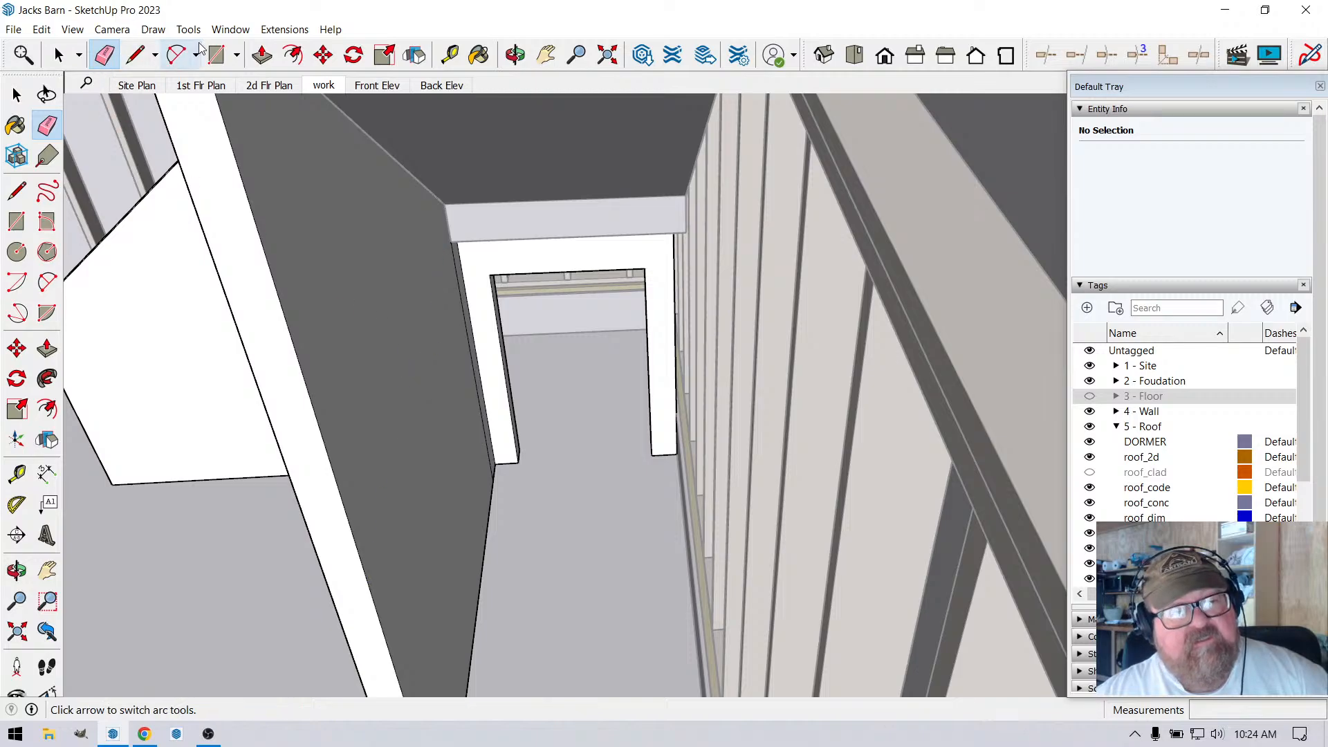
# Push the stair wall face beneath the stair underside through its 4 1/2" thickness to remove that part of the wall.
pyautogui.click(262, 55)
pyautogui.click(307, 240)
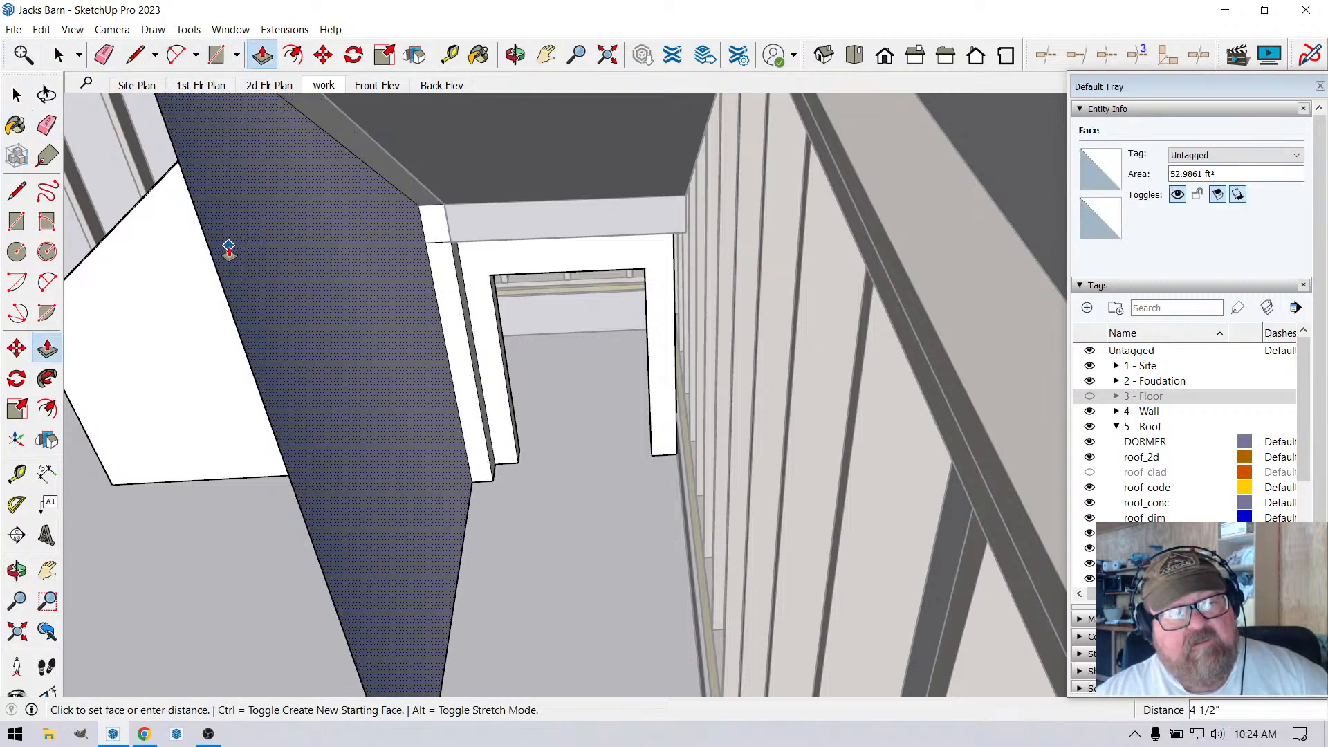
pyautogui.click(229, 250)
# Try to pull the front face of the framed opening out 5 1/2" flush with the stair wall's end, and undo the pull.
pyautogui.click(516, 55)
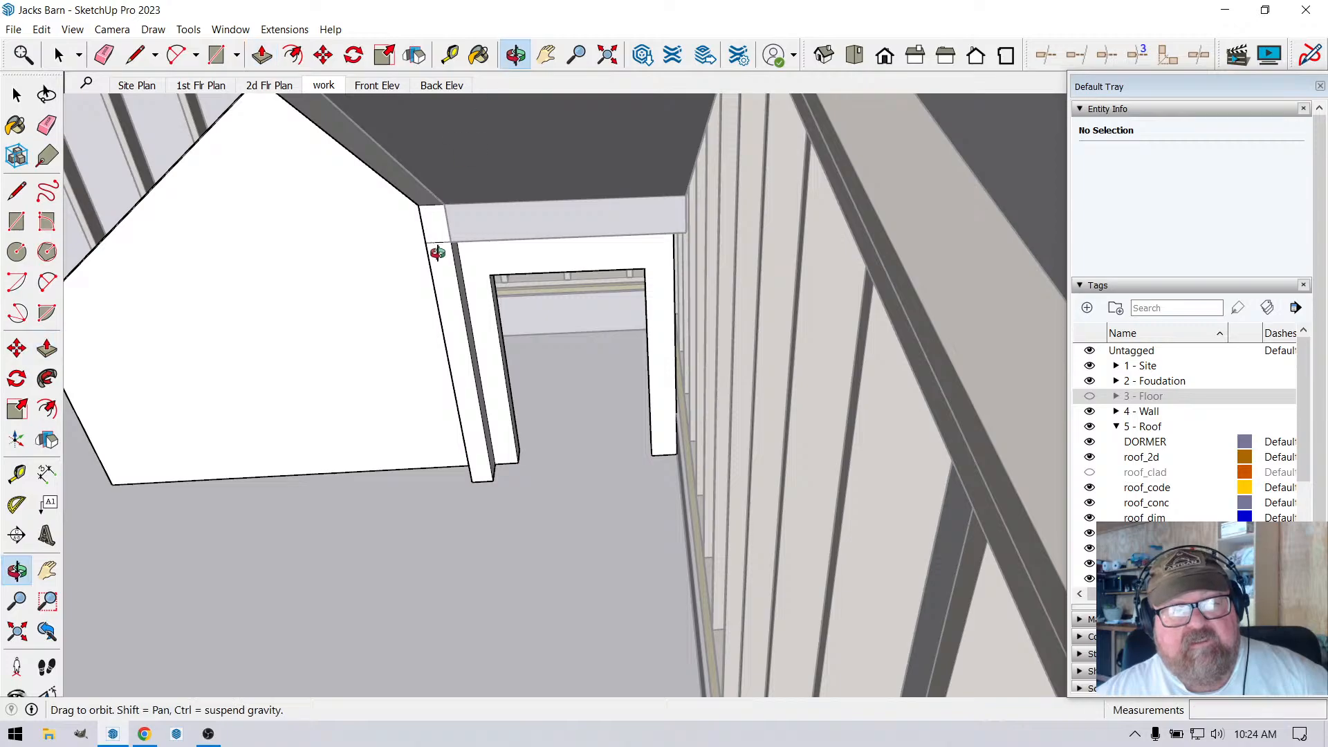
pyautogui.moveTo(436, 252); pyautogui.dragTo(406, 335)
pyautogui.moveTo(354, 290); pyautogui.dragTo(533, 269)
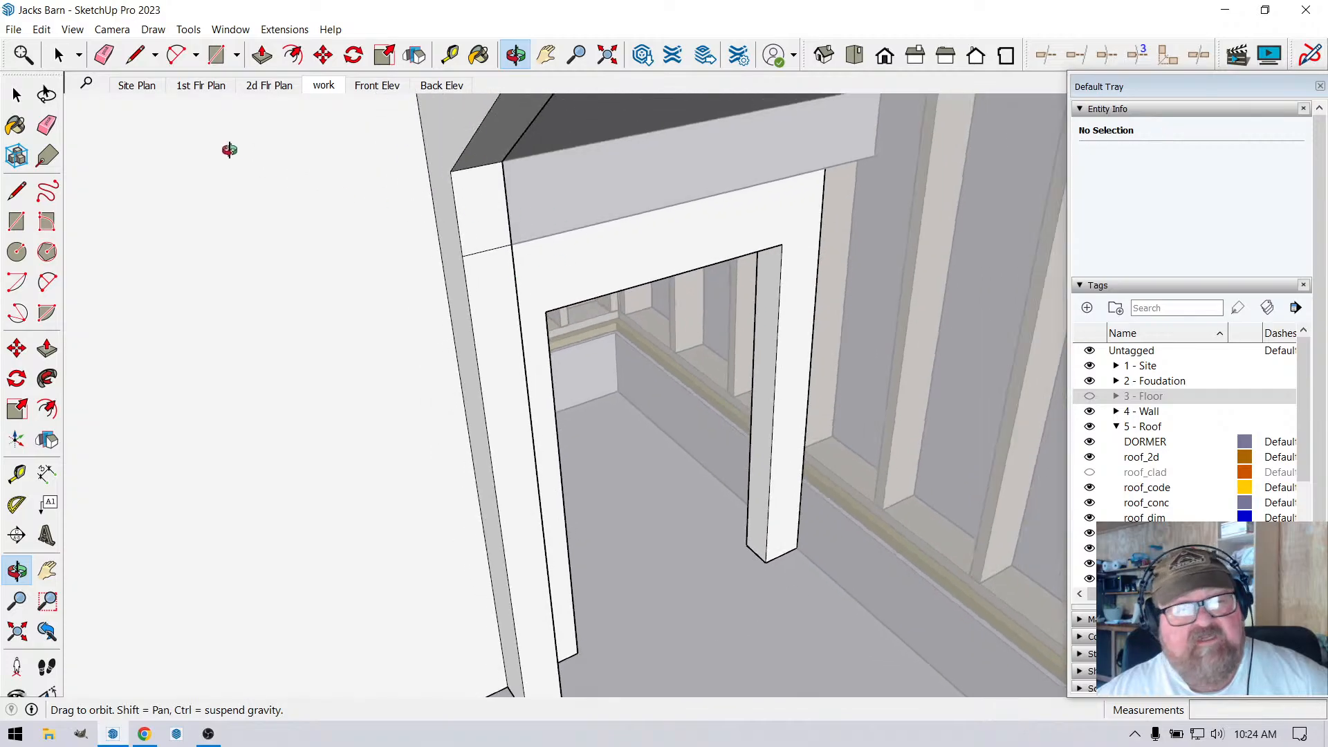
pyautogui.click(262, 55)
pyautogui.click(504, 233)
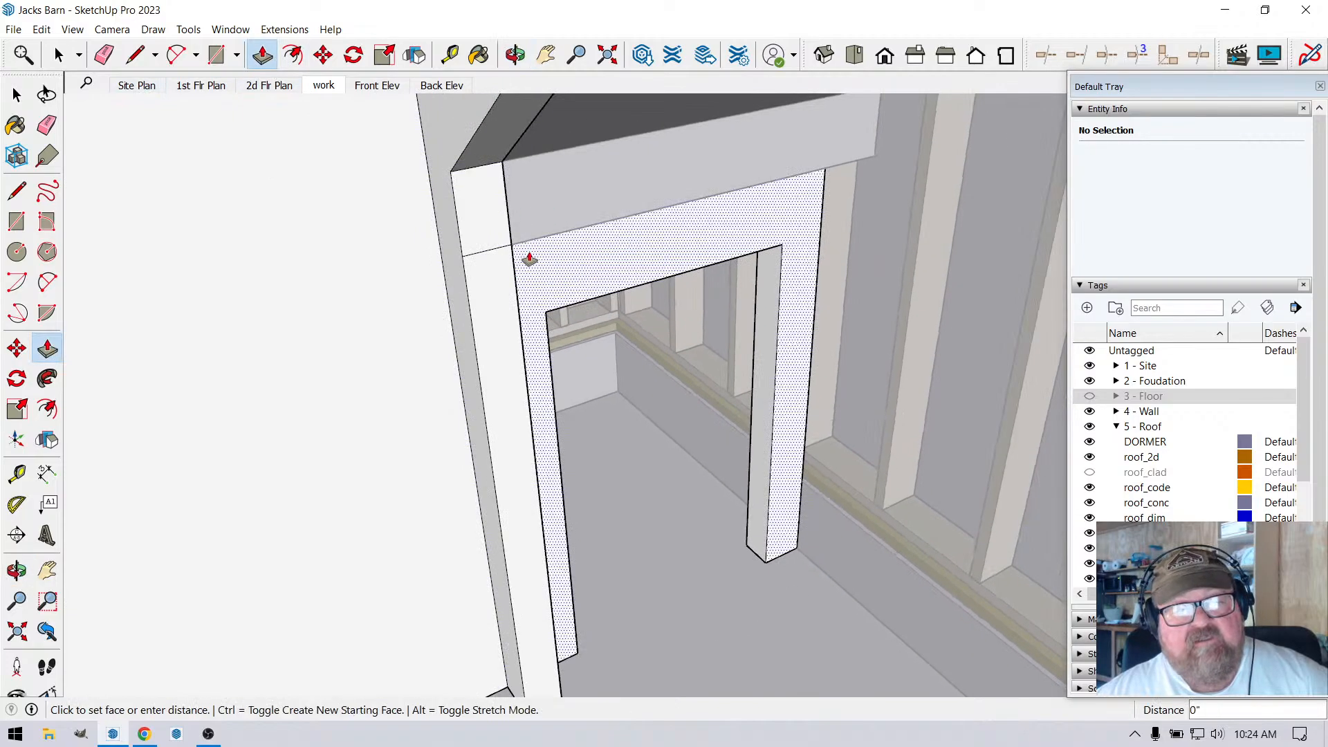
pyautogui.click(482, 275)
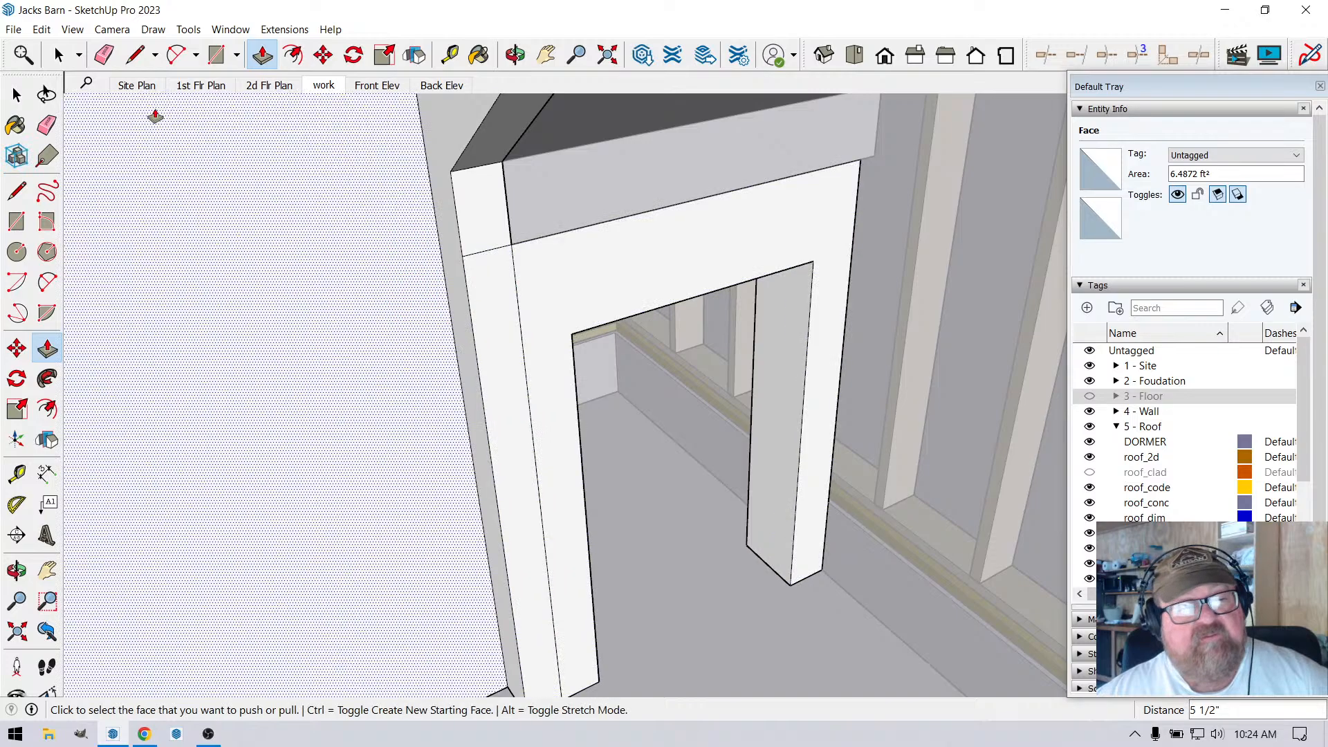
pyautogui.click(46, 125)
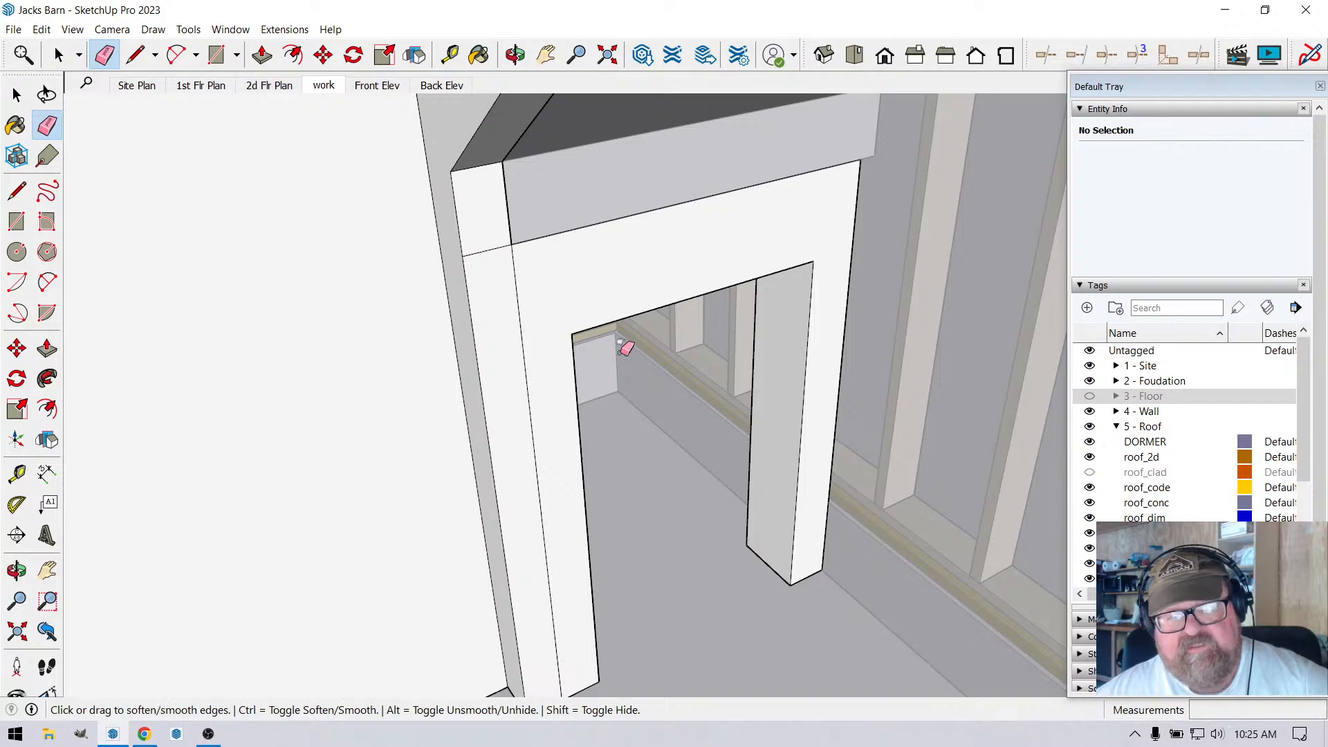
pyautogui.hotkey('ctrl', 'z')
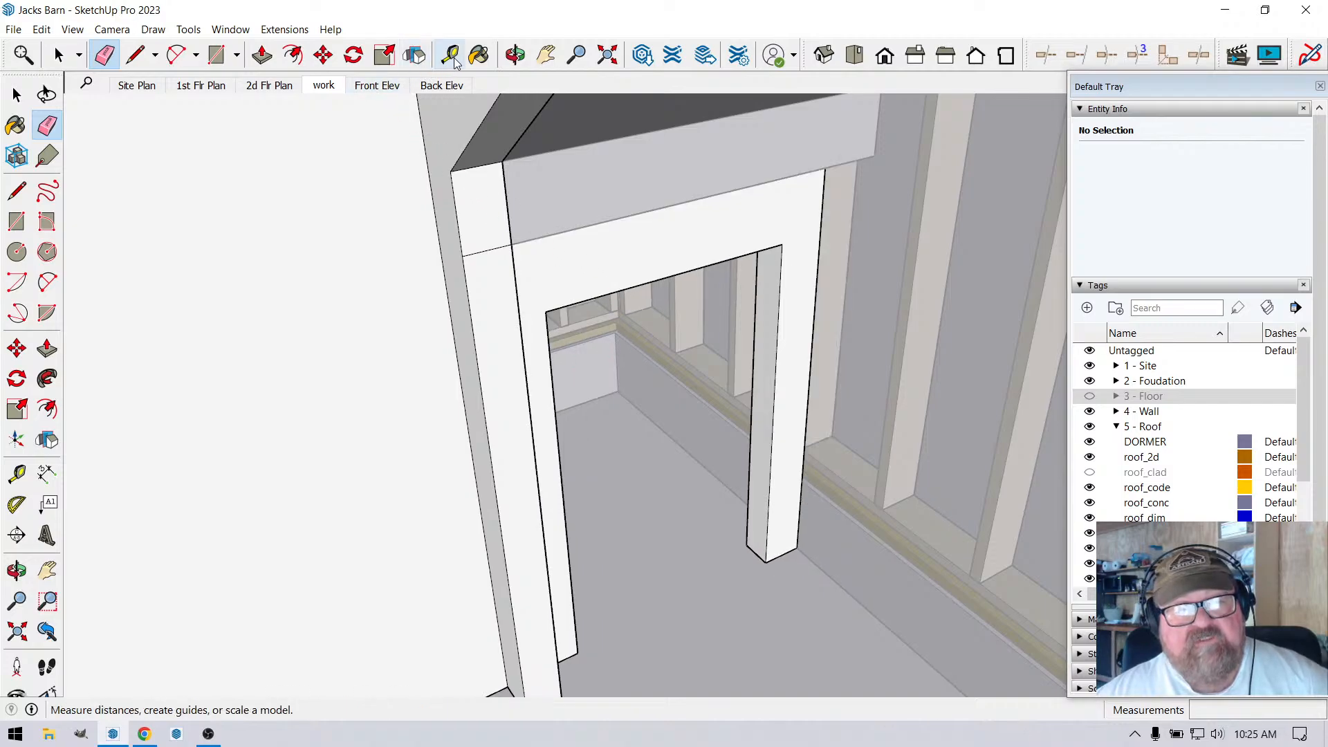
# Pull the framed opening's front face out 5 1/2" flush with the stair wall's end and erase the seam lines between them.
pyautogui.click(262, 56)
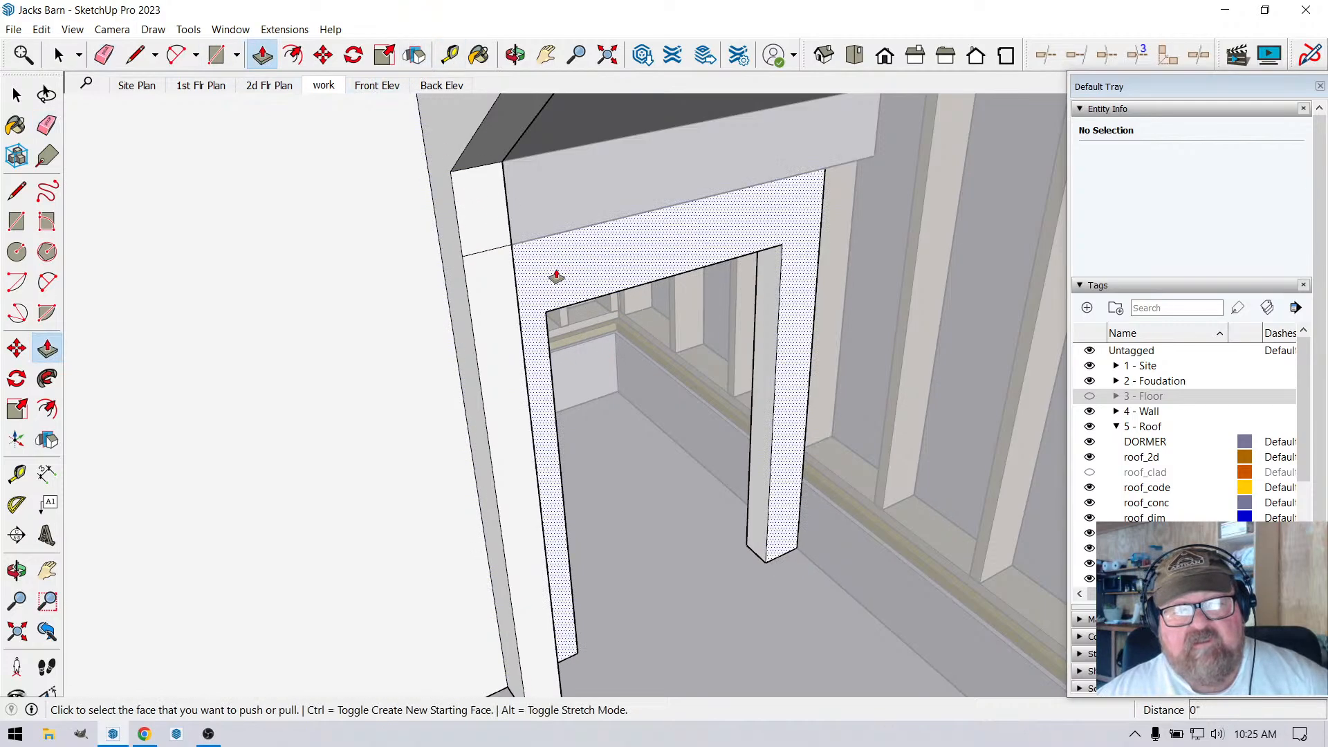
pyautogui.click(551, 277)
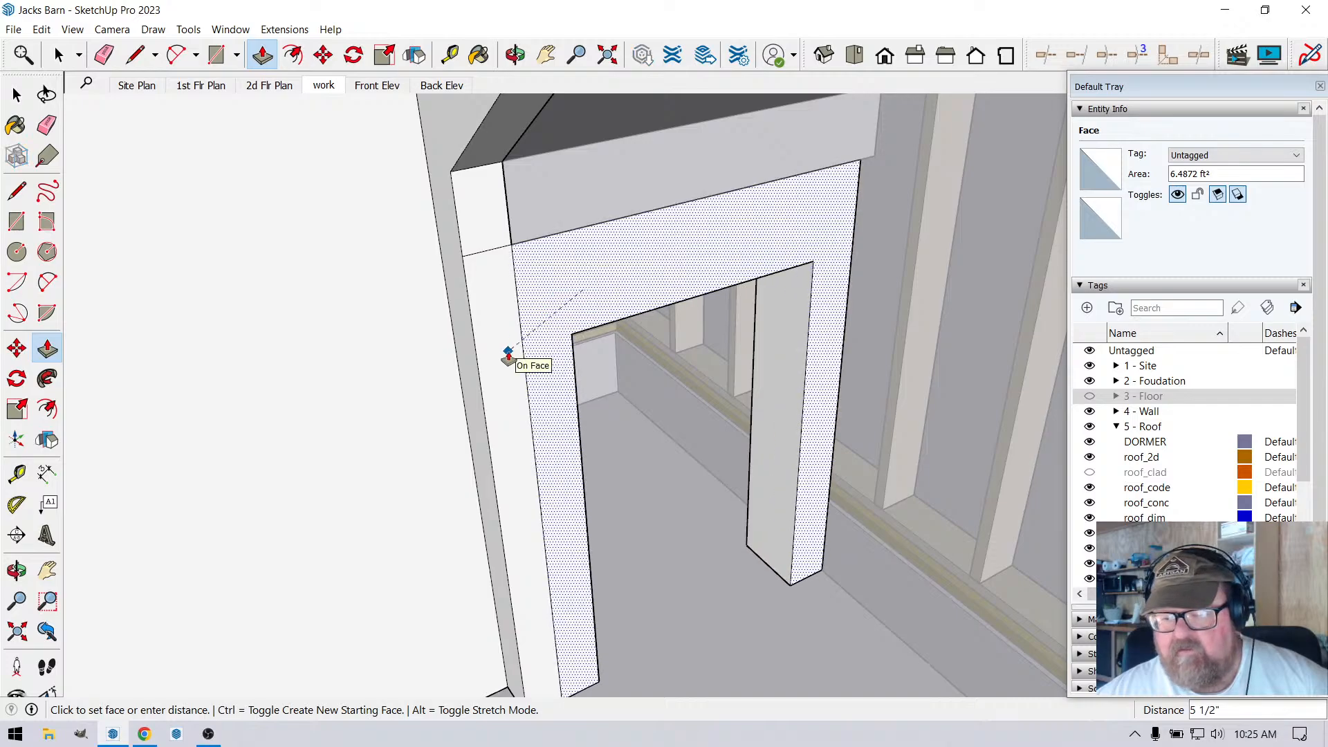
pyautogui.click(508, 356)
pyautogui.click(104, 56)
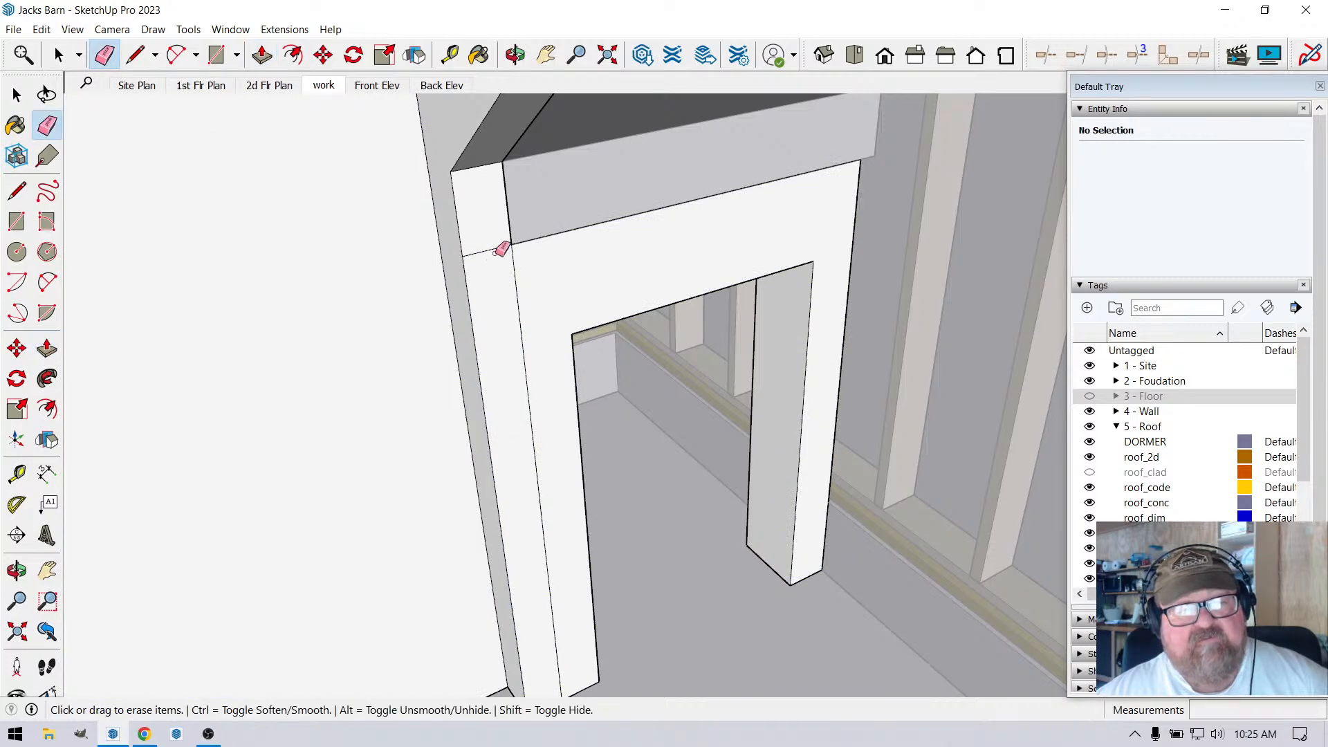
pyautogui.click(514, 274)
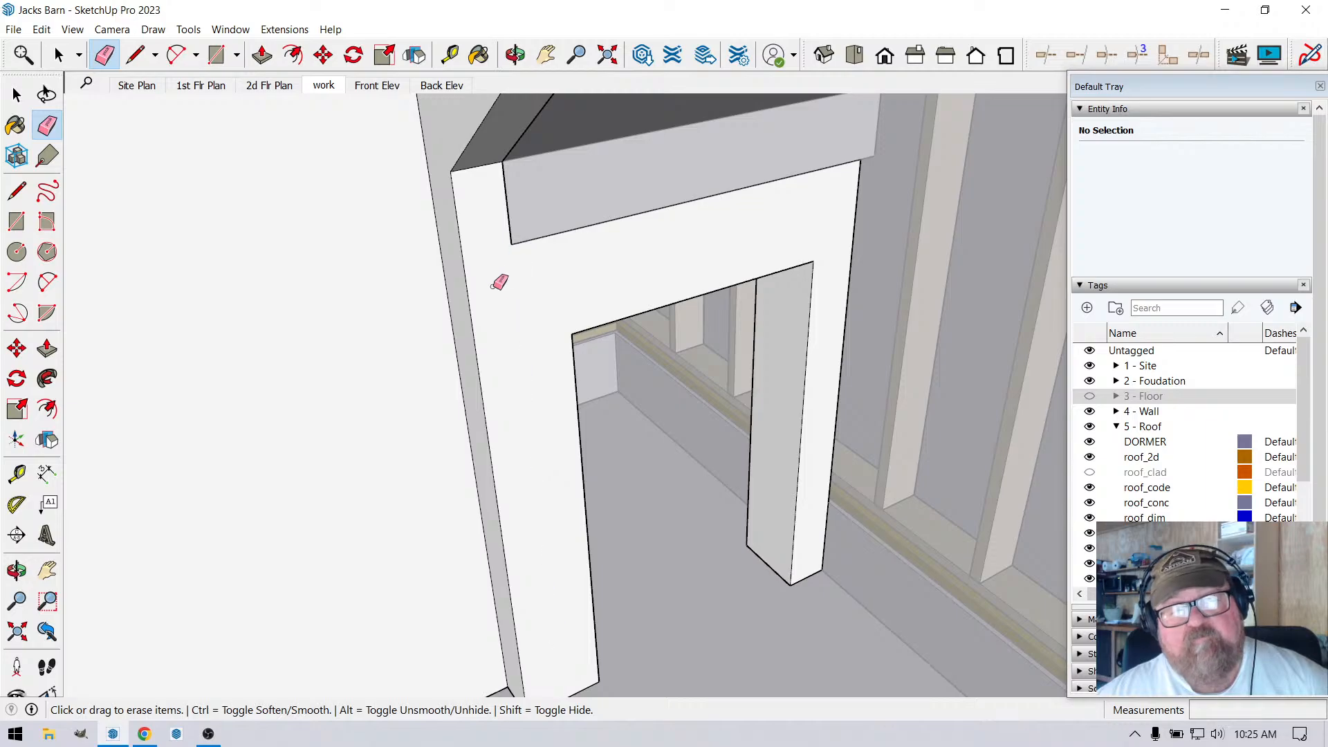
# Push the rear face of the framed-opening wall in 3 1/2" and try to change the push distance to "5,5".
pyautogui.scroll(-2, 530, 302)
pyautogui.scroll(4, 722, 389)
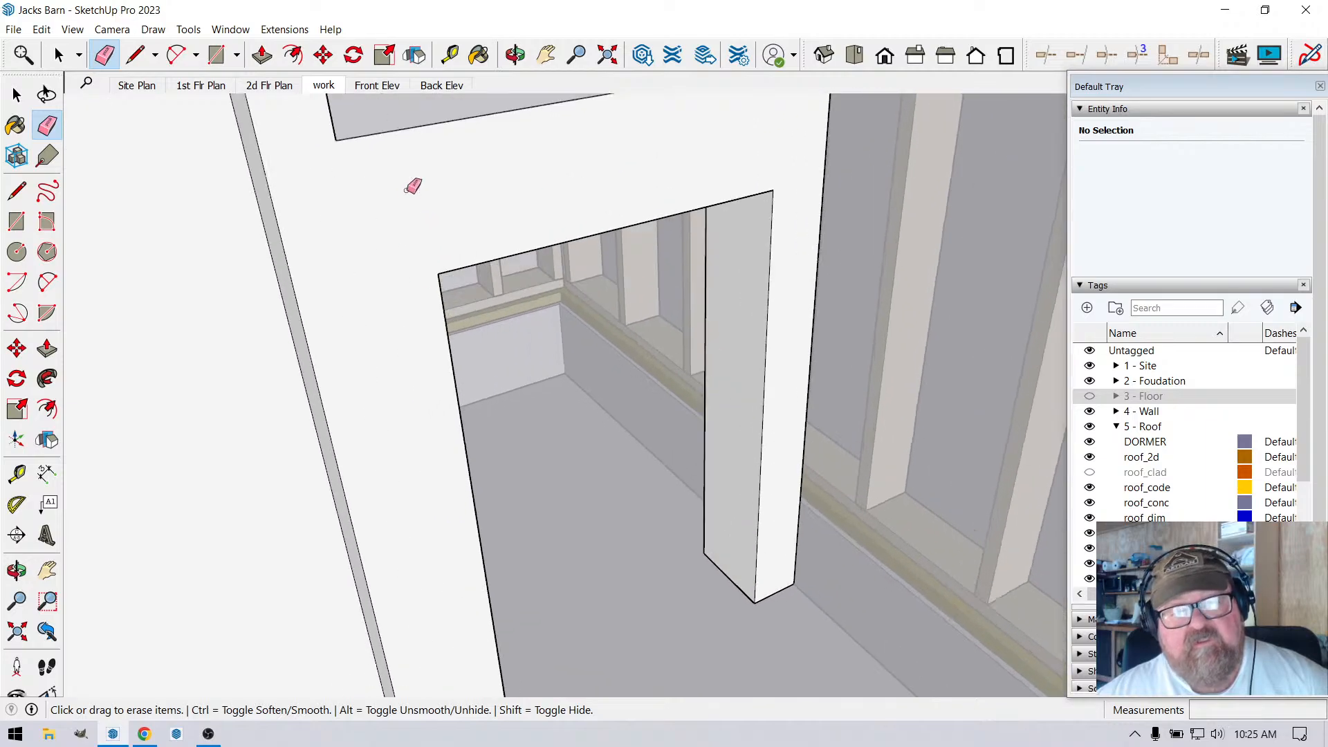
pyautogui.click(515, 55)
pyautogui.moveTo(485, 231); pyautogui.dragTo(366, 155)
pyautogui.moveTo(356, 371); pyautogui.dragTo(305, 518)
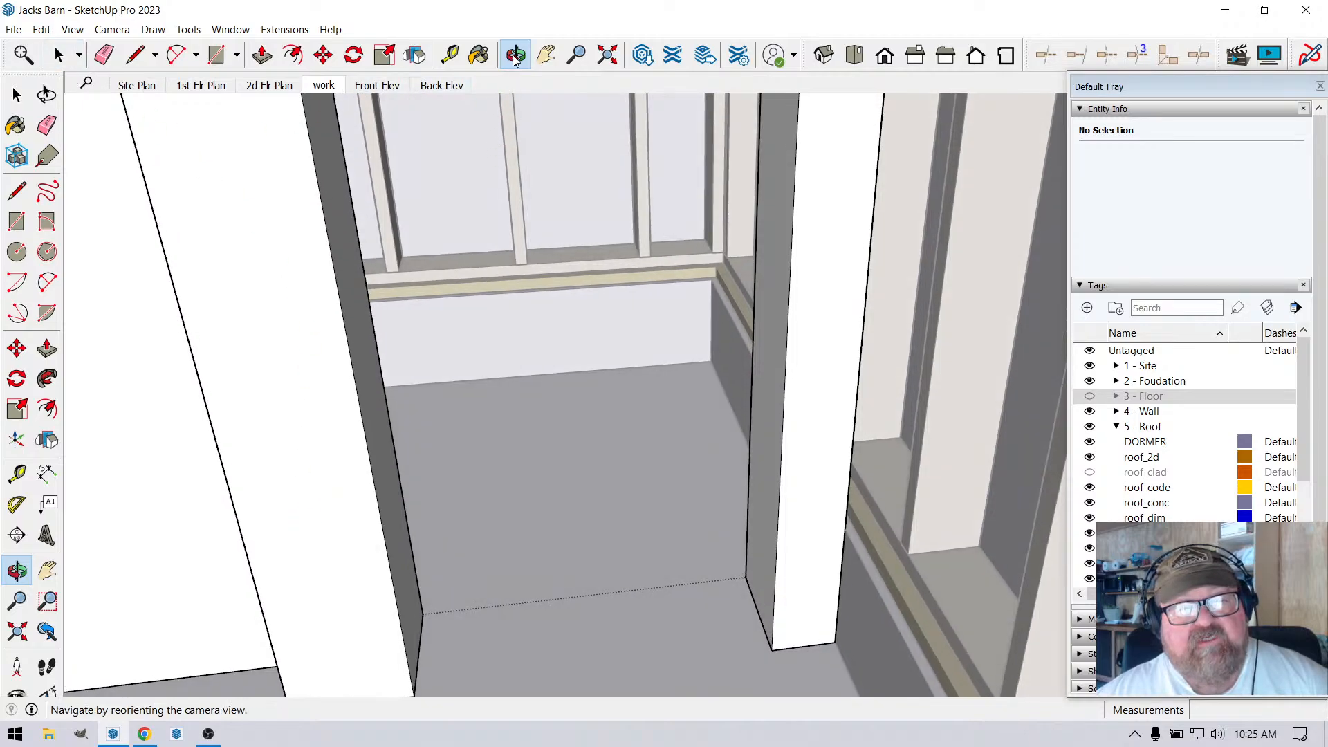
pyautogui.moveTo(478, 320); pyautogui.dragTo(747, 373)
pyautogui.moveTo(615, 380); pyautogui.dragTo(561, 356)
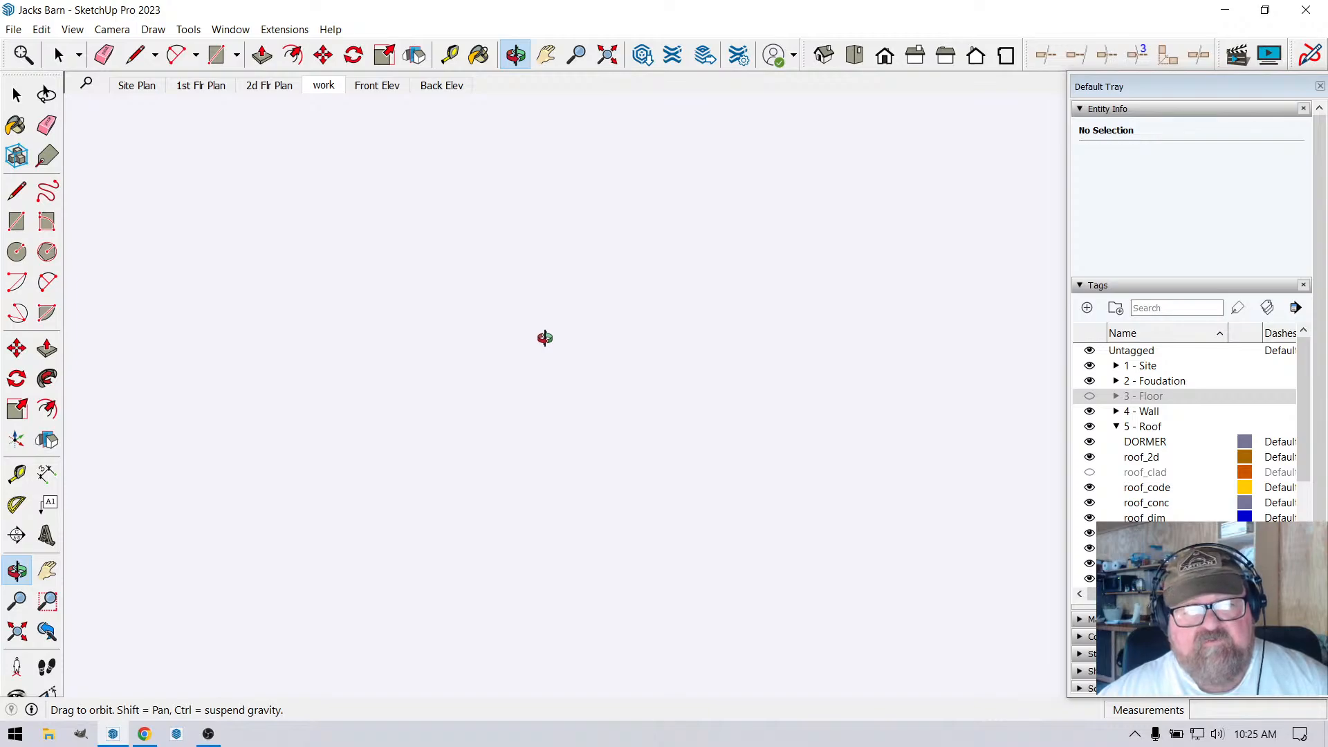
pyautogui.scroll(-5, 545, 338)
pyautogui.scroll(5, 546, 336)
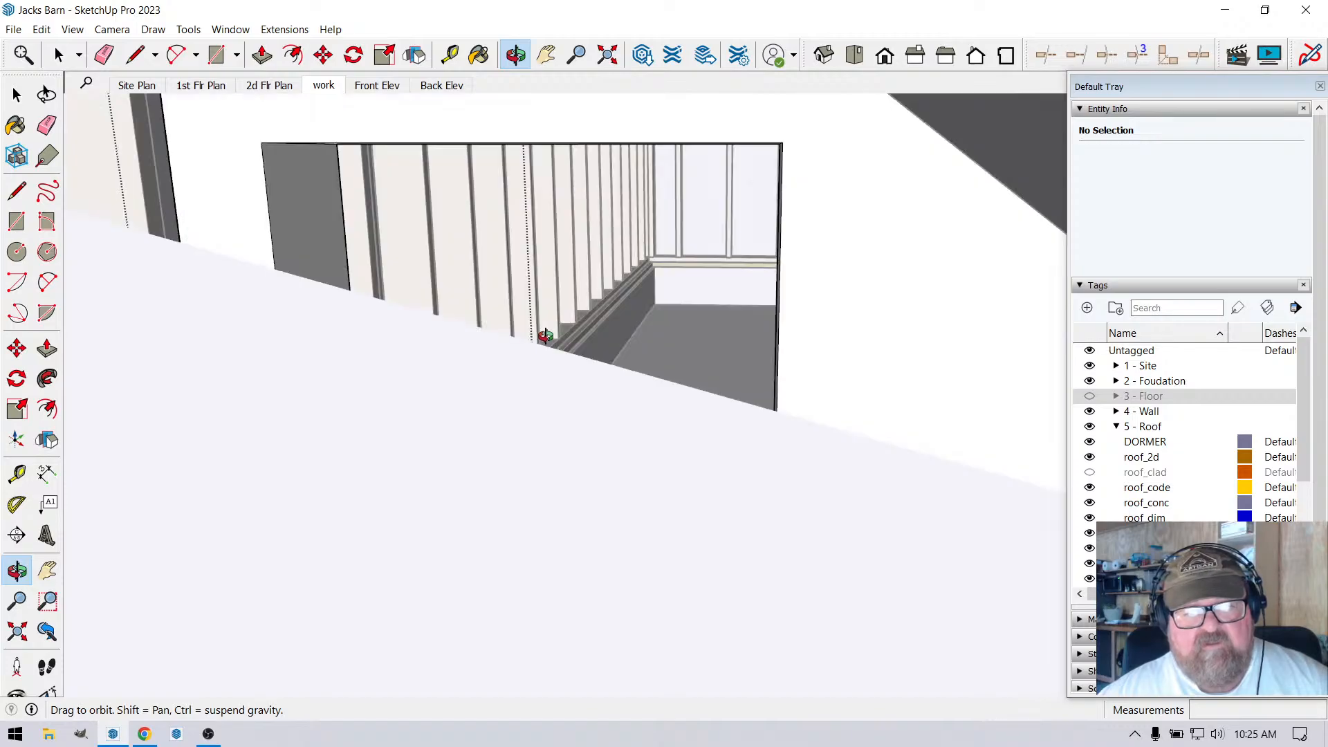
pyautogui.click(263, 55)
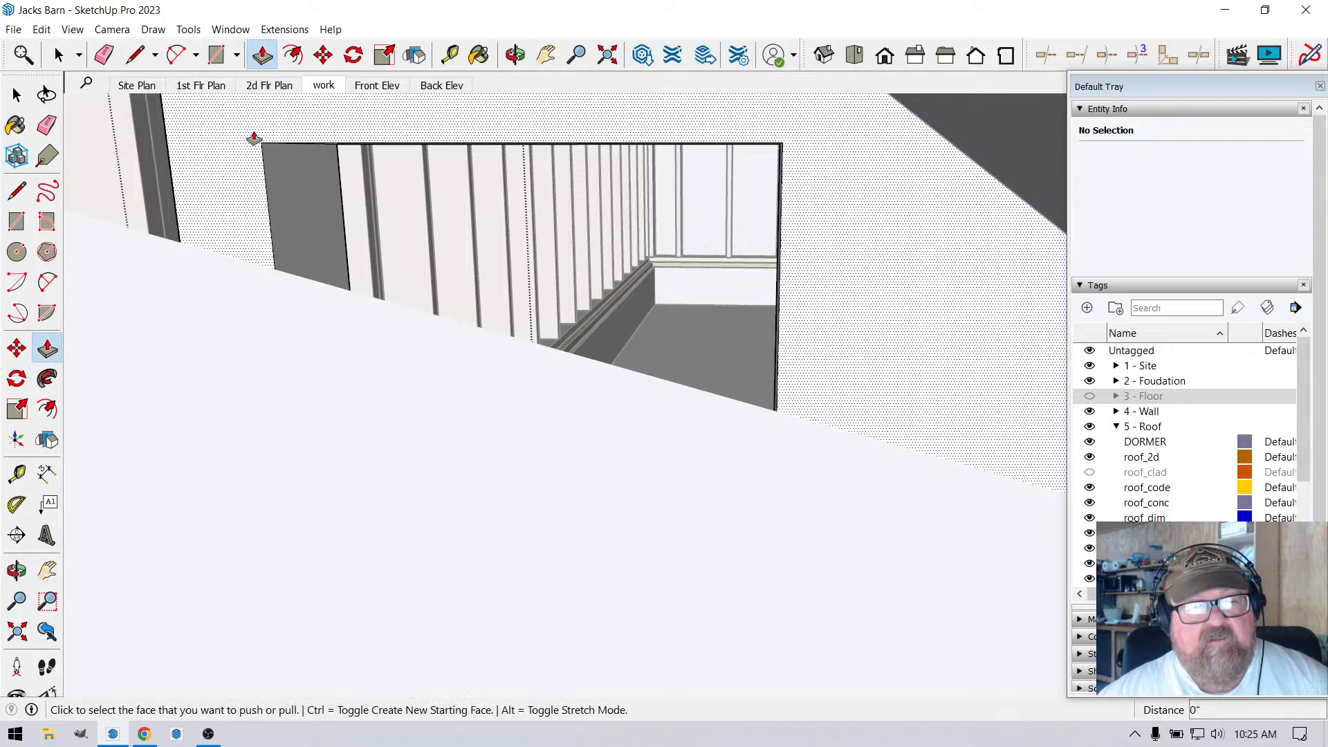
pyautogui.click(254, 138)
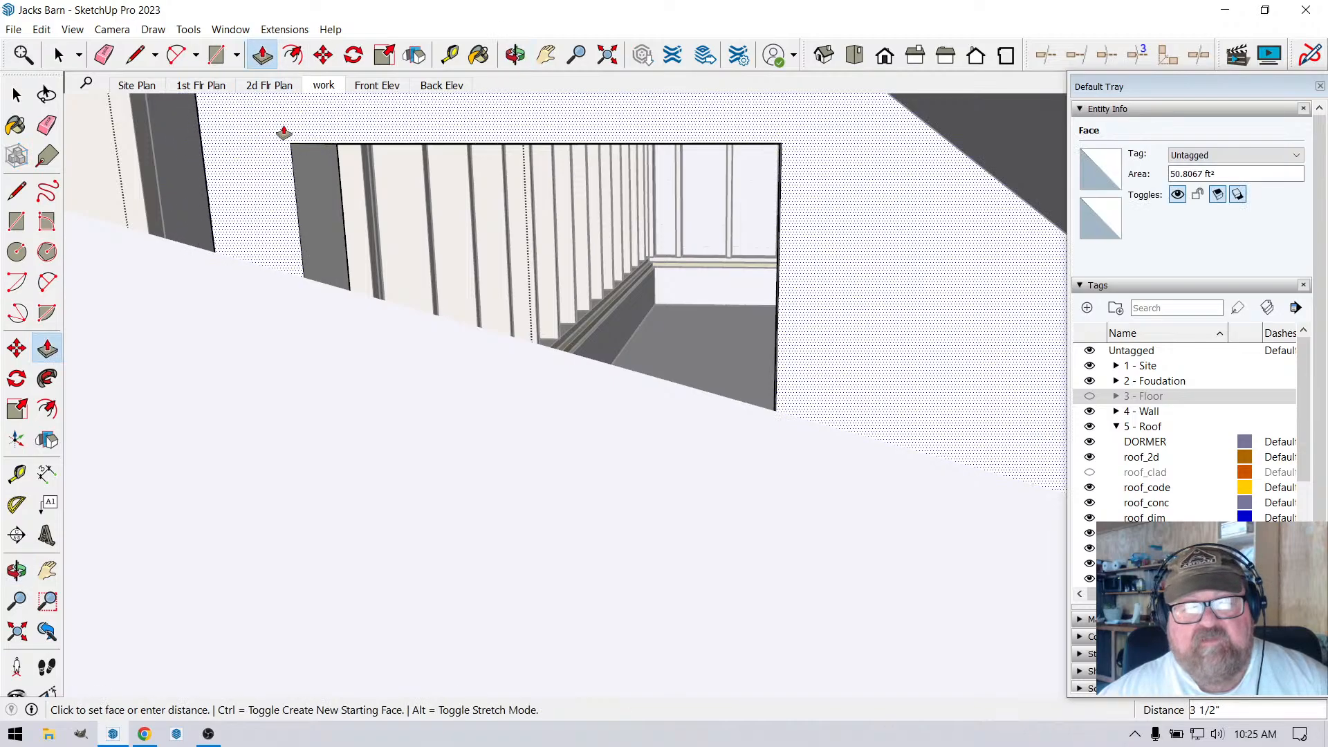
pyautogui.click(283, 132)
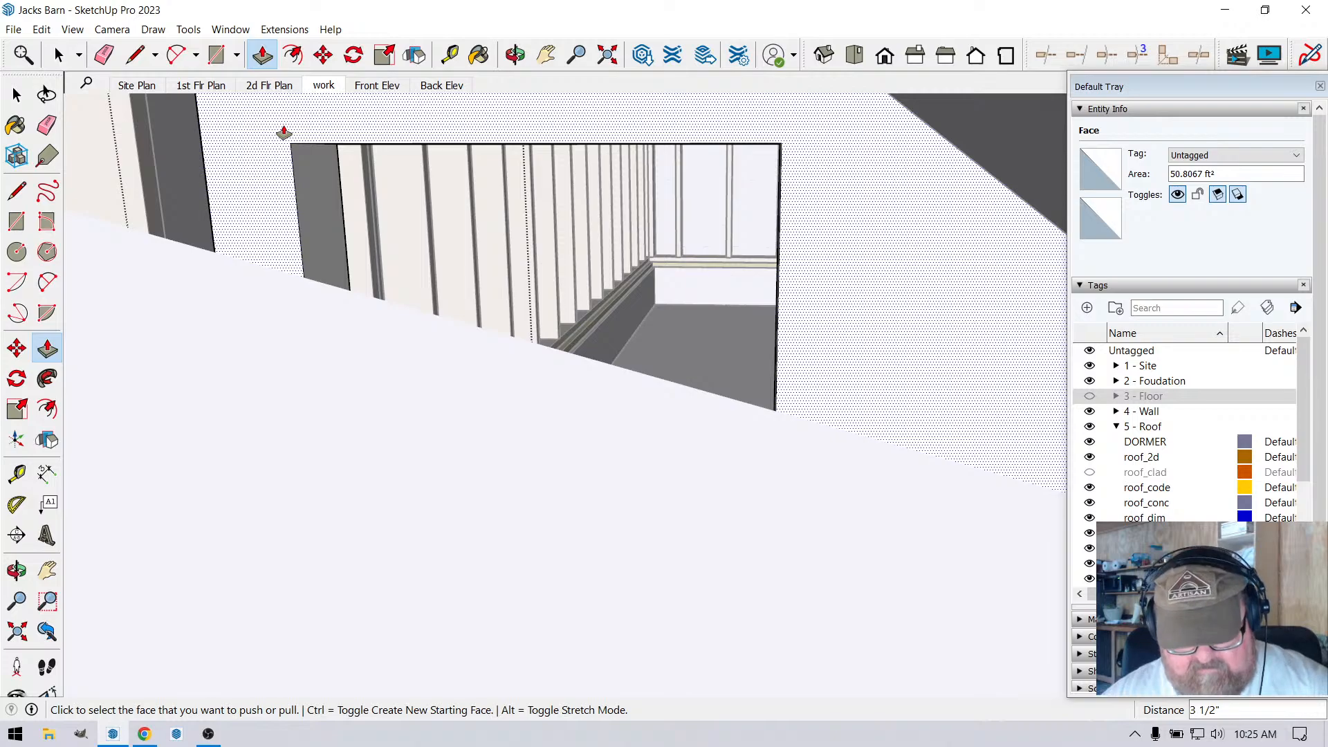
pyautogui.write('5,5')
pyautogui.press('Return')
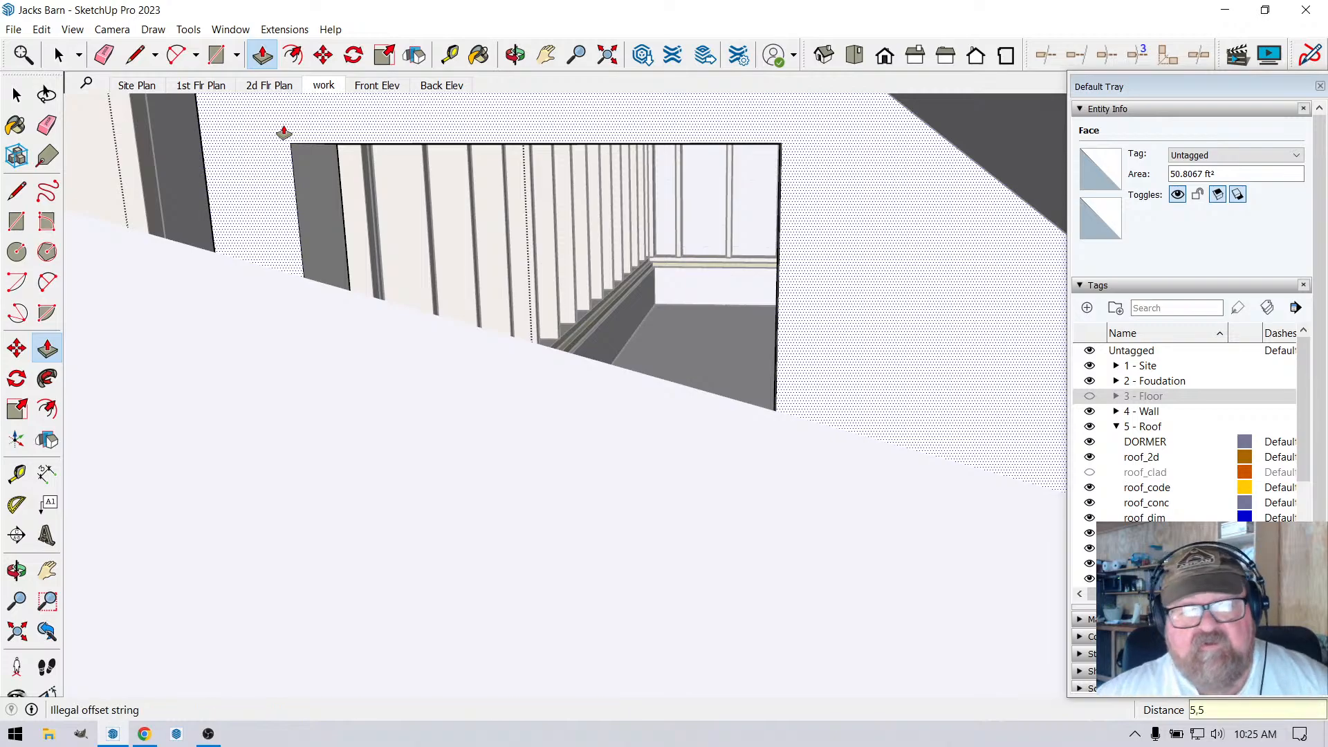
# Place a vertical guide on the opening's jamb, 4.5" from the jamb edge opposite the wall's rear face.
pyautogui.click(515, 54)
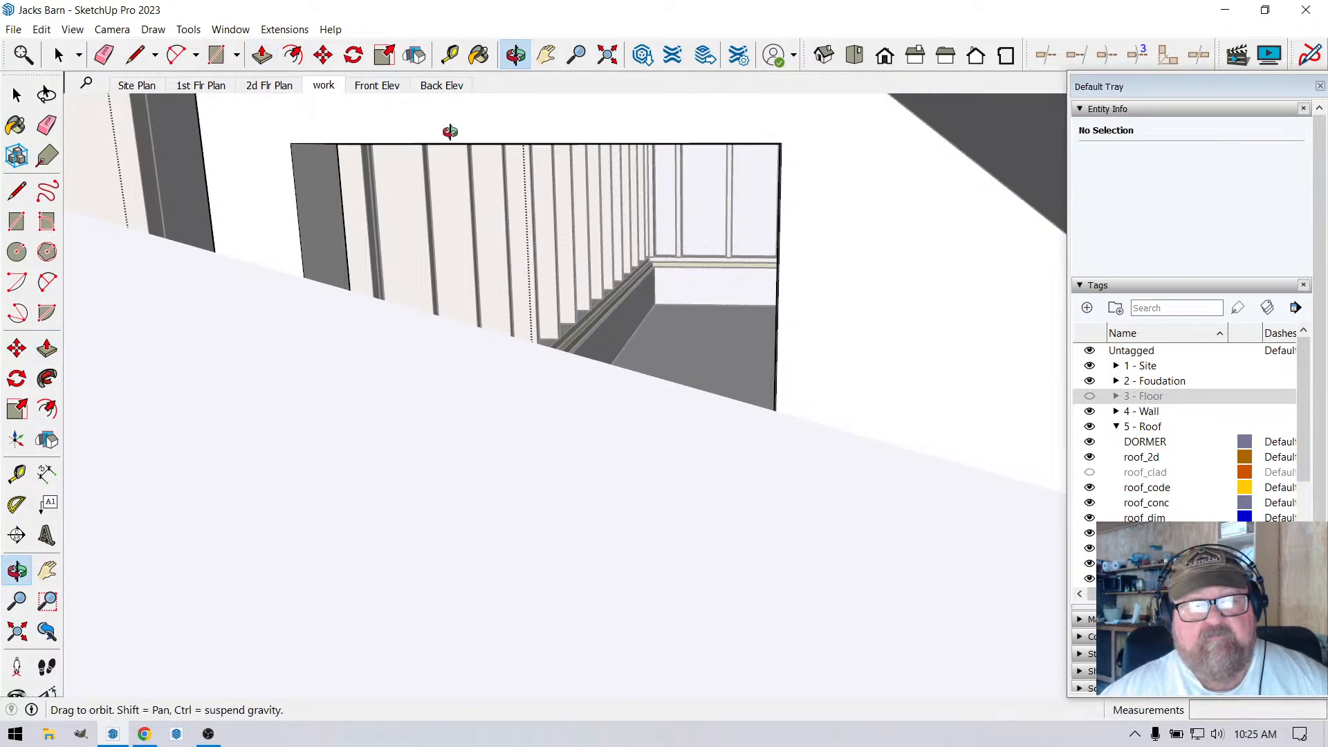
pyautogui.moveTo(450, 132); pyautogui.dragTo(422, 134)
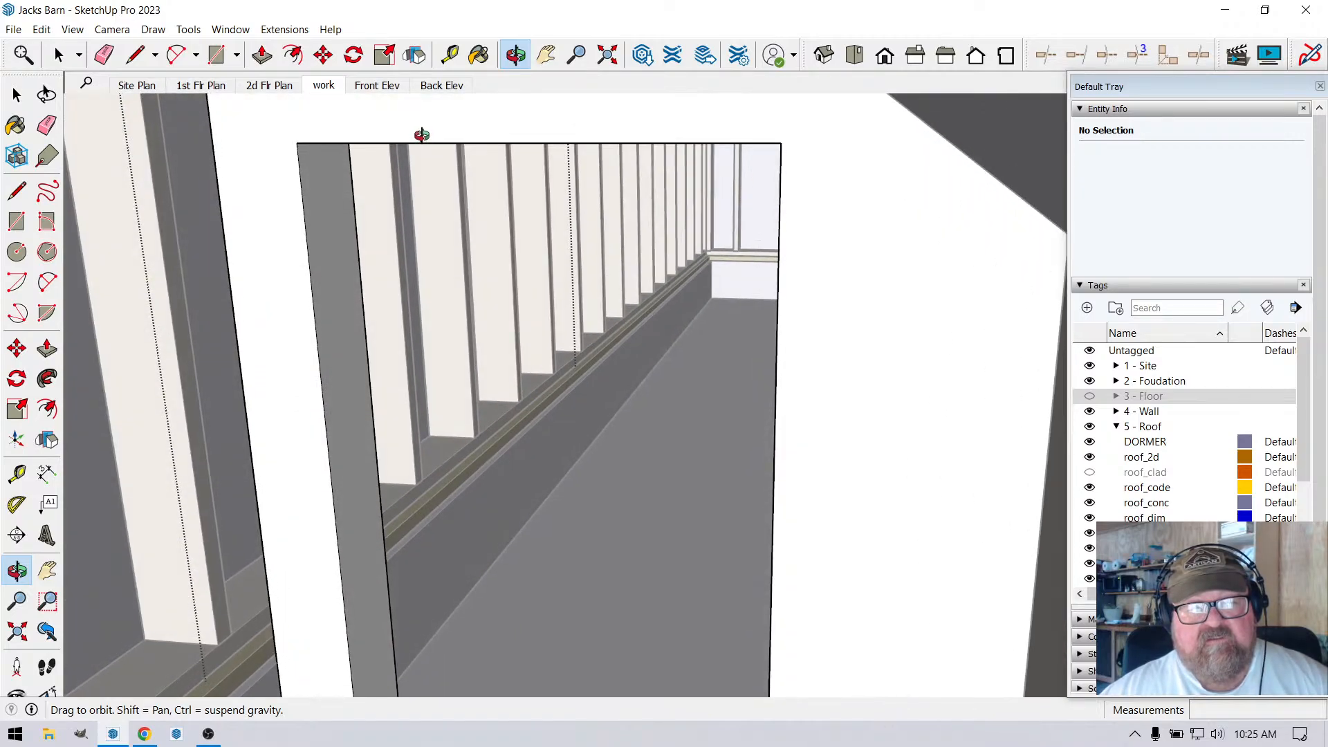
pyautogui.click(450, 55)
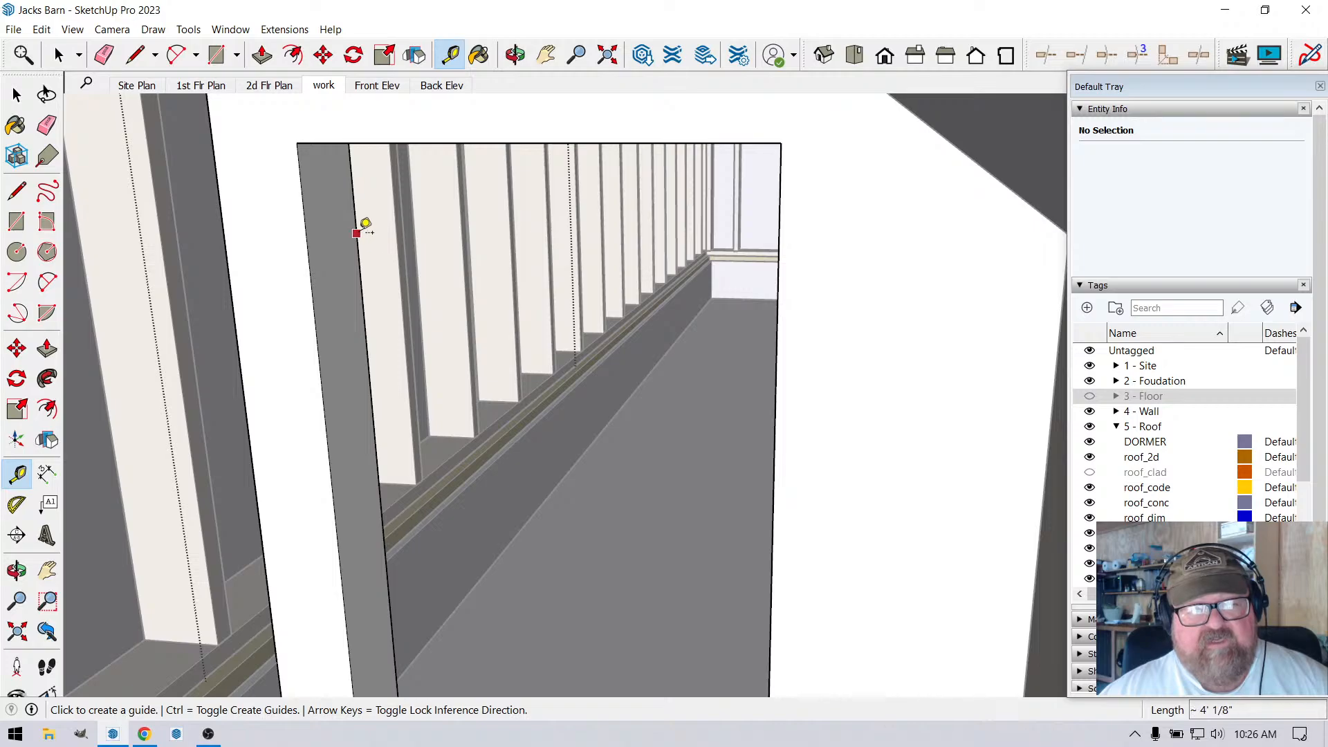
pyautogui.click(357, 233)
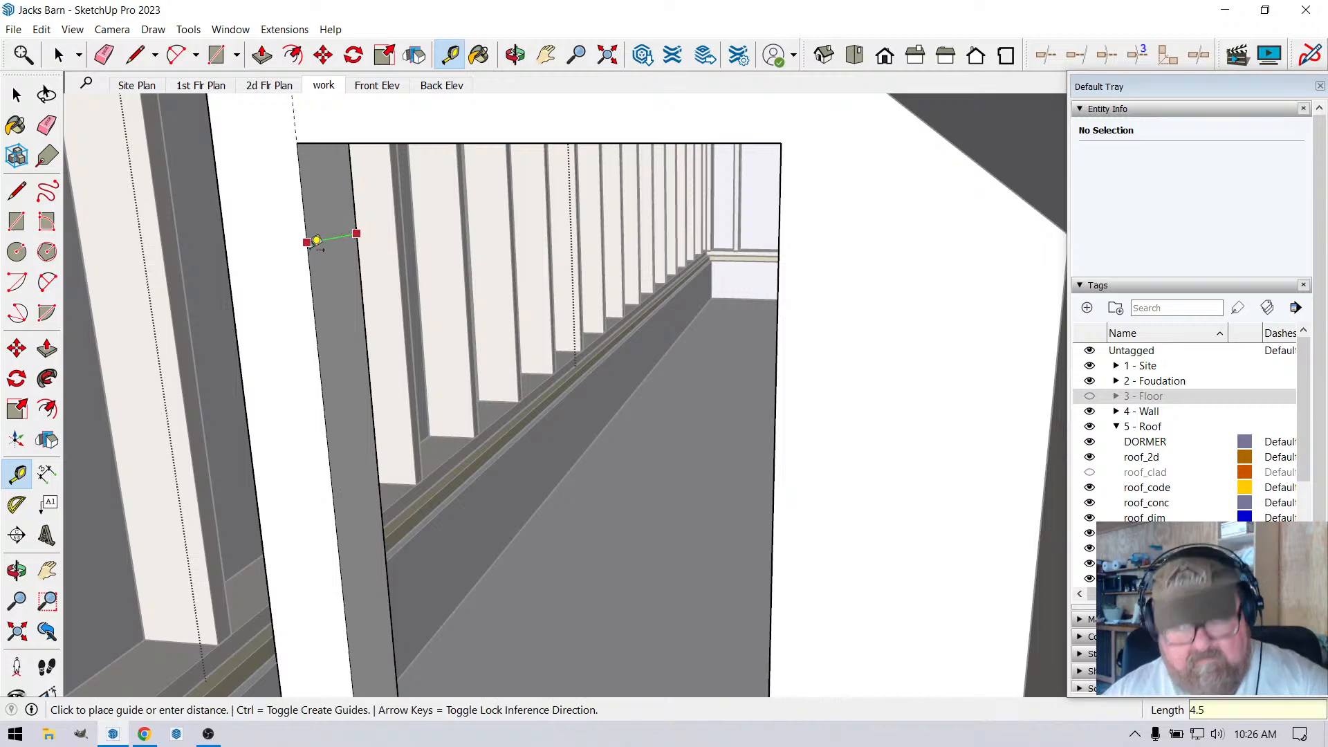
pyautogui.click(316, 241)
# Try to push the rear face of the framed-opening wall to the 4.5" guide.
pyautogui.click(263, 56)
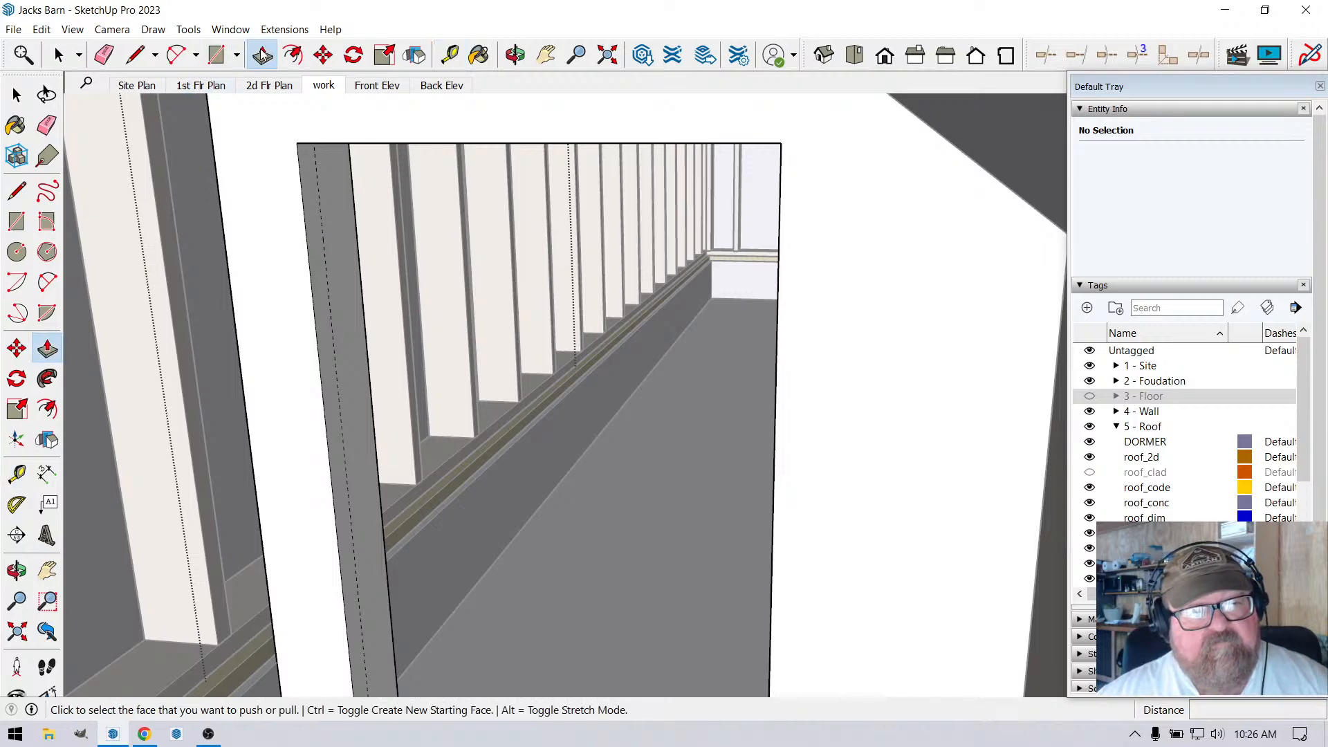
pyautogui.click(270, 202)
pyautogui.click(309, 250)
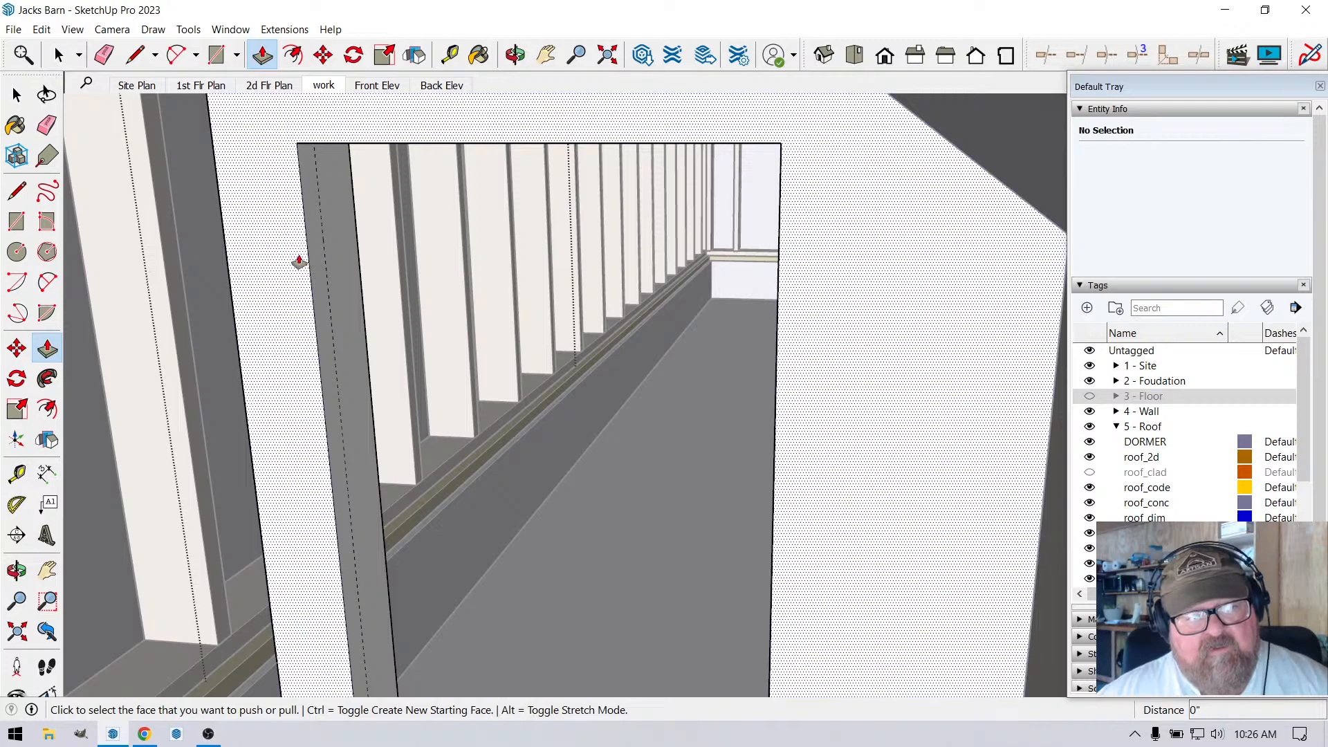
# Finish editing the stair wall group and return to the whole barn model.
pyautogui.click(515, 55)
pyautogui.moveTo(543, 132); pyautogui.dragTo(698, 389)
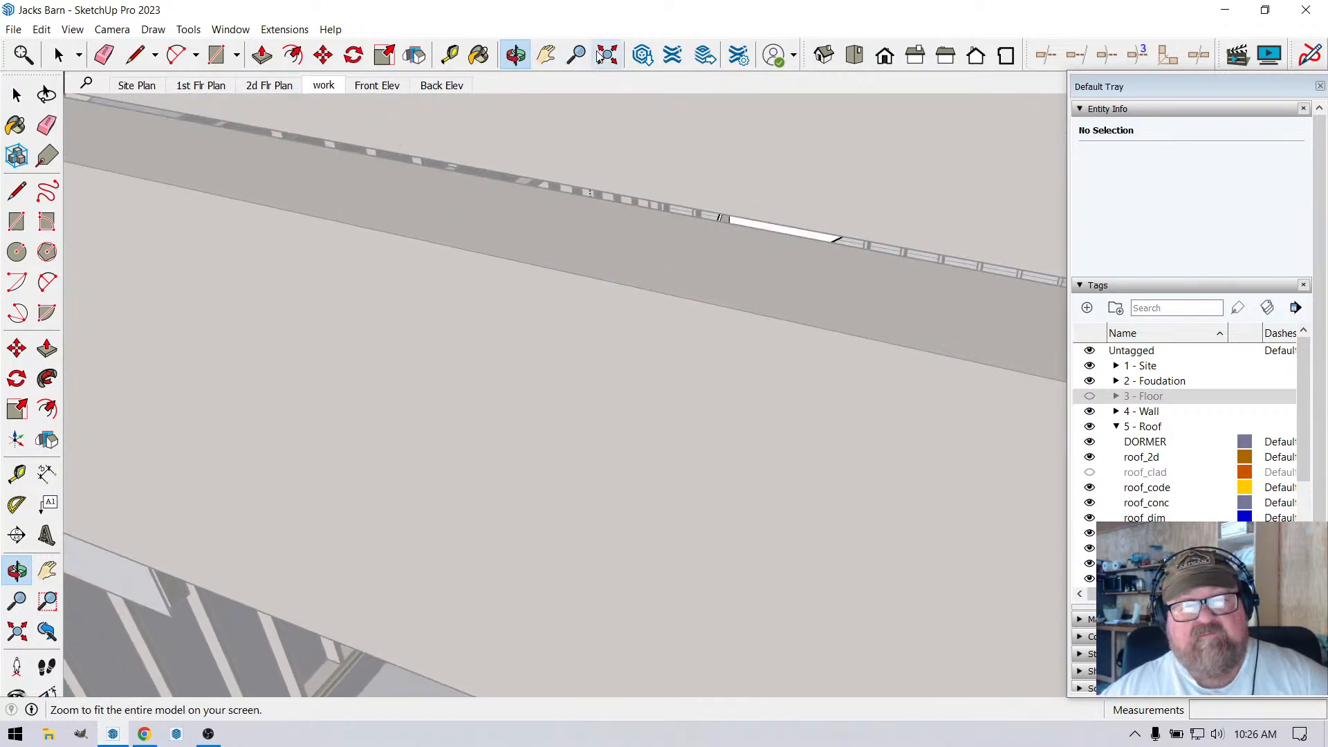
pyautogui.click(607, 55)
pyautogui.click(56, 55)
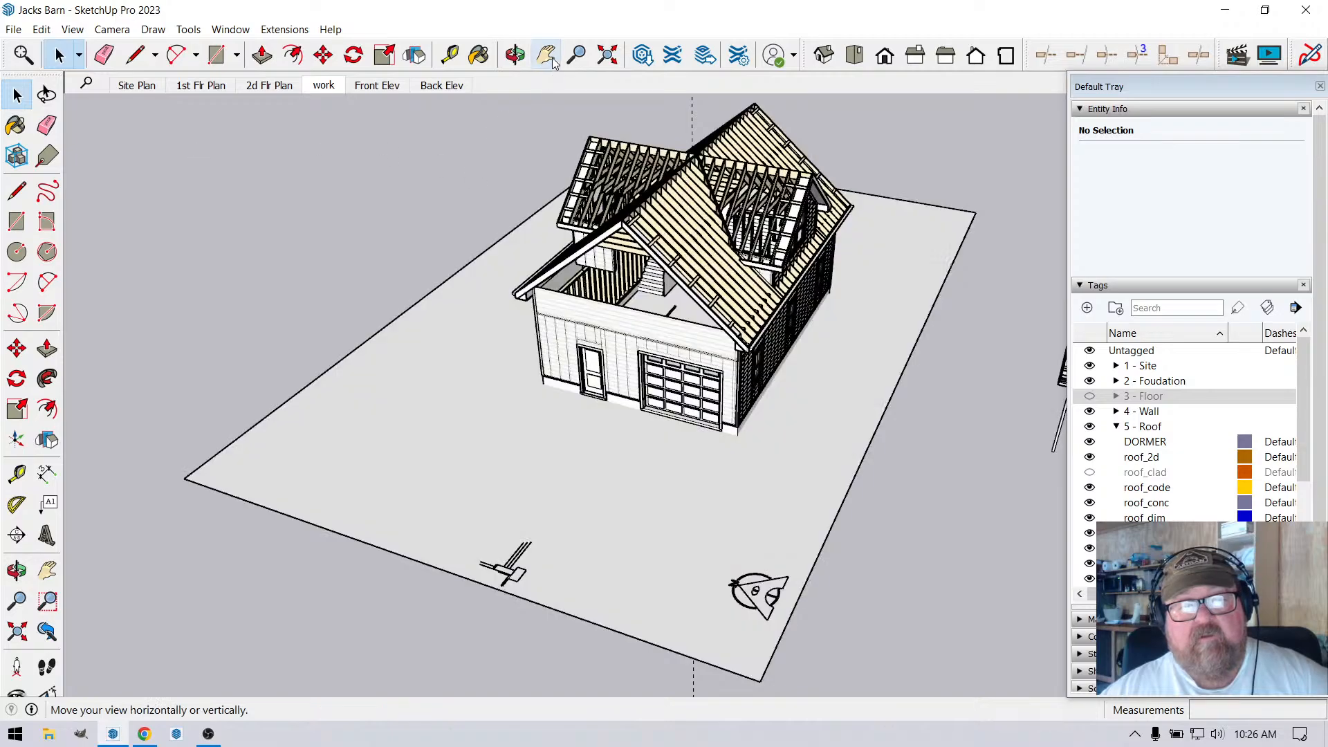
# Examine the staircase, the sloped wall beneath it and the framed opening from inside the barn.
pyautogui.click(516, 55)
pyautogui.scroll(4, 655, 224)
pyautogui.scroll(10, 655, 224)
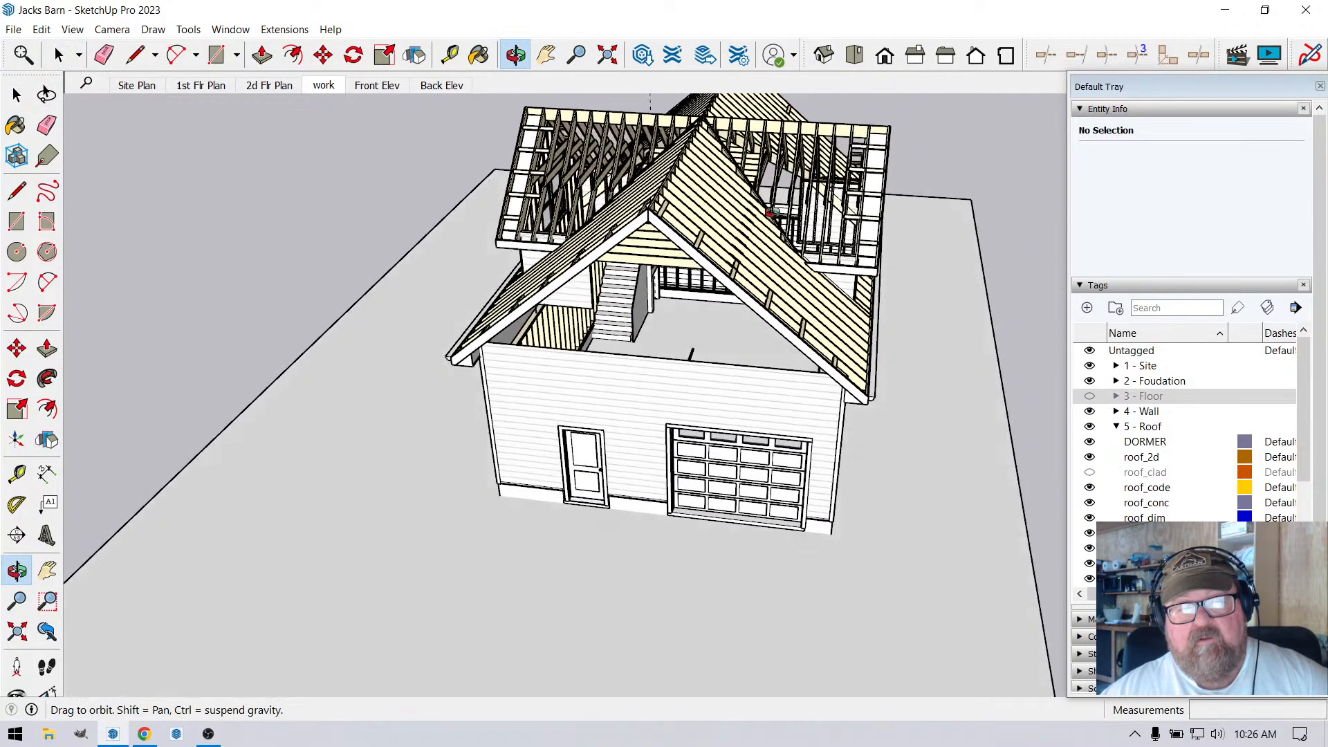
pyautogui.scroll(3, 672, 166)
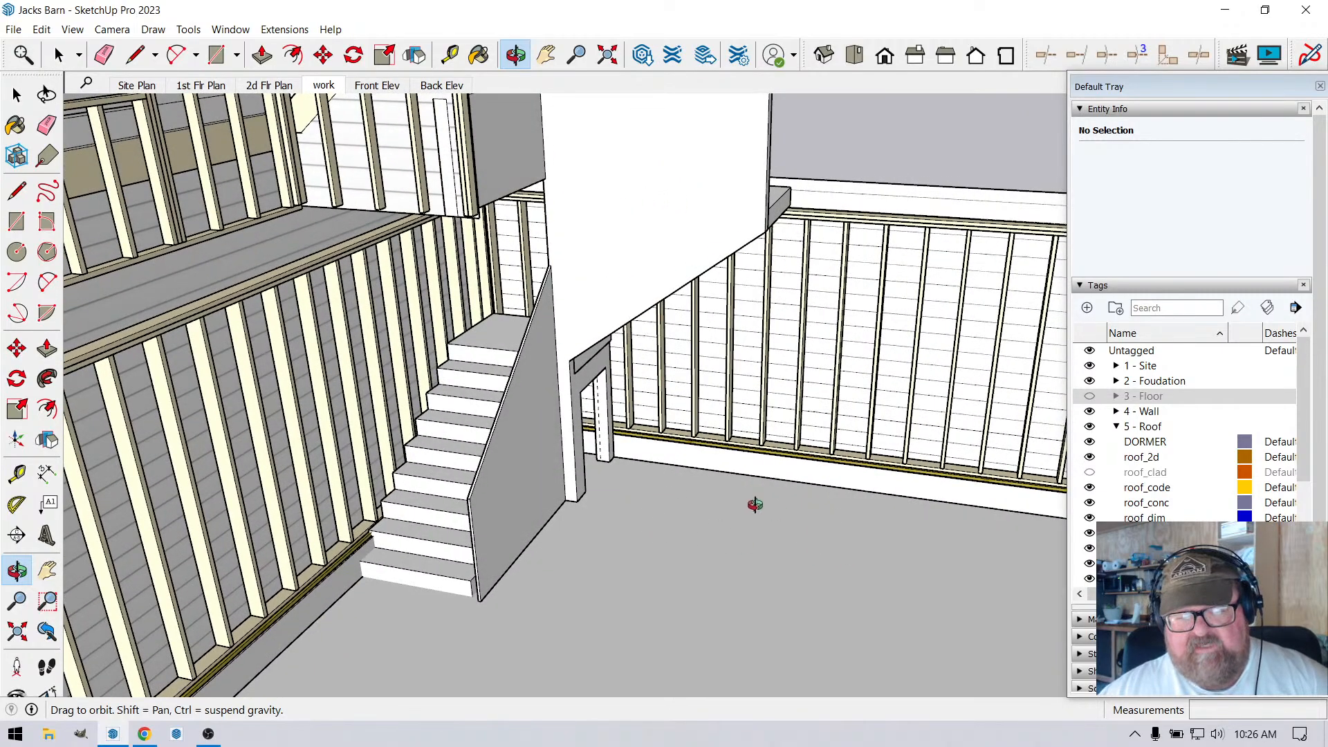
pyautogui.scroll(-8, 754, 505)
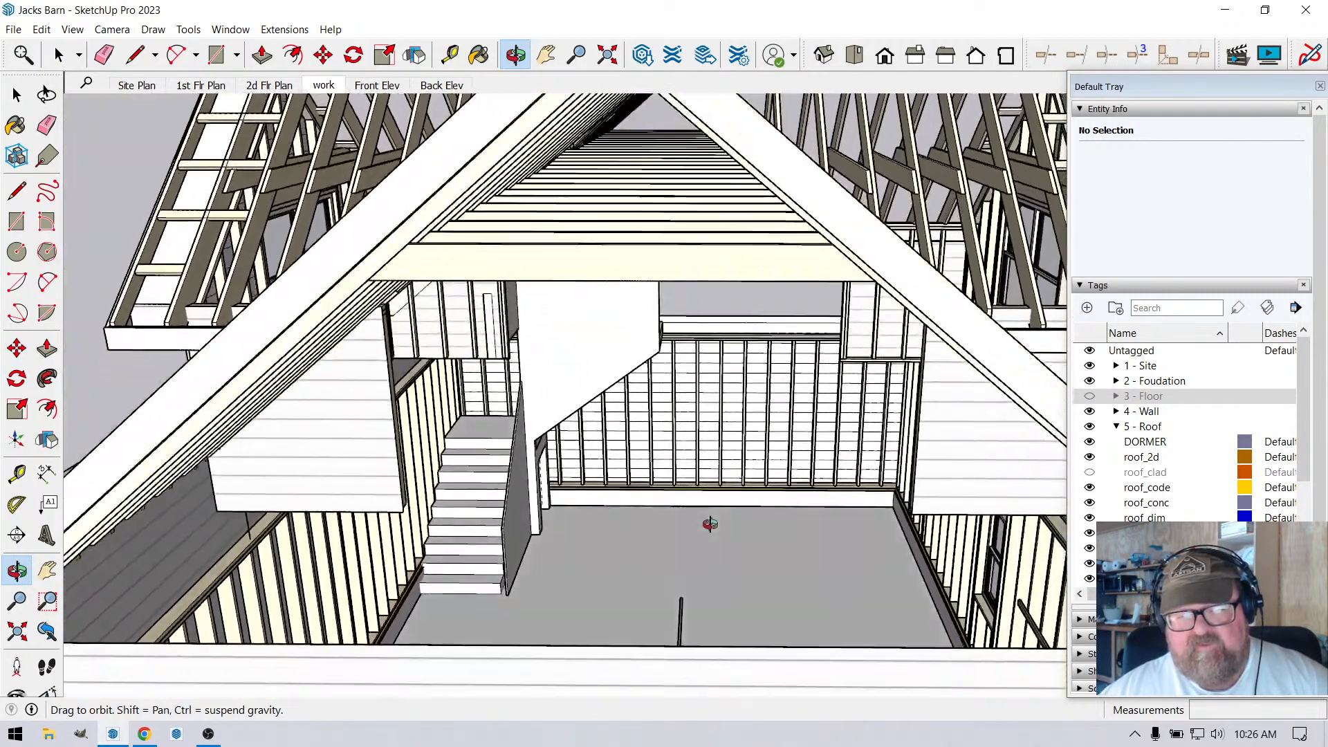
pyautogui.moveTo(710, 524); pyautogui.dragTo(710, 554)
pyautogui.scroll(5, 741, 504)
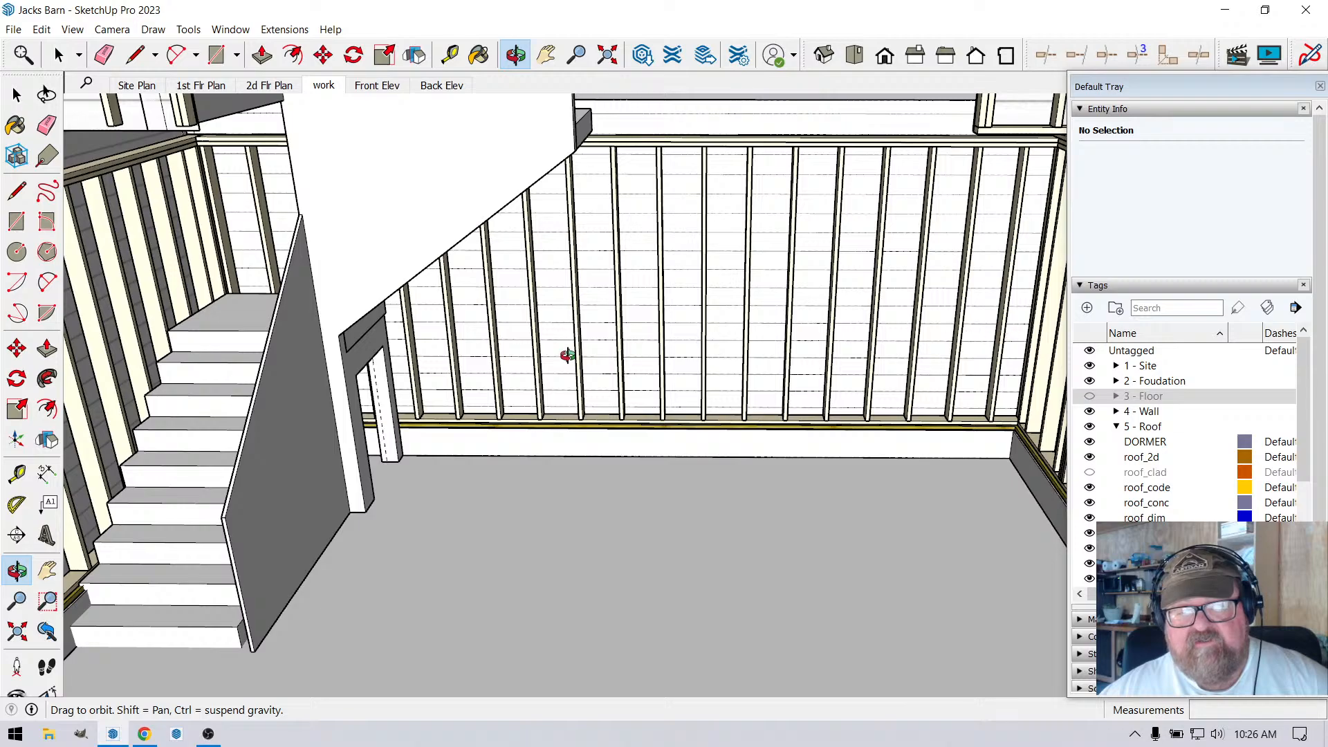
pyautogui.moveTo(321, 513); pyautogui.dragTo(267, 513)
pyautogui.scroll(3, 305, 469)
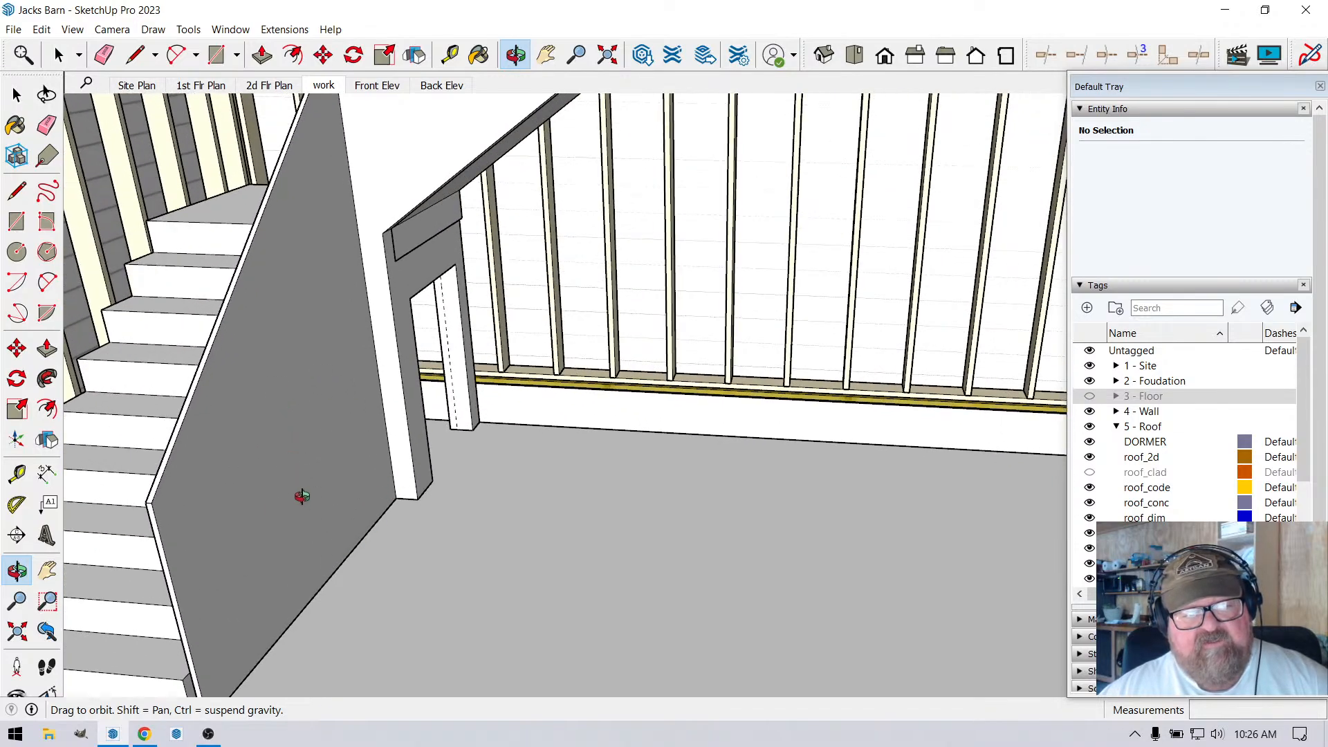
pyautogui.moveTo(316, 453)
pyautogui.mouseDown()
pyautogui.moveTo(379, 433)
pyautogui.moveTo(332, 429)
pyautogui.moveTo(293, 456)
pyautogui.moveTo(353, 460)
pyautogui.moveTo(318, 478)
pyautogui.mouseUp()
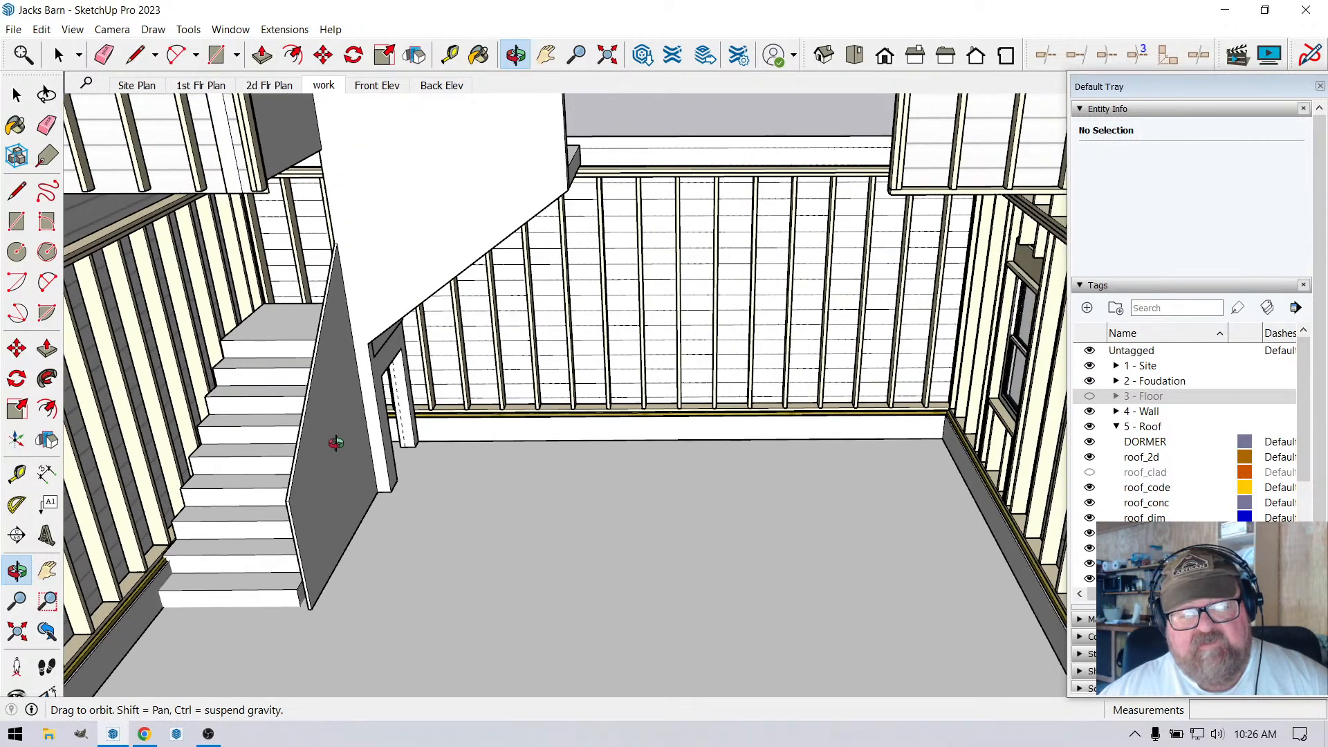
pyautogui.scroll(5, 359, 394)
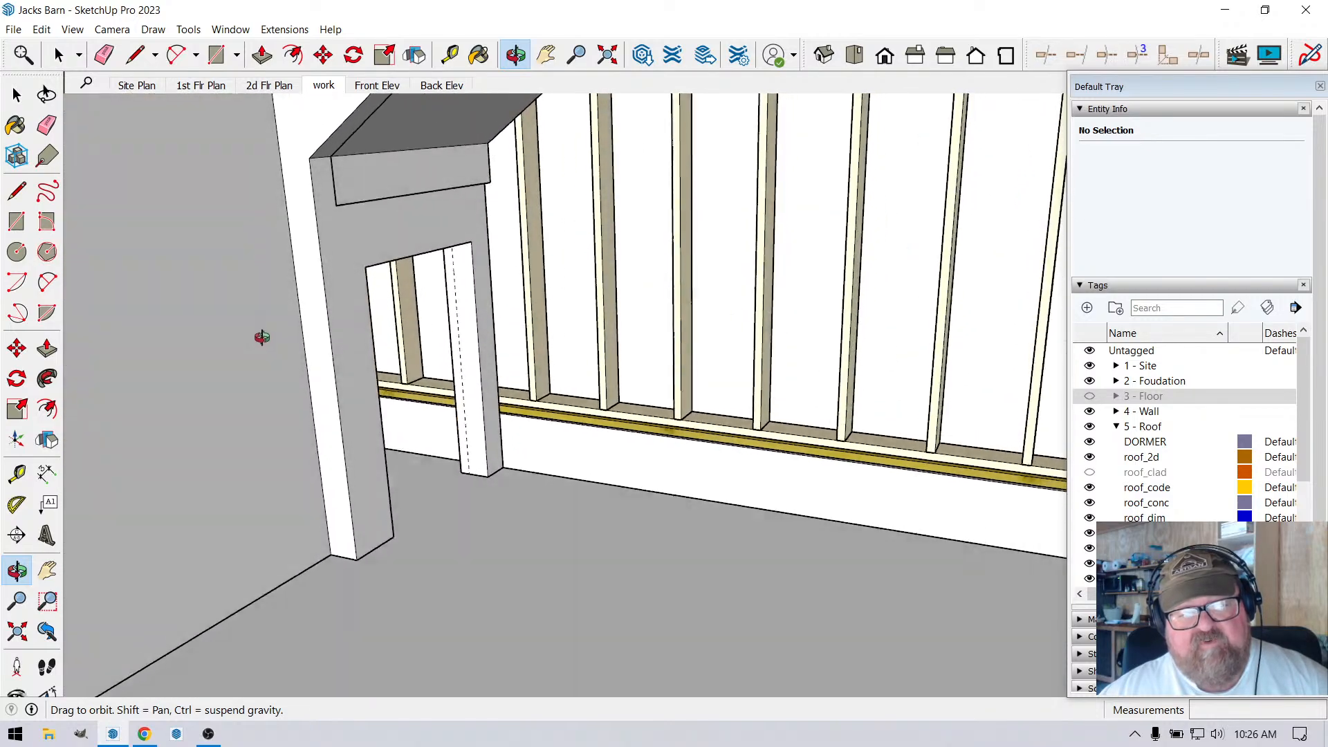
# Open the stair wall group for editing and close its framed opening by pushing the head face down to the floor.
pyautogui.moveTo(261, 337); pyautogui.dragTo(305, 197)
pyautogui.click(58, 58)
pyautogui.click(413, 172)
pyautogui.scroll(2, 363, 255)
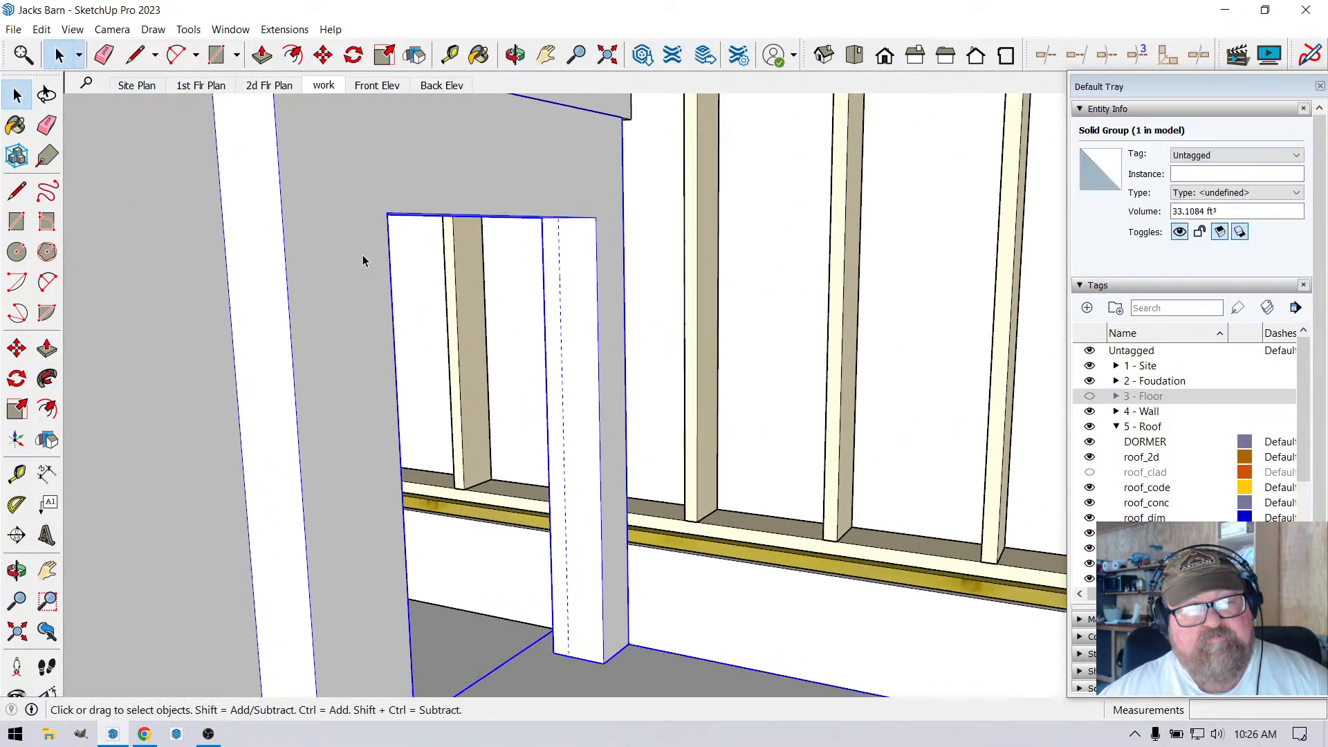
pyautogui.click(516, 55)
pyautogui.moveTo(457, 148); pyautogui.dragTo(487, 116)
pyautogui.click(58, 55)
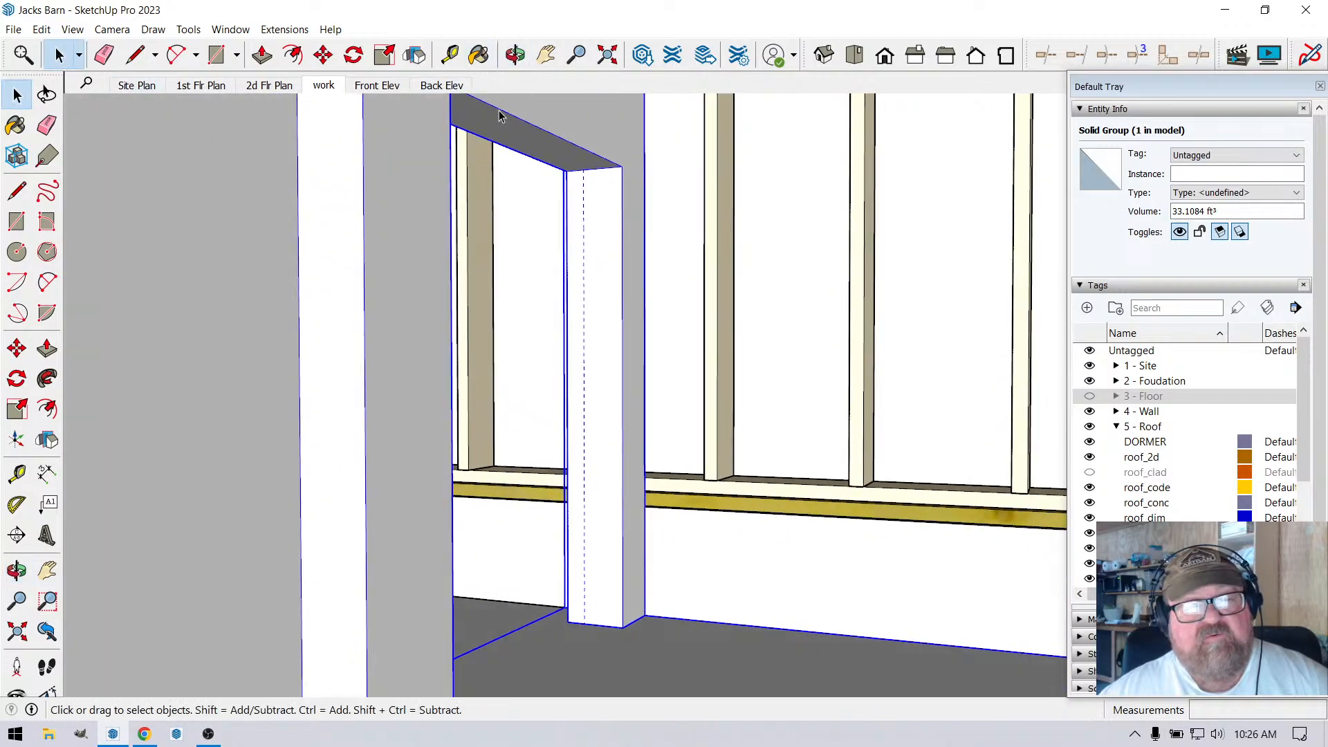
pyautogui.doubleClick(533, 111)
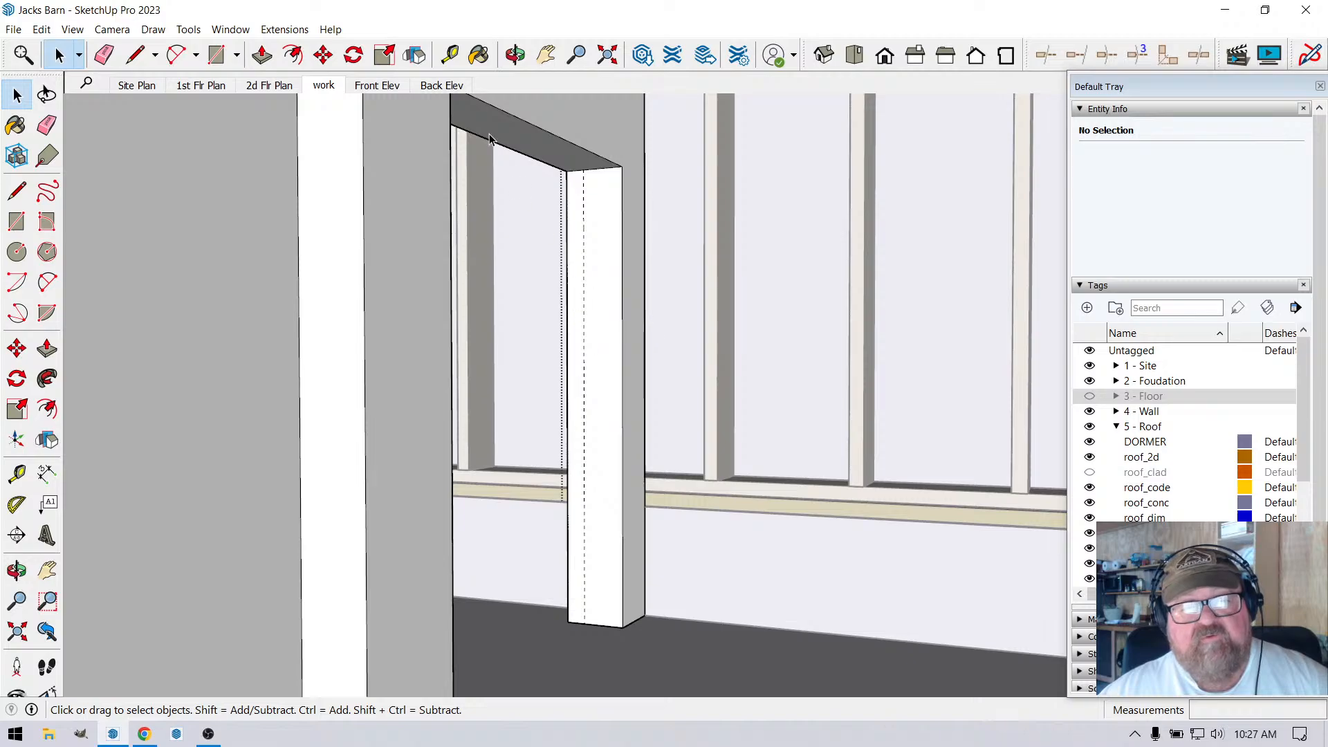
pyautogui.click(263, 54)
pyautogui.moveTo(546, 166); pyautogui.dragTo(623, 633)
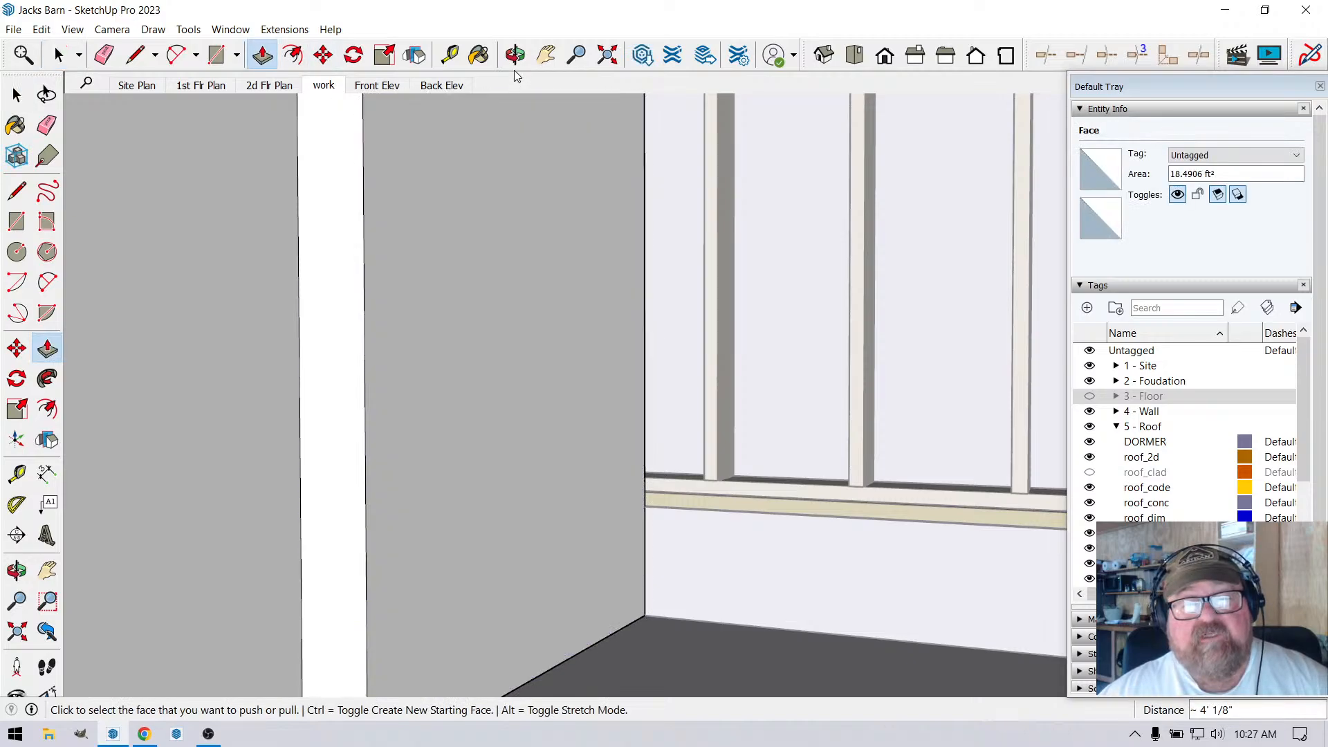
# Try to pull the sloped stair wall's outer face out 5 1/2", then undo the pull.
pyautogui.click(515, 54)
pyautogui.moveTo(540, 252); pyautogui.dragTo(567, 362)
pyautogui.scroll(3, 539, 400)
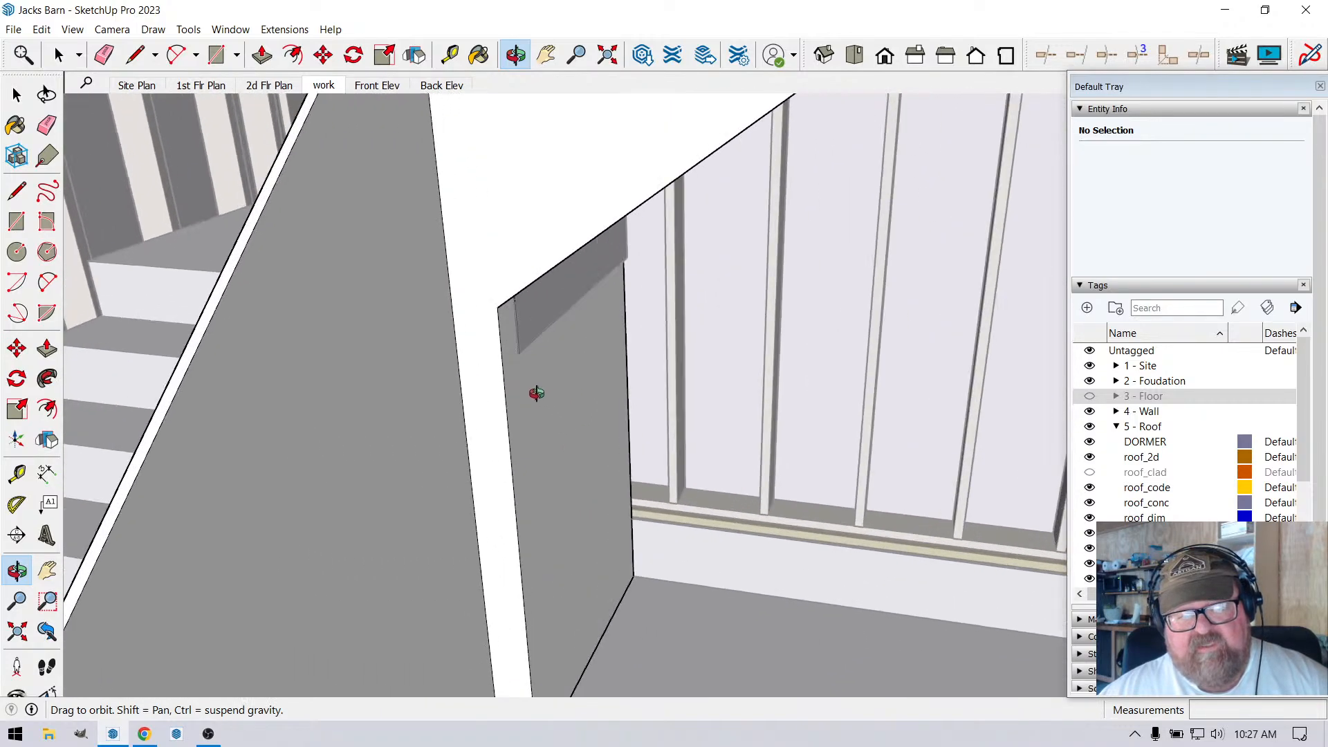
pyautogui.moveTo(488, 395); pyautogui.dragTo(481, 386)
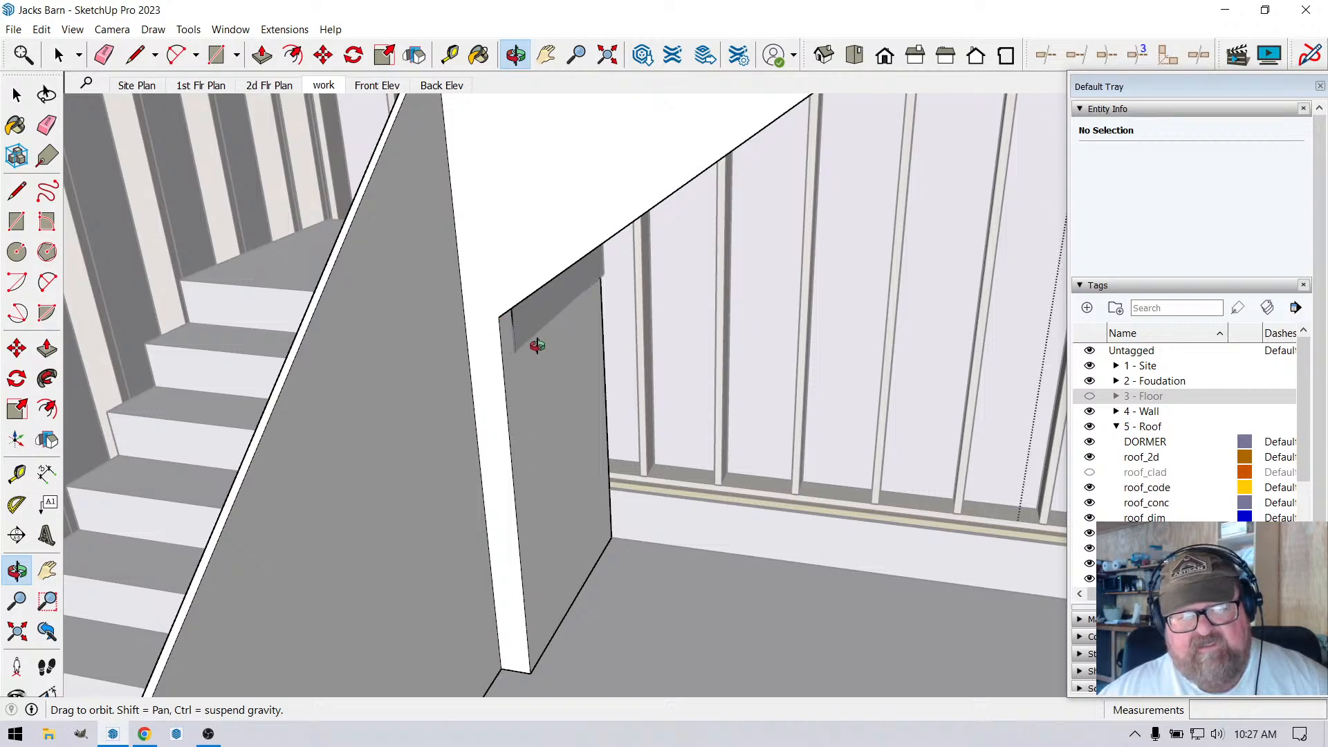
pyautogui.moveTo(559, 383); pyautogui.dragTo(453, 456)
pyautogui.click(59, 57)
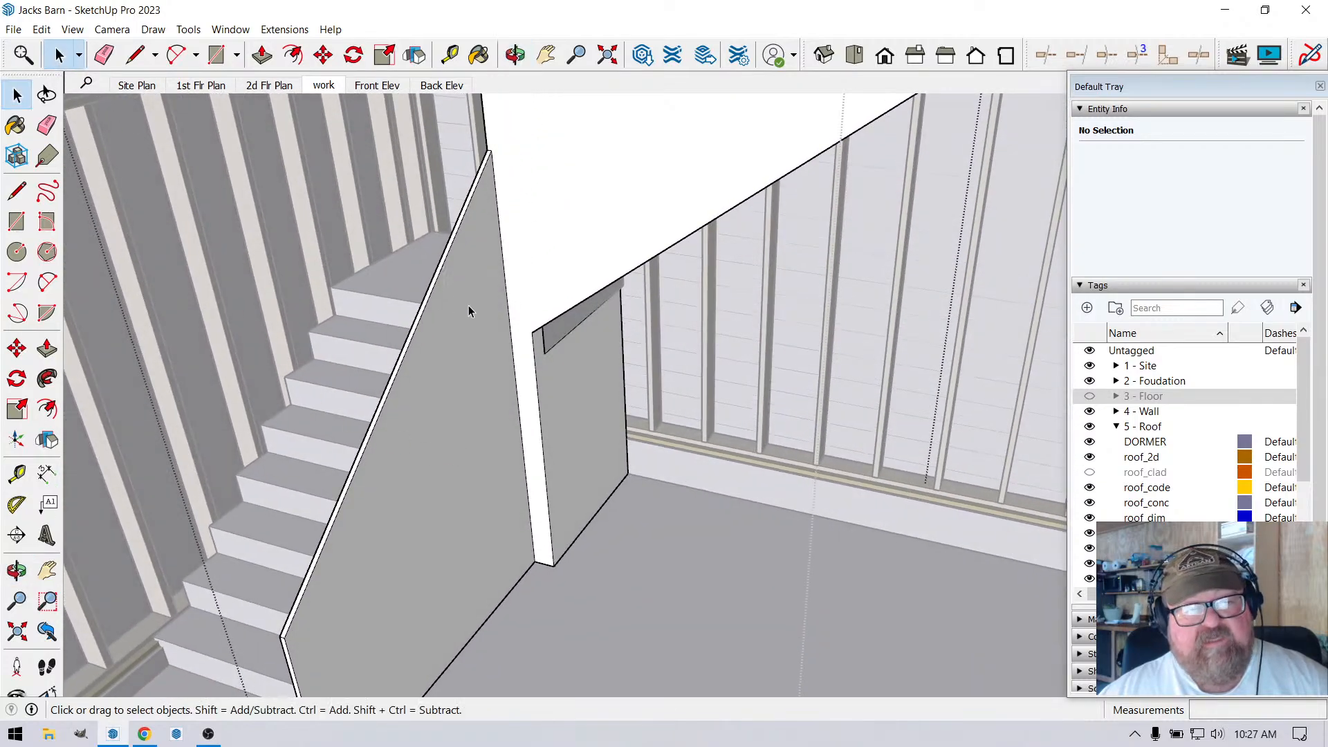
pyautogui.click(469, 305)
pyautogui.click(262, 57)
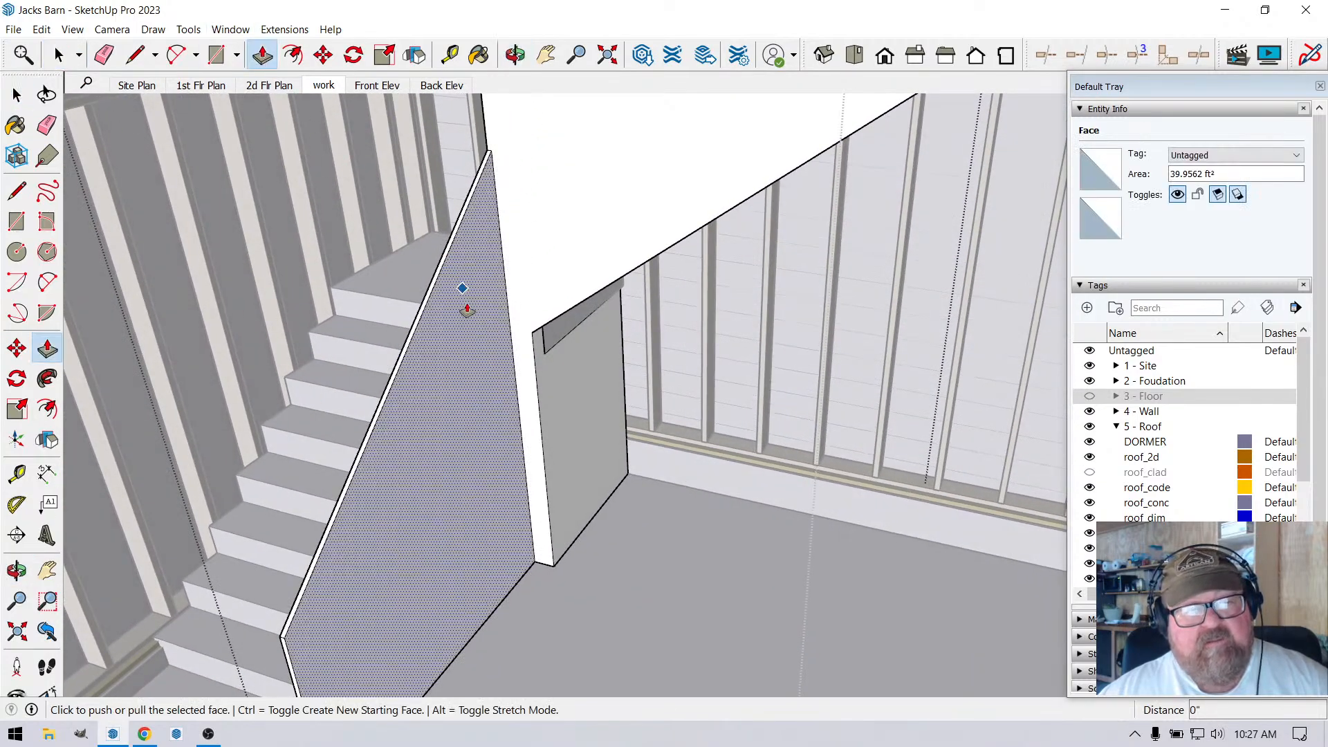
pyautogui.click(481, 316)
pyautogui.click(537, 348)
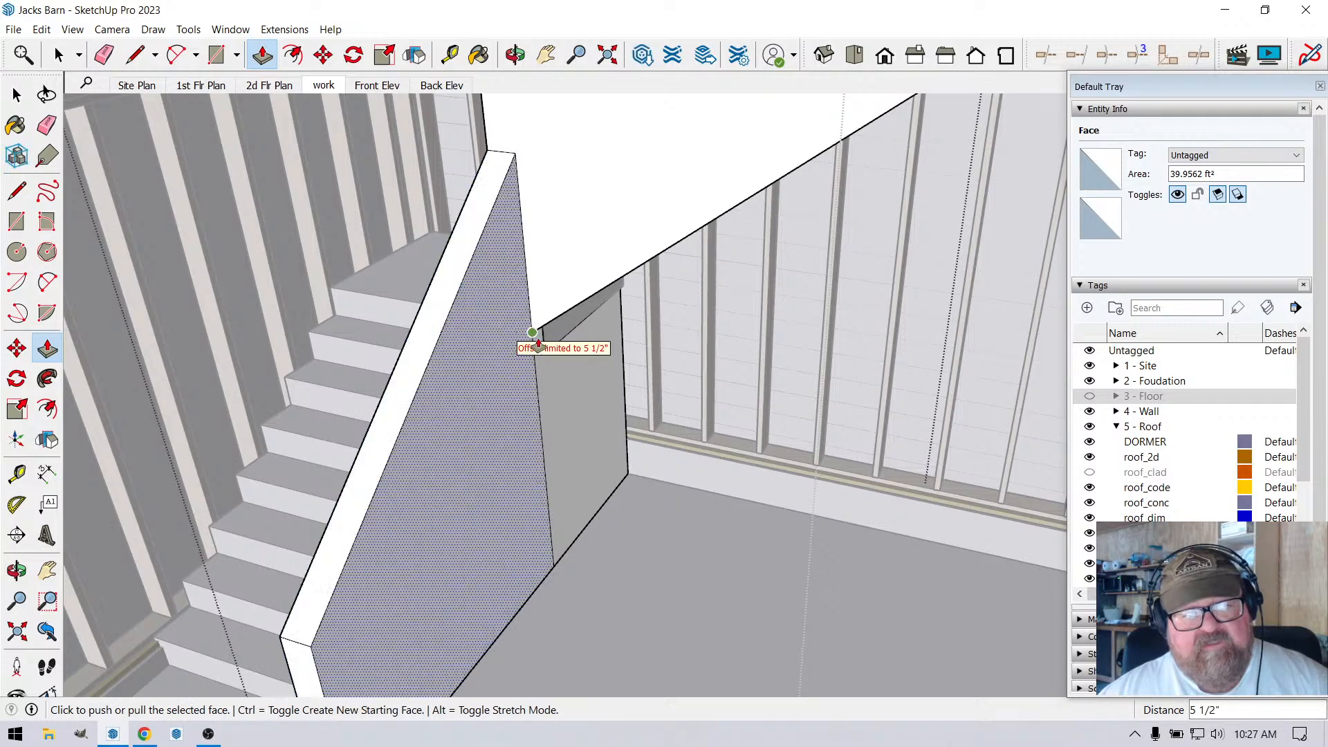
pyautogui.click(515, 55)
pyautogui.moveTo(485, 242); pyautogui.dragTo(563, 213)
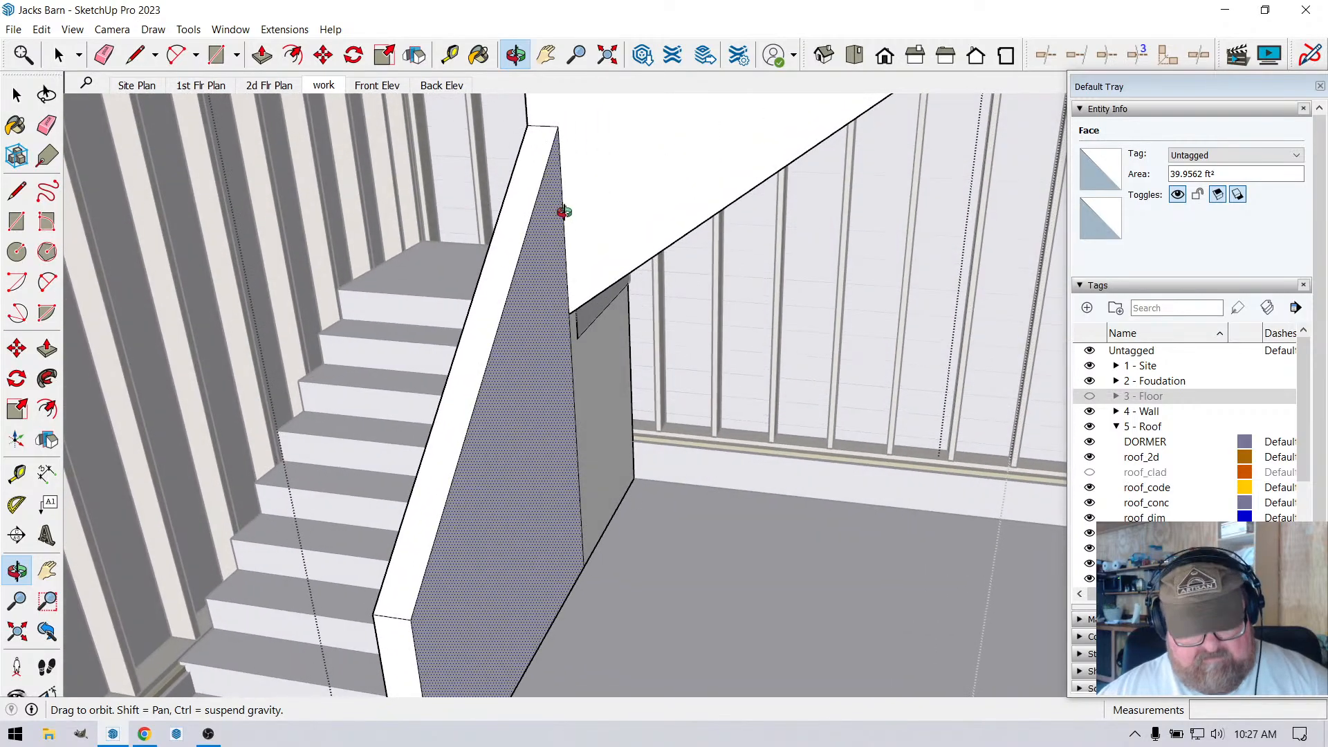
pyautogui.hotkey('ctrl', 'z')
# Place a guide 4.5" from the sloped wall's top edge on the stair side, parallel to the slope.
pyautogui.scroll(2, 522, 177)
pyautogui.scroll(1, 524, 143)
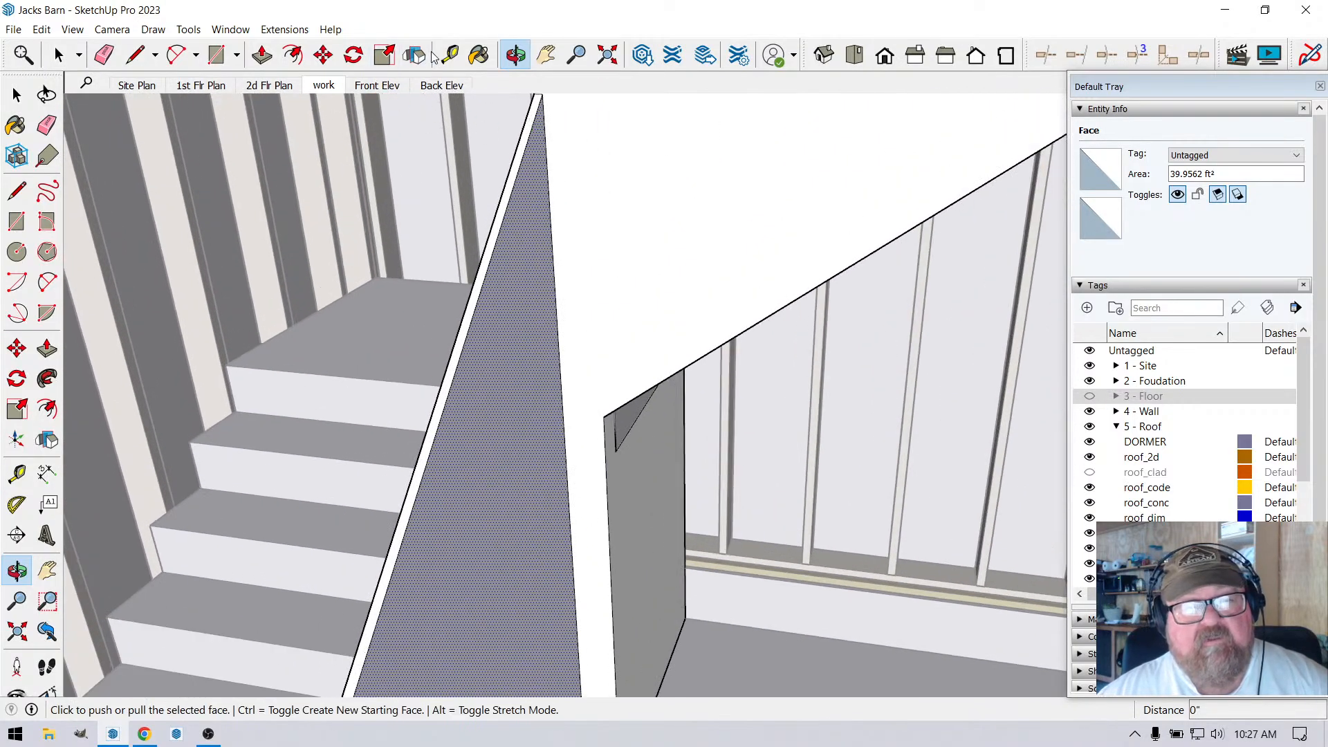
pyautogui.press('t')
pyautogui.scroll(1, 529, 128)
pyautogui.click(527, 127)
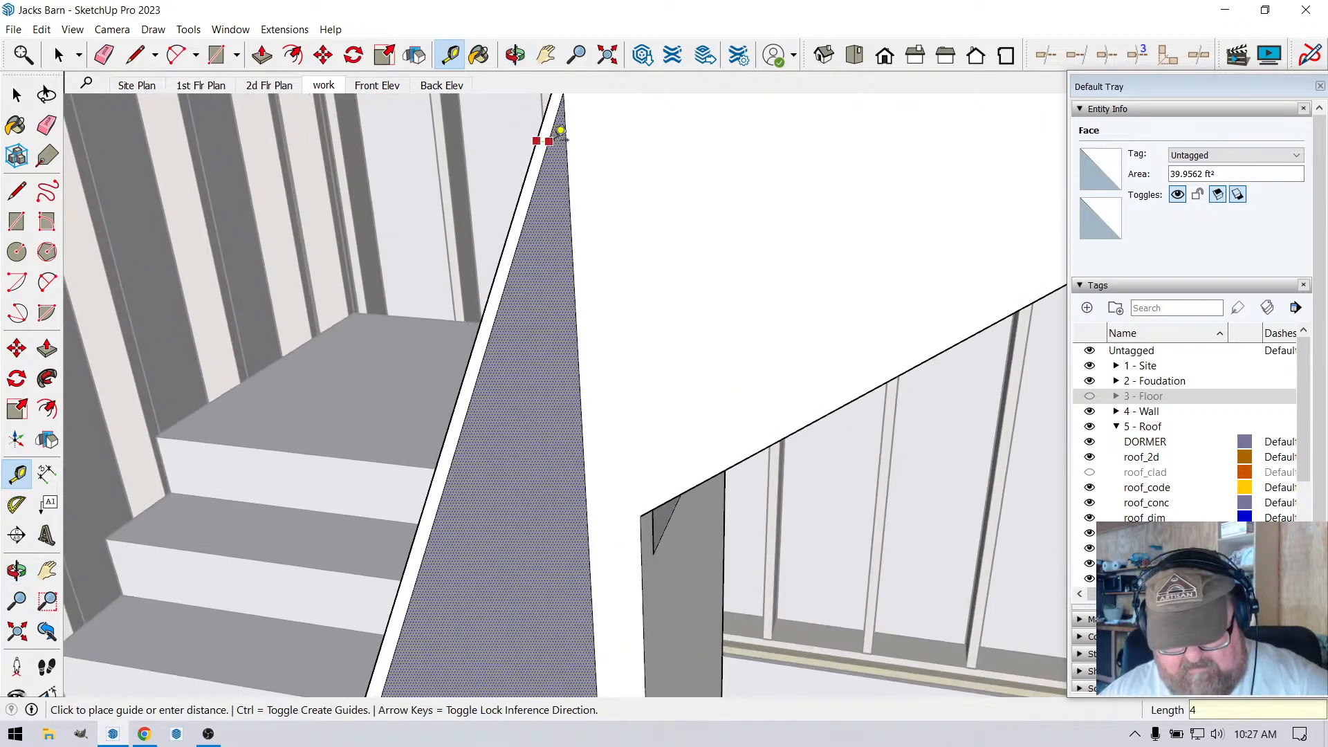
pyautogui.write('4.5')
pyautogui.press('Return')
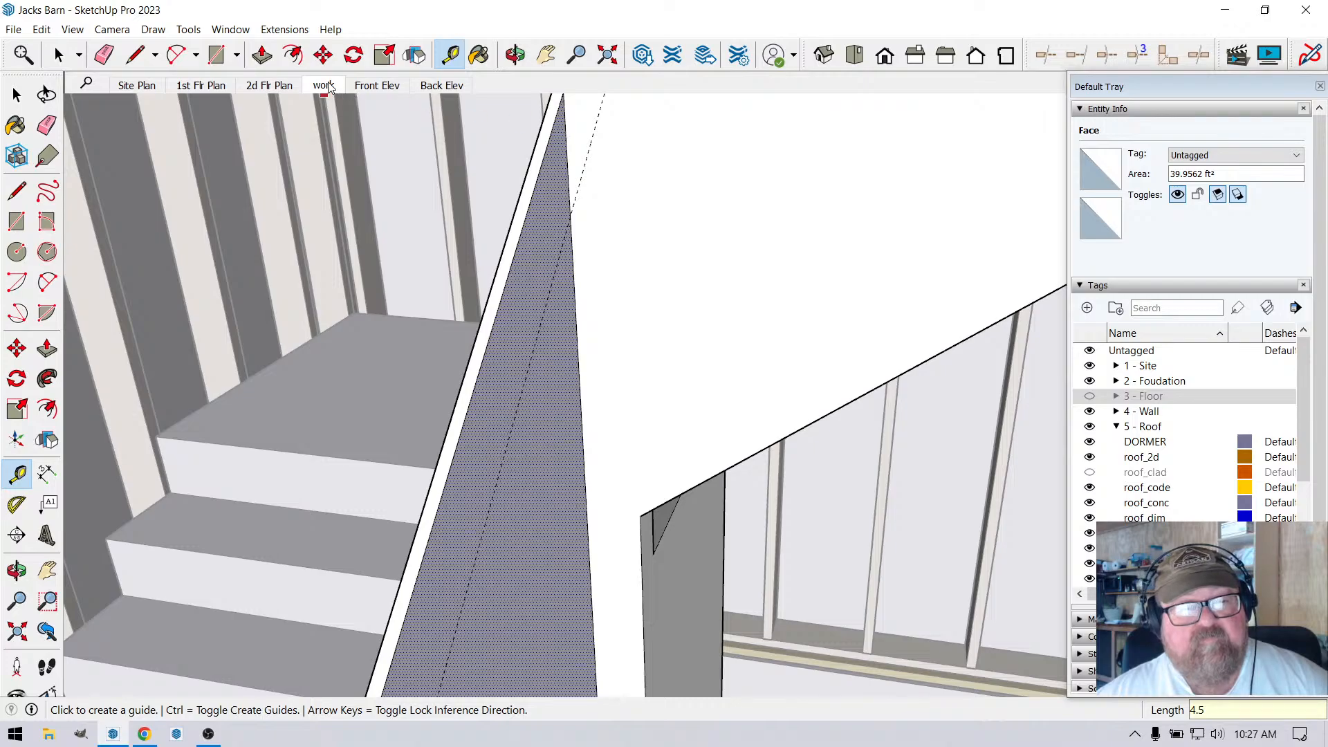
# Pull the sloped stair wall's outer face 3 1/2" out to the guide.
pyautogui.press('p')
pyautogui.click(534, 213)
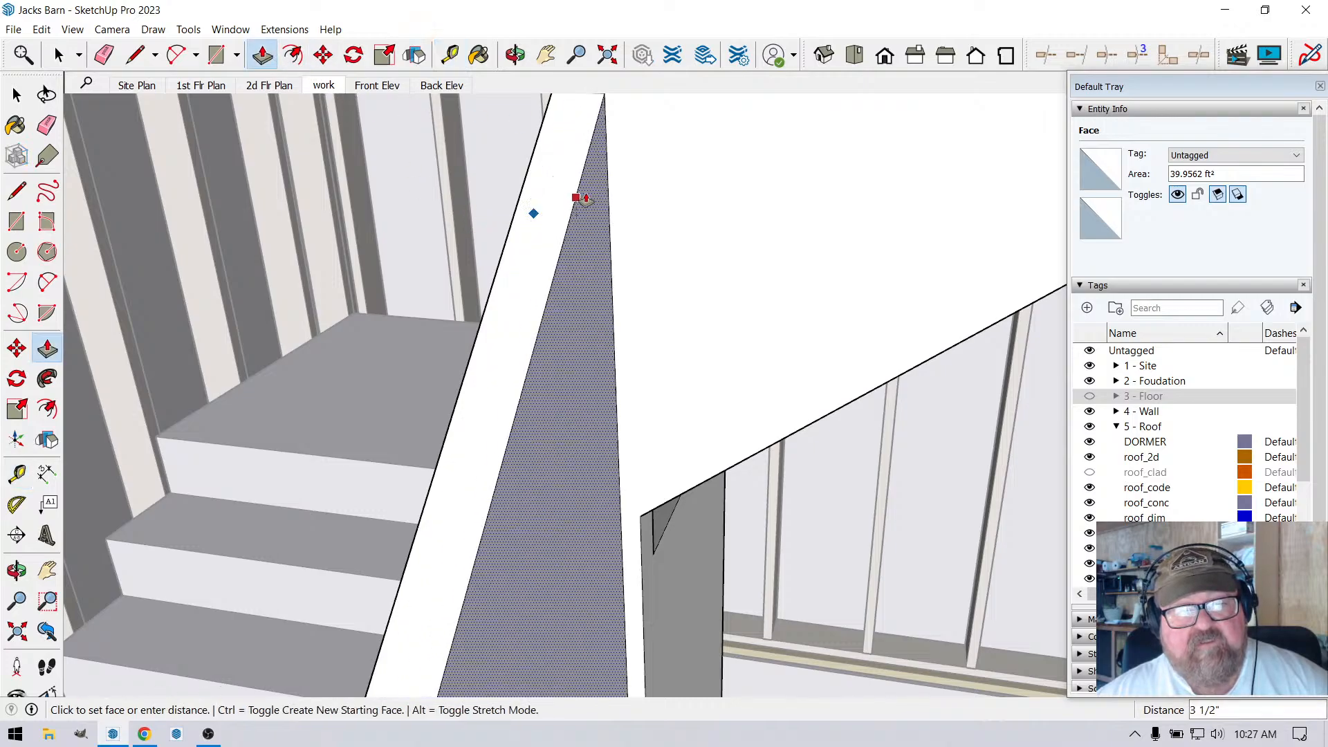
pyautogui.click(576, 200)
pyautogui.moveTo(577, 200); pyautogui.dragTo(584, 299, button='middle')
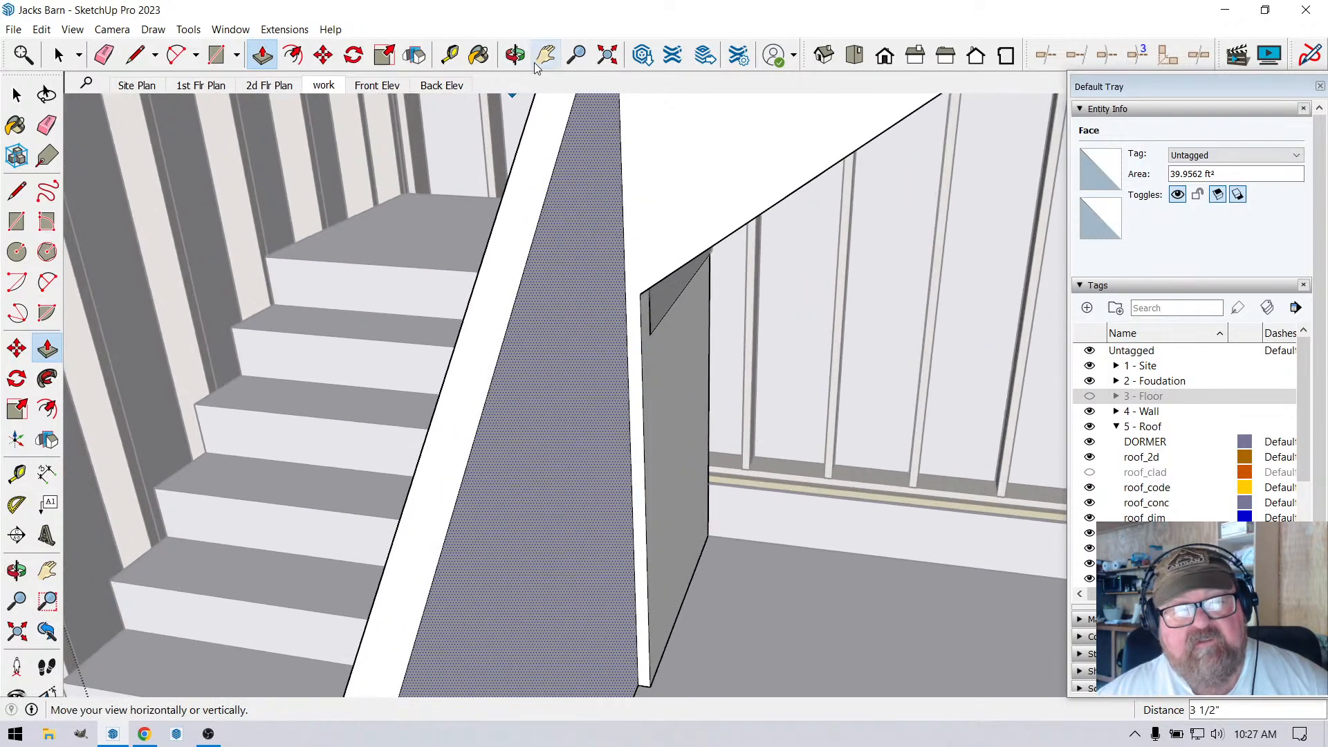
# Draw a door-shaped rectangle about 2' 3/4" by 3' 7 1/4" on the sloped wall's outer face, starting from its floor edge.
pyautogui.moveTo(537, 104); pyautogui.dragTo(436, 470, button='middle')
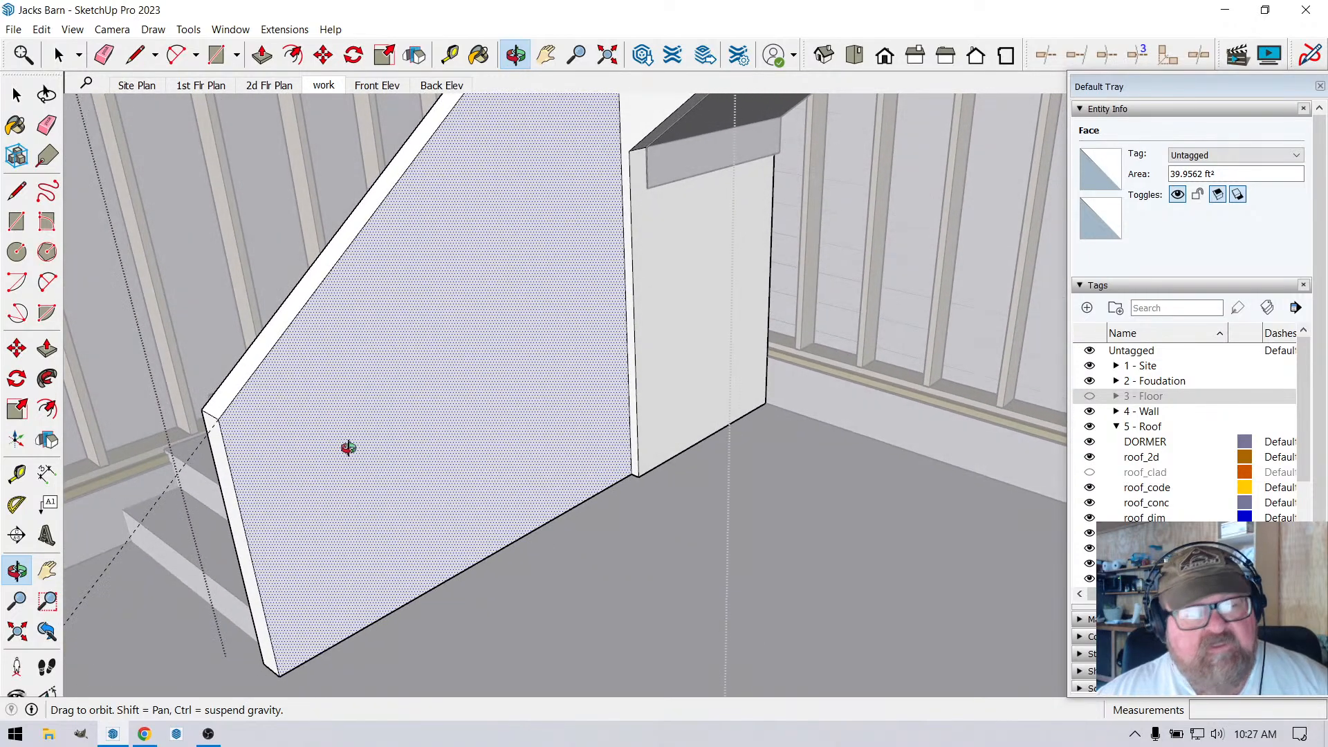
pyautogui.click(135, 54)
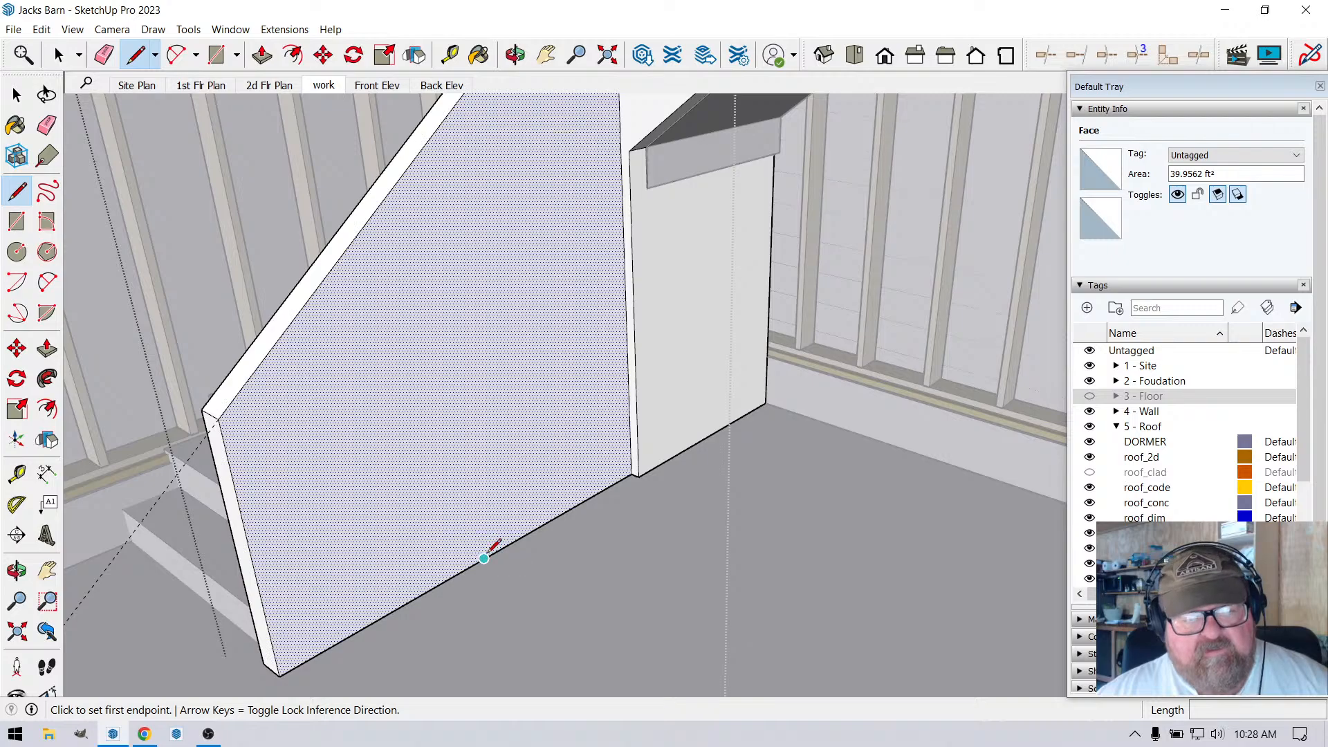
pyautogui.click(217, 55)
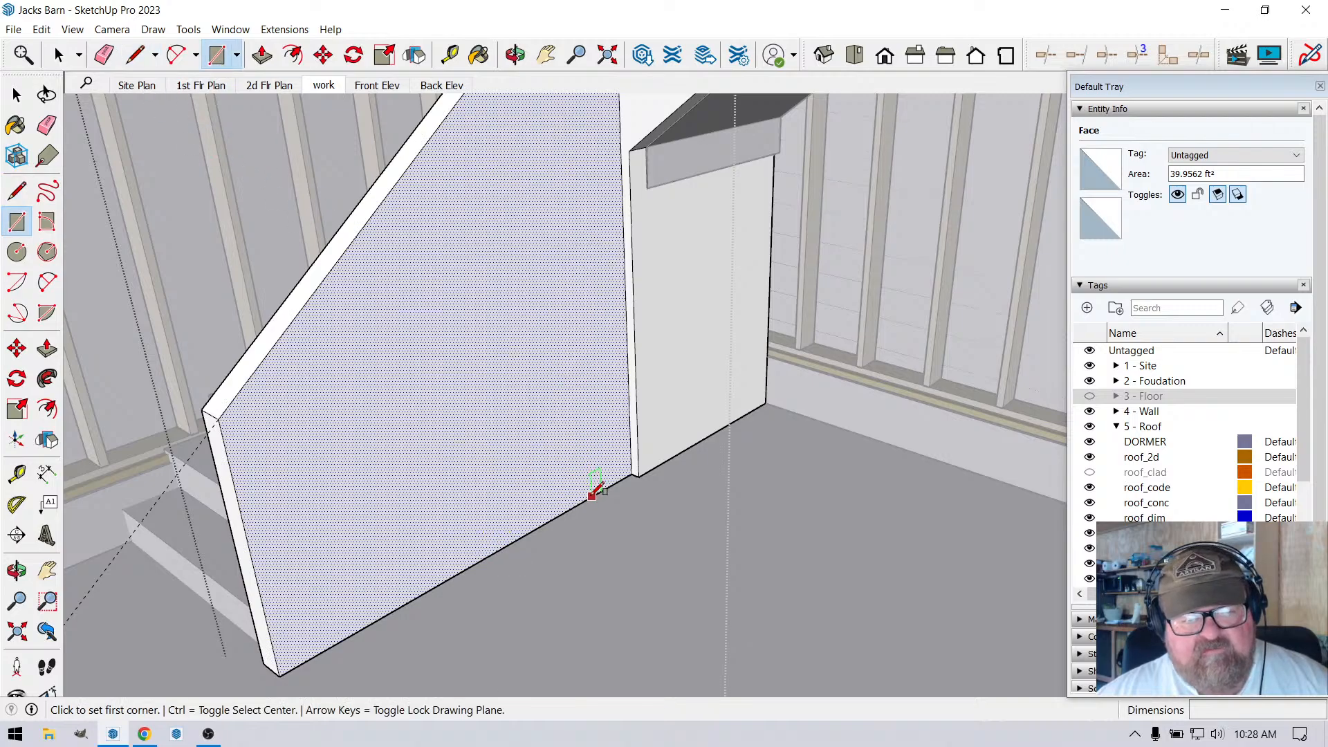
pyautogui.click(592, 495)
pyautogui.click(472, 325)
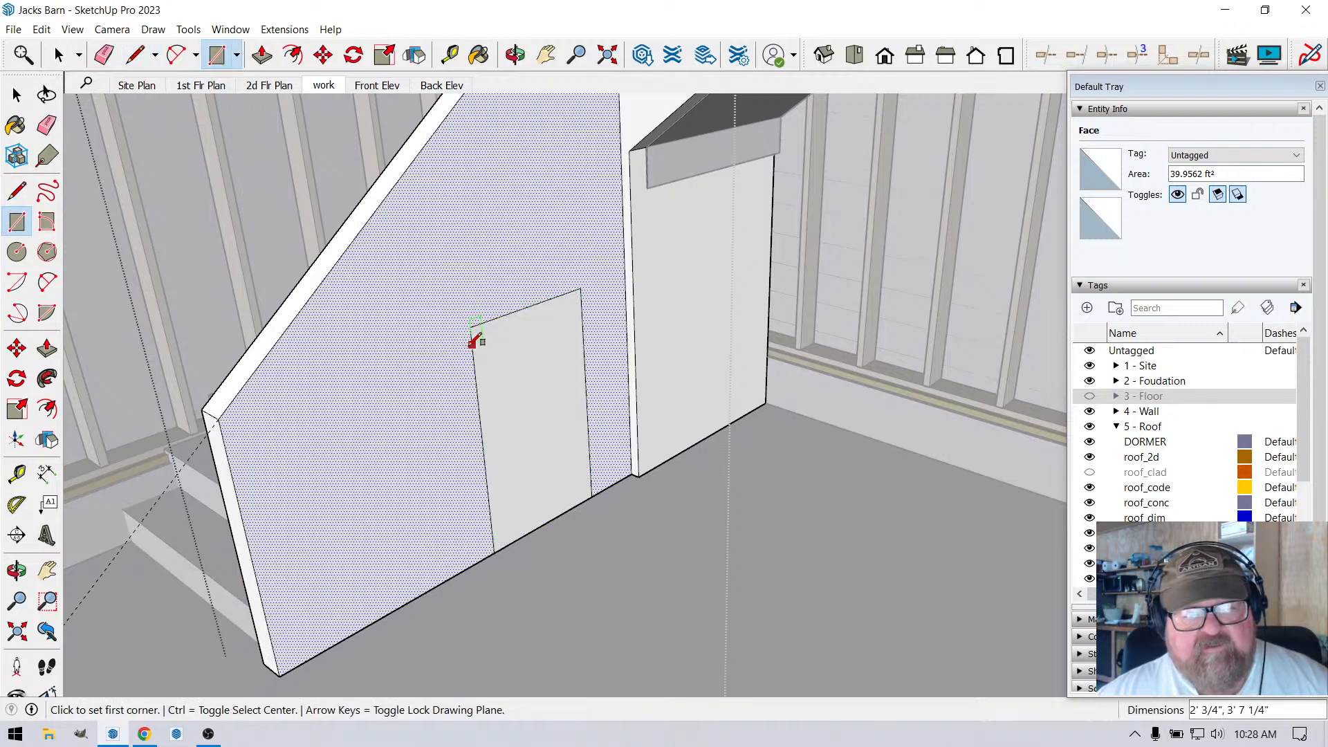
# Push the rectangle 4 1/2" through the sloped wall to cut an opening into the space beneath the stairs.
pyautogui.press('p')
pyautogui.click(533, 362)
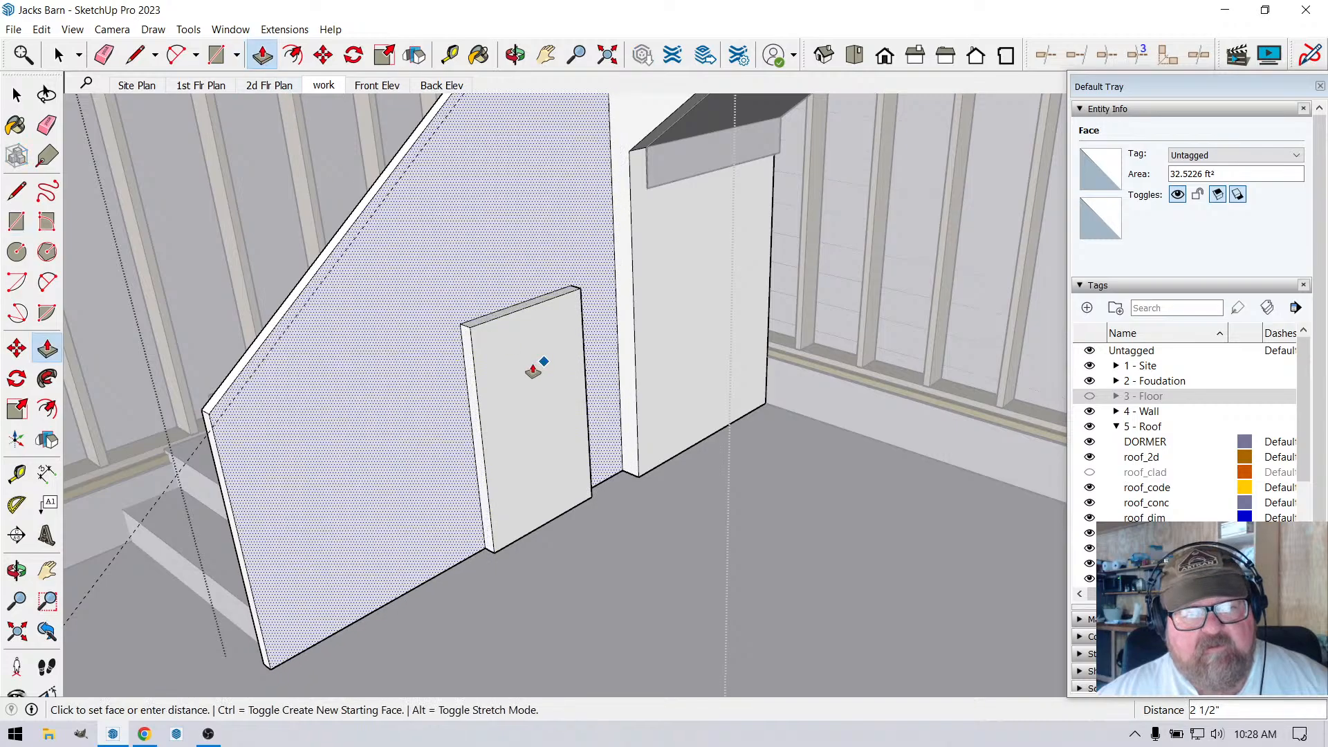
pyautogui.click(530, 369)
pyautogui.hotkey('ctrl', 'z')
pyautogui.click(530, 370)
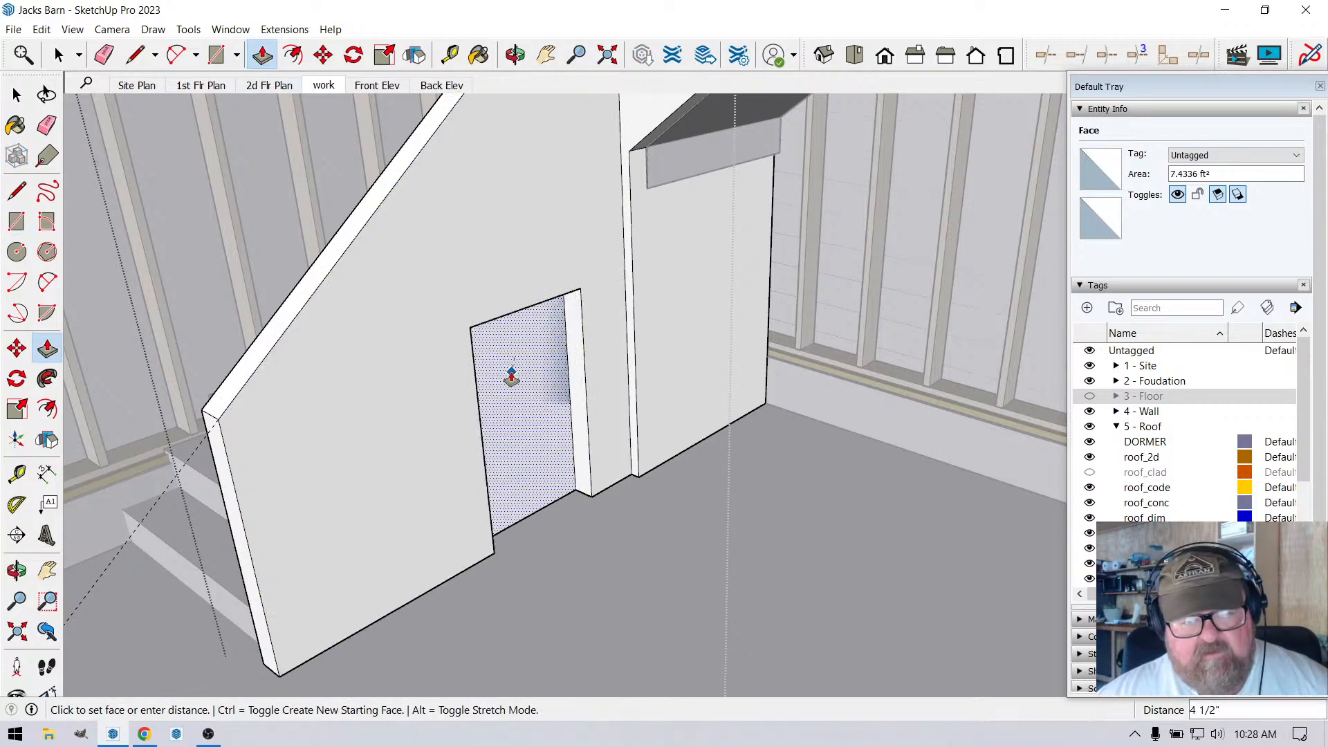
pyautogui.click(508, 383)
# Widen the new opening by pushing its jamb about 6" toward the adjoining closed wall.
pyautogui.click(575, 331)
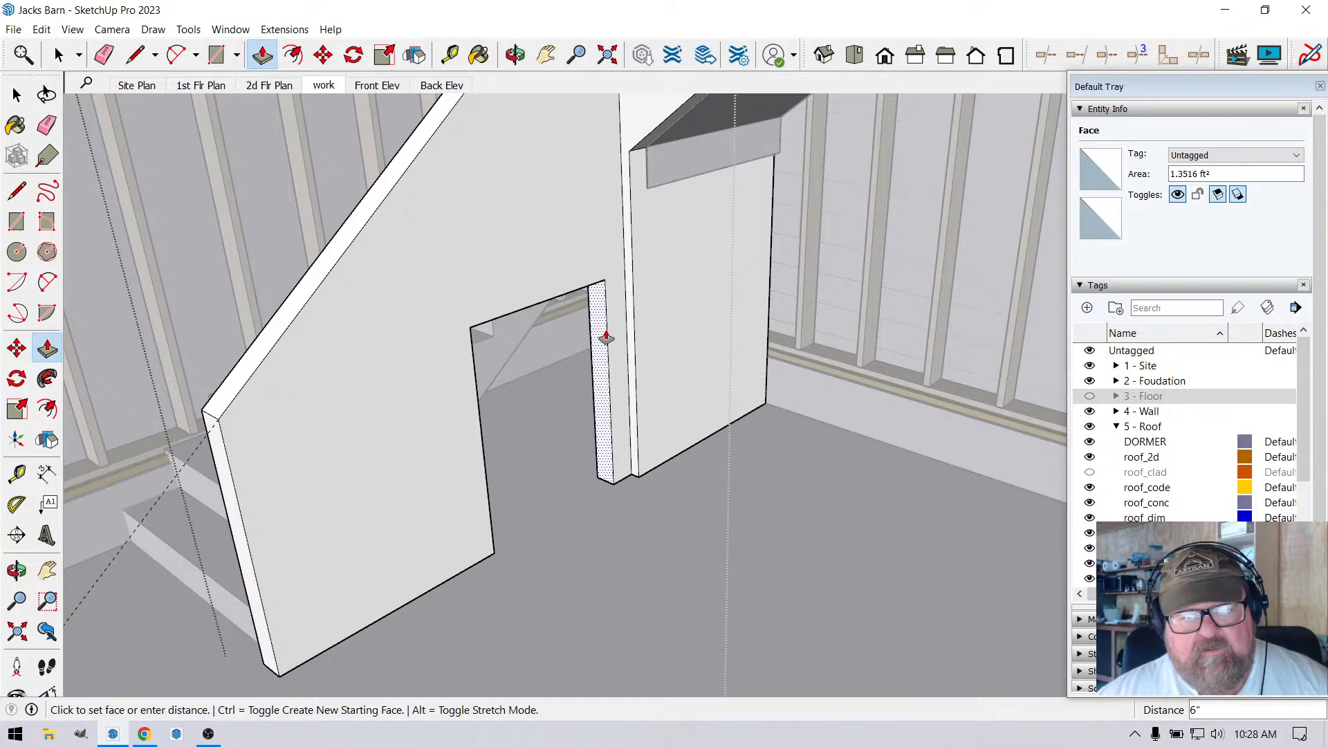
pyautogui.click(608, 336)
pyautogui.click(515, 54)
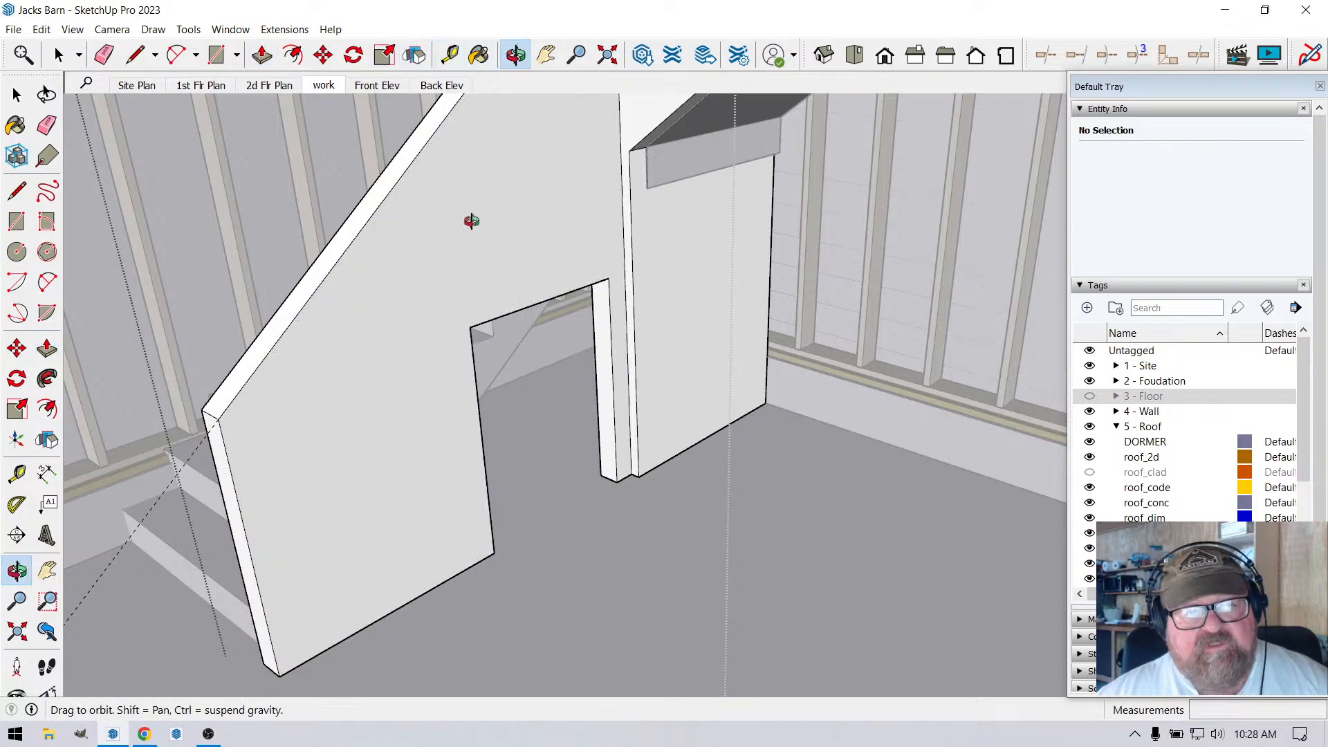
# Examine the doorway opening and stepped edge of the wall beneath the stairs.
pyautogui.scroll(2, 467, 229)
pyautogui.scroll(3, 490, 332)
pyautogui.scroll(1, 472, 326)
pyautogui.scroll(2, 308, 288)
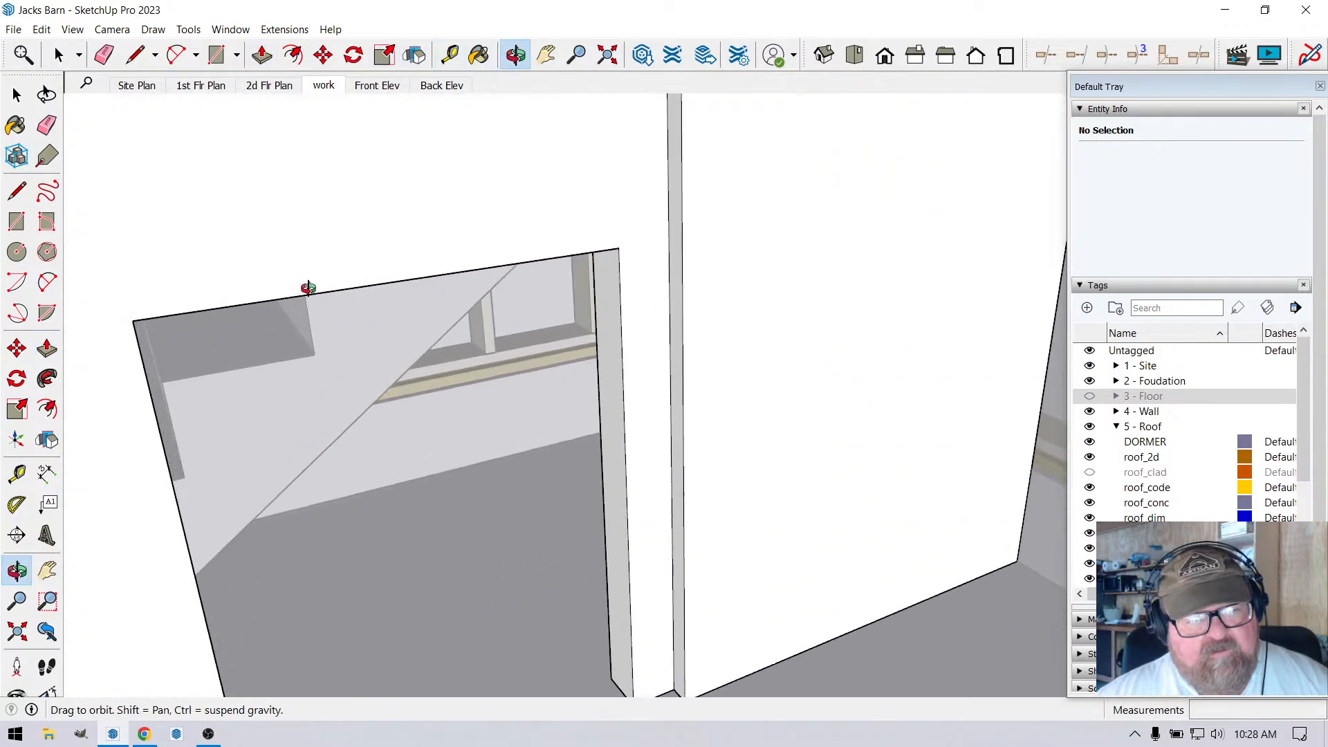
pyautogui.scroll(-4, 564, 235)
pyautogui.moveTo(575, 256); pyautogui.dragTo(653, 212)
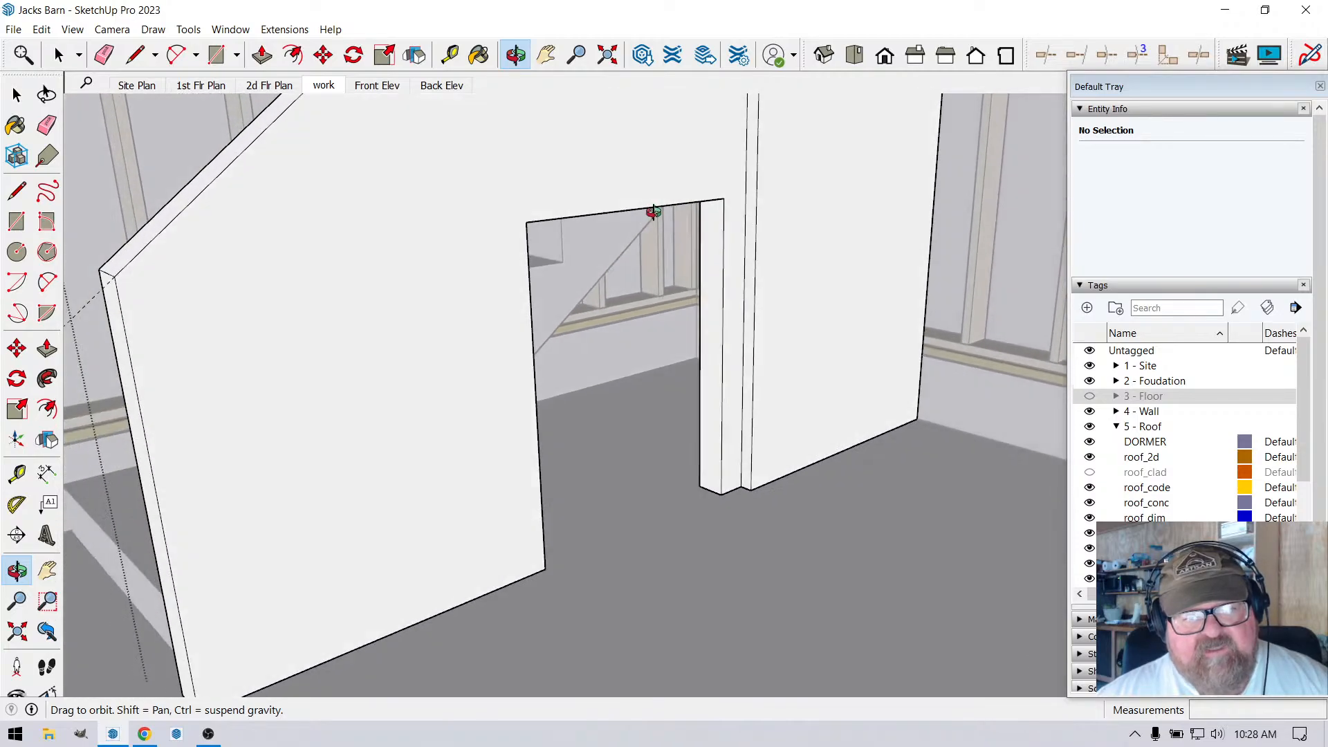
pyautogui.scroll(-2, 657, 273)
pyautogui.moveTo(568, 341); pyautogui.dragTo(571, 367)
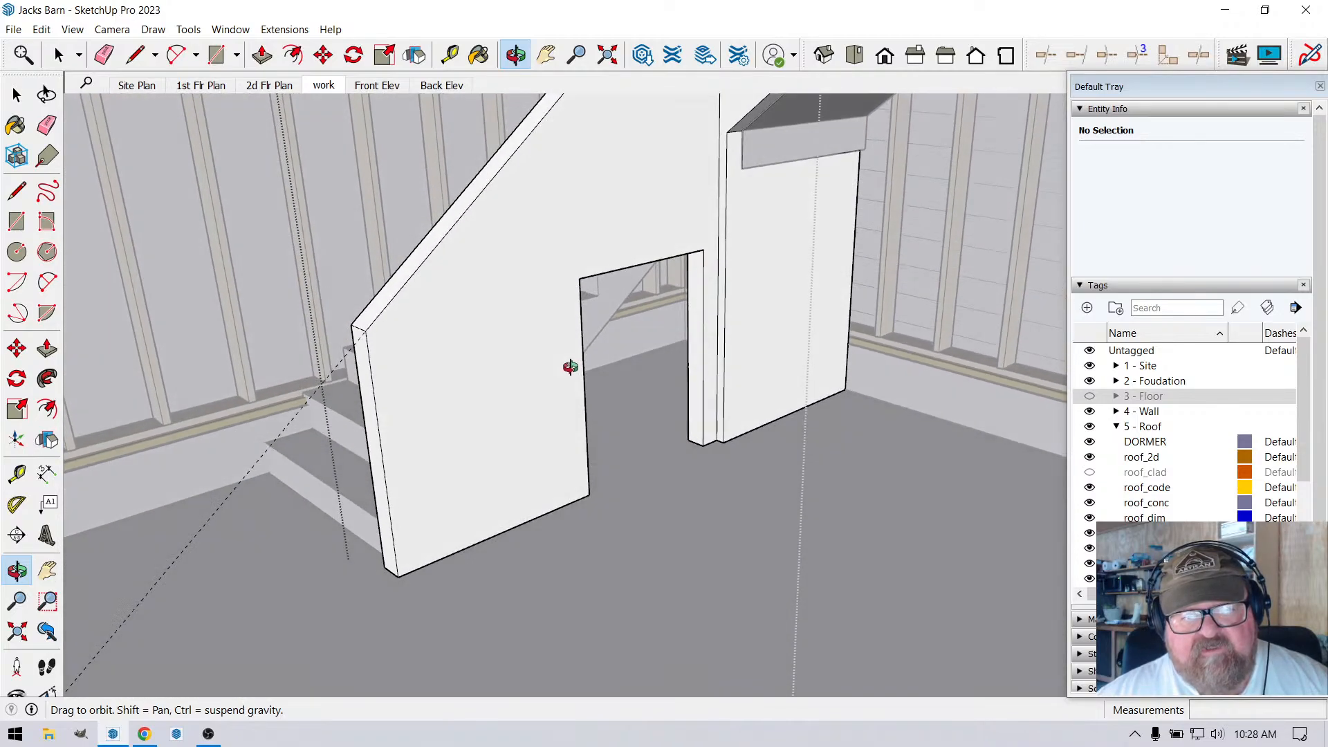
pyautogui.scroll(3, 537, 302)
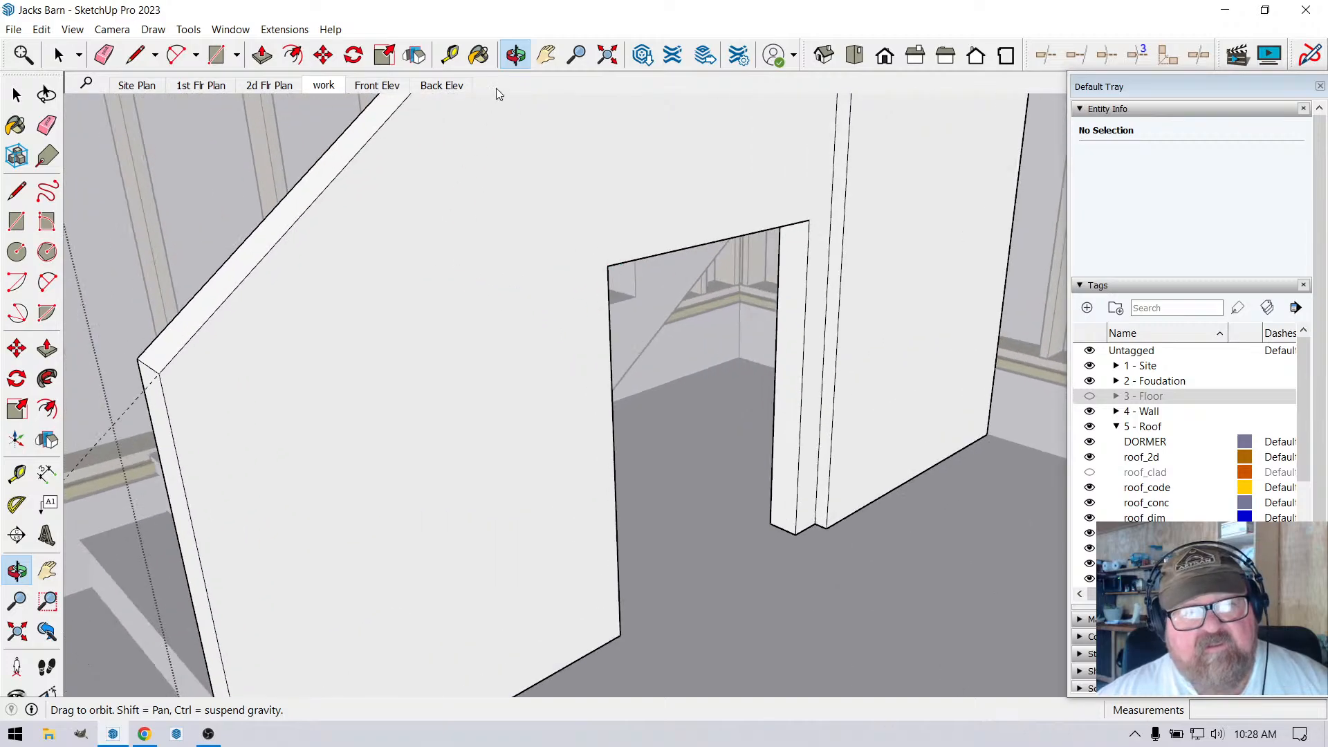
# Undo the last two edits to remove the doorway opening from the wall beneath the stairs.
pyautogui.moveTo(477, 291); pyautogui.dragTo(350, 389)
pyautogui.hotkey('ctrl', 'z')
pyautogui.hotkey('ctrl', 'z')
pyautogui.moveTo(350, 389)
pyautogui.mouseDown(button='middle')
pyautogui.moveTo(429, 433)
pyautogui.moveTo(616, 409)
pyautogui.moveTo(678, 436)
pyautogui.moveTo(752, 431)
pyautogui.moveTo(646, 415)
pyautogui.moveTo(641, 439)
pyautogui.moveTo(568, 354)
pyautogui.moveTo(516, 359)
pyautogui.moveTo(537, 397)
pyautogui.moveTo(789, 303)
pyautogui.moveTo(666, 330)
pyautogui.mouseUp(button='middle')
pyautogui.click(59, 55)
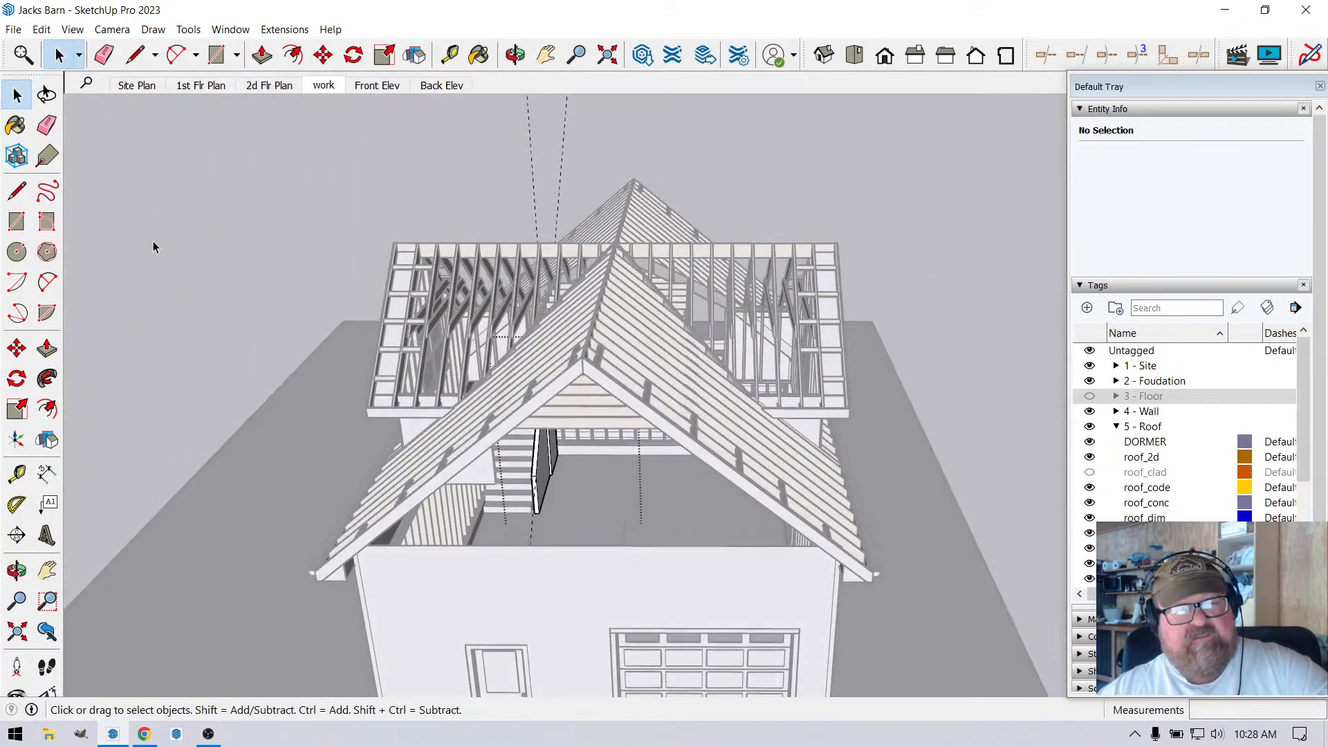
# Open the stair wall for editing and draw a line from the sloped section's lower corner across the narrow strip to the adjacent vertical edge.
pyautogui.scroll(3, 618, 403)
pyautogui.click(515, 54)
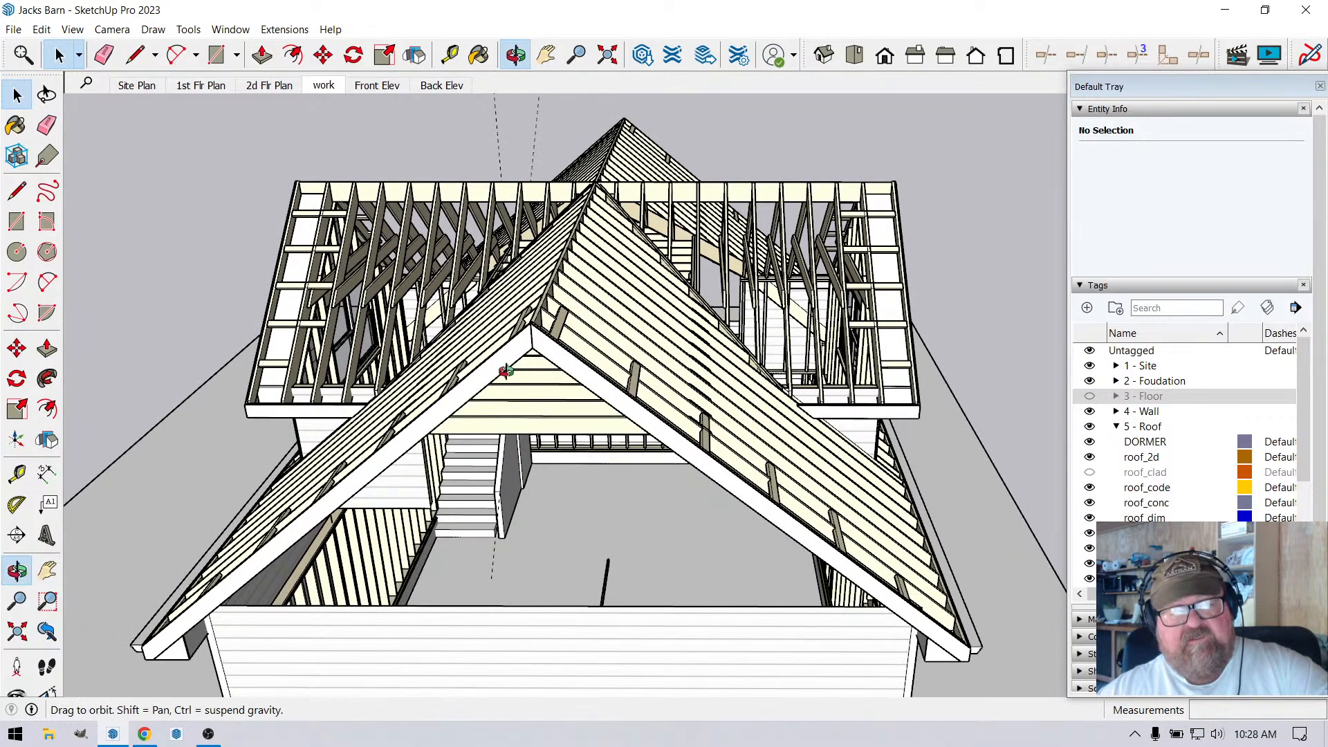
pyautogui.scroll(10, 454, 533)
pyautogui.scroll(2, 468, 507)
pyautogui.scroll(10, 522, 312)
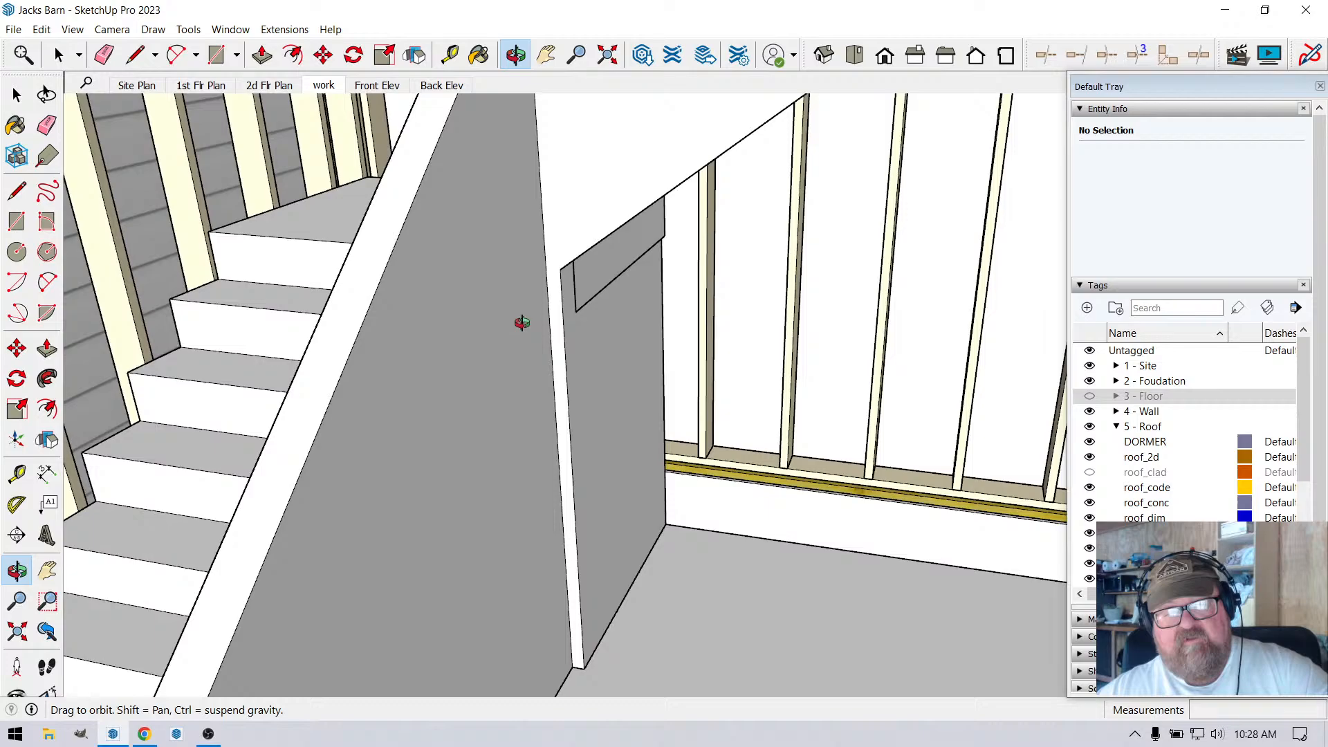
pyautogui.moveTo(521, 323); pyautogui.dragTo(574, 311)
pyautogui.scroll(1, 422, 209)
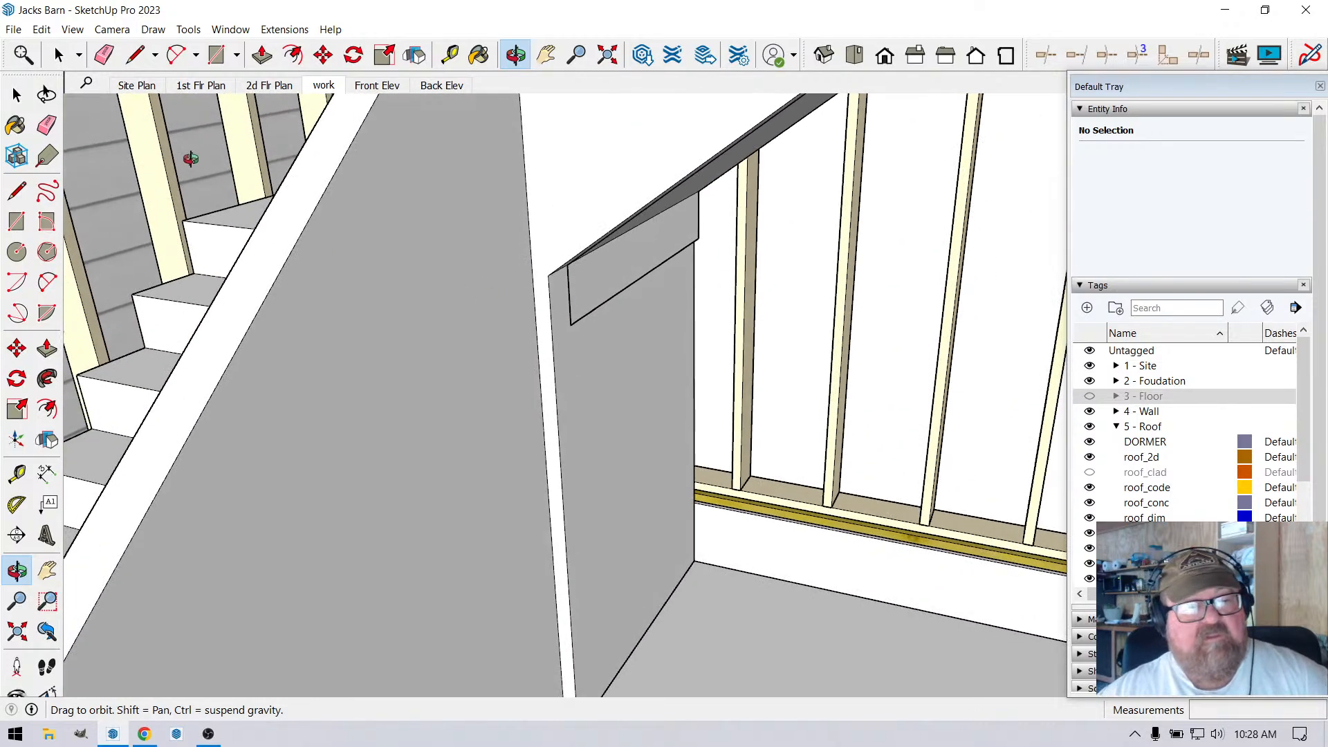
pyautogui.click(147, 63)
pyautogui.click(59, 55)
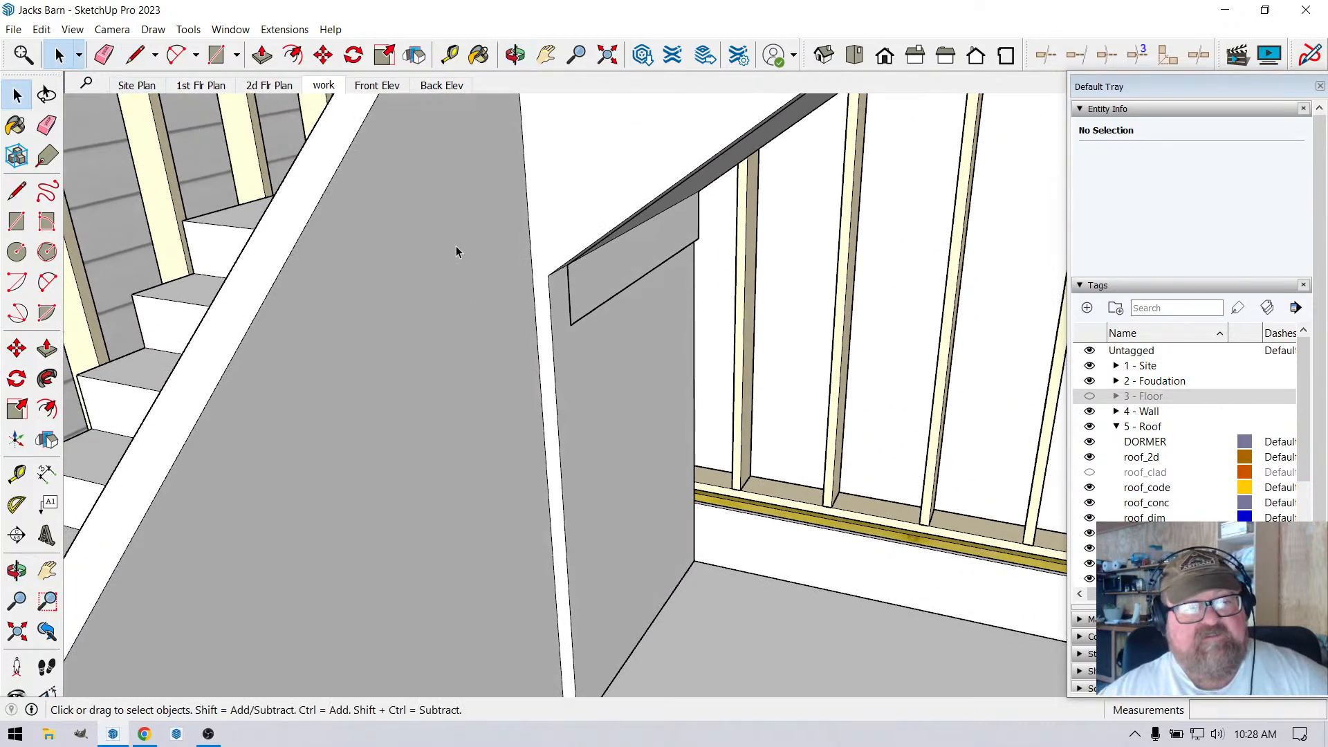
pyautogui.tripleClick(556, 226)
pyautogui.scroll(2, 560, 243)
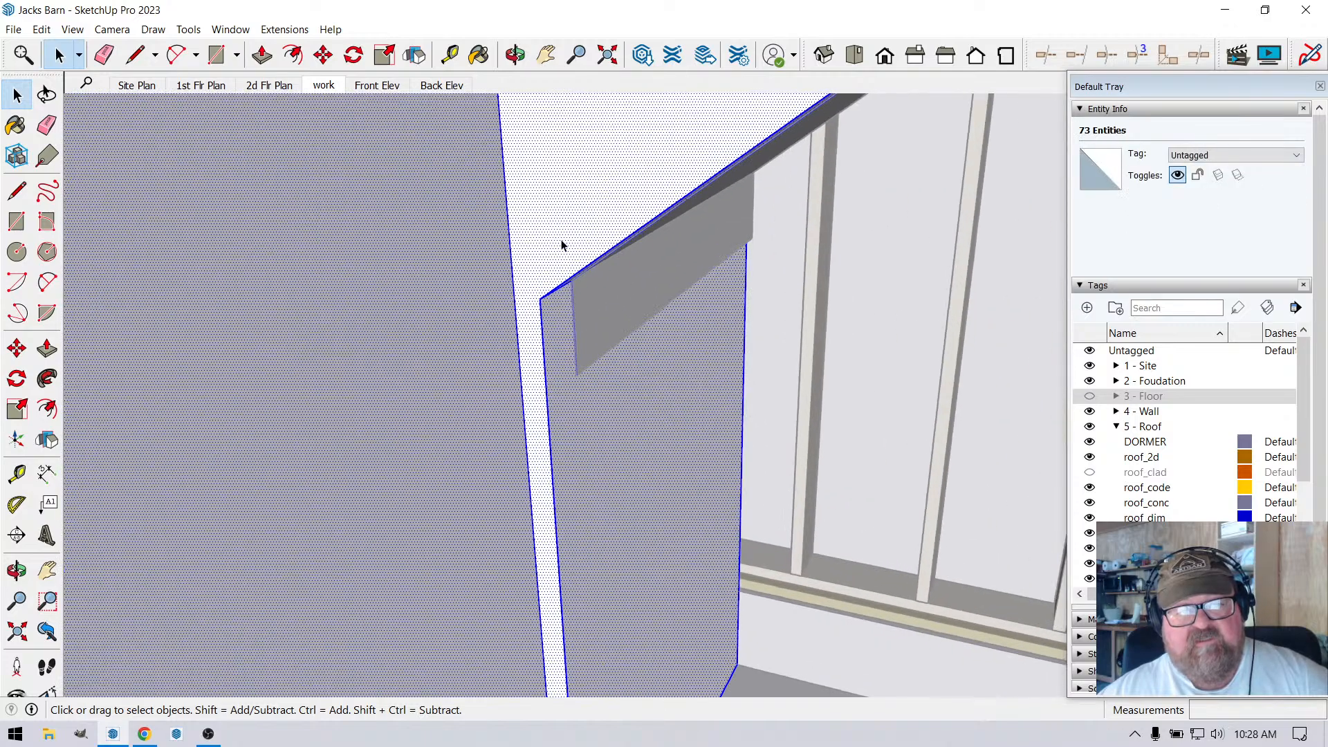
pyautogui.click(135, 55)
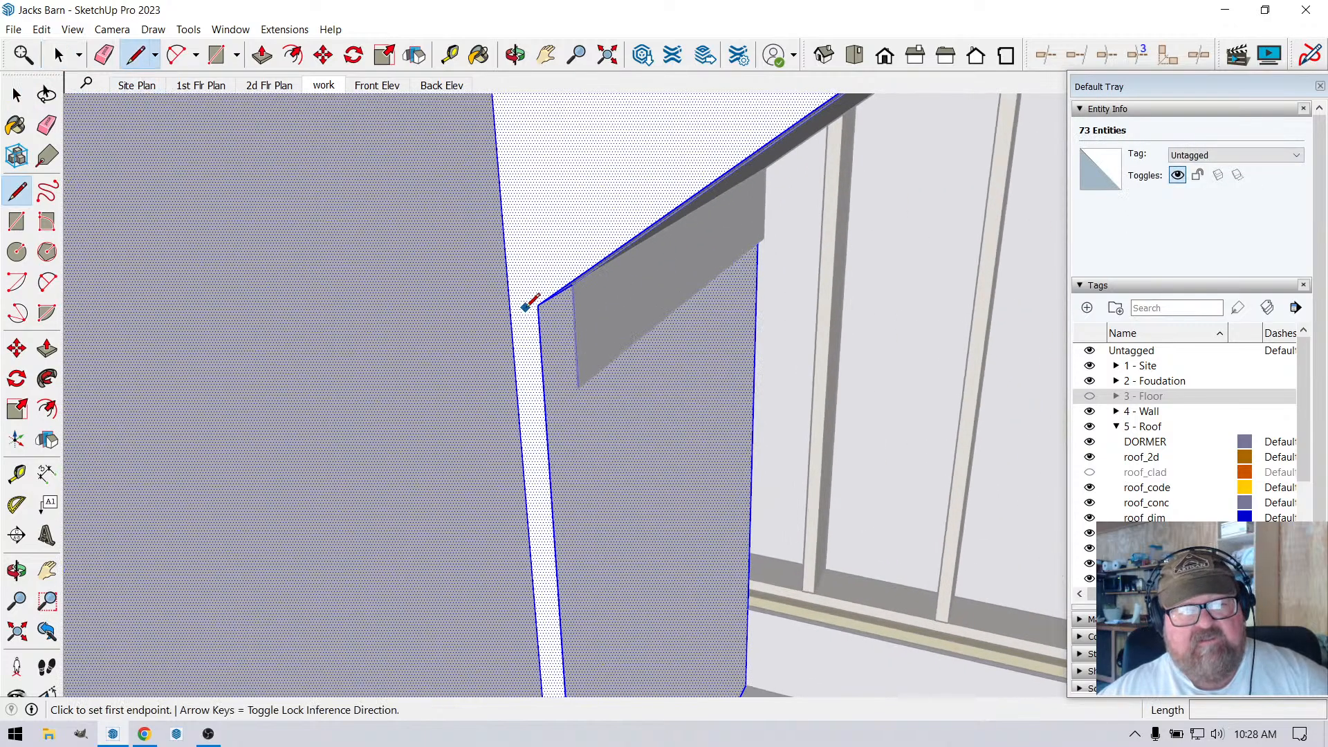
pyautogui.click(538, 305)
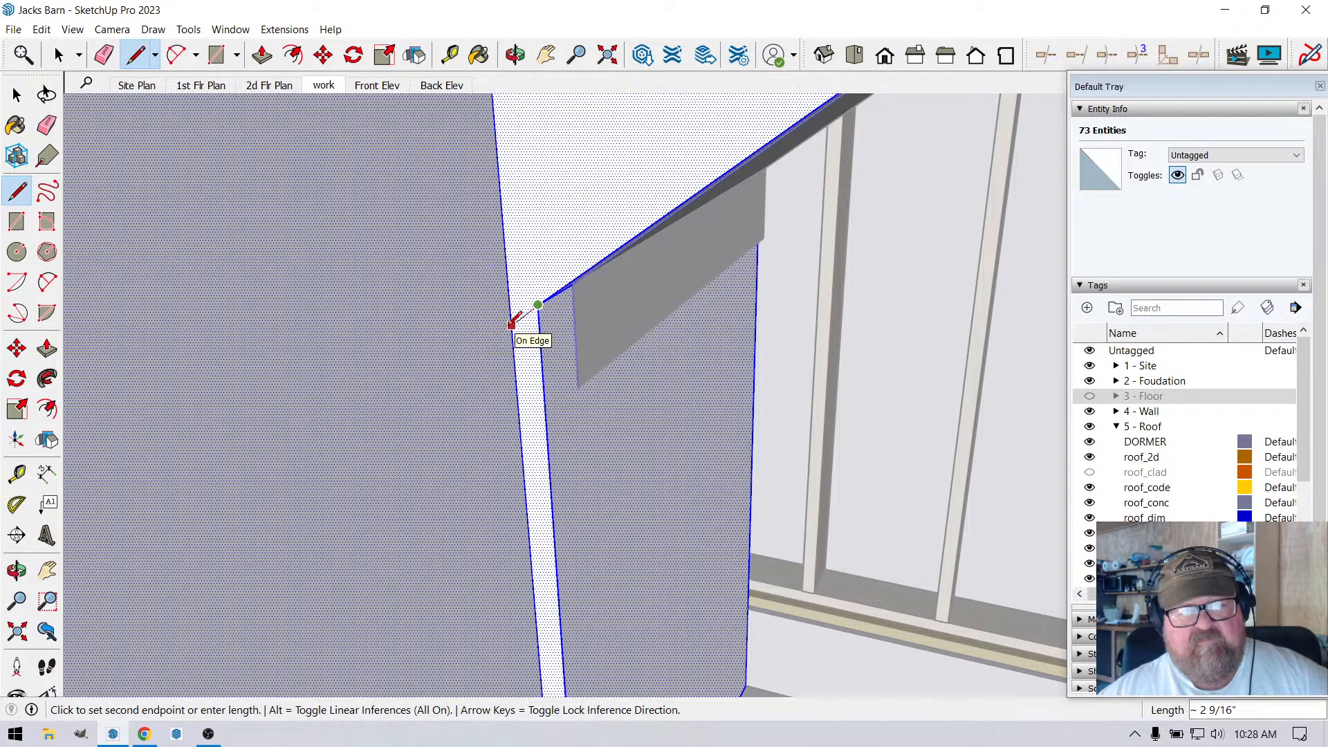
pyautogui.click(512, 323)
pyautogui.scroll(-1, 509, 277)
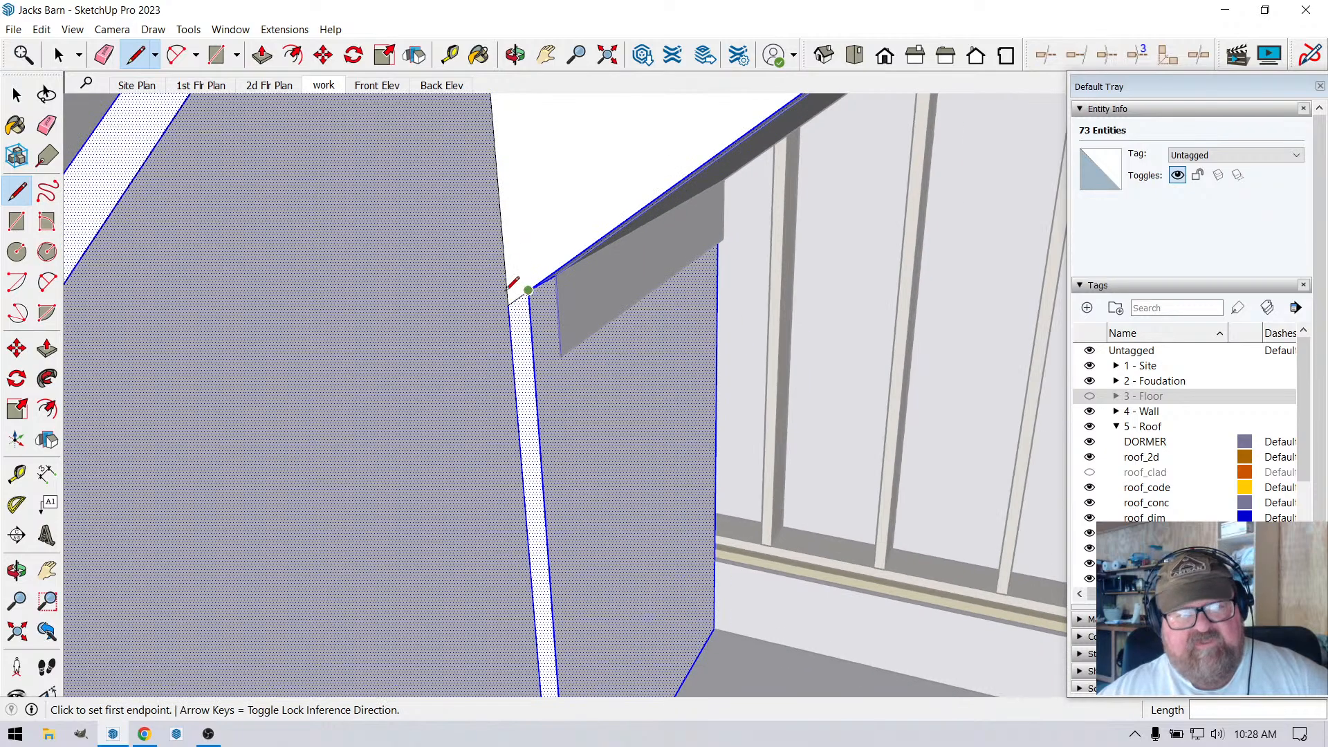
# Push the narrow vertical strip below the new line back 4 1/2 inches to the beam's near end.
pyautogui.click(263, 55)
pyautogui.click(543, 340)
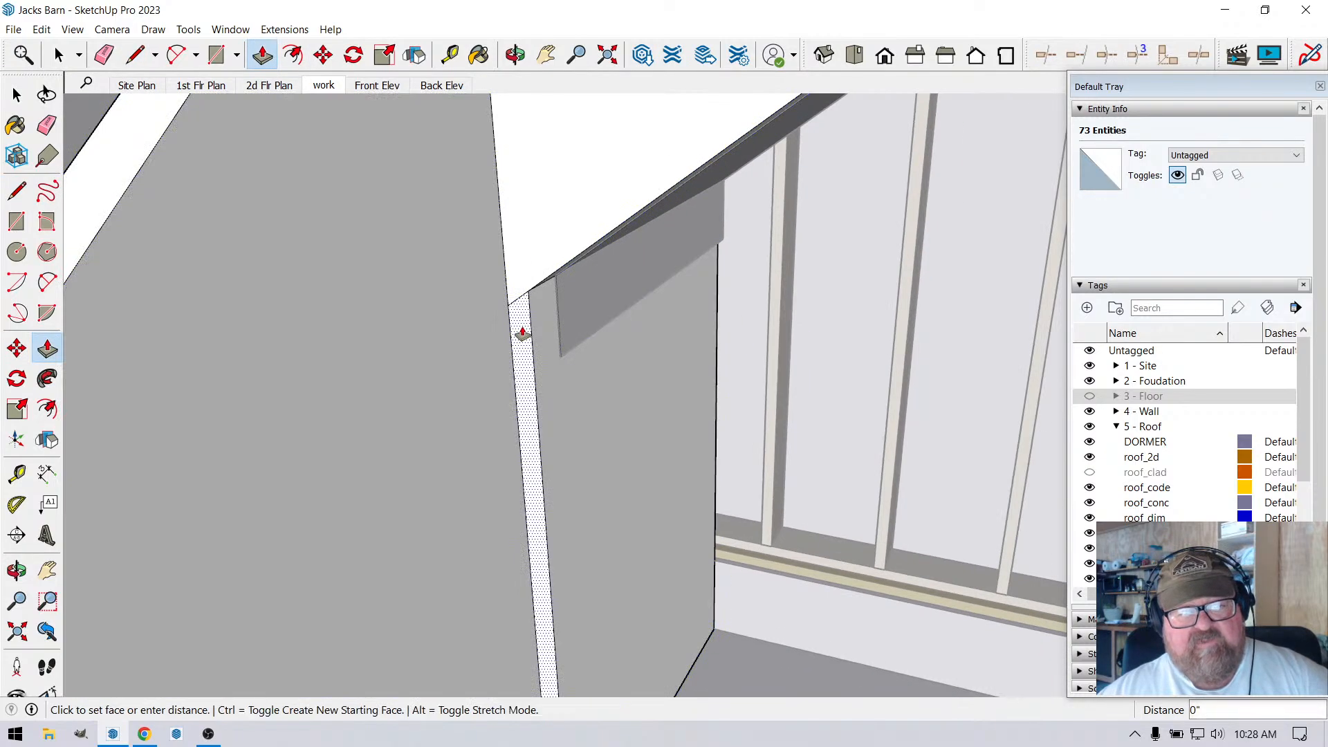
pyautogui.click(557, 317)
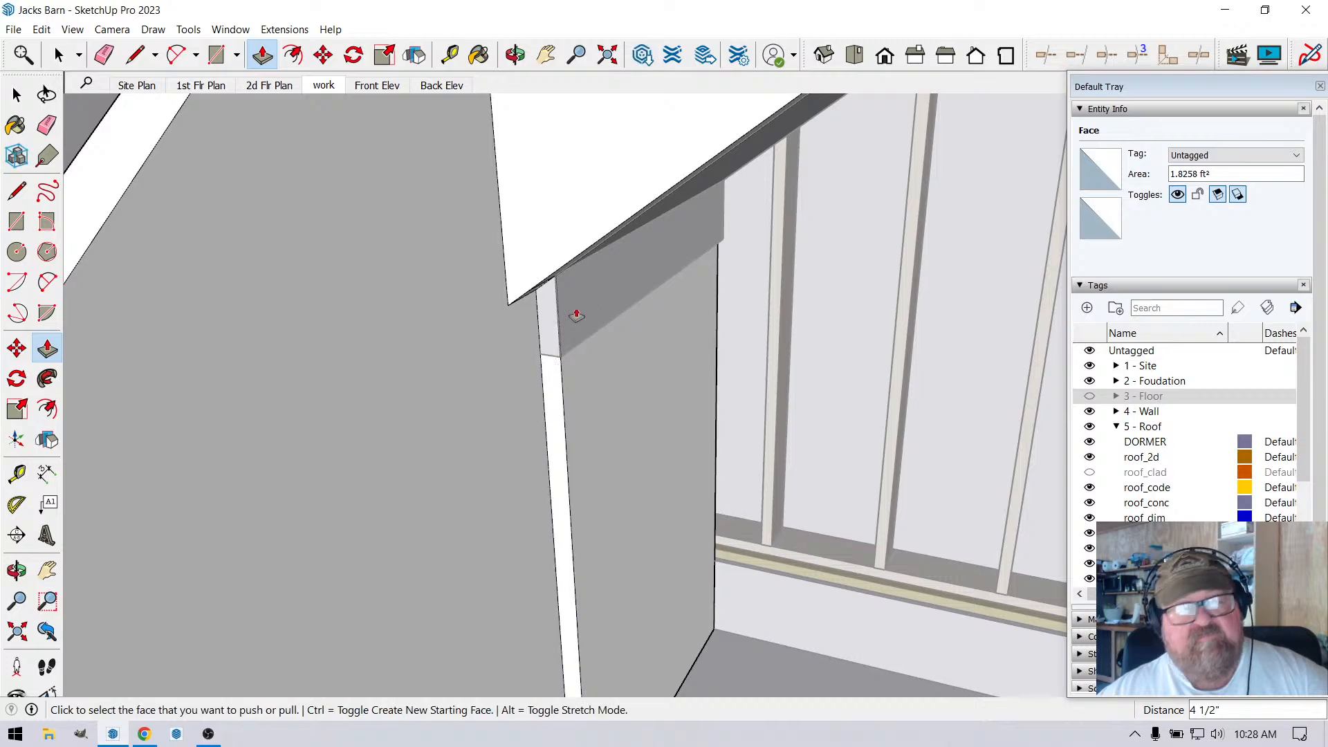
# Push the wall face below the beam in 2 inches flush with the adjoining stair wall, and erase the leftover seam edge.
pyautogui.click(582, 391)
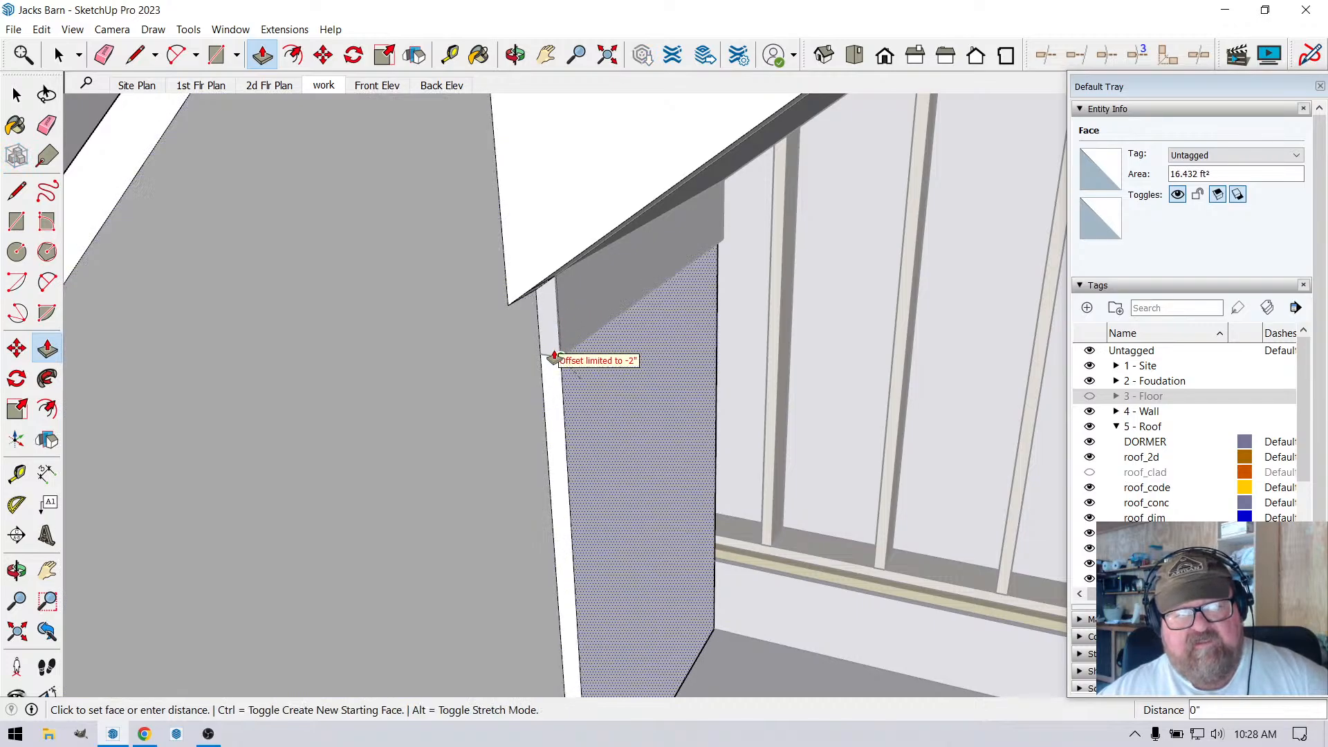
pyautogui.click(543, 363)
pyautogui.moveTo(547, 389); pyautogui.dragTo(593, 283, button='middle')
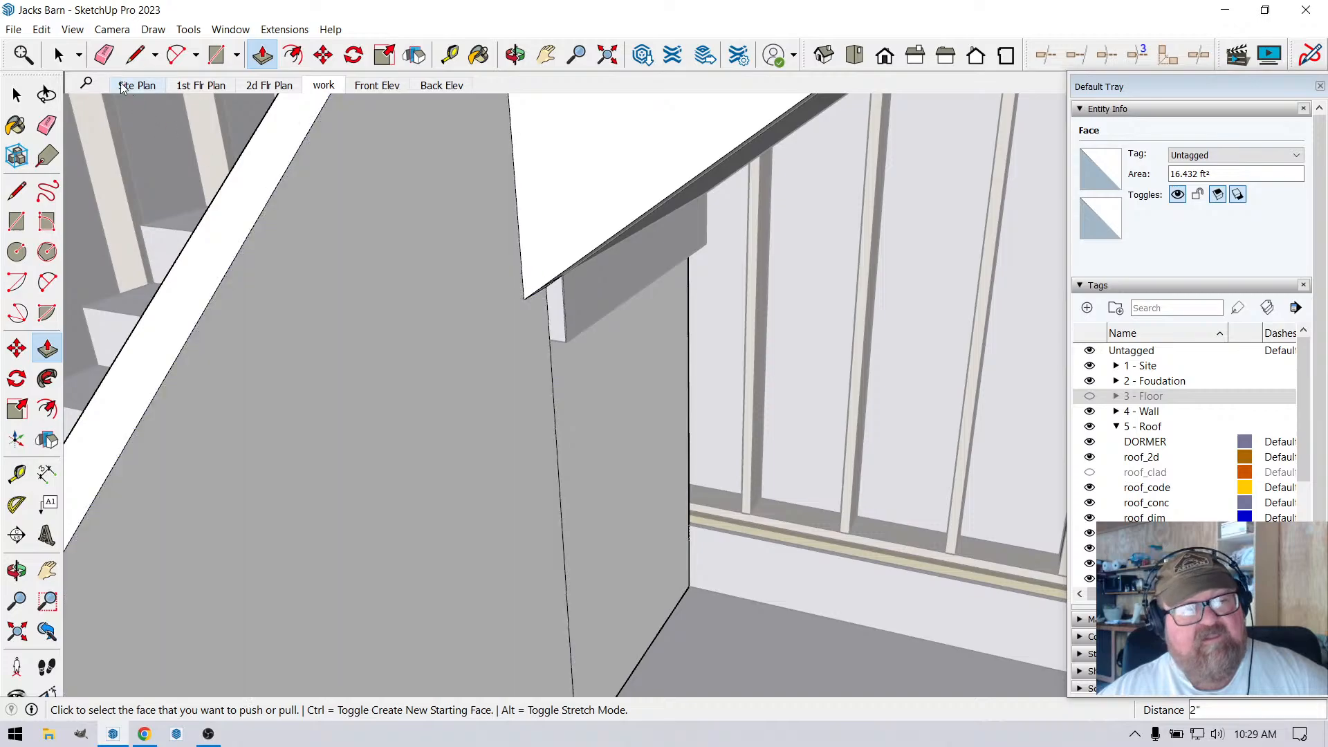
pyautogui.press('e')
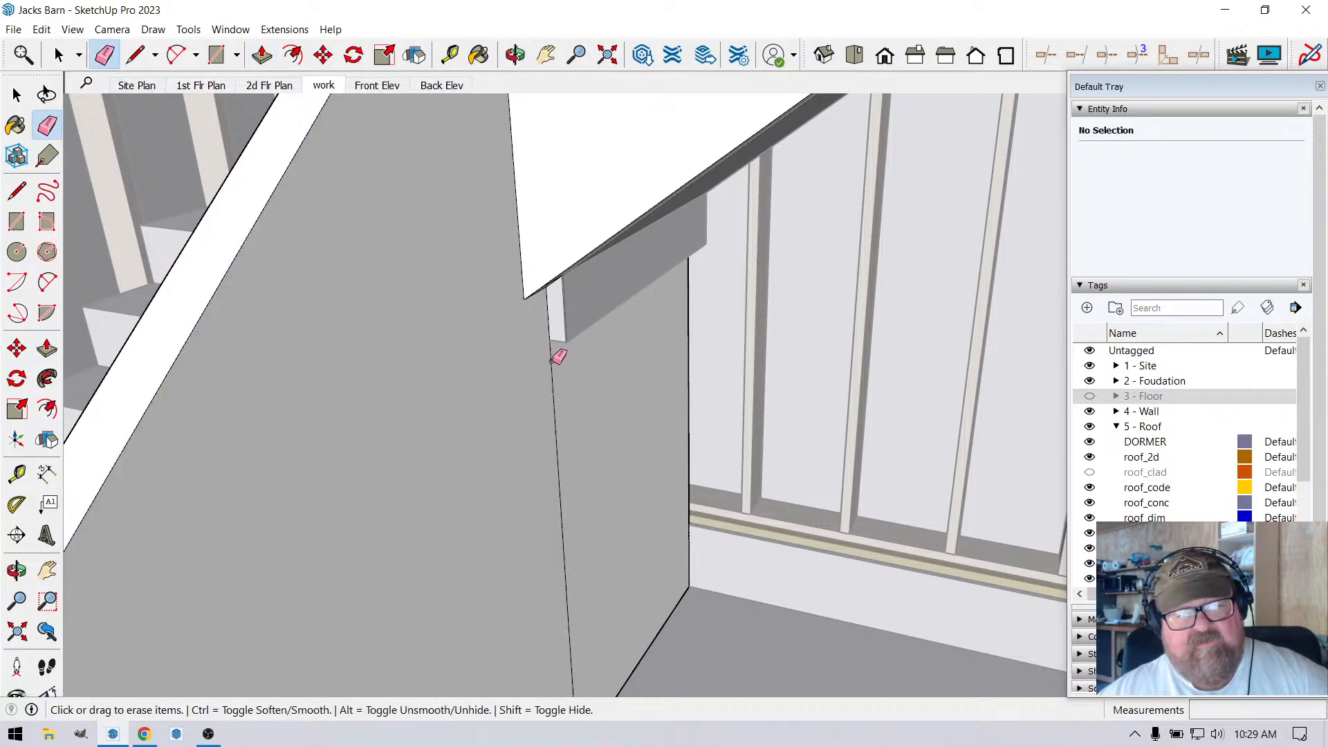
pyautogui.moveTo(557, 357); pyautogui.dragTo(563, 335, button='middle')
pyautogui.click(16, 95)
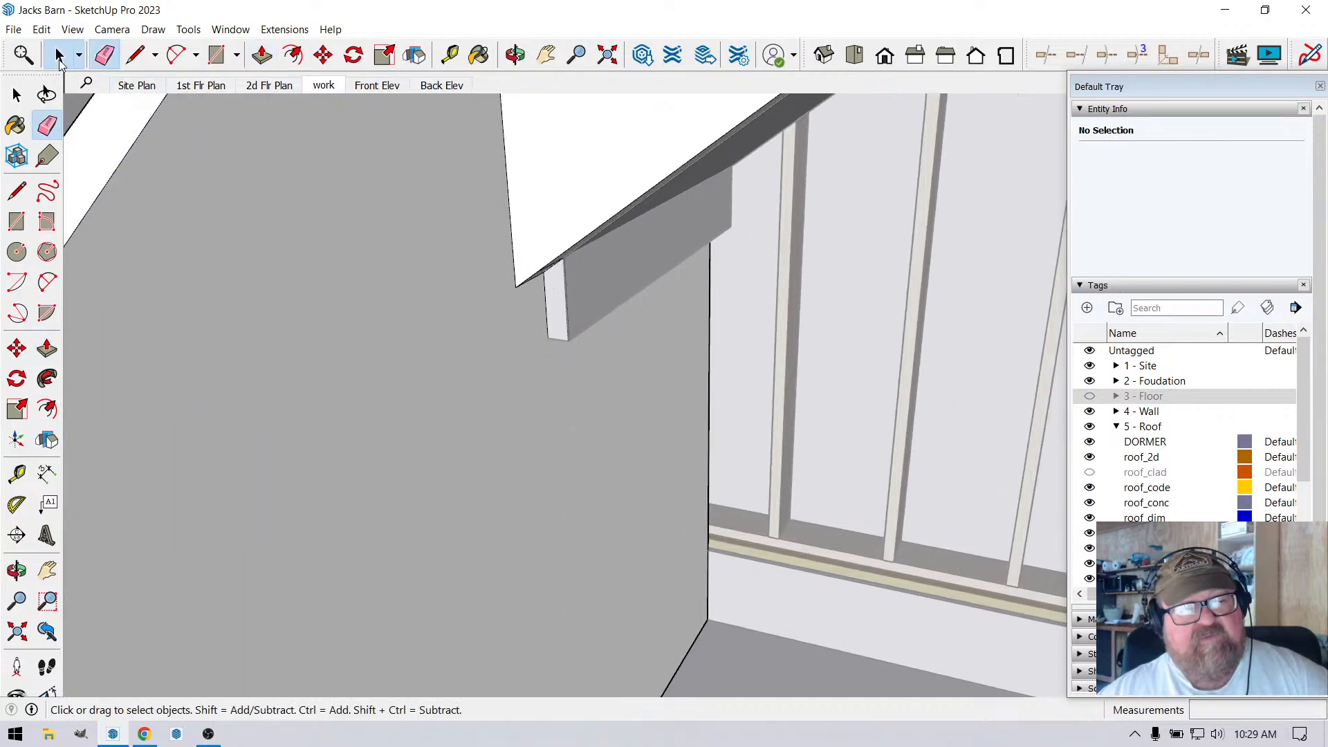
# Open the beam under the sloped wall section for editing and push its long side face in 2 inches.
pyautogui.moveTo(764, 273); pyautogui.dragTo(450, 318, button='middle')
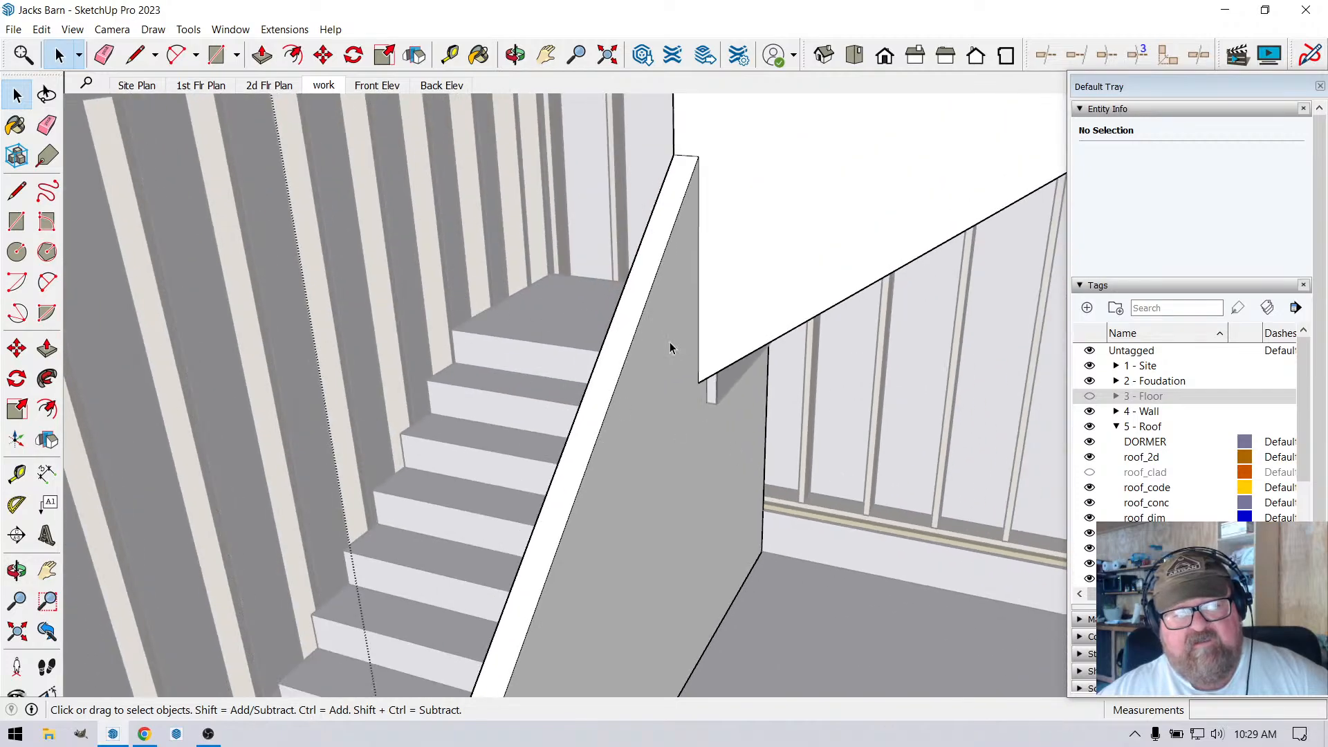
pyautogui.moveTo(670, 341); pyautogui.dragTo(729, 424, button='middle')
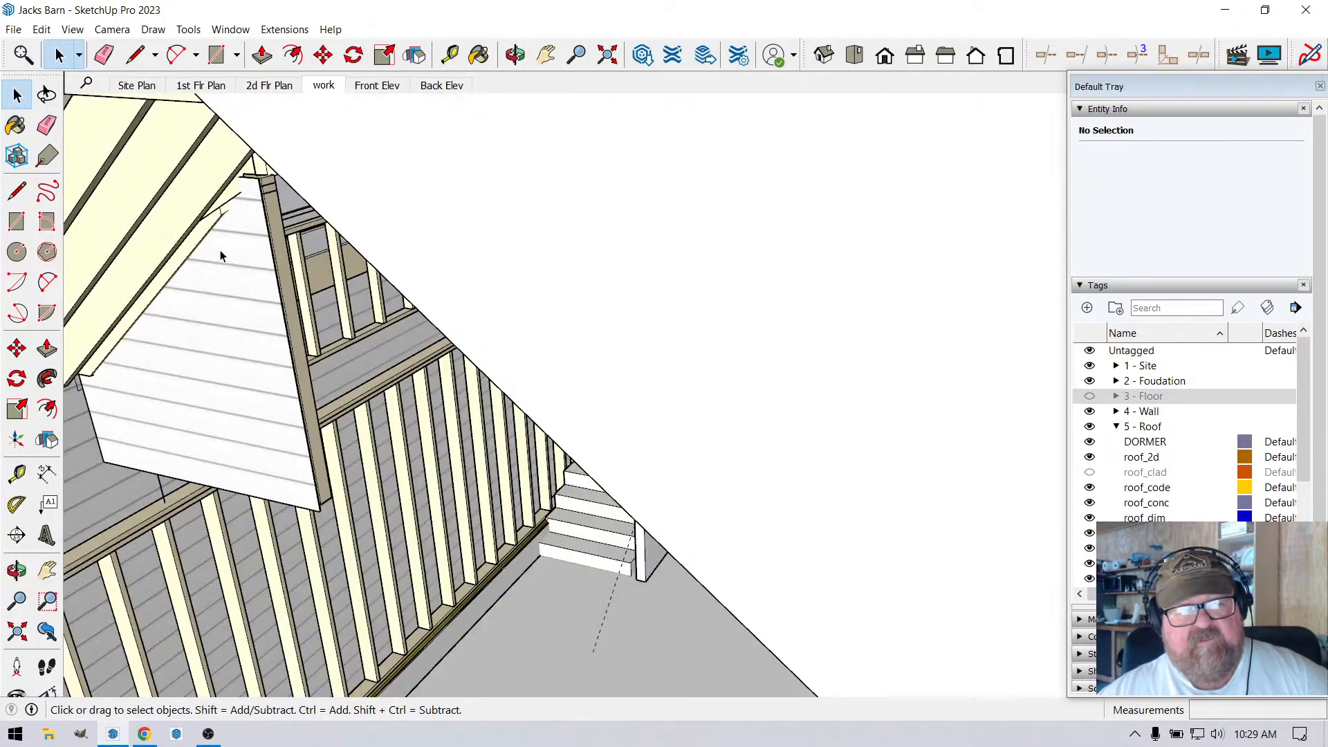
pyautogui.moveTo(220, 253); pyautogui.dragTo(704, 364, button='middle')
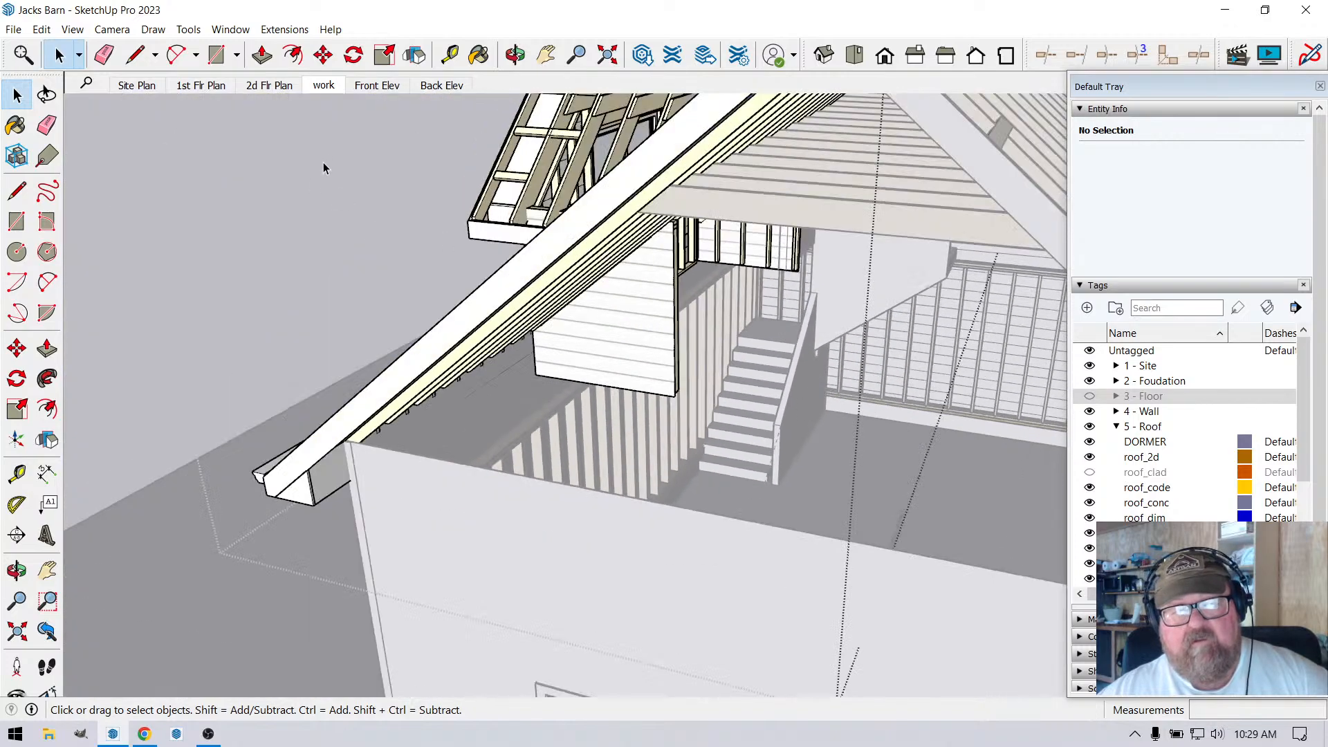
pyautogui.scroll(3, 829, 350)
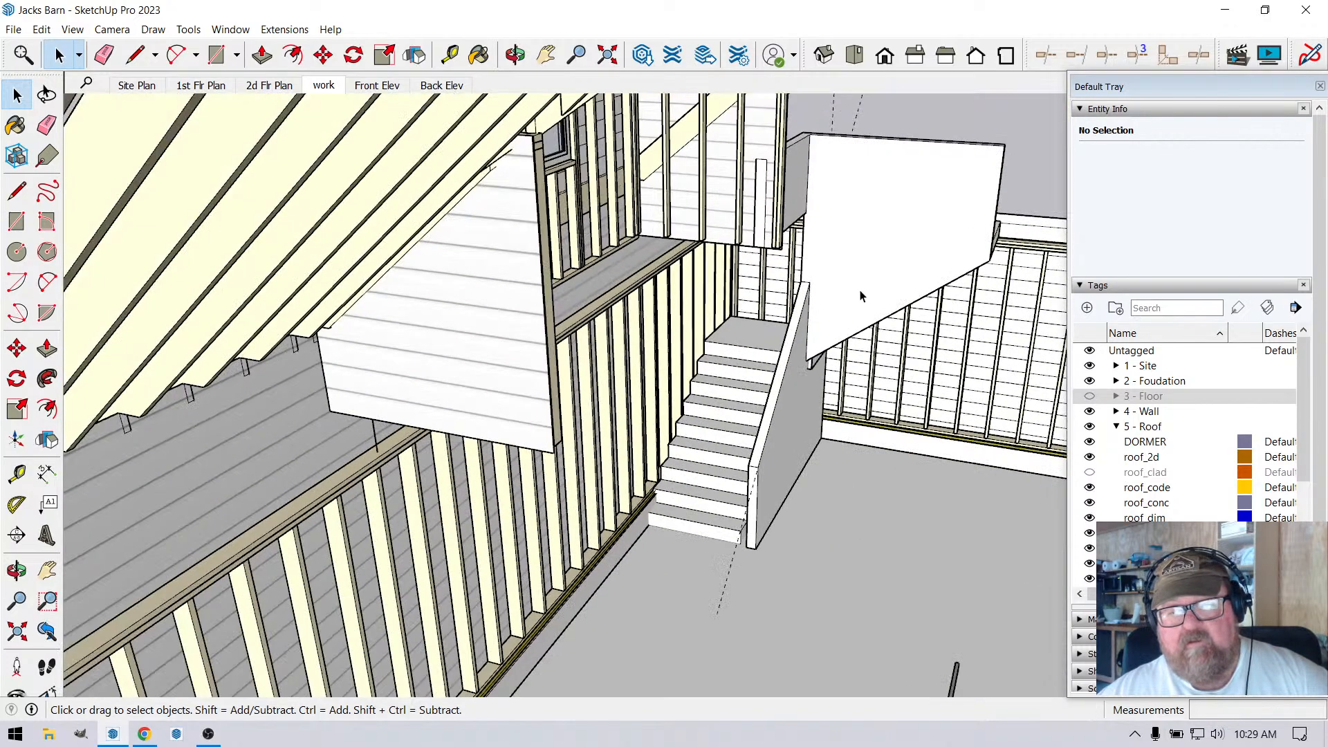
pyautogui.scroll(6, 856, 365)
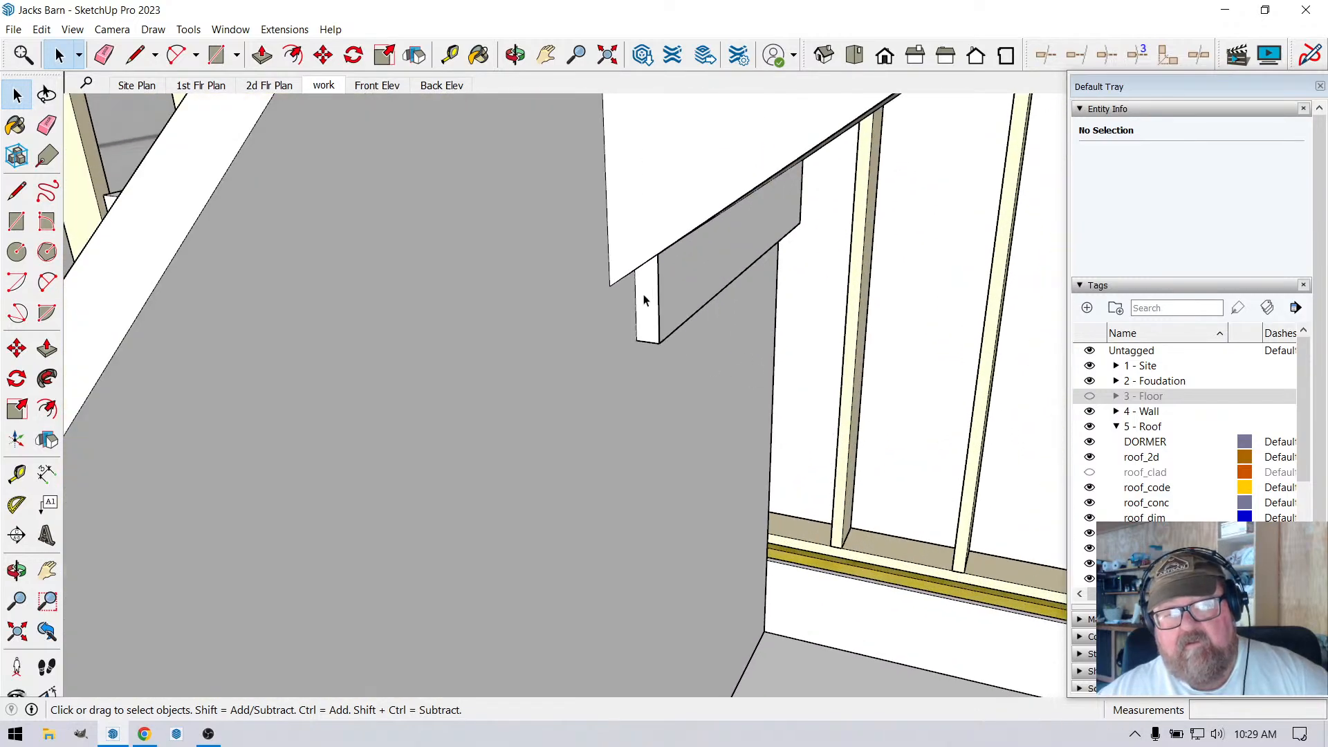
pyautogui.doubleClick(666, 295)
pyautogui.scroll(2, 703, 299)
pyautogui.click(663, 282)
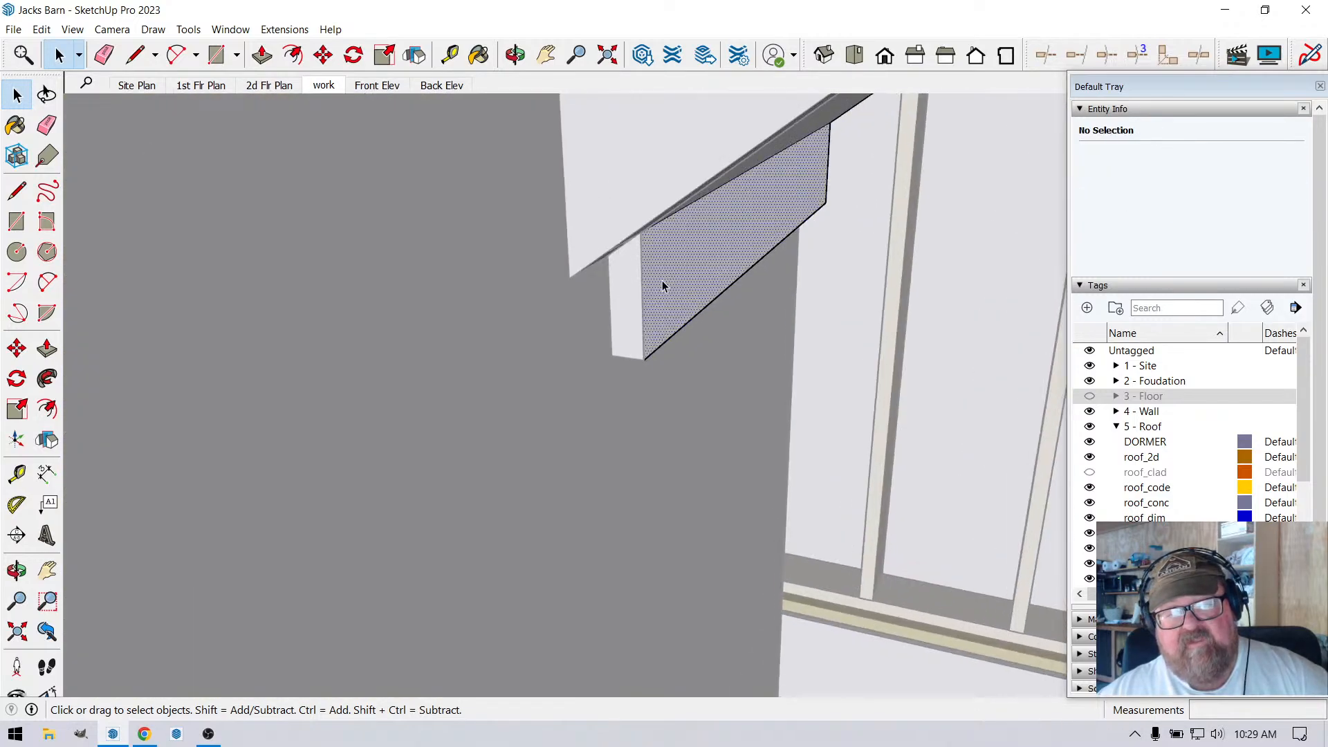
pyautogui.click(262, 54)
pyautogui.click(648, 303)
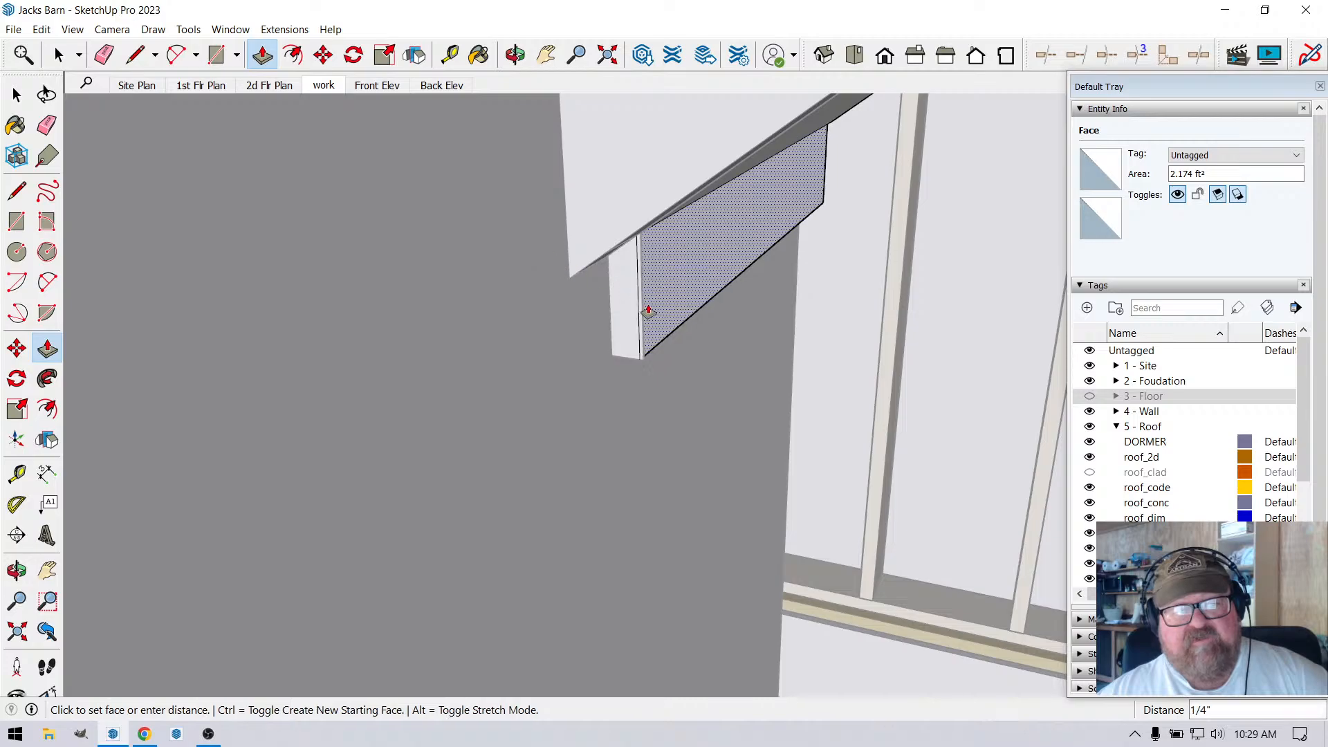
pyautogui.click(611, 333)
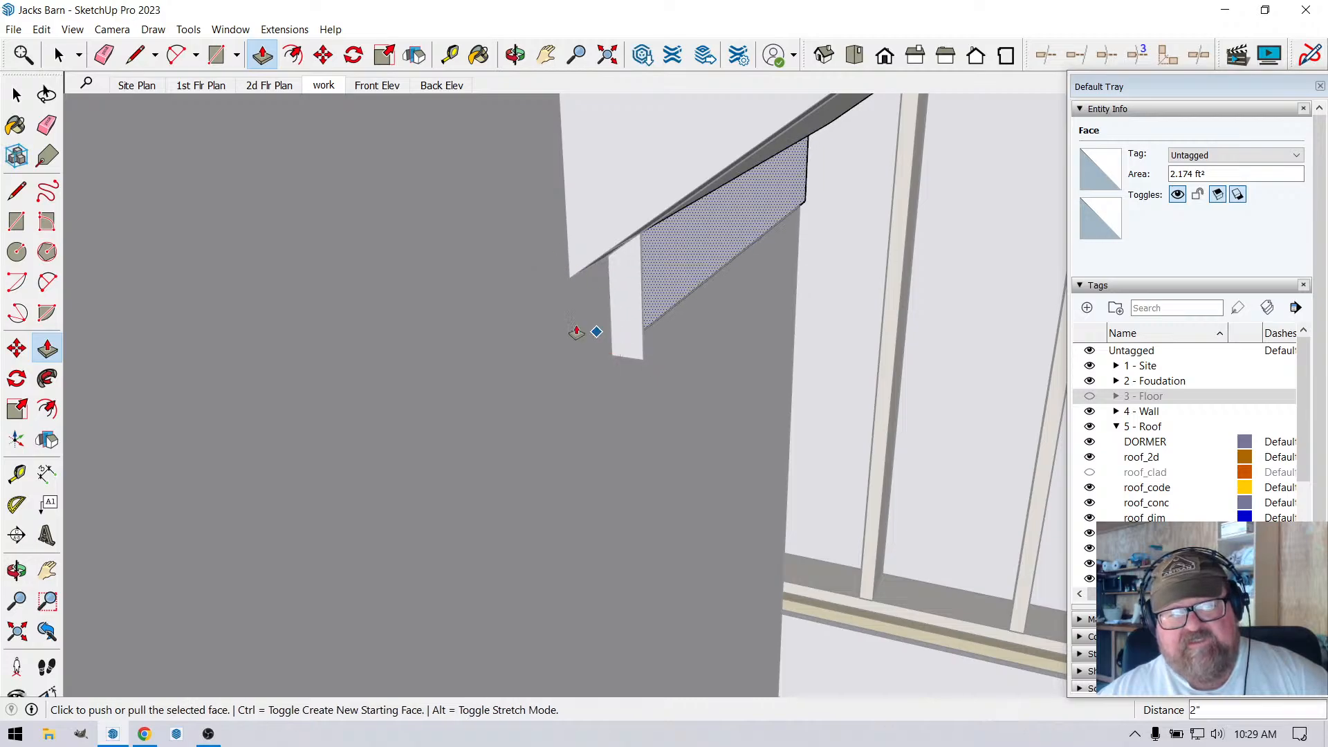
# Clear the face selection and draw a line between the top corners of the beam's near end.
pyautogui.click(511, 56)
pyautogui.moveTo(568, 244); pyautogui.dragTo(468, 196)
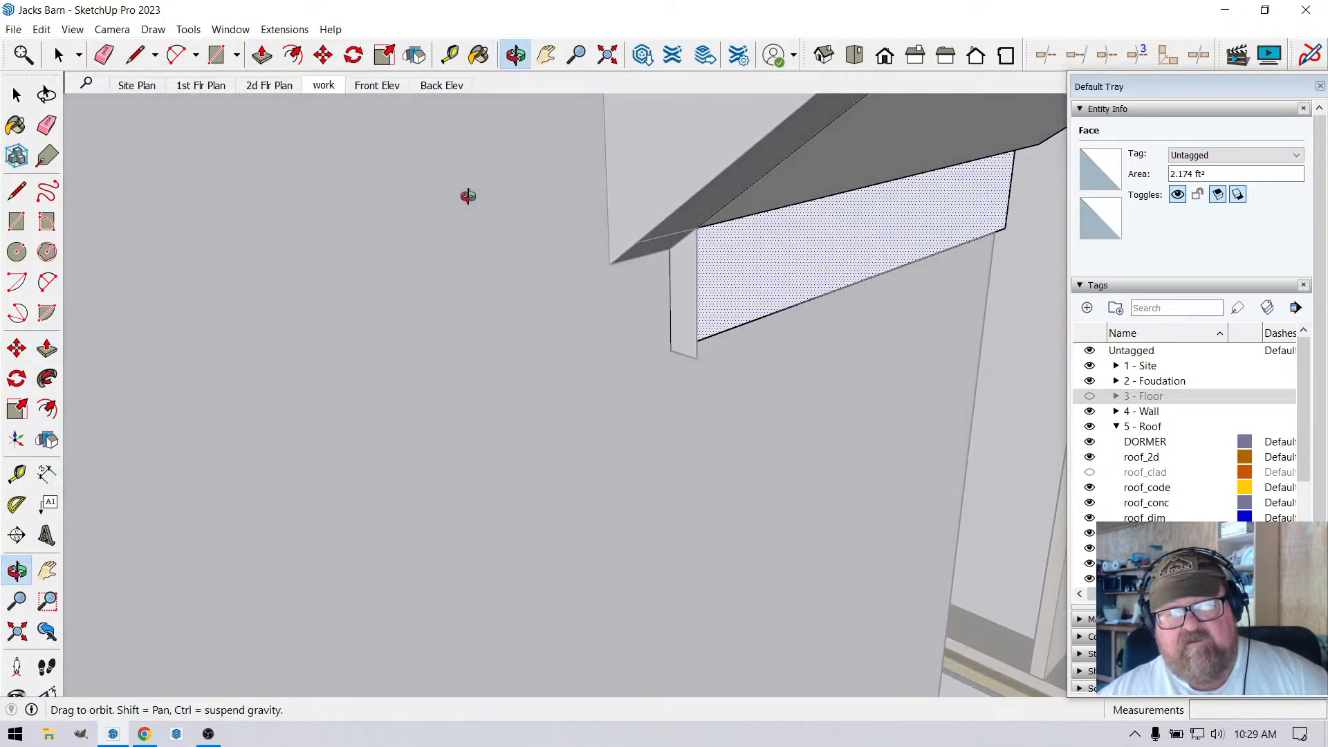
pyautogui.moveTo(715, 282); pyautogui.dragTo(608, 250)
pyautogui.click(104, 55)
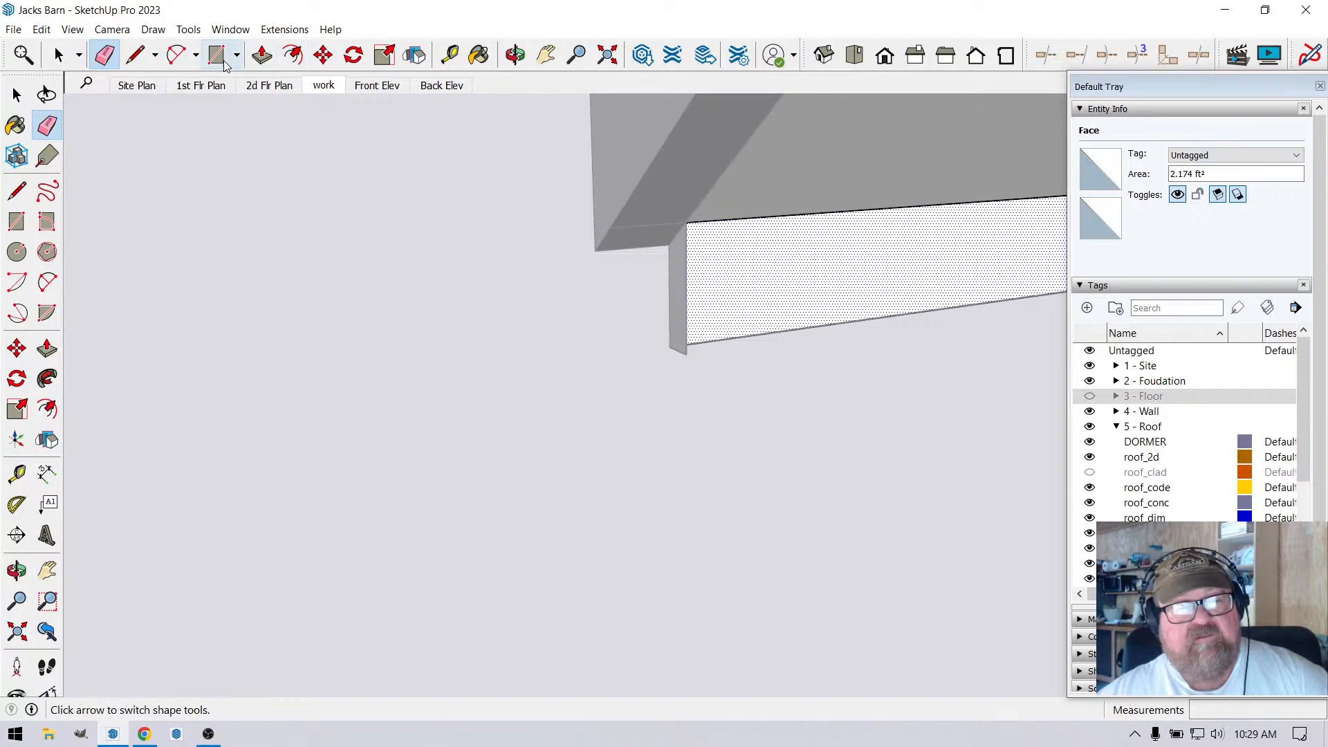
pyautogui.click(515, 55)
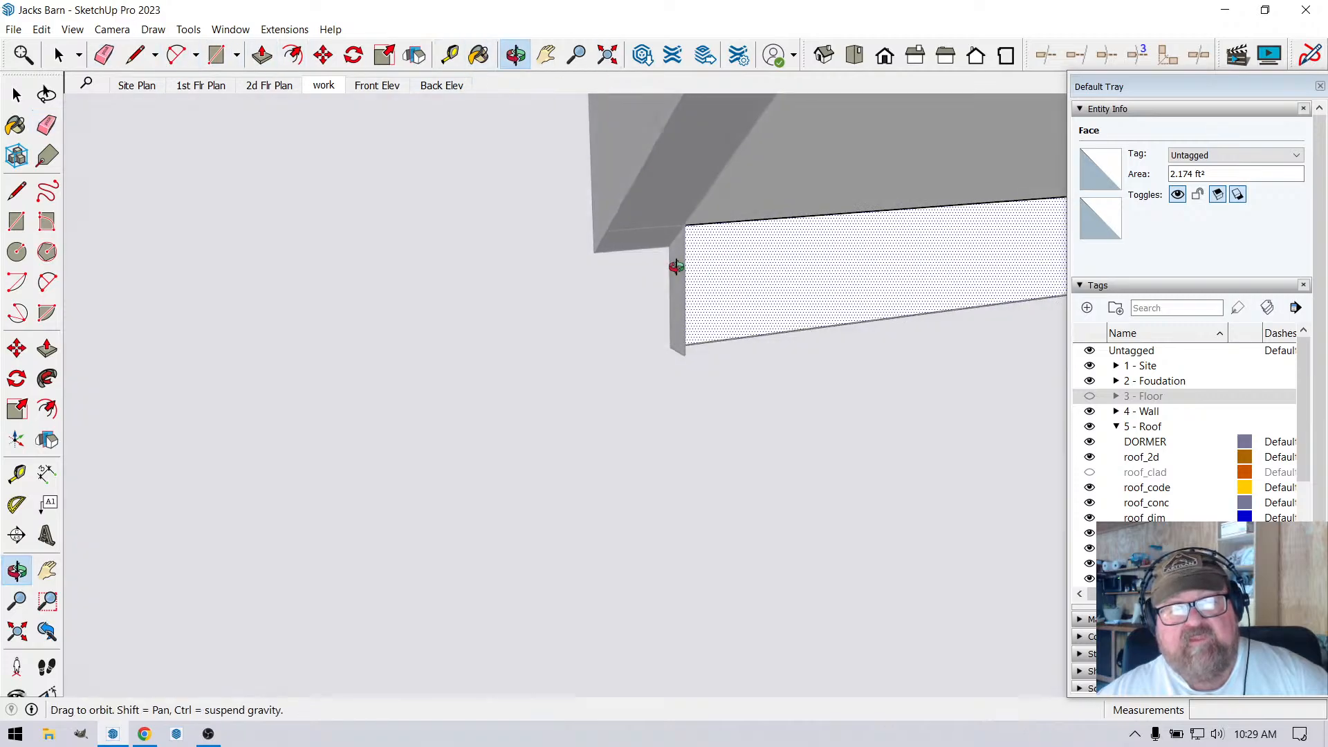
pyautogui.moveTo(676, 267); pyautogui.dragTo(685, 384)
pyautogui.hotkey('ctrl', 't')
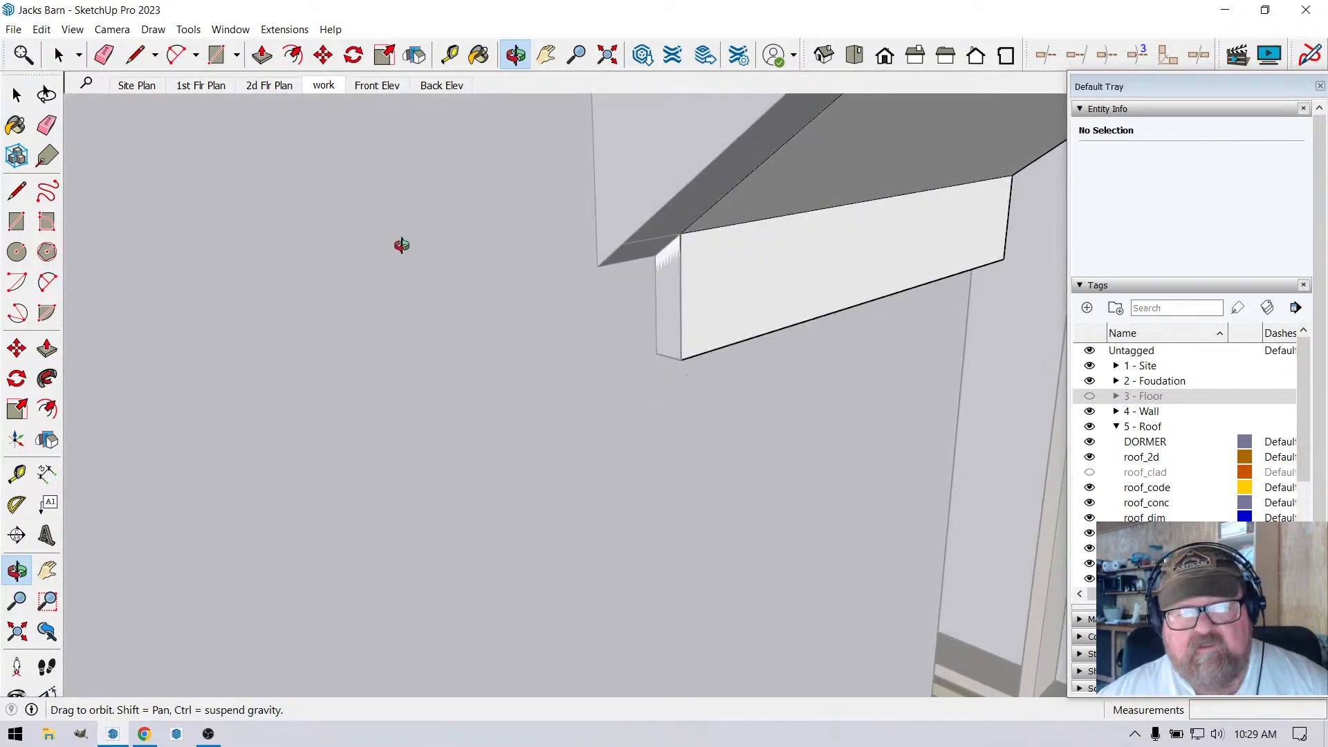
pyautogui.click(136, 55)
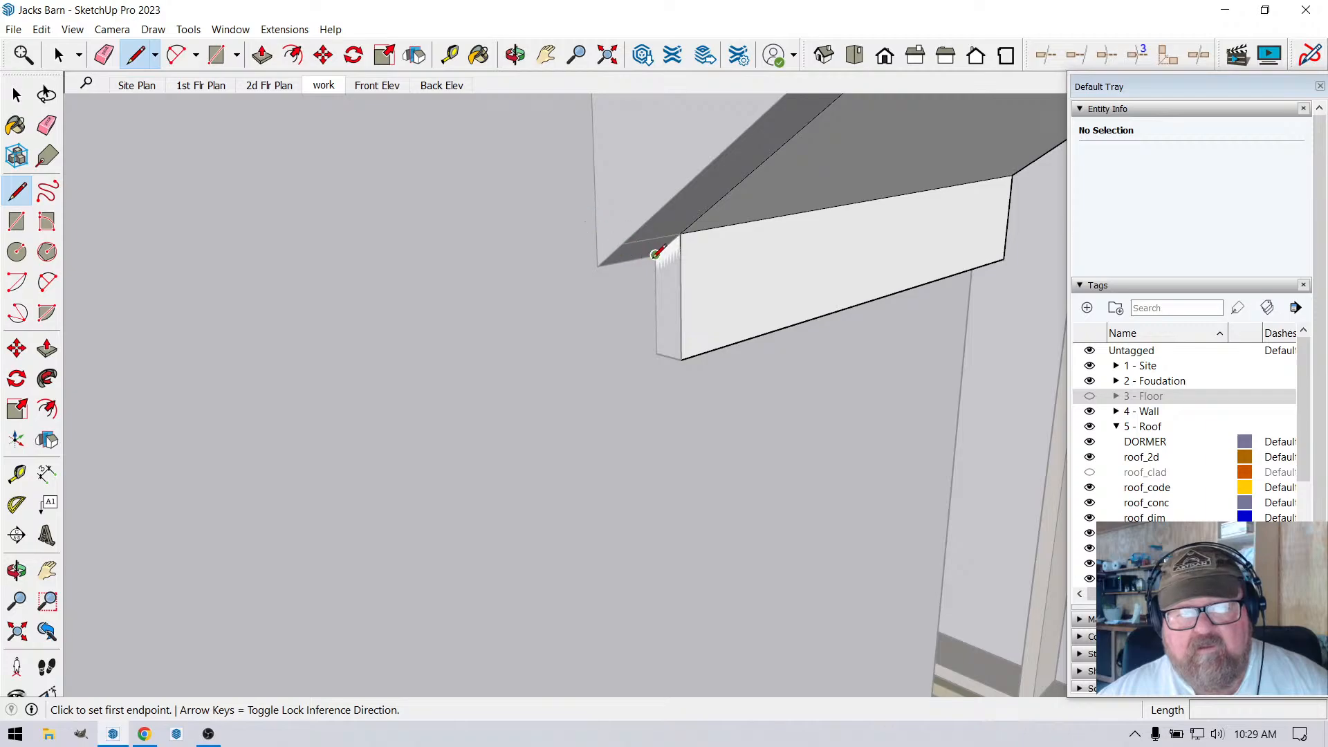
pyautogui.click(680, 233)
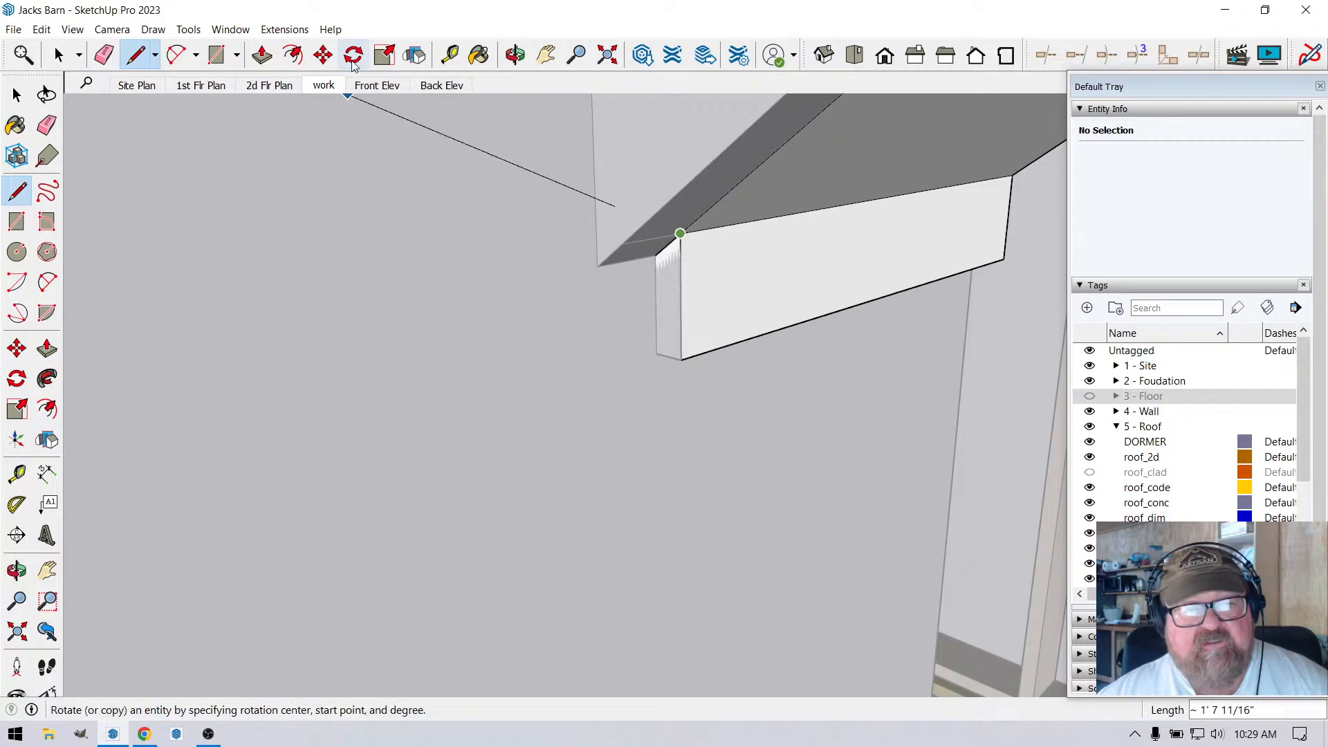
pyautogui.click(292, 55)
pyautogui.click(262, 55)
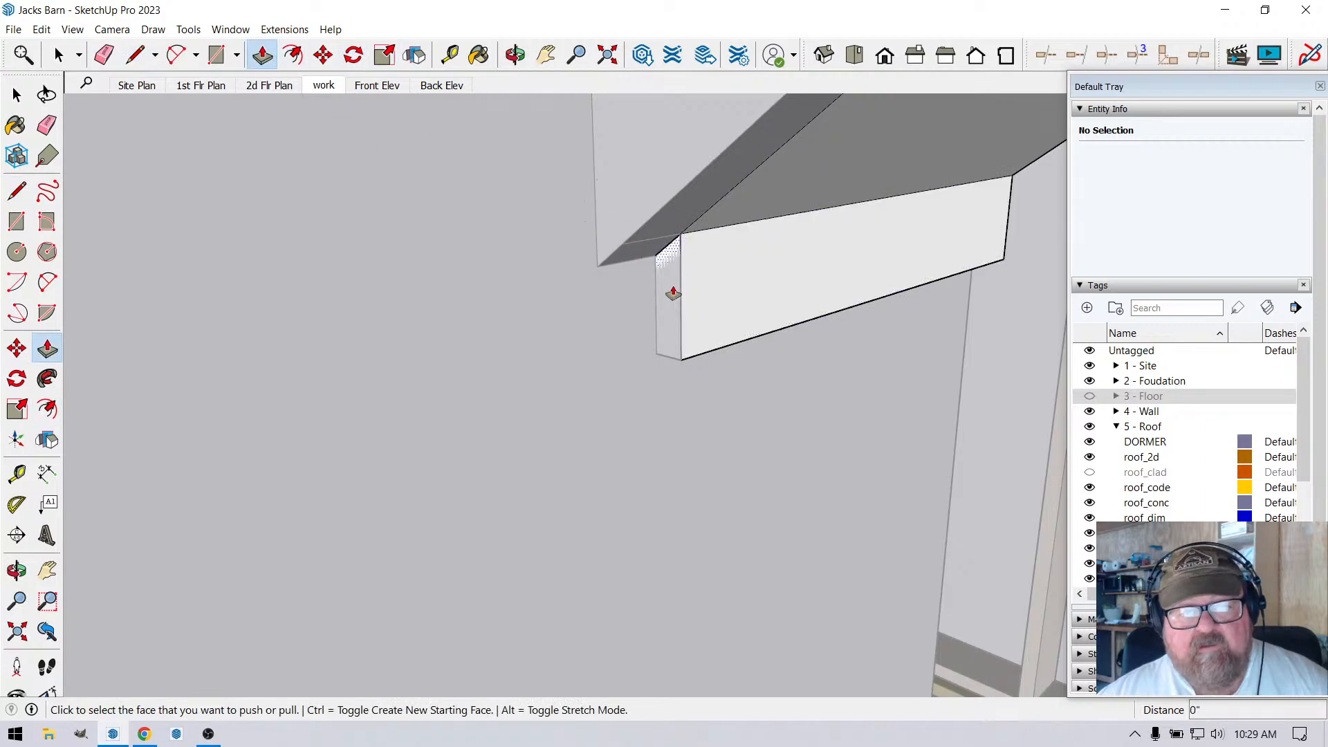
pyautogui.click(673, 293)
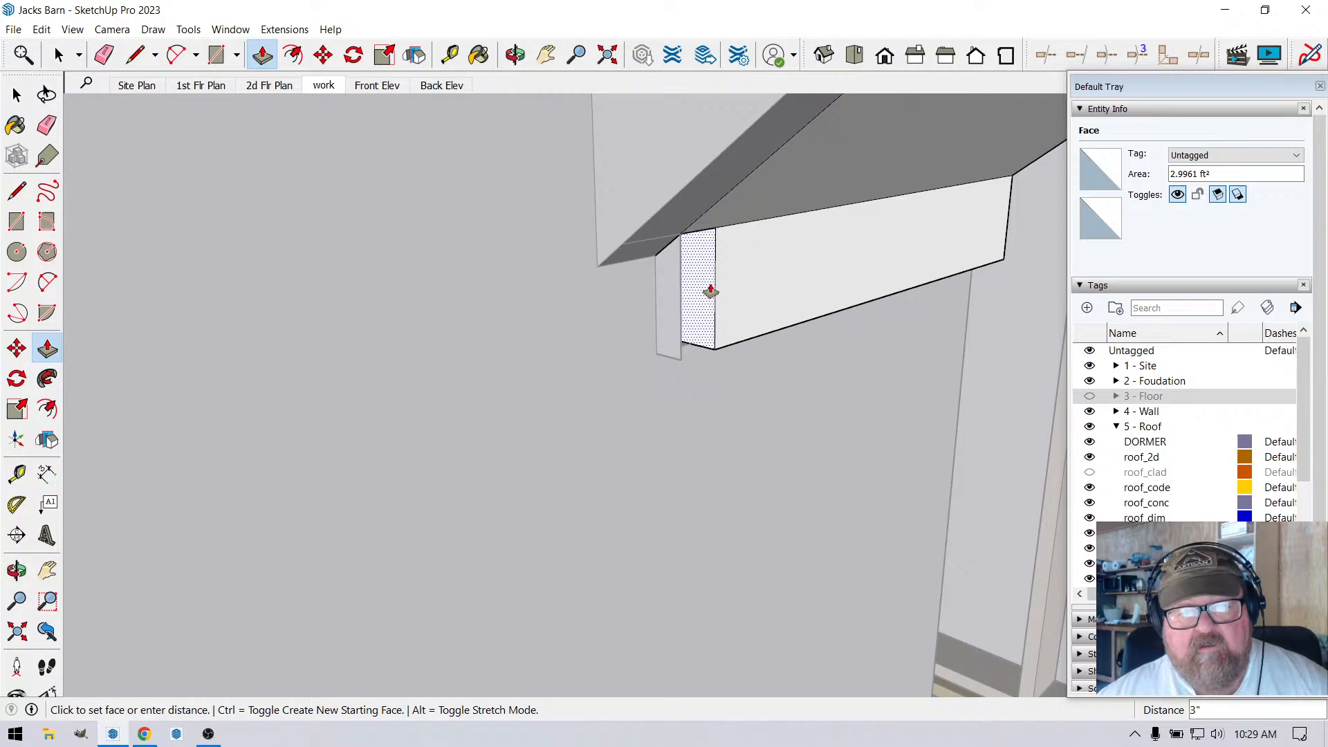
pyautogui.click(1010, 249)
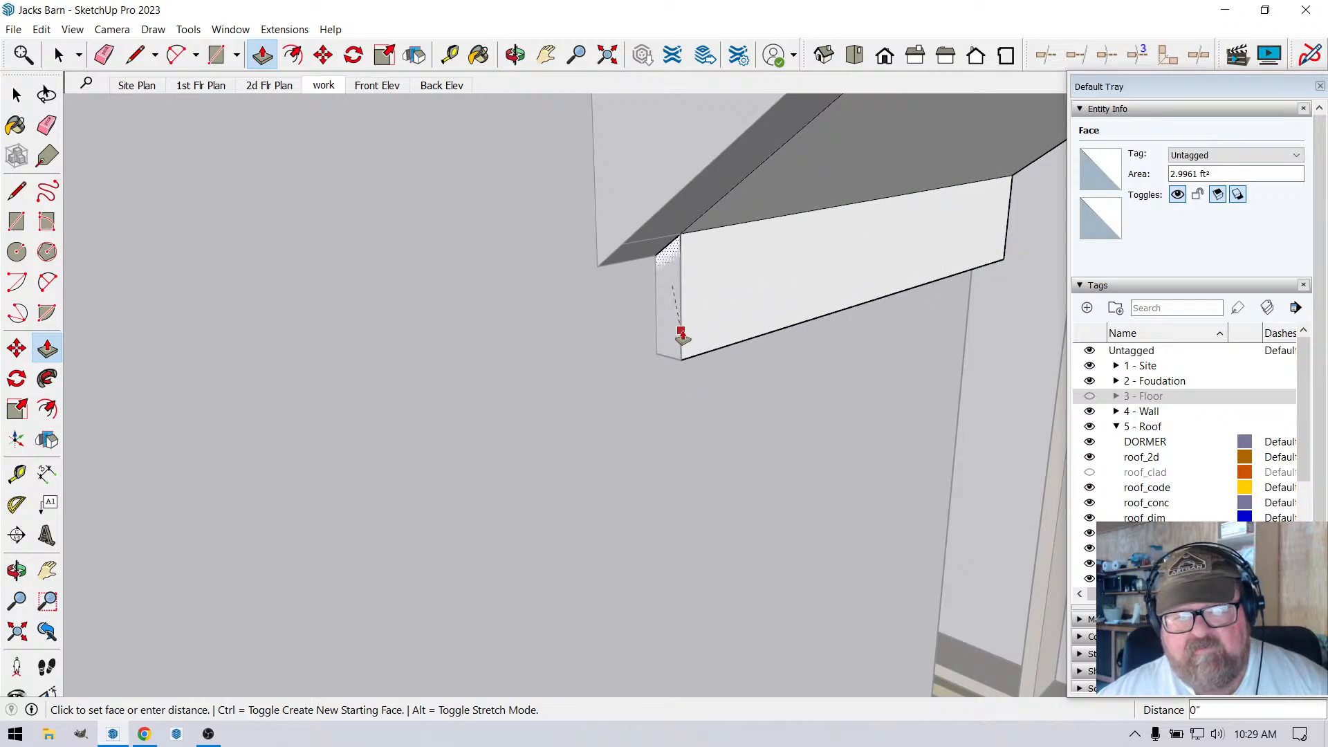
pyautogui.press('space')
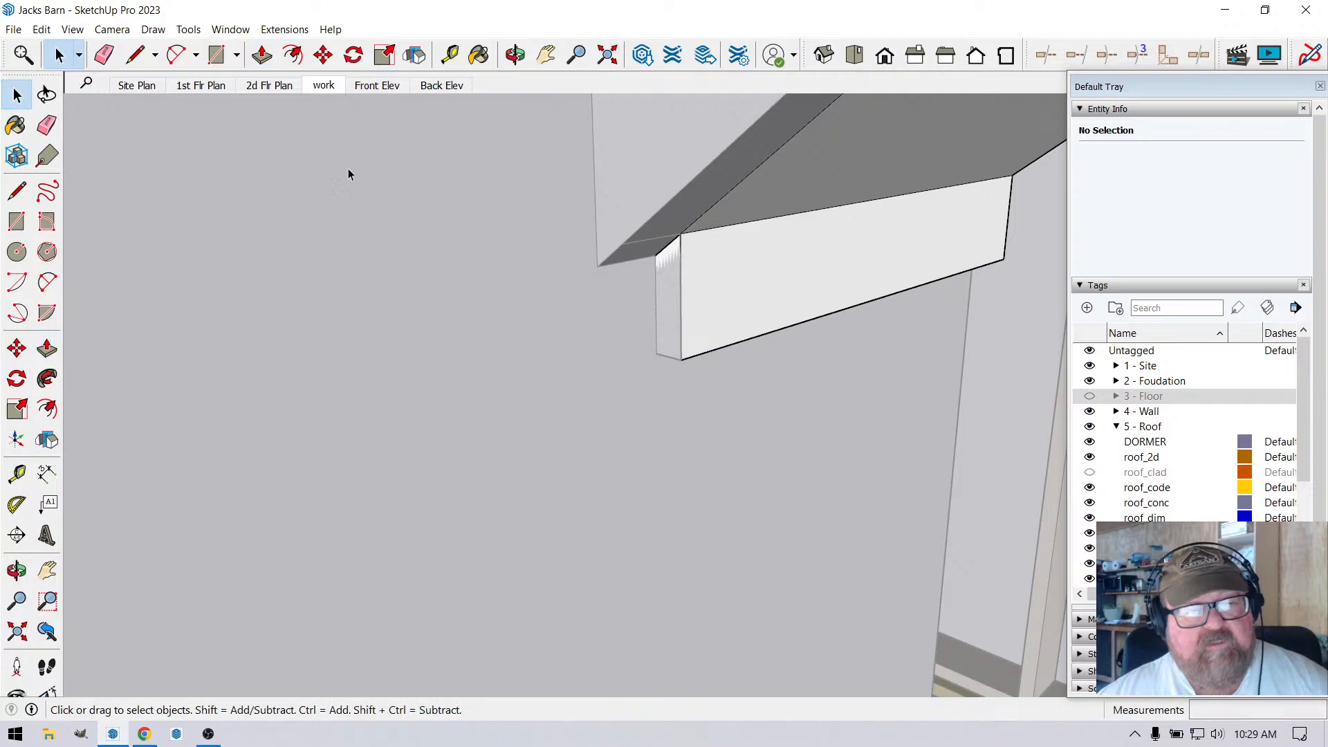
# Leave the beam's editing context and bring the whole barn into view.
pyautogui.click(702, 302)
pyautogui.scroll(-8, 789, 362)
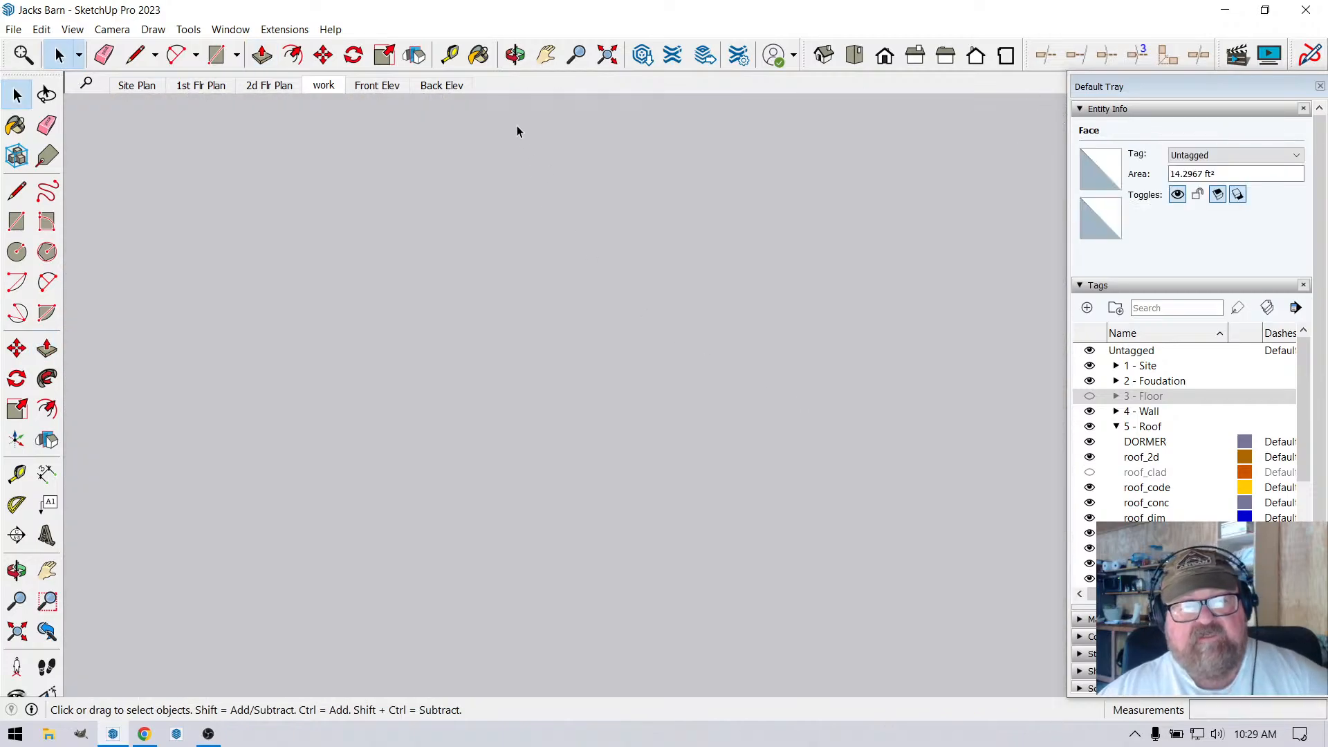
pyautogui.click(607, 55)
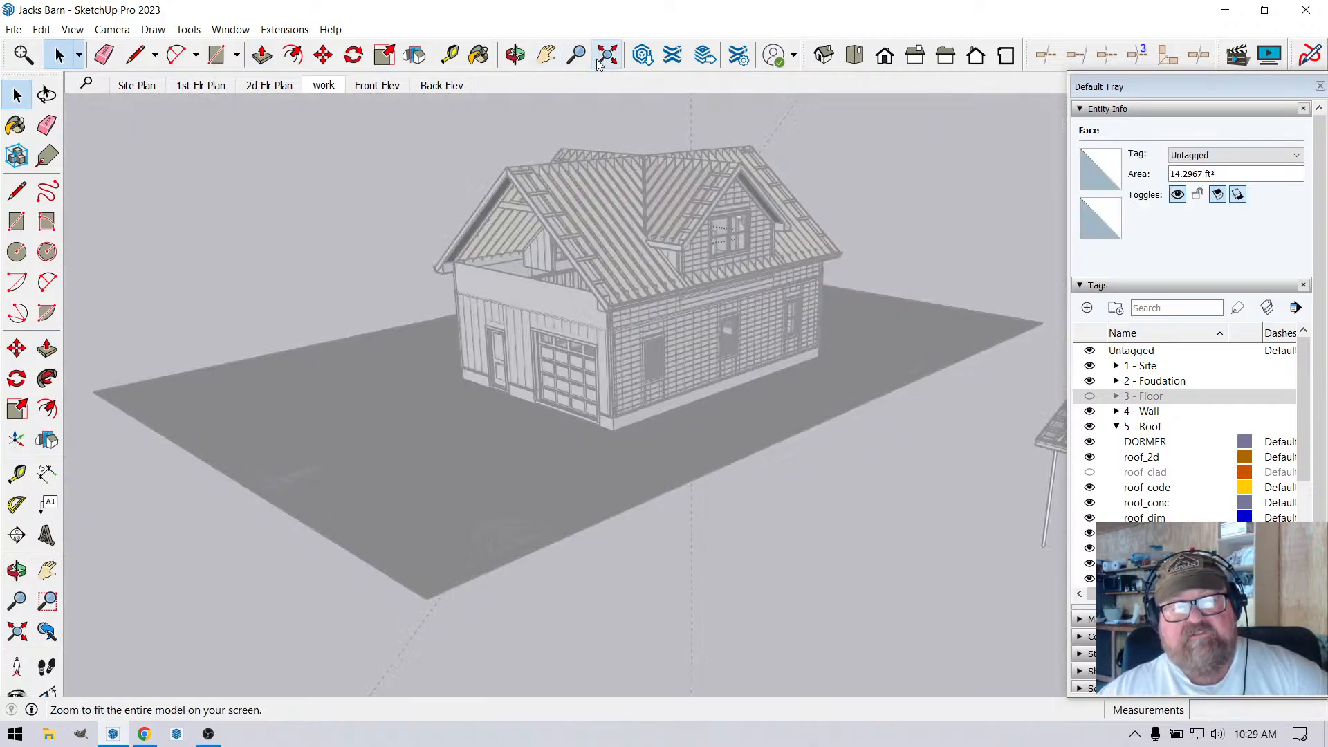
pyautogui.click(516, 55)
pyautogui.moveTo(512, 230); pyautogui.dragTo(220, 187)
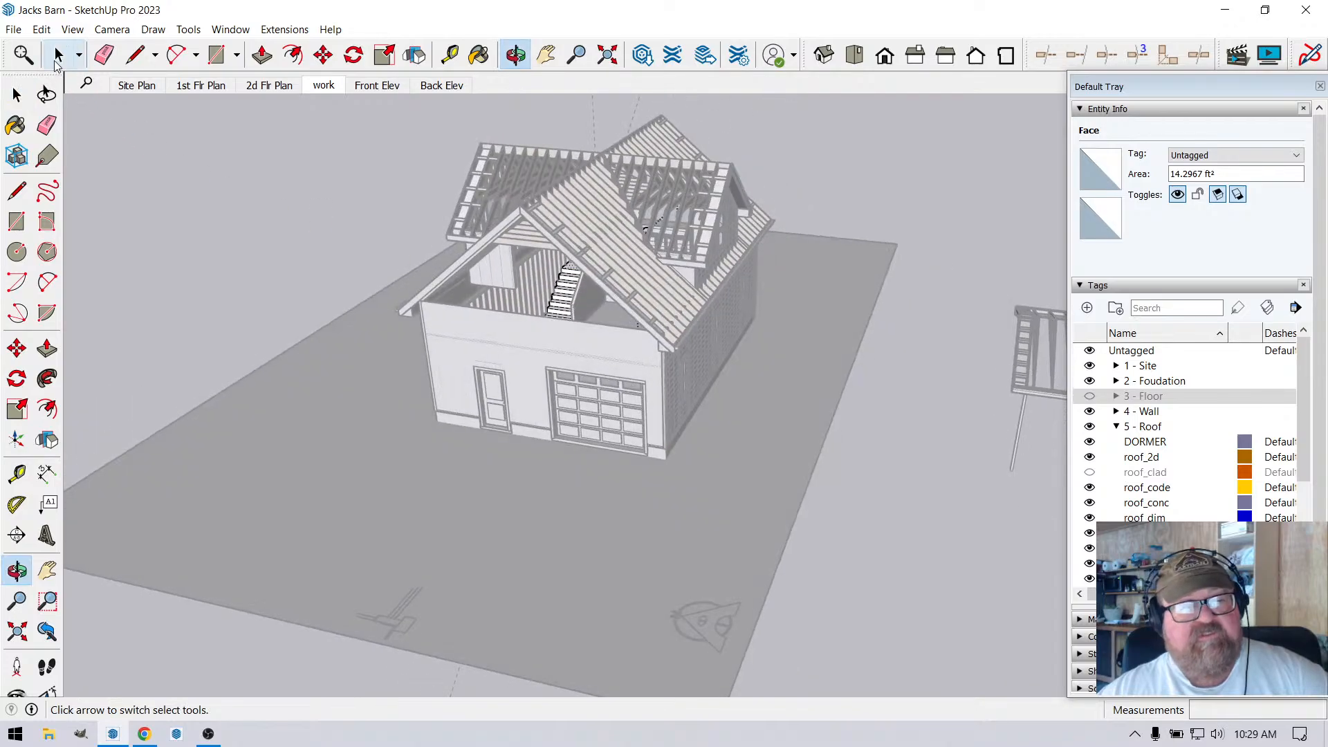
pyautogui.click(58, 55)
pyautogui.click(195, 166)
# Delete all construction guides from the model.
pyautogui.scroll(2, 509, 165)
pyautogui.scroll(2, 512, 166)
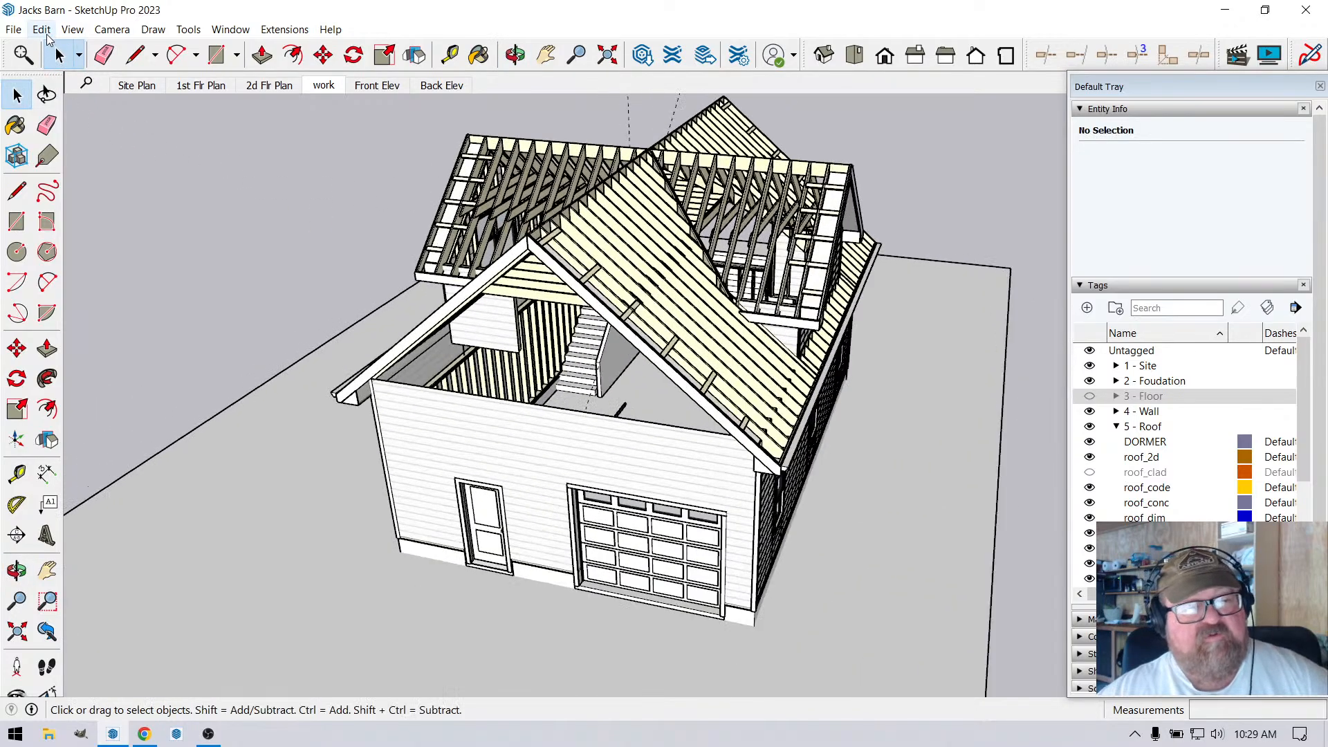
pyautogui.click(41, 29)
pyautogui.click(71, 171)
pyautogui.scroll(2, 484, 195)
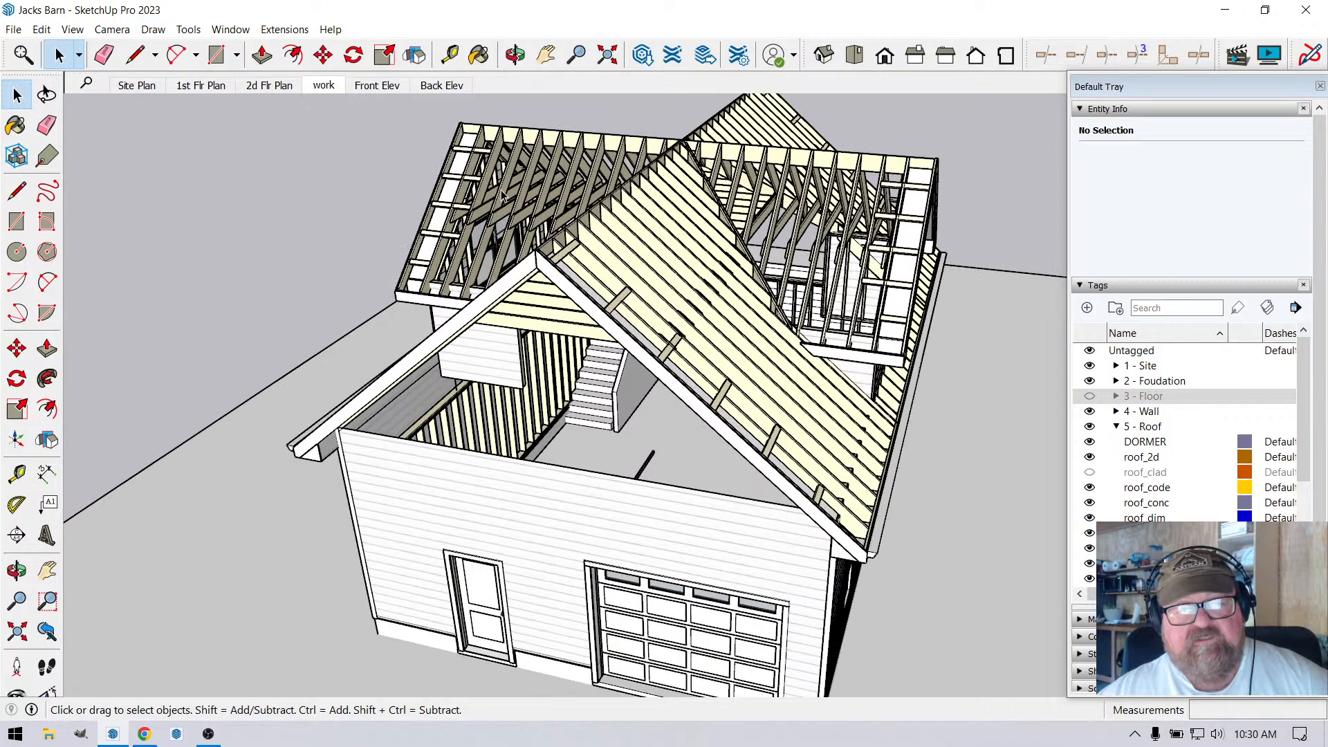
# Make the 3 - Floor tag folder visible again.
pyautogui.click(515, 55)
pyautogui.scroll(6, 602, 279)
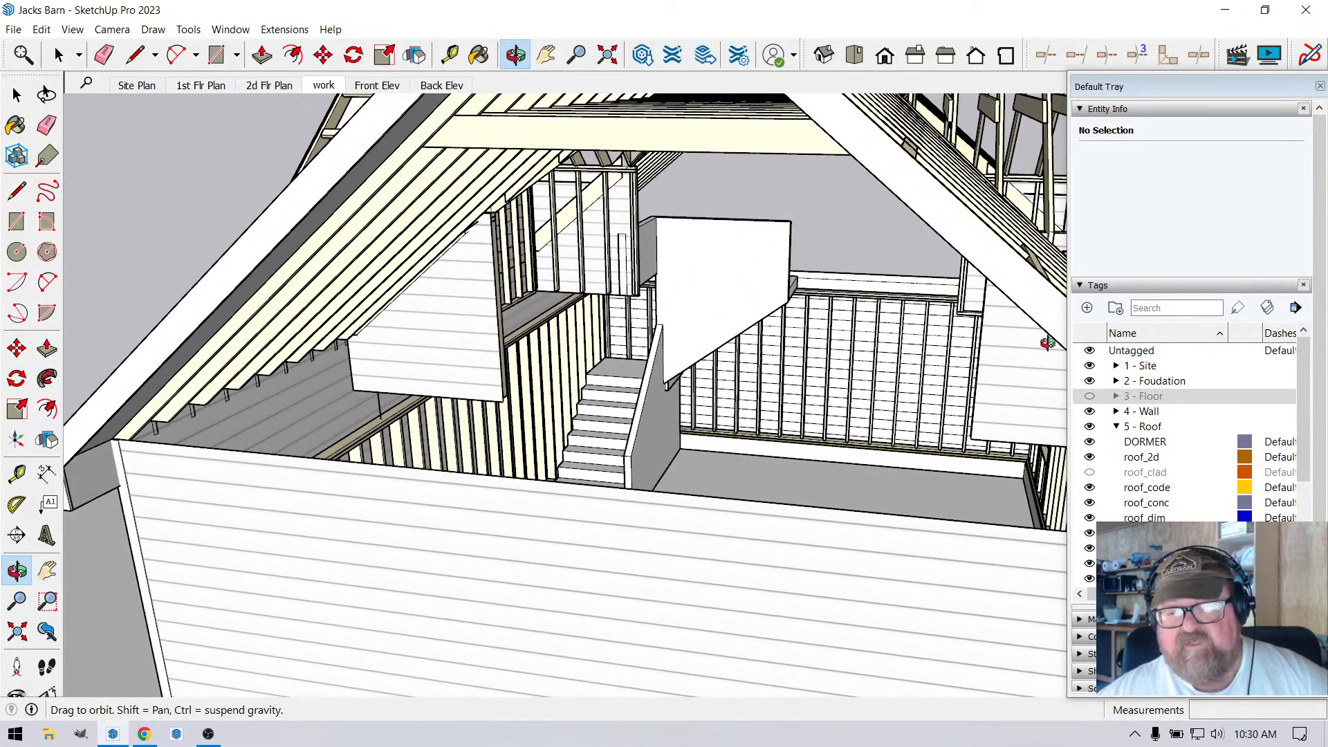
pyautogui.click(1089, 396)
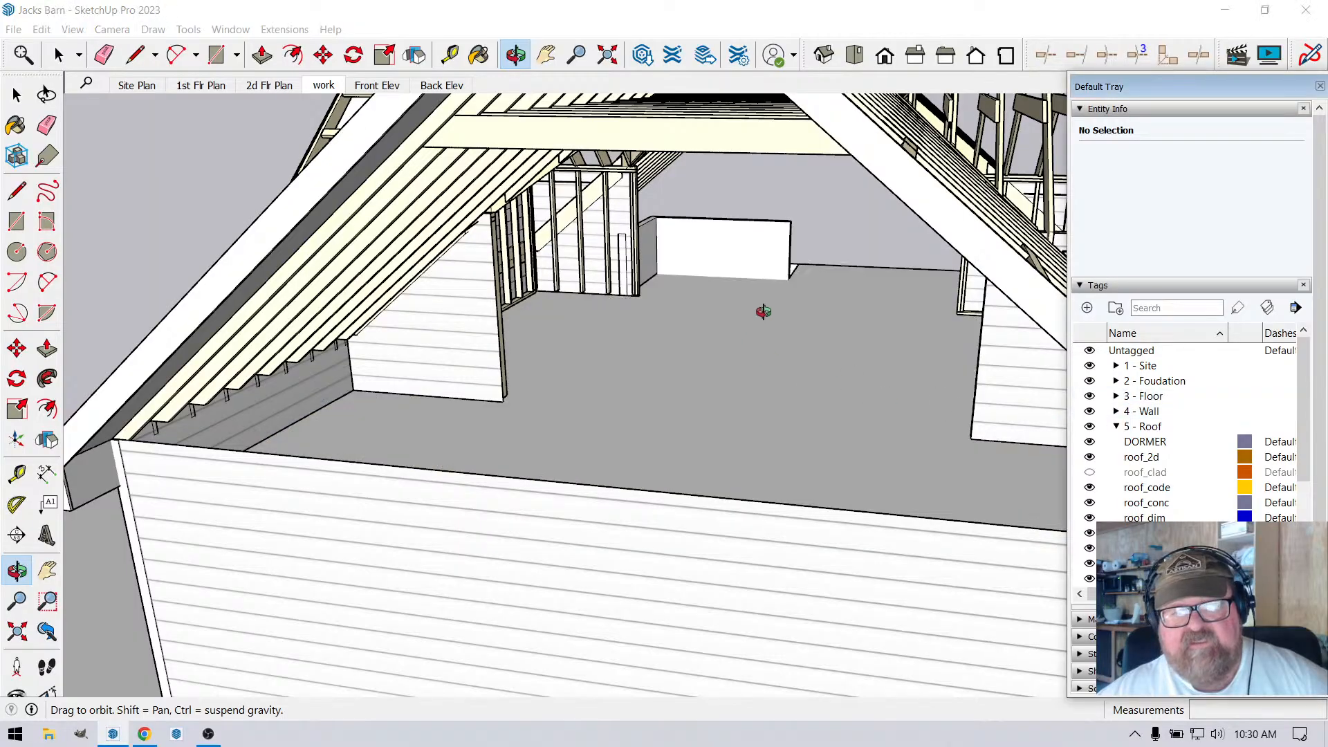
# Examine the stair opening and the half wall beside it on the upper floor from several angles.
pyautogui.moveTo(764, 312); pyautogui.dragTo(551, 528)
pyautogui.scroll(-4, 579, 416)
pyautogui.scroll(6, 575, 558)
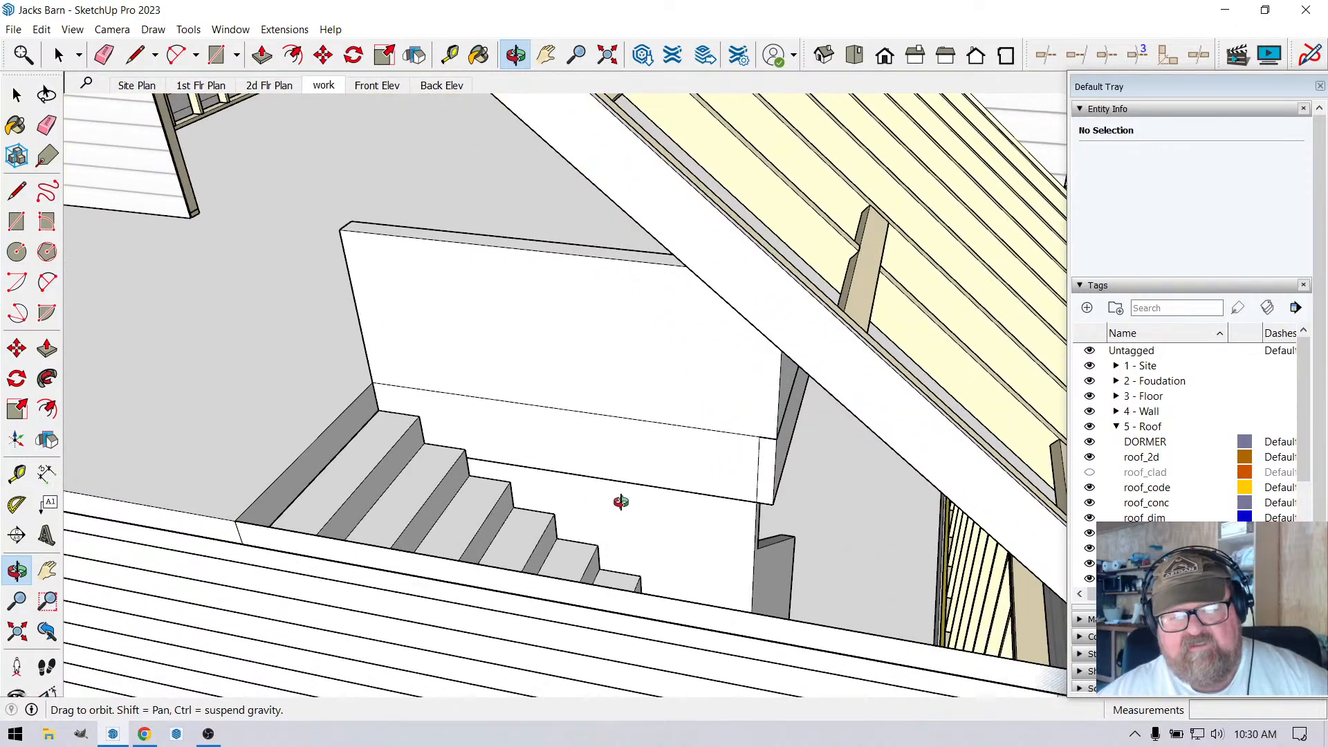
pyautogui.moveTo(621, 503); pyautogui.dragTo(845, 595)
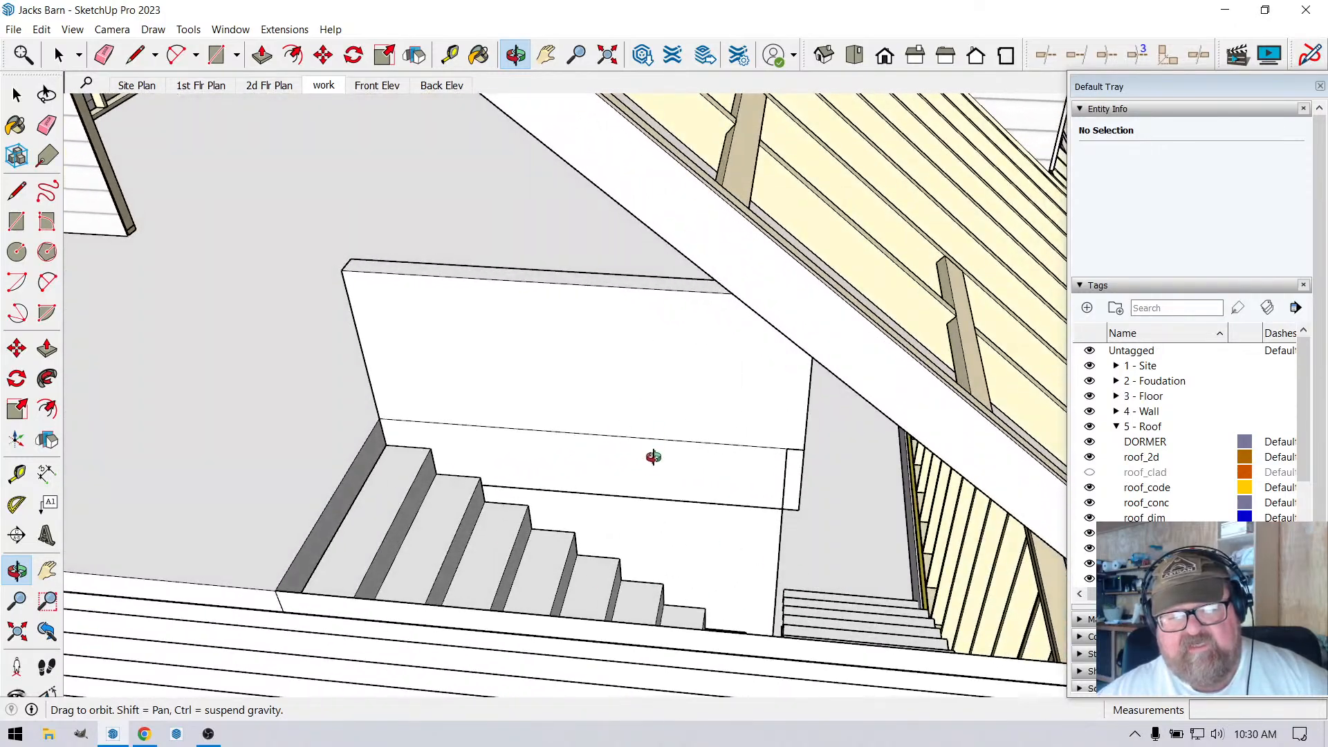
pyautogui.moveTo(555, 457); pyautogui.dragTo(759, 415)
pyautogui.scroll(-10, 759, 416)
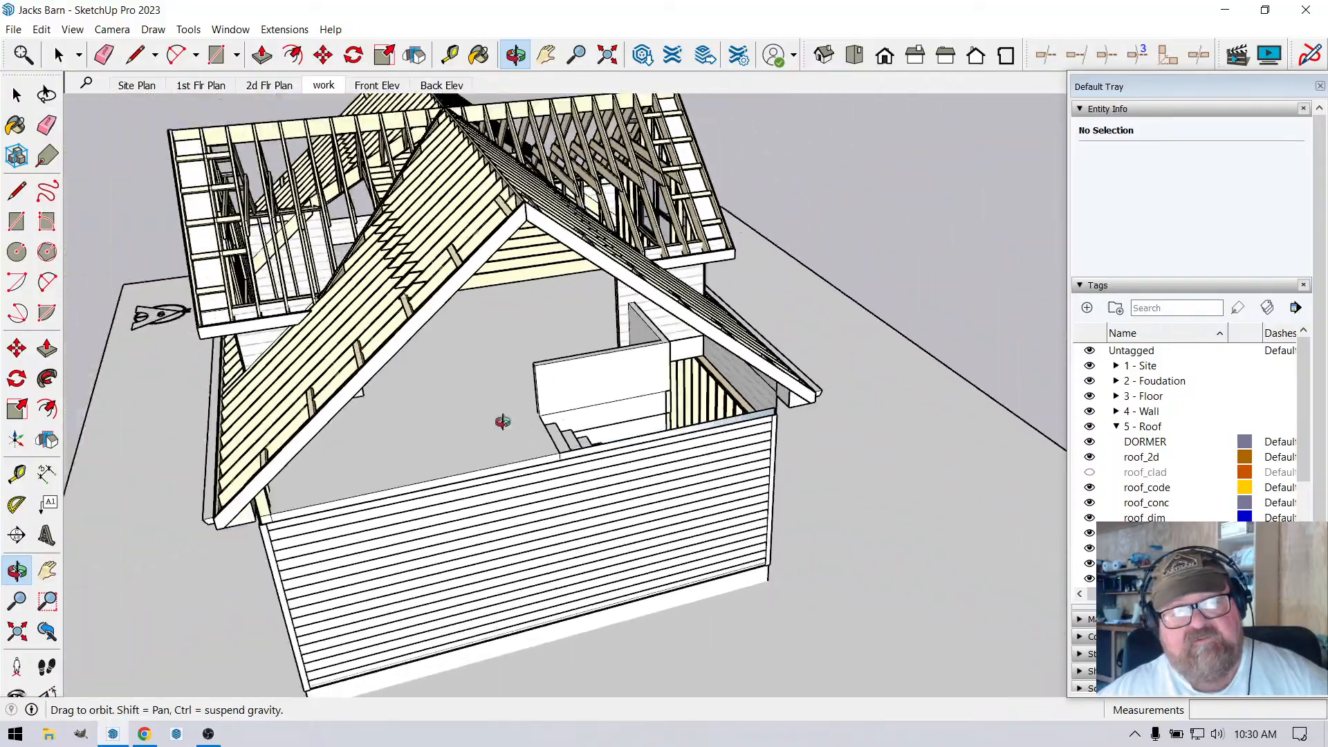
pyautogui.scroll(6, 505, 421)
pyautogui.scroll(-5, 861, 413)
pyautogui.moveTo(861, 413); pyautogui.dragTo(600, 485)
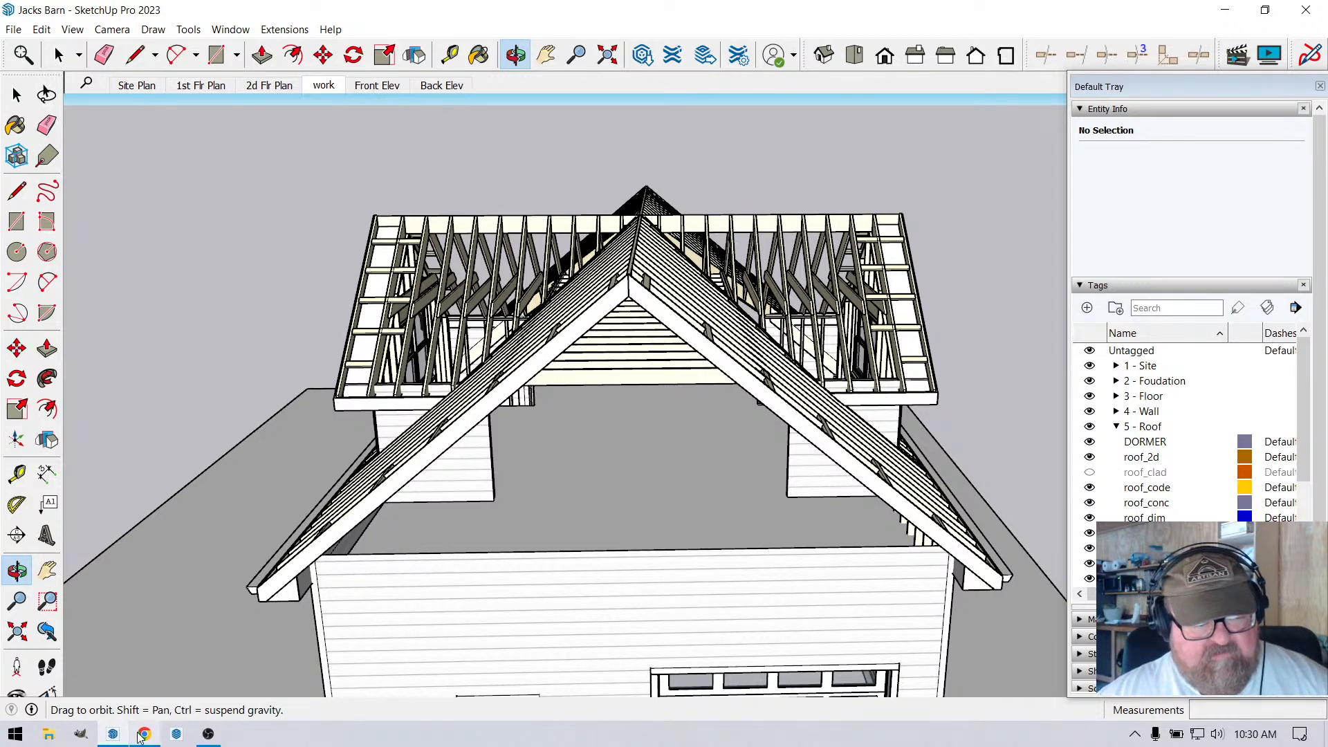
pyautogui.click(111, 732)
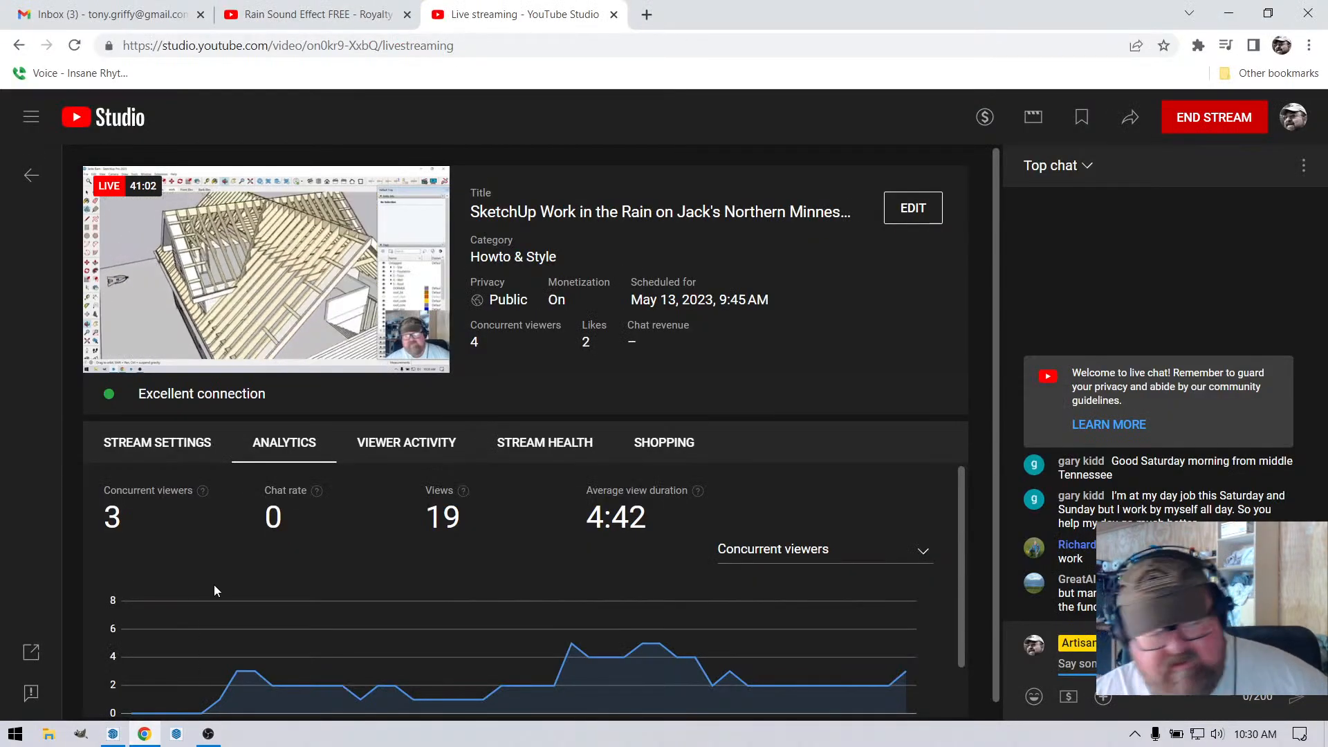
pyautogui.click(113, 733)
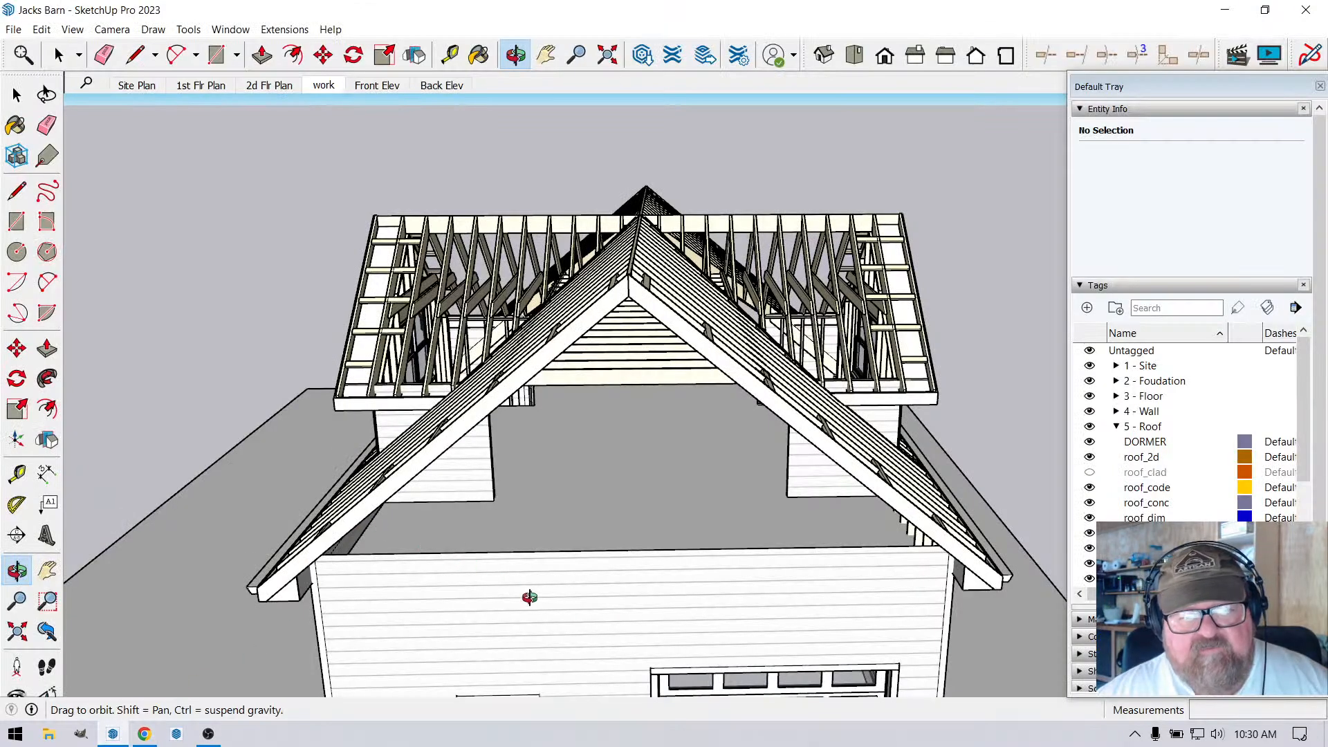
# Expand the 4 - Wall tag folder and hide the wall_clad tag to expose the wall framing.
pyautogui.moveTo(529, 597); pyautogui.dragTo(518, 531)
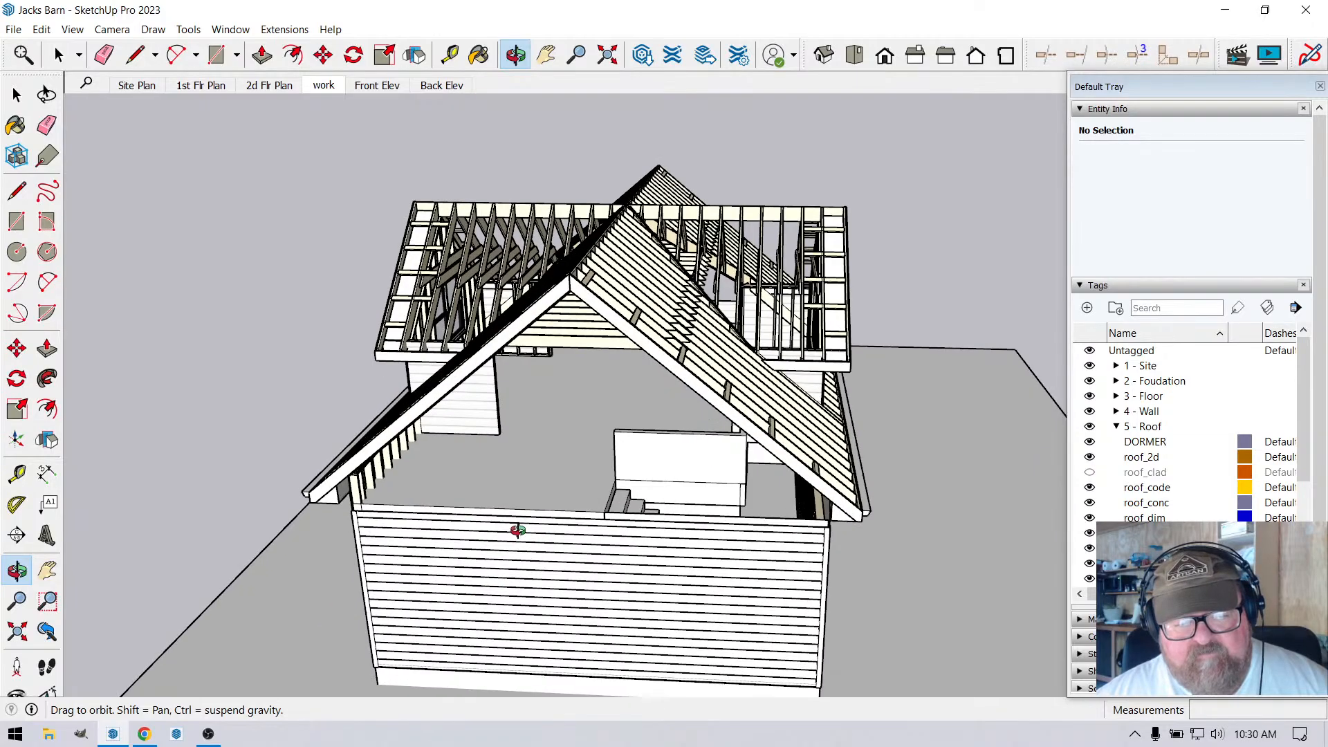
pyautogui.scroll(3, 517, 530)
pyautogui.moveTo(530, 528); pyautogui.dragTo(424, 570, button='middle')
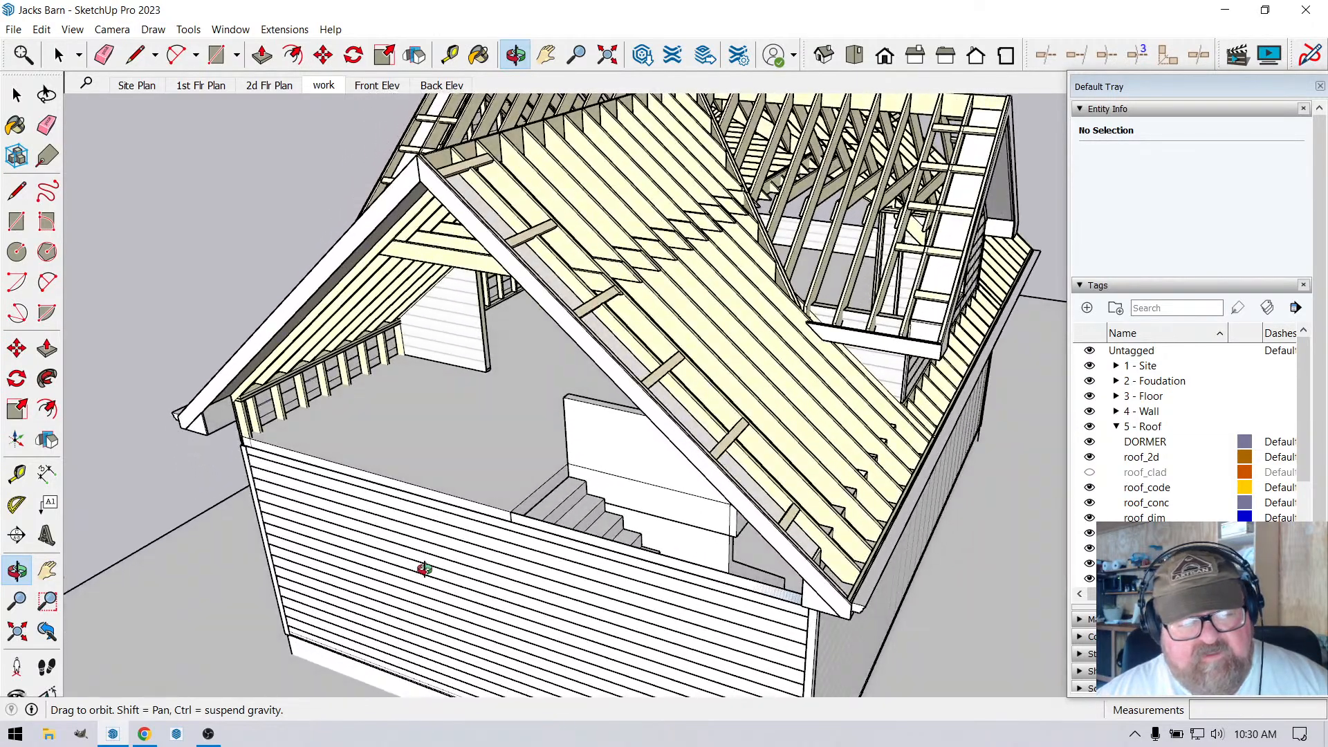
pyautogui.scroll(5, 276, 448)
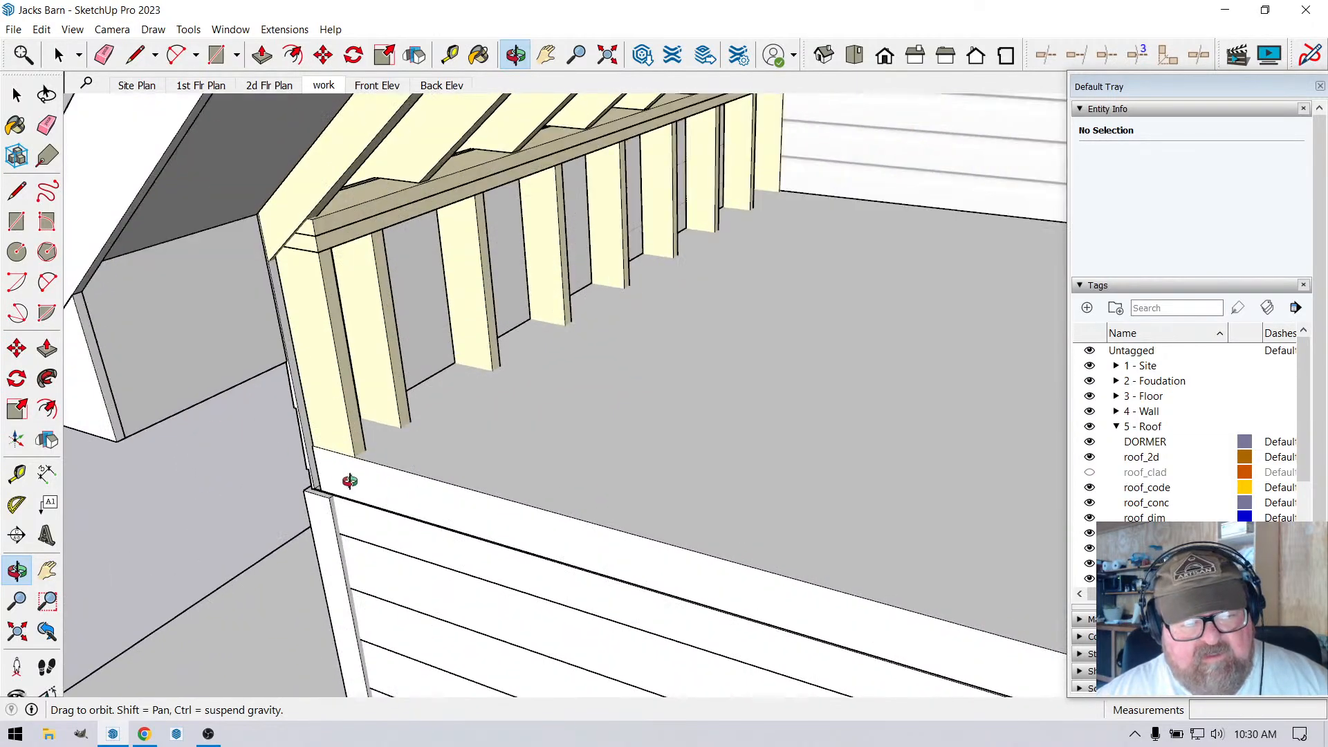
pyautogui.moveTo(350, 480); pyautogui.dragTo(538, 425)
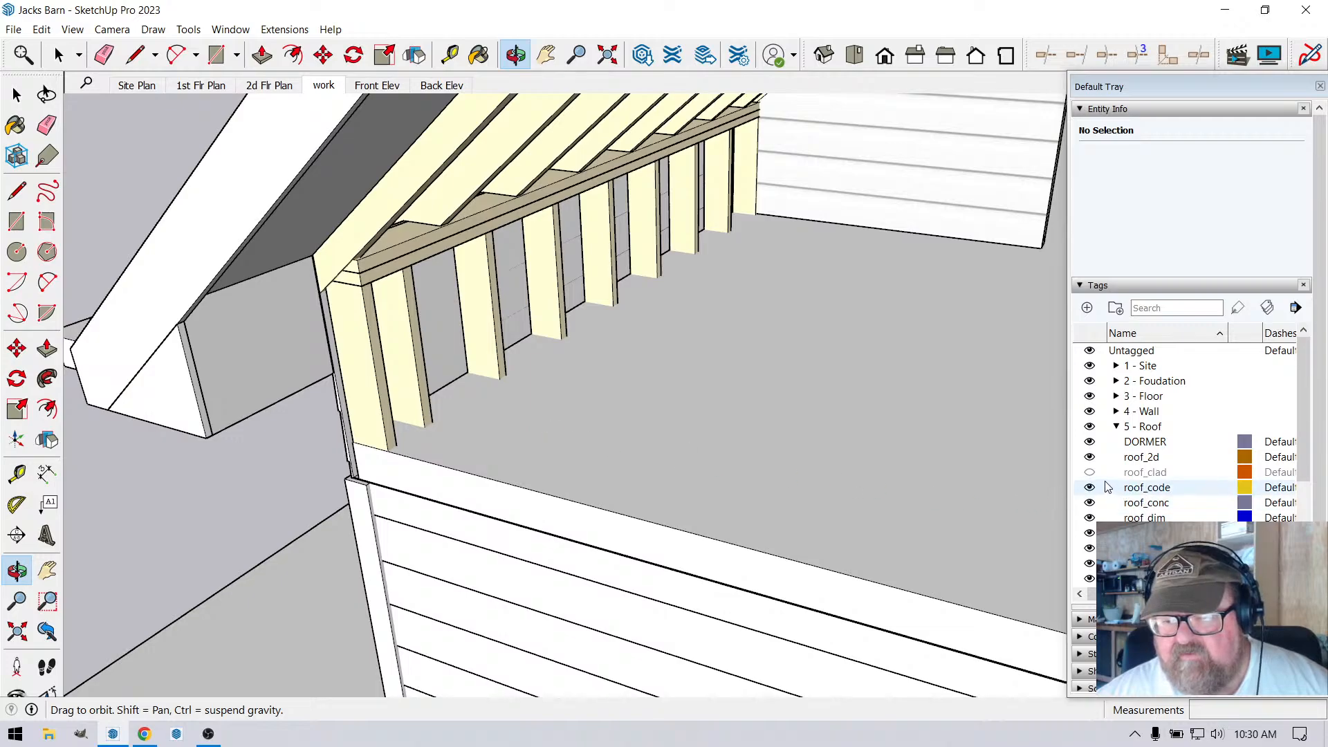
pyautogui.click(1090, 473)
pyautogui.click(1089, 473)
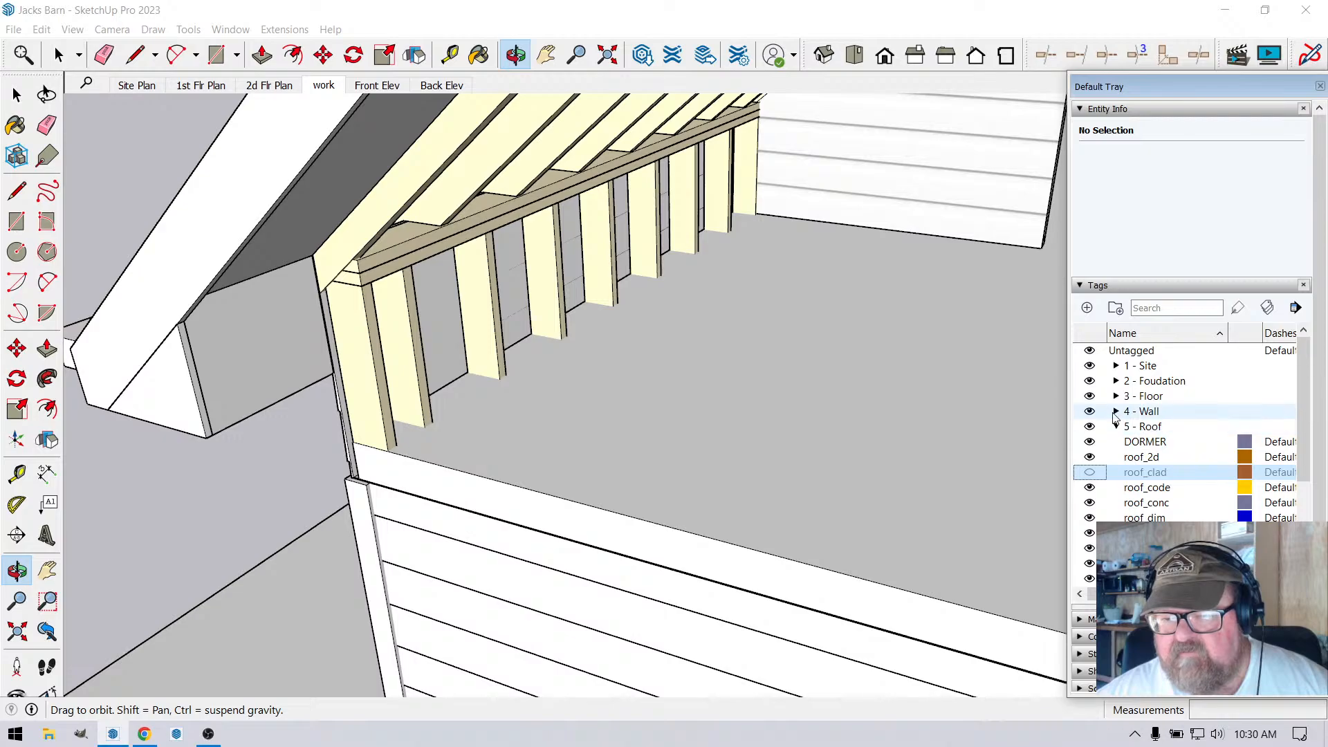
pyautogui.click(1116, 411)
pyautogui.click(1089, 472)
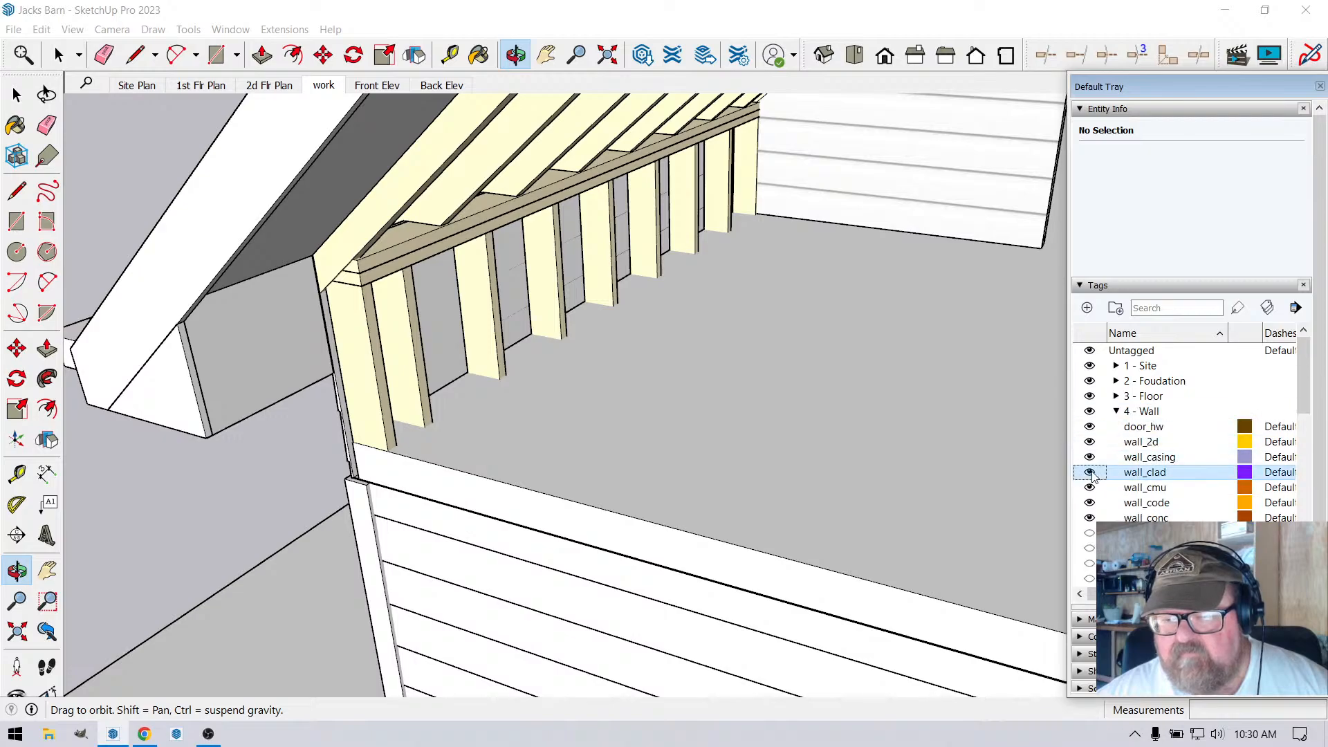
# Place a guide along the upper edge of the floor rim, offset upward from the top plate of the end wall below.
pyautogui.moveTo(418, 539); pyautogui.dragTo(470, 432)
pyautogui.press('t')
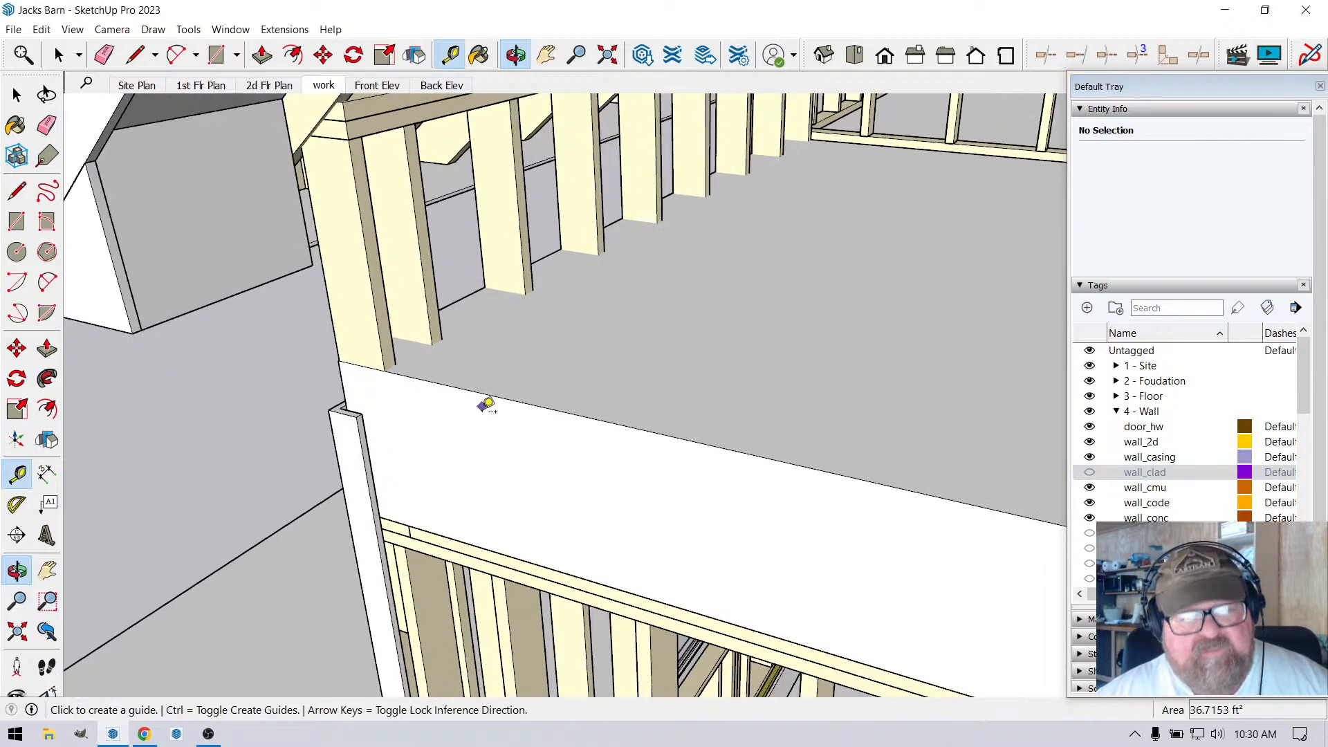
pyautogui.click(482, 537)
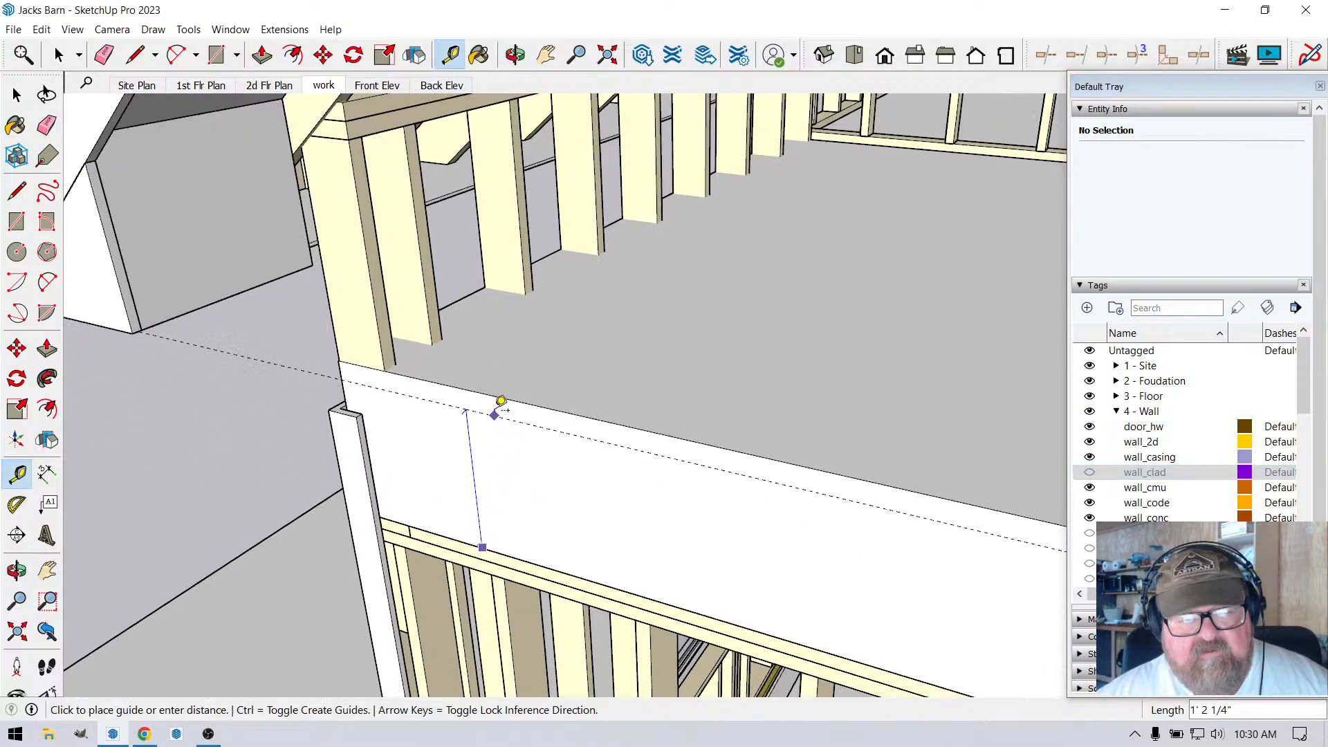
pyautogui.click(500, 393)
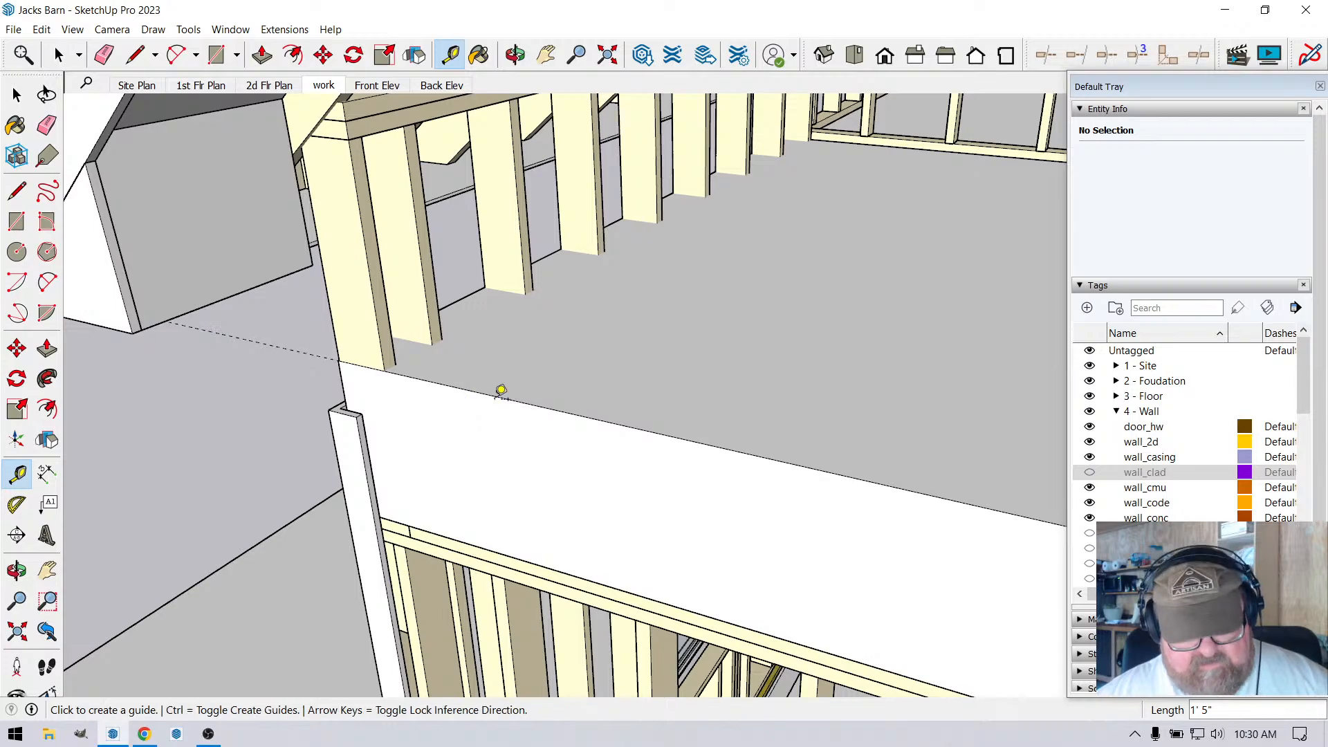
# Examine the end wall's floor rim and the short stud wall under the rafters at the building corner.
pyautogui.moveTo(474, 415); pyautogui.dragTo(501, 409, button='middle')
pyautogui.scroll(-6, 399, 426)
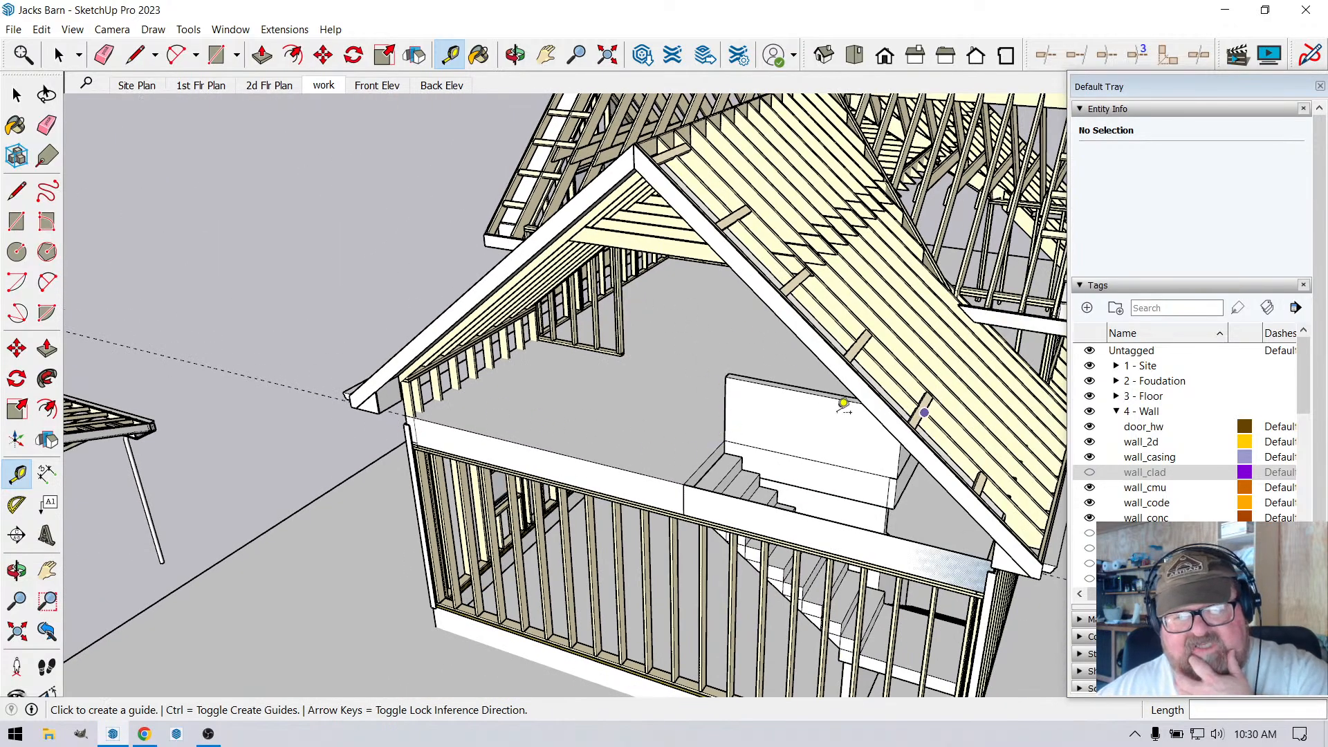
pyautogui.moveTo(507, 108); pyautogui.dragTo(525, 354, button='middle')
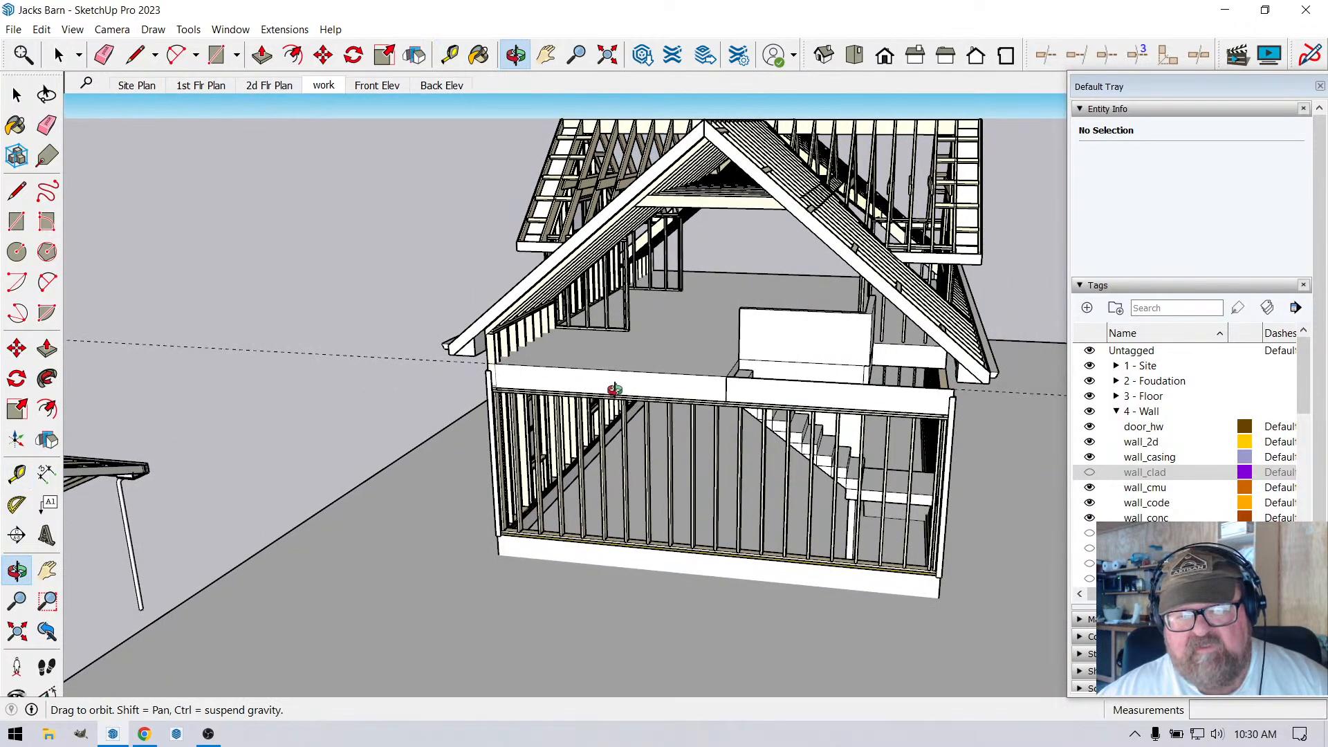
pyautogui.moveTo(615, 390); pyautogui.dragTo(541, 401, button='middle')
pyautogui.scroll(3, 541, 402)
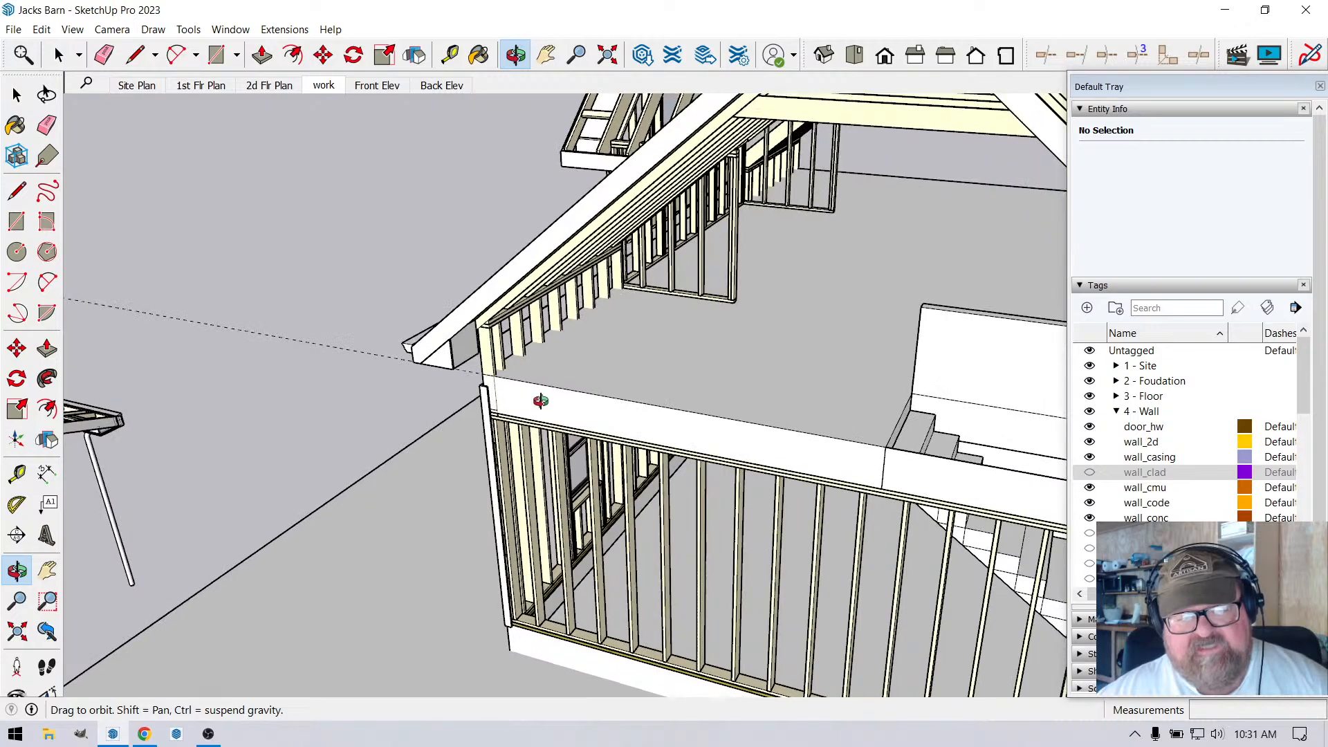
pyautogui.scroll(2, 519, 404)
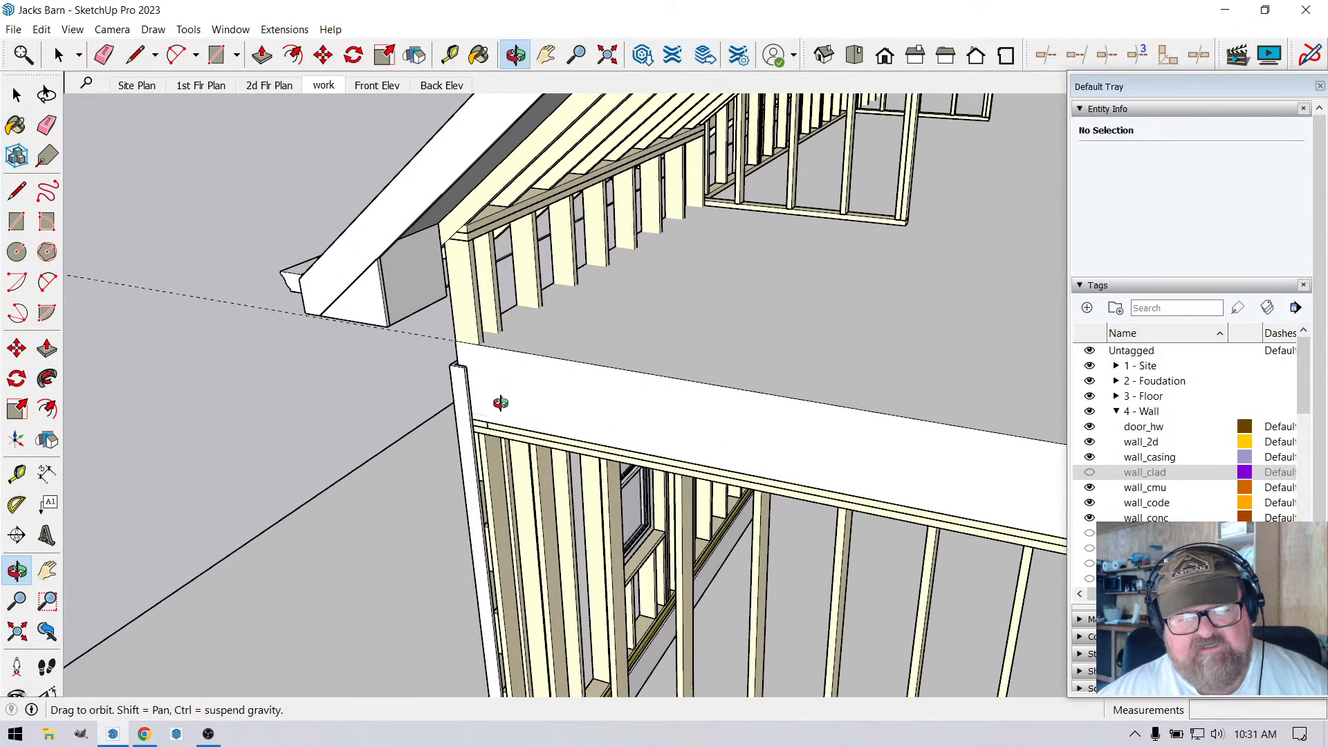
pyautogui.moveTo(500, 403)
pyautogui.mouseDown(button='middle')
pyautogui.moveTo(844, 317)
pyautogui.moveTo(864, 296)
pyautogui.moveTo(1019, 303)
pyautogui.moveTo(643, 350)
pyautogui.moveTo(489, 395)
pyautogui.mouseUp(button='middle')
pyautogui.scroll(3, 485, 378)
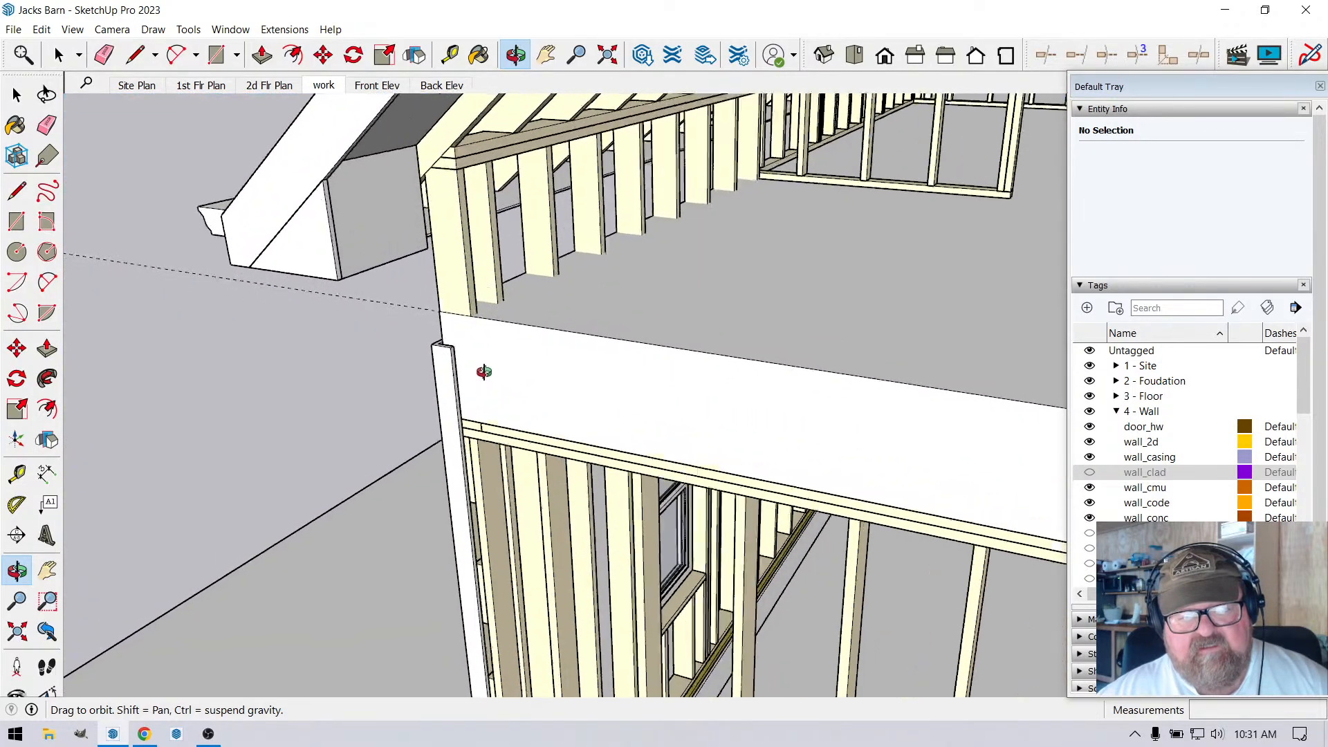
pyautogui.moveTo(490, 453); pyautogui.dragTo(456, 283, button='middle')
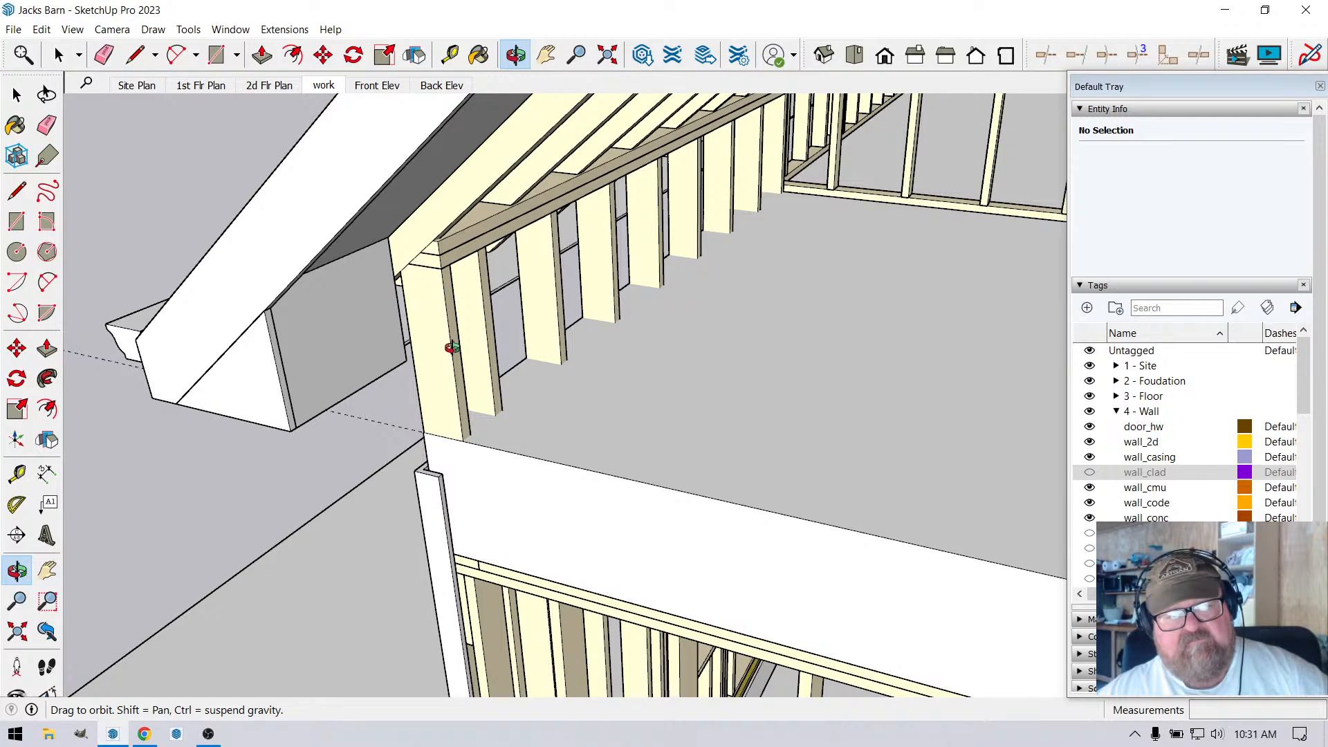
pyautogui.moveTo(457, 277); pyautogui.dragTo(426, 275, button='middle')
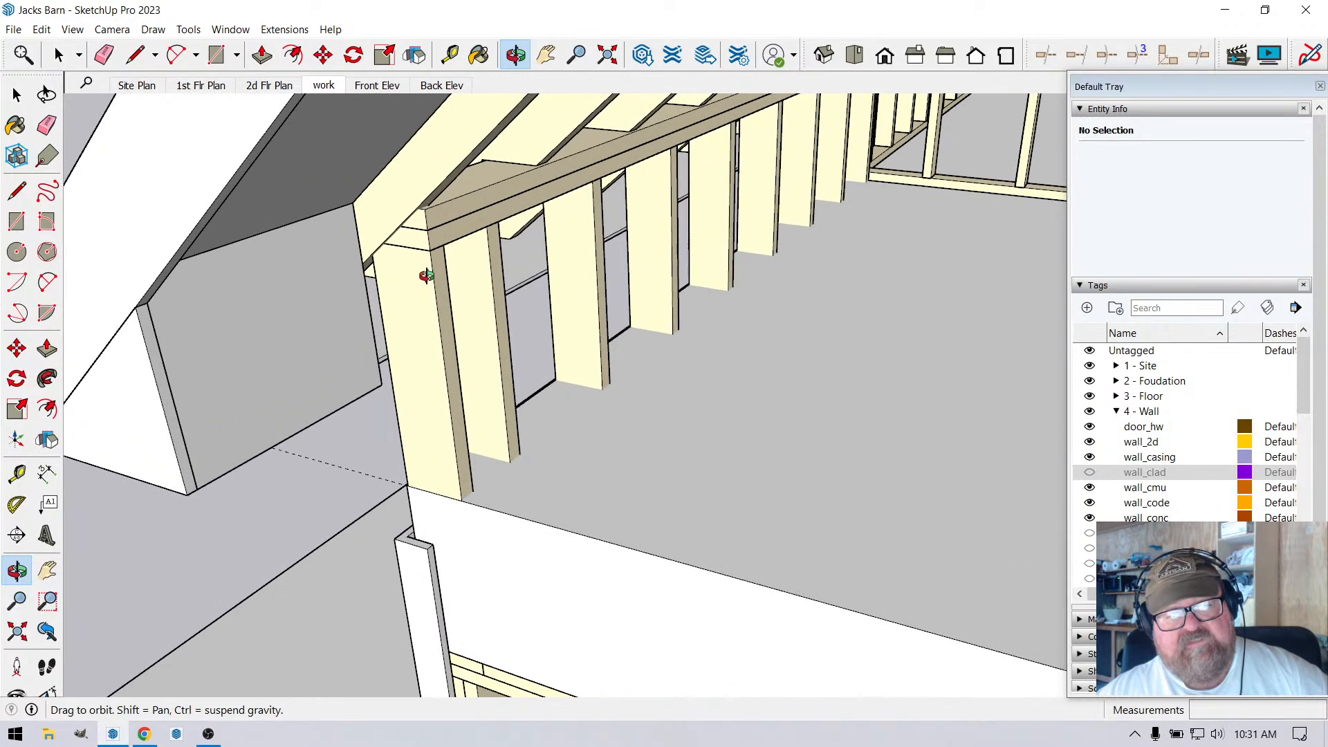
# Measure the height of the upper knee wall at the building corner, from its top plate down to the floor.
pyautogui.click(455, 61)
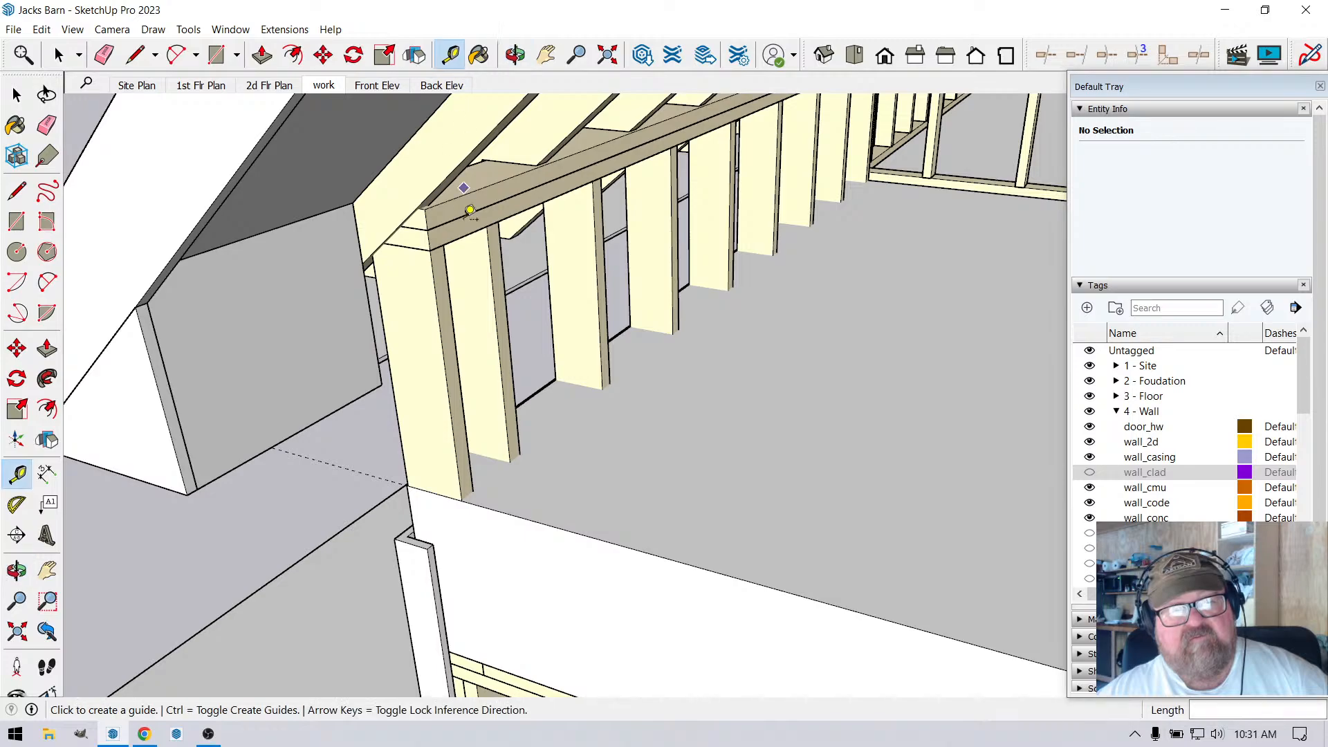
pyautogui.click(441, 203)
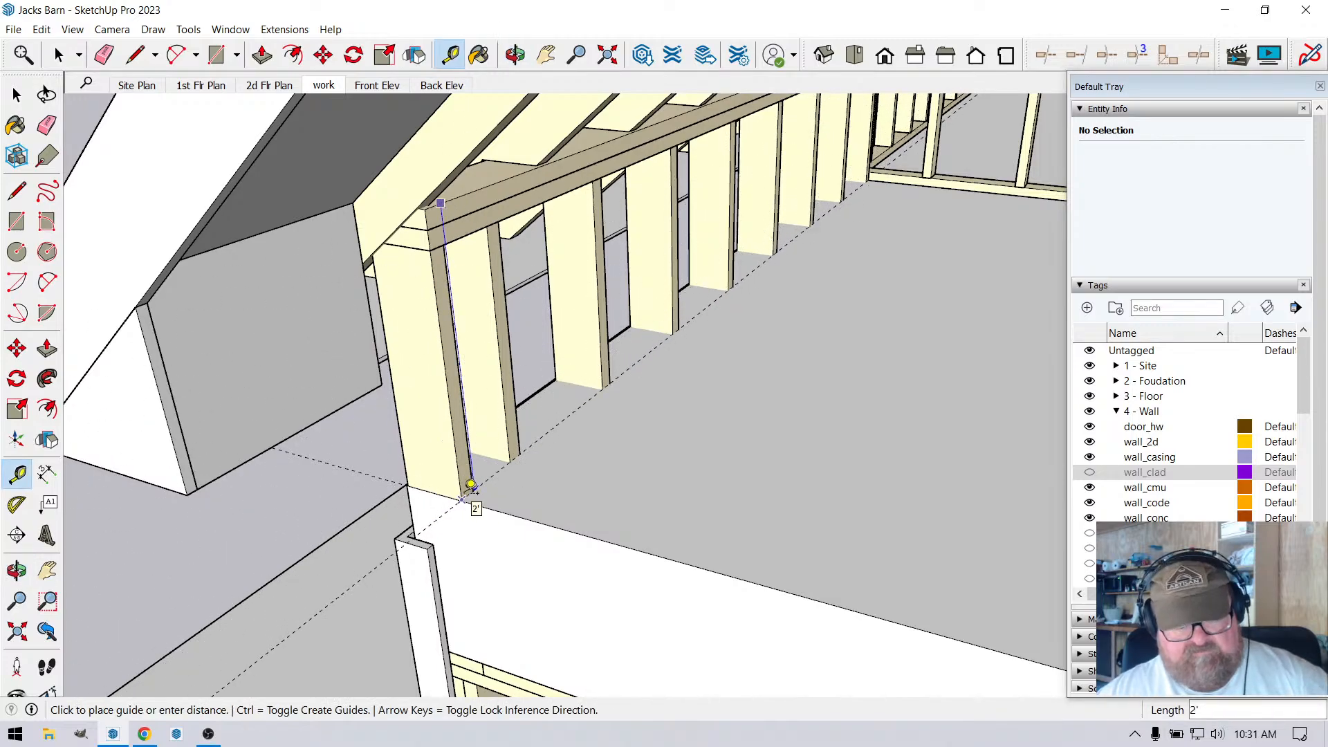
pyautogui.press('Escape')
pyautogui.moveTo(471, 484); pyautogui.dragTo(458, 399, button='middle')
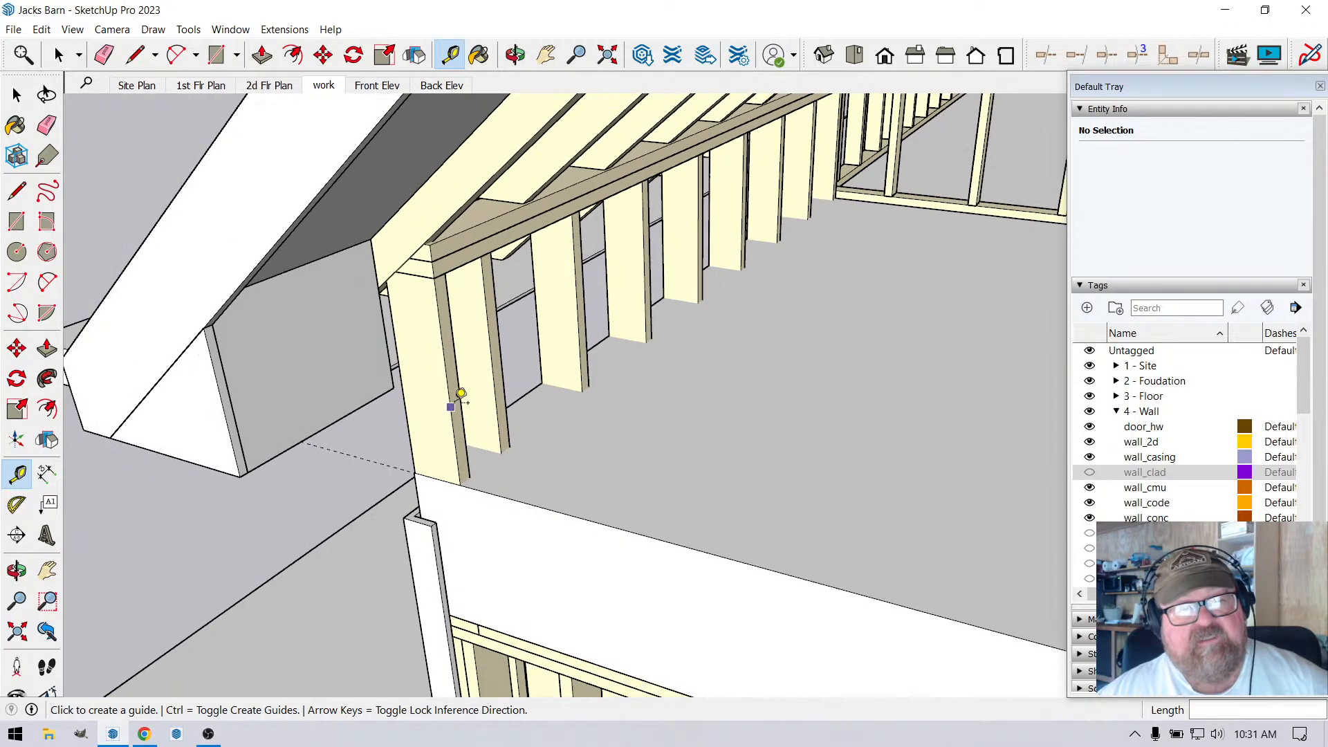
# Start a Medeek wall in the Gable family with left and right heights of 24 in and both pitches at 10/12.
pyautogui.click(295, 30)
pyautogui.moveTo(333, 243)
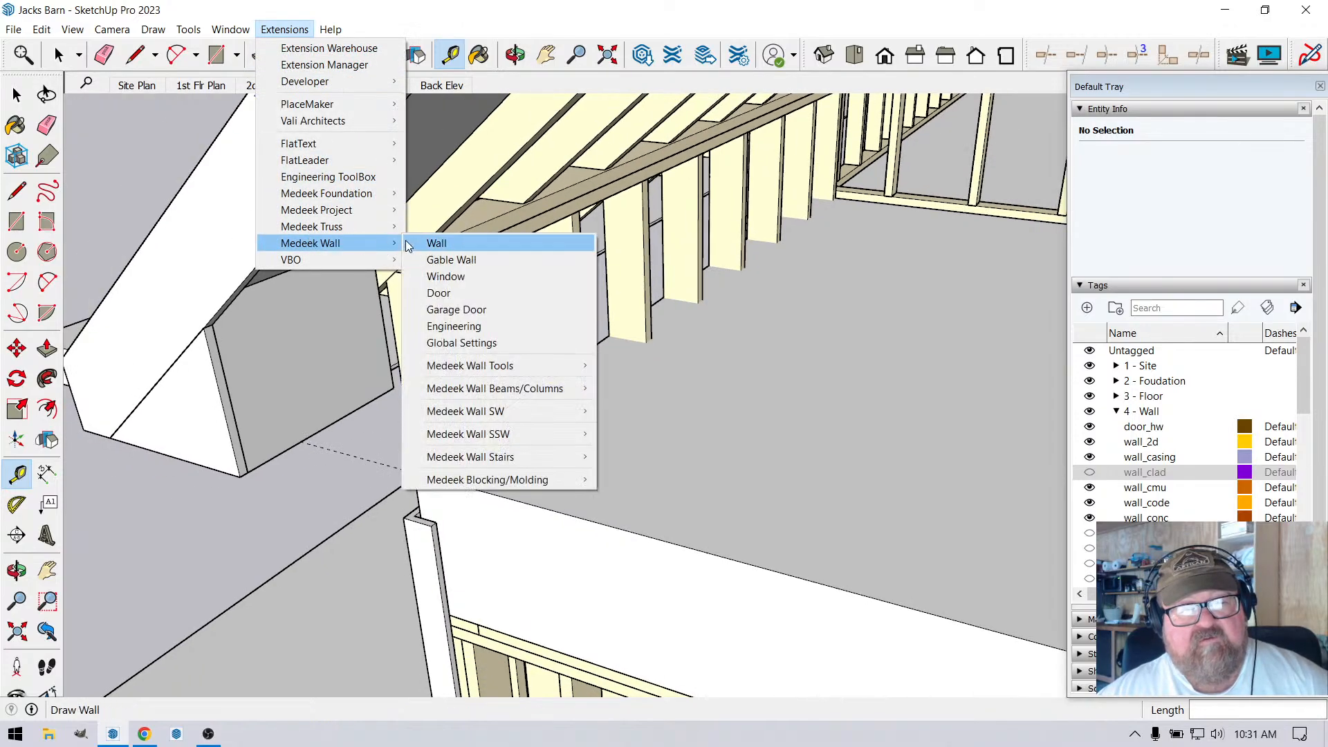
pyautogui.click(436, 243)
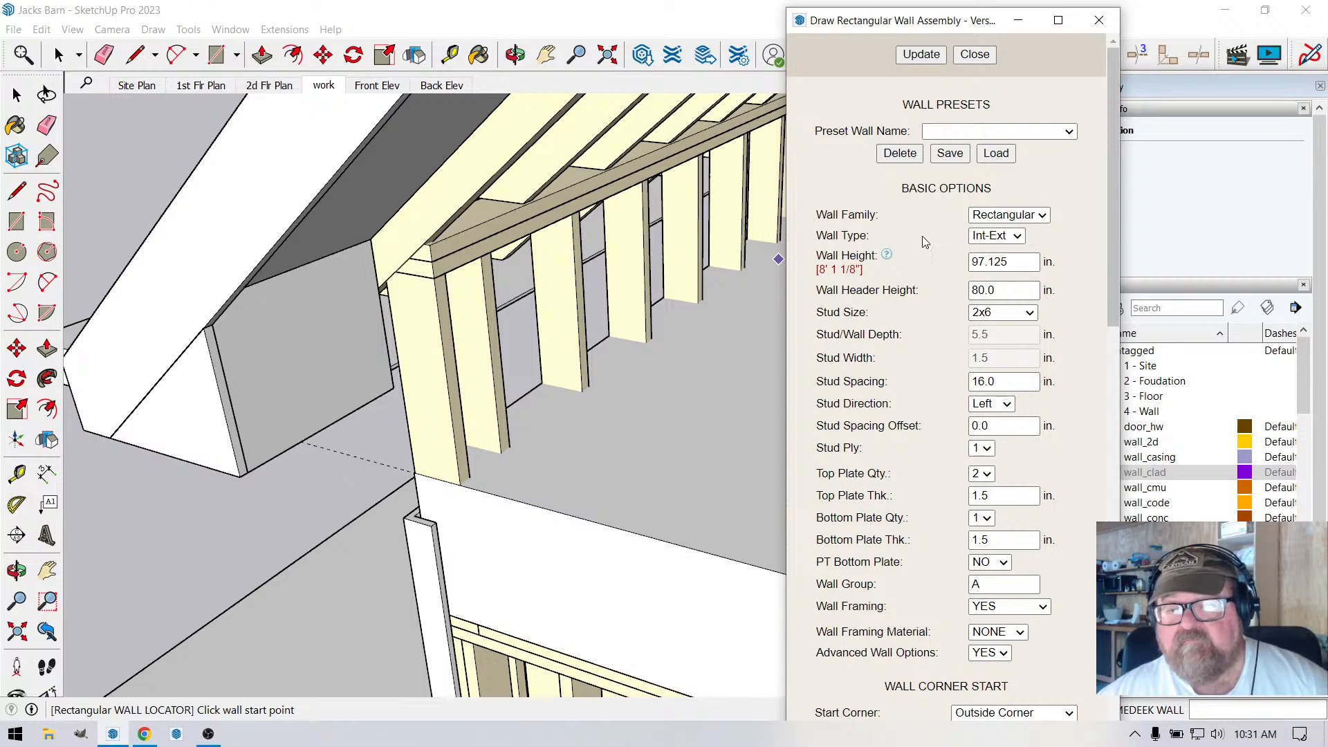
pyautogui.click(1017, 236)
pyautogui.click(1009, 215)
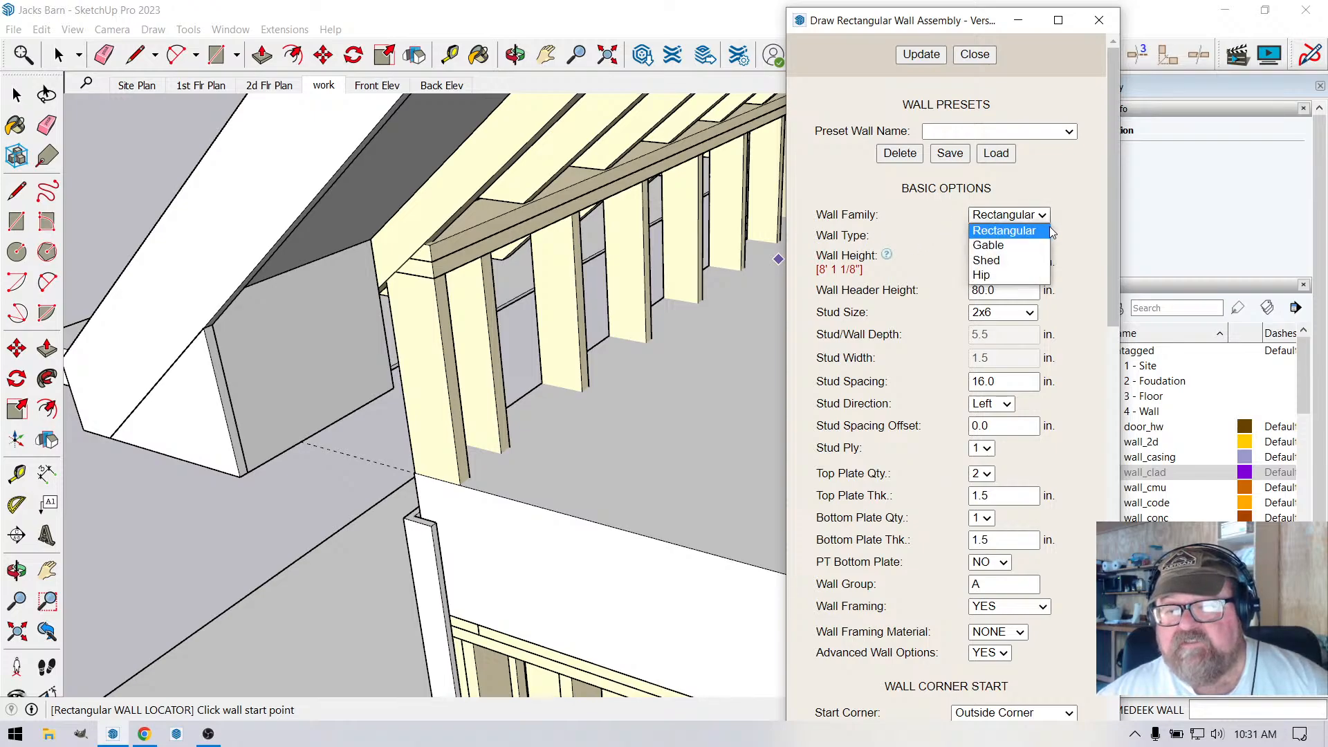
pyautogui.click(1024, 247)
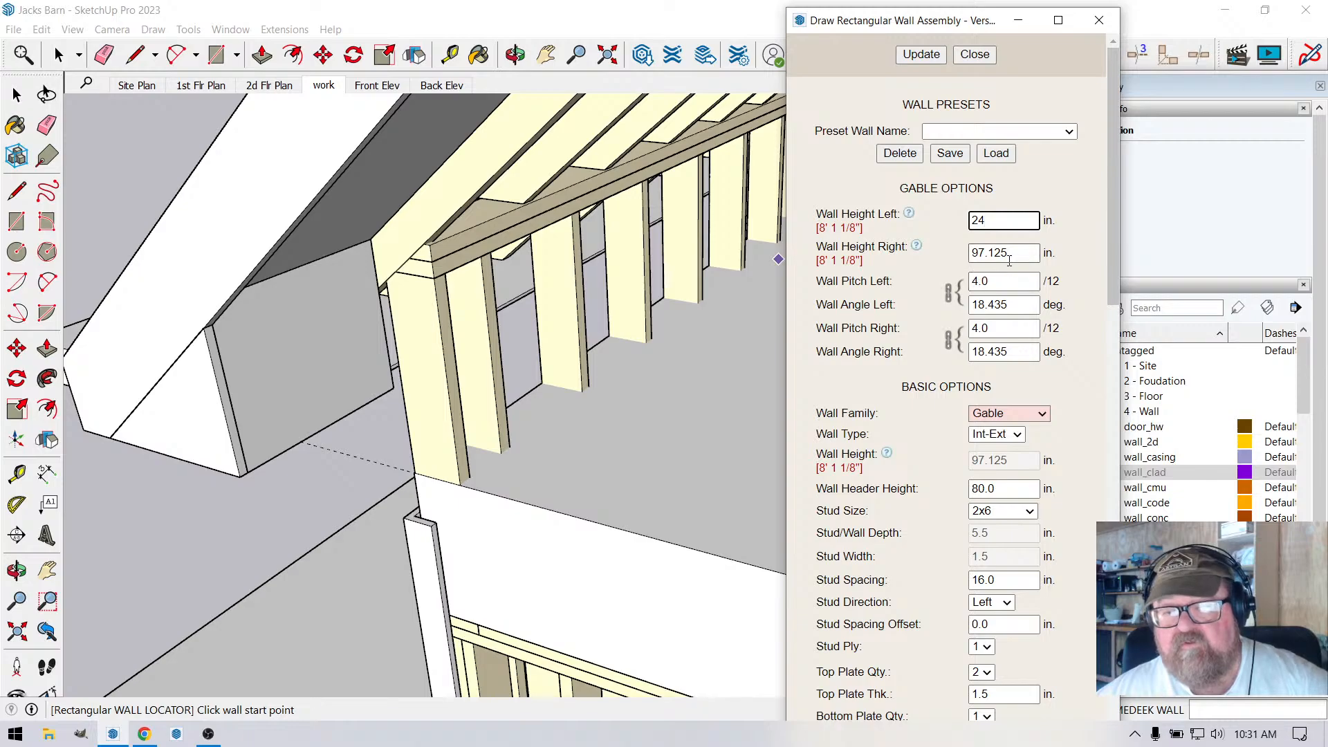
pyautogui.moveTo(1009, 261); pyautogui.dragTo(986, 256)
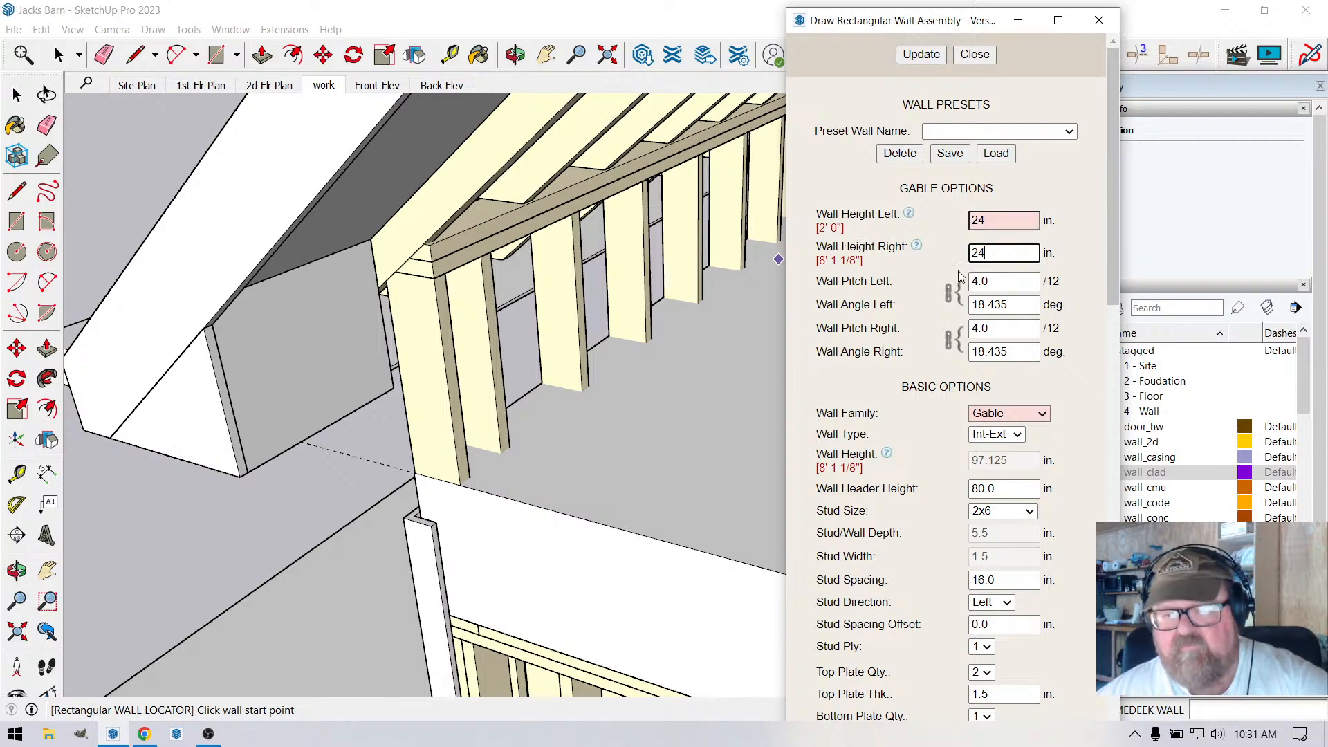
pyautogui.press('Tab')
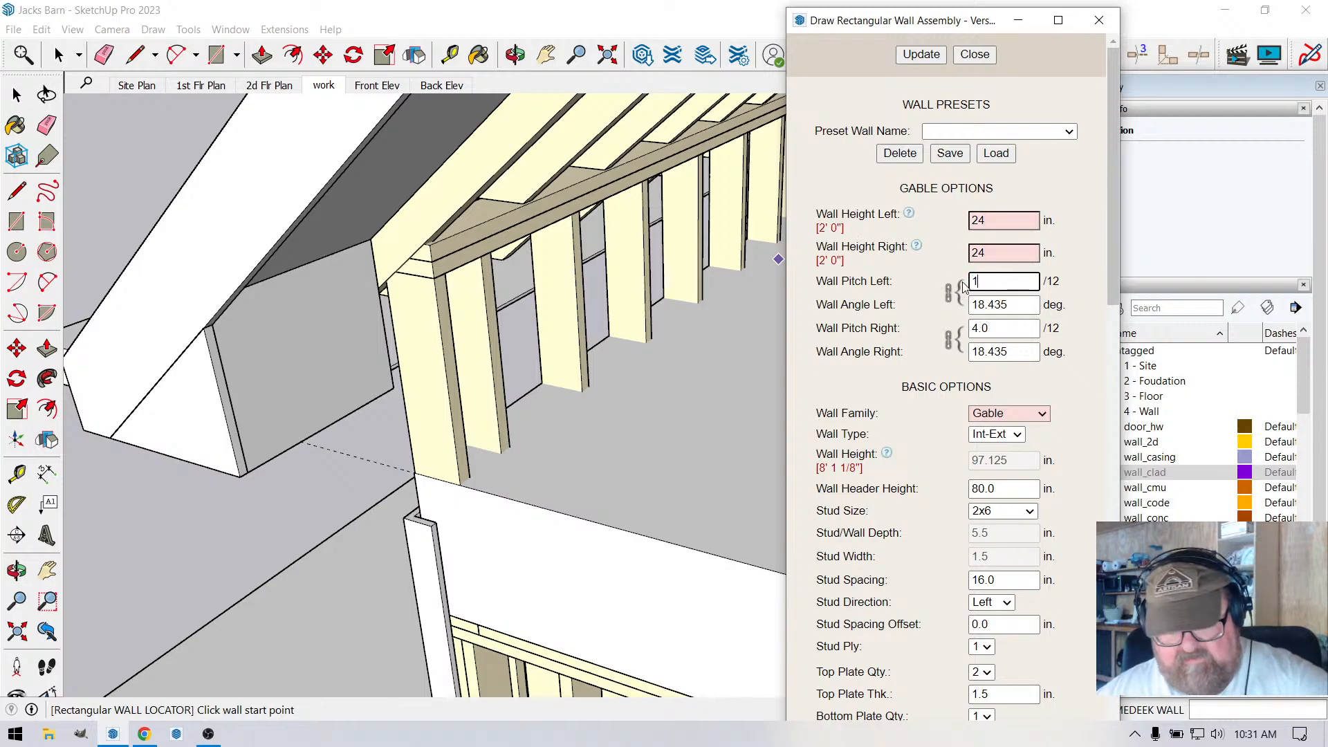
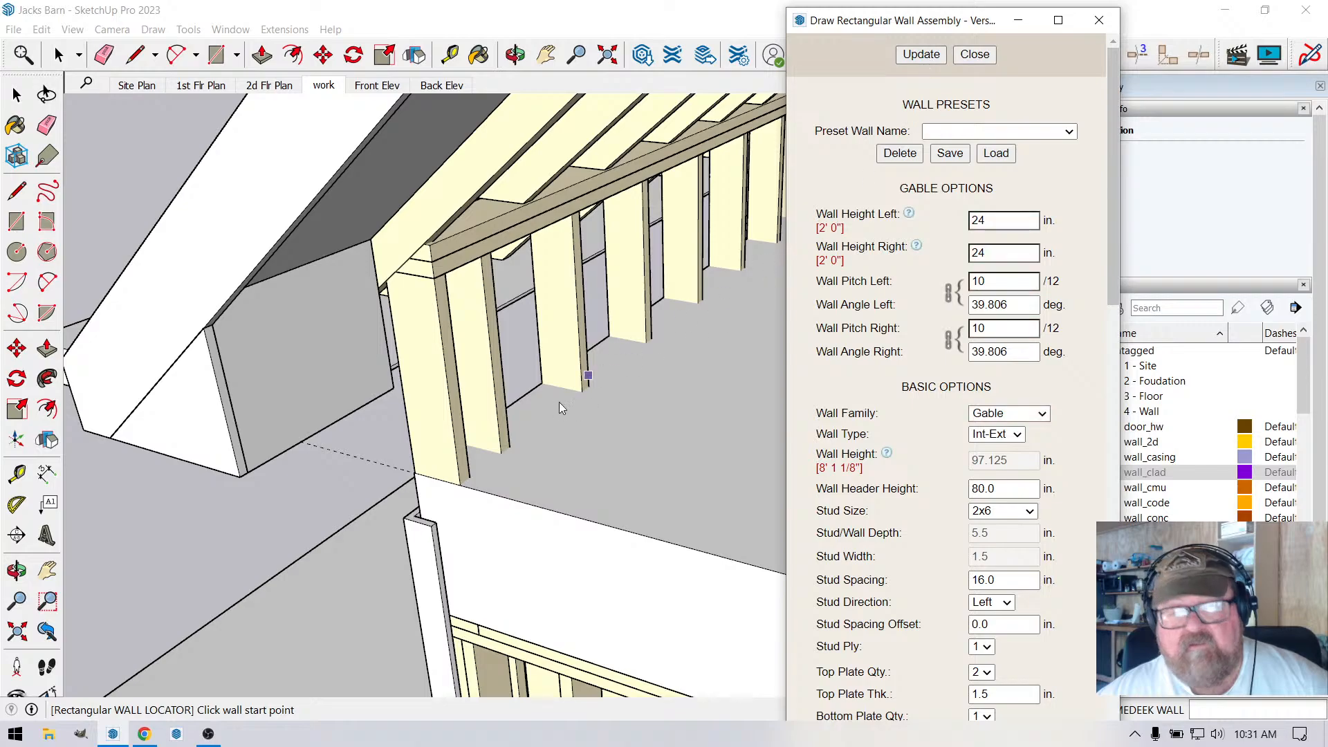
# Draw the gable wall about 25' 1/2" long on the end wall's floor rim, from the knee wall corner to the opposite corner.
pyautogui.click(468, 480)
pyautogui.moveTo(468, 480); pyautogui.dragTo(361, 432, button='middle')
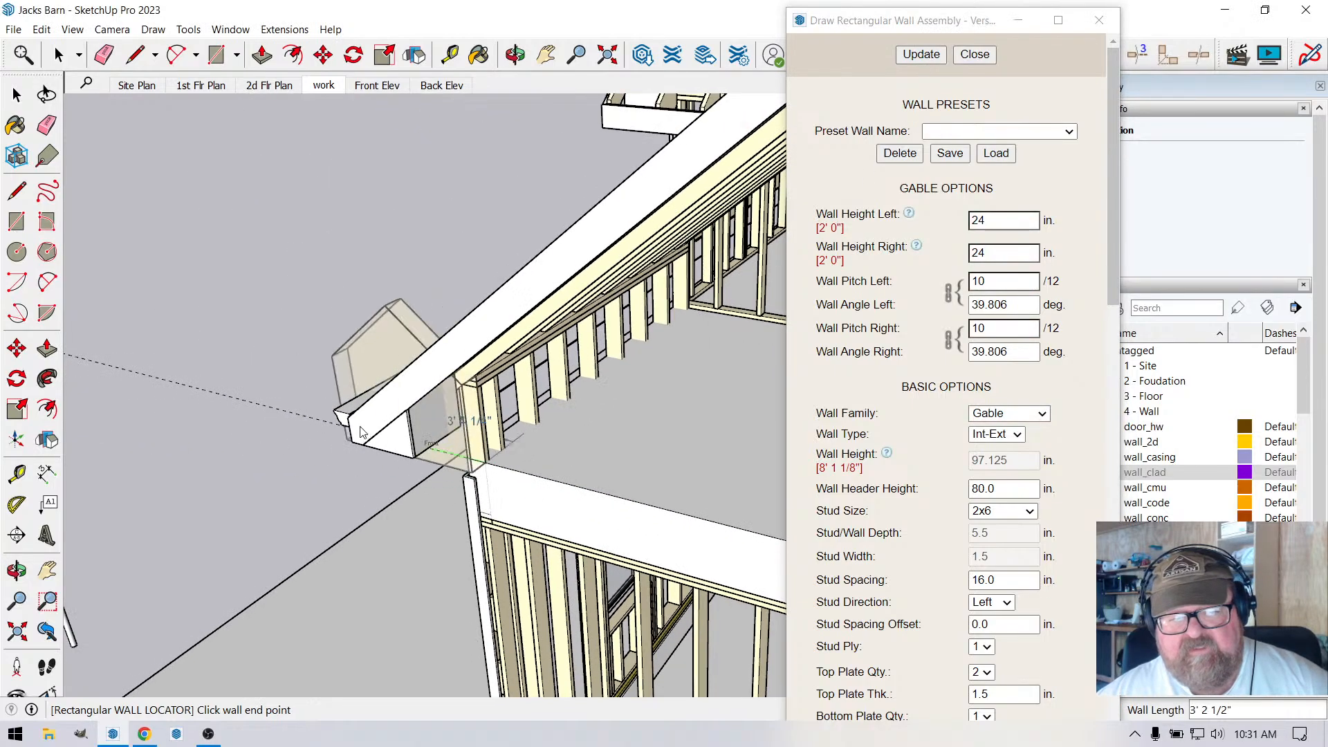
pyautogui.scroll(-6, 360, 433)
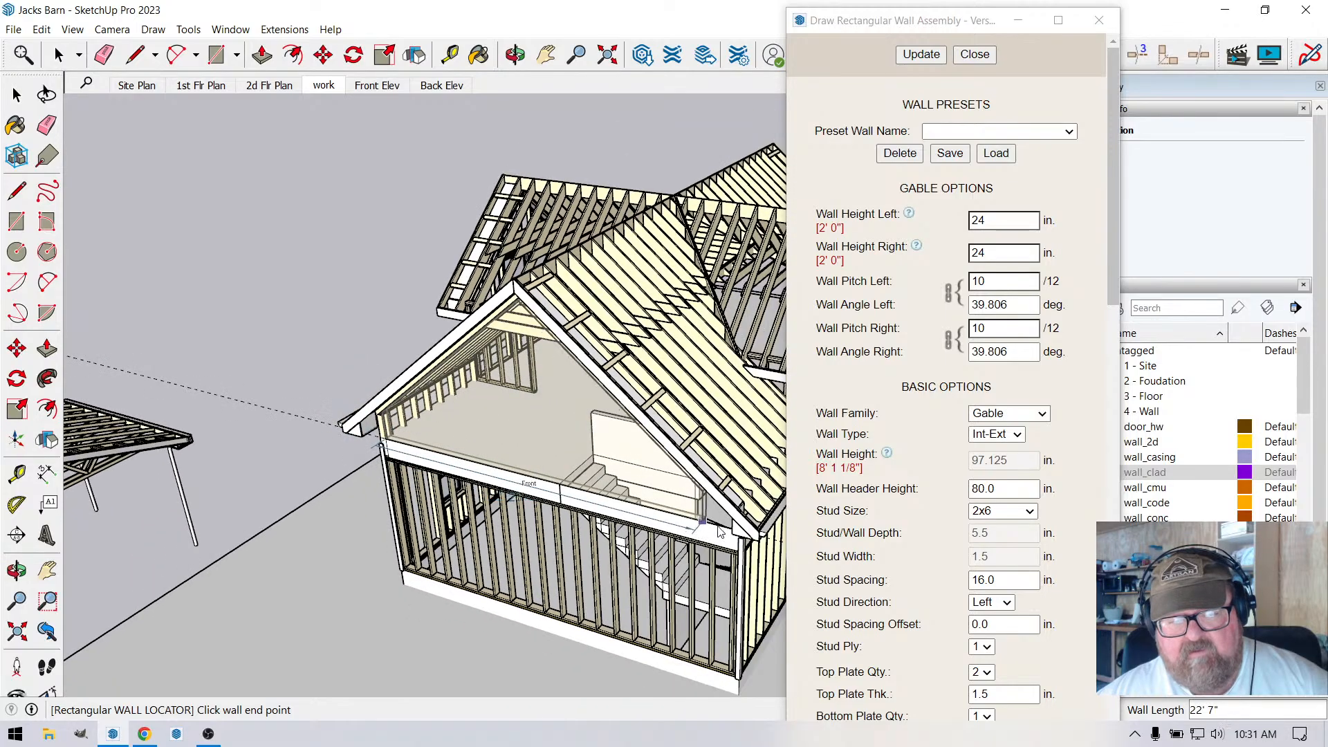
pyautogui.scroll(5, 720, 532)
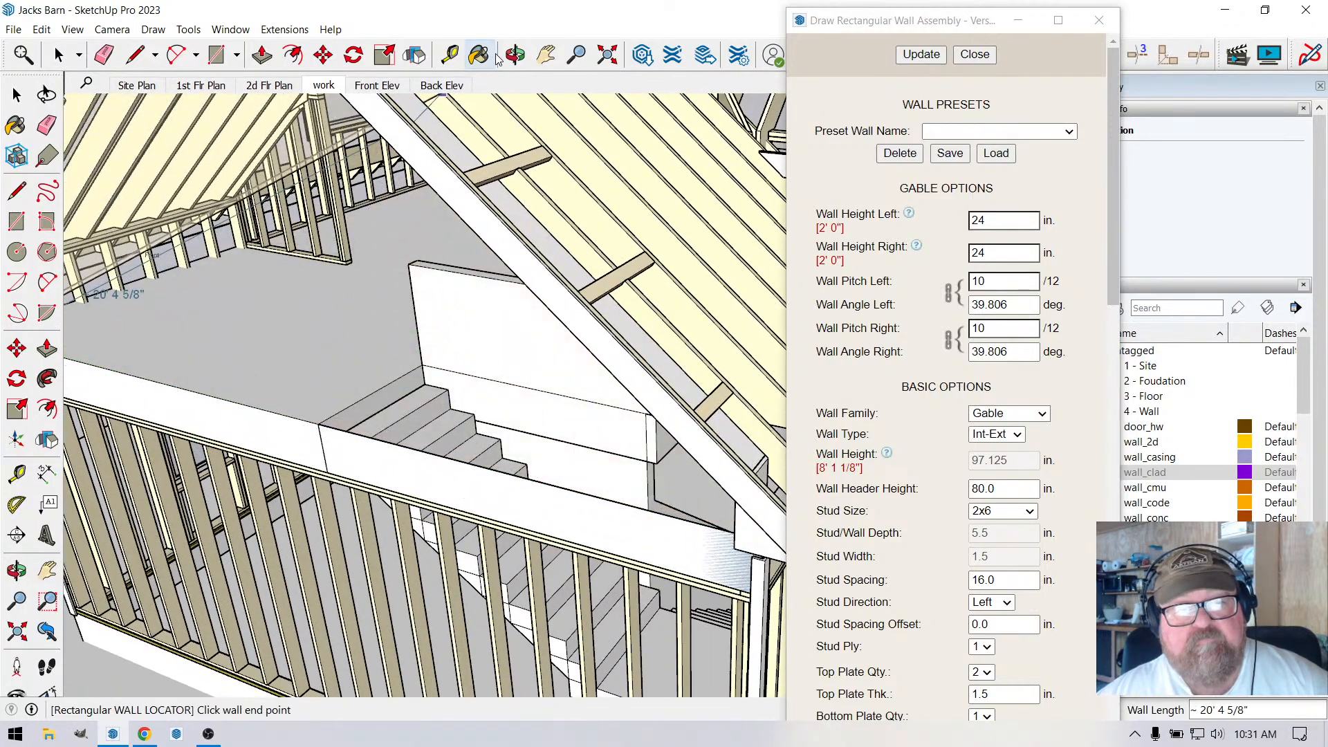
pyautogui.click(515, 55)
pyautogui.moveTo(272, 403); pyautogui.dragTo(418, 450)
pyautogui.scroll(5, 301, 472)
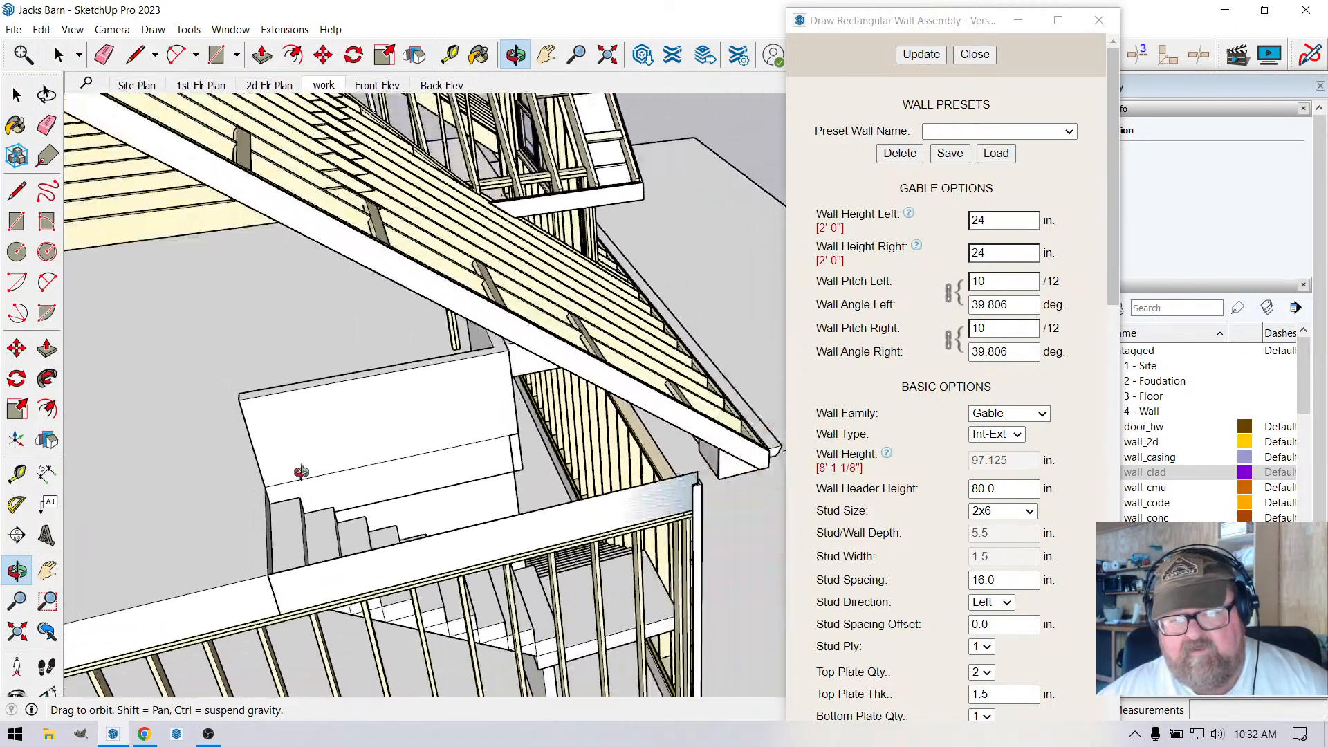
pyautogui.scroll(3, 678, 503)
pyautogui.rightClick(638, 468)
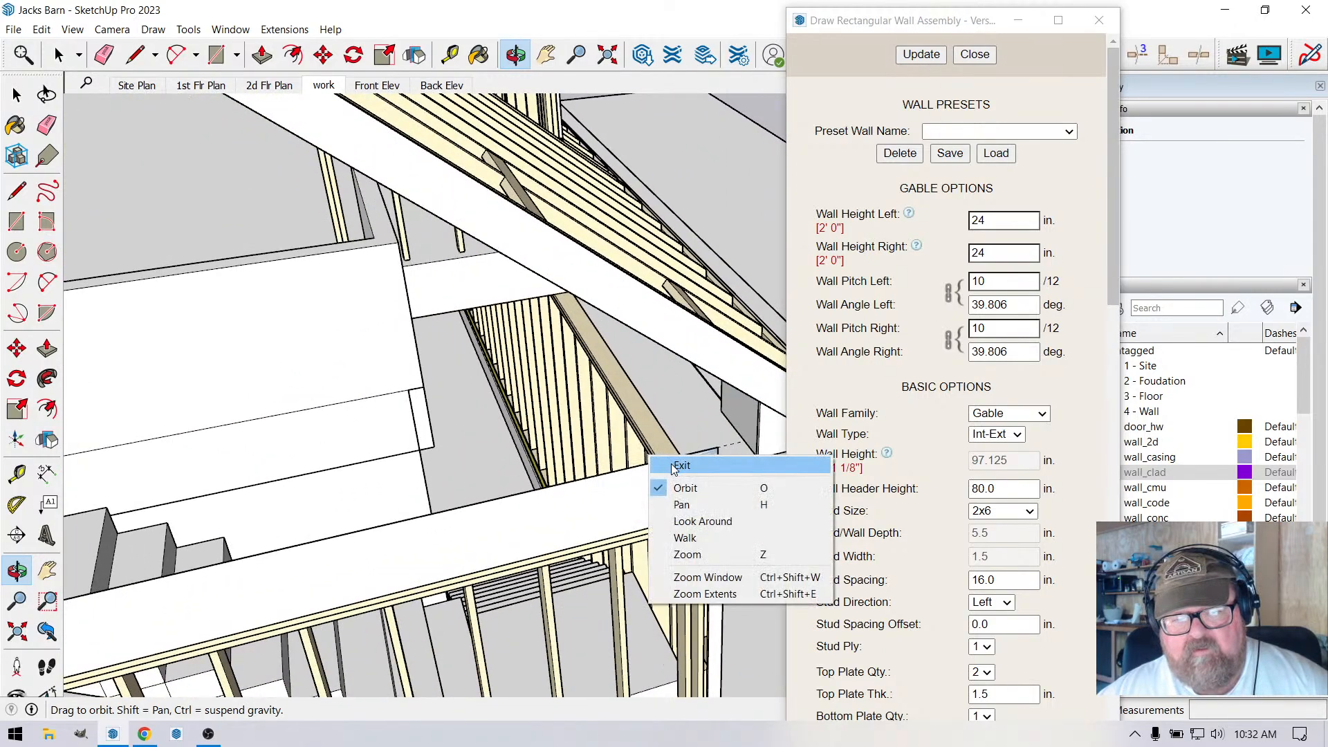
pyautogui.click(676, 463)
pyautogui.scroll(-4, 653, 455)
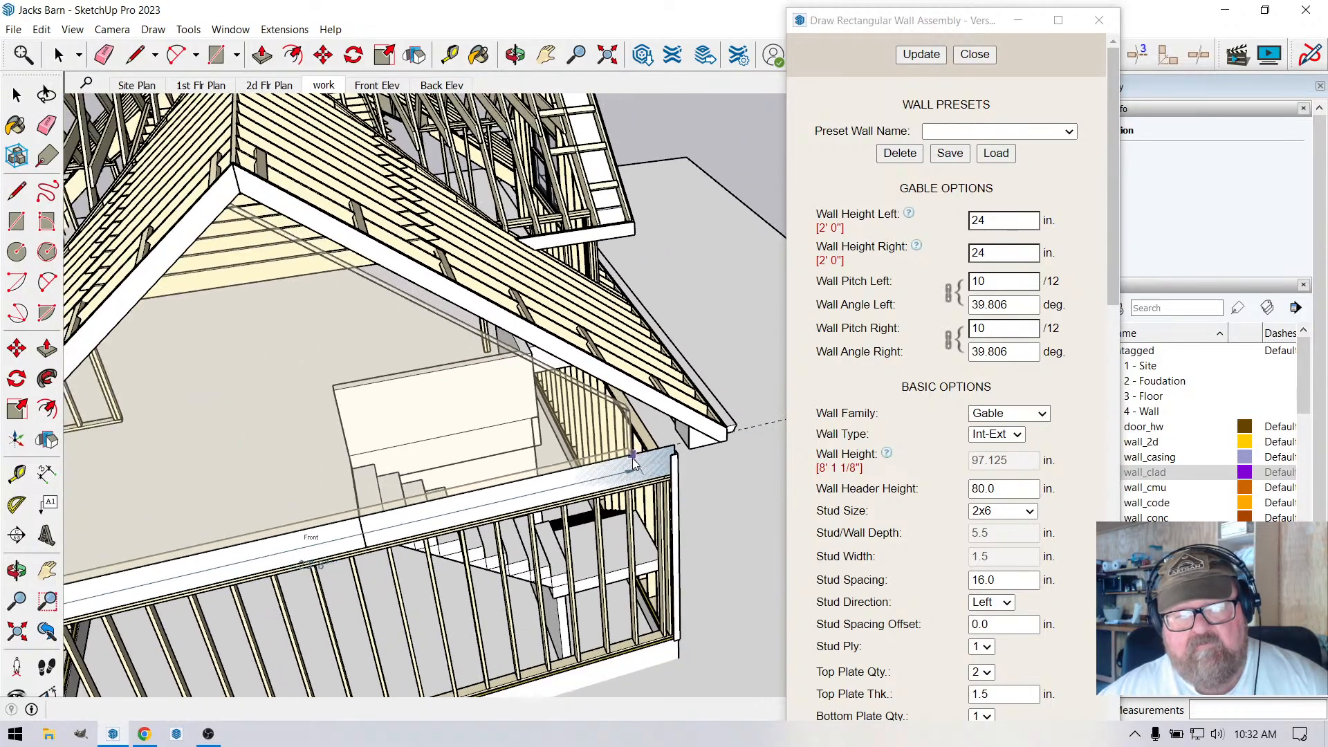
pyautogui.click(515, 54)
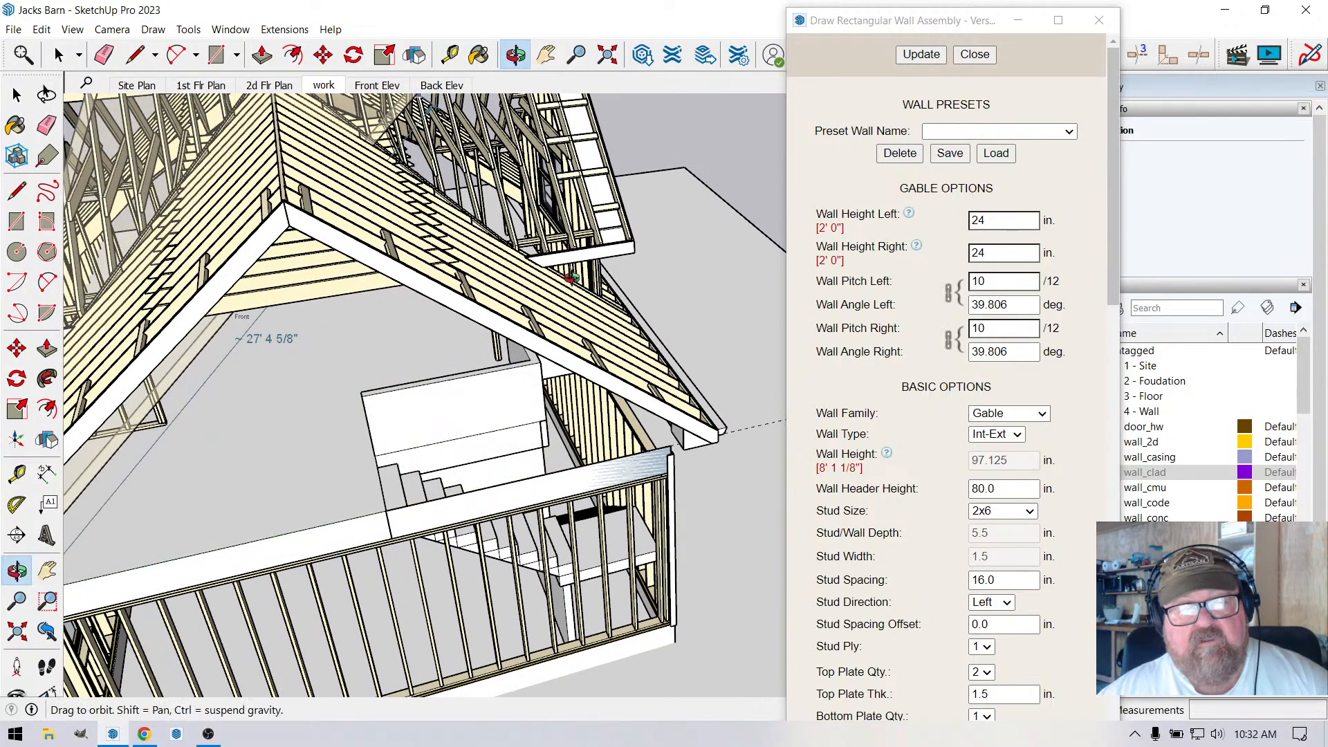
pyautogui.moveTo(331, 315); pyautogui.dragTo(339, 310)
pyautogui.scroll(10, 343, 312)
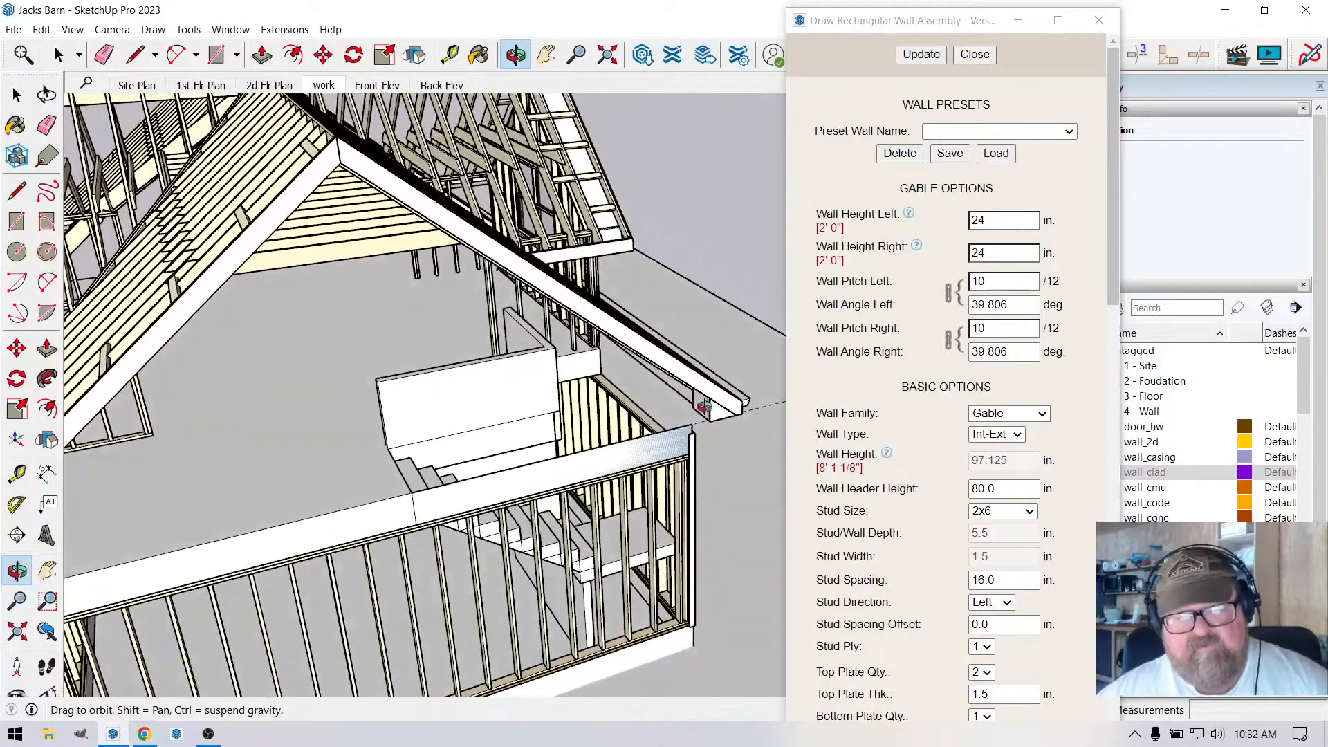
pyautogui.moveTo(674, 422); pyautogui.dragTo(706, 402)
pyautogui.rightClick(631, 318)
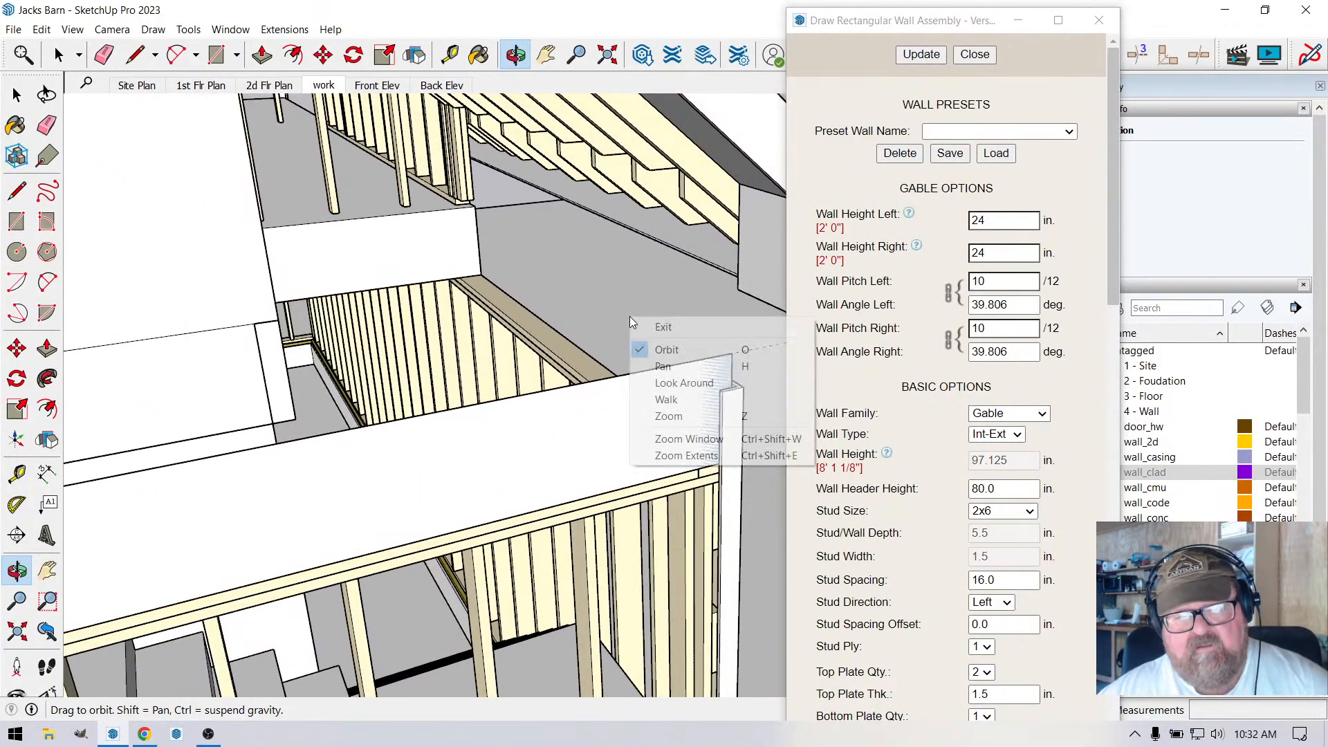
pyautogui.click(649, 326)
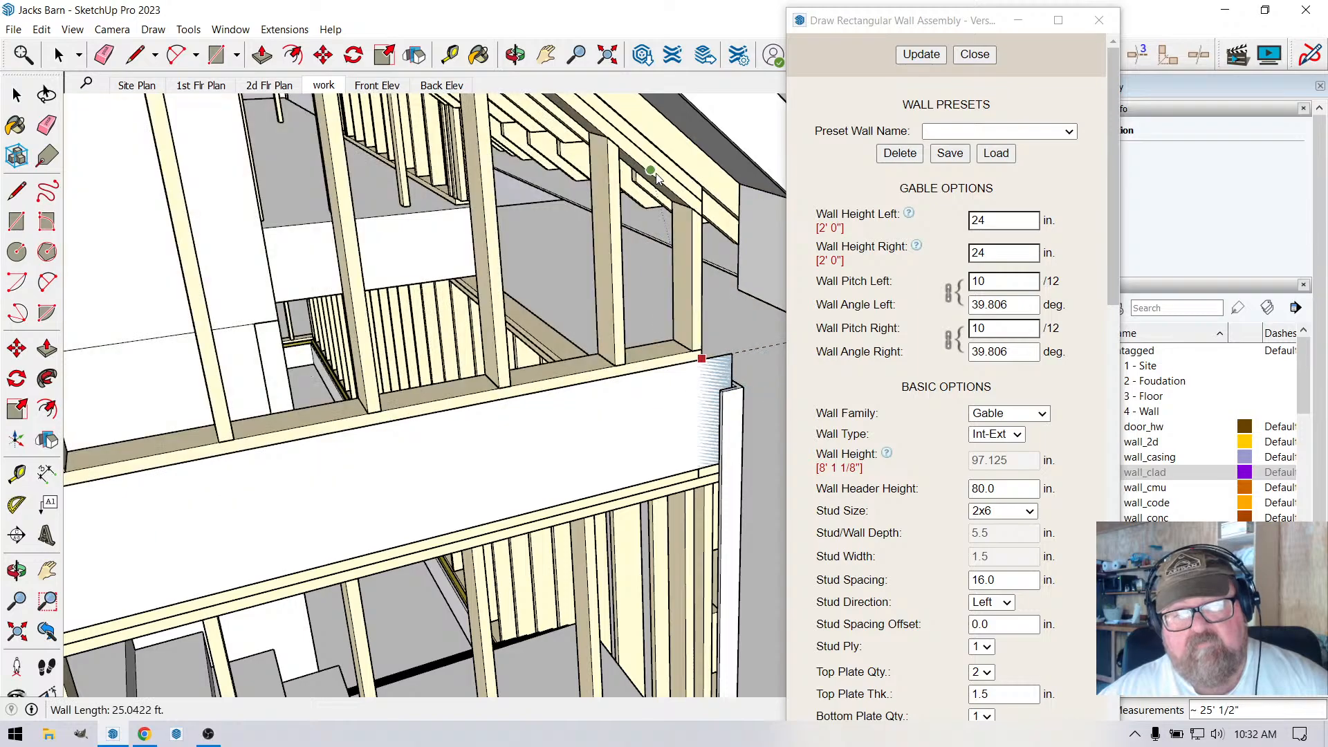
pyautogui.click(656, 173)
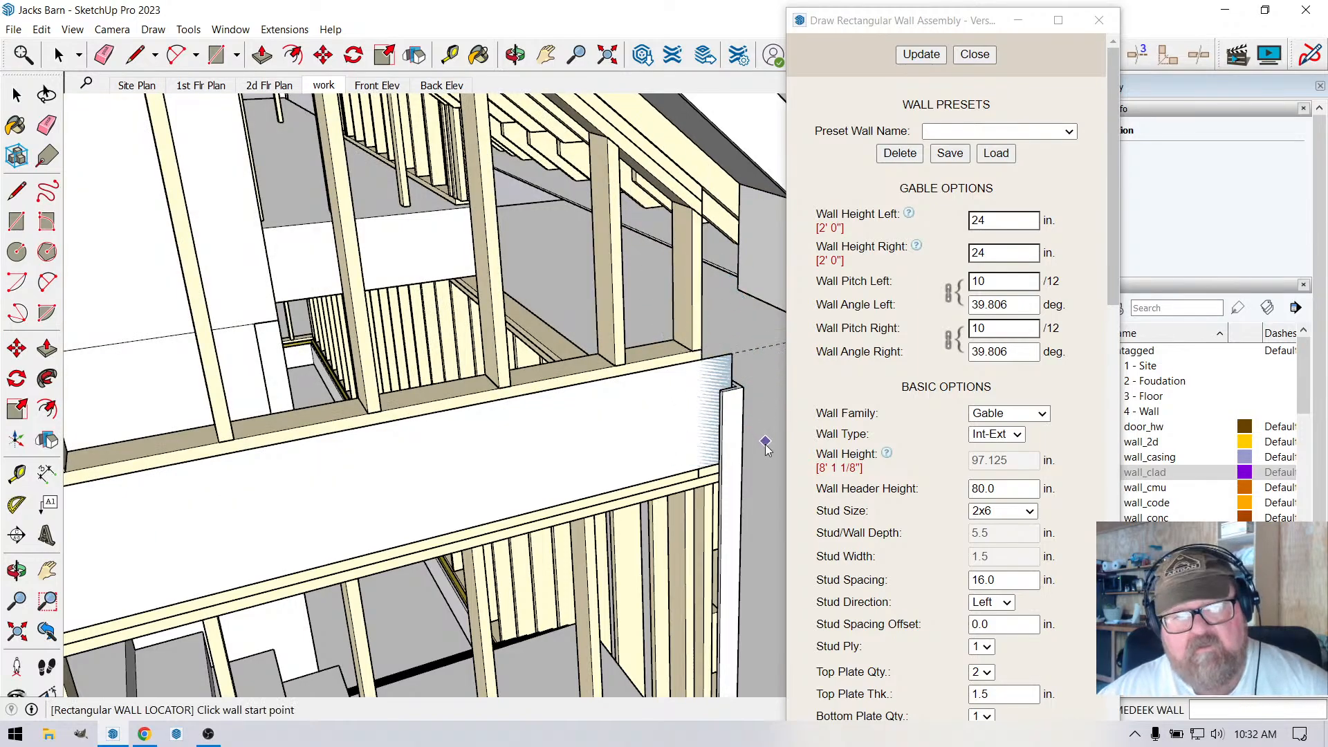
# Examine how the new gable wall framing fits under the rafters, especially at the roof peak.
pyautogui.scroll(-5, 764, 453)
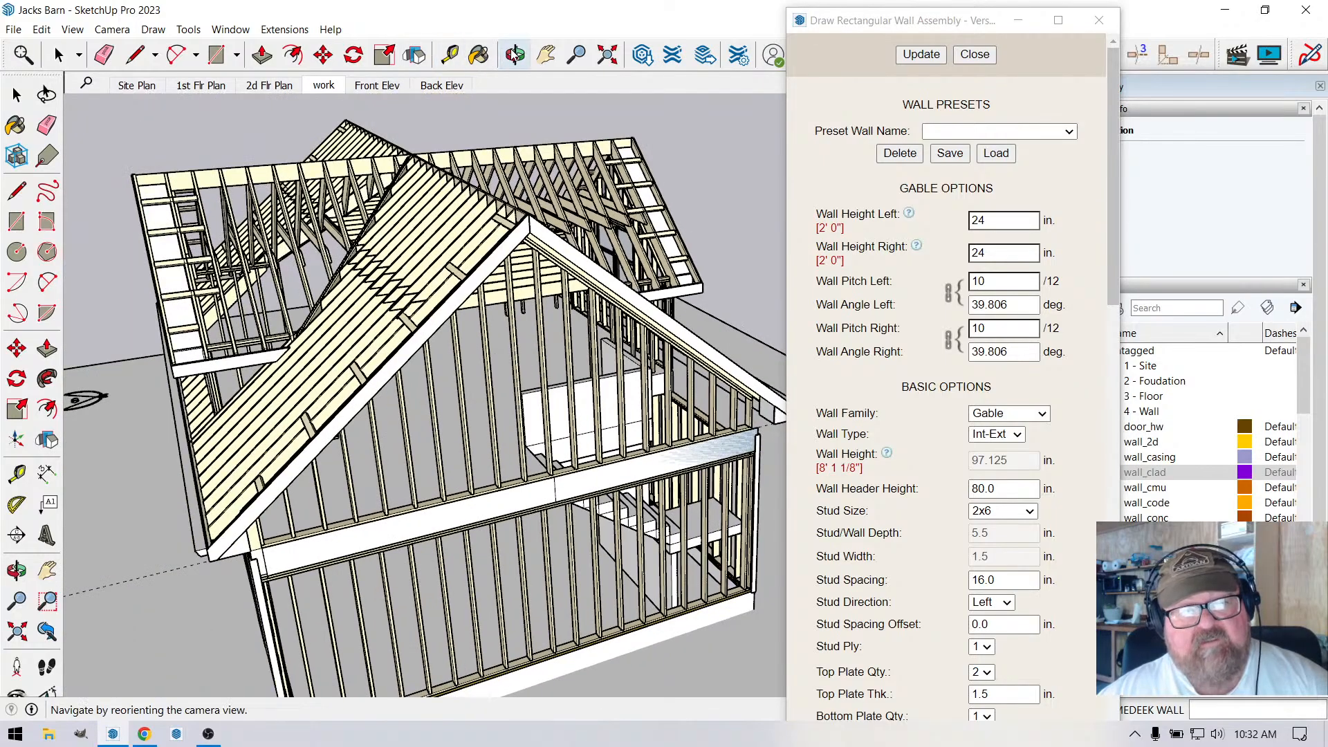
pyautogui.click(513, 54)
pyautogui.scroll(4, 523, 242)
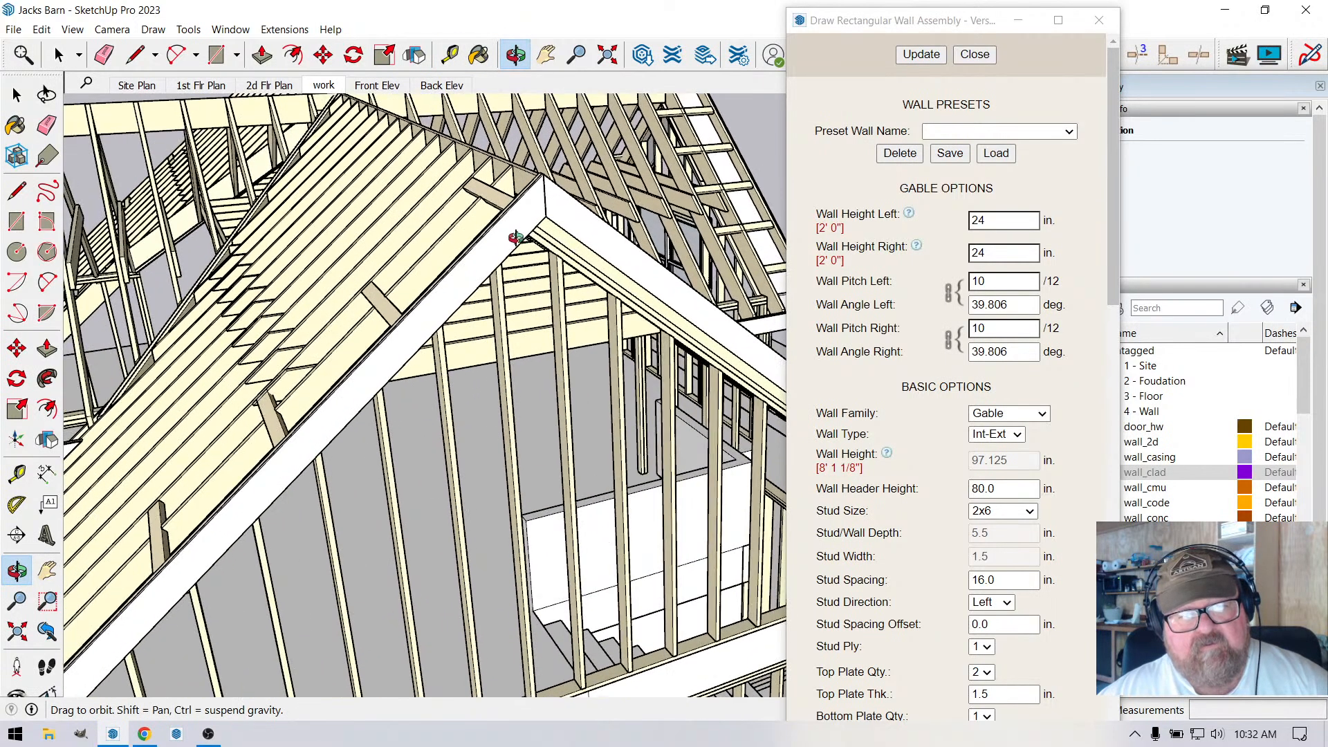
pyautogui.moveTo(518, 237); pyautogui.dragTo(402, 168)
pyautogui.scroll(7, 454, 178)
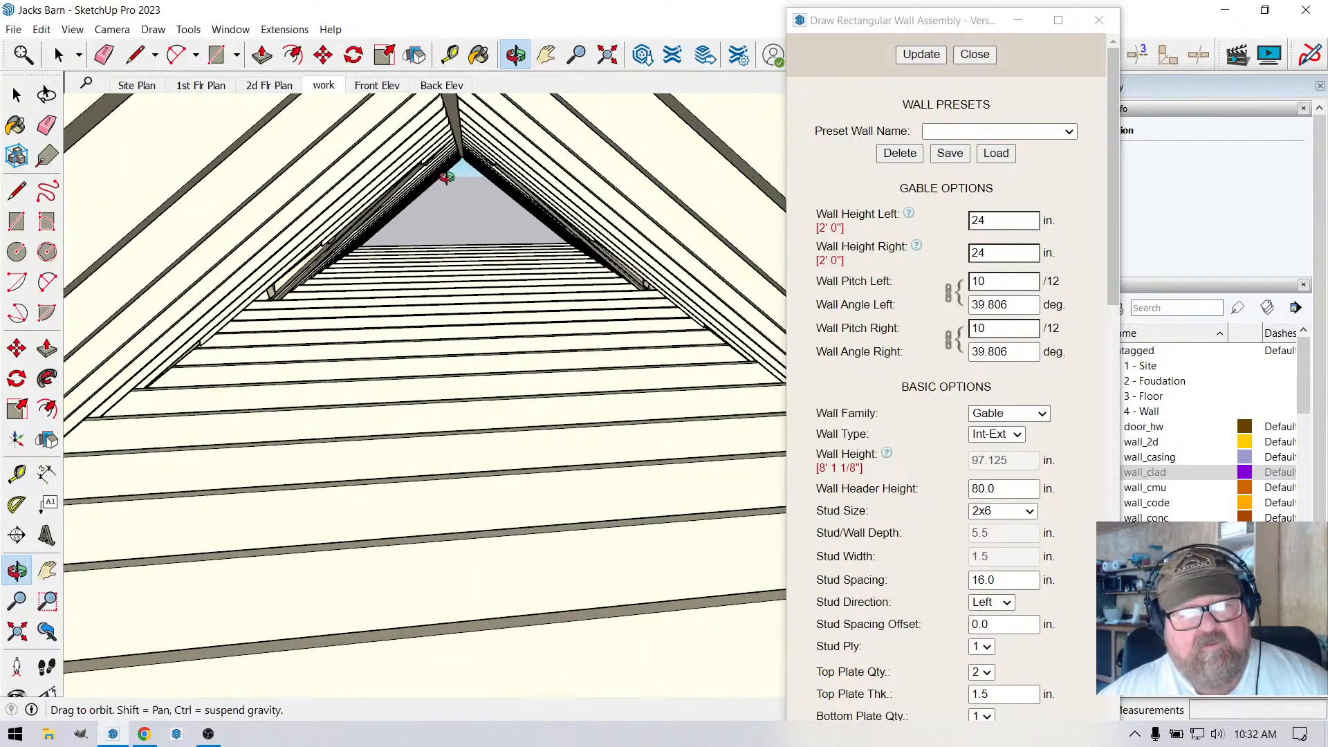
pyautogui.scroll(-5, 459, 178)
pyautogui.scroll(-7, 494, 180)
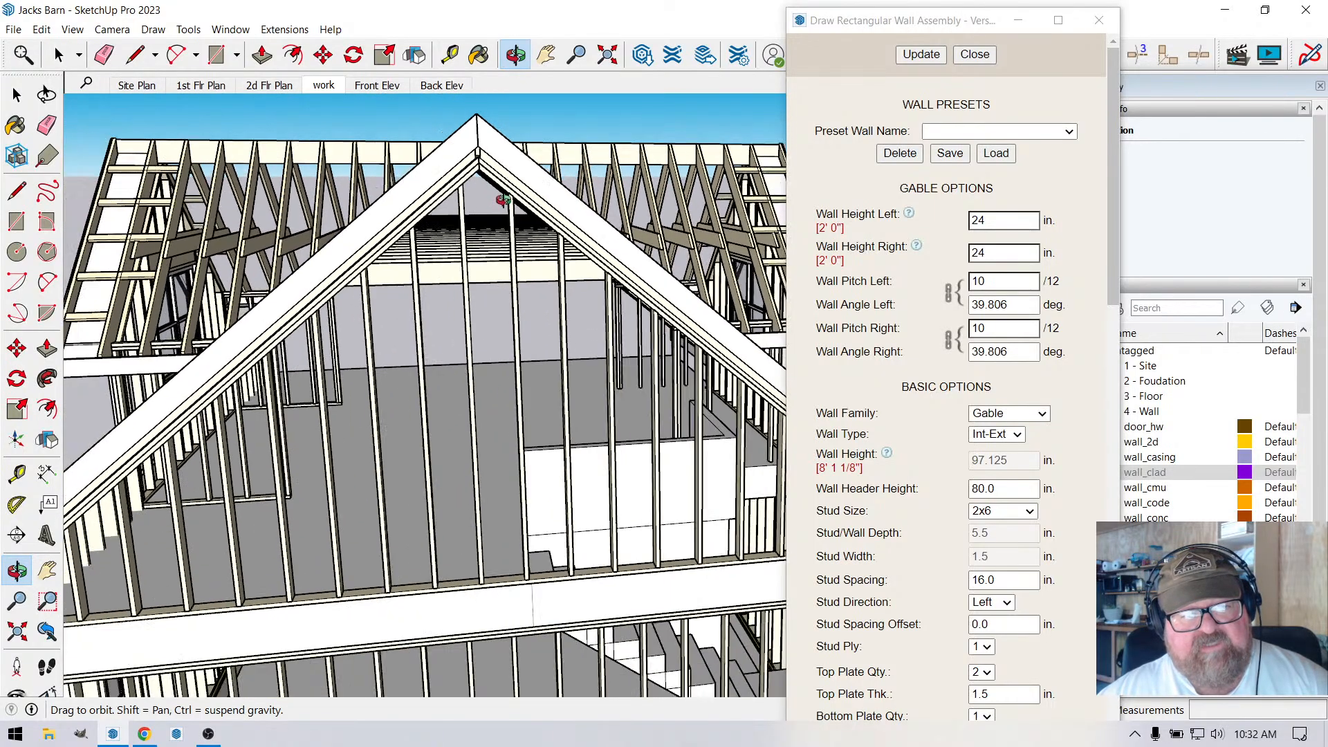
pyautogui.scroll(6, 460, 434)
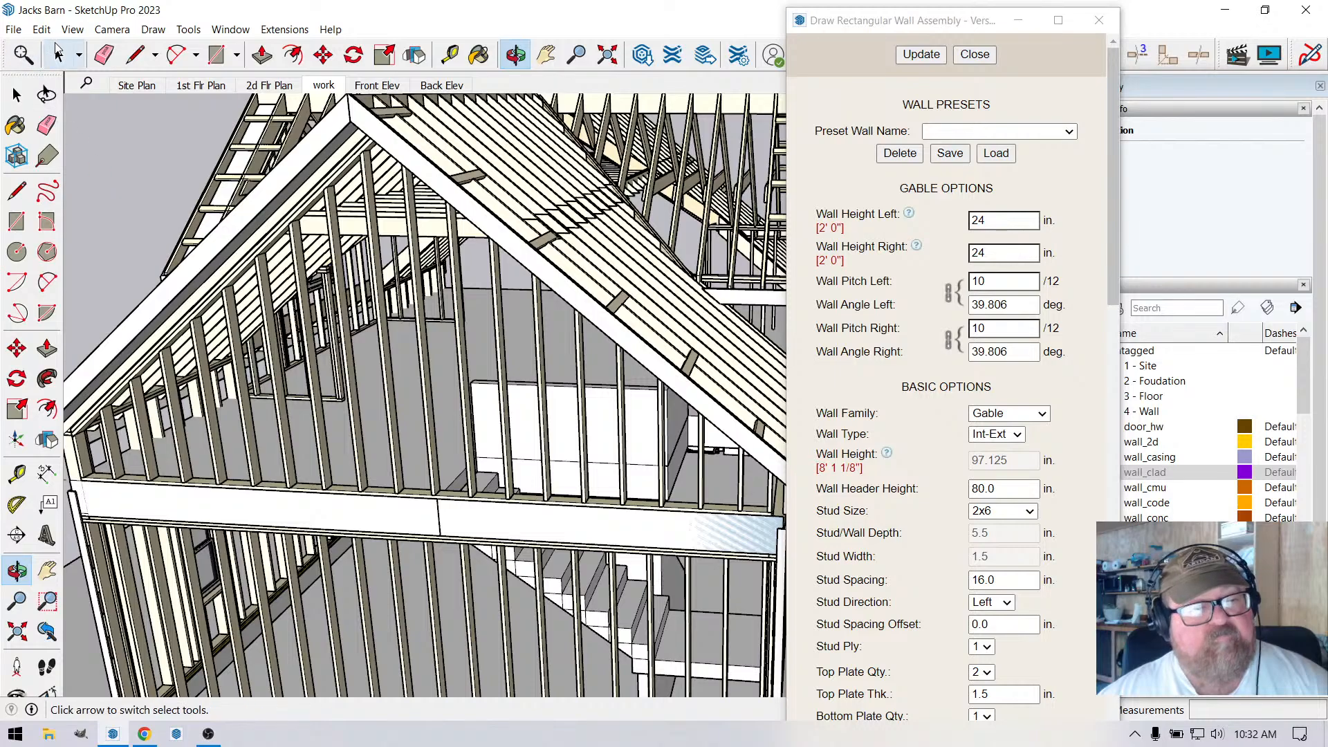
# Edit the new gable wall assembly to use a top plate quantity of 1 and update it.
pyautogui.click(59, 53)
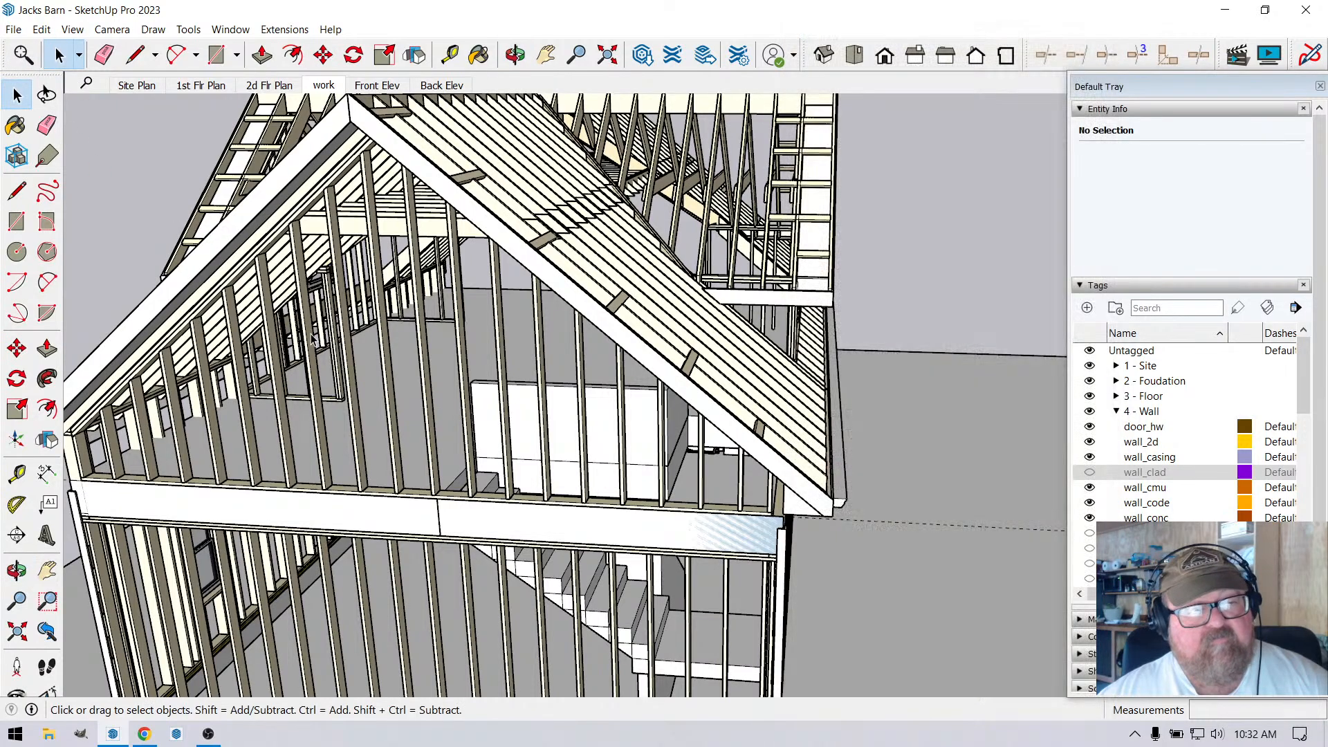
pyautogui.rightClick(347, 313)
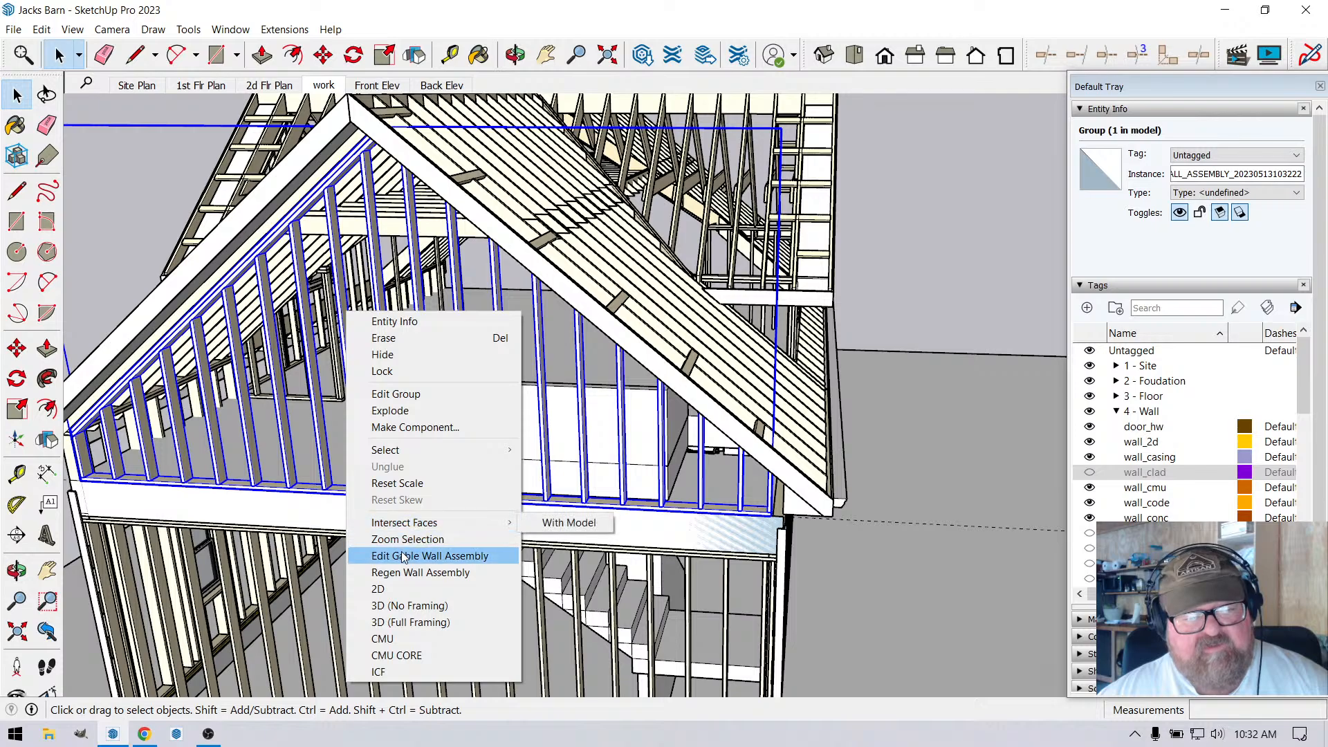
pyautogui.click(407, 557)
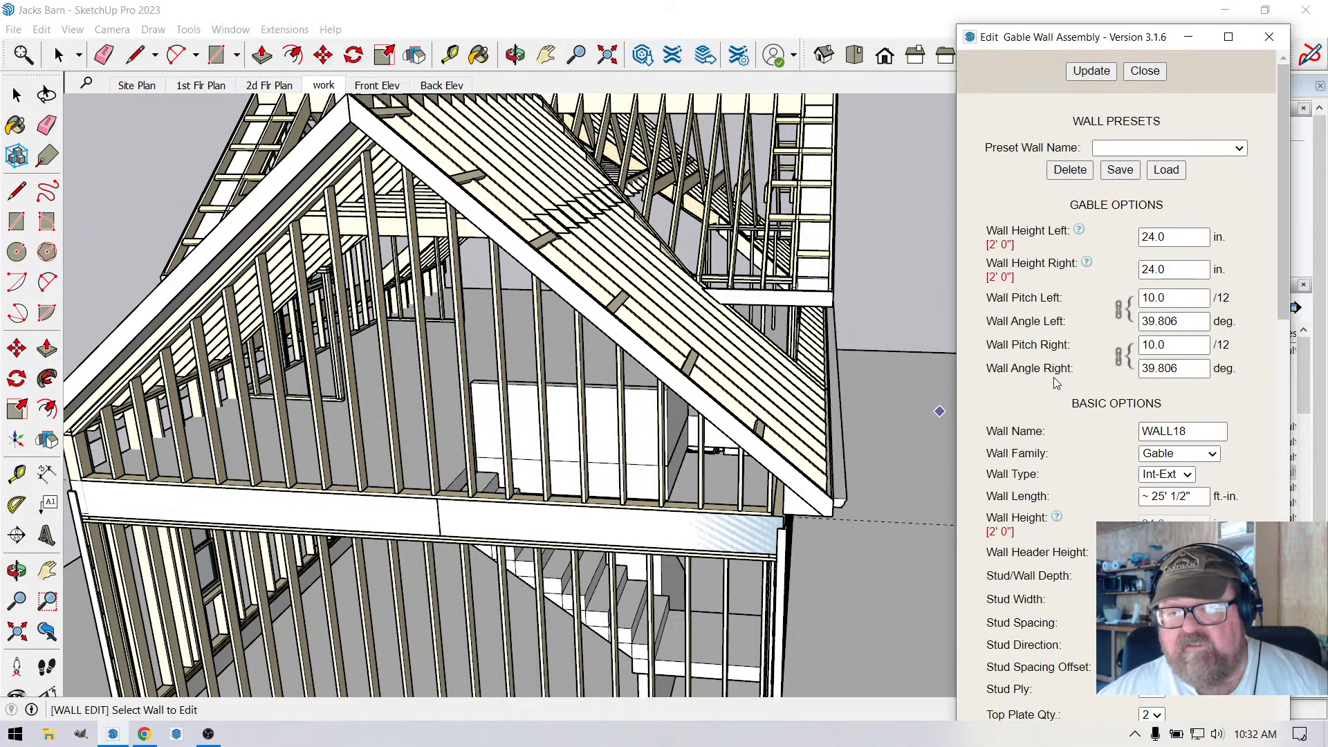
pyautogui.scroll(-4, 1048, 401)
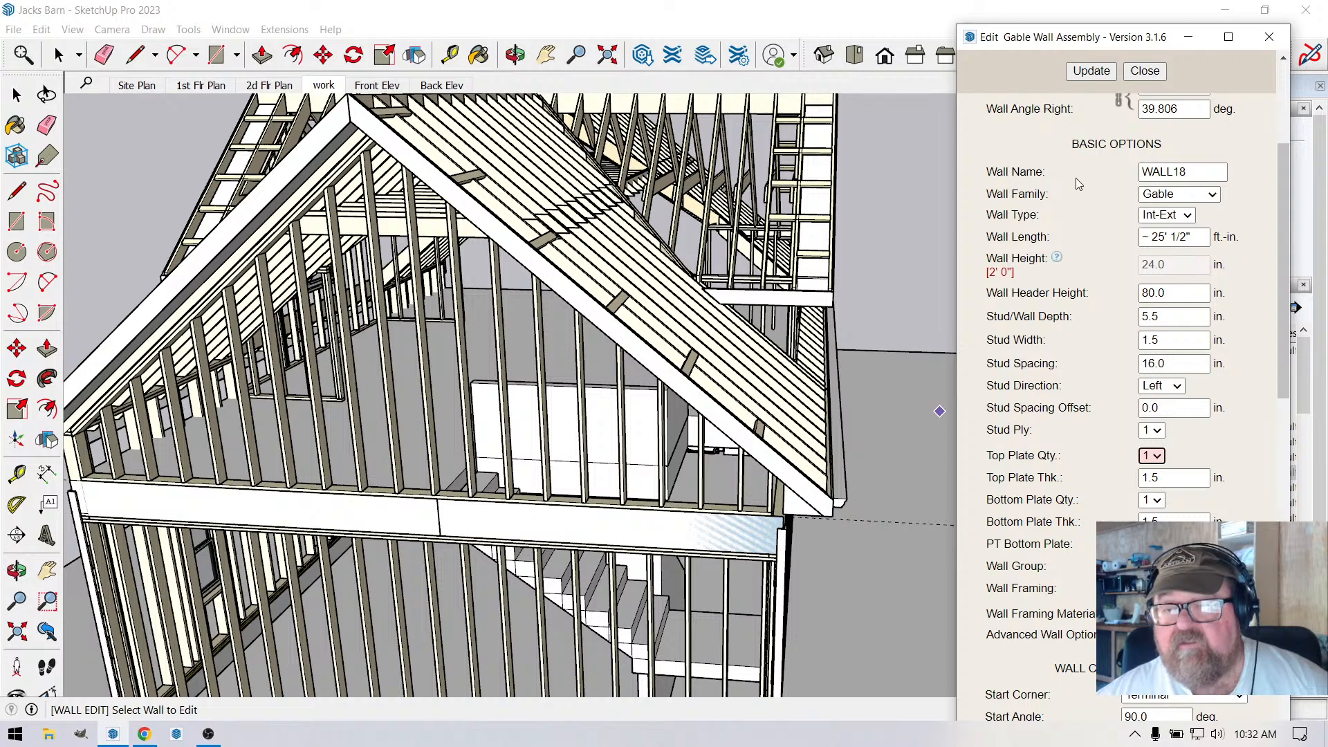
pyautogui.click(1090, 72)
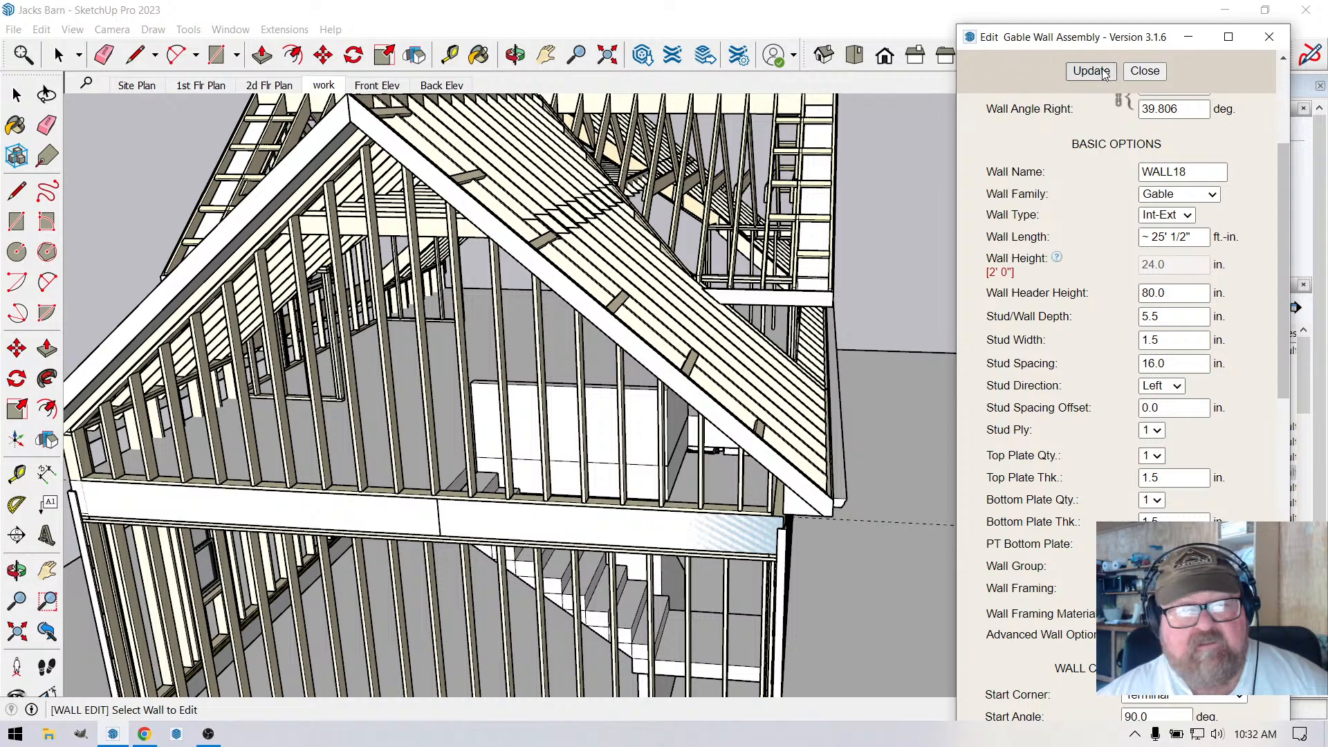
# Examine the updated gable wall's top plate against the rafters and the knee wall at the building corner.
pyautogui.scroll(6, 280, 229)
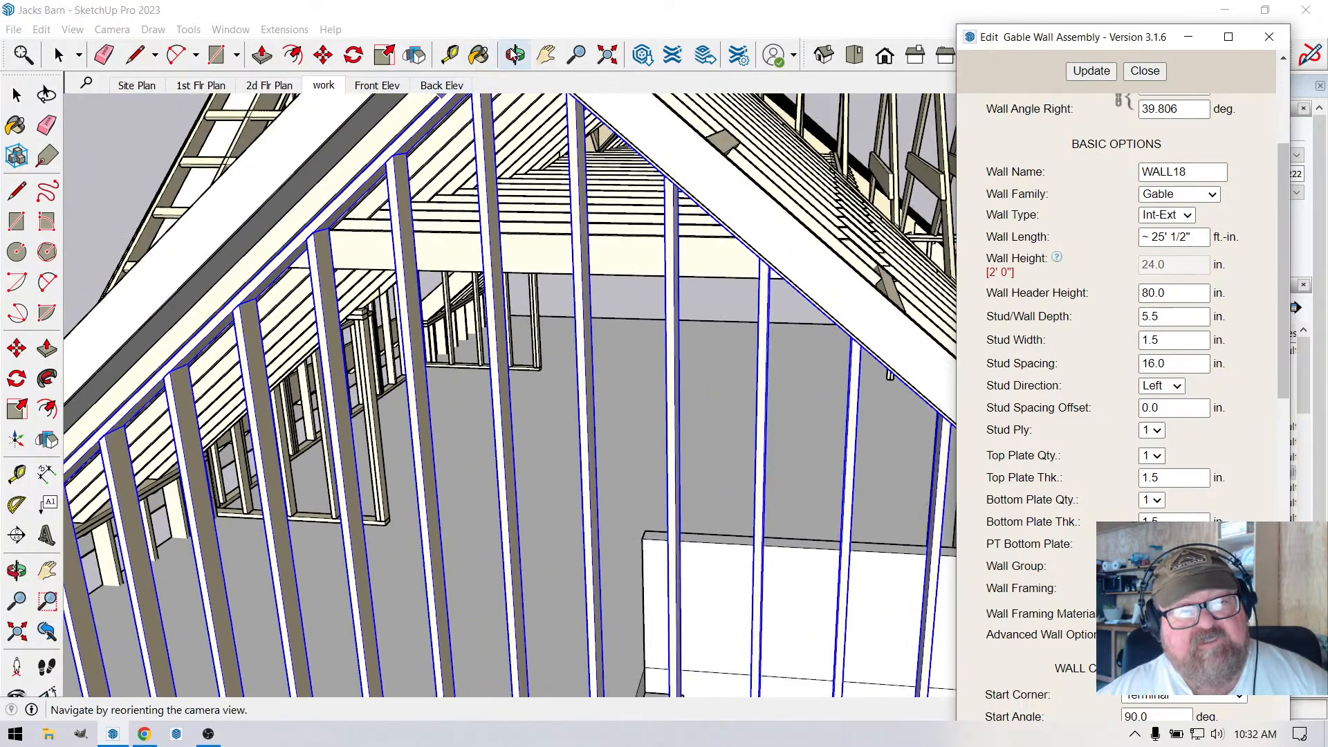
pyautogui.moveTo(355, 264); pyautogui.dragTo(427, 311, button='middle')
pyautogui.scroll(10, 211, 410)
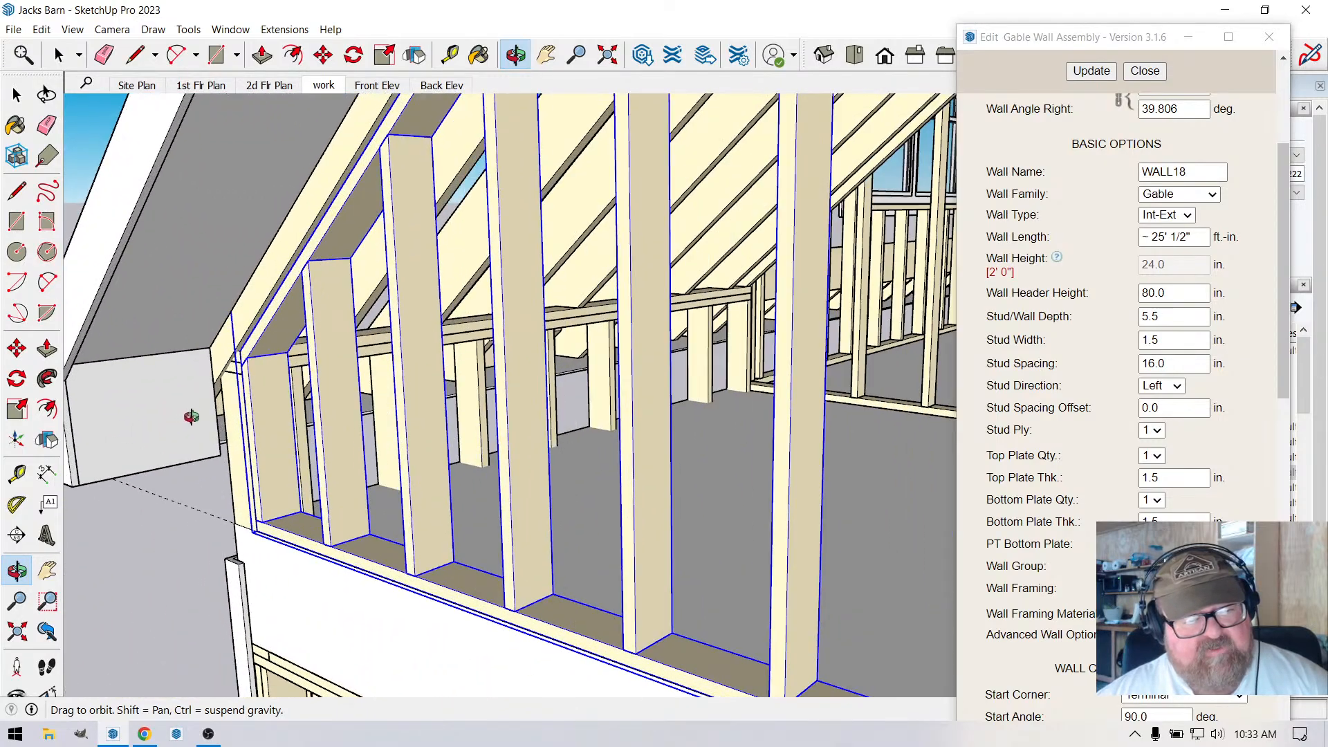
pyautogui.scroll(10, 211, 410)
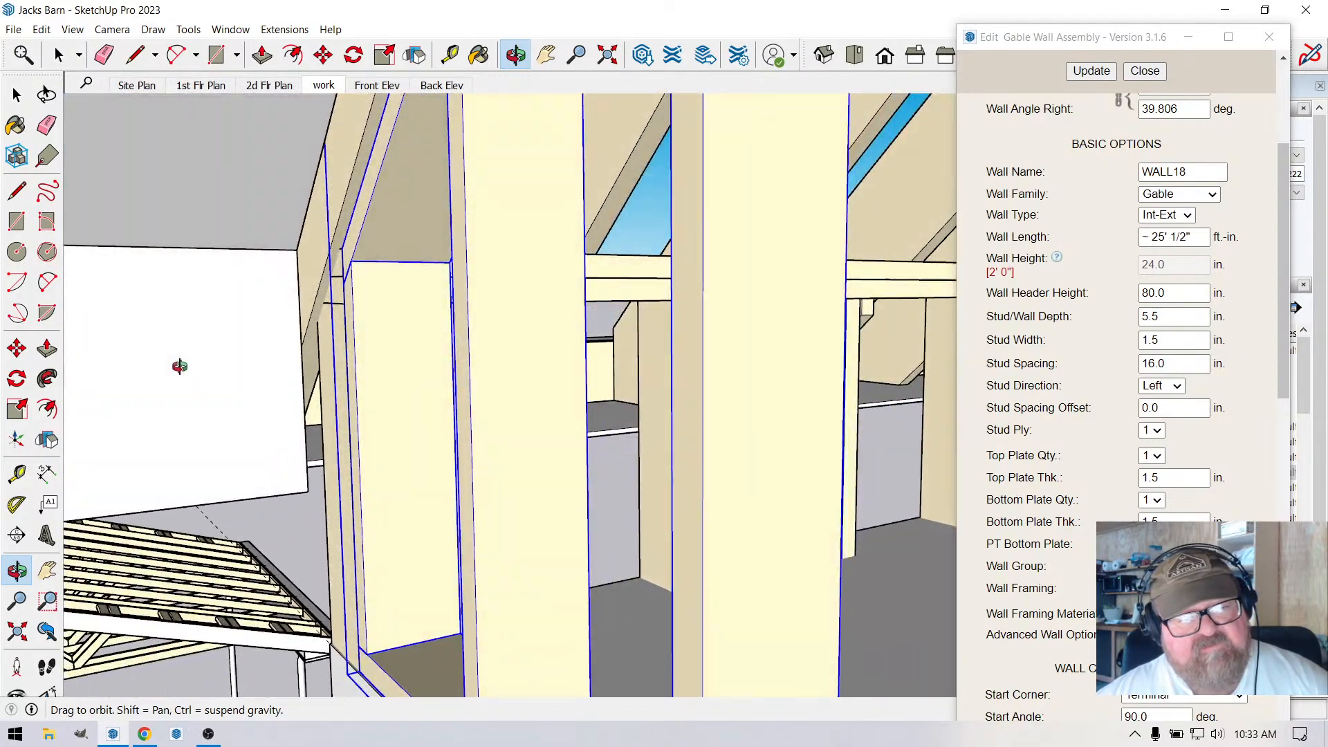
pyautogui.scroll(6, 253, 392)
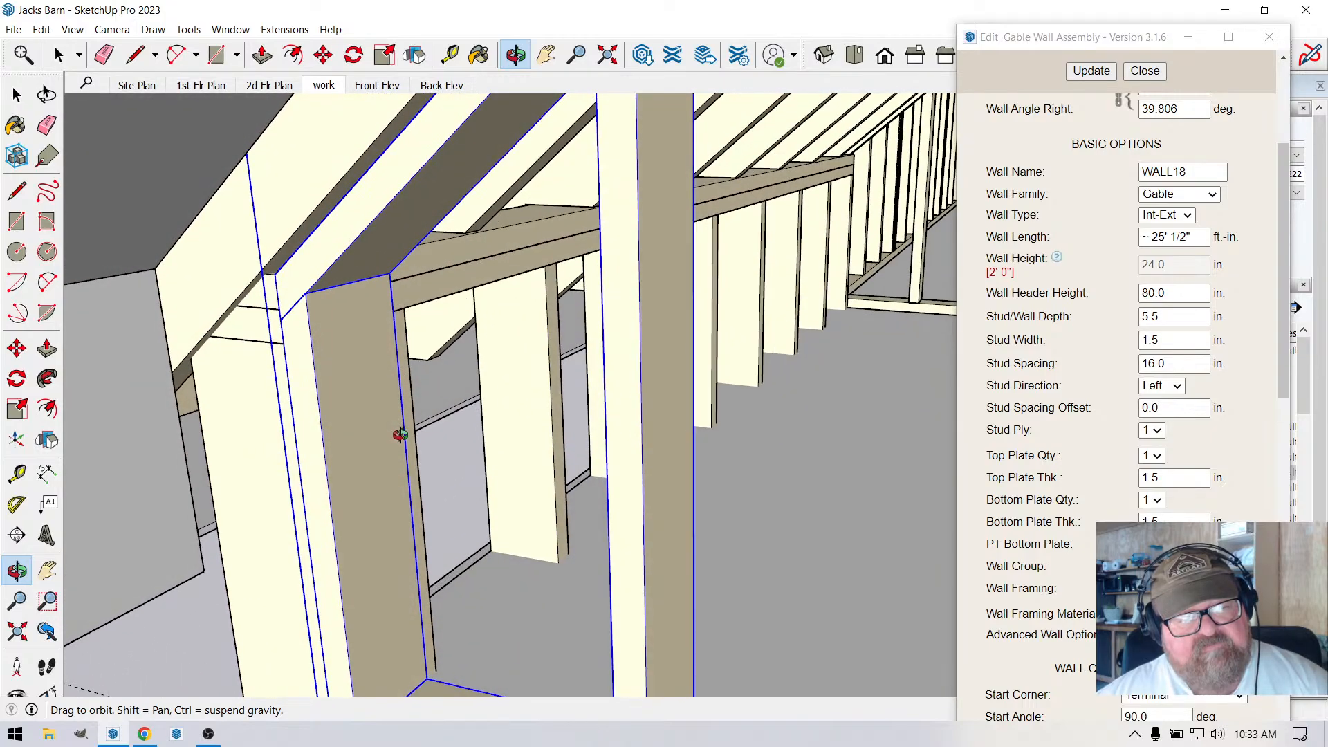
# Close the gable wall editor and examine the end rafter at the knee wall corner on the barn's garage door end.
pyautogui.scroll(-10, 254, 441)
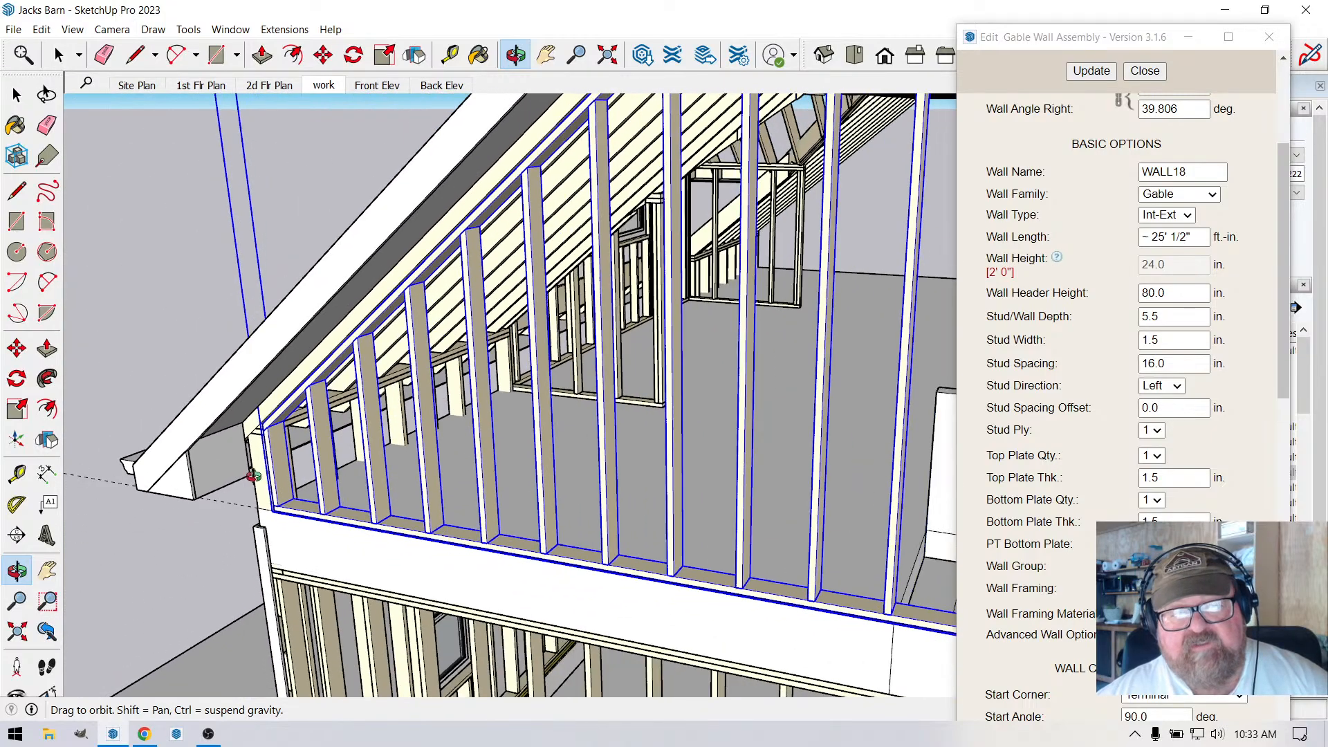
pyautogui.scroll(-10, 251, 486)
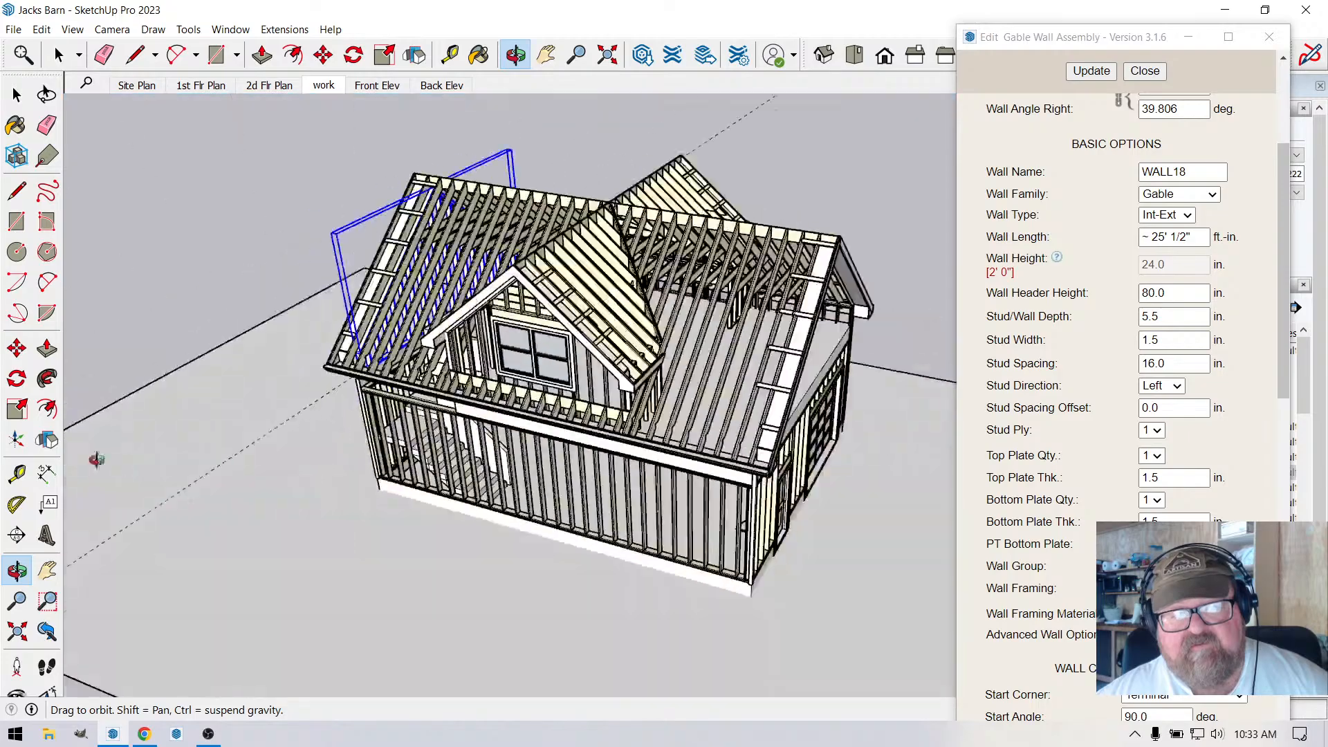
pyautogui.scroll(10, 822, 396)
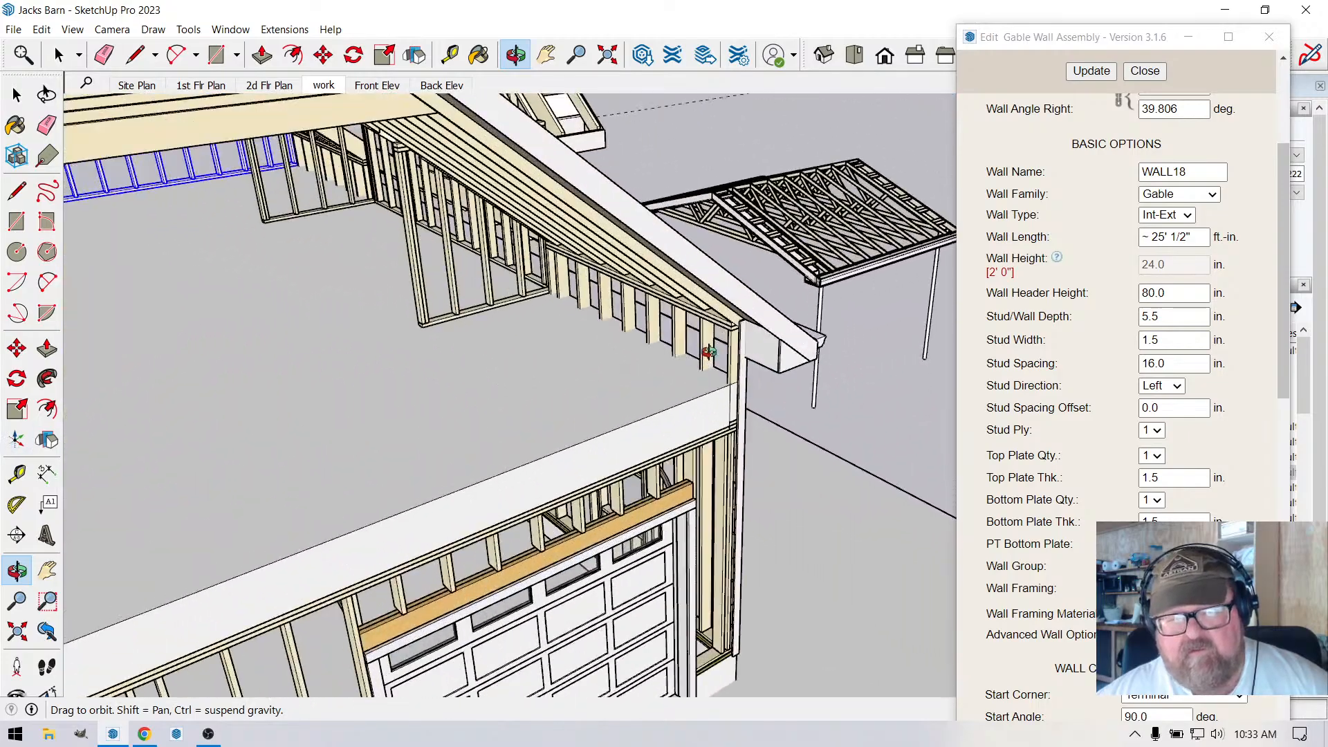
pyautogui.scroll(10, 756, 322)
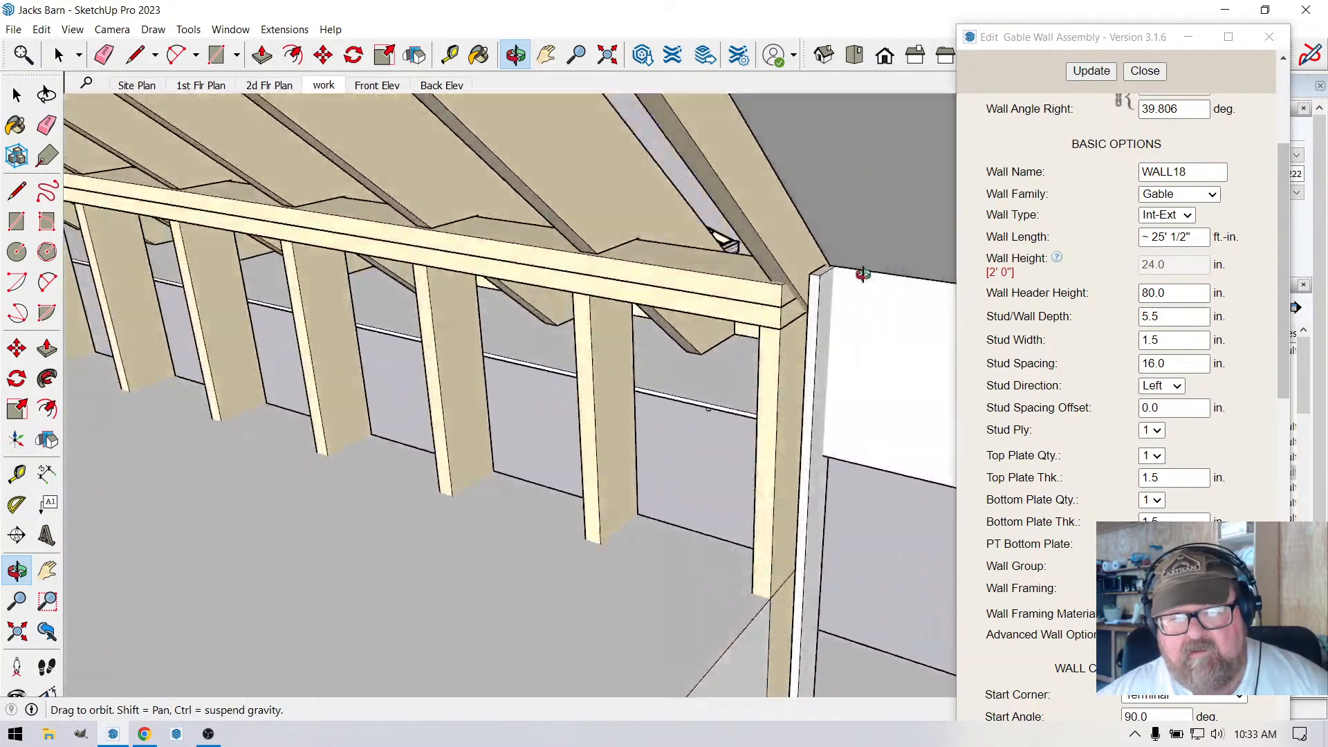
pyautogui.moveTo(878, 267); pyautogui.dragTo(770, 303)
pyautogui.scroll(1, 768, 304)
pyautogui.click(16, 94)
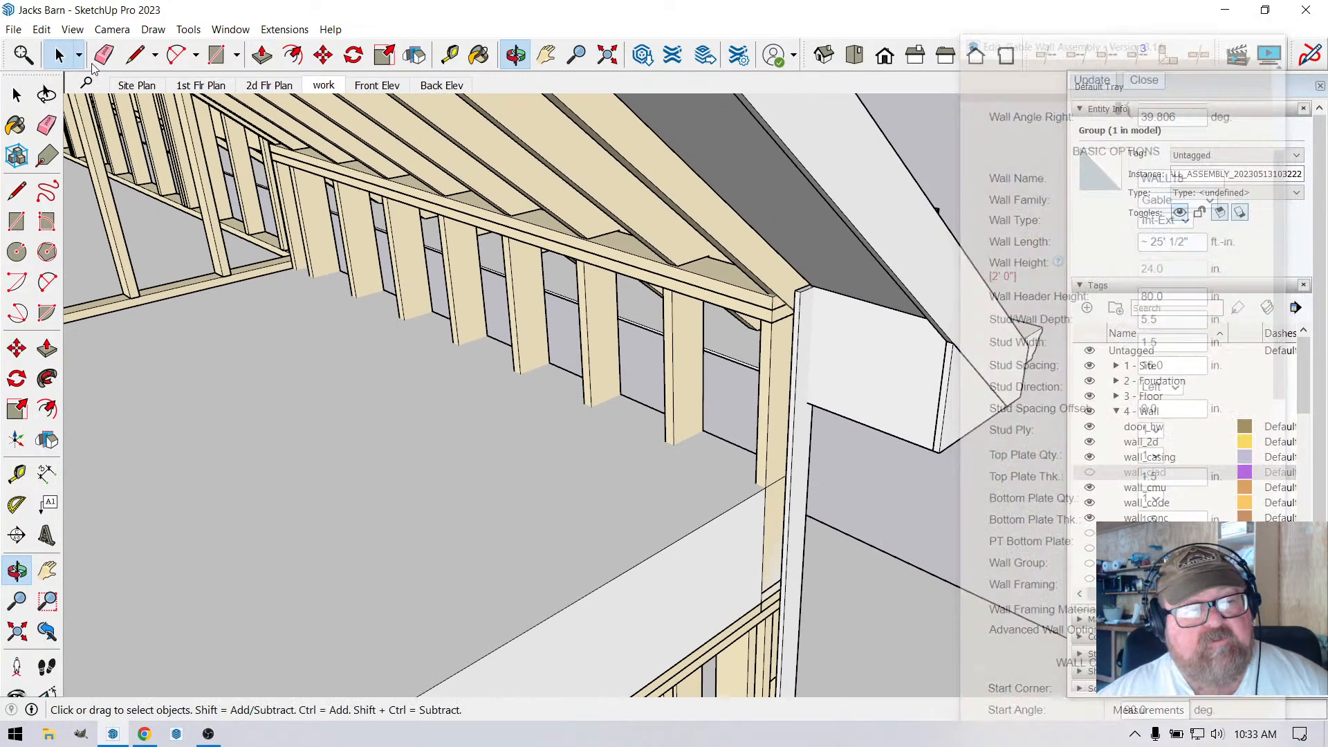
# Open the roof assembly and move the end gable rafter 1/2" inward along the red axis to the end of the knee wall's top plate.
pyautogui.click(704, 205)
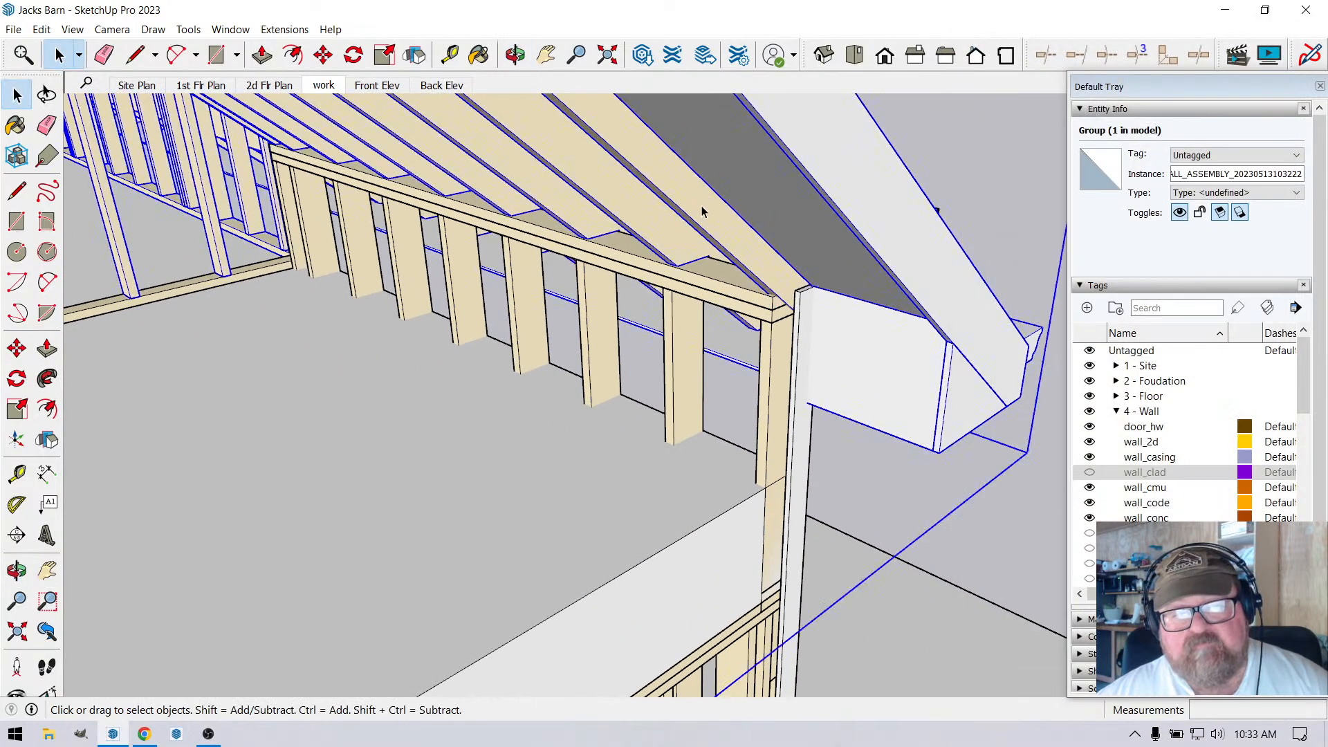
pyautogui.doubleClick(734, 237)
pyautogui.click(735, 246)
pyautogui.scroll(3, 761, 284)
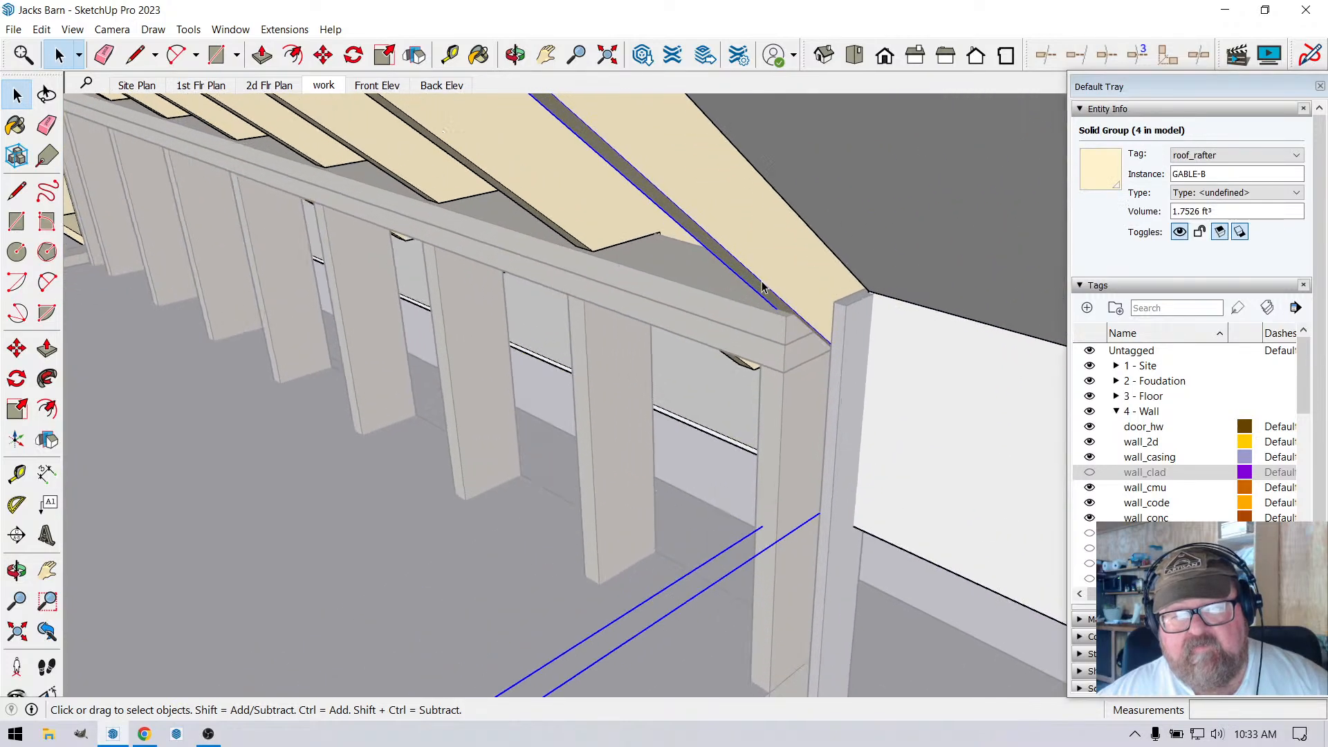
pyautogui.scroll(1, 761, 287)
pyautogui.press('m')
pyautogui.scroll(2, 714, 330)
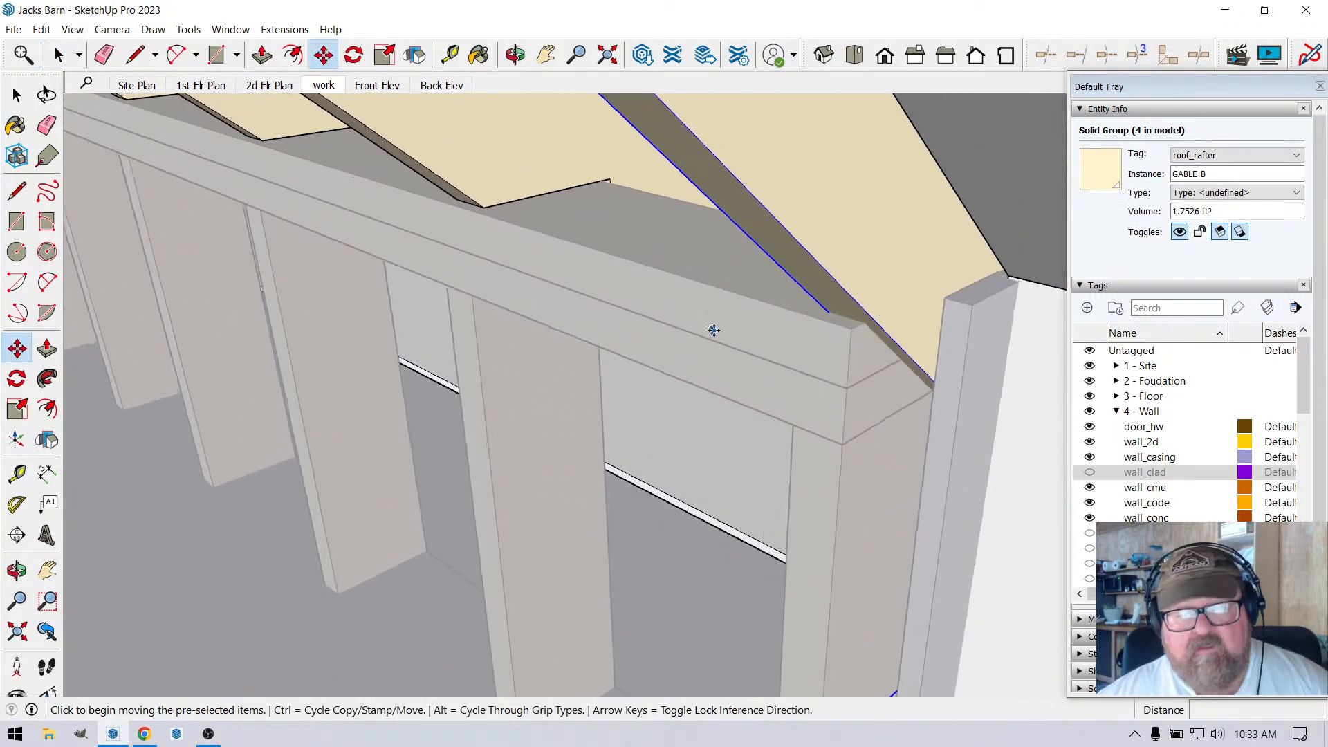
pyautogui.moveTo(696, 261); pyautogui.dragTo(747, 288, button='middle')
pyautogui.press('m')
pyautogui.scroll(2, 722, 238)
pyautogui.scroll(2, 722, 238)
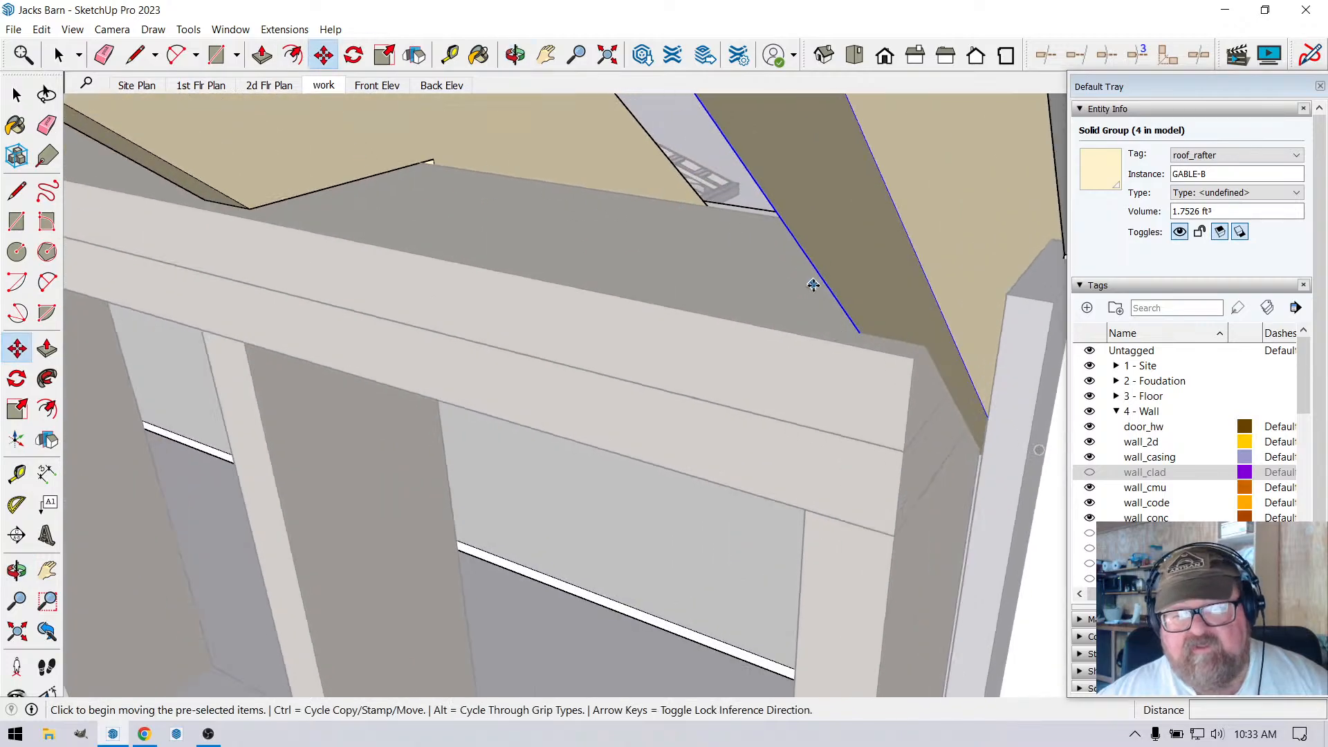
pyautogui.click(956, 351)
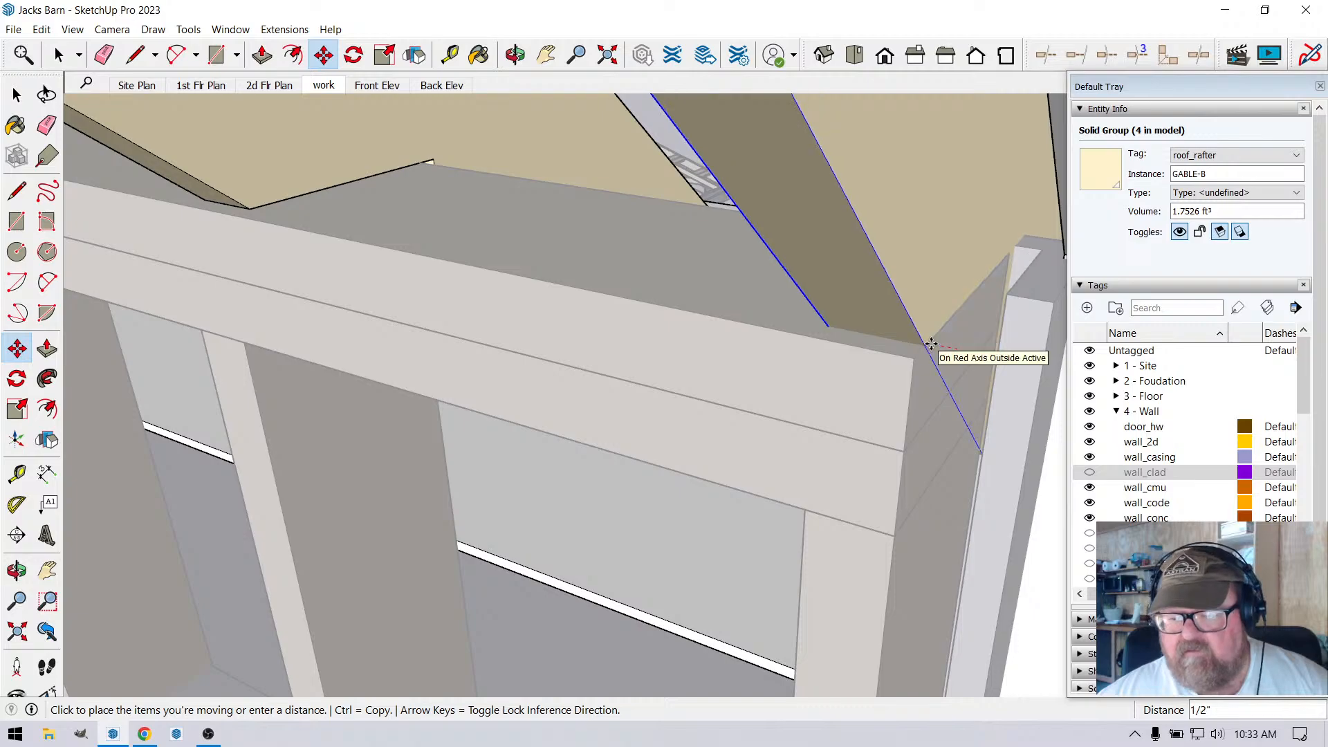
pyautogui.click(931, 344)
pyautogui.scroll(-5, 741, 330)
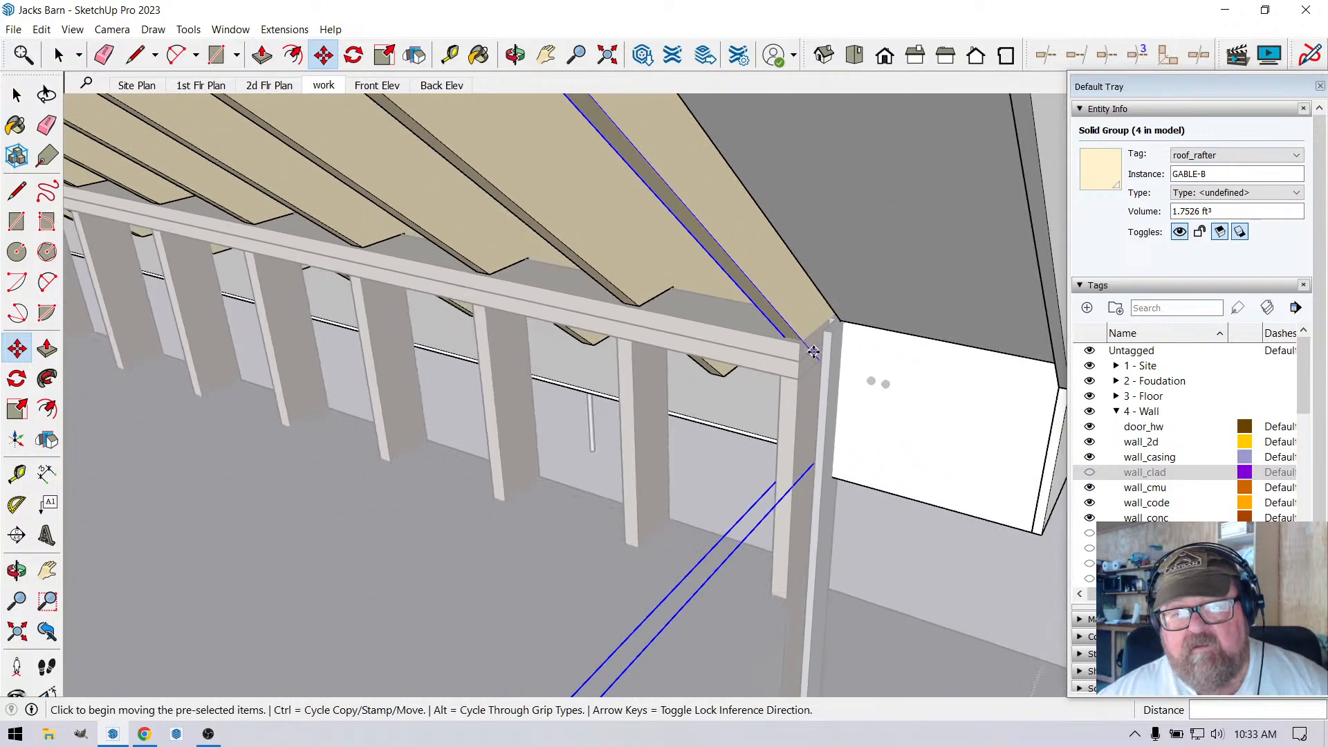
pyautogui.scroll(-8, 813, 353)
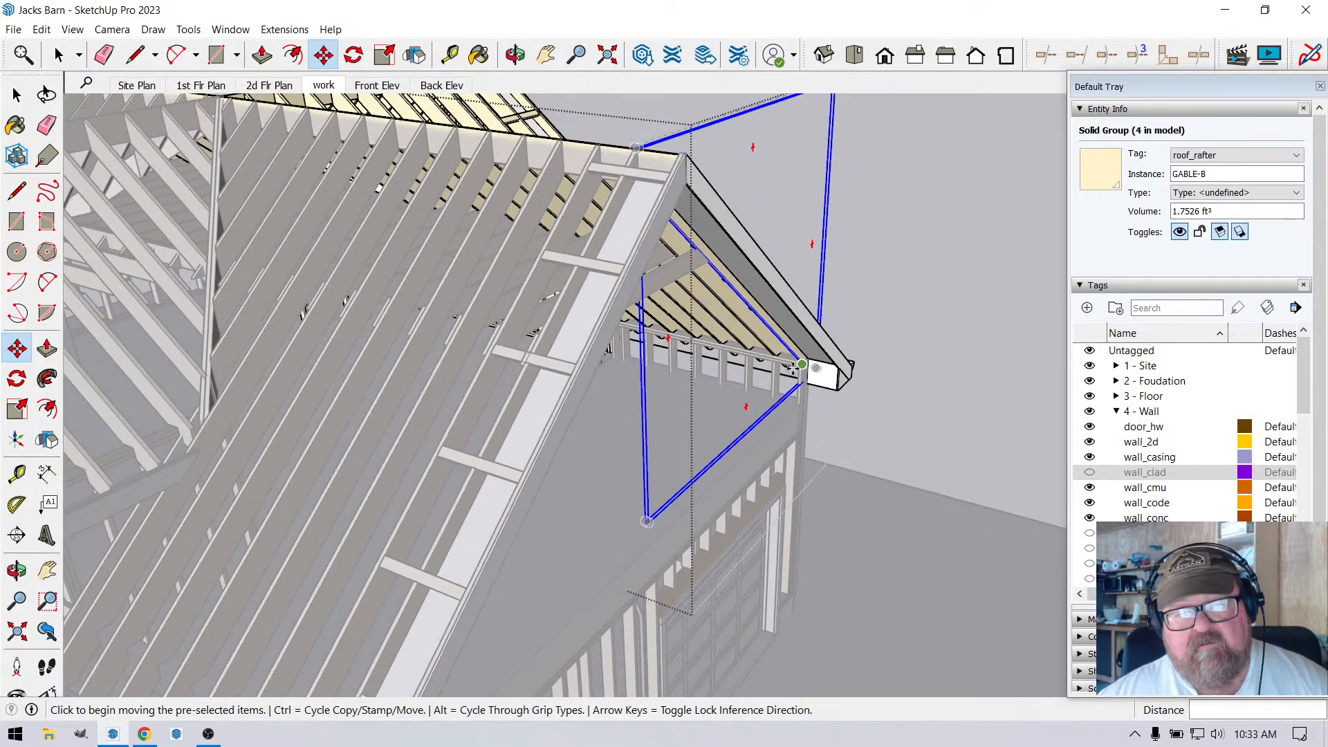
# Leave the roof assembly and inspect the end rafter at the knee wall corner on the framed gable wall's end.
pyautogui.scroll(-3, 795, 369)
pyautogui.click(514, 55)
pyautogui.moveTo(350, 260); pyautogui.dragTo(779, 278)
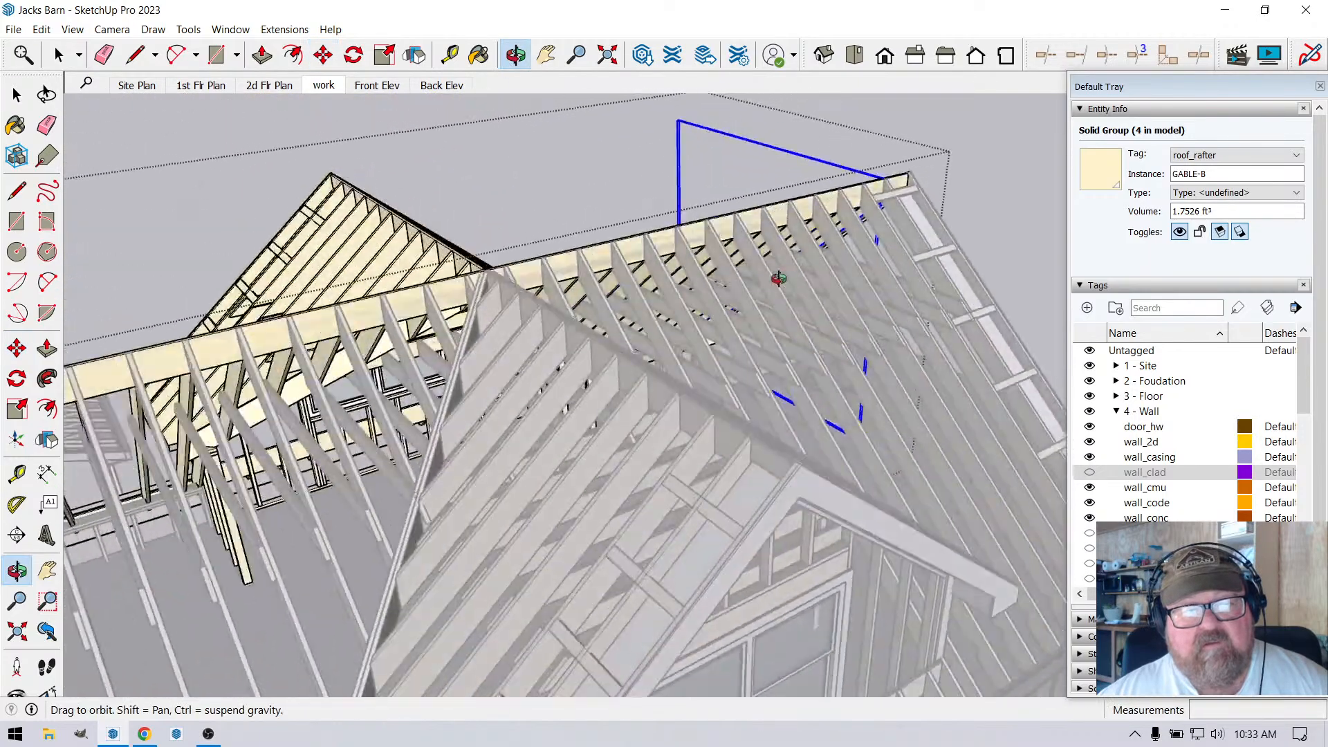
pyautogui.scroll(-3, 765, 305)
pyautogui.moveTo(552, 328); pyautogui.dragTo(693, 363)
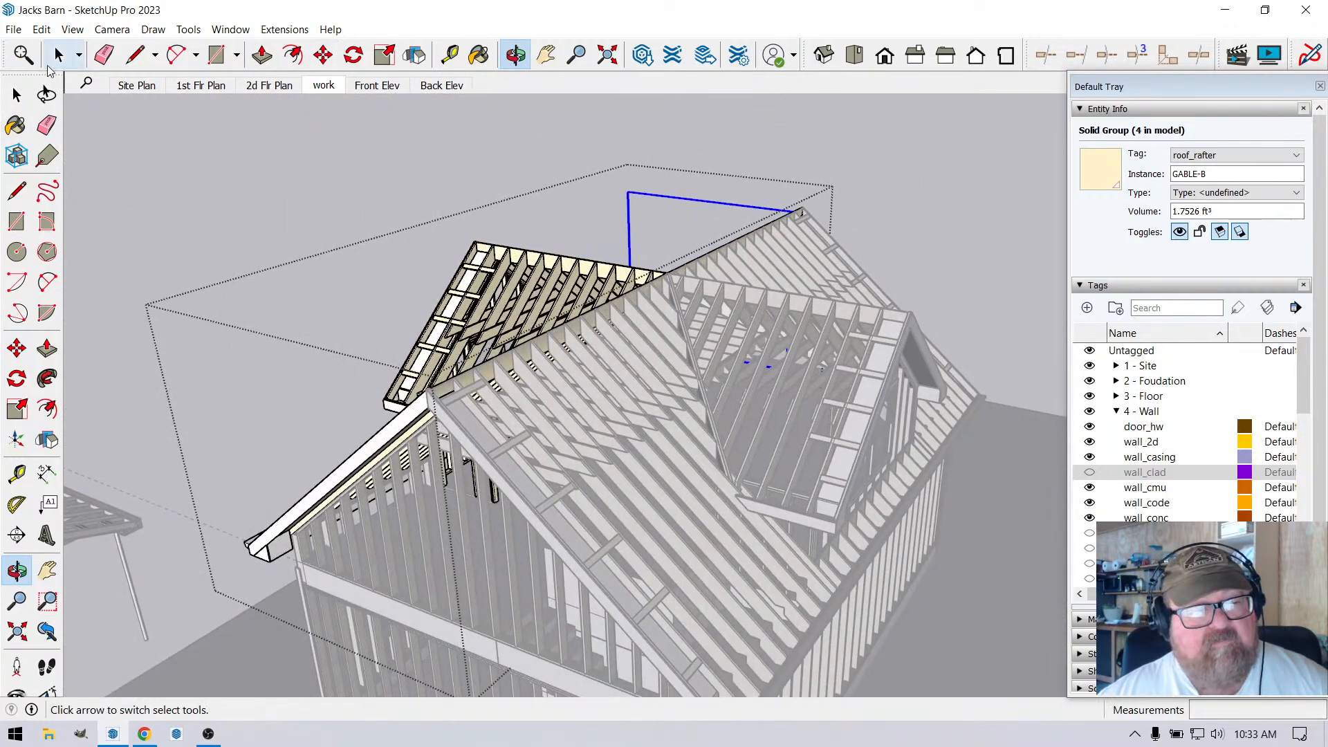
pyautogui.click(58, 55)
pyautogui.scroll(3, 274, 210)
pyautogui.scroll(3, 433, 373)
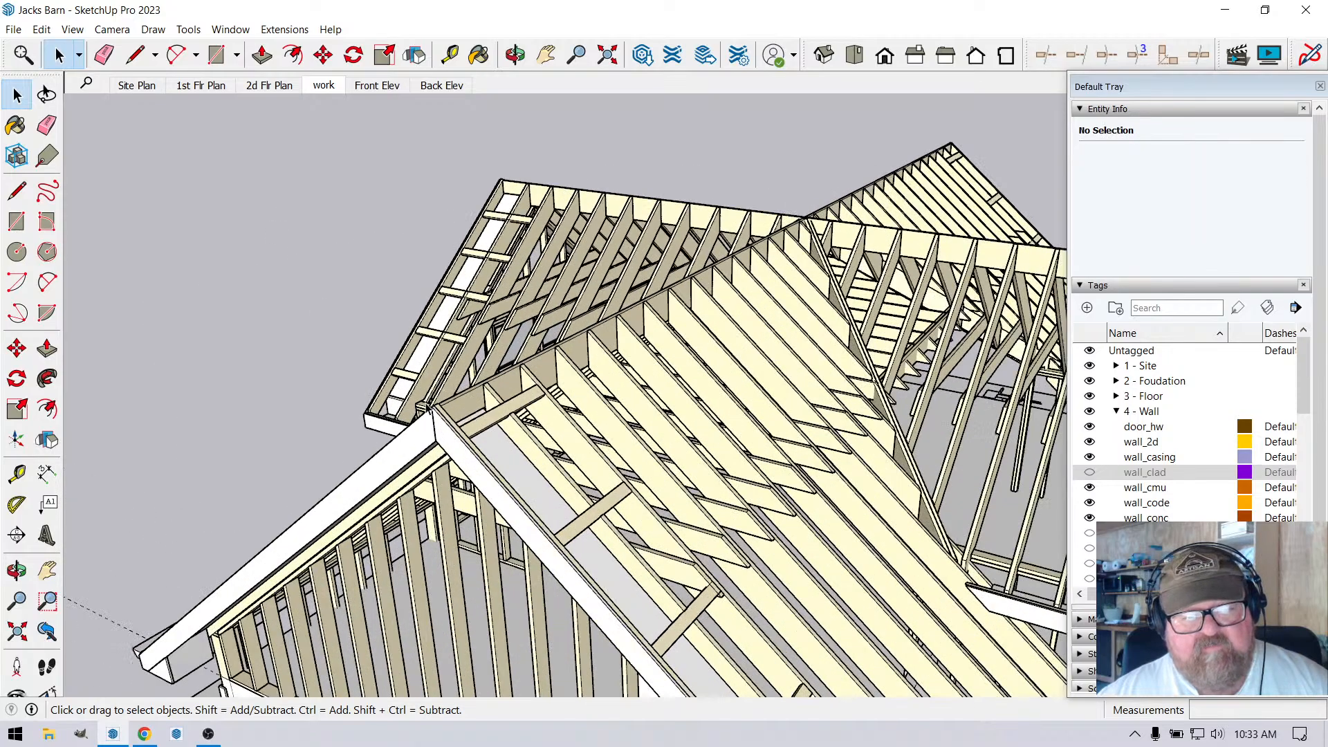
pyautogui.scroll(-3, 213, 620)
pyautogui.scroll(5, 213, 620)
pyautogui.scroll(3, 364, 488)
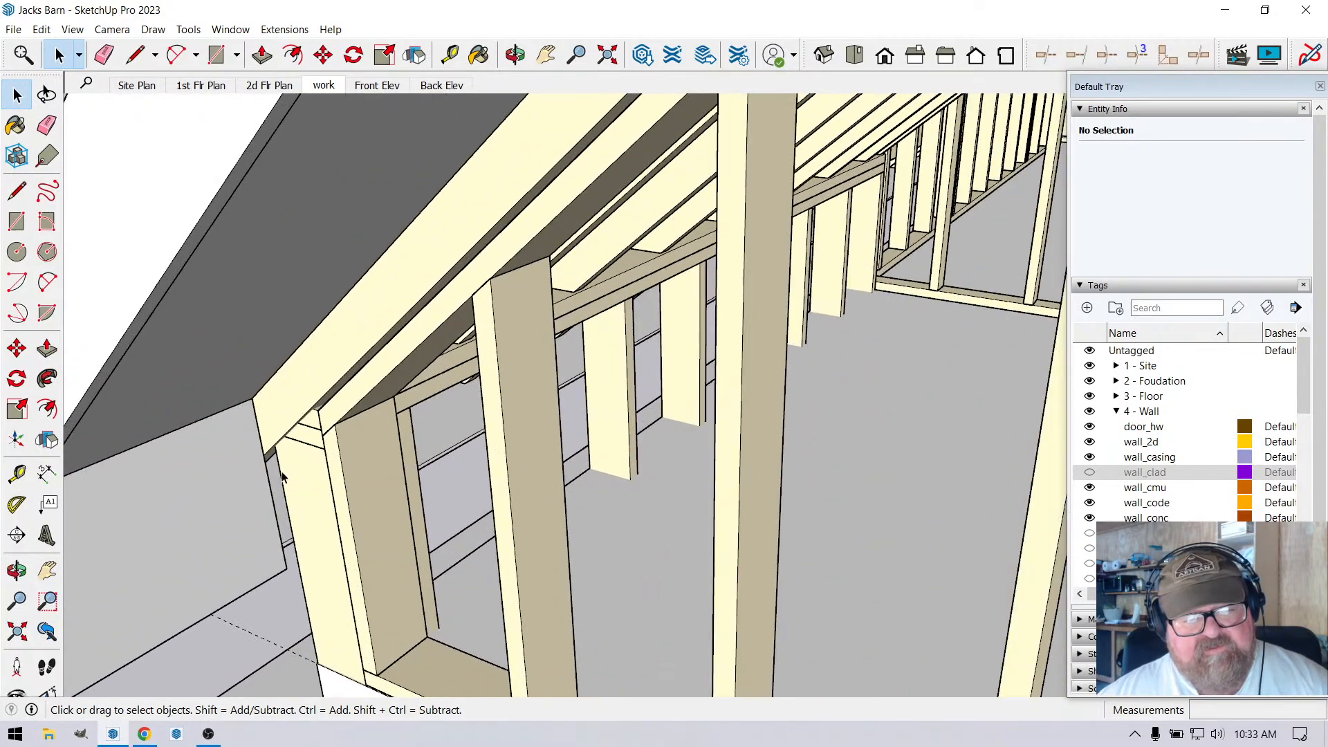
pyautogui.scroll(1, 298, 436)
pyautogui.doubleClick(313, 399)
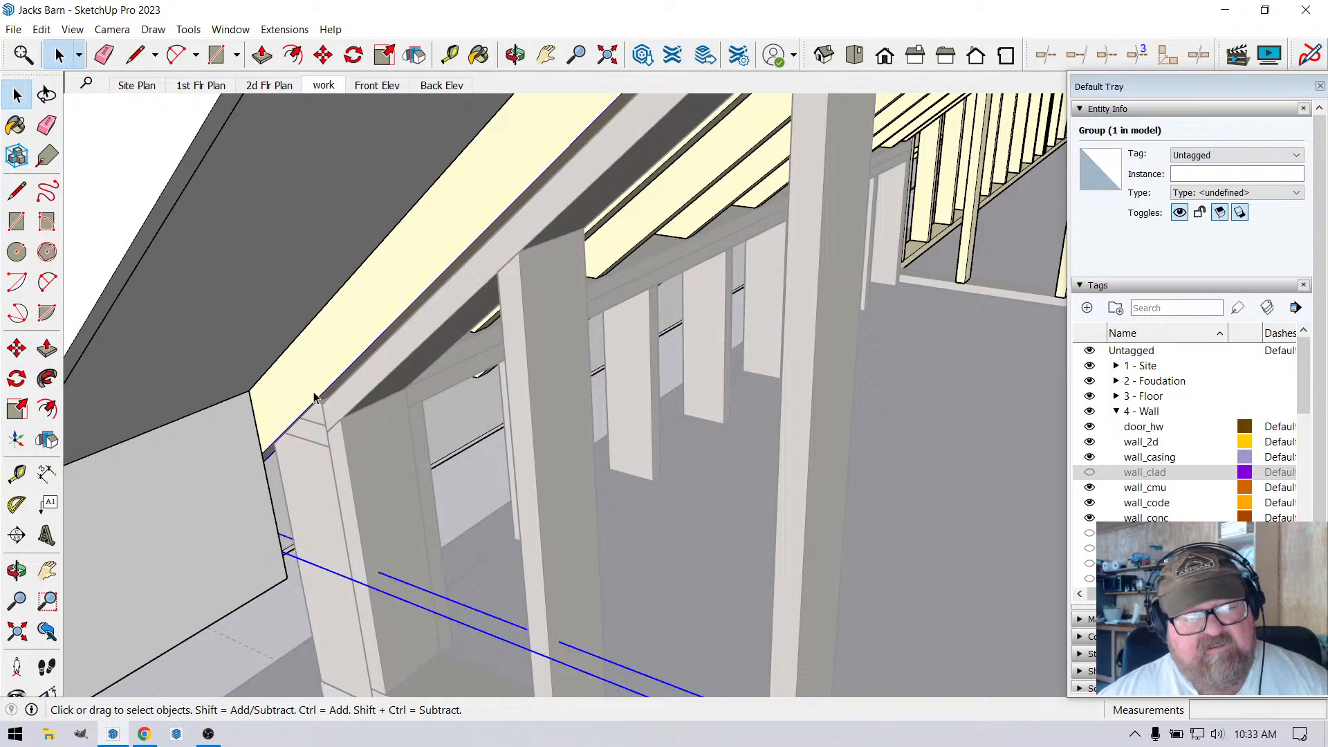
pyautogui.doubleClick(315, 392)
pyautogui.click(322, 389)
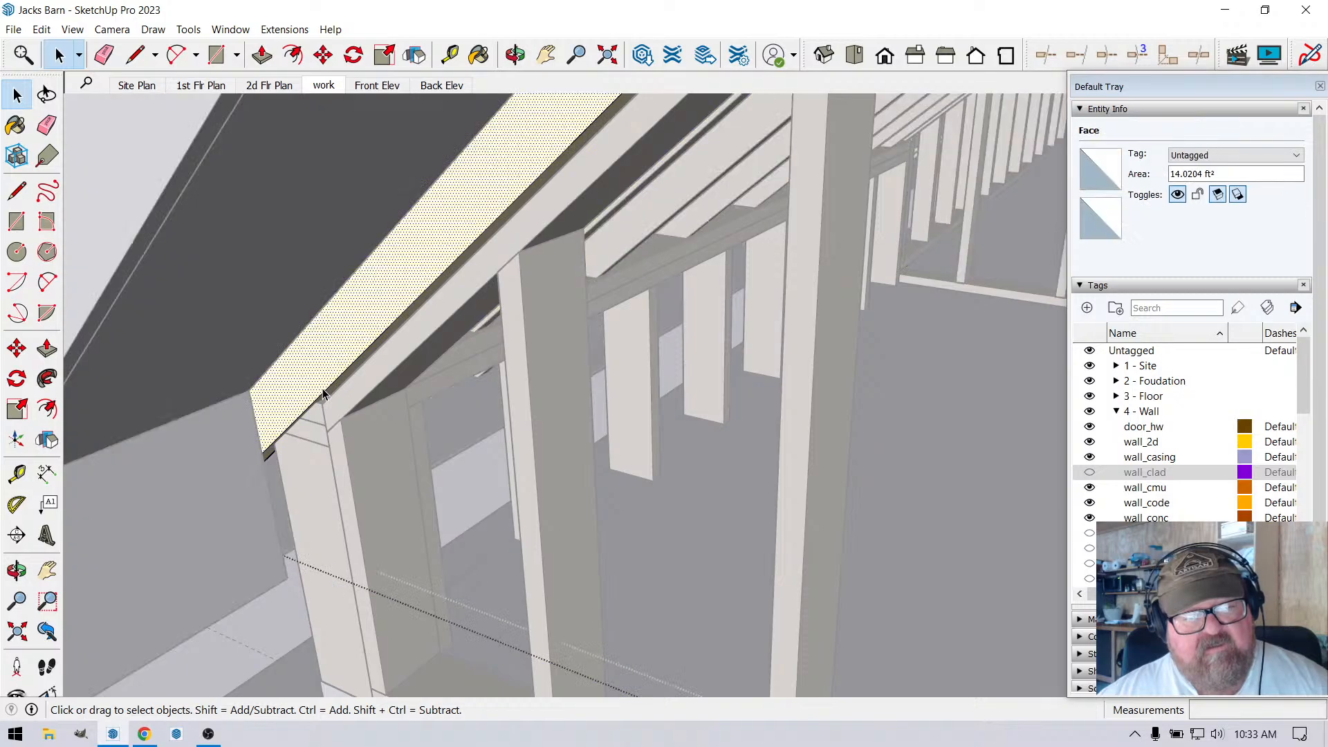
pyautogui.click(651, 513)
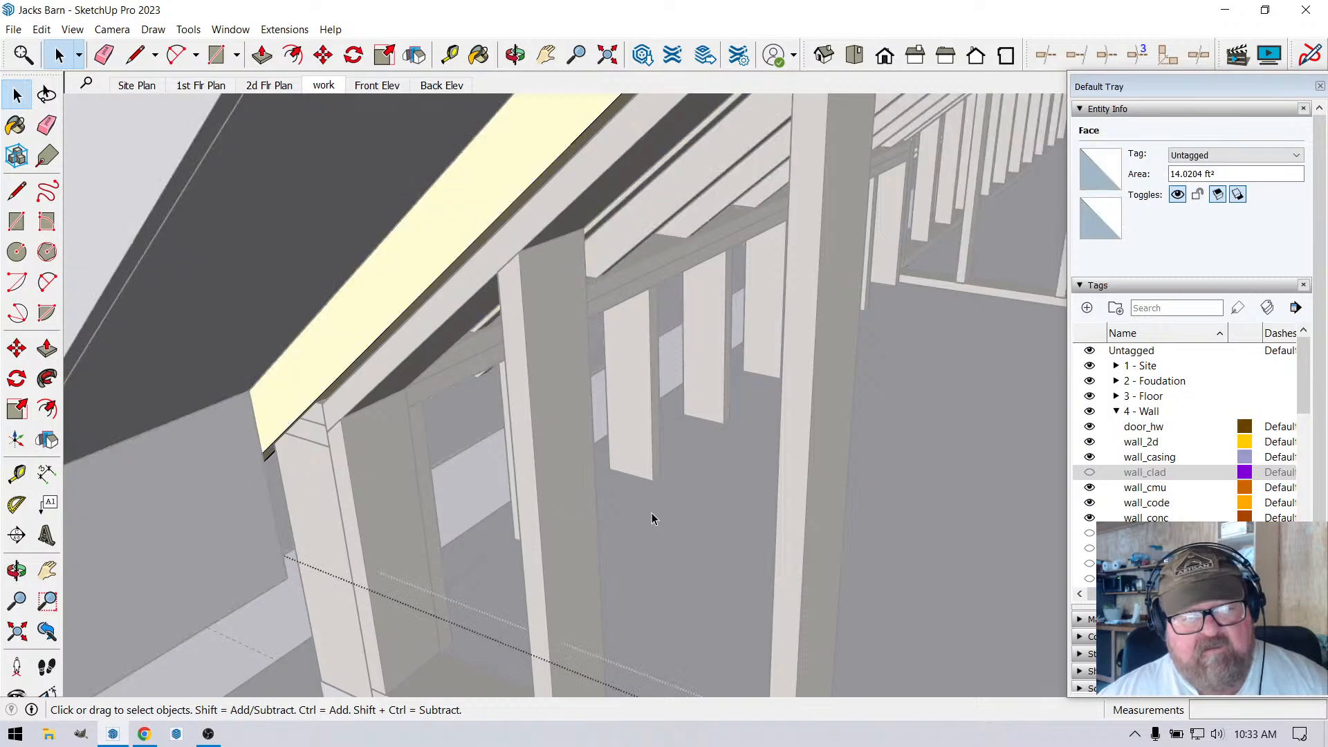
pyautogui.click(294, 389)
pyautogui.scroll(3, 368, 471)
pyautogui.scroll(-1, 369, 472)
pyautogui.scroll(-1, 363, 485)
pyautogui.click(297, 604)
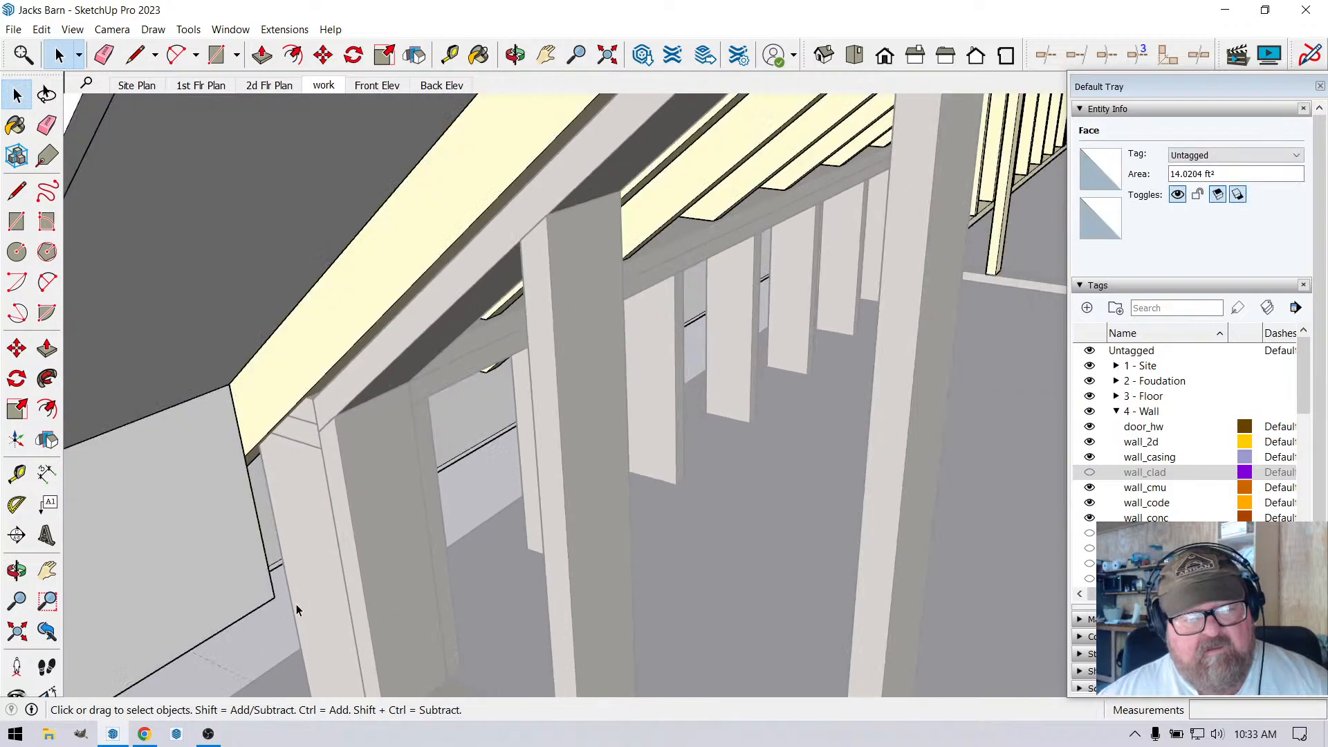
pyautogui.doubleClick(294, 595)
pyautogui.scroll(-2, 302, 436)
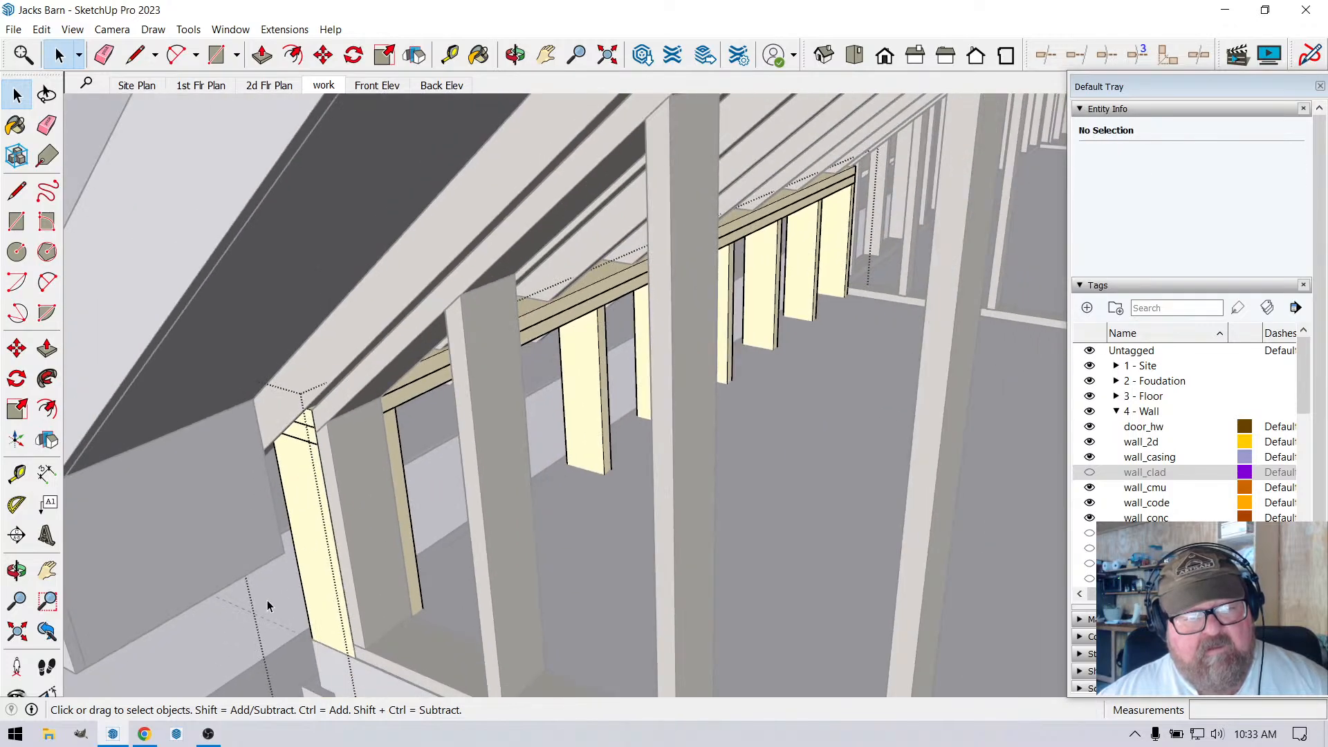
pyautogui.click(267, 600)
# Open the roof assembly and move the end gable rafter 1/2" inward at the corner where the knee wall meets the gable wall.
pyautogui.click(332, 374)
pyautogui.doubleClick(332, 373)
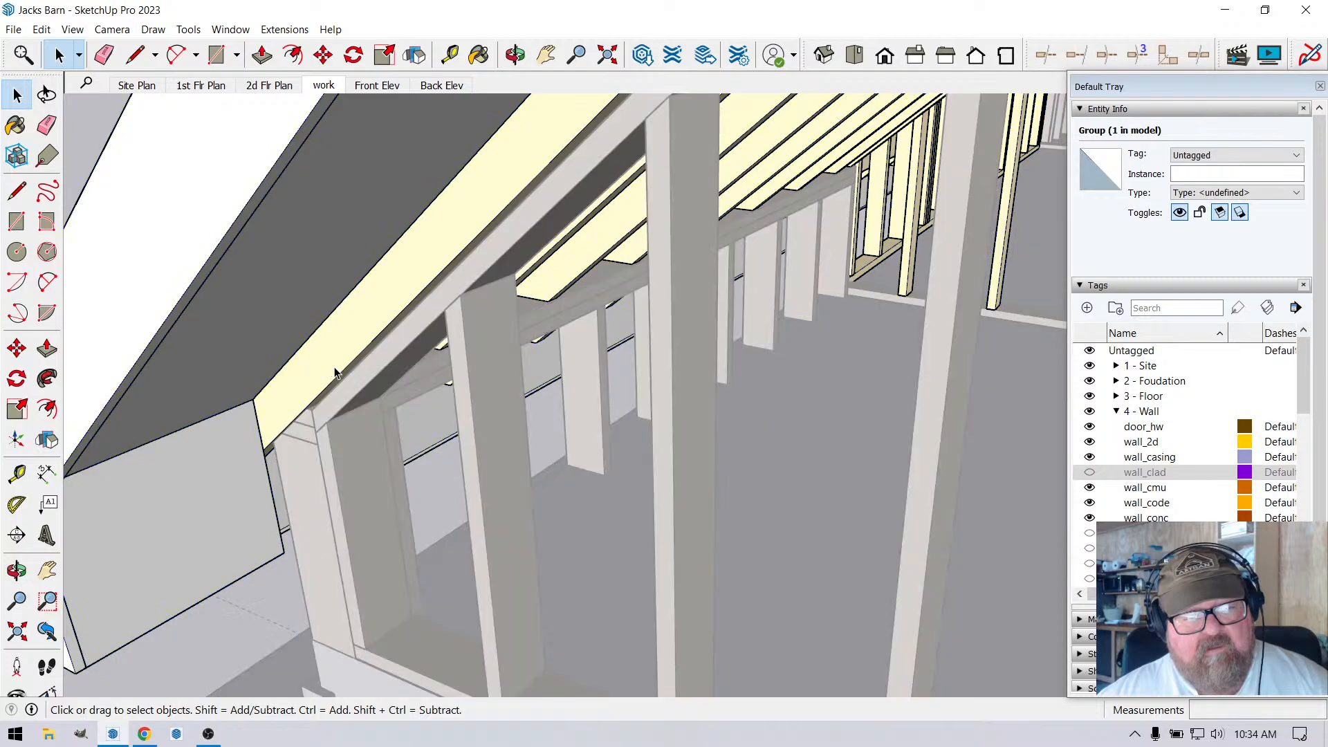
pyautogui.click(332, 373)
pyautogui.scroll(2, 309, 470)
pyautogui.scroll(4, 305, 412)
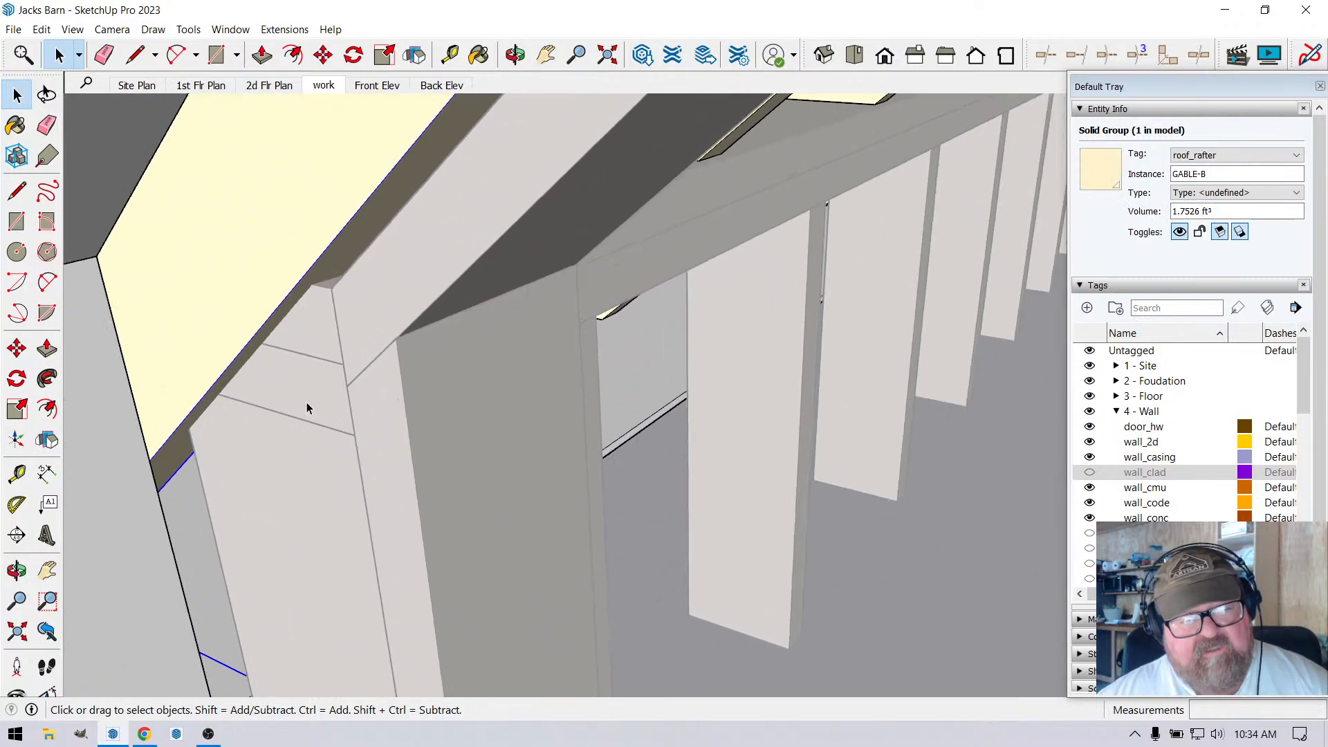
pyautogui.scroll(2, 263, 291)
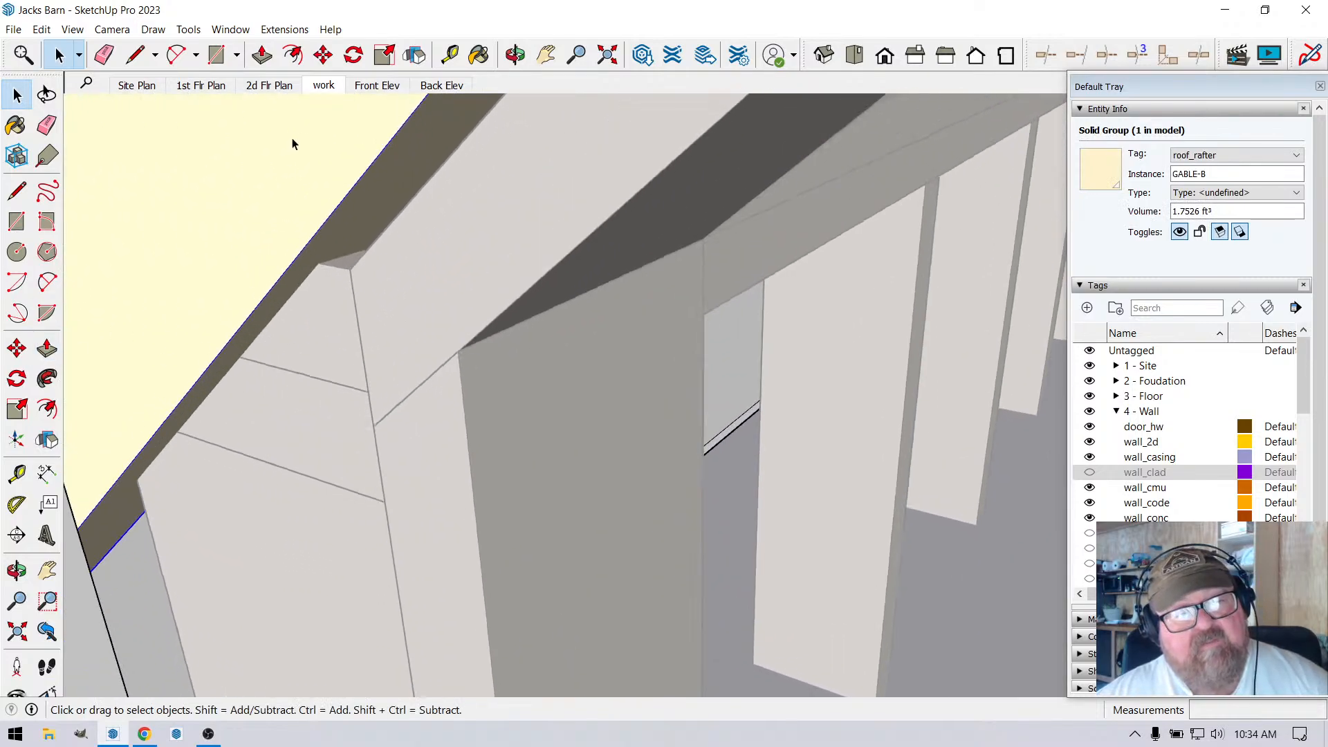
pyautogui.click(323, 55)
pyautogui.scroll(2, 311, 264)
pyautogui.click(263, 283)
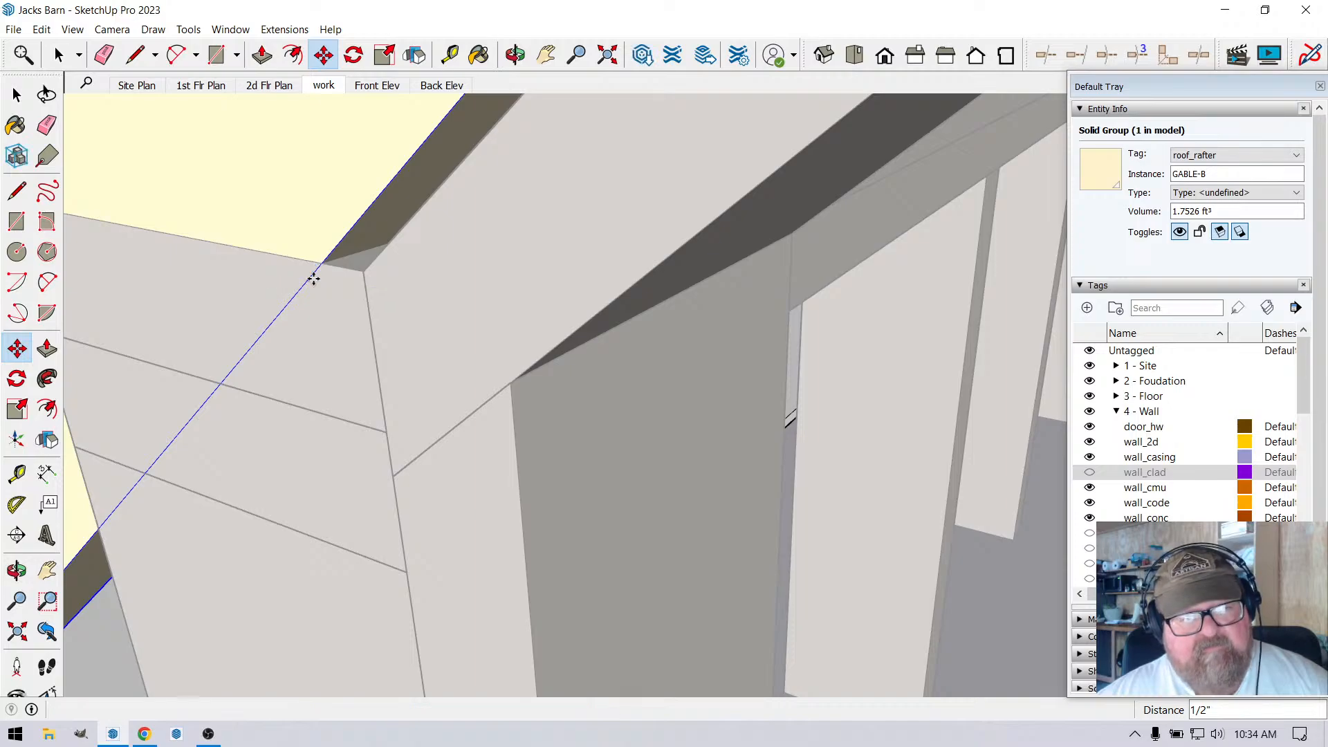
pyautogui.click(313, 276)
pyautogui.scroll(-5, 246, 355)
pyautogui.scroll(-2, 248, 399)
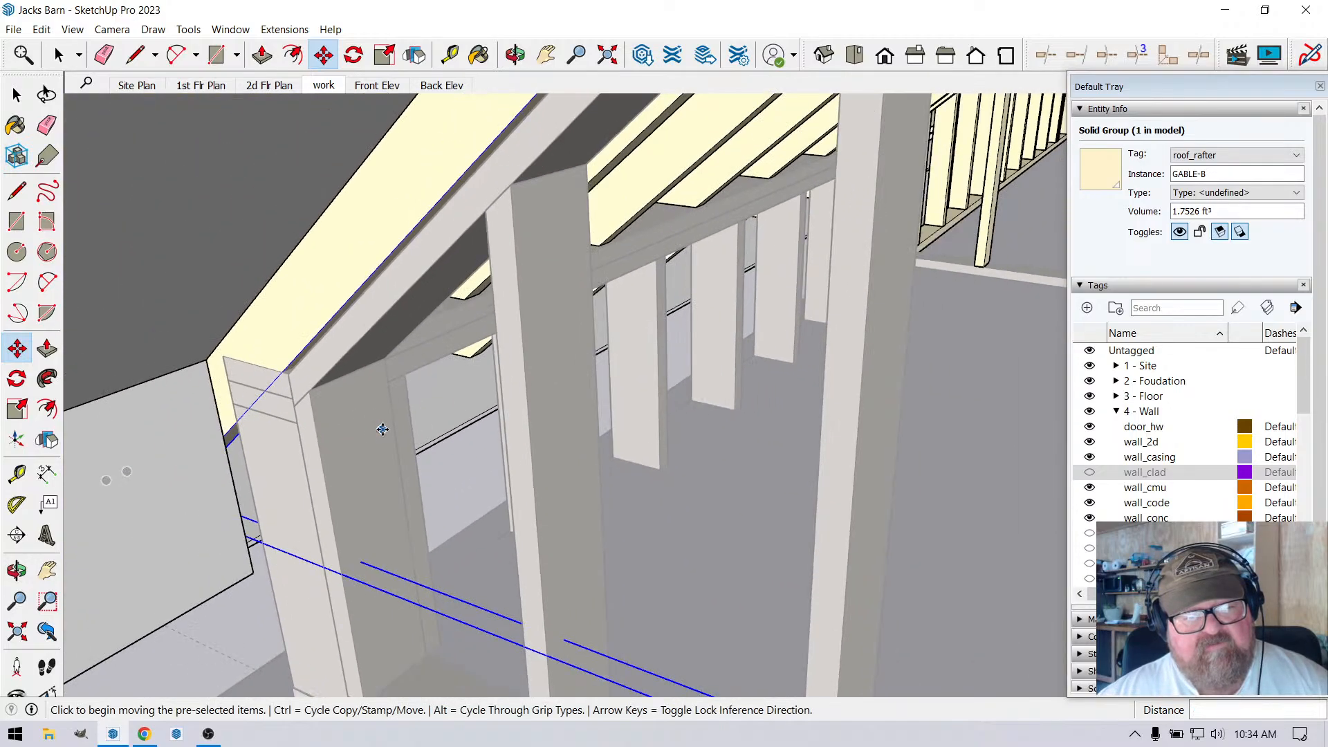
# Check the moved rafter against the gable wall and knee wall plates, and leave the roof assembly.
pyautogui.press('space')
pyautogui.scroll(3, 284, 359)
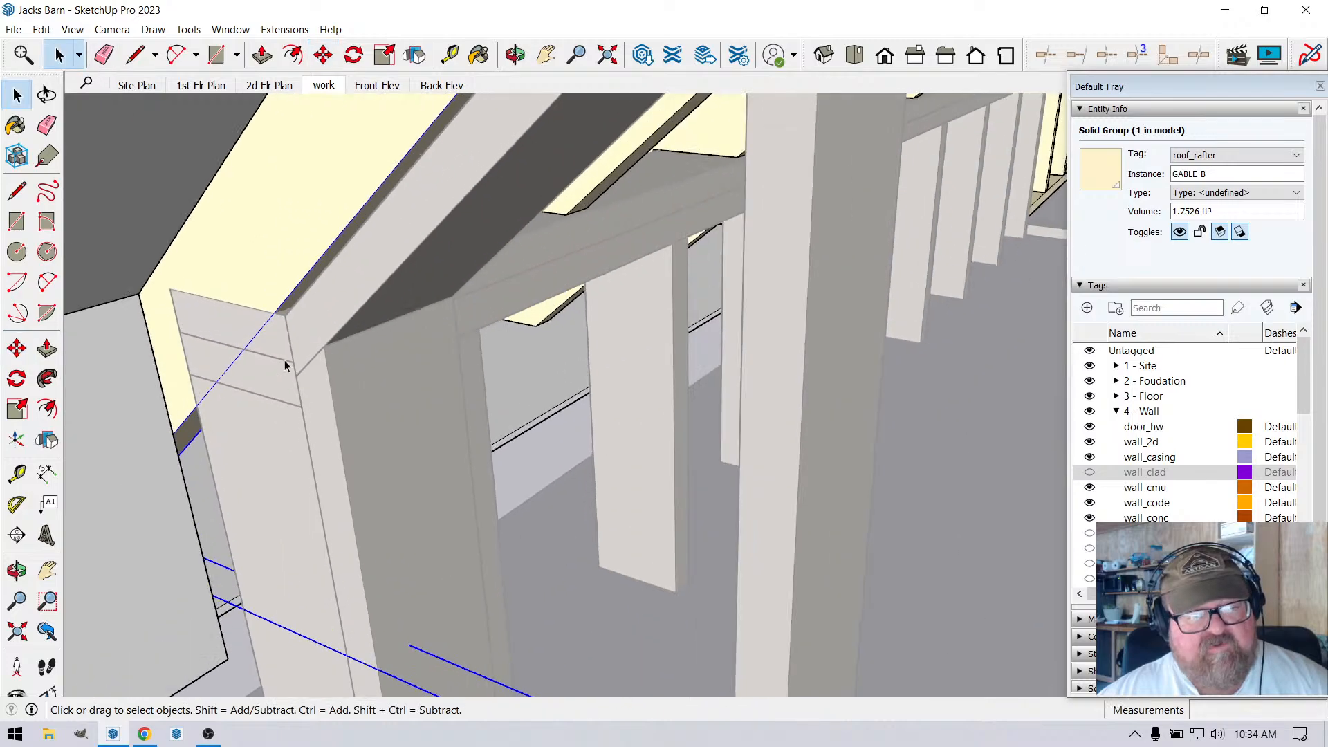
pyautogui.scroll(-6, 290, 372)
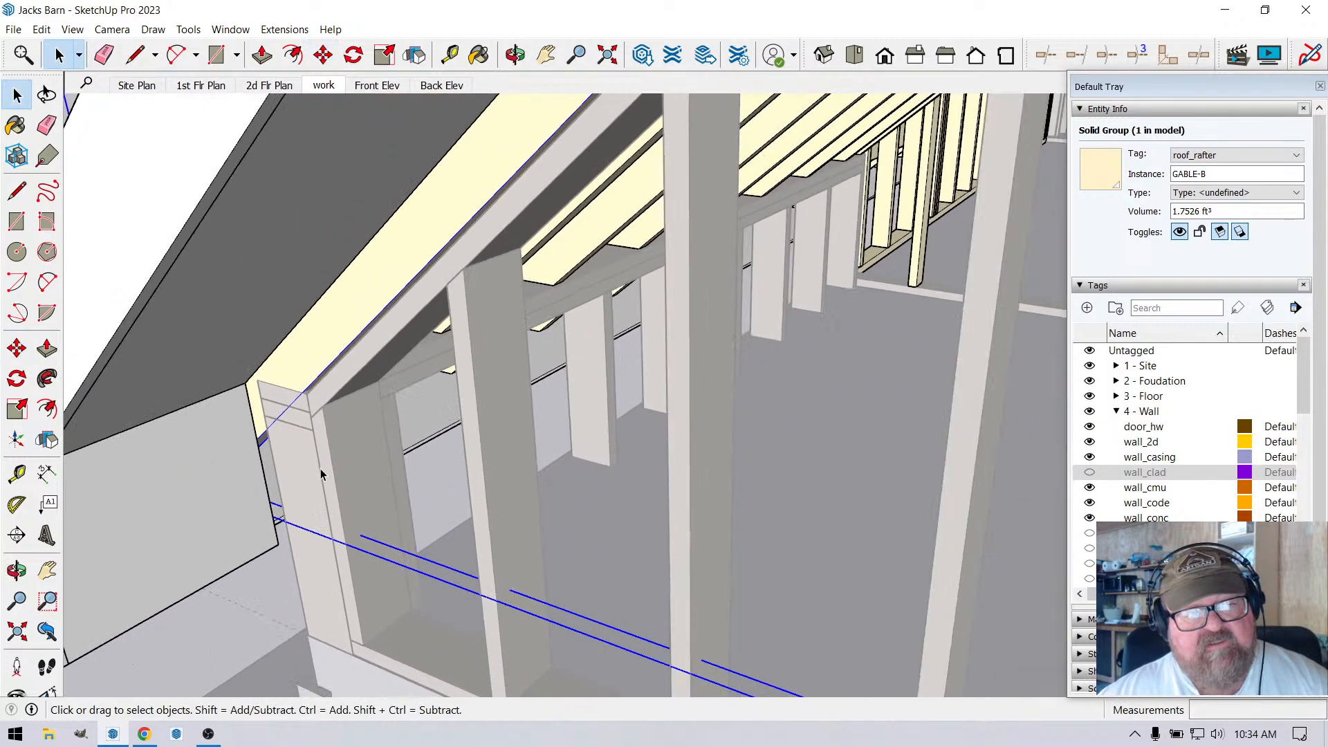
pyautogui.scroll(-4, 316, 483)
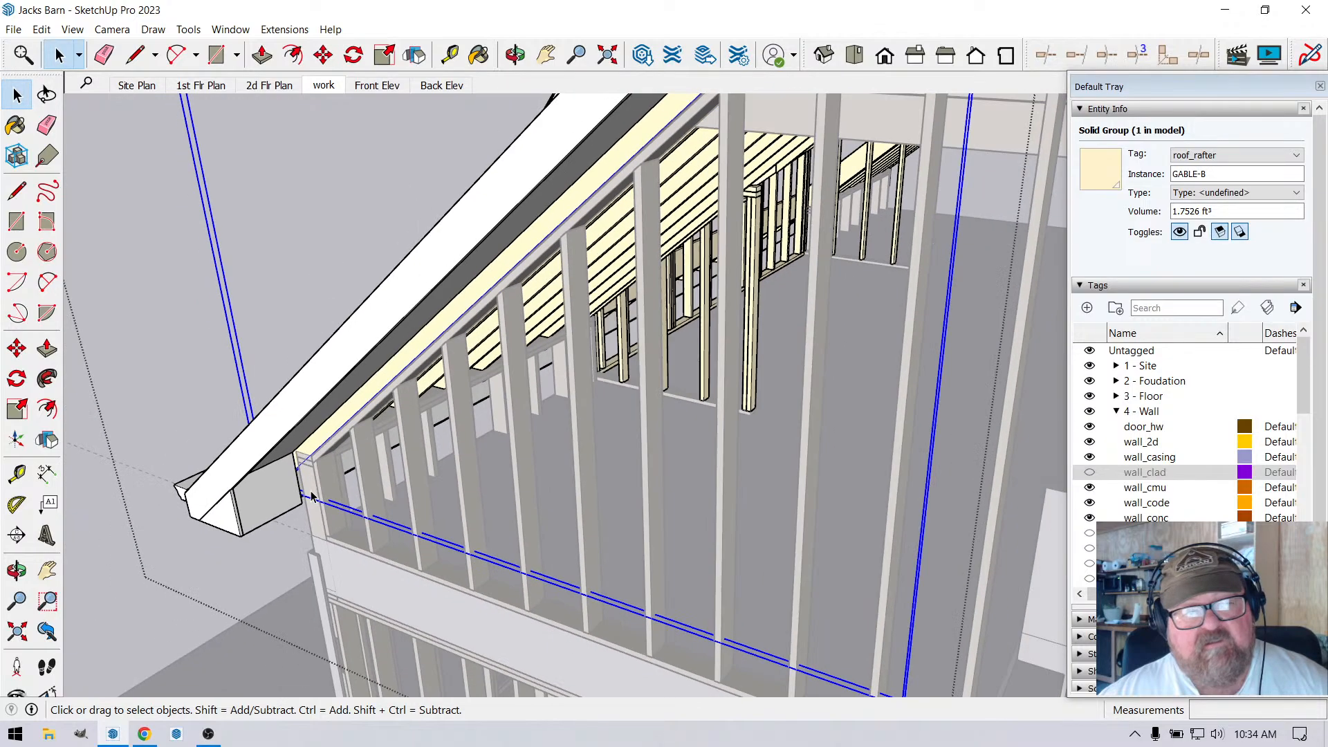
pyautogui.click(184, 305)
pyautogui.scroll(-2, 352, 359)
pyautogui.scroll(-4, 141, 366)
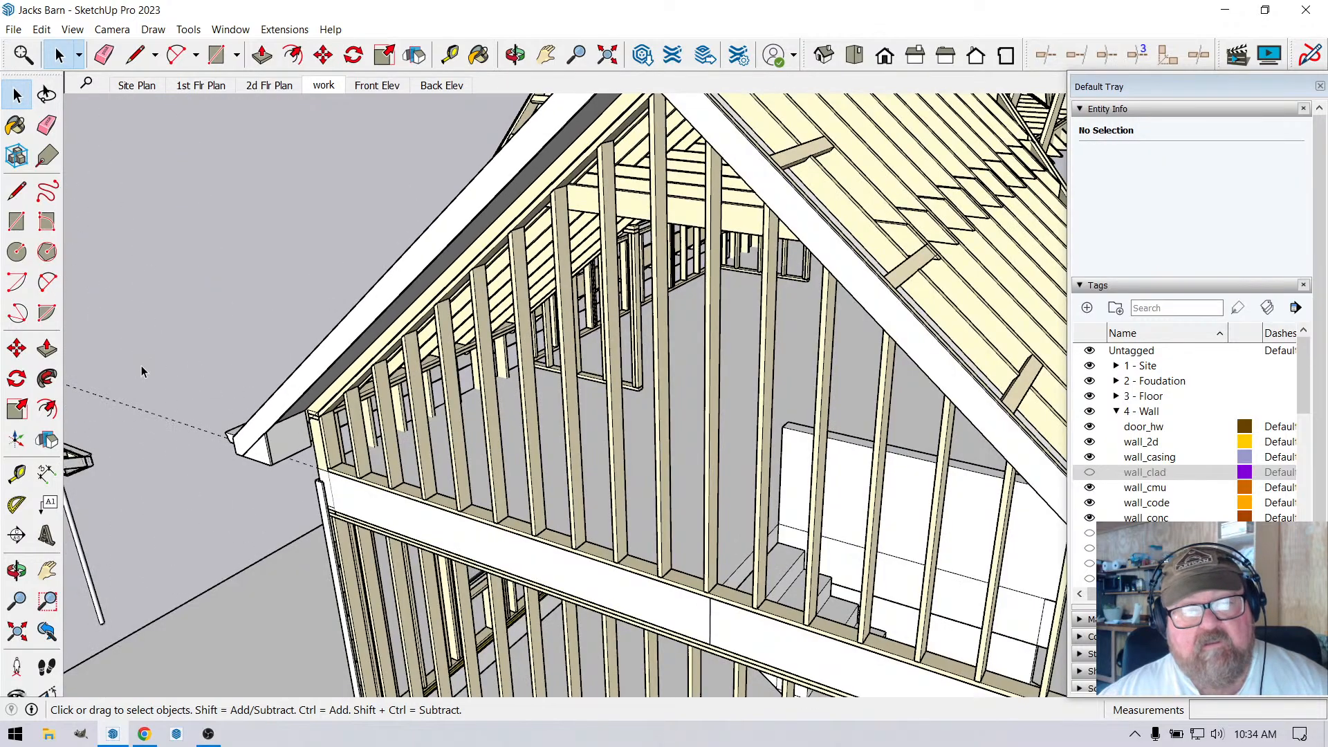
# Open the roof assembly and move the end gable rafter 1/2" inward at the opposite knee wall corner of the gable wall.
pyautogui.click(515, 55)
pyautogui.scroll(6, 338, 387)
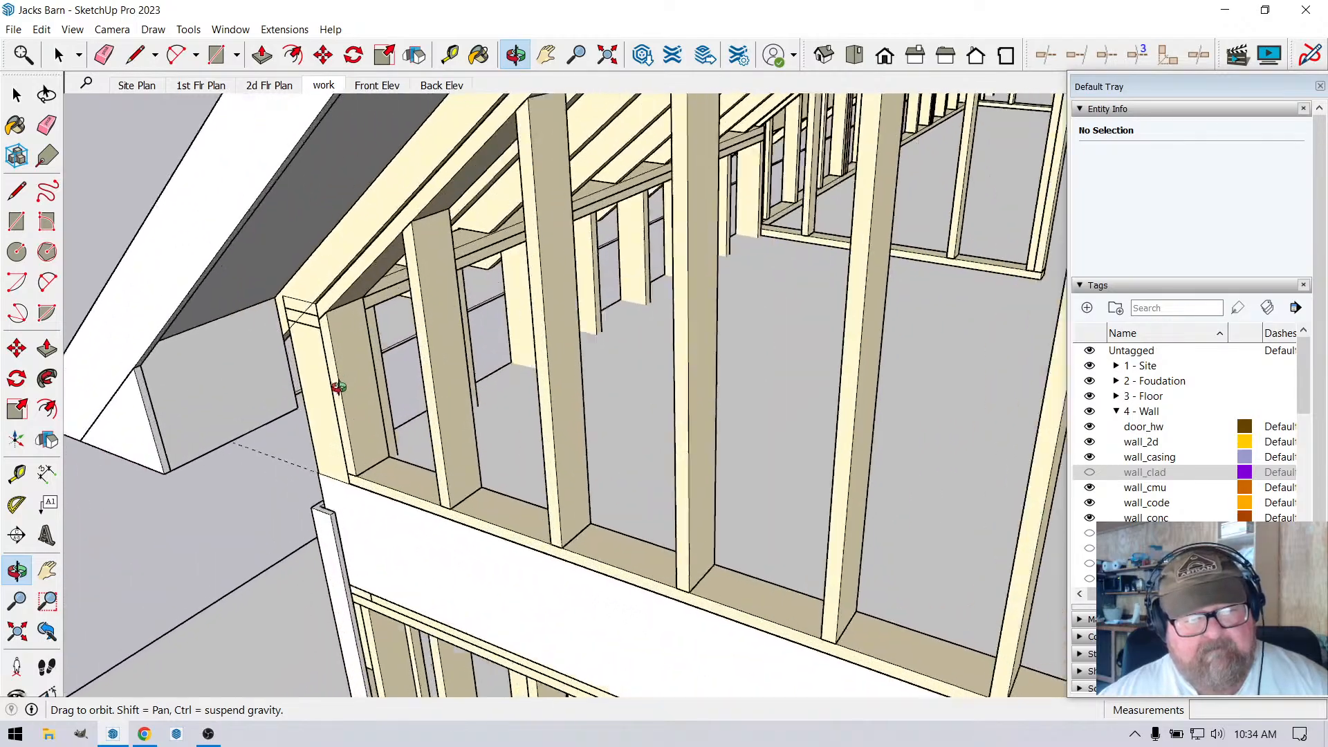
pyautogui.moveTo(339, 388); pyautogui.dragTo(959, 426)
pyautogui.scroll(-10, 267, 432)
pyautogui.scroll(10, 959, 426)
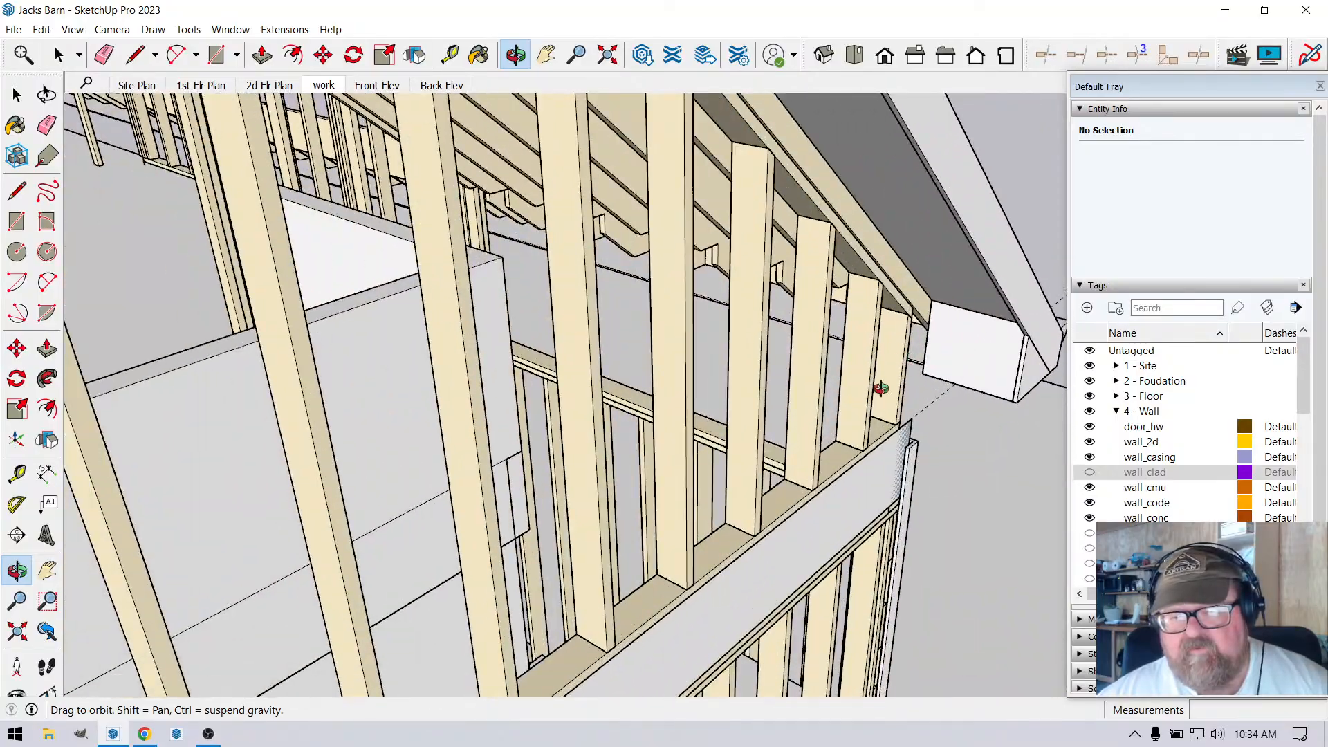
pyautogui.moveTo(880, 389); pyautogui.dragTo(892, 298)
pyautogui.click(17, 95)
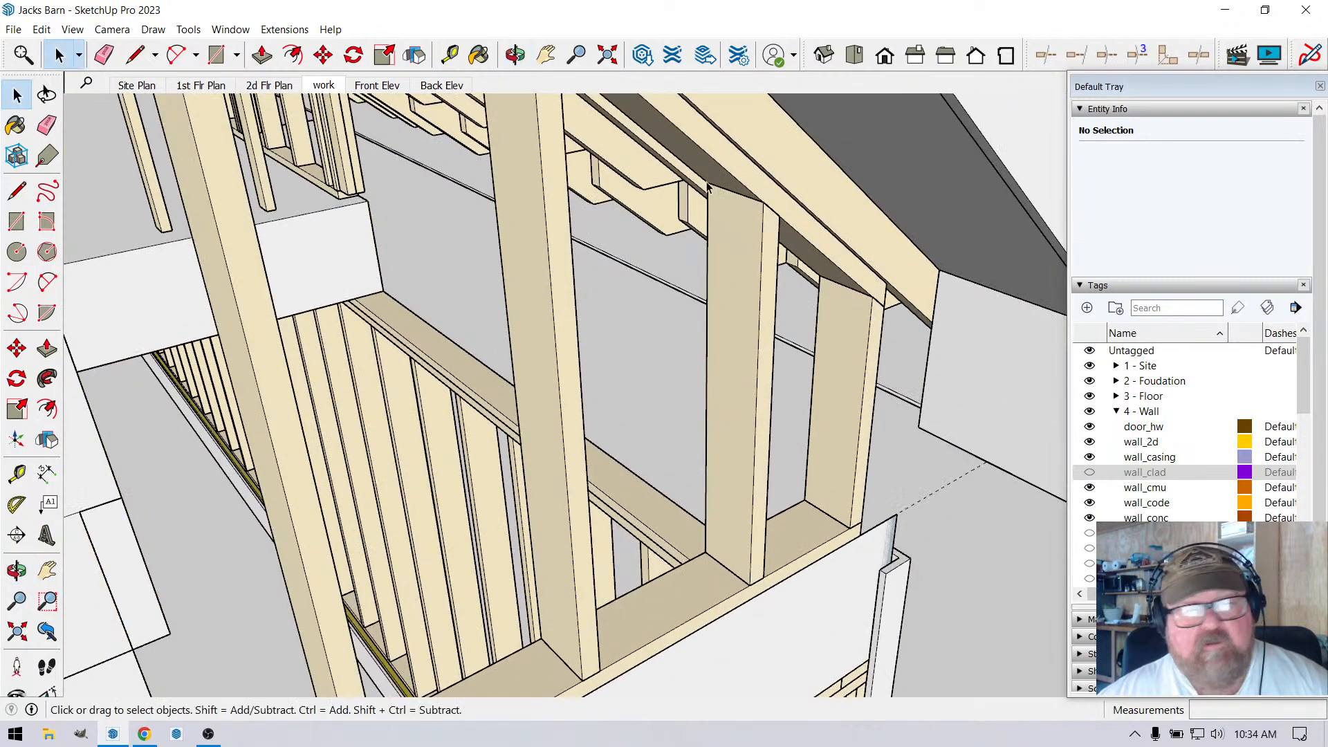
pyautogui.doubleClick(816, 191)
pyautogui.scroll(4, 845, 268)
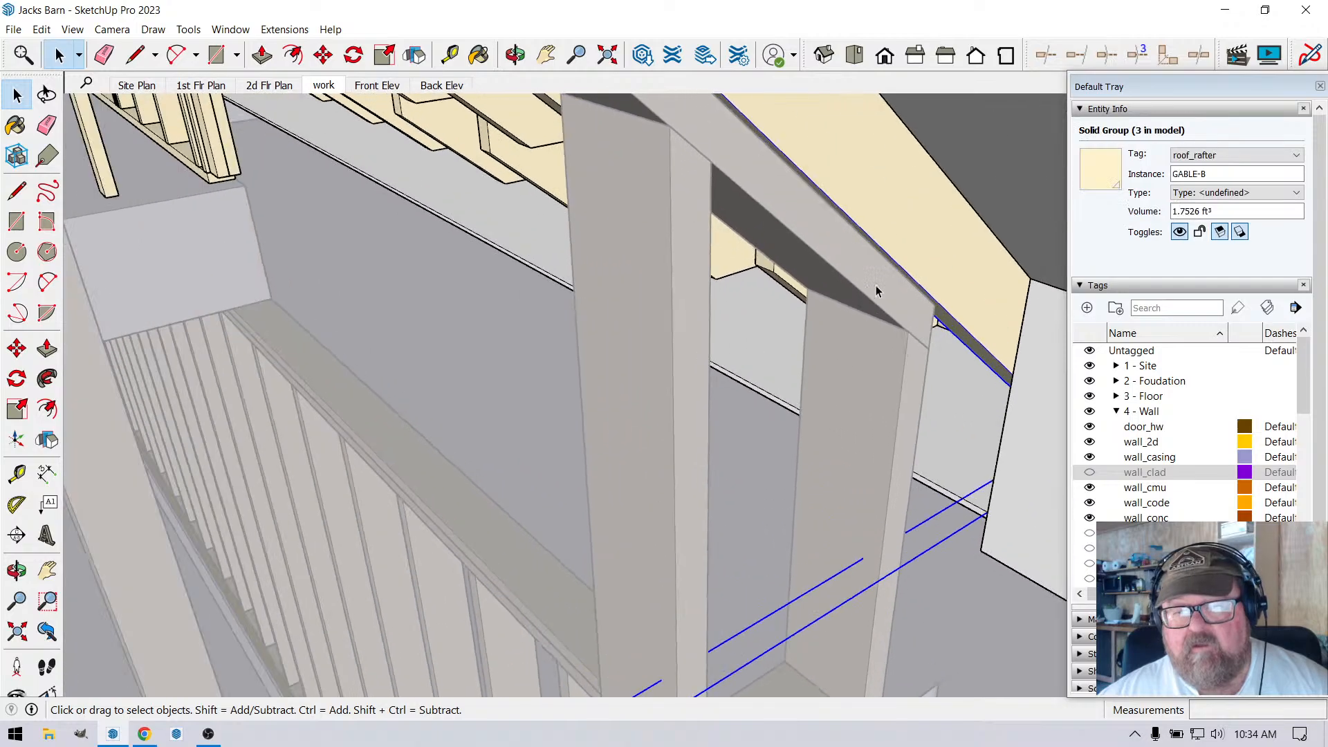
pyautogui.click(323, 54)
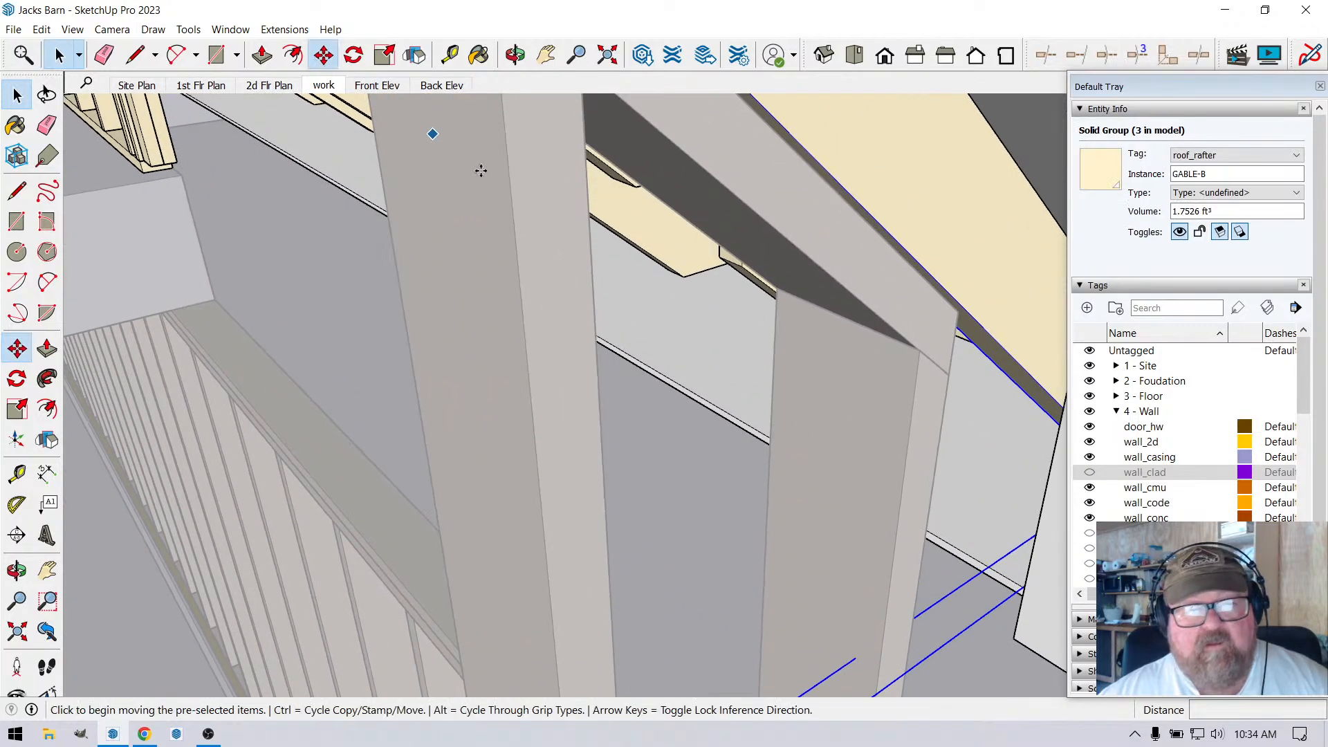
pyautogui.scroll(-1, 480, 169)
pyautogui.click(956, 433)
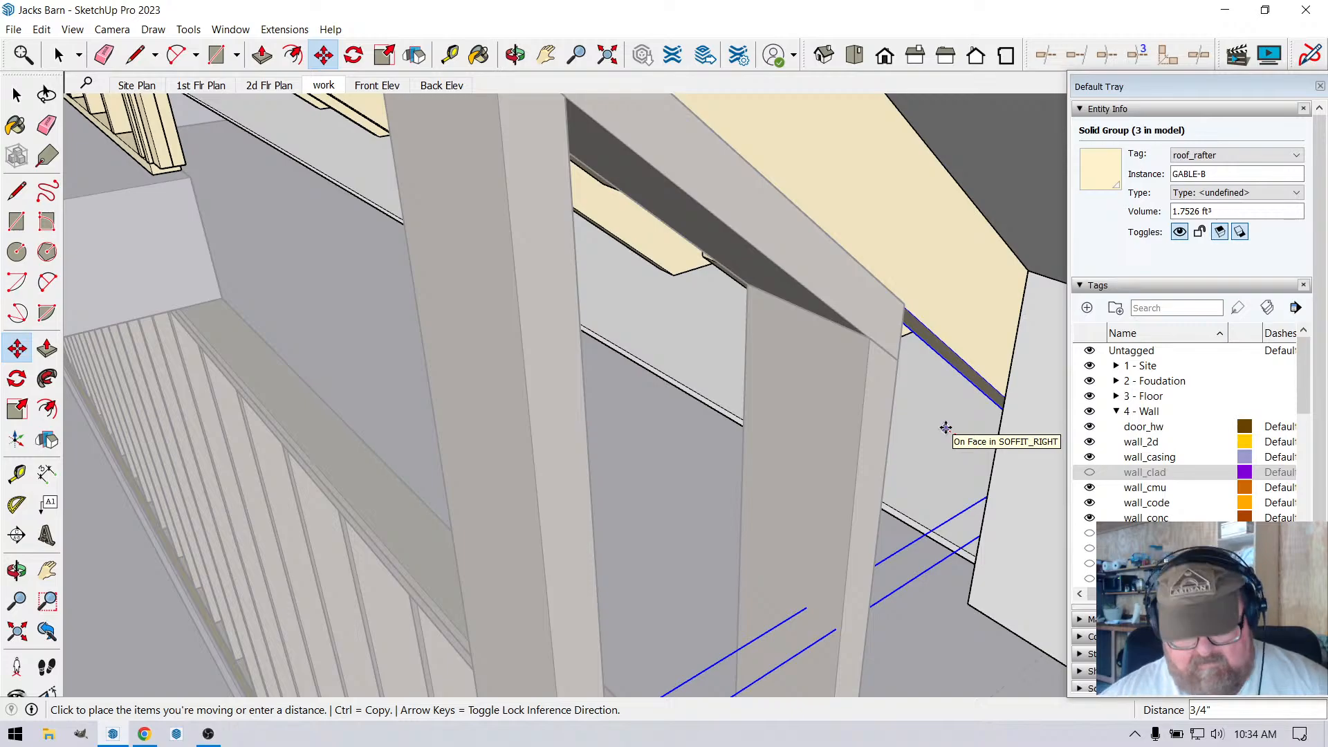
pyautogui.write('1/2')
pyautogui.press('Return')
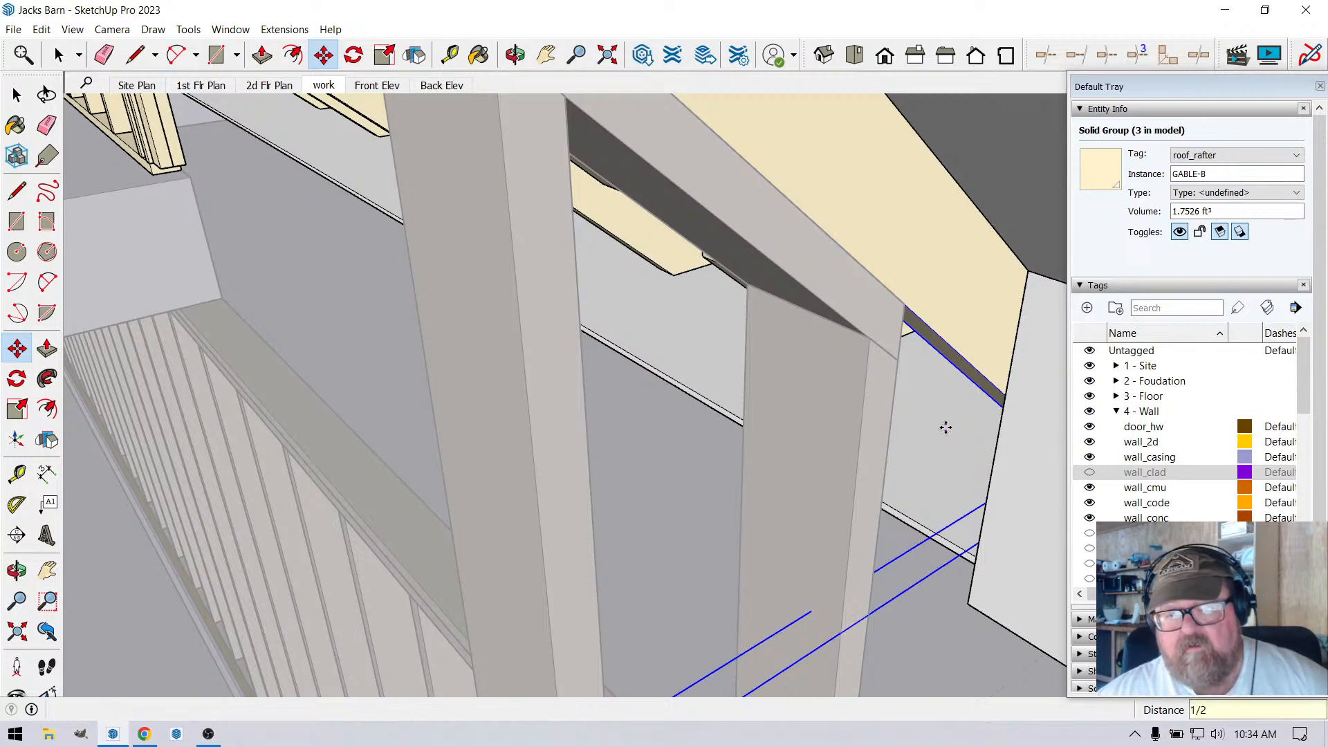
# Check the moved rafter against the whole gable end, and leave the roof assembly.
pyautogui.scroll(-8, 946, 427)
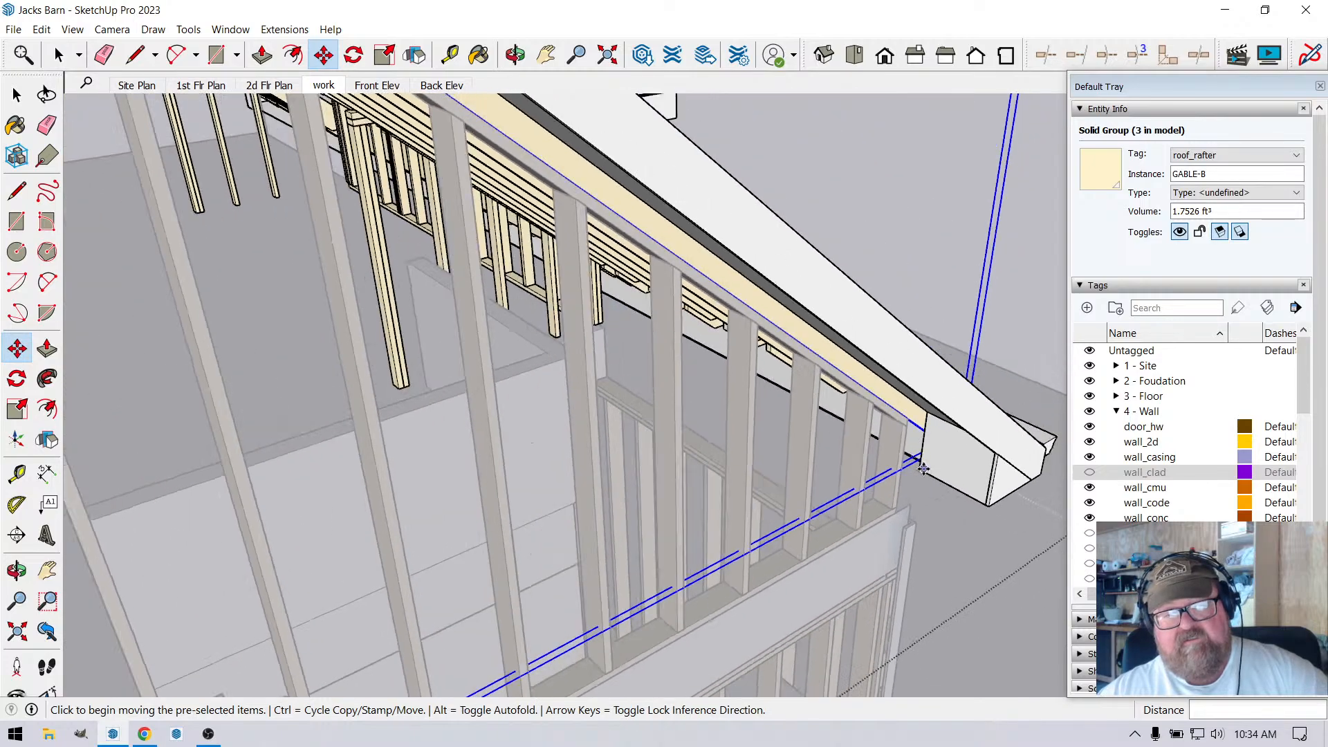
pyautogui.scroll(-10, 923, 469)
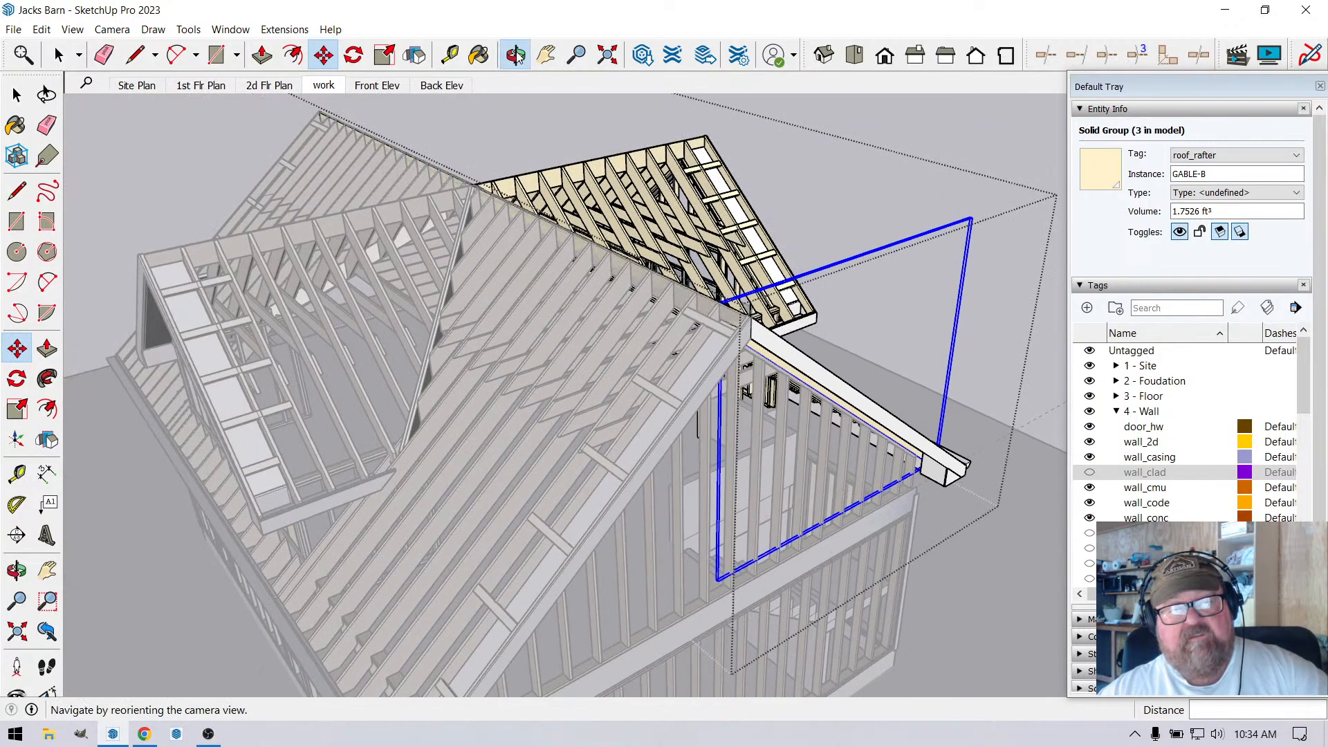
pyautogui.click(517, 58)
pyautogui.scroll(-2, 893, 353)
pyautogui.moveTo(878, 422); pyautogui.dragTo(691, 465)
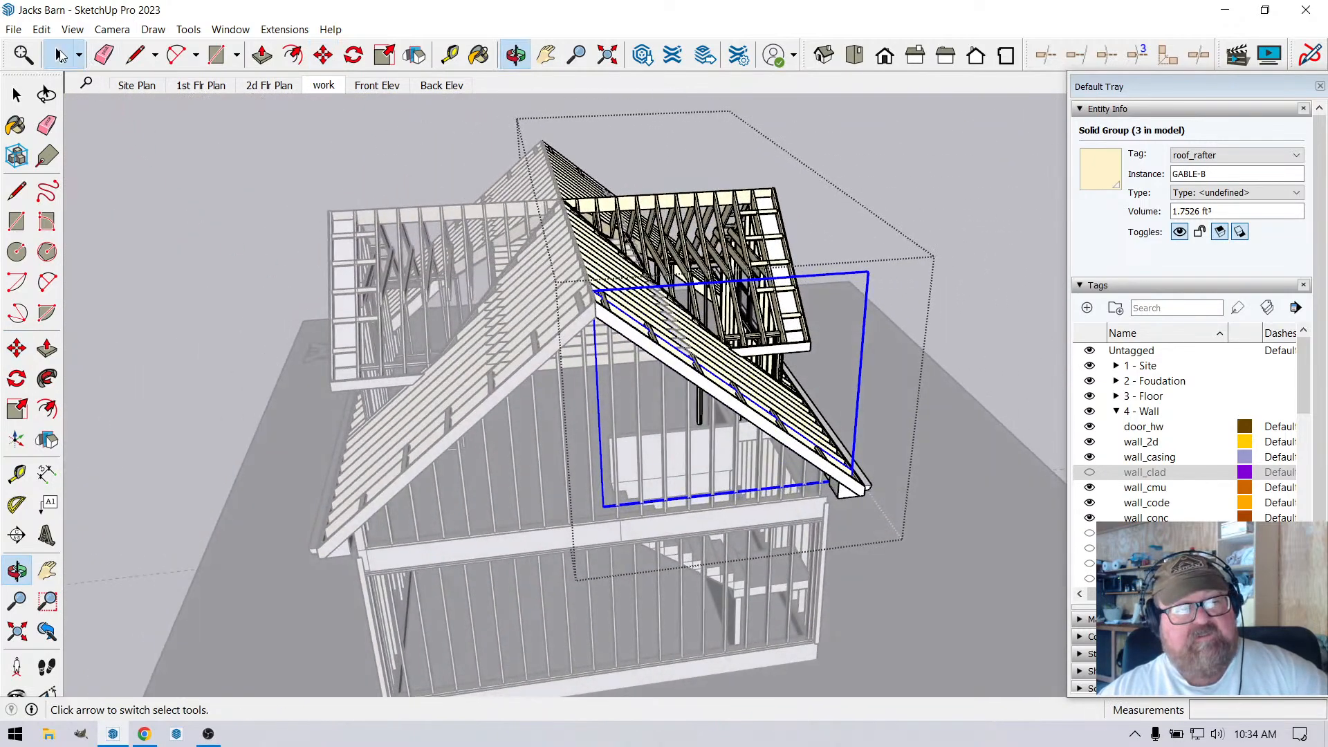
pyautogui.click(60, 56)
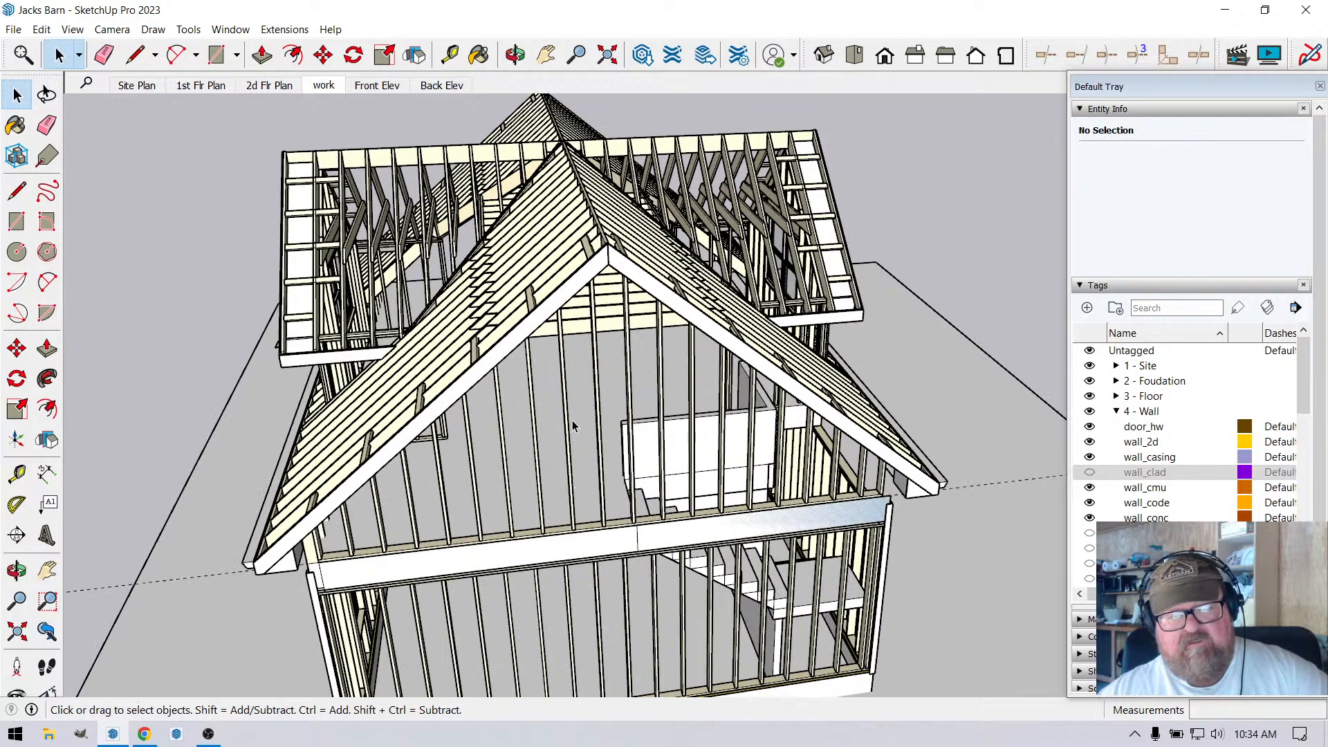
# Edit the upper gable wall assembly, set its wall cladding material to lap_7.0, and update the wall.
pyautogui.click(573, 426)
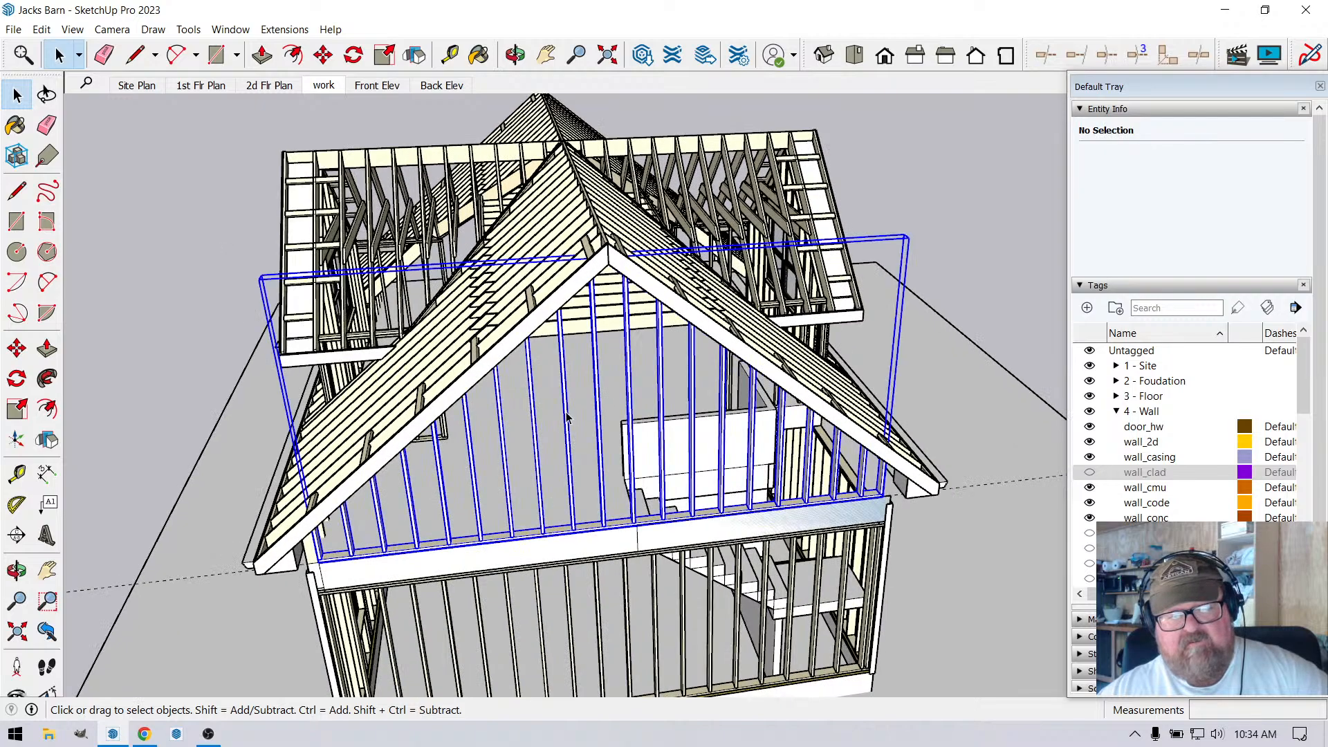
pyautogui.rightClick(568, 416)
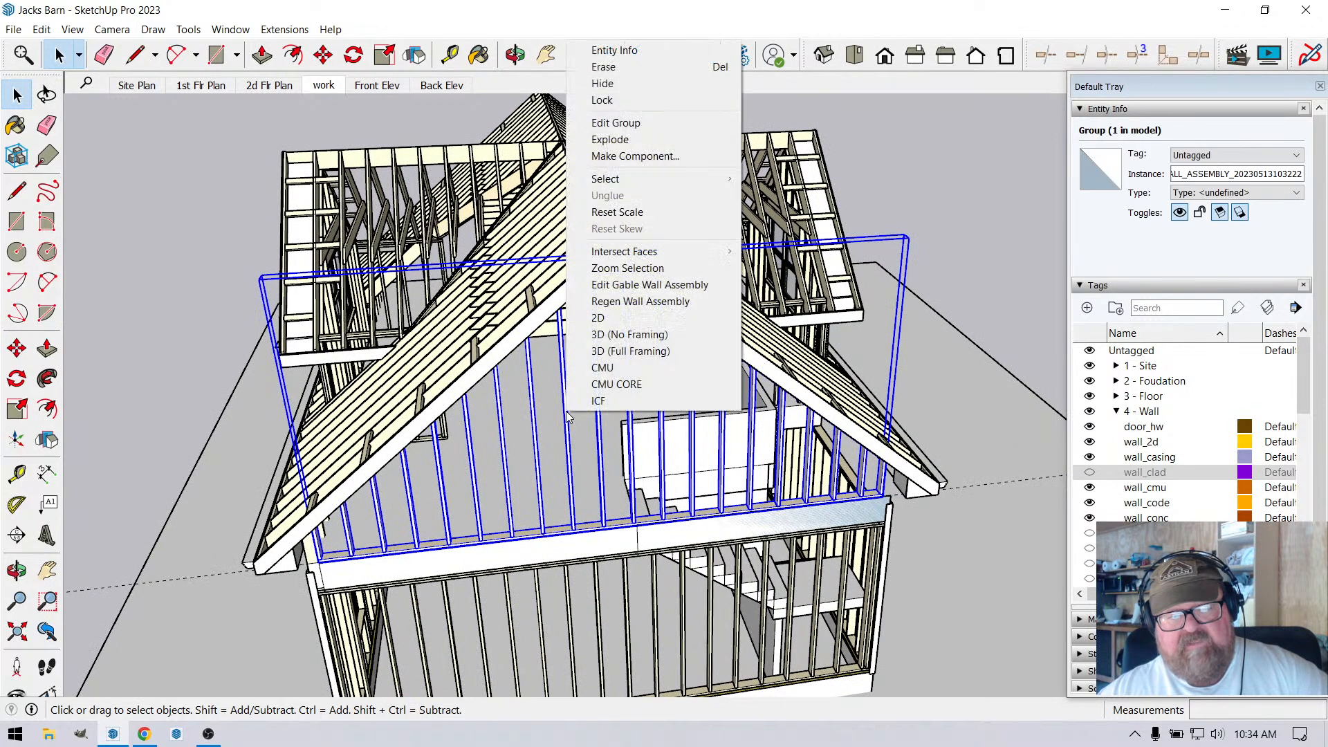
pyautogui.click(650, 285)
pyautogui.scroll(-15, 1066, 454)
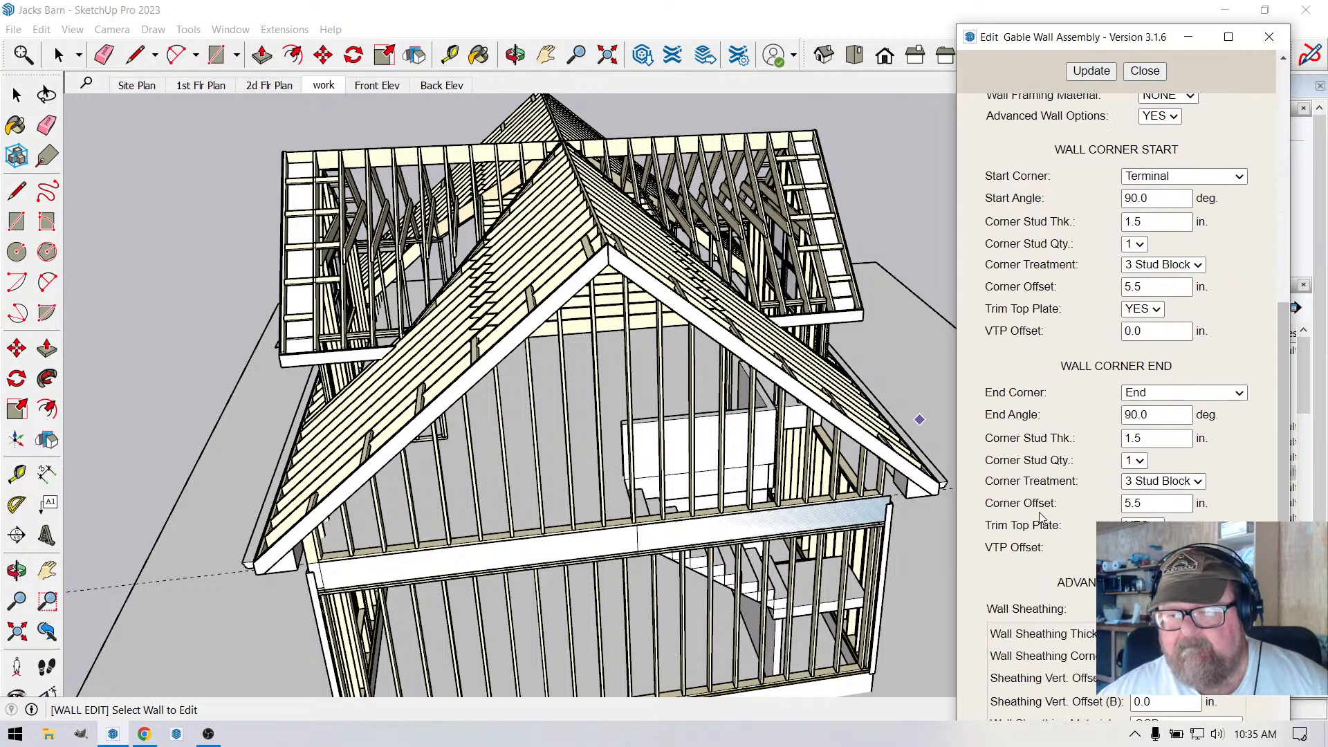
pyautogui.click(1236, 479)
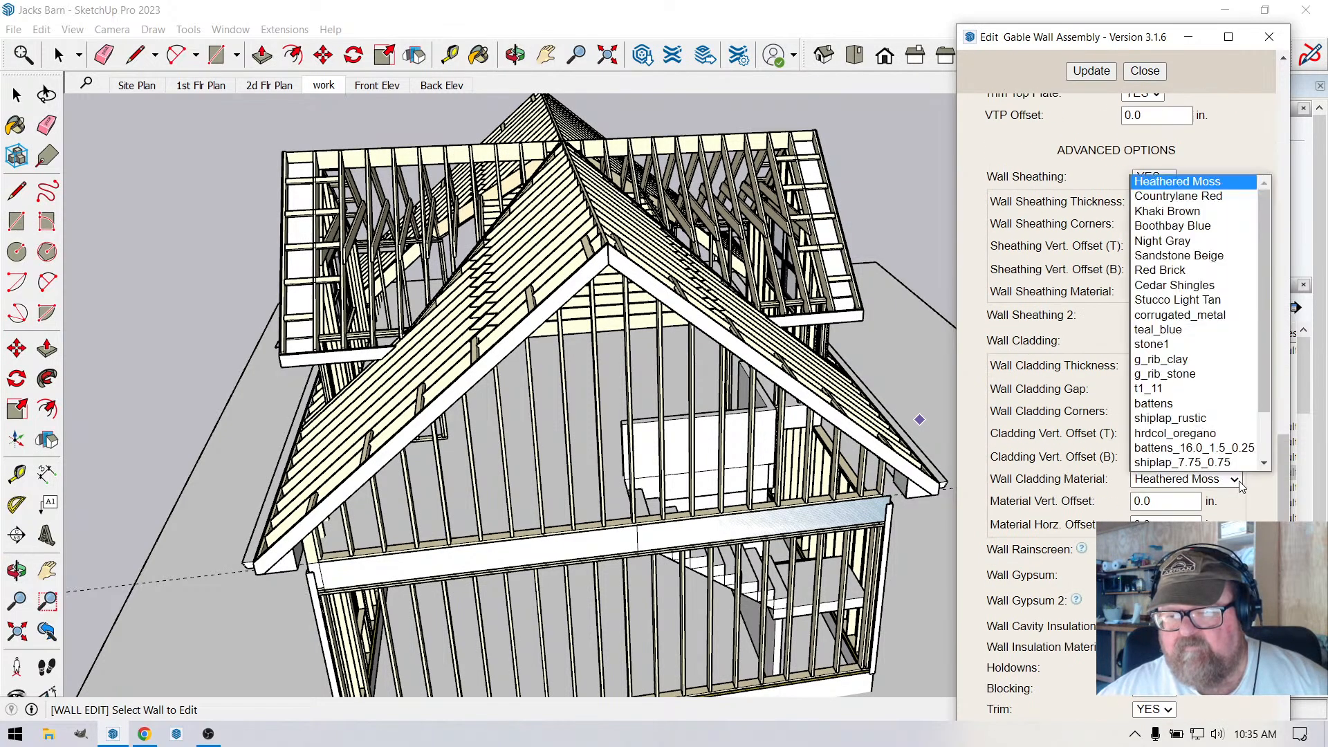
pyautogui.scroll(-1, 1203, 465)
pyautogui.click(1198, 465)
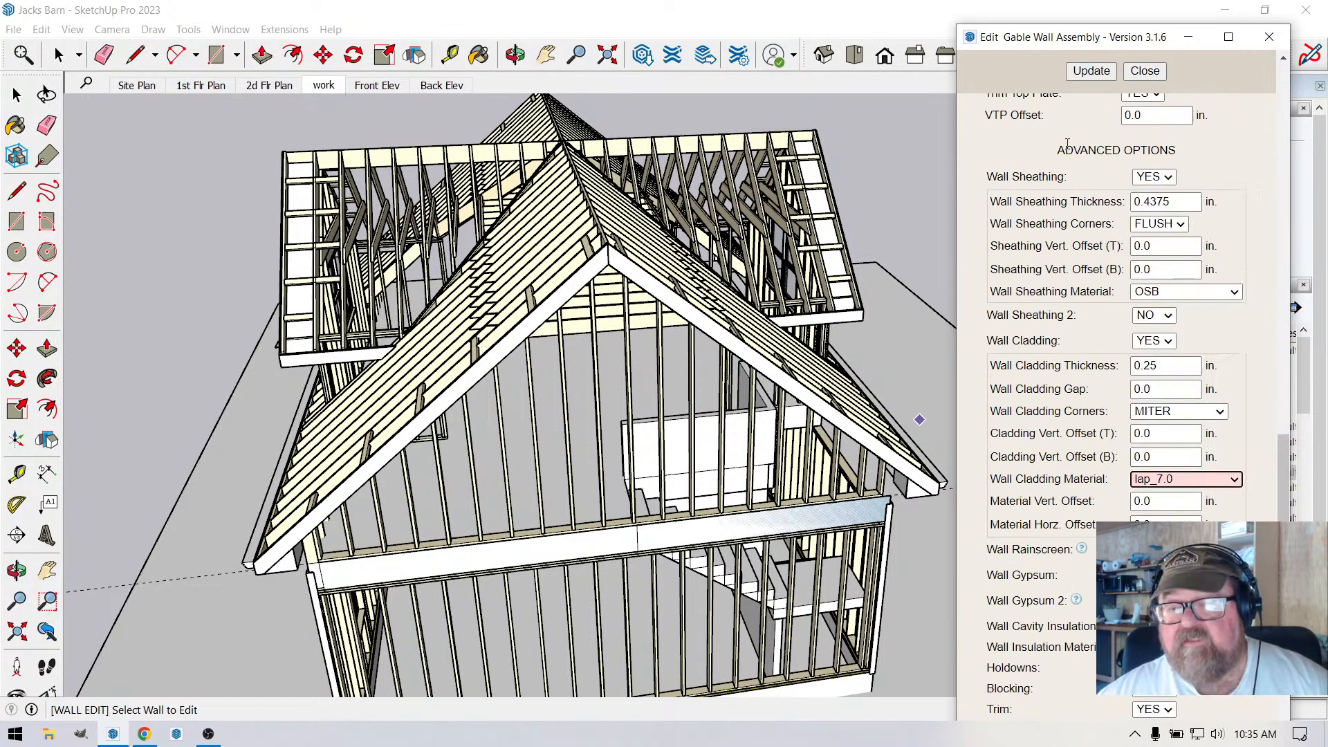
pyautogui.click(1092, 72)
pyautogui.click(1160, 72)
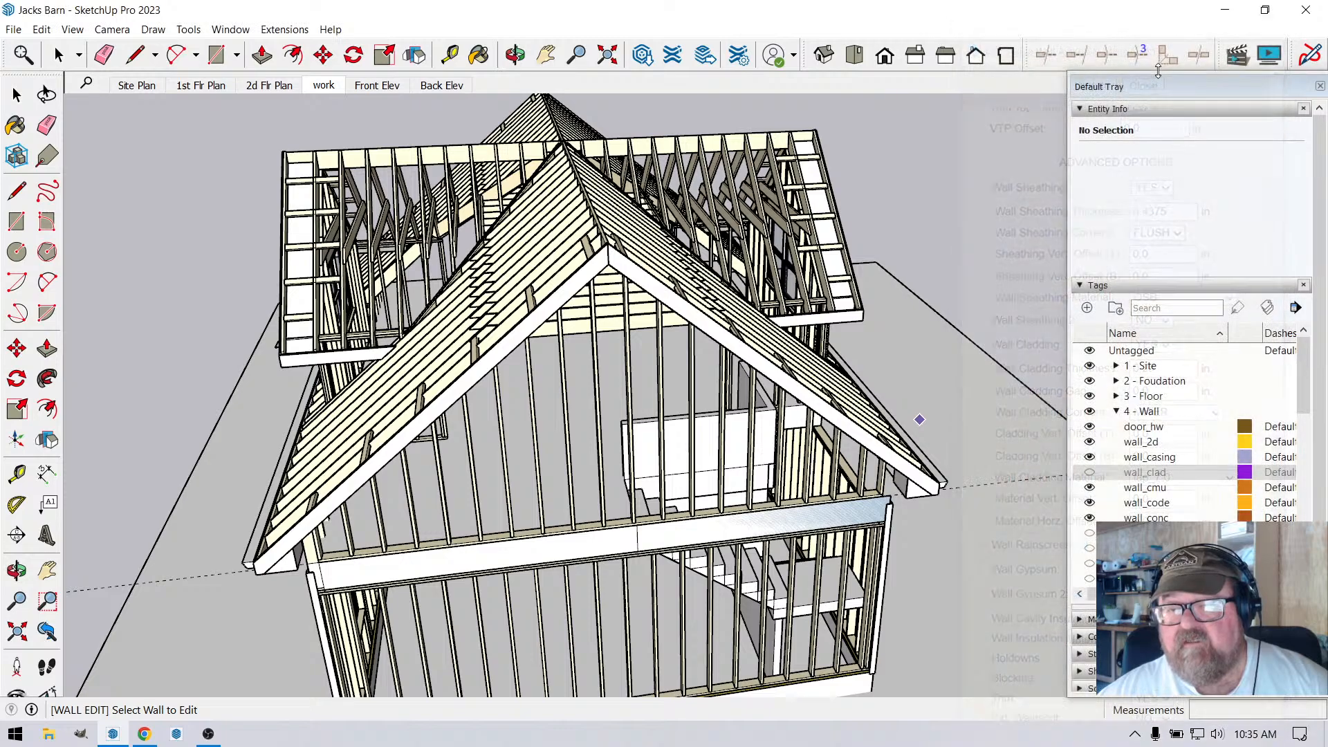
# Turn on the wall_clad tag and inspect the lap siding on the gable end and its corners.
pyautogui.click(1091, 473)
pyautogui.click(1090, 472)
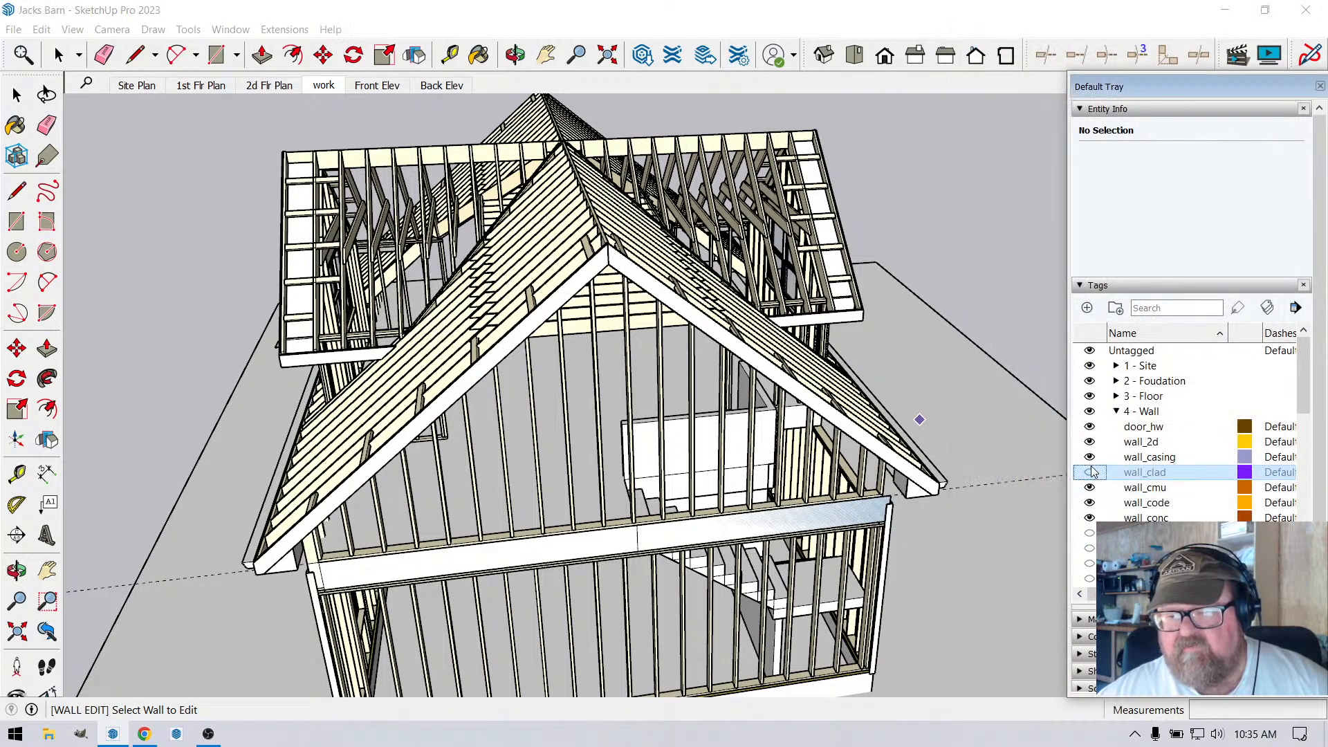
pyautogui.click(515, 55)
pyautogui.scroll(-2, 745, 341)
pyautogui.moveTo(780, 559); pyautogui.dragTo(465, 412)
pyautogui.scroll(3, 466, 411)
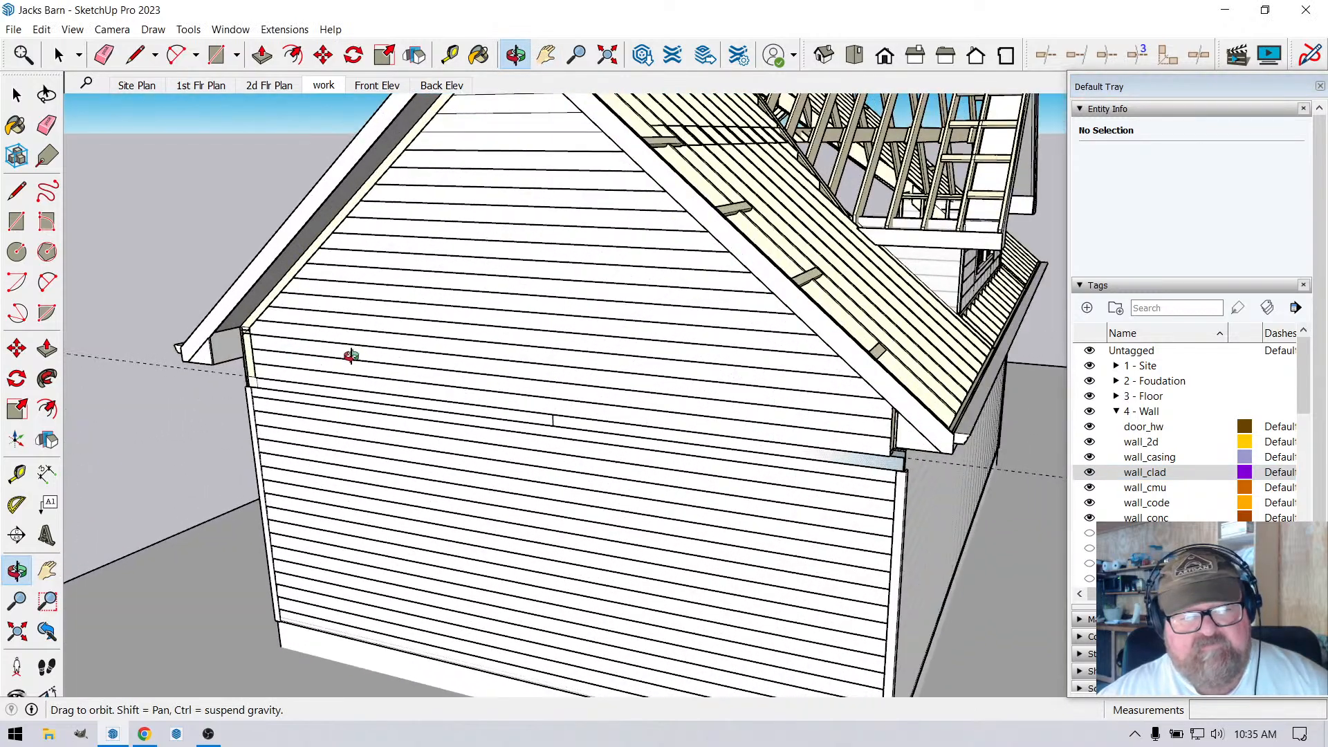
pyautogui.scroll(3, 397, 388)
pyautogui.scroll(-2, 566, 324)
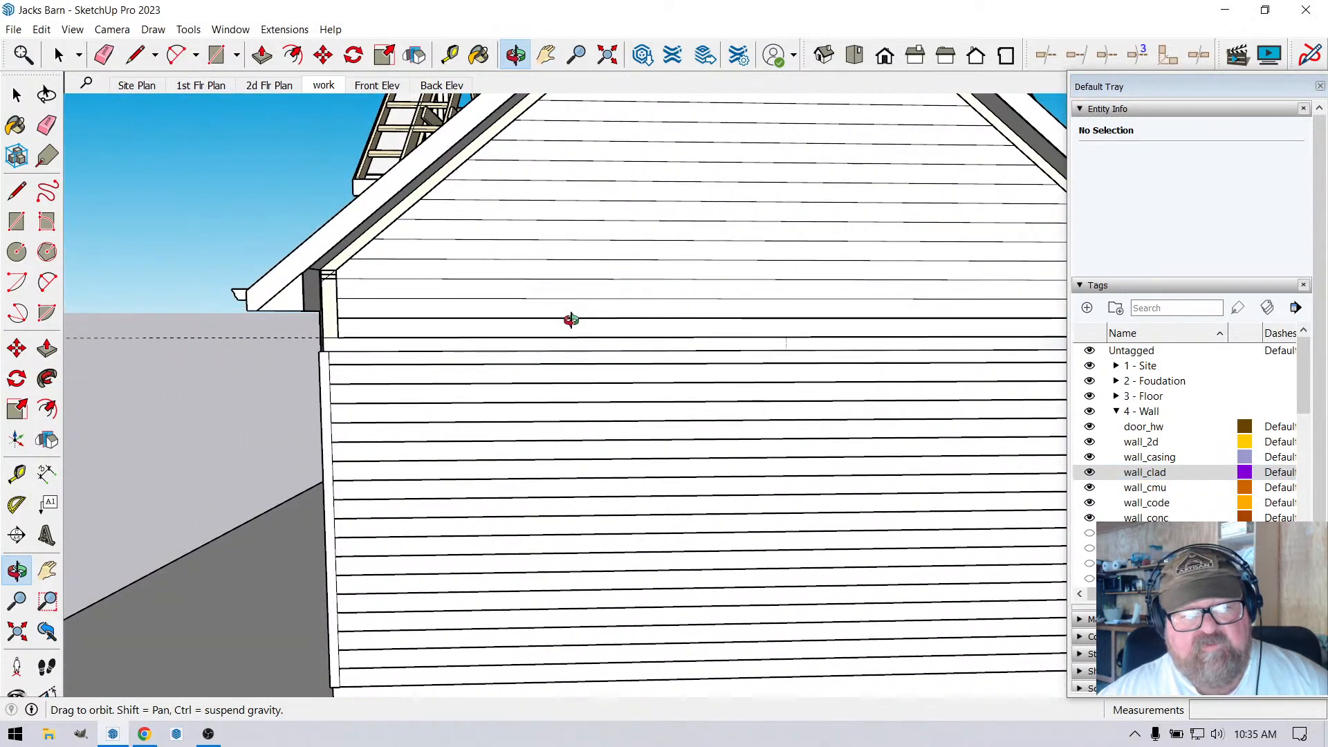
pyautogui.moveTo(569, 318); pyautogui.dragTo(449, 392)
pyautogui.scroll(-2, 448, 392)
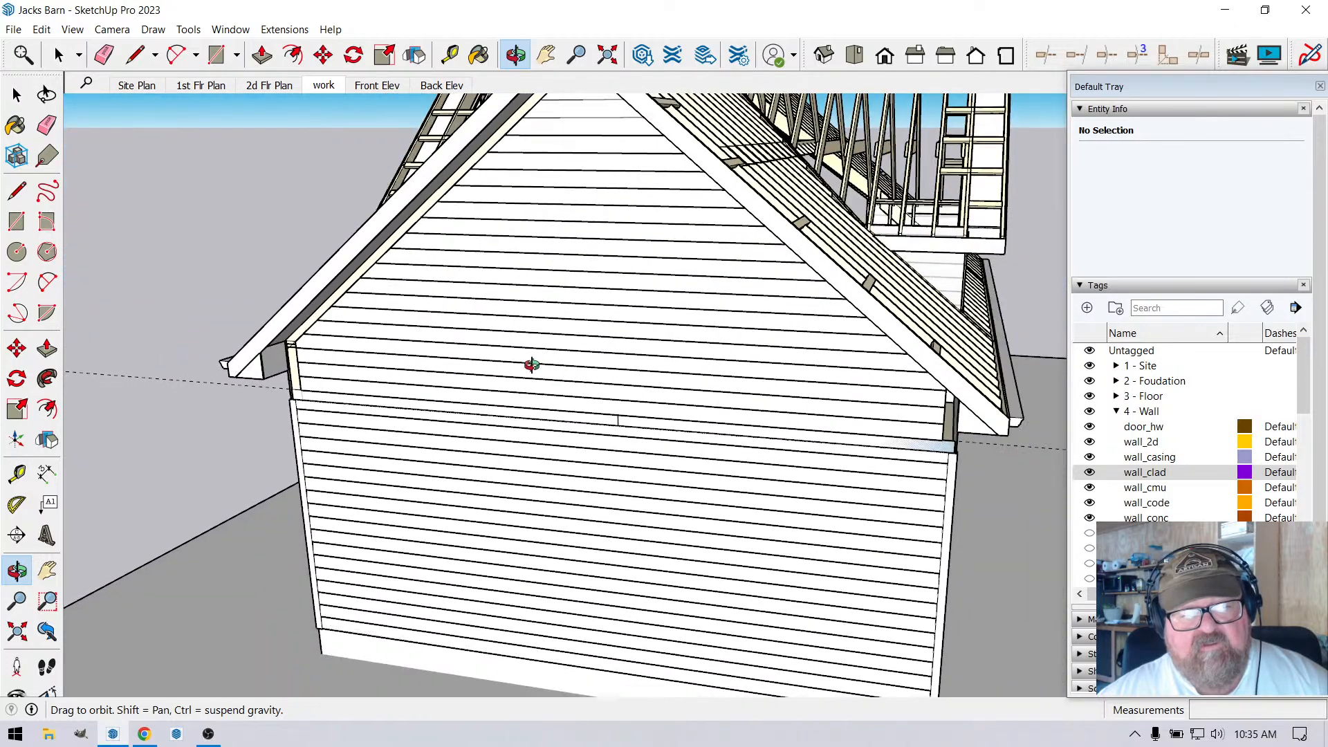
pyautogui.moveTo(531, 365); pyautogui.dragTo(527, 326)
# Open the upper gable wall assembly for editing and go to its trim settings.
pyautogui.click(58, 55)
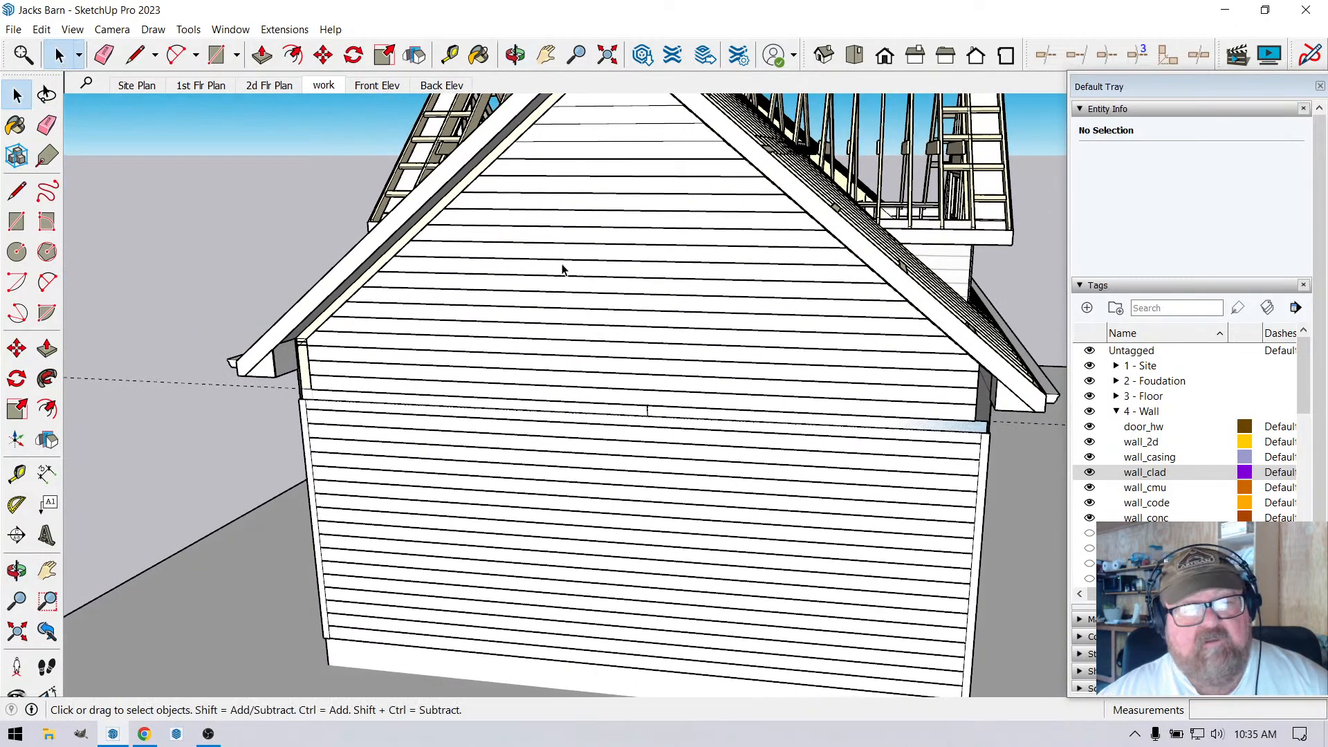
pyautogui.click(564, 268)
pyautogui.rightClick(564, 267)
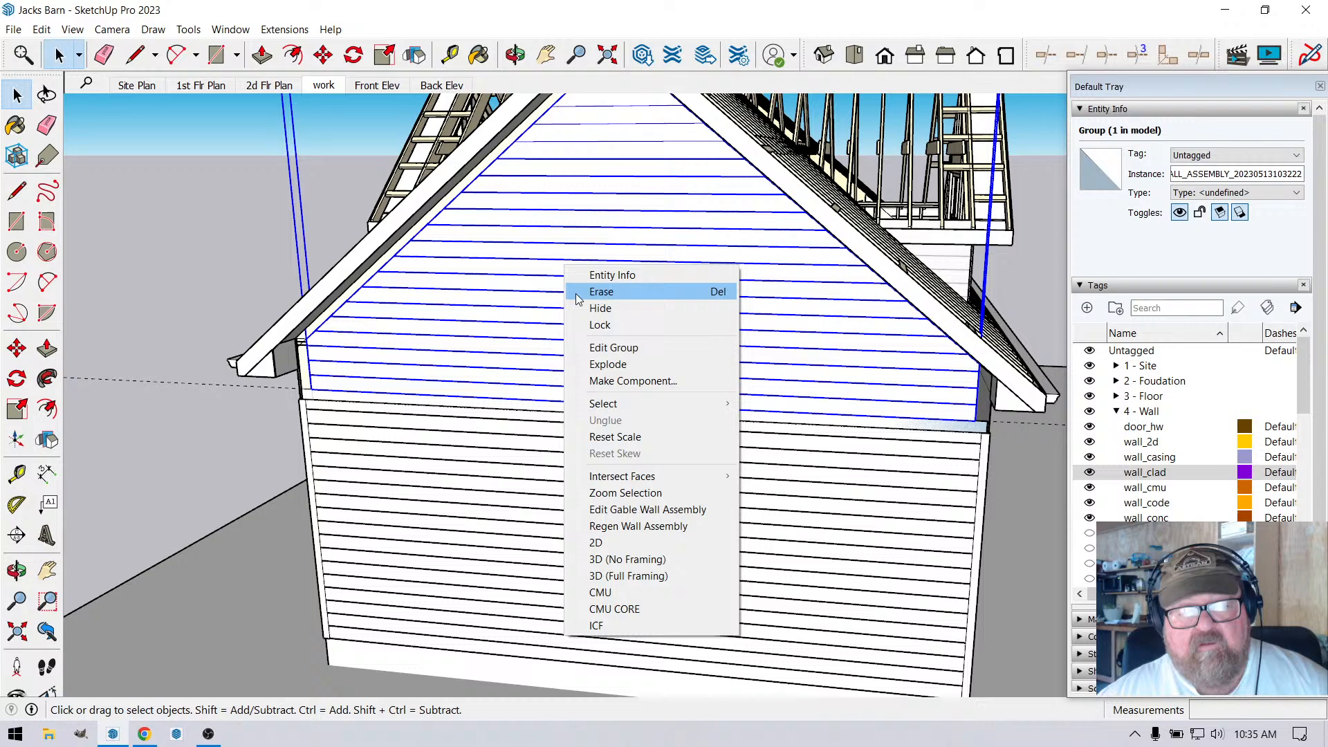
pyautogui.click(609, 509)
pyautogui.scroll(-4, 1076, 474)
pyautogui.scroll(-4, 1075, 474)
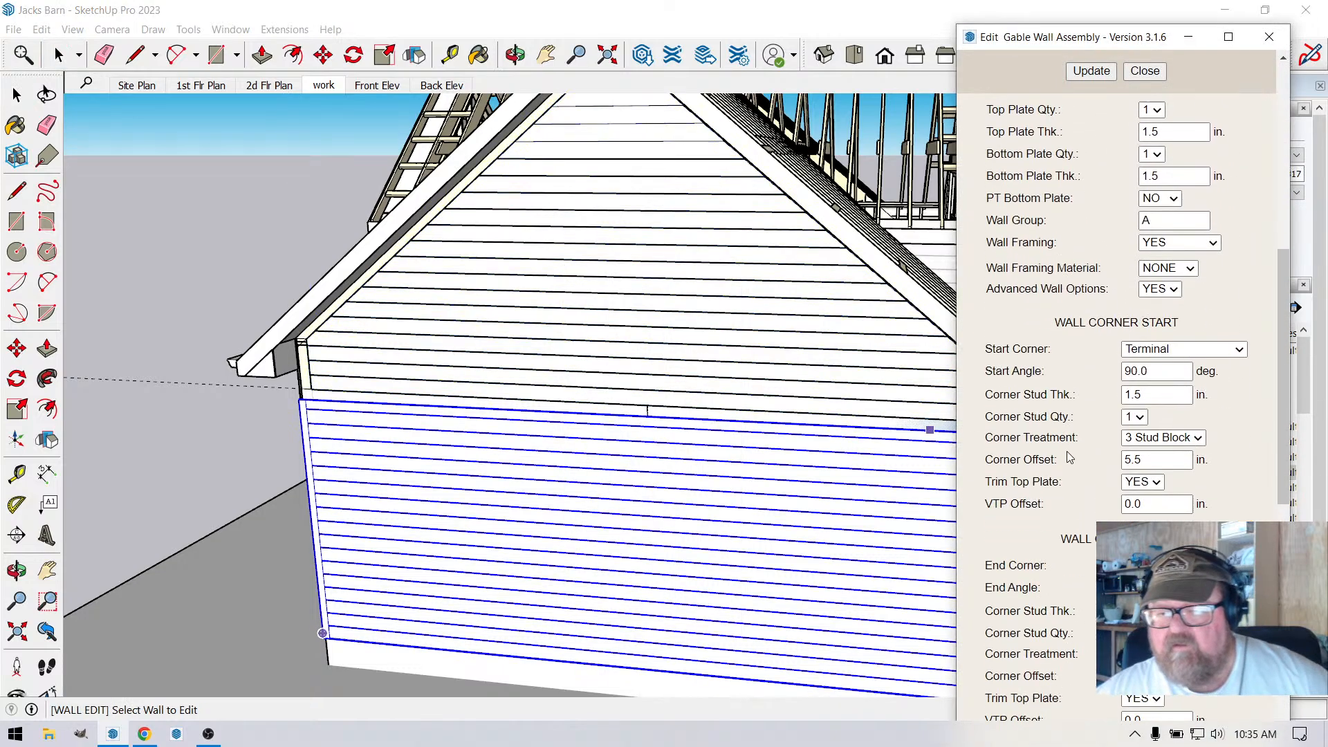
pyautogui.scroll(-12, 1076, 479)
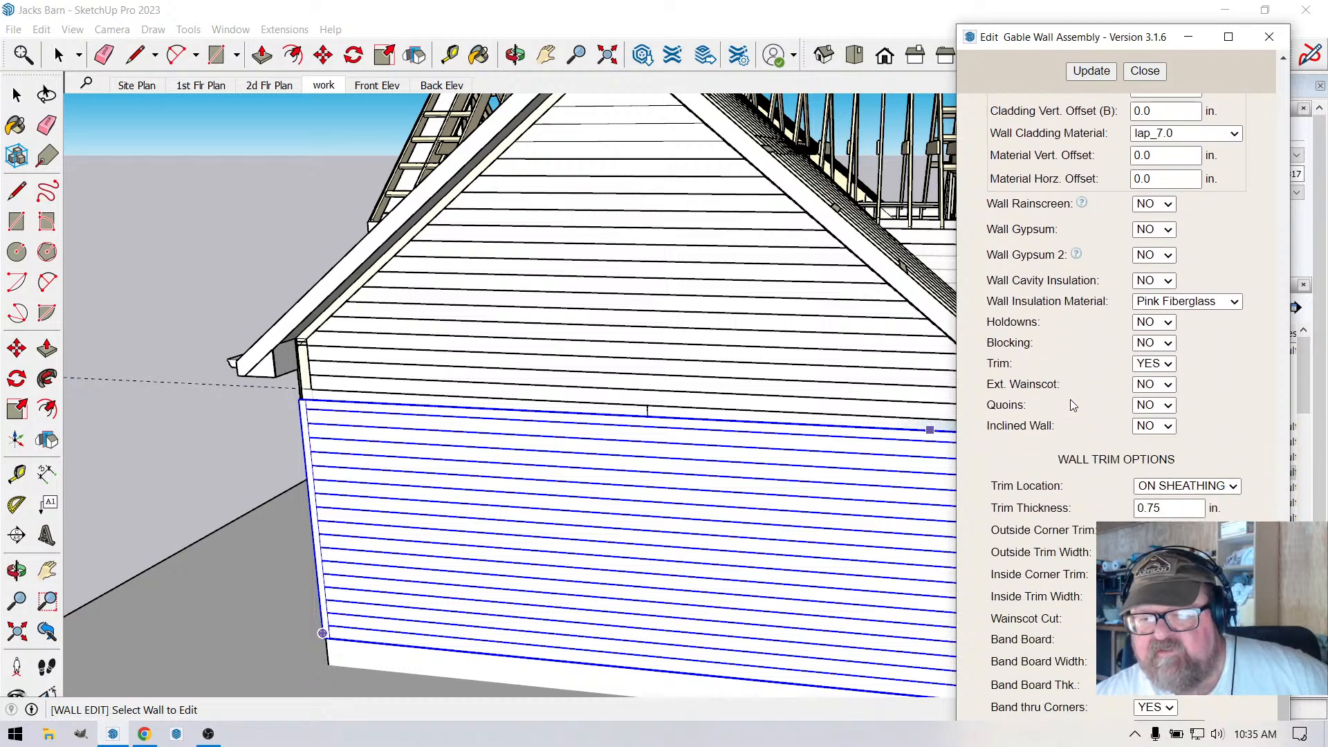
# Set the gable wall's Trim option to NO and return it to YES.
pyautogui.click(1169, 367)
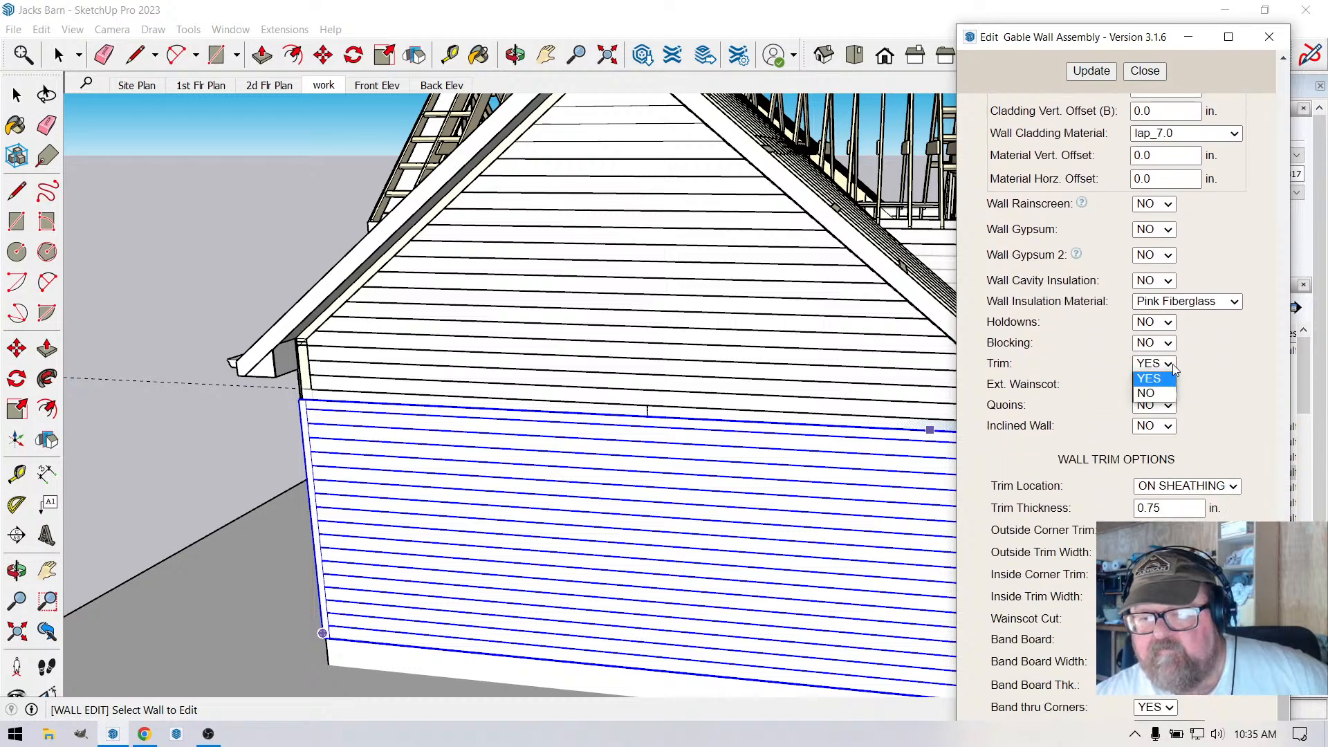
pyautogui.click(1148, 394)
pyautogui.scroll(4, 1125, 341)
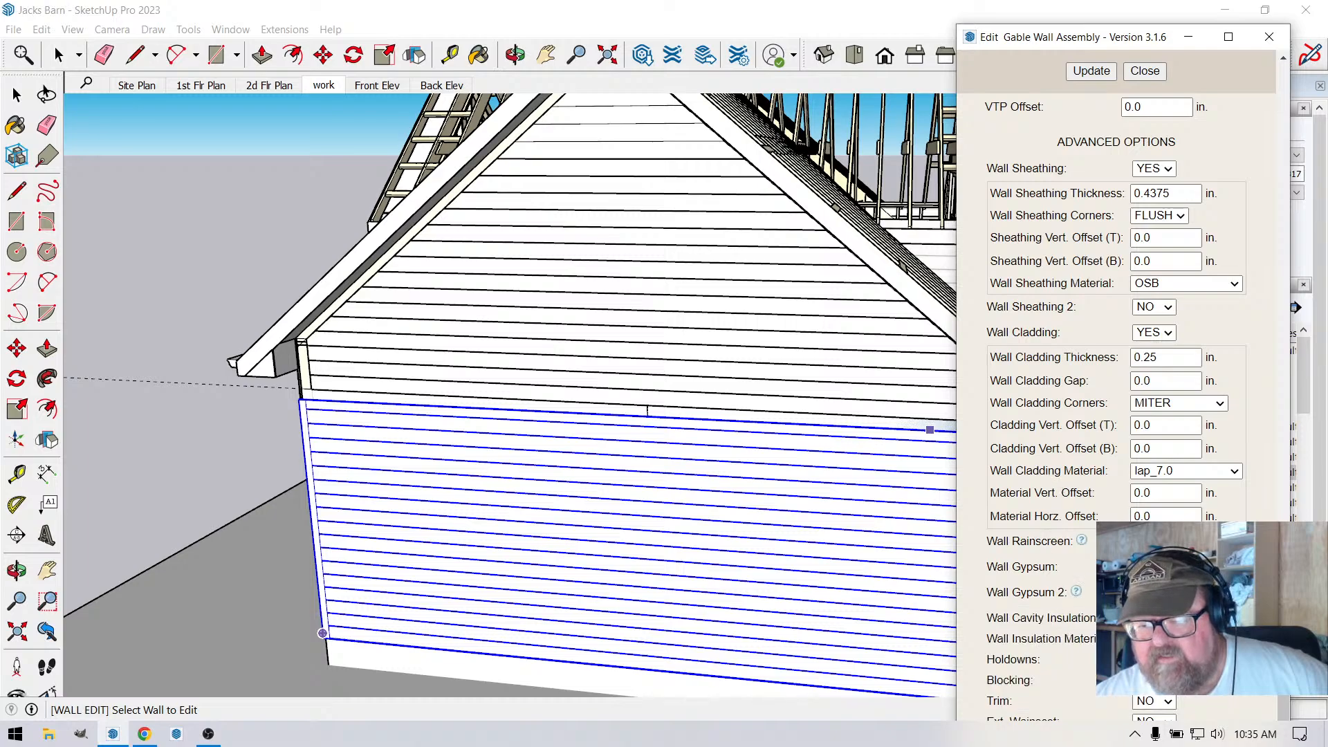
pyautogui.click(1148, 674)
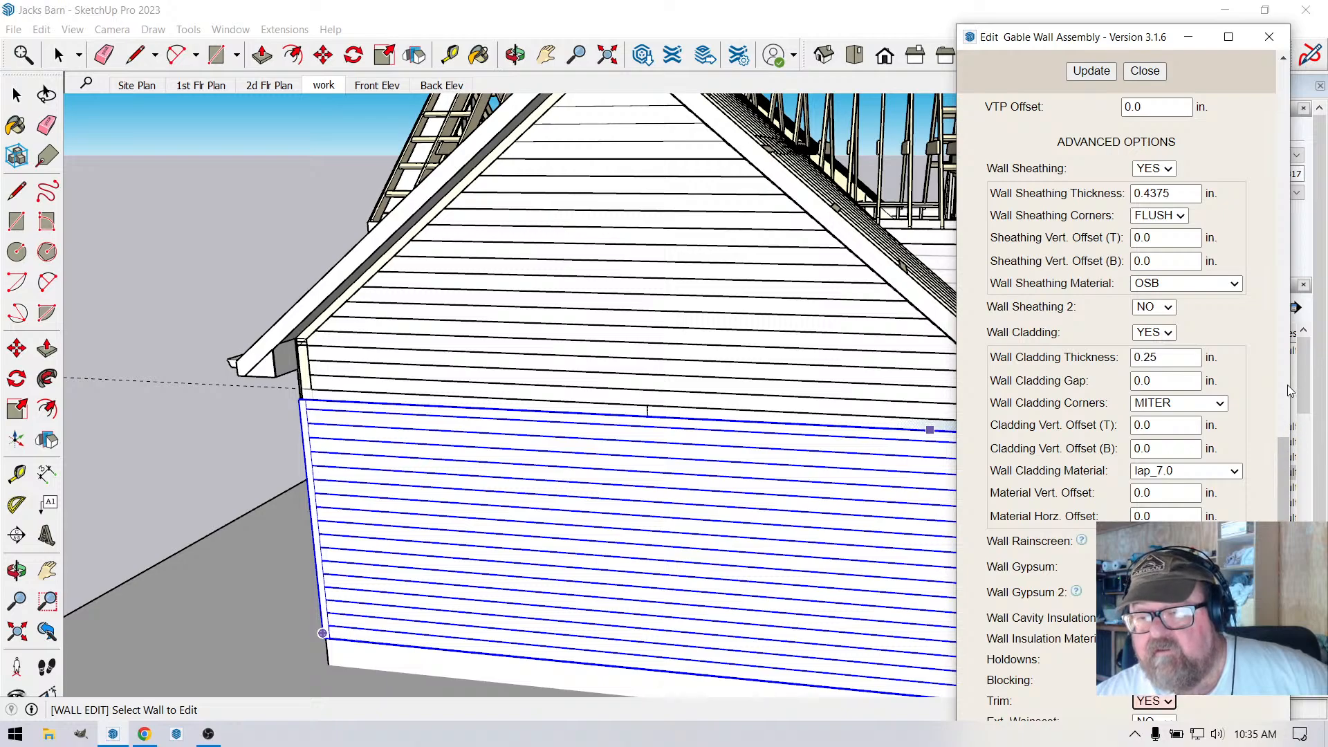
# Set Frieze Board to YES in the gable wall's trim options and update the wall.
pyautogui.scroll(7, 1288, 385)
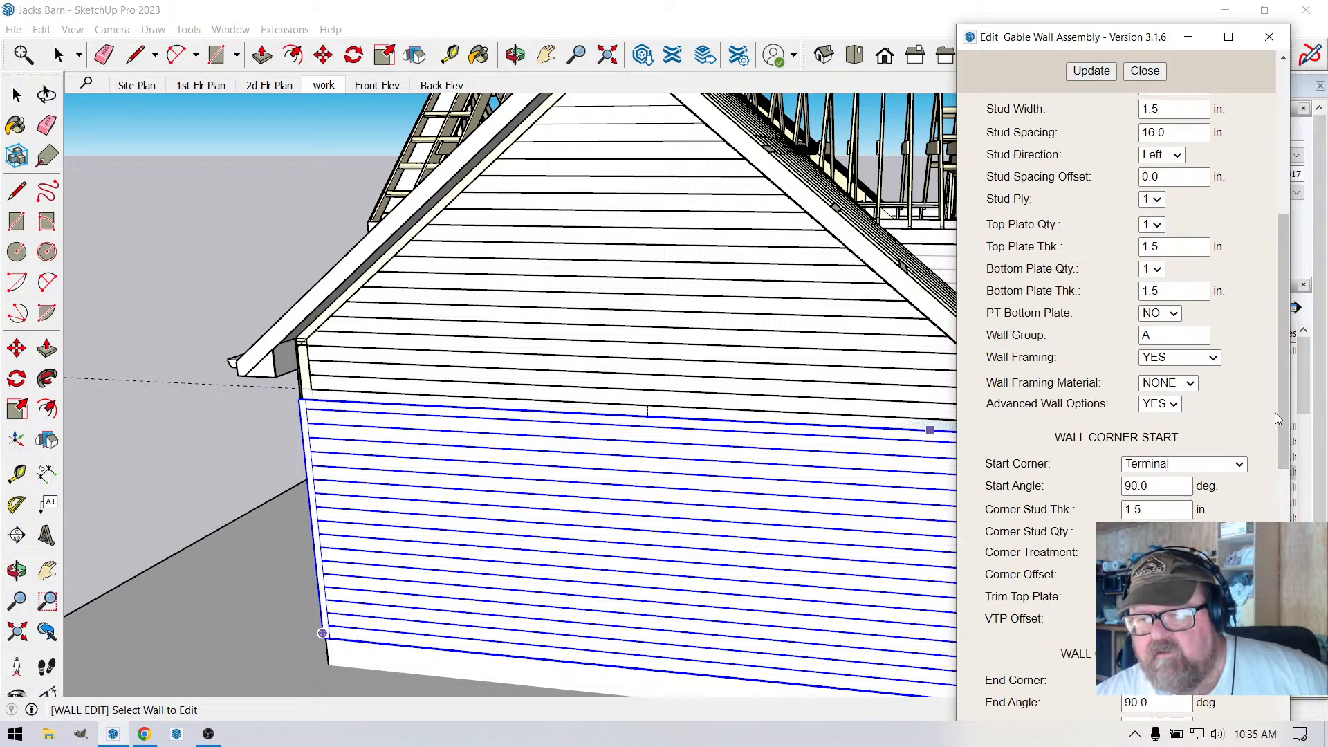
pyautogui.scroll(-12, 1286, 397)
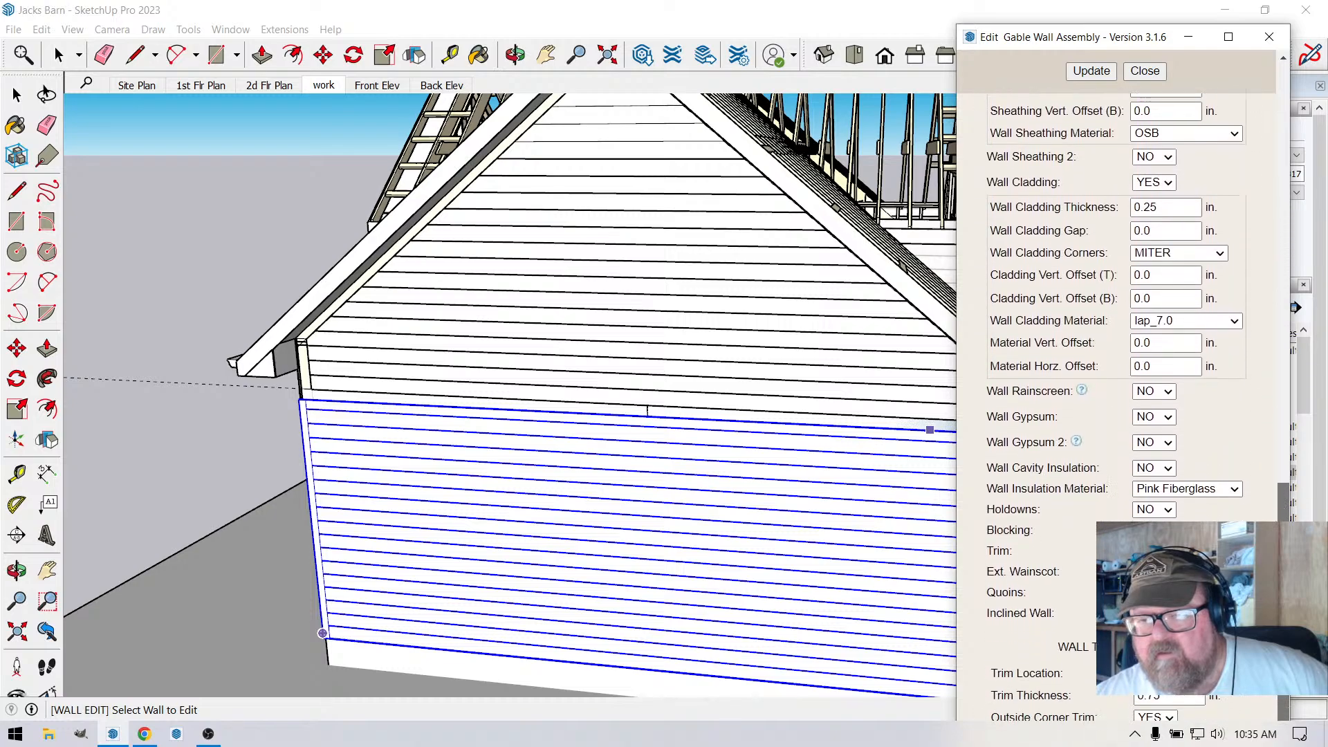
pyautogui.scroll(-3, 1041, 551)
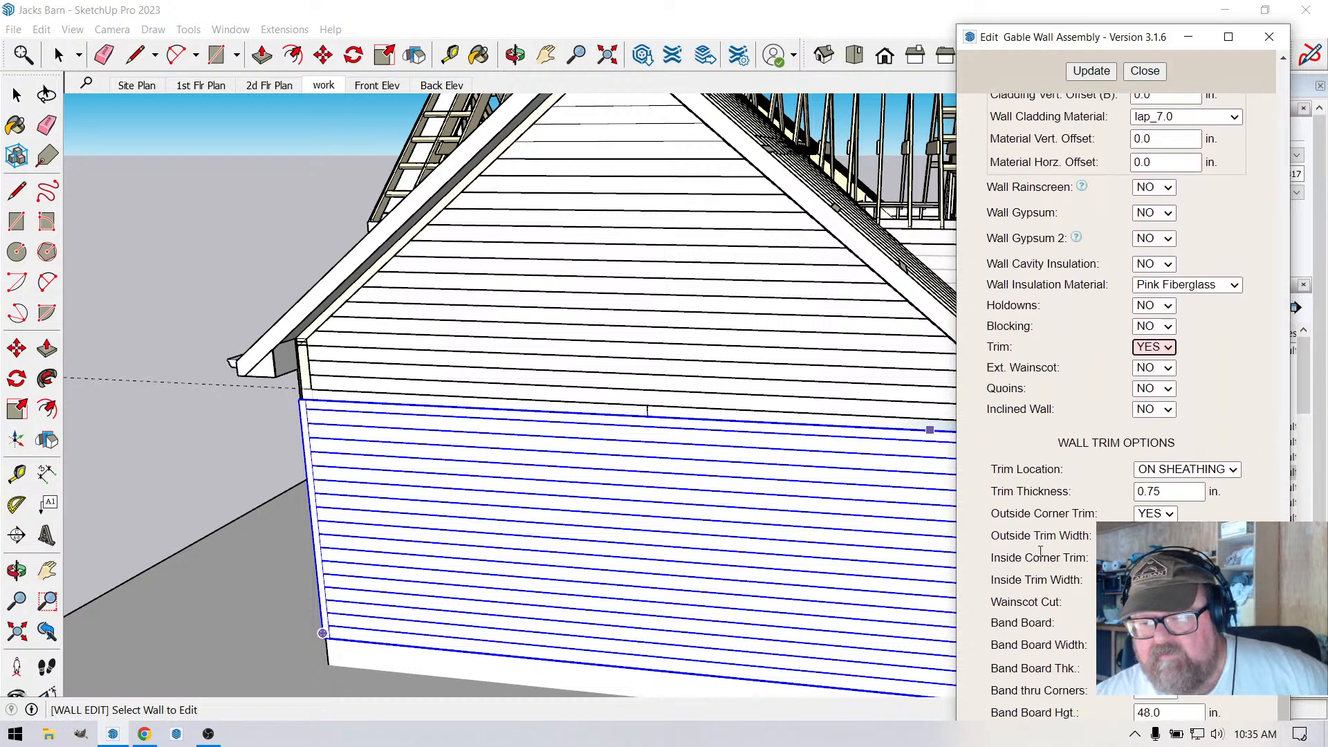
pyautogui.scroll(-3, 1041, 551)
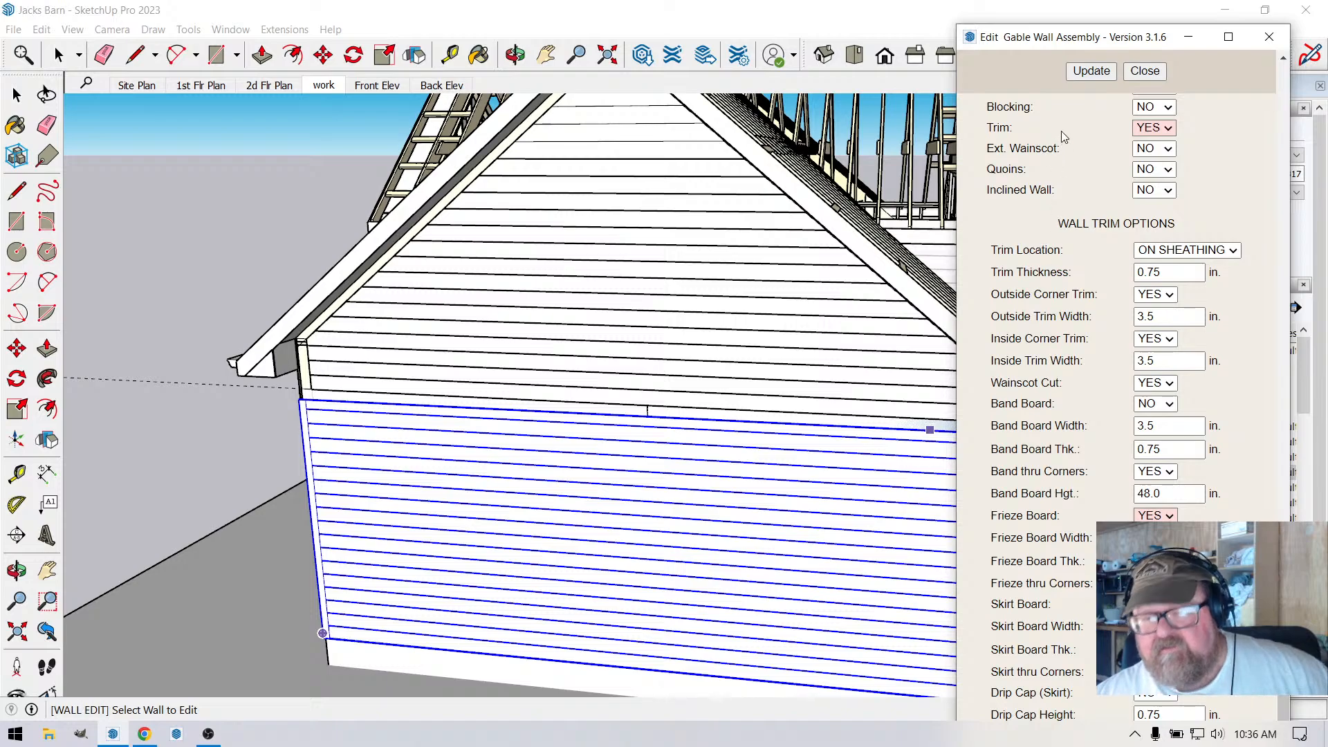
pyautogui.click(1089, 71)
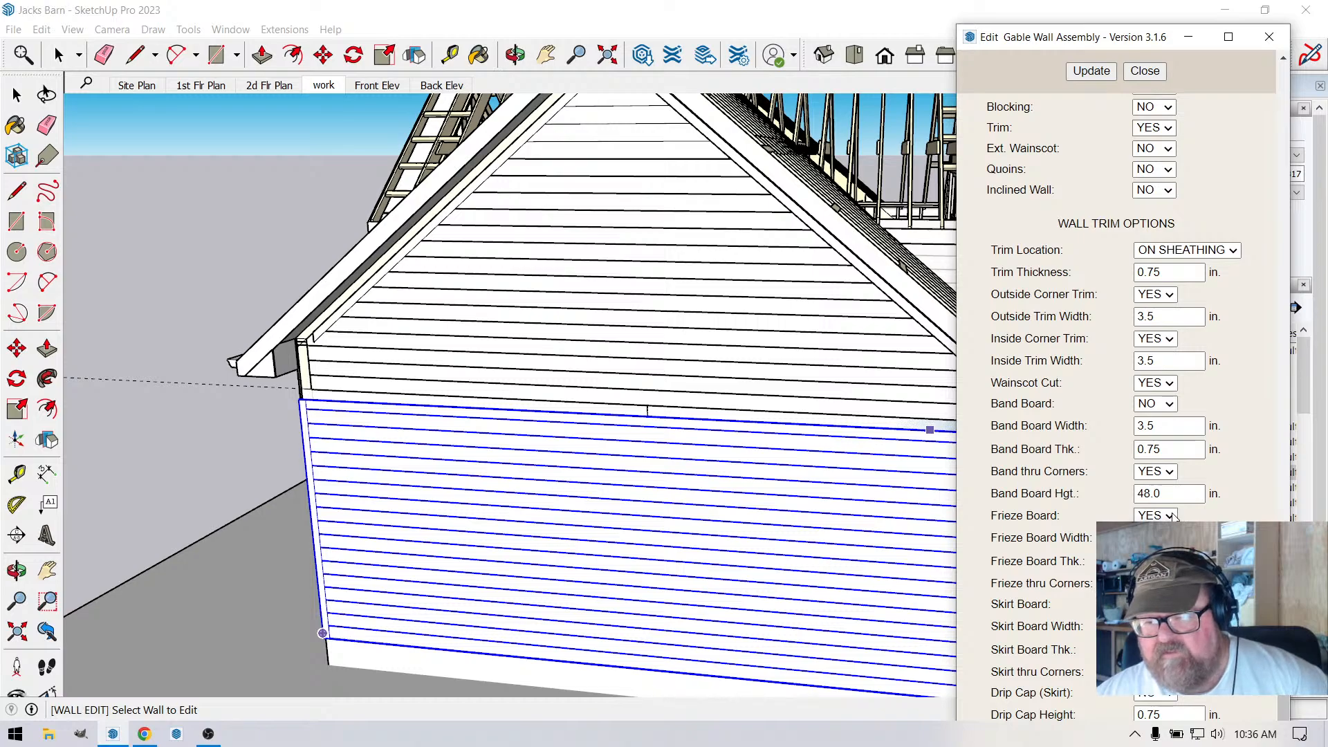
# Set Frieze Board back to NO in the gable wall's trim options and update the wall.
pyautogui.click(1089, 75)
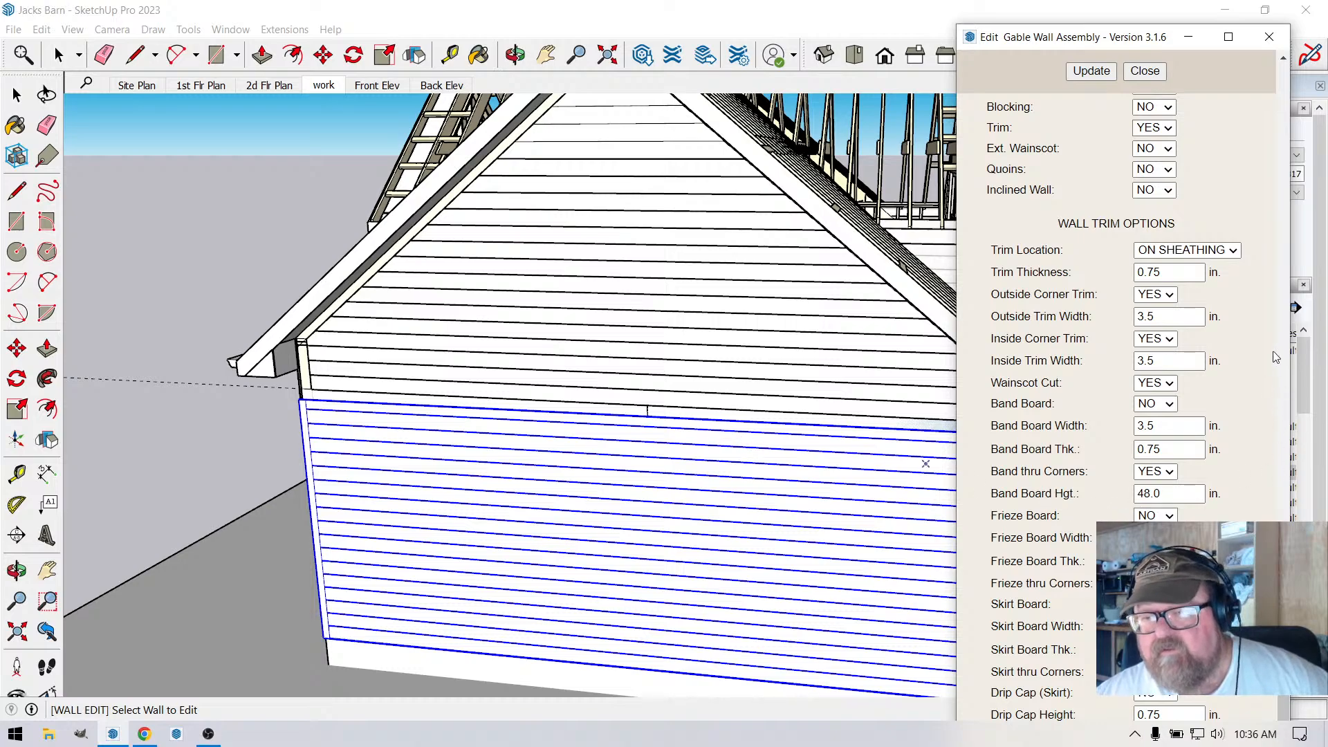
pyautogui.scroll(5, 1059, 478)
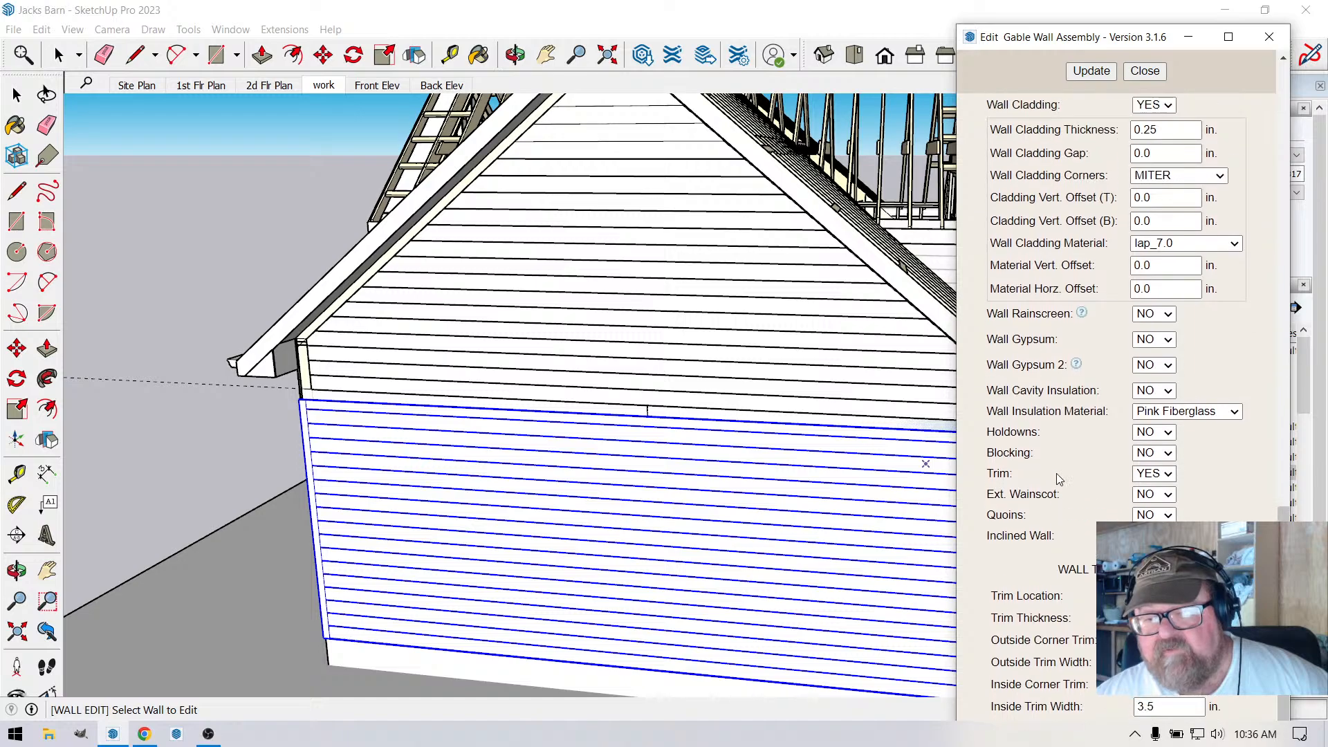
# Set the gable wall's cladding Material Horz. Offset to 3 in. and update the wall.
pyautogui.scroll(3, 1059, 479)
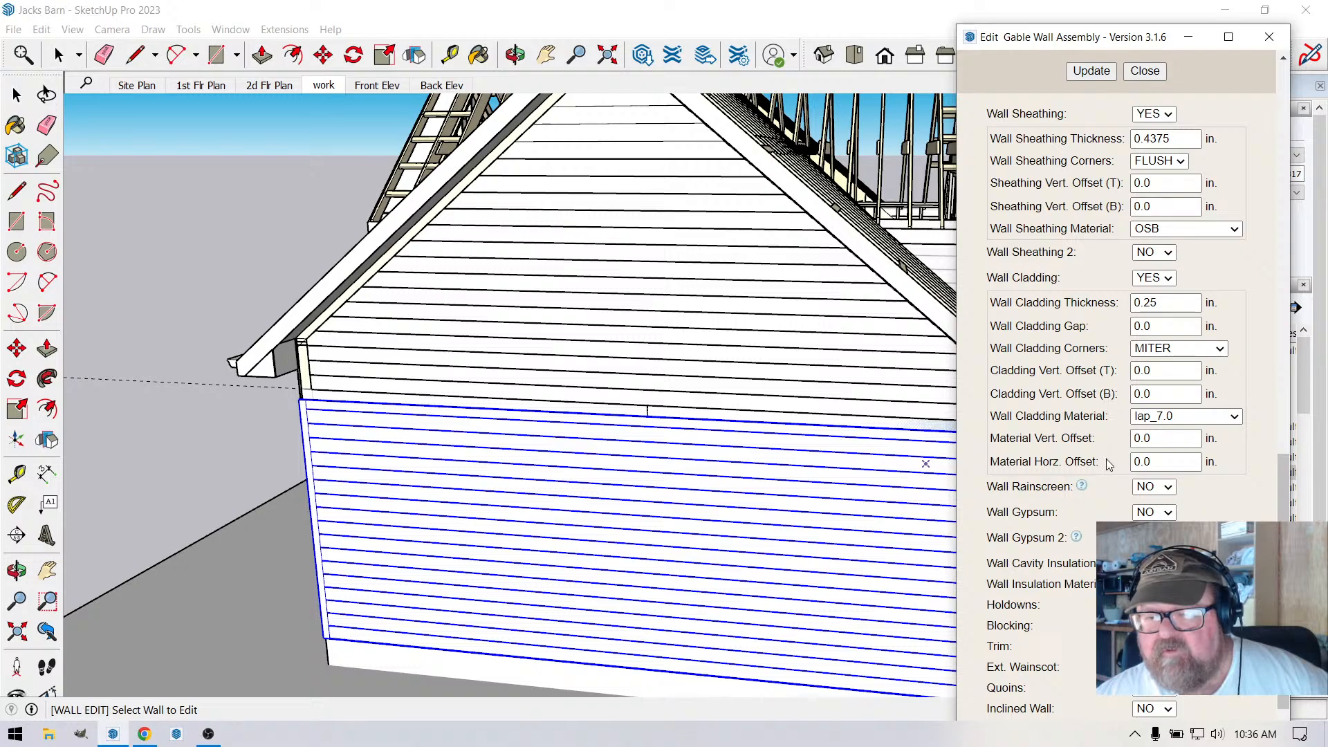
pyautogui.click(1152, 461)
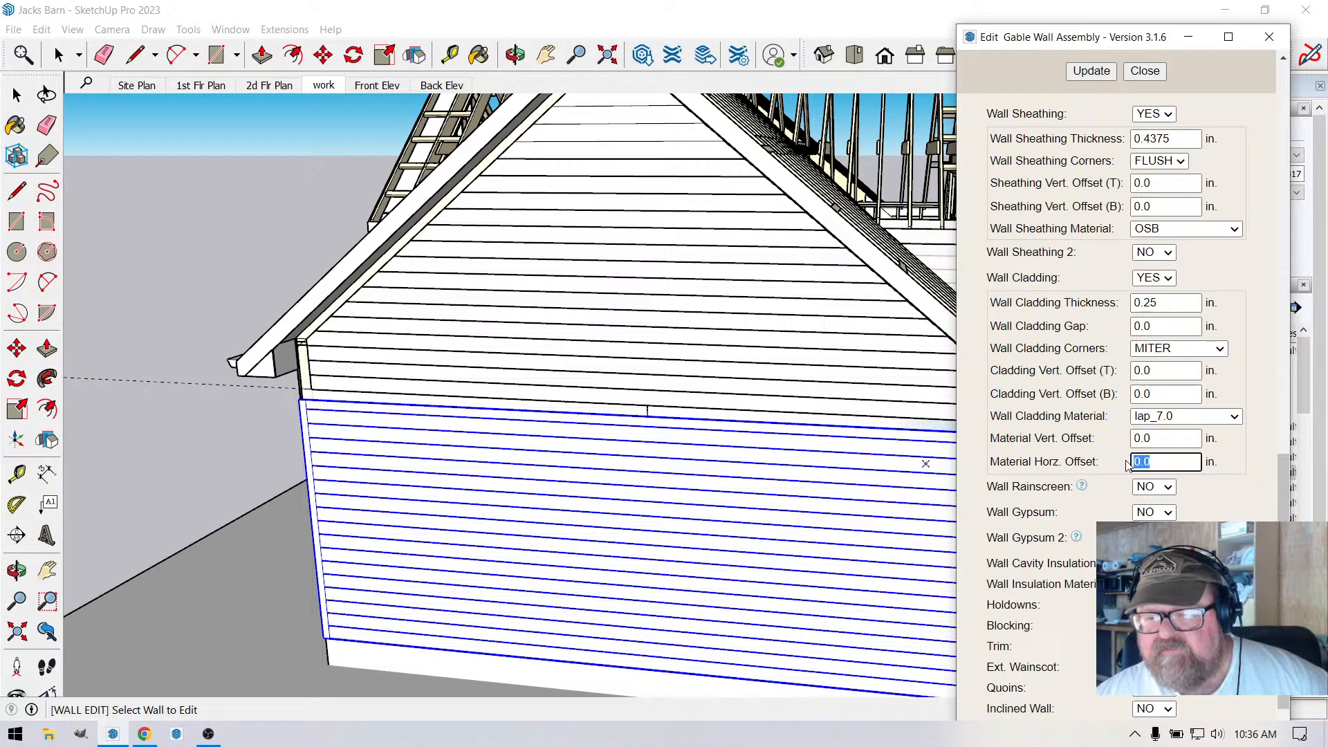
pyautogui.write('3')
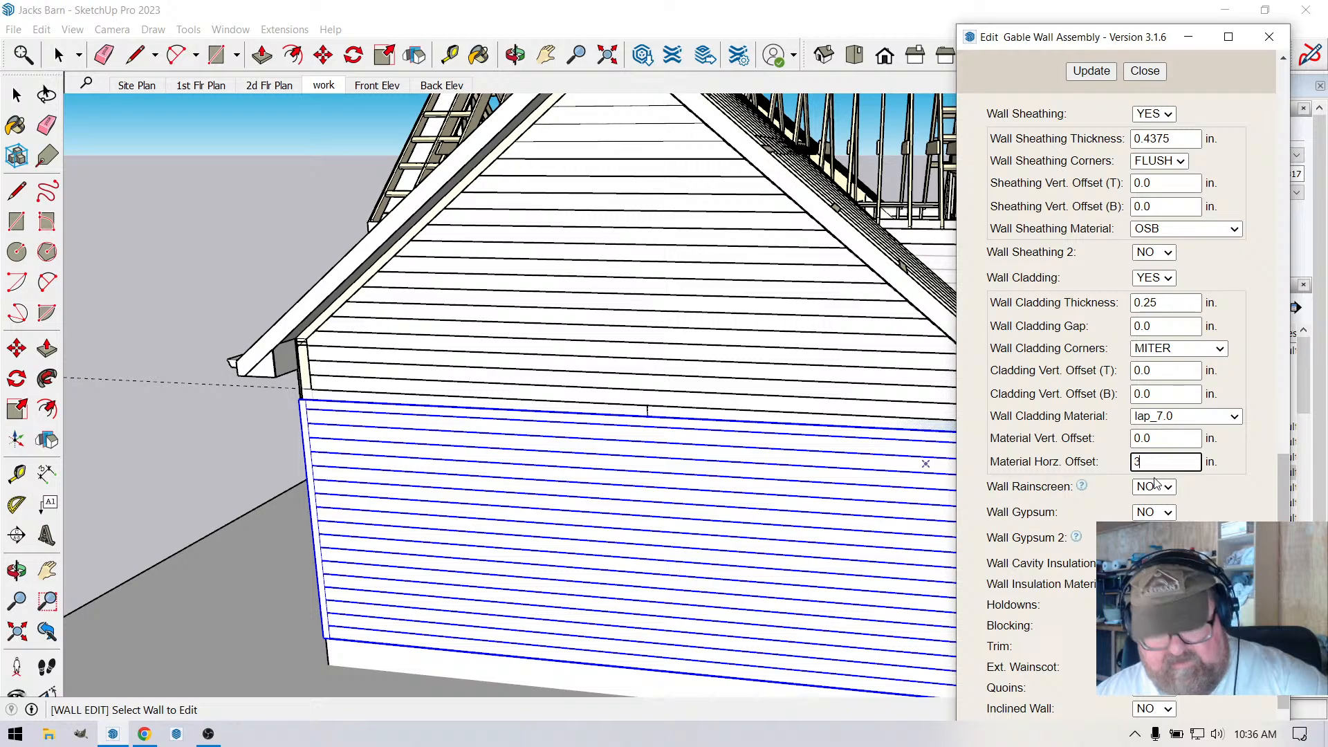
pyautogui.click(1092, 72)
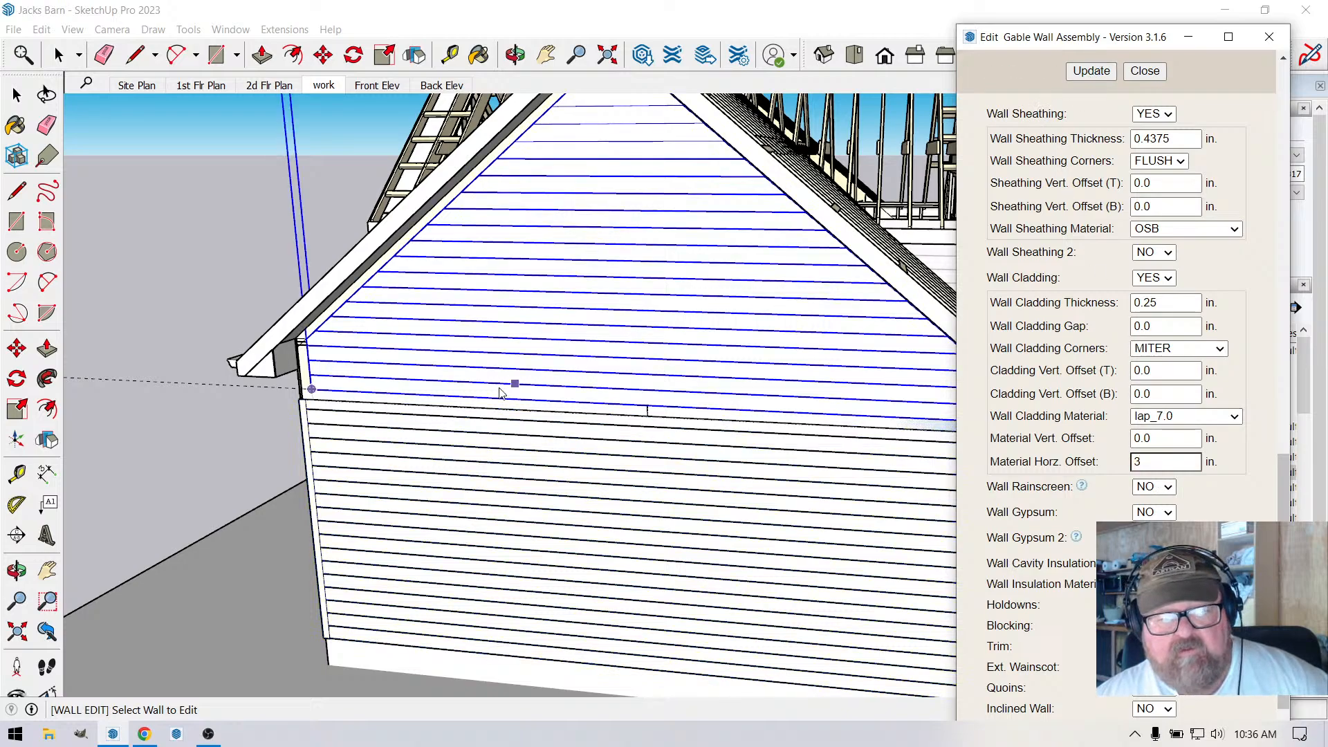
pyautogui.scroll(-2, 508, 405)
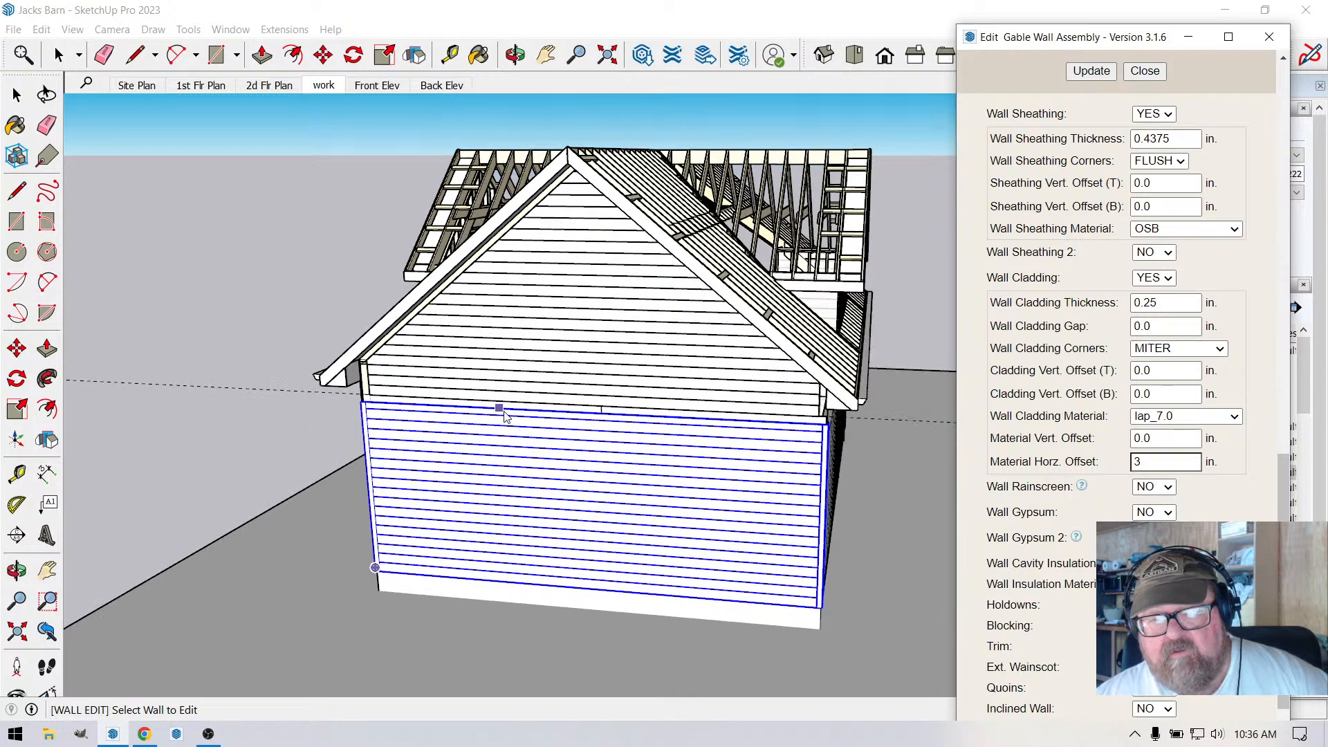
pyautogui.scroll(4, 823, 432)
pyautogui.scroll(-3, 903, 440)
pyautogui.scroll(-2, 904, 442)
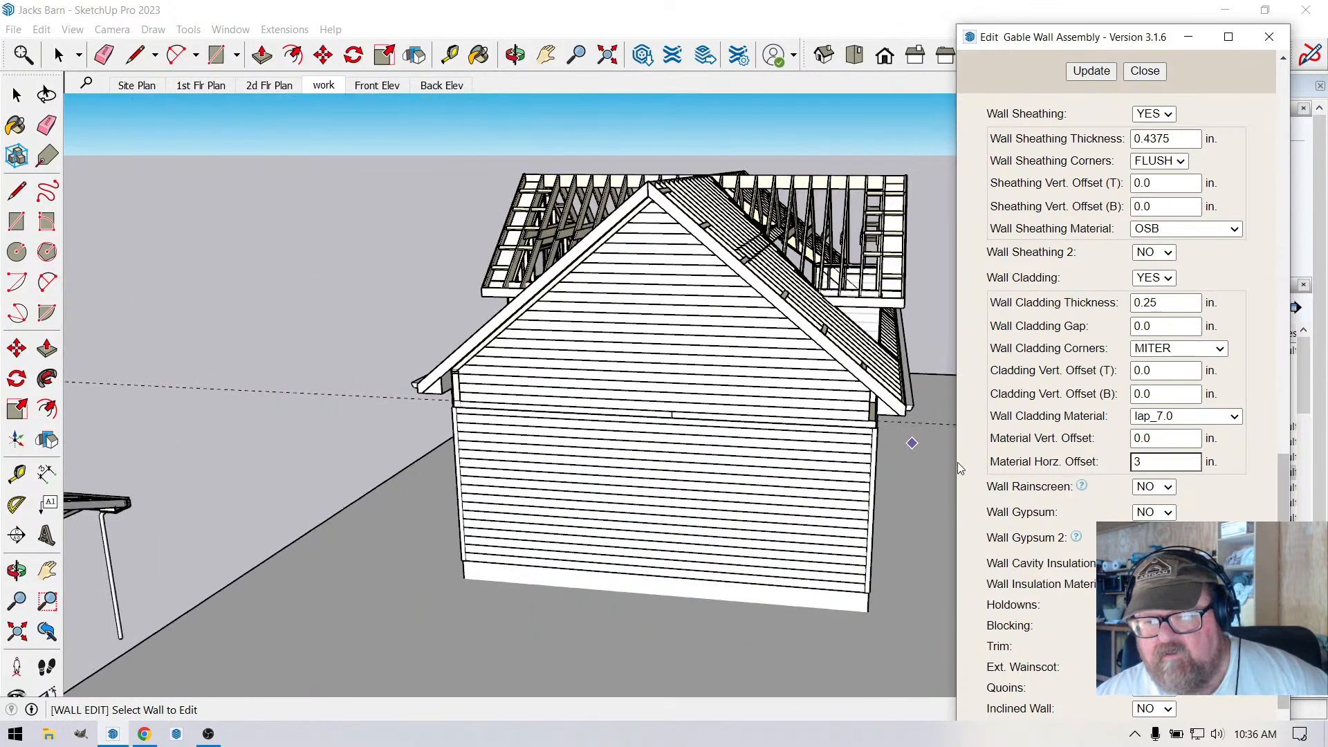
# Set the gable cladding's Material Vert. Offset and Material Horz. Offset to 2 in., update the wall and close its settings.
pyautogui.scroll(1, 1164, 468)
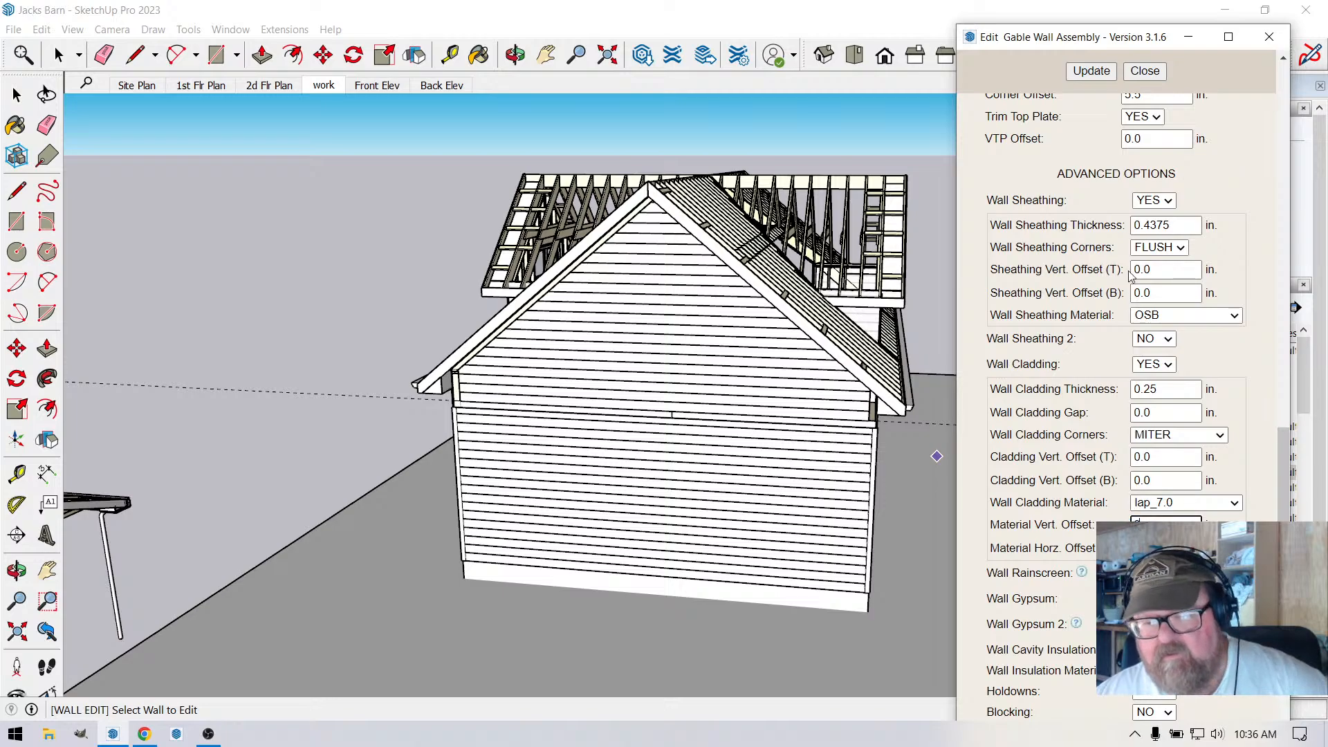
pyautogui.click(1104, 72)
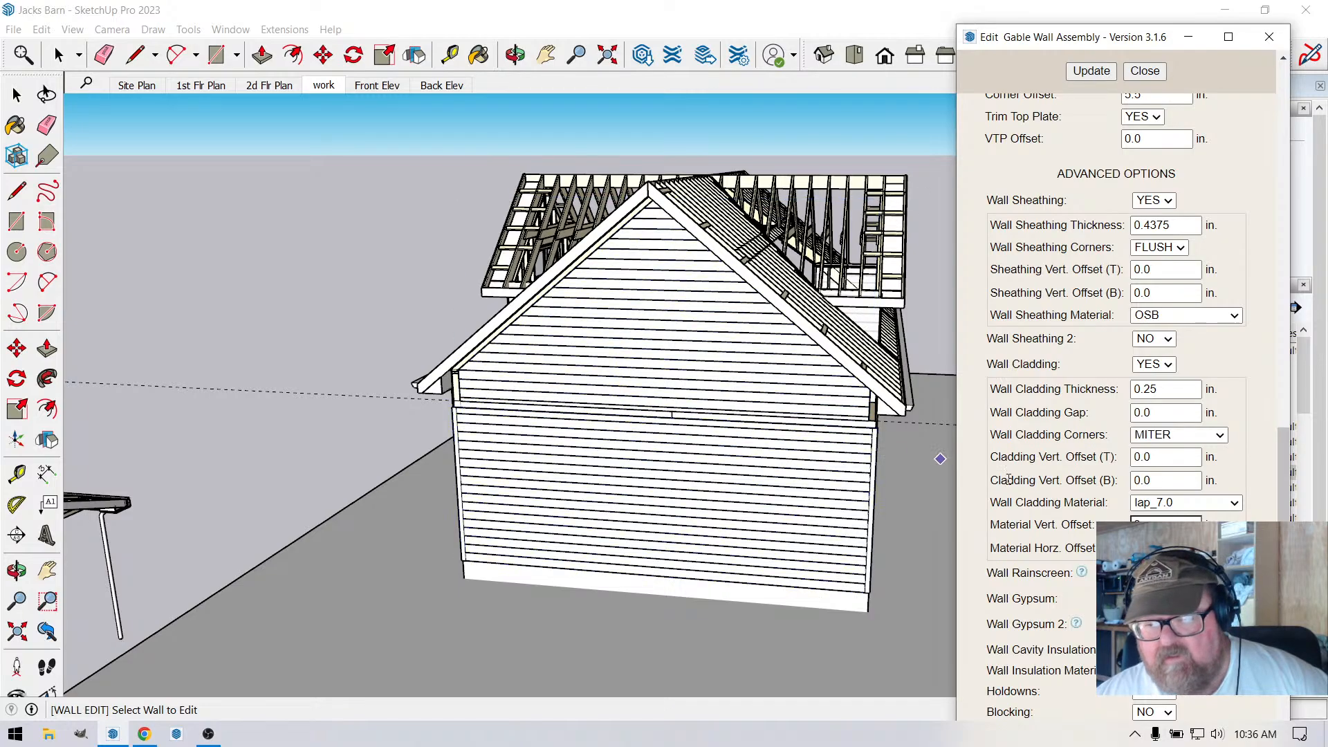
pyautogui.scroll(3, 703, 398)
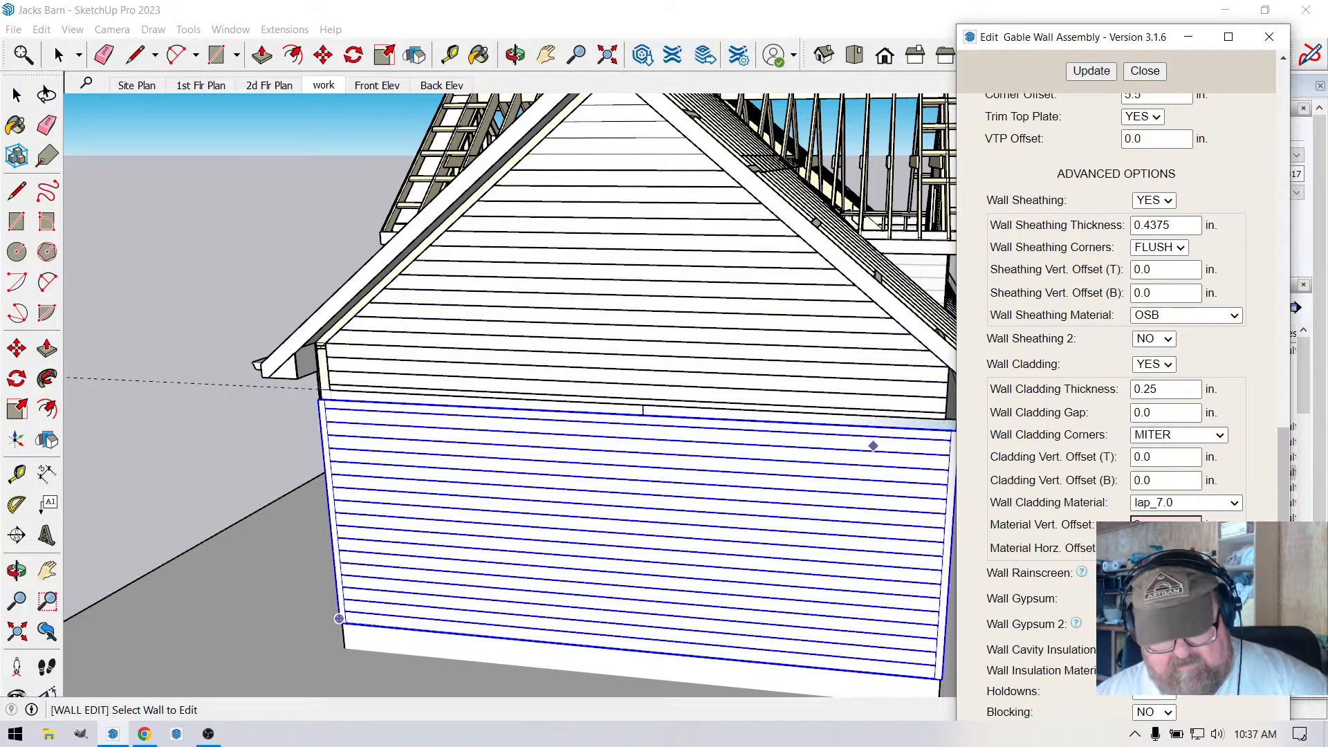
pyautogui.click(1093, 71)
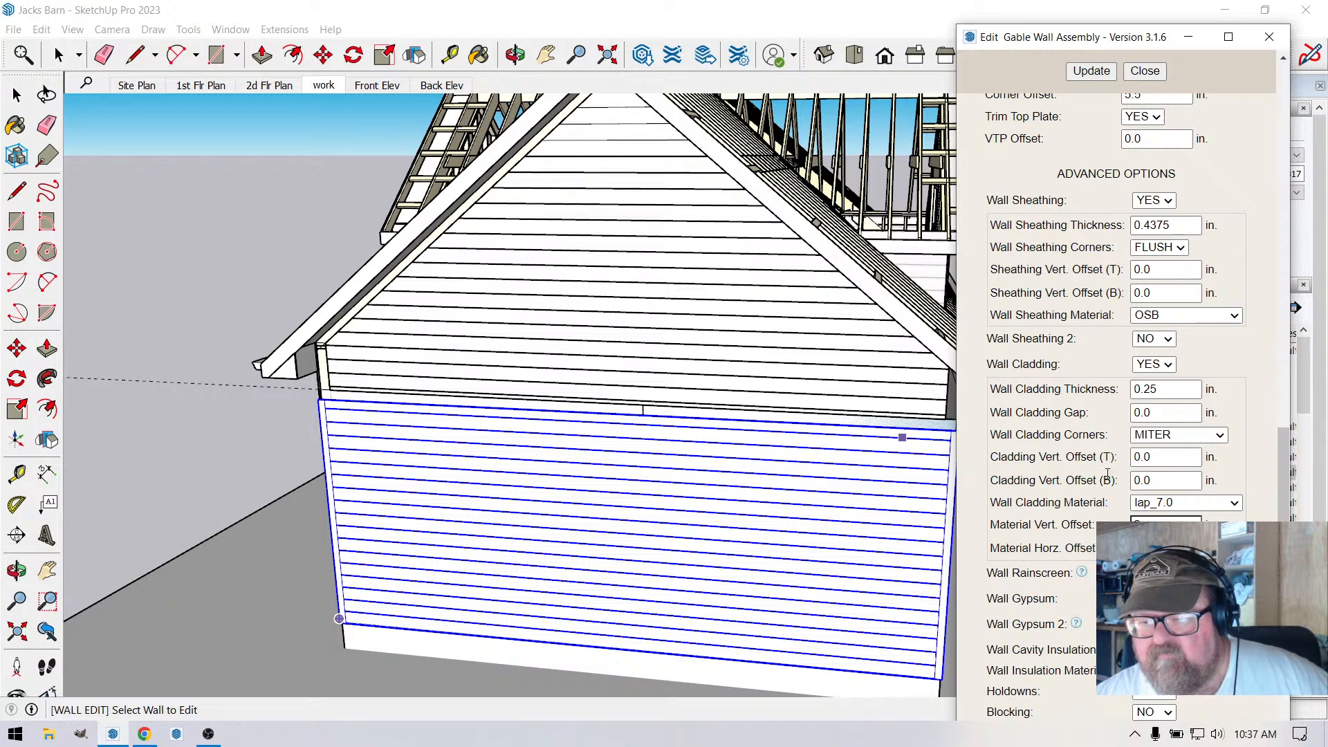
pyautogui.click(1221, 436)
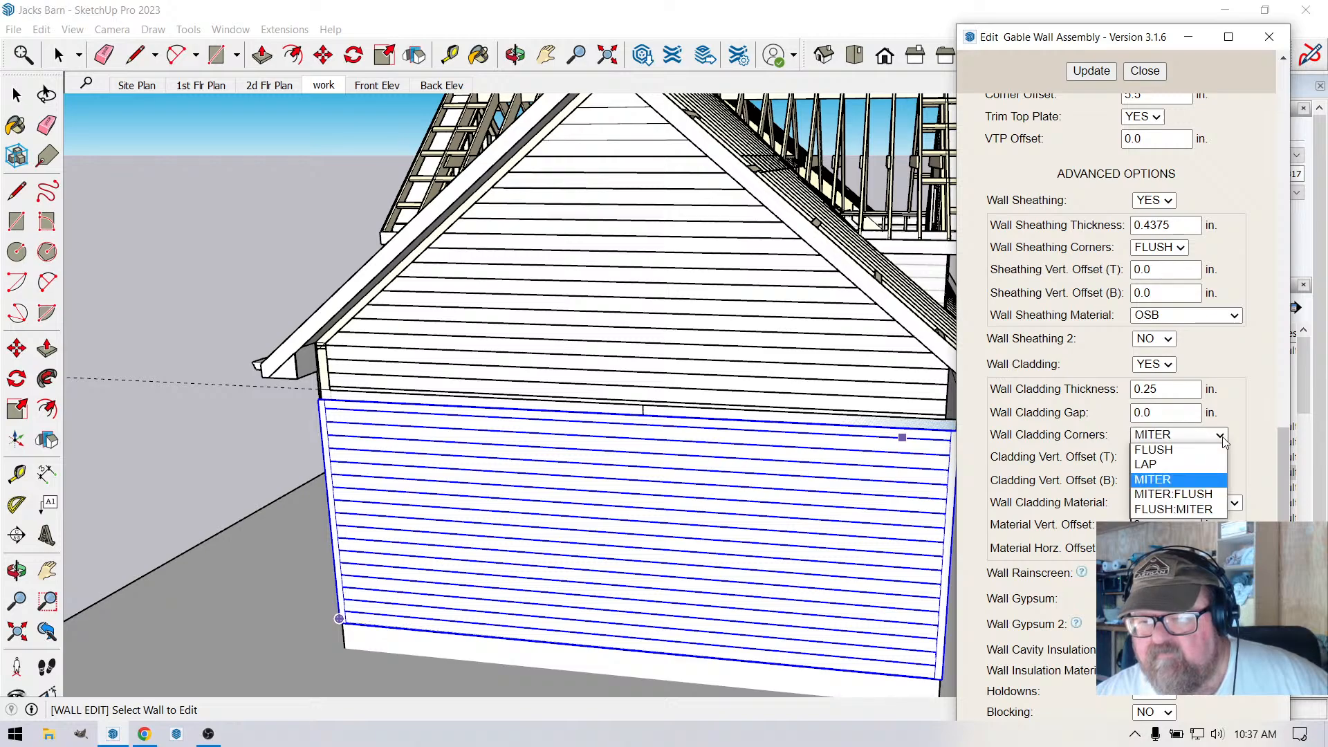
pyautogui.click(1254, 395)
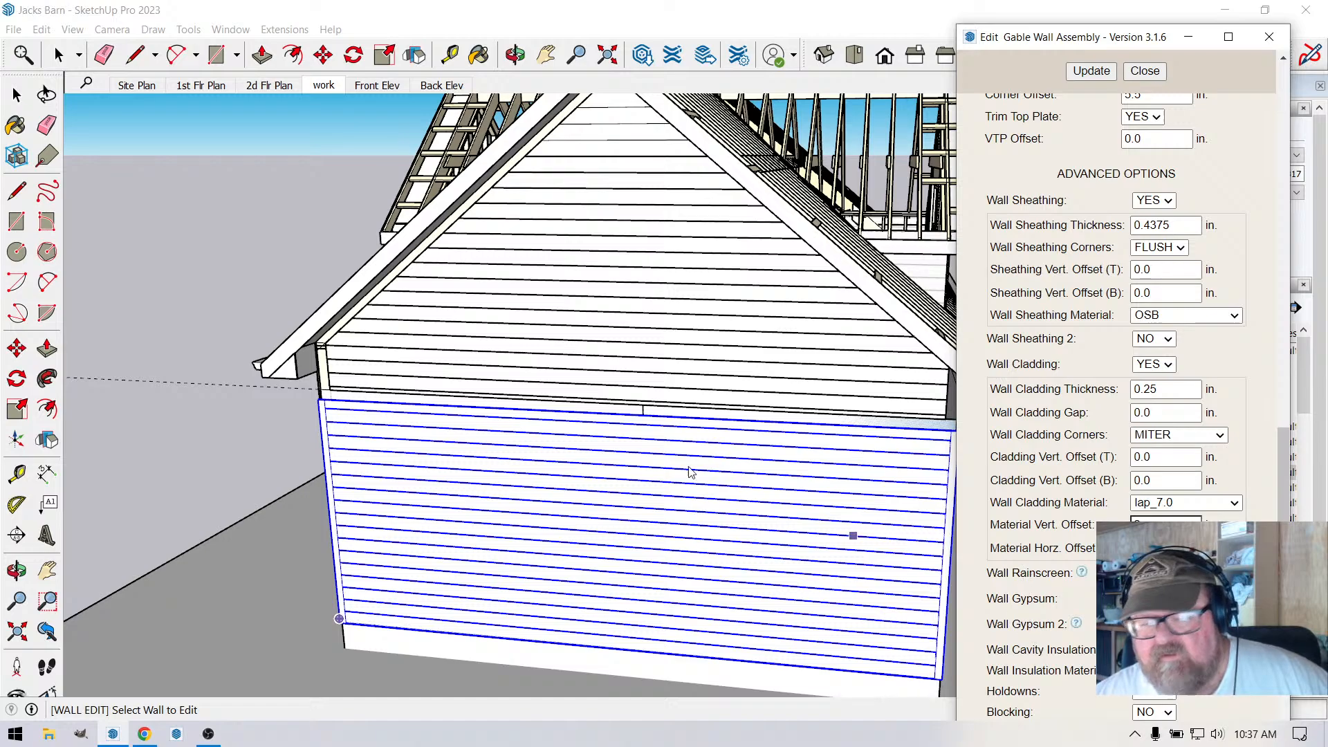
pyautogui.click(315, 181)
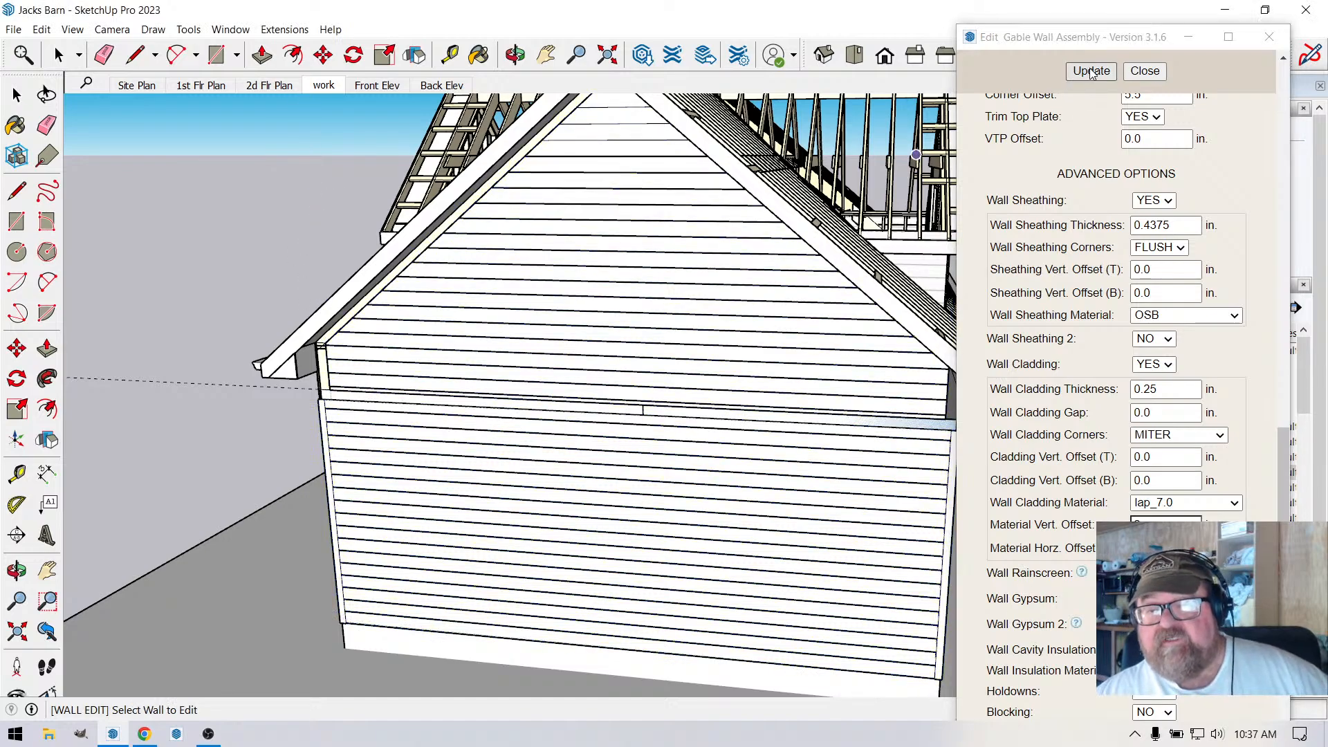
pyautogui.click(1138, 72)
# Examine the gable wall's lower corner and compare it with the siding of the opposite end wall with the garage door.
pyautogui.scroll(-2, 754, 441)
pyautogui.scroll(4, 460, 404)
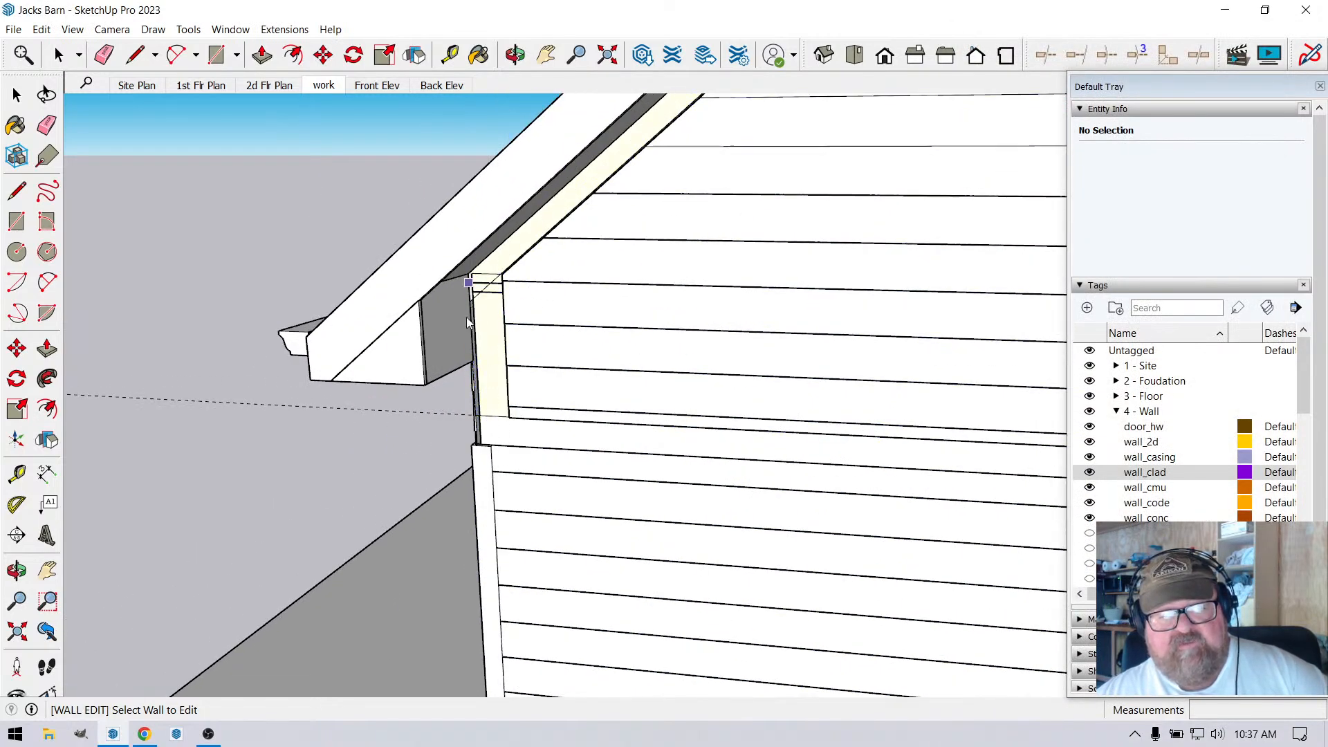
pyautogui.scroll(3, 487, 408)
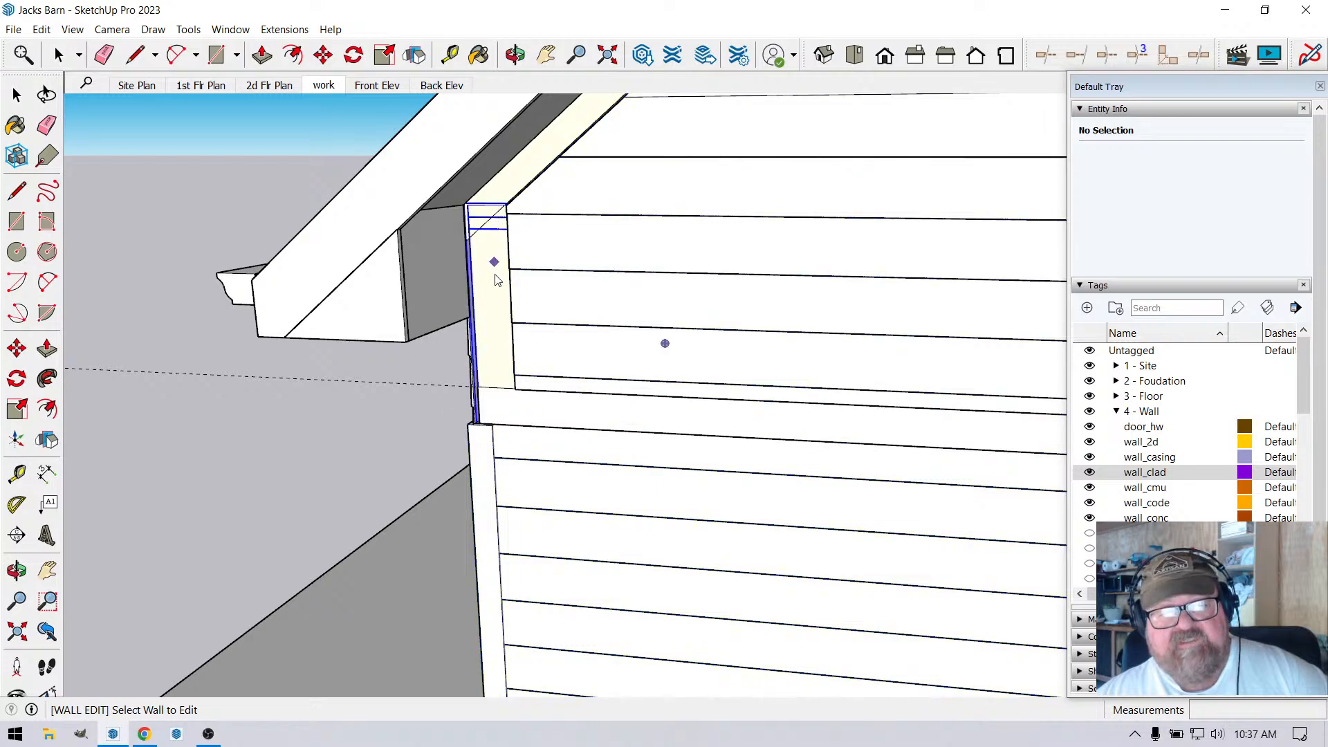
pyautogui.scroll(-5, 399, 446)
pyautogui.scroll(-3, 646, 483)
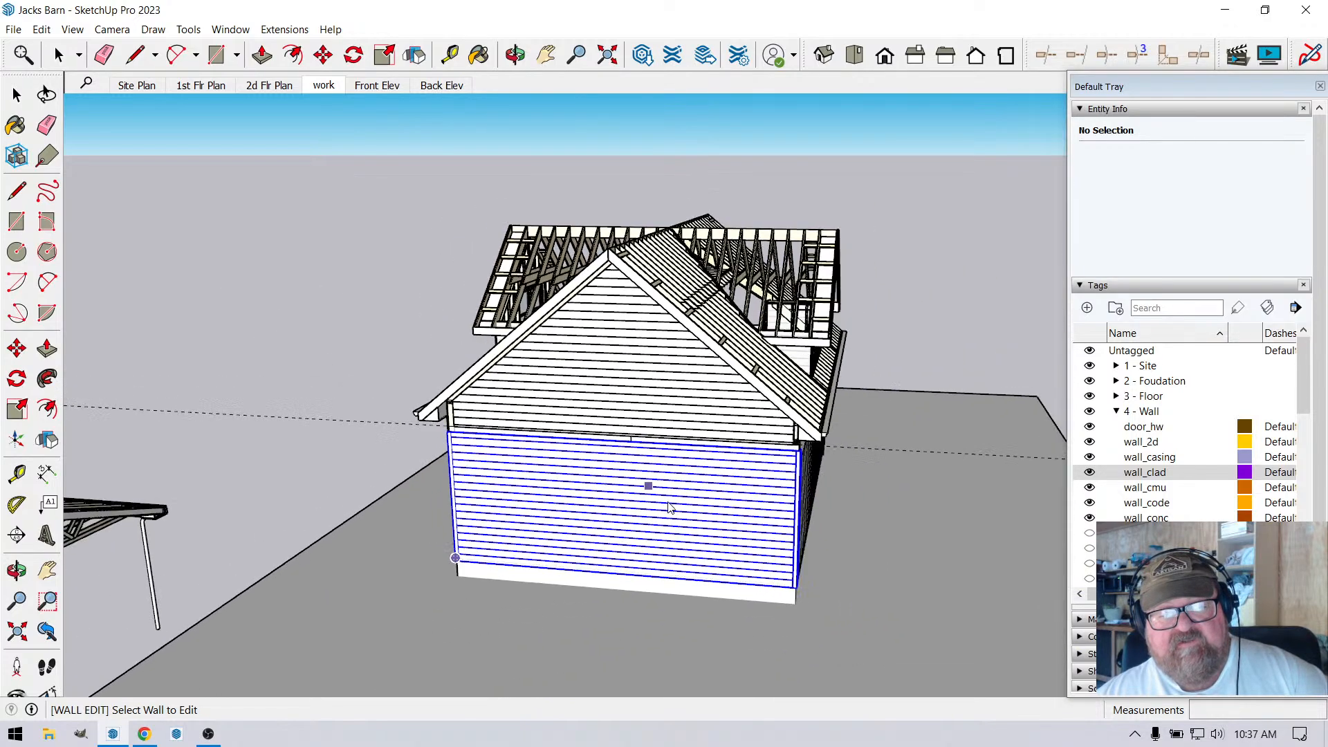
pyautogui.click(512, 61)
pyautogui.moveTo(443, 450)
pyautogui.mouseDown()
pyautogui.moveTo(633, 460)
pyautogui.moveTo(260, 438)
pyautogui.moveTo(599, 445)
pyautogui.moveTo(450, 450)
pyautogui.mouseUp()
pyautogui.scroll(4, 527, 385)
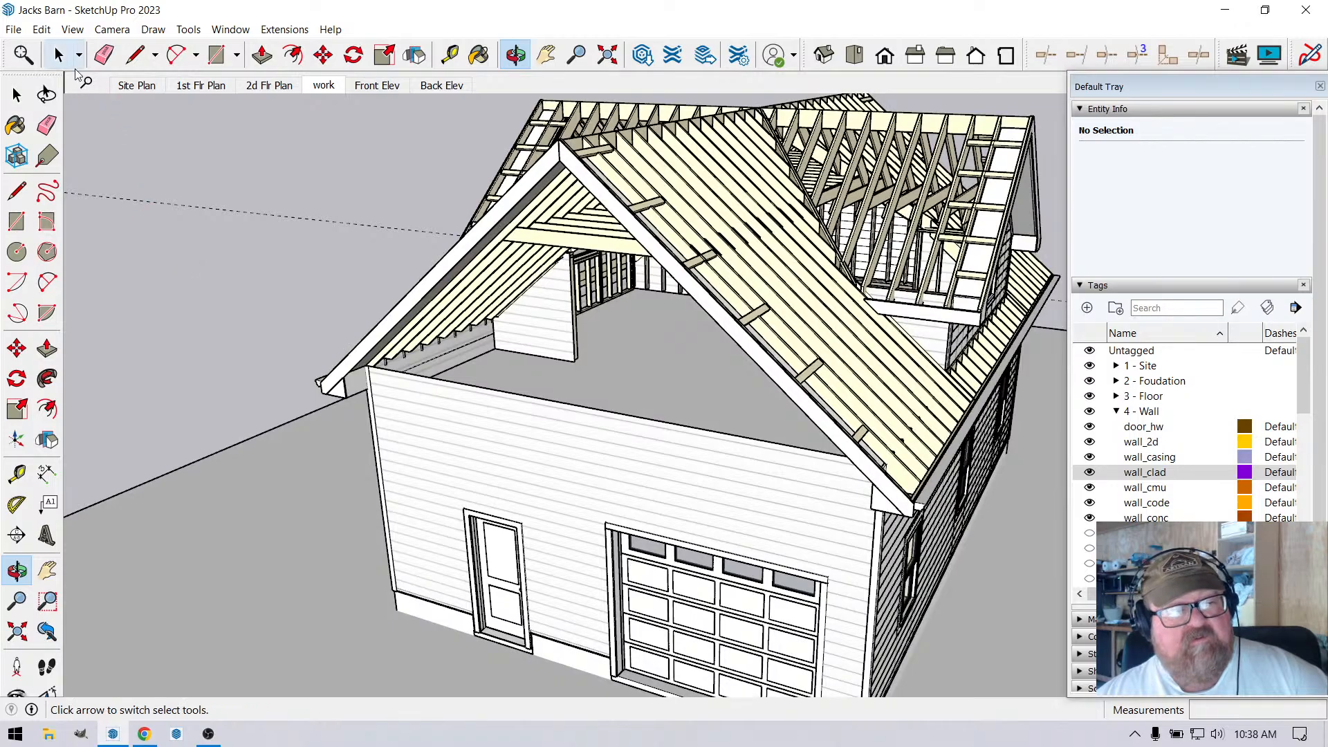
pyautogui.click(58, 54)
pyautogui.scroll(2, 479, 436)
pyautogui.click(479, 436)
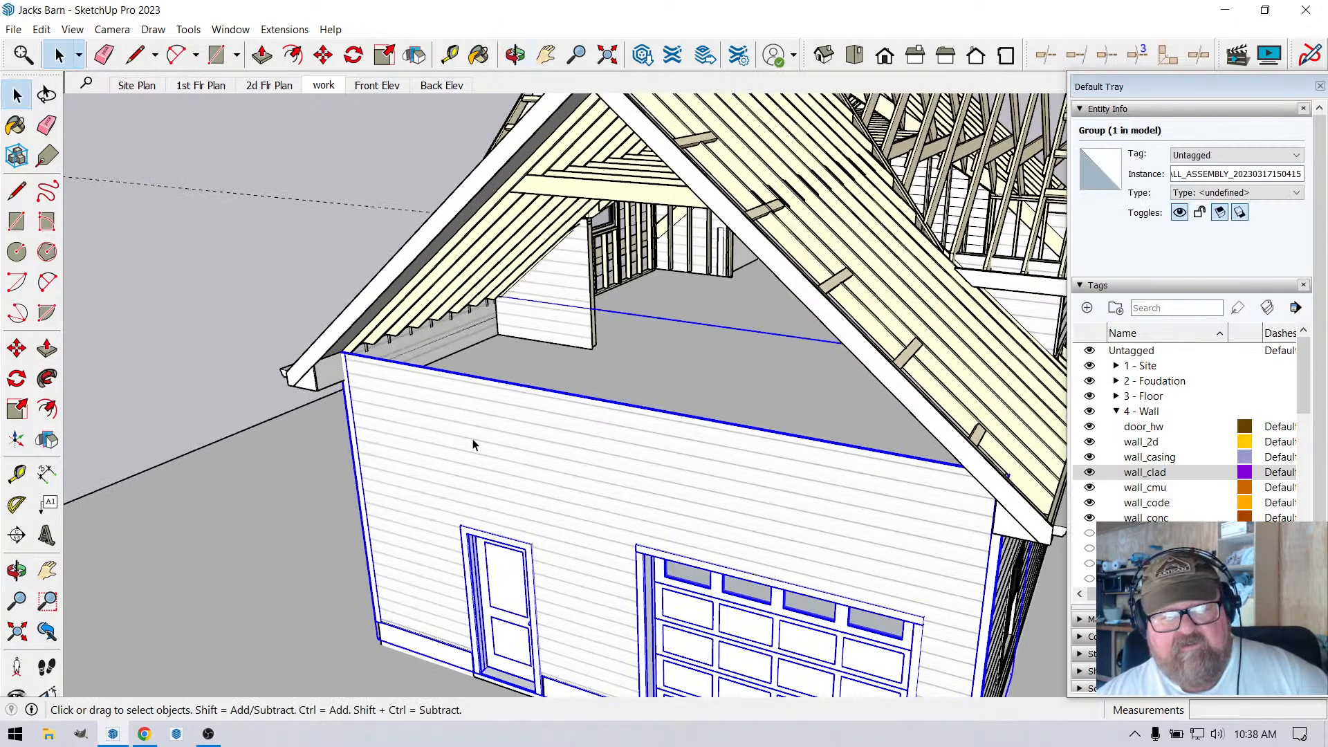
# Measure the gap between the gable siding's lower corner and the top of the first-floor siding with the Line tool.
pyautogui.scroll(-4, 478, 436)
pyautogui.click(512, 62)
pyautogui.moveTo(484, 449); pyautogui.dragTo(581, 468)
pyautogui.scroll(2, 616, 409)
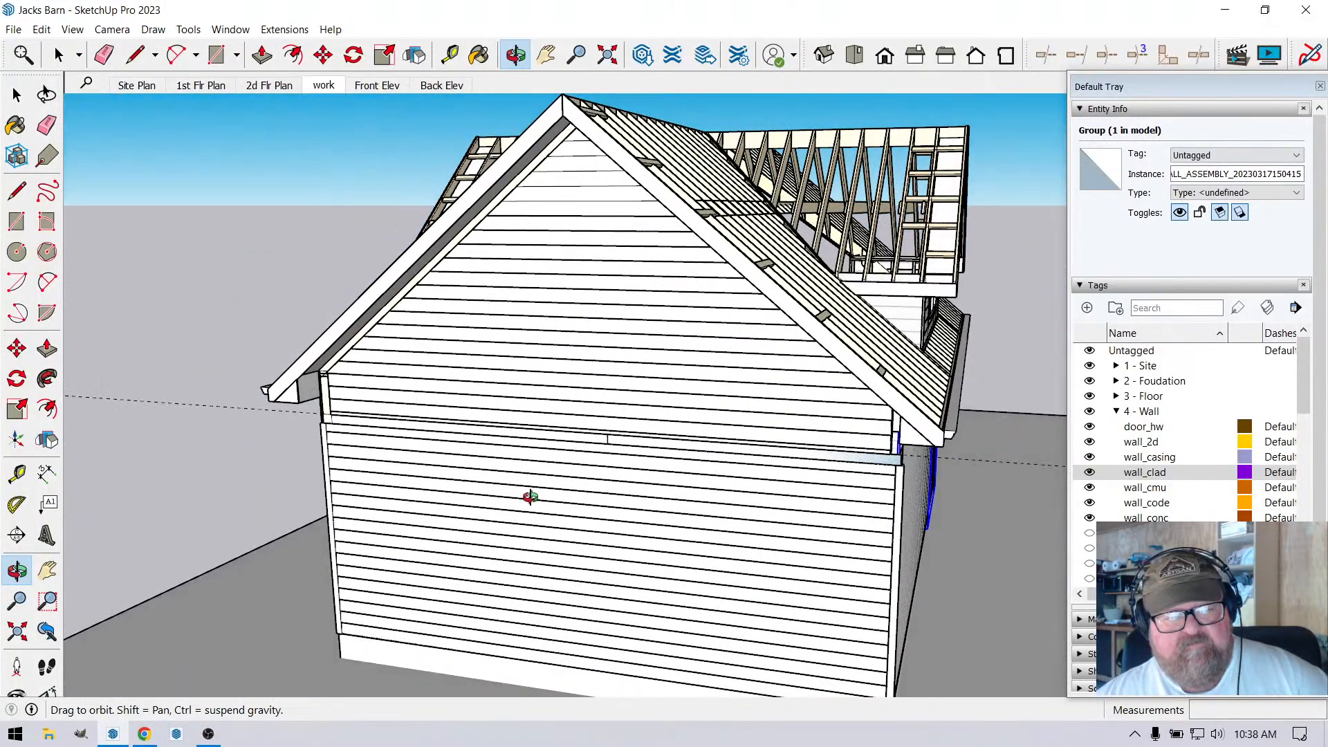
pyautogui.scroll(2, 416, 437)
pyautogui.scroll(5, 291, 429)
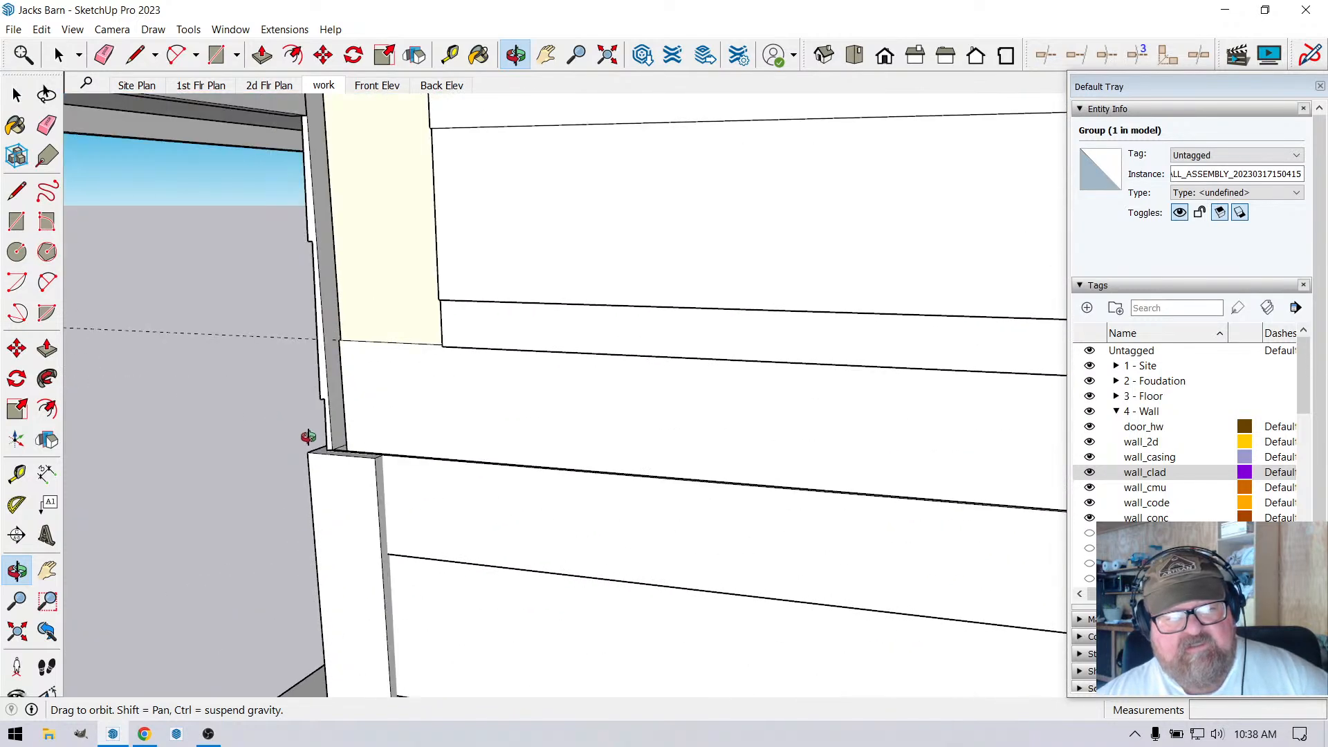
pyautogui.scroll(-4, 308, 436)
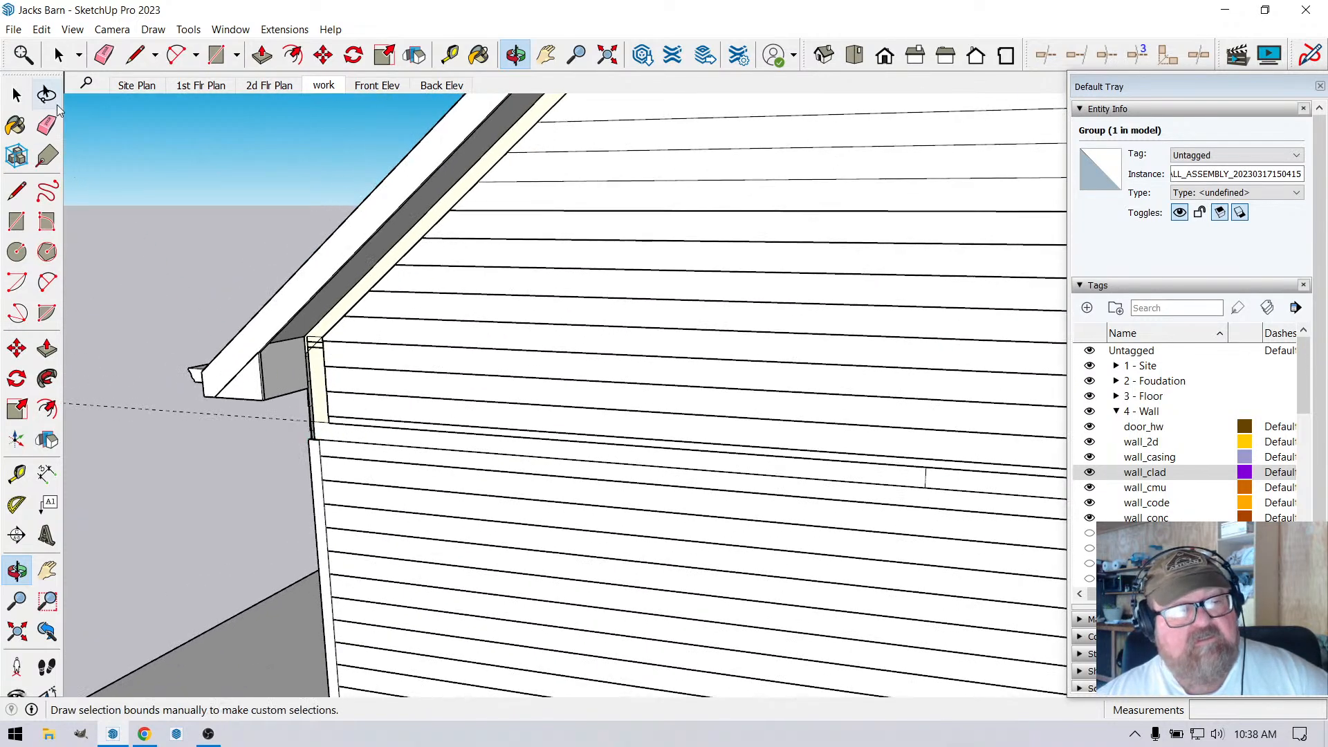
pyautogui.click(59, 54)
pyautogui.scroll(5, 311, 438)
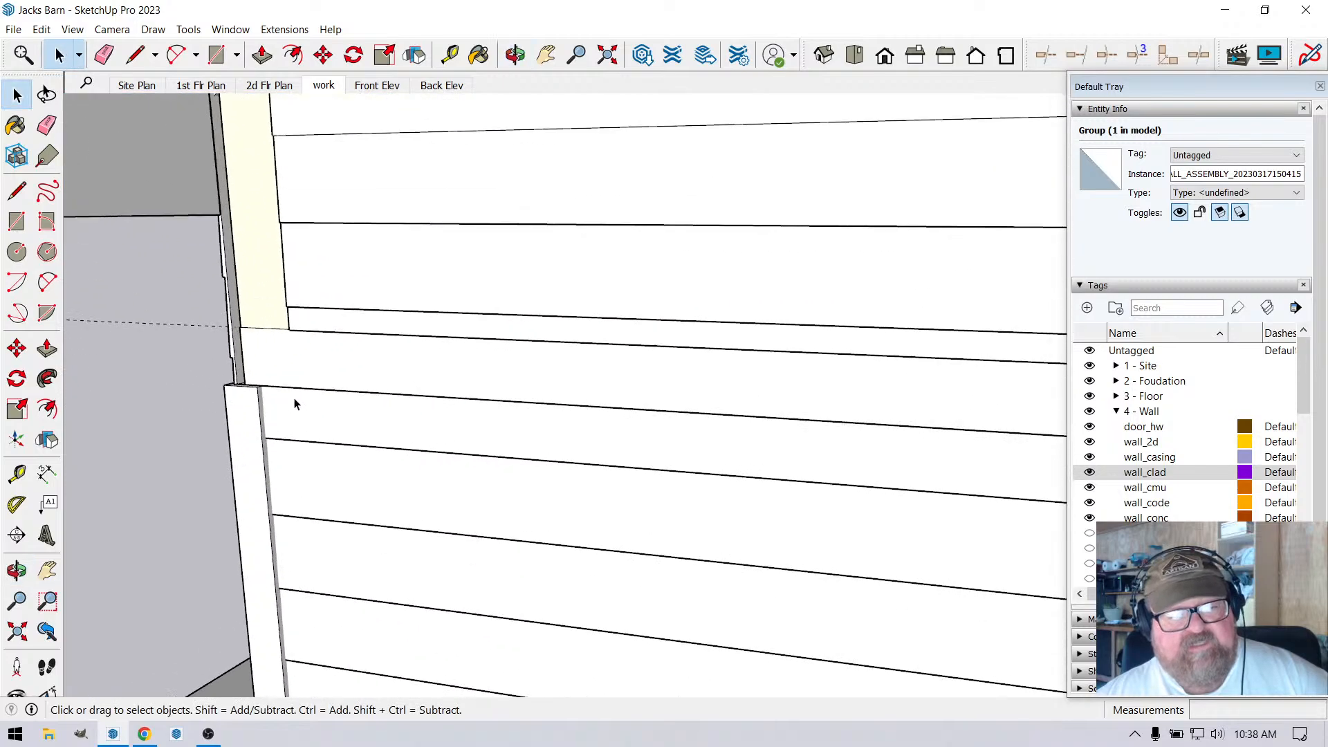
pyautogui.scroll(2, 310, 391)
pyautogui.click(321, 274)
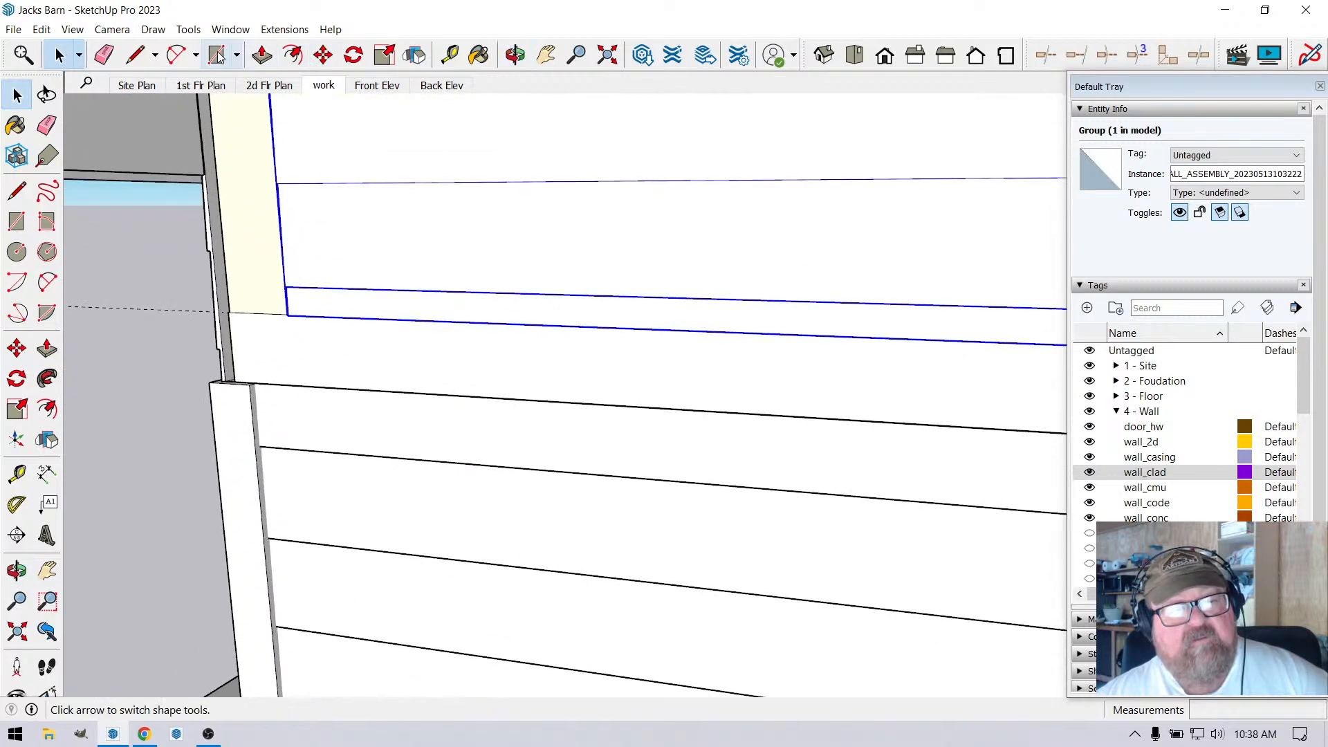
pyautogui.click(134, 55)
pyautogui.click(289, 315)
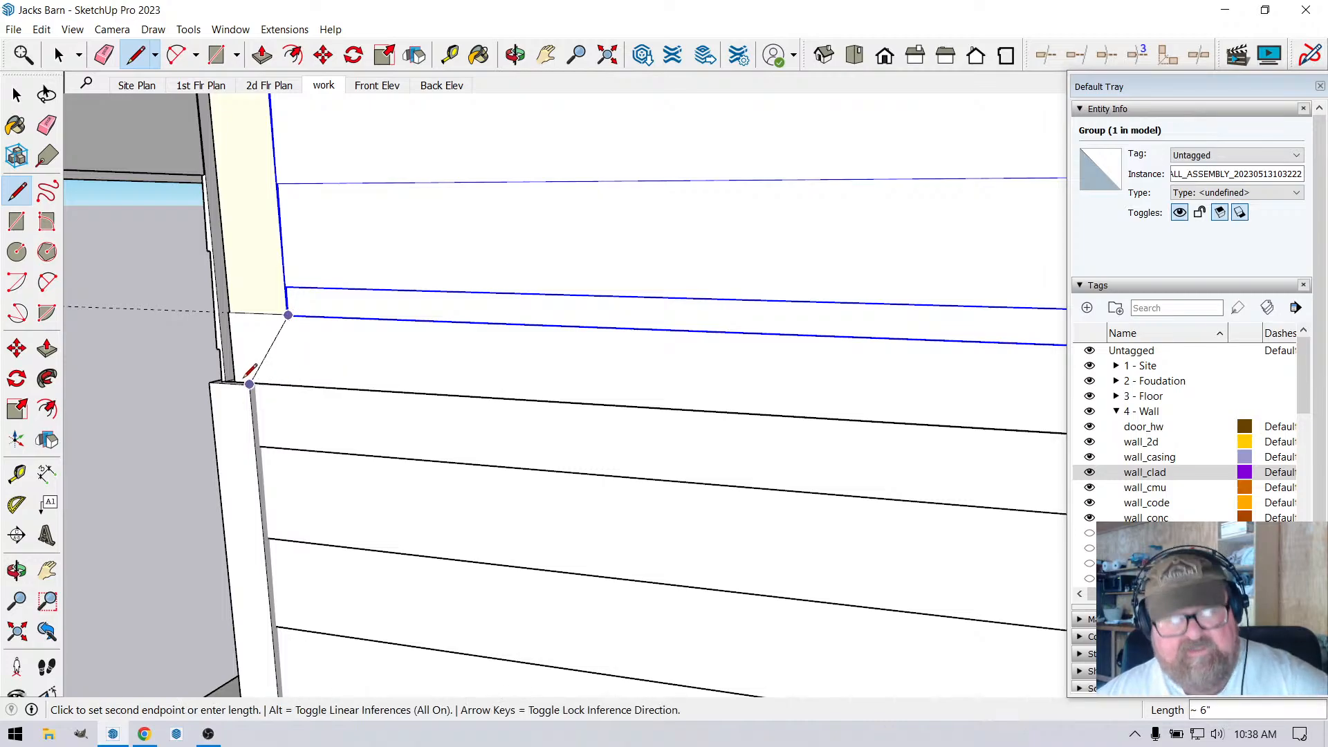
pyautogui.press('Escape')
pyautogui.scroll(-1, 251, 318)
# Set the gable wall's Cladding Vert. Offset (B) to 5 in. and update the wall.
pyautogui.click(57, 56)
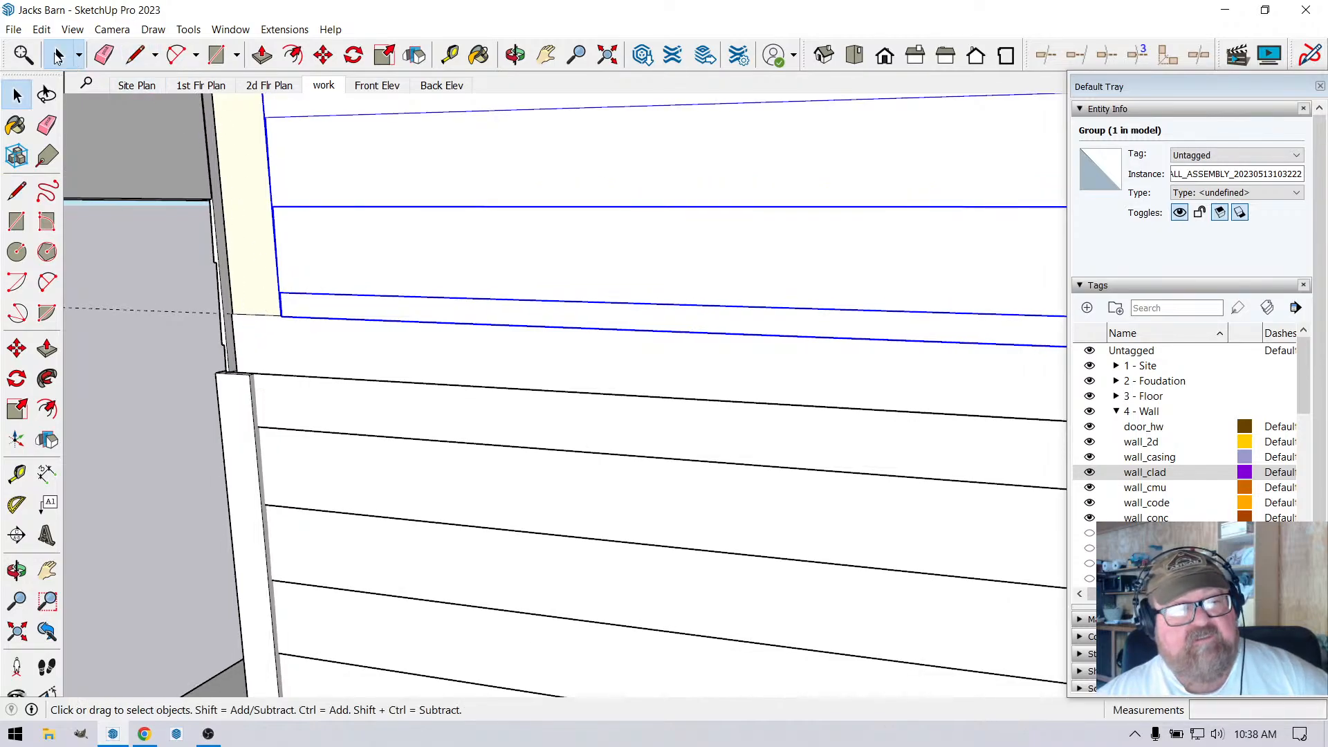
pyautogui.rightClick(414, 199)
pyautogui.click(498, 436)
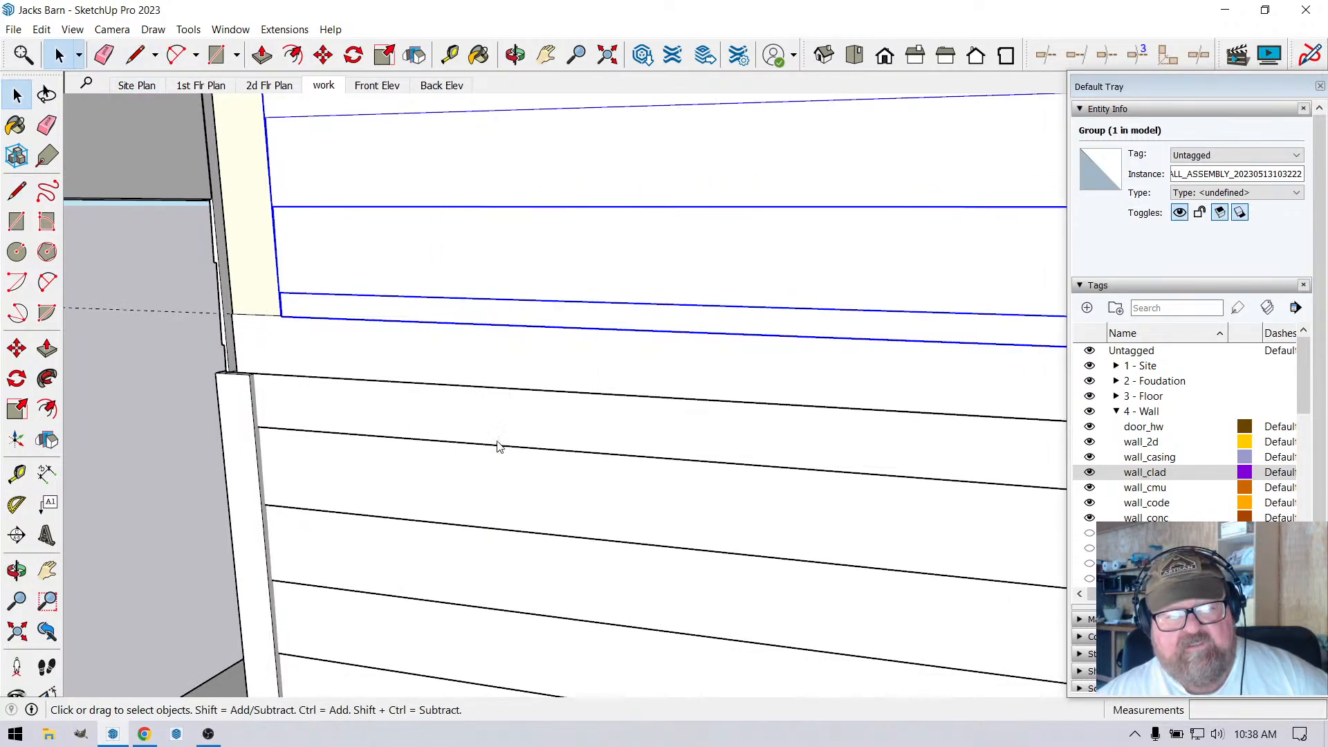
pyautogui.scroll(-15, 1075, 570)
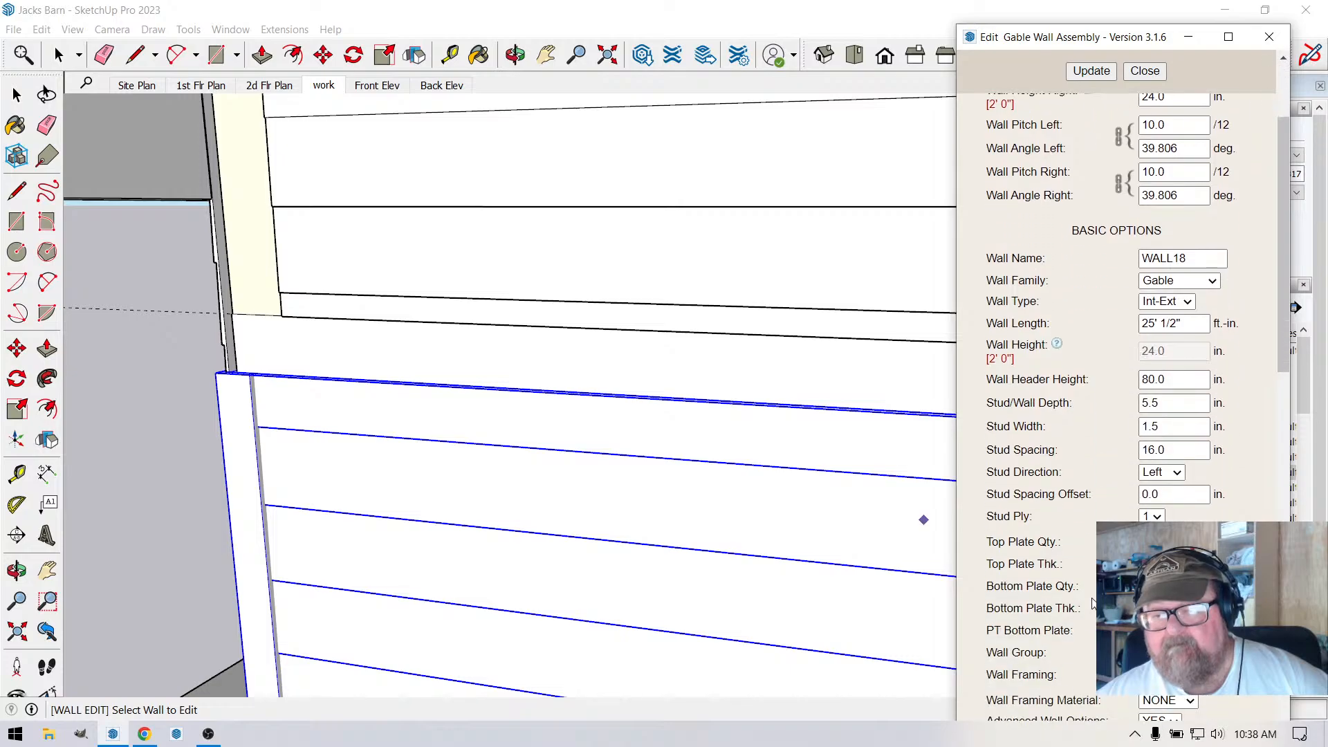
pyautogui.scroll(-6, 1075, 571)
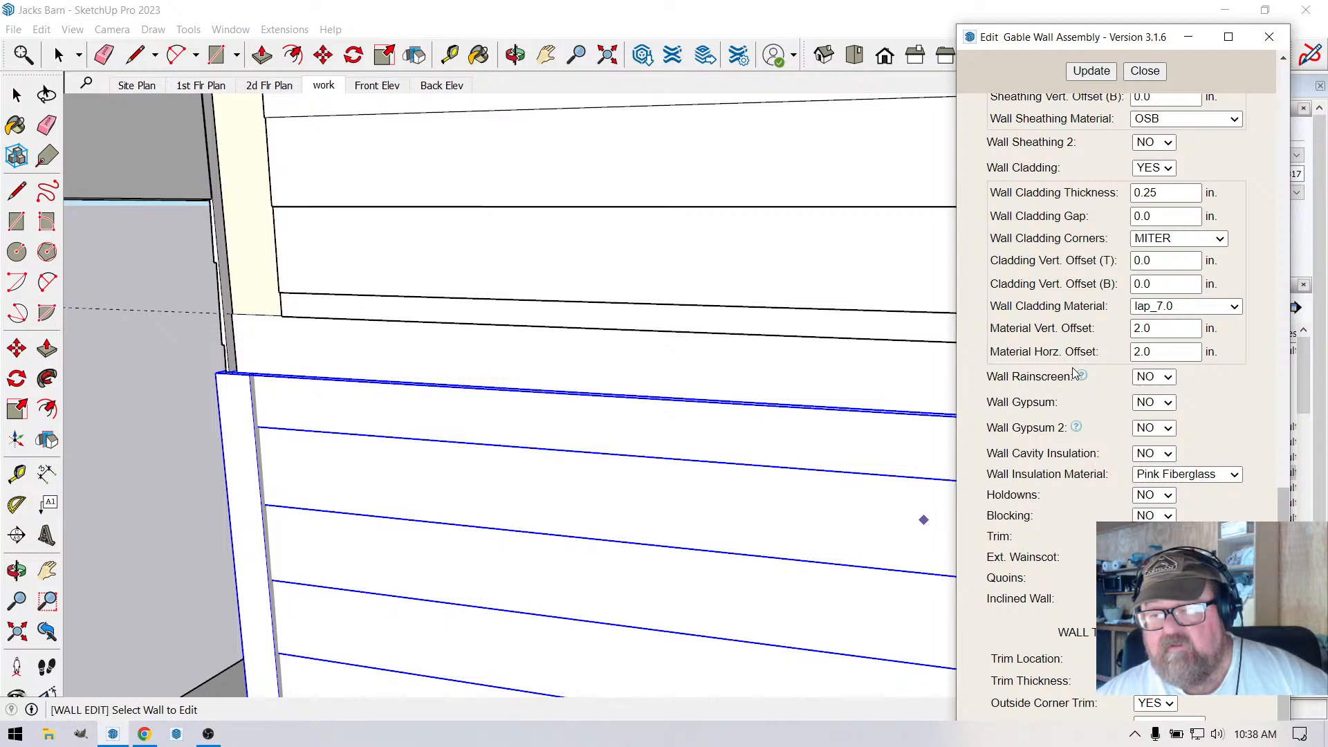
pyautogui.doubleClick(1145, 284)
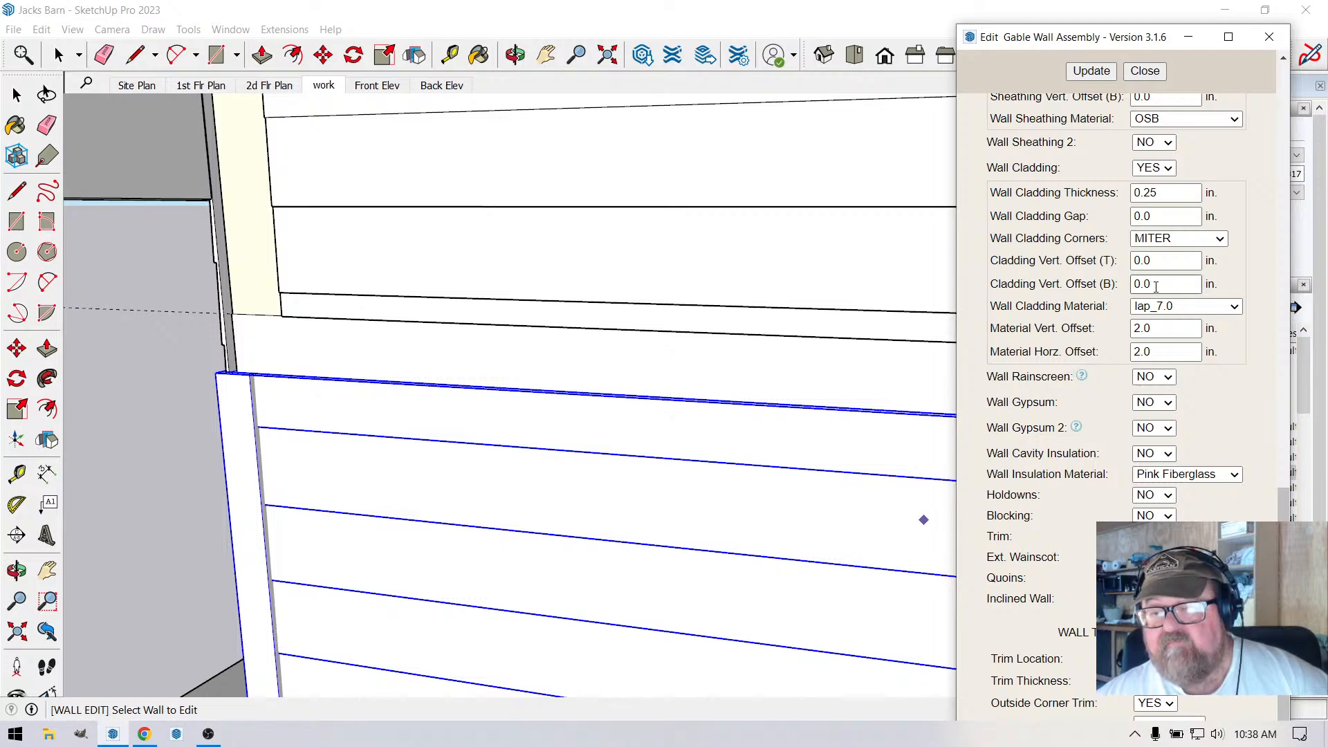
pyautogui.write('5')
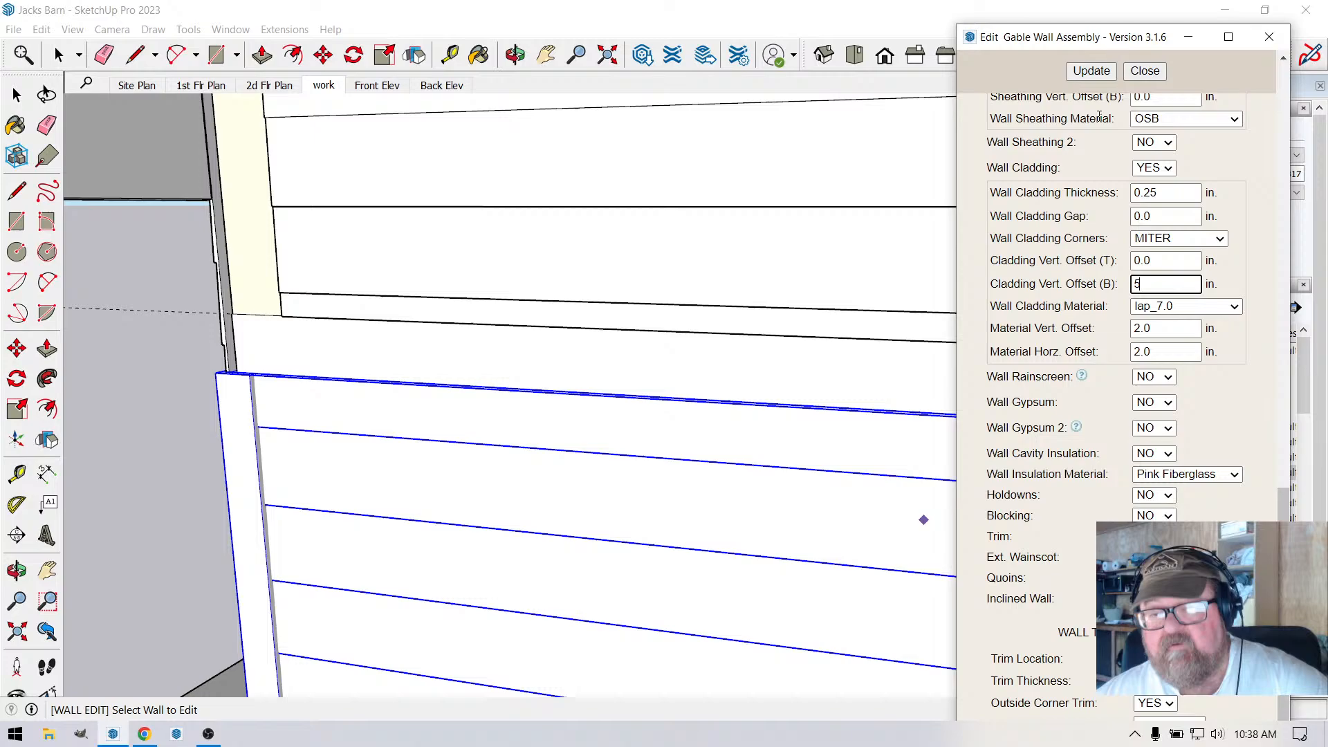
pyautogui.click(1092, 71)
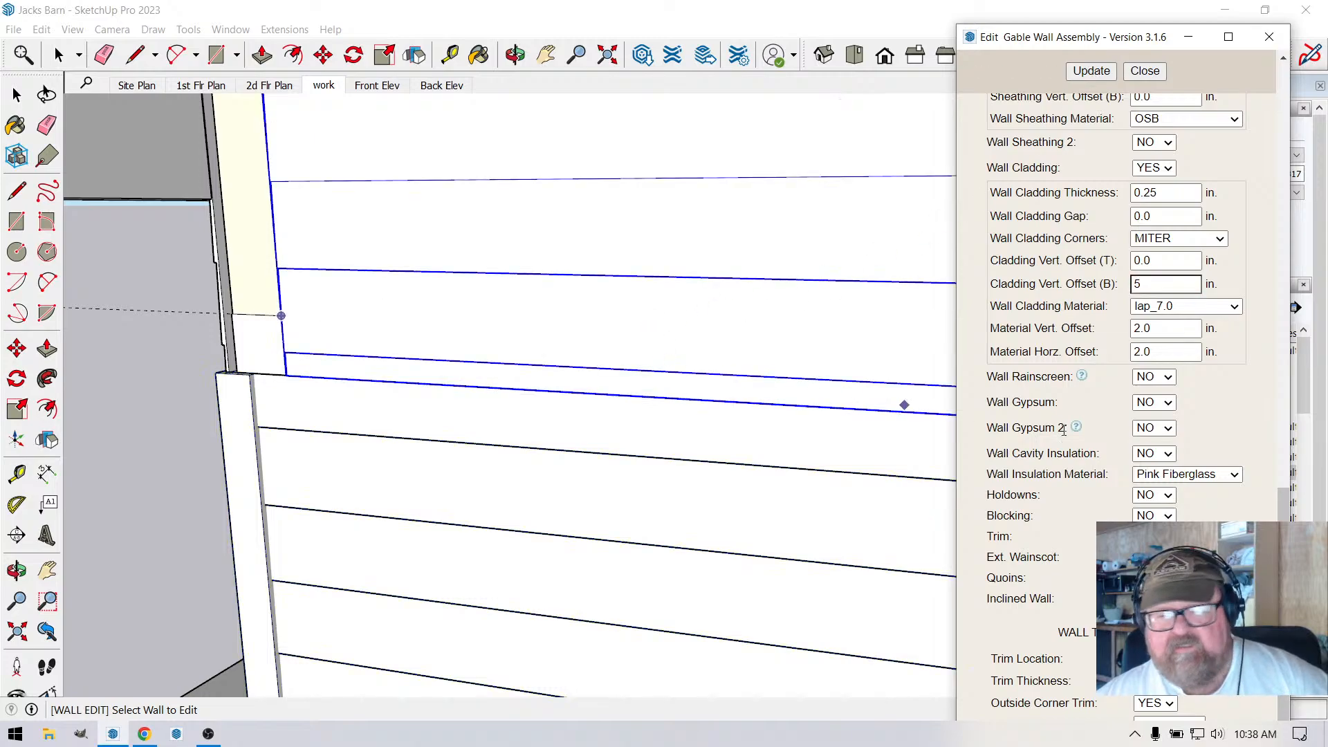
# Measure the height of the gable wall's lowest siding course with the Tape Measure tool.
pyautogui.click(449, 55)
pyautogui.click(357, 355)
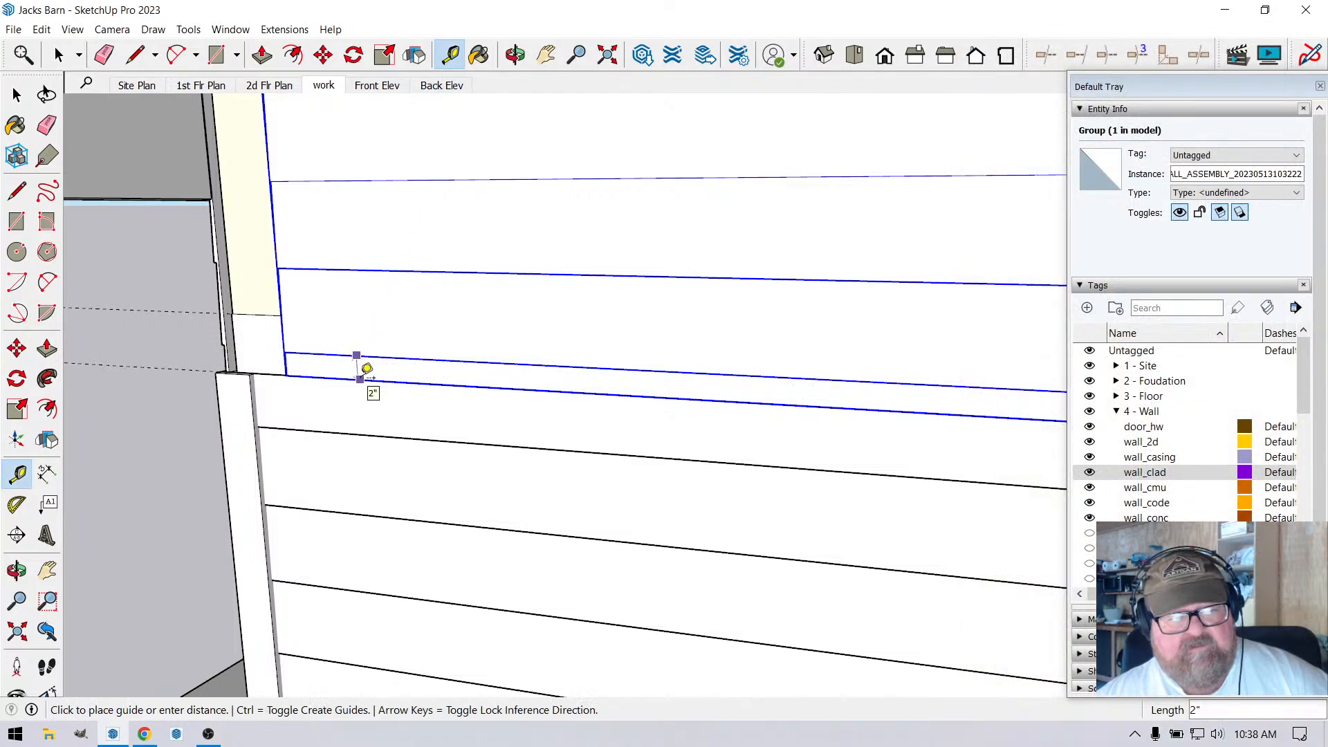
pyautogui.click(365, 368)
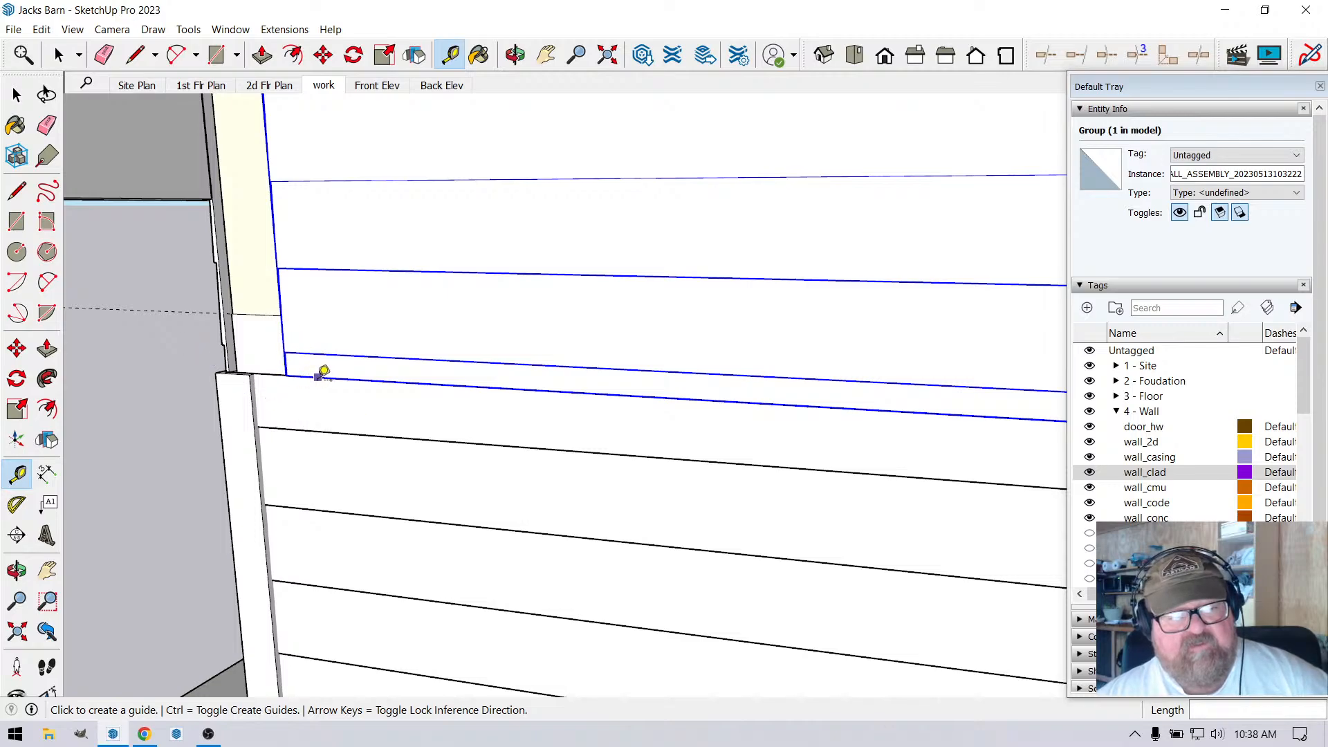
pyautogui.click(317, 377)
pyautogui.click(317, 346)
pyautogui.scroll(-3, 421, 453)
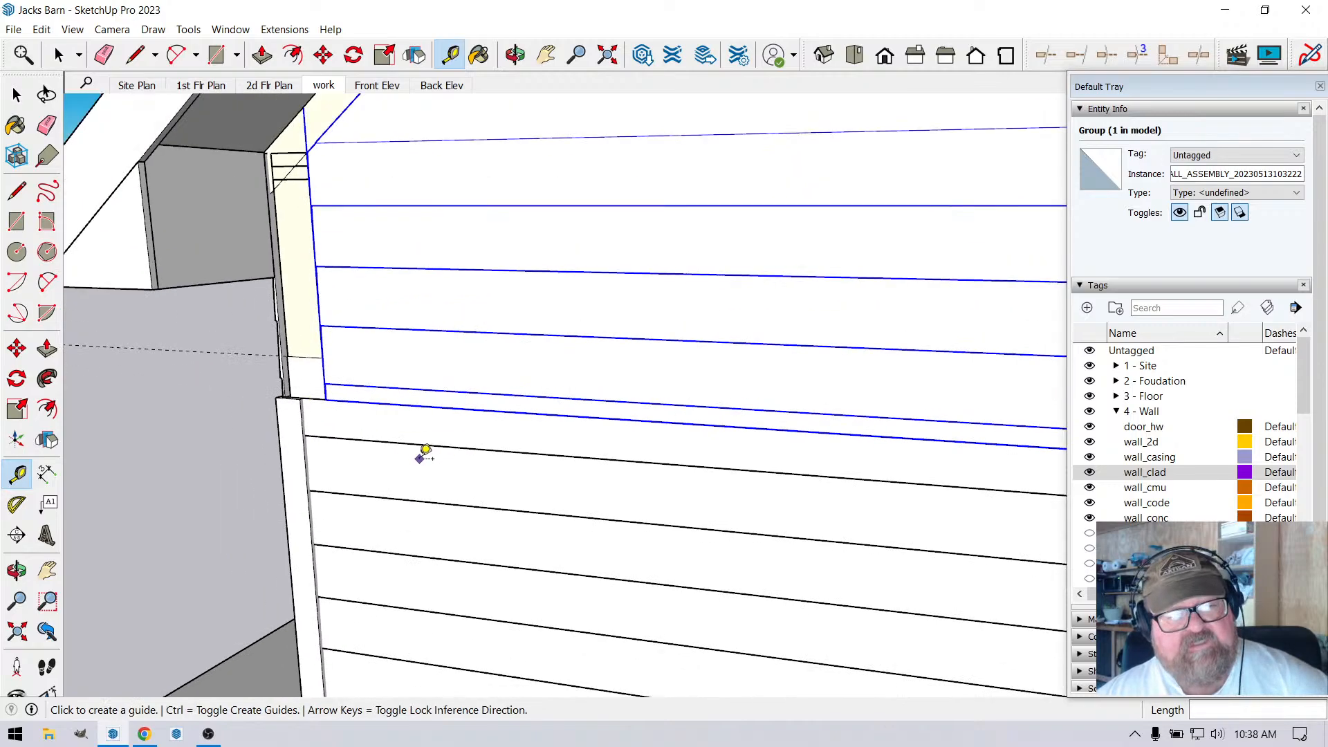
pyautogui.click(55, 59)
pyautogui.scroll(-3, 271, 420)
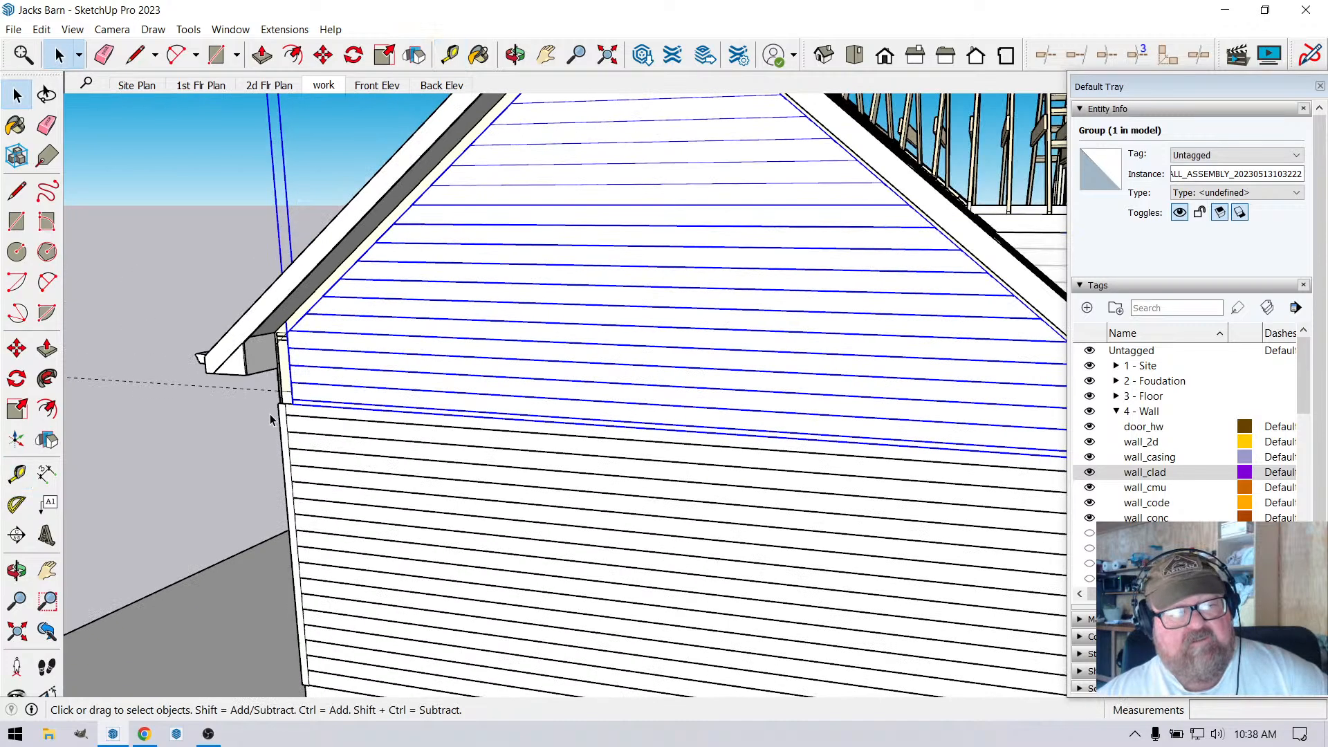
# Set the first-floor end wall's Cladding Vert. Offset (T) to 14 in. and update the wall.
pyautogui.click(214, 302)
pyautogui.click(364, 481)
pyautogui.rightClick(365, 480)
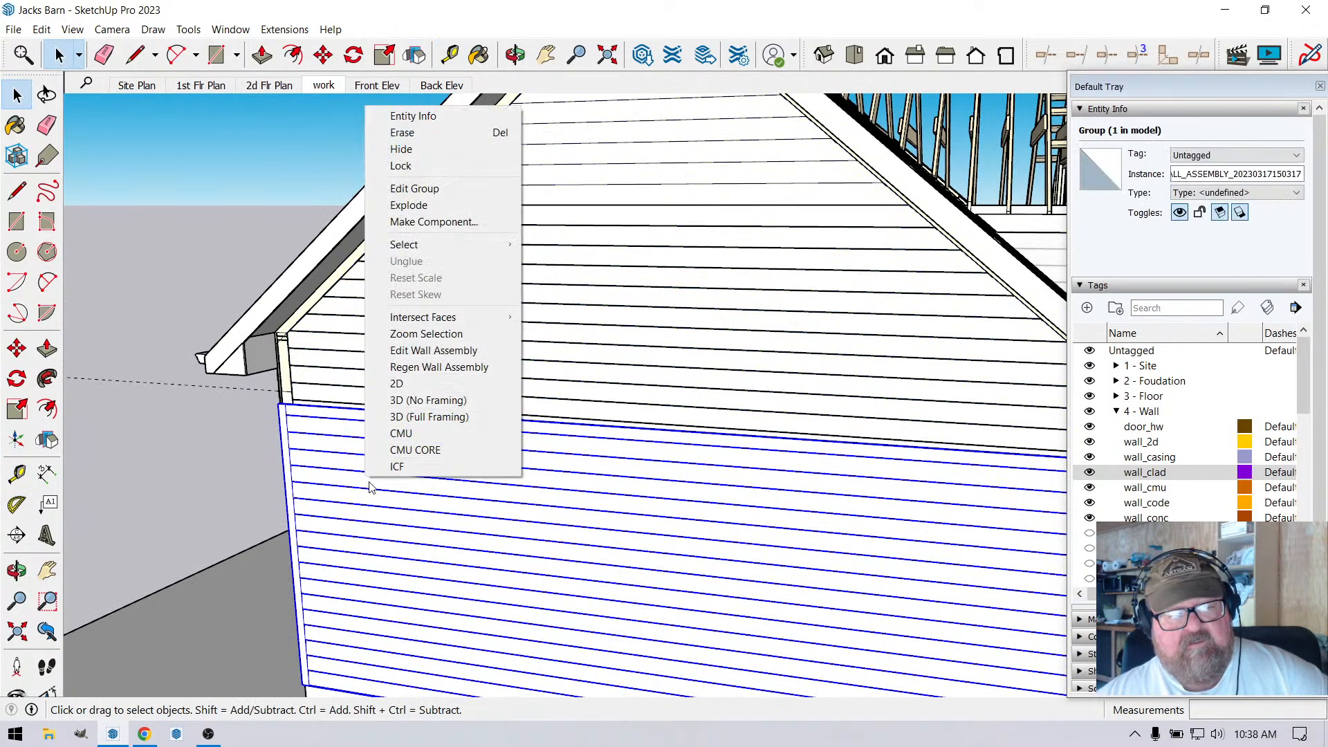
pyautogui.click(434, 350)
pyautogui.scroll(-8, 1072, 532)
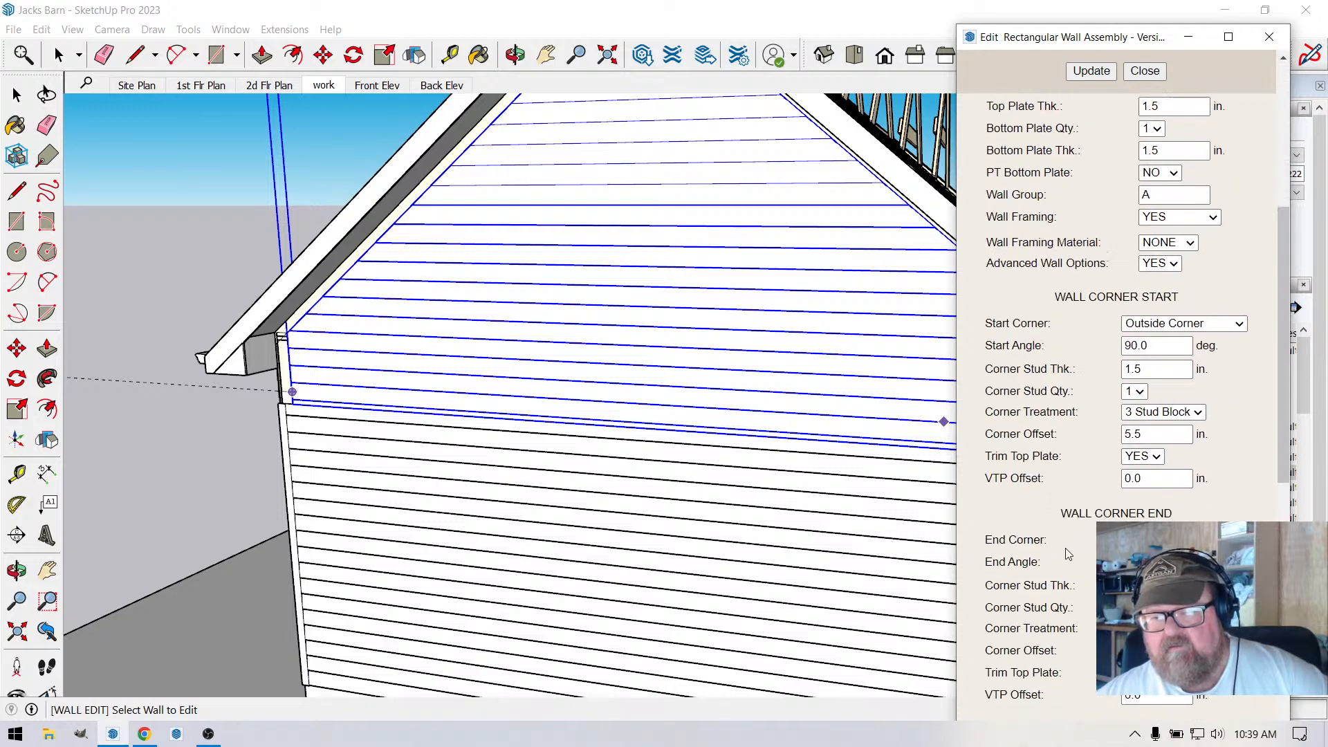
pyautogui.scroll(-6, 1066, 550)
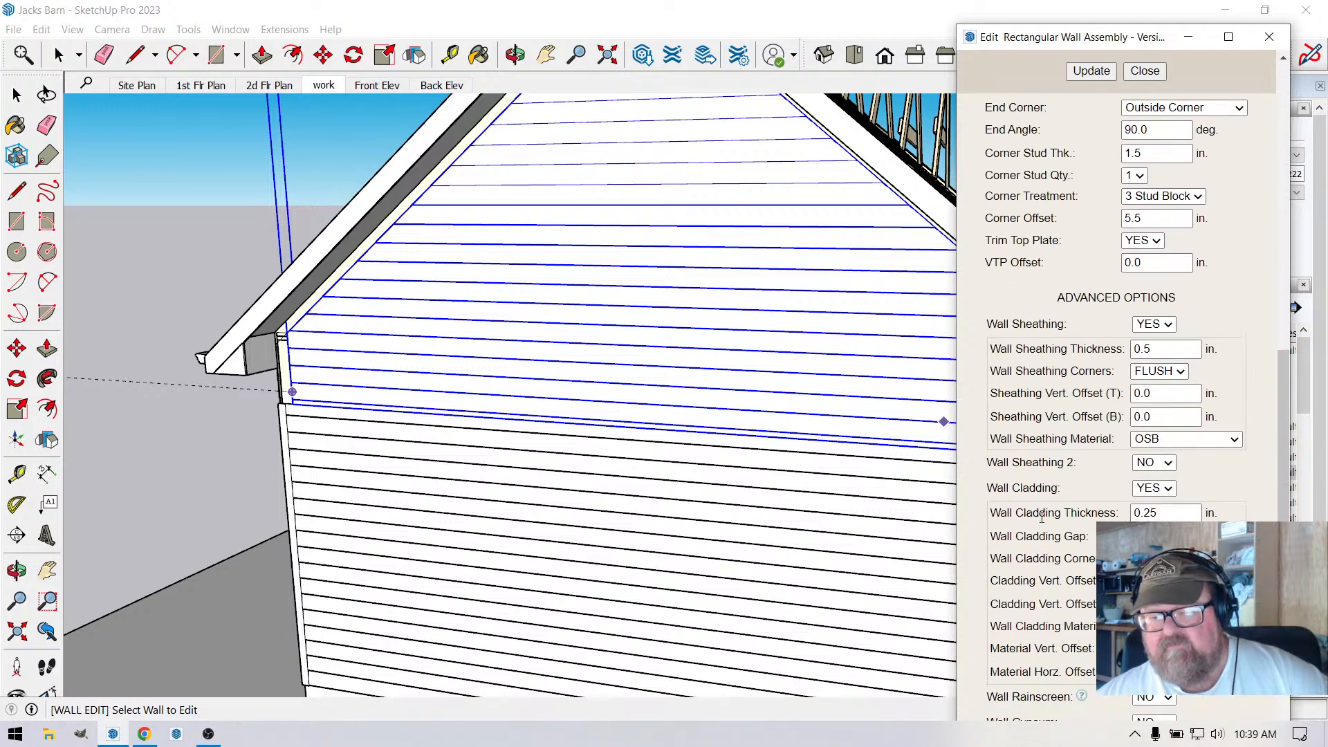
pyautogui.scroll(-4, 1042, 517)
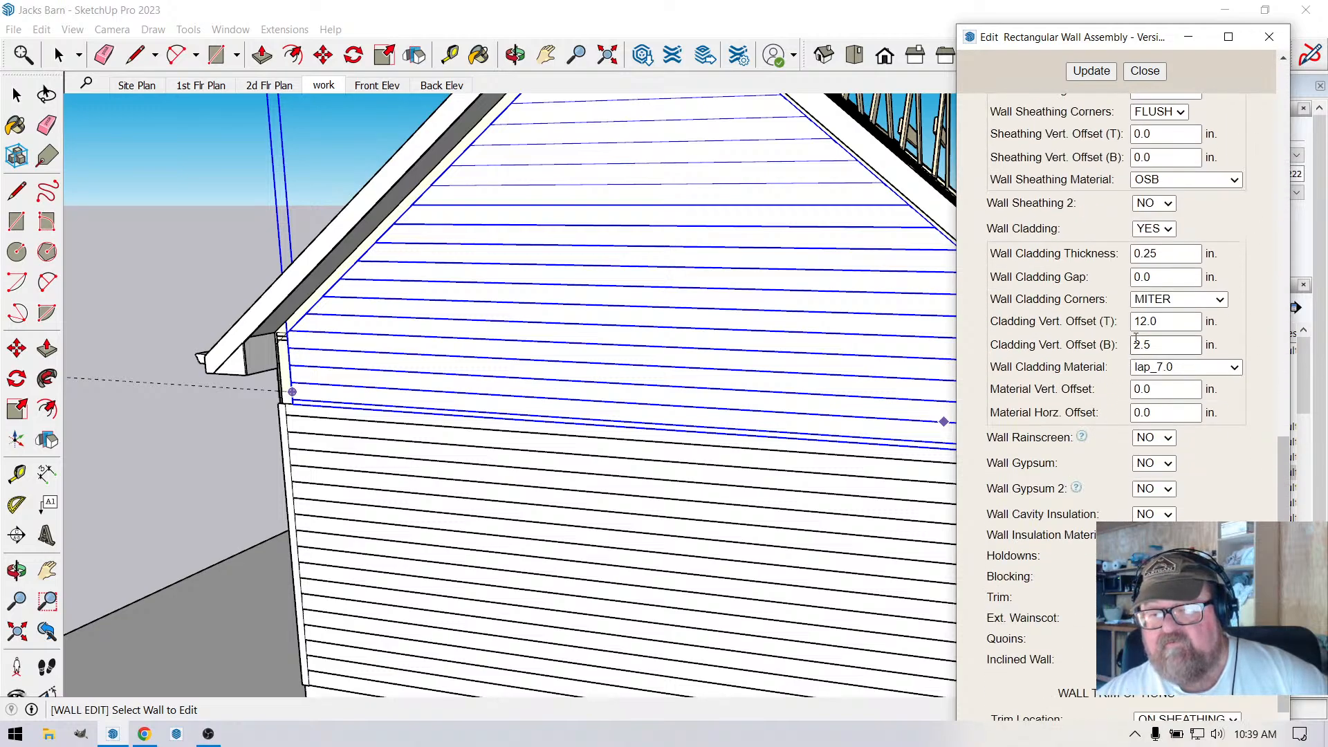
pyautogui.doubleClick(1157, 323)
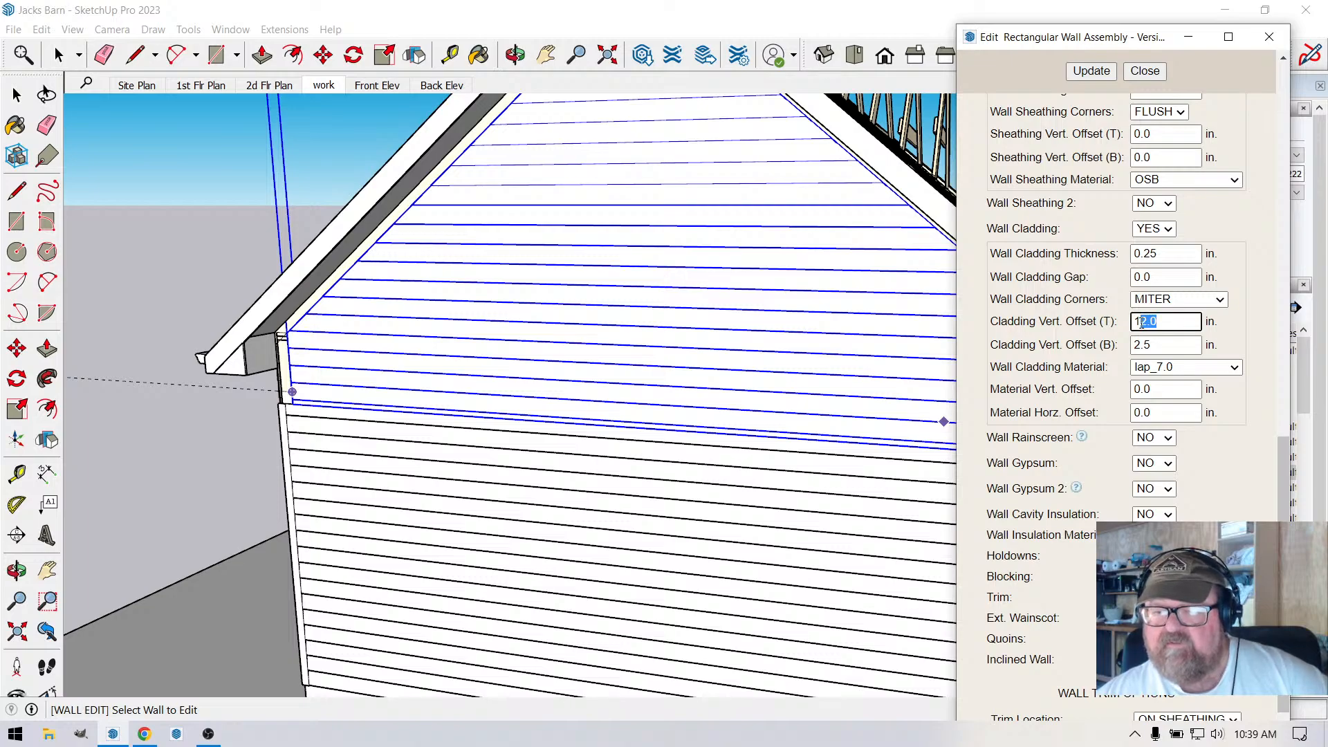
pyautogui.write('14')
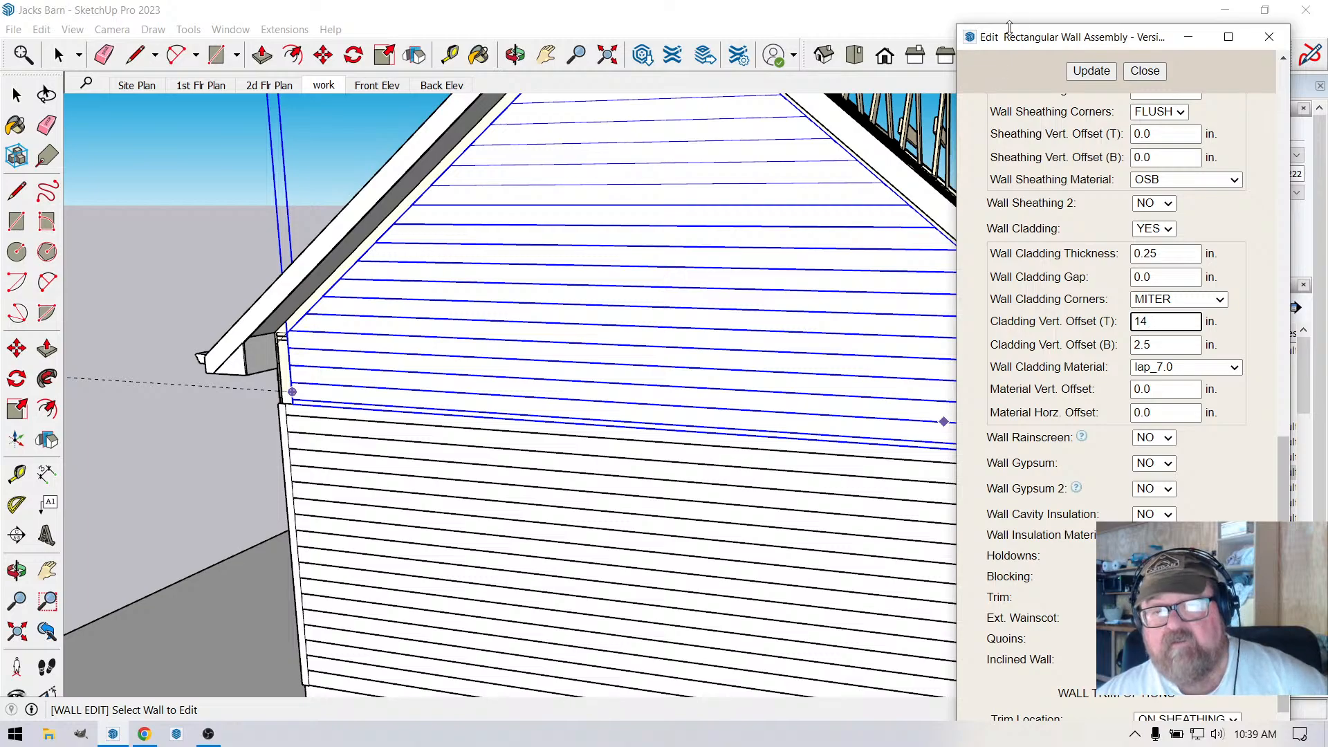
pyautogui.click(1092, 72)
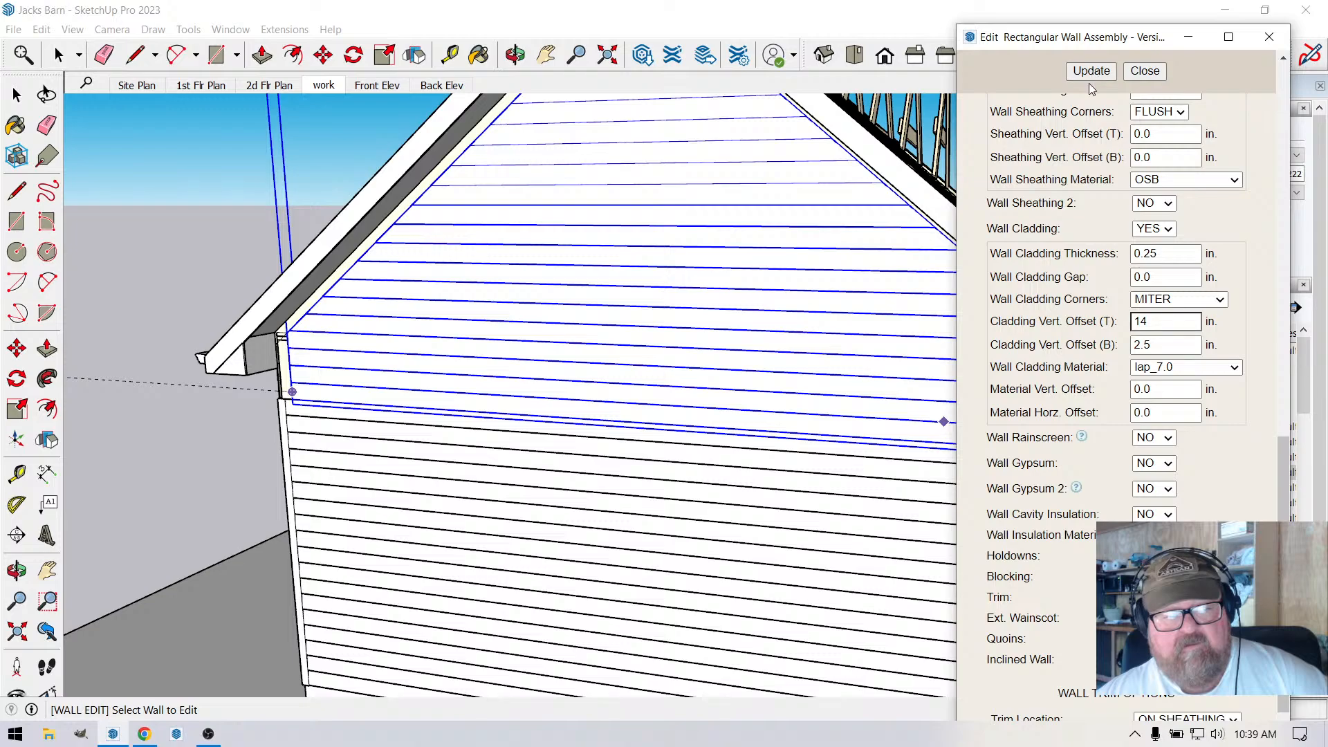
# Measure the vertical gap between the top corner of the first-floor siding and the eave's upper inner corner with the Line tool.
pyautogui.scroll(3, 299, 425)
pyautogui.scroll(2, 299, 425)
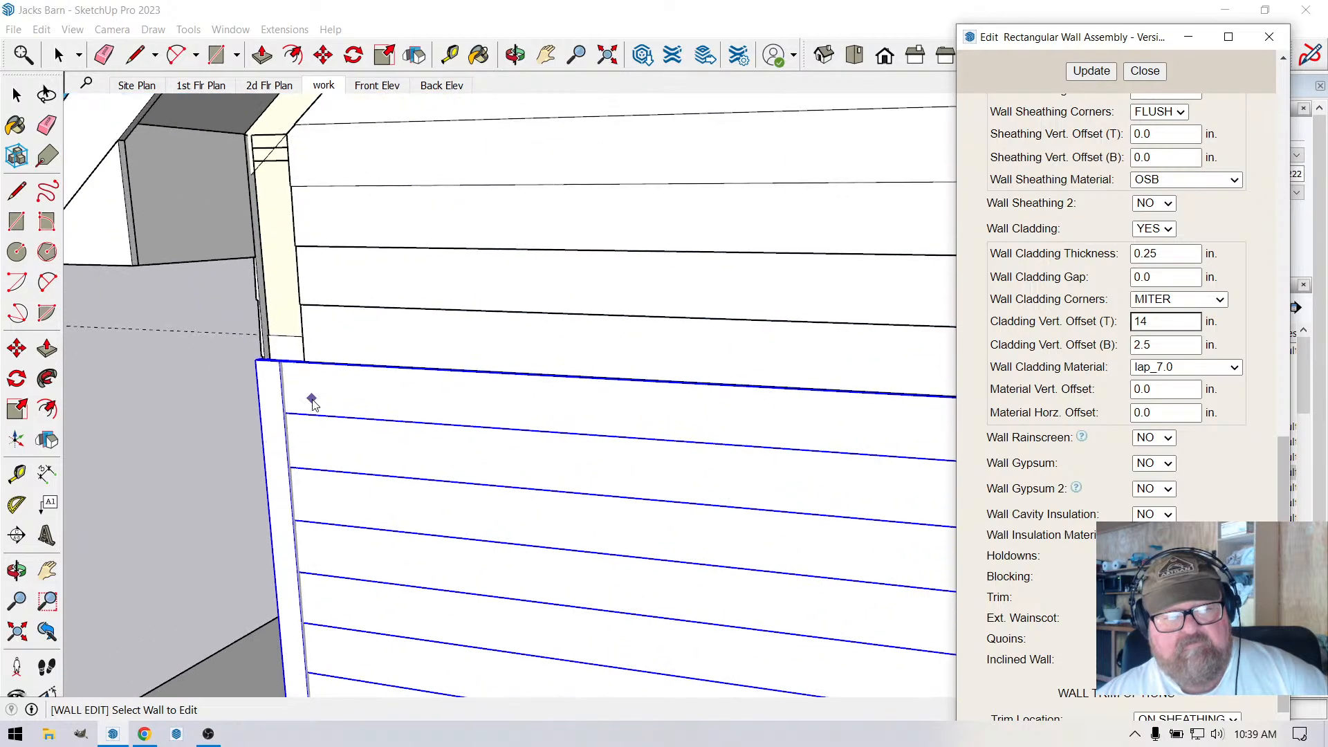
pyautogui.scroll(-4, 314, 405)
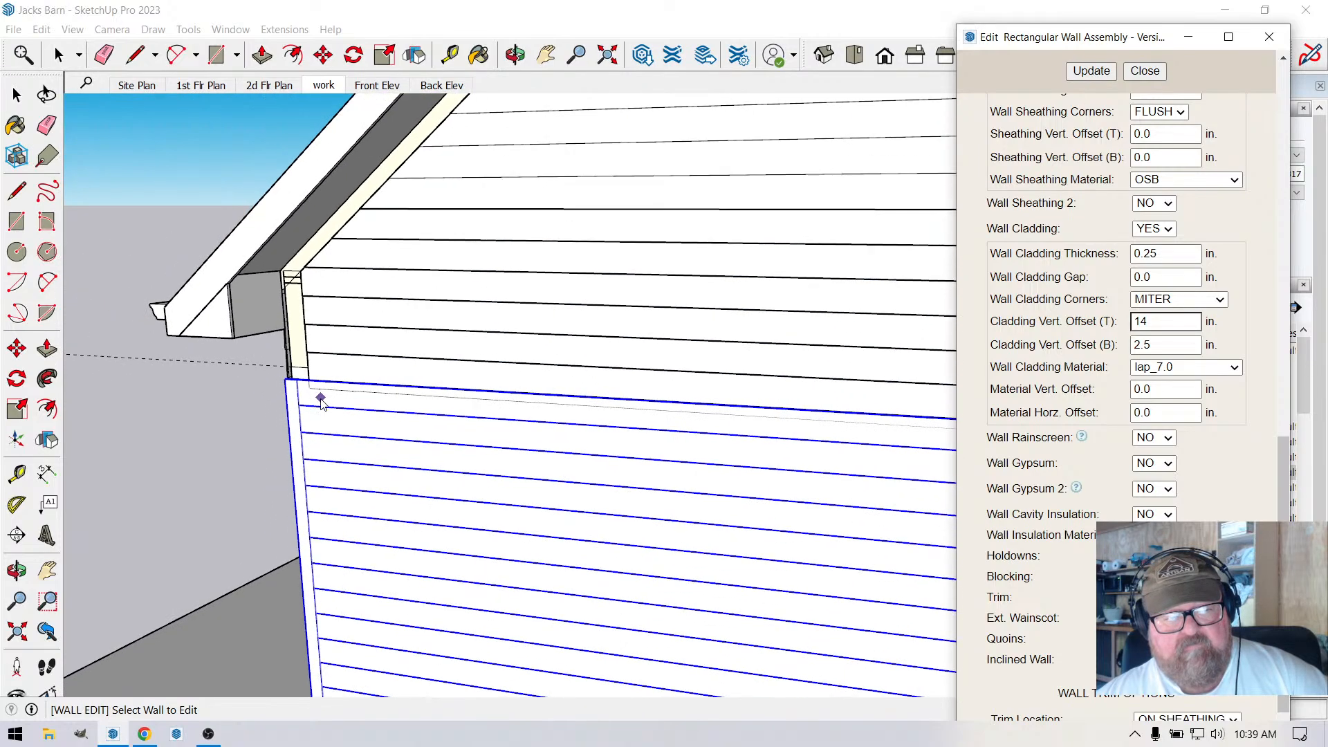
pyautogui.scroll(-5, 319, 407)
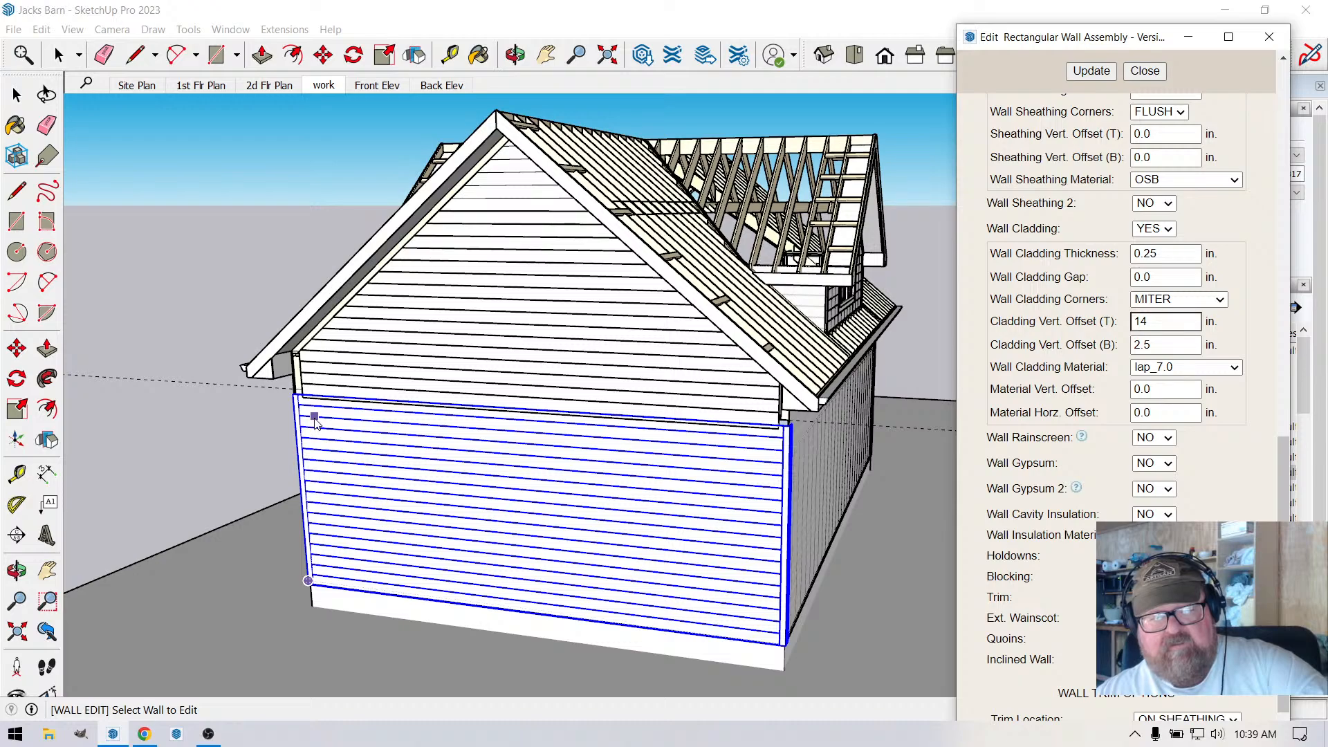
pyautogui.scroll(5, 315, 420)
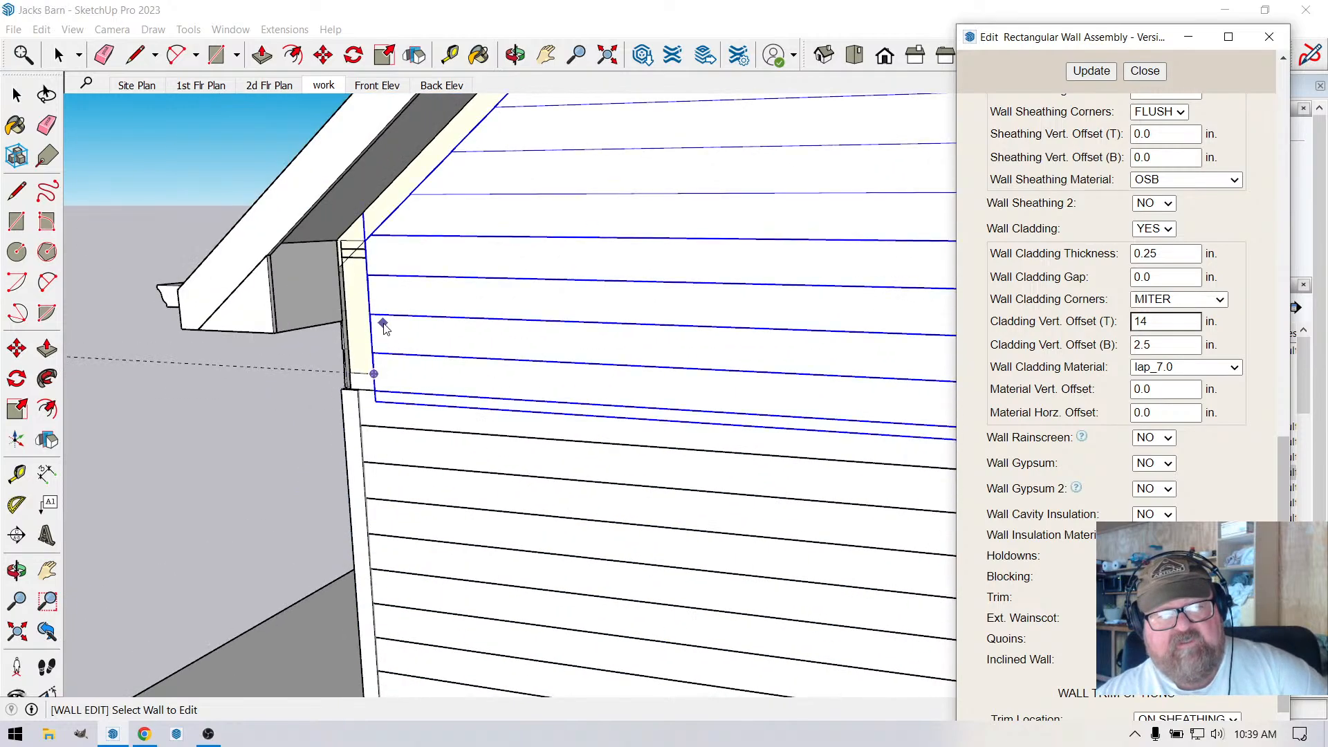
pyautogui.scroll(5, 344, 256)
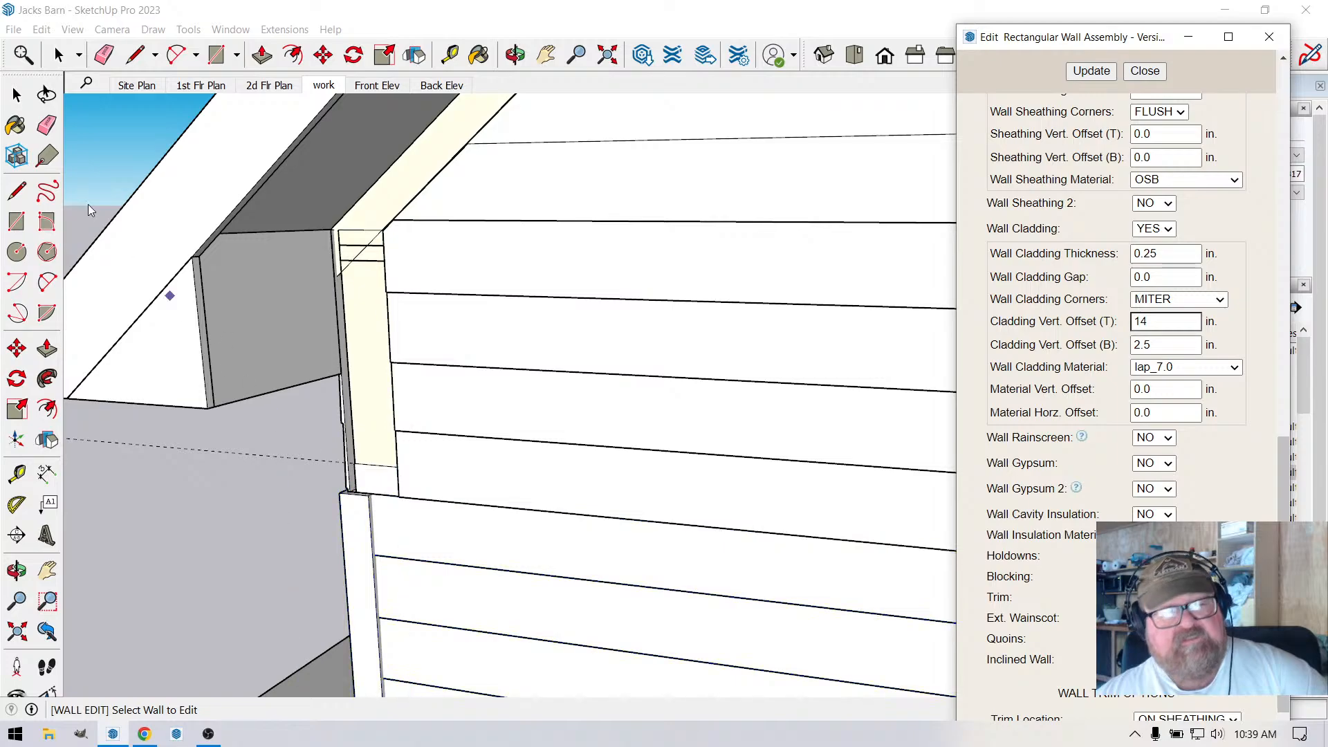
pyautogui.press('space')
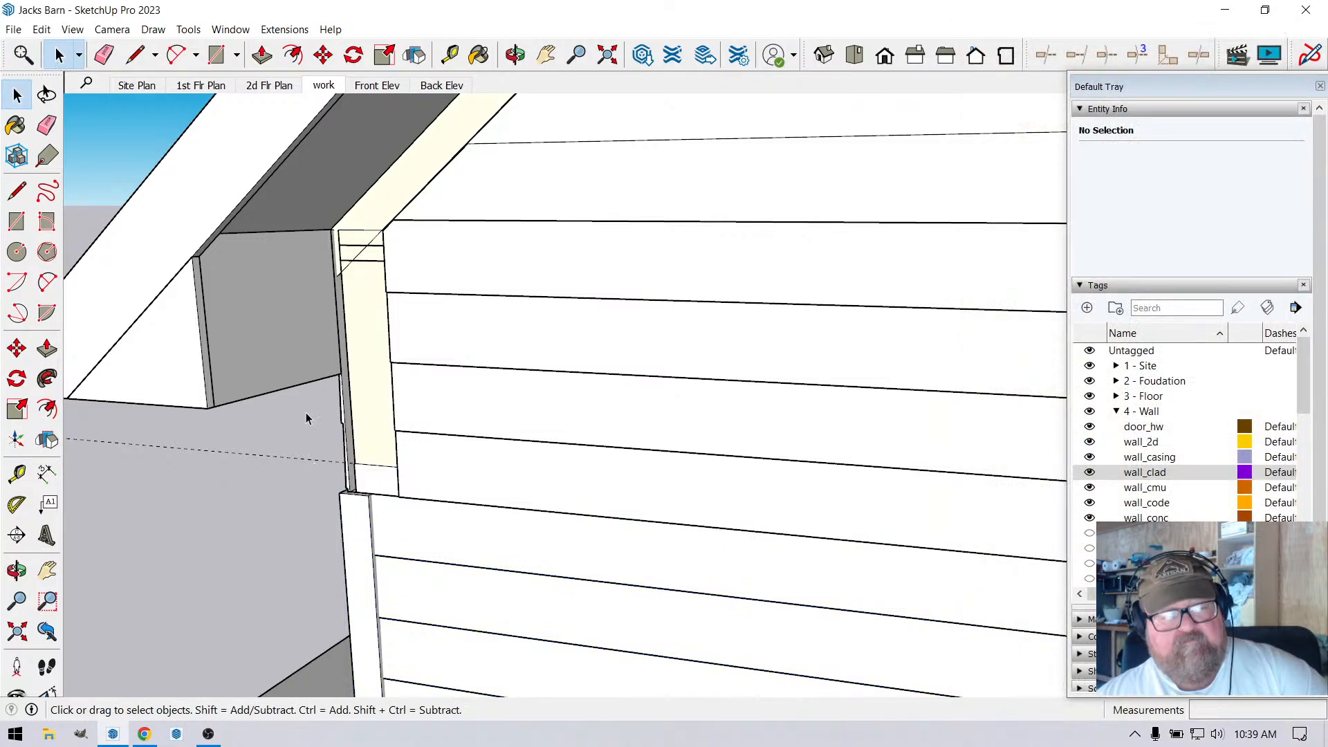
pyautogui.click(135, 54)
pyautogui.click(369, 495)
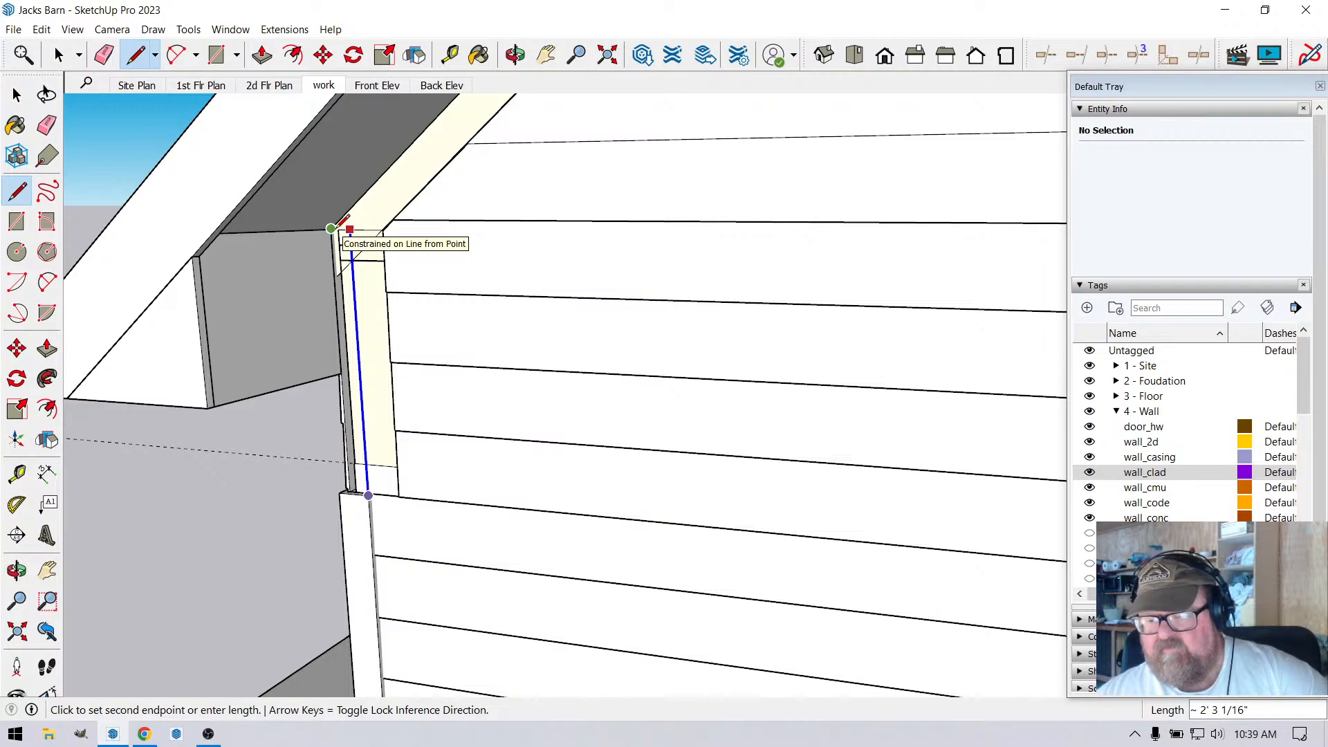
pyautogui.press('Escape')
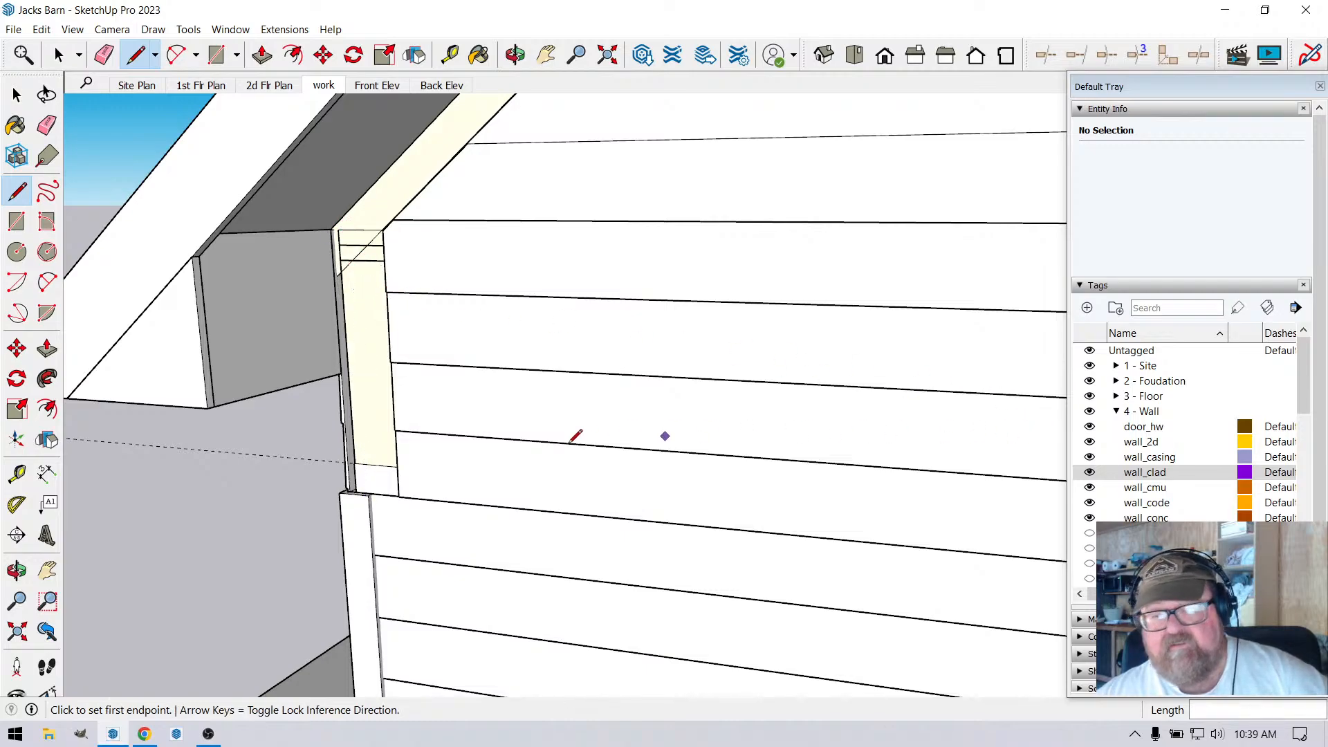
# Set the first-floor end wall's Cladding Vert. Offset (T) to 31 in. and update the wall.
pyautogui.scroll(-5, 277, 367)
pyautogui.press('space')
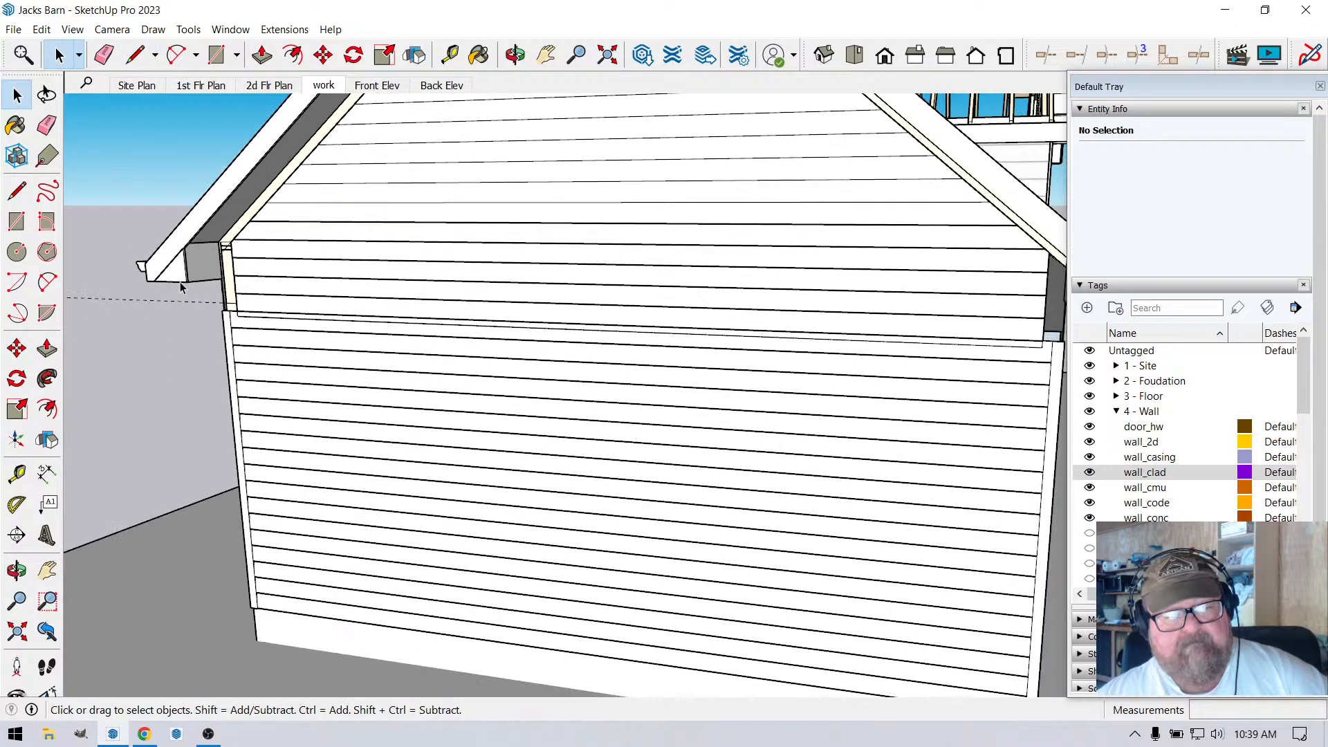
pyautogui.scroll(-3, 181, 288)
pyautogui.rightClick(345, 396)
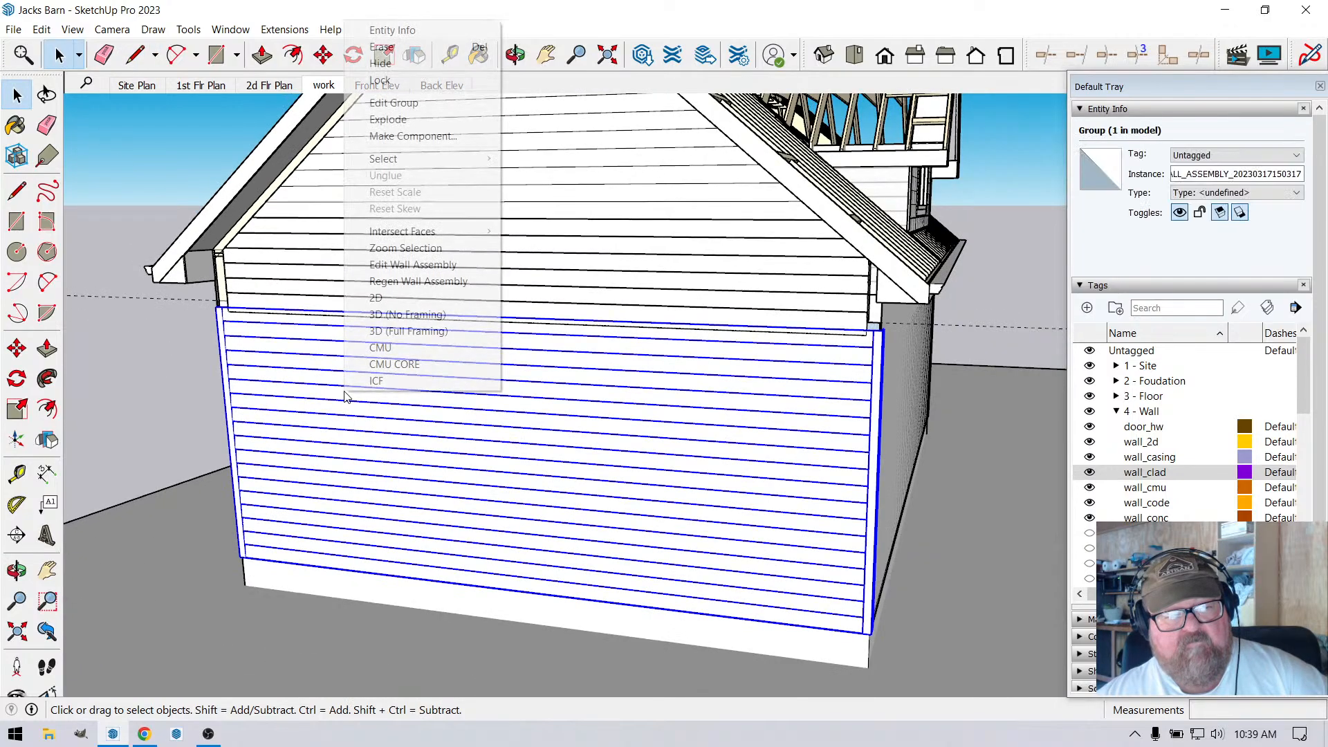
pyautogui.click(410, 264)
pyautogui.scroll(-10, 1070, 496)
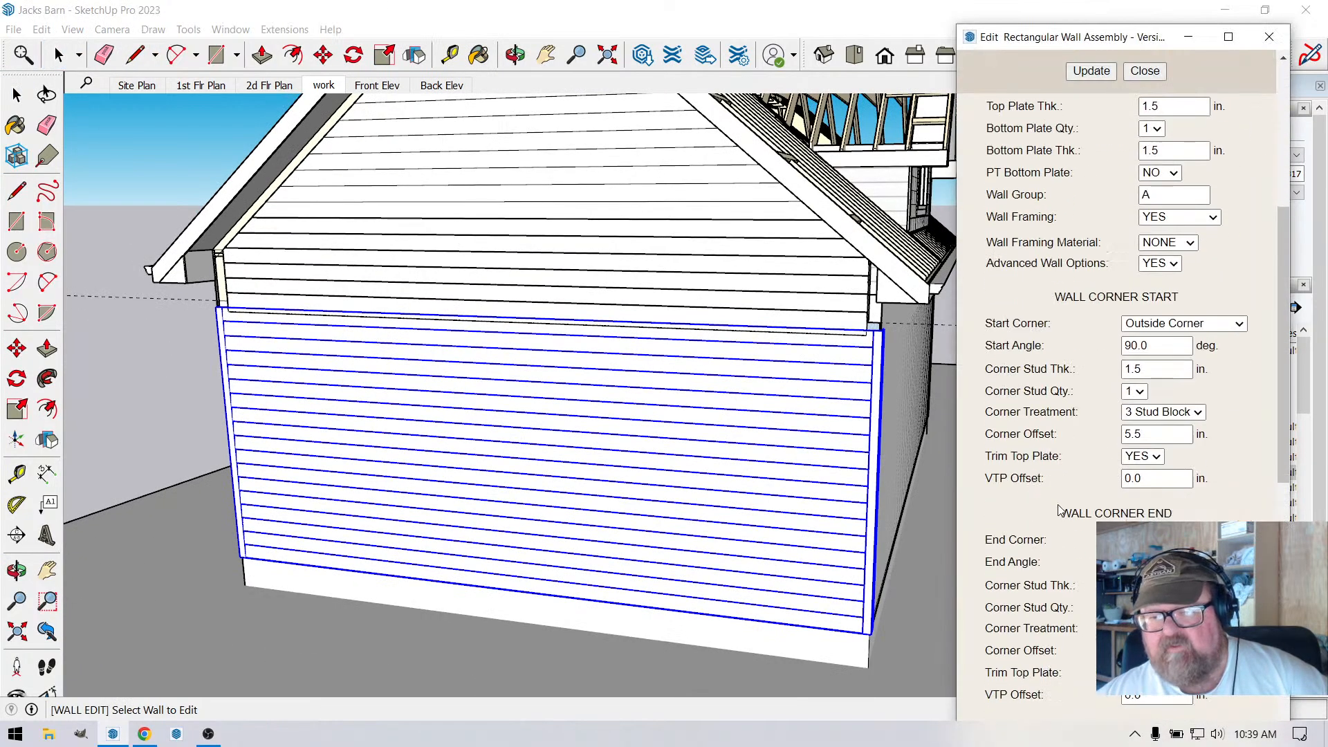
pyautogui.scroll(-5, 1062, 510)
pyautogui.scroll(-9, 1056, 496)
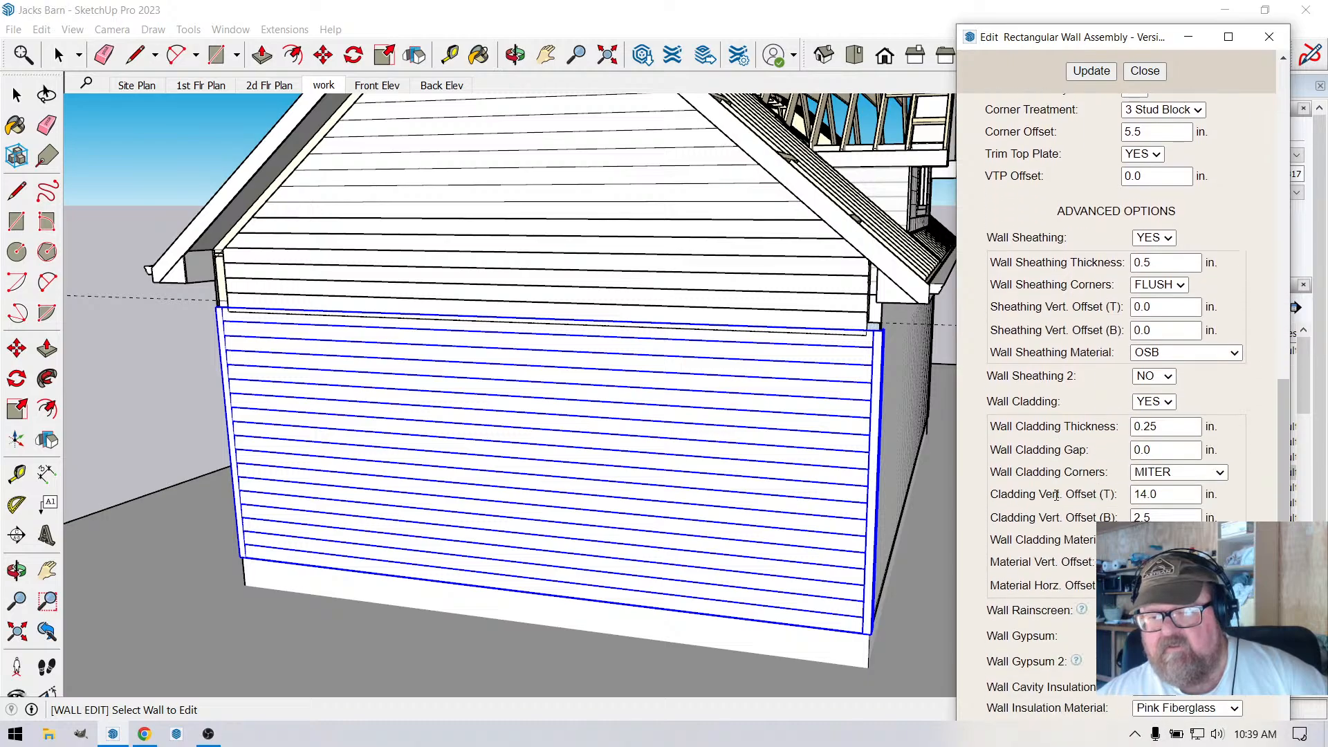
pyautogui.scroll(3, 1056, 477)
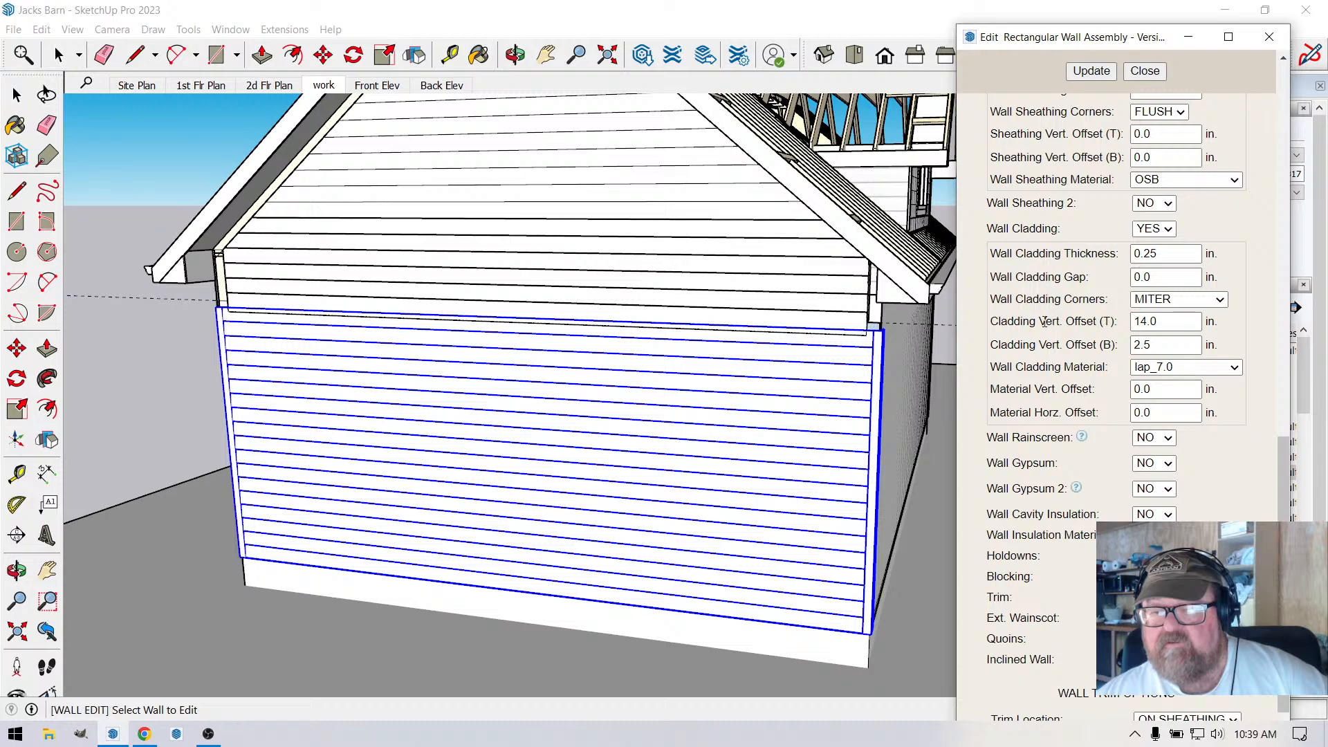
pyautogui.moveTo(1146, 321); pyautogui.dragTo(1132, 324)
pyautogui.write('31')
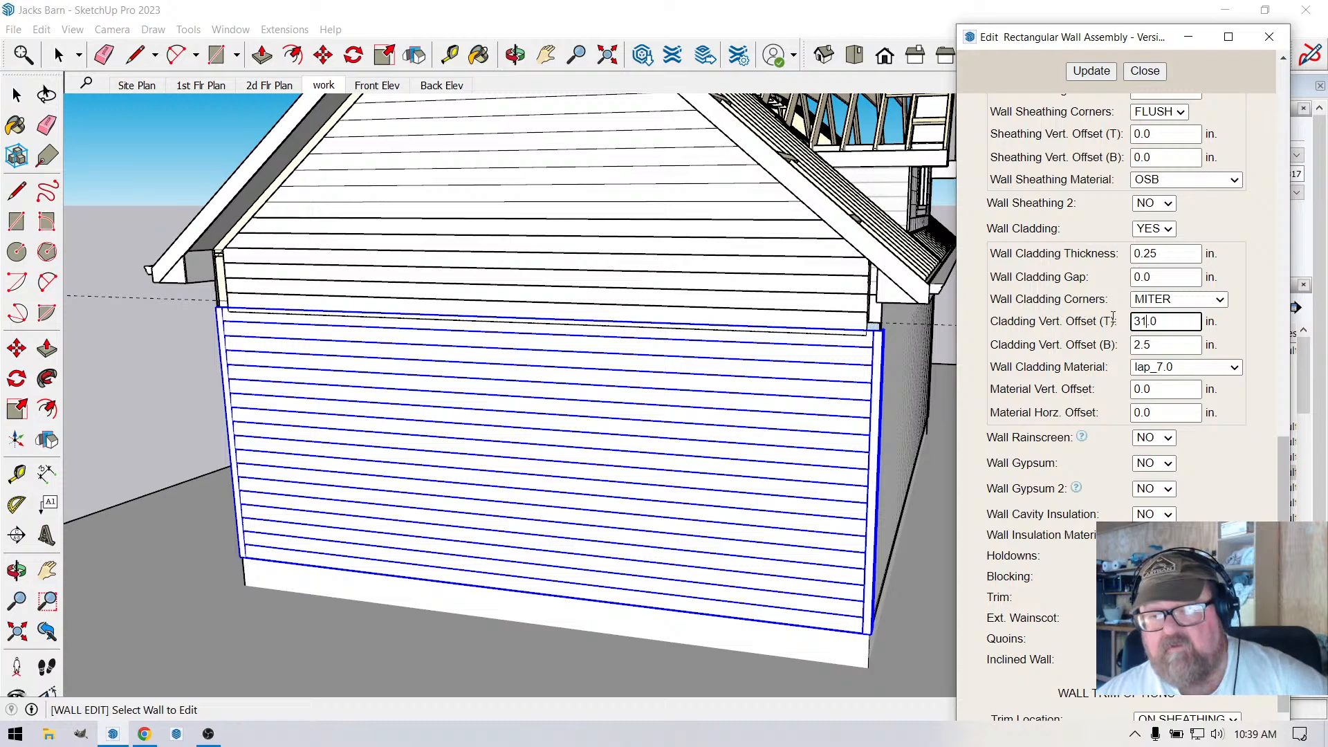
pyautogui.click(1092, 71)
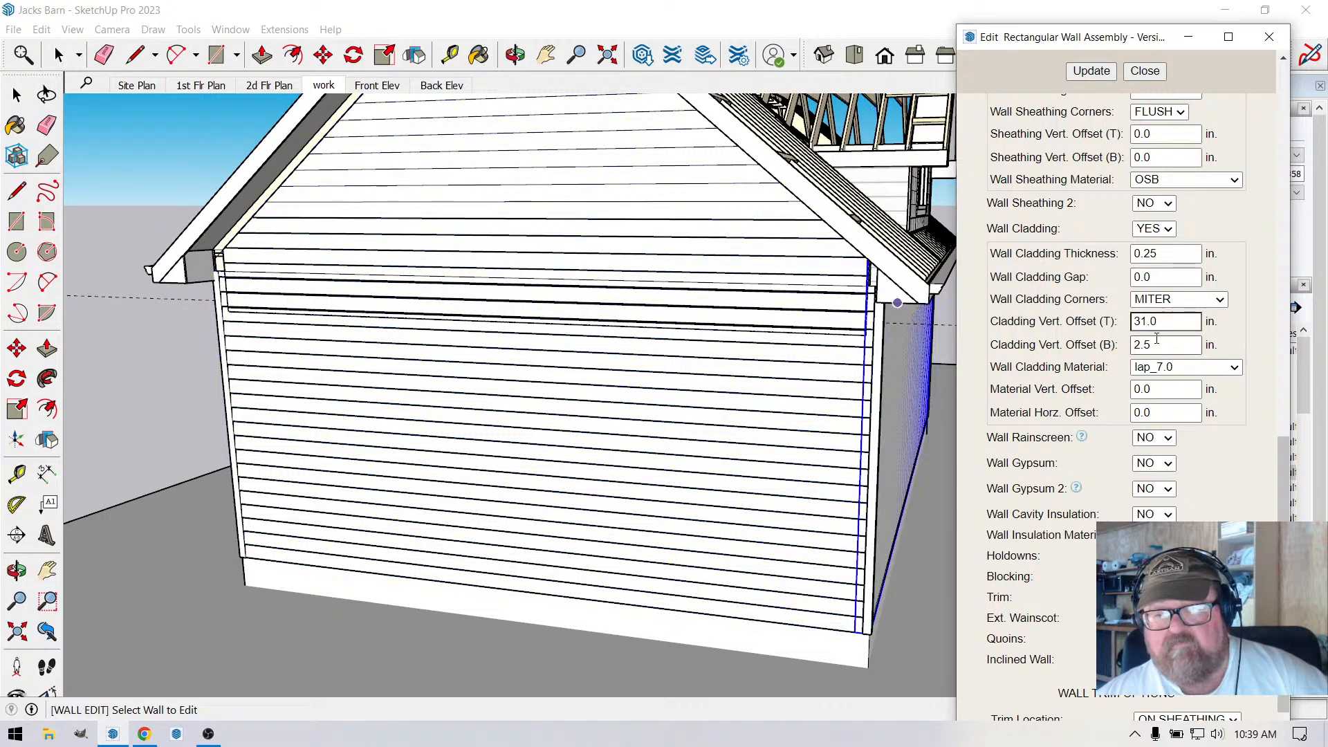
# Measure the remaining gap from the raised first-floor siding up to the eave corner with the Line tool.
pyautogui.scroll(8, 225, 263)
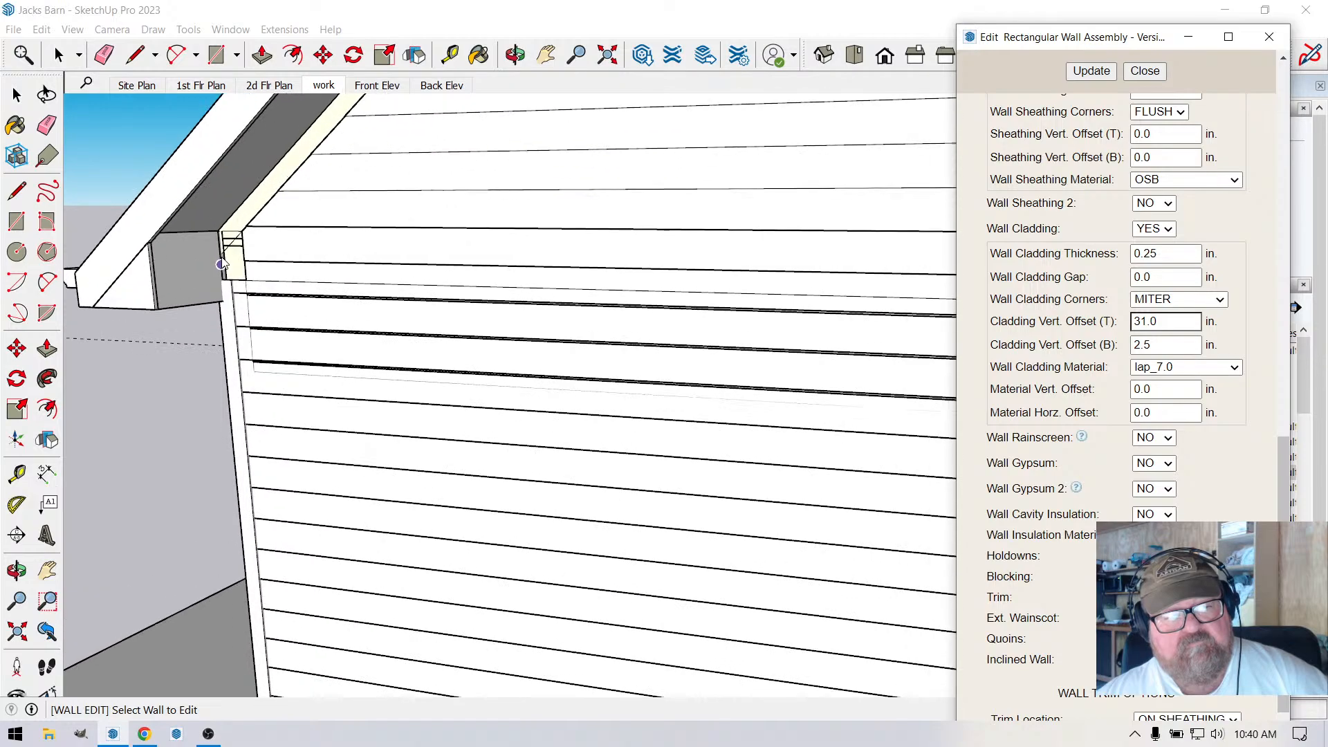
pyautogui.scroll(1, 224, 263)
pyautogui.press('l')
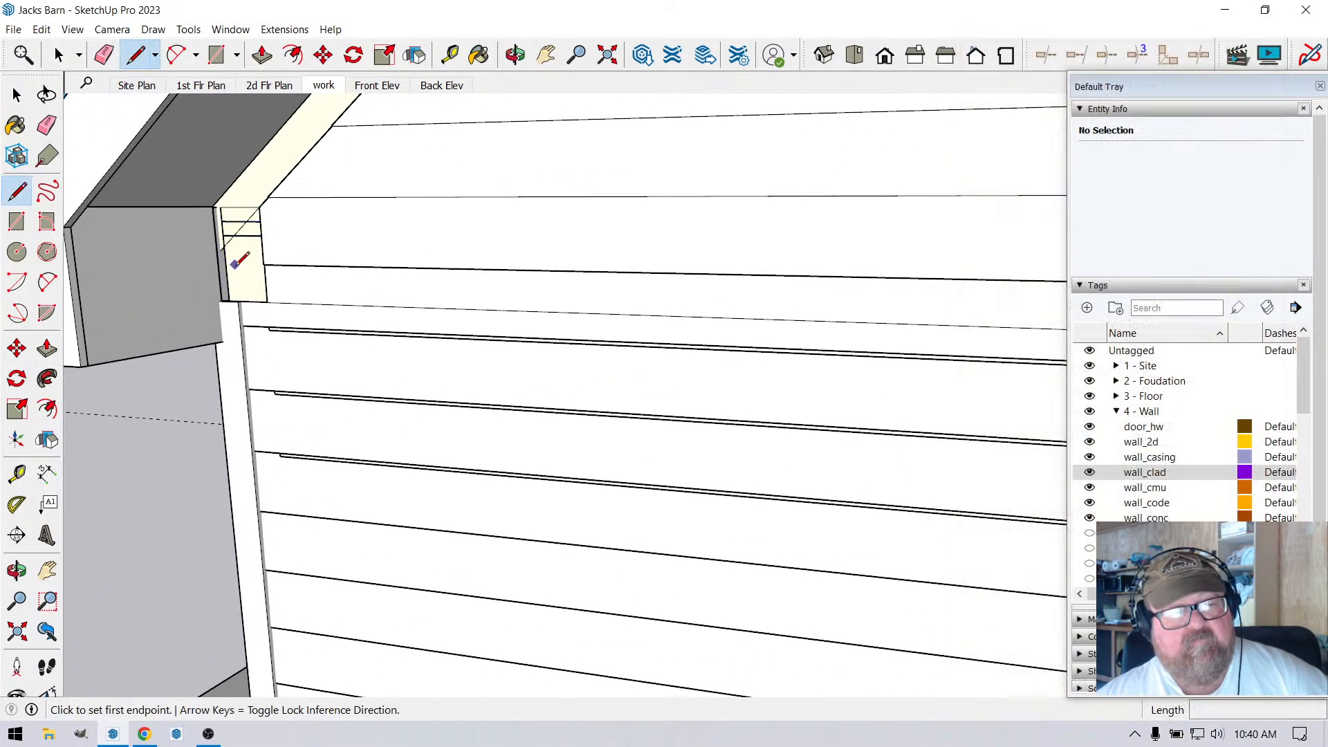
pyautogui.click(239, 301)
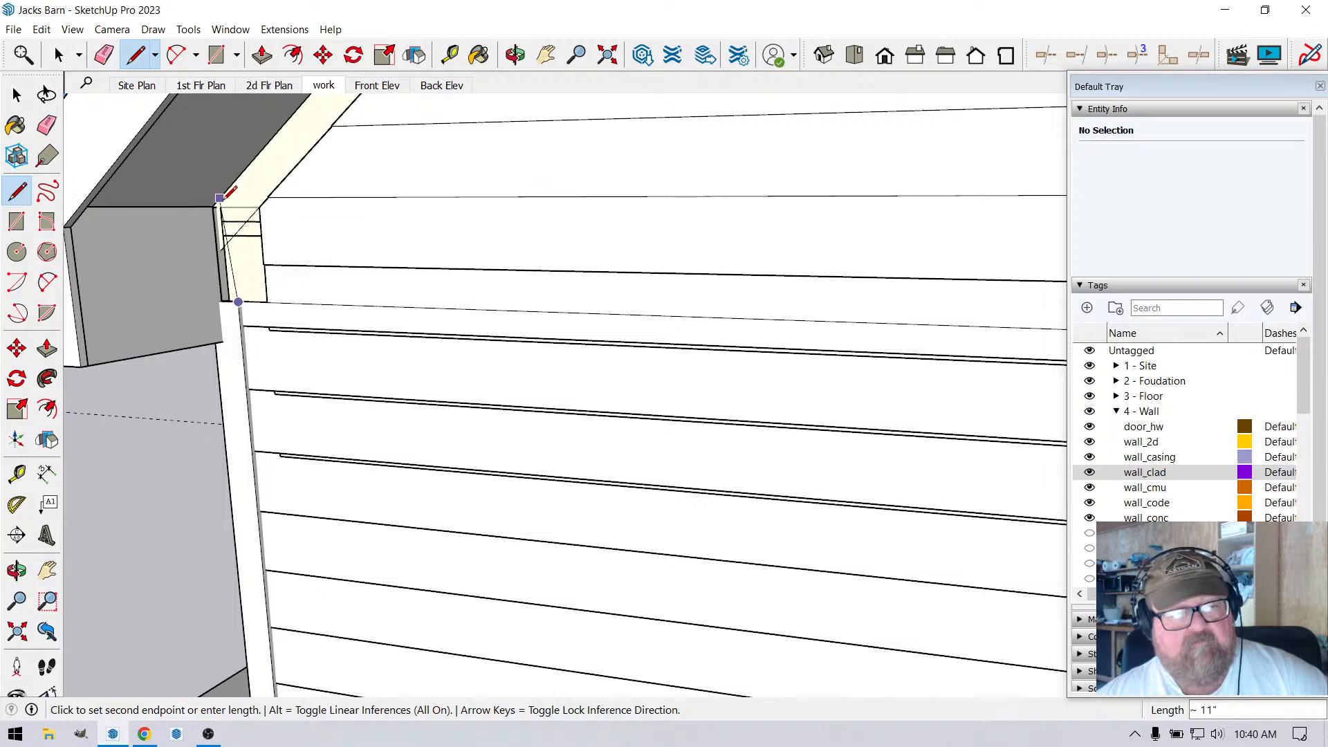
pyautogui.press('Up')
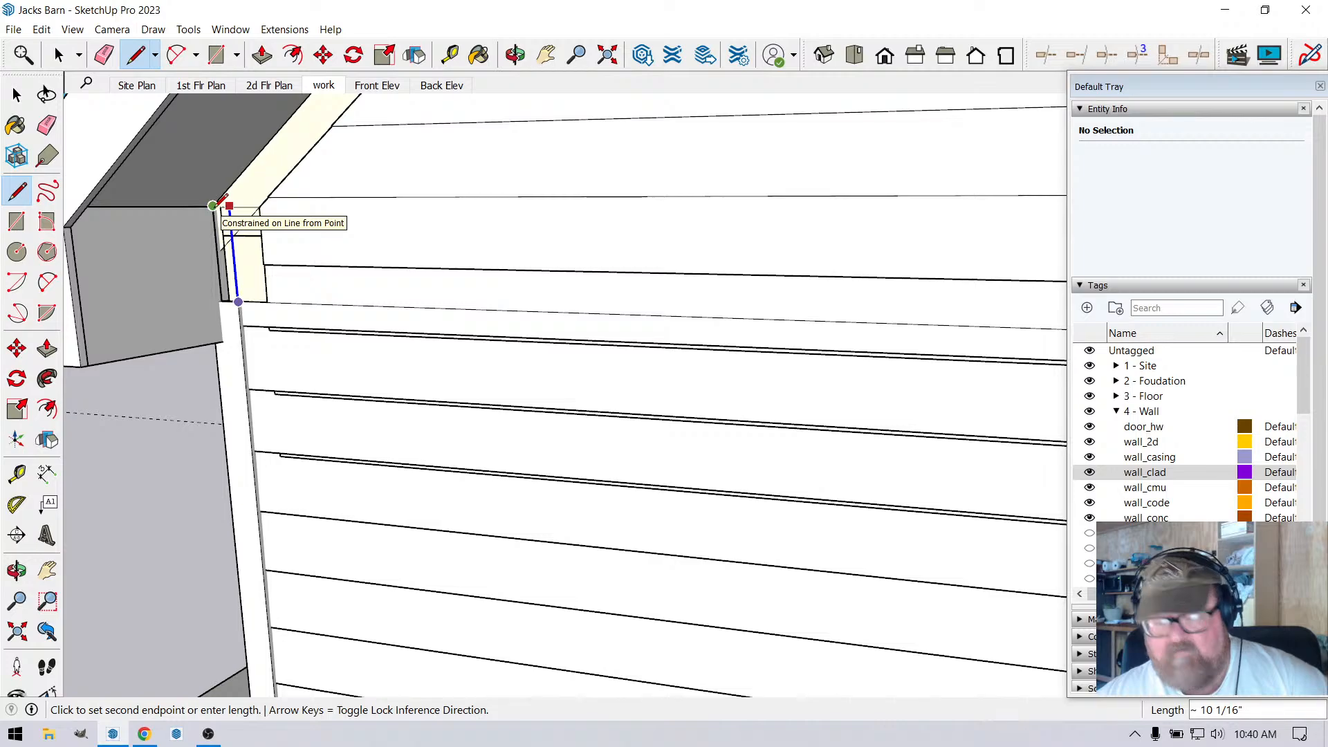
pyautogui.click(214, 205)
# Set the first-floor end wall's Cladding Vert. Offset (T) to 41 in. and update the wall.
pyautogui.scroll(-3, 262, 357)
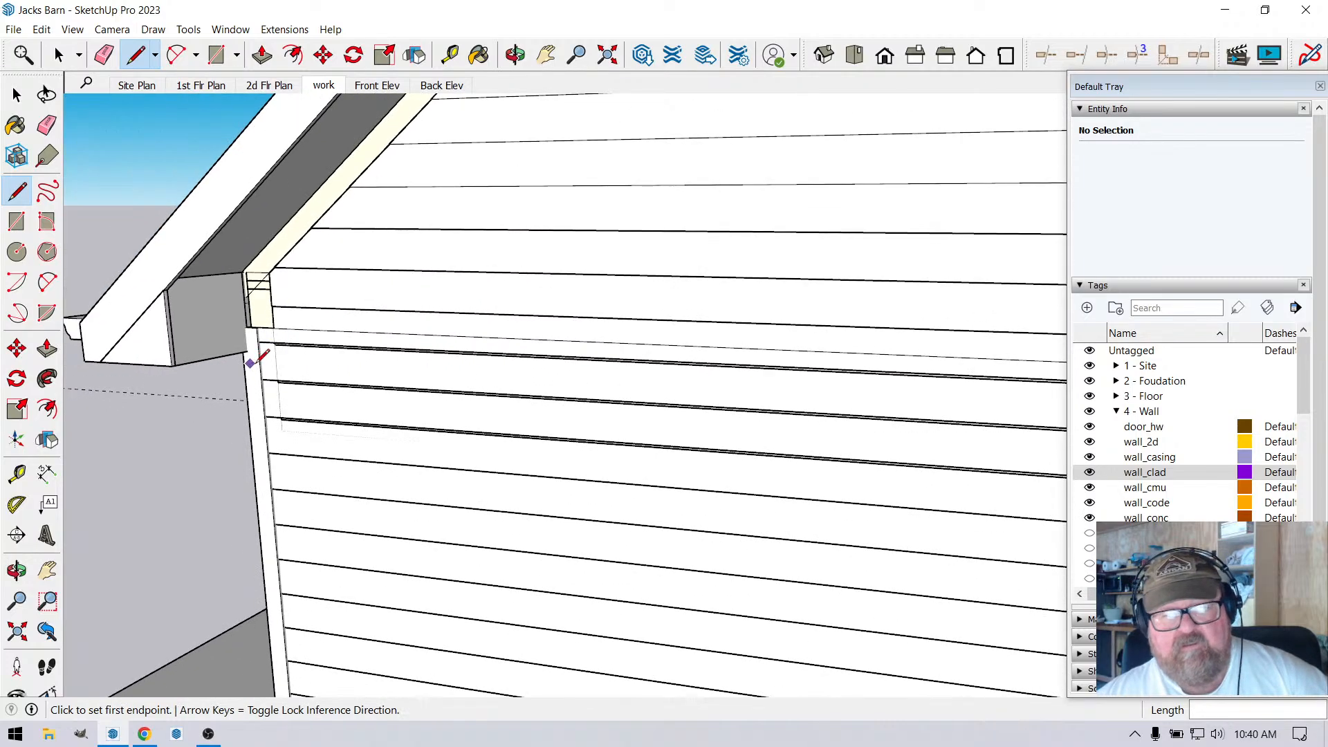
pyautogui.scroll(-3, 260, 356)
pyautogui.click(58, 55)
pyautogui.scroll(-3, 158, 326)
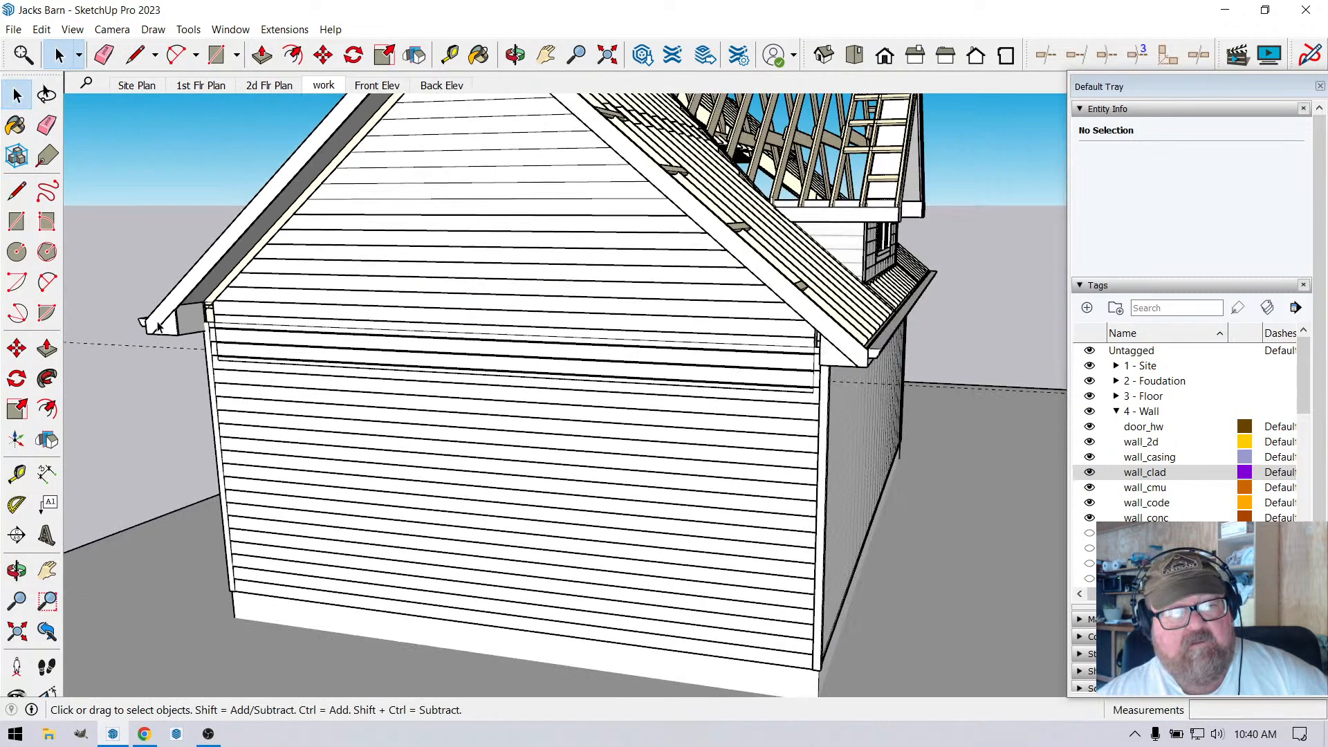
pyautogui.click(304, 398)
pyautogui.rightClick(332, 461)
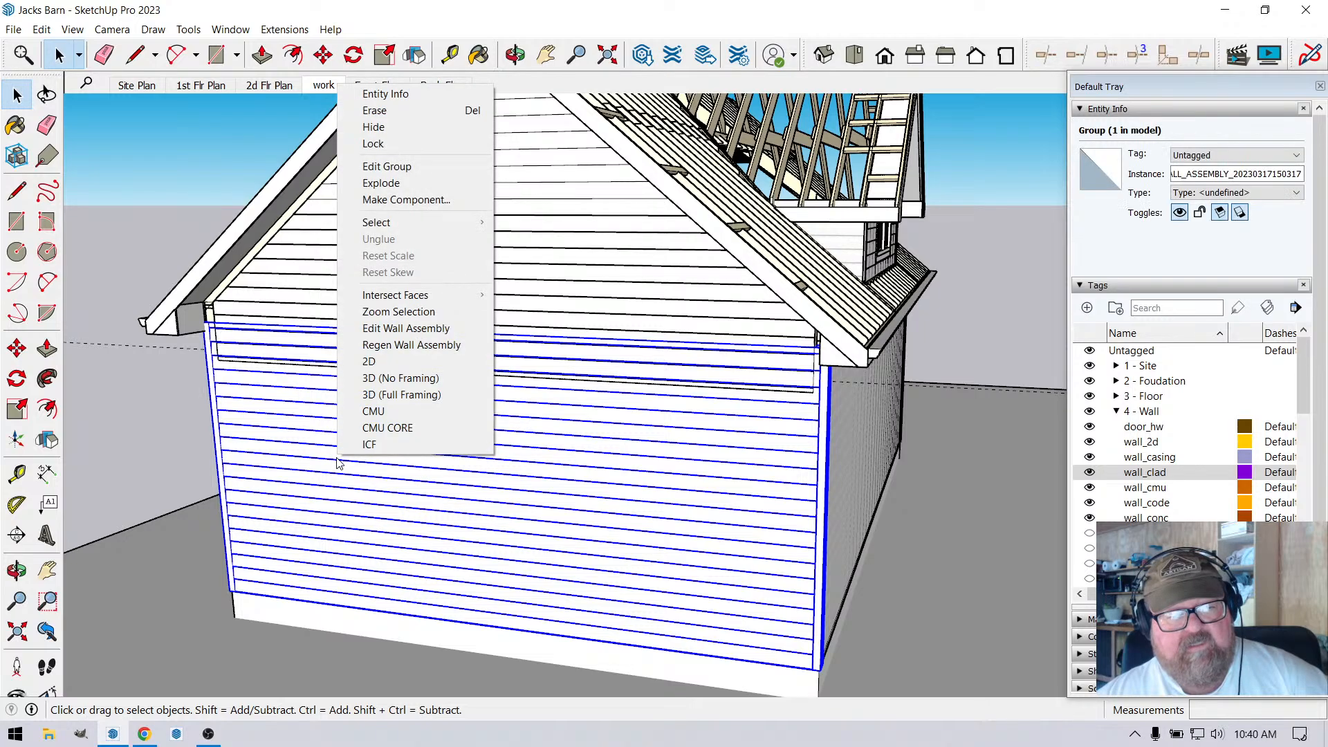
pyautogui.click(374, 328)
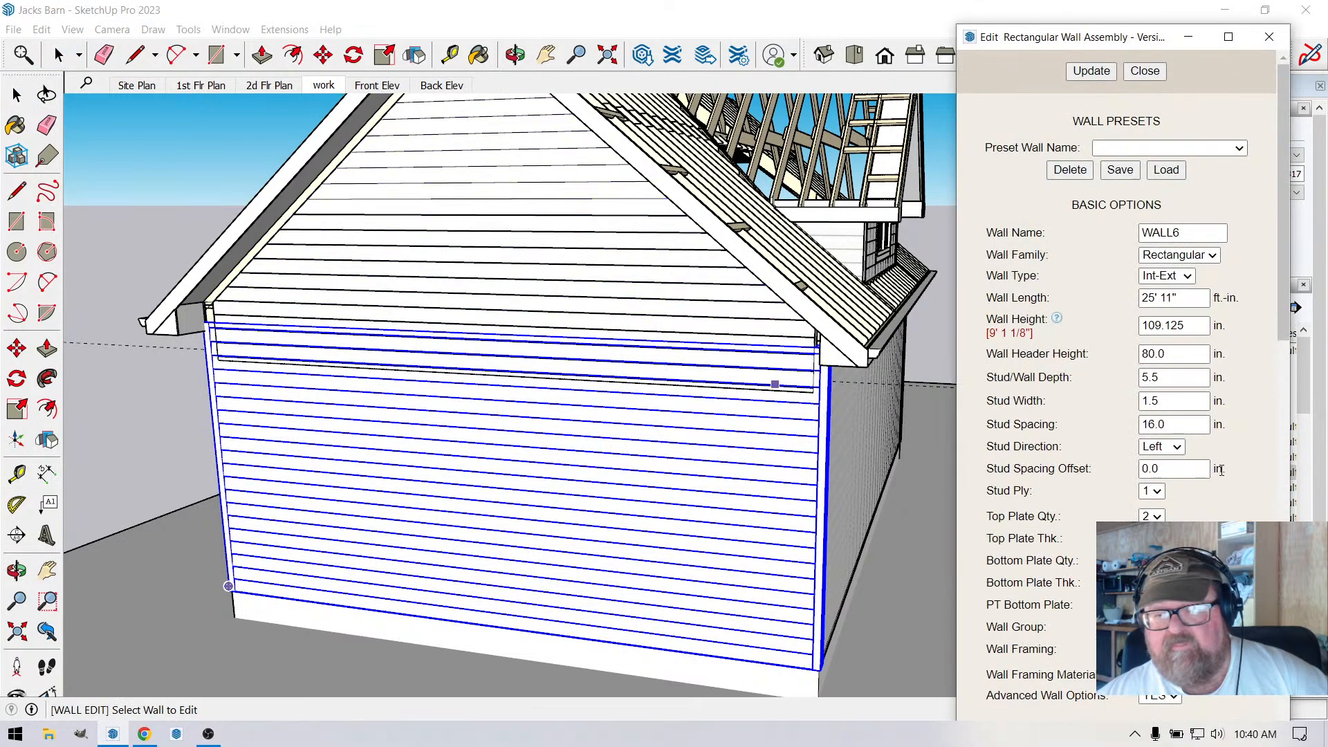
pyautogui.scroll(-10, 1133, 498)
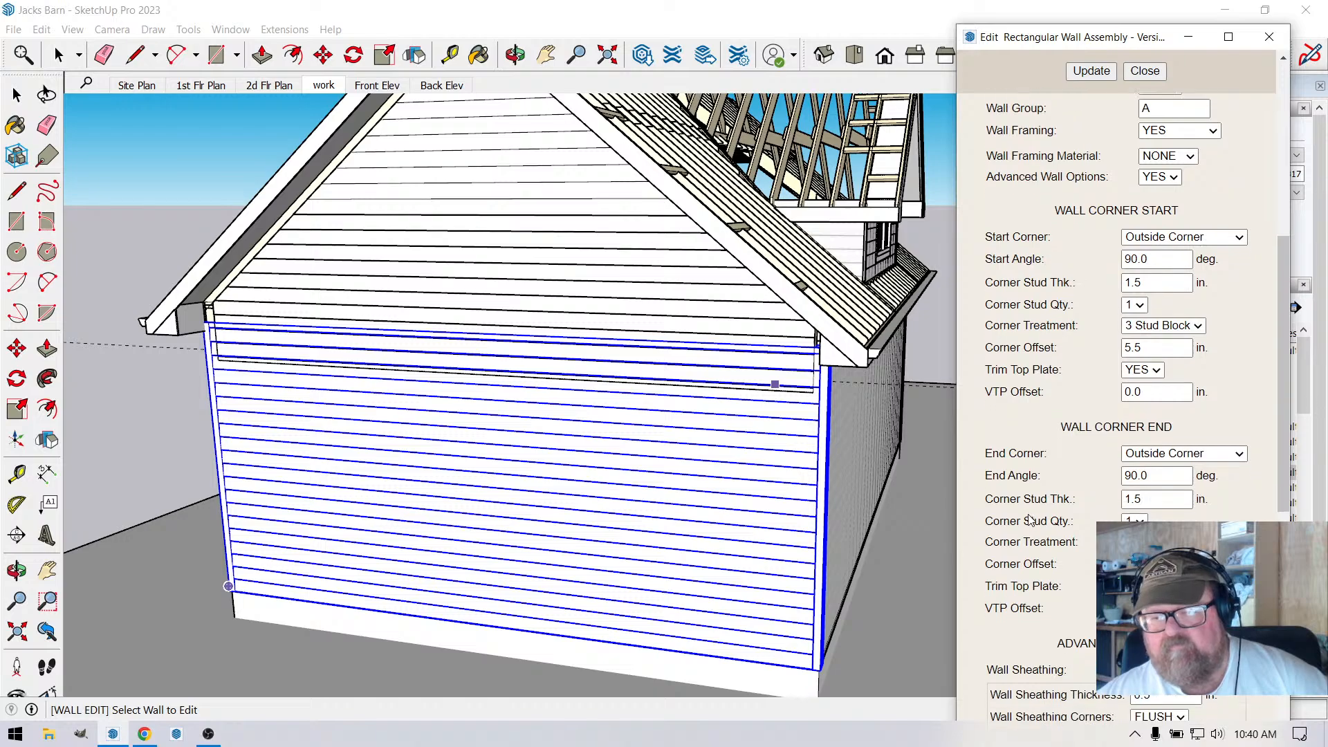
pyautogui.scroll(-3, 1032, 517)
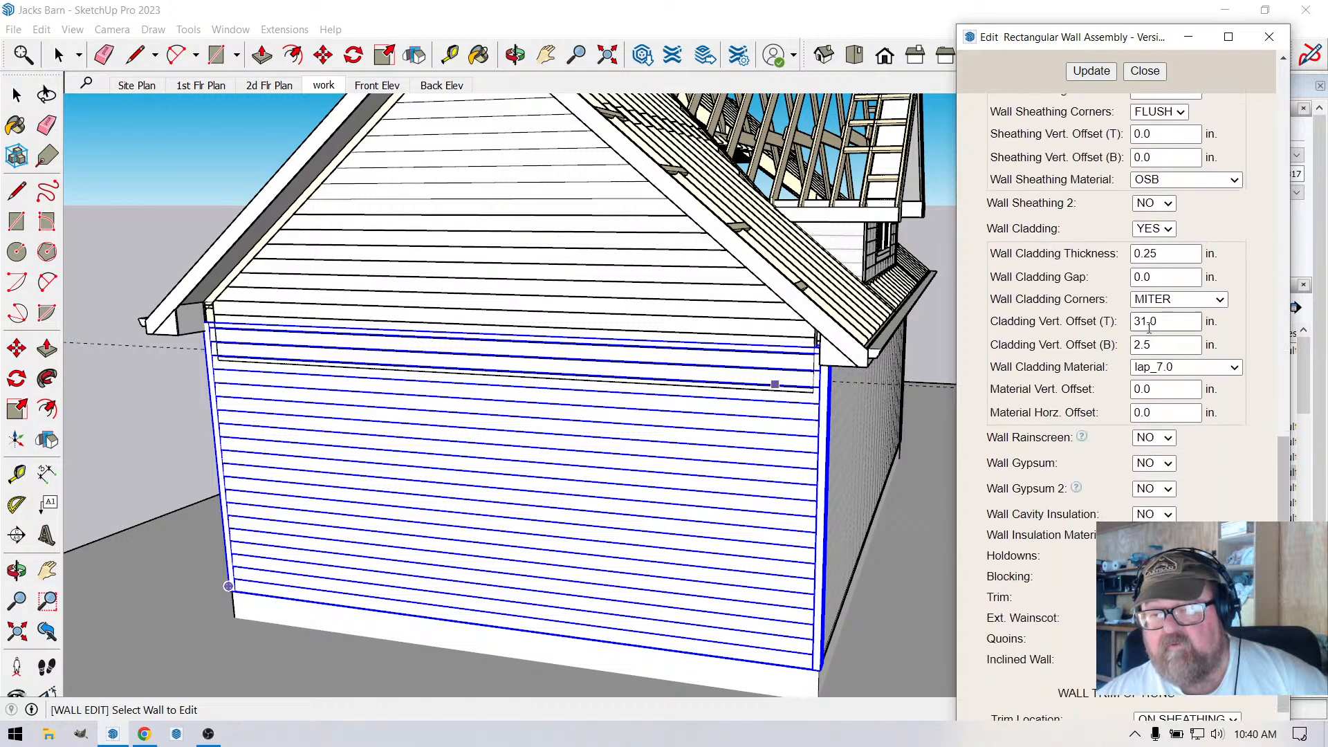
pyautogui.click(1146, 323)
pyautogui.write('4')
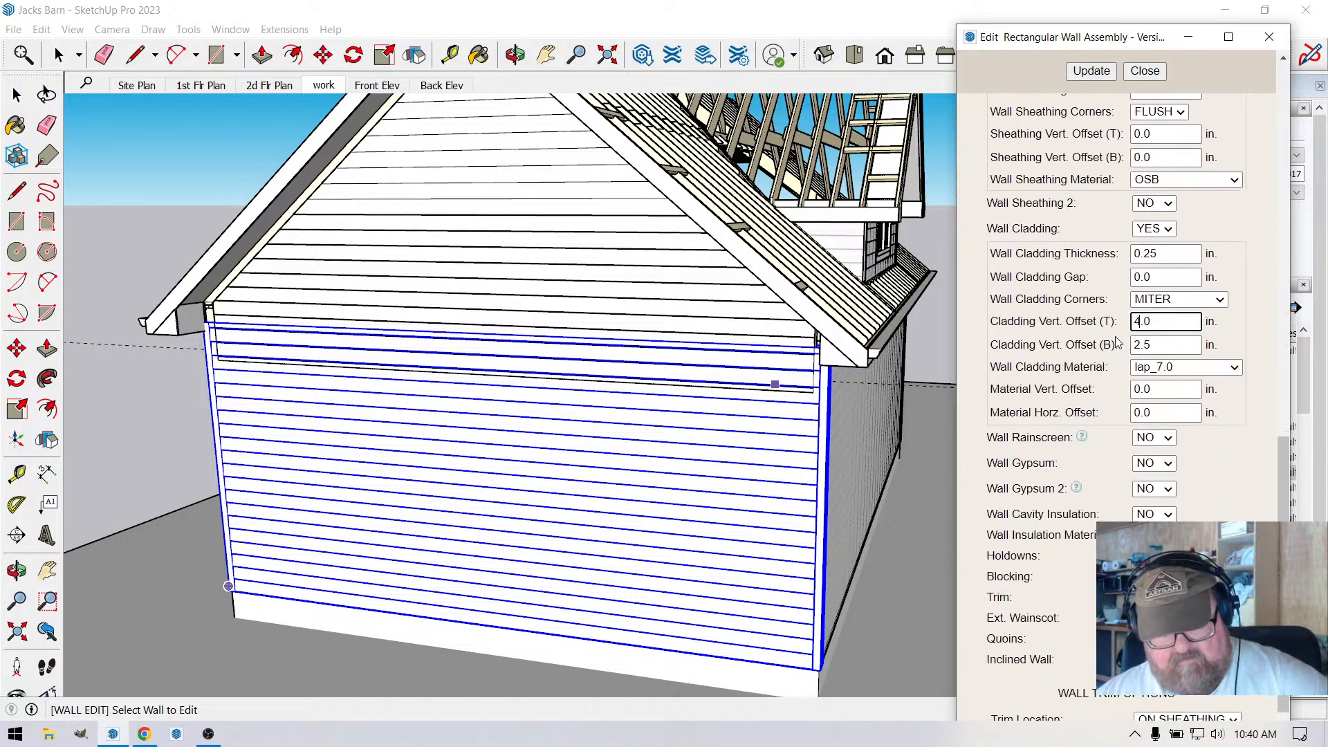
pyautogui.click(1092, 71)
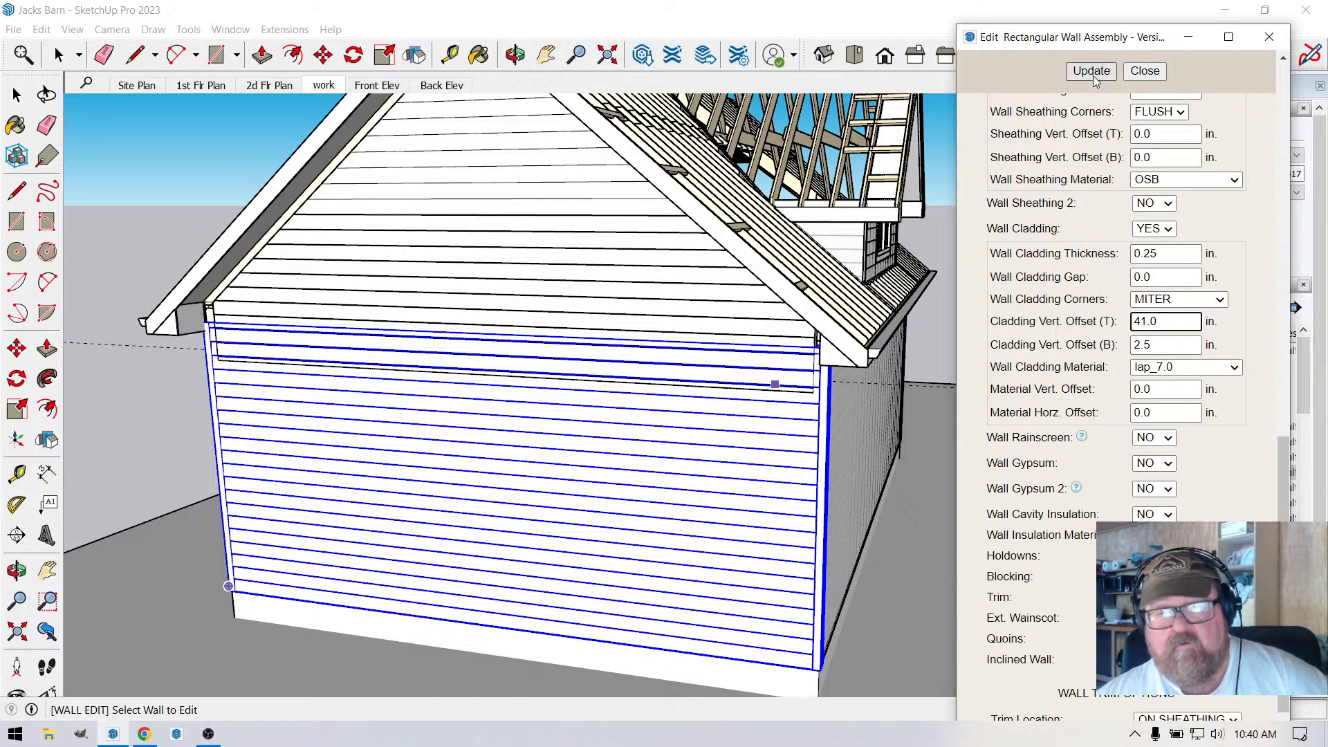
pyautogui.click(787, 271)
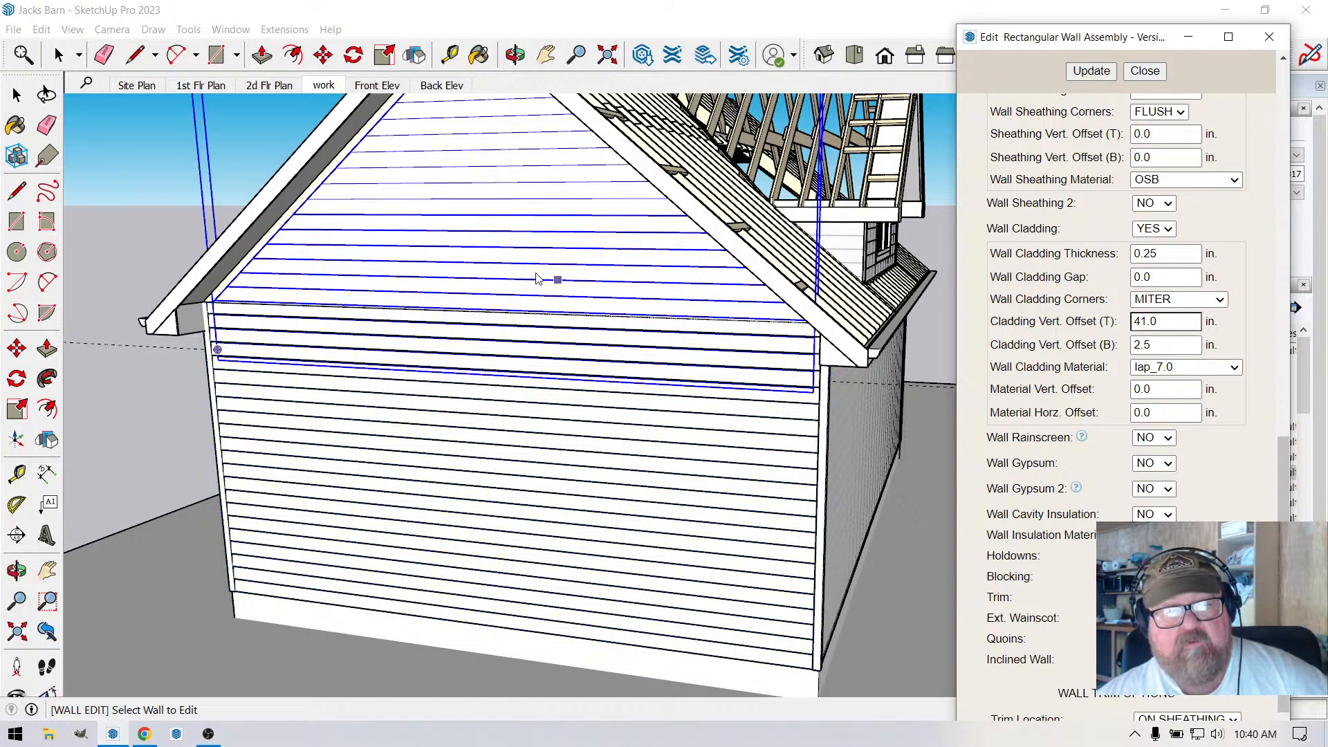
# Set the upper gable wall's Cladding Vert. Offset (B) to -15 in. and update the wall.
pyautogui.scroll(-6, 1046, 451)
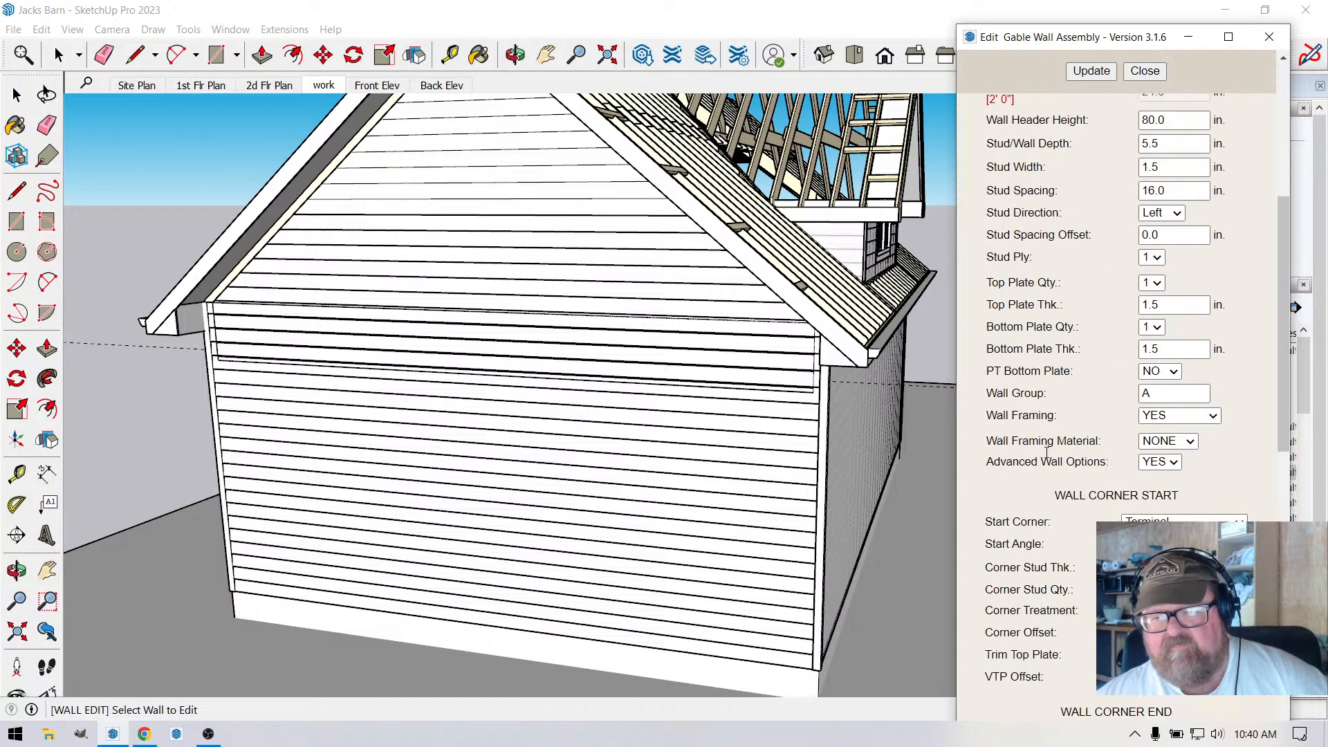
pyautogui.scroll(-13, 1049, 495)
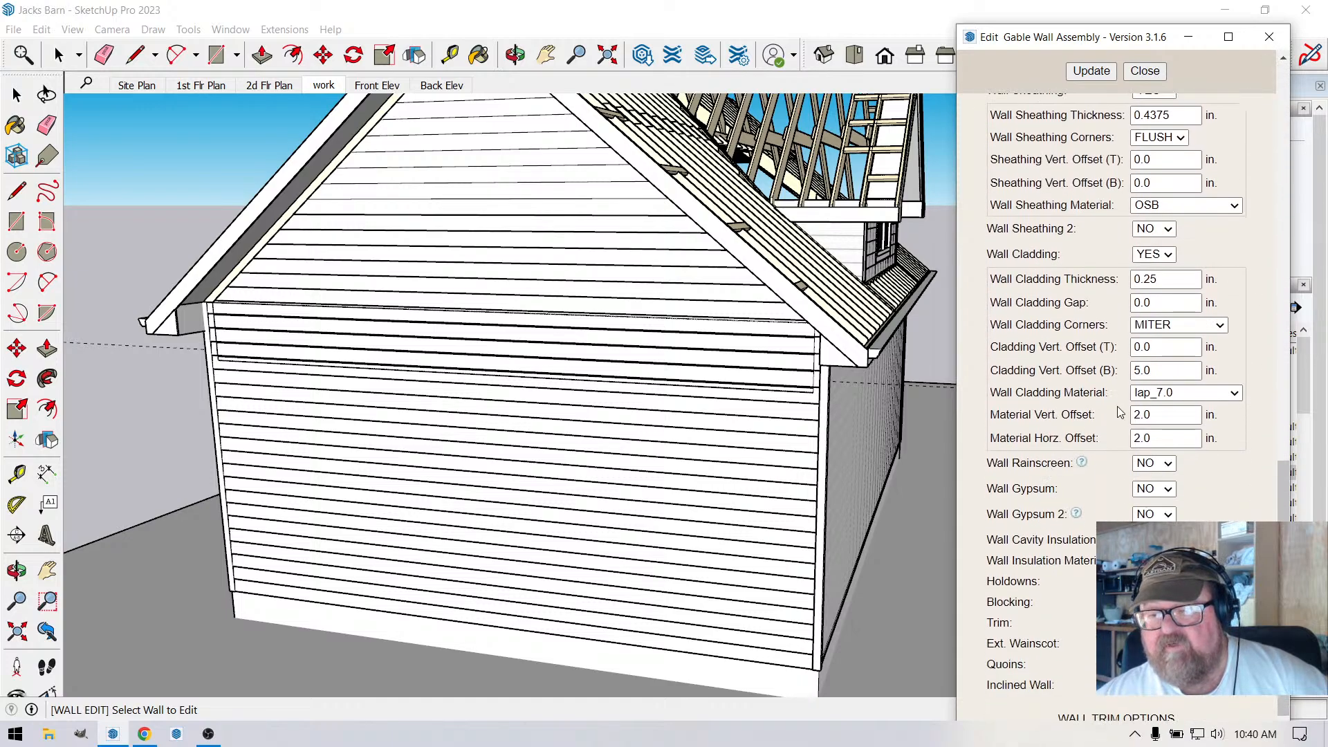
pyautogui.doubleClick(1138, 371)
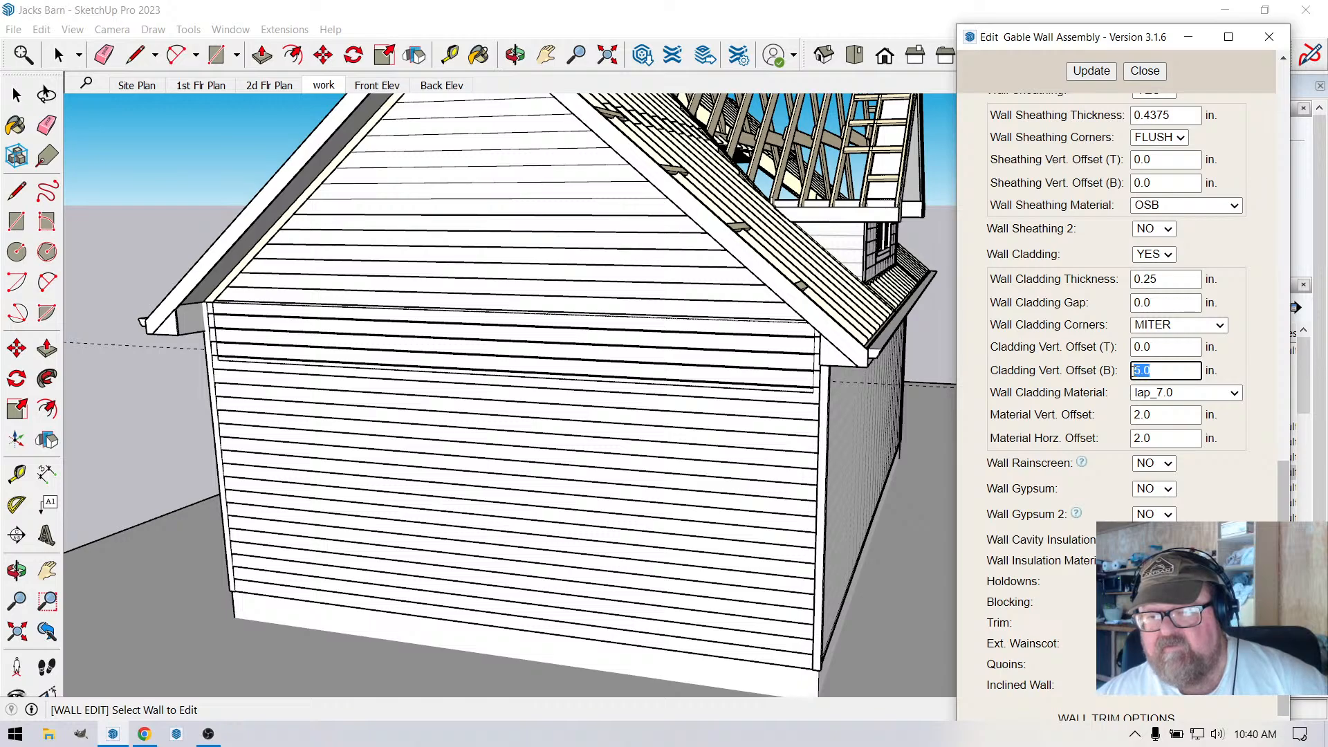
pyautogui.write('-15')
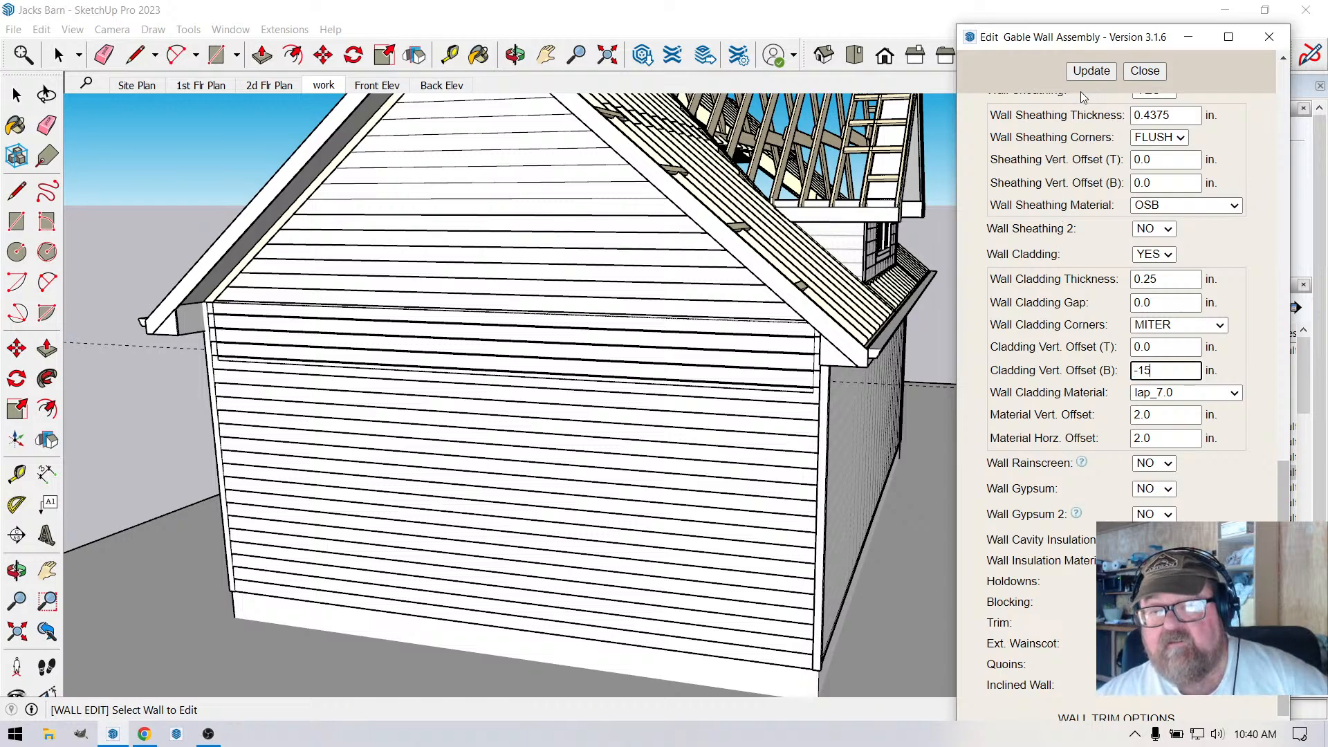
pyautogui.click(1091, 71)
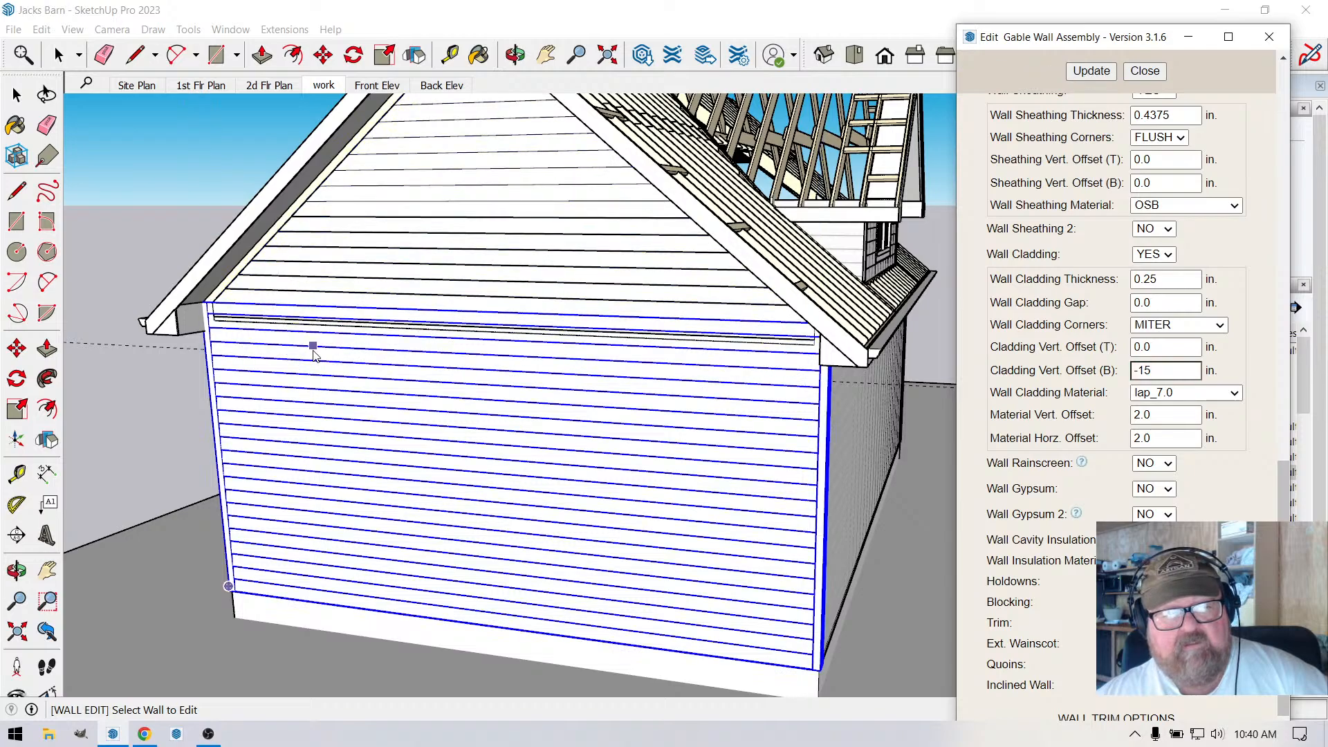
# Measure the vertical gap between the lowered gable siding's corner and the eave corner with the Line tool.
pyautogui.scroll(4, 270, 332)
pyautogui.press('l')
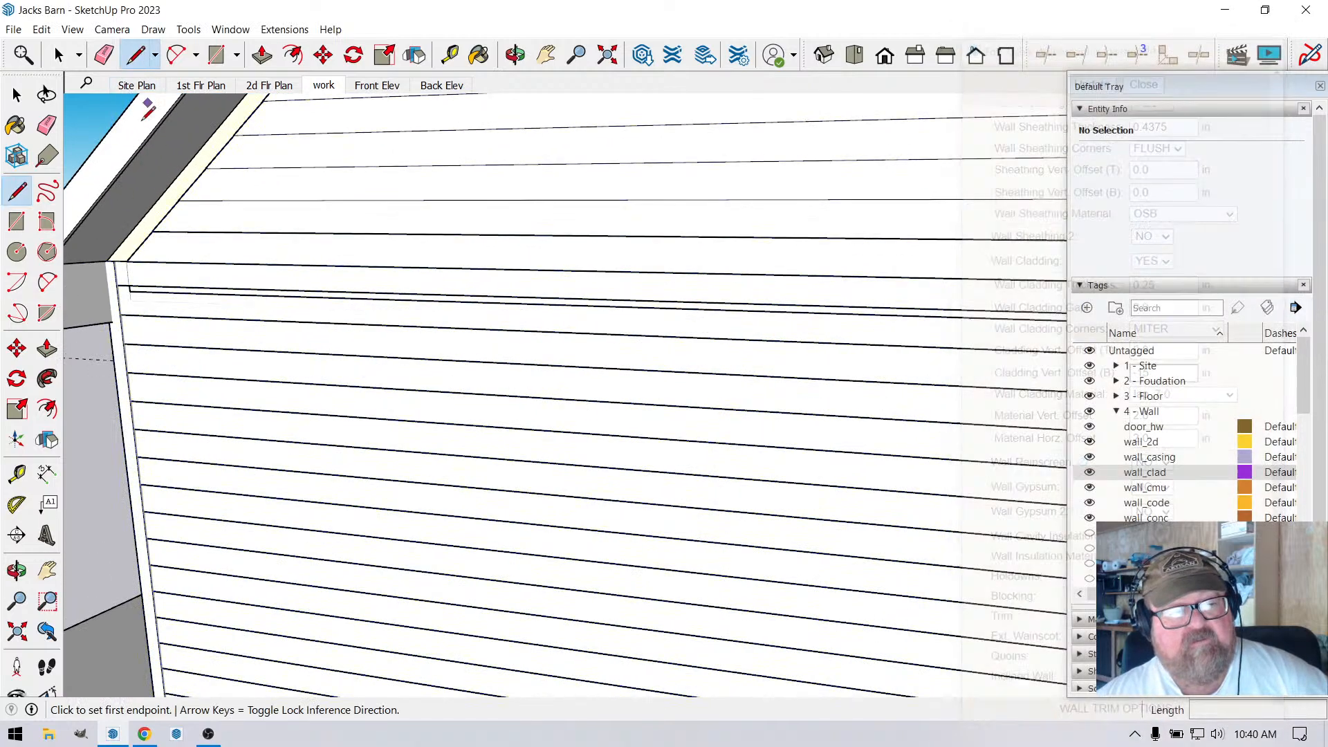
pyautogui.click(132, 279)
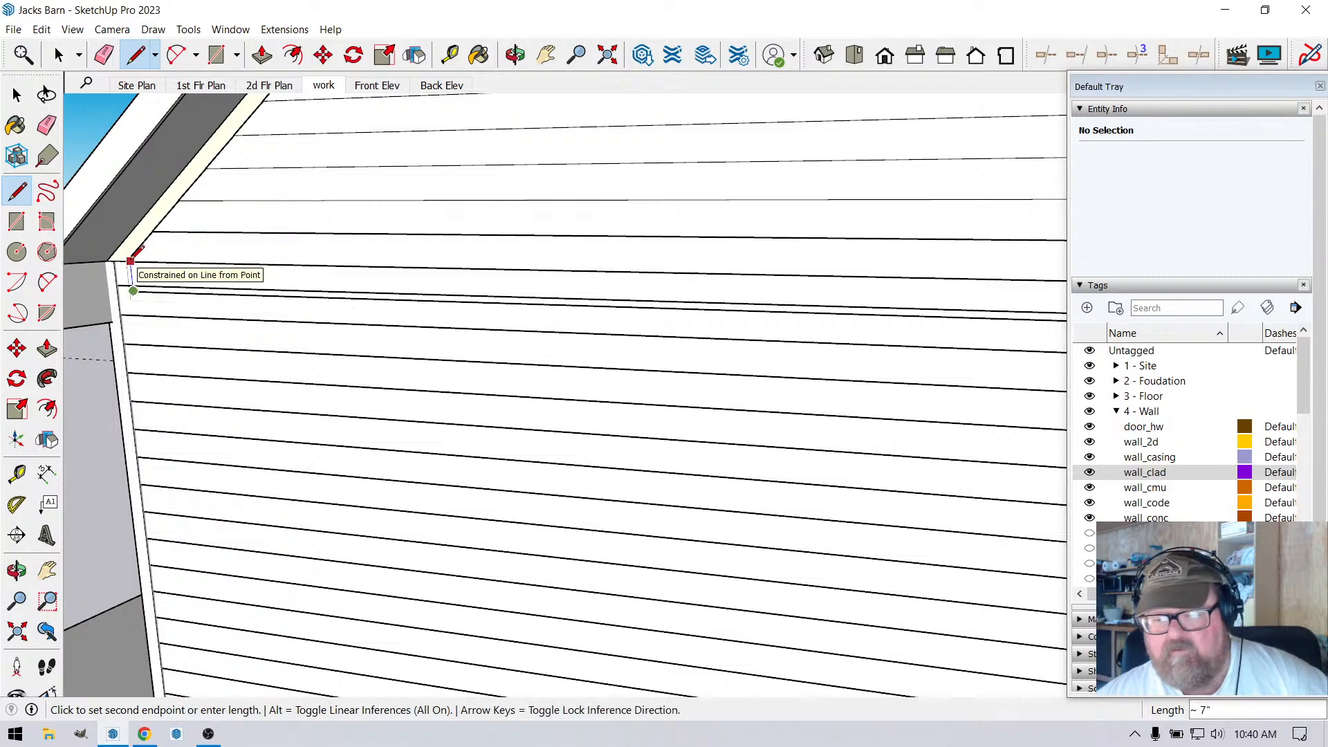
pyautogui.click(132, 261)
pyautogui.scroll(-6, 223, 321)
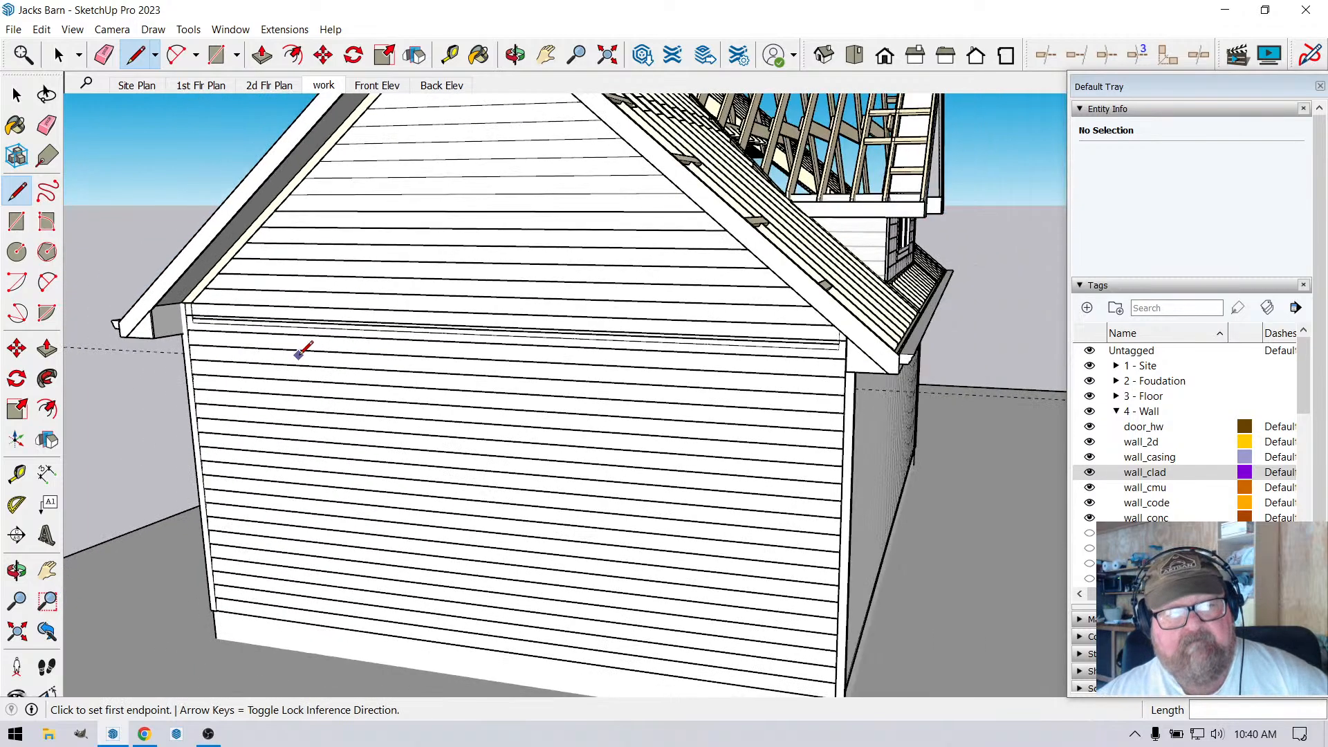
# Refine the gable wall's Cladding Vert. Offset (B) through -22 and -24 to -23 in., updating the wall each time.
pyautogui.click(64, 57)
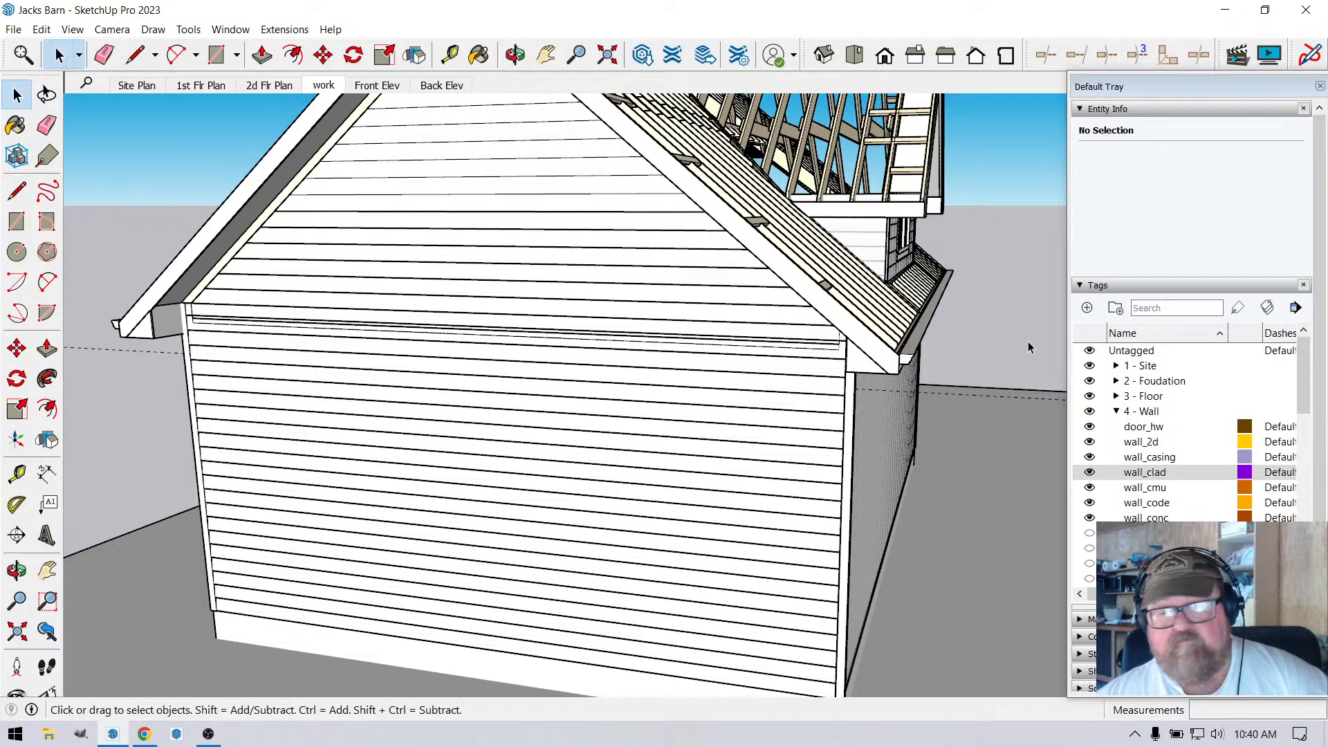
pyautogui.click(536, 270)
pyautogui.rightClick(537, 271)
pyautogui.click(590, 503)
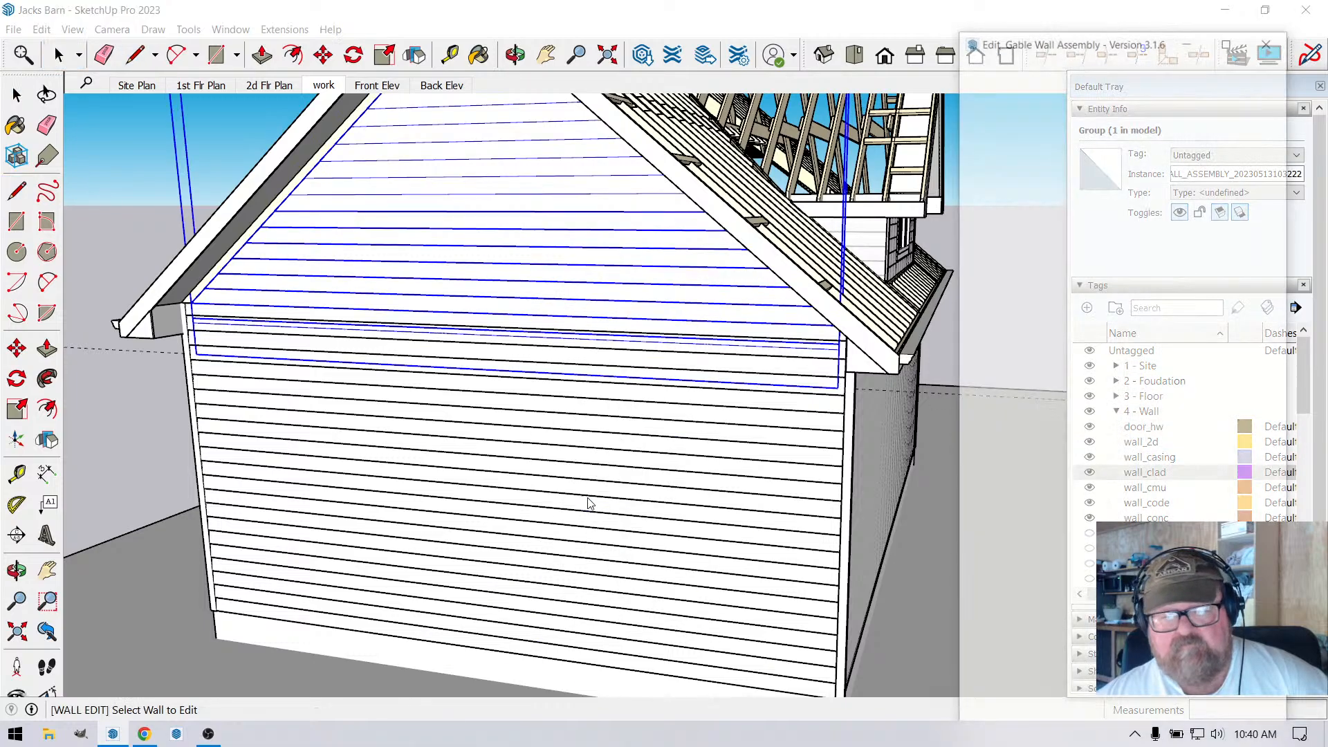
pyautogui.scroll(-12, 1041, 457)
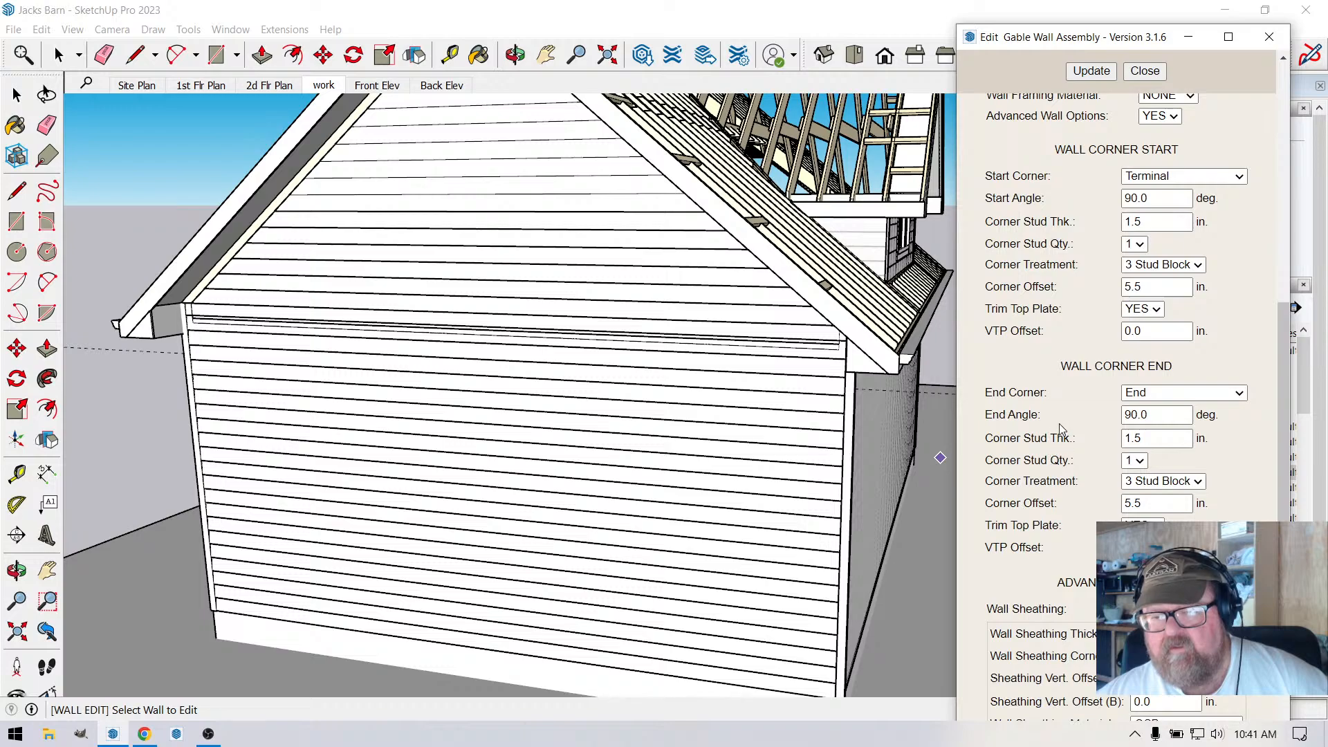
pyautogui.scroll(-10, 1062, 429)
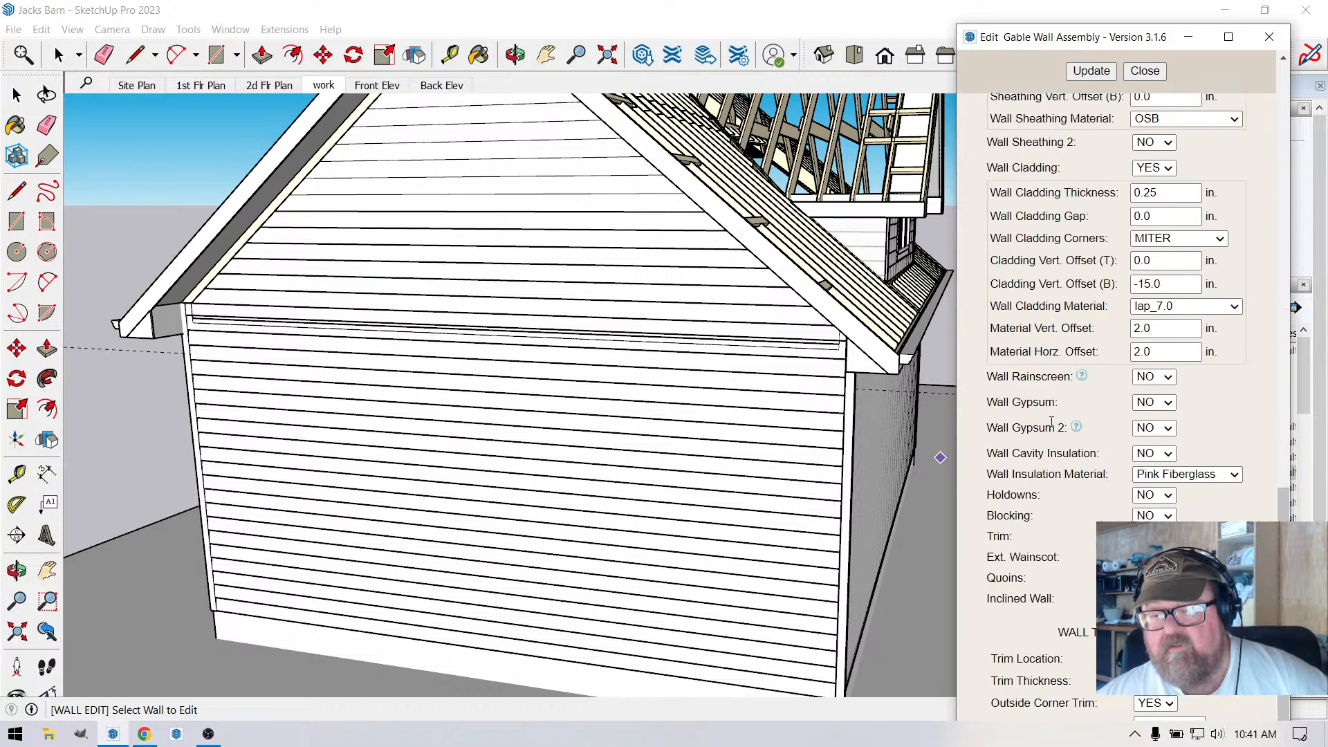
pyautogui.scroll(3, 1057, 421)
pyautogui.click(1149, 458)
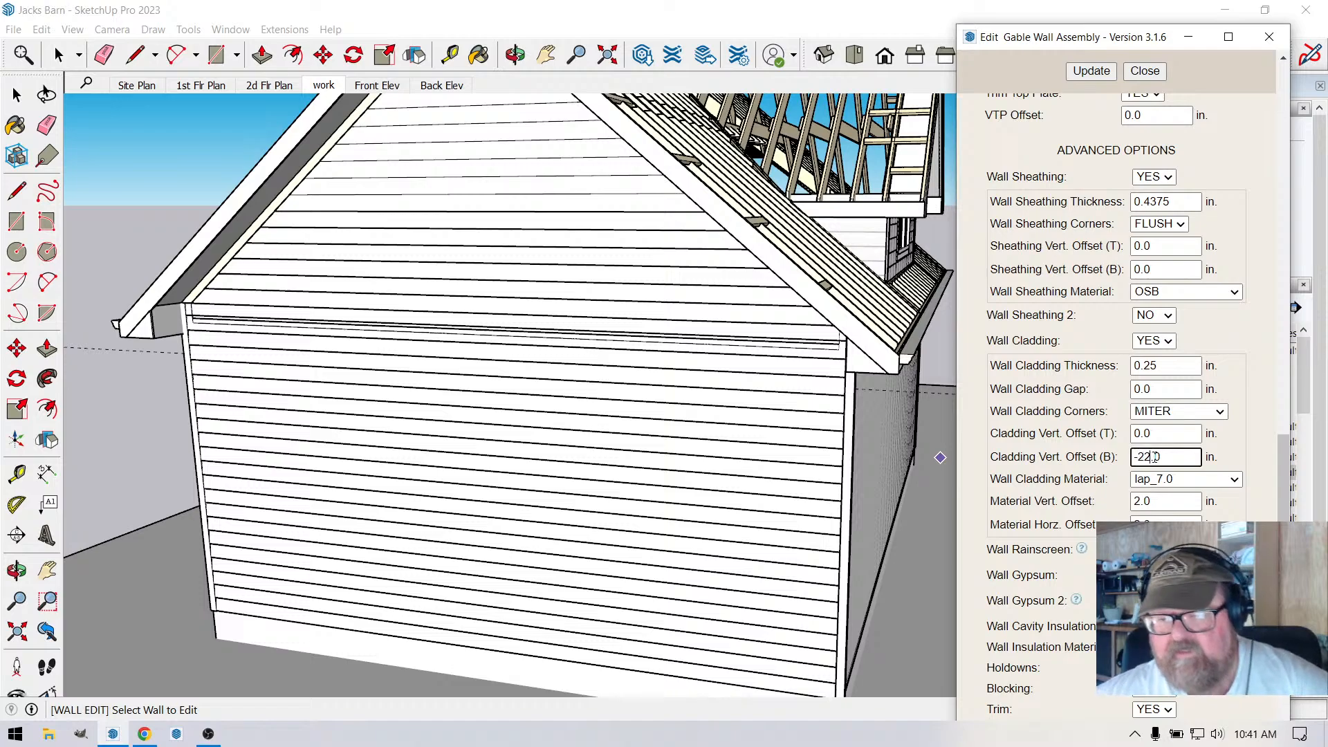
pyautogui.click(1100, 74)
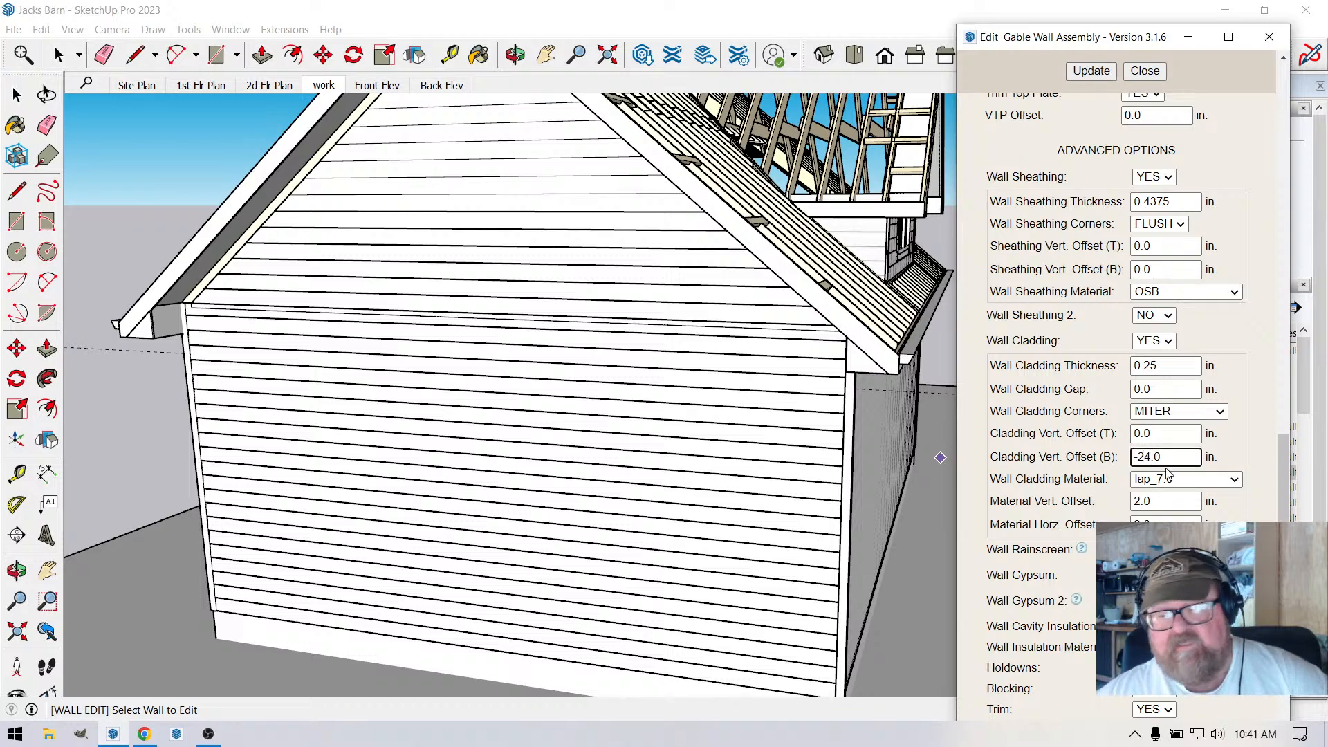
pyautogui.click(1095, 72)
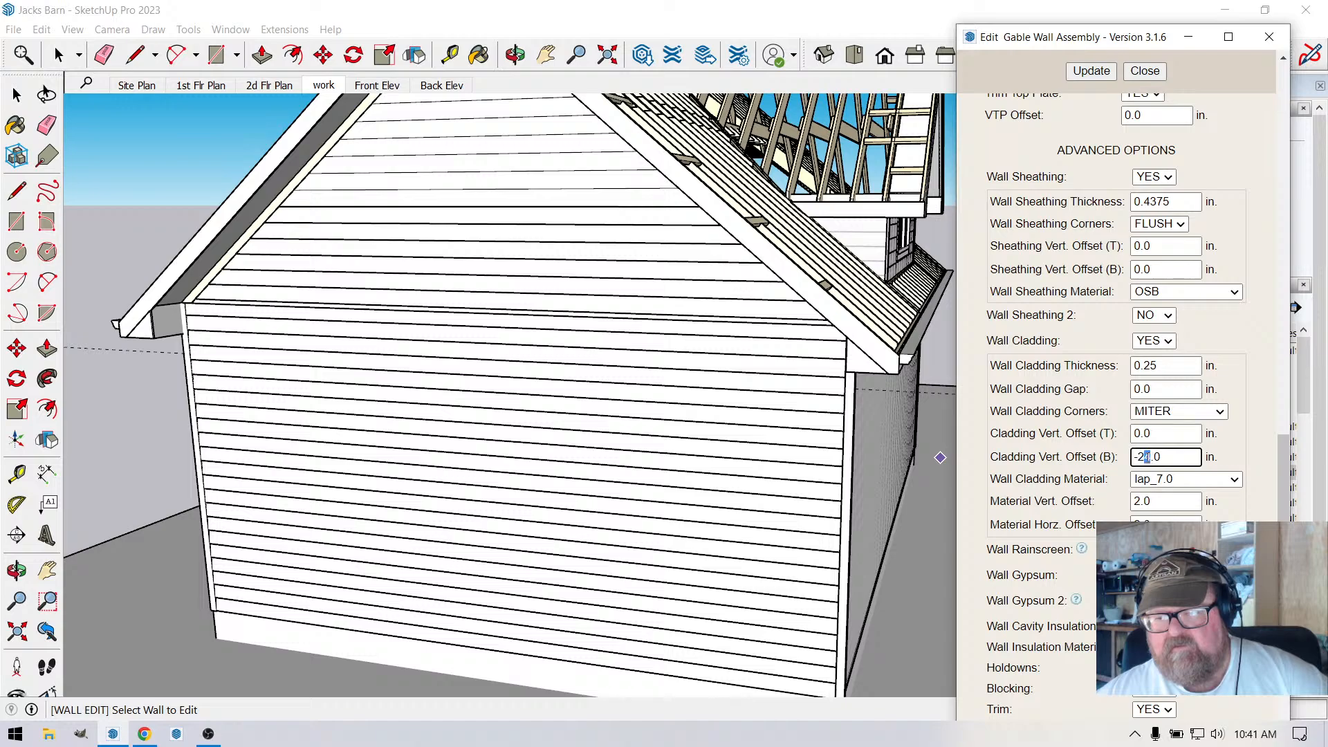
pyautogui.click(1091, 71)
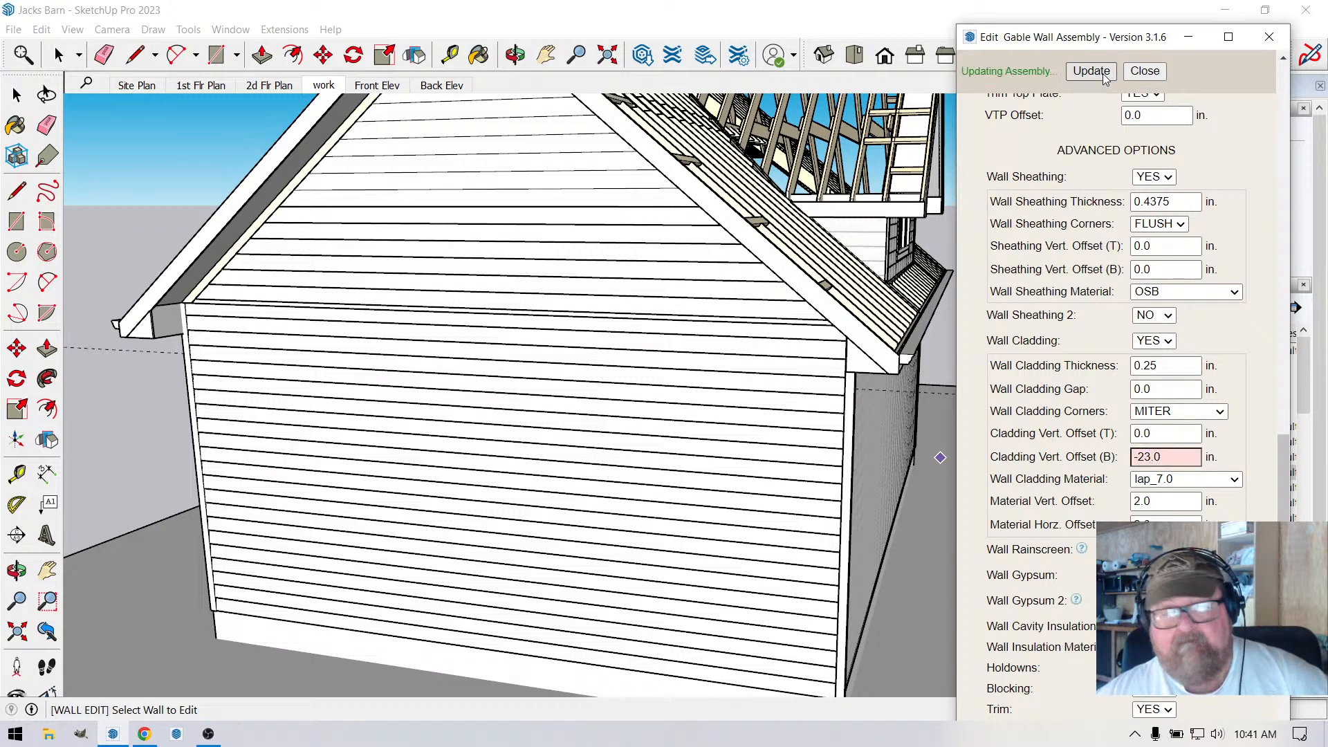
# Inspect the joint between the gable and first-floor siding at the eave corner, and the gable wall's trim options.
pyautogui.scroll(10, 207, 360)
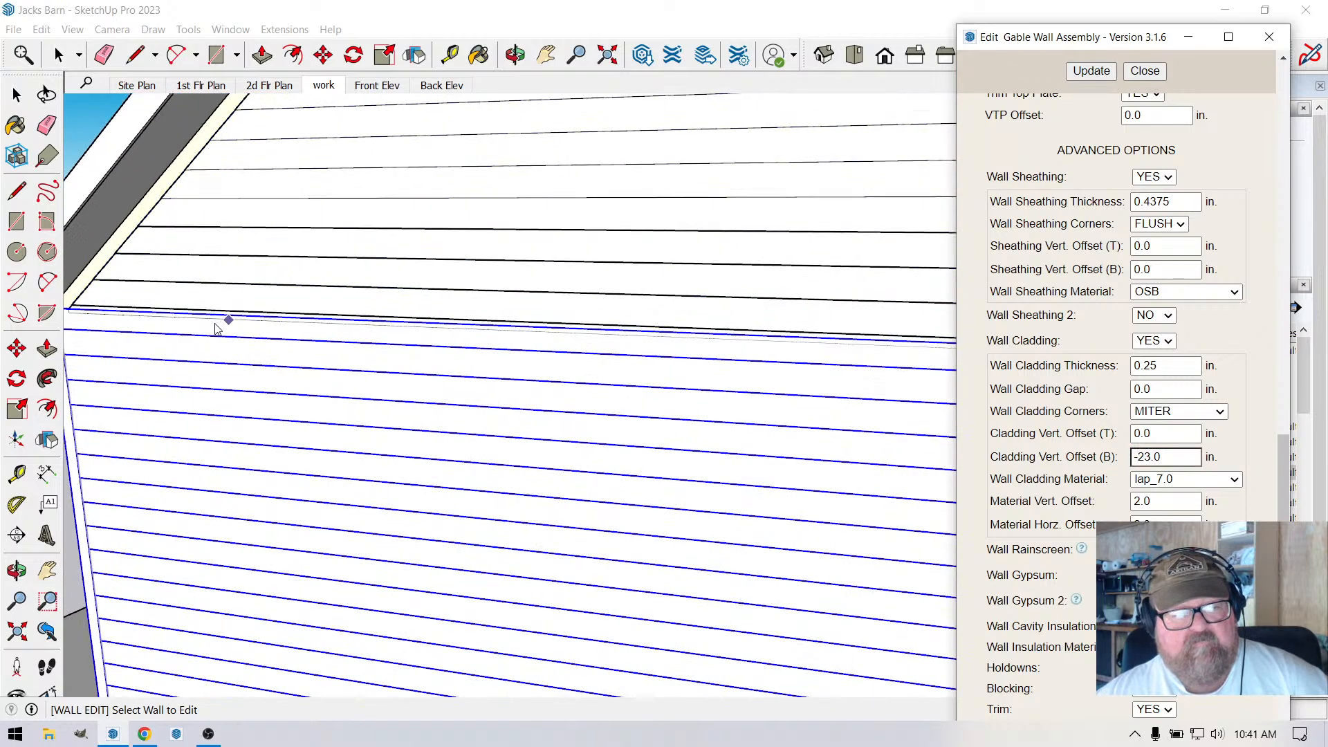
pyautogui.scroll(5, 185, 403)
pyautogui.scroll(-7, 311, 347)
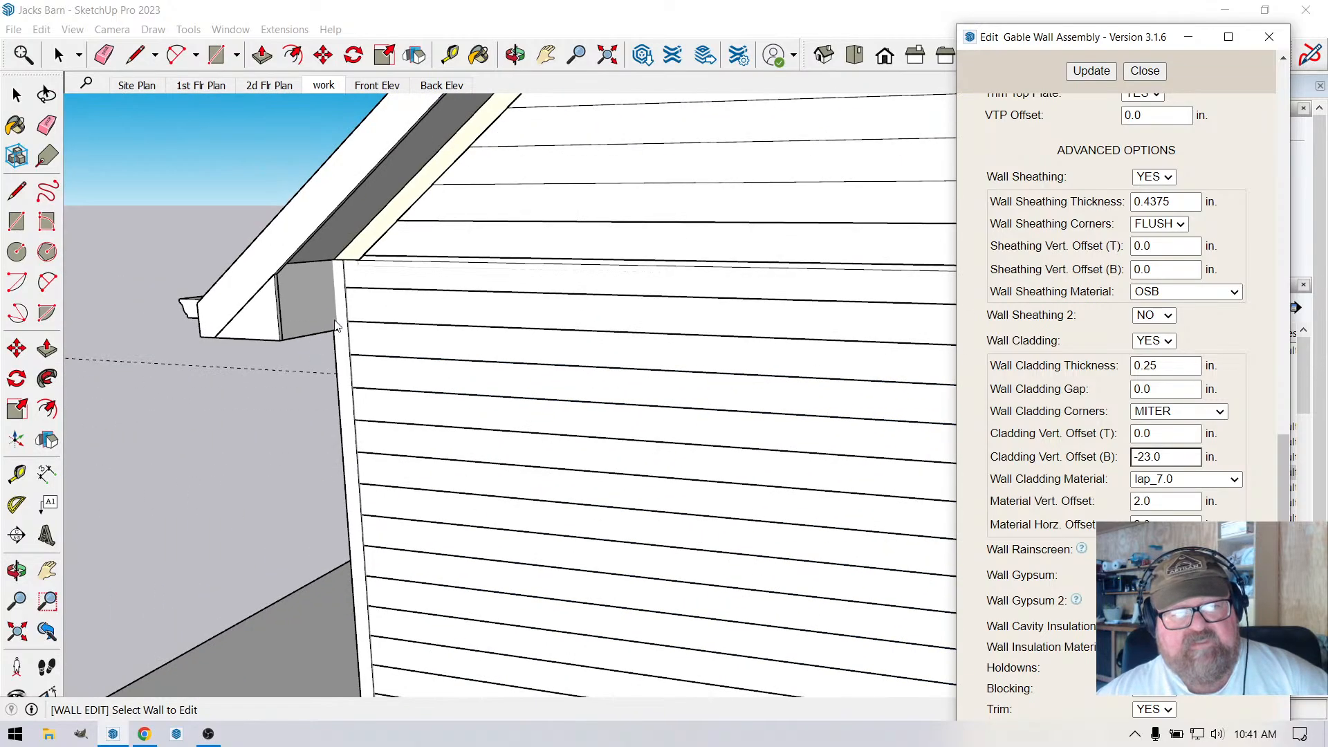
pyautogui.scroll(2, 396, 271)
pyautogui.scroll(-5, 397, 274)
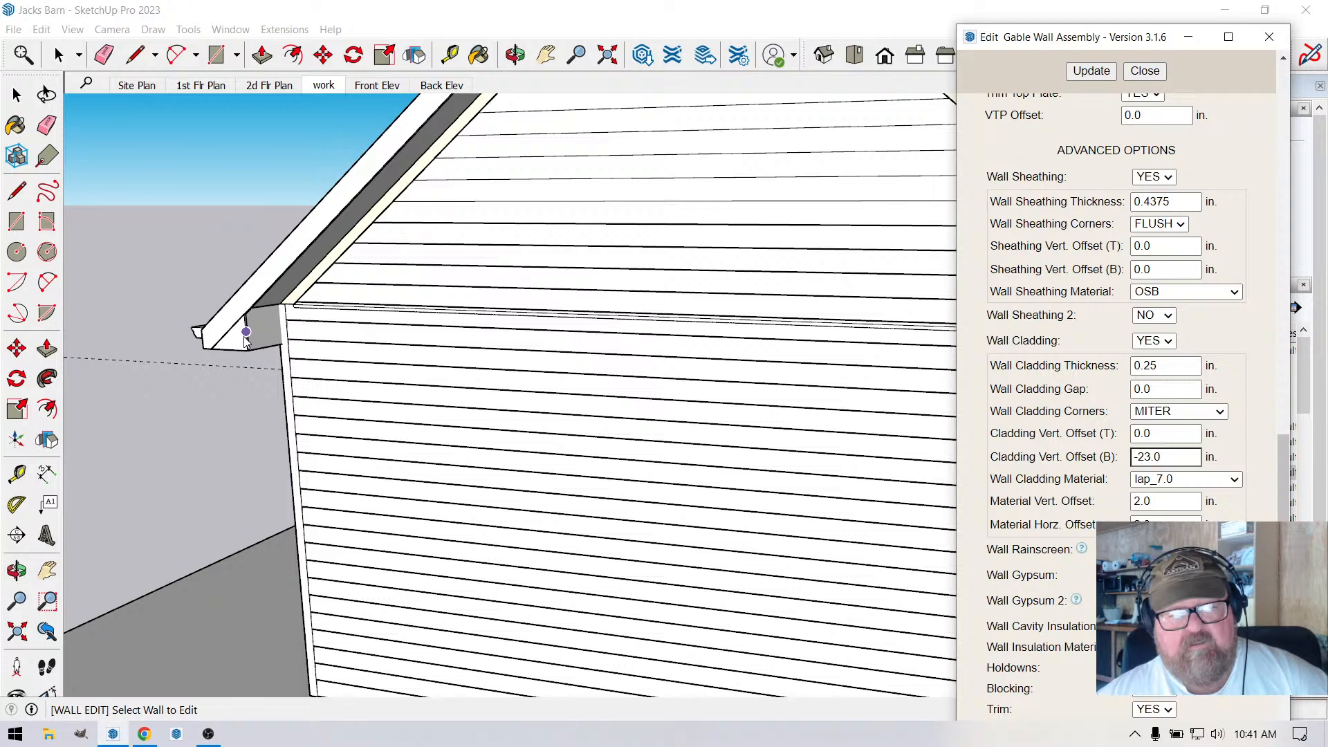
pyautogui.scroll(-3, 245, 339)
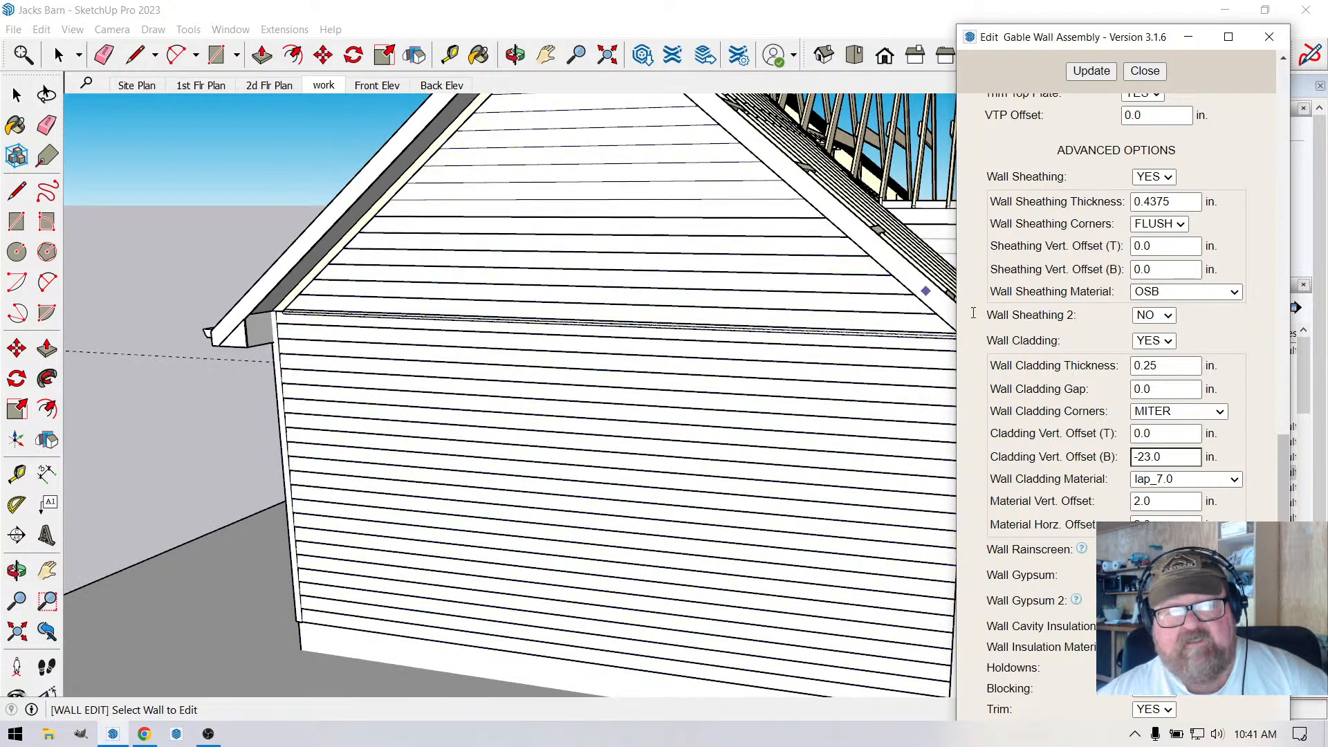
pyautogui.scroll(-8, 1097, 449)
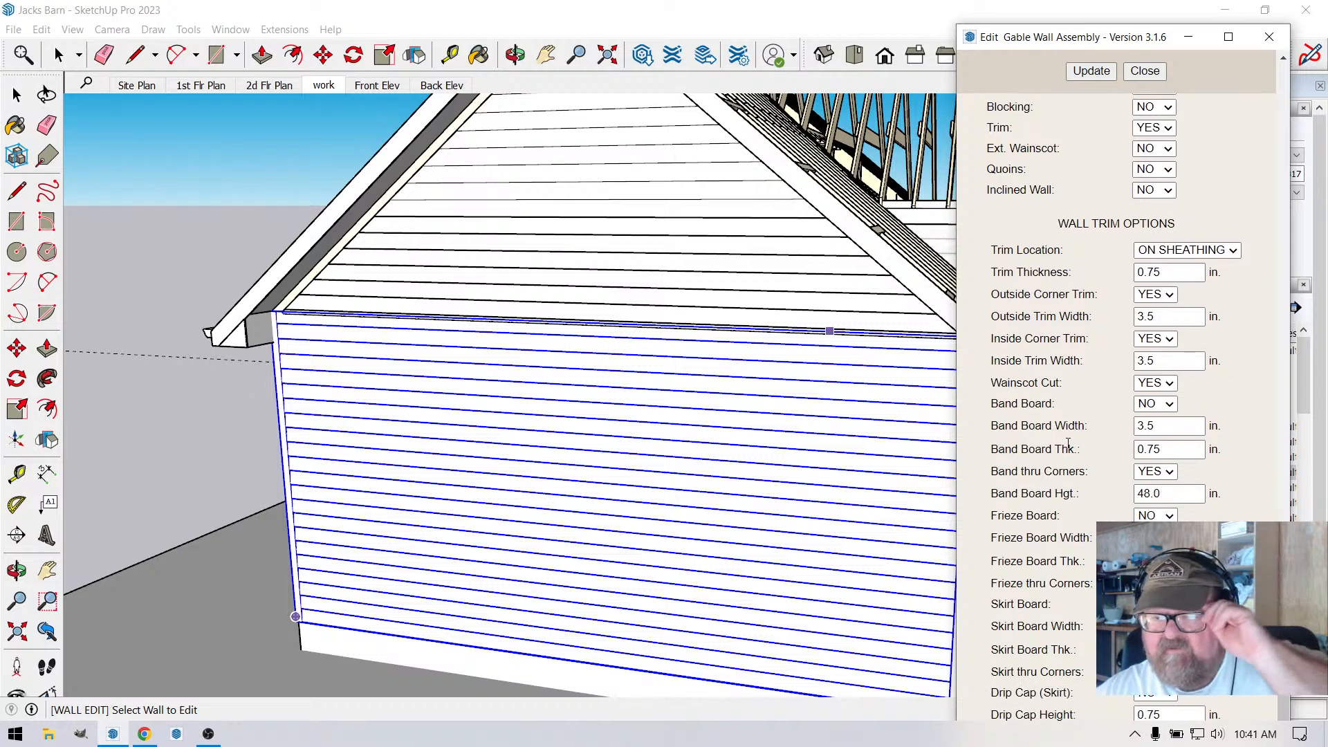
# Edit the first-floor end wall, enable its Frieze Board and update the wall.
pyautogui.click(436, 378)
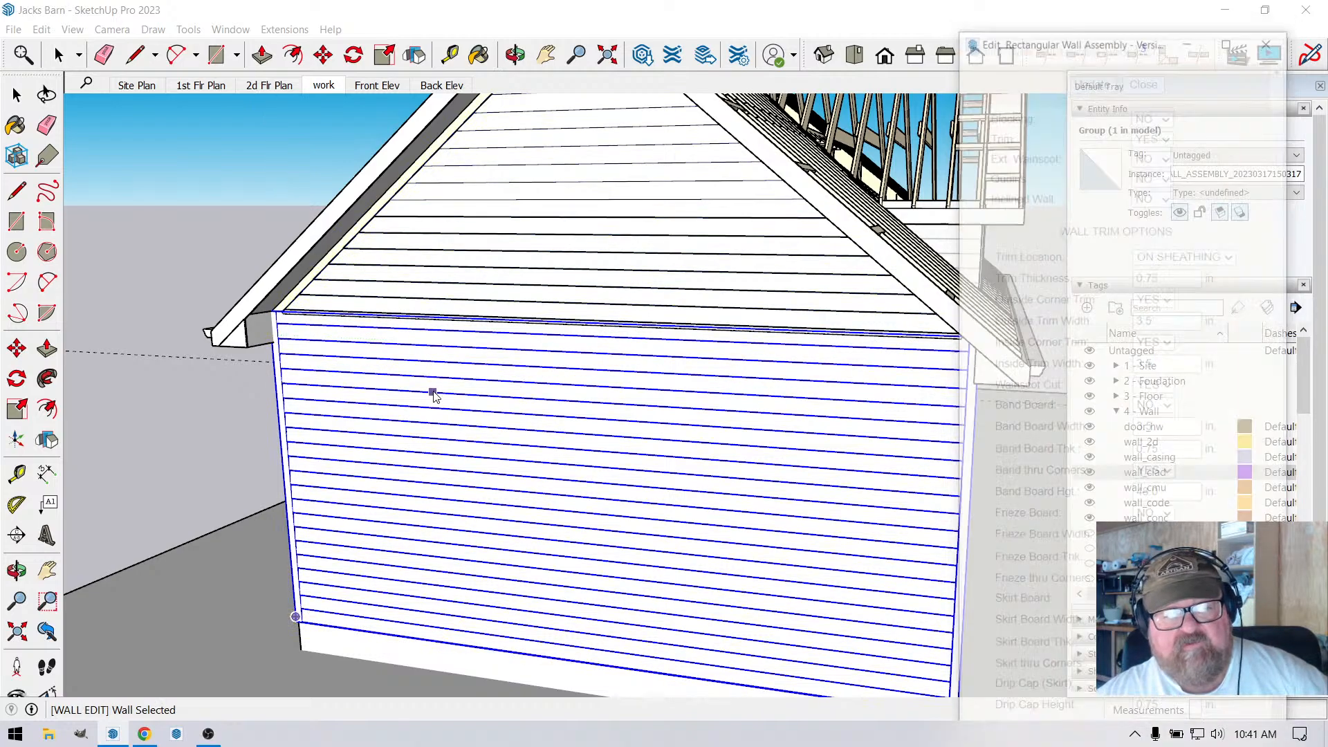
pyautogui.scroll(-15, 1045, 468)
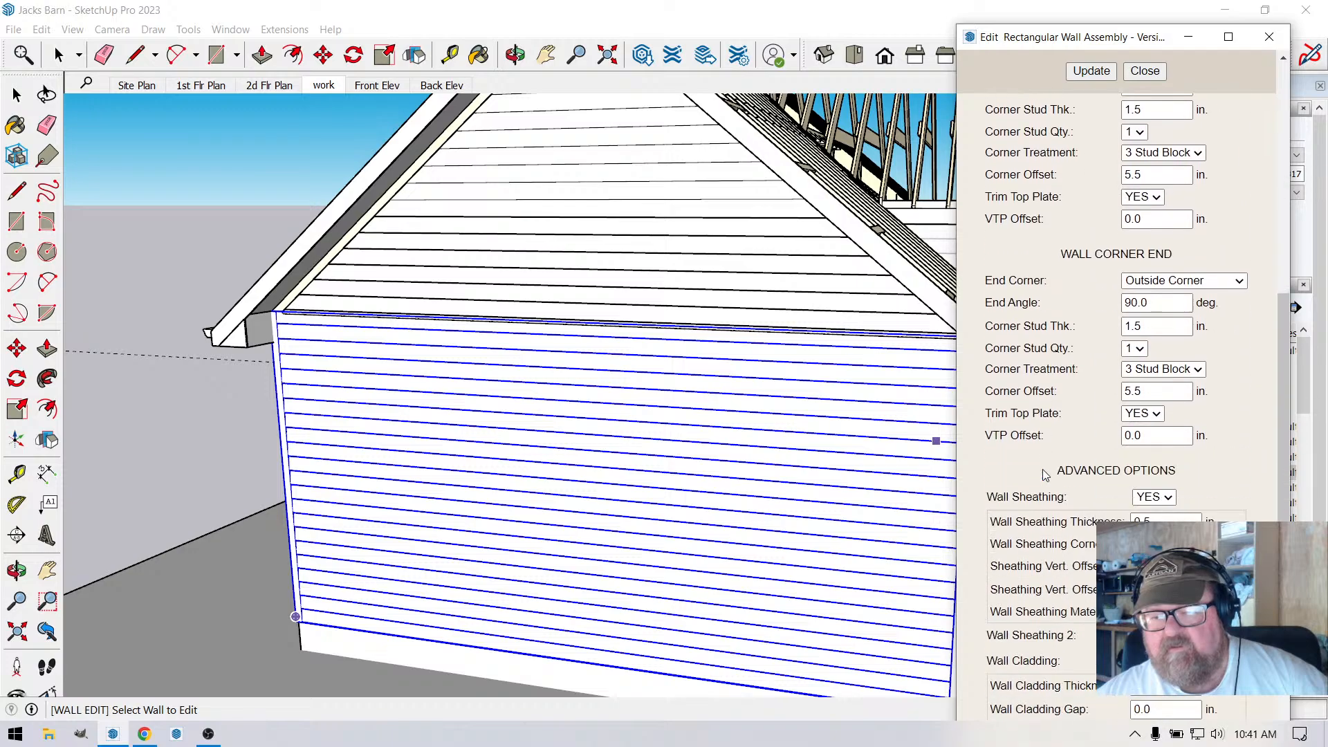
pyautogui.scroll(-5, 1051, 468)
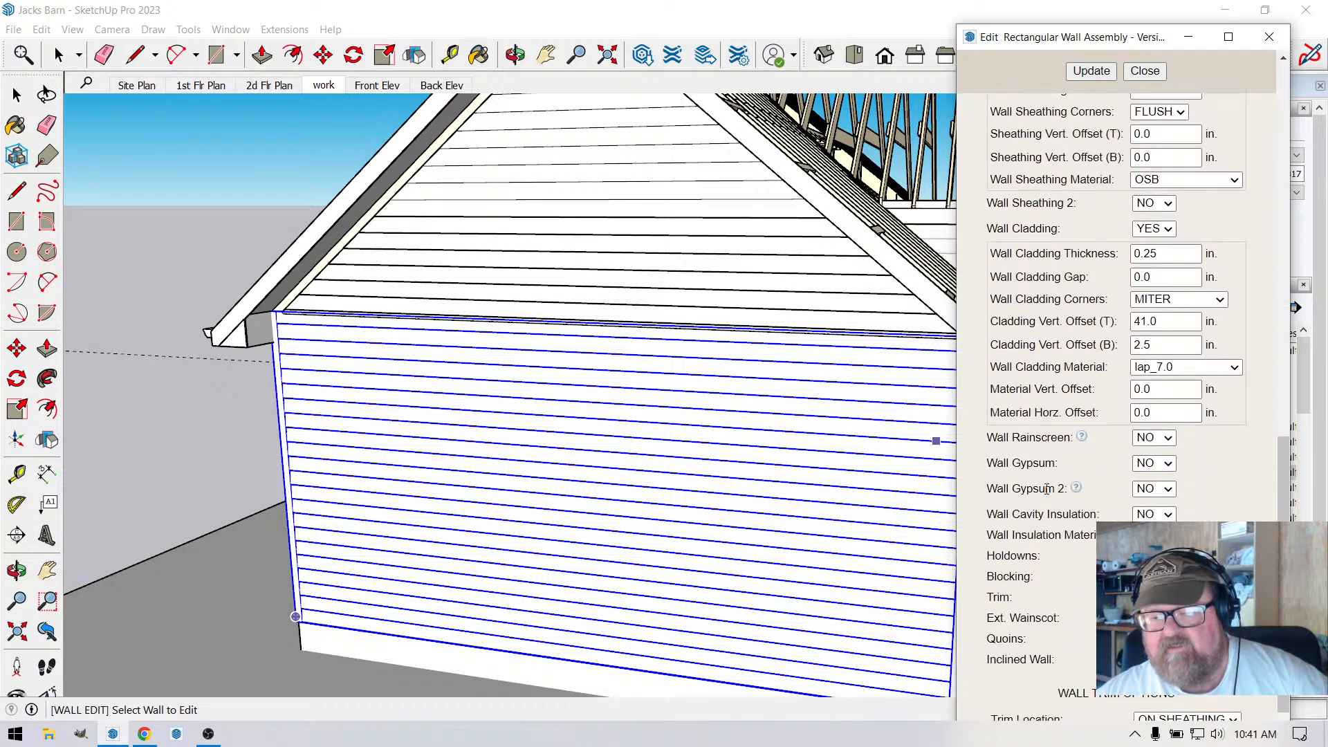
pyautogui.scroll(-12, 1045, 485)
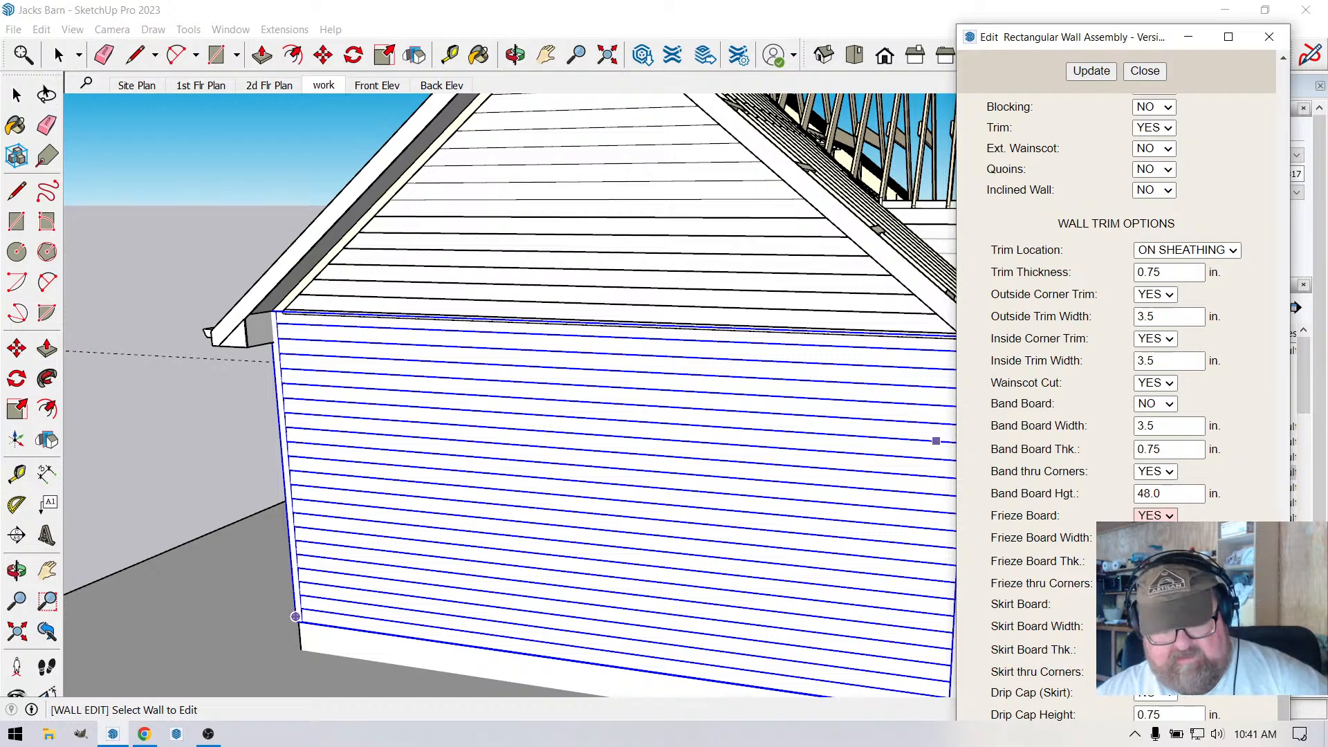
pyautogui.click(1096, 72)
# Adjust the size of the first-floor end wall's frieze board, update the wall and finish editing it.
pyautogui.scroll(-5, 171, 379)
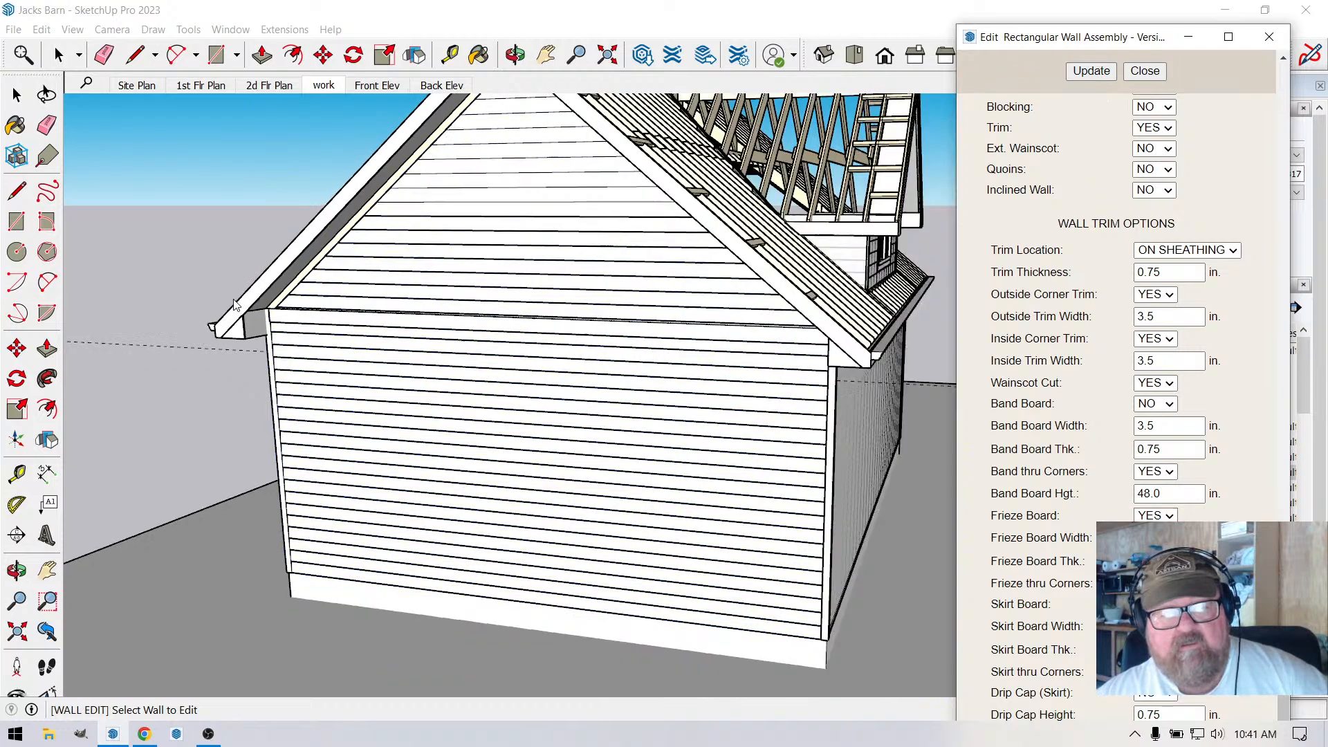
pyautogui.scroll(3, 129, 401)
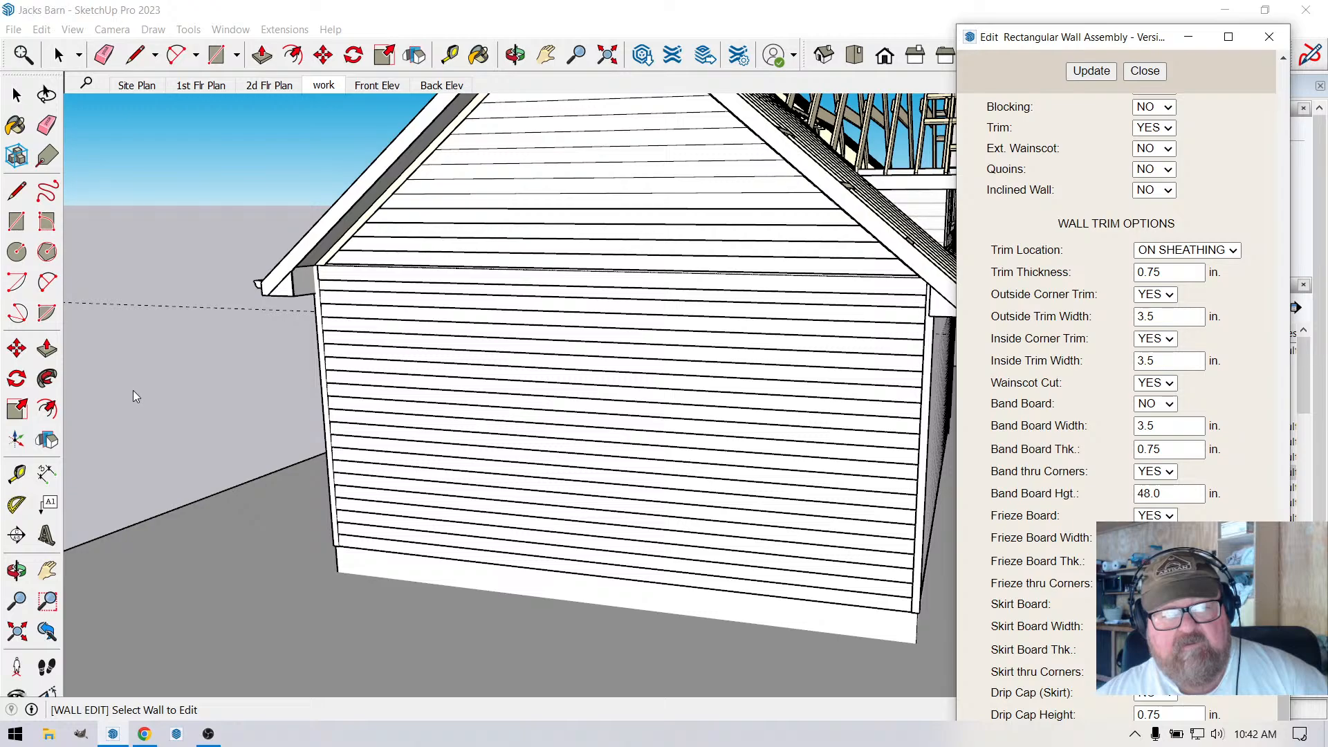
pyautogui.click(327, 420)
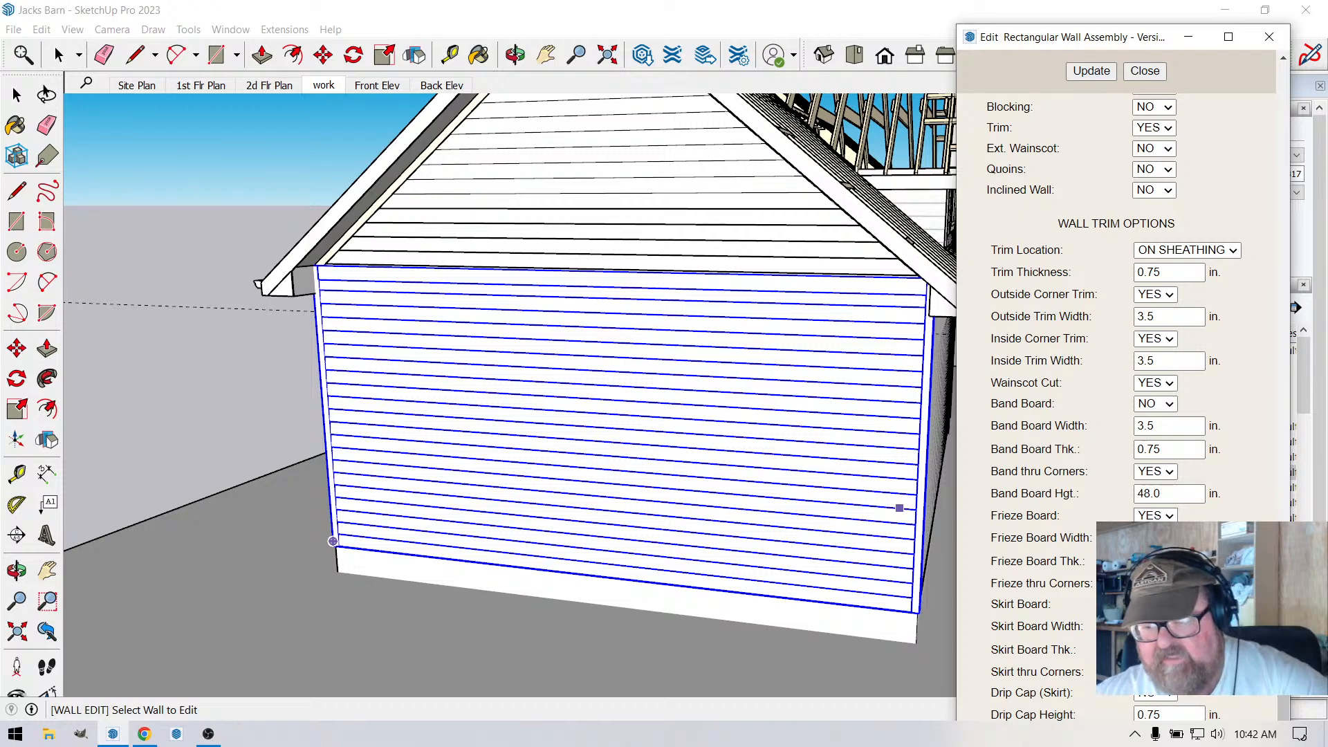
pyautogui.click(1091, 72)
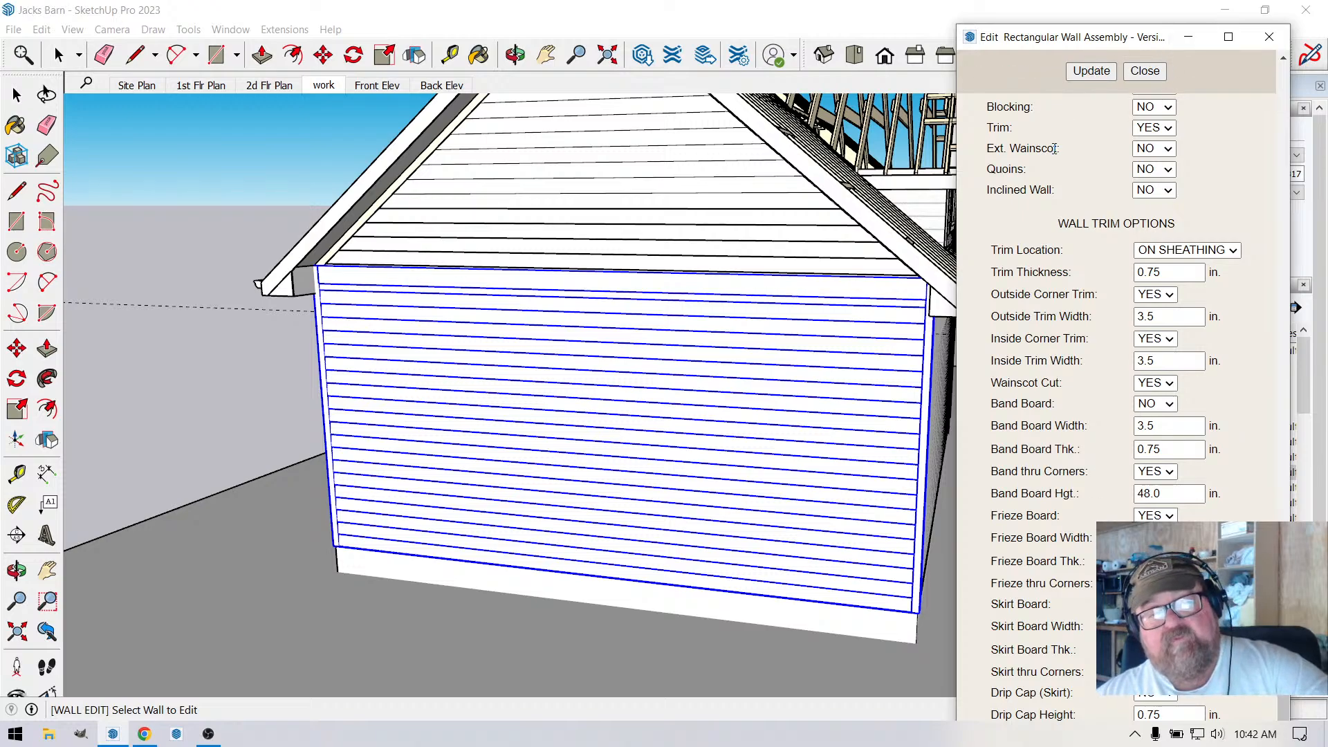
pyautogui.click(1145, 70)
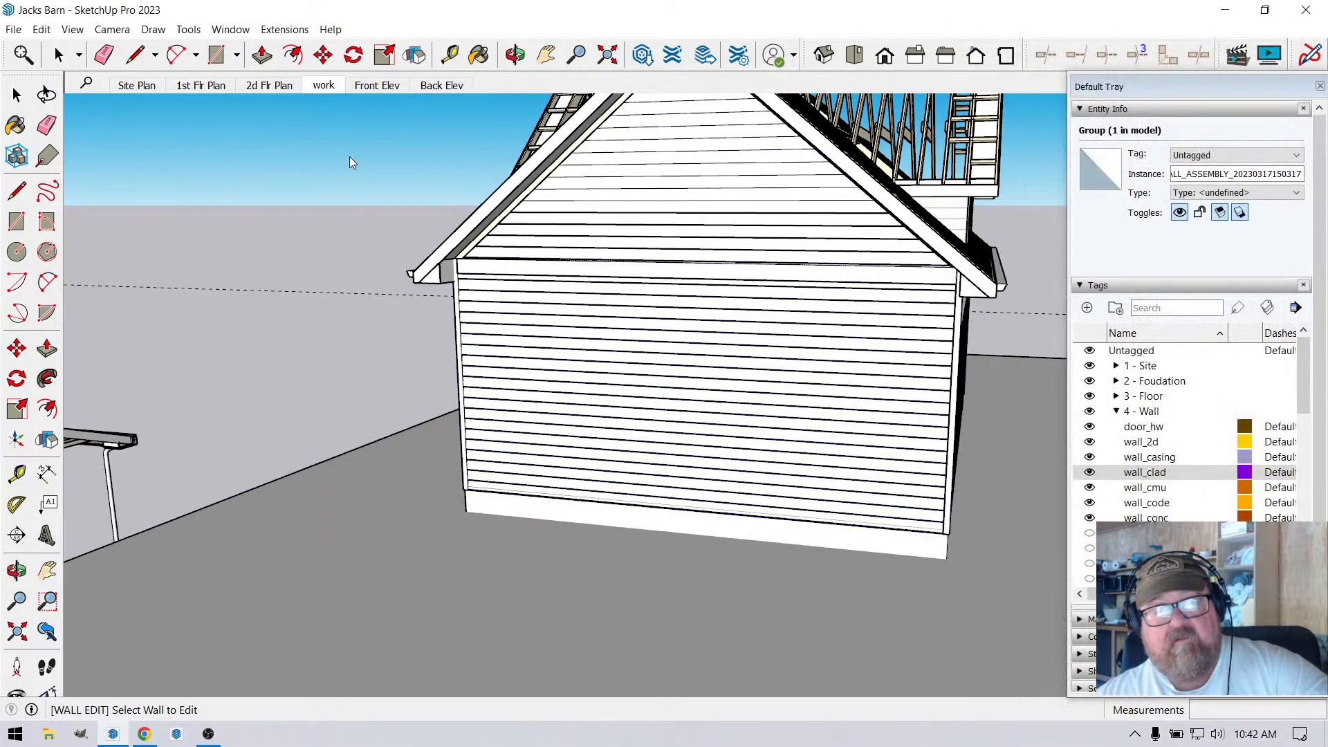
# Examine the frieze board and siding joint at the gable end's eave corner, and the front dormer's gable siding.
pyautogui.click(515, 55)
pyautogui.moveTo(622, 318); pyautogui.dragTo(590, 391)
pyautogui.scroll(3, 453, 337)
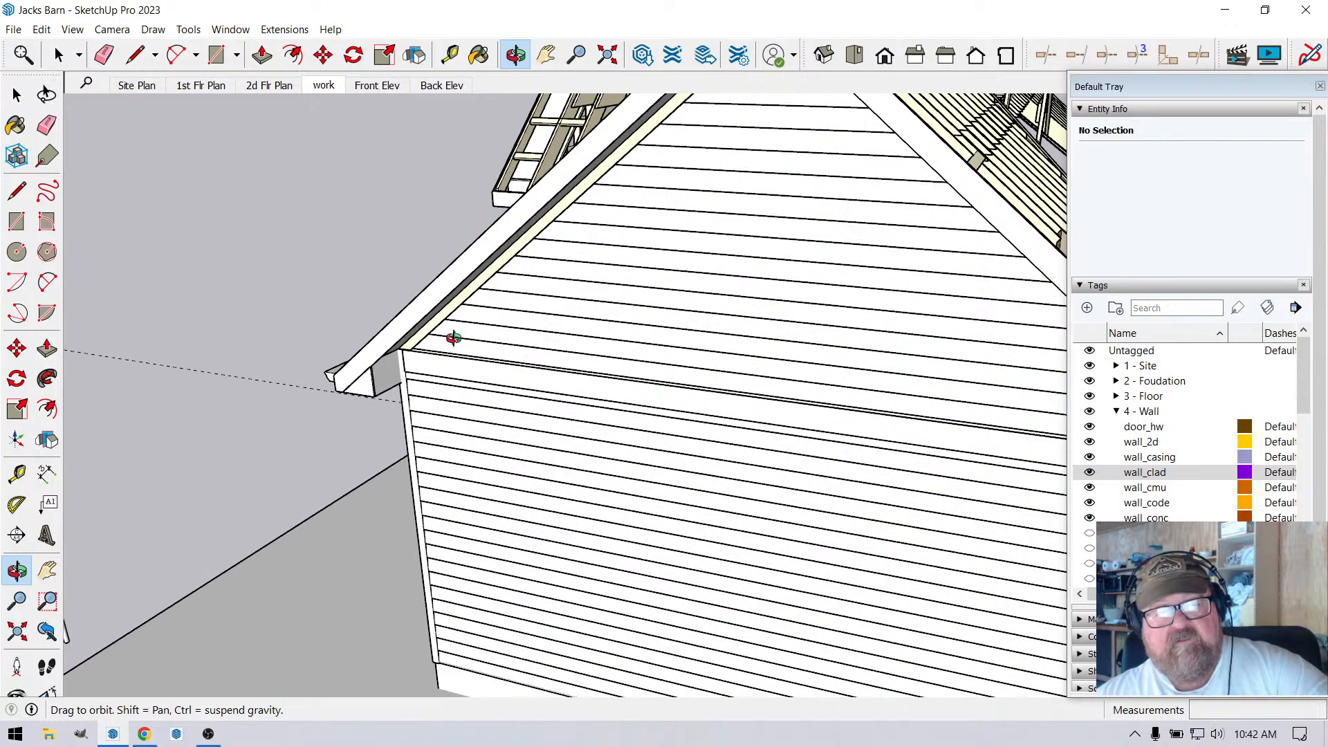
pyautogui.scroll(5, 453, 338)
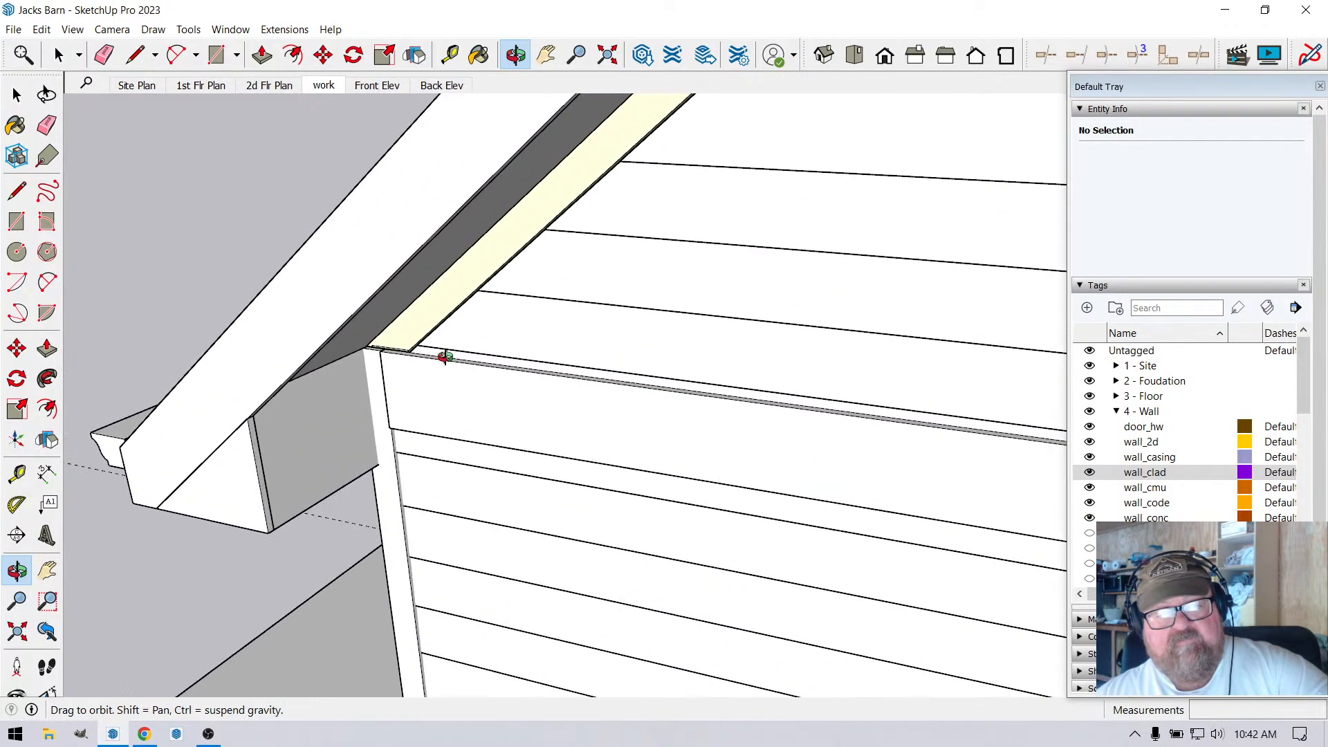
pyautogui.scroll(-10, 445, 357)
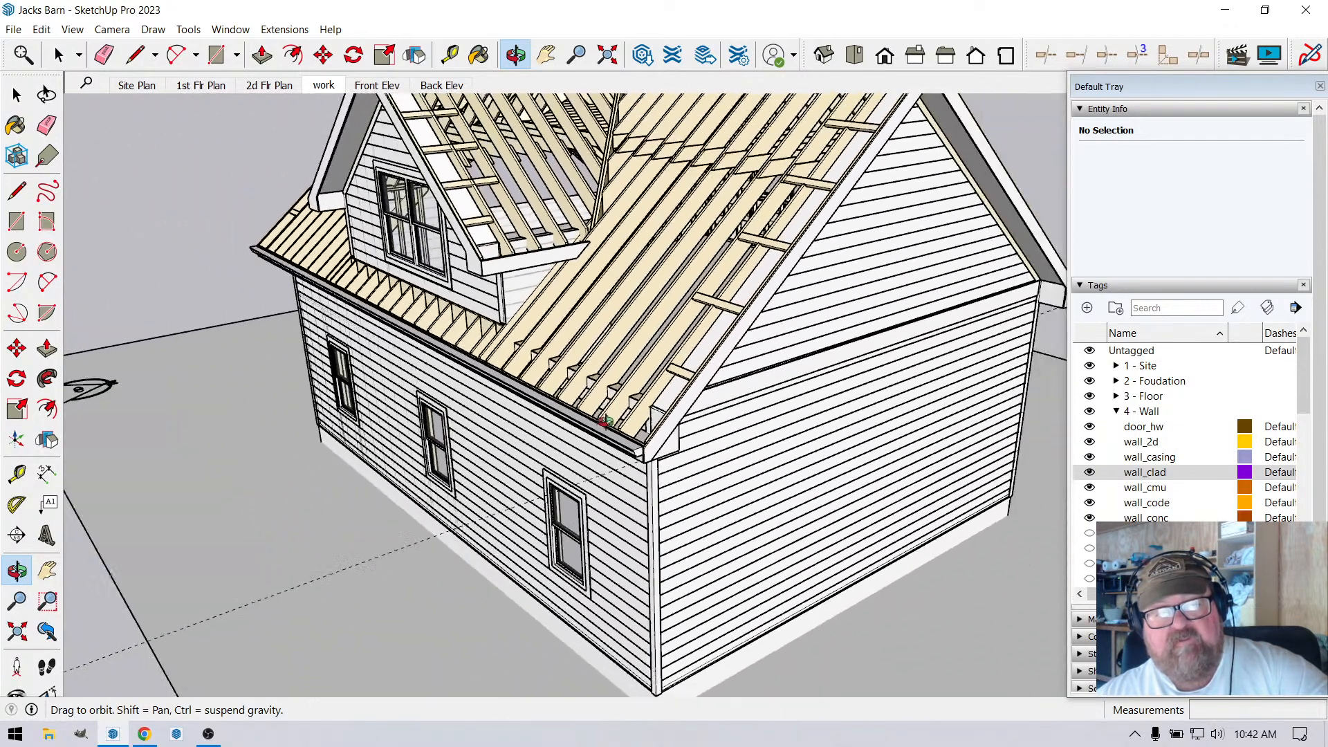
pyautogui.moveTo(605, 421); pyautogui.dragTo(629, 160)
pyautogui.scroll(5, 575, 215)
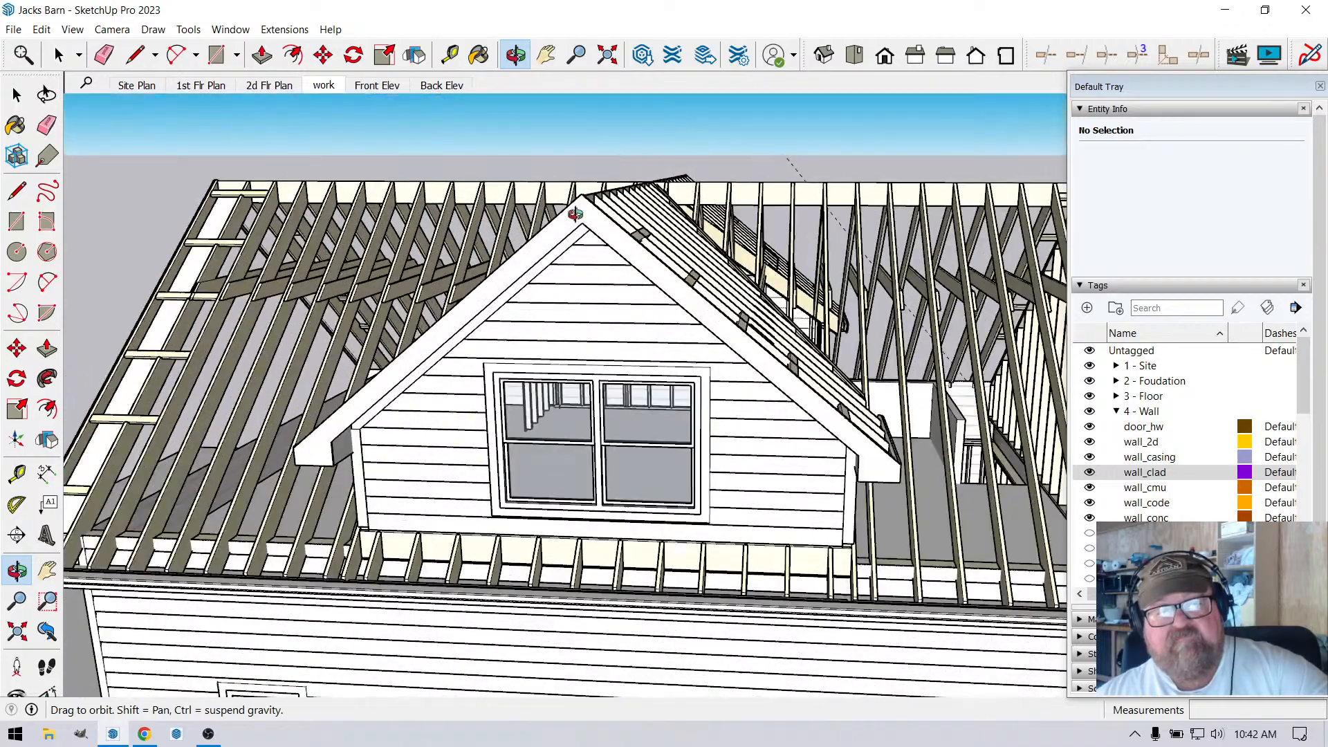
pyautogui.scroll(4, 574, 215)
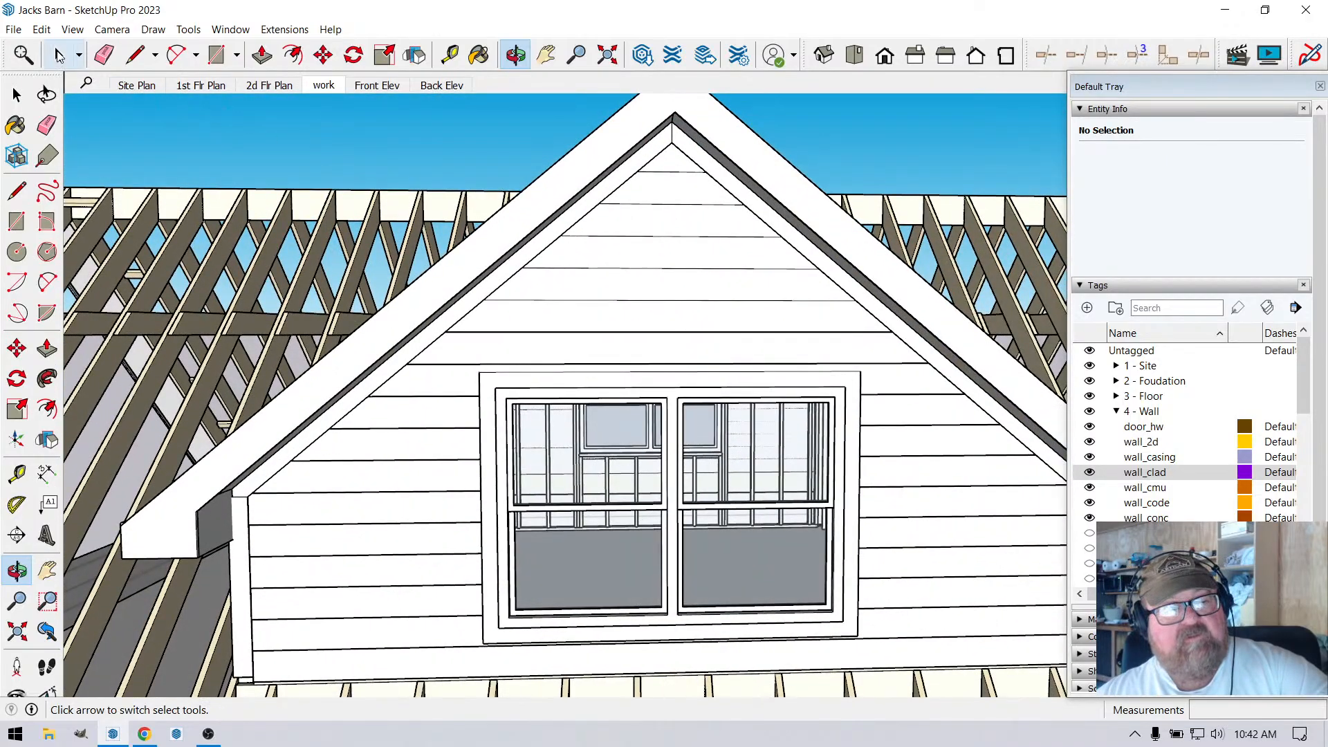
# Open the front dormer's gable wall group and copy its wall trim about 30' 10" away, clear of the dormer.
pyautogui.click(59, 56)
pyautogui.scroll(-3, 390, 168)
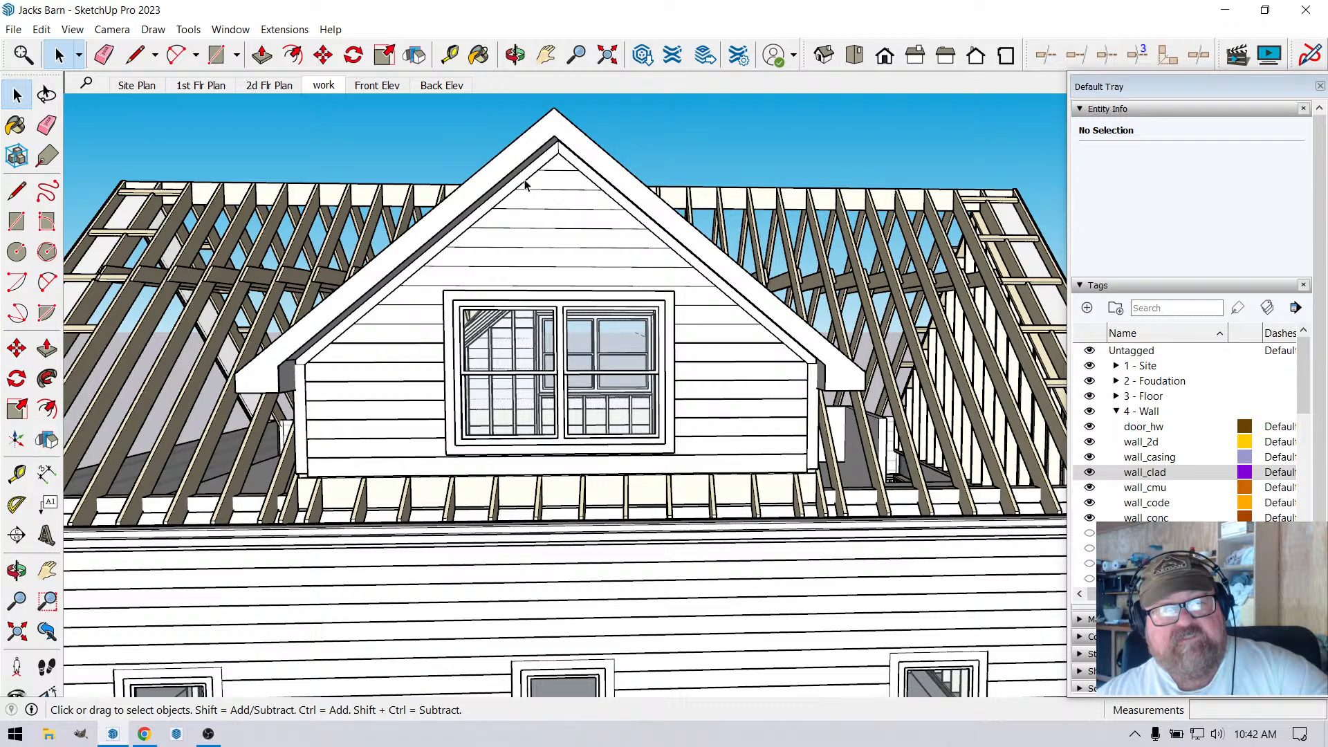
pyautogui.doubleClick(525, 186)
pyautogui.click(528, 182)
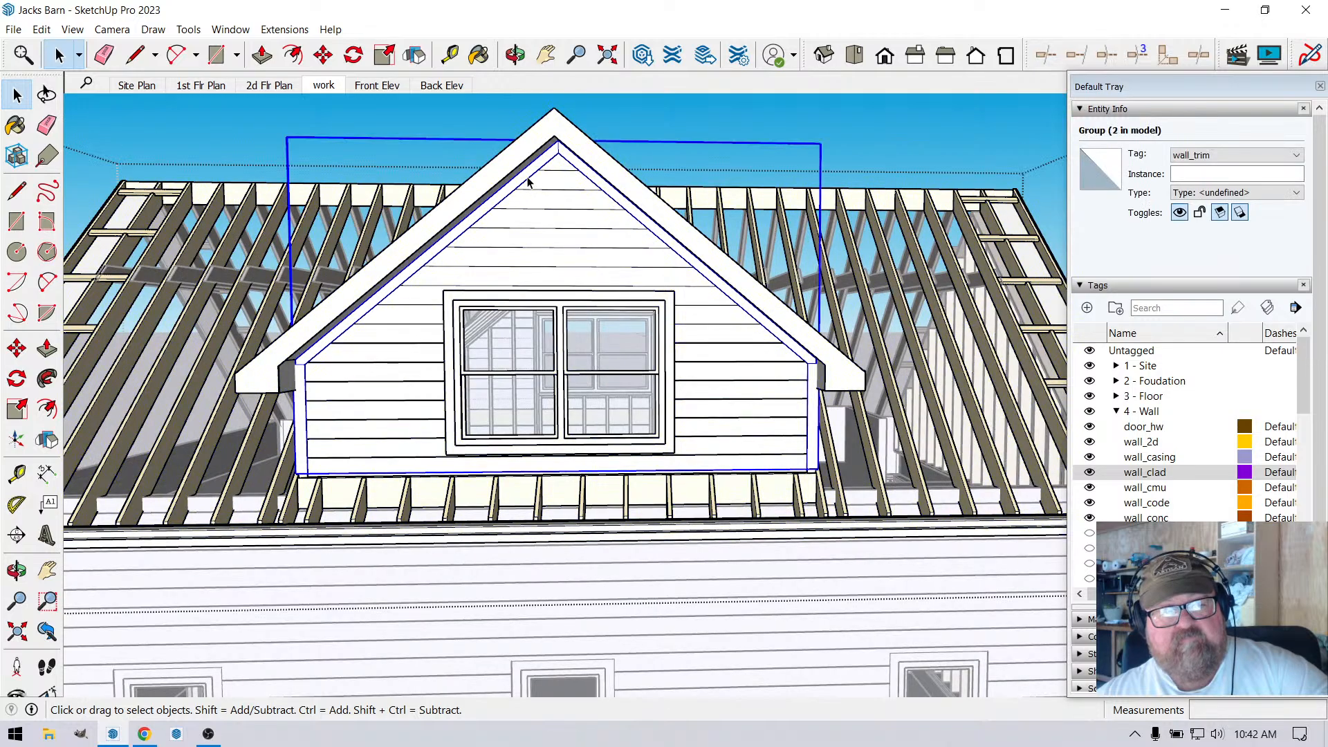
pyautogui.scroll(-5, 528, 182)
pyautogui.click(515, 55)
pyautogui.moveTo(516, 290); pyautogui.dragTo(526, 552)
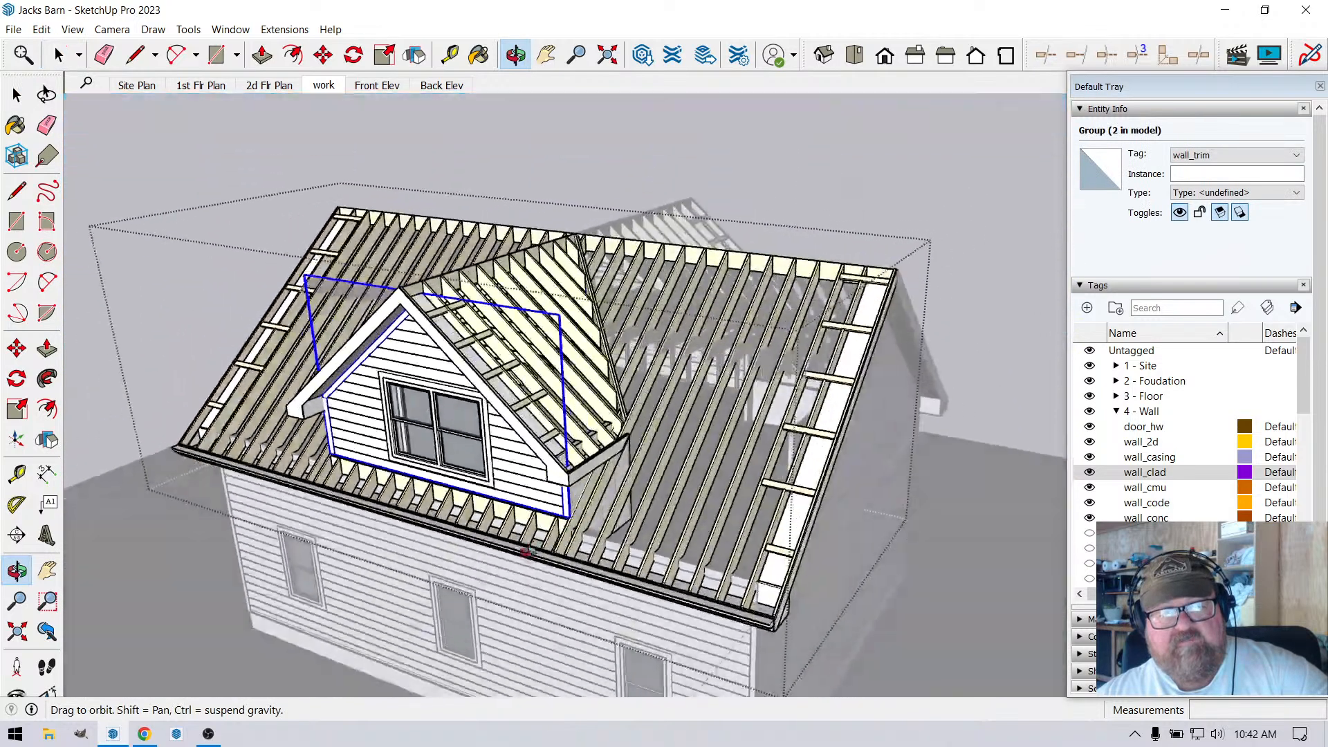
pyautogui.scroll(-3, 498, 484)
pyautogui.moveTo(561, 387); pyautogui.dragTo(411, 299)
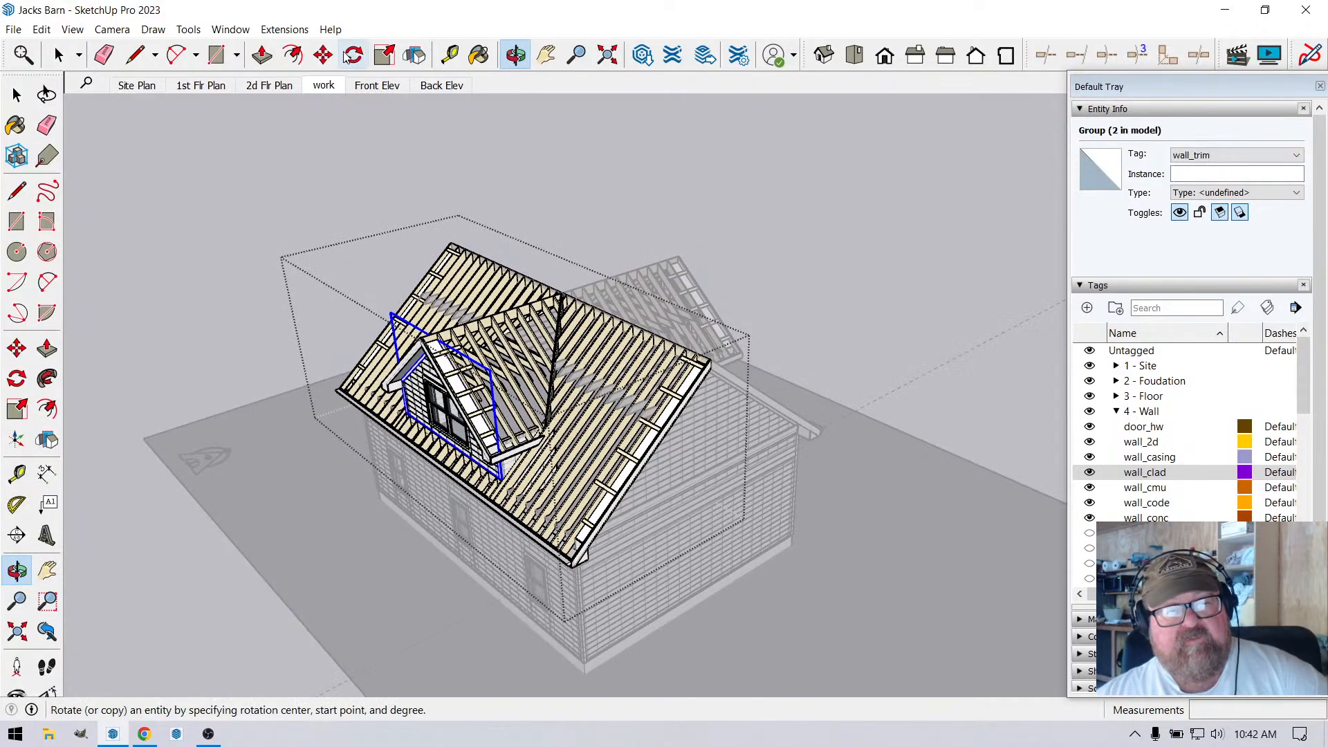
pyautogui.click(323, 55)
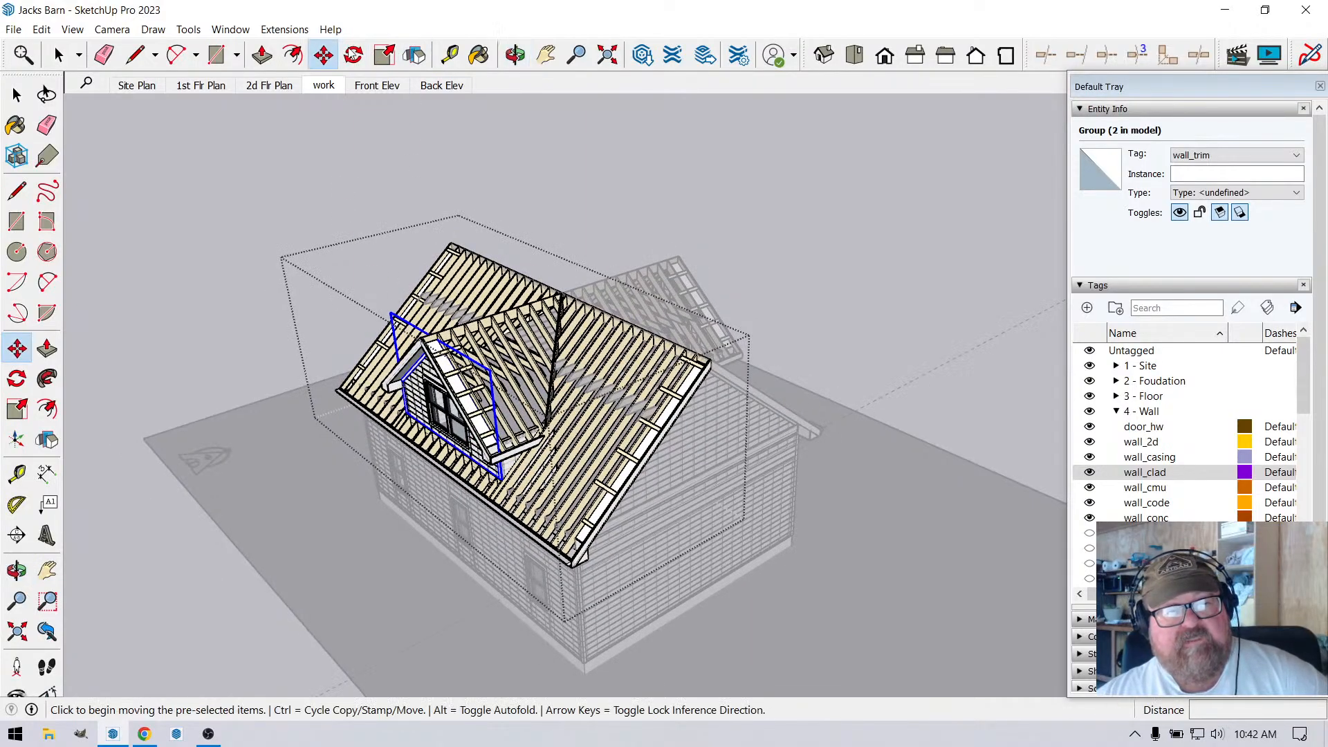
pyautogui.click(364, 556)
pyautogui.press('ctrl')
pyautogui.scroll(-3, 549, 617)
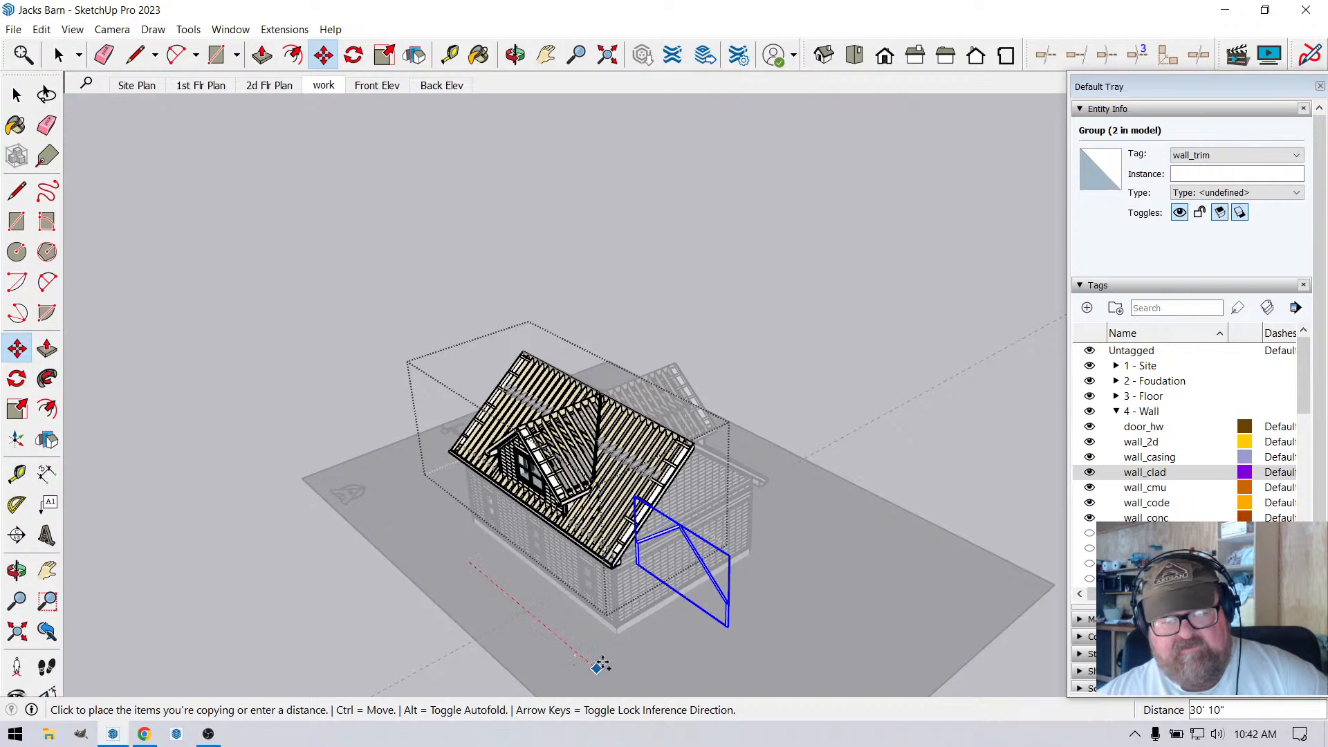
pyautogui.click(600, 665)
pyautogui.scroll(3, 650, 633)
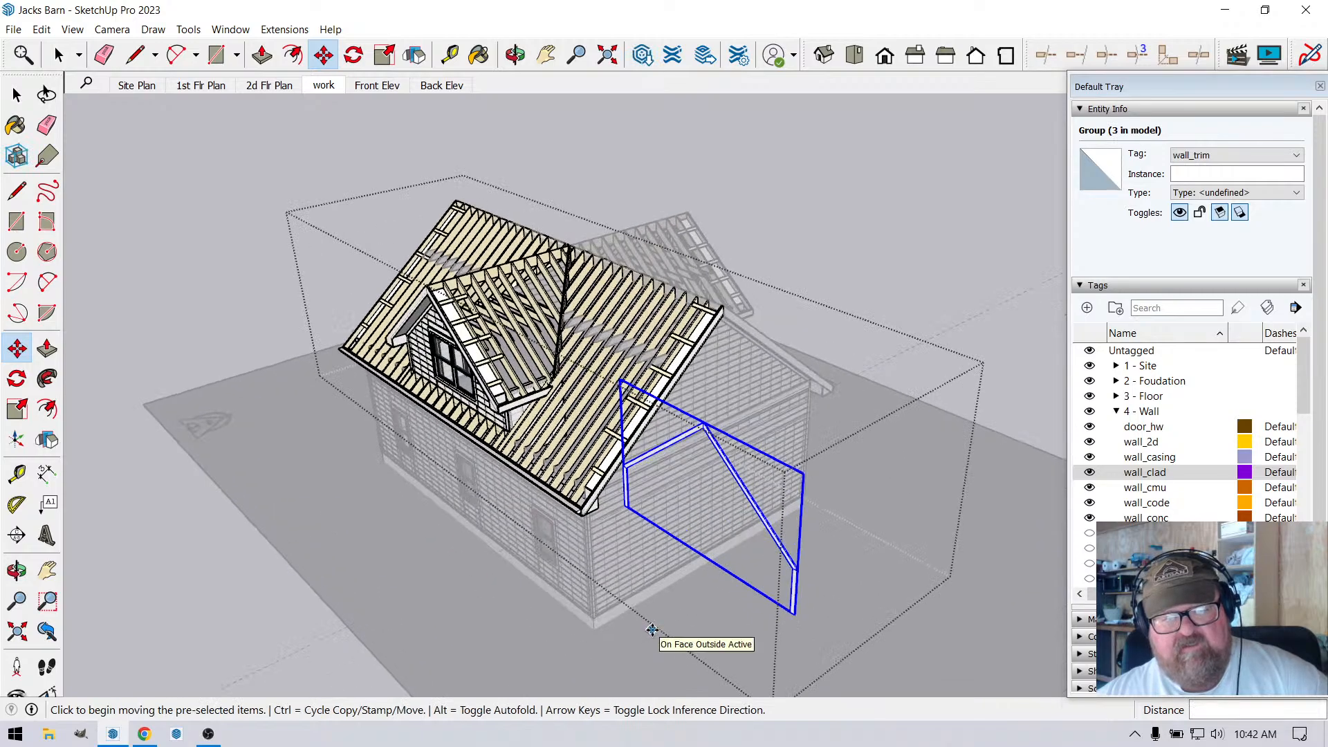
# Cut the copied trim from the dormer wall group, close the group and paste the trim in place at model level.
pyautogui.click(42, 29)
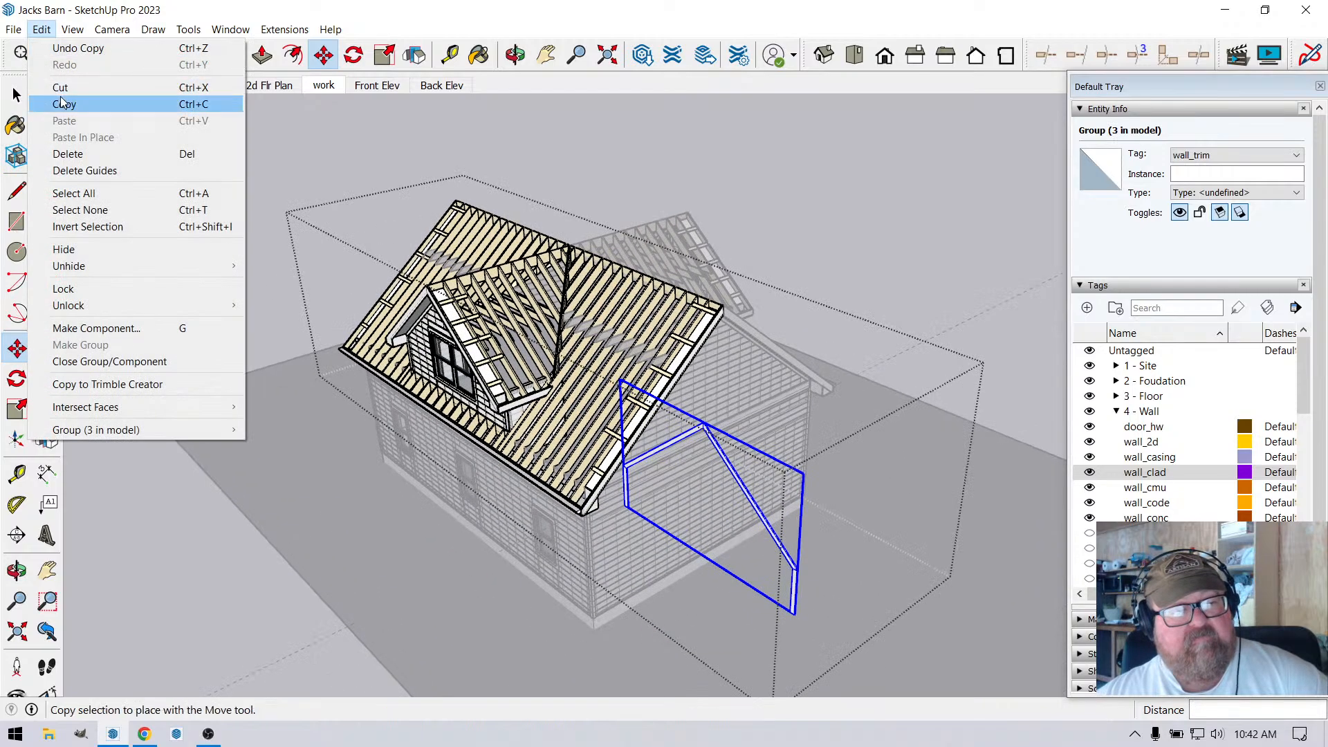
pyautogui.click(55, 48)
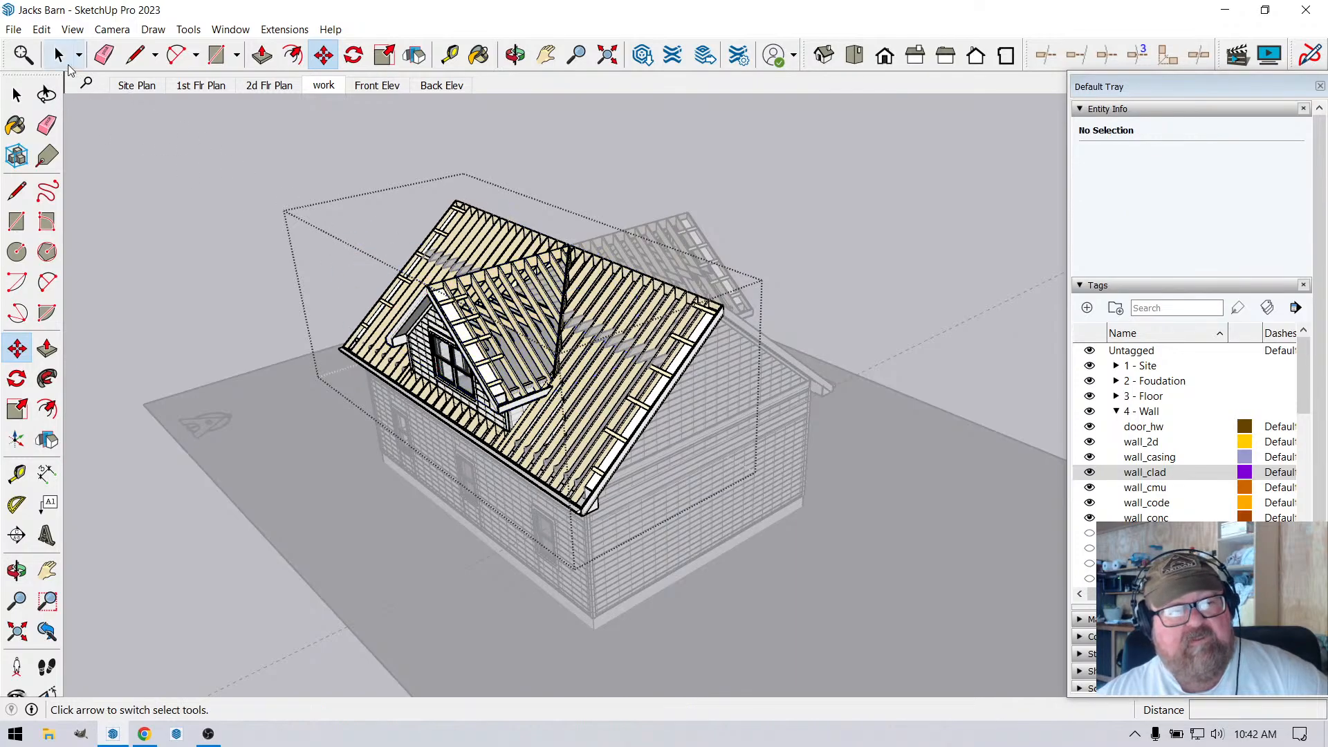
pyautogui.click(66, 62)
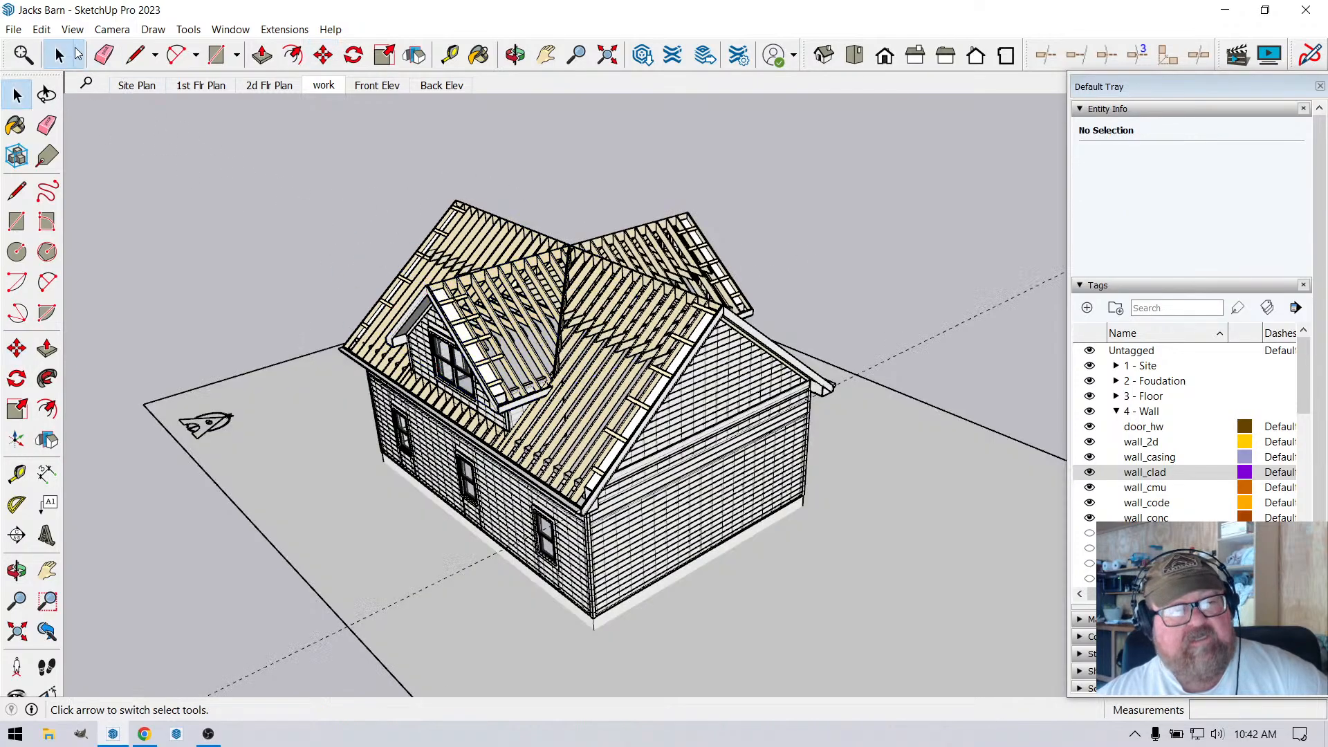
pyautogui.click(42, 29)
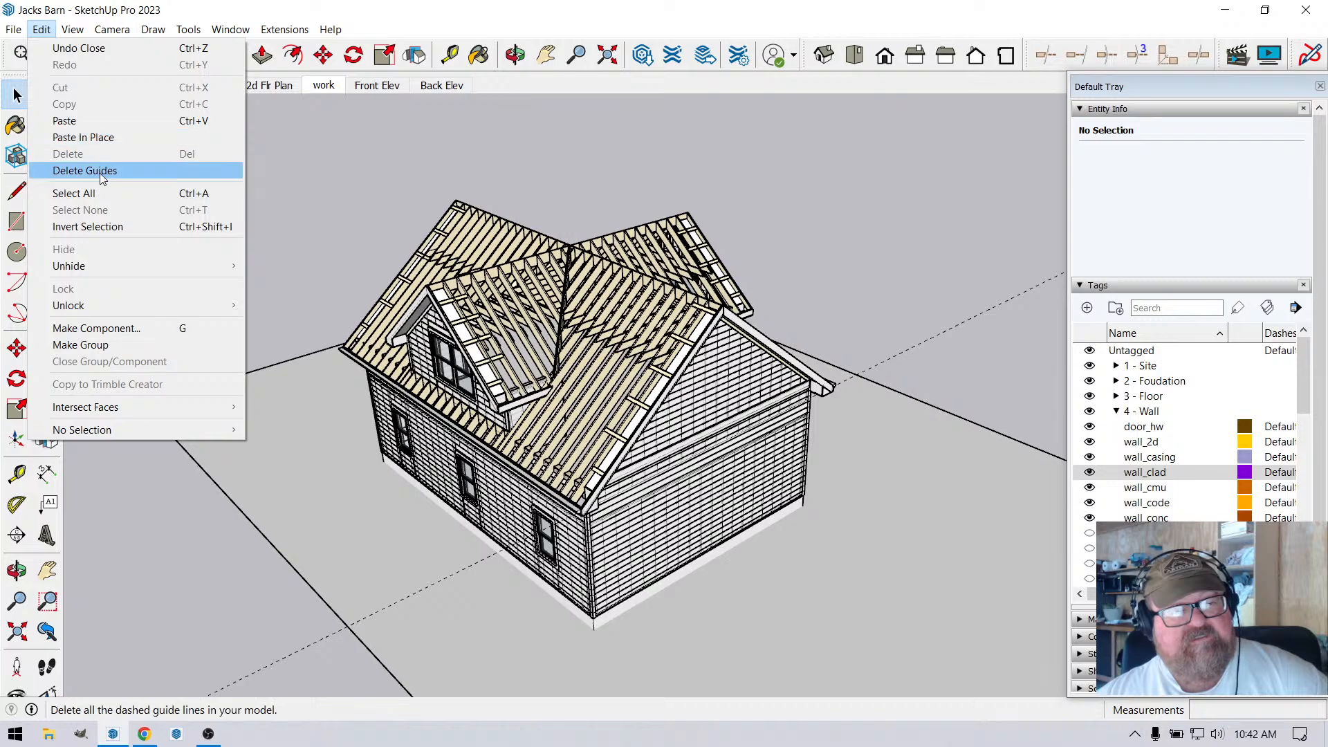
pyautogui.click(94, 137)
pyautogui.scroll(-1, 693, 349)
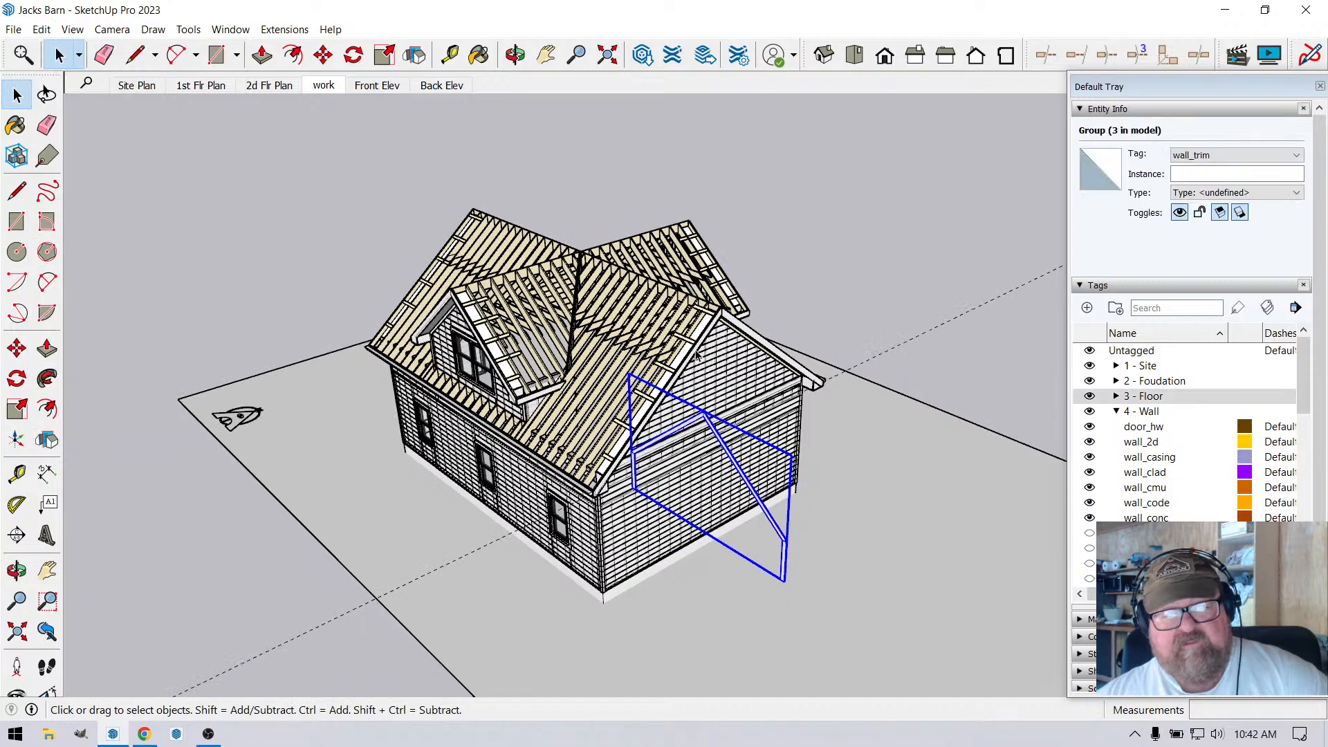
# Rotate the pasted trim group on the ground plane so it runs parallel to the barn's gable end wall.
pyautogui.scroll(2, 669, 533)
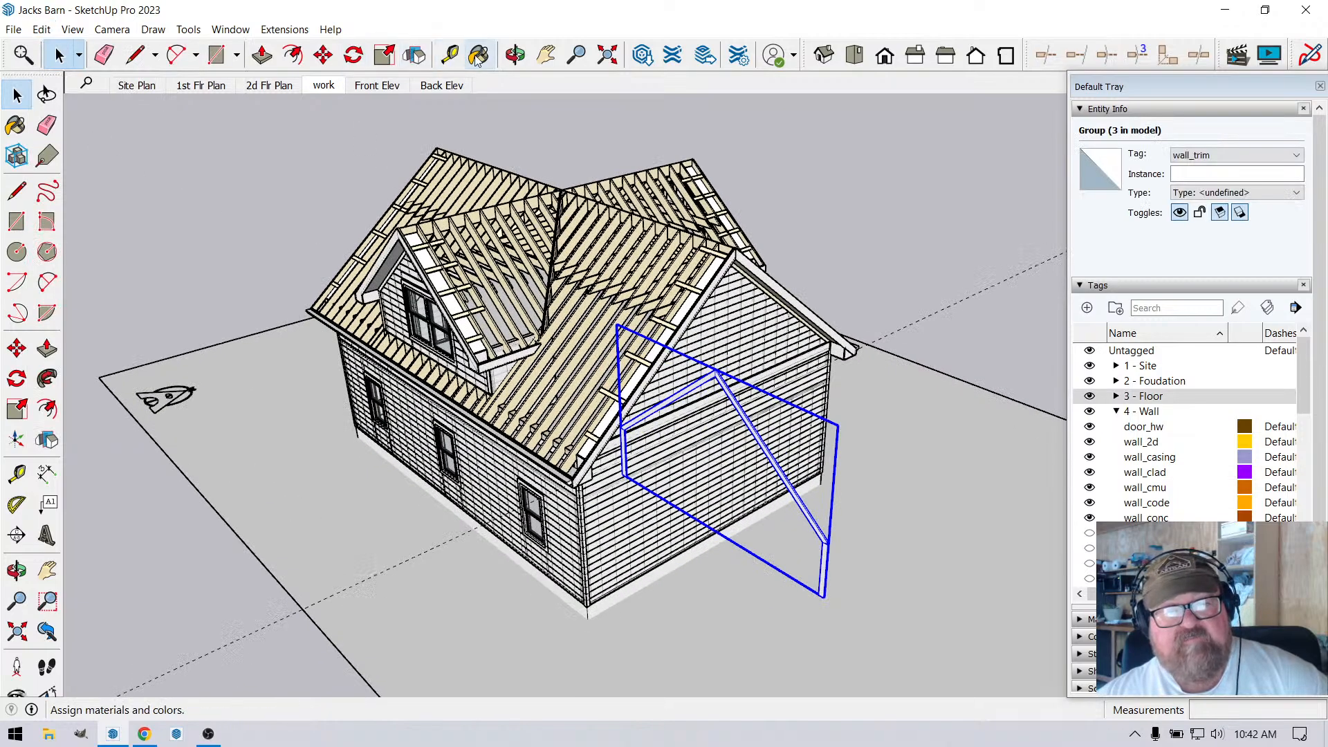
pyautogui.click(354, 56)
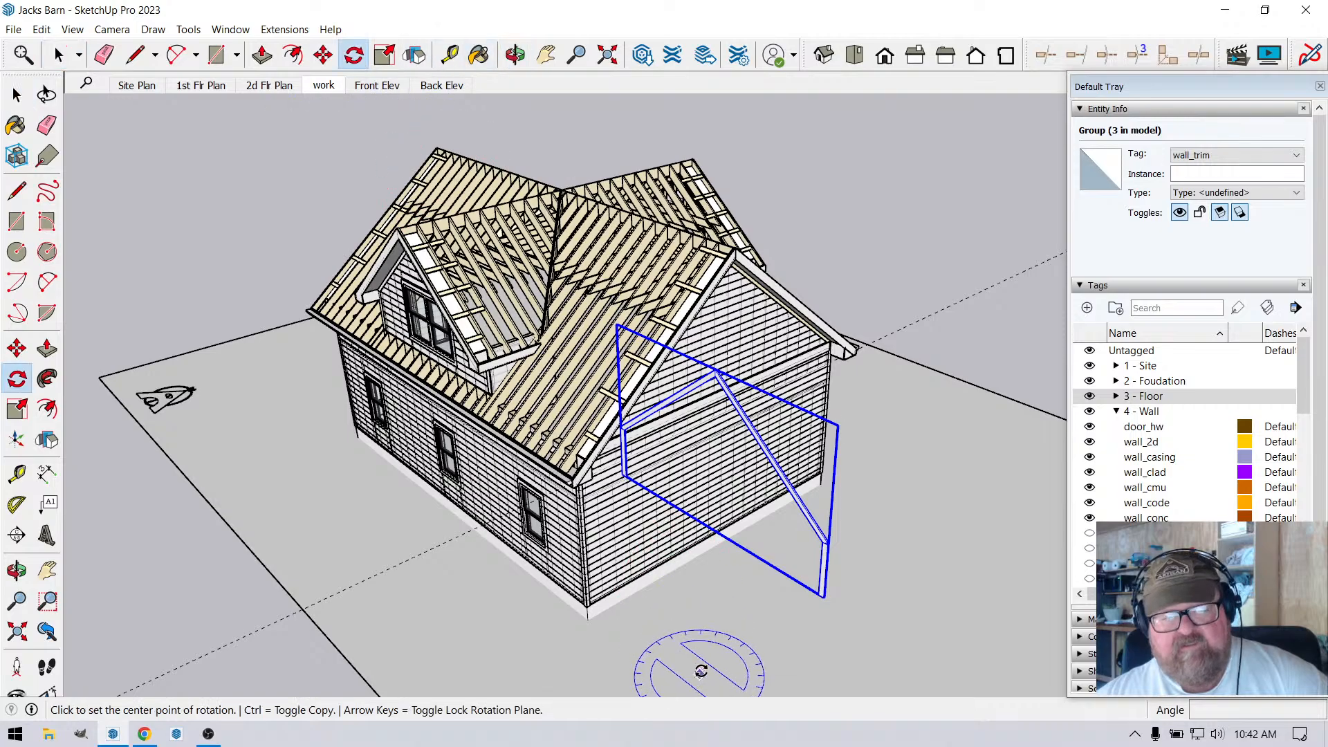
pyautogui.click(732, 643)
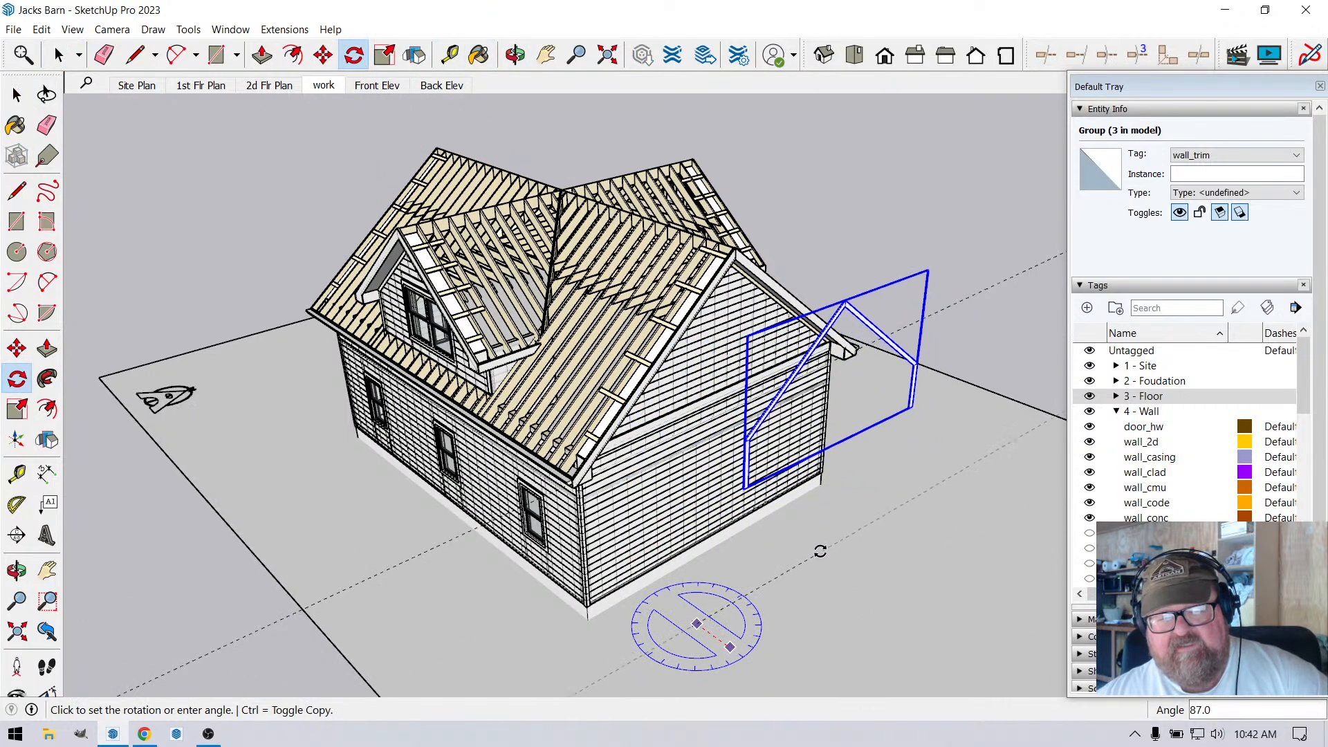
pyautogui.click(819, 541)
pyautogui.scroll(2, 842, 337)
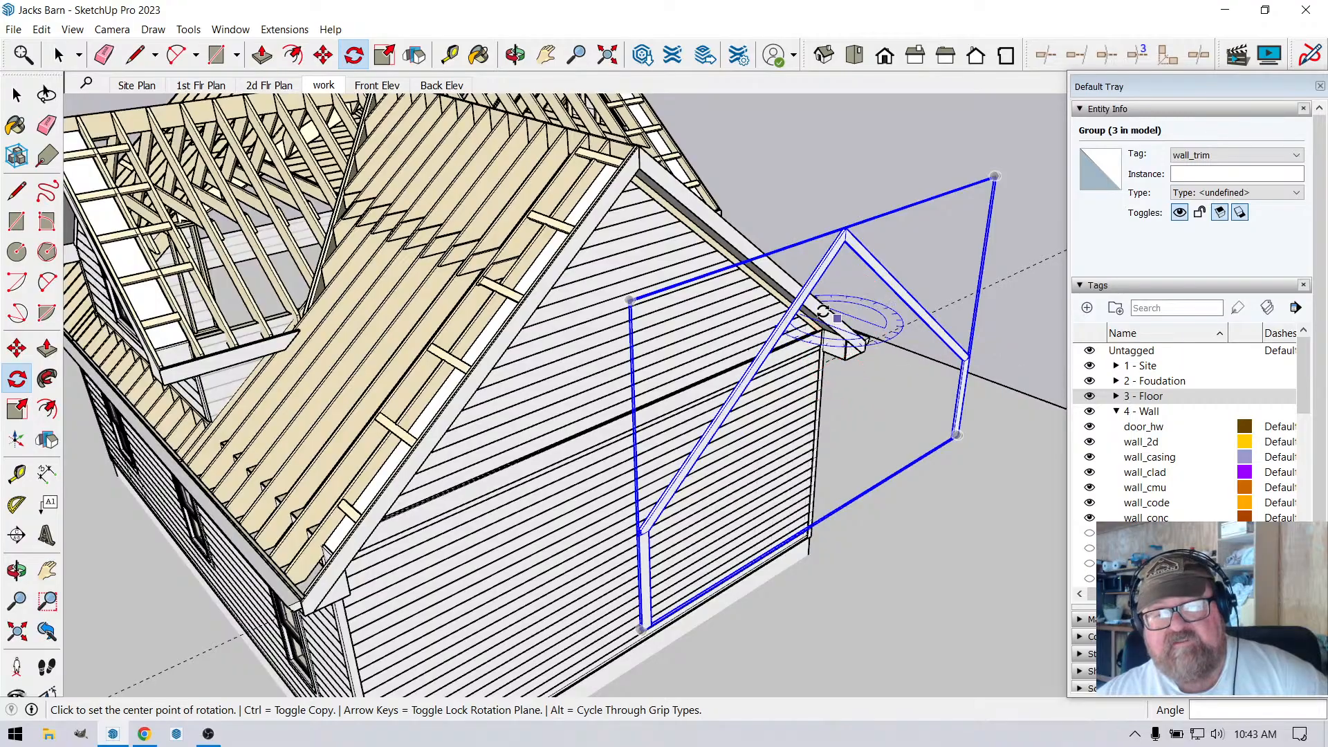
# Move the trim group by its inner peak corner onto the peak of the gable end wall's lap siding.
pyautogui.scroll(4, 830, 312)
pyautogui.scroll(-1, 584, 263)
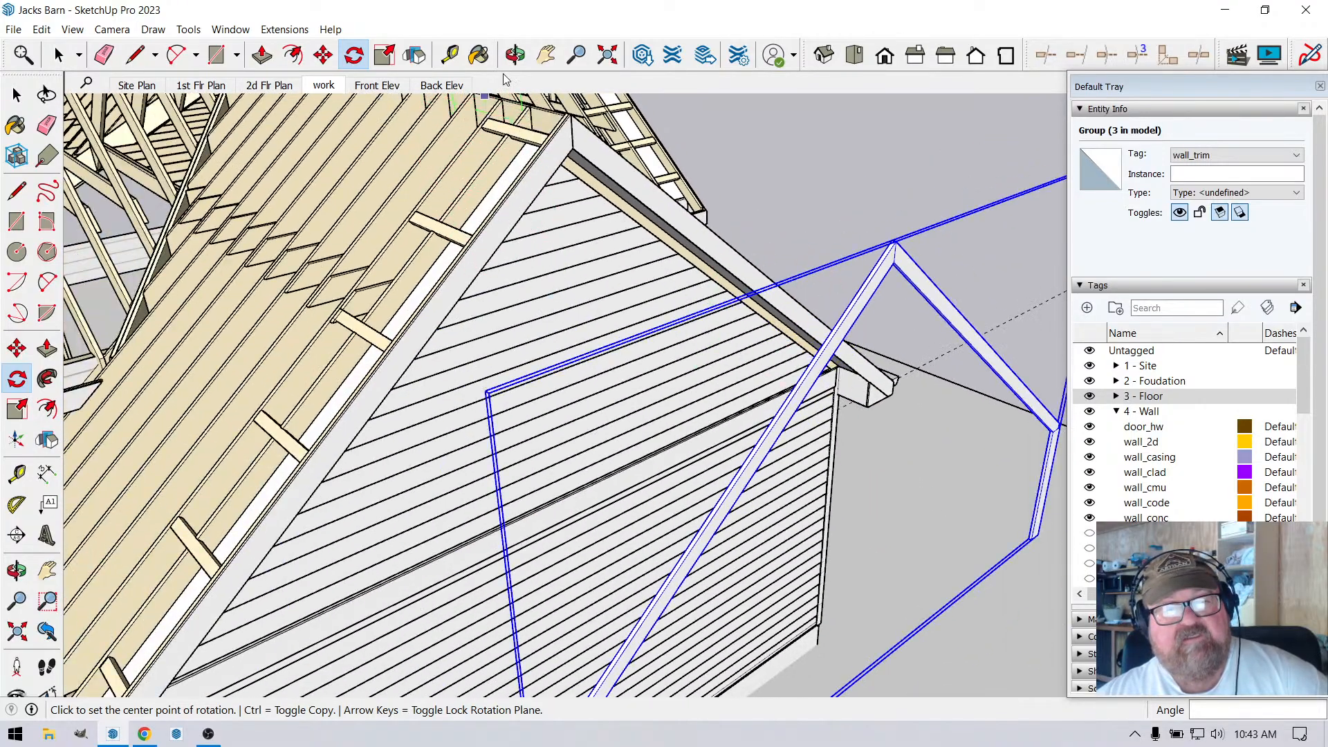
pyautogui.click(515, 55)
pyautogui.moveTo(675, 264); pyautogui.dragTo(404, 232)
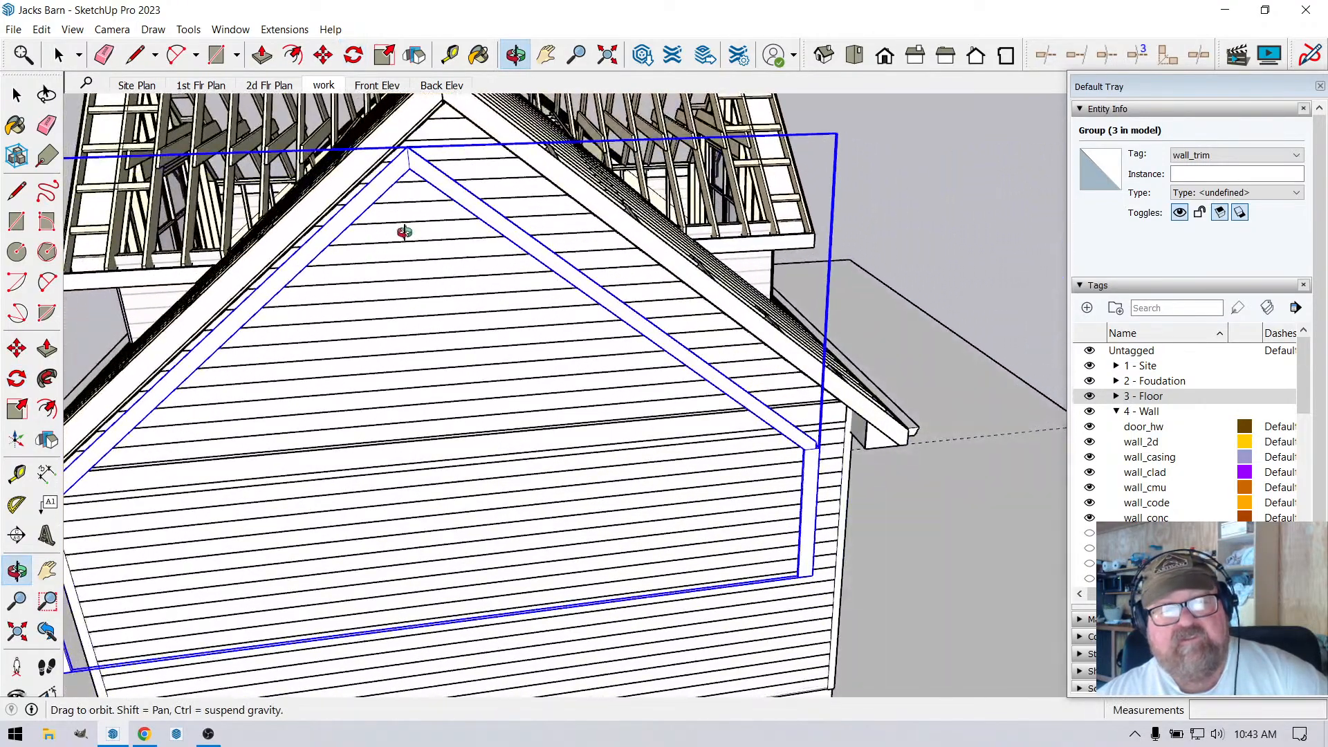
pyautogui.click(323, 55)
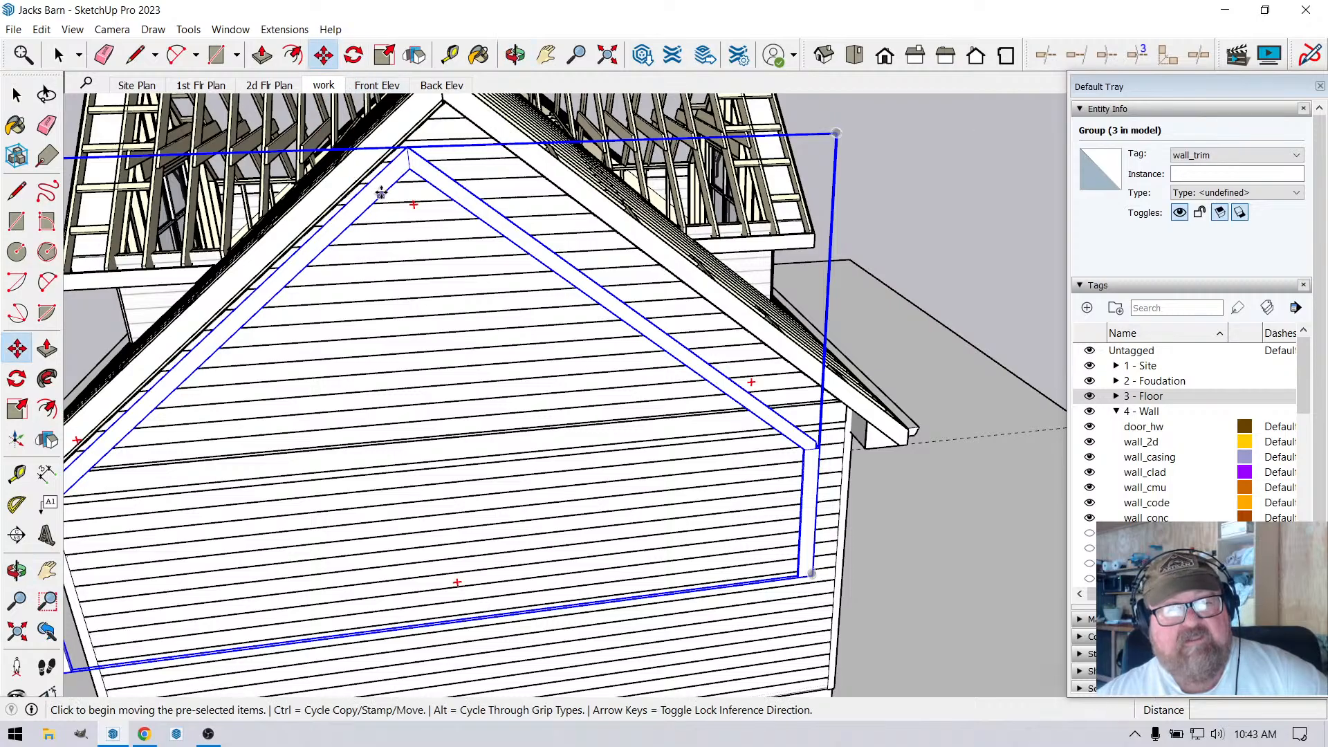
pyautogui.click(406, 170)
pyautogui.scroll(4, 430, 136)
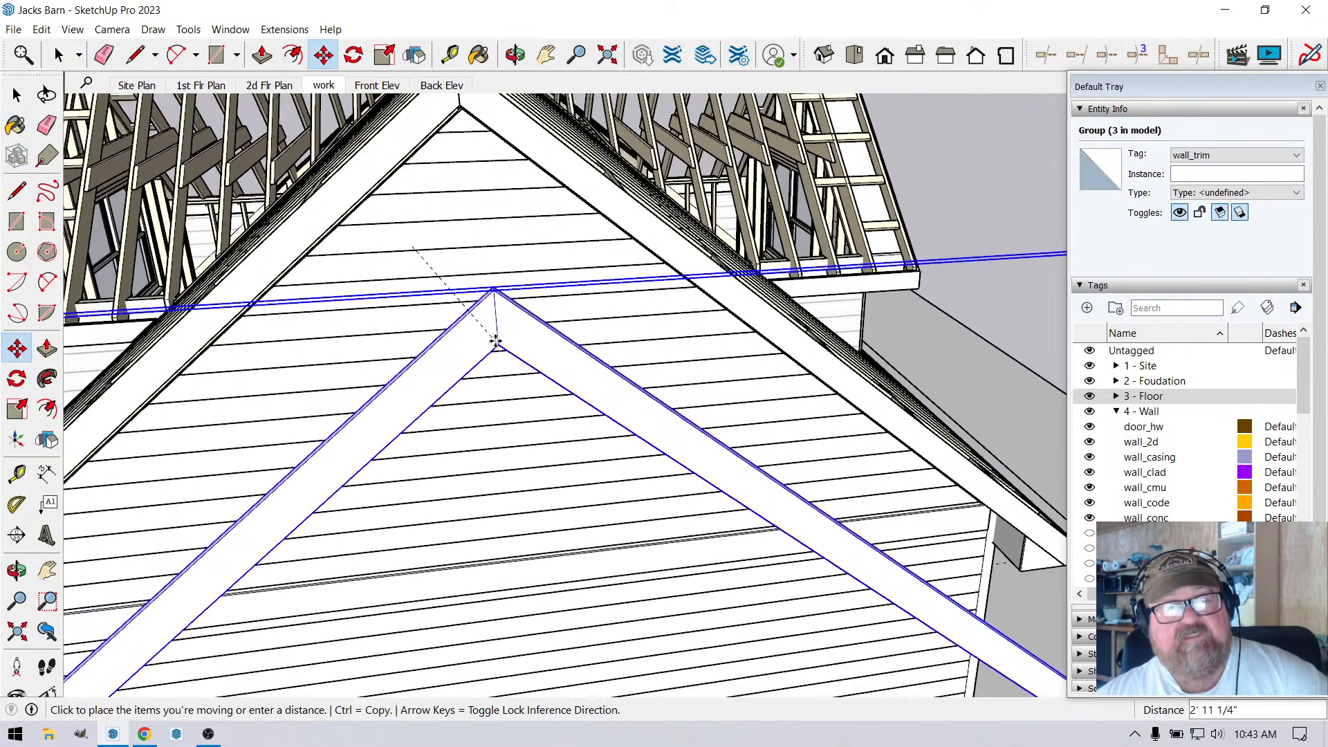
pyautogui.click(515, 55)
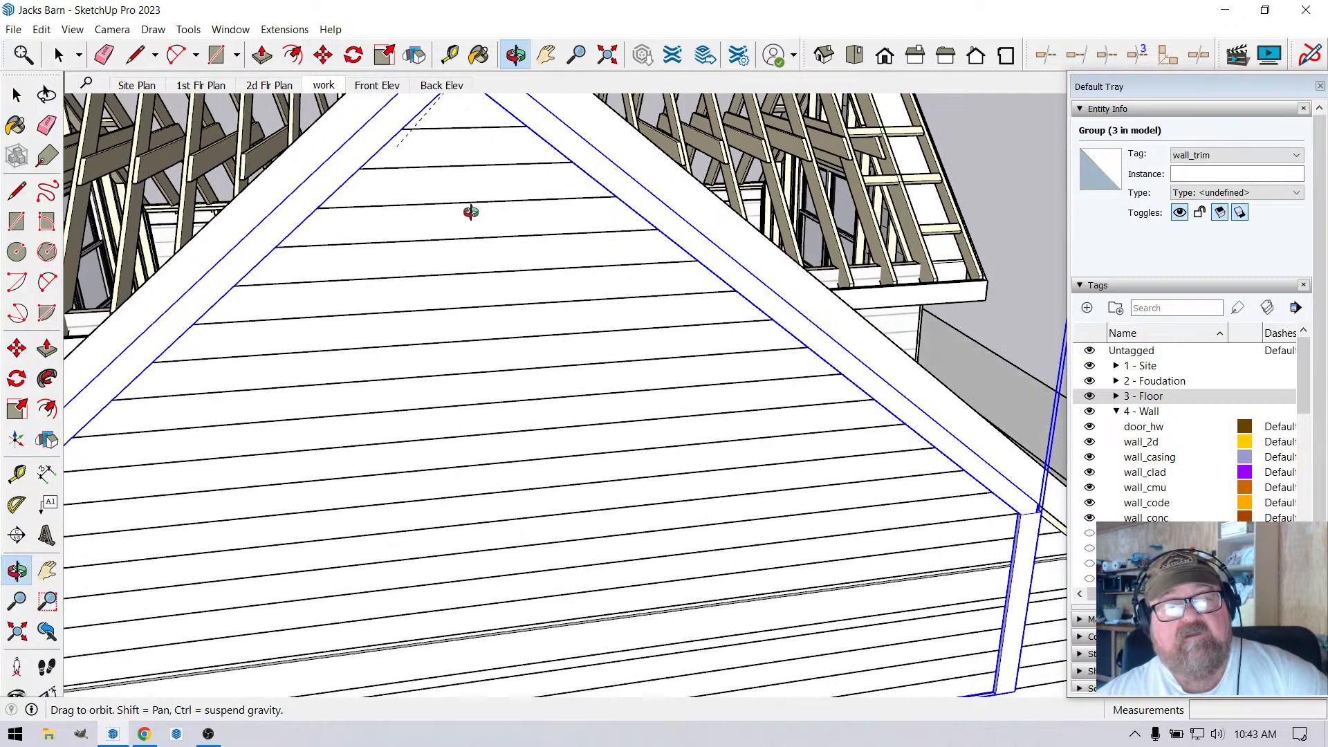
pyautogui.moveTo(469, 214); pyautogui.dragTo(545, 400)
pyautogui.scroll(5, 510, 142)
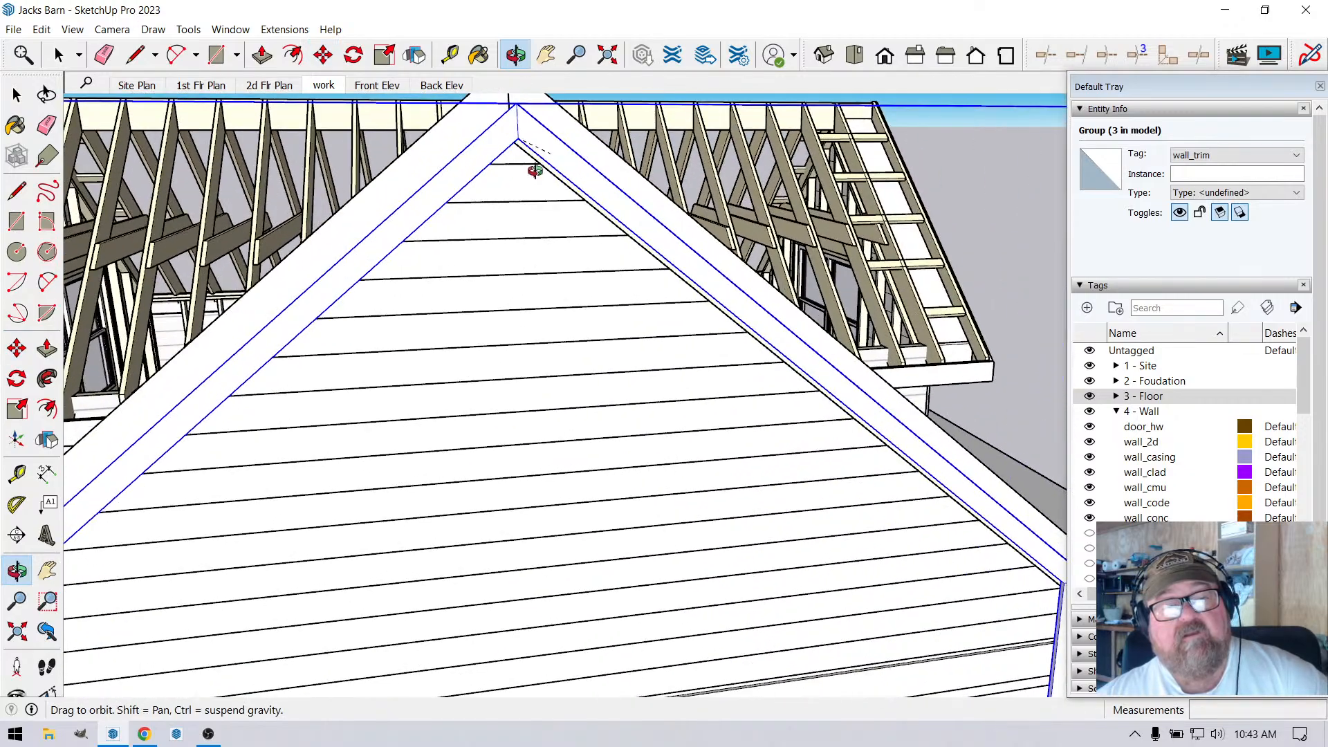
pyautogui.rightClick(508, 123)
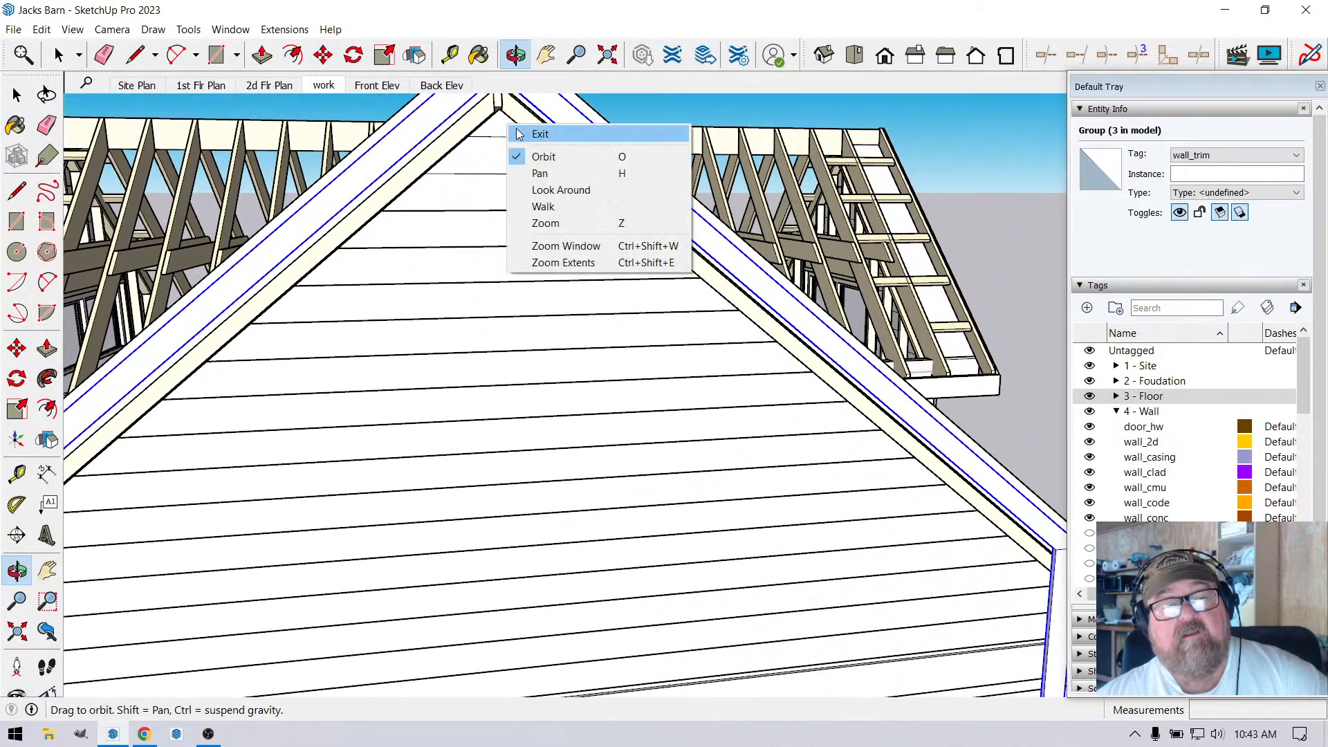
pyautogui.click(519, 133)
pyautogui.scroll(1, 500, 115)
pyautogui.scroll(3, 498, 112)
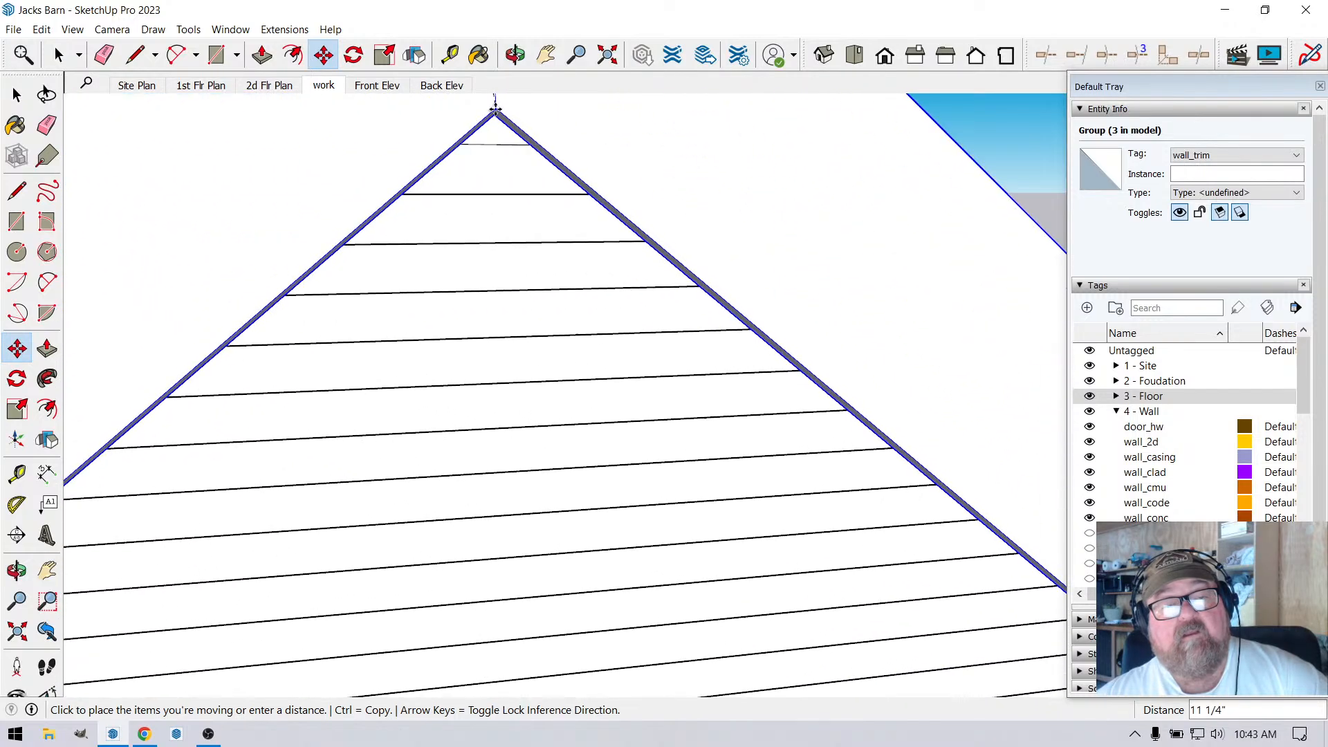
pyautogui.scroll(5, 498, 112)
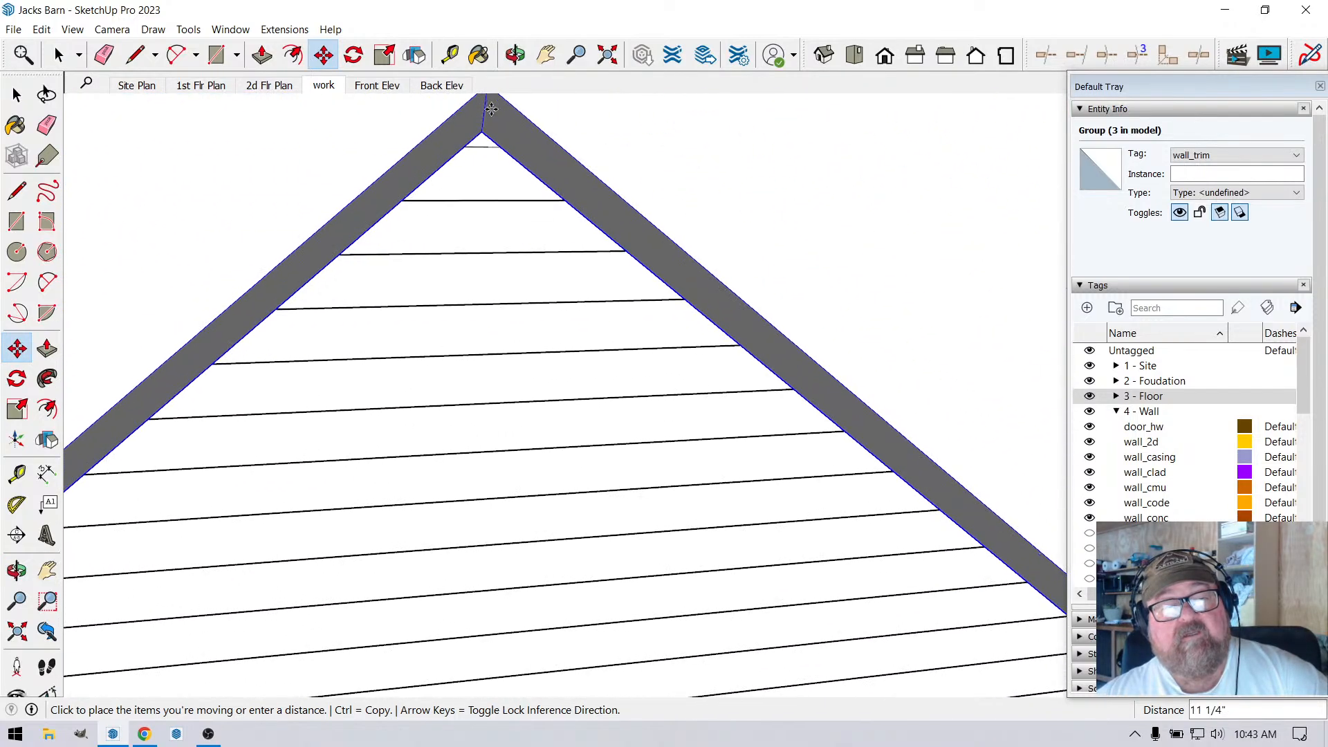
pyautogui.scroll(-2, 484, 134)
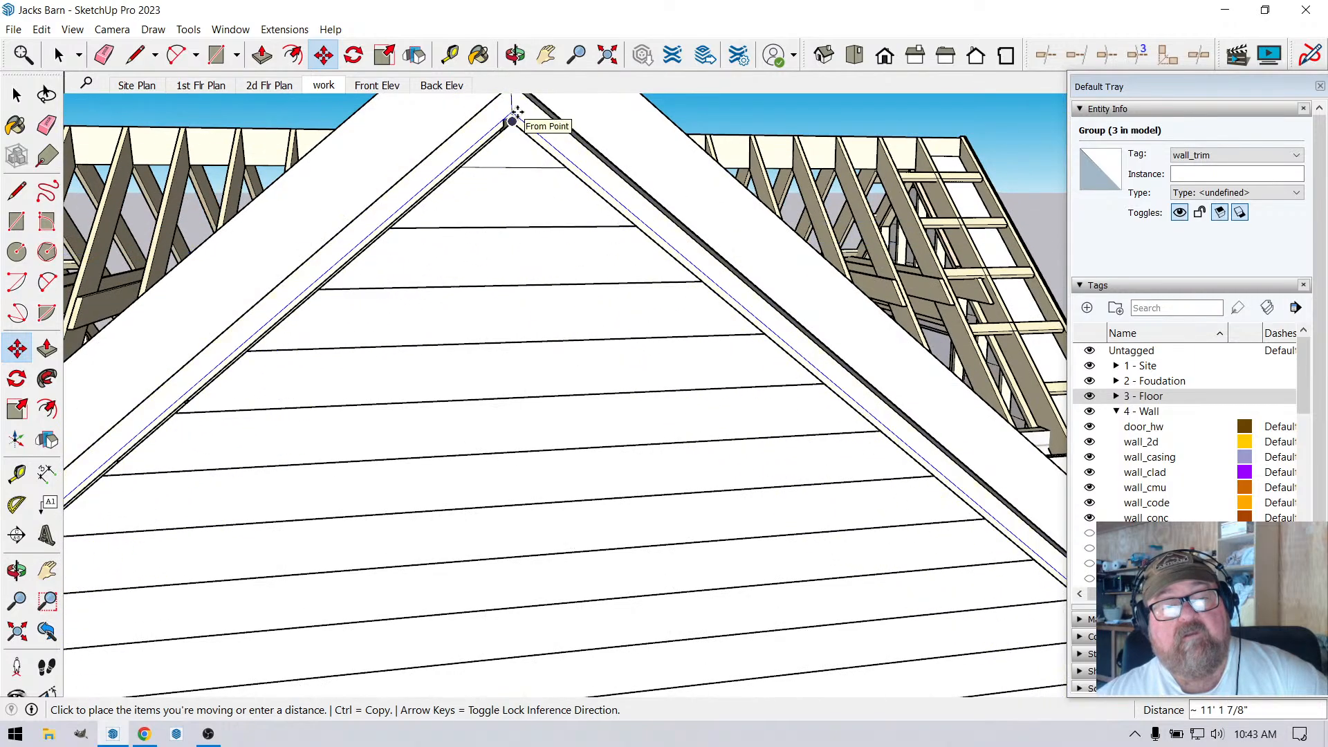
pyautogui.click(512, 121)
pyautogui.scroll(2, 524, 121)
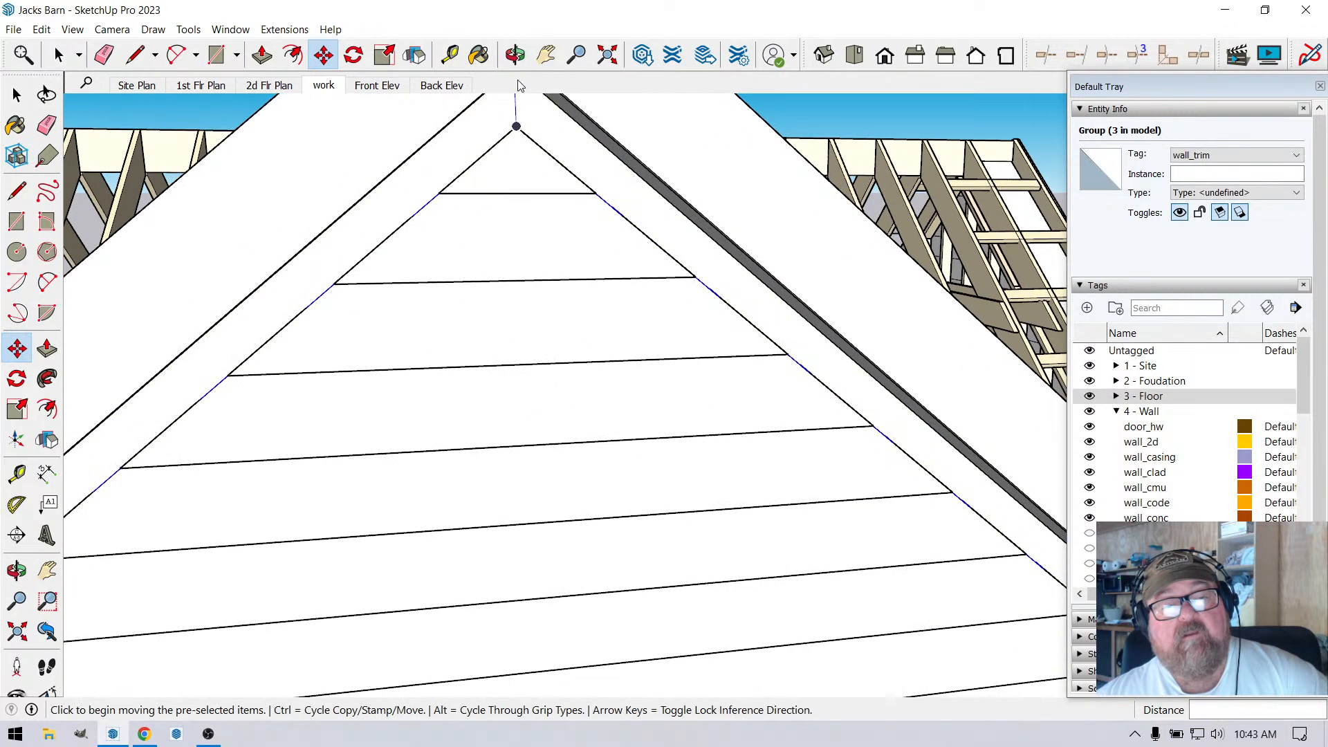
# Fine-position the trim group against the lap siding's edge near the gable peak with two small moves, the last about 7/16".
pyautogui.moveTo(524, 121)
pyautogui.mouseDown(button='middle')
pyautogui.moveTo(503, 180)
pyautogui.moveTo(439, 136)
pyautogui.moveTo(334, 139)
pyautogui.moveTo(368, 172)
pyautogui.moveTo(289, 118)
pyautogui.mouseUp(button='middle')
pyautogui.scroll(3, 335, 141)
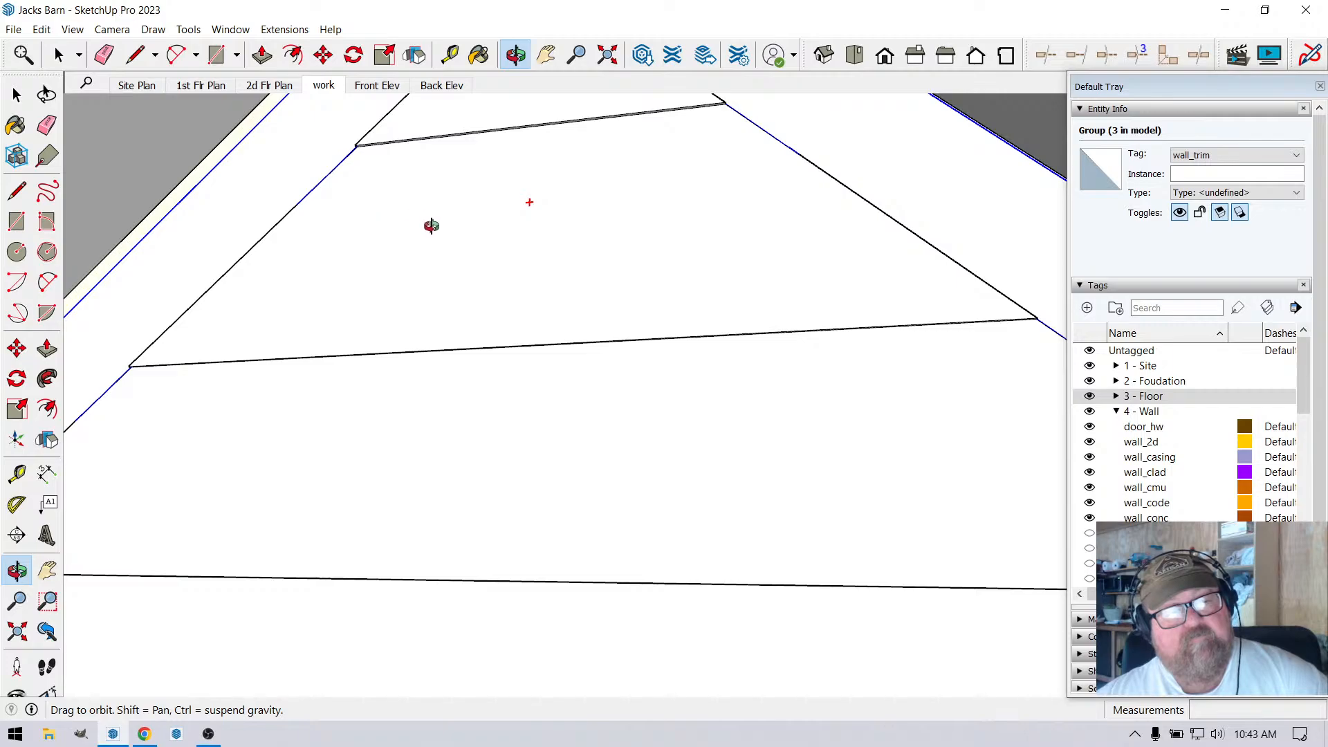
pyautogui.moveTo(431, 225)
pyautogui.mouseDown(button='middle')
pyautogui.moveTo(450, 243)
pyautogui.moveTo(288, 127)
pyautogui.moveTo(360, 145)
pyautogui.mouseUp(button='middle')
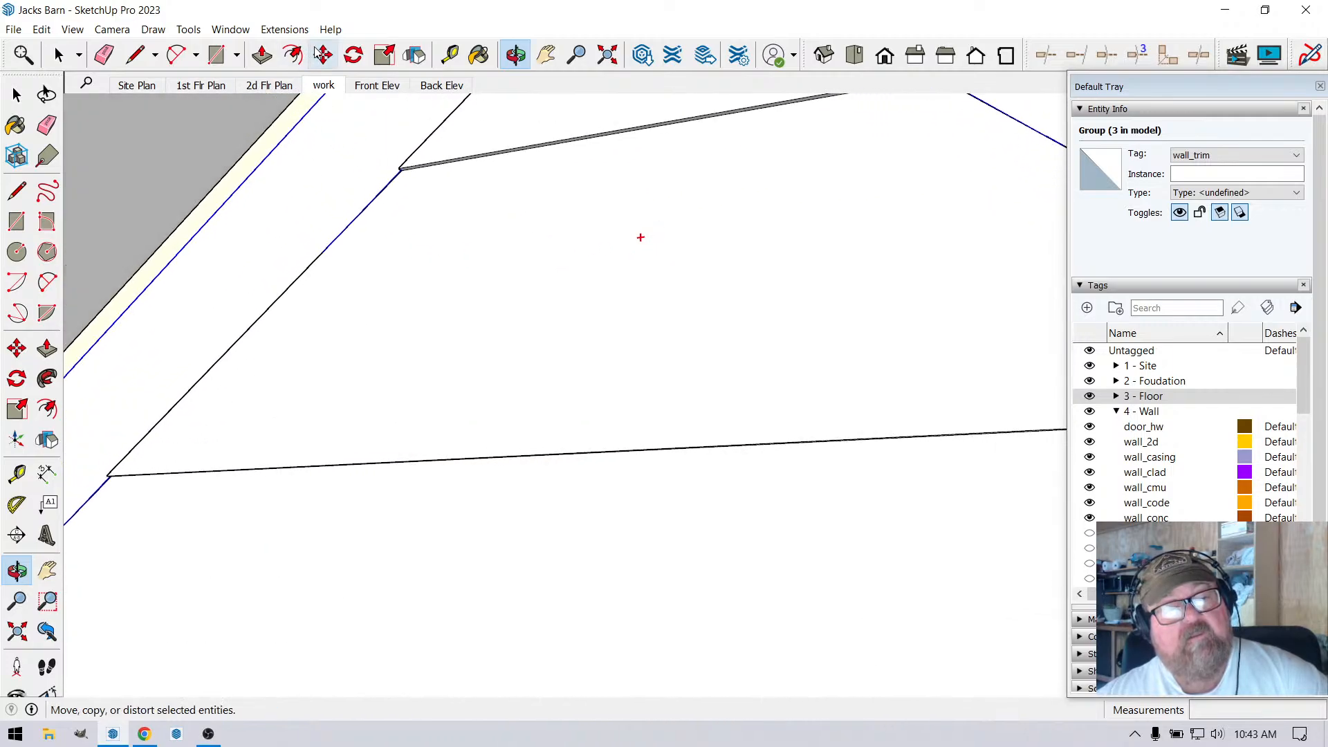
pyautogui.click(393, 181)
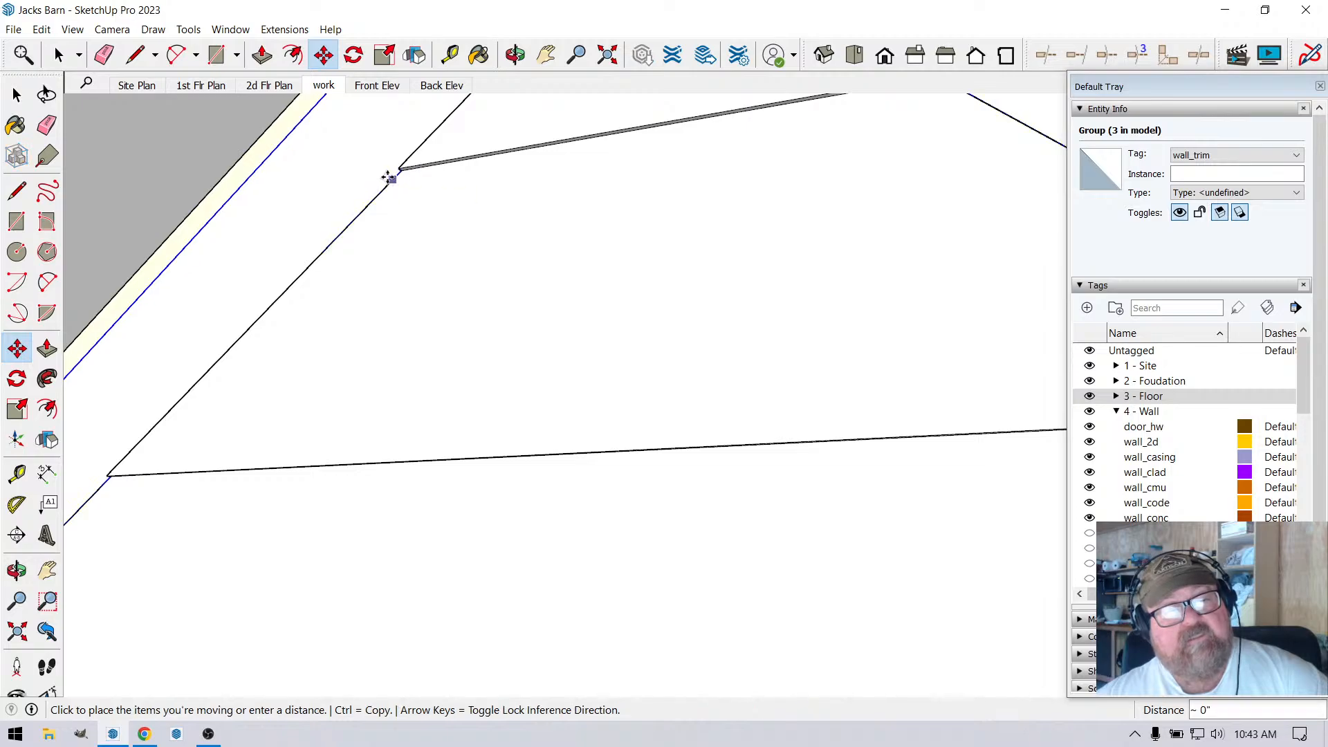
pyautogui.click(386, 169)
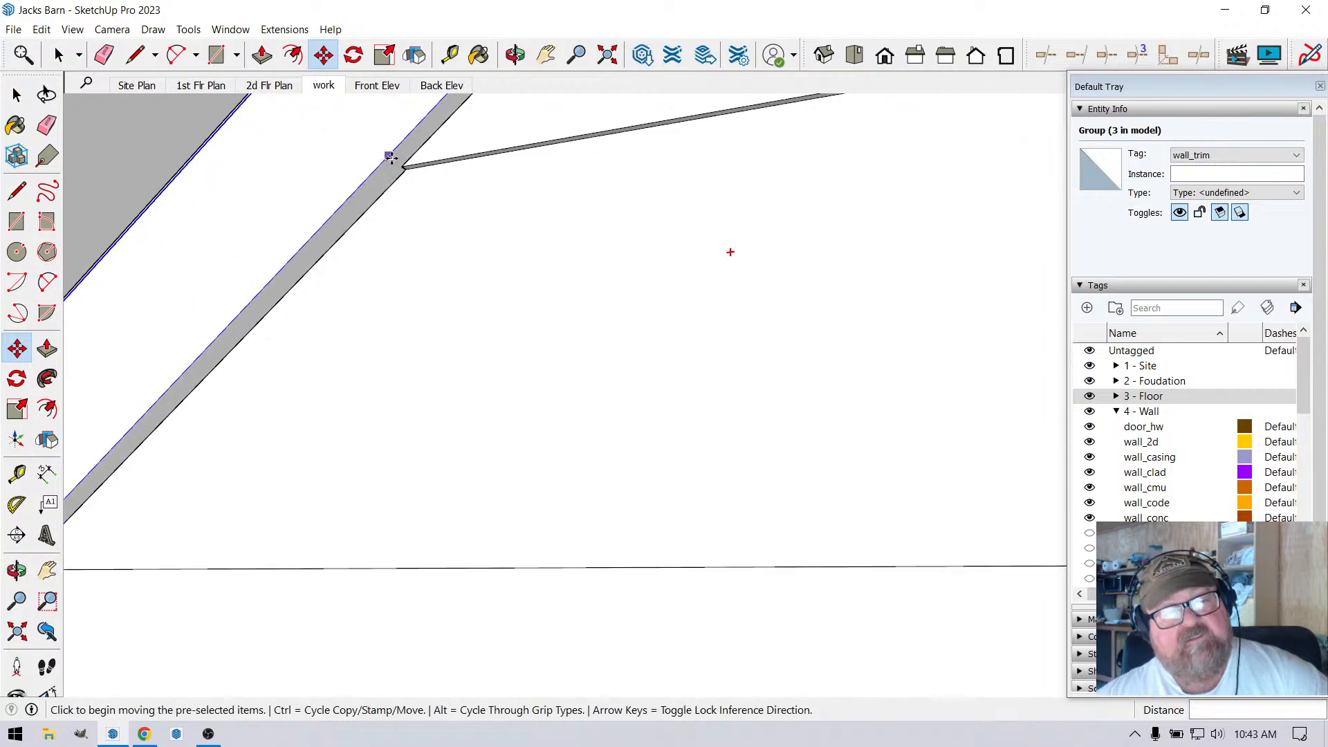
pyautogui.click(391, 158)
pyautogui.click(400, 165)
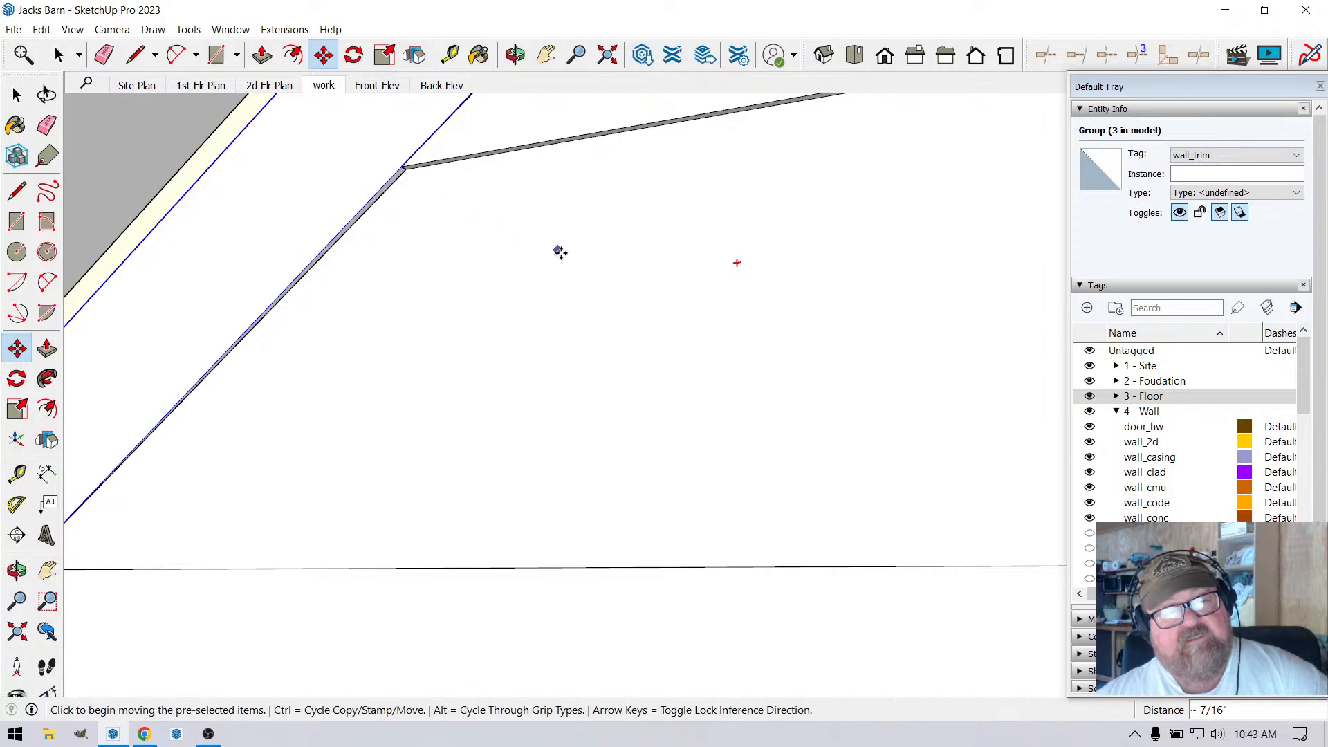
# Move the trim group by its outer peak corner onto the soffit's endpoint at the gable peak, about 3/8".
pyautogui.scroll(-6, 560, 252)
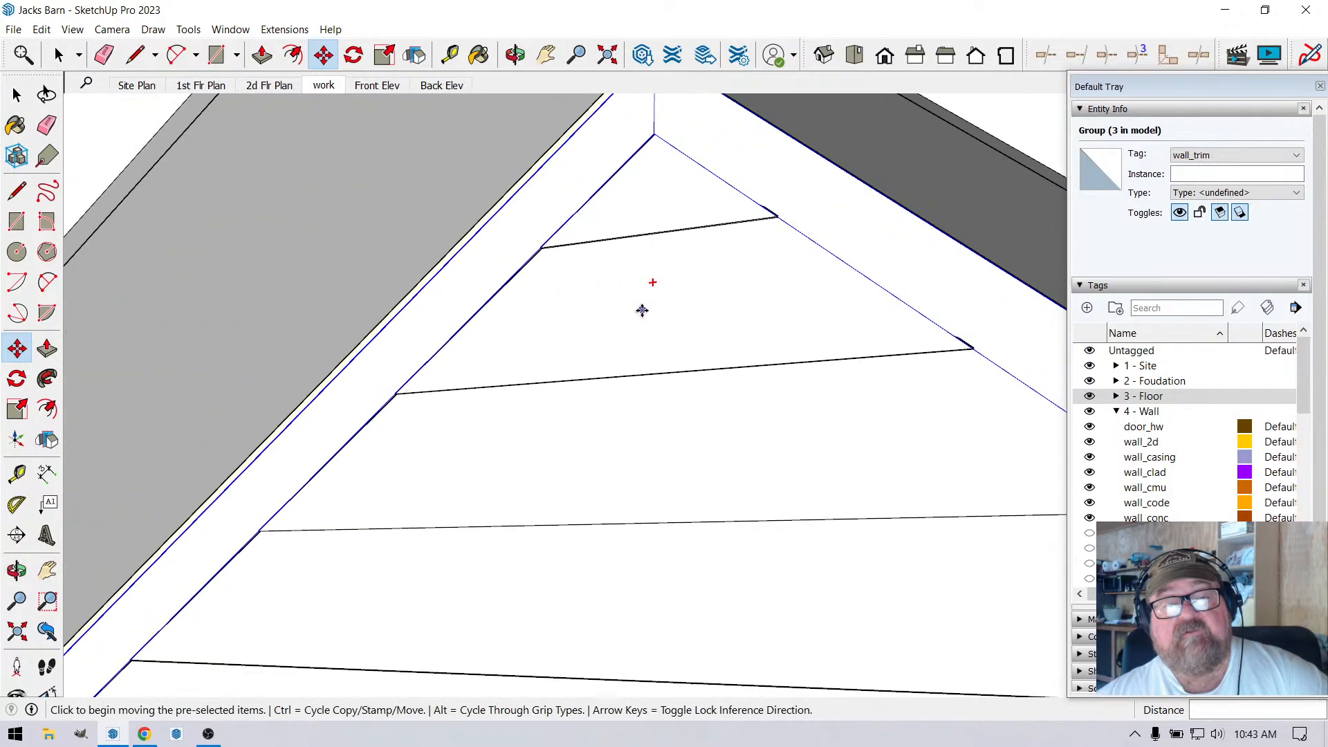
pyautogui.scroll(-3, 642, 310)
pyautogui.moveTo(492, 138); pyautogui.dragTo(779, 195, button='middle')
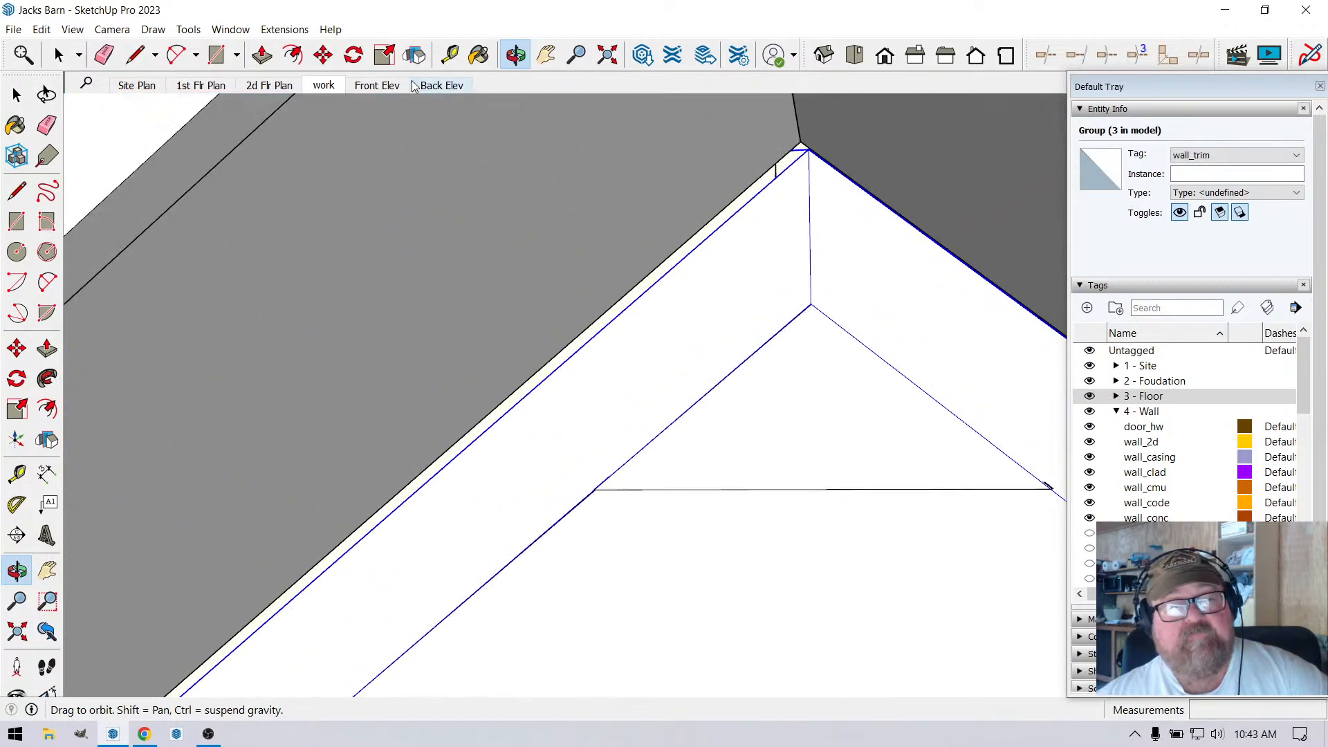
pyautogui.click(323, 55)
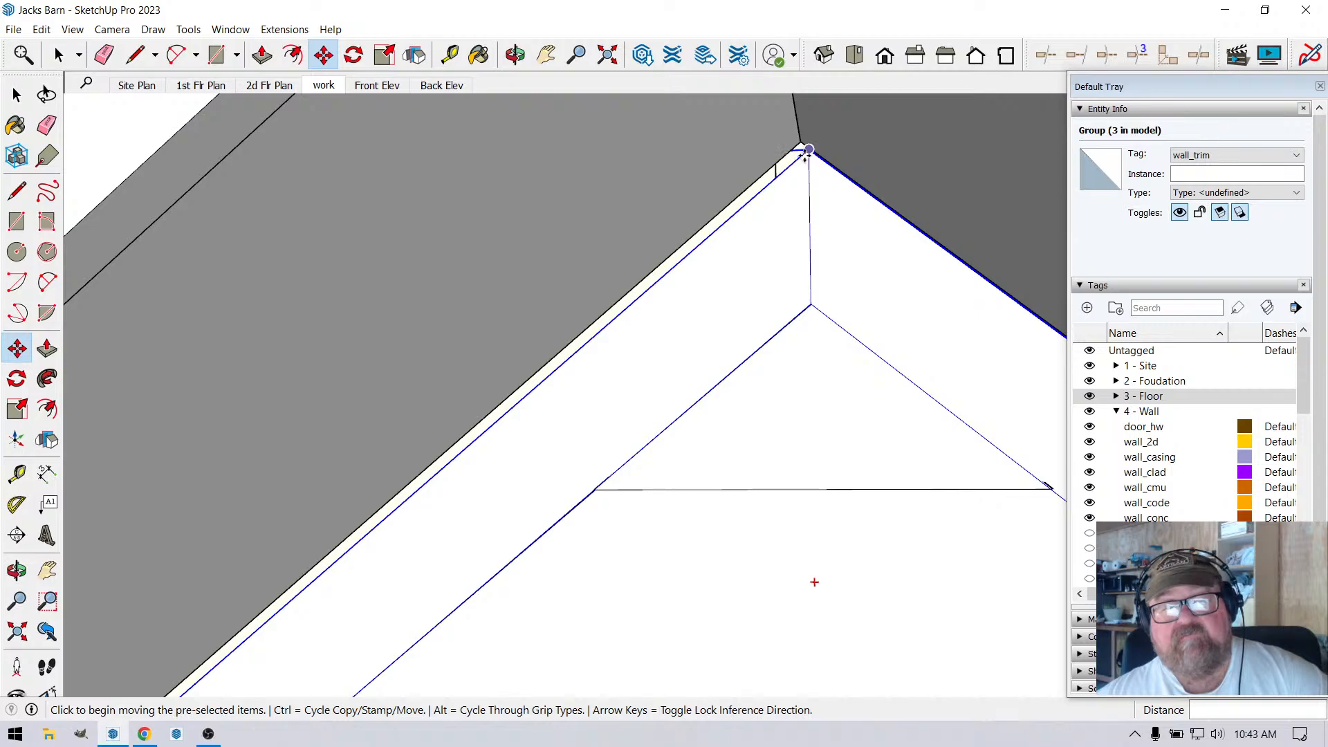
pyautogui.click(808, 150)
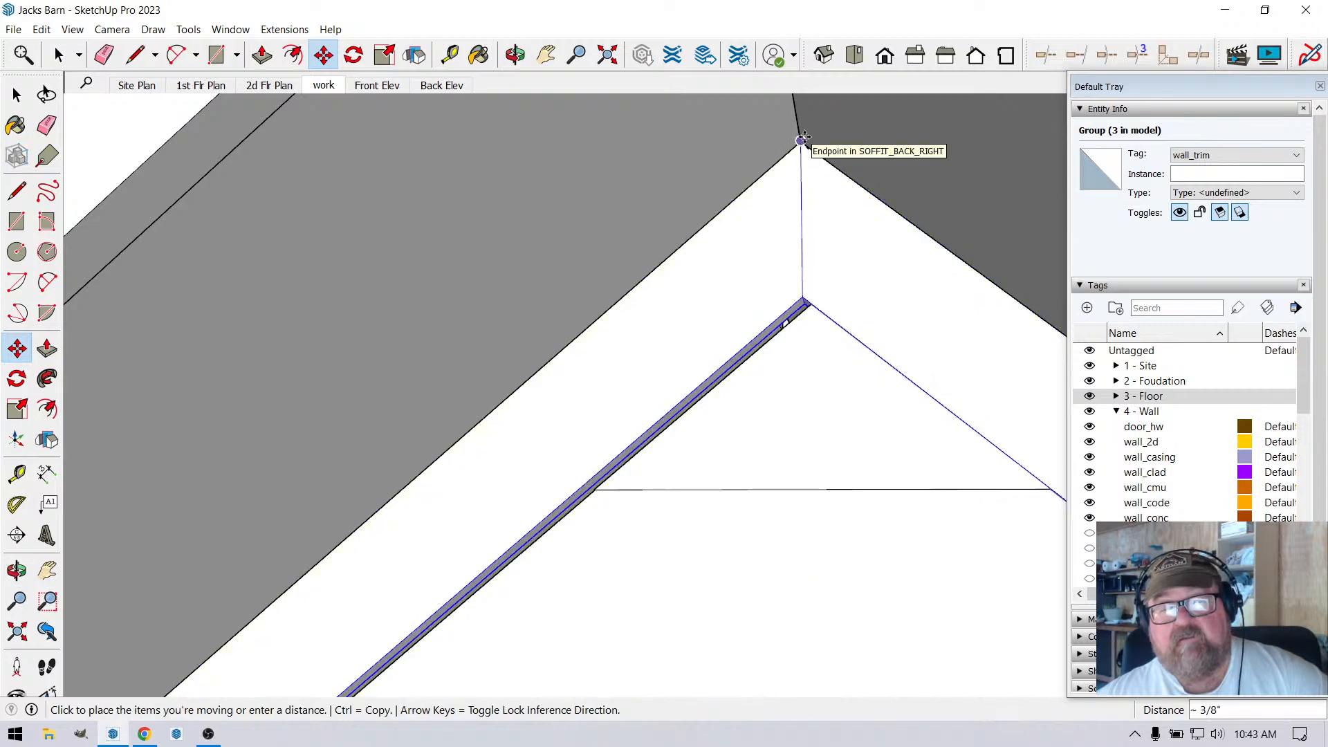
pyautogui.click(802, 138)
# Open the trim group and delete the vertical corner board below the rake trim's lower end on the left side.
pyautogui.moveTo(819, 217); pyautogui.dragTo(581, 285, button='middle')
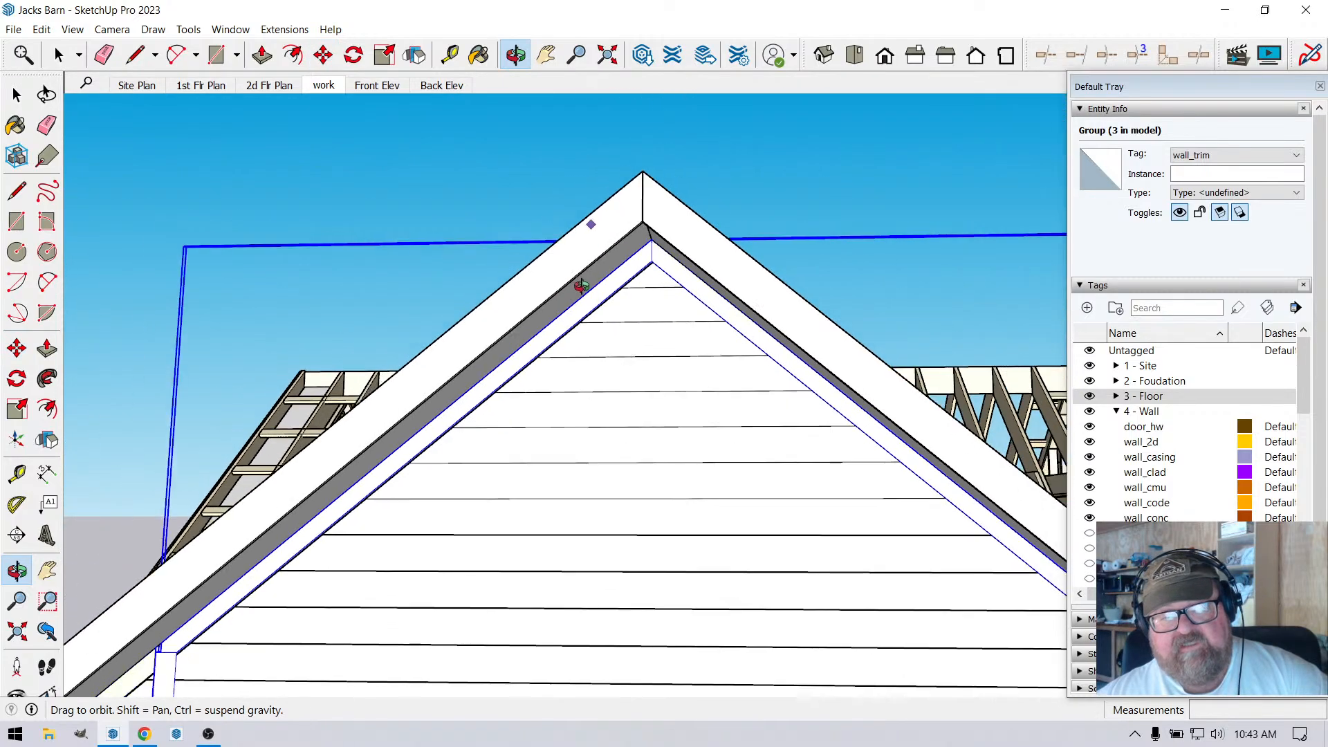
pyautogui.scroll(-10, 582, 286)
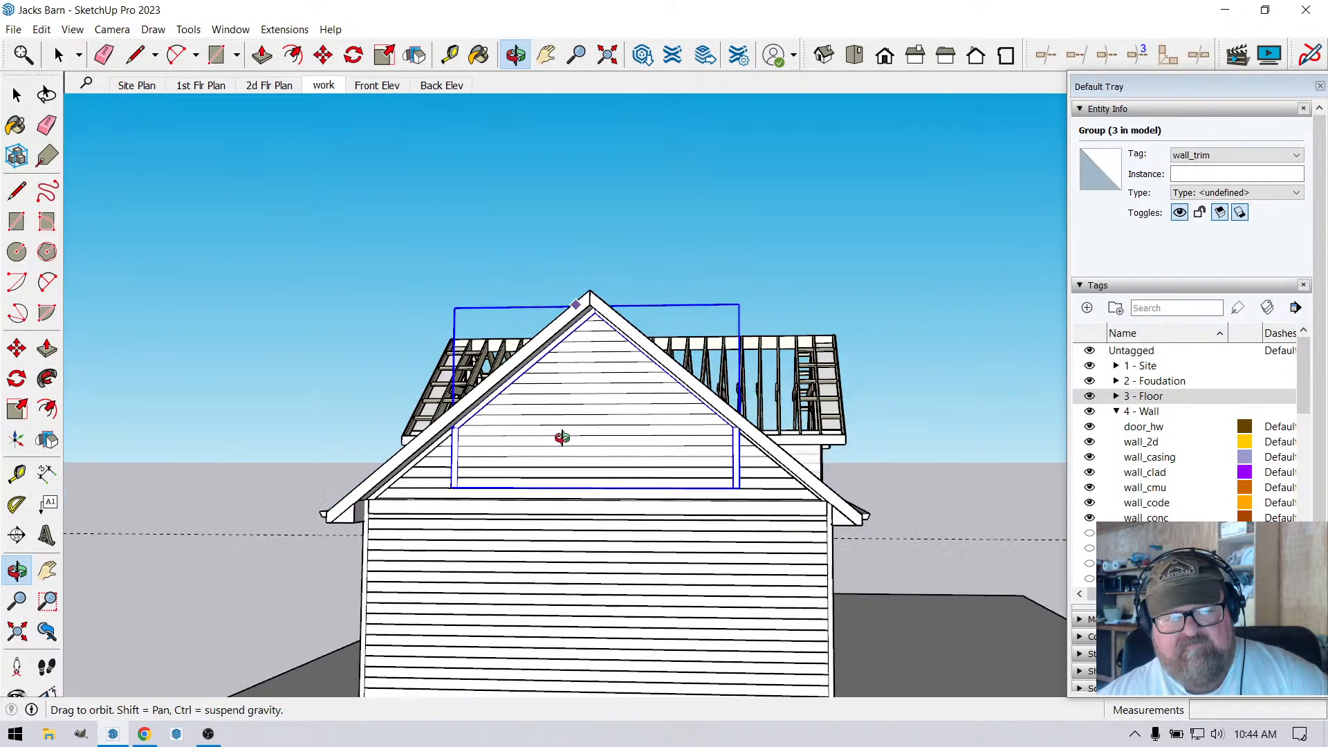
pyautogui.moveTo(563, 438); pyautogui.dragTo(433, 497, button='middle')
pyautogui.press('space')
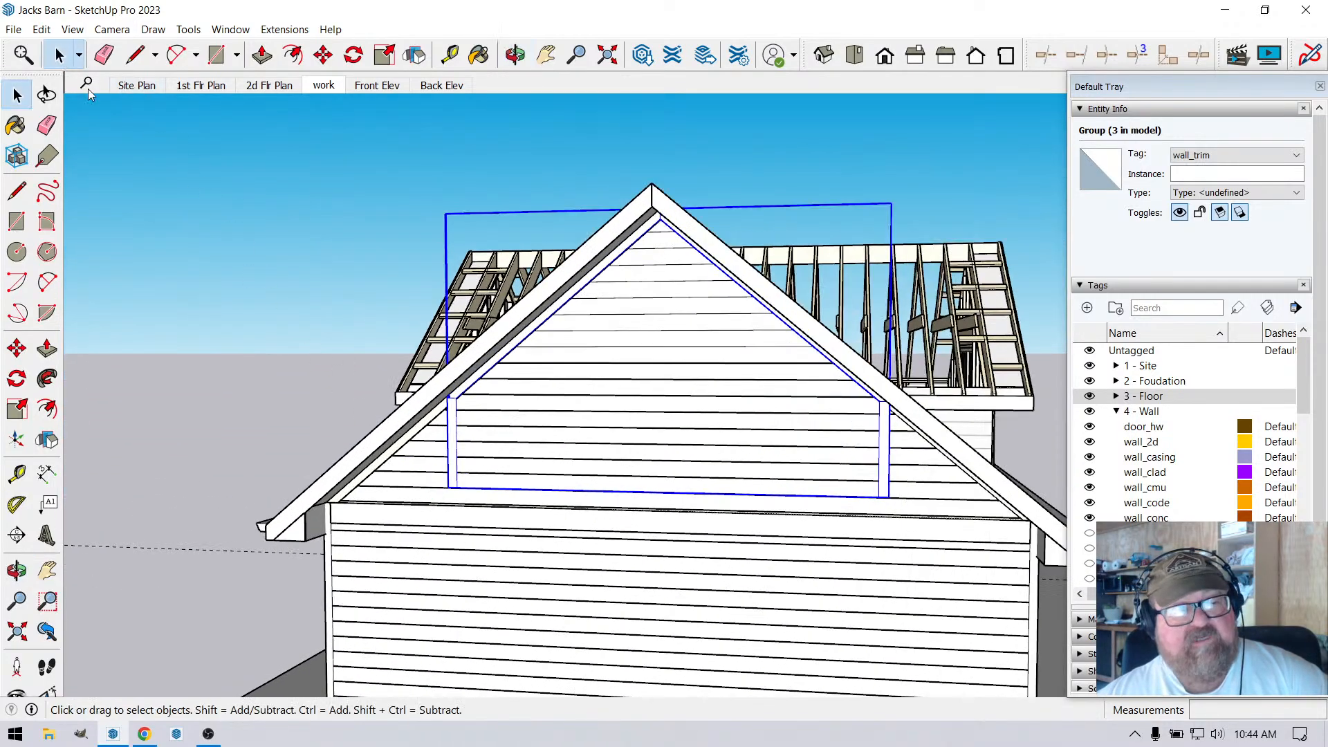
pyautogui.doubleClick(450, 439)
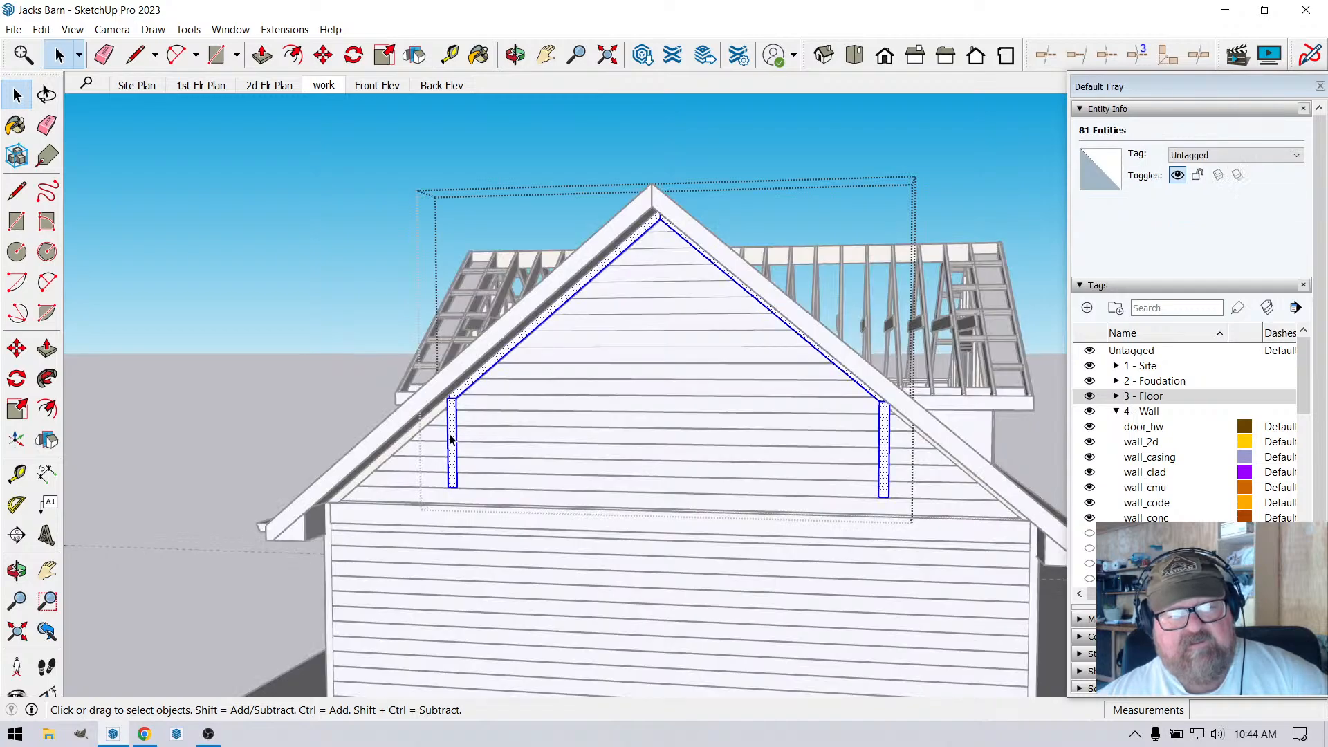
pyautogui.click(452, 433)
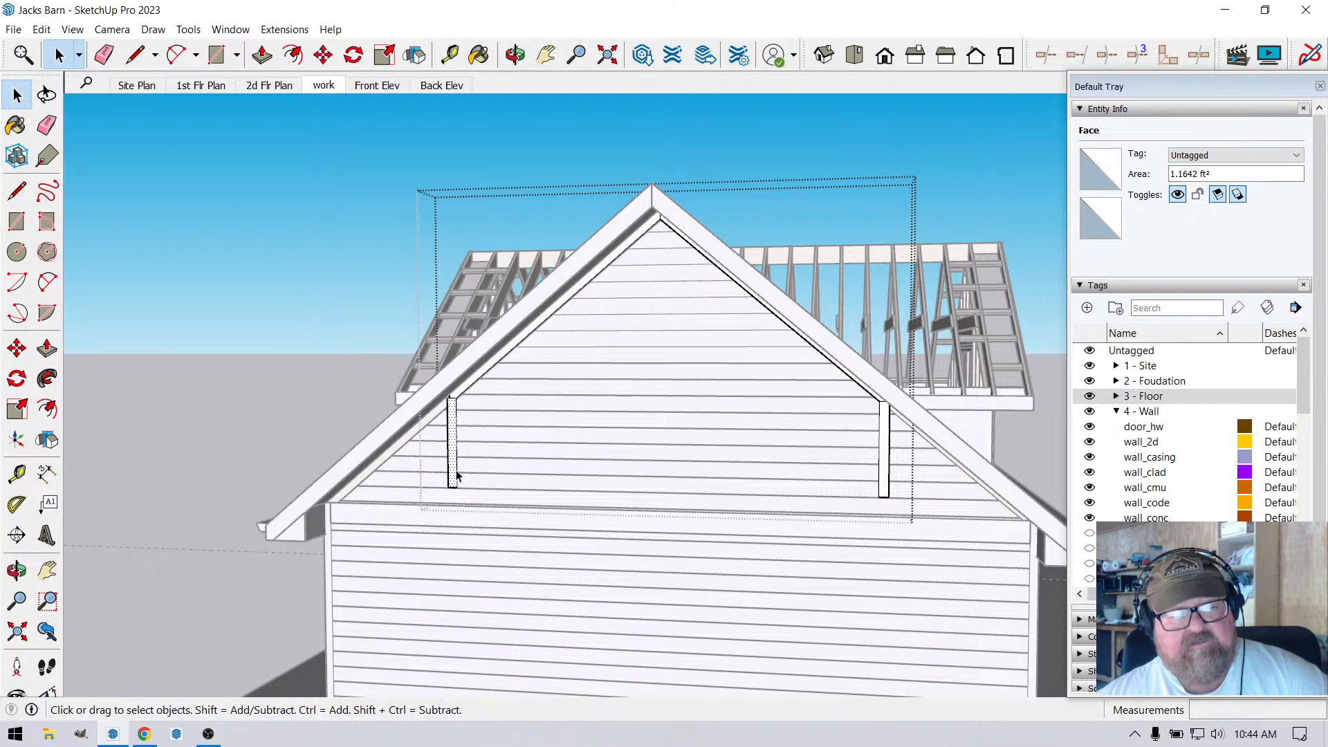
pyautogui.scroll(4, 474, 505)
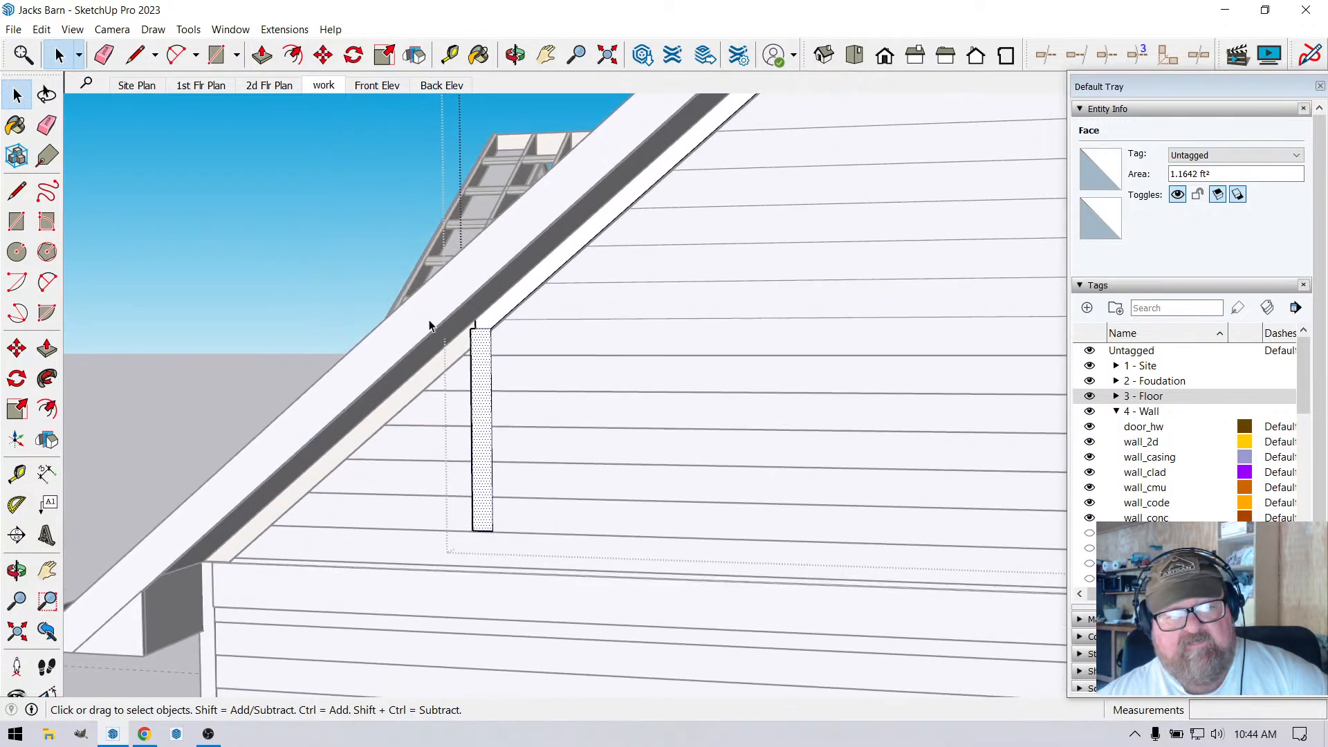
pyautogui.scroll(1, 499, 400)
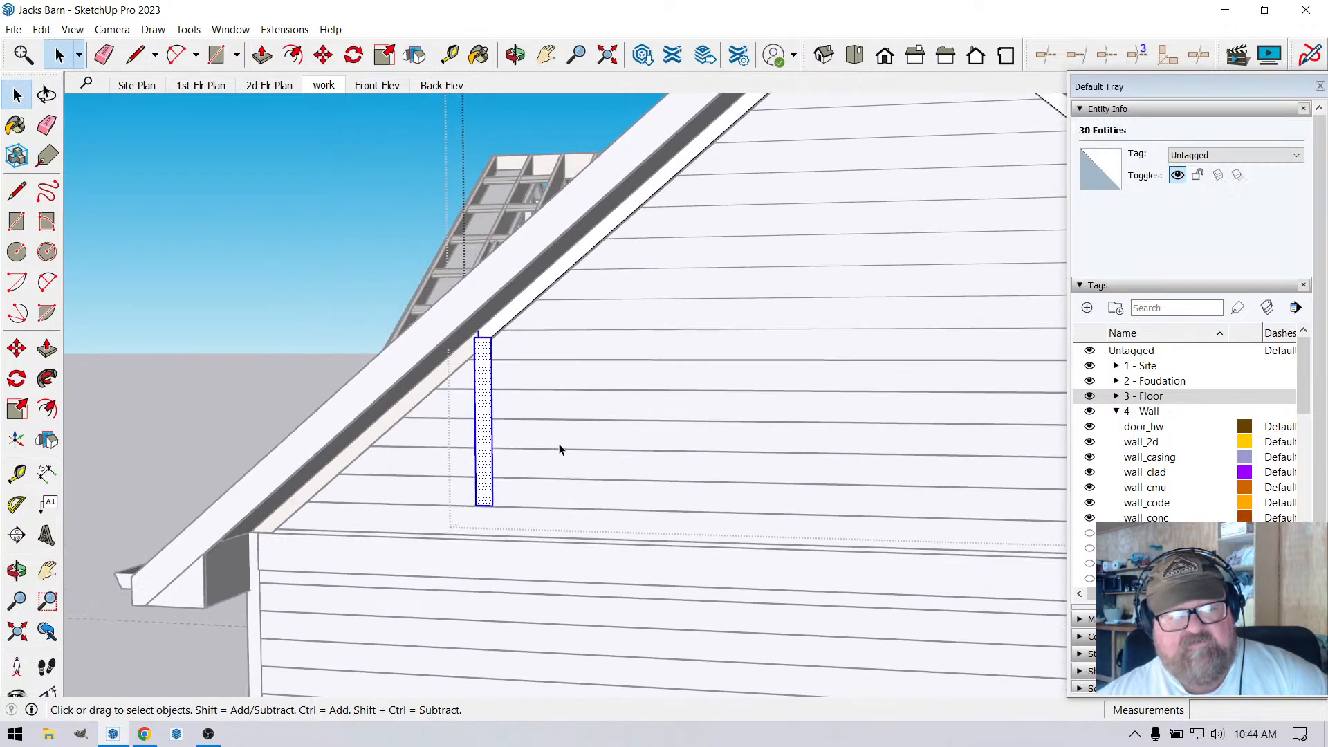
pyautogui.scroll(1, 523, 436)
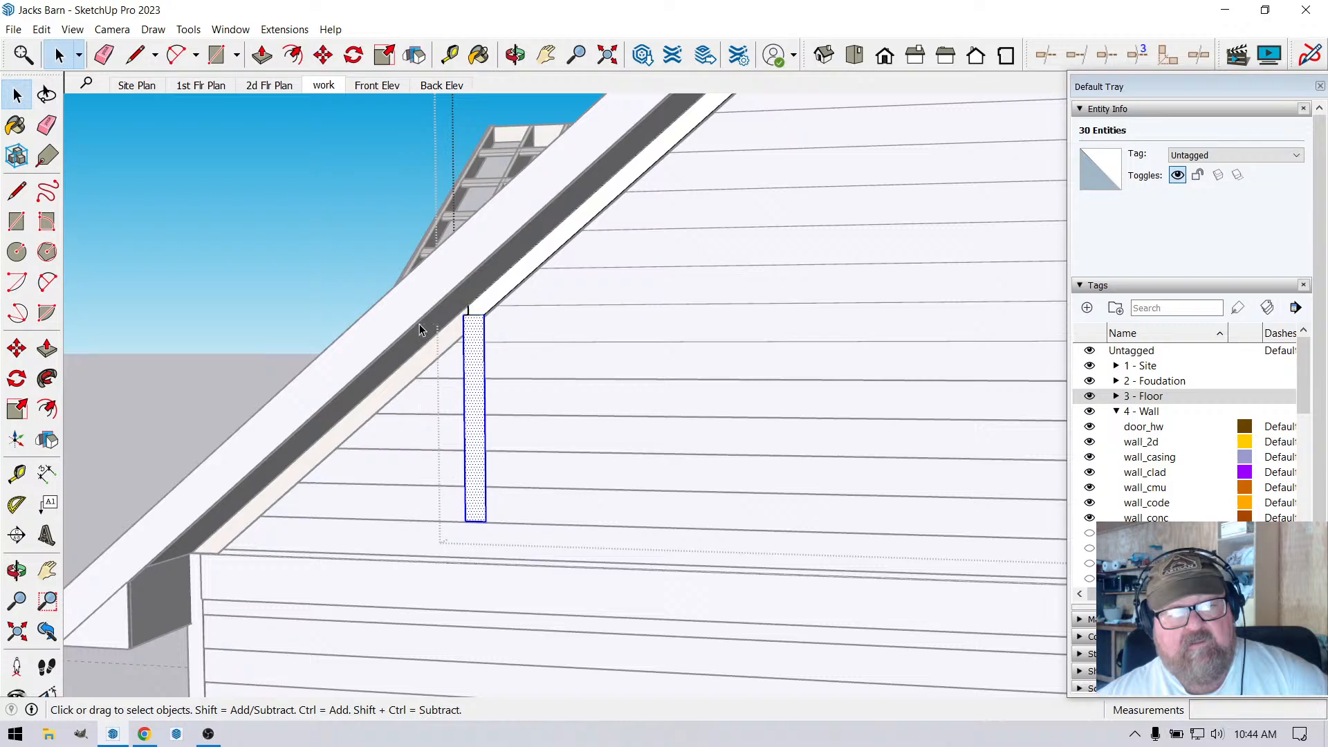
pyautogui.press('Delete')
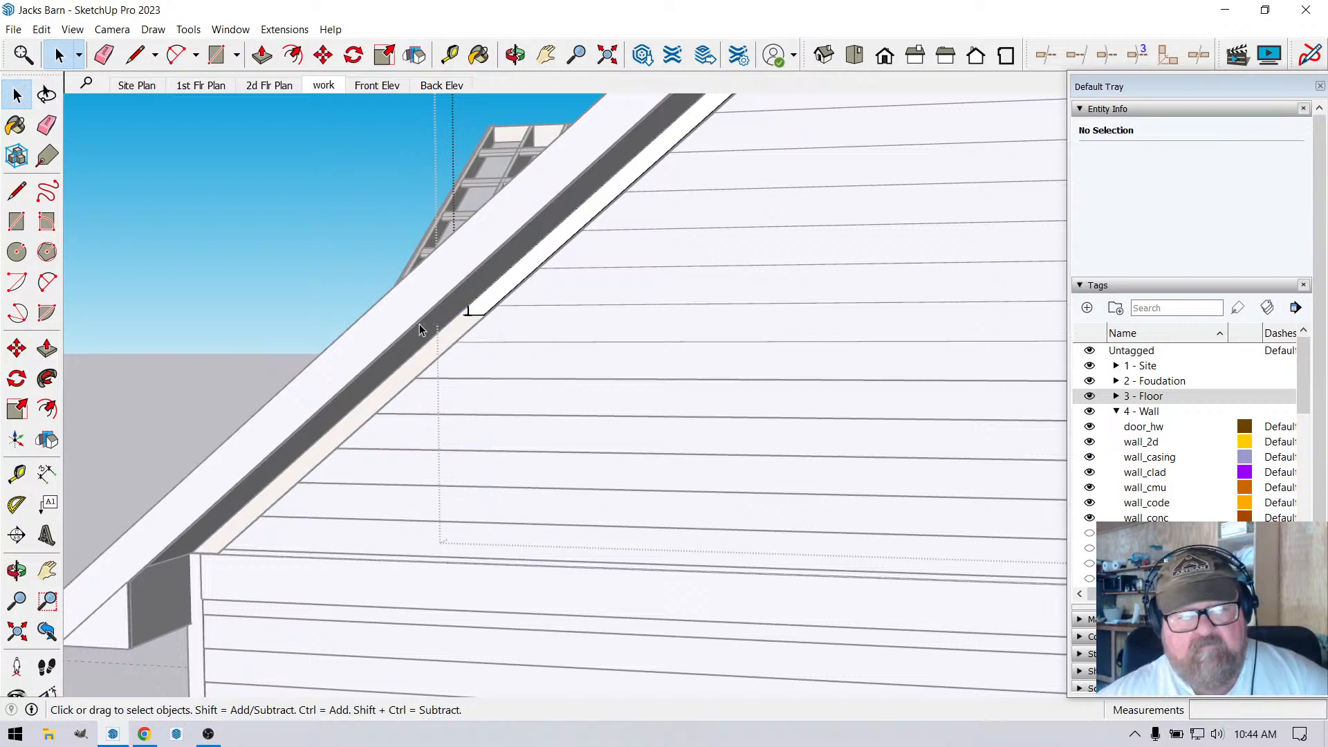
# Draw a line about 15/16" long across the underside of the left rake board's lower end, starting at the board face's lower corner.
pyautogui.scroll(2, 458, 344)
pyautogui.scroll(1, 460, 335)
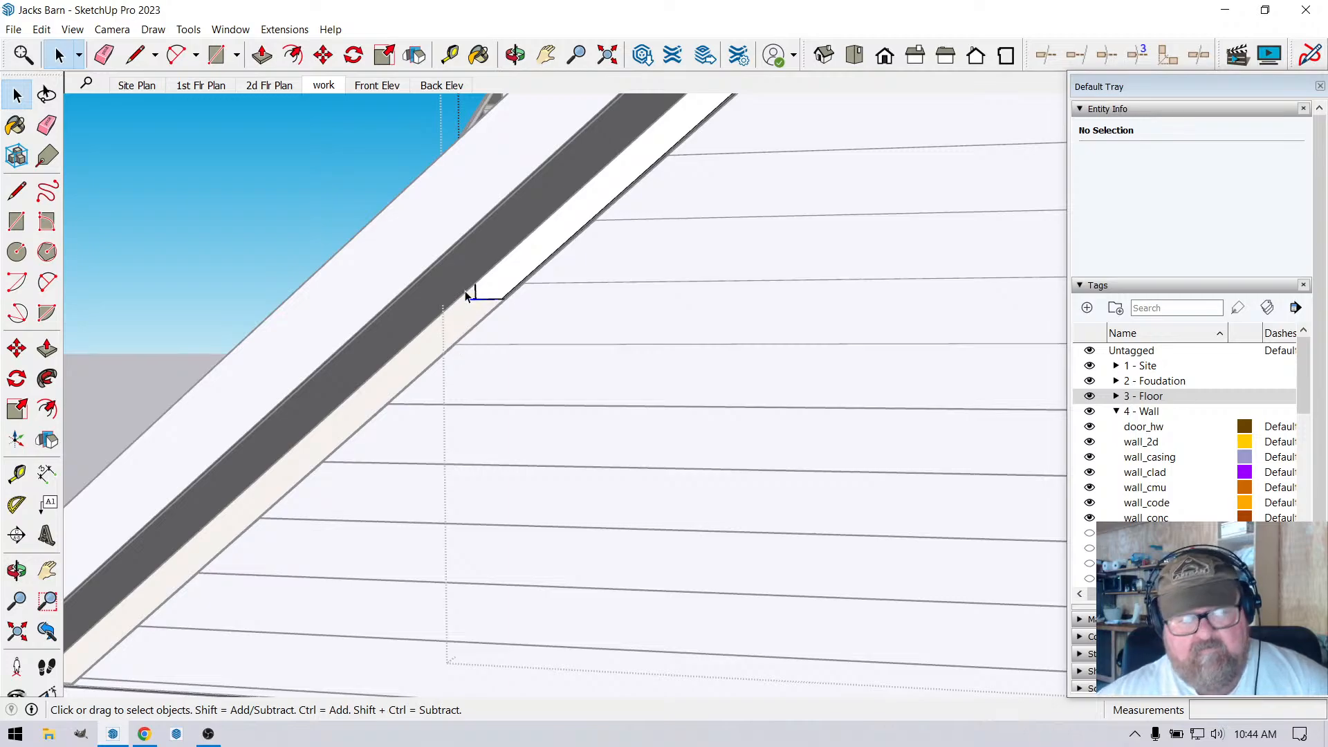
pyautogui.doubleClick(467, 296)
pyautogui.scroll(-1, 467, 296)
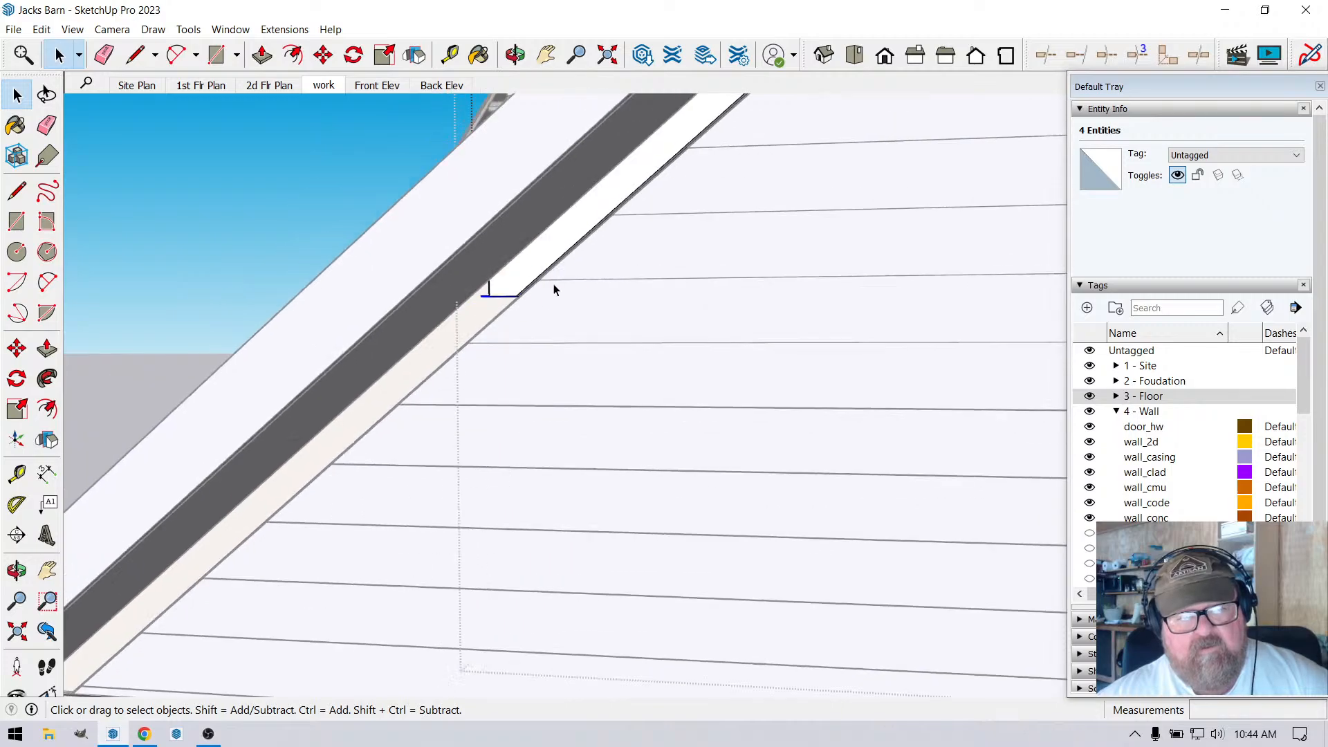
pyautogui.scroll(6, 515, 304)
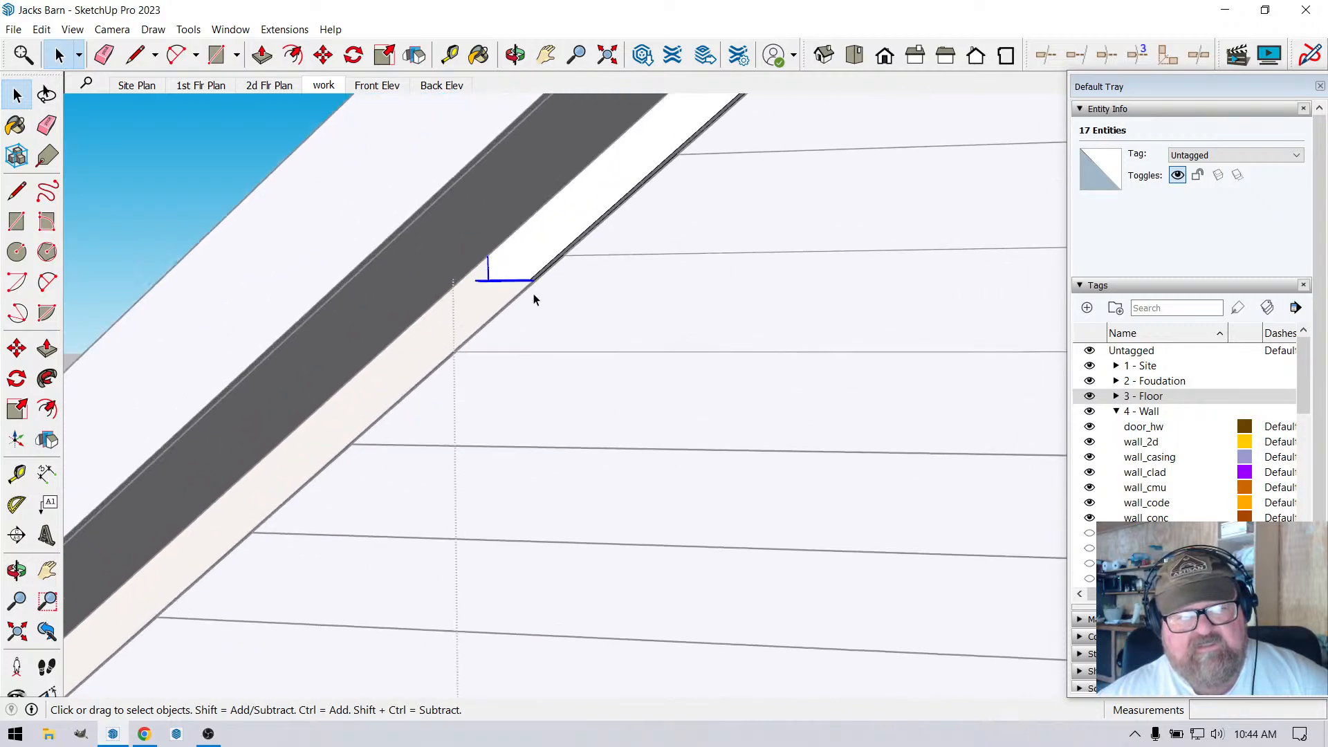
pyautogui.click(515, 54)
pyautogui.moveTo(498, 159); pyautogui.dragTo(443, 299)
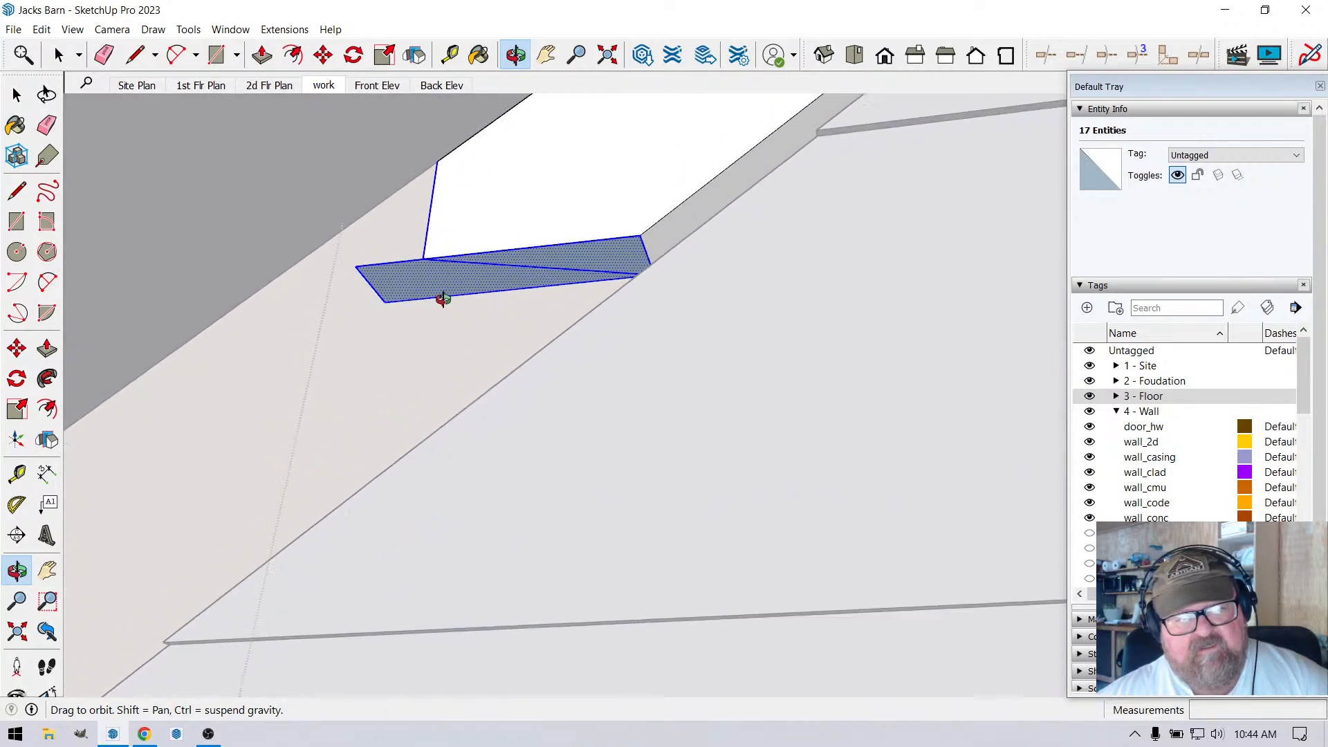
pyautogui.click(135, 54)
pyautogui.click(423, 259)
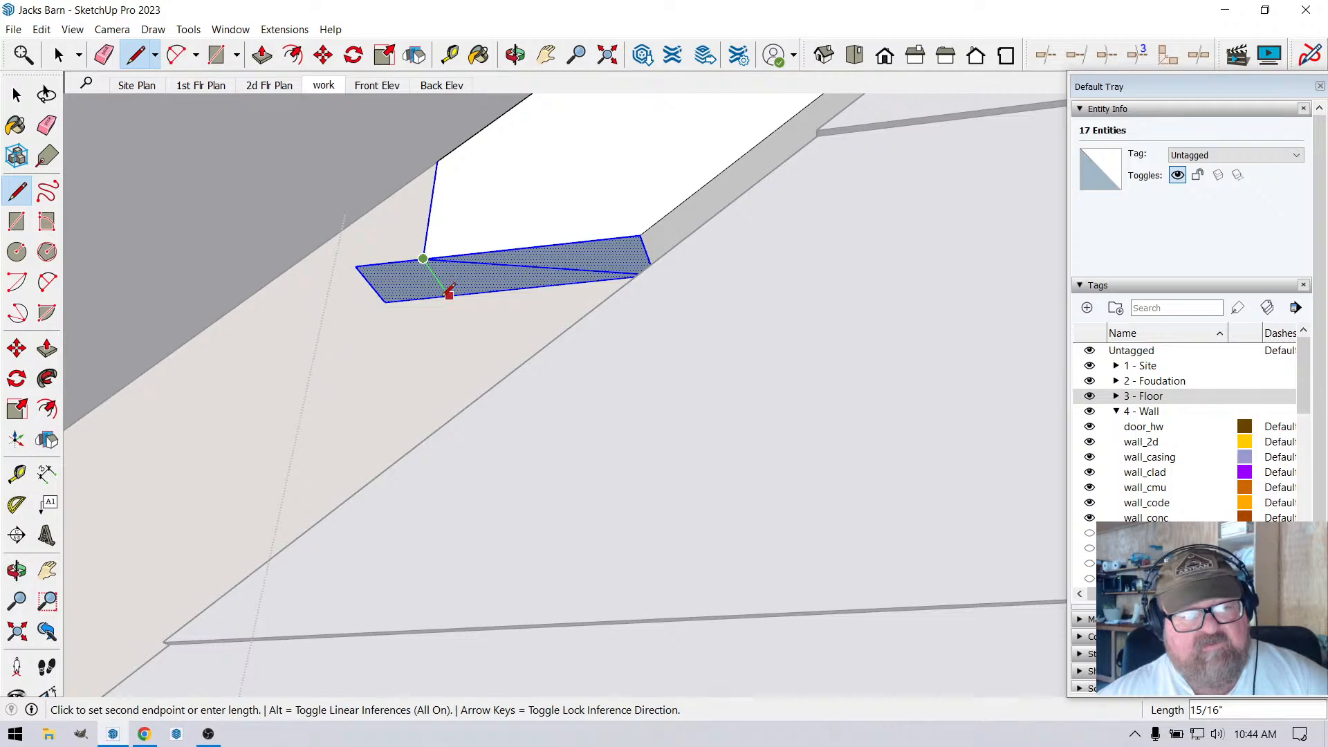
pyautogui.click(449, 295)
# Erase the leftover piece beyond the new line and the diagonal edge across the rake board's end face.
pyautogui.click(104, 55)
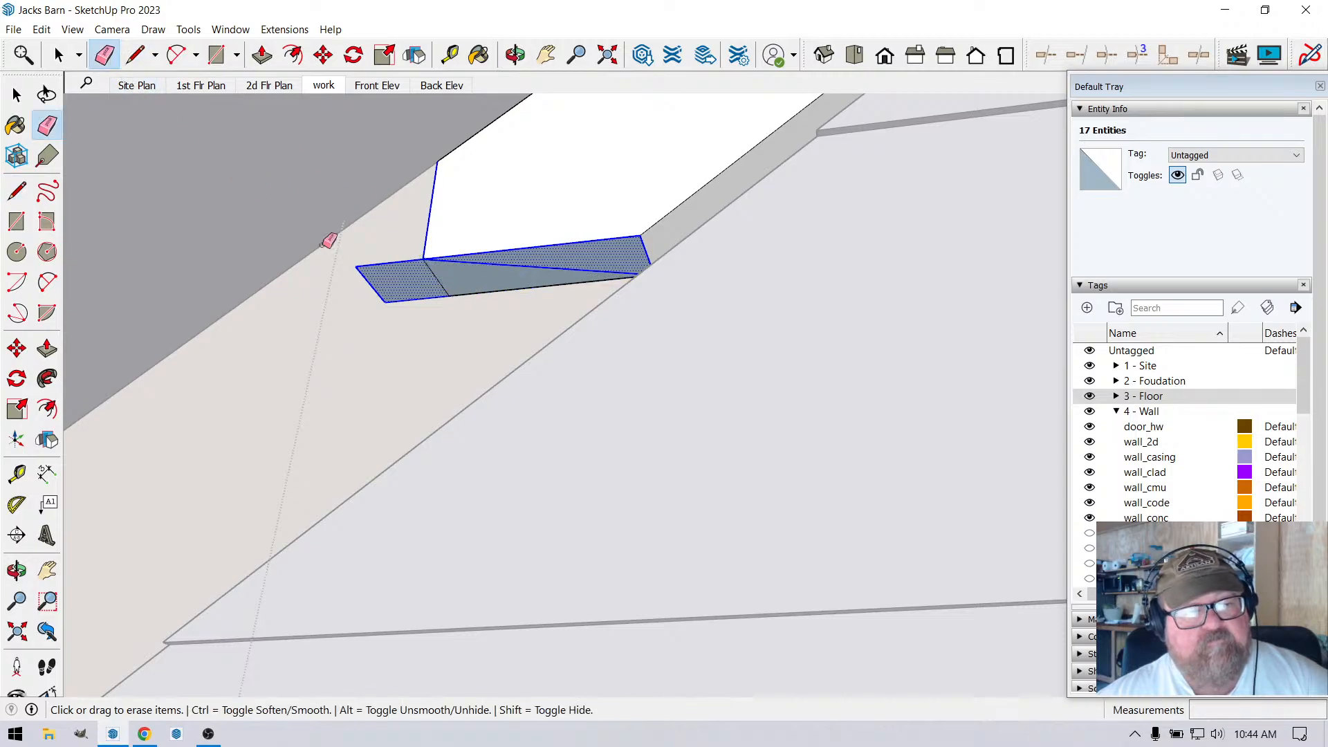
pyautogui.moveTo(380, 264); pyautogui.dragTo(375, 280)
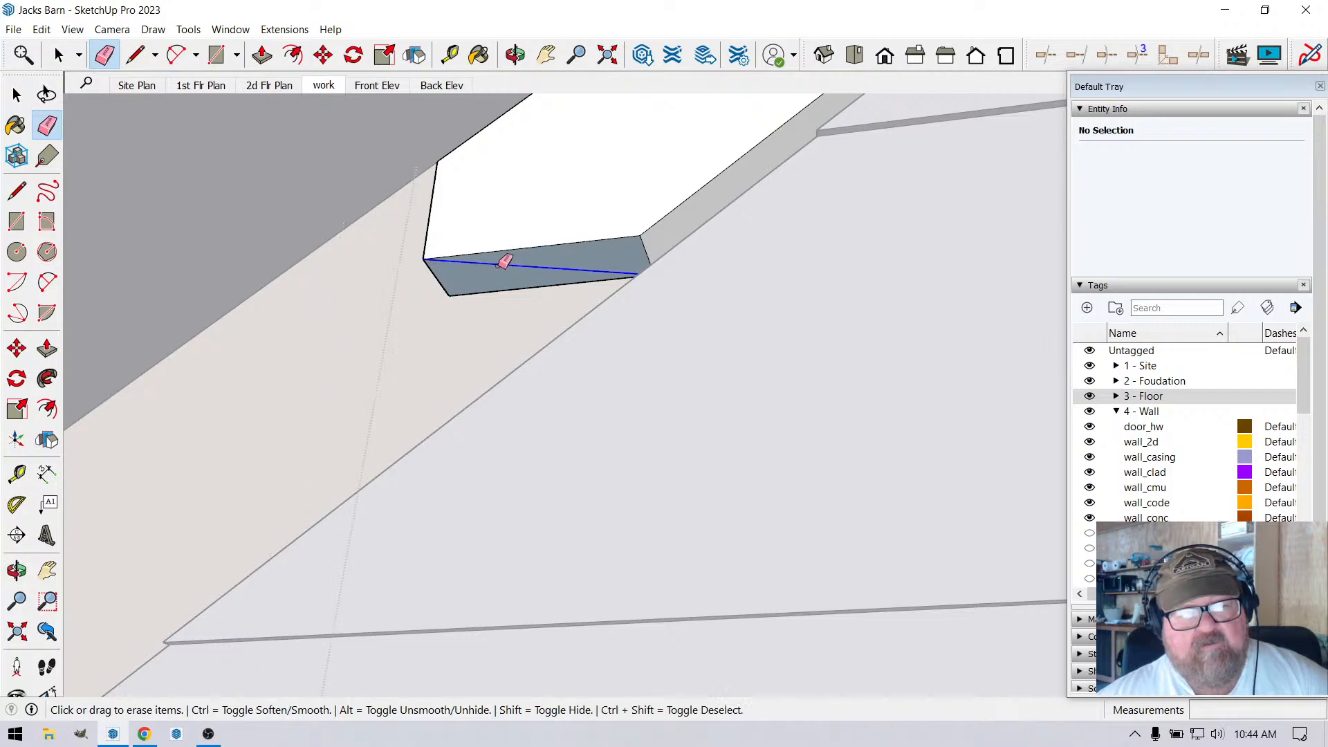
pyautogui.moveTo(505, 261); pyautogui.dragTo(508, 269)
pyautogui.scroll(-1, 512, 290)
# Select the left rake board's lower end and move it down the rake until it rests on the horizontal band at the gable's base.
pyautogui.click(59, 55)
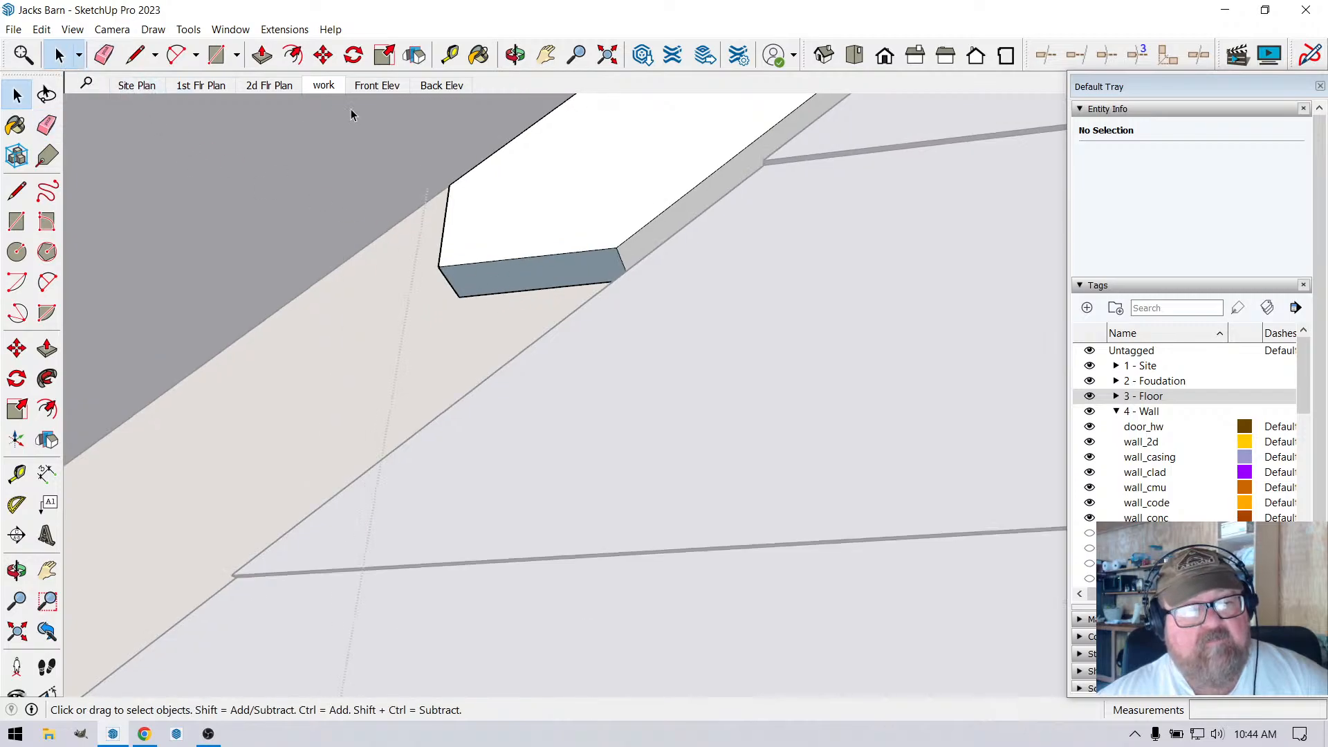
pyautogui.moveTo(575, 315); pyautogui.dragTo(688, 360)
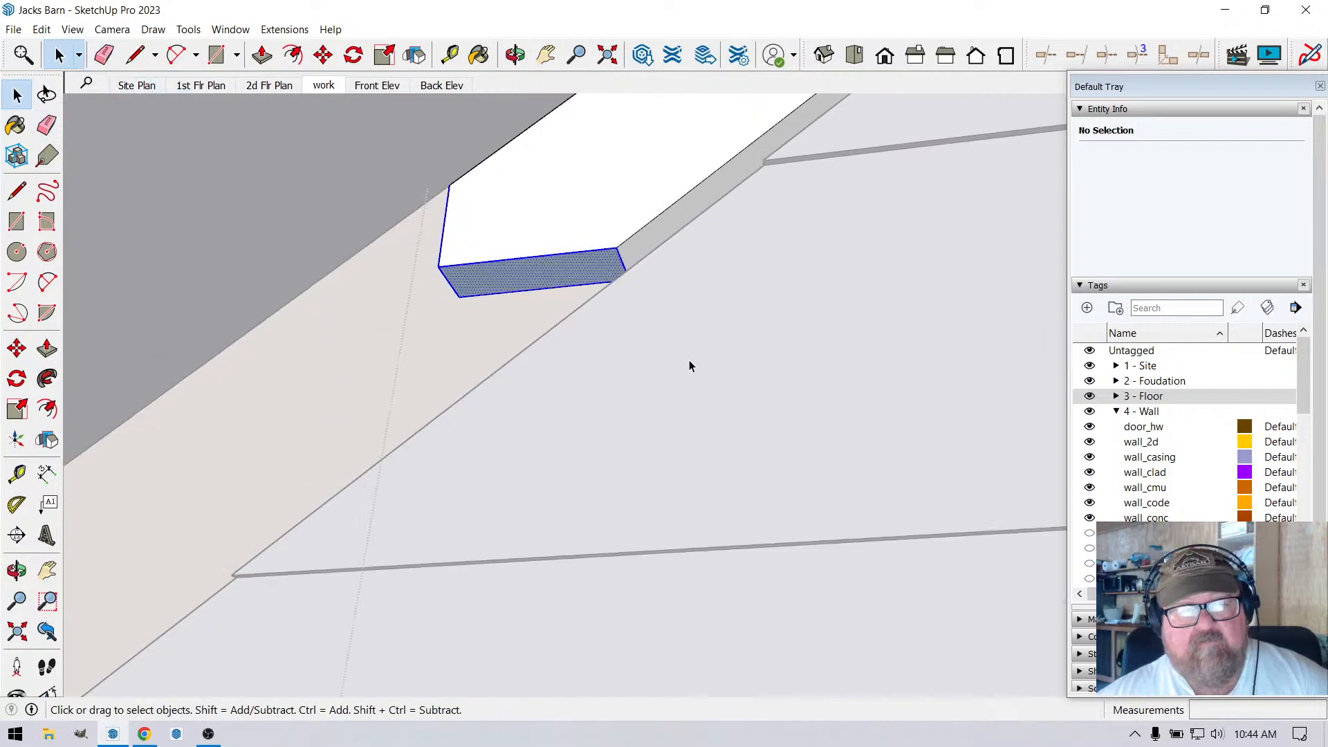
pyautogui.click(317, 59)
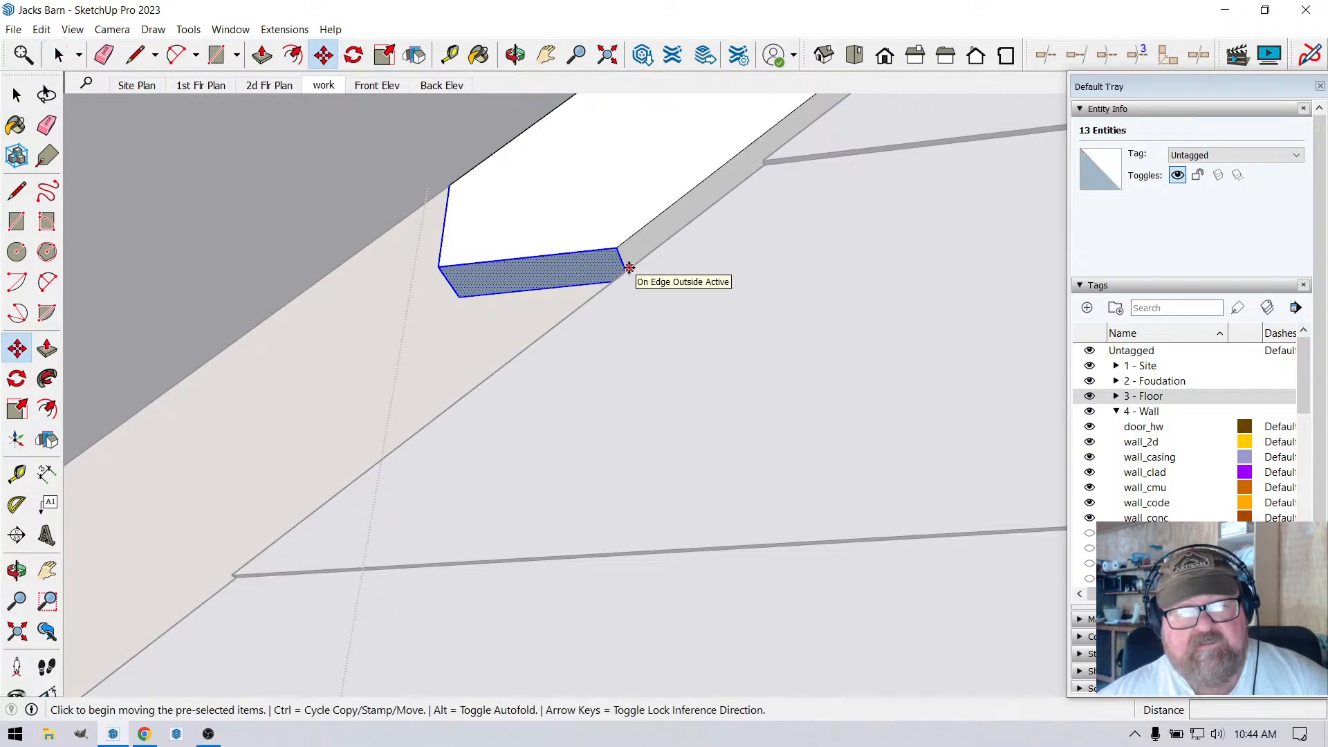
pyautogui.click(626, 270)
pyautogui.scroll(-2, 736, 249)
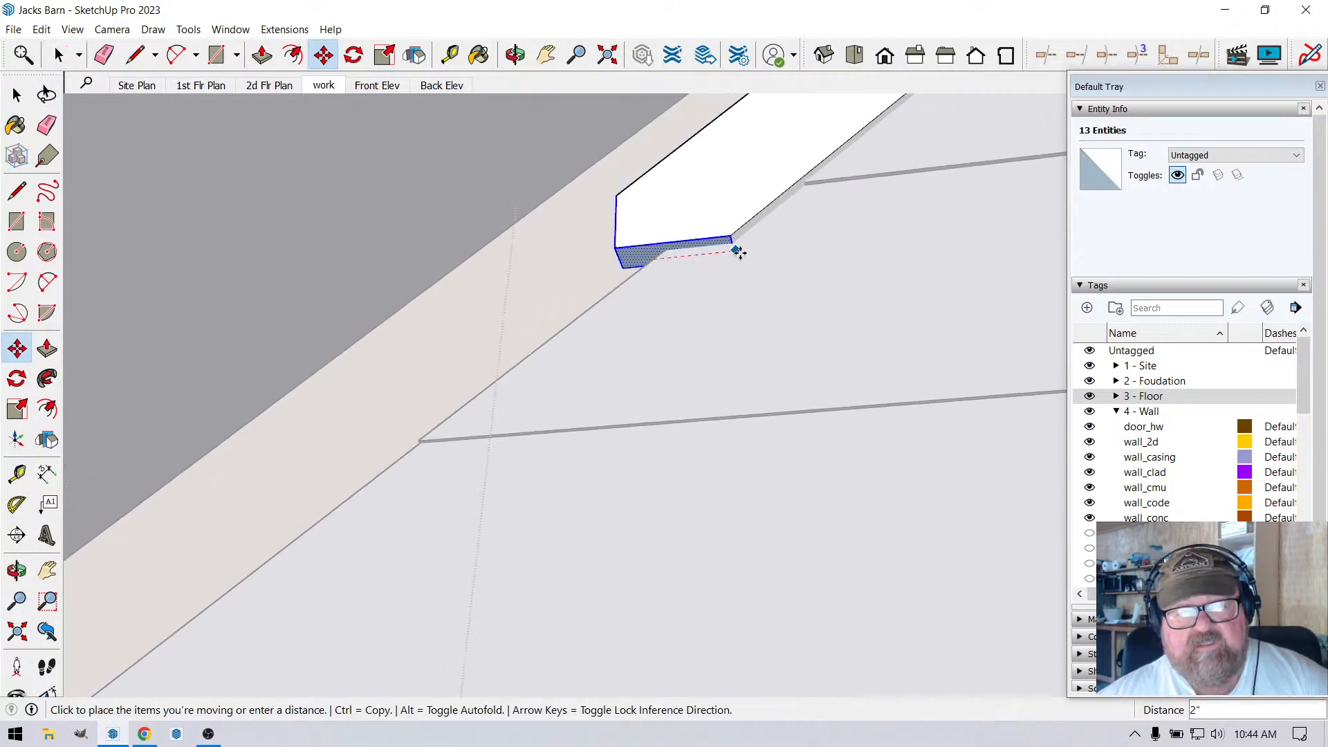
pyautogui.scroll(-5, 750, 249)
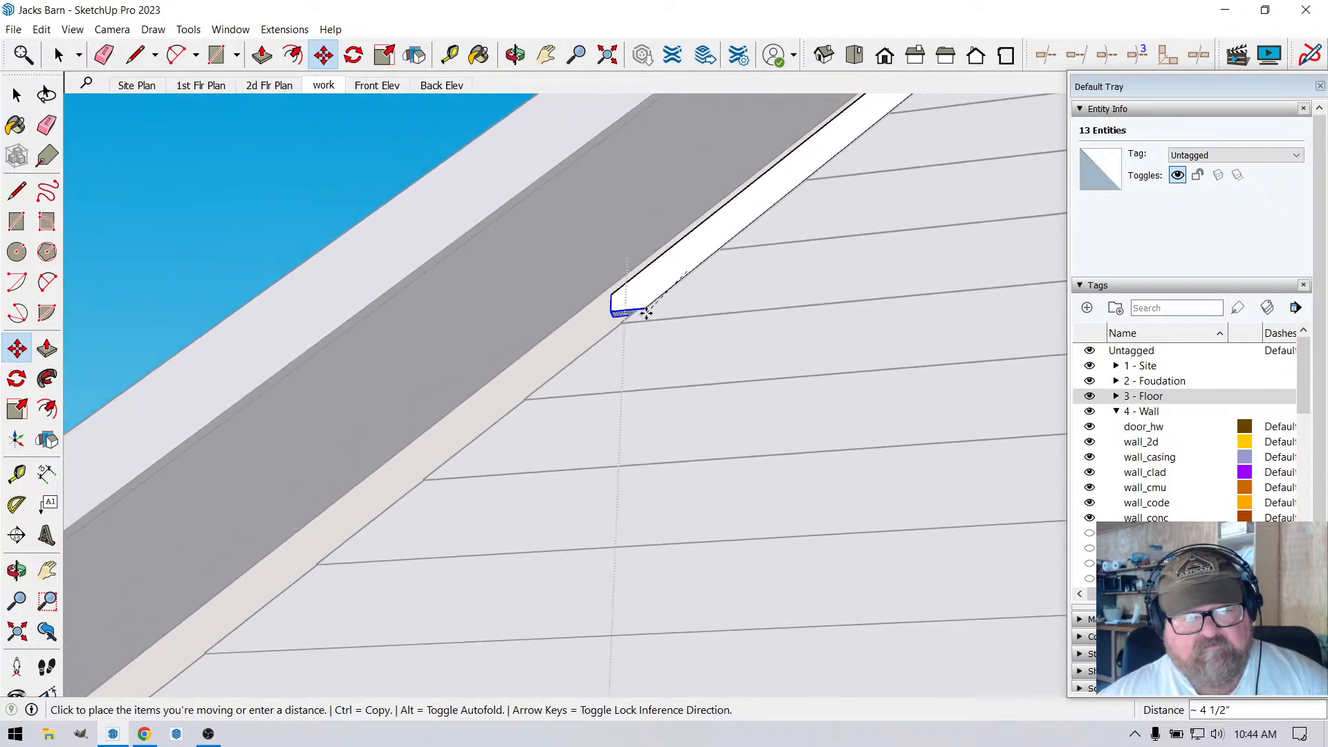
pyautogui.scroll(-4, 613, 333)
pyautogui.scroll(5, 305, 553)
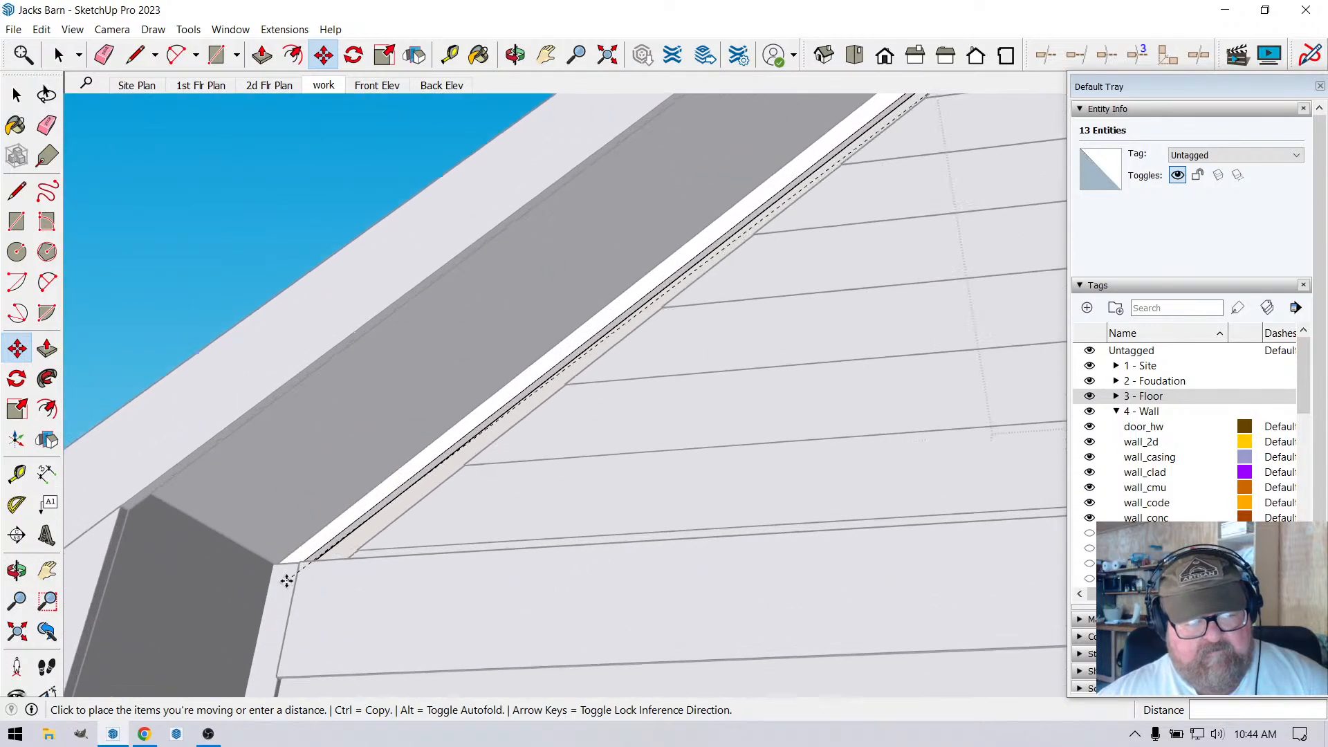
pyautogui.scroll(5, 296, 581)
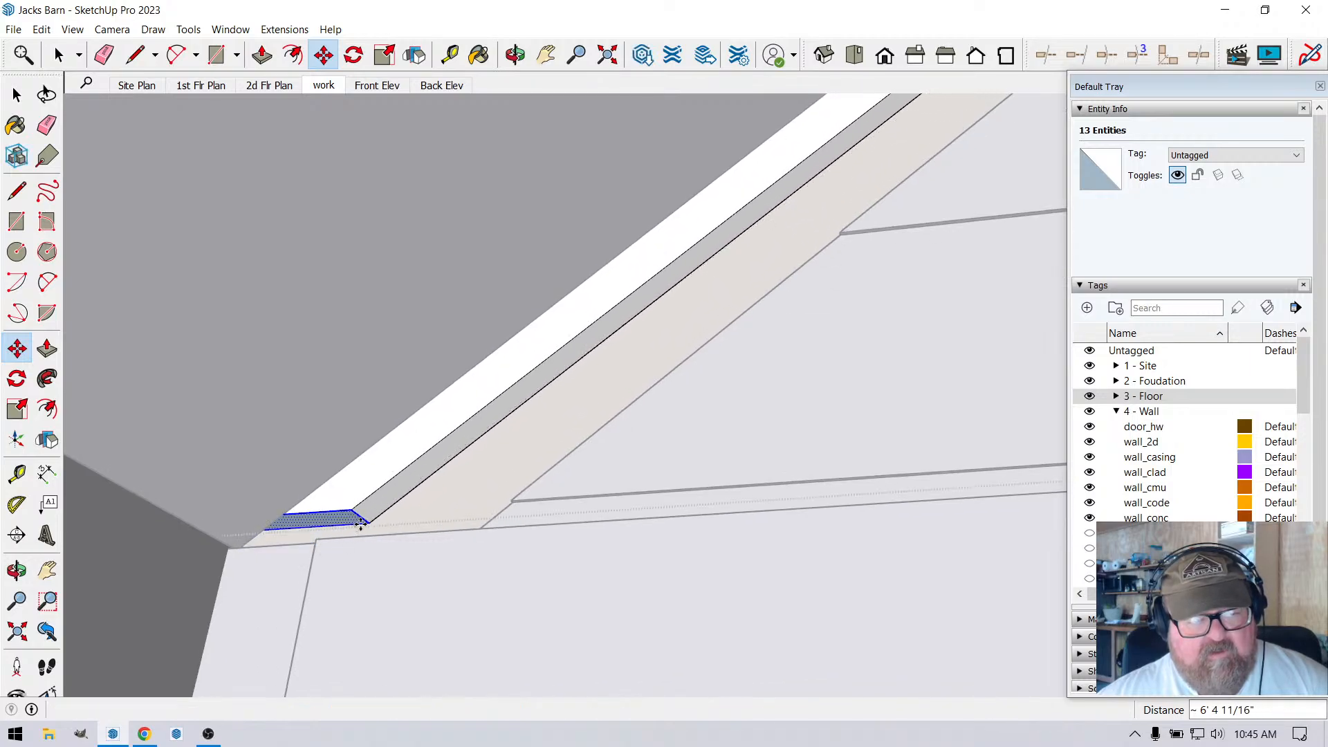
pyautogui.click(358, 505)
pyautogui.click(358, 505)
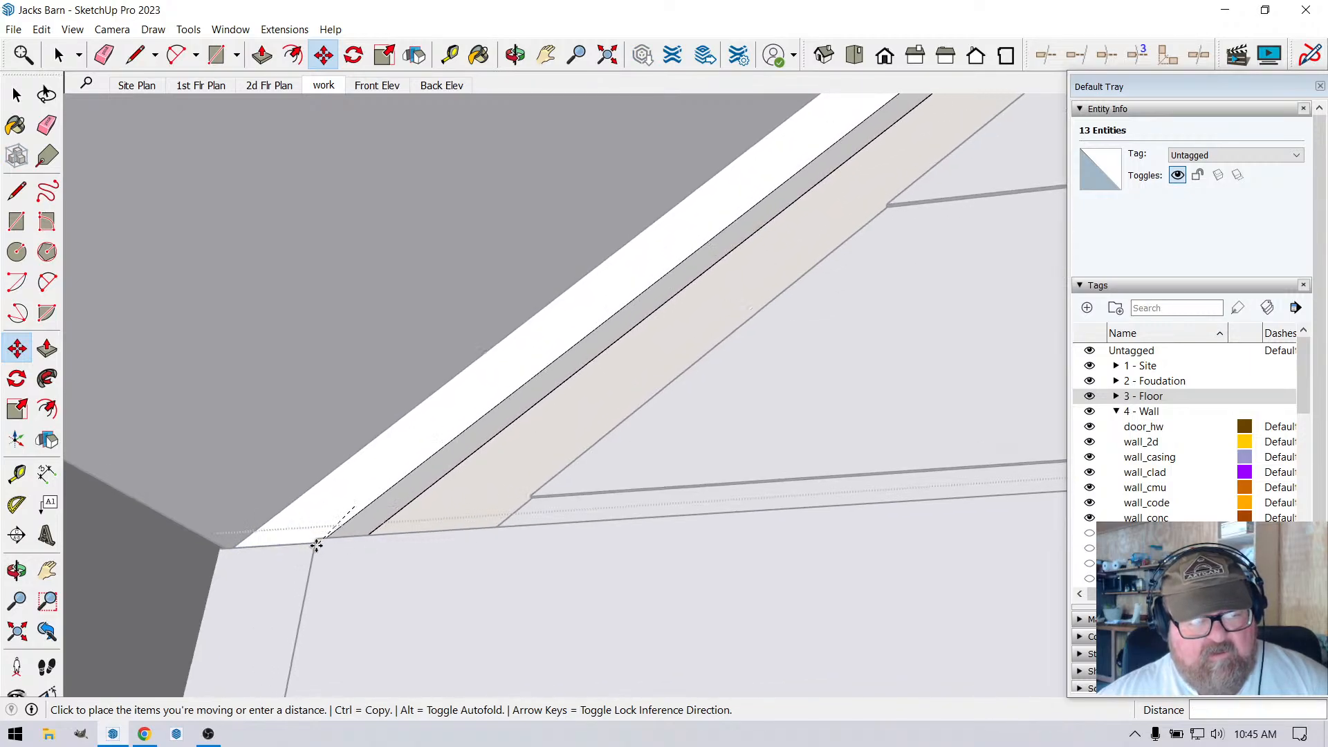
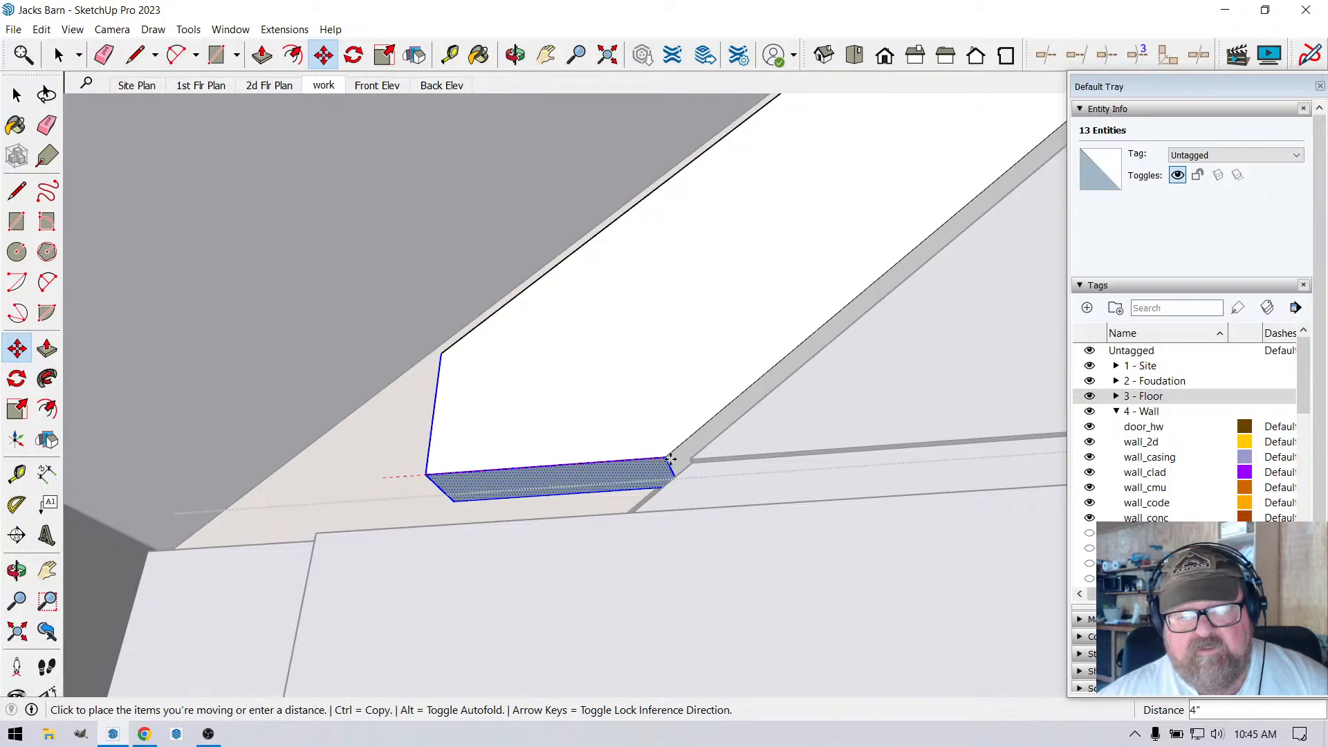
pyautogui.click(613, 514)
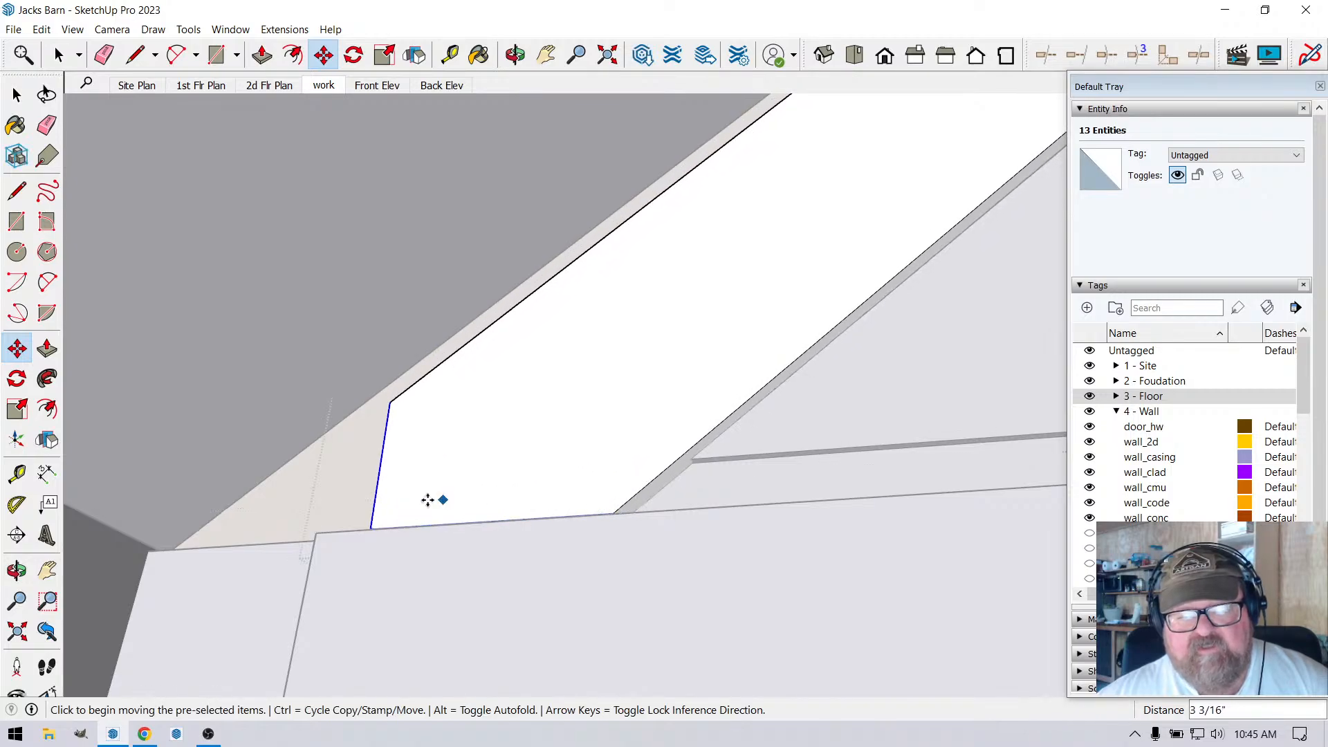
# Open the trim group and delete the vertical corner board below the rake trim's lower end on the gable's right side.
pyautogui.scroll(-5, 355, 523)
pyautogui.scroll(-8, 348, 511)
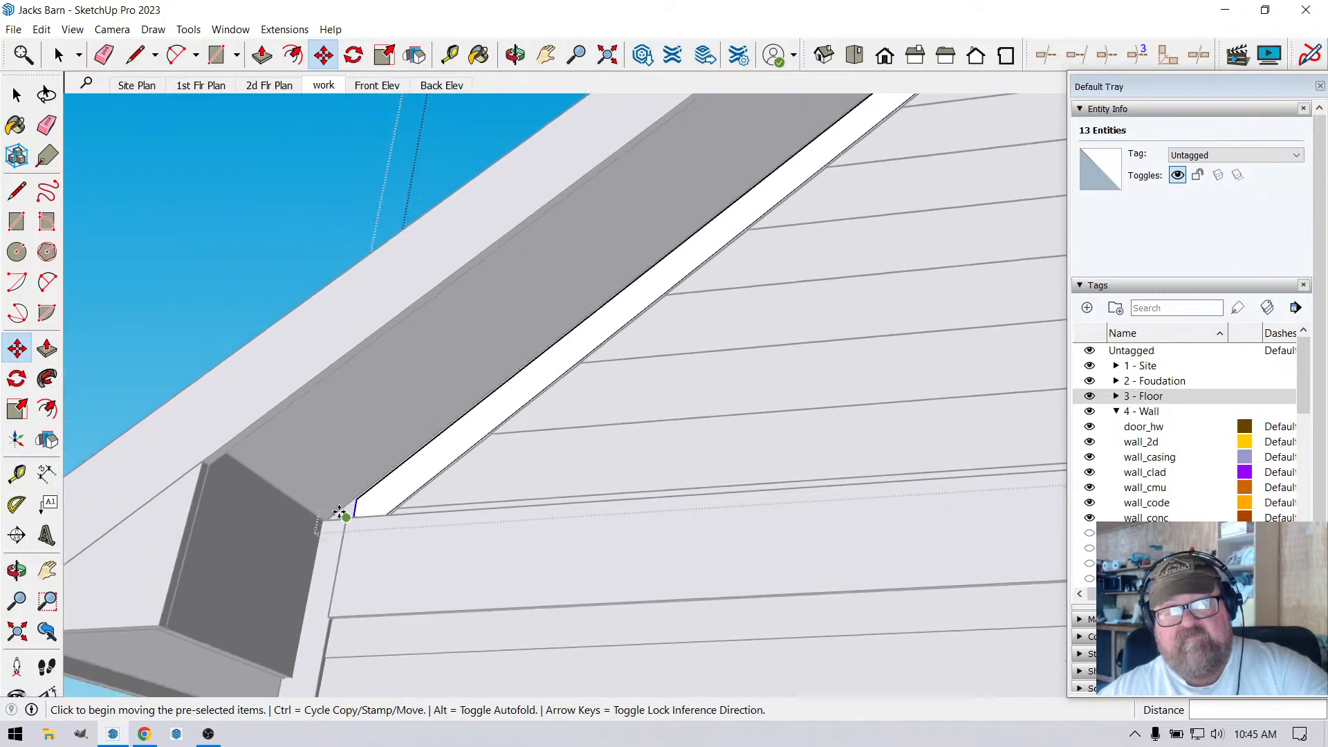
pyautogui.scroll(-3, 231, 510)
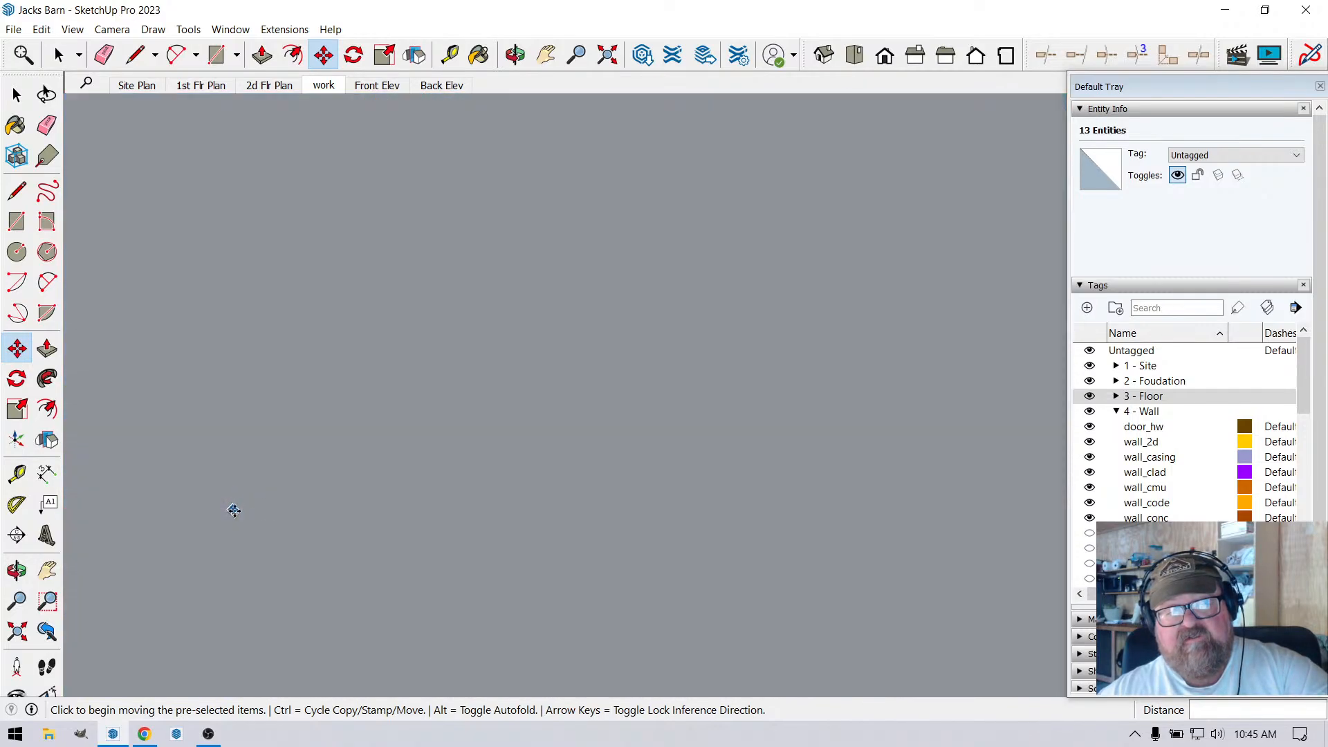
pyautogui.click(605, 60)
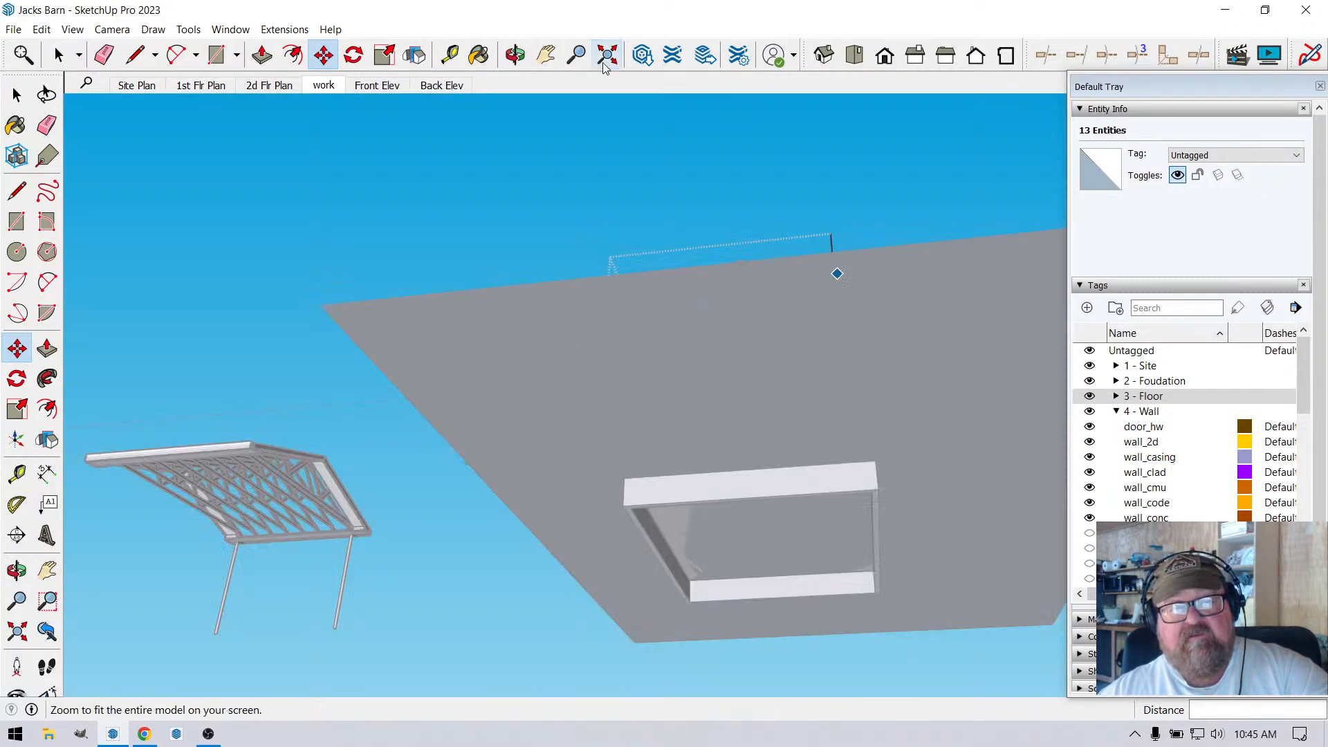
pyautogui.click(516, 55)
pyautogui.moveTo(574, 249); pyautogui.dragTo(855, 500)
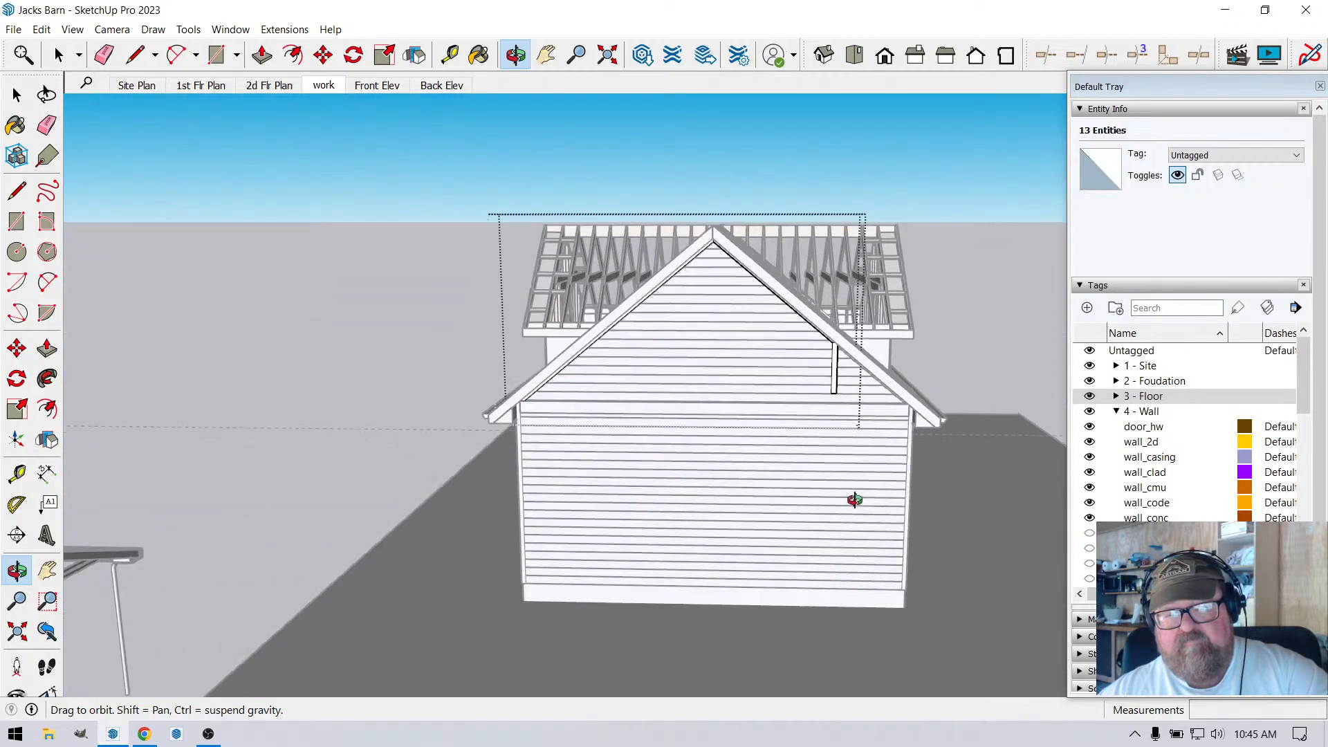
pyautogui.moveTo(735, 487); pyautogui.dragTo(931, 487)
pyautogui.scroll(4, 991, 397)
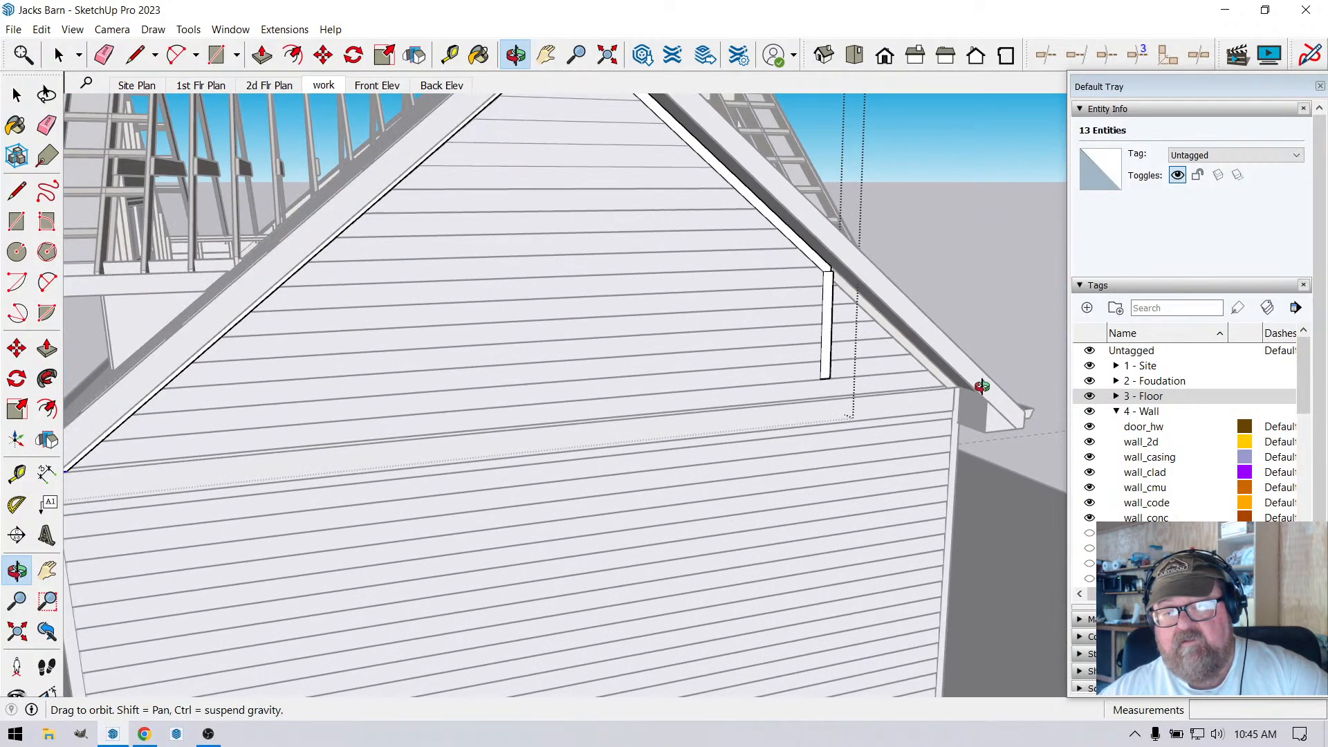
pyautogui.moveTo(982, 386); pyautogui.dragTo(814, 367)
pyautogui.scroll(3, 815, 367)
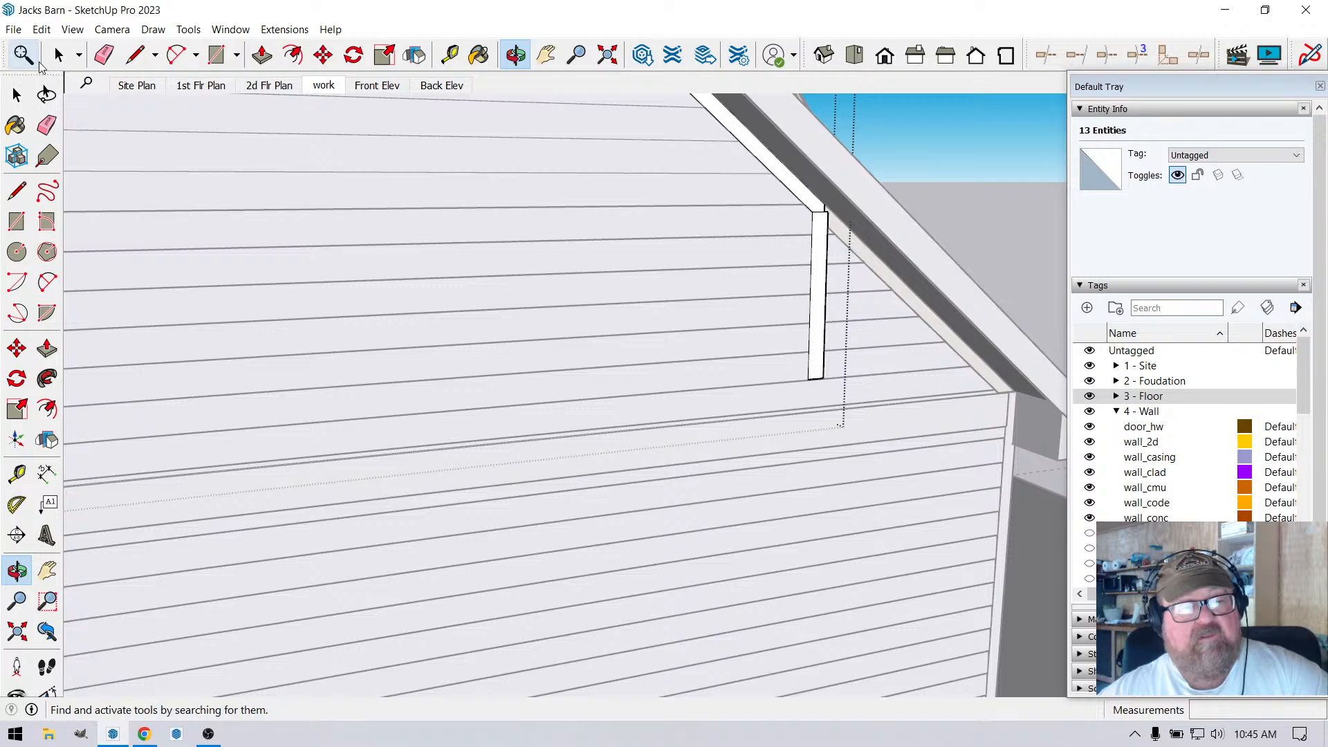
pyautogui.click(59, 55)
pyautogui.moveTo(943, 178); pyautogui.dragTo(814, 239, button='middle')
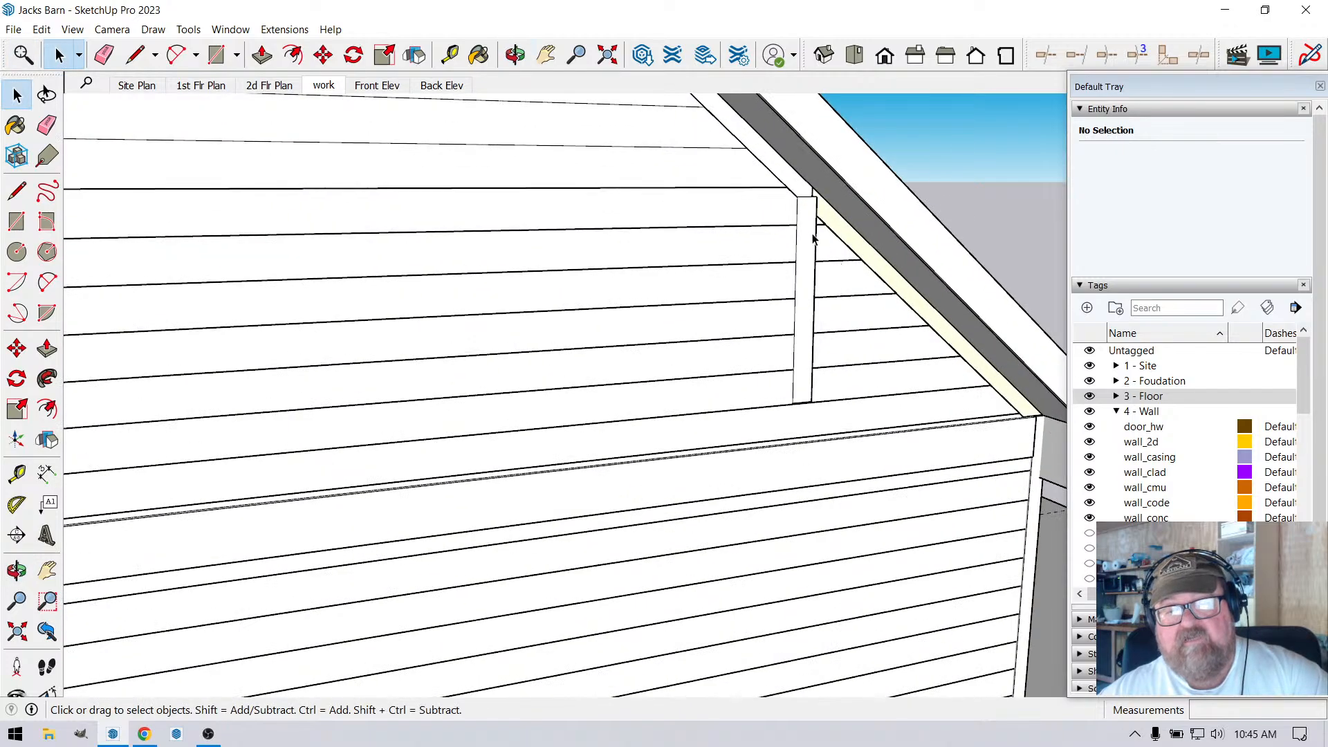
pyautogui.doubleClick(812, 238)
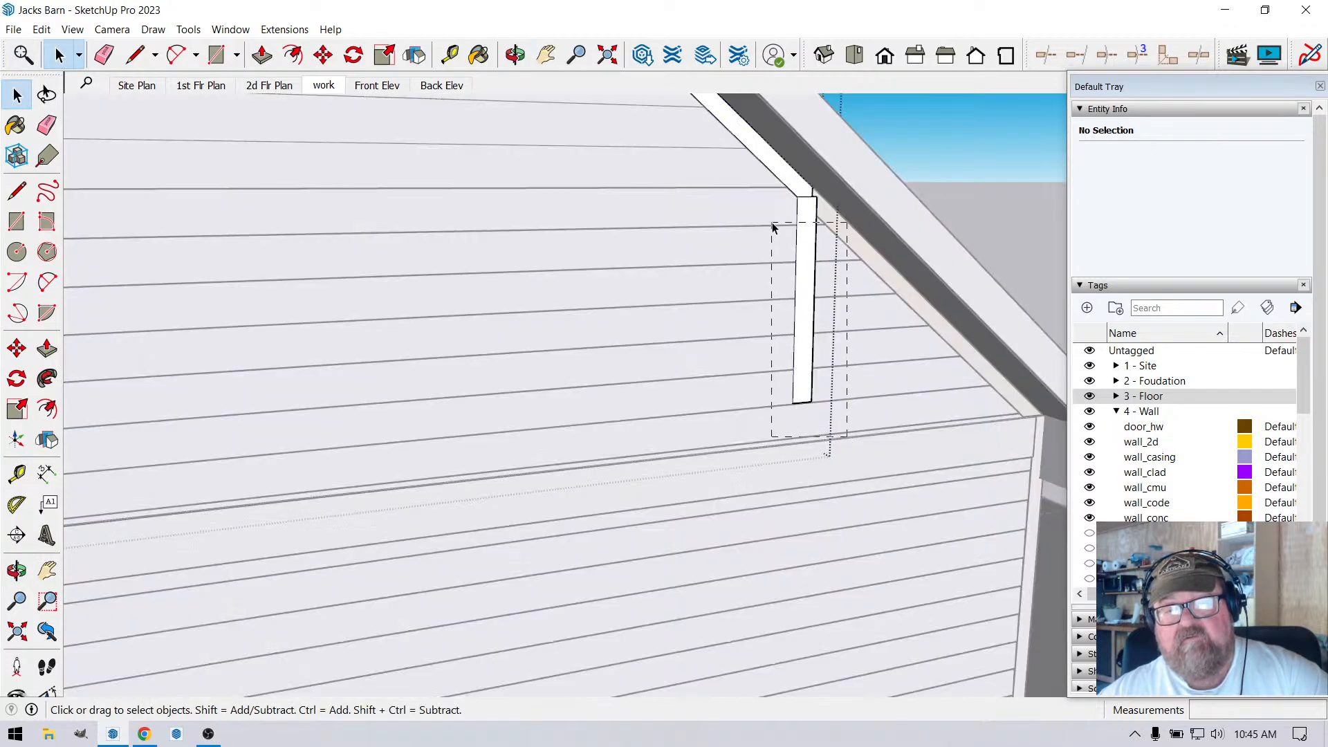
pyautogui.press('Delete')
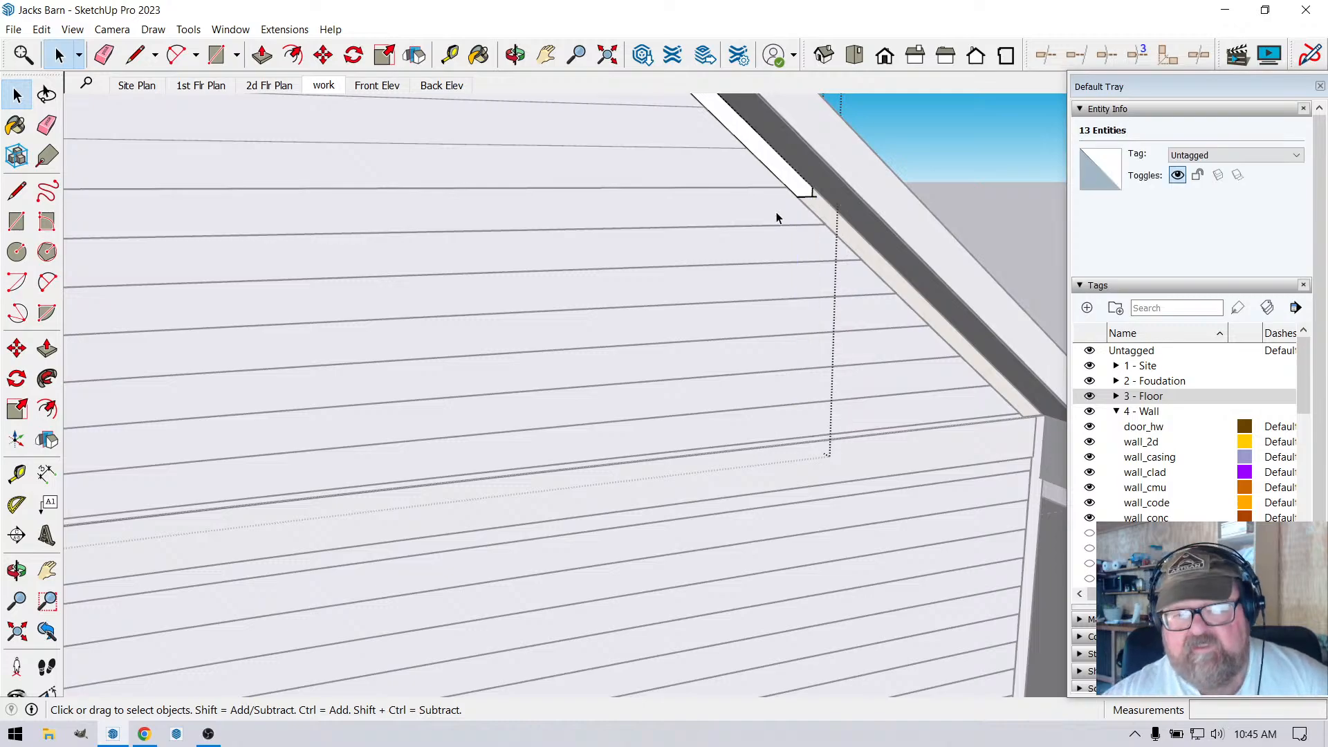
# Draw a line about 15/16" across the underside of the right rake board's lower end and erase the leftover piece and diagonal edge.
pyautogui.scroll(2, 836, 168)
pyautogui.scroll(4, 818, 234)
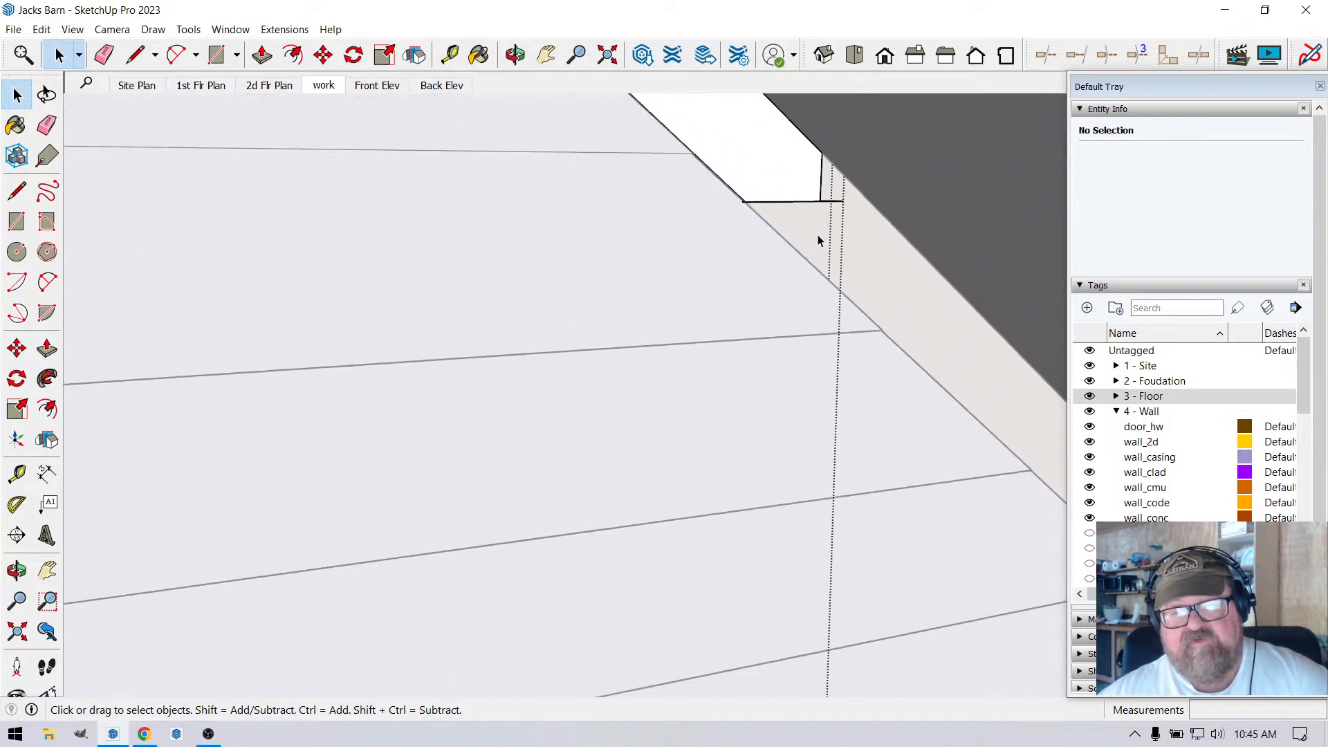
pyautogui.scroll(2, 804, 125)
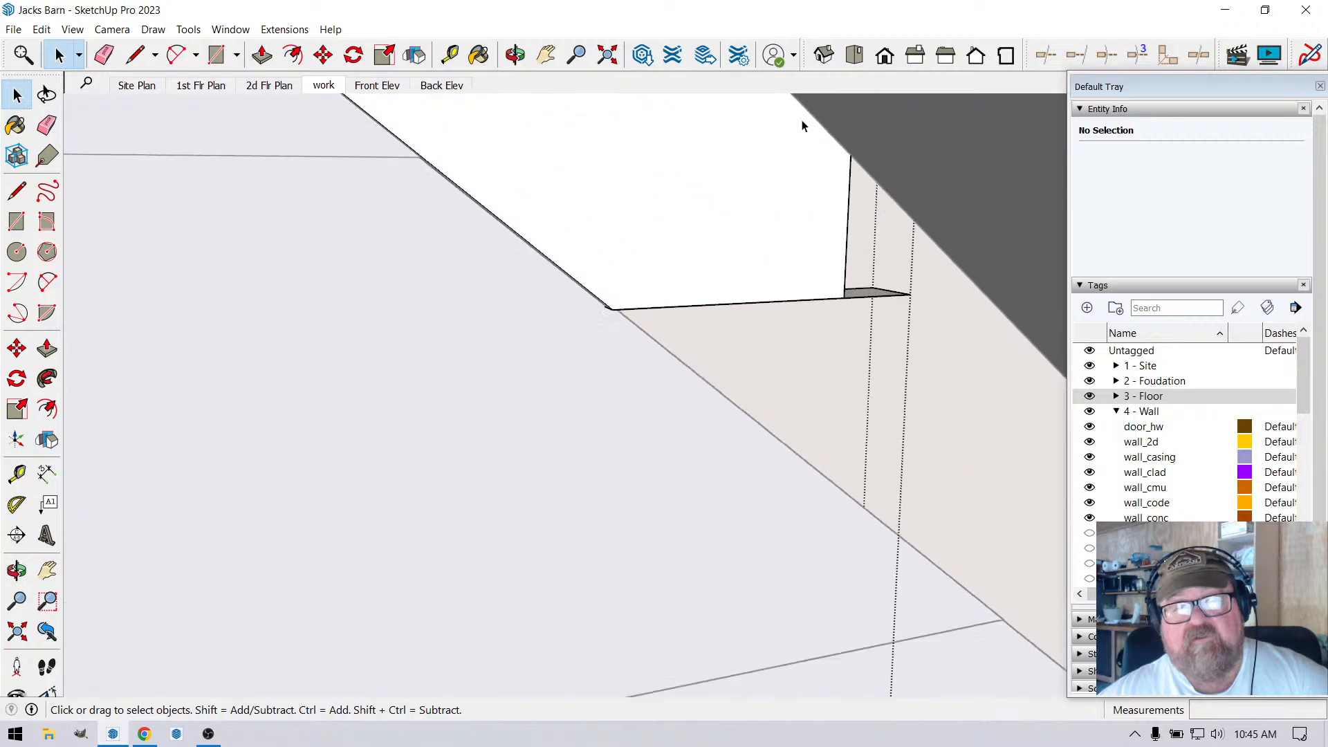
pyautogui.click(515, 55)
pyautogui.moveTo(658, 159); pyautogui.dragTo(779, 227)
pyautogui.click(135, 55)
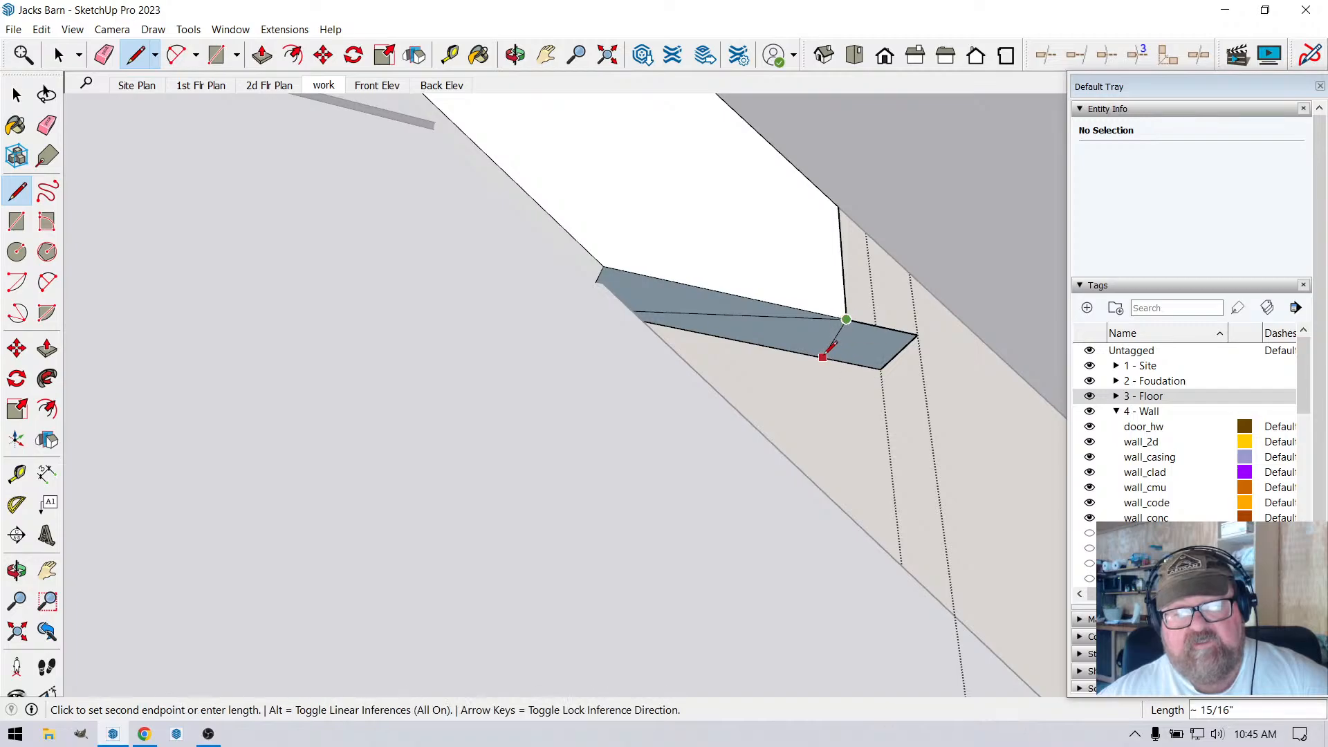
pyautogui.click(814, 355)
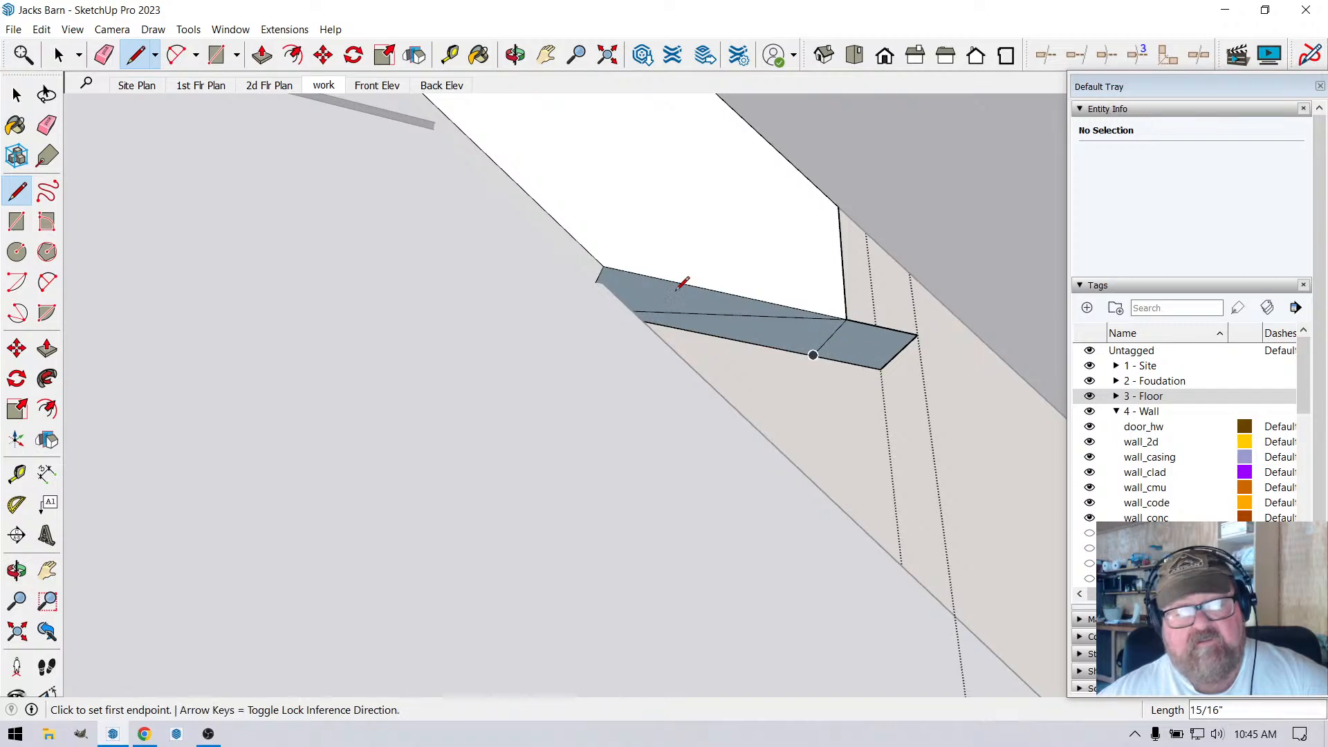
pyautogui.click(104, 55)
pyautogui.click(883, 357)
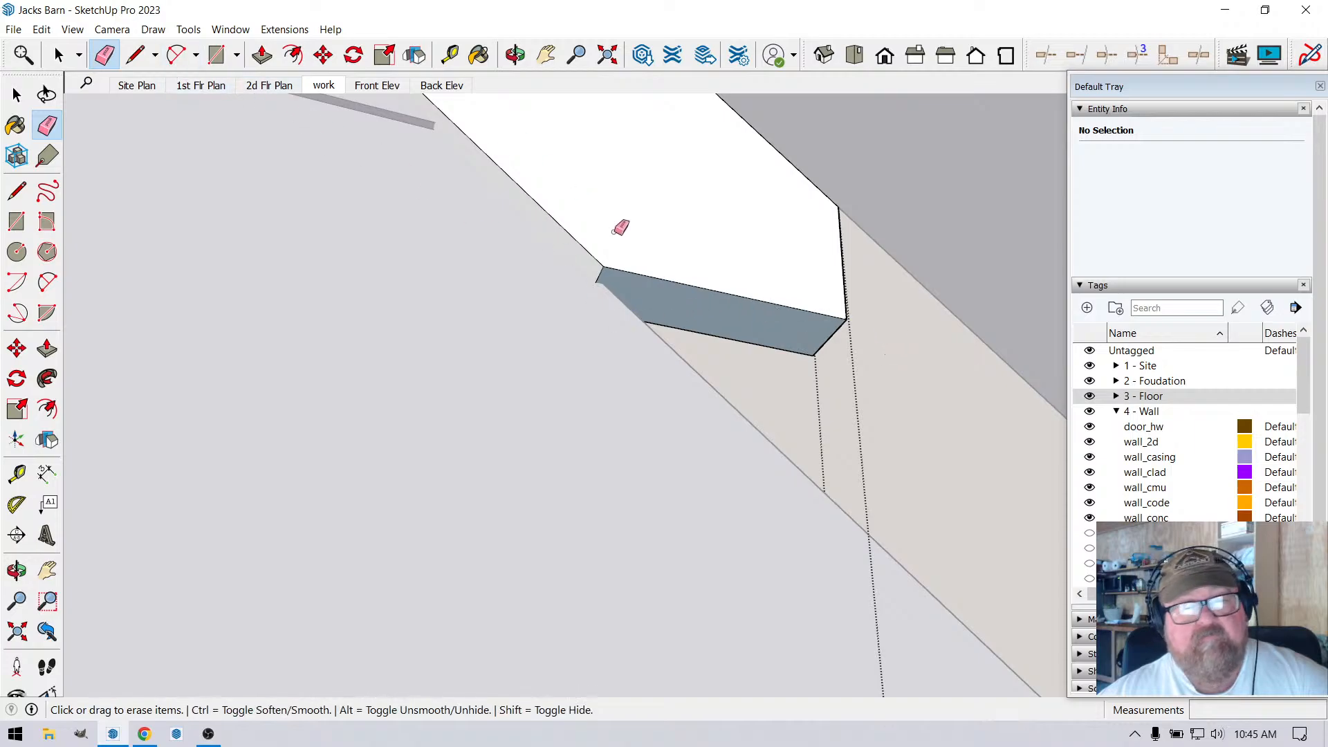
# Lay a guide along the right roof soffit's edge and move the rake board's lower end about 6' 5 3/4" down the rake to the horizontal band.
pyautogui.scroll(-1, 620, 226)
pyautogui.click(449, 57)
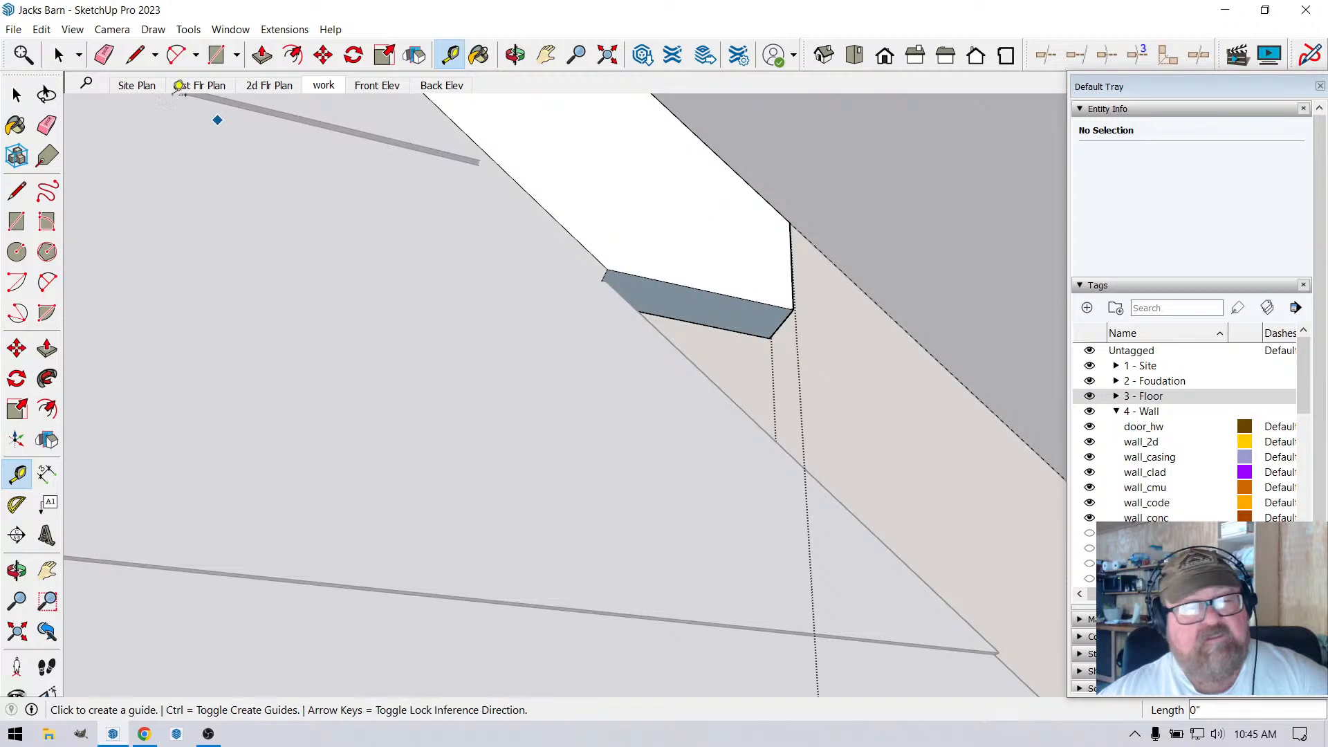
pyautogui.click(59, 56)
pyautogui.moveTo(714, 275); pyautogui.dragTo(861, 437)
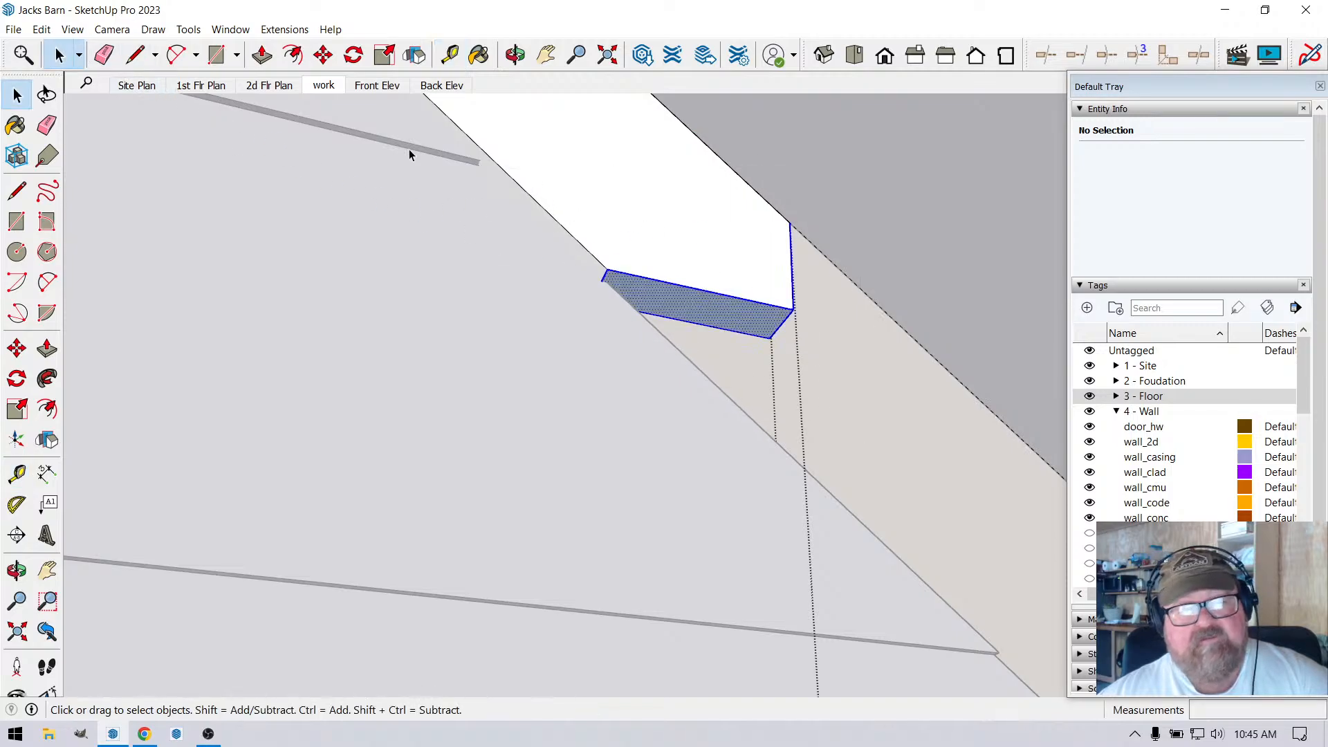
pyautogui.click(323, 55)
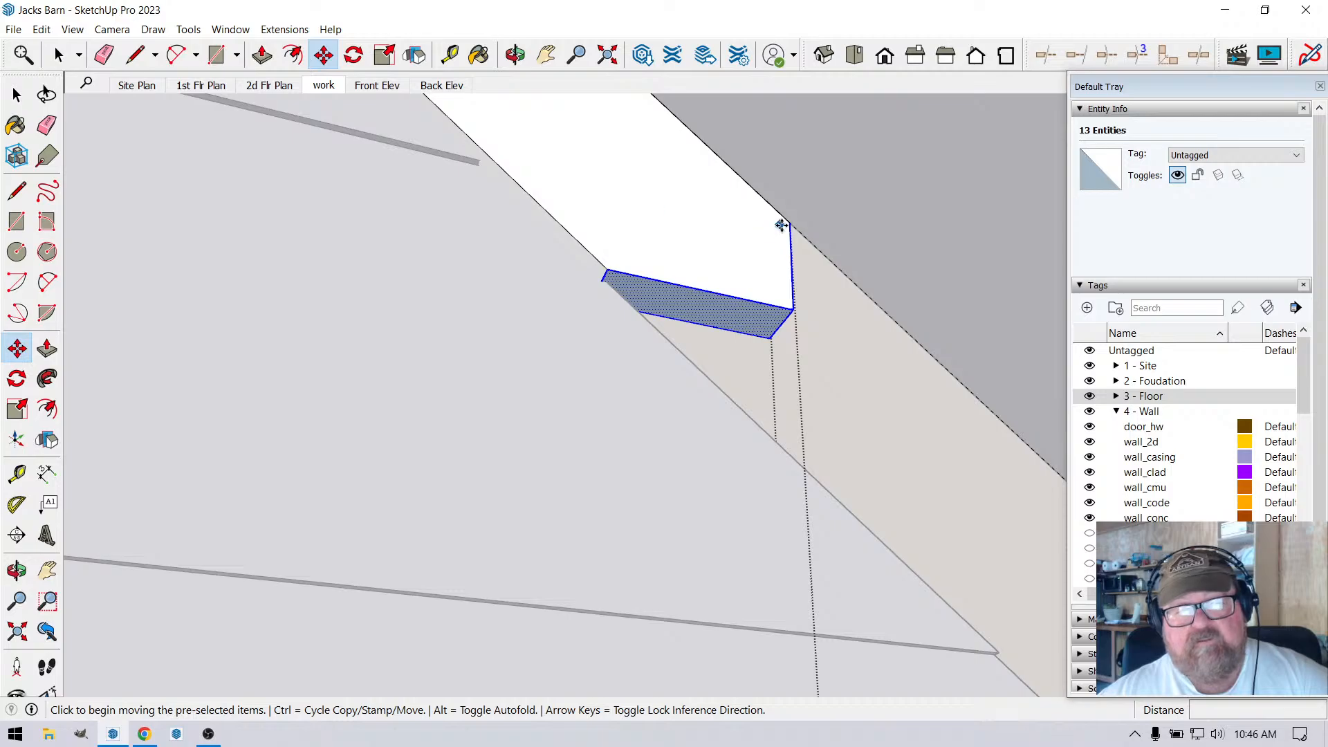
pyautogui.click(785, 223)
pyautogui.scroll(-5, 720, 273)
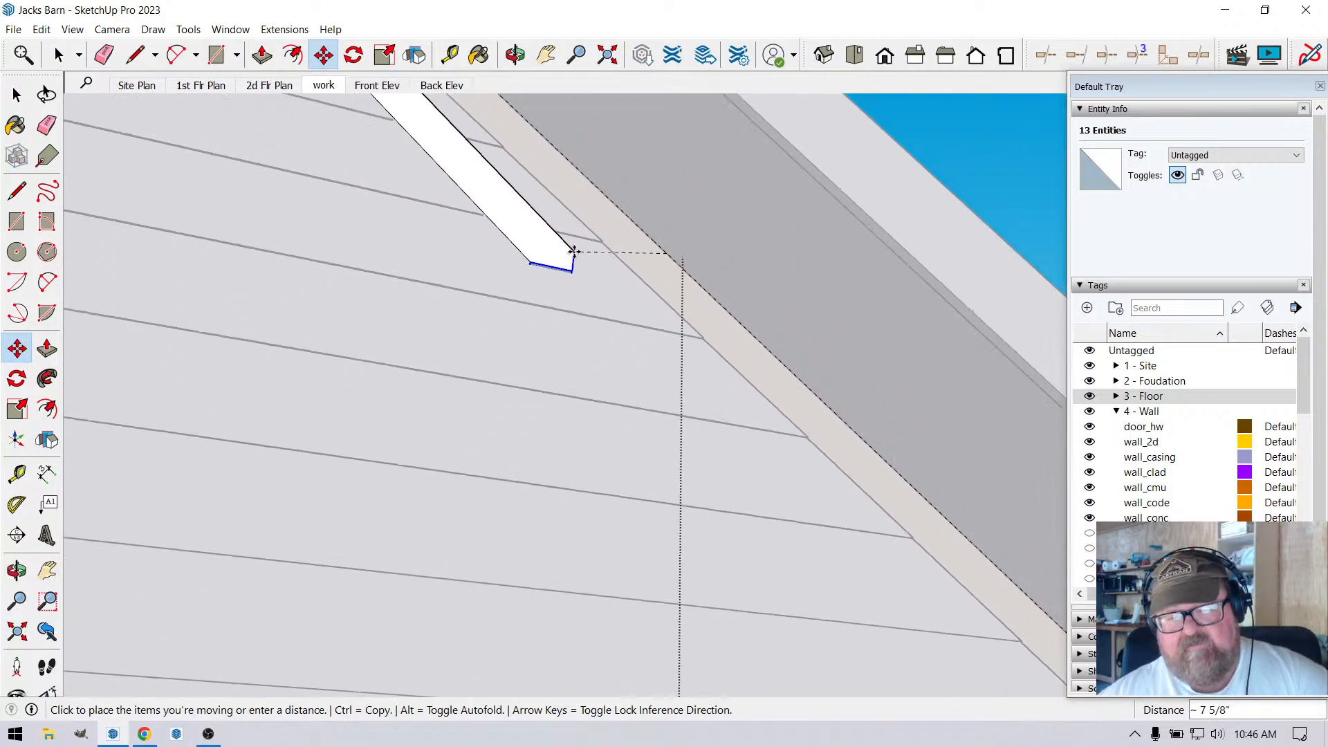
pyautogui.scroll(-4, 575, 252)
pyautogui.scroll(2, 902, 542)
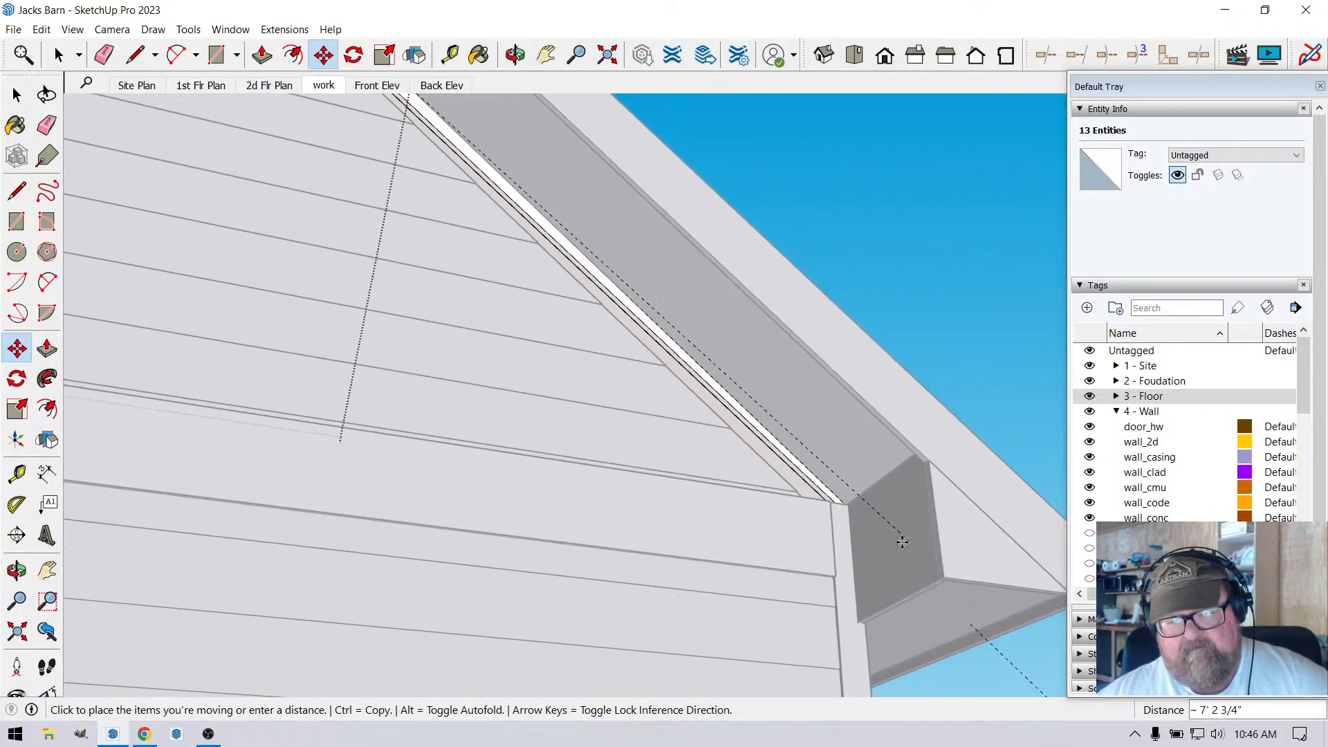
pyautogui.scroll(5, 830, 519)
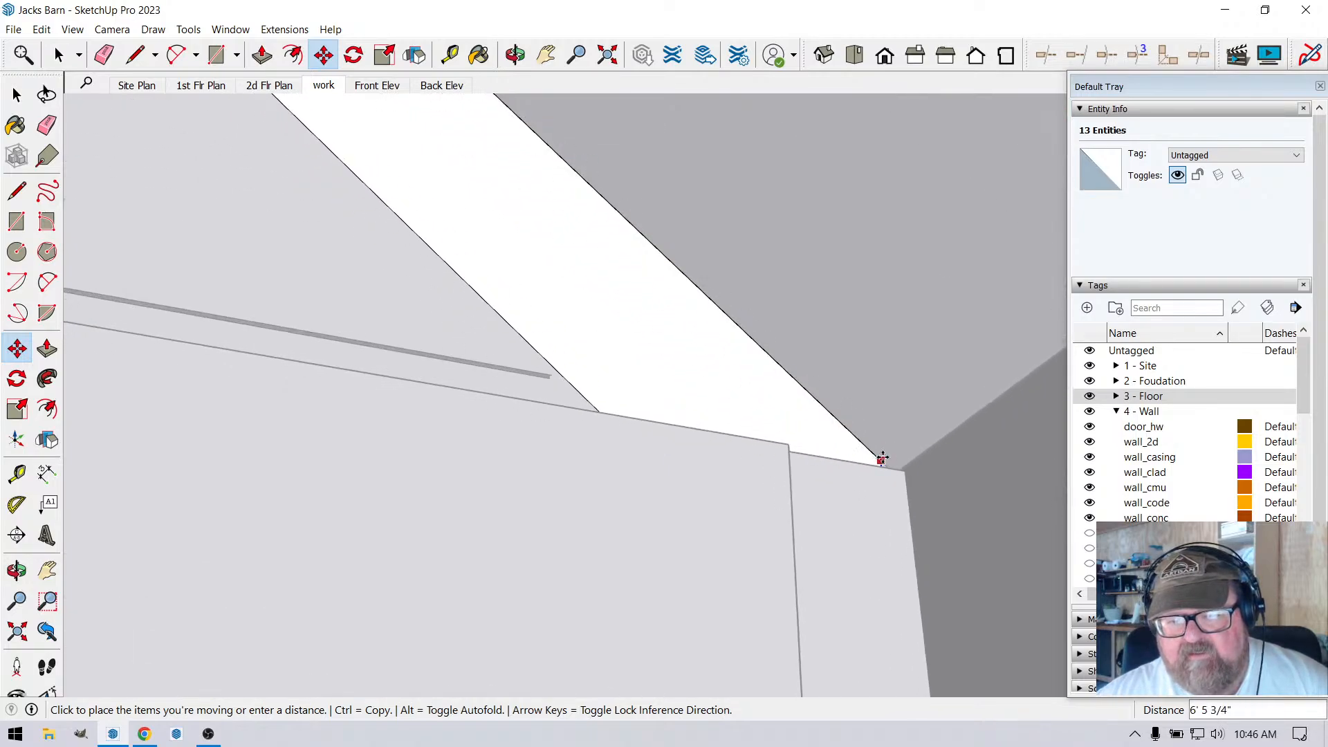
pyautogui.scroll(-5, 916, 552)
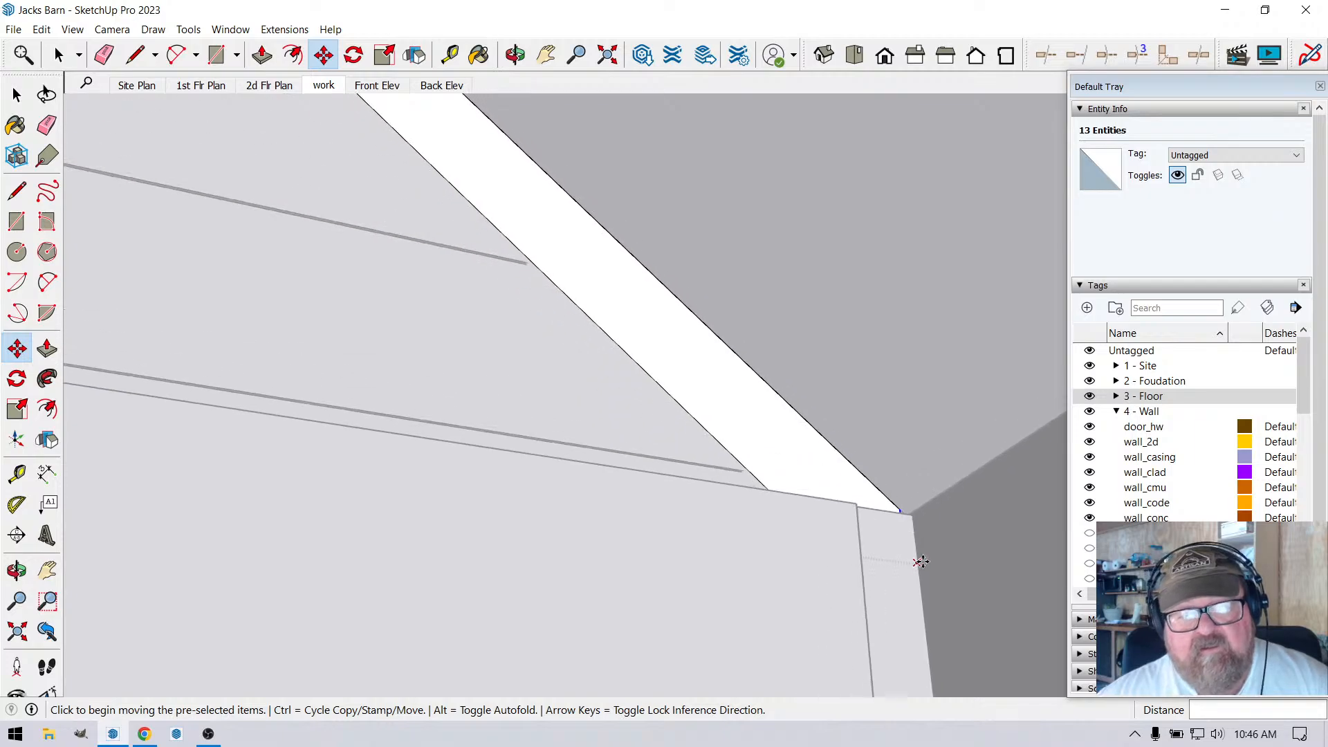
pyautogui.scroll(-5, 923, 554)
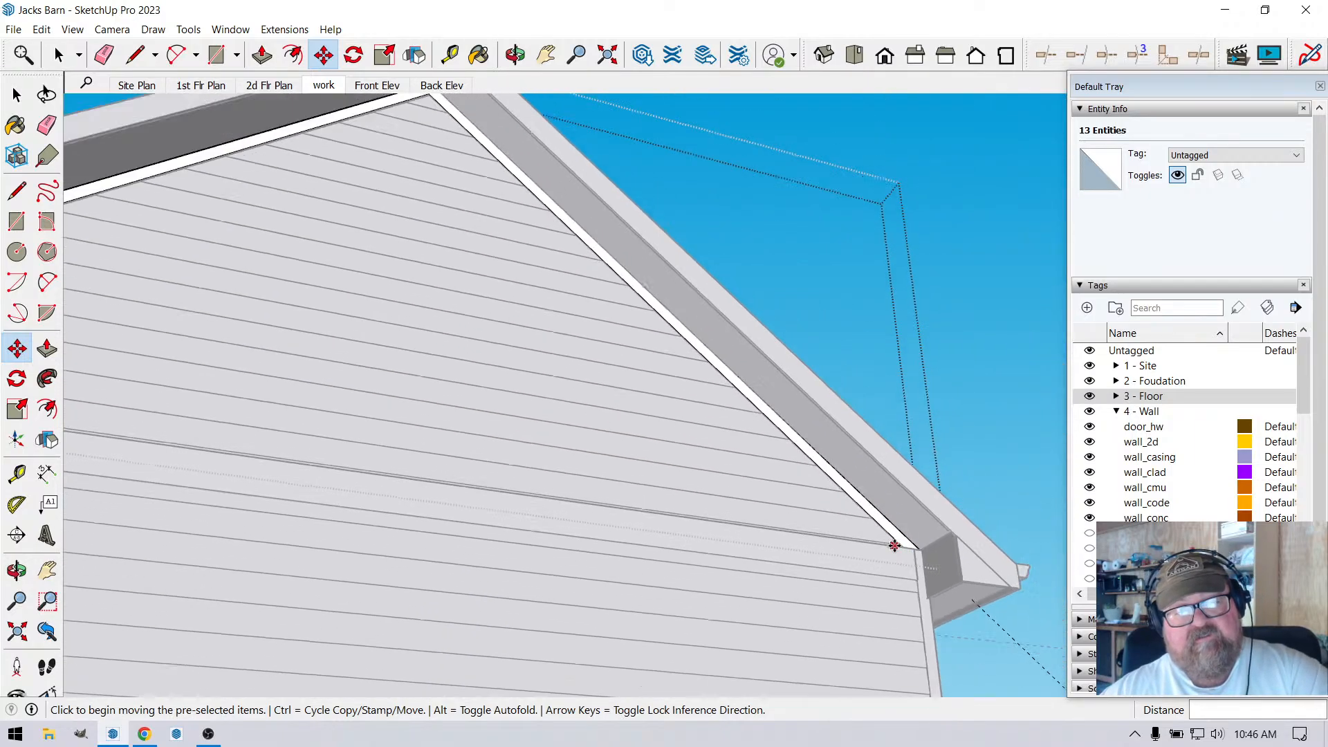
# Close the trim group and clear the selection.
pyautogui.click(516, 55)
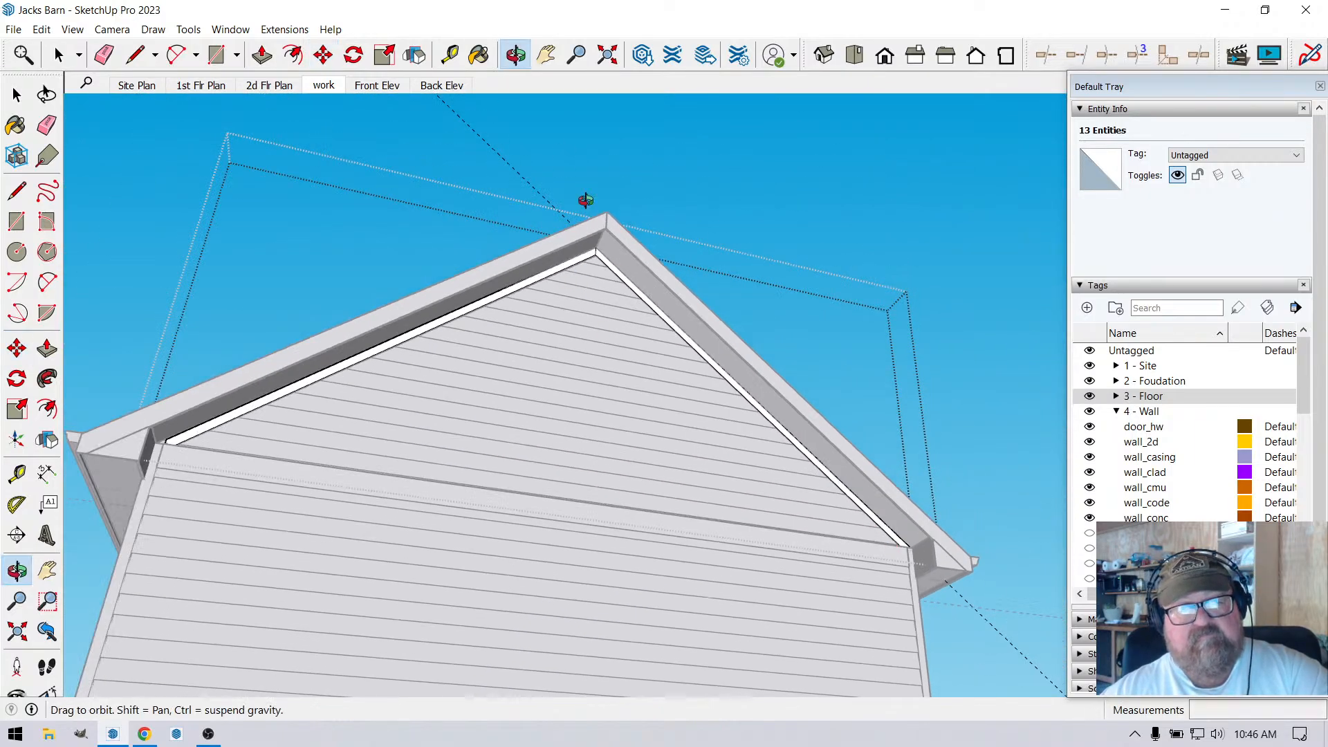
pyautogui.moveTo(581, 201); pyautogui.dragTo(515, 492)
pyautogui.press('space')
pyautogui.scroll(-3, 498, 222)
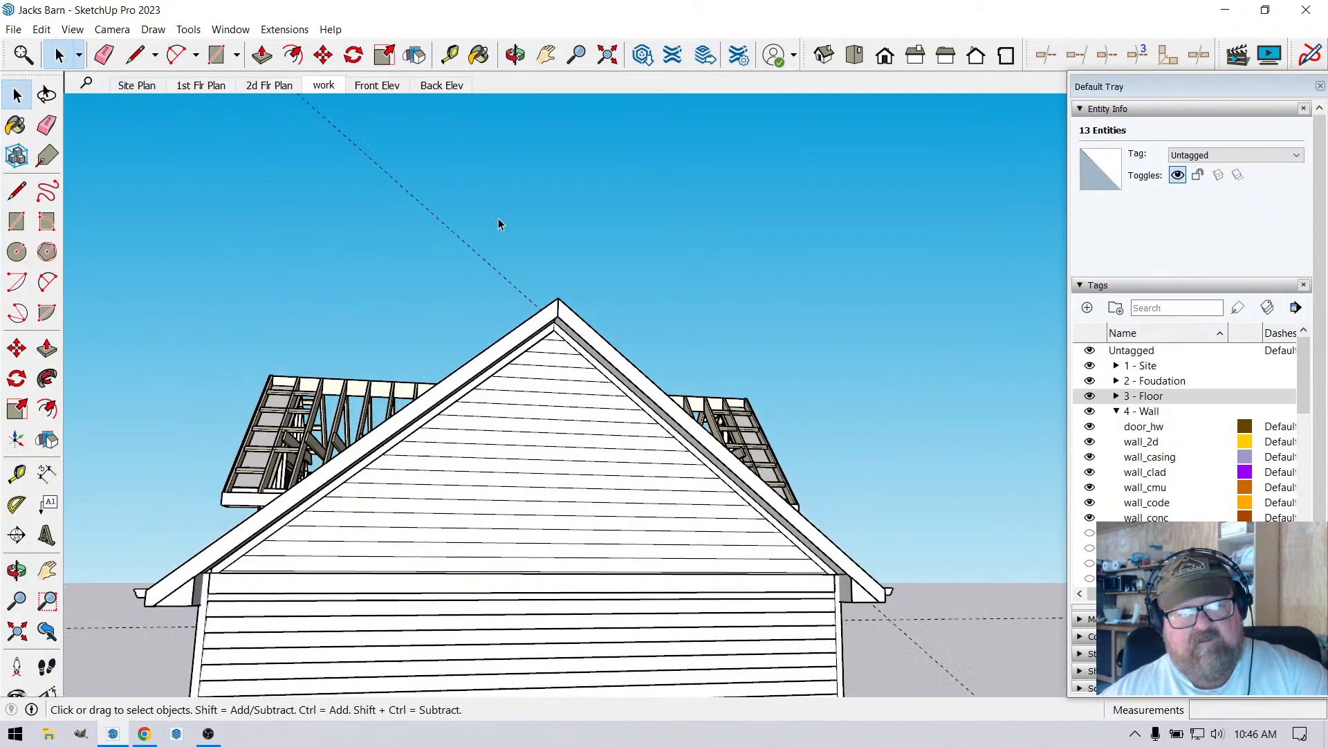
pyautogui.click(499, 222)
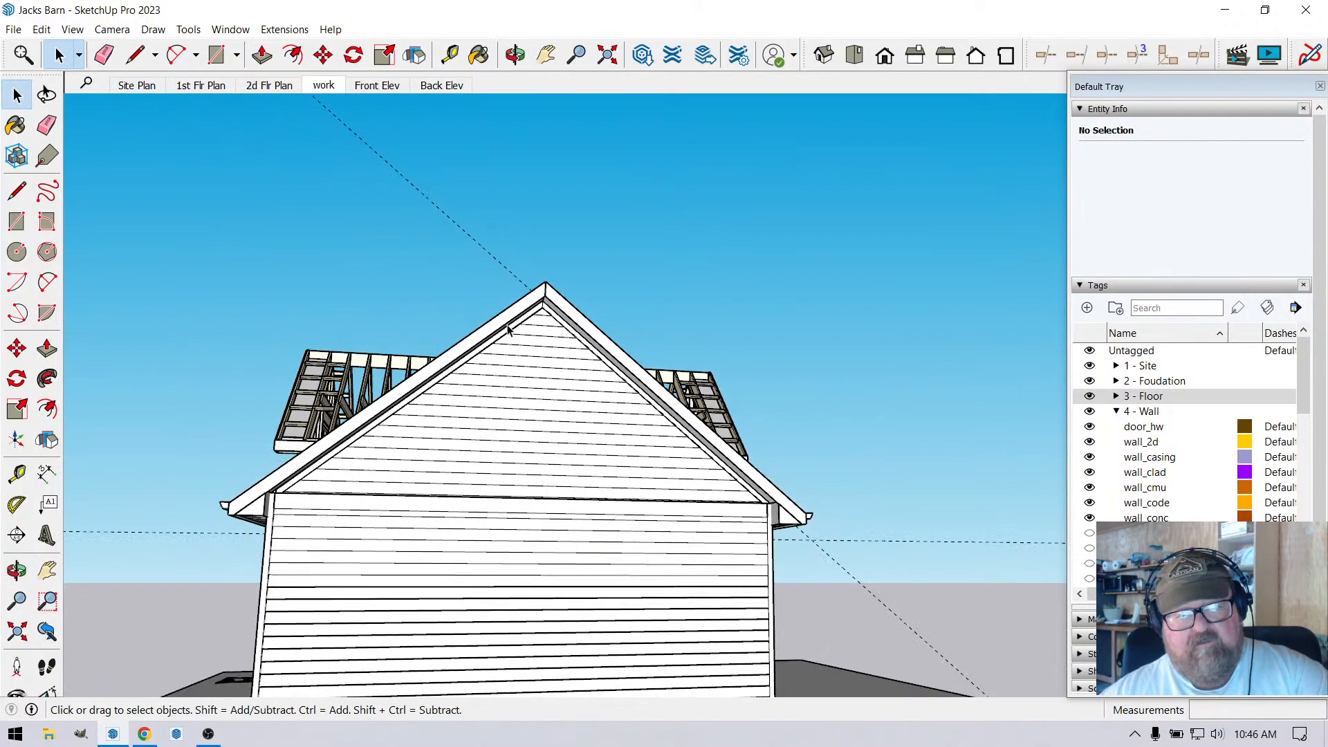
# Examine the trimmed gable end and the adjoining dormer side of the barn from several angles.
pyautogui.click(516, 54)
pyautogui.moveTo(563, 465); pyautogui.dragTo(445, 620)
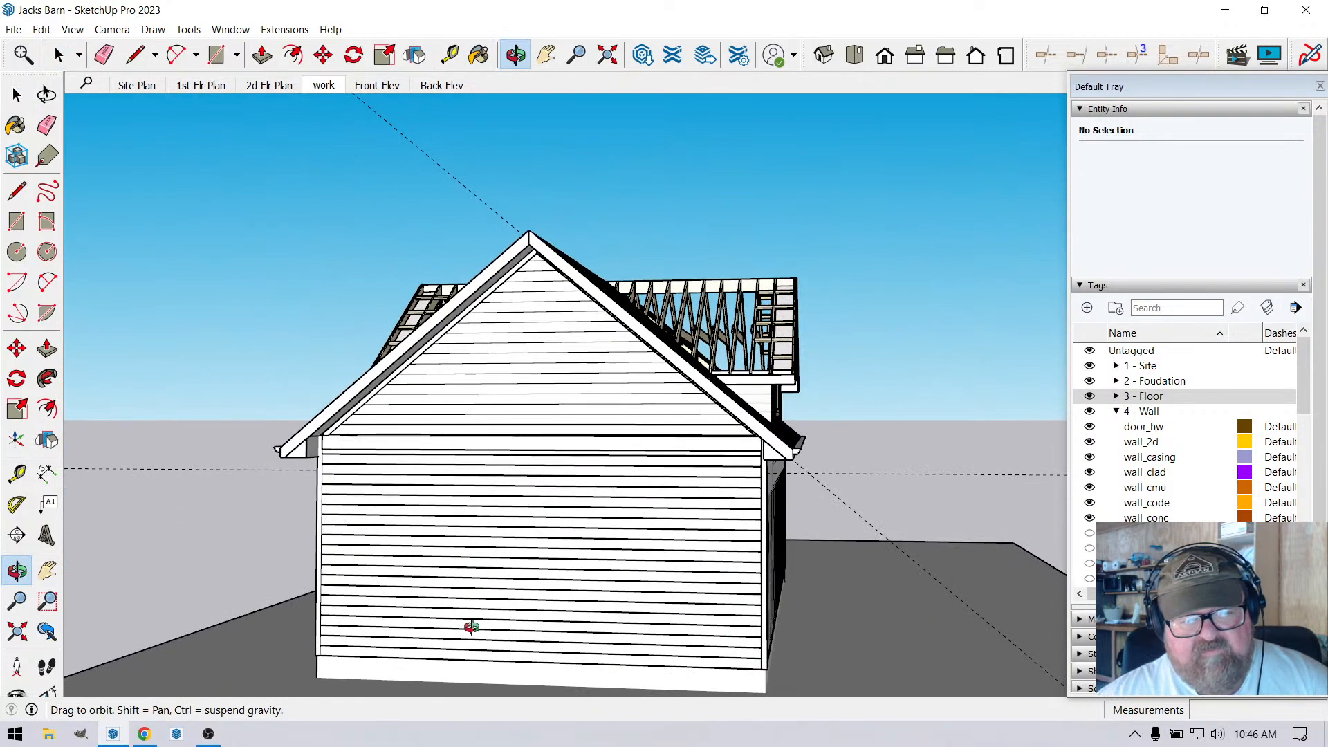
pyautogui.moveTo(546, 556)
pyautogui.mouseDown()
pyautogui.moveTo(371, 560)
pyautogui.moveTo(658, 552)
pyautogui.moveTo(318, 558)
pyautogui.moveTo(291, 584)
pyautogui.moveTo(407, 581)
pyautogui.moveTo(554, 531)
pyautogui.mouseUp()
pyautogui.scroll(5, 554, 531)
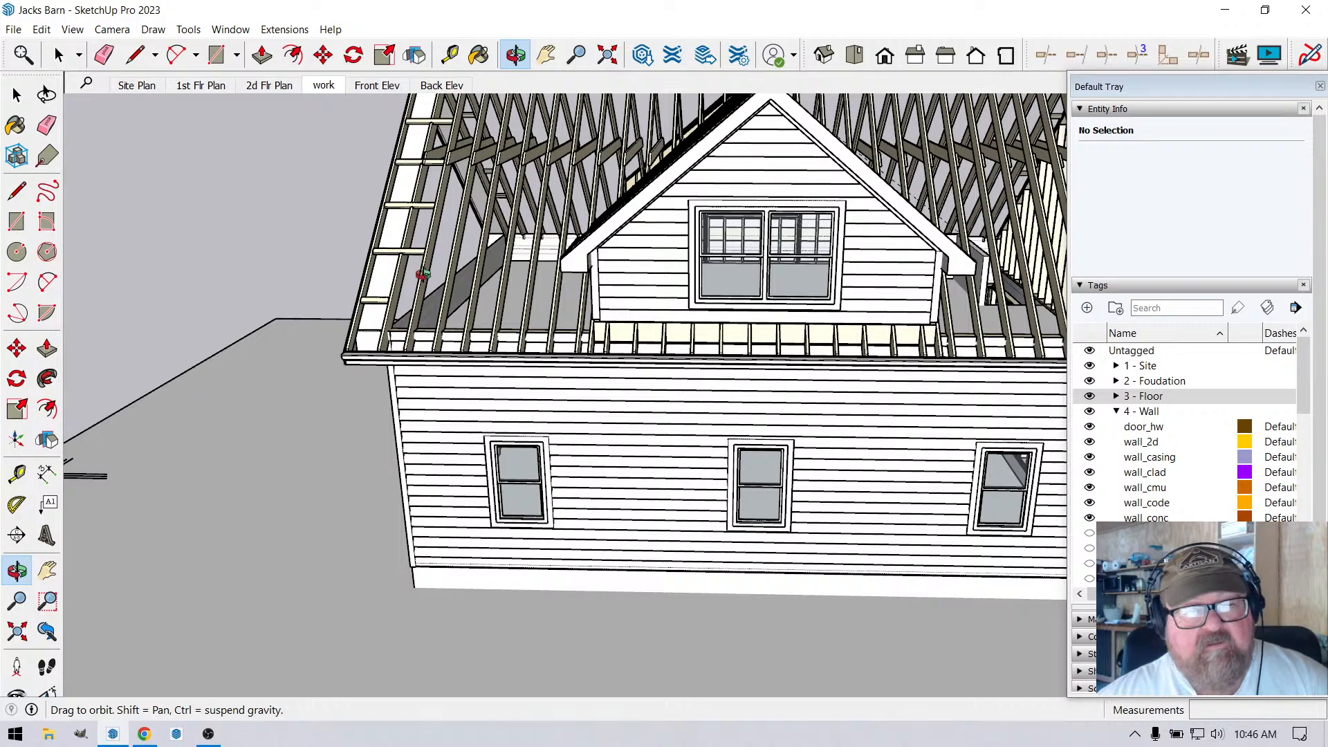
pyautogui.click(517, 61)
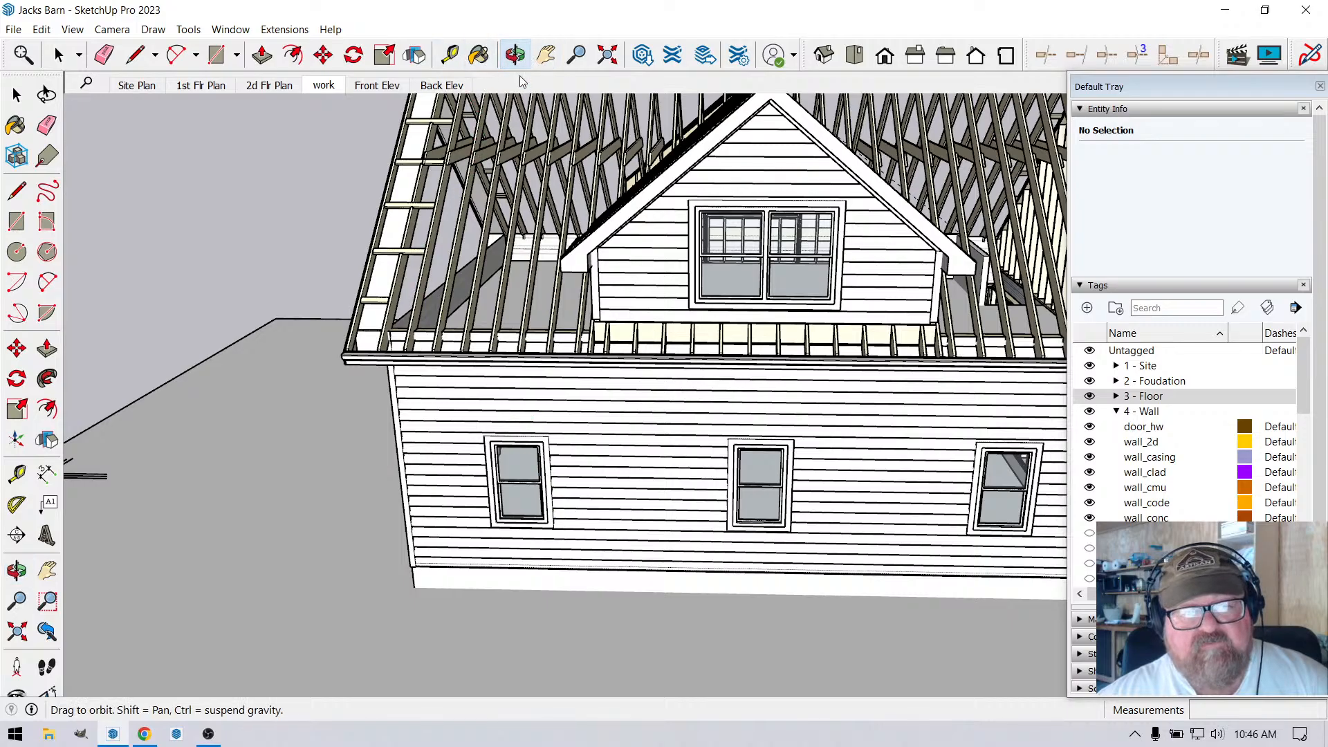
pyautogui.moveTo(533, 443); pyautogui.dragTo(608, 415)
pyautogui.scroll(3, 388, 495)
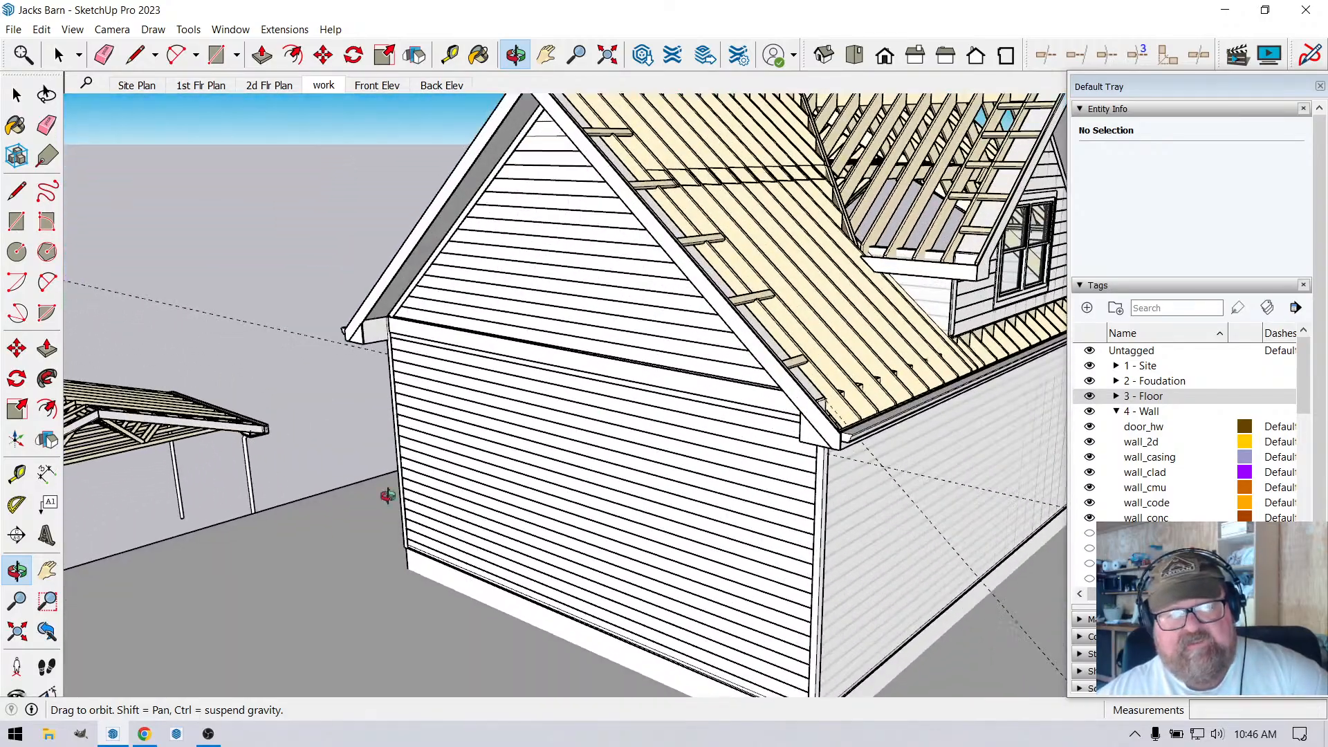
# Switch to Chrome to check the YouTube Studio live stream page, and return to SketchUp.
pyautogui.click(144, 732)
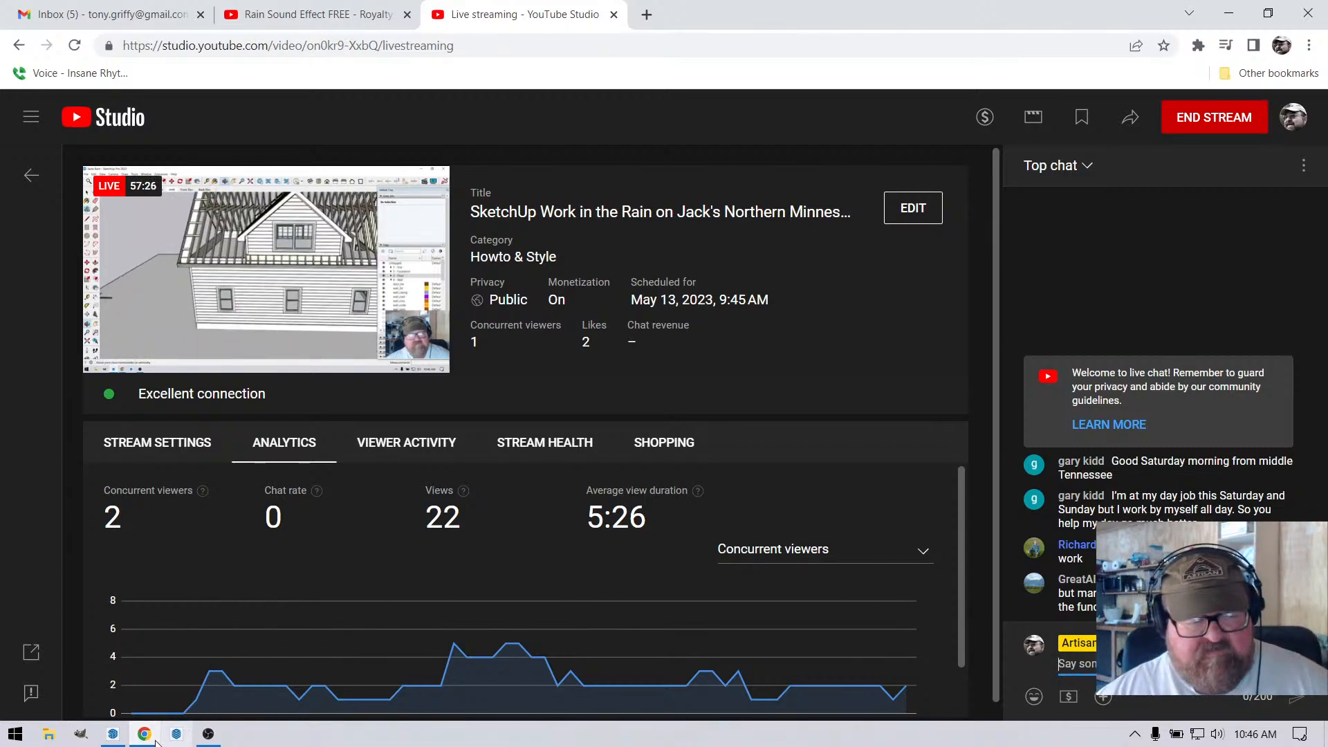
pyautogui.click(123, 736)
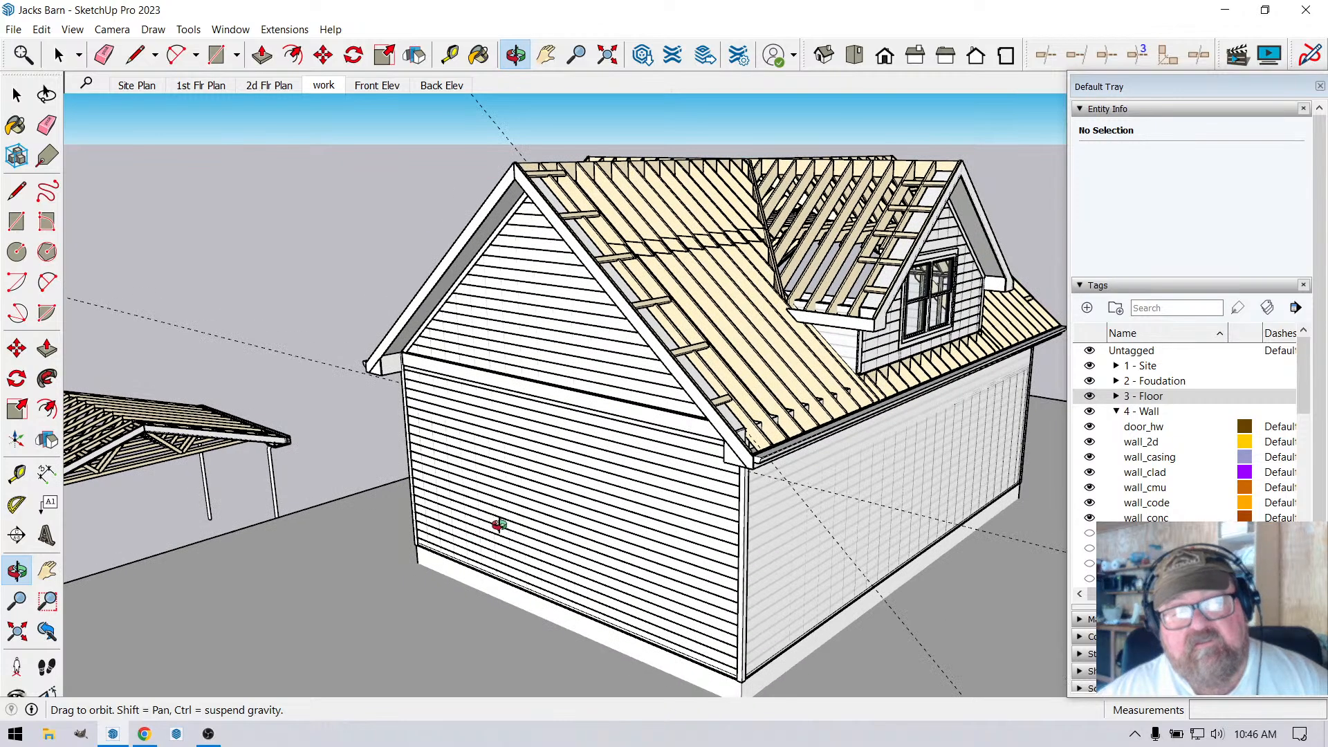
# Look over the gable end wall from above and bring up the installed extensions' commands.
pyautogui.moveTo(498, 526); pyautogui.dragTo(687, 528)
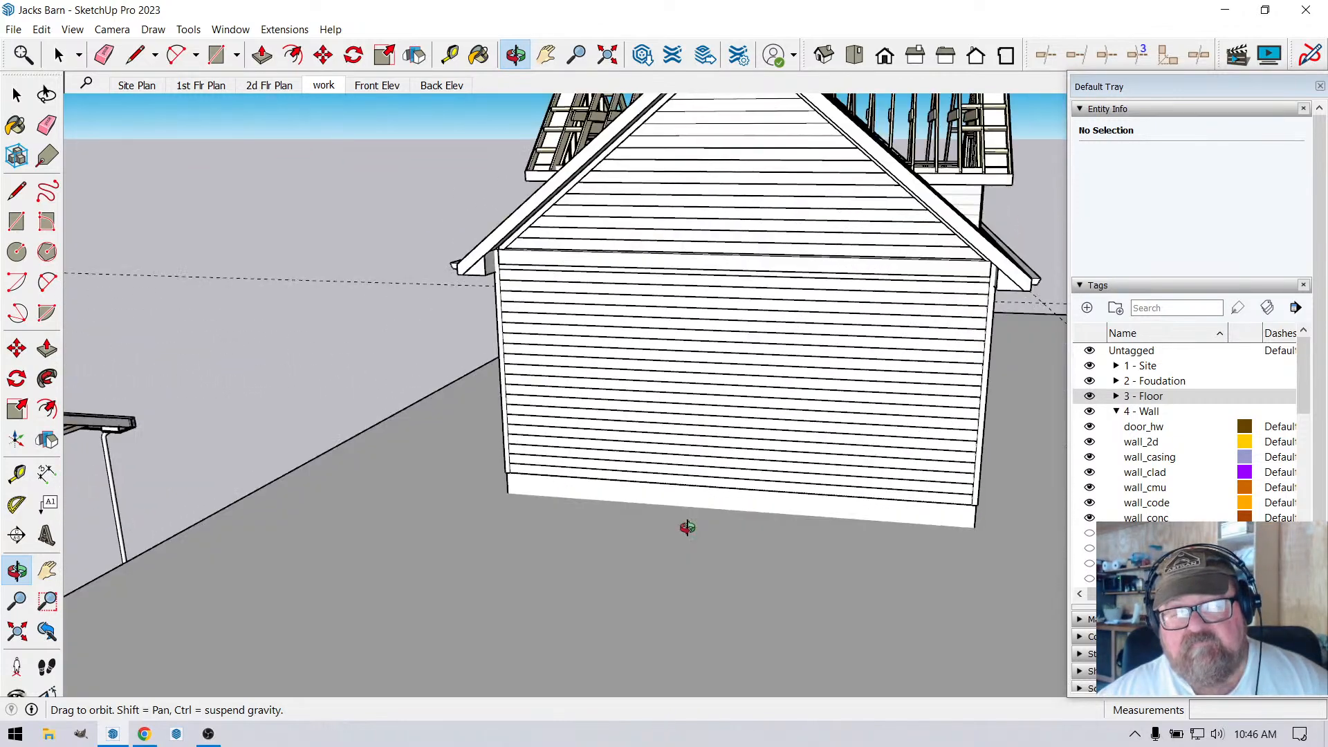
pyautogui.moveTo(708, 391); pyautogui.dragTo(691, 437)
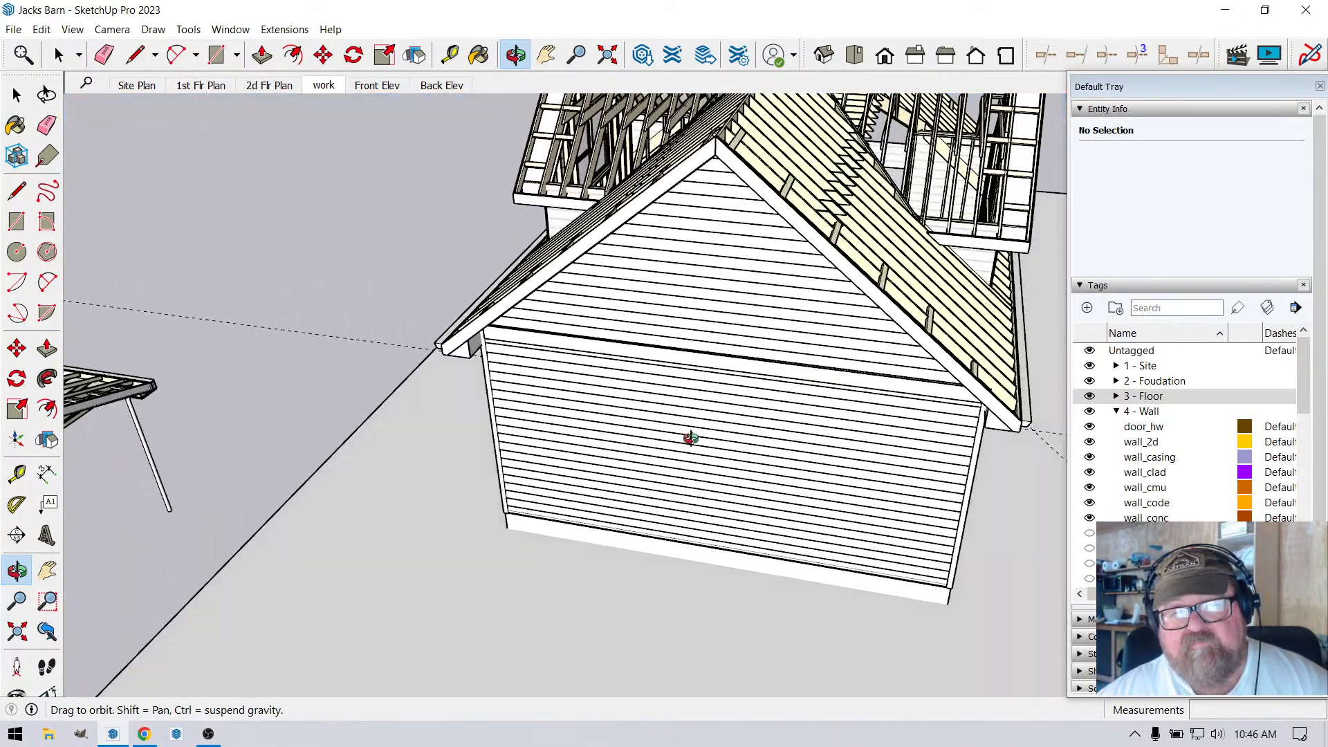
pyautogui.moveTo(693, 294); pyautogui.dragTo(546, 442)
pyautogui.moveTo(720, 261); pyautogui.dragTo(676, 285)
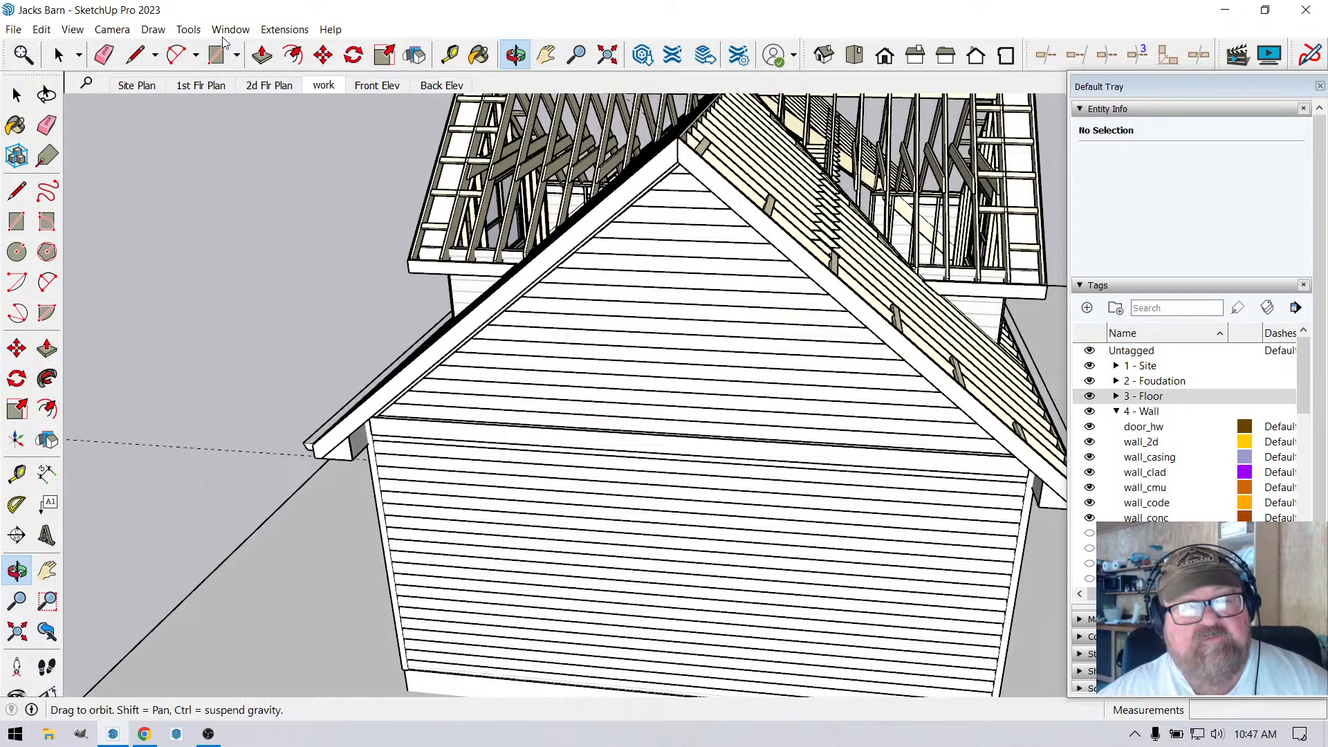
pyautogui.click(284, 29)
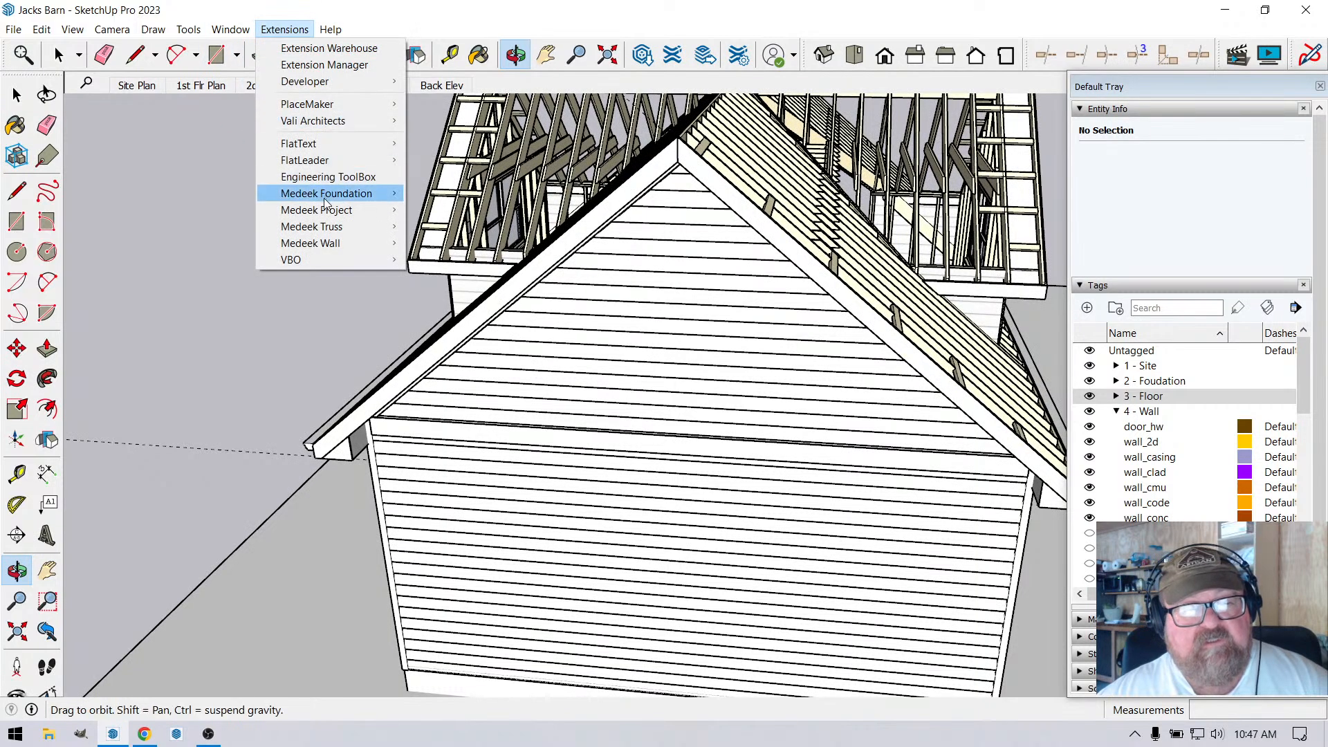
# Start a new window assembly on the upper gable-end wall with a height of 48 in.
pyautogui.moveTo(312, 243)
pyautogui.click(484, 276)
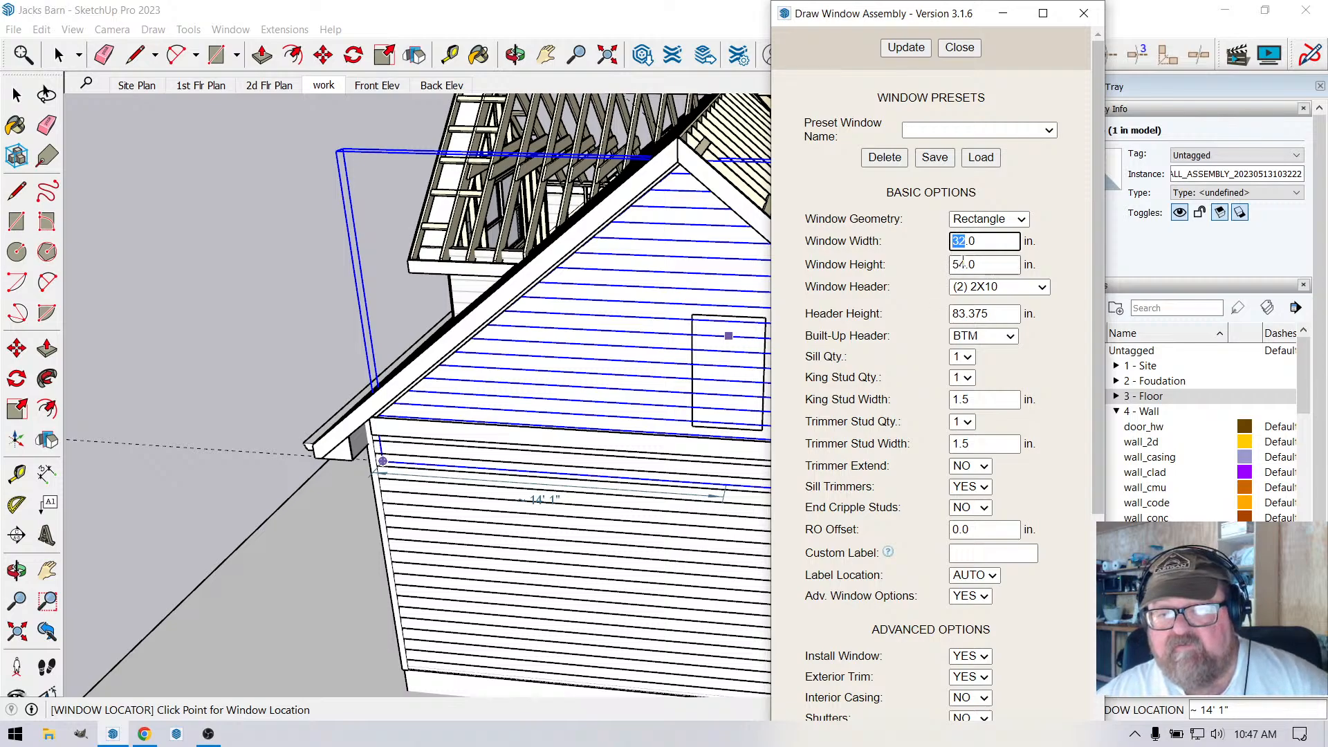
pyautogui.doubleClick(955, 264)
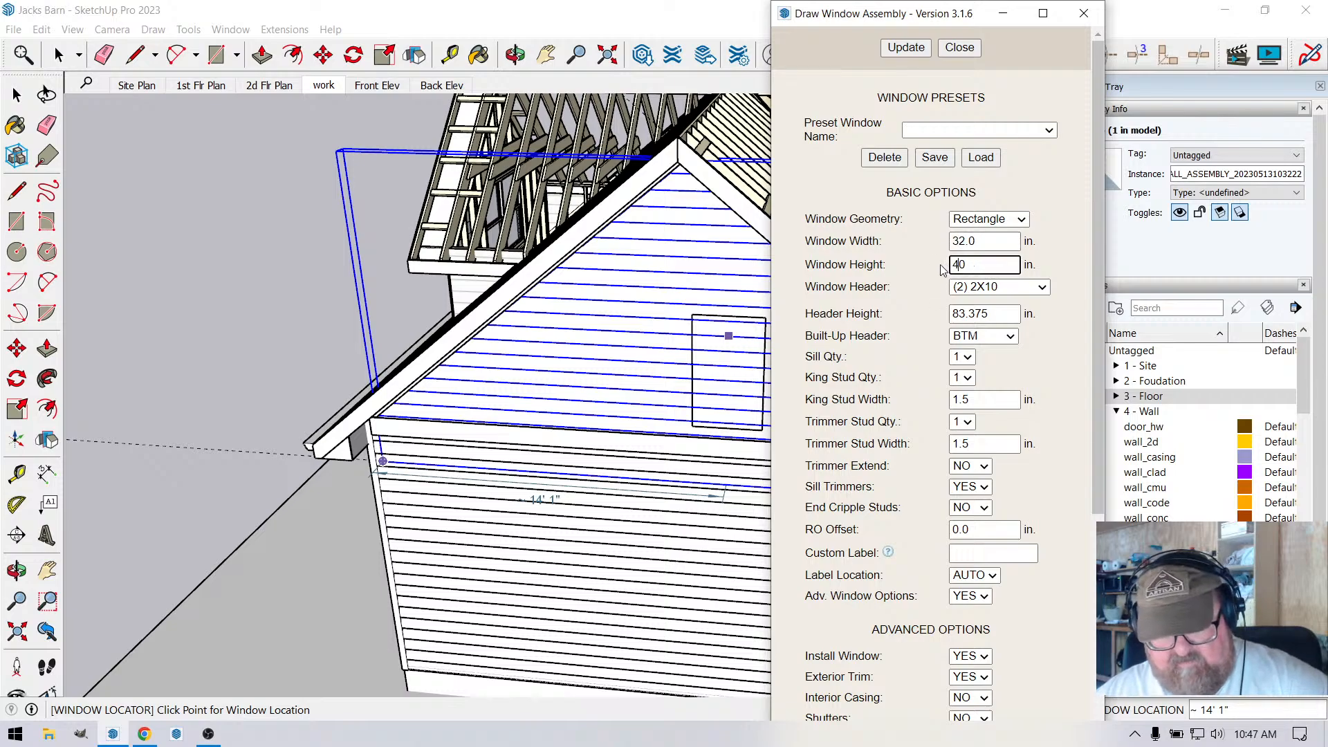
pyautogui.write('48')
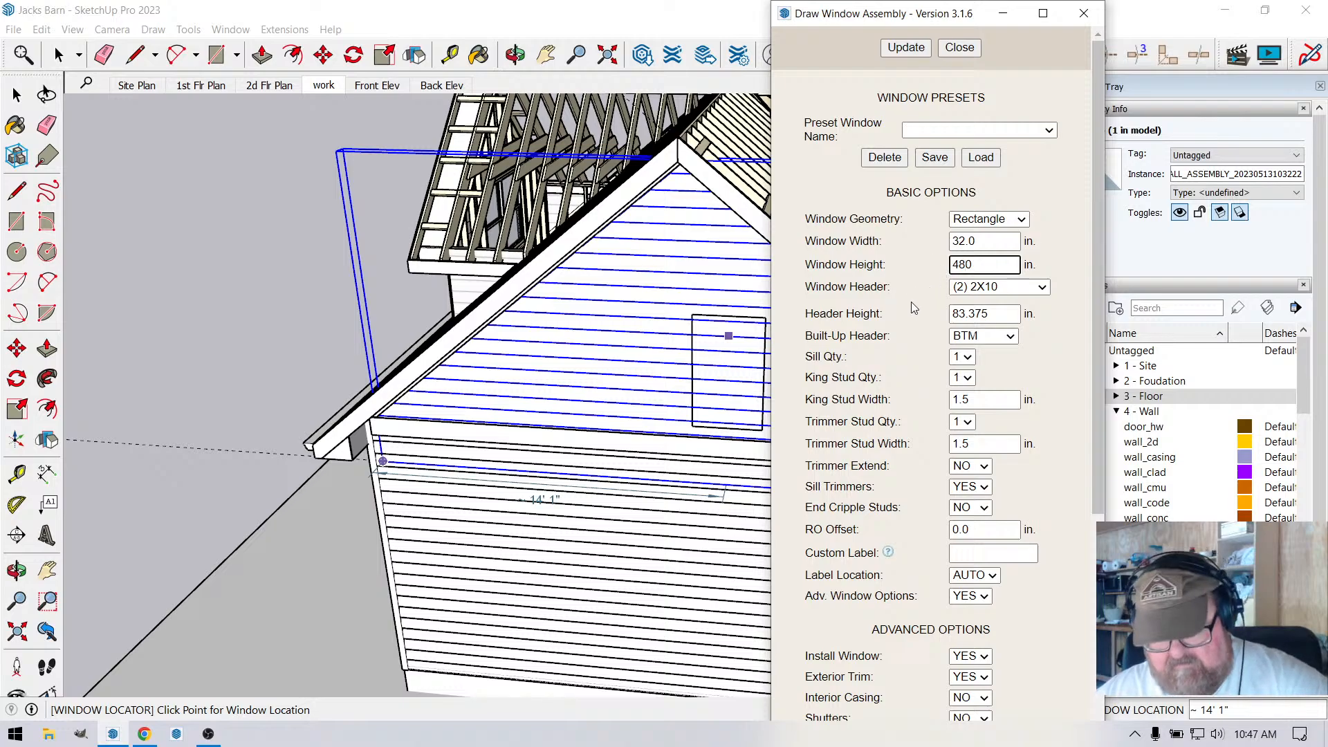
pyautogui.write('.')
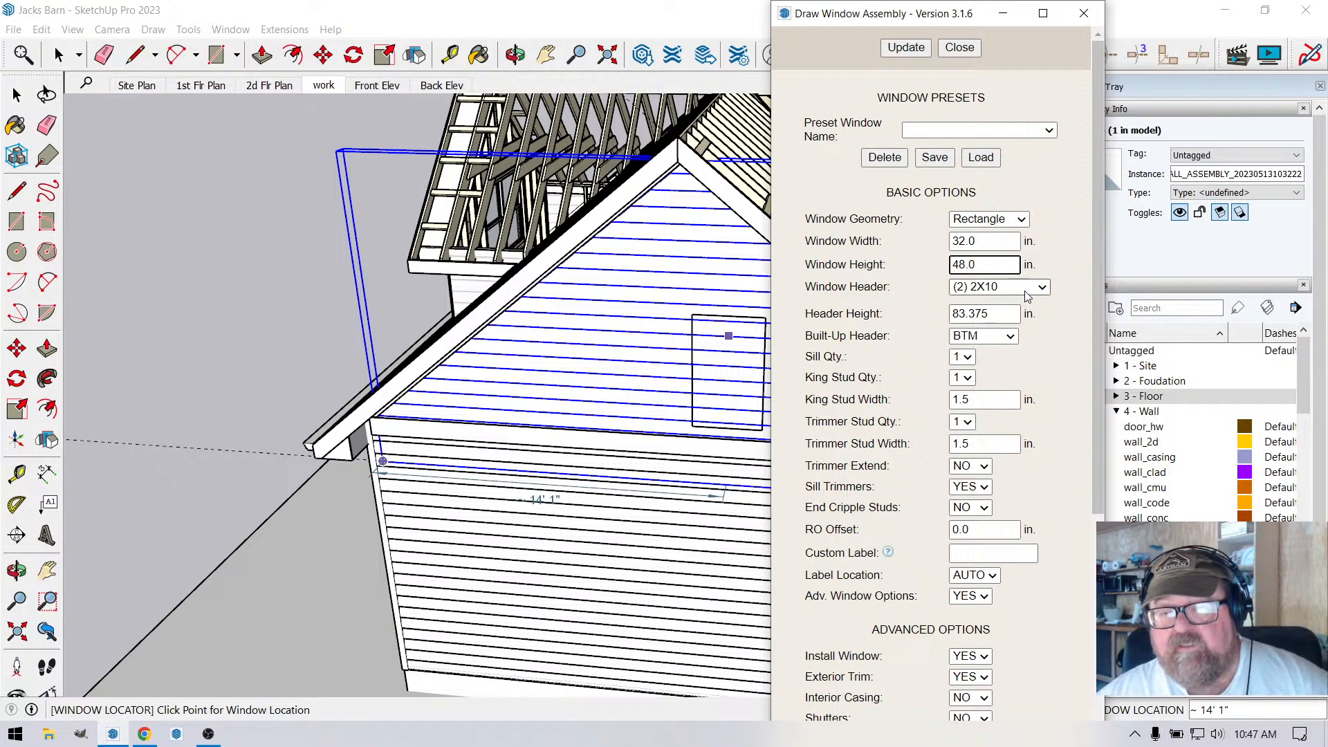
# Set the window type to Double Hung and place the window centred in the gable wall, about 12' 6" from its end.
pyautogui.scroll(-3, 588, 318)
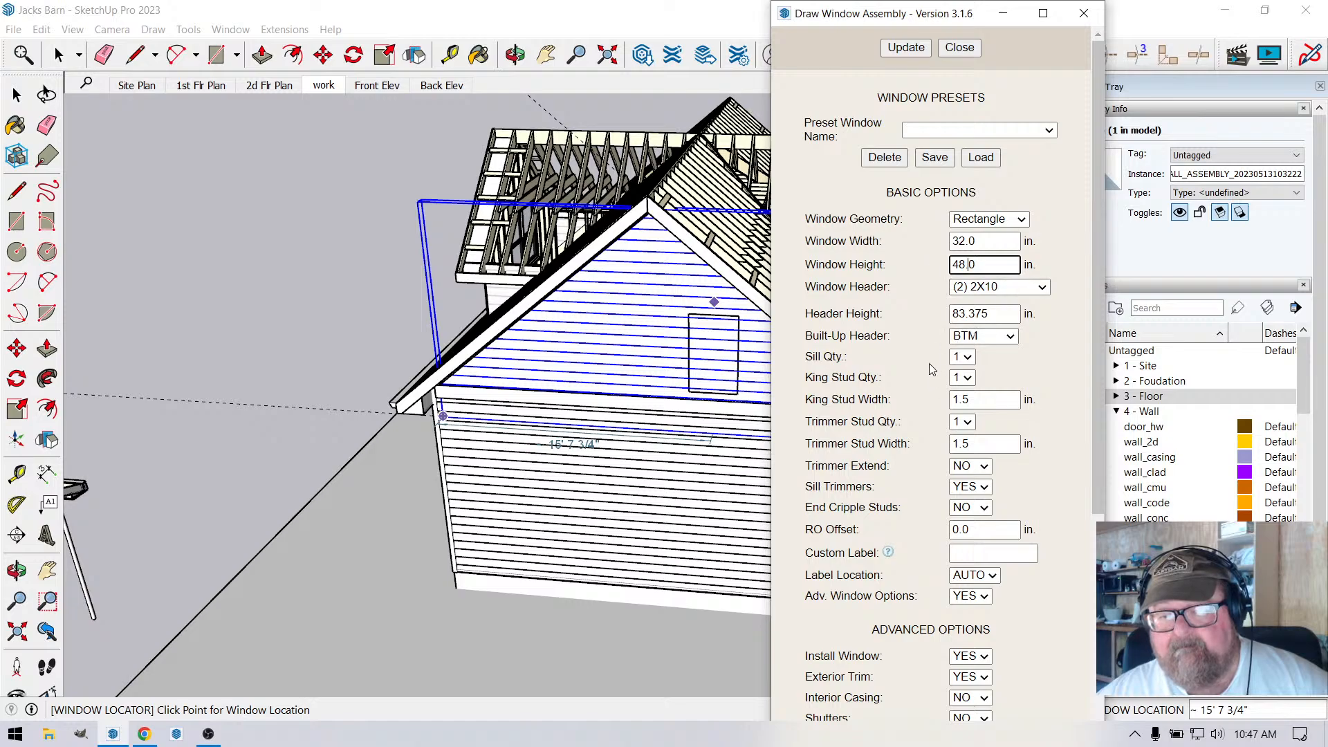
pyautogui.scroll(-5, 928, 363)
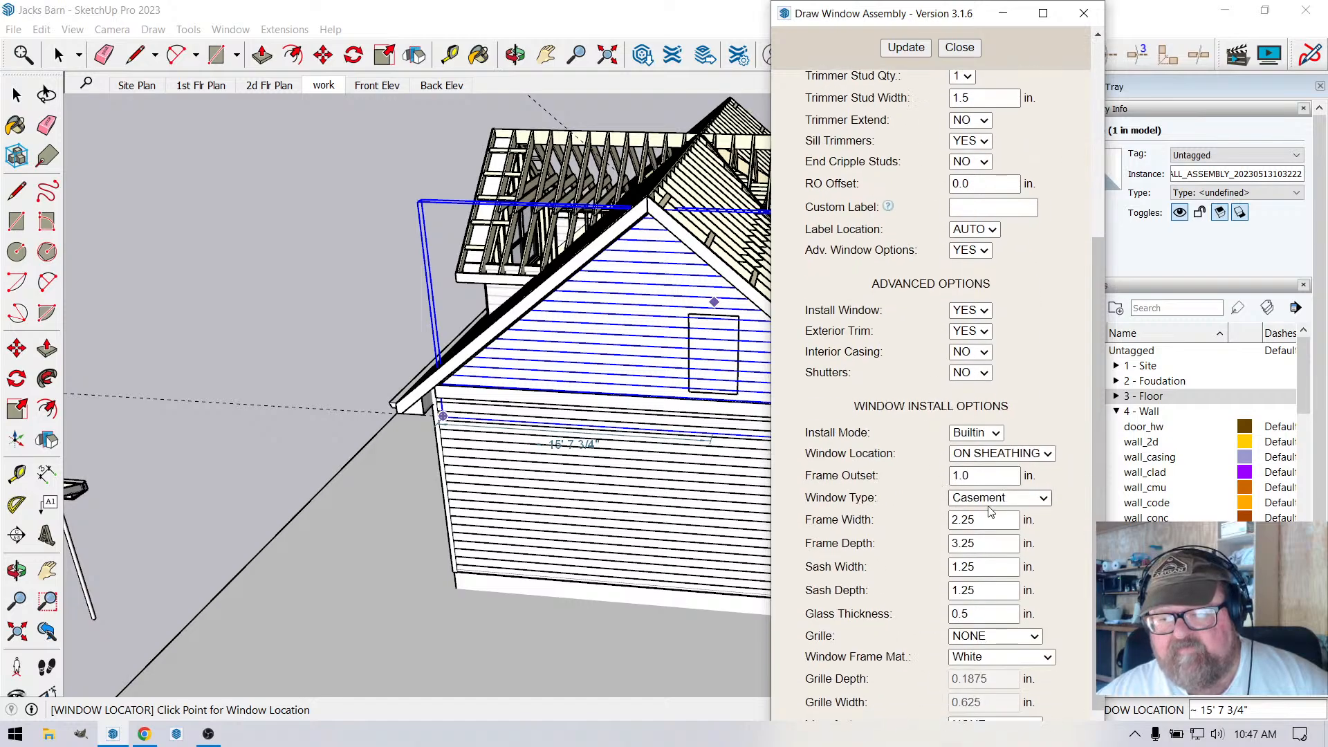
pyautogui.click(1043, 499)
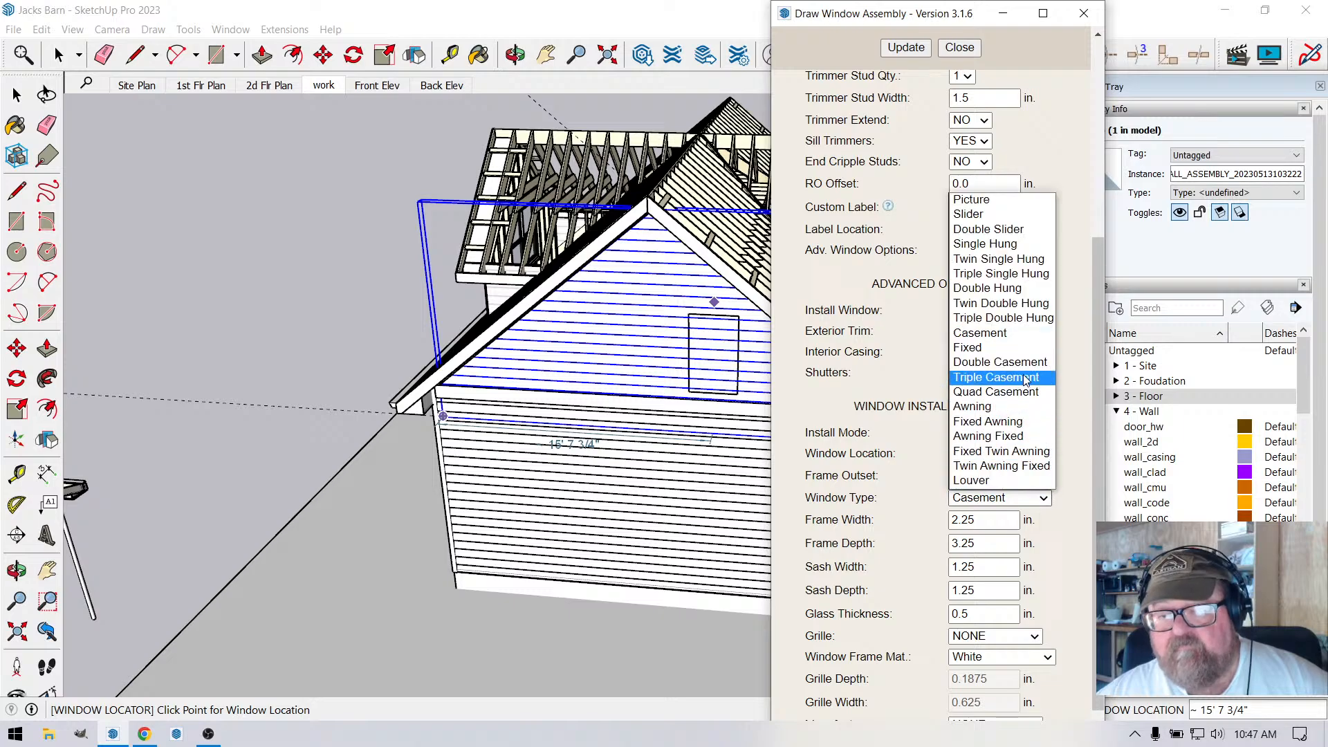
pyautogui.click(989, 288)
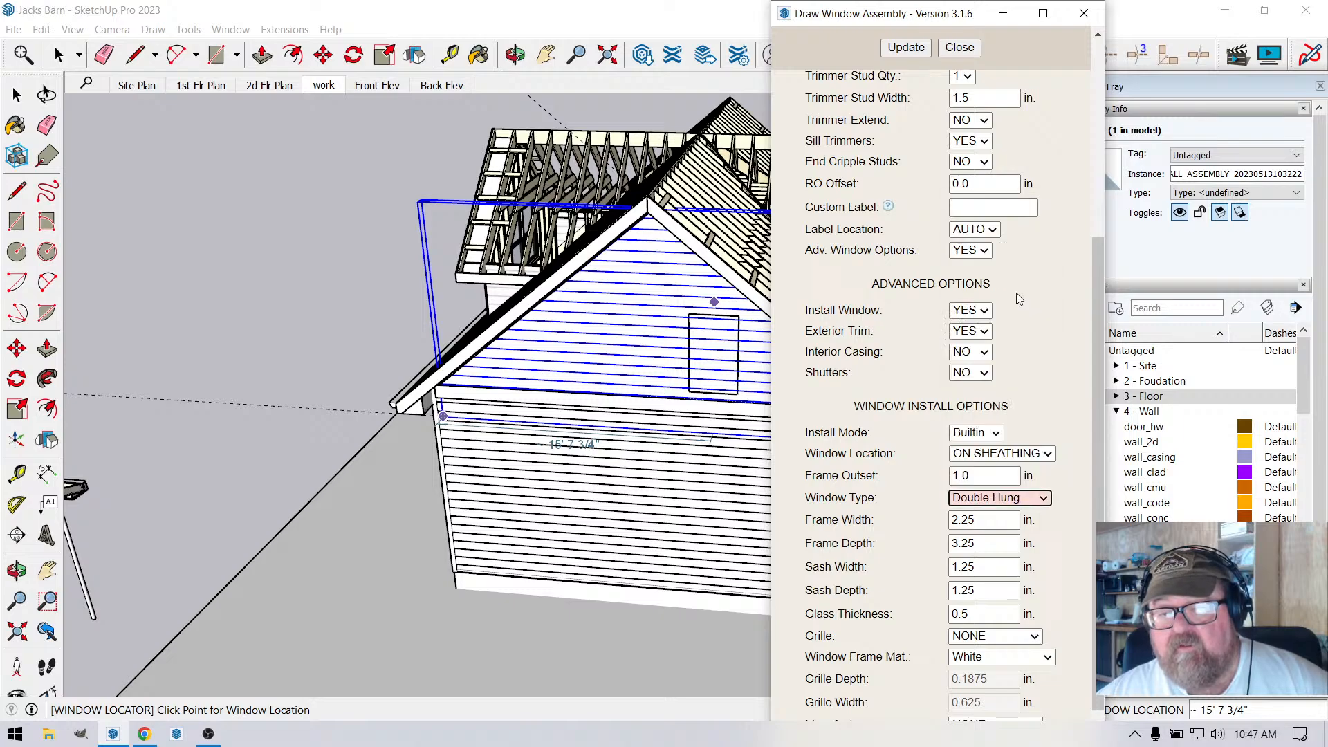
pyautogui.click(930, 50)
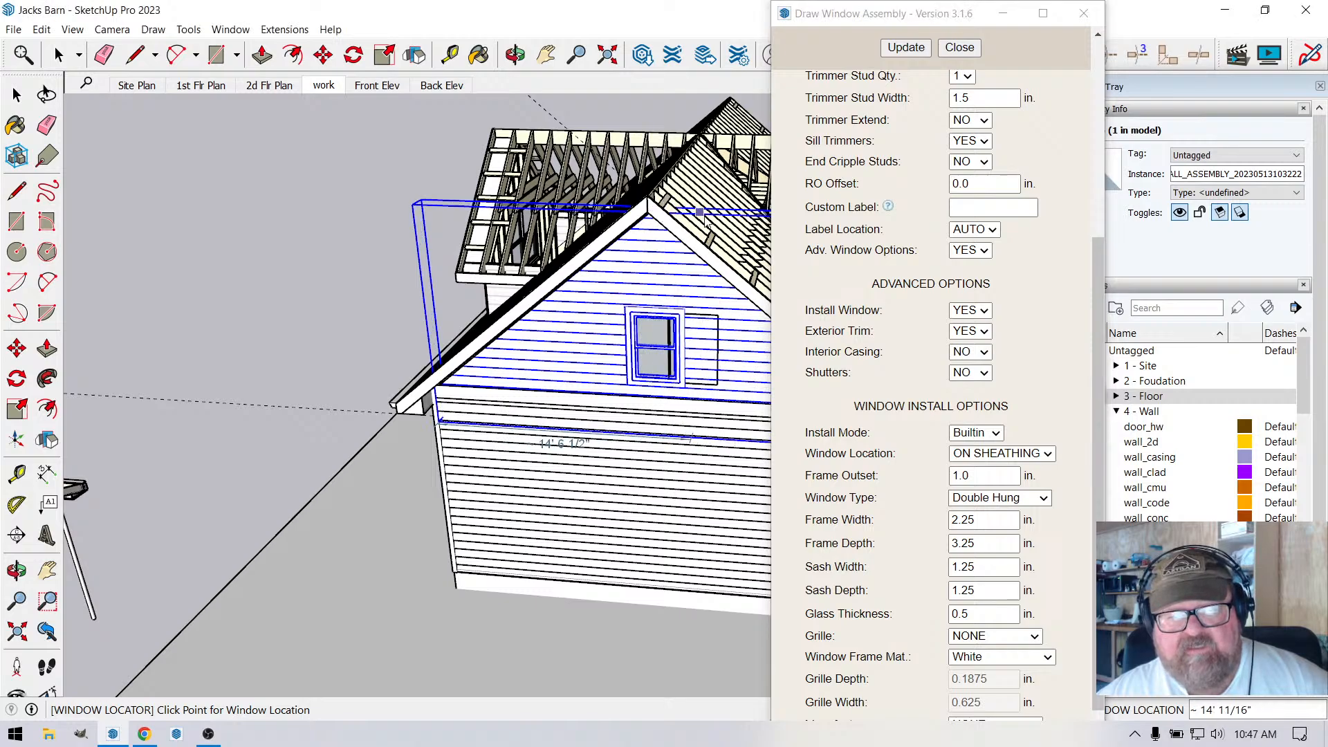
pyautogui.click(961, 47)
pyautogui.press('space')
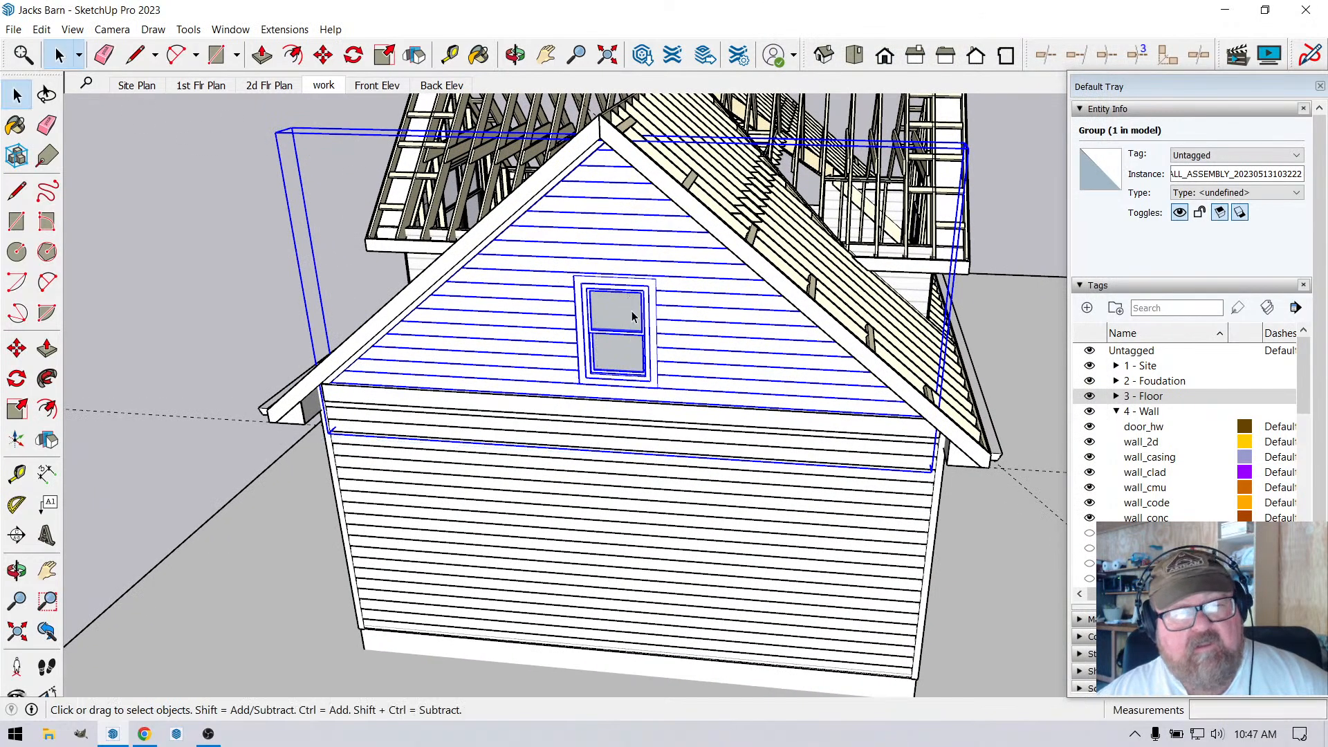
# Measure from the gable wall's bottom plate up to the underside of the new window's header, from inside the upper floor.
pyautogui.scroll(2, 632, 317)
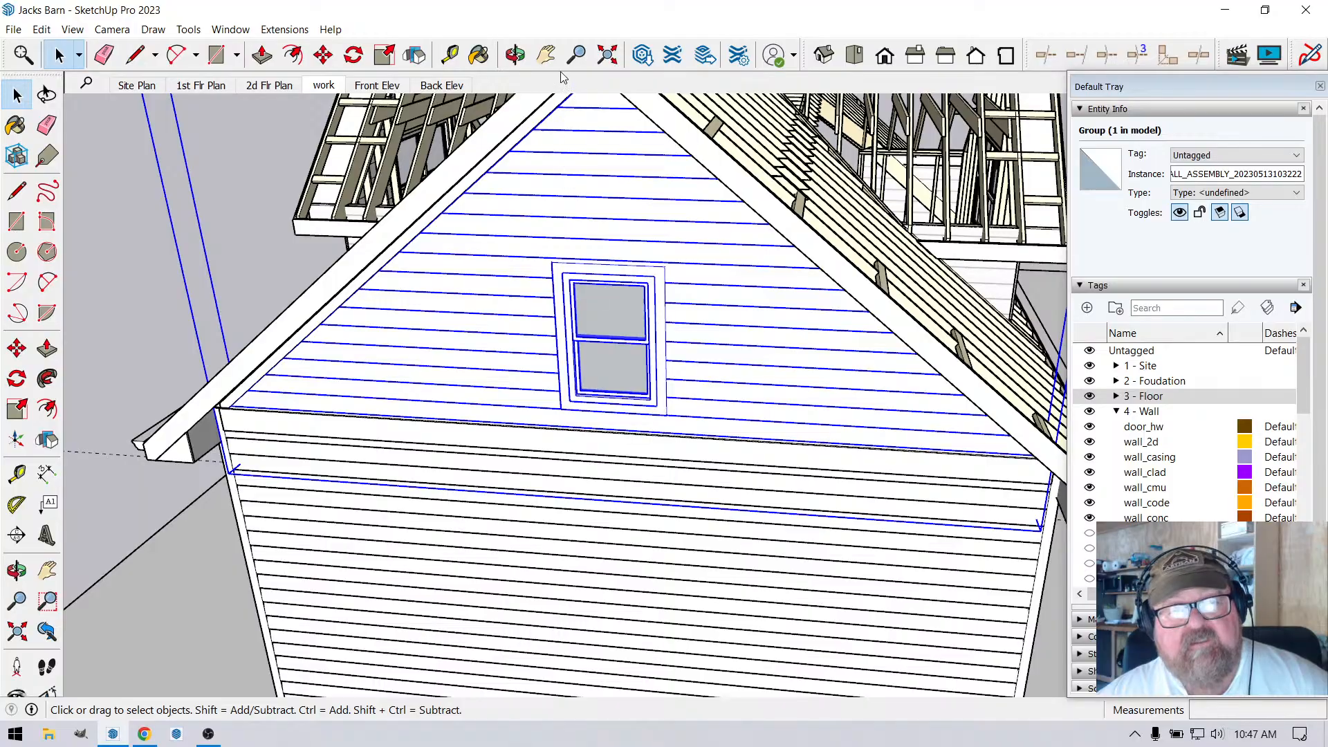
pyautogui.click(515, 55)
pyautogui.moveTo(297, 443); pyautogui.dragTo(471, 268)
pyautogui.scroll(5, 767, 215)
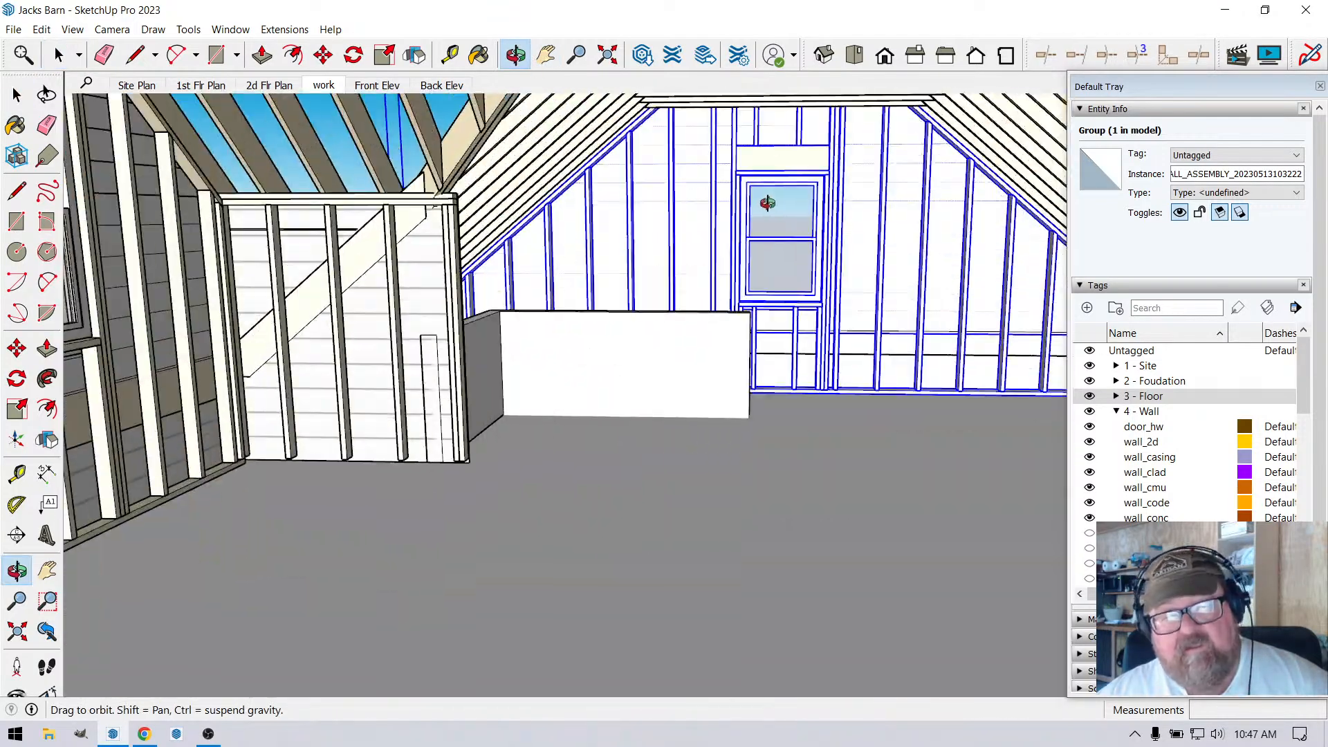
pyautogui.scroll(3, 767, 203)
pyautogui.moveTo(729, 291); pyautogui.dragTo(632, 291)
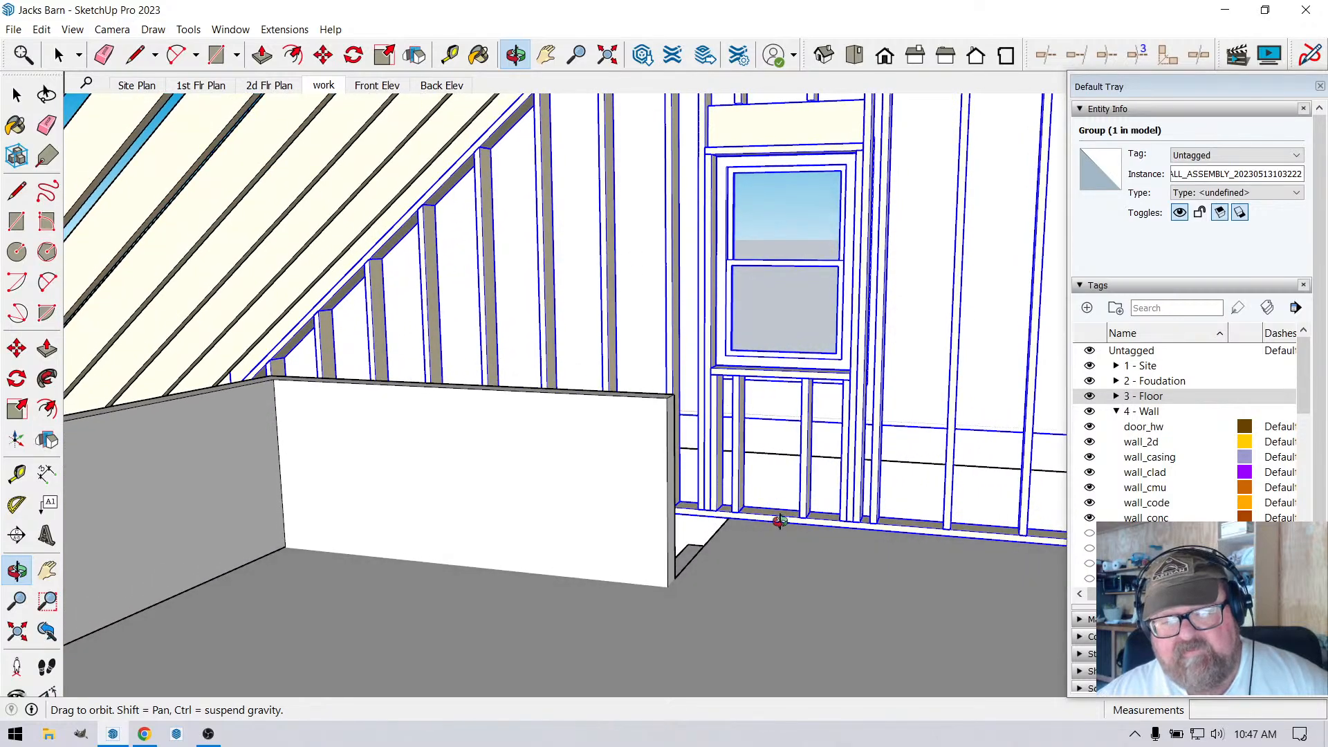
pyautogui.moveTo(793, 526); pyautogui.dragTo(822, 531)
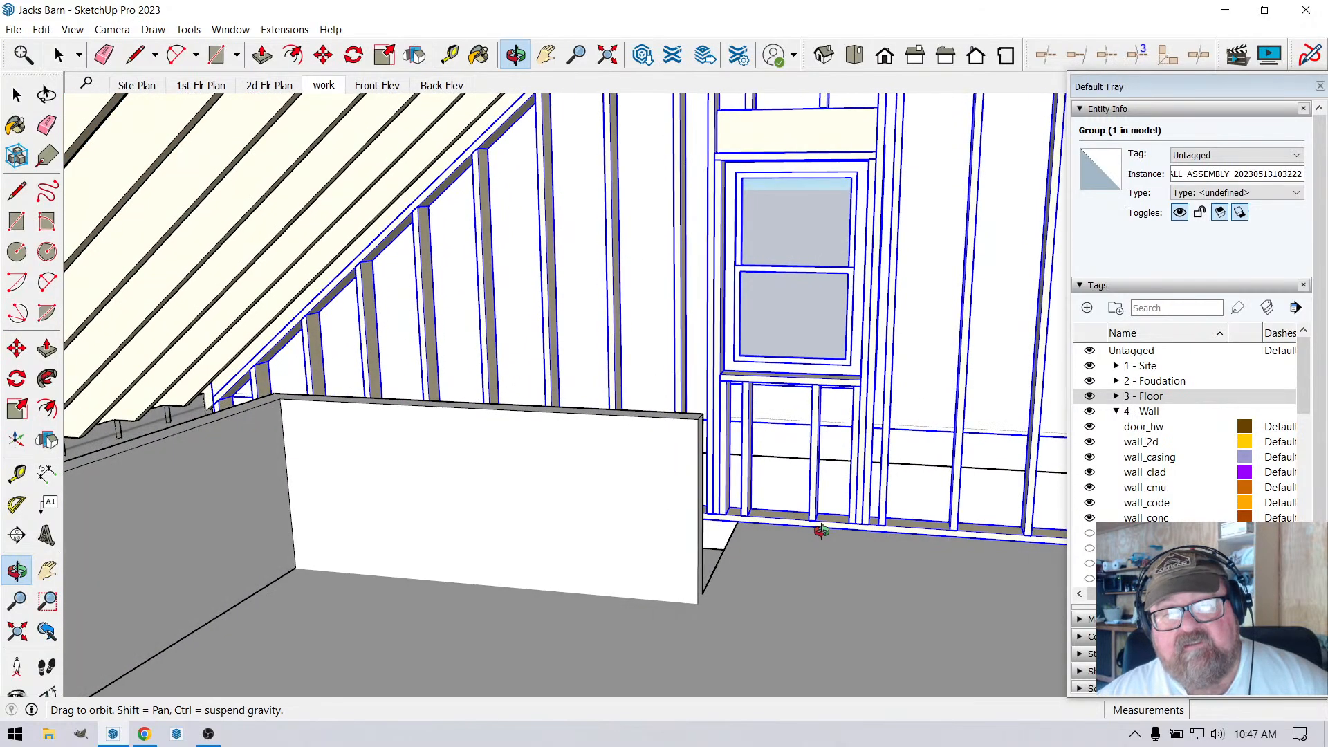
pyautogui.click(450, 55)
pyautogui.click(785, 525)
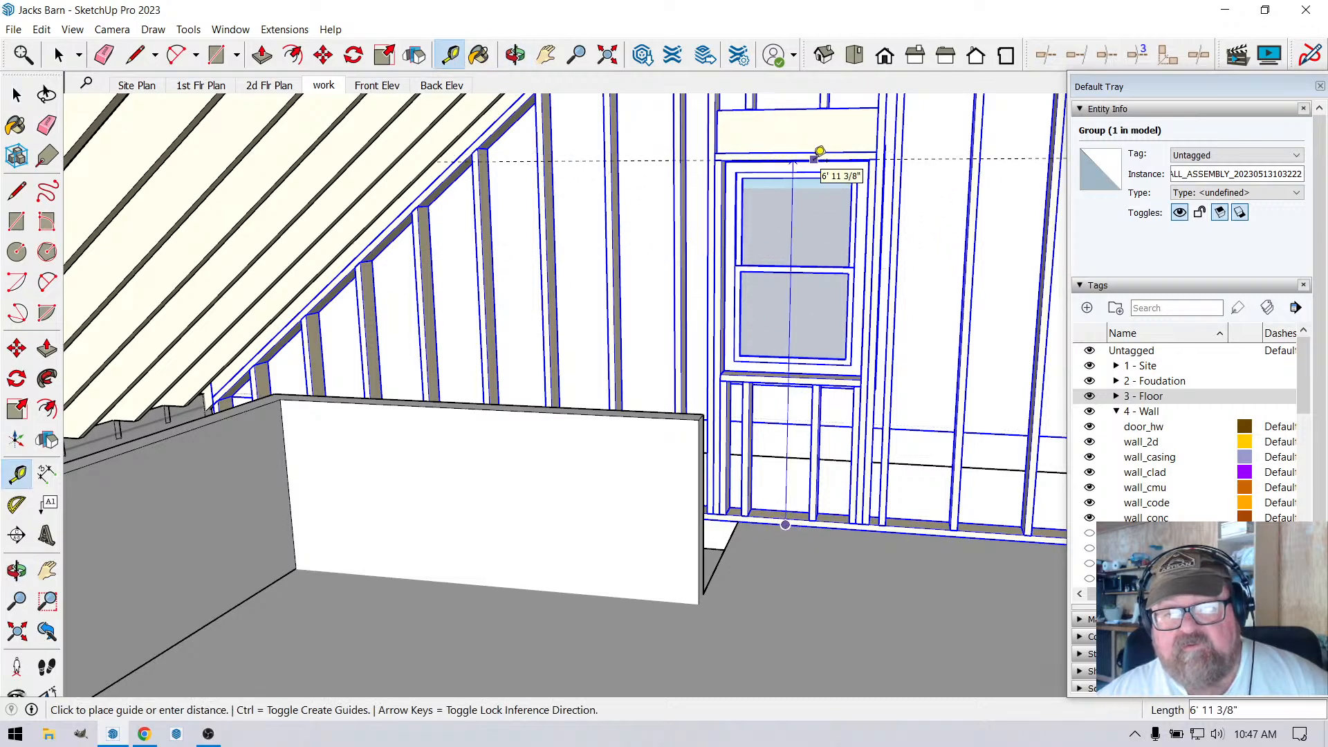
pyautogui.press('Escape')
# Examine the new gable window from outside and compare it with the windows in the adjoining long wall and dormer.
pyautogui.scroll(-3, 999, 400)
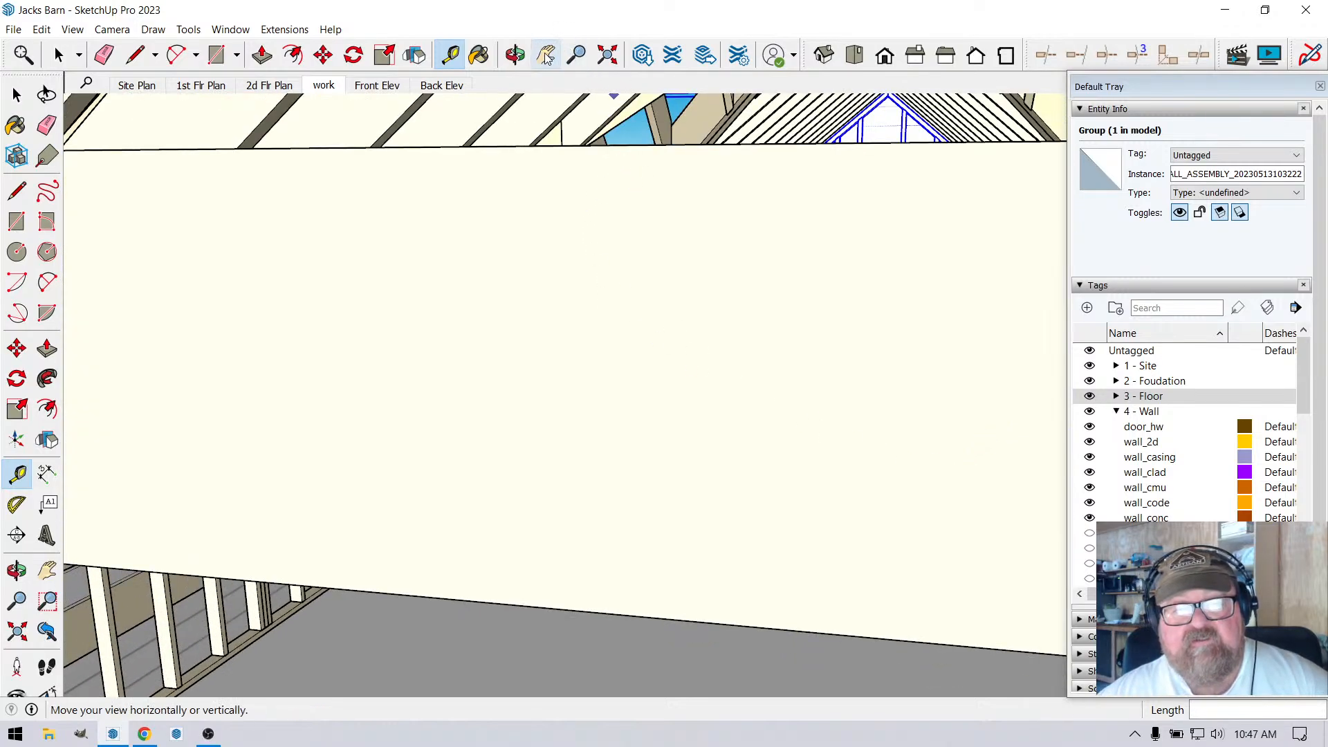
pyautogui.click(515, 55)
pyautogui.moveTo(650, 221); pyautogui.dragTo(692, 277)
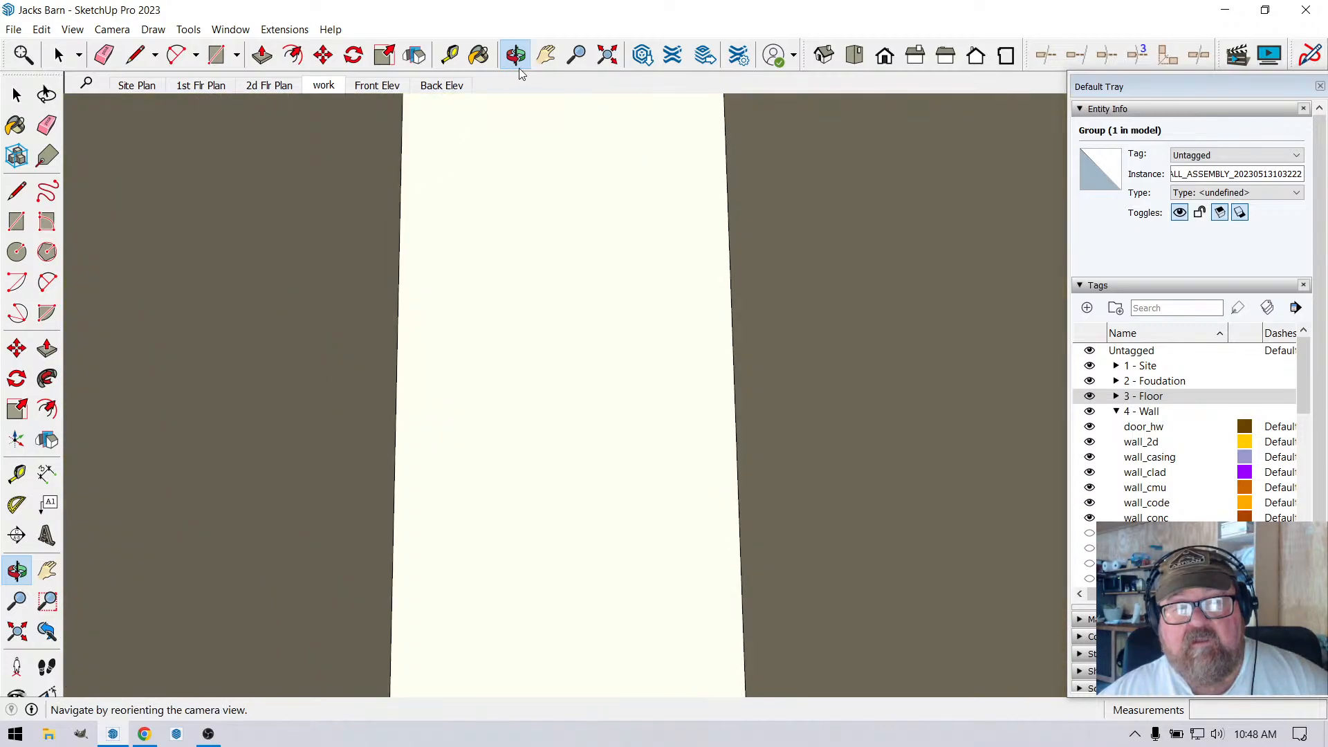
pyautogui.click(607, 54)
pyautogui.moveTo(806, 231); pyautogui.dragTo(357, 163)
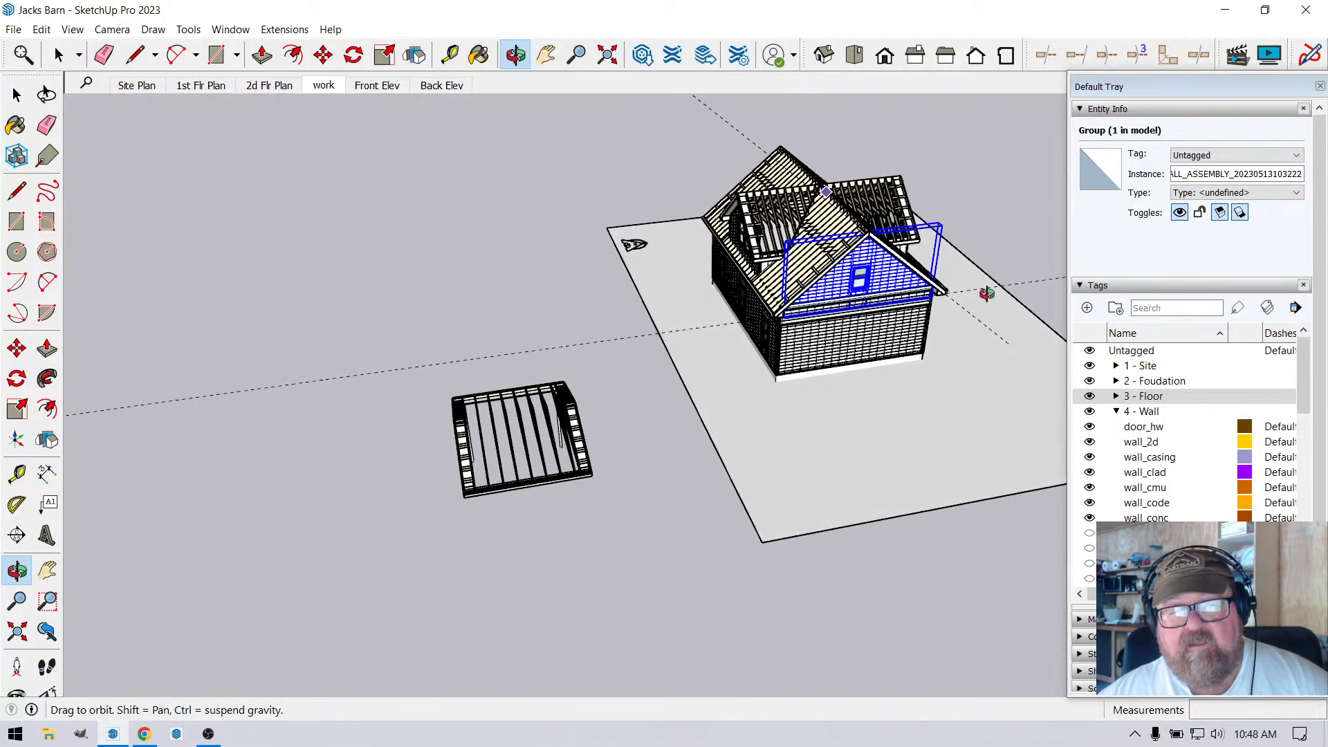
pyautogui.scroll(5, 859, 297)
pyautogui.moveTo(844, 265); pyautogui.dragTo(794, 169)
pyautogui.click(58, 54)
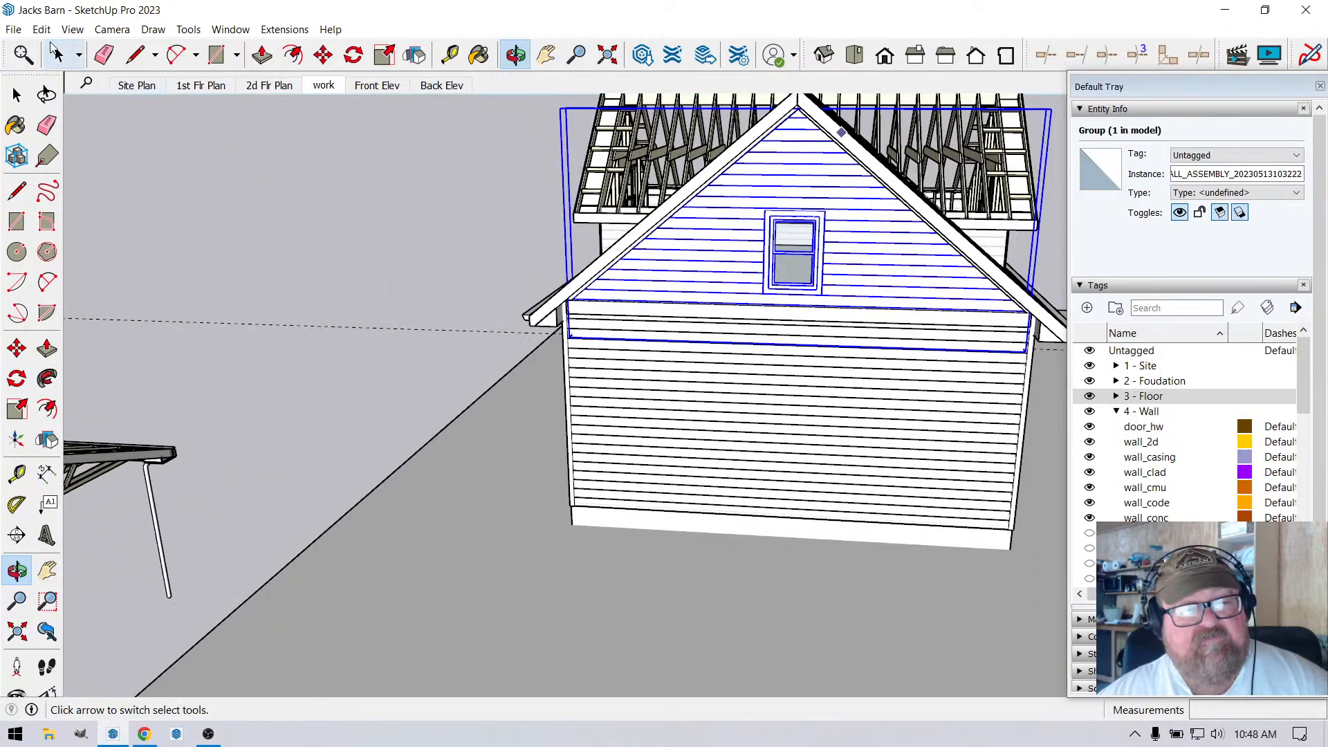
pyautogui.click(316, 181)
pyautogui.scroll(1, 887, 255)
pyautogui.scroll(-1, 786, 373)
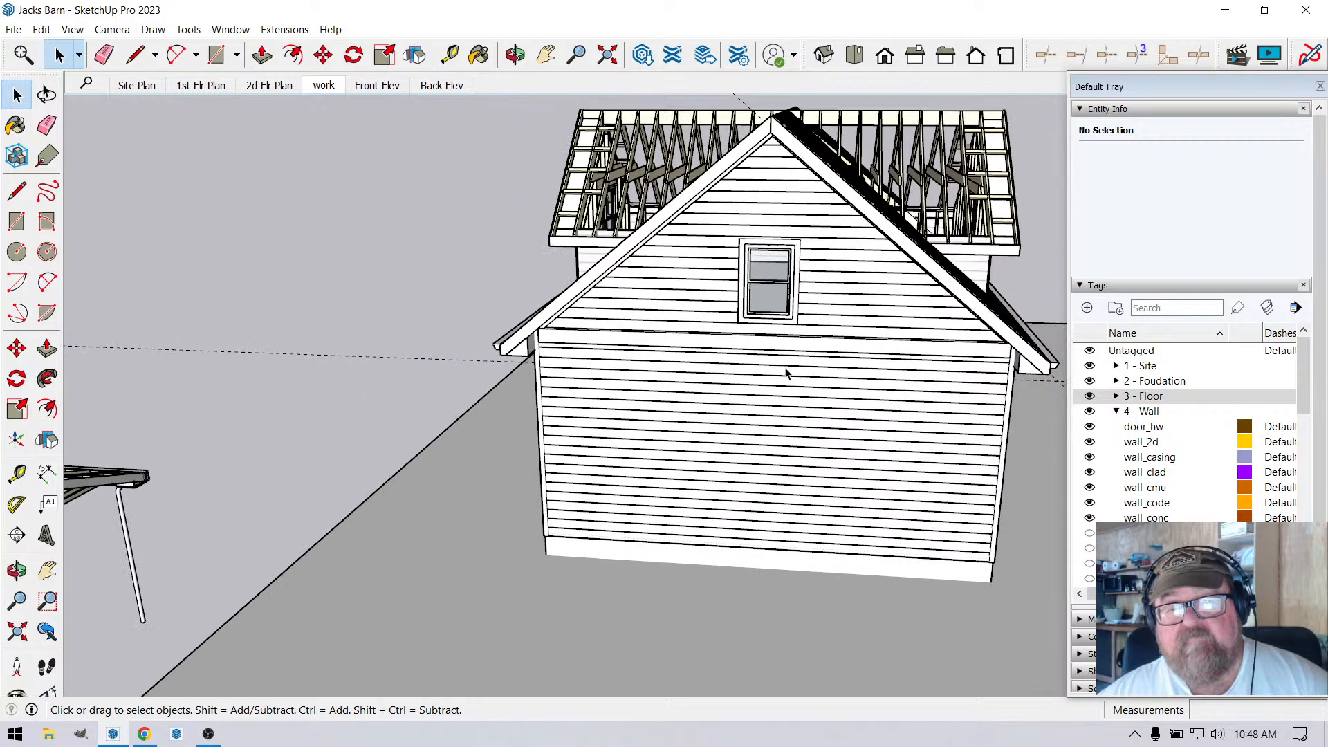
pyautogui.click(525, 55)
pyautogui.moveTo(622, 312); pyautogui.dragTo(994, 245)
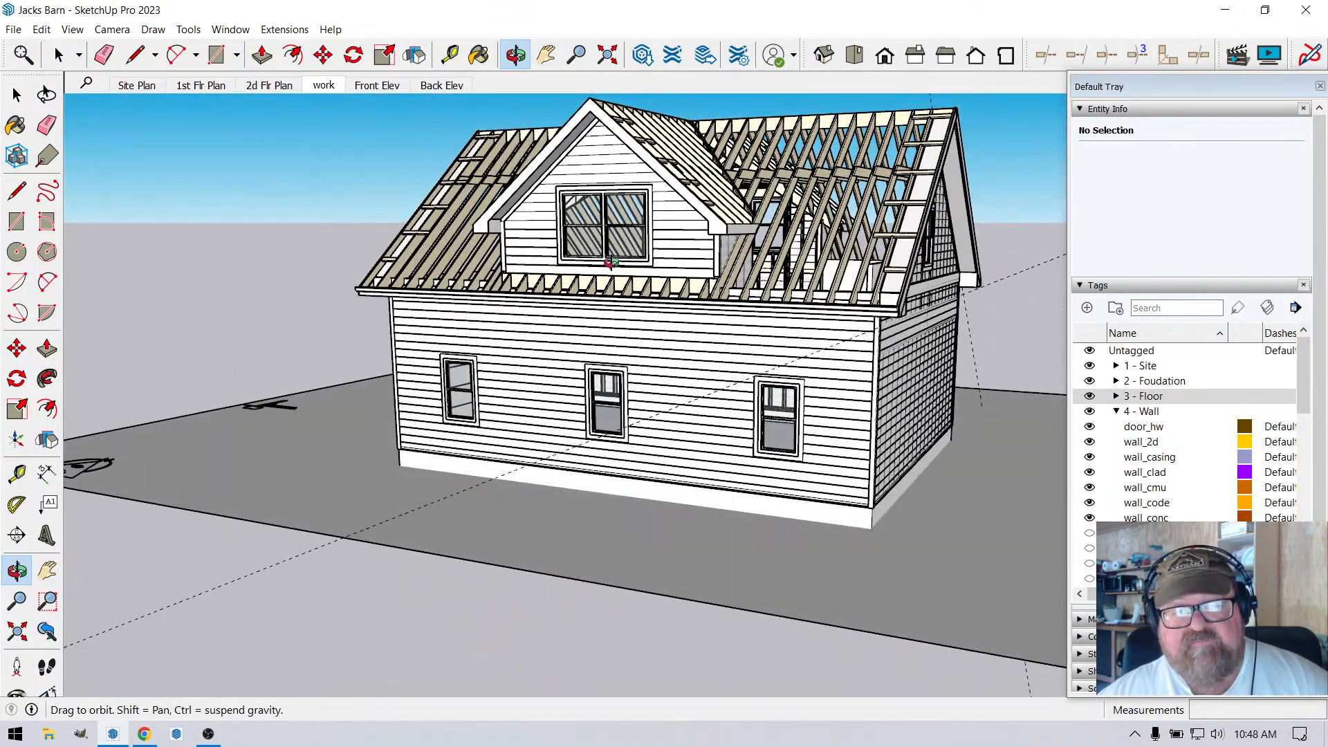
pyautogui.moveTo(609, 281); pyautogui.dragTo(501, 381)
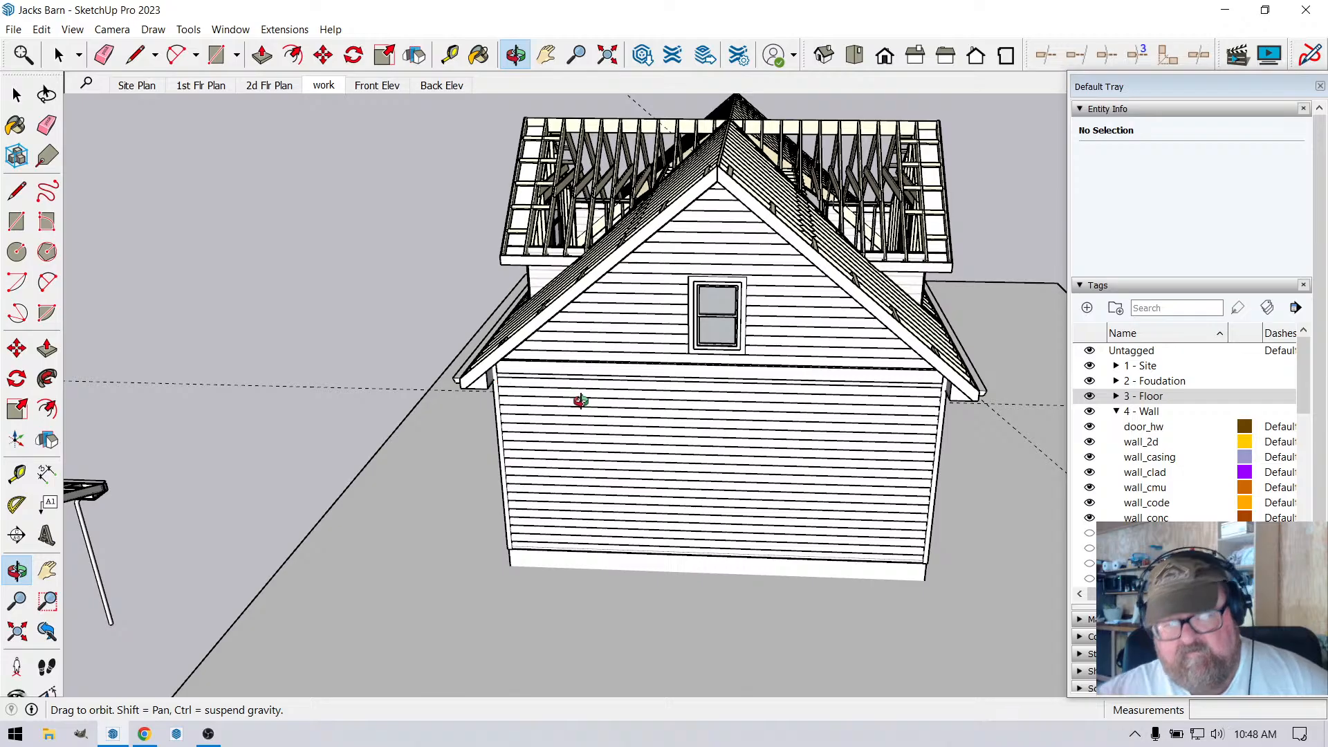
pyautogui.moveTo(647, 361); pyautogui.dragTo(898, 480)
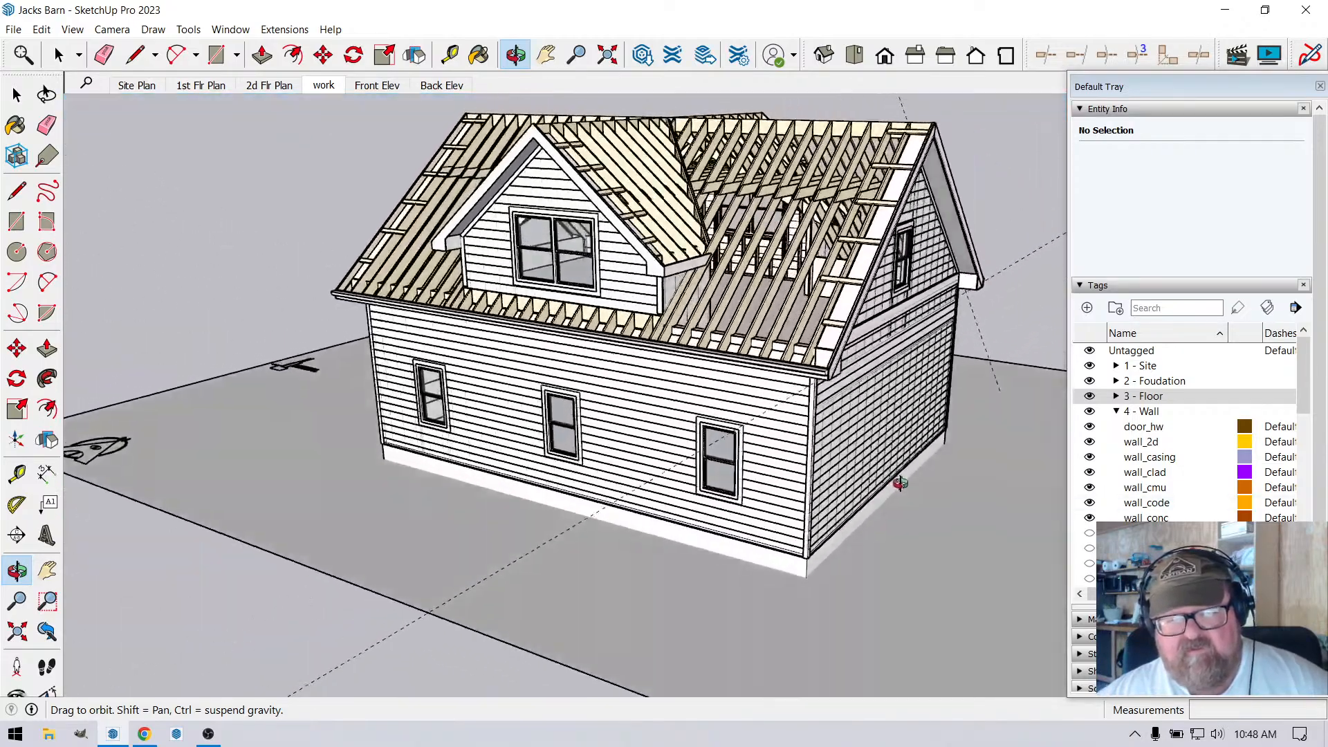
# Check the size settings of the lower long-wall window nearest the gable corner, leaving them as they are.
pyautogui.press('space')
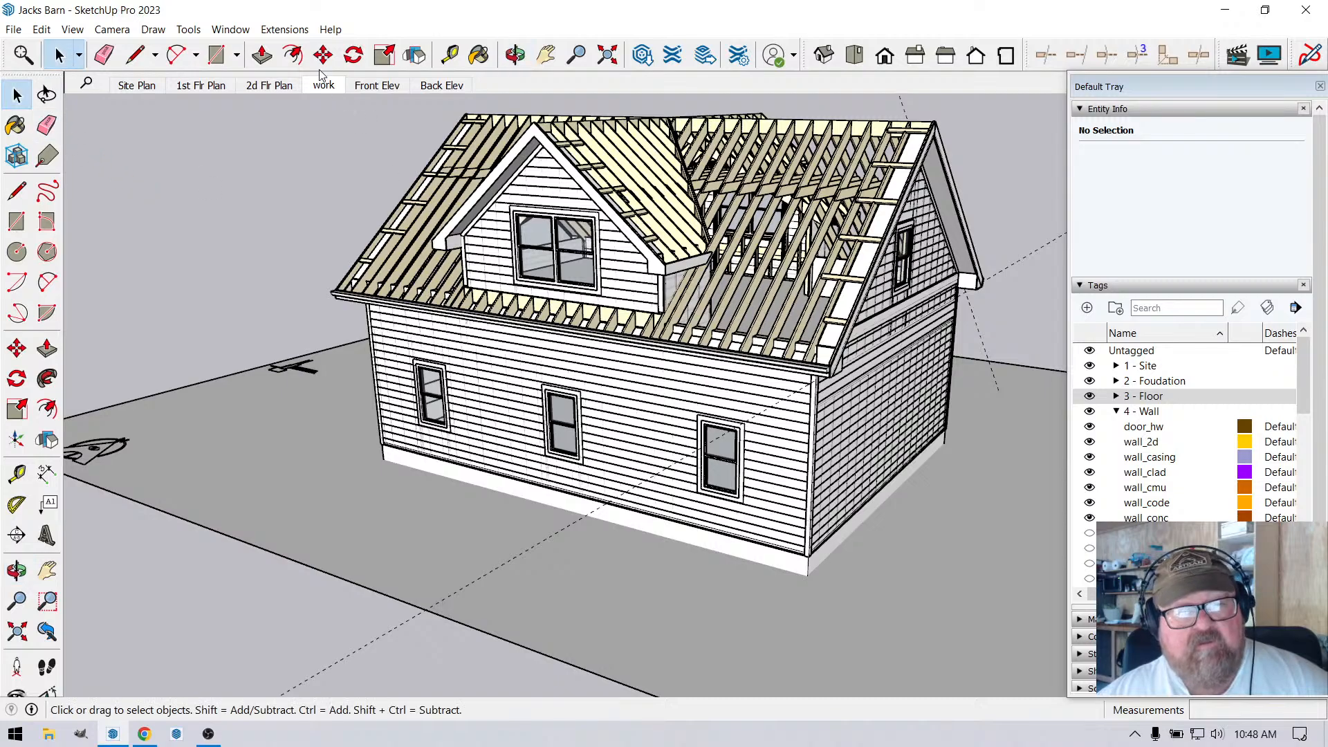
pyautogui.click(274, 29)
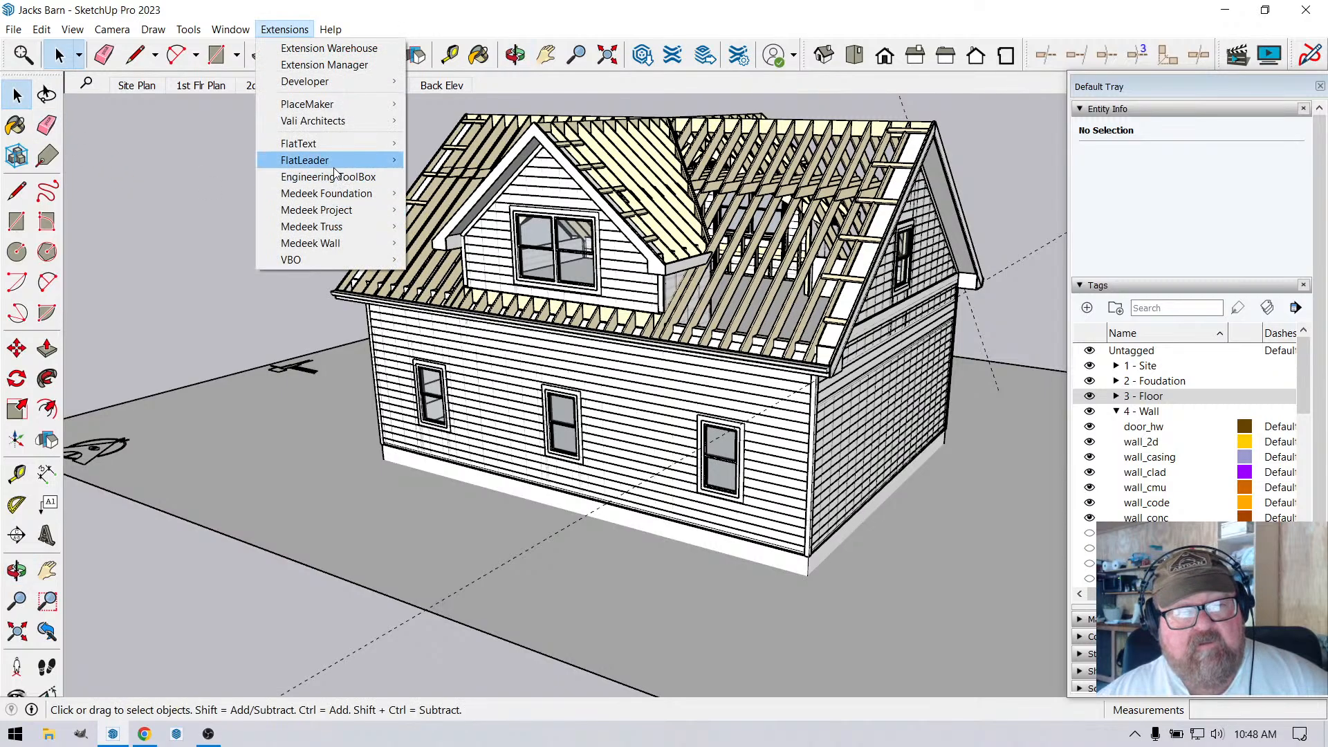
pyautogui.moveTo(328, 239)
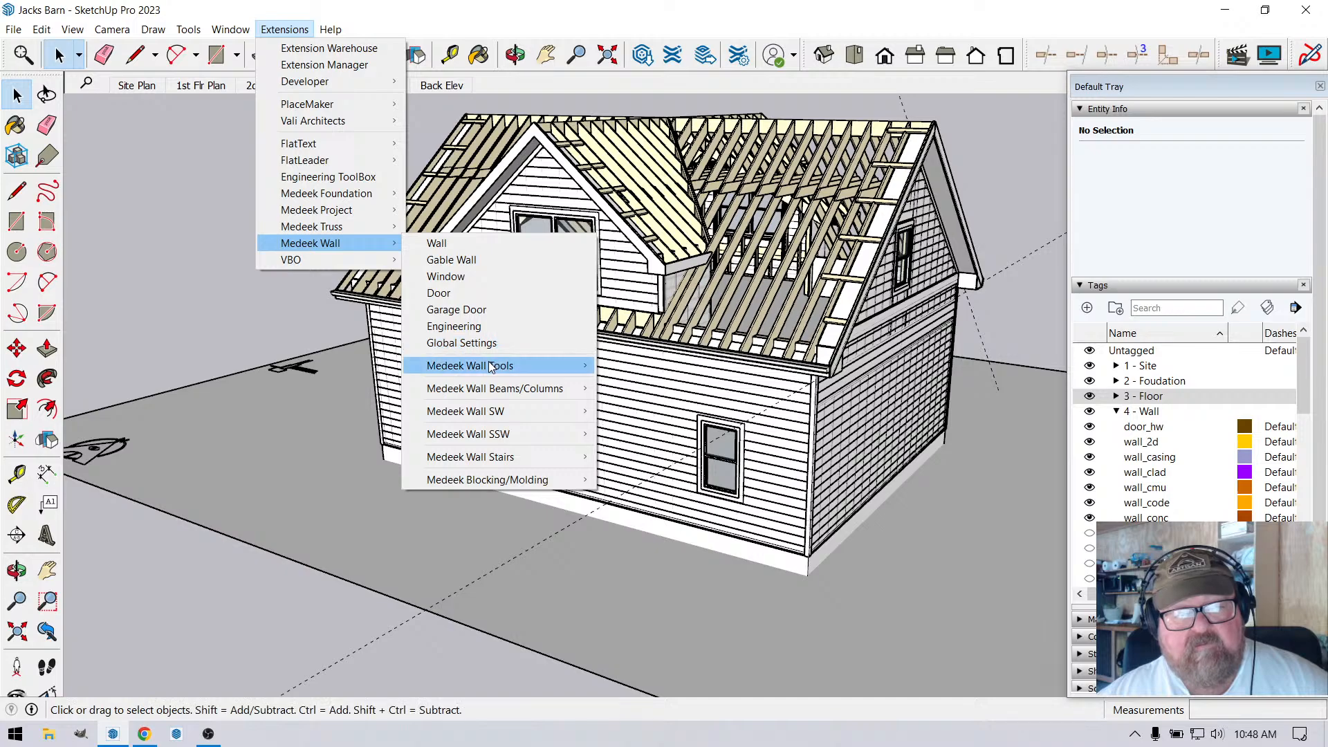
pyautogui.moveTo(498, 366)
pyautogui.click(648, 382)
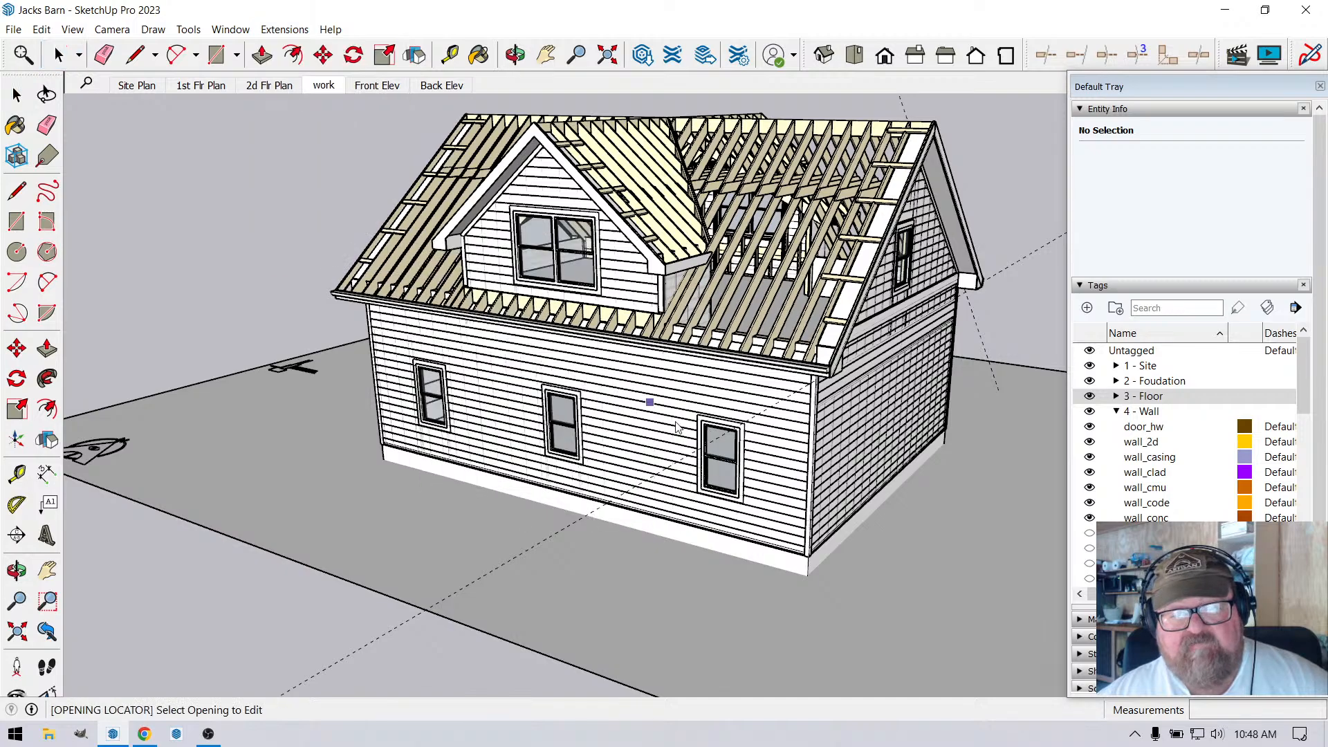
pyautogui.click(712, 450)
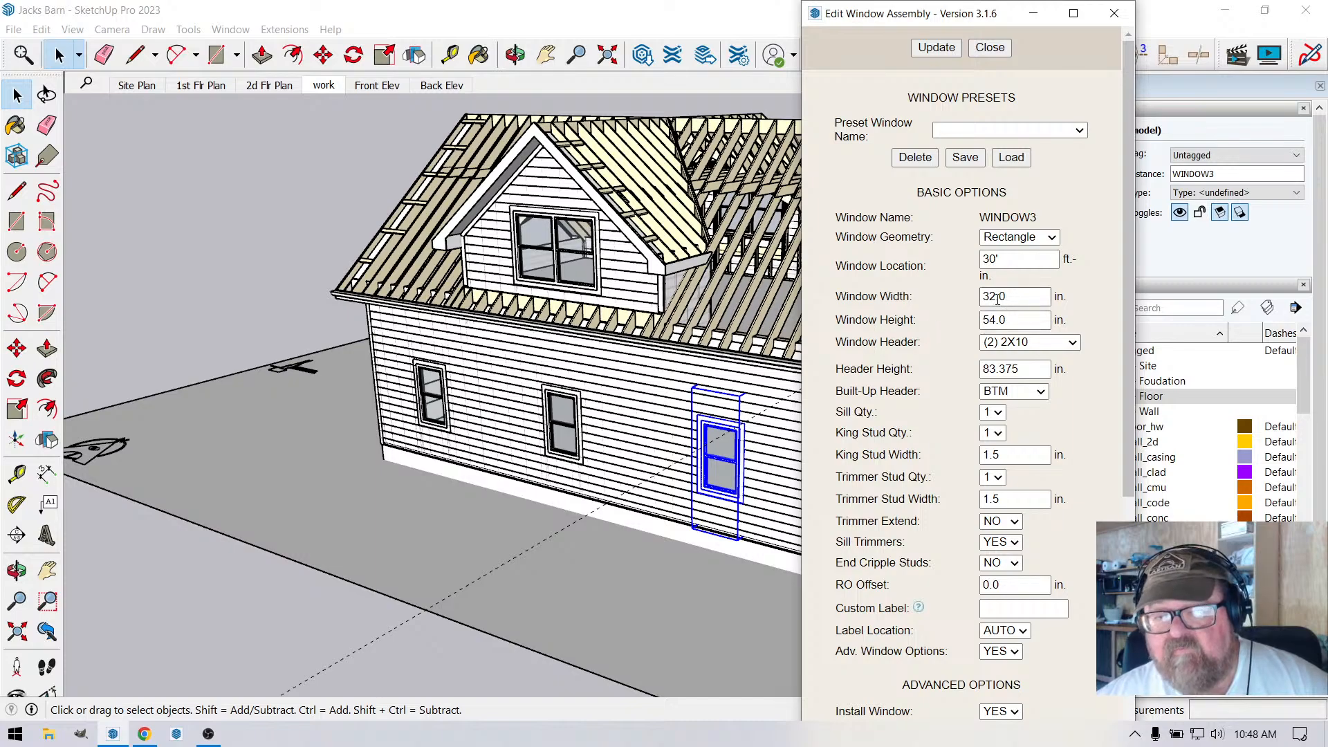
pyautogui.click(990, 47)
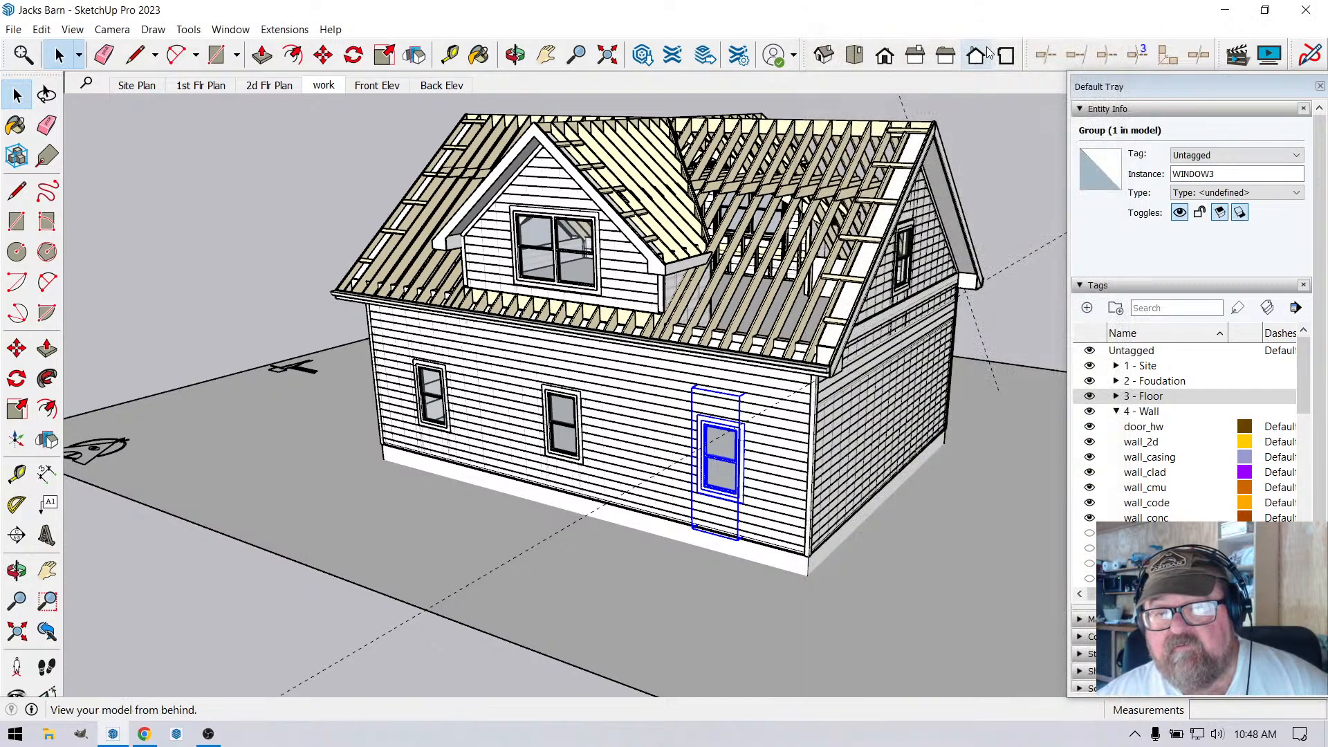
# Open the upper gable window's assembly for editing and set its window height to 54 in.
pyautogui.click(515, 55)
pyautogui.moveTo(595, 297); pyautogui.dragTo(434, 361)
pyautogui.moveTo(548, 287); pyautogui.dragTo(116, 140)
pyautogui.click(284, 29)
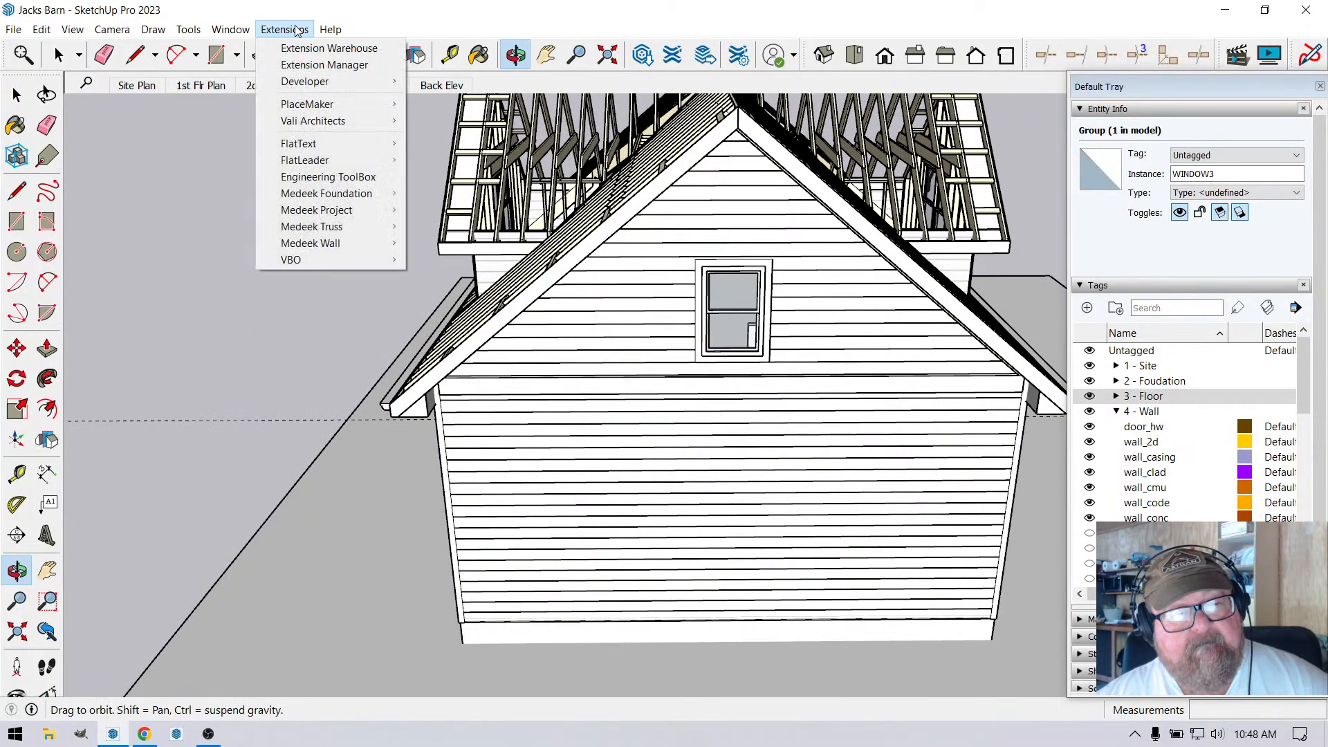
pyautogui.moveTo(325, 243)
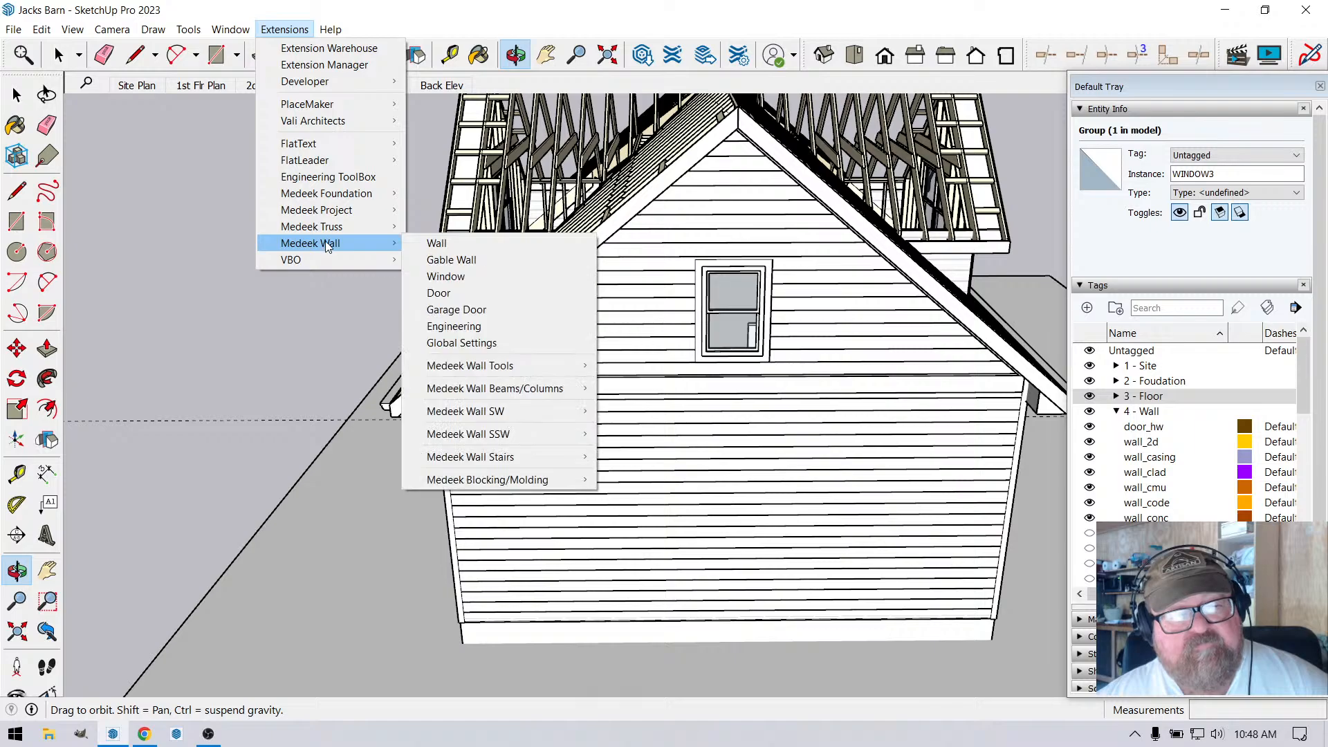
pyautogui.moveTo(503, 365)
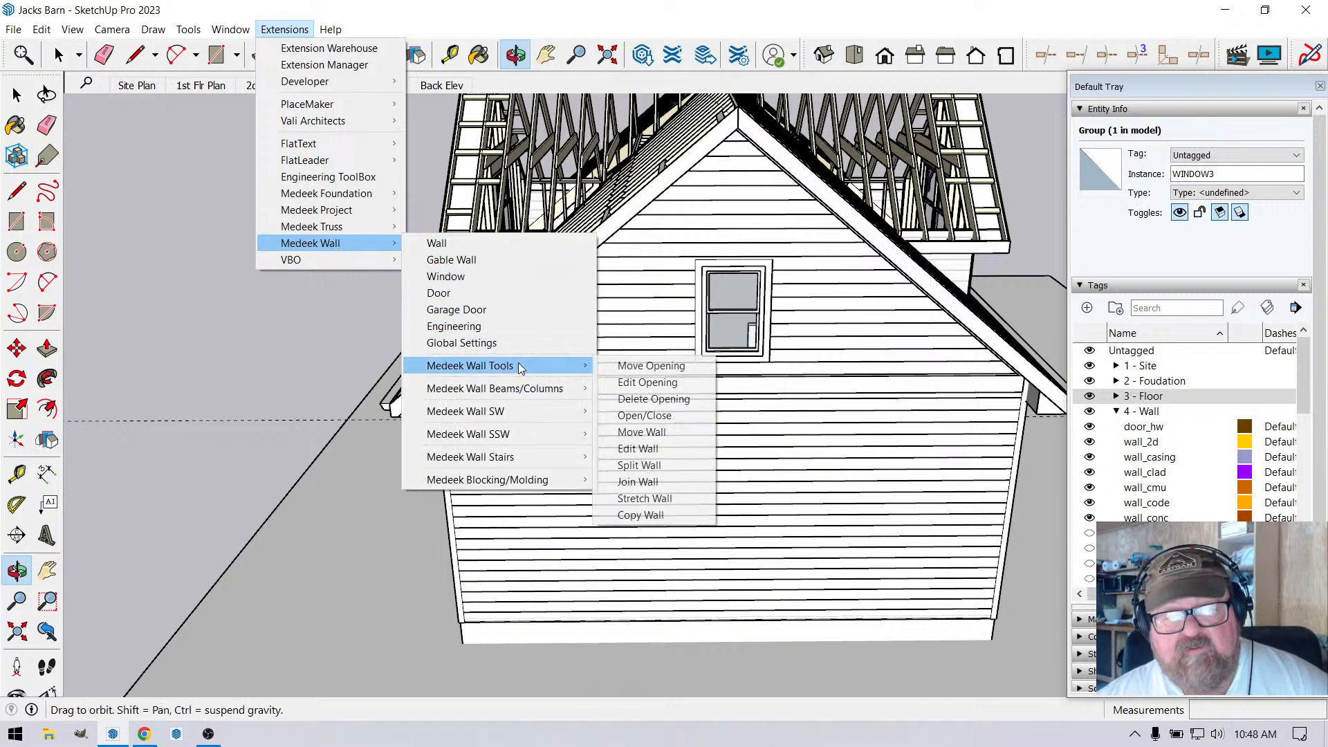
pyautogui.click(650, 382)
pyautogui.click(723, 308)
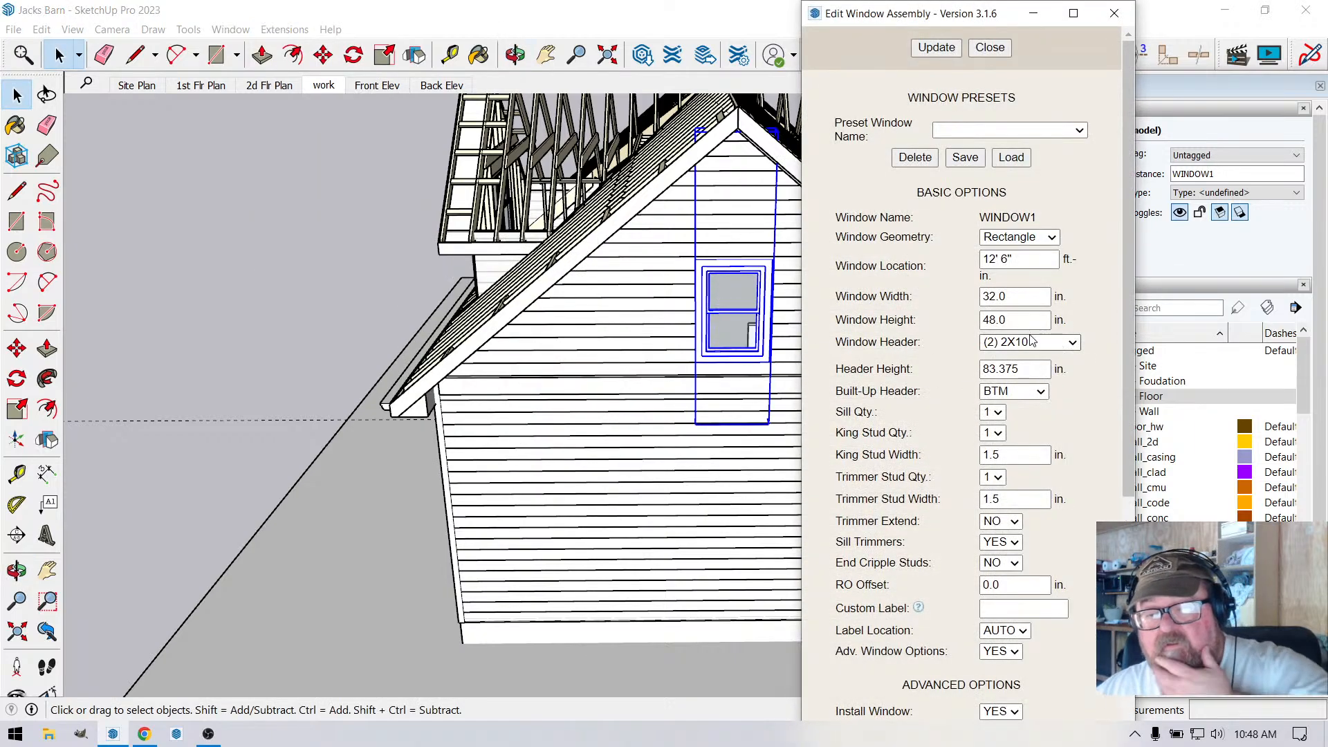
pyautogui.doubleClick(989, 320)
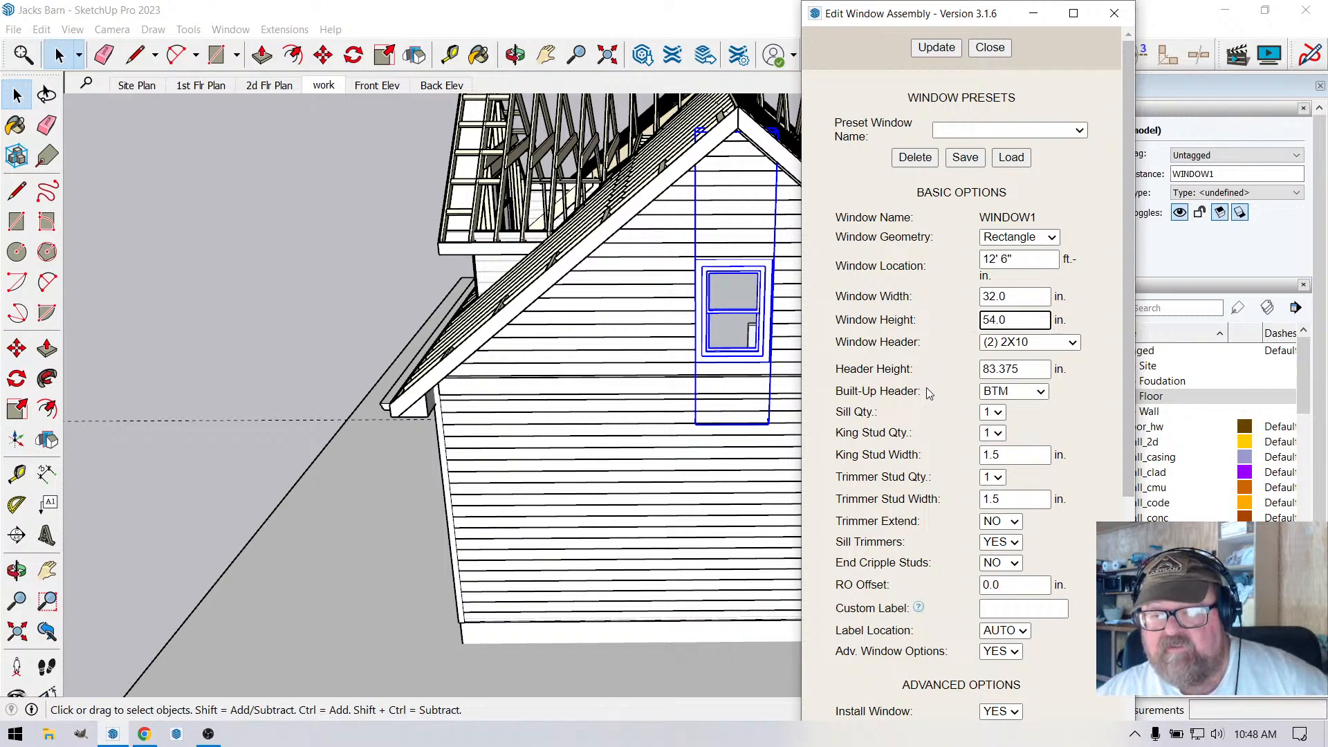
# Set the gable window's header height to 96 in. and update the window assembly.
pyautogui.doubleClick(976, 368)
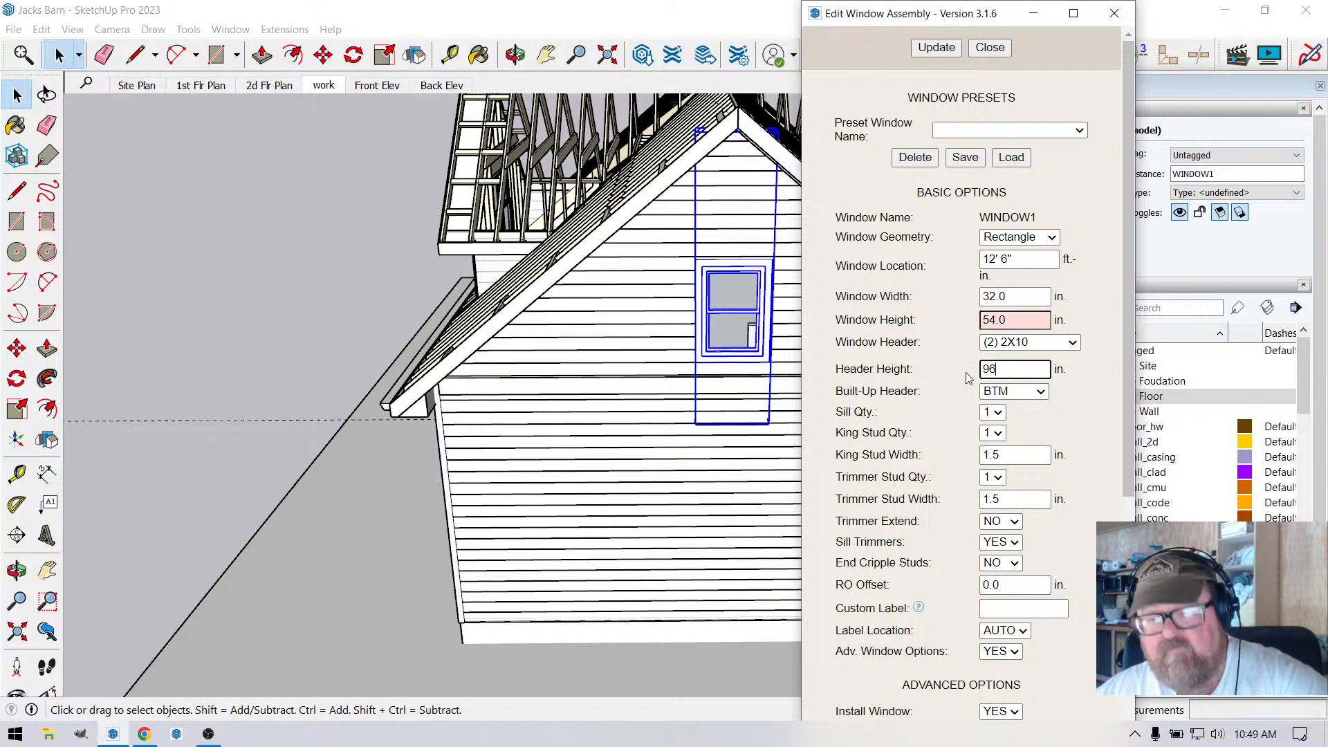
pyautogui.write('96')
pyautogui.click(937, 47)
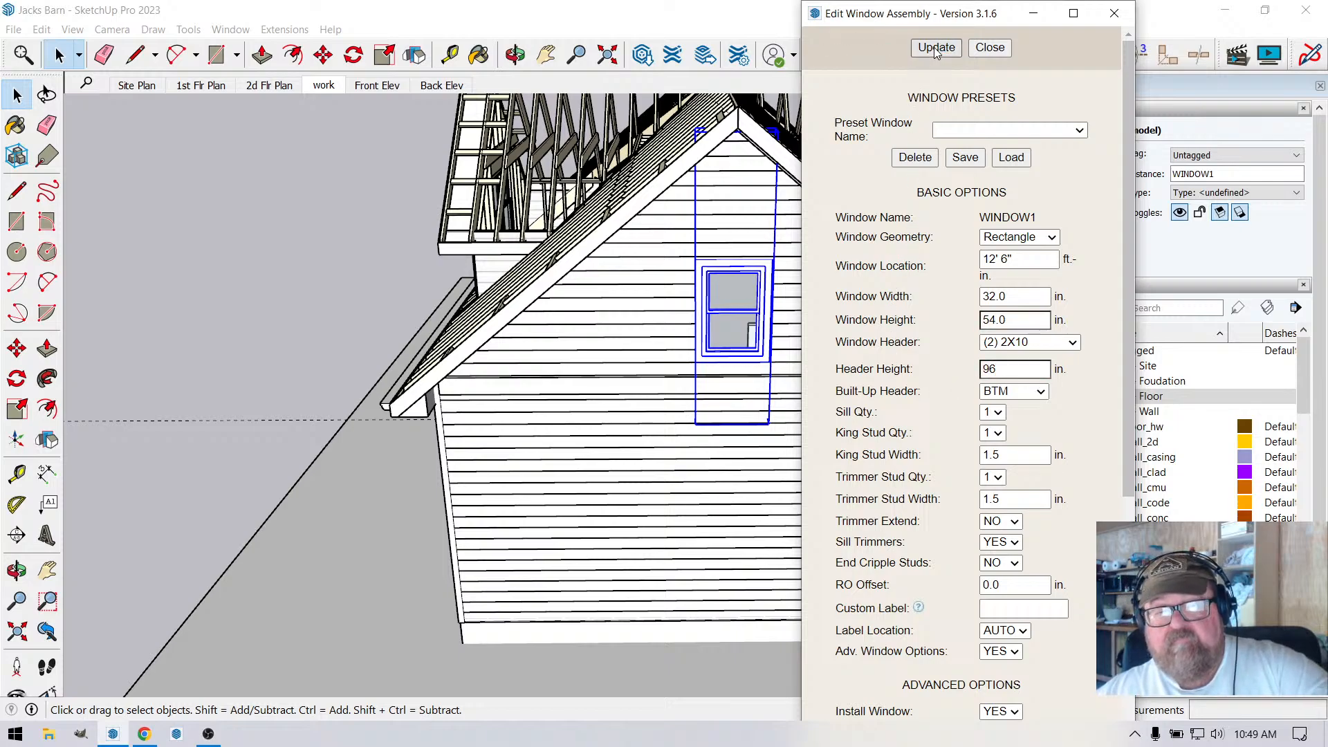
pyautogui.moveTo(423, 404); pyautogui.dragTo(610, 413, button='middle')
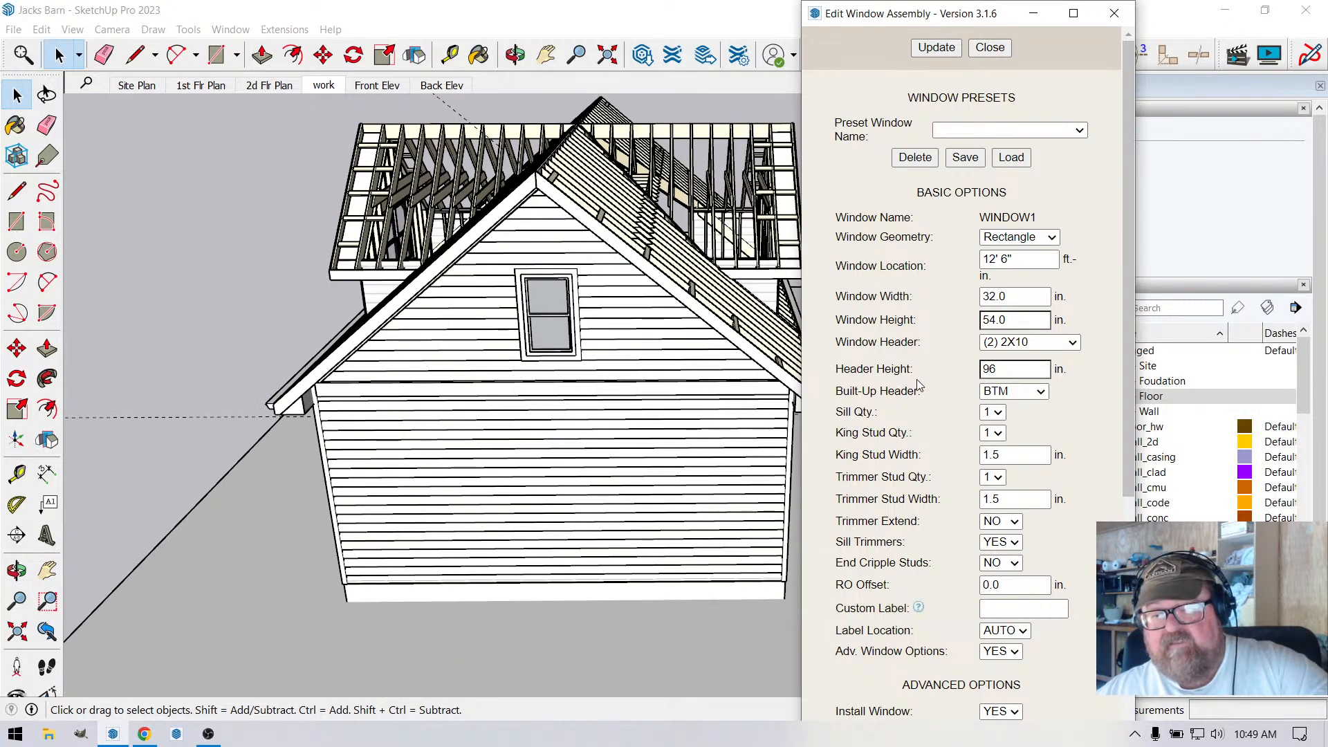
pyautogui.click(989, 48)
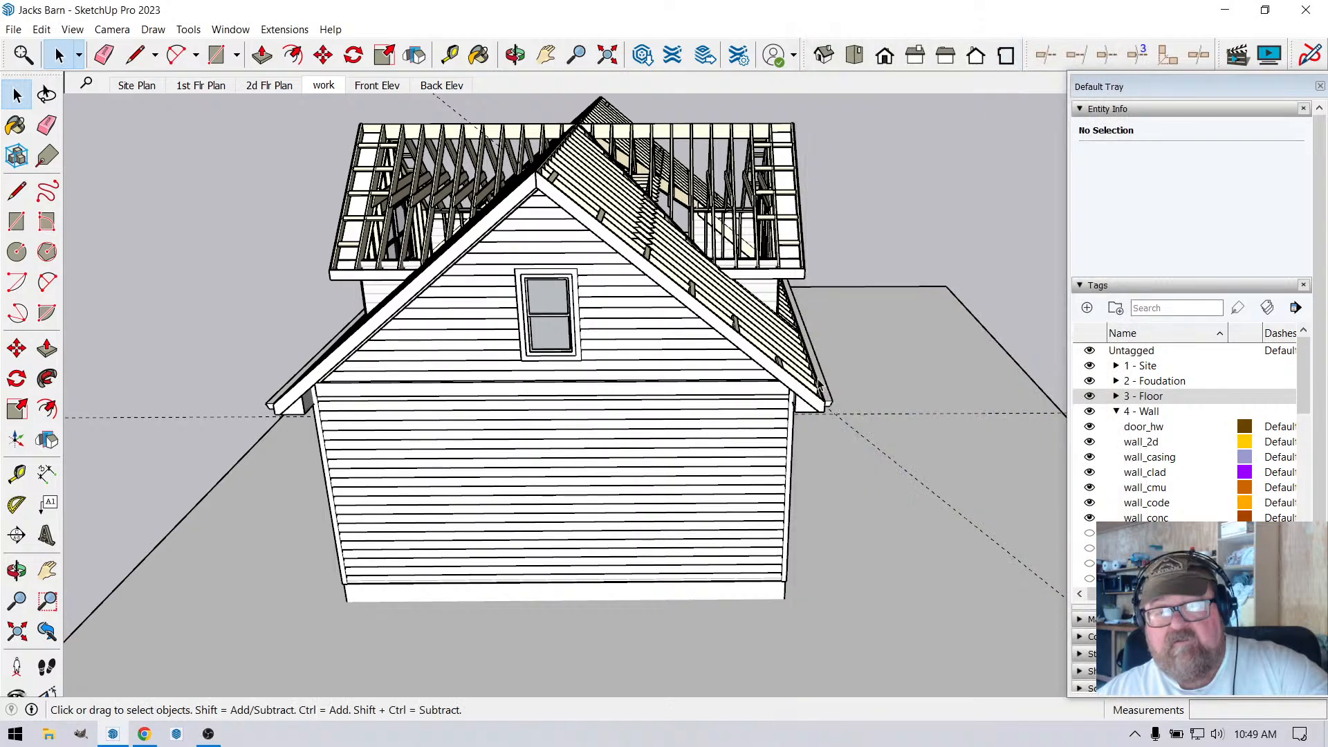
# Measure from the gable wall's bottom plate up to the top of the window's rough sill, from inside the upper floor.
pyautogui.click(516, 55)
pyautogui.moveTo(450, 311); pyautogui.dragTo(338, 340)
pyautogui.scroll(10, 768, 232)
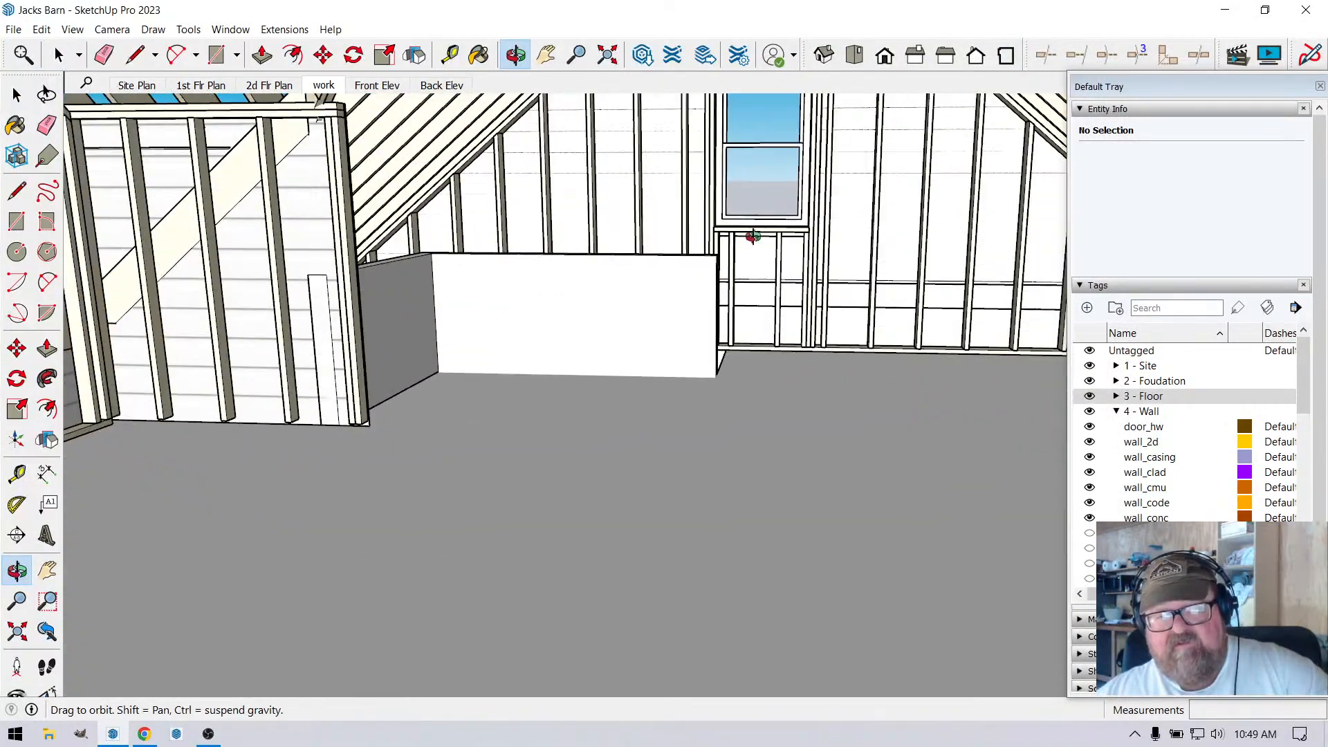
pyautogui.moveTo(768, 231); pyautogui.dragTo(754, 269)
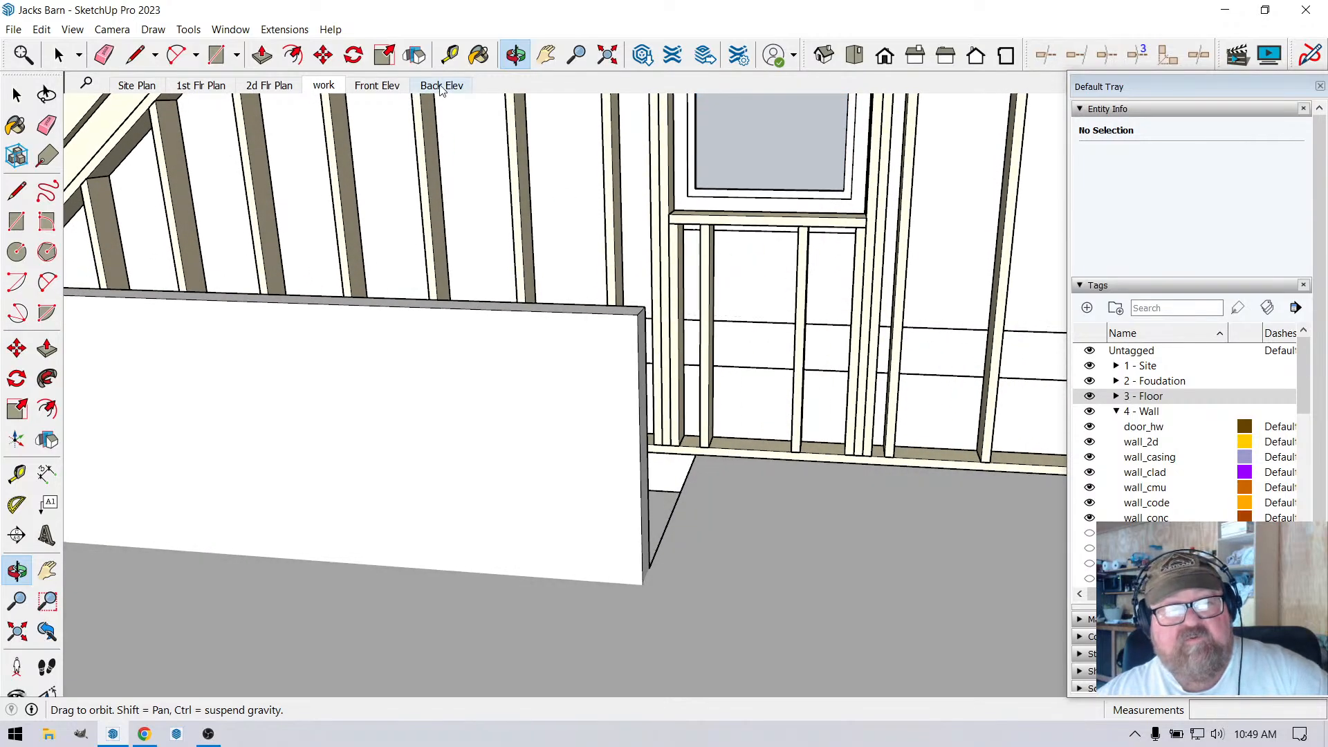
pyautogui.click(450, 55)
pyautogui.click(778, 458)
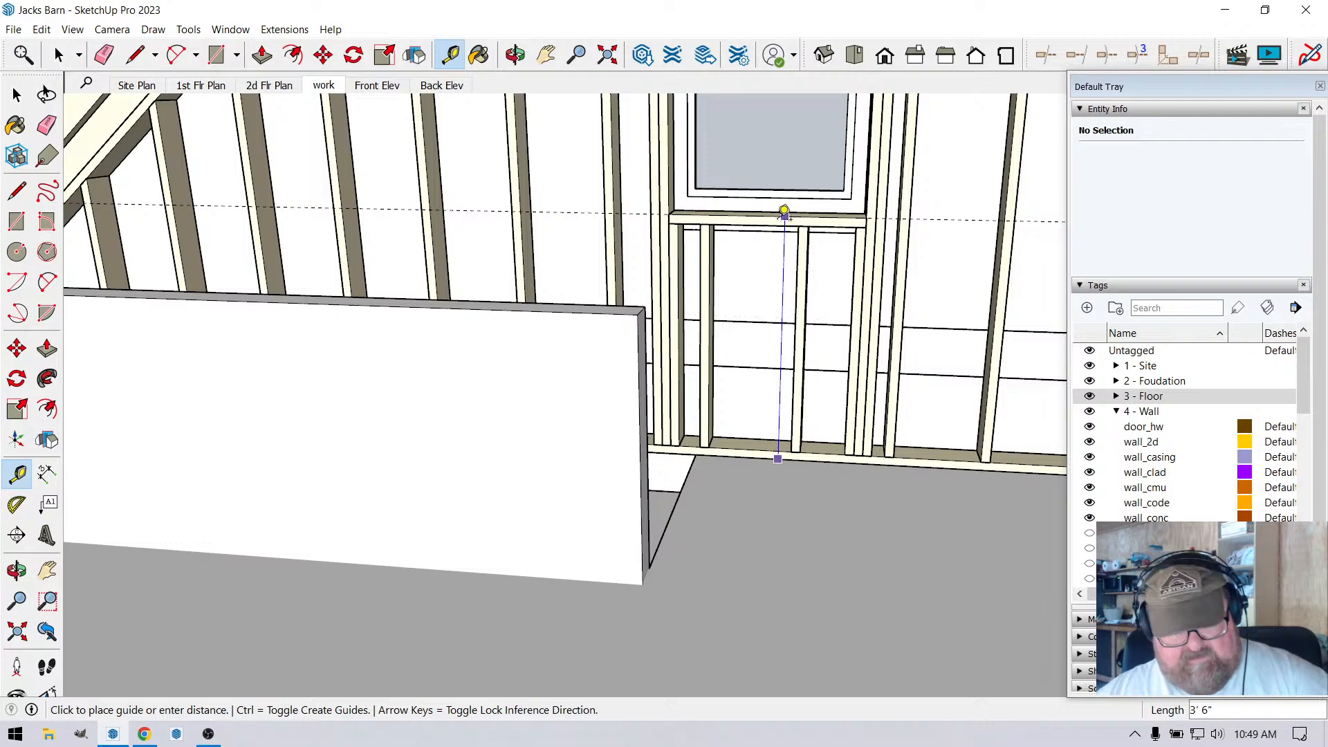
pyautogui.click(784, 211)
pyautogui.moveTo(784, 211); pyautogui.dragTo(659, 296, button='middle')
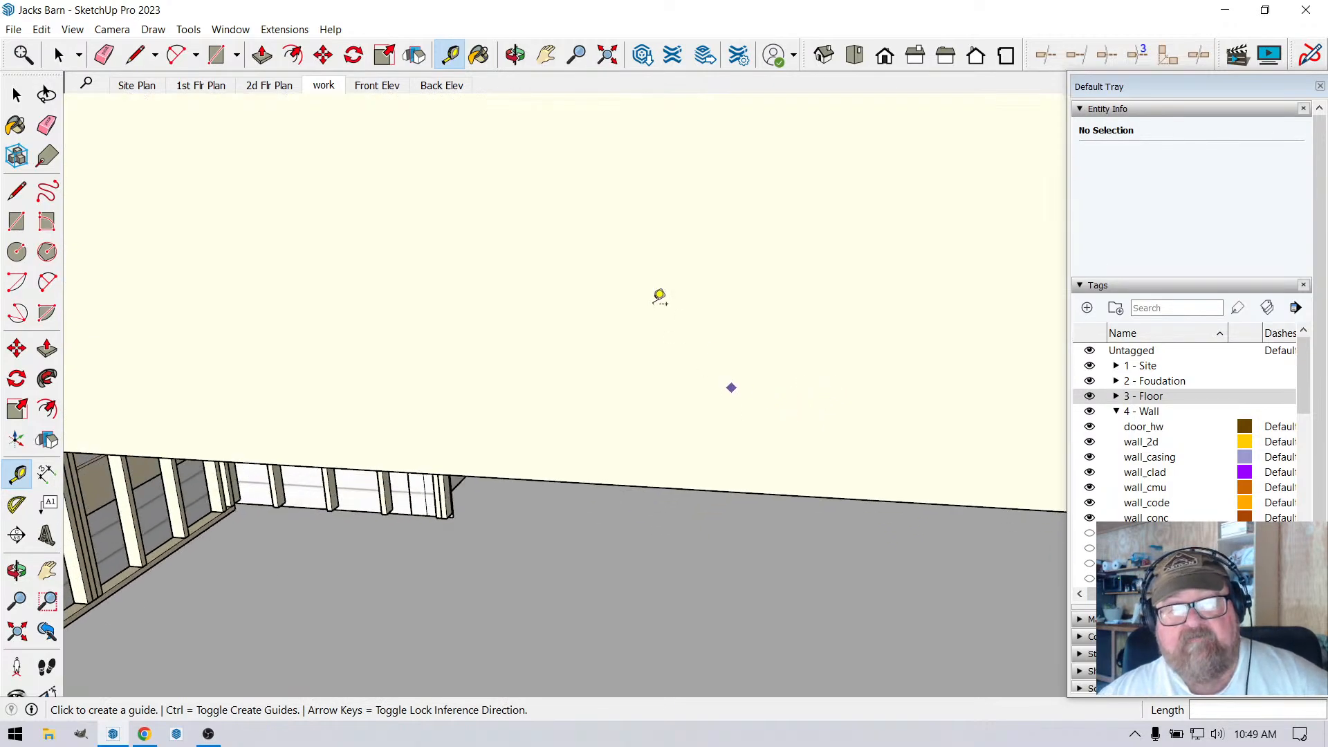
# Examine the open upper floor above the door and garage door, its side walls and the dormer from outside.
pyautogui.click(608, 55)
pyautogui.click(516, 54)
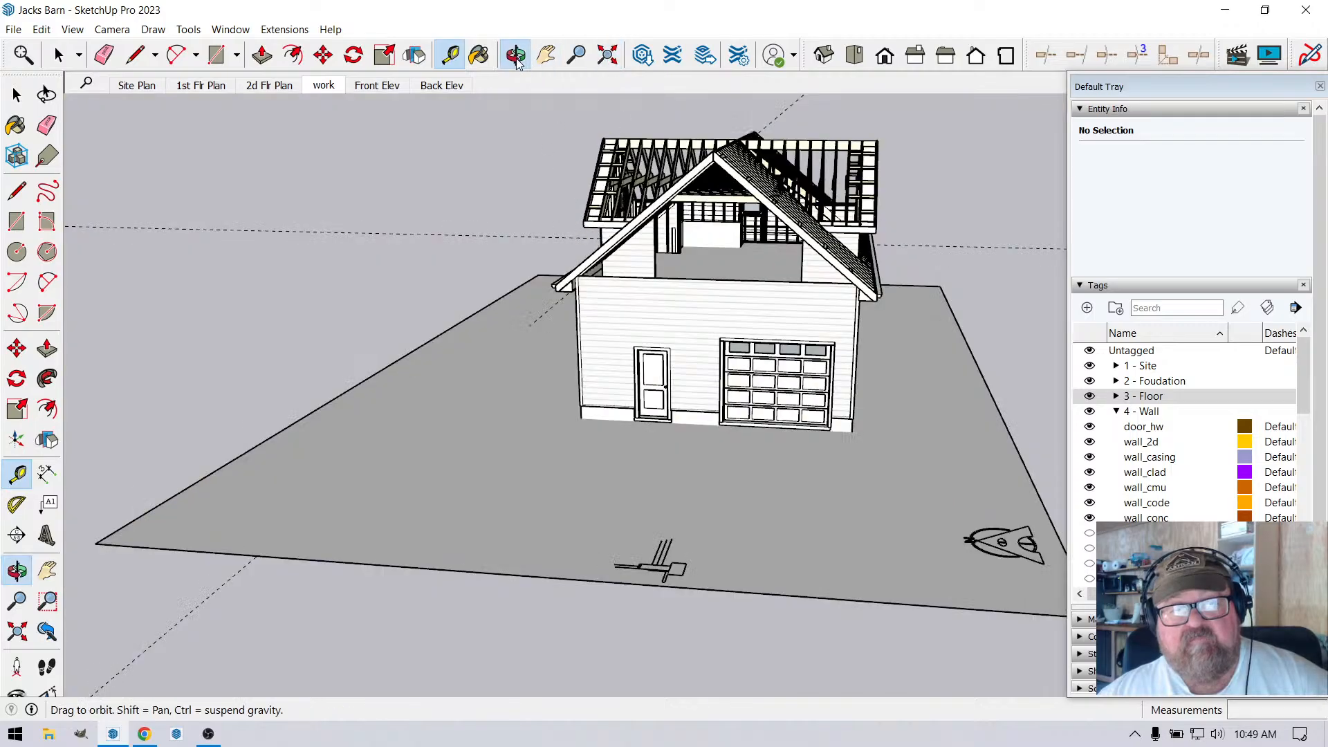
pyautogui.moveTo(692, 311); pyautogui.dragTo(564, 307)
pyautogui.moveTo(524, 421); pyautogui.dragTo(821, 376)
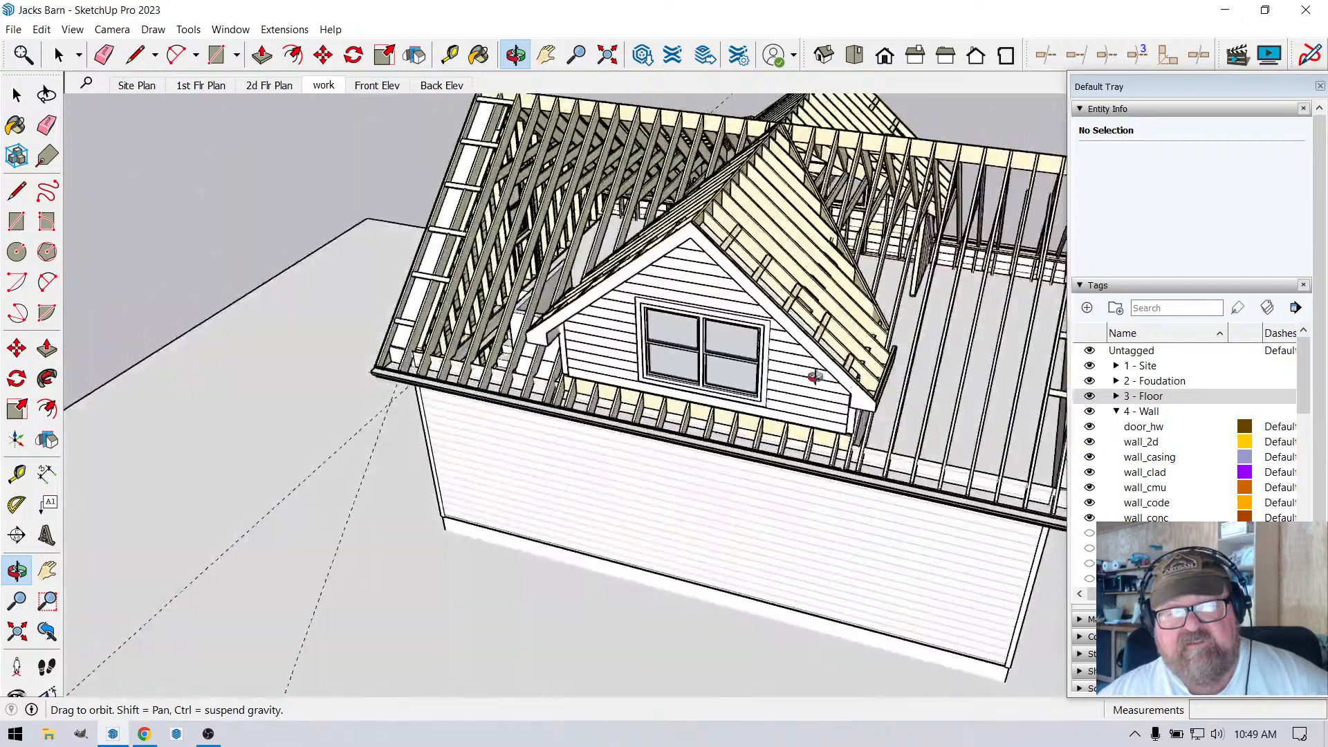
pyautogui.scroll(5, 456, 258)
pyautogui.moveTo(456, 258); pyautogui.dragTo(674, 455)
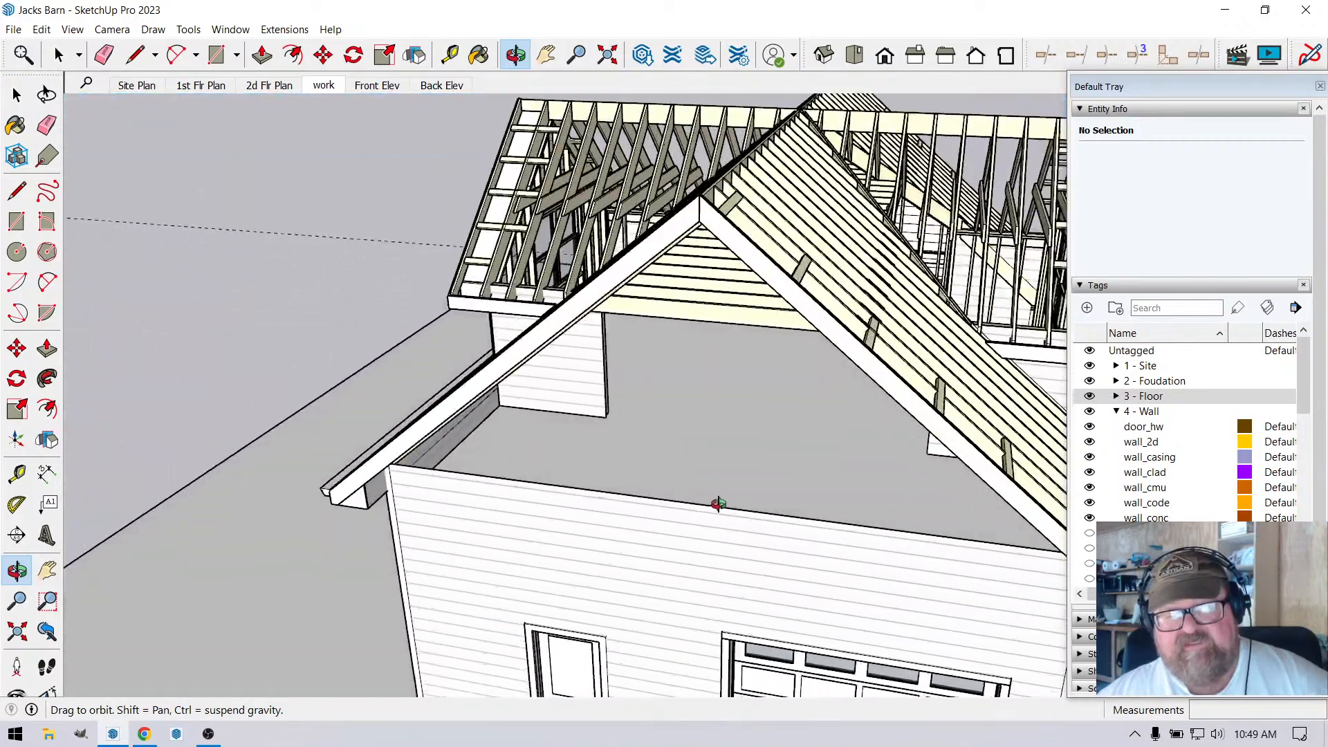
pyautogui.moveTo(718, 504); pyautogui.dragTo(651, 419)
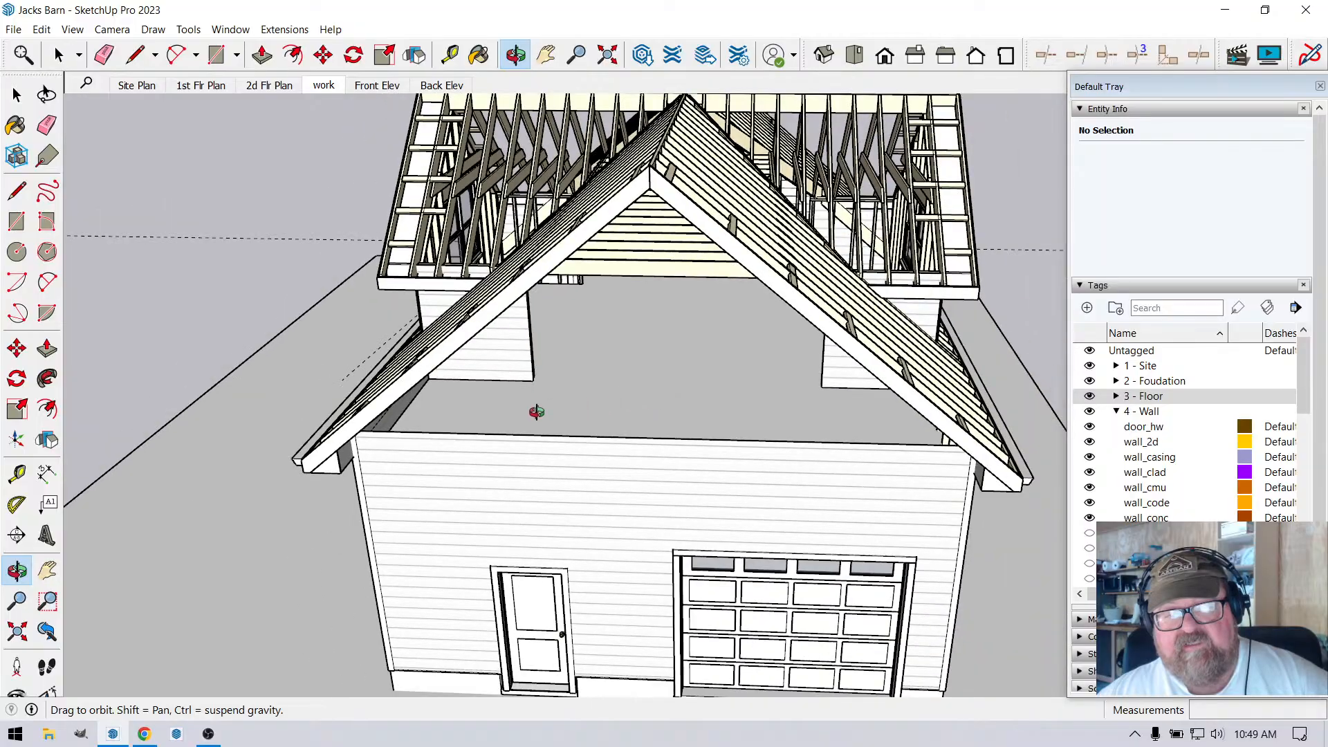
pyautogui.moveTo(537, 412); pyautogui.dragTo(606, 477)
pyautogui.moveTo(546, 420); pyautogui.dragTo(439, 231)
pyautogui.scroll(3, 439, 231)
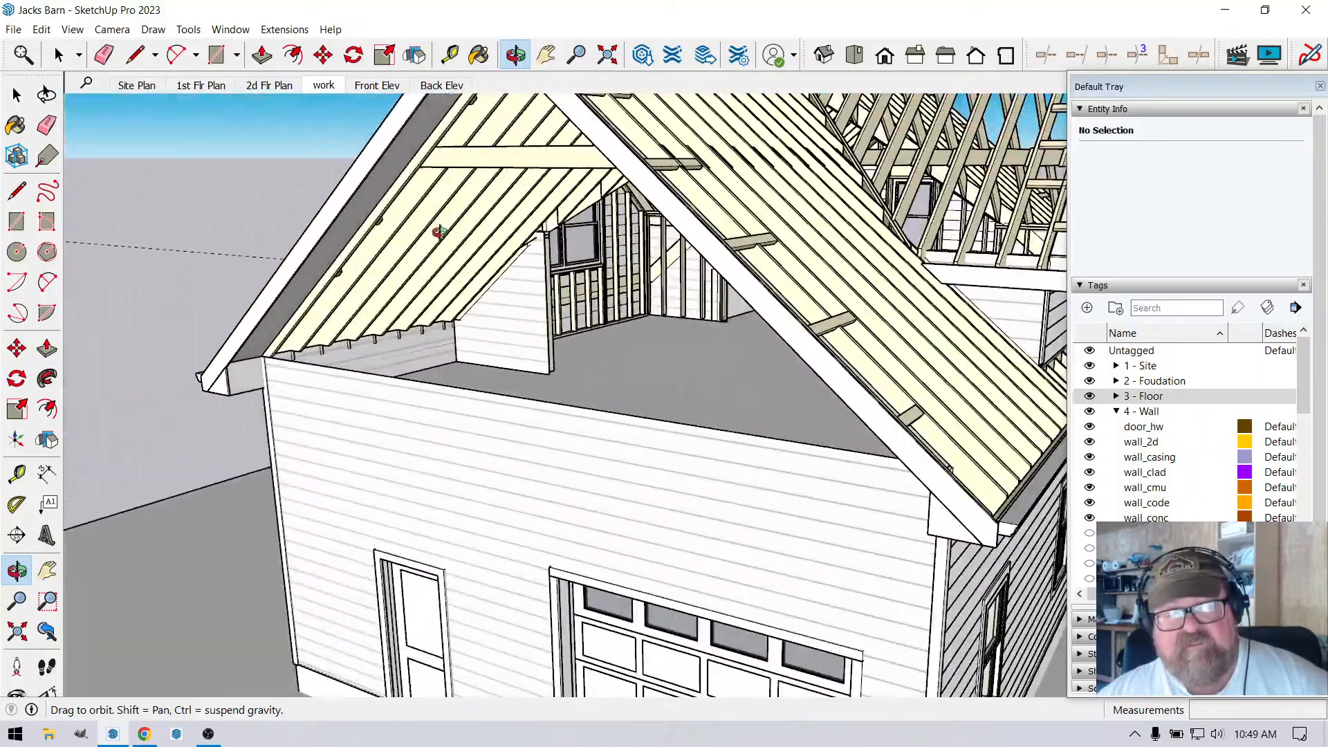
# Examine where the dormer's side wall and roof framing meet the main roof rafters, from above and from the open gable end.
pyautogui.moveTo(459, 353); pyautogui.dragTo(687, 484)
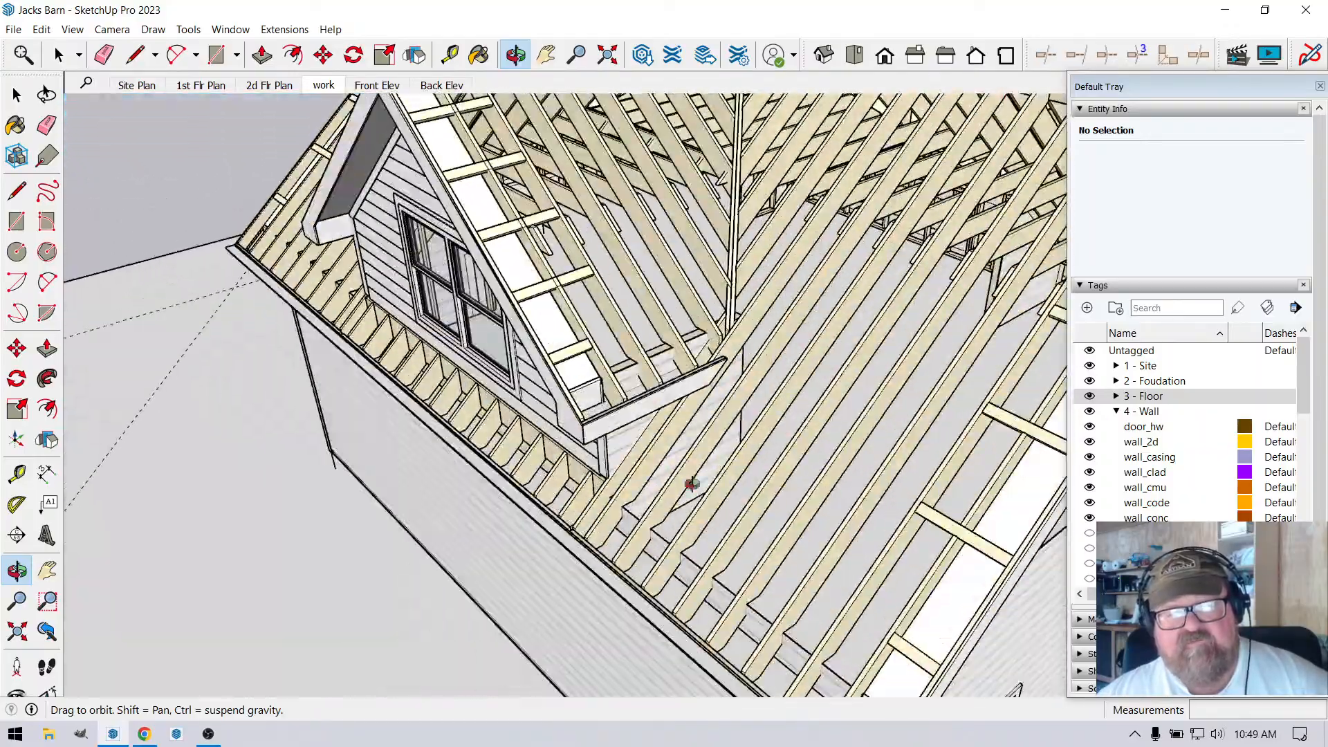
pyautogui.scroll(5, 688, 483)
pyautogui.scroll(2, 765, 365)
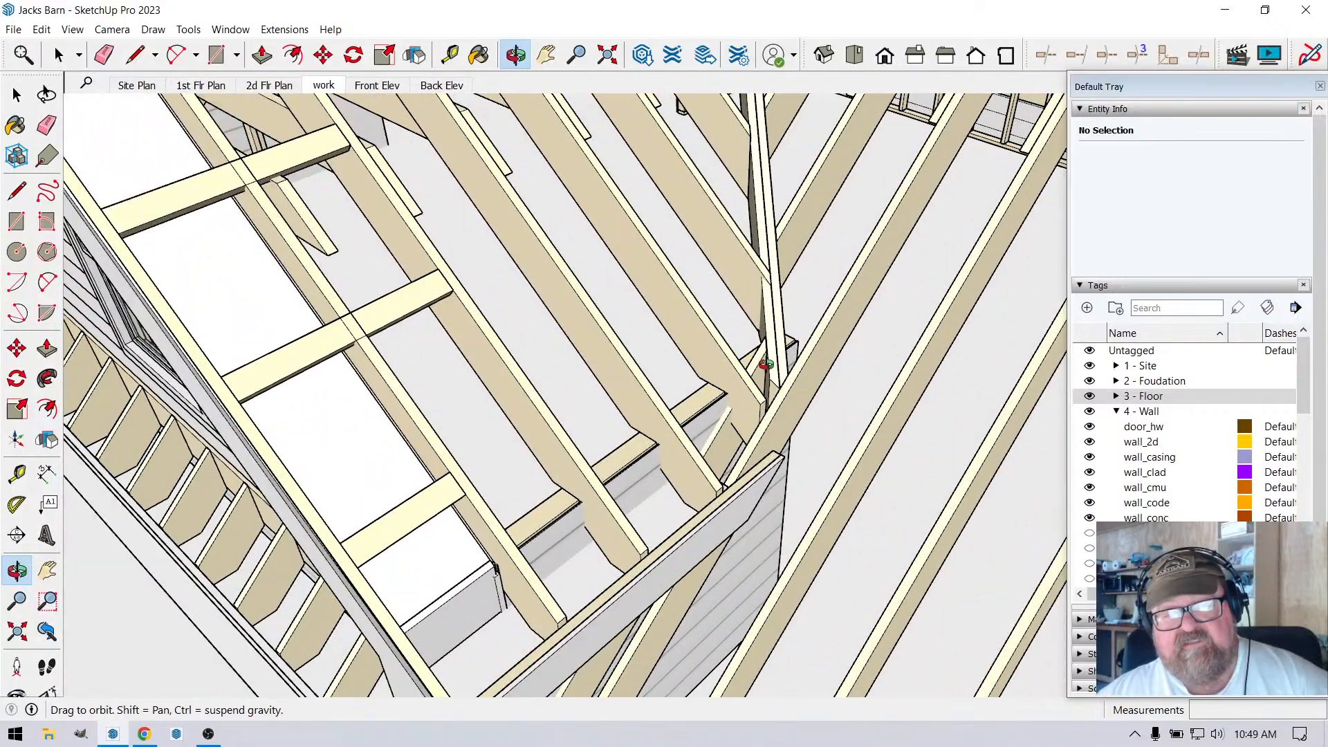
pyautogui.moveTo(770, 386); pyautogui.dragTo(672, 429)
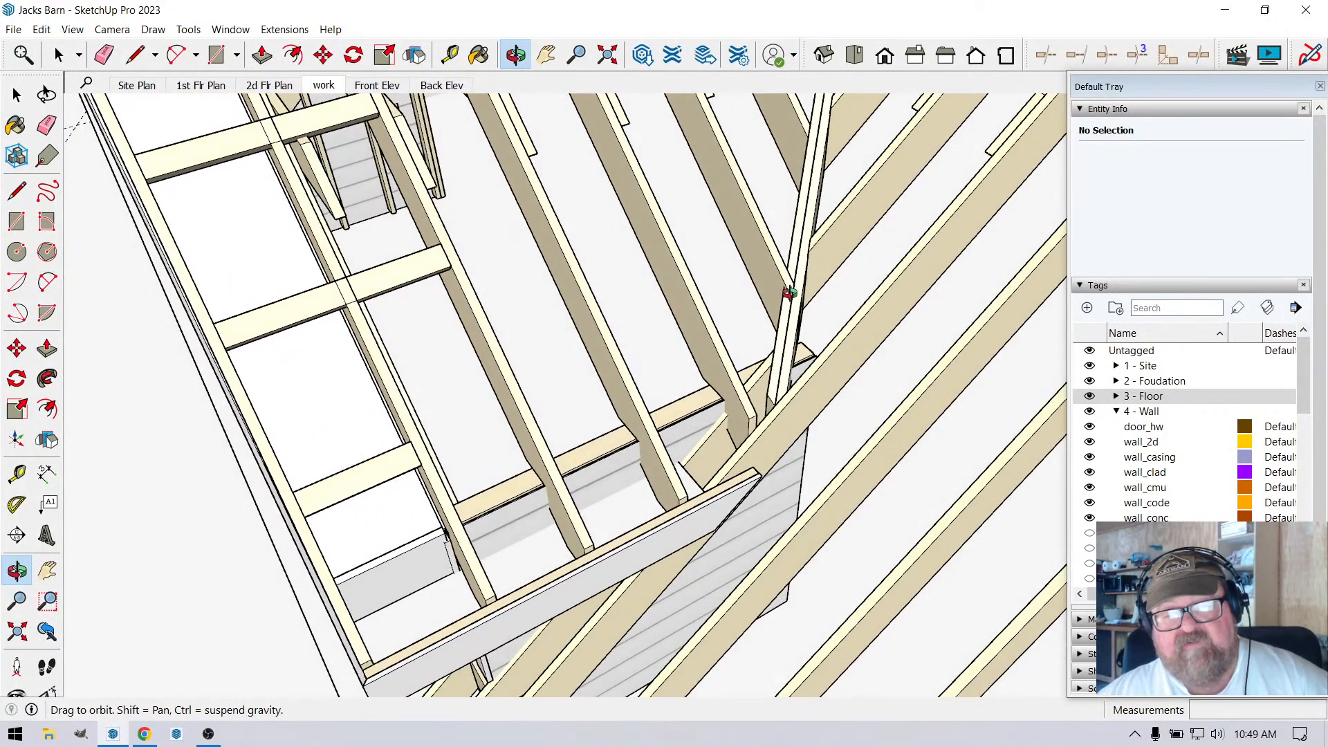
pyautogui.moveTo(789, 292); pyautogui.dragTo(449, 460)
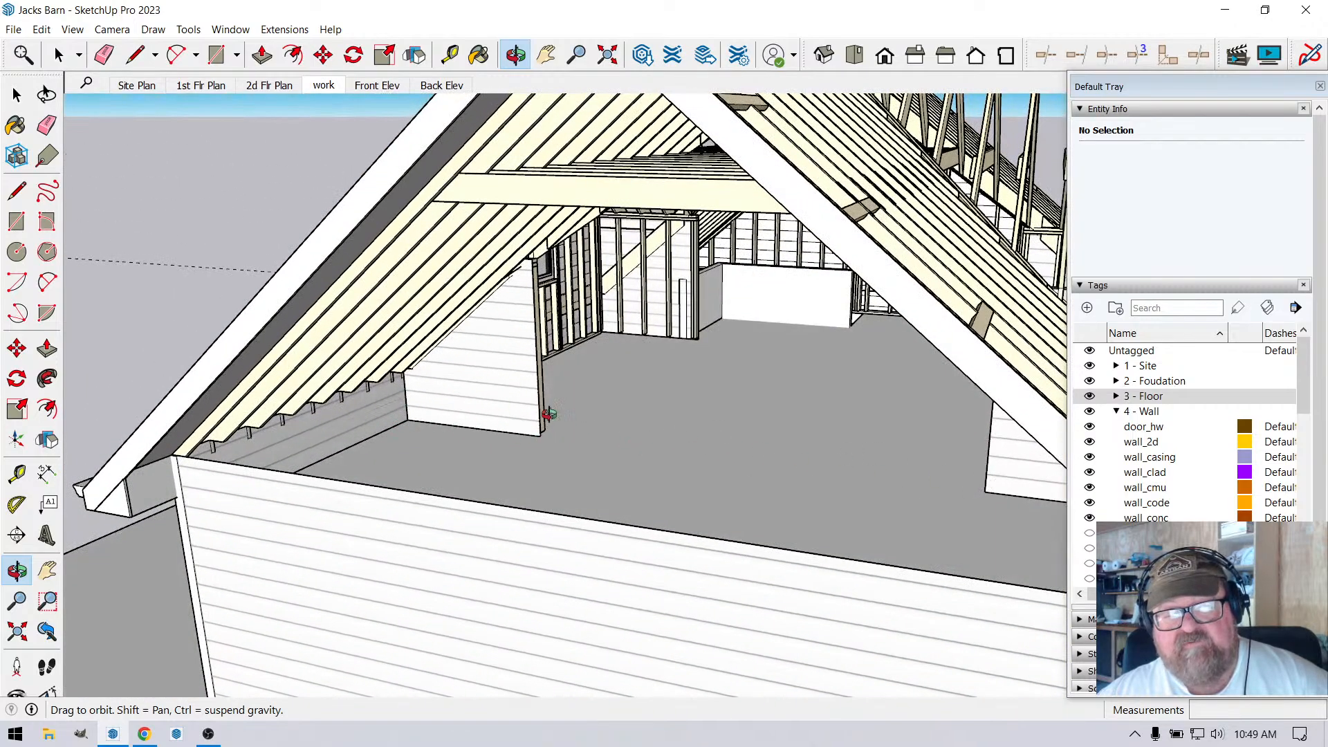
pyautogui.moveTo(593, 439); pyautogui.dragTo(683, 461)
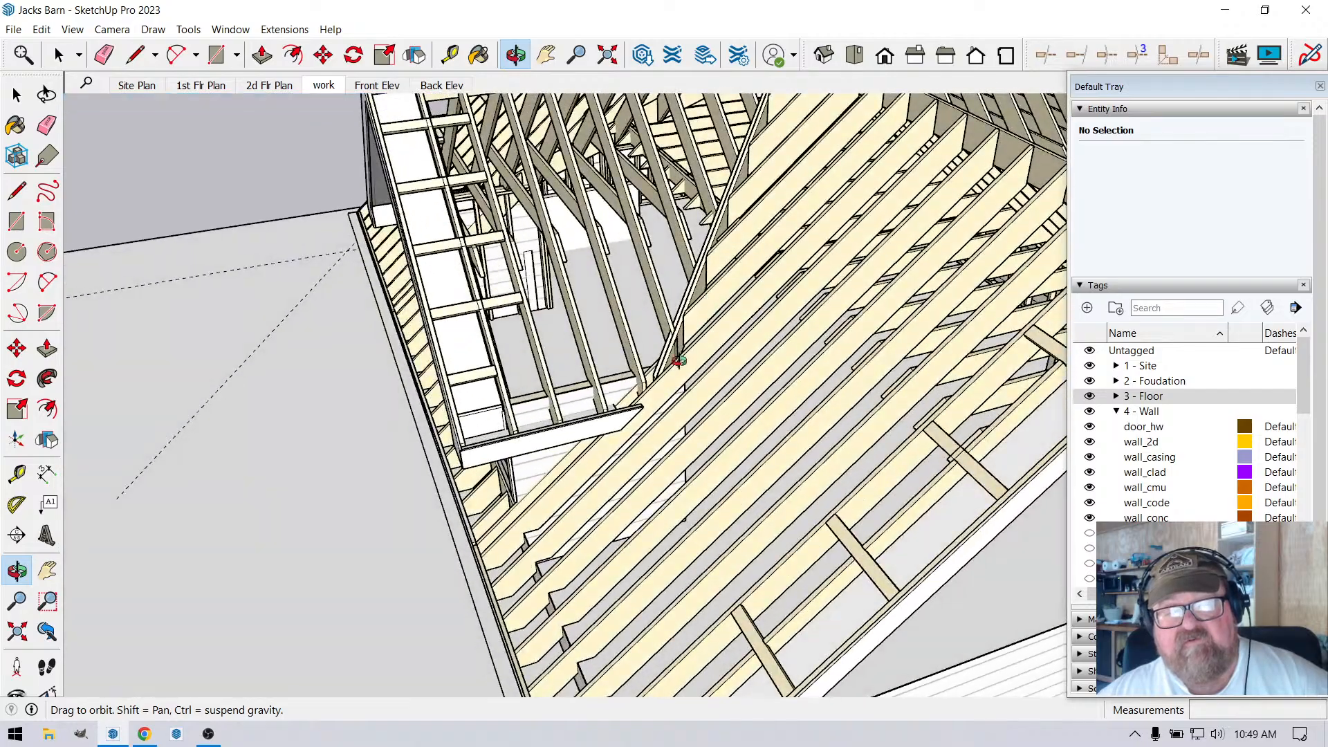
pyautogui.moveTo(644, 392); pyautogui.dragTo(214, 441)
# Examine the resized gable window, the long walls and the dormer windows while circling the building.
pyautogui.scroll(-3, 305, 420)
pyautogui.moveTo(554, 463); pyautogui.dragTo(290, 507)
pyautogui.scroll(3, 510, 523)
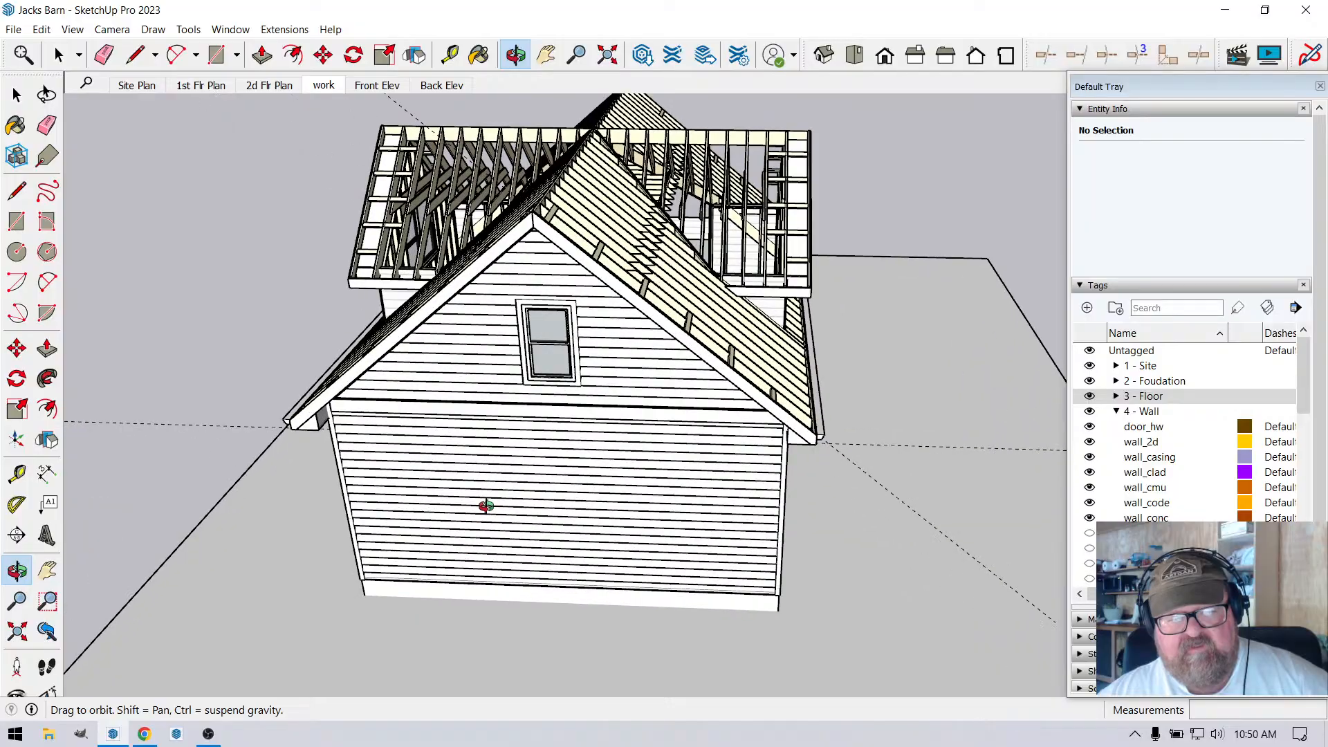
pyautogui.scroll(2, 486, 505)
pyautogui.moveTo(487, 506); pyautogui.dragTo(255, 501)
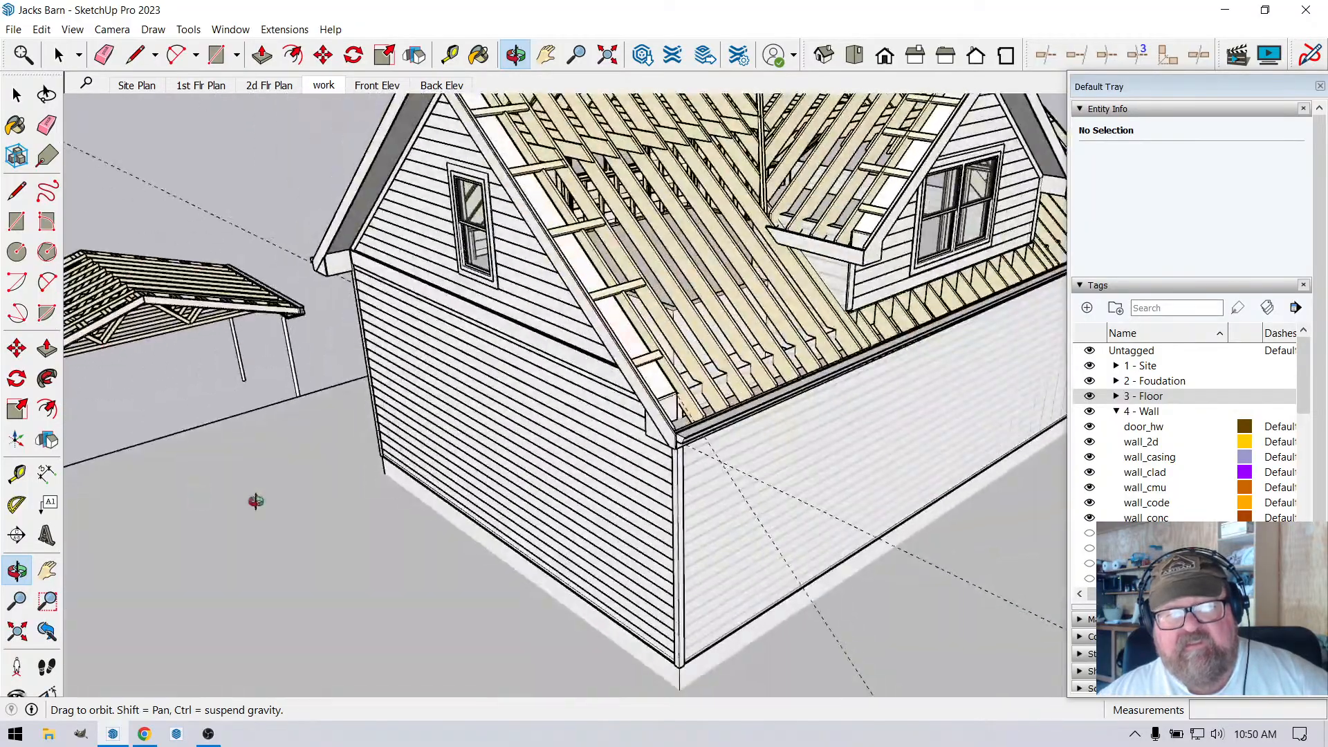
pyautogui.moveTo(792, 543); pyautogui.dragTo(234, 554)
pyautogui.scroll(-3, 445, 499)
pyautogui.moveTo(445, 500); pyautogui.dragTo(679, 531)
pyautogui.scroll(3, 679, 531)
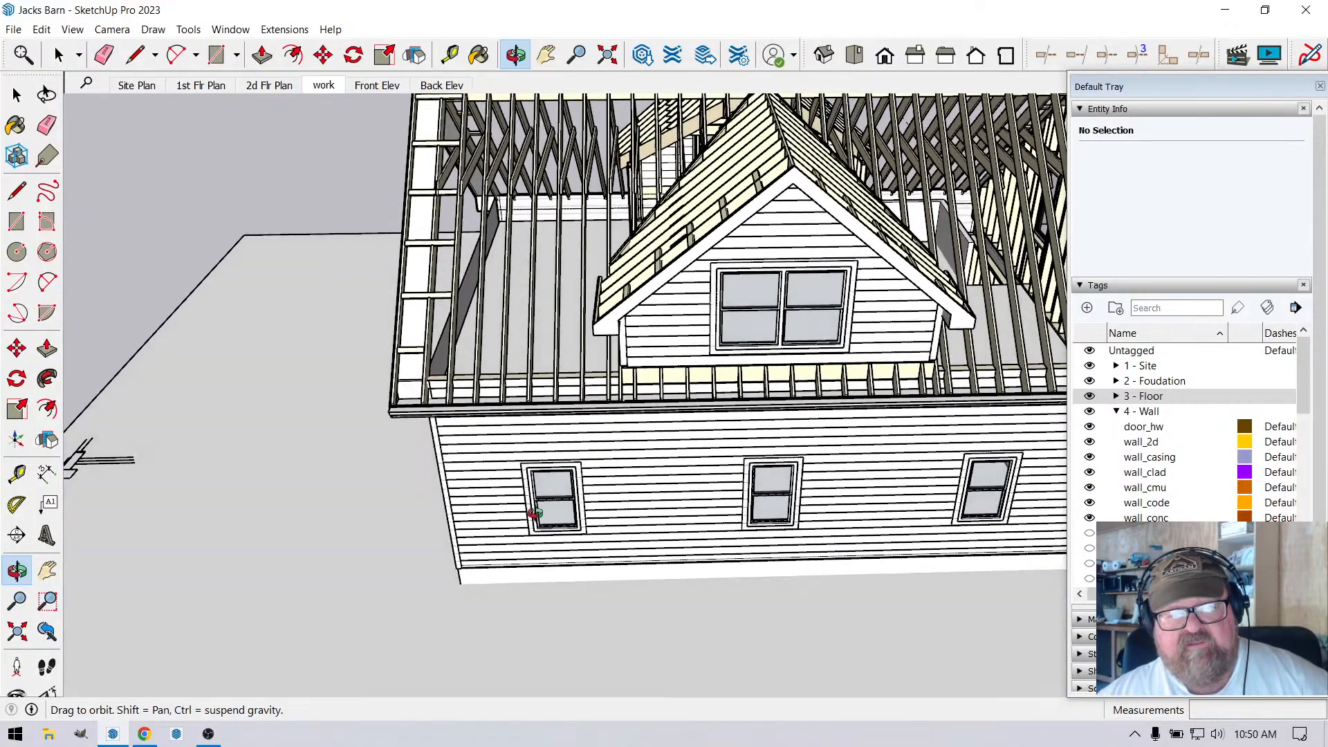
# Place a guide line through the centre of the lower long-wall window nearest the corner.
pyautogui.click(450, 55)
pyautogui.scroll(2, 513, 333)
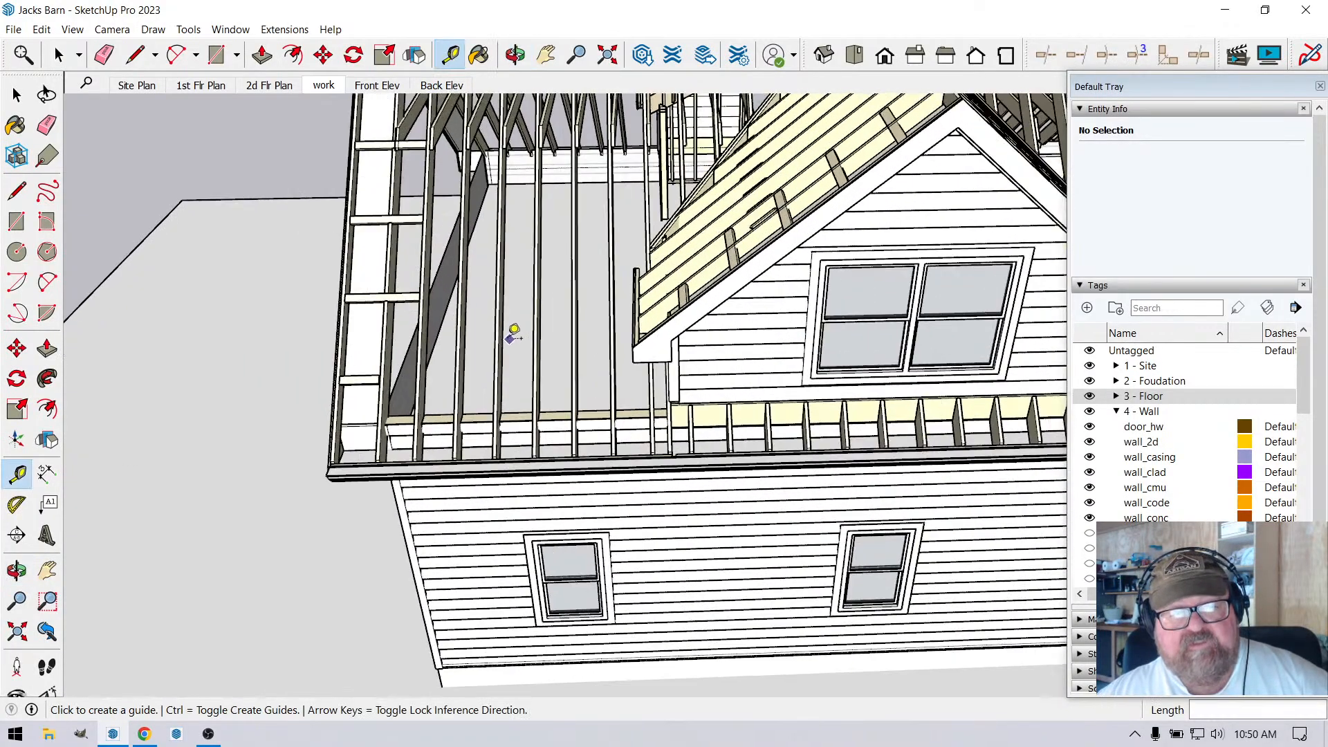
pyautogui.click(445, 257)
pyautogui.scroll(-3, 522, 511)
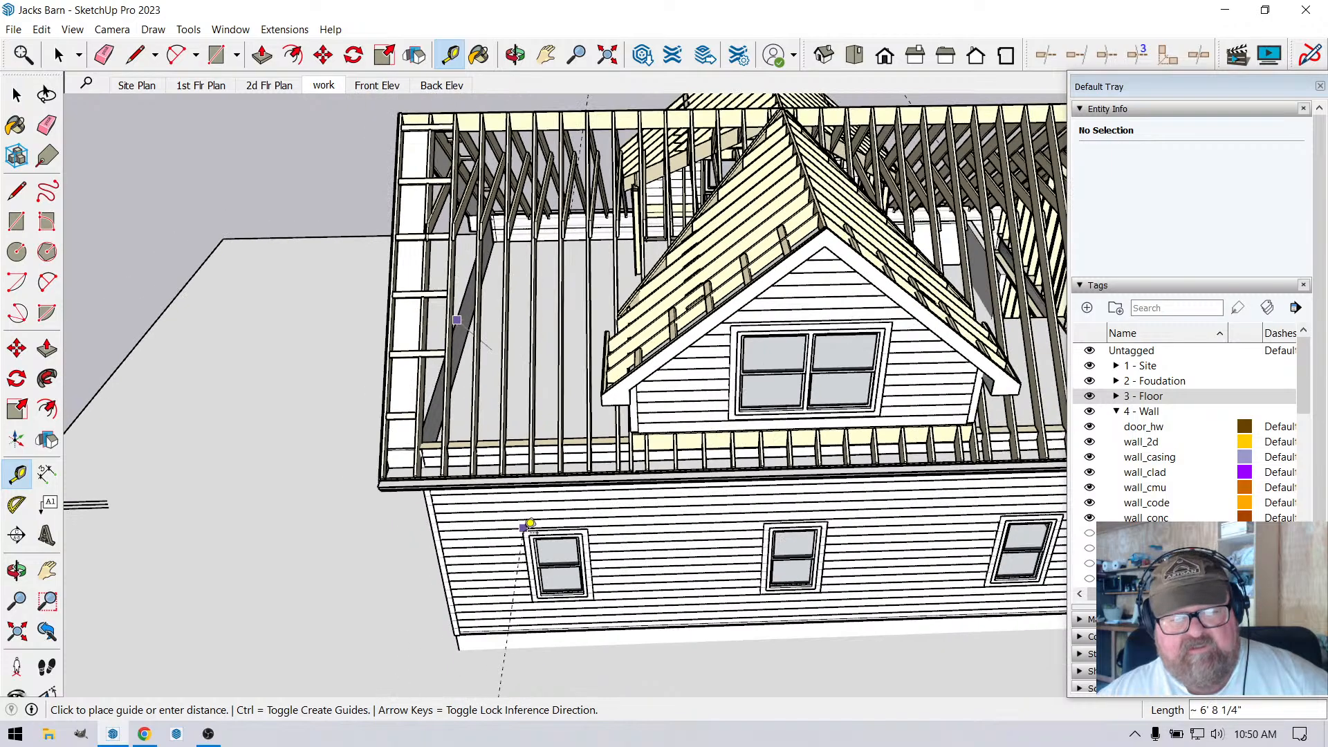
pyautogui.scroll(3, 572, 623)
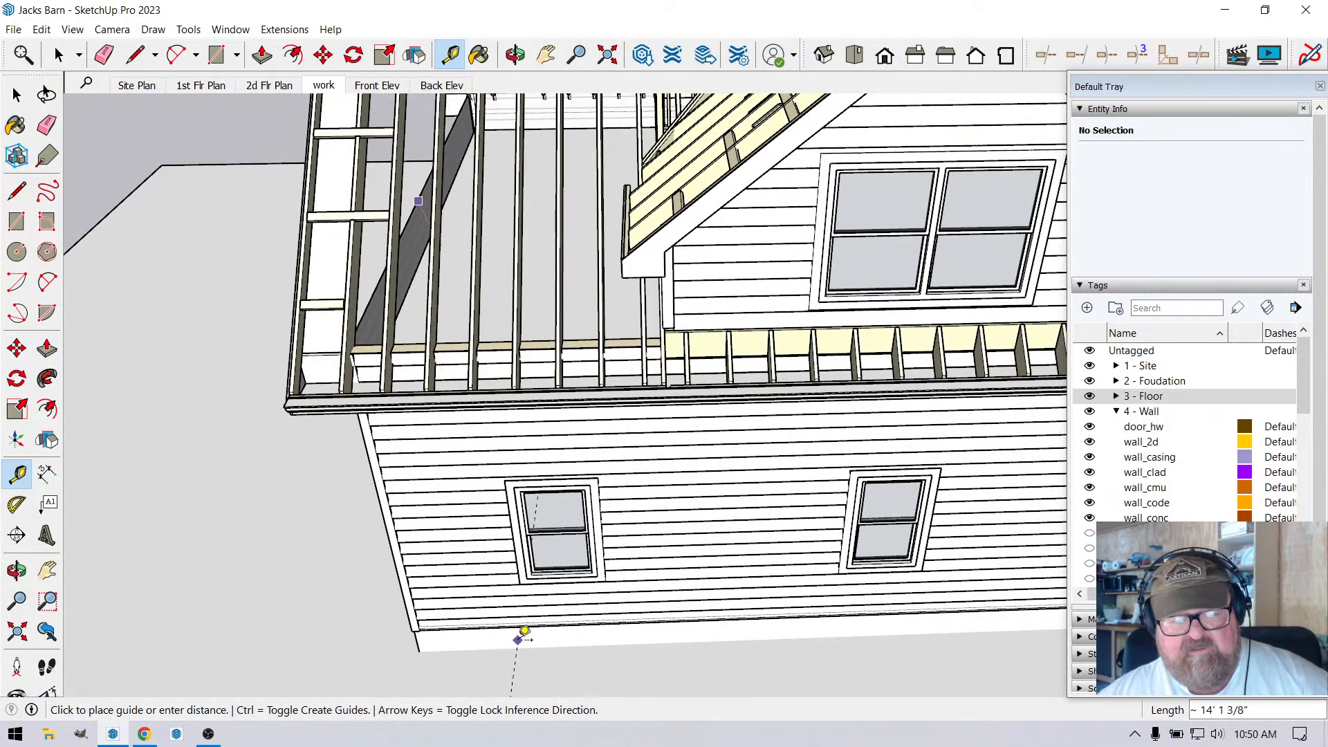
pyautogui.click(519, 654)
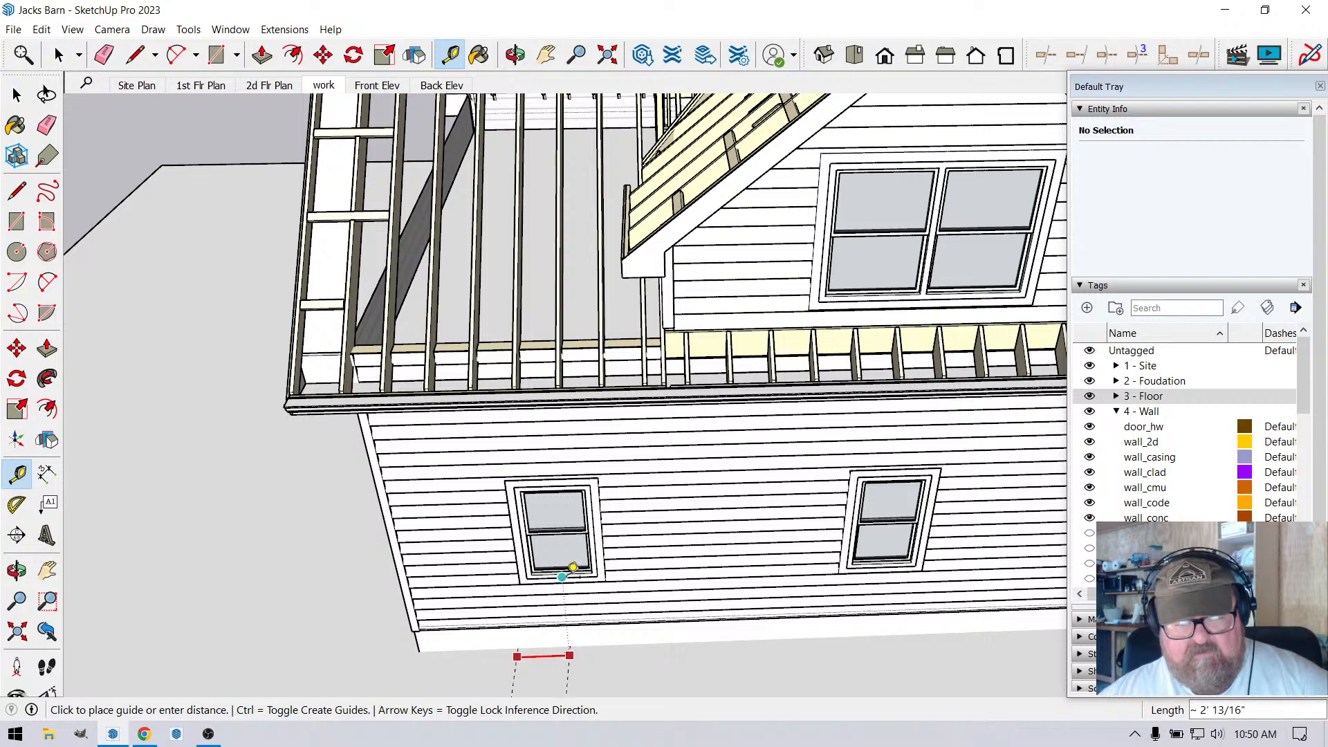
pyautogui.click(573, 568)
# Measure the centre-to-centre spacing of the three lower long-wall windows, placing guide lines through the middle and far windows.
pyautogui.click(570, 655)
pyautogui.scroll(-3, 588, 653)
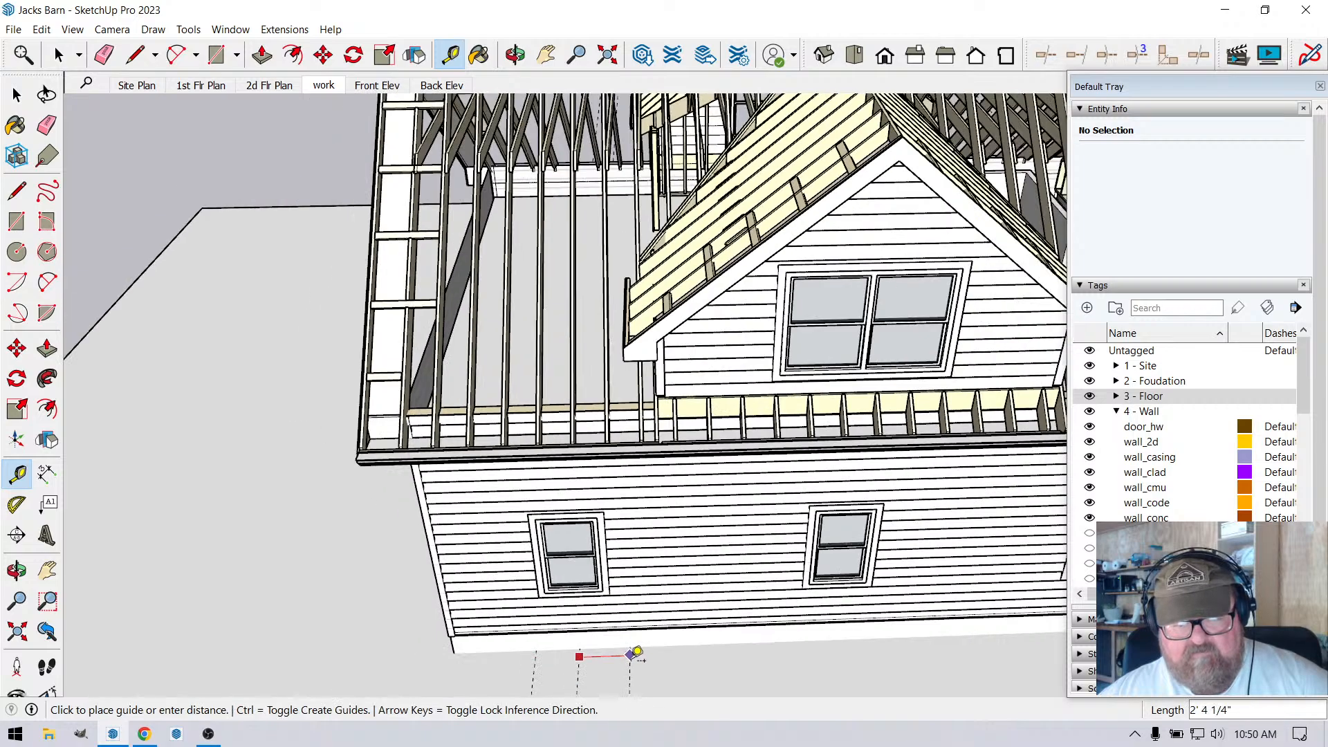
pyautogui.click(825, 582)
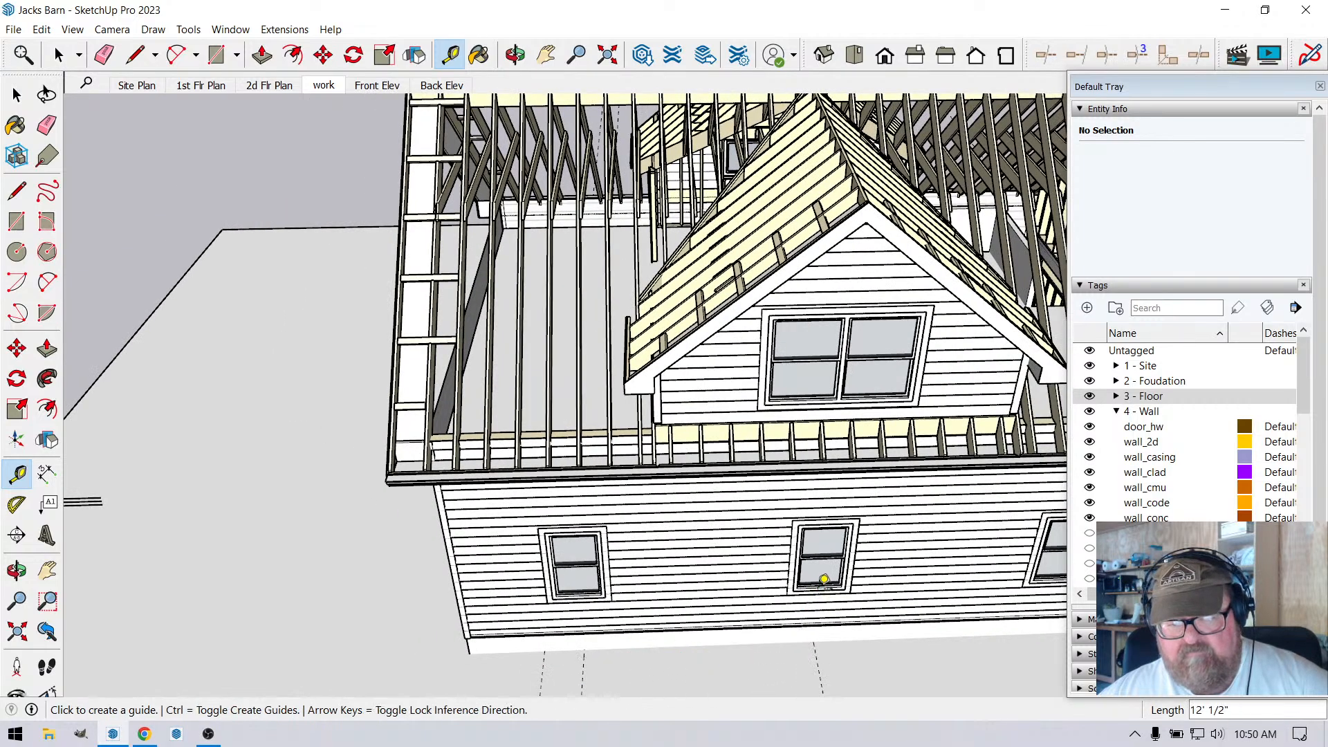
pyautogui.scroll(-5, 698, 663)
pyautogui.click(702, 663)
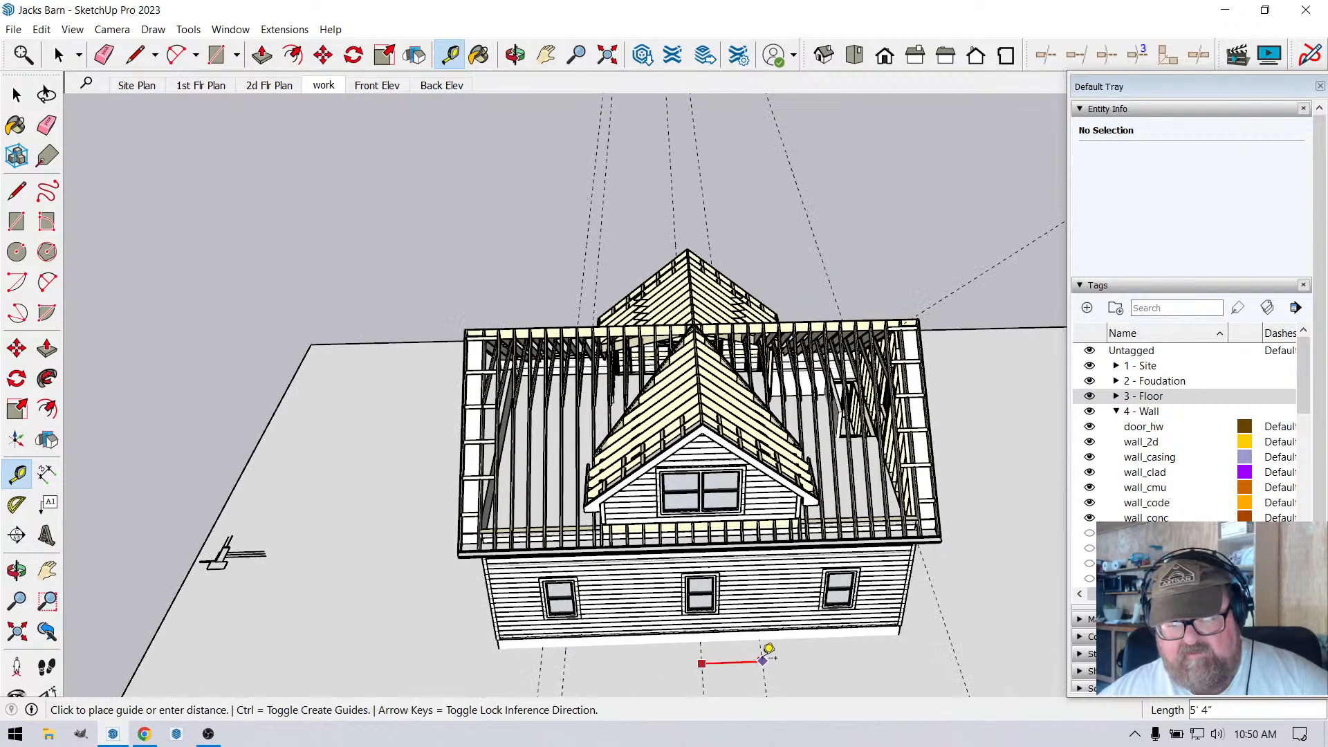
pyautogui.click(837, 607)
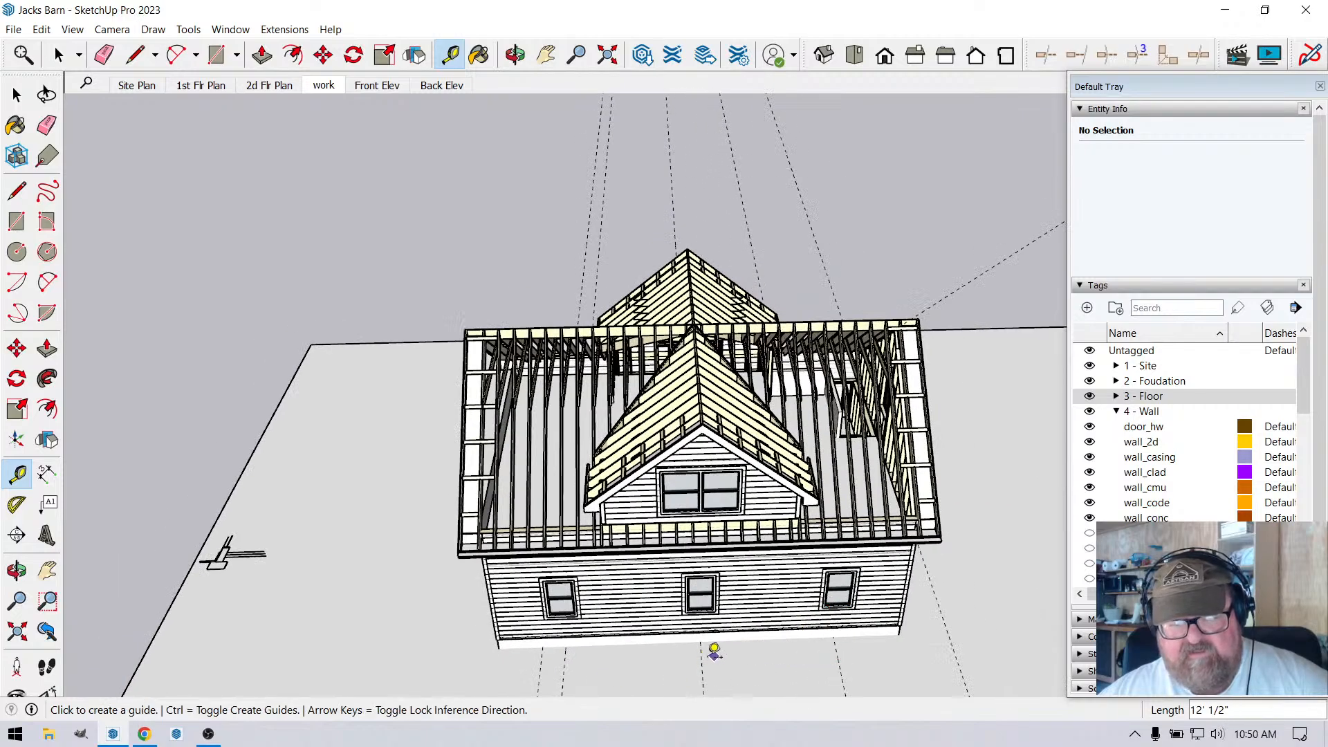
# Erase the surplus guide lines near the barn's corner, keeping those aligned with the three lower long-wall windows.
pyautogui.click(109, 60)
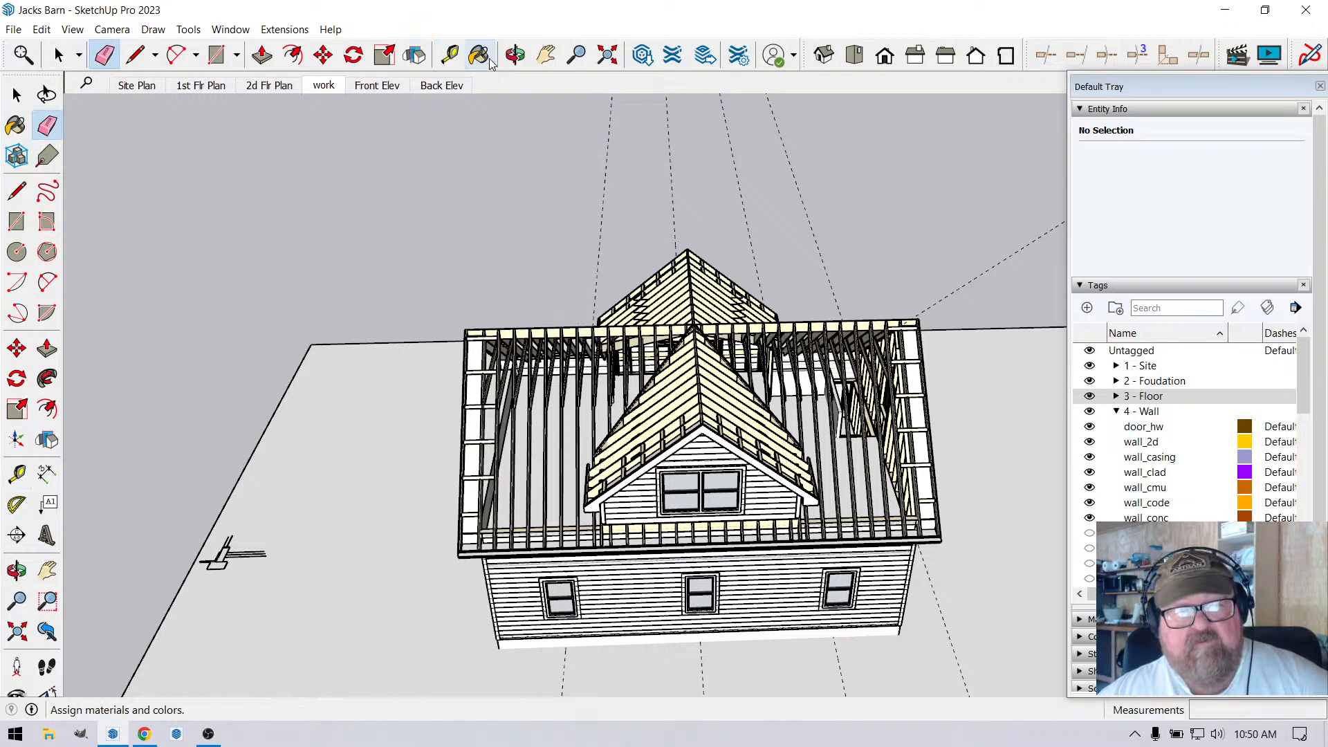
pyautogui.click(515, 54)
pyautogui.moveTo(443, 484); pyautogui.dragTo(572, 595)
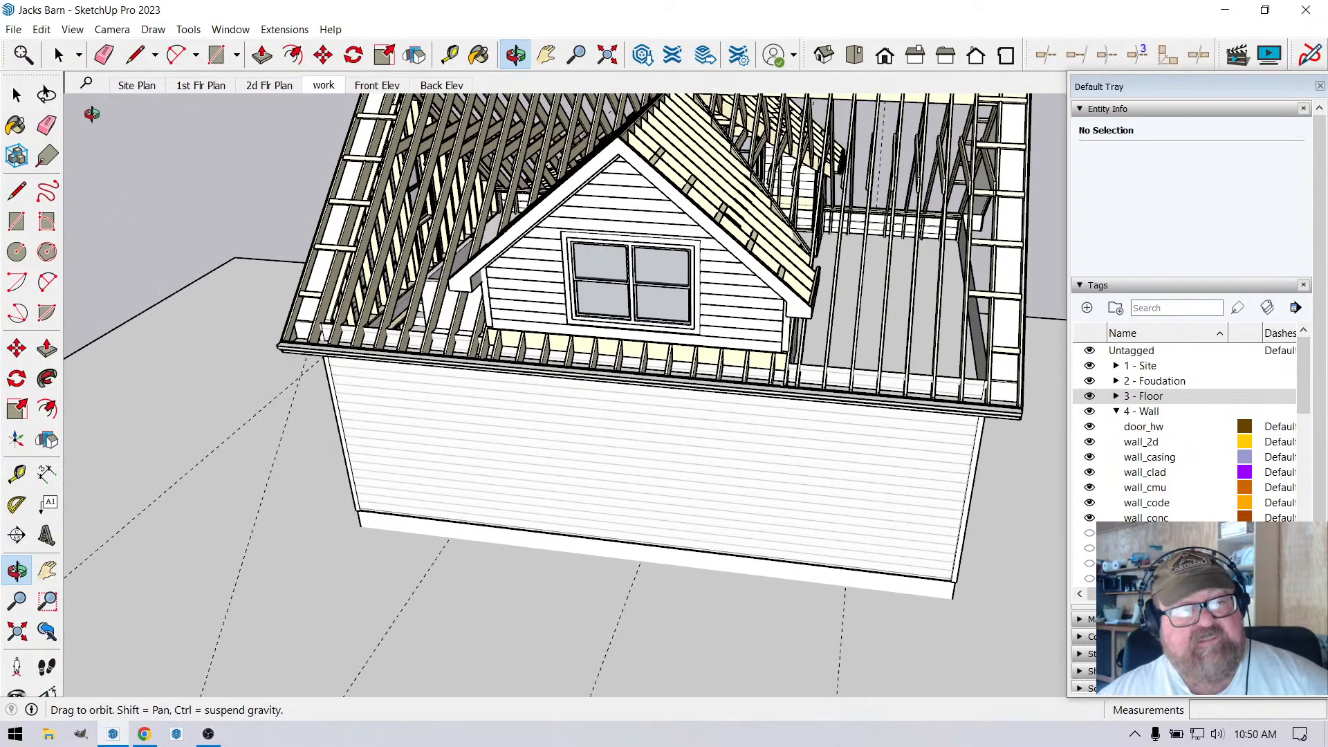
pyautogui.click(103, 55)
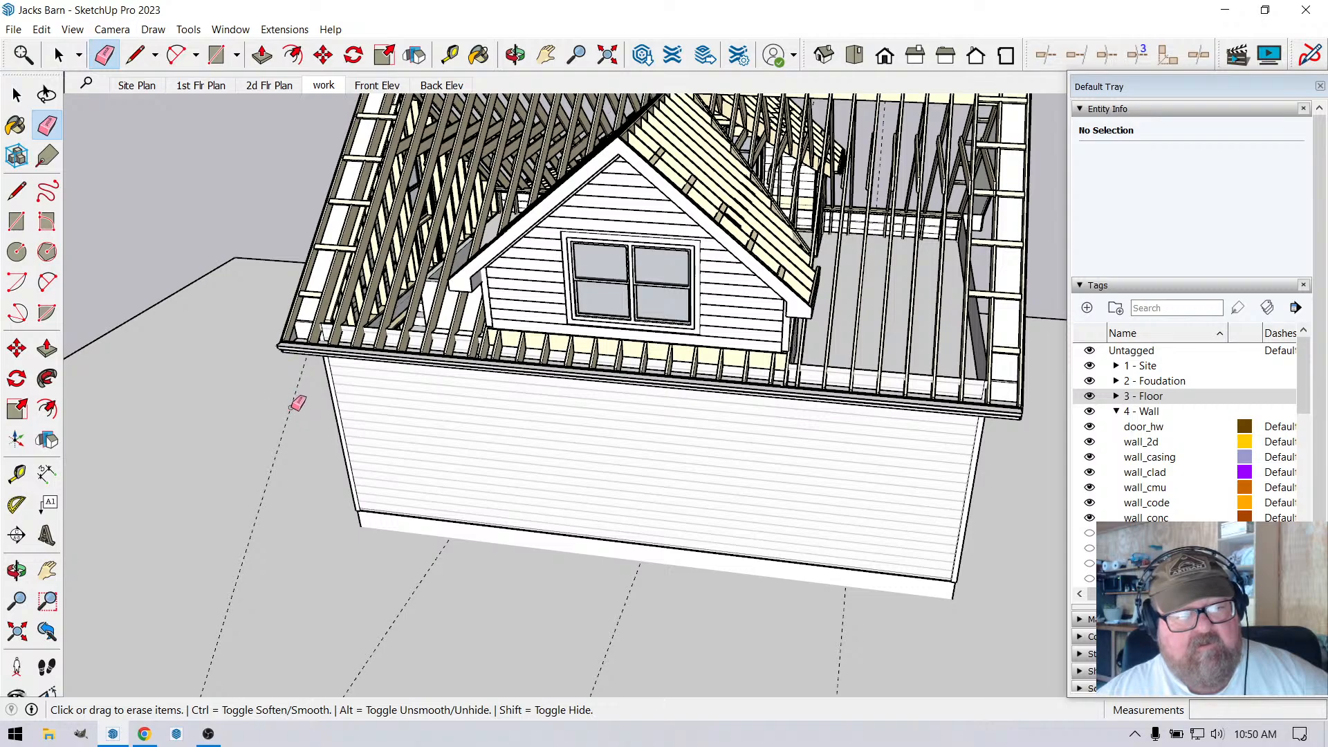
# Add three 32 x 54 in double-hung windows to the blank opposite long wall with Medeek Wall, aligned to the three guide lines.
pyautogui.click(285, 30)
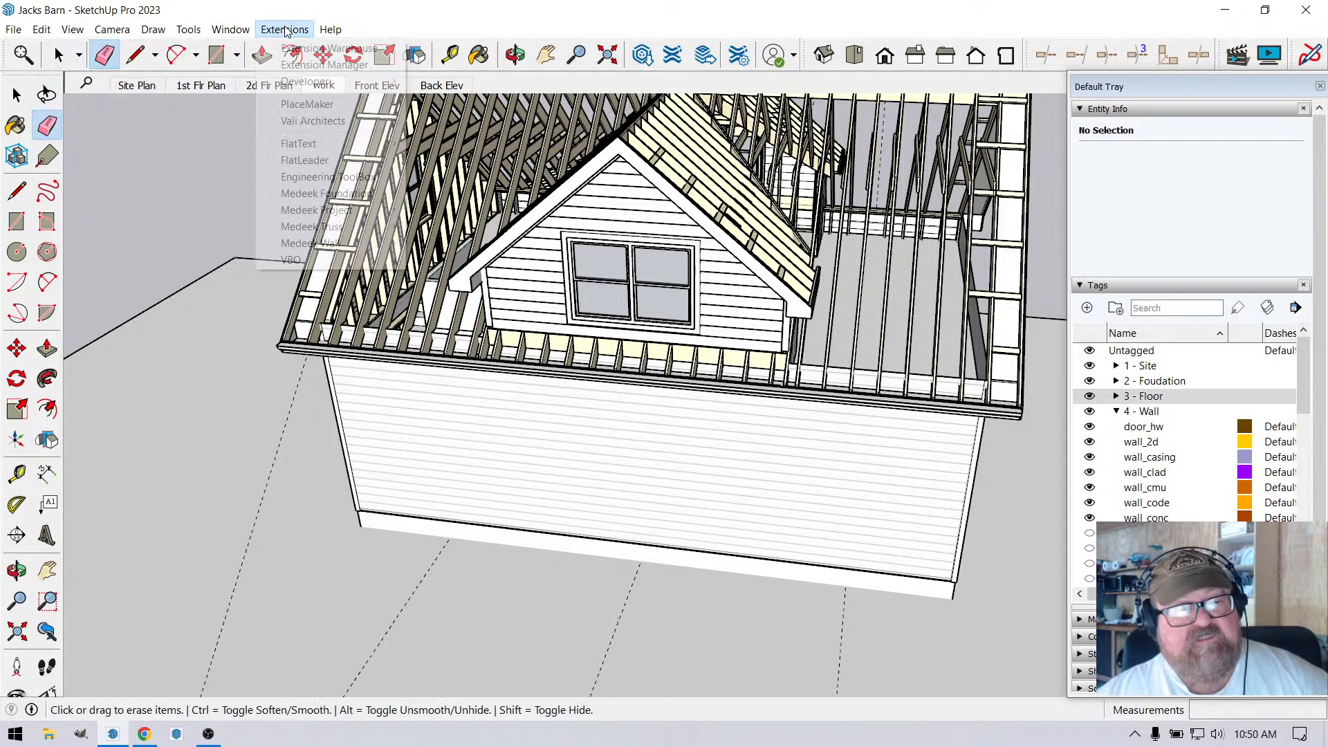
pyautogui.moveTo(332, 243)
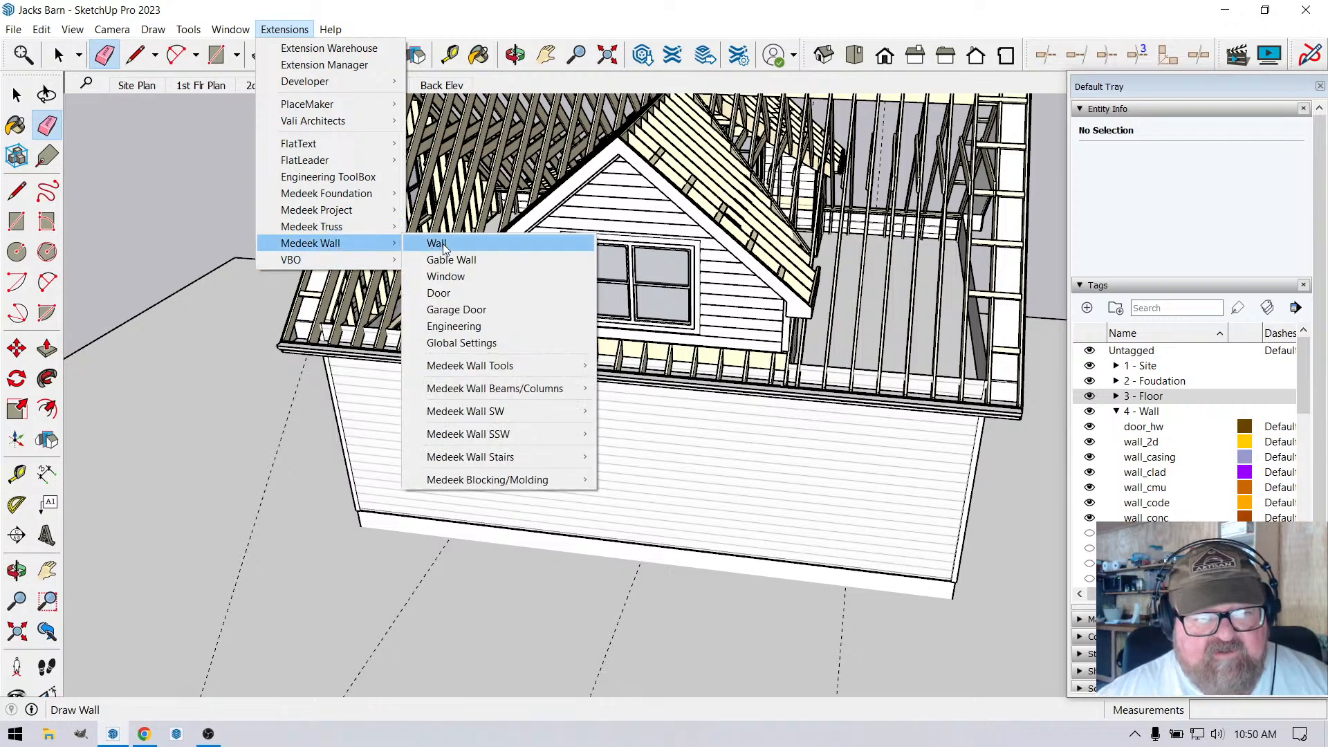
pyautogui.click(447, 277)
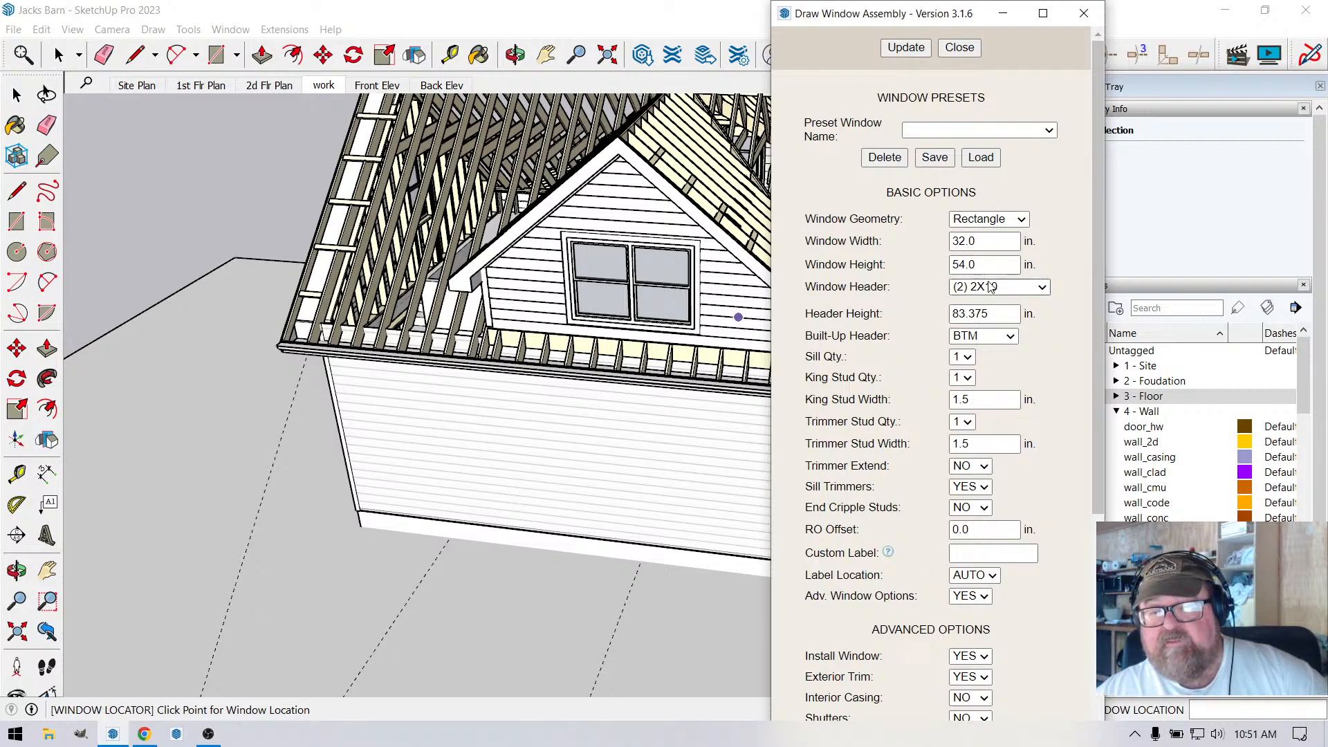
pyautogui.scroll(-6, 915, 467)
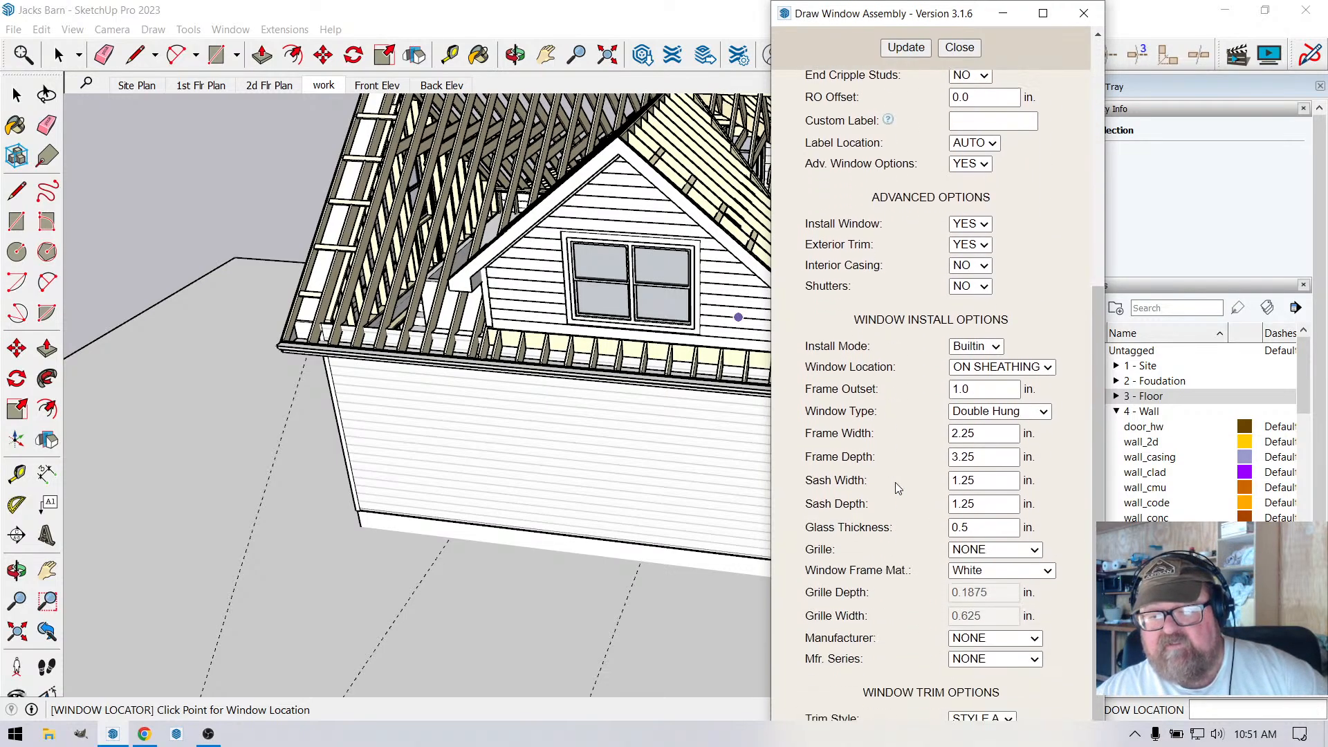
pyautogui.scroll(3, 890, 460)
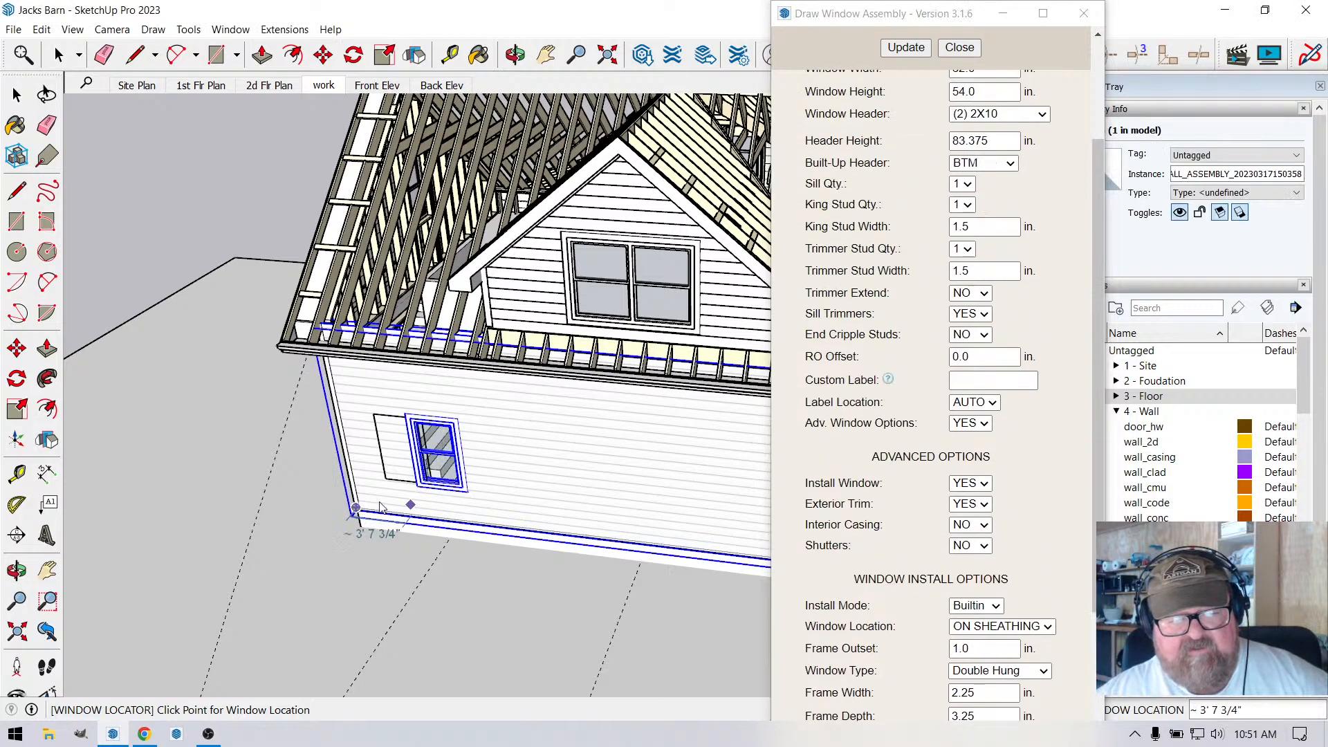
pyautogui.scroll(-3, 450, 542)
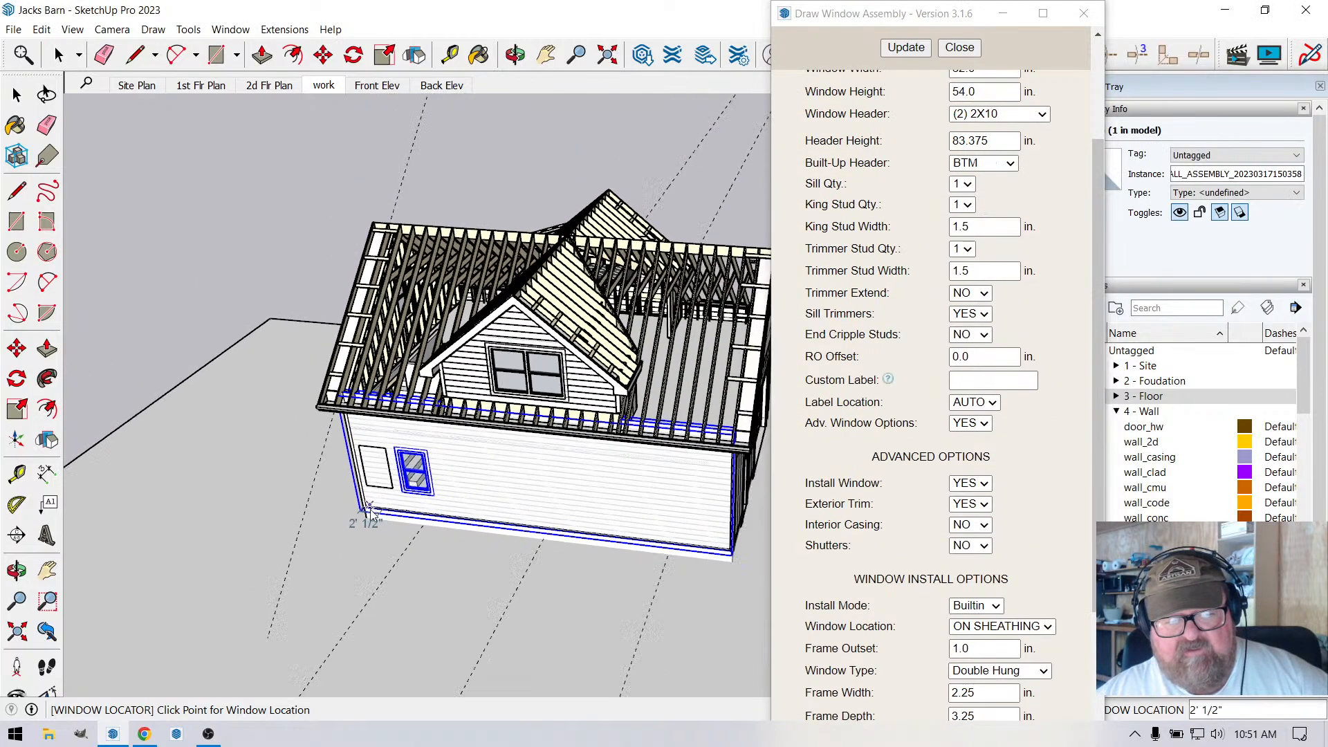
pyautogui.click(542, 550)
pyautogui.click(664, 568)
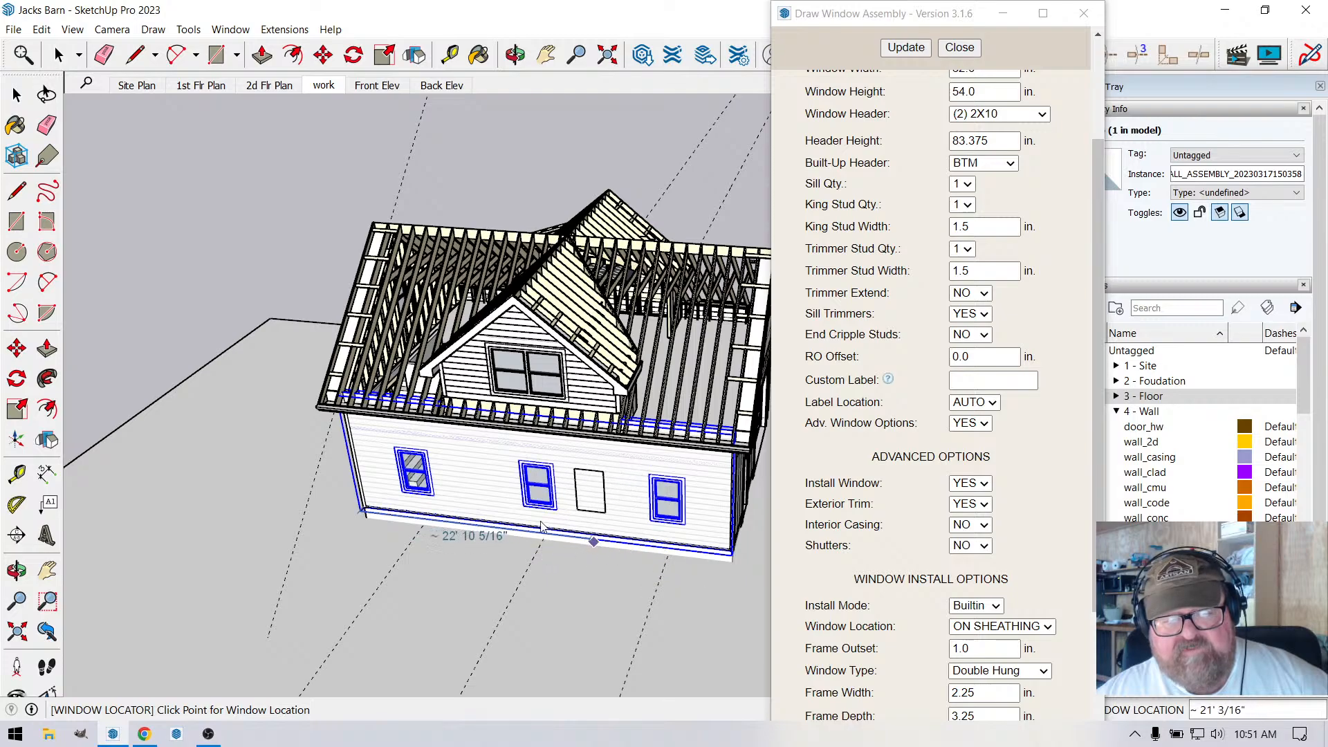
# Check the three new long-wall windows from the corner and the front, close the window settings and clear the wall selection.
pyautogui.click(515, 55)
pyautogui.moveTo(449, 432); pyautogui.dragTo(380, 359)
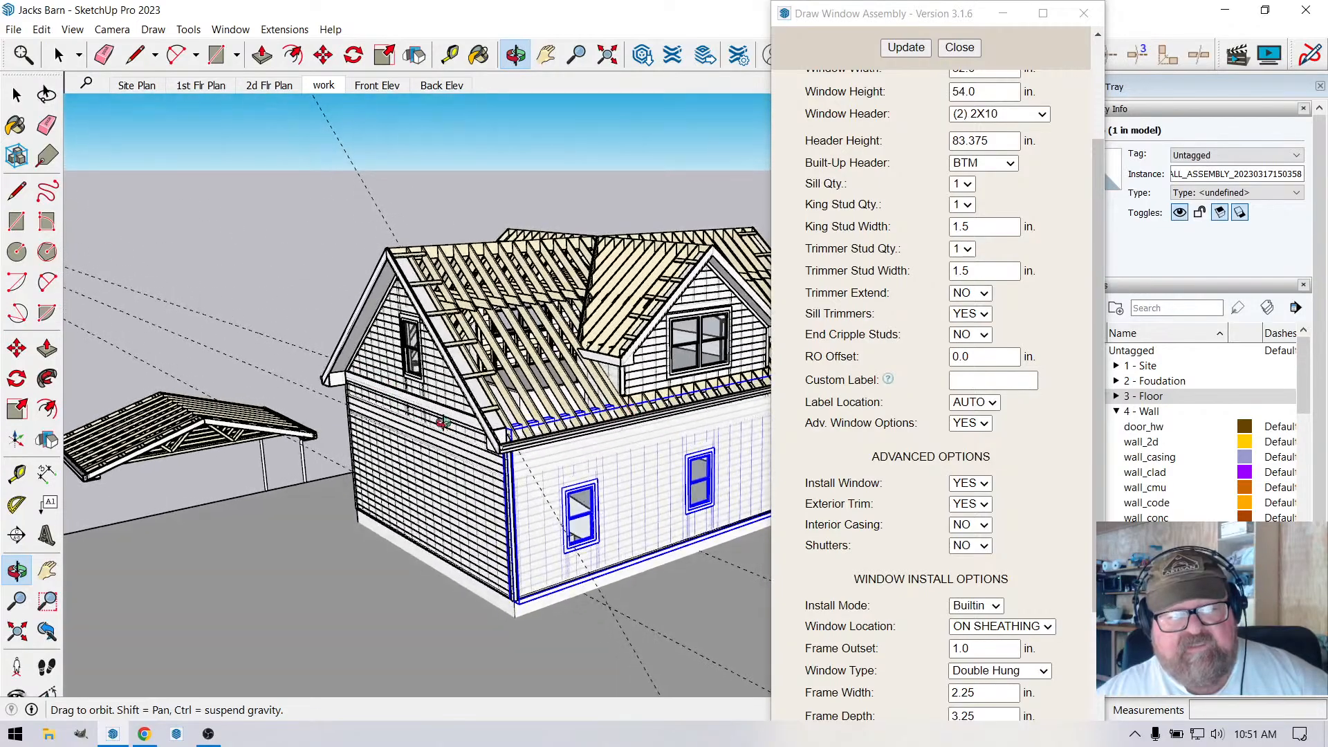
pyautogui.moveTo(443, 422); pyautogui.dragTo(628, 493)
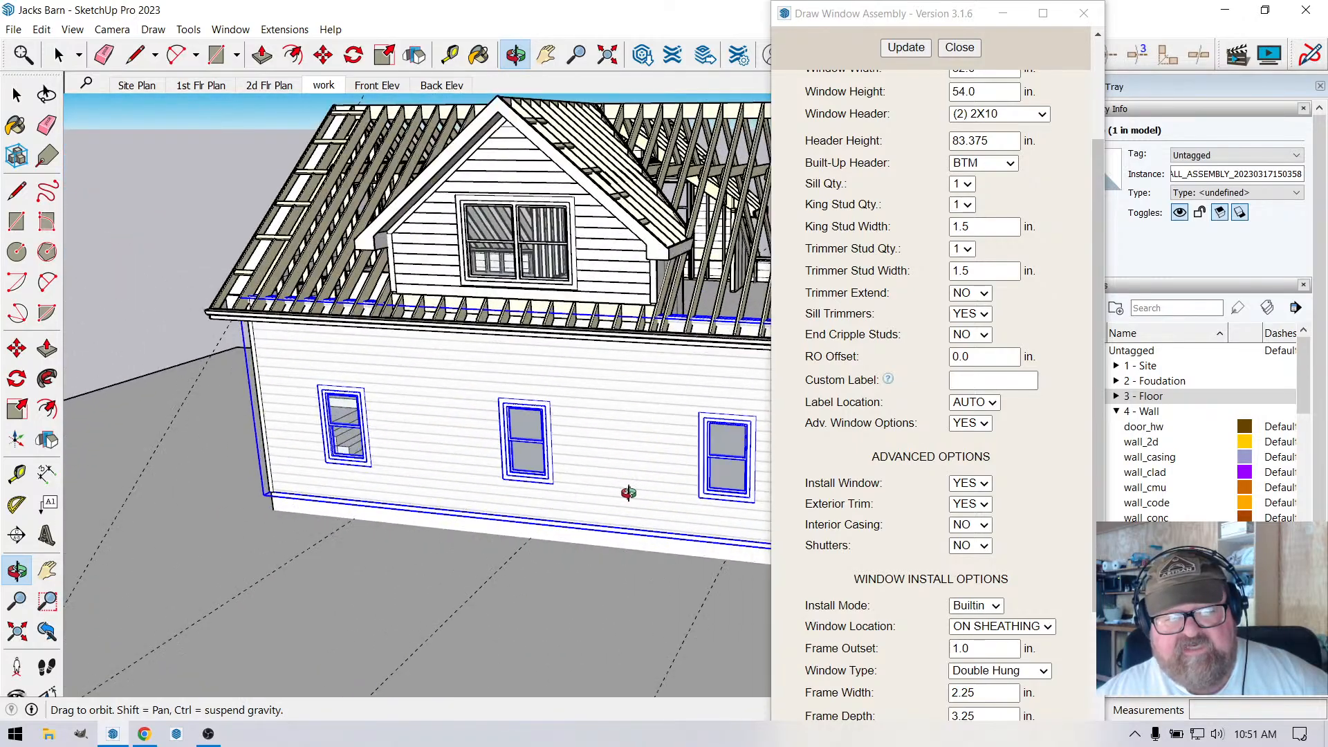
pyautogui.moveTo(448, 421); pyautogui.dragTo(529, 462)
pyautogui.click(960, 47)
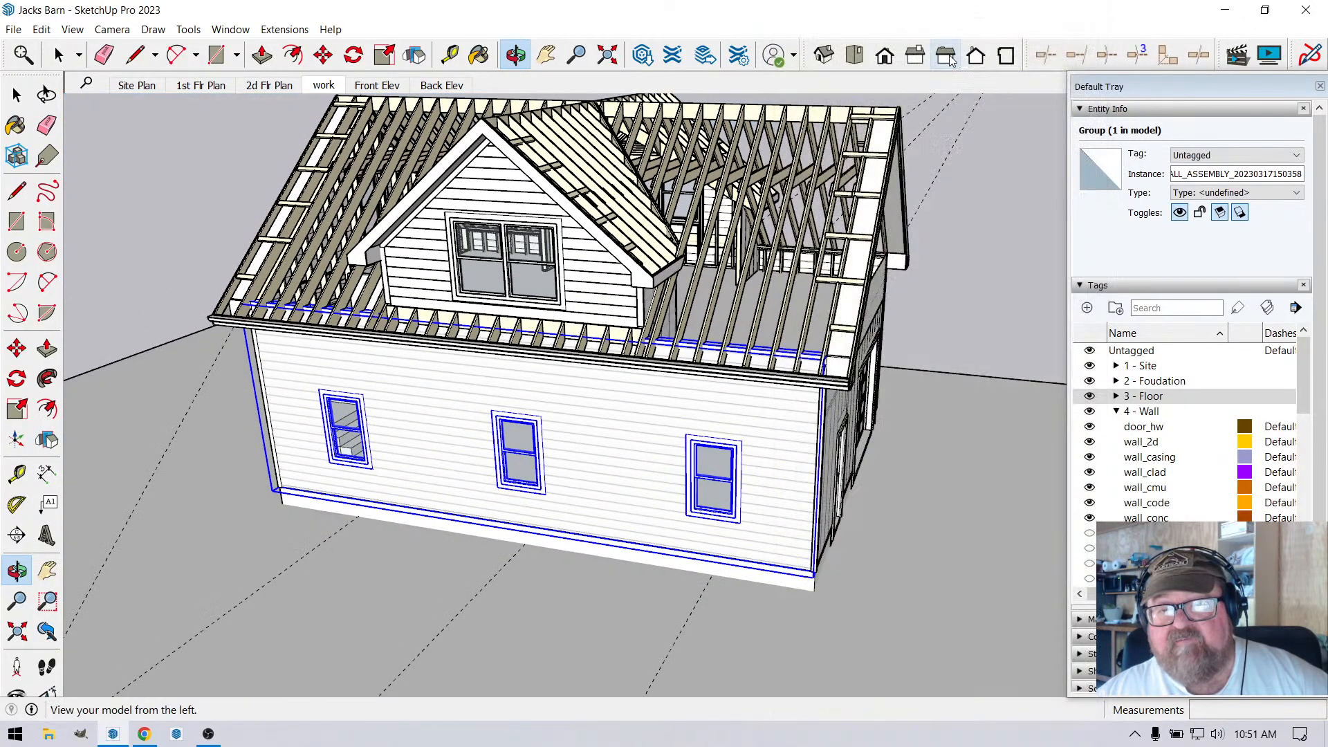
pyautogui.moveTo(522, 257); pyautogui.dragTo(647, 412)
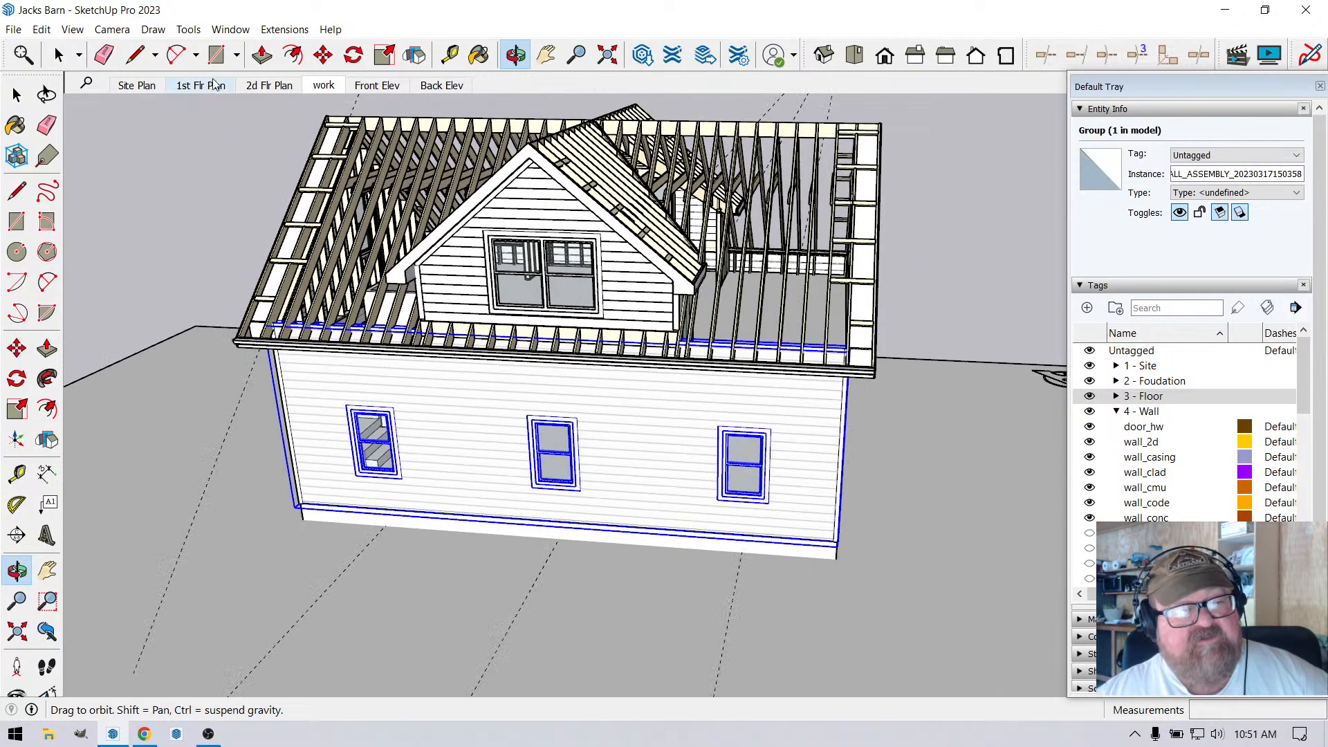
pyautogui.click(59, 55)
pyautogui.click(173, 484)
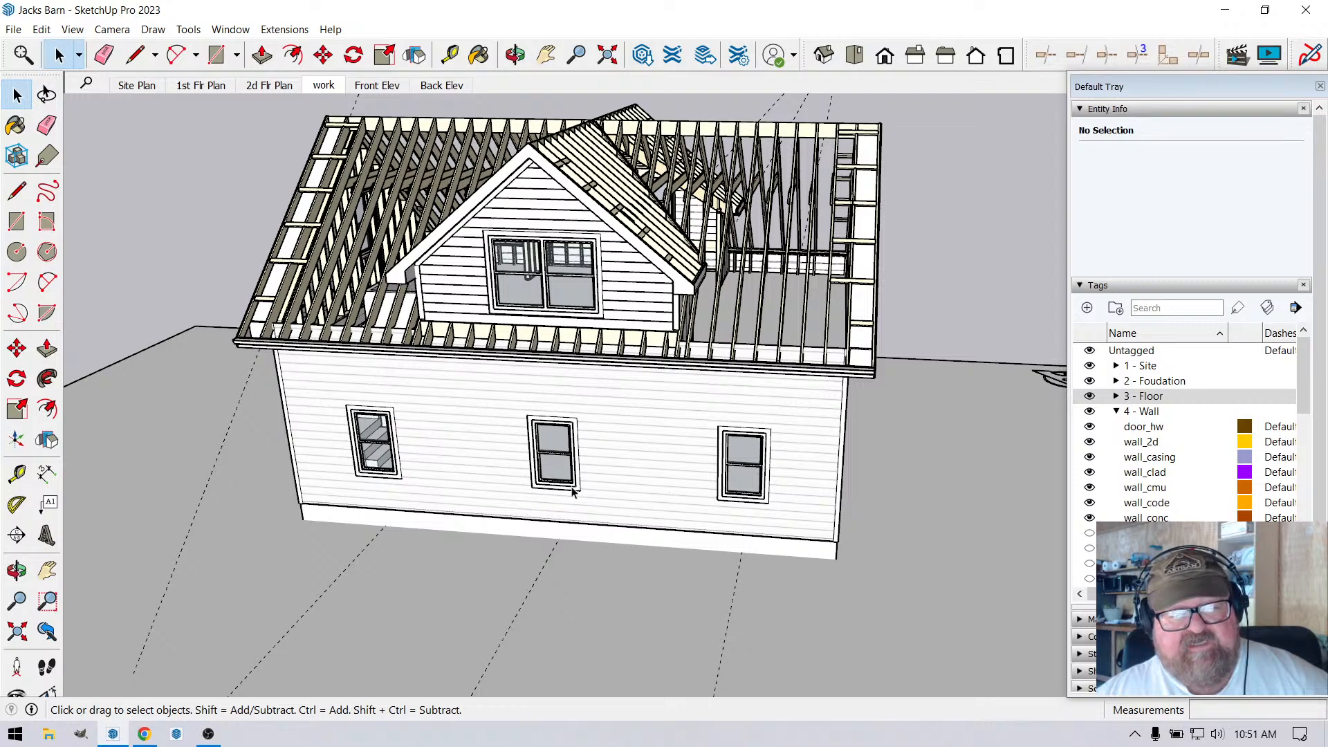
# Hide the 3 - Floor tag and inspect the long-wall framing, windows and stairs through the open gable end.
pyautogui.click(515, 54)
pyautogui.scroll(5, 592, 401)
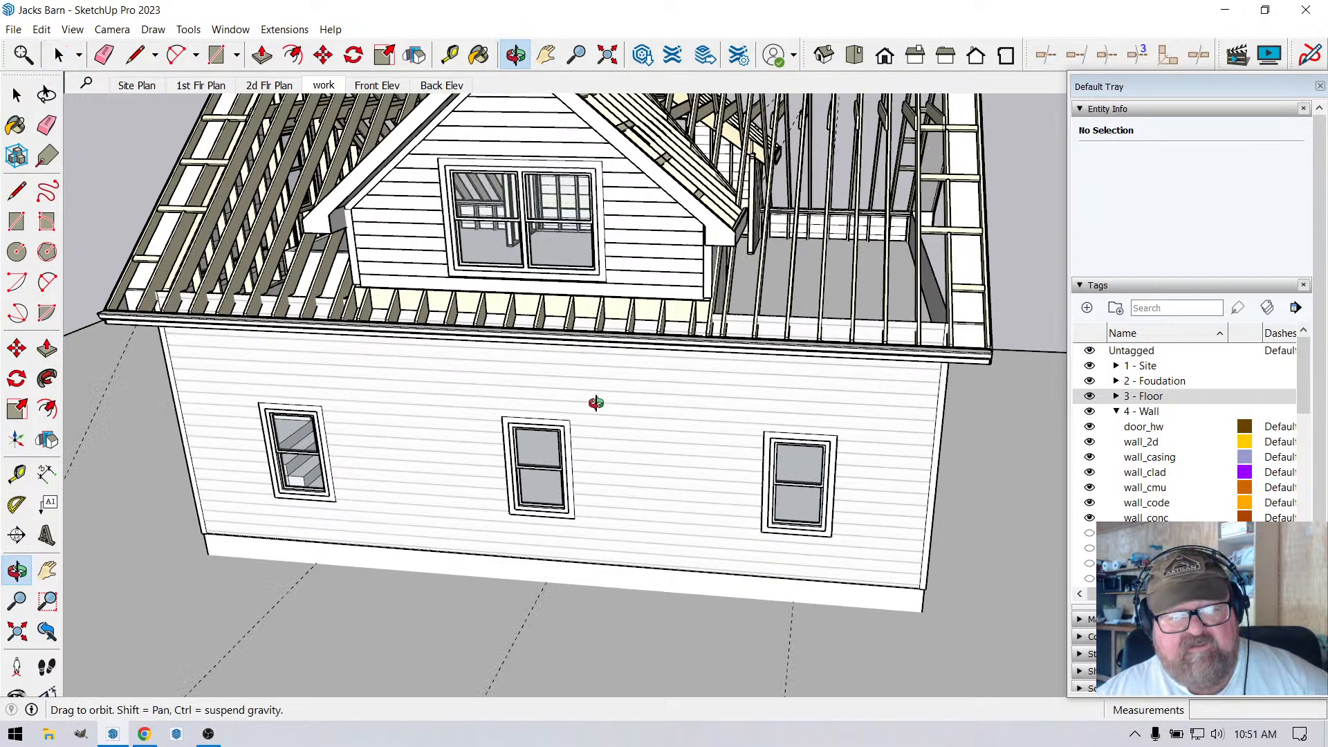
pyautogui.moveTo(709, 419); pyautogui.dragTo(314, 489)
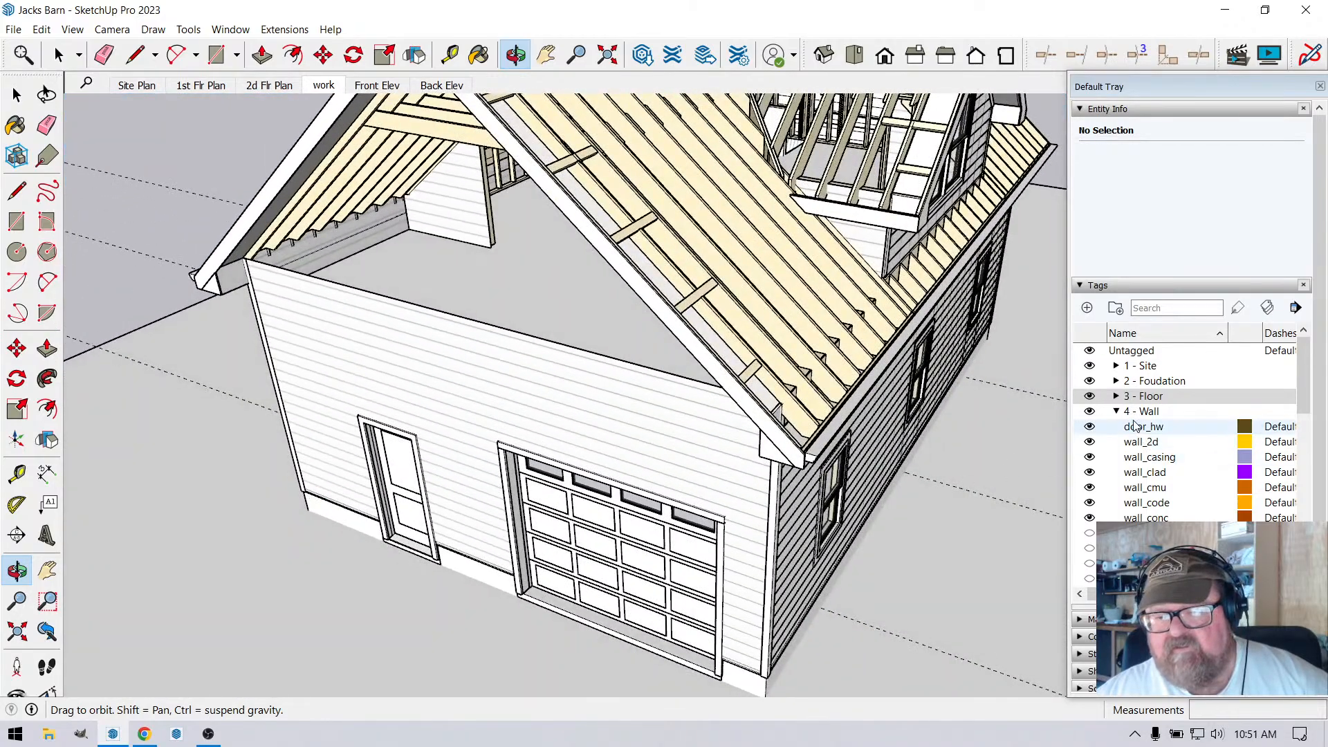
pyautogui.click(1091, 400)
pyautogui.scroll(10, 643, 373)
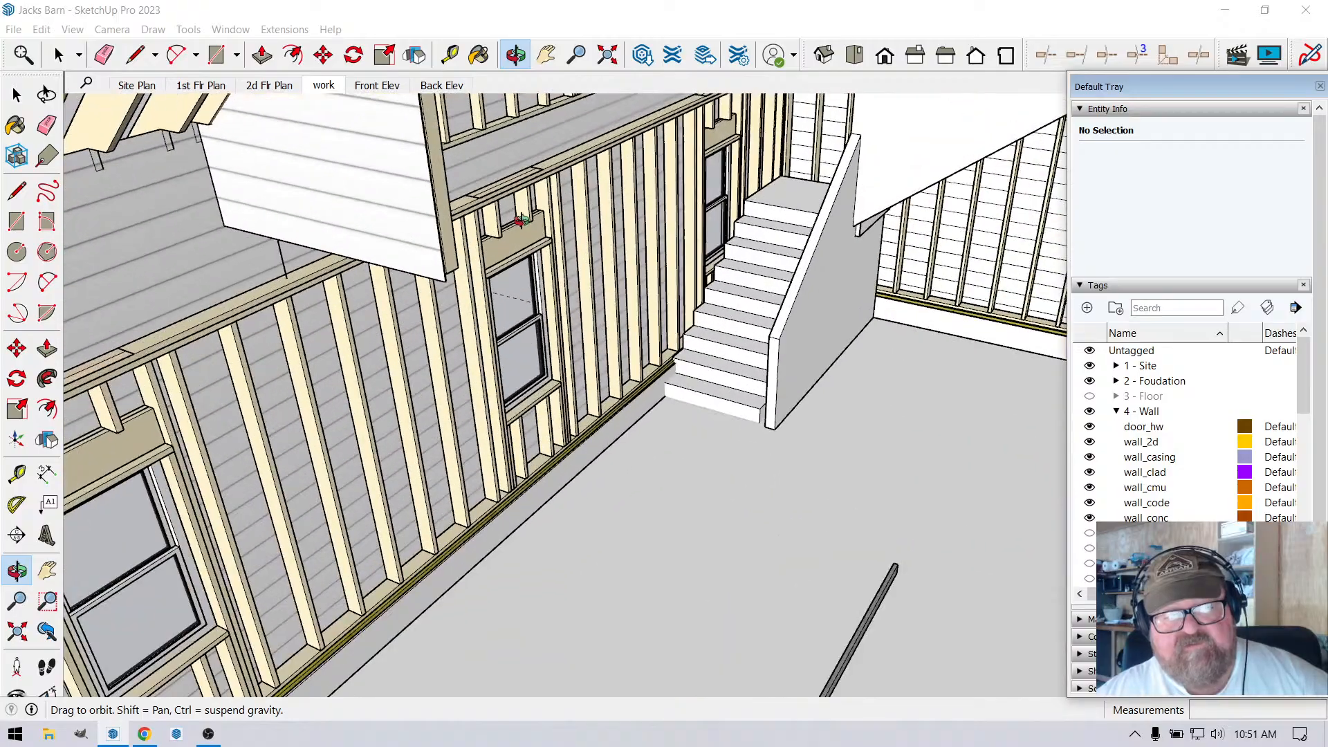
pyautogui.scroll(-10, 524, 232)
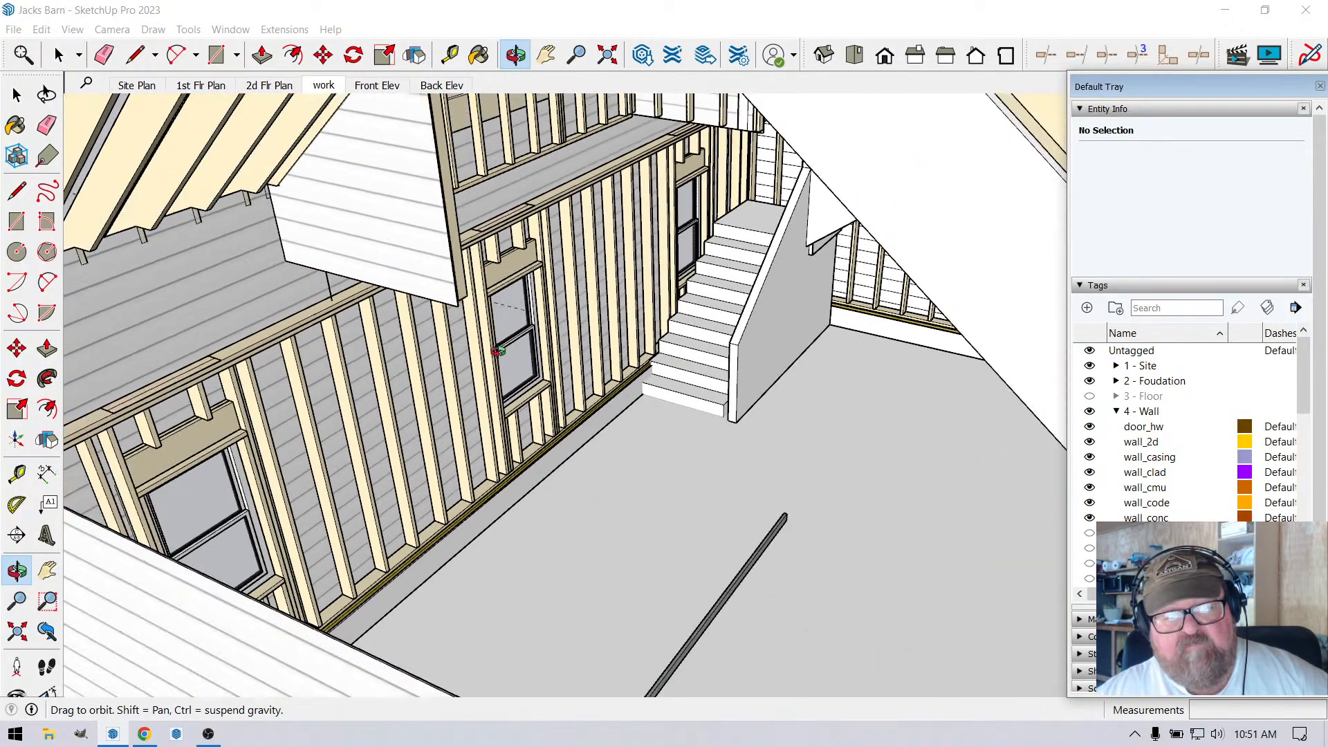
pyautogui.scroll(-10, 436, 411)
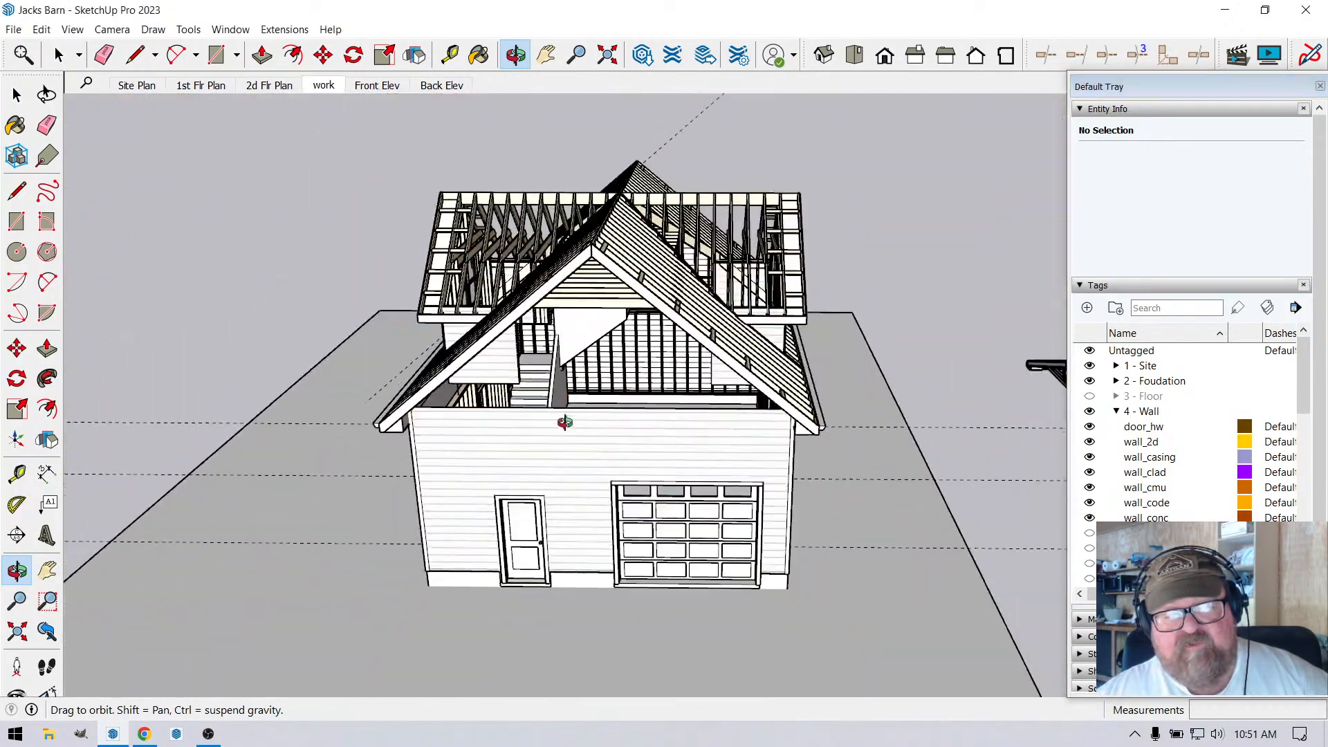
# Select the upper gable wall containing the window together with the second group near its peak.
pyautogui.moveTo(558, 424); pyautogui.dragTo(341, 475)
pyautogui.moveTo(632, 430); pyautogui.dragTo(510, 437)
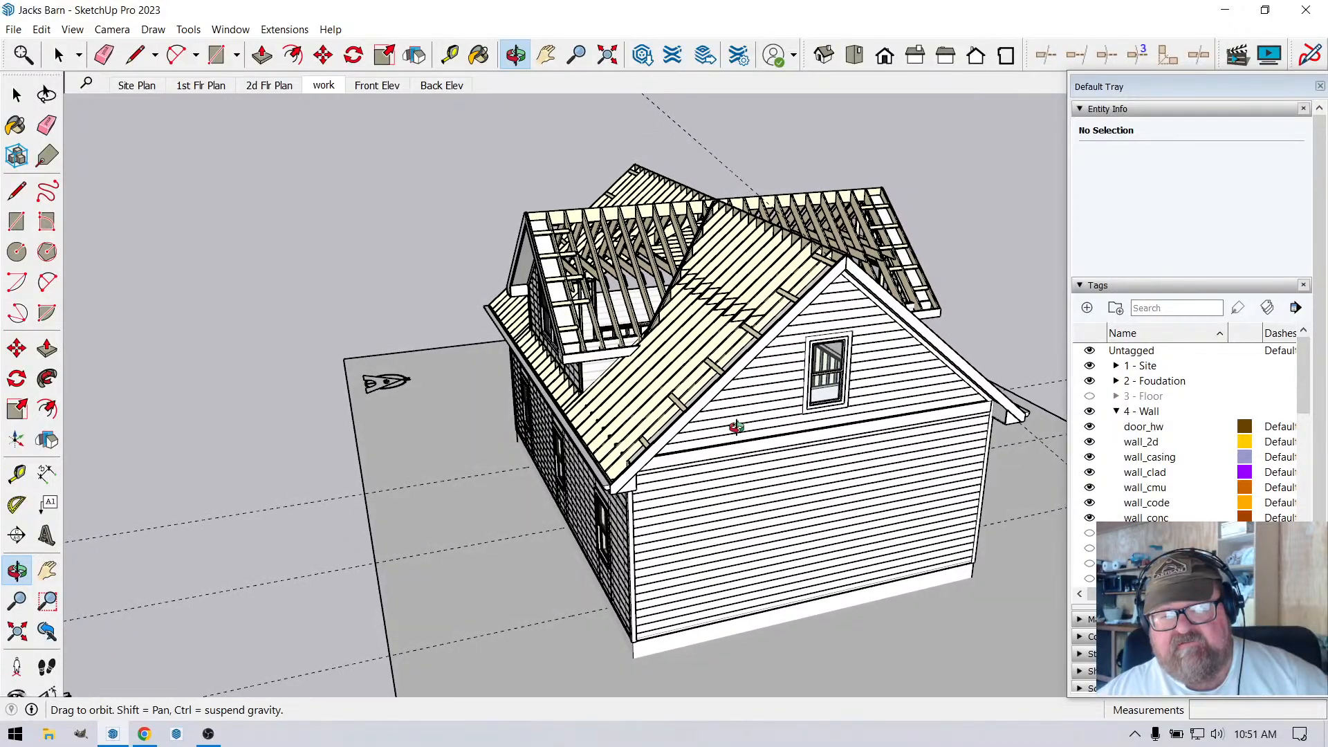
pyautogui.click(56, 50)
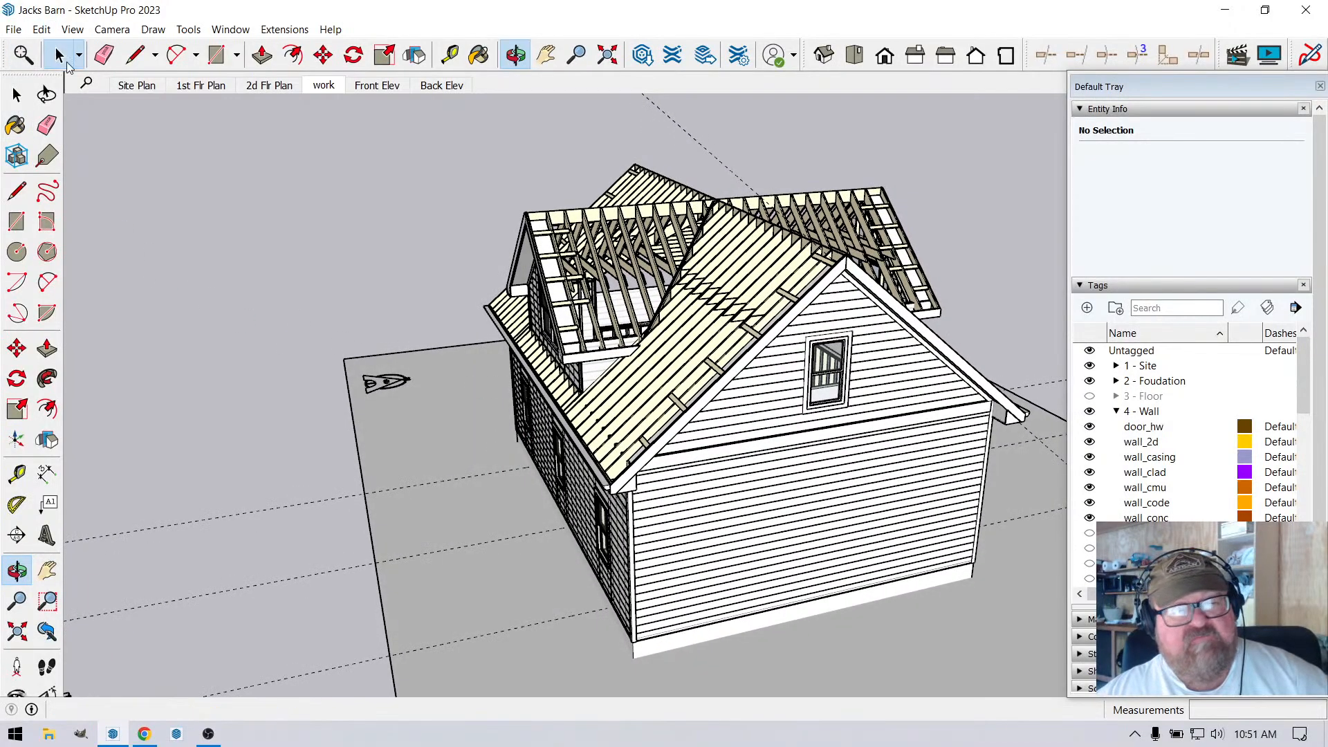
pyautogui.click(888, 370)
pyautogui.scroll(4, 876, 324)
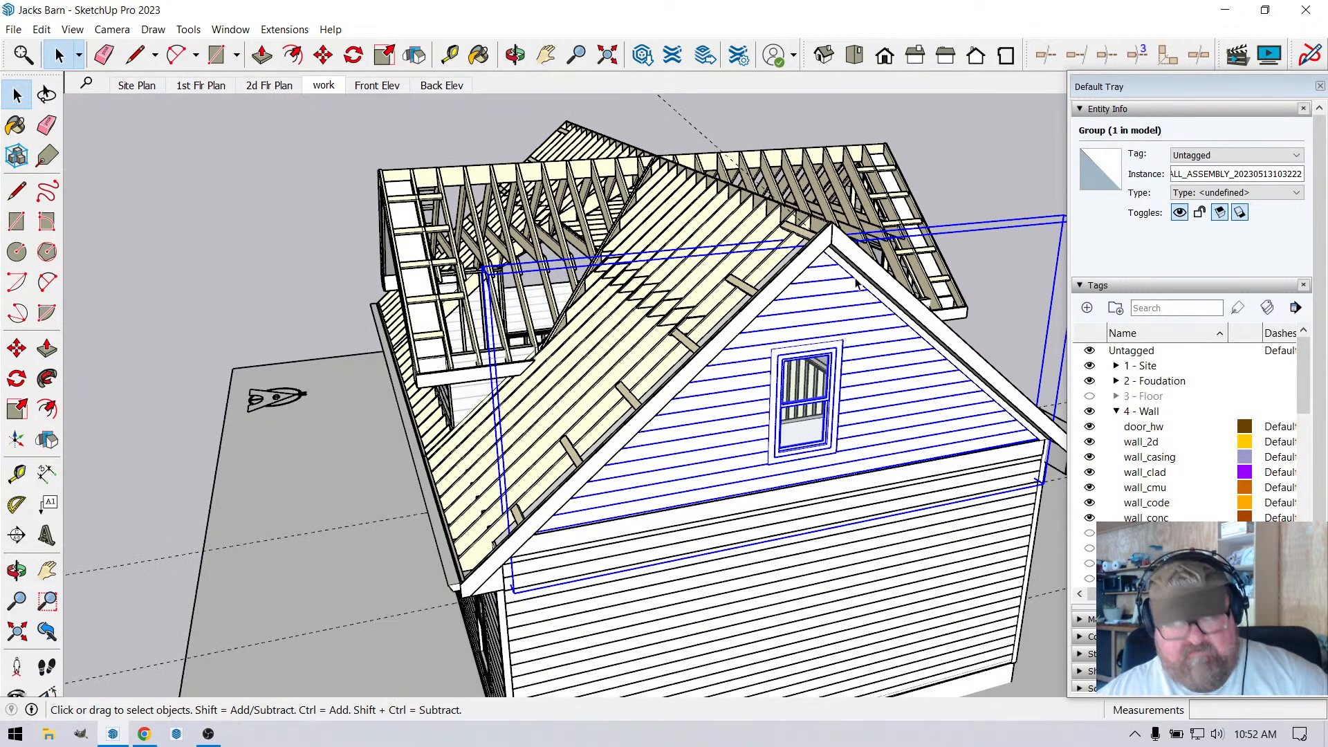
pyautogui.keyDown('shift'); pyautogui.click(858, 280); pyautogui.keyUp('shift')
pyautogui.scroll(-5, 830, 304)
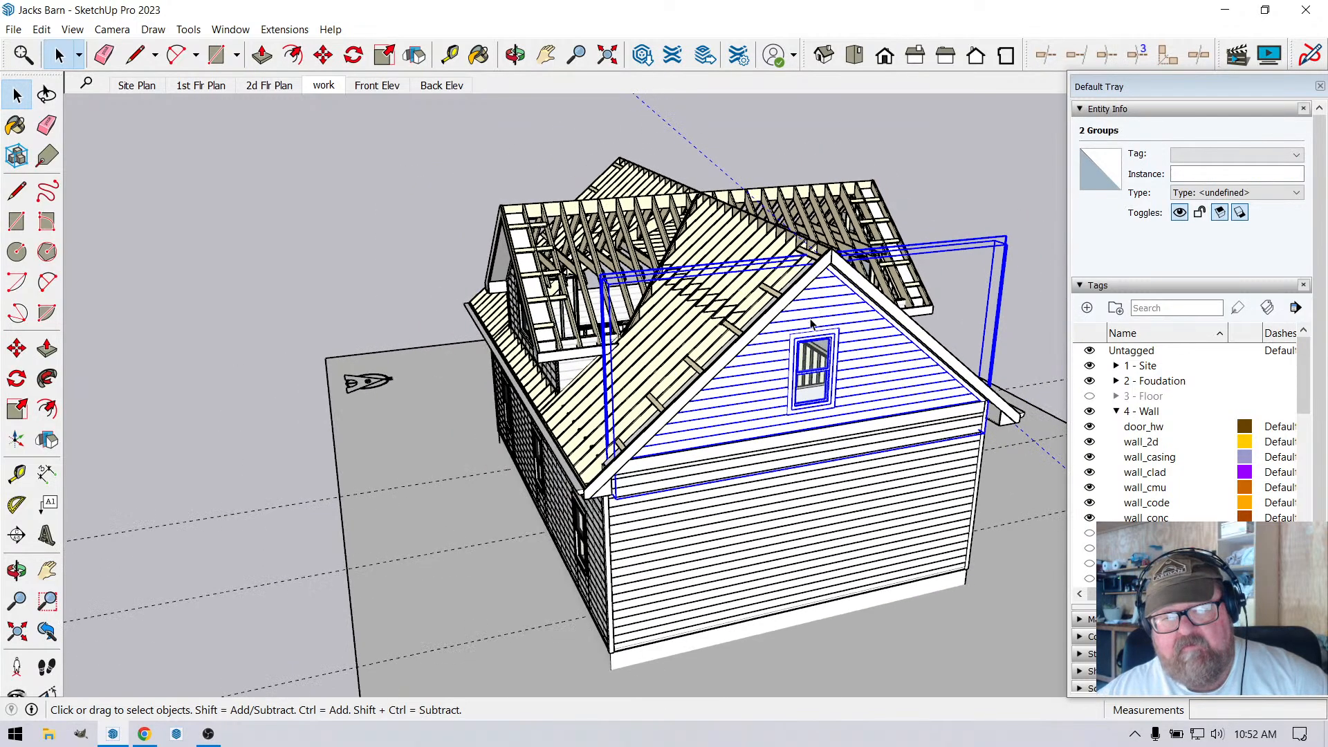
# Copy the two selected gable groups along the building's length, past the open gable end to beyond the site's edge.
pyautogui.click(515, 55)
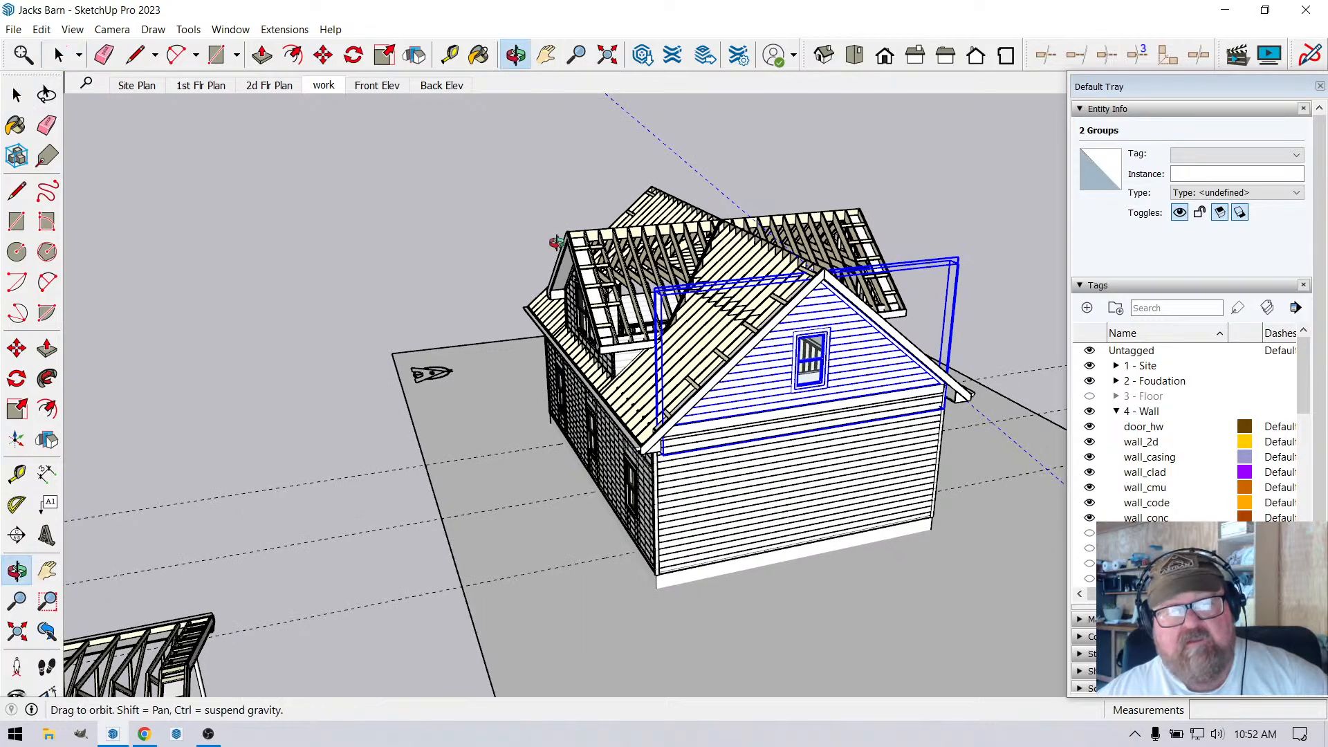
pyautogui.moveTo(415, 311); pyautogui.dragTo(373, 433)
pyautogui.moveTo(580, 400); pyautogui.dragTo(685, 409)
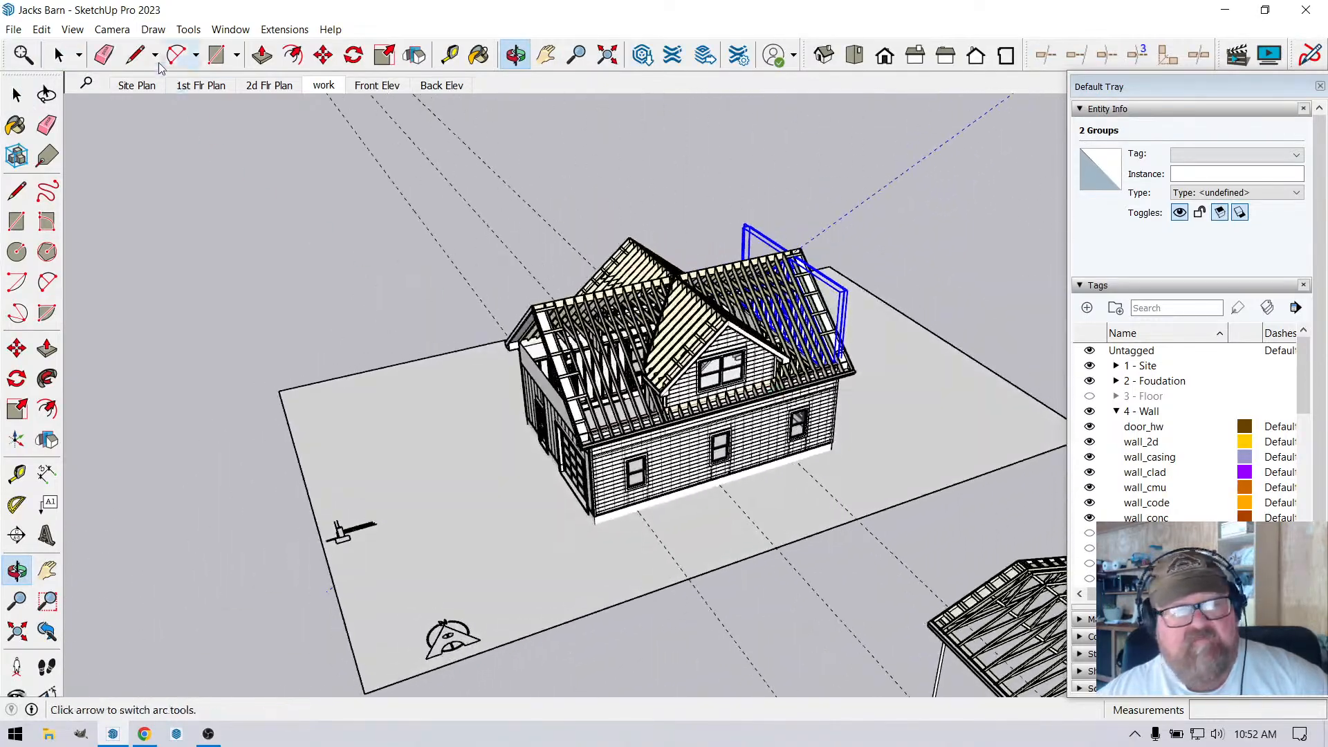
pyautogui.click(61, 55)
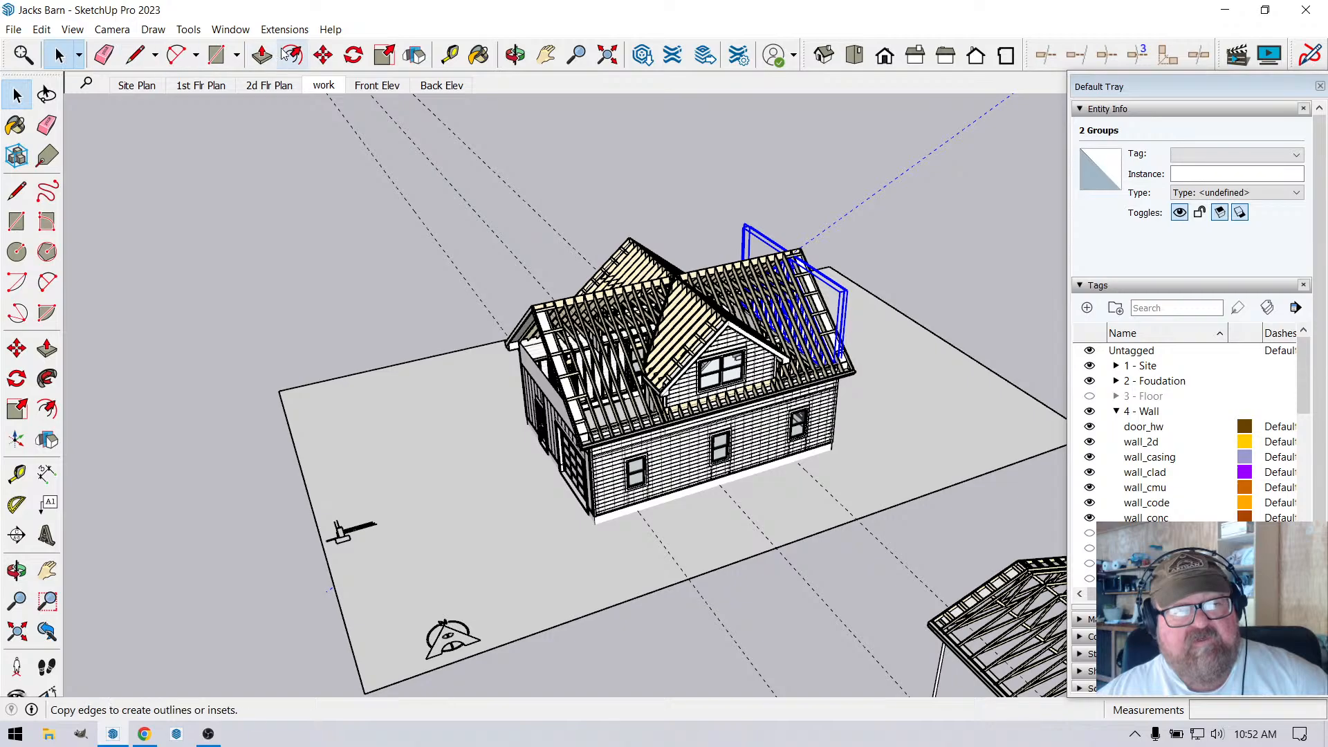
pyautogui.click(323, 55)
pyautogui.click(777, 512)
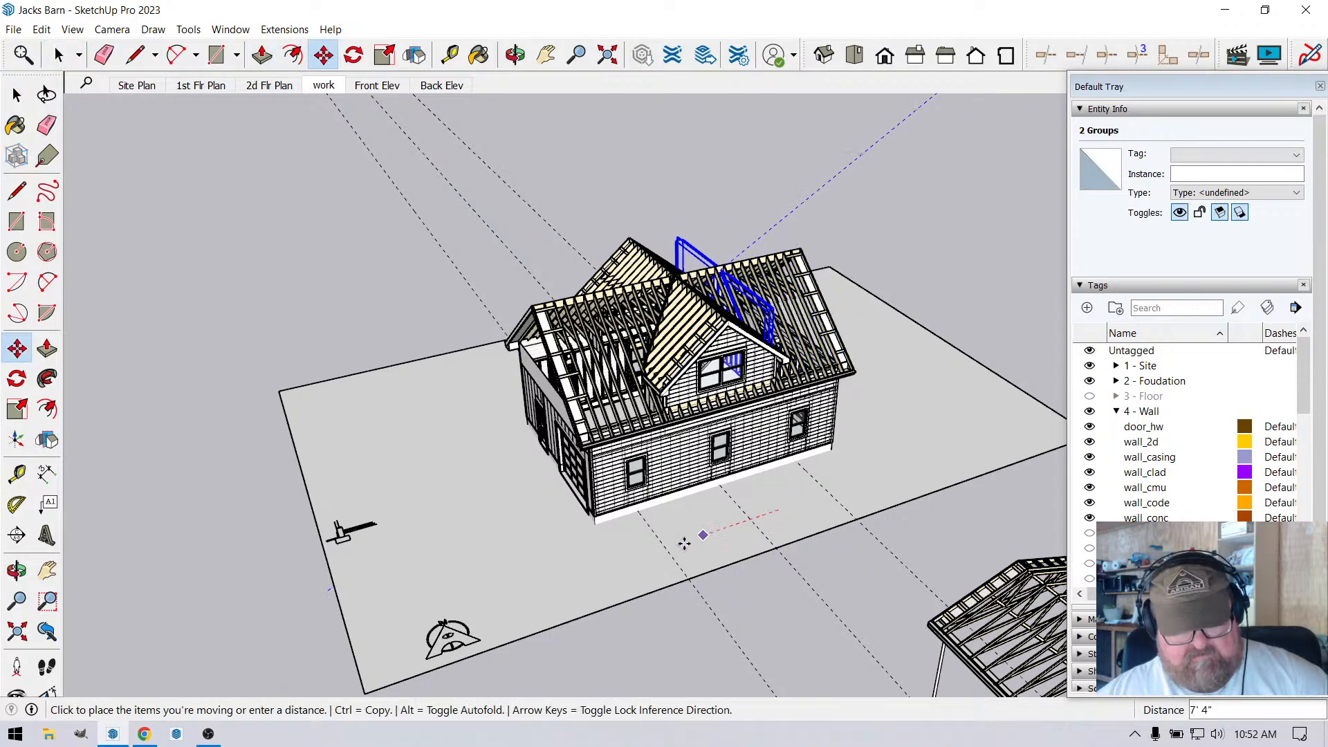
pyautogui.press('ctrl')
pyautogui.scroll(-3, 682, 542)
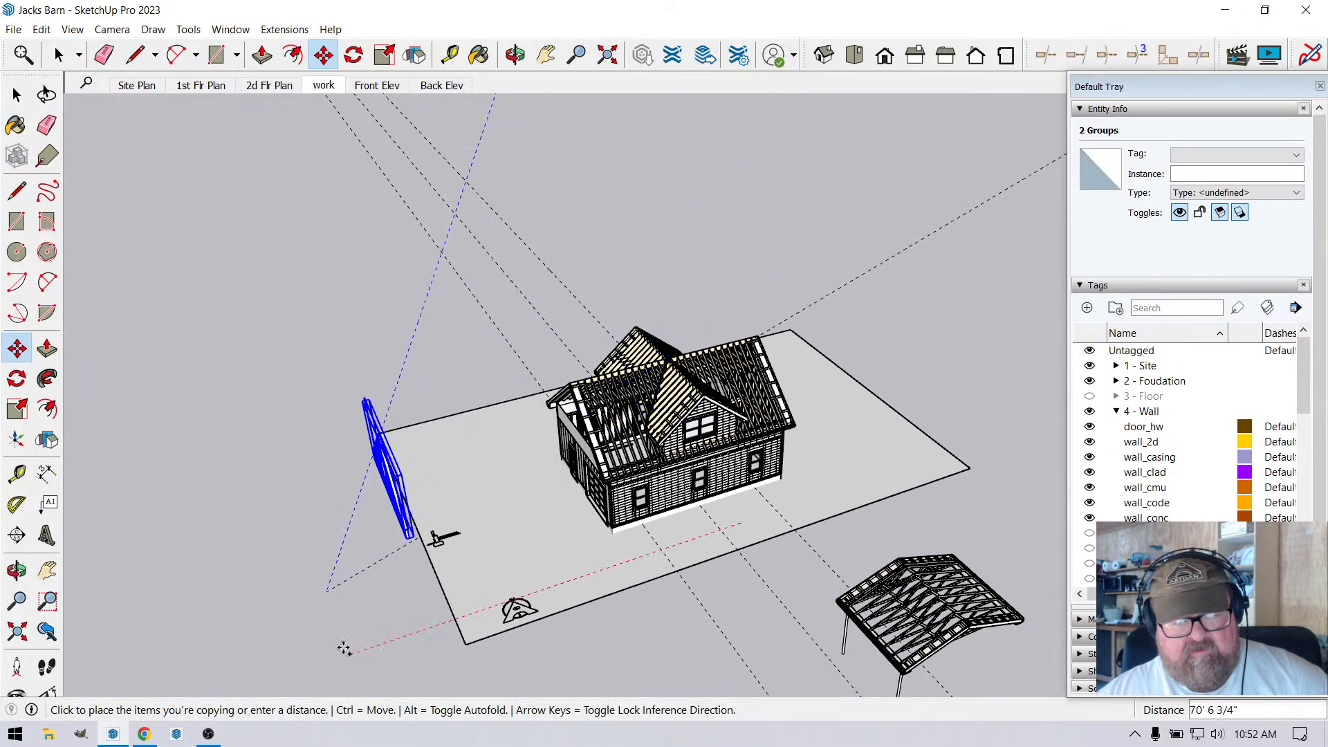
pyautogui.click(309, 664)
pyautogui.scroll(4, 485, 429)
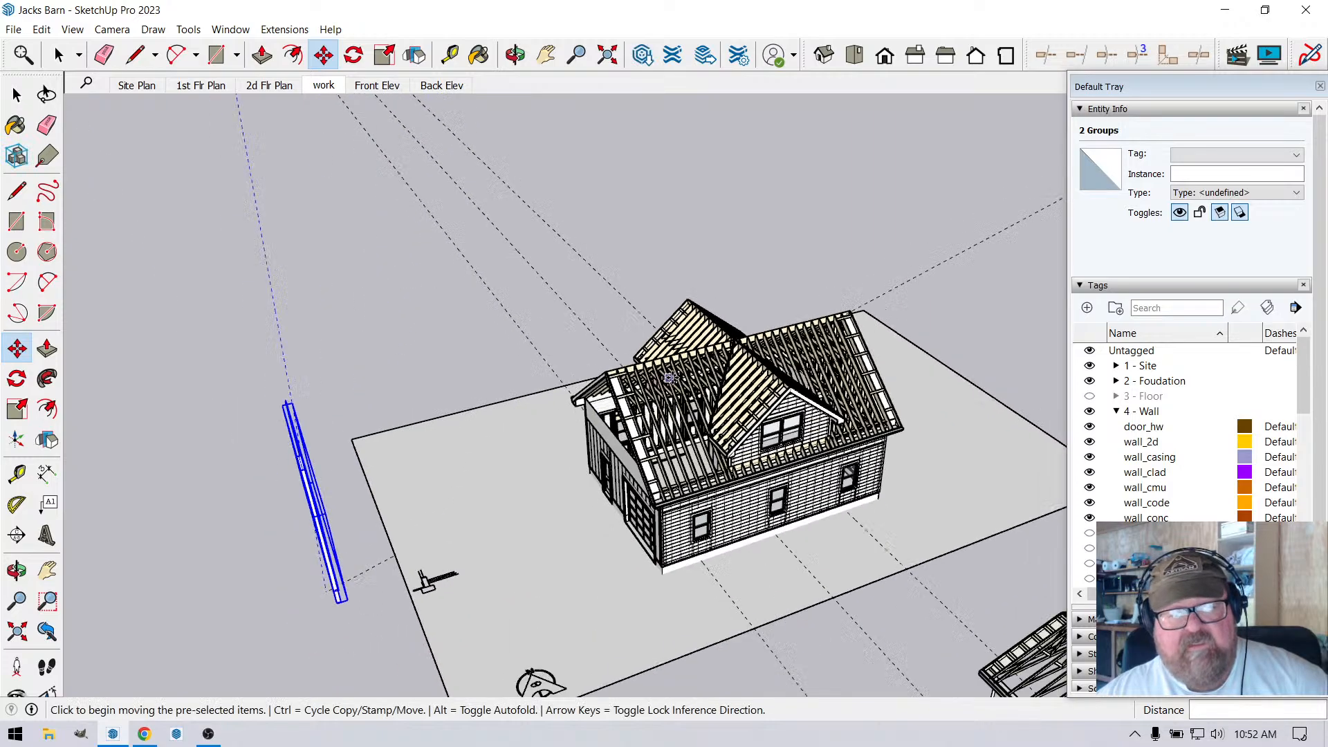
pyautogui.scroll(-1, 668, 377)
# Delete all guide lines from the model.
pyautogui.click(72, 29)
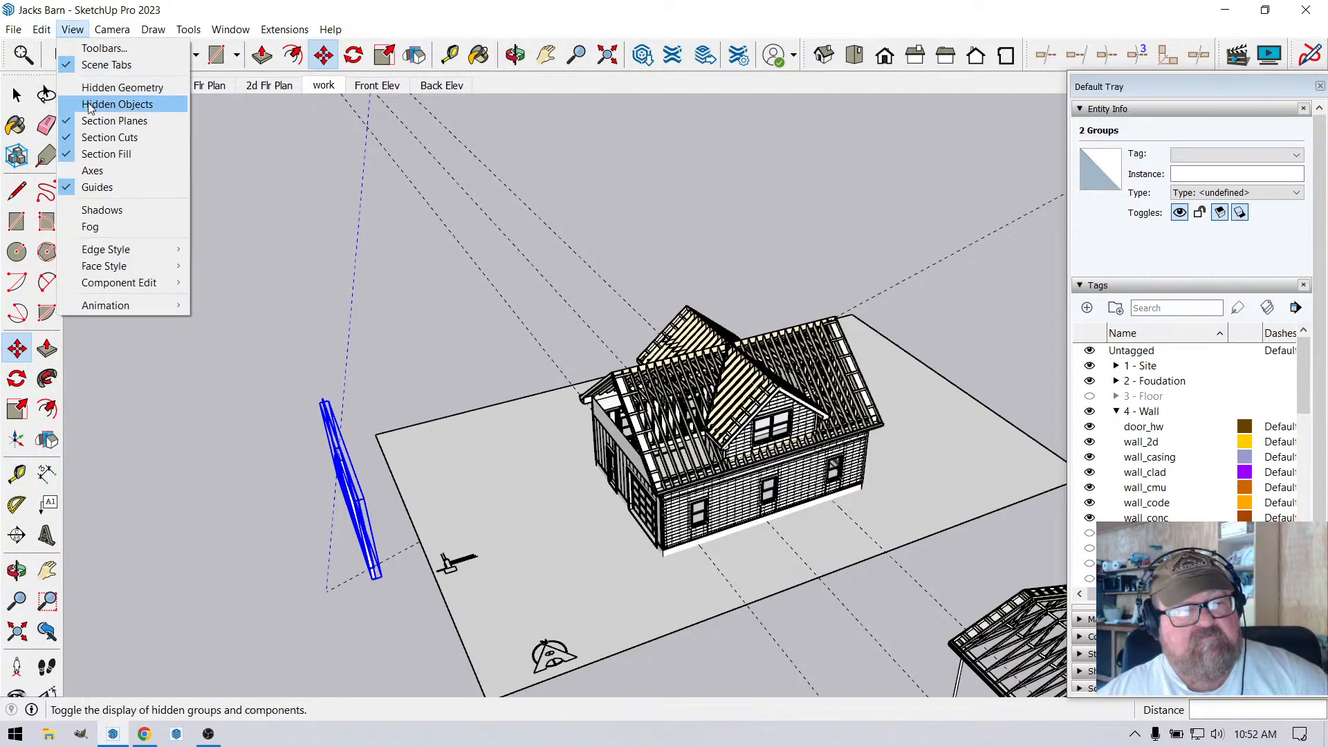
pyautogui.moveTo(41, 29)
pyautogui.click(74, 167)
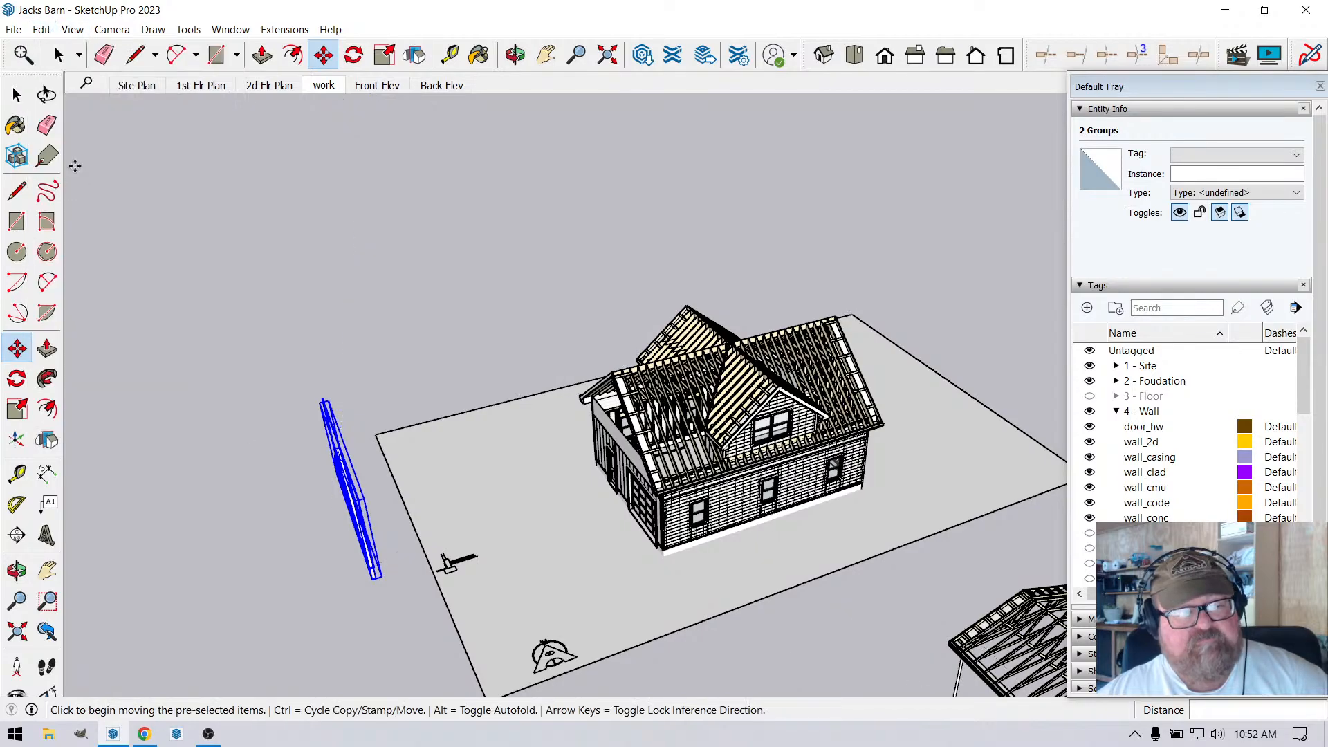
# Select only the copied gable wall assembly beyond the site's edge and explode it.
pyautogui.click(515, 56)
pyautogui.moveTo(446, 471); pyautogui.dragTo(443, 305)
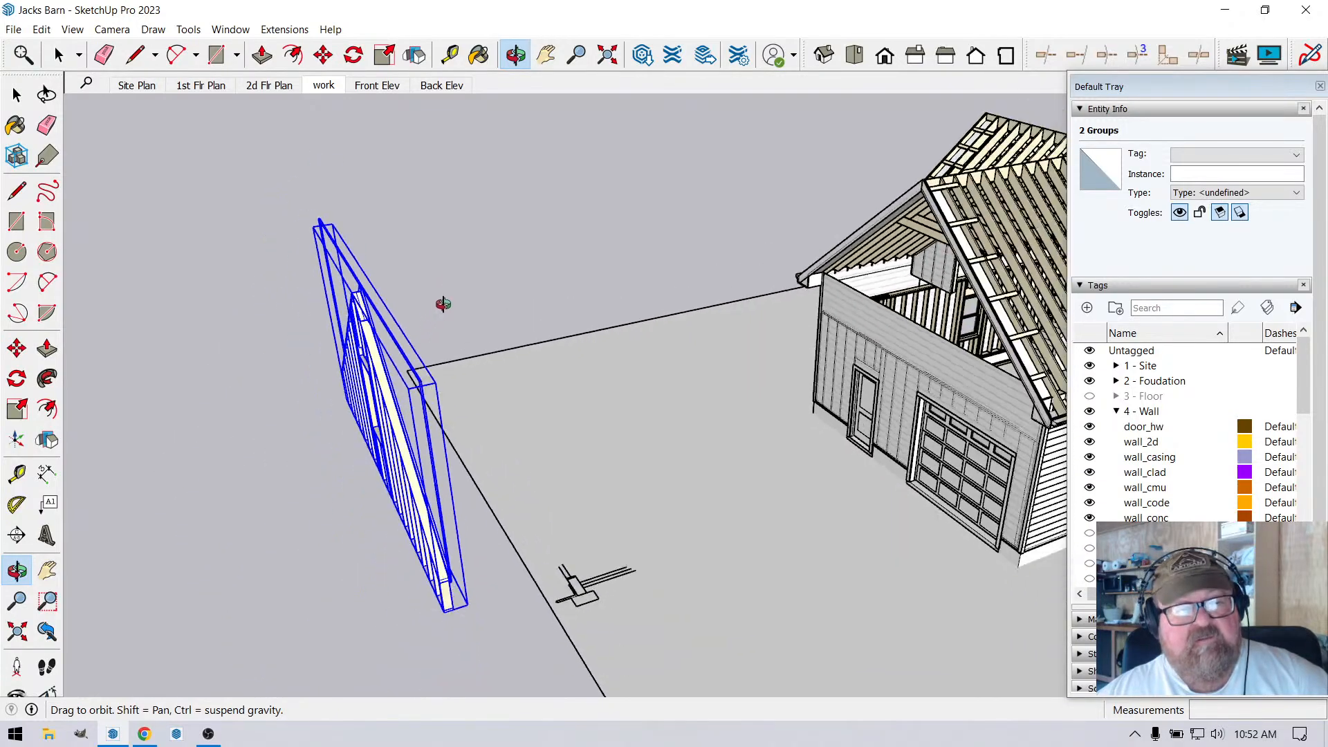
pyautogui.press('space')
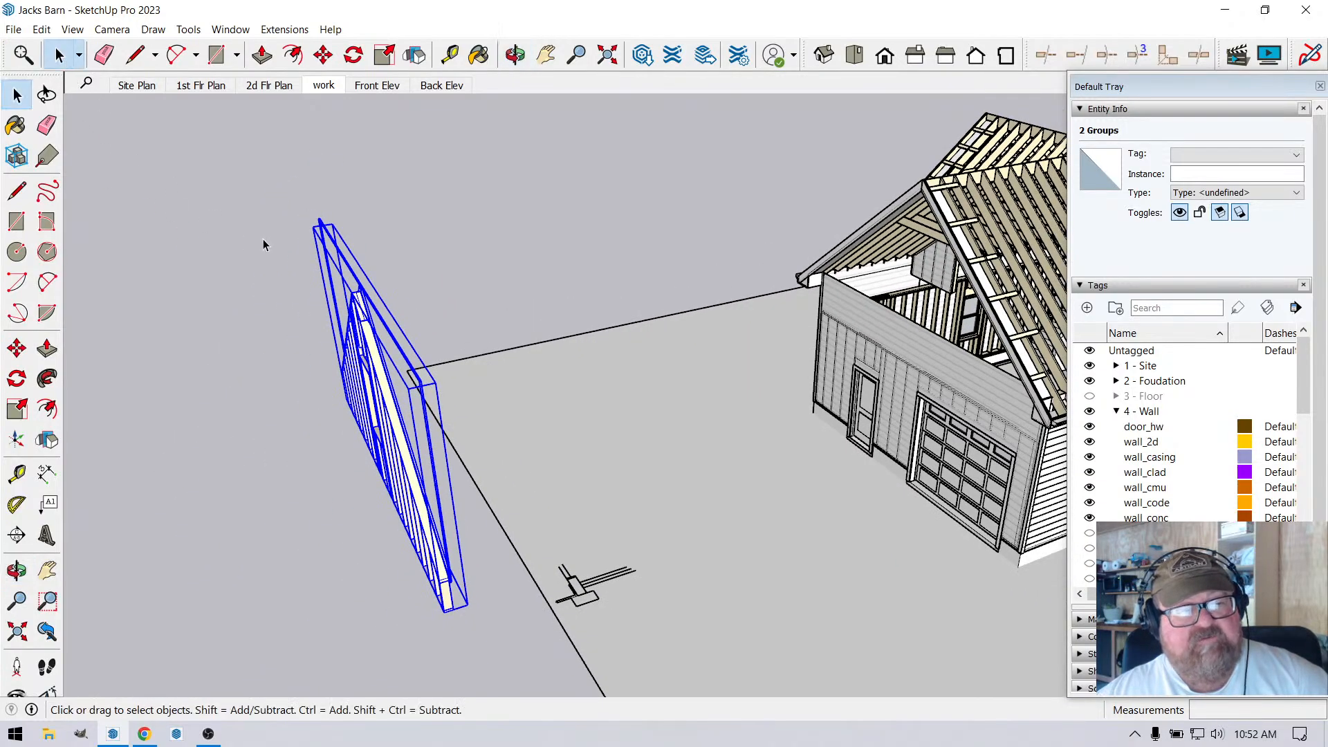
pyautogui.click(516, 54)
pyautogui.moveTo(474, 282); pyautogui.dragTo(299, 307)
pyautogui.click(59, 54)
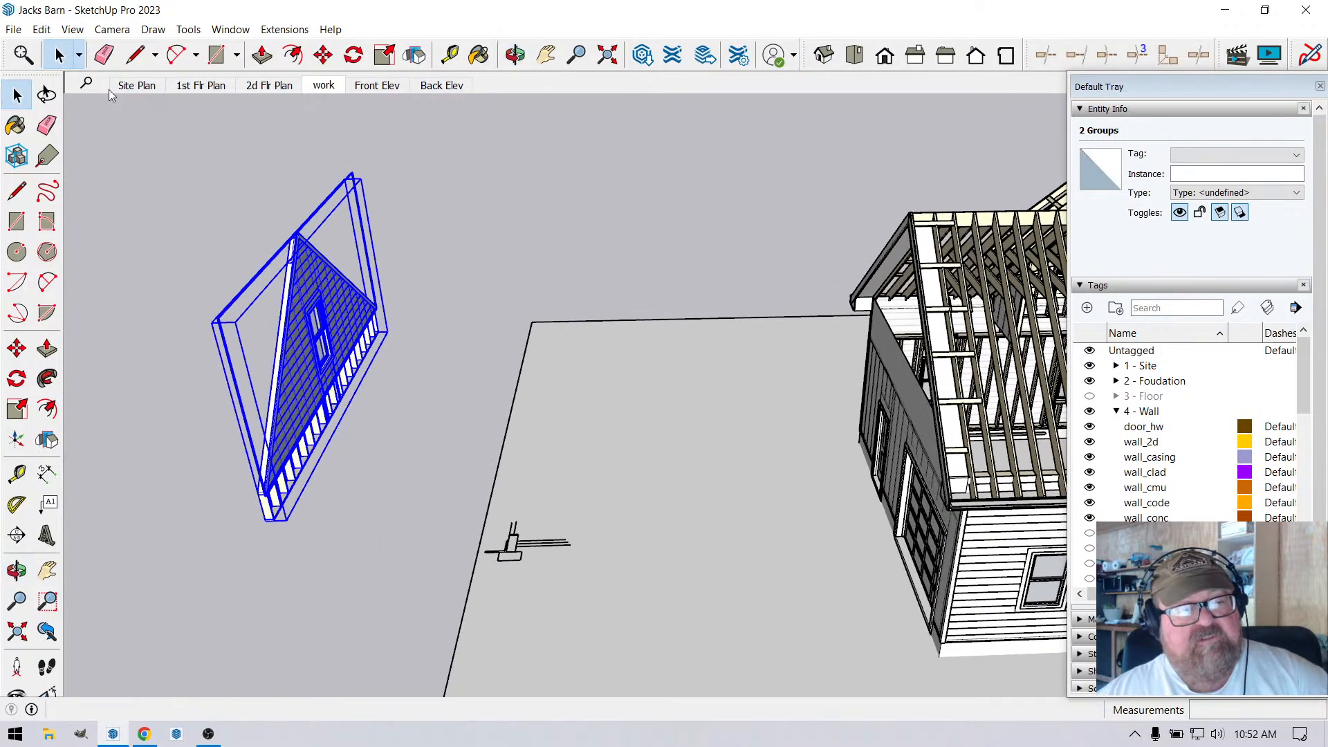
pyautogui.click(214, 187)
pyautogui.click(330, 287)
pyautogui.rightClick(330, 290)
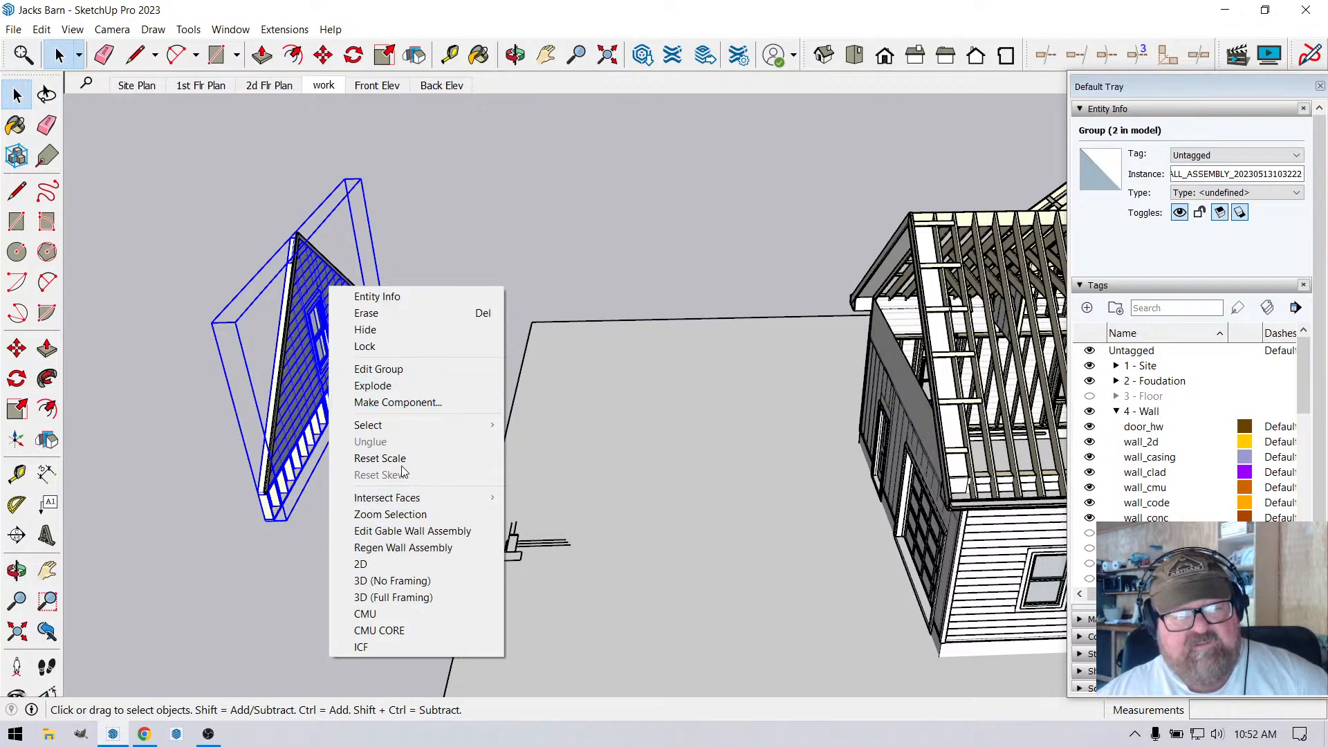
pyautogui.click(391, 386)
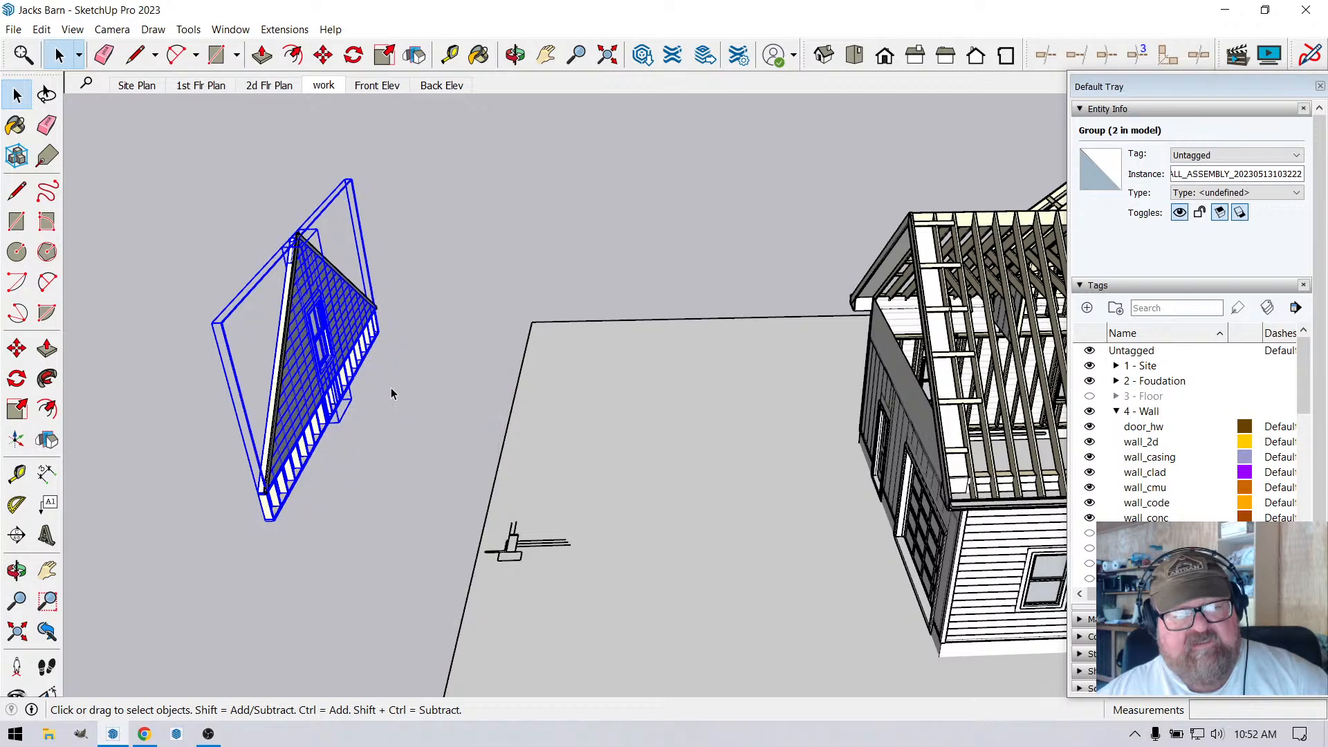
# Select all the exploded gable wall pieces together with the adjoining peak group and combine them into a single group.
pyautogui.moveTo(139, 183); pyautogui.dragTo(423, 558)
pyautogui.moveTo(128, 140); pyautogui.dragTo(424, 551)
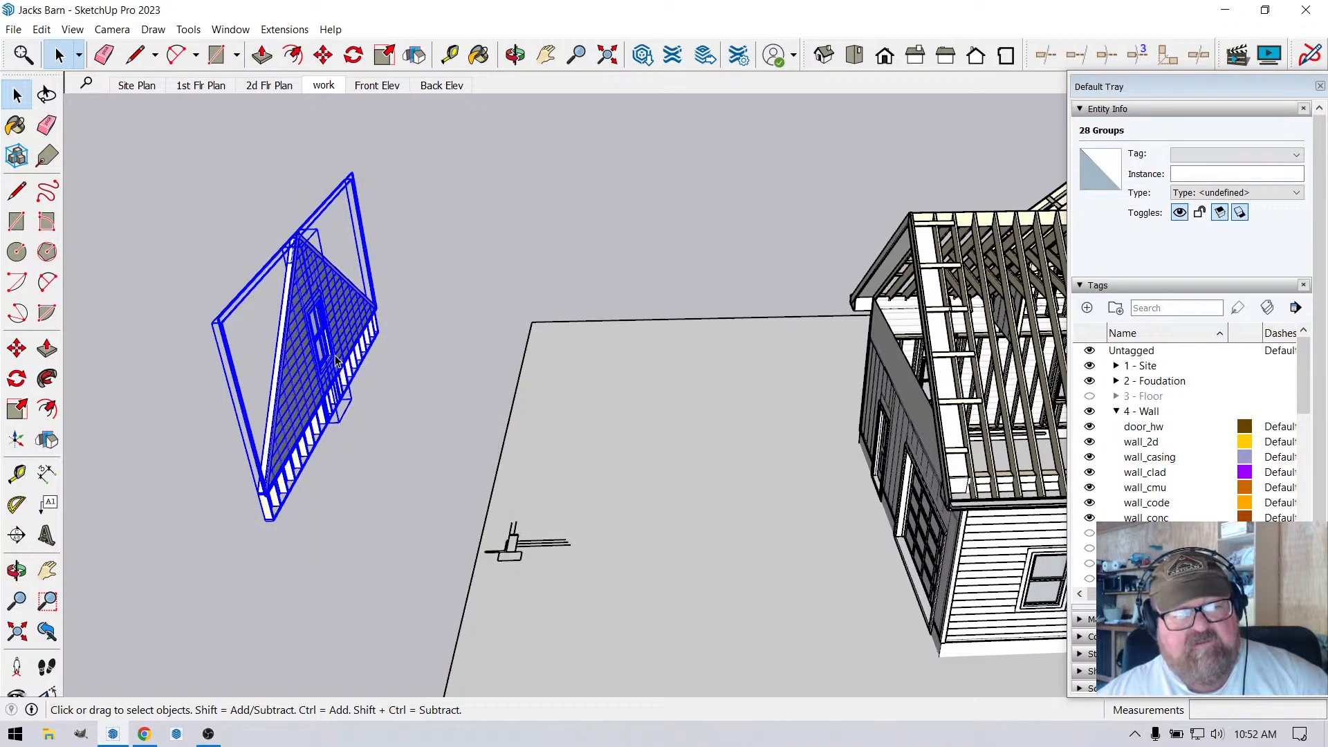
pyautogui.rightClick(336, 361)
pyautogui.click(360, 523)
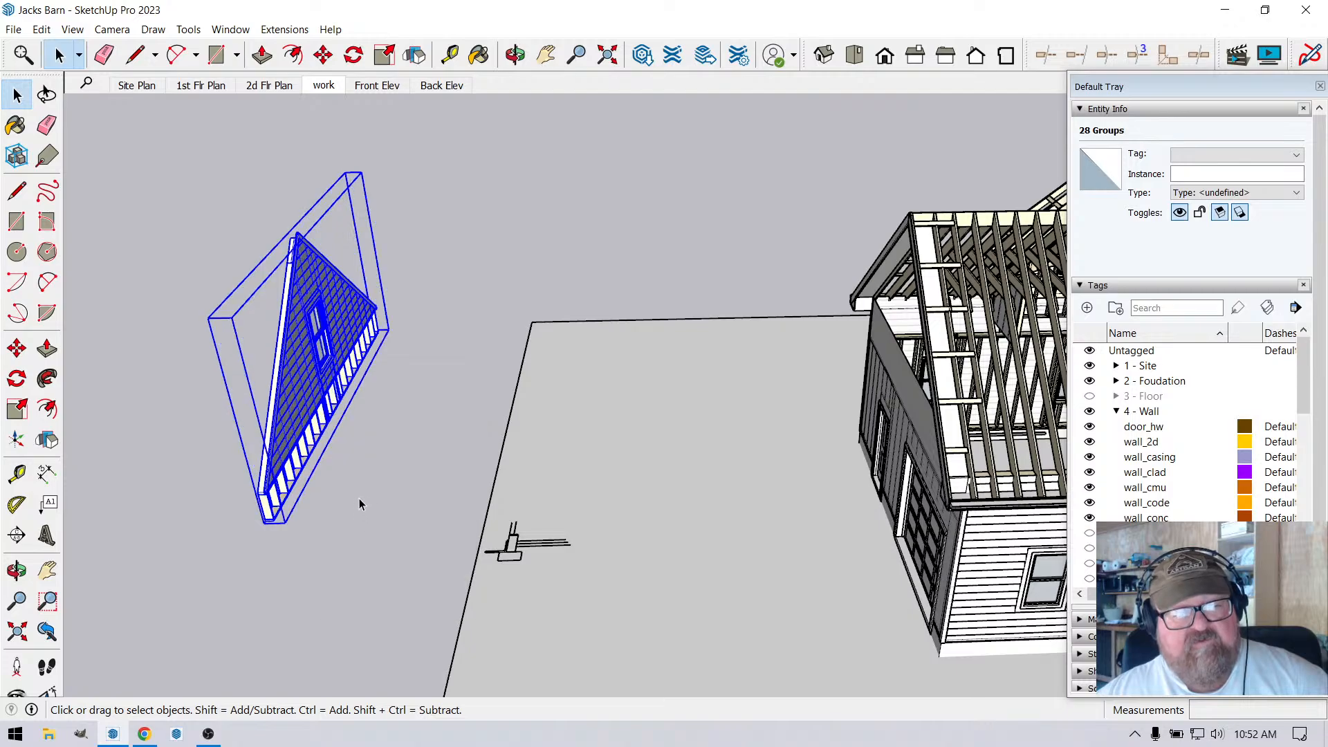
# Mirror the grouped gable wall by scaling it to -1 along the red axis.
pyautogui.scroll(2, 355, 431)
pyautogui.click(386, 54)
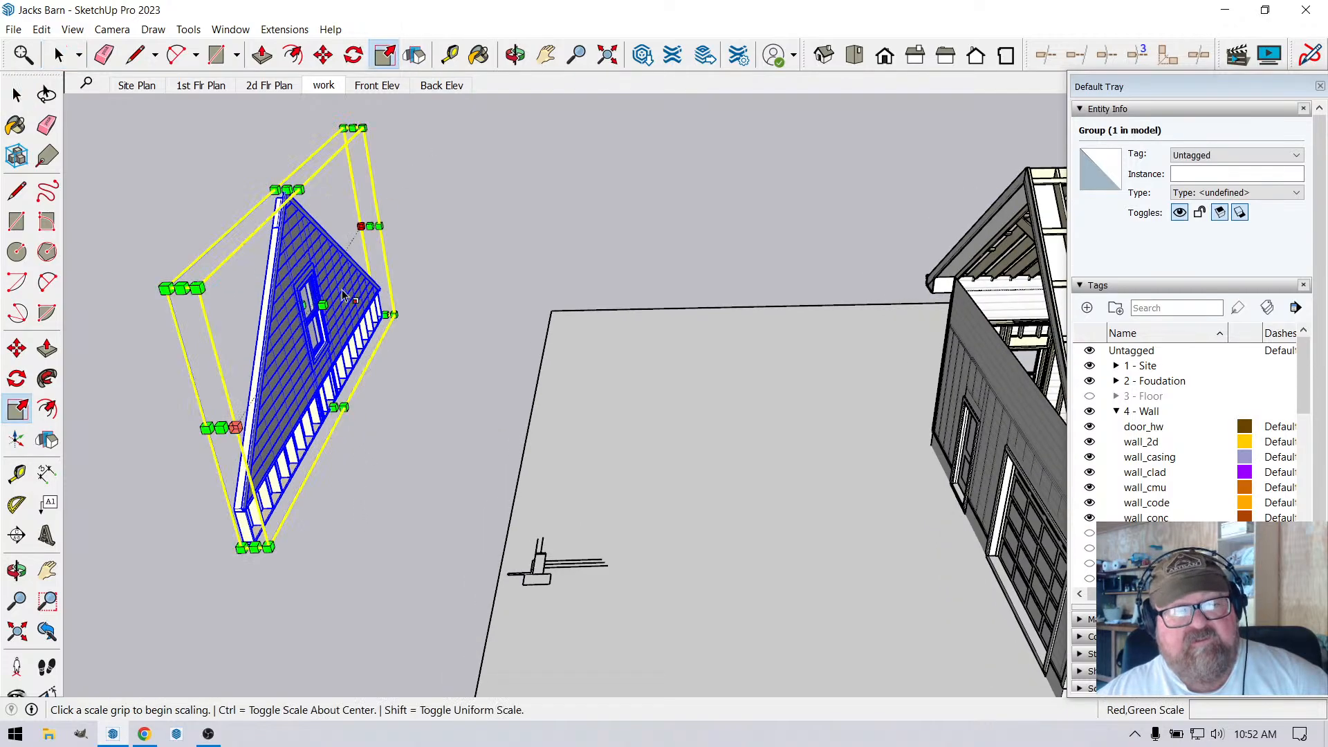
pyautogui.scroll(2, 314, 339)
pyautogui.moveTo(292, 280); pyautogui.dragTo(363, 296)
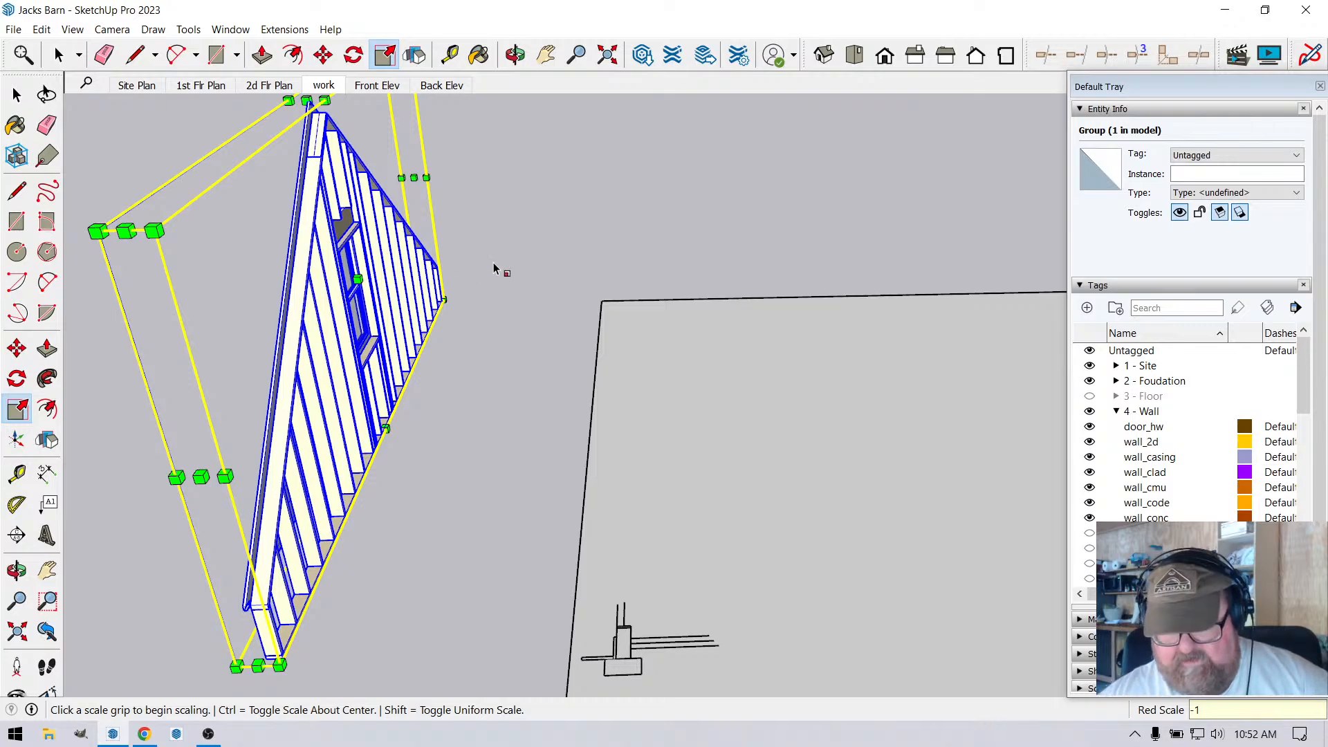
# Move the mirrored gable wall about 38' 5 1/8" along the red axis, aligning its studs with the garage-door wall's framing below.
pyautogui.click(515, 55)
pyautogui.moveTo(438, 222); pyautogui.dragTo(494, 337)
pyautogui.moveTo(644, 342); pyautogui.dragTo(362, 405)
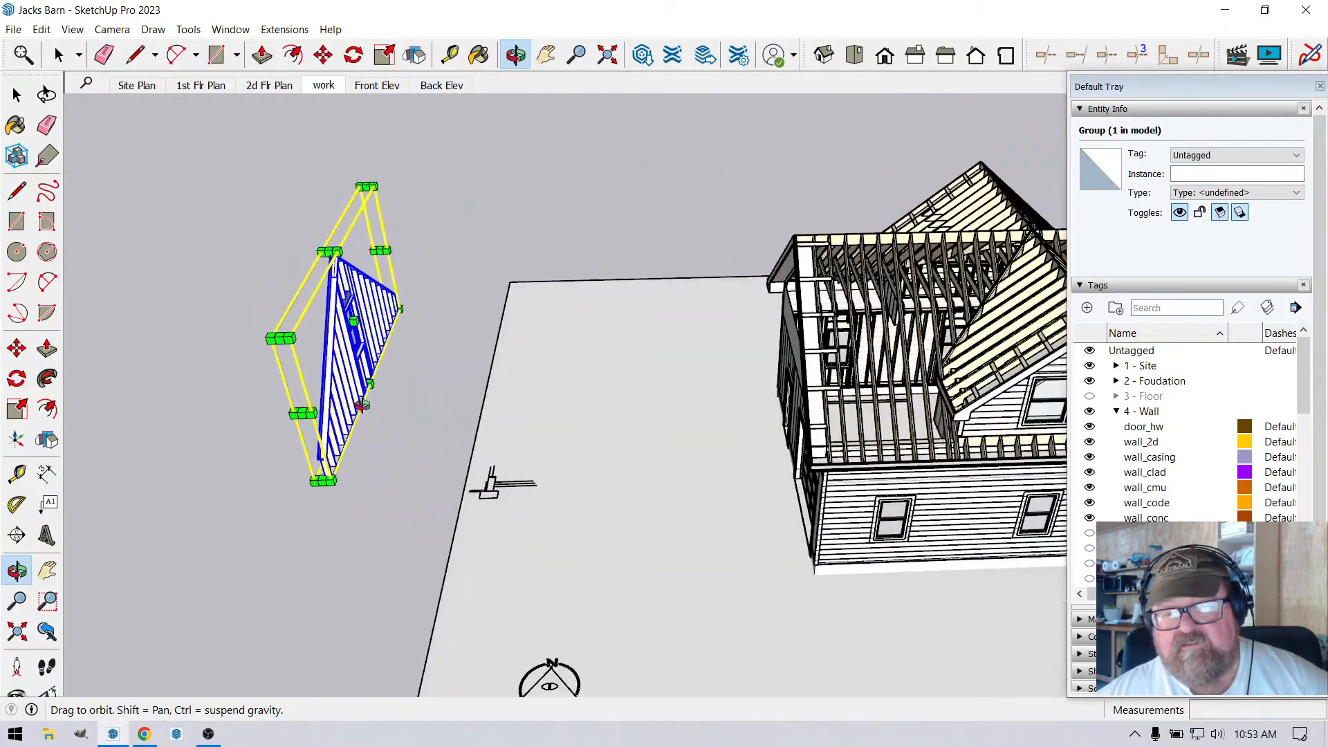
pyautogui.moveTo(529, 413); pyautogui.dragTo(293, 394)
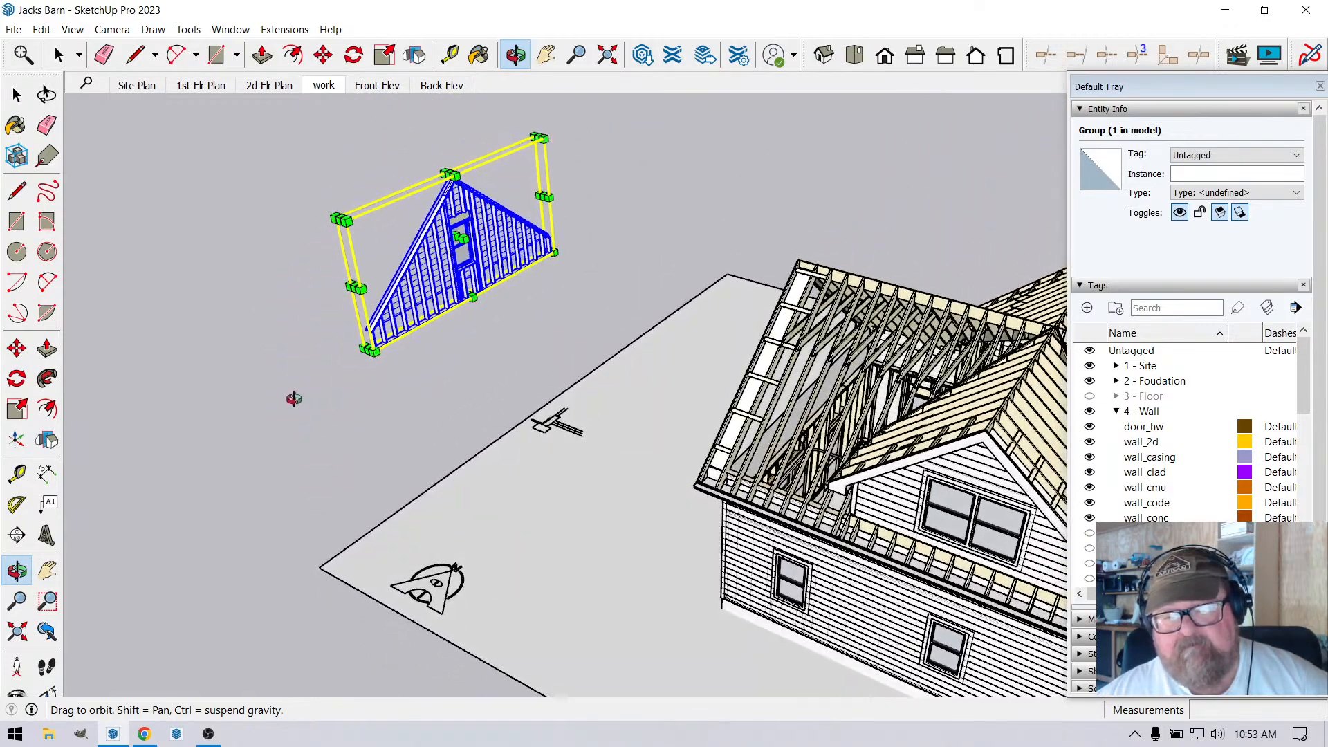
pyautogui.moveTo(454, 318); pyautogui.dragTo(454, 312)
pyautogui.scroll(6, 455, 312)
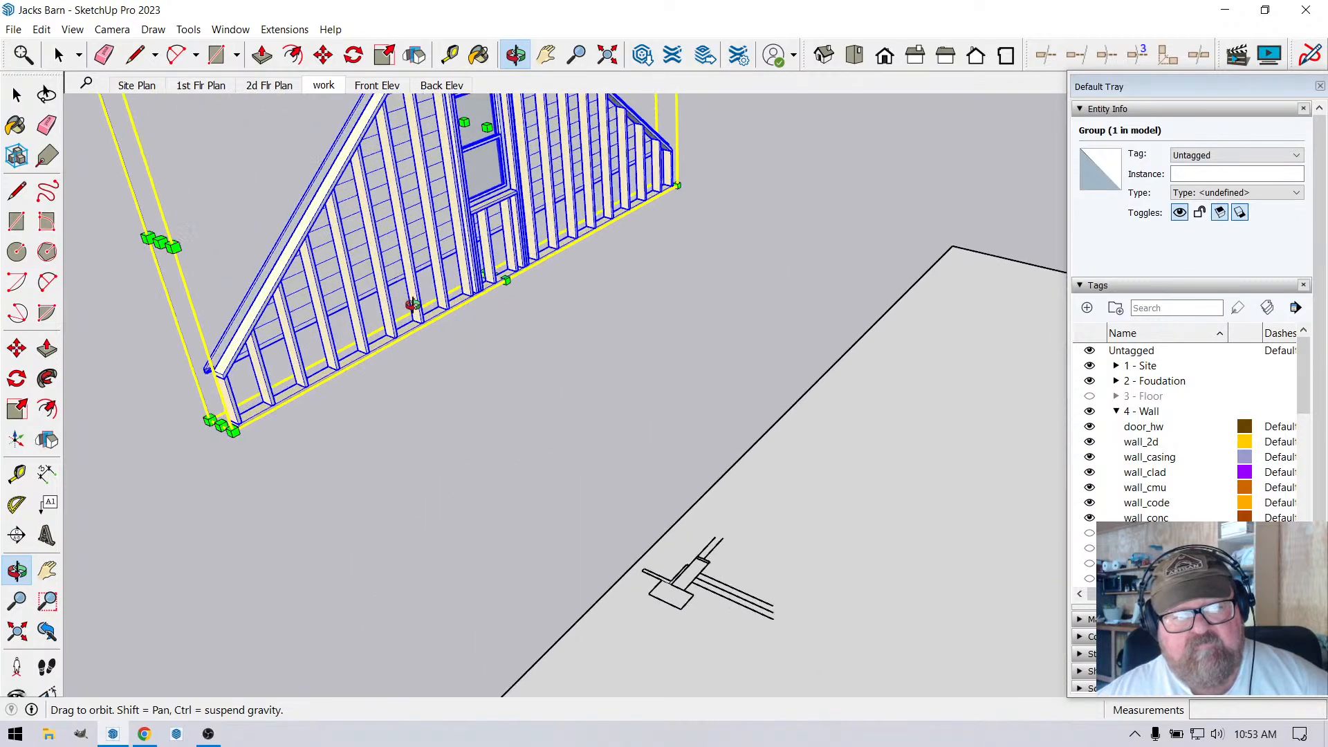
pyautogui.scroll(3, 454, 311)
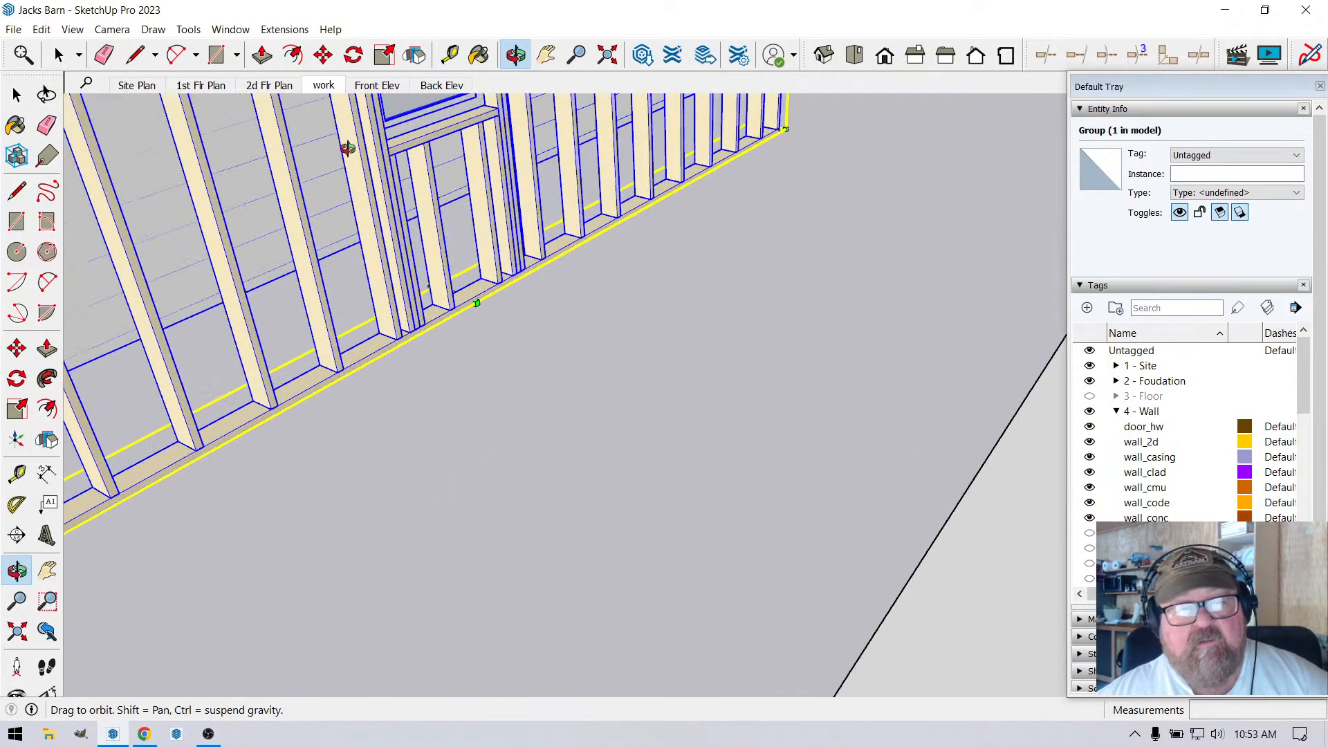
pyautogui.click(322, 54)
pyautogui.scroll(-8, 656, 395)
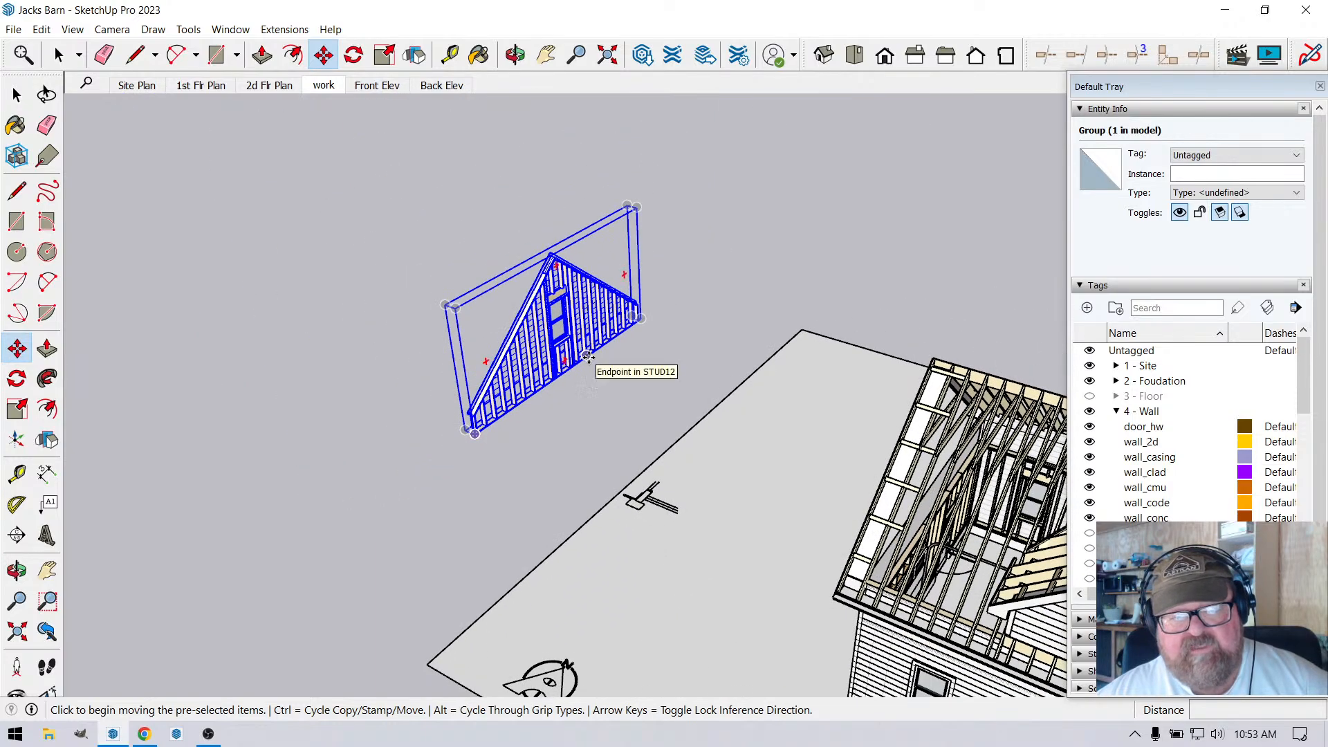
pyautogui.click(588, 356)
pyautogui.press('Right')
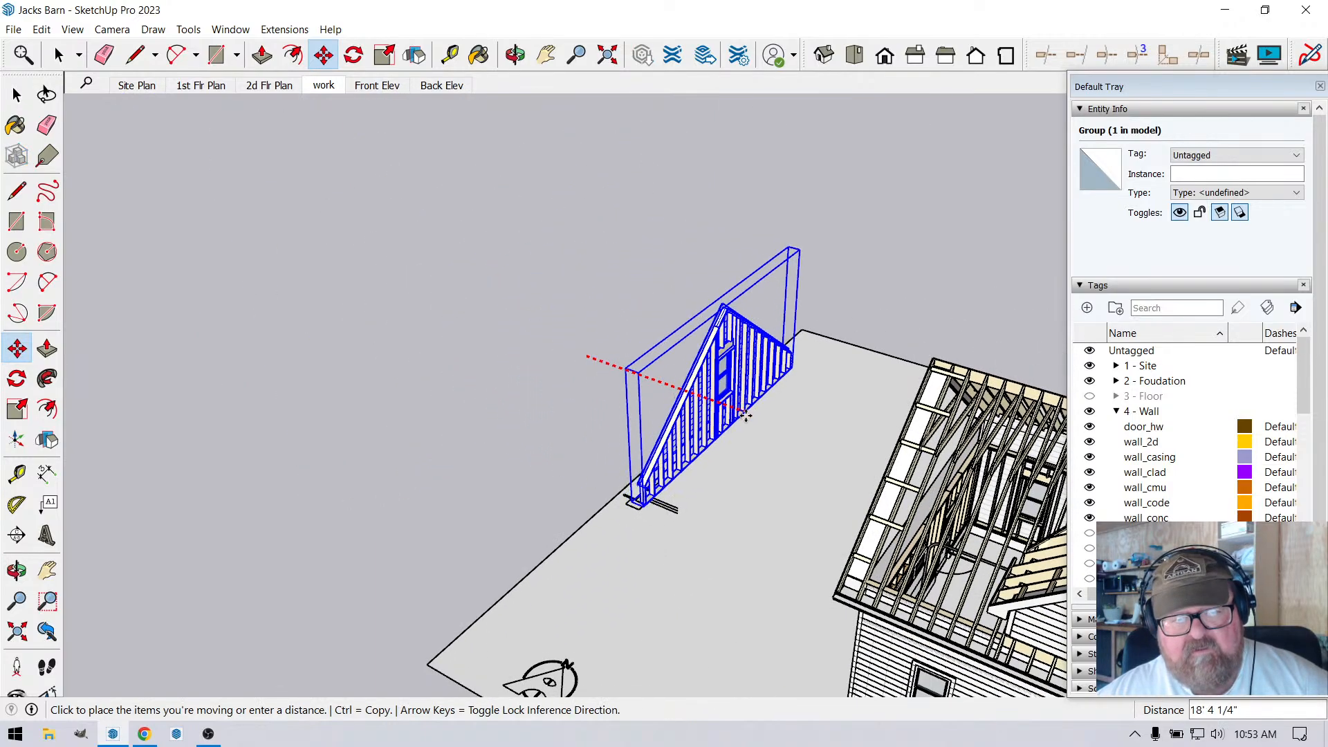
pyautogui.scroll(3, 794, 450)
pyautogui.scroll(-3, 766, 456)
pyautogui.scroll(5, 766, 455)
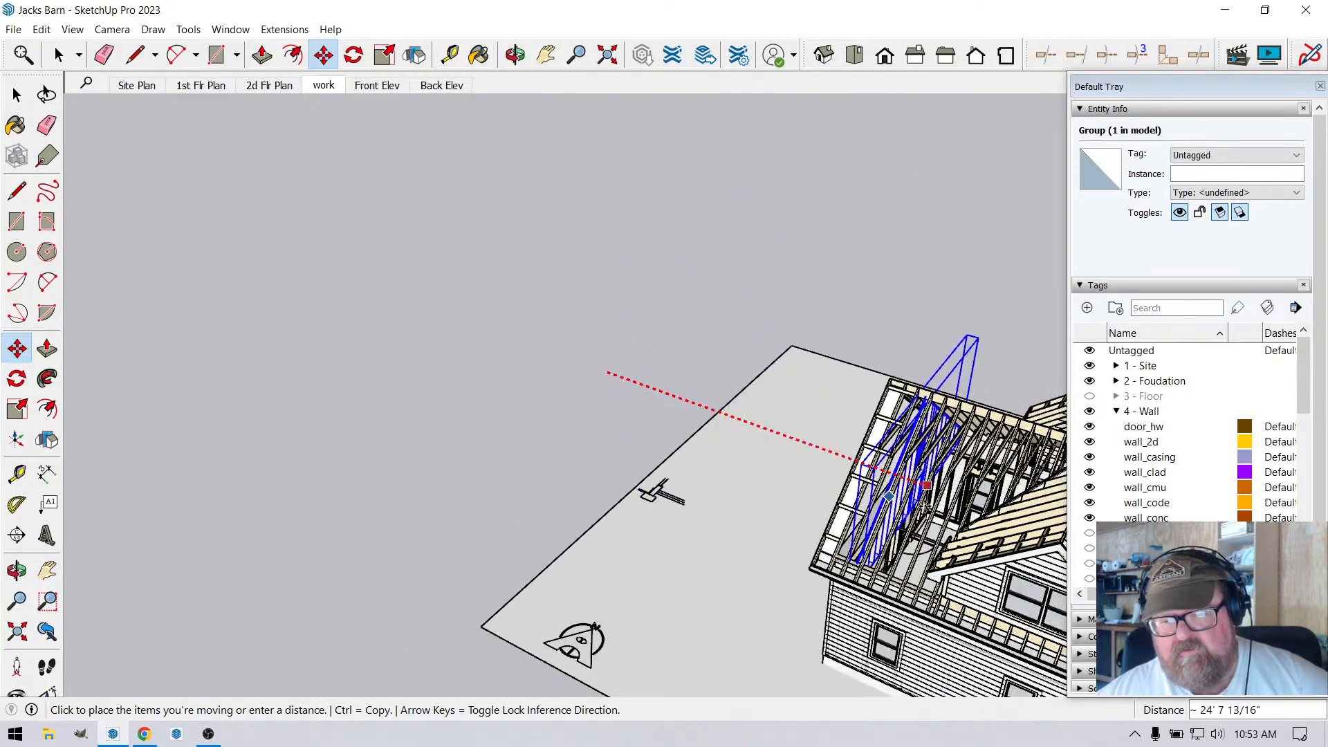
pyautogui.scroll(6, 908, 458)
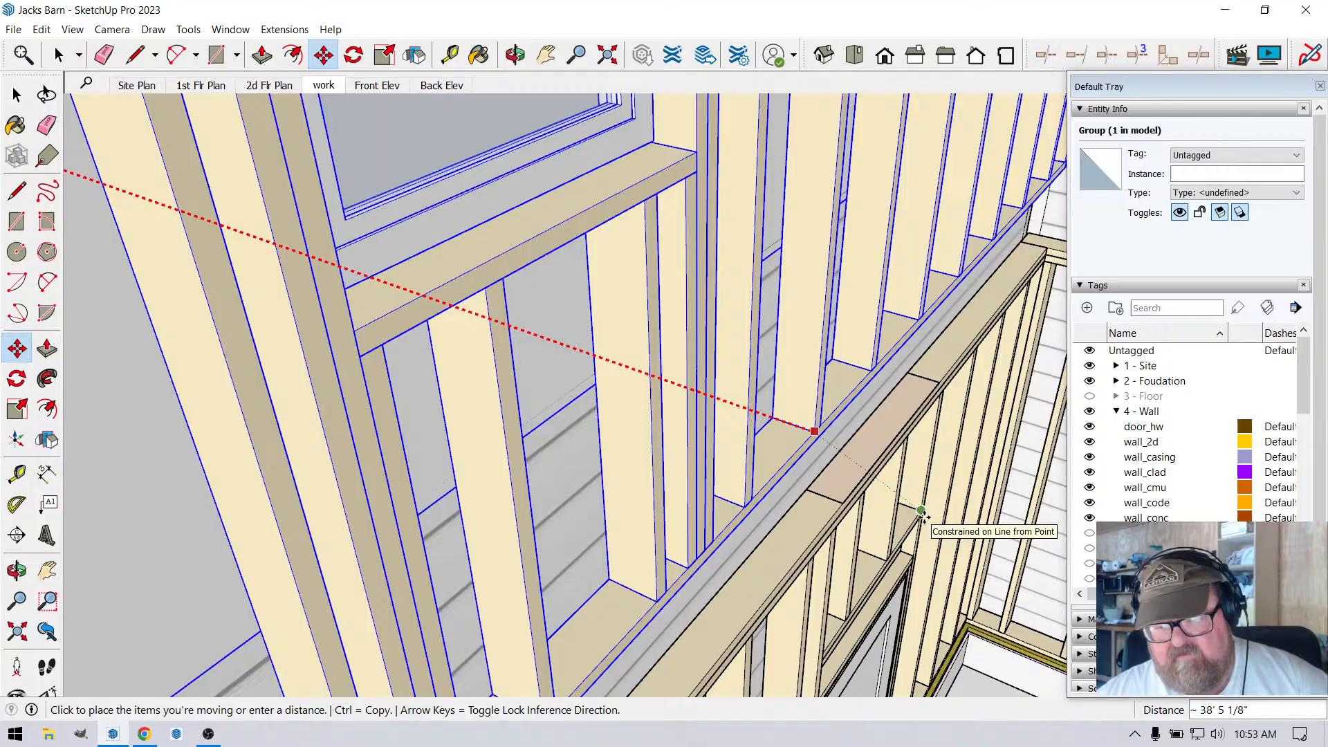
pyautogui.click(921, 511)
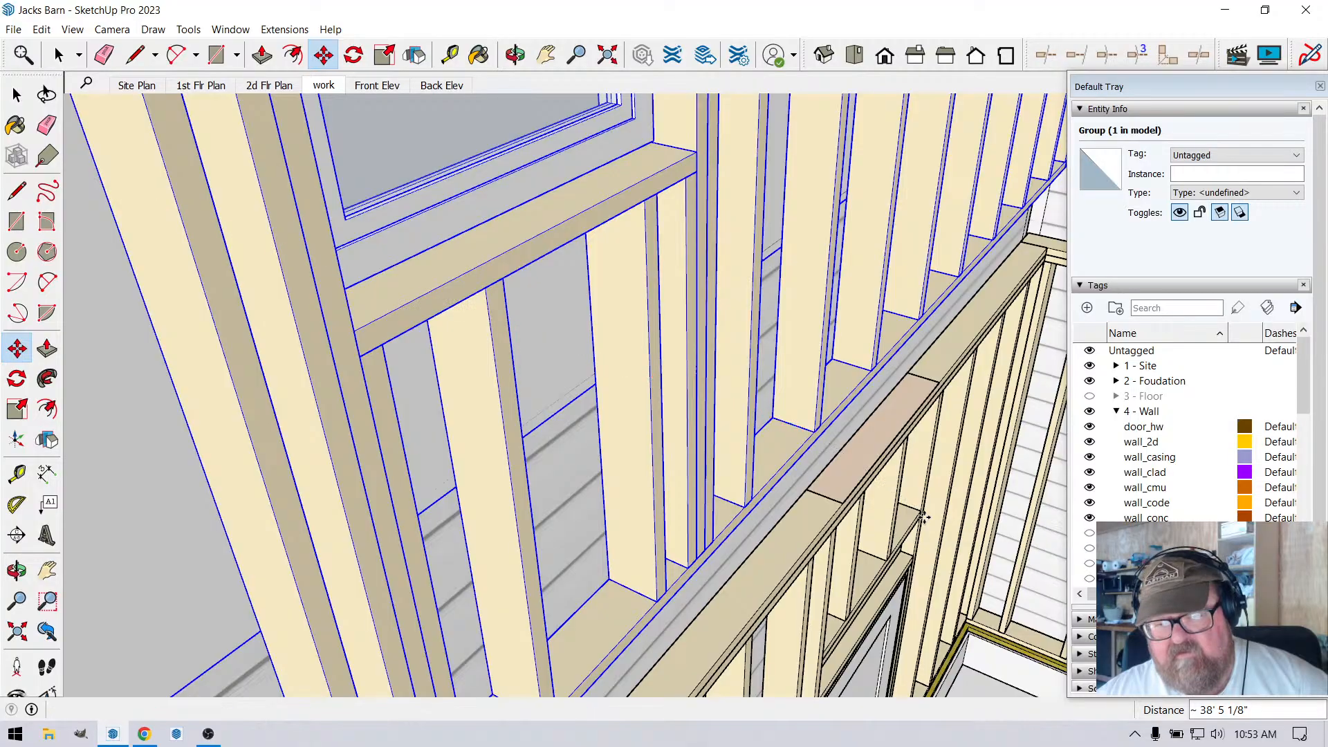
# Inspect the placed gable wall through the rafters and from outside the garage-door end, with nothing left selected.
pyautogui.scroll(-7, 885, 484)
pyautogui.scroll(-4, 424, 375)
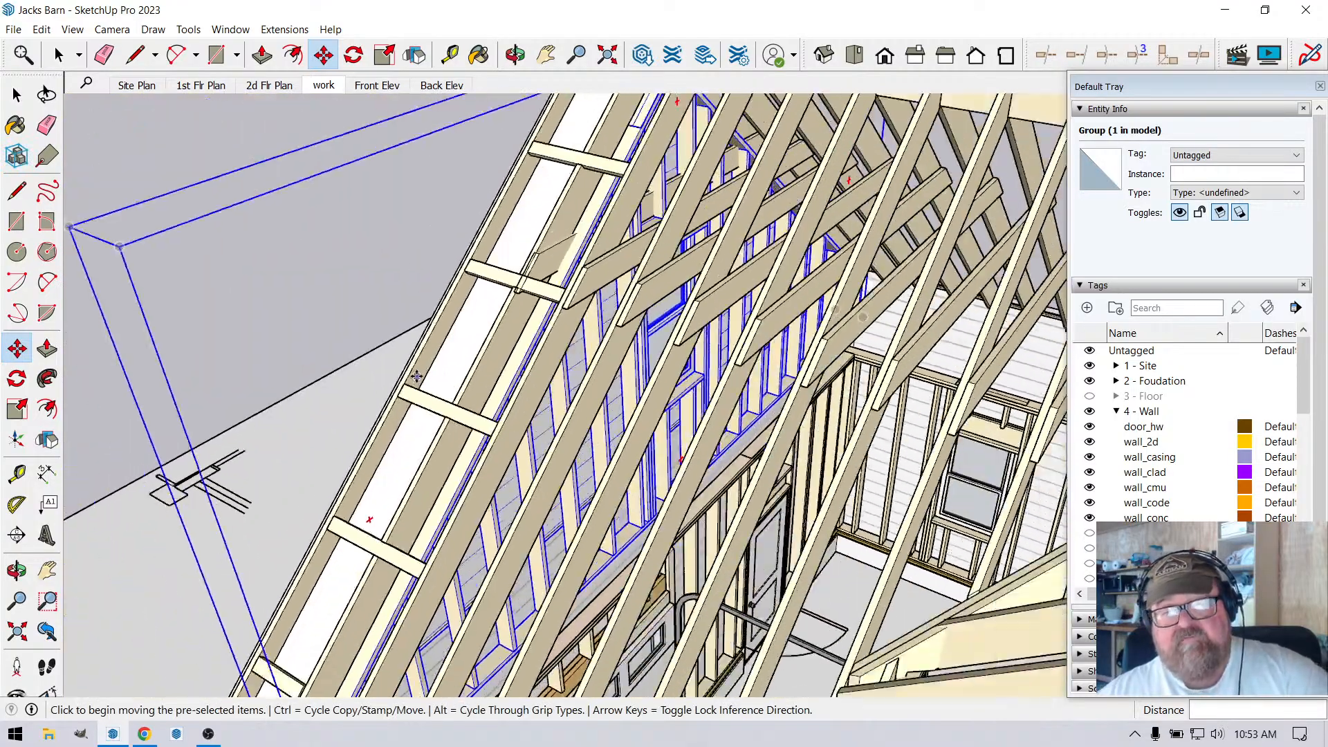
pyautogui.click(519, 55)
pyautogui.moveTo(502, 295); pyautogui.dragTo(761, 270, button='middle')
pyautogui.moveTo(471, 342); pyautogui.dragTo(498, 367, button='middle')
pyautogui.scroll(-3, 514, 392)
pyautogui.moveTo(546, 422); pyautogui.dragTo(513, 385, button='middle')
pyautogui.scroll(5, 515, 374)
pyautogui.scroll(-5, 519, 361)
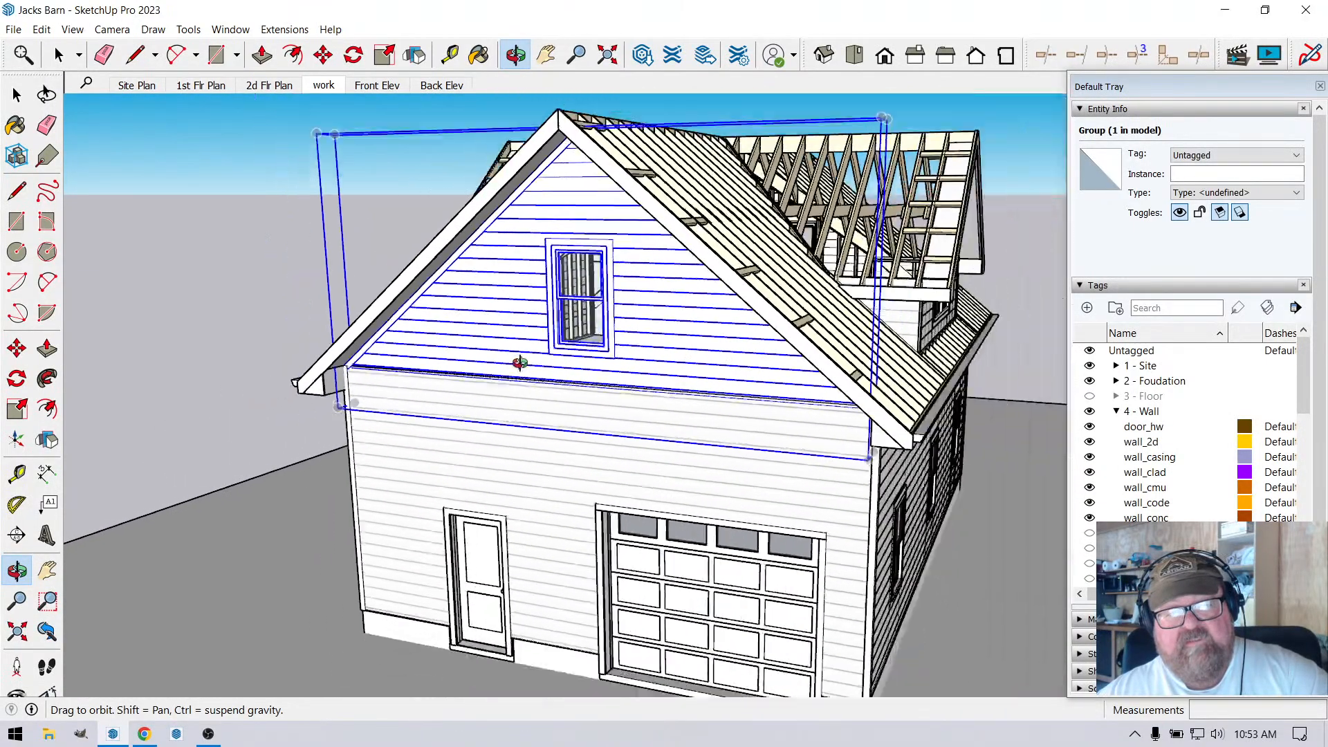
pyautogui.press('space')
pyautogui.click(217, 268)
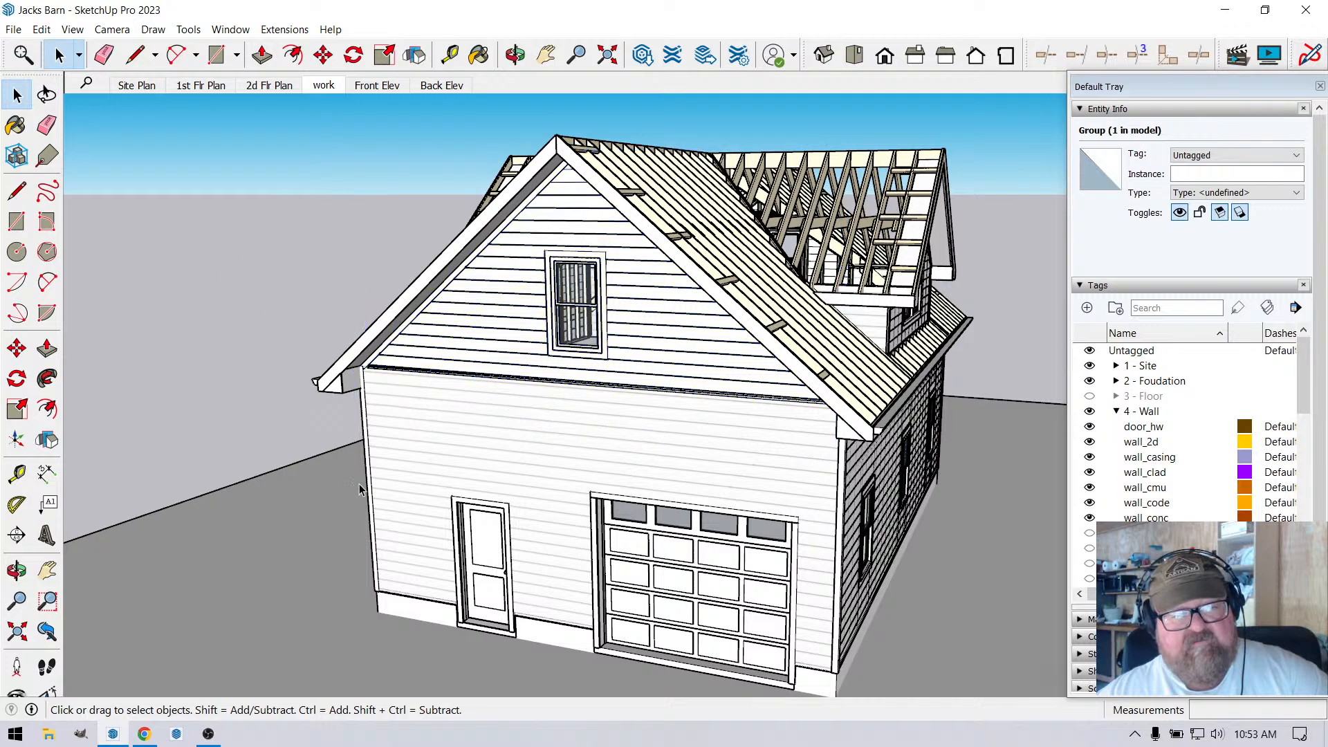
# Edit the lower garage-door wall assembly, setting Frieze Board to YES, and update the wall.
pyautogui.click(463, 443)
pyautogui.scroll(8, 356, 389)
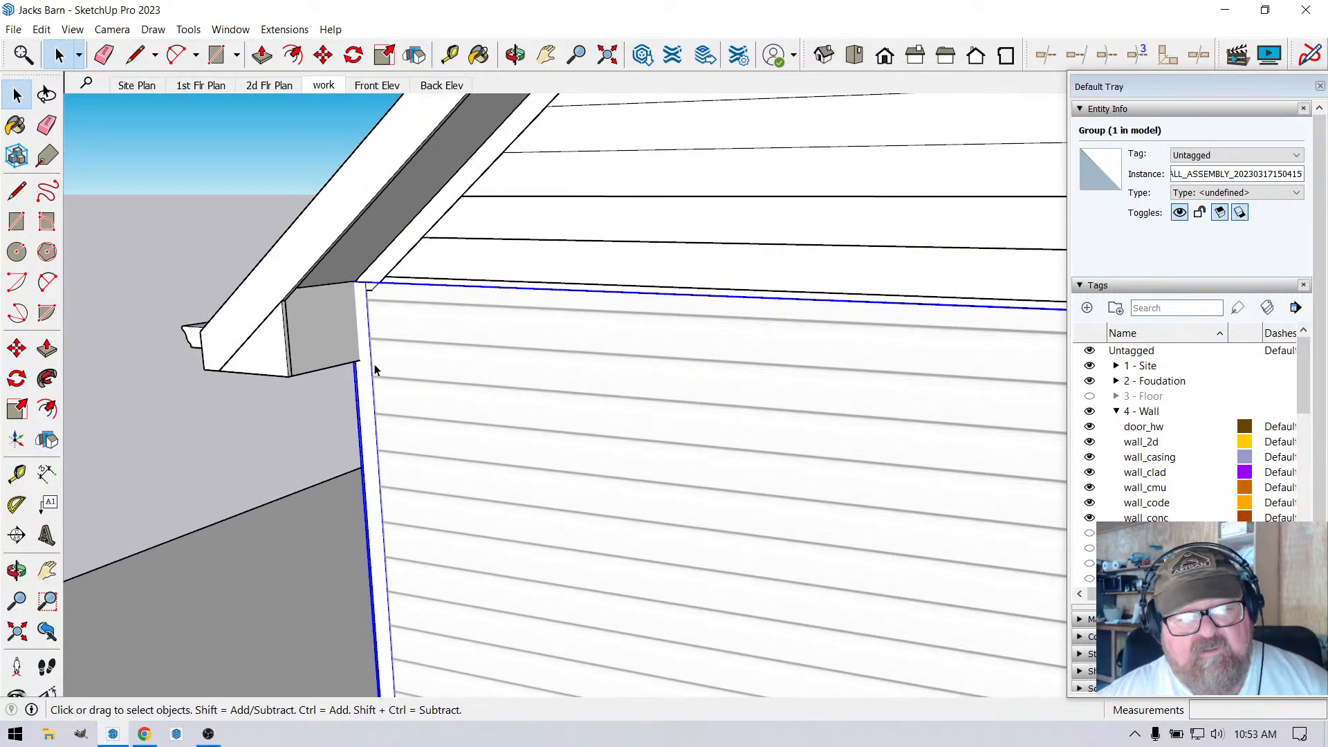
pyautogui.scroll(-5, 377, 371)
pyautogui.rightClick(619, 395)
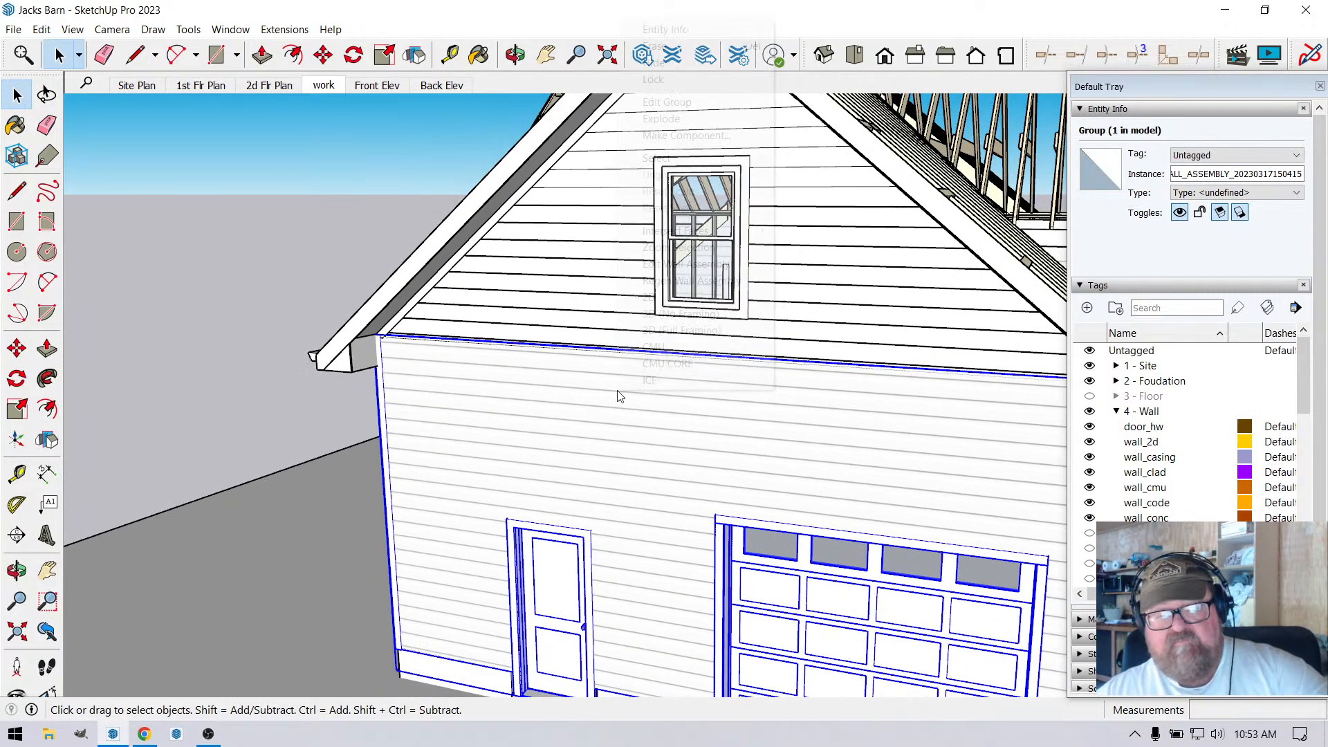
pyautogui.click(660, 264)
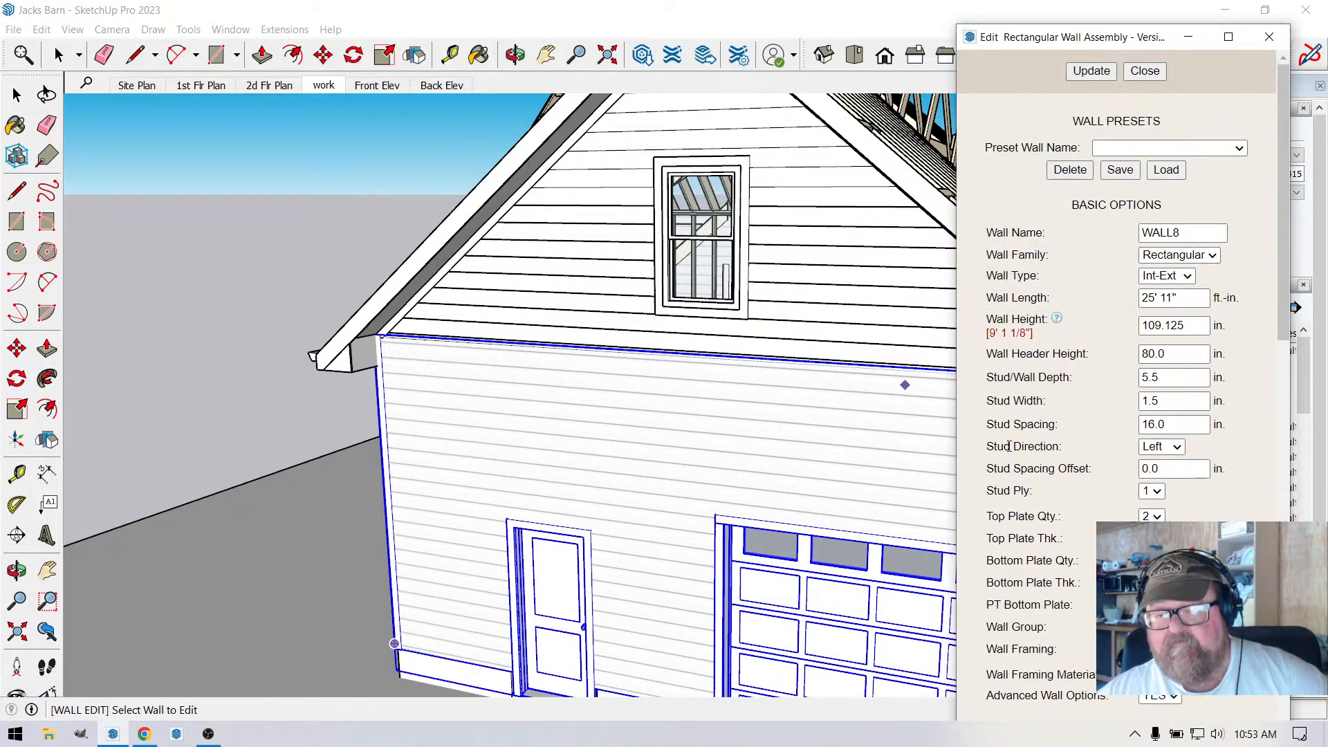
pyautogui.scroll(-5, 1066, 508)
pyautogui.scroll(-11, 1066, 508)
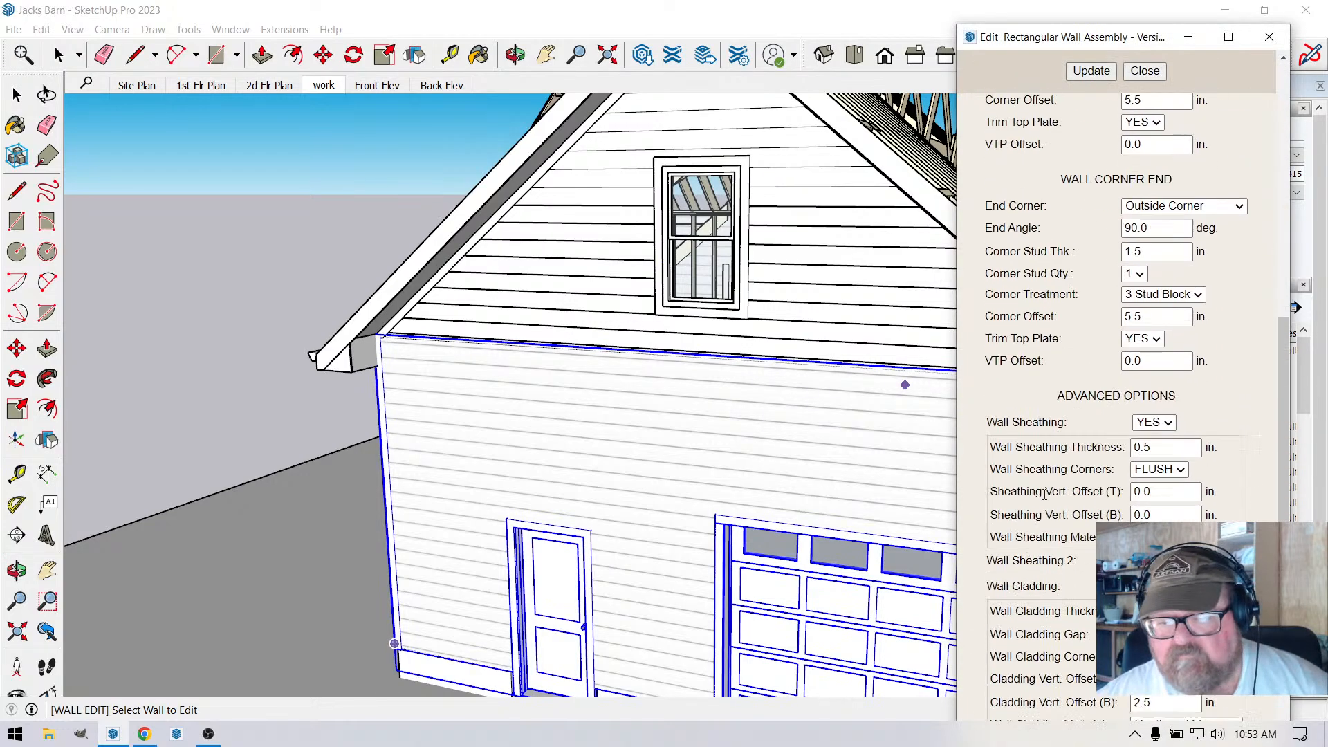
pyautogui.scroll(-5, 1027, 493)
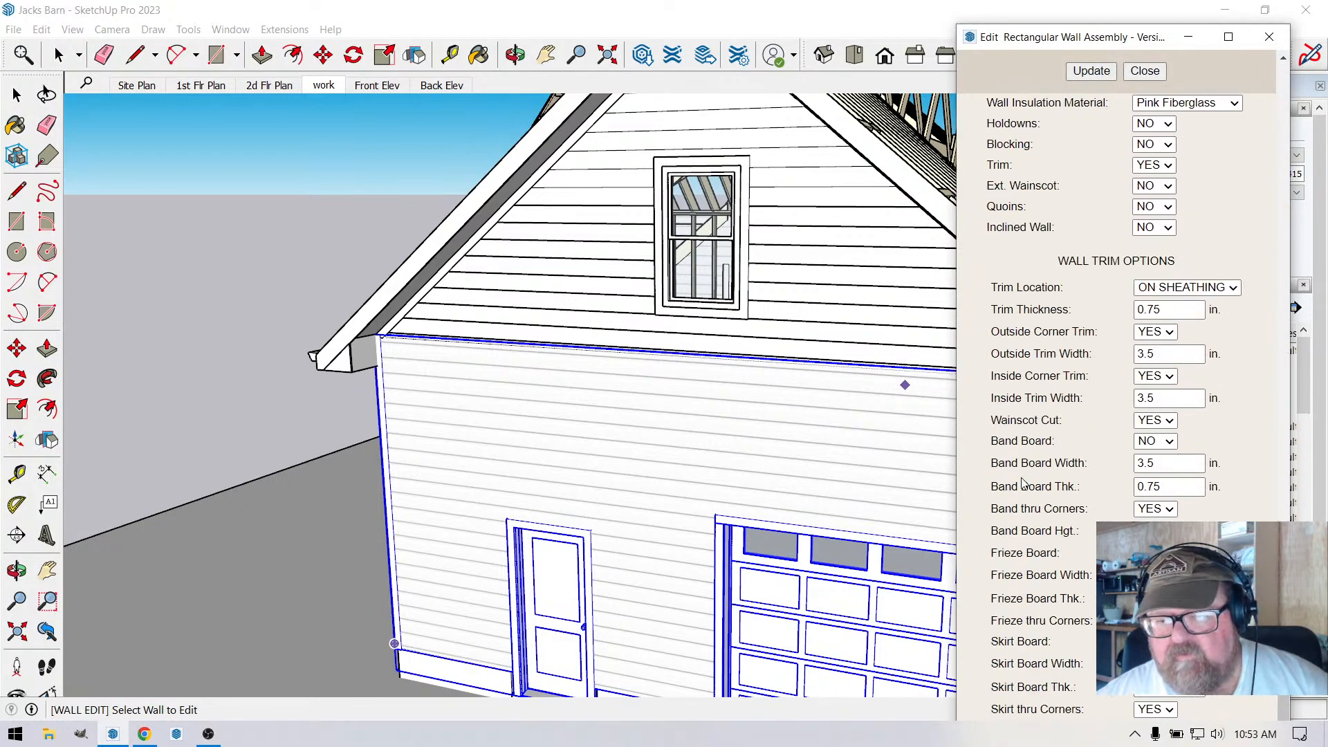
pyautogui.scroll(-1, 1017, 483)
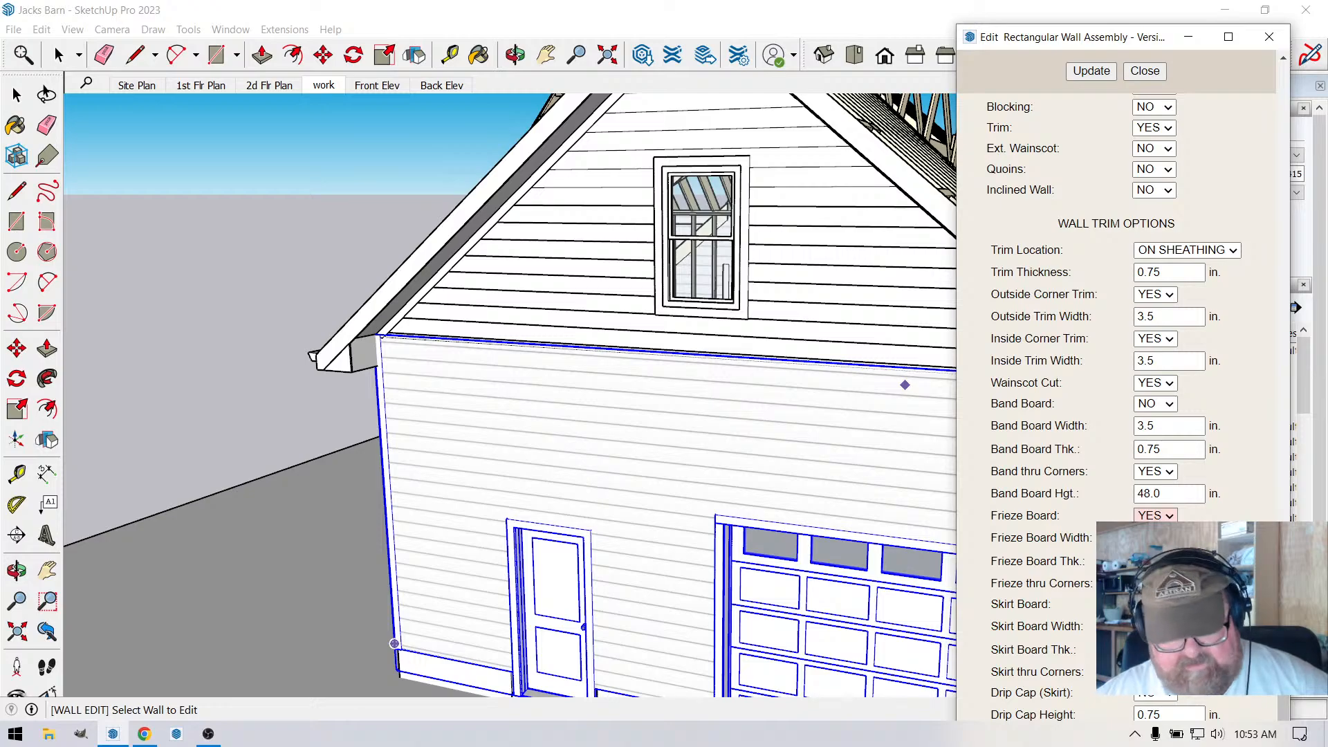
pyautogui.click(1098, 72)
# Examine the frieze board and siding along the garage-door end from several angles, closing the wall editor.
pyautogui.scroll(-4, 305, 260)
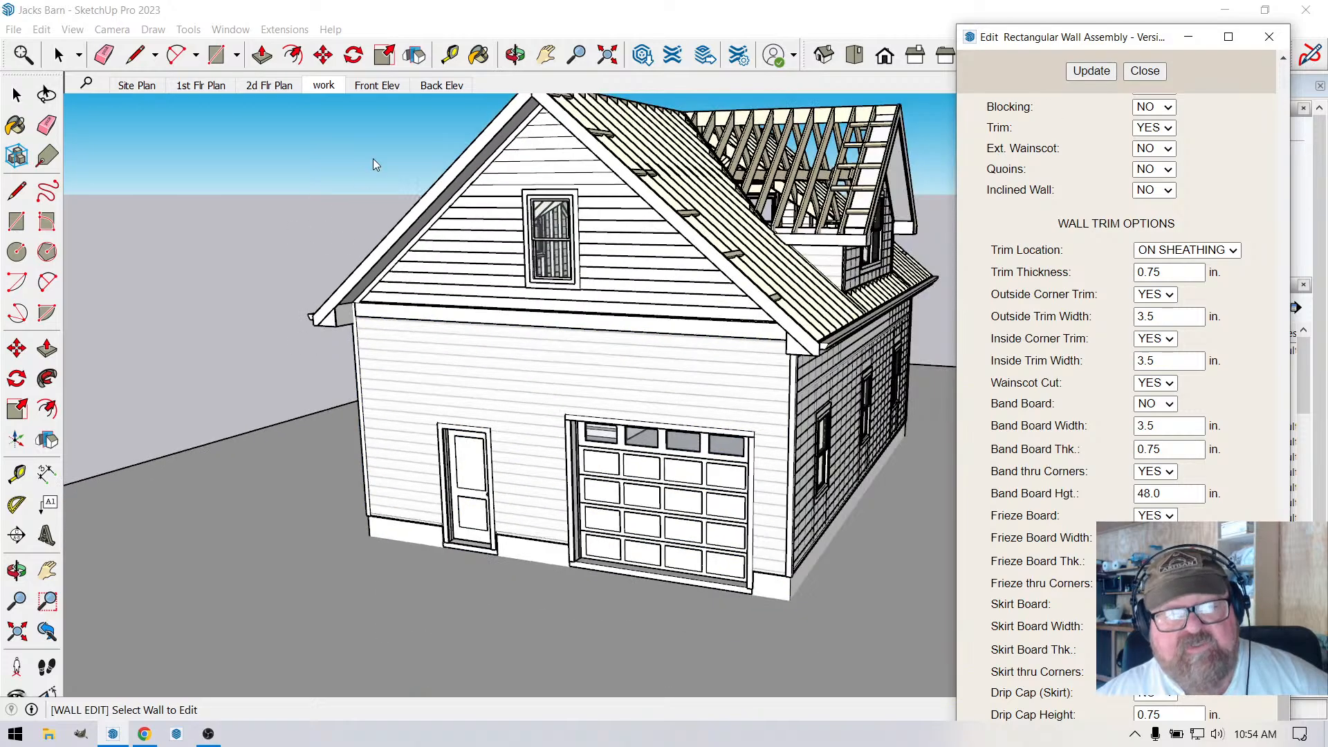
pyautogui.click(272, 147)
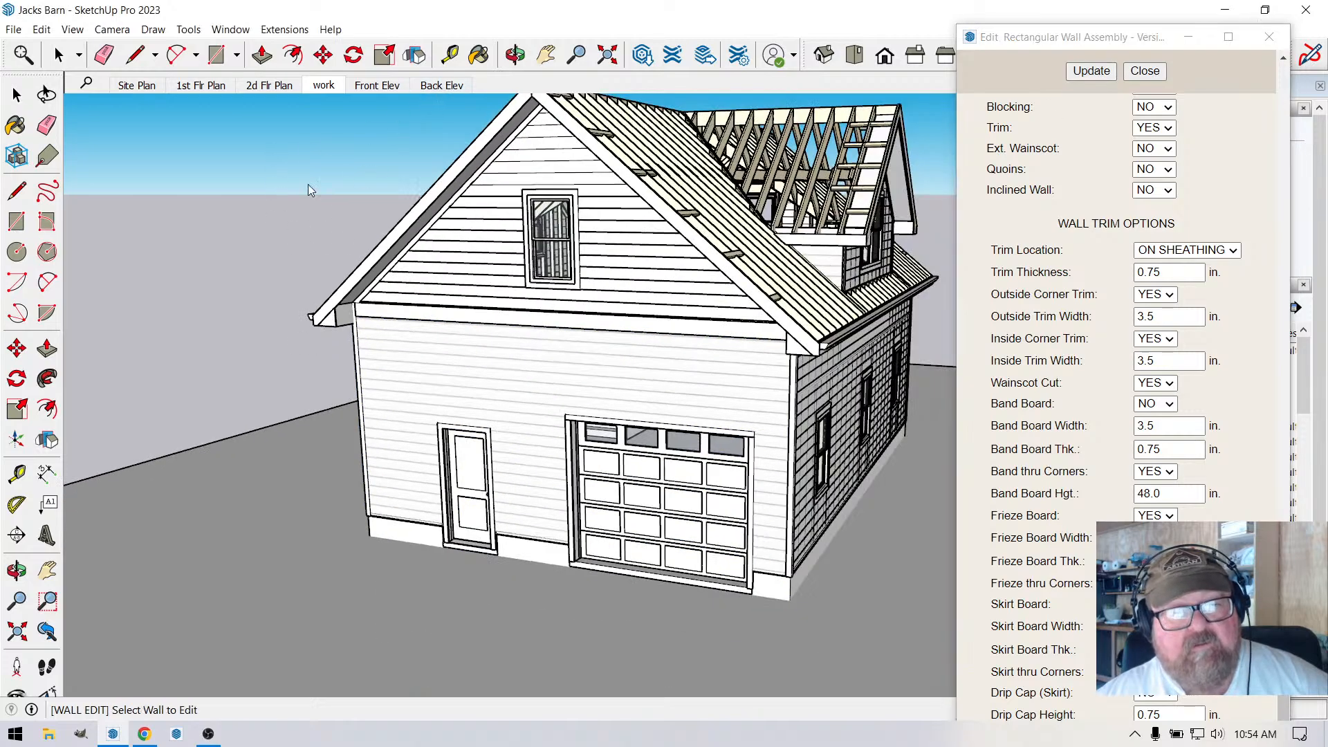
pyautogui.click(516, 54)
pyautogui.moveTo(577, 330); pyautogui.dragTo(684, 367)
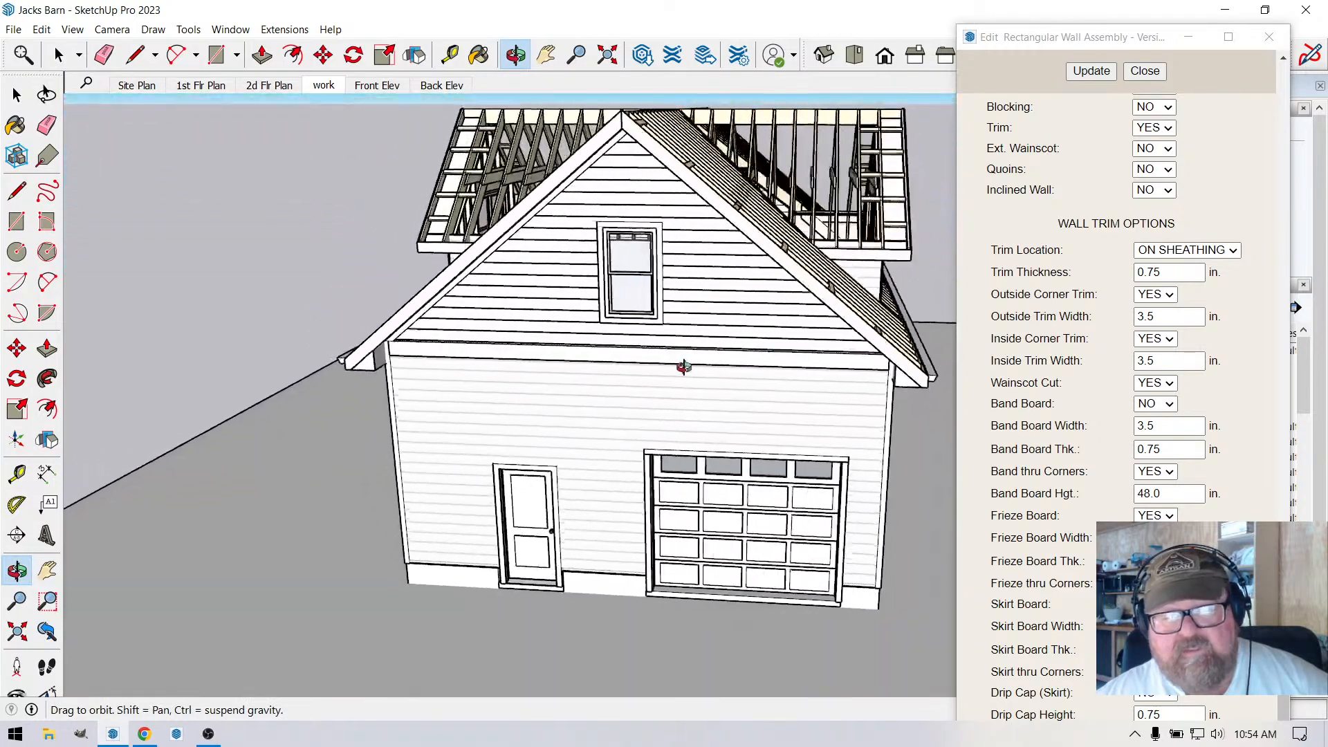
pyautogui.scroll(-1, 683, 367)
pyautogui.scroll(-2, 569, 394)
pyautogui.click(1145, 71)
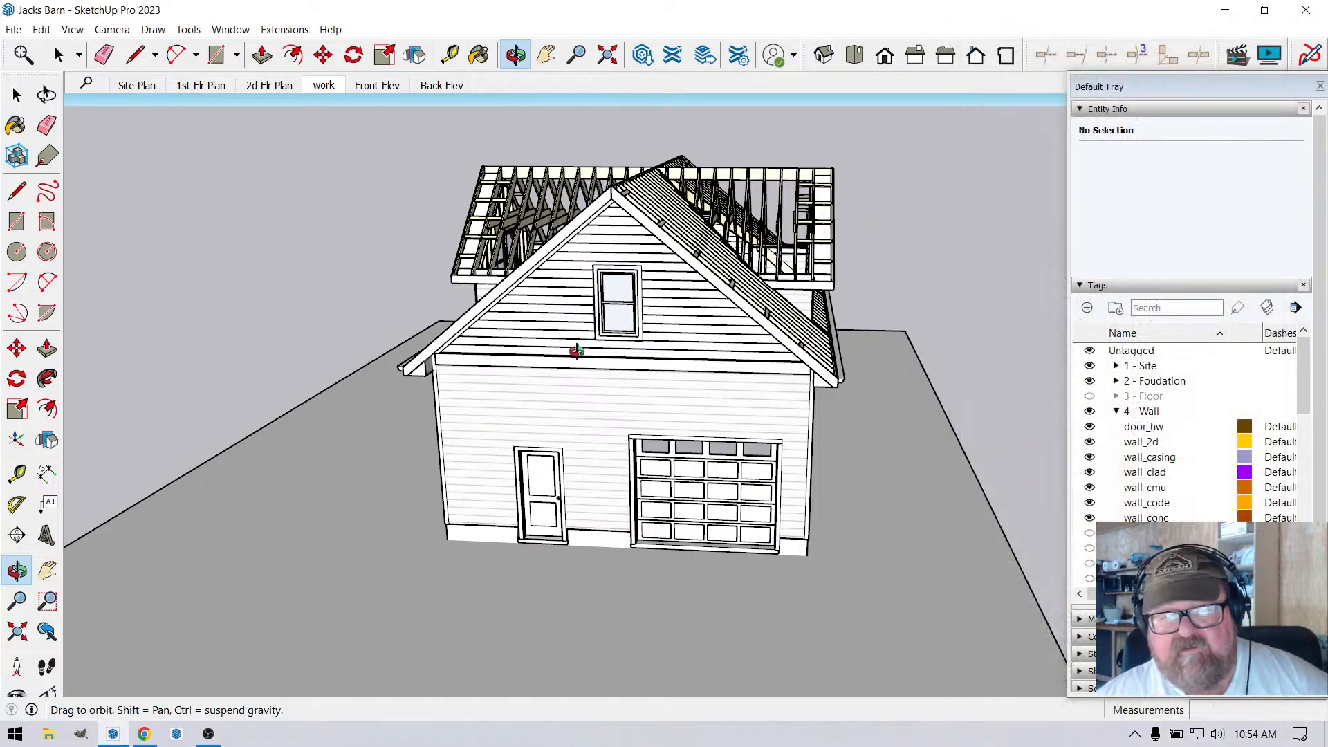
pyautogui.moveTo(577, 351)
pyautogui.mouseDown()
pyautogui.moveTo(596, 380)
pyautogui.moveTo(542, 376)
pyautogui.moveTo(487, 344)
pyautogui.moveTo(564, 315)
pyautogui.moveTo(581, 332)
pyautogui.mouseUp()
pyautogui.scroll(4, 548, 408)
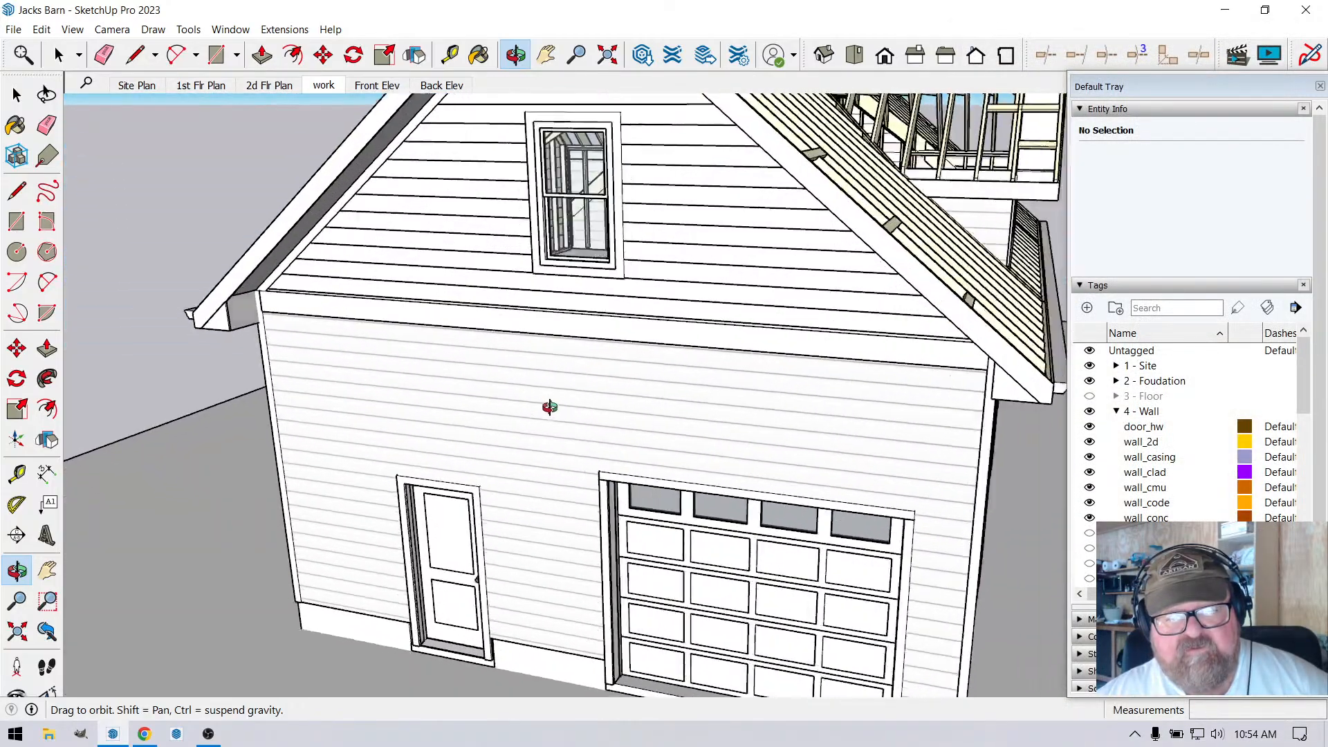
pyautogui.moveTo(550, 407); pyautogui.dragTo(542, 436)
pyautogui.scroll(-4, 667, 408)
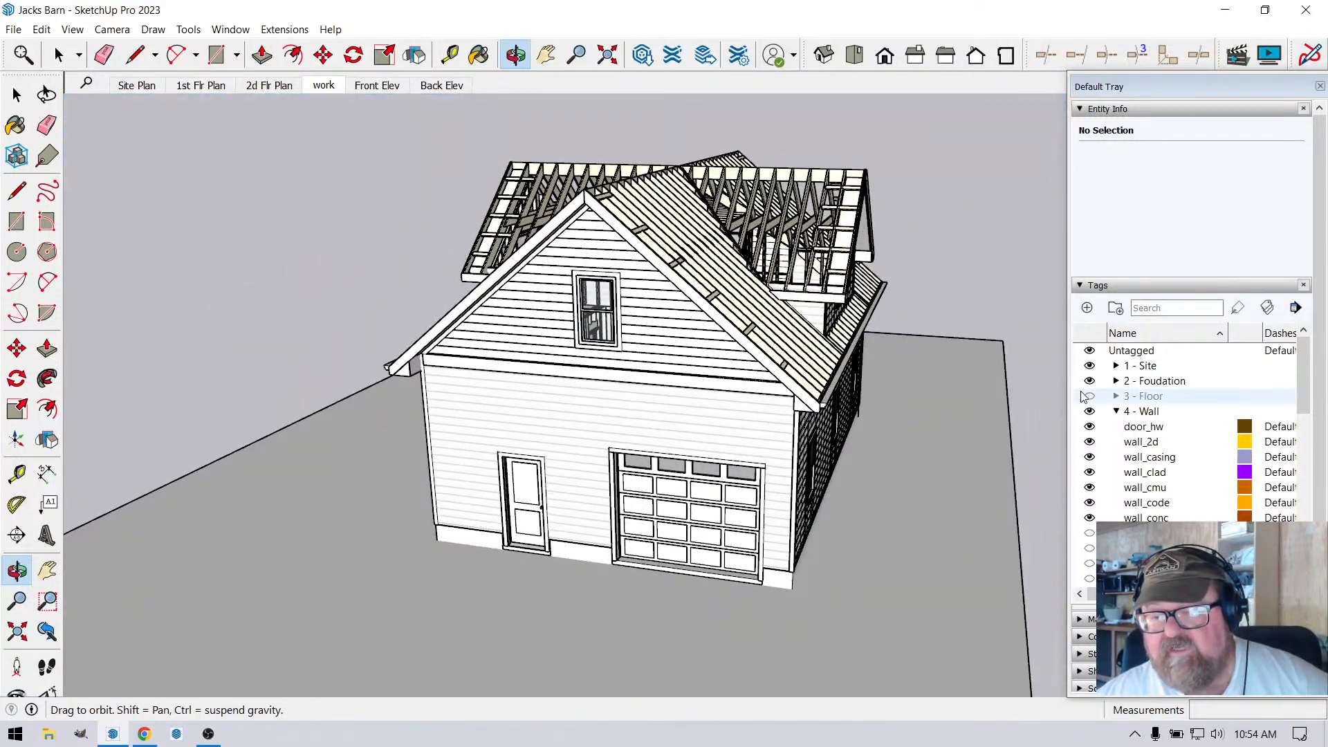
pyautogui.click(1080, 286)
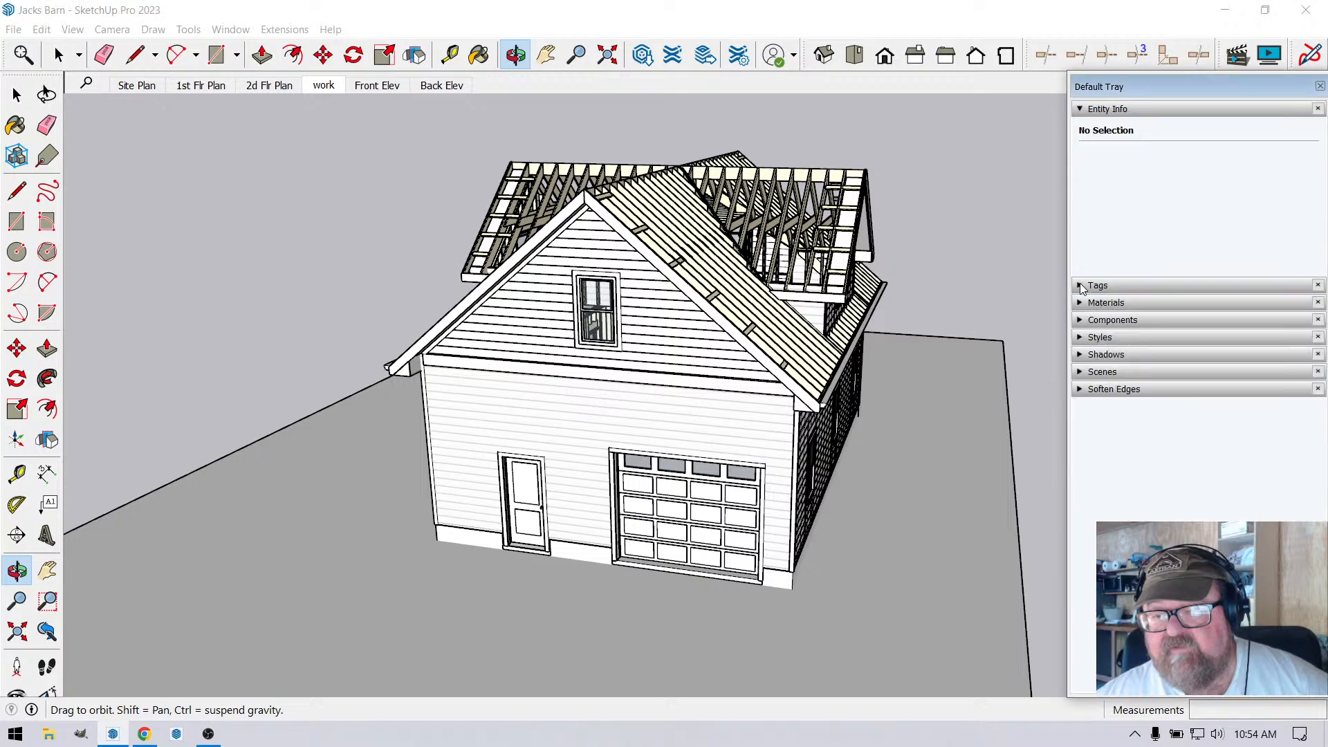
pyautogui.click(1080, 285)
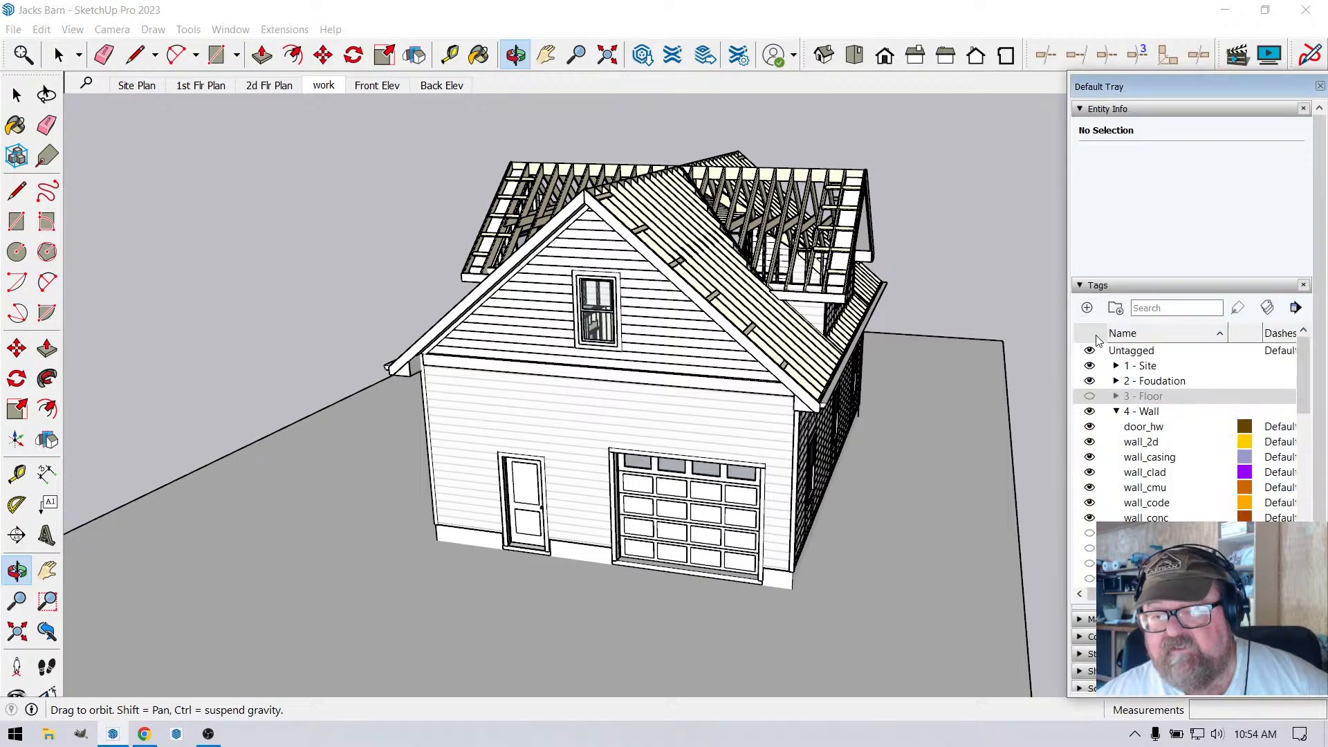
# Turn on the roof_clad tag in the 5 - Roof folder to show the shingles over the rafters.
pyautogui.click(1118, 411)
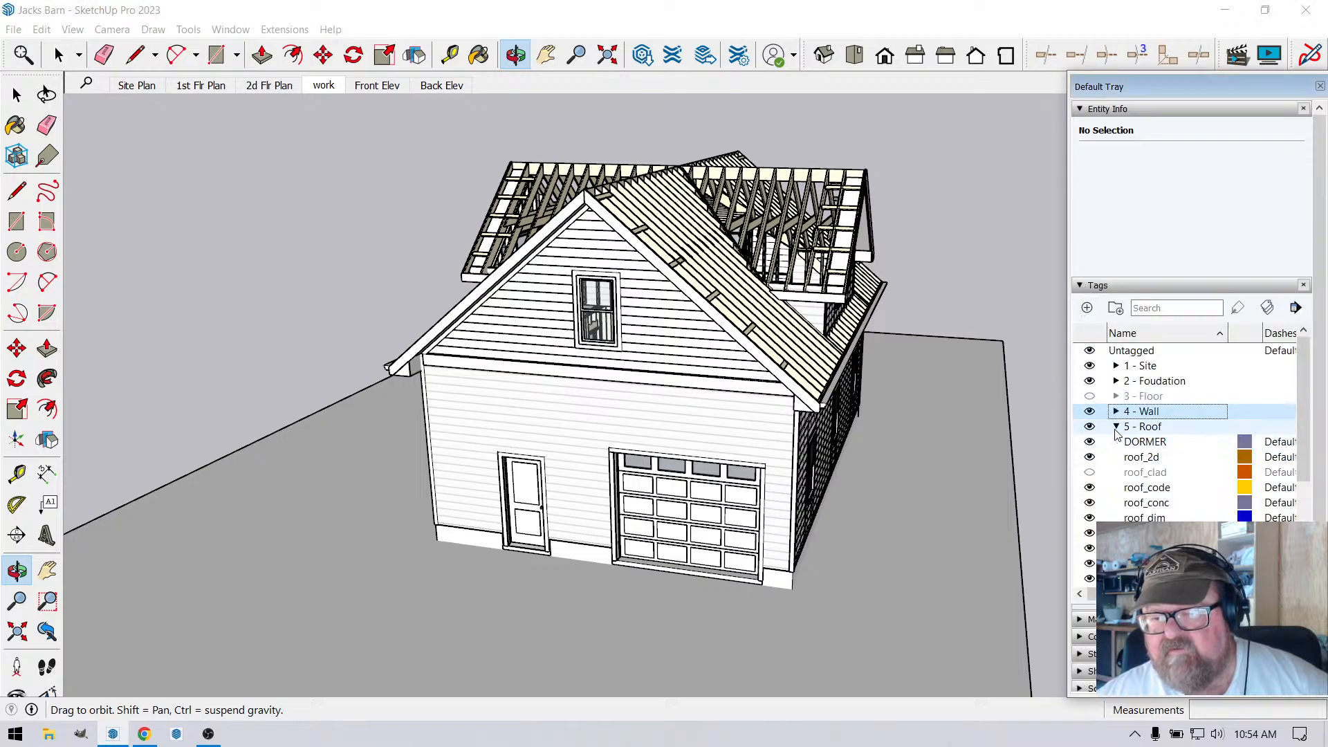
pyautogui.click(1091, 473)
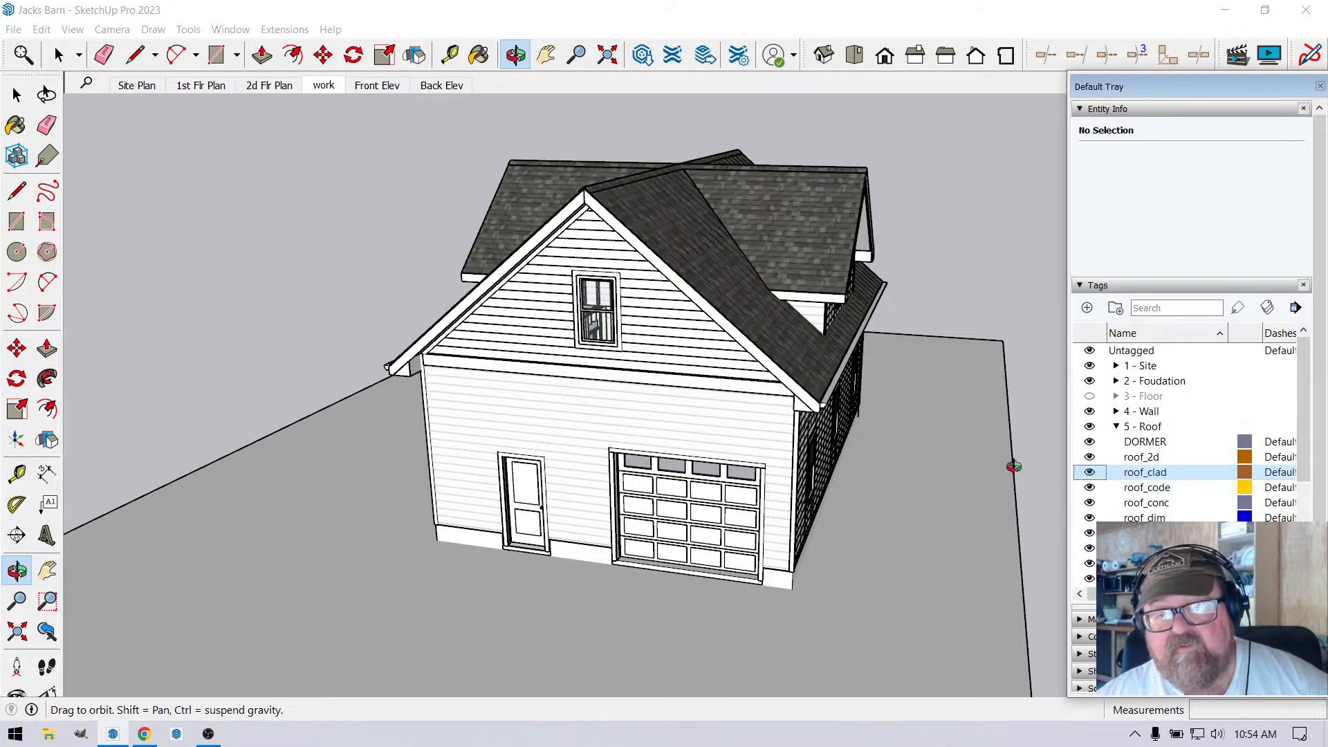
pyautogui.moveTo(1013, 467); pyautogui.dragTo(386, 388)
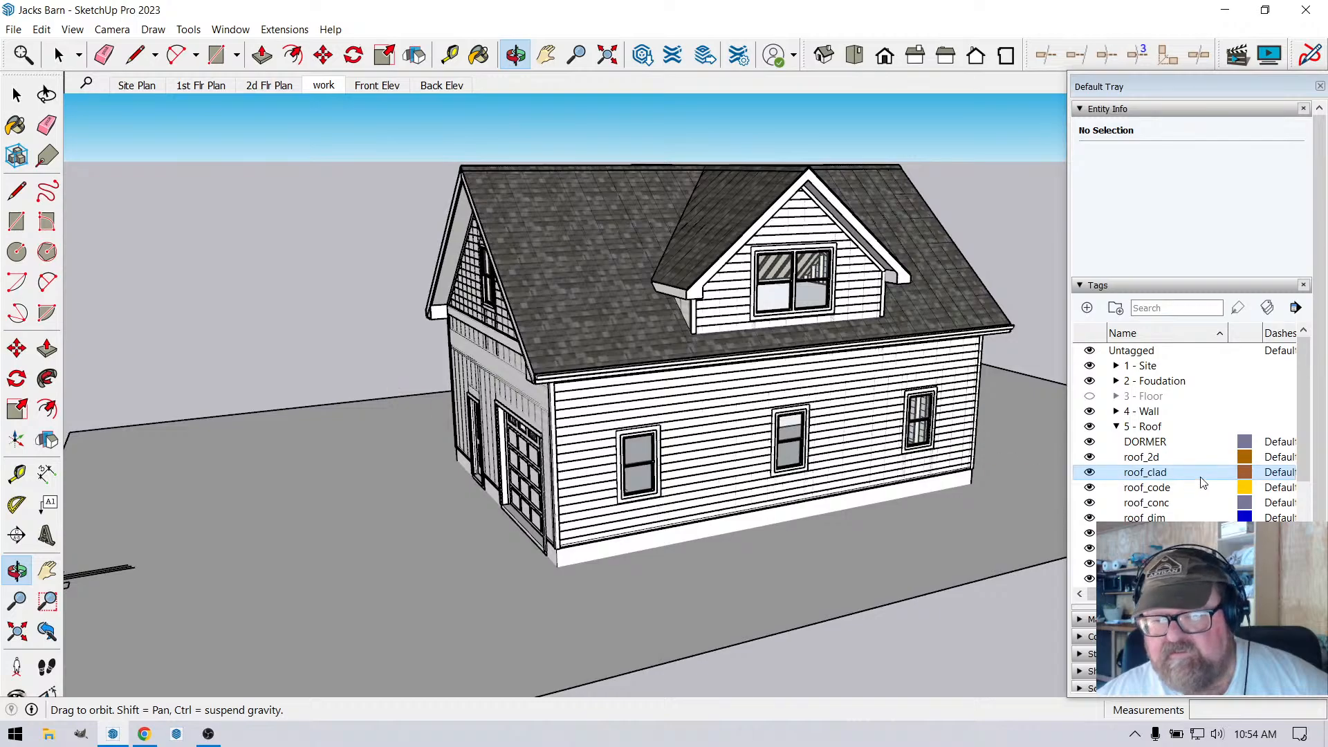
pyautogui.scroll(-2, 1190, 480)
pyautogui.scroll(2, 1148, 474)
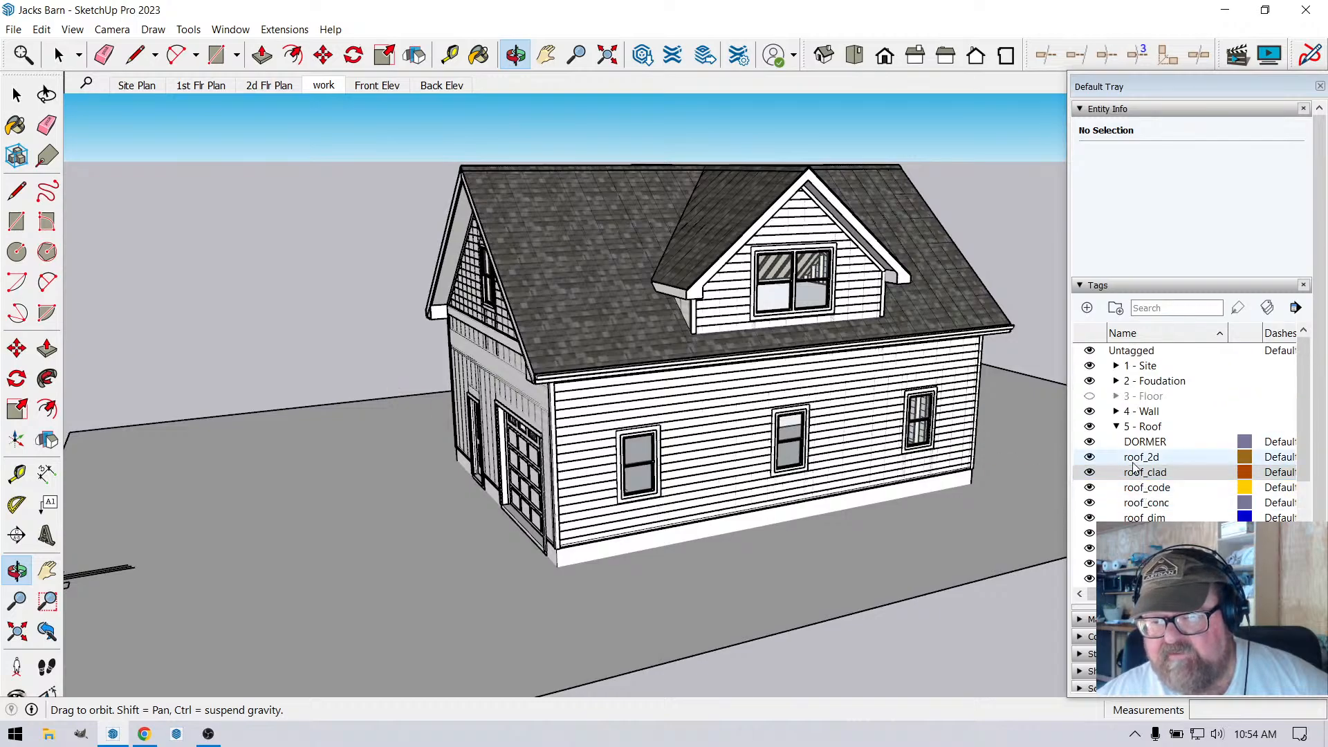
# Hide the wall framing tag within the 4 - Wall folder, leaving the siding, doors and windows displayed.
pyautogui.click(1116, 411)
pyautogui.scroll(-2, 1124, 484)
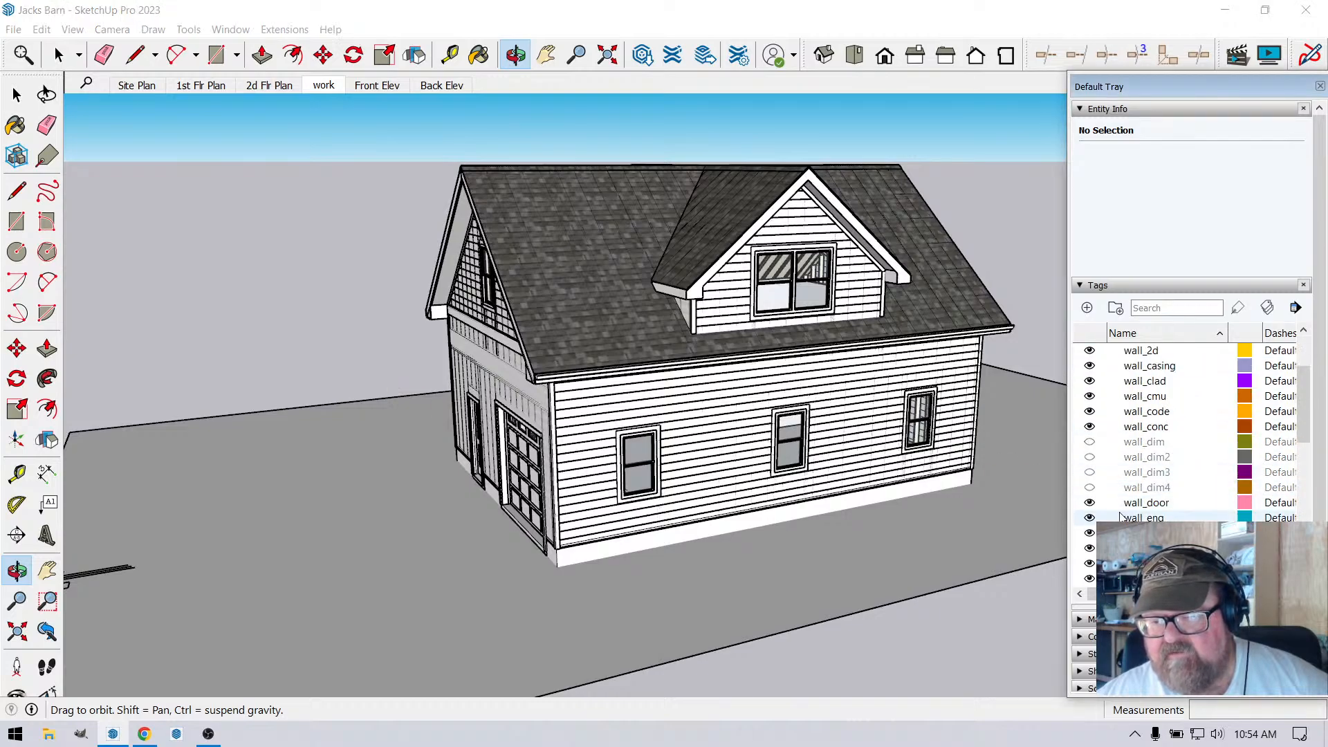
pyautogui.click(1089, 534)
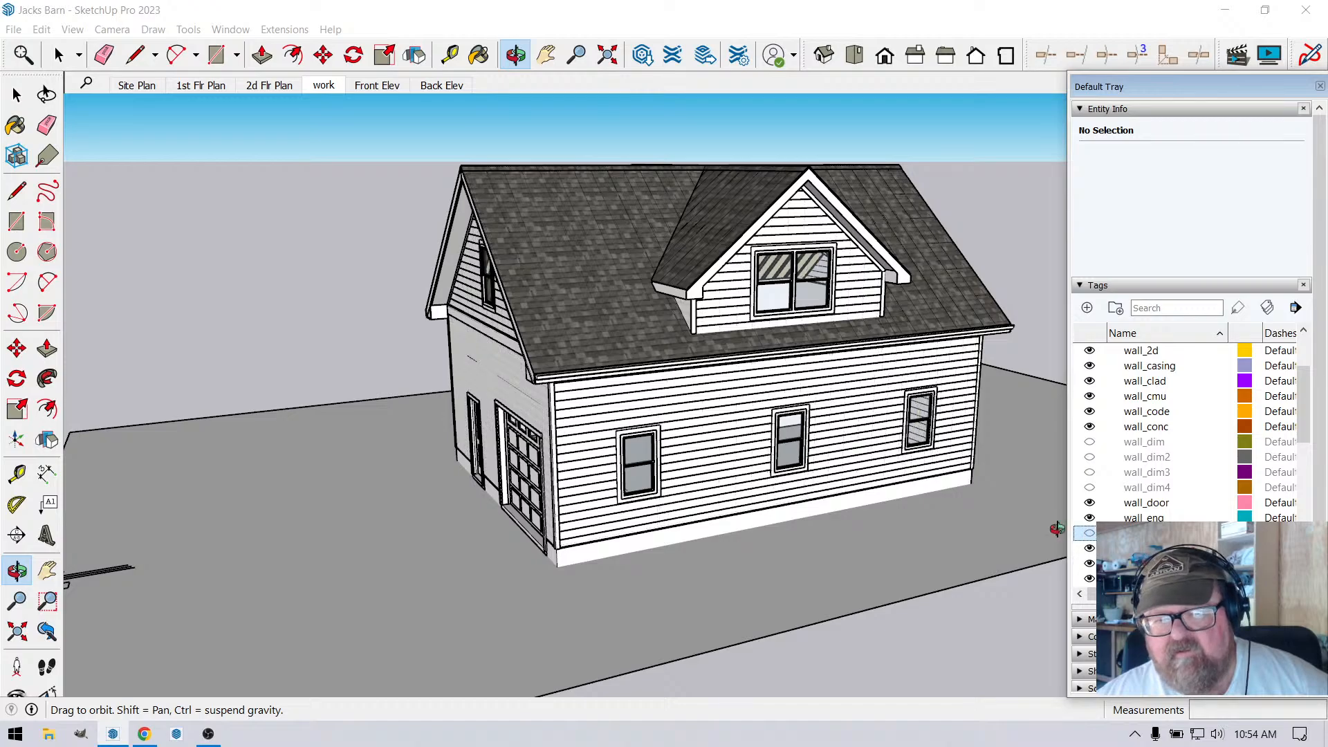
pyautogui.moveTo(722, 443); pyautogui.dragTo(850, 401)
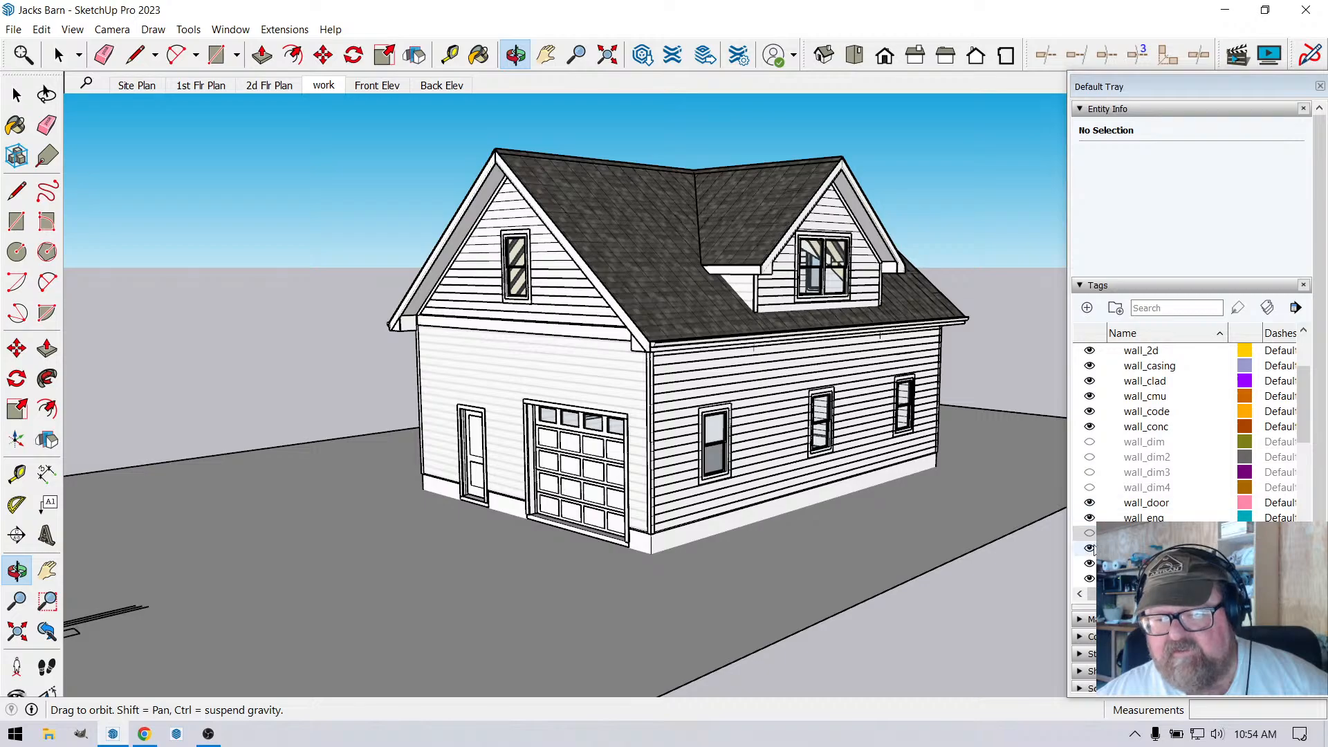
pyautogui.click(1089, 533)
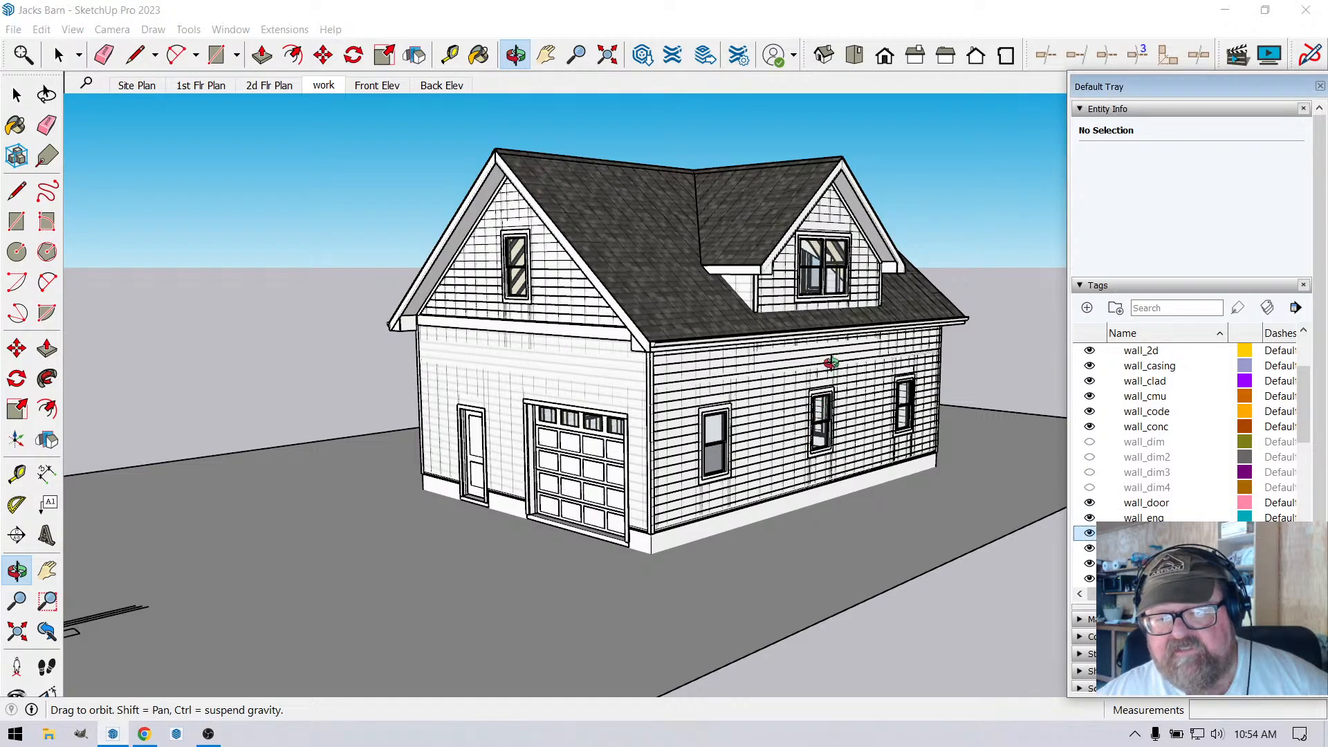
pyautogui.click(1090, 533)
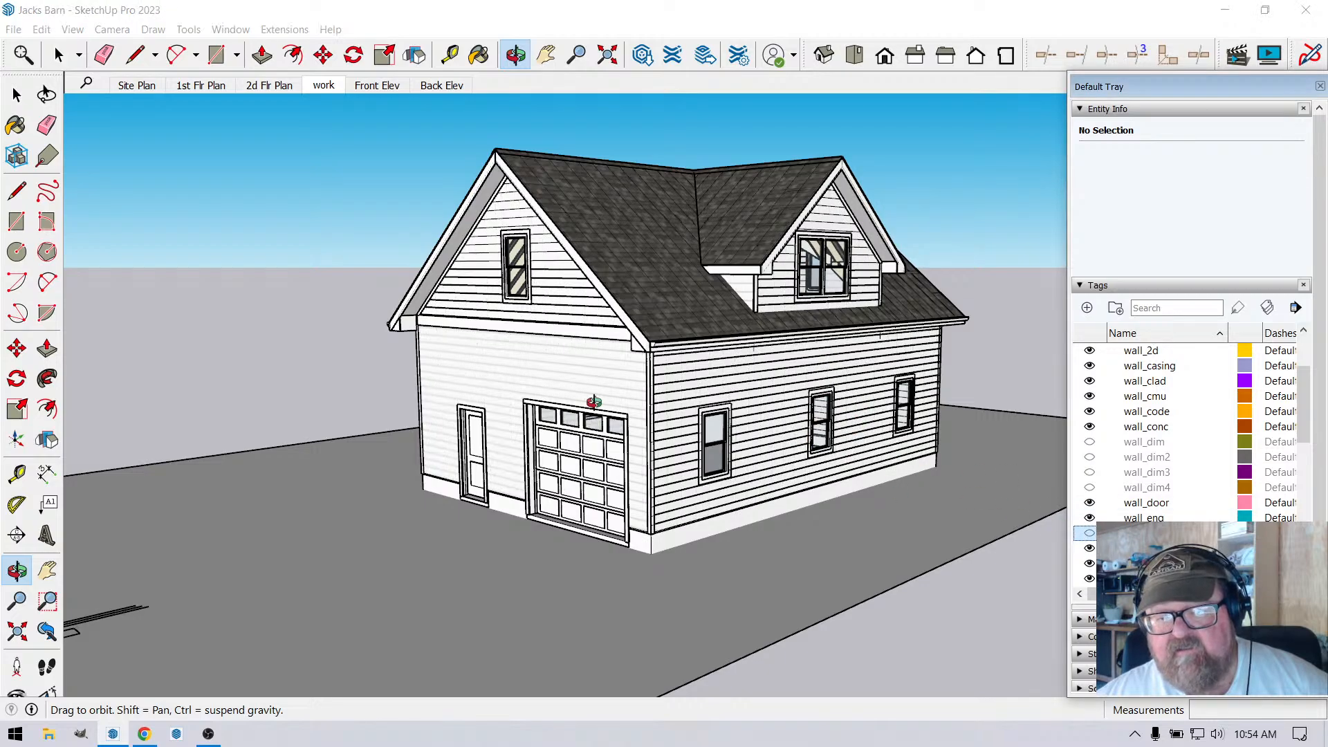
# Edit the lower garage-door wall assembly, setting Wall Cladding Material to lap_7.0, update the wall and close its editor.
pyautogui.moveTo(595, 405); pyautogui.dragTo(433, 392)
pyautogui.scroll(3, 553, 441)
pyautogui.scroll(2, 432, 392)
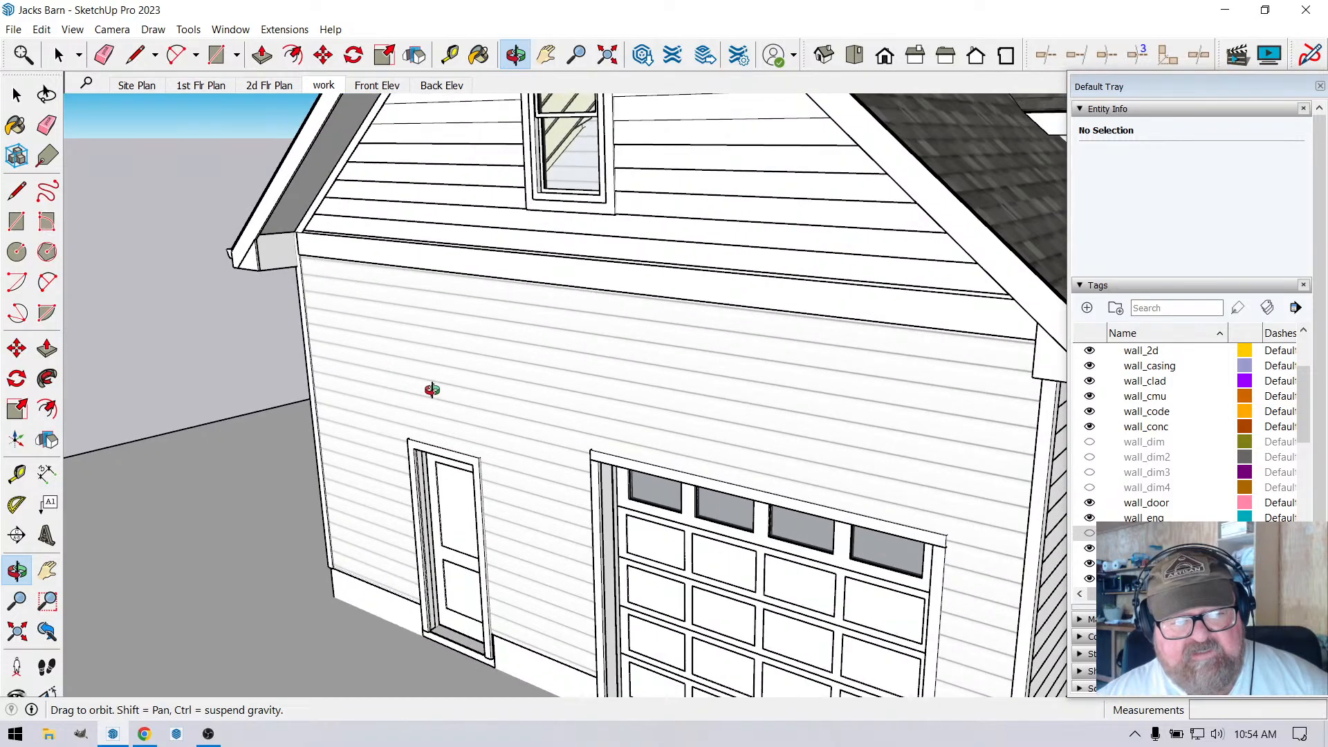
pyautogui.moveTo(578, 447)
pyautogui.mouseDown()
pyautogui.moveTo(519, 402)
pyautogui.moveTo(588, 454)
pyautogui.mouseUp()
pyautogui.scroll(-2, 520, 401)
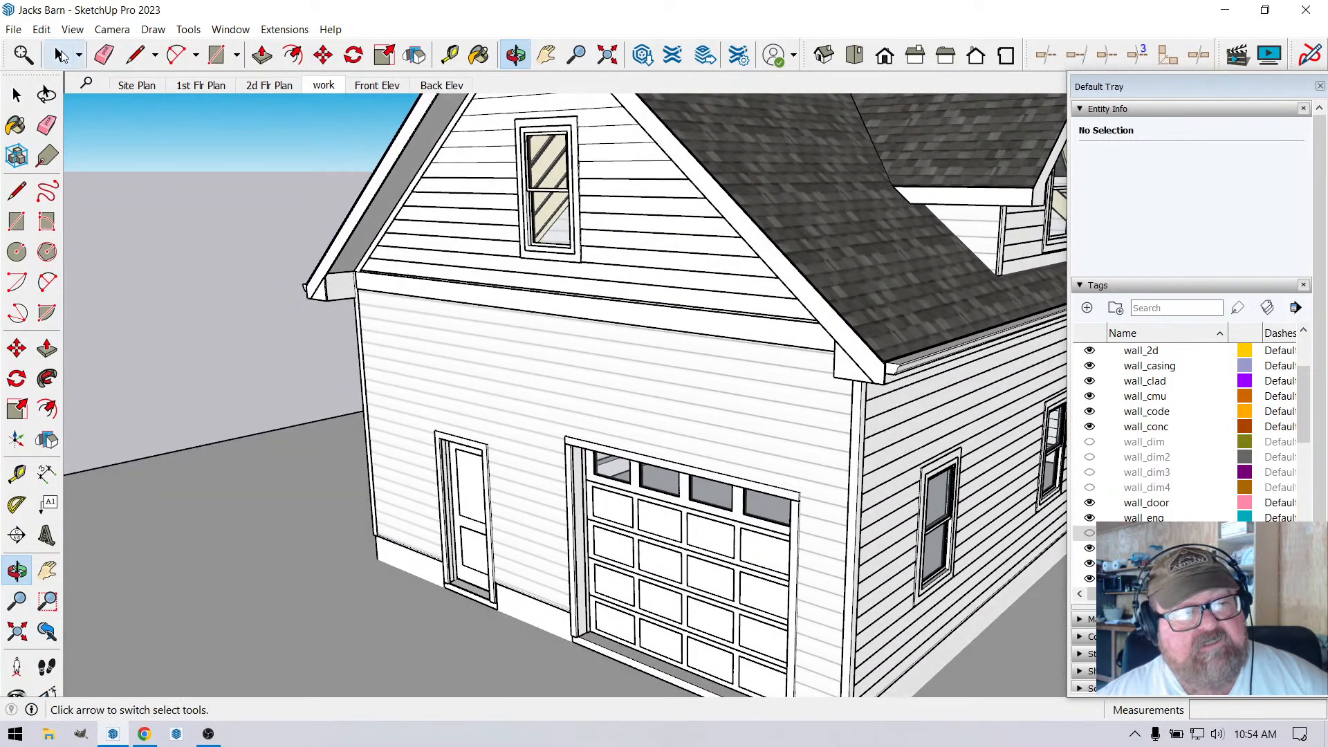
pyautogui.click(61, 55)
pyautogui.click(542, 358)
pyautogui.scroll(-3, 553, 387)
pyautogui.rightClick(557, 408)
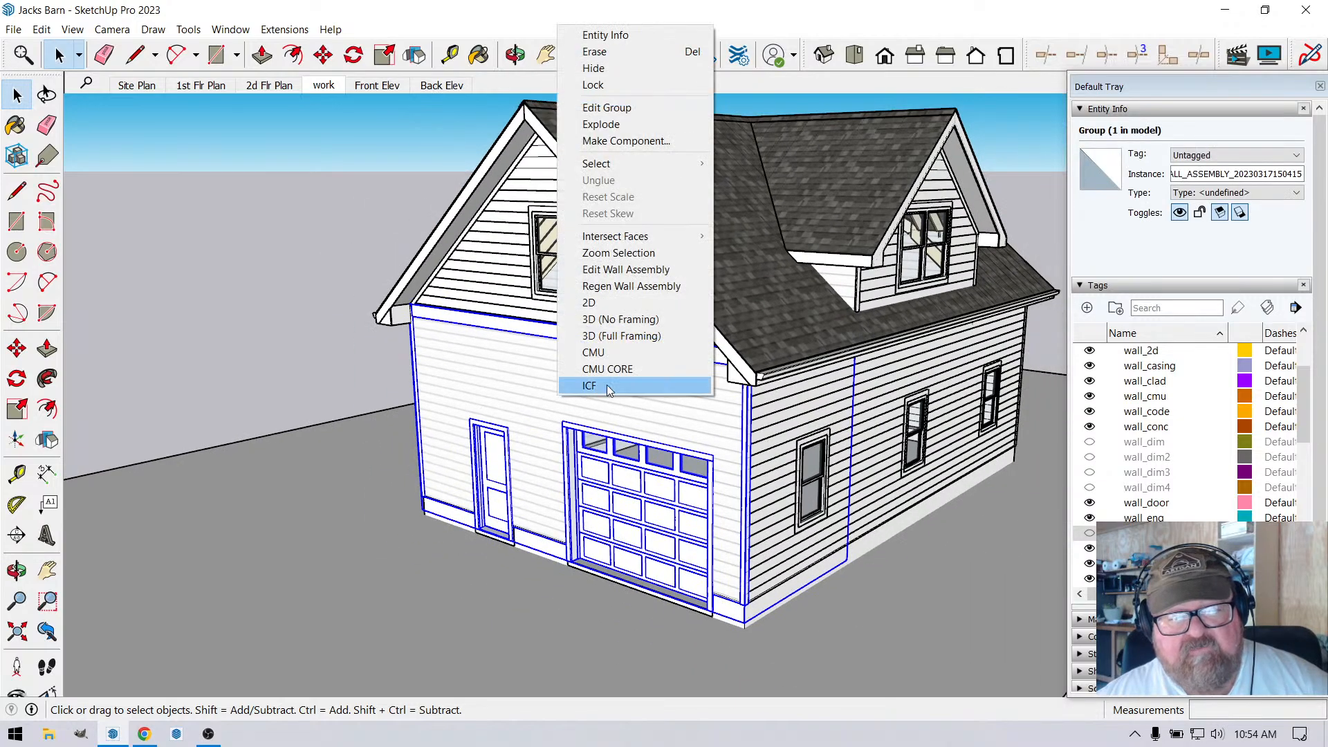
pyautogui.click(623, 270)
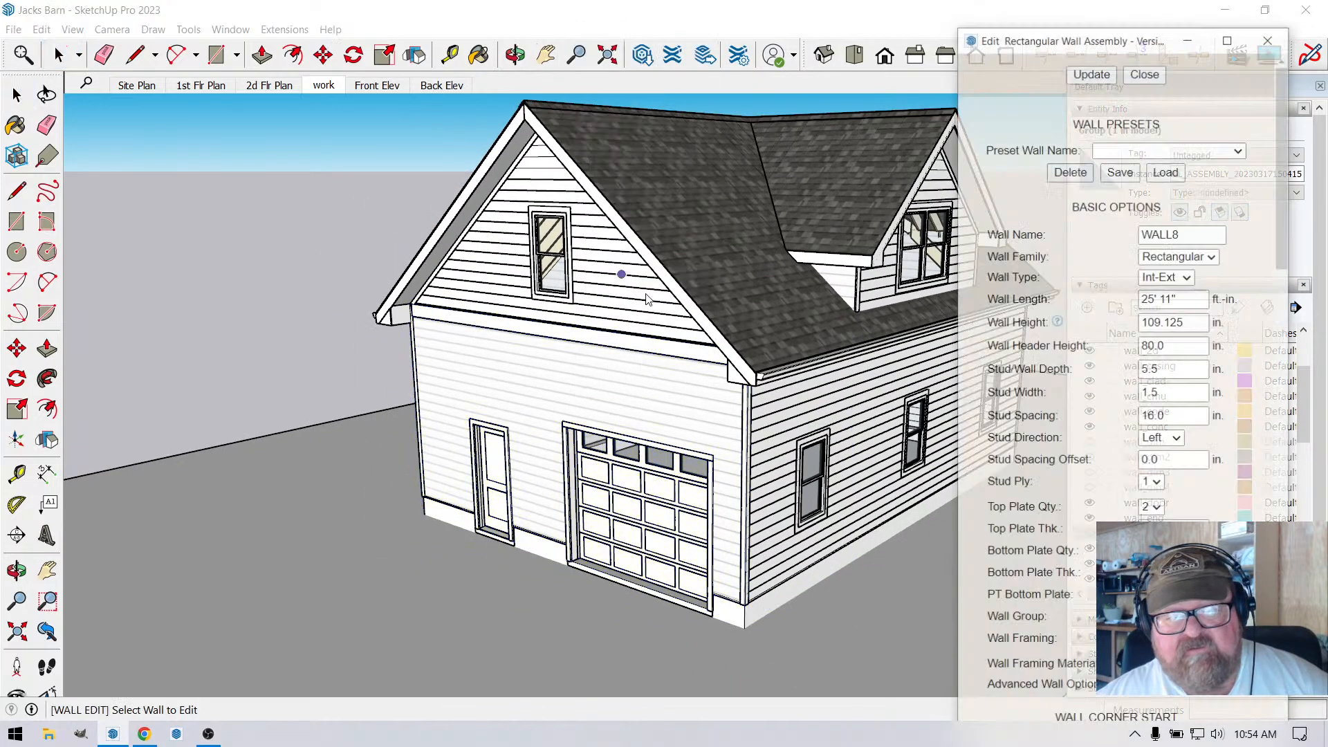
pyautogui.scroll(-15, 1072, 554)
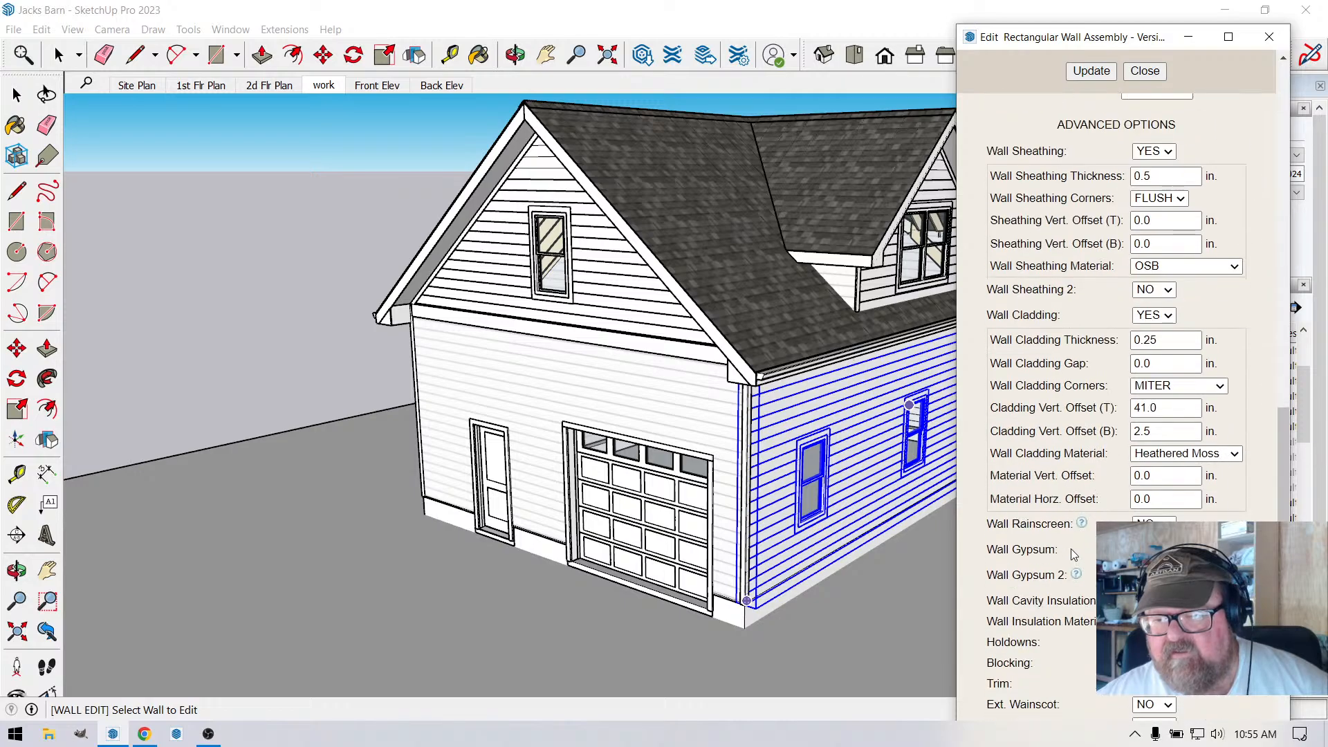
pyautogui.click(1238, 455)
pyautogui.scroll(-1, 1176, 436)
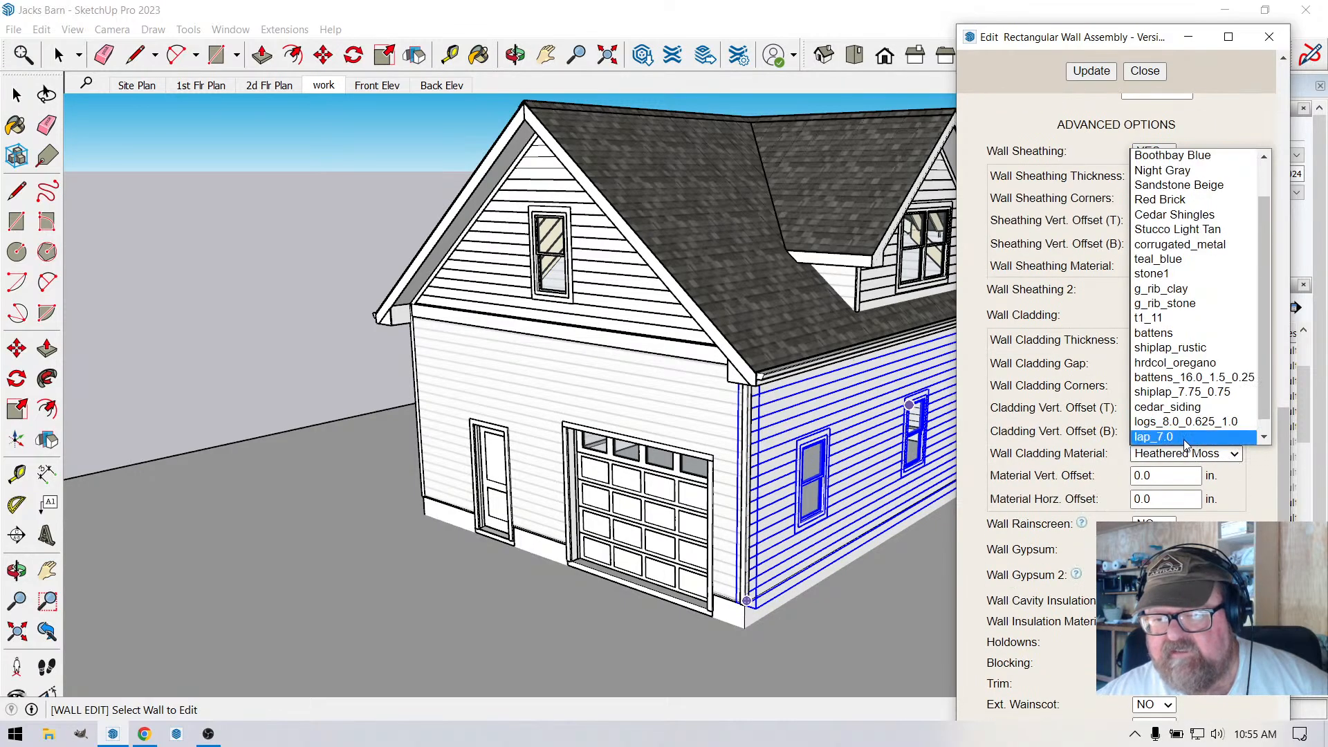
pyautogui.click(1169, 436)
pyautogui.click(1103, 73)
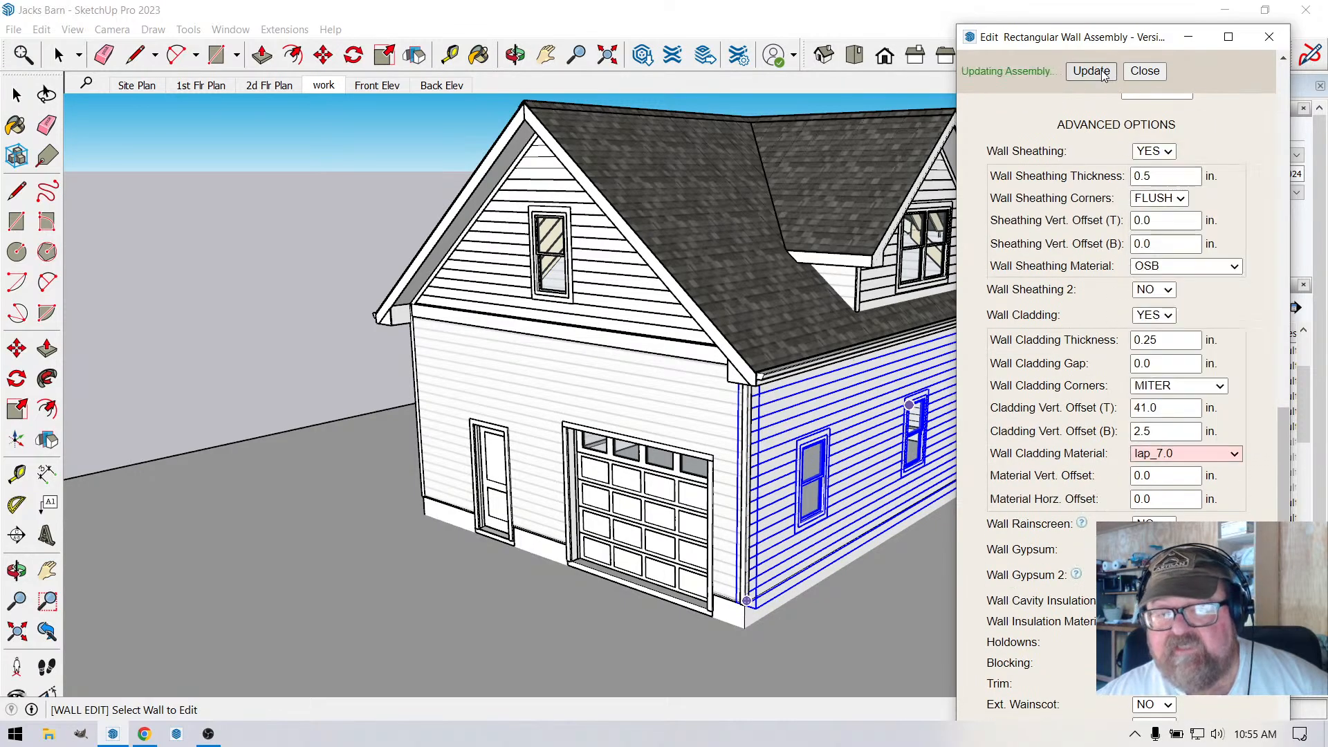
pyautogui.click(1145, 70)
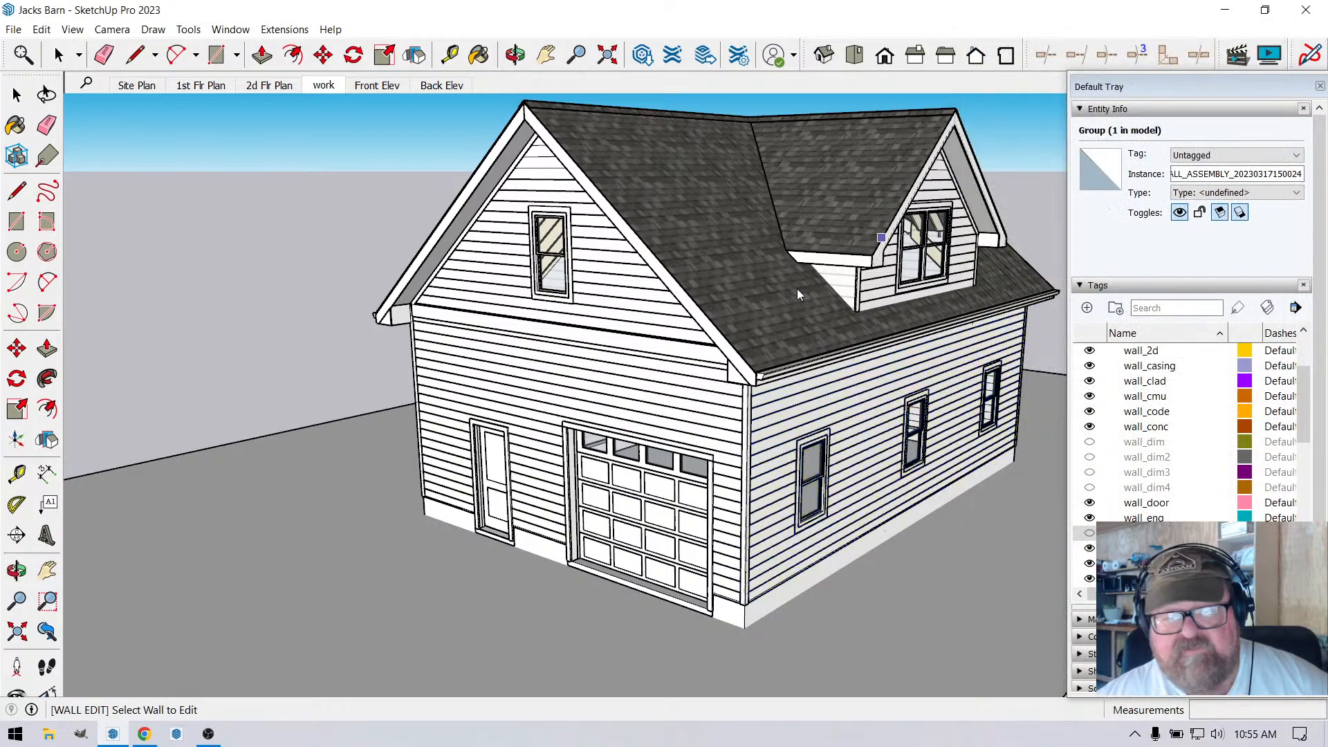
# Adjust the frieze board settings in the garage-door wall's trim options, update the assembly and exit the wall editor.
pyautogui.click(515, 54)
pyautogui.moveTo(609, 387); pyautogui.dragTo(646, 345)
pyautogui.scroll(6, 443, 304)
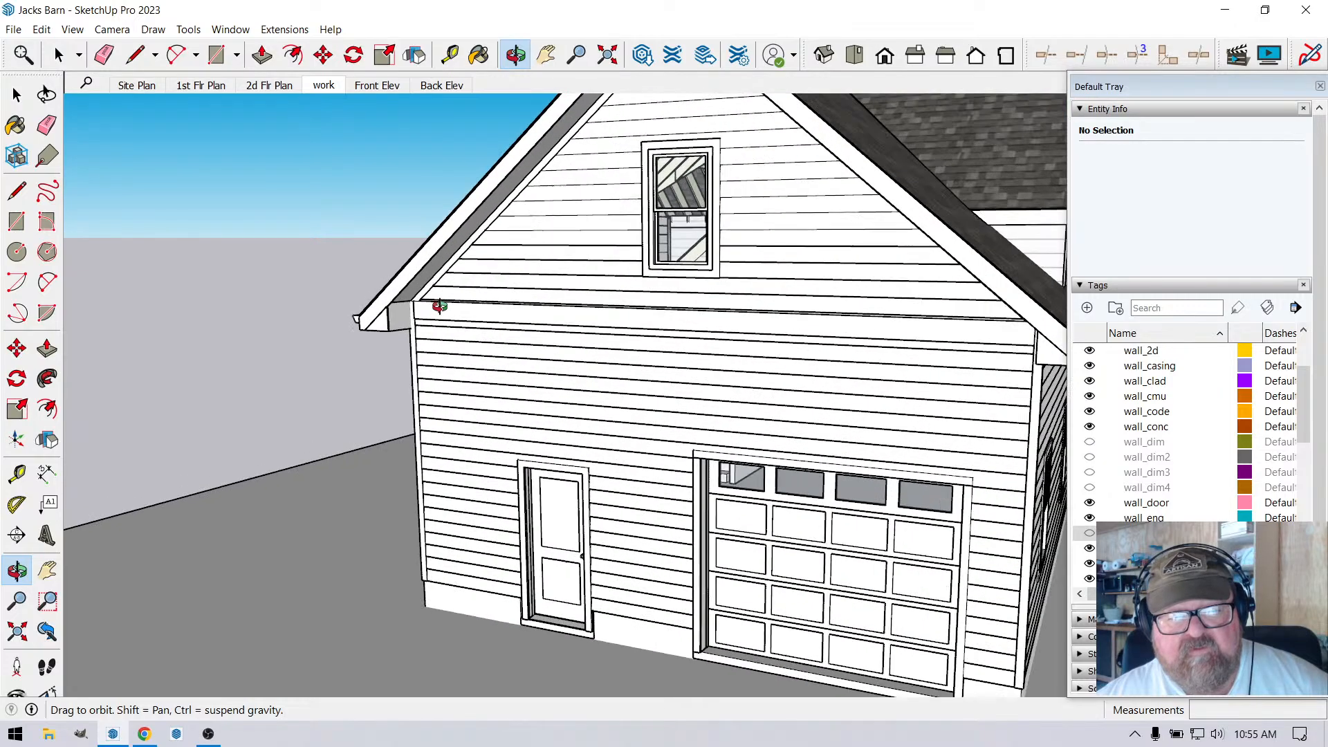
pyautogui.moveTo(466, 306); pyautogui.dragTo(429, 351)
pyautogui.scroll(-5, 362, 335)
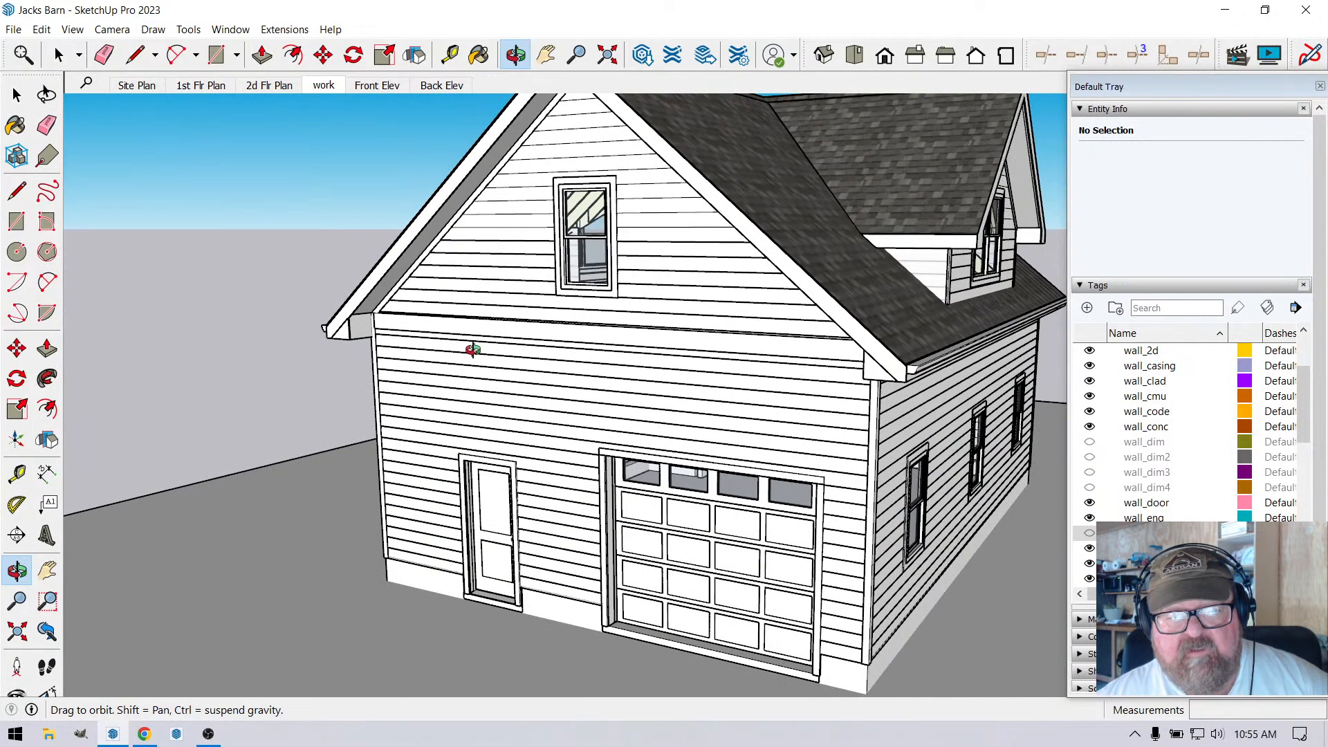
pyautogui.scroll(1, 473, 350)
pyautogui.press('space')
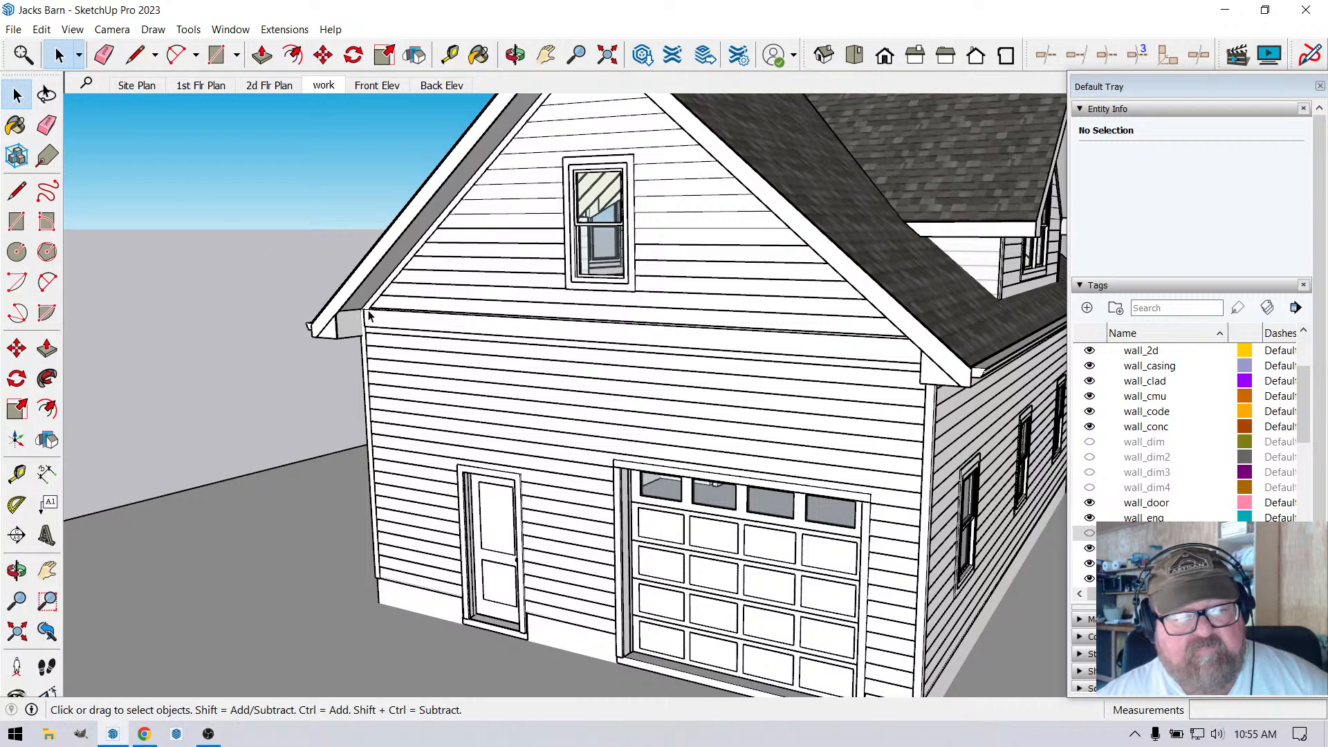
pyautogui.click(396, 323)
pyautogui.rightClick(397, 350)
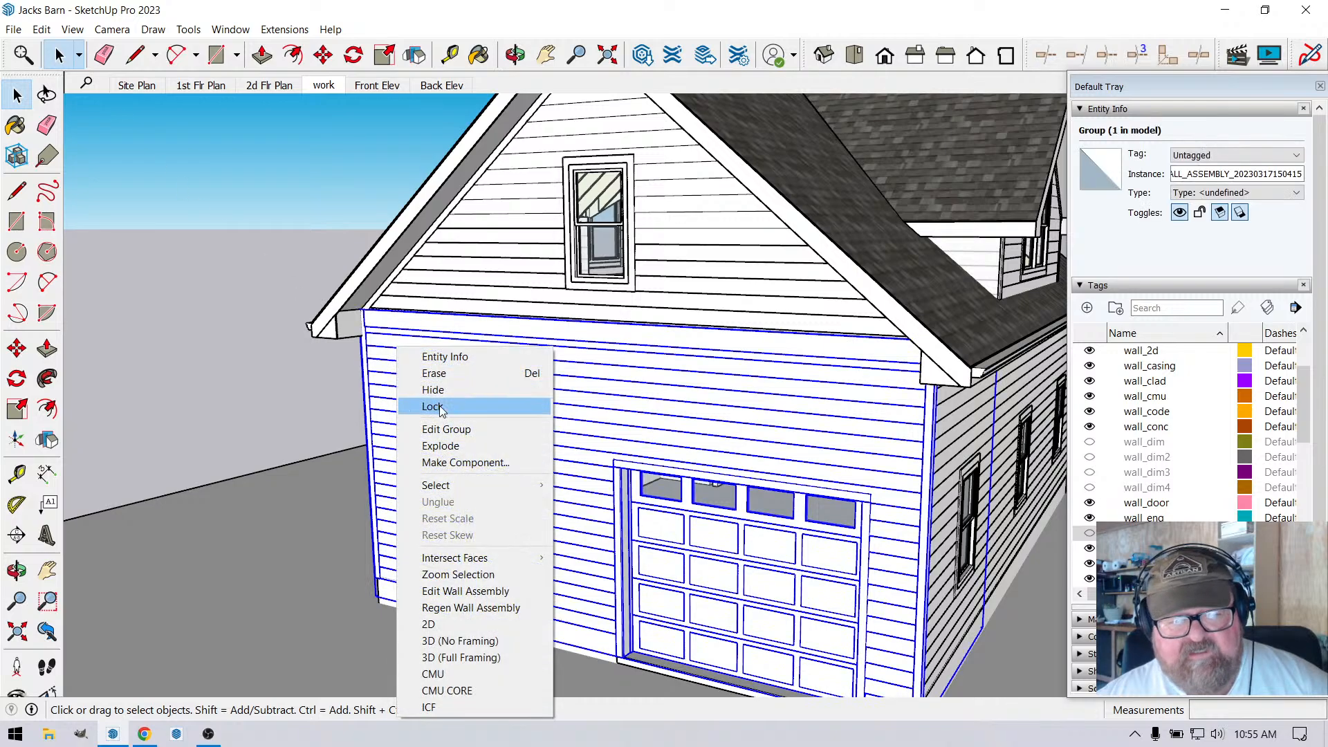
pyautogui.click(465, 591)
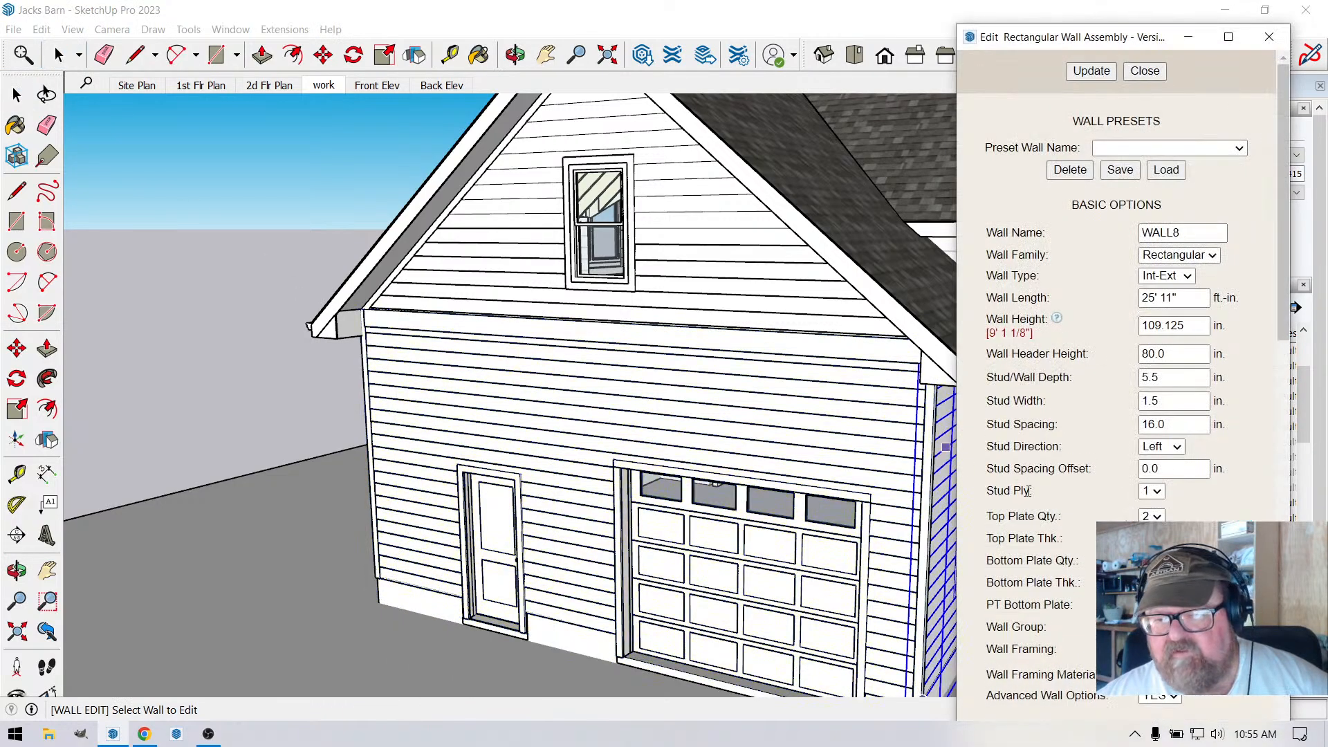
pyautogui.scroll(-5, 1031, 492)
pyautogui.scroll(-3, 1038, 494)
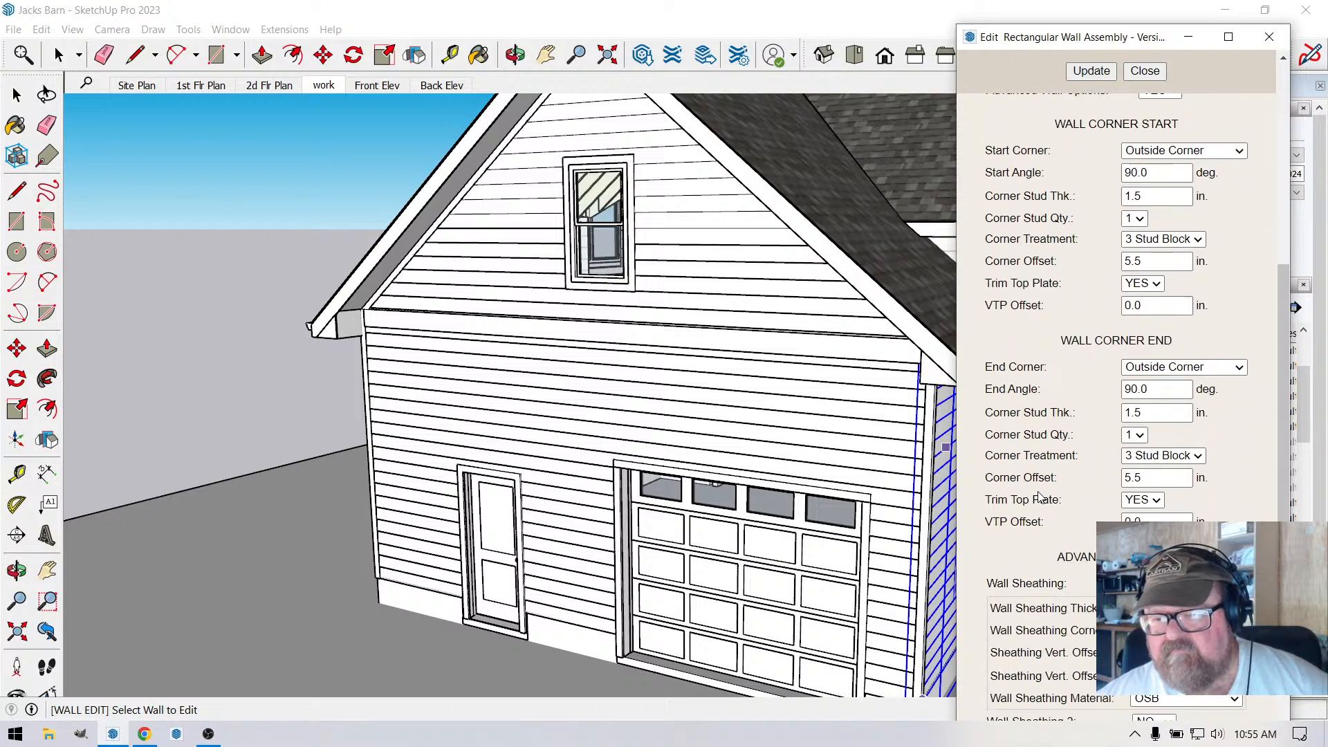
pyautogui.scroll(-5, 1040, 498)
pyautogui.scroll(-2, 1041, 498)
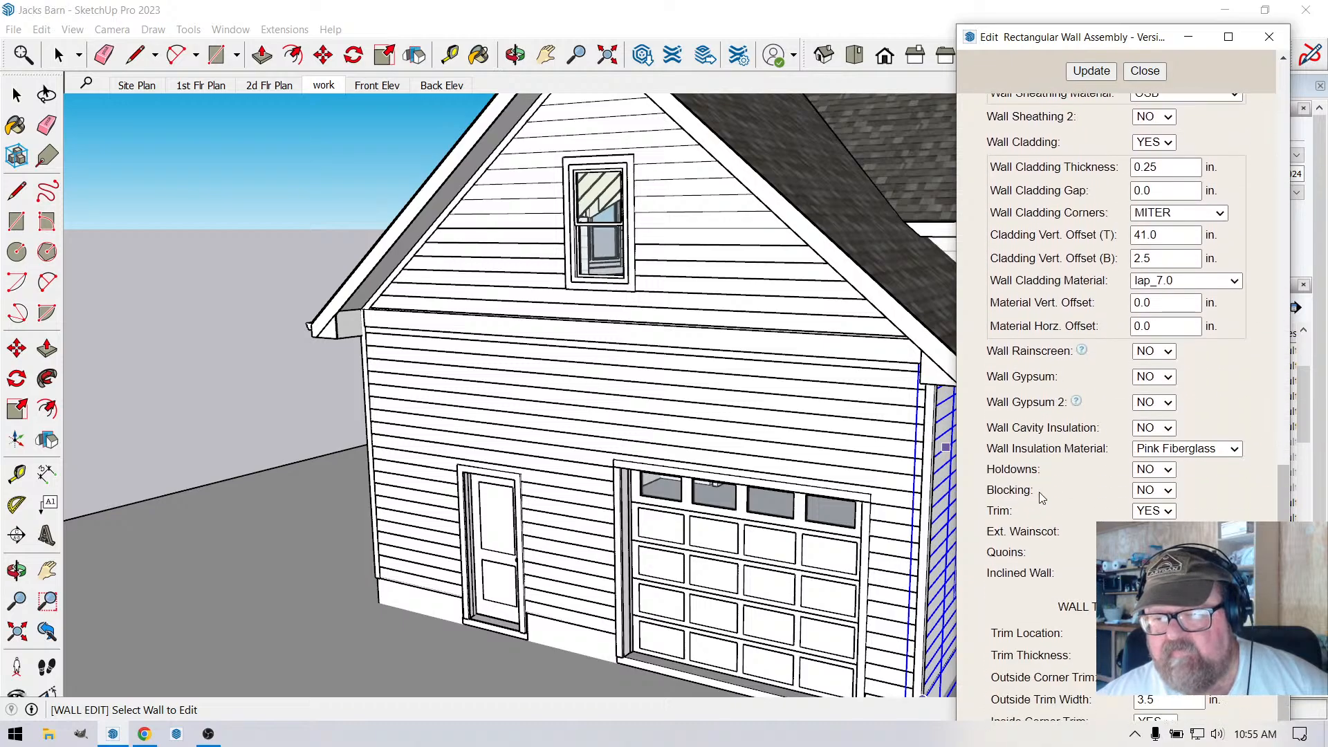
pyautogui.scroll(1, 1046, 496)
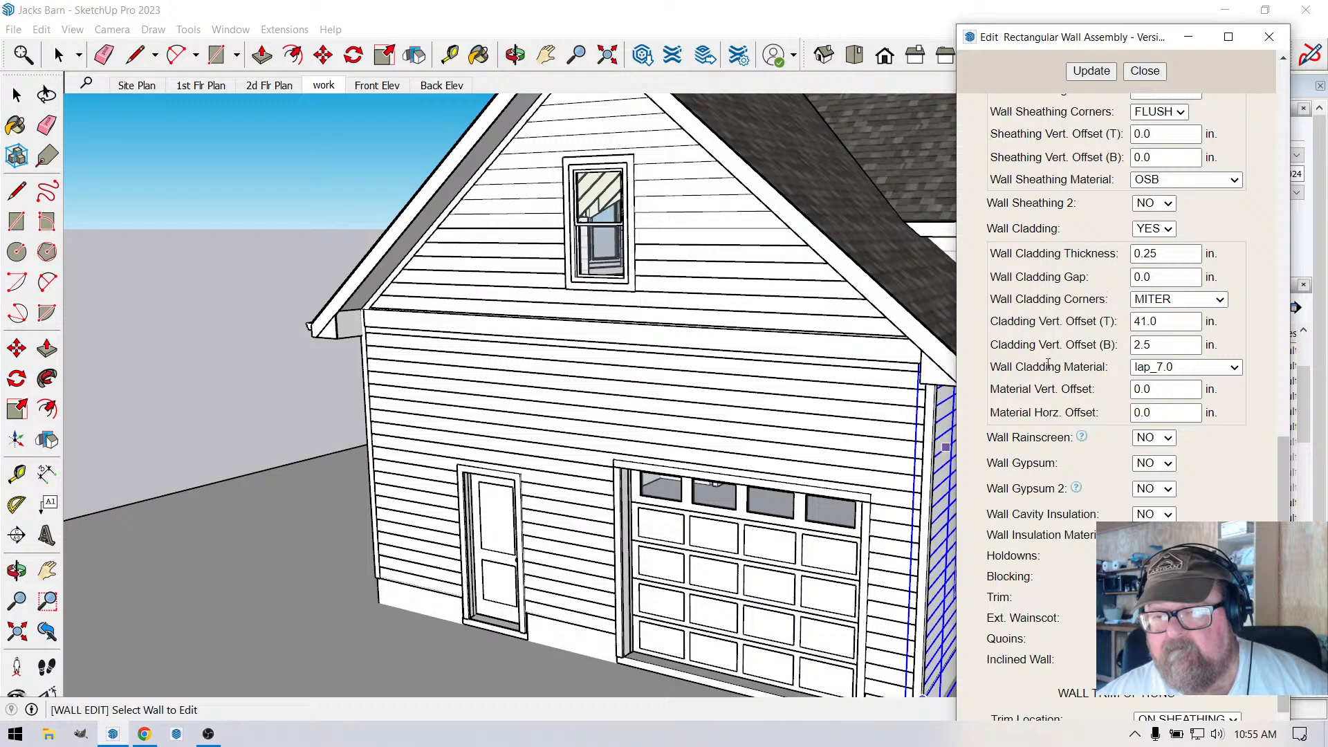
pyautogui.scroll(-7, 1048, 364)
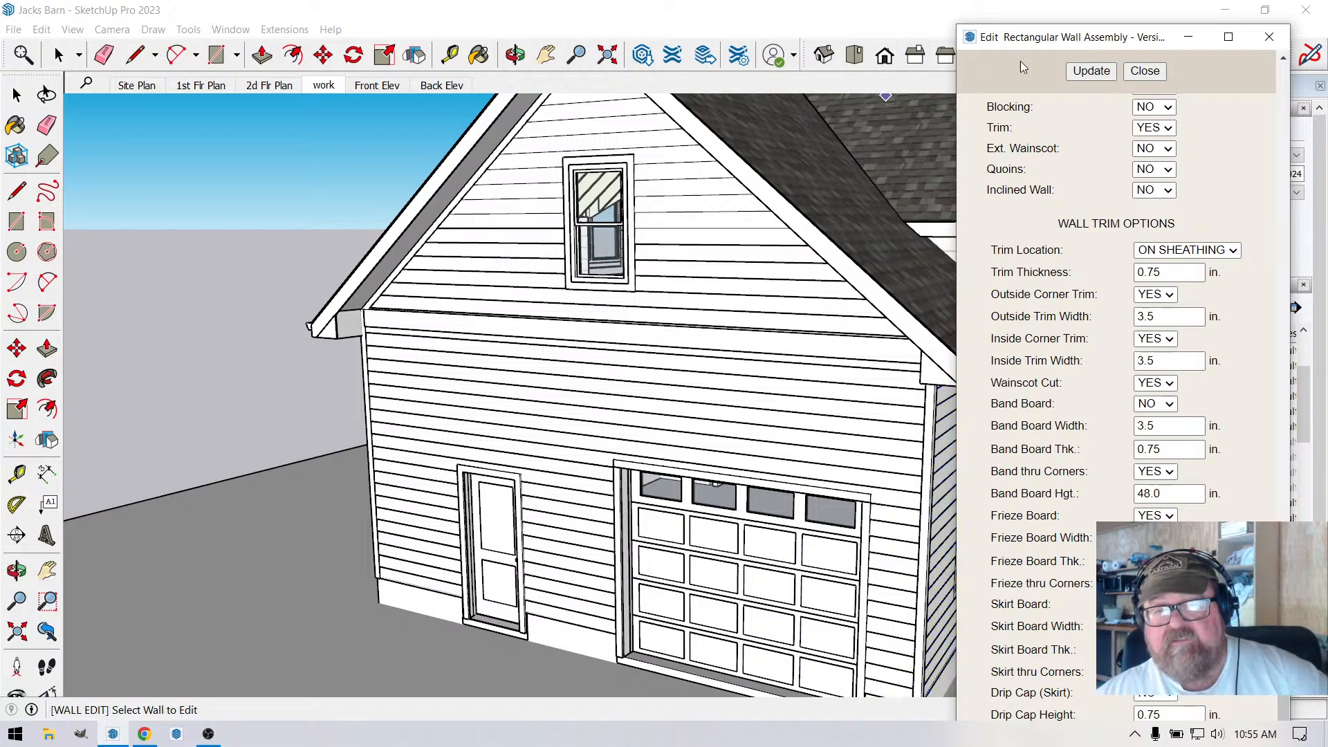
pyautogui.click(1092, 71)
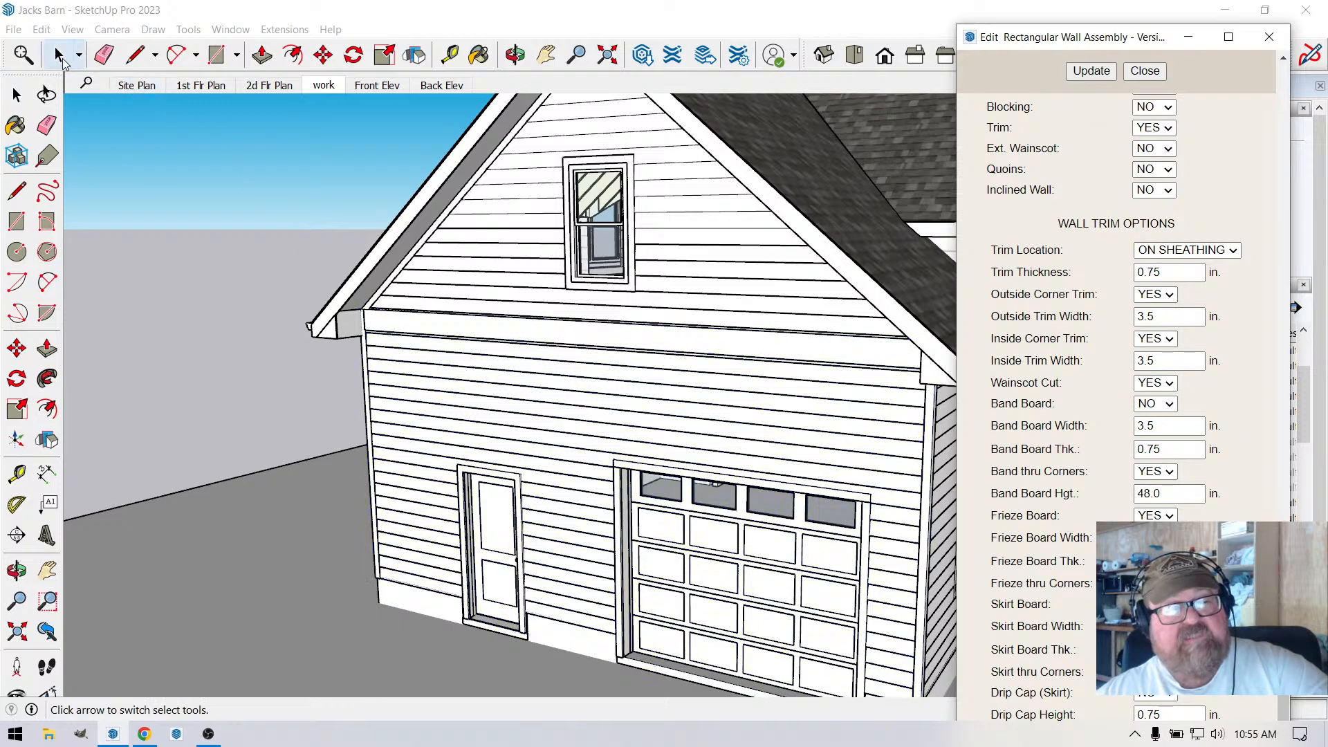
pyautogui.click(60, 55)
# Edit the windowless lower wall at the opposite gable end, setting Frieze Board to YES, then update it and close the editor.
pyautogui.scroll(-2, 305, 245)
pyautogui.scroll(-1, 305, 245)
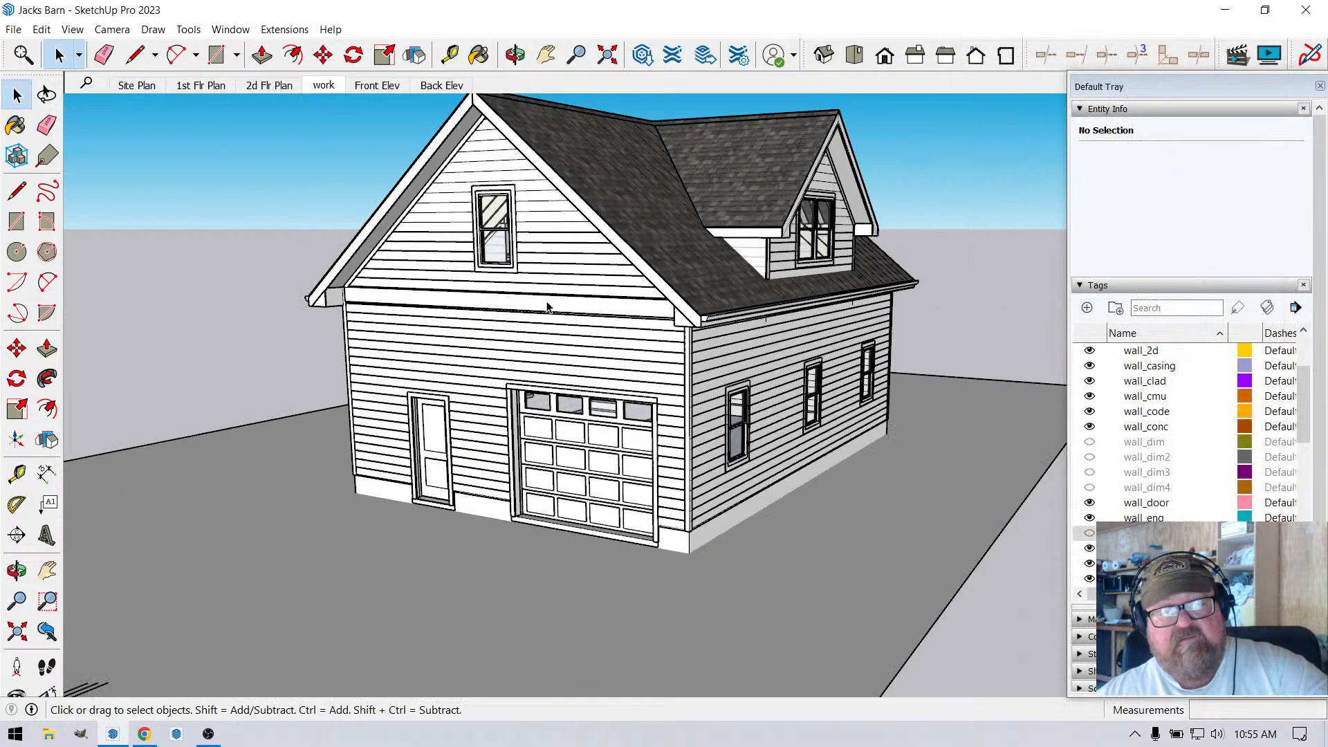
pyautogui.click(516, 55)
pyautogui.moveTo(554, 269); pyautogui.dragTo(309, 374)
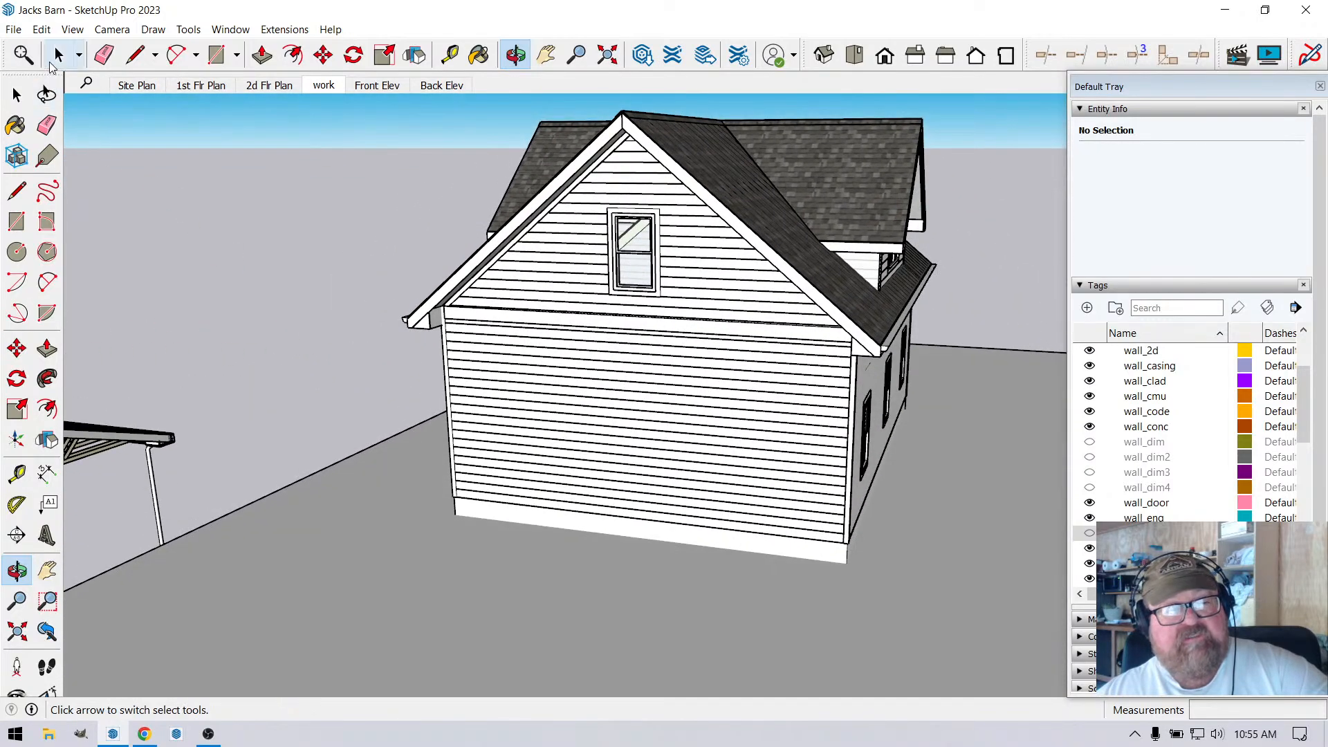
pyautogui.click(57, 55)
pyautogui.click(557, 352)
pyautogui.rightClick(558, 352)
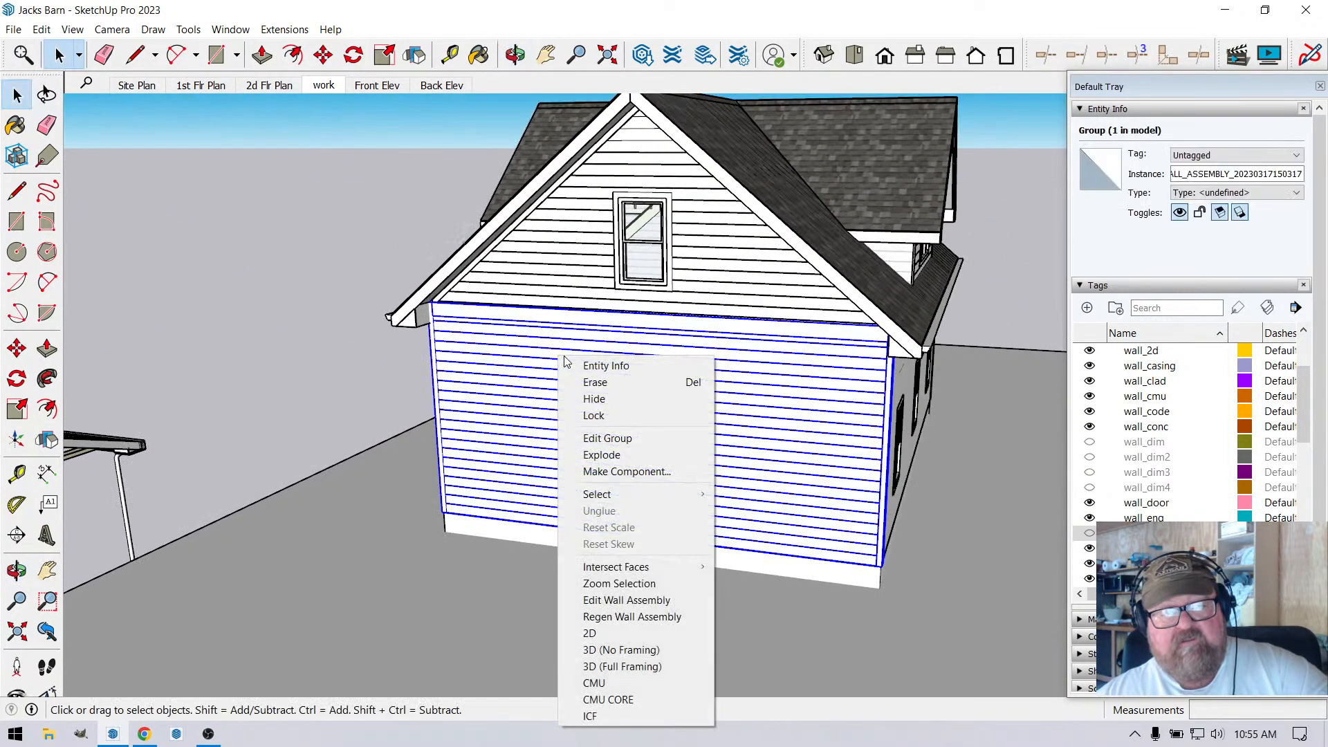
pyautogui.click(621, 601)
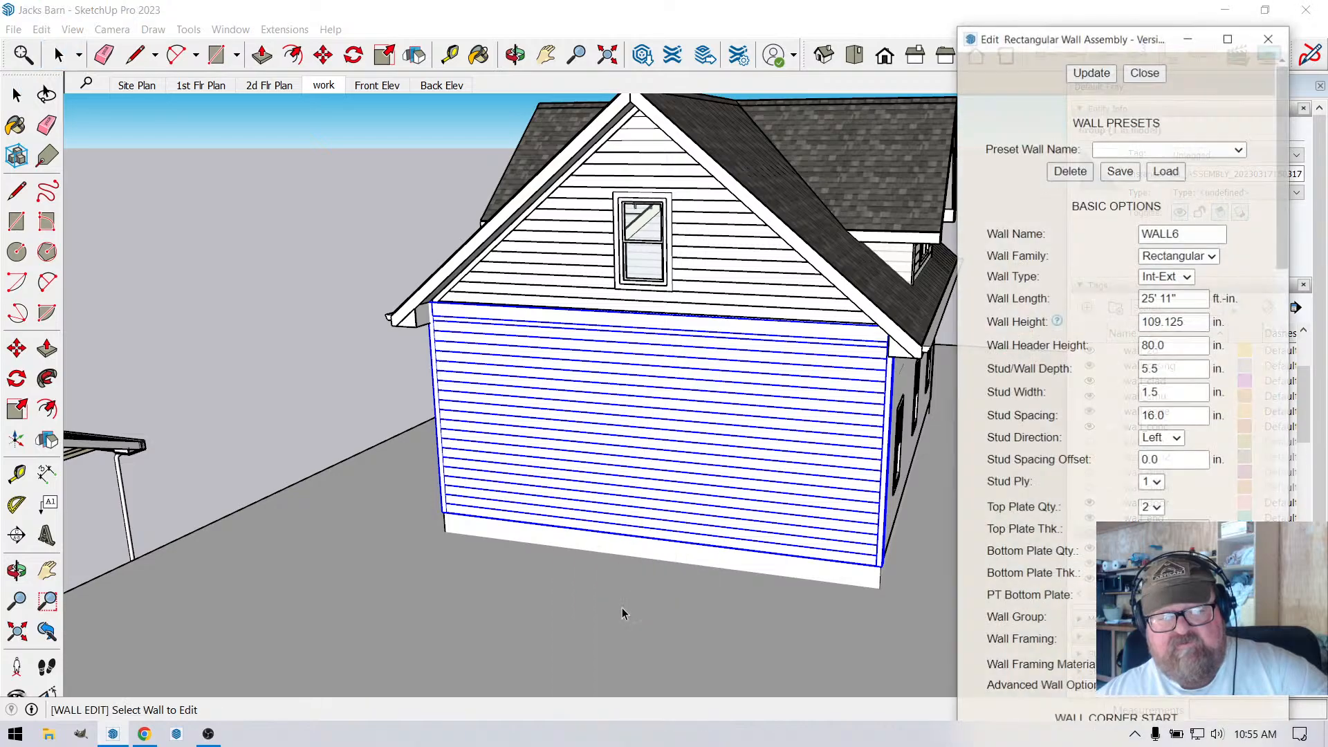
pyautogui.scroll(-10, 1092, 506)
pyautogui.scroll(-10, 1091, 506)
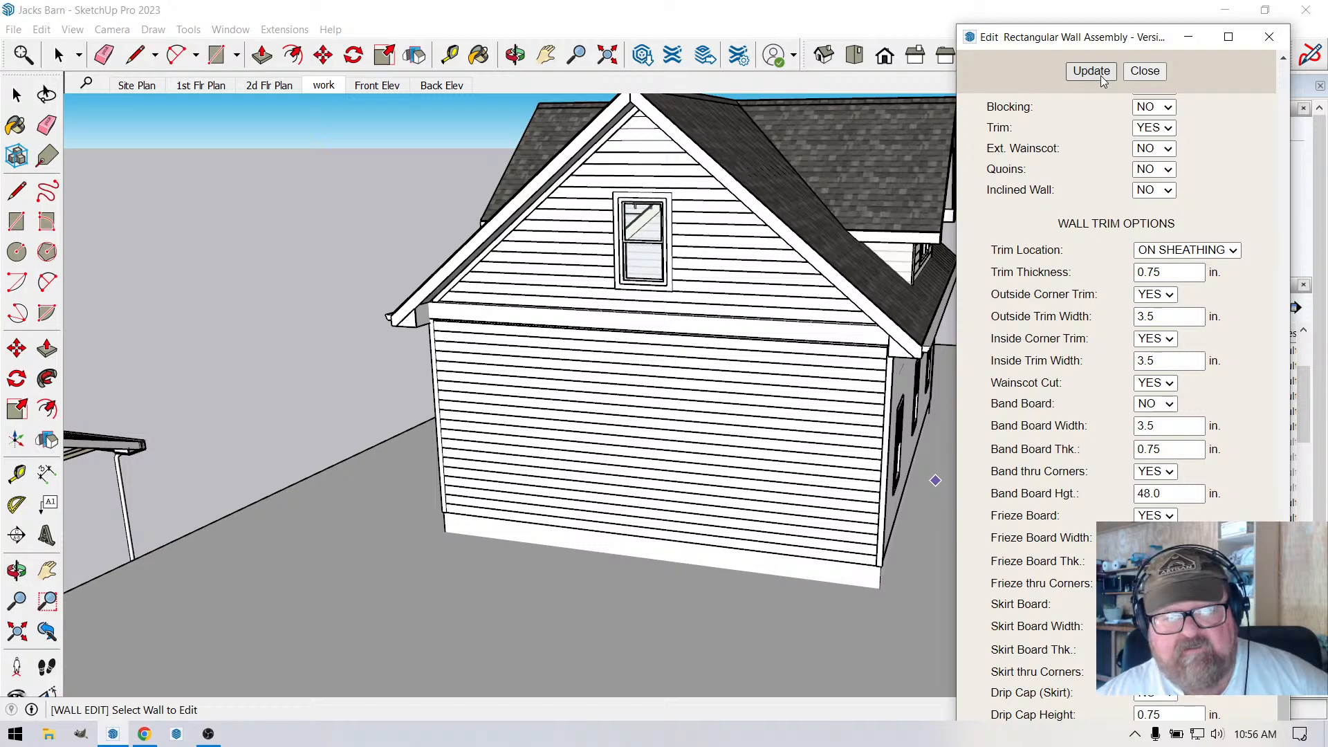
pyautogui.click(1145, 70)
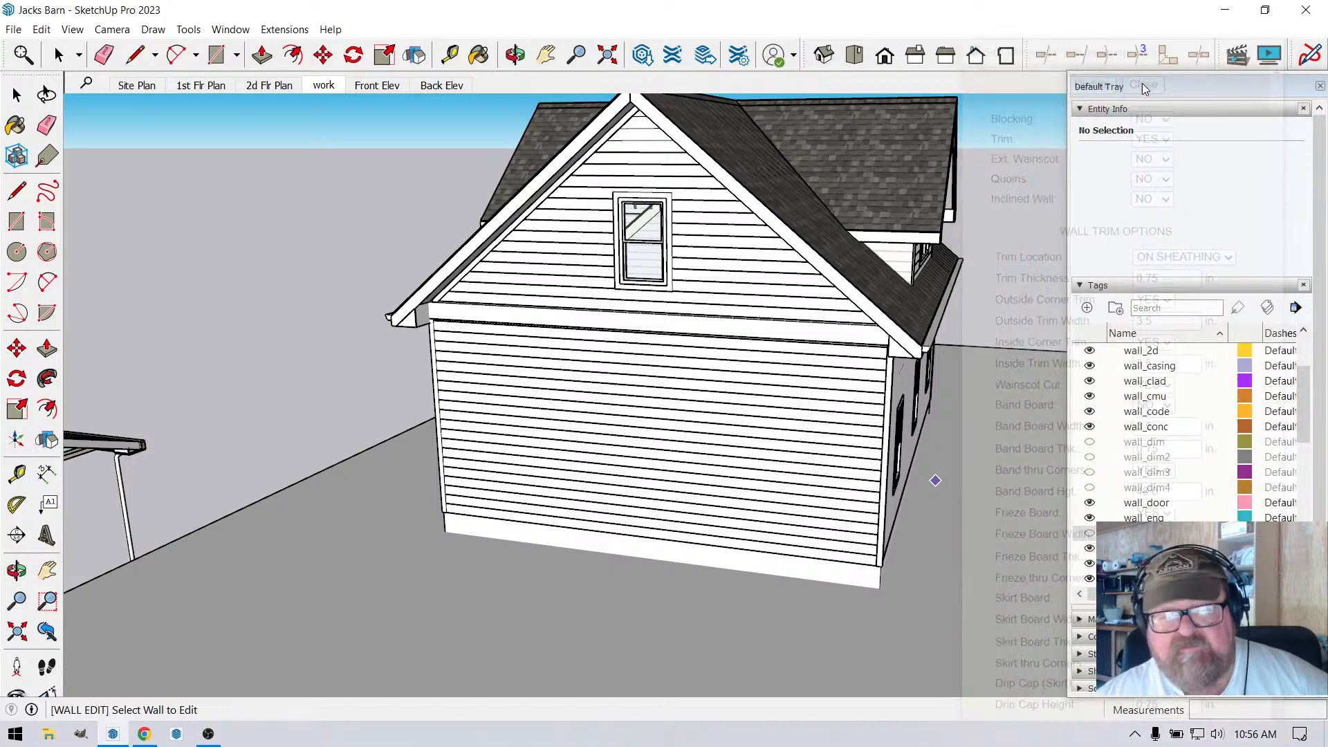
# Check the garage-door wall's trim and frieze board options in the wall editor and close it.
pyautogui.click(516, 54)
pyautogui.moveTo(915, 355); pyautogui.dragTo(268, 208)
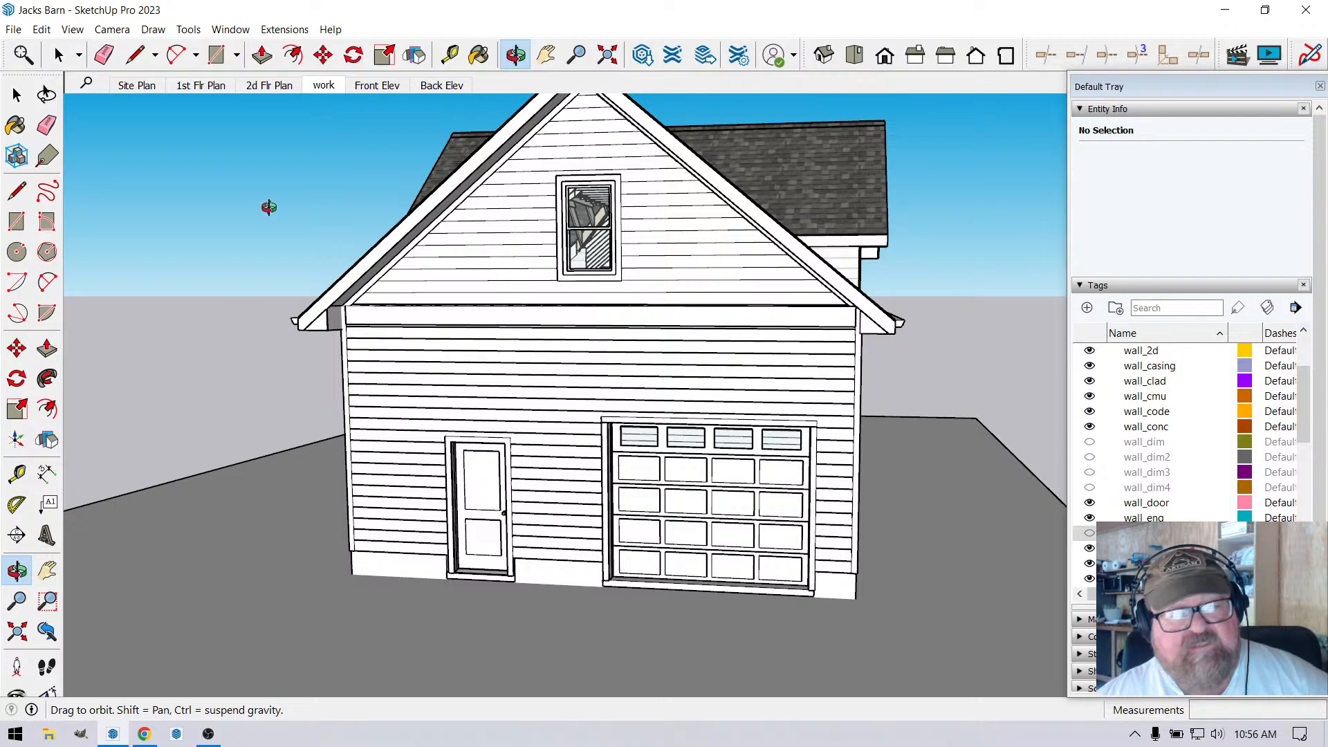
pyautogui.click(58, 54)
pyautogui.click(453, 388)
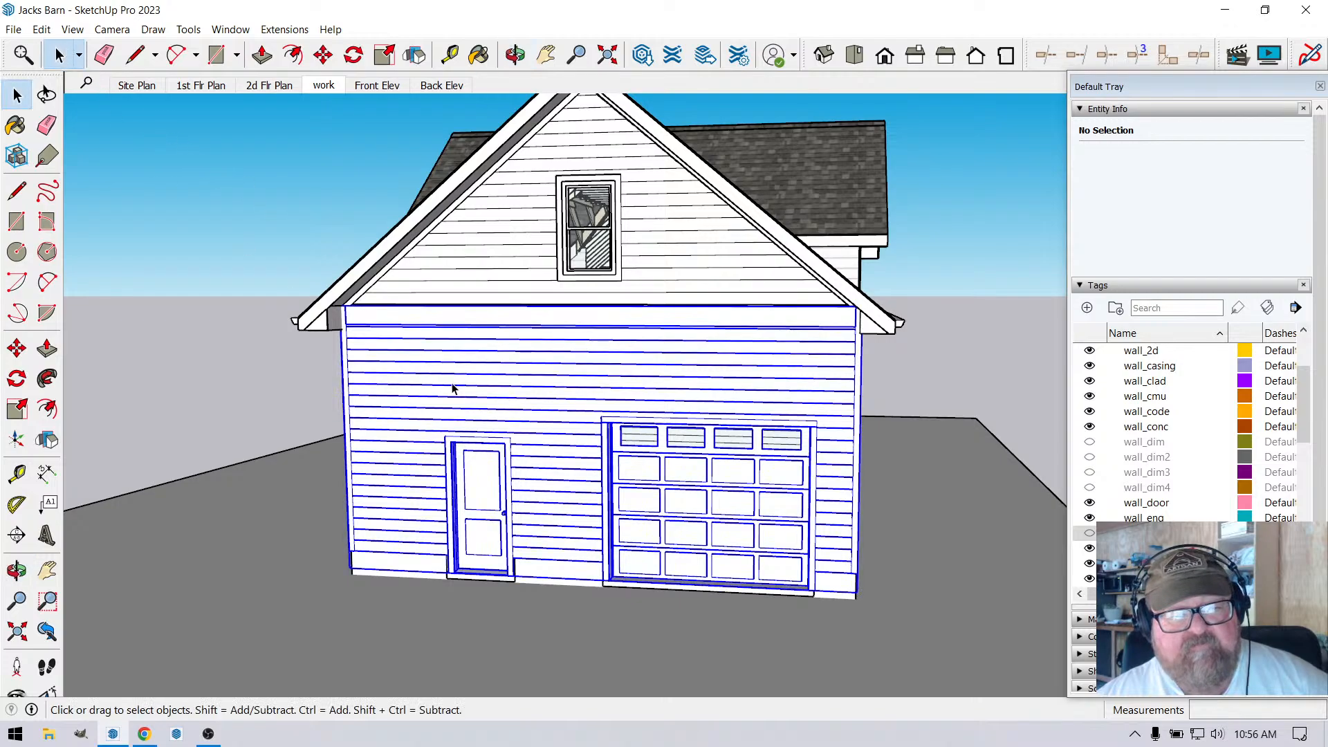
pyautogui.rightClick(453, 389)
pyautogui.click(484, 256)
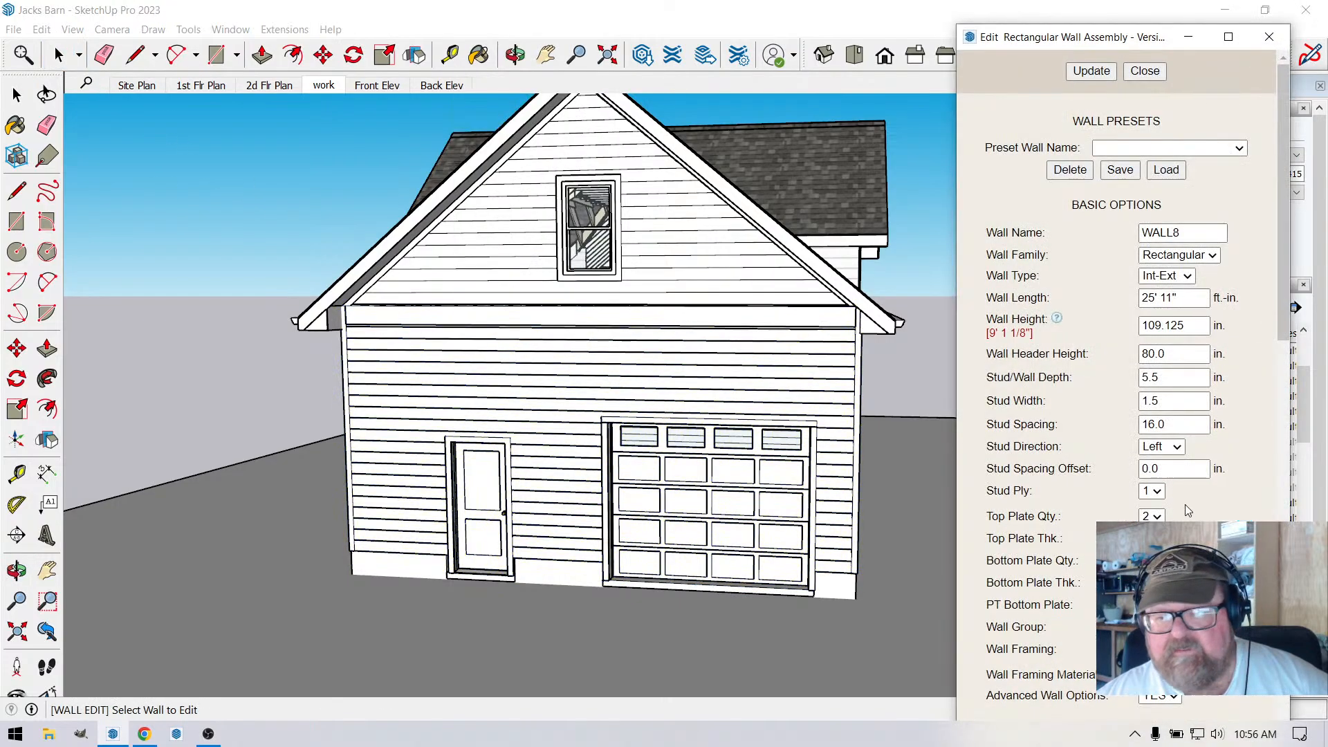
pyautogui.scroll(-20, 1185, 510)
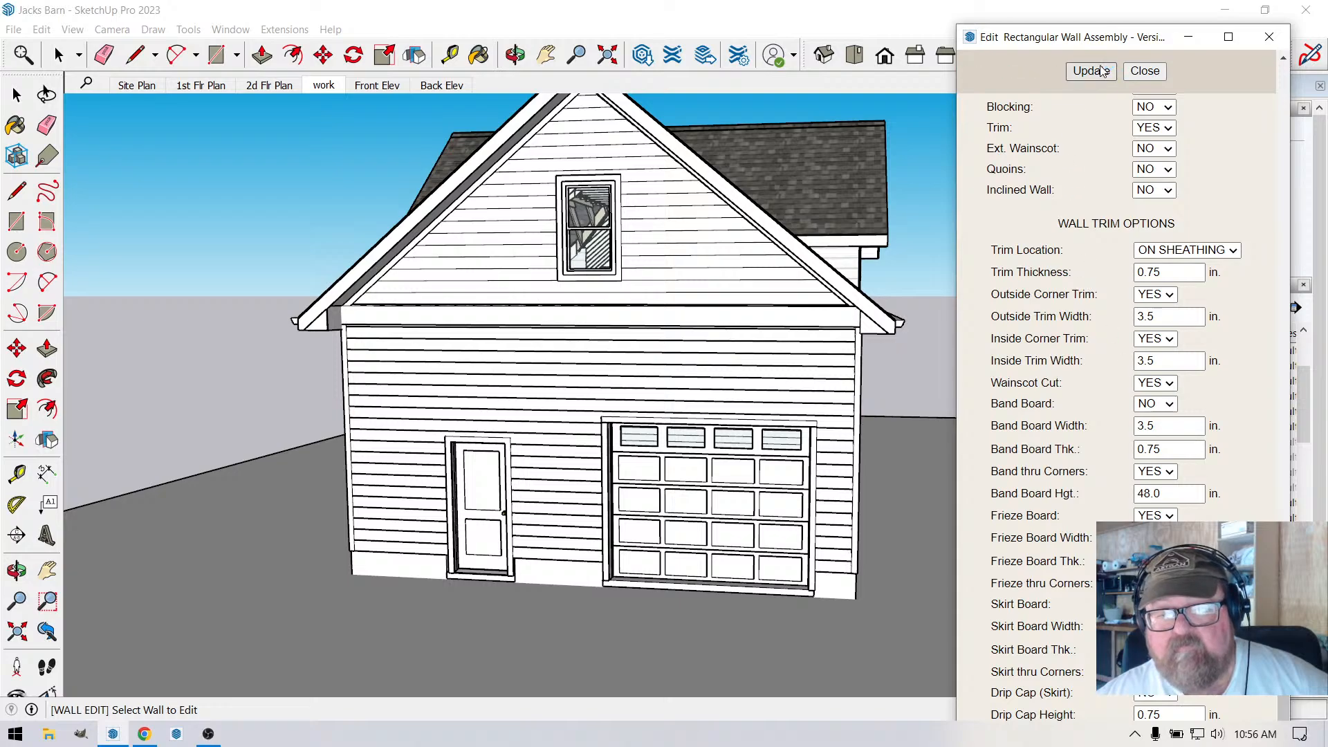
pyautogui.click(1145, 71)
# Inspect the siding, frieze board, doors and foundation at the garage-door gable end from several angles and distances.
pyautogui.click(515, 55)
pyautogui.moveTo(581, 415); pyautogui.dragTo(350, 531)
pyautogui.scroll(-2, 659, 507)
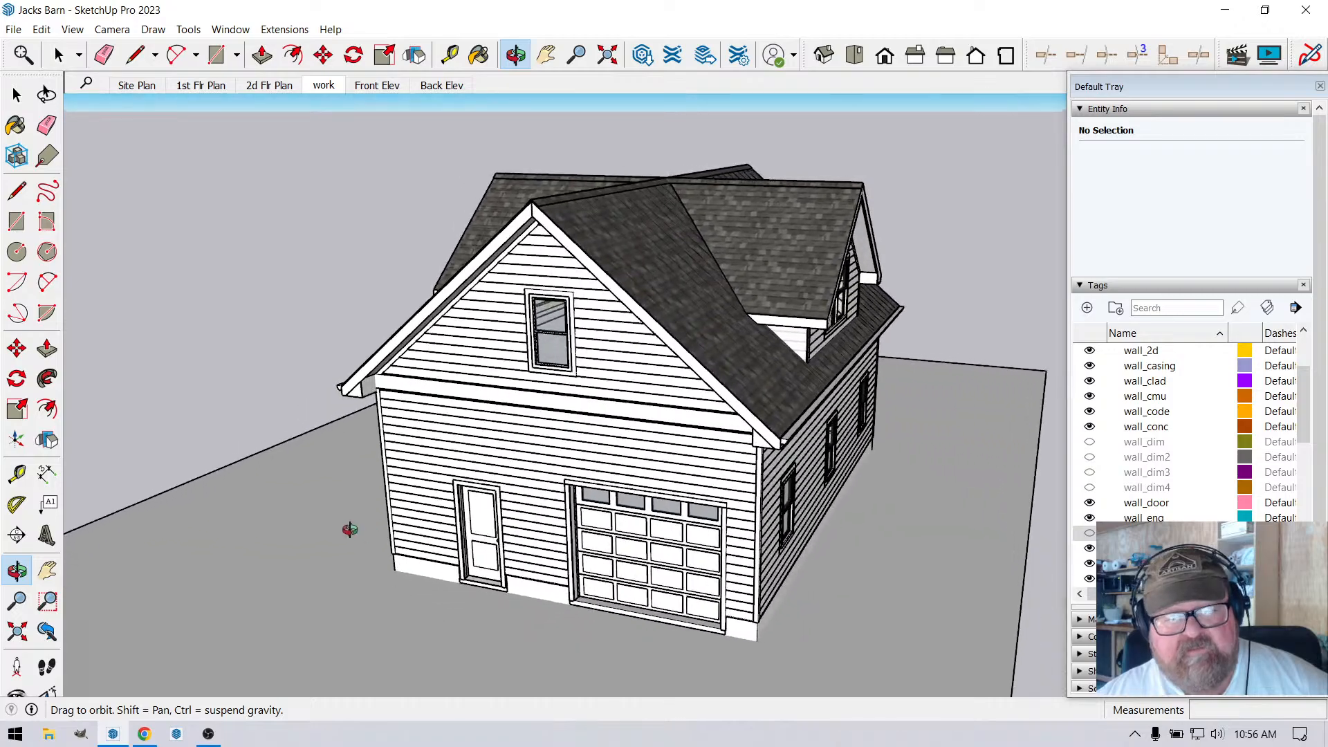
pyautogui.scroll(4, 498, 492)
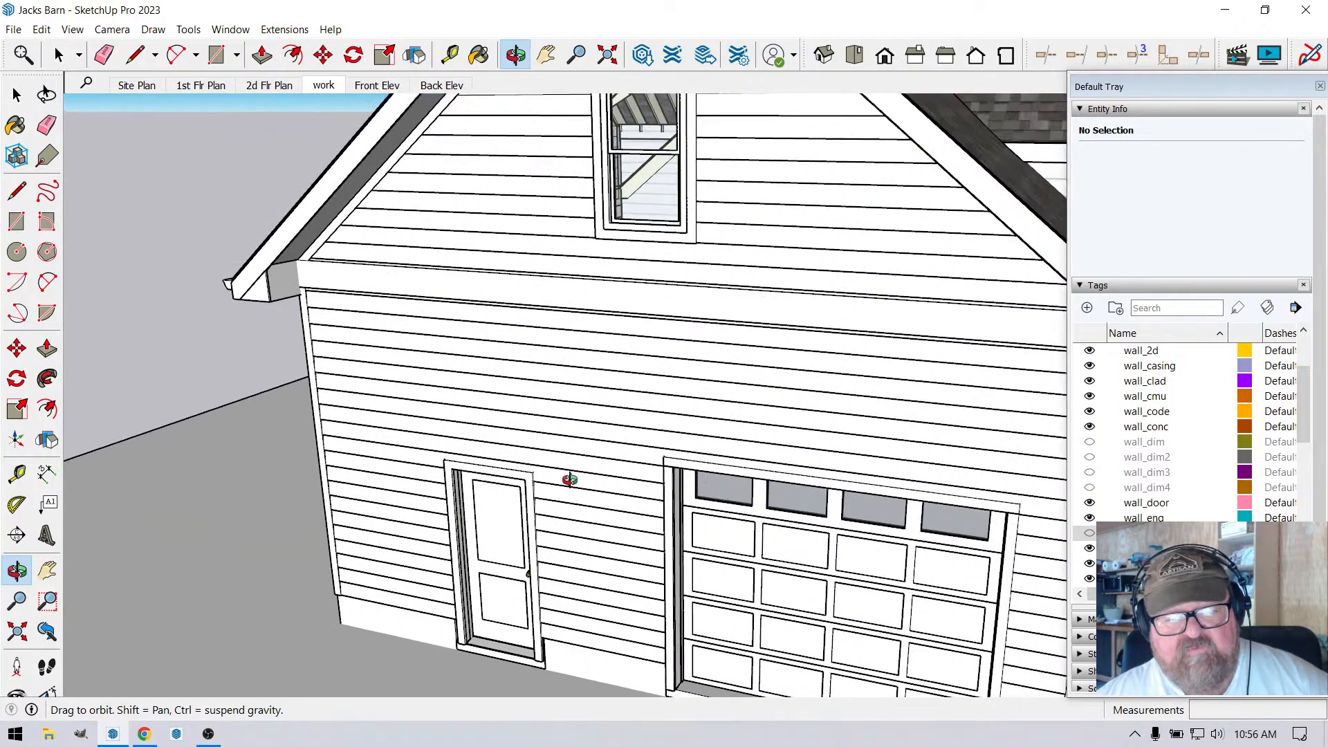
pyautogui.scroll(-3, 569, 479)
pyautogui.moveTo(590, 505); pyautogui.dragTo(670, 602)
pyautogui.scroll(4, 444, 478)
pyautogui.scroll(-3, 443, 477)
pyautogui.scroll(-3, 741, 498)
pyautogui.scroll(4, 643, 600)
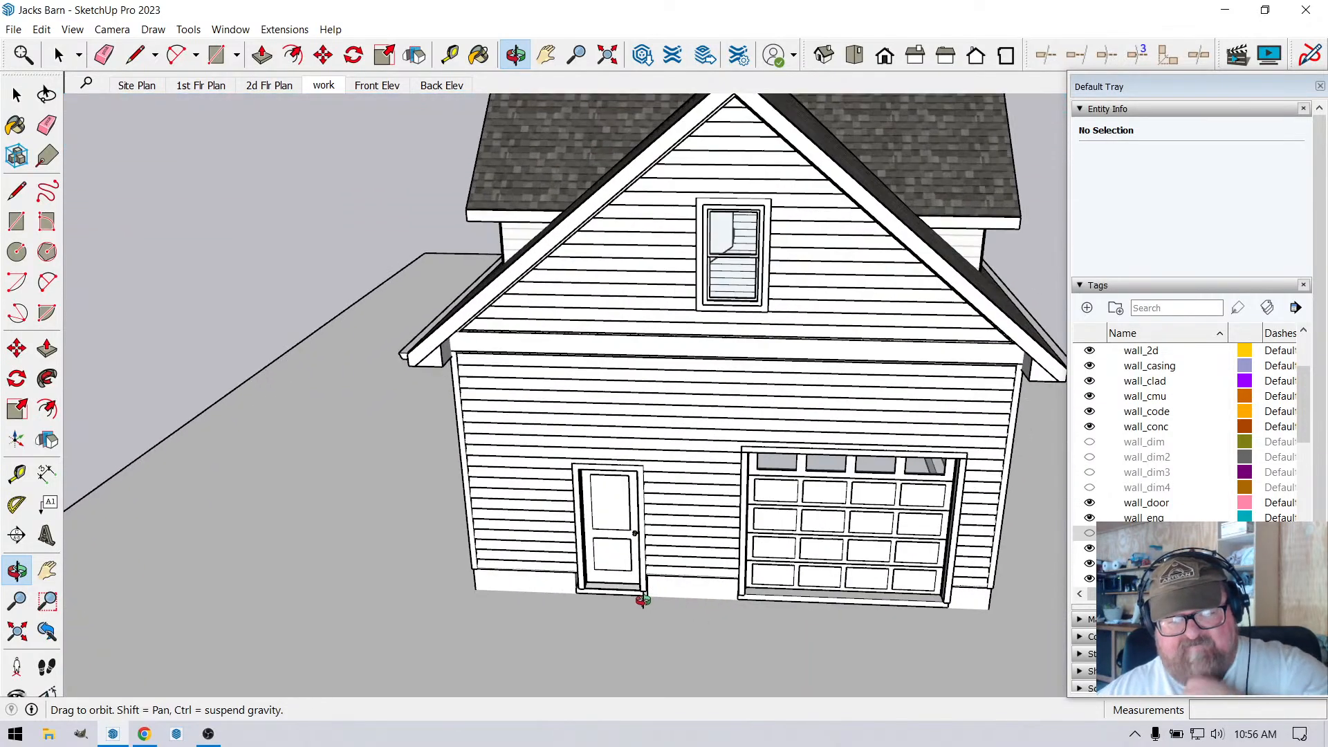
pyautogui.scroll(2, 642, 599)
pyautogui.scroll(2, 679, 551)
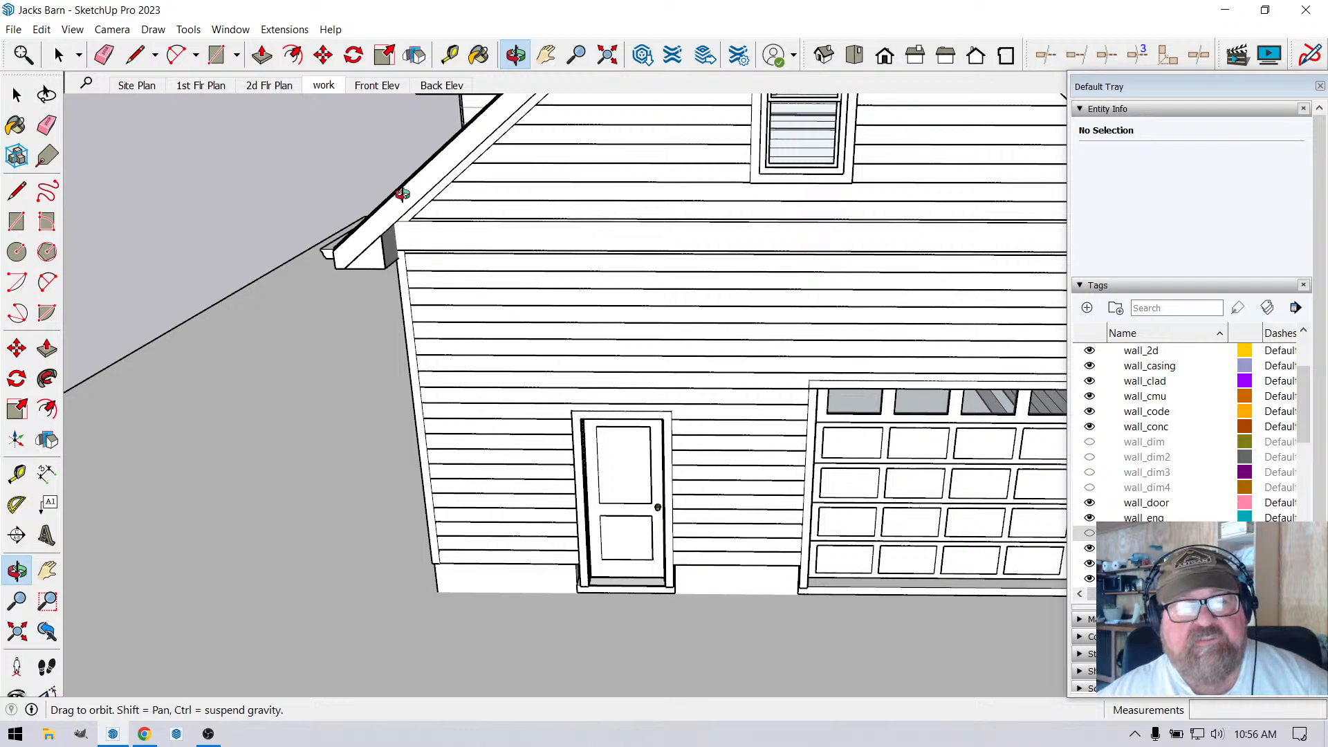
# Measure along the exposed foundation from the building corner toward the entry door.
pyautogui.click(450, 54)
pyautogui.scroll(2, 498, 581)
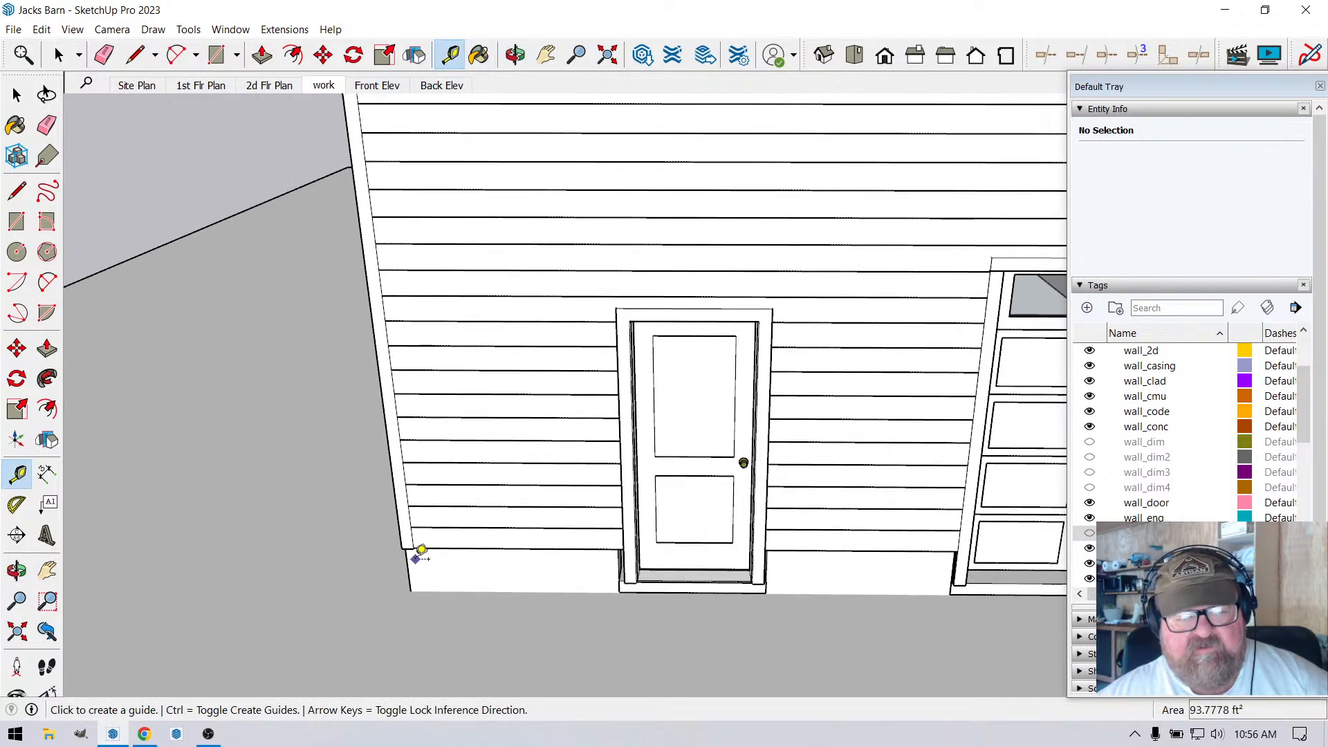
pyautogui.click(410, 559)
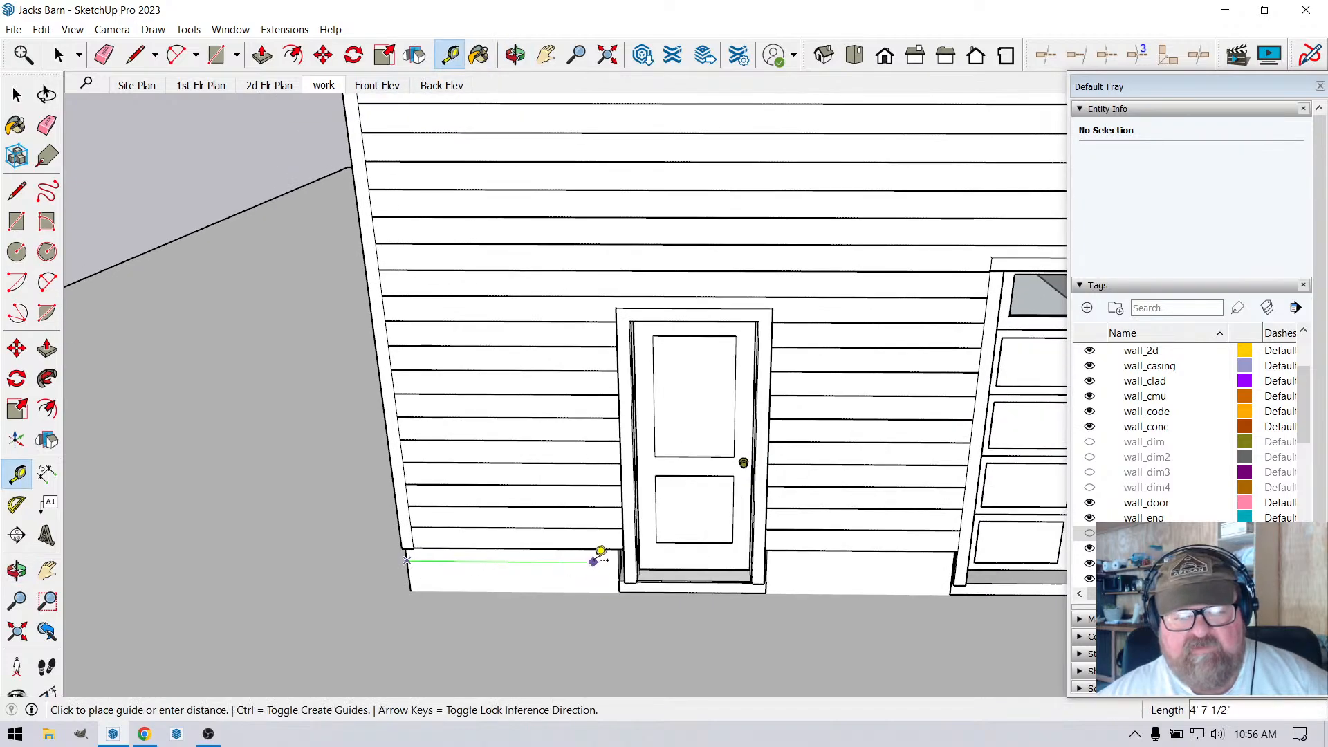
pyautogui.press('Escape')
pyautogui.click(408, 579)
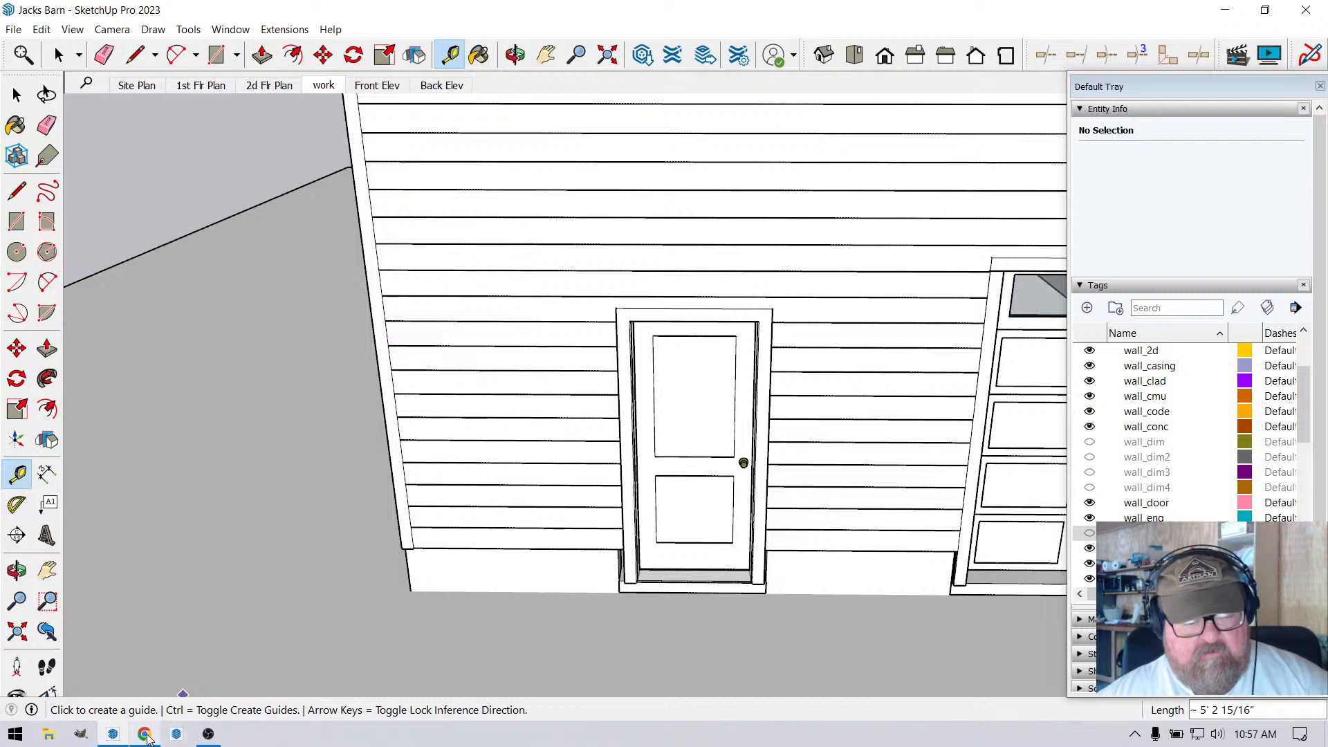
# Switch to Chrome, check the live stream page, unmute the rain sound effect video and return to SketchUp.
pyautogui.click(145, 735)
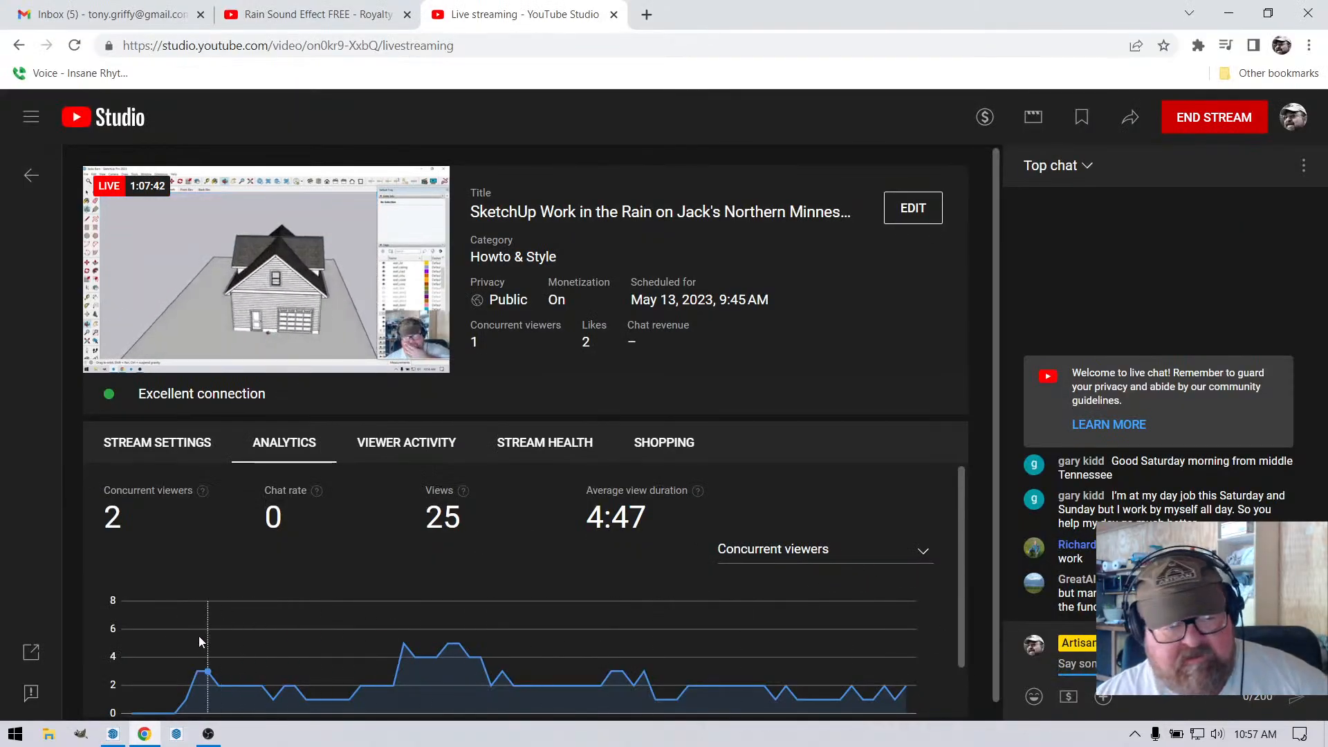
pyautogui.moveTo(114, 736)
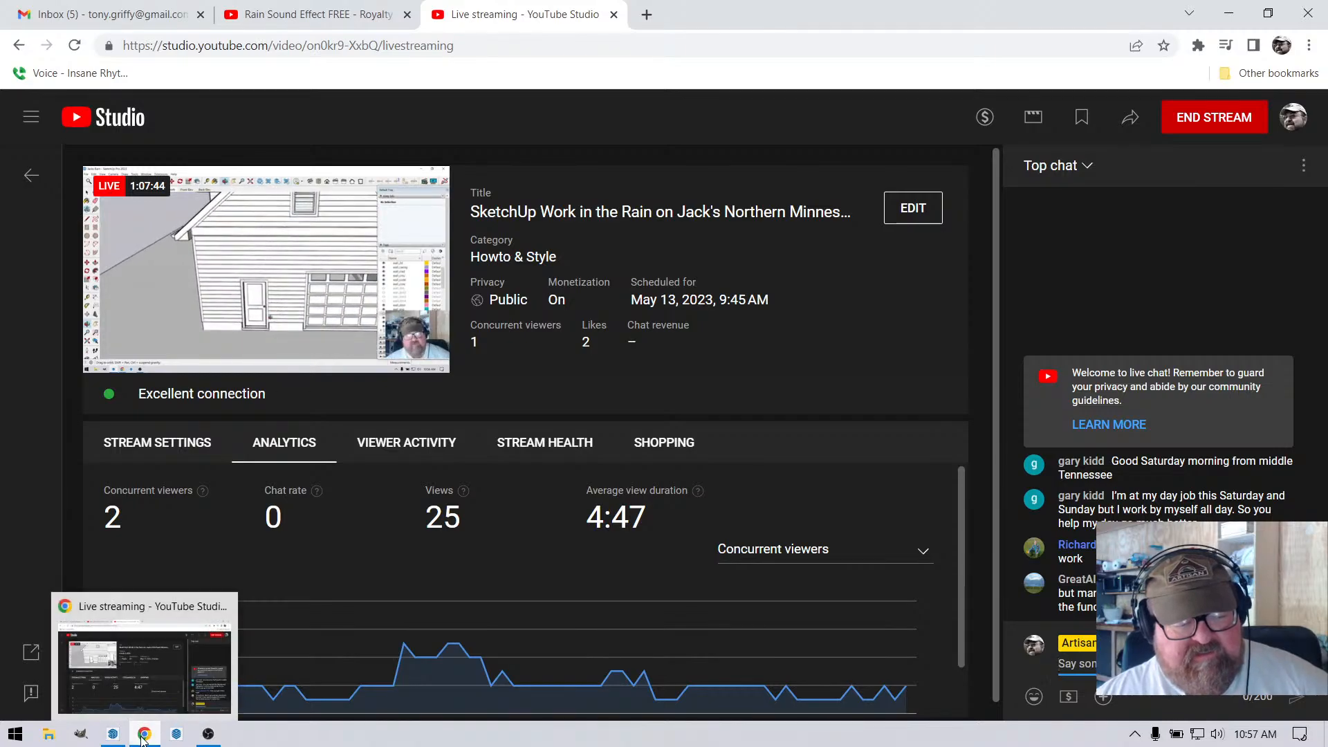
pyautogui.click(147, 738)
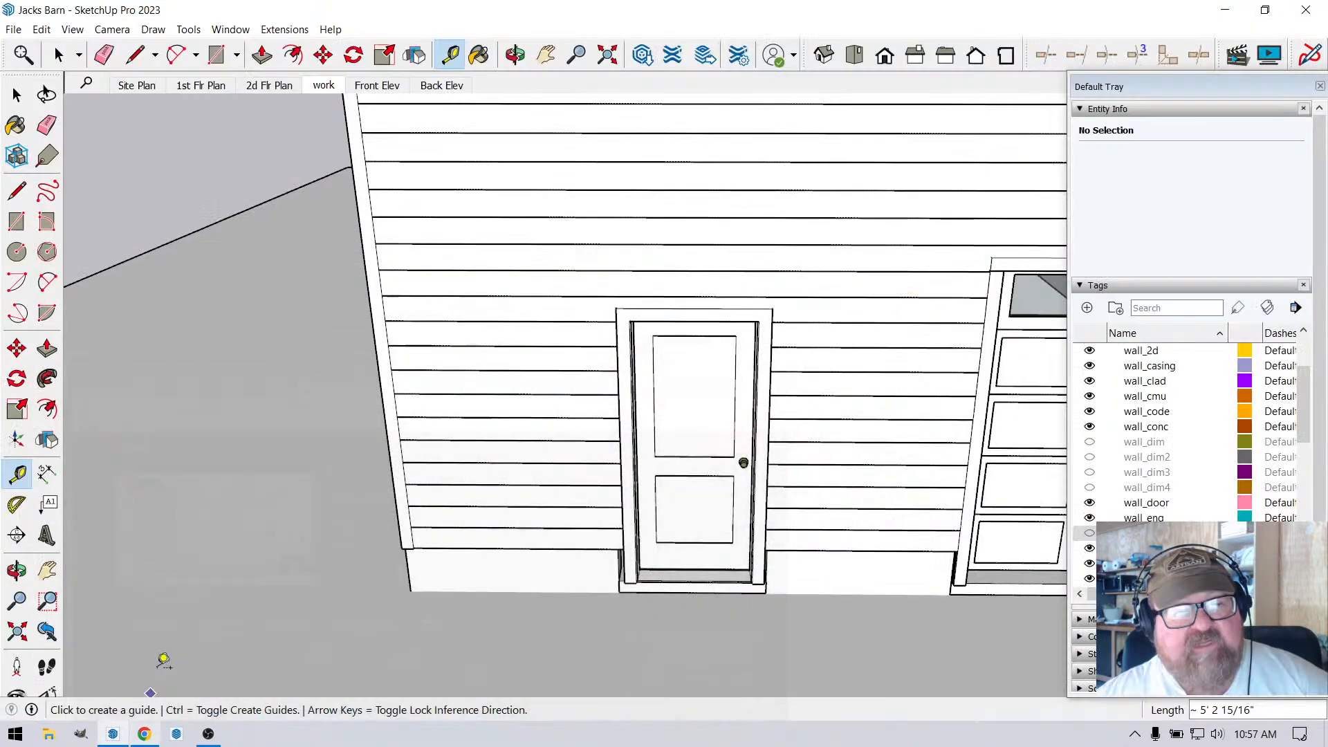
pyautogui.click(145, 735)
pyautogui.click(315, 14)
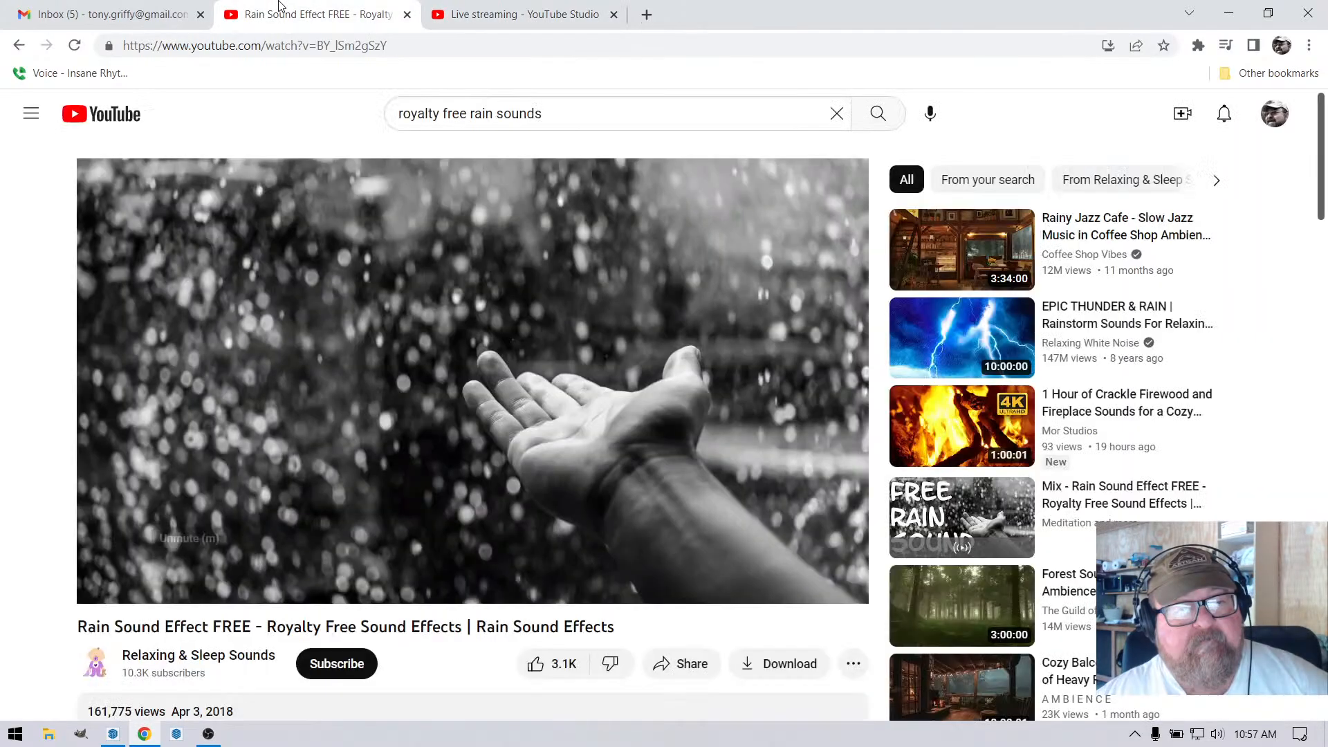
pyautogui.click(188, 583)
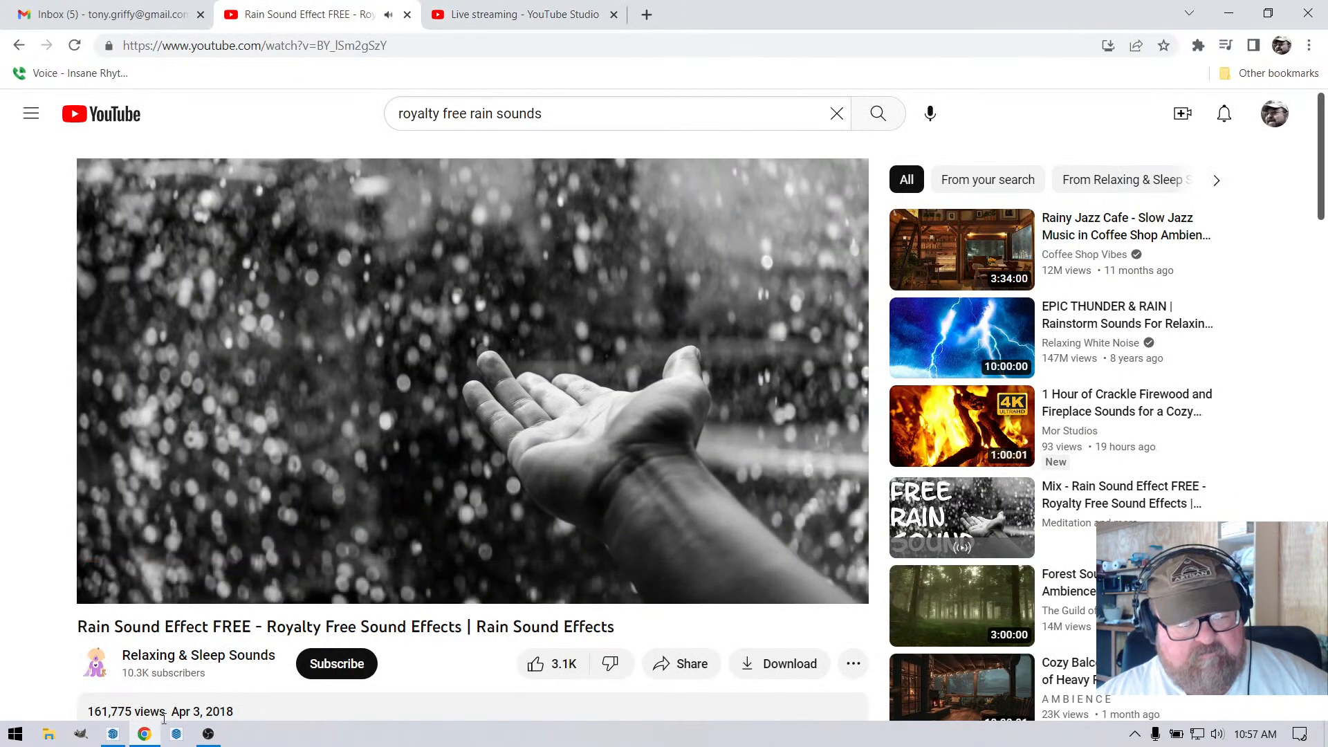
pyautogui.click(115, 734)
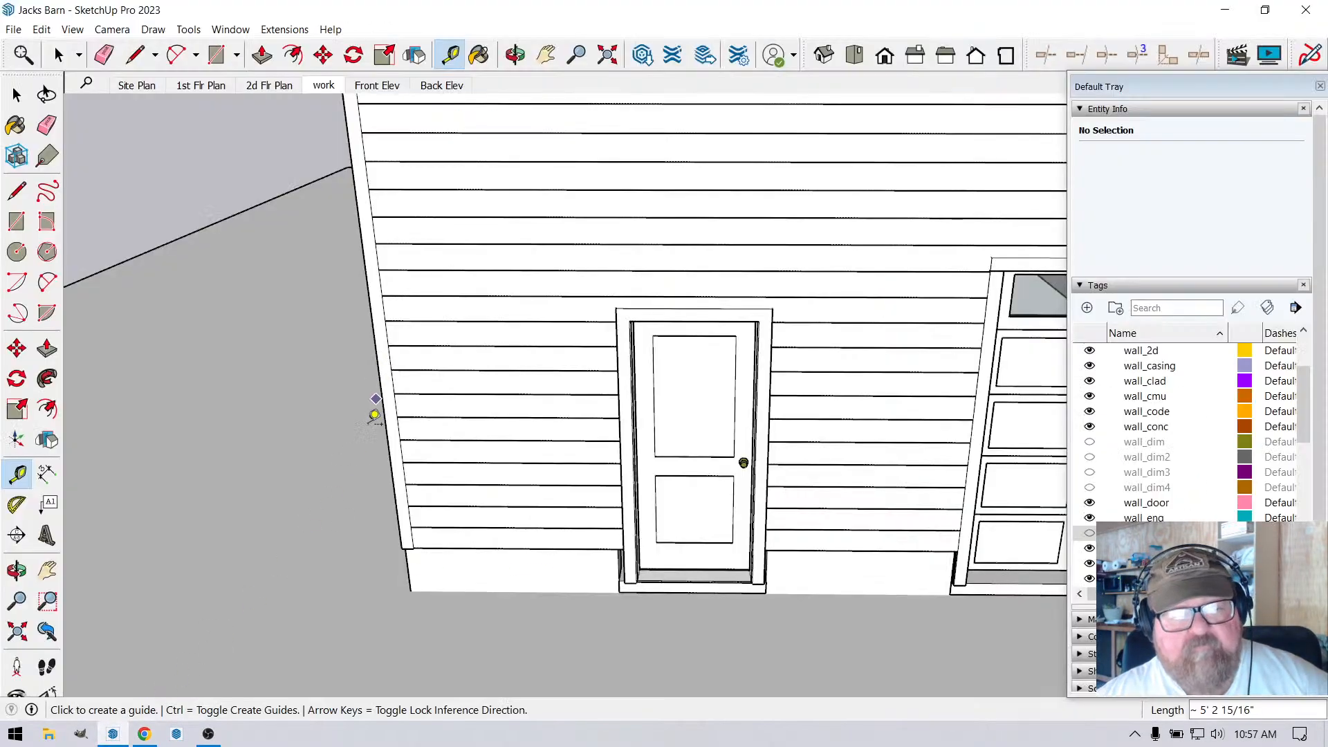
# Measure the entry door's width between the inner edges of its side casings.
pyautogui.scroll(-2, 377, 439)
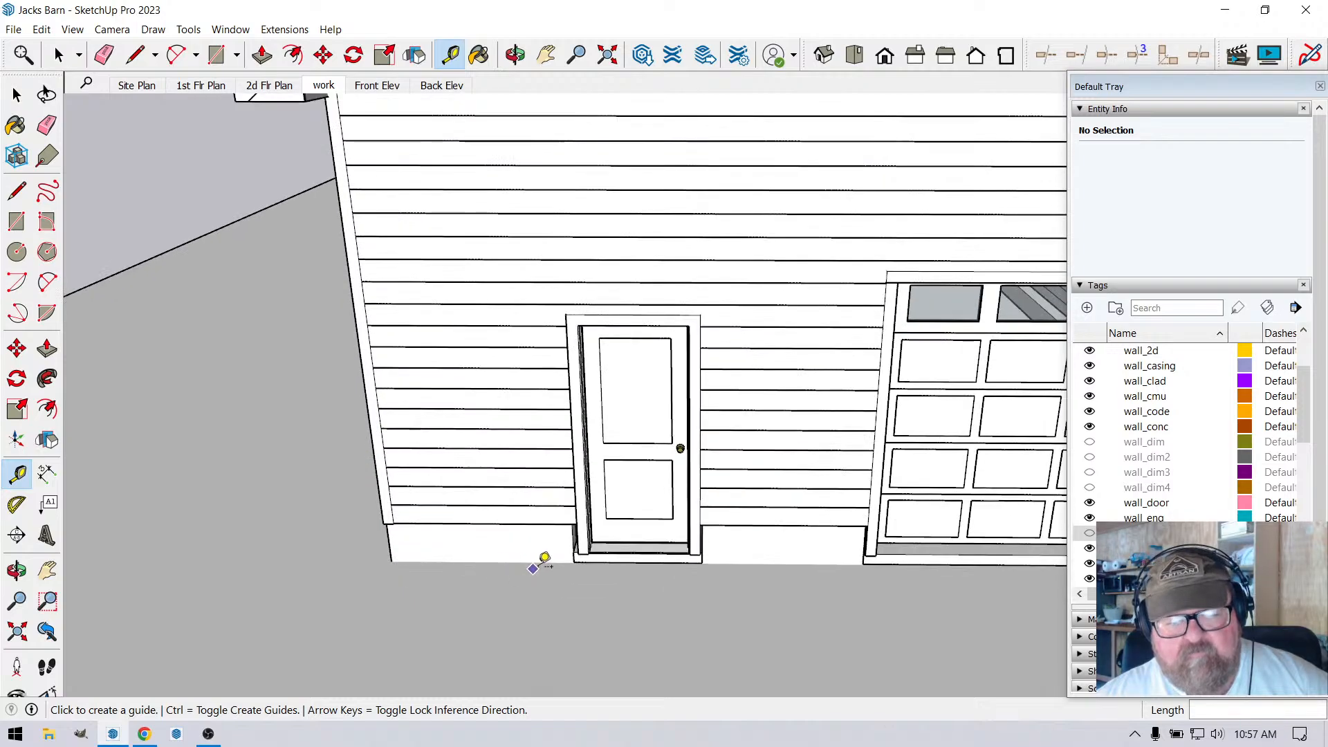
pyautogui.scroll(2, 543, 562)
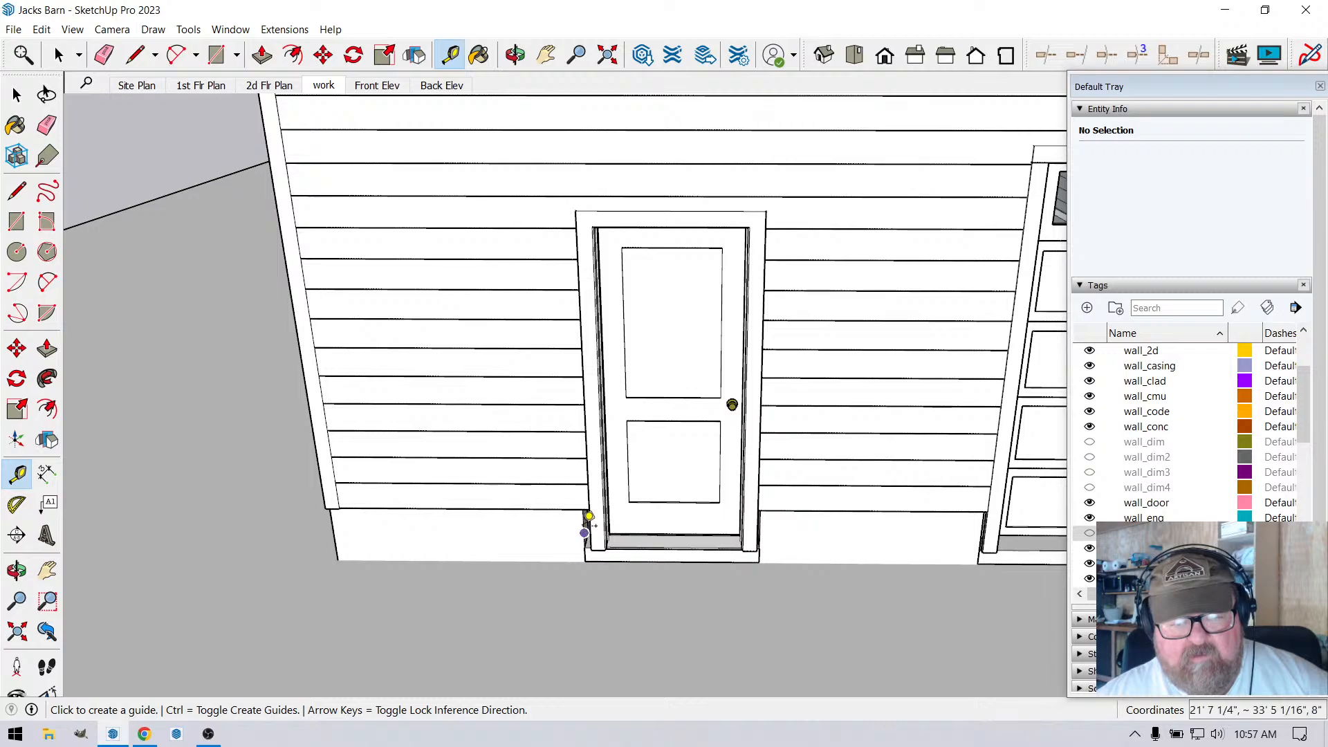
pyautogui.scroll(-2, 596, 441)
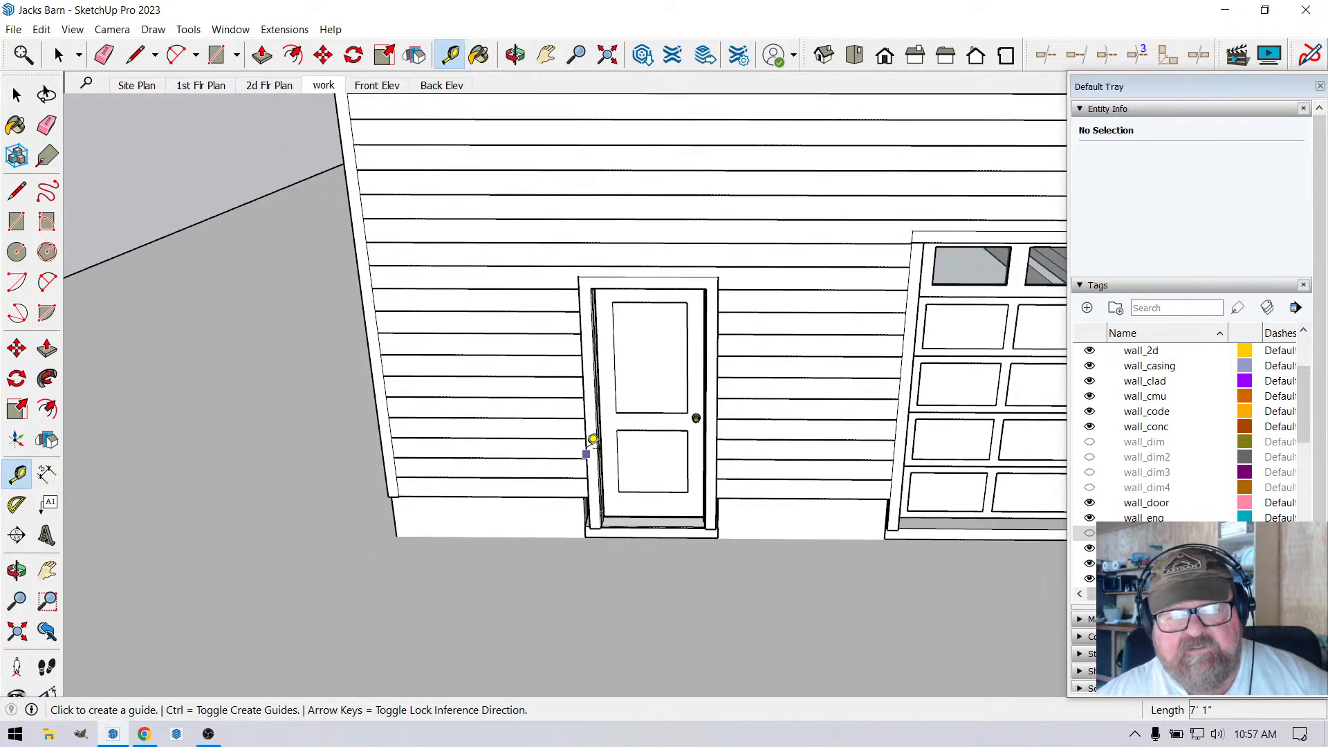
pyautogui.click(594, 364)
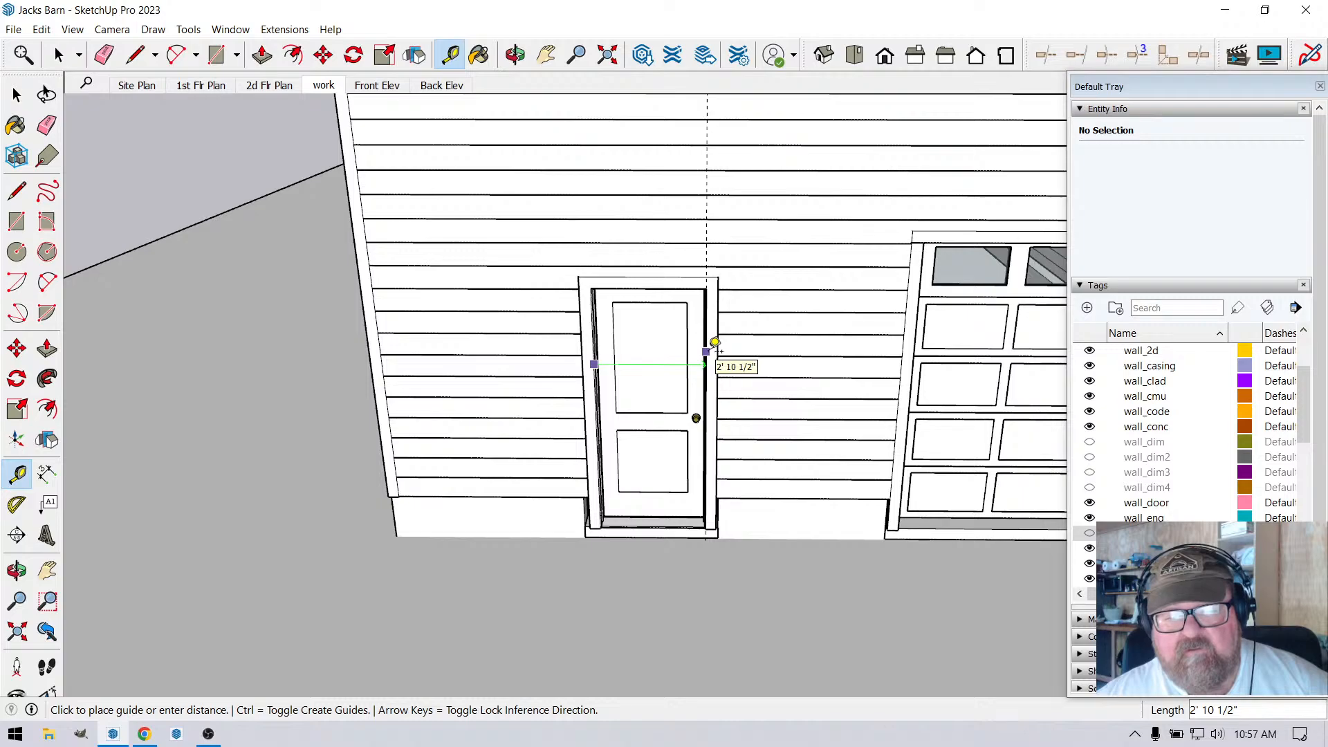
pyautogui.click(712, 346)
# Place vertical guides on the foundation 6 inches outside each side of the entry door opening.
pyautogui.scroll(3, 579, 515)
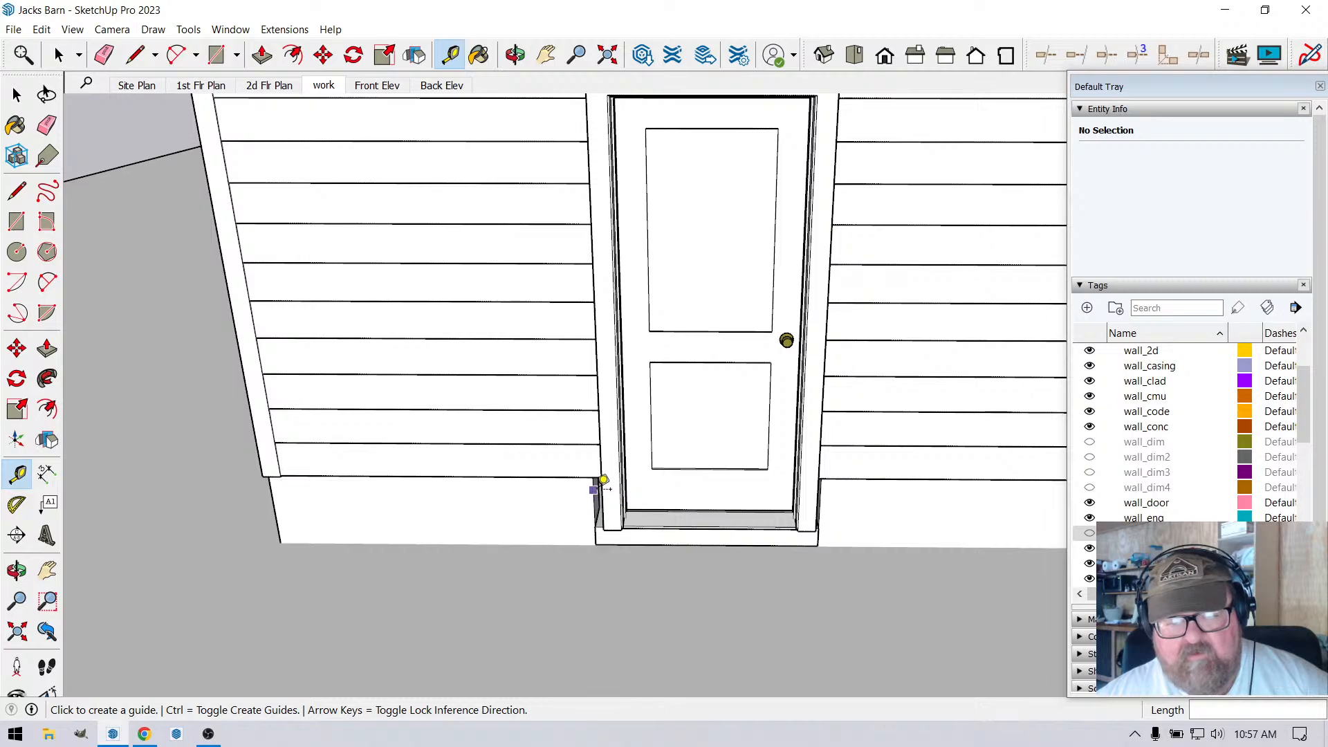
pyautogui.click(588, 485)
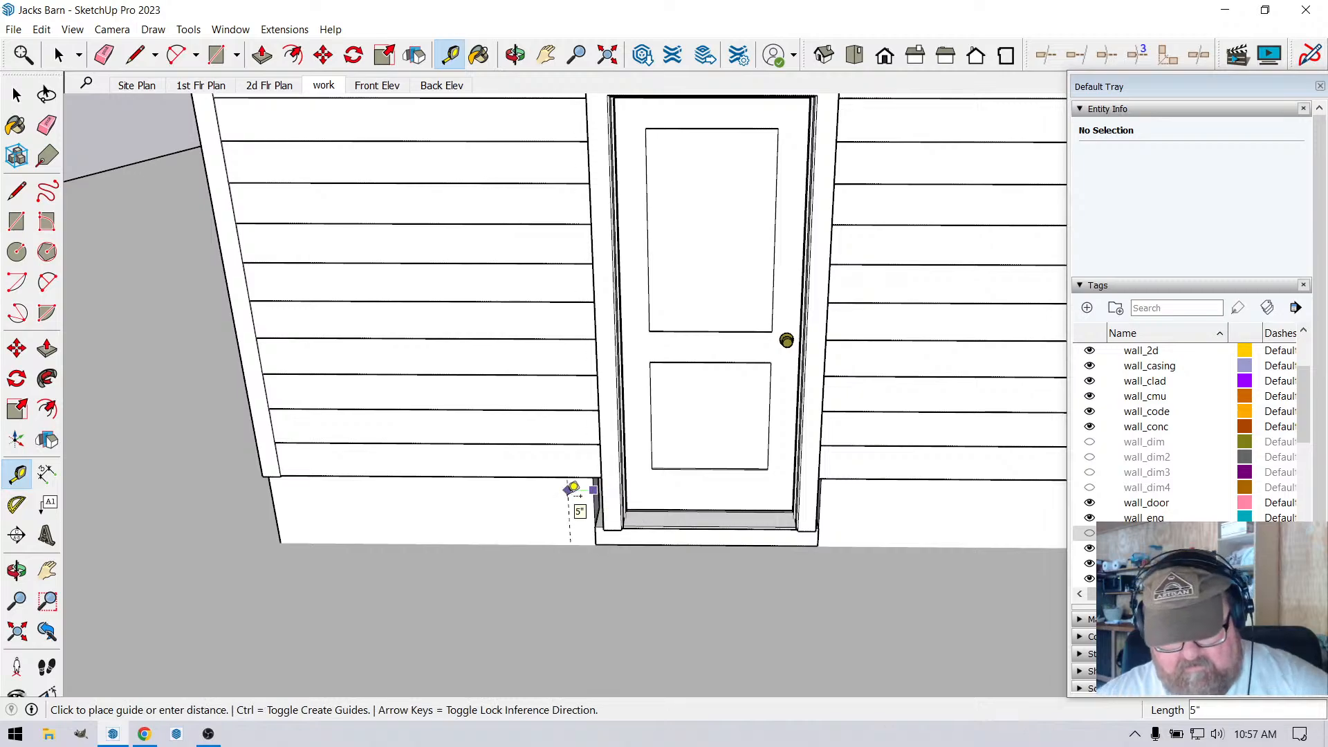
pyautogui.write('6')
pyautogui.press('Return')
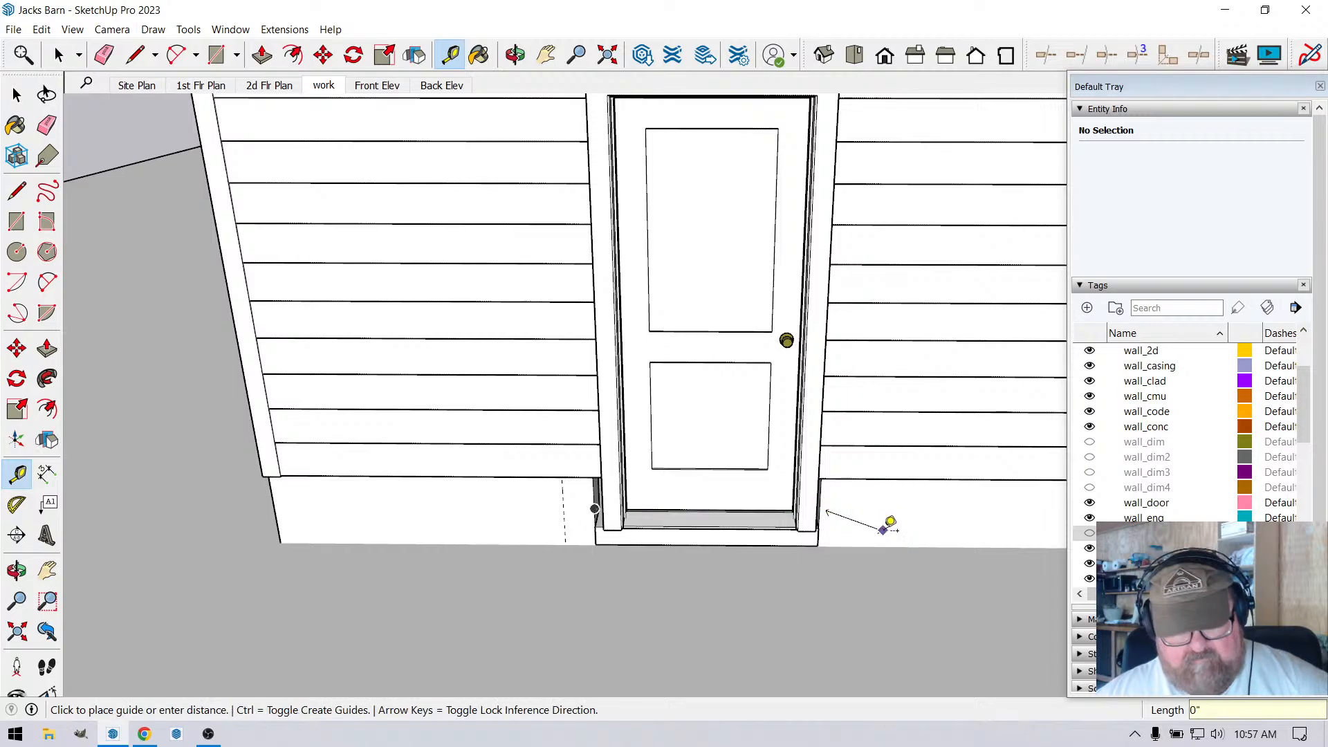
pyautogui.scroll(2, 888, 523)
pyautogui.click(787, 498)
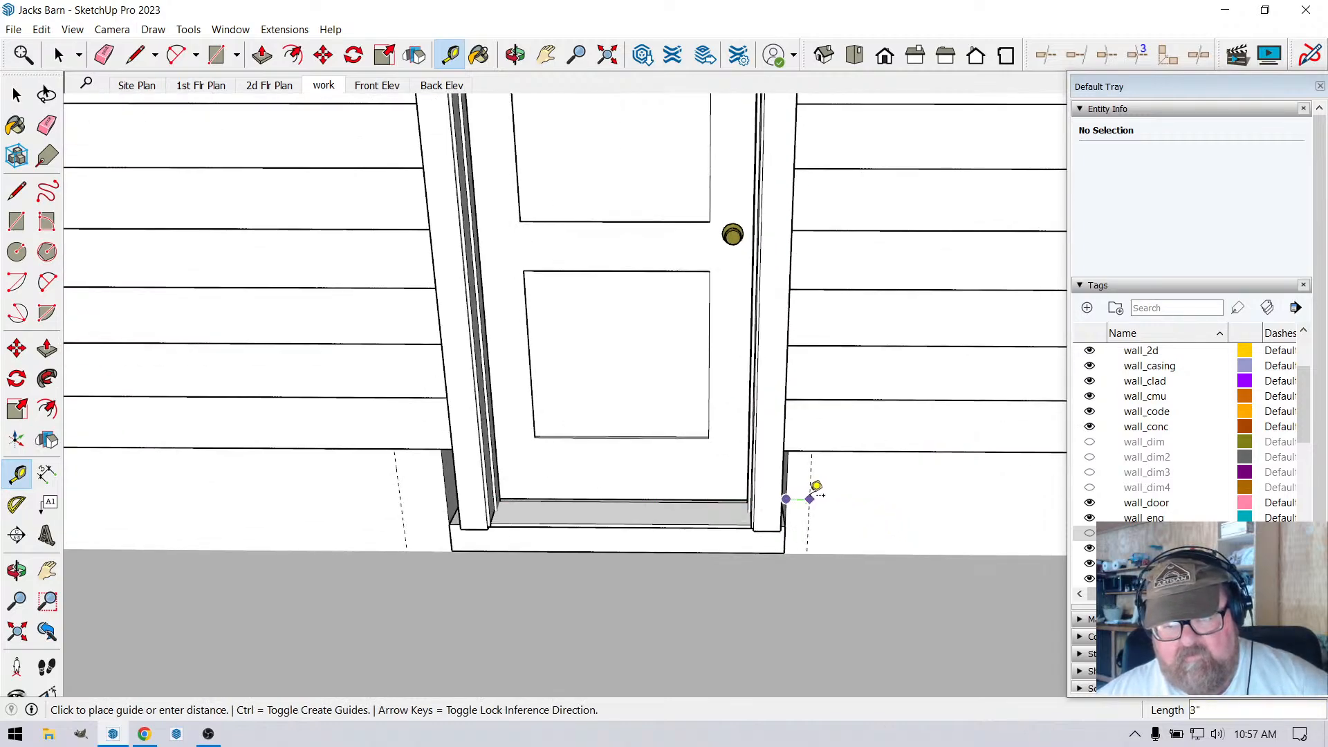
pyautogui.press('Return')
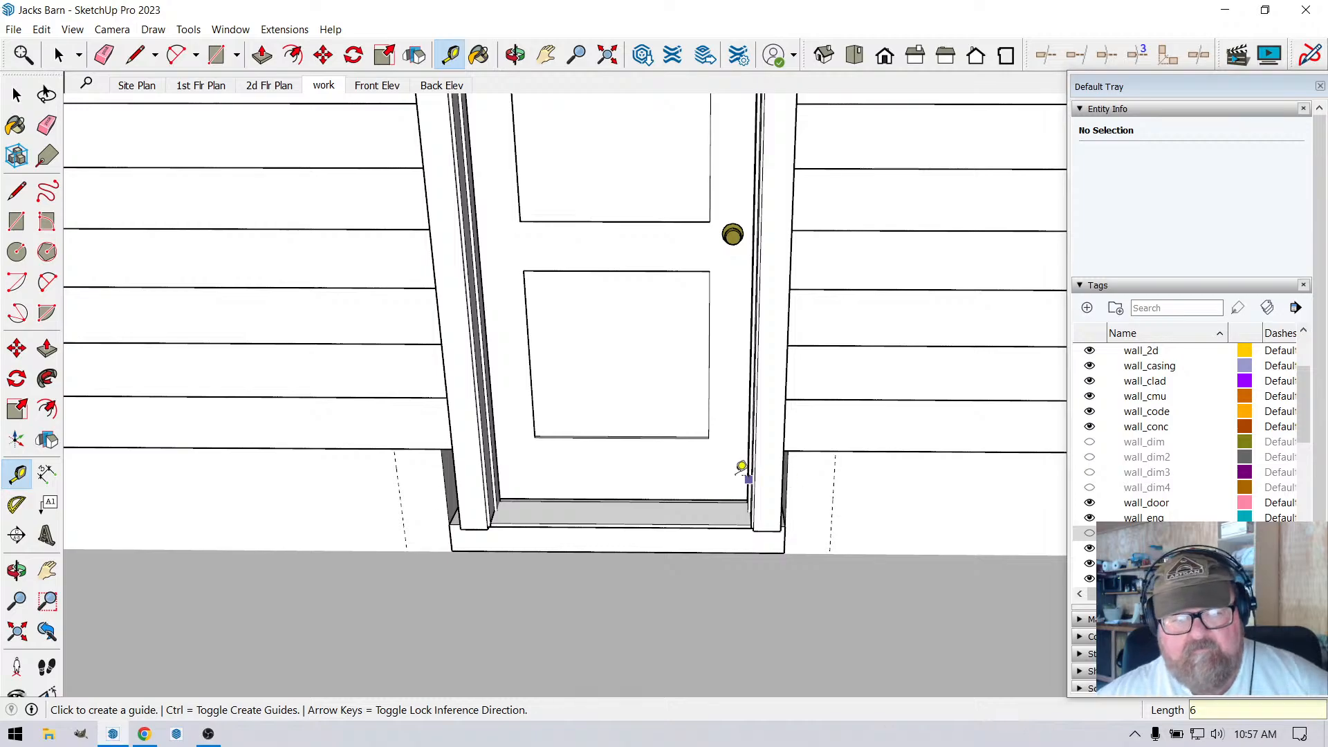
# Measure the distance between the two foundation guides on either side of the entry door.
pyautogui.scroll(-3, 595, 478)
pyautogui.click(480, 483)
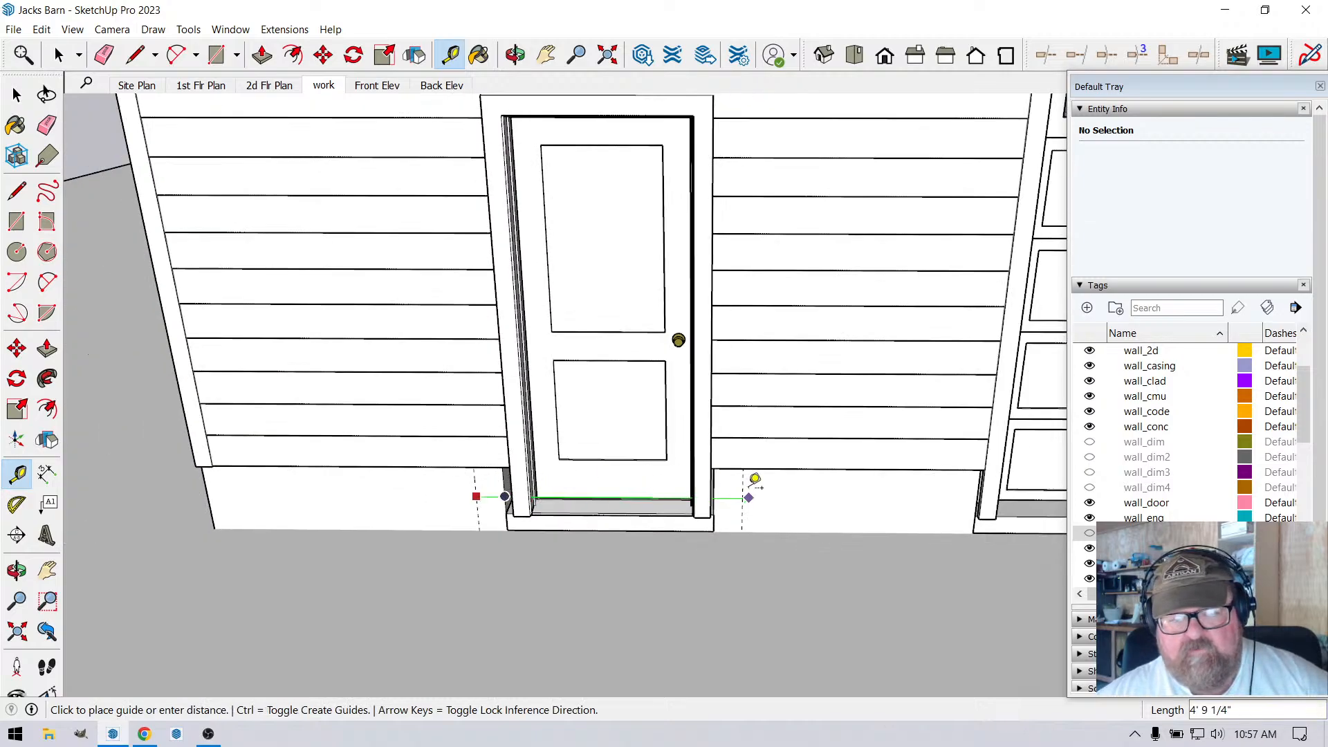
pyautogui.scroll(-2, 751, 484)
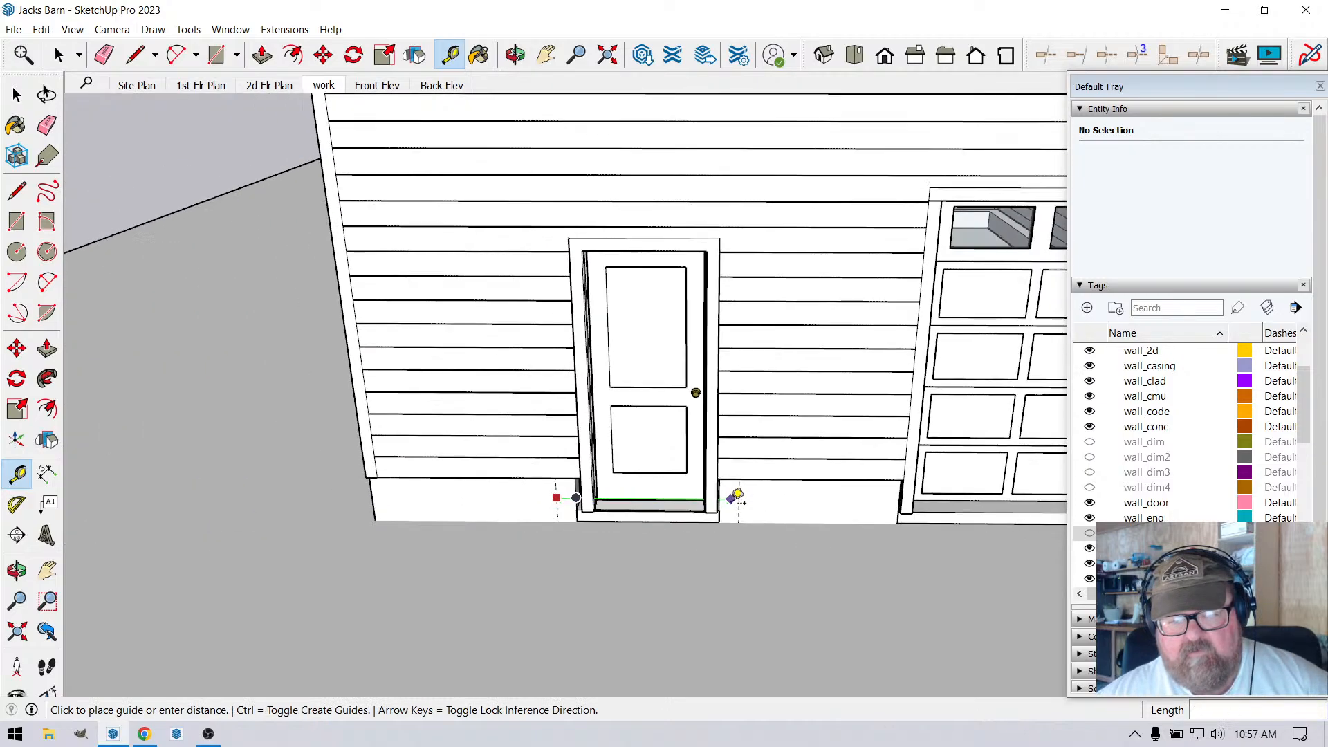
pyautogui.click(747, 492)
pyautogui.scroll(-2, 509, 599)
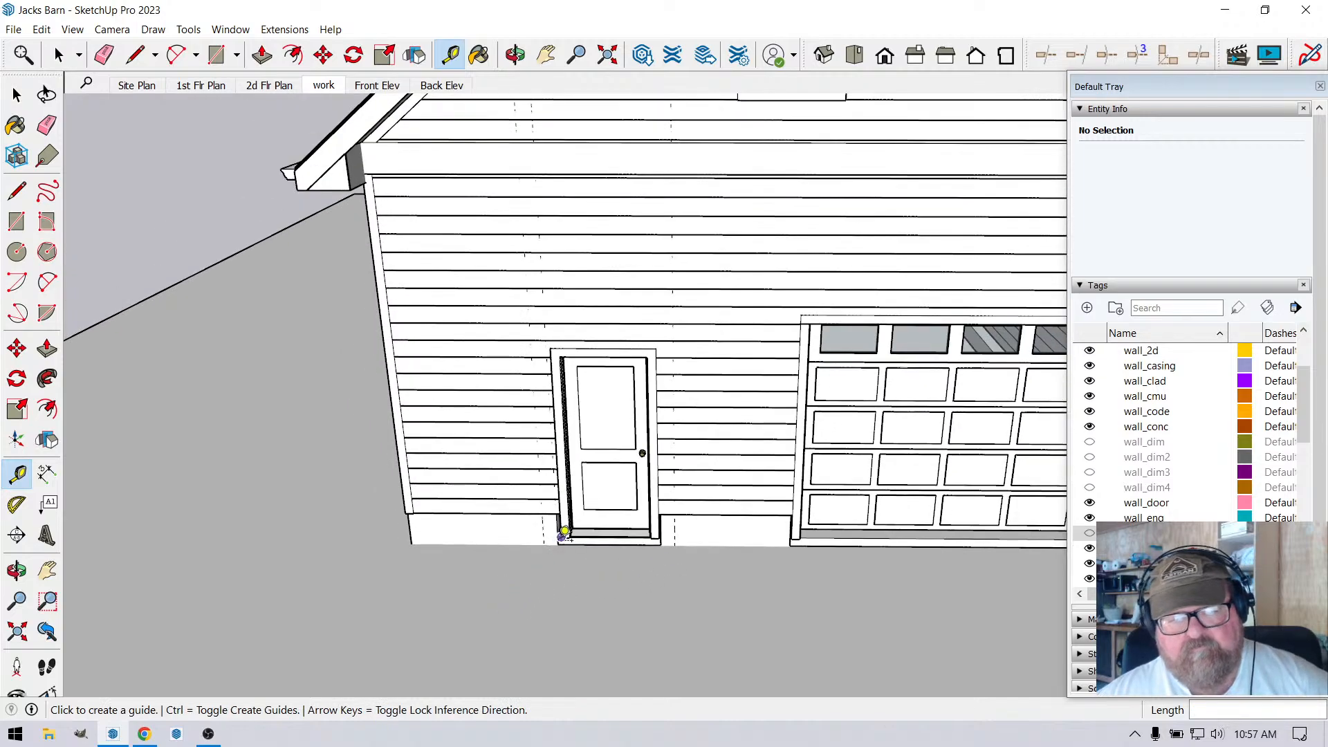
pyautogui.scroll(-2, 621, 512)
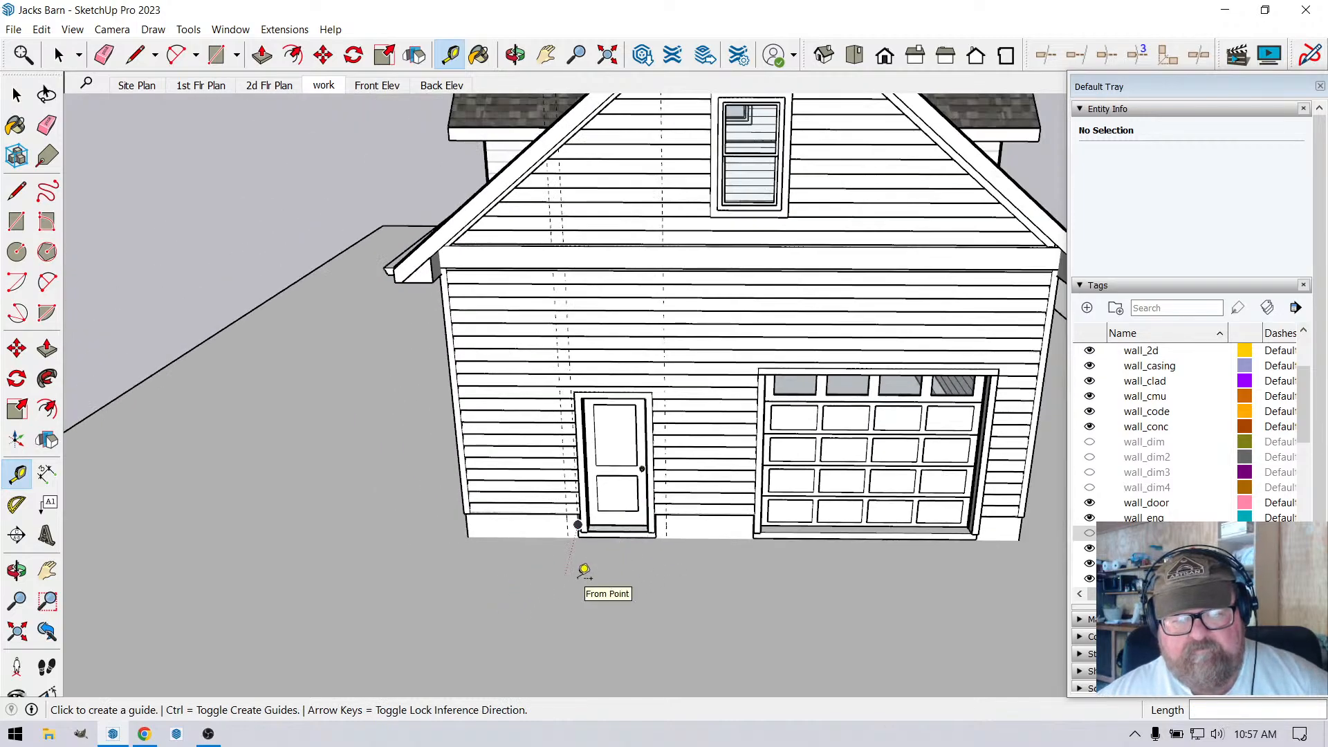
pyautogui.scroll(-1, 545, 563)
pyautogui.scroll(3, 485, 536)
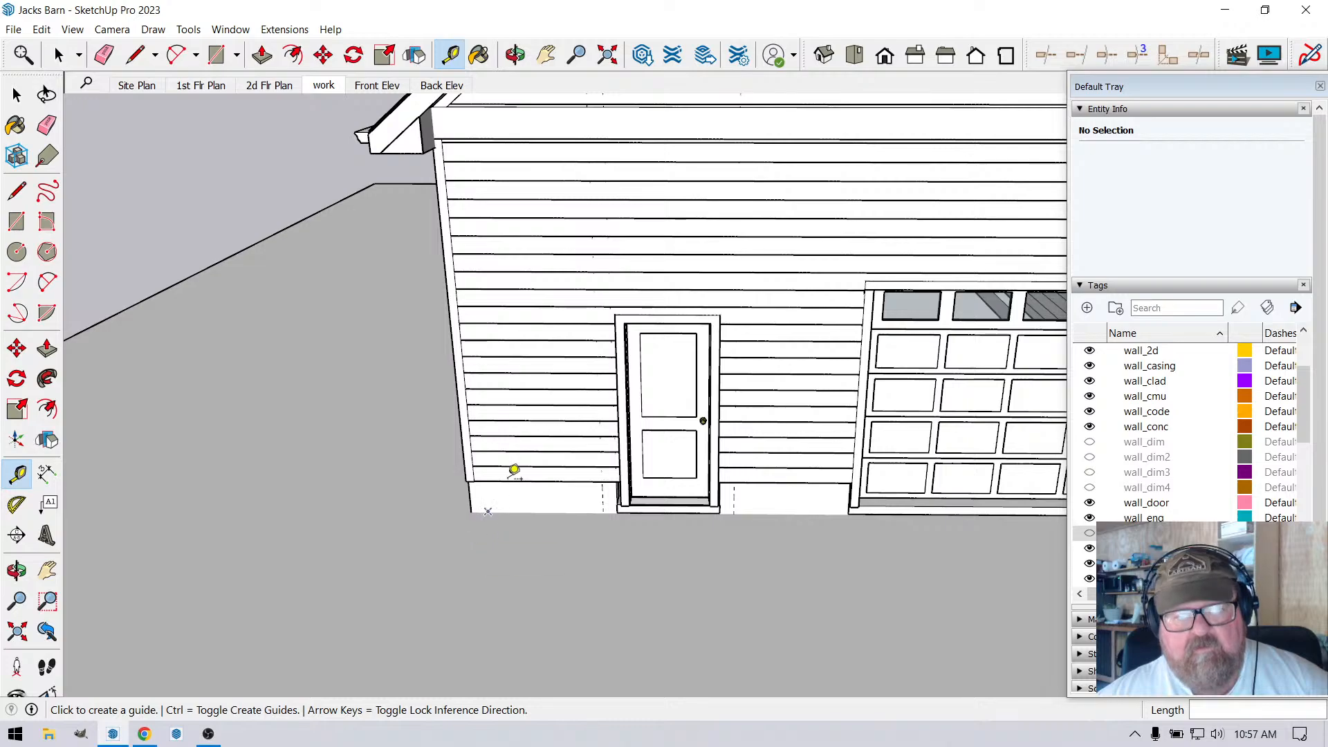
pyautogui.moveTo(485, 360); pyautogui.dragTo(558, 422, button='middle')
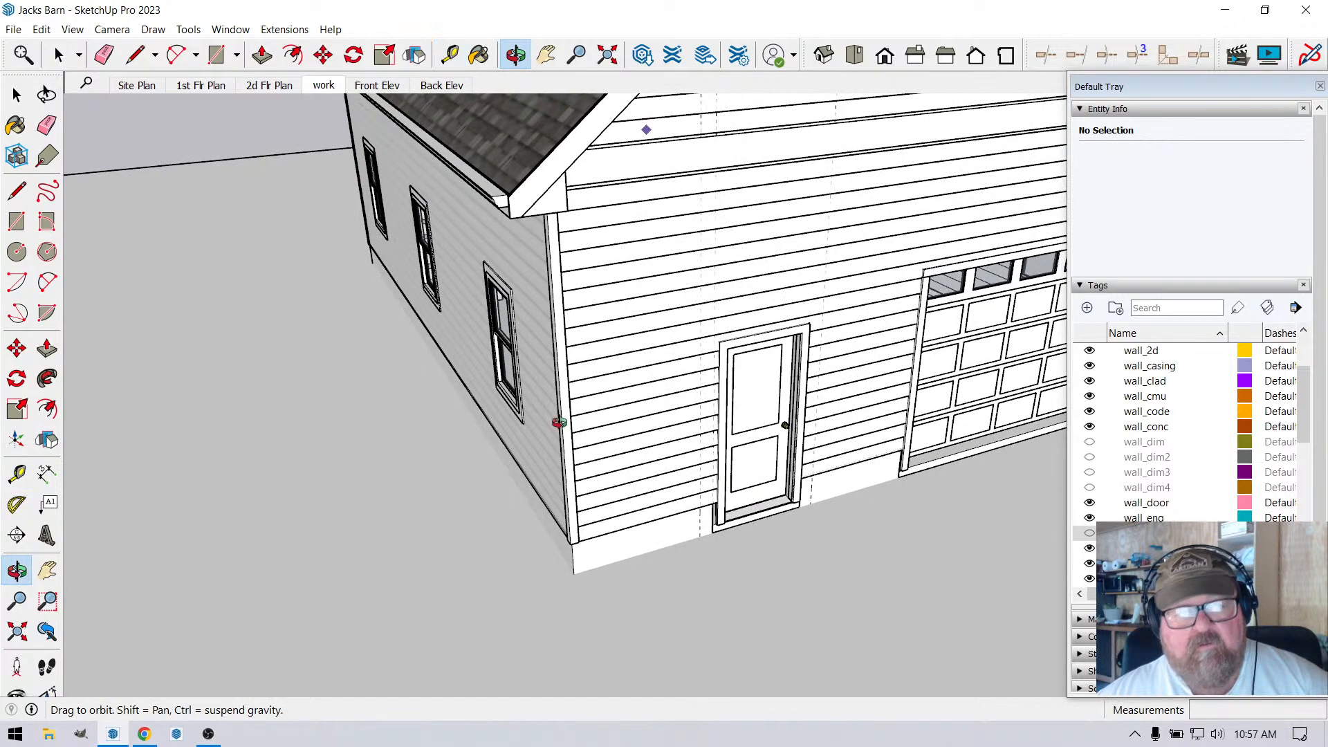
pyautogui.click(450, 55)
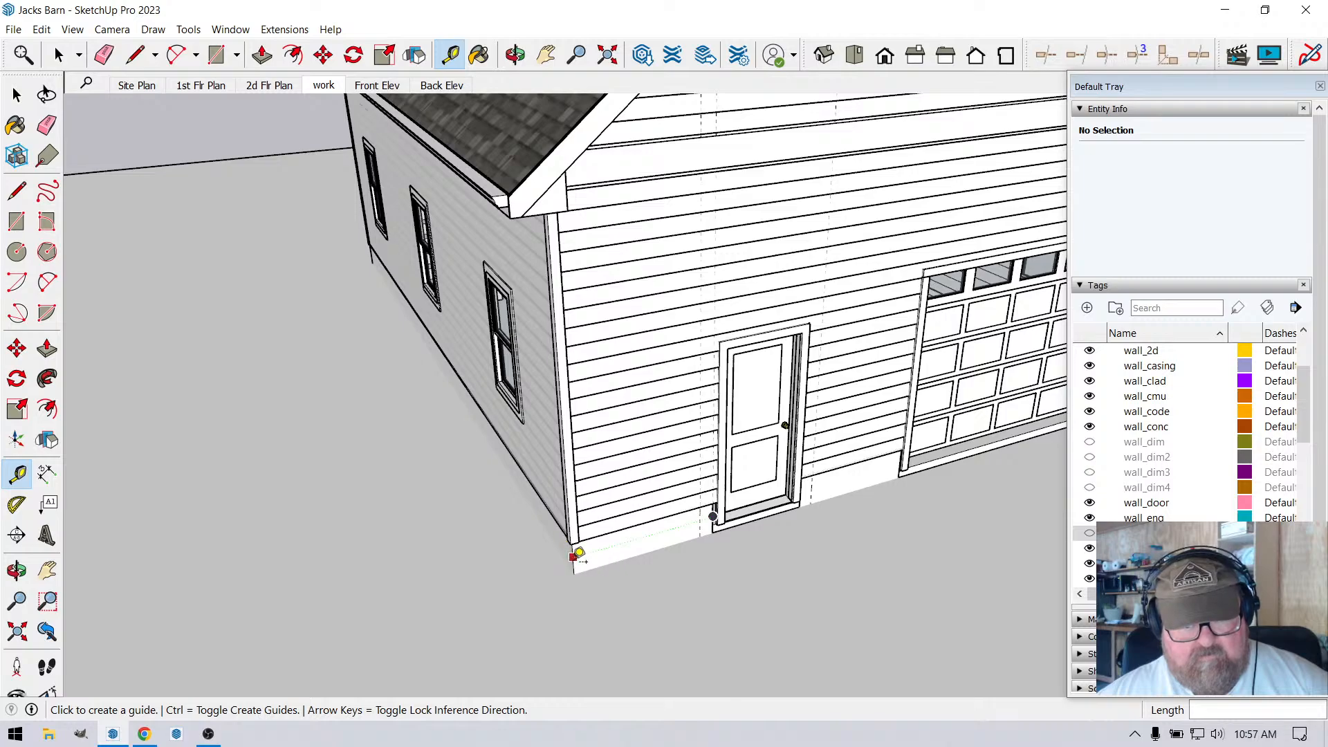
pyautogui.moveTo(573, 551); pyautogui.dragTo(557, 511, button='middle')
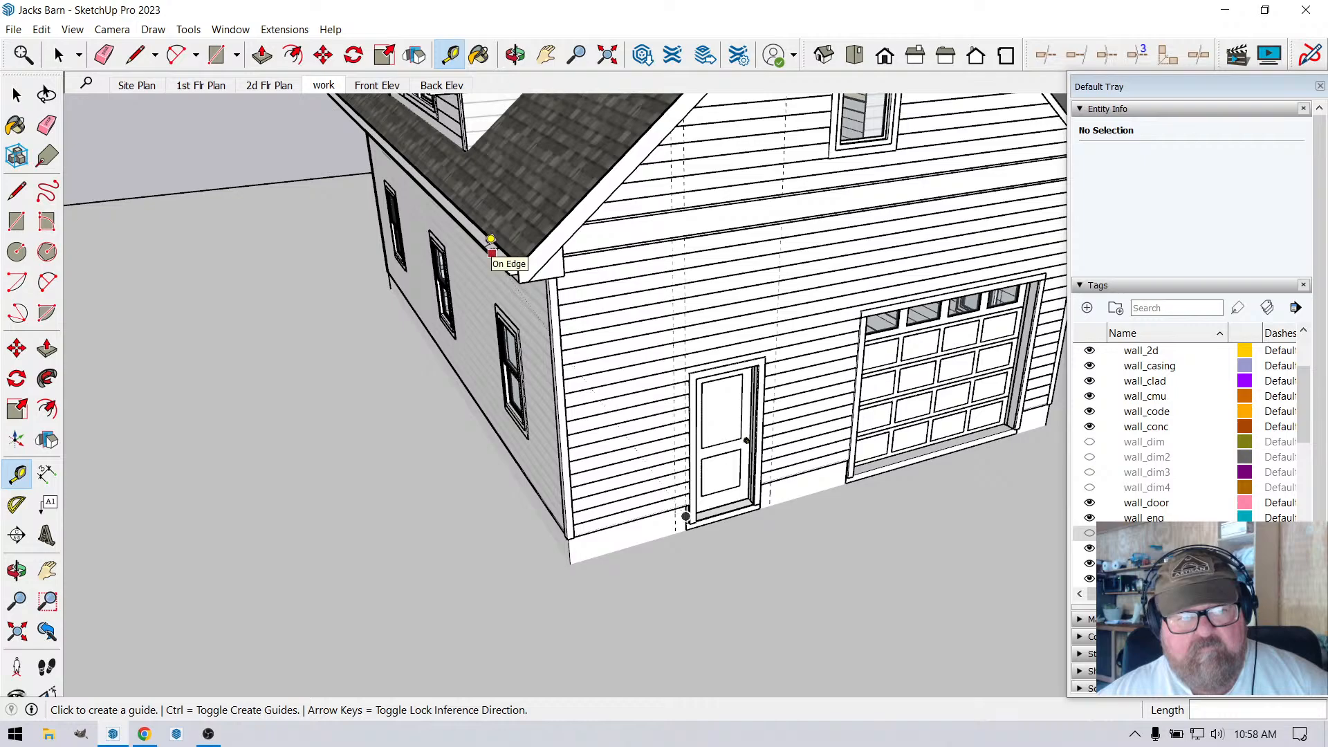
pyautogui.click(491, 253)
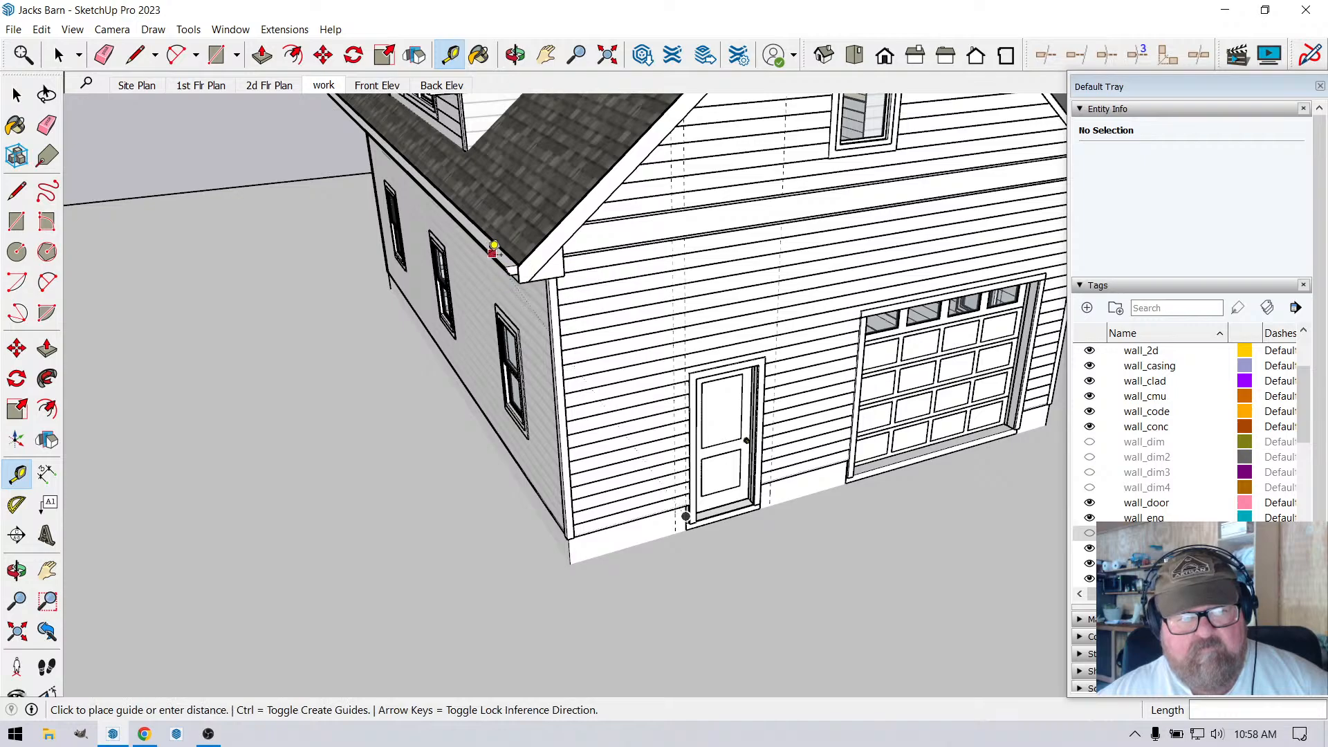
pyautogui.click(680, 547)
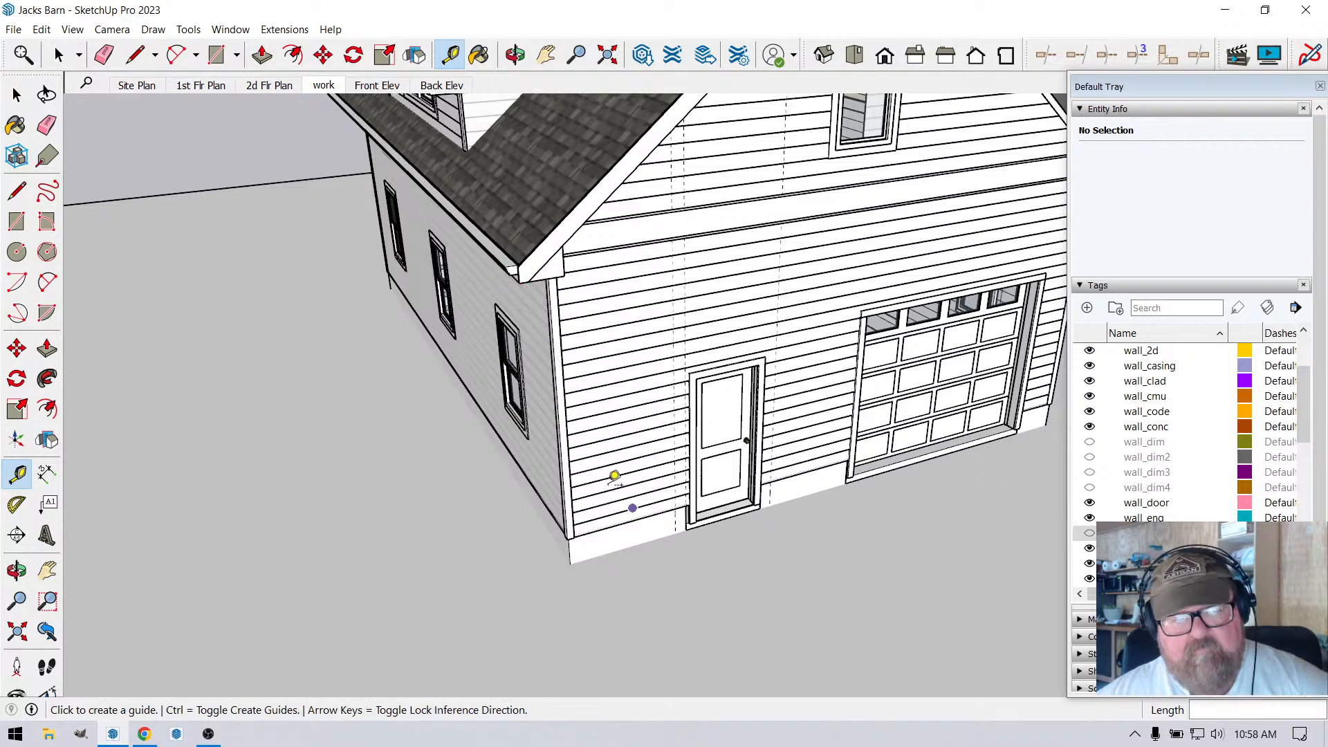
# Place a ground guide parallel to the site's side edge, running out from the foundation guide on the corner side of the entry door.
pyautogui.scroll(-3, 548, 438)
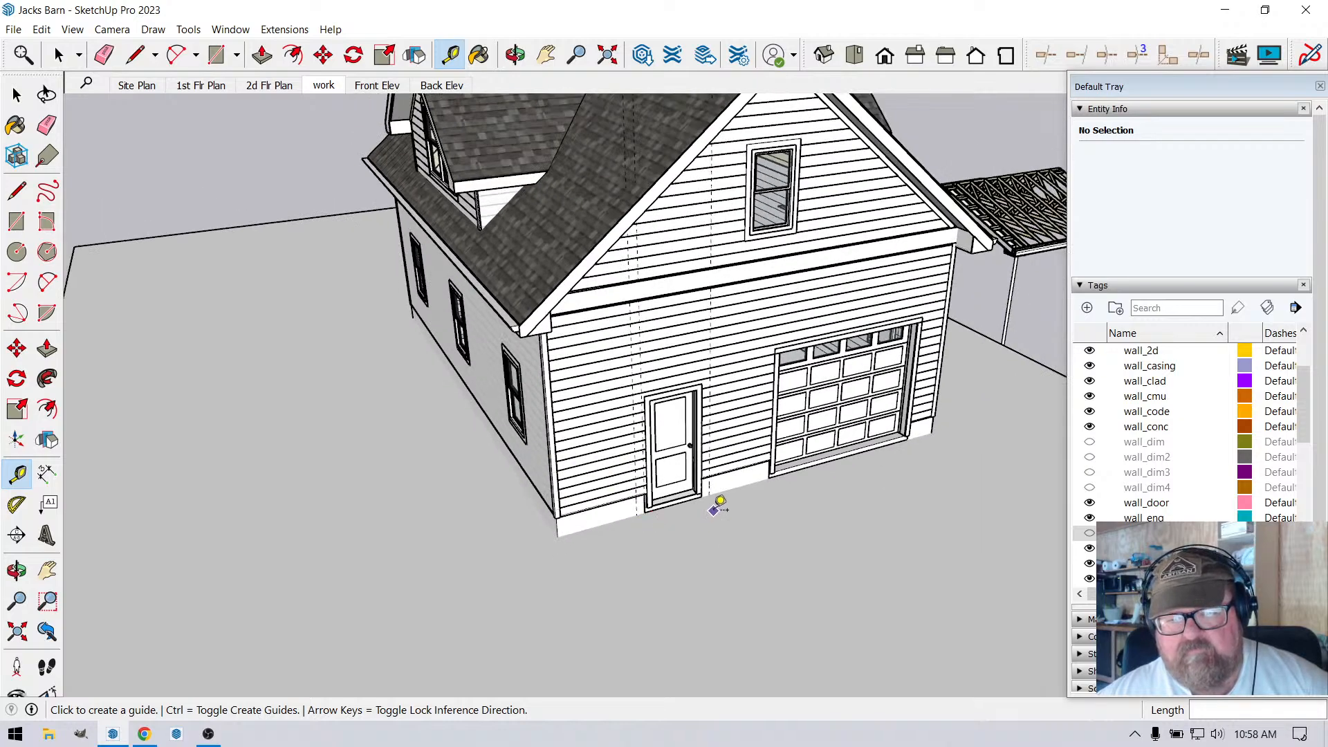
pyautogui.scroll(2, 511, 517)
pyautogui.scroll(-2, 745, 500)
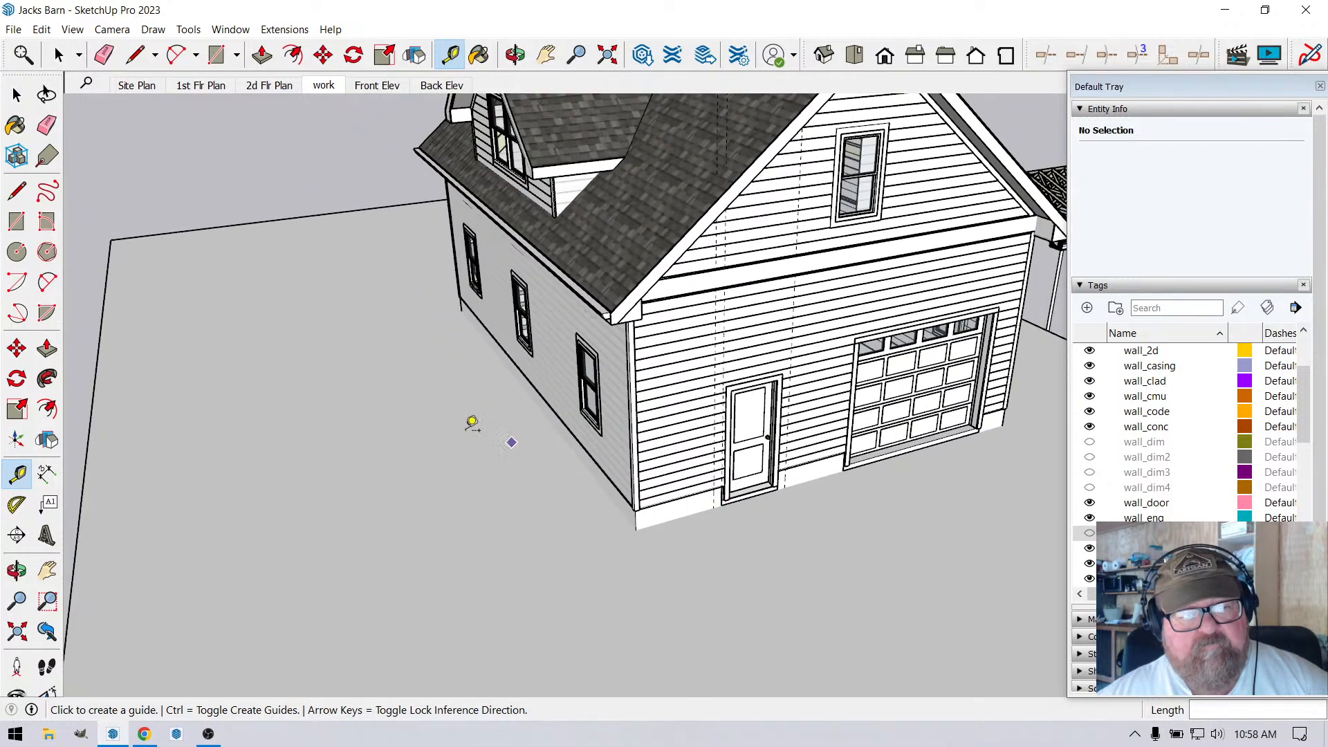
pyautogui.click(88, 445)
pyautogui.scroll(5, 692, 508)
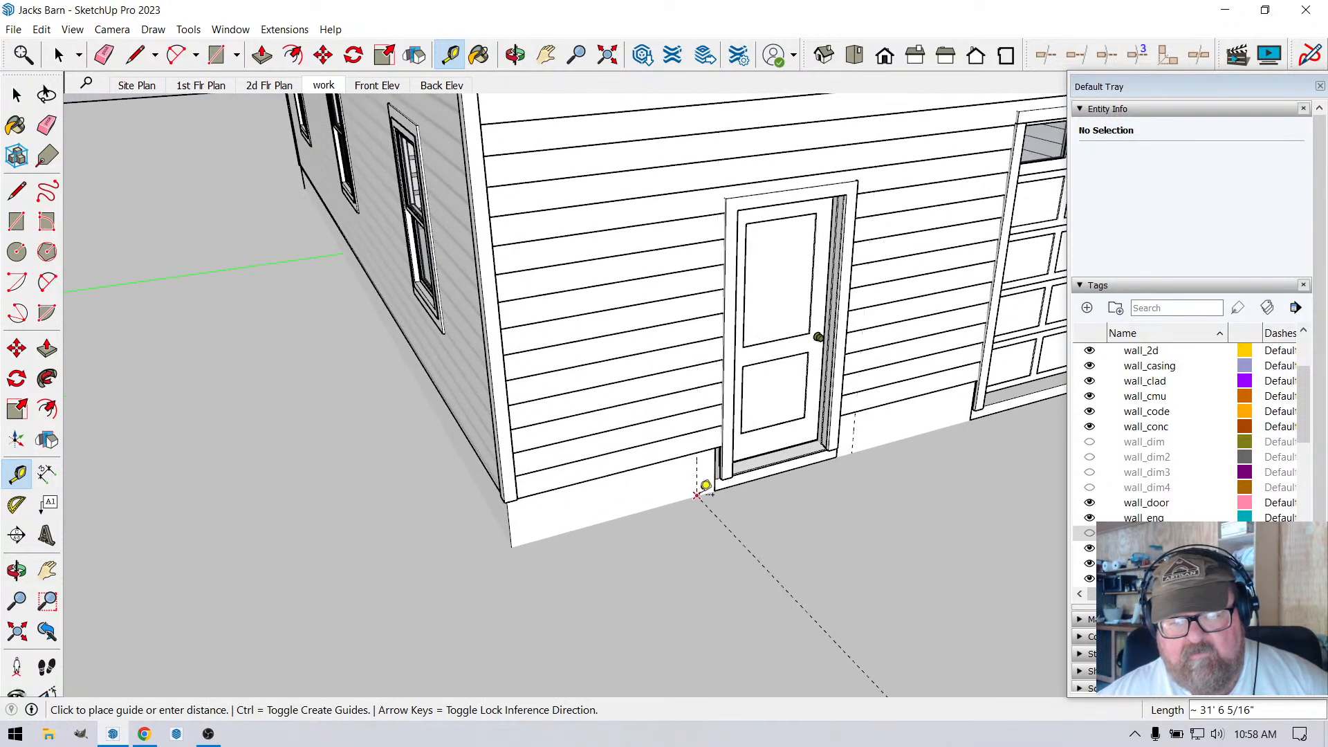
pyautogui.click(707, 484)
# Place a parallel ground guide through the foundation guide on the garage-door side of the entry door, 4' 8" from the first.
pyautogui.scroll(-1, 594, 525)
pyautogui.click(703, 514)
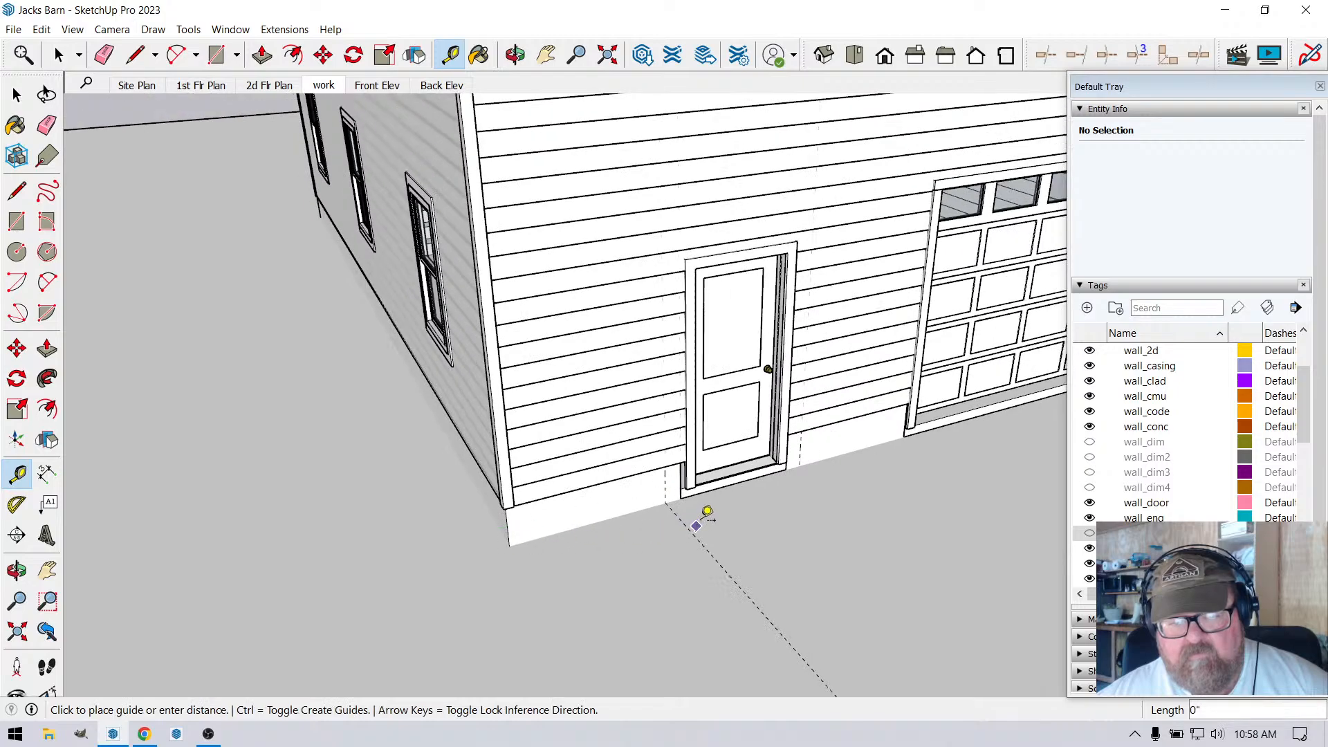
pyautogui.click(682, 524)
pyautogui.click(685, 525)
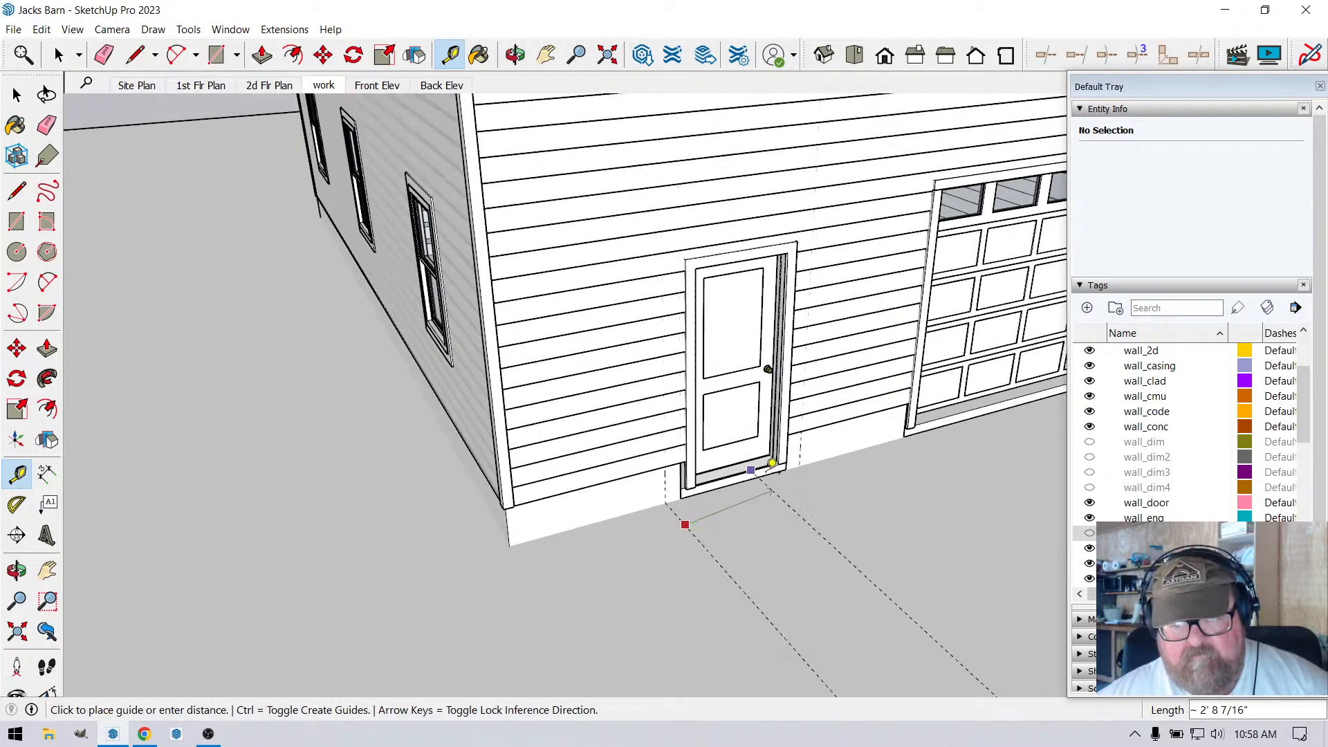
pyautogui.click(806, 457)
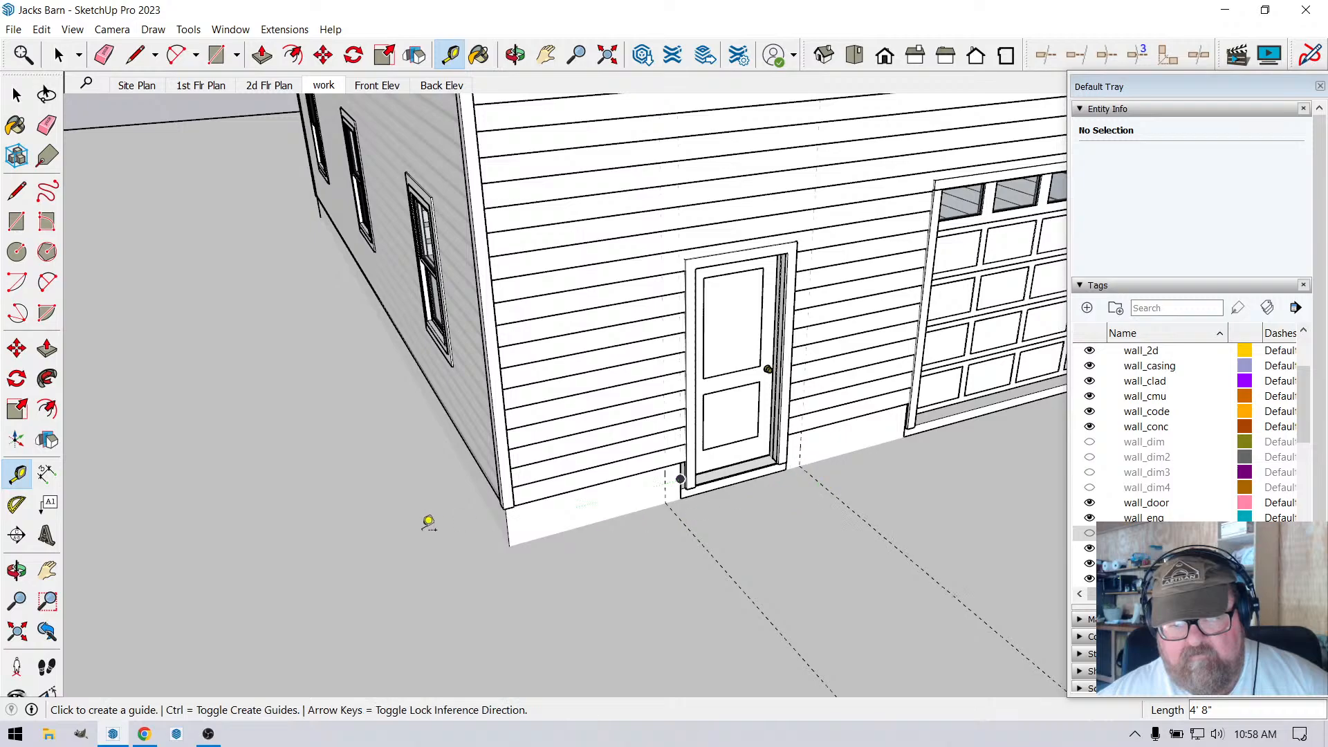
# Lay out a Medeek Truss gable rafter roof on the ground, spanning the two guides with a building length of 36 inches.
pyautogui.scroll(-3, 383, 530)
pyautogui.click(515, 55)
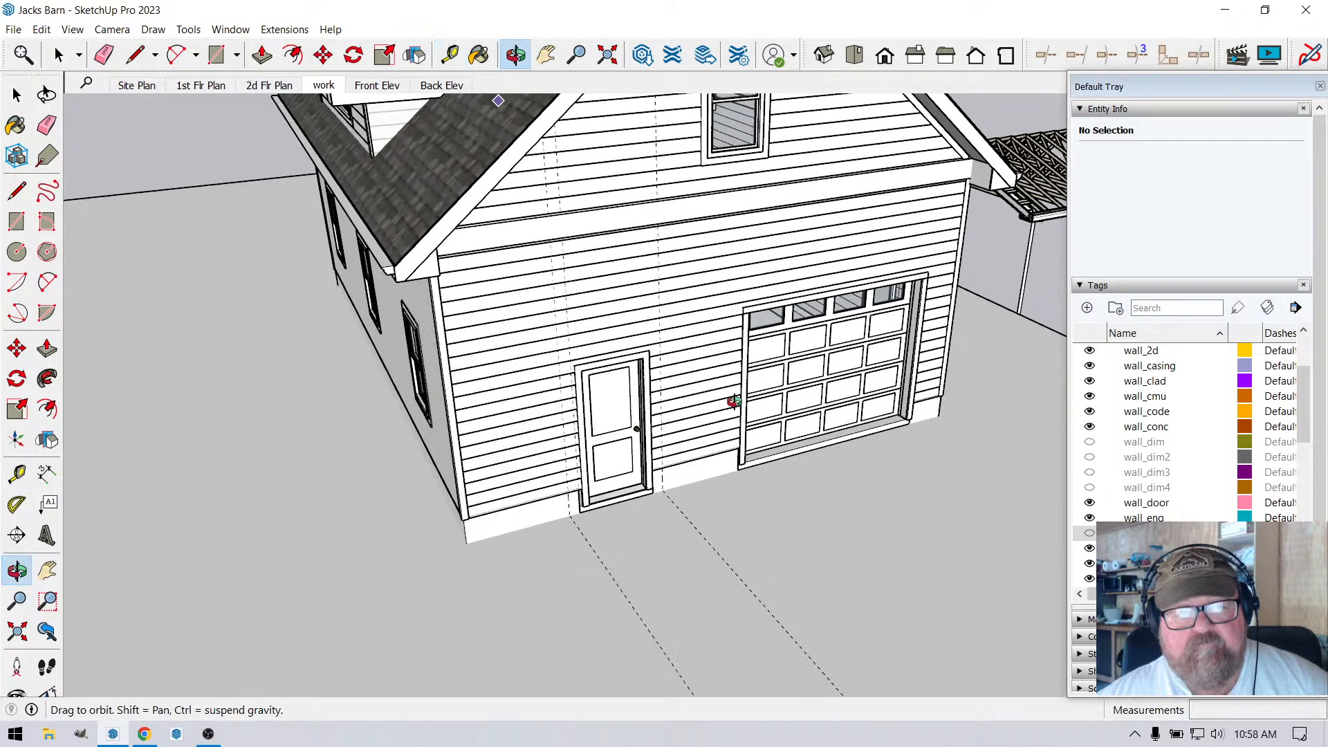
pyautogui.moveTo(450, 401); pyautogui.dragTo(701, 478)
pyautogui.scroll(3, 461, 529)
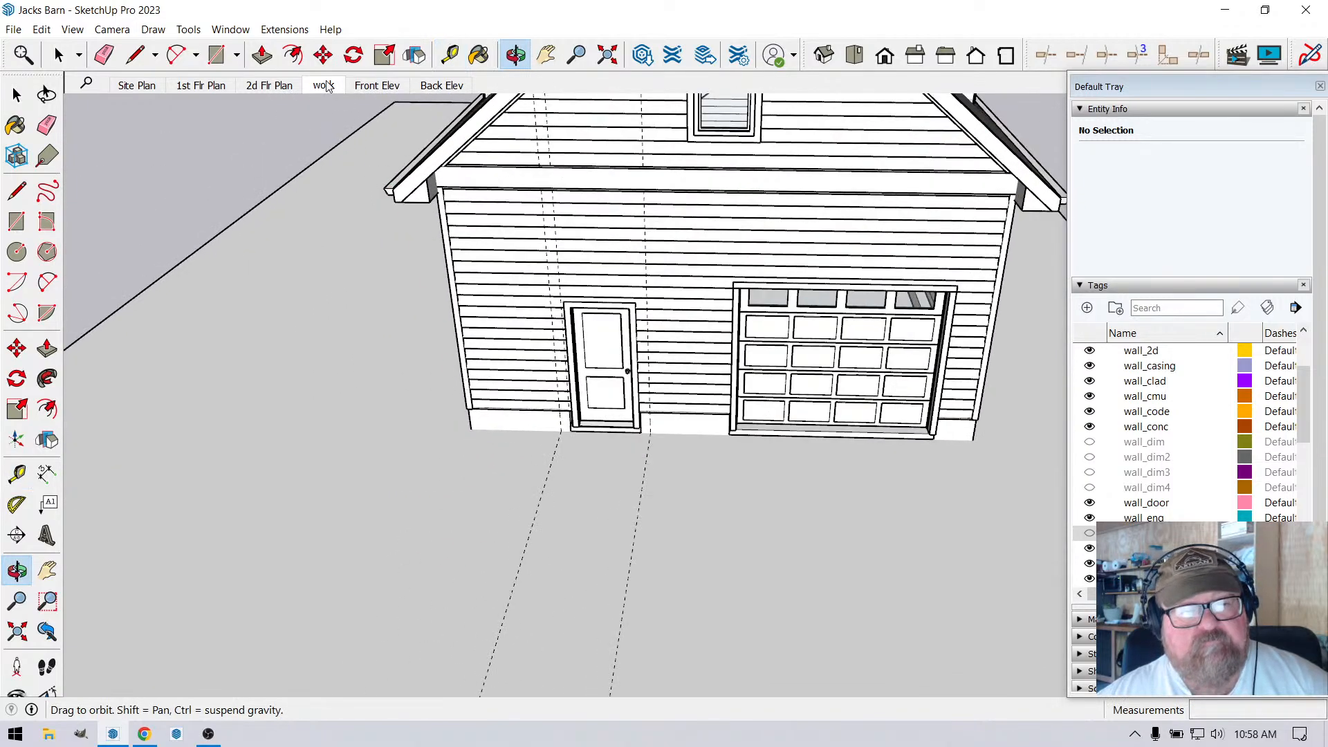
pyautogui.click(284, 29)
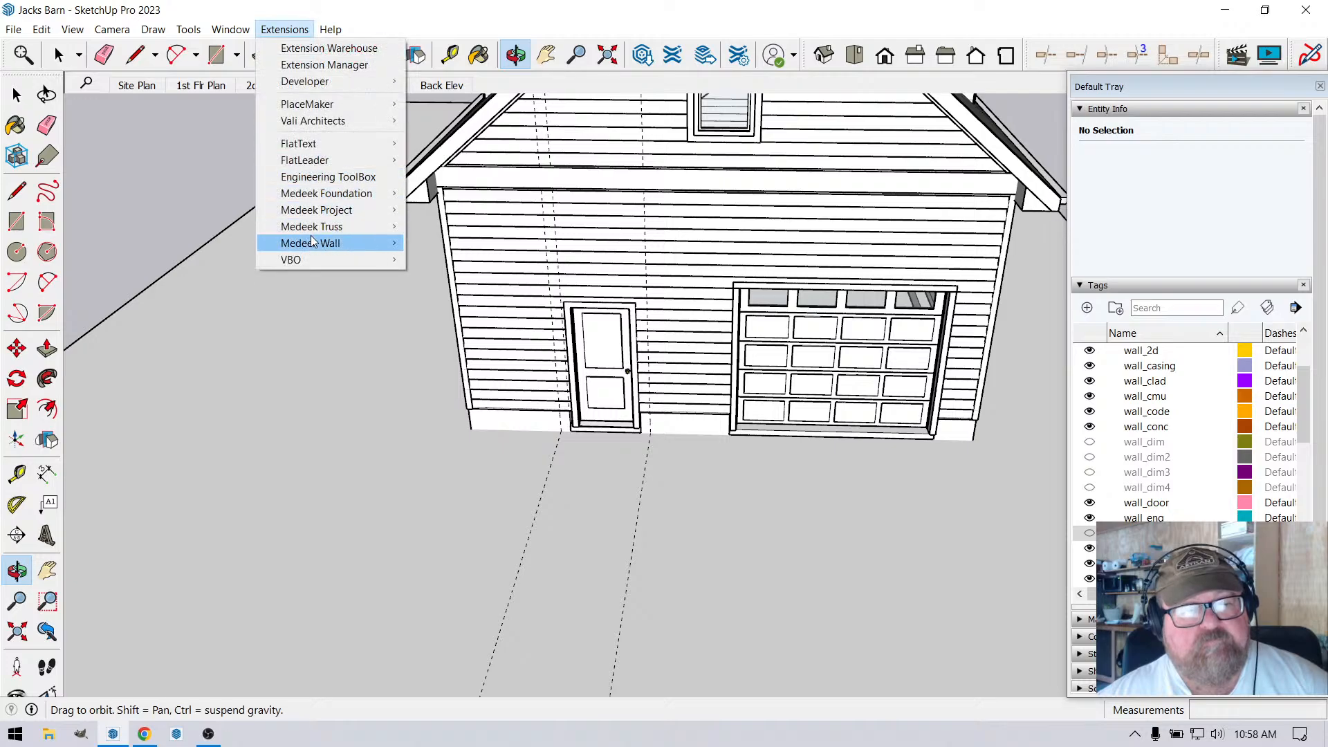
pyautogui.moveTo(323, 230)
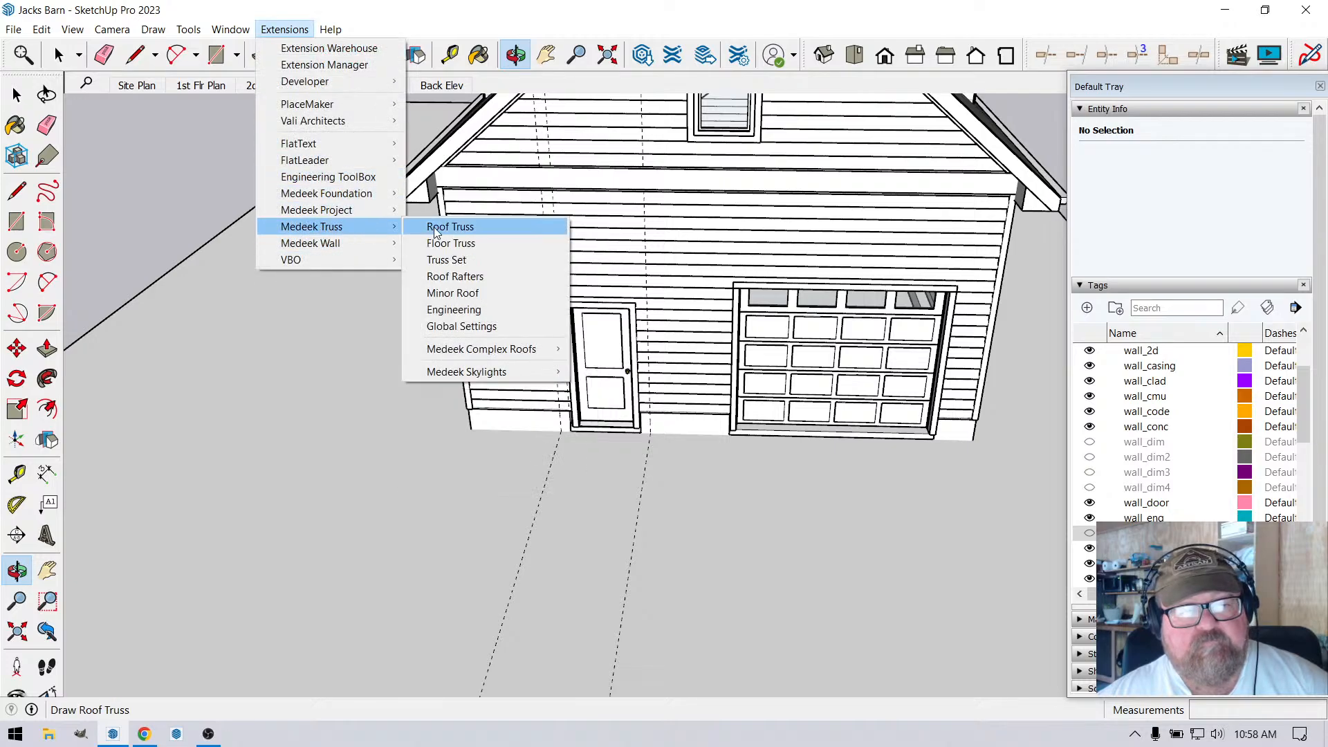
pyautogui.click(453, 277)
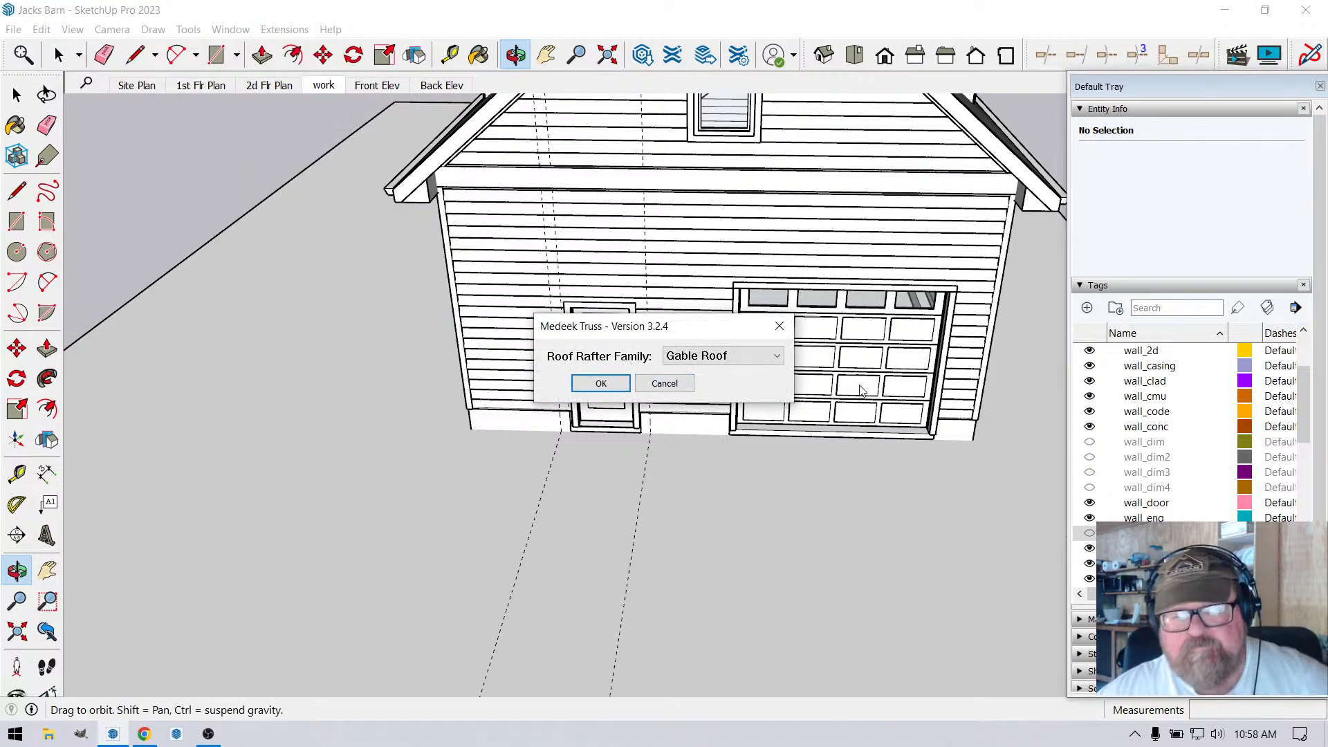
pyautogui.click(609, 391)
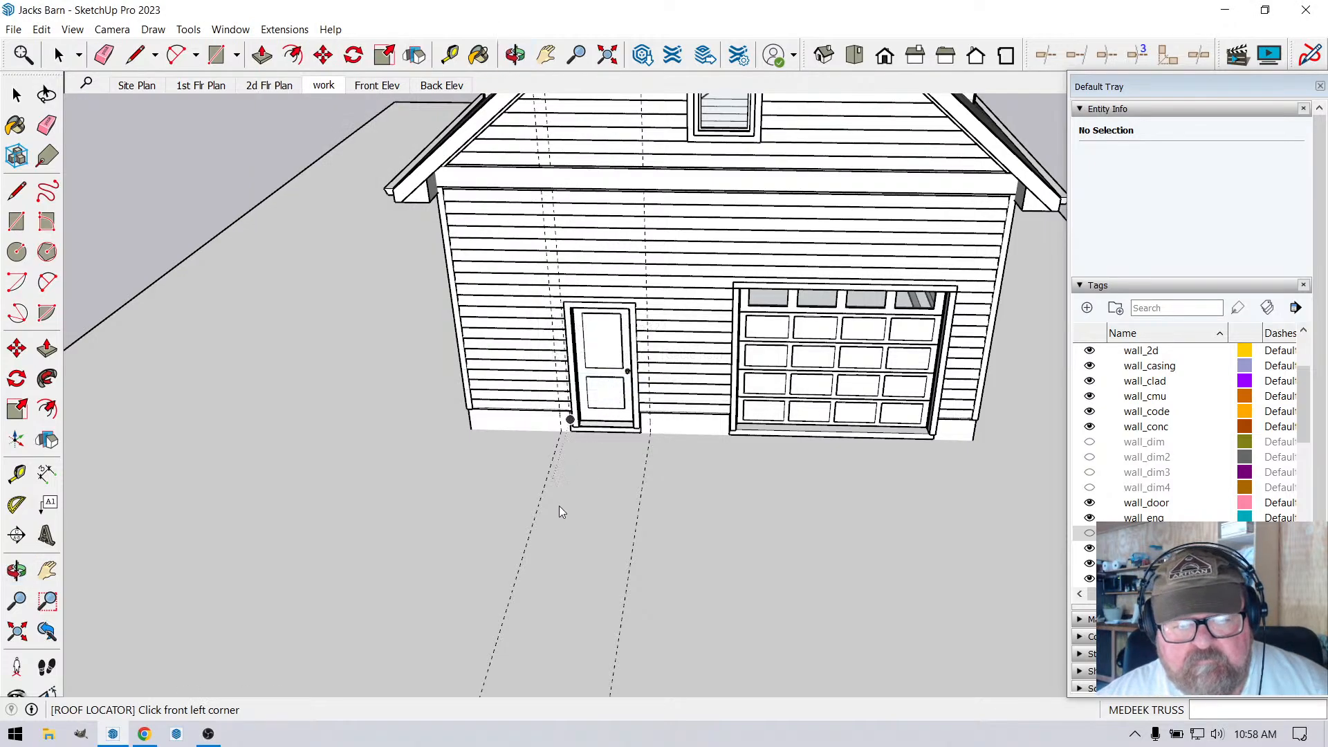
pyautogui.click(521, 563)
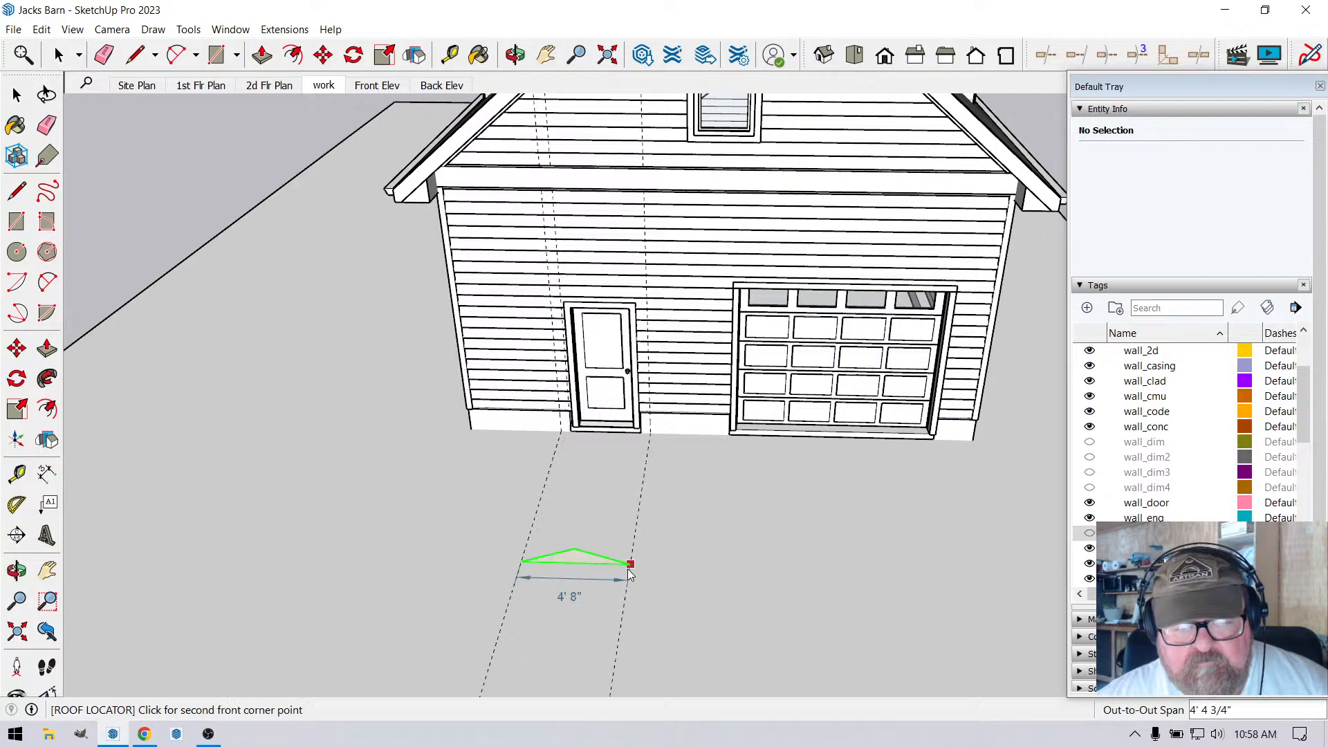
pyautogui.click(630, 566)
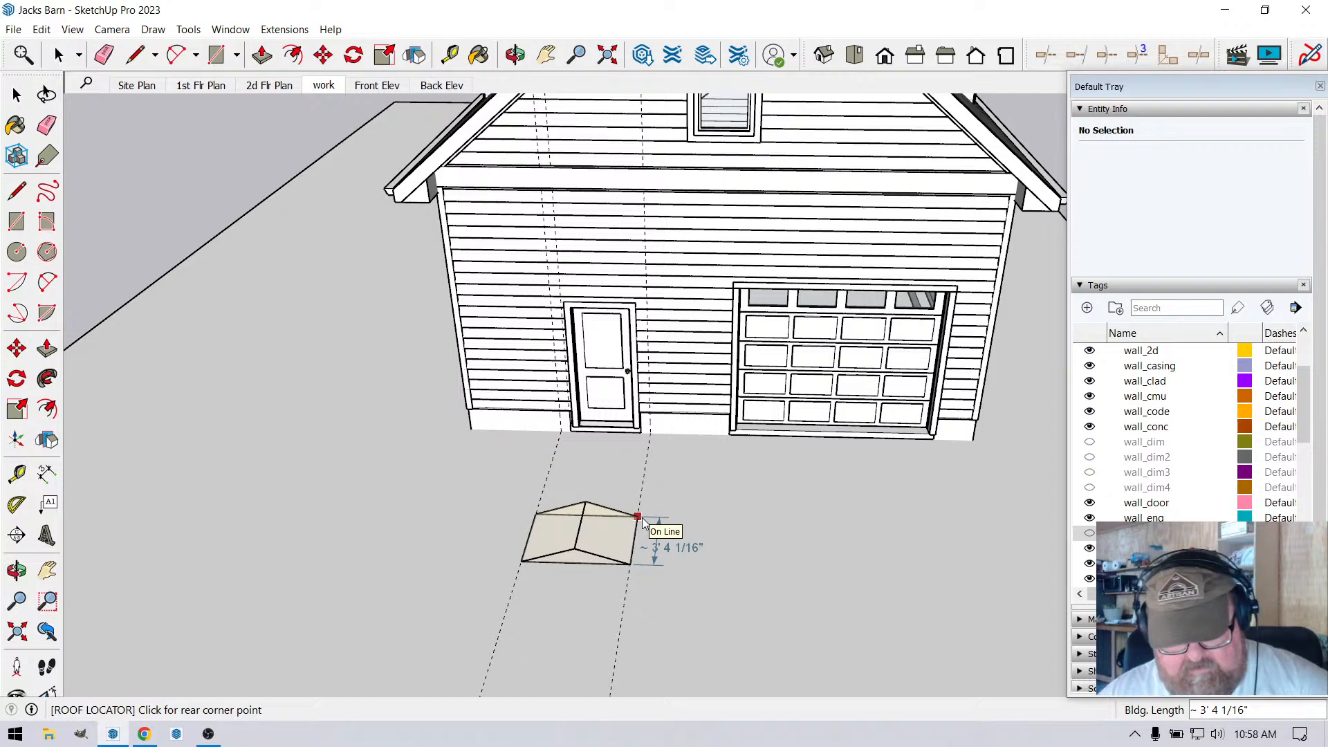
pyautogui.write('36')
pyautogui.press('Return')
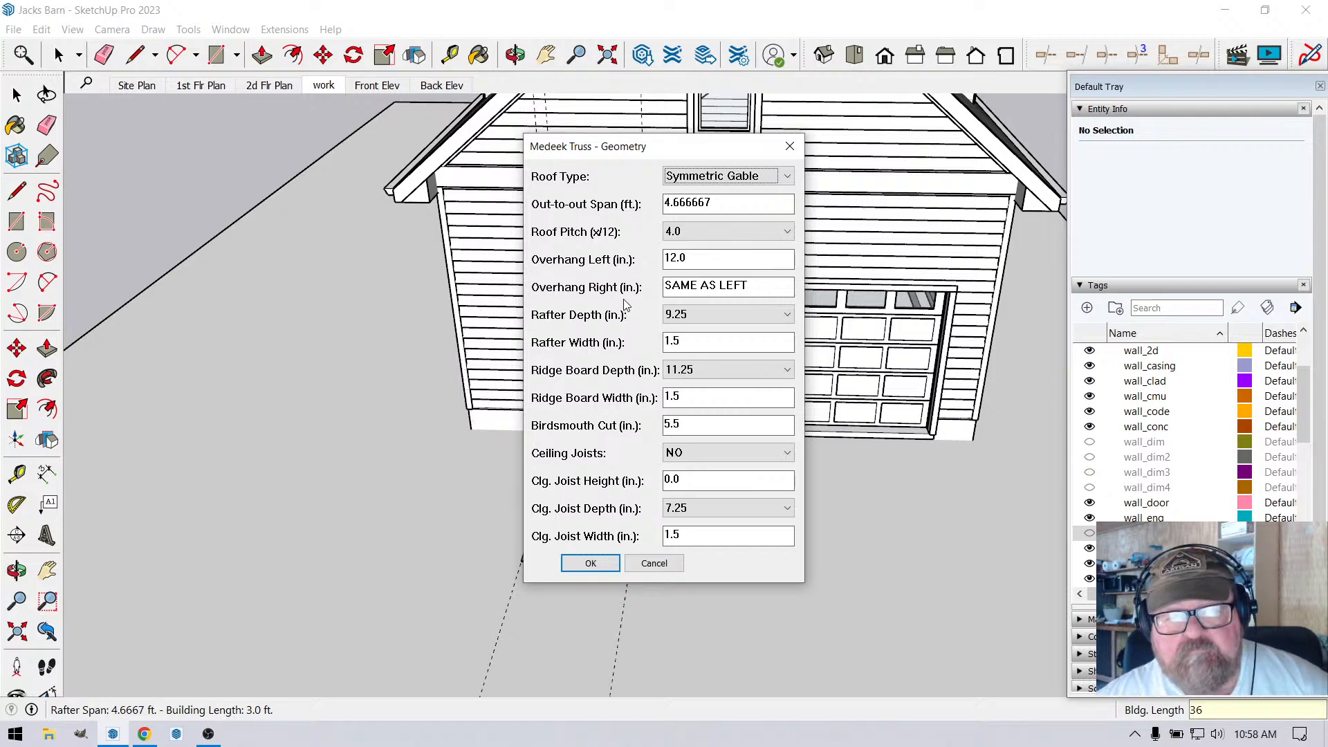
# Set the porch roof's pitch to 10/12 and its left overhang to 8 inches.
pyautogui.click(786, 231)
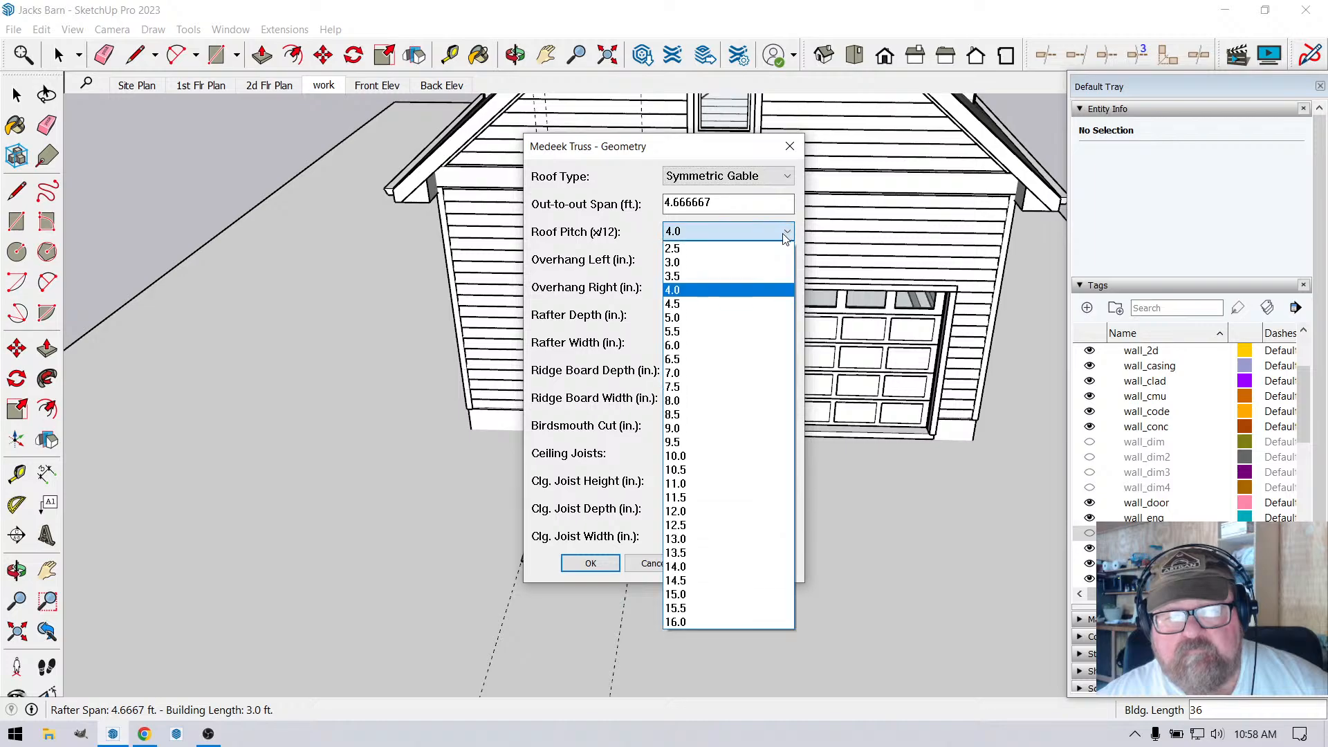
pyautogui.click(712, 454)
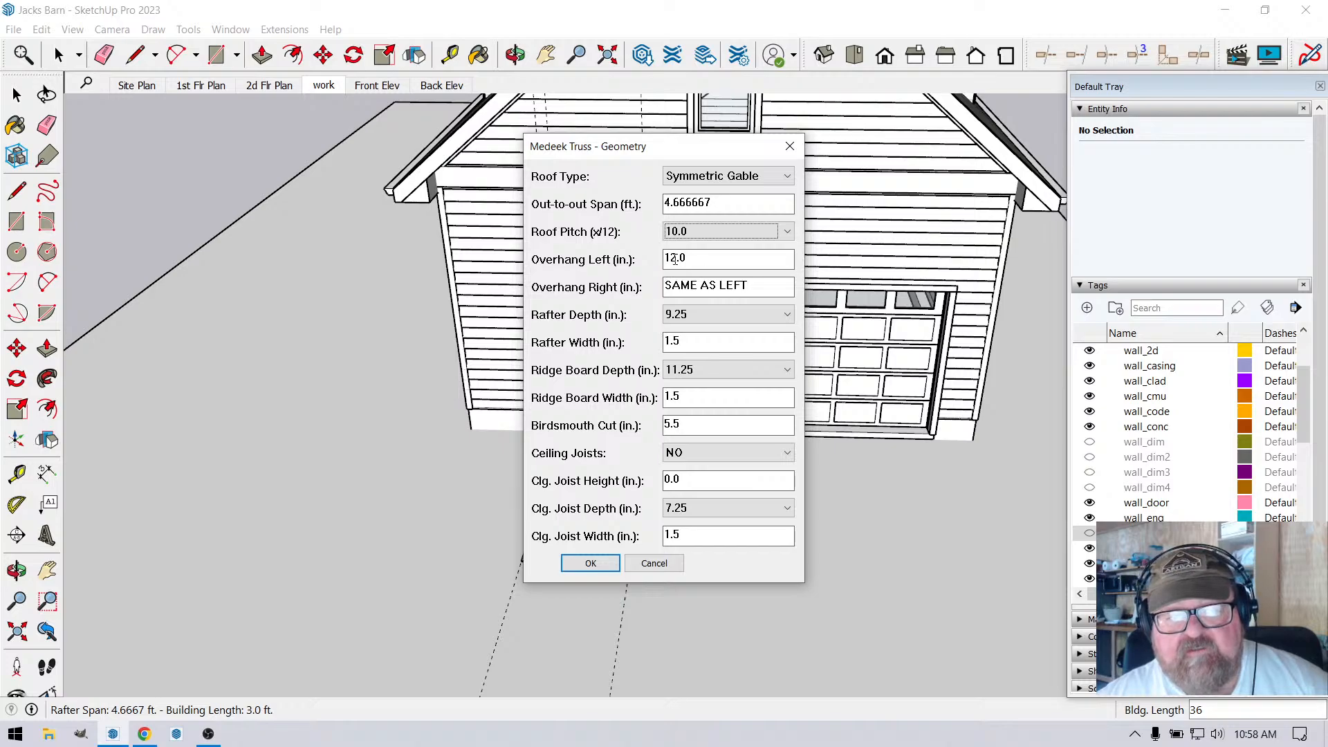
pyautogui.moveTo(676, 258); pyautogui.dragTo(652, 269)
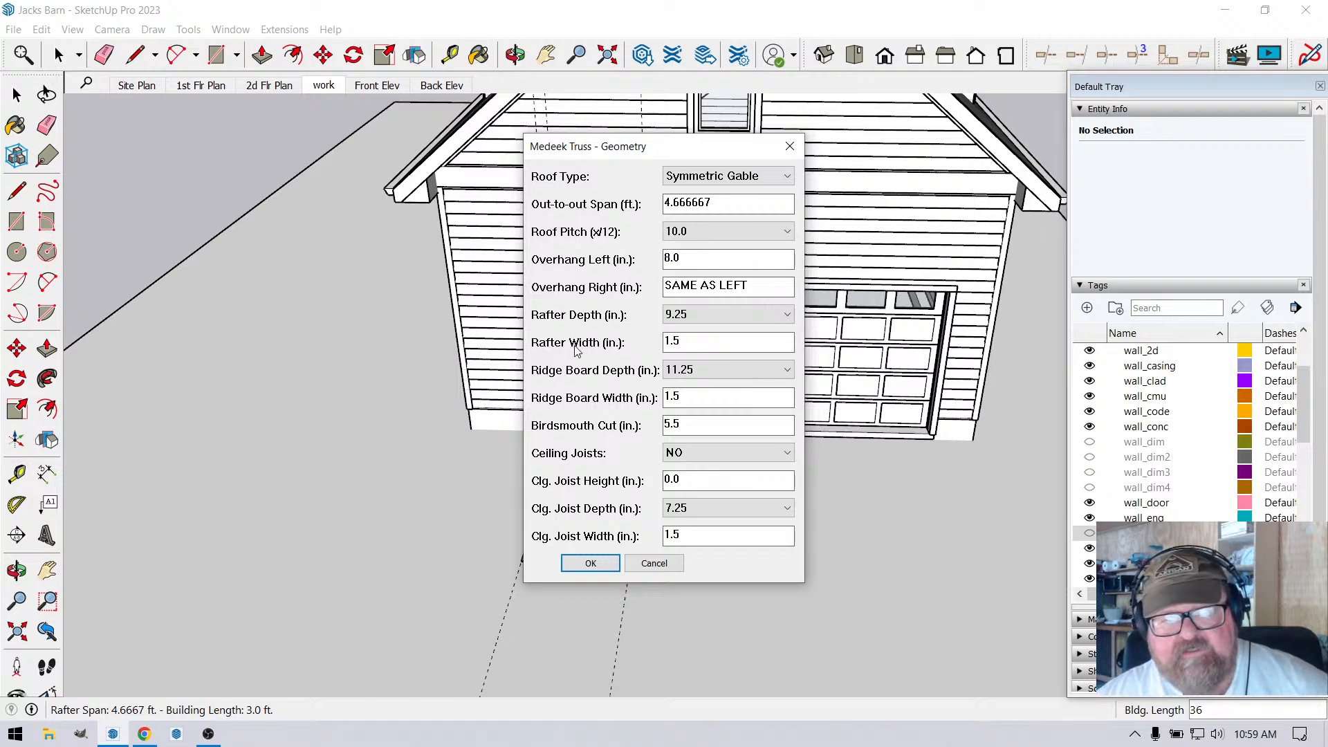
# Set the rafter depth and ridge board depth to 5.5 inches and the birdsmouth cut to 3.5 inches, and accept the roof geometry.
pyautogui.click(675, 316)
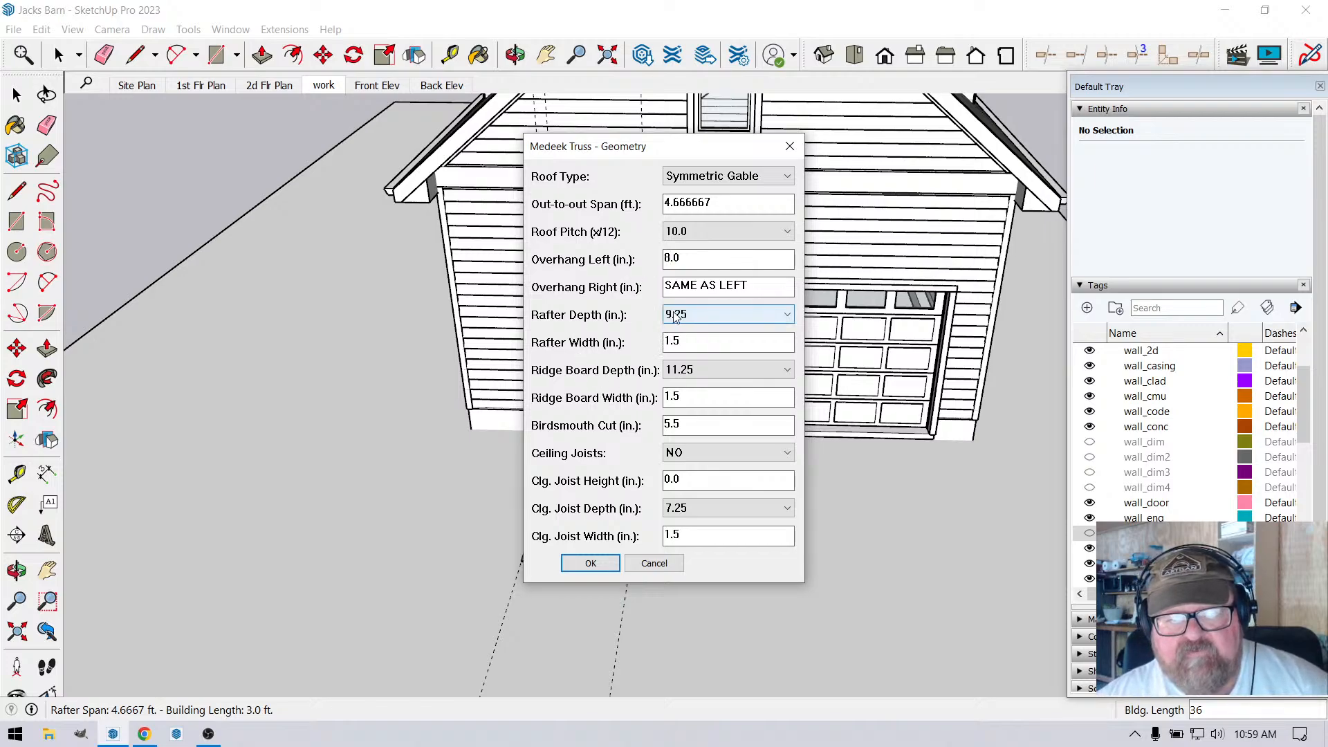
pyautogui.click(788, 315)
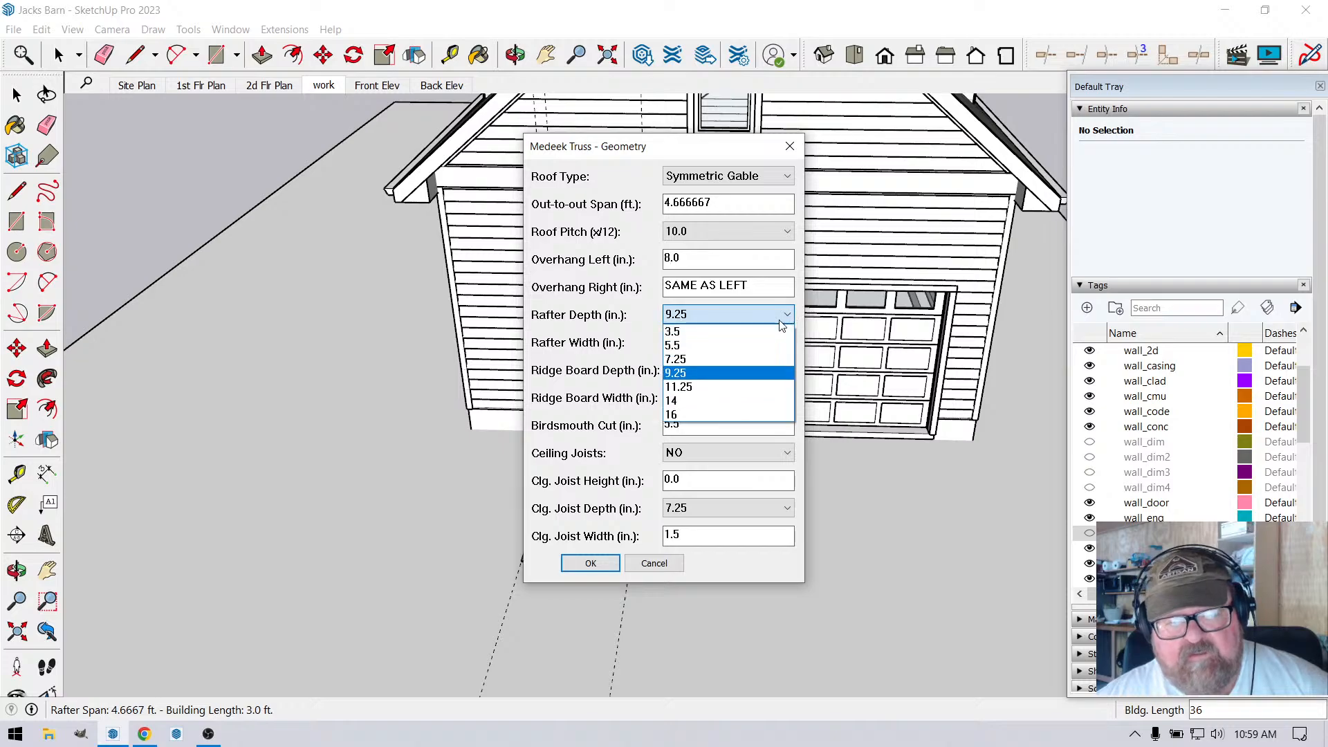
pyautogui.click(761, 345)
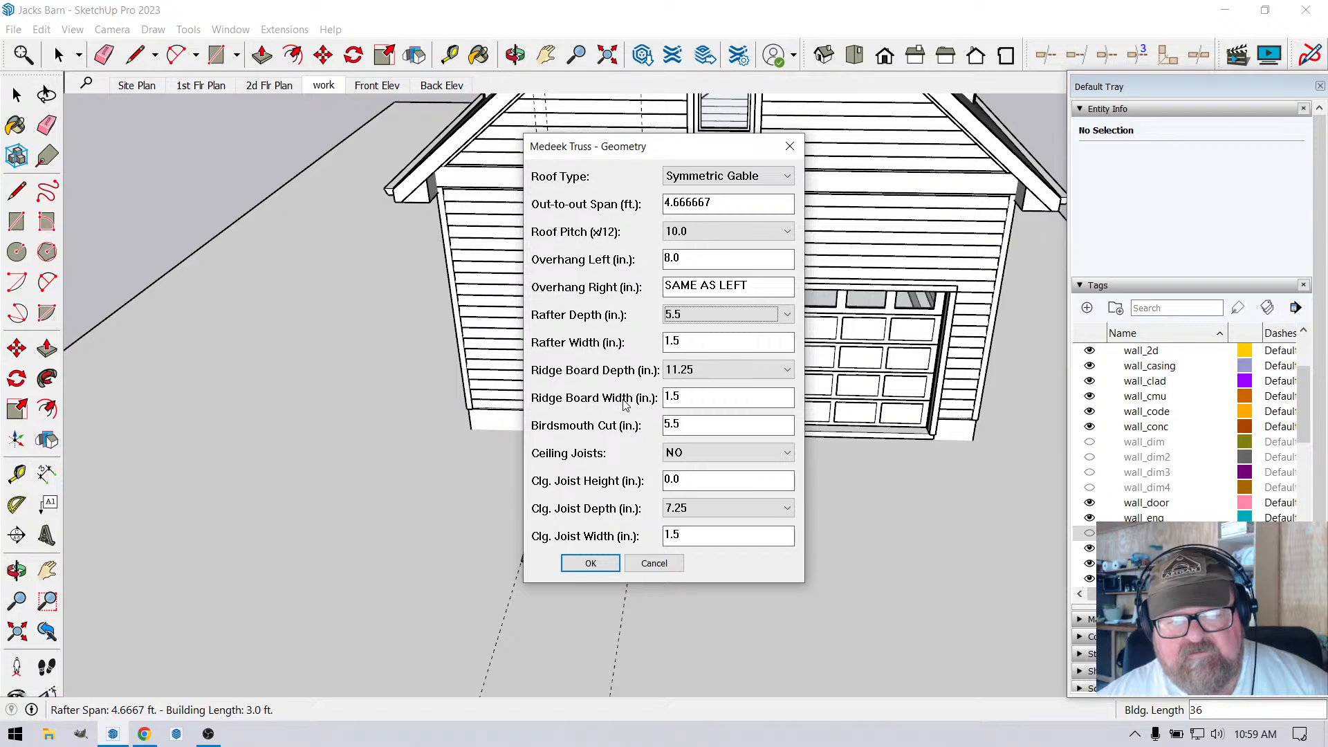
pyautogui.click(787, 372)
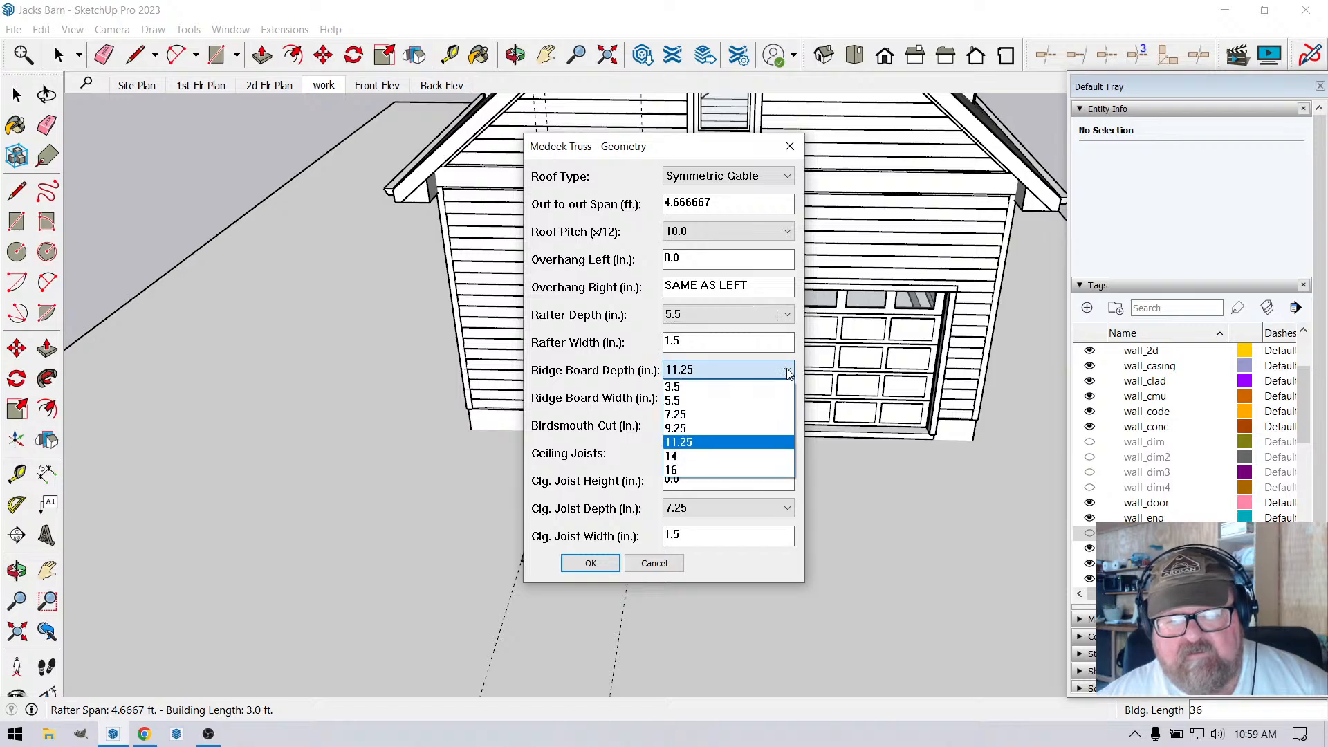
pyautogui.click(757, 395)
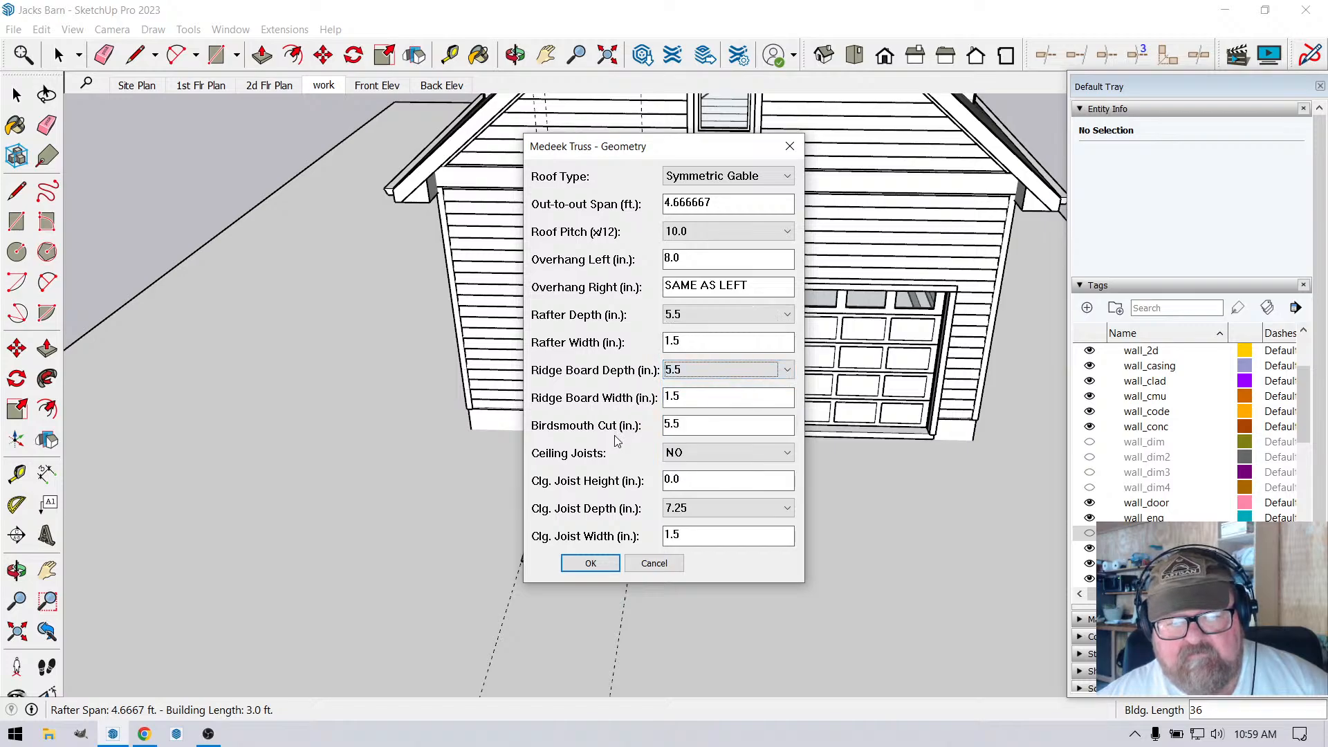
pyautogui.click(670, 423)
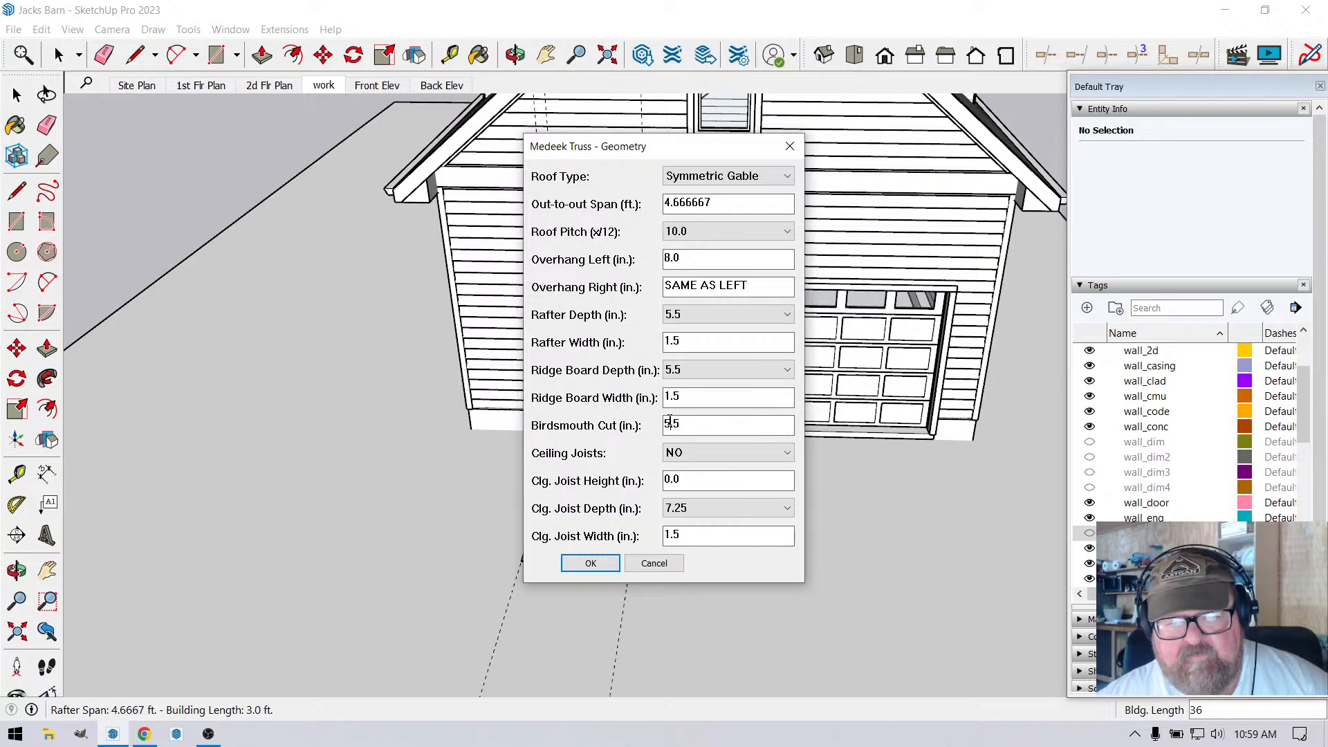
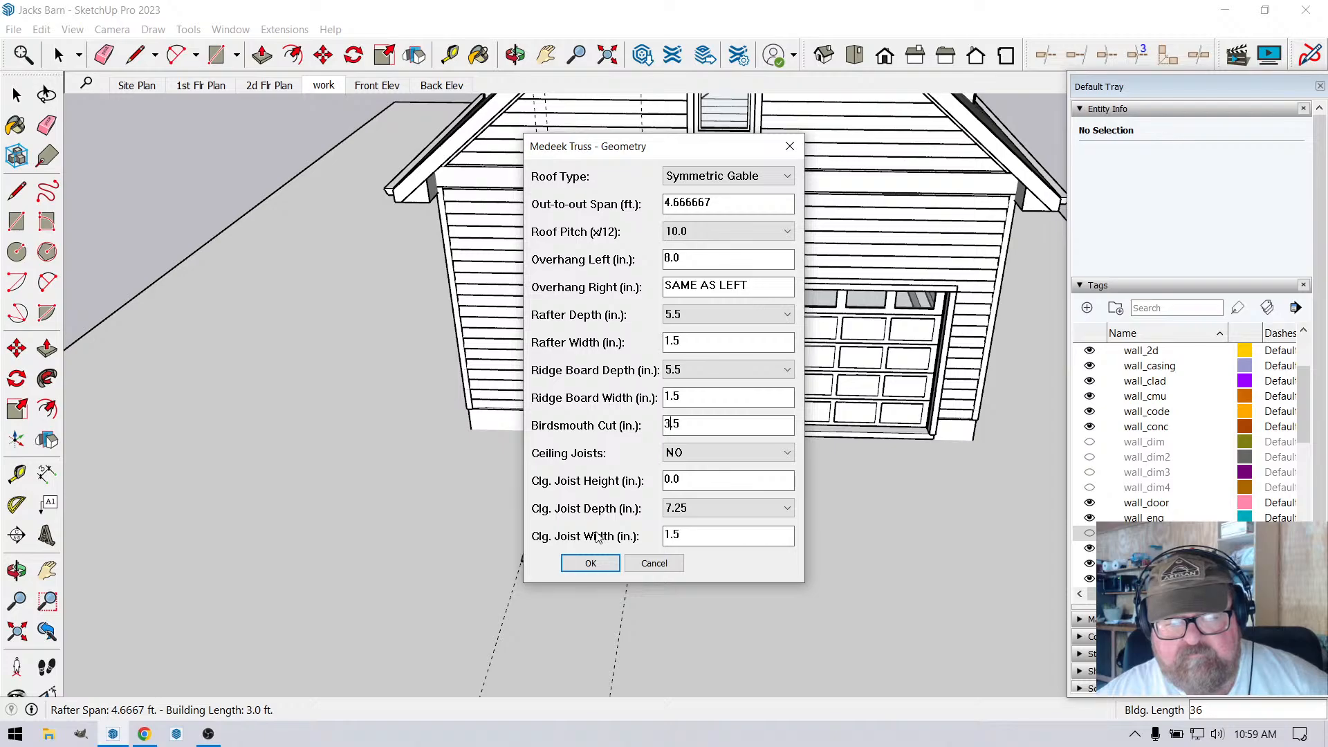
pyautogui.click(591, 563)
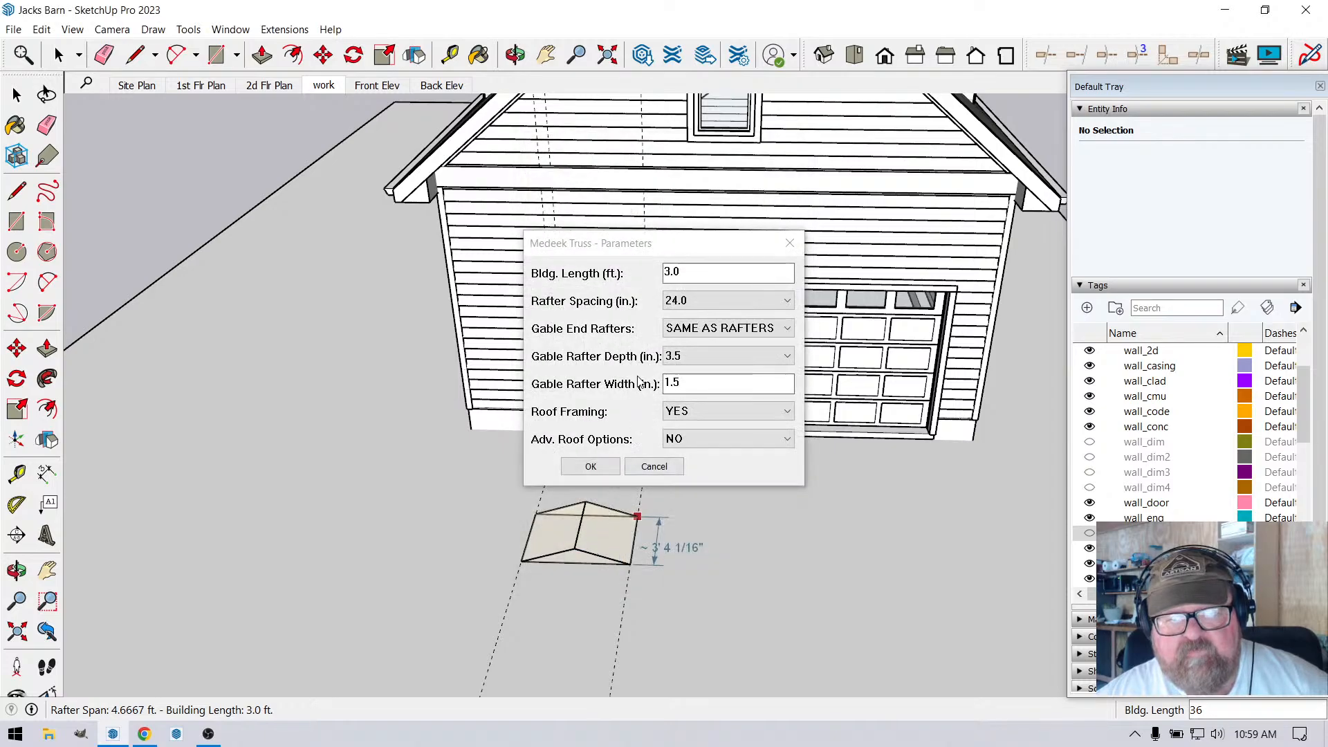
# Enable the advanced roof options and accept the roof parameters.
pyautogui.click(787, 440)
pyautogui.click(755, 455)
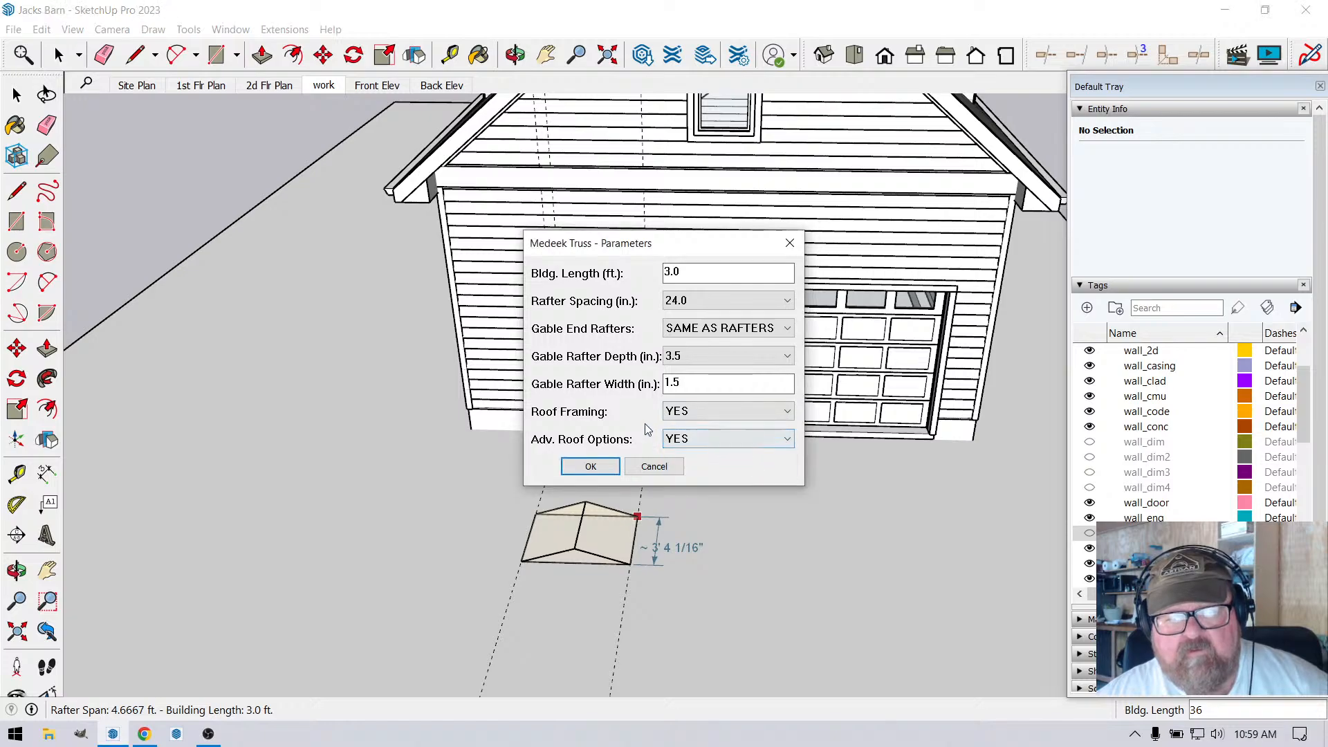
pyautogui.click(612, 468)
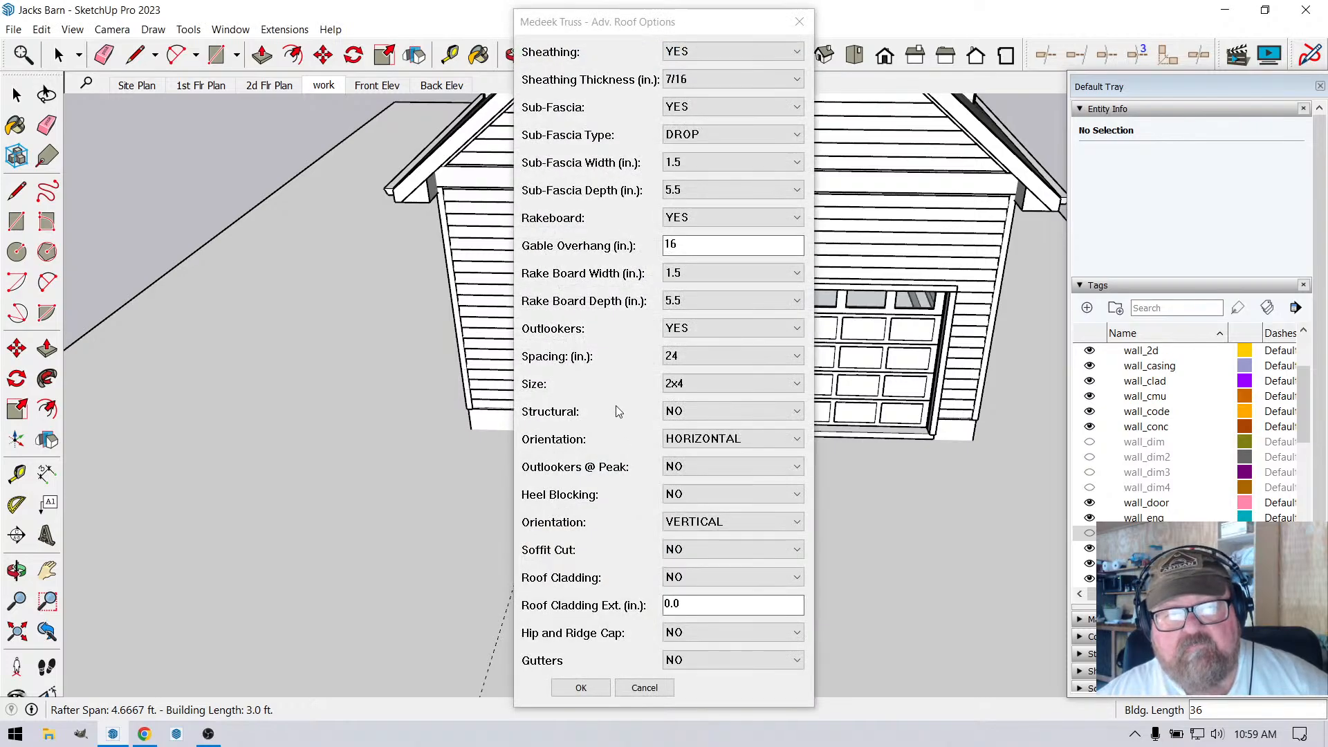
# Set the roof sheathing thickness to 1/2, gable overhang to 8 inches and outlooker spacing to 16 inches, and accept the advanced options.
pyautogui.click(695, 83)
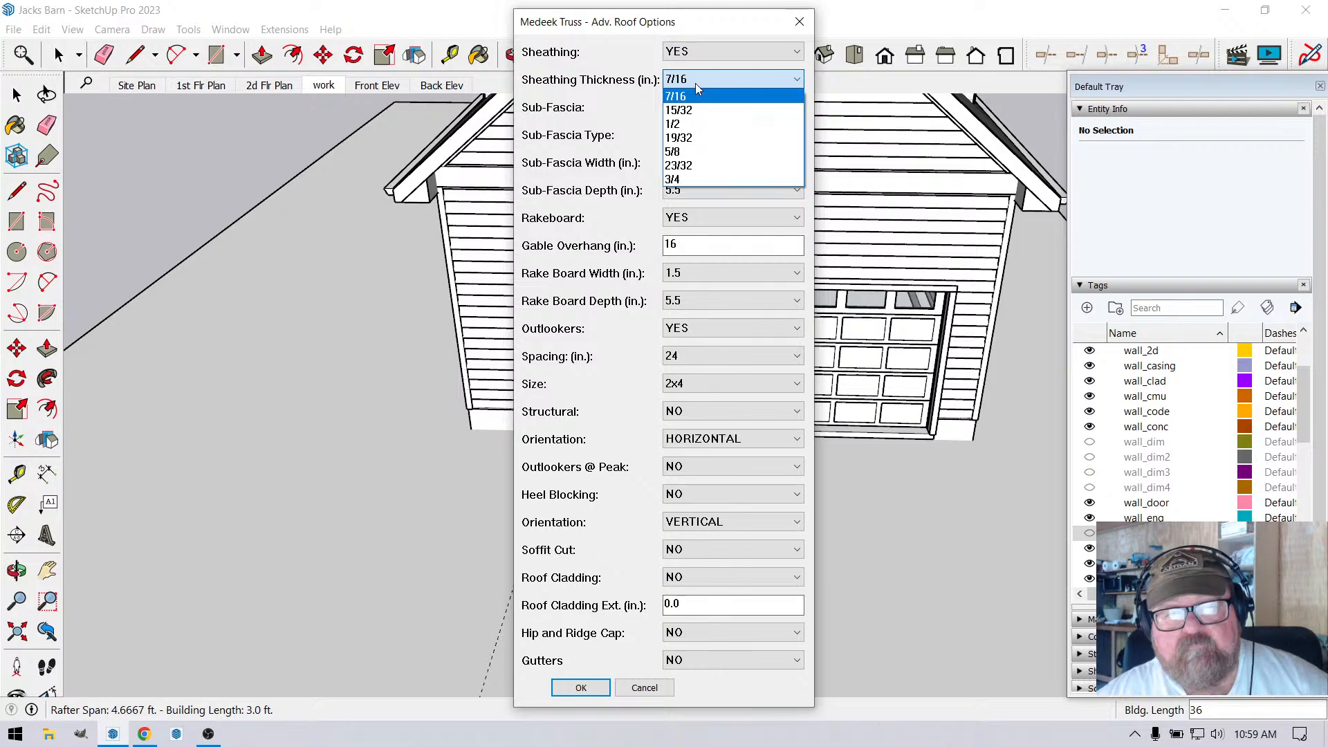
pyautogui.click(685, 124)
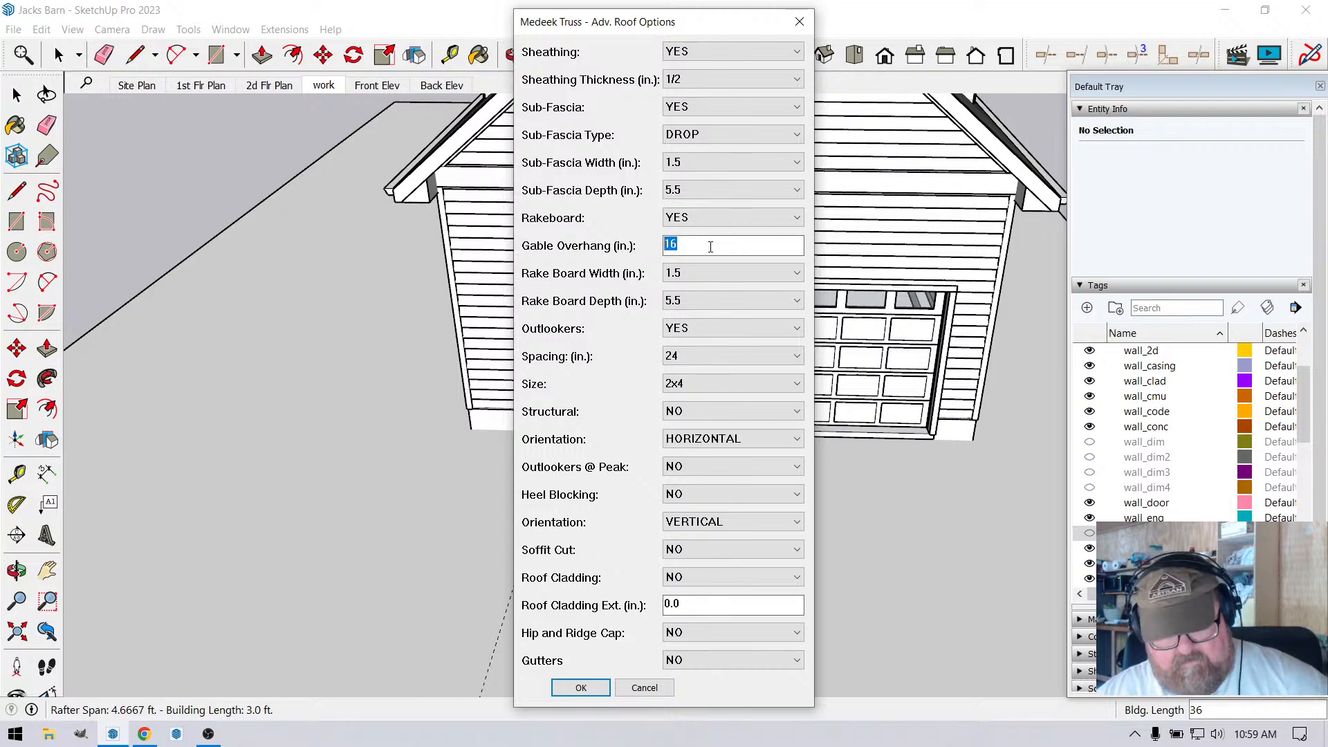
pyautogui.write('8')
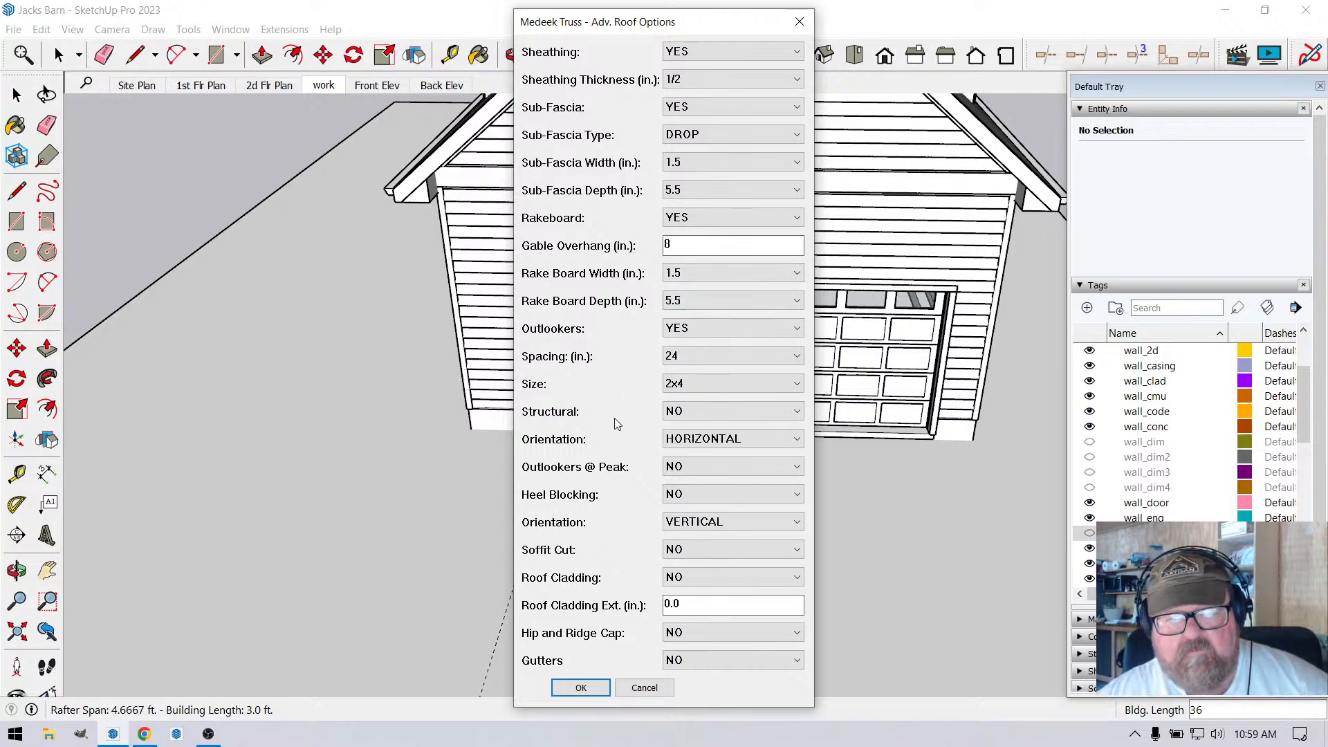
pyautogui.click(676, 357)
pyautogui.click(681, 383)
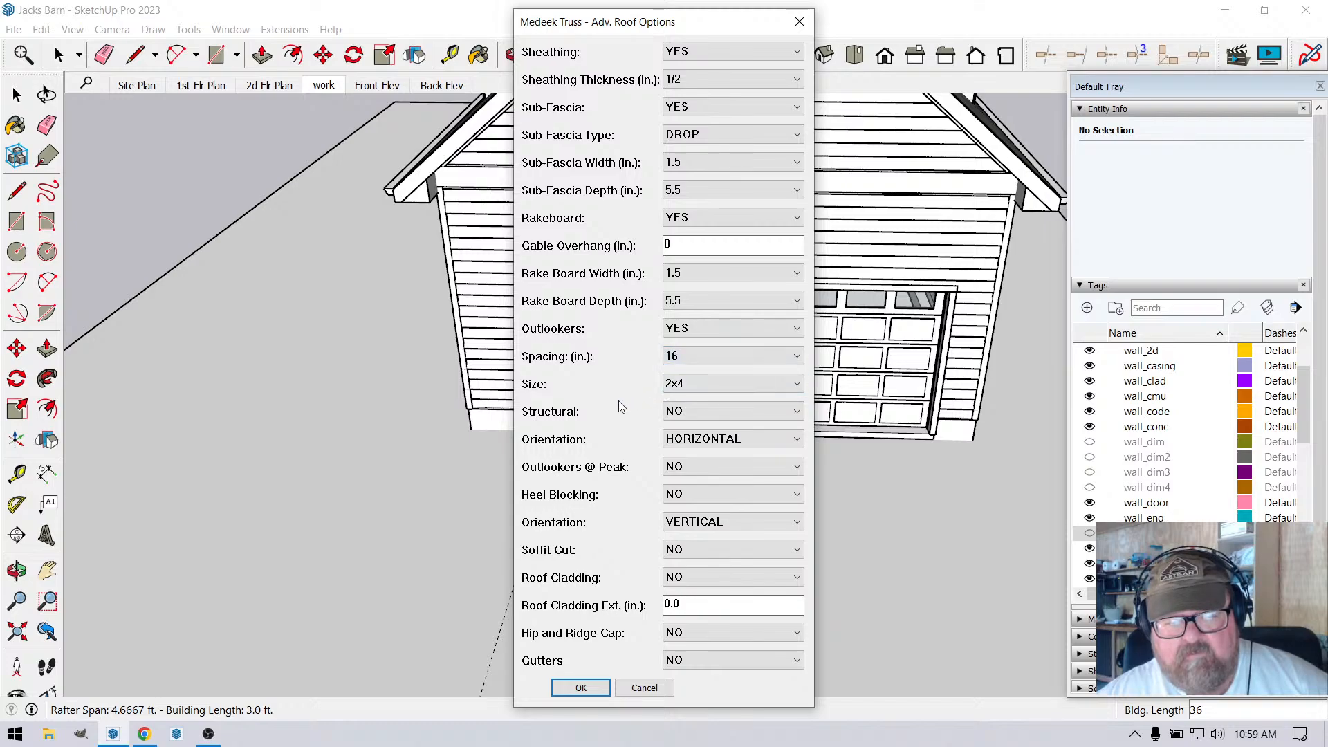
pyautogui.click(581, 687)
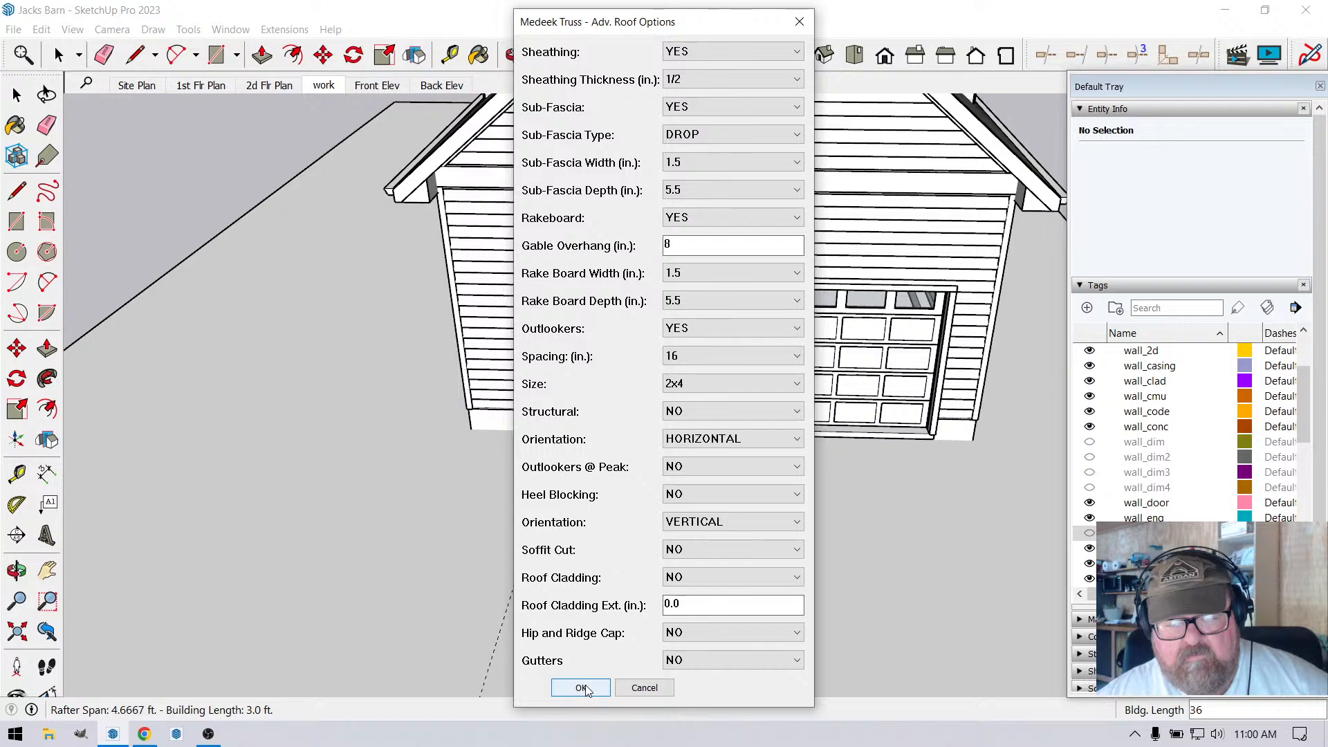
# Measure the spacing between the two middle rafters along the new porch roof's ridge board.
pyautogui.scroll(3, 550, 562)
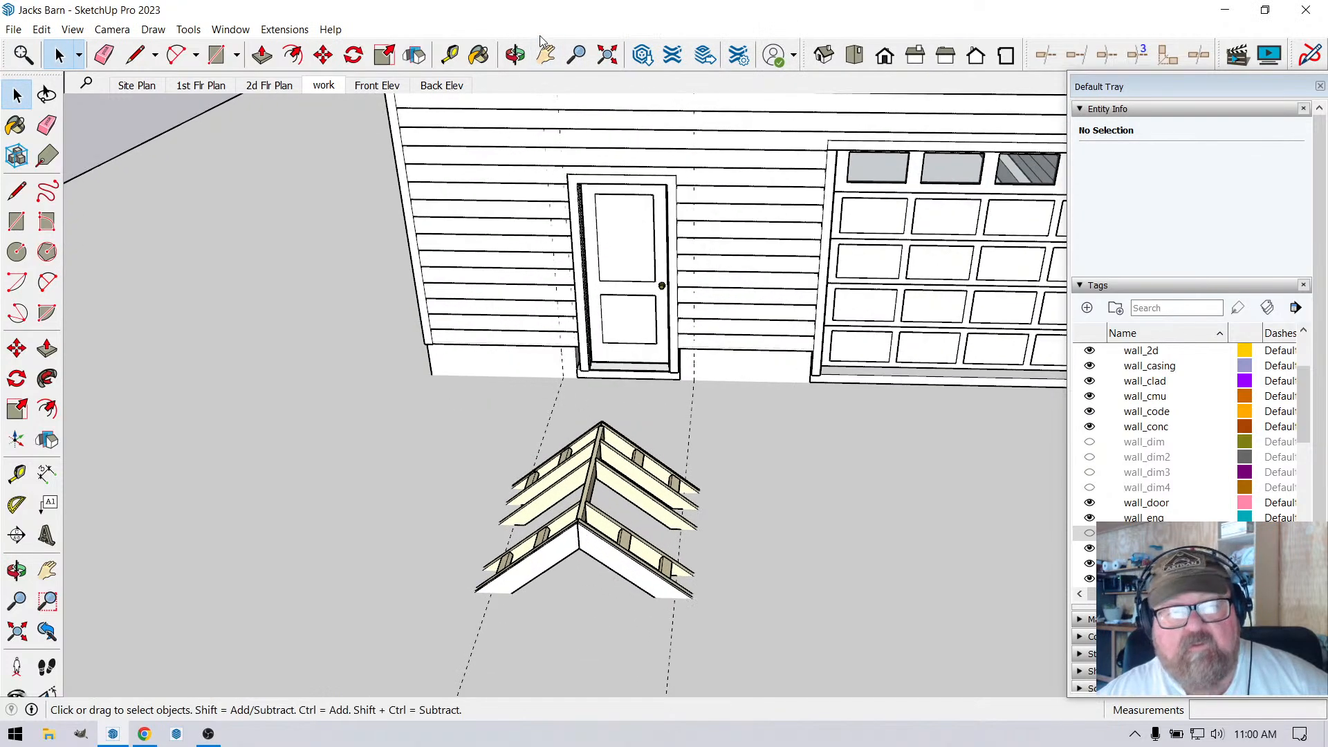
pyautogui.click(515, 54)
pyautogui.moveTo(346, 553); pyautogui.dragTo(372, 505)
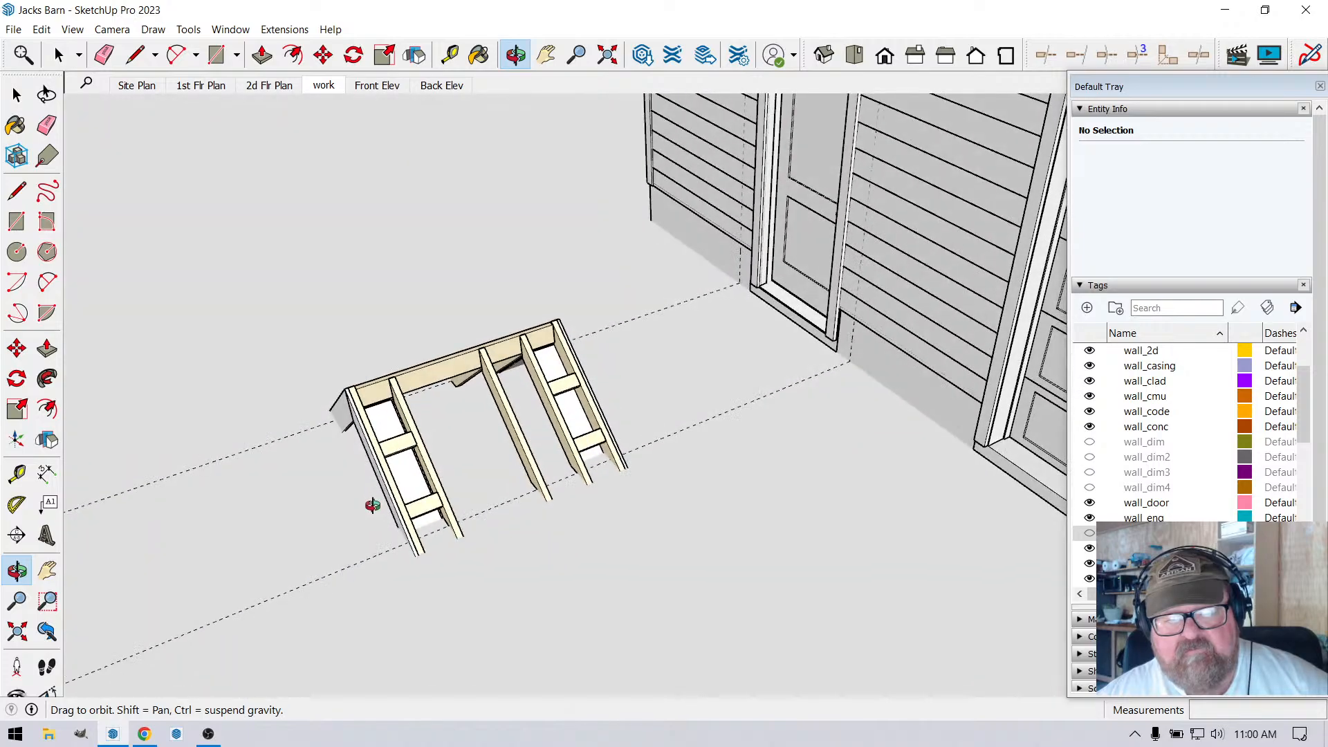
pyautogui.scroll(2, 399, 273)
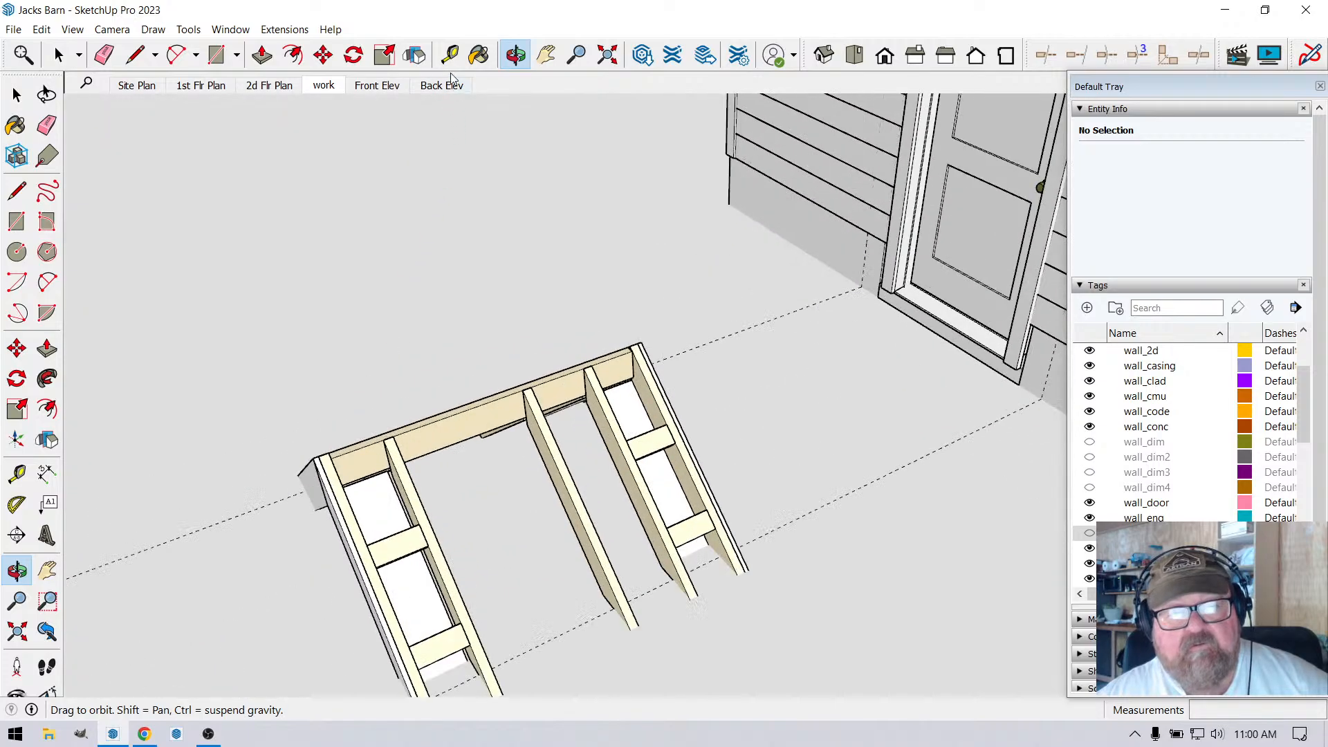
pyautogui.click(451, 54)
pyautogui.click(530, 407)
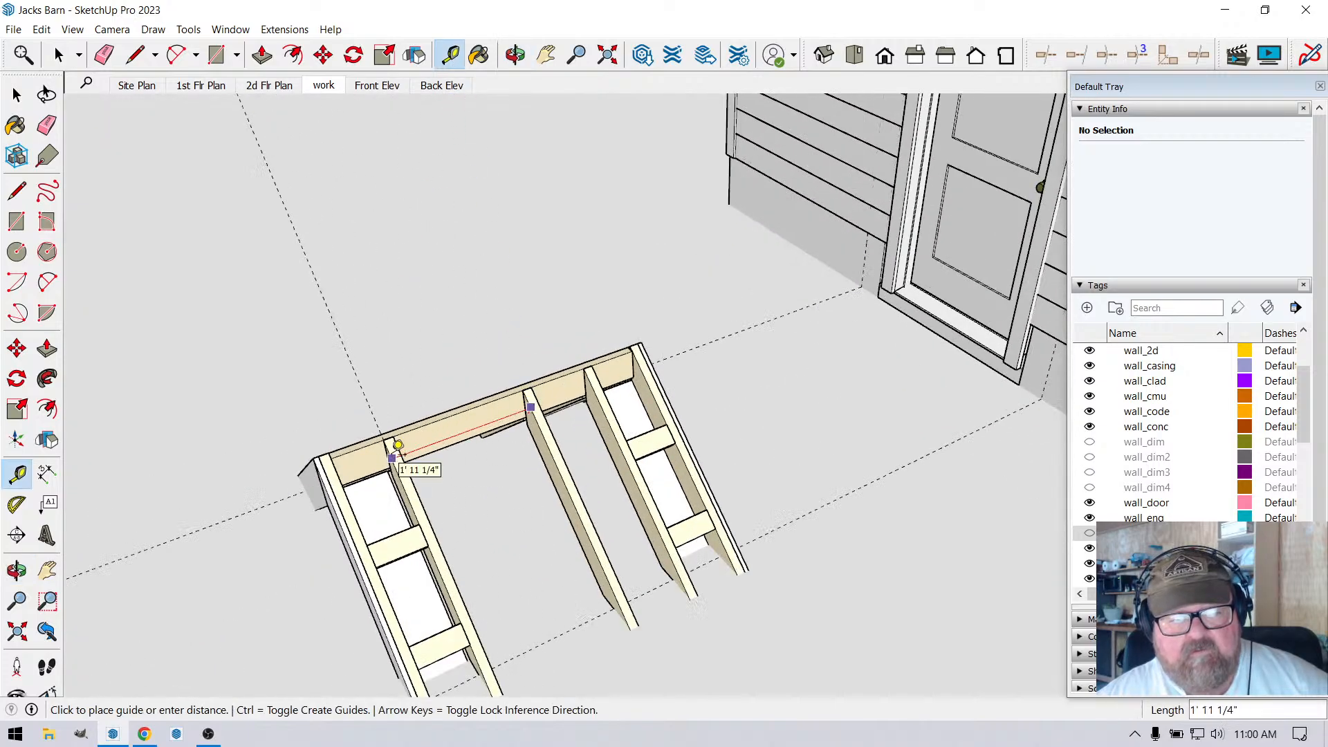
pyautogui.press('Escape')
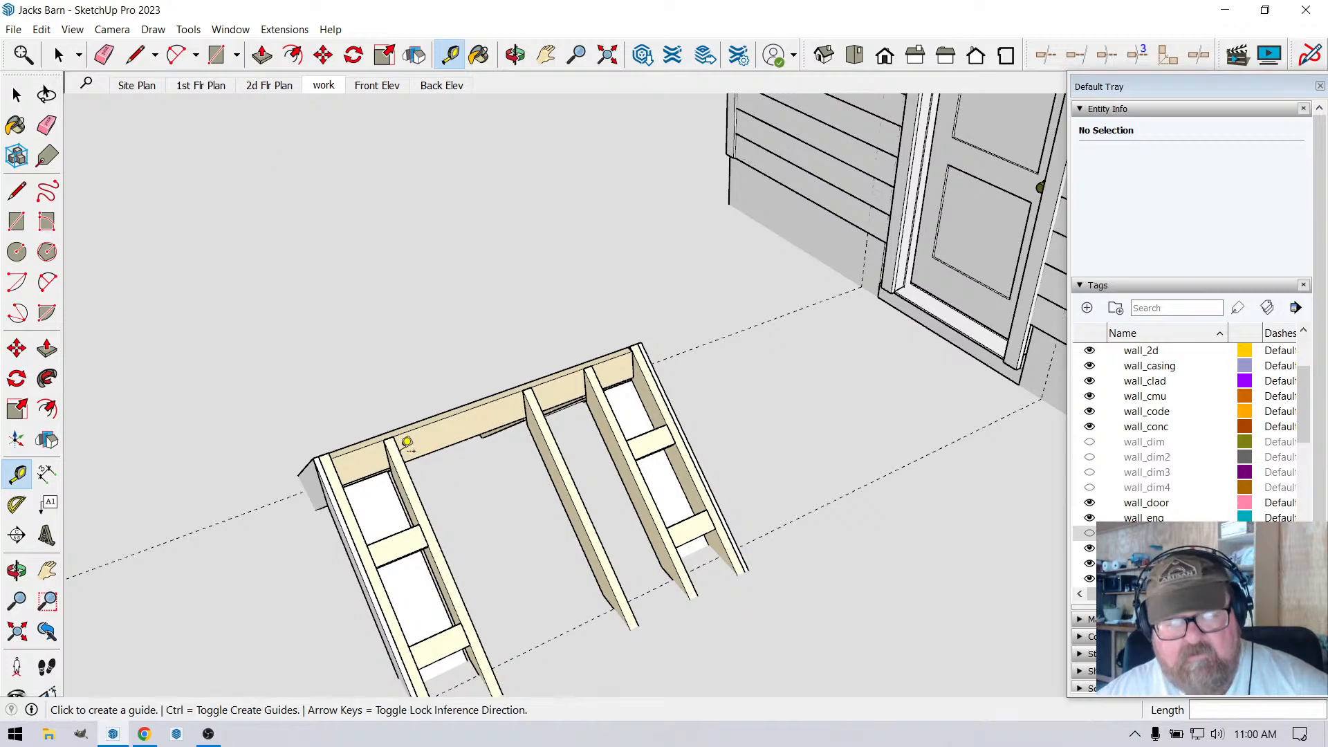
pyautogui.scroll(-1, 613, 390)
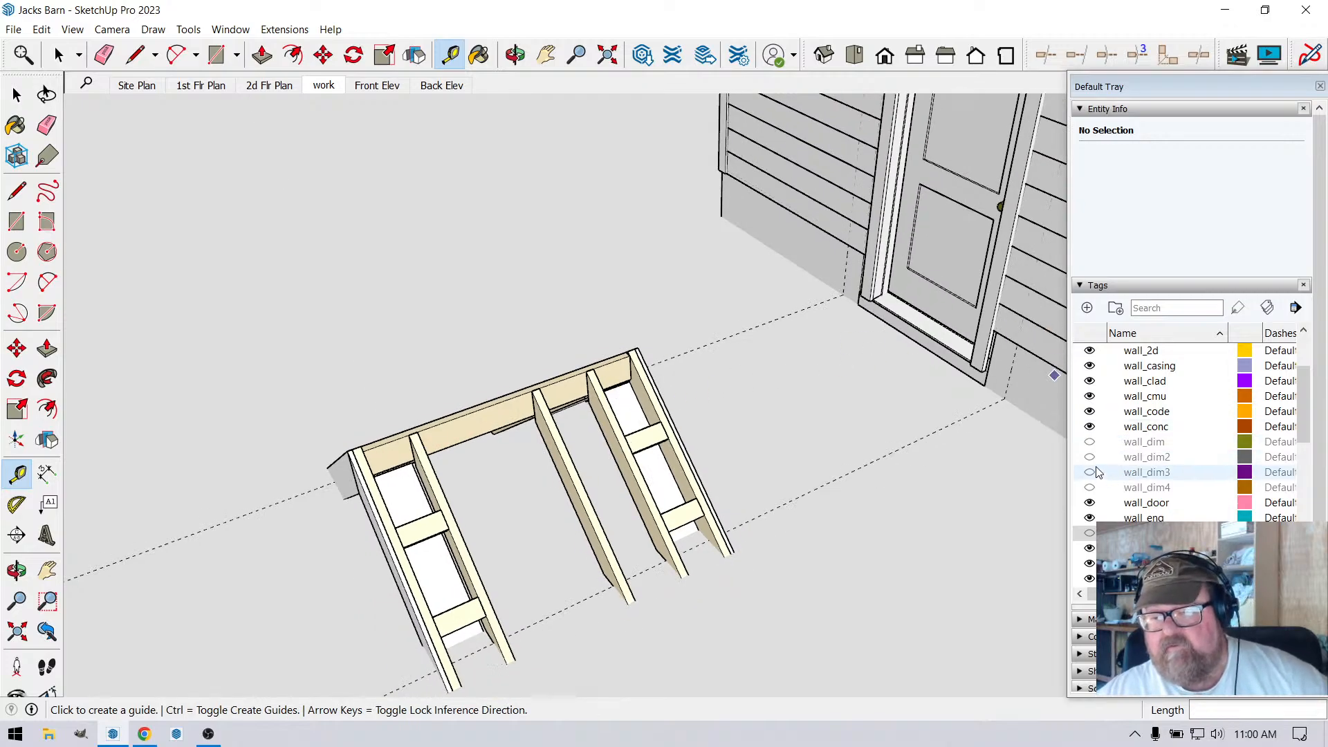
pyautogui.scroll(-2, 1095, 469)
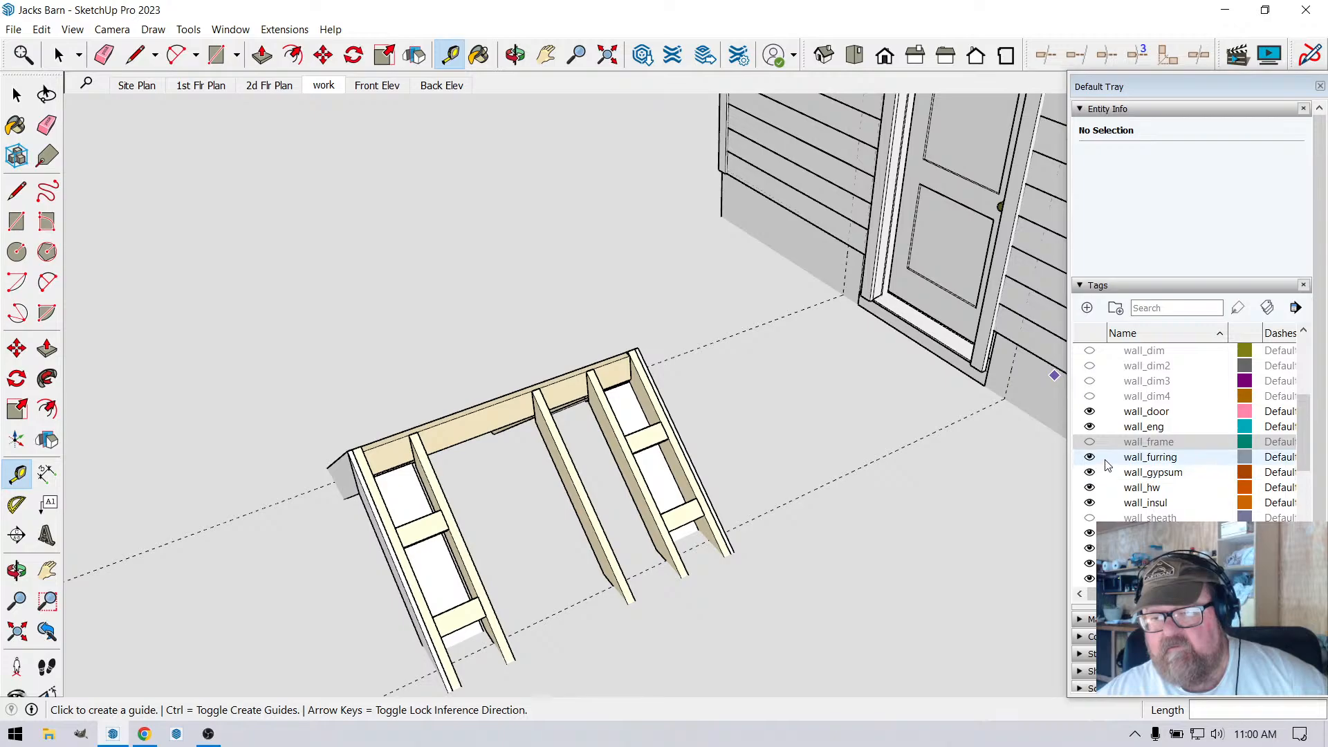
pyautogui.scroll(3, 1105, 459)
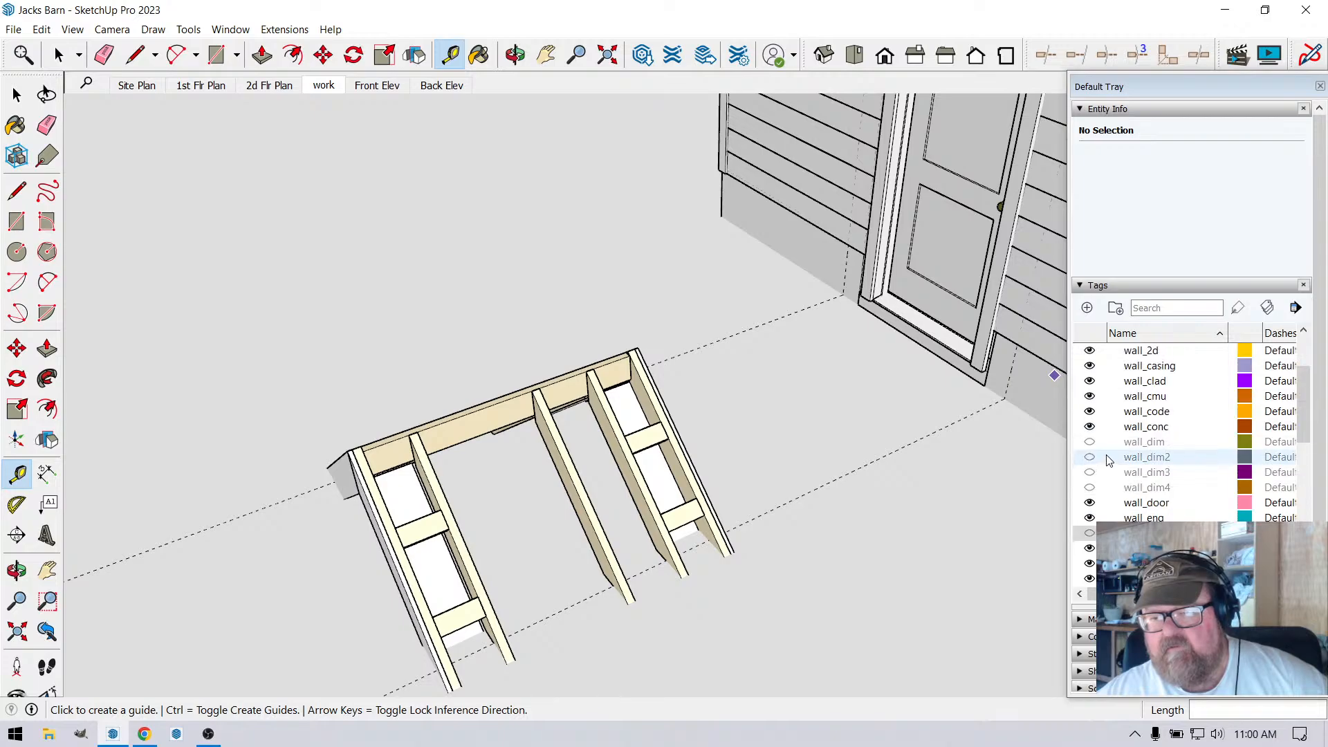
# Open the porch roof's rafter assembly for editing.
pyautogui.click(17, 95)
pyautogui.scroll(-1, 698, 408)
pyautogui.click(587, 391)
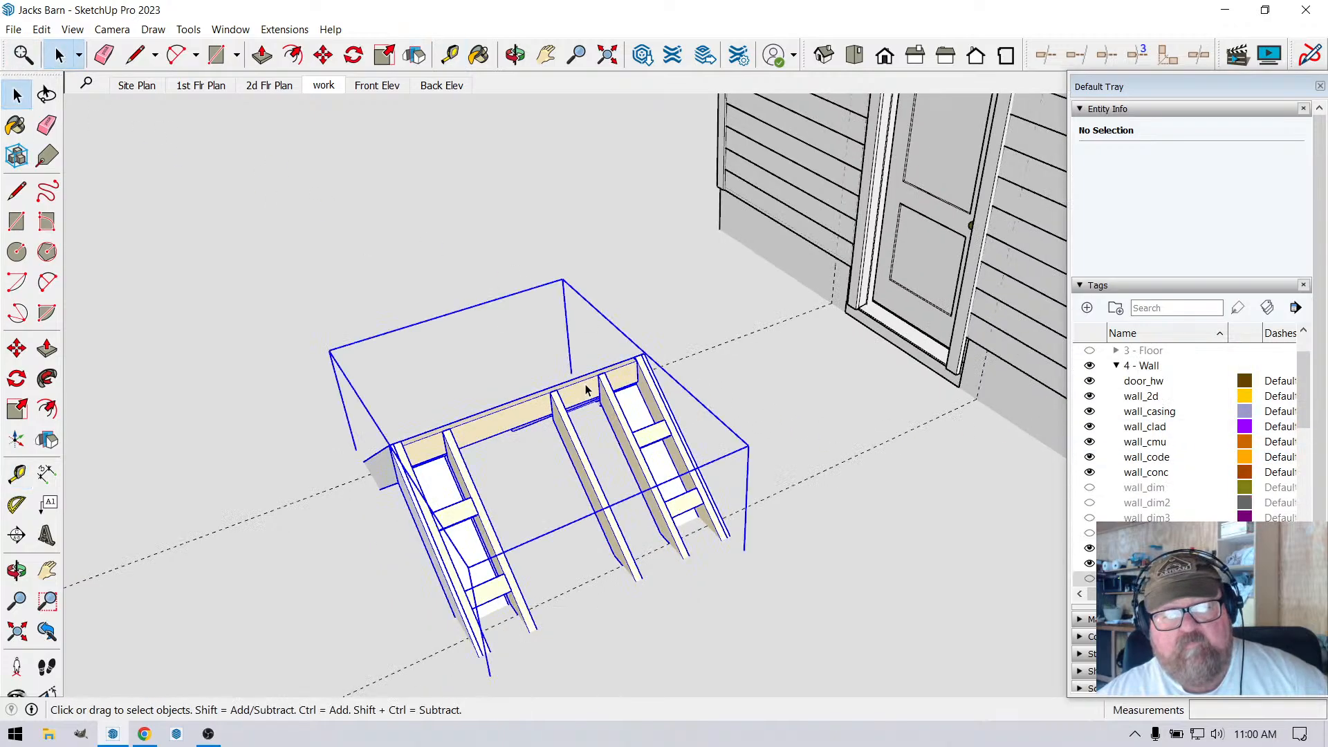
pyautogui.rightClick(588, 390)
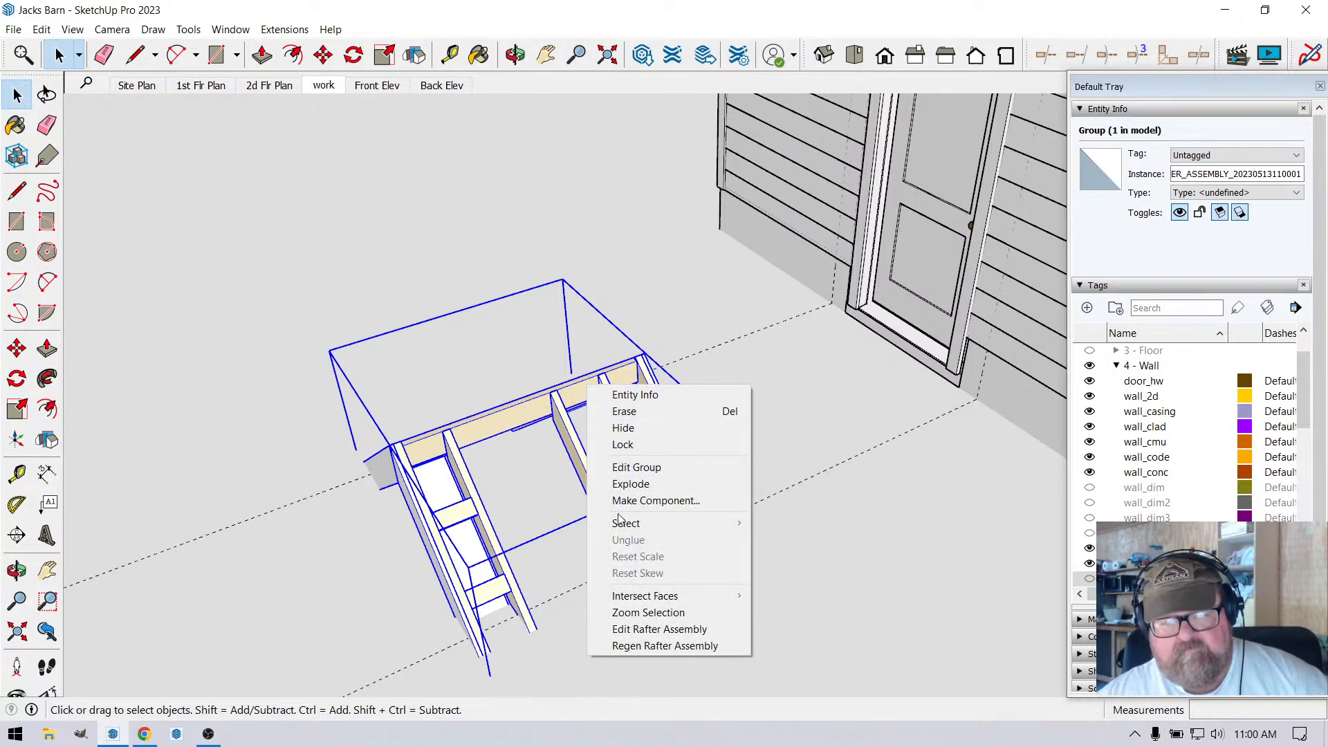
pyautogui.click(660, 628)
# Enlarge the roof editor and review the porch roof's basic, advanced, and soffit and fascia options.
pyautogui.scroll(-10, 1005, 423)
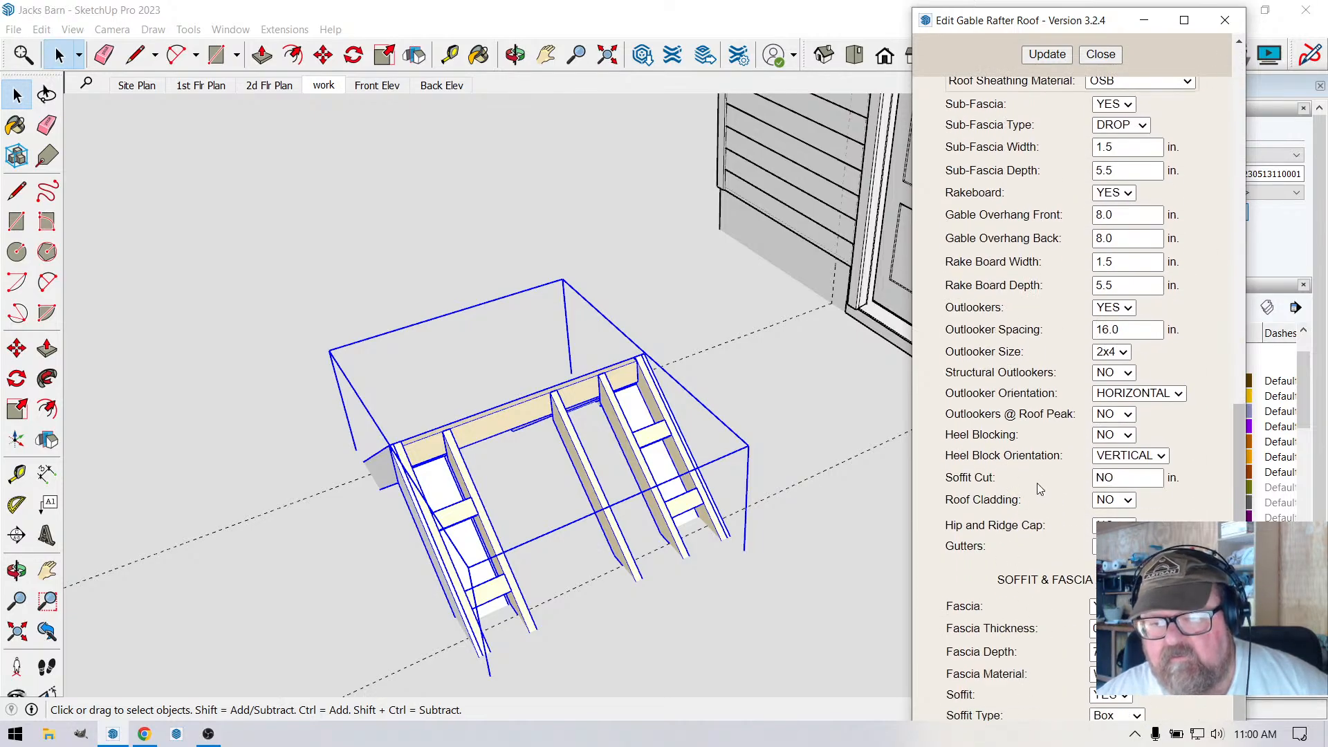
pyautogui.scroll(3, 1037, 484)
pyautogui.scroll(-3, 1024, 471)
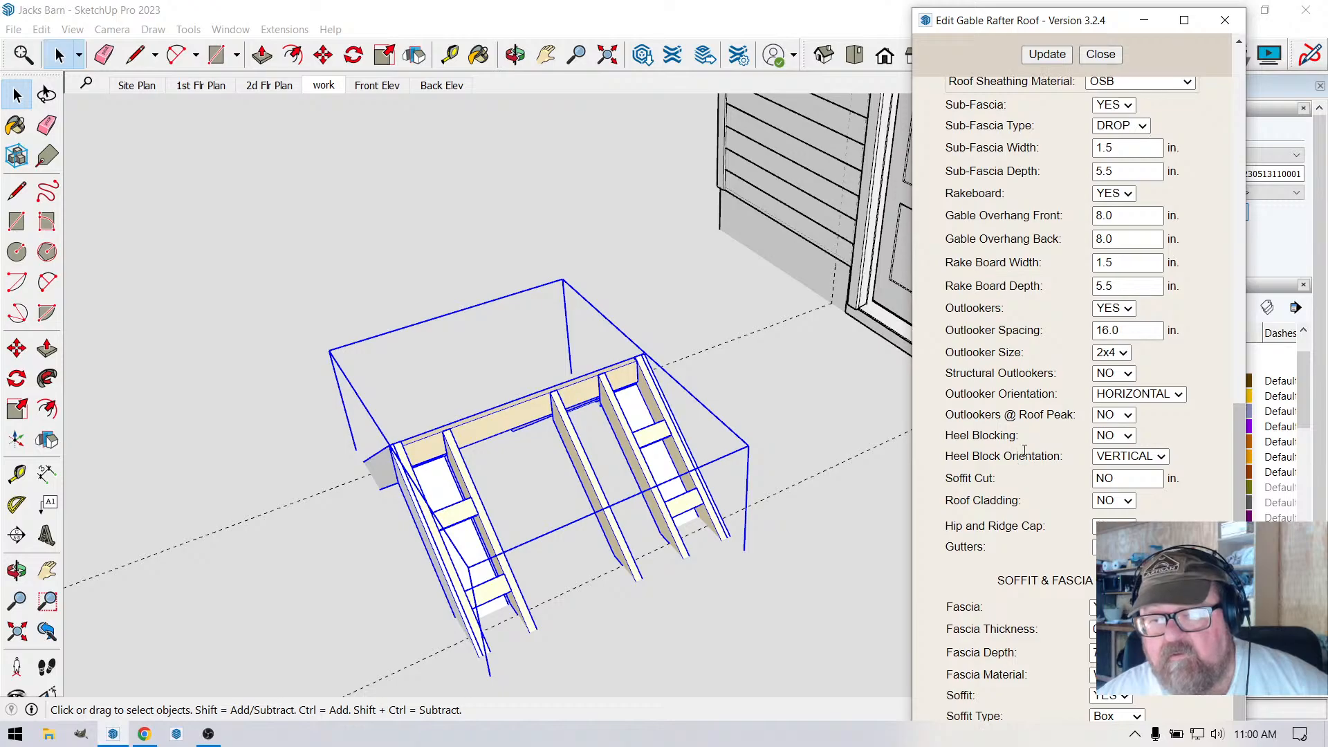
pyautogui.scroll(3, 1022, 454)
pyautogui.scroll(8, 1024, 450)
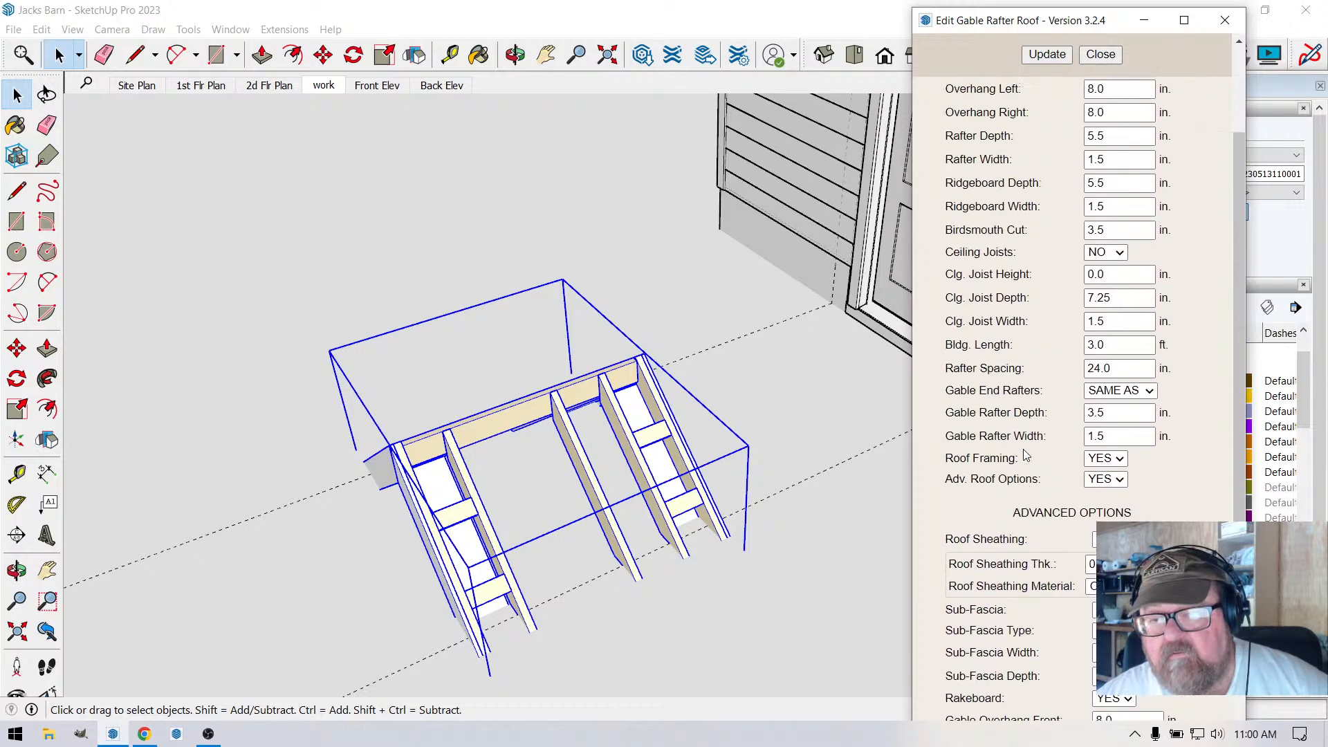
pyautogui.scroll(-10, 1038, 482)
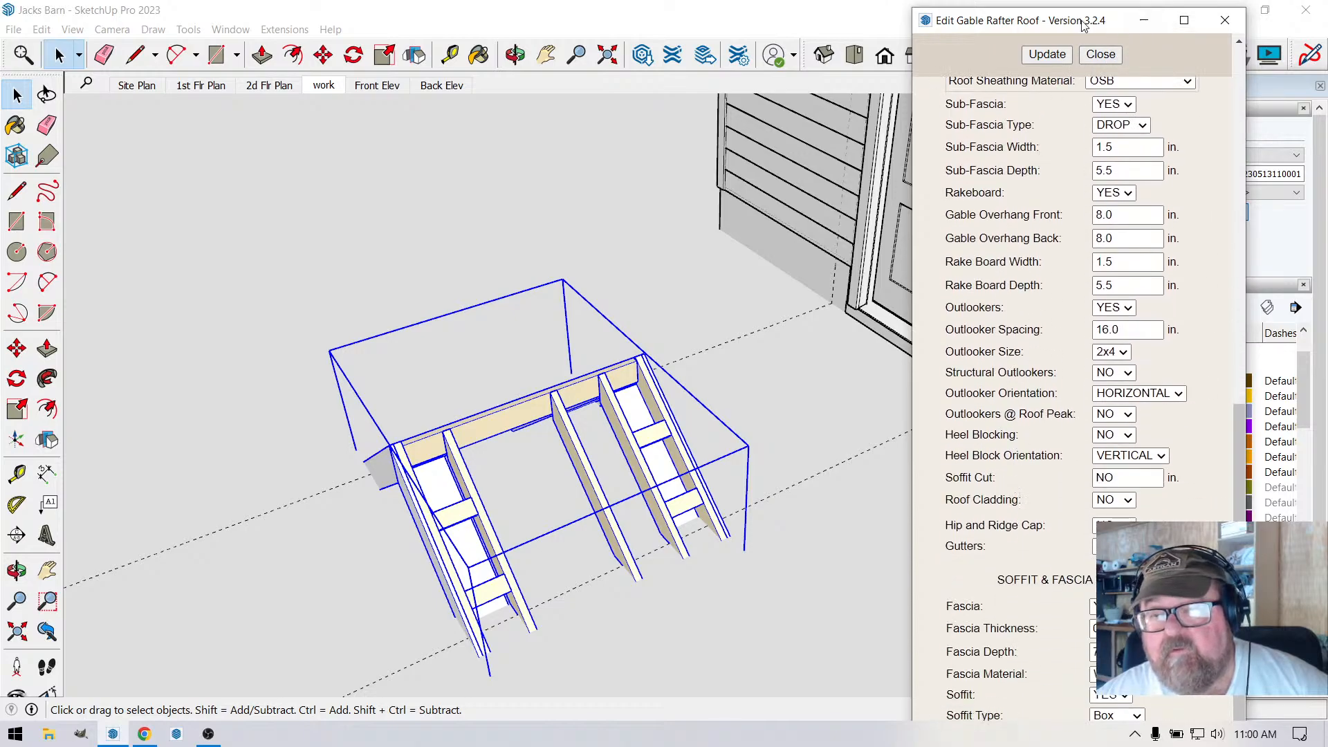
pyautogui.moveTo(1082, 23); pyautogui.dragTo(1037, 0)
pyautogui.scroll(-2, 539, 500)
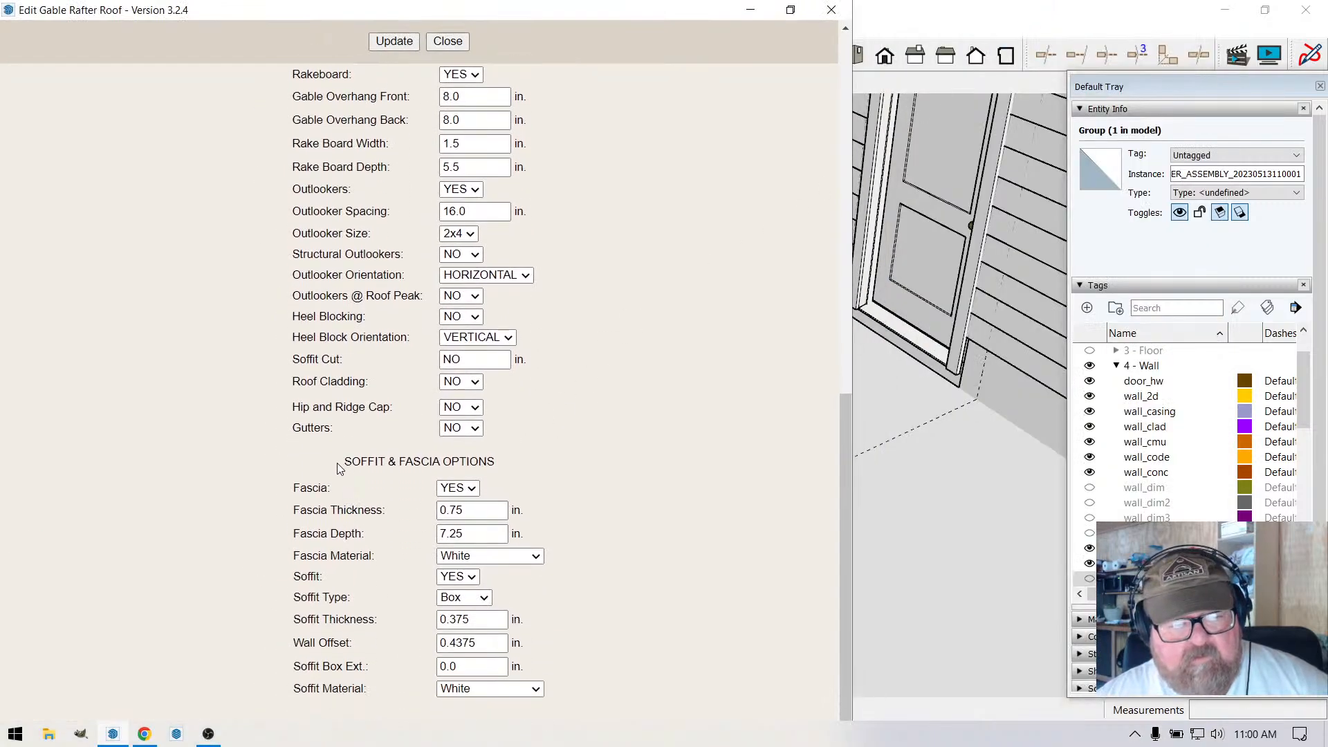
pyautogui.scroll(3, 287, 433)
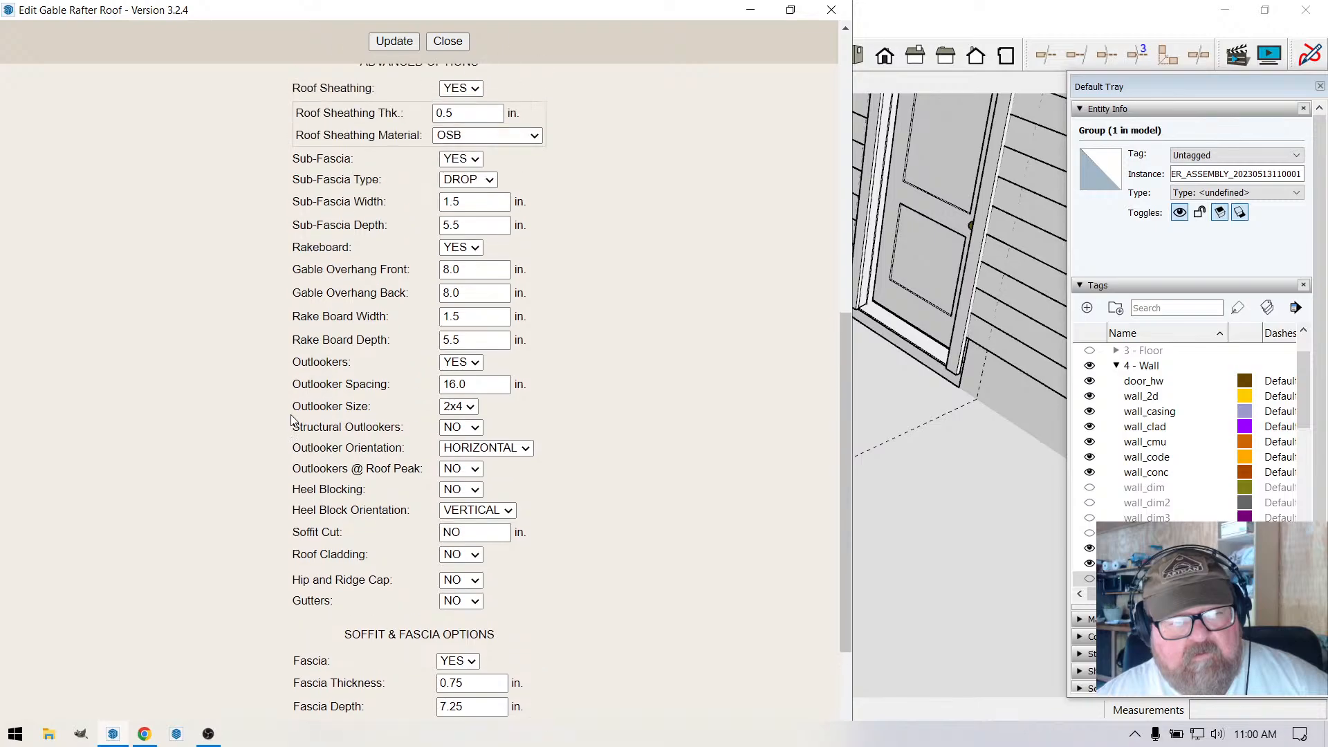
pyautogui.scroll(8, 291, 420)
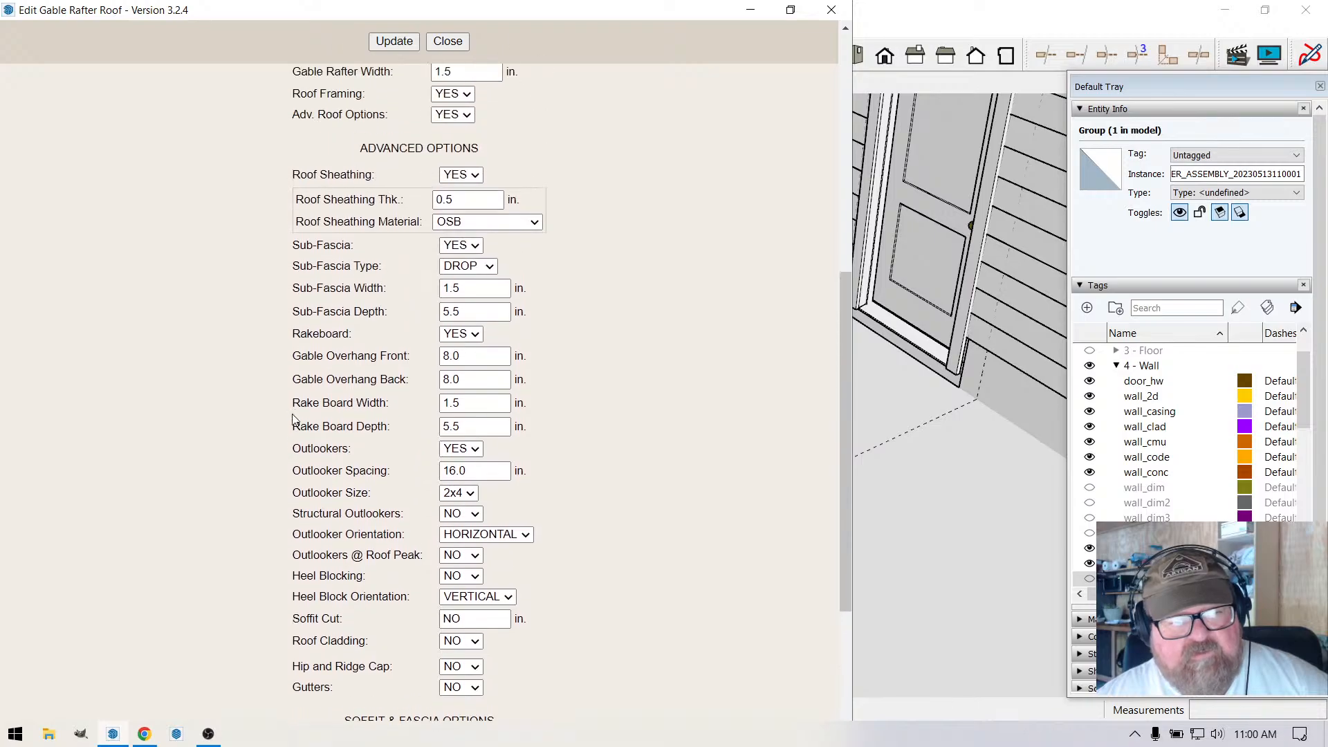
pyautogui.scroll(2, 296, 420)
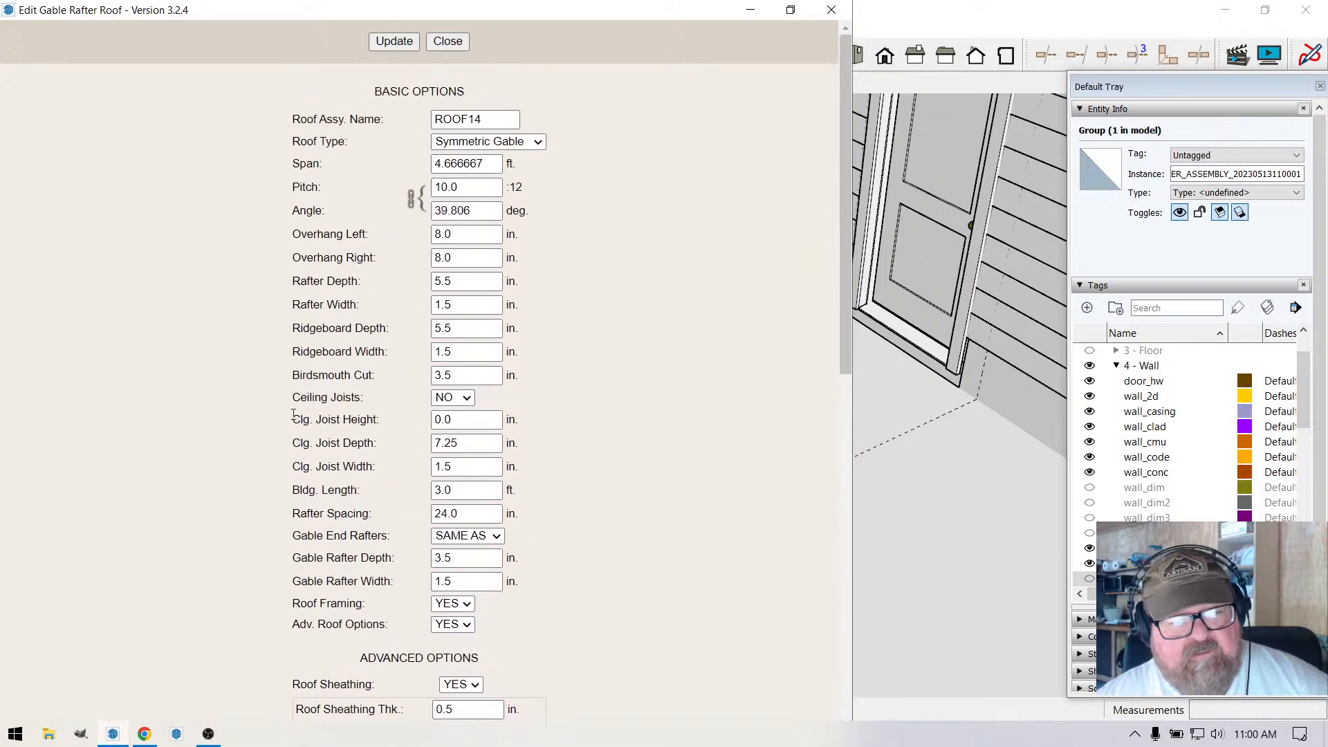
pyautogui.scroll(-3, 294, 415)
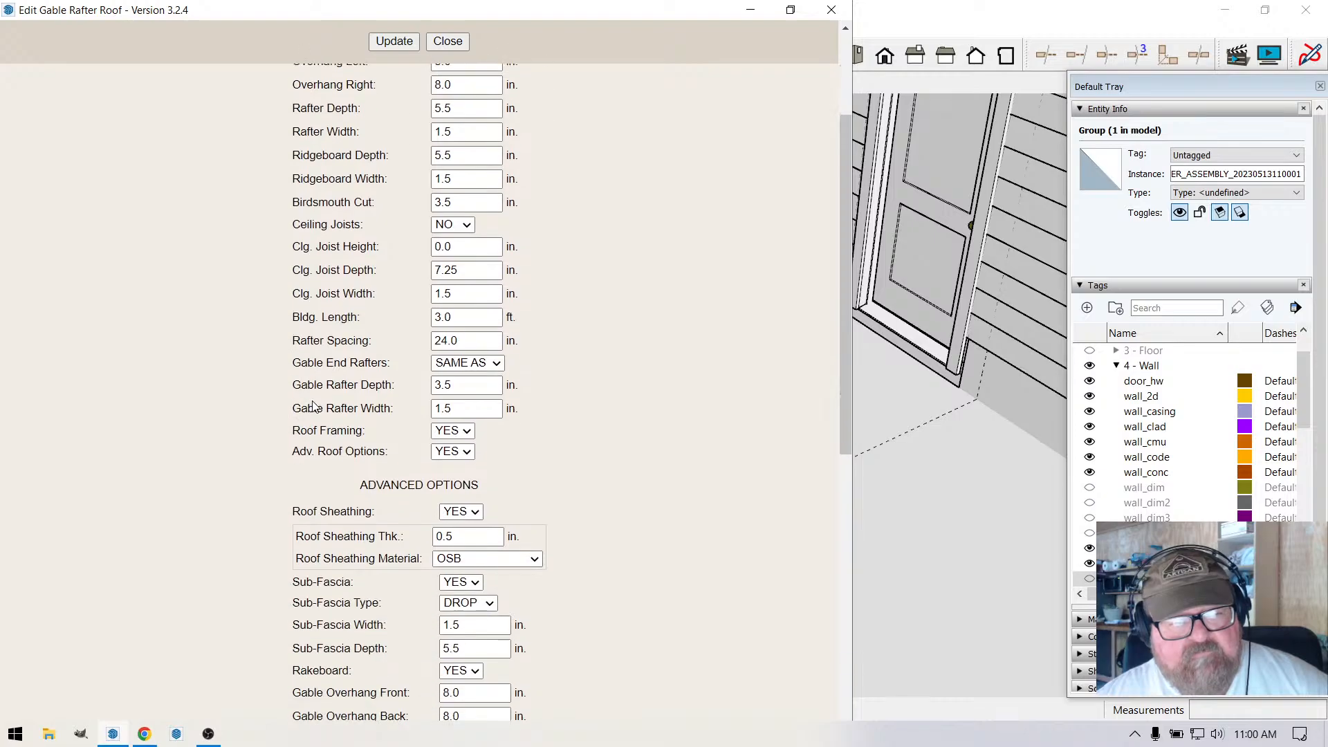
pyautogui.scroll(-4, 416, 465)
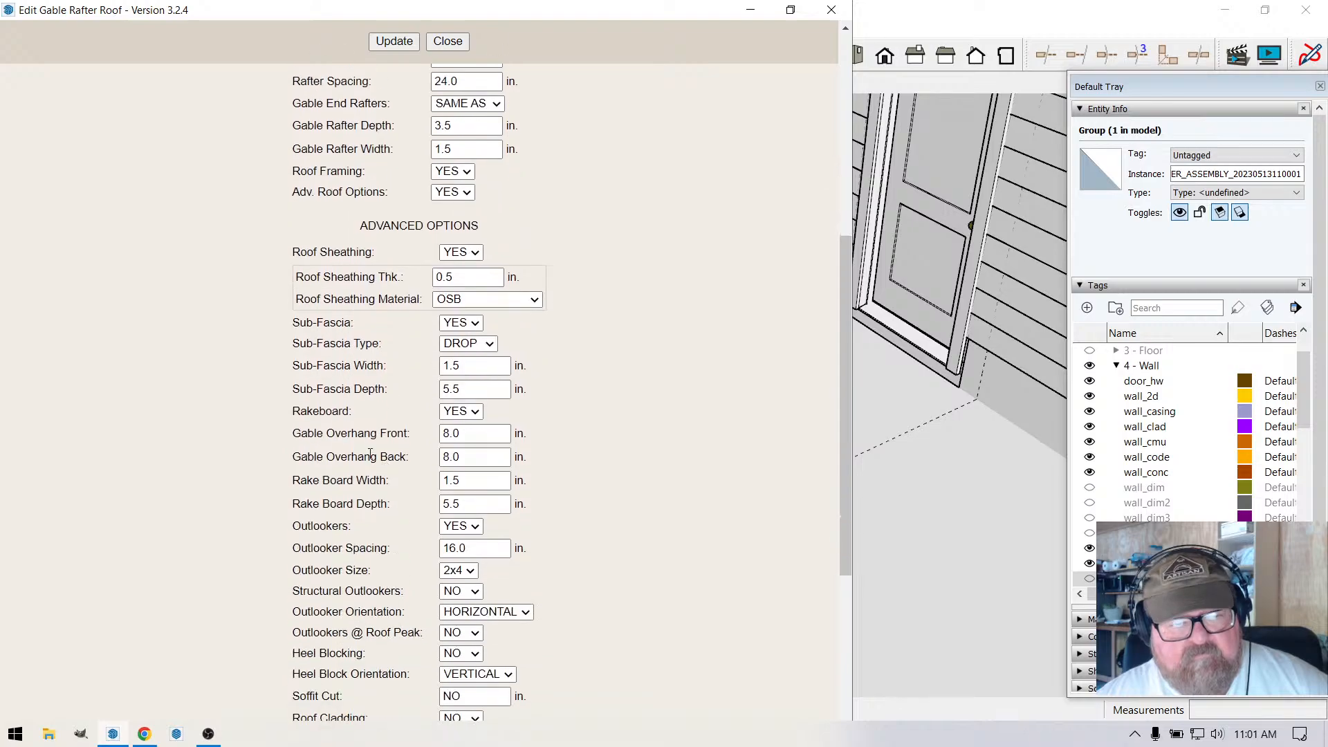
pyautogui.scroll(-3, 363, 421)
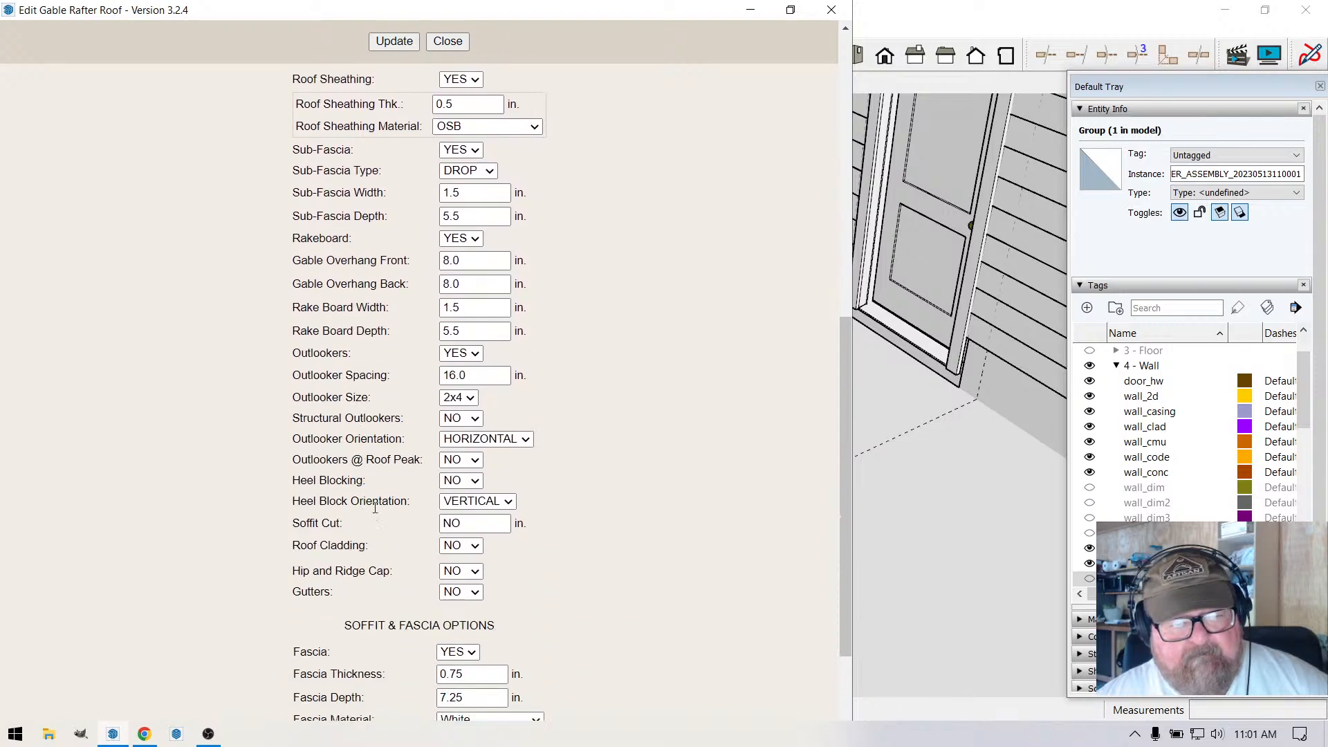
pyautogui.scroll(-3, 385, 498)
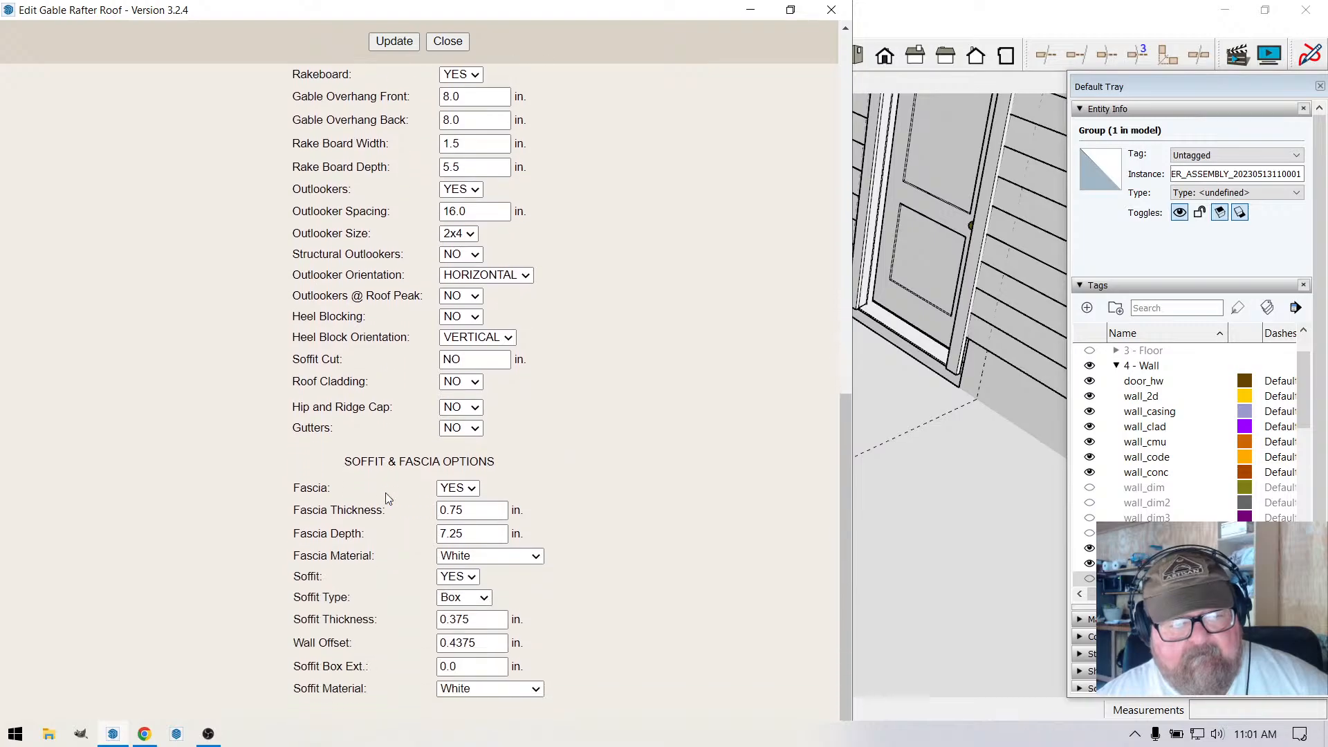
pyautogui.scroll(3, 385, 493)
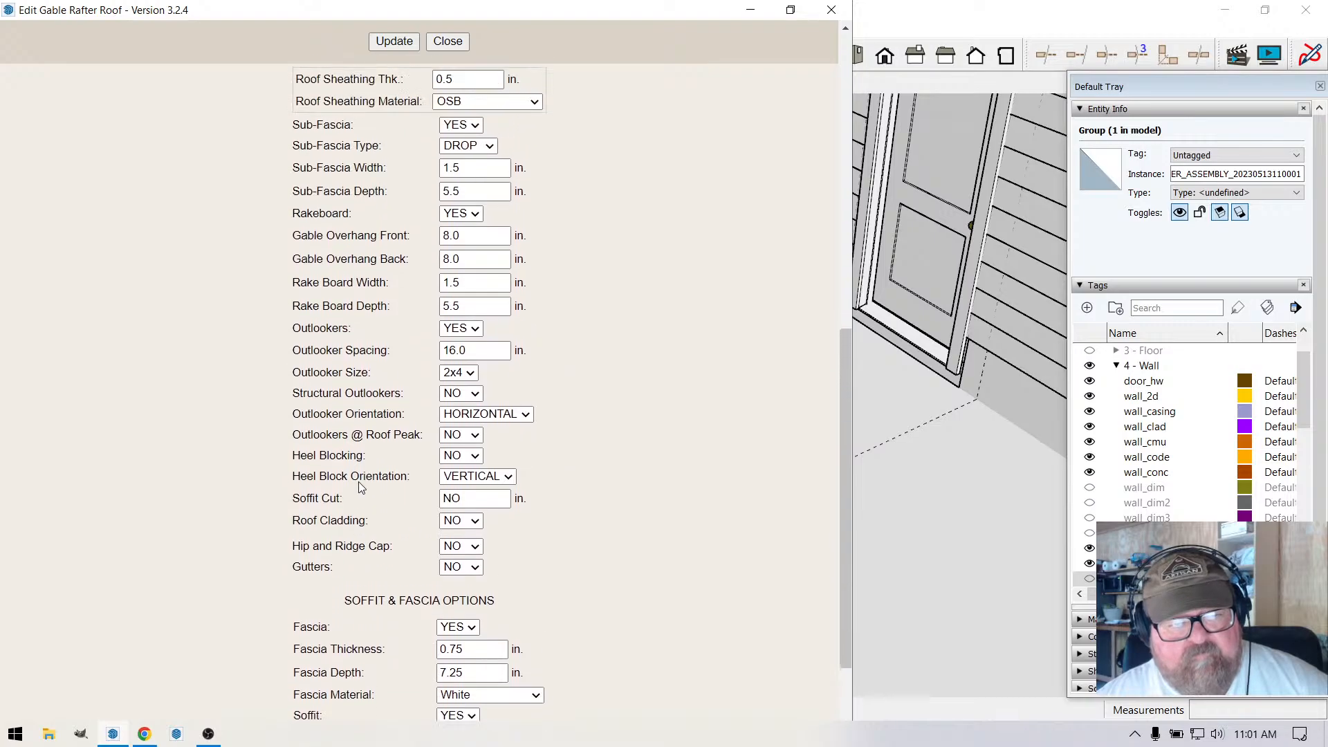
pyautogui.scroll(10, 360, 489)
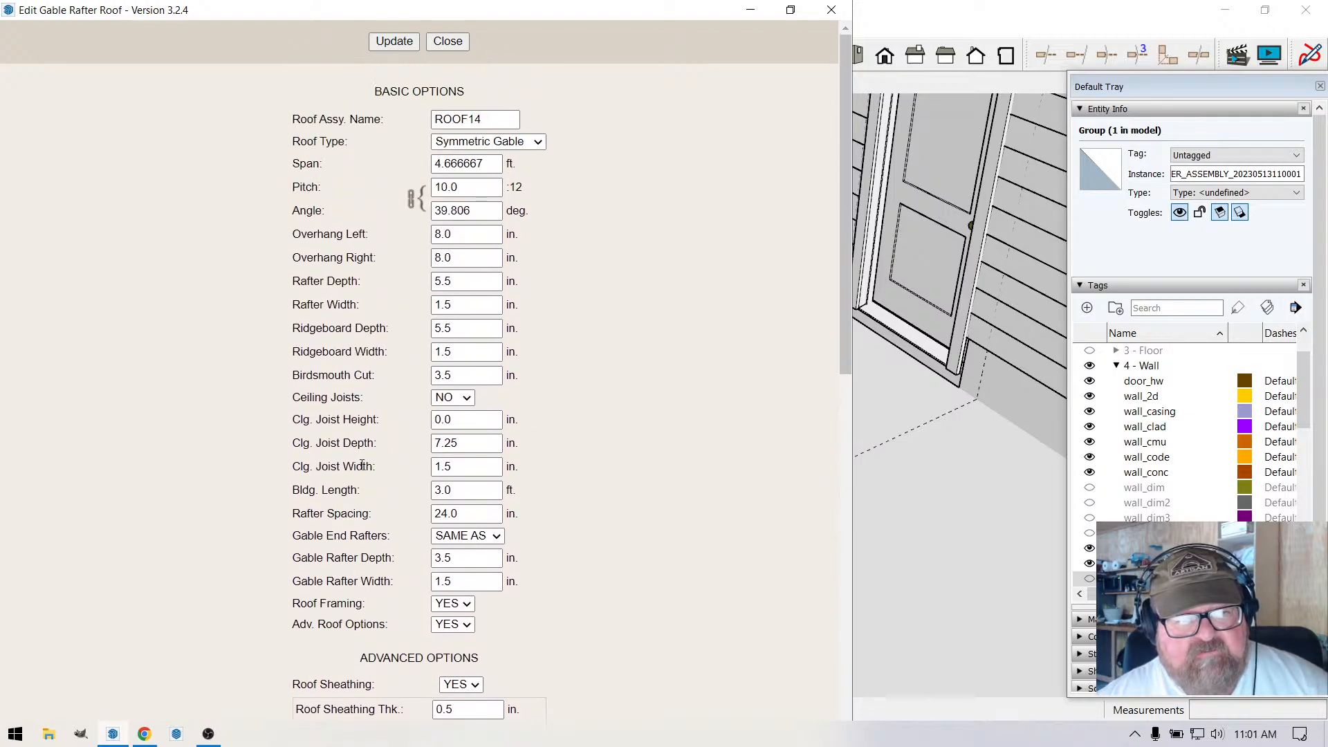
pyautogui.scroll(-6, 362, 465)
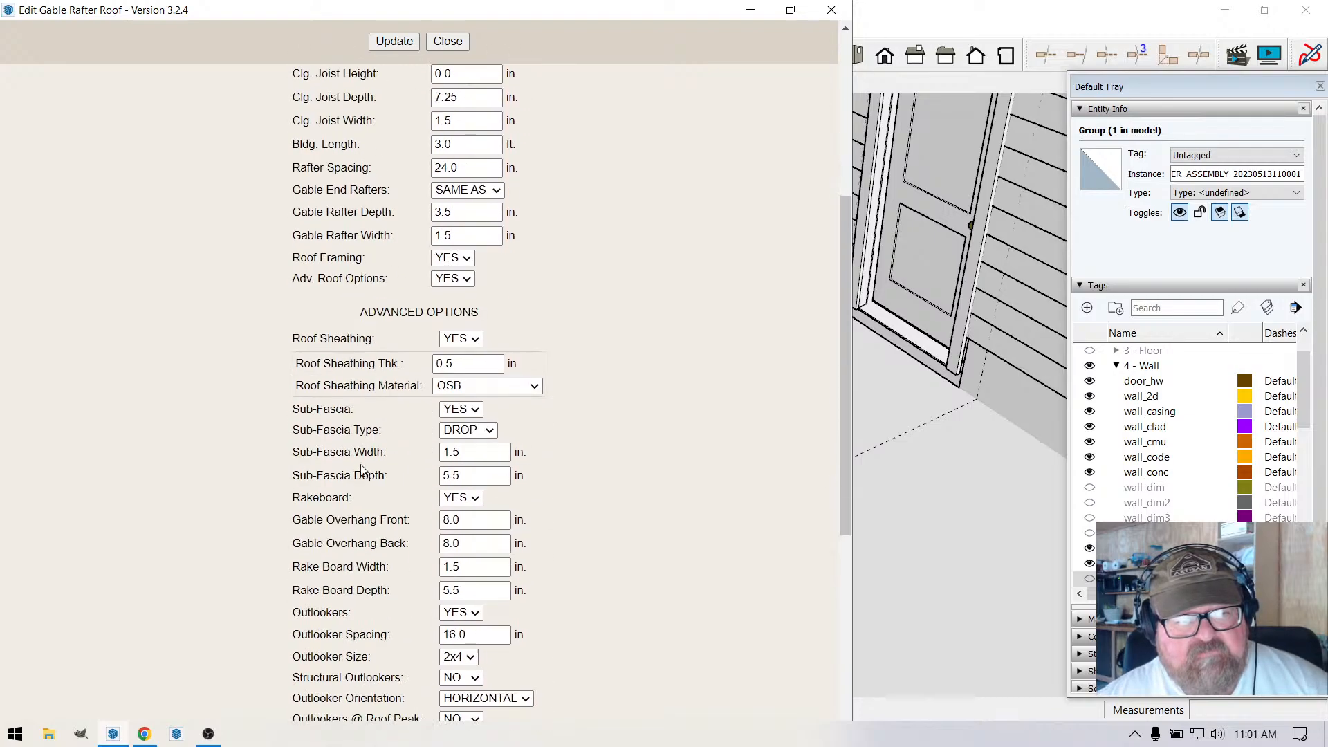
pyautogui.scroll(-5, 362, 469)
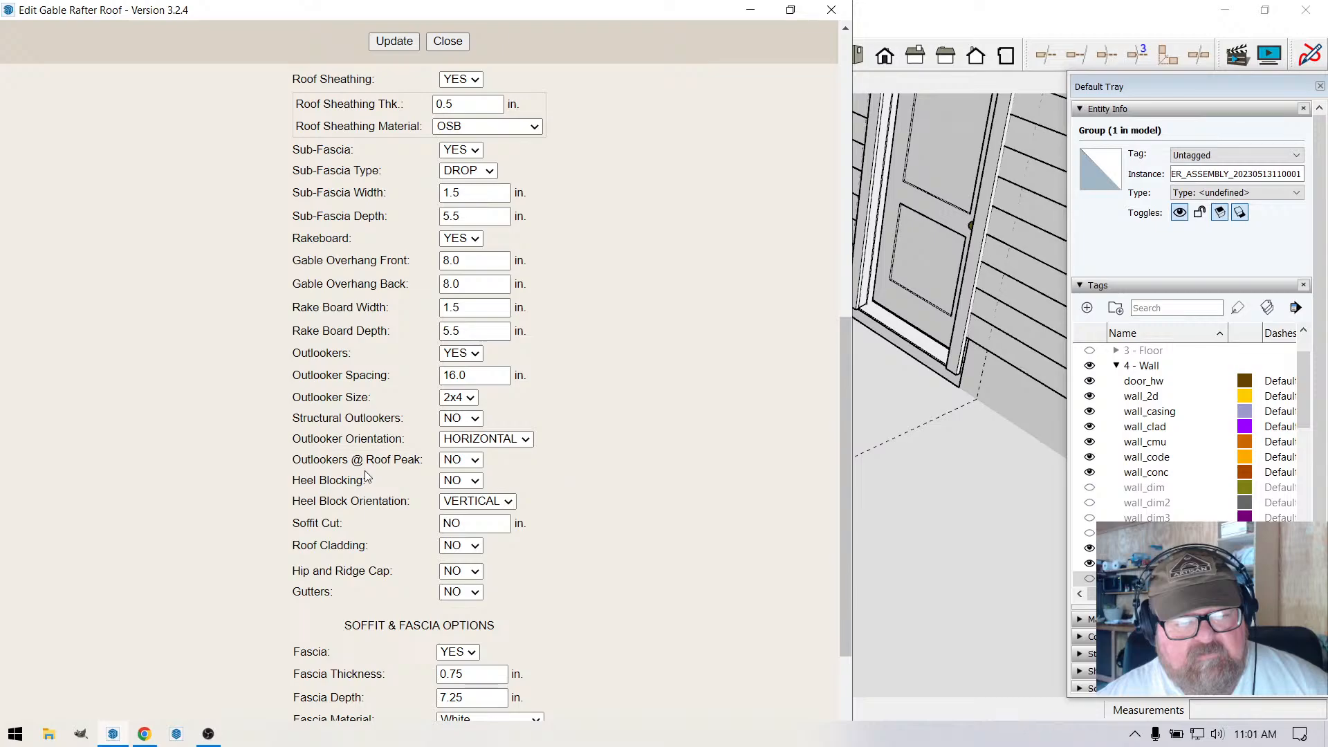
# Enable roof cladding and the hip and ridge cap on the porch roof, and update the assembly.
pyautogui.click(465, 552)
pyautogui.click(465, 572)
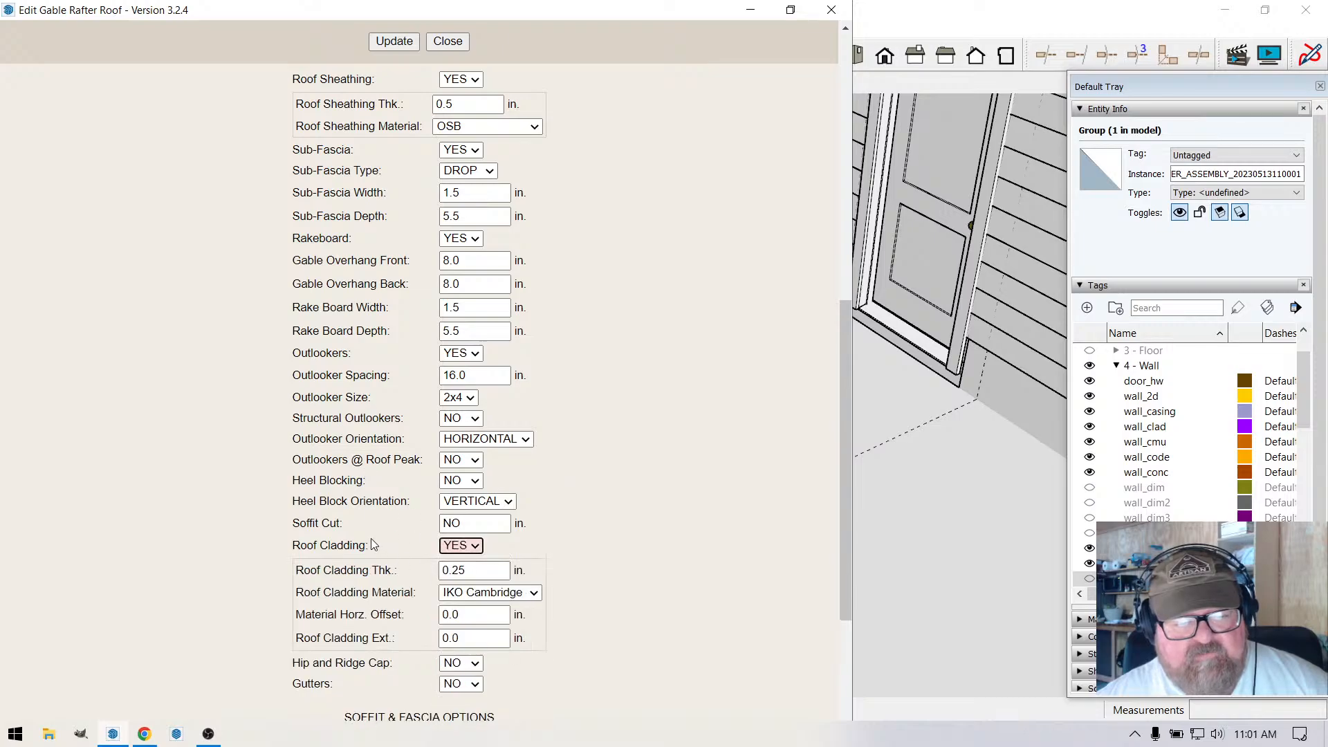
pyautogui.scroll(-5, 376, 467)
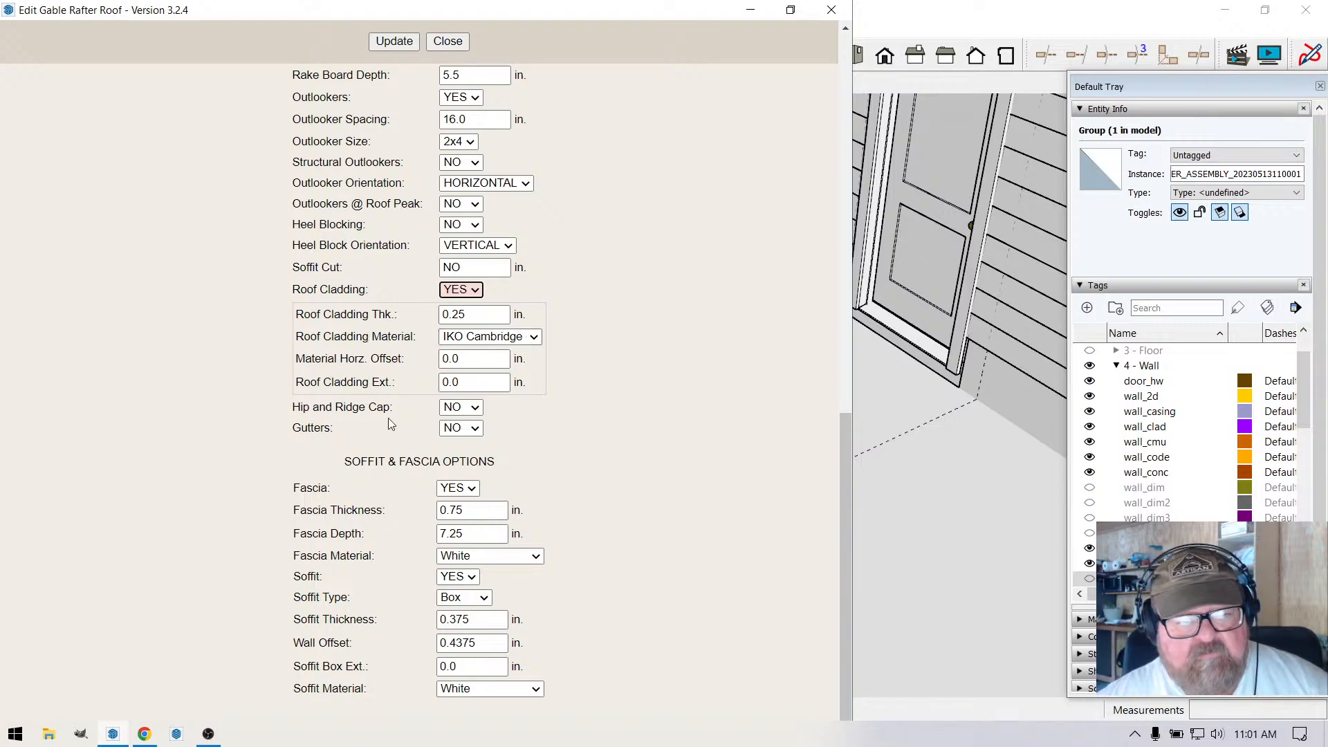
pyautogui.click(474, 409)
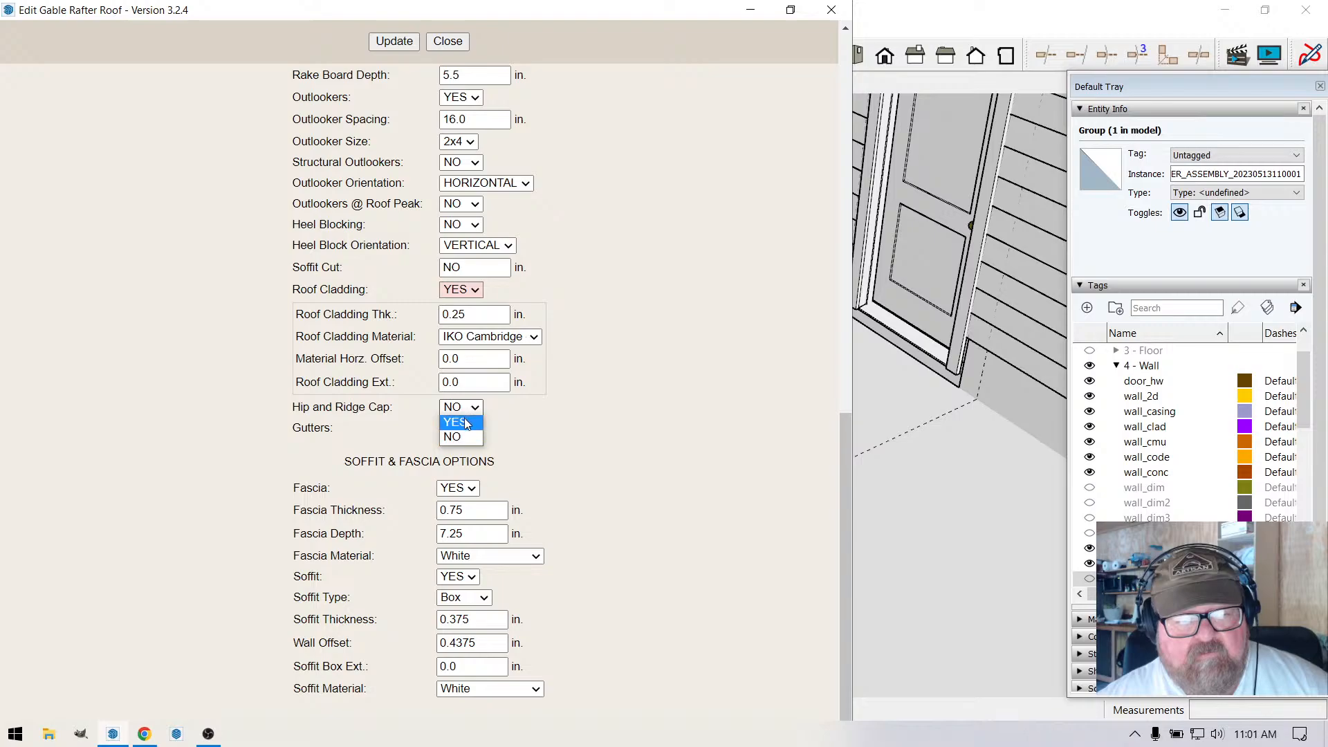
pyautogui.click(465, 422)
pyautogui.click(395, 41)
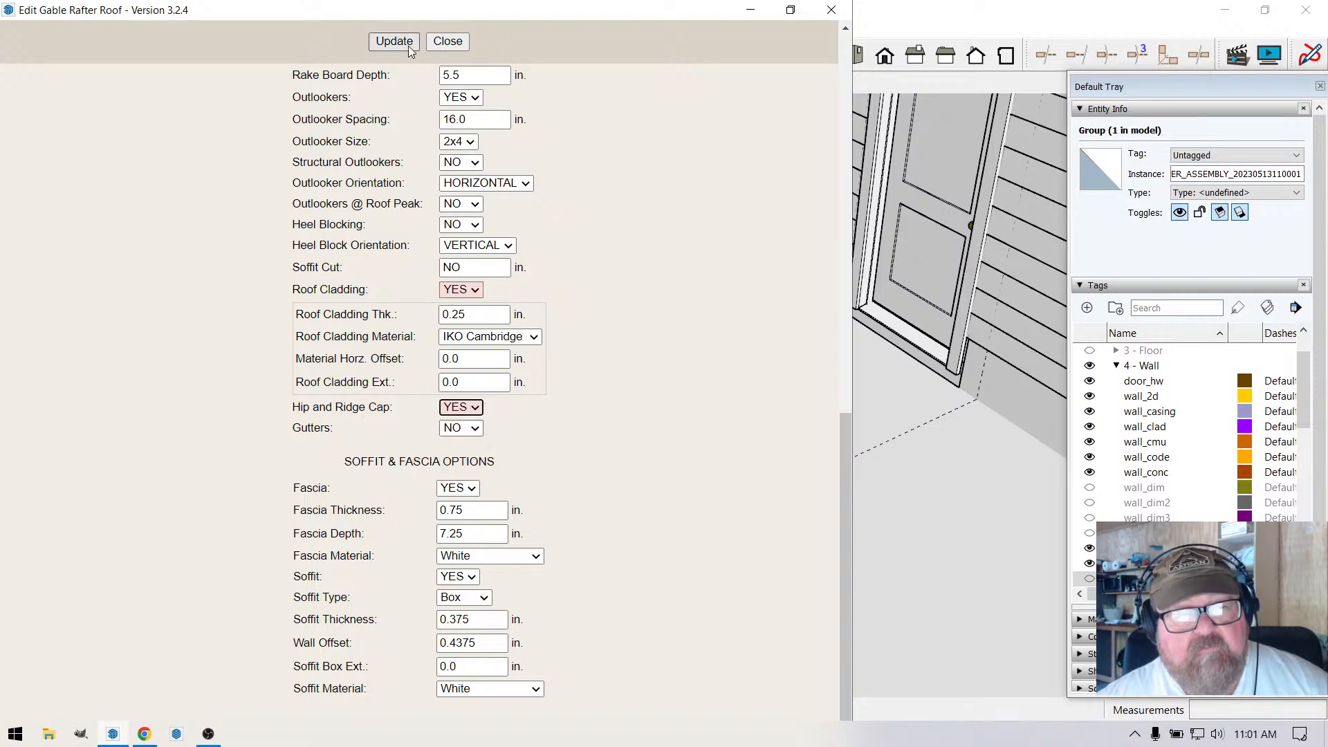
# Close the roof editor and compare the porch roof's shingles with the barn's main roof.
pyautogui.click(448, 42)
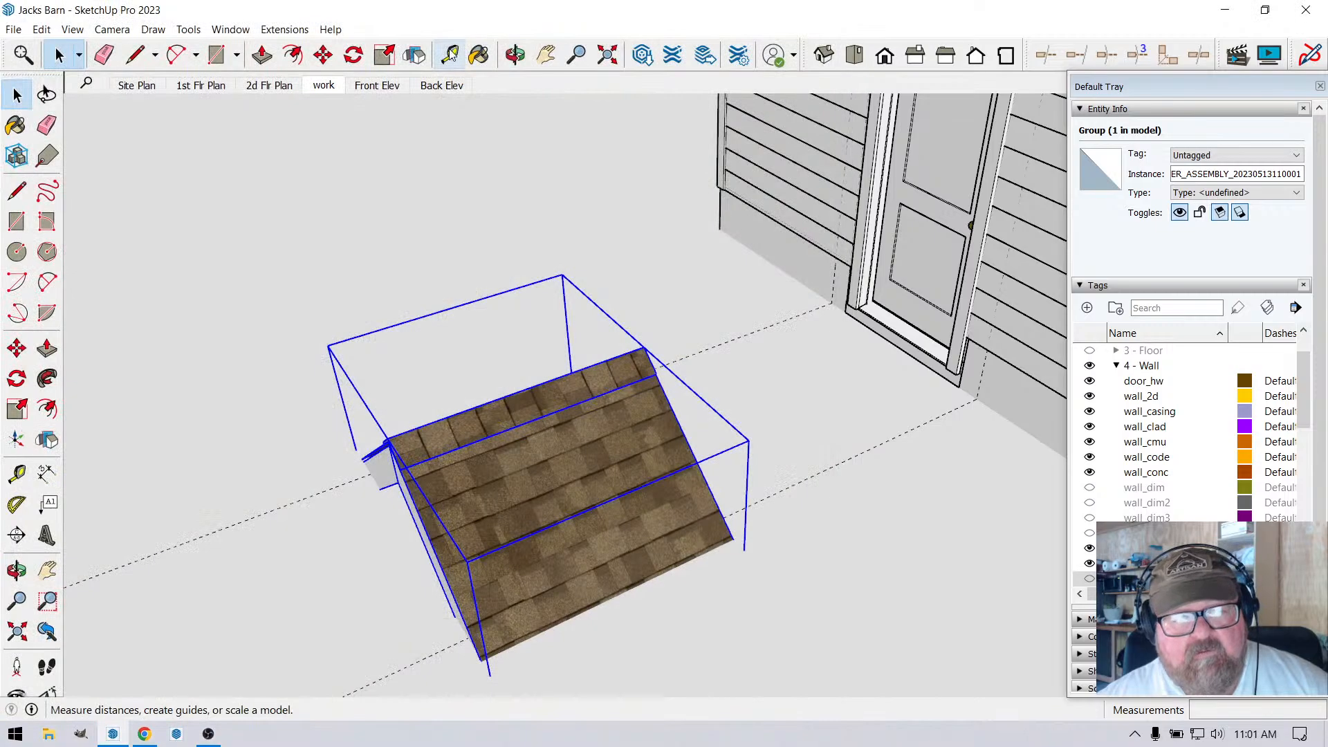
pyautogui.scroll(-4, 489, 505)
pyautogui.scroll(-5, 463, 521)
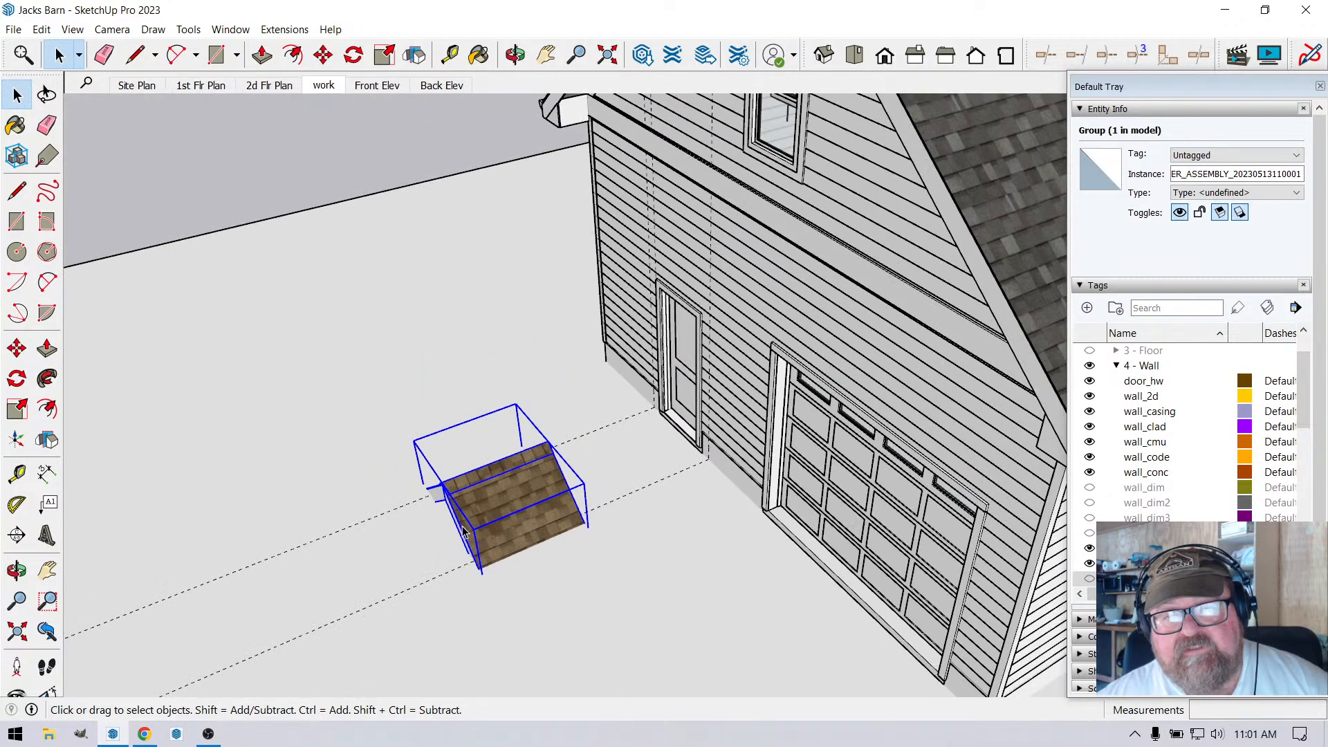
# Change the porch roof's cladding material to dark grey IKO Cambridge shingles matching the barn's main roof, and update the assembly.
pyautogui.scroll(1, 510, 514)
pyautogui.rightClick(512, 510)
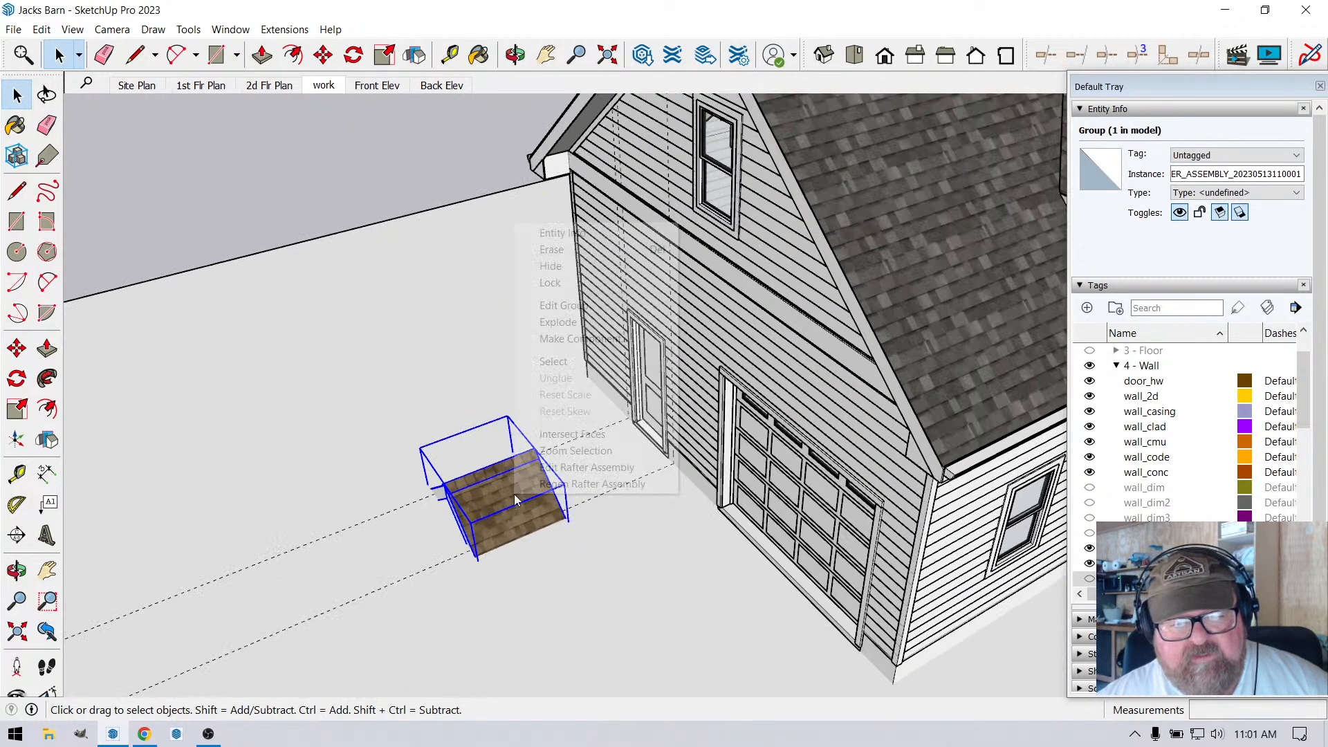
pyautogui.click(559, 476)
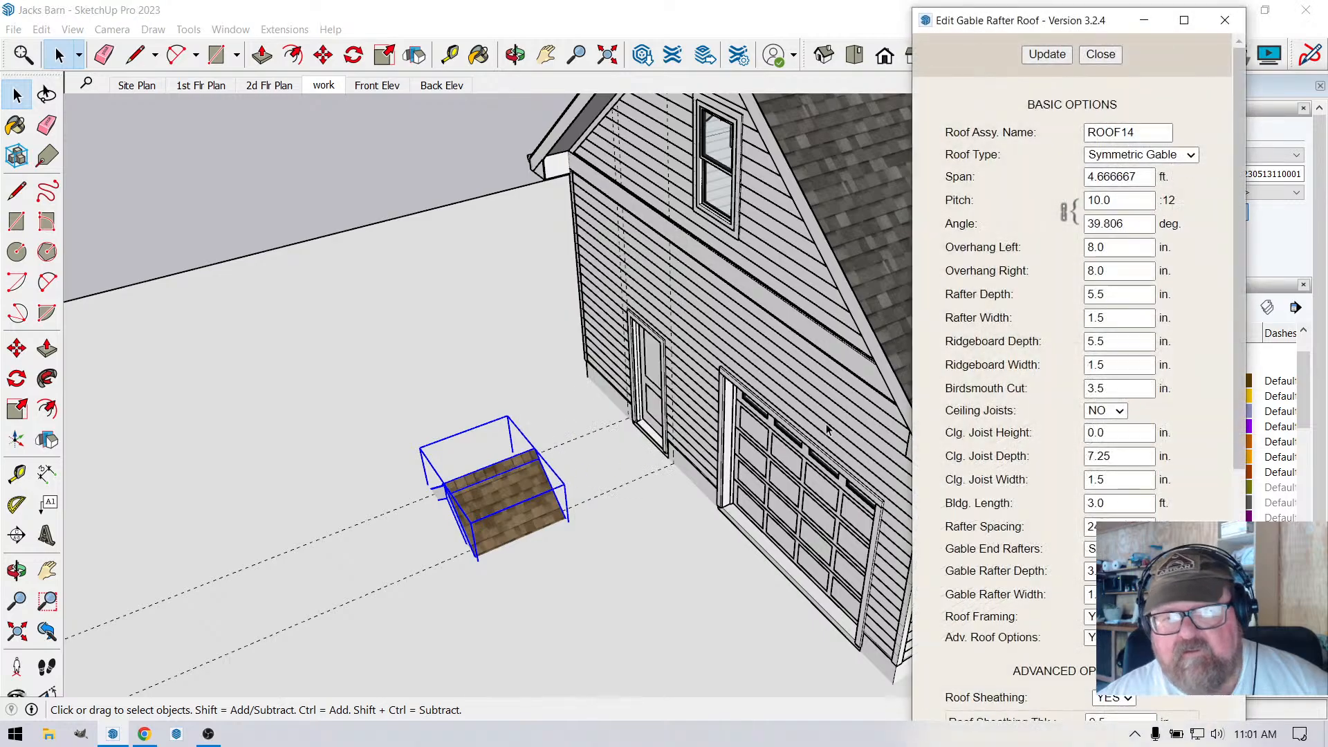
pyautogui.scroll(-5, 1024, 486)
pyautogui.scroll(-6, 1024, 487)
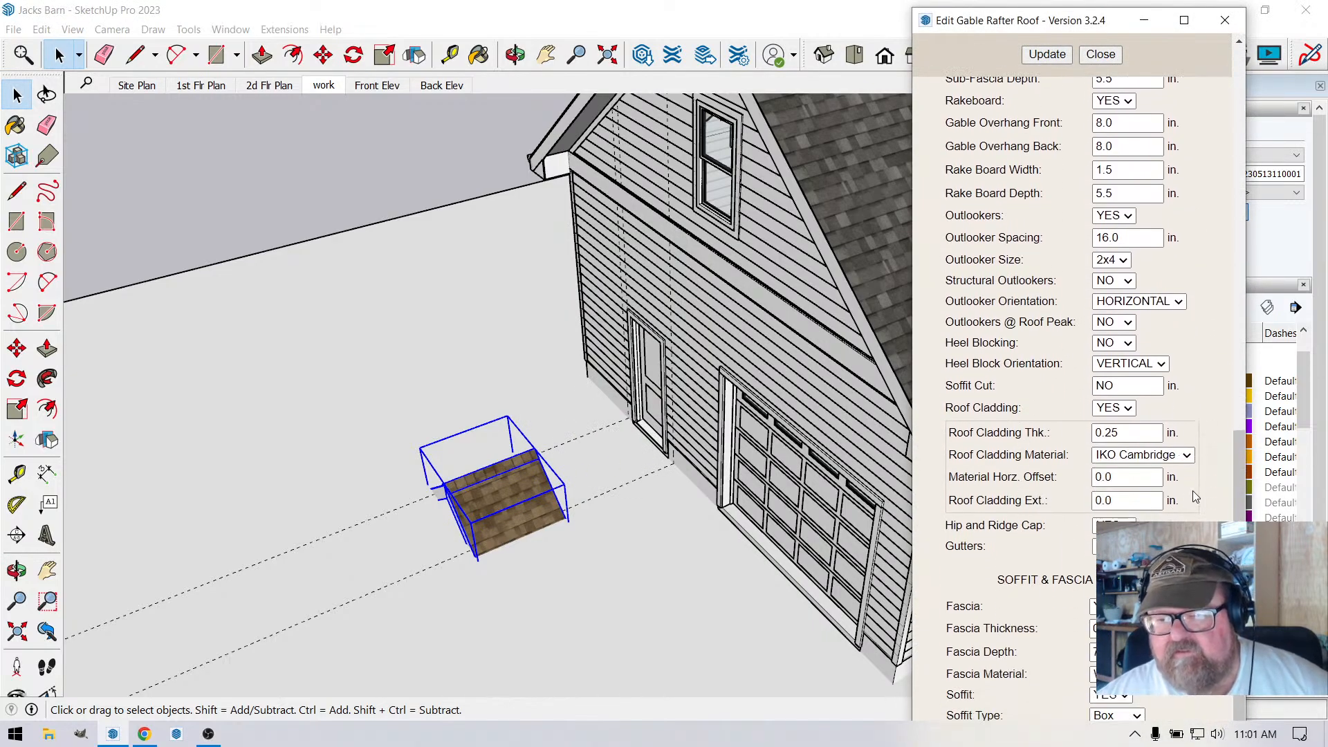
pyautogui.click(1176, 454)
pyautogui.scroll(-1, 1191, 440)
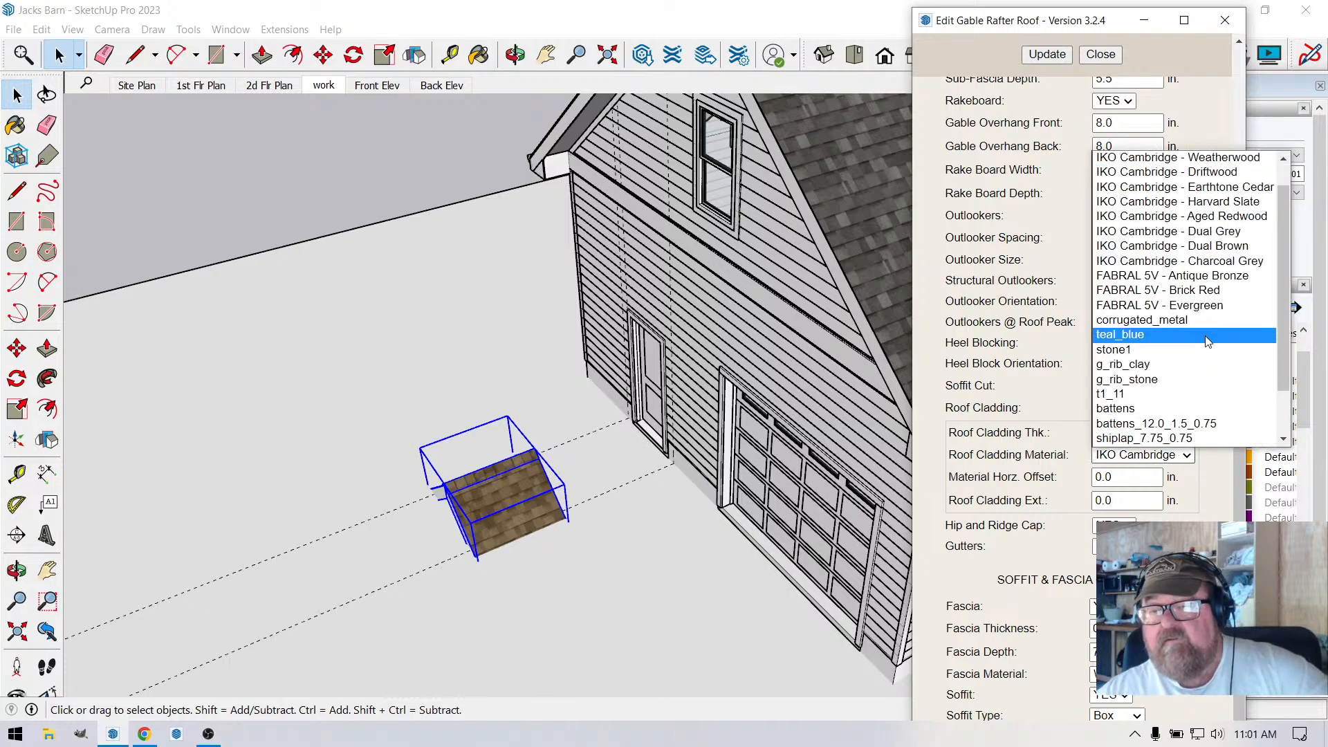
pyautogui.scroll(1, 1176, 239)
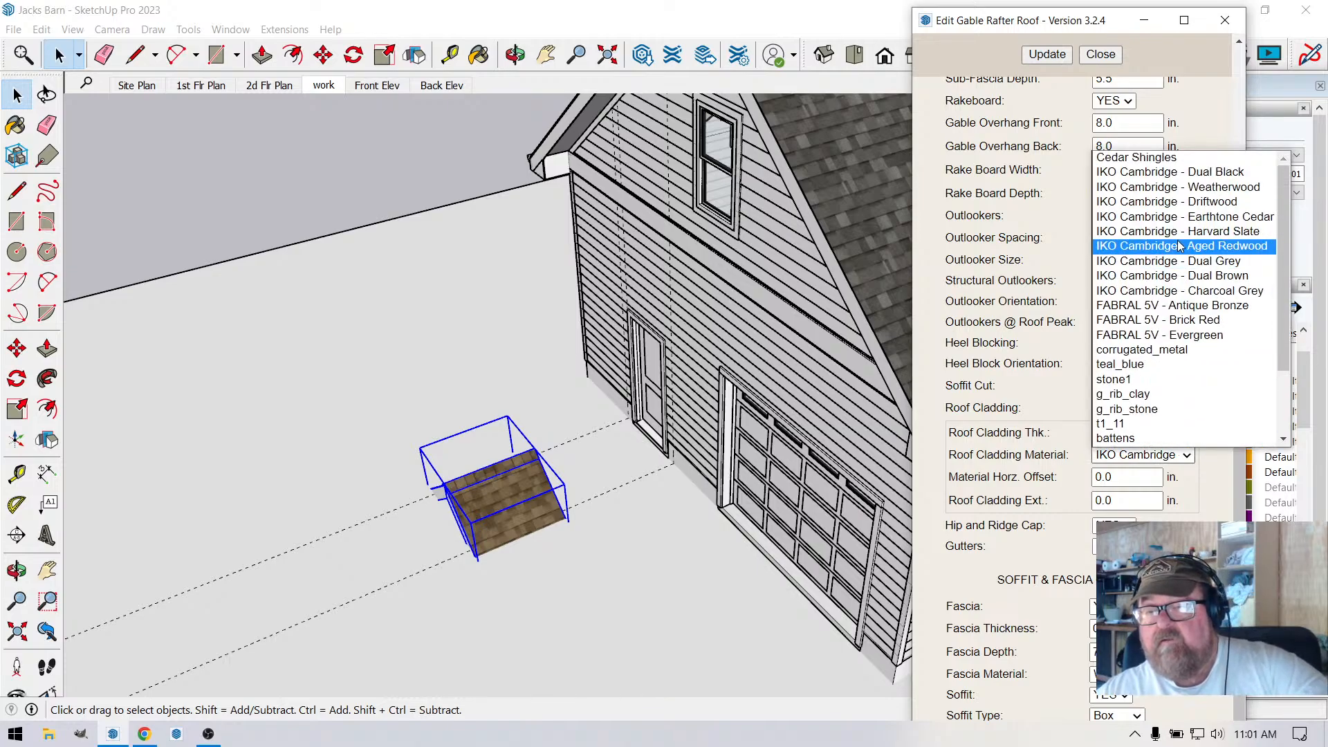
pyautogui.click(1180, 241)
pyautogui.click(1048, 55)
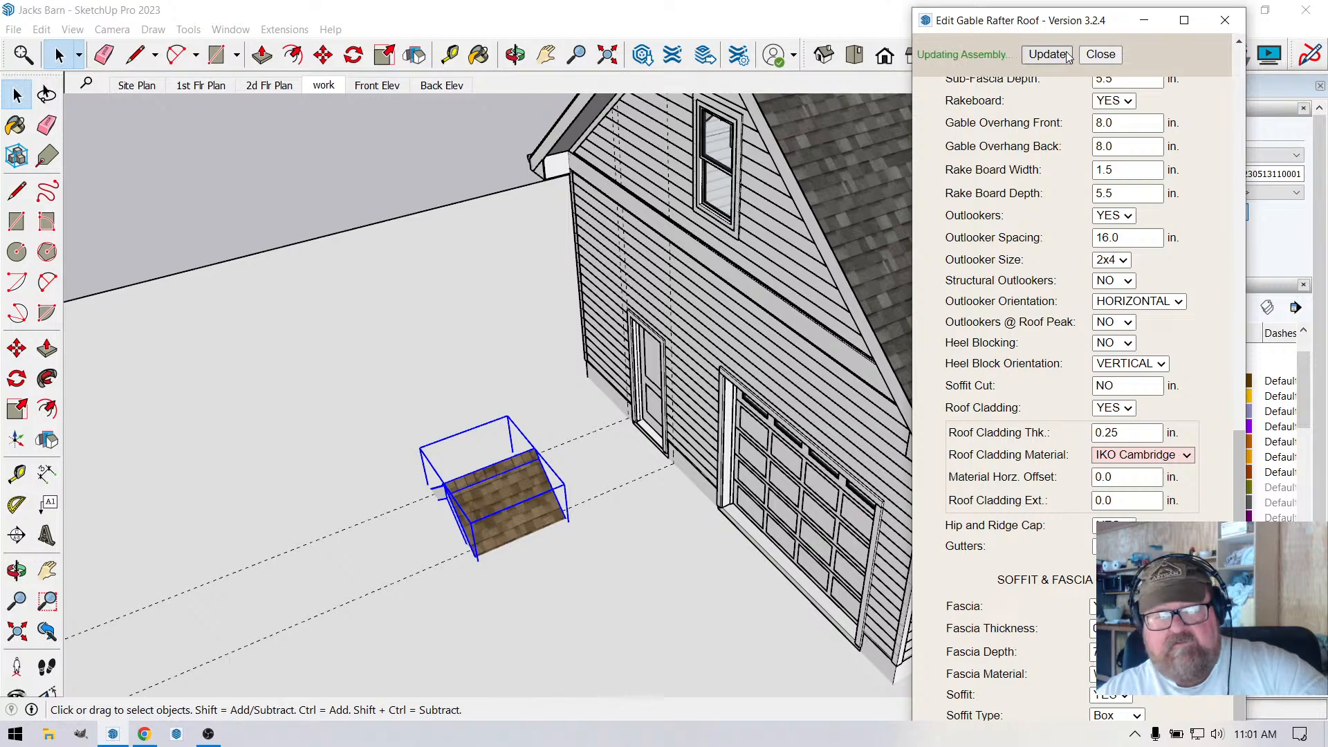
# Move the porch roof straight up from the ground to about the height of the entry door's head.
pyautogui.scroll(5, 547, 529)
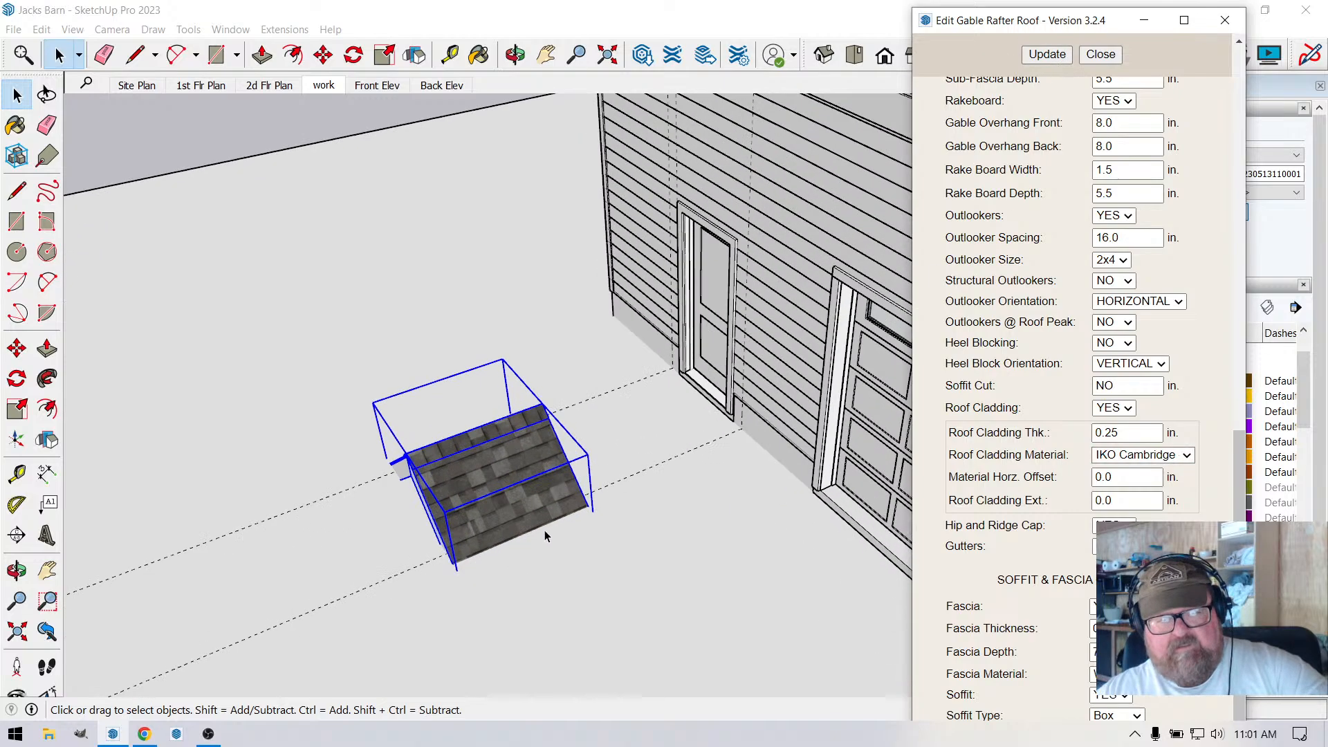
pyautogui.click(515, 55)
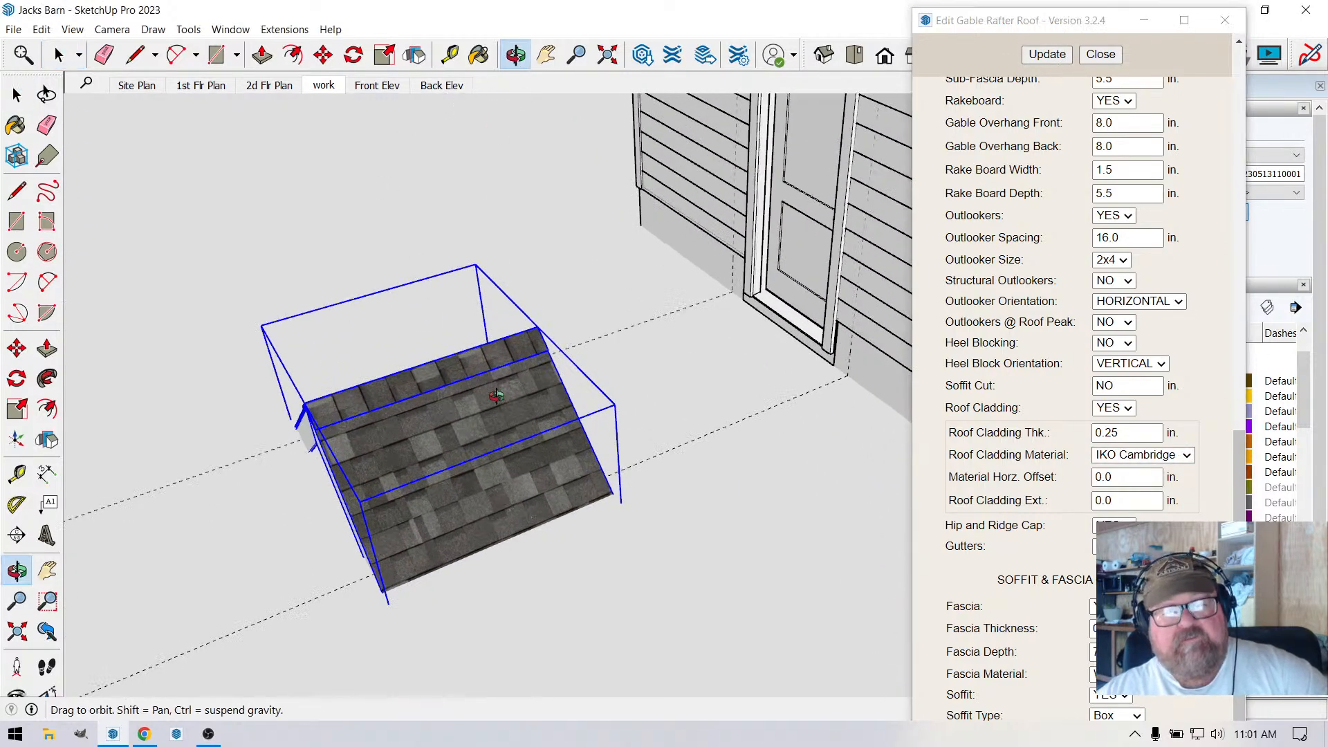
pyautogui.moveTo(495, 397); pyautogui.dragTo(725, 413)
pyautogui.moveTo(590, 445); pyautogui.dragTo(553, 409)
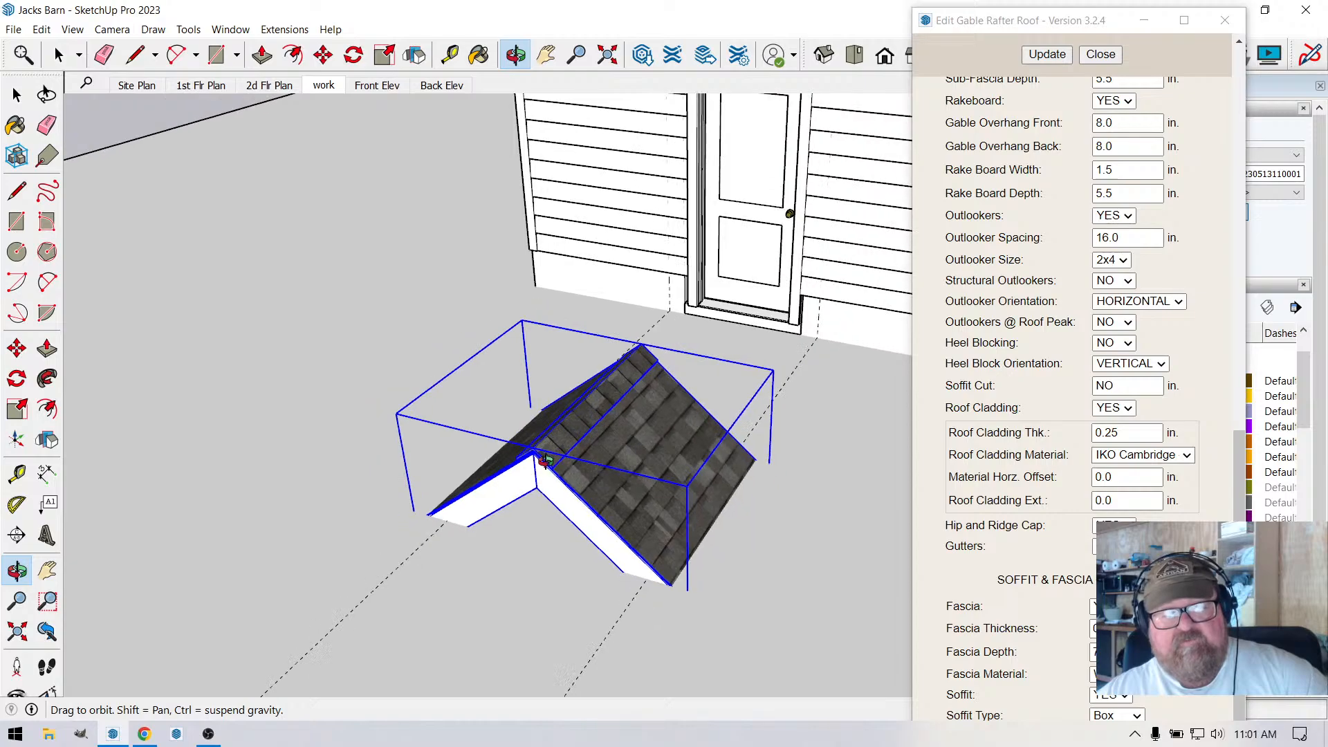
pyautogui.click(323, 55)
pyautogui.moveTo(385, 326); pyautogui.dragTo(682, 415, button='middle')
pyautogui.click(736, 355)
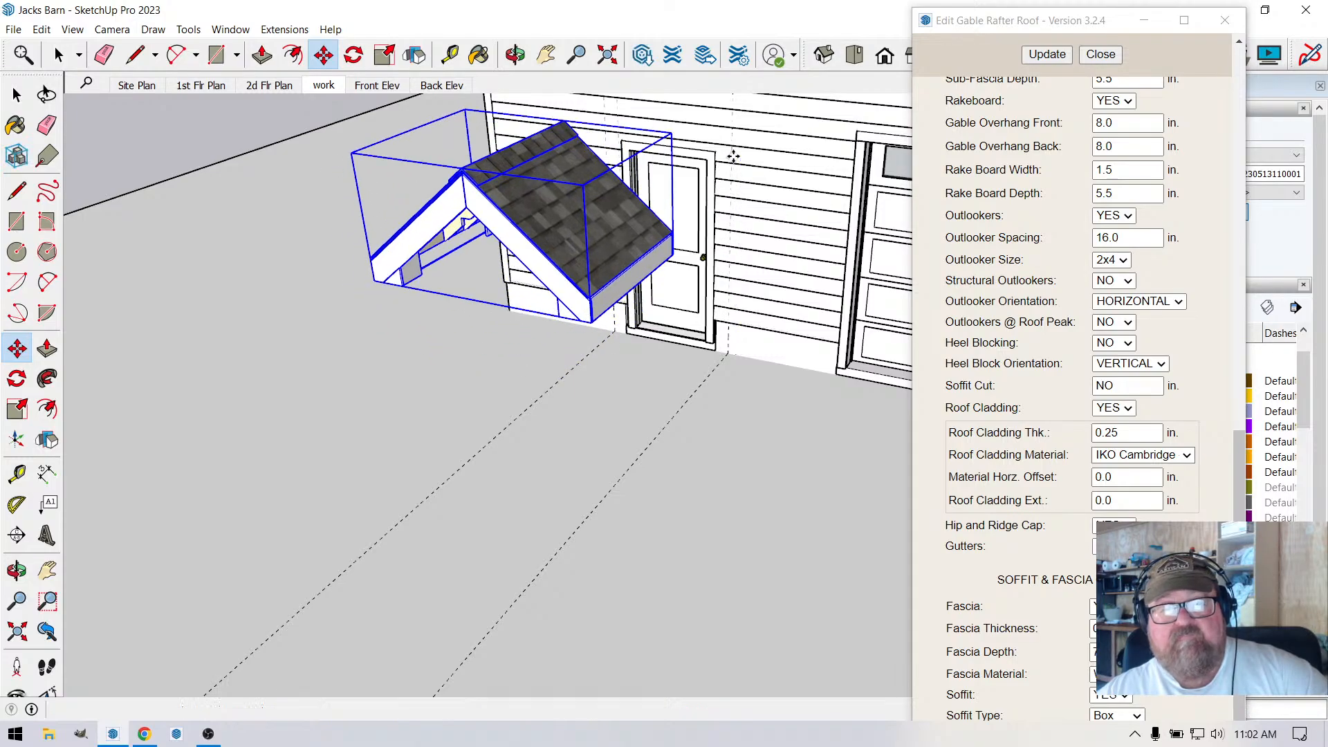
pyautogui.click(730, 151)
# Move the porch roof back against the gable-end wall over the entry door and raise it slightly above the door casing.
pyautogui.click(457, 585)
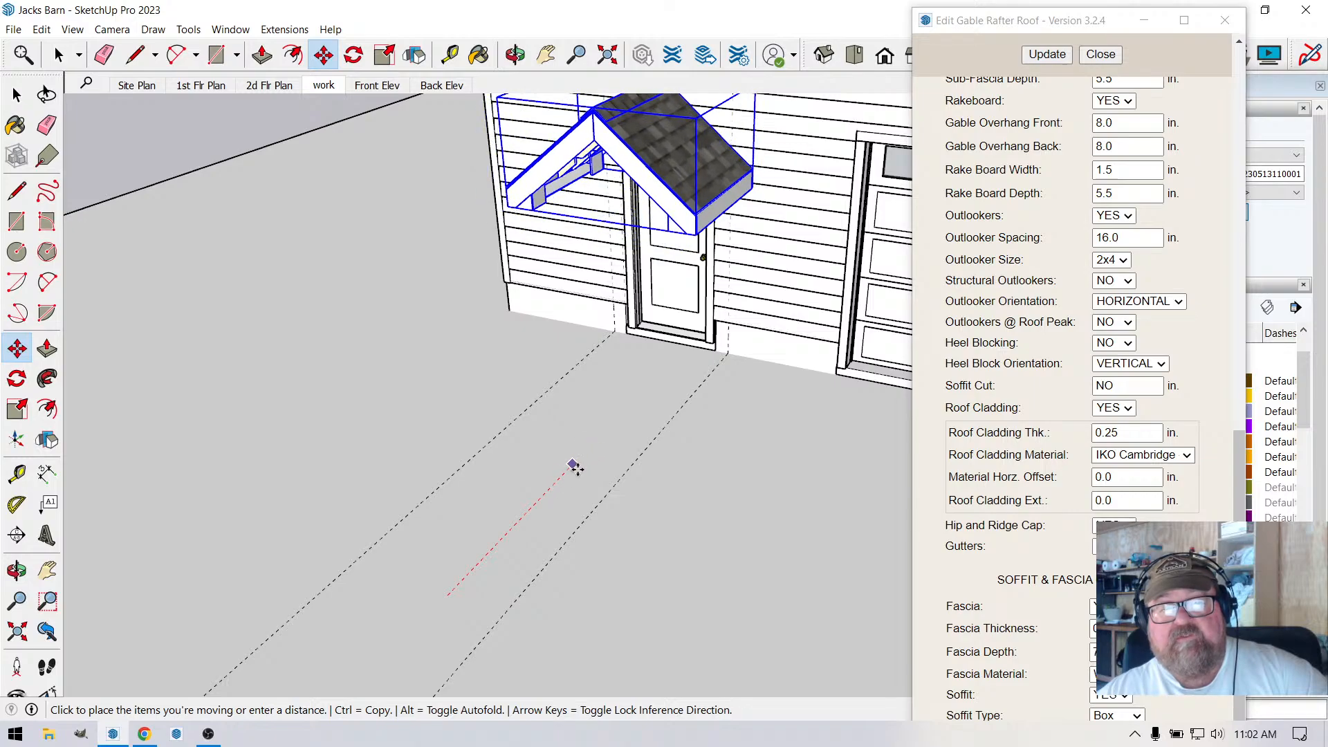
pyautogui.click(583, 462)
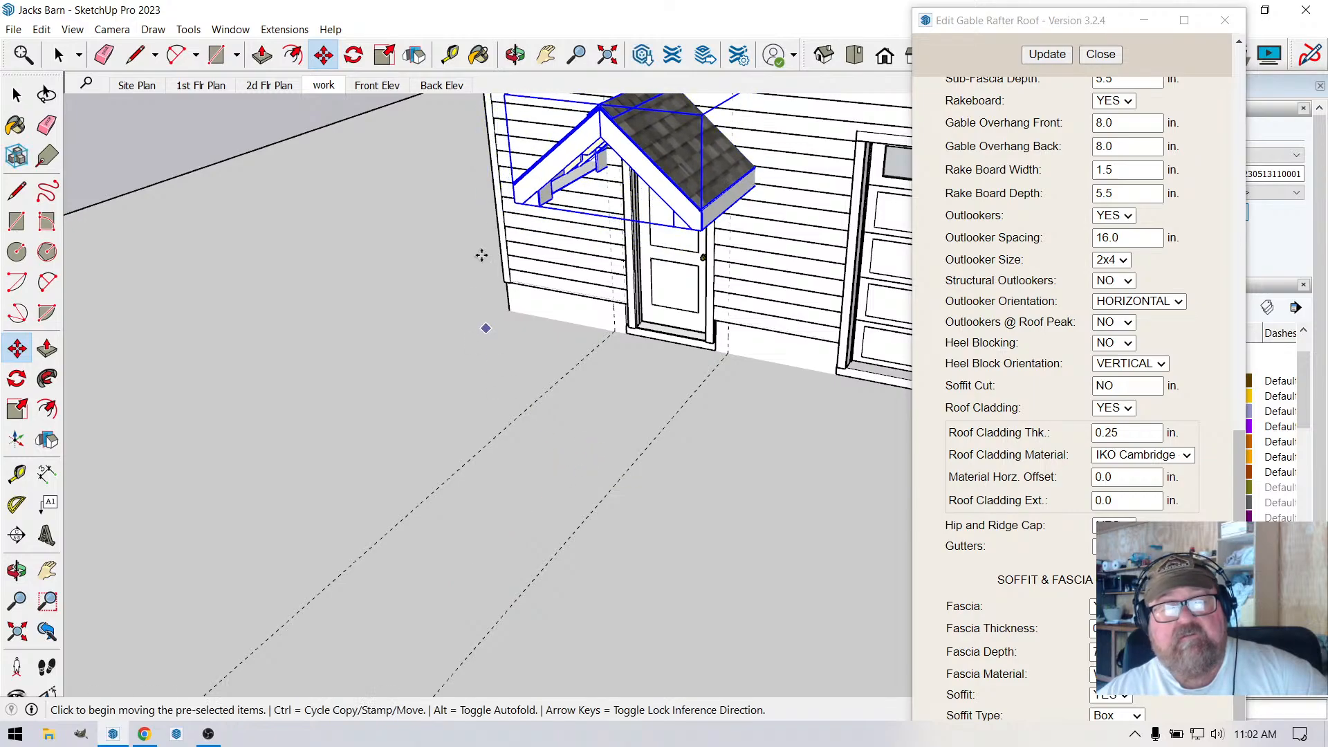
pyautogui.moveTo(512, 619); pyautogui.dragTo(509, 346, button='middle')
pyautogui.press('m')
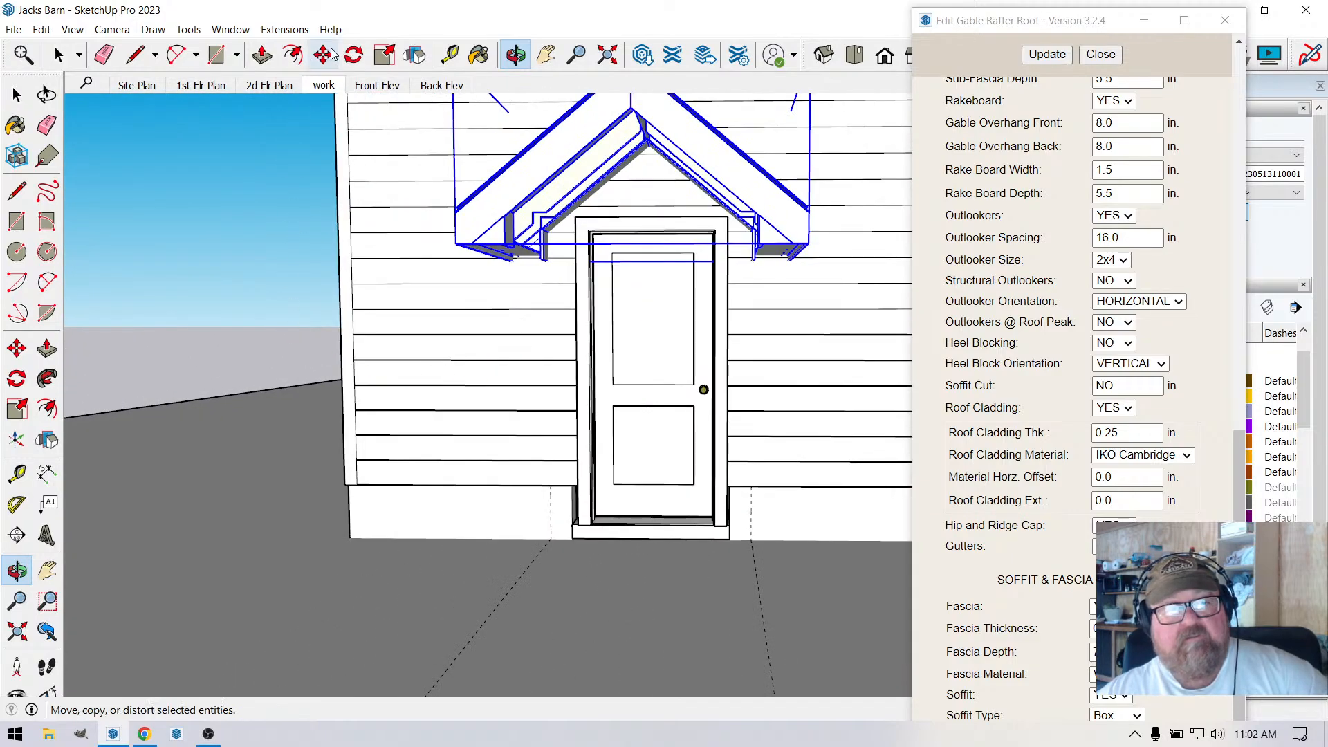
pyautogui.click(481, 524)
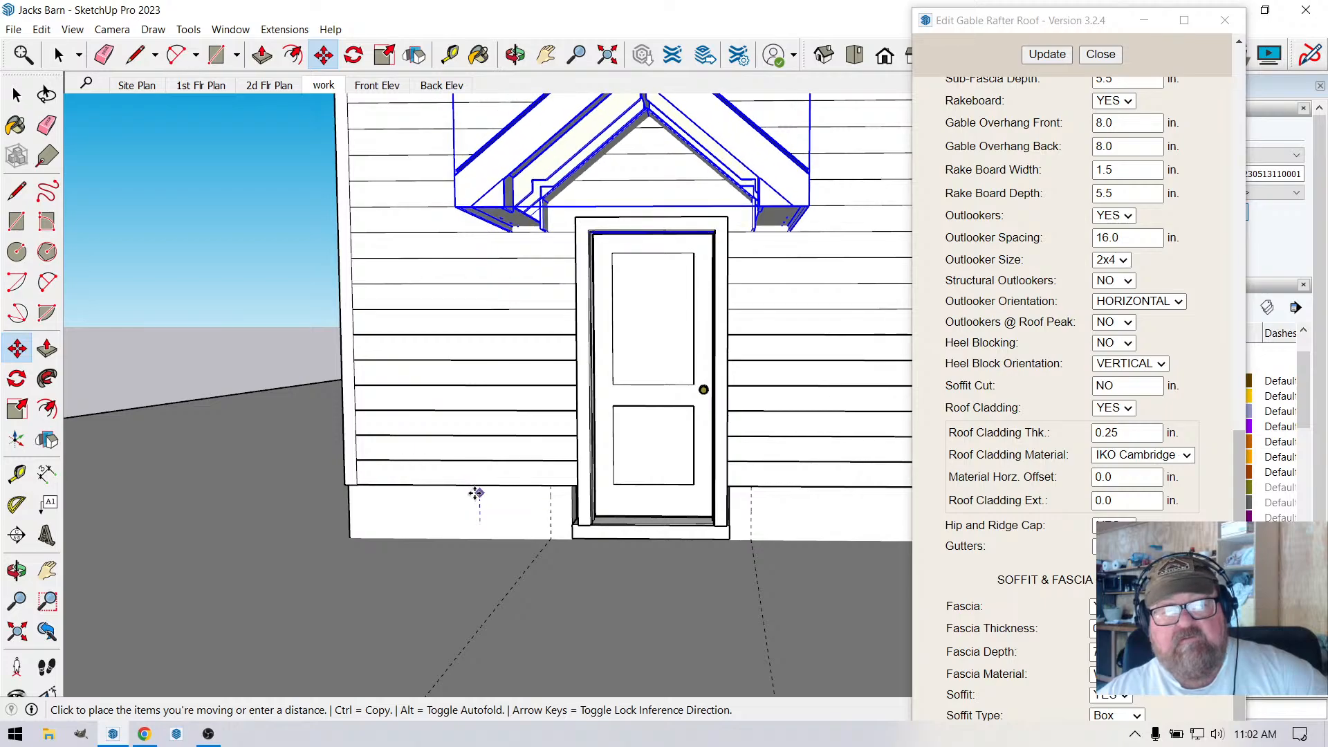
pyautogui.click(474, 492)
pyautogui.click(515, 55)
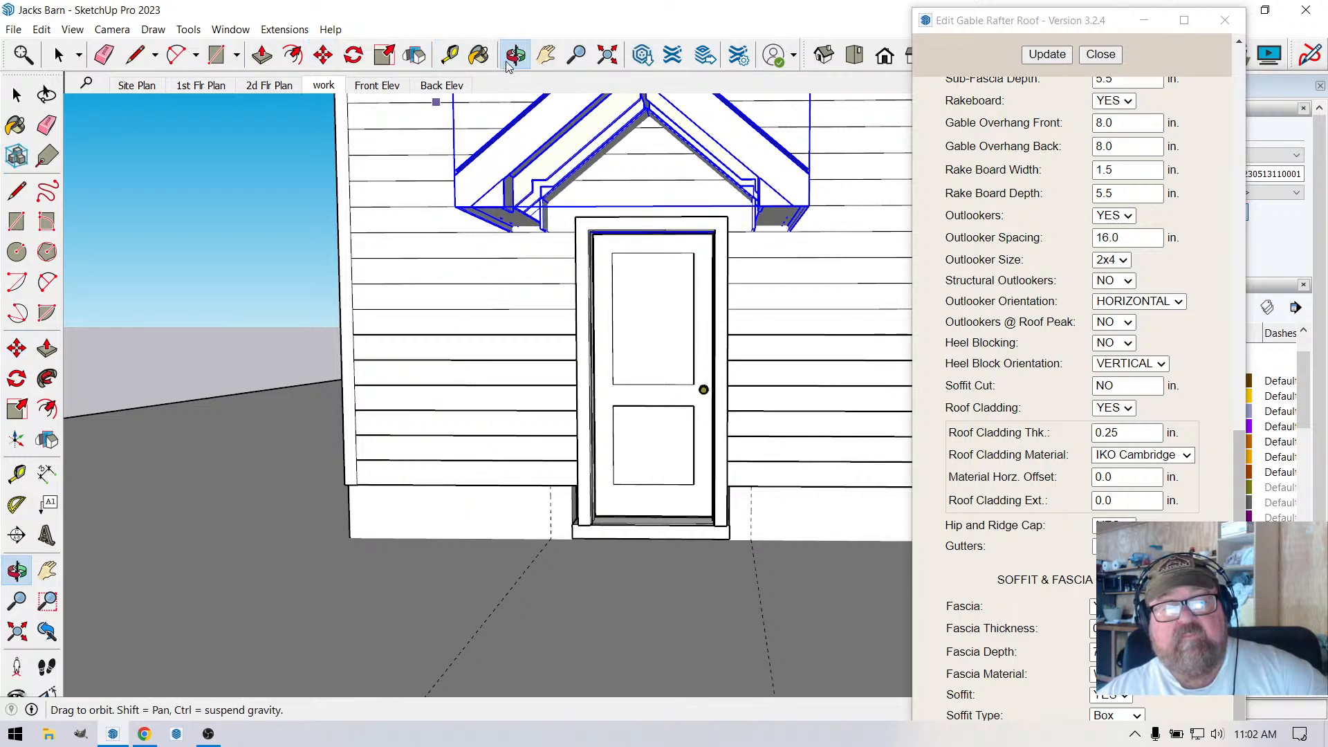
pyautogui.moveTo(623, 325); pyautogui.dragTo(445, 339)
# Reopen the porch roof's rafter assembly for editing and set the ridgeboard depth and rafter depth to 3.5 in.
pyautogui.press('space')
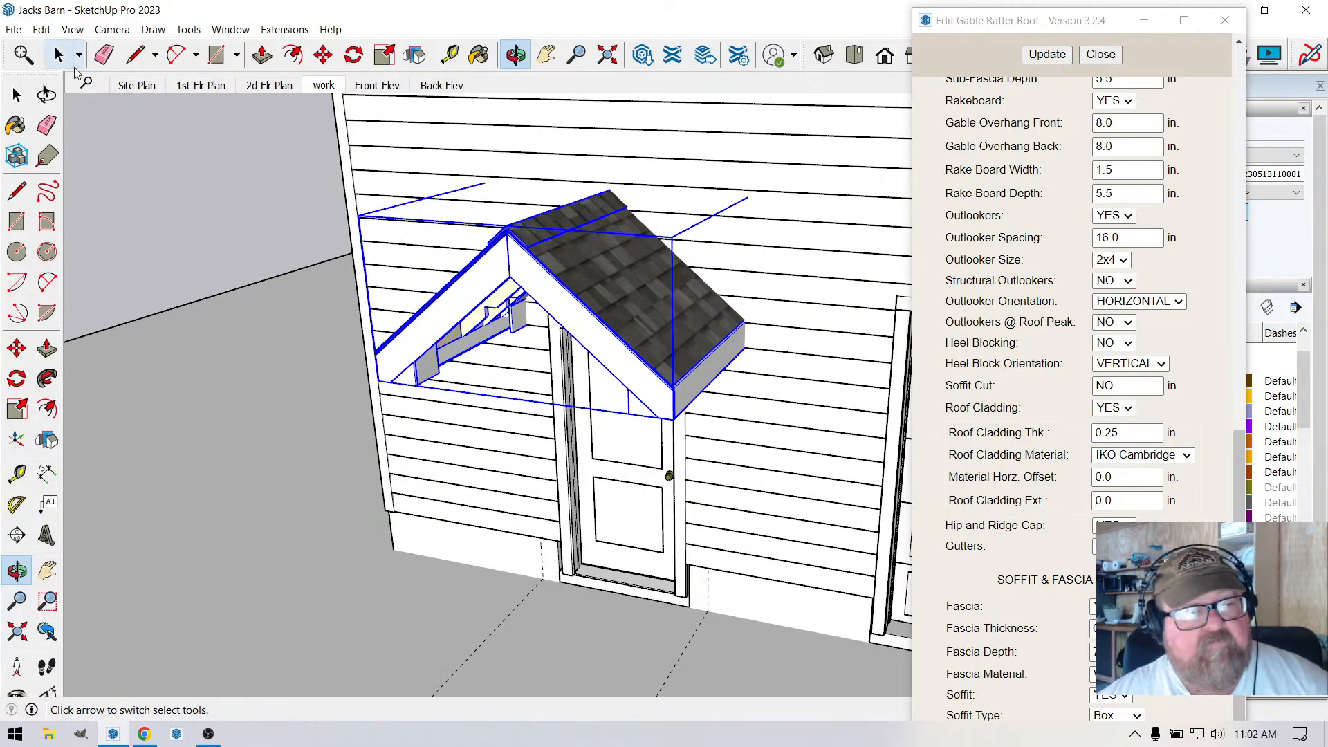
pyautogui.rightClick(587, 276)
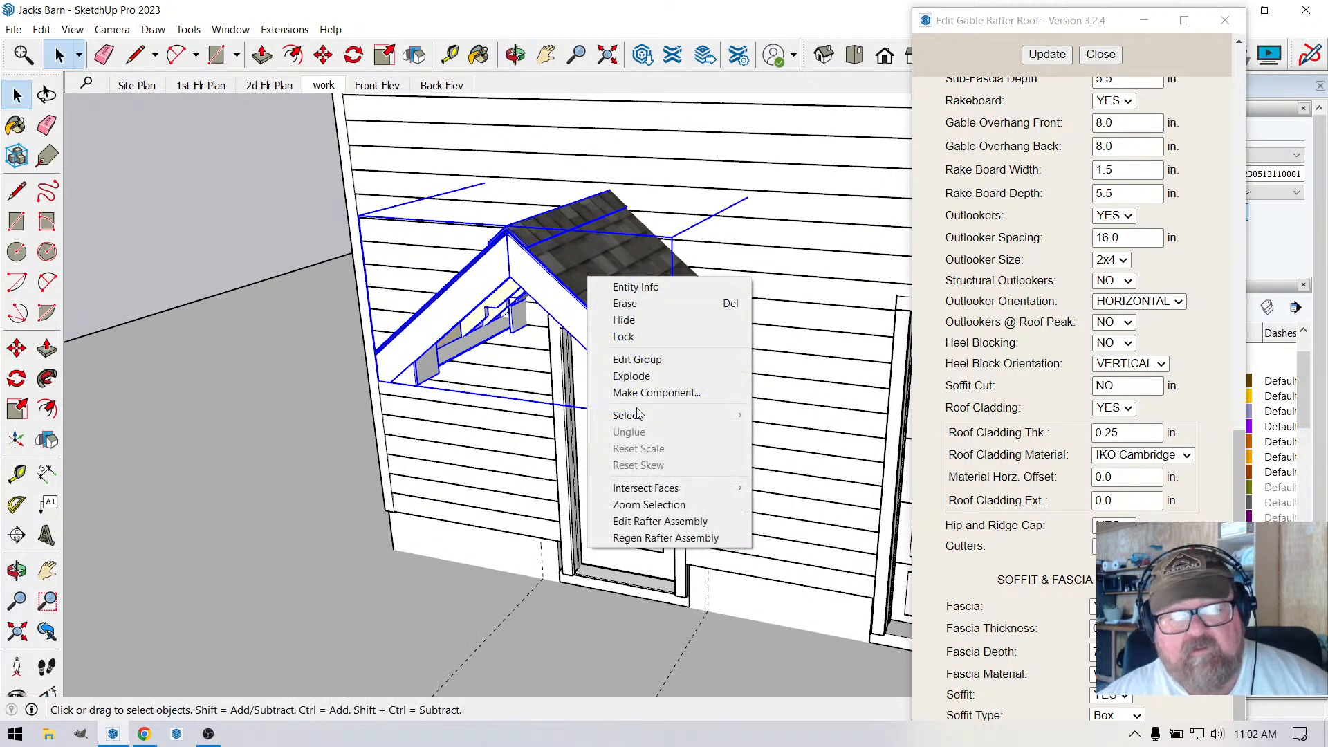
pyautogui.click(692, 521)
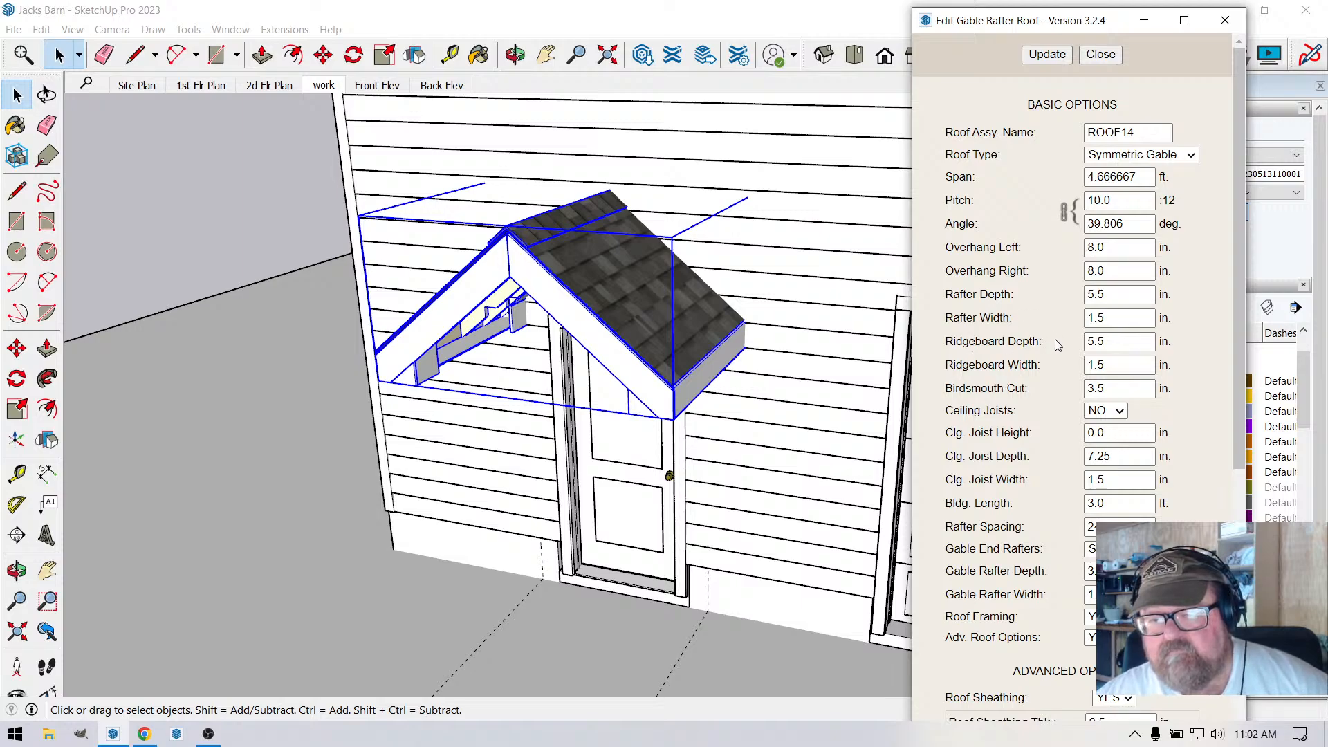
pyautogui.moveTo(1095, 346); pyautogui.dragTo(1082, 348)
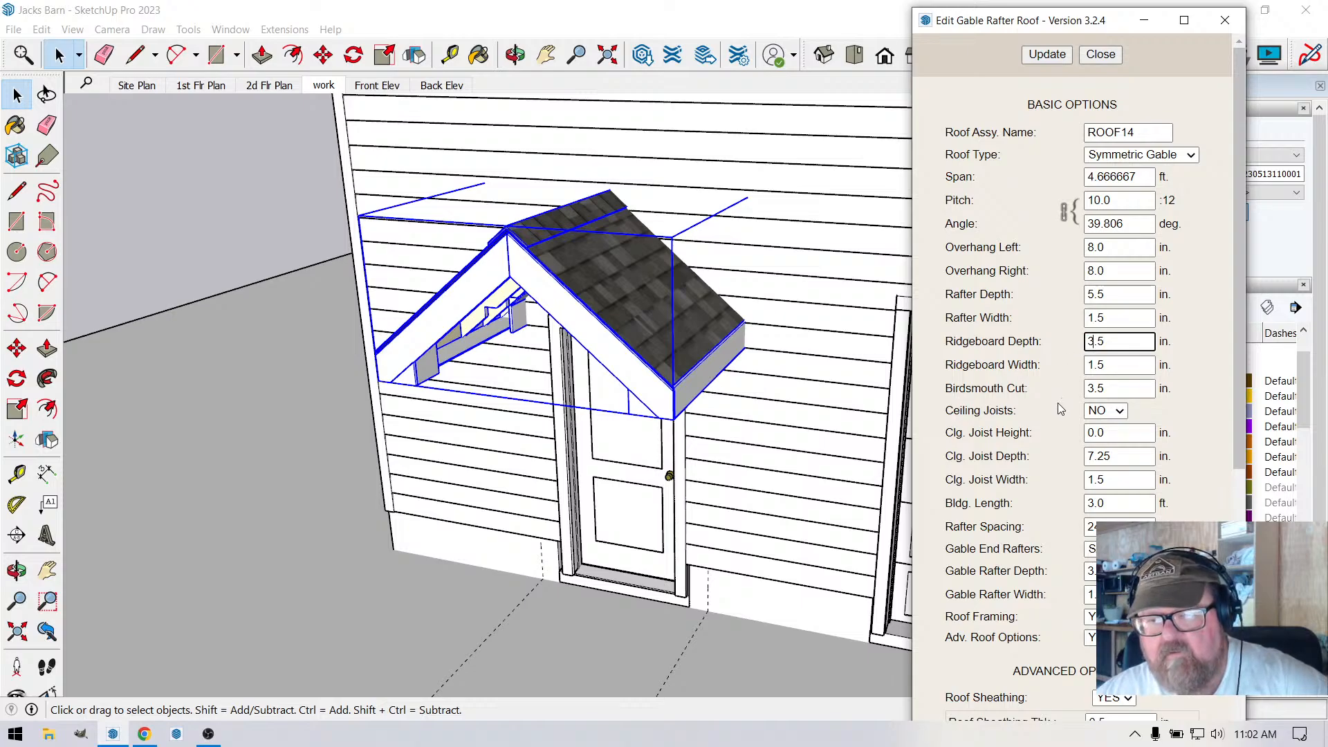
pyautogui.click(1094, 294)
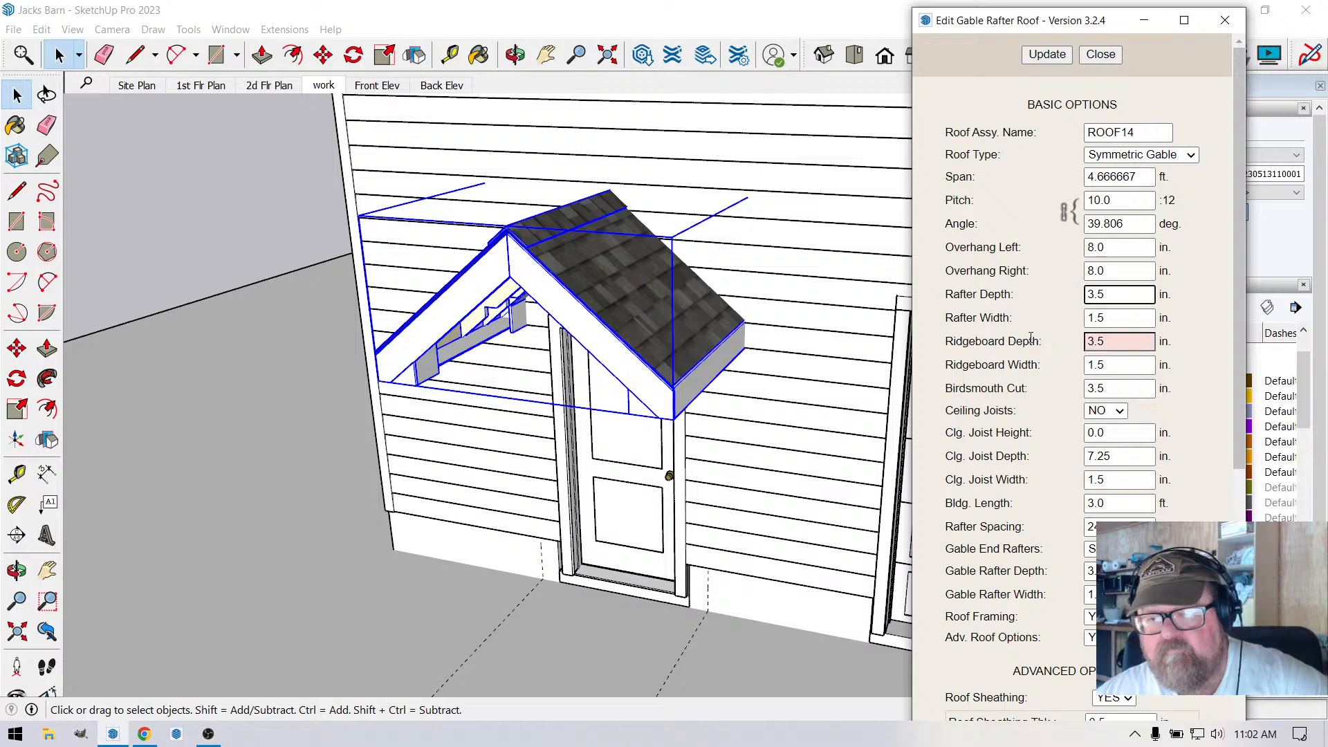
# Set the porch roof's left and right overhangs to 6.0 in and update the assembly.
pyautogui.click(1095, 247)
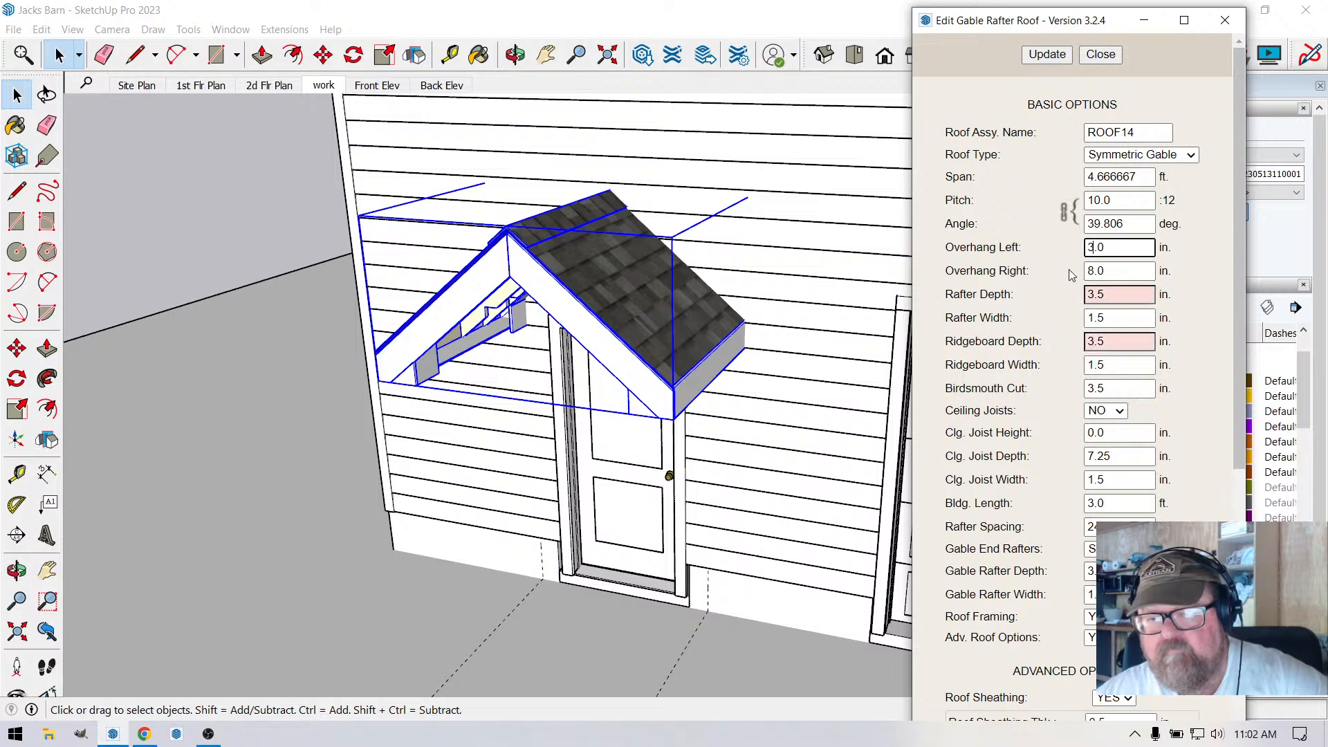
pyautogui.click(1094, 271)
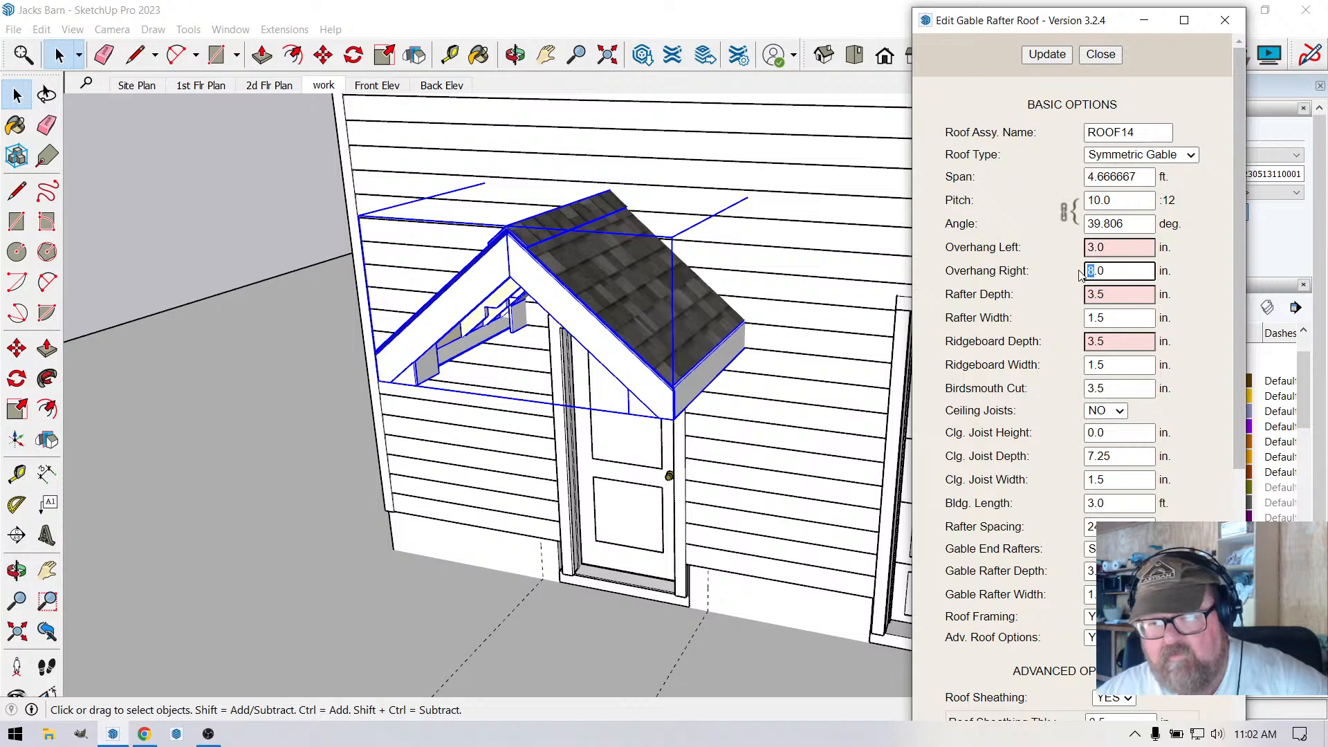
pyautogui.write('6')
pyautogui.doubleClick(1099, 247)
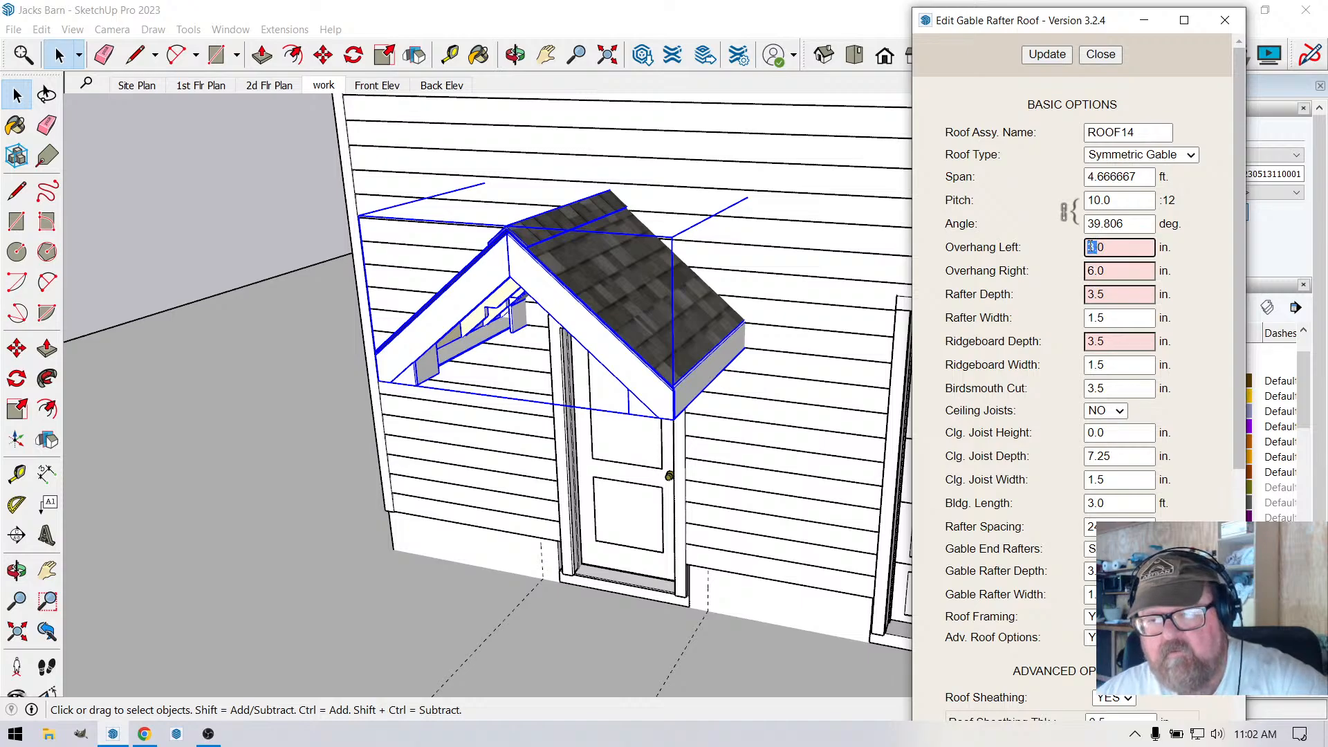
pyautogui.write('60')
pyautogui.write('.')
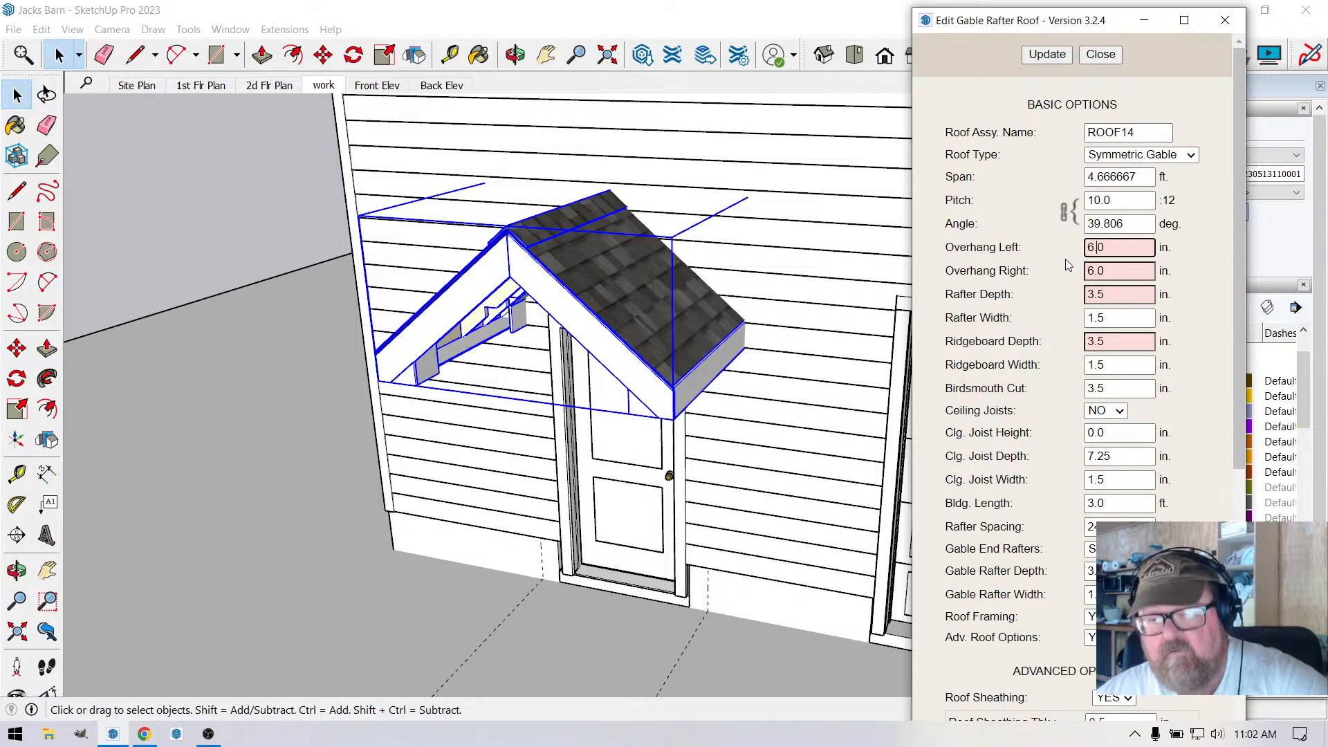
pyautogui.click(1043, 56)
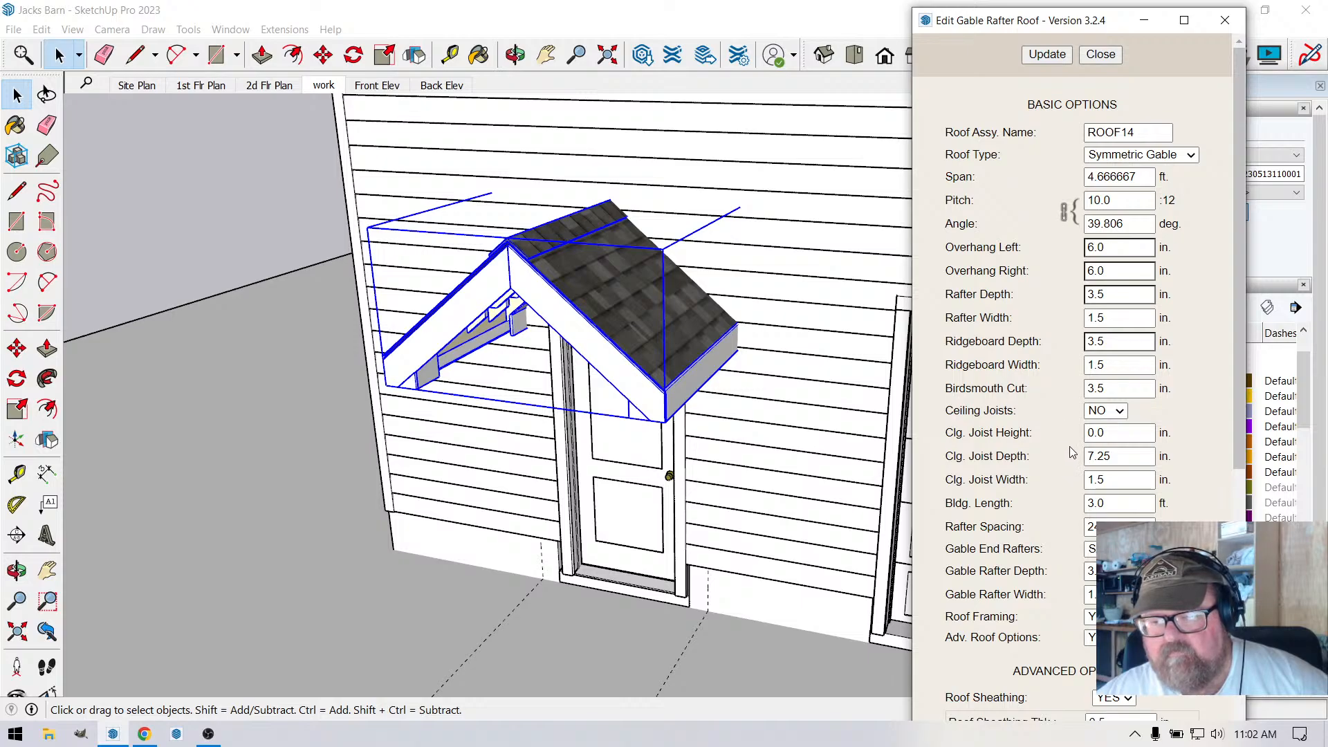
# Set the porch roof's sub-fascia depth to 3.5 in in the advanced options.
pyautogui.scroll(-3, 1071, 452)
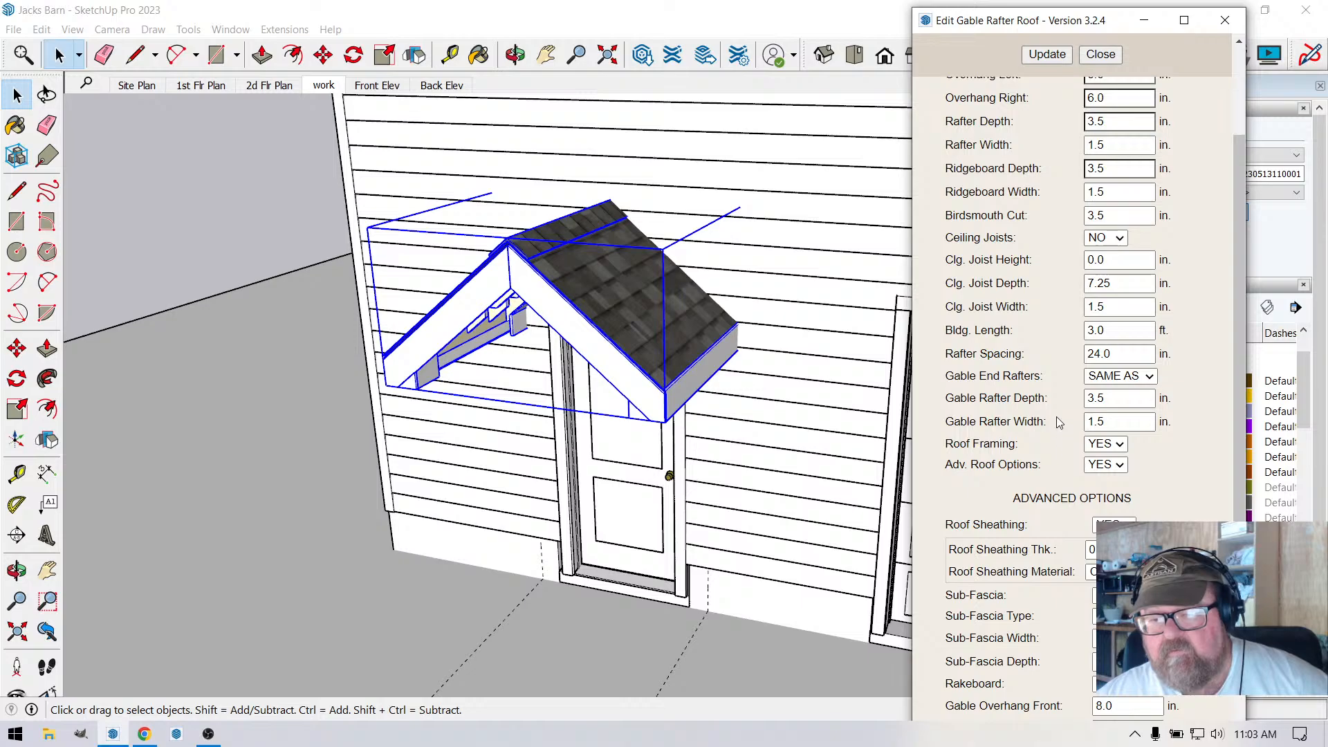
pyautogui.scroll(-4, 1056, 417)
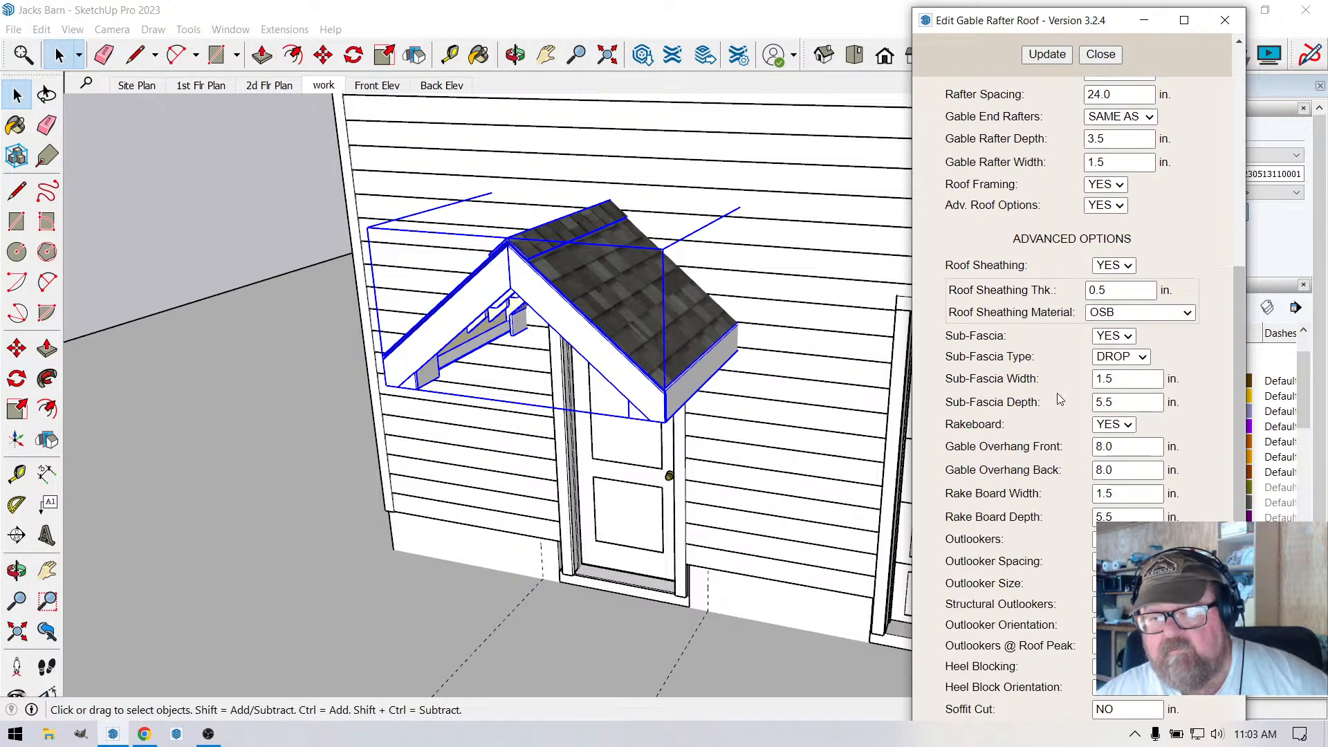
pyautogui.scroll(-3, 1057, 393)
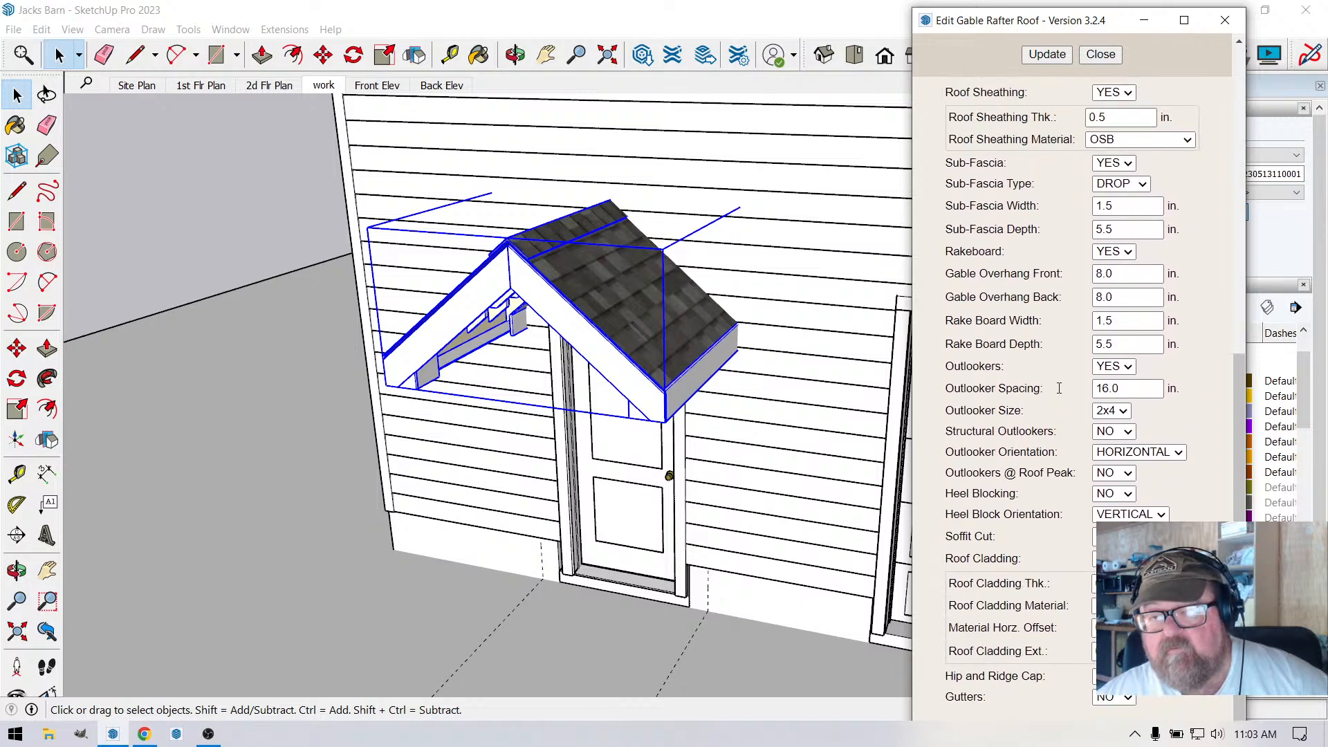
pyautogui.scroll(1, 1059, 388)
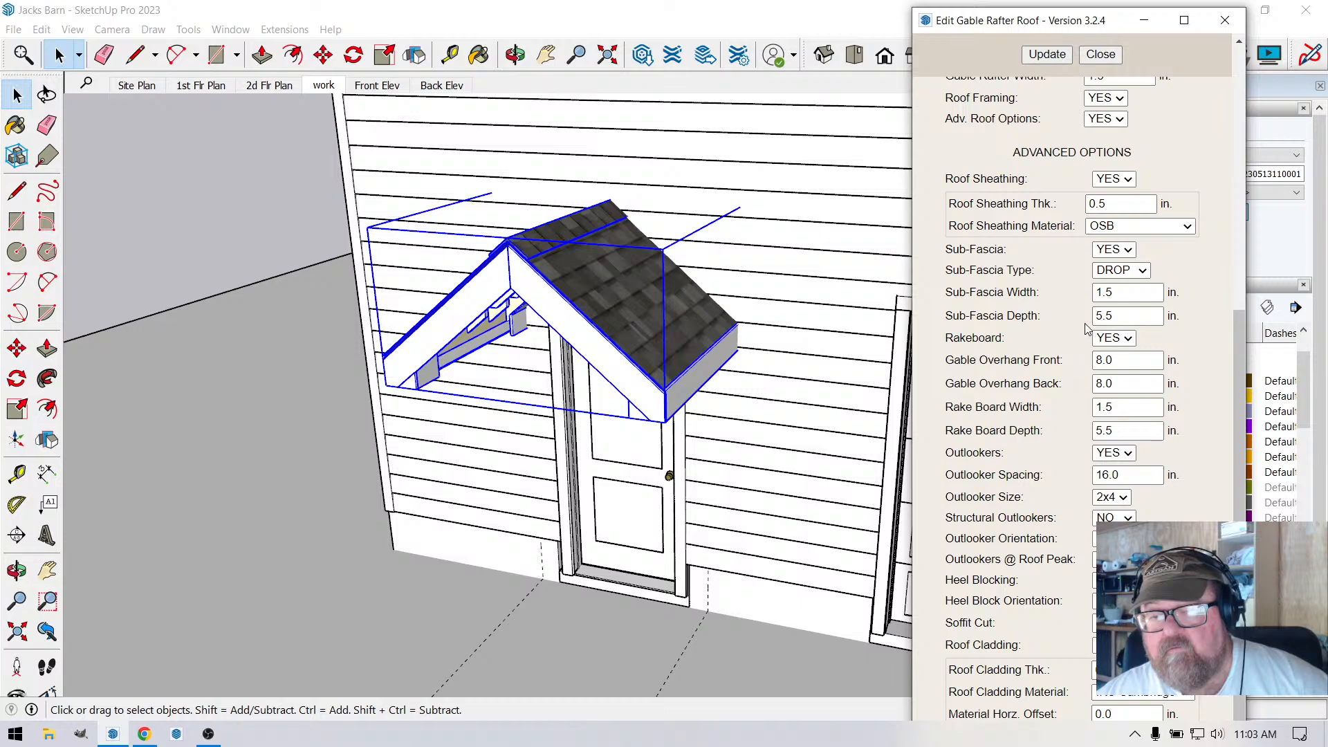
pyautogui.moveTo(1103, 315); pyautogui.dragTo(1091, 317)
pyautogui.write('3')
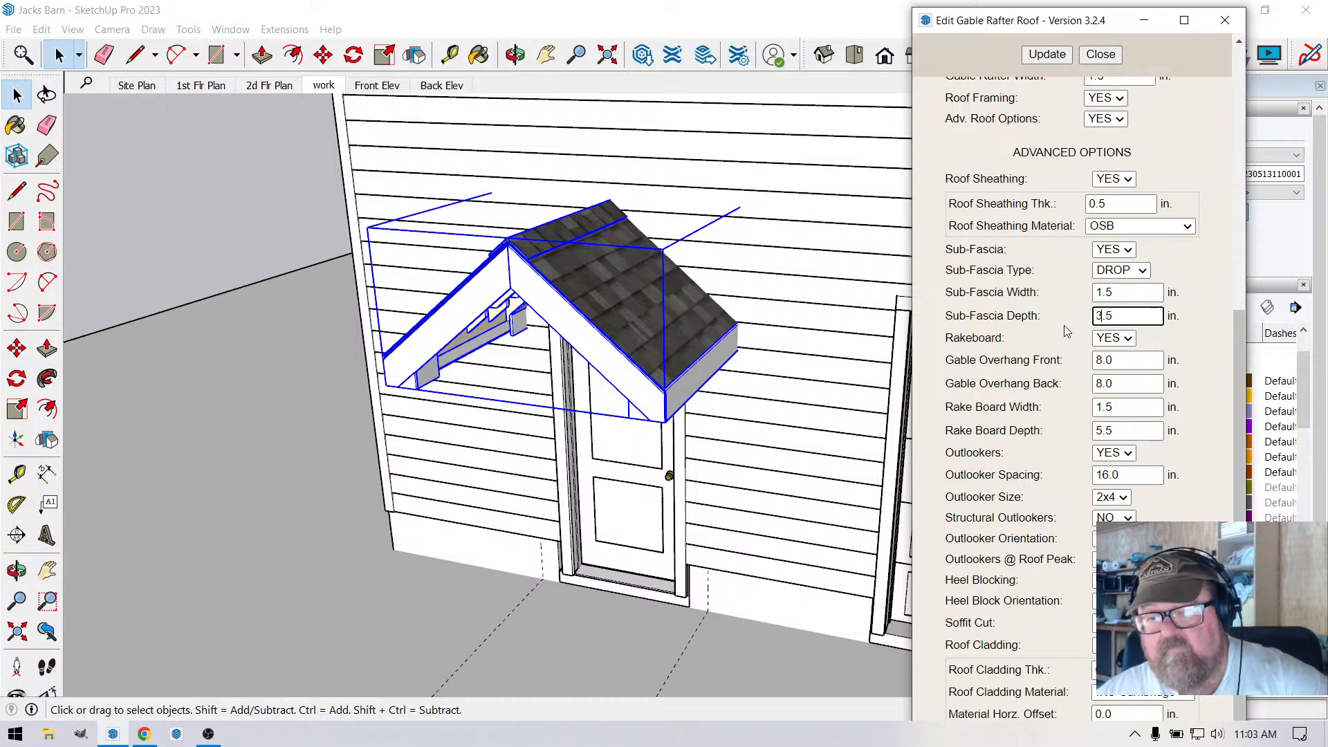
# Set the porch roof's front and back gable overhangs to 6.0 in and the rake board depth to 4.5 in.
pyautogui.click(1100, 359)
pyautogui.write('6')
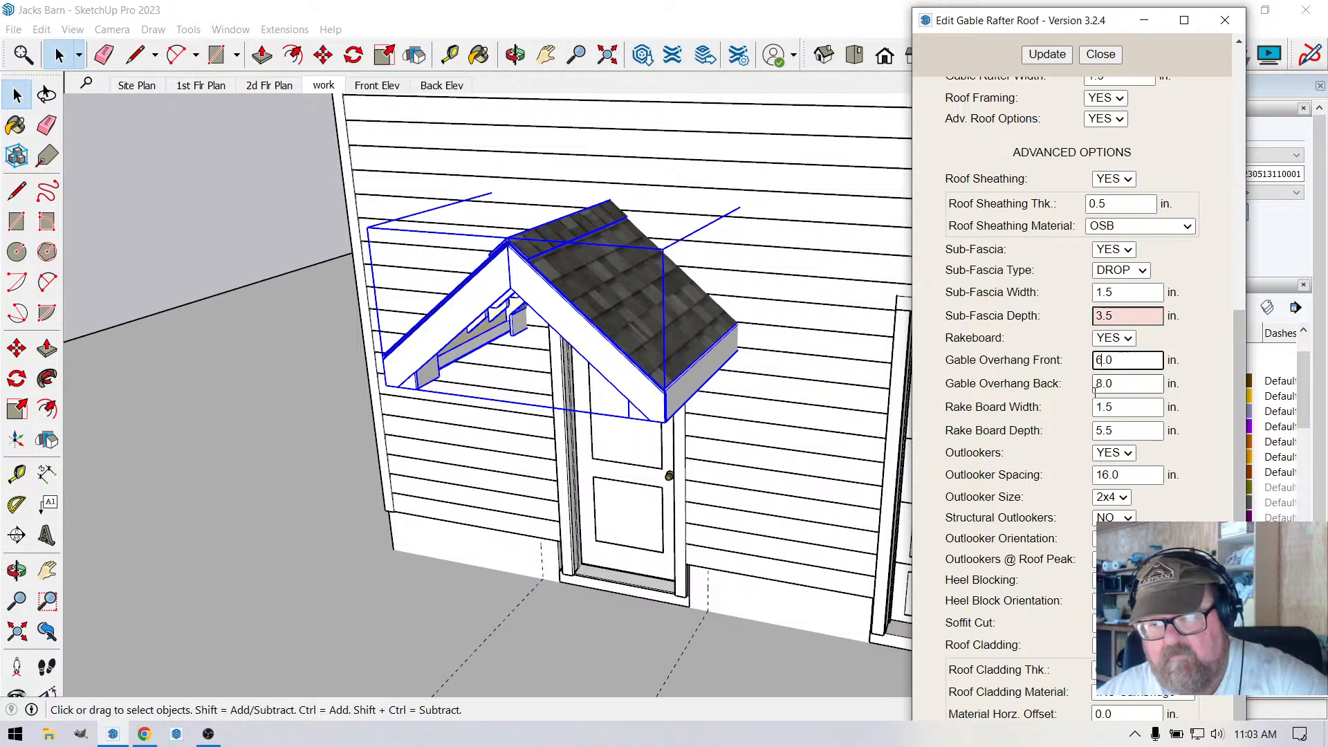
pyautogui.doubleClick(1104, 383)
pyautogui.write('6')
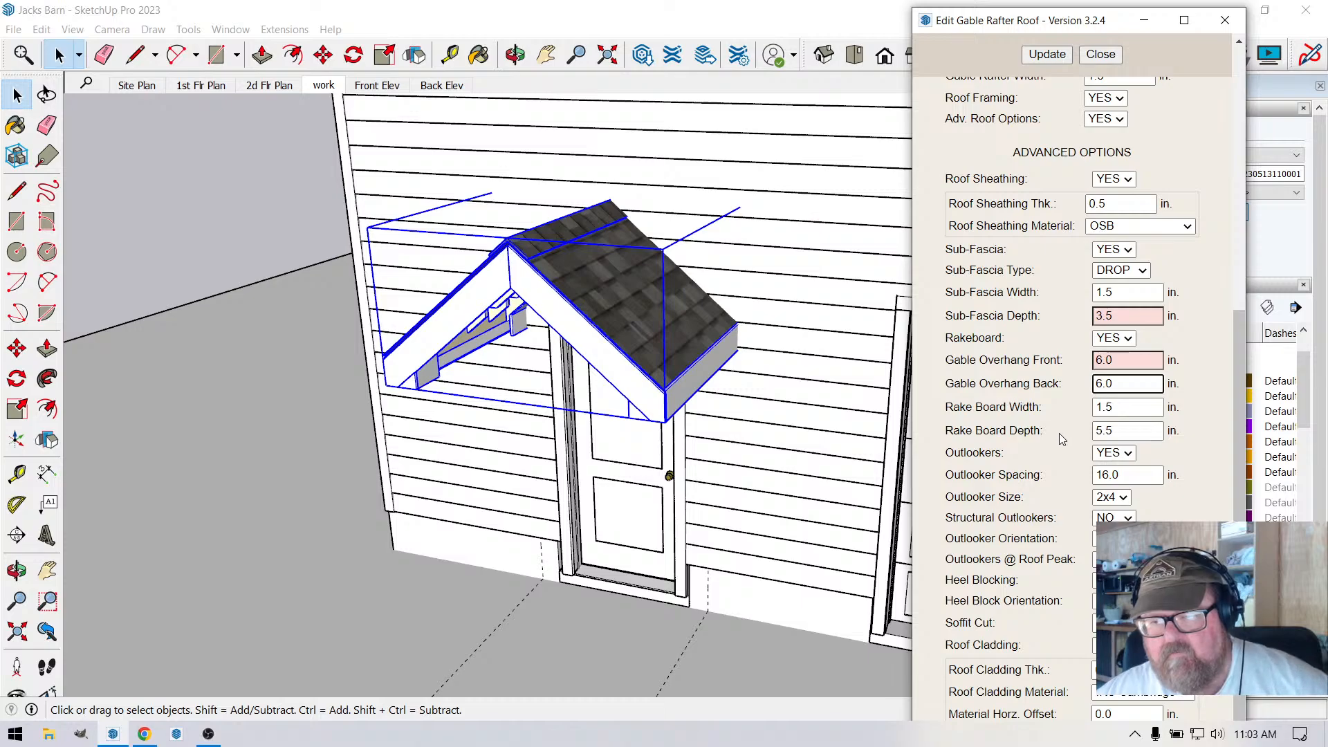
pyautogui.doubleClick(1100, 430)
pyautogui.write('4')
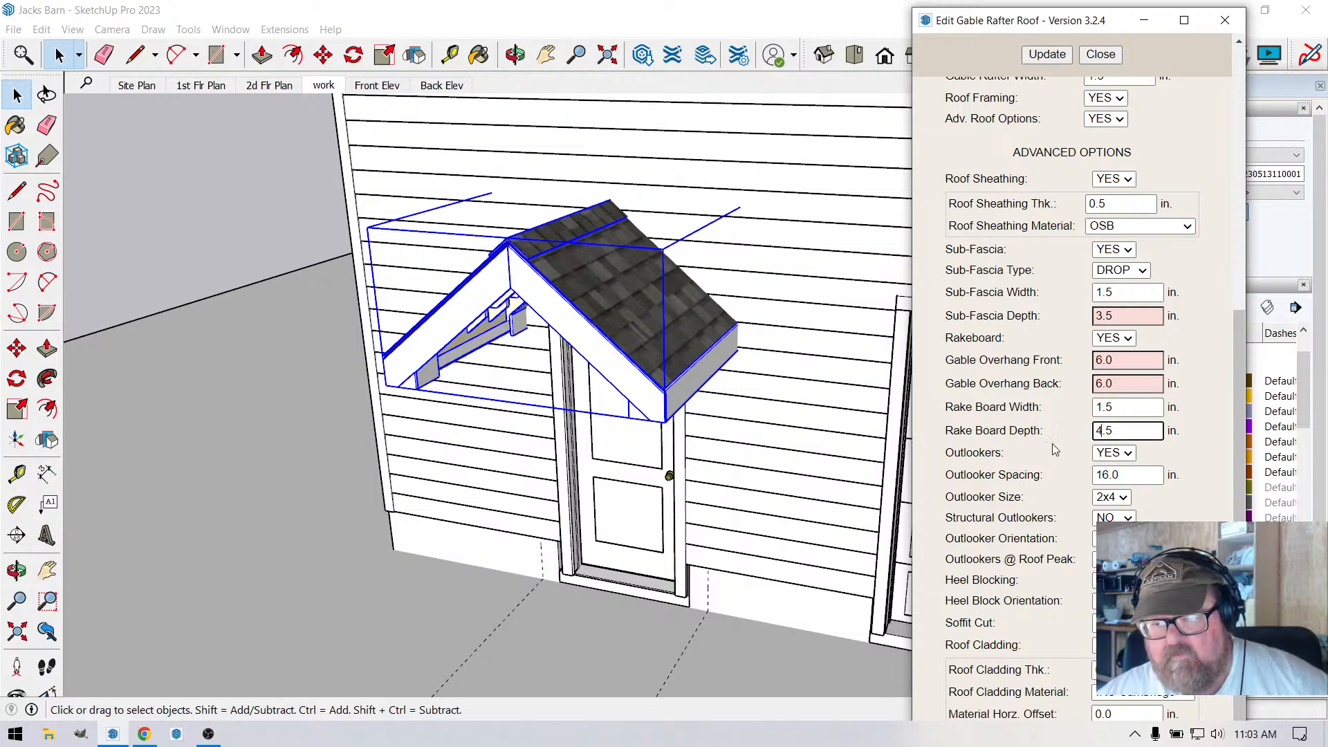
# Turn off the porch roof's outlookers in the advanced options and update the assembly.
pyautogui.scroll(-1, 1060, 430)
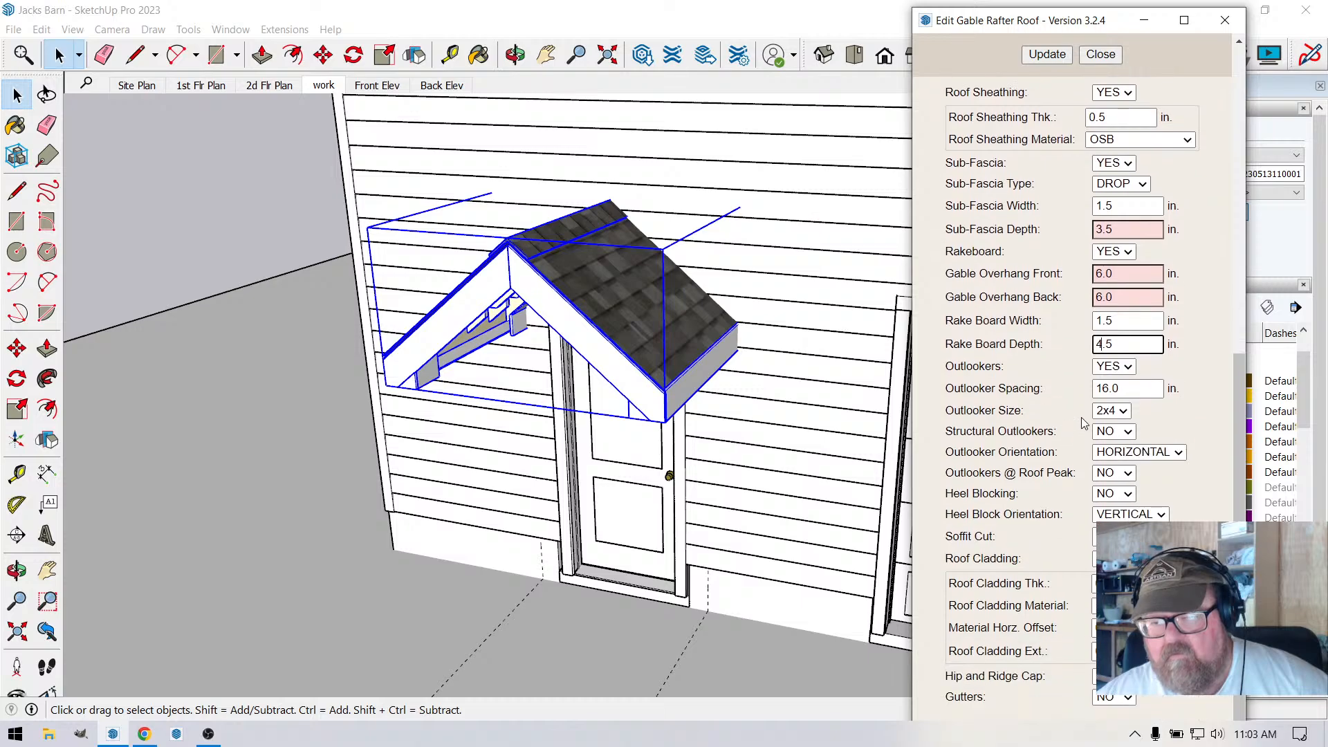
pyautogui.click(1129, 367)
pyautogui.click(1105, 396)
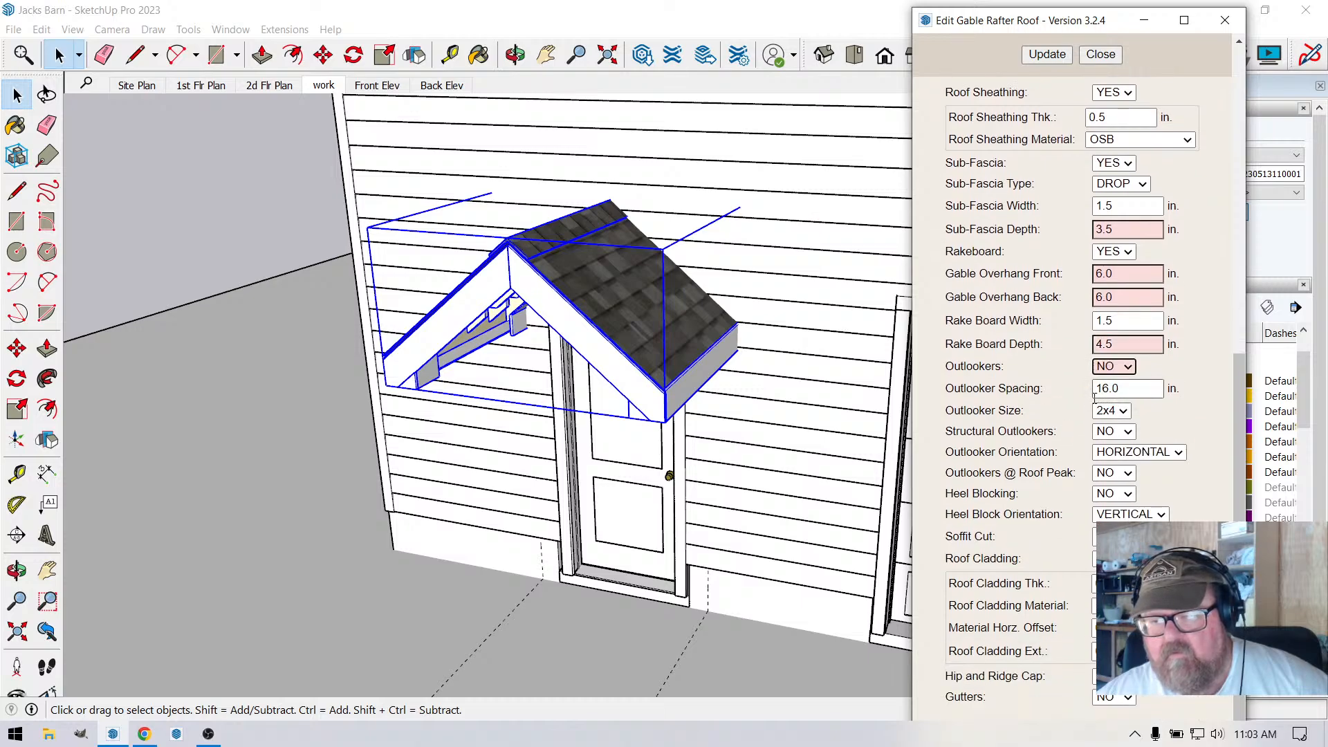
pyautogui.scroll(-1, 1090, 402)
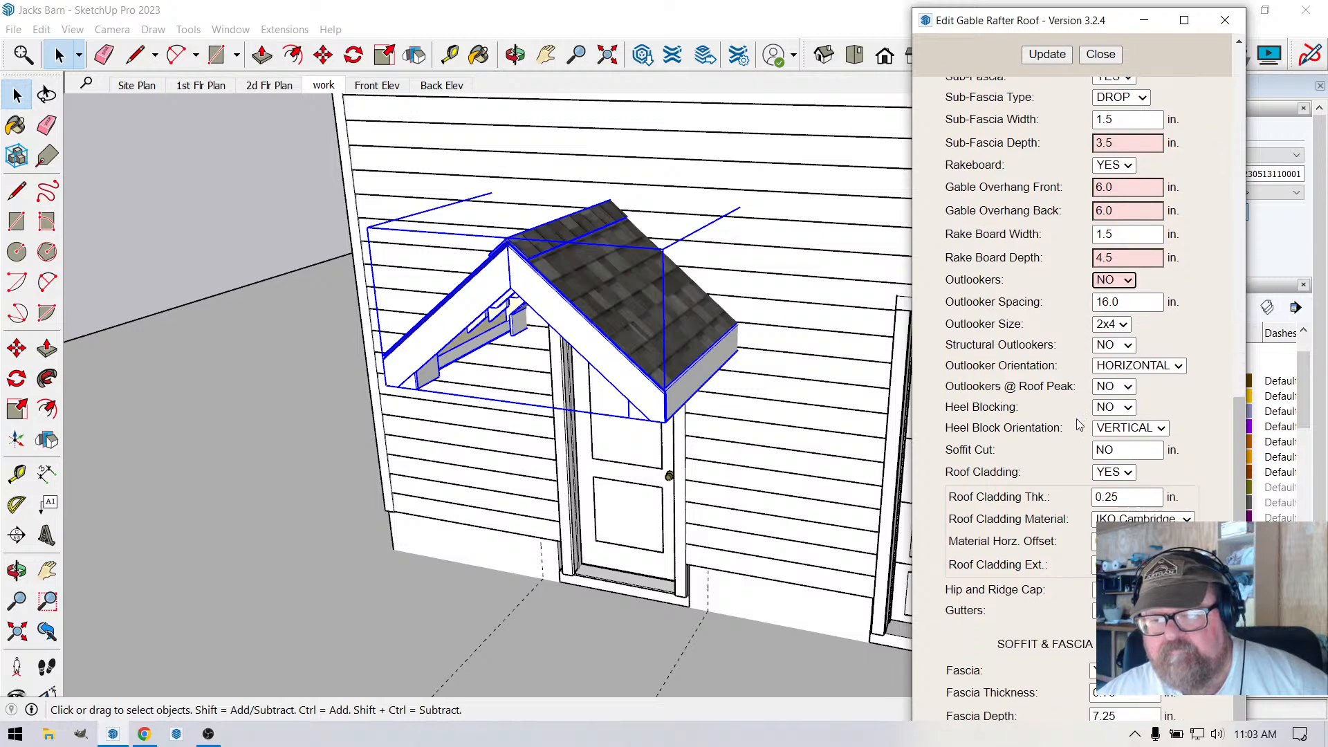
pyautogui.scroll(-1, 1086, 441)
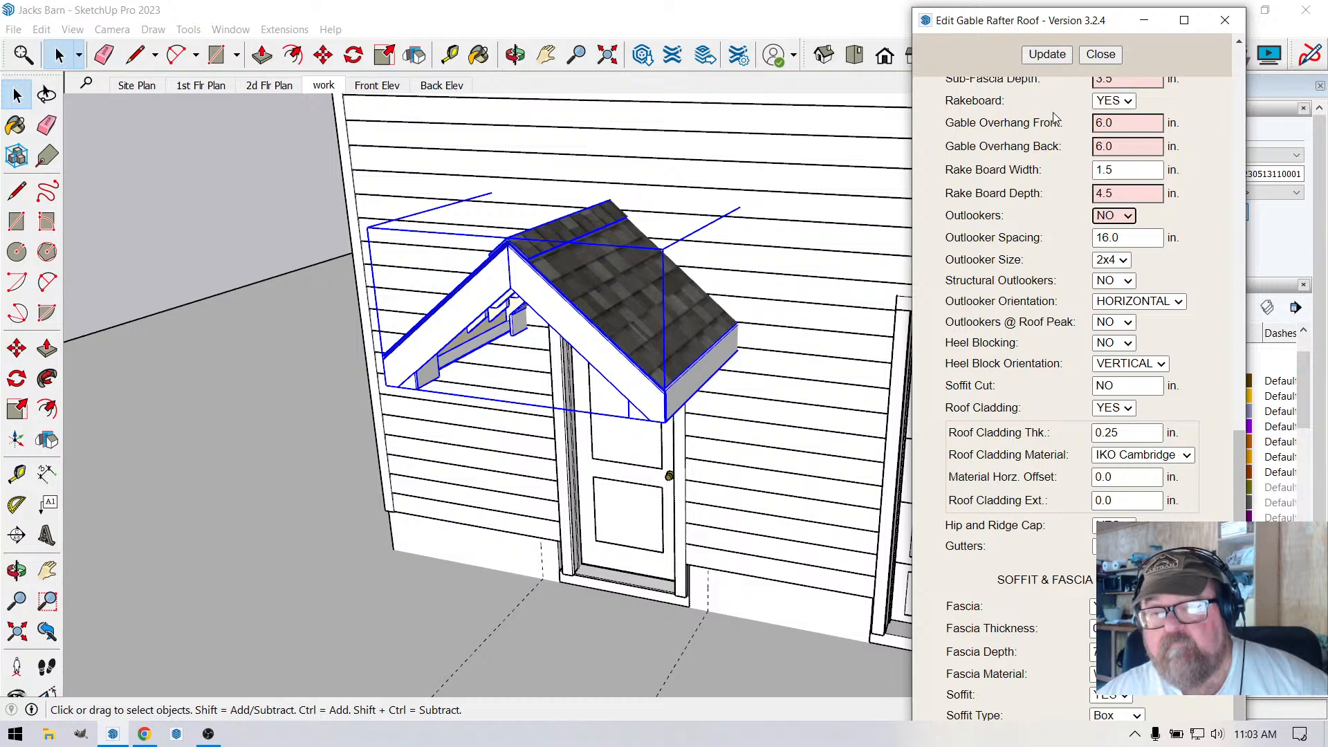
pyautogui.click(1059, 56)
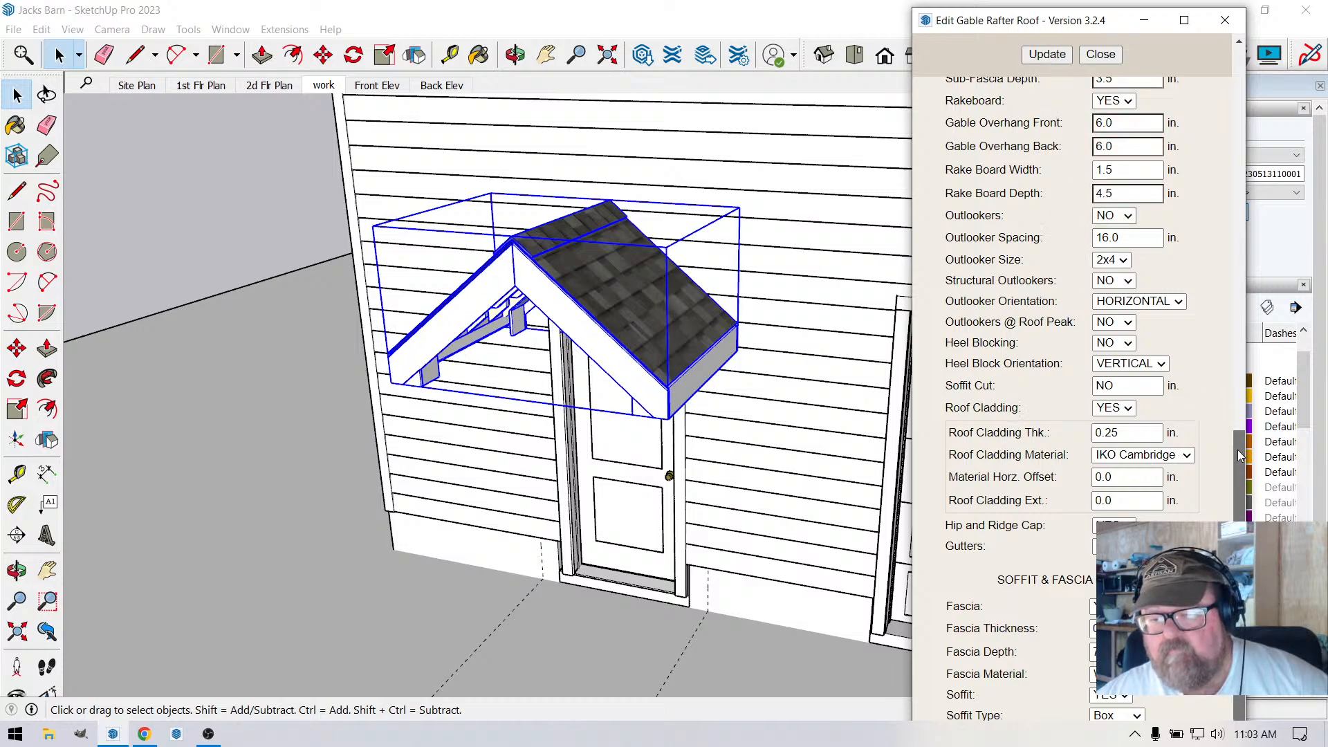
# Enlarge the porch roof's edit window and close its leftover duplicate.
pyautogui.moveTo(1001, 30); pyautogui.dragTo(1007, 24)
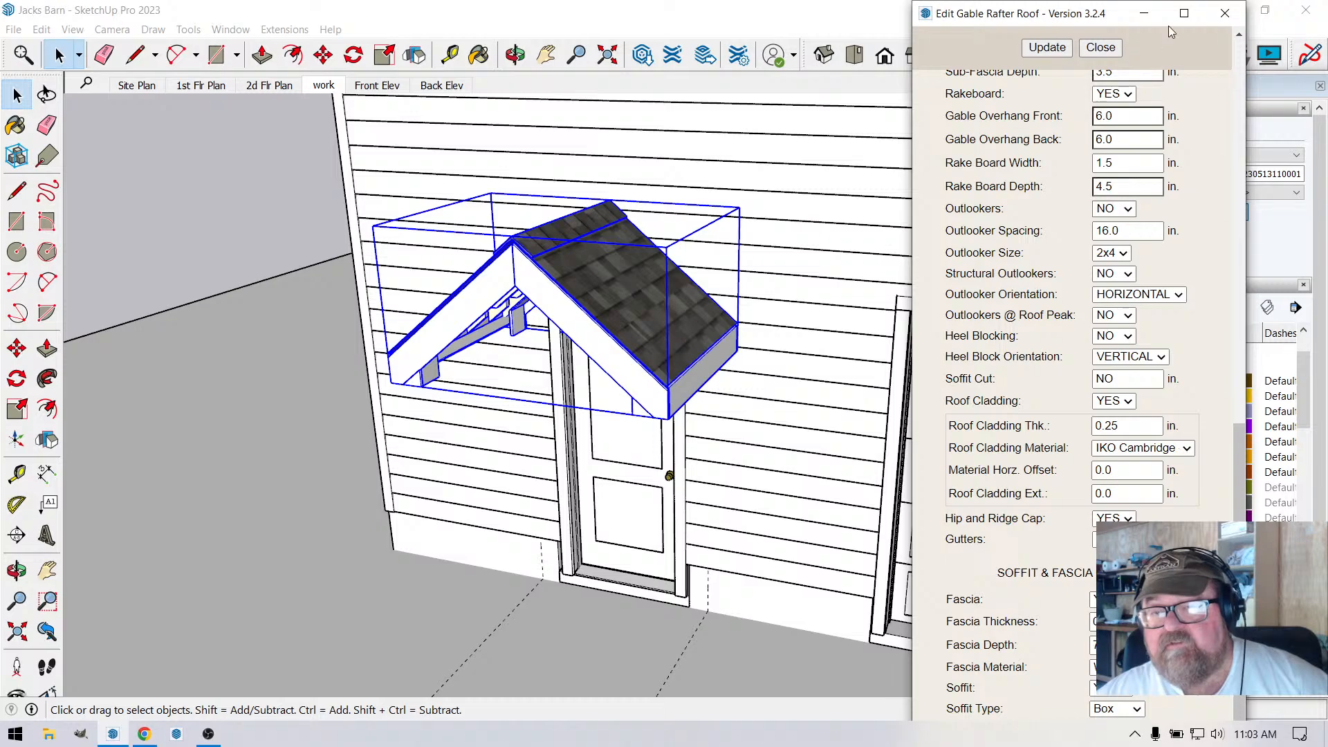
pyautogui.moveTo(997, 7); pyautogui.dragTo(970, 1)
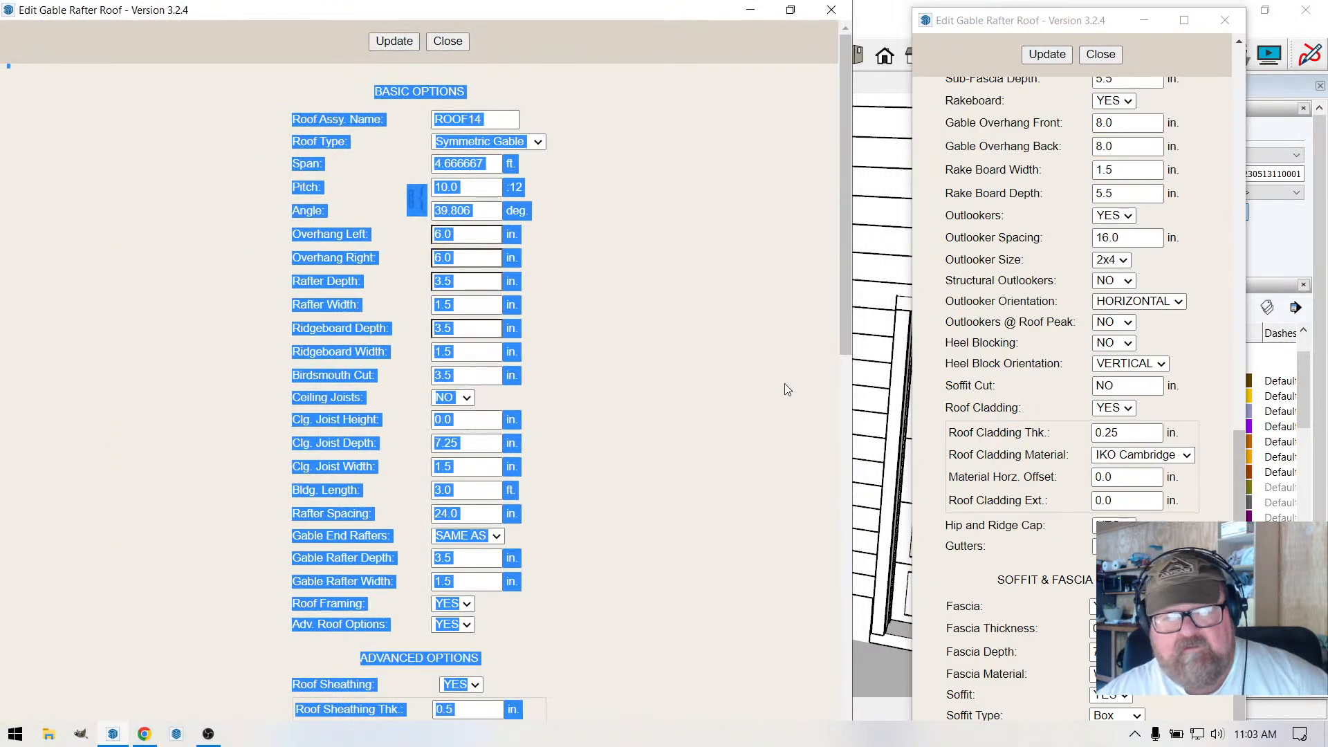
pyautogui.click(632, 389)
pyautogui.scroll(-1, 632, 389)
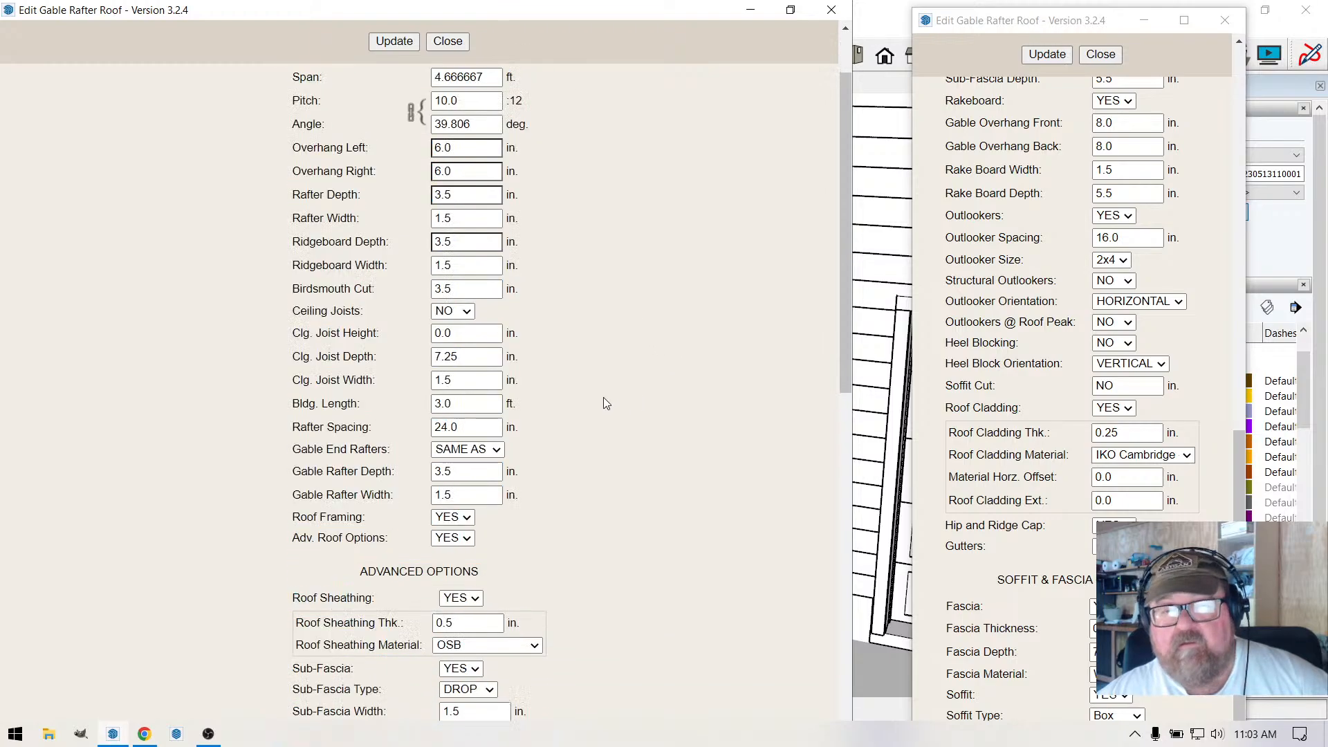
pyautogui.scroll(-4, 603, 397)
pyautogui.scroll(-5, 603, 397)
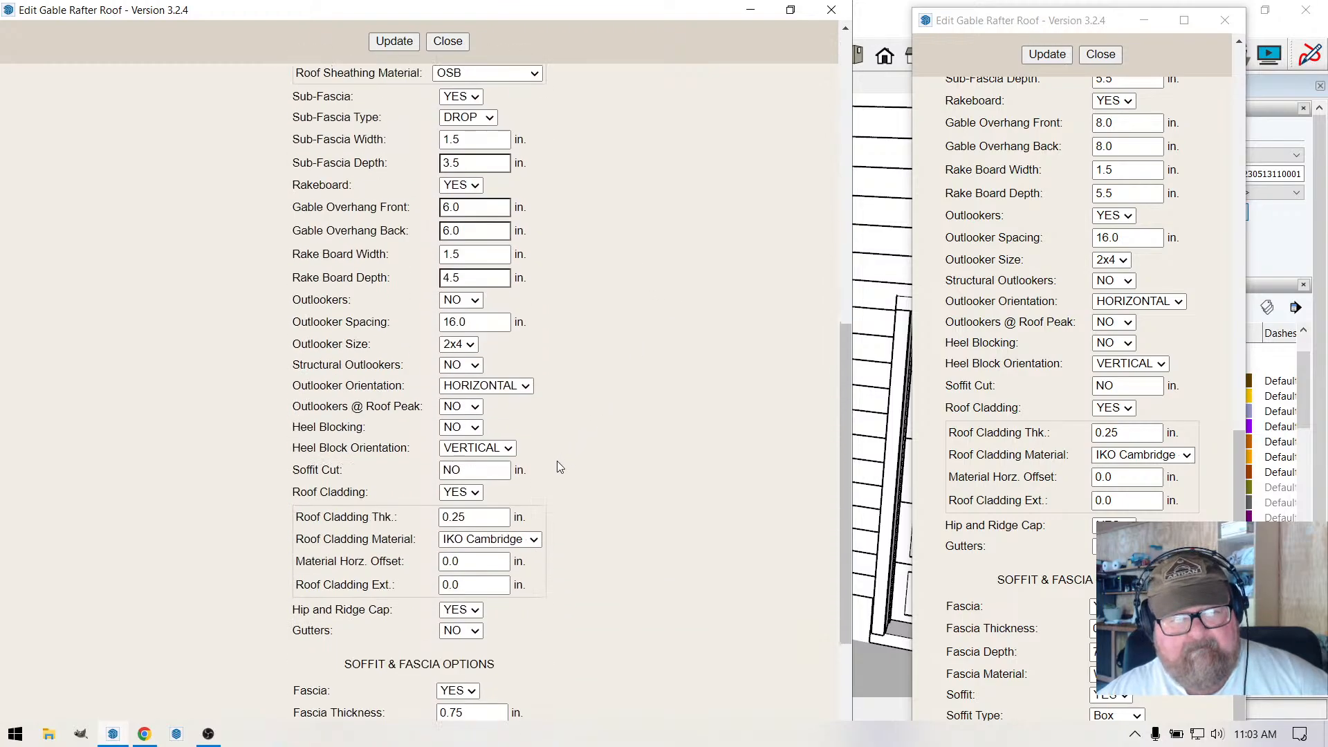
pyautogui.click(1224, 21)
# Set the porch roof's fascia depth to 5.5 in and update the assembly.
pyautogui.scroll(-3, 567, 467)
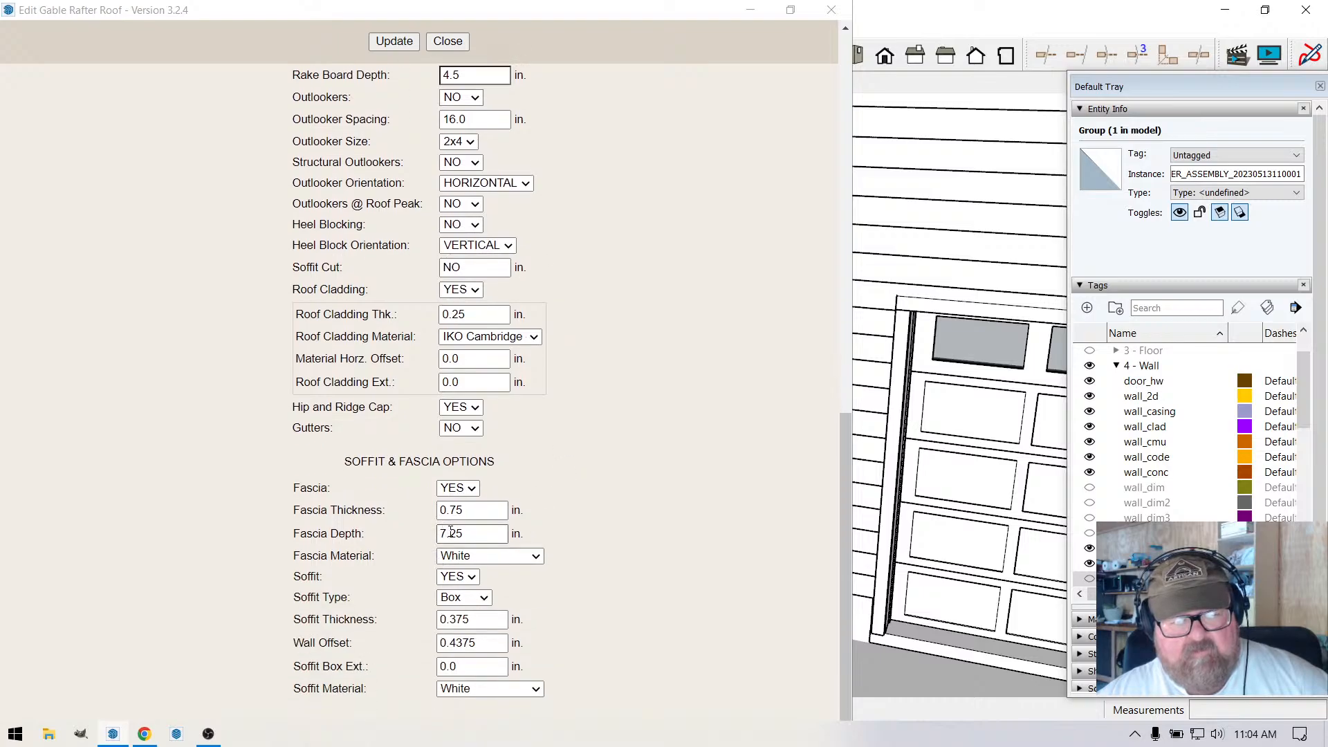
pyautogui.doubleClick(456, 533)
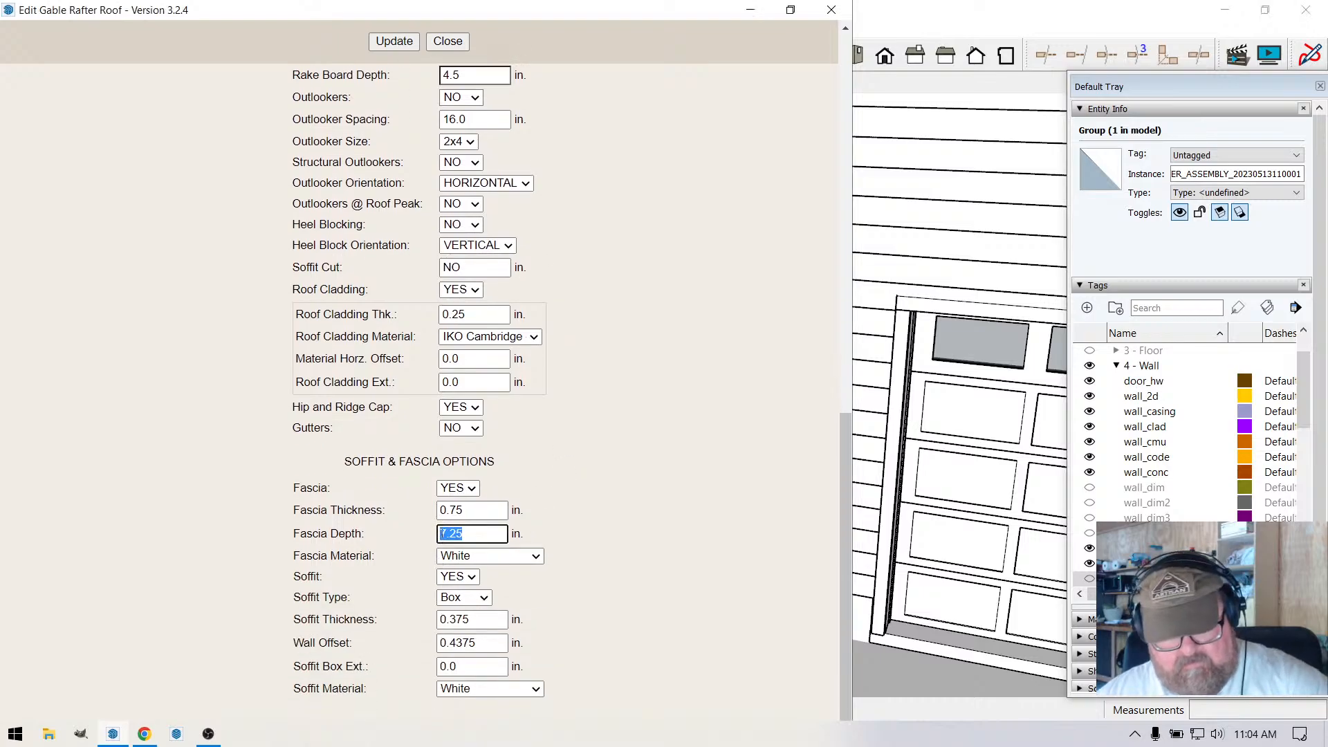
pyautogui.write('3.')
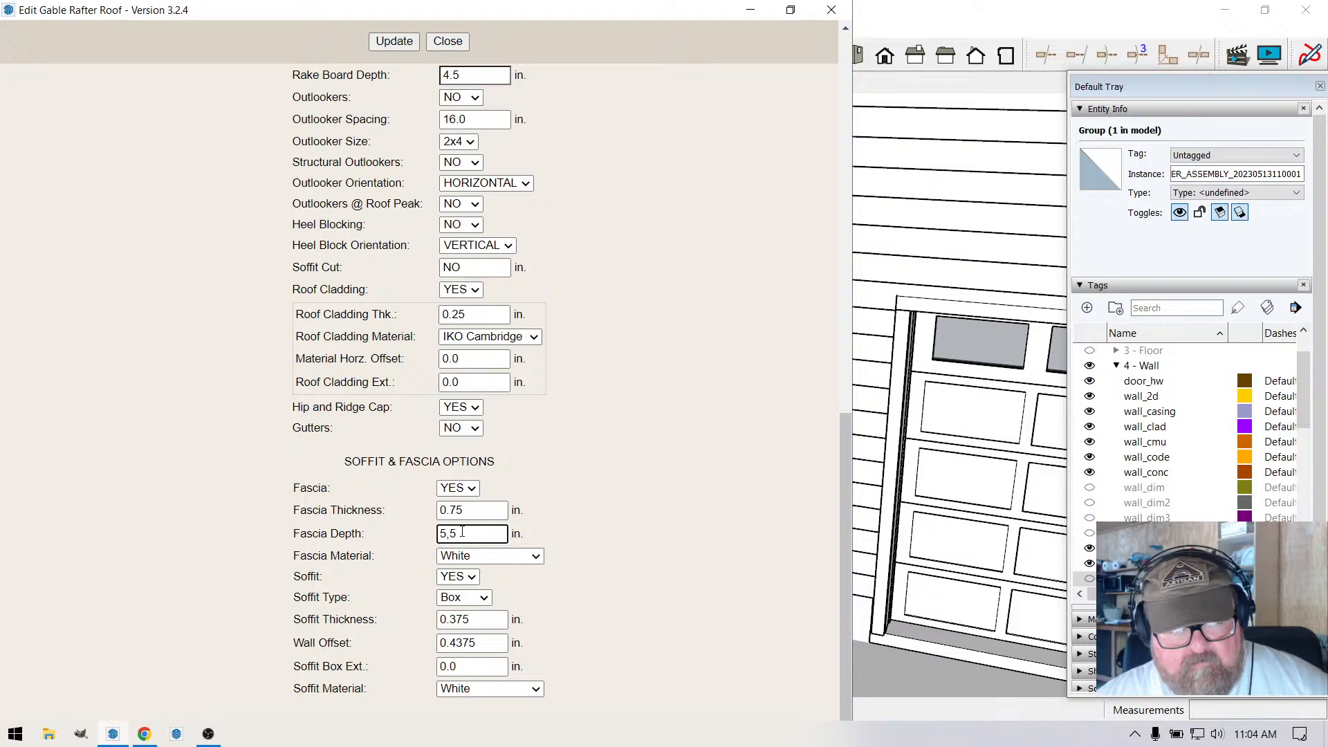
pyautogui.press('BackSpace')
pyautogui.press('BackSpace')
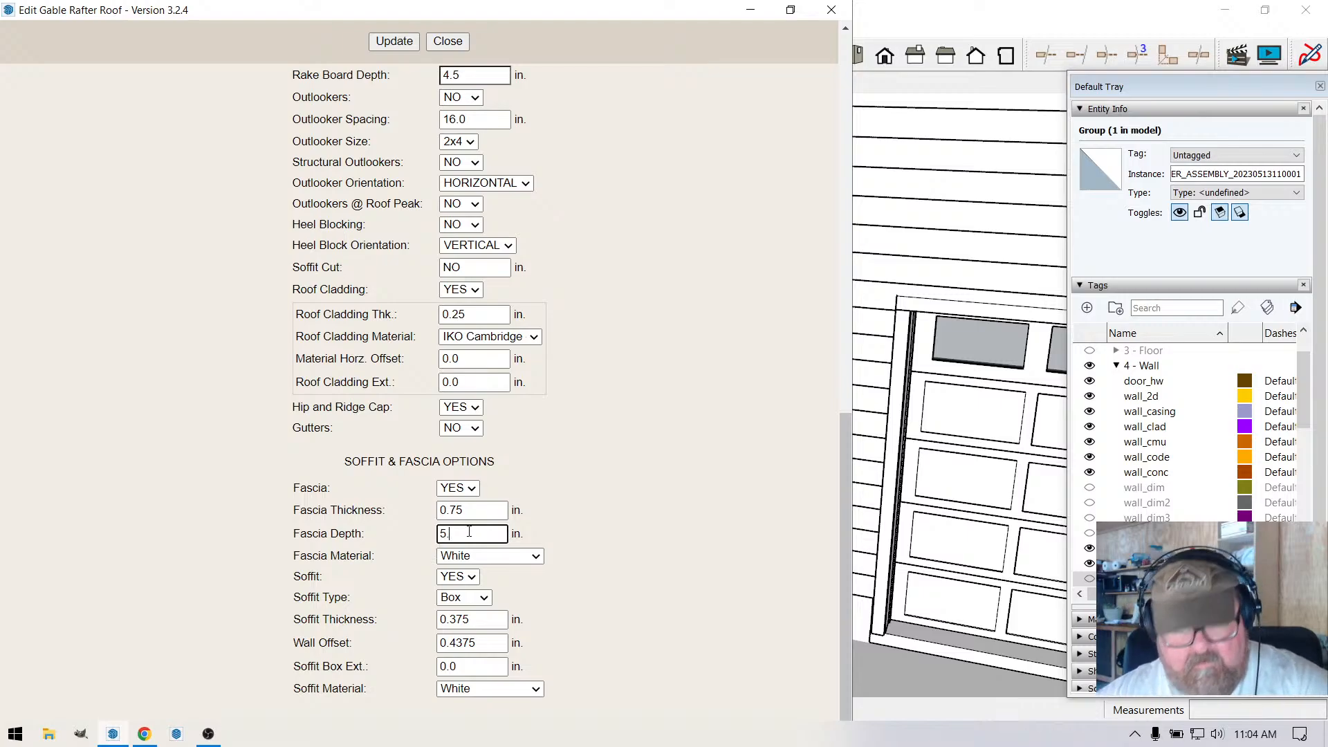
pyautogui.write('.5')
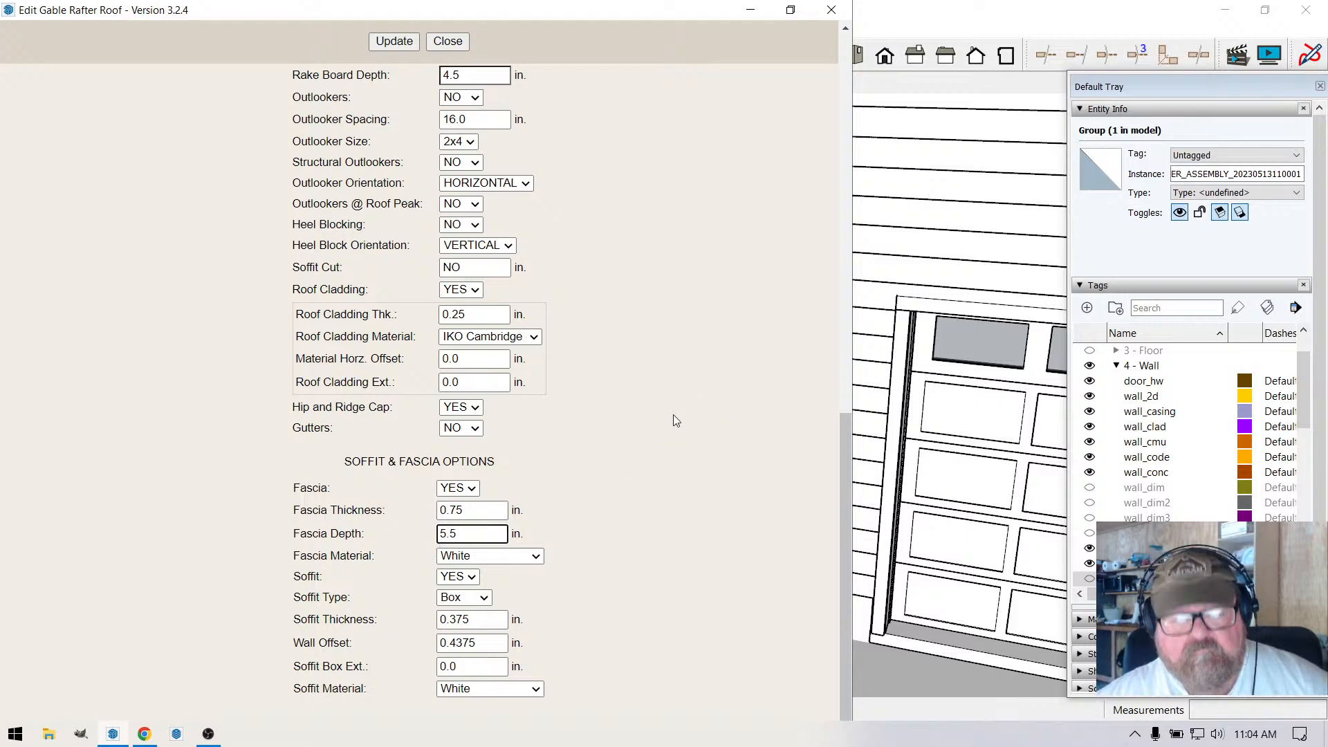
pyautogui.click(400, 43)
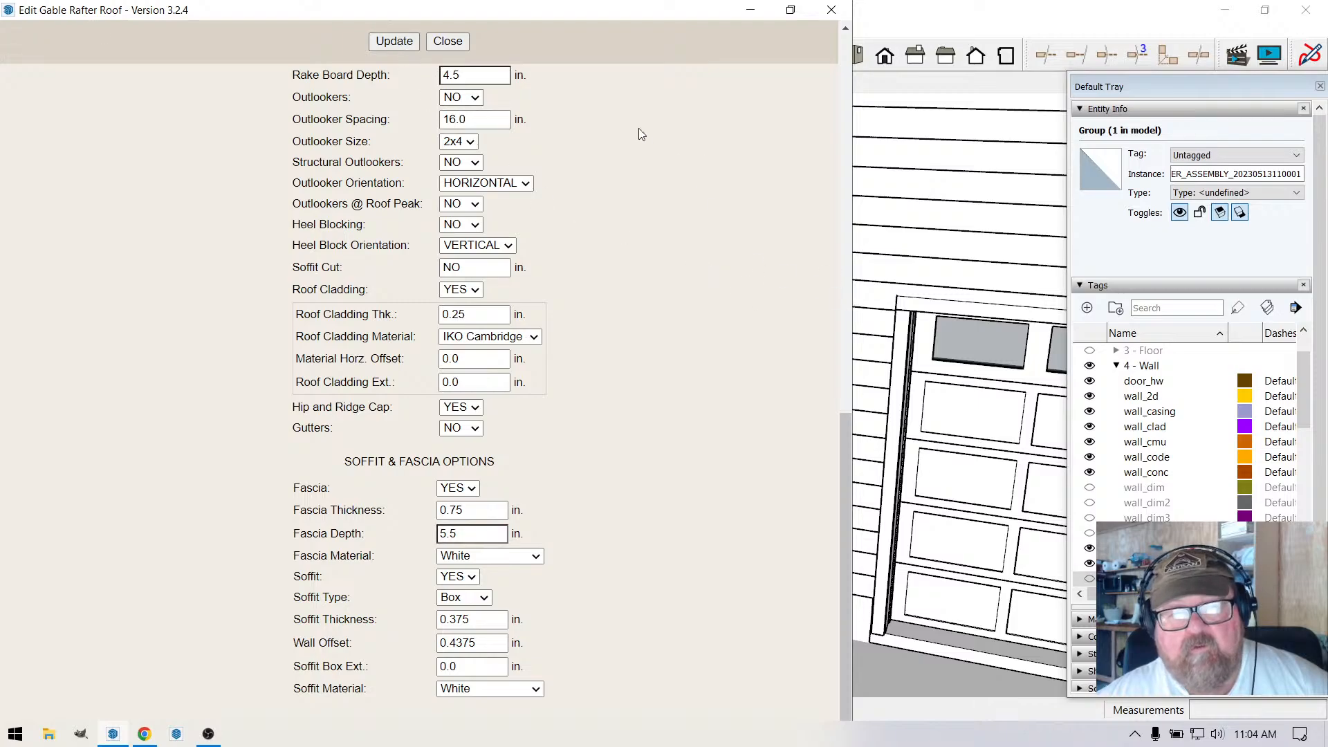
# Change the porch roof's soffit type to Angled, update the assembly and close the editor.
pyautogui.moveTo(476, 9); pyautogui.dragTo(993, 22)
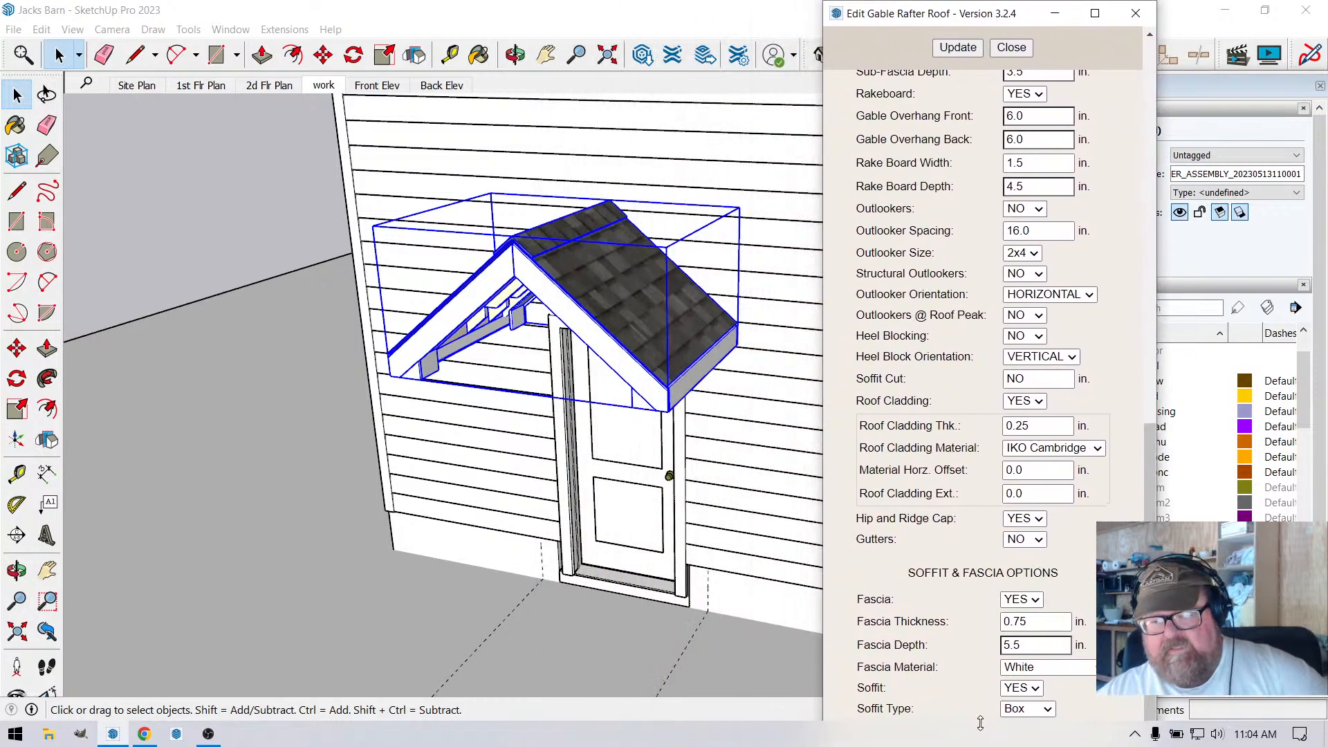
pyautogui.click(1046, 709)
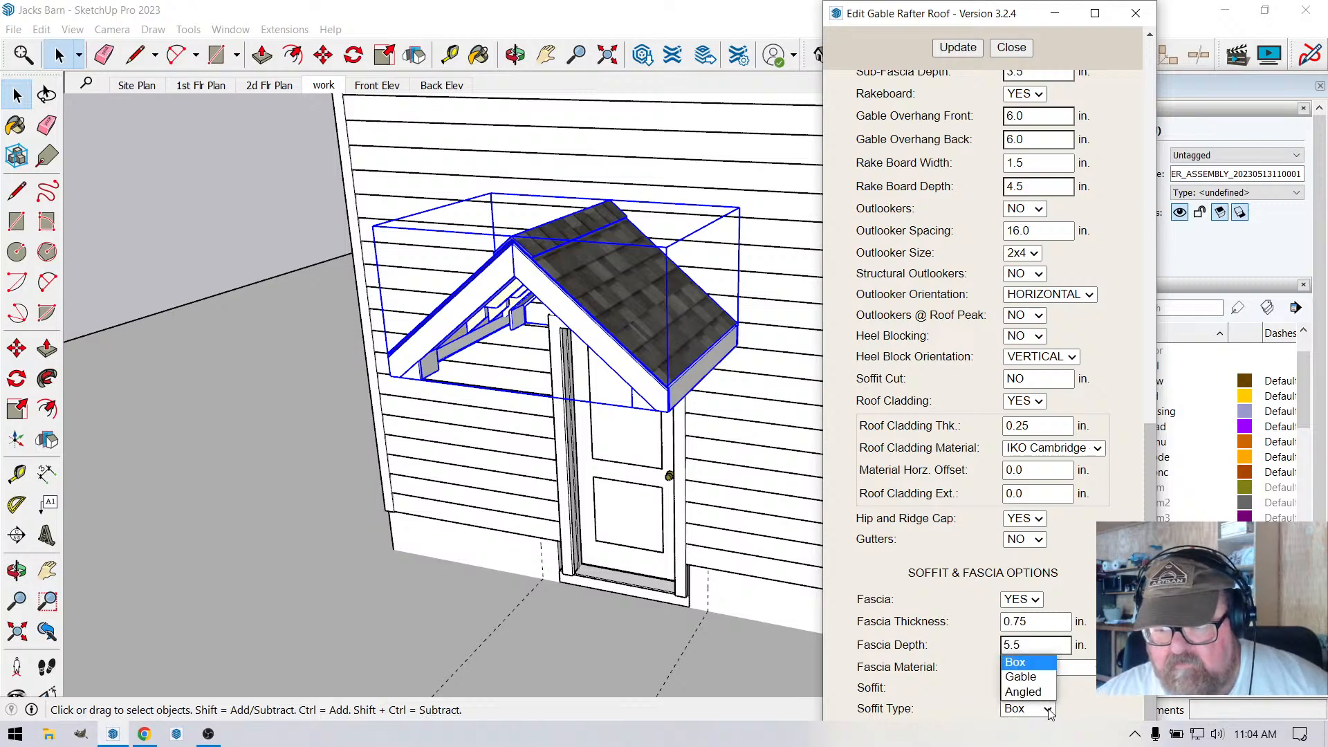
pyautogui.click(1041, 694)
pyautogui.click(963, 46)
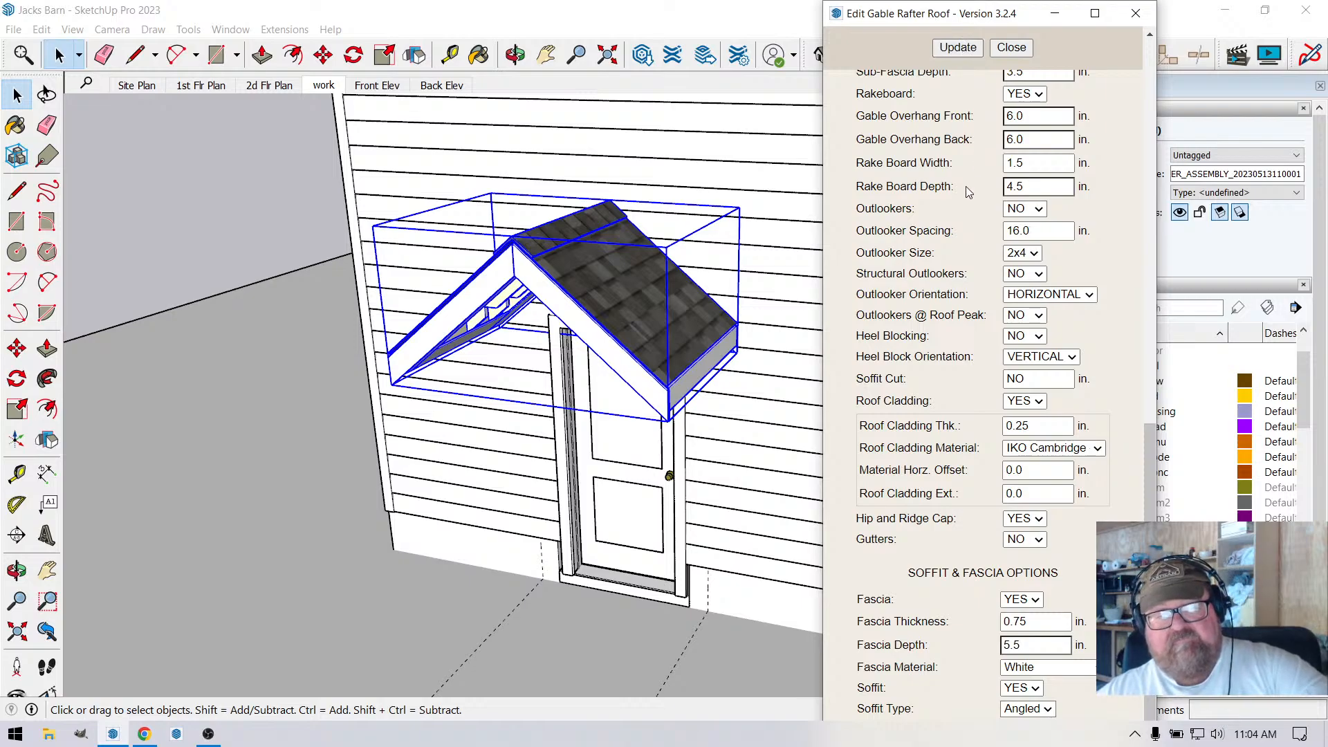
pyautogui.click(1012, 47)
# Deselect the porch roof and examine it over the entry door from both sides of the garage-door gable end.
pyautogui.click(515, 54)
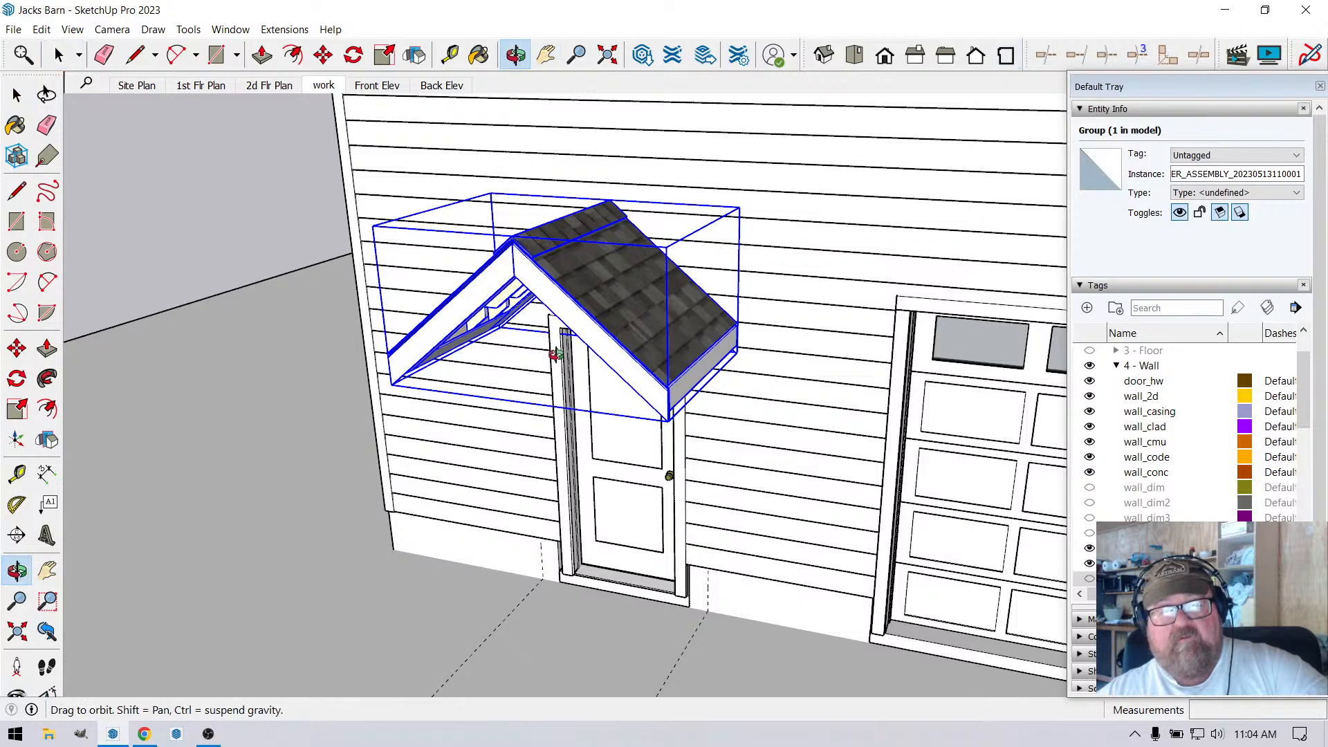
pyautogui.moveTo(555, 354); pyautogui.dragTo(920, 356)
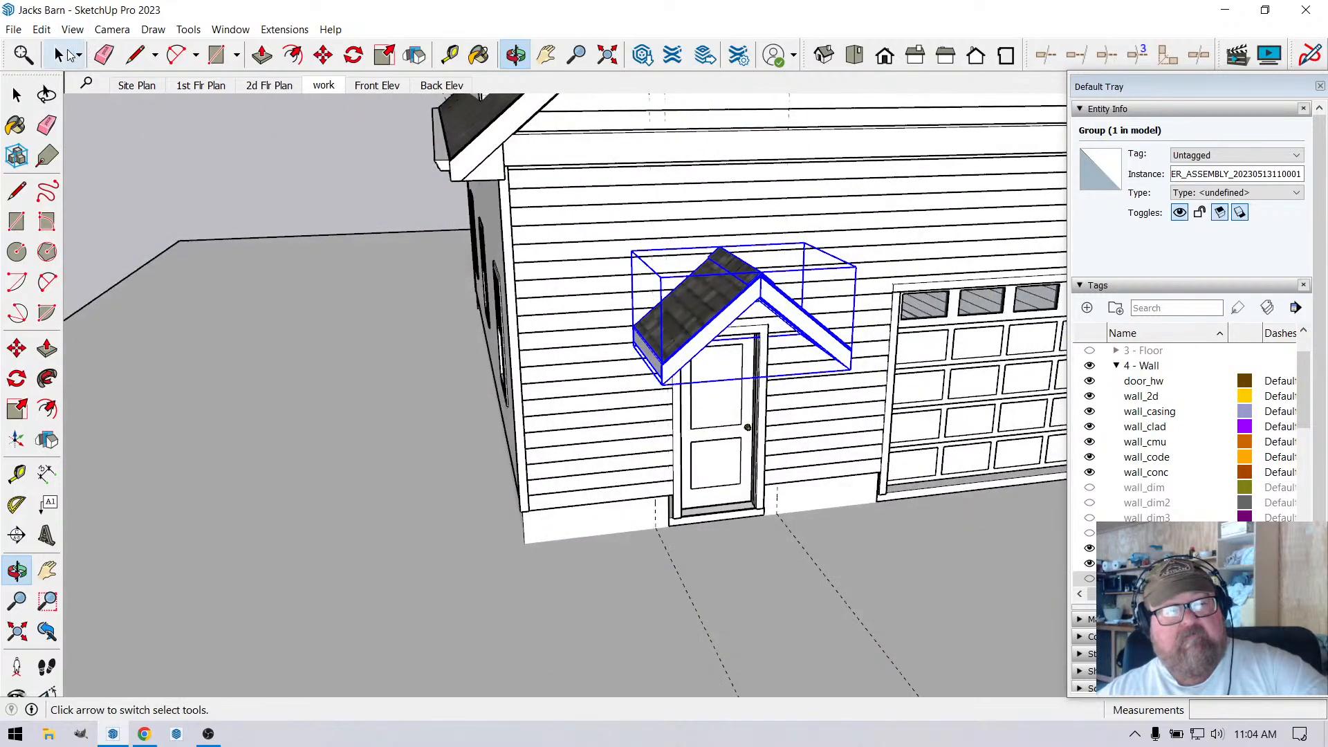
pyautogui.click(67, 55)
pyautogui.click(297, 207)
pyautogui.scroll(-3, 373, 291)
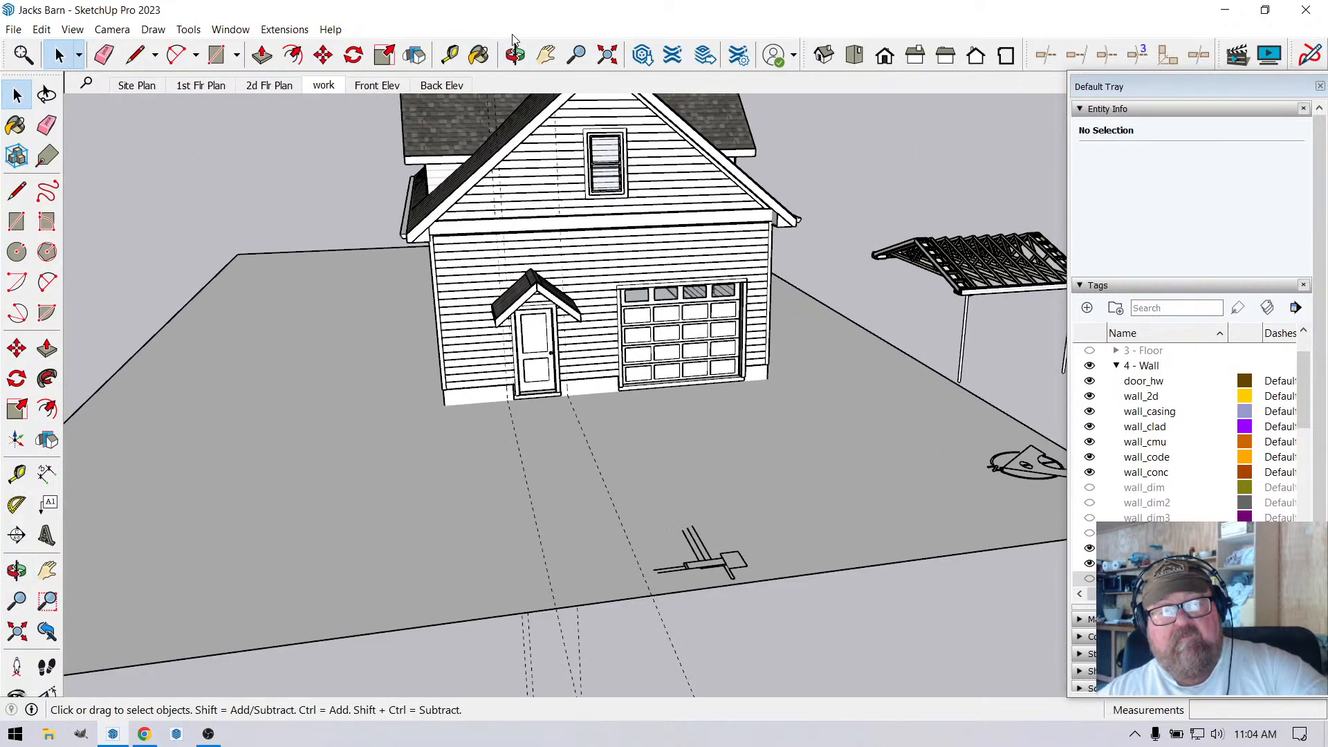
pyautogui.click(514, 52)
pyautogui.scroll(2, 489, 186)
pyautogui.moveTo(498, 325); pyautogui.dragTo(392, 377)
pyautogui.scroll(3, 286, 332)
pyautogui.scroll(-2, 402, 327)
pyautogui.moveTo(522, 359); pyautogui.dragTo(350, 299)
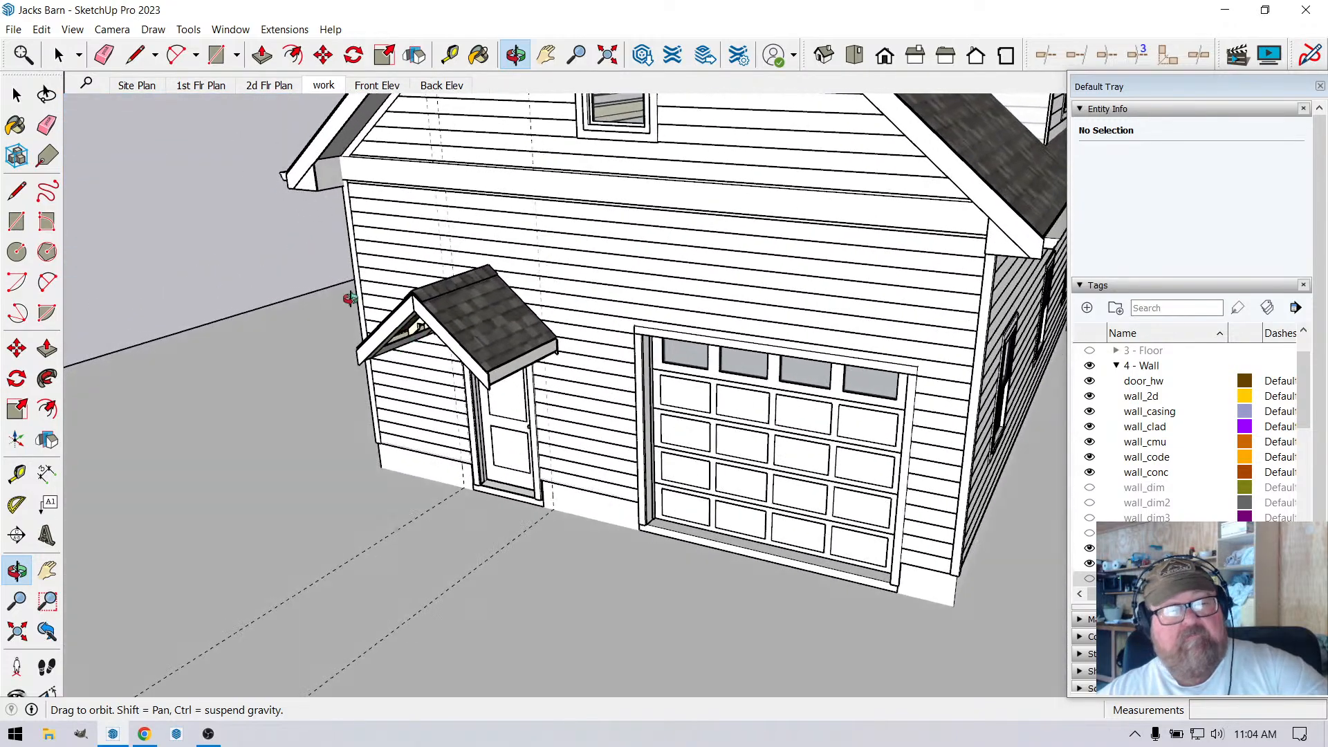
# Reopen the porch roof's rafter assembly, set its building length to 2.5 ft, update it and close the editor.
pyautogui.click(58, 55)
pyautogui.rightClick(445, 304)
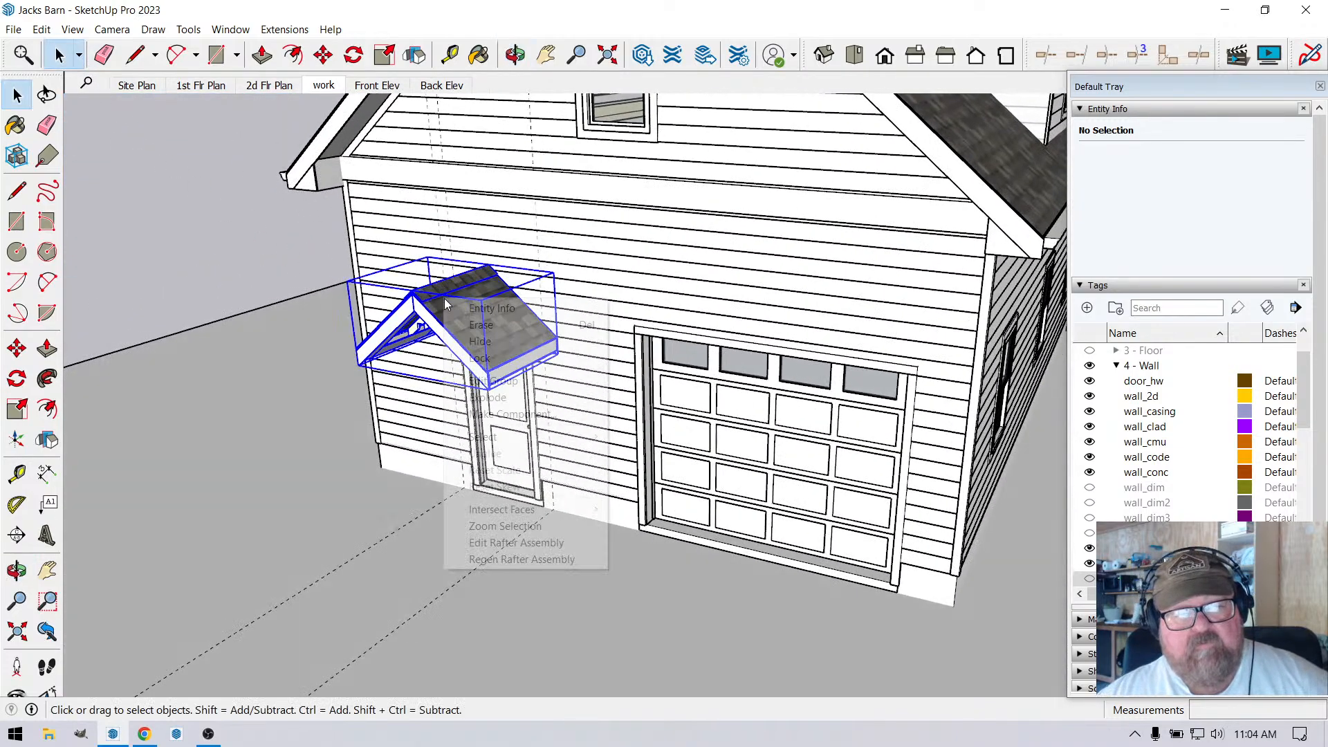
pyautogui.click(489, 544)
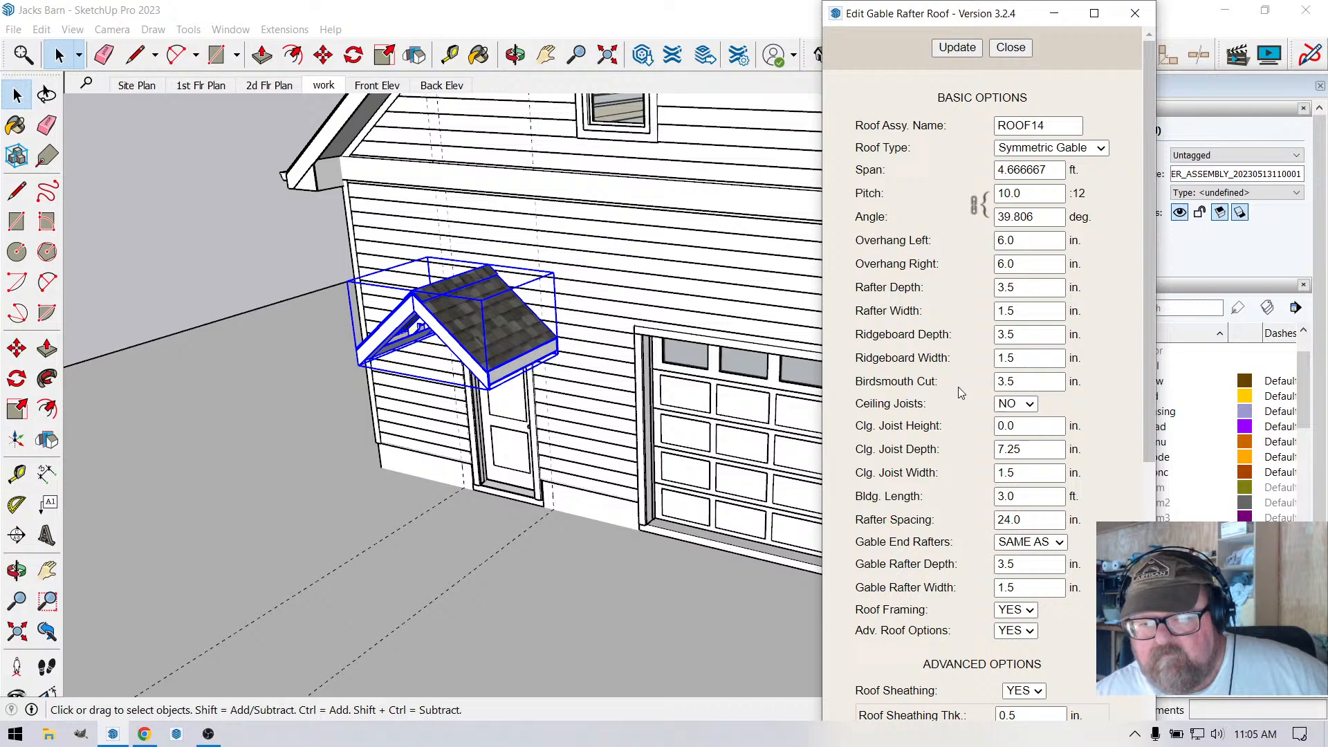
pyautogui.click(1005, 494)
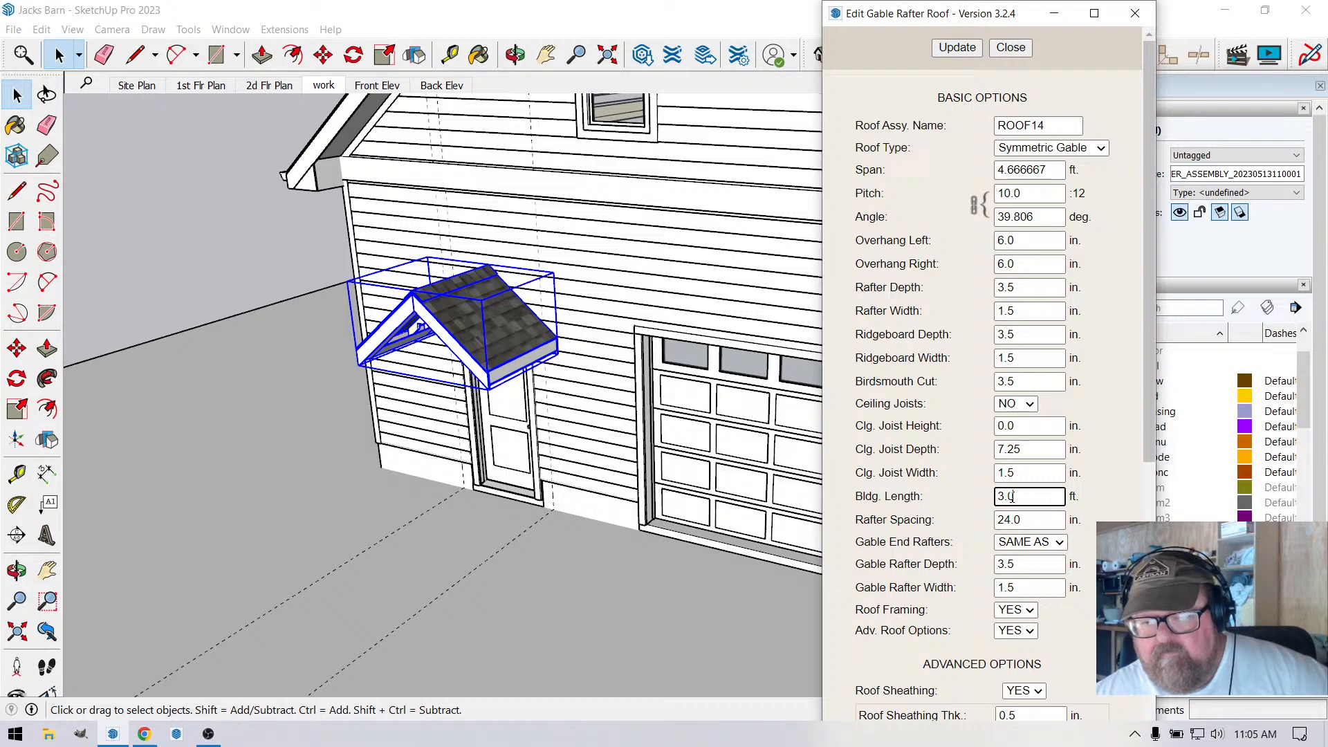
pyautogui.moveTo(1012, 496); pyautogui.dragTo(998, 496)
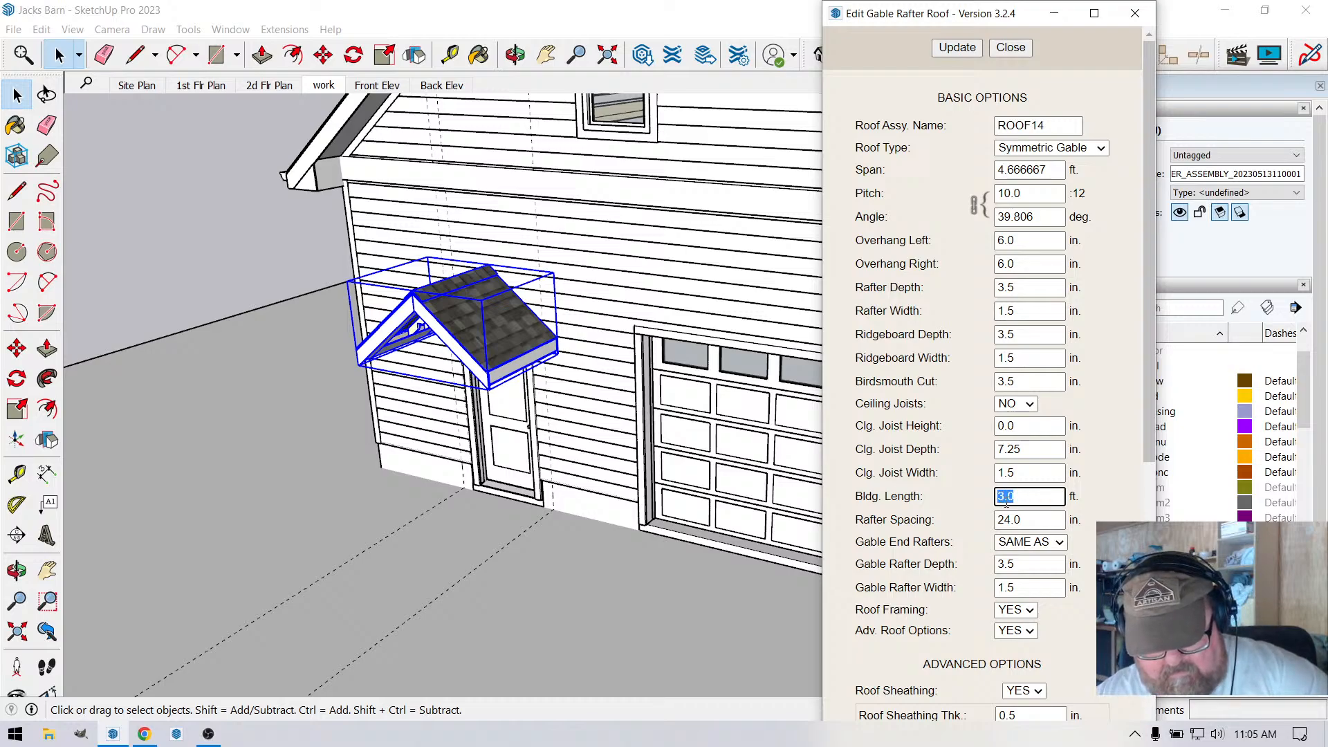
pyautogui.write("2'6")
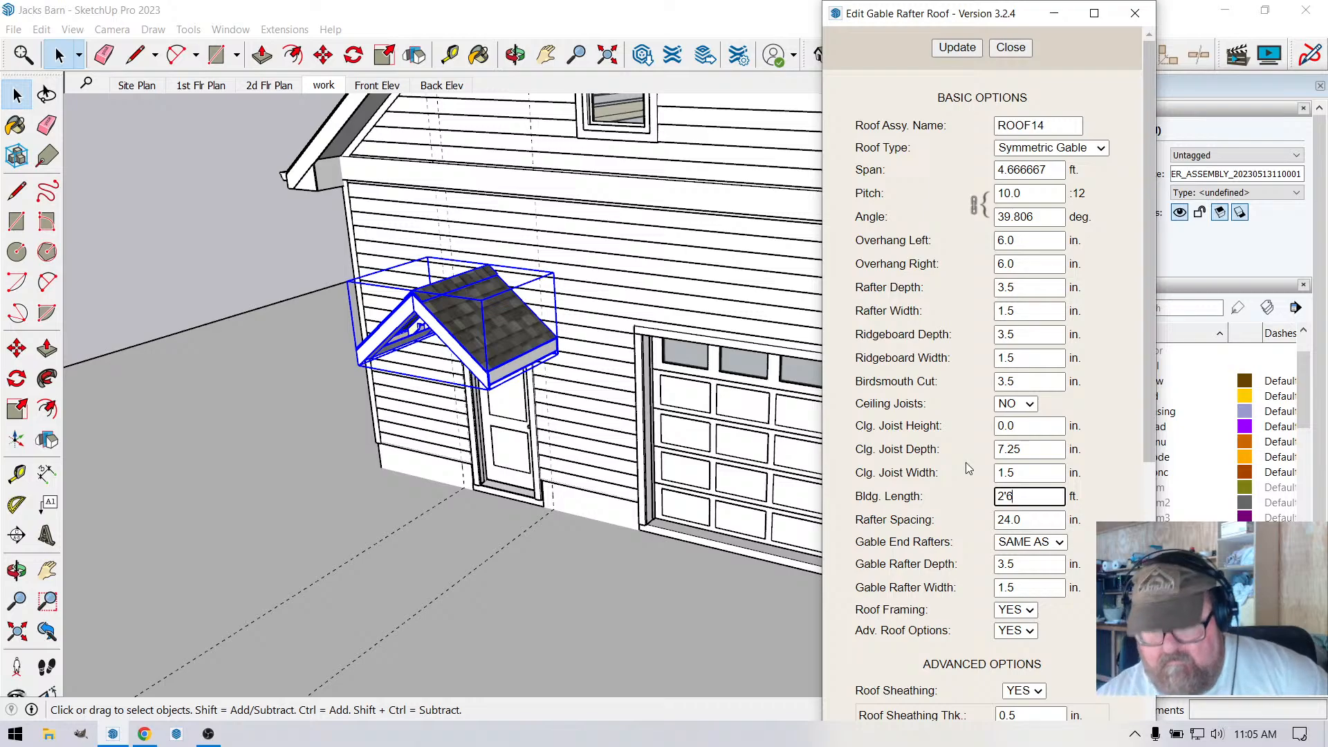
pyautogui.press('BackSpace')
pyautogui.press('BackSpace')
pyautogui.write('.5')
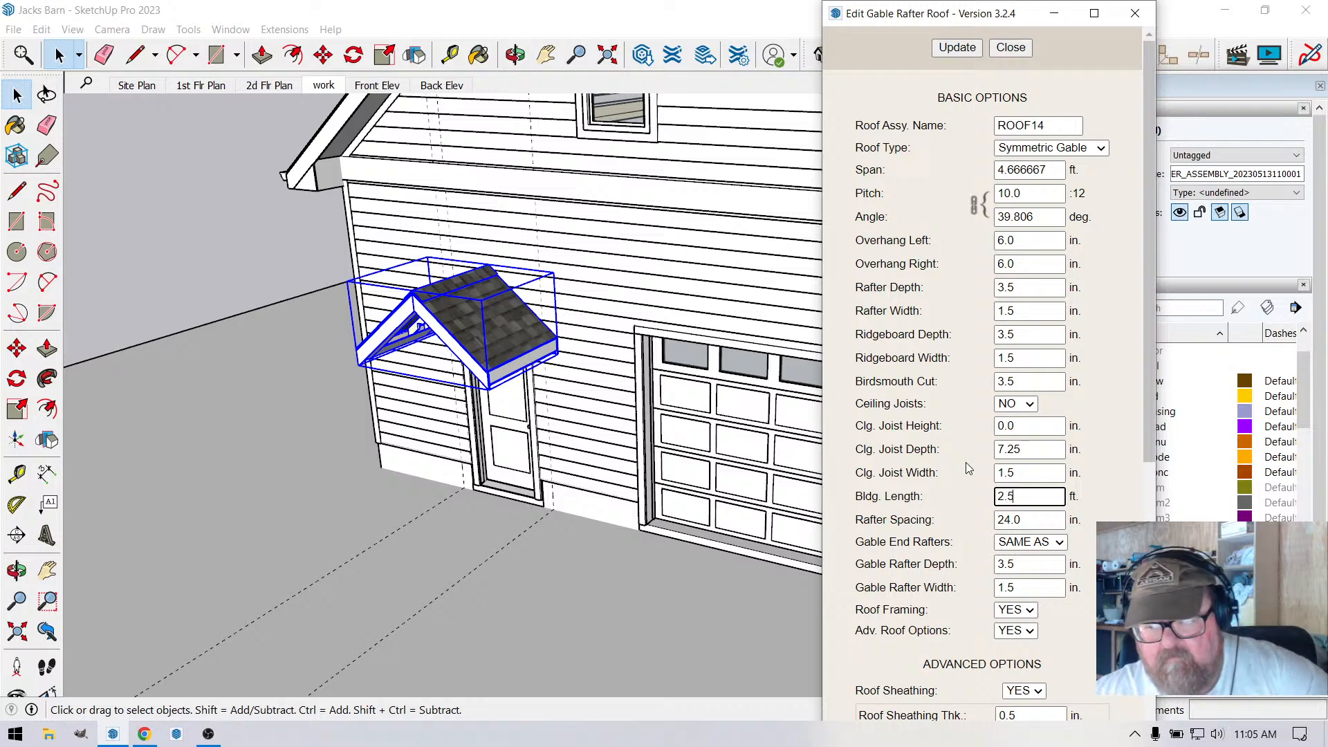
pyautogui.click(971, 48)
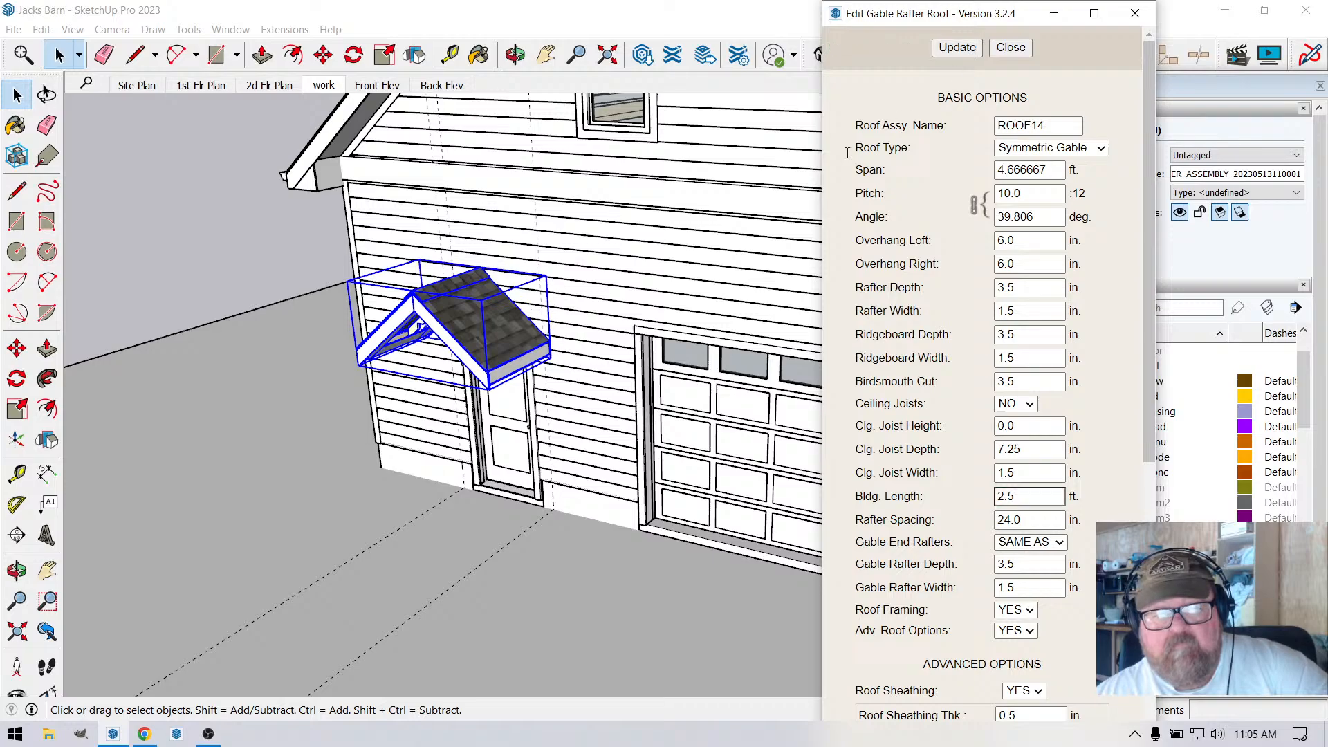
pyautogui.click(1010, 47)
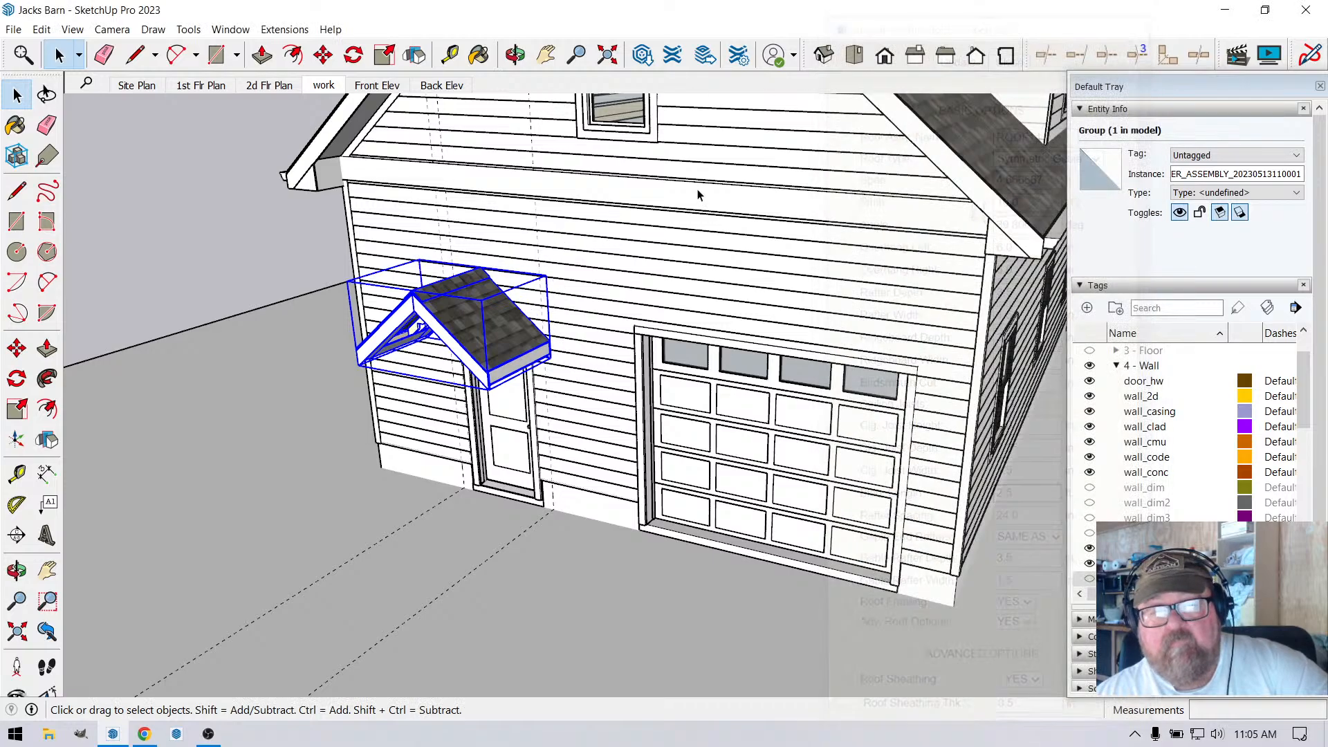
# Move the shortened porch roof along the red axis by its rear eave corner until it meets the wall, and check its fit.
pyautogui.scroll(4, 284, 372)
pyautogui.click(515, 55)
pyautogui.moveTo(526, 229); pyautogui.dragTo(526, 410)
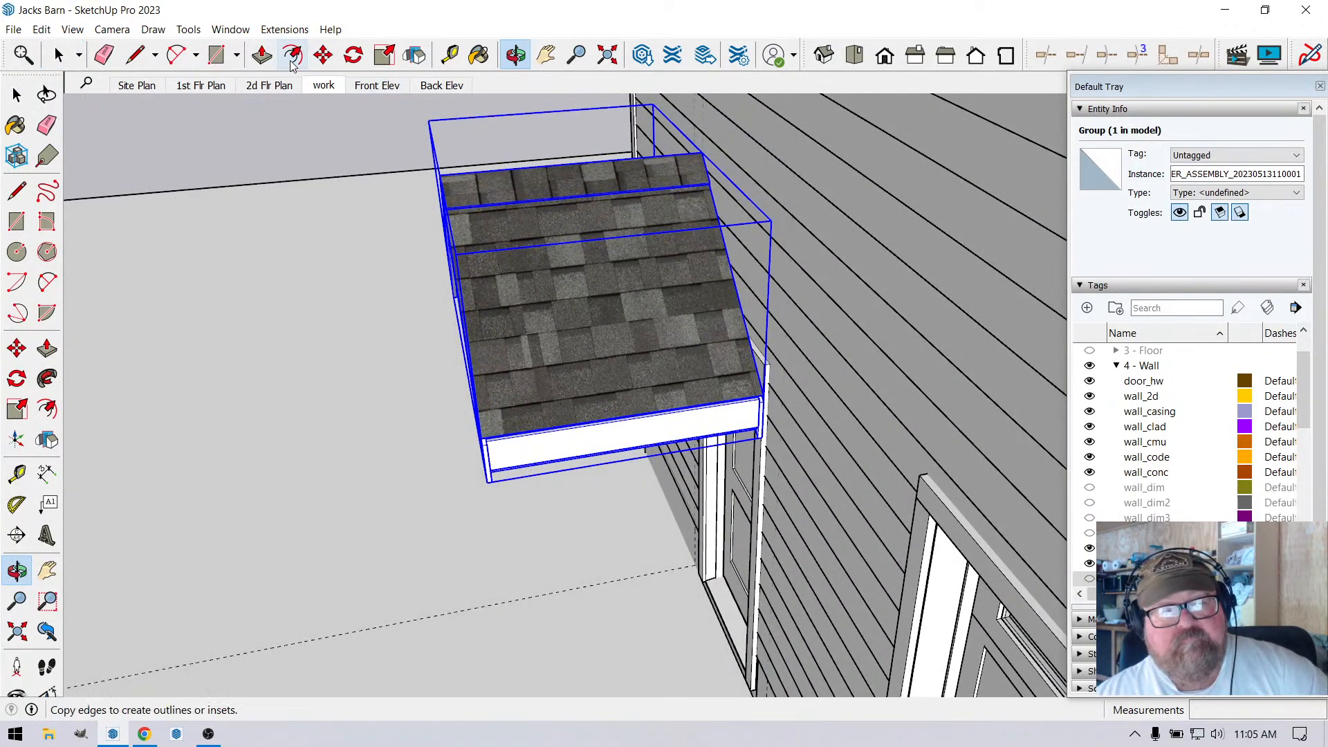
pyautogui.click(323, 55)
pyautogui.scroll(2, 788, 443)
pyautogui.scroll(1, 788, 443)
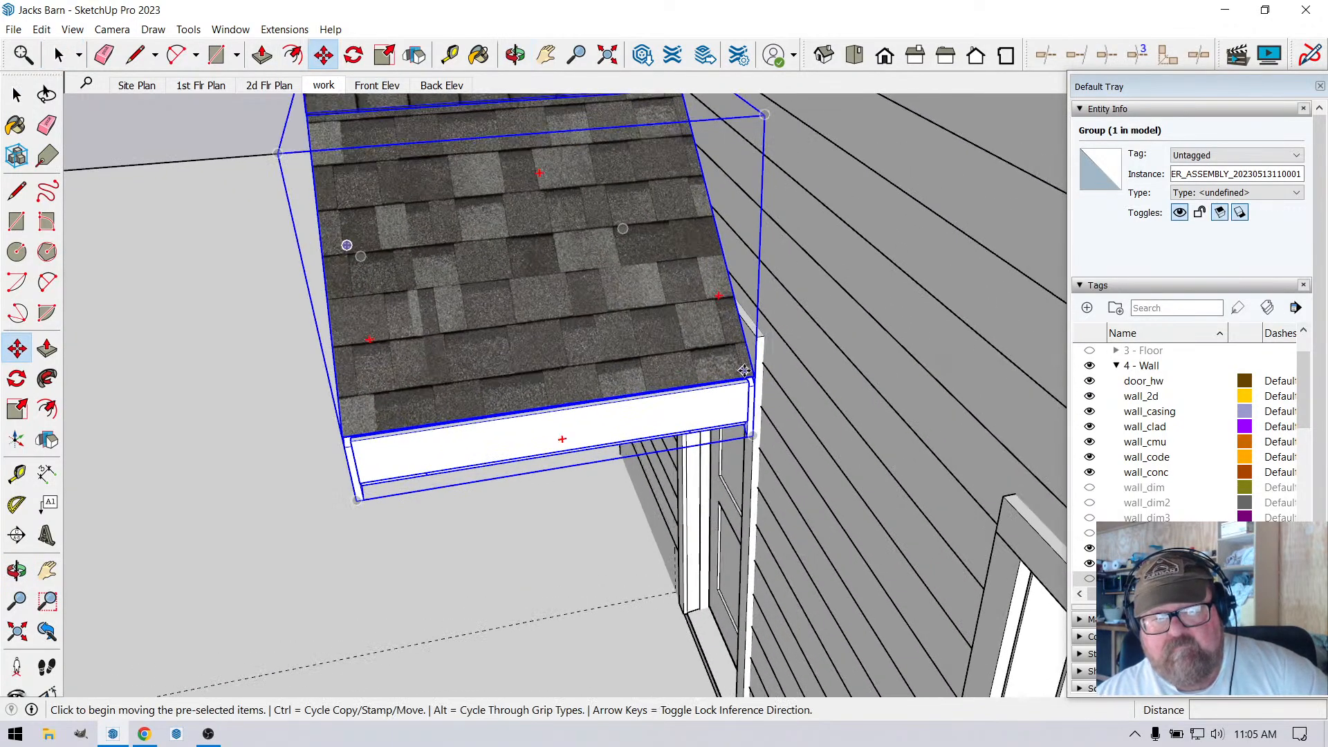
pyautogui.click(754, 375)
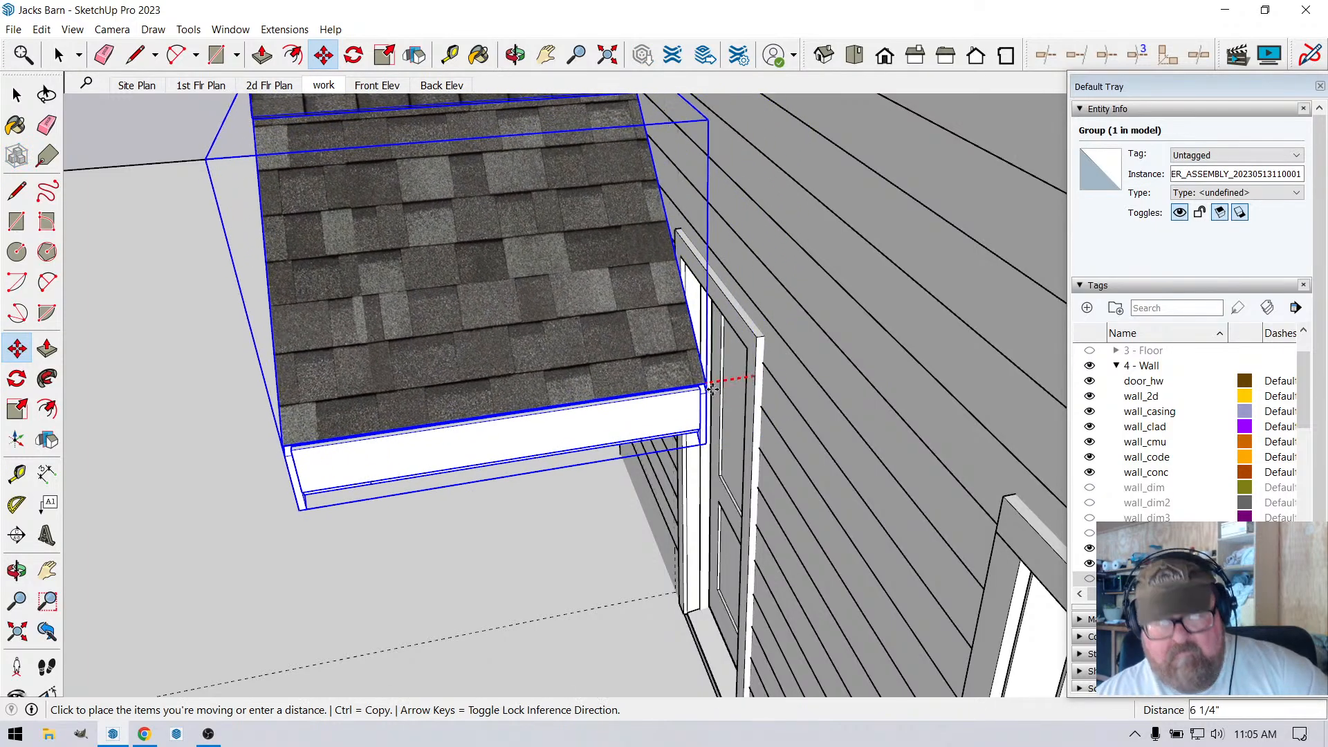
pyautogui.click(882, 359)
pyautogui.click(515, 54)
pyautogui.moveTo(554, 207); pyautogui.dragTo(925, 285)
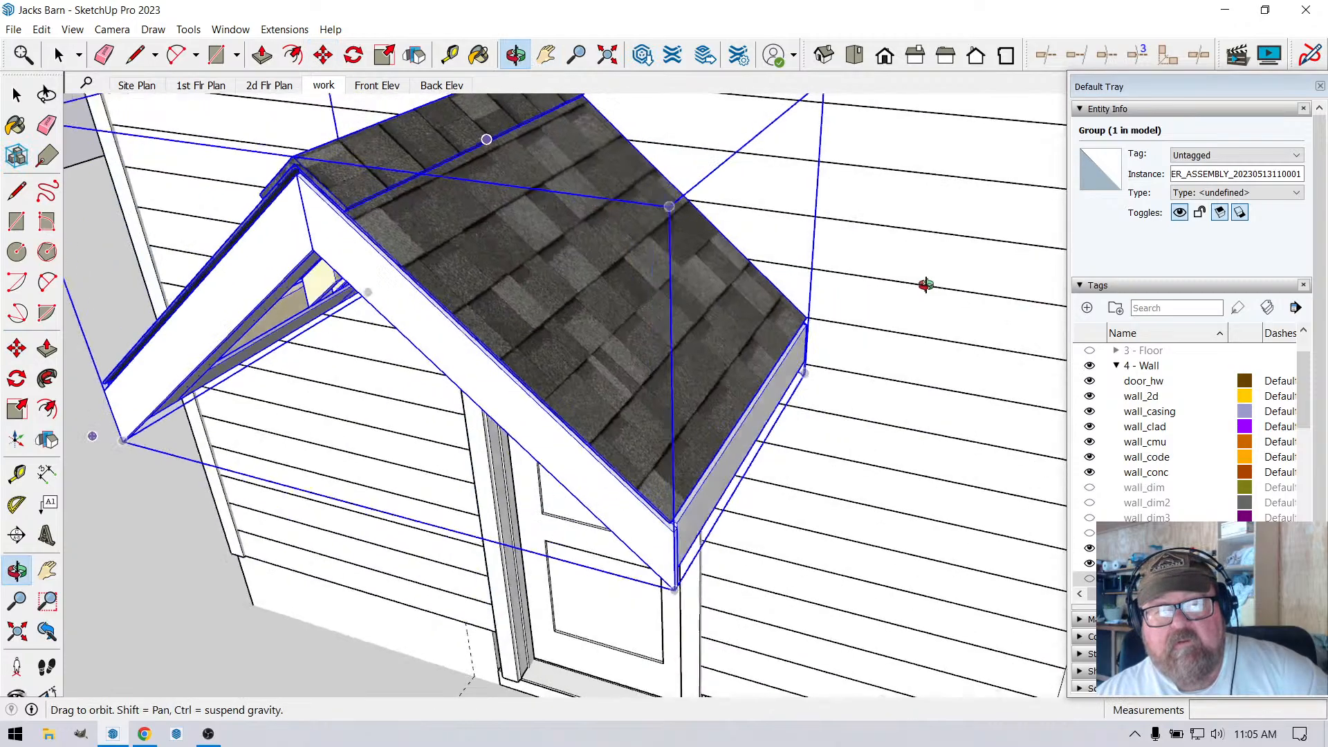
pyautogui.scroll(-3, 824, 332)
pyautogui.moveTo(703, 404); pyautogui.dragTo(807, 228)
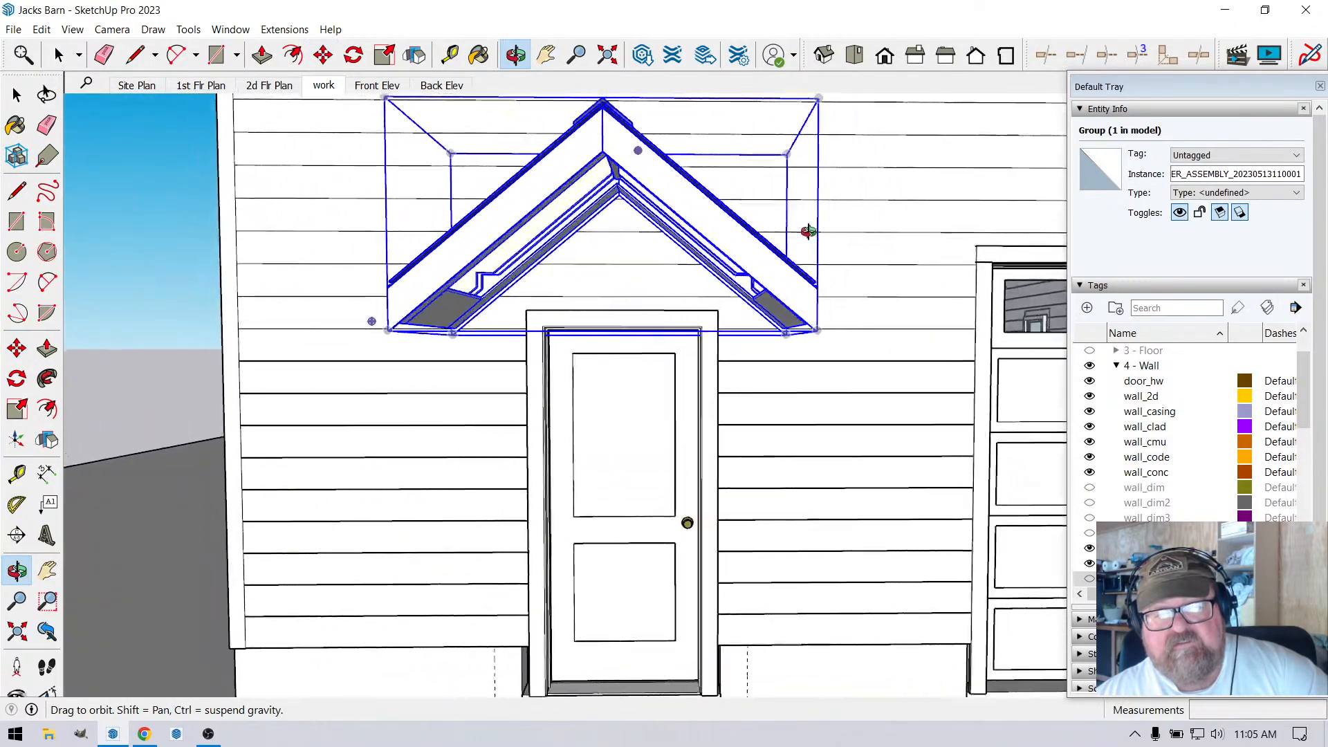
# Measure the height from the underside of the porch roof's framing to the ground with a temporary Line.
pyautogui.scroll(-3, 807, 228)
pyautogui.scroll(4, 538, 446)
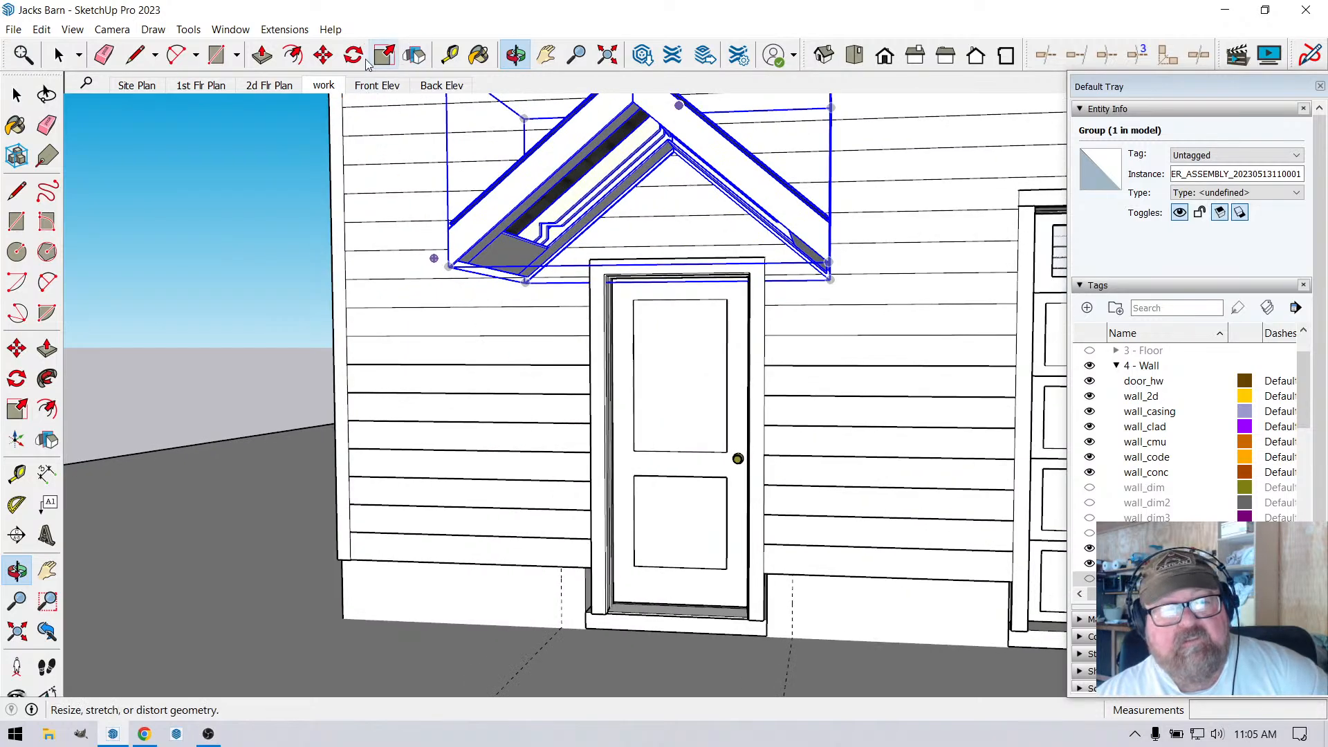
pyautogui.click(132, 56)
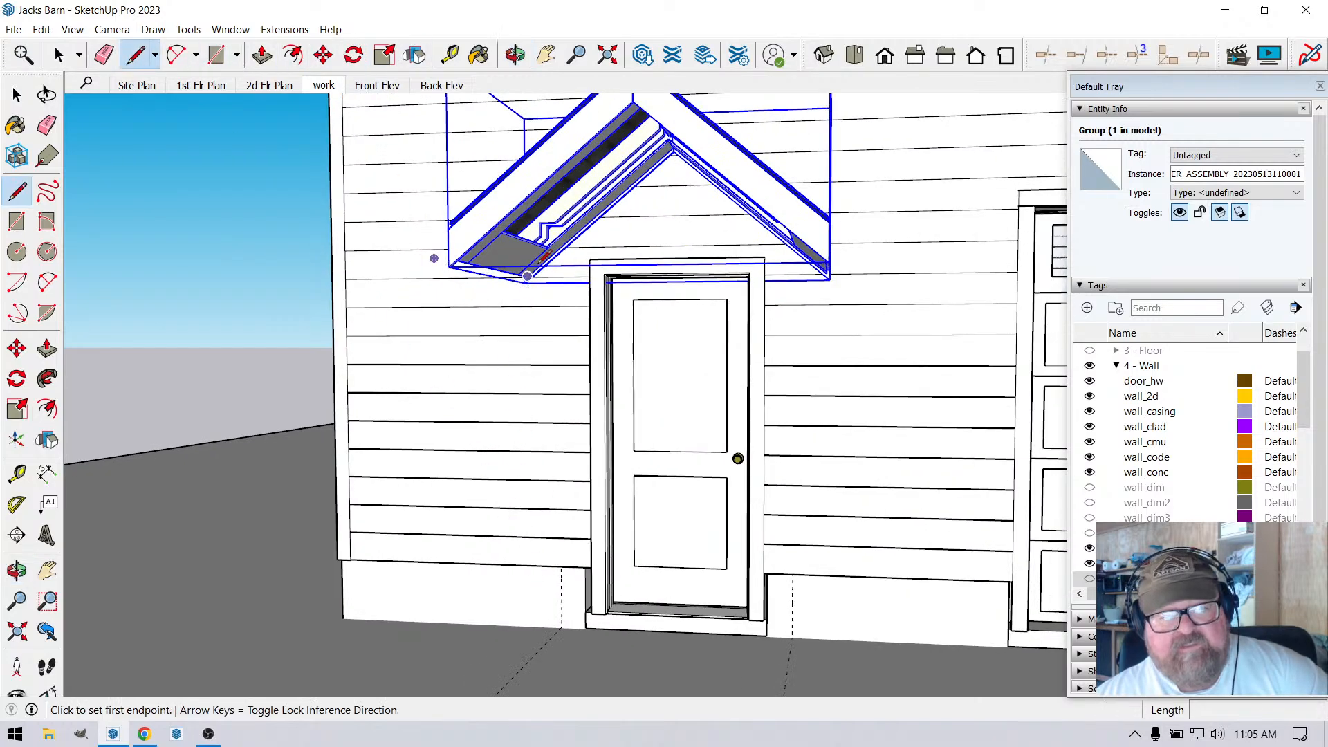
pyautogui.click(555, 222)
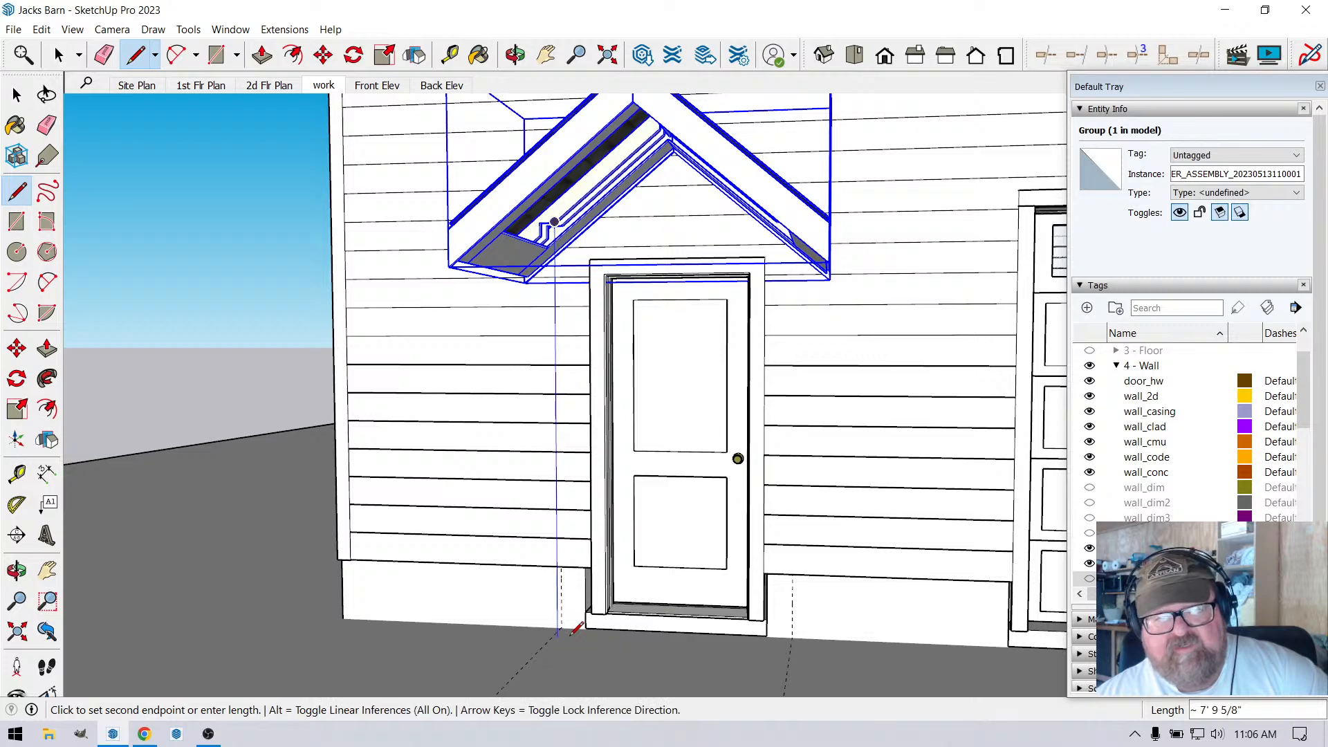
pyautogui.press('Escape')
pyautogui.scroll(-4, 339, 395)
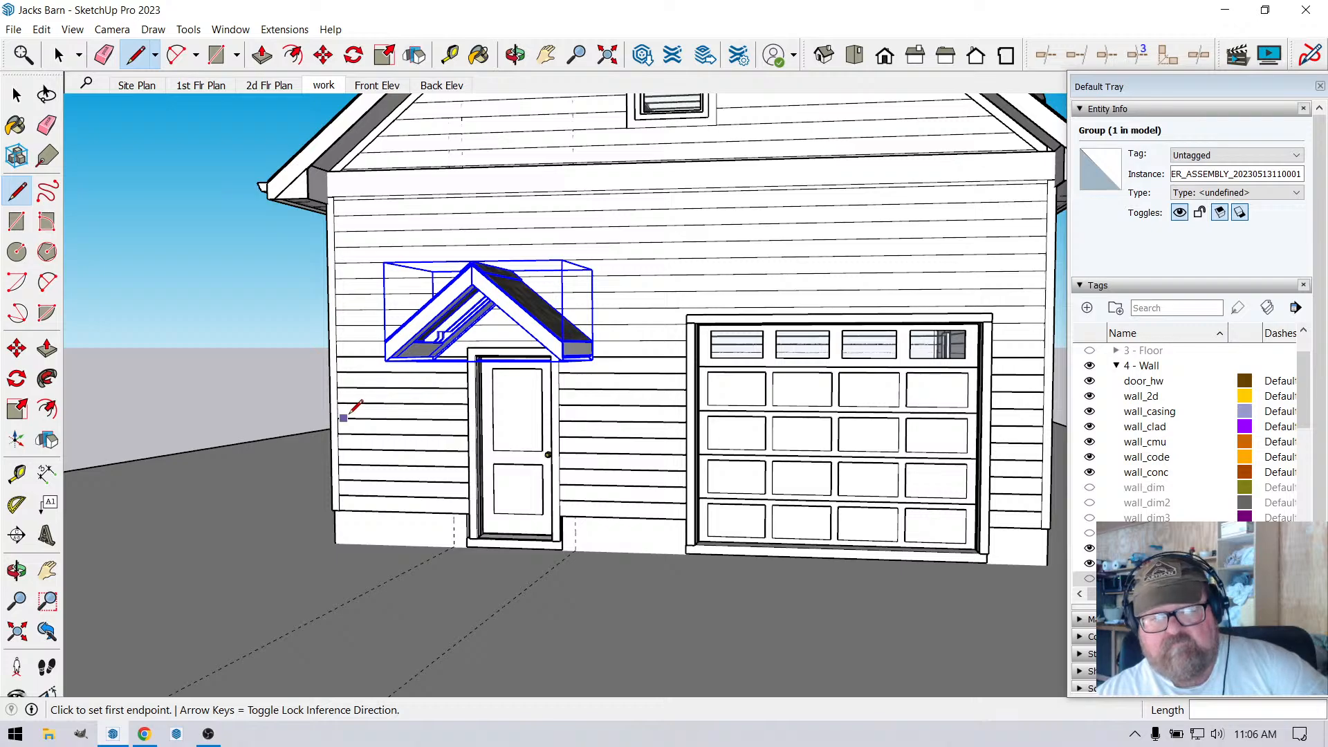
# Move the porch roof straight up 6 inches above the entry door and deselect it.
pyautogui.click(323, 55)
pyautogui.scroll(2, 375, 436)
pyautogui.click(400, 565)
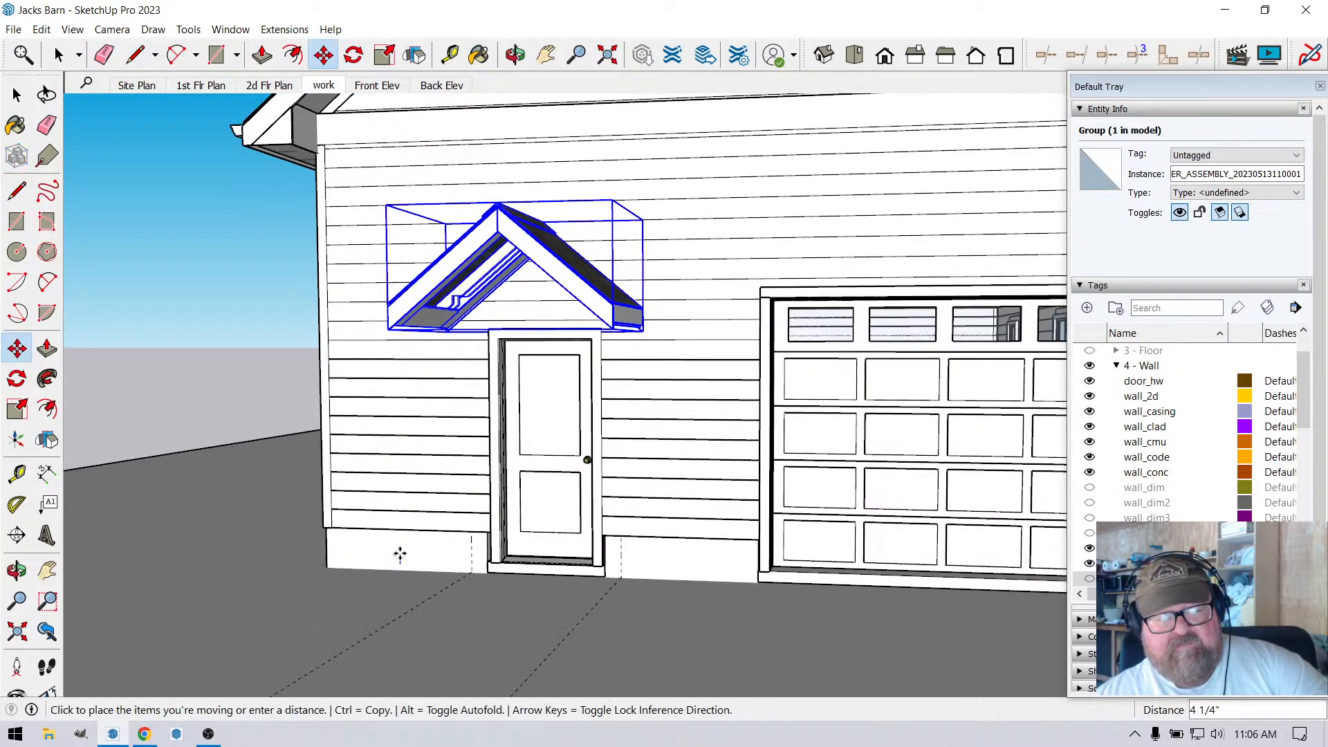
pyautogui.write('6')
pyautogui.press('Return')
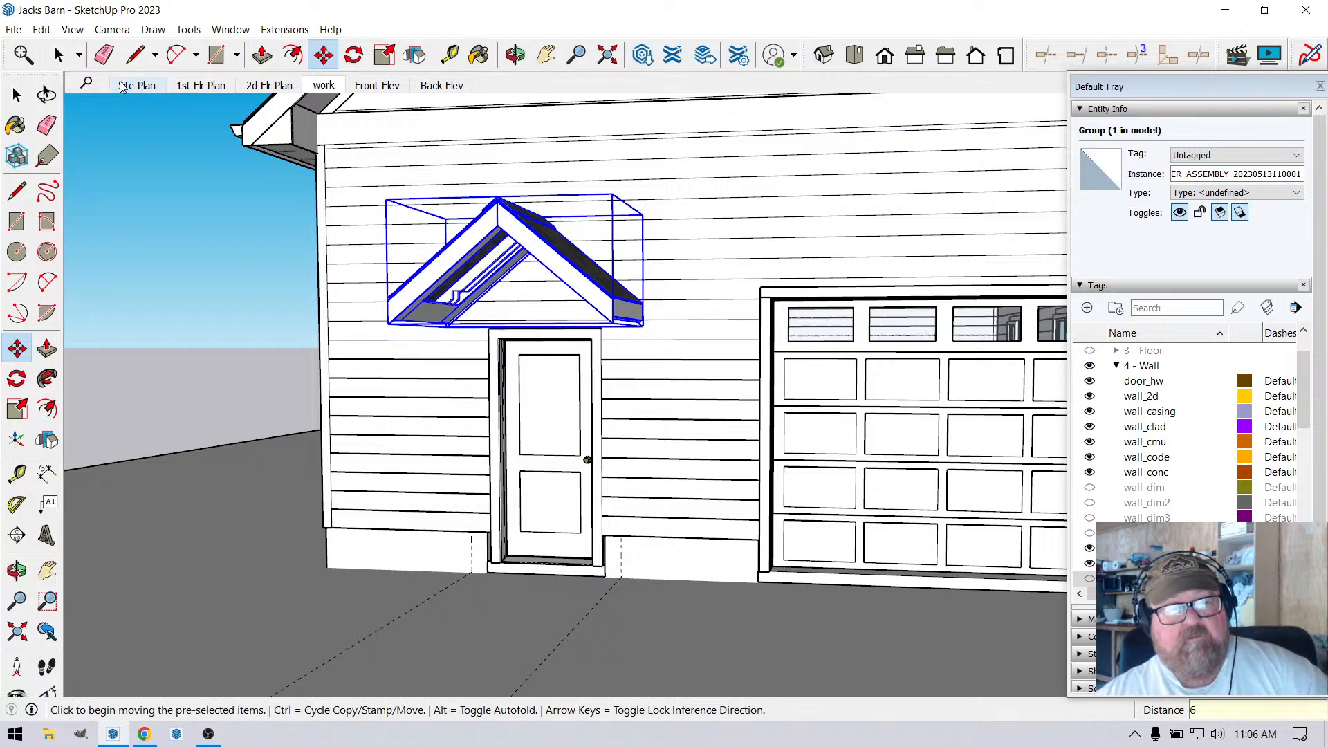
pyautogui.click(59, 54)
pyautogui.click(193, 246)
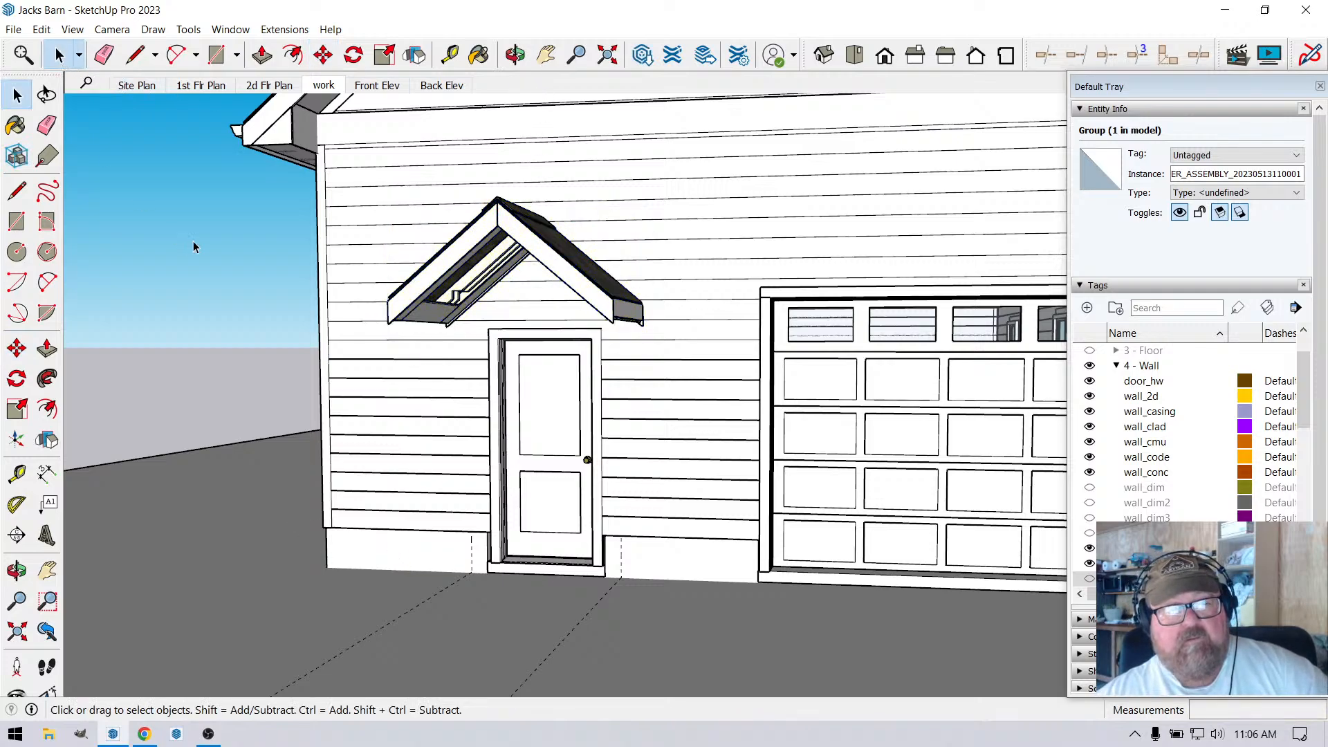
# Examine the raised porch roof against the whole gable end and up close from beneath its eave.
pyautogui.click(515, 55)
pyautogui.scroll(-10, 534, 385)
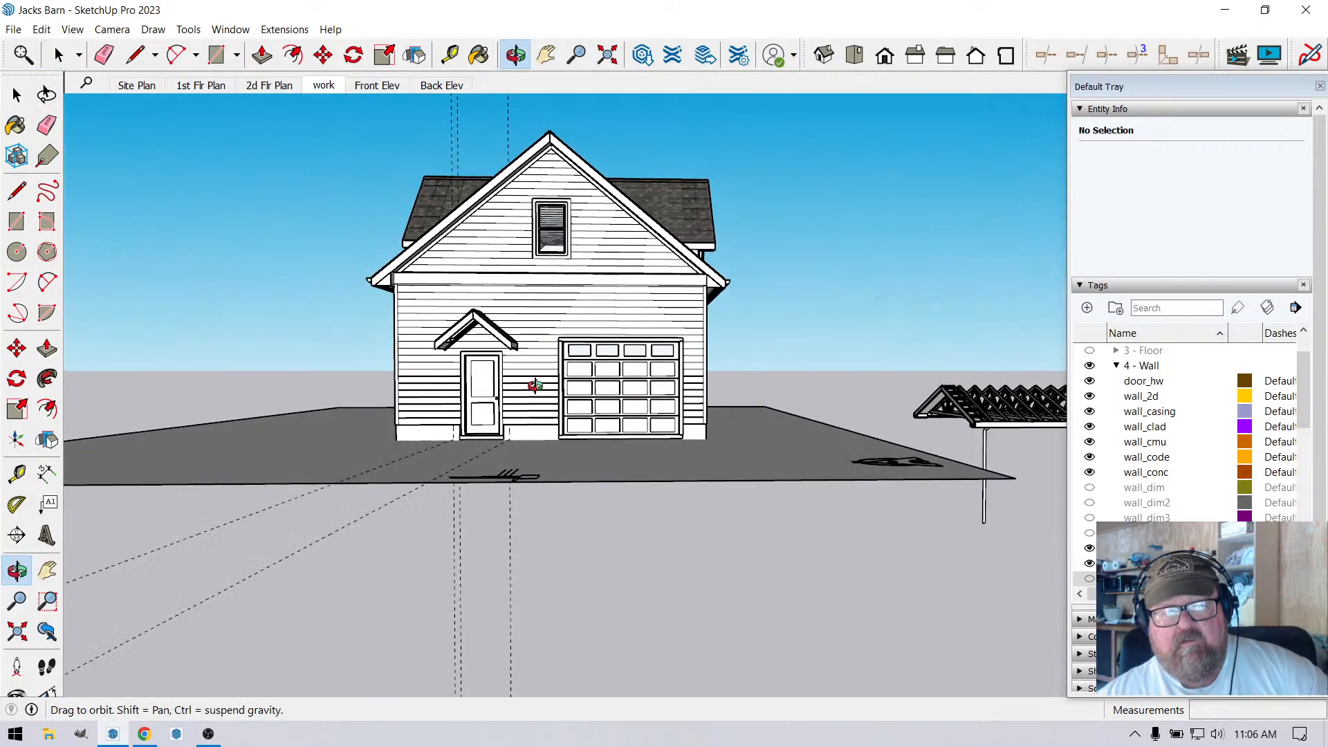
pyautogui.moveTo(535, 386); pyautogui.dragTo(496, 427)
pyautogui.scroll(5, 445, 374)
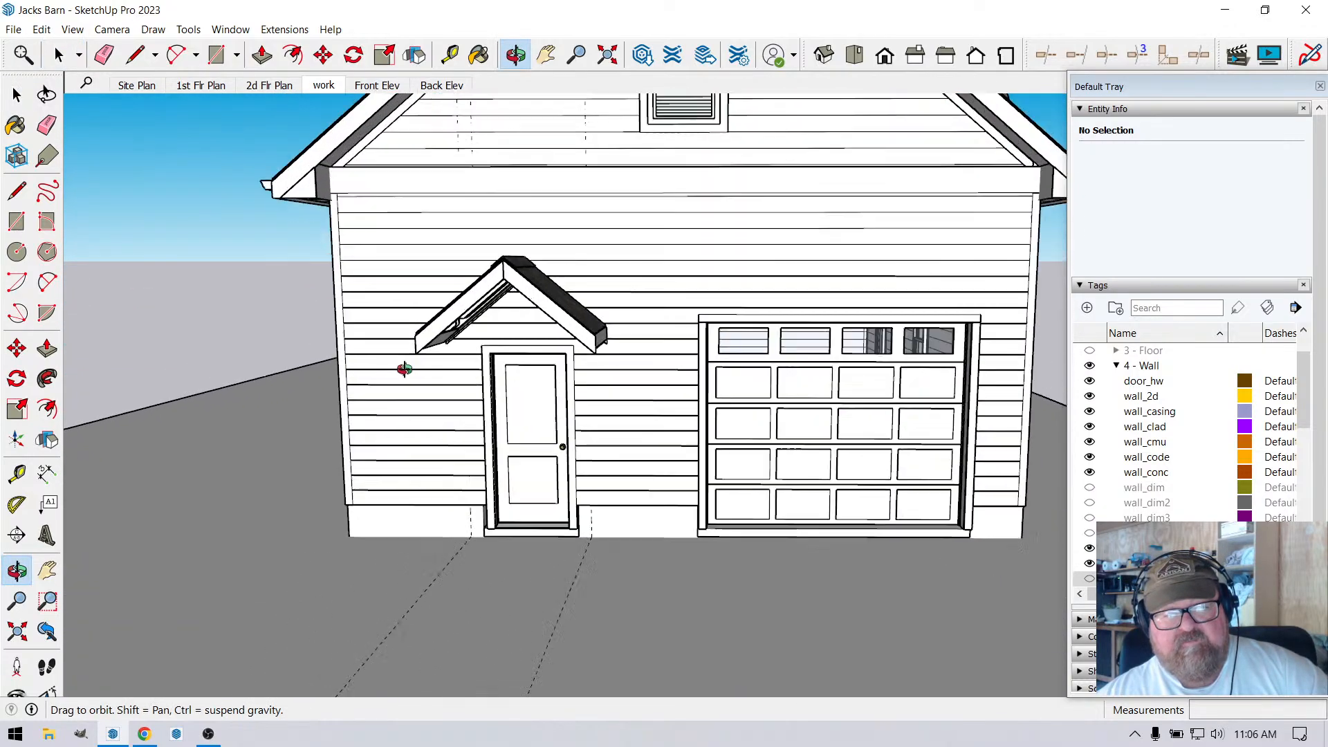
pyautogui.scroll(2, 404, 368)
pyautogui.moveTo(631, 359); pyautogui.dragTo(344, 215)
pyautogui.scroll(5, 483, 288)
pyautogui.moveTo(449, 236); pyautogui.dragTo(510, 214)
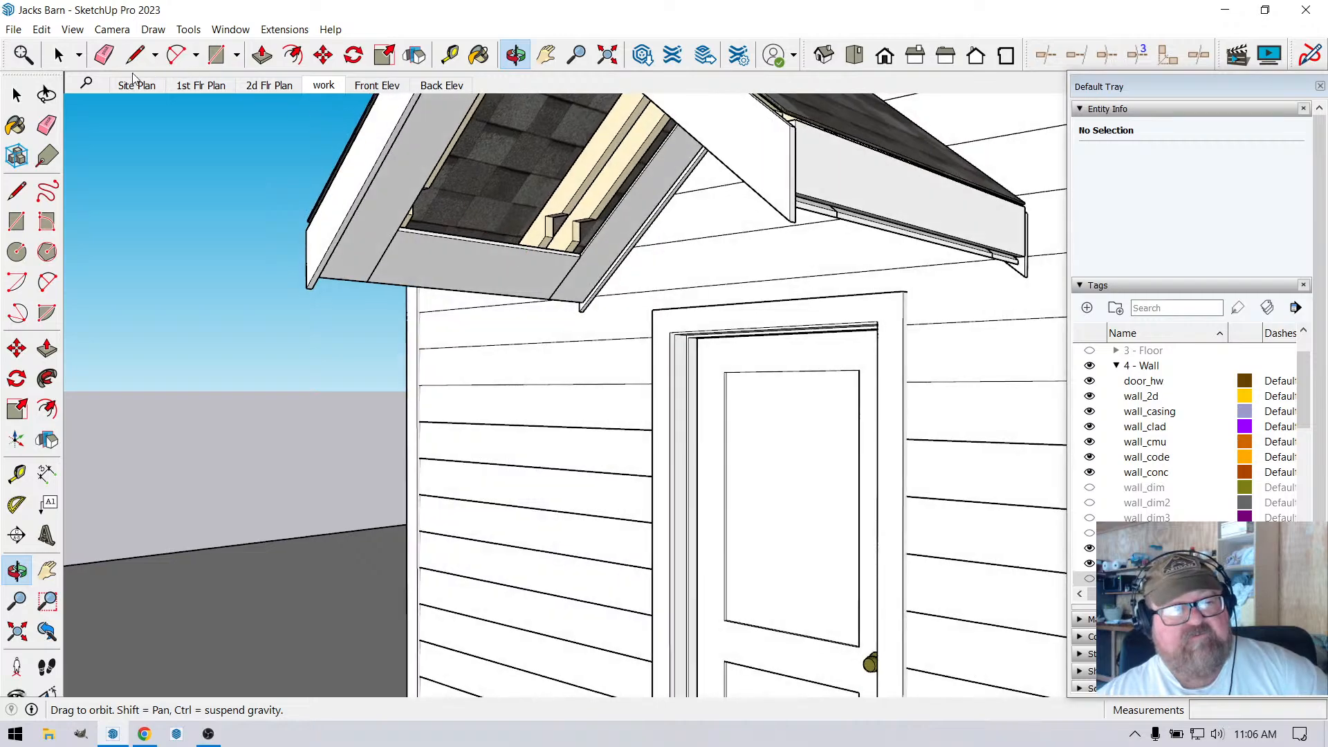
# Edit the porch roof's rafter assembly, set its rafter spacing to 16 in, update it and close the editor.
pyautogui.press('space')
pyautogui.click(571, 207)
pyautogui.rightClick(574, 209)
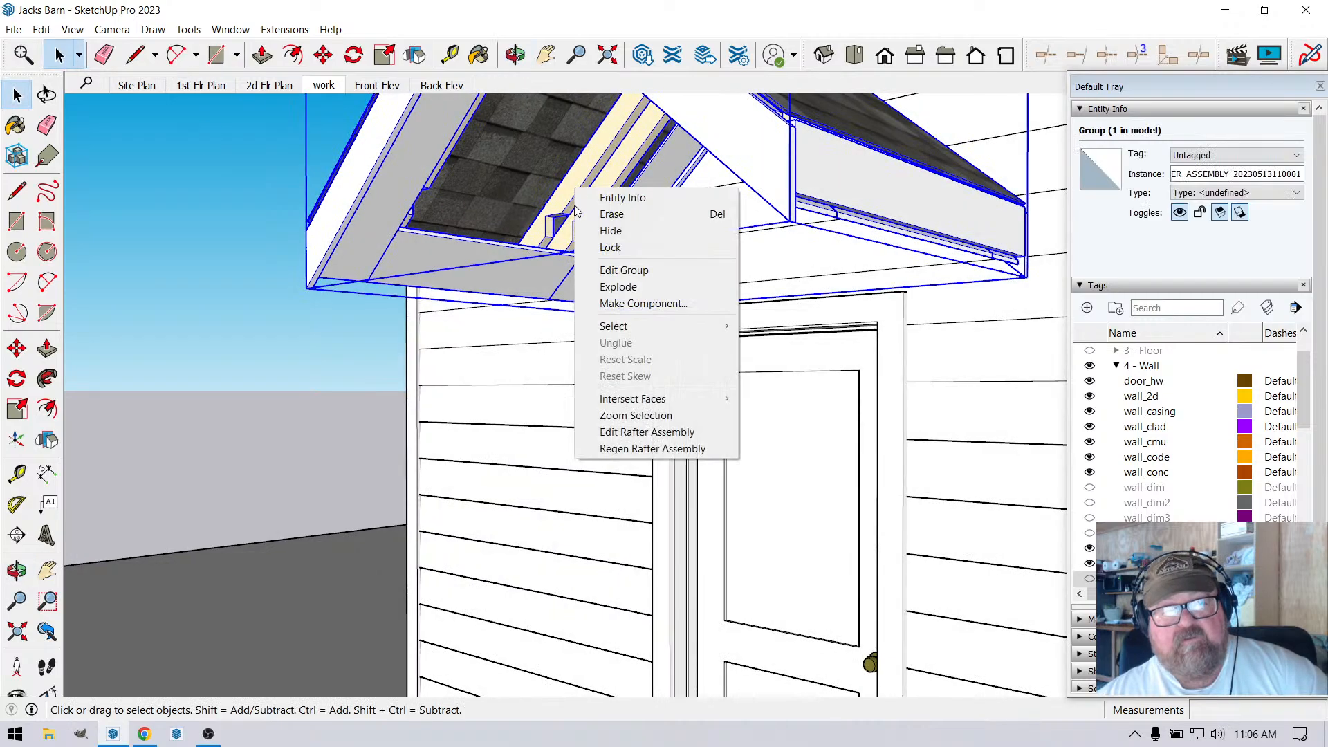
pyautogui.click(602, 432)
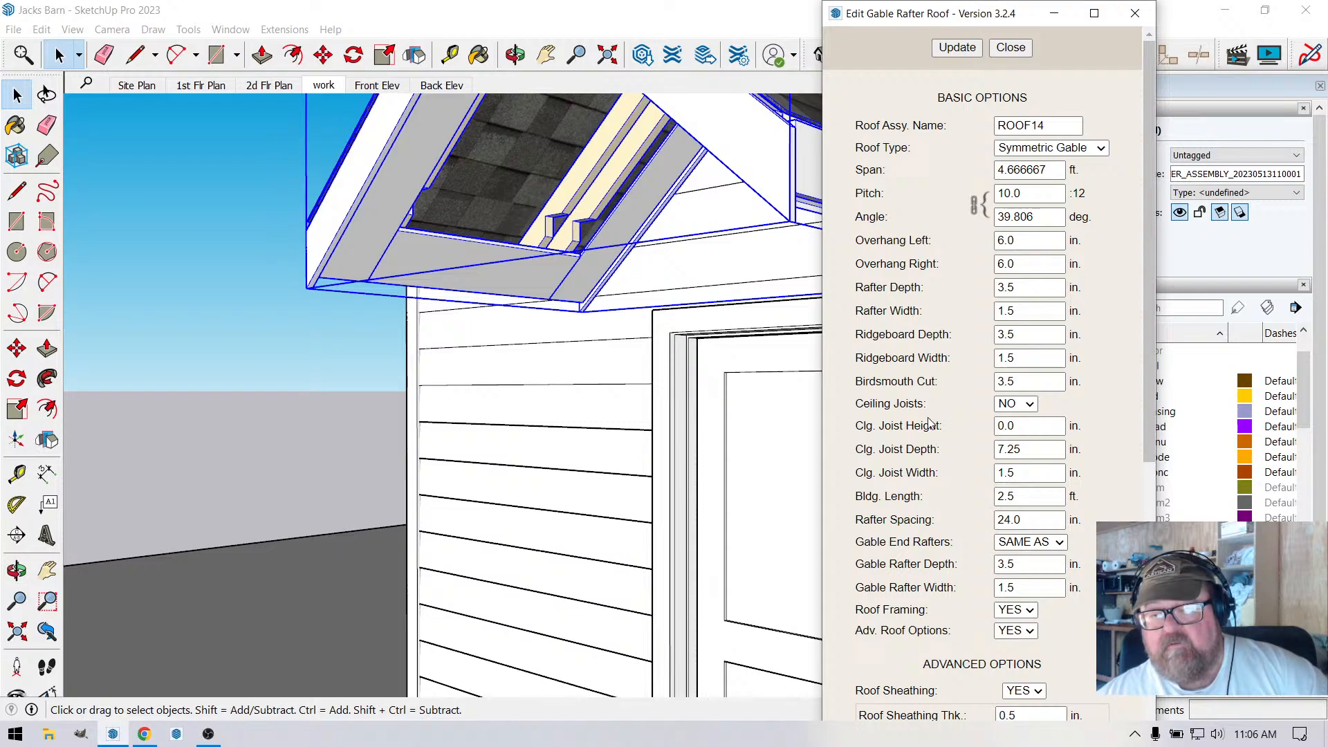
pyautogui.scroll(-8, 929, 423)
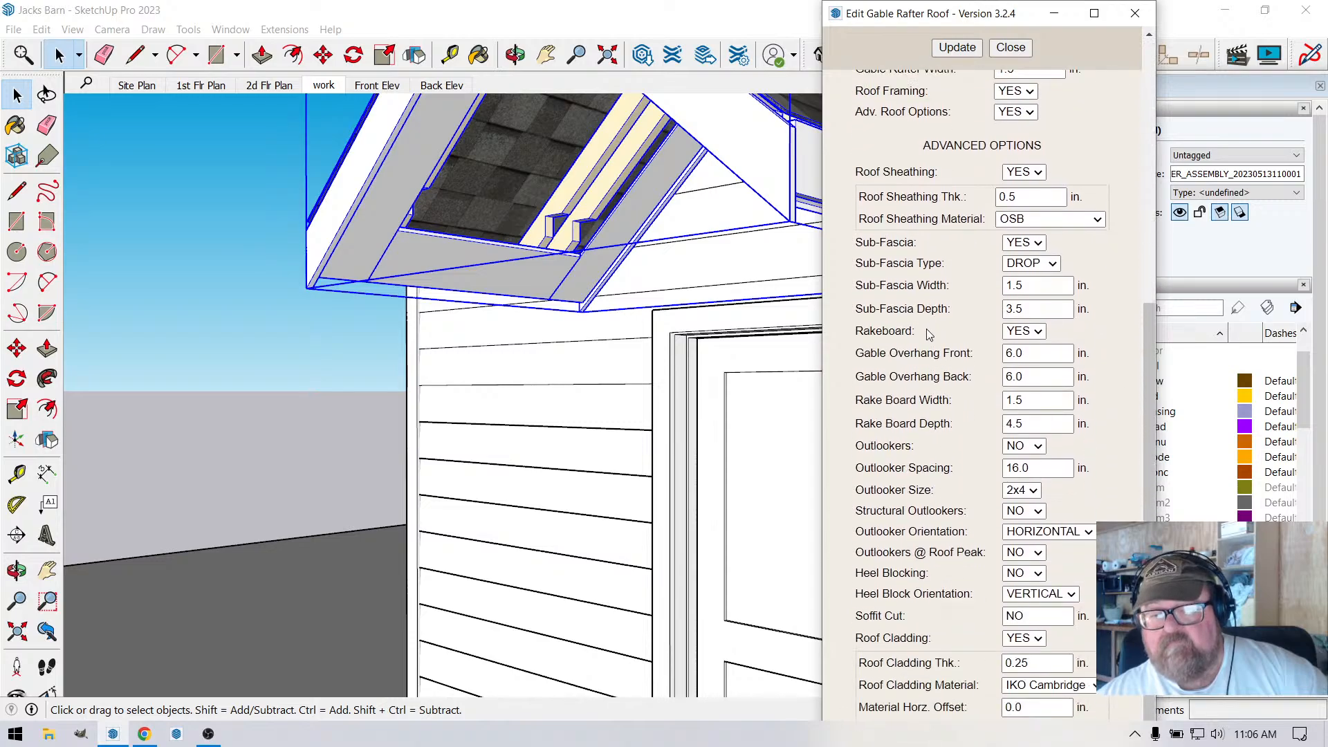
pyautogui.scroll(7, 929, 334)
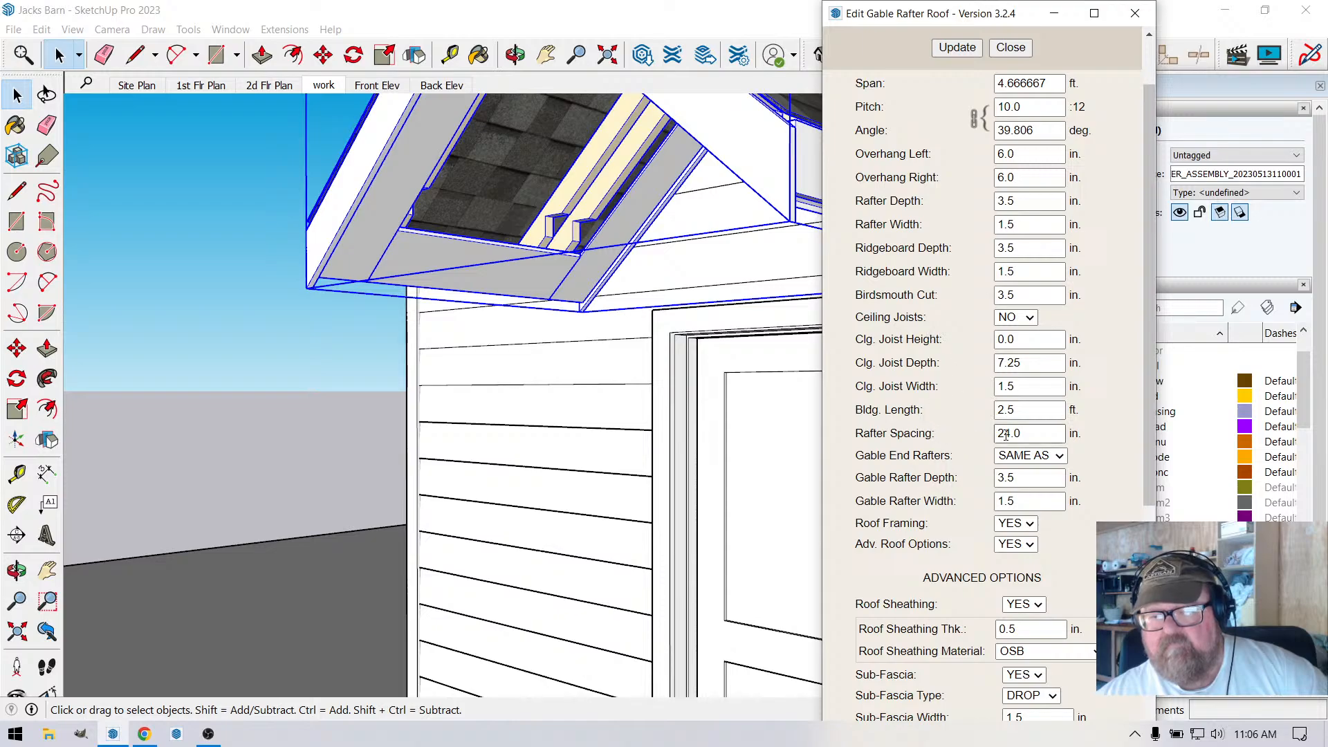
pyautogui.write('16')
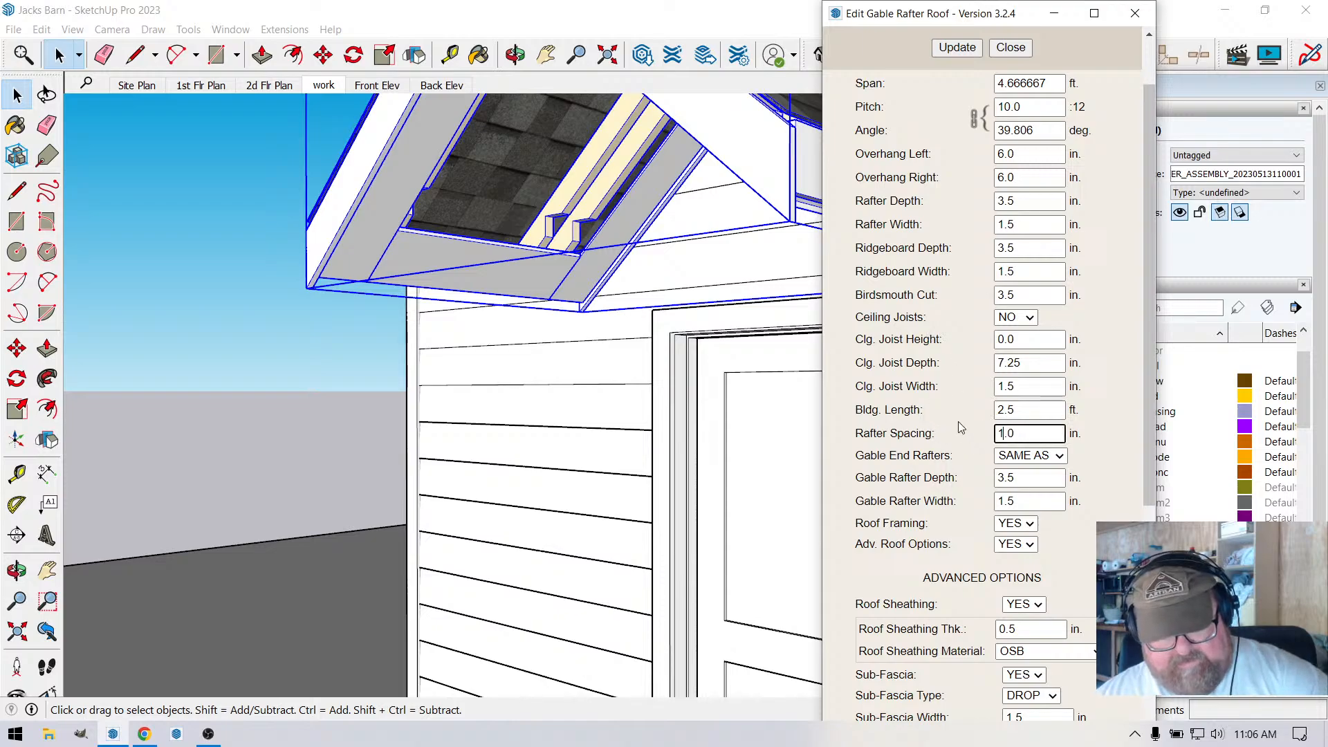
pyautogui.click(971, 48)
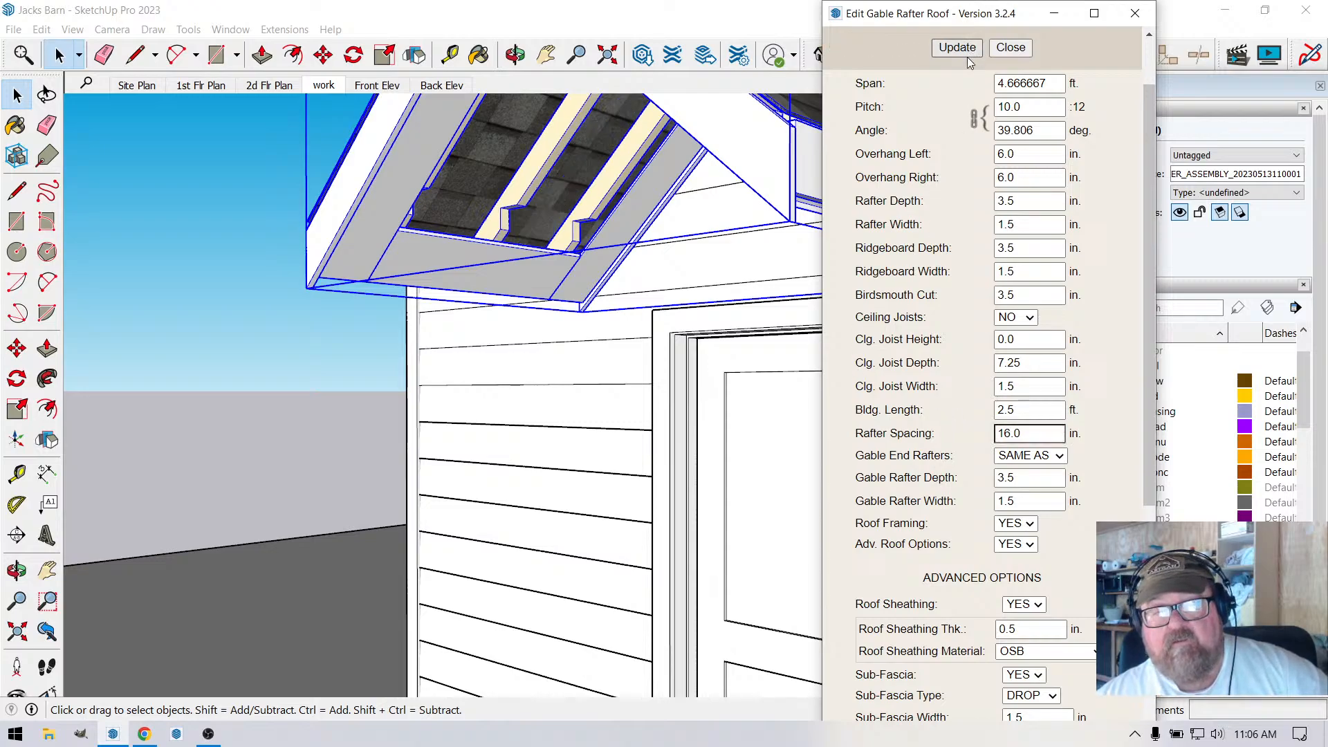
pyautogui.click(1010, 47)
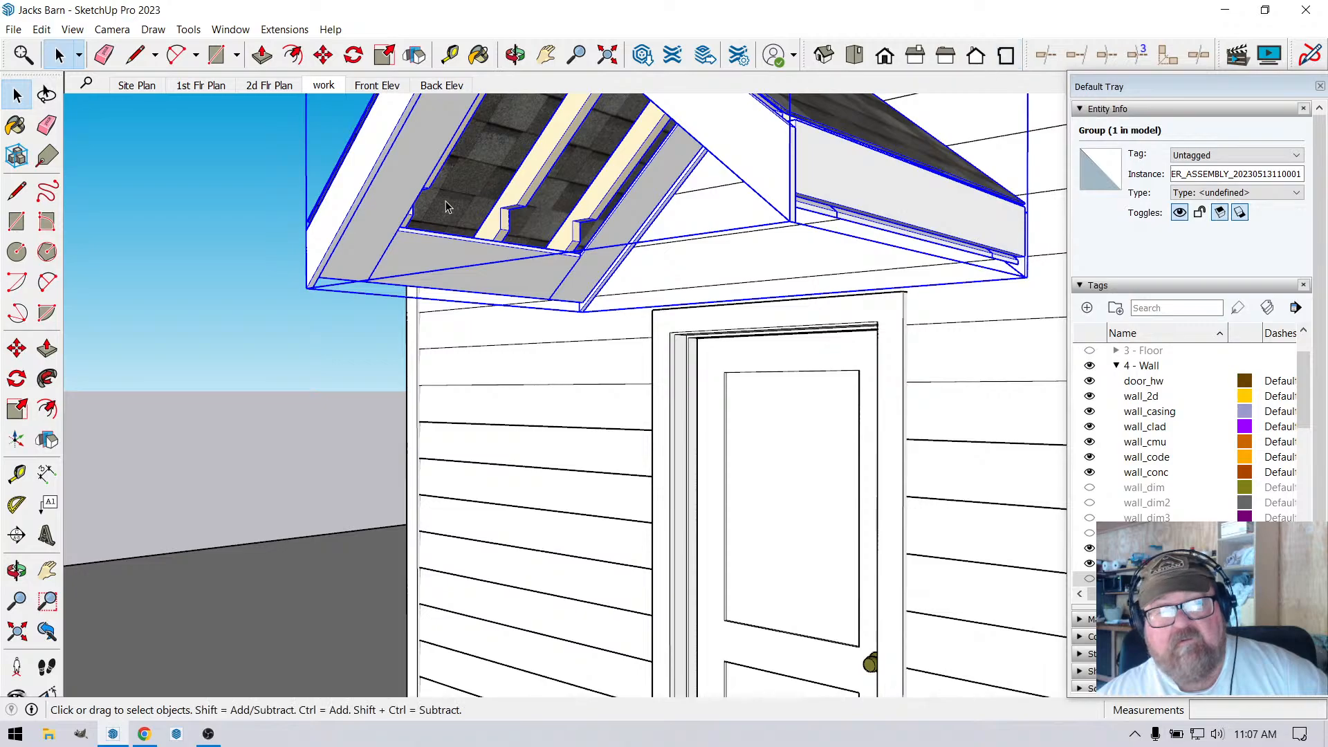
# Inspect the respaced rafters, reopen the porch roof's rafter assembly for editing and review its options.
pyautogui.scroll(3, 399, 180)
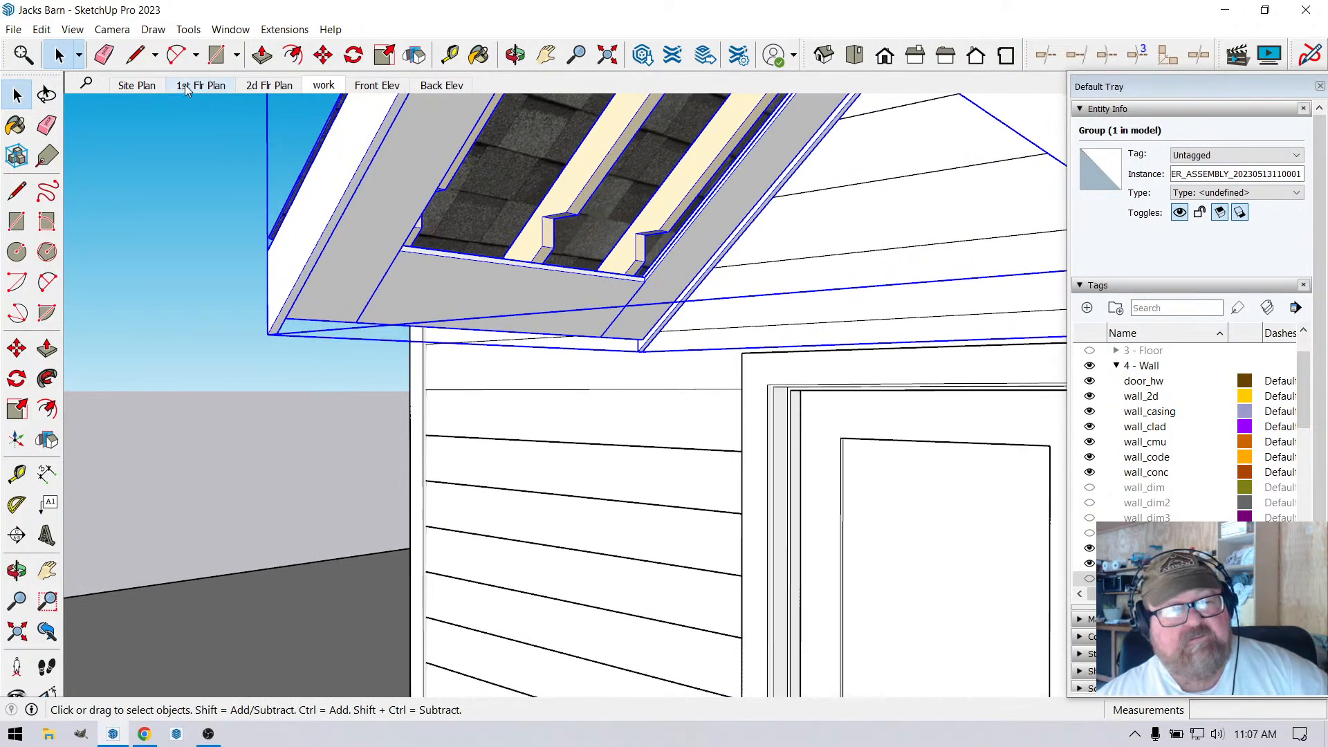
pyautogui.scroll(-3, 614, 316)
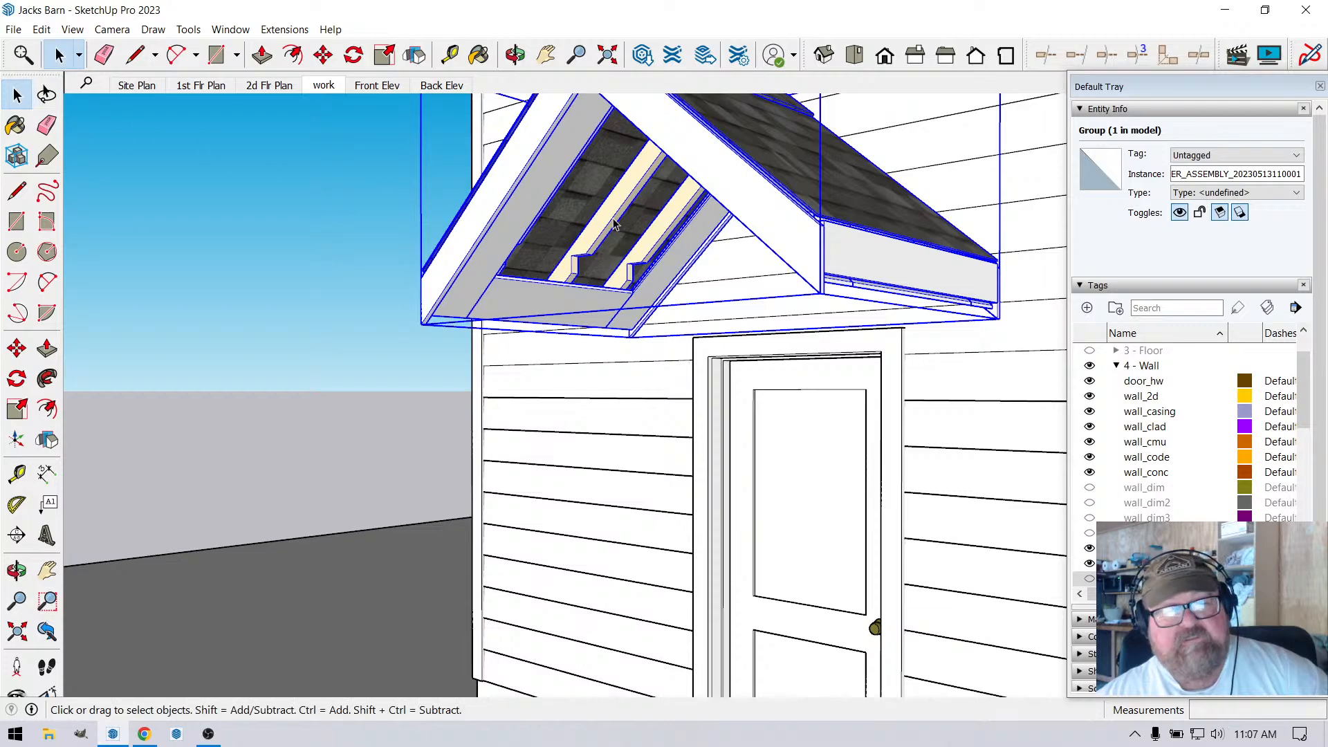
pyautogui.click(307, 178)
pyautogui.rightClick(615, 205)
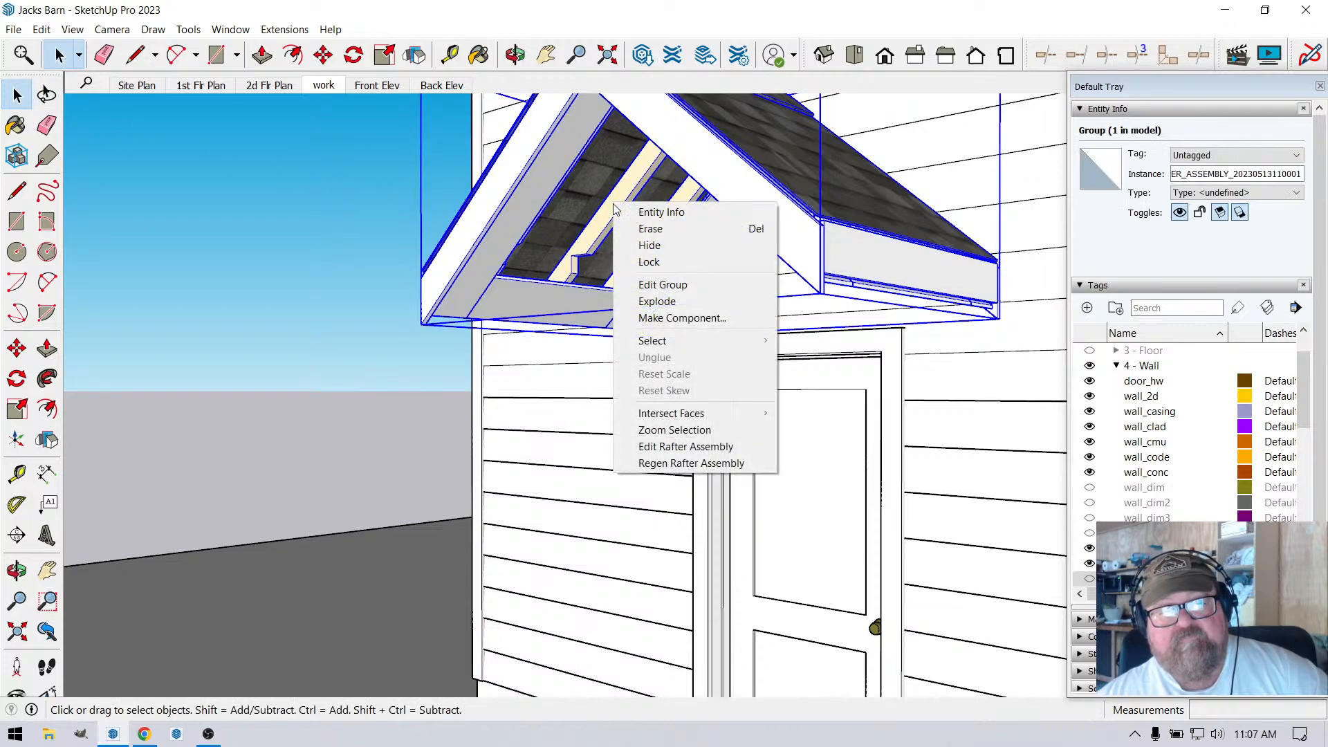
pyautogui.click(672, 448)
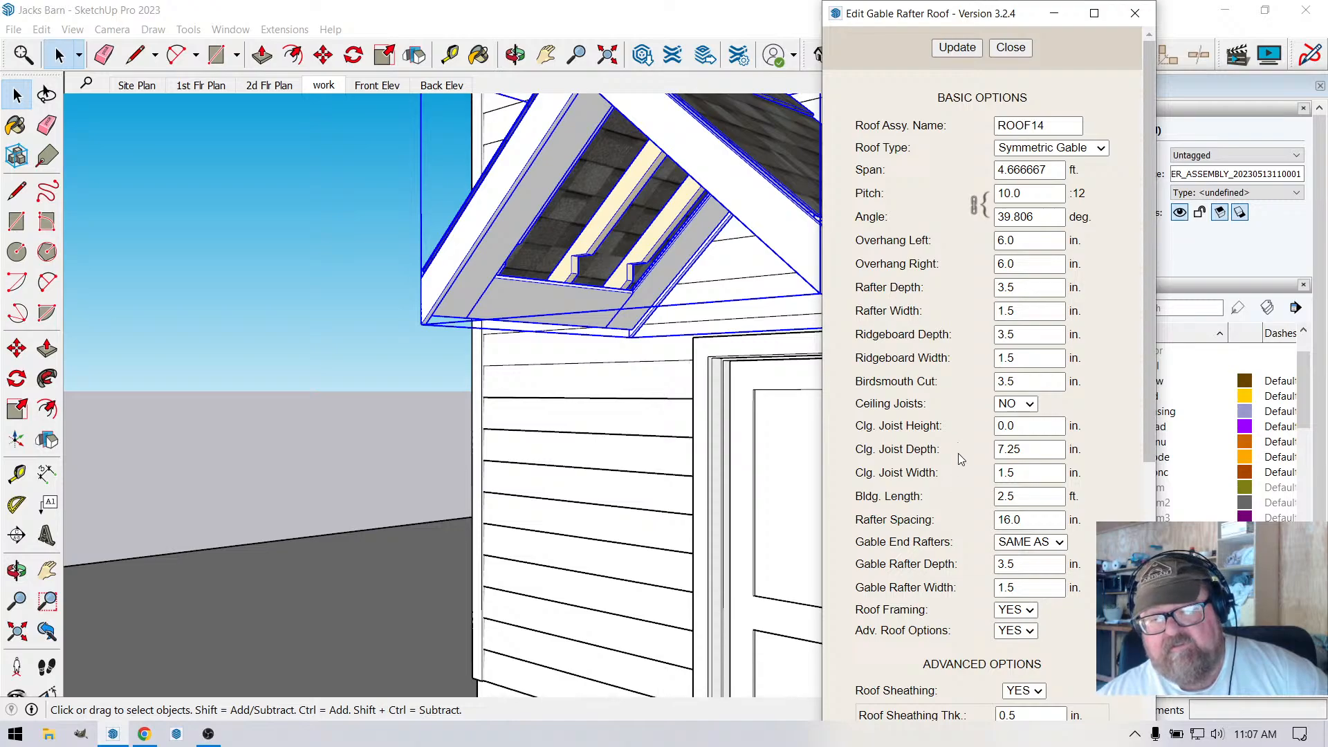
pyautogui.scroll(-4, 959, 458)
pyautogui.scroll(4, 934, 400)
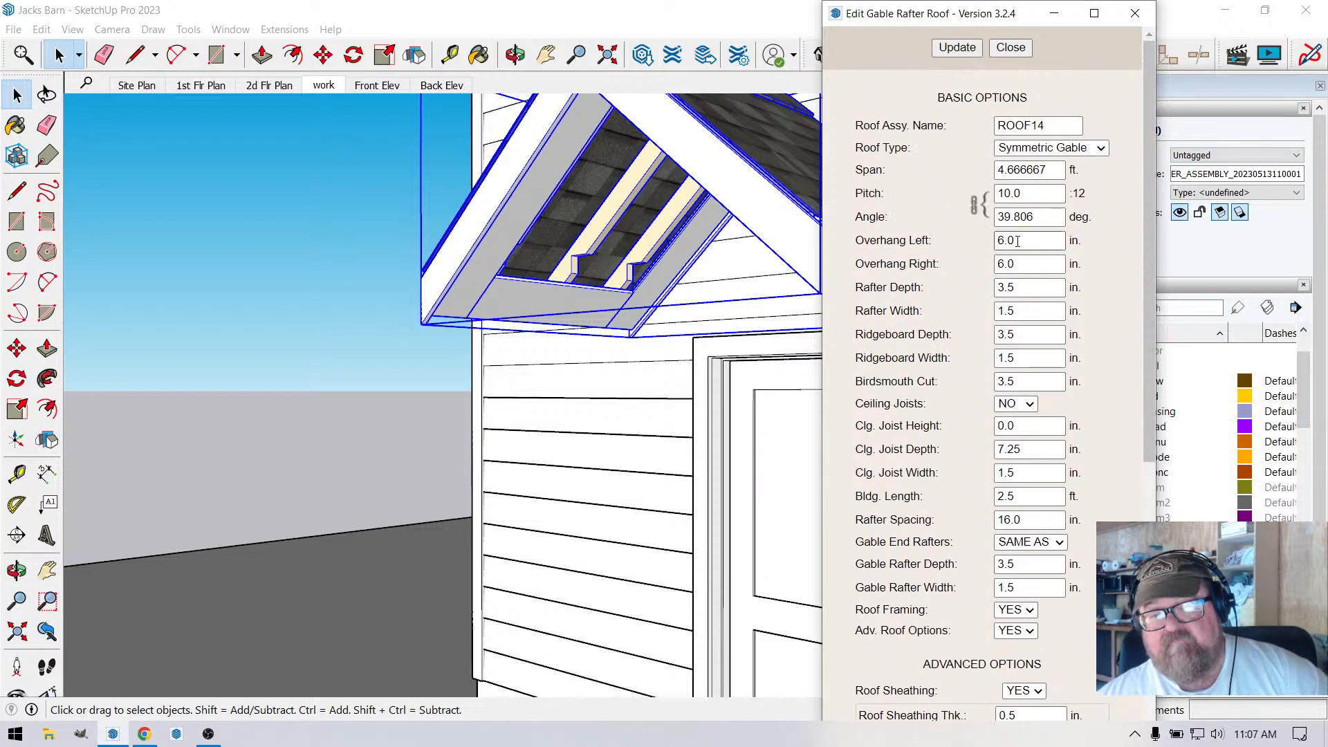
# Try a right overhang of 0 in on the porch roof, update it, and restore the overhang to 6 in.
pyautogui.press('Tab')
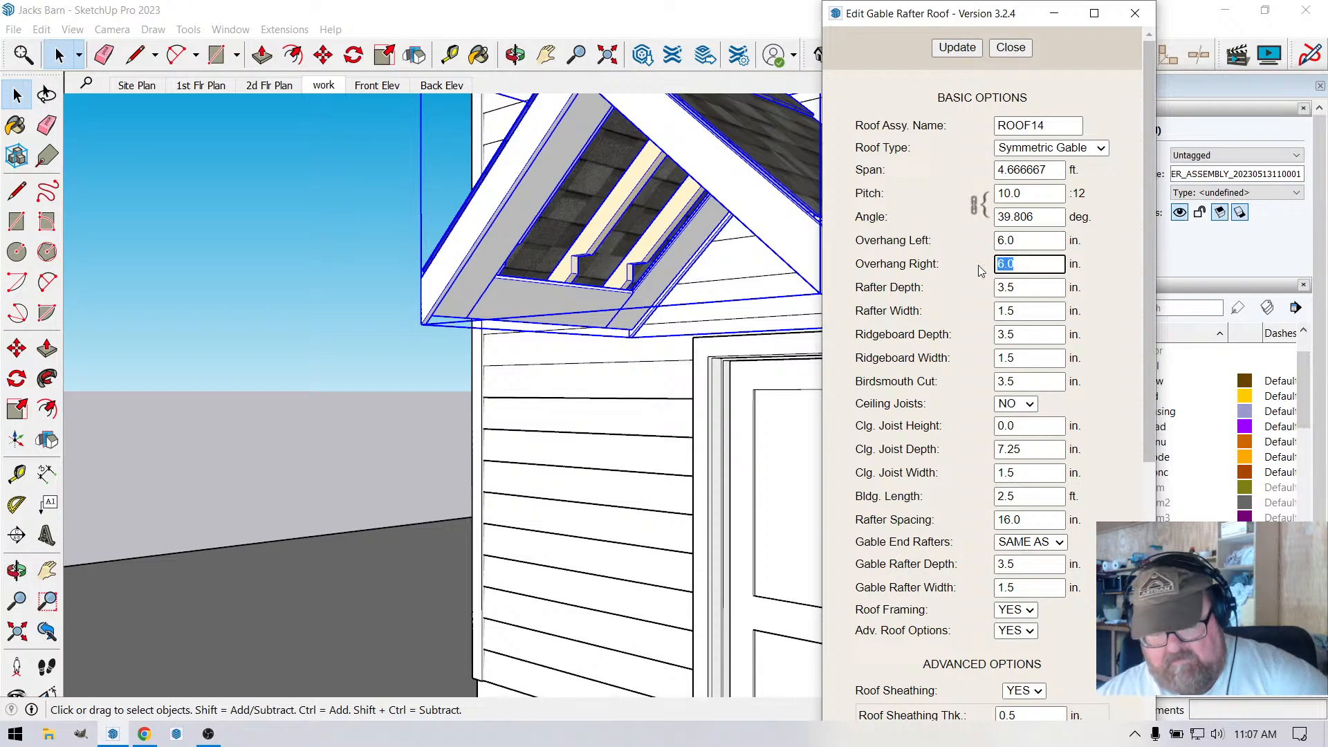
pyautogui.click(945, 53)
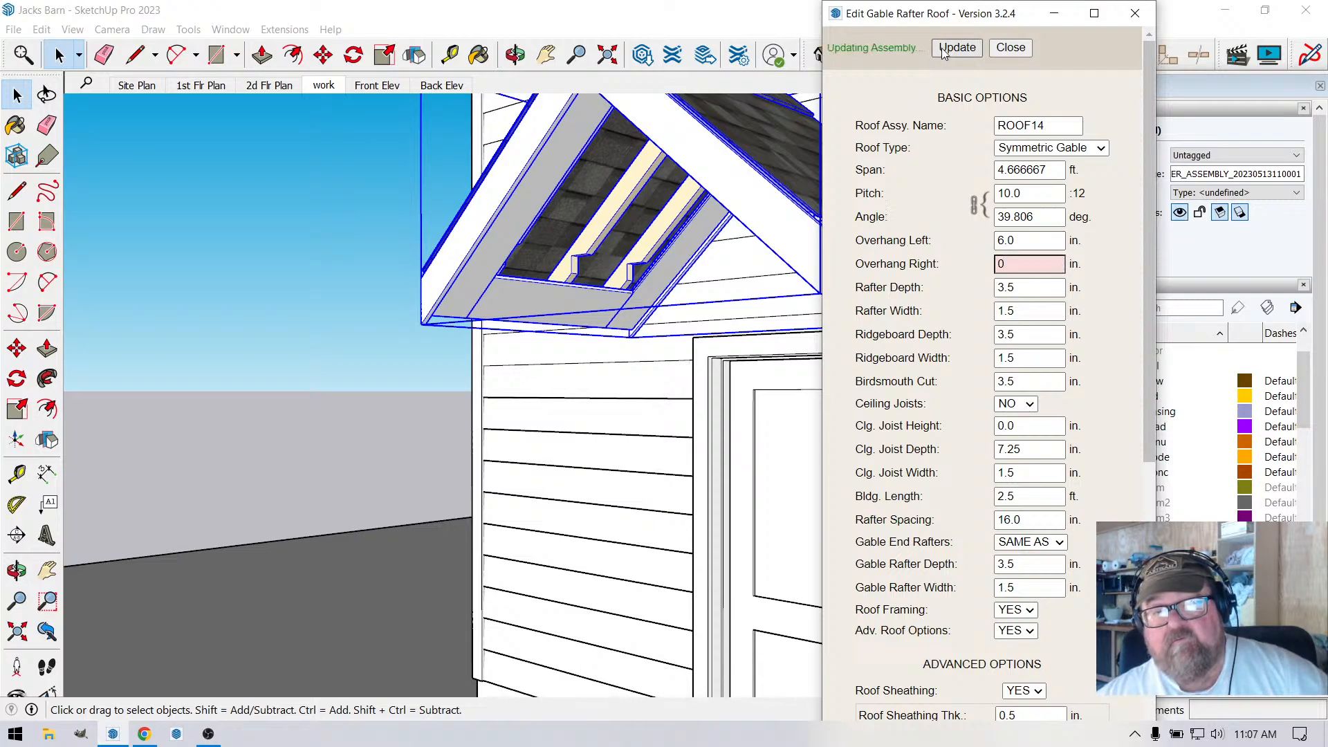
pyautogui.scroll(-1, 612, 348)
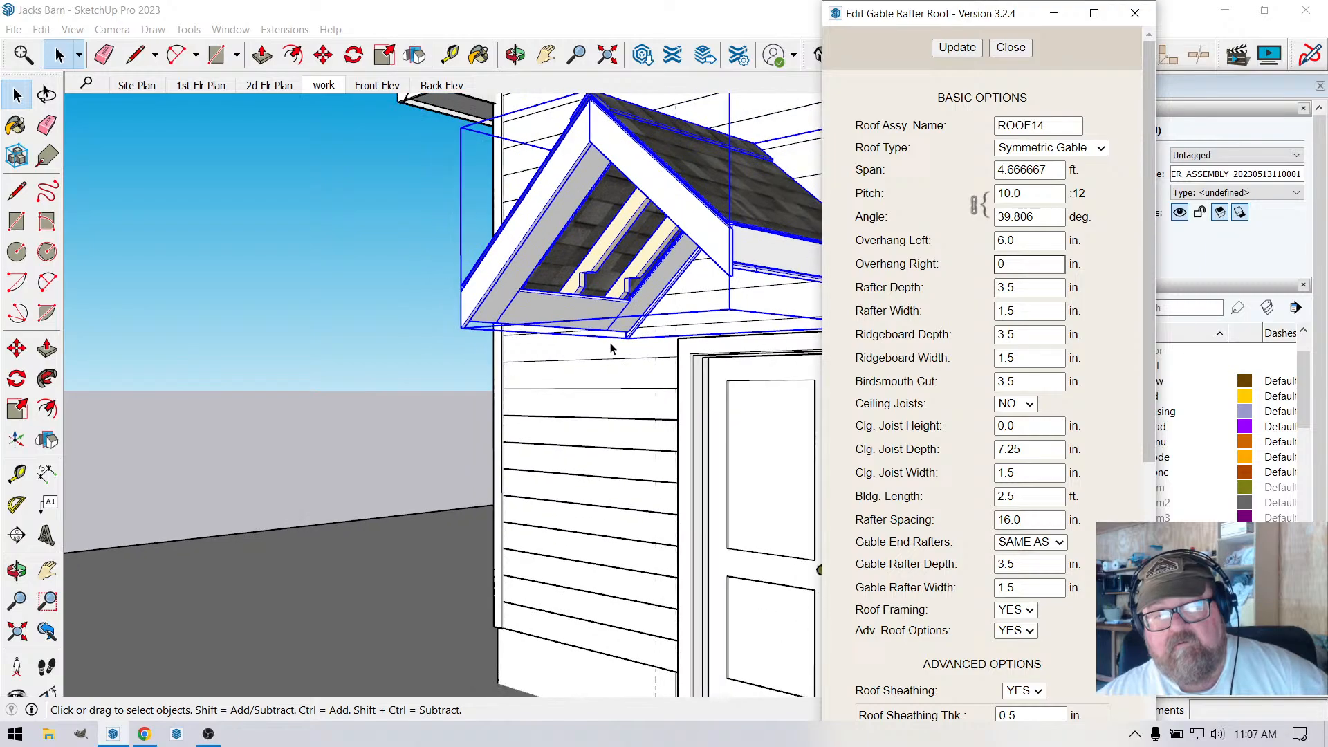
pyautogui.click(1026, 262)
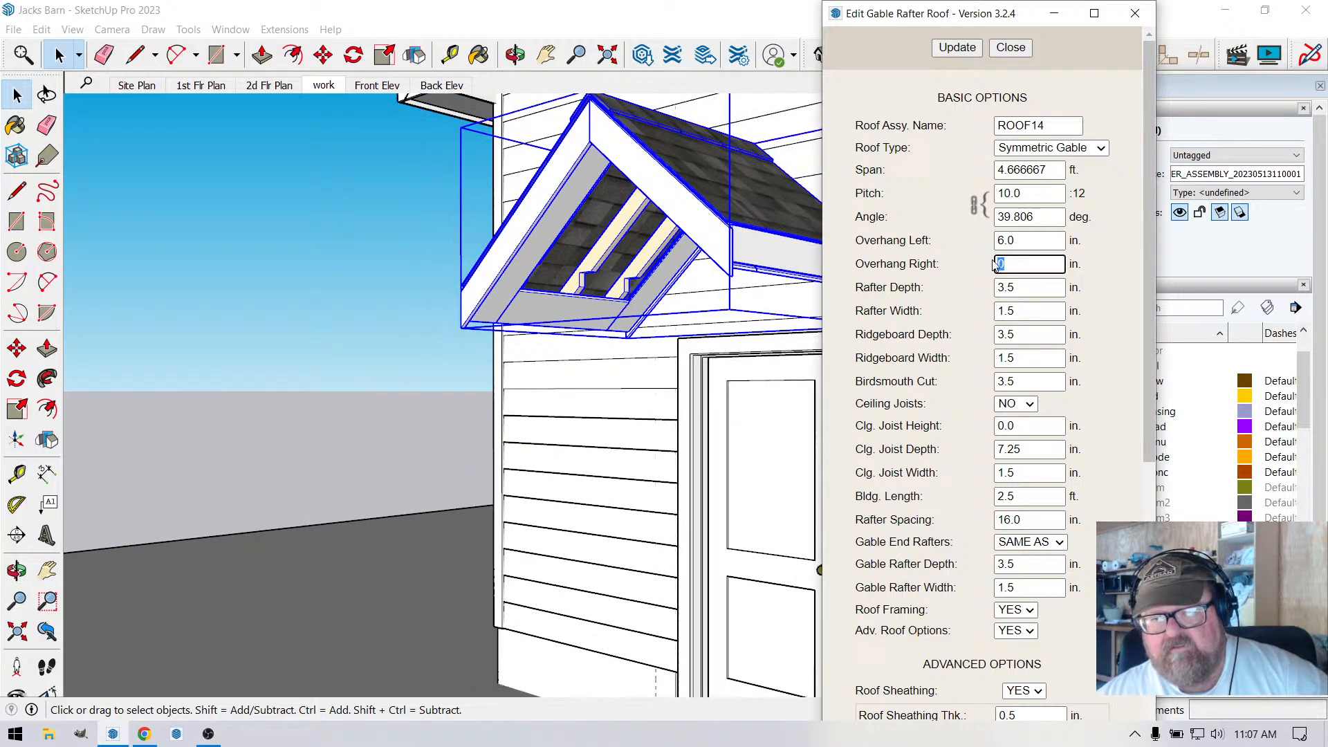
pyautogui.write('6')
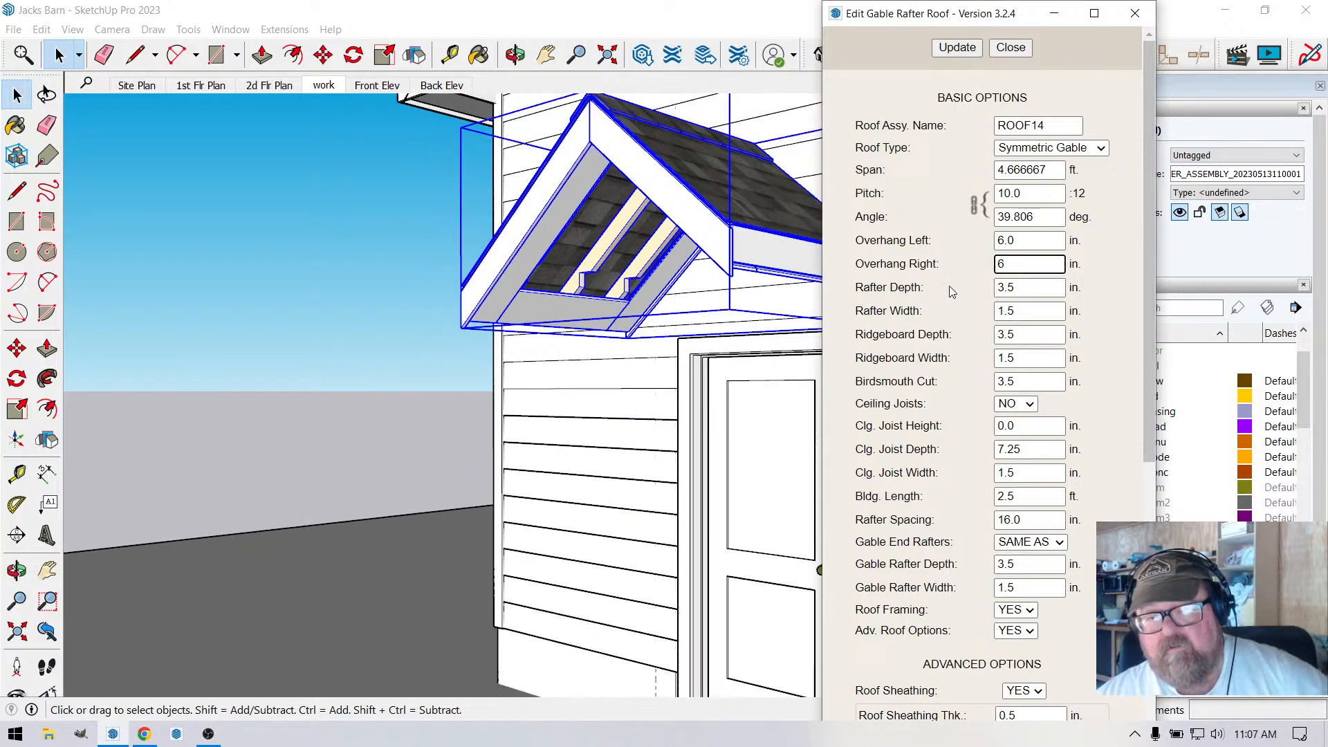
pyautogui.click(958, 47)
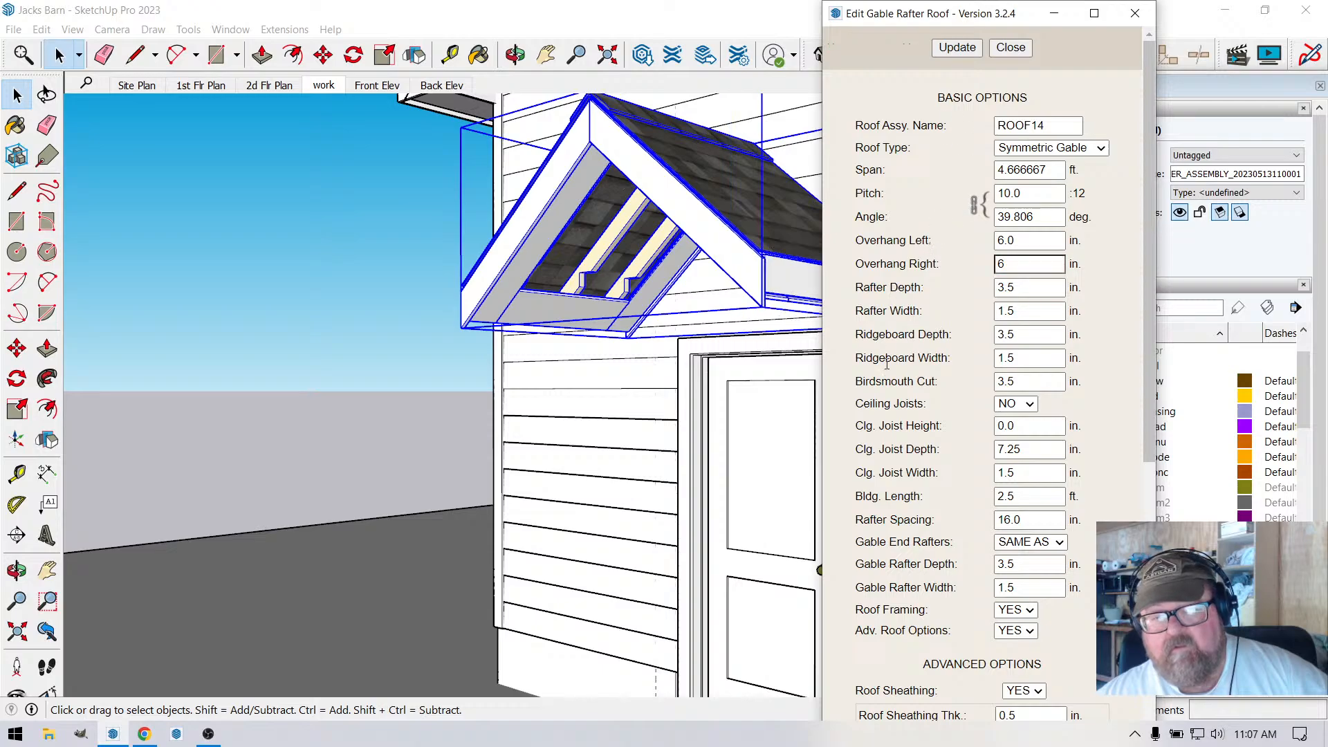
# Set the porch roof's back gable overhang to 0 in, update the assembly and check the eave at the wall.
pyautogui.scroll(-8, 893, 398)
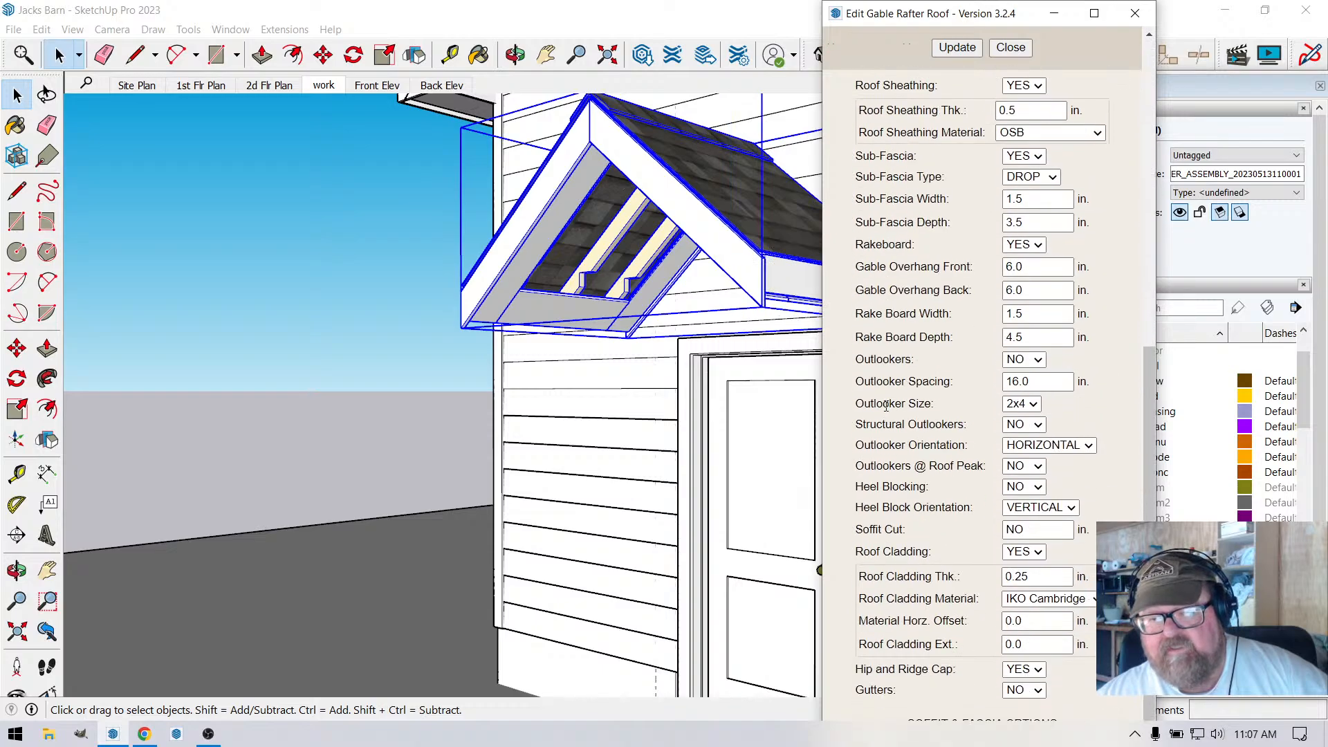
pyautogui.click(1008, 290)
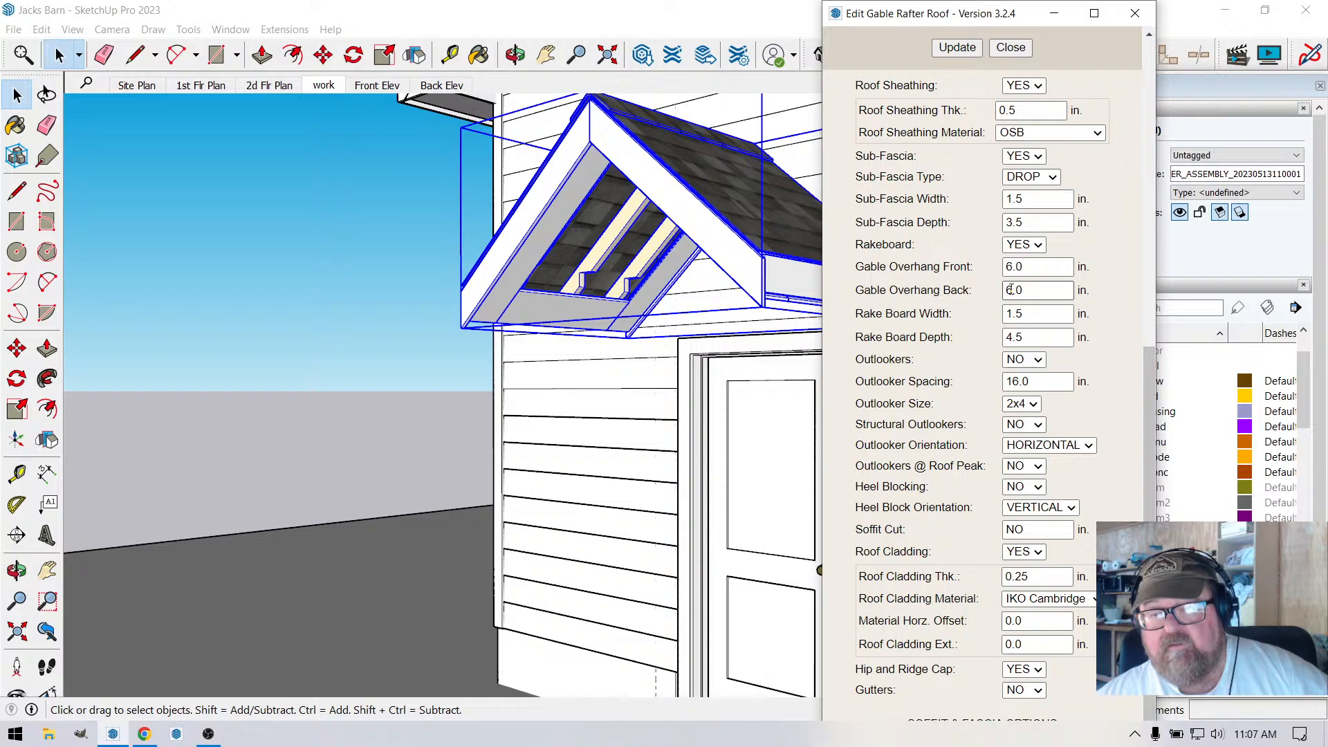
pyautogui.doubleClick(1029, 291)
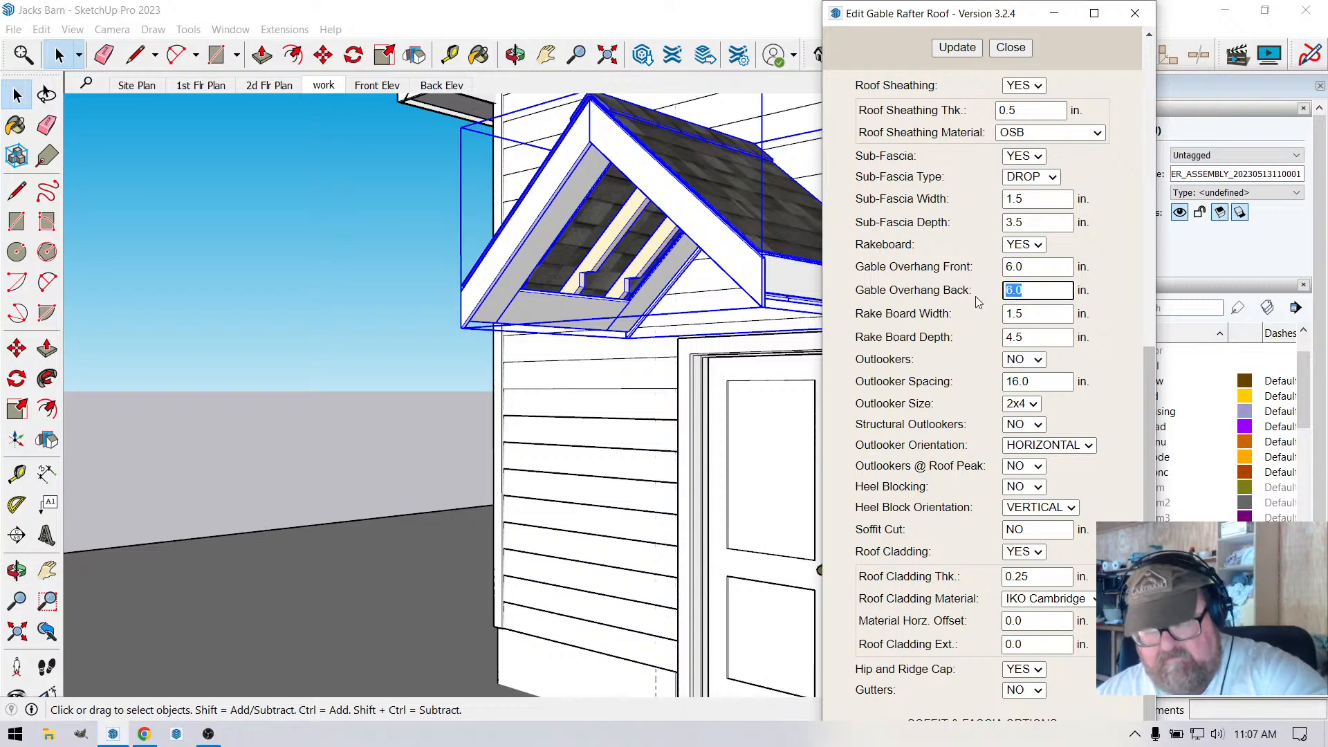
pyautogui.write('0')
pyautogui.click(959, 47)
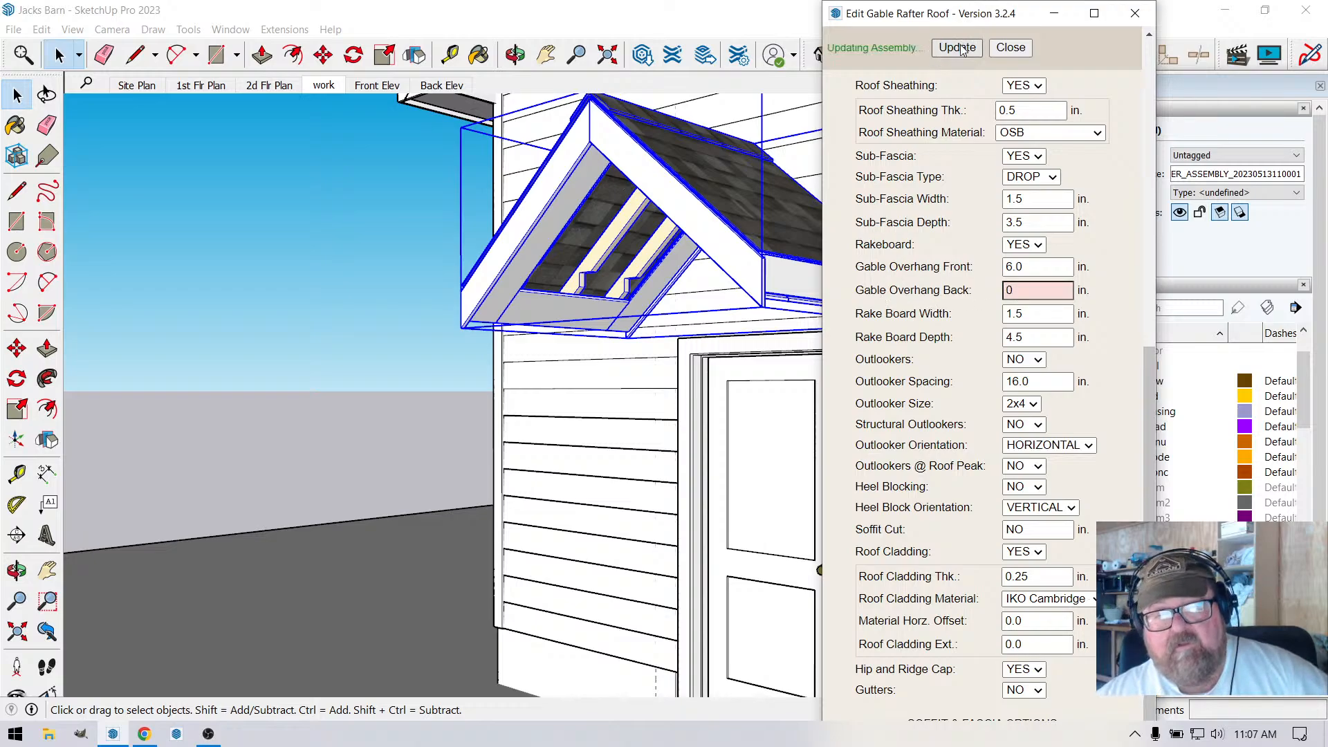
pyautogui.scroll(6, 635, 305)
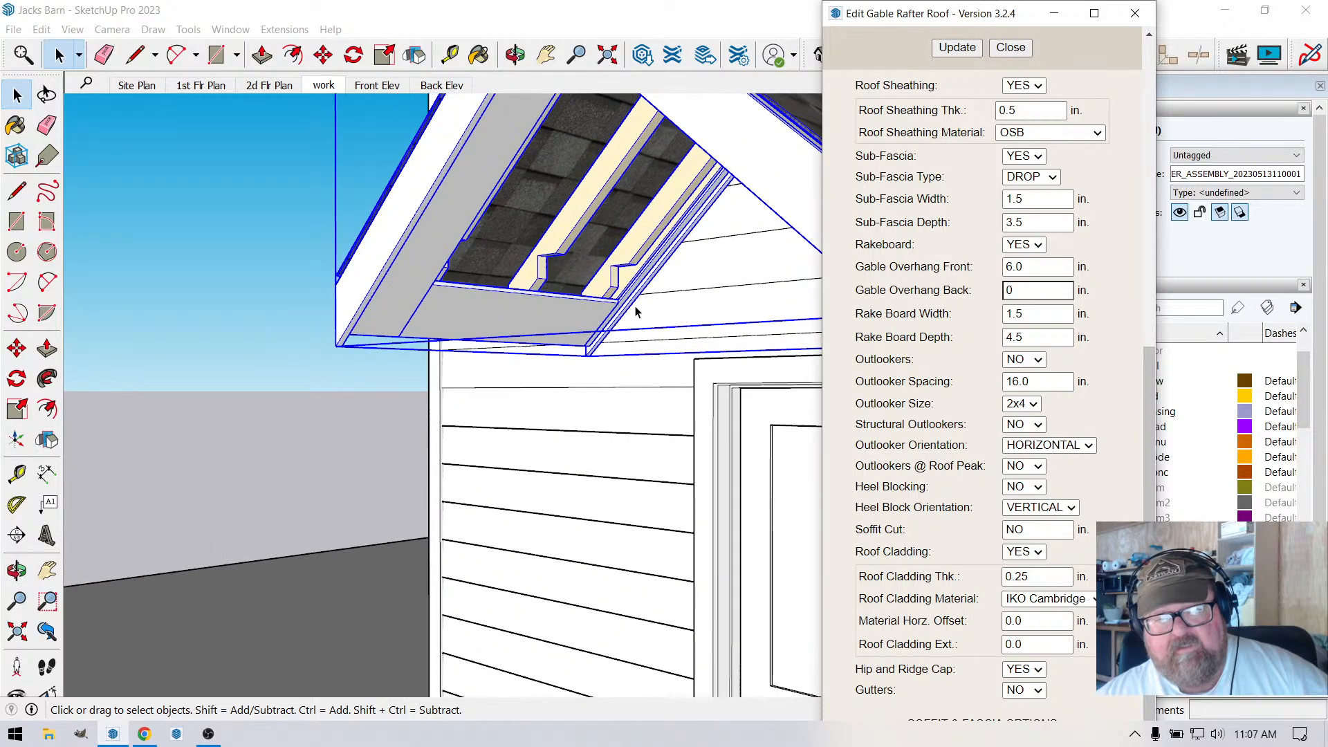
pyautogui.scroll(-4, 511, 295)
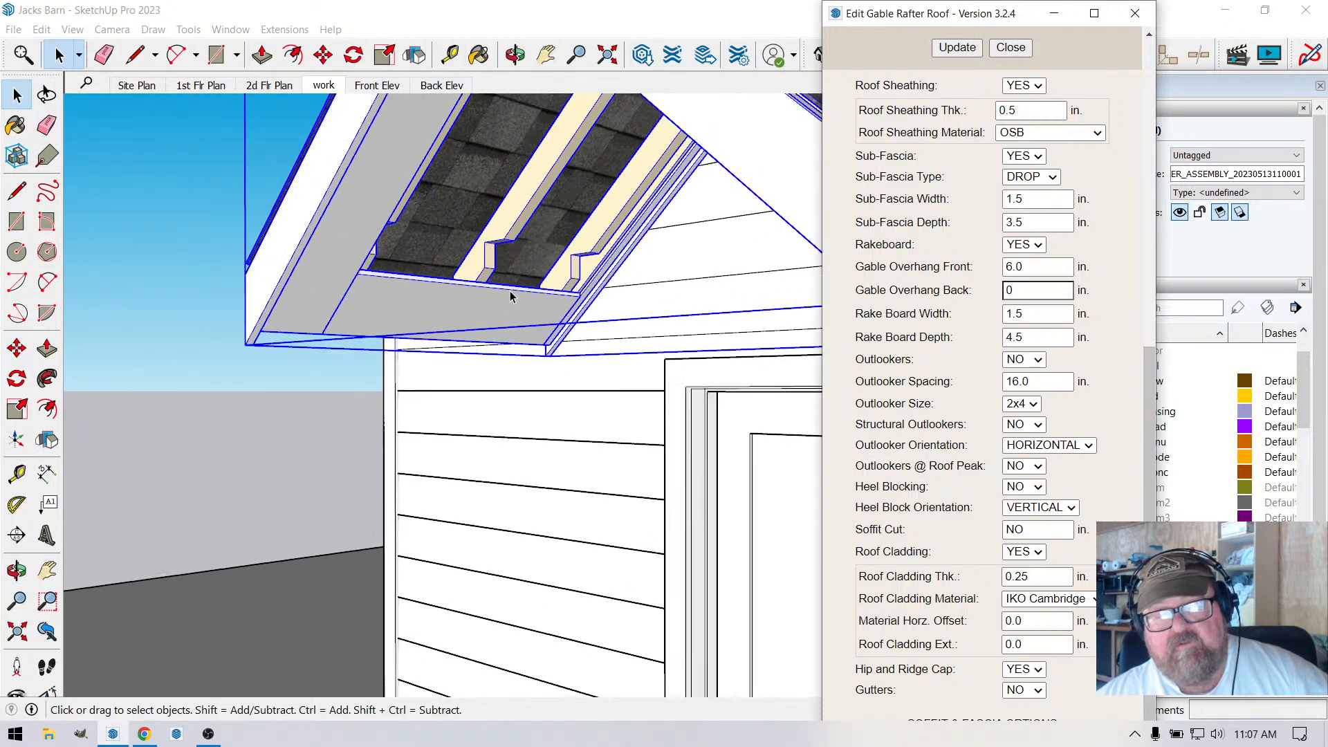
pyautogui.scroll(-2, 510, 296)
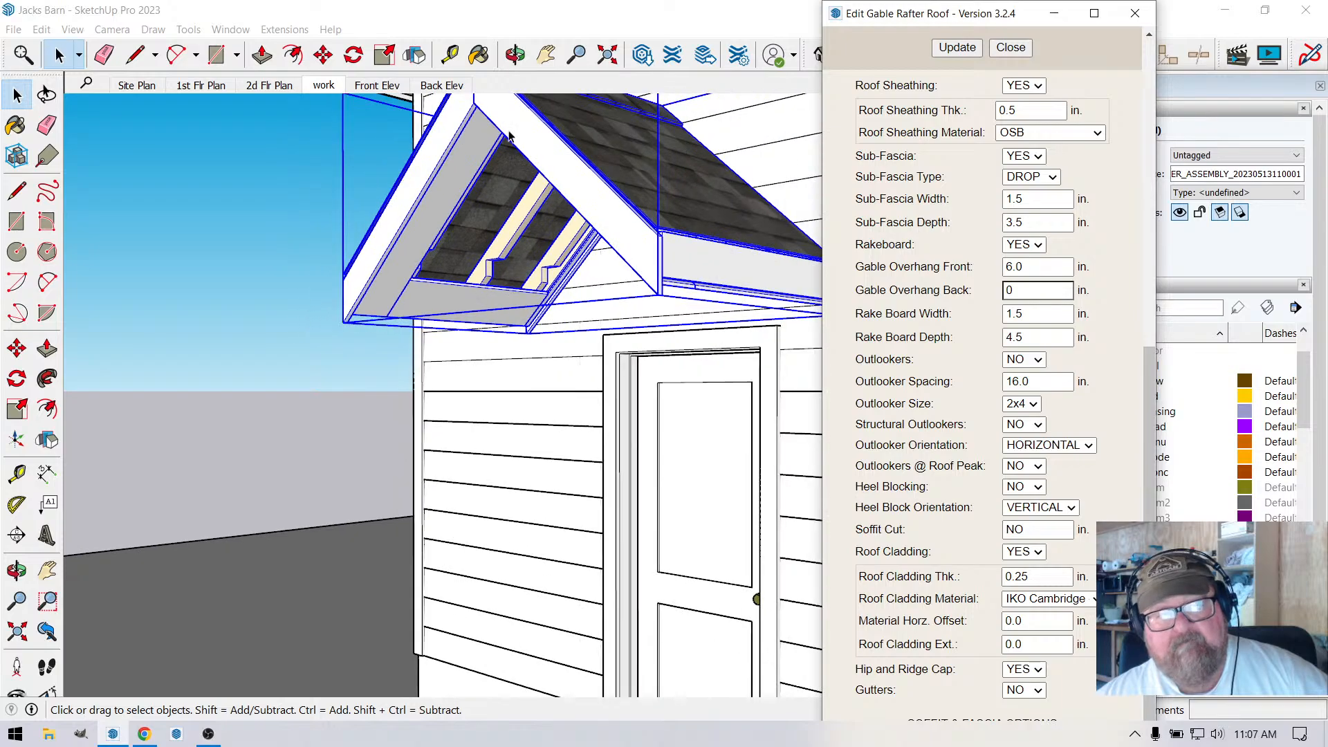
# Start the Paint Bucket tool for assigning materials.
pyautogui.click(479, 55)
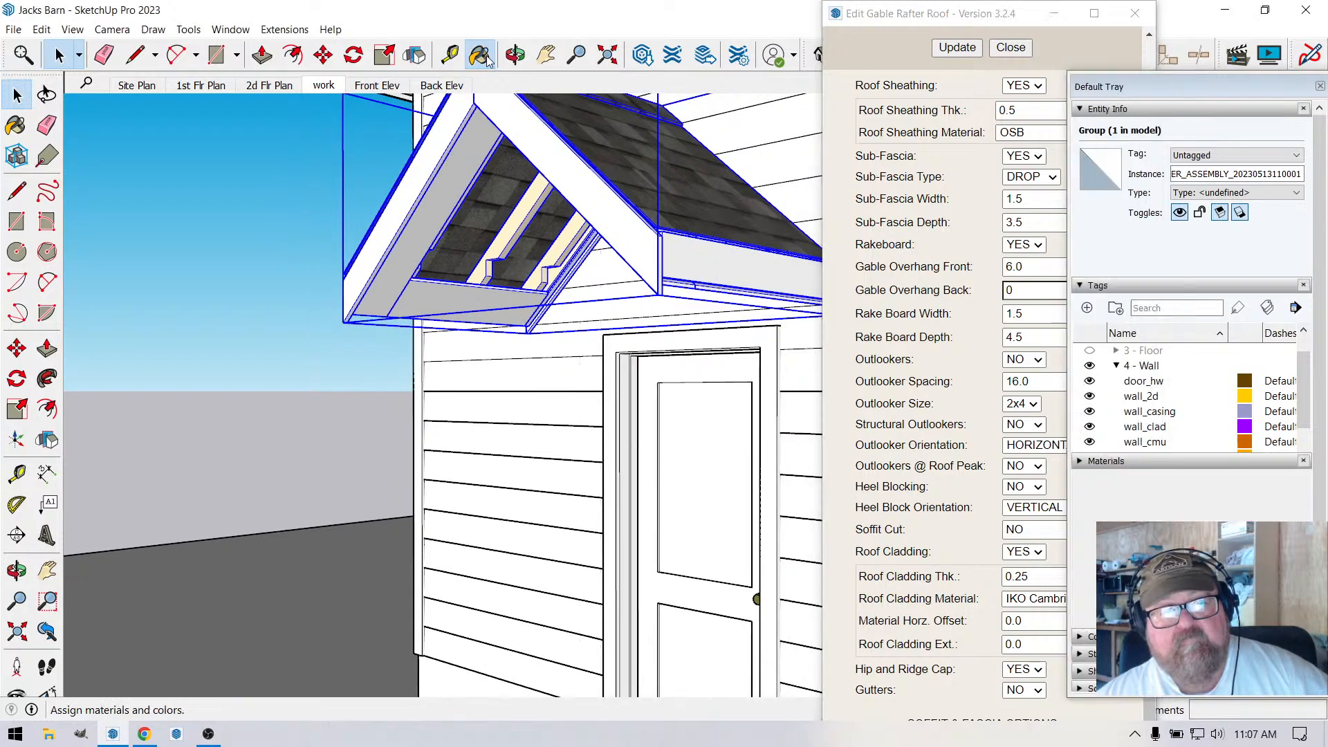
# Draw a vertical rectangle 9.25 inches tall at the rafter heels under the porch gable's eave.
pyautogui.click(1078, 288)
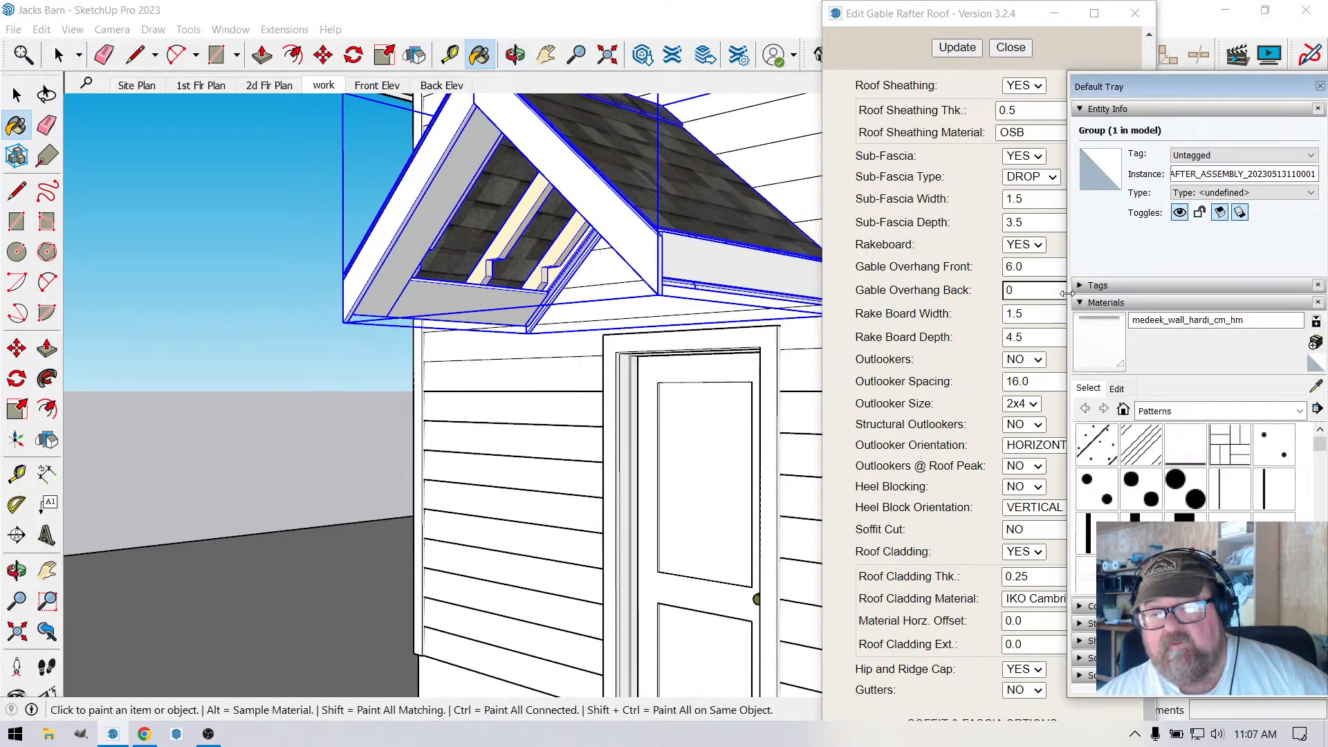
pyautogui.click(515, 55)
pyautogui.moveTo(681, 229); pyautogui.dragTo(666, 333)
pyautogui.scroll(1, 529, 326)
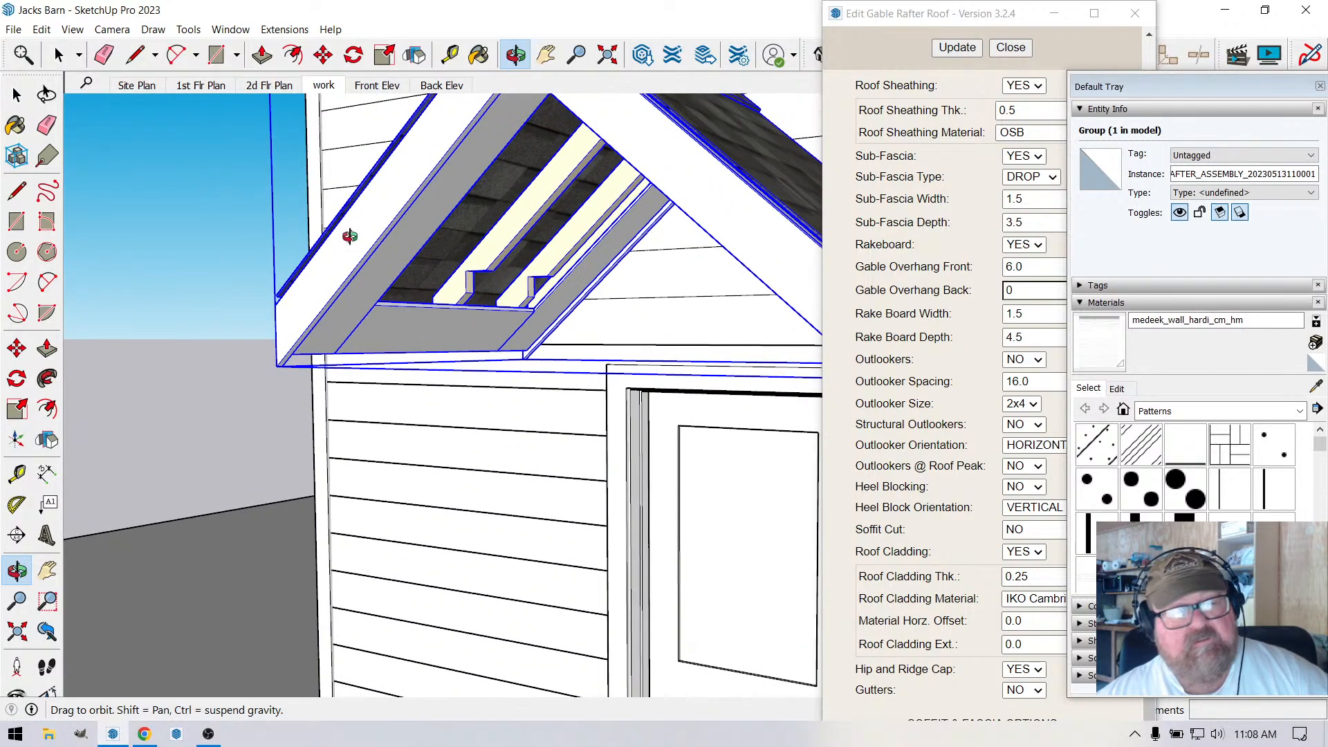
pyautogui.click(134, 54)
pyautogui.scroll(2, 533, 274)
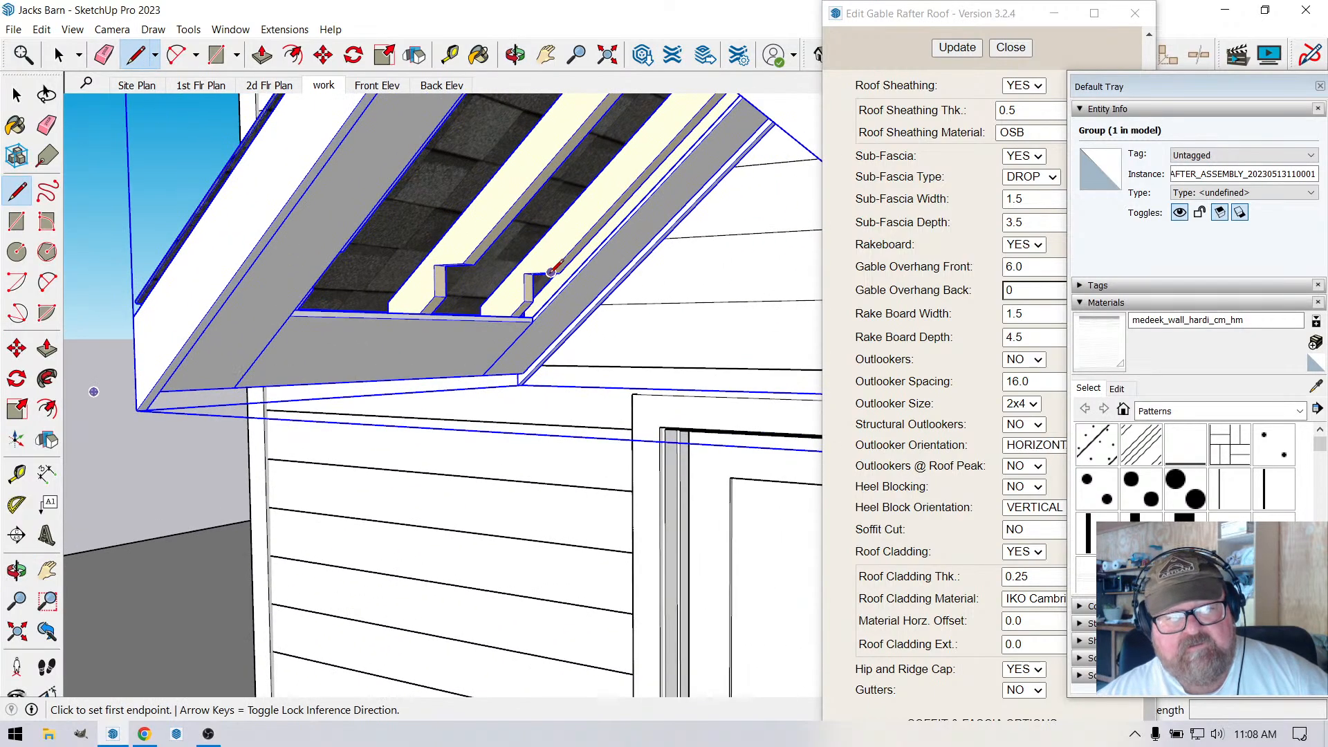
pyautogui.click(551, 272)
pyautogui.click(463, 263)
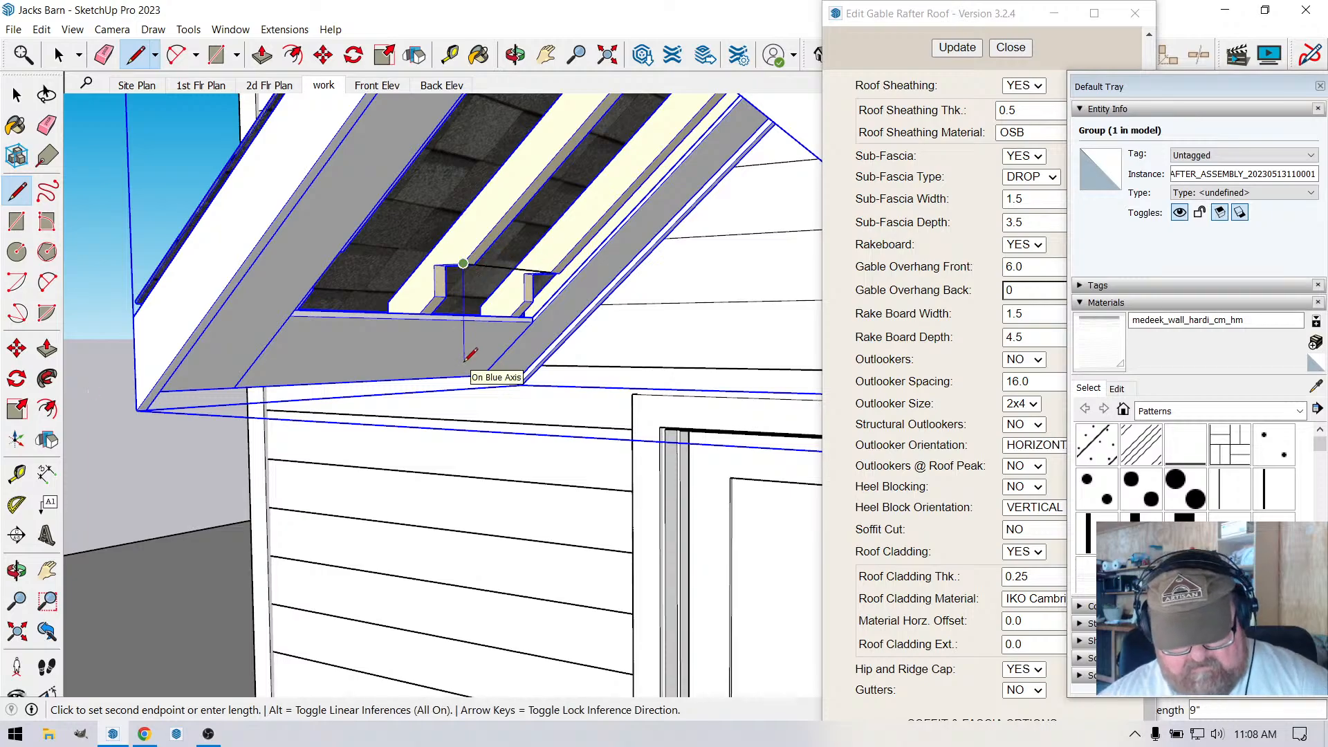
pyautogui.write('9')
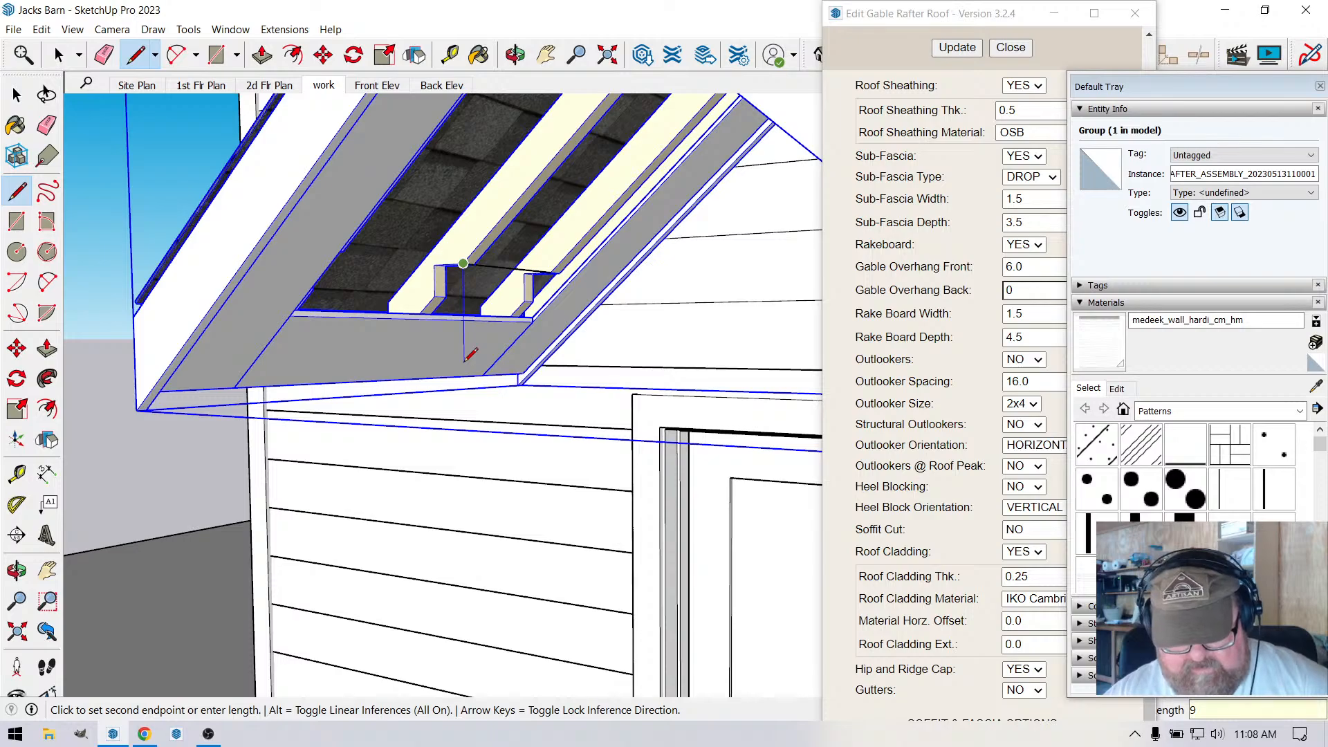
pyautogui.write('.25')
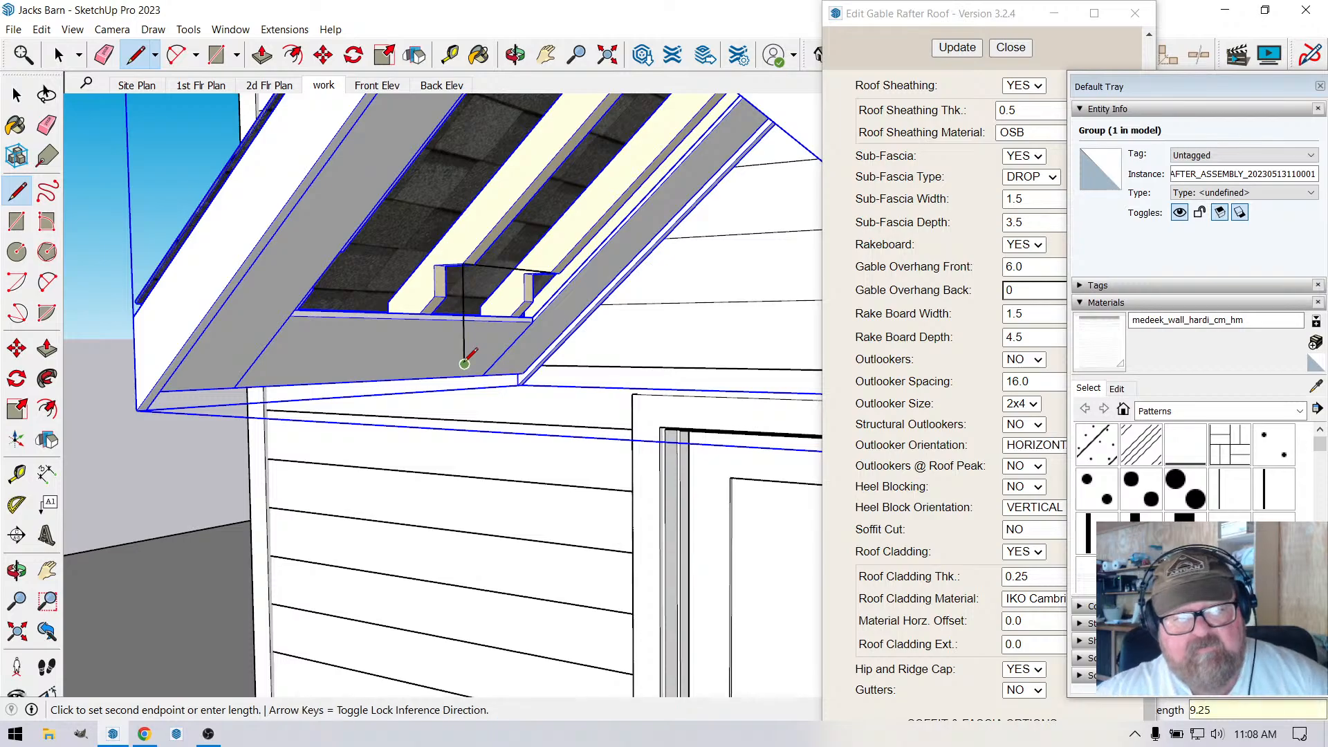
pyautogui.press('Return')
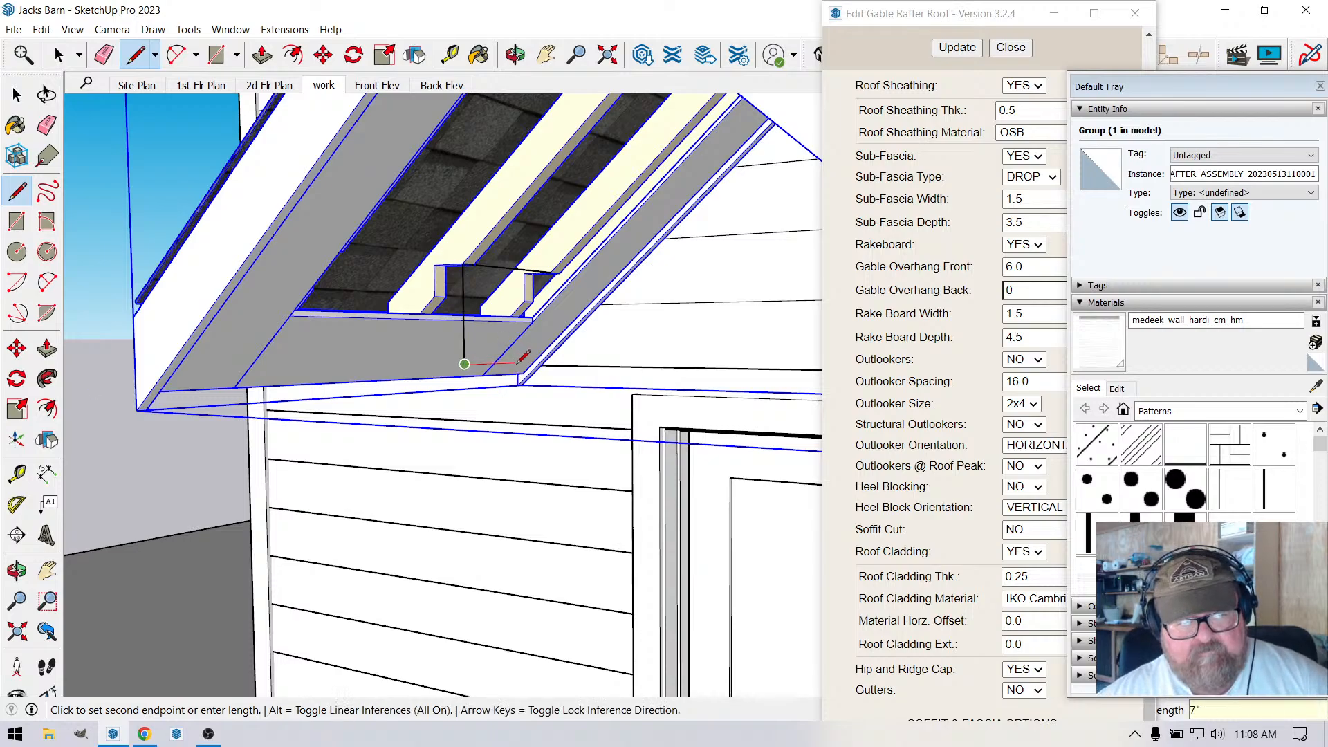
pyautogui.click(552, 363)
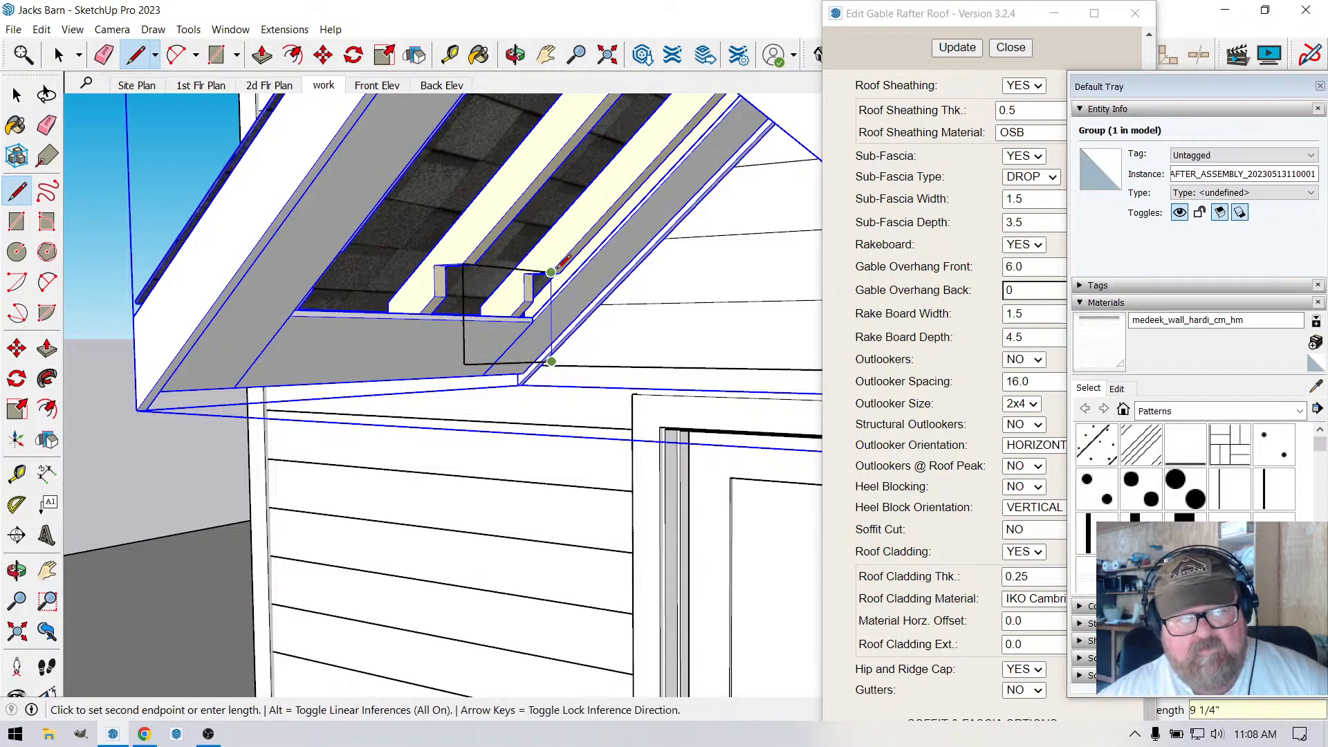
pyautogui.click(552, 271)
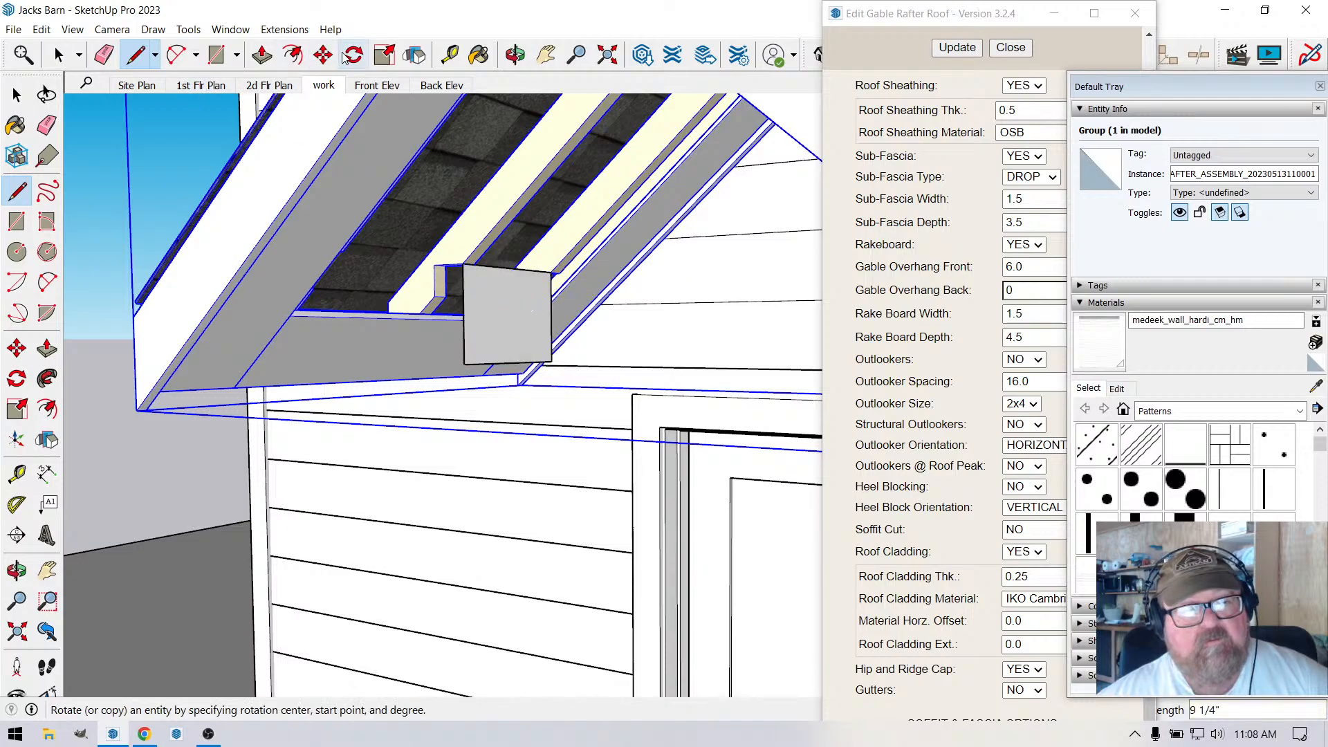
# Push/Pull the rectangle into a thick block, then extend its front end 1' 3 11/16" to the soffit edge.
pyautogui.click(266, 55)
pyautogui.click(495, 318)
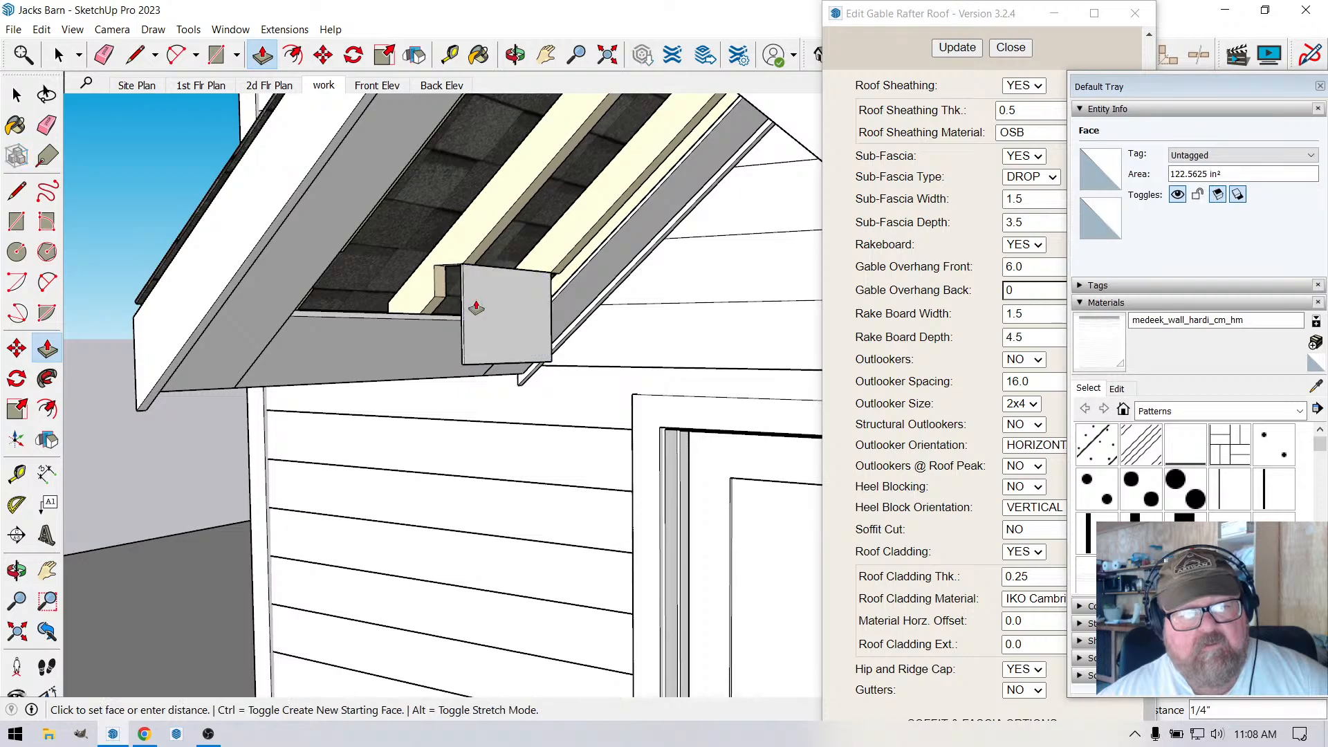
pyautogui.click(434, 296)
pyautogui.click(448, 293)
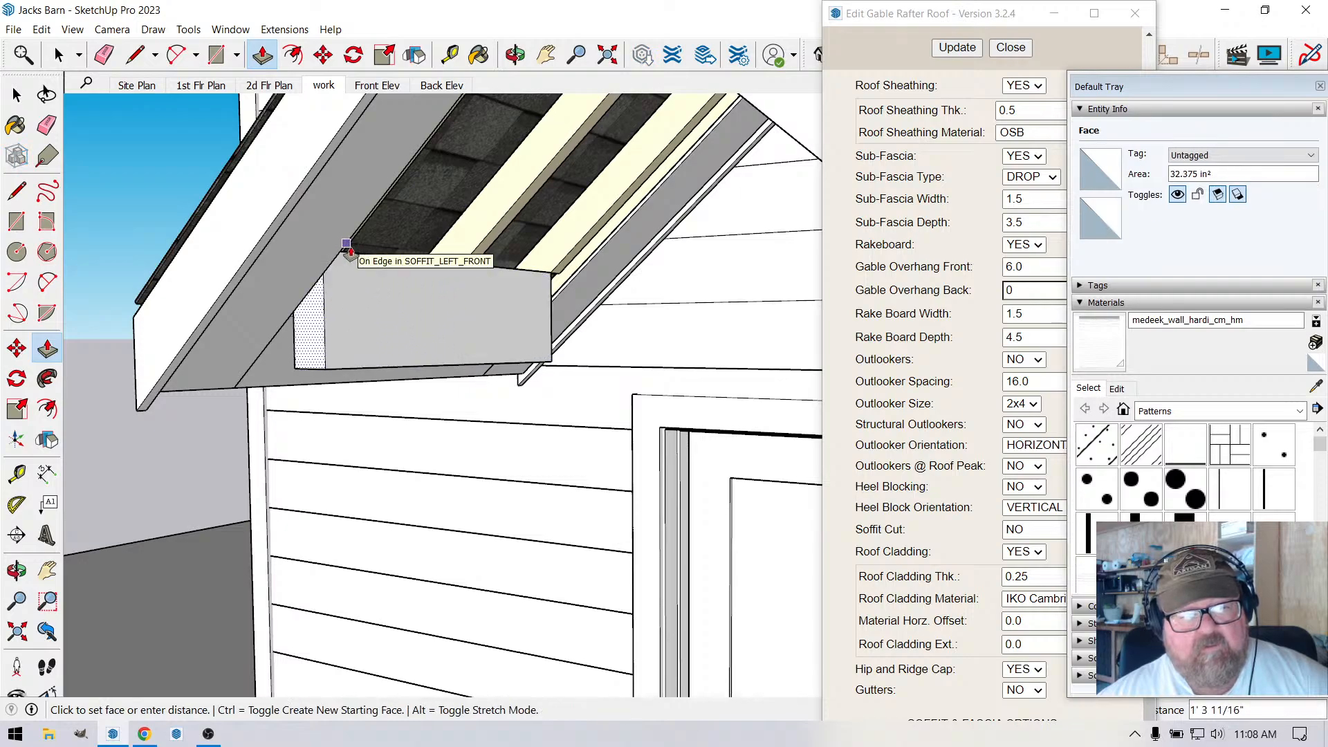
pyautogui.click(349, 253)
# Select all the connected geometry of the new beam and make it a group.
pyautogui.press('space')
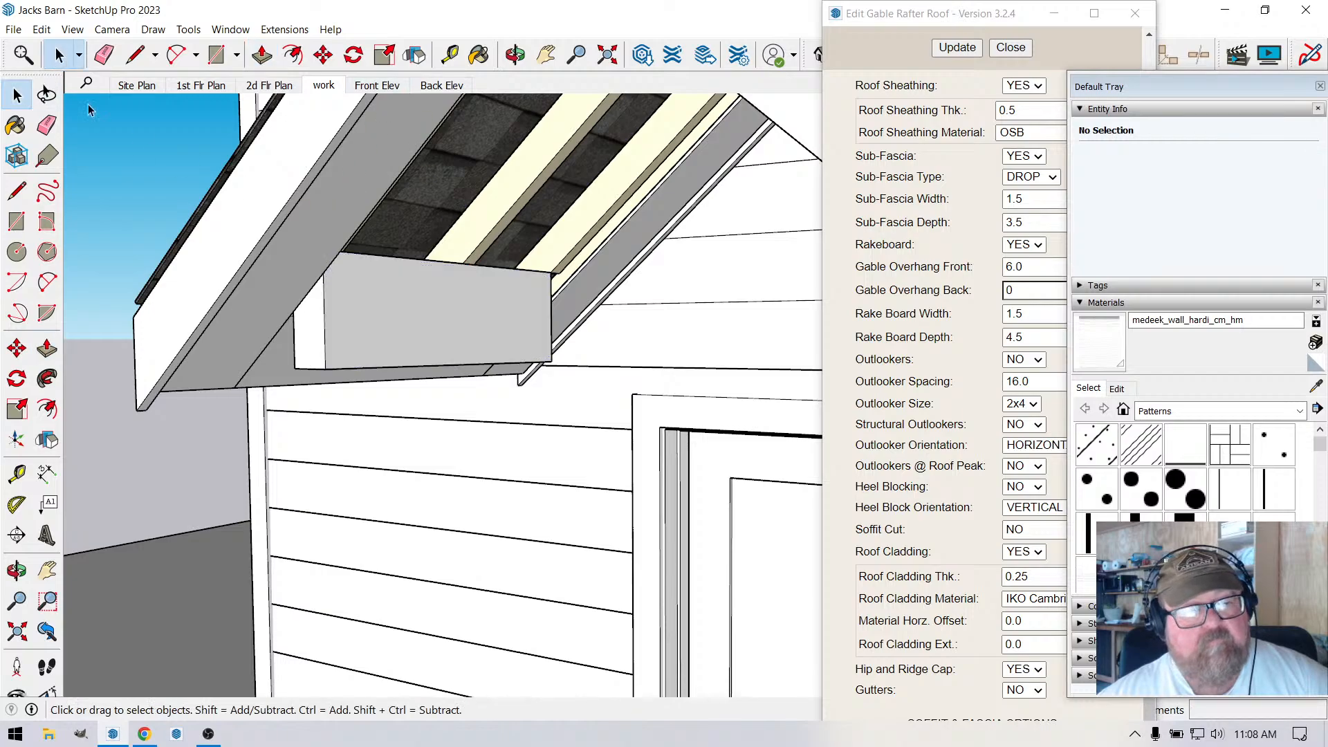
pyautogui.tripleClick(329, 316)
pyautogui.rightClick(331, 312)
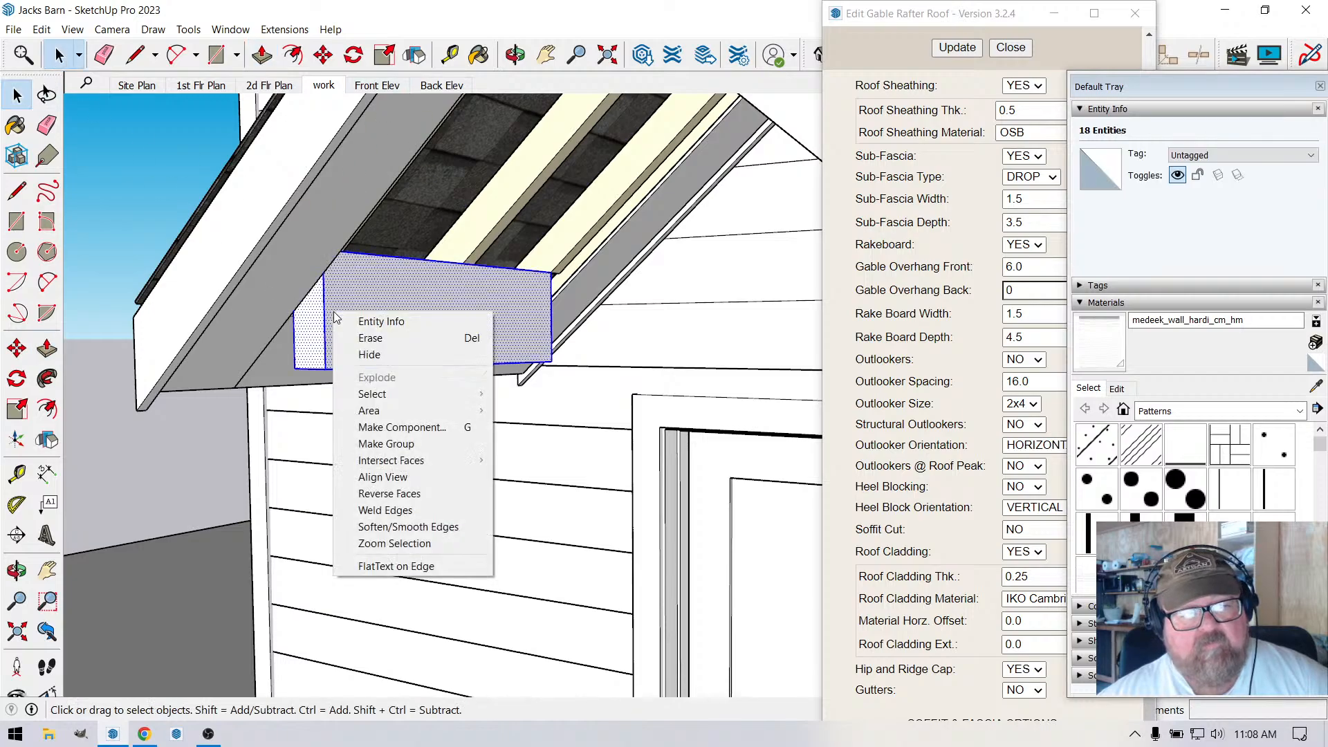
pyautogui.click(385, 443)
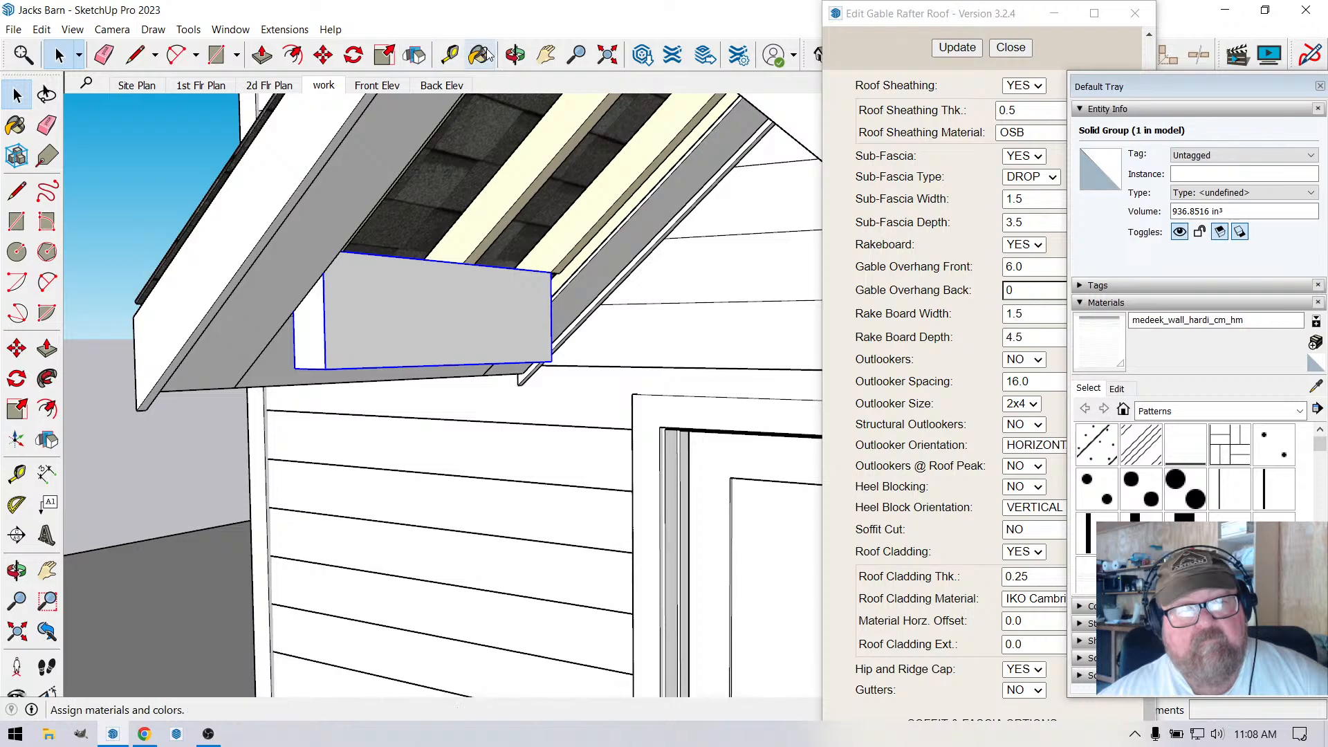
# Edit the beam group, extend its rear end 10 1/4" toward the wall, and close the group.
pyautogui.click(512, 55)
pyautogui.scroll(5, 537, 318)
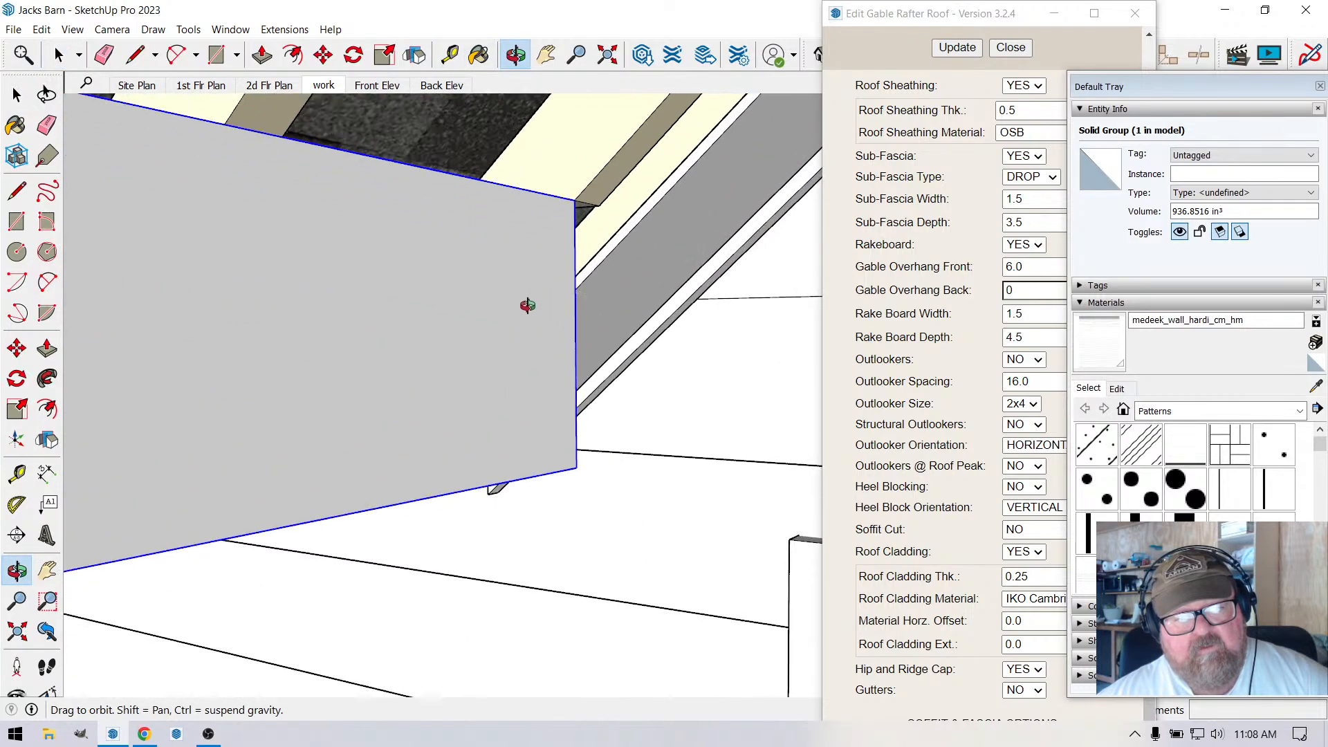
pyautogui.scroll(2, 372, 269)
pyautogui.moveTo(372, 268); pyautogui.dragTo(127, 297)
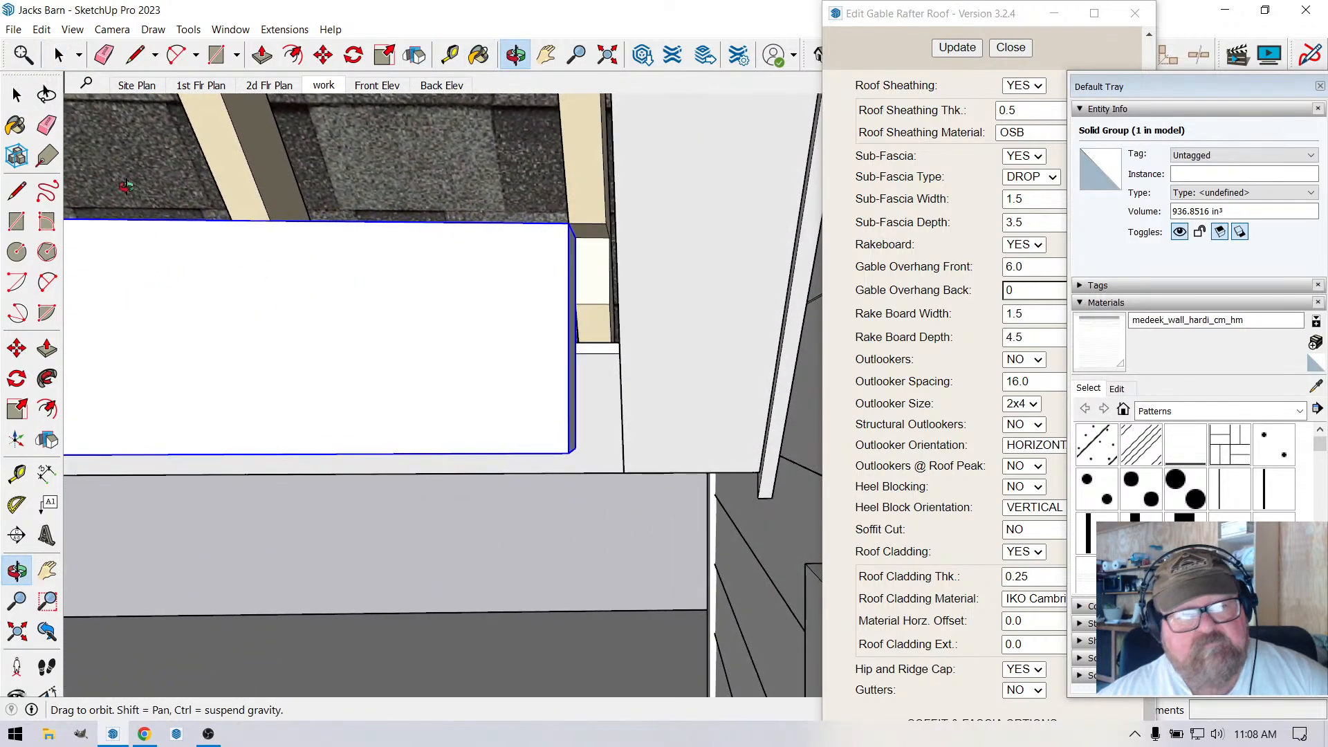
pyautogui.click(59, 57)
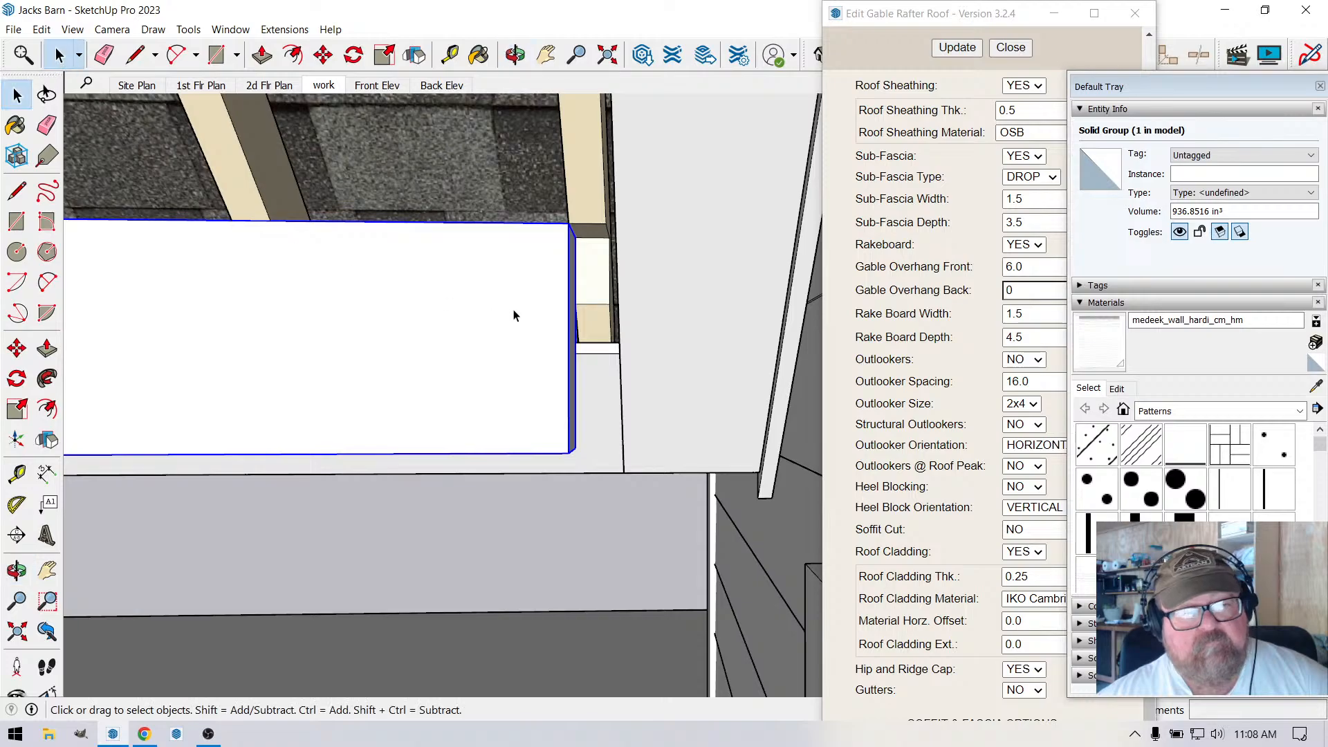
pyautogui.doubleClick(440, 281)
pyautogui.press('p')
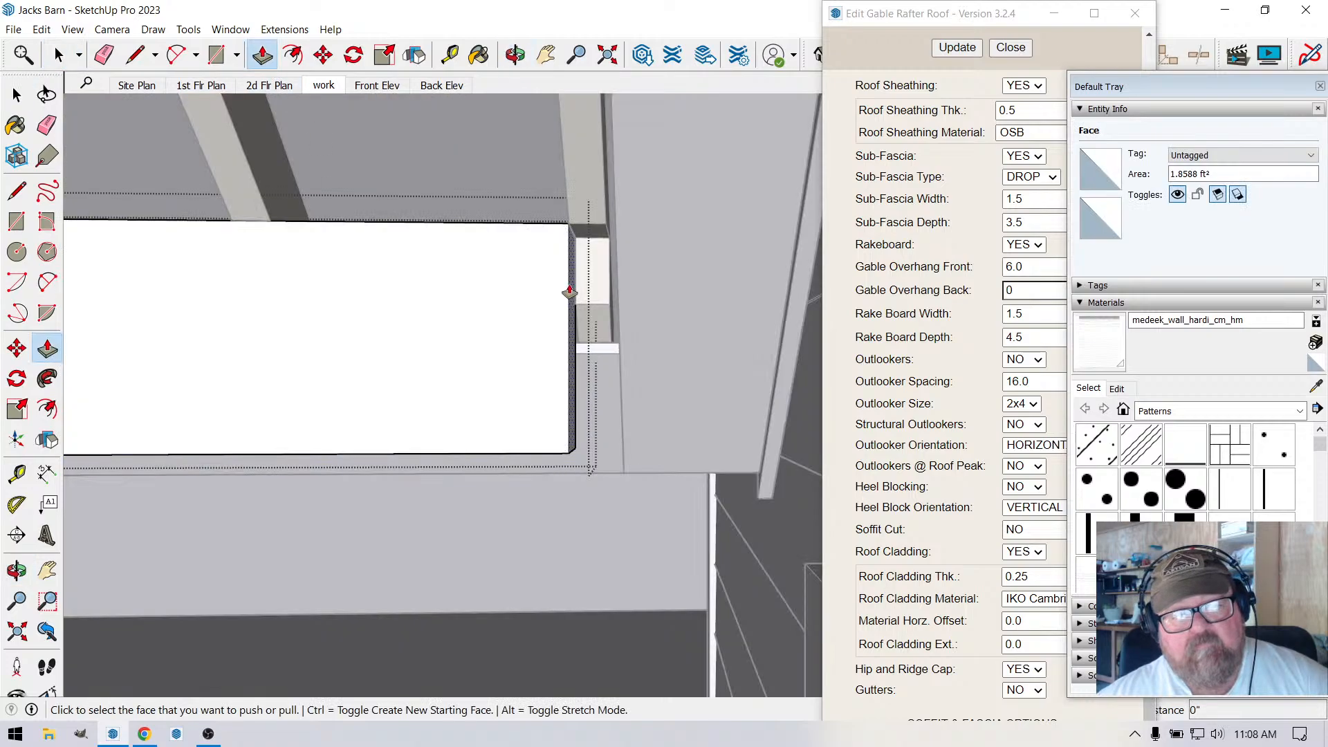
pyautogui.click(569, 292)
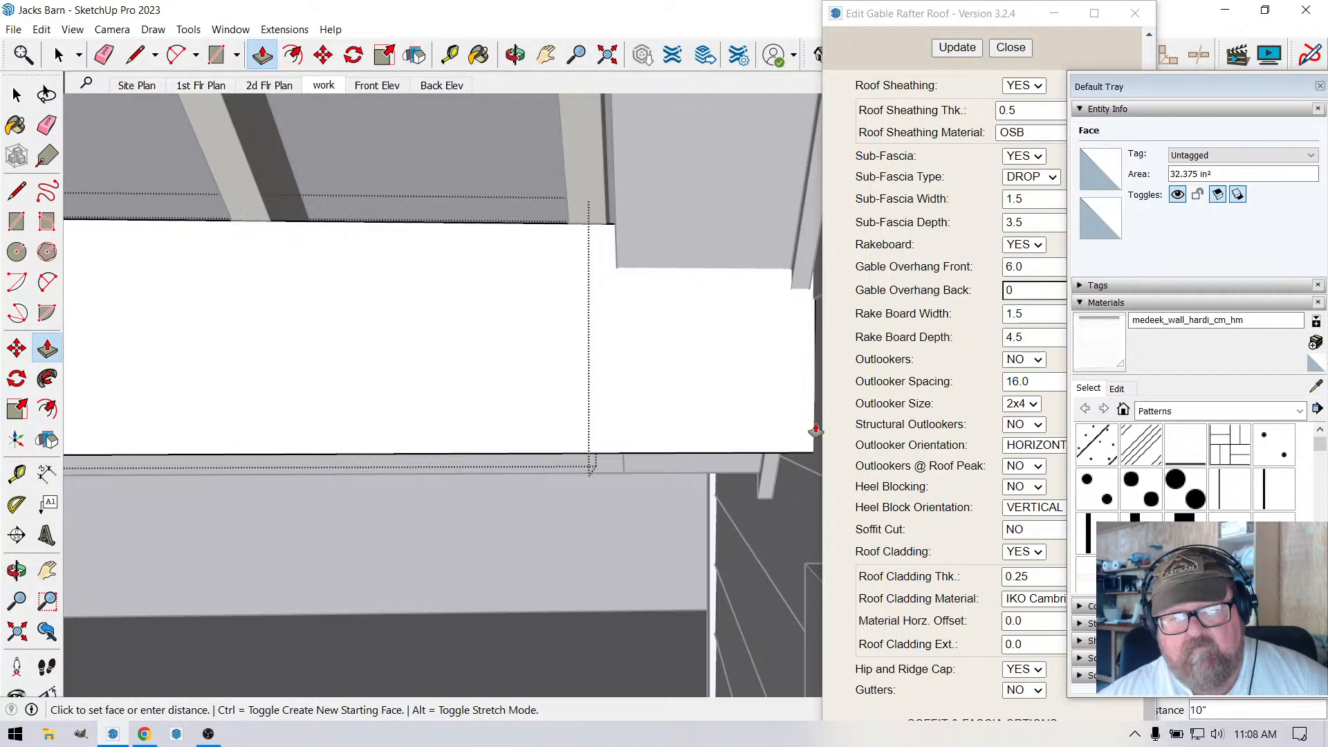
pyautogui.click(727, 430)
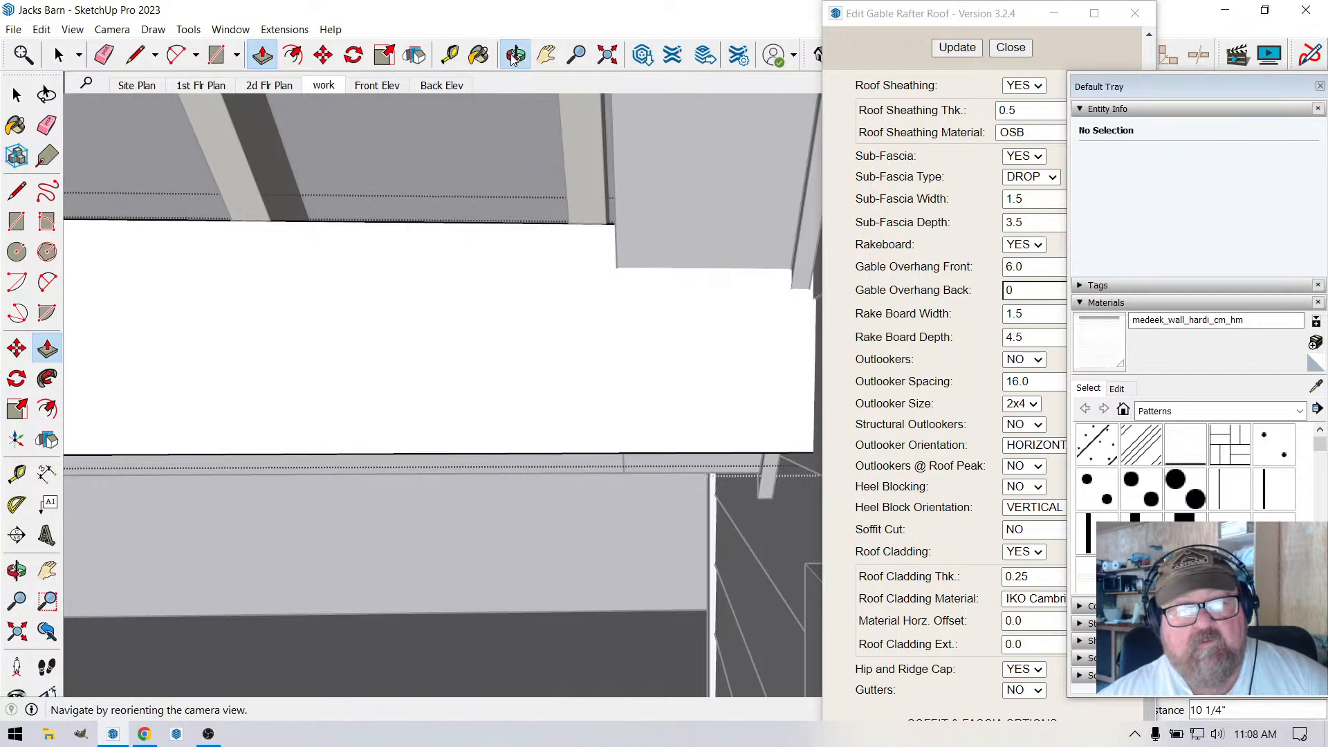
pyautogui.click(514, 55)
pyautogui.moveTo(692, 304); pyautogui.dragTo(184, 130)
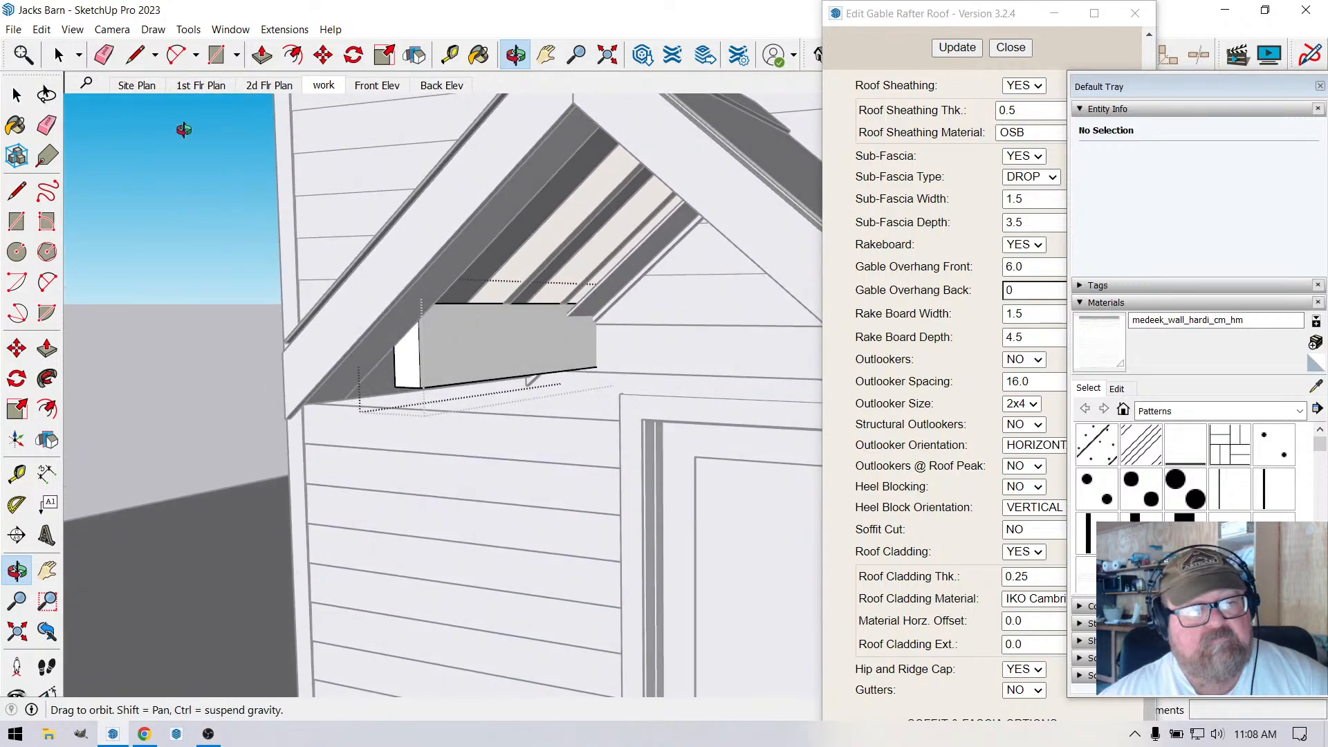
pyautogui.press('space')
pyautogui.click(139, 178)
# Examine the beam and both eaves of the porch gable from the front and the side.
pyautogui.scroll(-1, 373, 359)
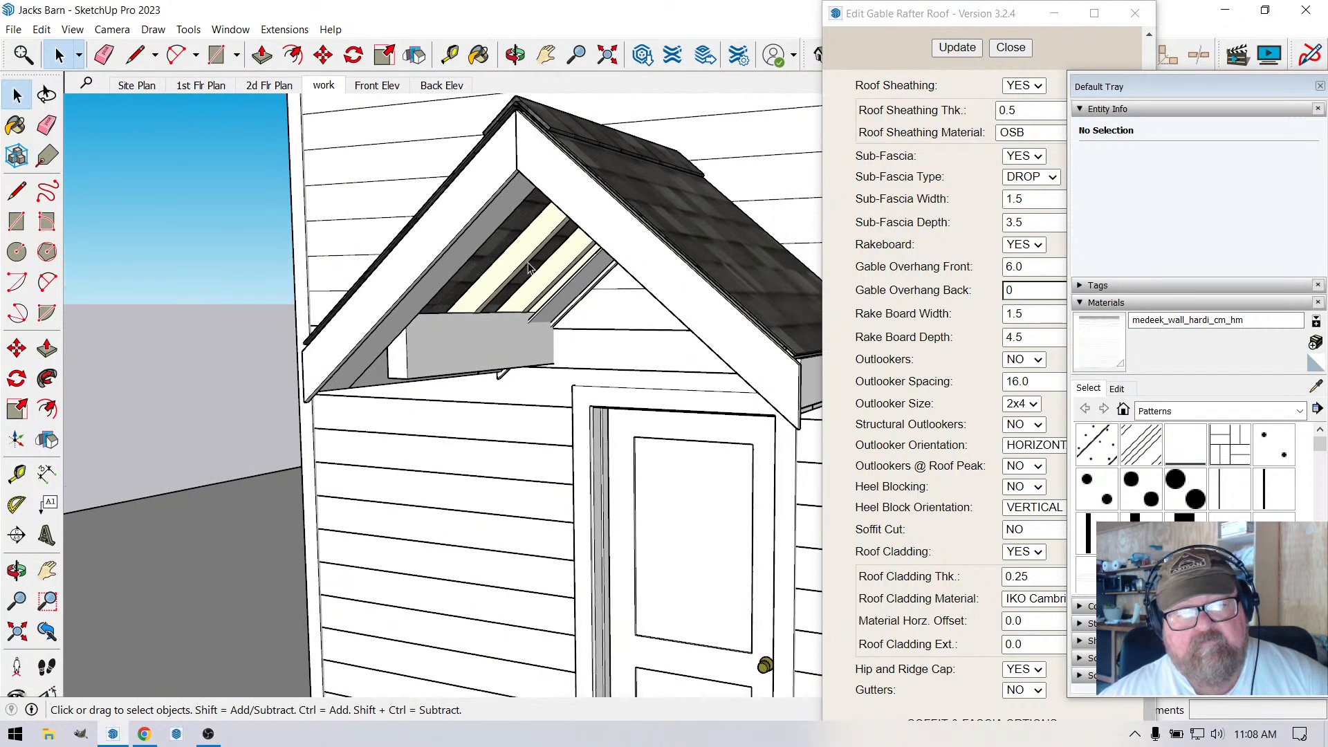
pyautogui.scroll(-2, 493, 349)
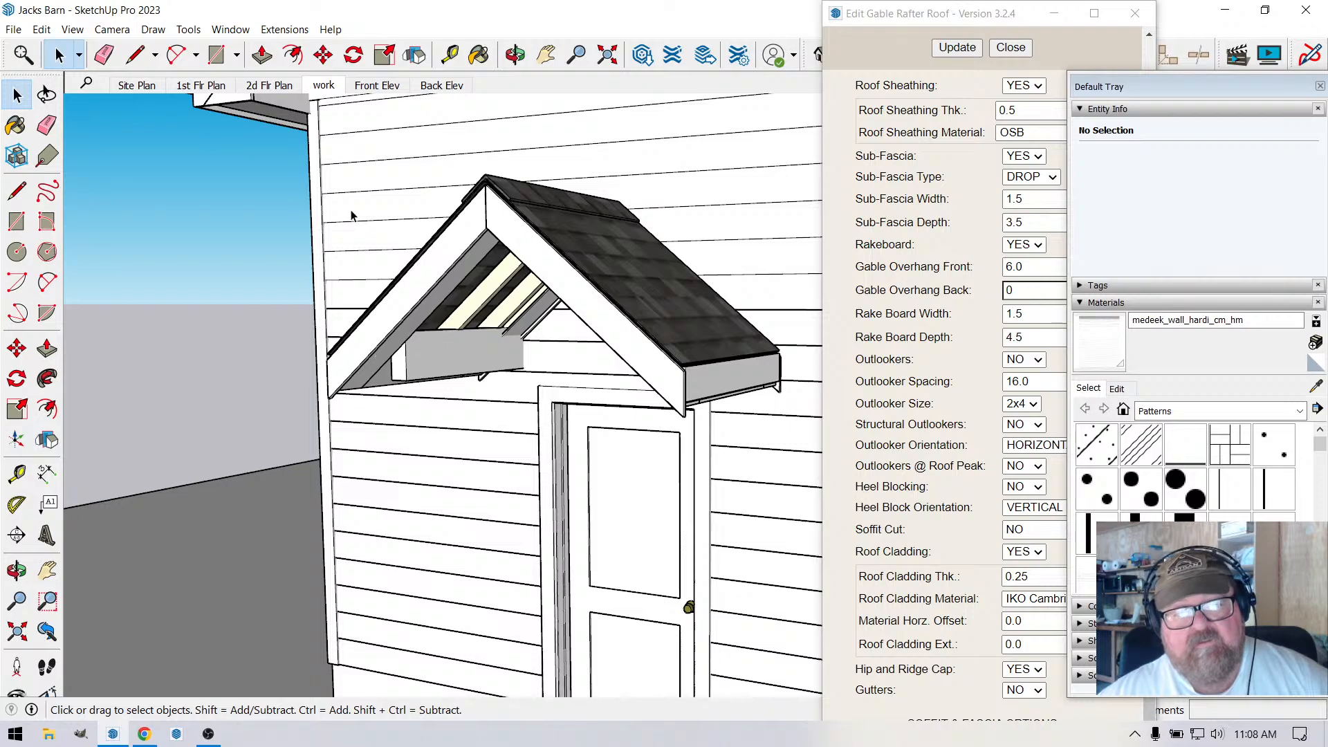
pyautogui.scroll(3, 677, 397)
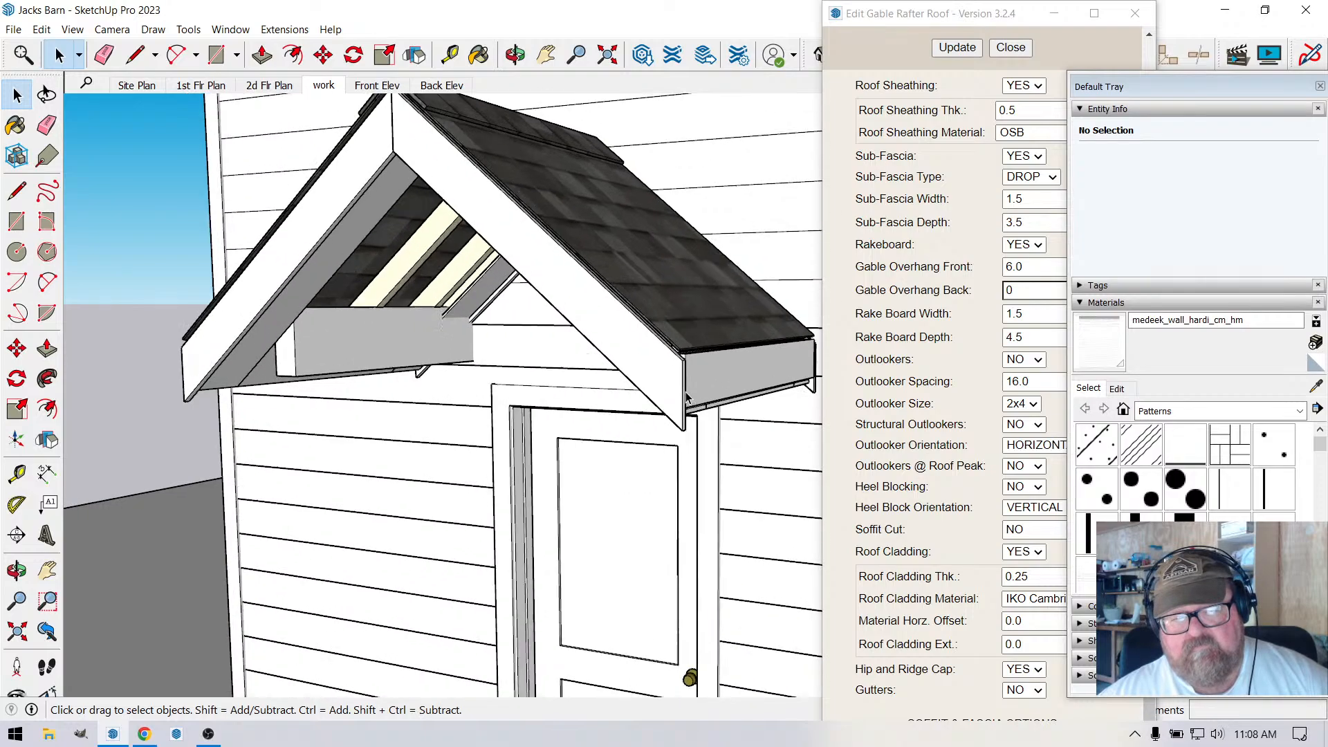
pyautogui.scroll(-3, 455, 322)
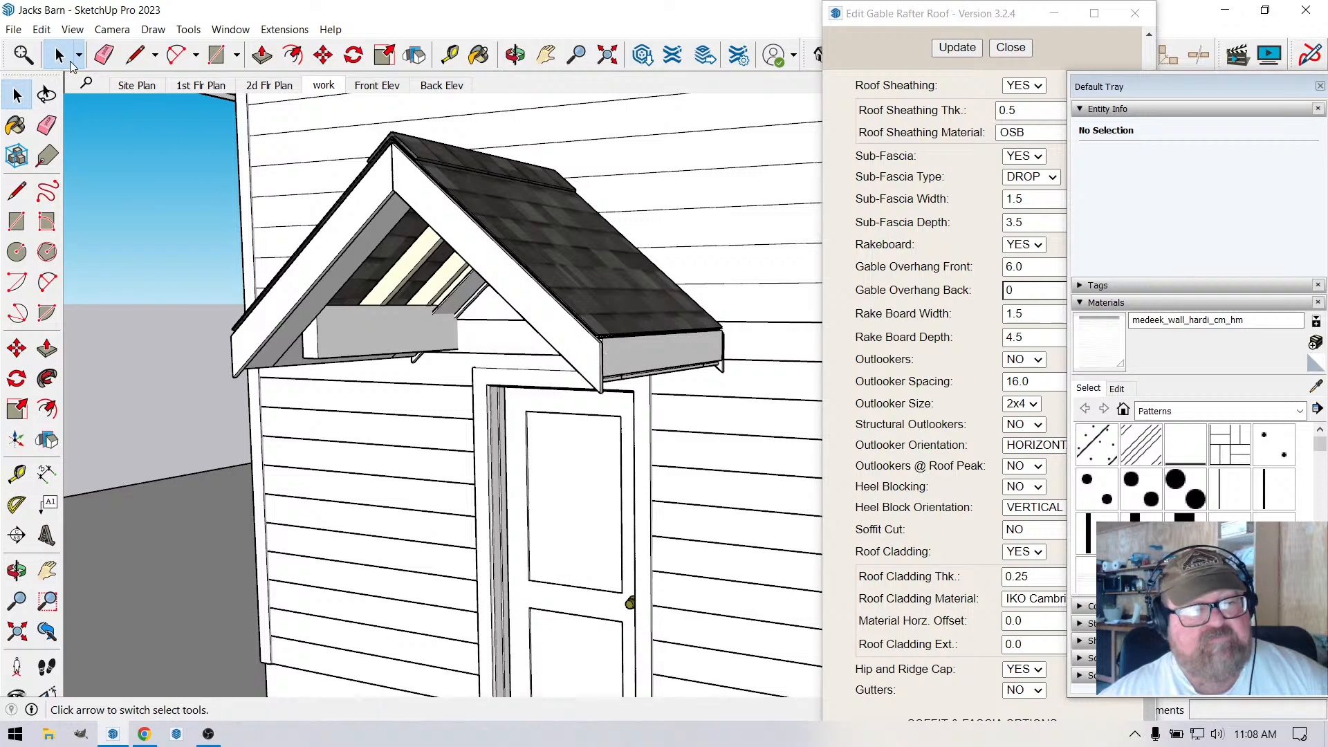
pyautogui.click(516, 59)
pyautogui.moveTo(569, 291); pyautogui.dragTo(738, 278)
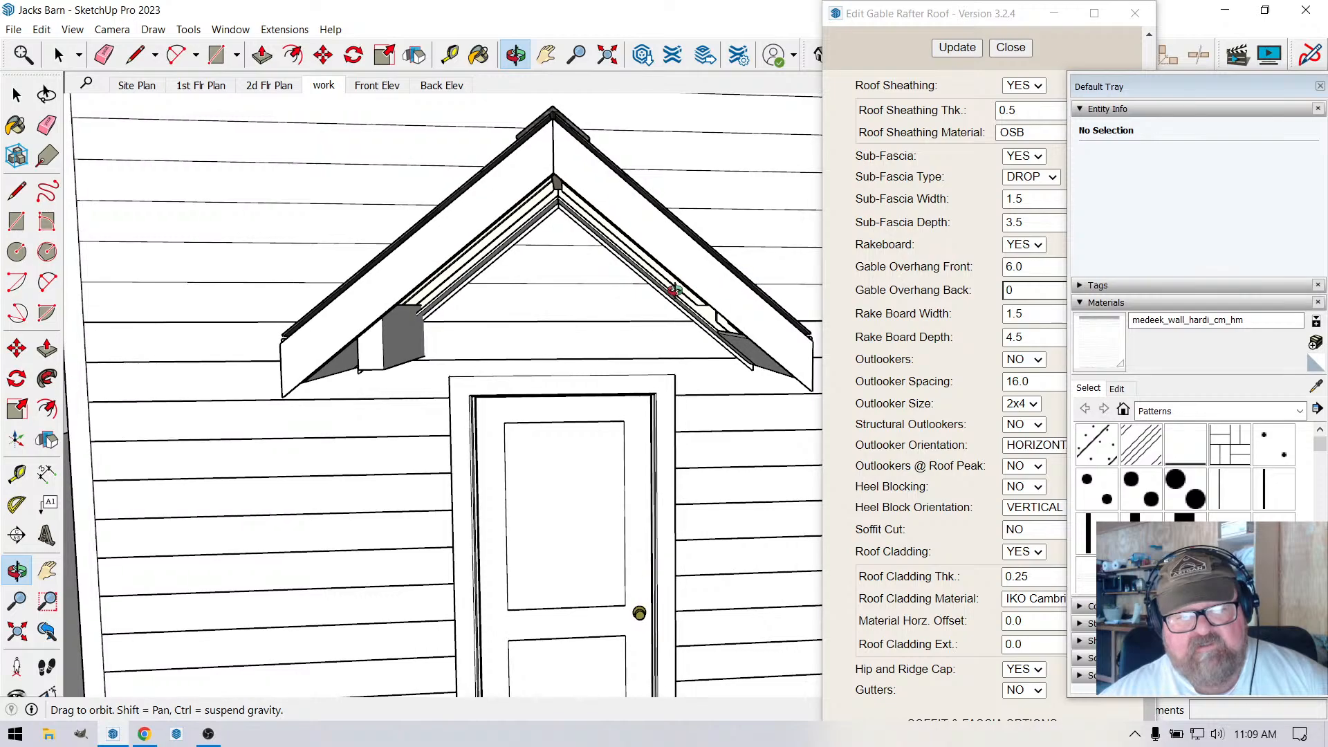
pyautogui.scroll(-3, 692, 304)
pyautogui.scroll(6, 623, 326)
pyautogui.moveTo(622, 326); pyautogui.dragTo(135, 280)
pyautogui.scroll(6, 152, 277)
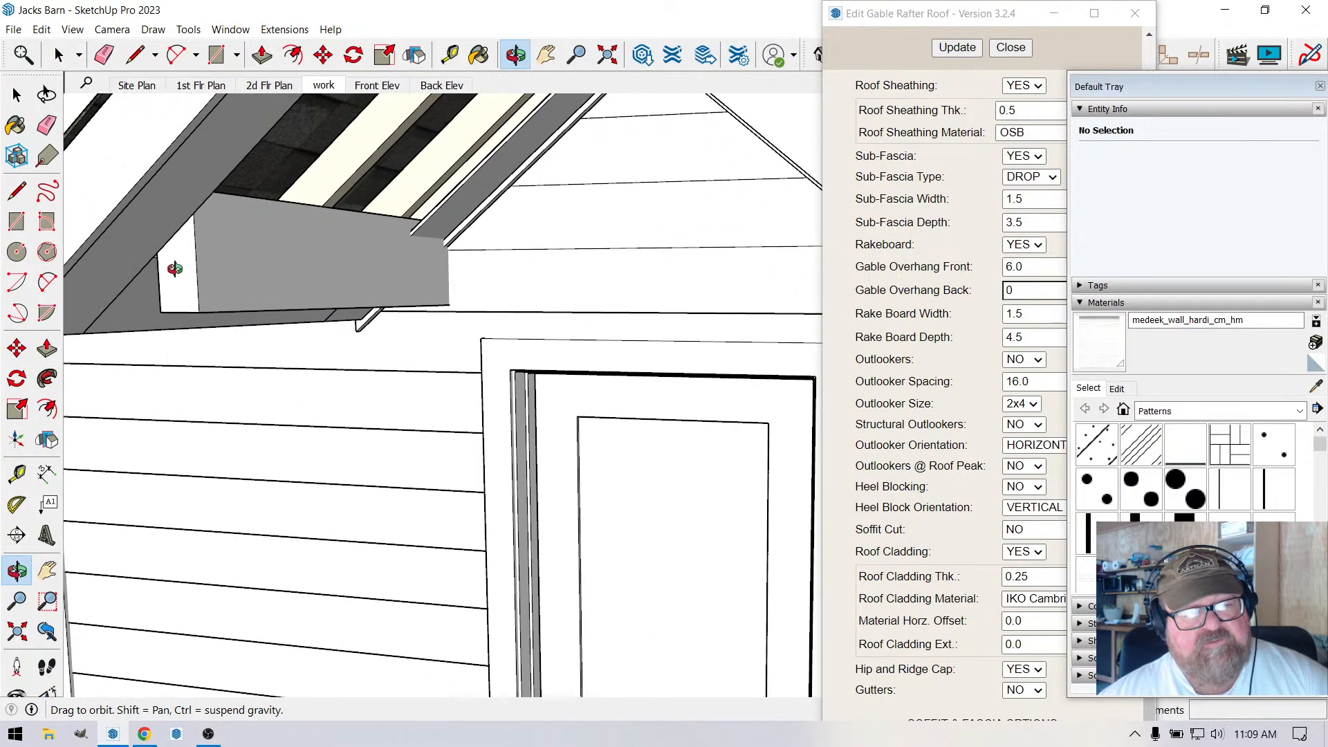
# Open the beam group and place guides 3 inches in from its front edge and 3 inches above its bottom edge.
pyautogui.click(58, 54)
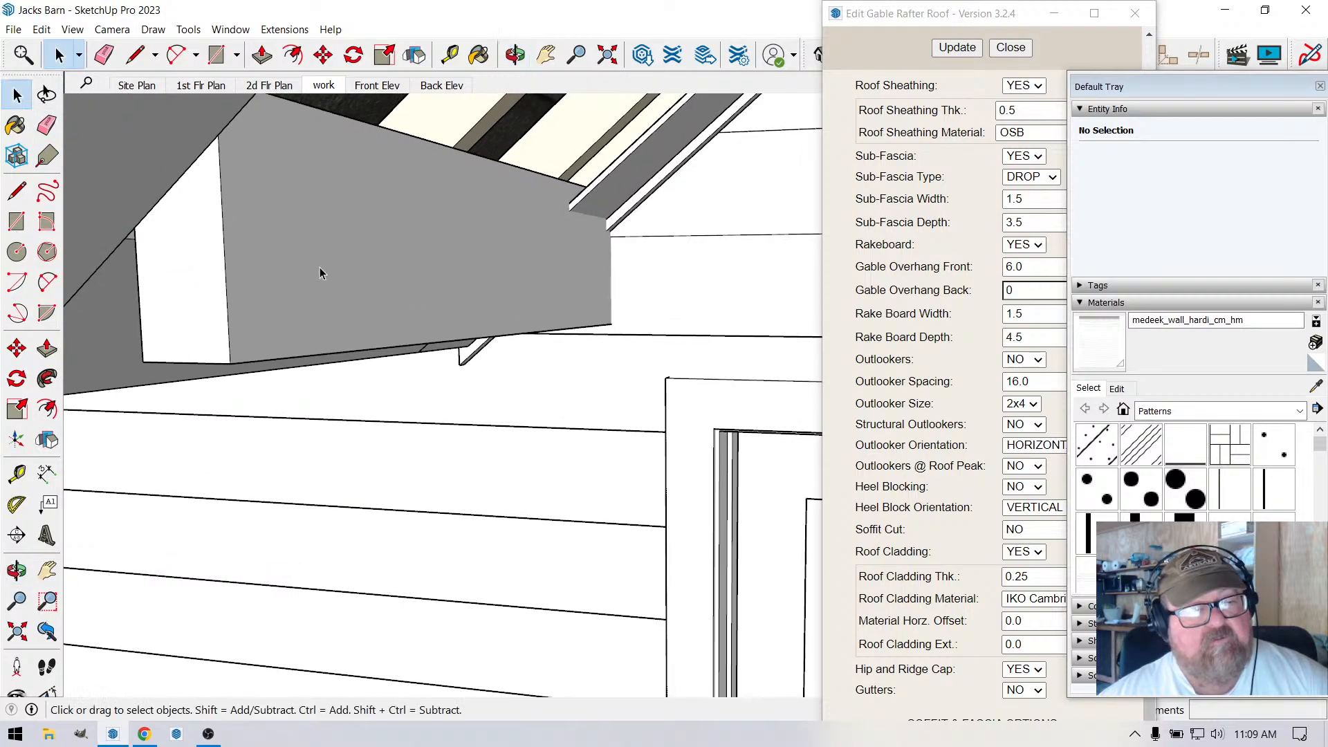
pyautogui.click(303, 267)
pyautogui.scroll(2, 300, 267)
pyautogui.doubleClick(269, 297)
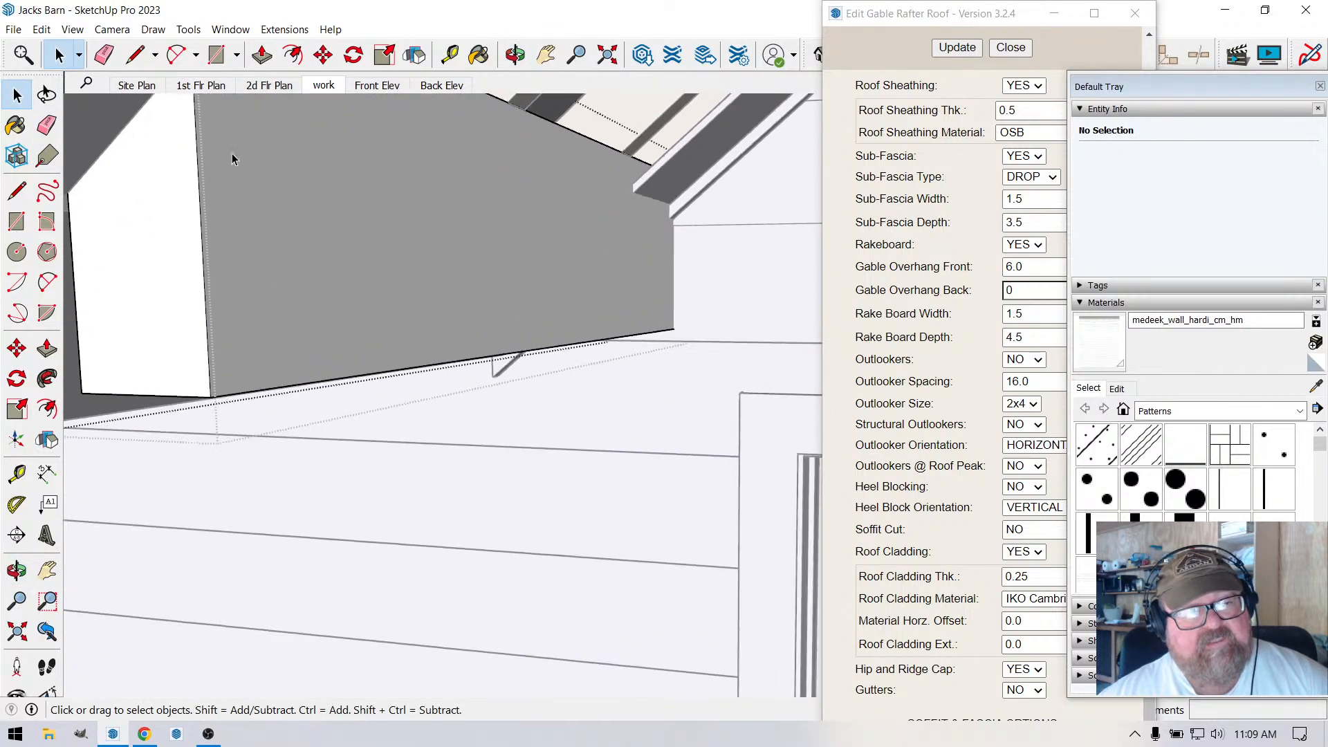
pyautogui.click(450, 56)
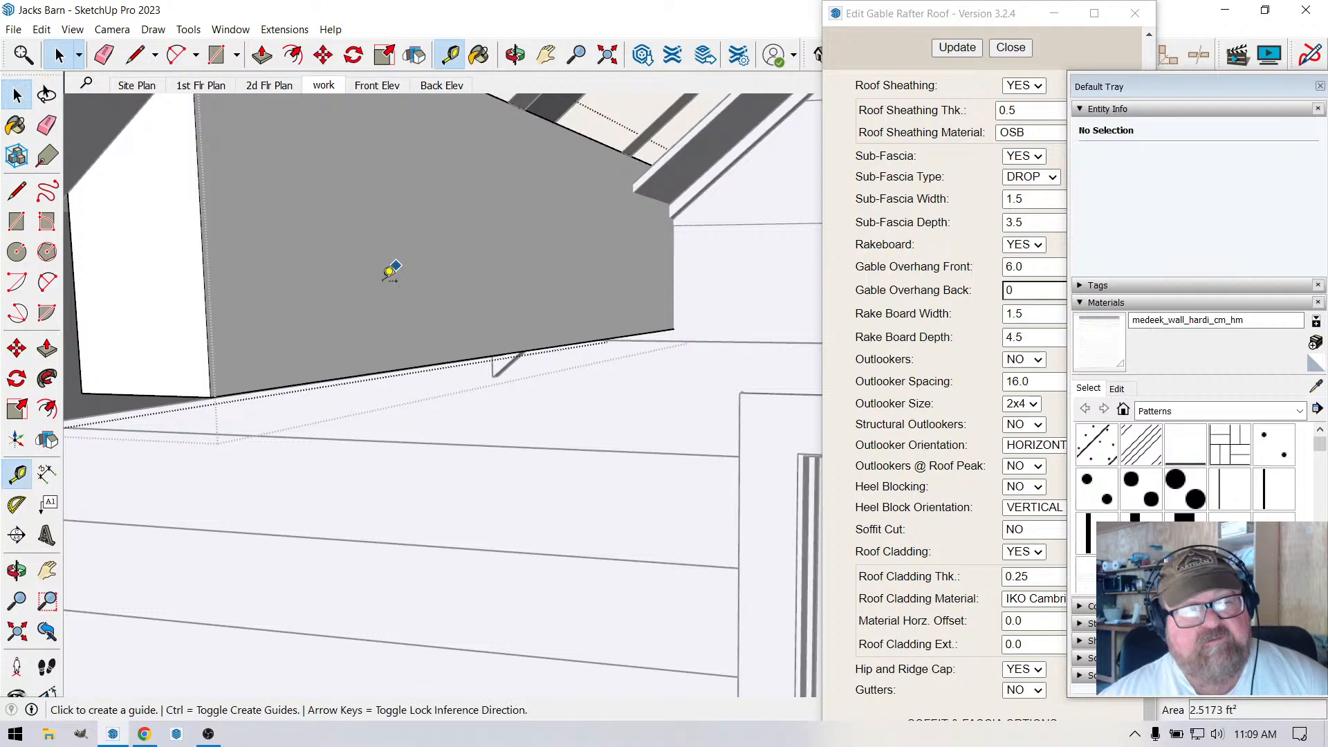
pyautogui.click(205, 298)
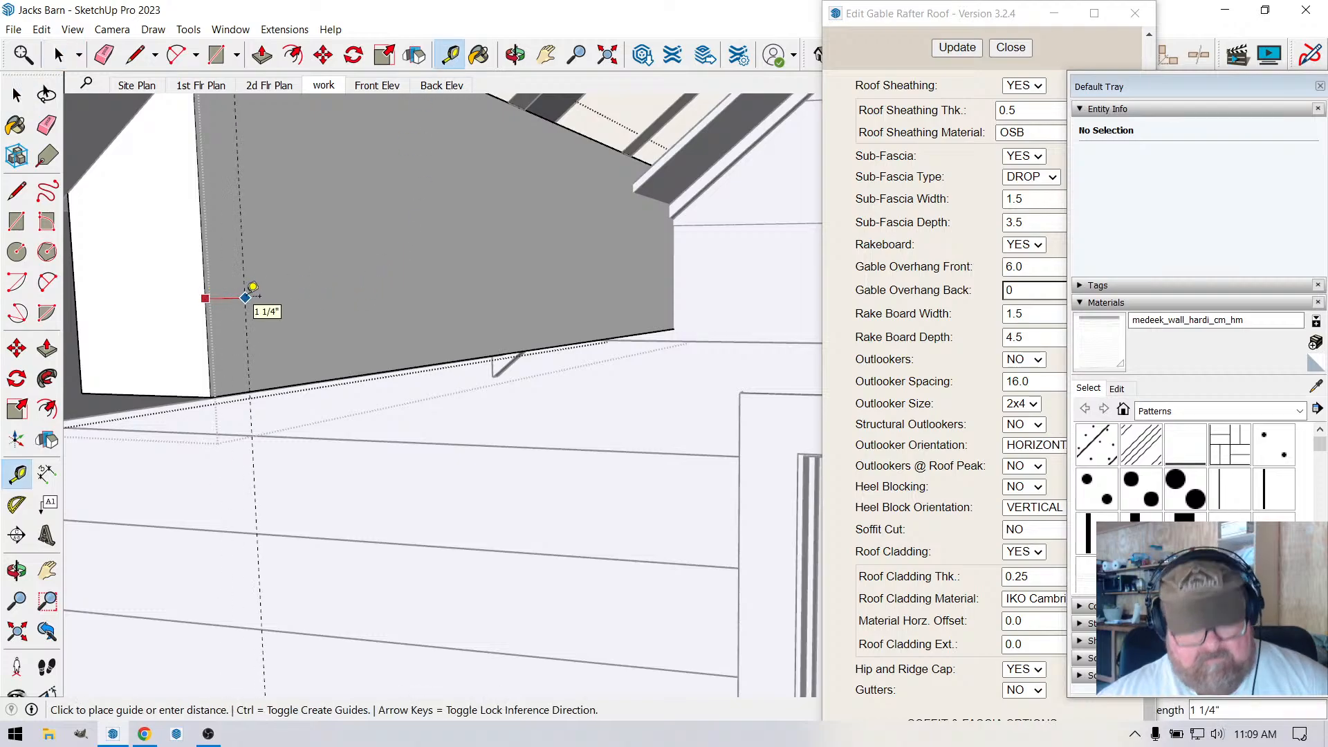
pyautogui.write('3')
pyautogui.press('Return')
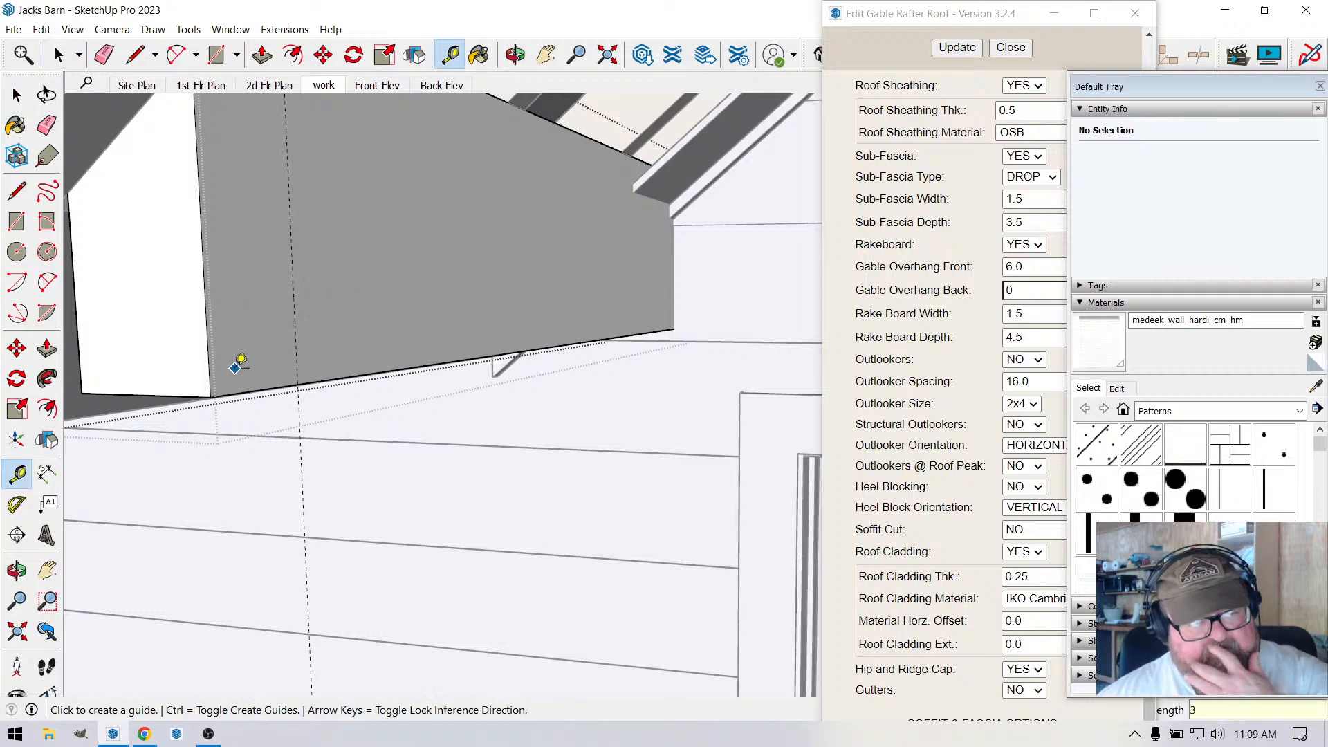
pyautogui.click(231, 394)
pyautogui.write('3')
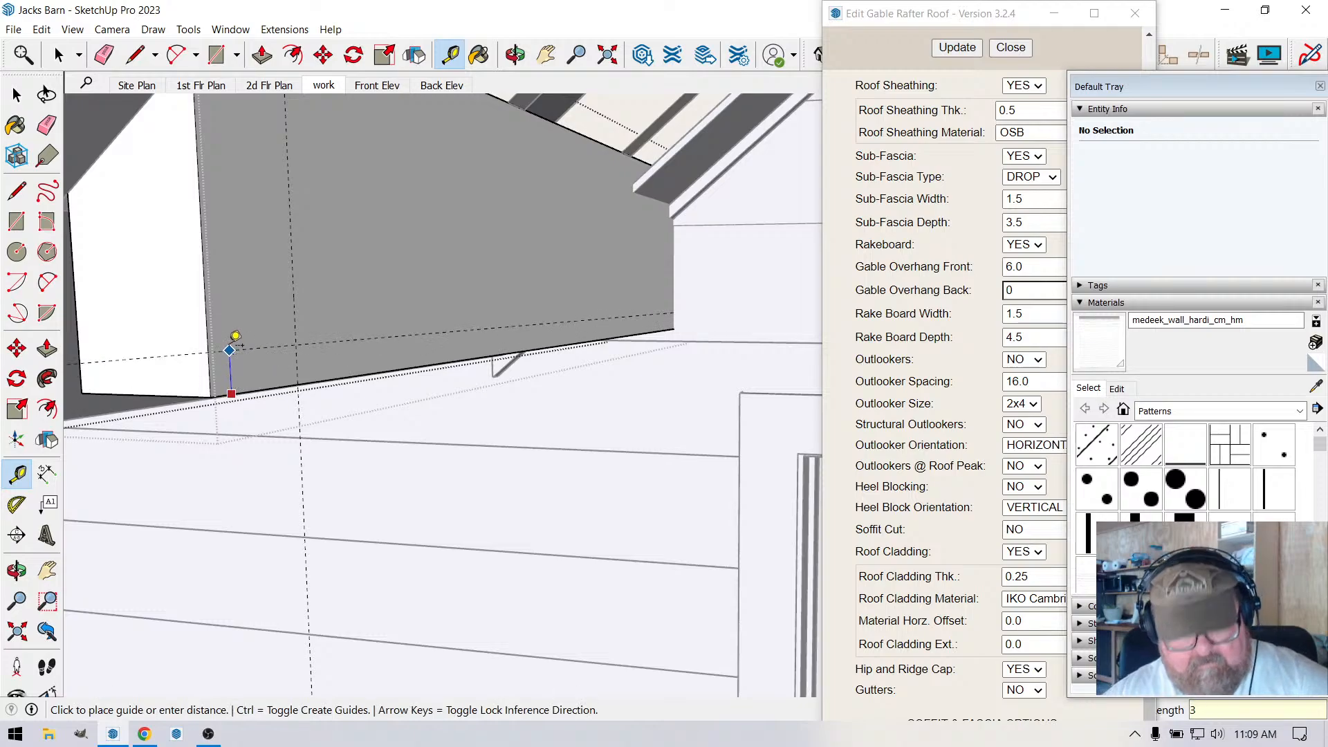
pyautogui.press('Return')
# Bevel the beam's lower front corner along a diagonal drawn between the guides, cutting through the full 3 1/2" thickness, and close the group.
pyautogui.click(136, 56)
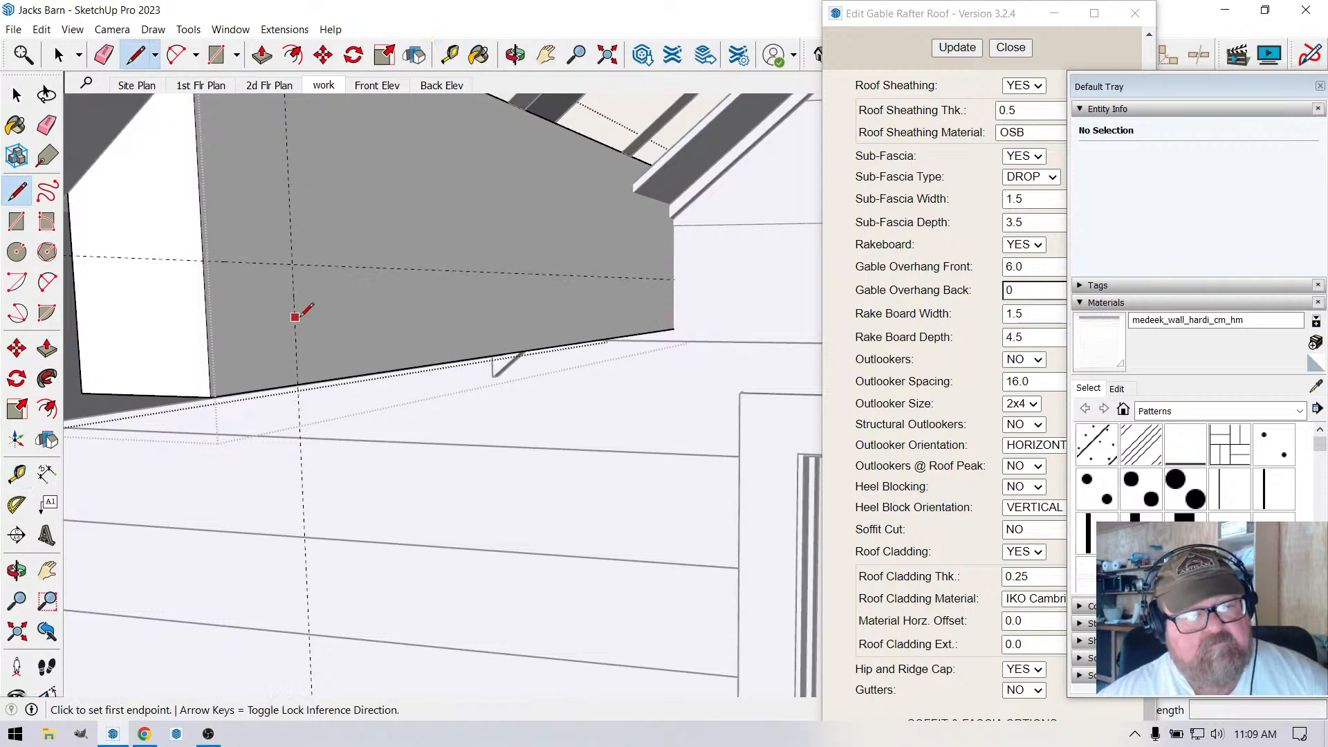
pyautogui.click(204, 262)
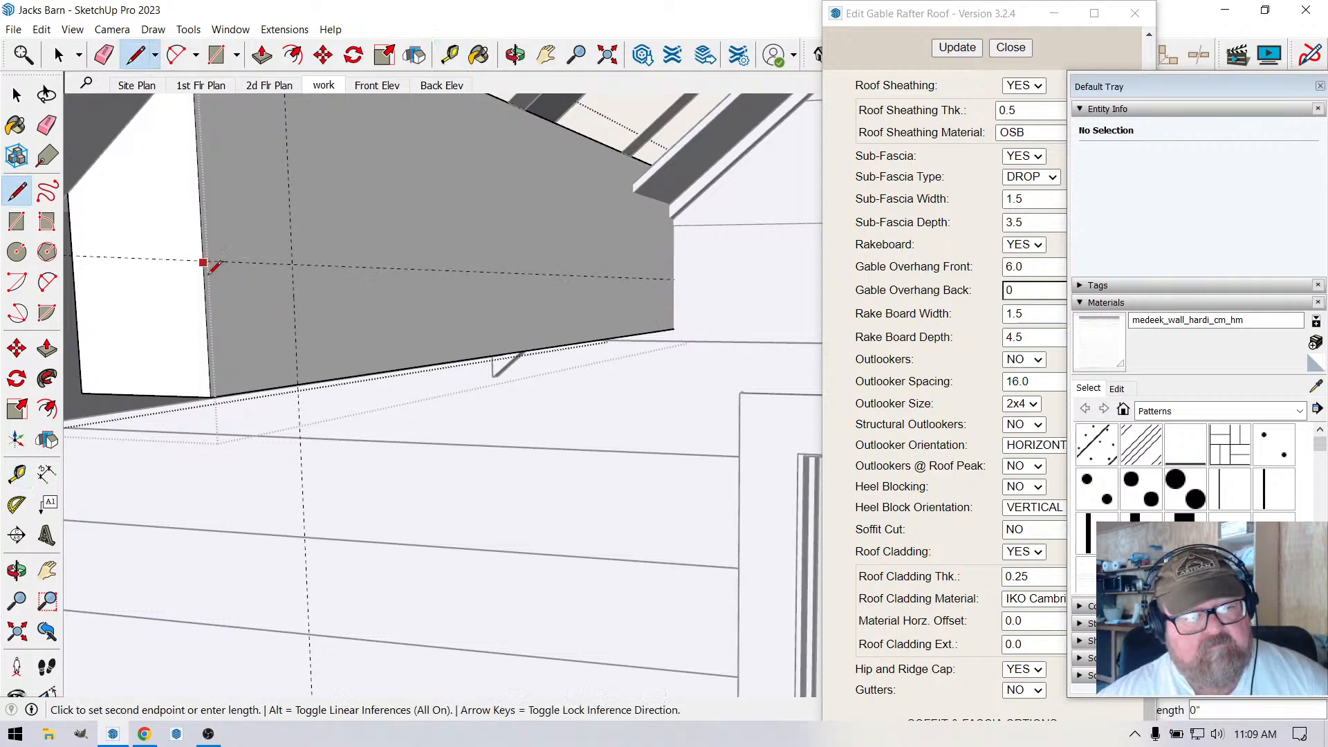
pyautogui.click(297, 382)
pyautogui.moveTo(298, 382); pyautogui.dragTo(285, 175, button='middle')
pyautogui.press('p')
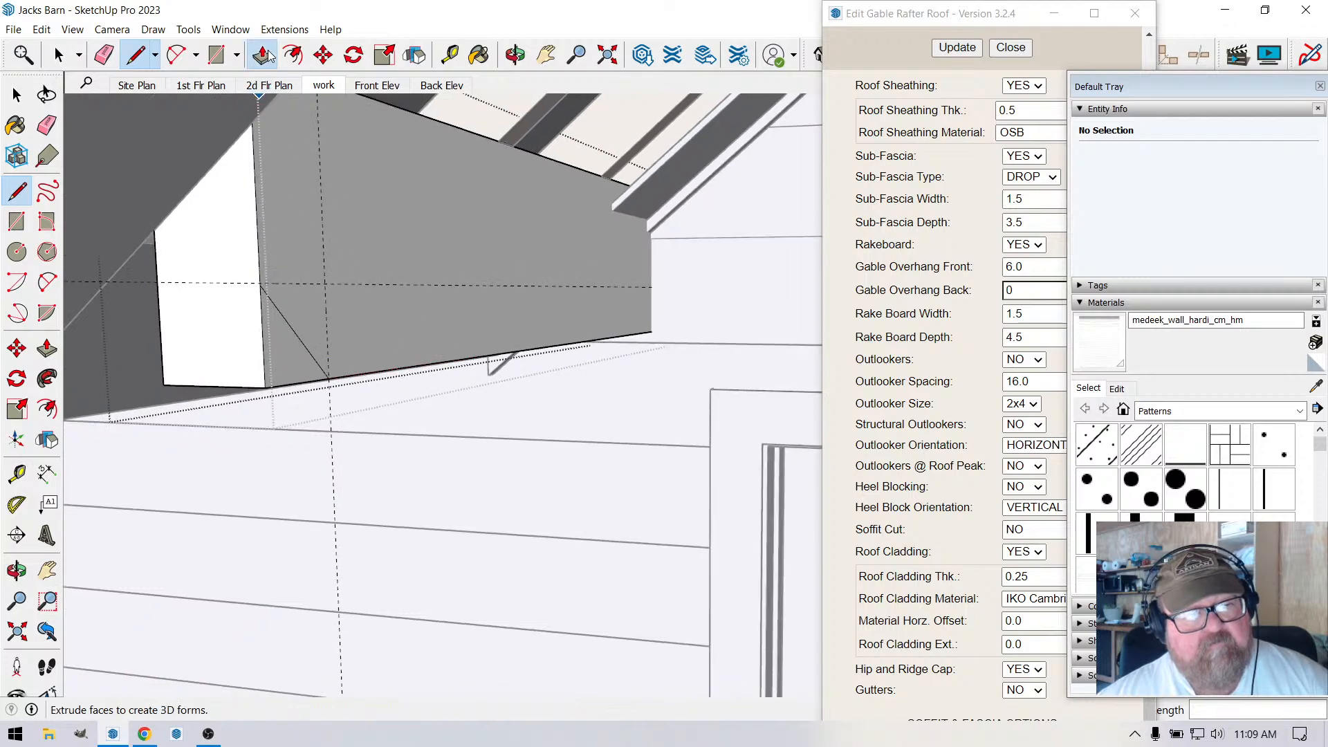
pyautogui.moveTo(272, 359); pyautogui.dragTo(155, 371)
pyautogui.moveTo(156, 371); pyautogui.dragTo(297, 207, button='middle')
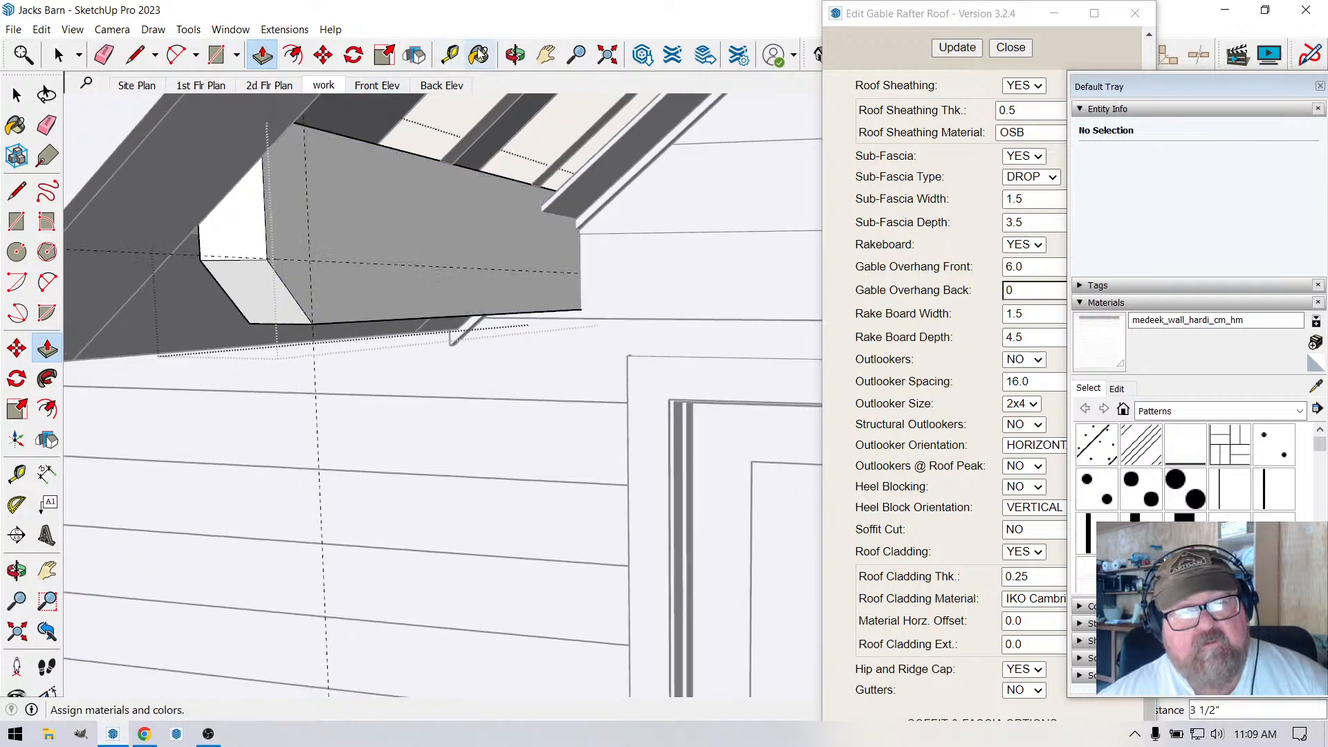
pyautogui.click(515, 54)
pyautogui.moveTo(482, 182); pyautogui.dragTo(511, 230)
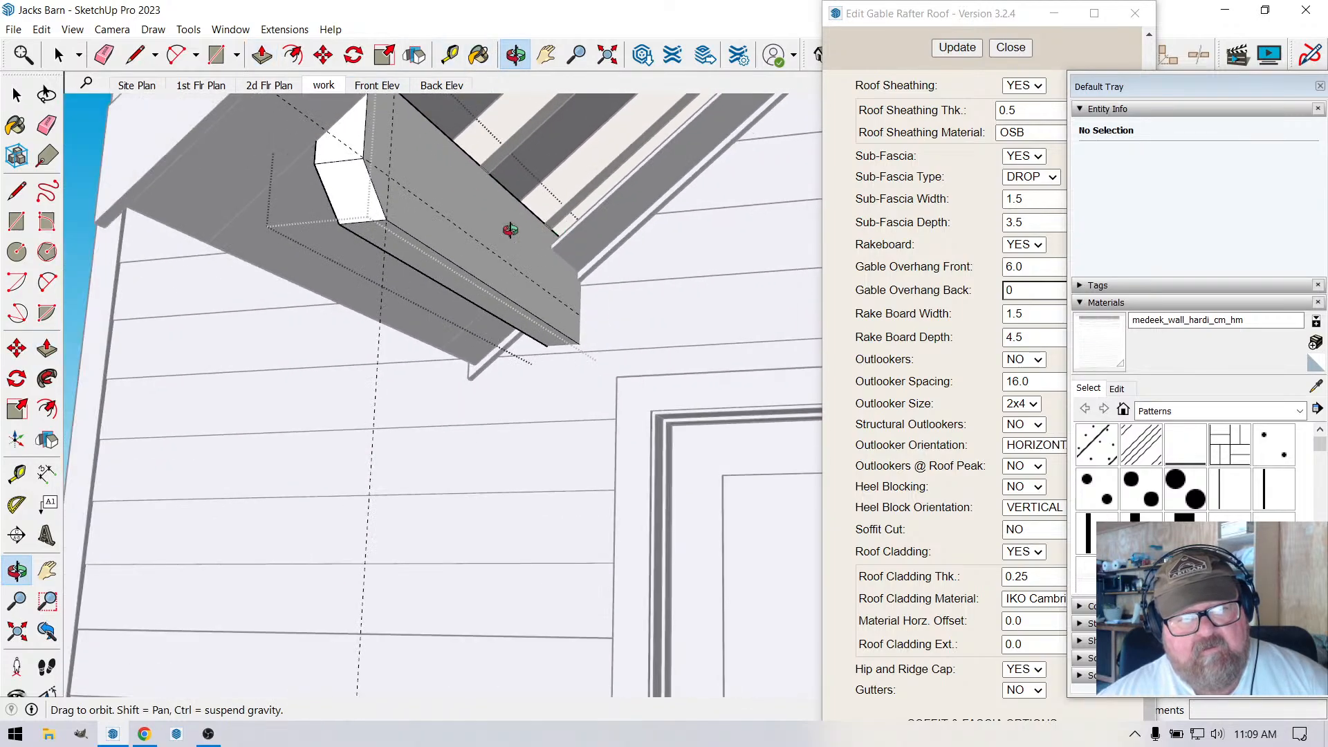
pyautogui.press('space')
pyautogui.scroll(2, 379, 316)
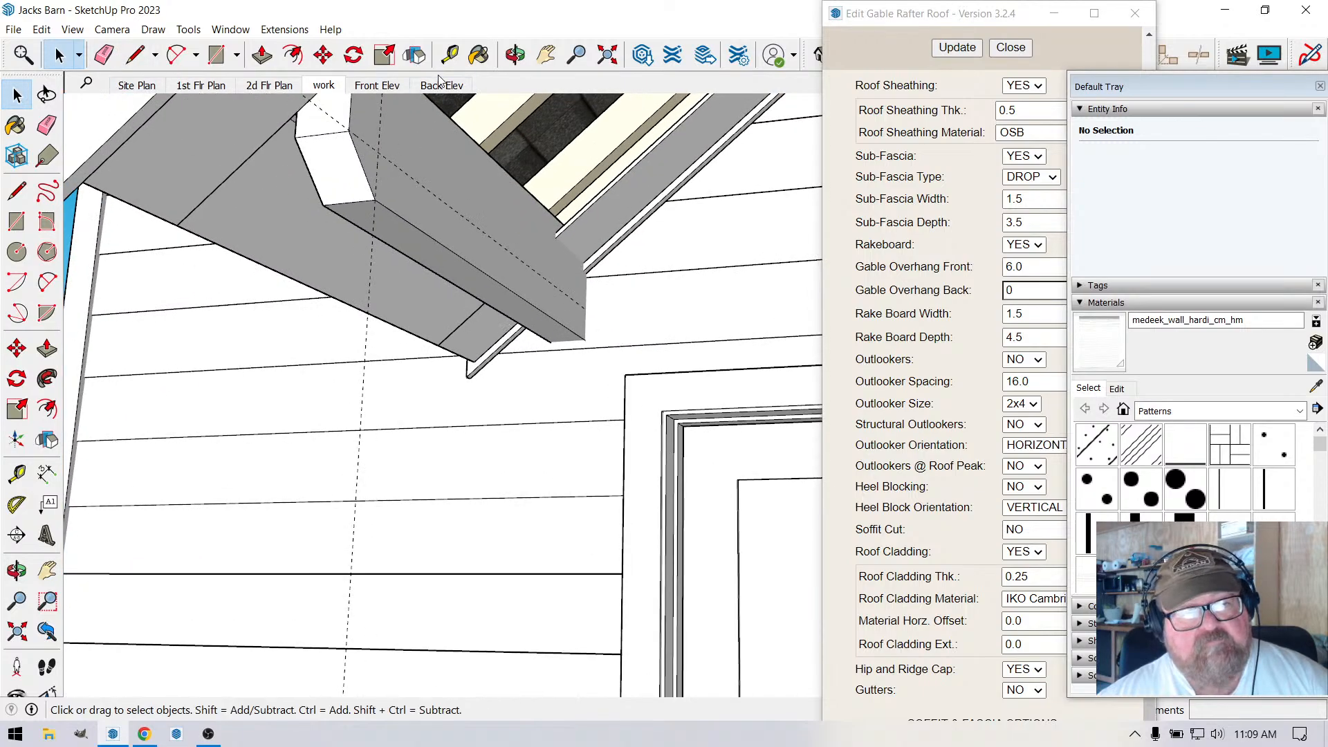
# Draw a 3.5" by 3.5" square across the underside of the beam near its rear end.
pyautogui.click(516, 55)
pyautogui.moveTo(512, 291); pyautogui.dragTo(530, 246)
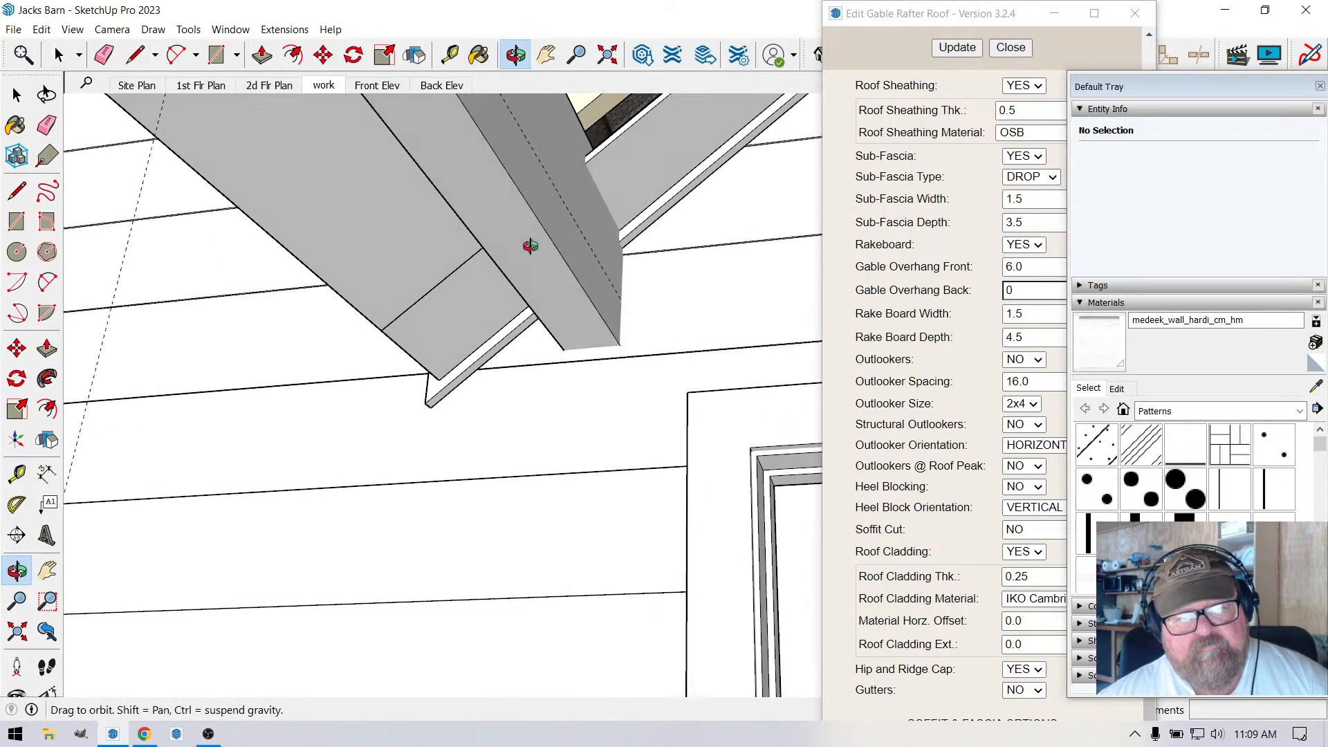
pyautogui.click(216, 54)
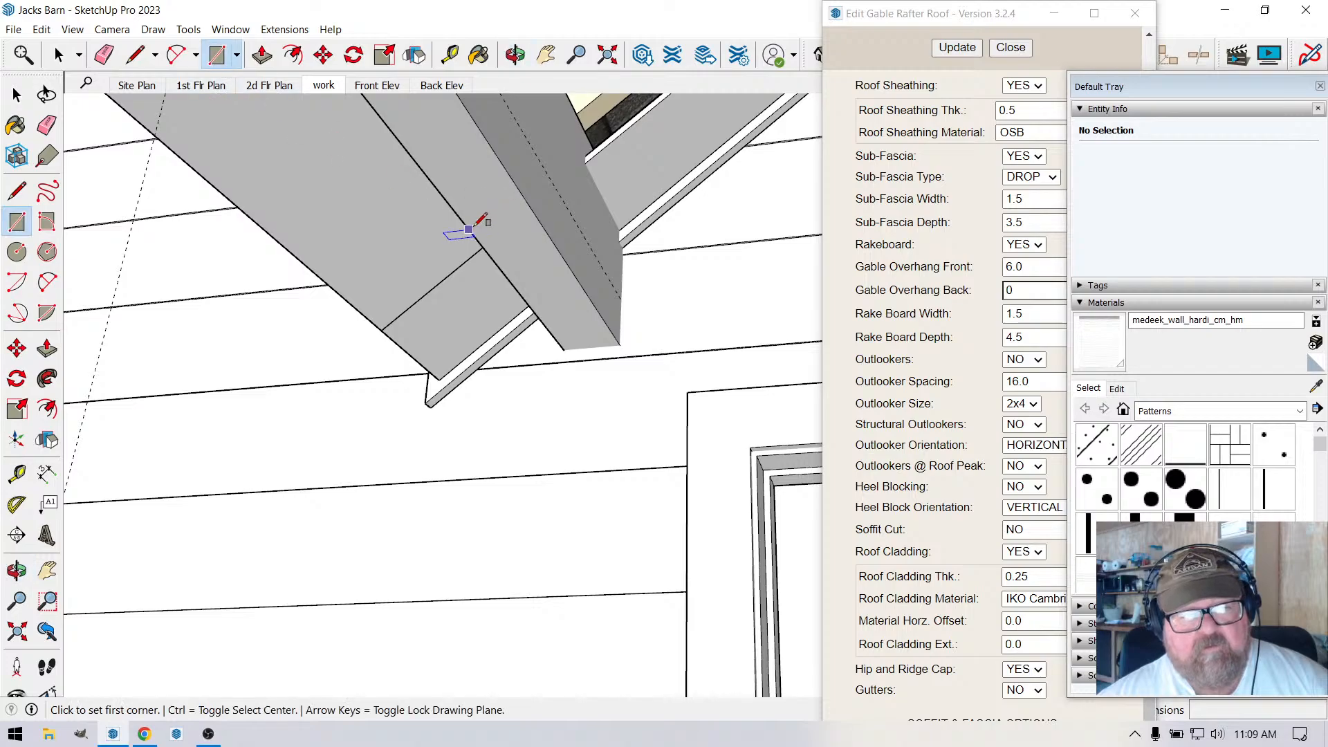
pyautogui.click(471, 234)
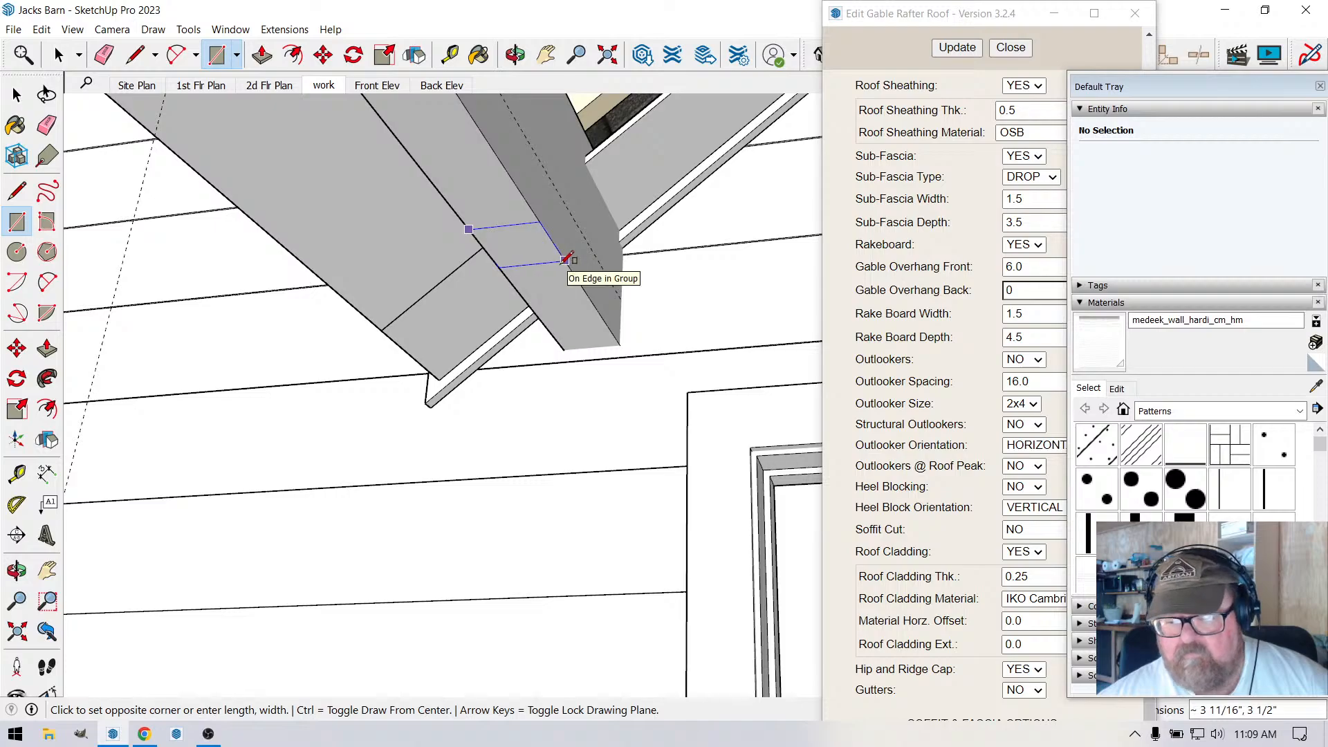
pyautogui.write('3')
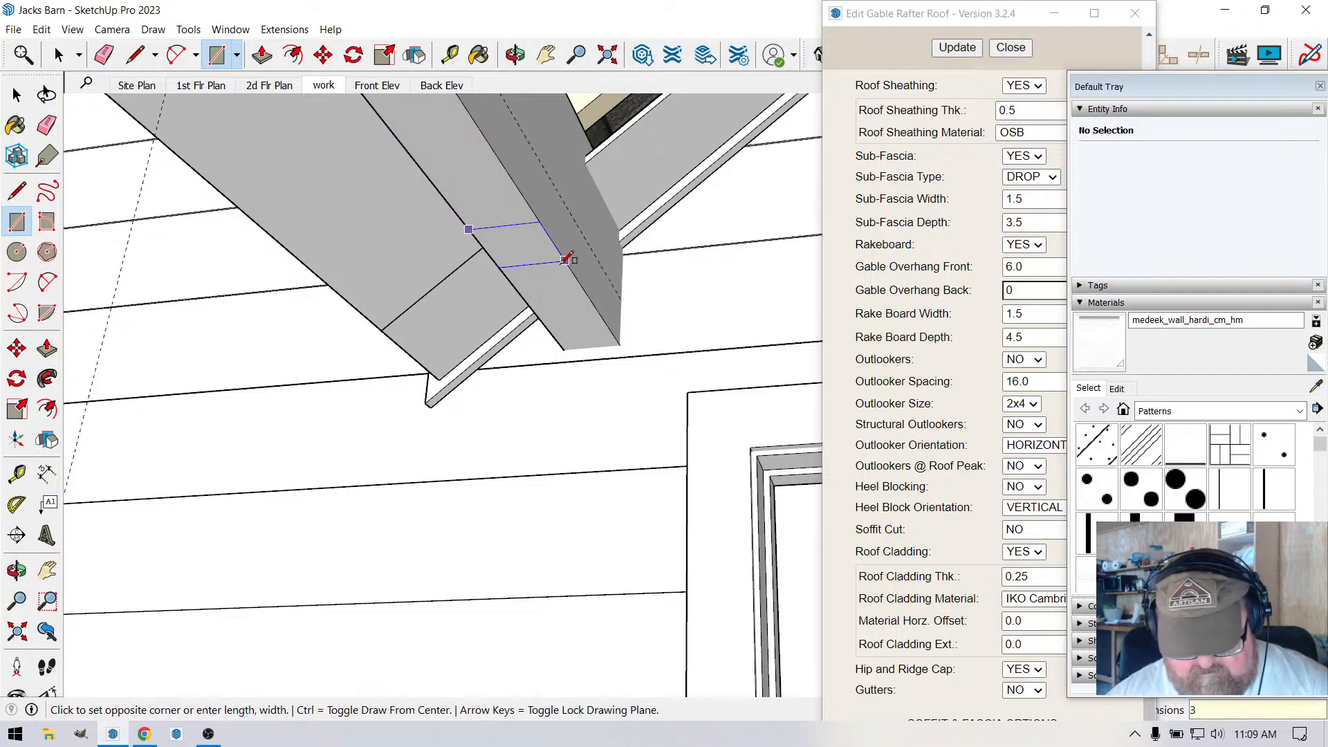
pyautogui.write('.5,3.')
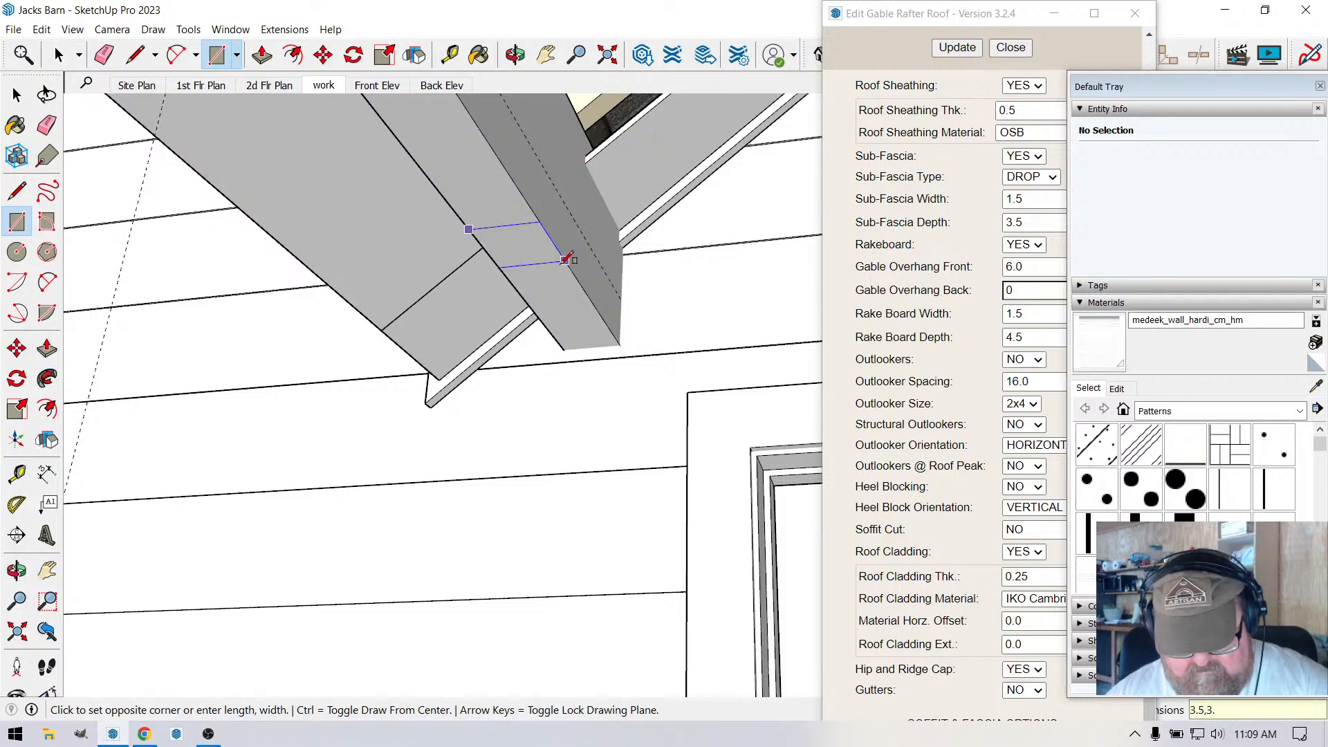
pyautogui.write('5')
pyautogui.press('Return')
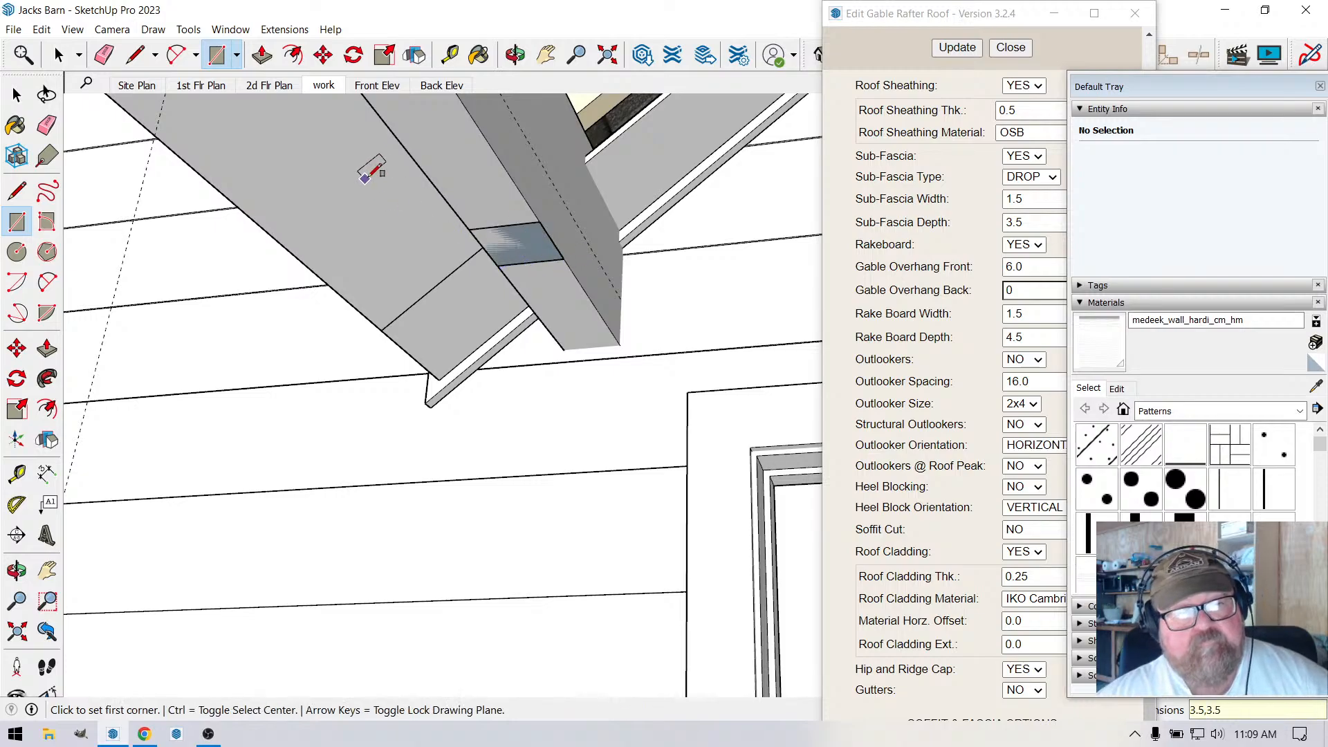
# Extrude the square on the beam's underside 30" downward into a post.
pyautogui.press('p')
pyautogui.scroll(-3, 706, 261)
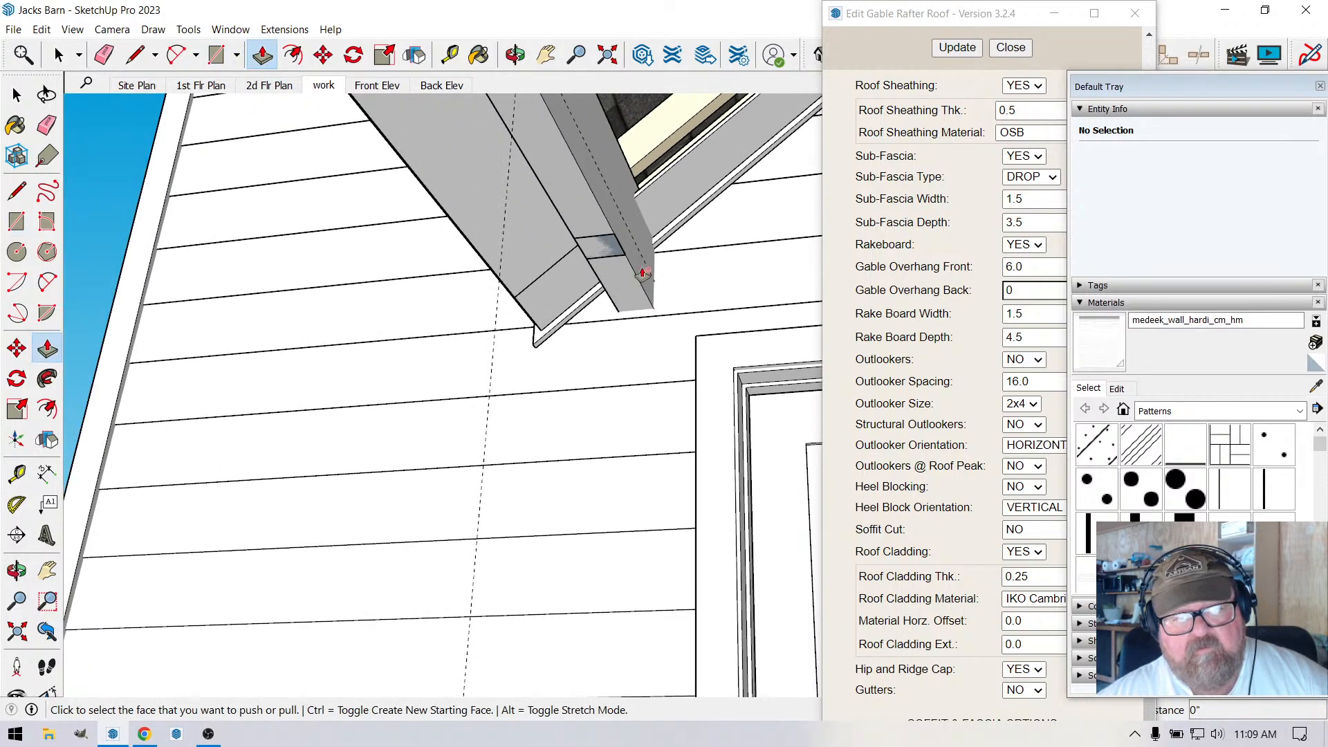
pyautogui.click(615, 261)
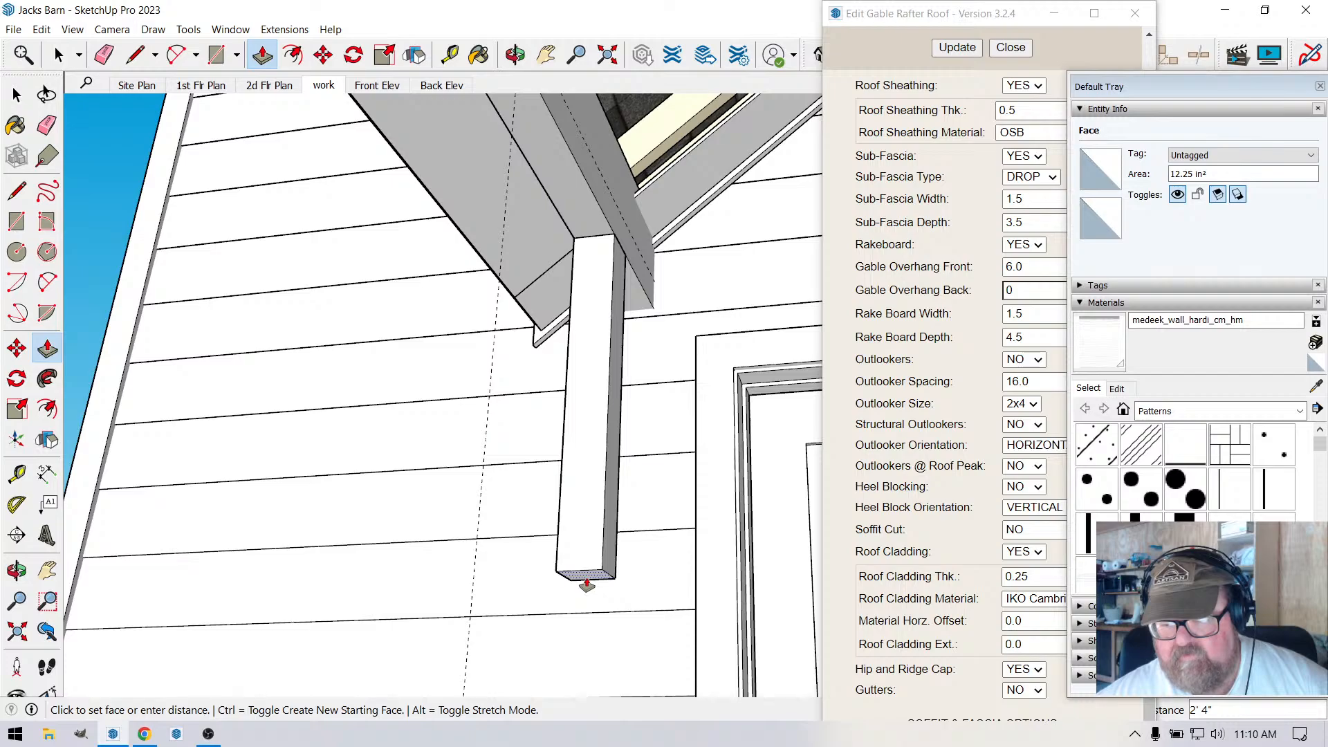
pyautogui.click(587, 585)
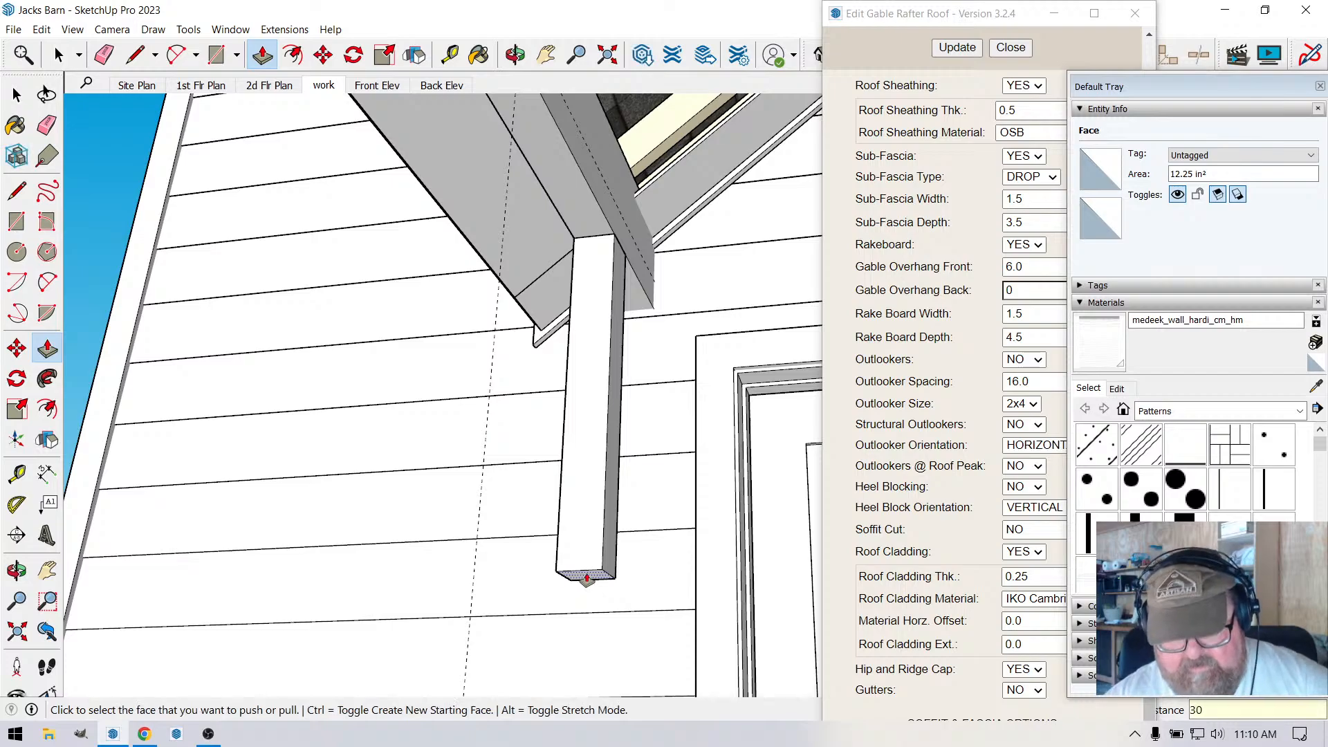
pyautogui.write('30')
pyautogui.press('Return')
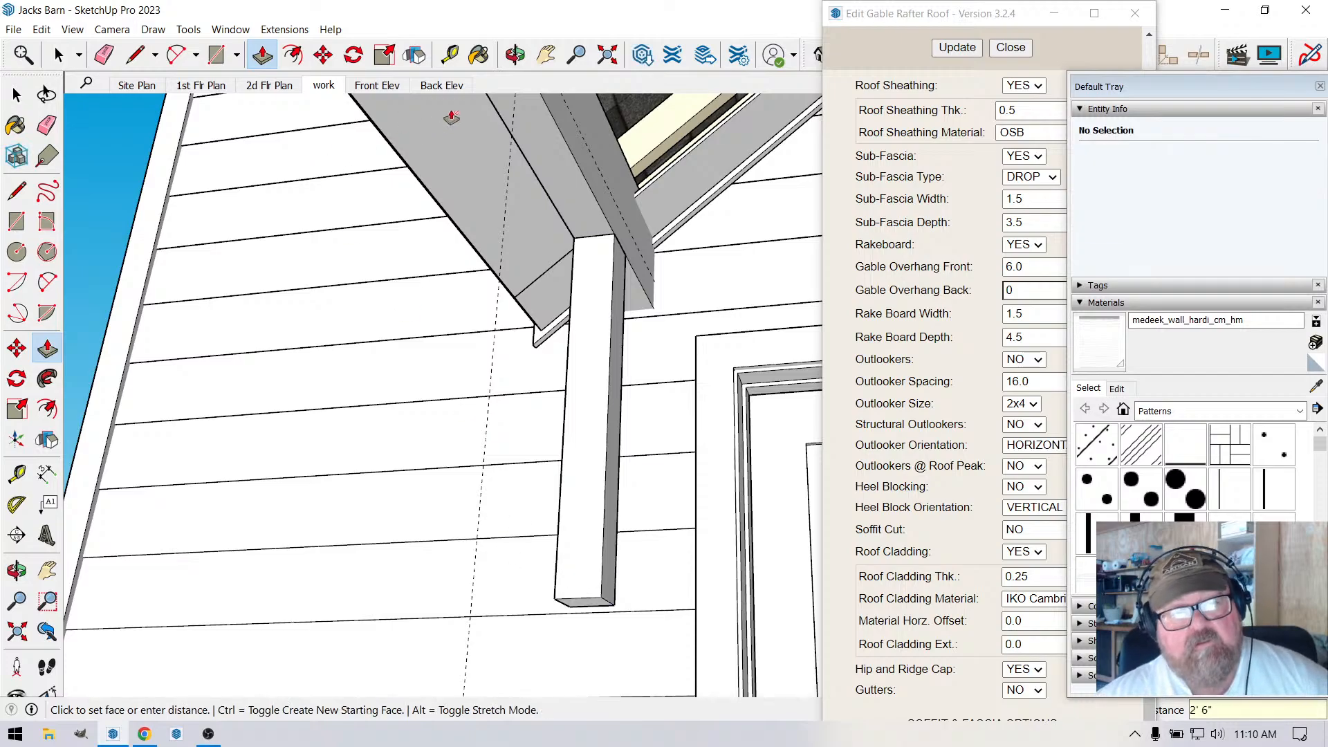
# Draw a diagonal about 2 3/8" long across the post's lower front corner and cut that corner off through the full 3 1/2" width.
pyautogui.click(515, 54)
pyautogui.moveTo(625, 432); pyautogui.dragTo(388, 522)
pyautogui.scroll(3, 557, 610)
pyautogui.click(139, 57)
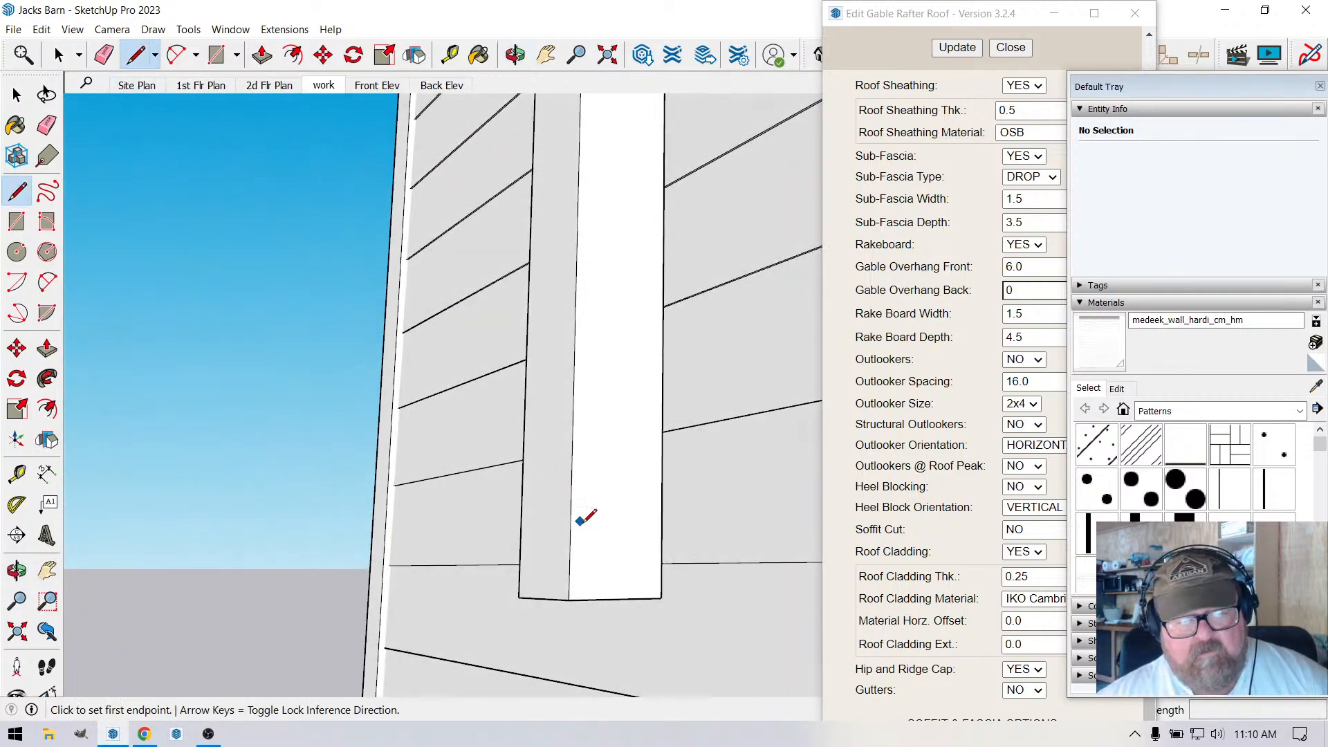
pyautogui.click(570, 544)
pyautogui.click(613, 596)
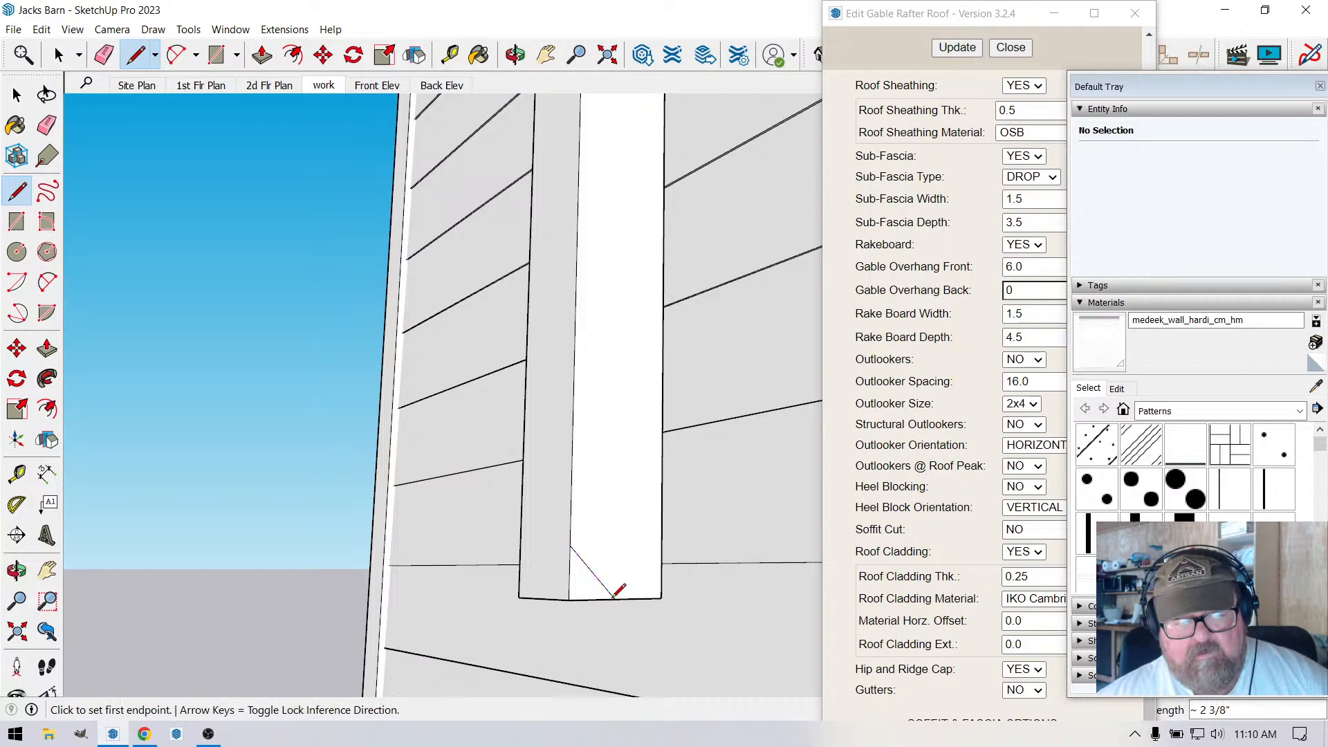
pyautogui.press('p')
pyautogui.click(566, 571)
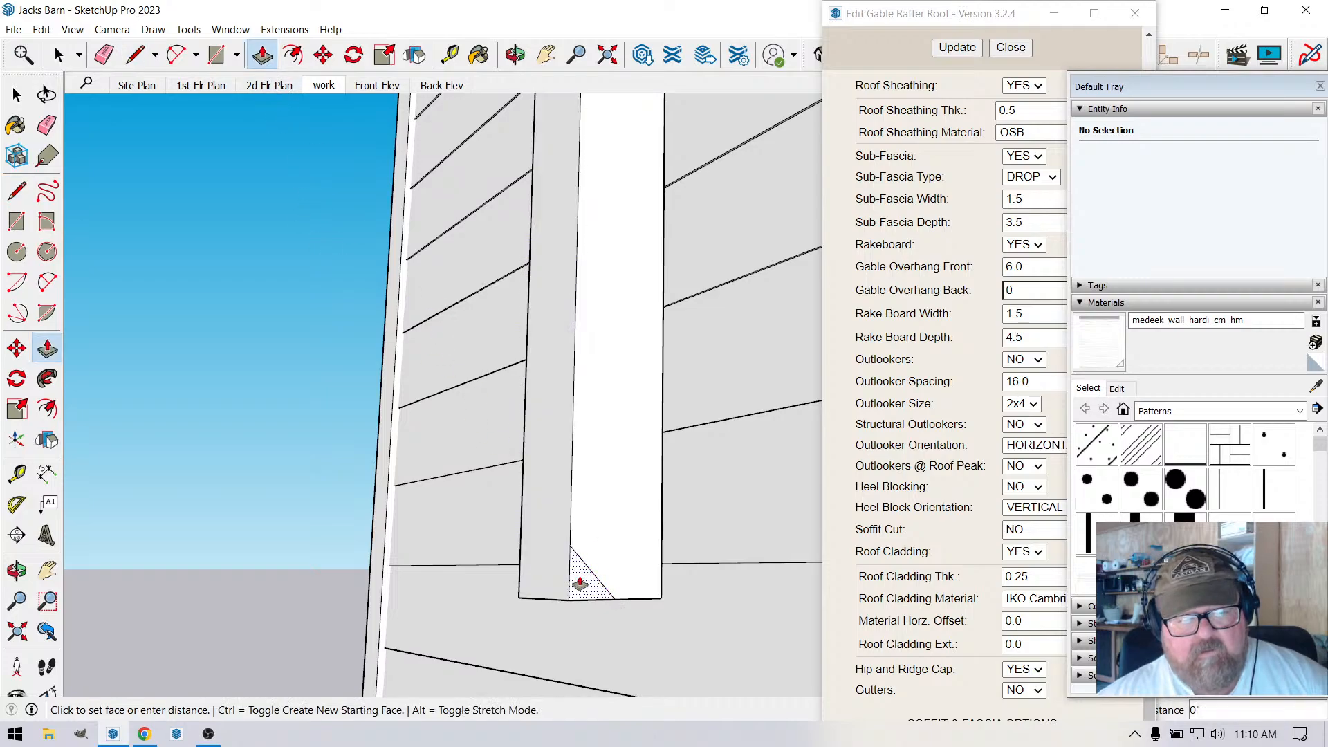
pyautogui.click(608, 602)
pyautogui.scroll(-5, 625, 614)
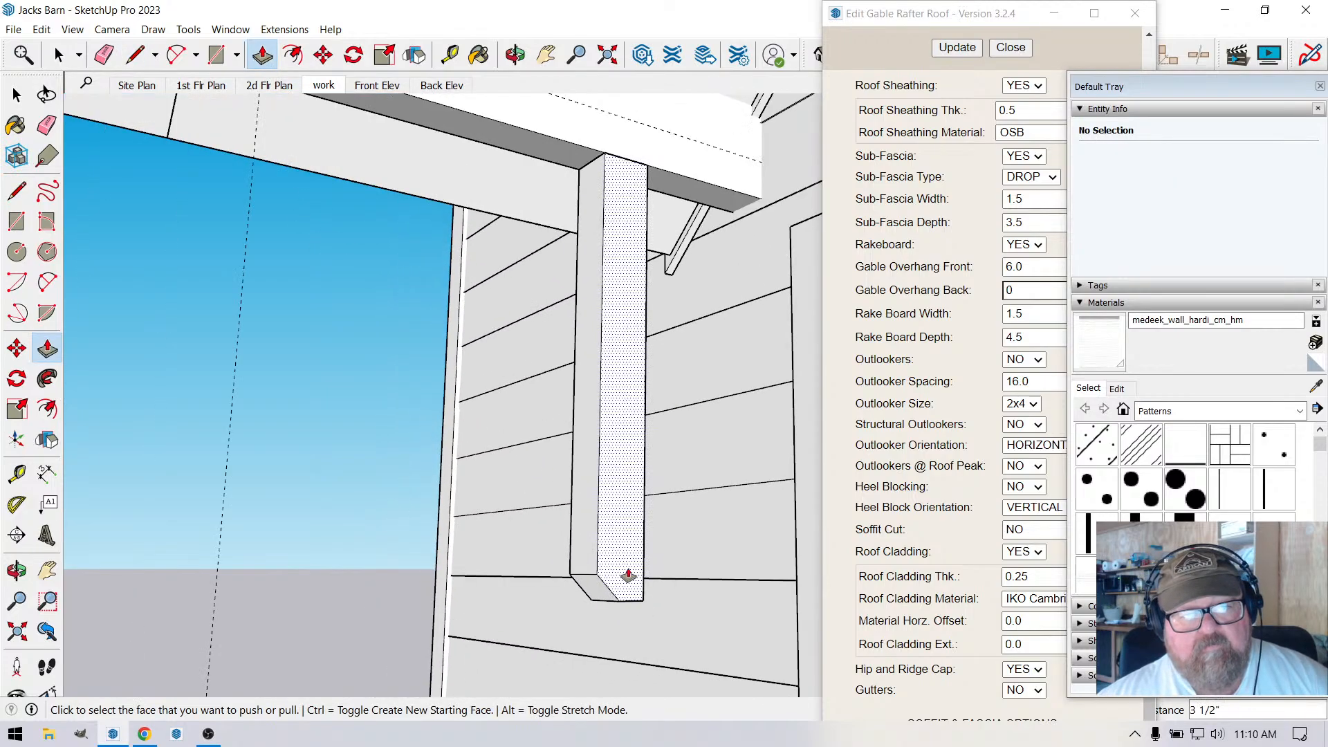
# Make the whole post a group and move it about 10 7/8" back to the beam's rear end.
pyautogui.press('space')
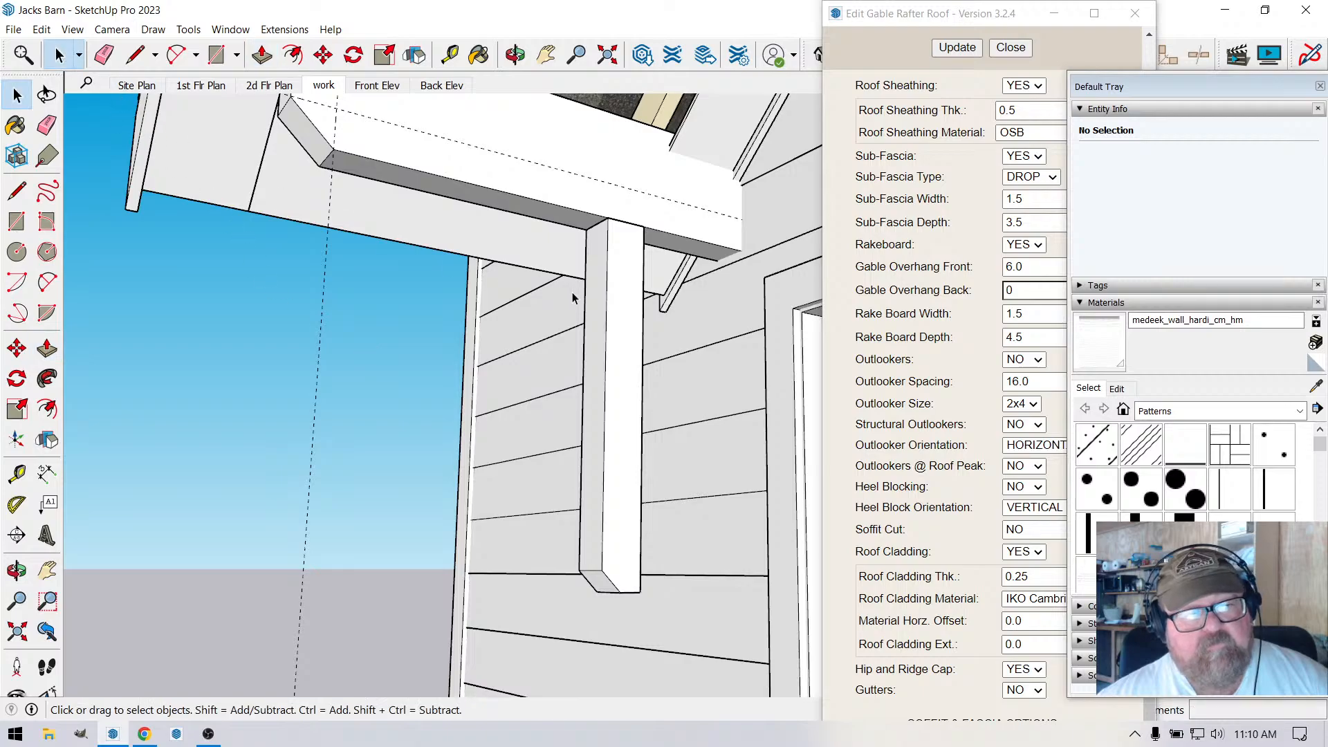
pyautogui.tripleClick(627, 311)
pyautogui.rightClick(627, 311)
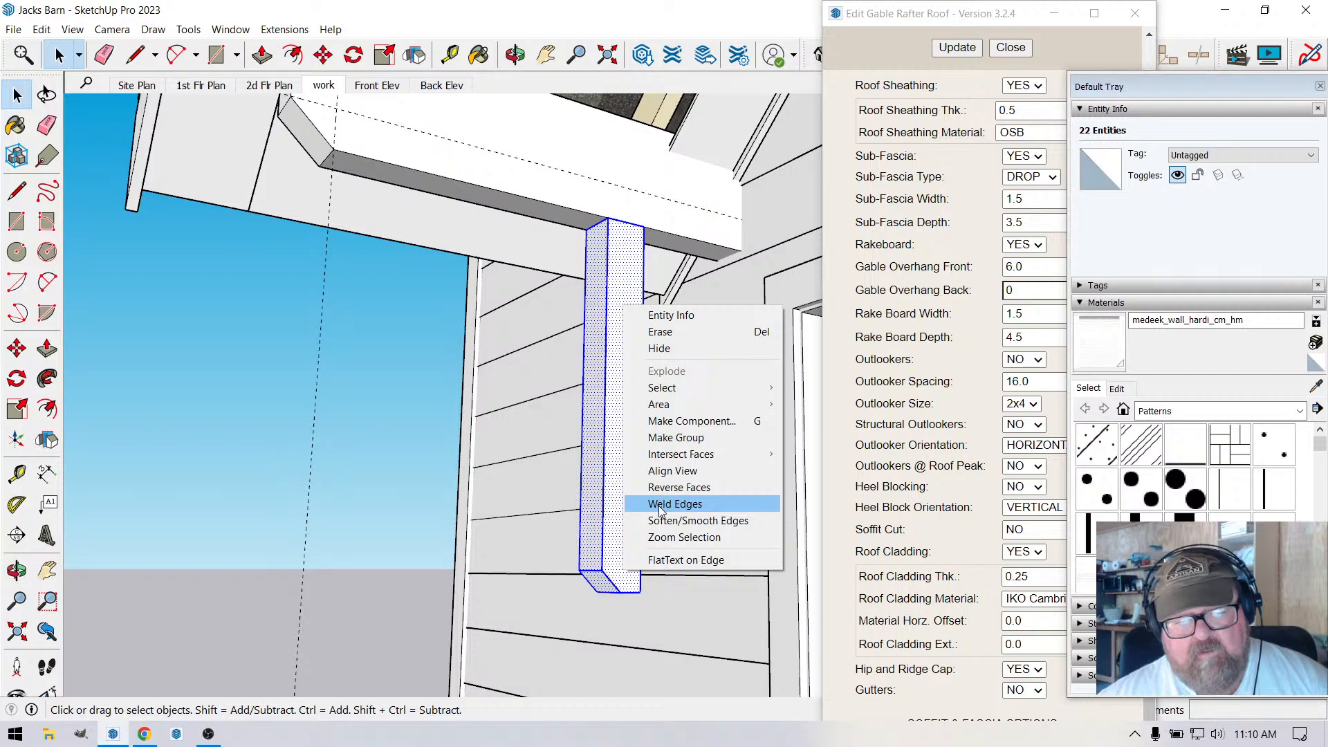
pyautogui.click(668, 438)
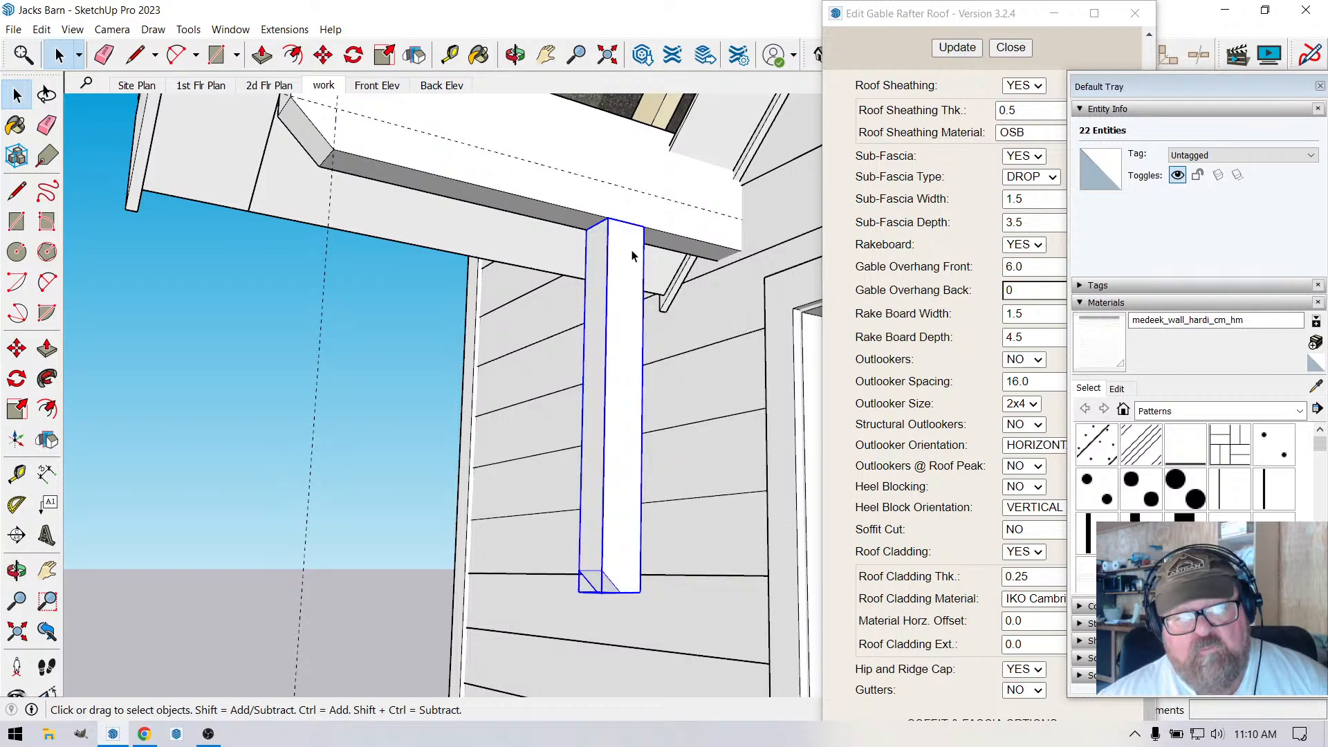
pyautogui.click(323, 55)
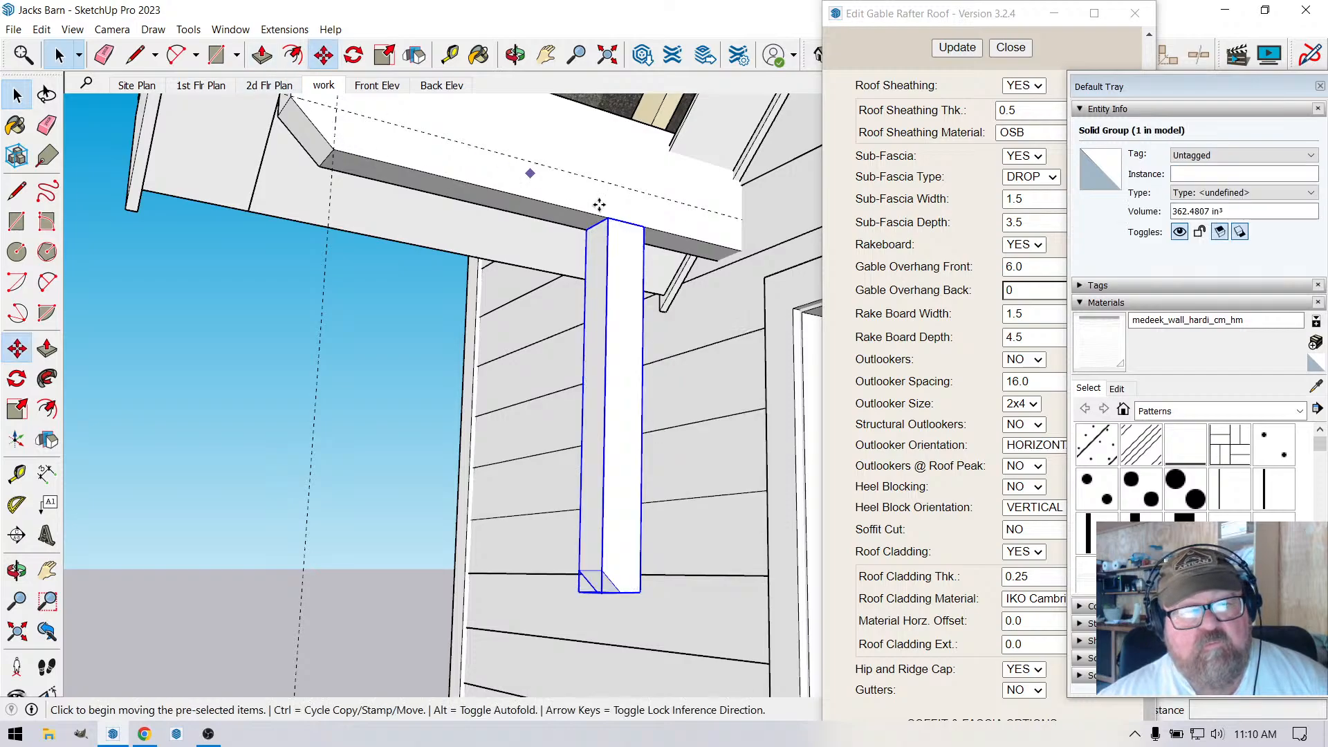
pyautogui.click(642, 226)
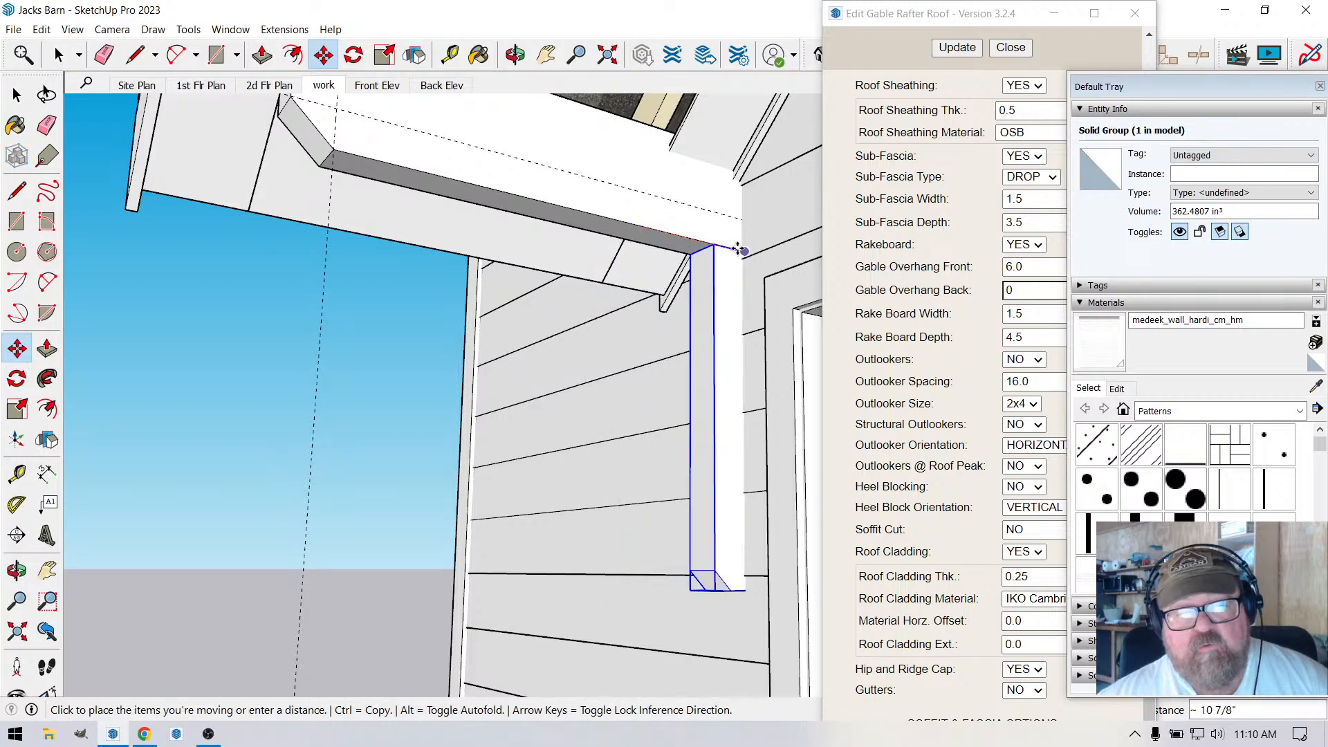
pyautogui.click(739, 249)
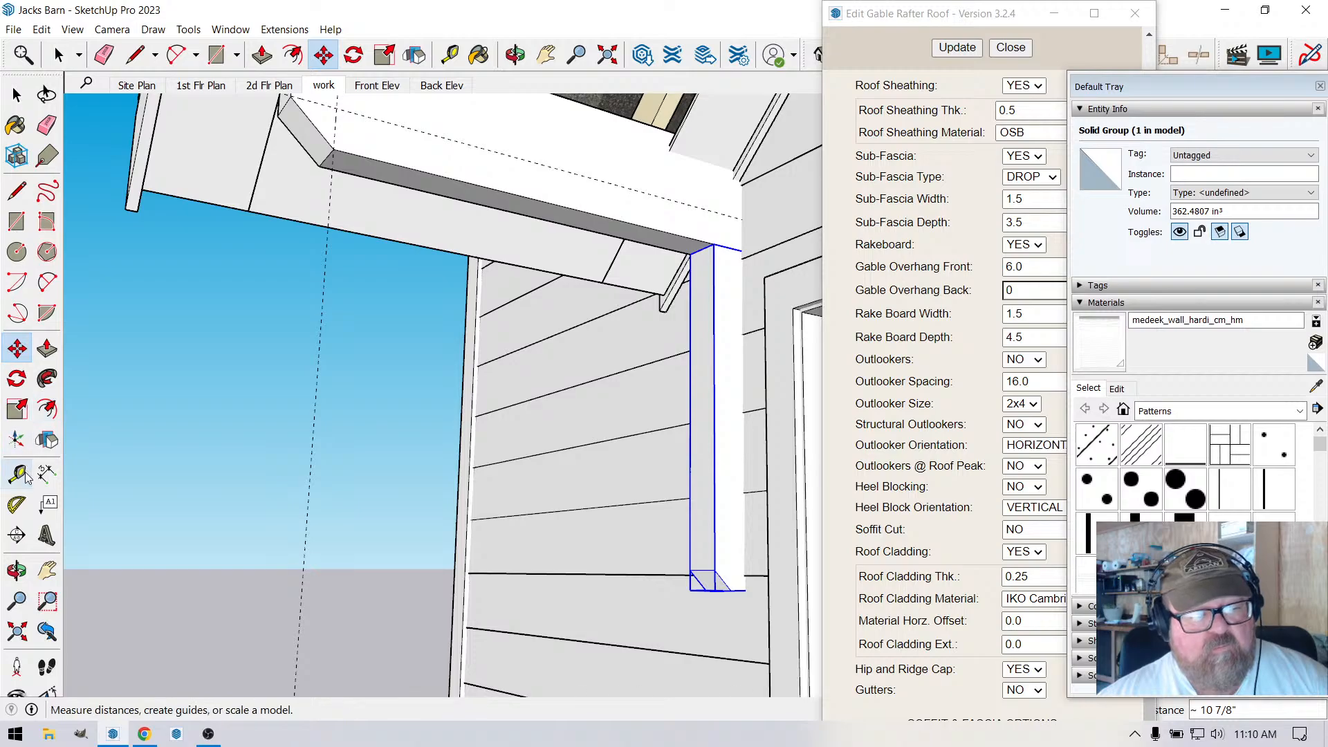
# Place a 45-degree protractor guide rising forward to the beam from the post's front edge just above its bevel.
pyautogui.click(16, 504)
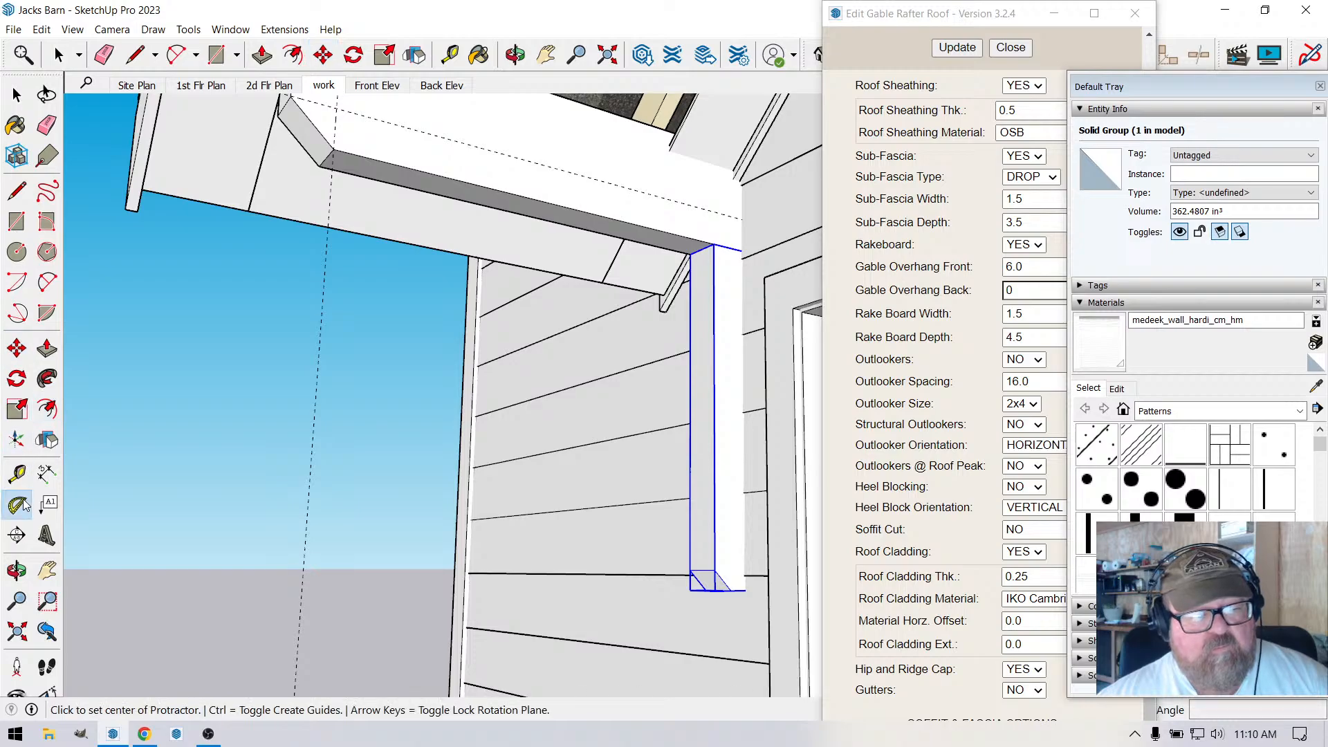
pyautogui.click(717, 539)
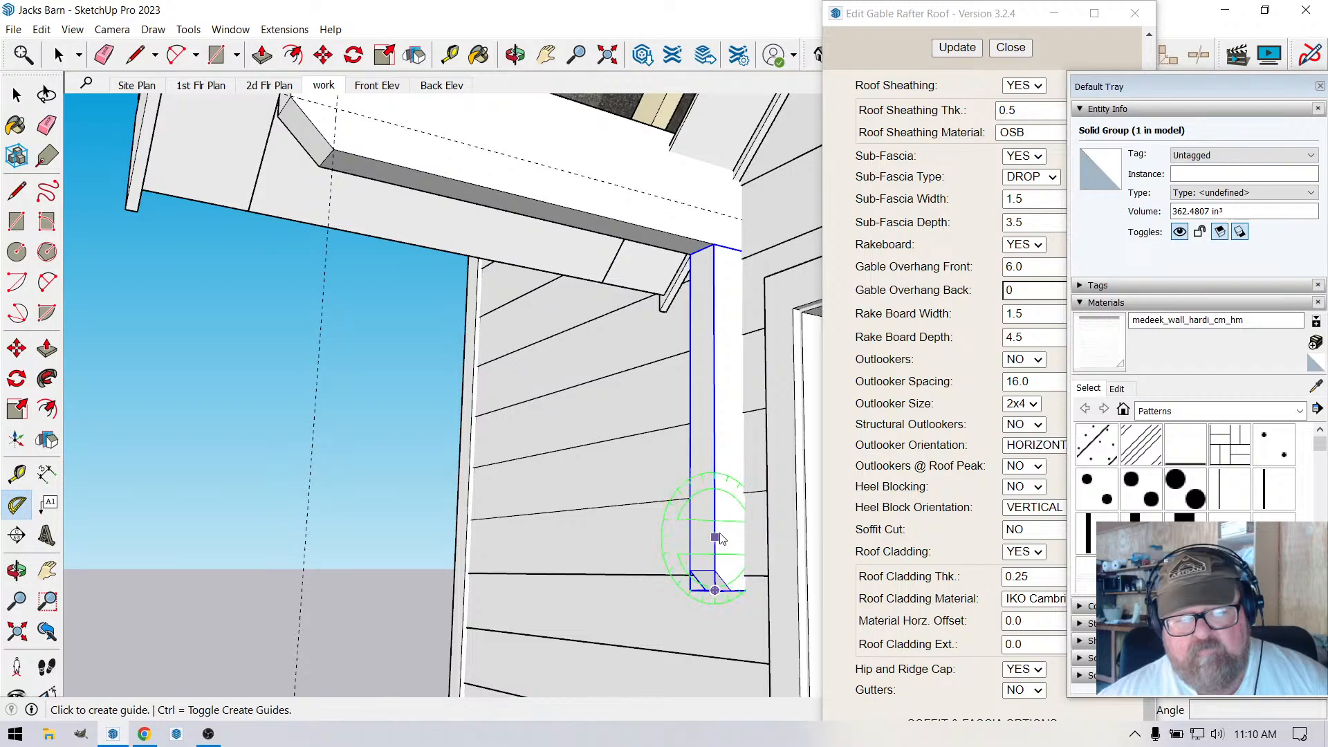
pyautogui.click(723, 512)
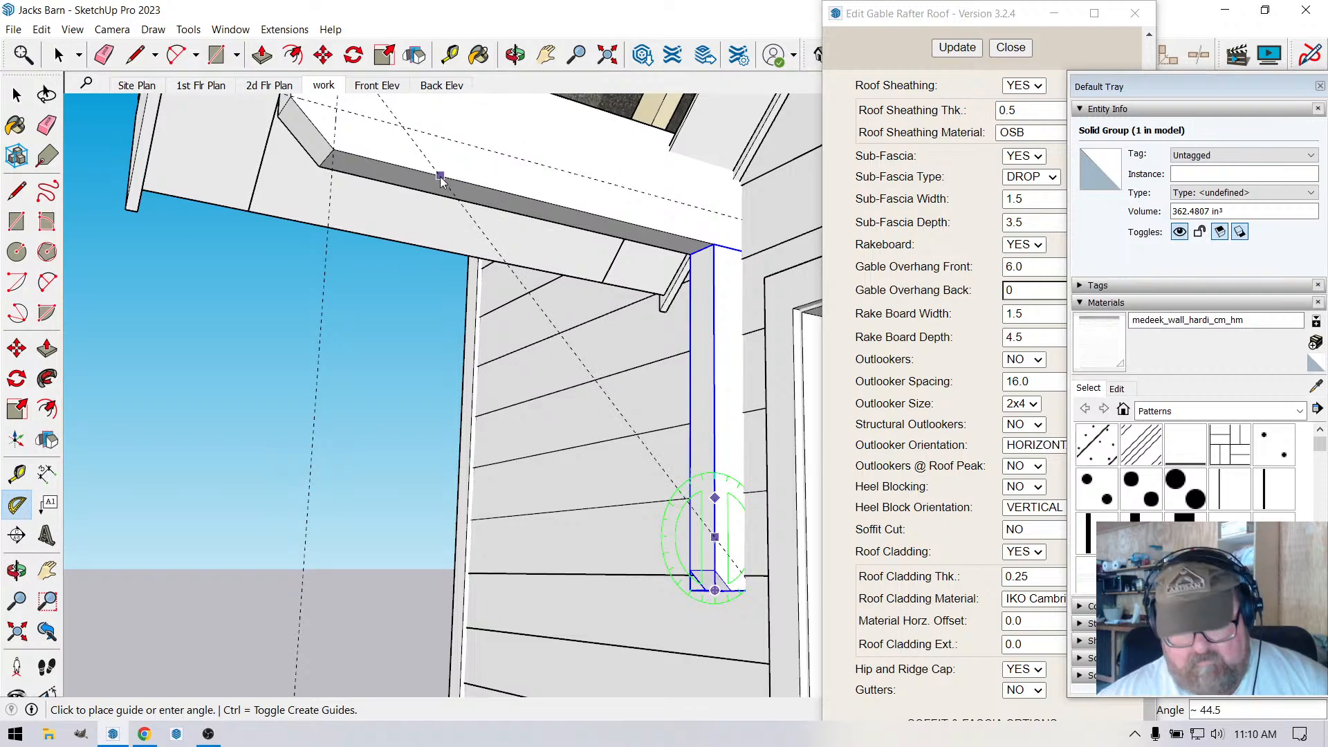
pyautogui.write('45')
pyautogui.press('Return')
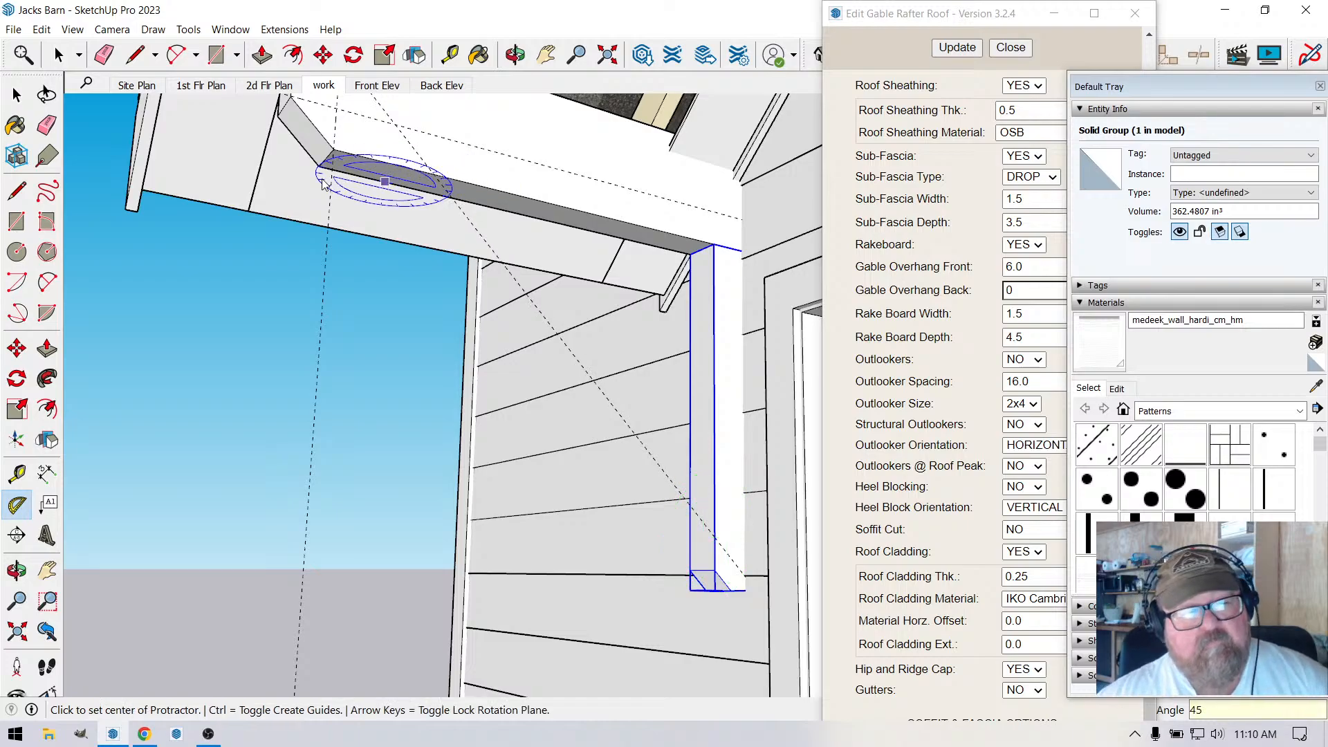
# Draw the 3 1/2" wide diagonal brace face along the angled guide, between the beam's underside and the post's front.
pyautogui.click(104, 55)
pyautogui.click(136, 55)
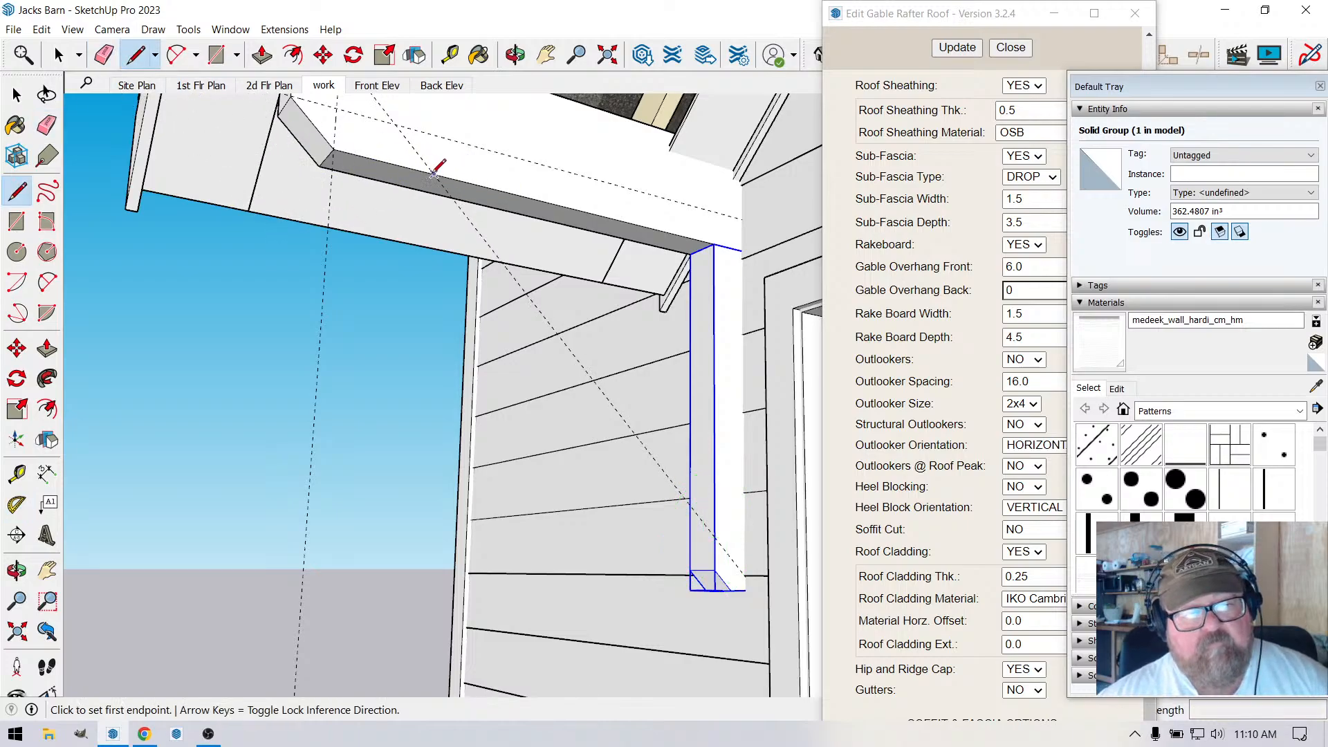
pyautogui.click(434, 174)
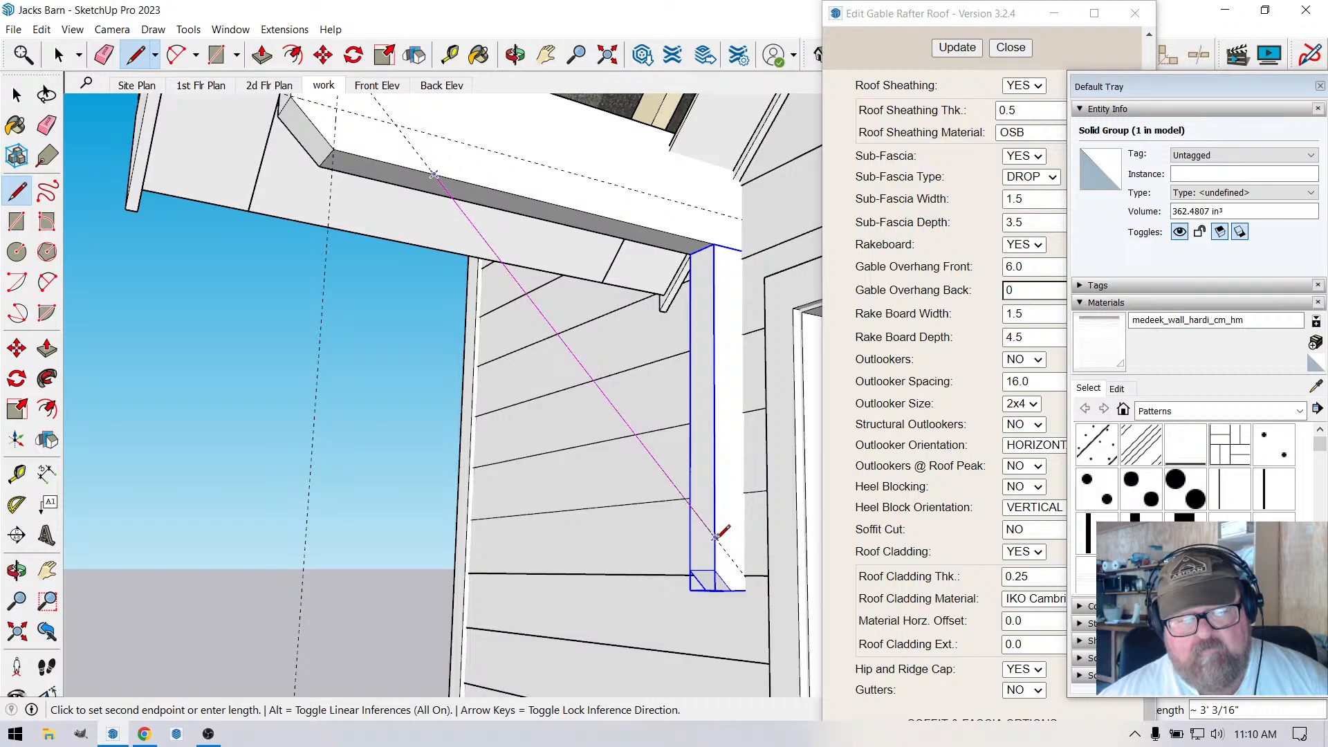
pyautogui.click(716, 536)
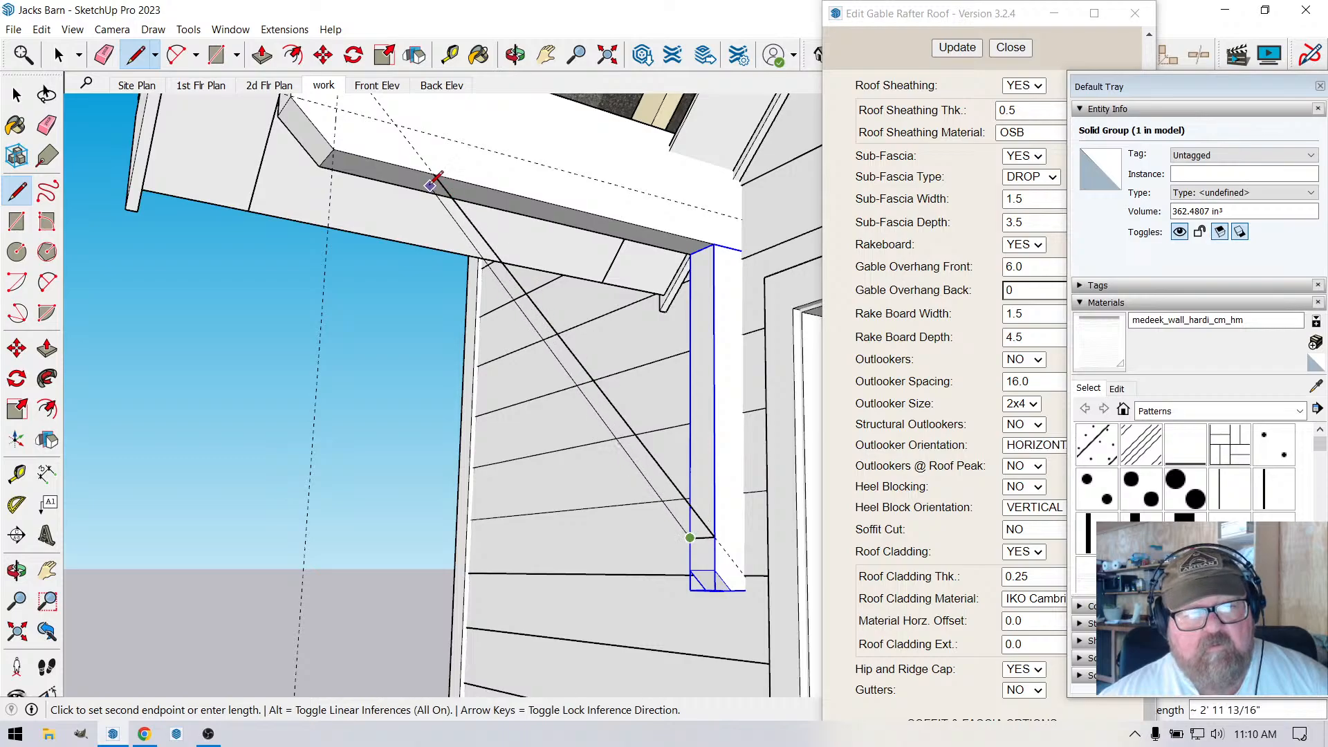
pyautogui.click(416, 189)
pyautogui.click(435, 173)
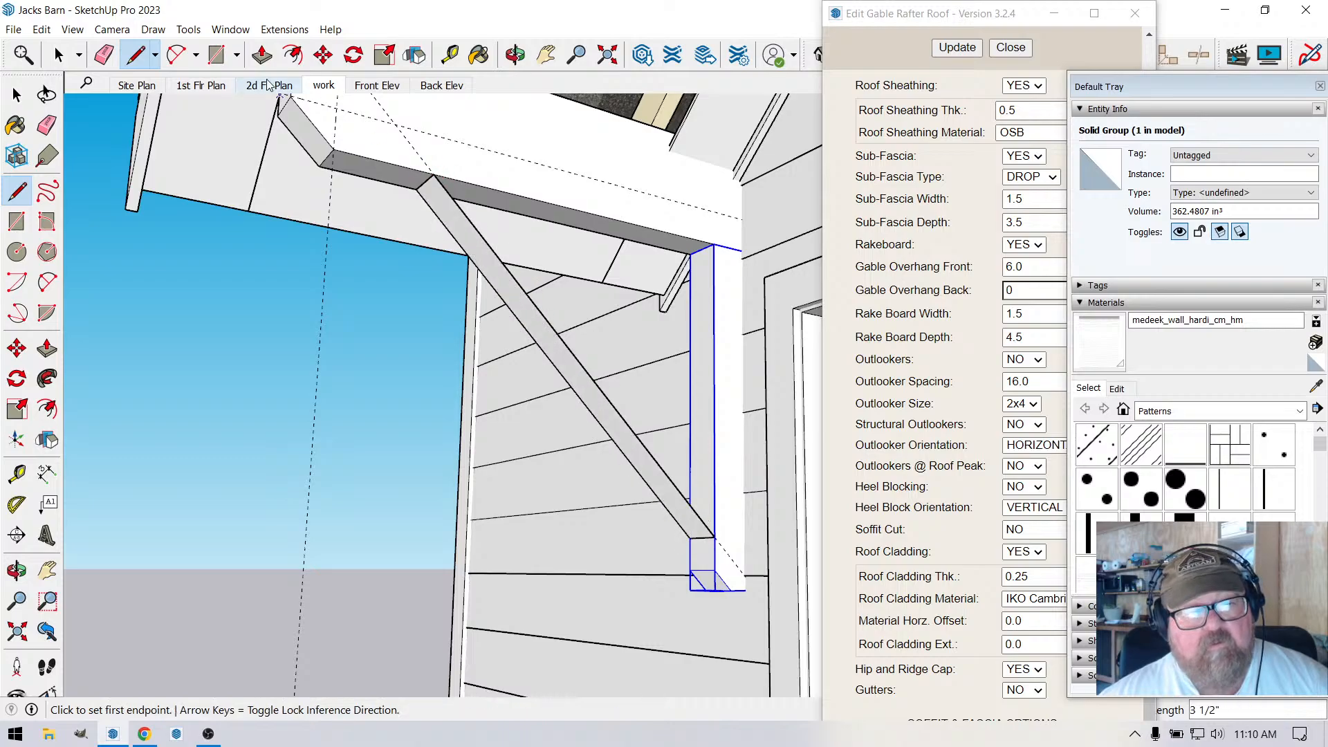
# Extrude the angled brace face 5 1/2" to give the diagonal its full depth.
pyautogui.press('p')
pyautogui.click(477, 220)
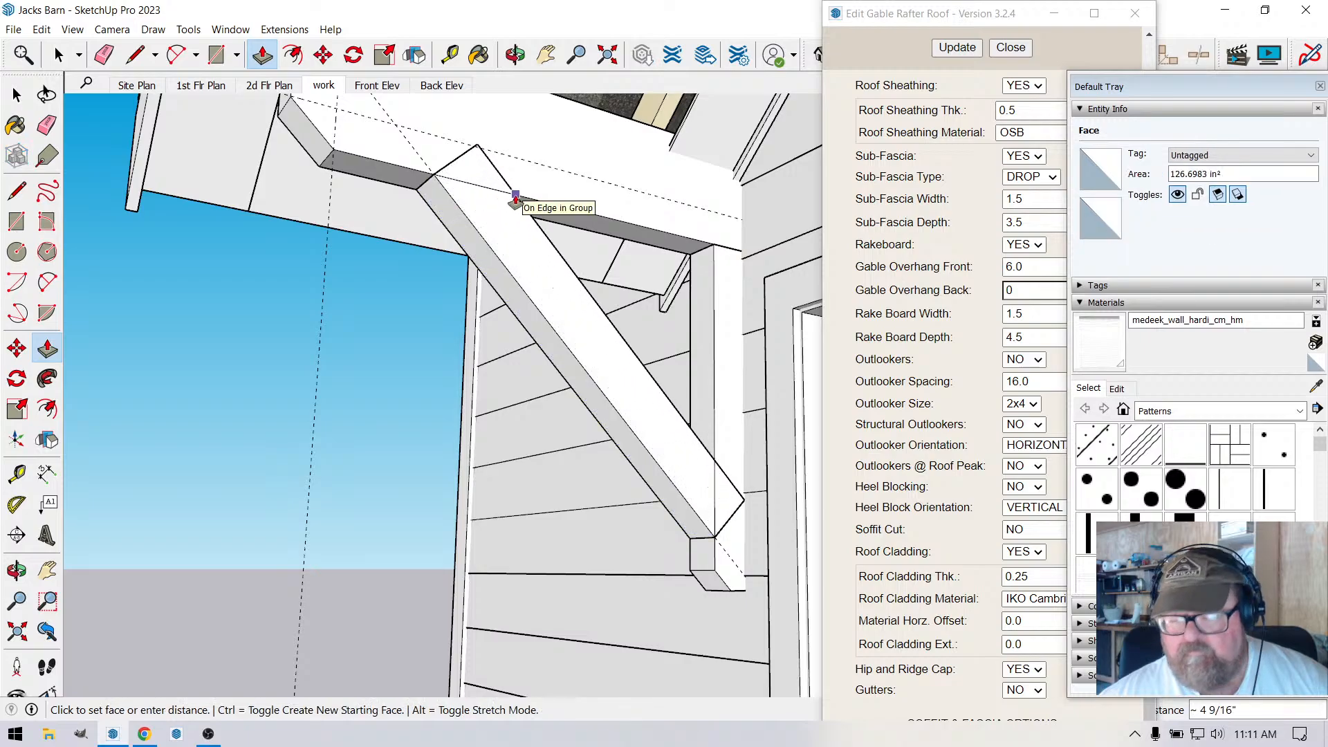
pyautogui.click(515, 201)
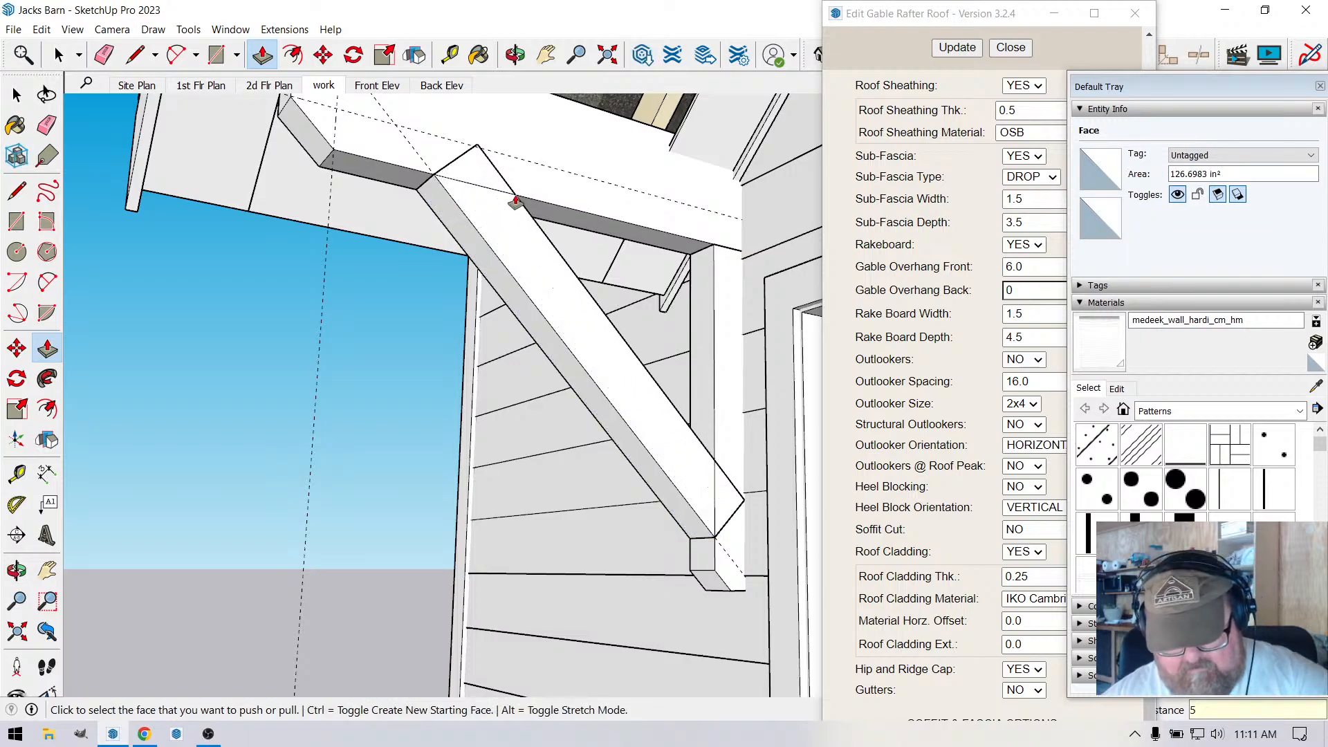
pyautogui.press('Return')
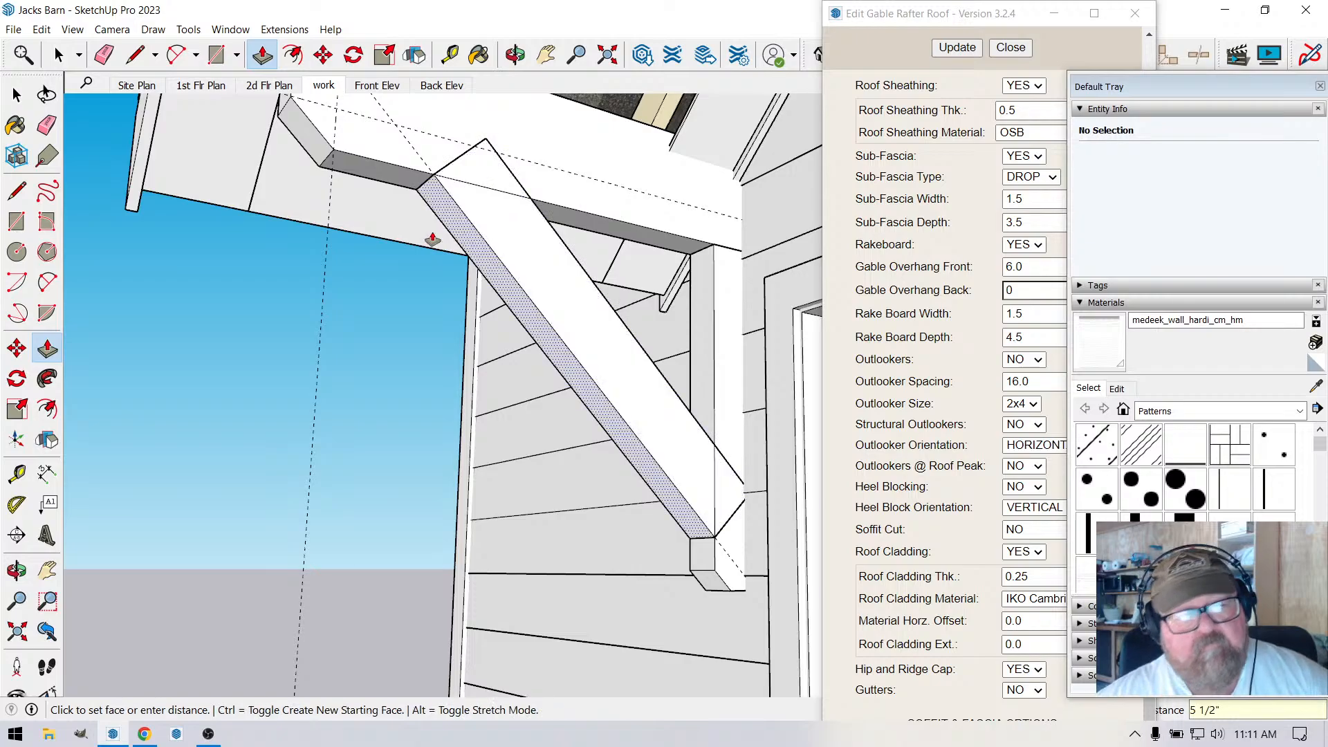
# Draw a vertical line about 7 3/4" long across the brace's lower end at the post's front and cut off the overlap through 3 1/2".
pyautogui.click(57, 50)
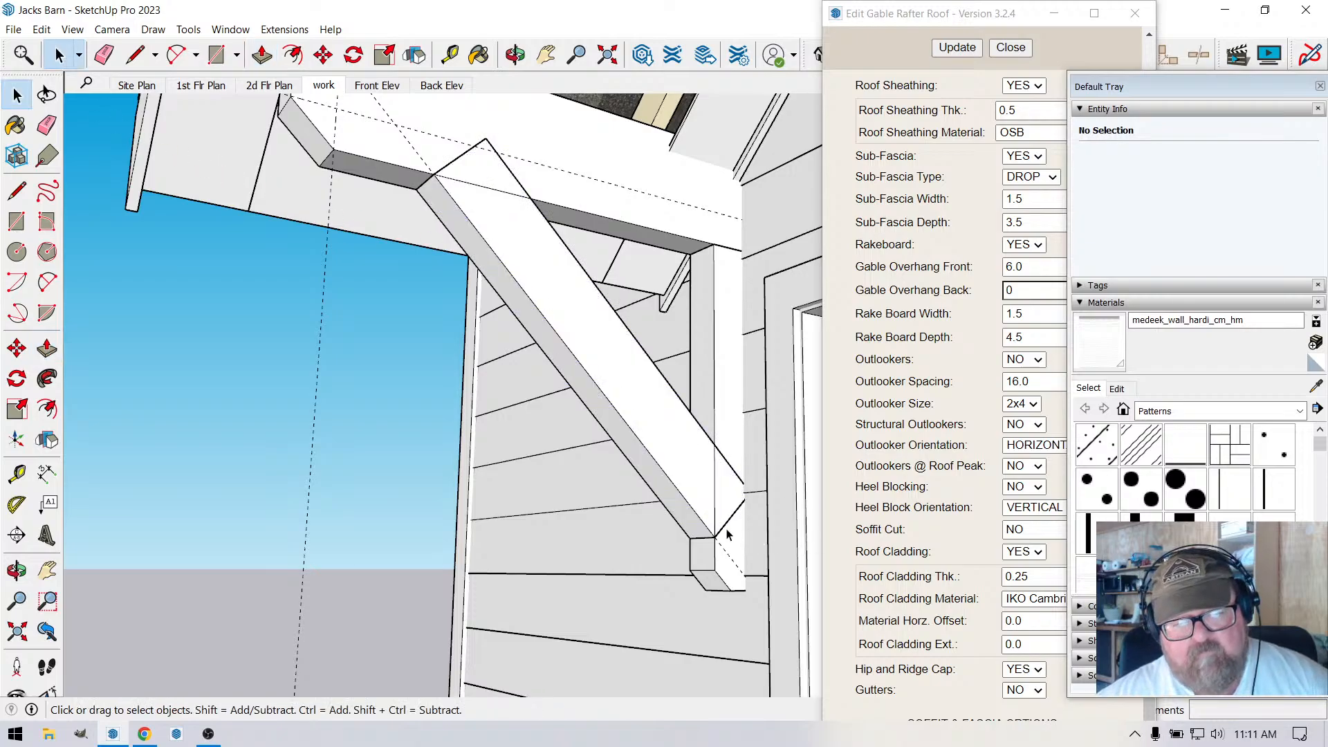
pyautogui.click(135, 55)
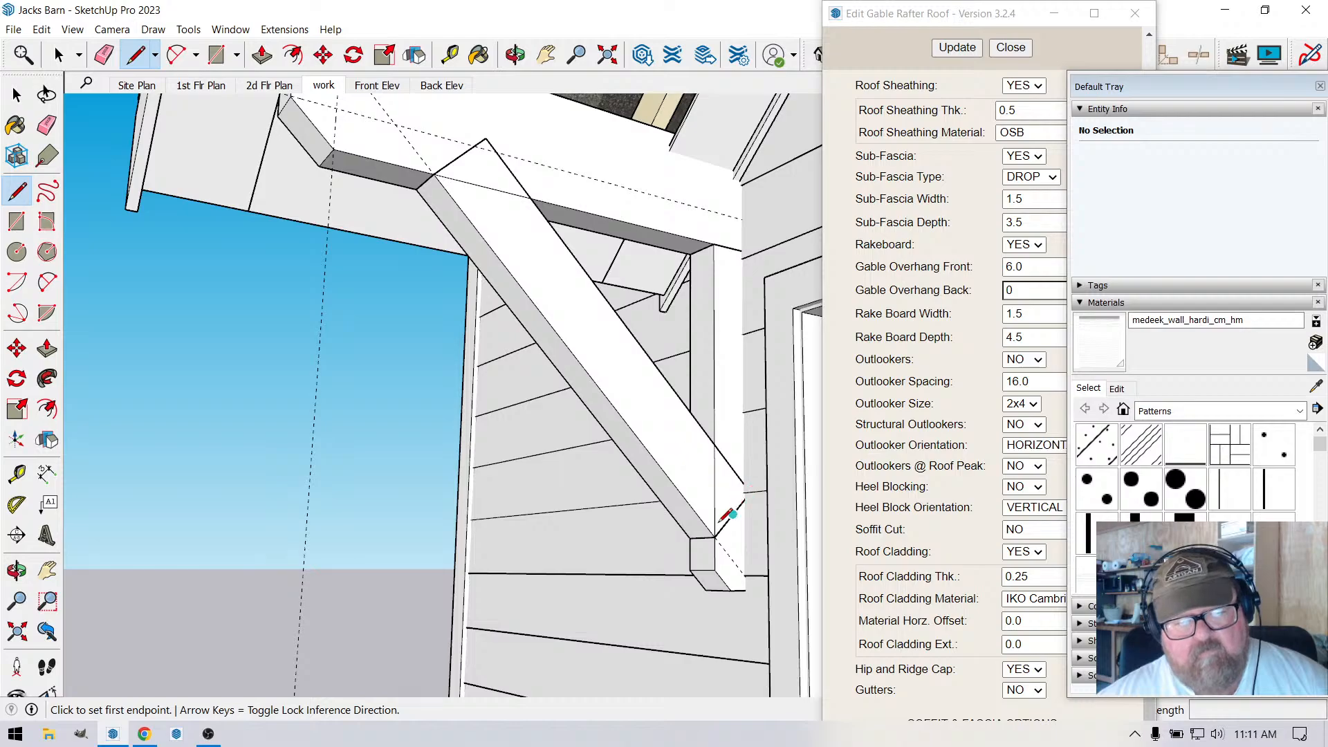
pyautogui.click(714, 537)
pyautogui.click(715, 450)
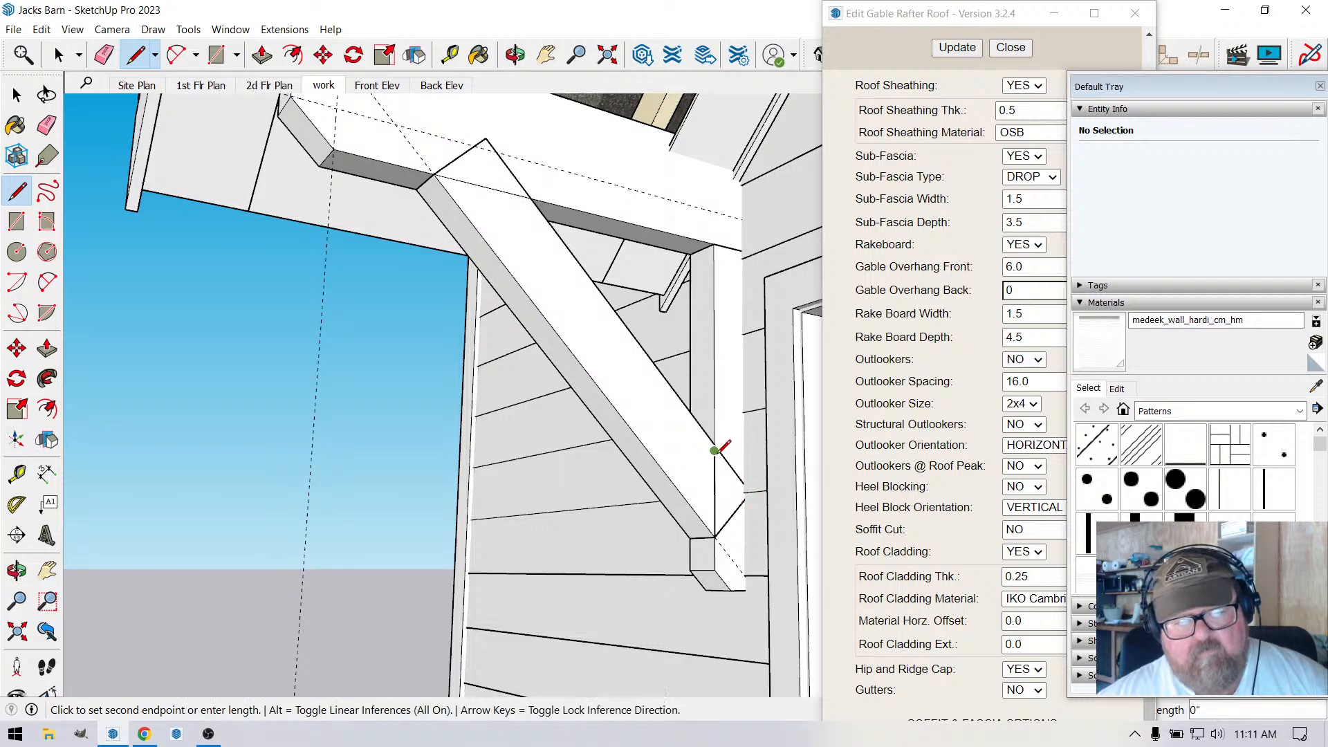
pyautogui.press('Escape')
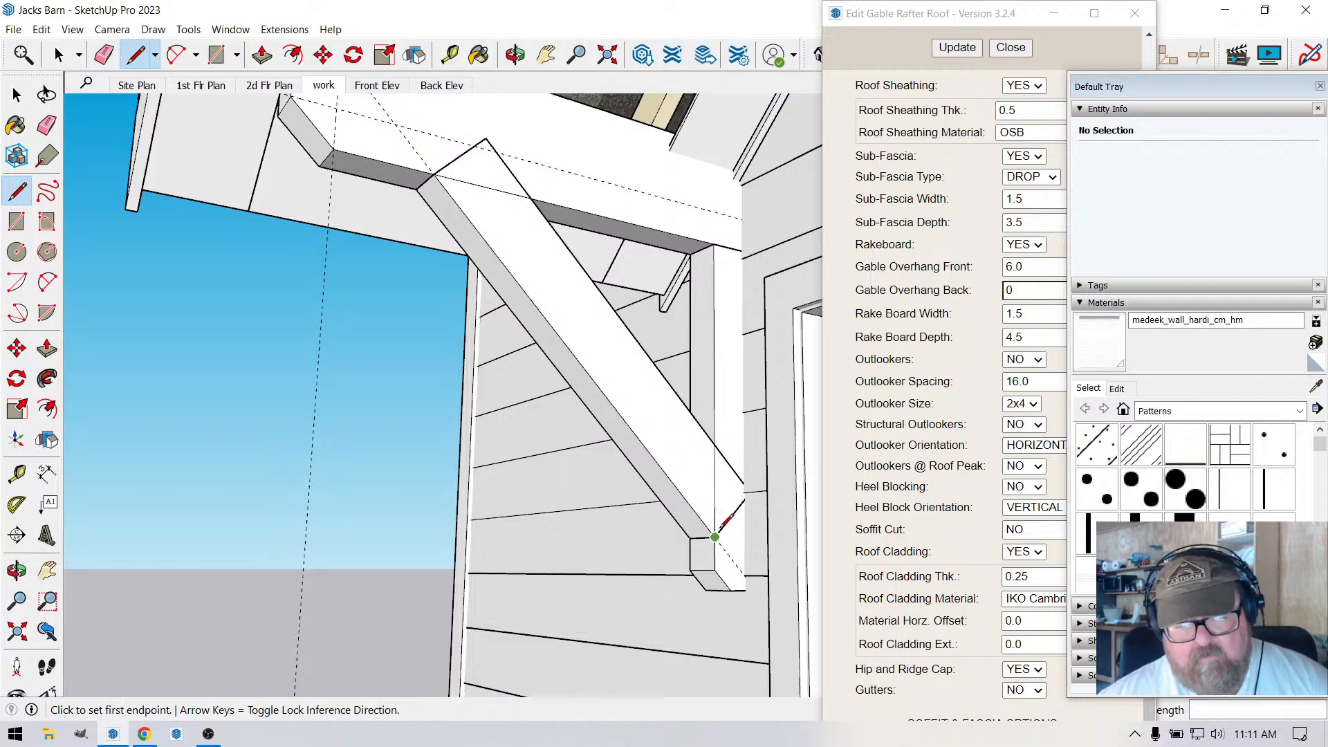
pyautogui.click(715, 537)
pyautogui.click(716, 444)
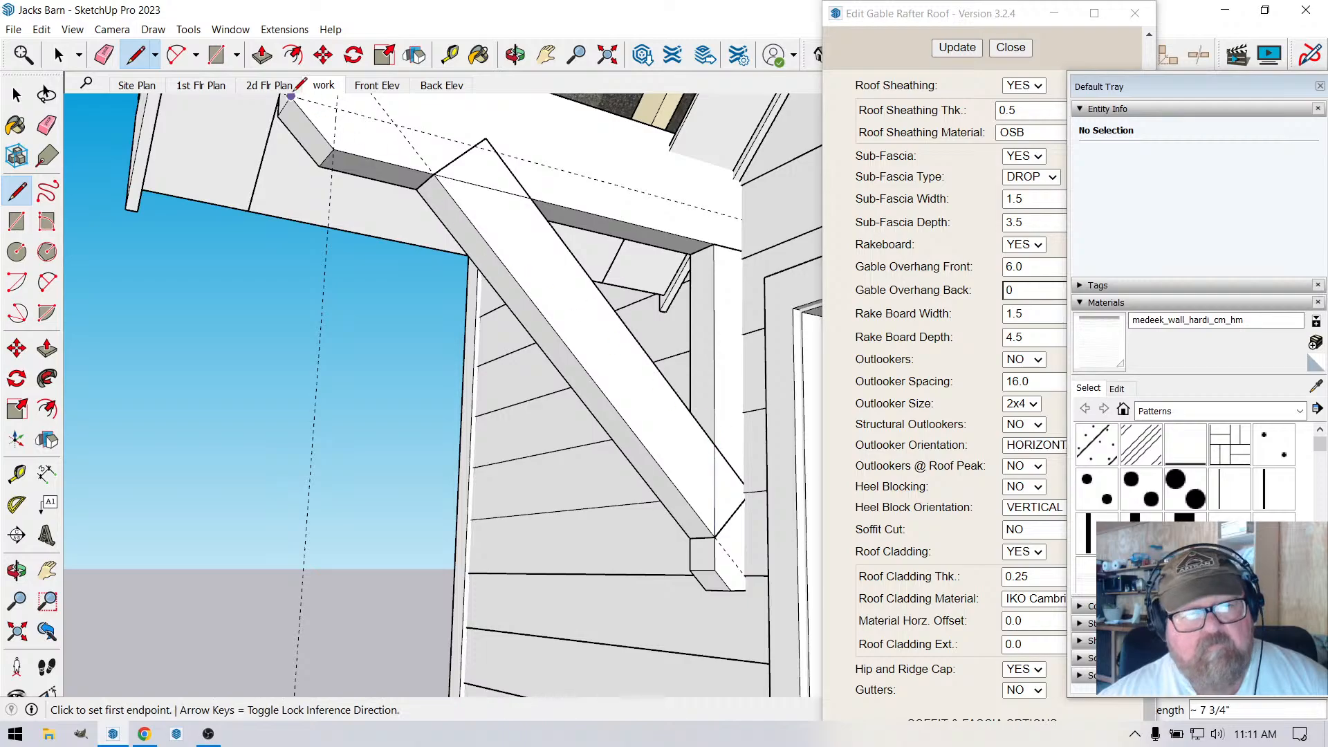
pyautogui.press('p')
pyautogui.click(711, 511)
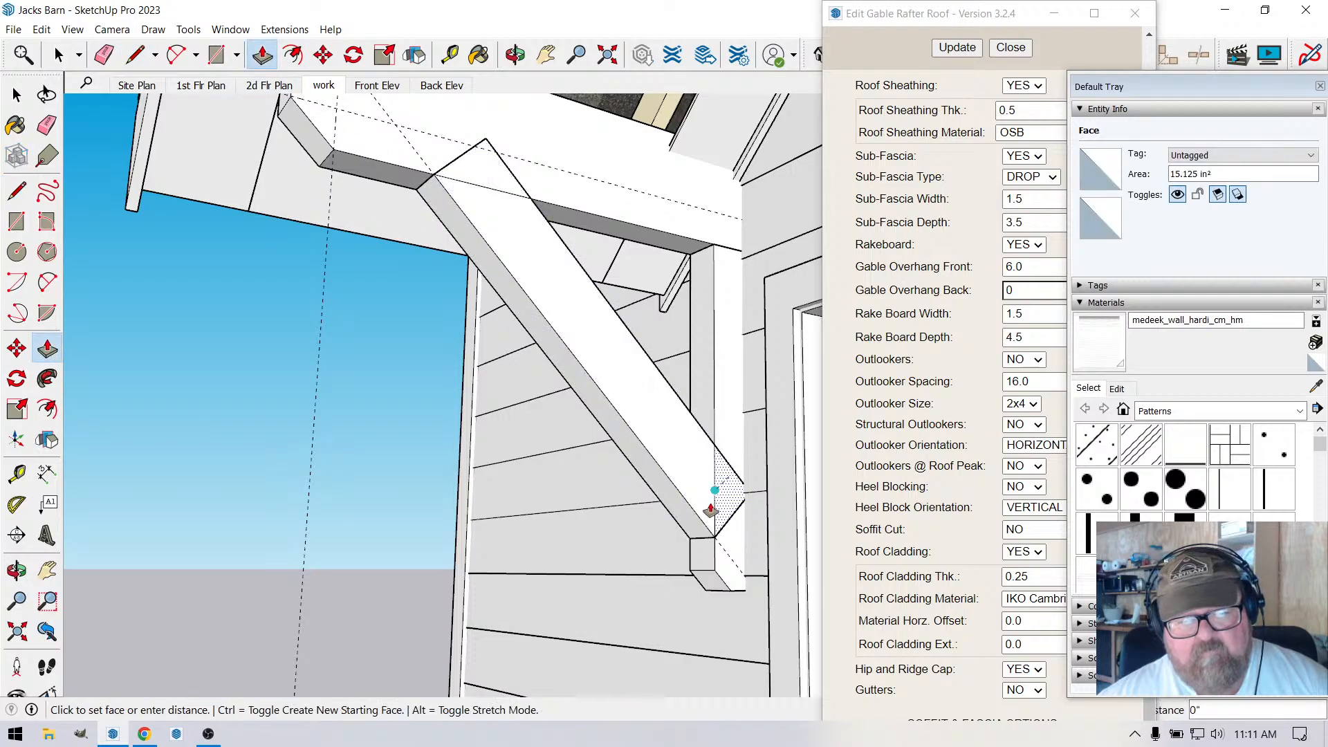
pyautogui.click(683, 542)
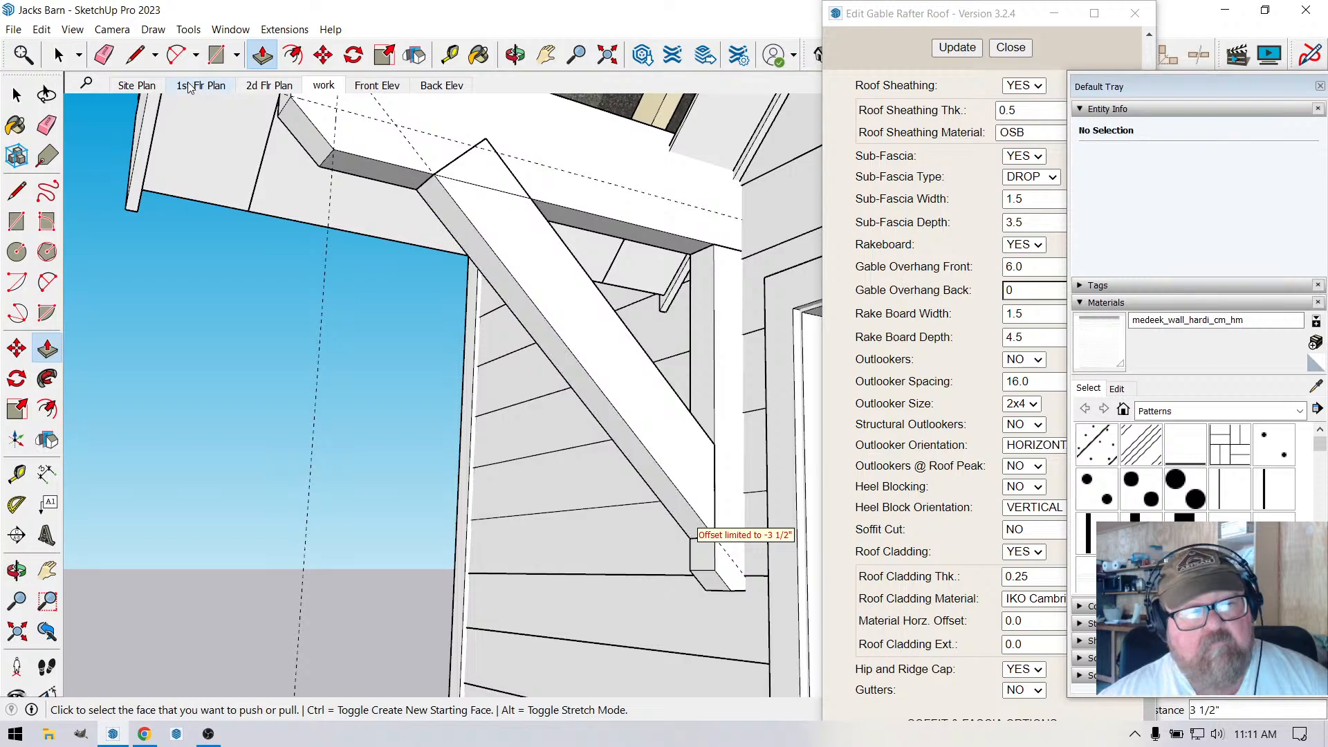
# Draw a line across the brace's upper end along the beam's underside and cut off the overlap through the 3 1/2" width.
pyautogui.press('l')
pyautogui.click(435, 173)
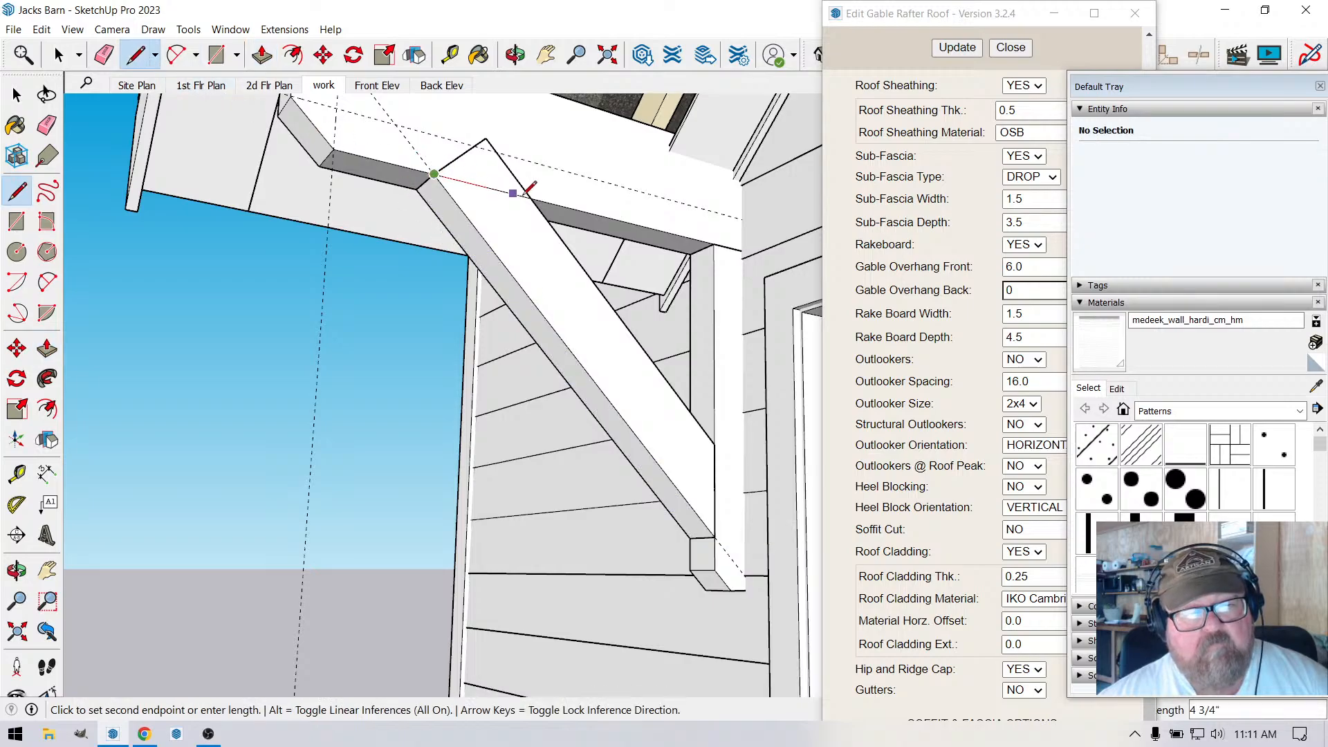
pyautogui.click(531, 198)
pyautogui.press('p')
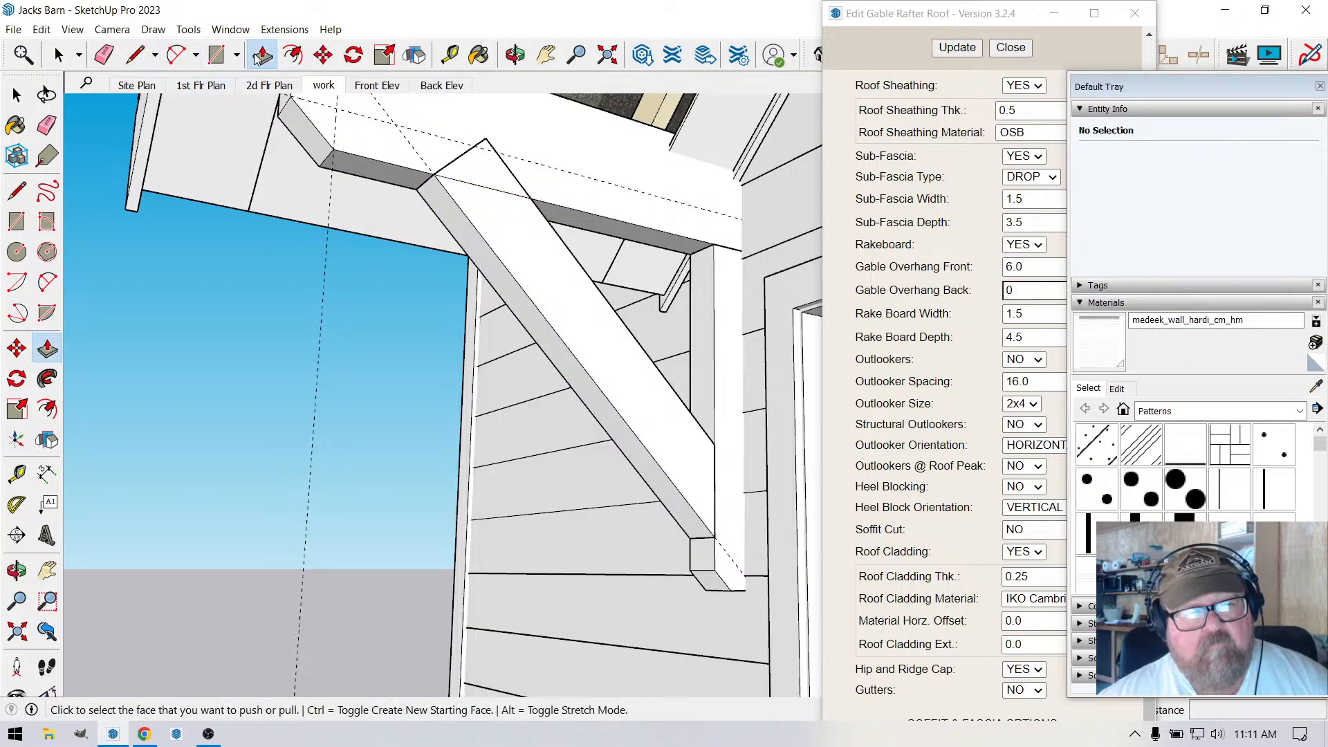
pyautogui.click(487, 152)
pyautogui.click(385, 197)
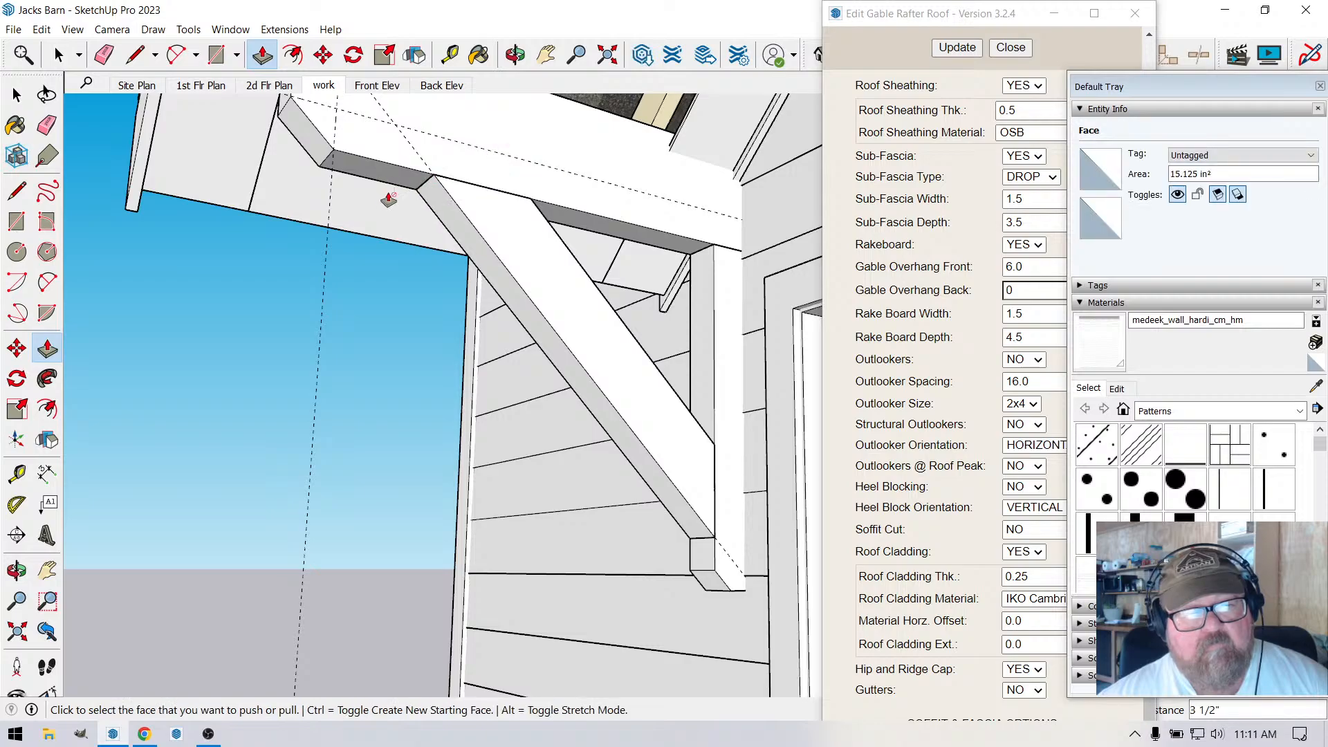
# Try an arc with a 3" bulge along the brace's lower edge and cut the enclosed segment away through 3 1/2".
pyautogui.click(516, 54)
pyautogui.moveTo(462, 228); pyautogui.dragTo(589, 323)
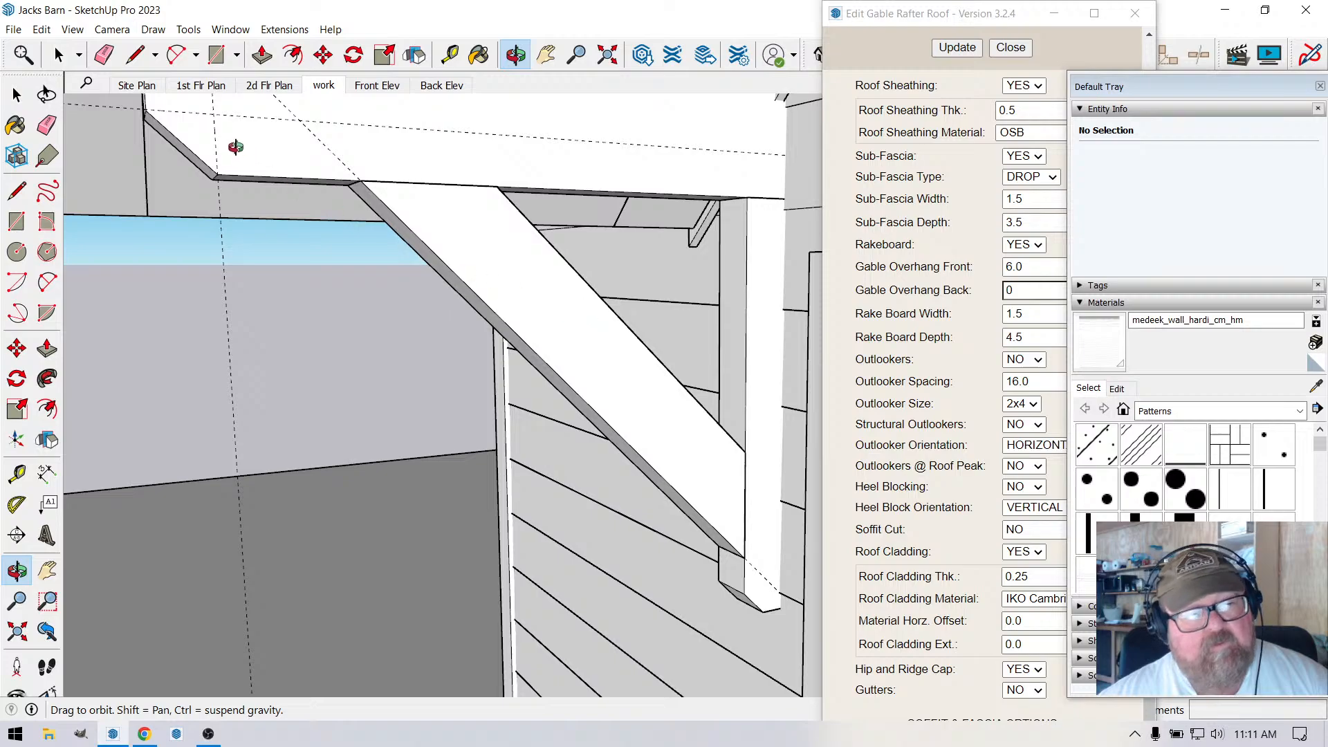
pyautogui.click(135, 55)
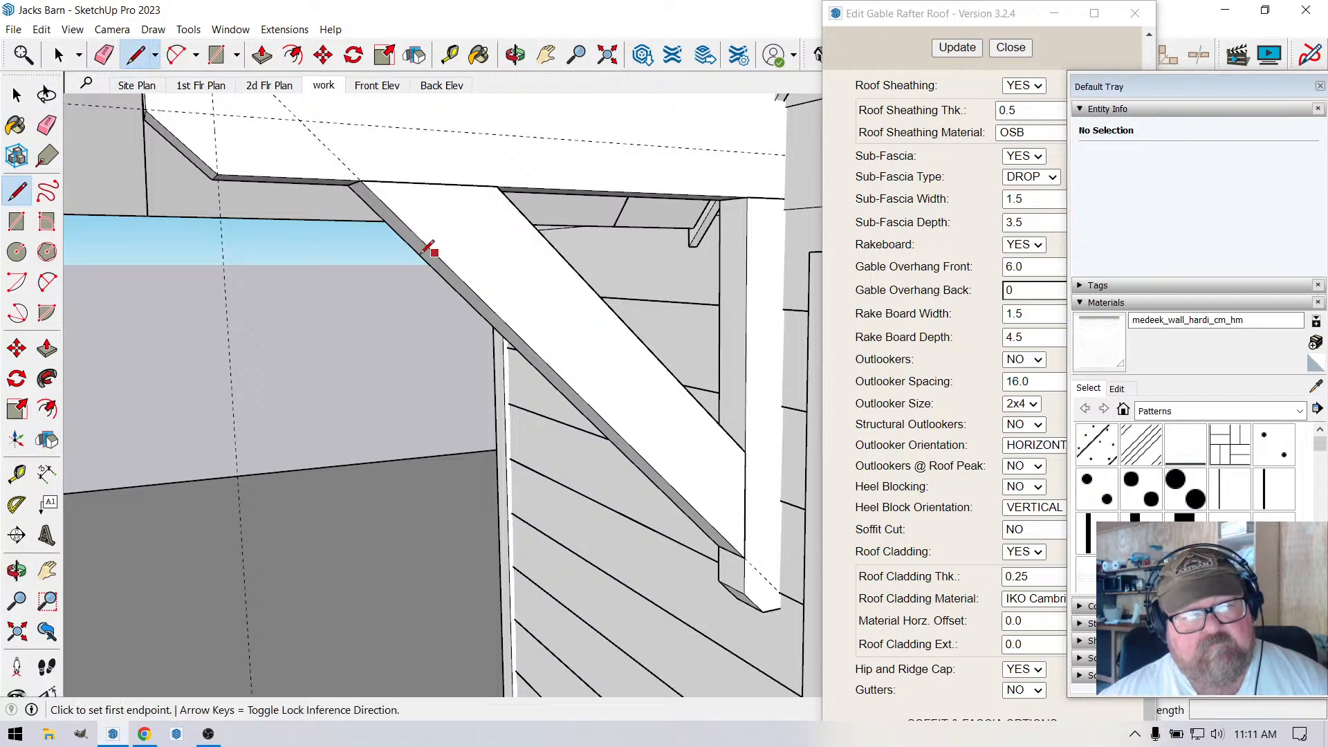
pyautogui.click(190, 58)
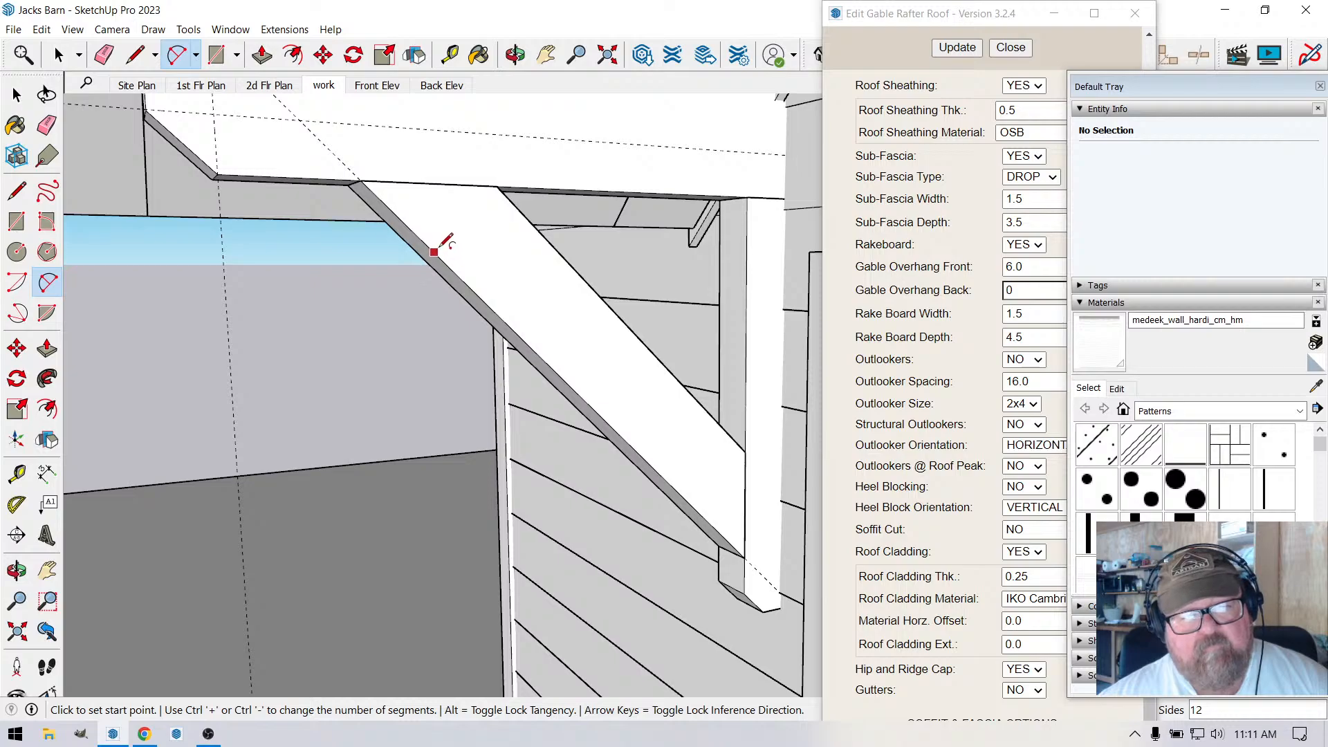
pyautogui.click(435, 252)
pyautogui.click(692, 505)
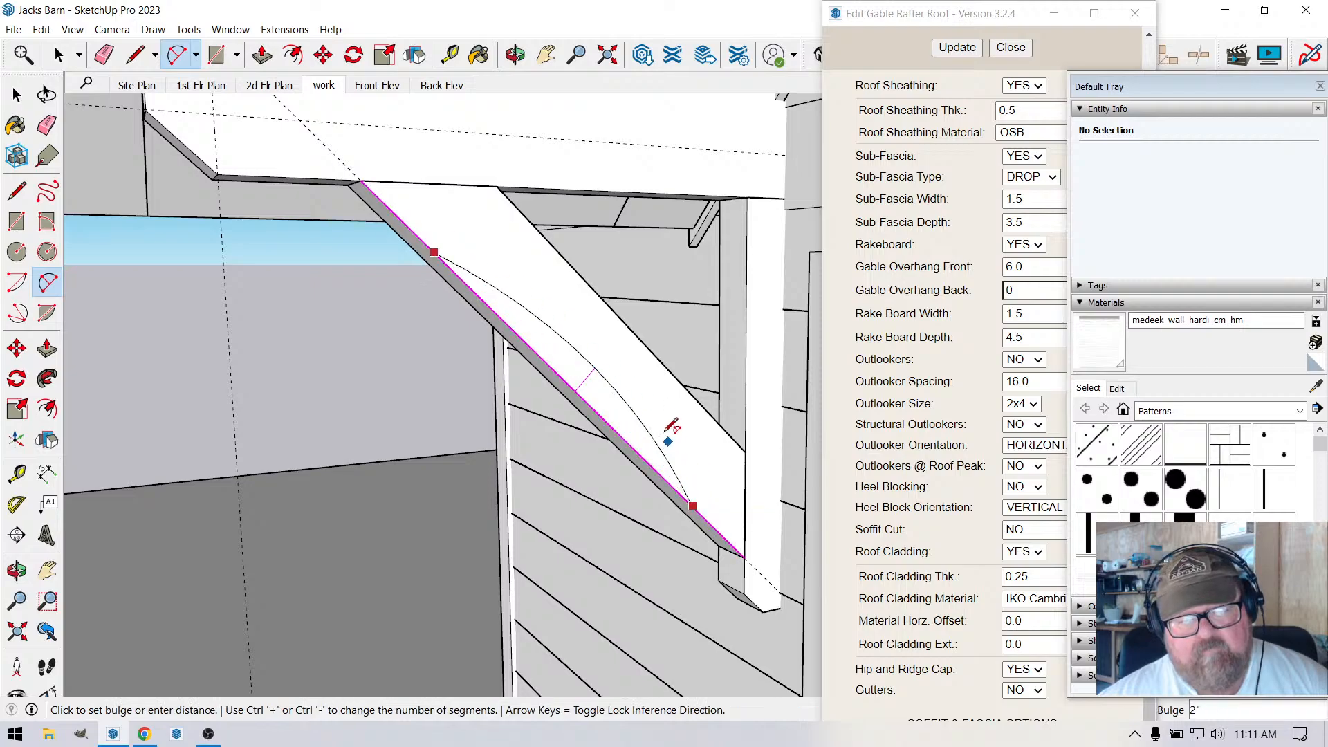
pyautogui.click(625, 374)
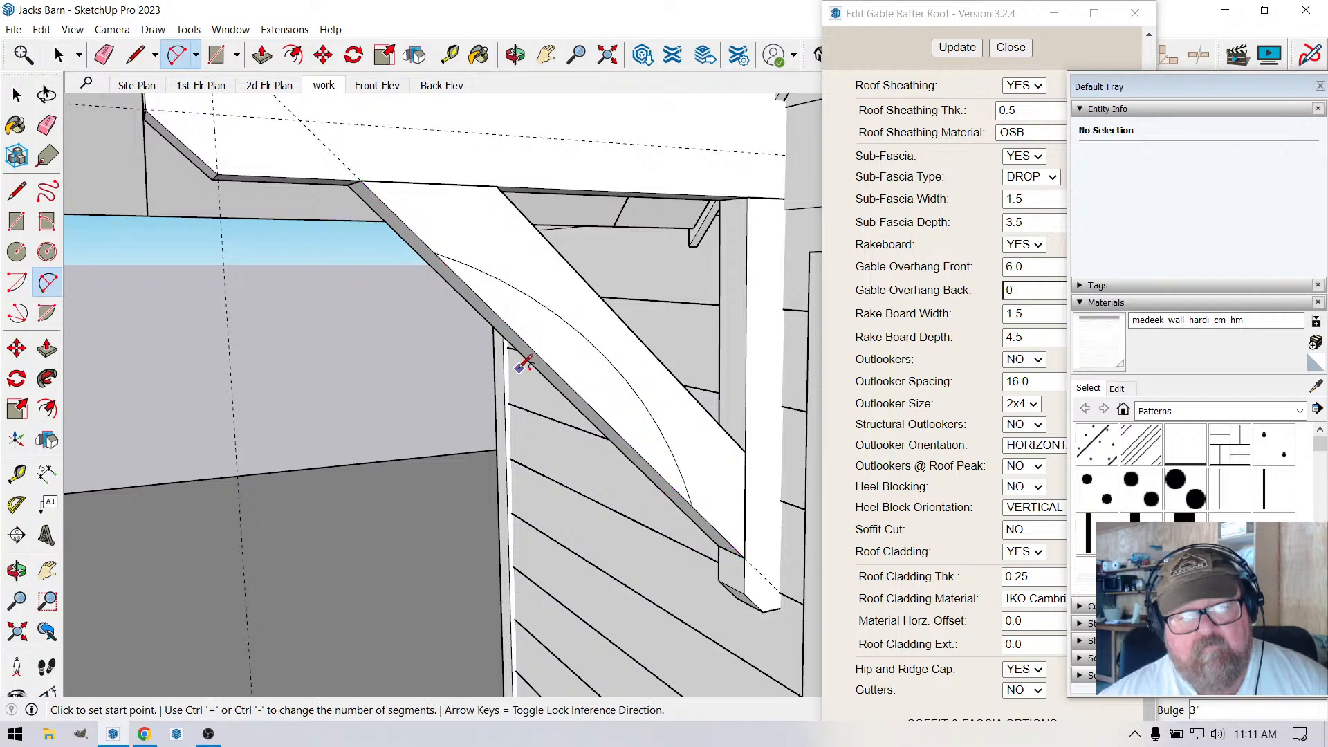
pyautogui.click(263, 55)
pyautogui.click(515, 329)
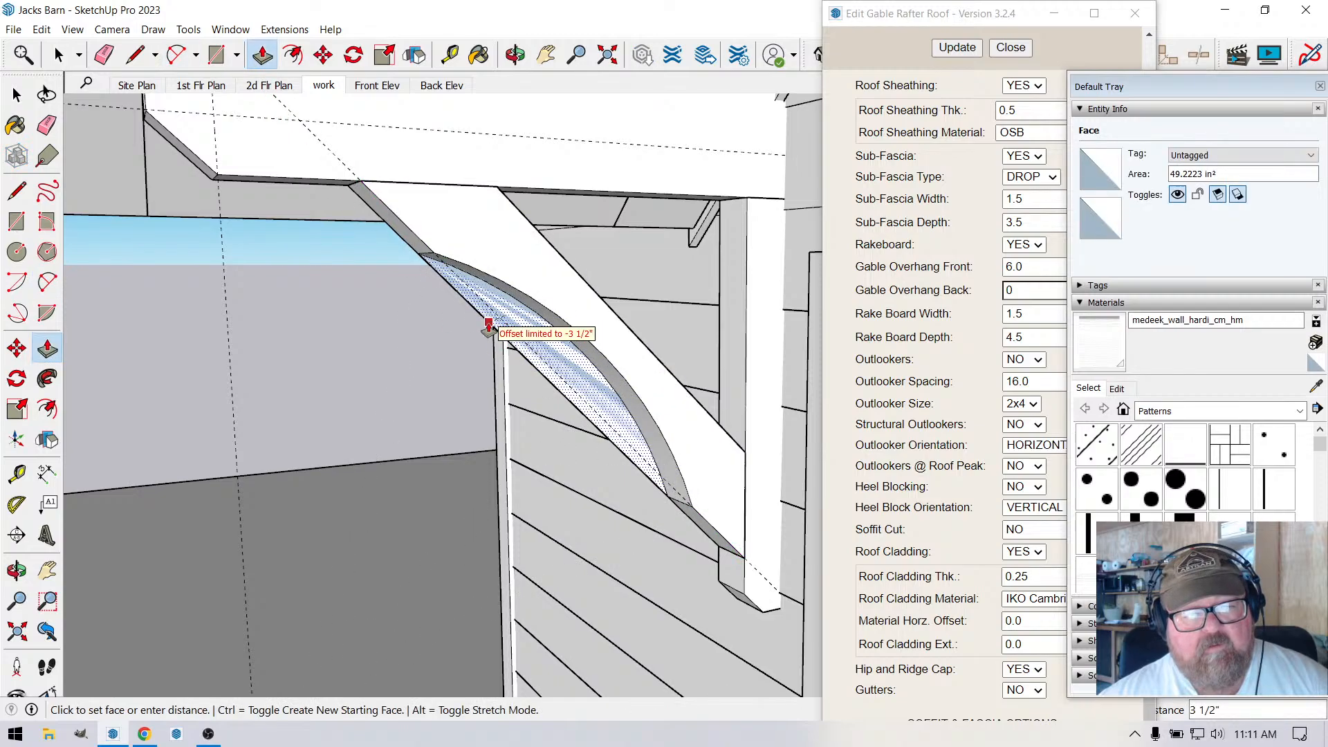
pyautogui.click(466, 341)
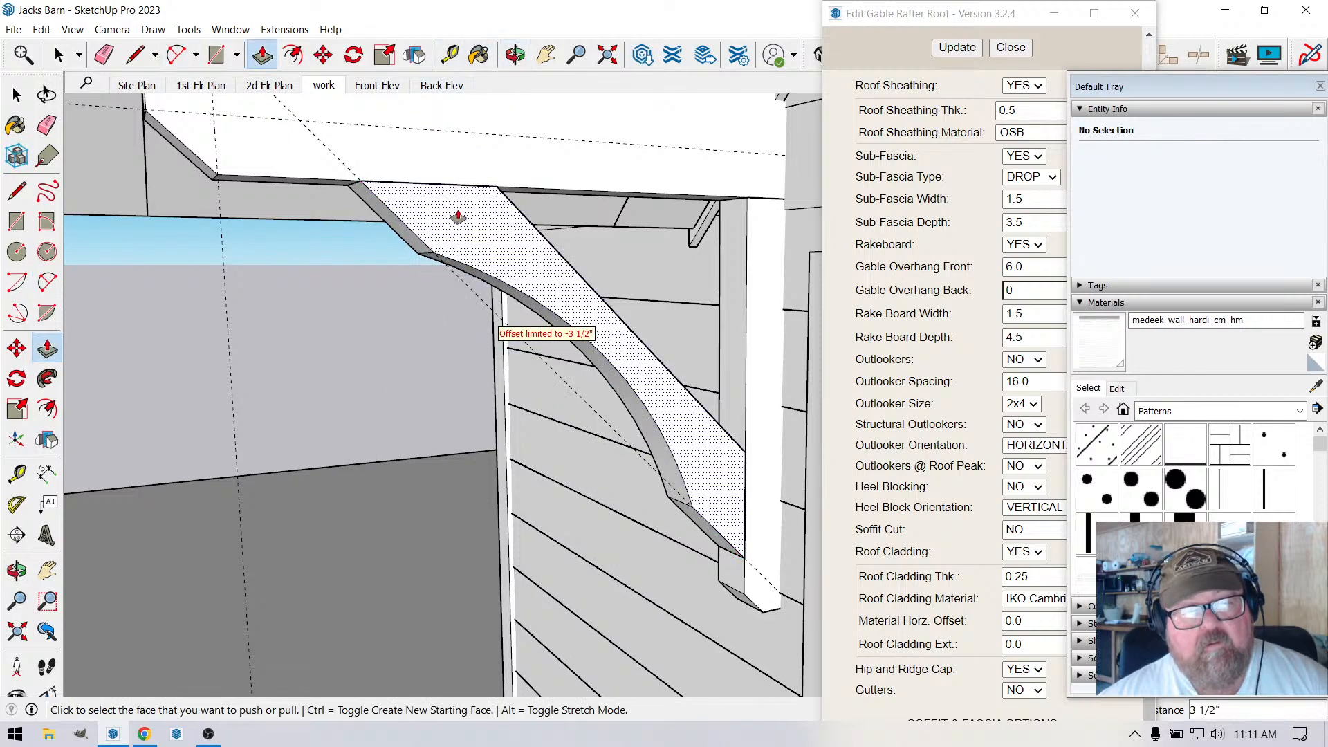
# Try scaling the brace's arc uniformly to about 0.96, and undo both the scaling and the arc.
pyautogui.click(515, 55)
pyautogui.moveTo(664, 228); pyautogui.dragTo(509, 217)
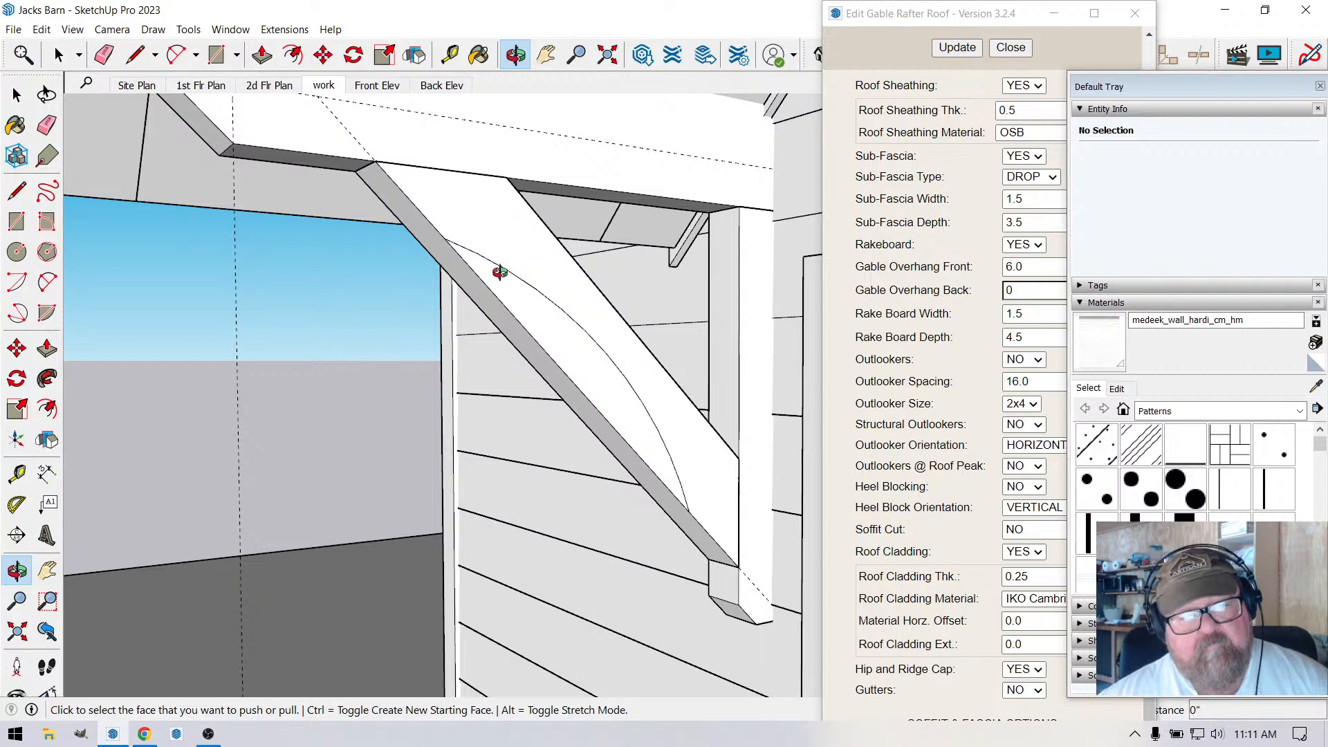
pyautogui.click(17, 95)
pyautogui.click(539, 294)
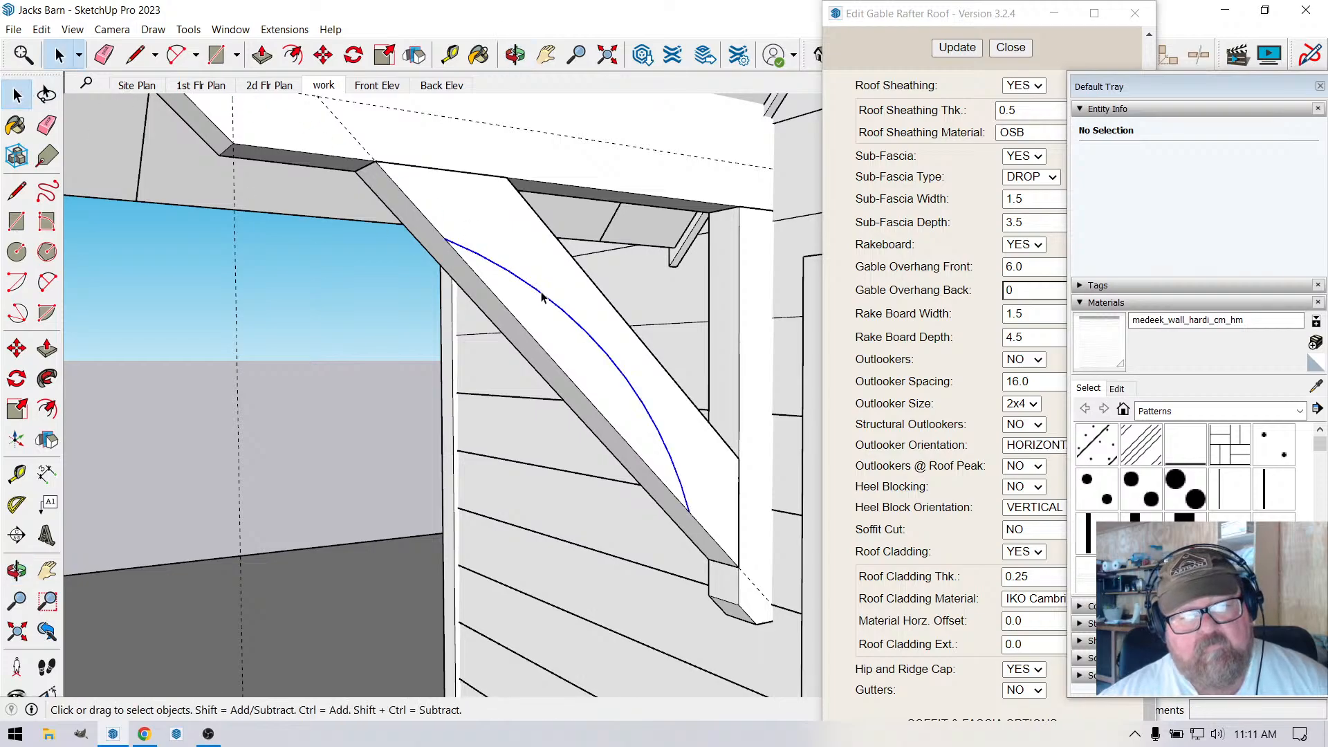
pyautogui.click(383, 56)
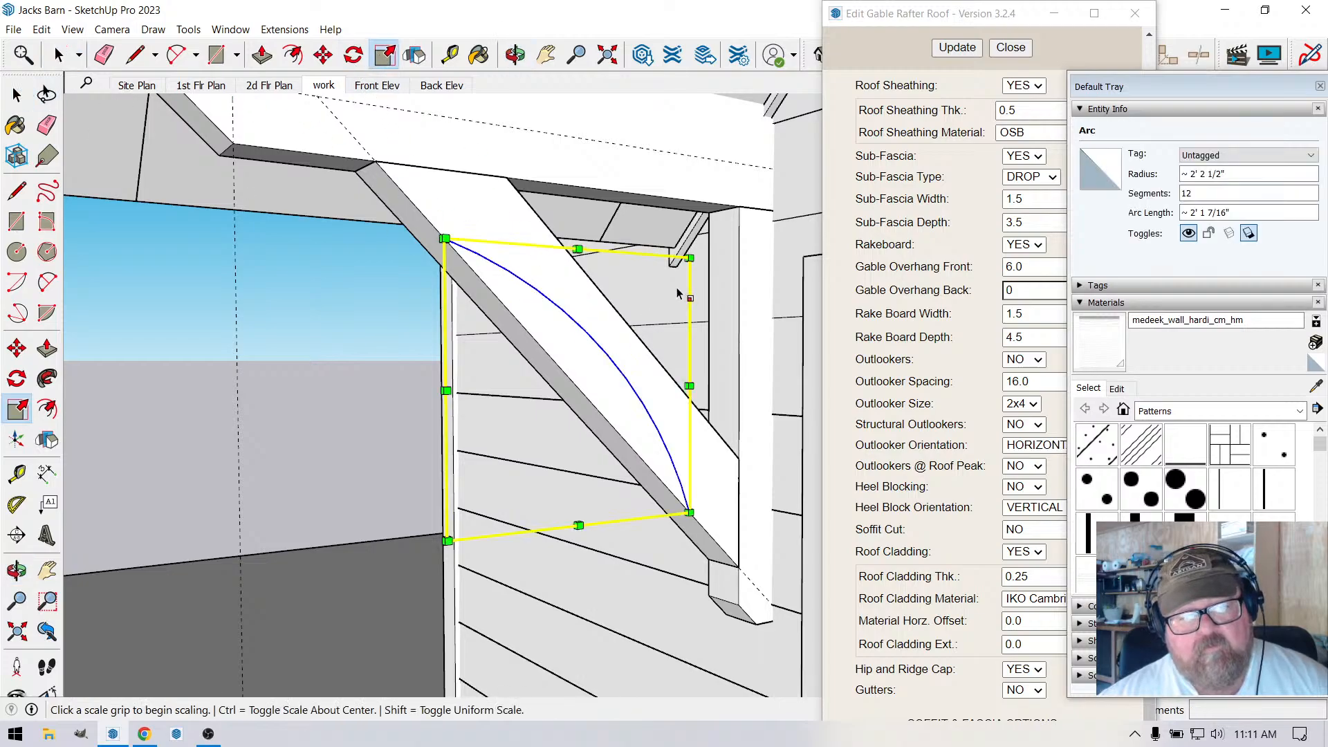
pyautogui.click(689, 259)
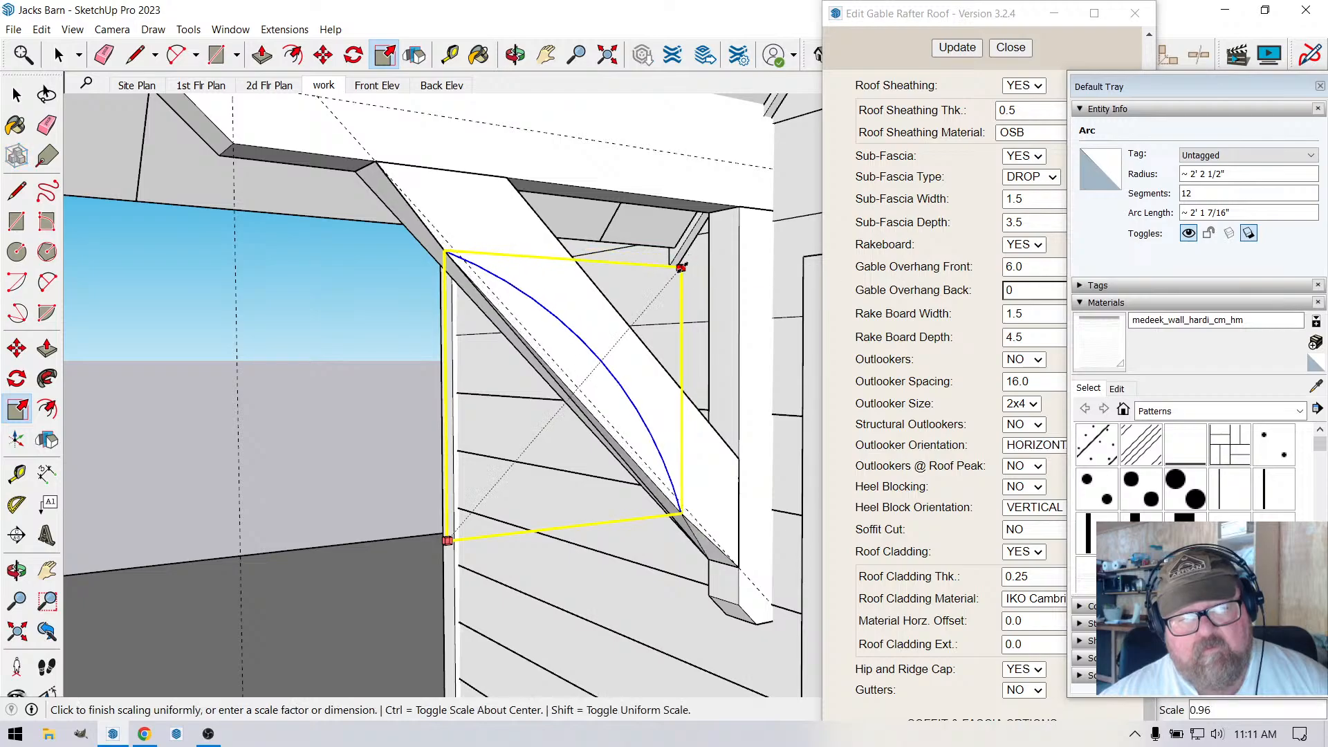
pyautogui.click(686, 272)
pyautogui.hotkey('ctrl', 'z')
pyautogui.hotkey('ctrl', 'z')
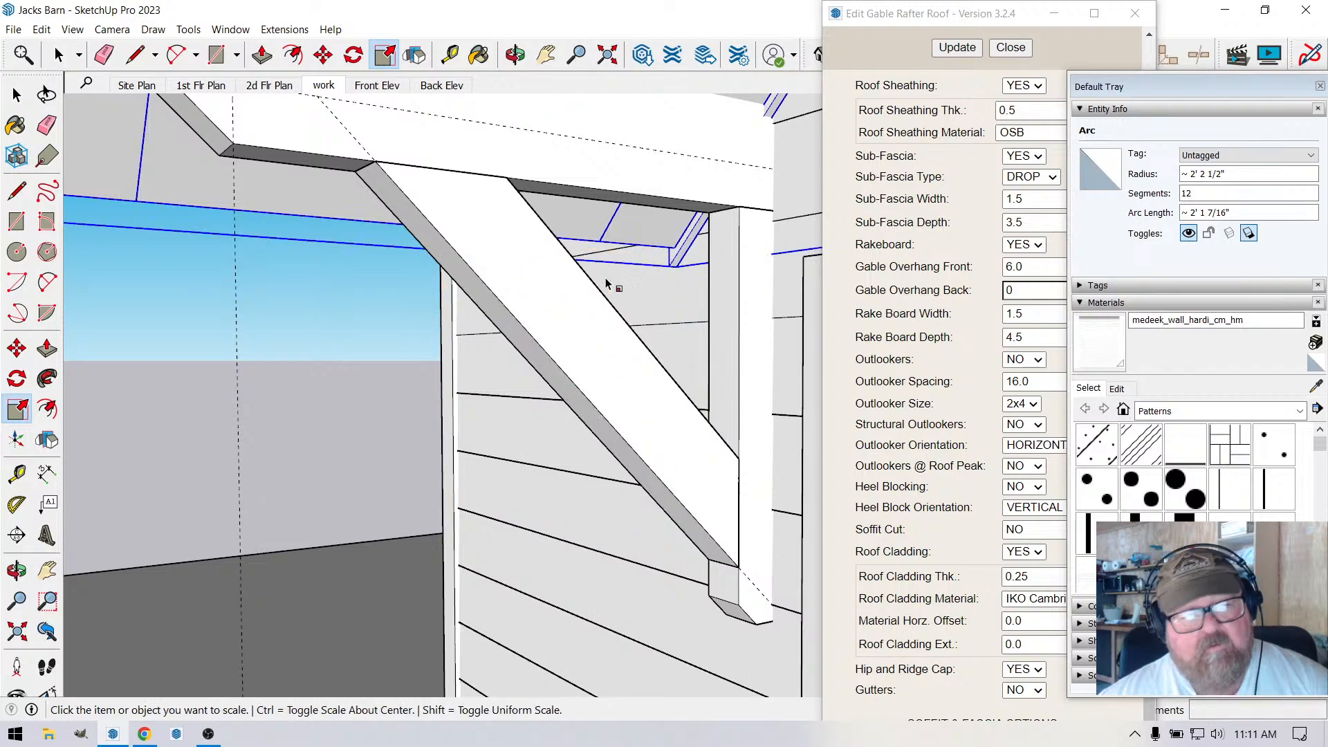
# Draw an arc about 2' 2 1/2" across with a 2" bulge on the brace's lower edge and cut its segment away through 3 1/2".
pyautogui.click(184, 51)
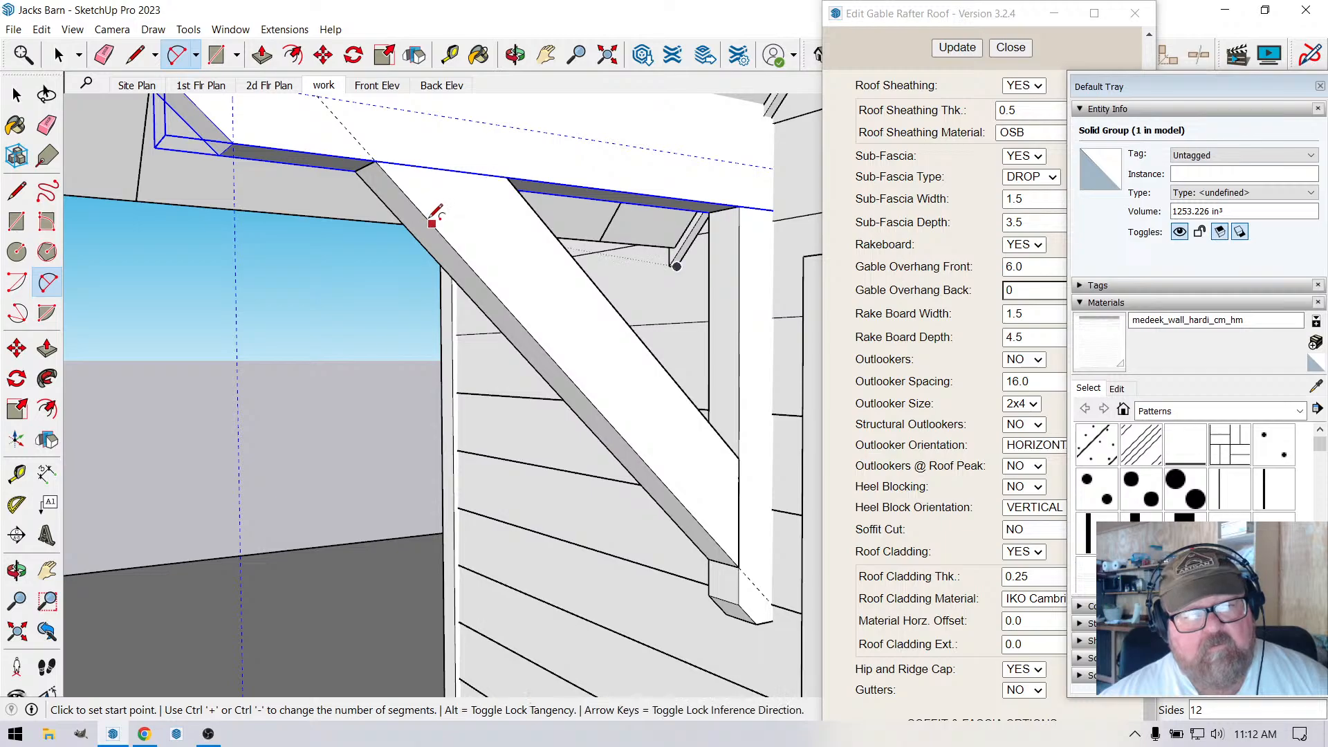
pyautogui.click(431, 223)
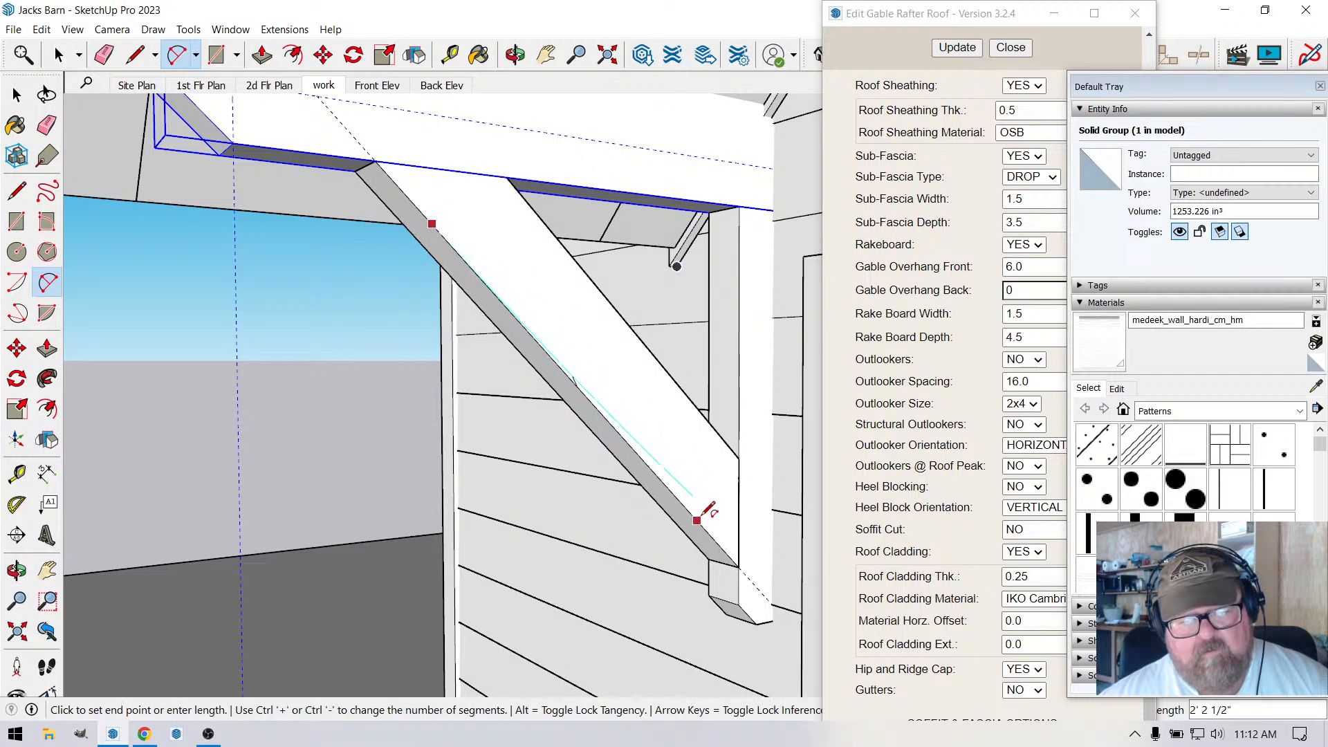
pyautogui.click(699, 521)
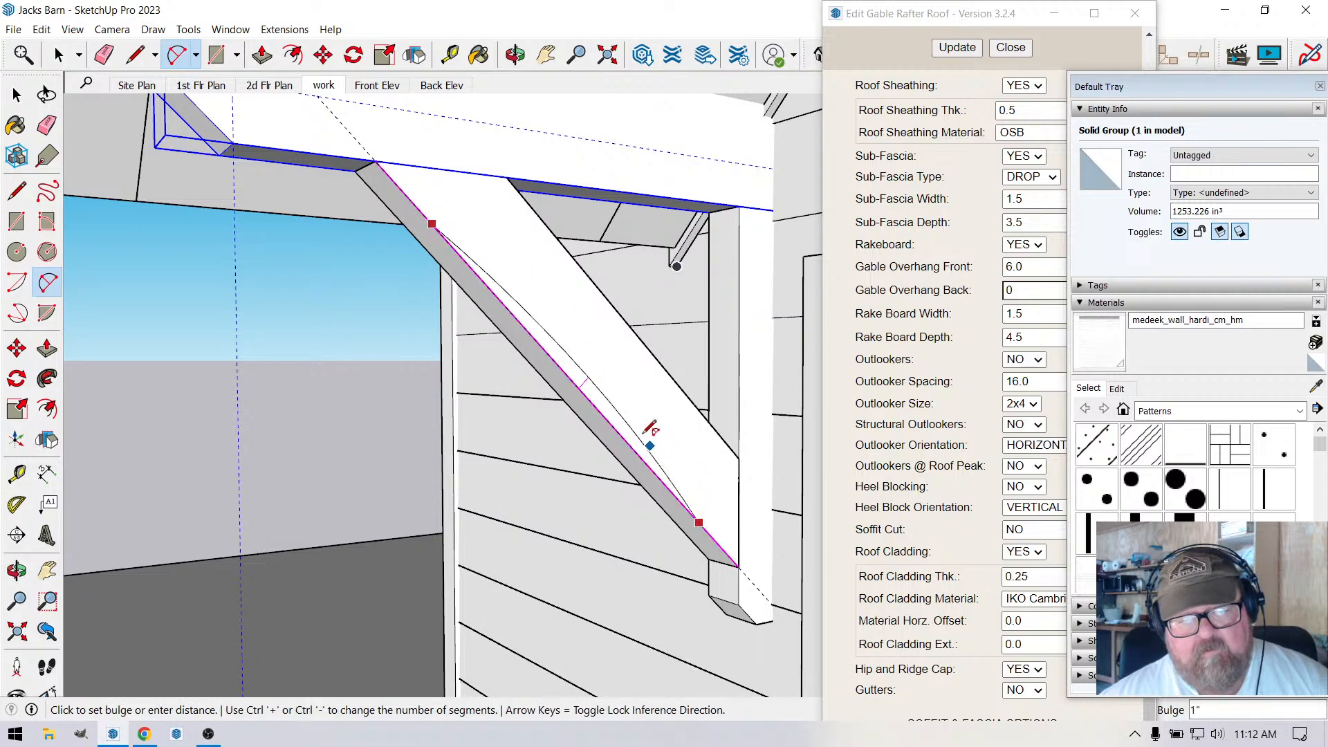
pyautogui.click(626, 386)
pyautogui.press('f')
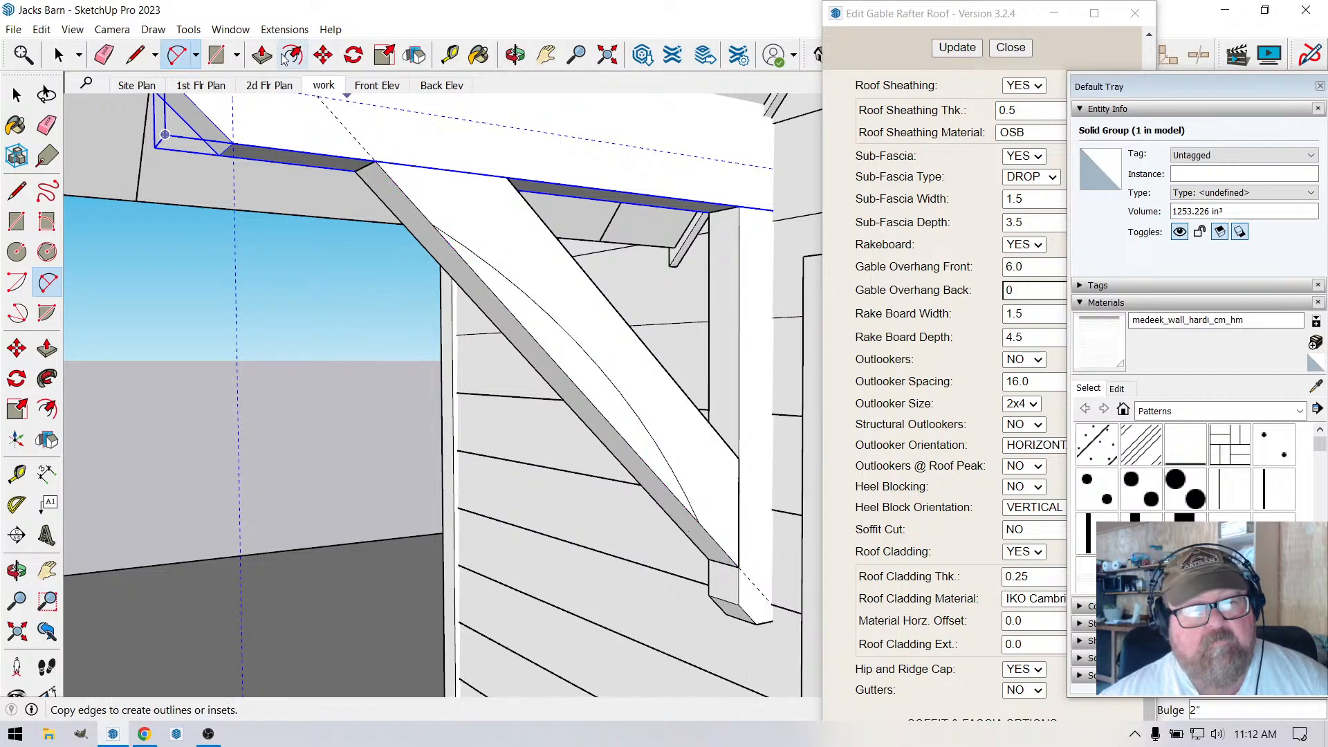
pyautogui.press('p')
pyautogui.click(495, 294)
pyautogui.click(475, 296)
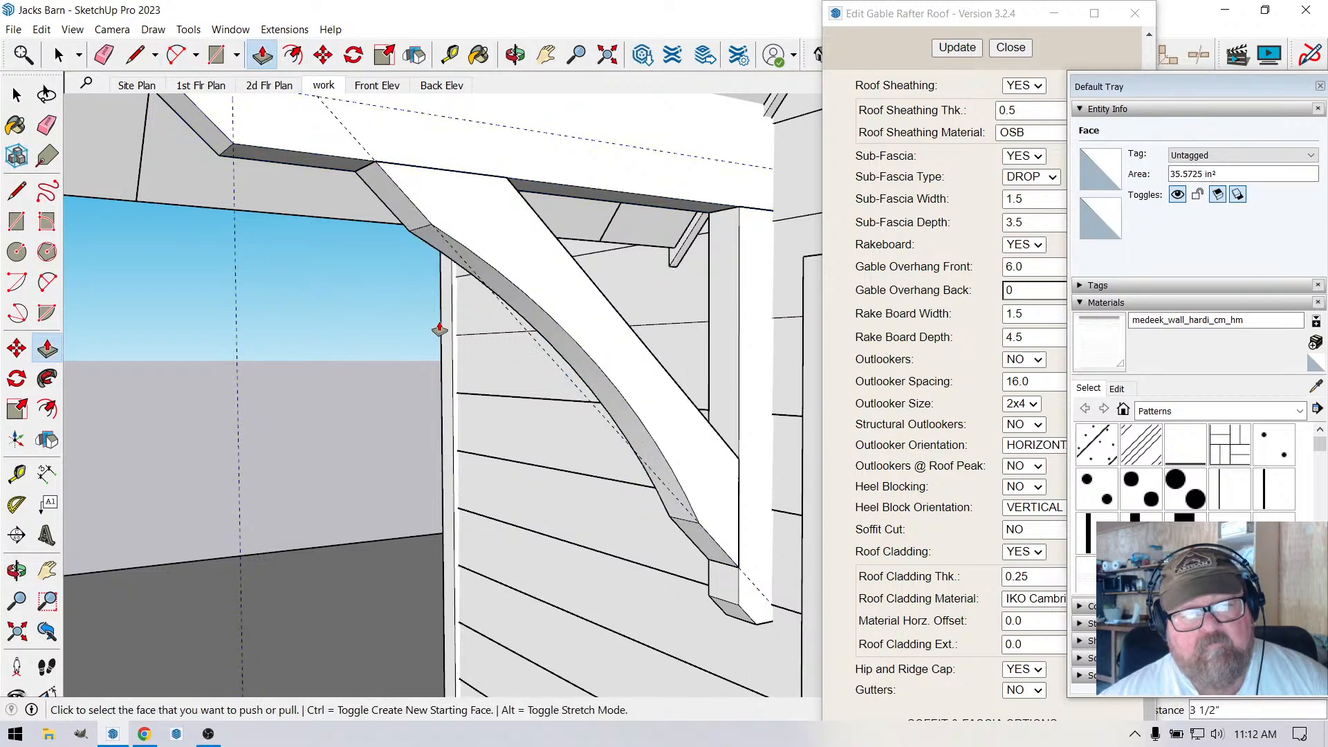
# Delete all construction guides from the model.
pyautogui.click(515, 55)
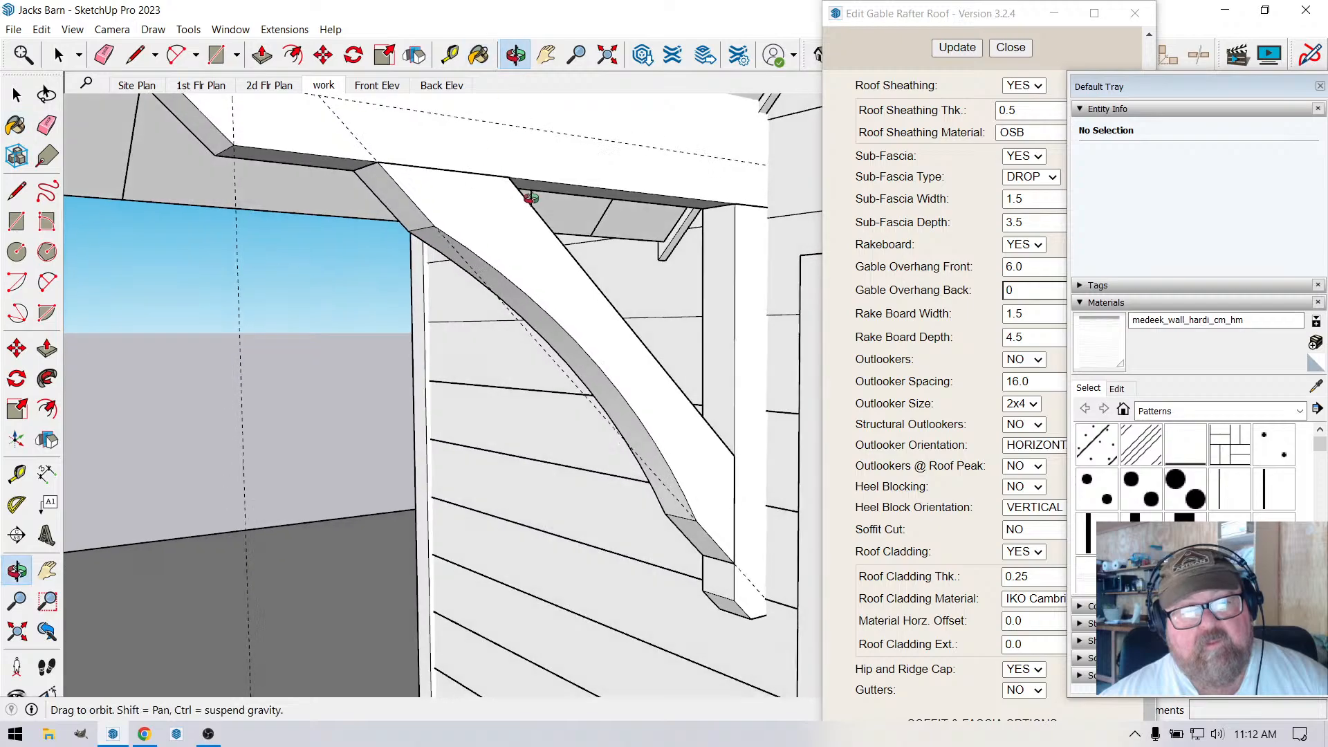
pyautogui.moveTo(751, 229); pyautogui.dragTo(450, 332)
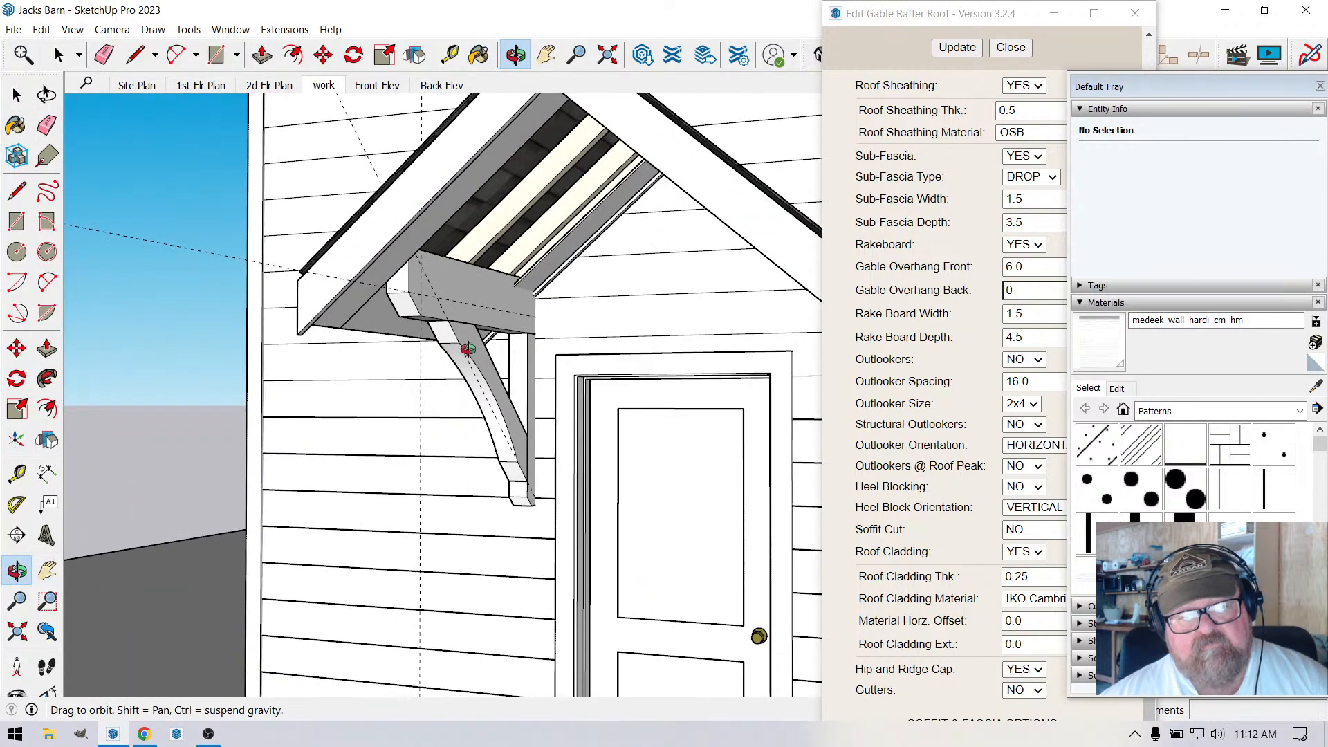
pyautogui.click(58, 59)
pyautogui.scroll(-2, 206, 277)
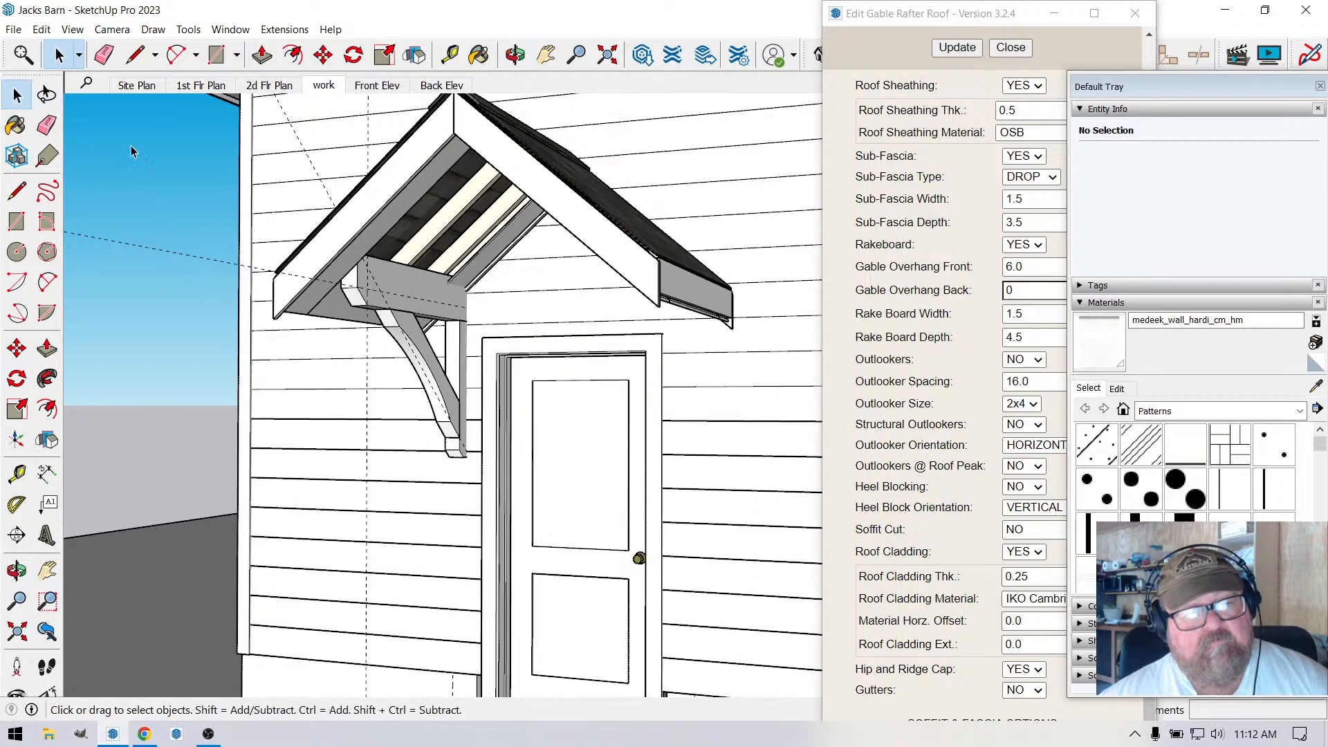
pyautogui.click(42, 29)
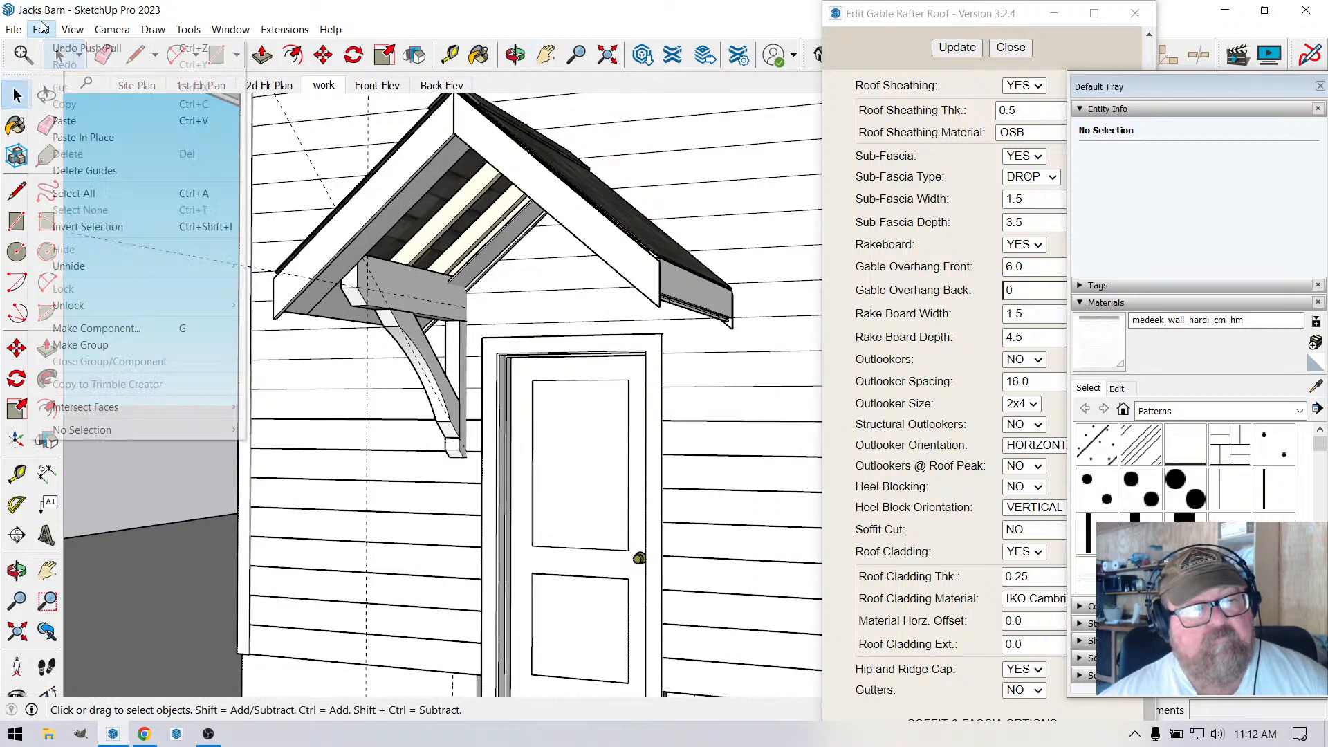
pyautogui.click(84, 170)
pyautogui.scroll(3, 390, 291)
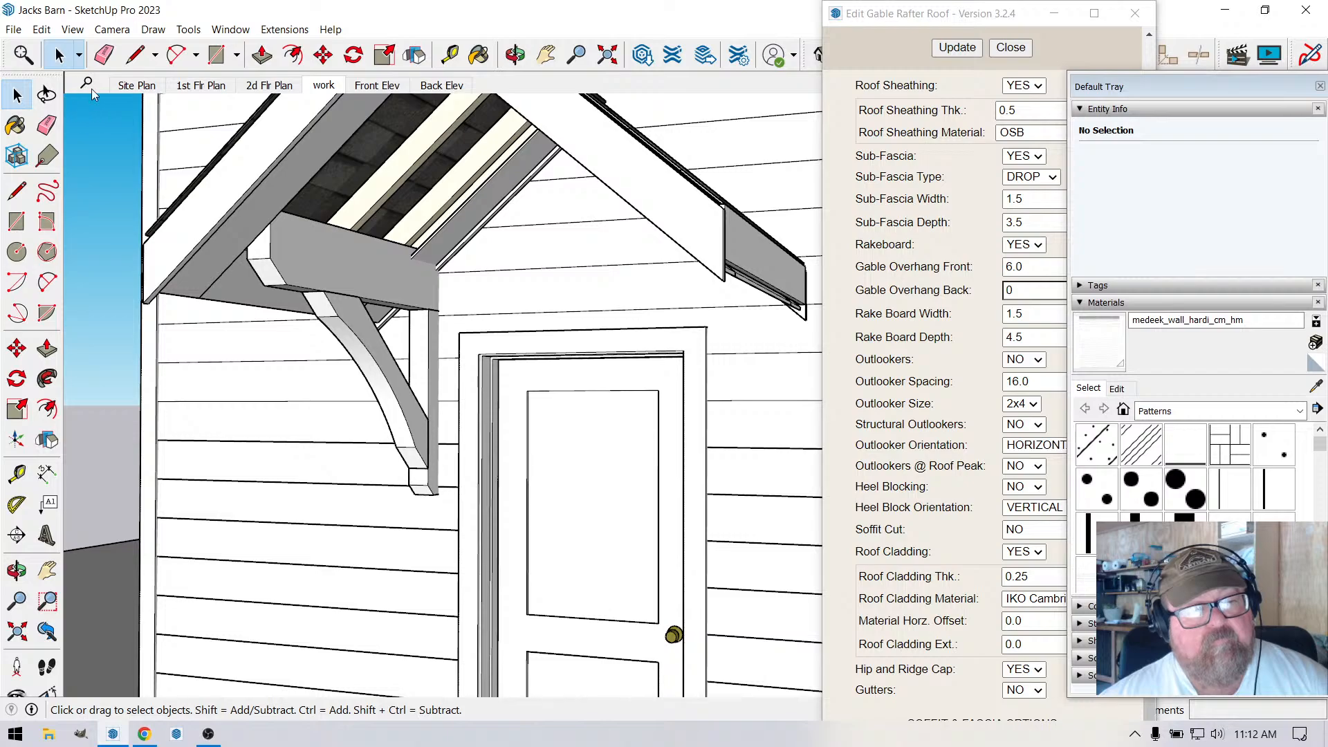
# Turn the arched brace's loose geometry into a group.
pyautogui.click(421, 346)
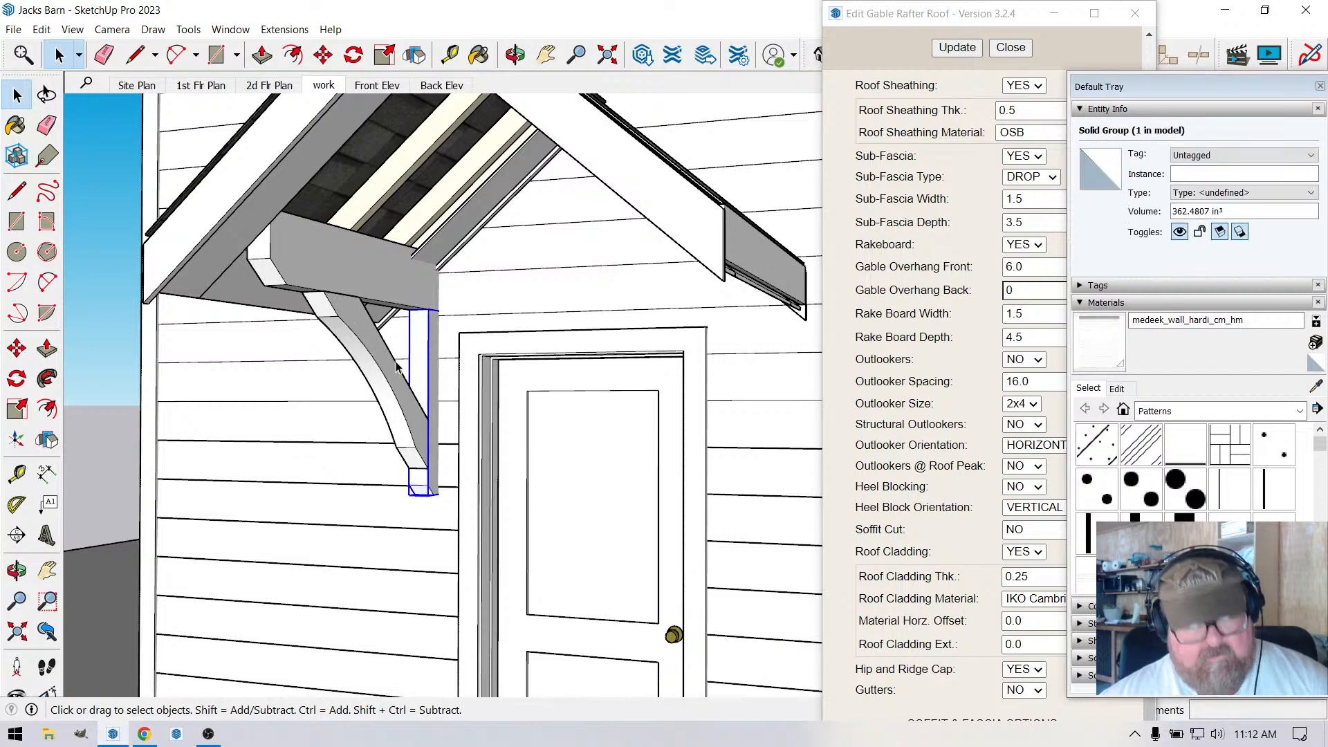
pyautogui.keyDown('shift'); pyautogui.tripleClick(342, 266); pyautogui.keyUp('shift')
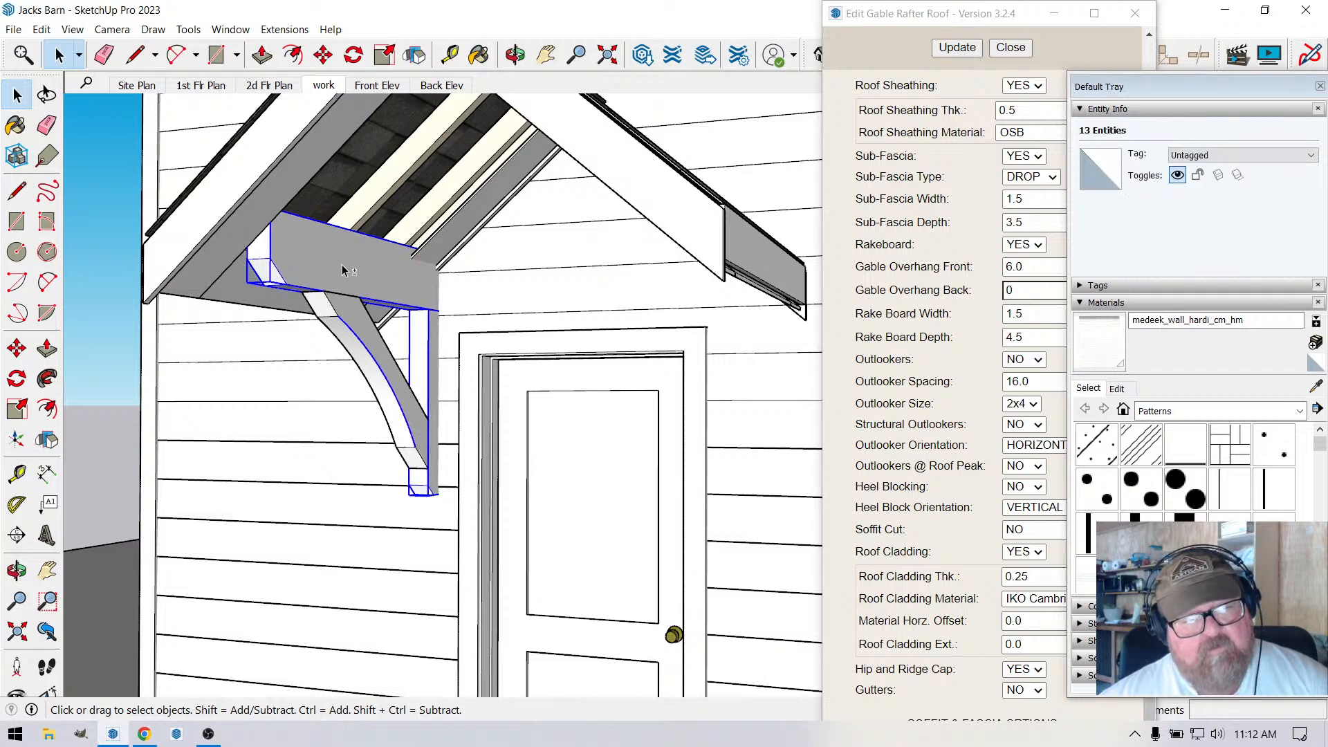
pyautogui.tripleClick(353, 328)
pyautogui.rightClick(357, 341)
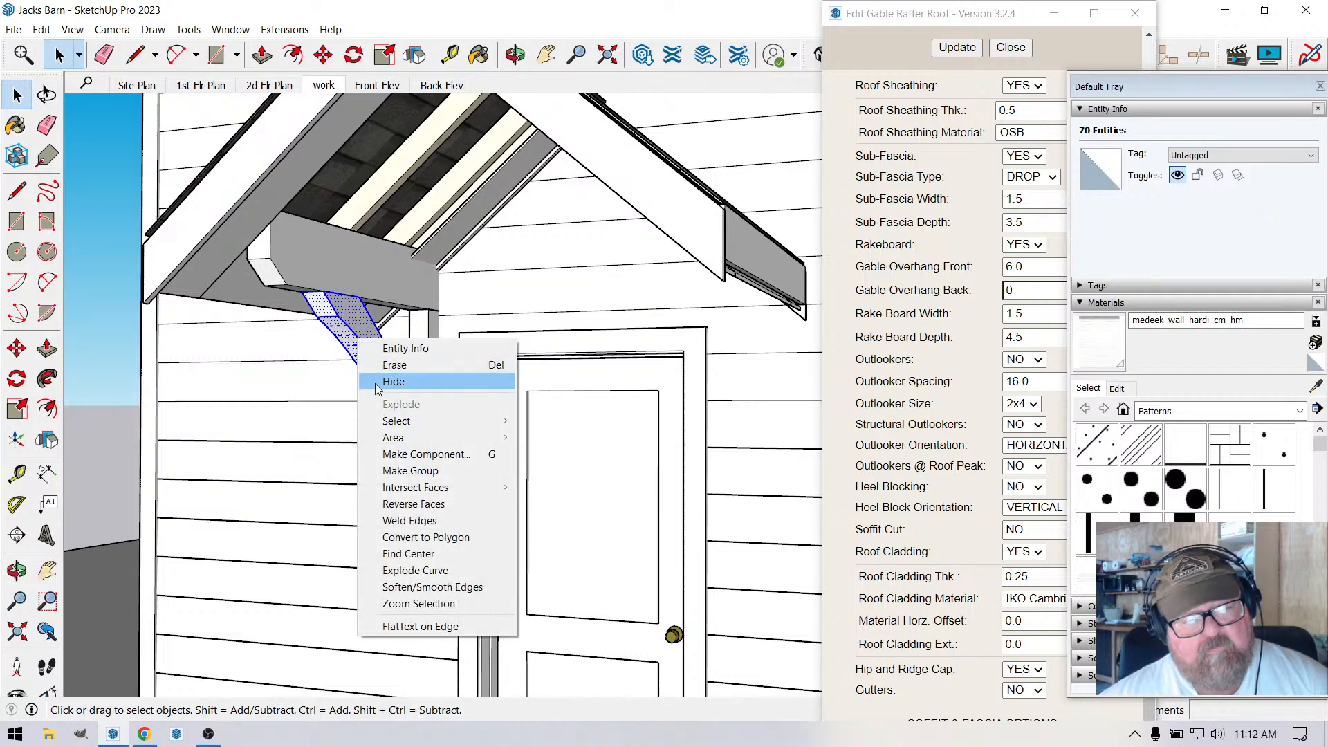
pyautogui.click(400, 469)
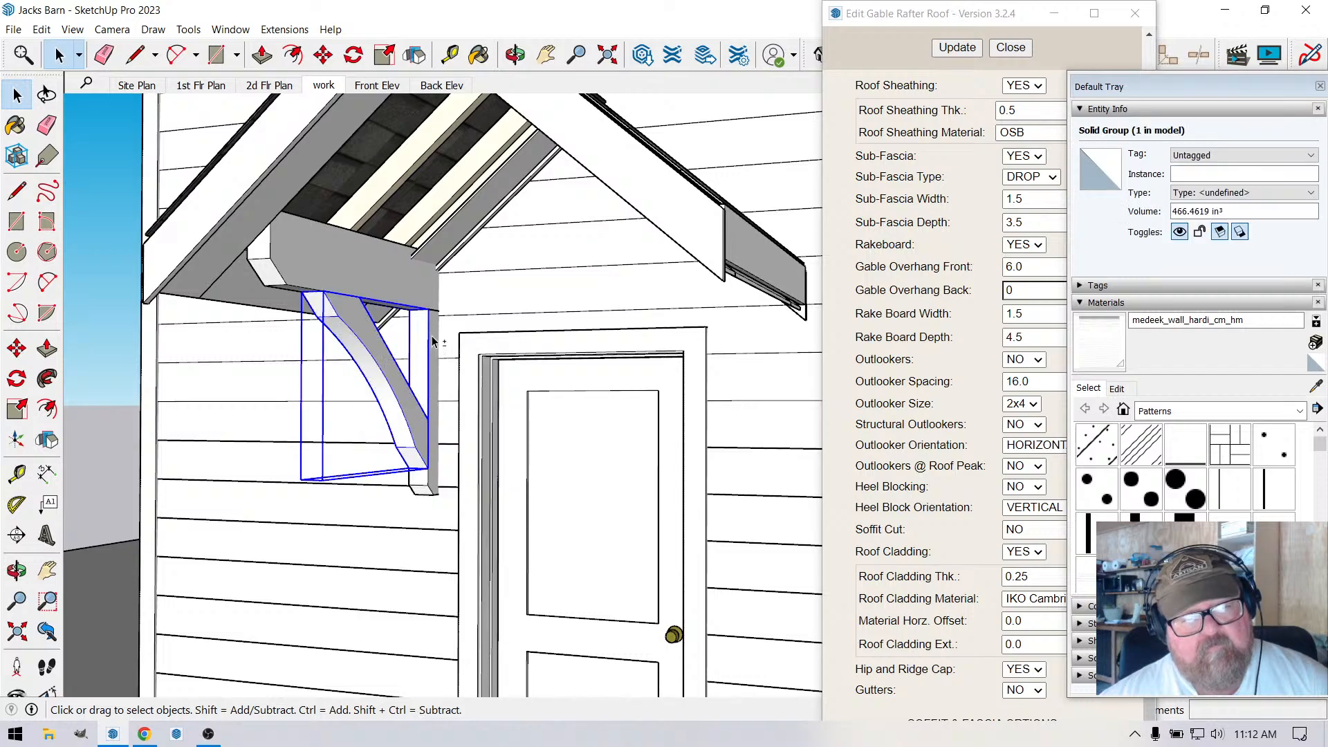
# Combine the arched brace, wall post and beveled beam into a single bracket group.
pyautogui.keyDown('shift'); pyautogui.click(385, 269); pyautogui.keyUp('shift')
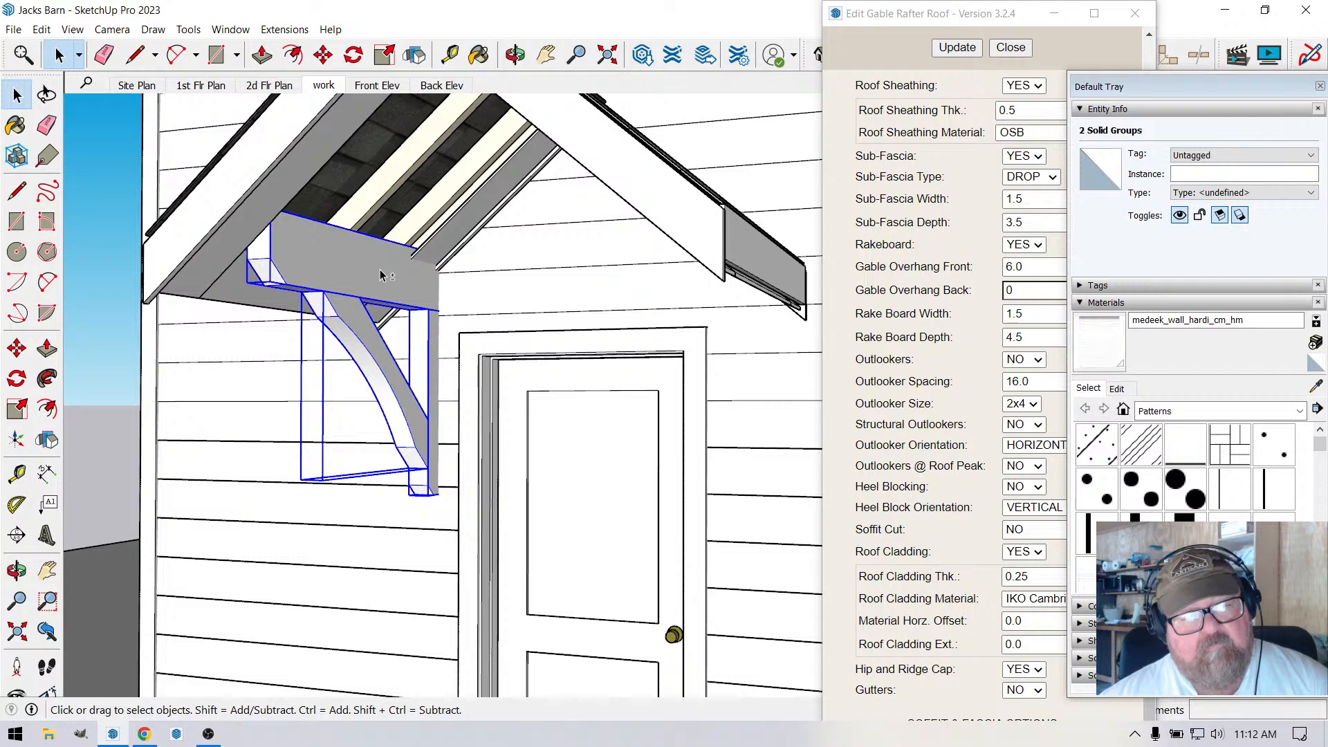
pyautogui.rightClick(370, 272)
pyautogui.click(412, 422)
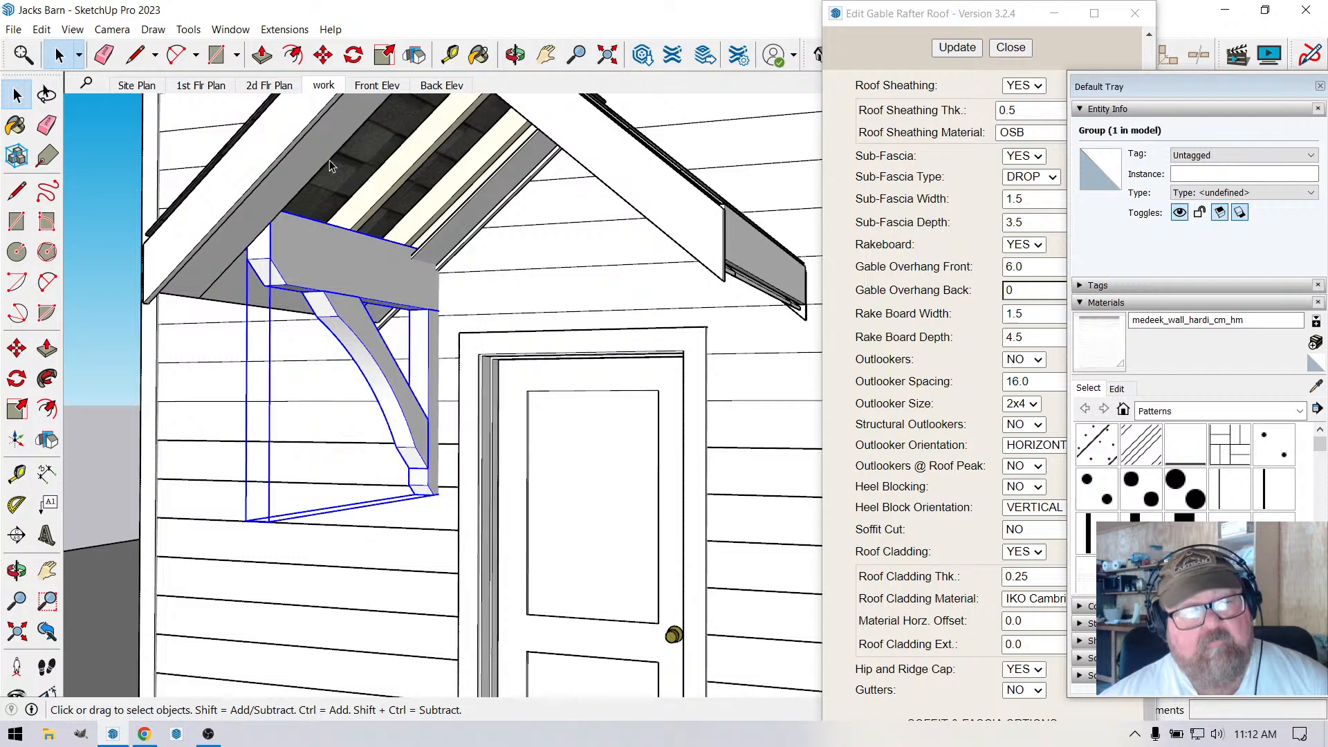
pyautogui.click(323, 55)
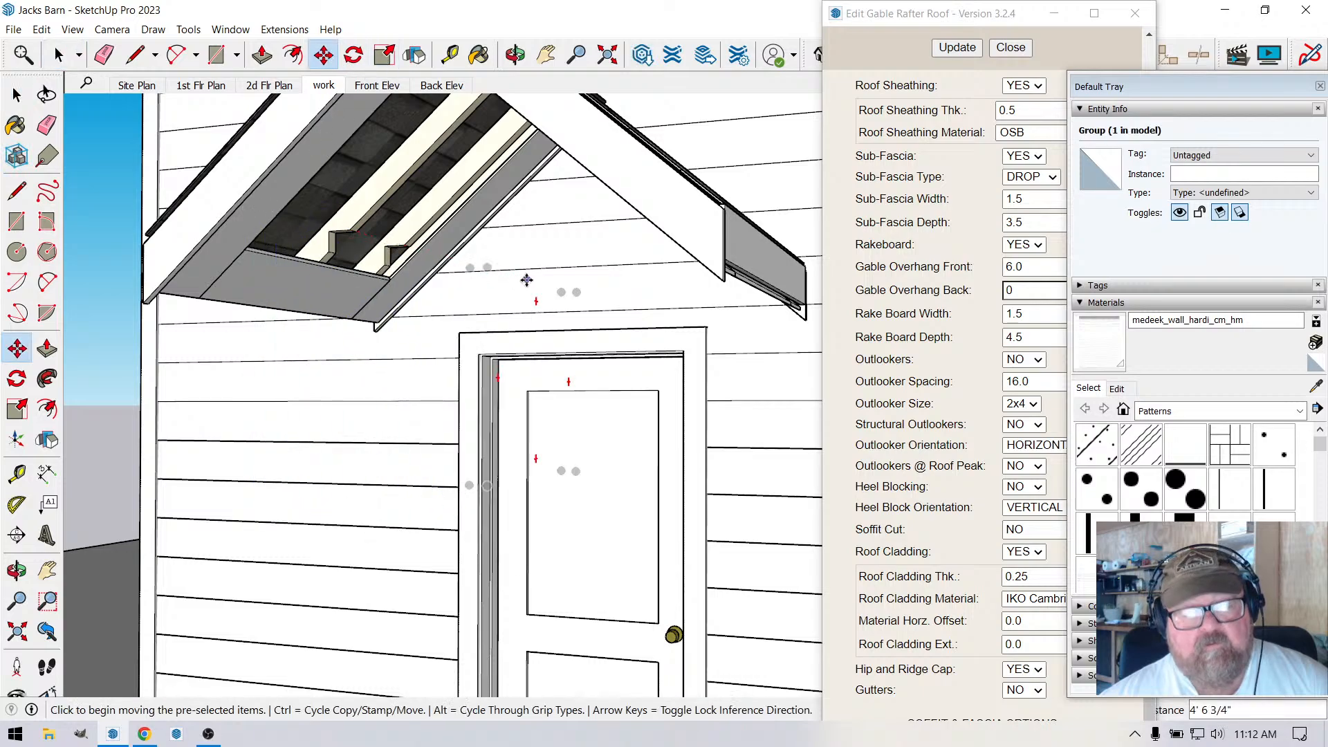
pyautogui.hotkey('ctrl', 't')
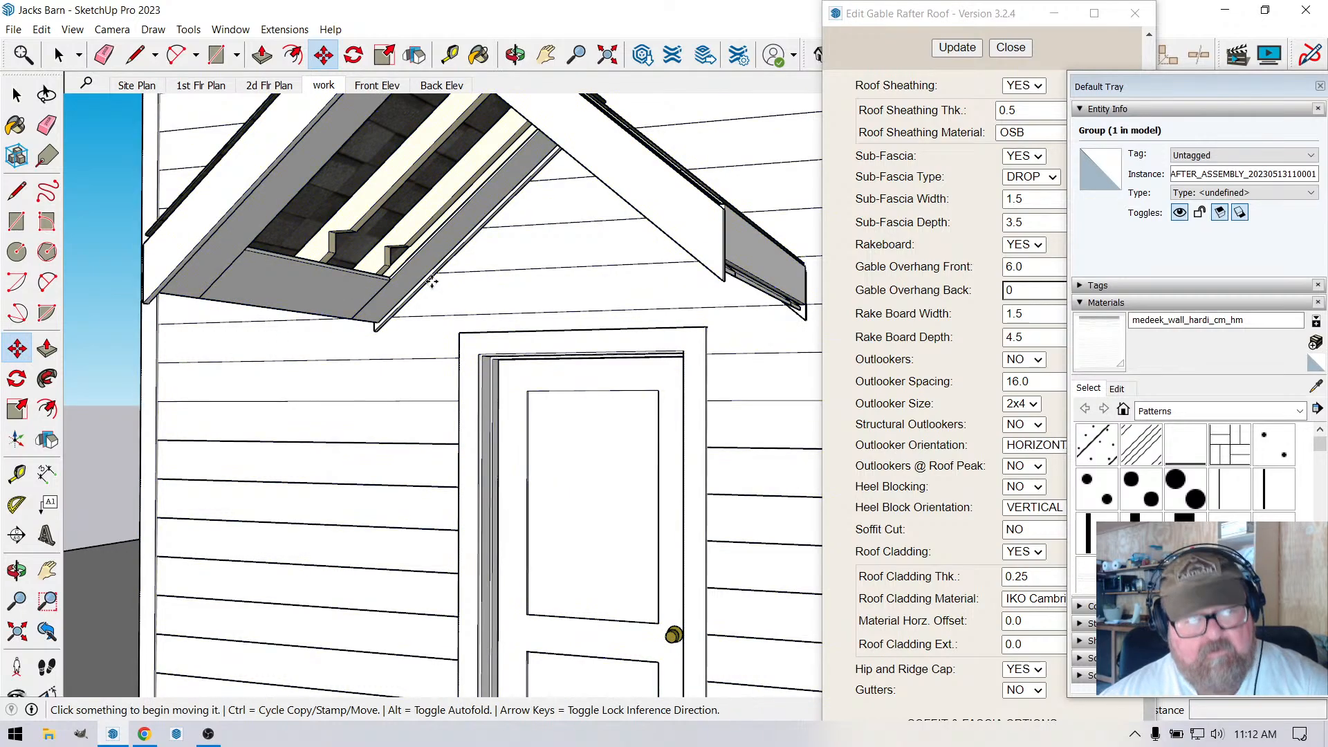
pyautogui.press('Escape')
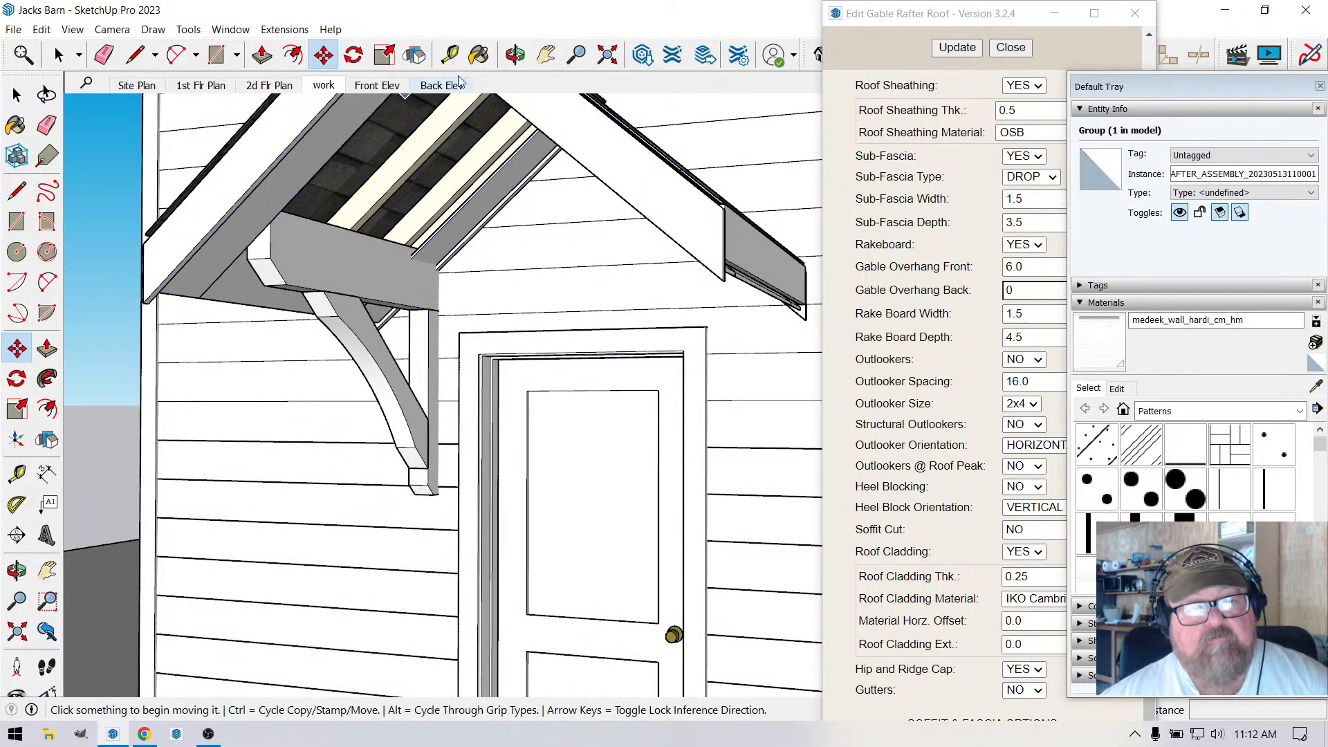
# Copy the bracket group about 4' 4 1/2" along the green axis to the other side of the entry door.
pyautogui.click(512, 55)
pyautogui.moveTo(400, 163); pyautogui.dragTo(388, 276)
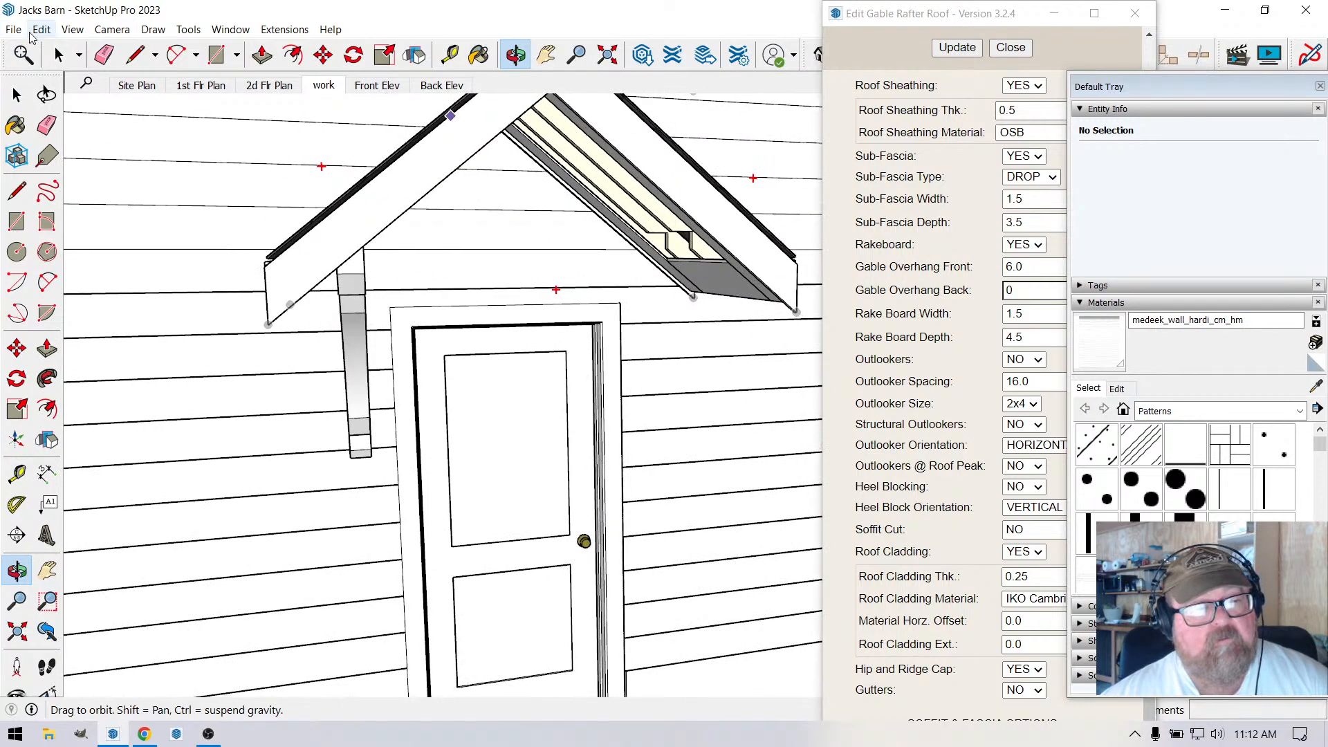
pyautogui.press('space')
pyautogui.click(350, 286)
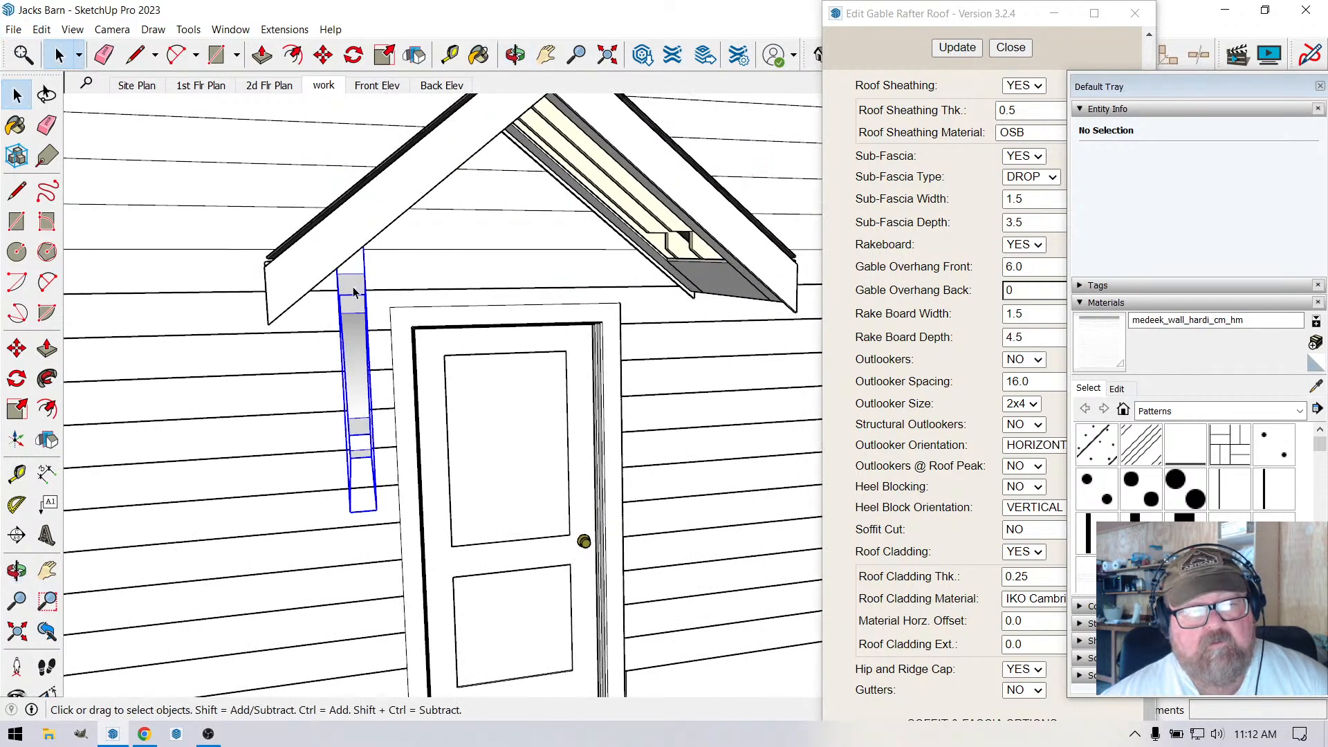
pyautogui.click(323, 55)
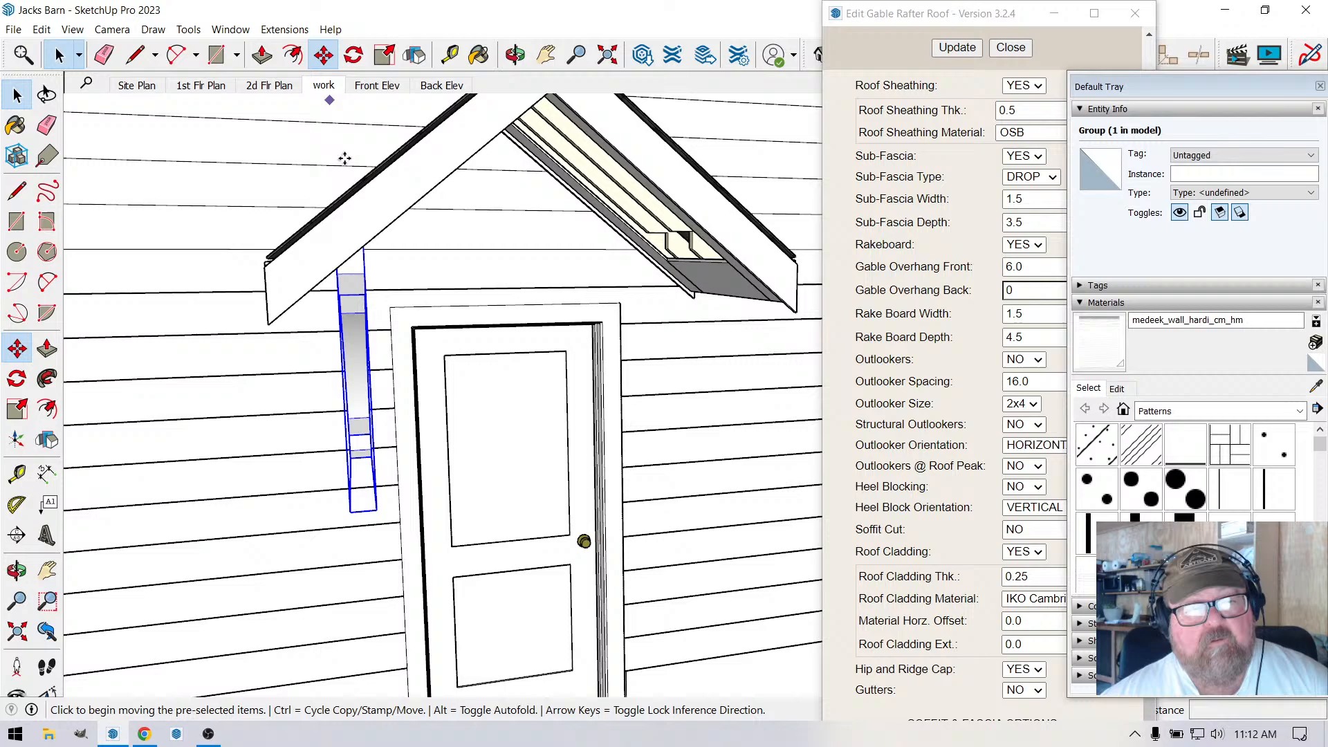
pyautogui.click(344, 272)
pyautogui.press('ctrl')
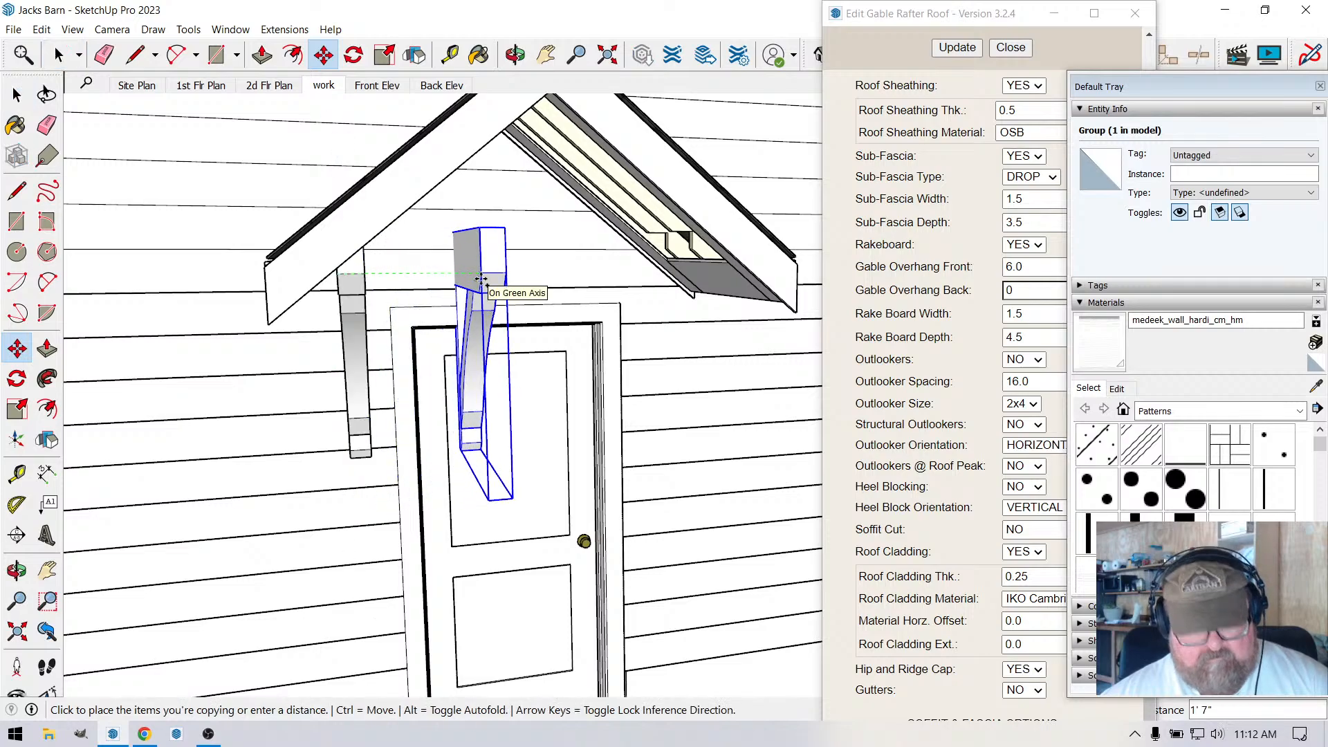
pyautogui.click(669, 221)
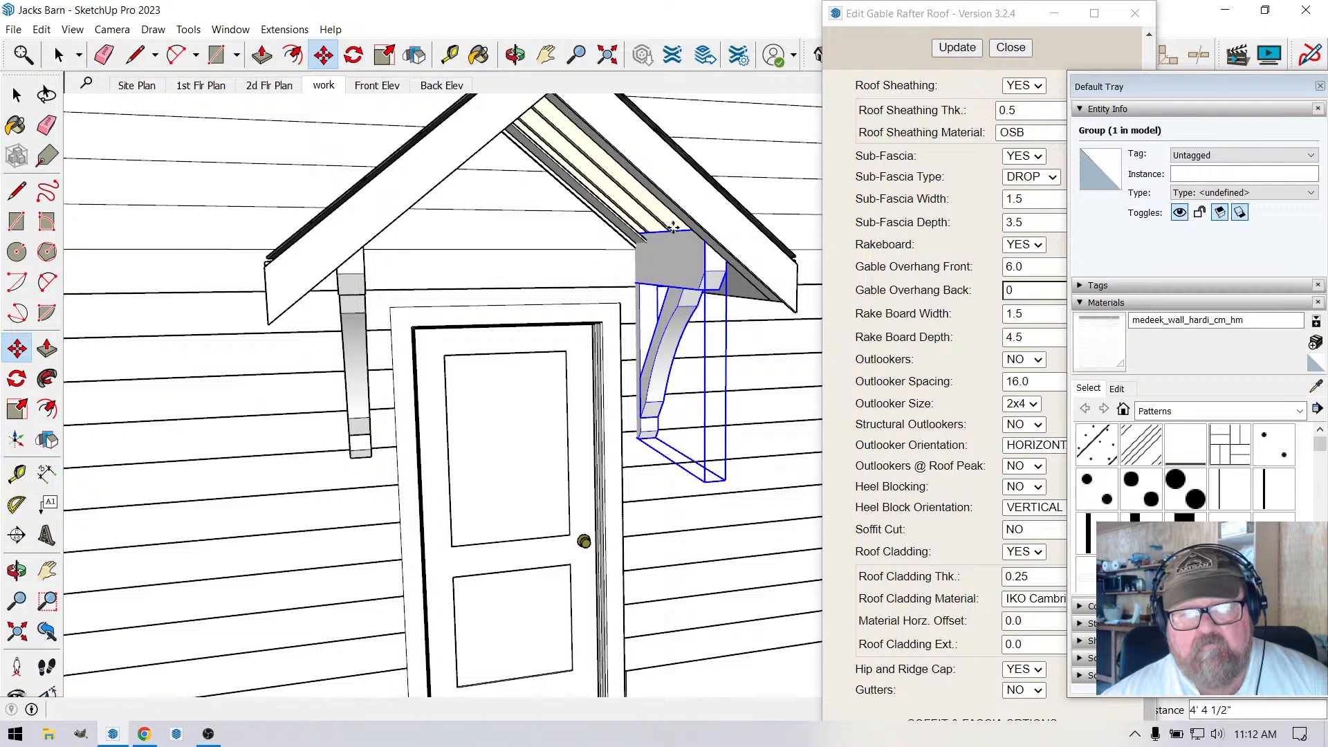
# Examine both brackets and the gable roof over the entry door against the barn's front from several angles.
pyautogui.scroll(-3, 510, 321)
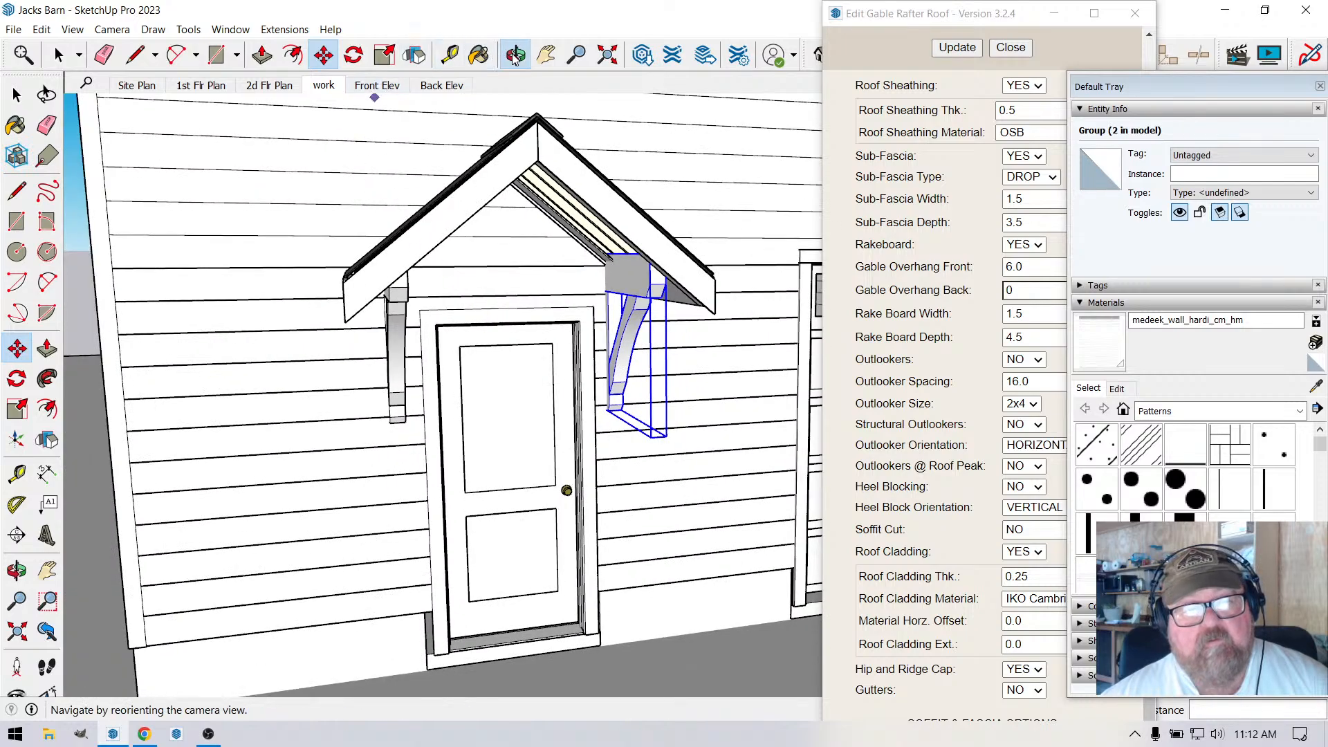
pyautogui.click(515, 54)
pyautogui.moveTo(509, 228); pyautogui.dragTo(388, 231)
pyautogui.click(59, 55)
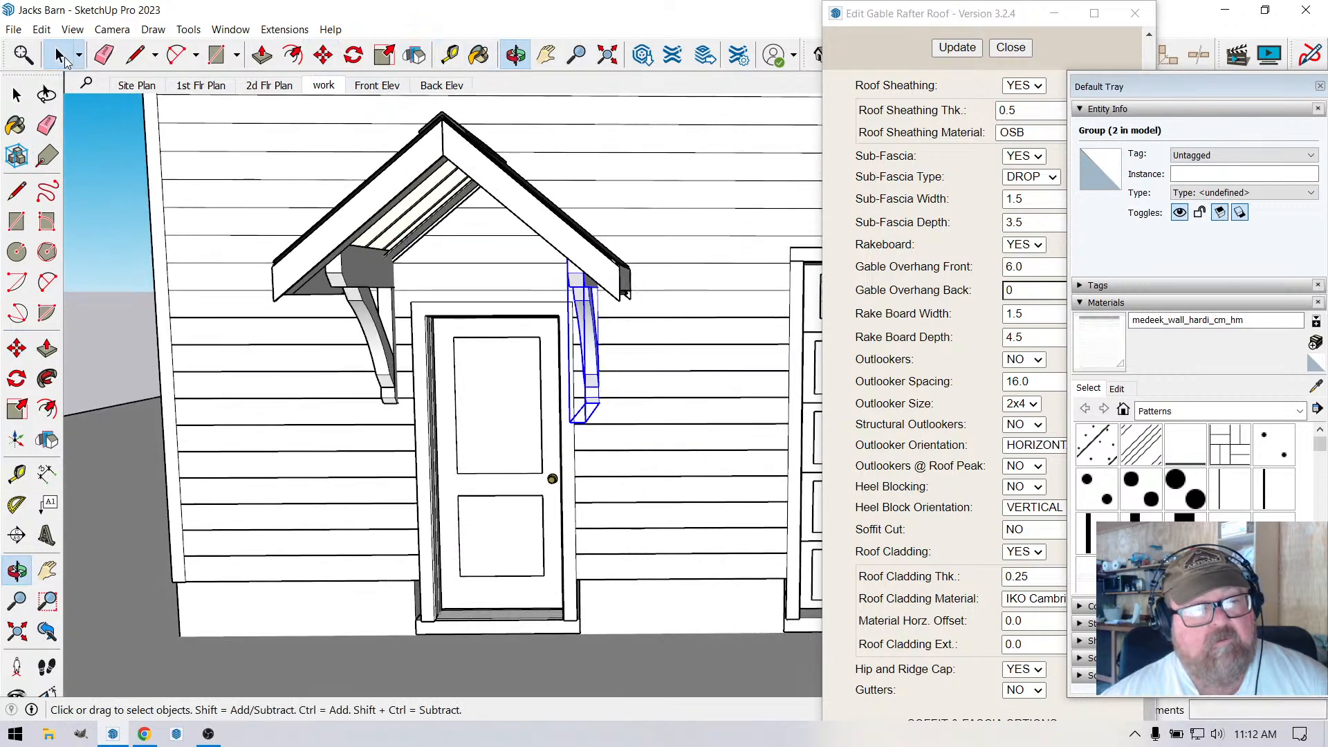
pyautogui.click(118, 152)
pyautogui.scroll(-4, 365, 461)
pyautogui.scroll(-1, 368, 463)
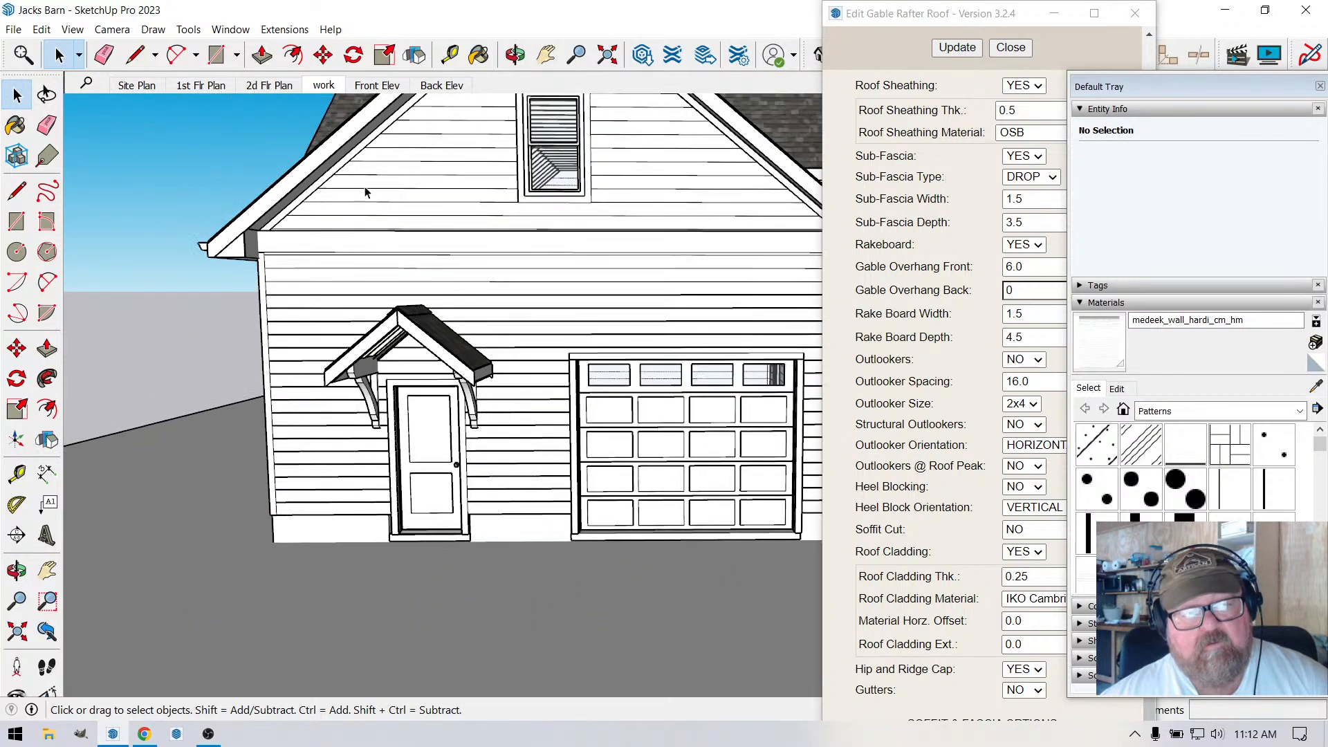
pyautogui.click(479, 54)
pyautogui.click(515, 54)
pyautogui.moveTo(429, 374)
pyautogui.mouseDown()
pyautogui.moveTo(443, 387)
pyautogui.moveTo(474, 376)
pyautogui.moveTo(422, 387)
pyautogui.moveTo(412, 366)
pyautogui.mouseUp()
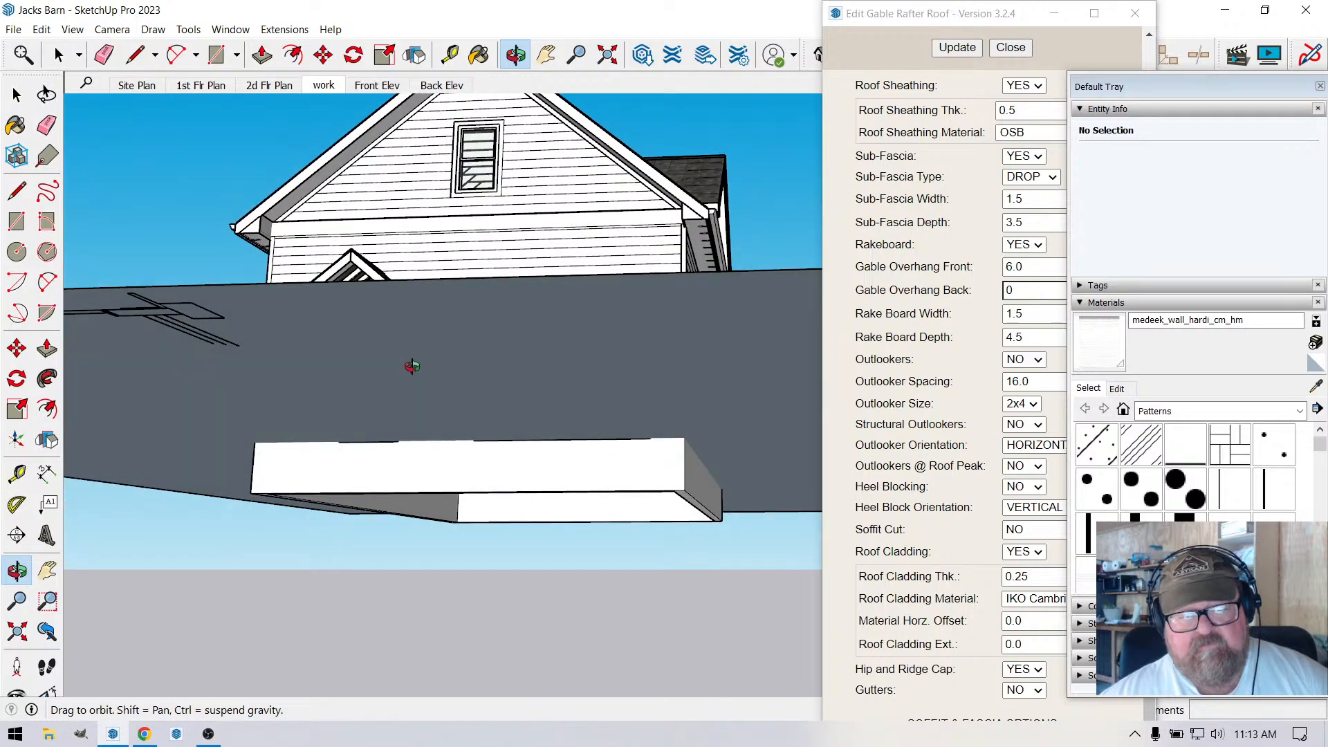
pyautogui.moveTo(503, 484); pyautogui.dragTo(450, 424)
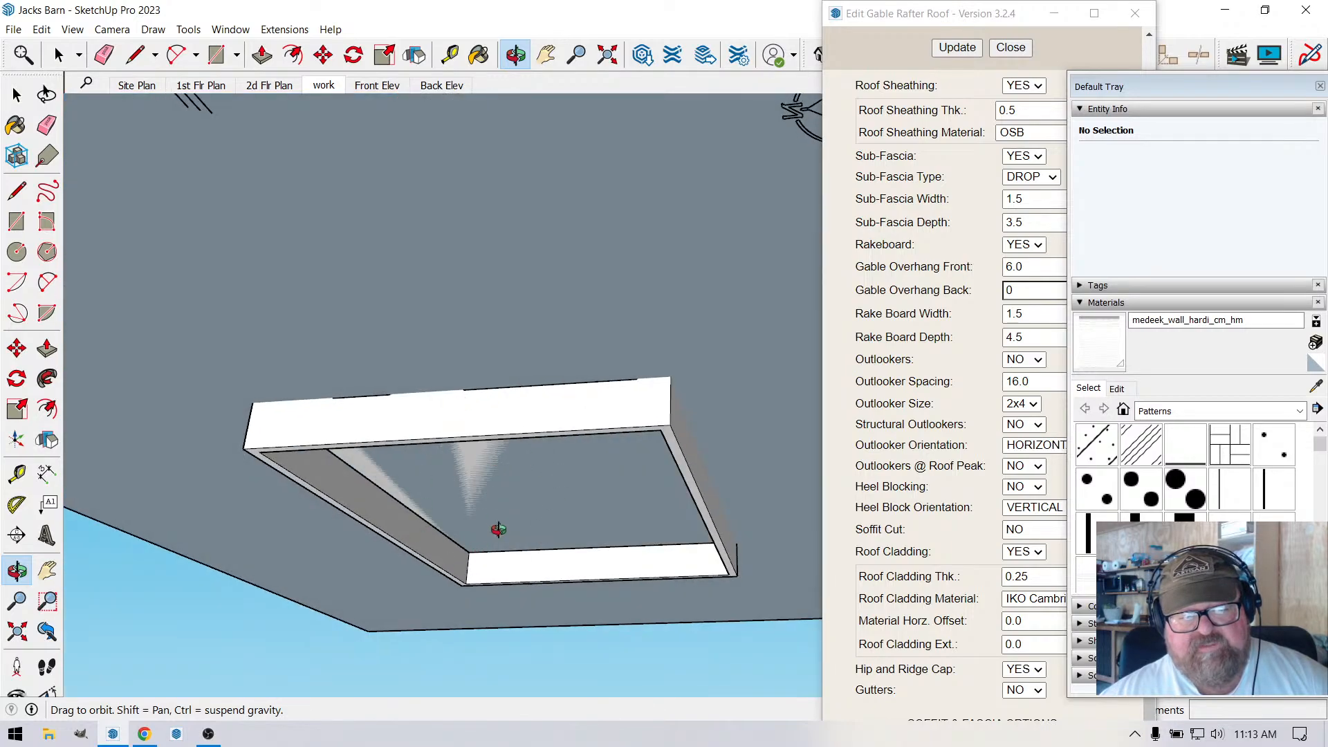
pyautogui.moveTo(498, 525)
pyautogui.mouseDown()
pyautogui.moveTo(496, 614)
pyautogui.moveTo(551, 469)
pyautogui.moveTo(254, 428)
pyautogui.moveTo(445, 408)
pyautogui.moveTo(349, 446)
pyautogui.mouseUp()
pyautogui.scroll(4, 255, 428)
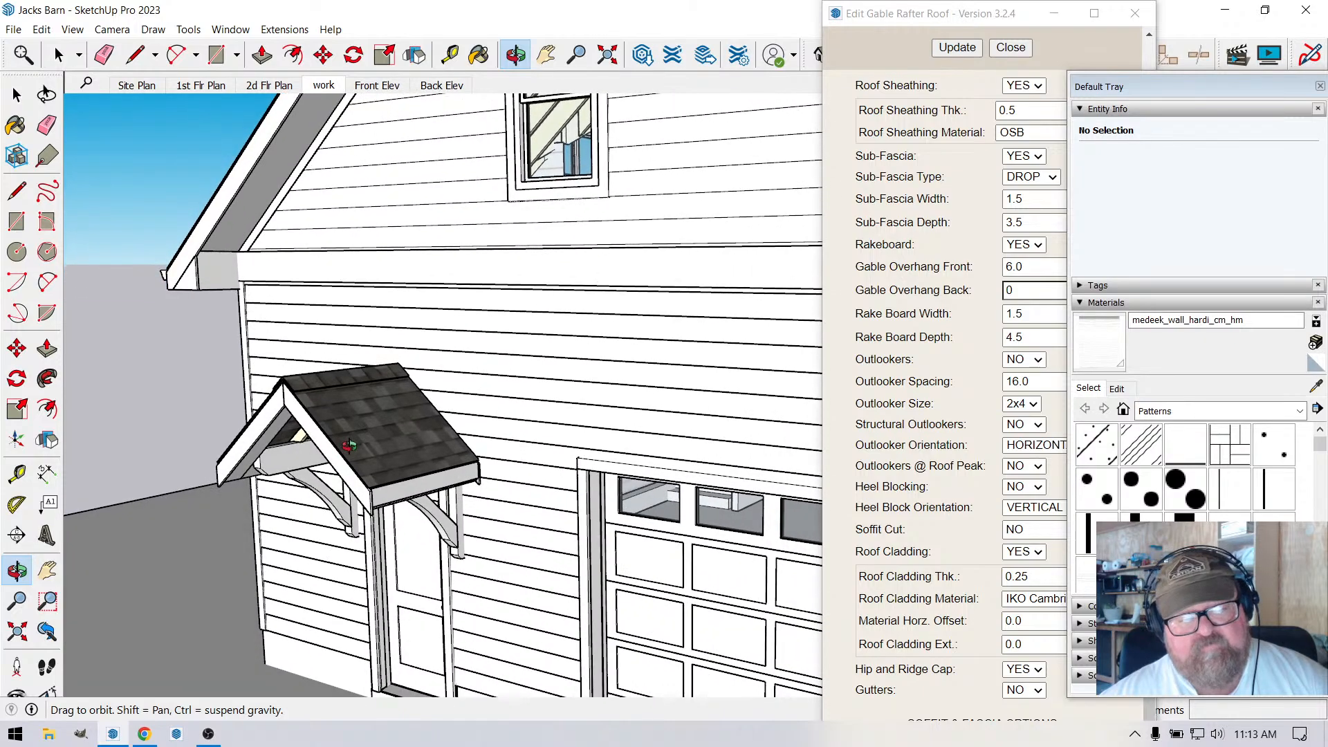
pyautogui.scroll(3, 427, 445)
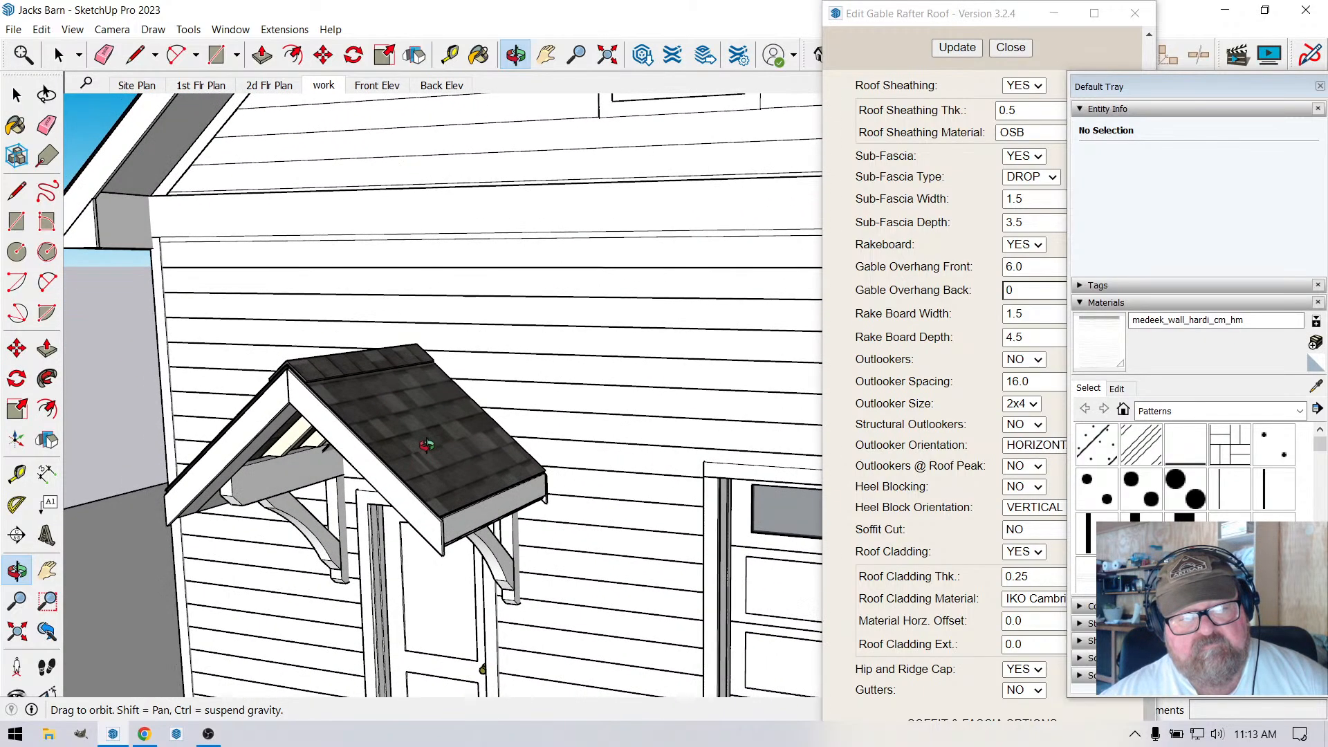
pyautogui.moveTo(427, 445); pyautogui.dragTo(308, 422)
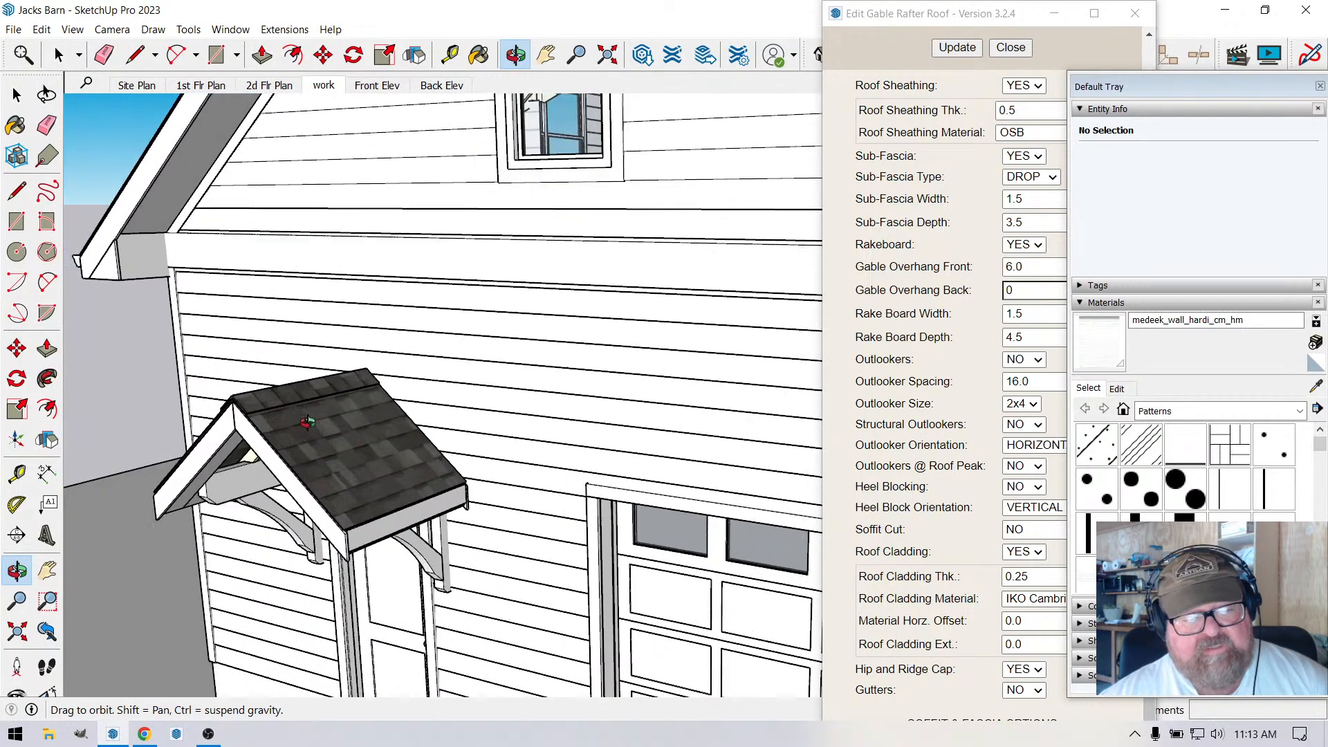
# Move the entry door's gable roof assembly 2" along its ridge toward the barn wall and deselect it.
pyautogui.press('space')
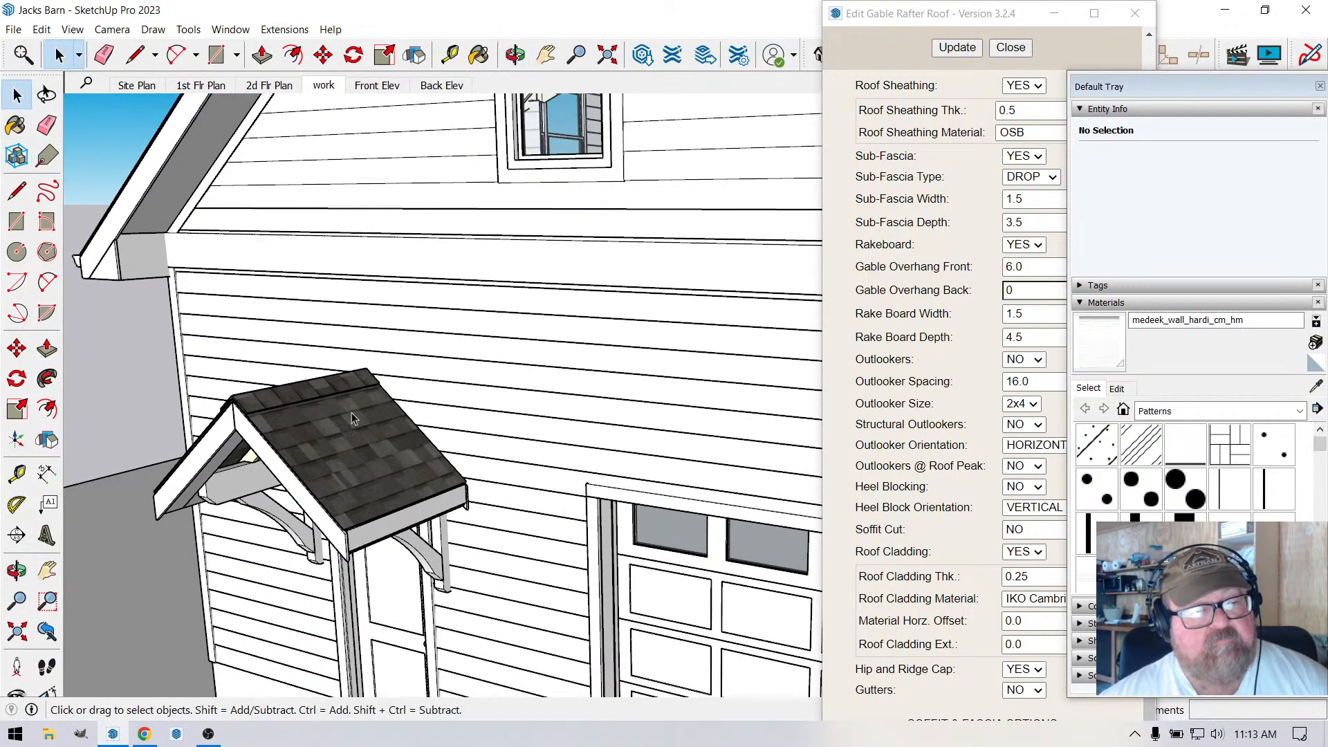
pyautogui.scroll(2, 351, 413)
pyautogui.click(339, 446)
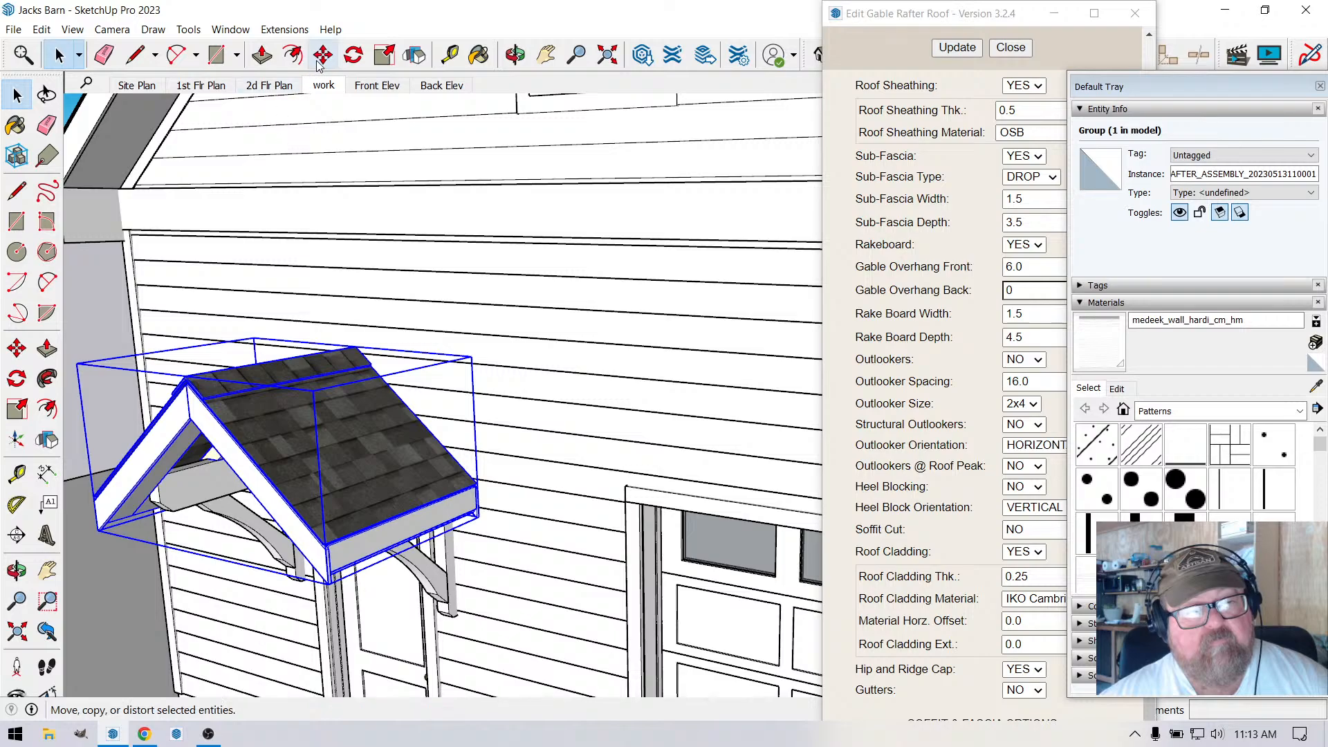
pyautogui.click(321, 59)
pyautogui.click(303, 421)
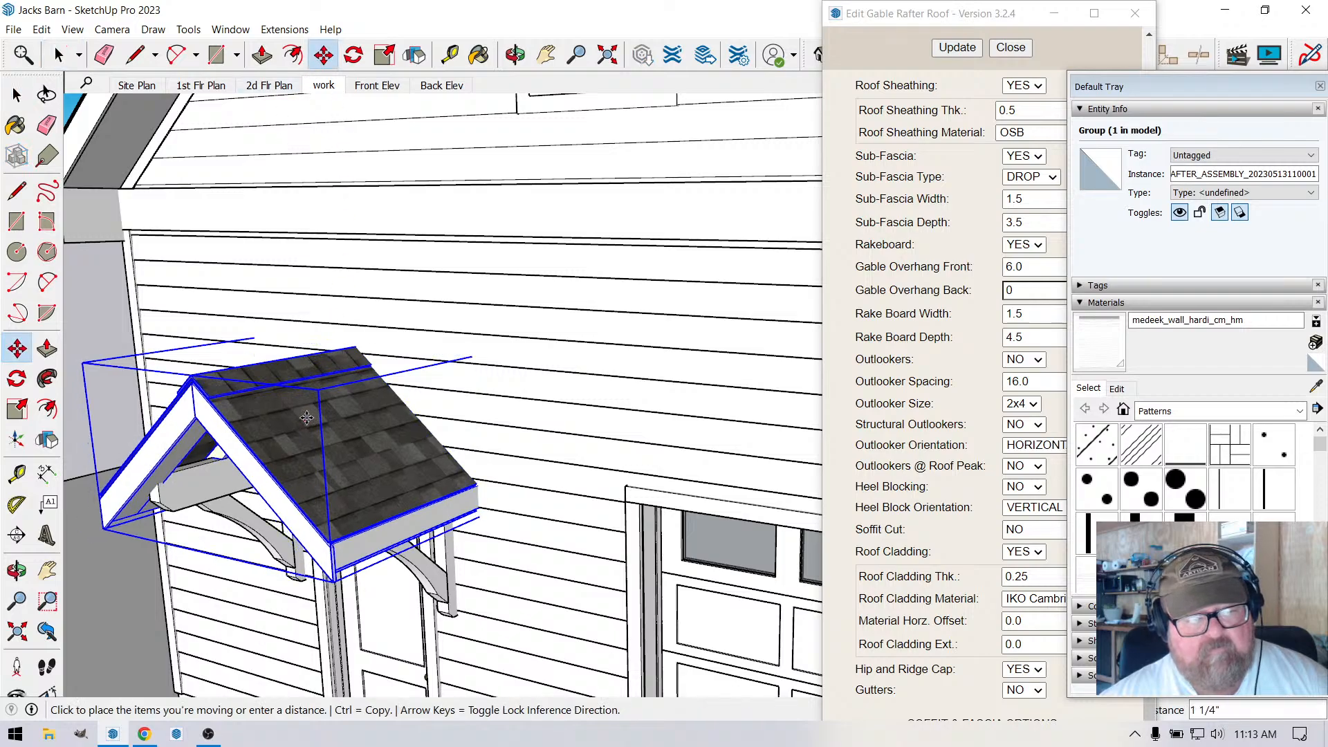
pyautogui.click(307, 418)
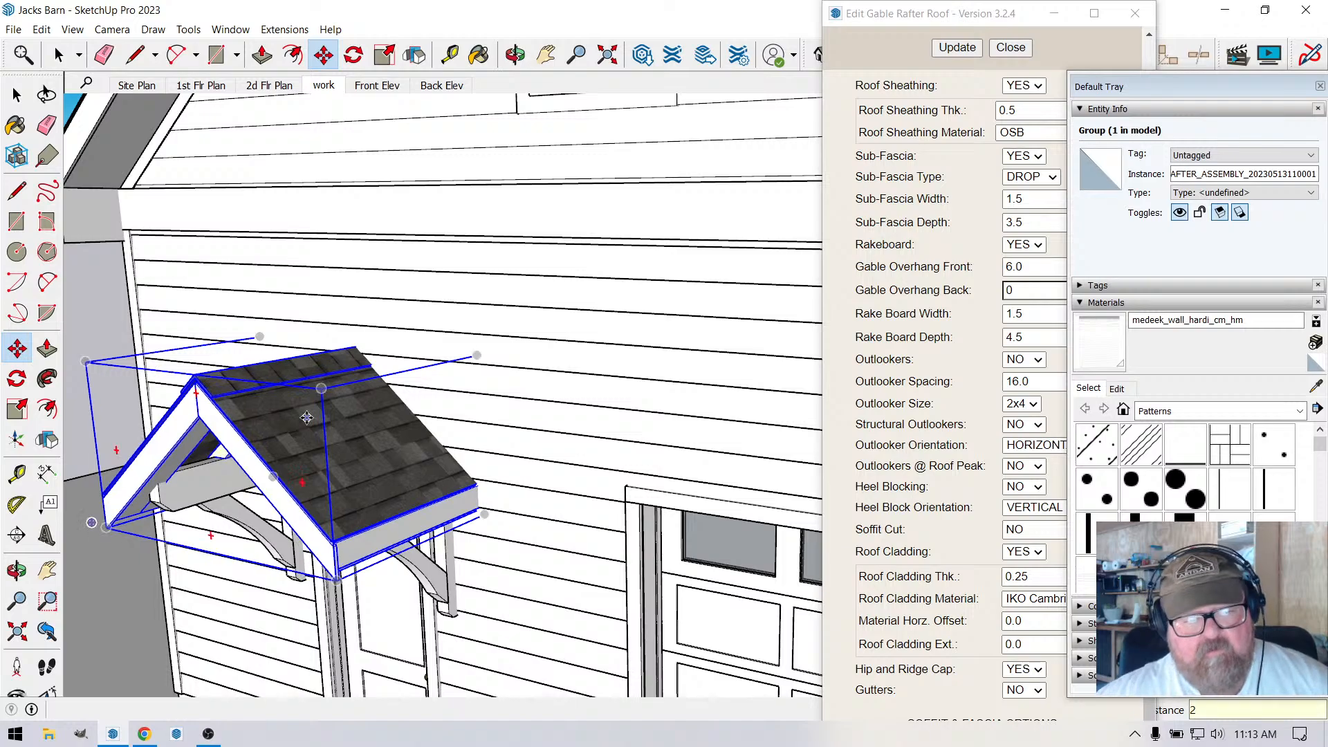
pyautogui.scroll(-5, 306, 418)
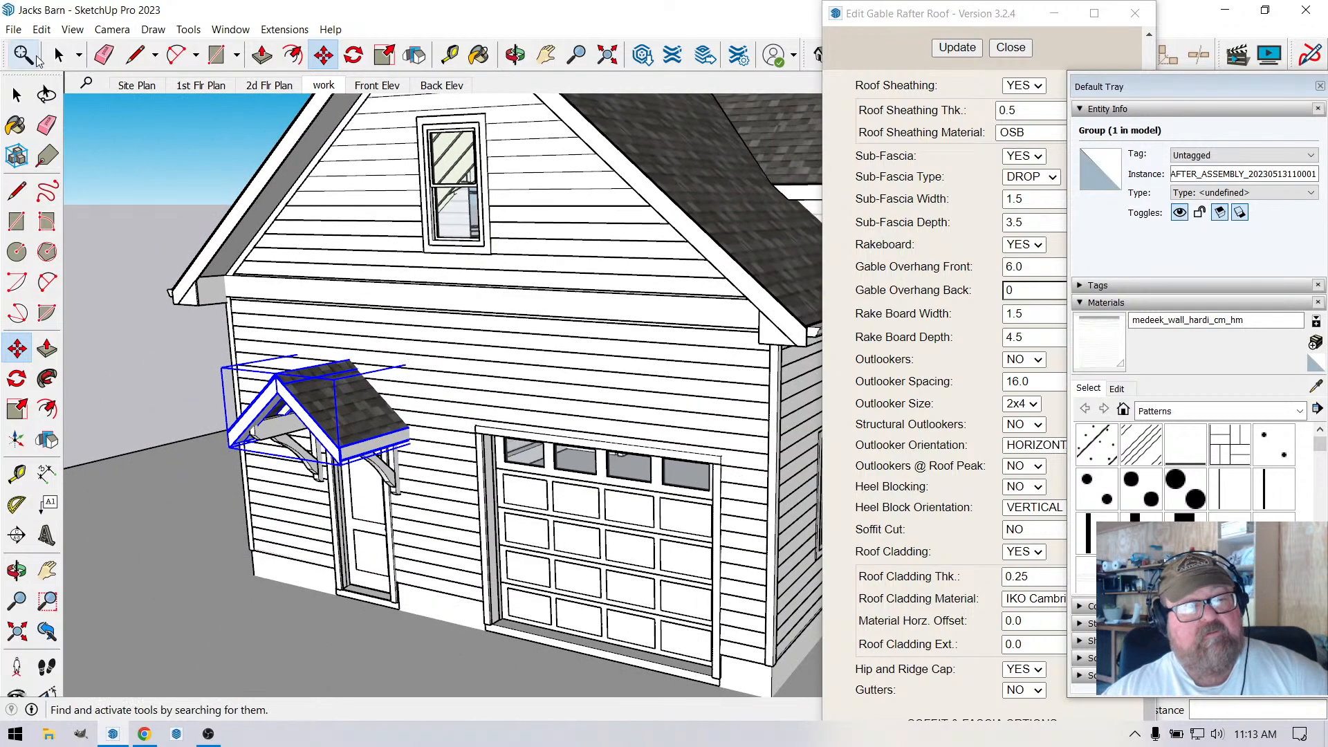
pyautogui.click(58, 54)
pyautogui.click(132, 233)
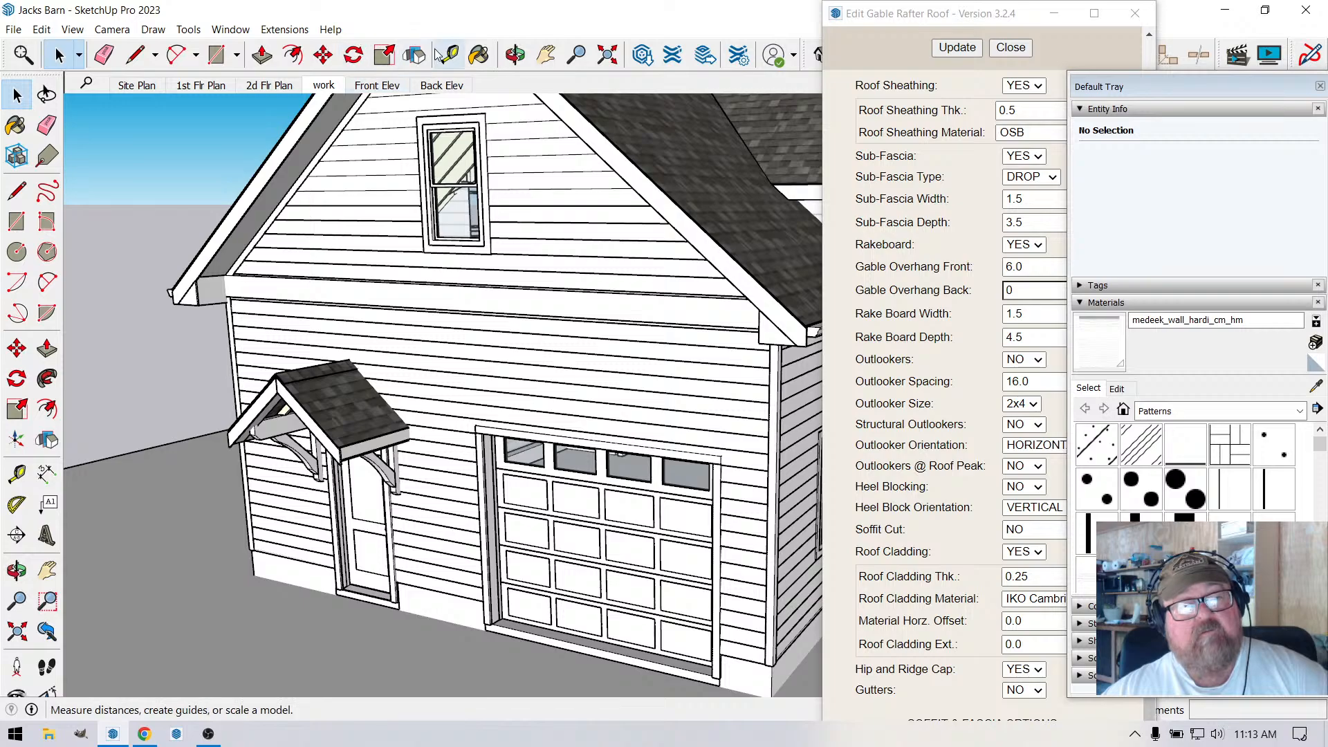
# Examine the barn's front and side with the bracketed entry roof in place.
pyautogui.click(514, 54)
pyautogui.moveTo(374, 279); pyautogui.dragTo(432, 434)
pyautogui.moveTo(467, 499); pyautogui.dragTo(381, 604)
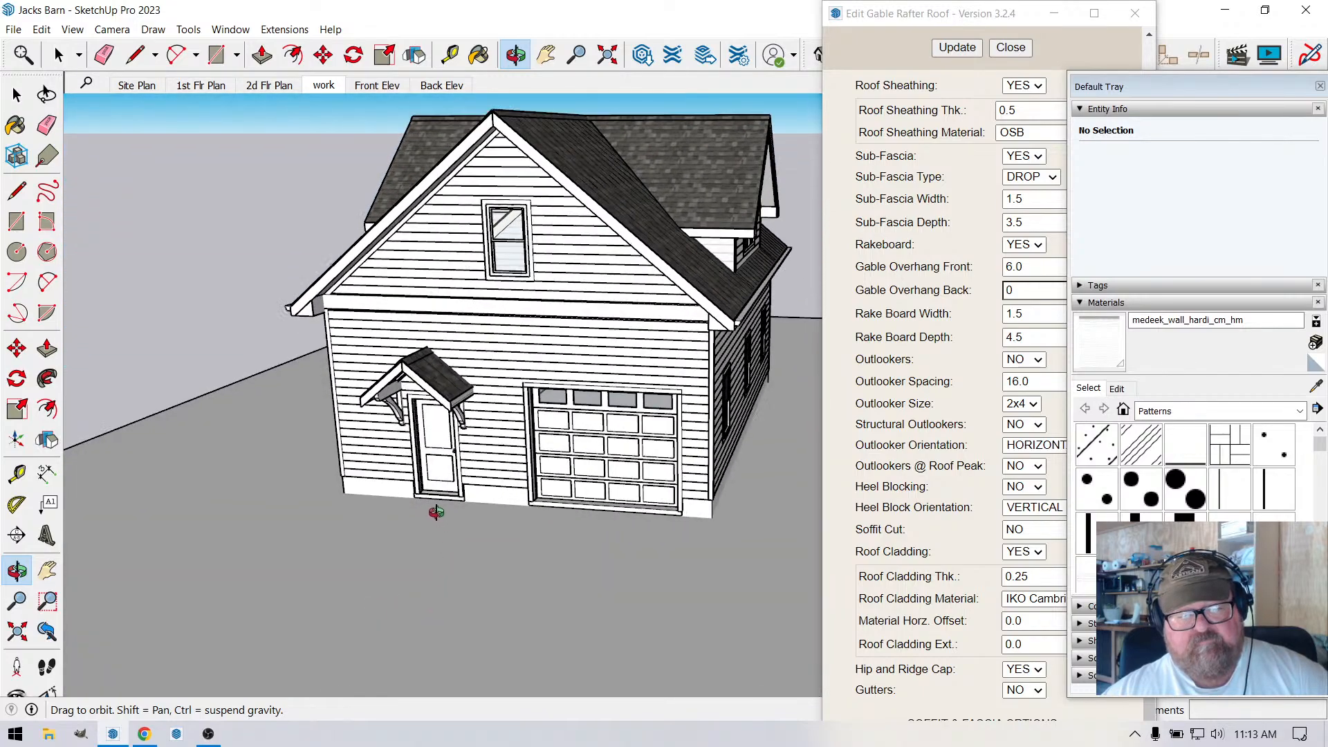
pyautogui.scroll(5, 436, 468)
pyautogui.moveTo(332, 499); pyautogui.dragTo(253, 488)
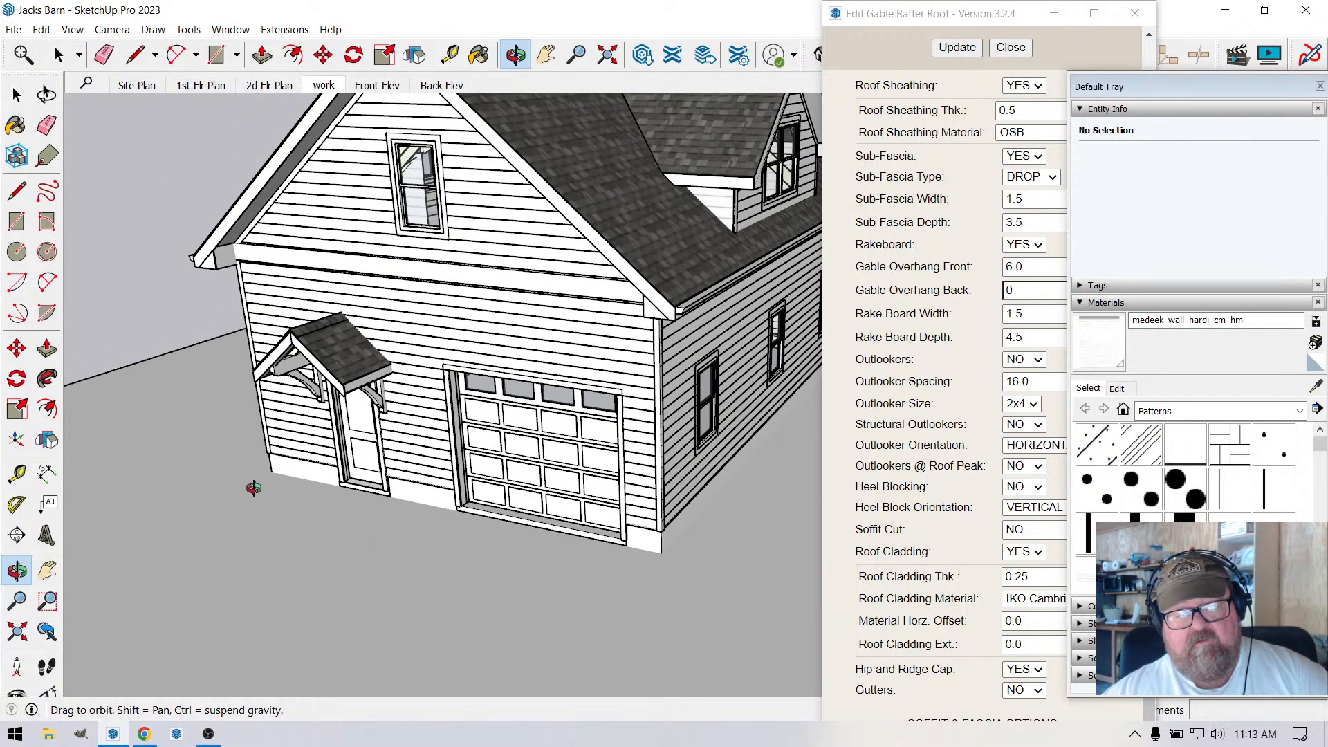
# Switch to Chrome to check the live stream's YouTube Studio page, and return to the barn model in SketchUp.
pyautogui.click(144, 734)
pyautogui.click(473, 12)
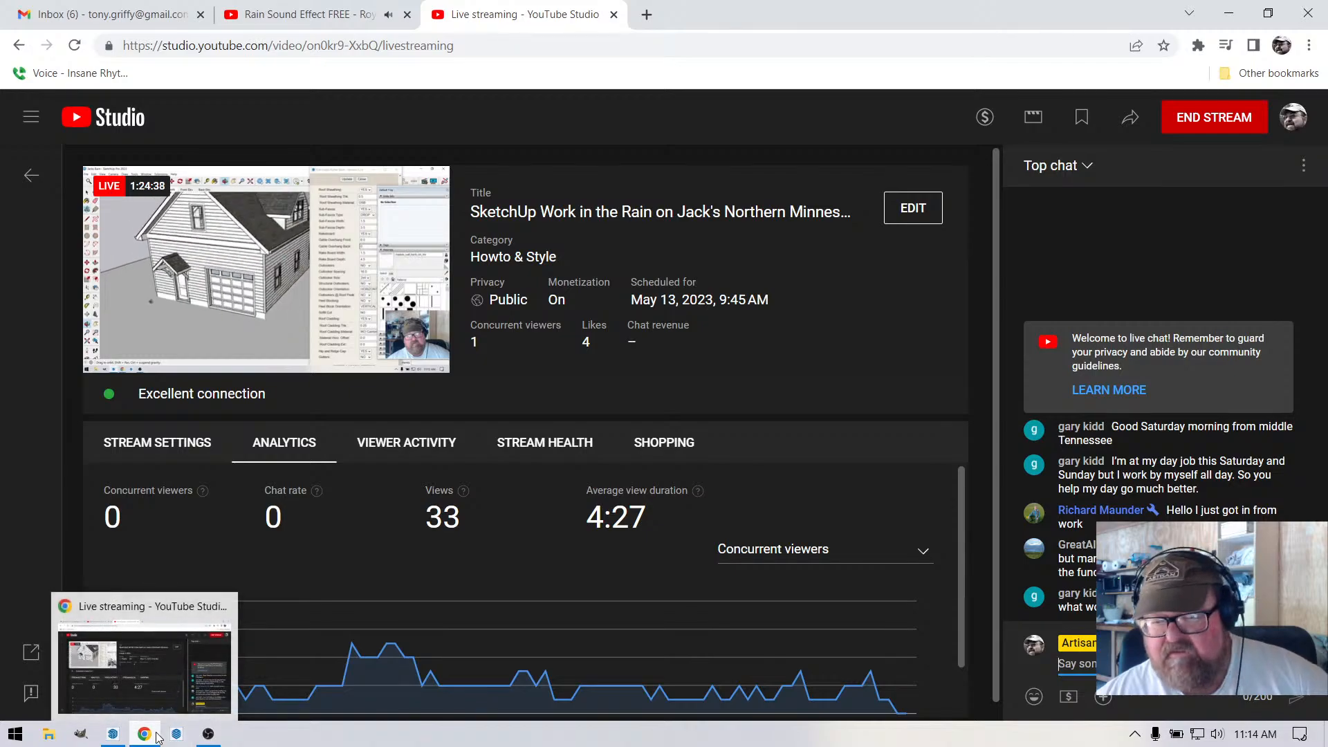
pyautogui.click(123, 738)
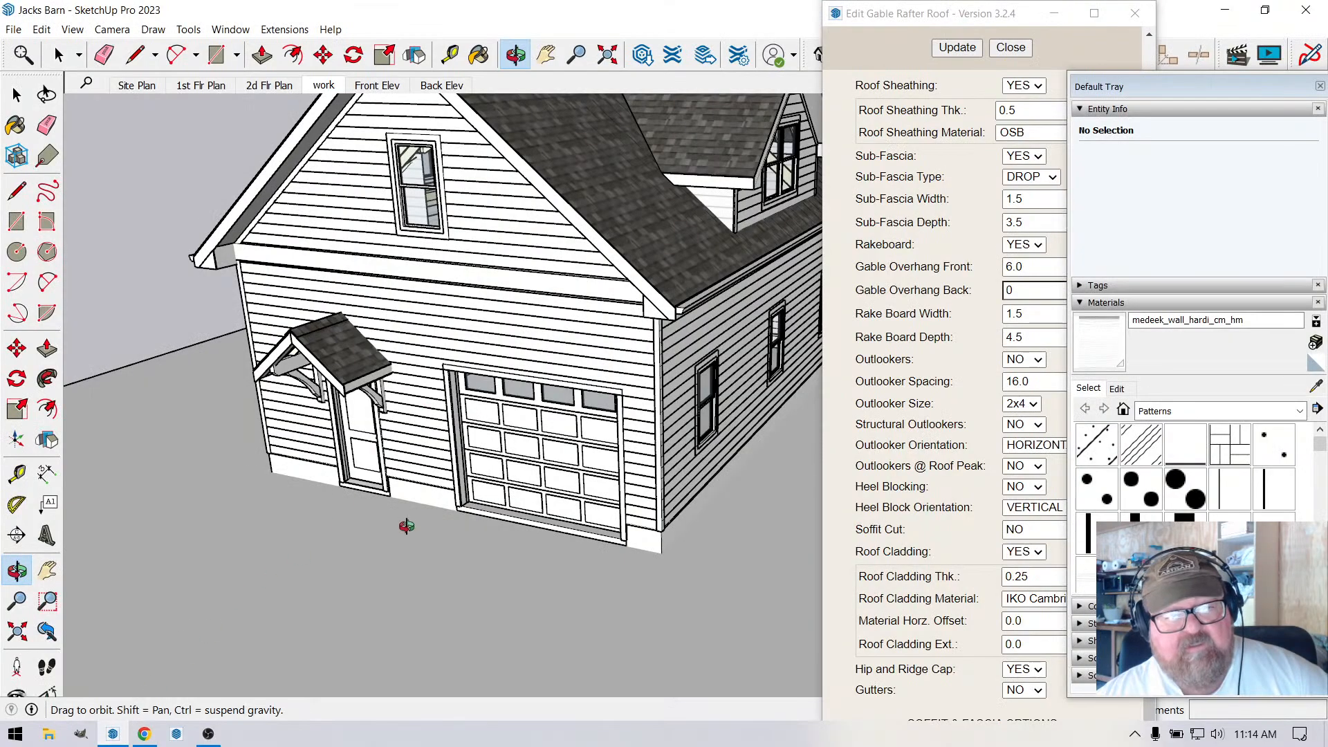
pyautogui.moveTo(407, 526)
pyautogui.mouseDown()
pyautogui.moveTo(418, 560)
pyautogui.moveTo(502, 312)
pyautogui.moveTo(468, 350)
pyautogui.mouseUp()
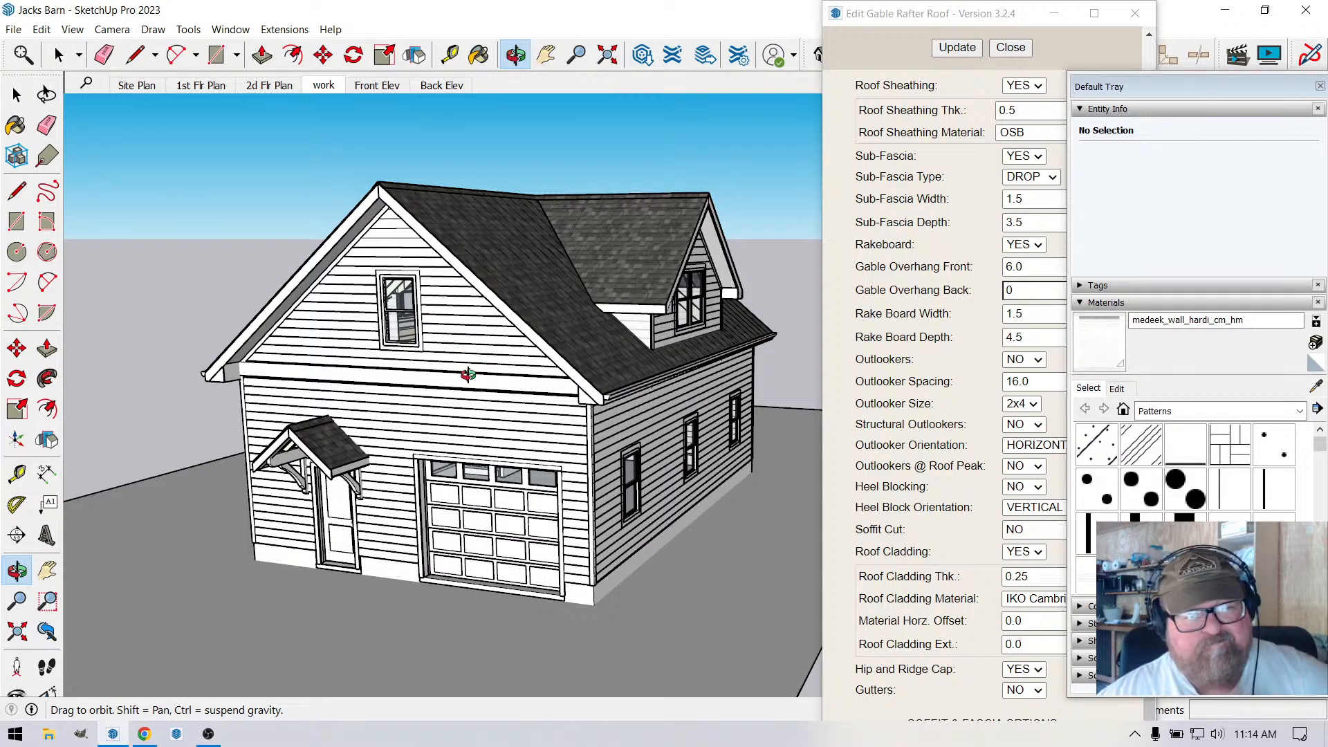
# Open File Explorer and search This PC for the past client's surname to find the earlier project's files.
pyautogui.click(50, 734)
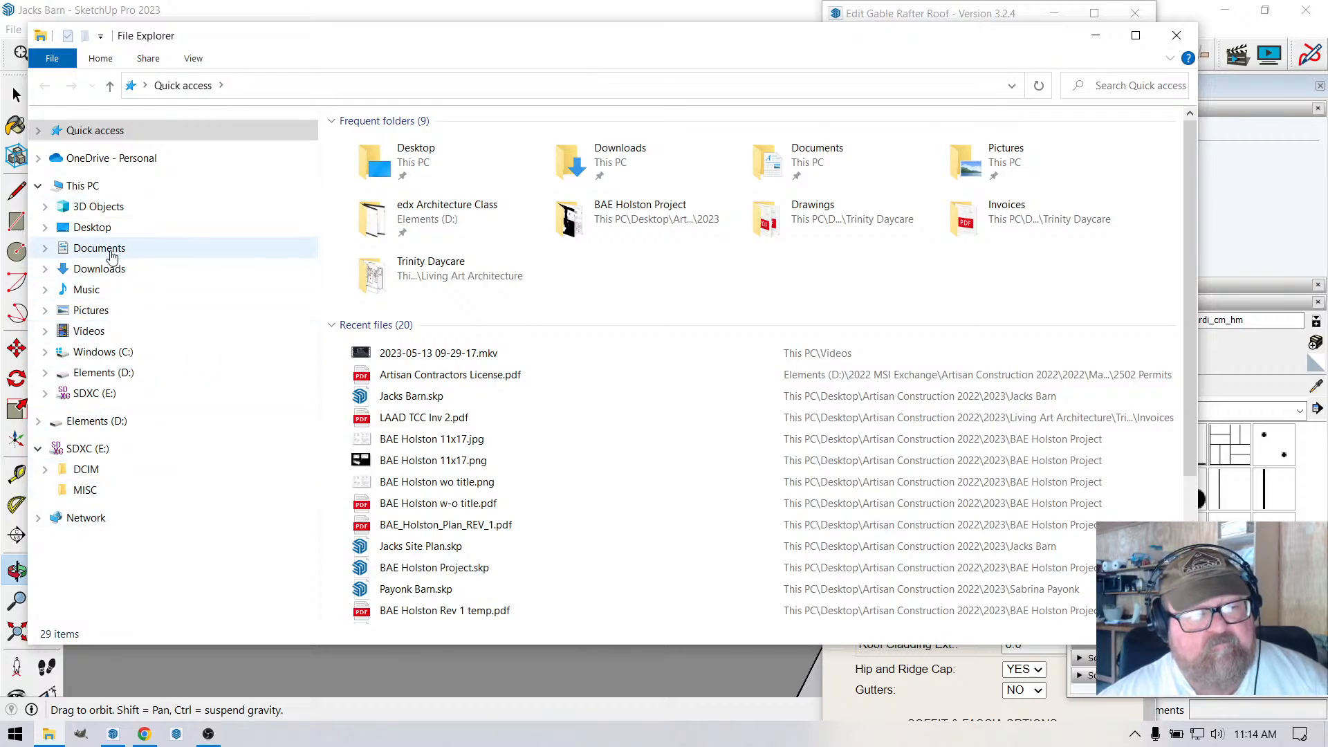
pyautogui.click(103, 229)
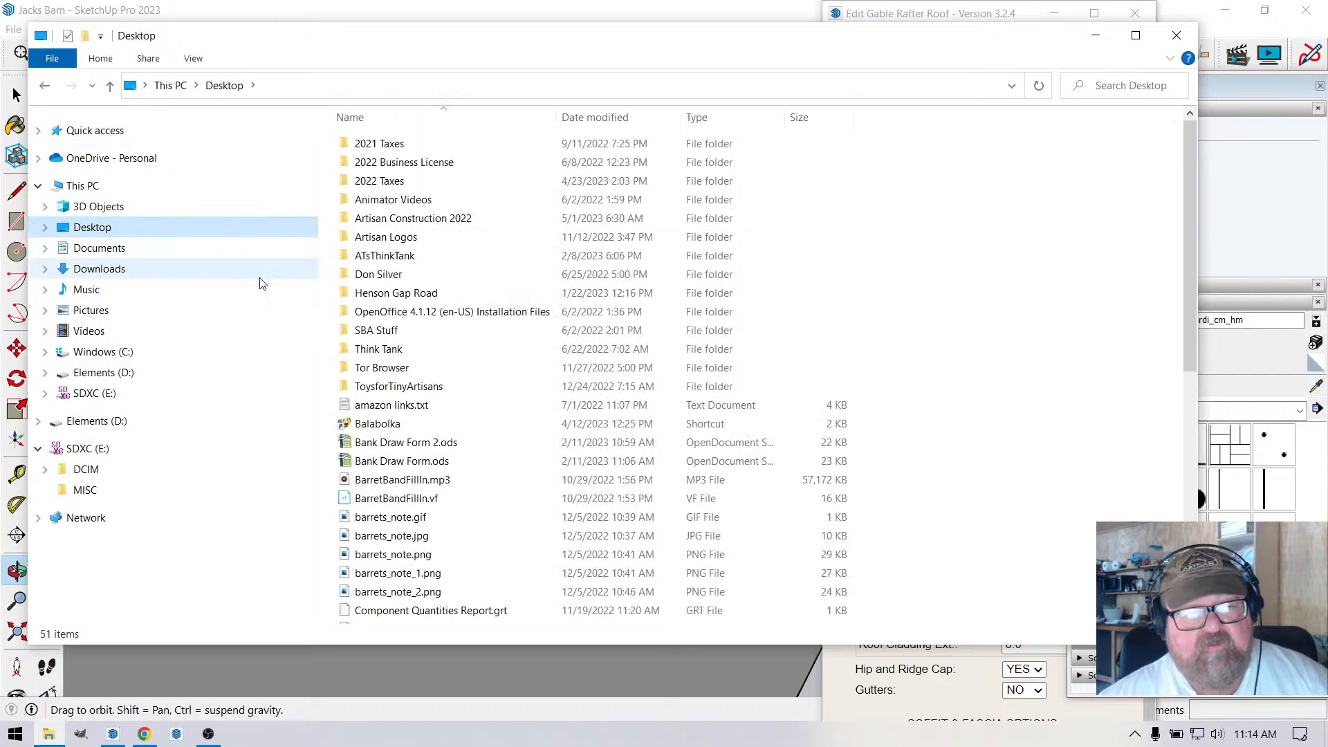
pyautogui.doubleClick(391, 222)
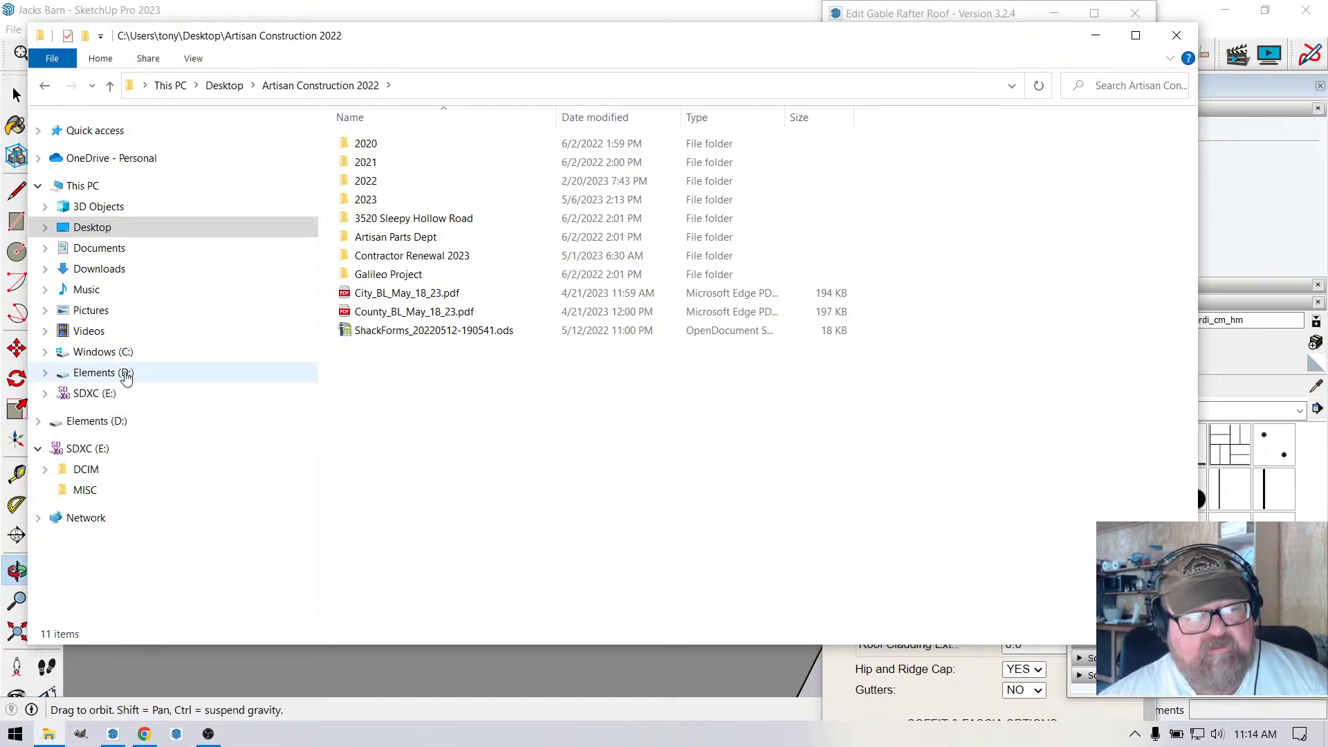
pyautogui.click(82, 185)
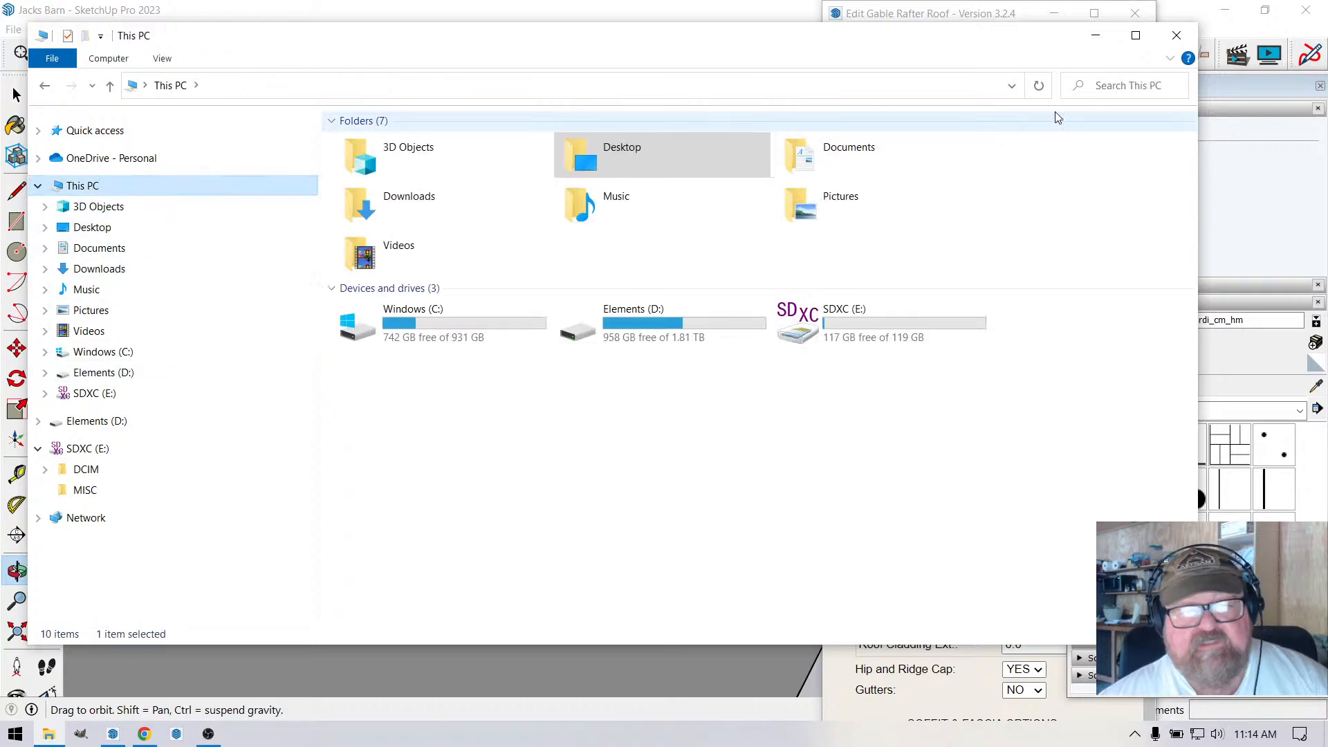
pyautogui.click(1107, 87)
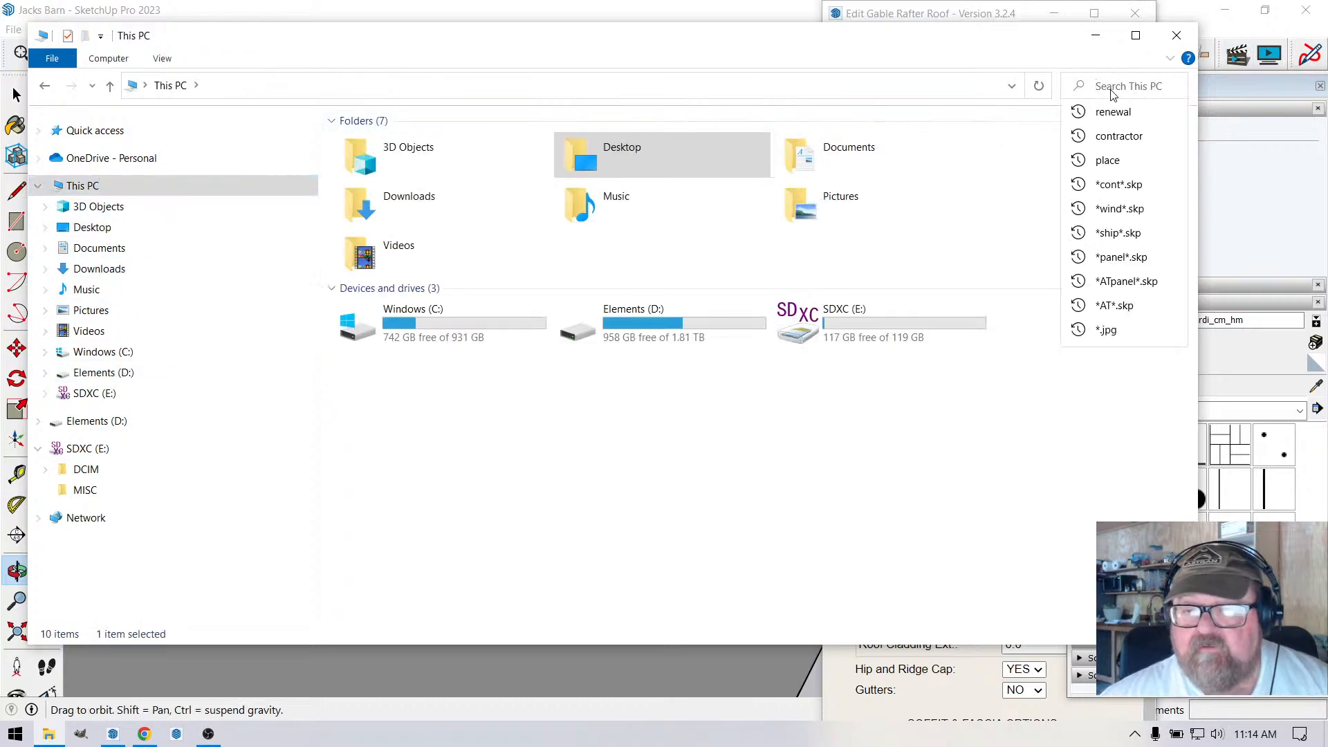
pyautogui.write('everhart')
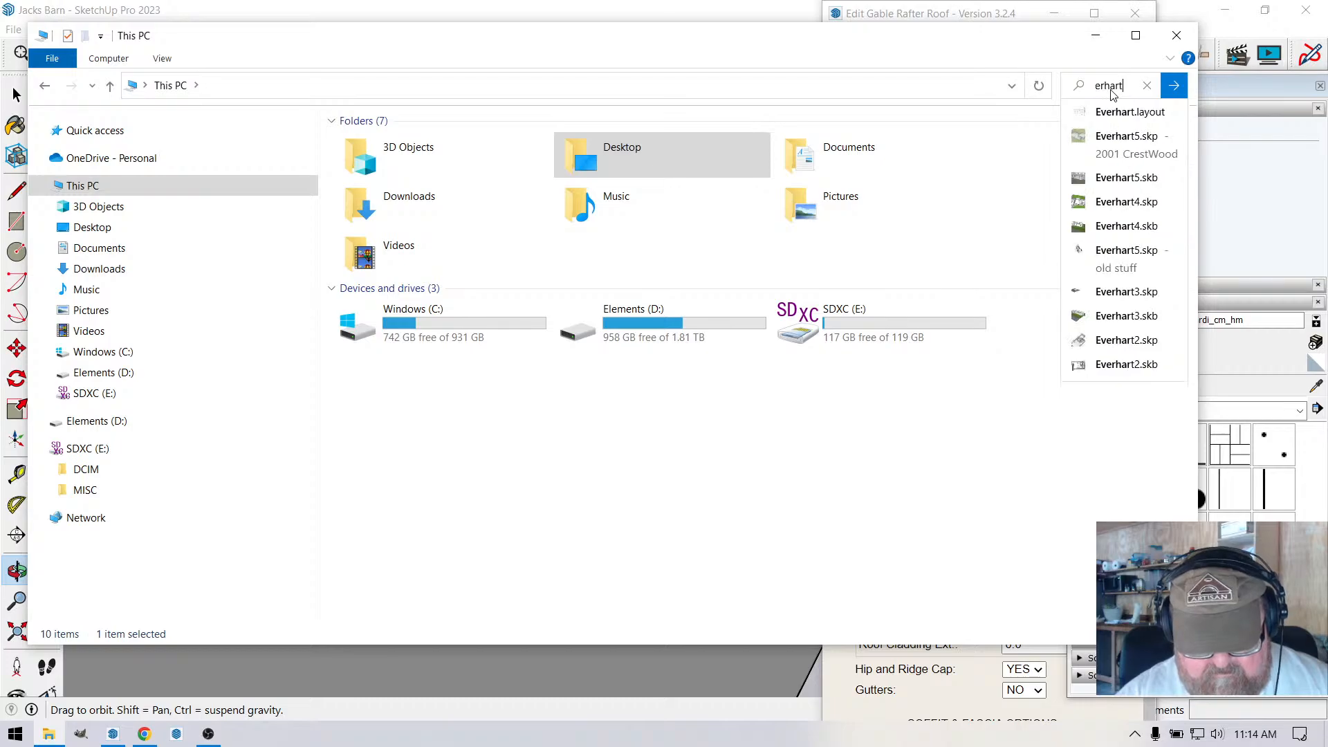
pyautogui.press('Return')
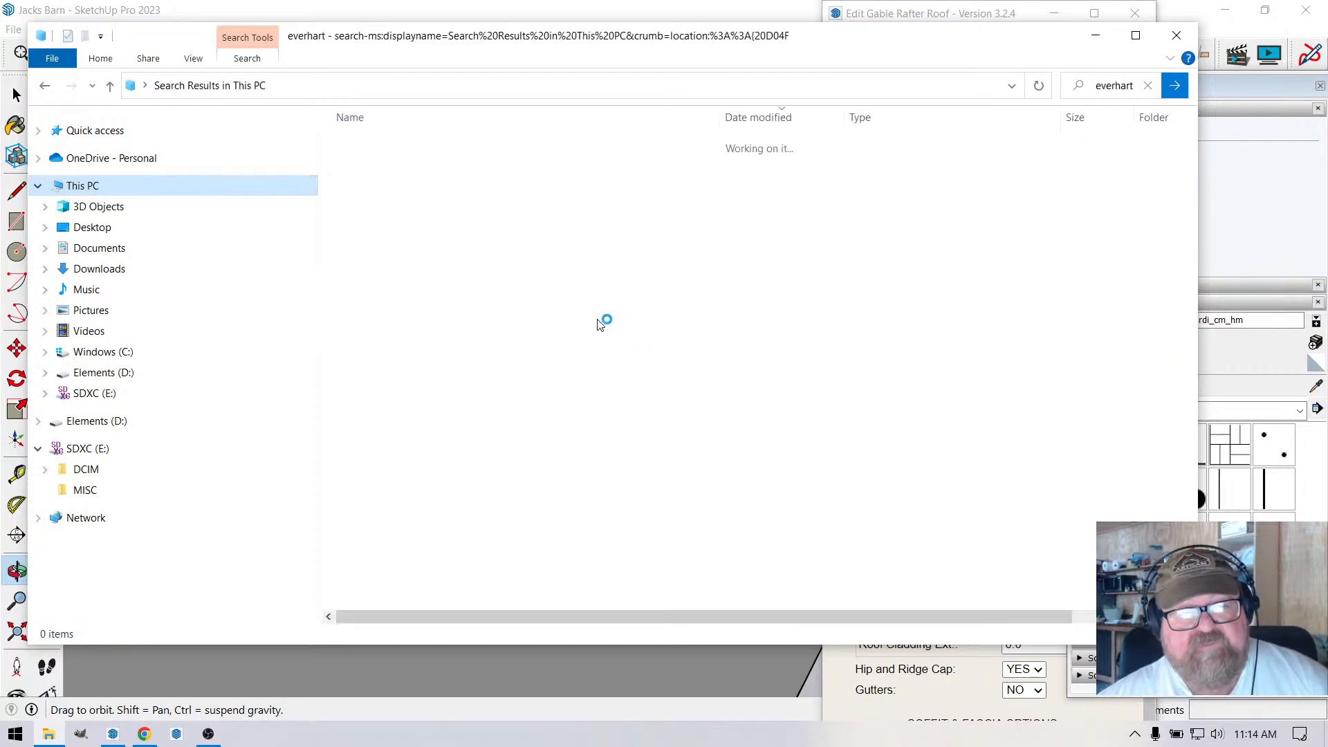
# Switch to Chrome and mute the rain sound video playing on YouTube.
pyautogui.click(140, 736)
pyautogui.click(262, 8)
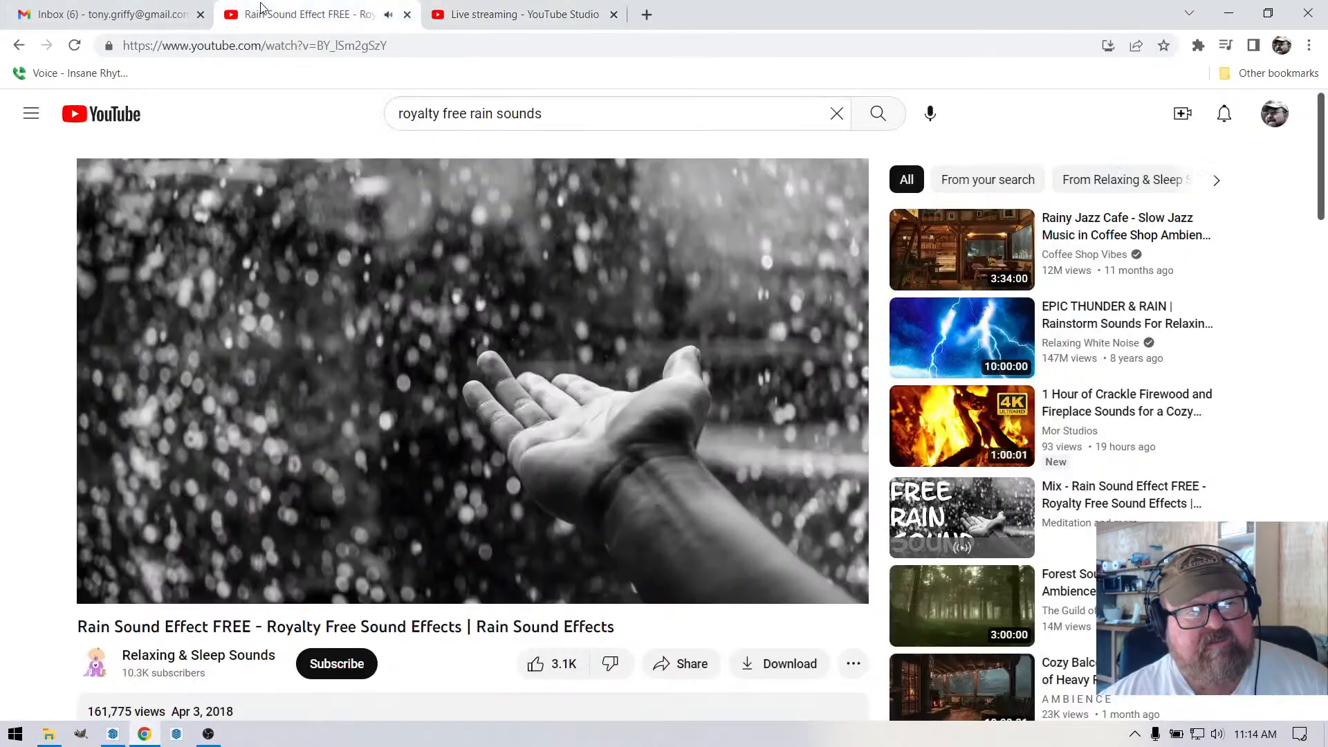
pyautogui.moveTo(187, 585)
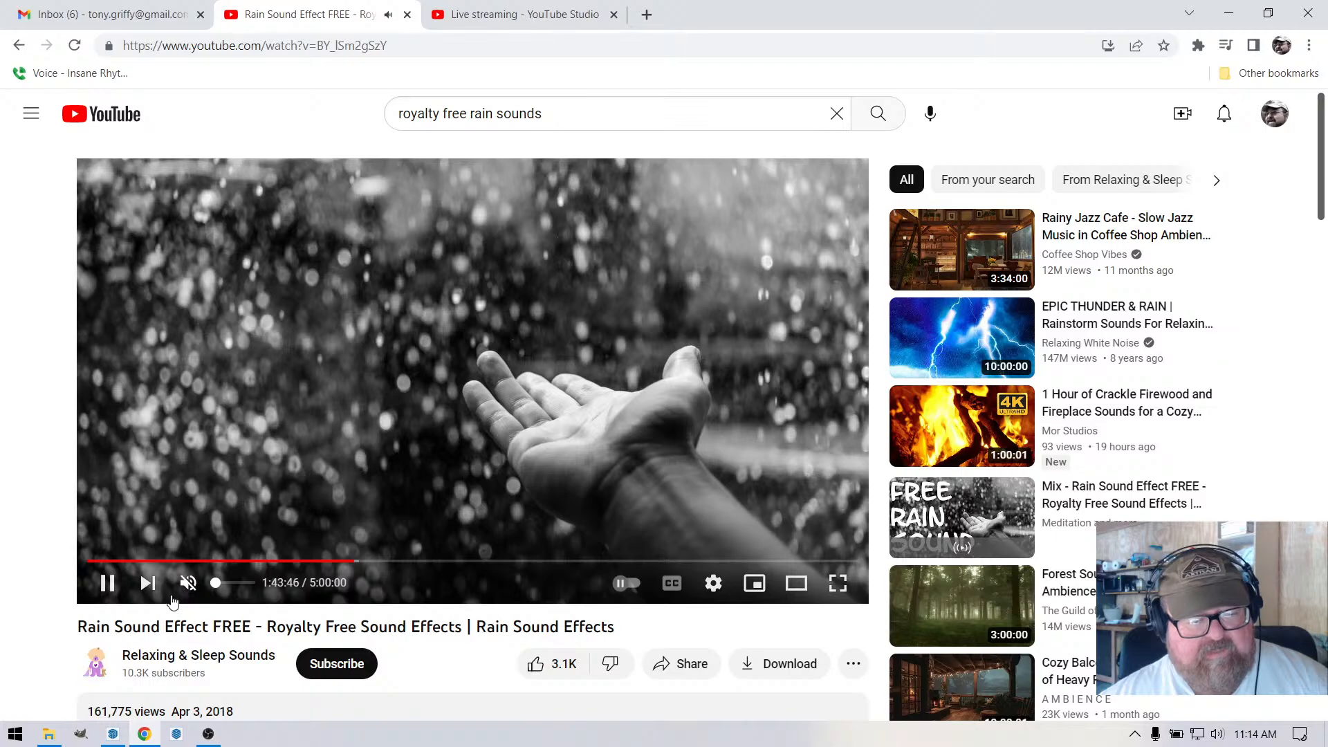
# Return to File Explorer, open the 2002 garage folder modified 6/19/2022, and try to open the garage's .skb file dated 11/16/2019.
pyautogui.click(59, 739)
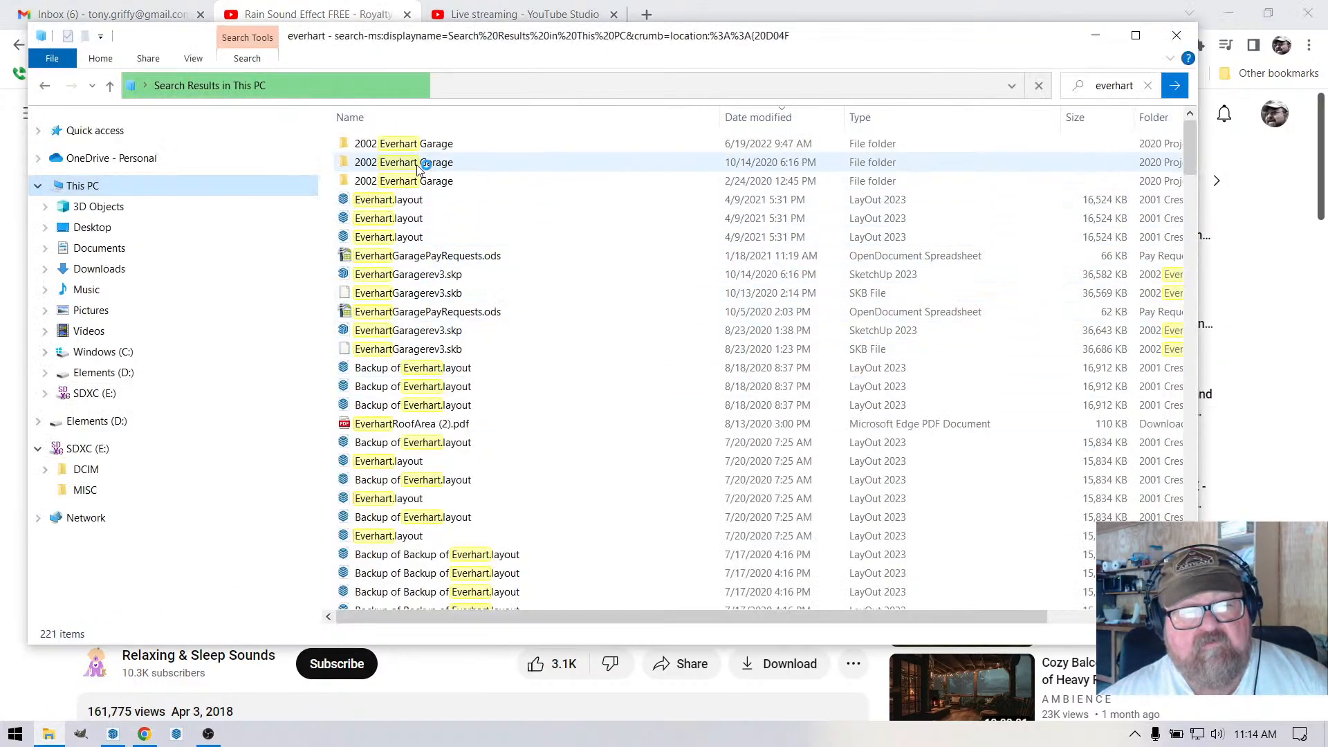
pyautogui.moveTo(407, 186)
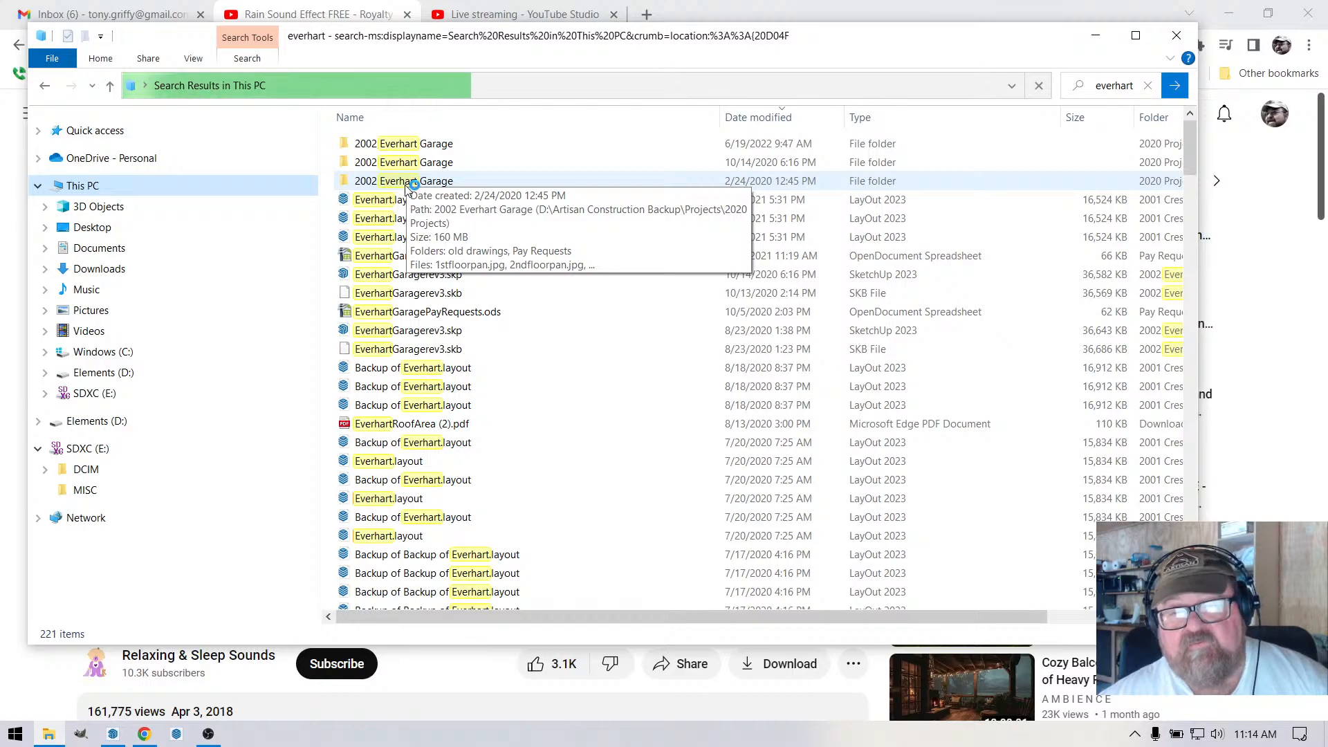
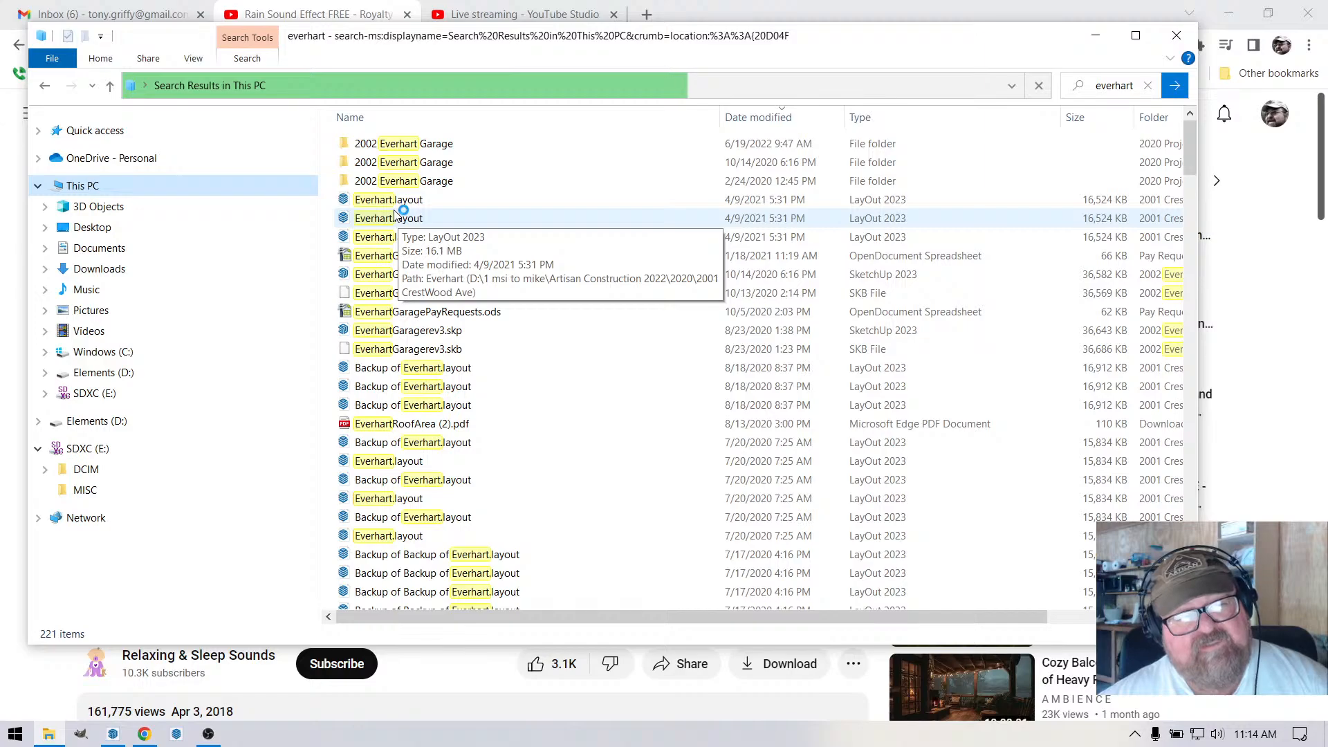
pyautogui.doubleClick(408, 145)
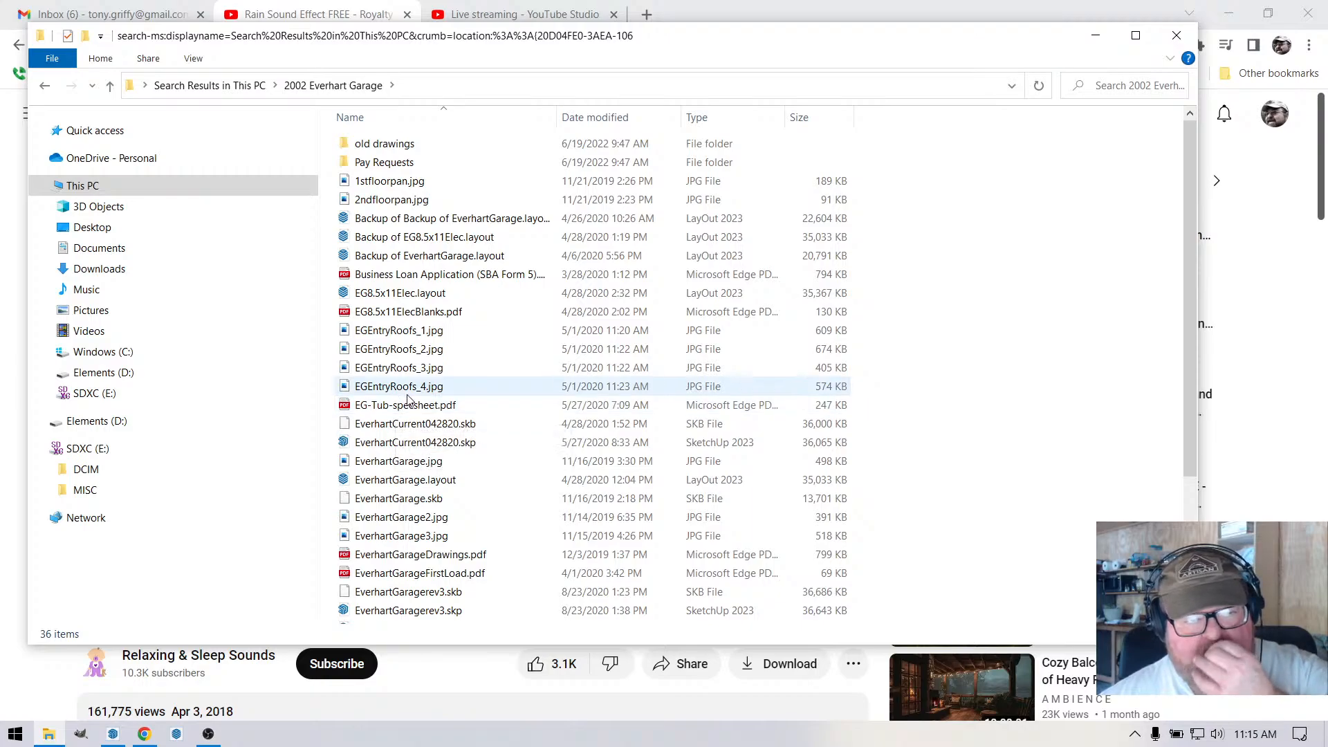
pyautogui.scroll(-3, 415, 415)
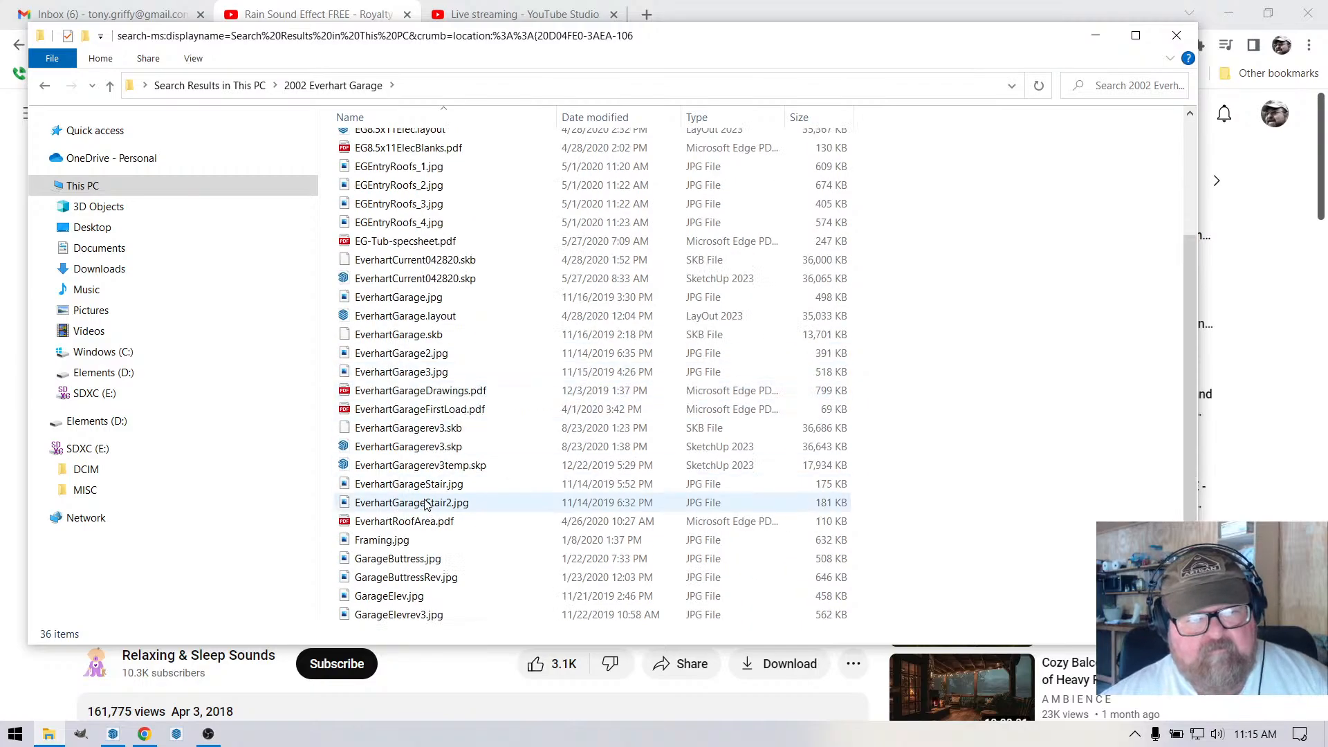
pyautogui.doubleClick(399, 334)
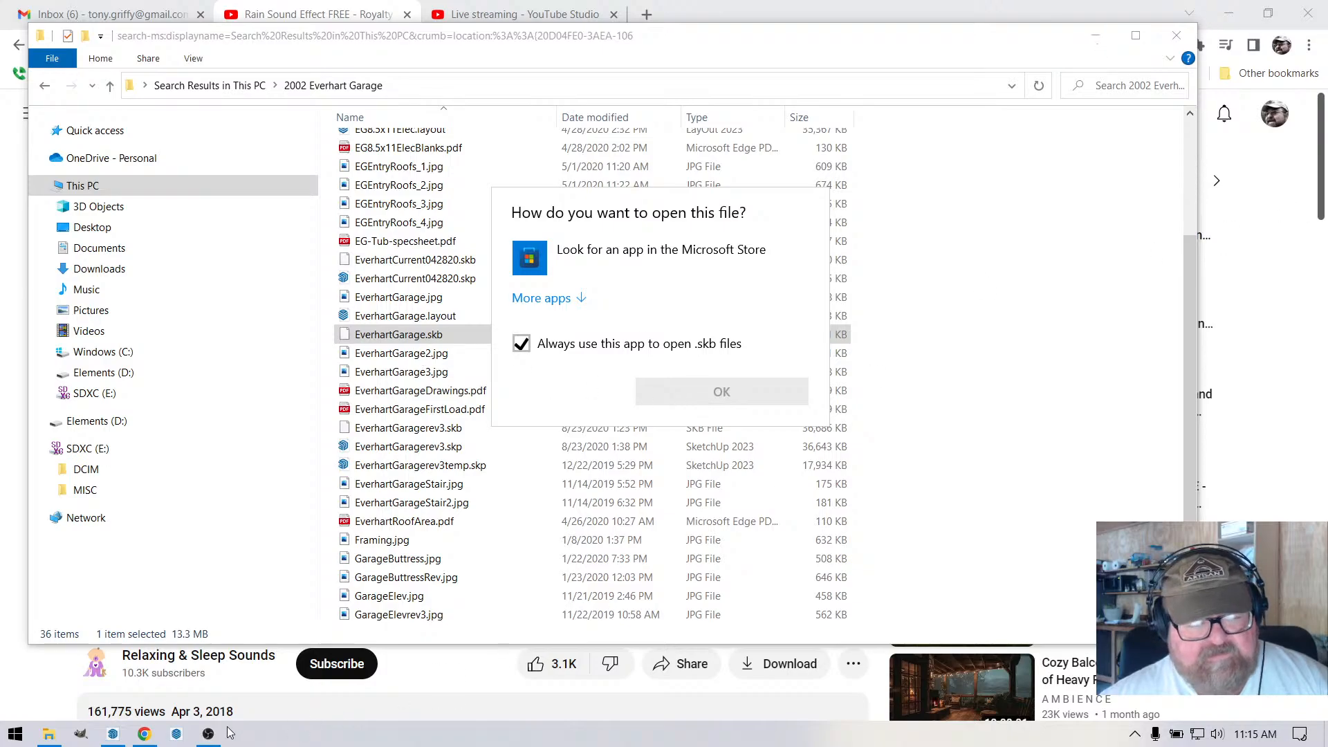
pyautogui.click(112, 735)
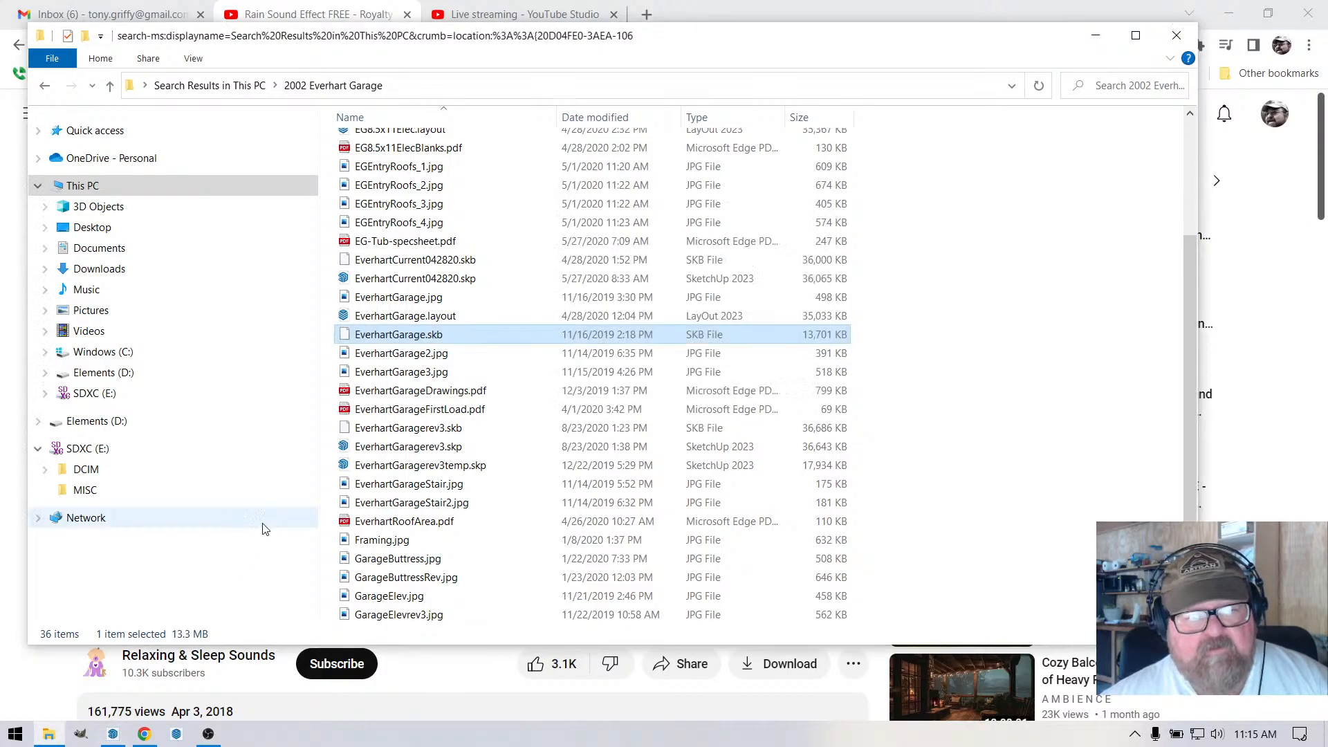
# Close File Explorer, return to the barn model in SketchUp and save it.
pyautogui.click(1179, 34)
pyautogui.click(113, 735)
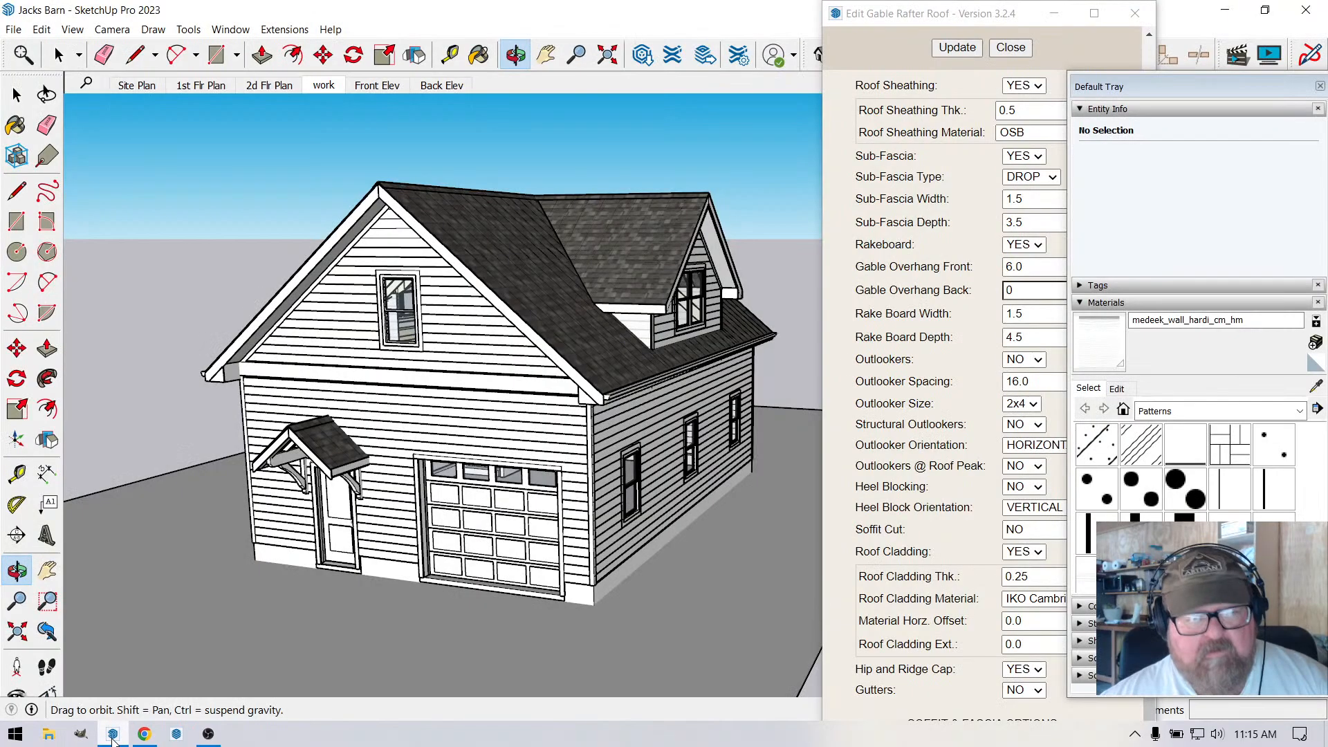
pyautogui.click(13, 29)
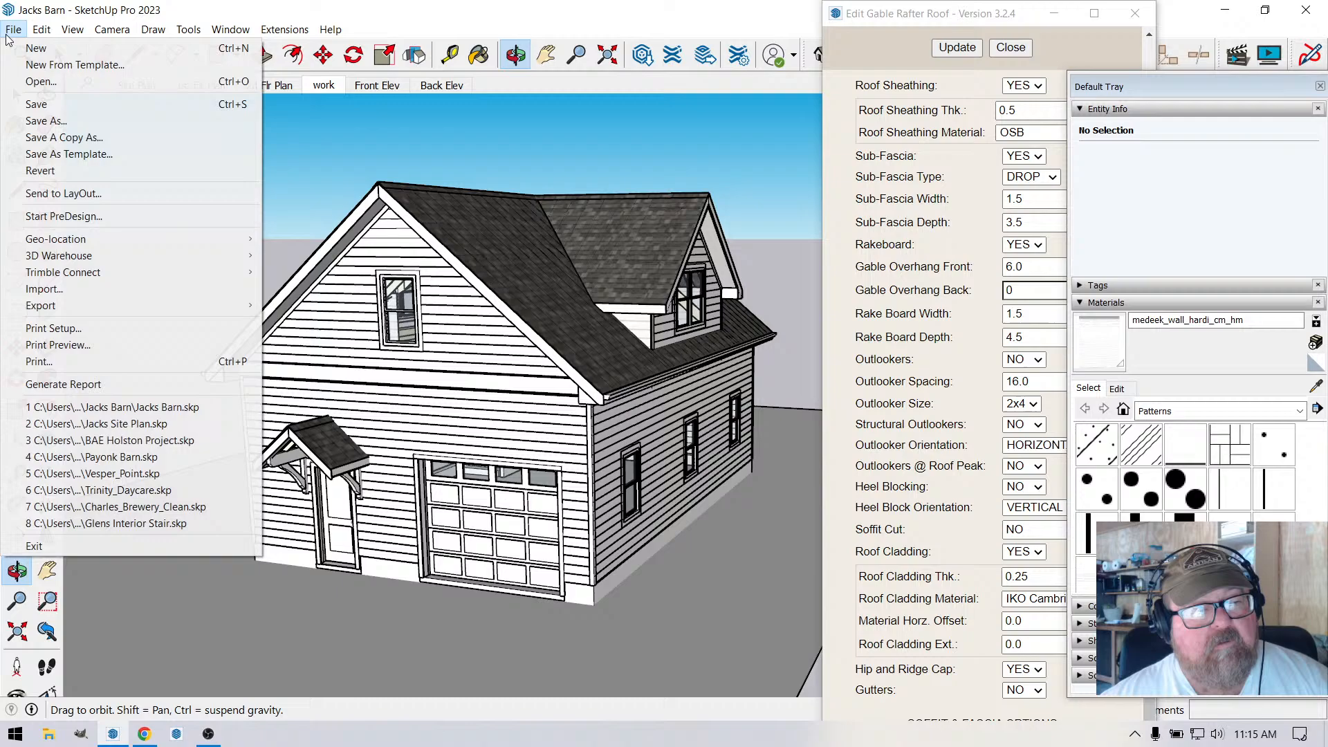
pyautogui.click(50, 104)
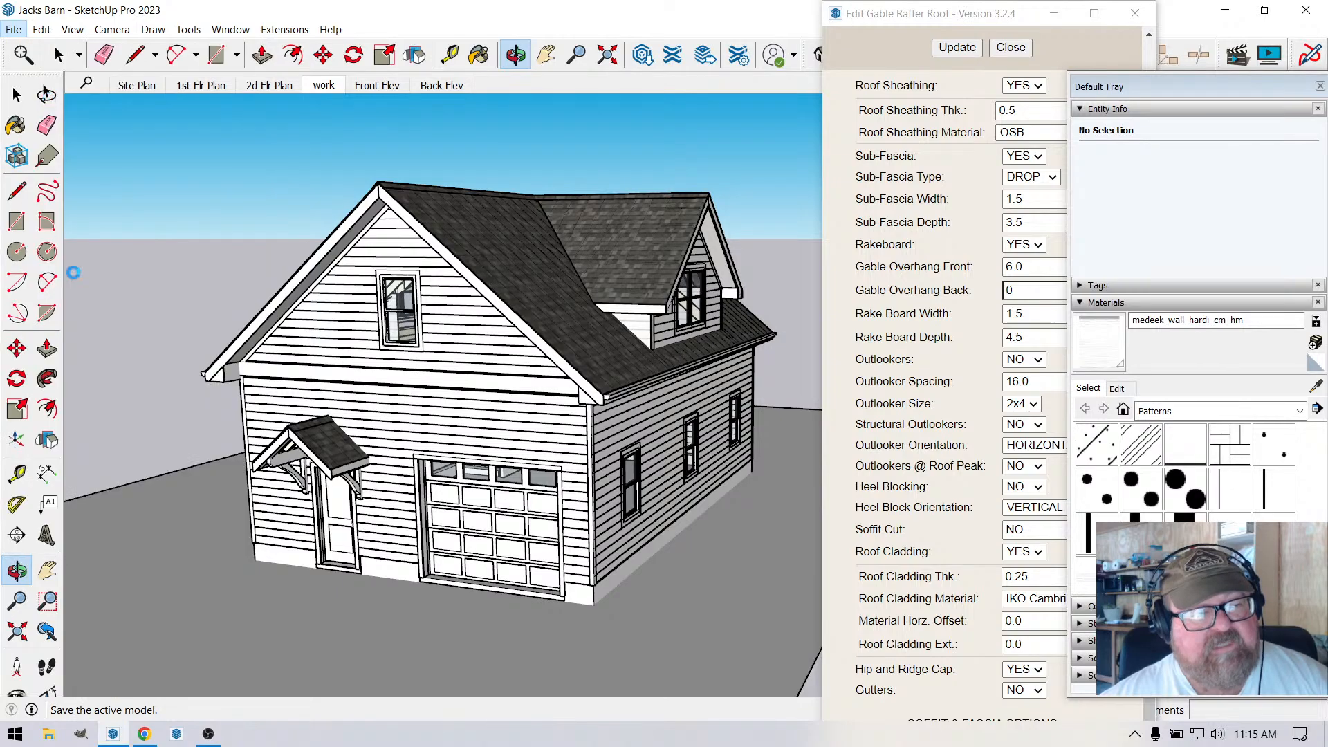
# Search This PC again for the past client's surname and look through the results for SketchUp models.
pyautogui.click(48, 734)
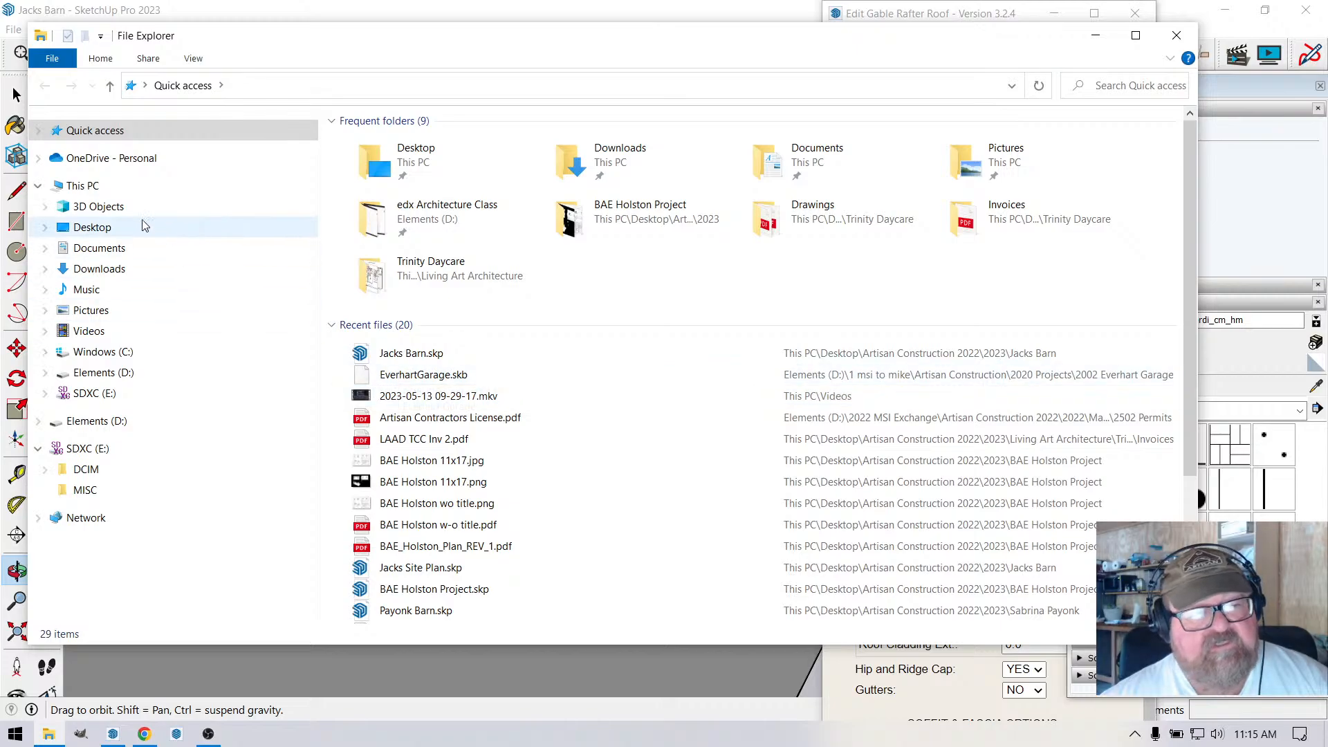
pyautogui.click(97, 185)
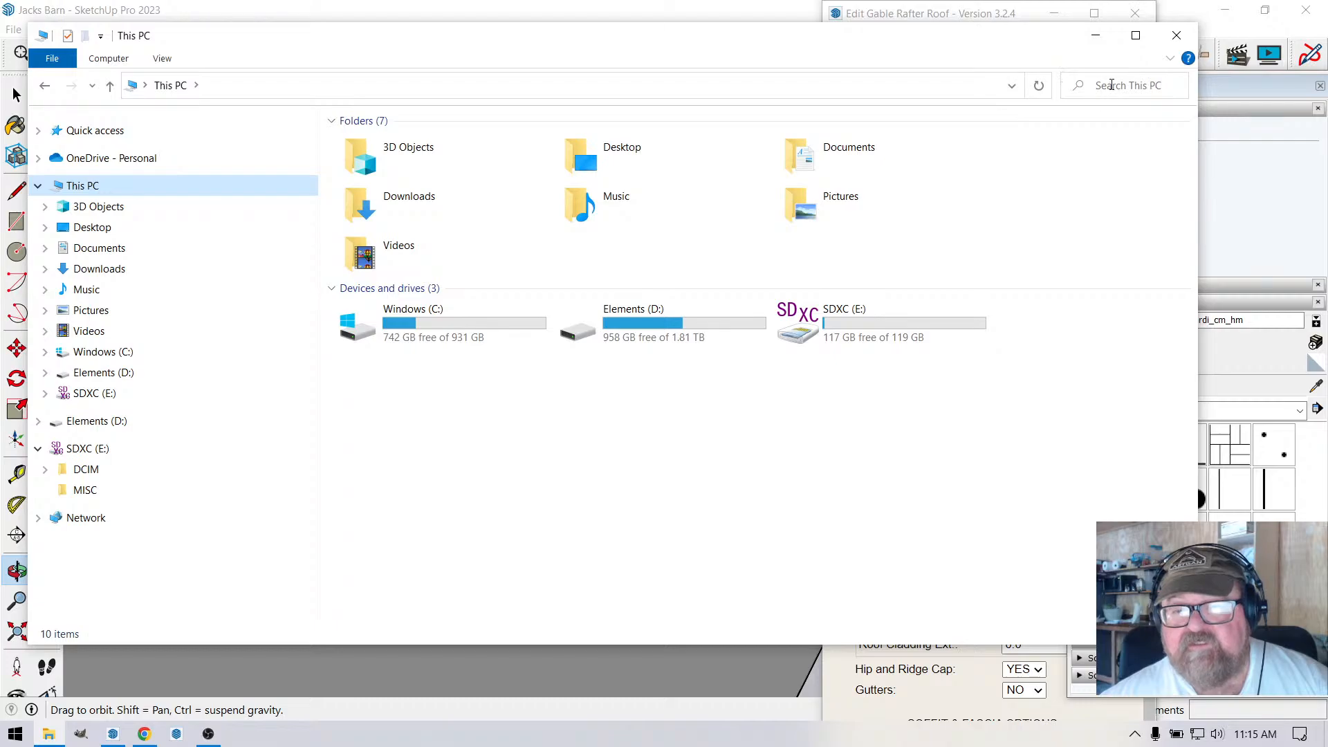
pyautogui.click(1112, 84)
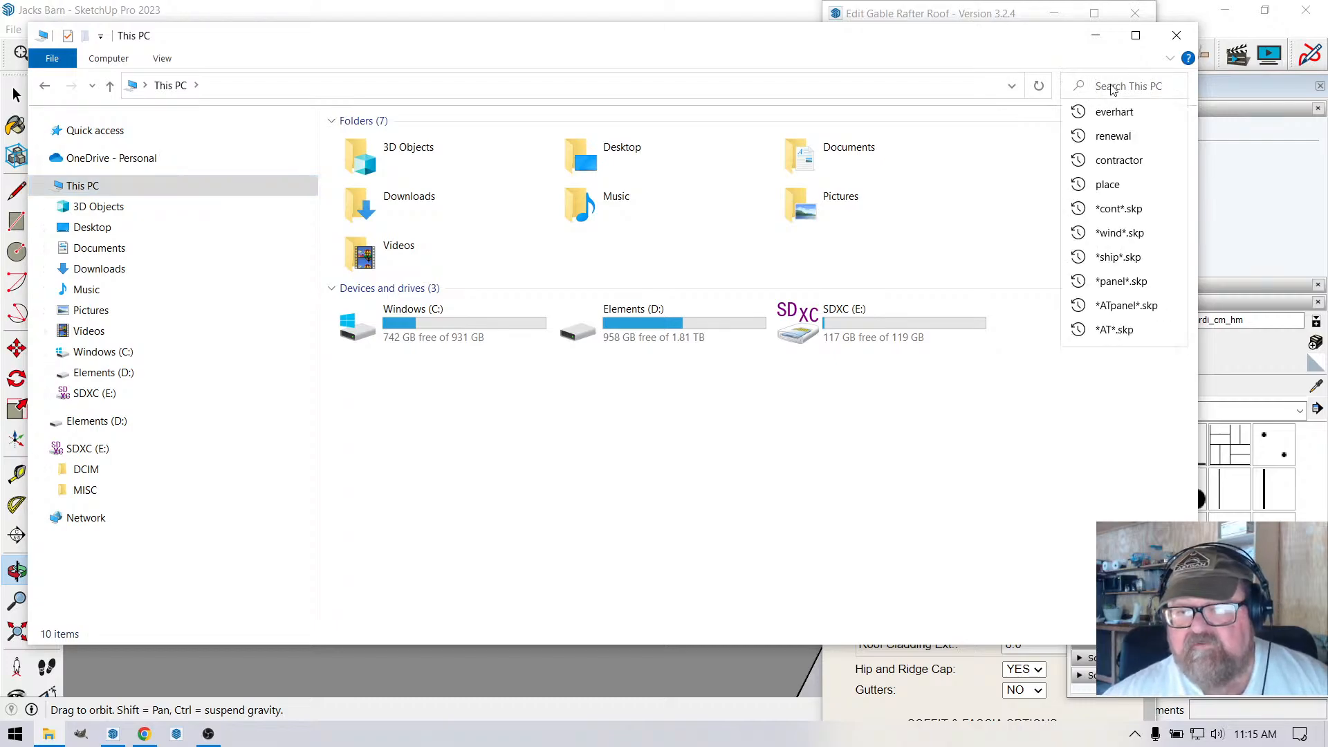
pyautogui.click(1114, 112)
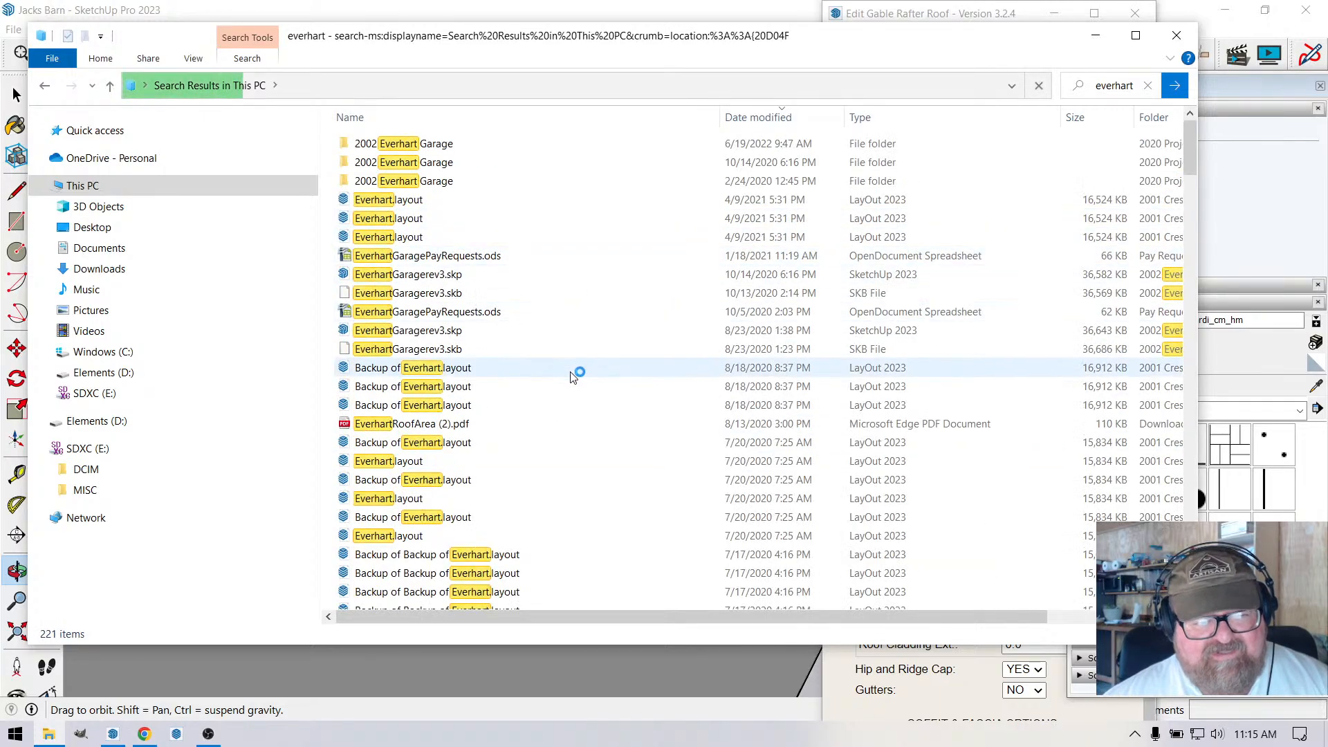
pyautogui.scroll(-8, 572, 374)
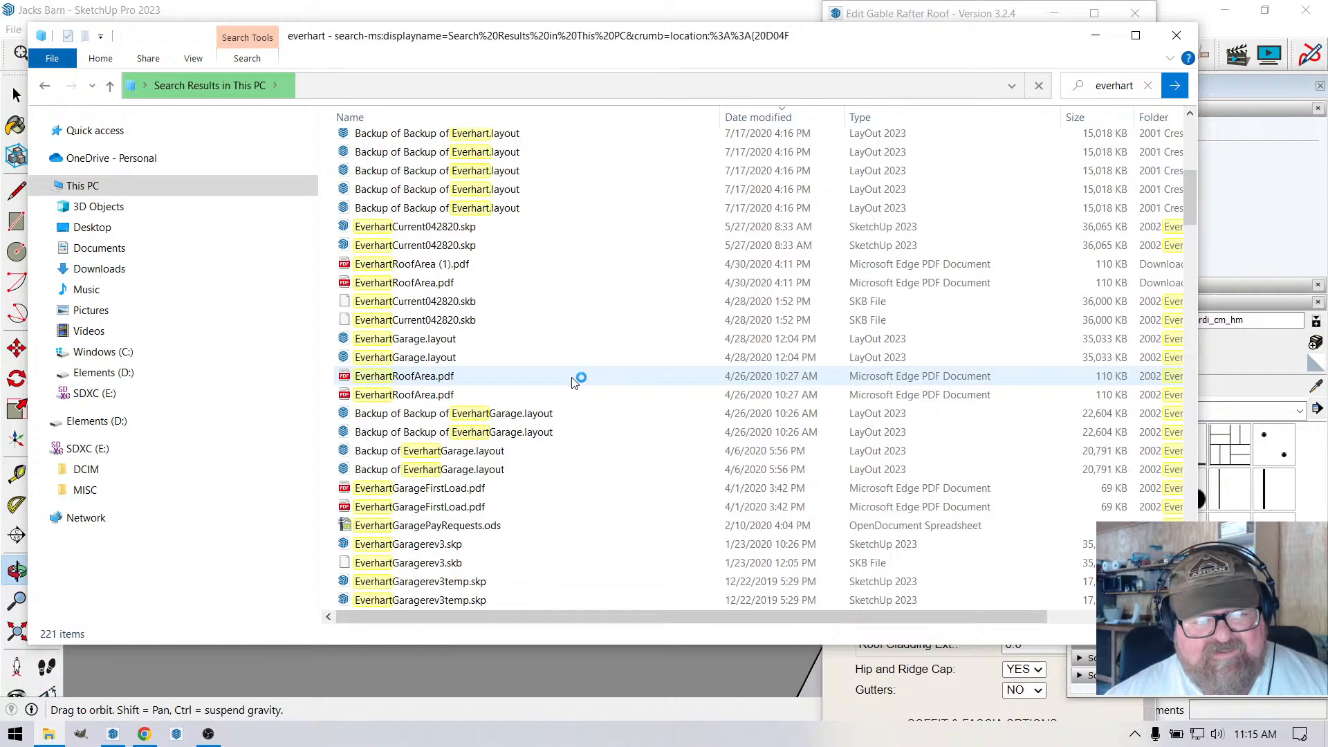
pyautogui.scroll(-10, 572, 381)
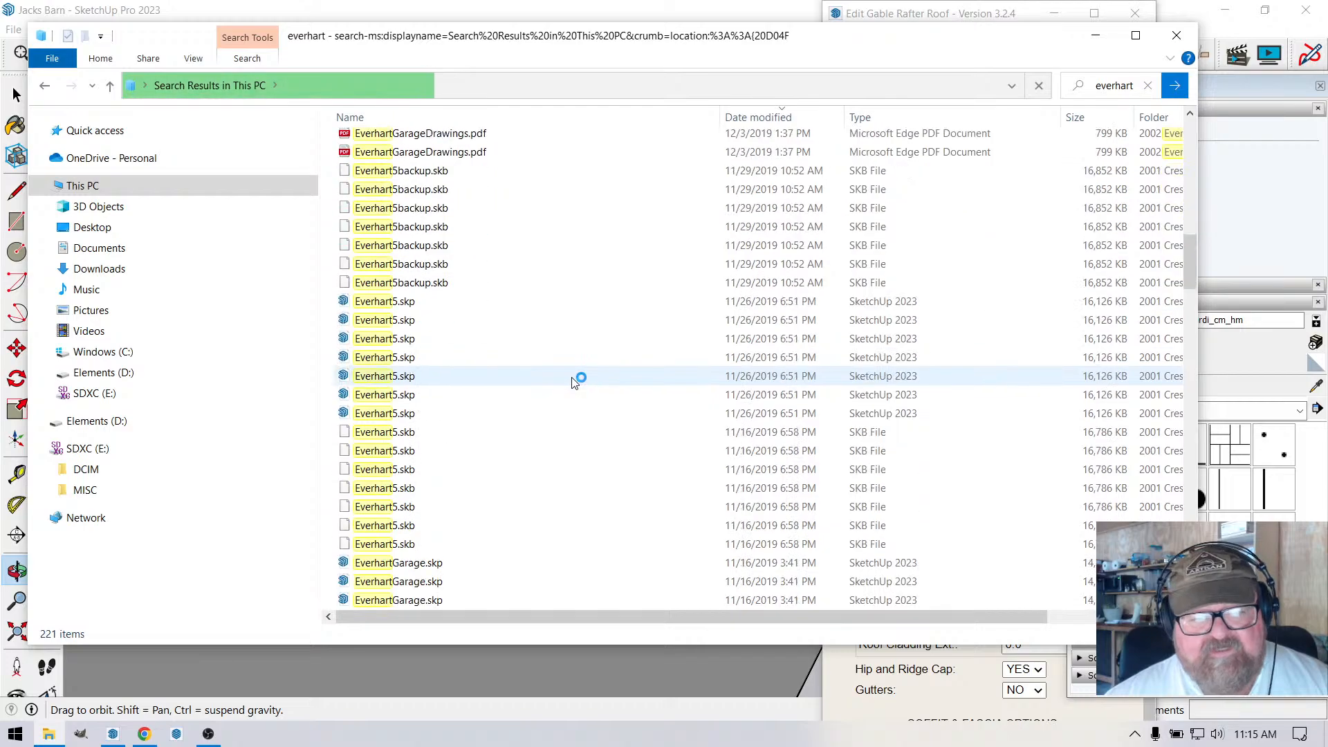
# Open the first listed .skp model dated 11/26/2019, accept the version notice, and examine its foundation and terrain.
pyautogui.click(386, 304)
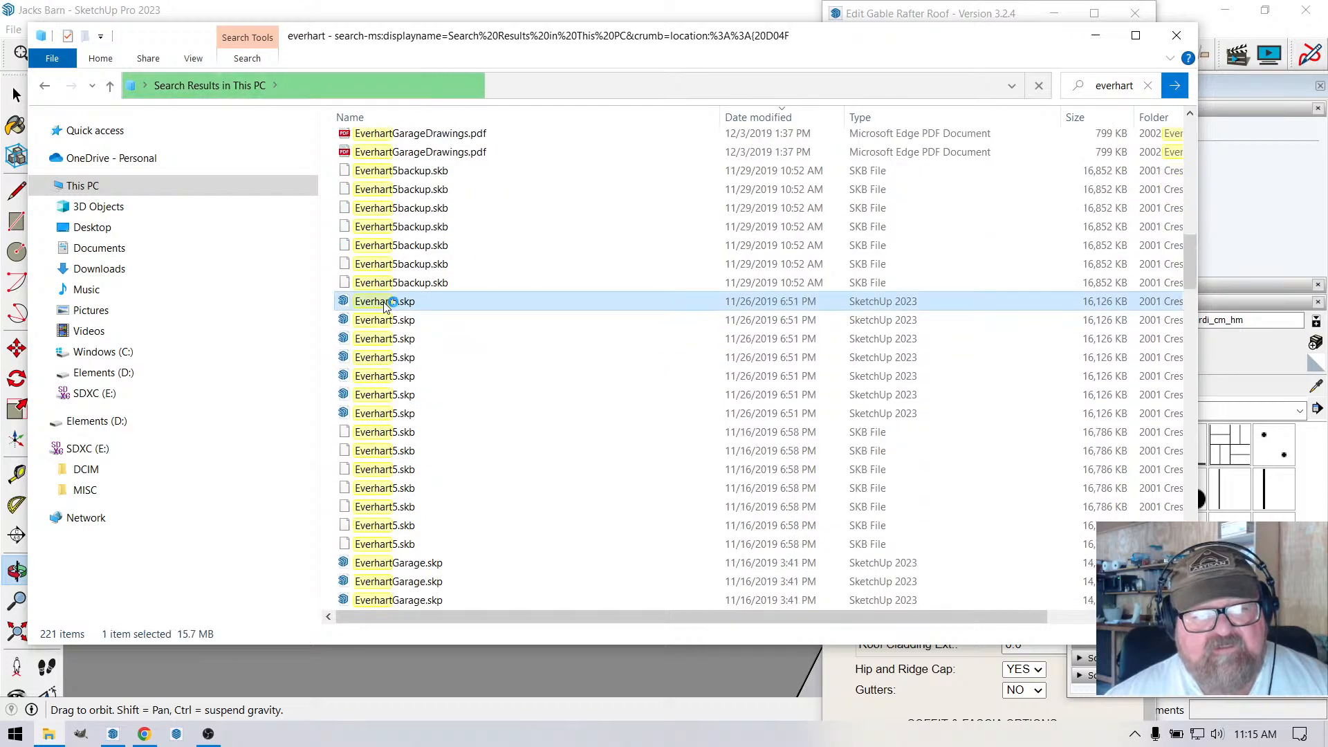
pyautogui.doubleClick(499, 300)
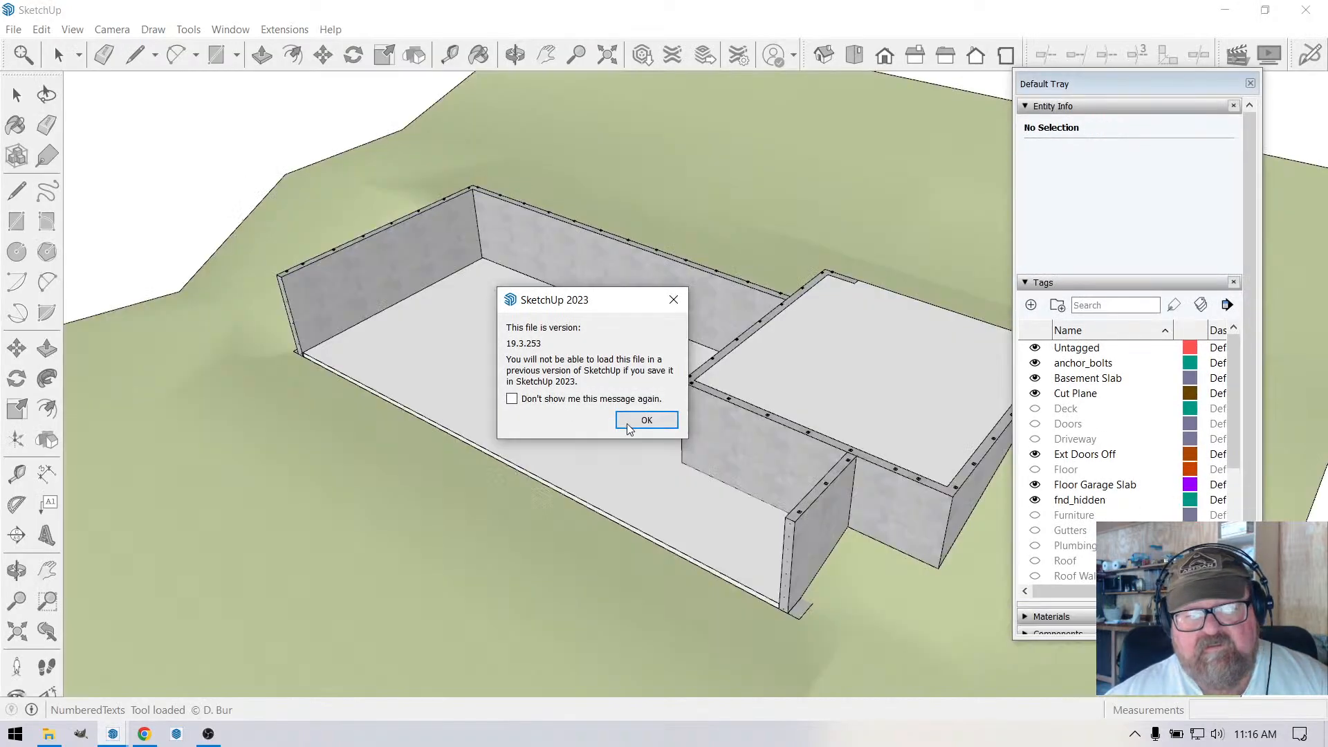
pyautogui.click(637, 423)
pyautogui.scroll(3, 444, 439)
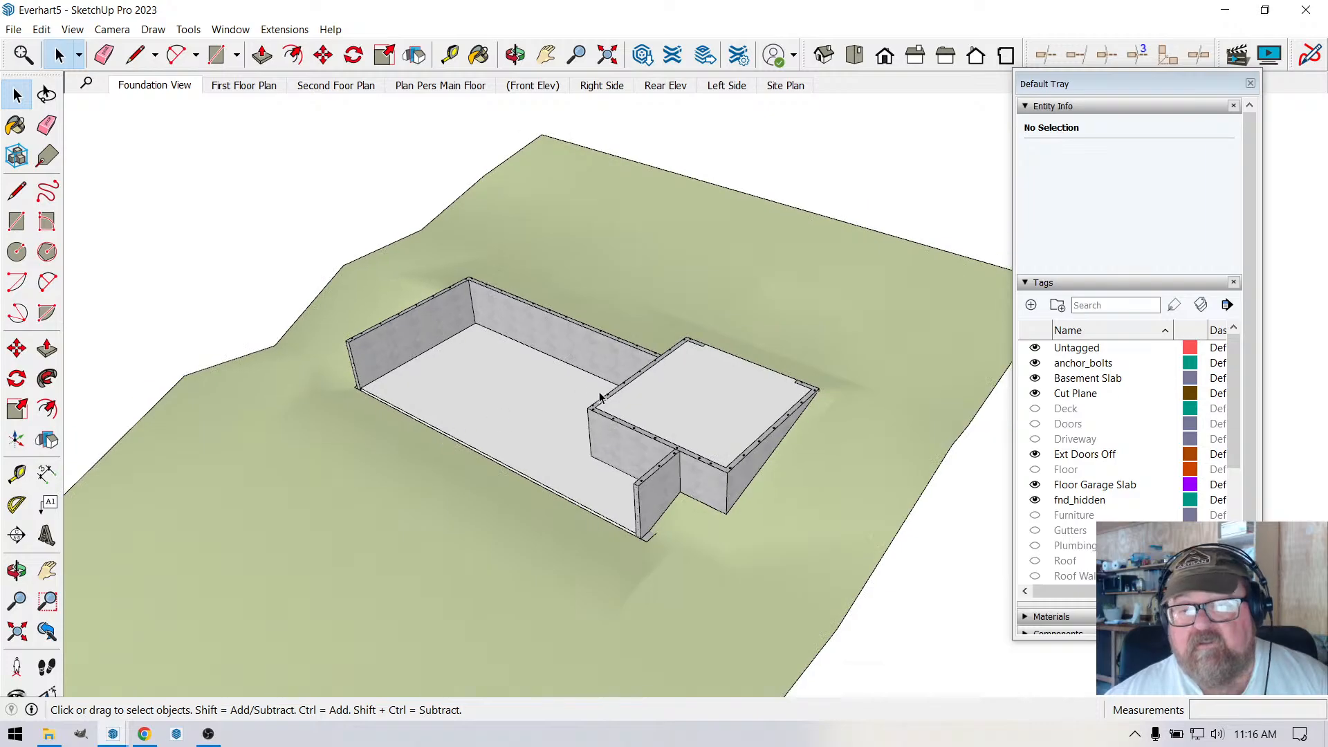
pyautogui.click(515, 55)
pyautogui.moveTo(587, 389); pyautogui.dragTo(330, 332)
pyautogui.scroll(-2, 386, 440)
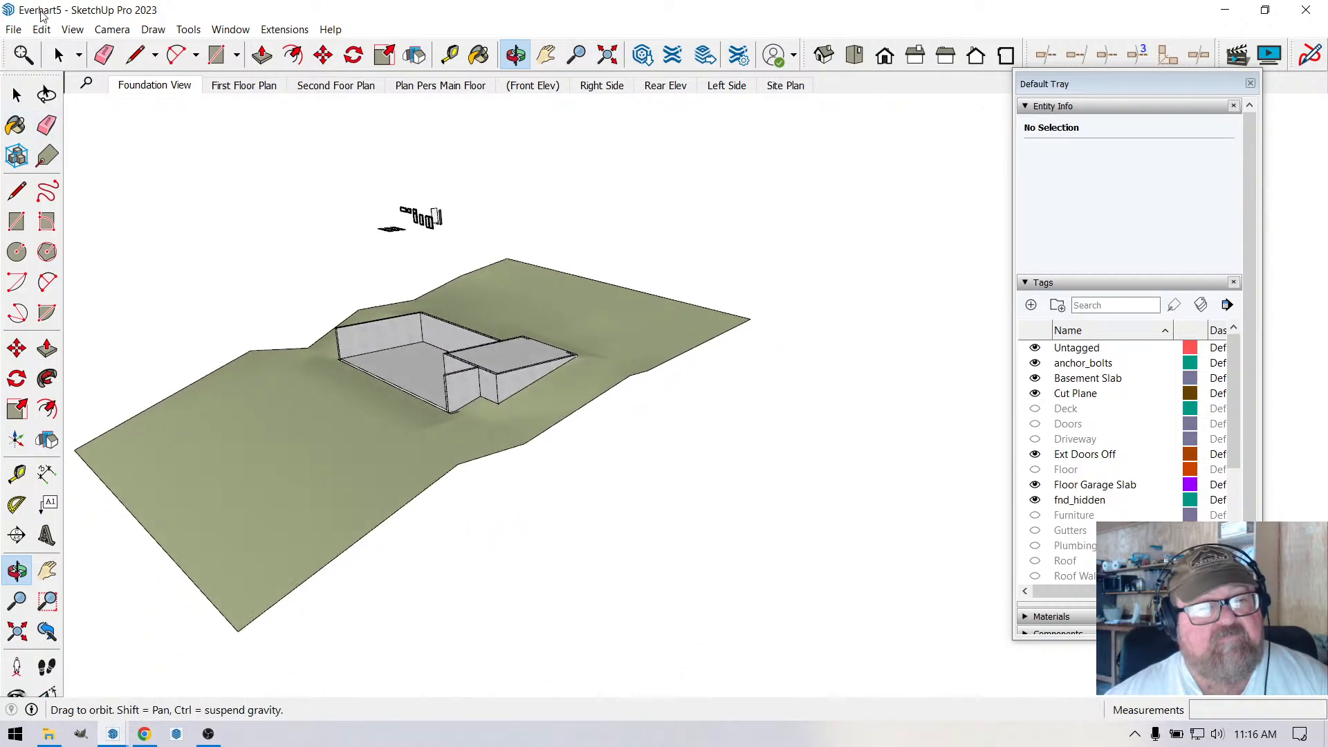
# Close the past client's foundation model and return to the file search results.
pyautogui.click(15, 30)
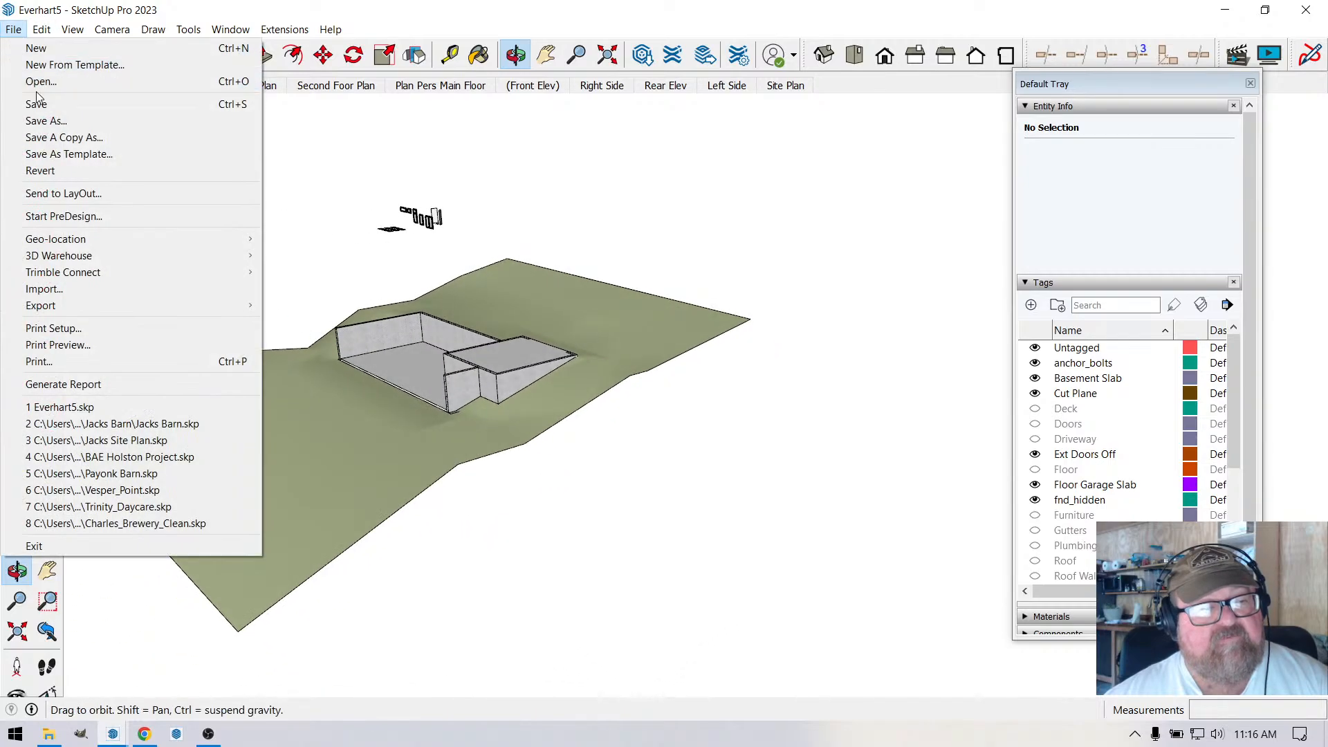
pyautogui.click(1306, 13)
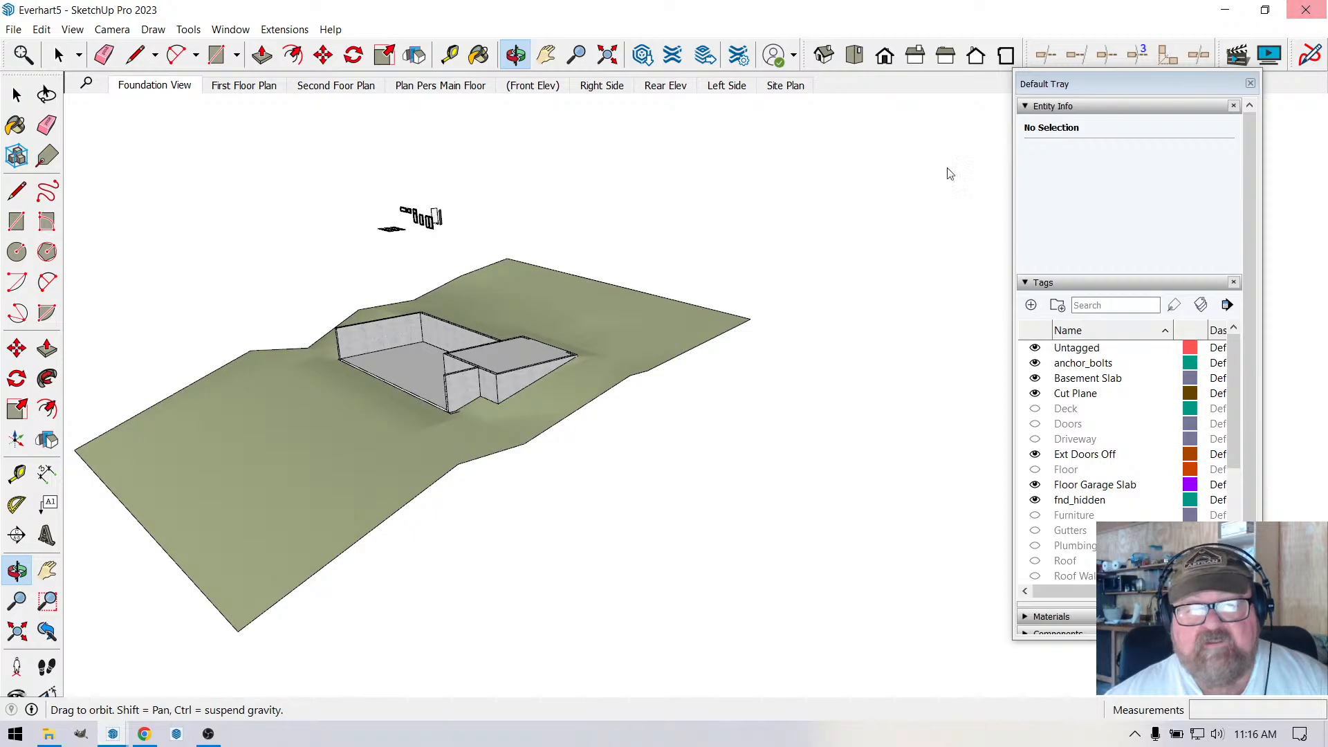
pyautogui.click(1307, 10)
pyautogui.click(670, 393)
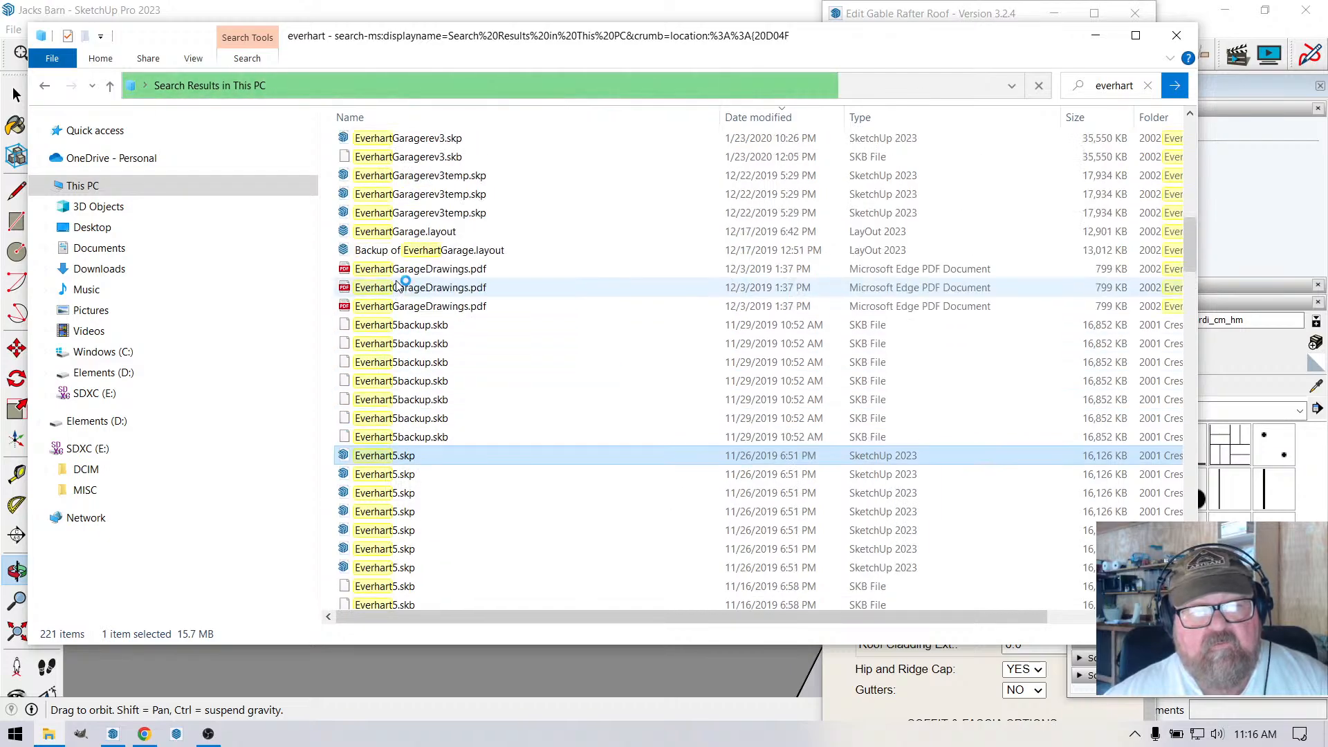
# Open the first garage drawings PDF dated 12/3/2019 and examine its cover sheet and first floor plan page.
pyautogui.doubleClick(398, 272)
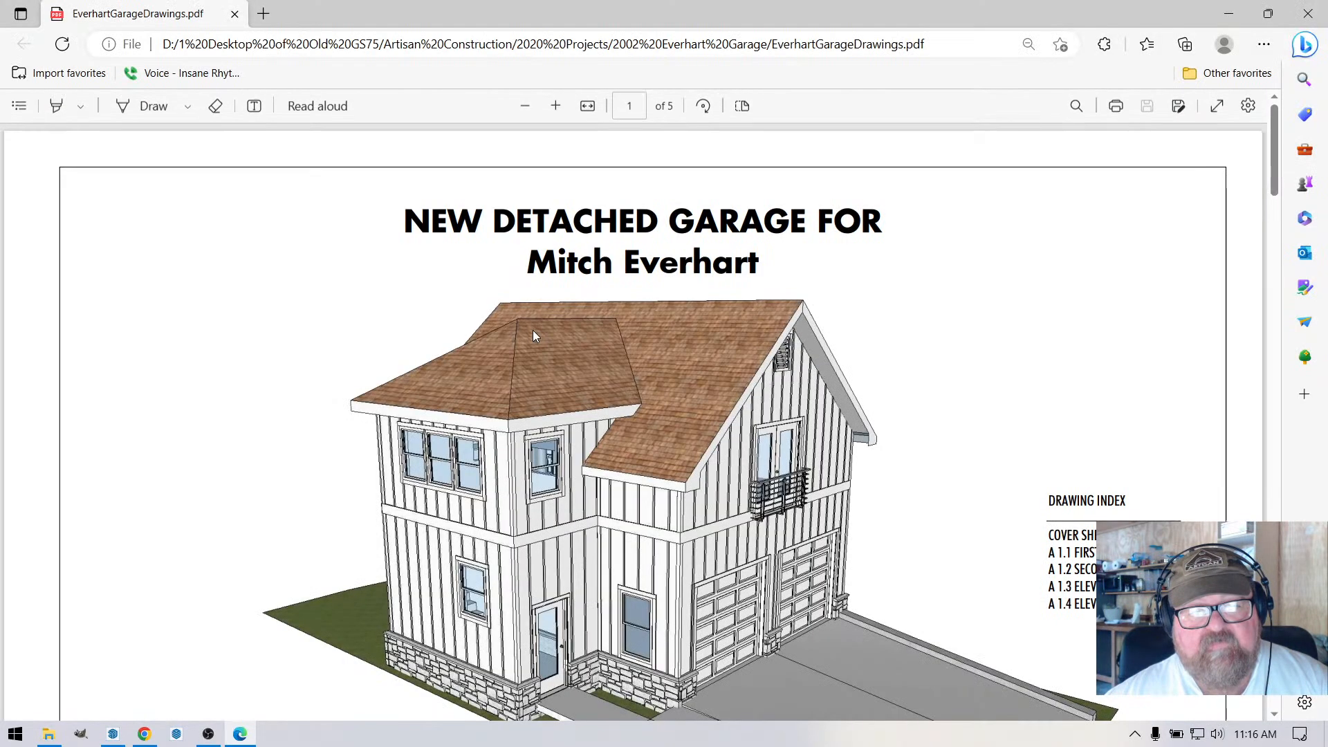
pyautogui.keyDown('ctrl'); pyautogui.scroll(2, 540, 442); pyautogui.keyUp('ctrl')
pyautogui.scroll(2, 418, 445)
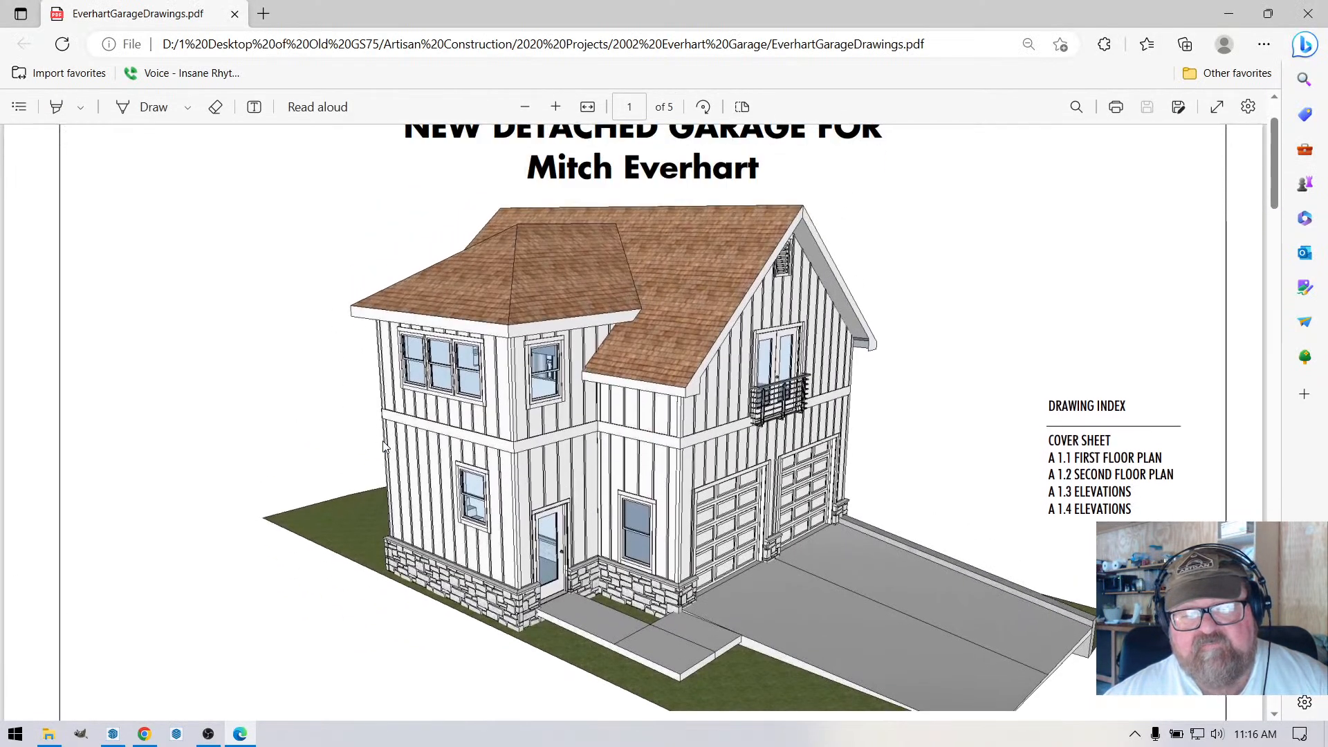
pyautogui.scroll(-15, 392, 441)
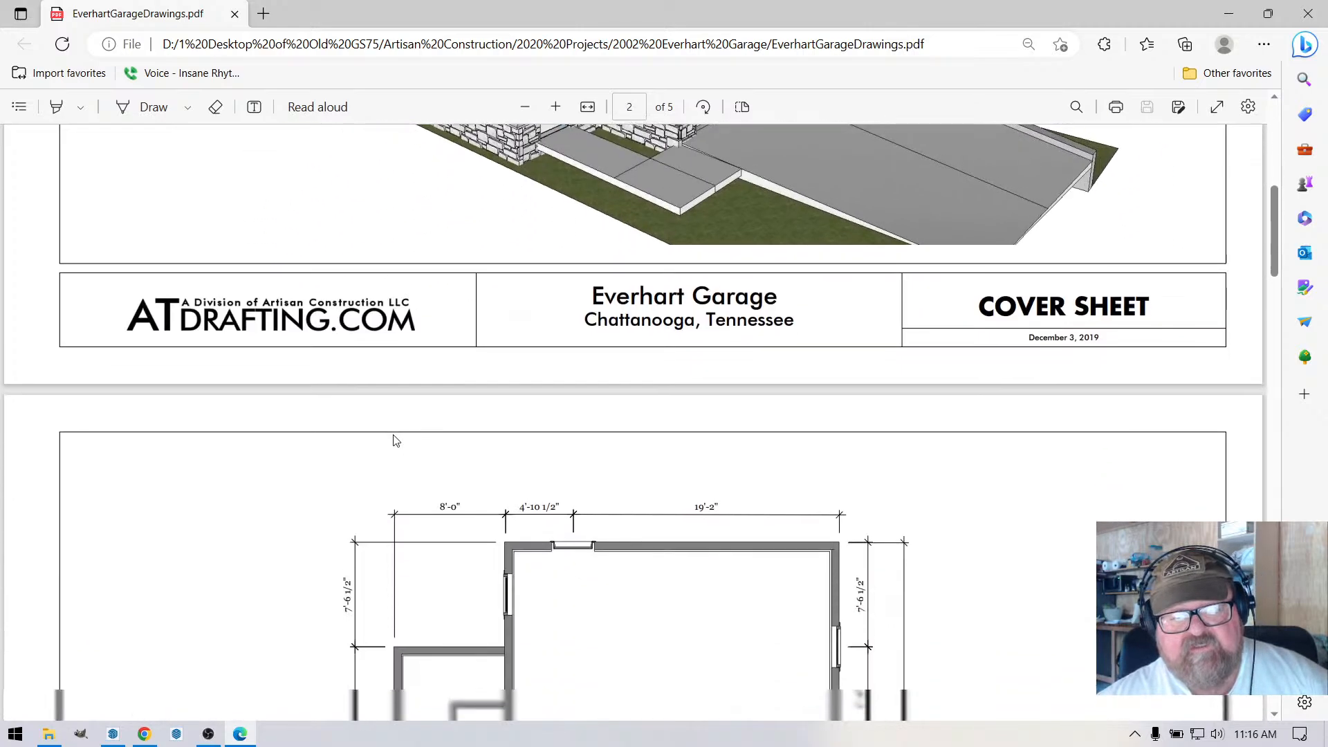
# Examine the second floor plan and the right, front, left and rear elevations in the garage drawings.
pyautogui.scroll(-18, 396, 442)
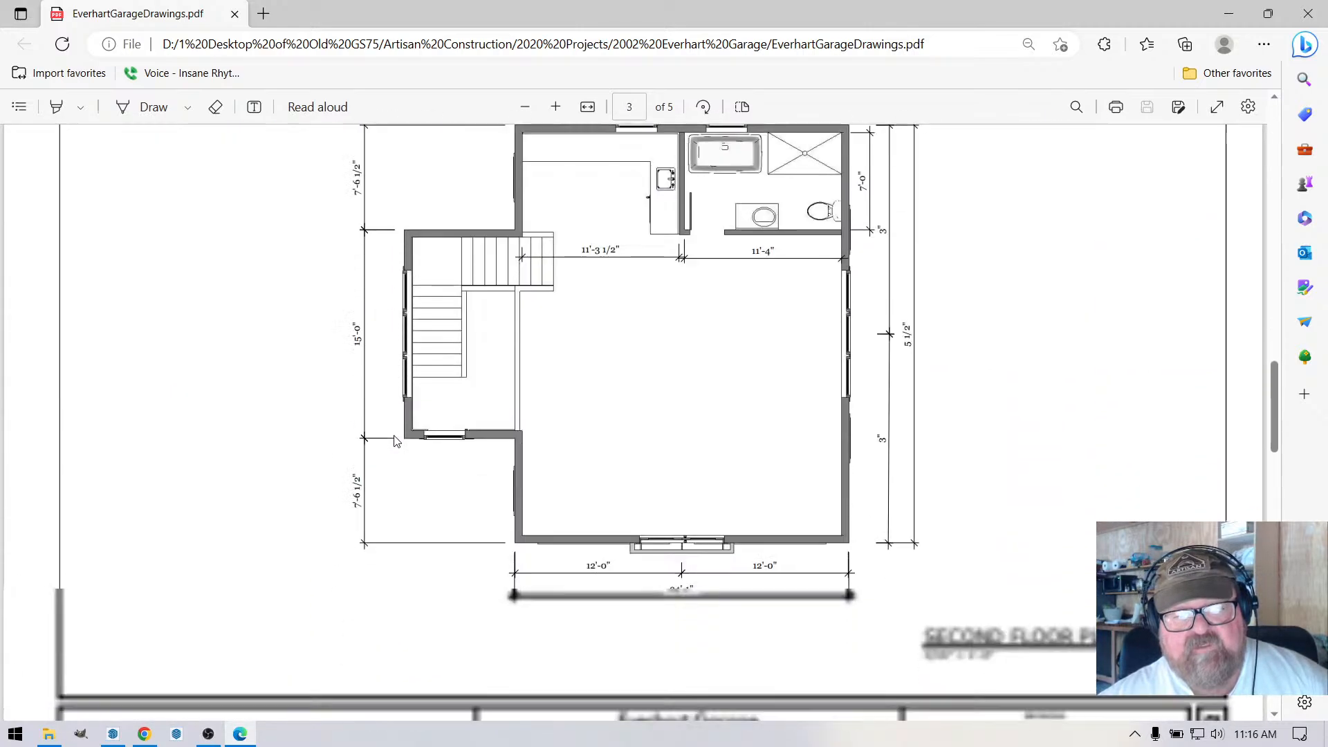
pyautogui.scroll(4, 397, 442)
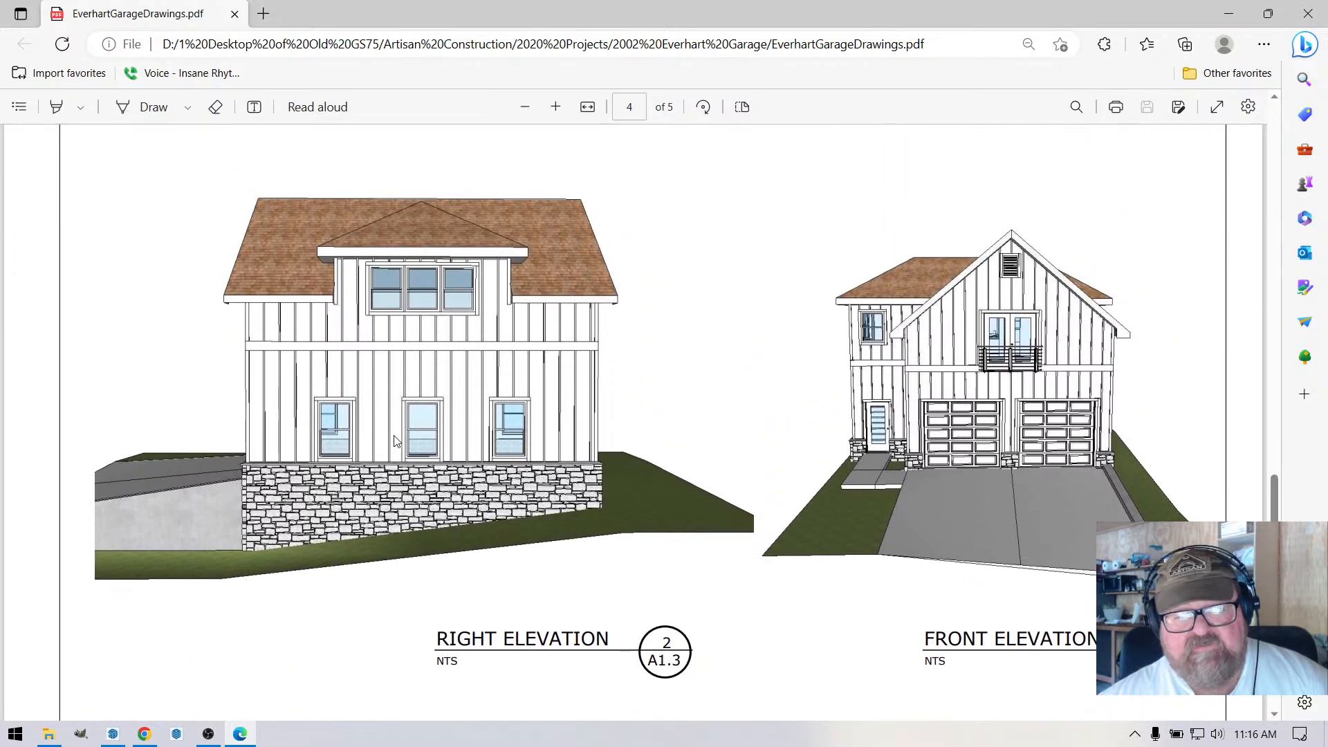
pyautogui.scroll(-20, 491, 446)
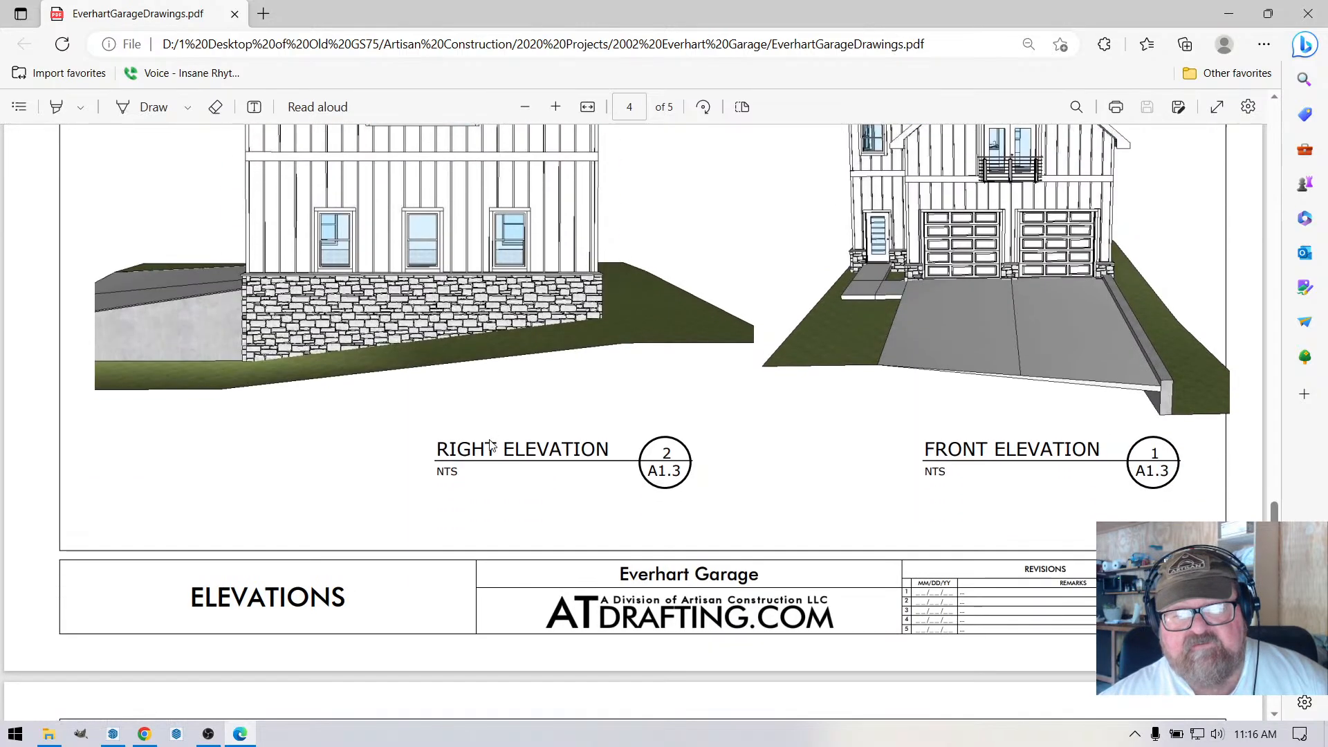
pyautogui.scroll(4, 448, 441)
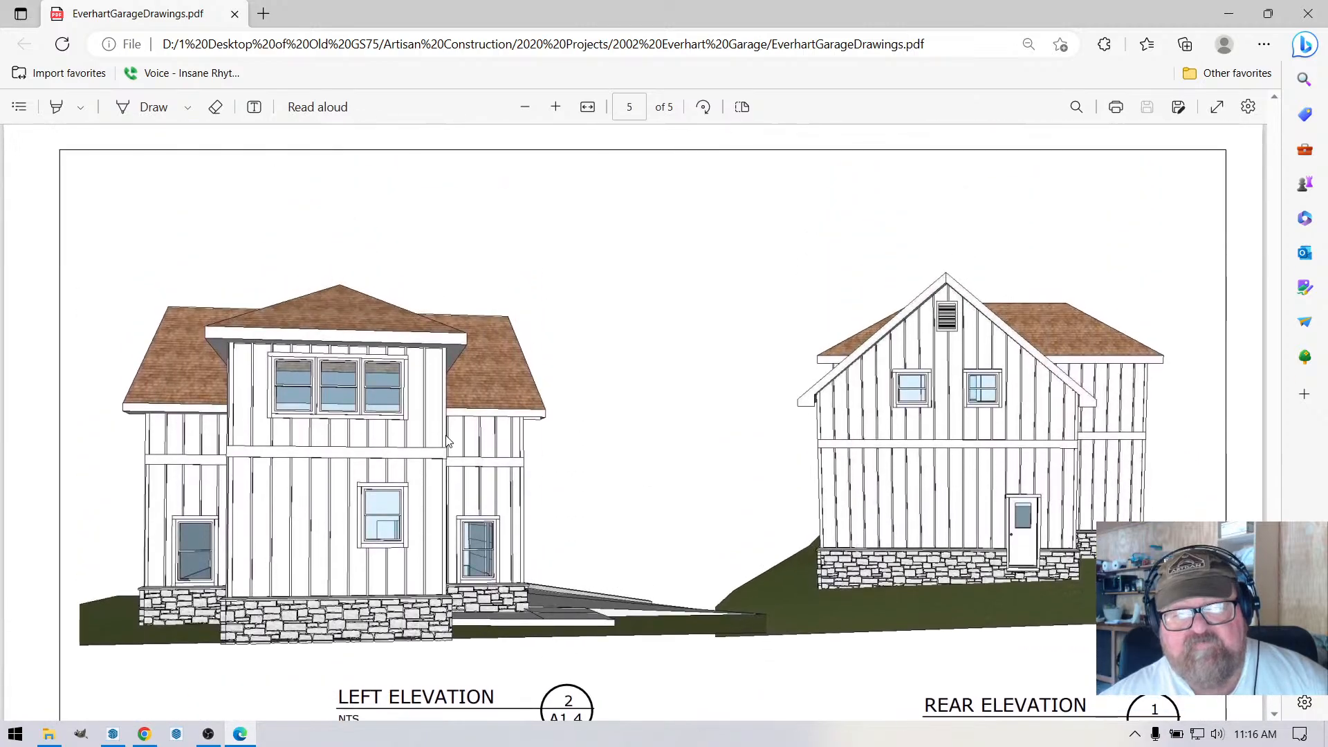
pyautogui.scroll(-4, 448, 439)
pyautogui.scroll(20, 447, 438)
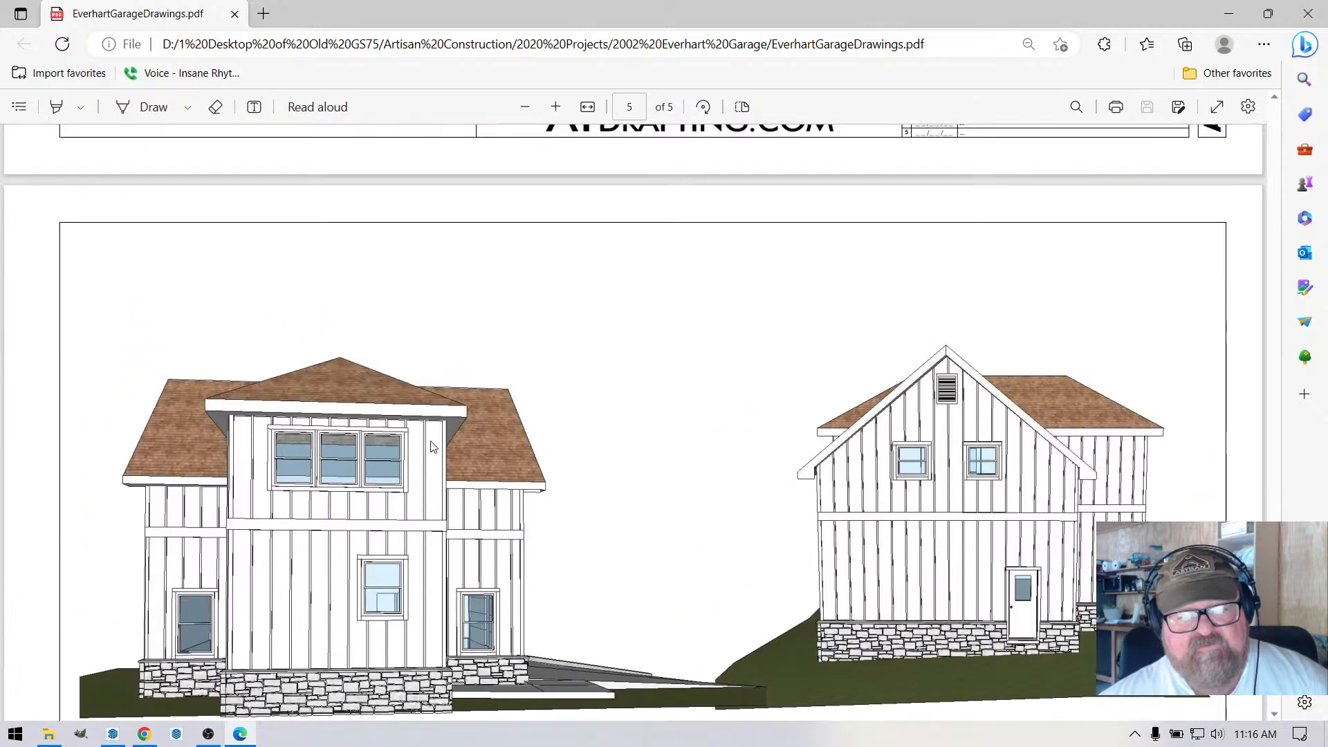
pyautogui.scroll(20, 425, 447)
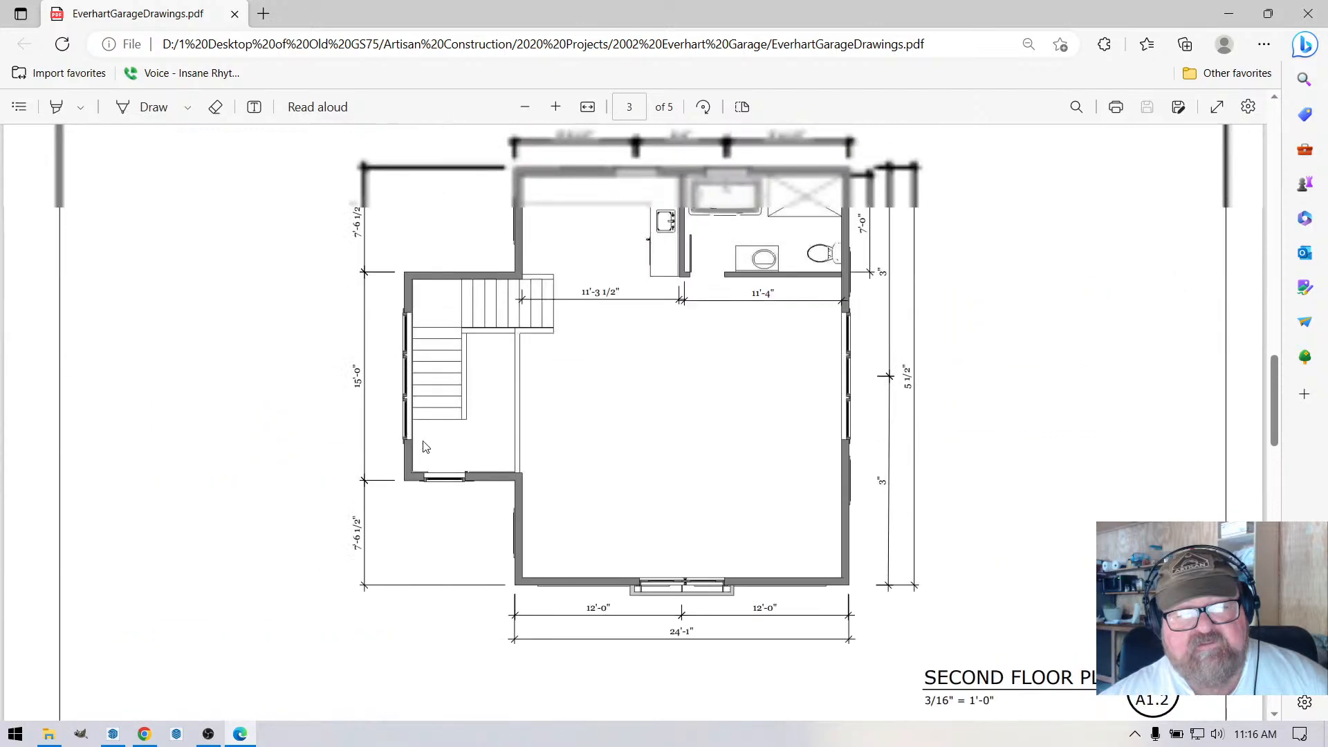
pyautogui.scroll(15, 425, 445)
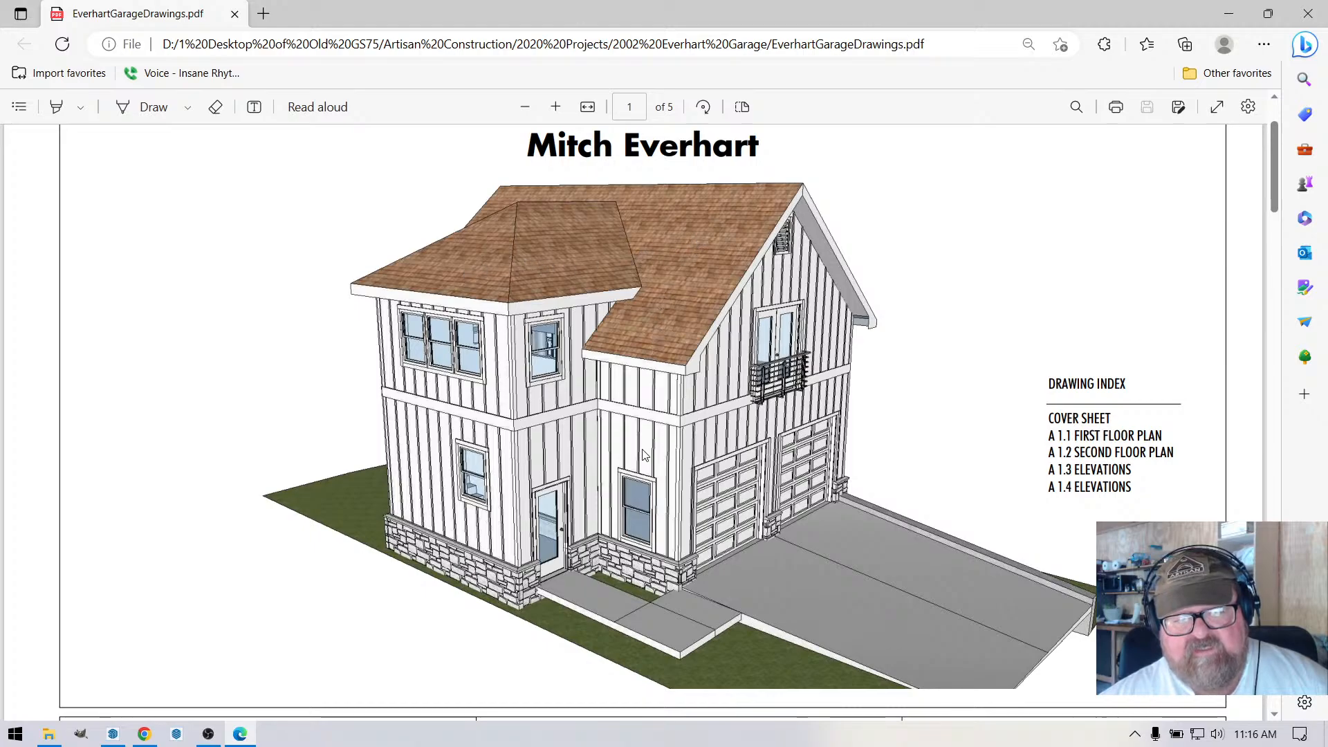
# Review the garage drawings again from the first floor plan through the A1.3 and A1.4 elevations, and return to the cover sheet.
pyautogui.scroll(-15, 642, 454)
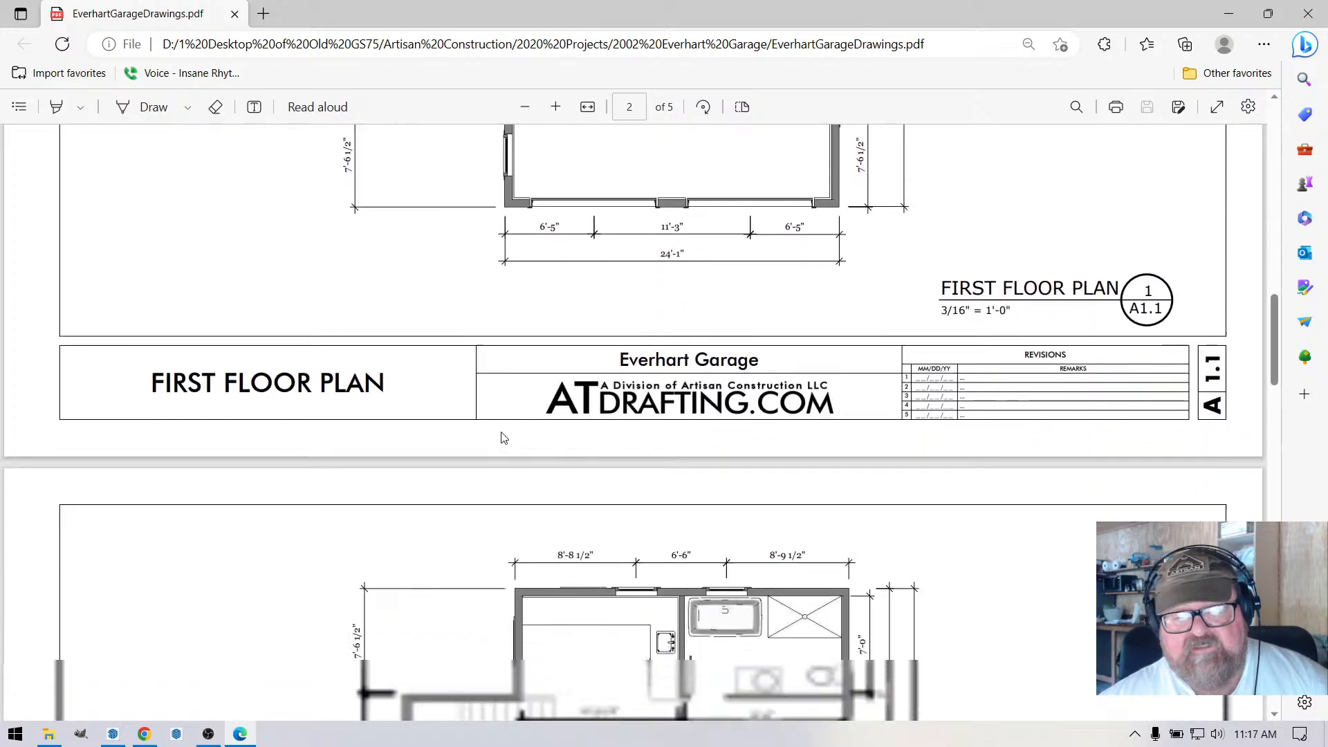
pyautogui.scroll(-20, 503, 438)
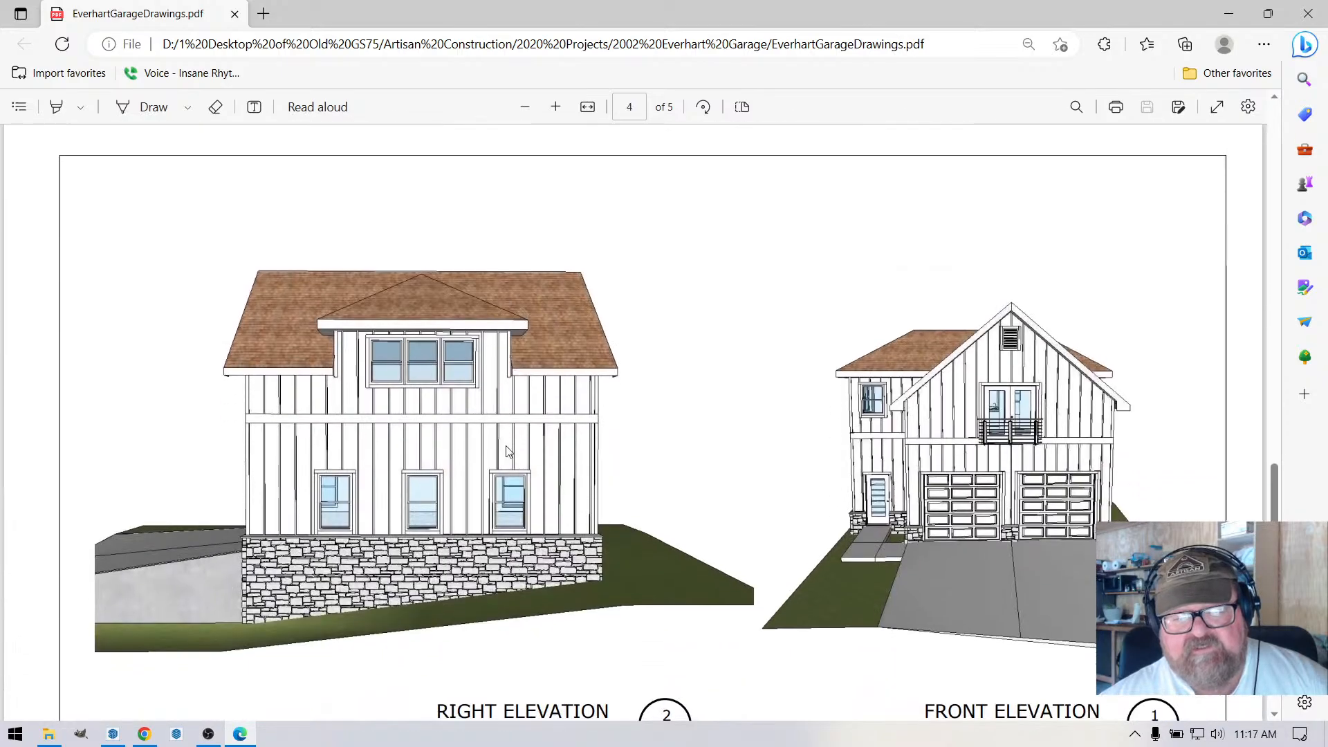
pyautogui.scroll(-12, 413, 557)
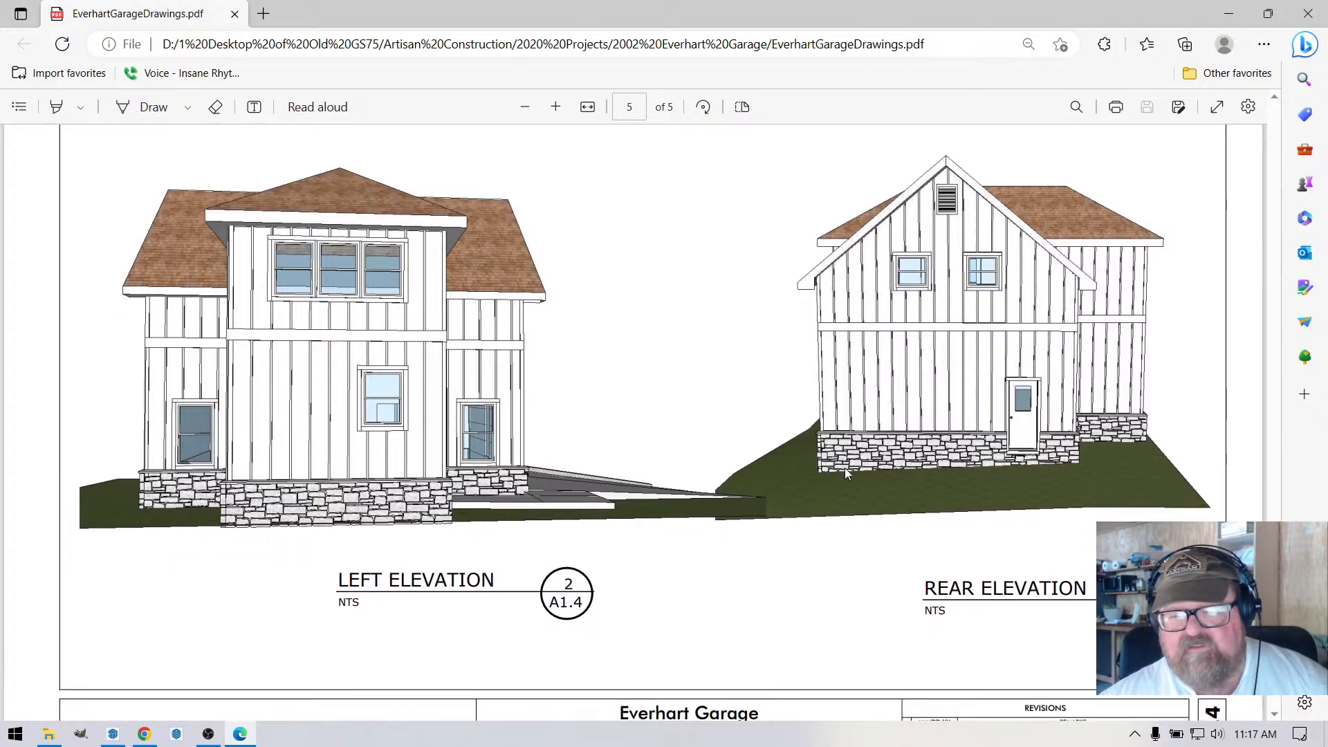
pyautogui.scroll(-1, 179, 465)
pyautogui.scroll(20, 304, 477)
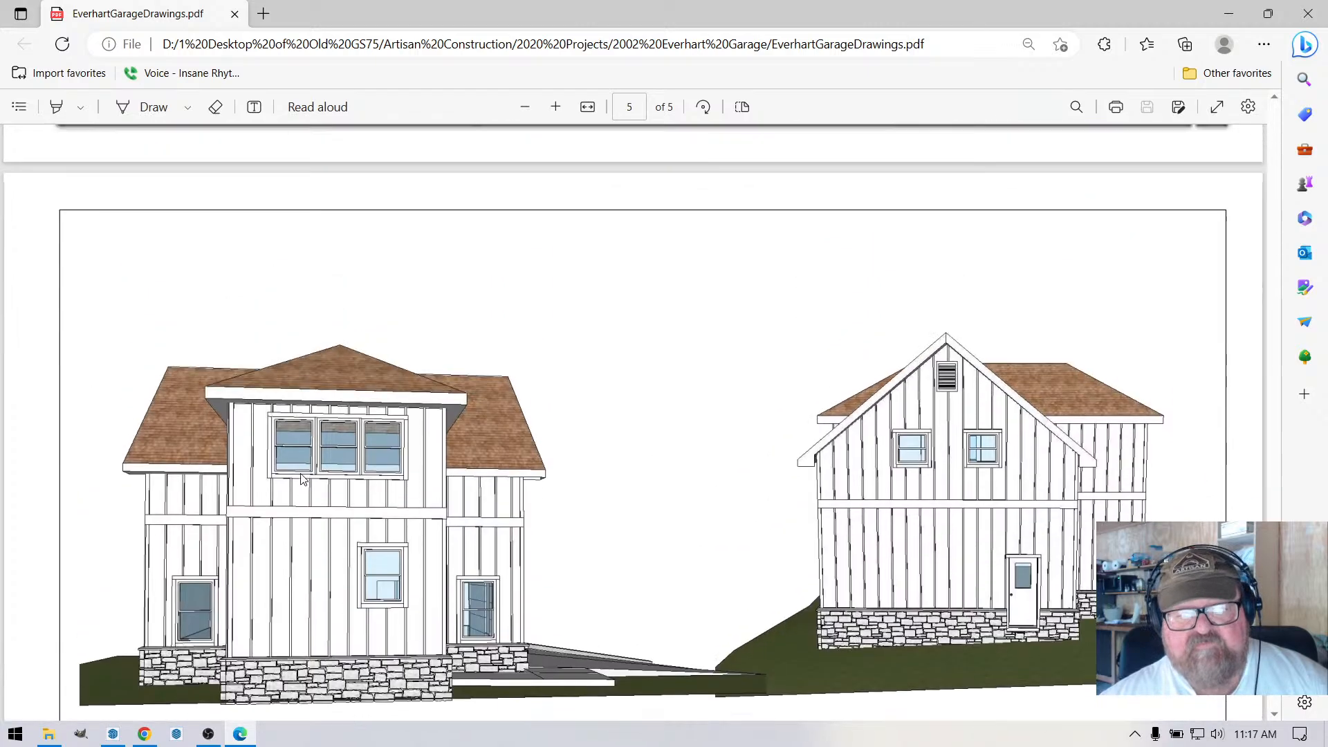
pyautogui.scroll(20, 301, 469)
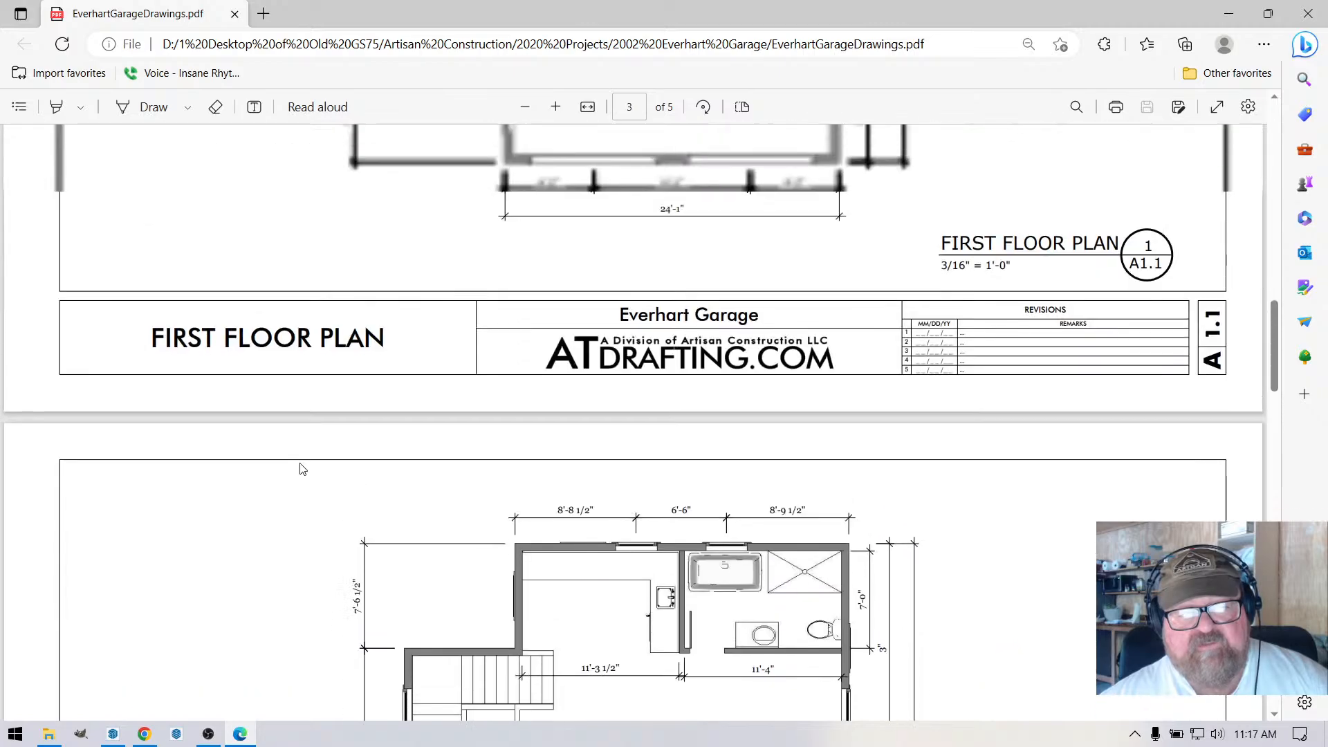
pyautogui.scroll(4, 302, 466)
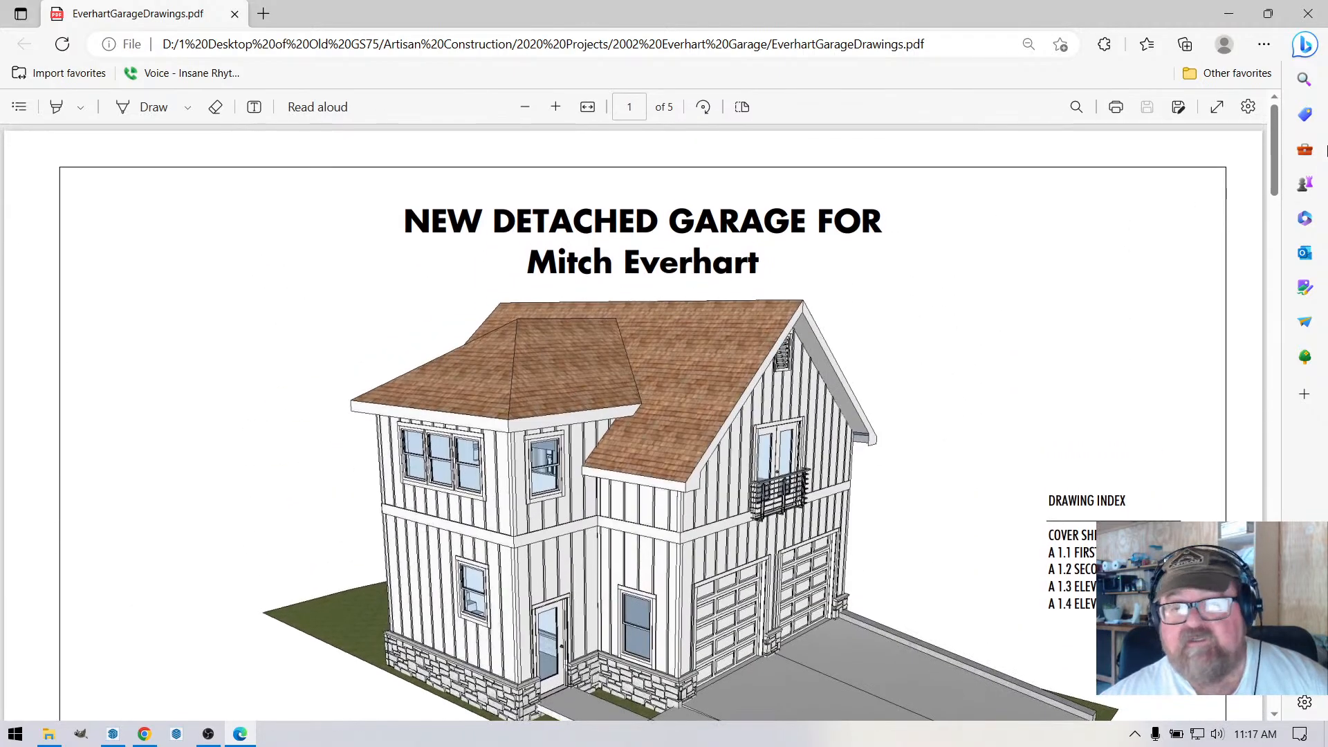
# Close the drawings PDF and open the rev3 garage SketchUp model dated 1/23/2020, accepting the version notice.
pyautogui.click(1312, 15)
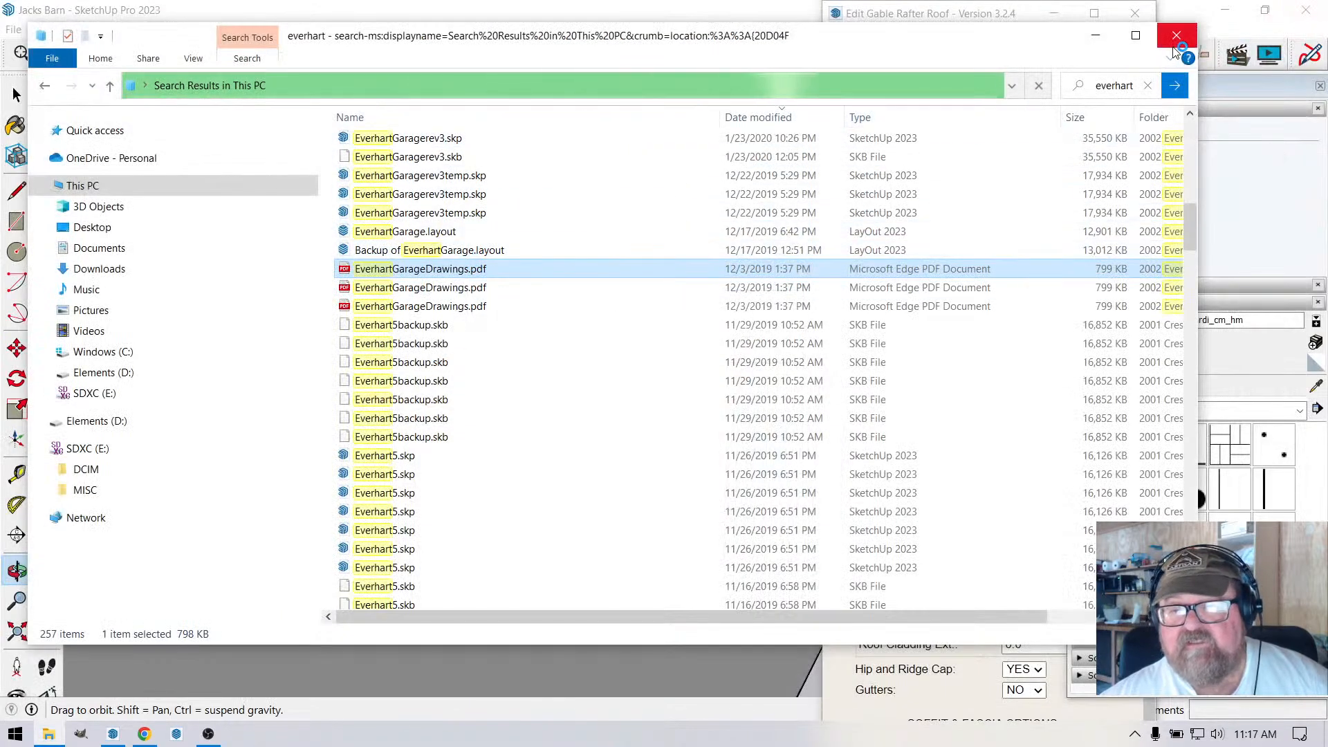
pyautogui.scroll(4, 421, 332)
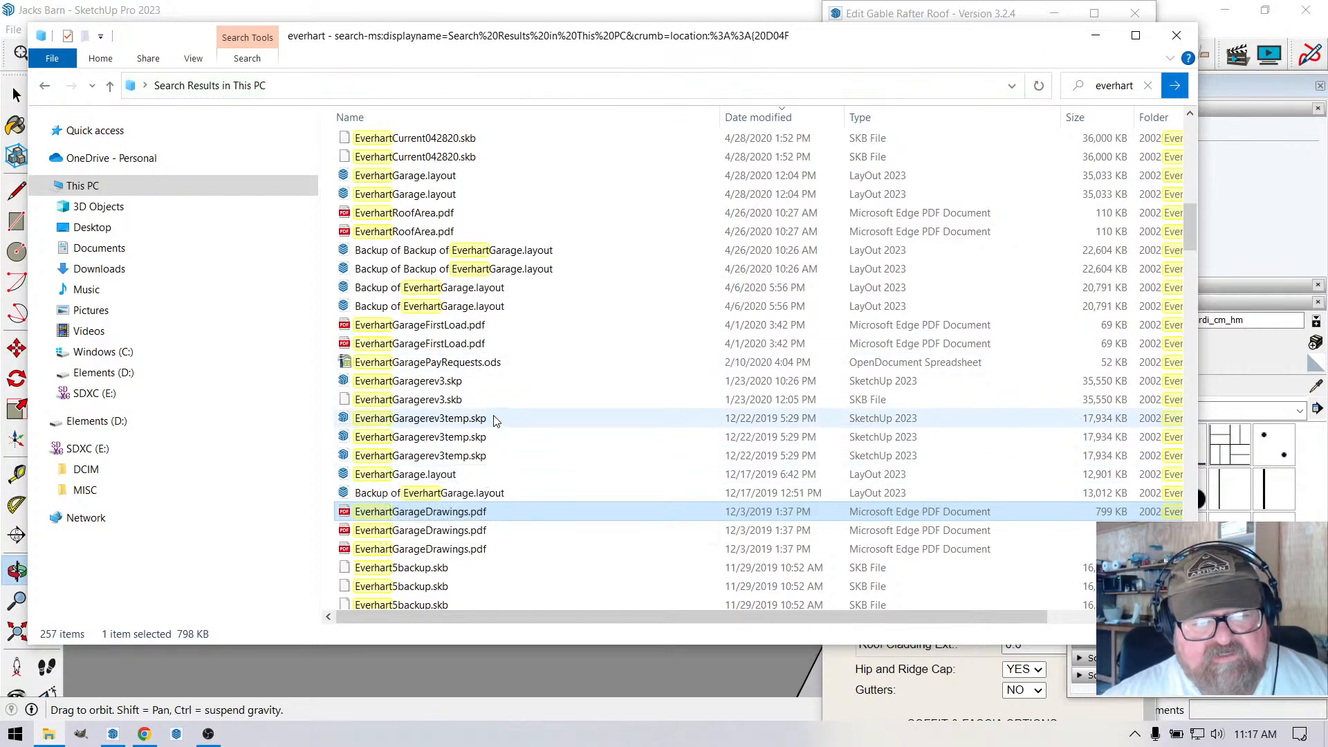
pyautogui.doubleClick(427, 382)
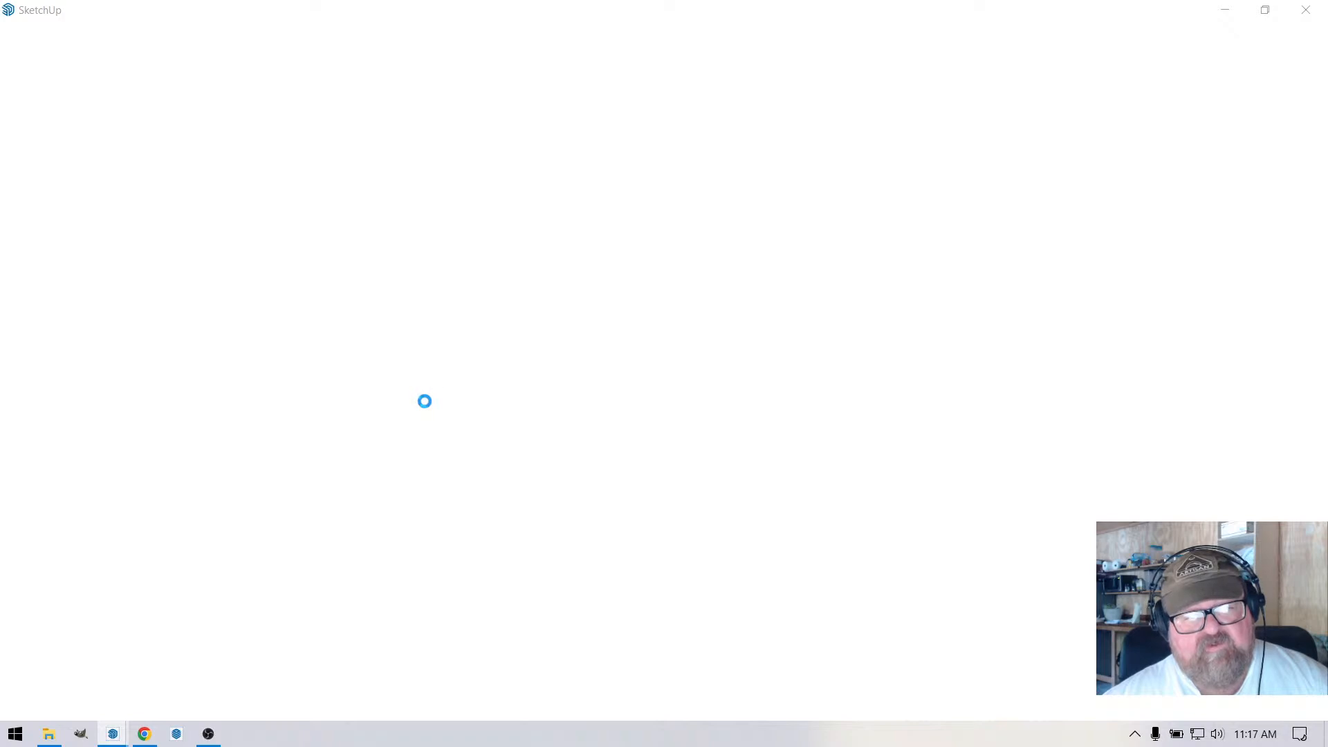
pyautogui.click(650, 421)
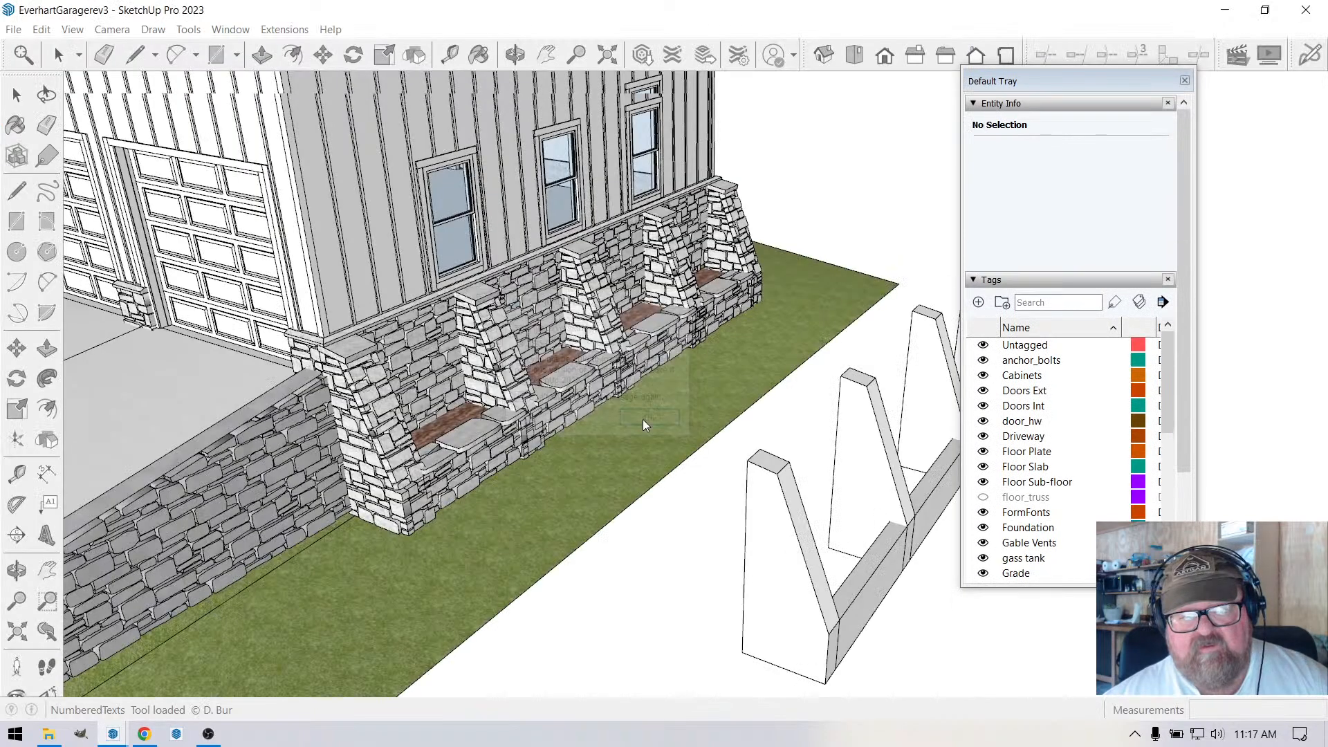
# Examine the sloped stone buttresses and planters along the garage's side wall and the stone retaining wall beside the driveway.
pyautogui.scroll(5, 504, 353)
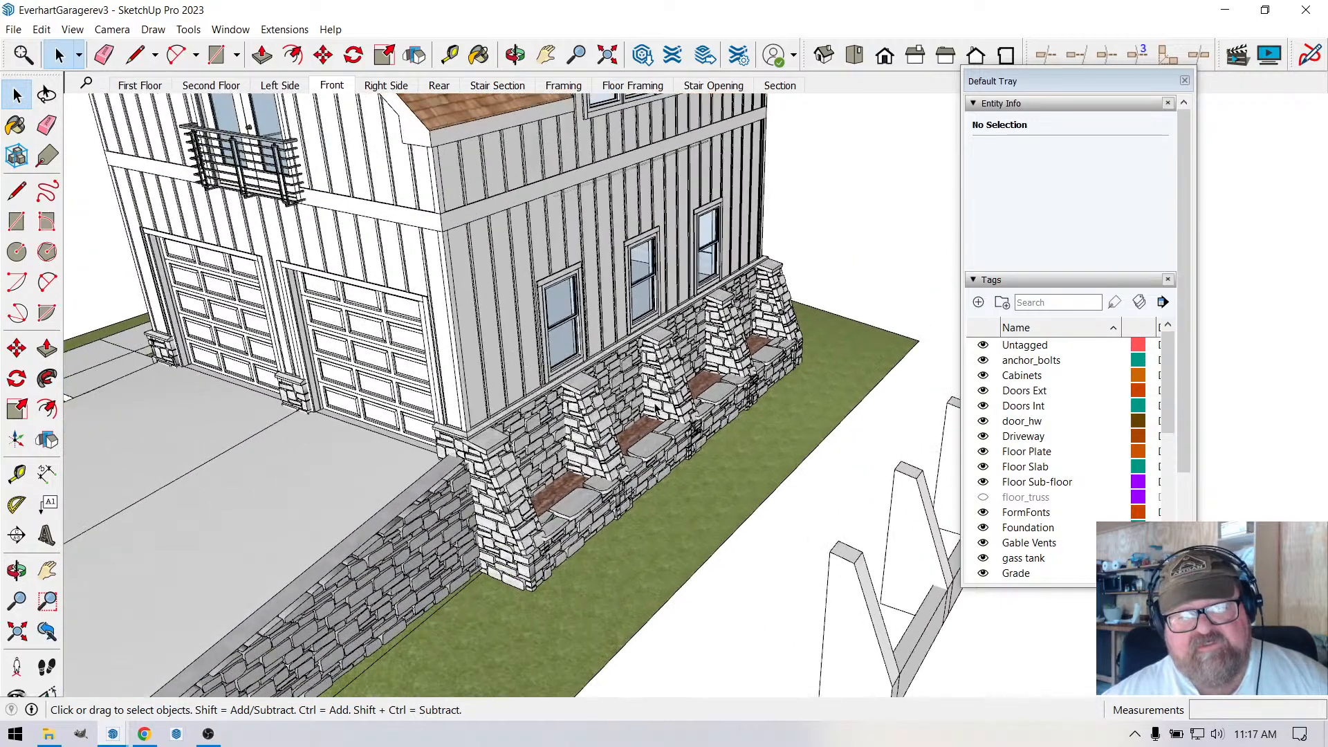
pyautogui.scroll(3, 743, 377)
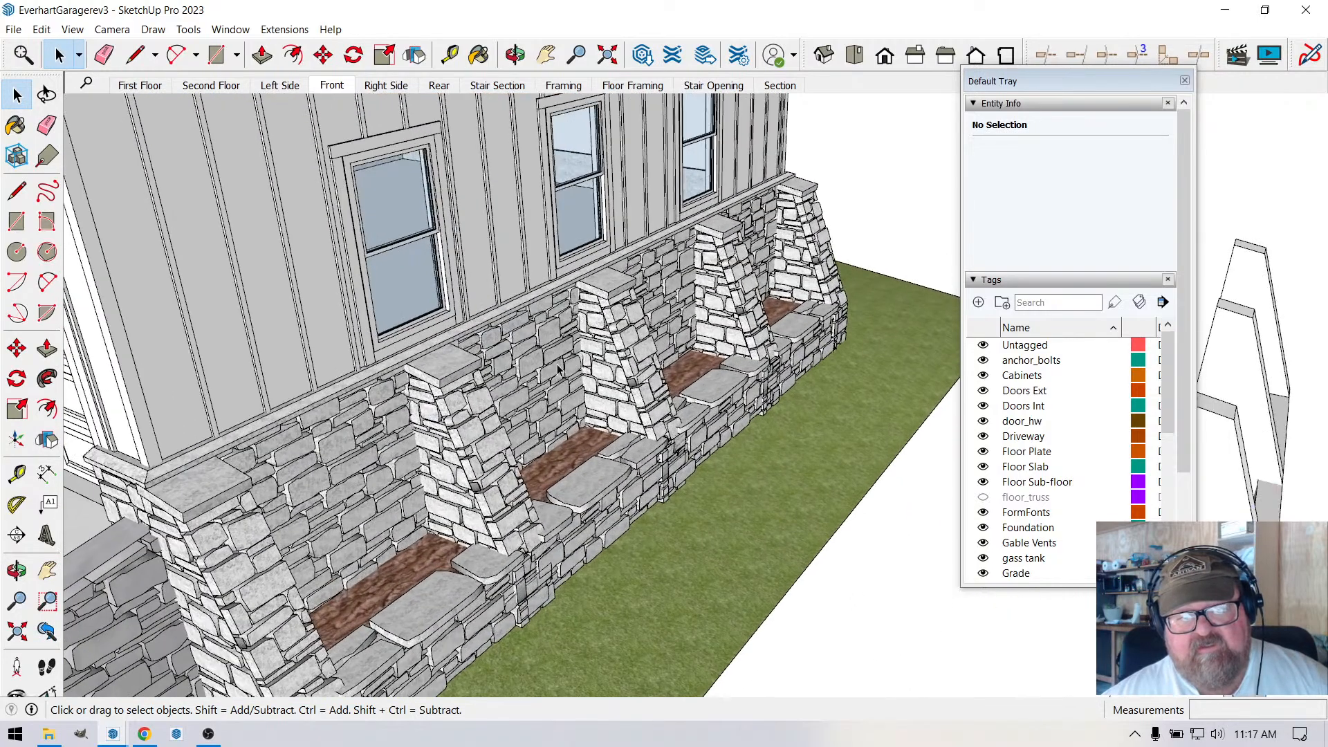
pyautogui.scroll(-8, 426, 436)
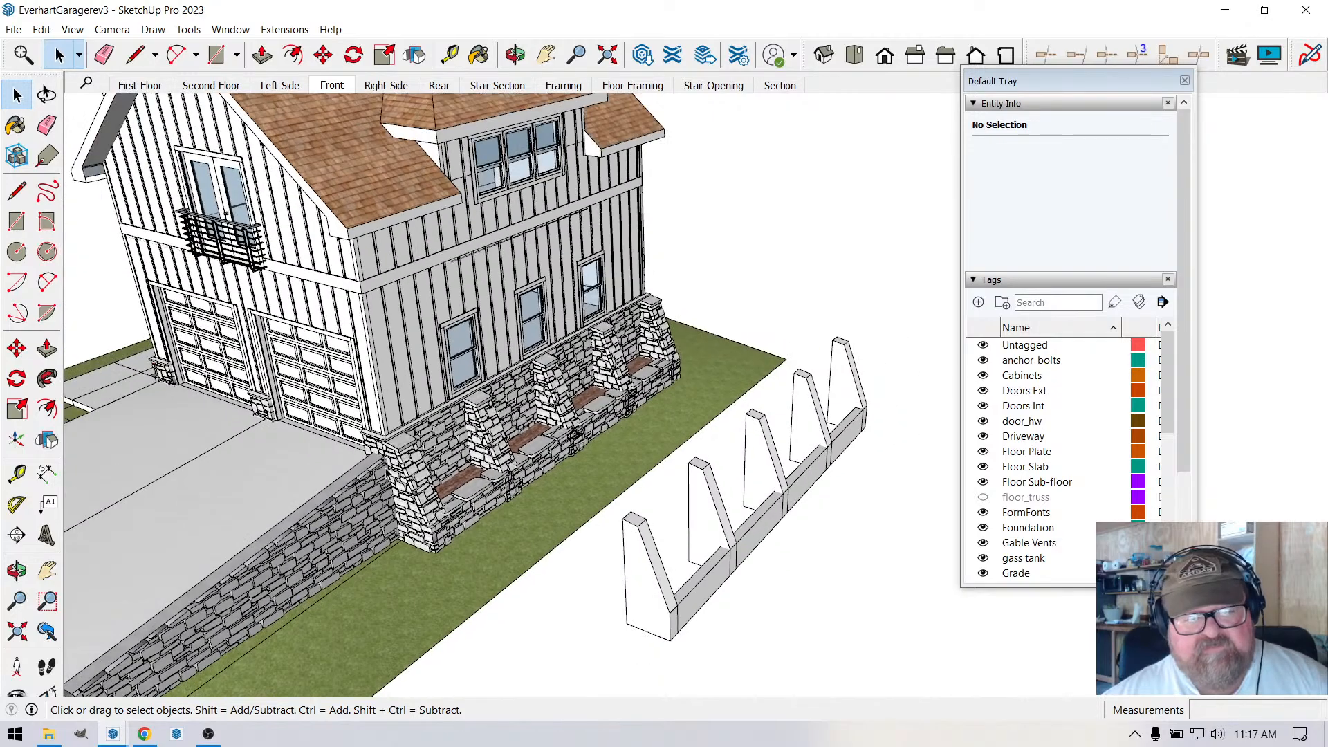
pyautogui.scroll(2, 365, 465)
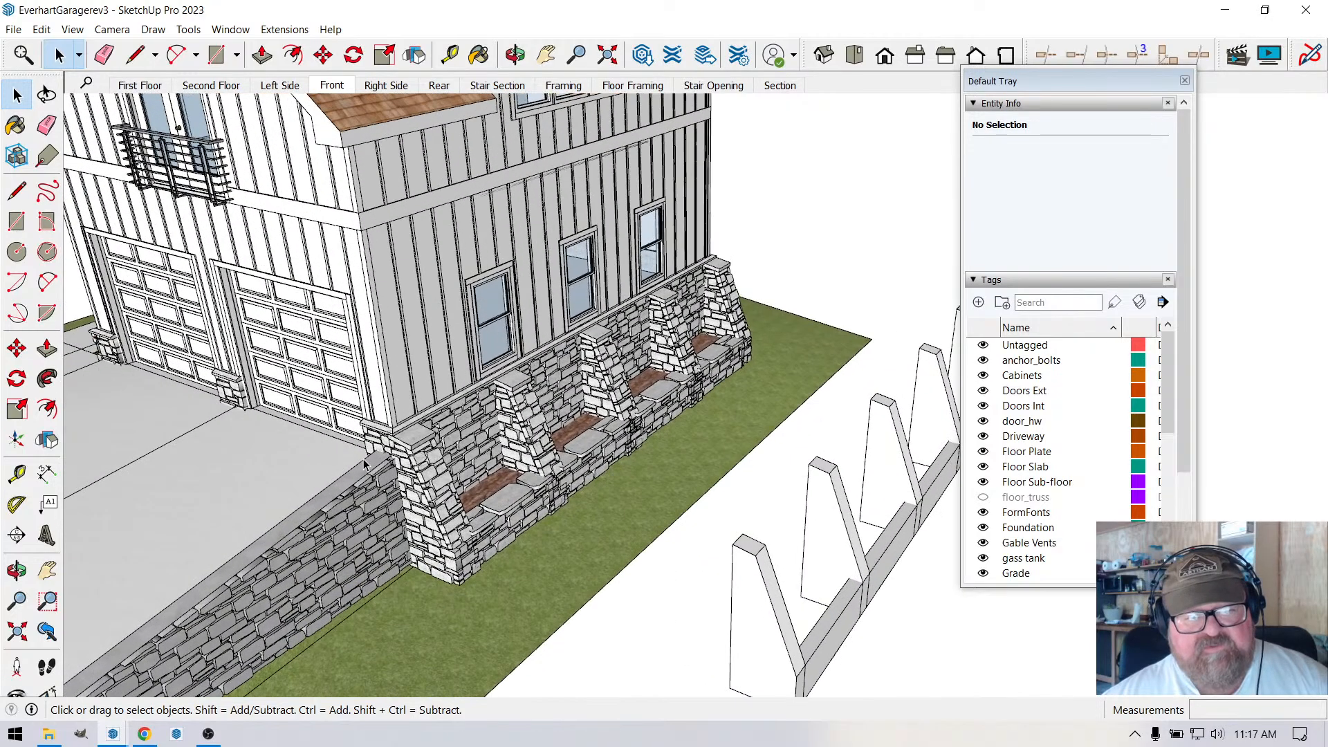
pyautogui.click(515, 54)
pyautogui.moveTo(539, 360); pyautogui.dragTo(568, 415)
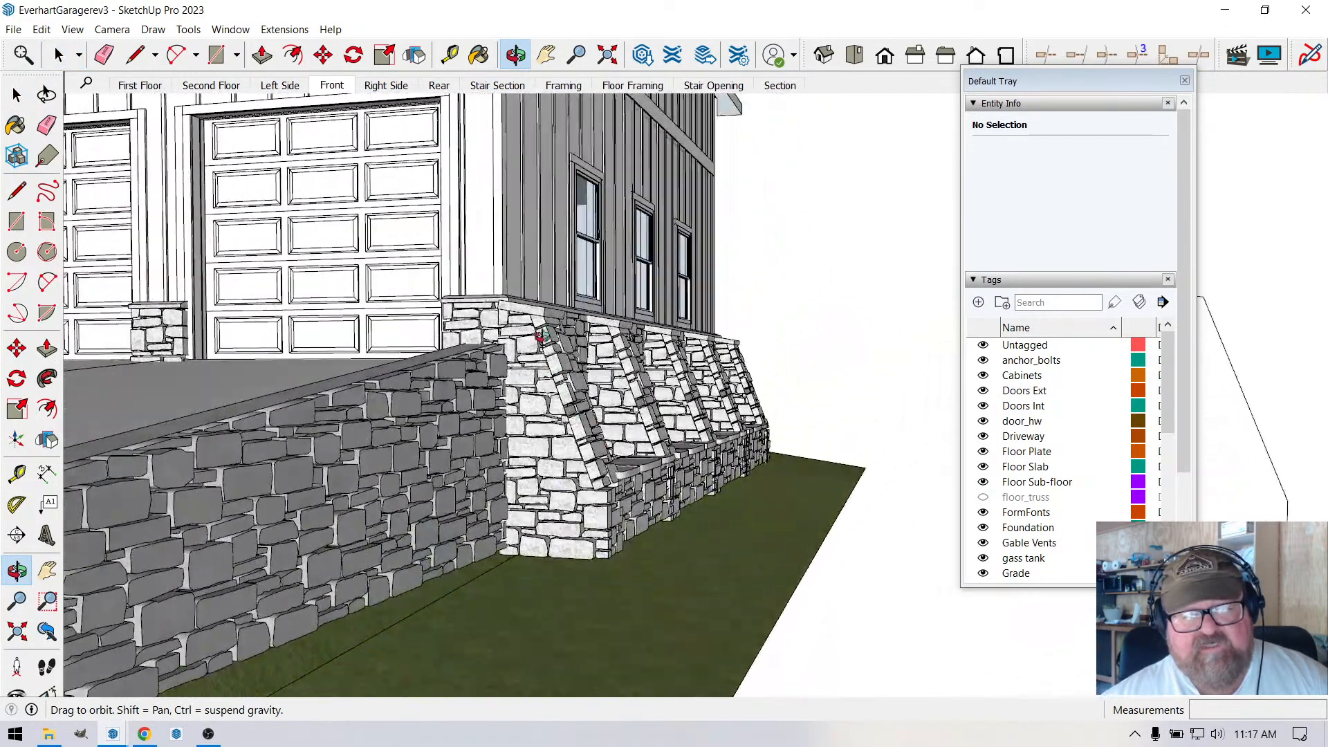
pyautogui.moveTo(508, 536); pyautogui.dragTo(406, 367)
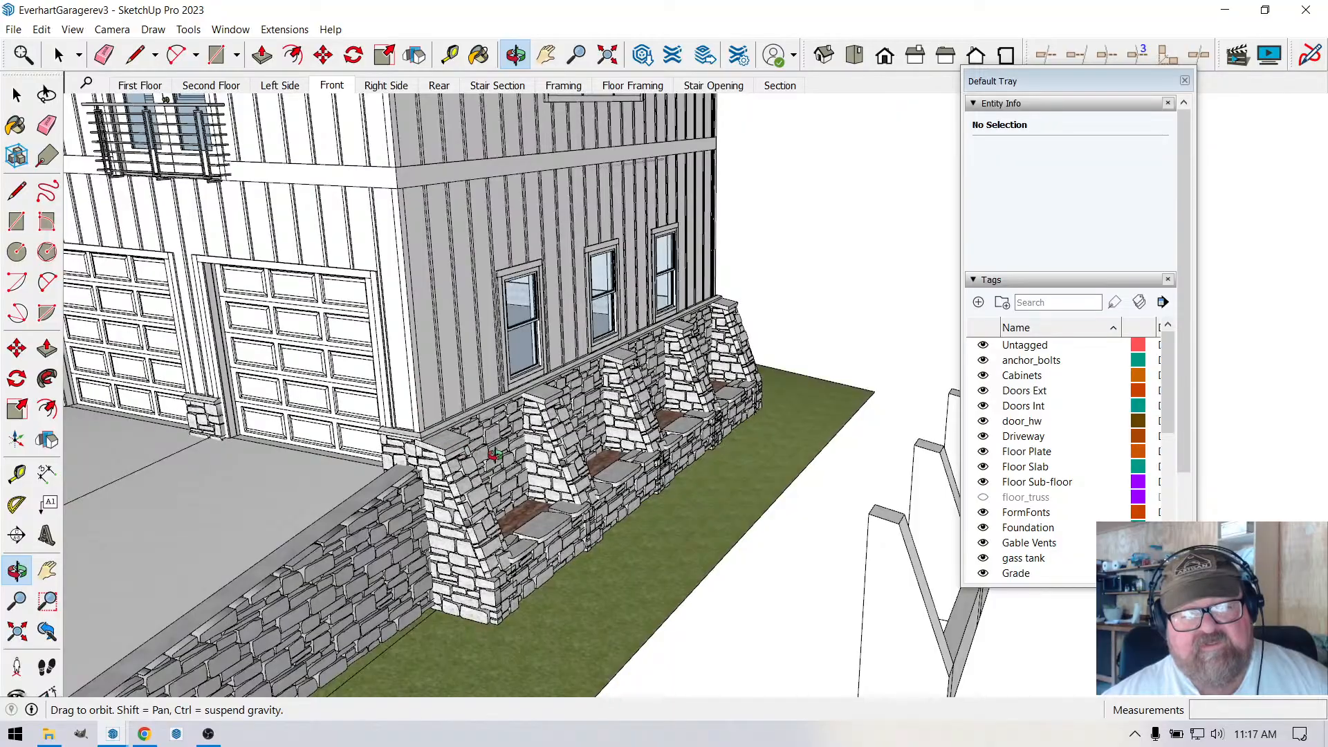
pyautogui.moveTo(492, 454); pyautogui.dragTo(544, 399)
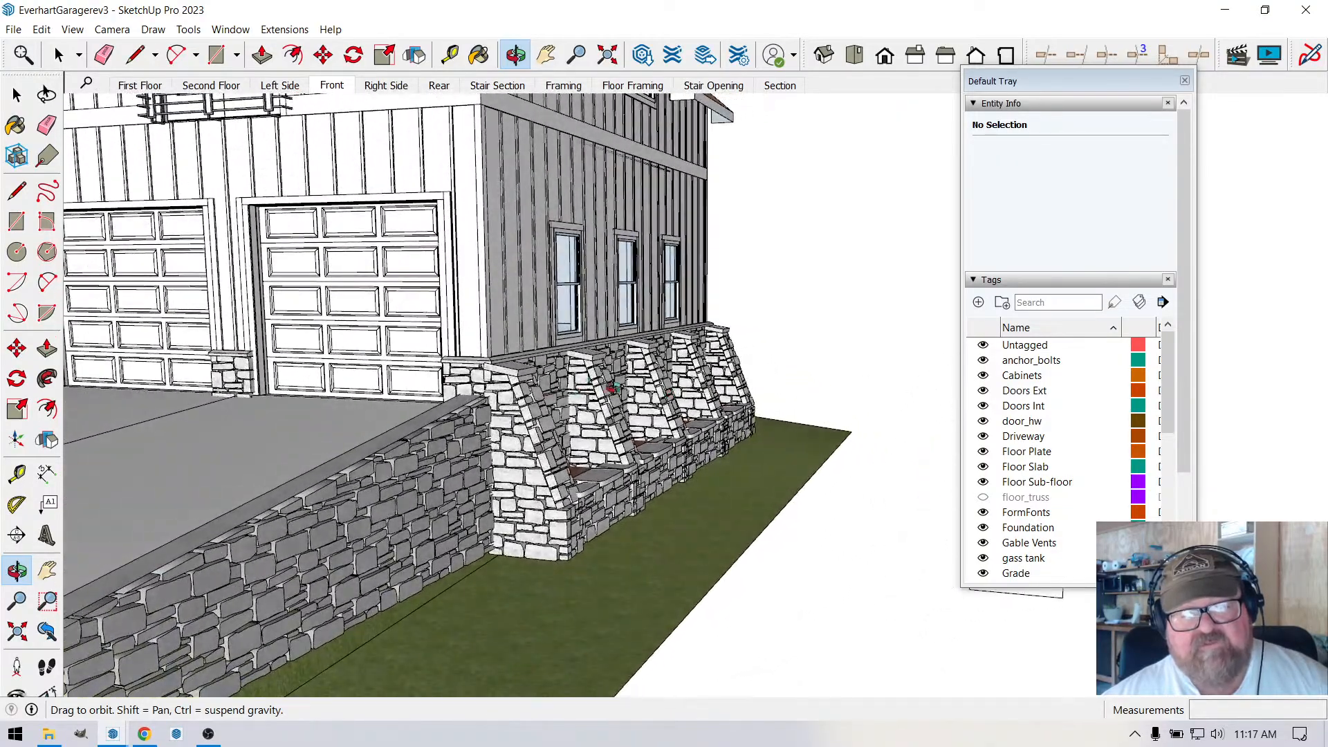
pyautogui.moveTo(630, 393); pyautogui.dragTo(572, 497)
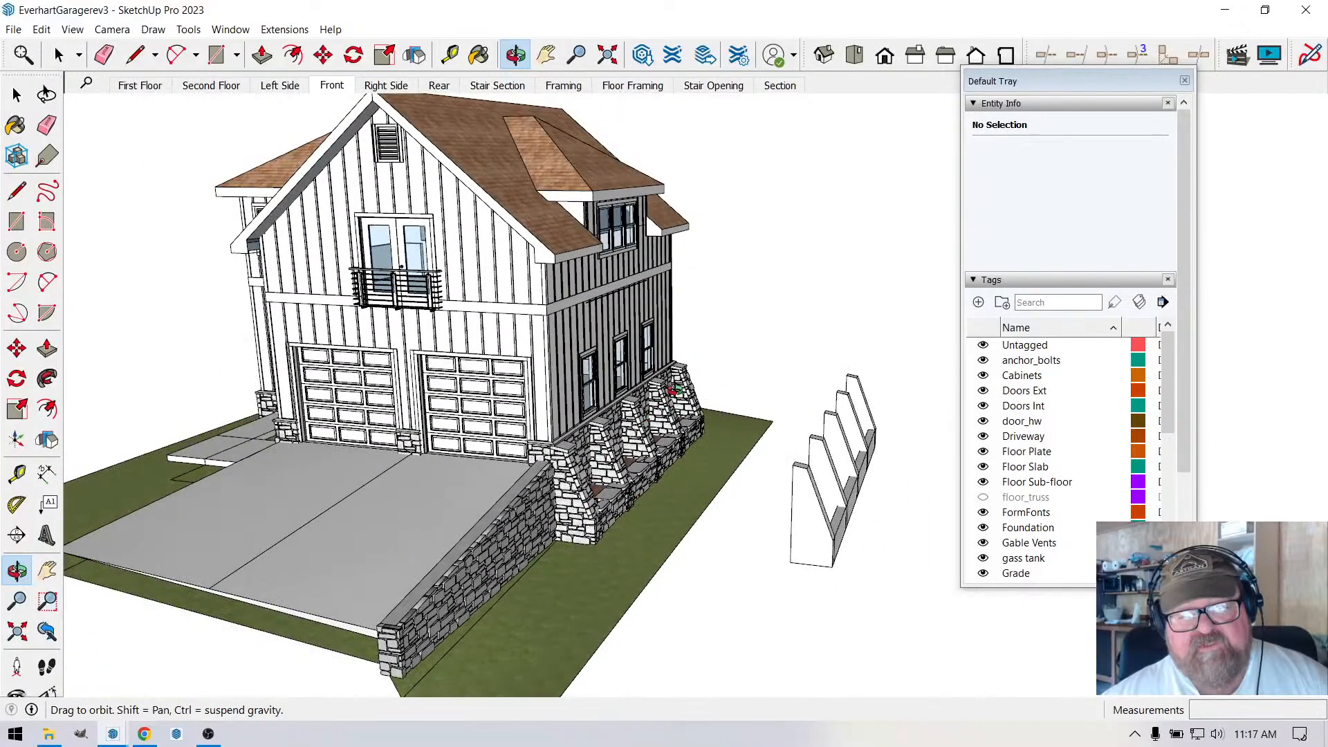
# Compare the plain freestanding buttress and planter shapes with the stone-clad ones on the garage's side wall.
pyautogui.moveTo(635, 459); pyautogui.dragTo(893, 525)
pyautogui.scroll(5, 891, 498)
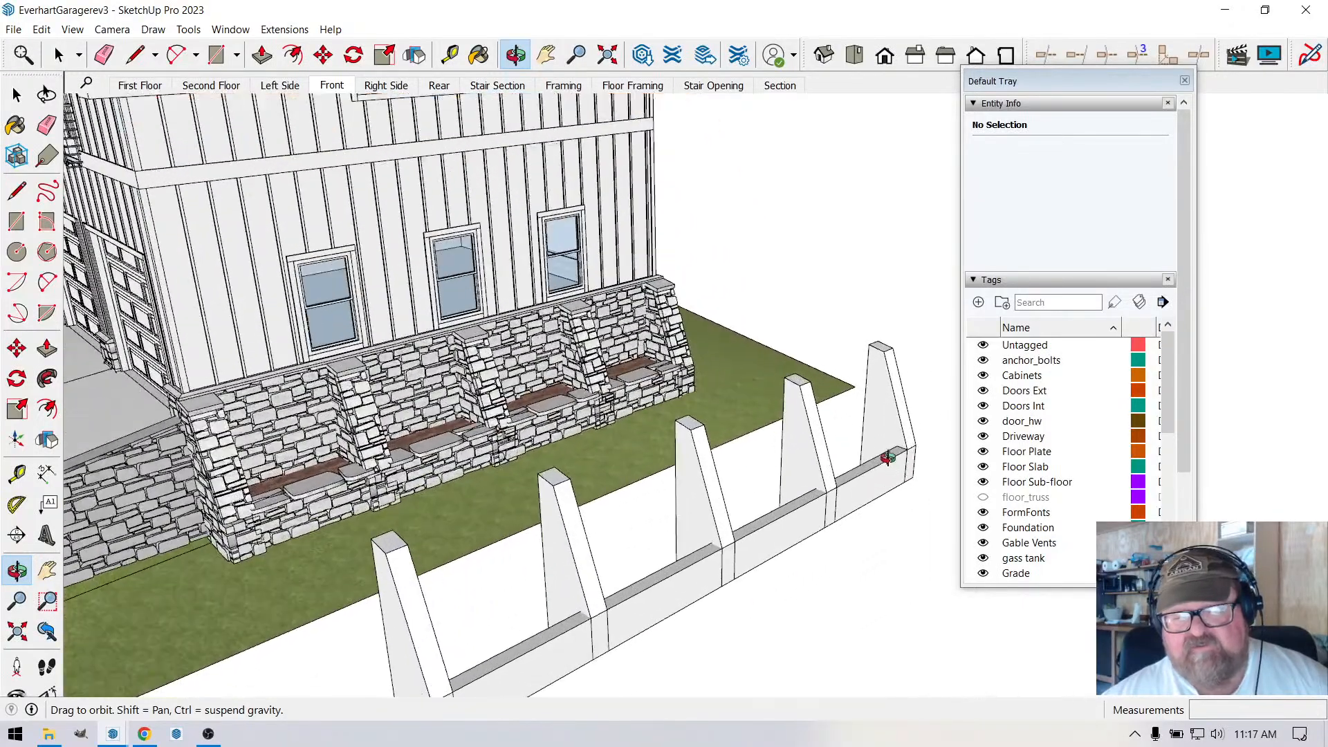
pyautogui.scroll(-8, 643, 529)
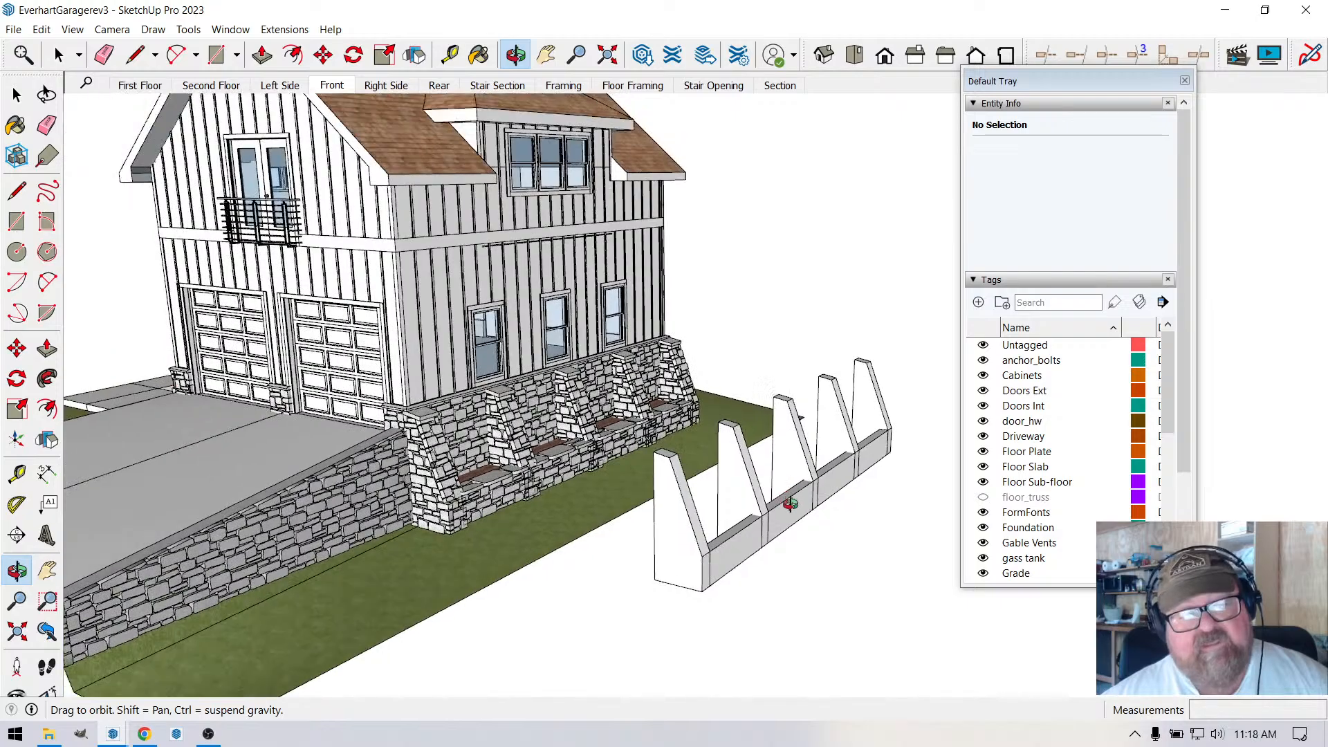
pyautogui.moveTo(789, 517); pyautogui.dragTo(870, 487)
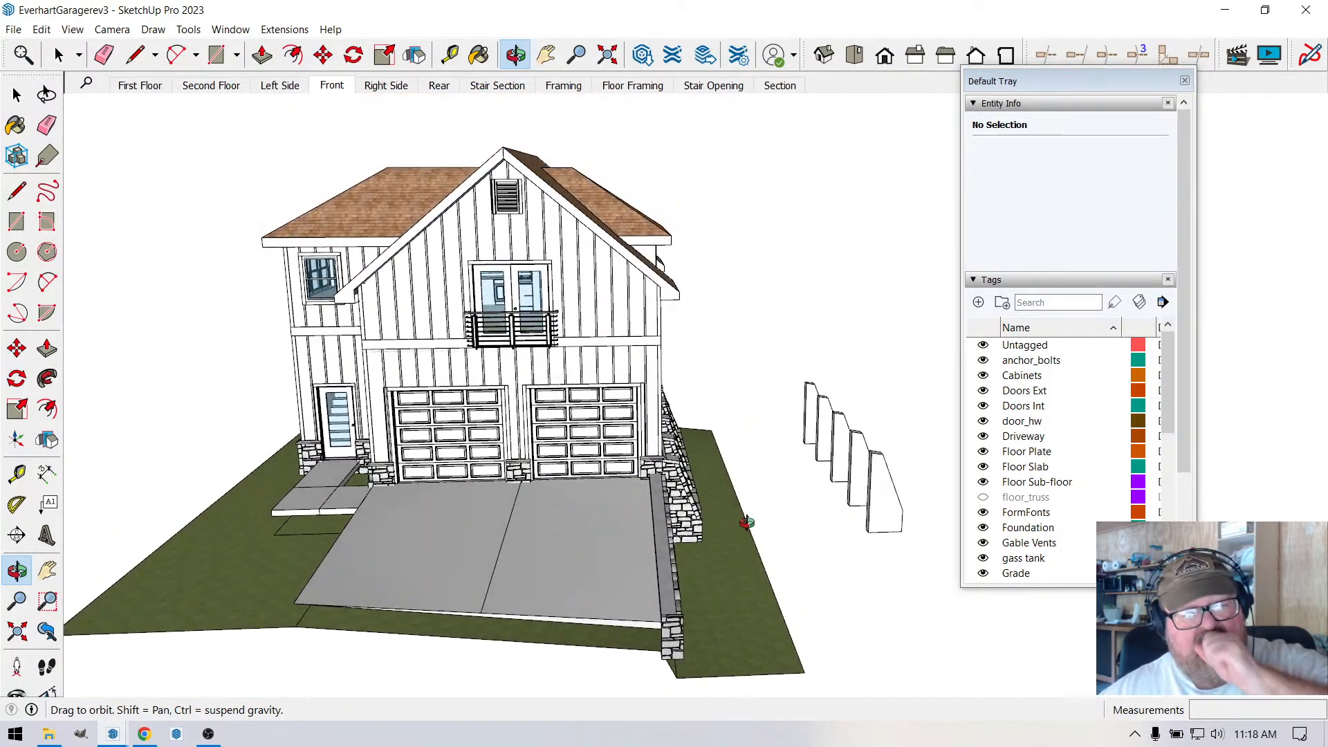
# Inspect the garage's front gable, balcony, garage doors and driveway together with the side dormer from several angles.
pyautogui.moveTo(747, 519); pyautogui.dragTo(561, 546)
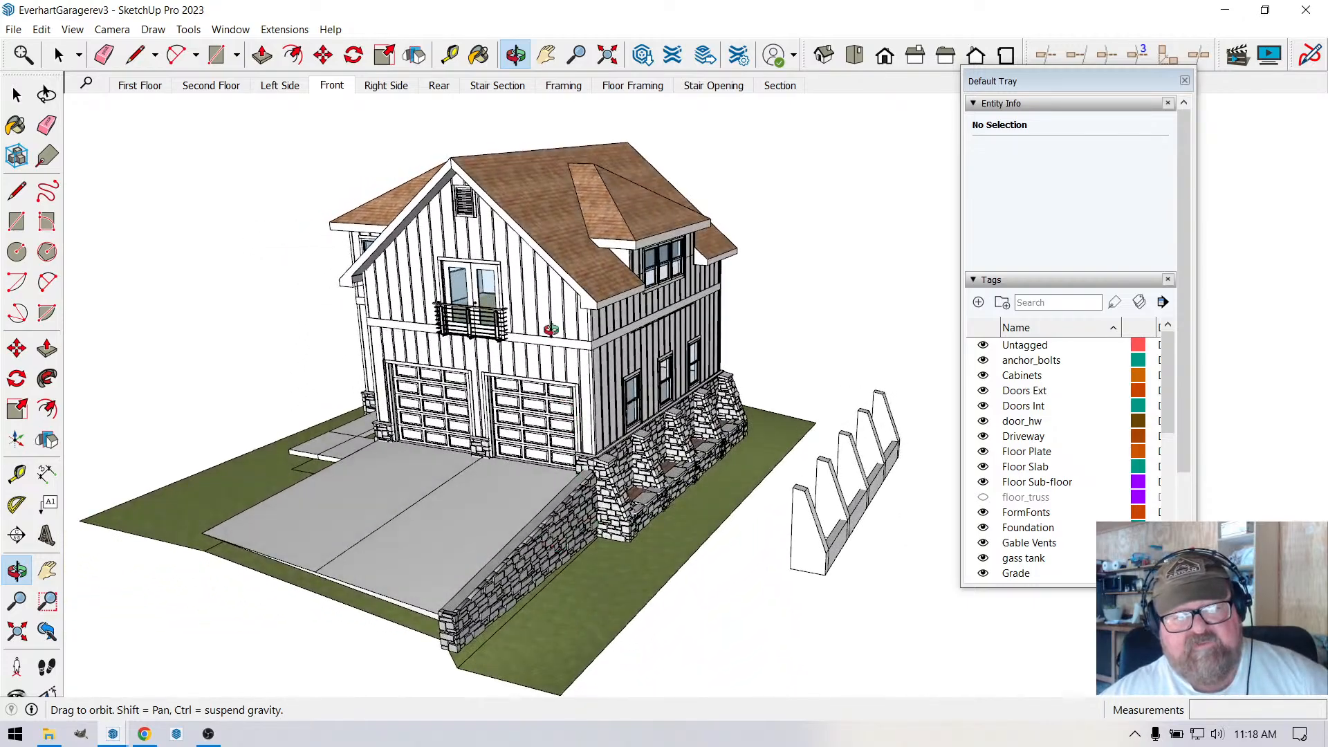
pyautogui.scroll(5, 599, 327)
pyautogui.moveTo(642, 486); pyautogui.dragTo(630, 478)
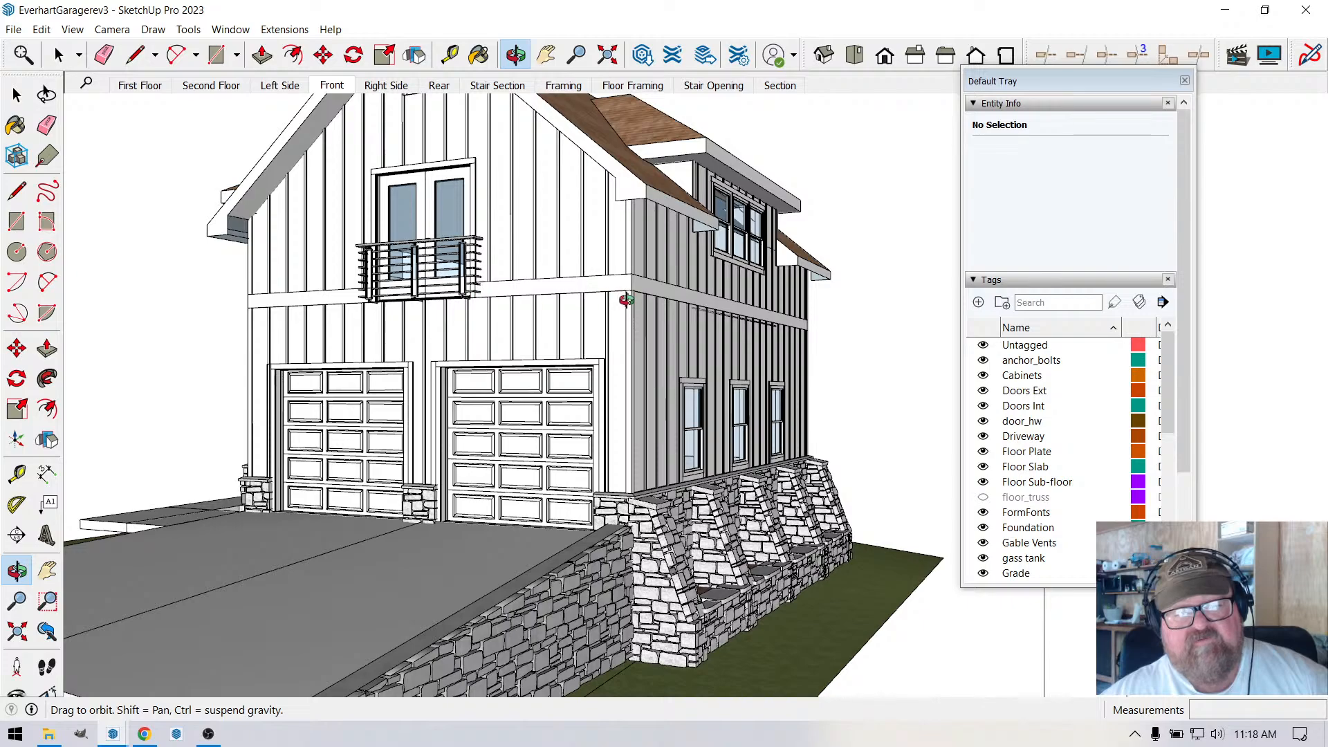
pyautogui.moveTo(573, 272); pyautogui.dragTo(622, 438)
pyautogui.moveTo(592, 361); pyautogui.dragTo(463, 183)
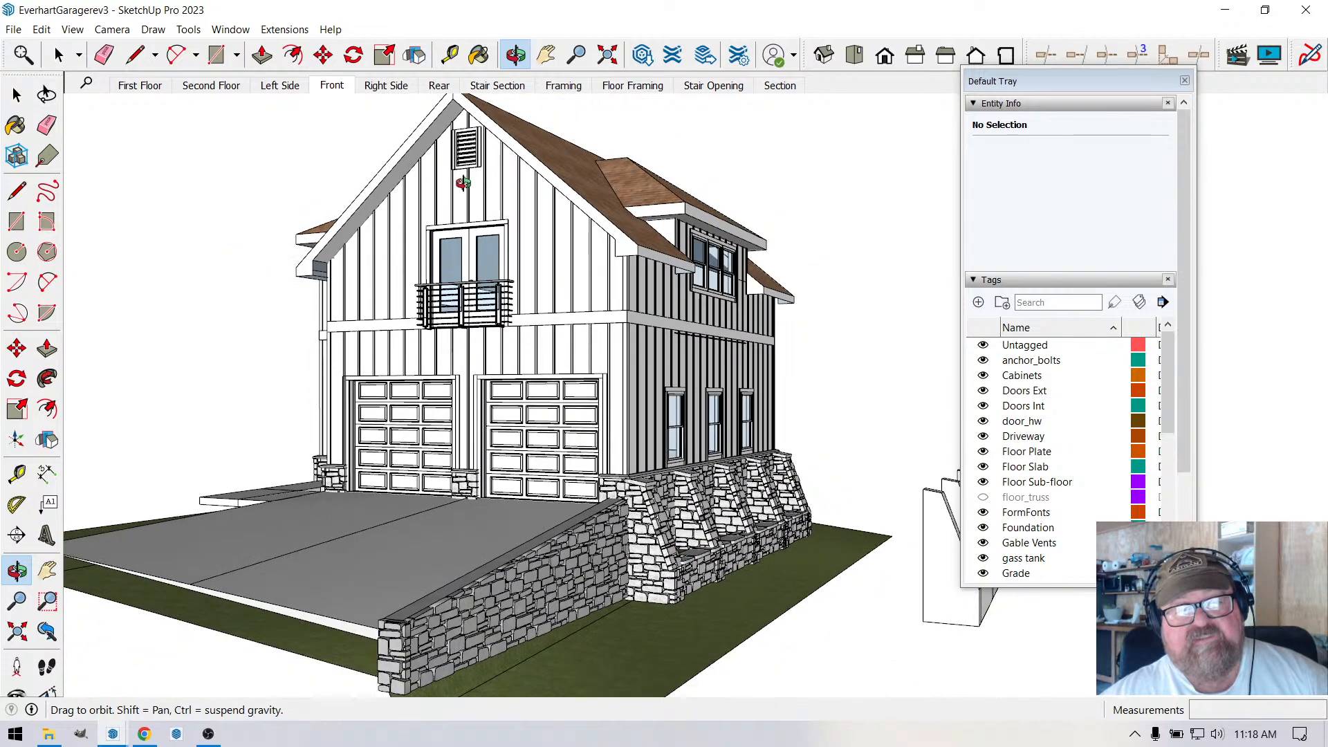
pyautogui.moveTo(487, 307); pyautogui.dragTo(527, 353)
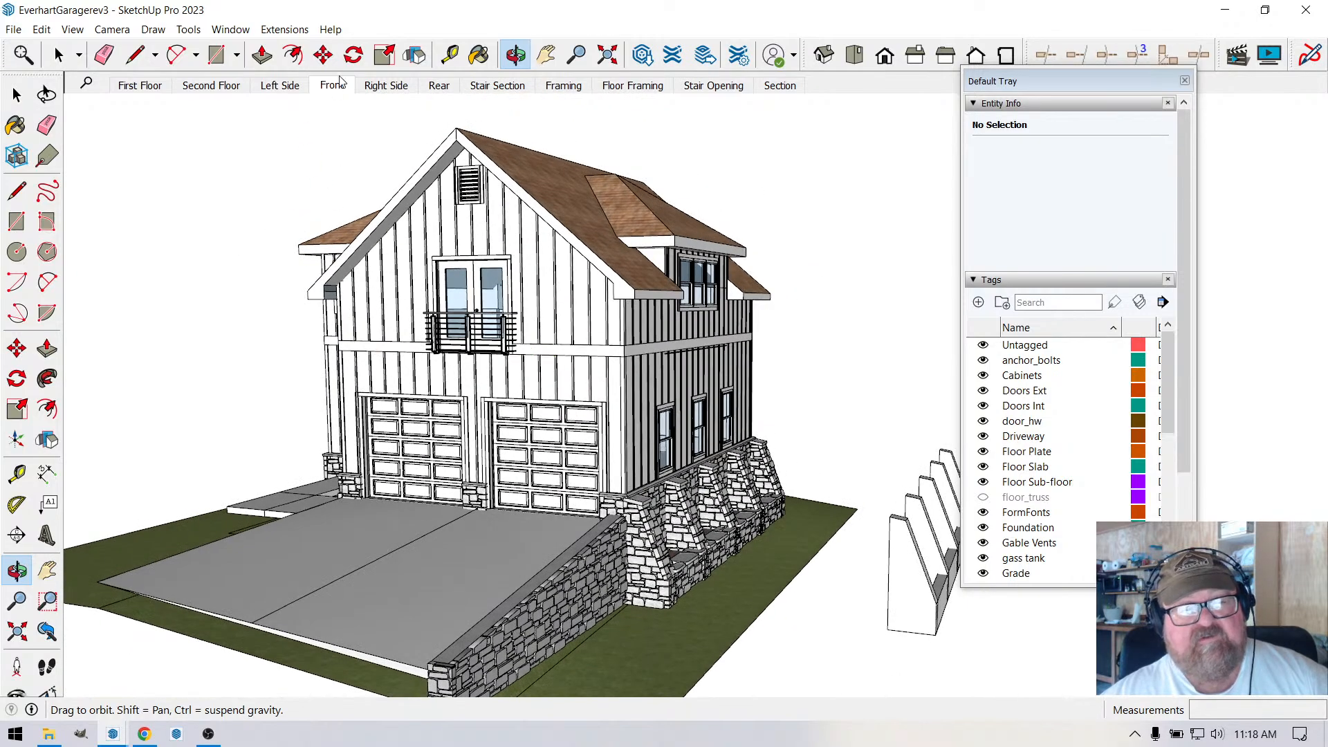
# Measure from the front gable peak down to the driveway with the Line tool without drawing a line.
pyautogui.click(140, 64)
pyautogui.click(456, 127)
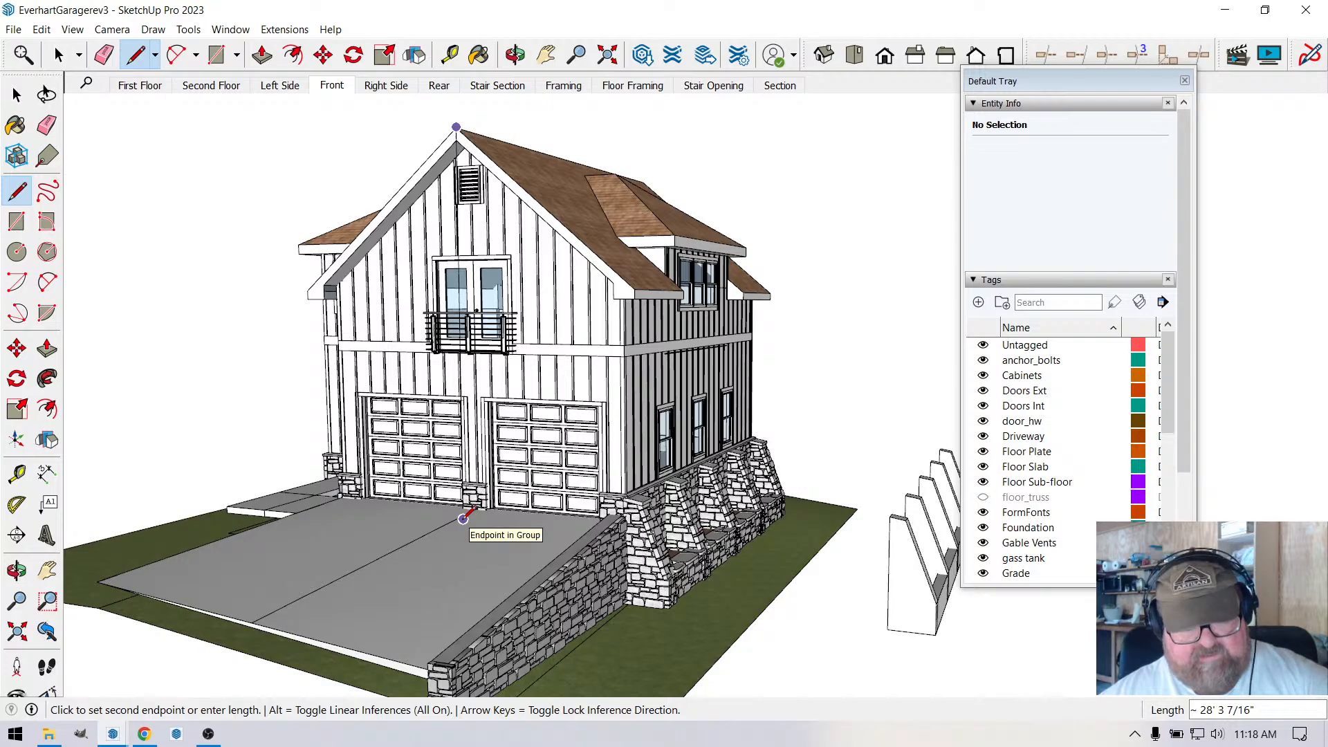
pyautogui.press('Escape')
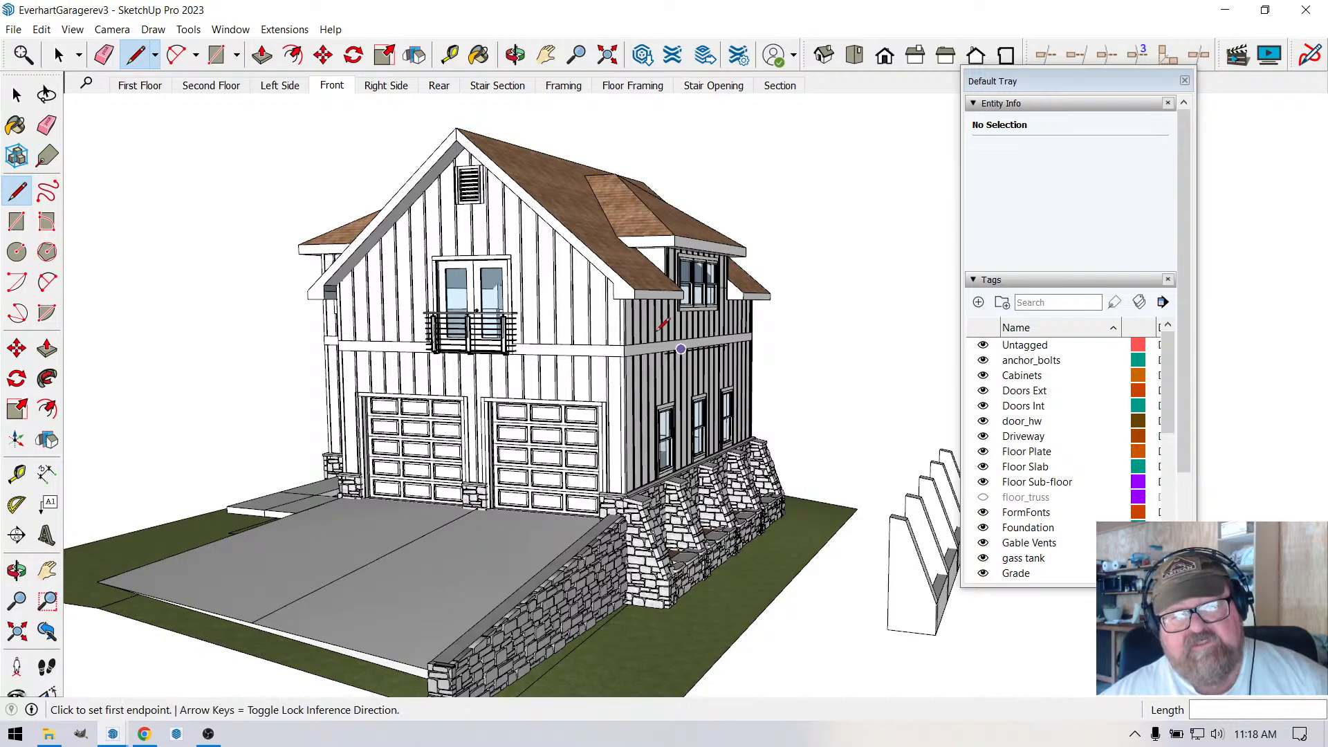
# Examine the garage's other side, including the window, entry door, wing roof and rake, then its whole front from above.
pyautogui.click(522, 56)
pyautogui.moveTo(443, 415); pyautogui.dragTo(832, 420)
pyautogui.moveTo(451, 472); pyautogui.dragTo(484, 485)
pyautogui.scroll(4, 399, 511)
pyautogui.moveTo(395, 166); pyautogui.dragTo(326, 406)
pyautogui.scroll(4, 317, 451)
pyautogui.scroll(2, 321, 447)
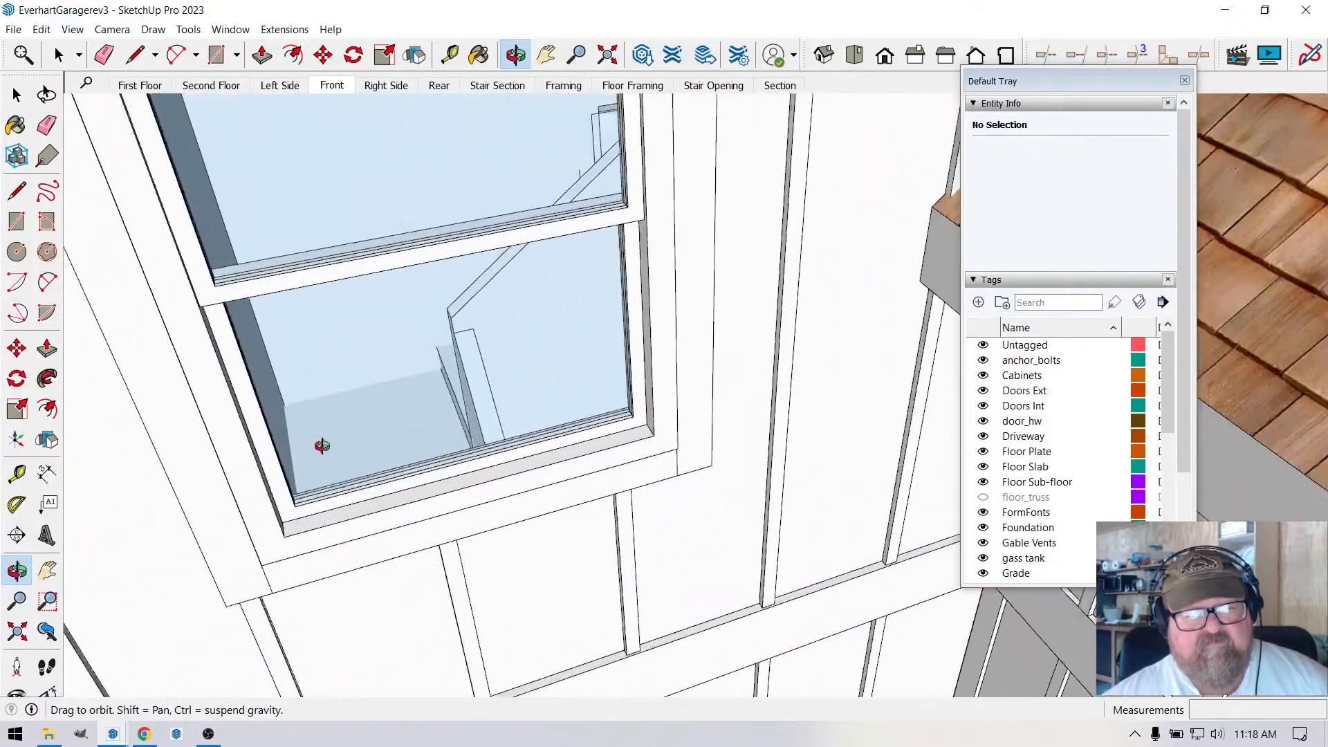
pyautogui.scroll(-6, 504, 444)
pyautogui.scroll(-5, 459, 490)
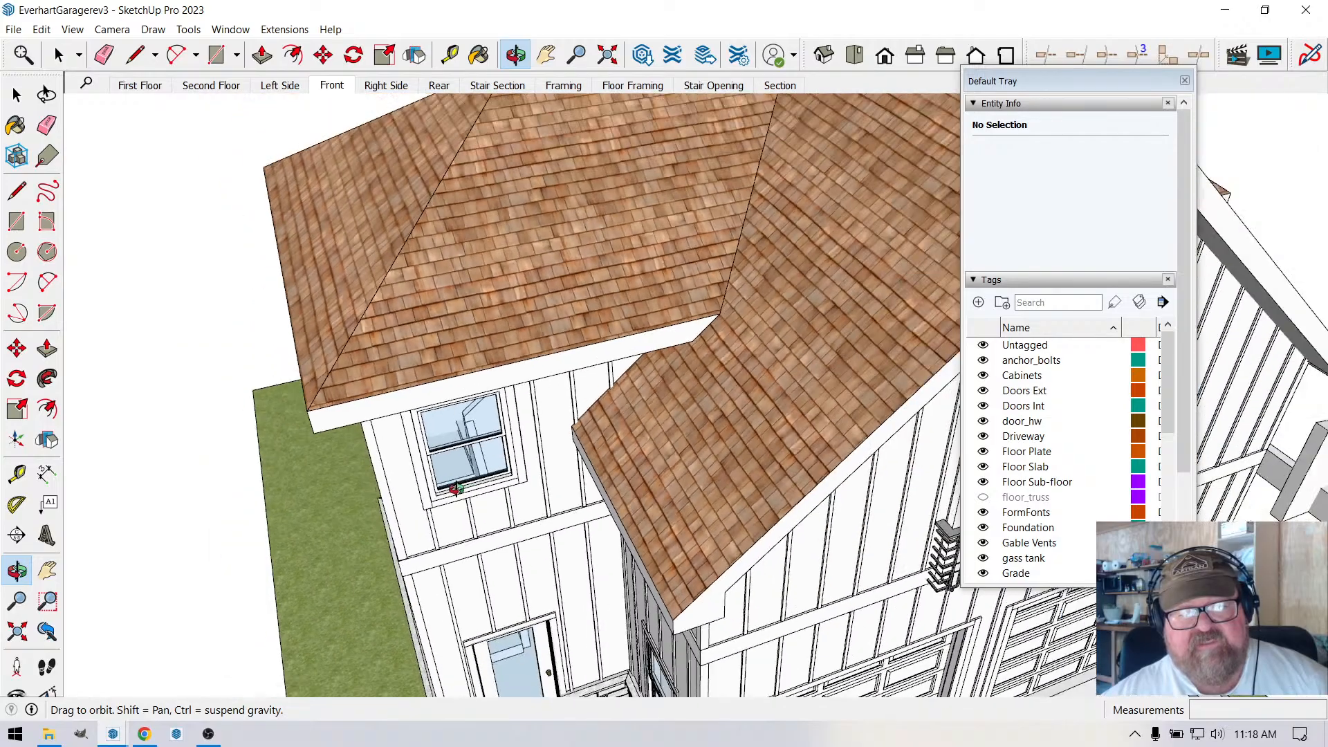
pyautogui.moveTo(486, 544); pyautogui.dragTo(383, 528)
pyautogui.scroll(-2, 367, 430)
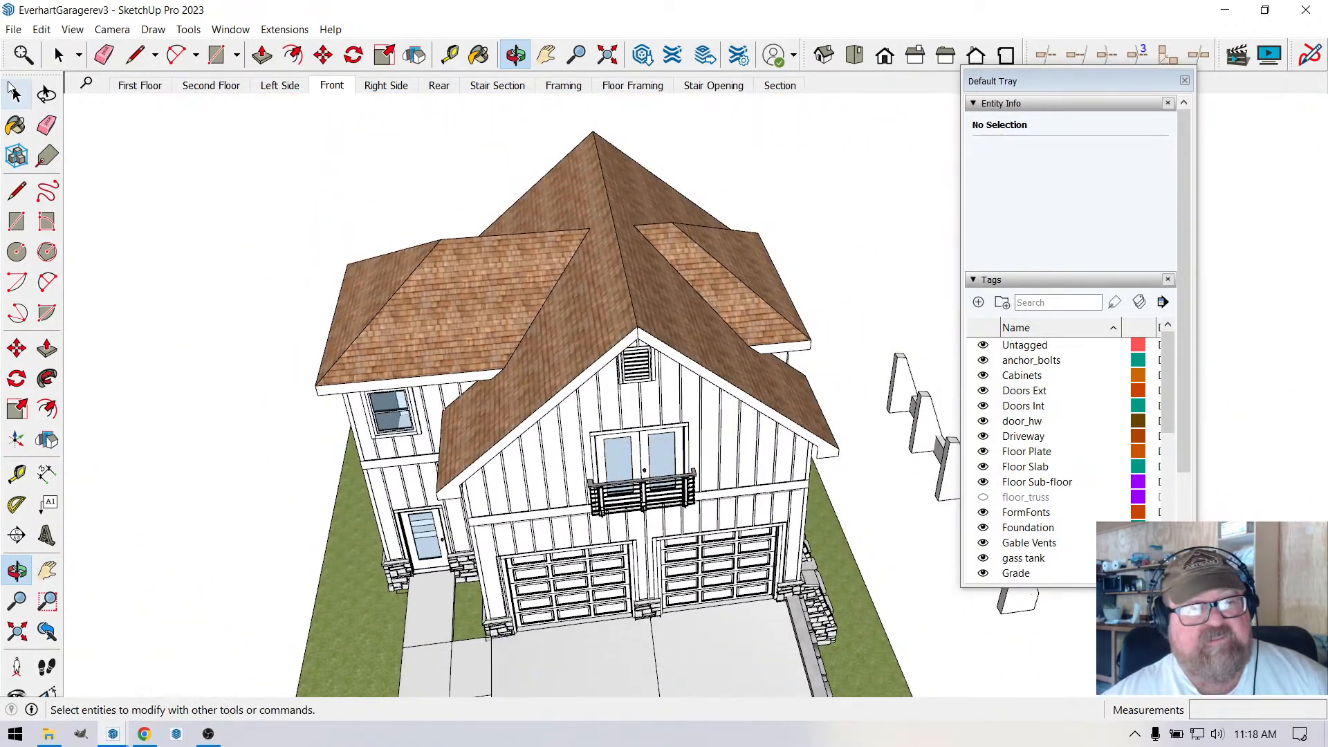
pyautogui.click(13, 29)
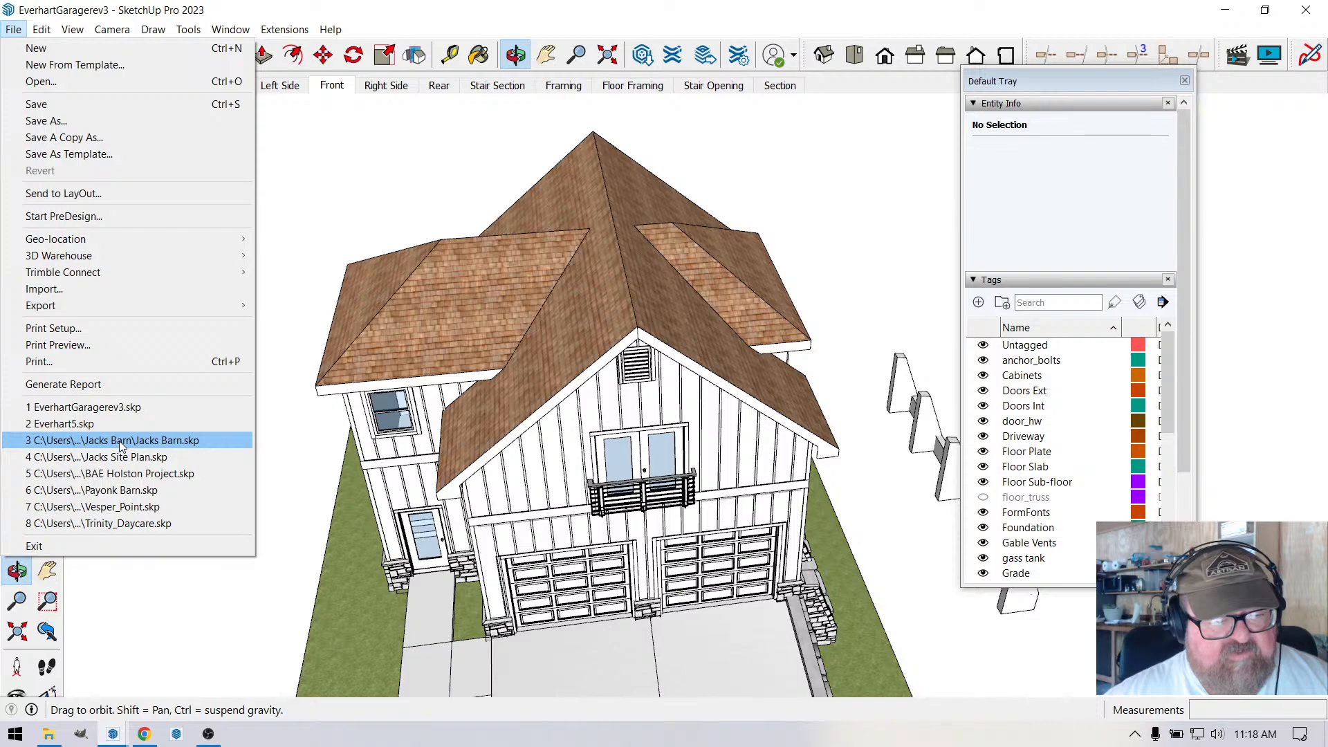
pyautogui.press('Escape')
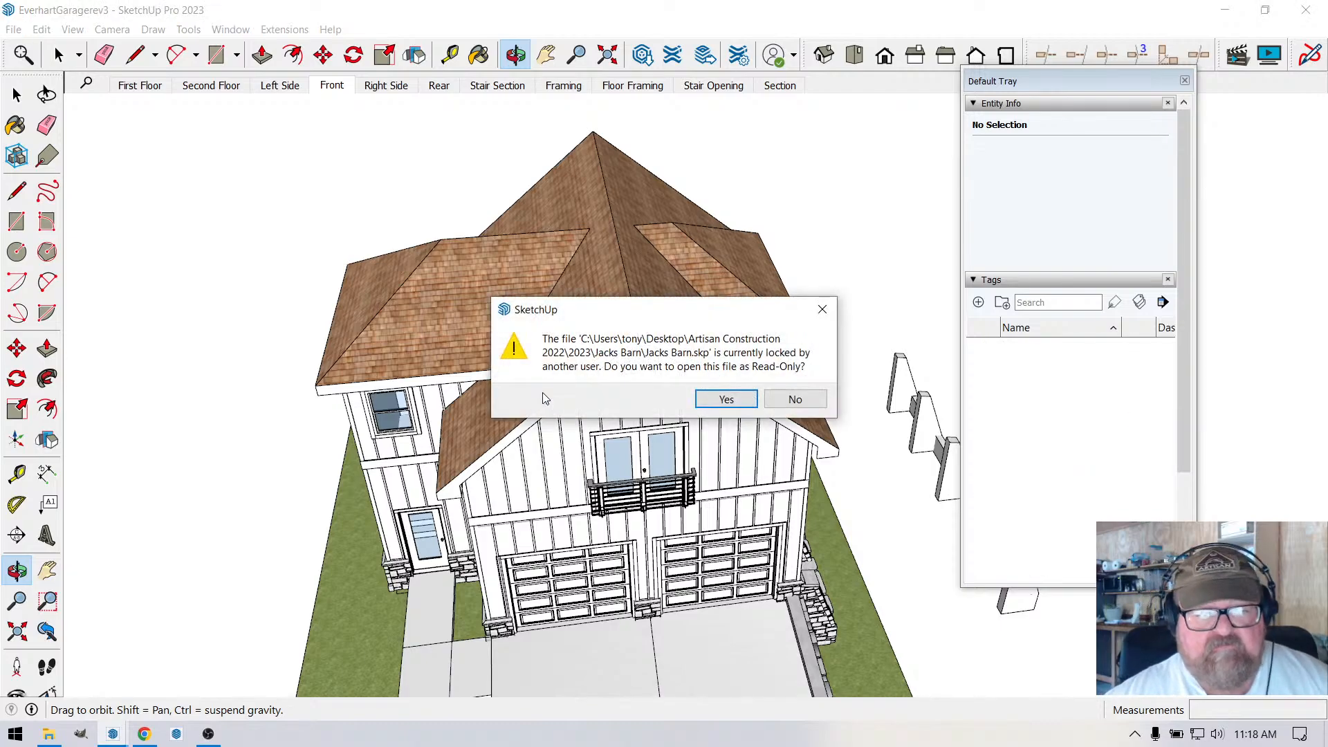
pyautogui.click(797, 400)
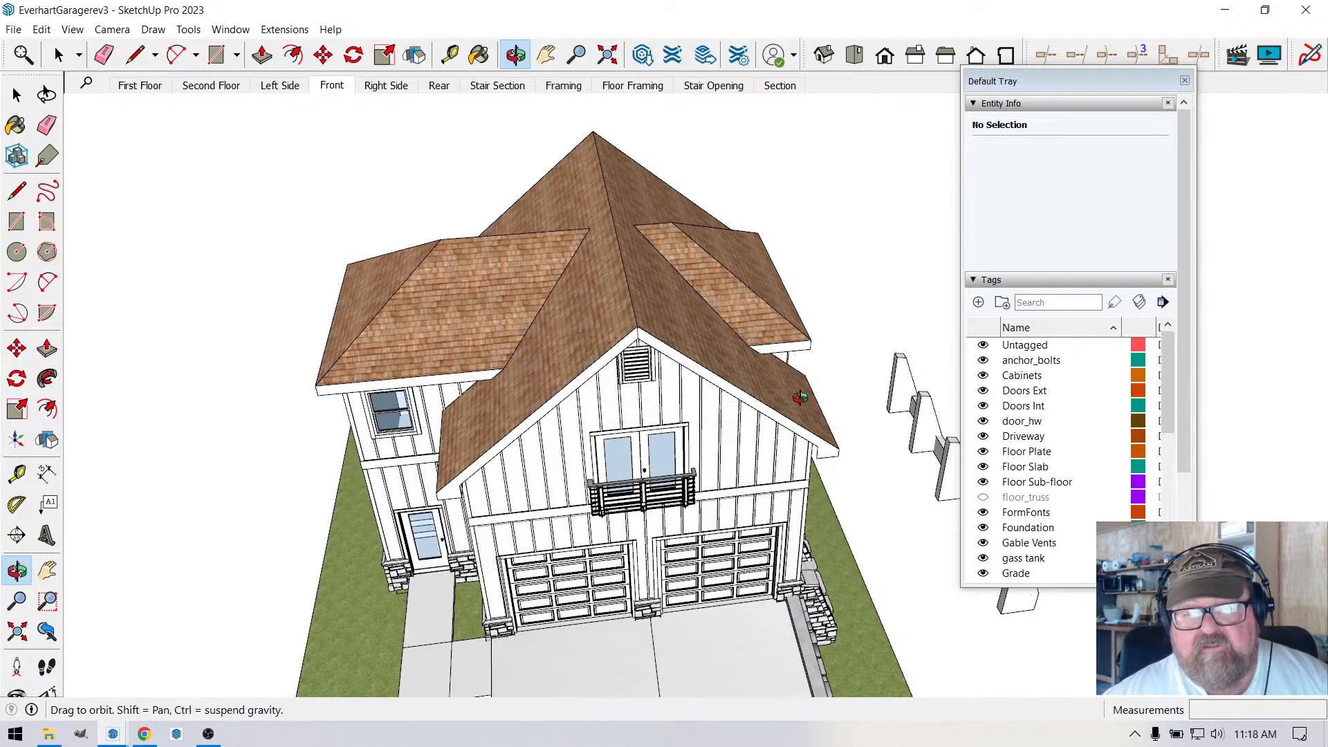
# Close the garage model and the open file browser window to return to the barn model.
pyautogui.click(1305, 11)
pyautogui.click(1176, 35)
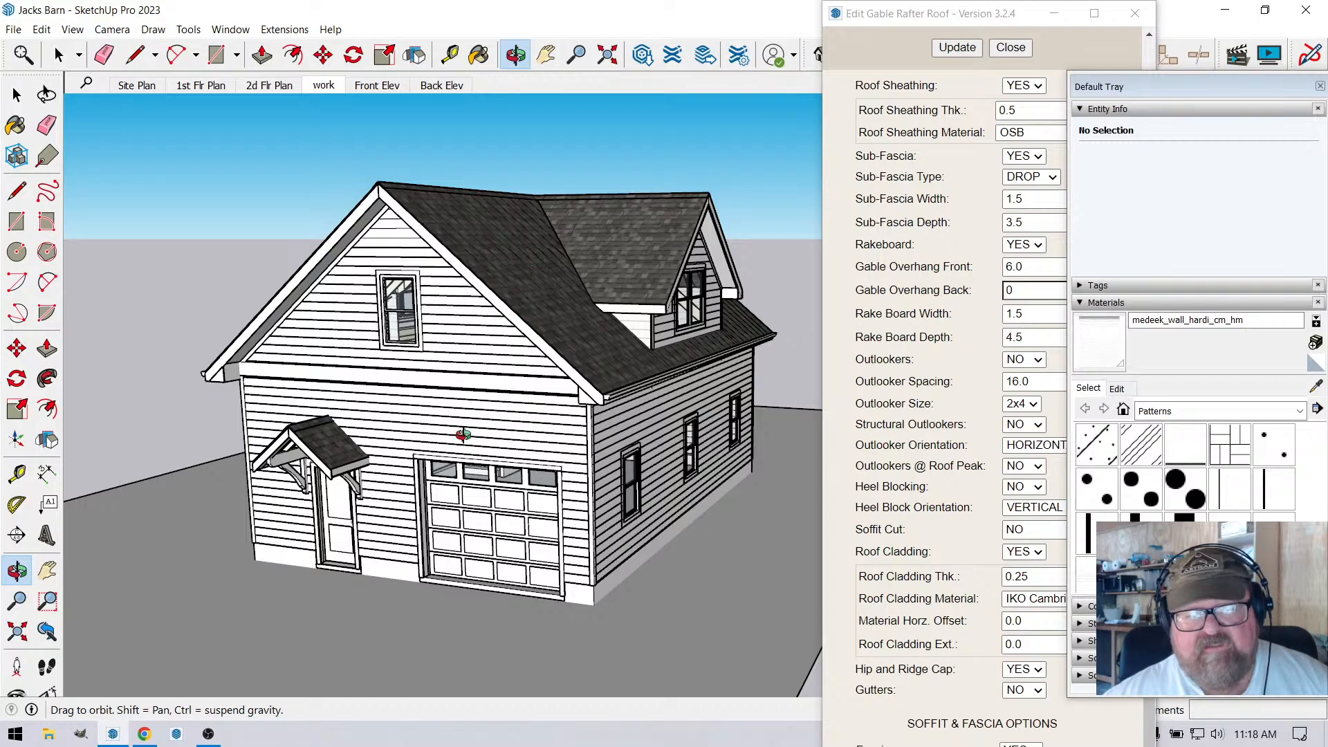
# Inspect the barn's front wall with its bracketed entry roof and garage door, and close the Edit Gable Rafter Roof settings without updating.
pyautogui.moveTo(486, 415); pyautogui.dragTo(670, 387)
pyautogui.moveTo(403, 415); pyautogui.dragTo(241, 465)
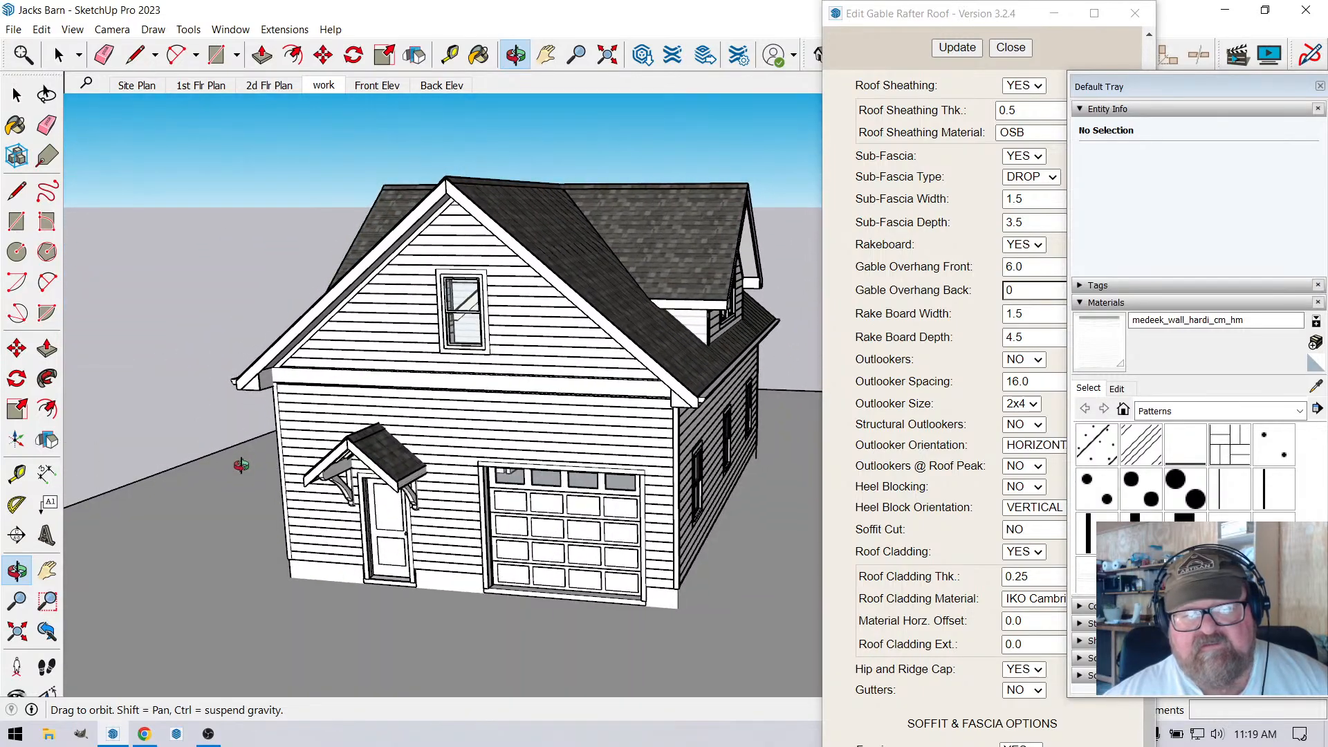
pyautogui.moveTo(553, 467); pyautogui.dragTo(552, 386)
pyautogui.moveTo(420, 539); pyautogui.dragTo(393, 409)
pyautogui.moveTo(509, 453); pyautogui.dragTo(487, 415)
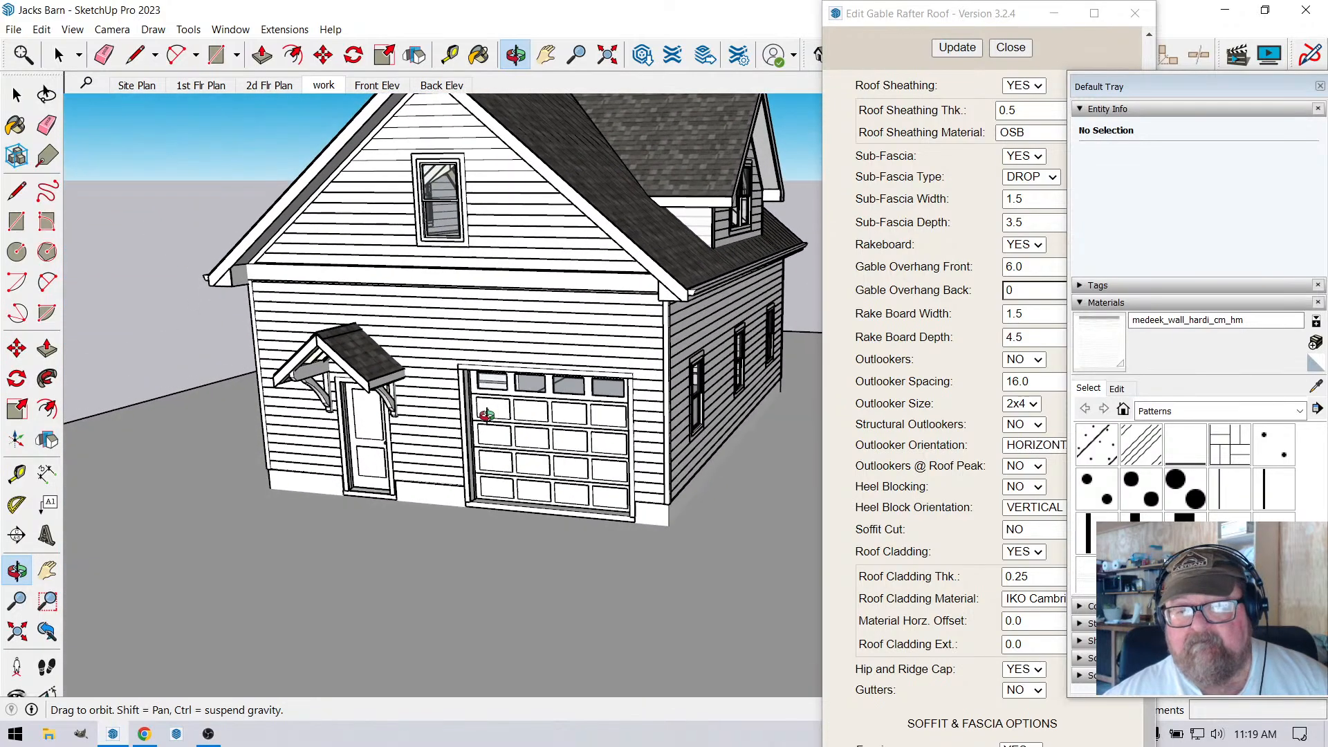
pyautogui.click(1012, 47)
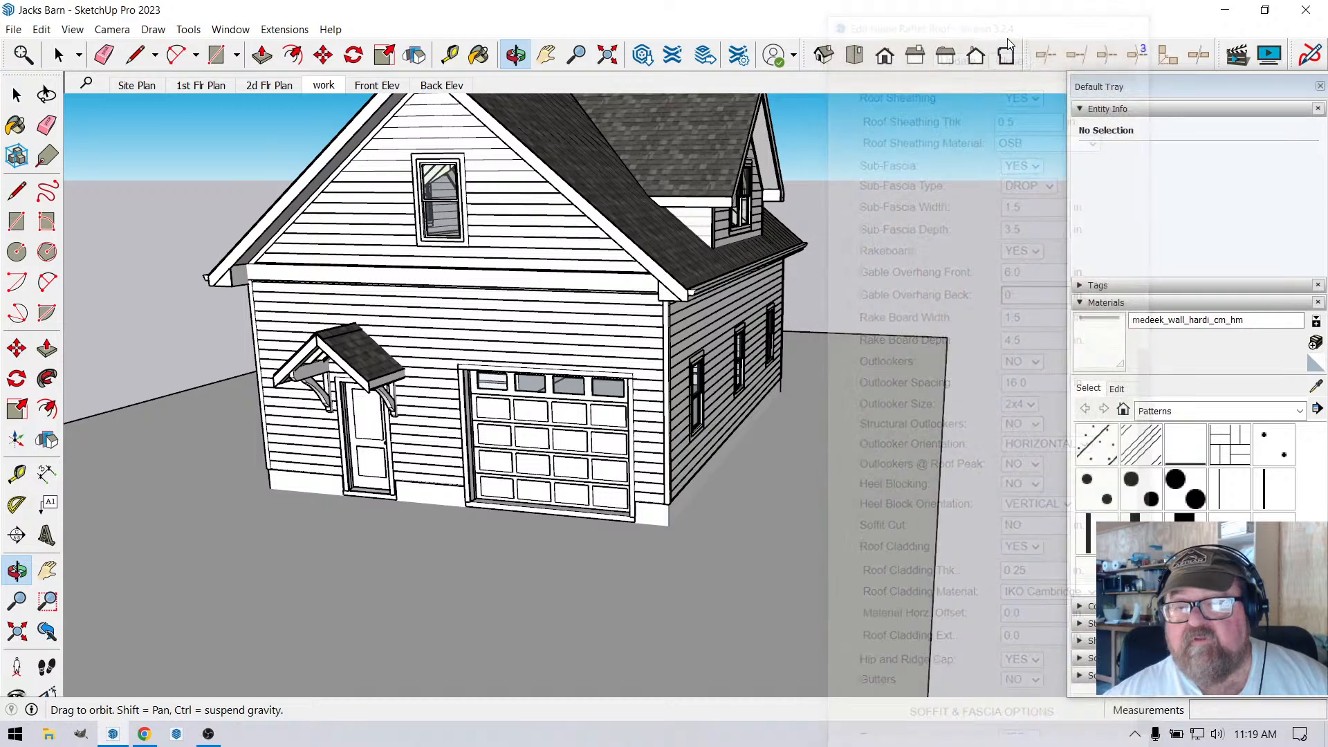
pyautogui.moveTo(372, 395); pyautogui.dragTo(220, 590)
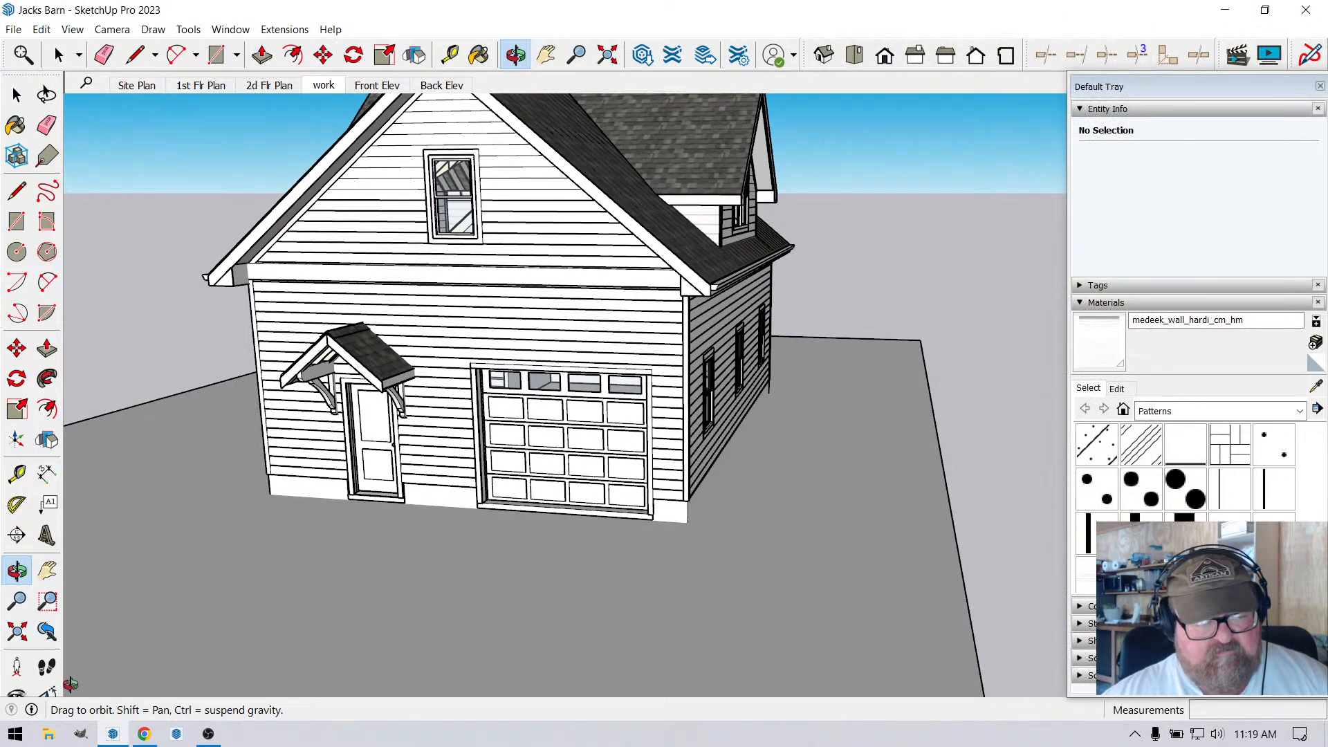
# Search the whole computer in File Explorer for .jpg images with the client's surname anywhere in the file name.
pyautogui.press('super+e')
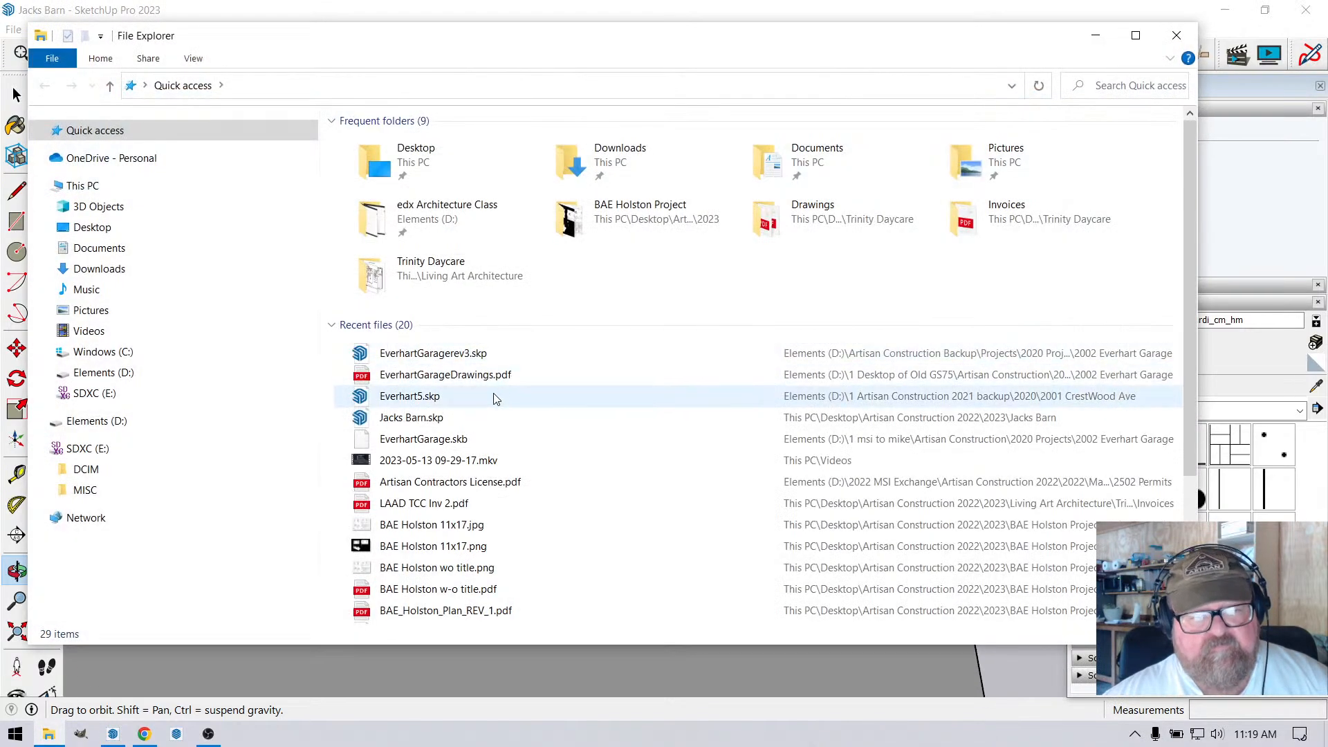
pyautogui.click(103, 185)
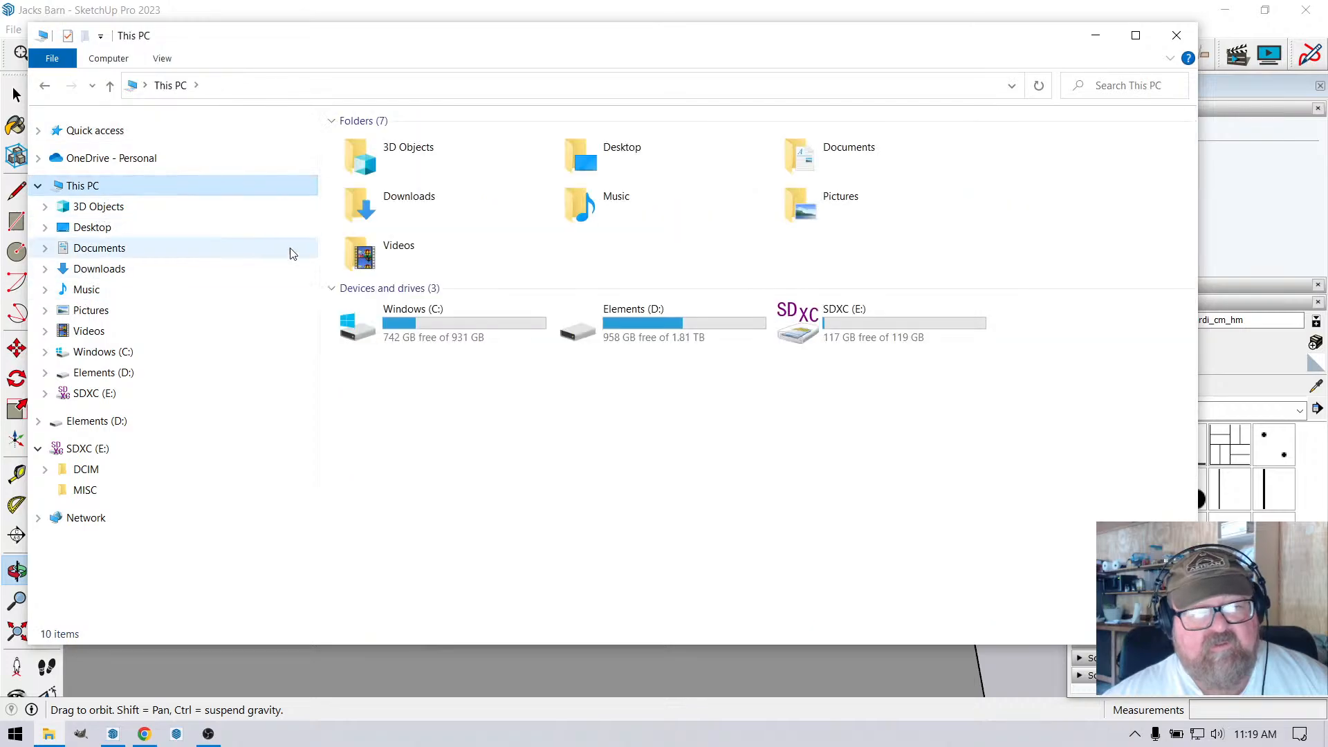
pyautogui.click(1114, 88)
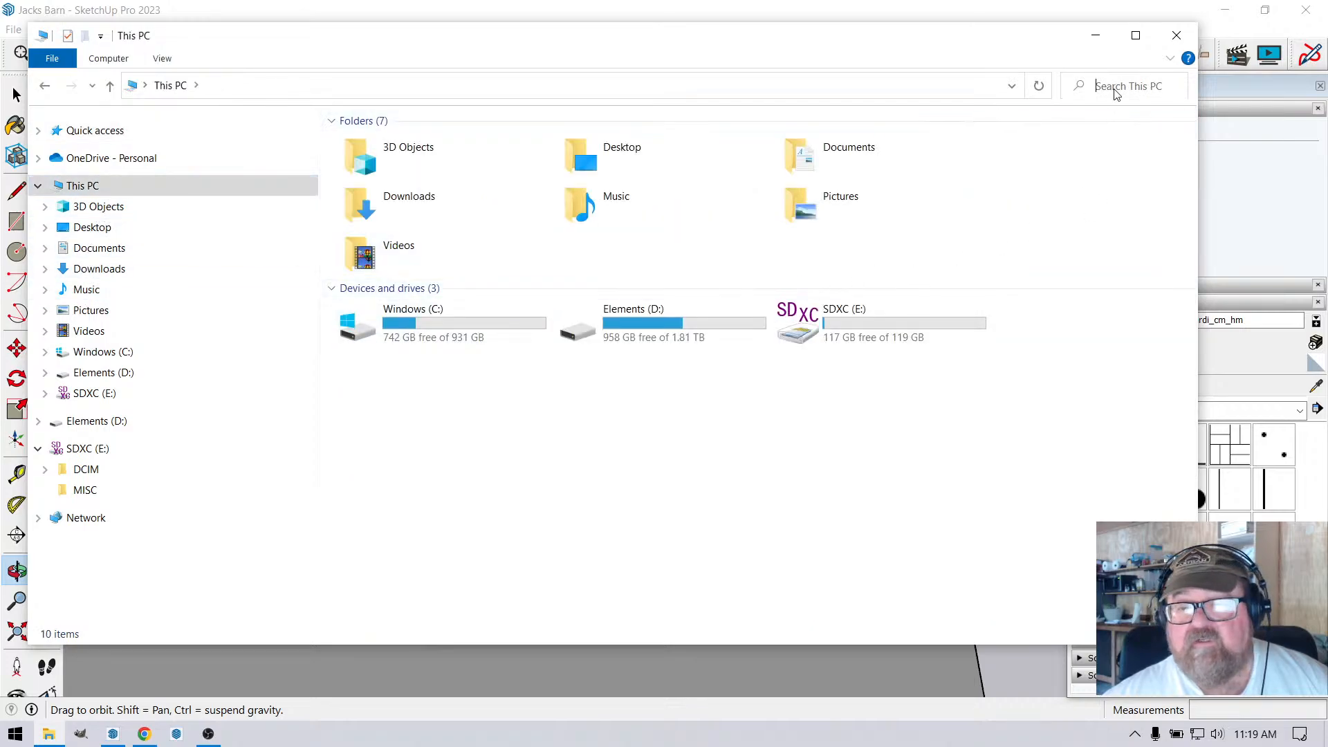
pyautogui.write('everha')
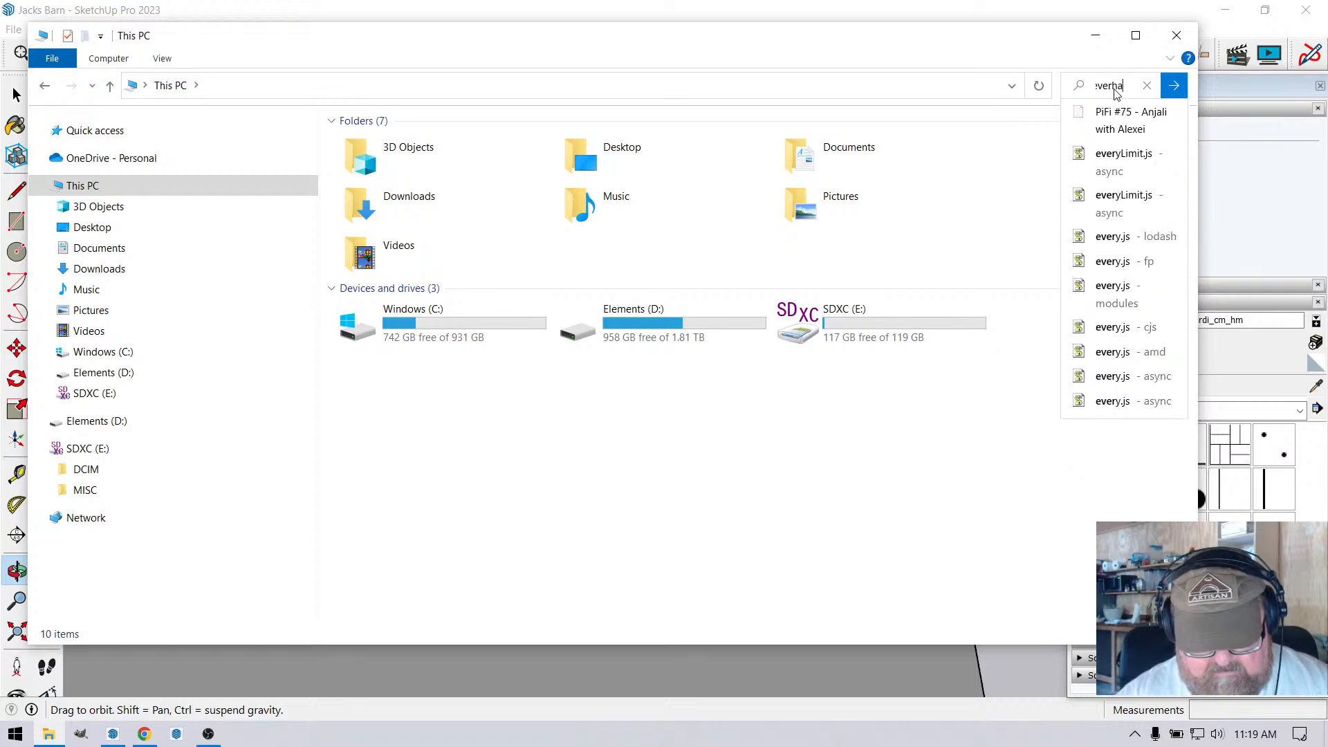
pyautogui.write('rt.')
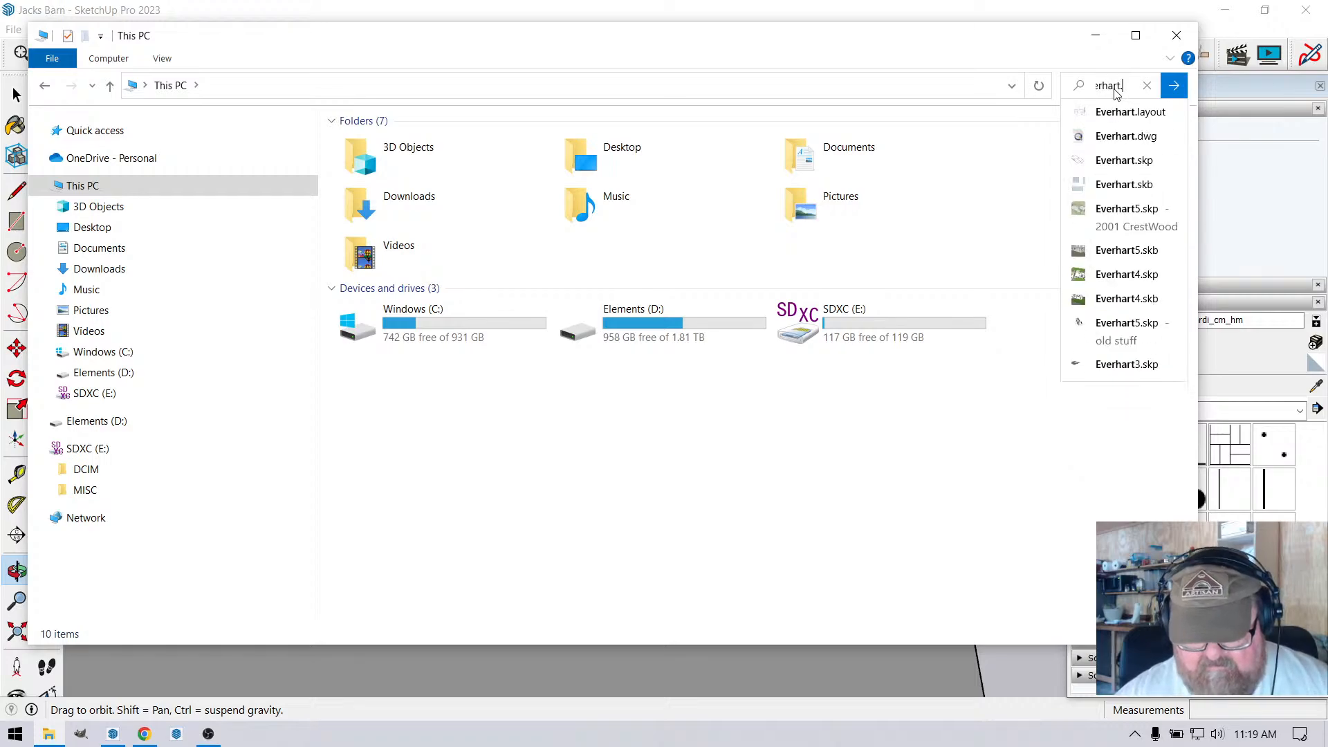
pyautogui.press('BackSpace')
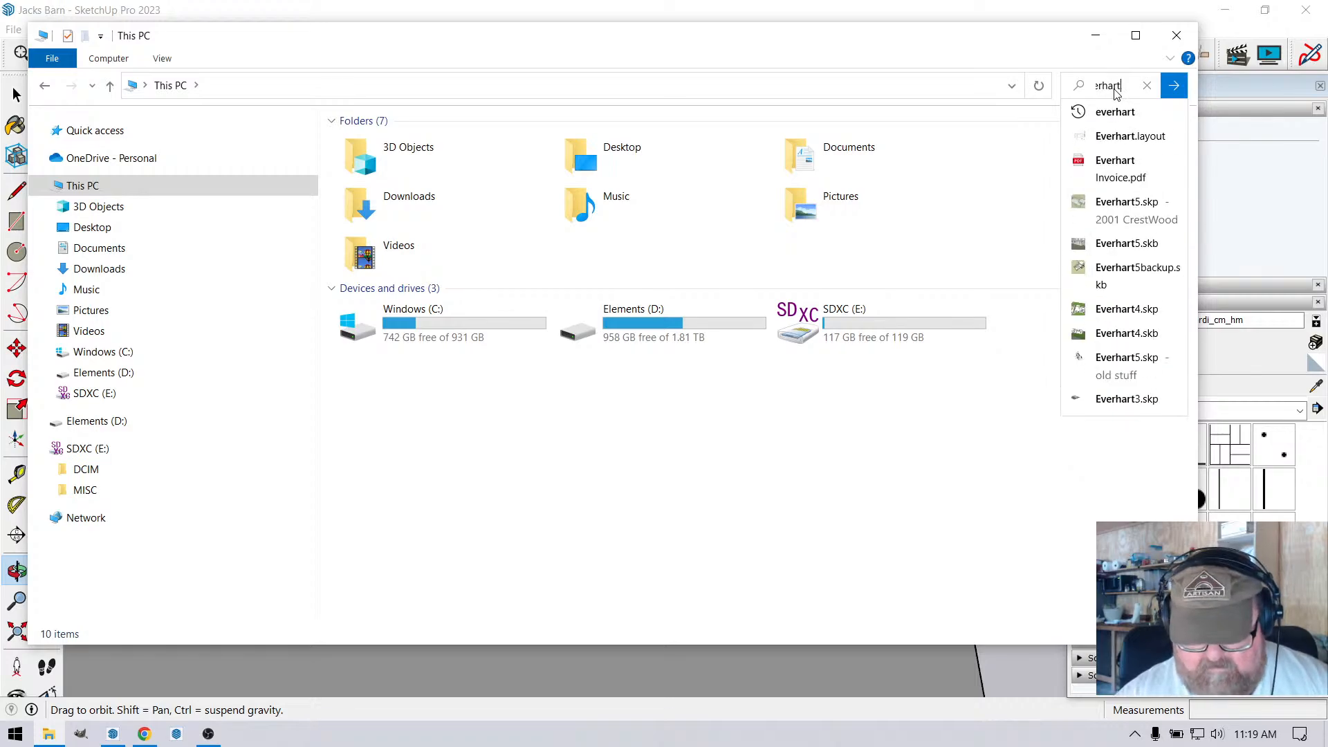
pyautogui.write('*')
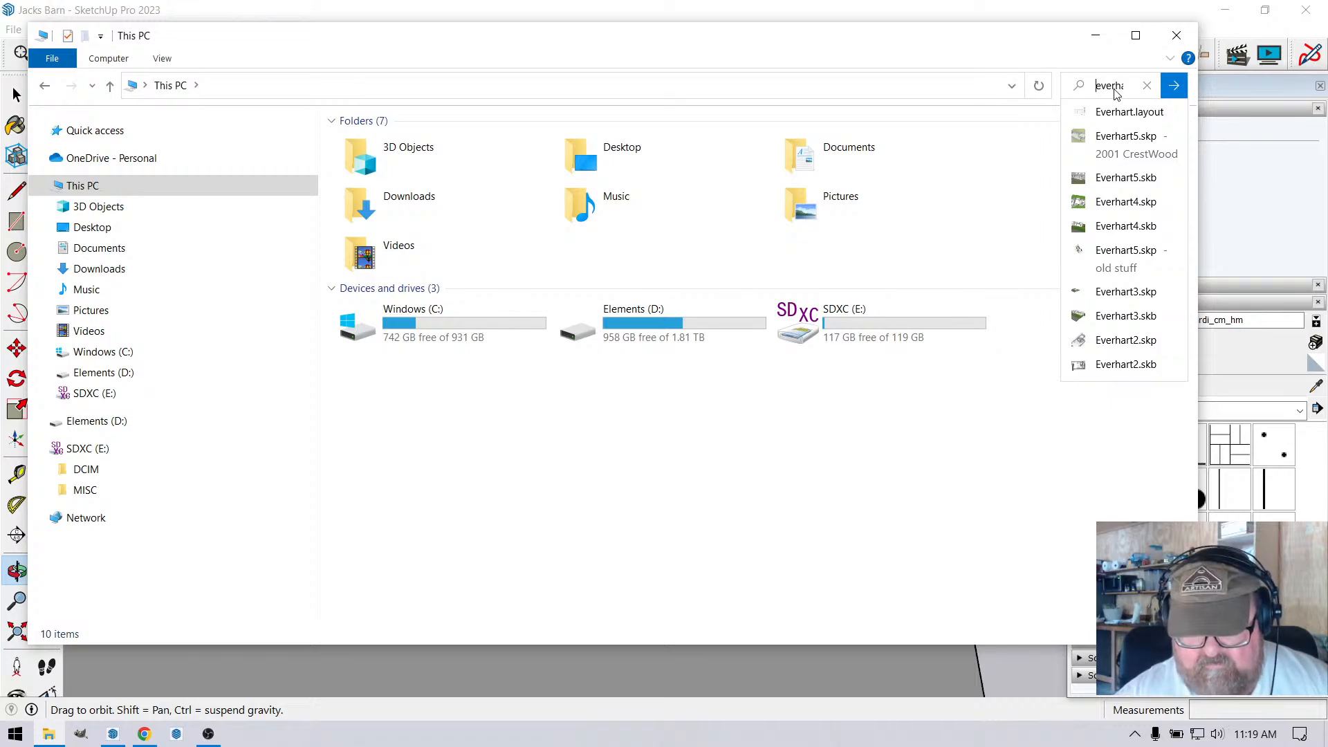
pyautogui.write('*')
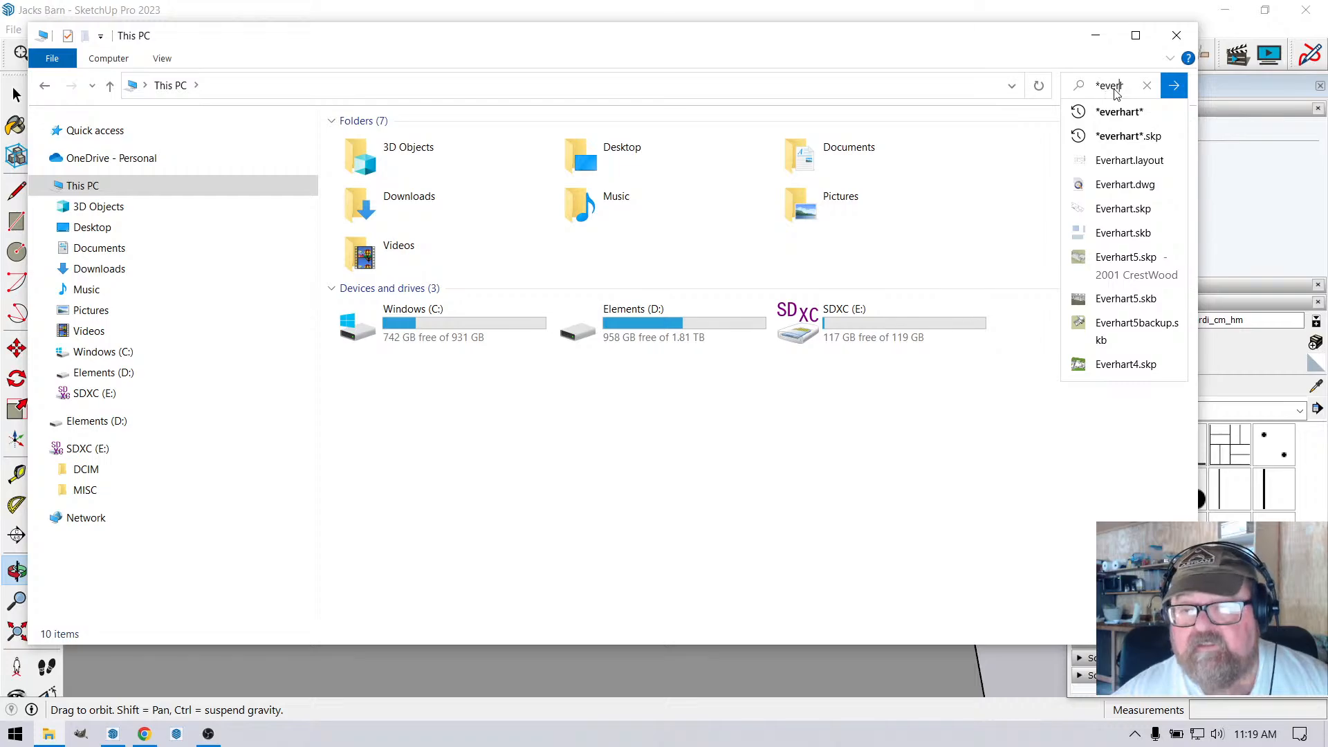
pyautogui.write('.jpg')
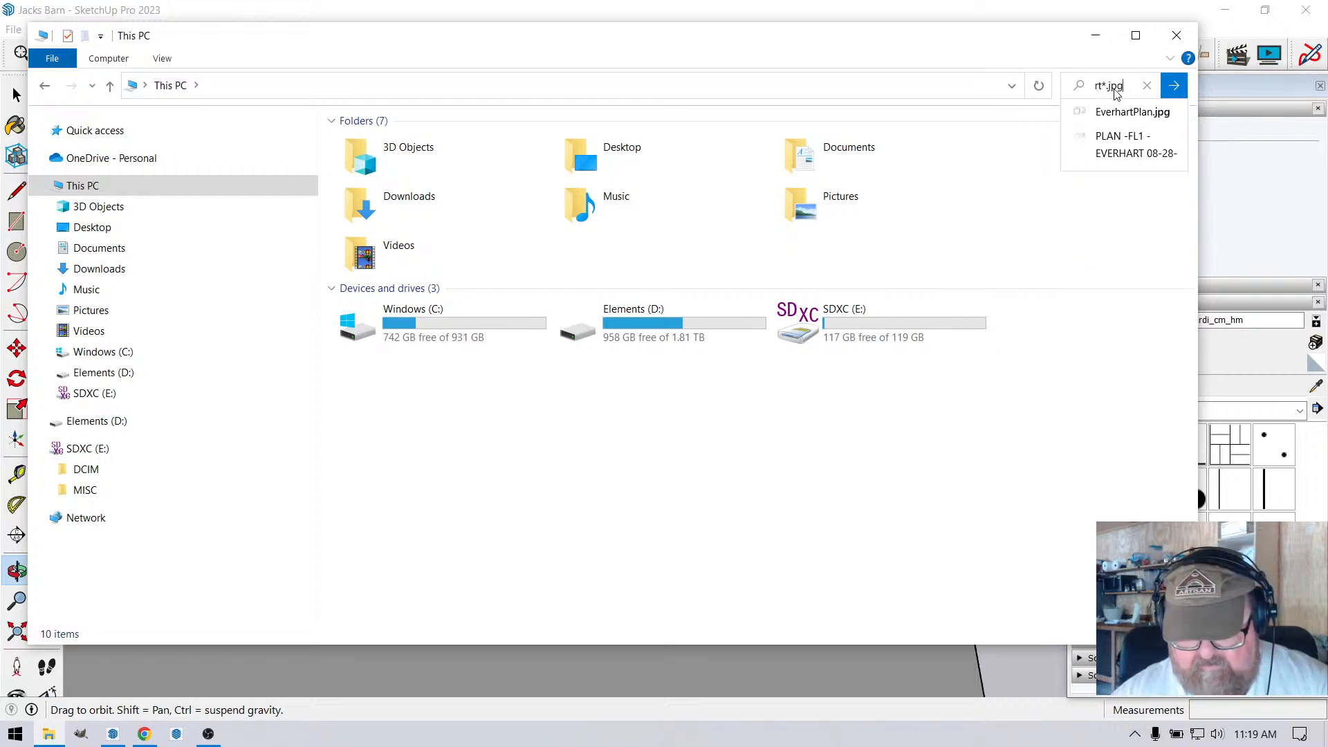
pyautogui.press('Return')
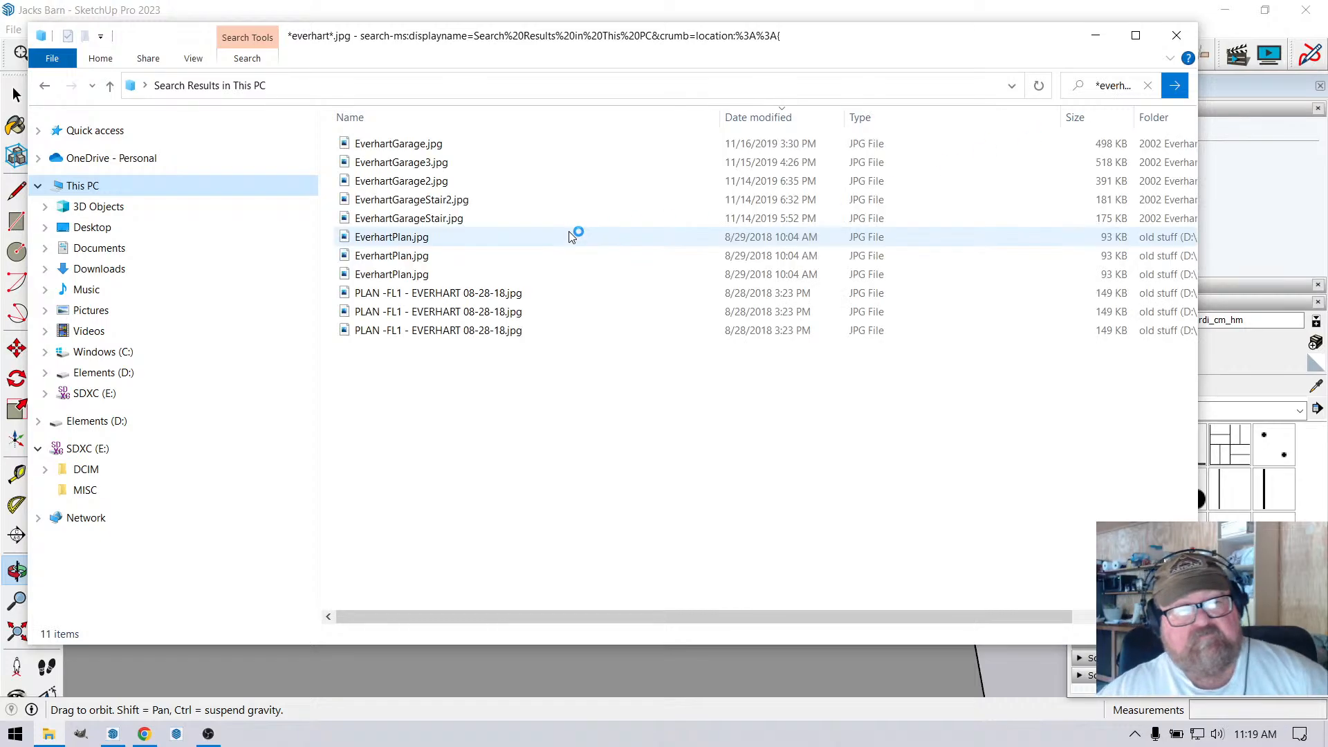
# Show the found images as extra large icons and look through the garage renderings, stair sections and floor plans.
pyautogui.click(194, 59)
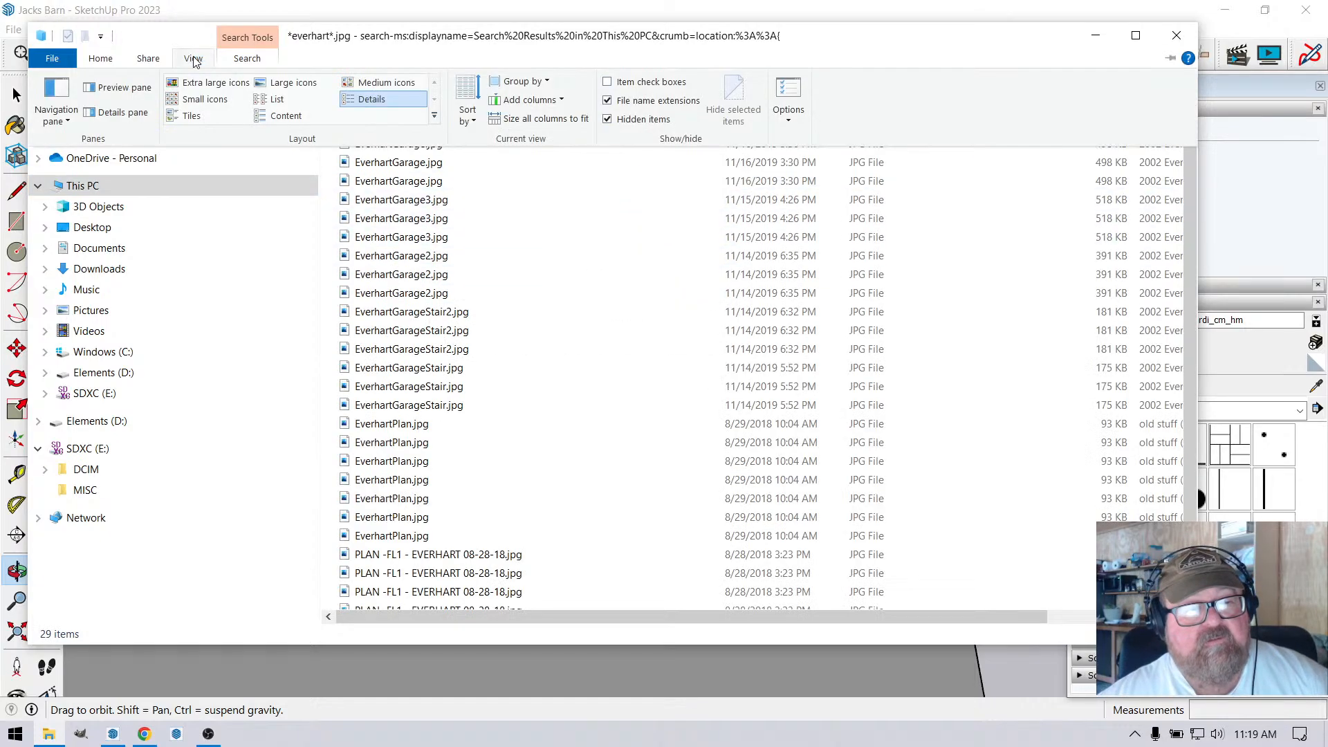
pyautogui.click(214, 83)
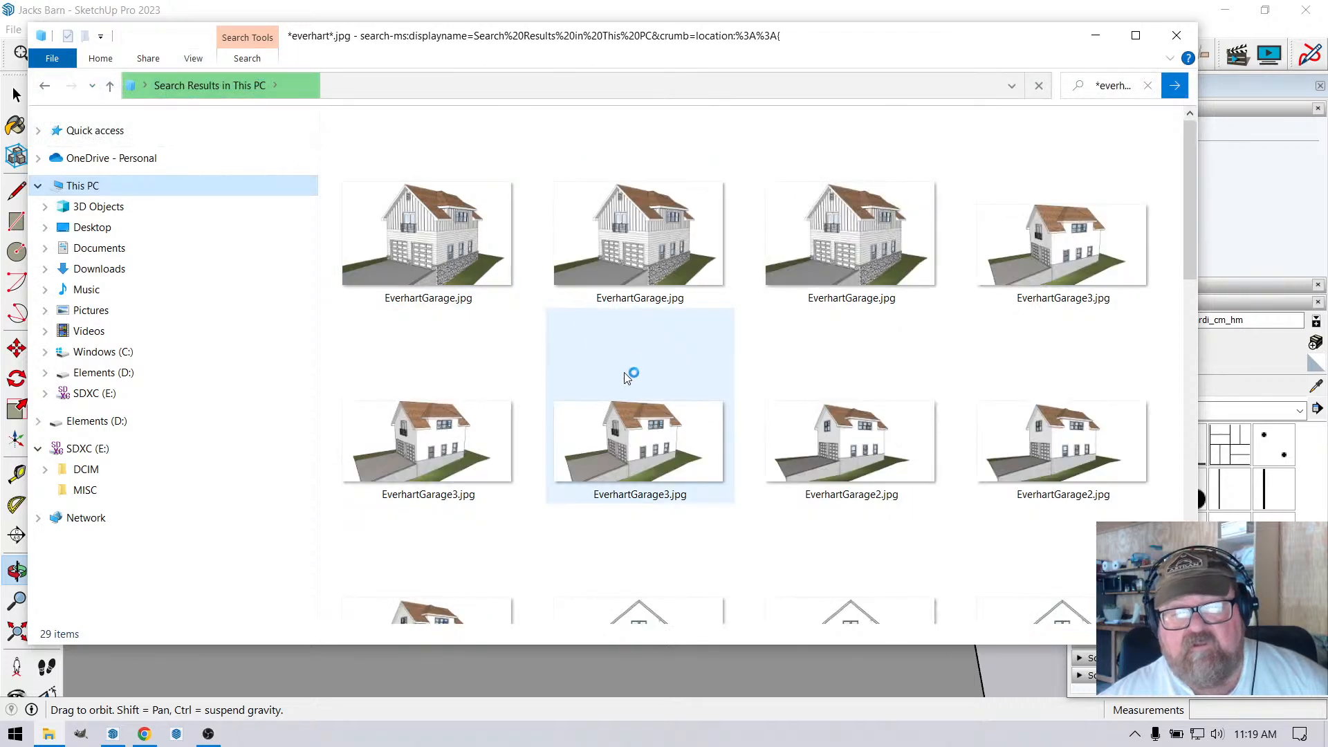
pyautogui.scroll(-3, 624, 374)
pyautogui.scroll(-5, 624, 377)
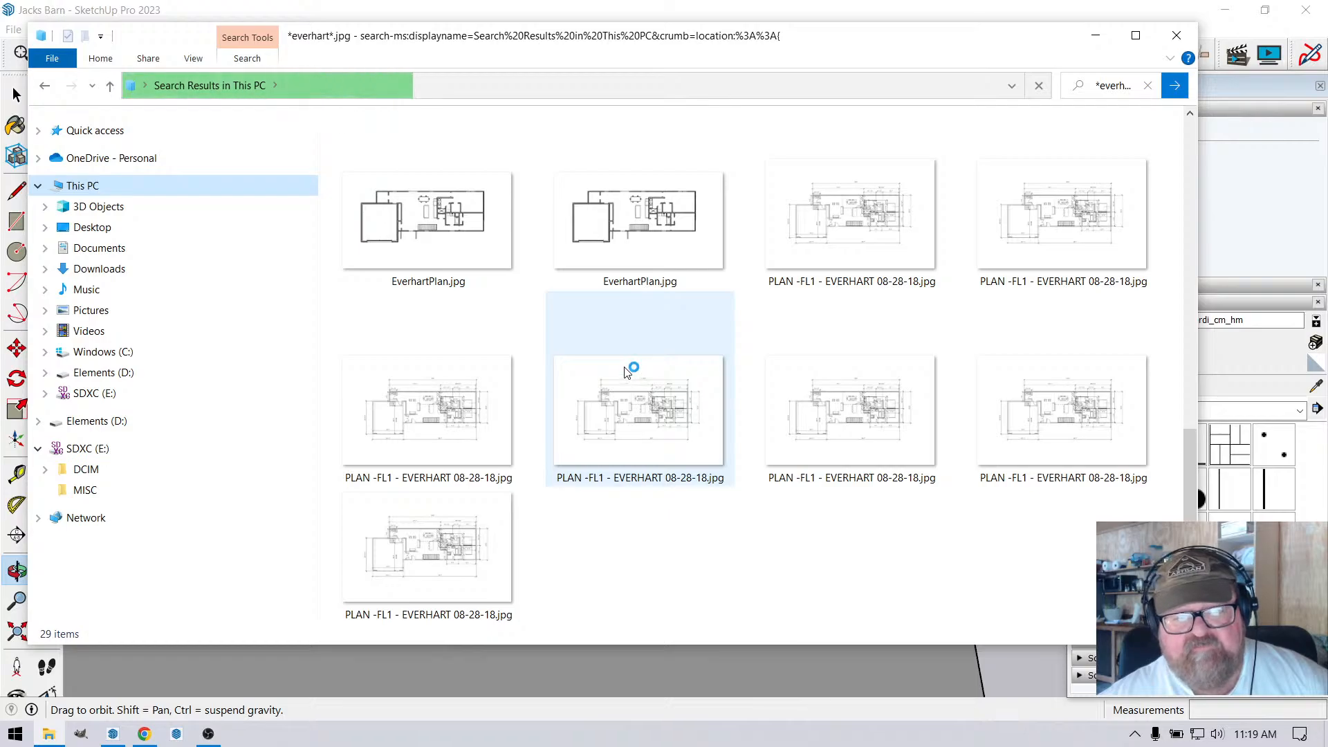
pyautogui.scroll(5, 626, 372)
pyautogui.scroll(2, 625, 372)
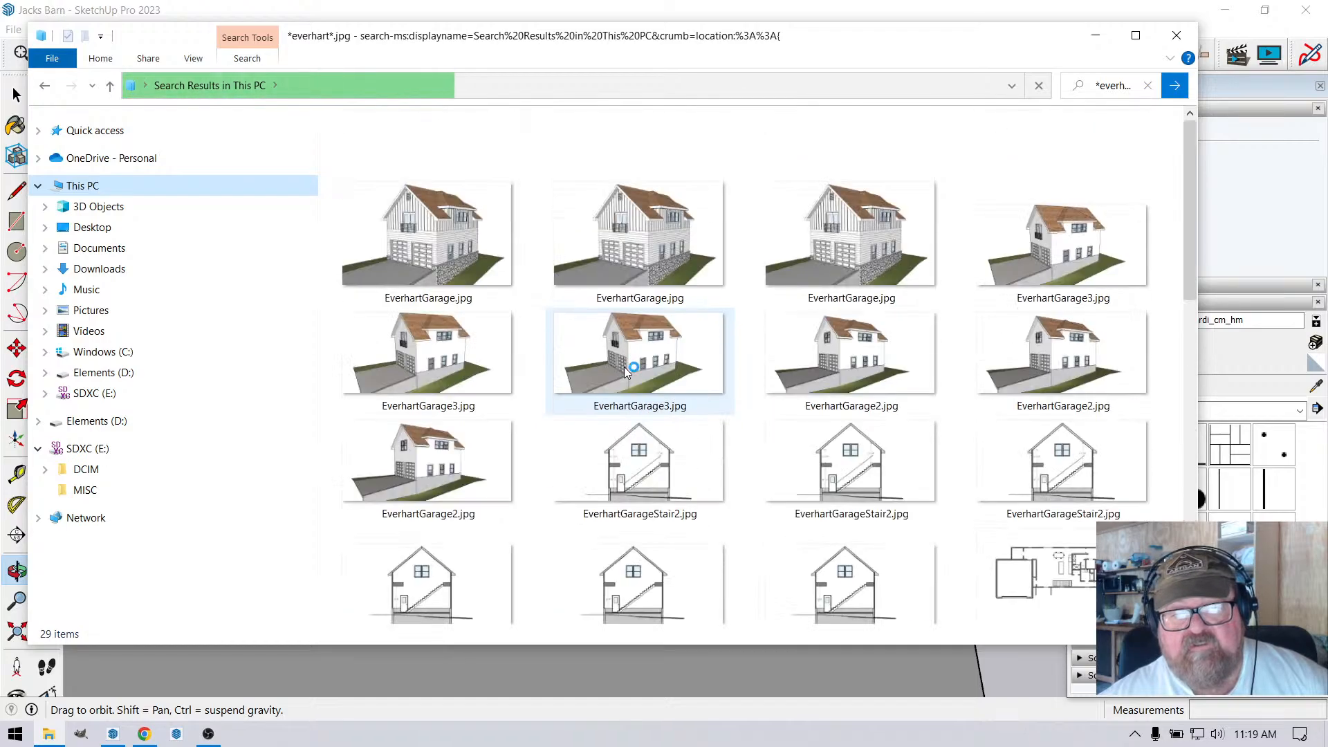
pyautogui.scroll(-5, 624, 372)
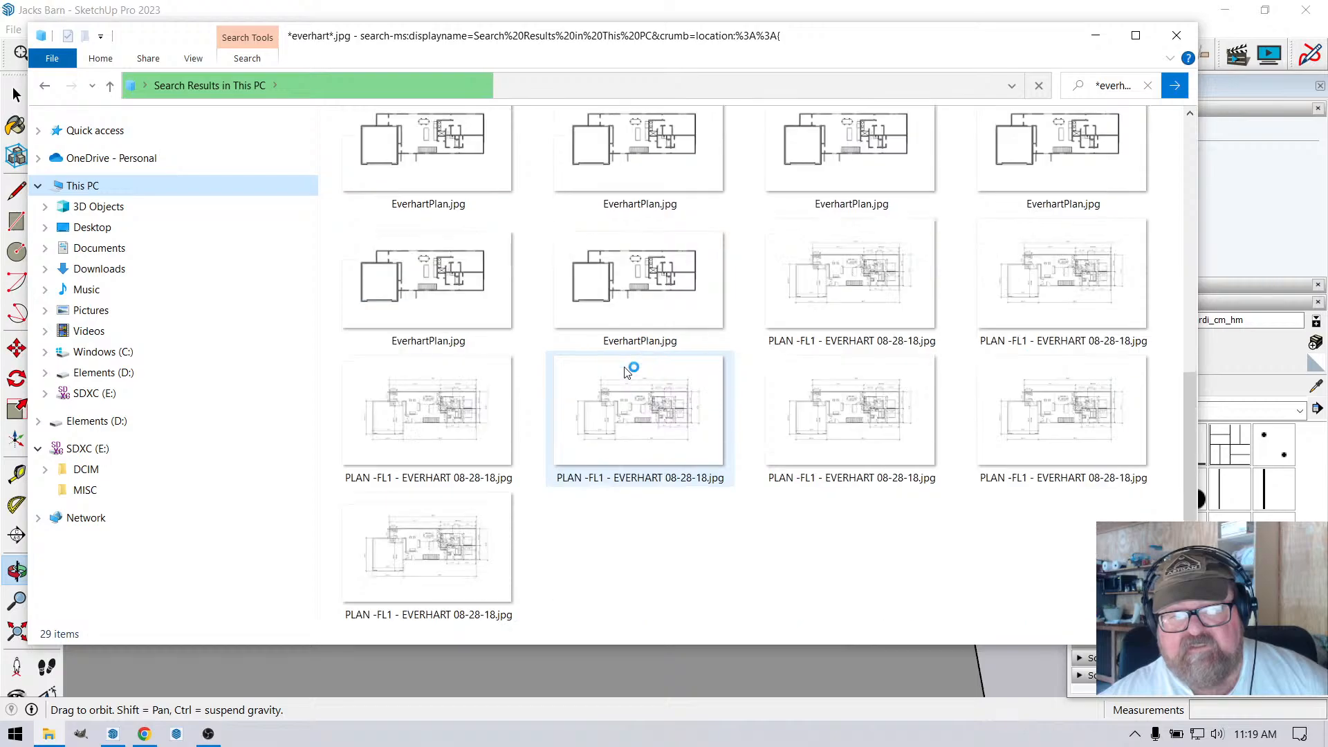
pyautogui.scroll(3, 625, 372)
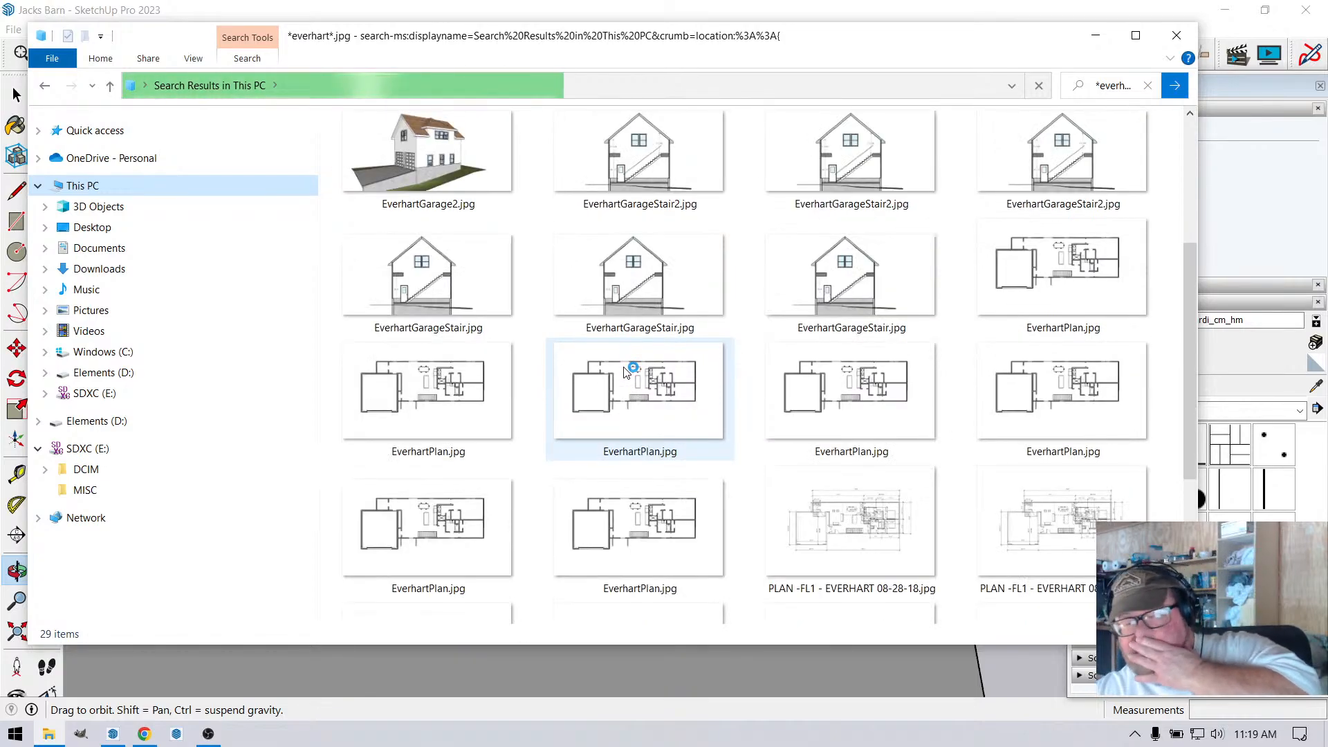
pyautogui.scroll(3, 624, 477)
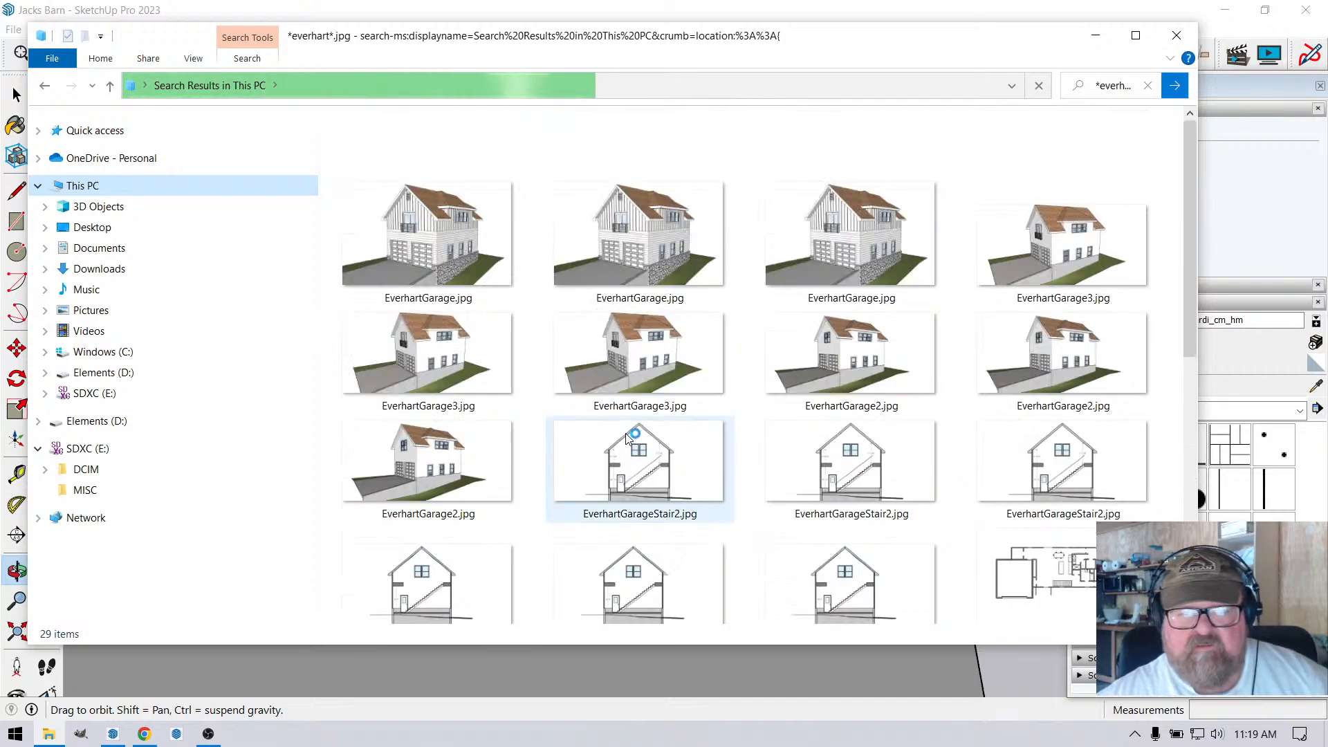
pyautogui.scroll(-6, 631, 422)
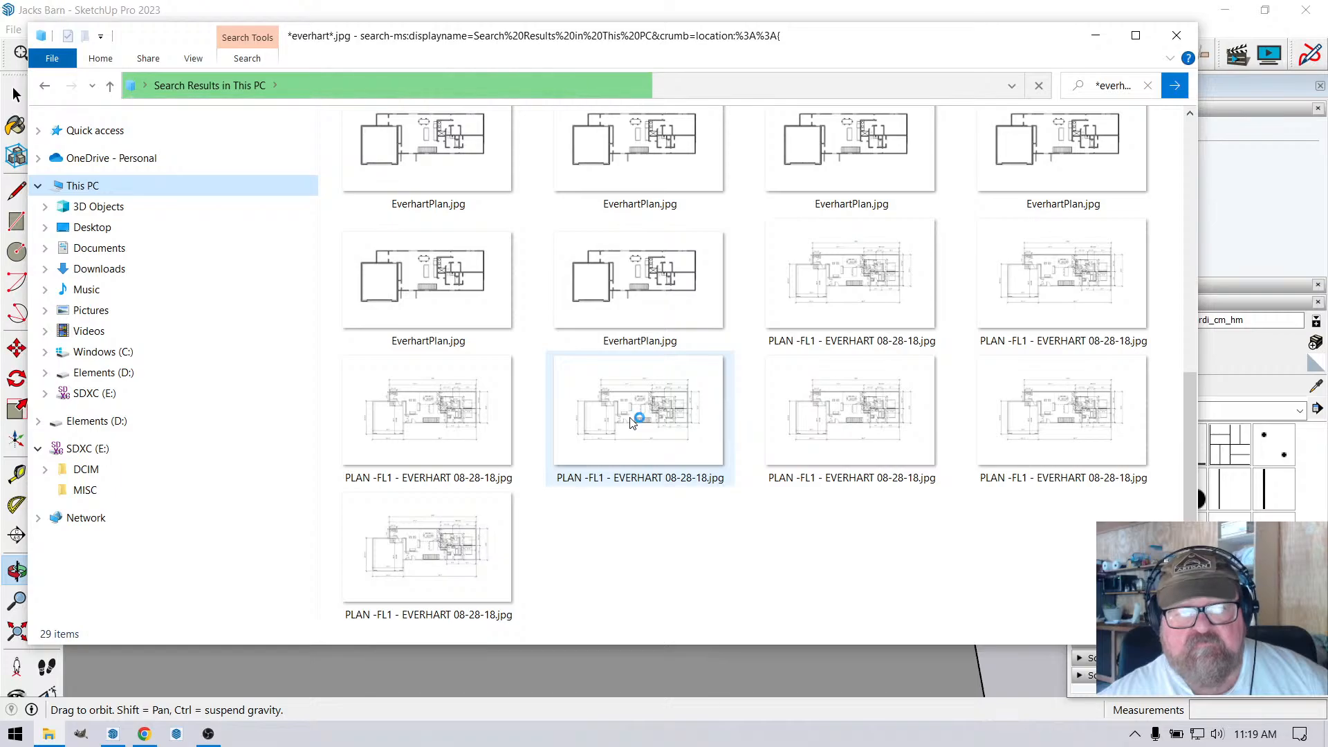
pyautogui.scroll(6, 631, 422)
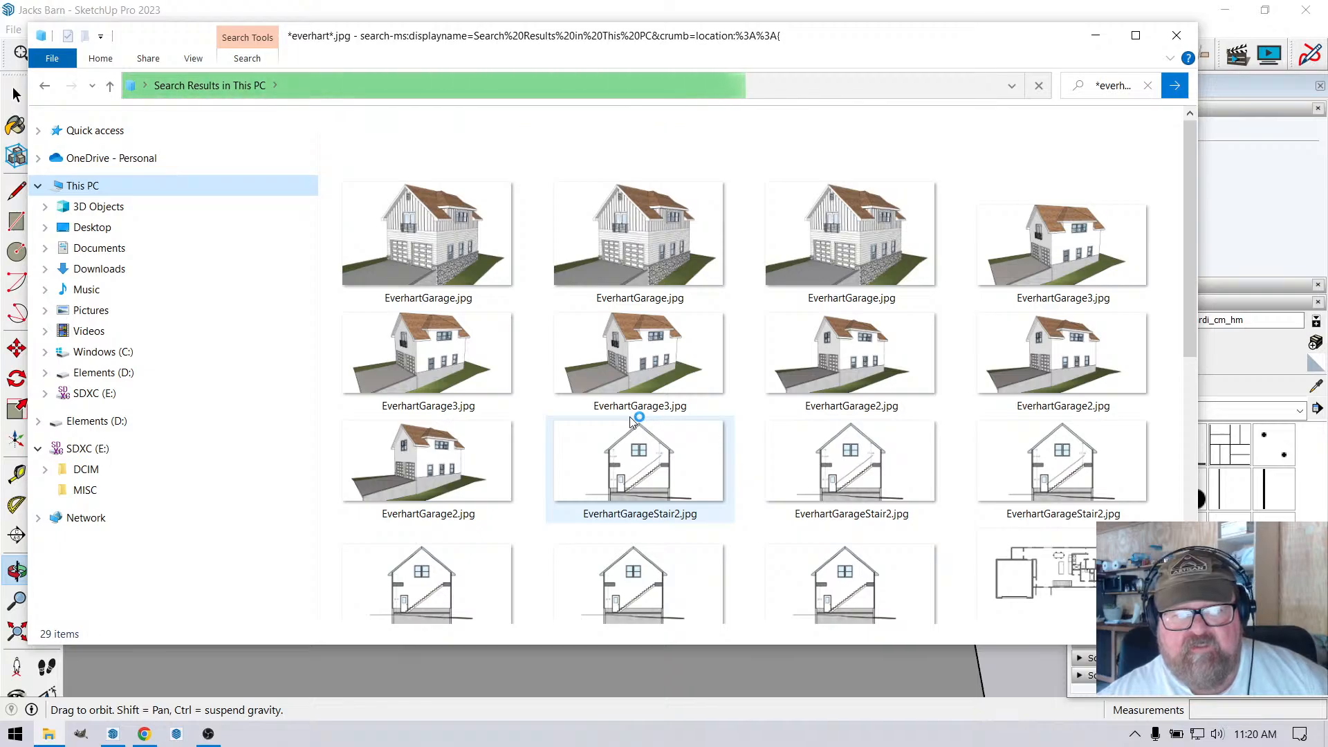
pyautogui.scroll(-10, 631, 422)
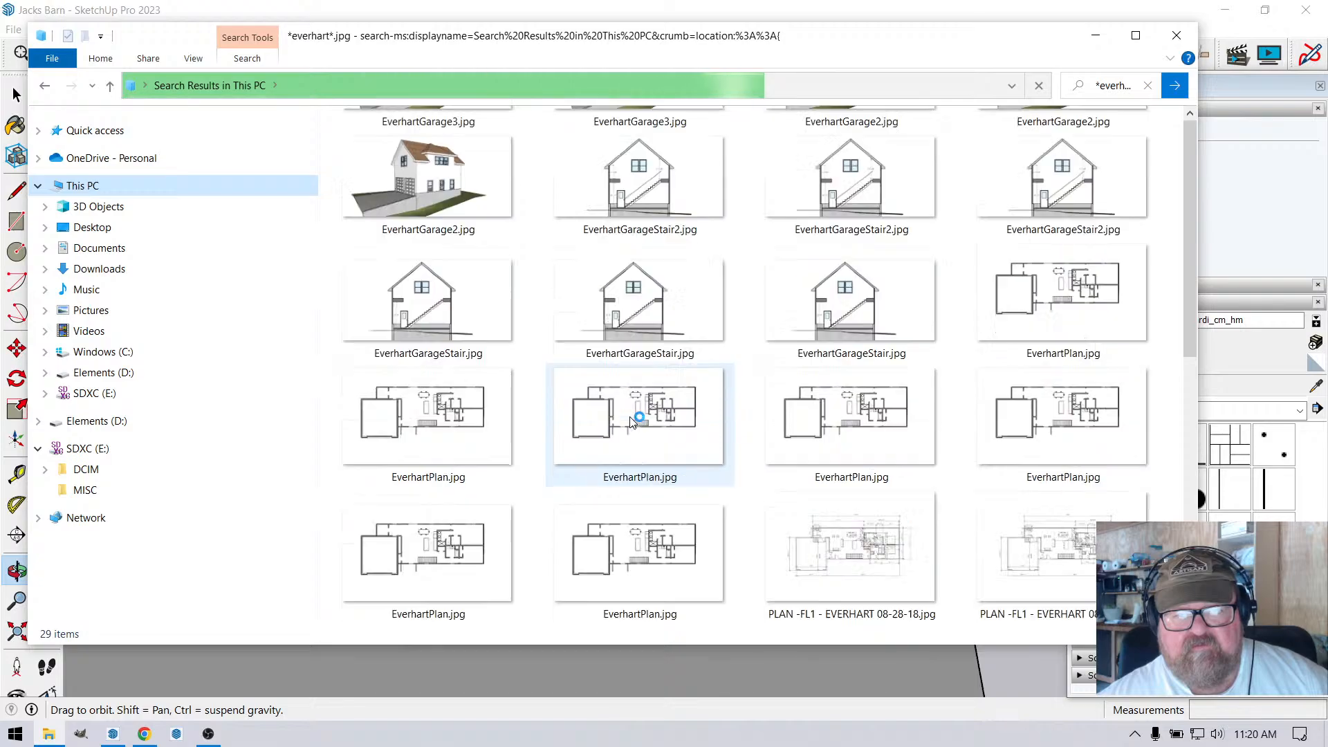
pyautogui.scroll(10, 662, 367)
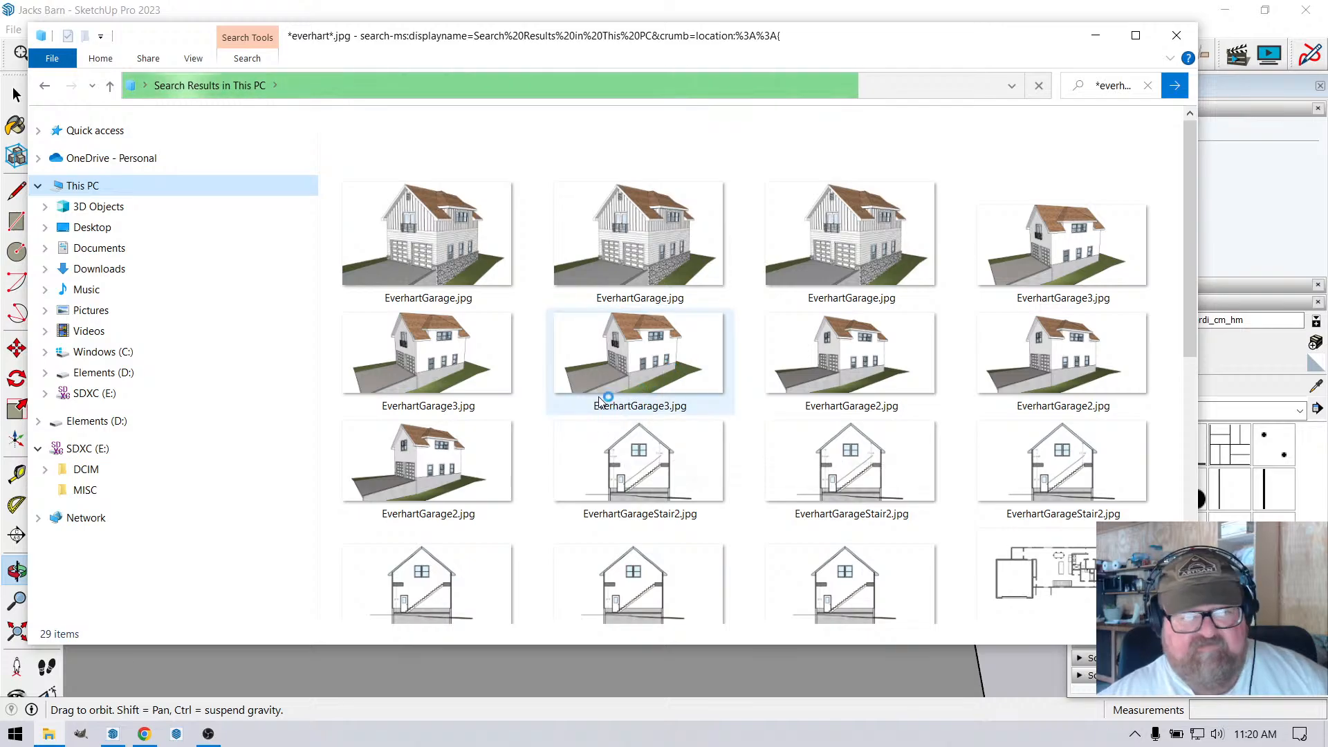
pyautogui.moveTo(601, 400)
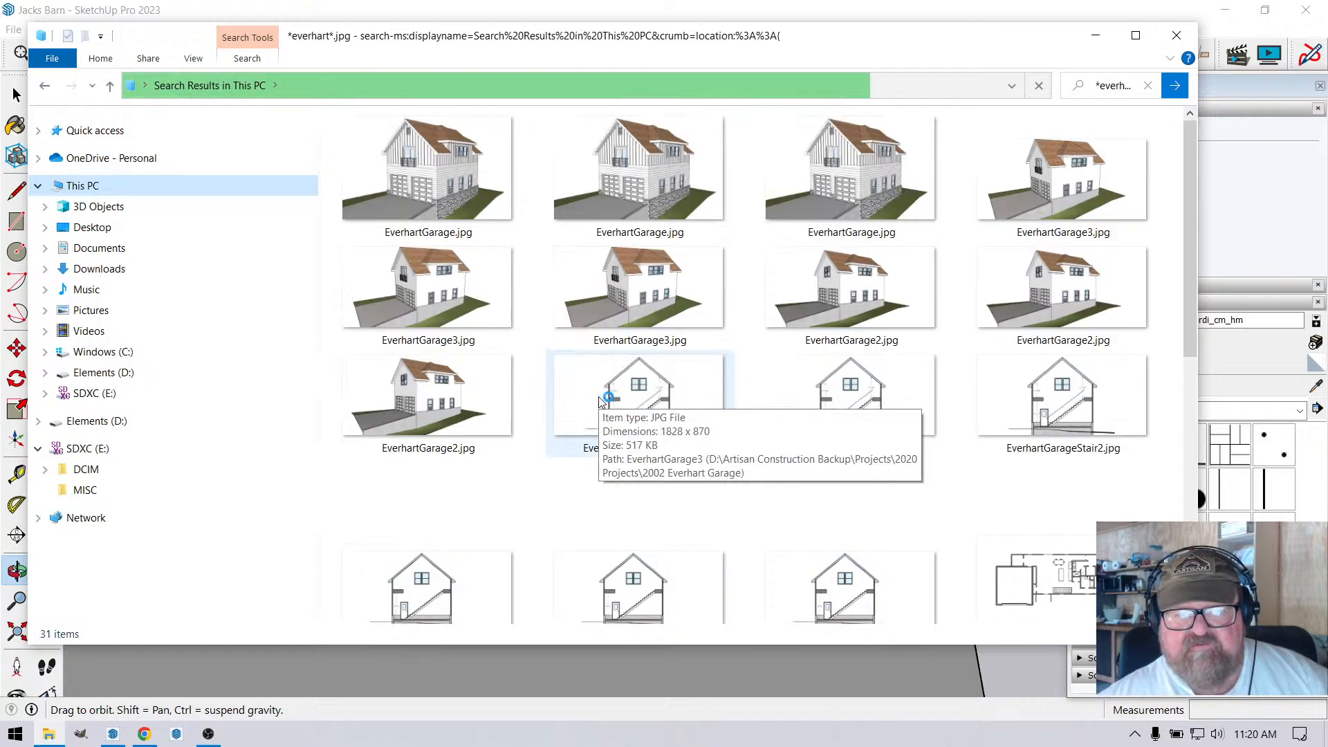
pyautogui.scroll(-6, 601, 402)
pyautogui.scroll(4, 592, 443)
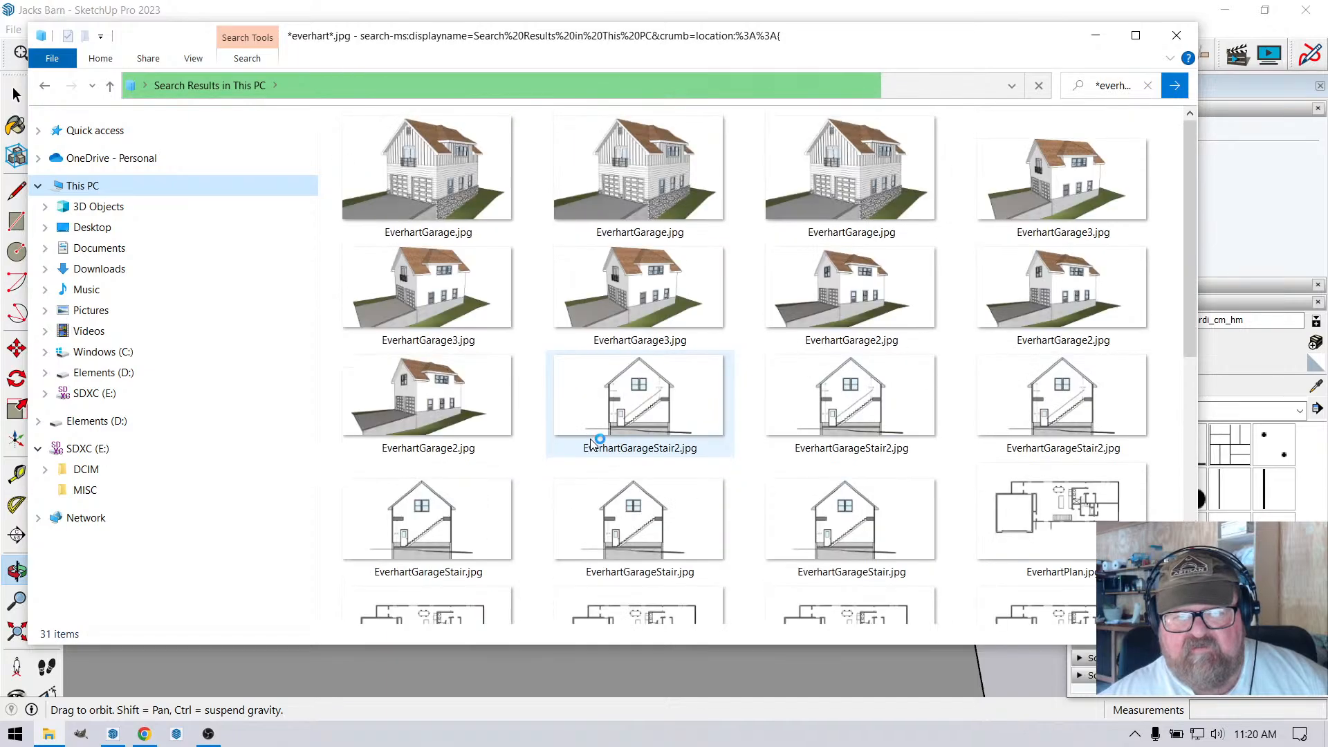
pyautogui.scroll(-5, 593, 441)
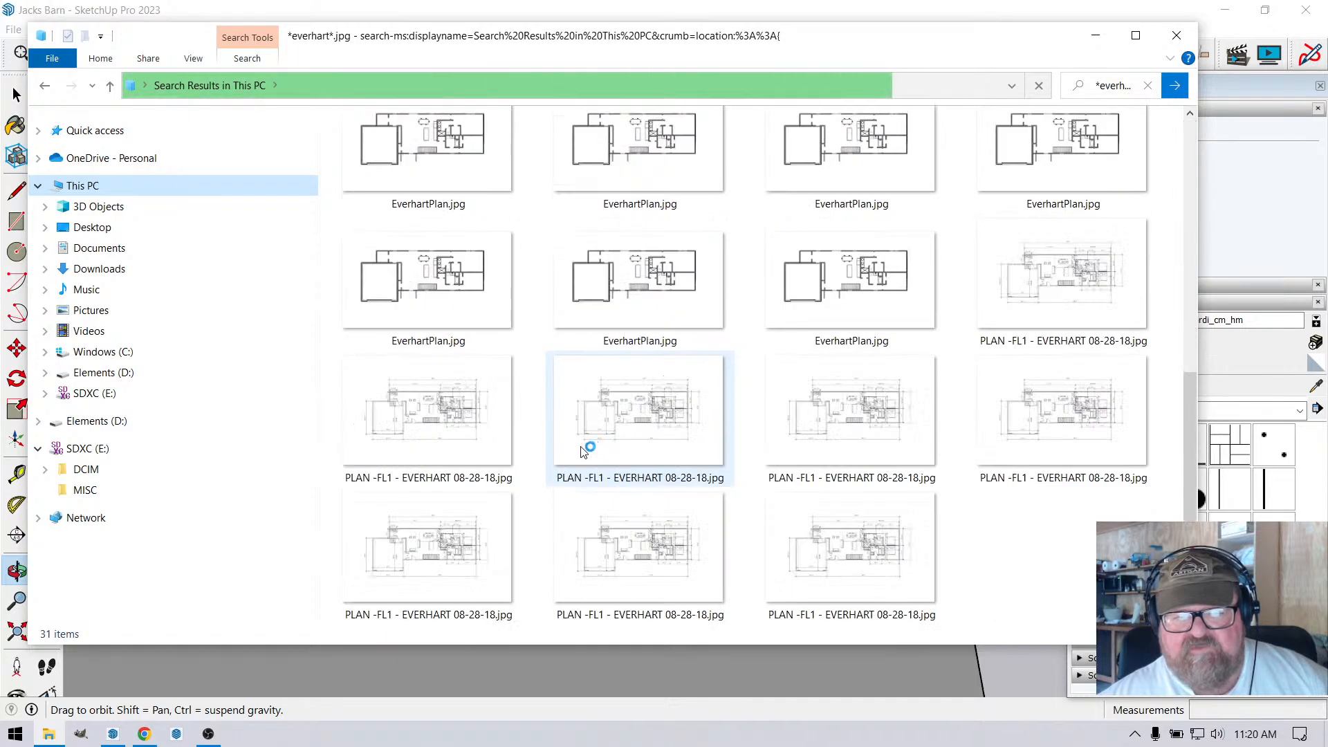
# Look through the garage renderings, stair sections and floor plans among the found images, and close the search window.
pyautogui.scroll(5, 586, 450)
pyautogui.scroll(-5, 581, 449)
pyautogui.scroll(5, 581, 449)
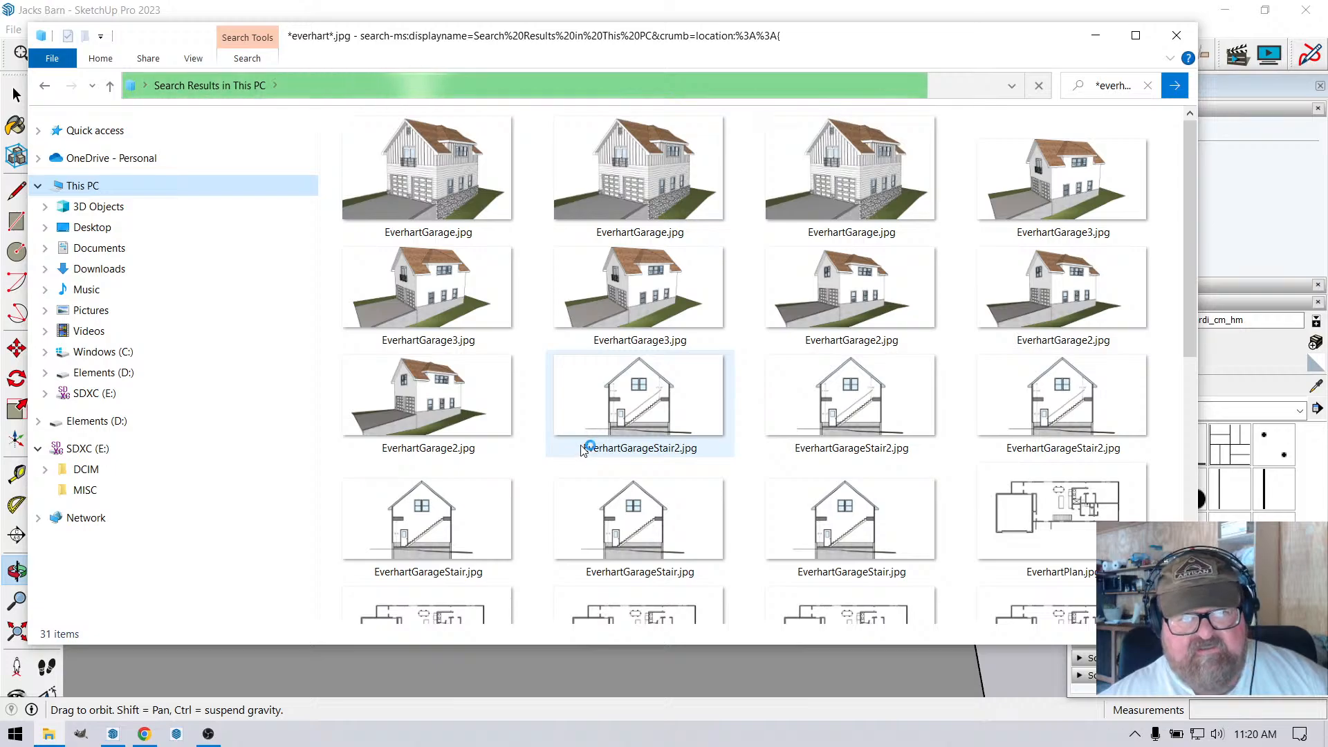
pyautogui.scroll(-5, 581, 450)
pyautogui.scroll(5, 581, 450)
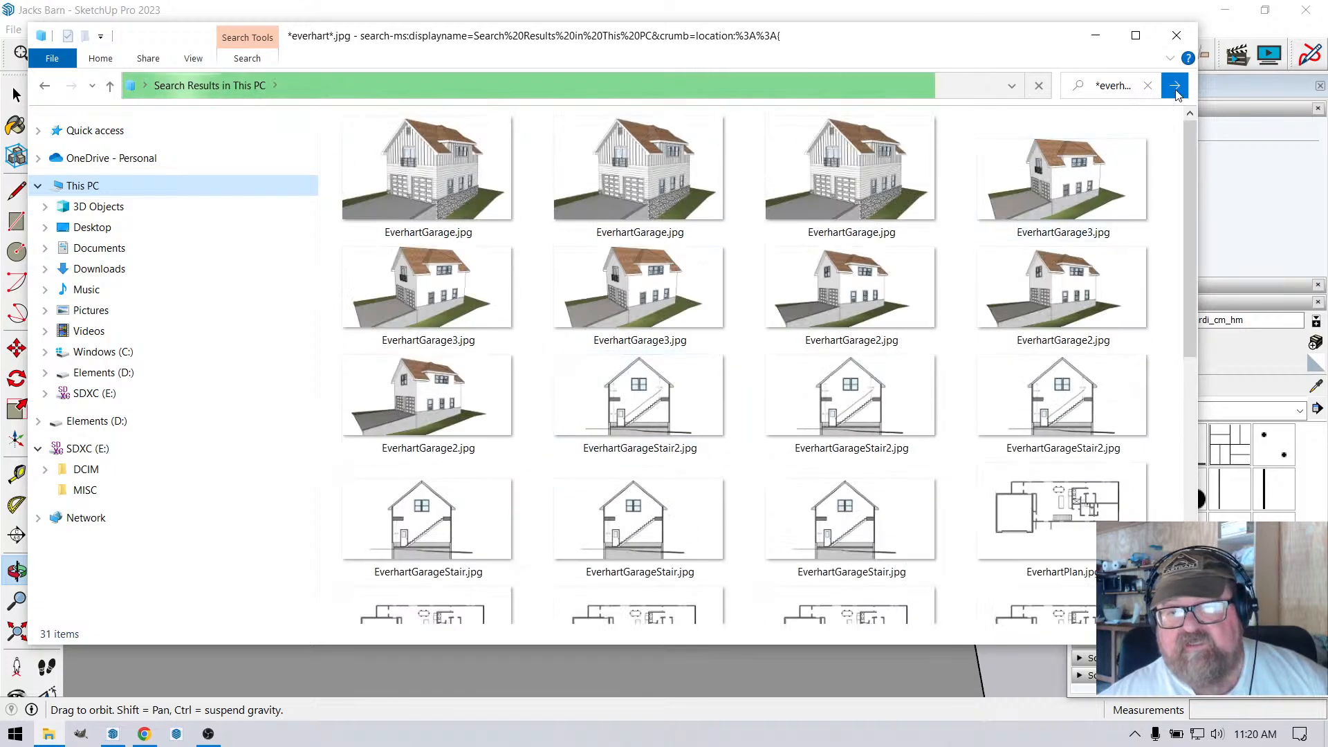
pyautogui.scroll(-5, 815, 393)
pyautogui.scroll(5, 820, 389)
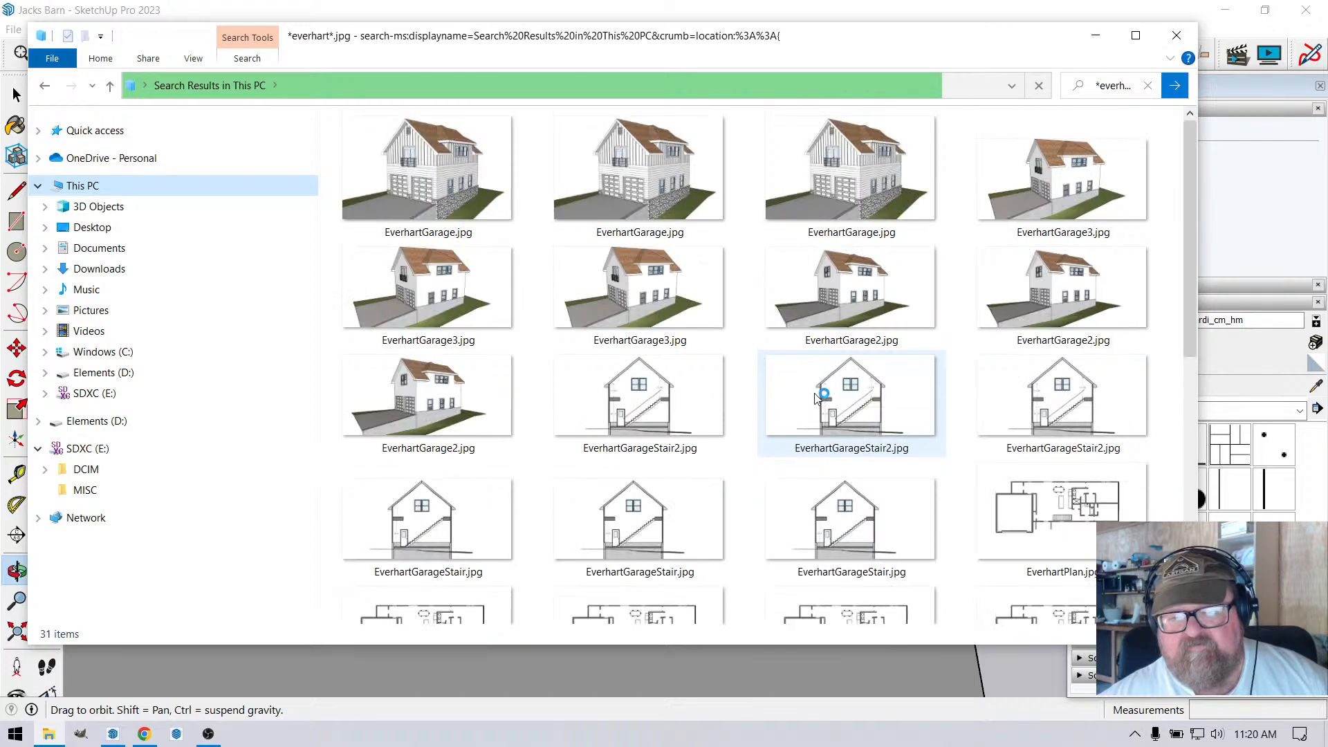
pyautogui.click(1170, 42)
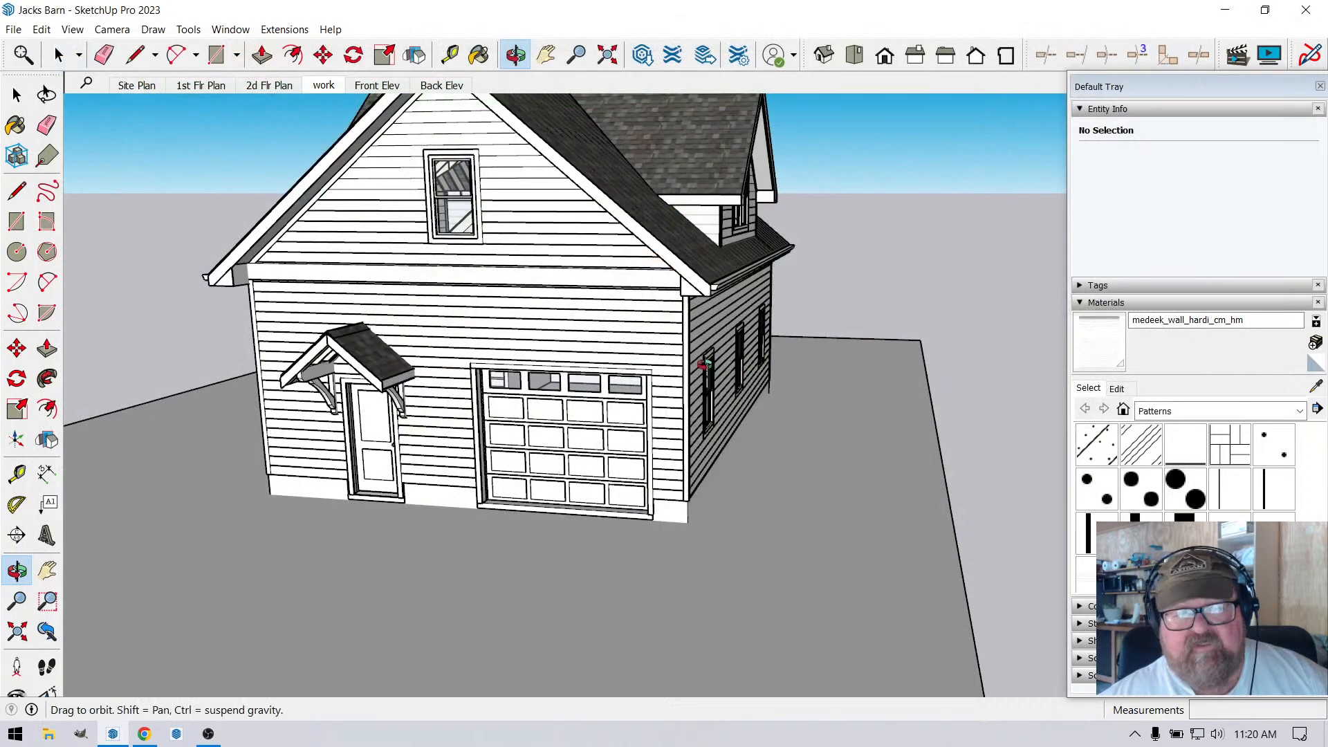
# Delete the spare truss roof assemblies with their posts standing beside the barn.
pyautogui.scroll(-2, 659, 558)
pyautogui.scroll(3, 570, 374)
pyautogui.moveTo(578, 443); pyautogui.dragTo(181, 583)
pyautogui.scroll(3, 931, 575)
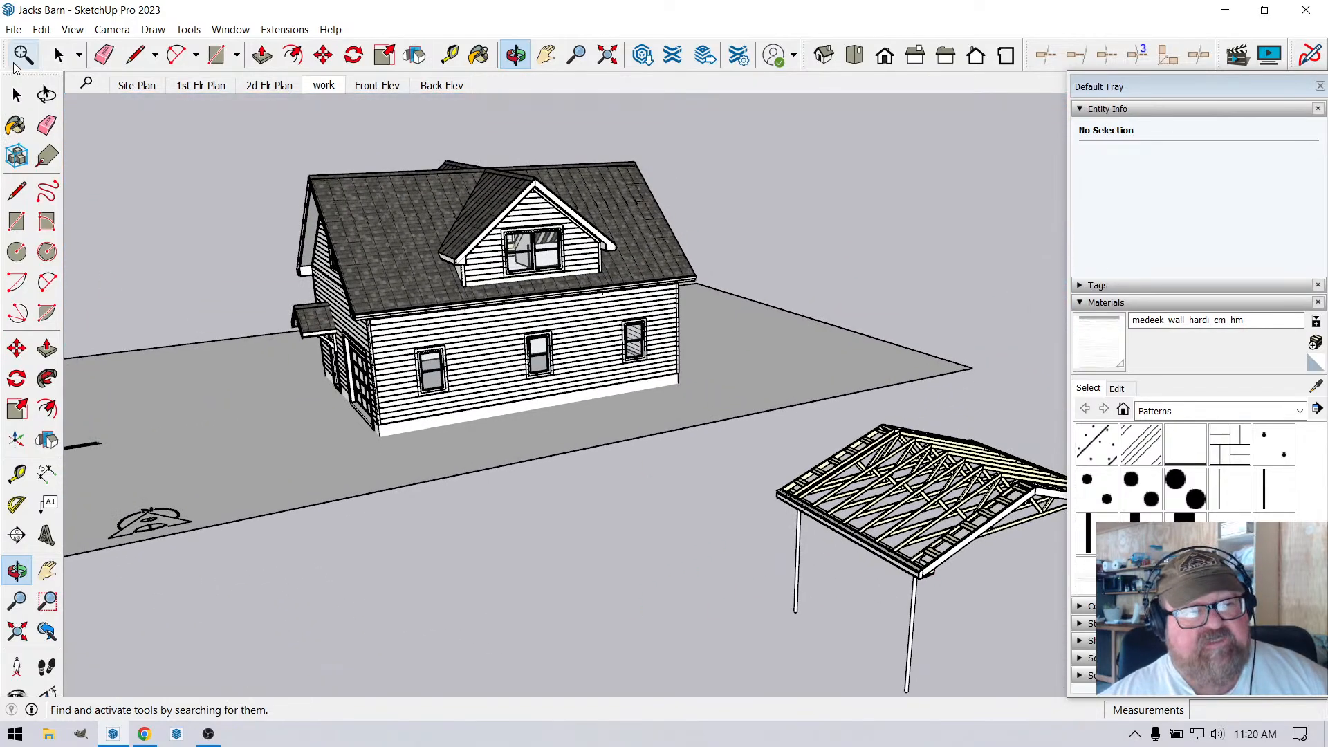
pyautogui.click(59, 54)
pyautogui.click(873, 488)
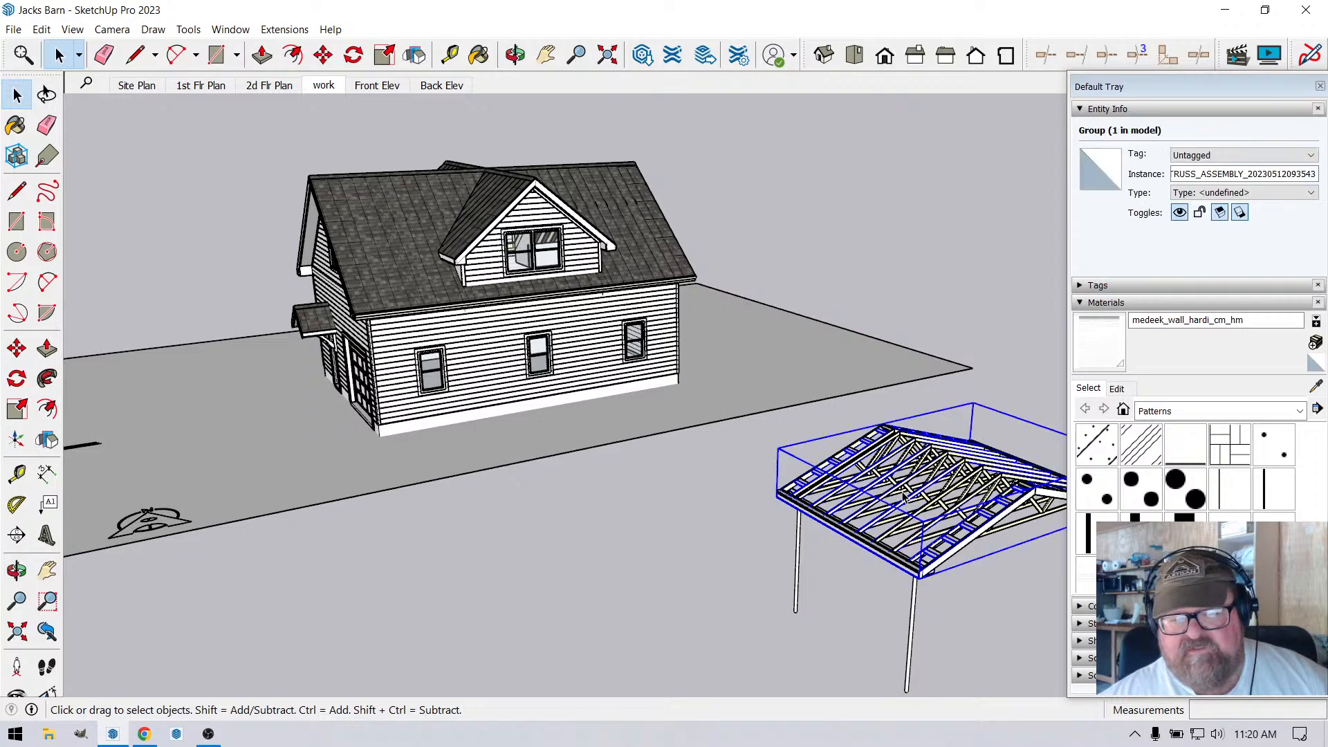
pyautogui.scroll(-2, 676, 504)
pyautogui.scroll(2, 828, 505)
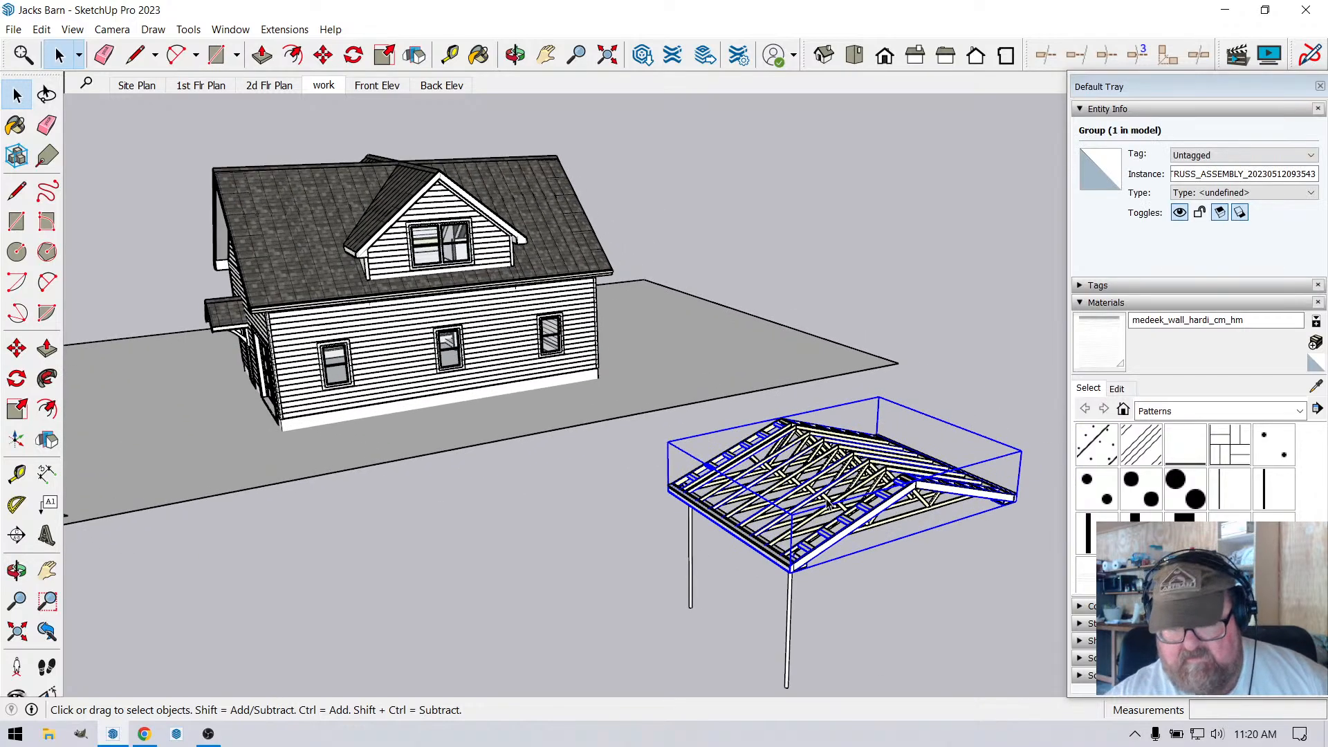
pyautogui.press('Escape')
pyautogui.click(828, 505)
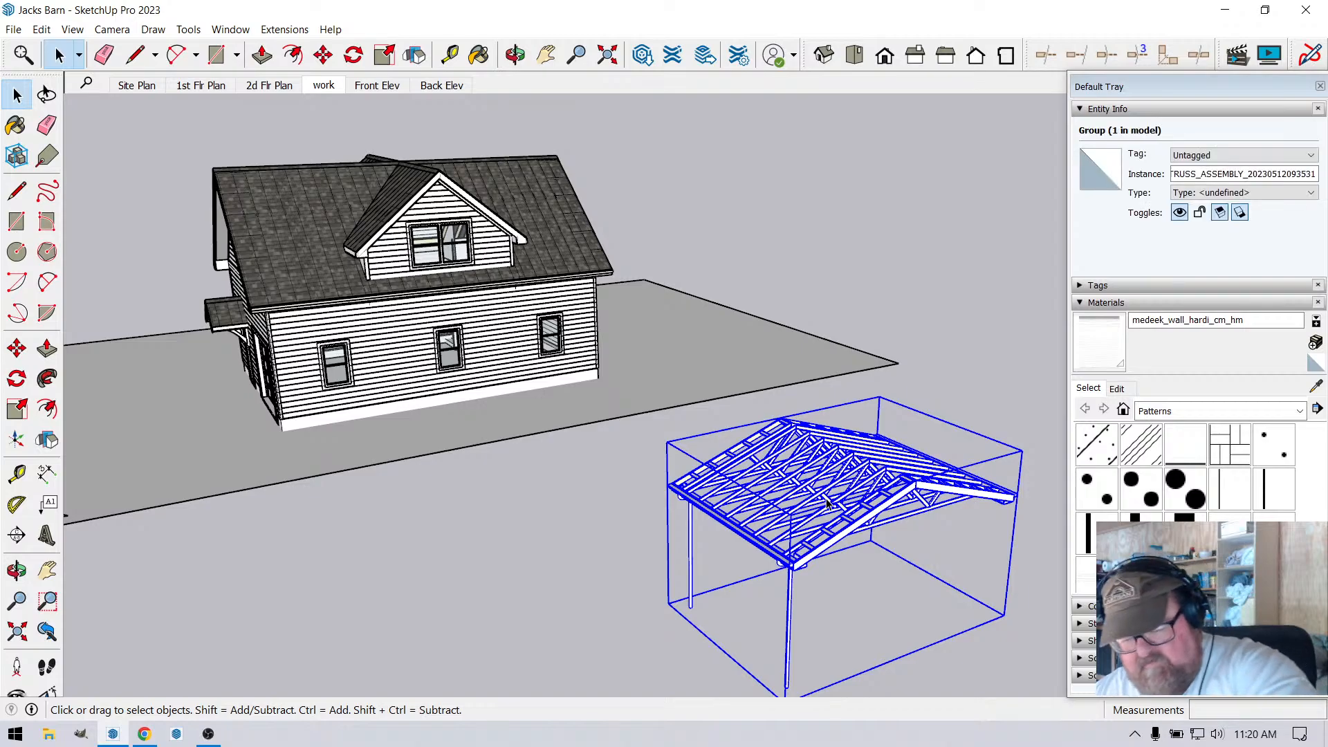
pyautogui.press('Delete')
pyautogui.scroll(-1, 828, 503)
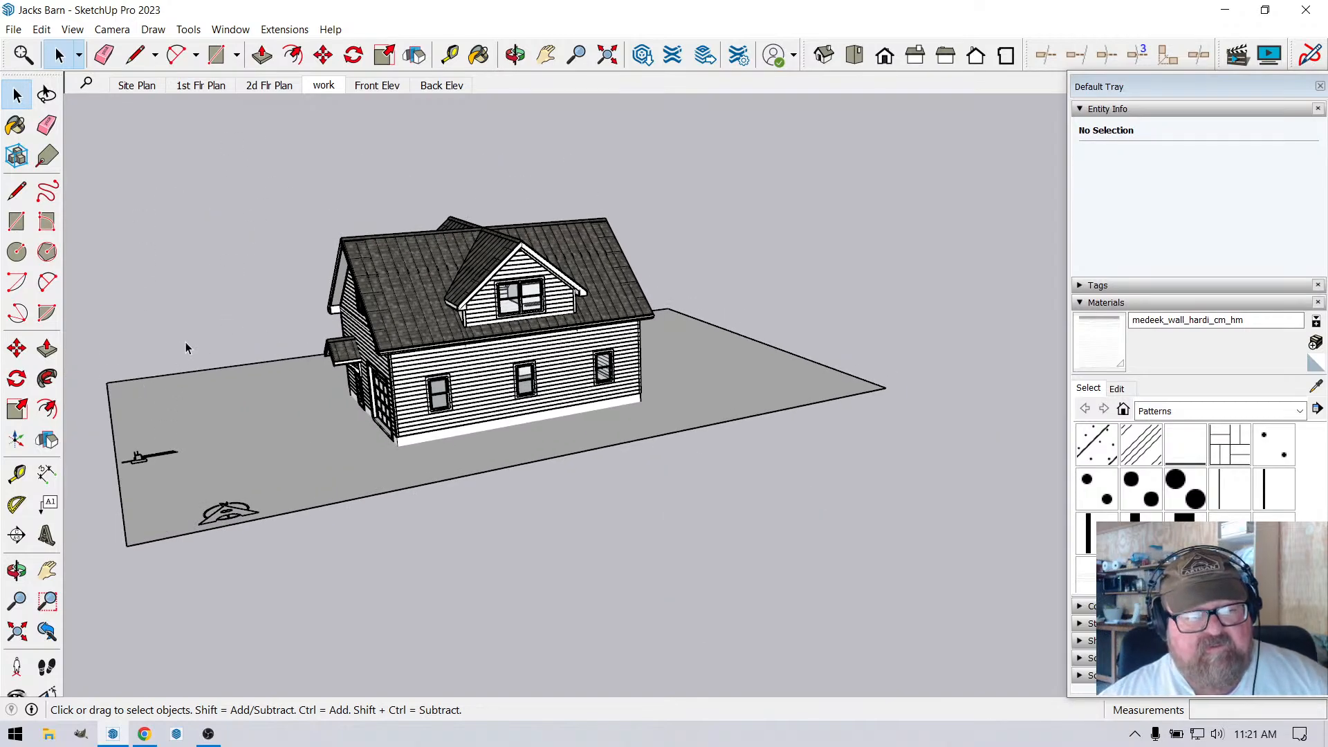
# Switch to the Front Elev scene, view the barn from its garage-door corner and hide the model axes.
pyautogui.click(515, 55)
pyautogui.moveTo(446, 367); pyautogui.dragTo(662, 327)
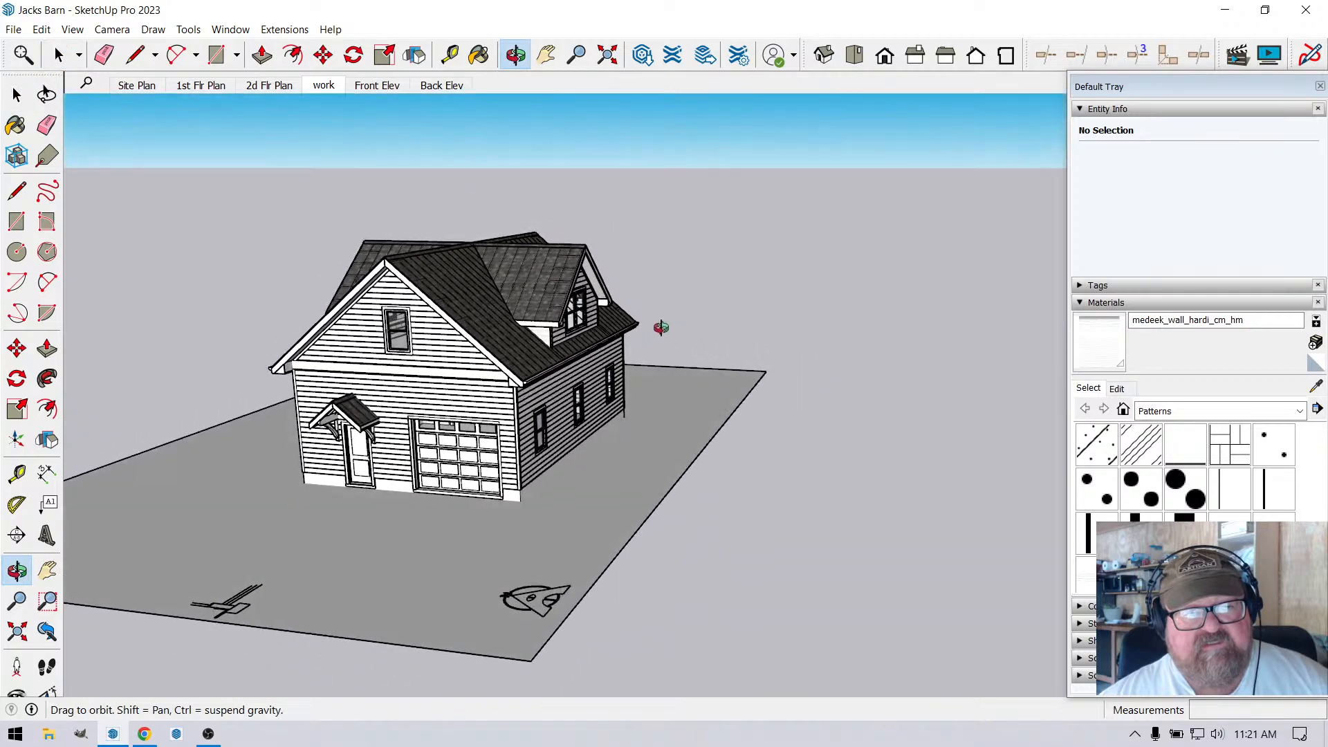
pyautogui.scroll(3, 378, 350)
pyautogui.moveTo(378, 350); pyautogui.dragTo(374, 113)
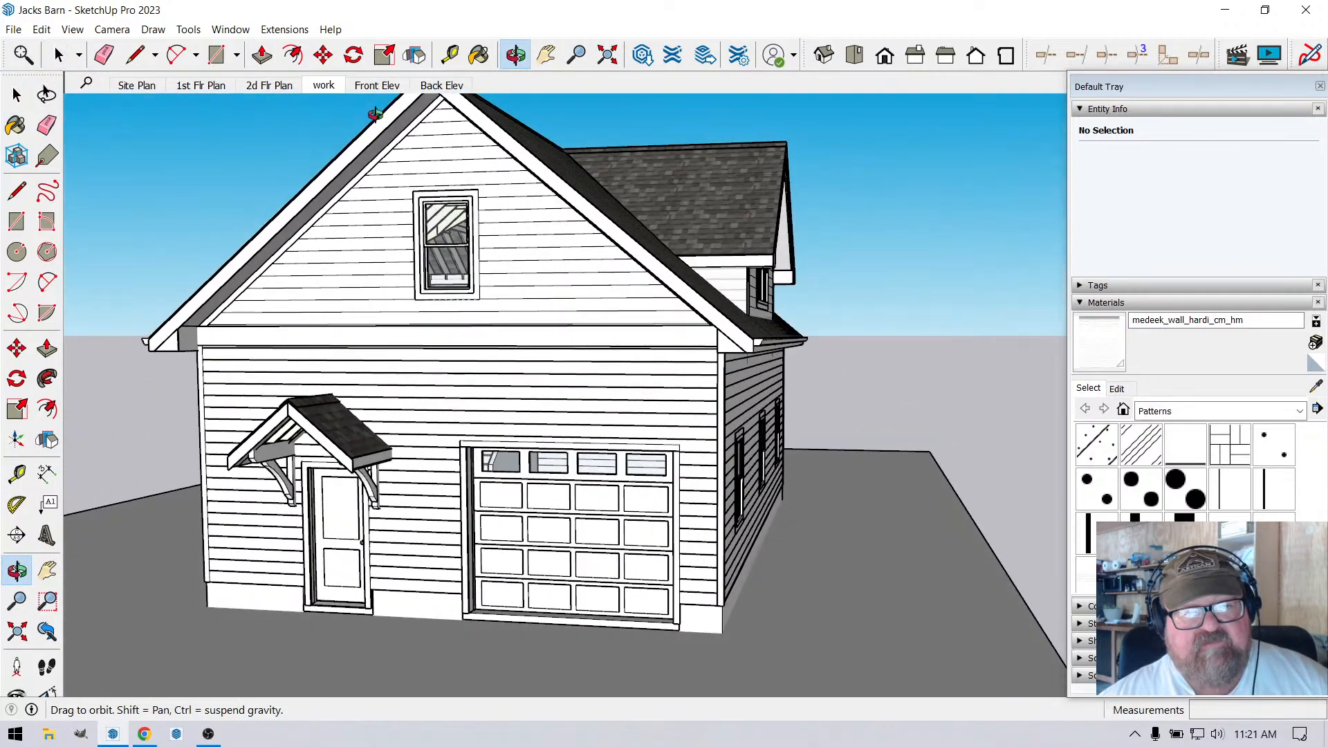
pyautogui.click(378, 85)
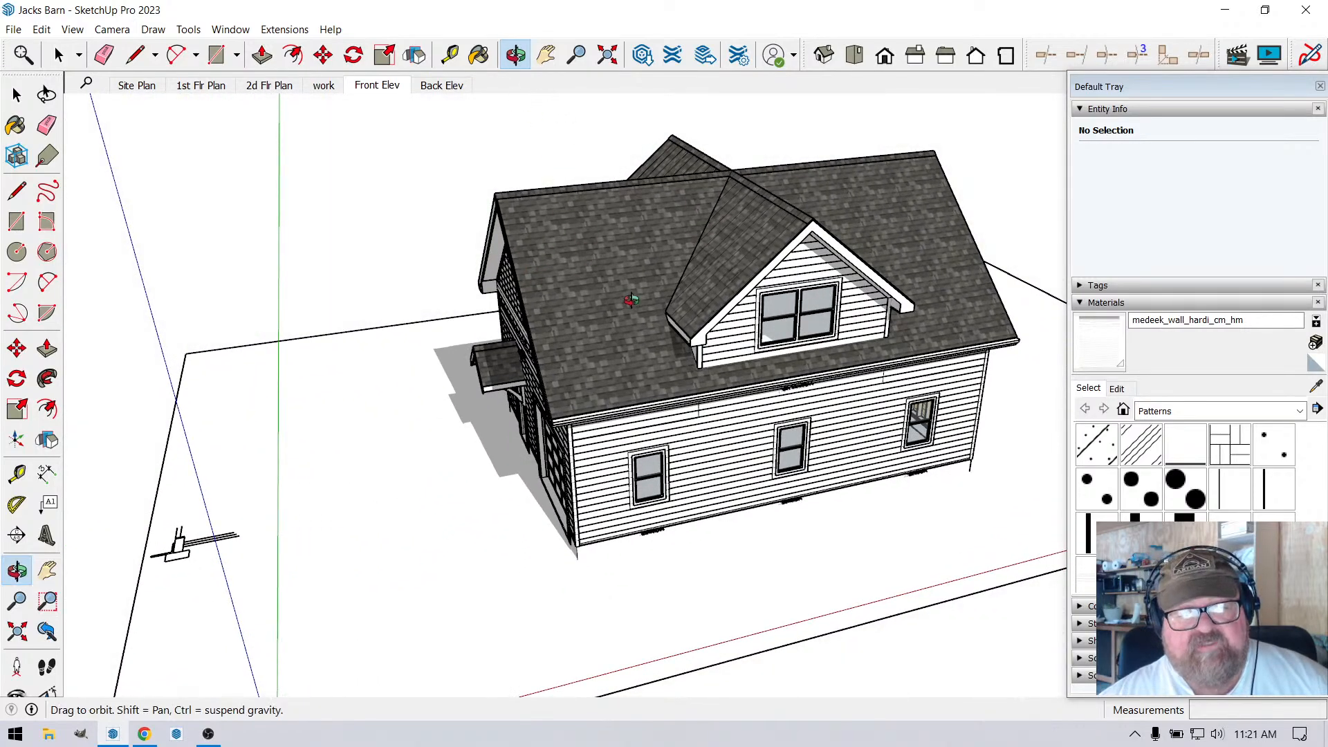
pyautogui.moveTo(623, 297); pyautogui.dragTo(599, 282)
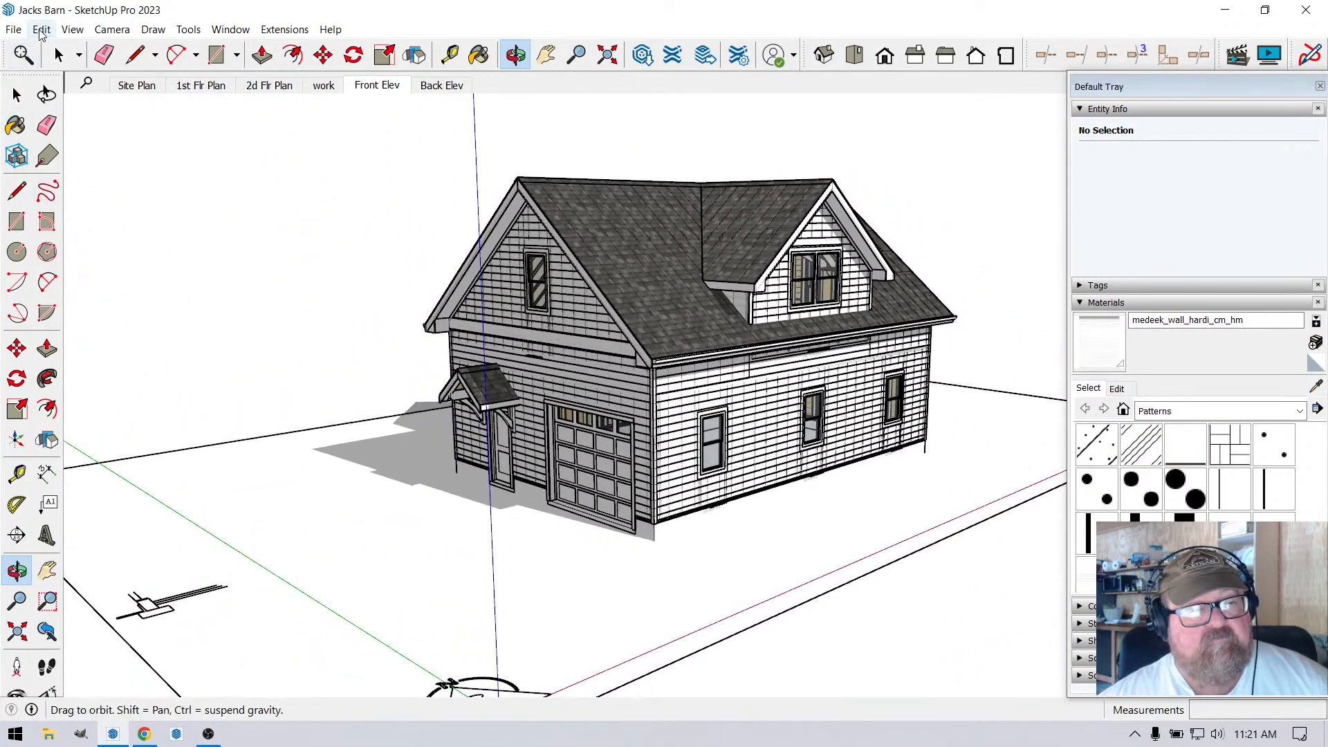
pyautogui.click(41, 29)
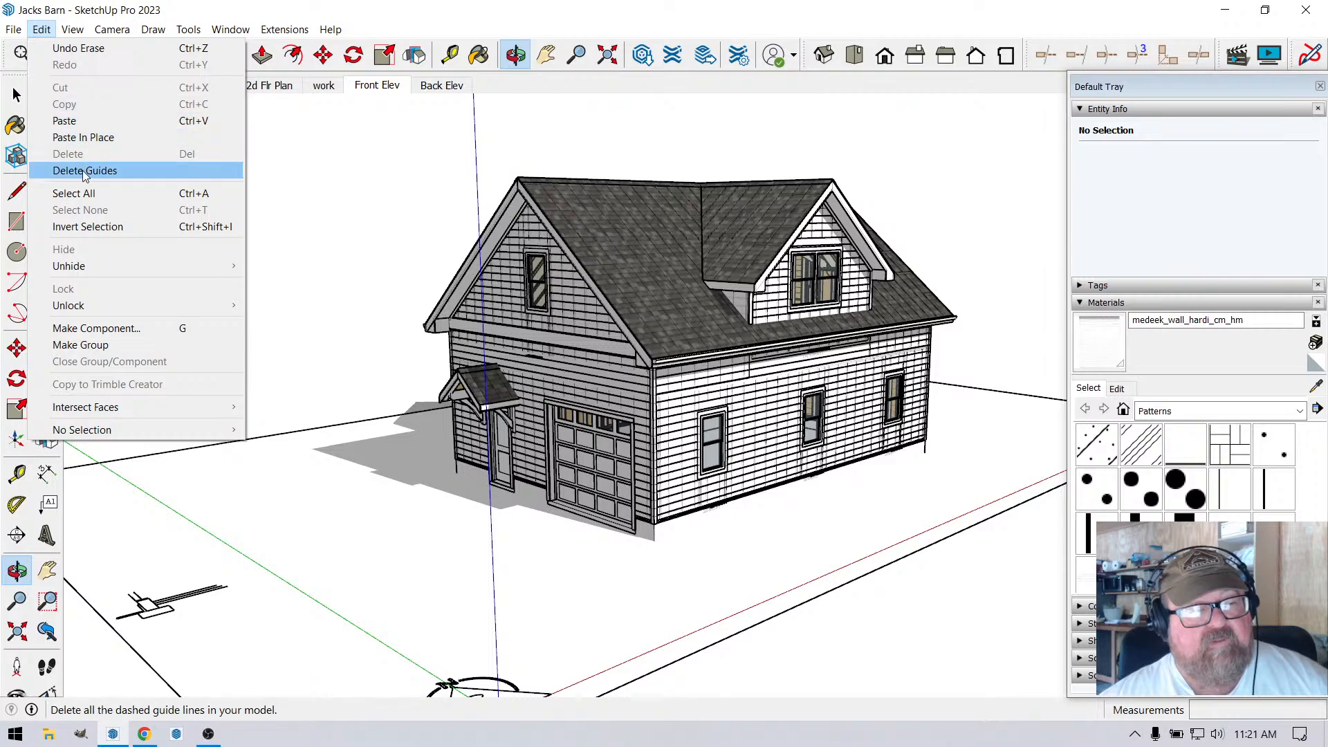
pyautogui.moveTo(93, 32)
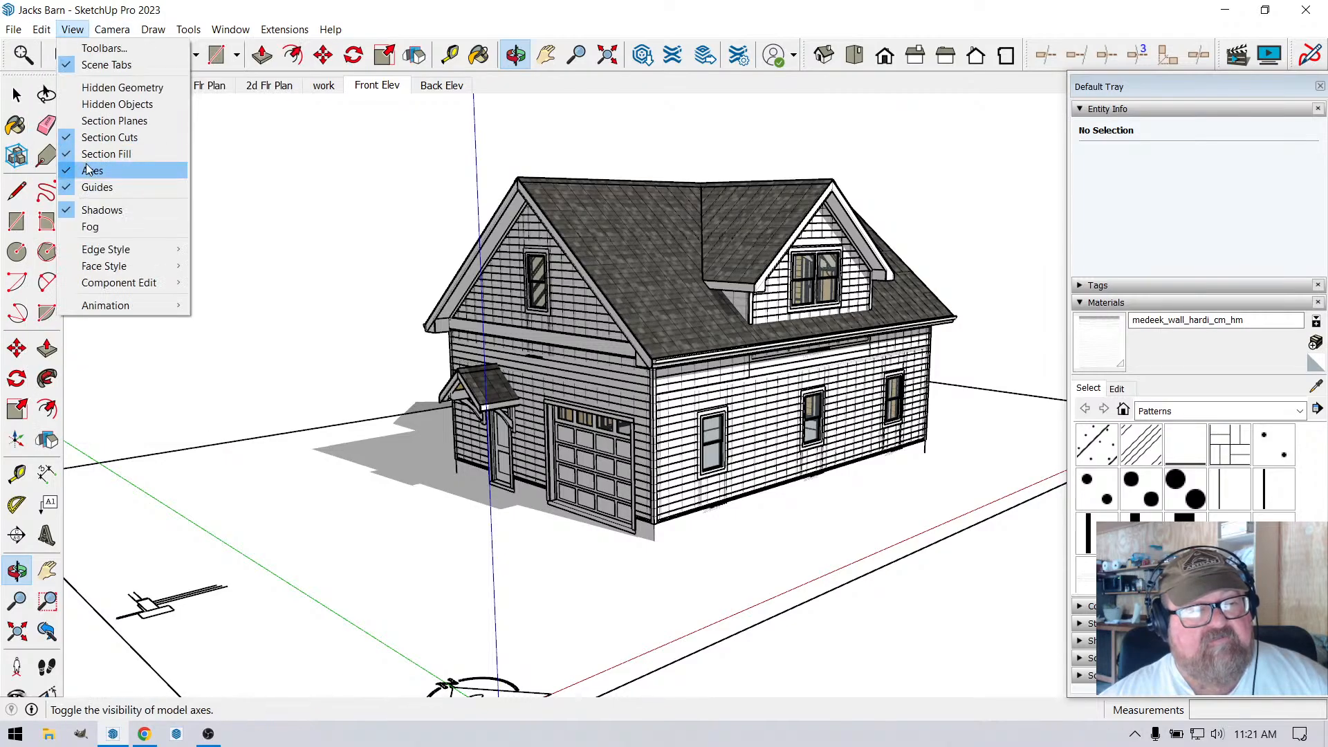
pyautogui.click(97, 170)
pyautogui.scroll(3, 764, 346)
pyautogui.scroll(2, 765, 346)
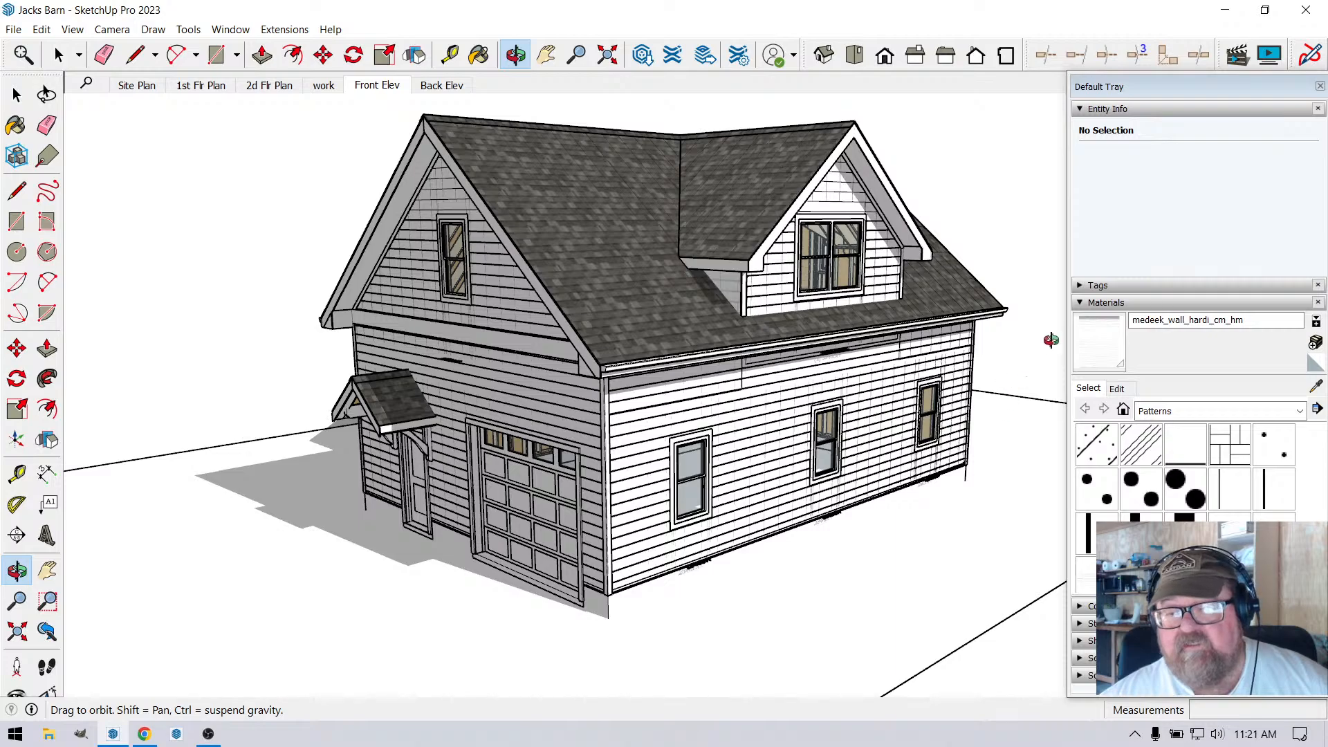
# Hide the wall_frame and wall_sheath tags so the wall framing and sheathing are not displayed.
pyautogui.click(1079, 285)
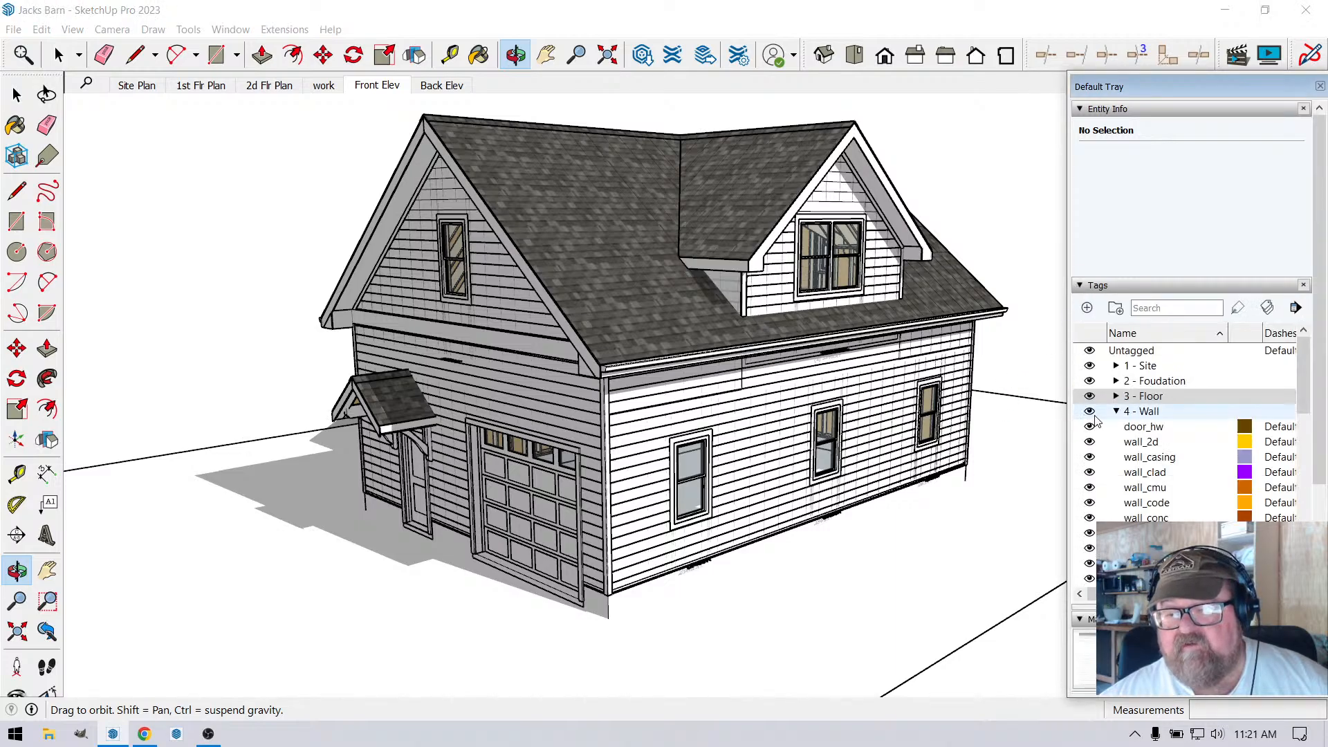
pyautogui.scroll(-5, 1092, 534)
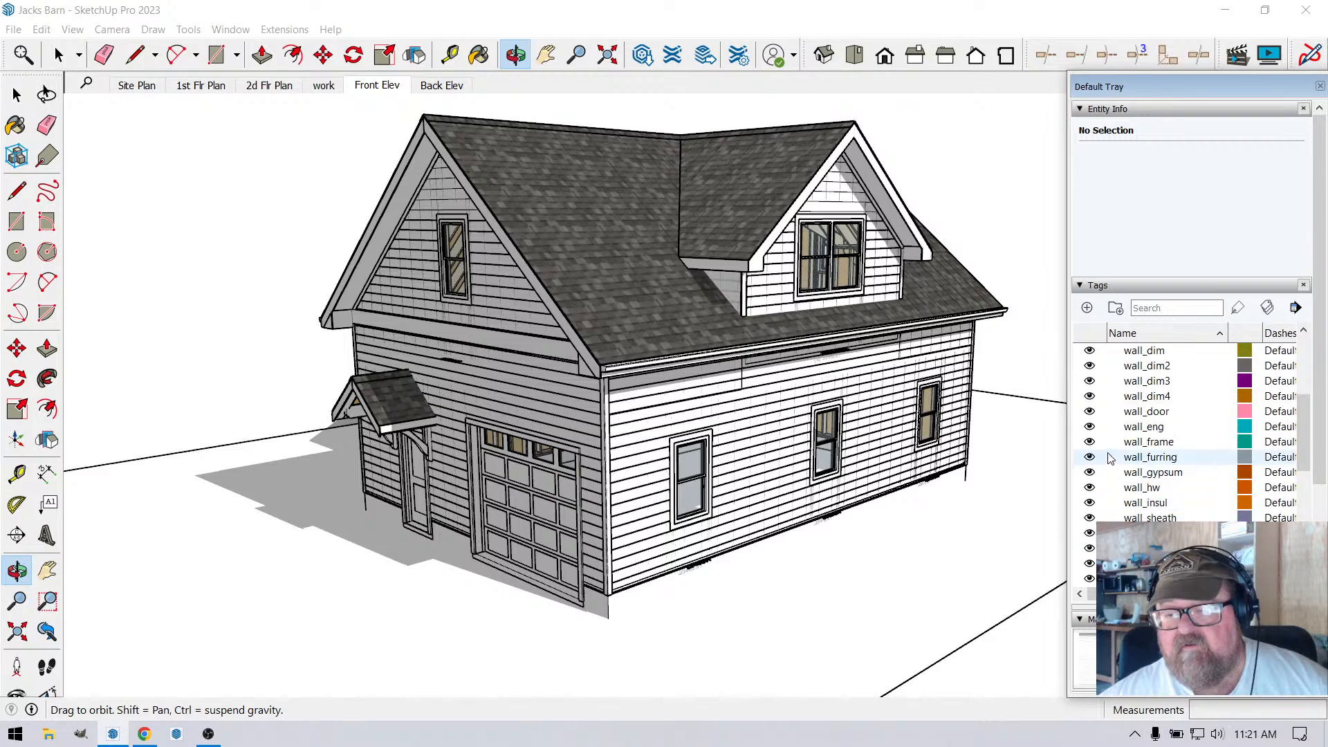
pyautogui.click(1091, 442)
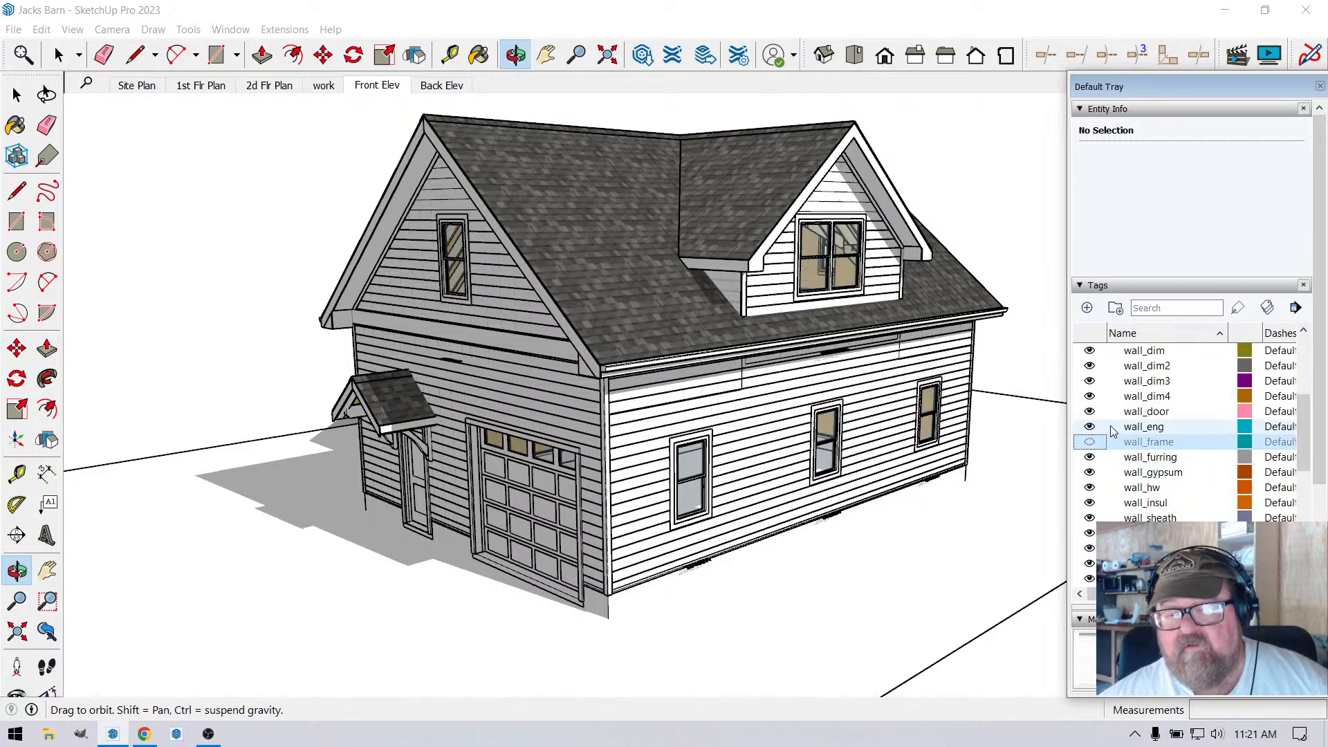
pyautogui.scroll(-2, 1115, 429)
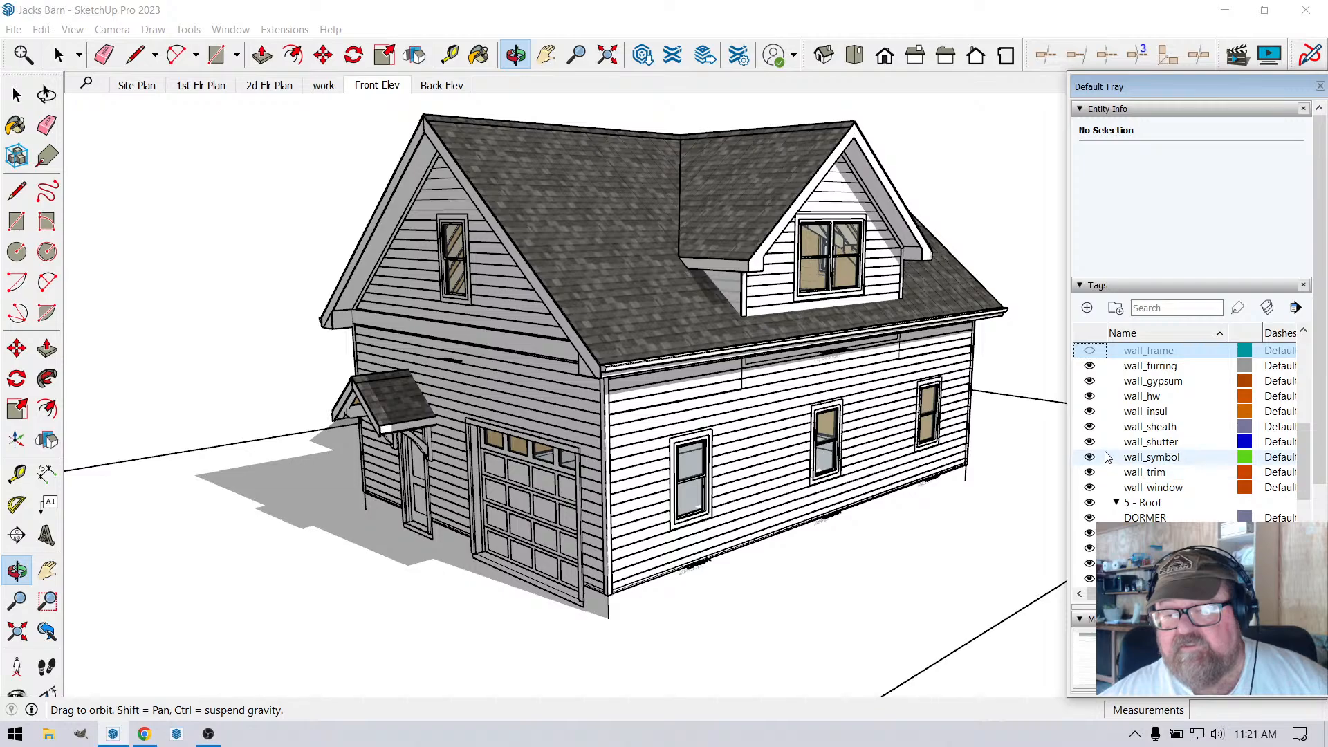
pyautogui.click(1090, 426)
pyautogui.moveTo(675, 438); pyautogui.dragTo(899, 450)
pyautogui.scroll(1, 1119, 518)
pyautogui.scroll(2, 1119, 518)
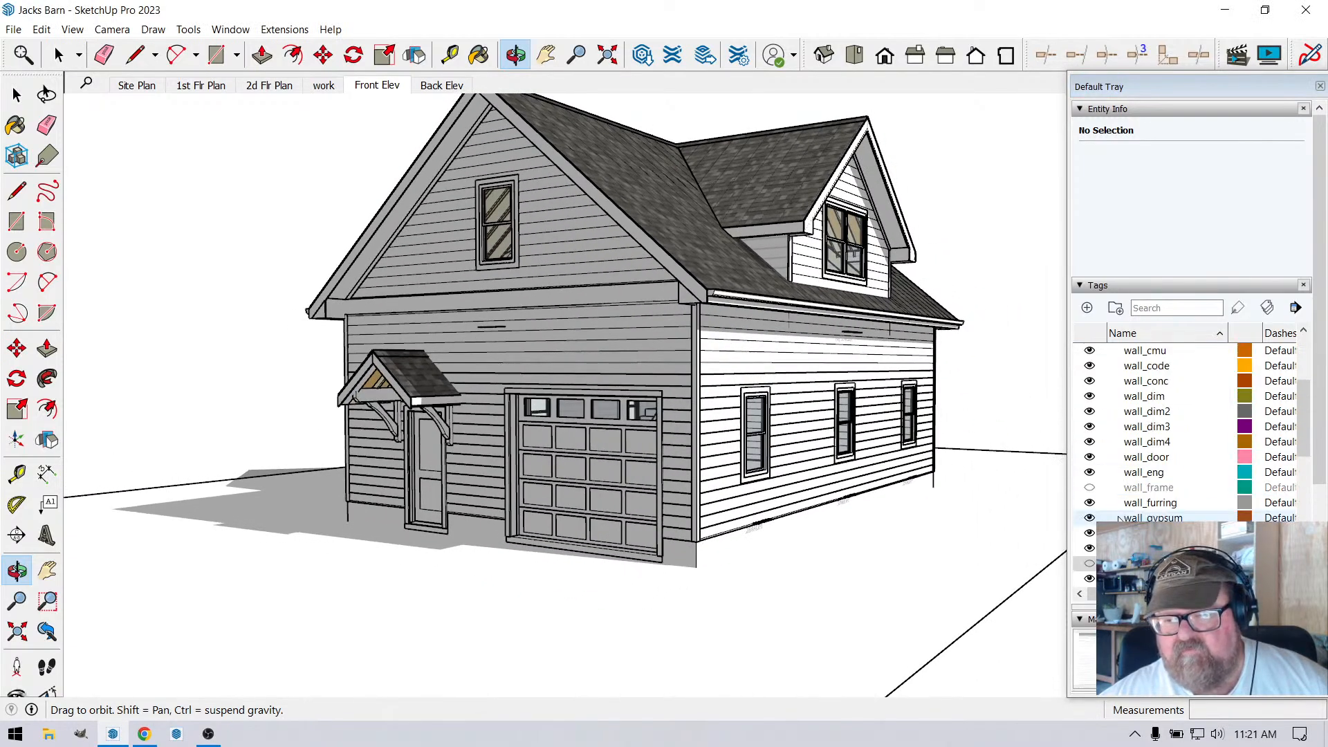
# Hide the wall_dim, wall_dim2, wall_dim3 and wall_dim4 tags.
pyautogui.click(1089, 411)
pyautogui.click(1090, 427)
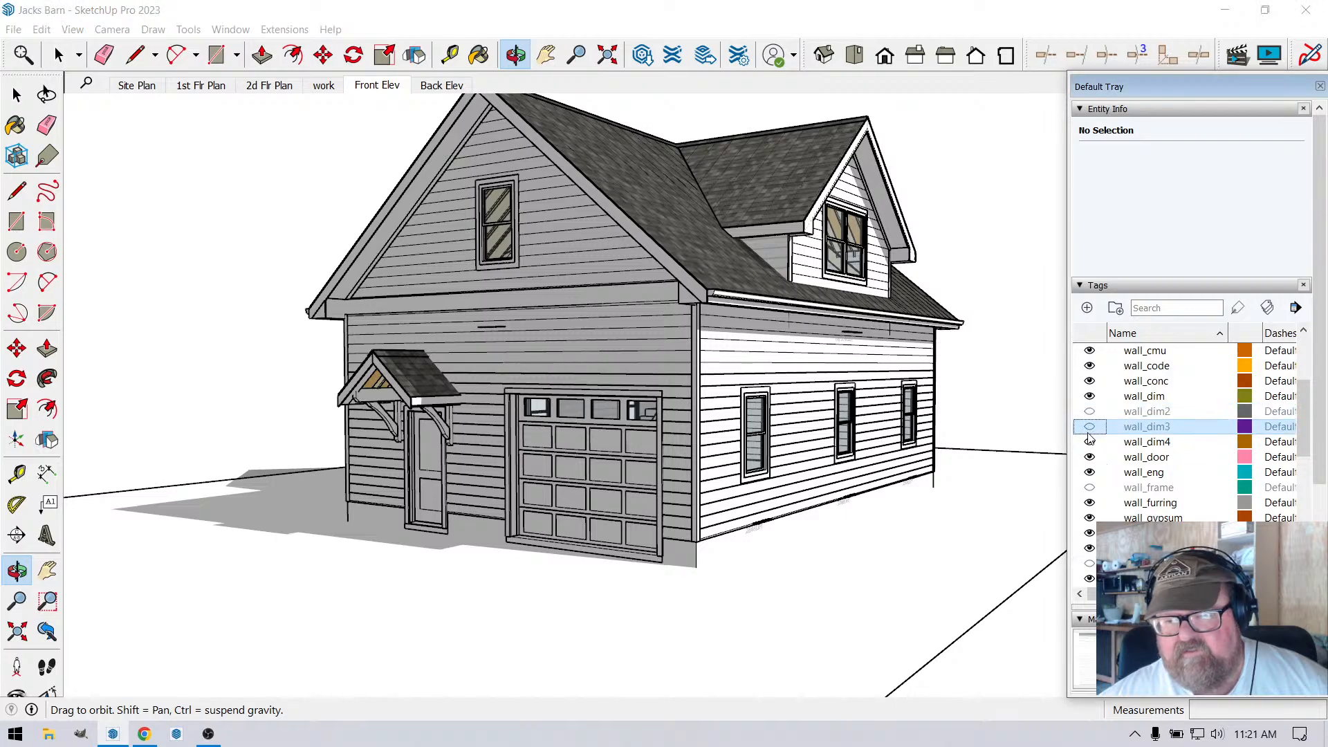
pyautogui.click(1089, 442)
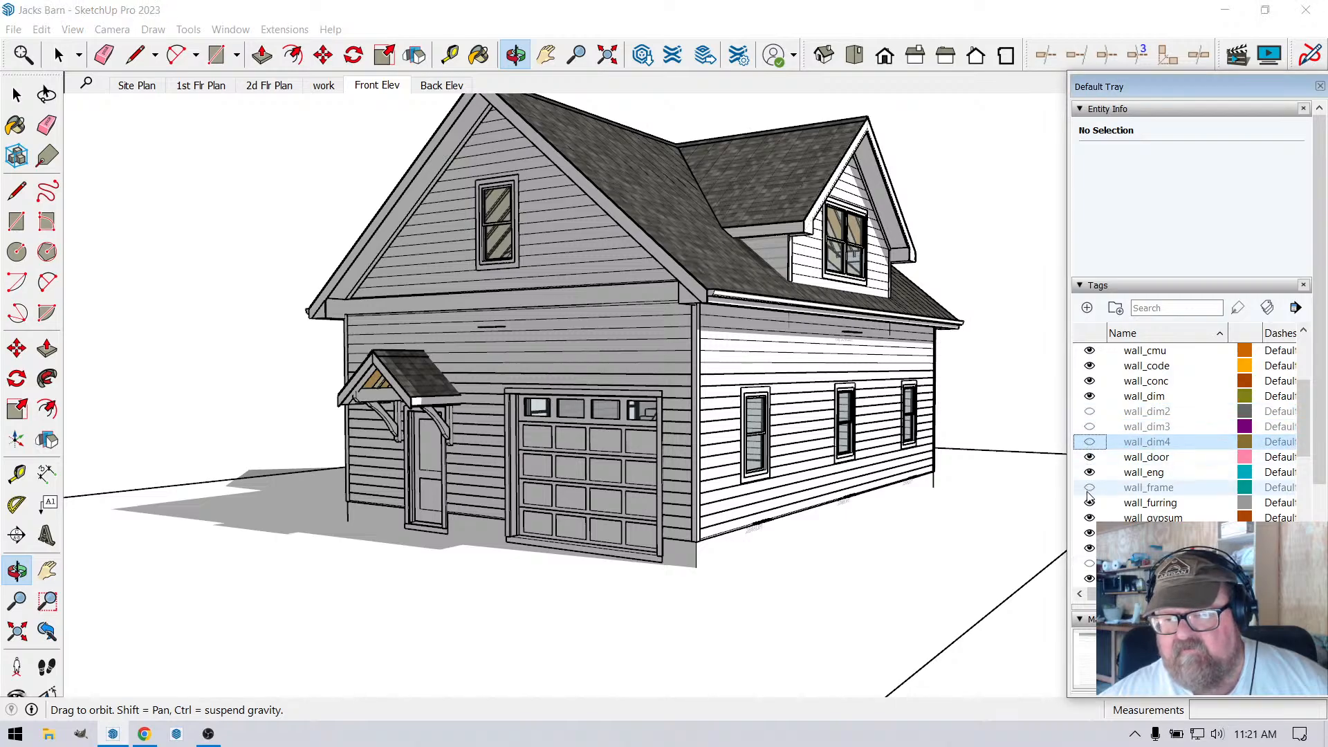
pyautogui.moveTo(840, 435)
pyautogui.mouseDown()
pyautogui.moveTo(783, 416)
pyautogui.moveTo(780, 429)
pyautogui.moveTo(922, 427)
pyautogui.moveTo(854, 448)
pyautogui.mouseUp()
pyautogui.click(1090, 397)
pyautogui.scroll(-3, 853, 449)
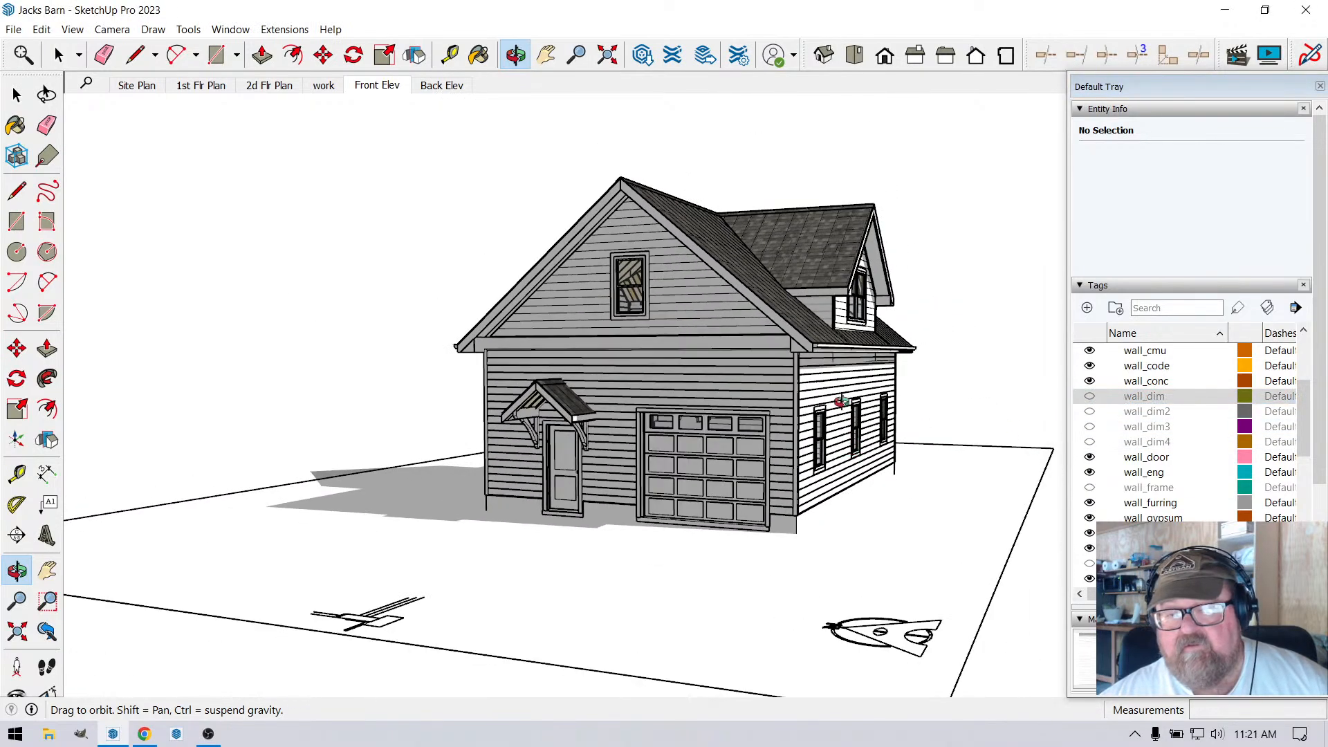
pyautogui.scroll(4, 839, 391)
pyautogui.moveTo(829, 520); pyautogui.dragTo(784, 307)
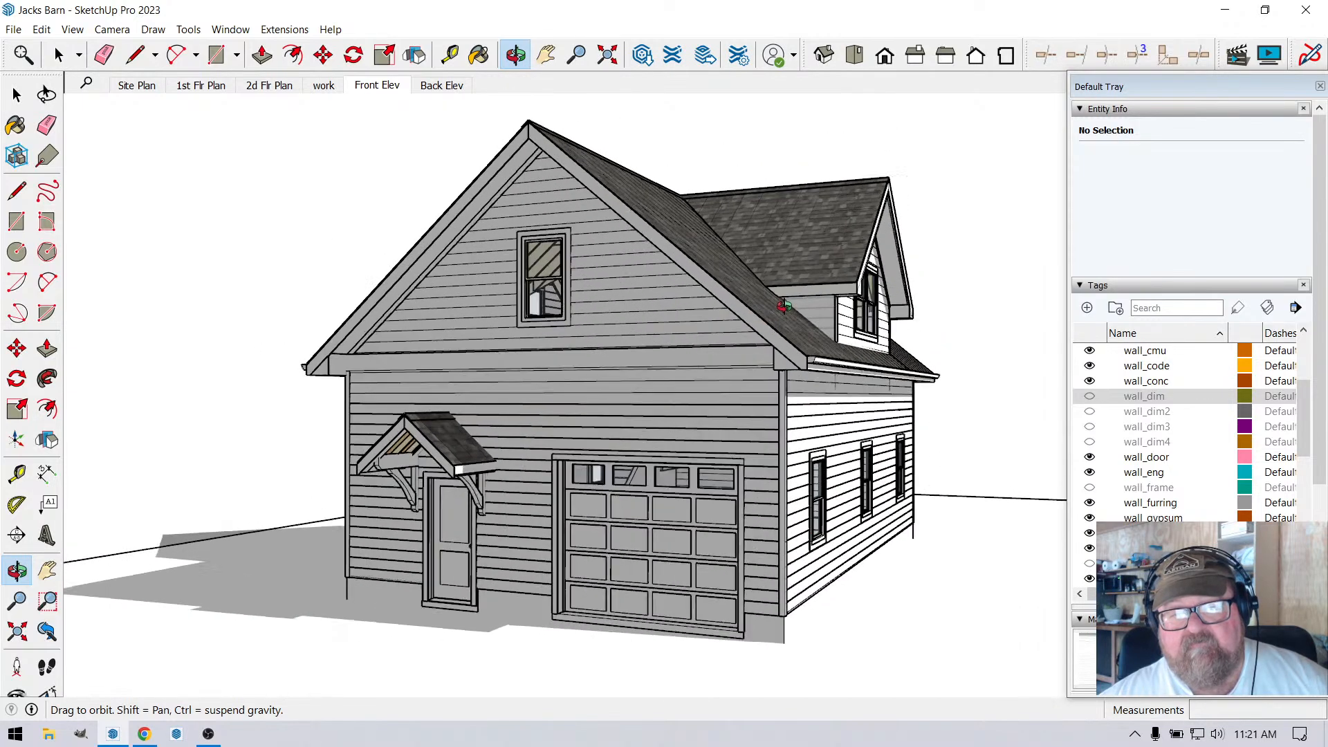
# Set the shadows to 10/24 at 03:37 pm so sunlight falls on the barn's front wall.
pyautogui.click(1080, 285)
pyautogui.click(1081, 303)
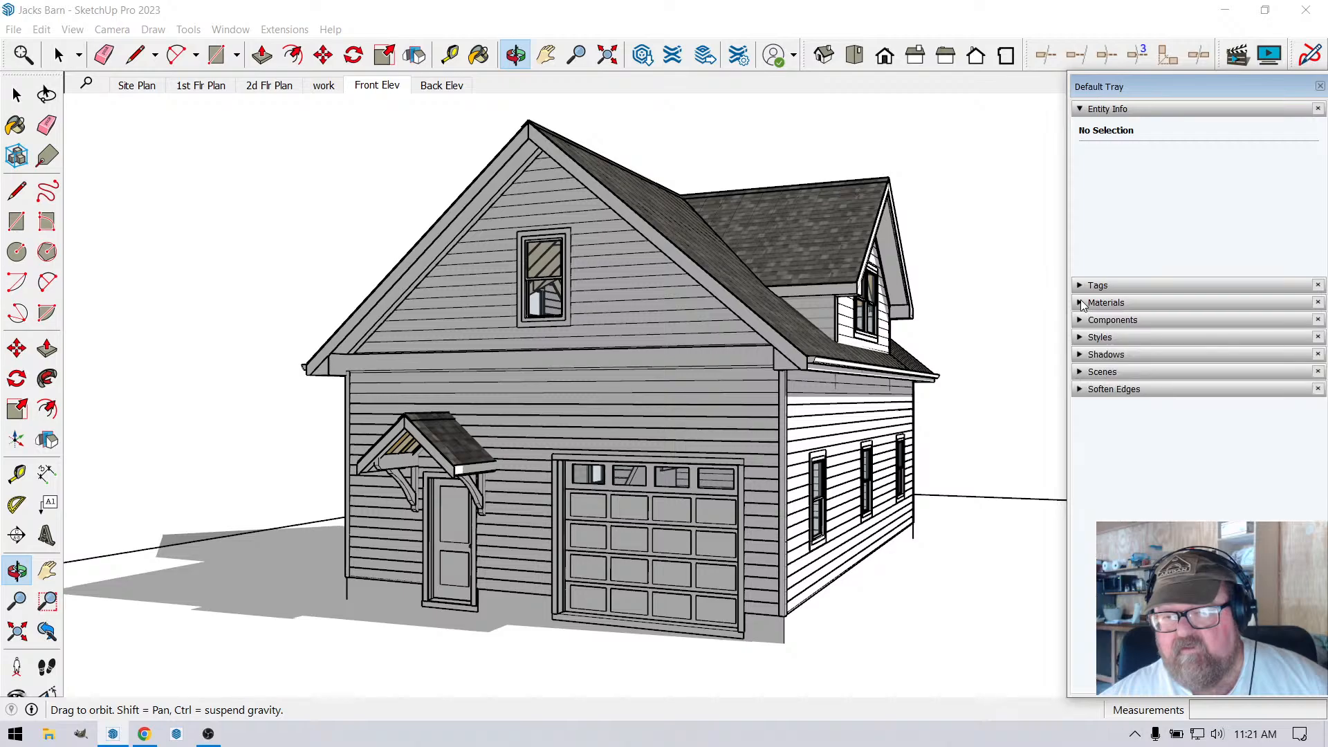
pyautogui.click(1079, 356)
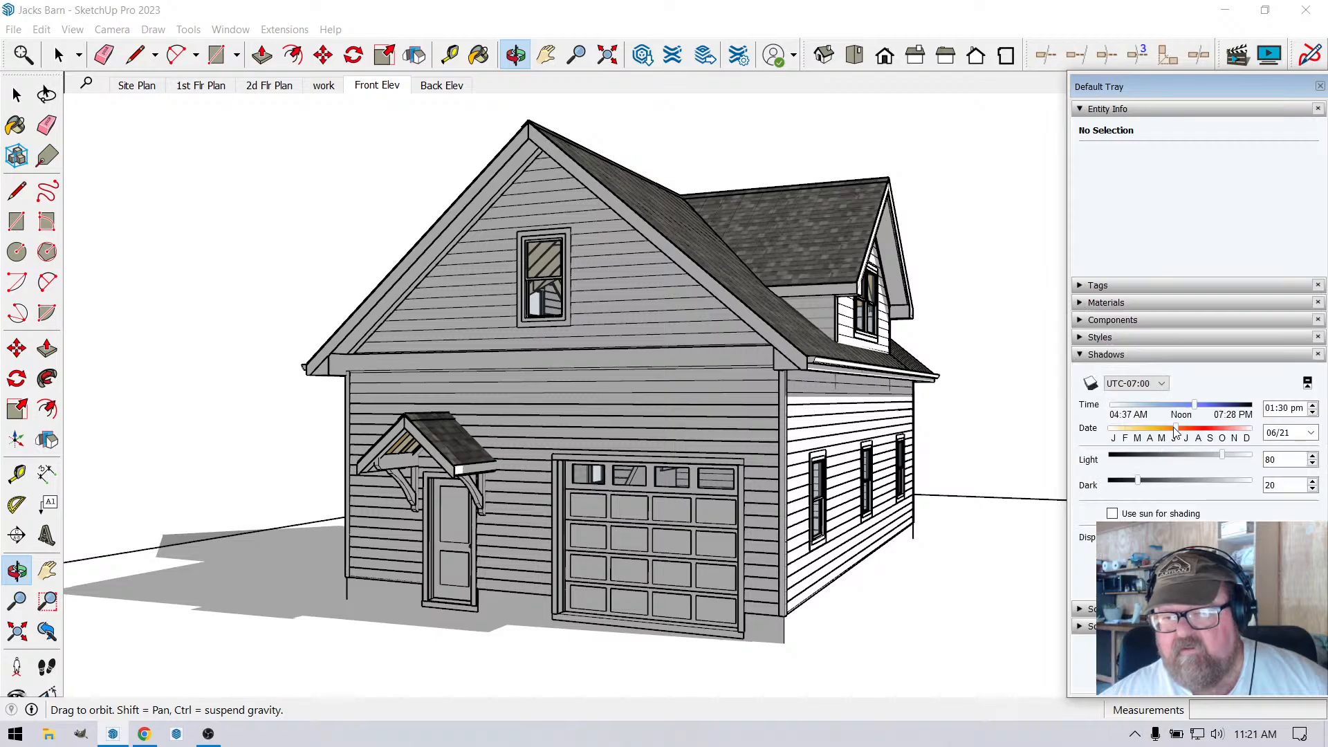
pyautogui.moveTo(1176, 433); pyautogui.dragTo(1232, 413)
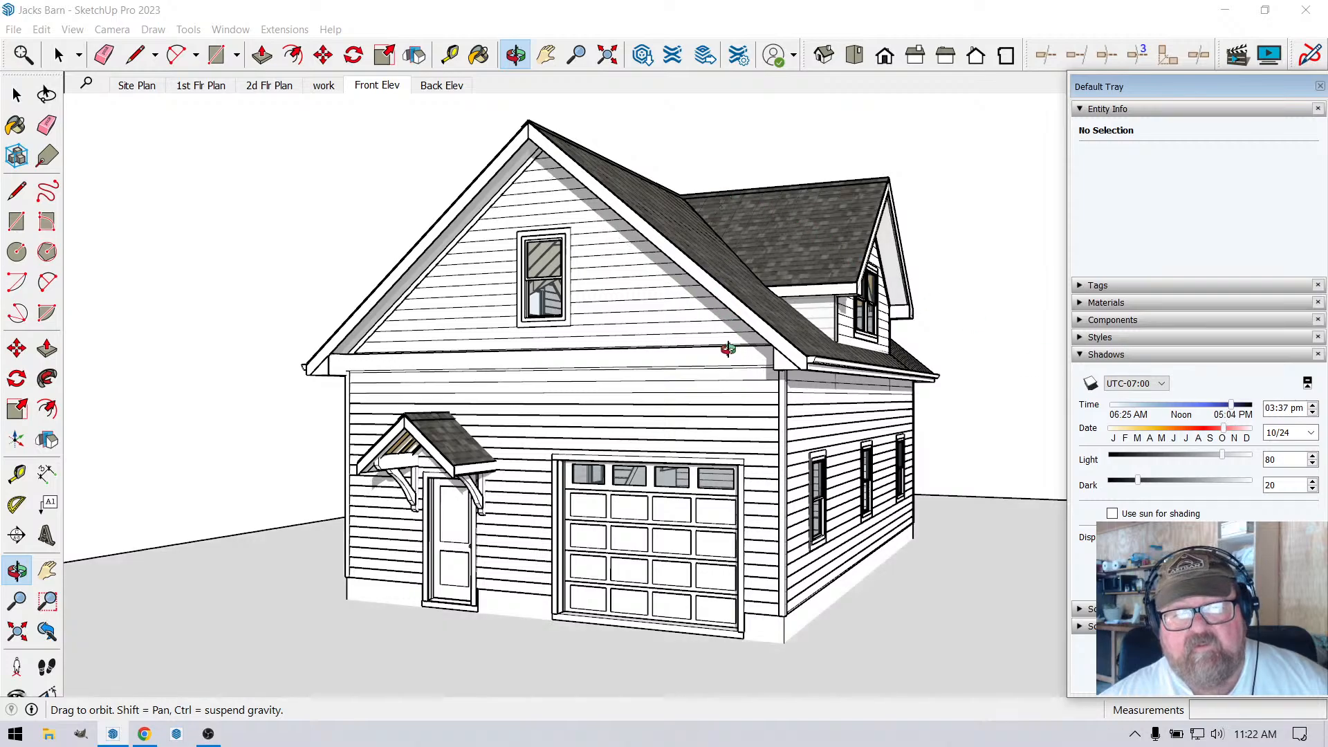
# Frame the barn's front in perspective and update the Front Elev scene, saving the changes to the selected style.
pyautogui.moveTo(729, 349); pyautogui.dragTo(667, 250)
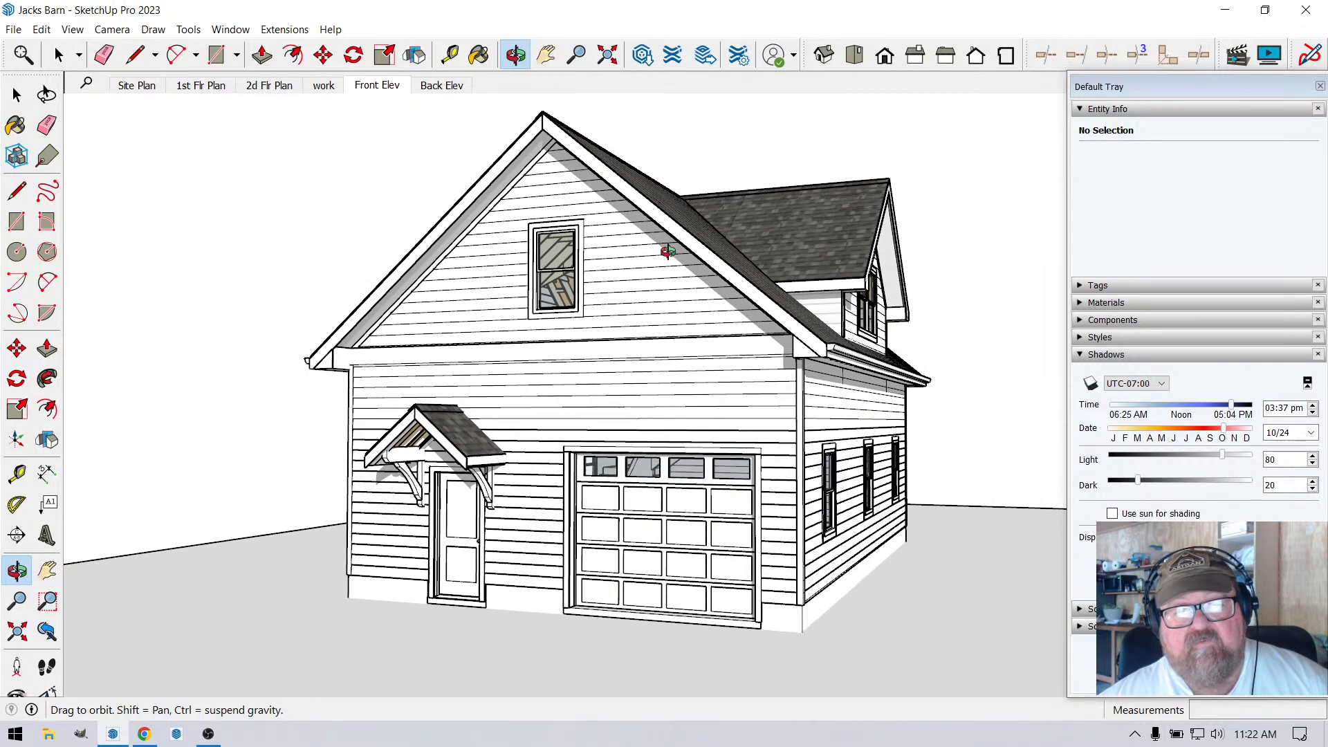
pyautogui.rightClick(391, 89)
pyautogui.click(419, 151)
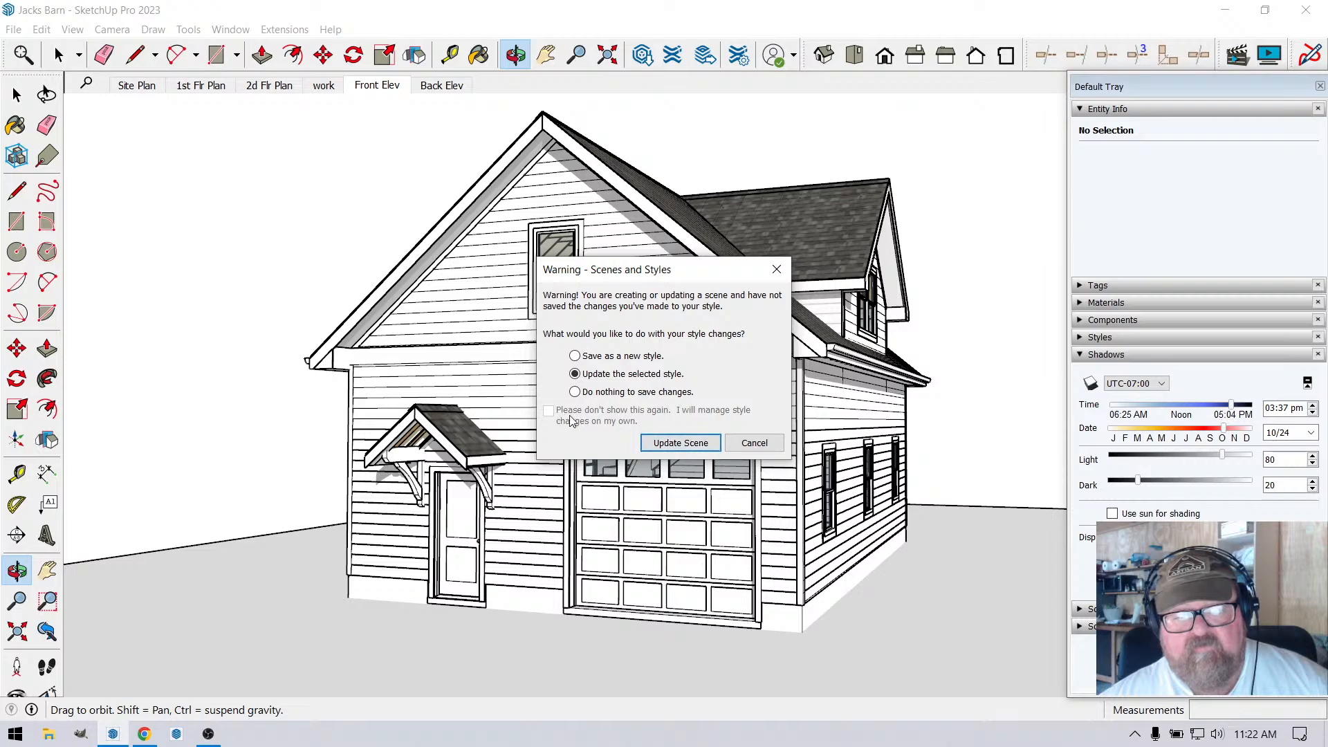
pyautogui.click(671, 442)
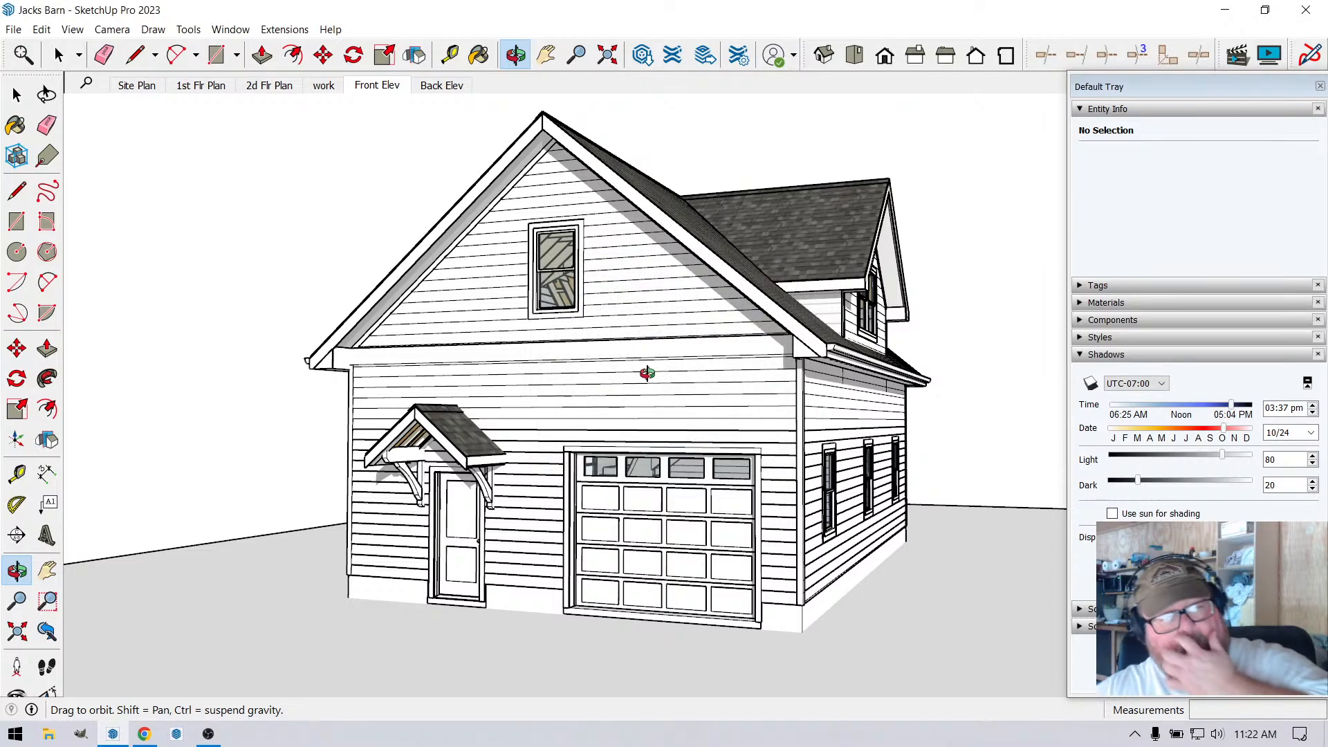
# Face the barn's side wall with the double-window dormer and set the shadow date to 11/25.
pyautogui.moveTo(763, 449); pyautogui.dragTo(332, 458)
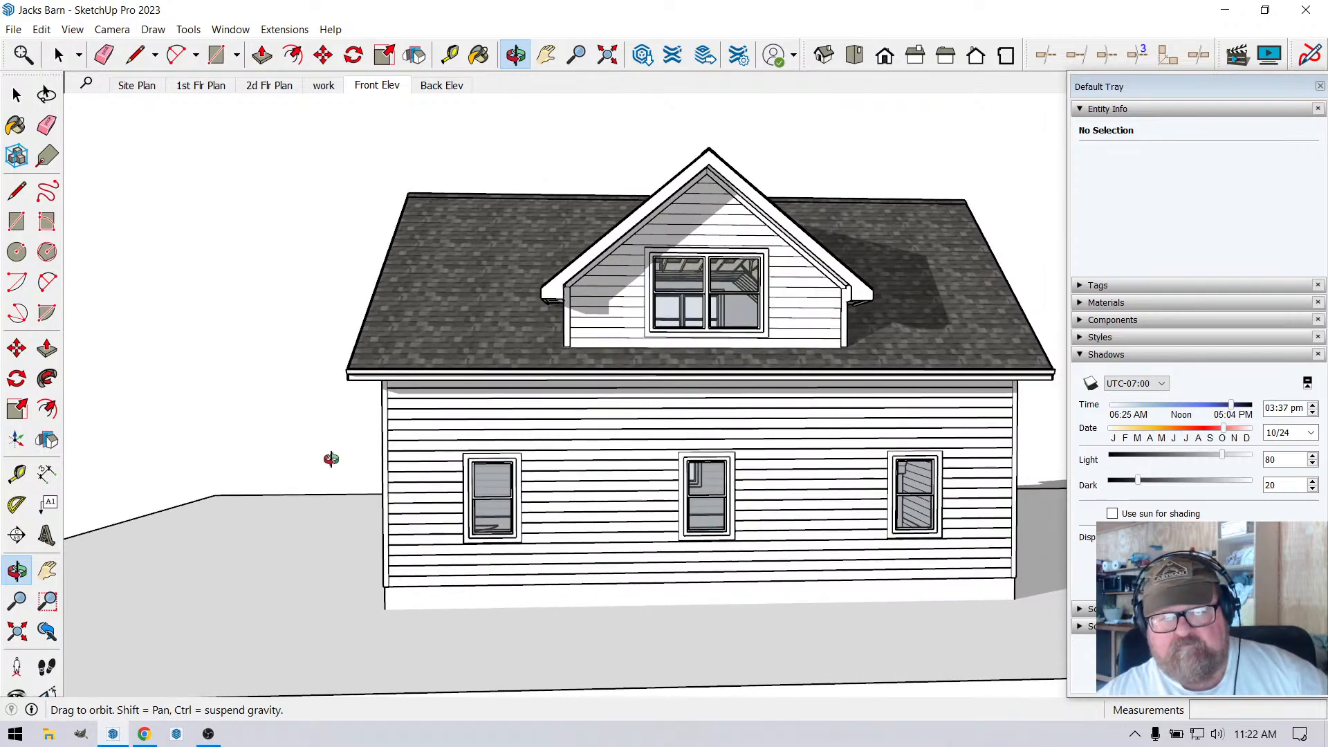
pyautogui.moveTo(321, 512); pyautogui.dragTo(621, 513)
pyautogui.scroll(4, 607, 546)
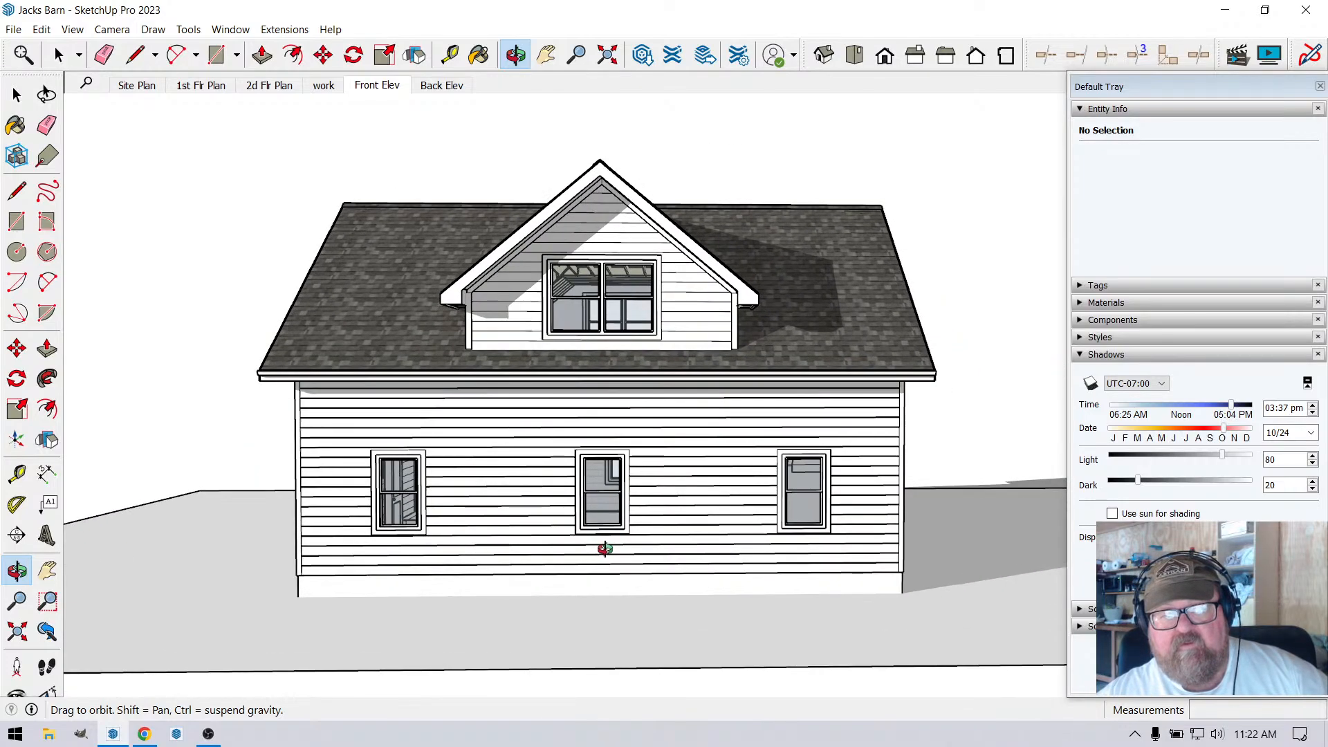
pyautogui.scroll(-2, 606, 547)
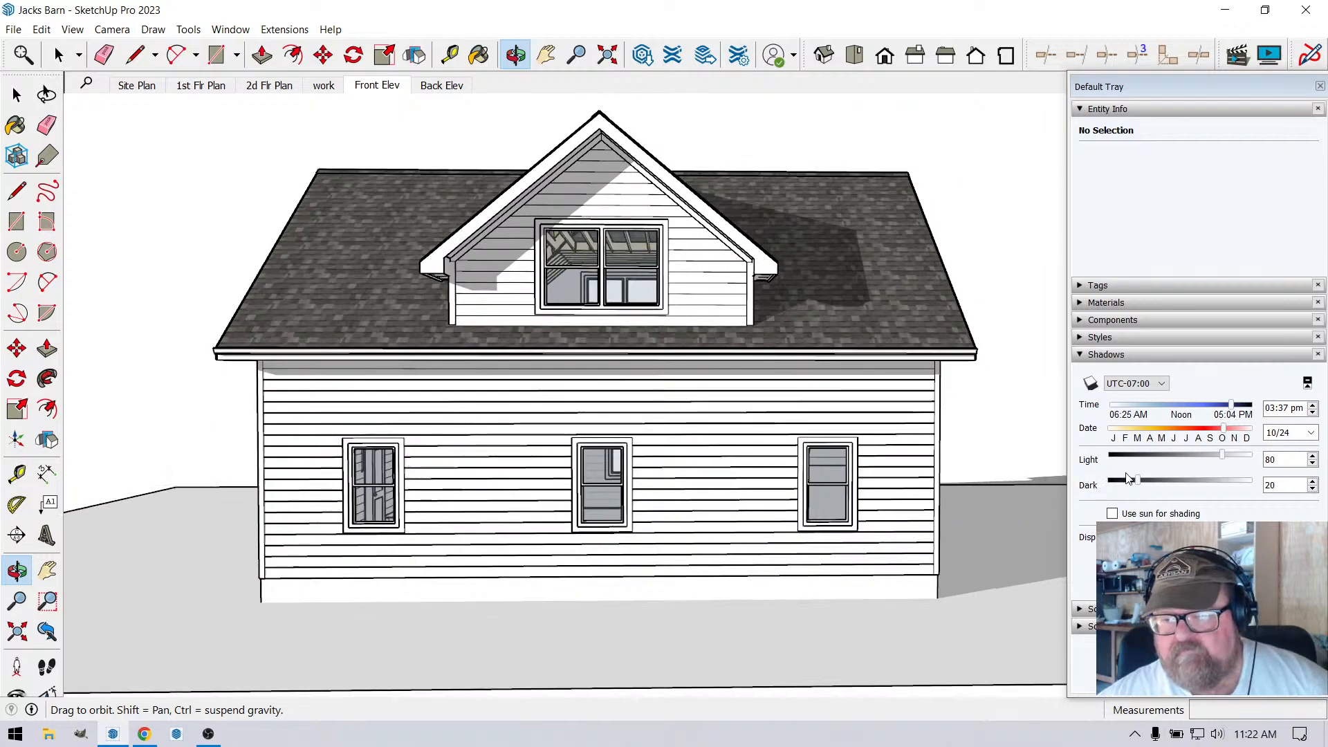
pyautogui.moveTo(1222, 438); pyautogui.dragTo(1239, 434)
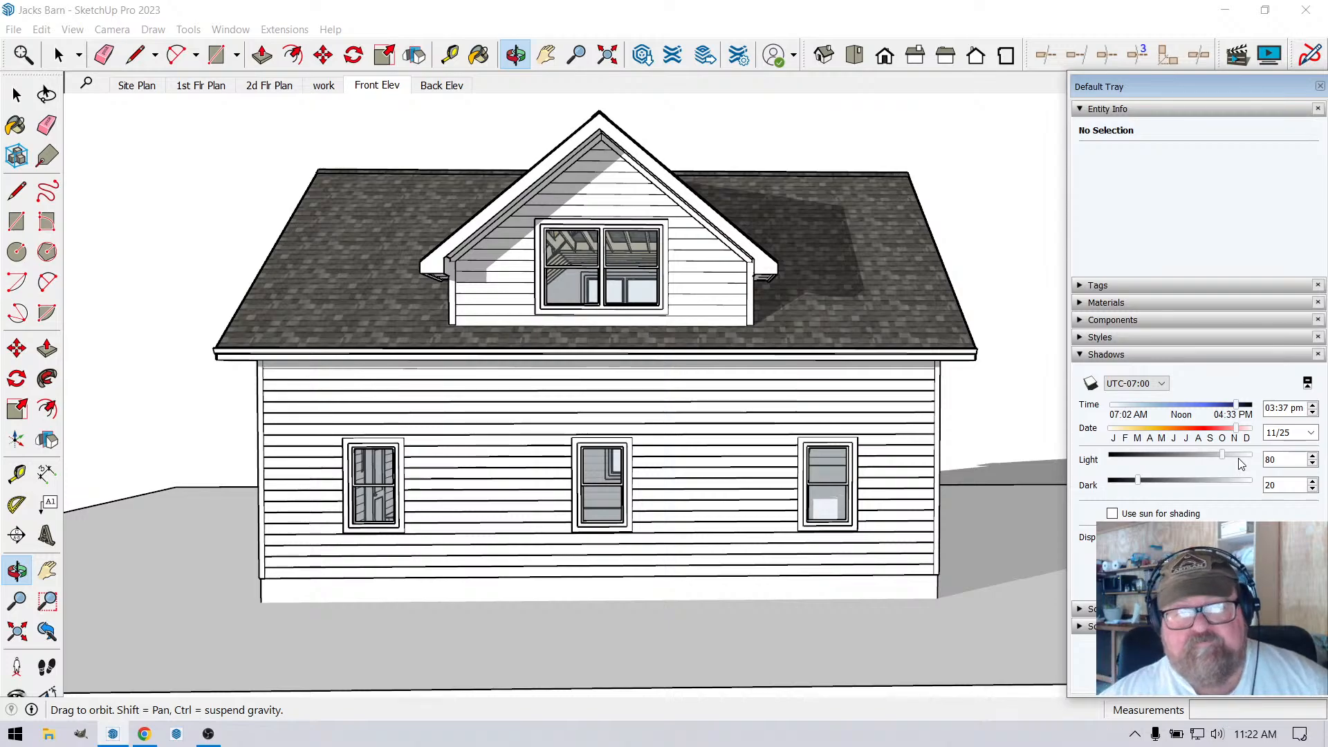
# Add a scene named Right Elev after the Front Elev scene and update it with the current view.
pyautogui.click(1080, 356)
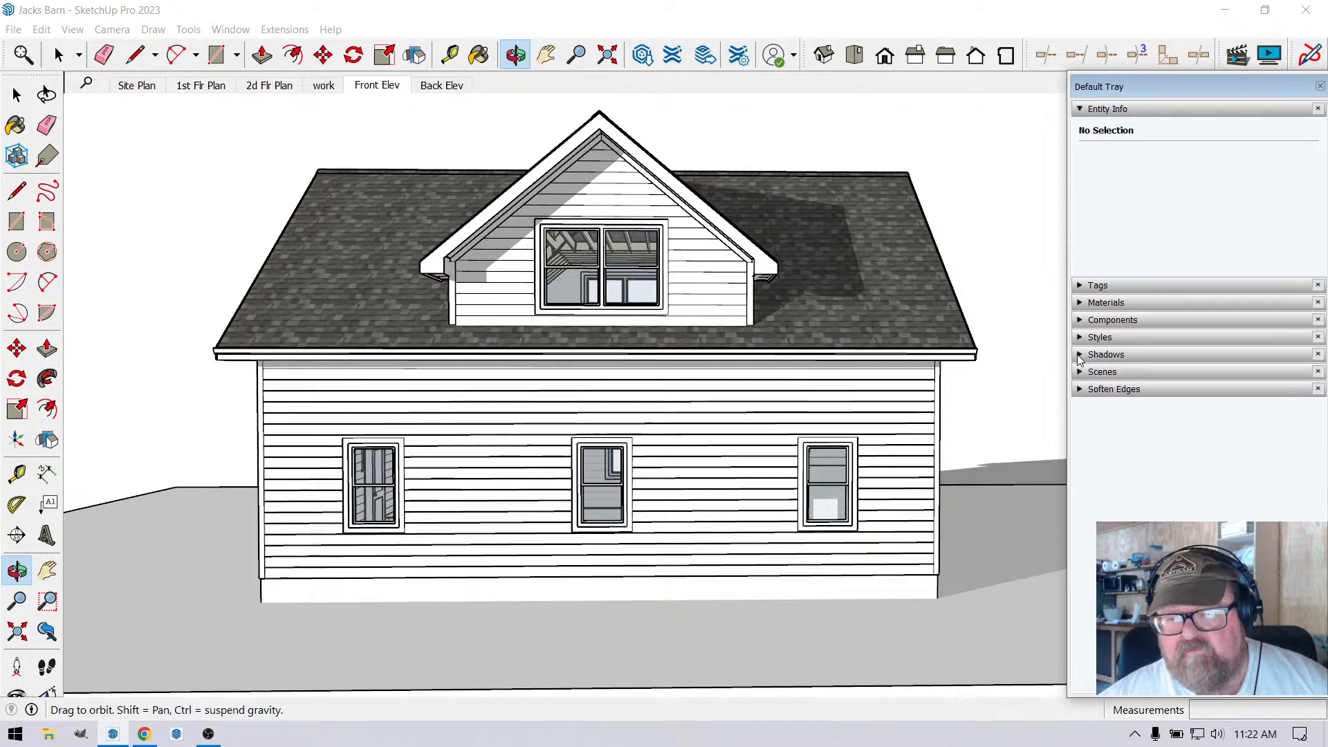
pyautogui.click(1081, 373)
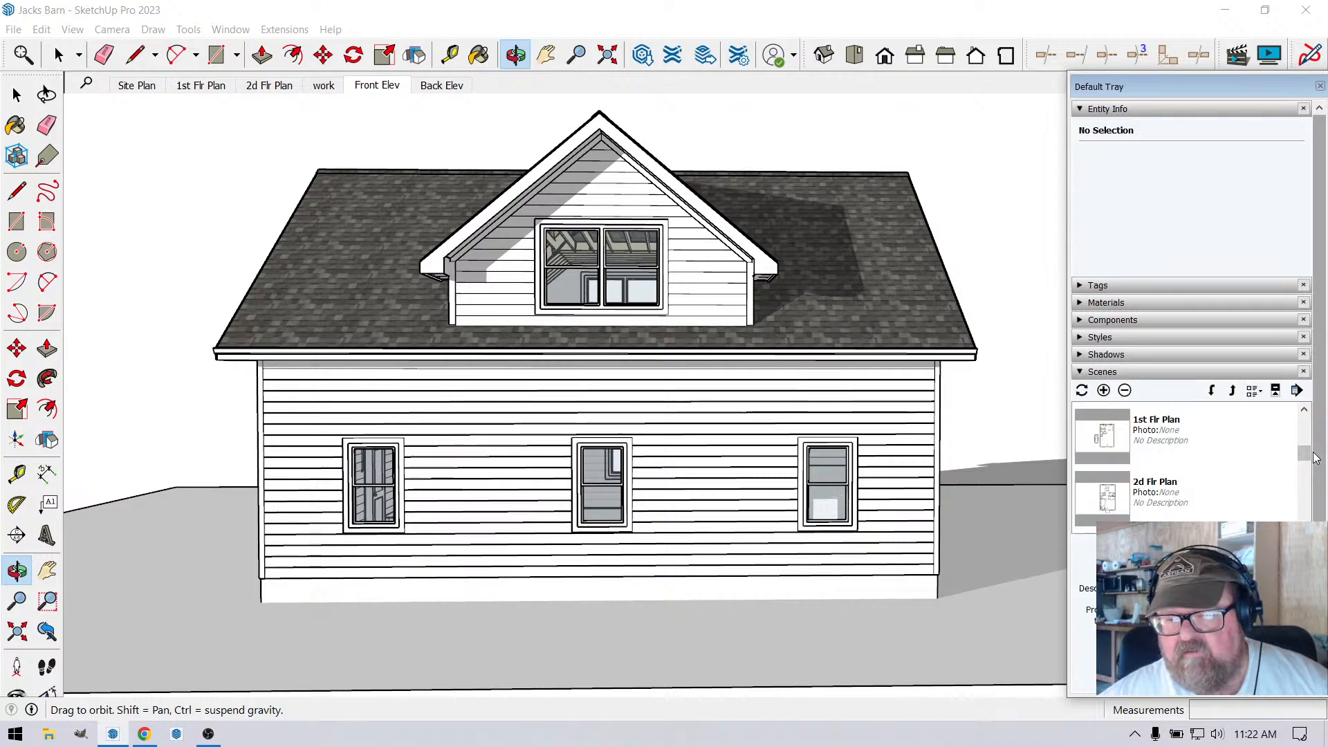
pyautogui.scroll(1, 1307, 448)
pyautogui.moveTo(1309, 449); pyautogui.dragTo(1308, 485)
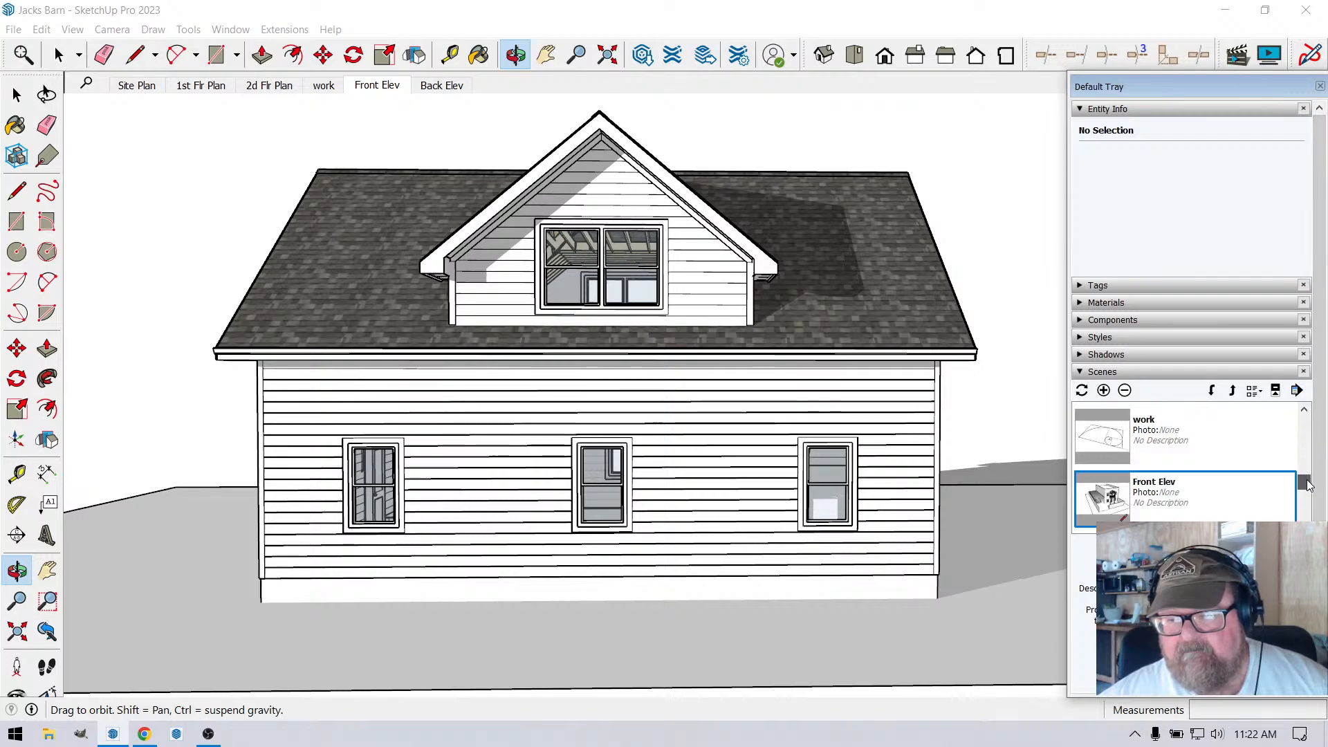
pyautogui.click(1105, 391)
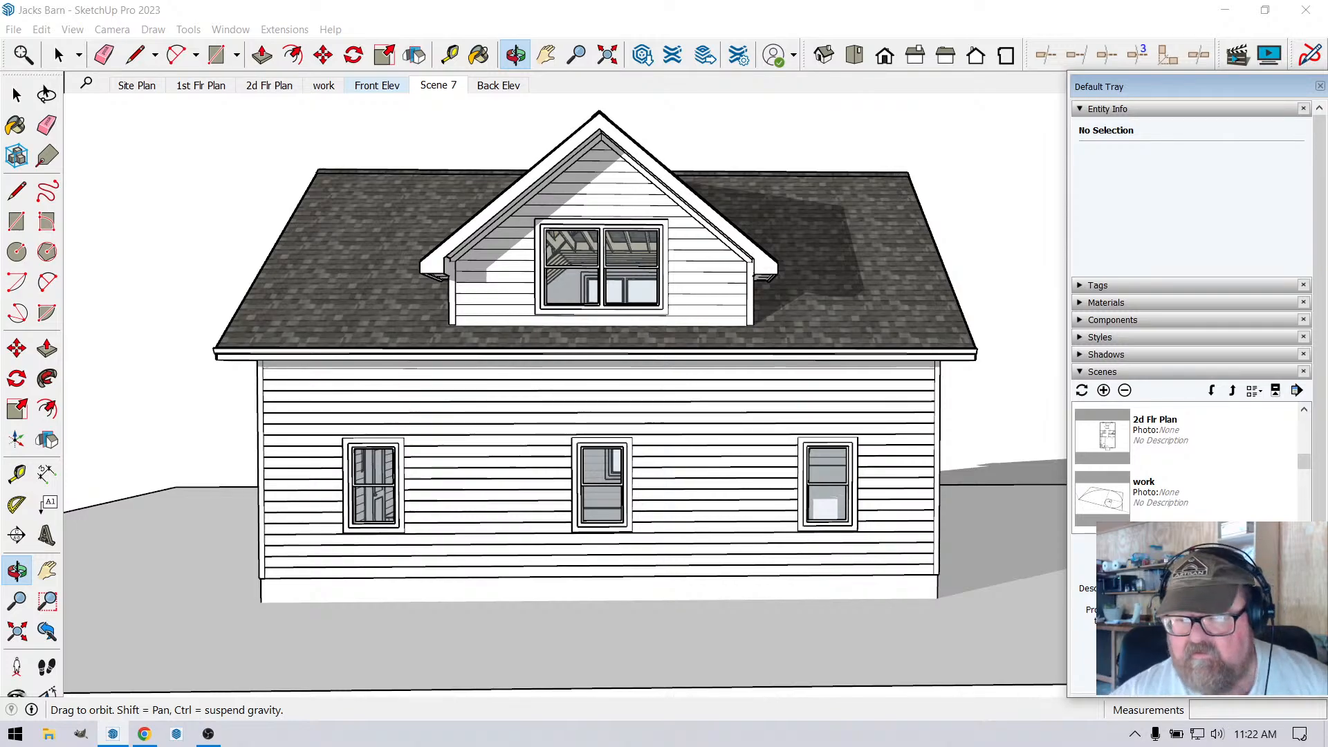
pyautogui.press('Return')
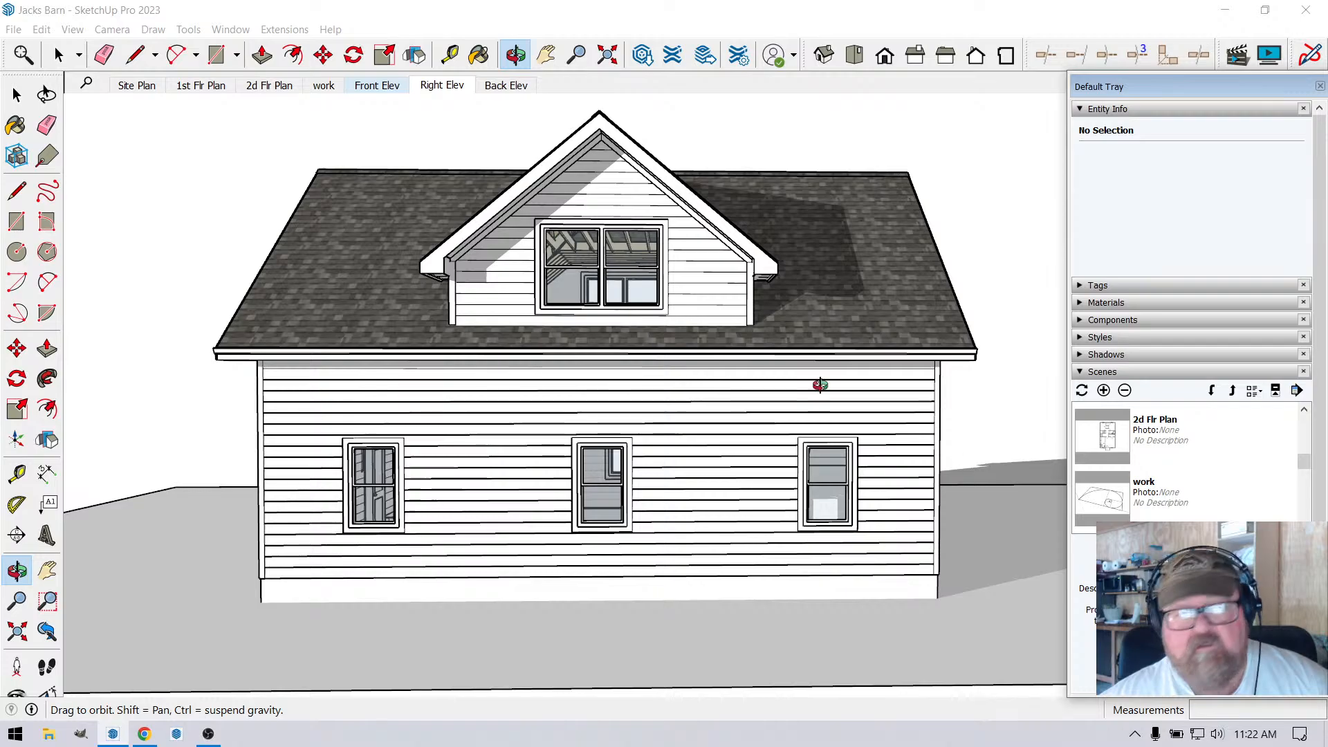
pyautogui.rightClick(451, 87)
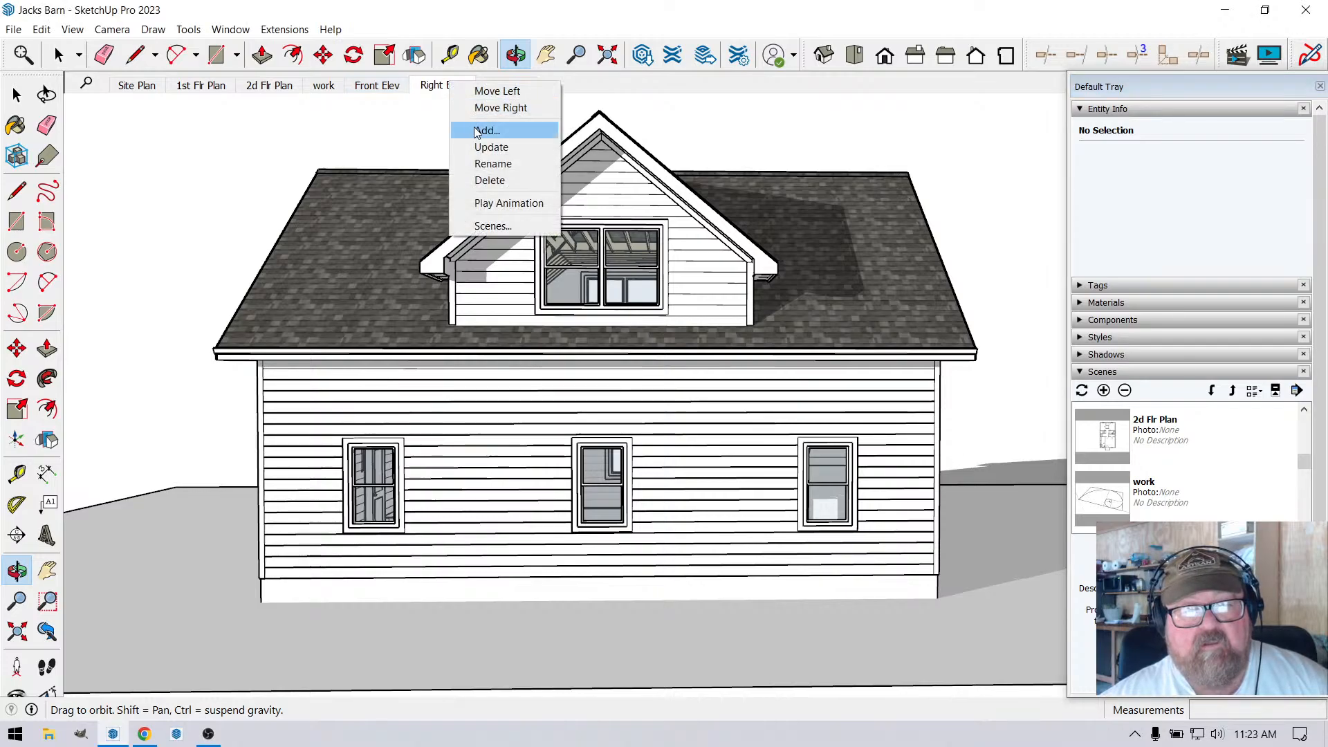
pyautogui.click(481, 150)
# Switch to the Back Elev scene and delete the stray gable-shaped panel and its leftover piece floating beside the barn.
pyautogui.click(497, 88)
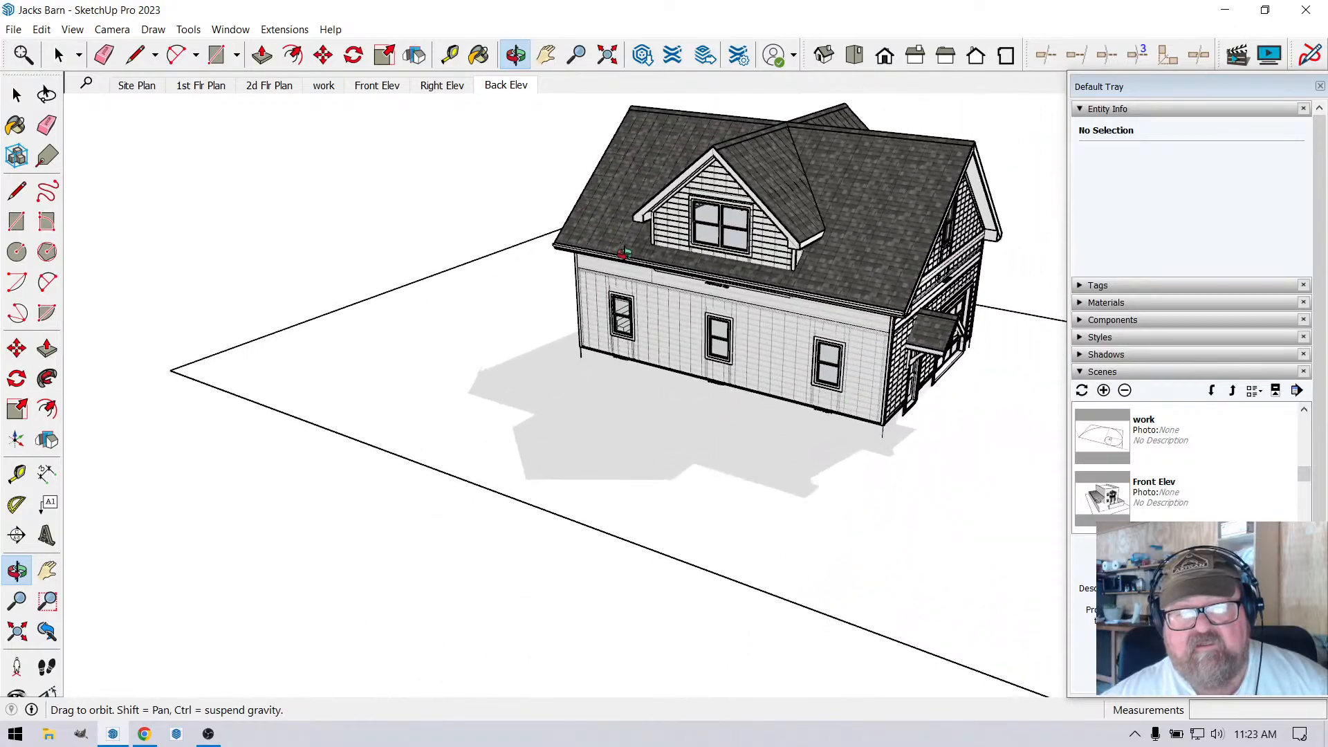
pyautogui.moveTo(725, 269); pyautogui.dragTo(652, 501)
pyautogui.moveTo(771, 459); pyautogui.dragTo(460, 415)
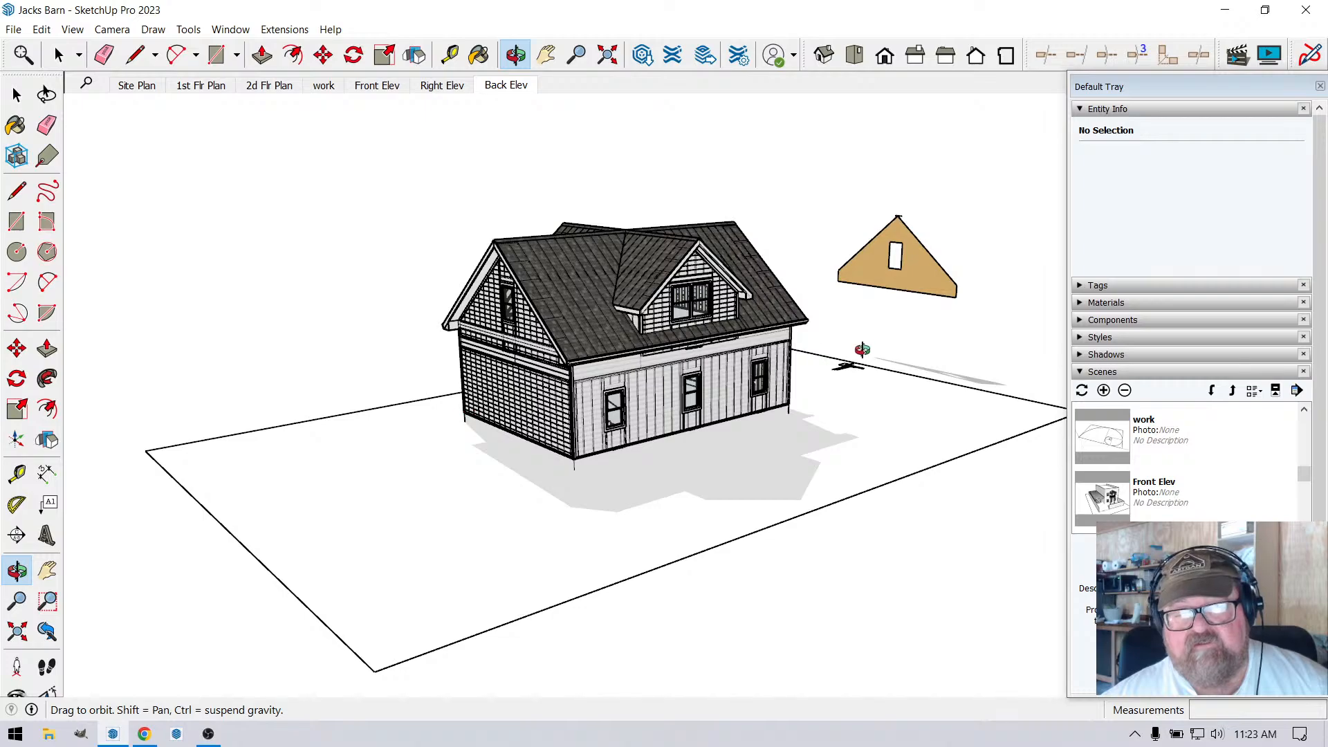
pyautogui.moveTo(863, 349); pyautogui.dragTo(916, 382)
pyautogui.press('space')
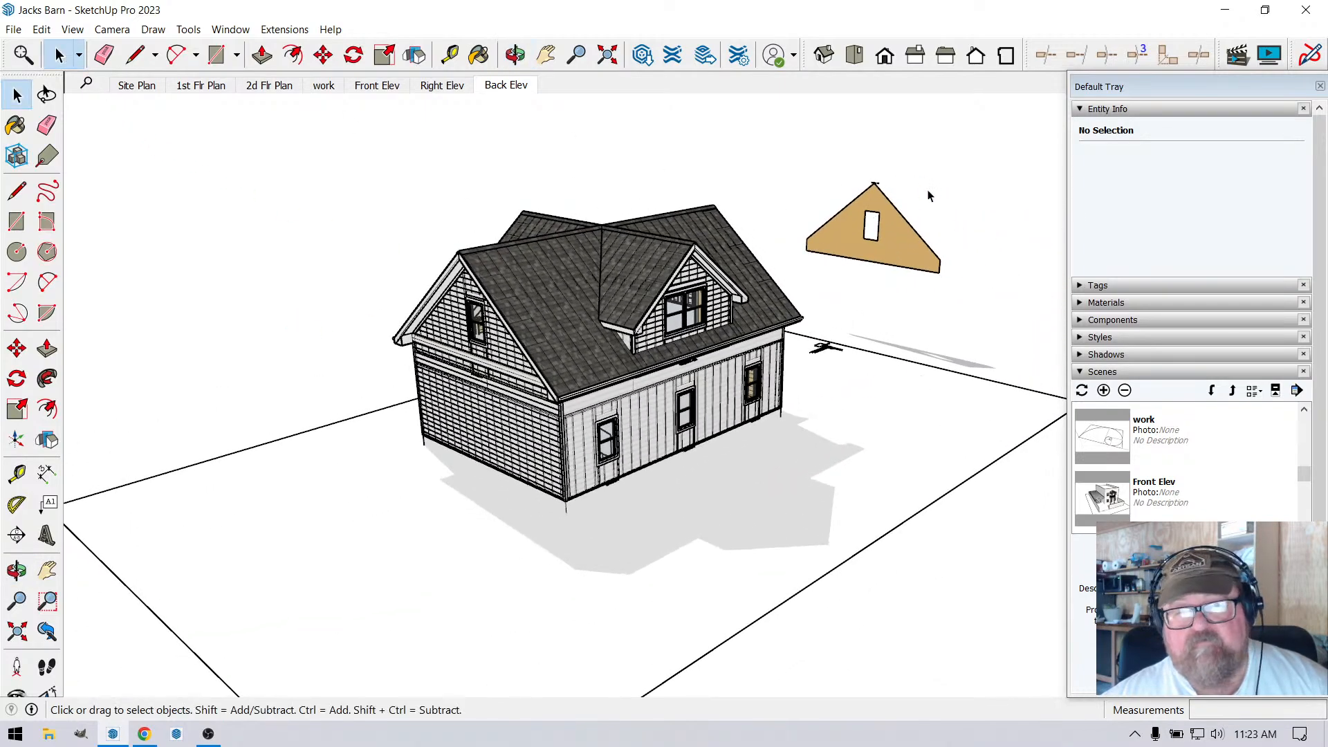
pyautogui.click(877, 206)
pyautogui.press('Delete')
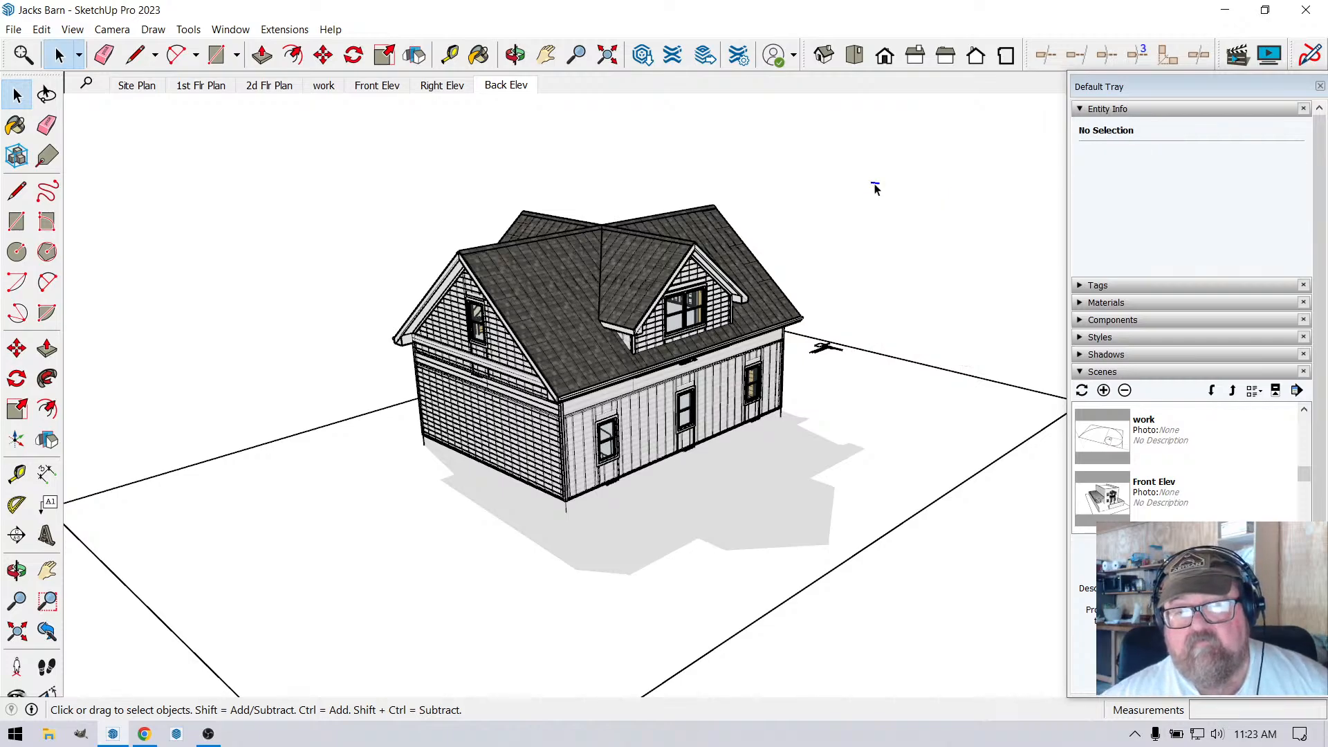
pyautogui.click(874, 186)
pyautogui.press('Delete')
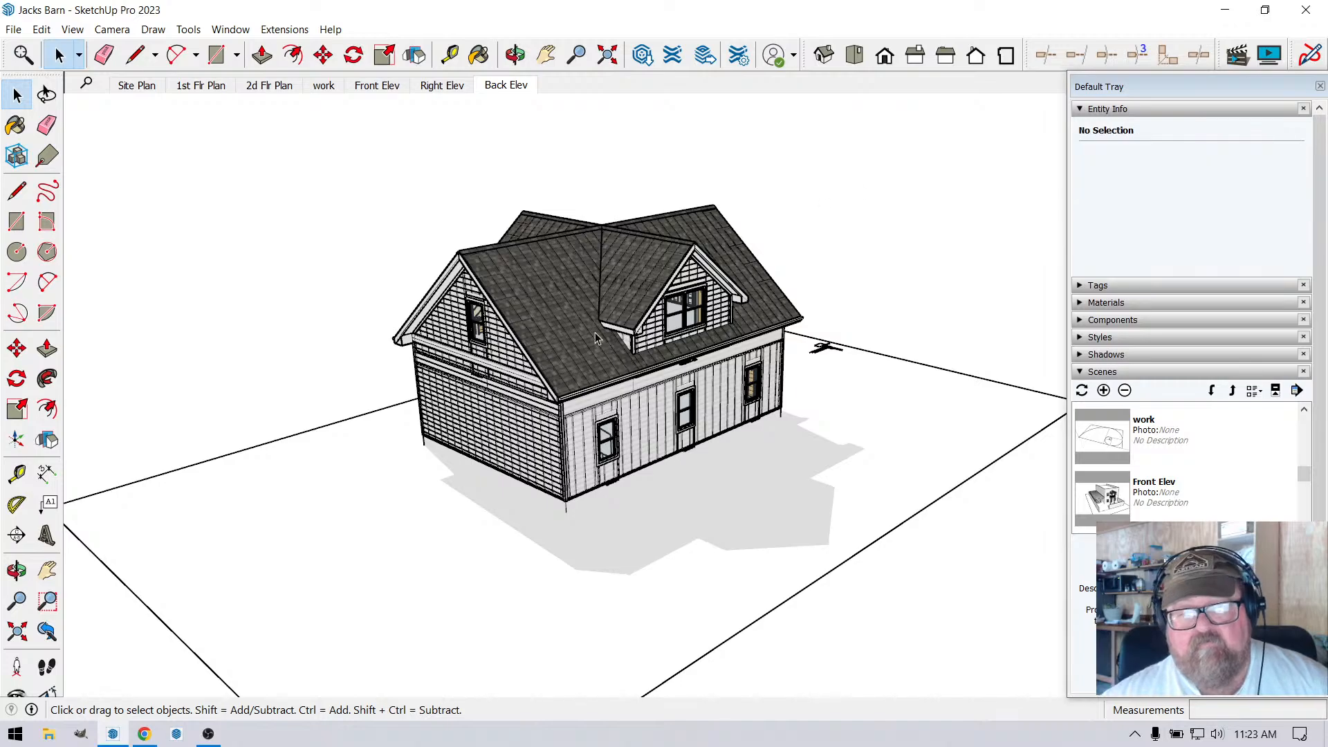
# Face the barn's back gable wall and hide the wall_dim, wall_dim2, wall_dim3 and wall_dim4 tags for this scene.
pyautogui.click(515, 55)
pyautogui.moveTo(602, 388); pyautogui.dragTo(880, 329)
pyautogui.scroll(3, 641, 325)
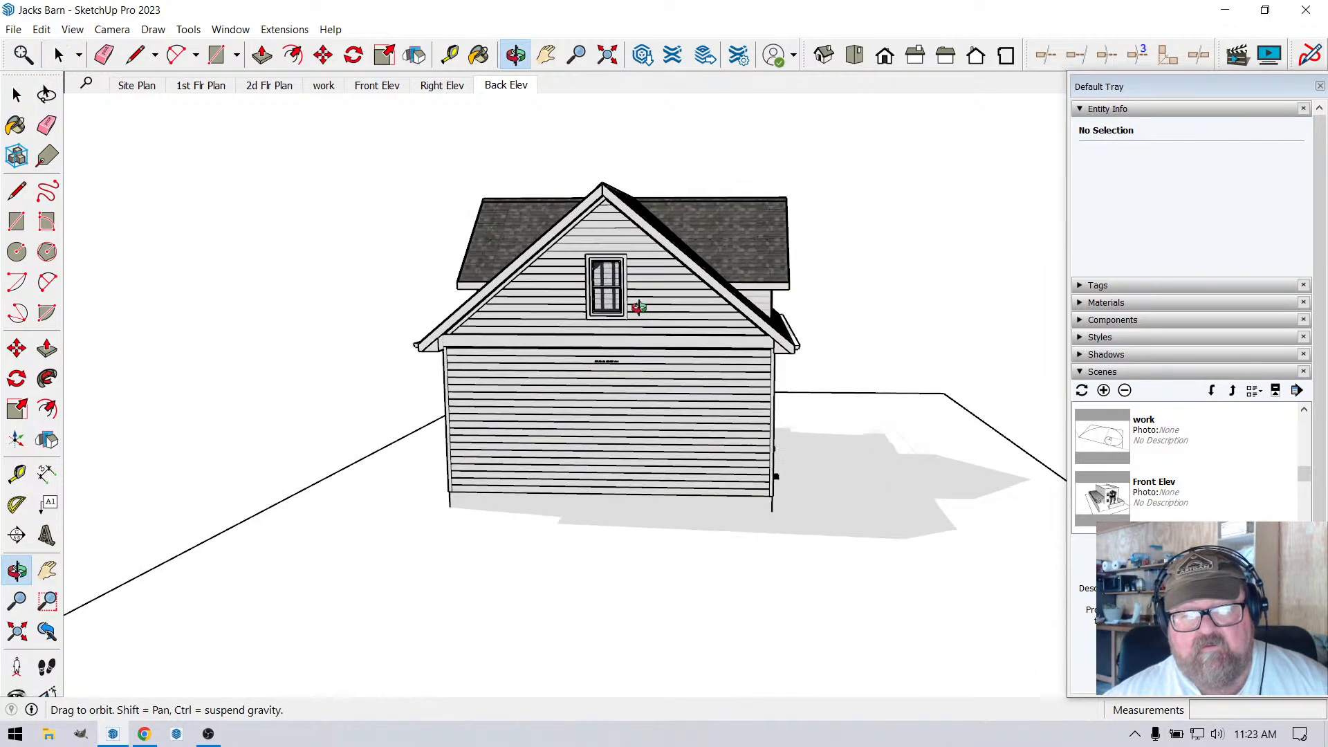
pyautogui.moveTo(643, 326); pyautogui.dragTo(644, 449)
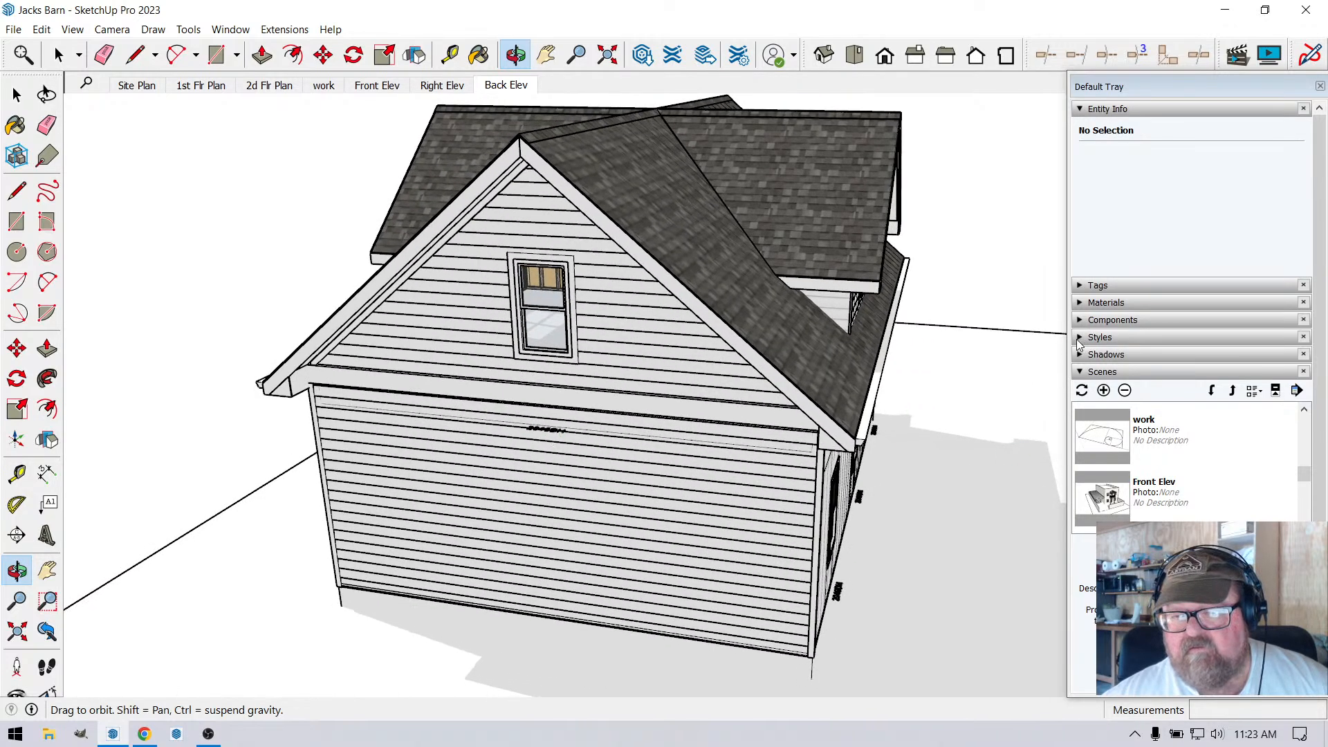
pyautogui.click(1083, 286)
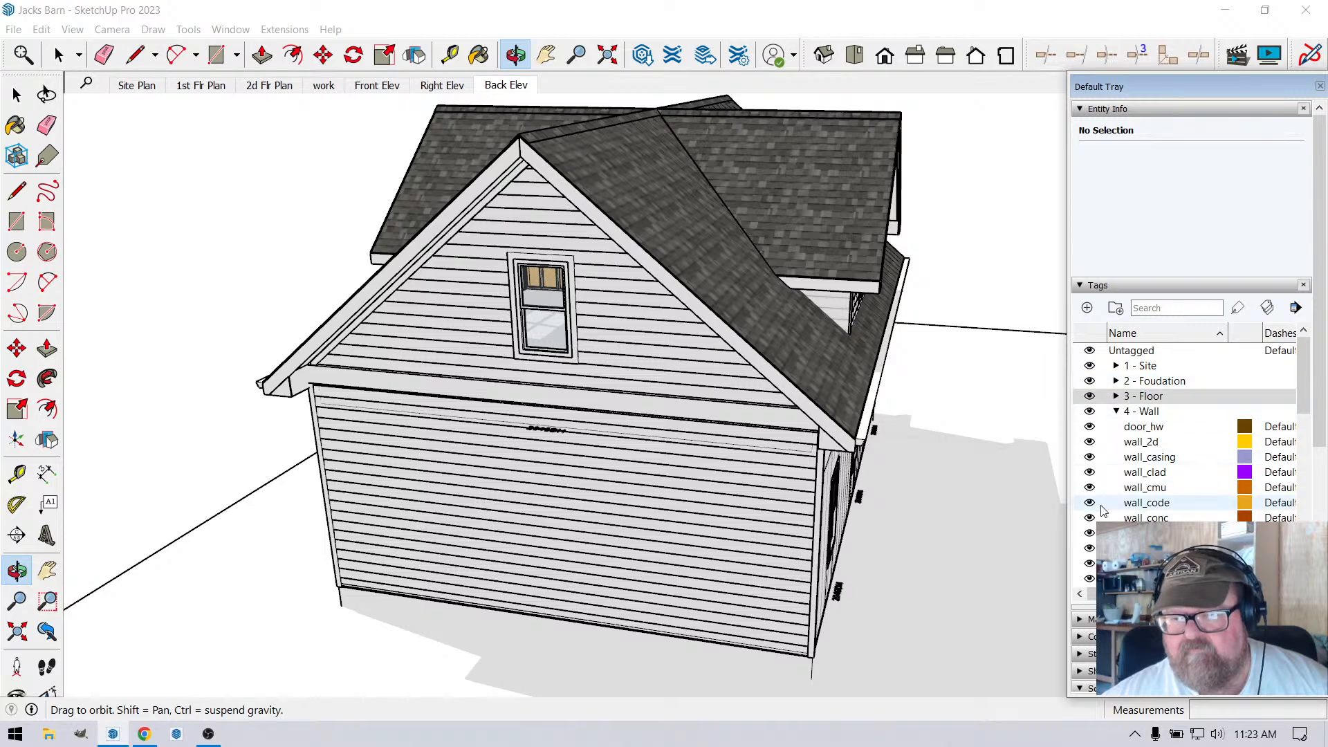
pyautogui.click(1089, 533)
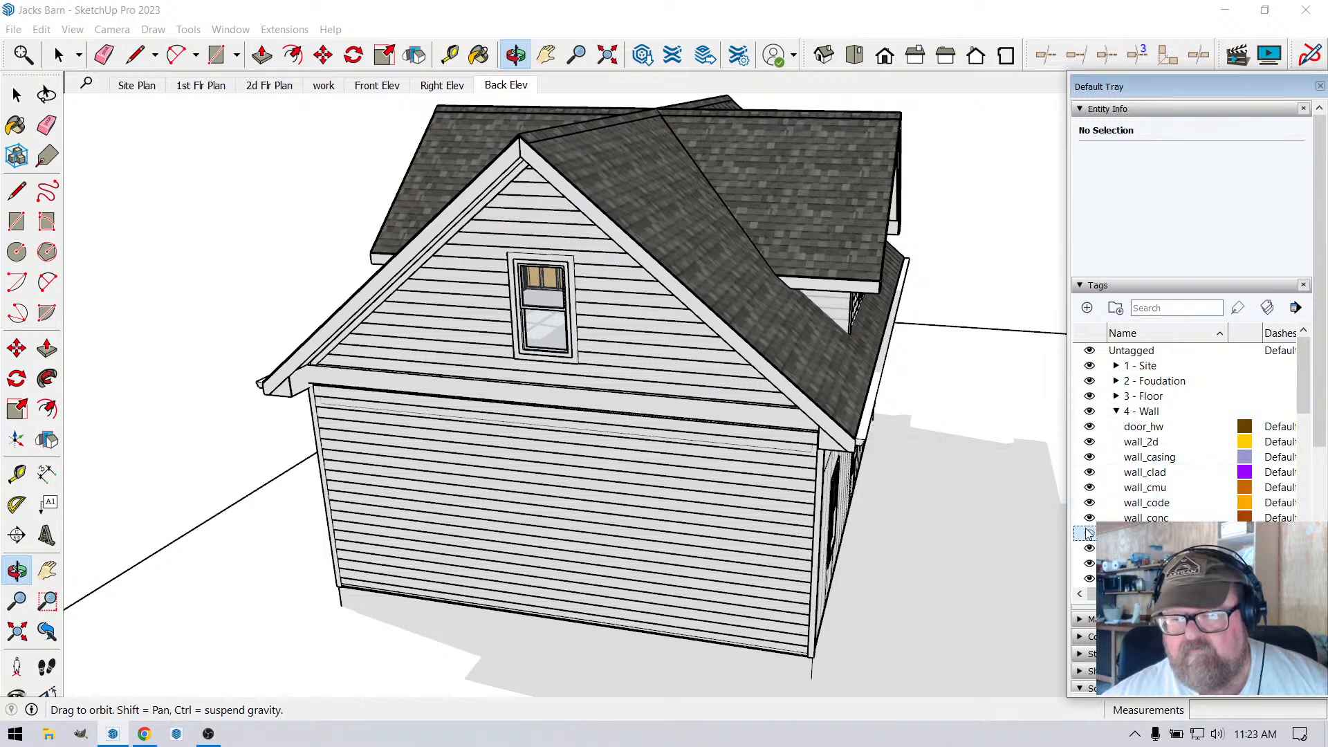
pyautogui.click(1090, 548)
pyautogui.click(1089, 563)
pyautogui.scroll(-2, 1089, 553)
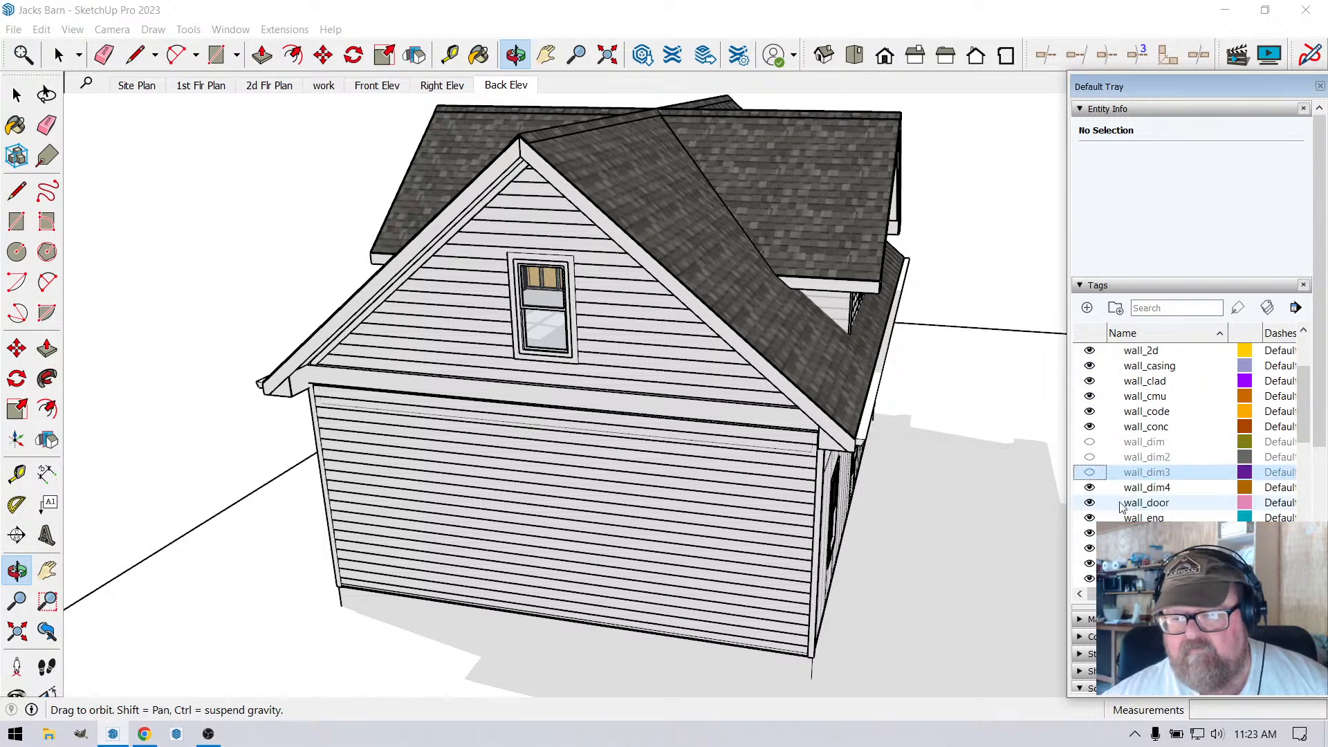
pyautogui.click(1089, 487)
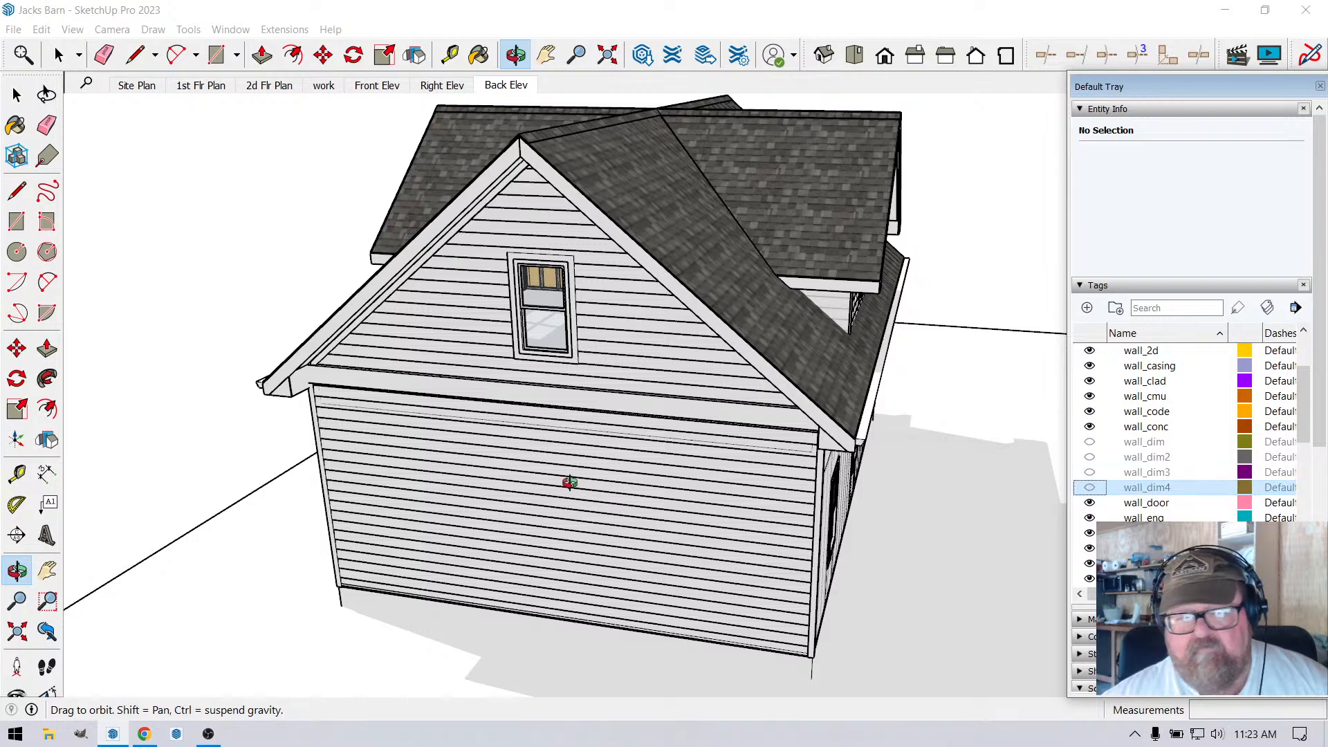
# Check what lies beneath the siding by hiding the wall_clad tag and showing it again.
pyautogui.moveTo(562, 481); pyautogui.dragTo(672, 372)
pyautogui.scroll(3, 690, 355)
pyautogui.scroll(-4, 699, 477)
pyautogui.scroll(3, 691, 371)
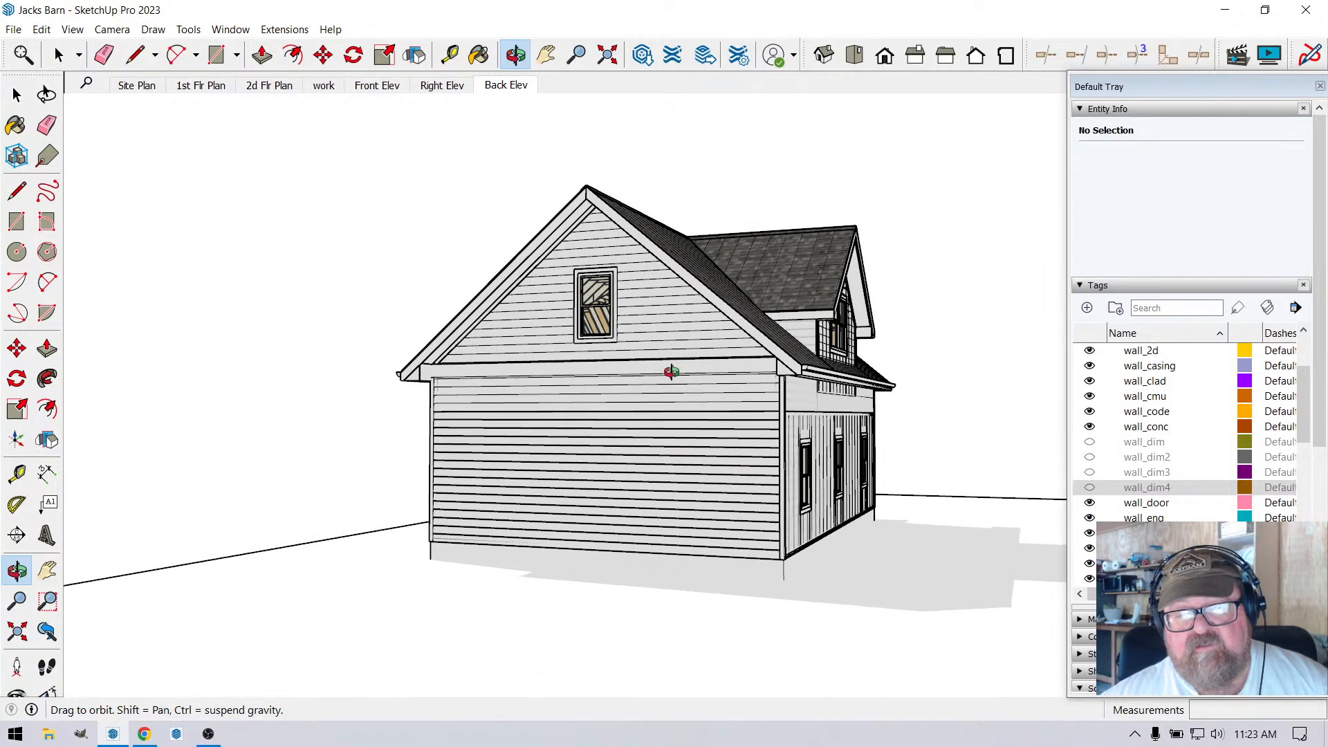
pyautogui.scroll(2, 666, 354)
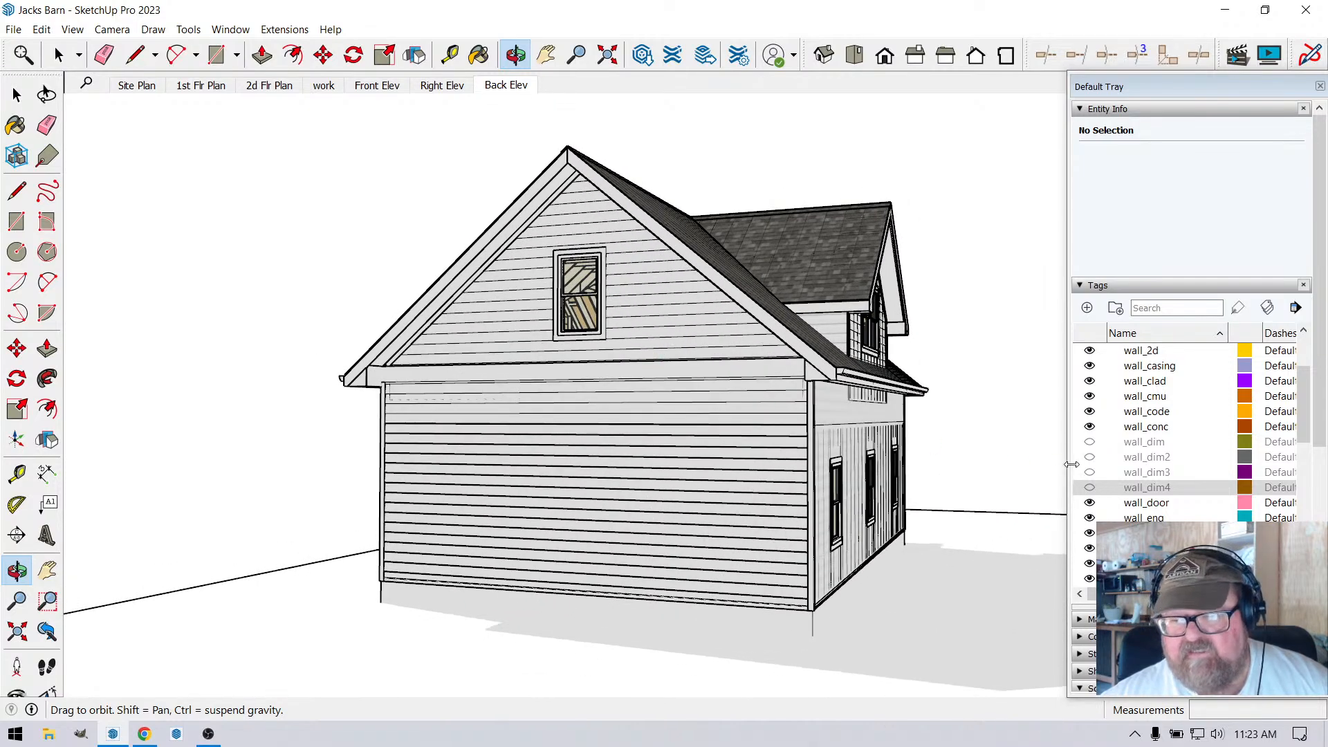
pyautogui.scroll(1, 1100, 457)
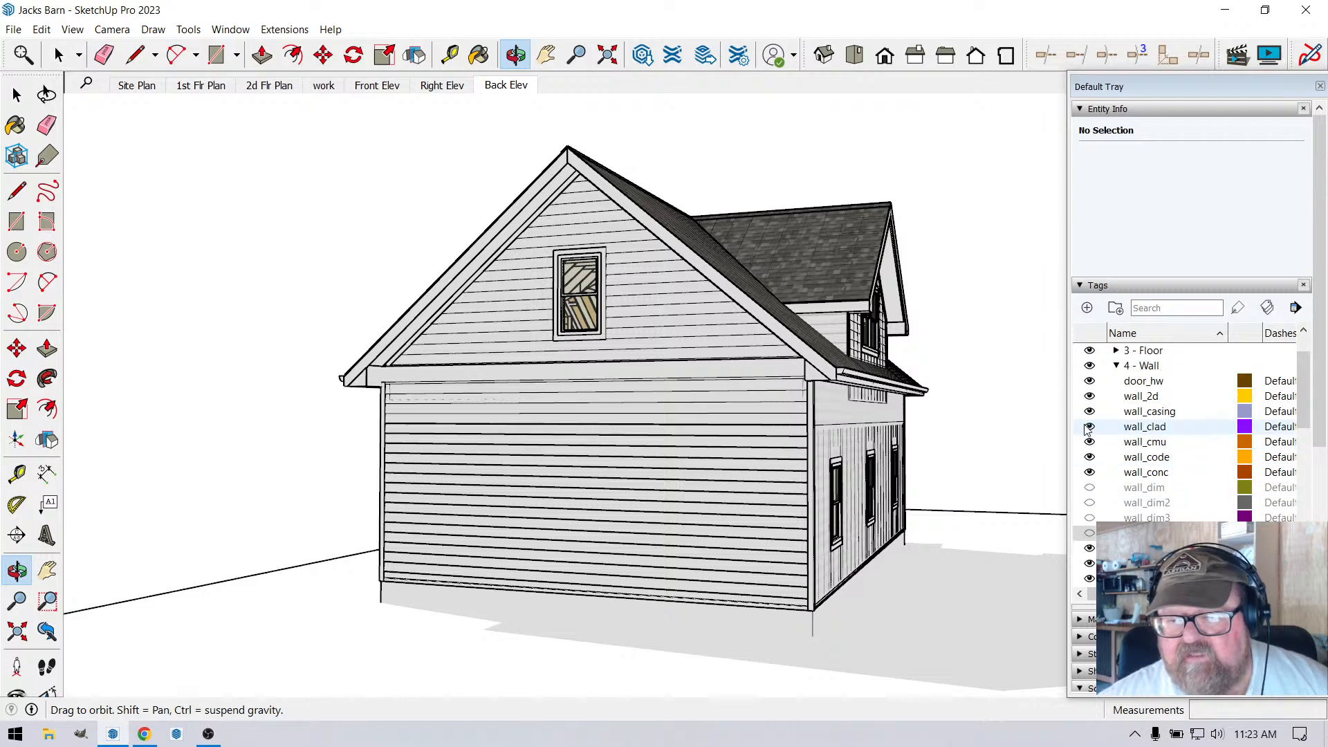
pyautogui.click(1089, 427)
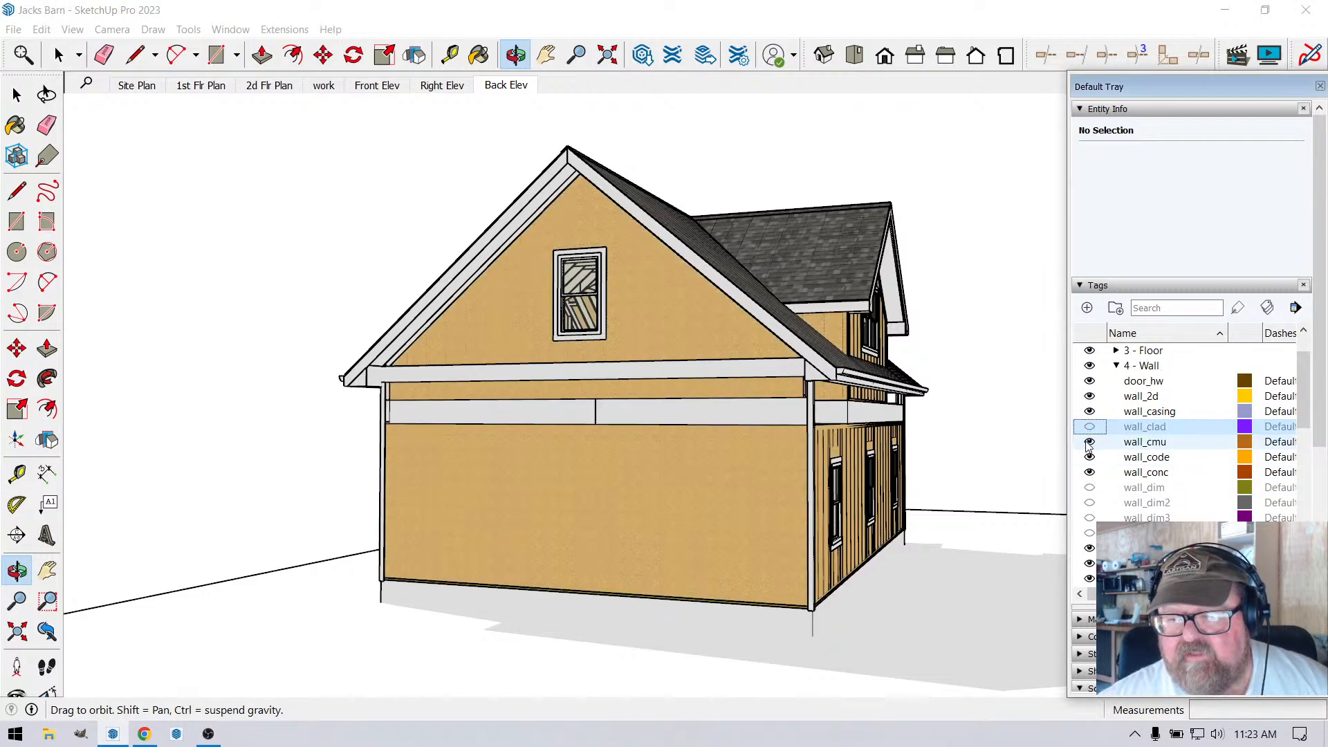
pyautogui.click(1089, 427)
# Hide the wall_frame and wall_sheath tags so framing and sheathing do not show through the siding.
pyautogui.scroll(-1, 1114, 520)
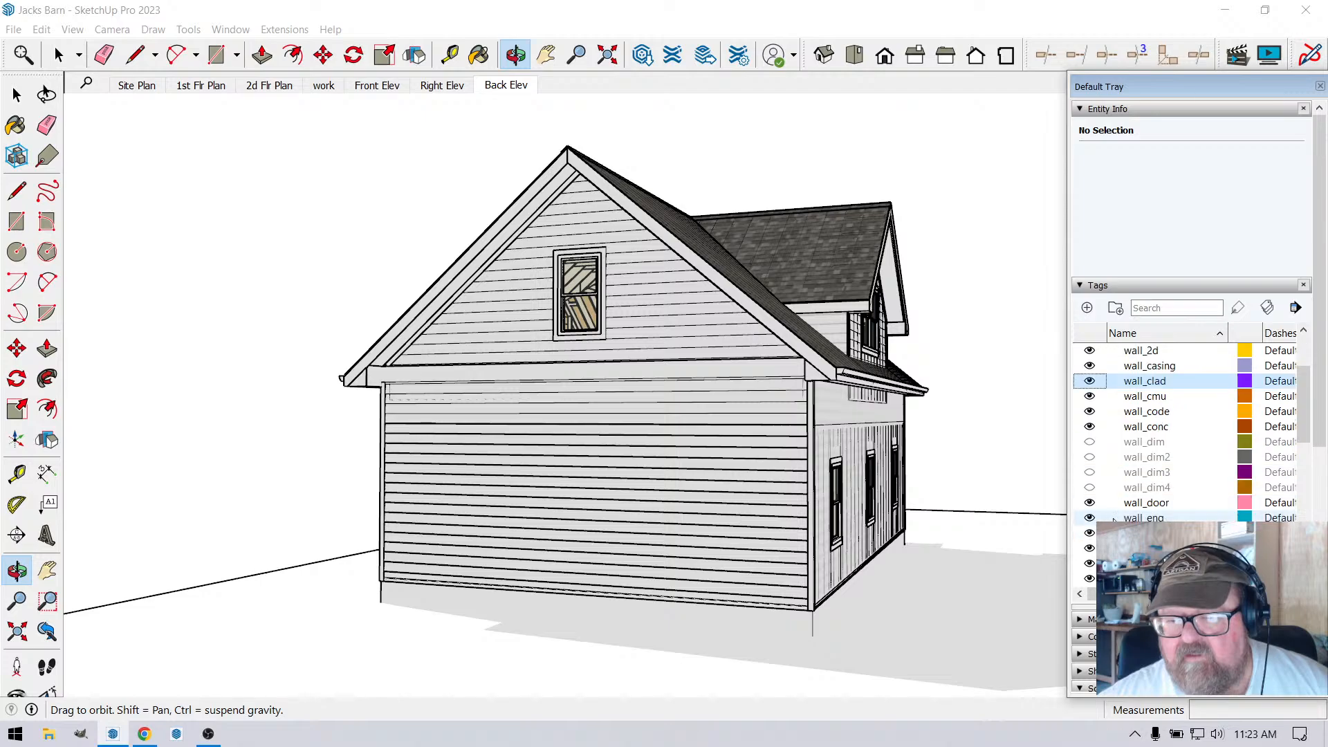
pyautogui.click(1089, 533)
pyautogui.scroll(-2, 1091, 524)
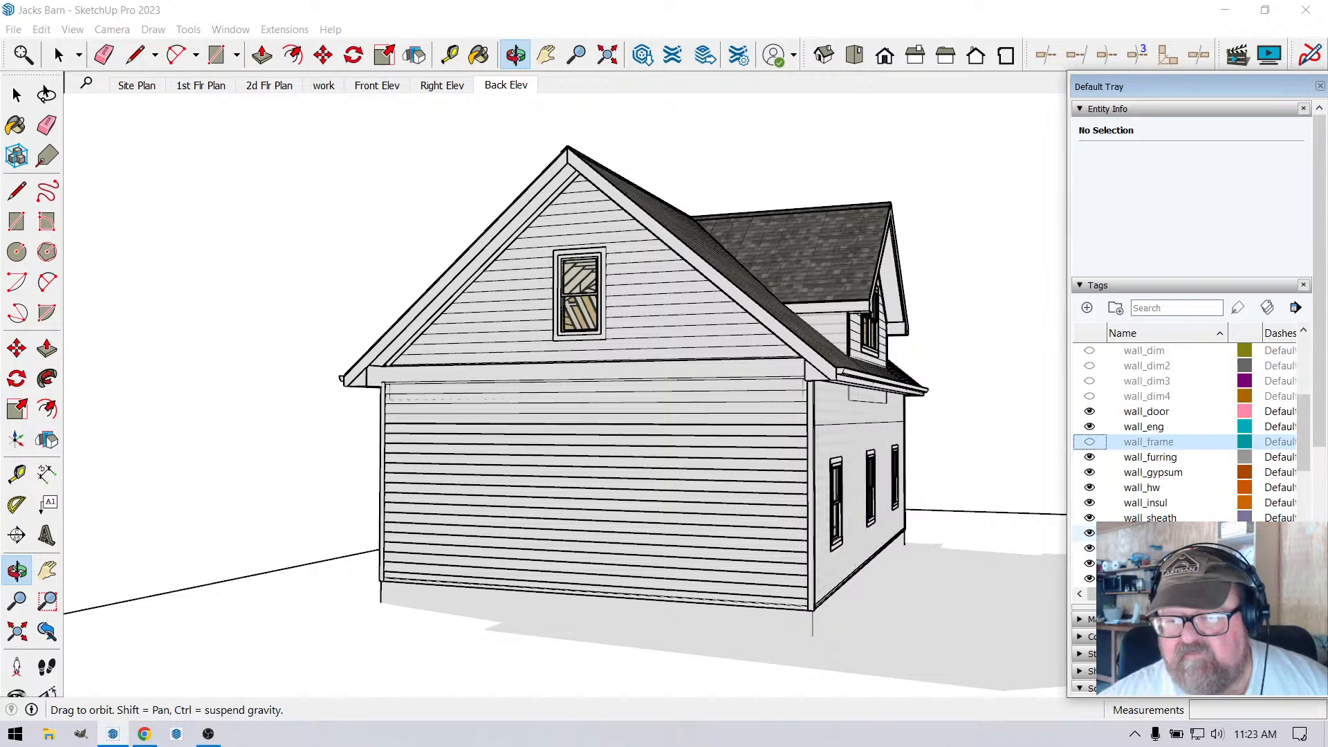
pyautogui.click(1089, 519)
pyautogui.moveTo(949, 424); pyautogui.dragTo(931, 424)
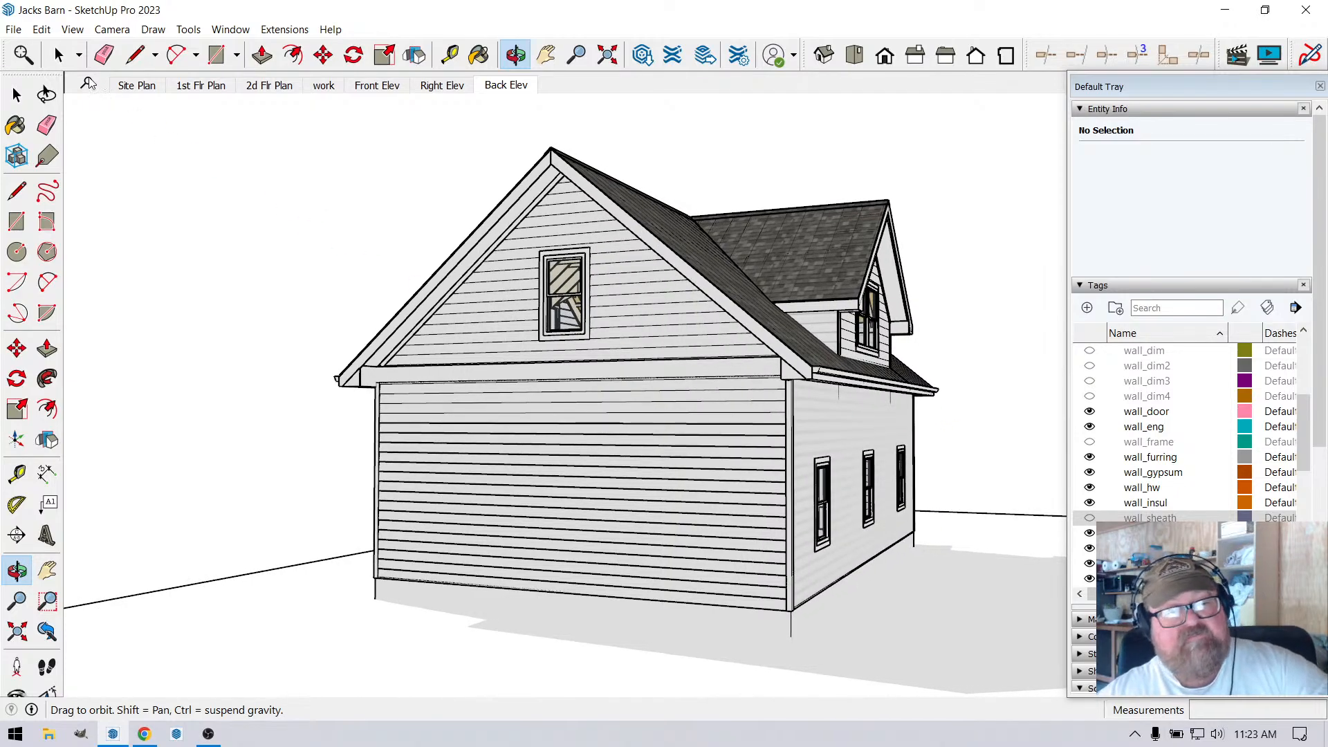
# Try to regenerate the wall assembly of the side wall with three windows.
pyautogui.press('space')
pyautogui.click(838, 426)
pyautogui.rightClick(839, 426)
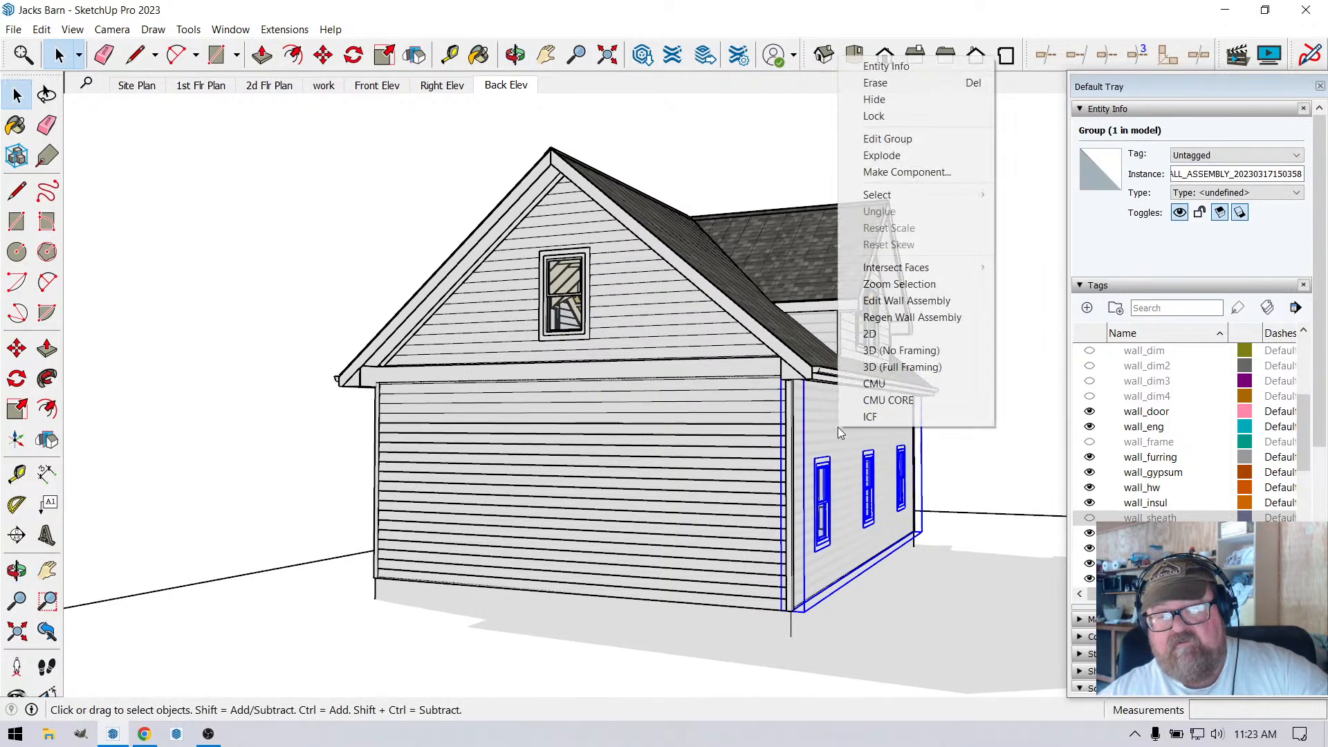
pyautogui.click(867, 323)
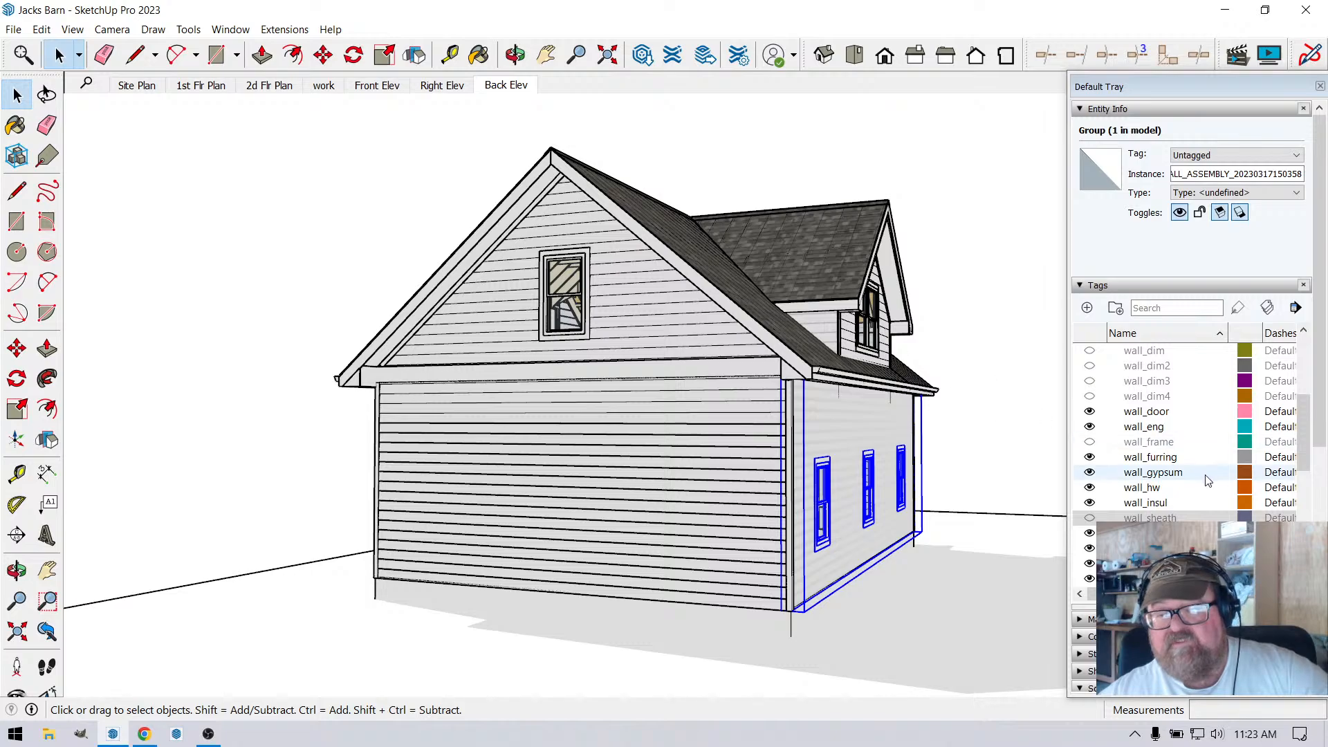
# Change the three-window side wall's cladding material to horizontal lap siding matching the gable wall and update the wall assembly.
pyautogui.rightClick(862, 414)
pyautogui.click(922, 286)
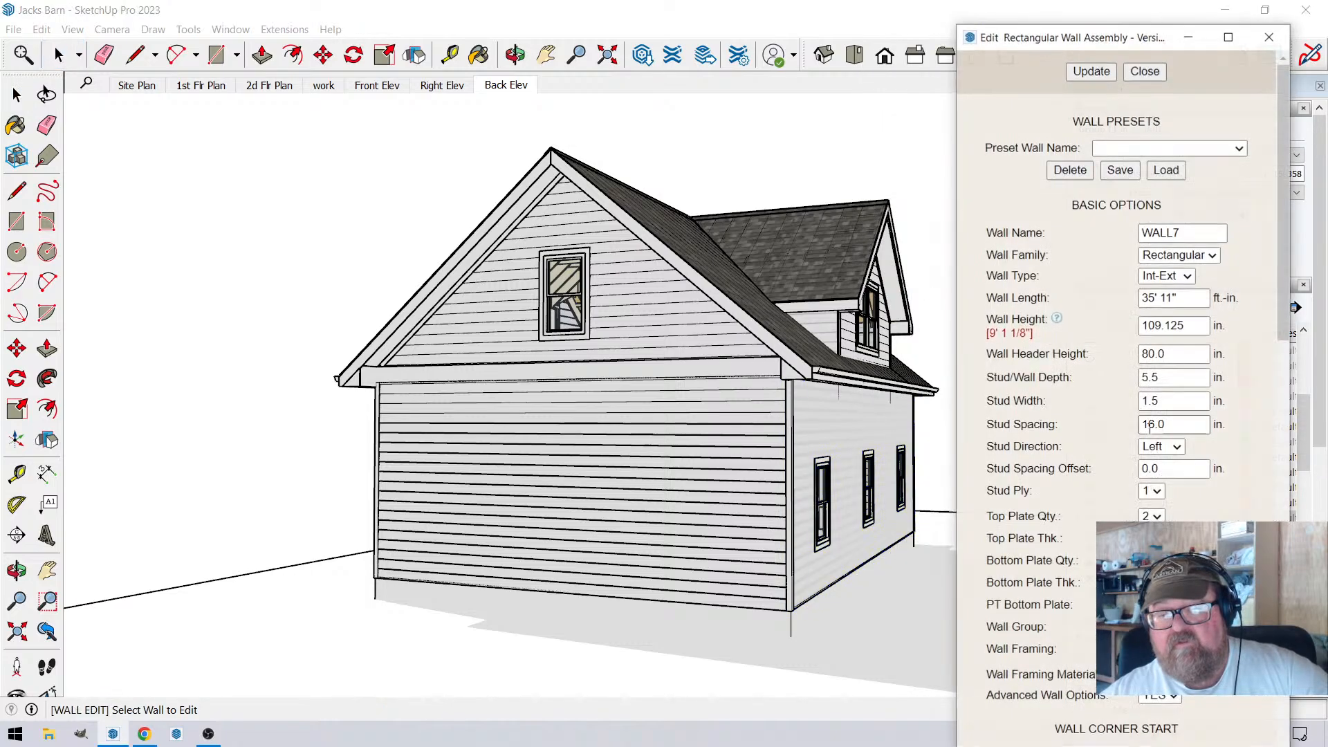
pyautogui.scroll(-10, 1125, 514)
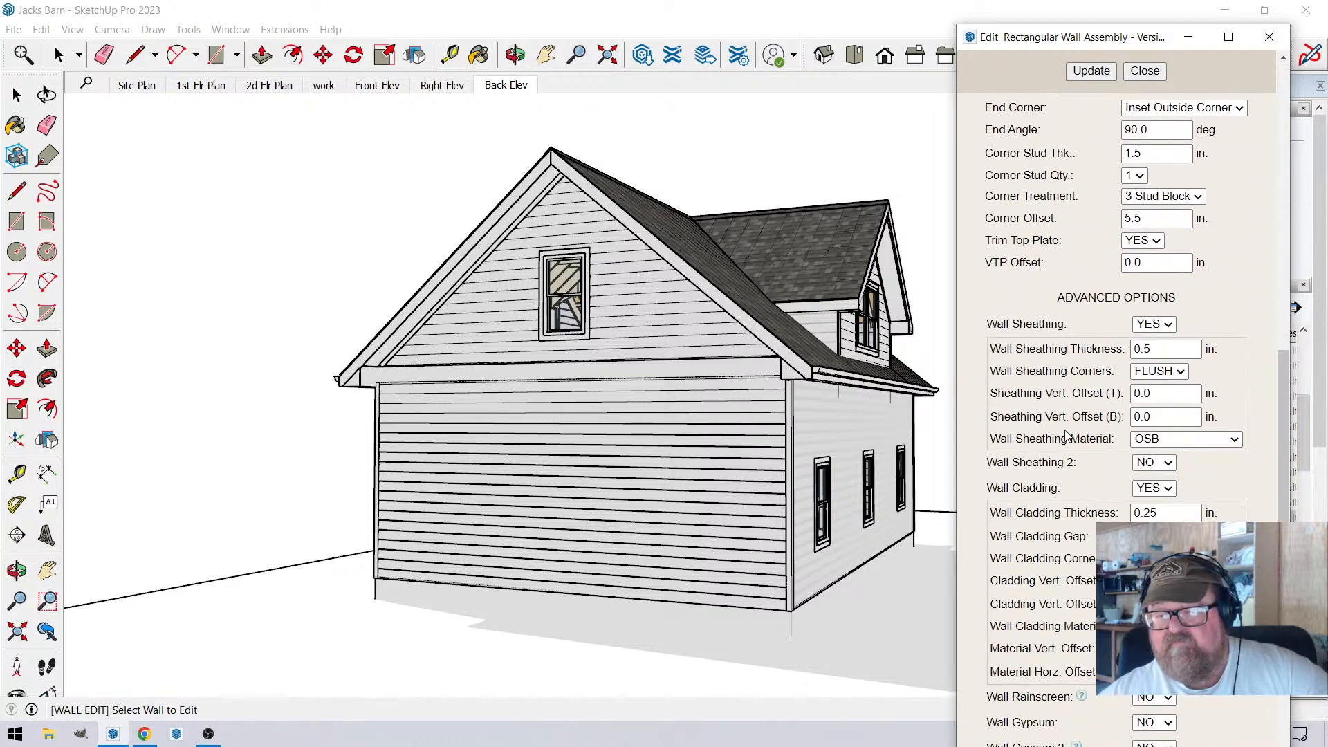
pyautogui.scroll(-2, 1066, 436)
pyautogui.click(1186, 539)
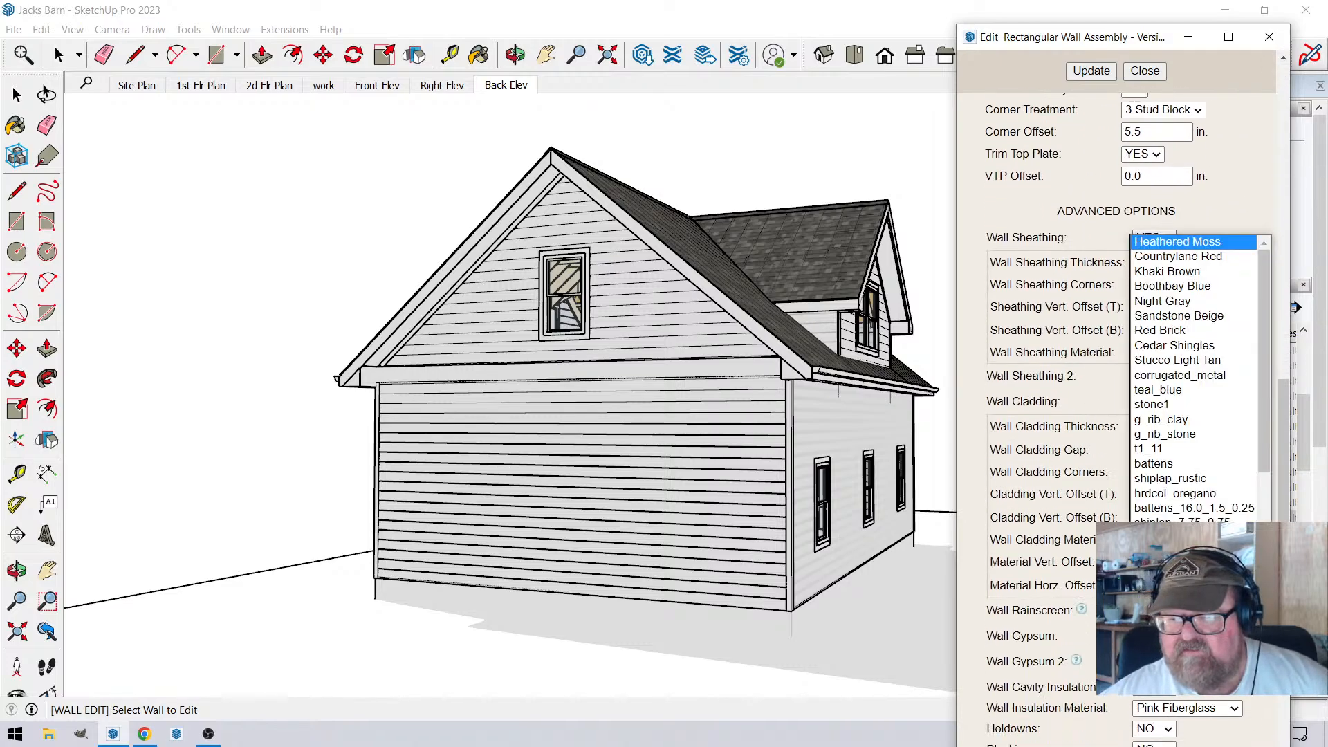
pyautogui.scroll(-1, 1193, 377)
pyautogui.click(1185, 520)
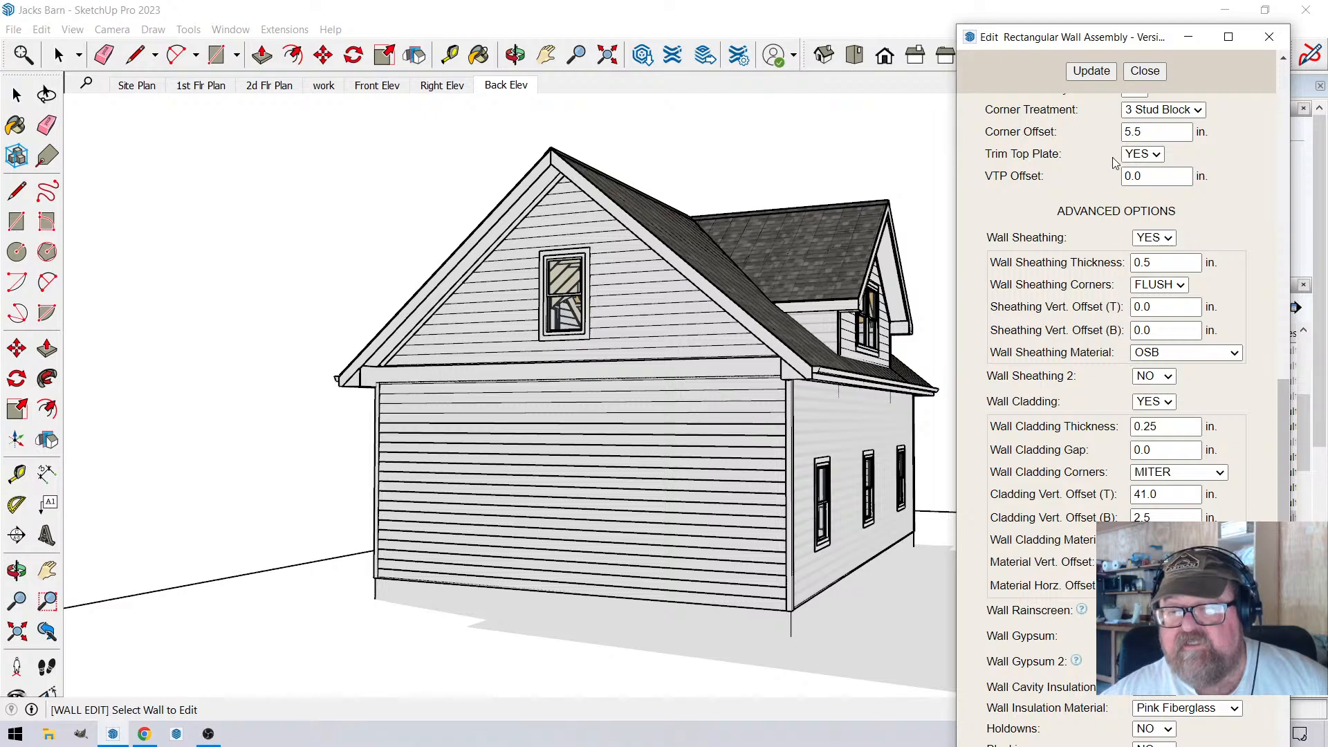
pyautogui.click(1092, 71)
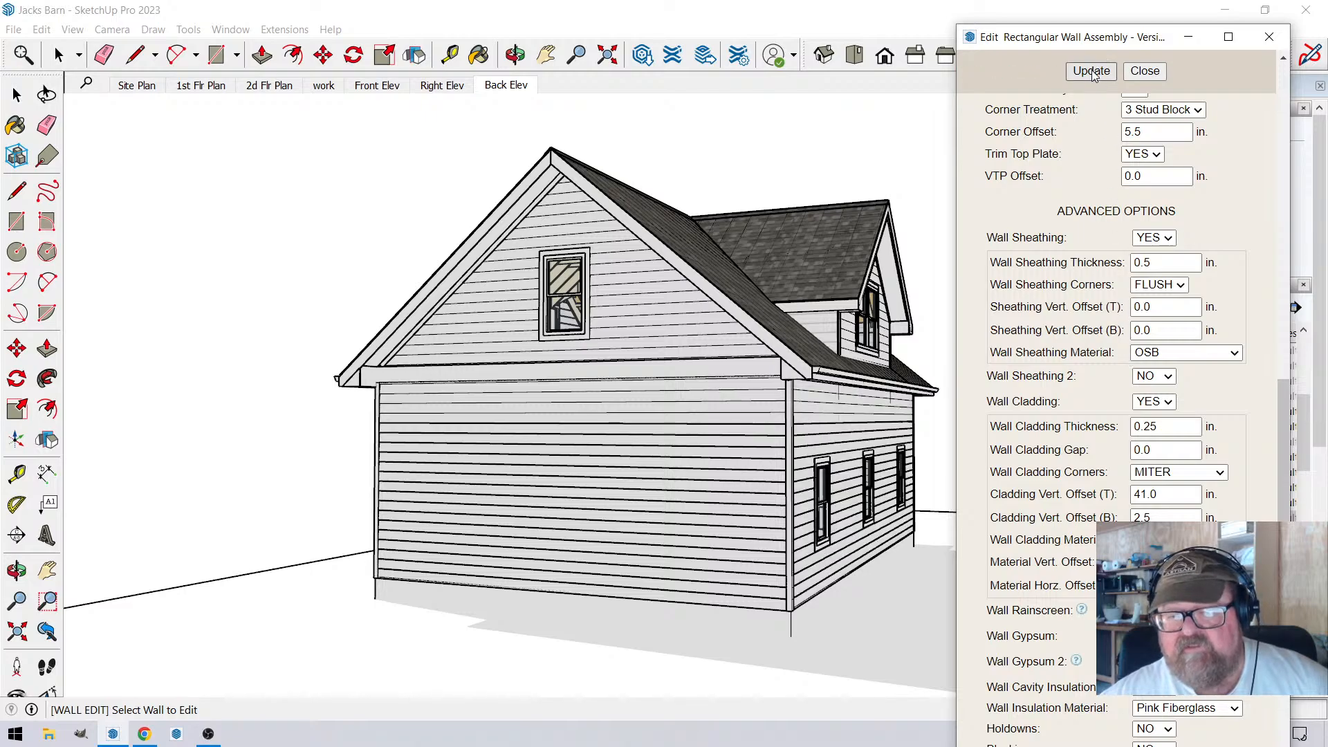
pyautogui.click(1145, 70)
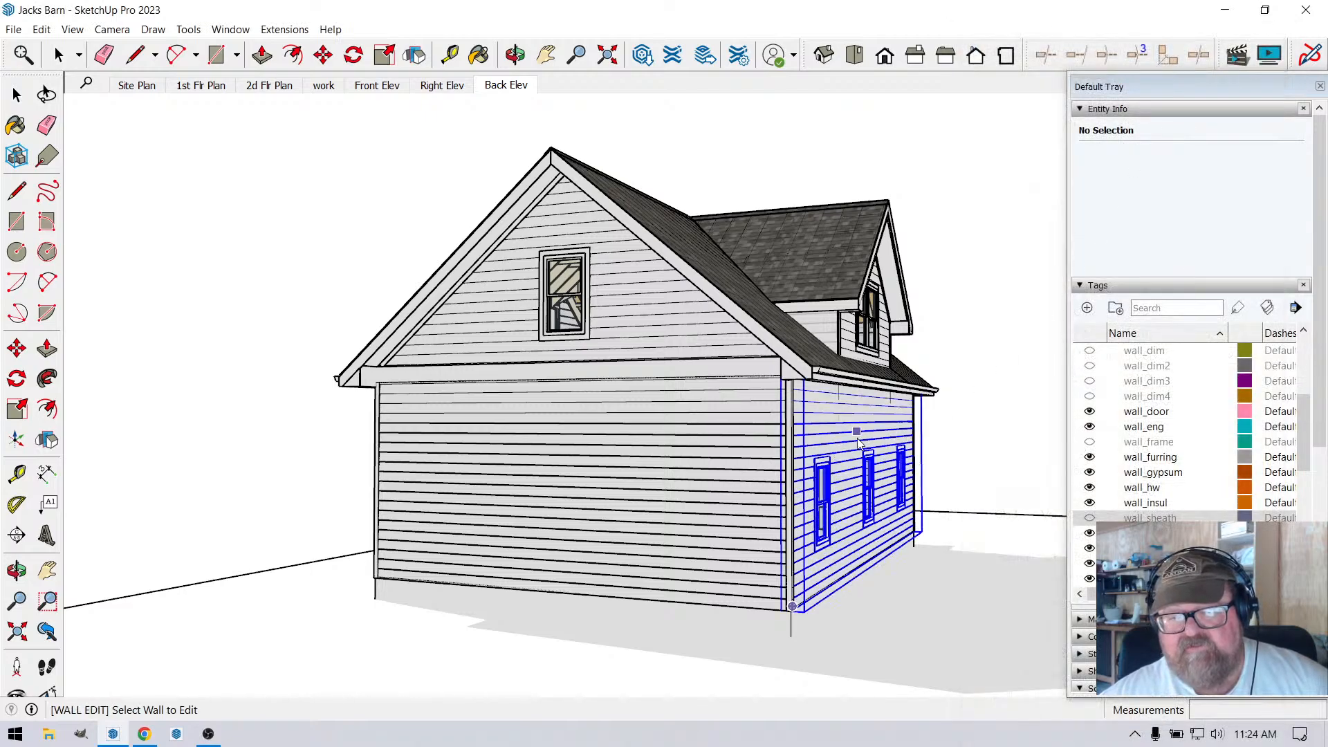
pyautogui.press('space')
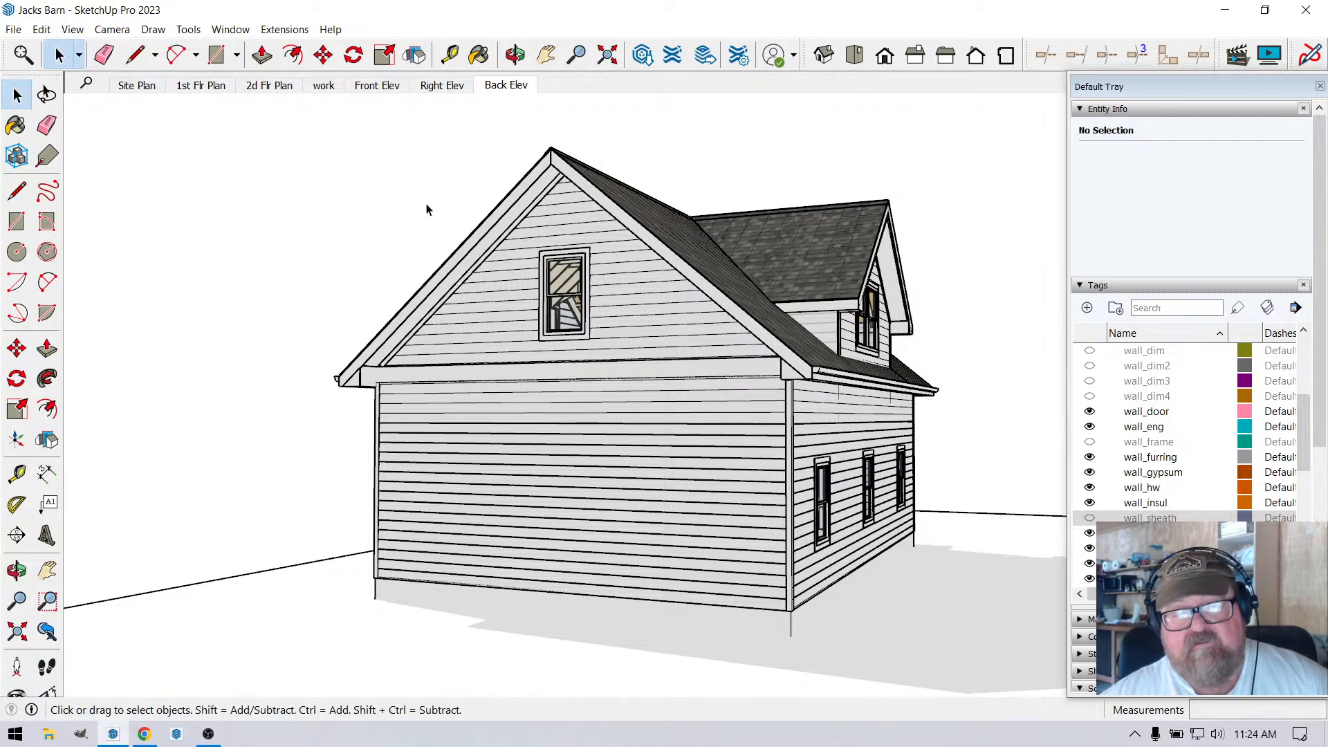
# Set the back view's shadow darkness to 94 and the shadow date to 07/04.
pyautogui.click(514, 56)
pyautogui.moveTo(598, 268)
pyautogui.mouseDown()
pyautogui.moveTo(620, 265)
pyautogui.moveTo(588, 260)
pyautogui.moveTo(591, 273)
pyautogui.moveTo(593, 262)
pyautogui.mouseUp()
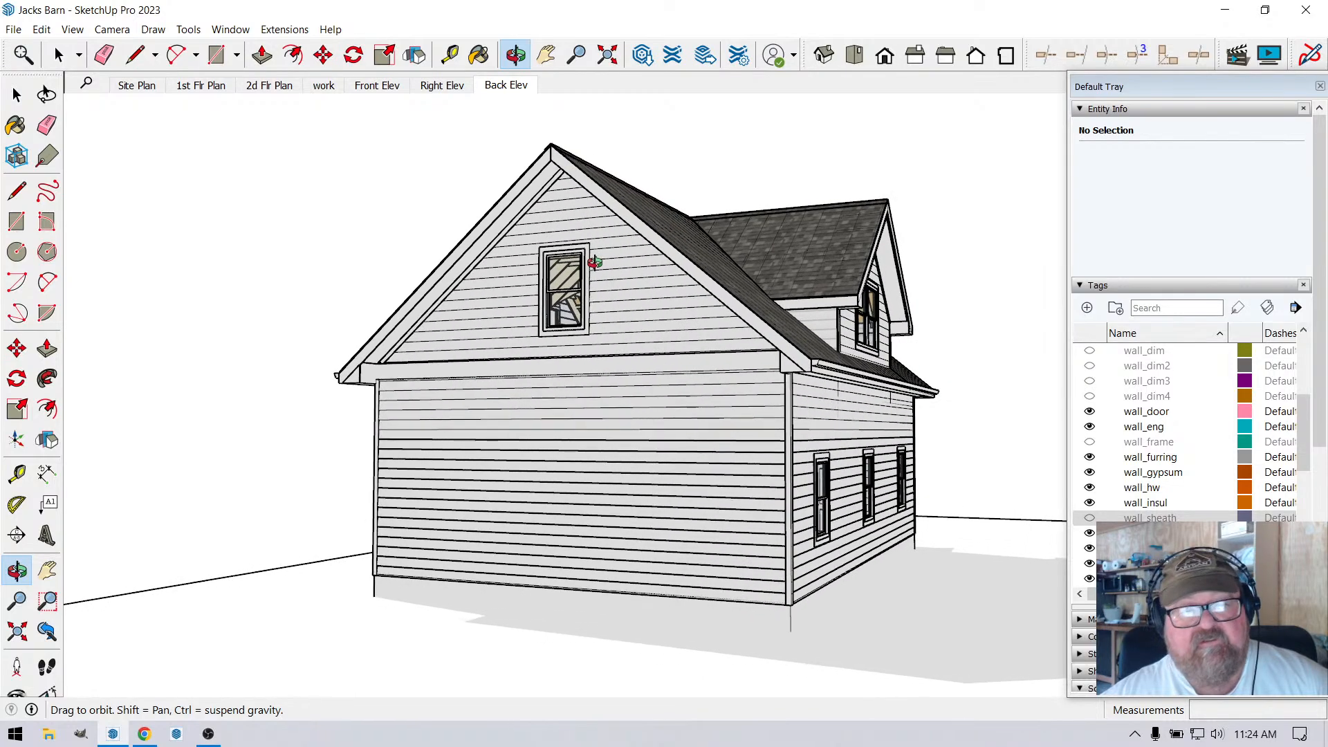
pyautogui.click(1080, 285)
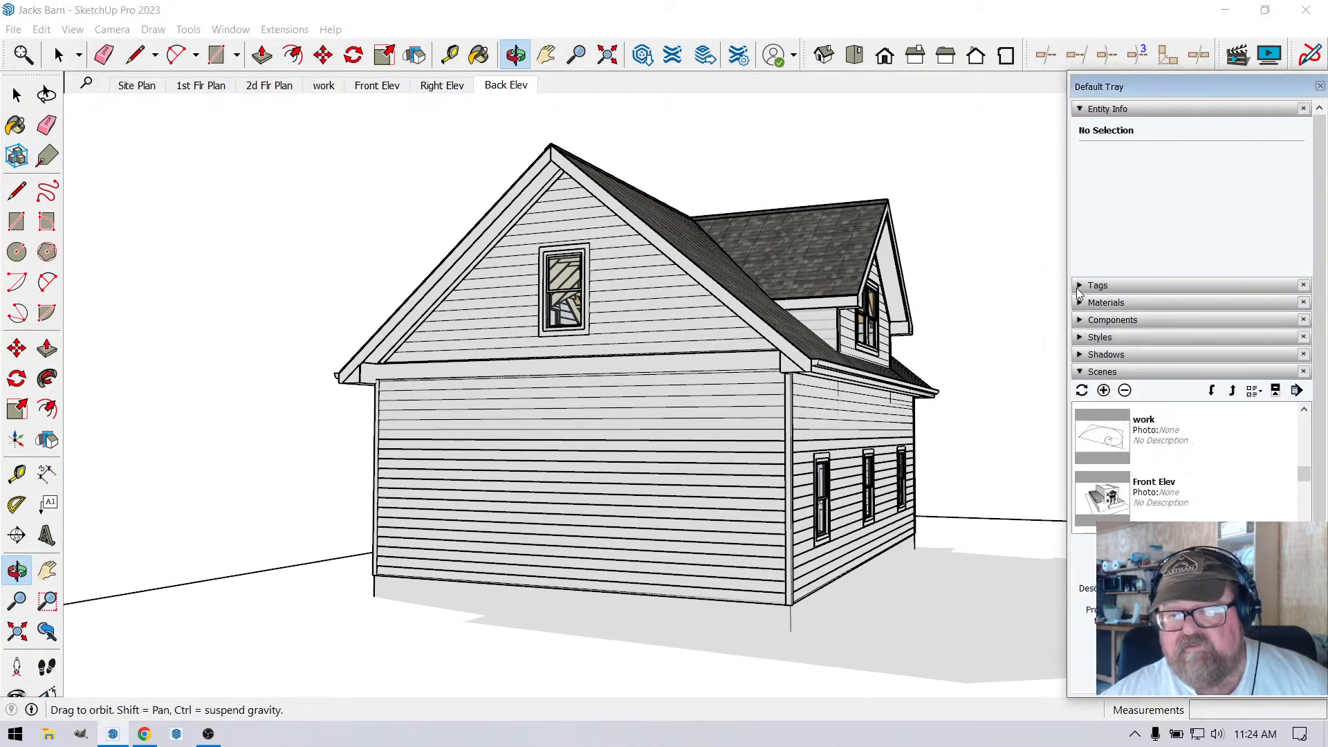
pyautogui.click(1081, 373)
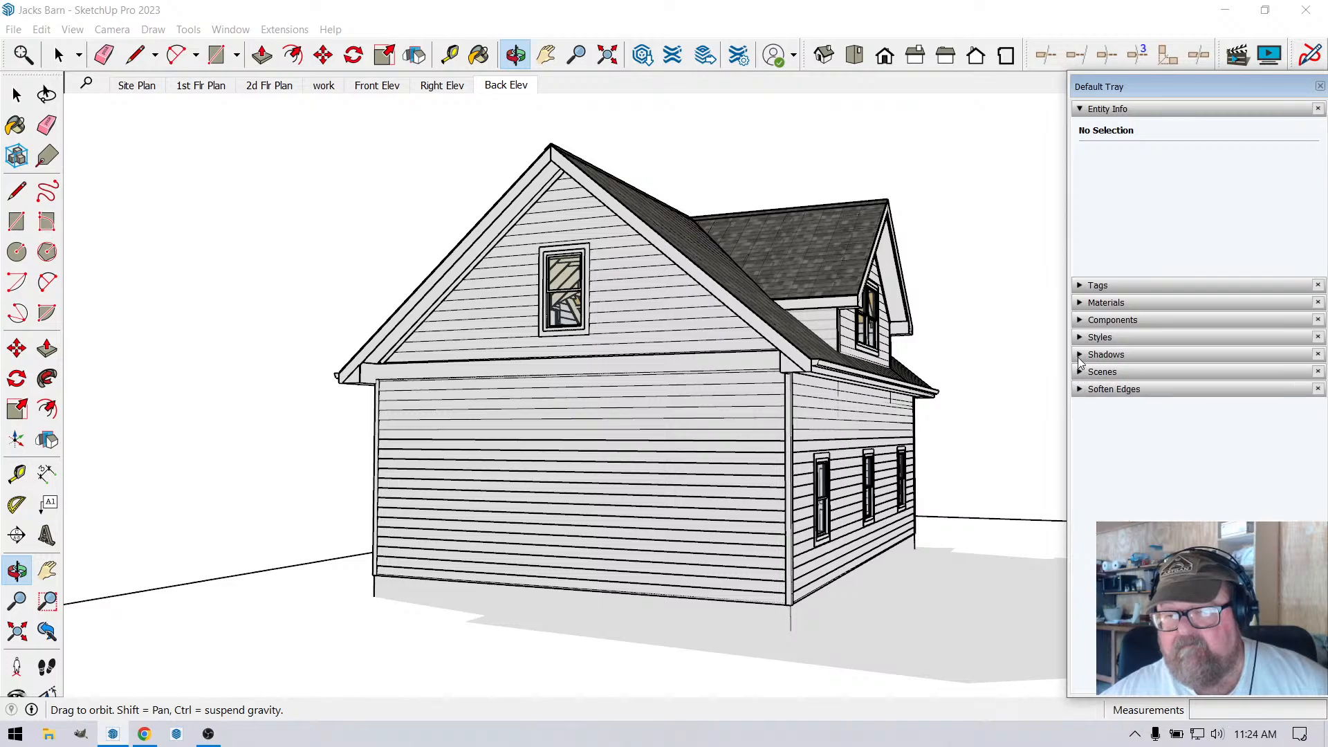
pyautogui.click(1081, 356)
pyautogui.moveTo(1140, 486)
pyautogui.mouseDown()
pyautogui.moveTo(1239, 479)
pyautogui.moveTo(1206, 464)
pyautogui.mouseUp()
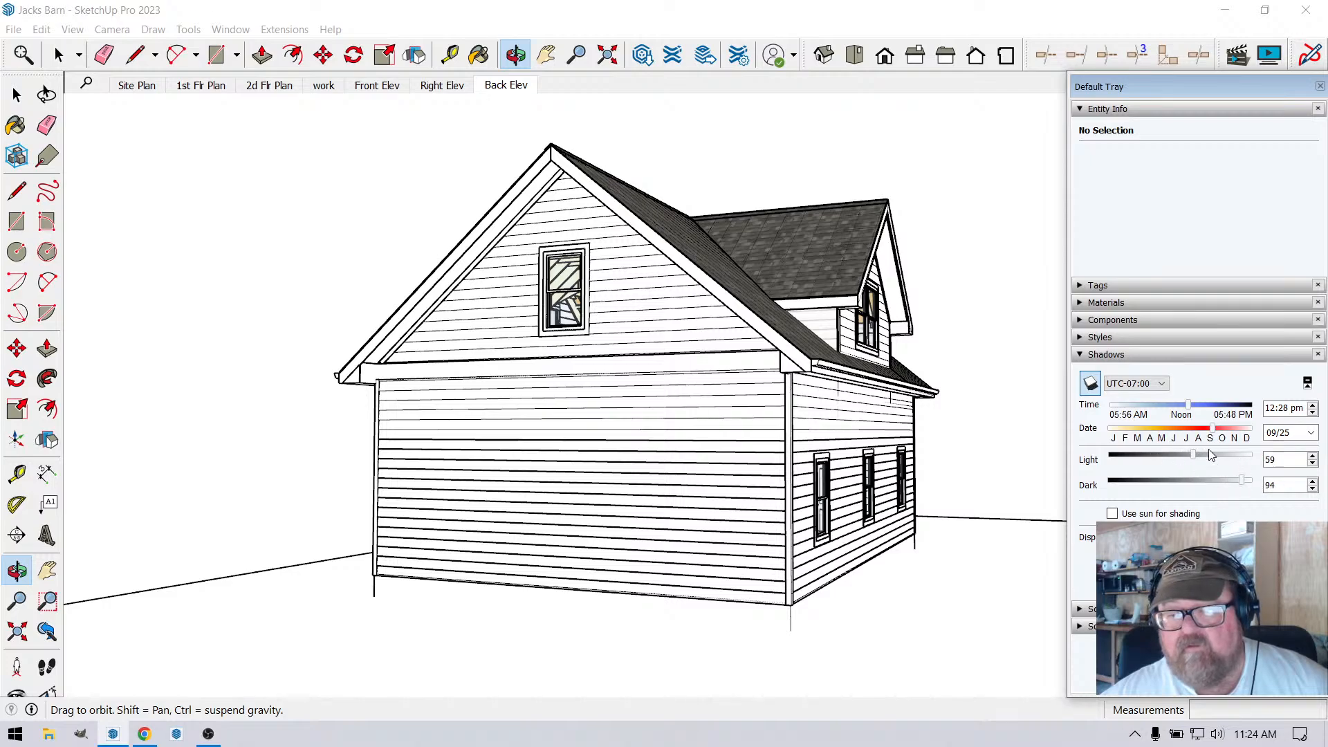
pyautogui.moveTo(1214, 430); pyautogui.dragTo(1179, 432)
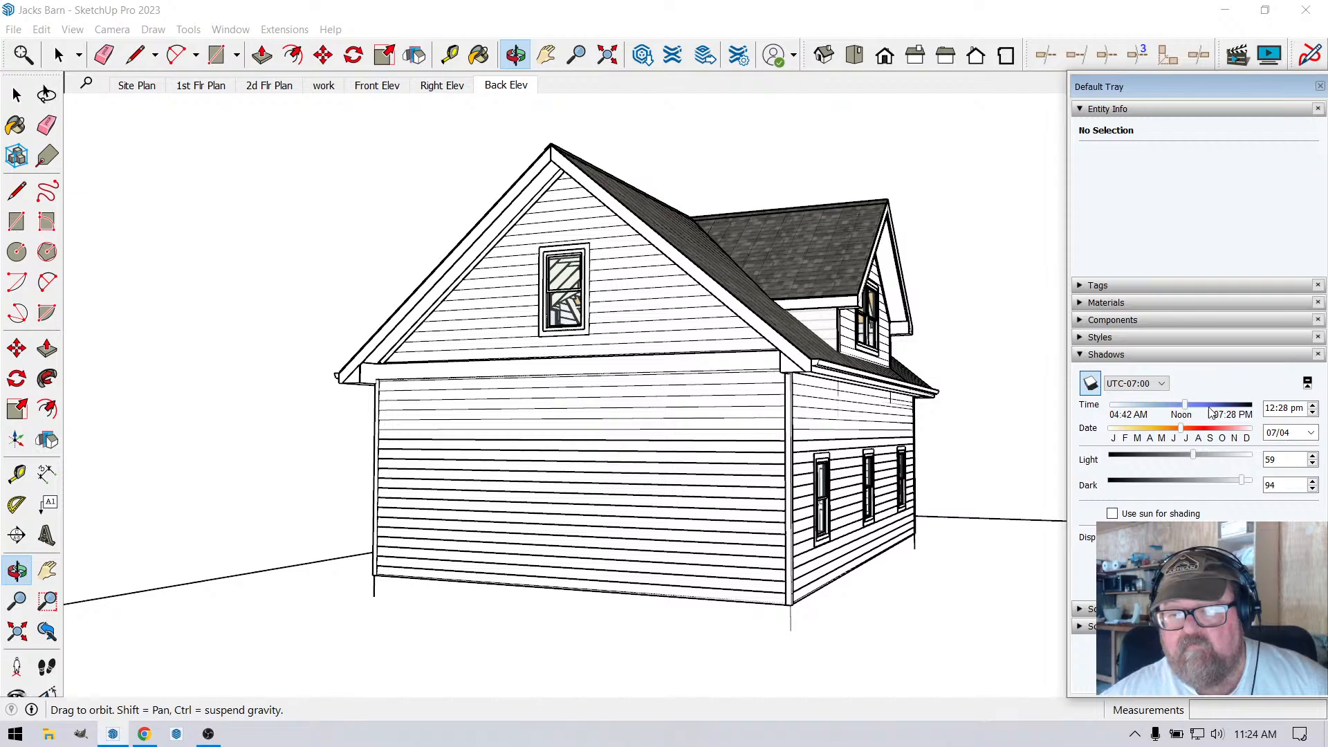
# Set the shadows to 01:01 pm on 07/07 with light 65 and dark 70, and update the Back Elev scene.
pyautogui.click(1093, 386)
pyautogui.click(1092, 386)
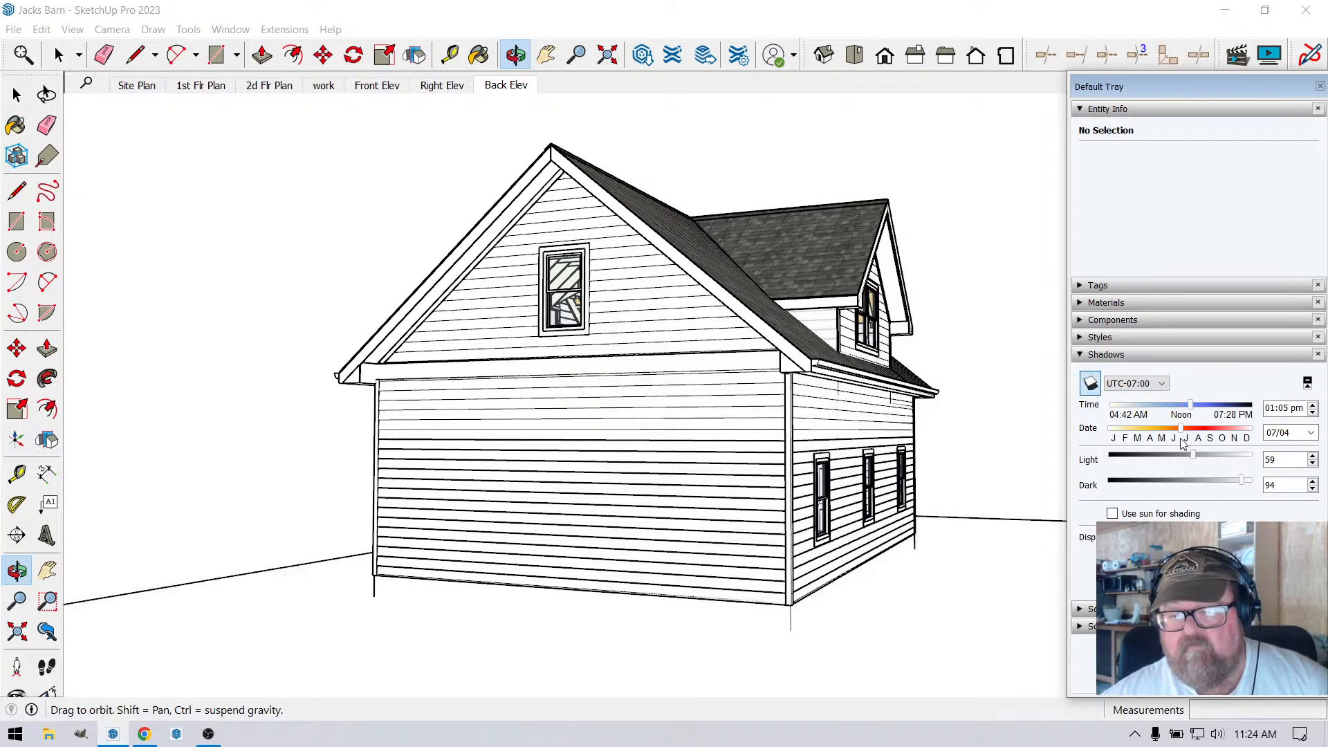
pyautogui.moveTo(1221, 406)
pyautogui.mouseDown()
pyautogui.moveTo(1176, 409)
pyautogui.moveTo(1190, 415)
pyautogui.mouseUp()
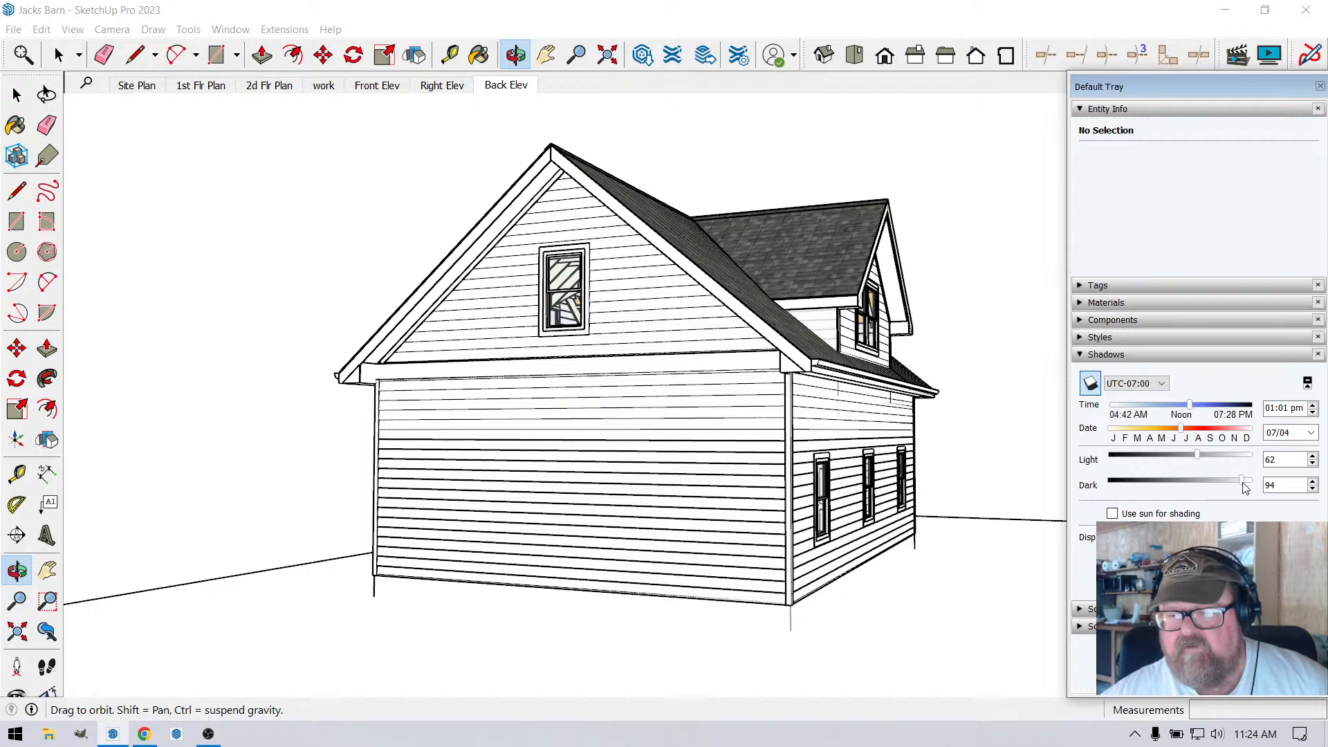
pyautogui.moveTo(1244, 486); pyautogui.dragTo(1212, 490)
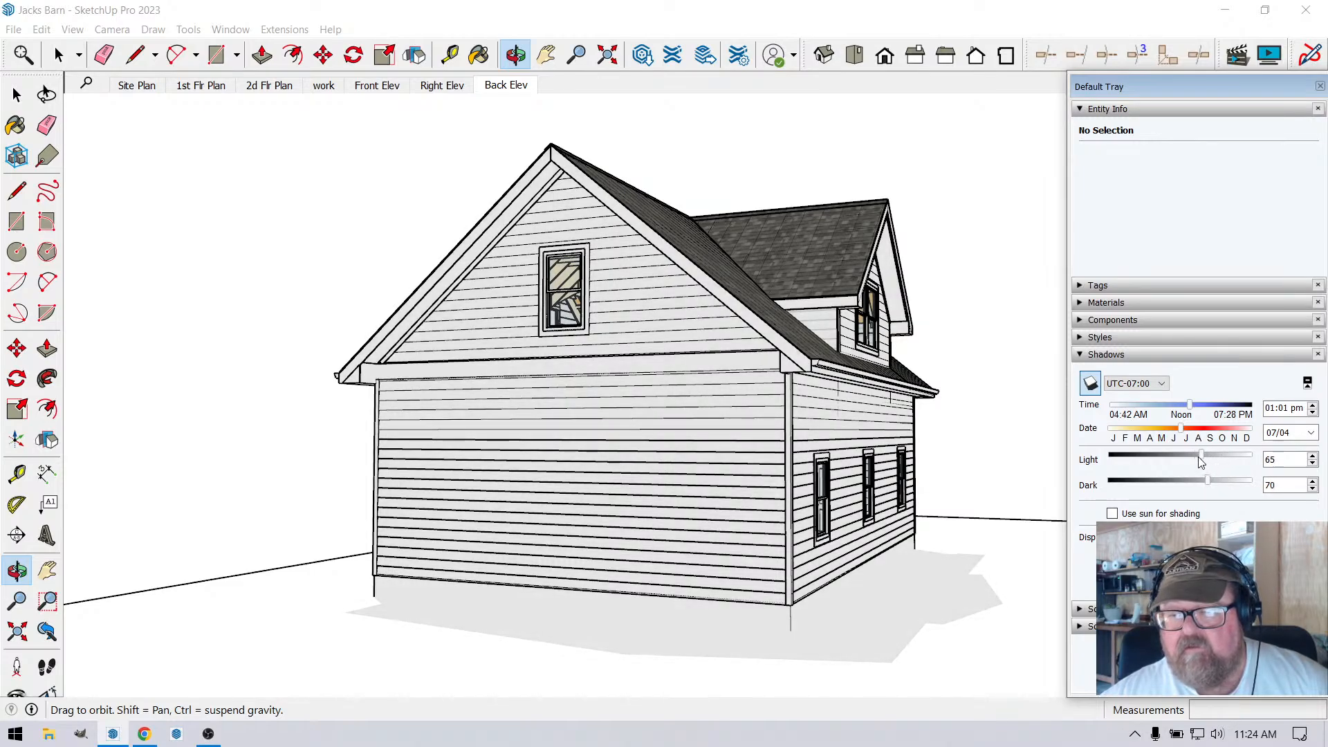
pyautogui.moveTo(1183, 440)
pyautogui.mouseDown()
pyautogui.moveTo(1157, 443)
pyautogui.moveTo(1181, 442)
pyautogui.mouseUp()
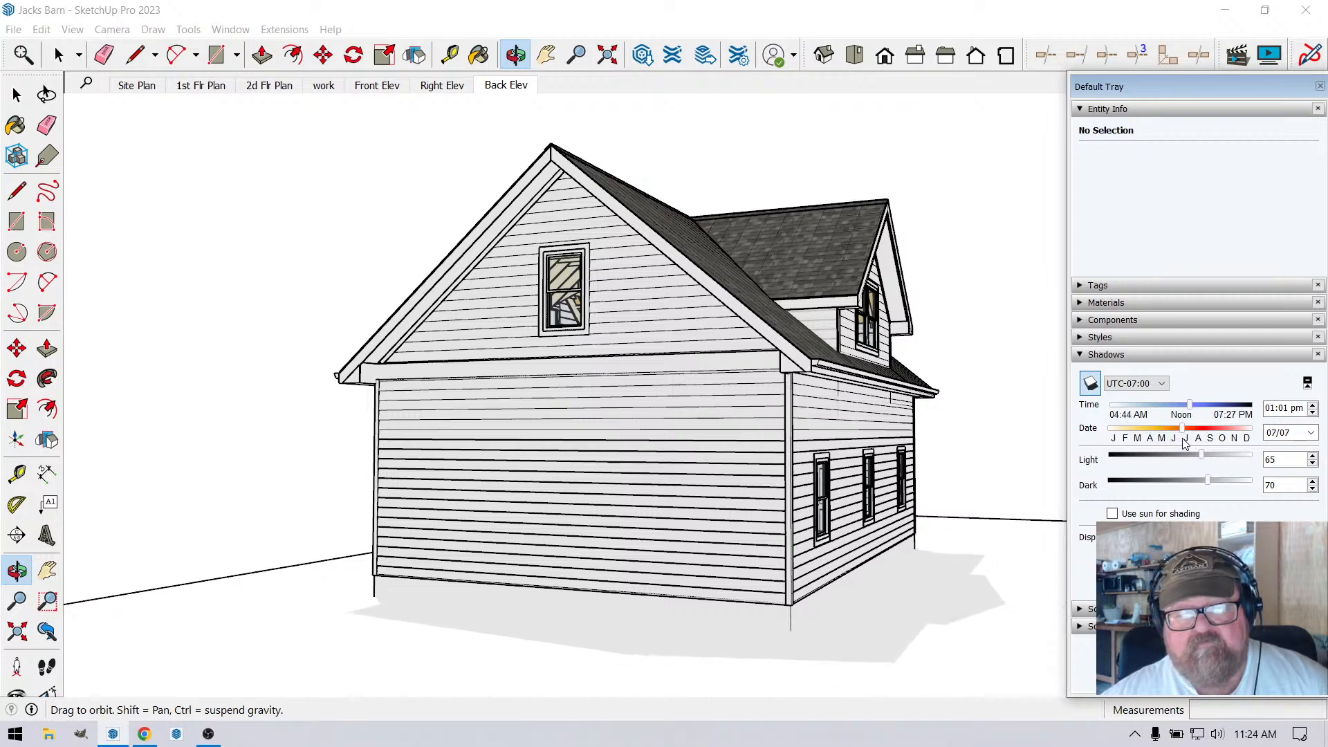
pyautogui.rightClick(519, 89)
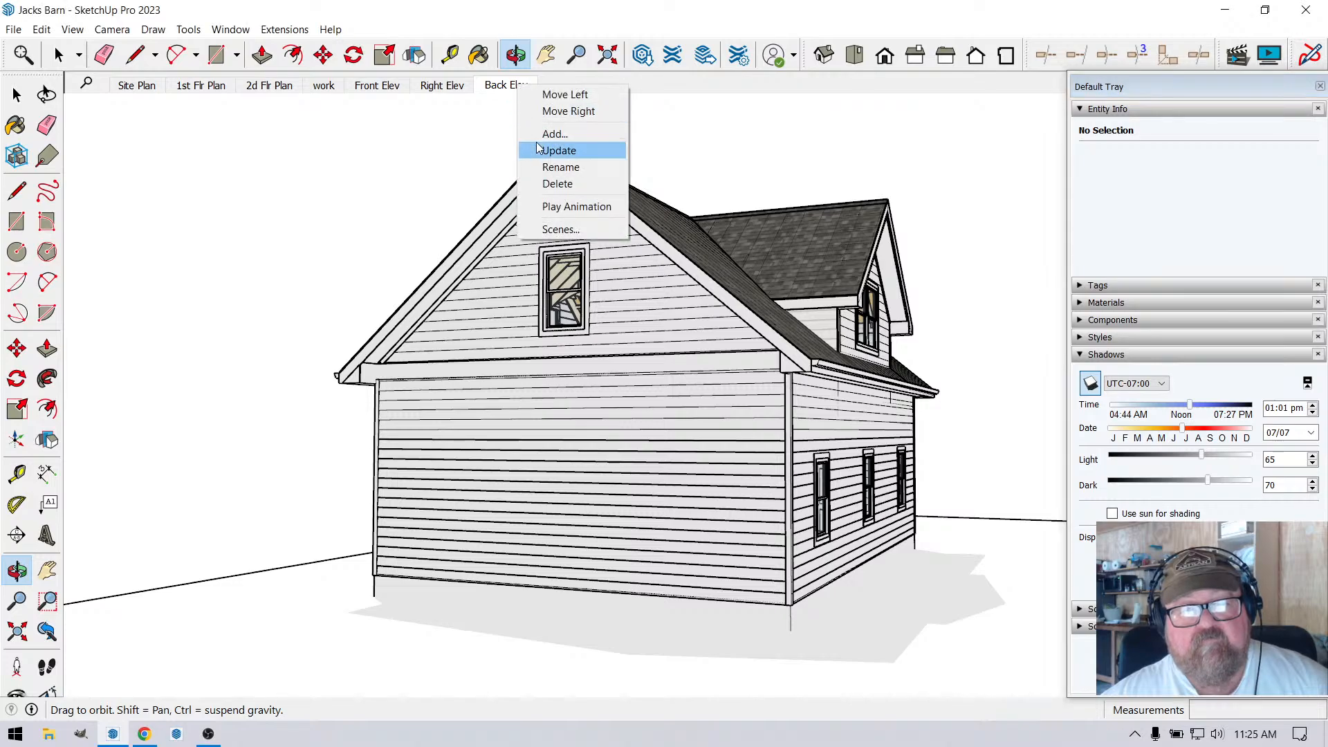
pyautogui.click(536, 143)
# Frame a perspective view of the barn's left side and save it as a new scene named Left Elev.
pyautogui.moveTo(637, 268); pyautogui.dragTo(611, 439)
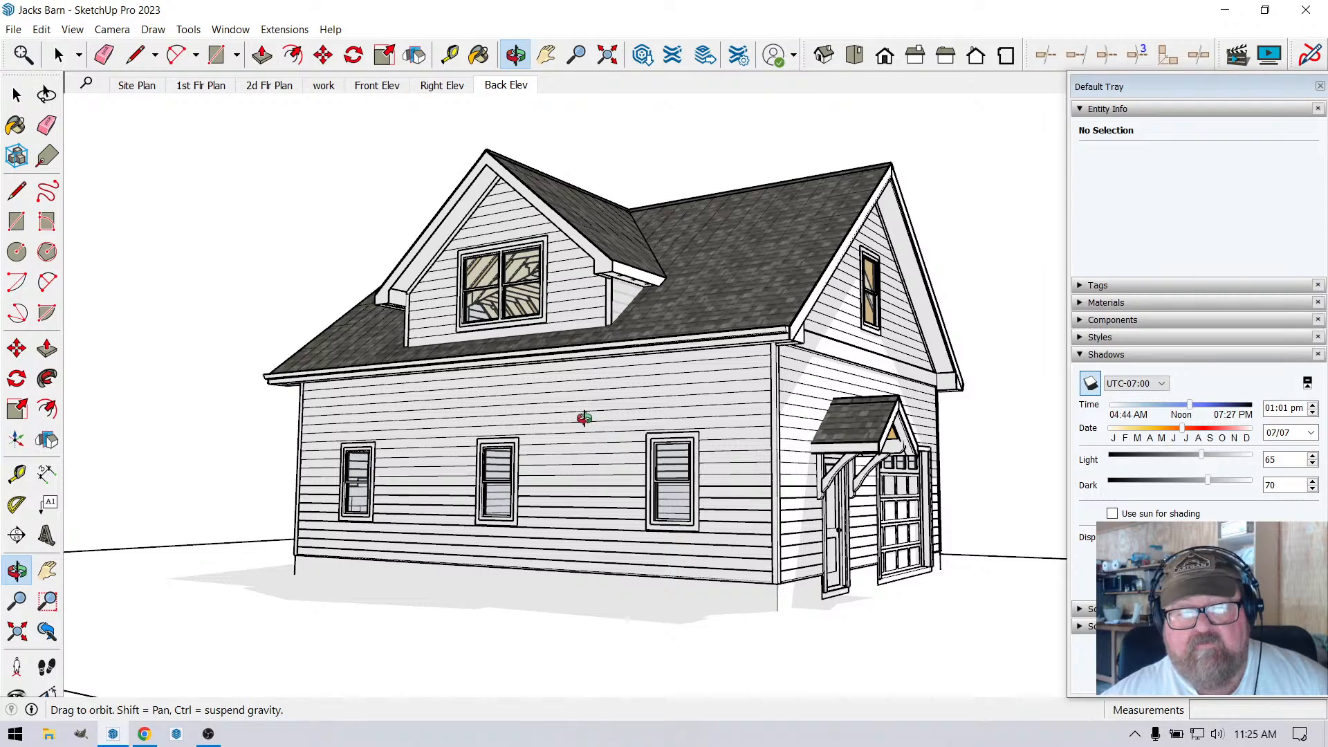
pyautogui.scroll(1, 583, 413)
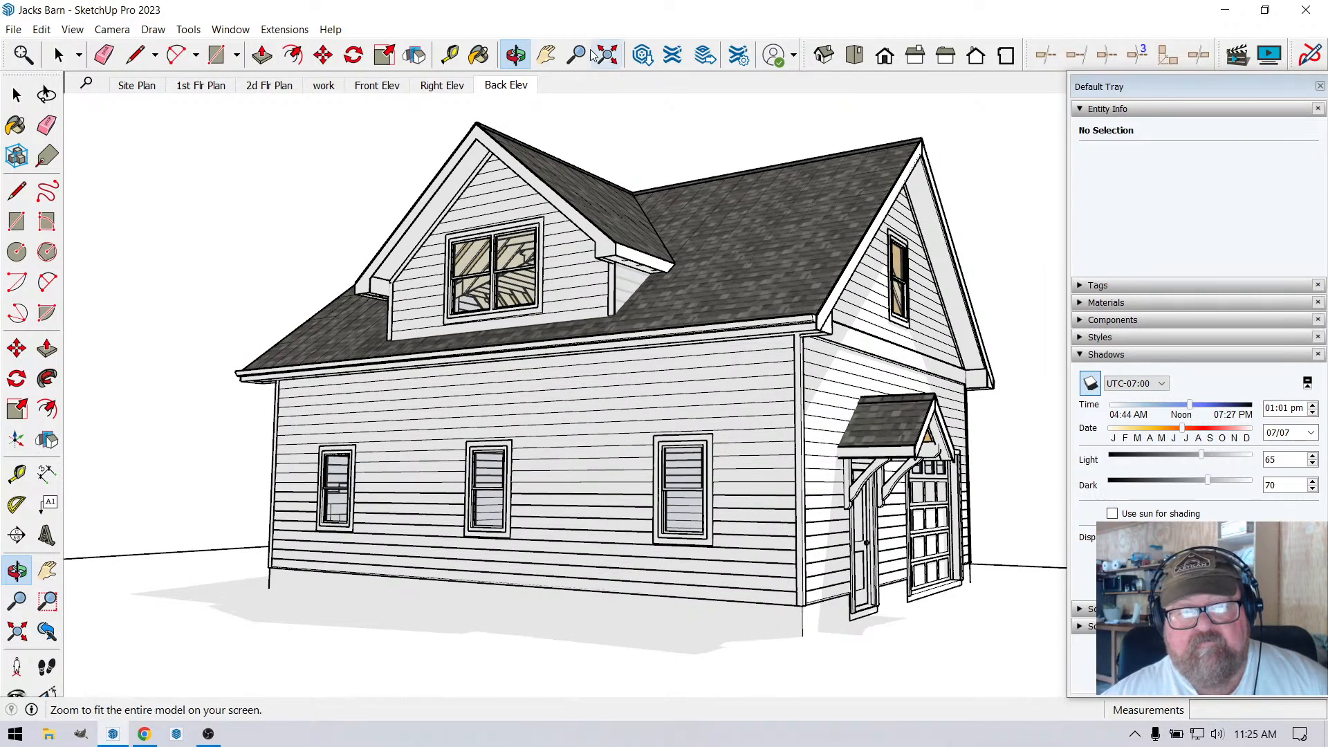
pyautogui.click(547, 55)
pyautogui.moveTo(711, 295); pyautogui.dragTo(679, 305)
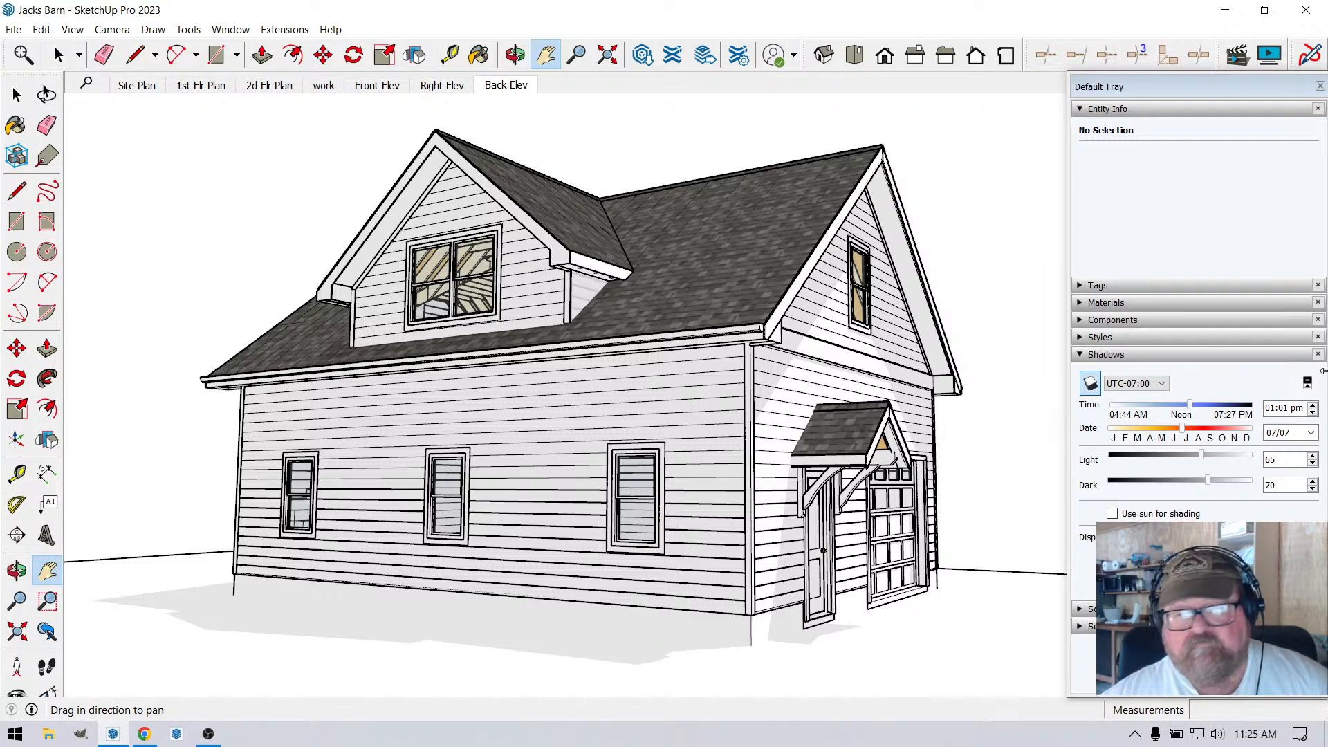
pyautogui.click(1079, 356)
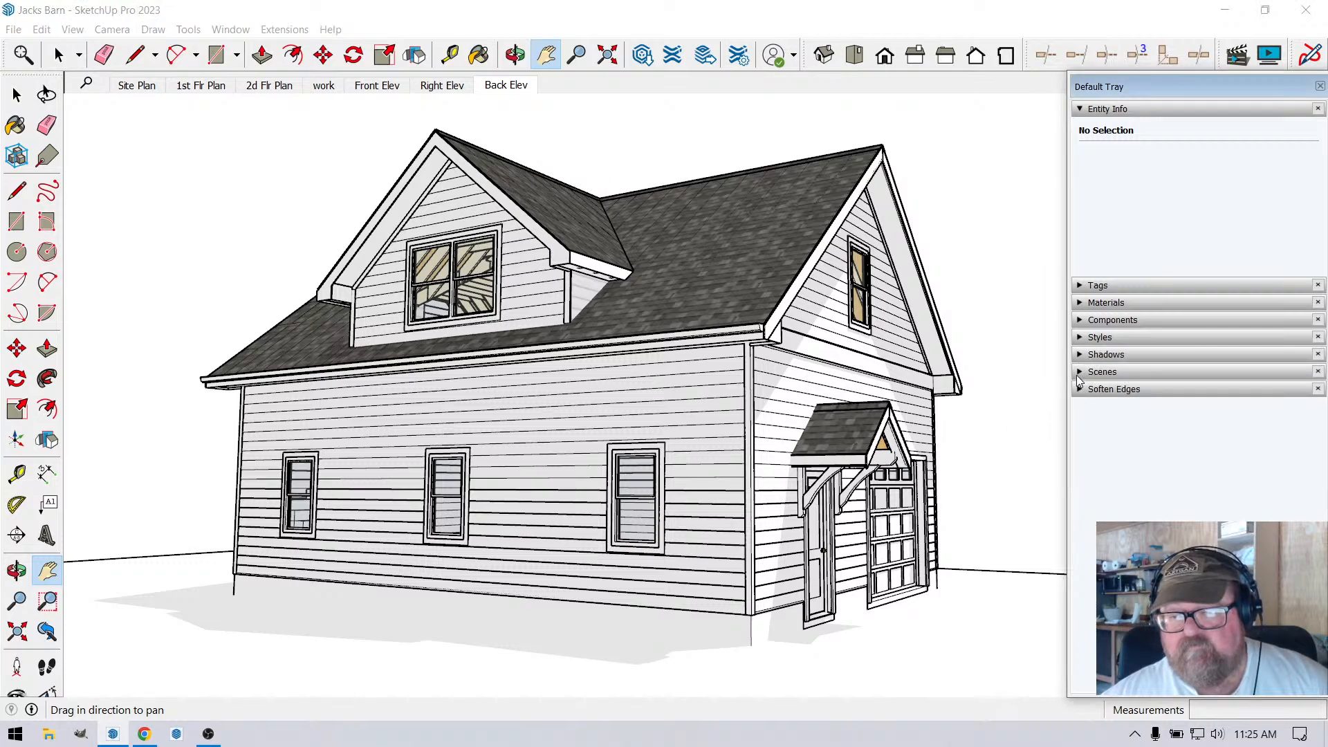
pyautogui.click(1080, 374)
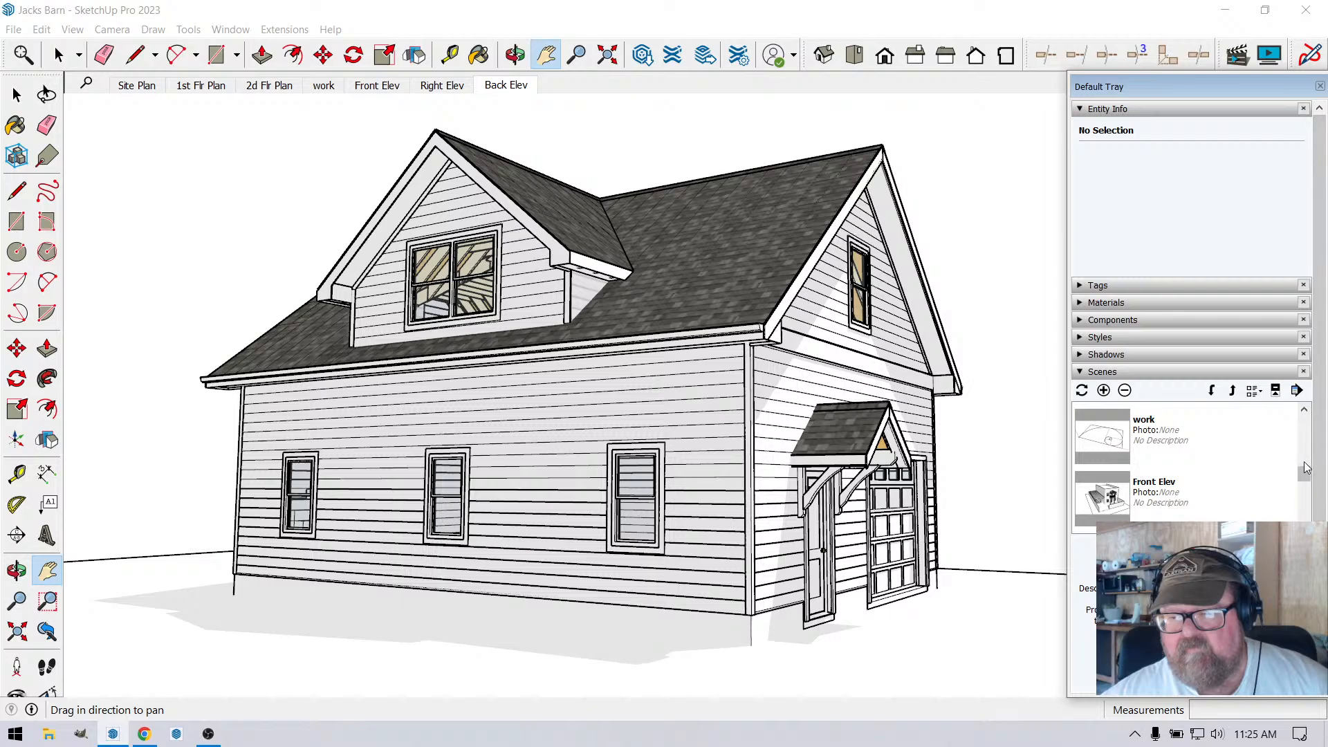
pyautogui.moveTo(1304, 474); pyautogui.dragTo(1304, 526)
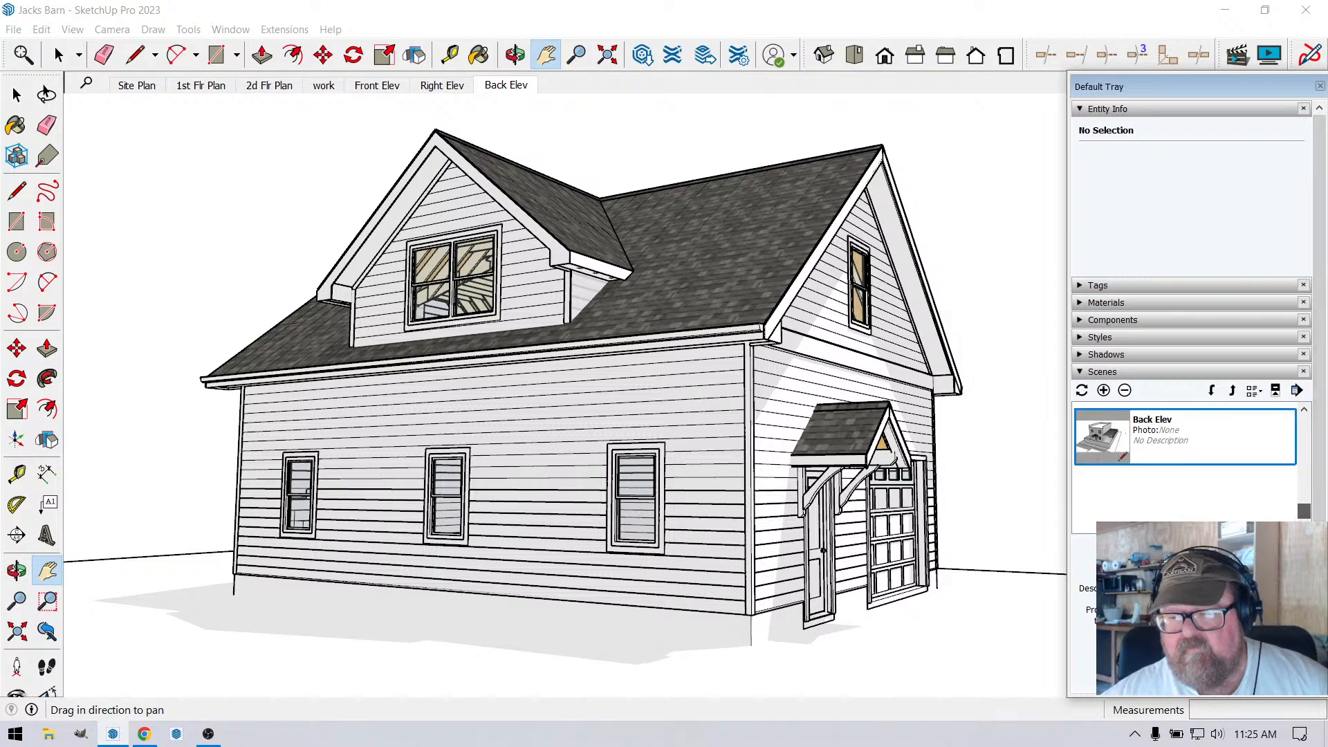
pyautogui.click(1103, 391)
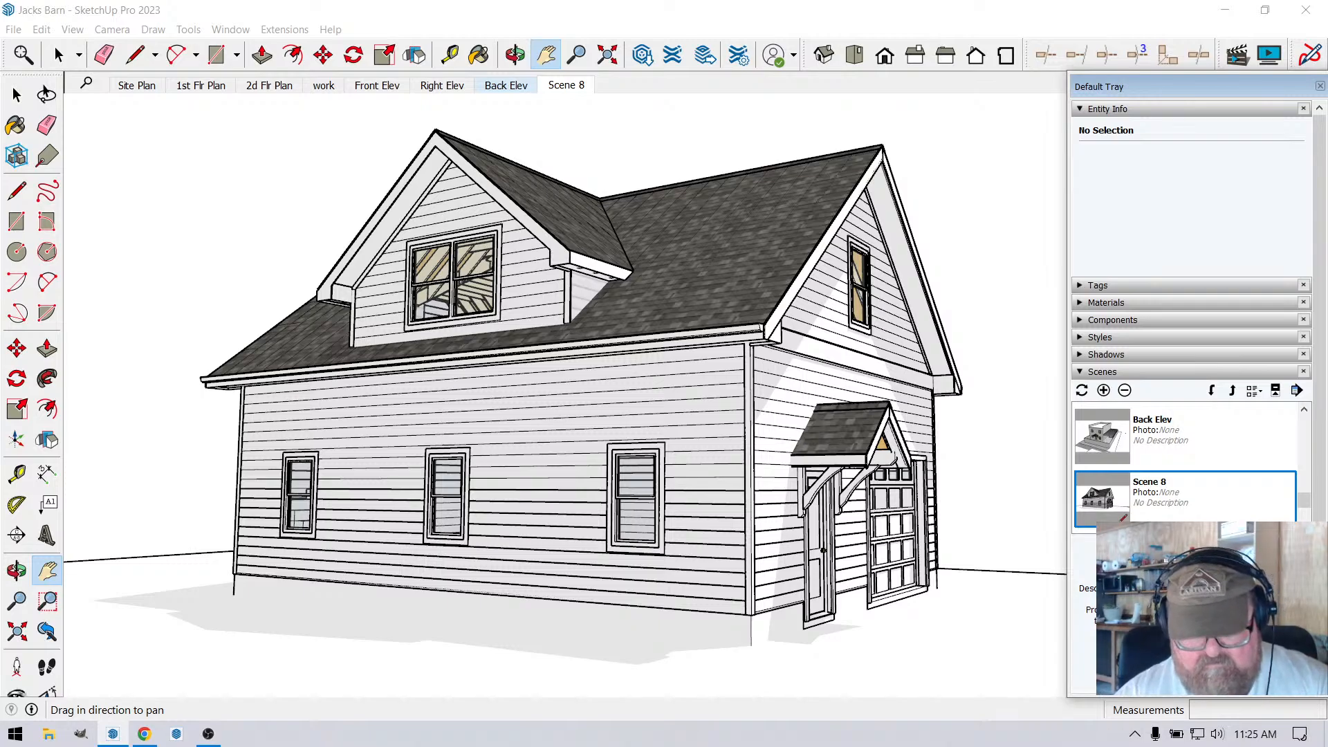
pyautogui.write('Left Elev')
pyautogui.press('Return')
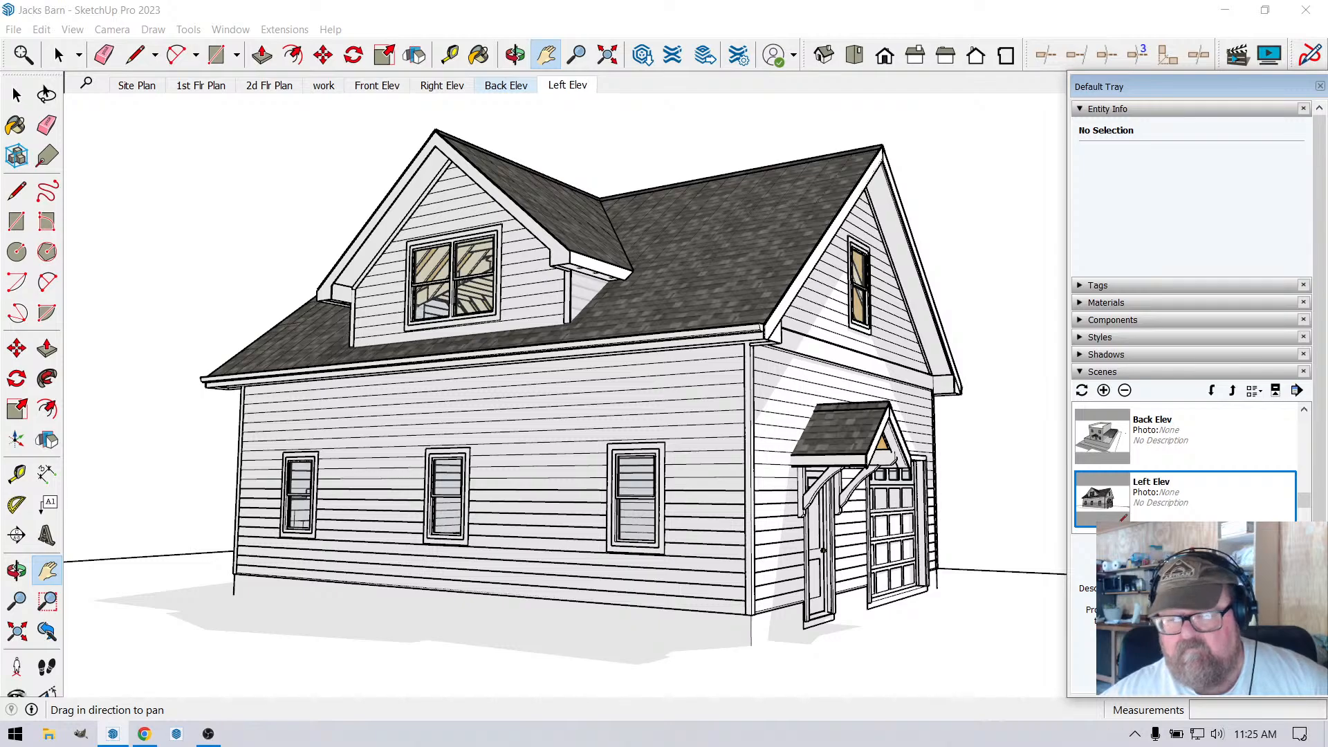
pyautogui.rightClick(578, 92)
pyautogui.click(606, 151)
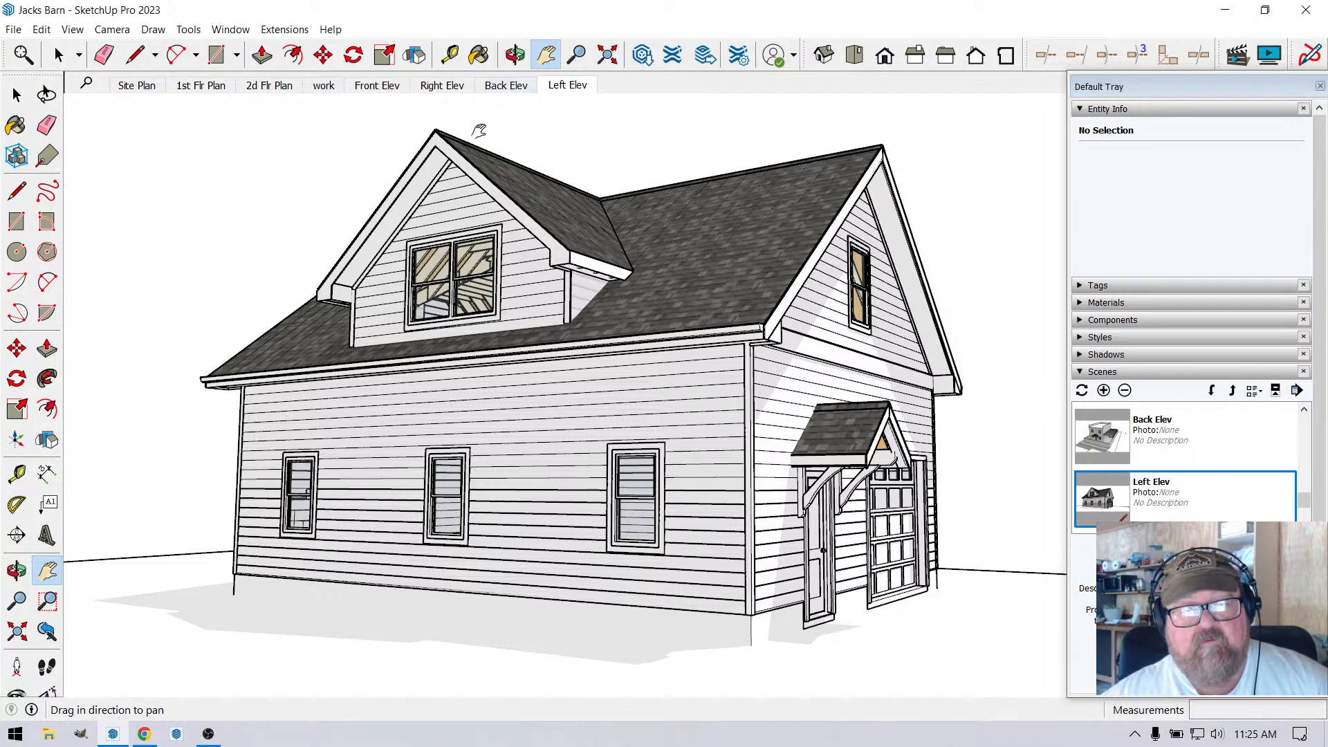
# Review the Front, Right, Back and Left Elev scenes and check the visibility of the wall tags.
pyautogui.click(371, 86)
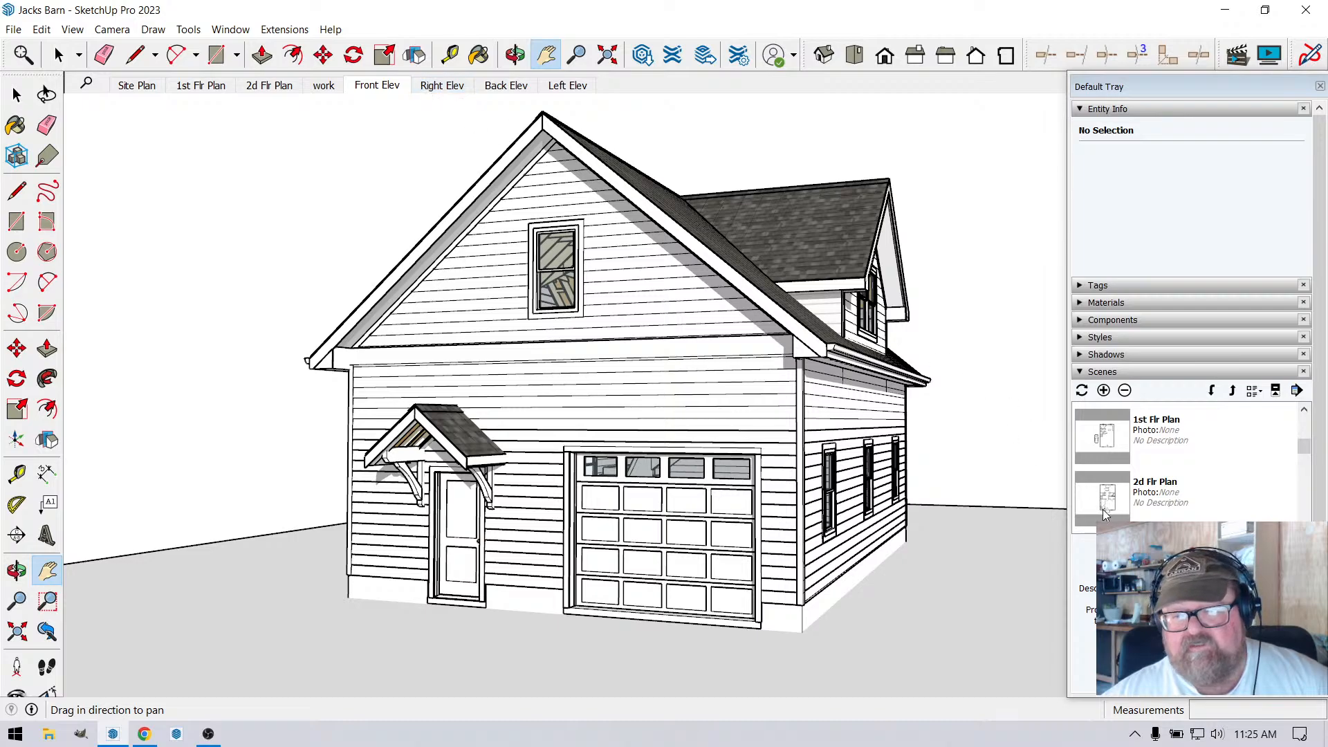
pyautogui.click(1084, 286)
pyautogui.scroll(-5, 1162, 429)
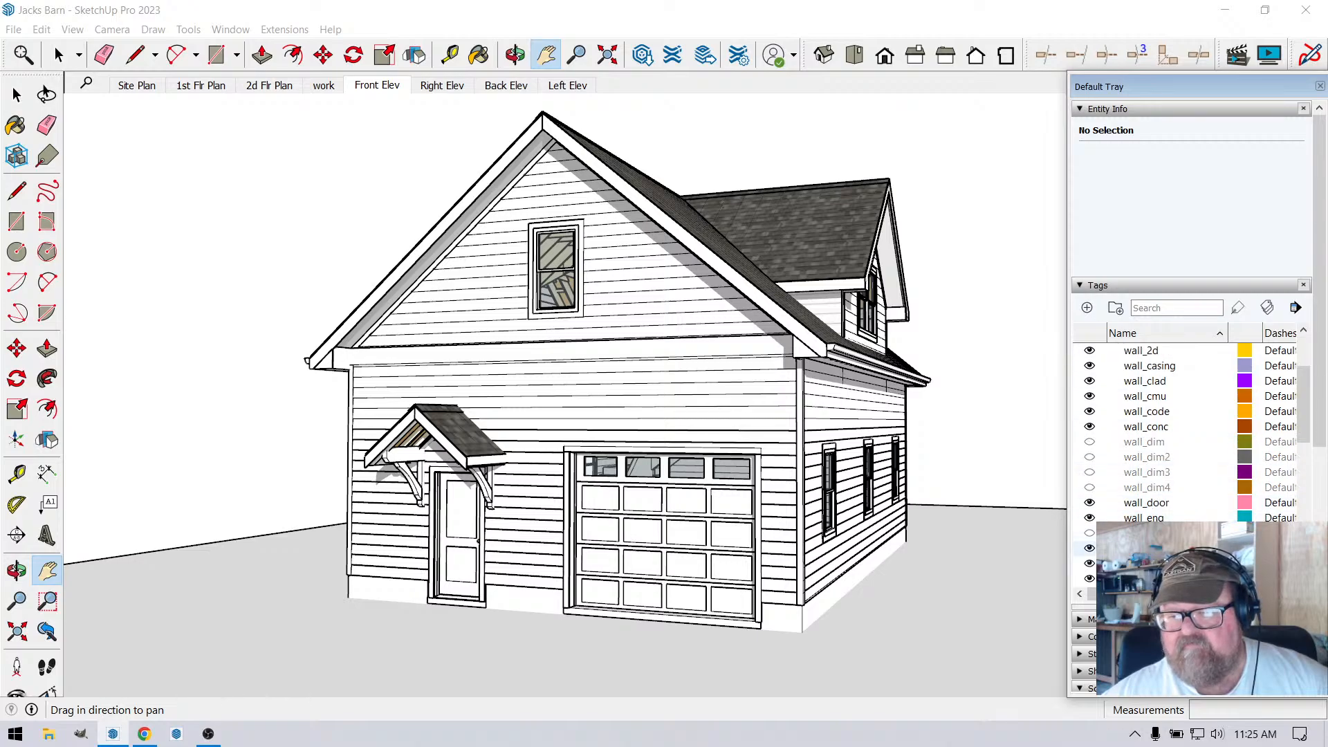
pyautogui.scroll(-2, 1085, 554)
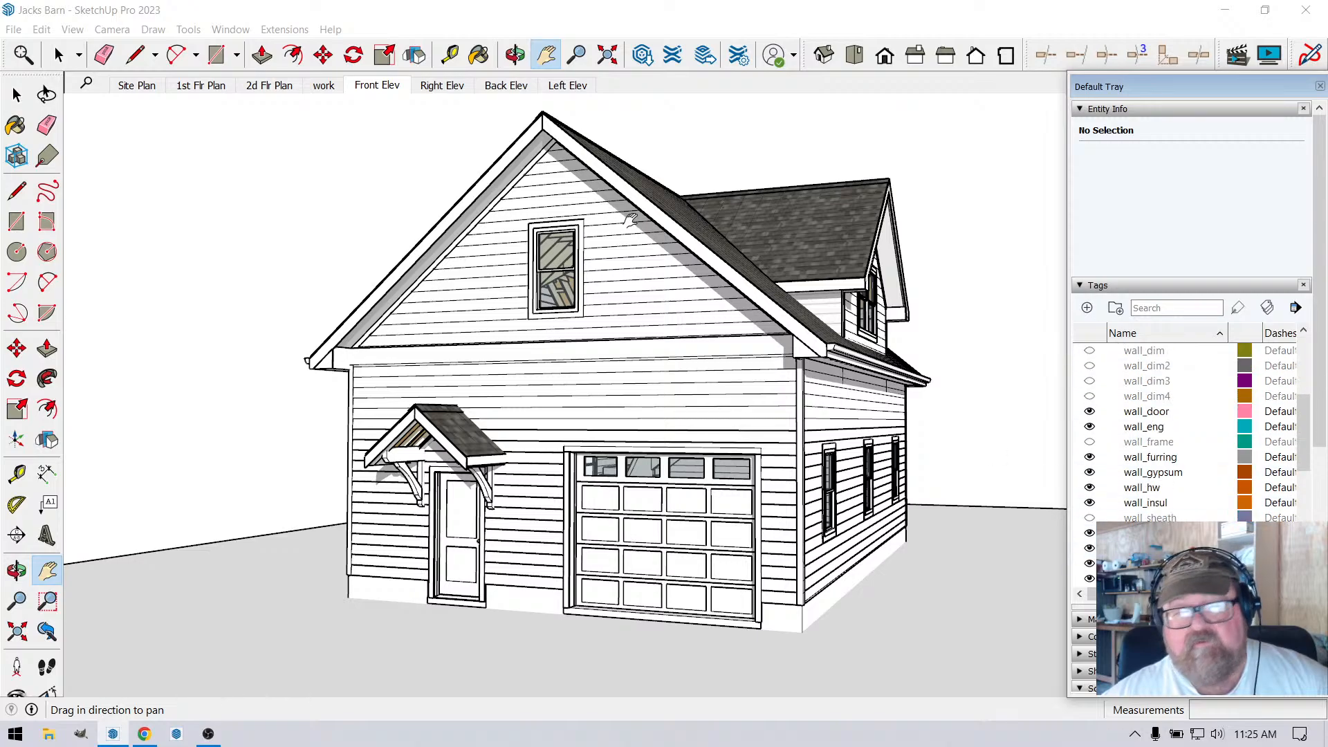
pyautogui.click(426, 87)
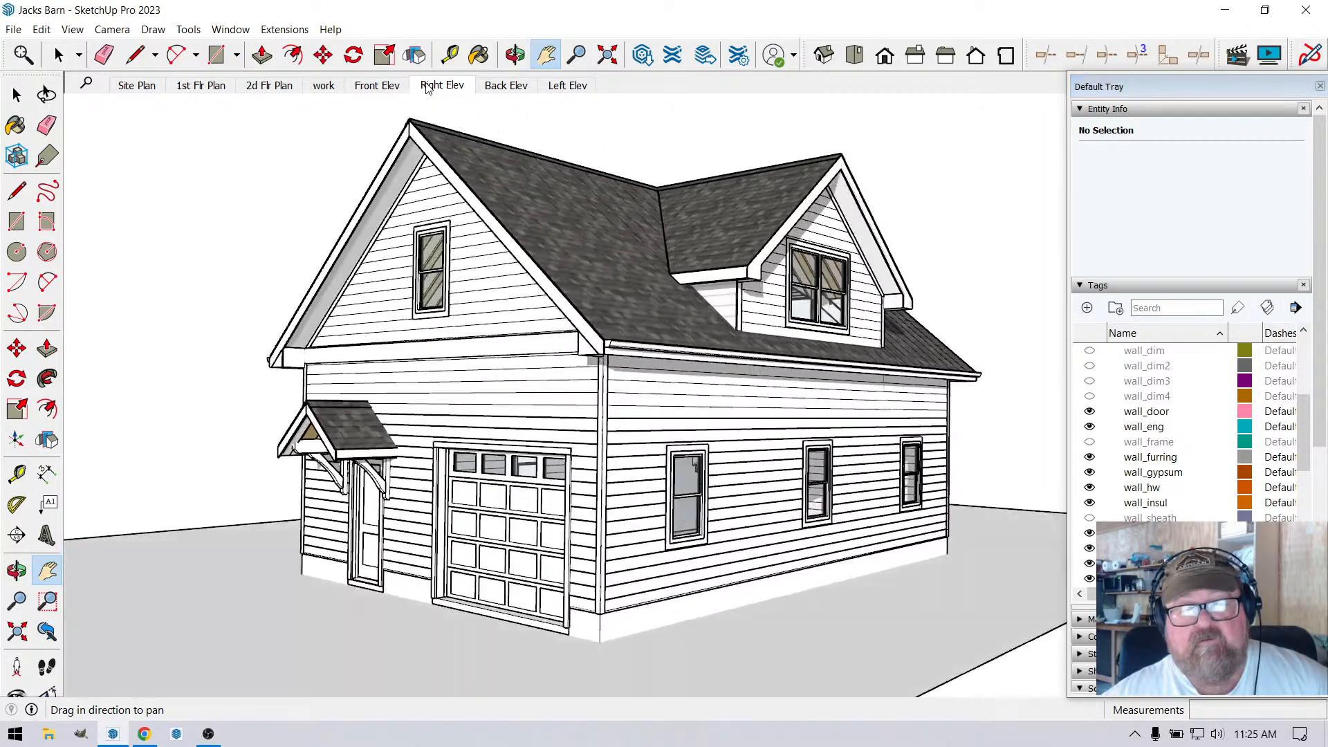
pyautogui.click(495, 86)
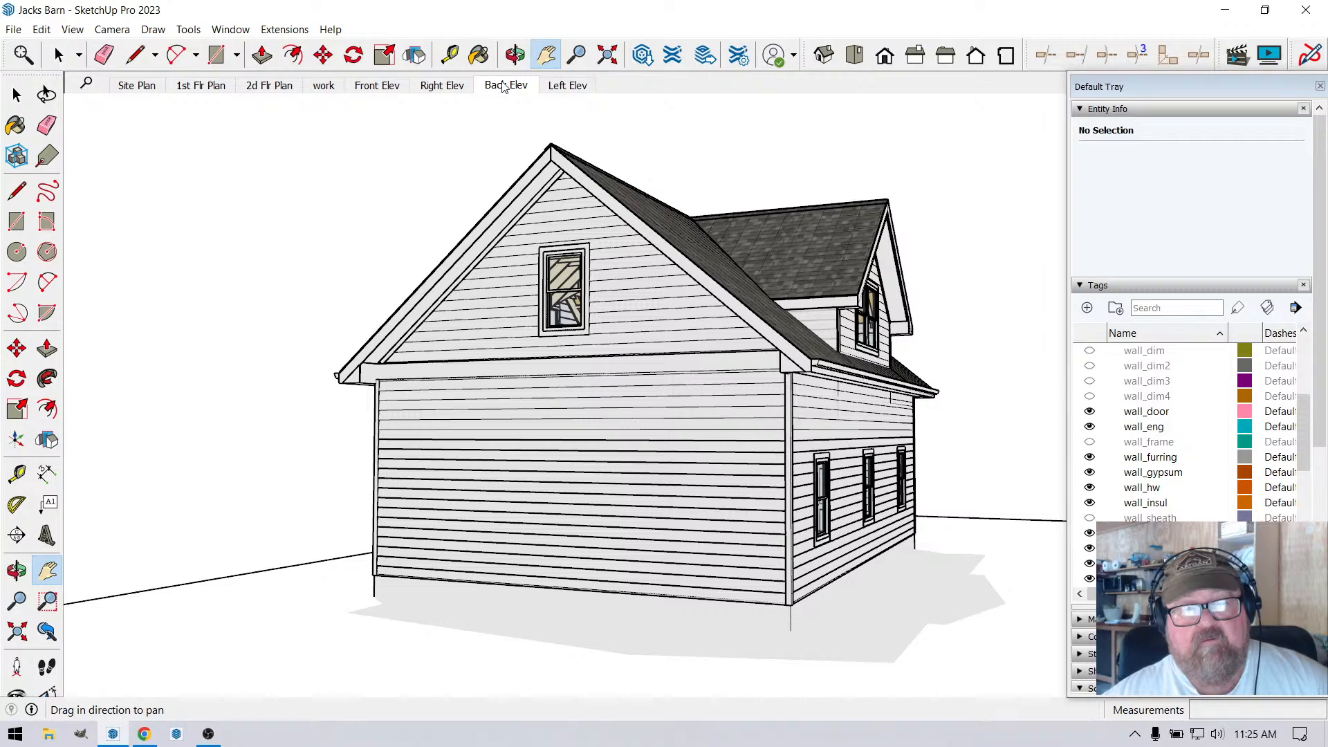
pyautogui.click(554, 86)
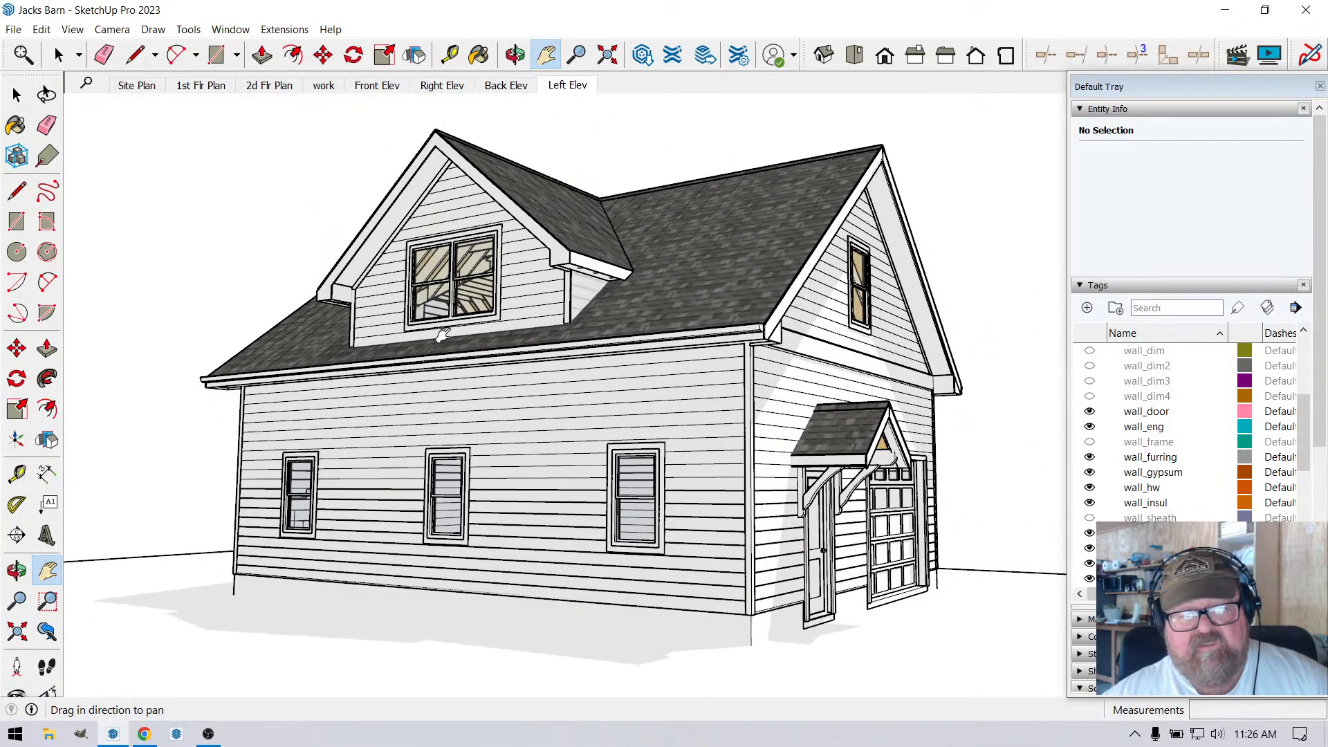
# Open the ground group surrounding the barn for editing, viewing the building from its front garage corner.
pyautogui.click(514, 55)
pyautogui.moveTo(766, 419); pyautogui.dragTo(538, 435)
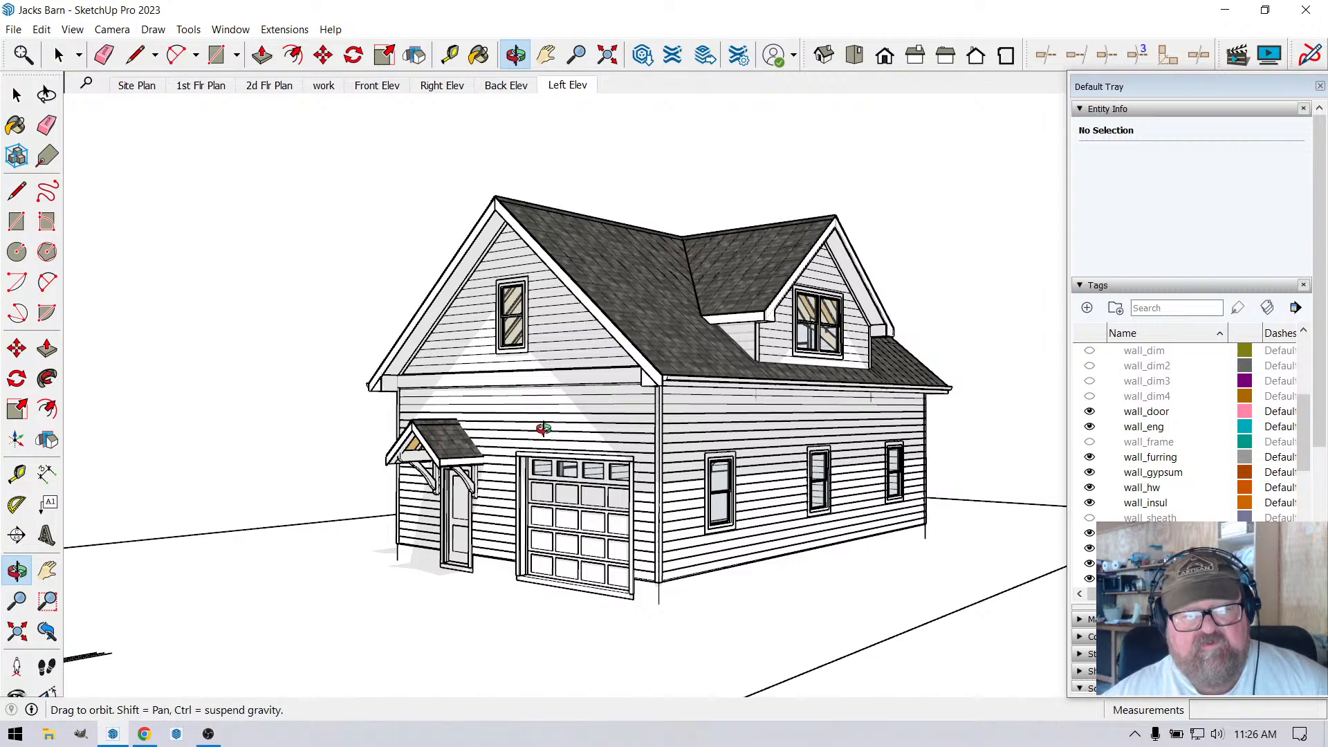
pyautogui.moveTo(539, 423); pyautogui.dragTo(546, 457)
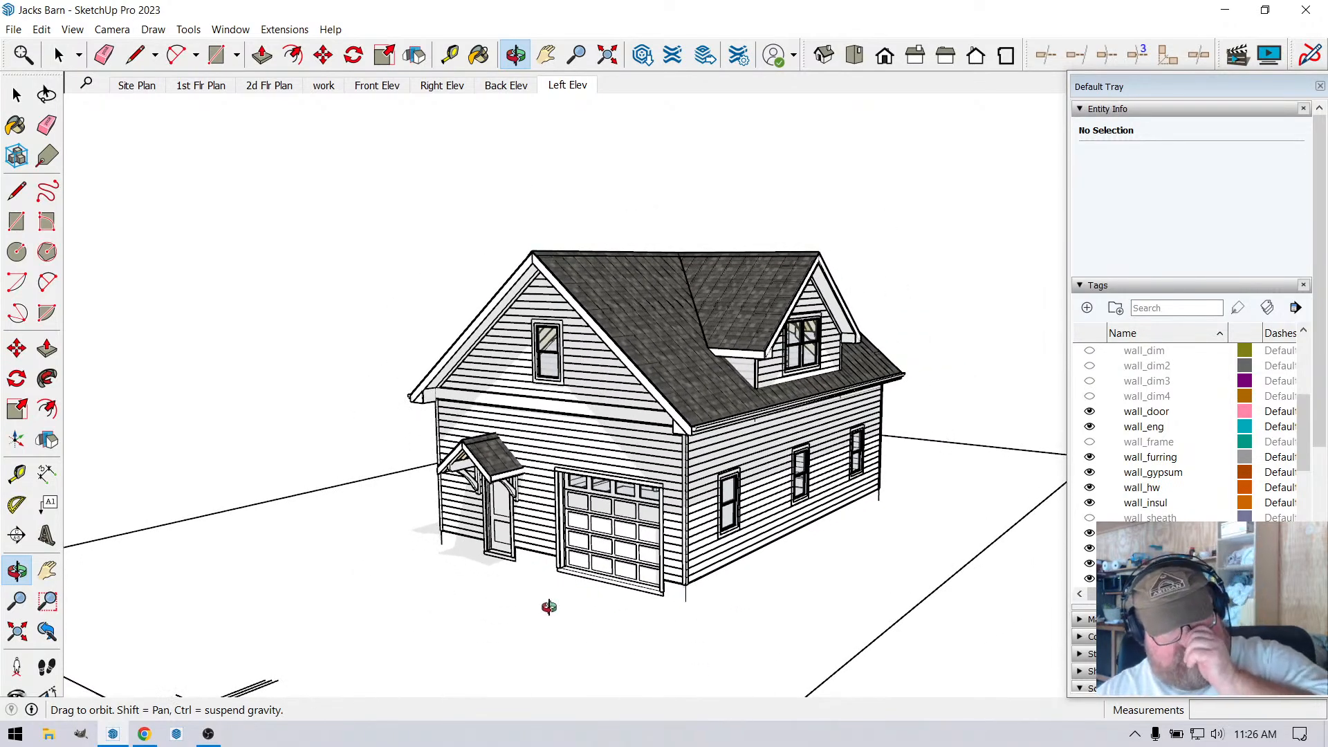
pyautogui.moveTo(546, 604); pyautogui.dragTo(537, 590)
pyautogui.press('space')
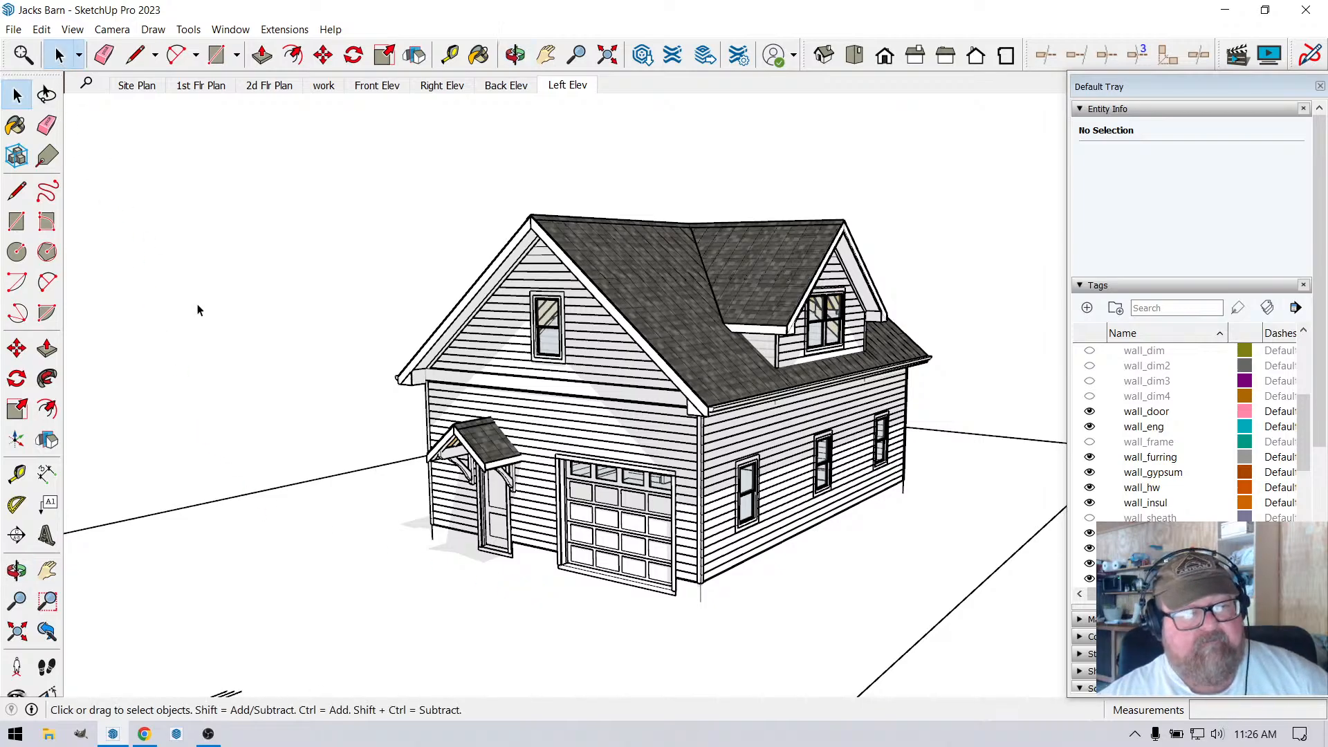
pyautogui.click(372, 531)
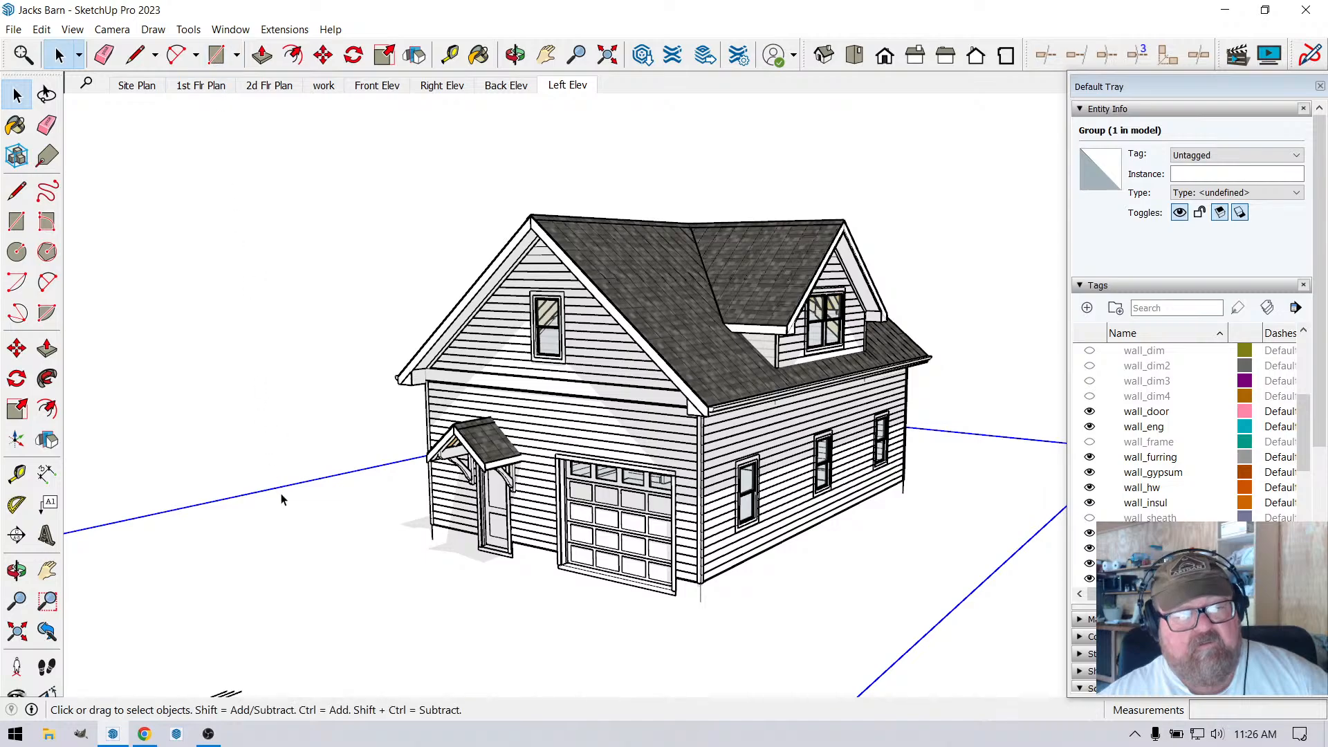
pyautogui.doubleClick(288, 514)
pyautogui.scroll(3, 423, 543)
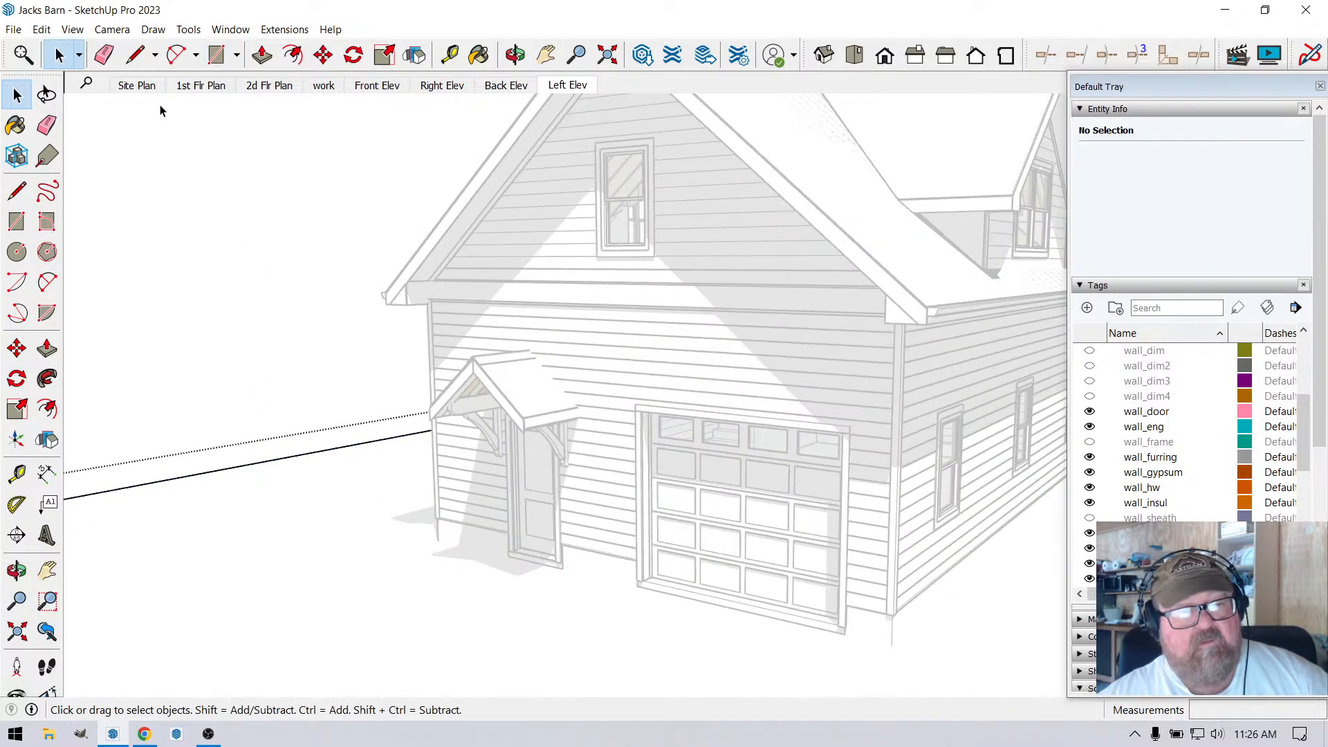
# Draw a 36' by 26' rectangle on the ground between opposite corners of the barn's footprint and leave the group.
pyautogui.click(216, 54)
pyautogui.scroll(2, 473, 553)
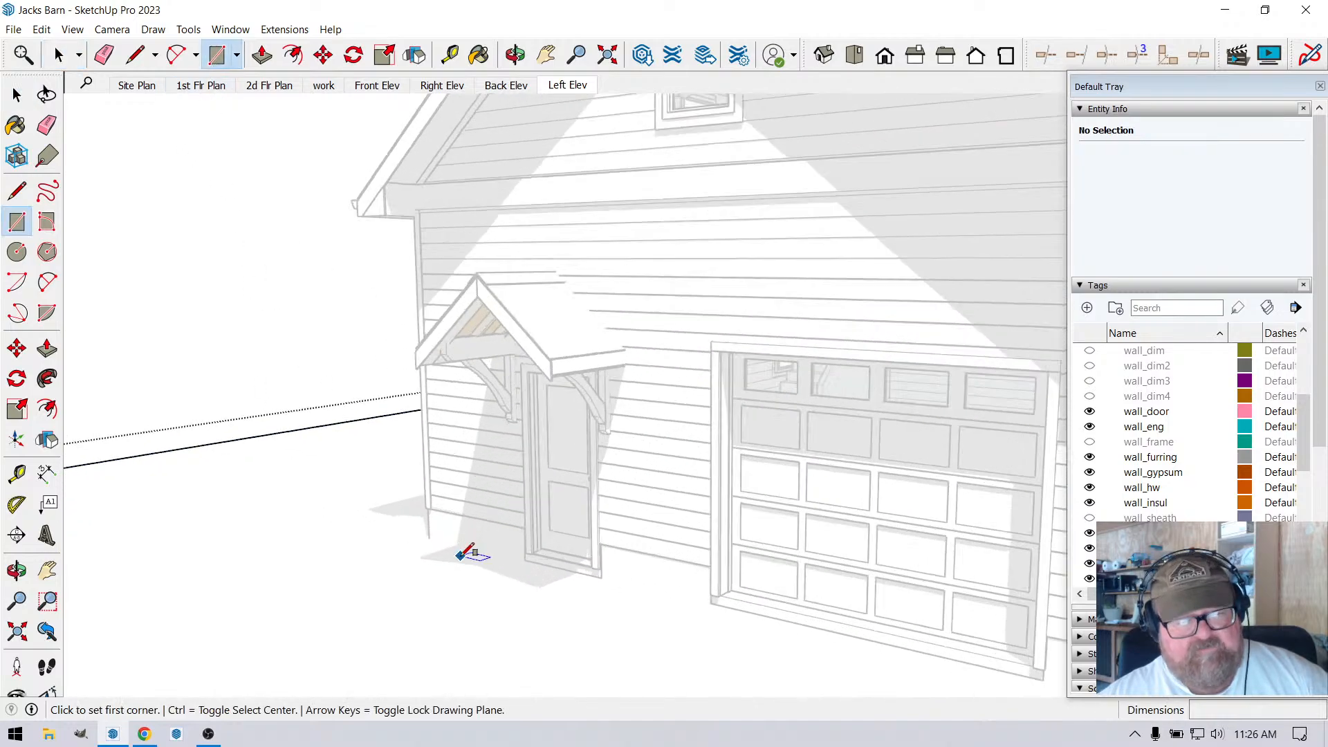
pyautogui.click(429, 538)
pyautogui.scroll(-4, 251, 592)
pyautogui.scroll(3, 835, 537)
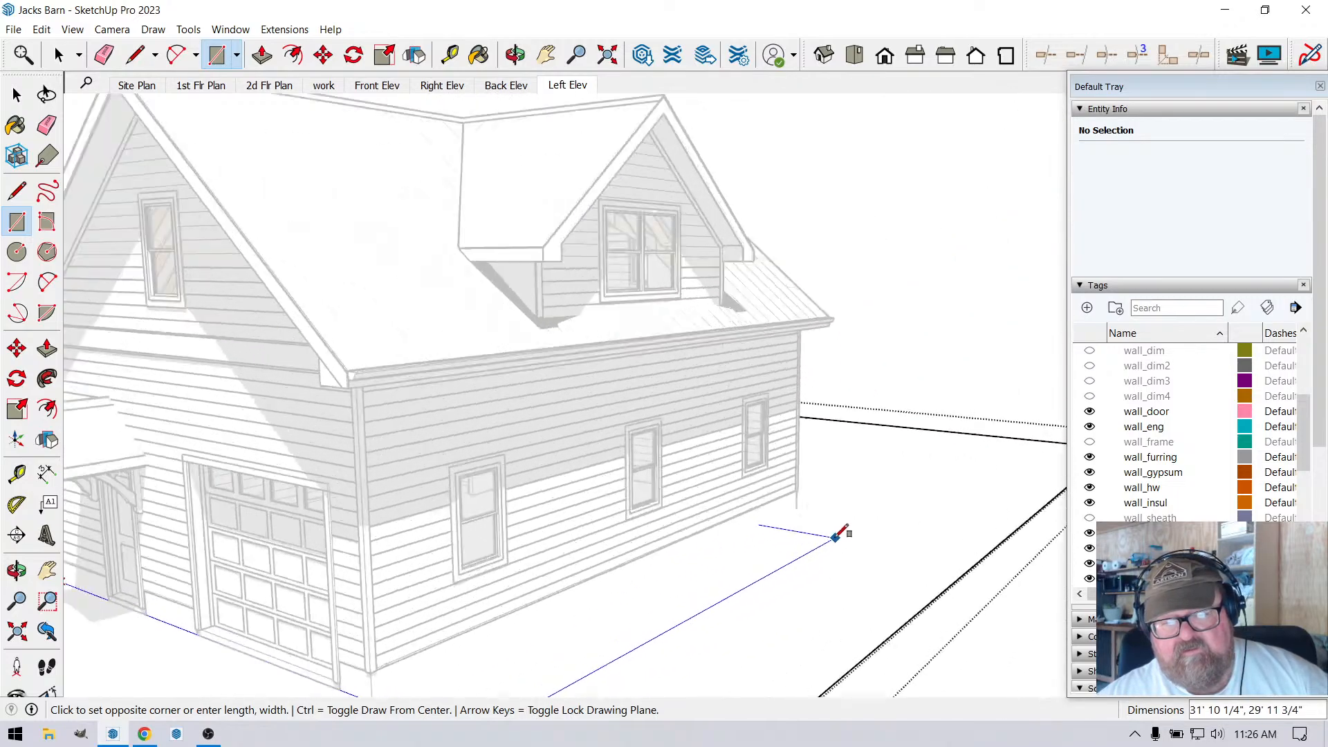
pyautogui.scroll(2, 835, 538)
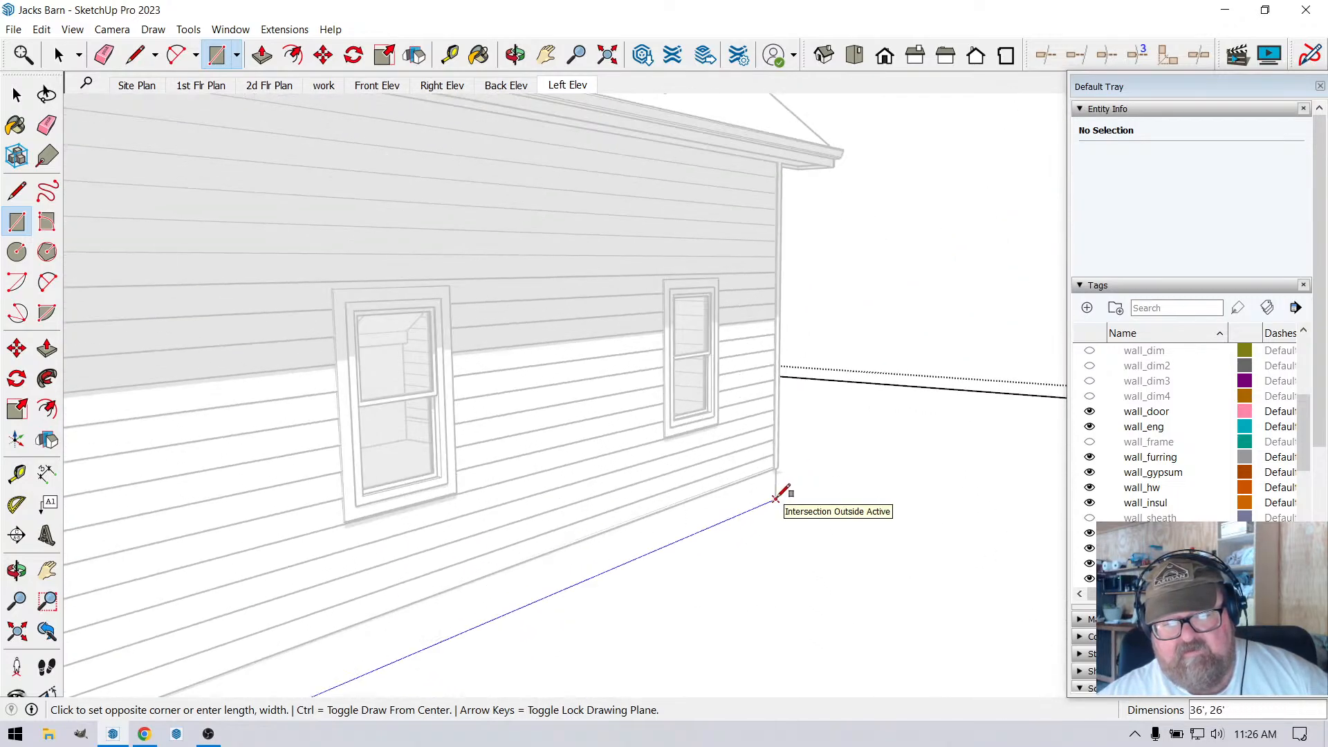
pyautogui.click(778, 498)
pyautogui.scroll(-6, 879, 505)
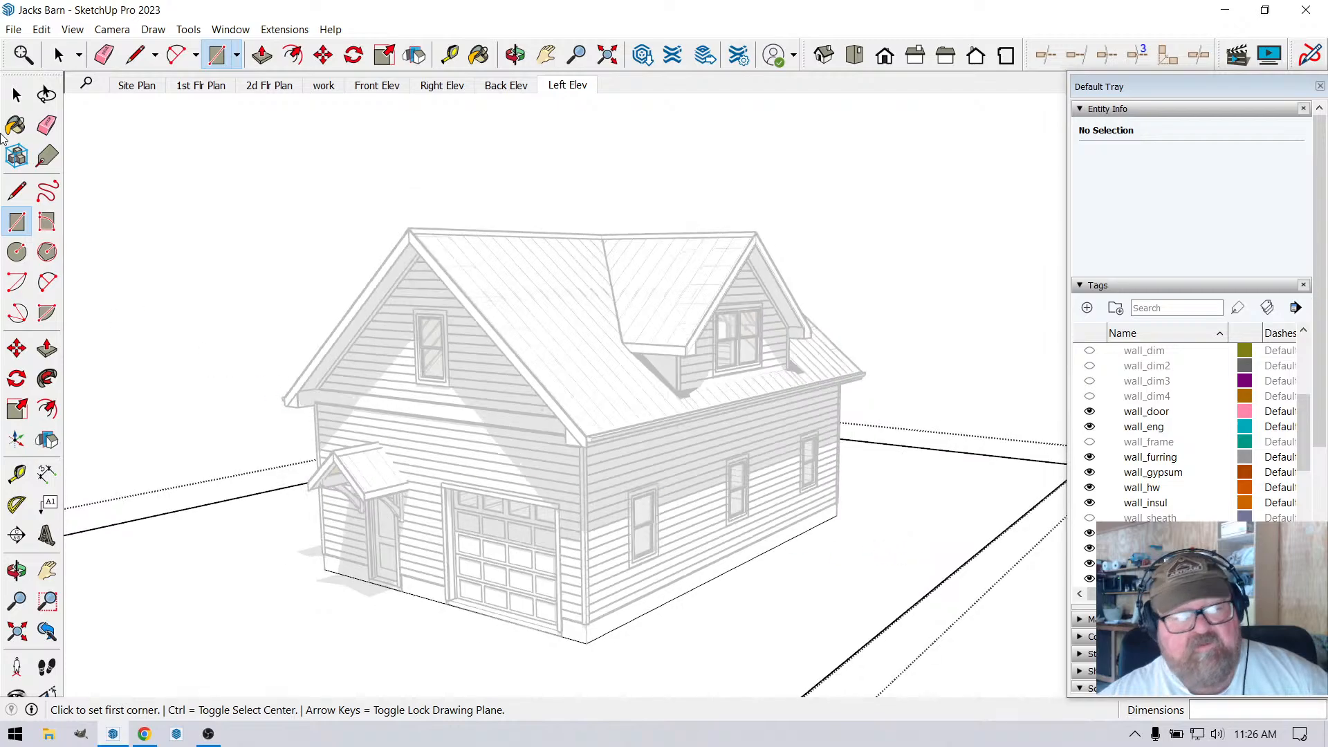
pyautogui.click(59, 54)
pyautogui.click(192, 253)
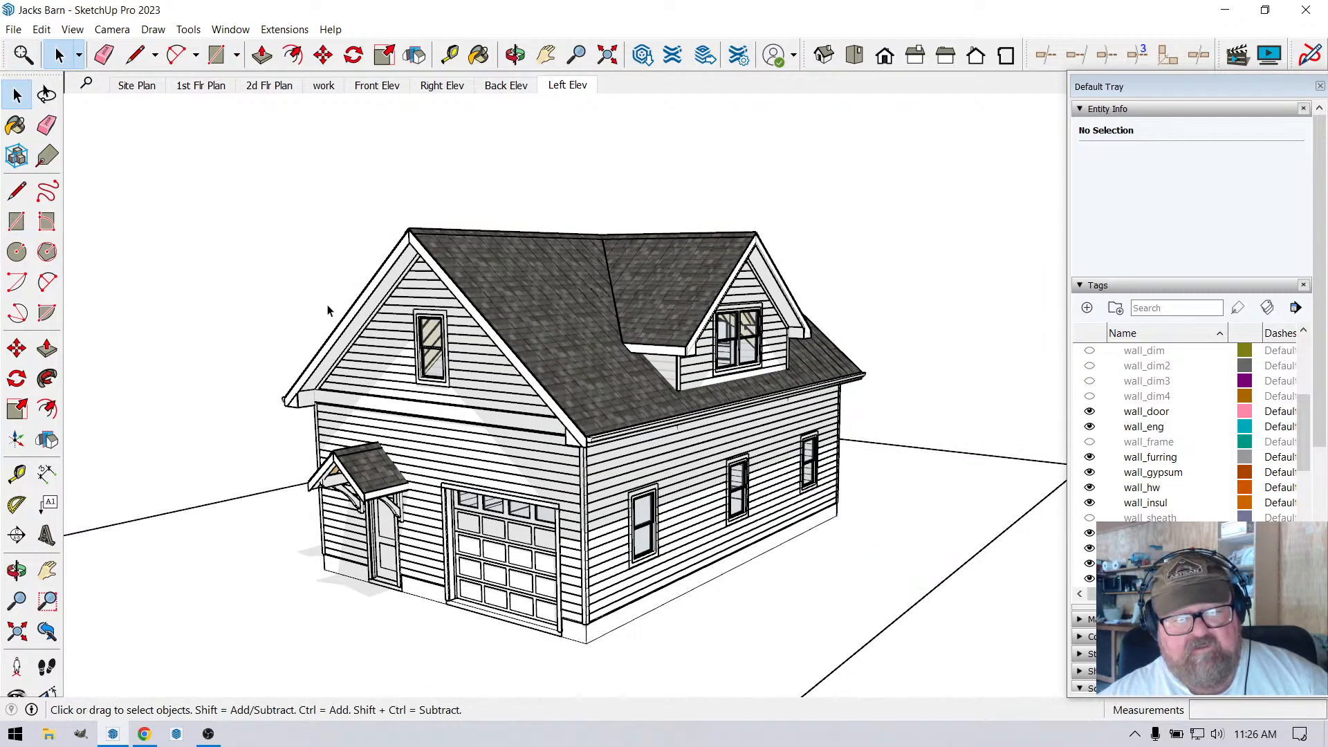
# Save the barn model with the view turned toward its front garage corner.
pyautogui.click(516, 55)
pyautogui.moveTo(601, 318); pyautogui.dragTo(635, 277)
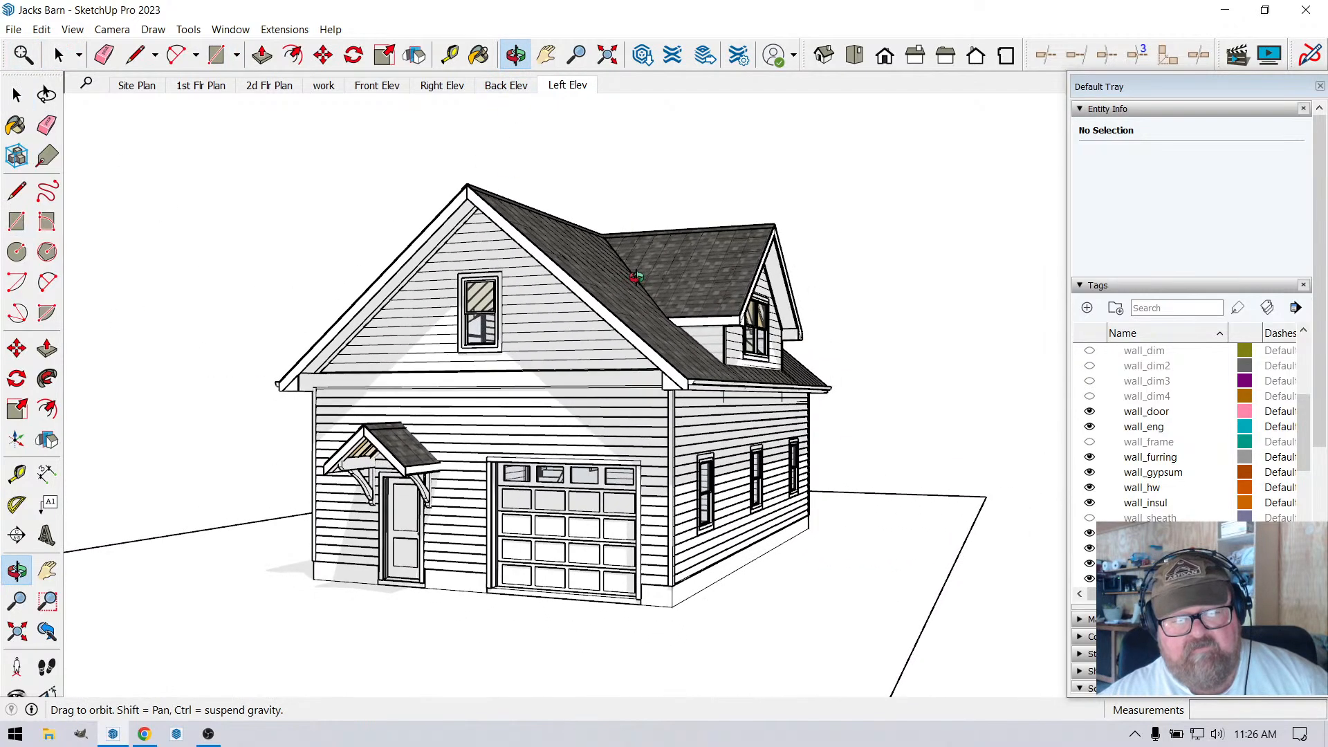
pyautogui.scroll(-2, 652, 462)
pyautogui.scroll(3, 443, 464)
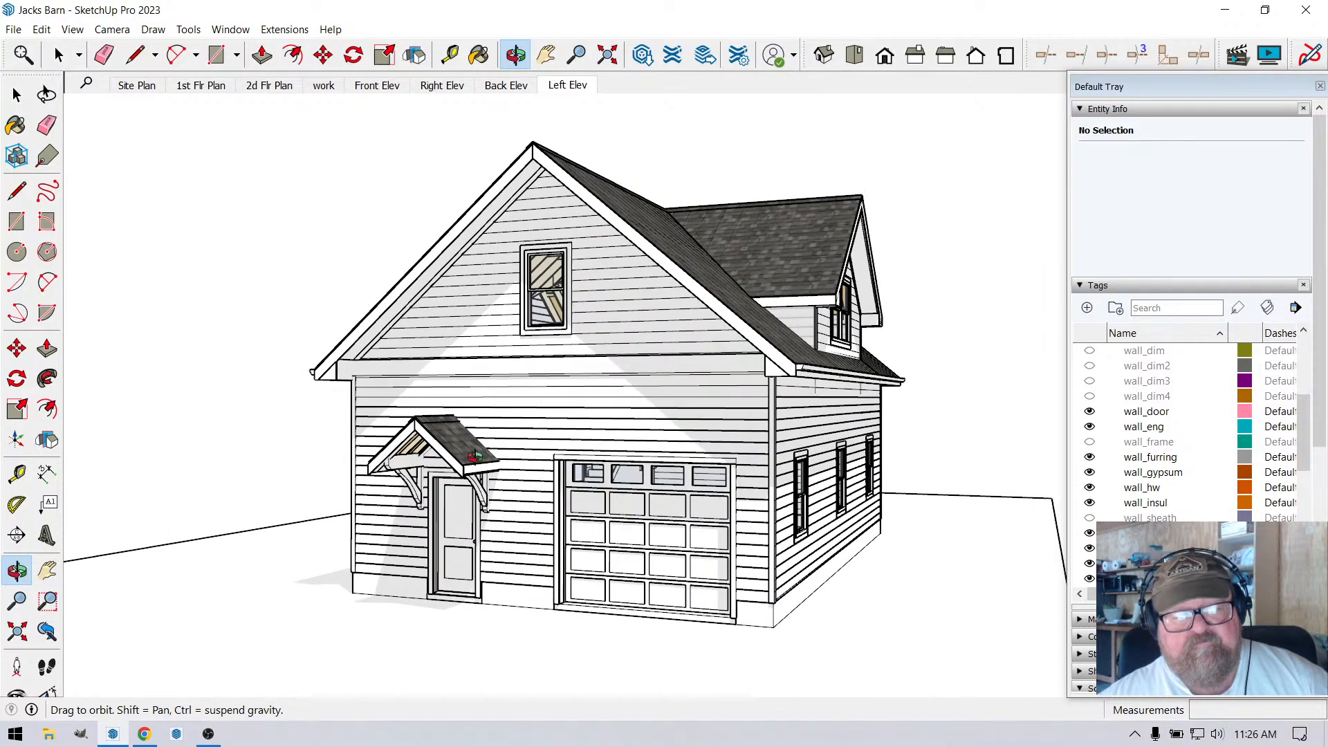
pyautogui.moveTo(567, 455); pyautogui.dragTo(797, 432)
pyautogui.doubleClick(654, 455)
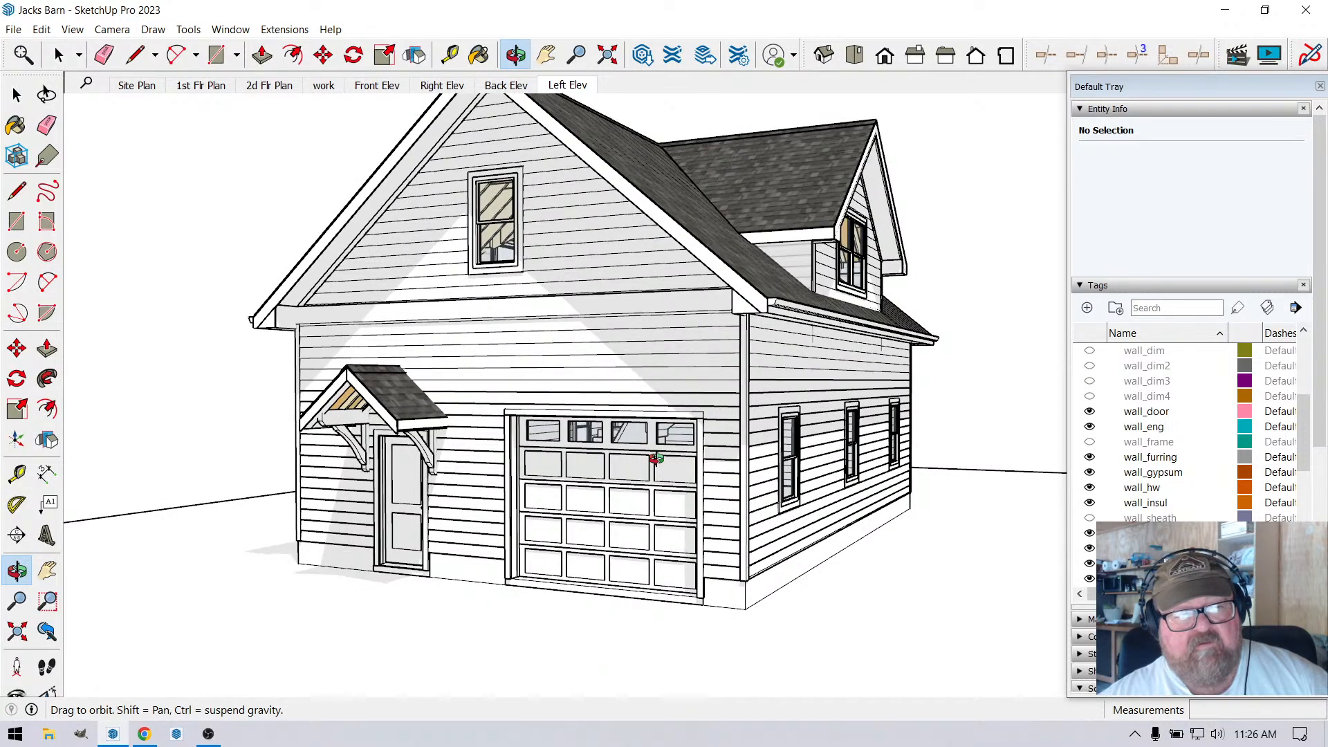
pyautogui.click(13, 29)
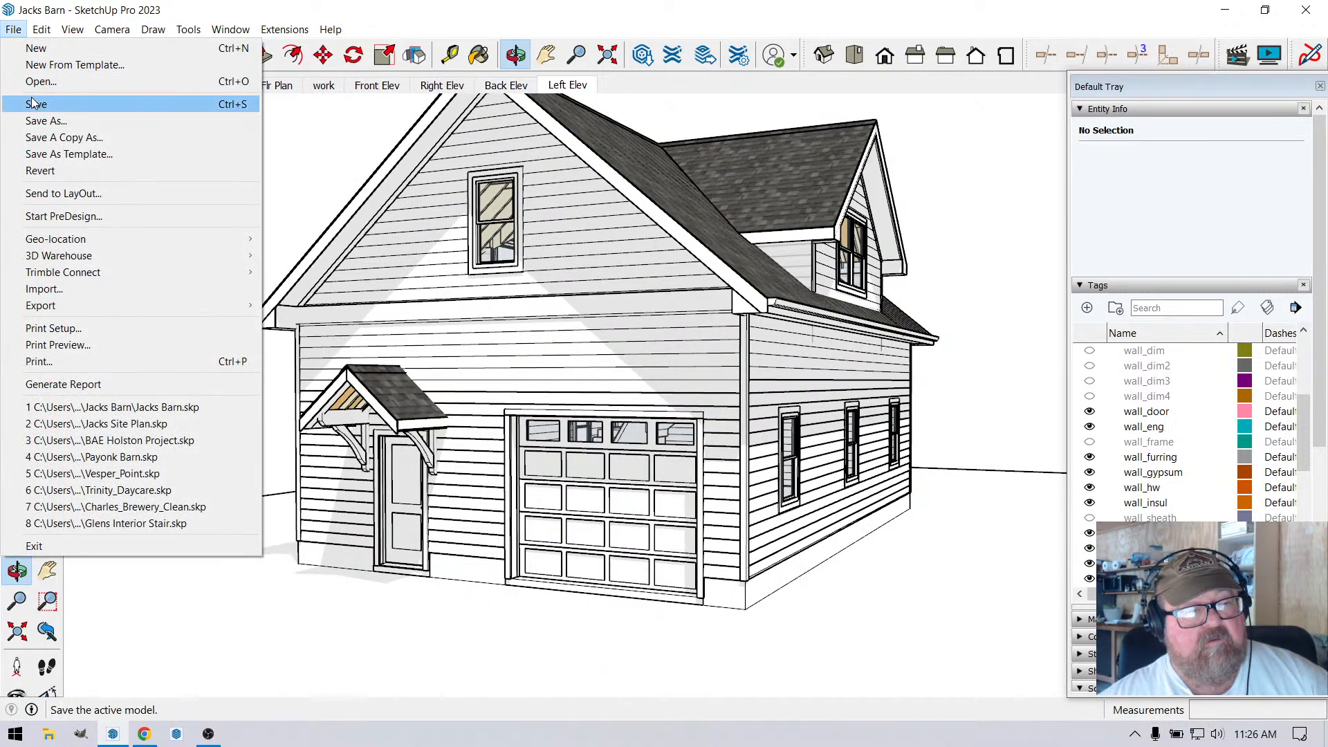
pyautogui.click(22, 101)
# Check the live stream's dashboard in YouTube Studio in the browser and return to the SketchUp model.
pyautogui.click(144, 734)
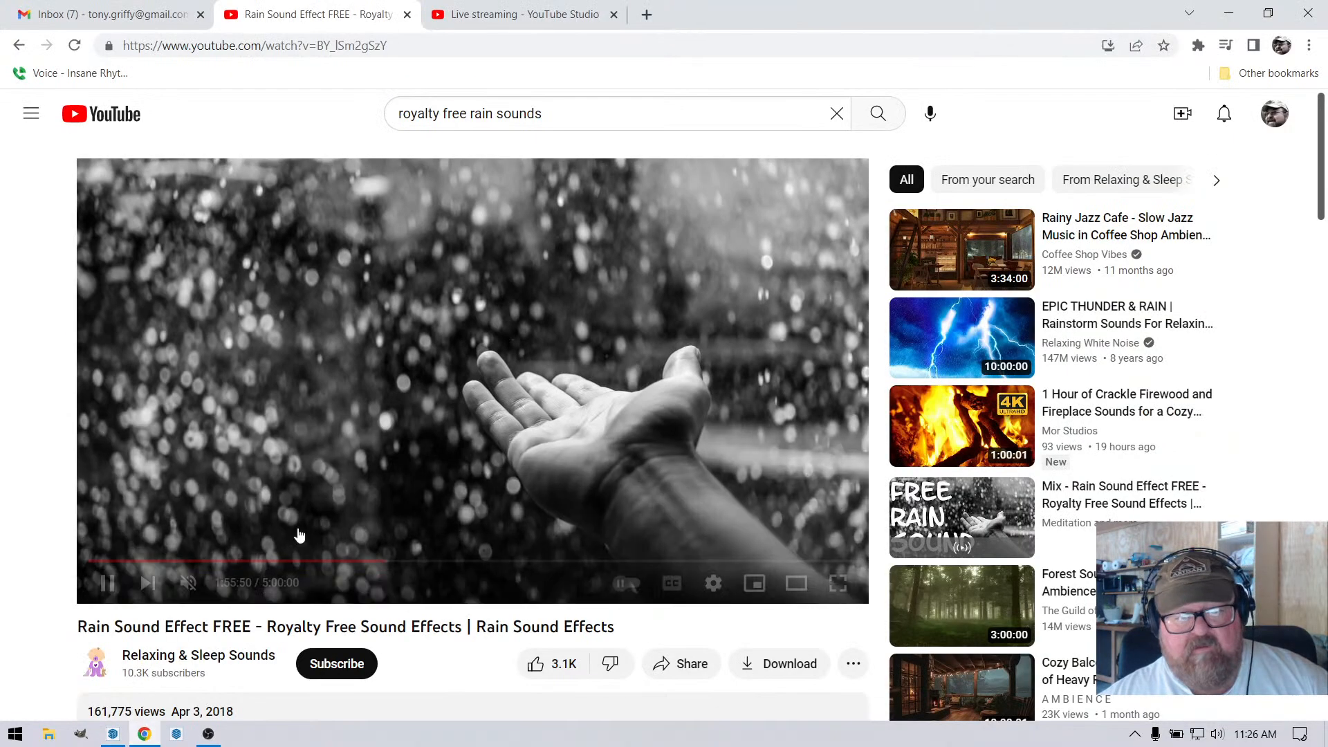
pyautogui.click(525, 15)
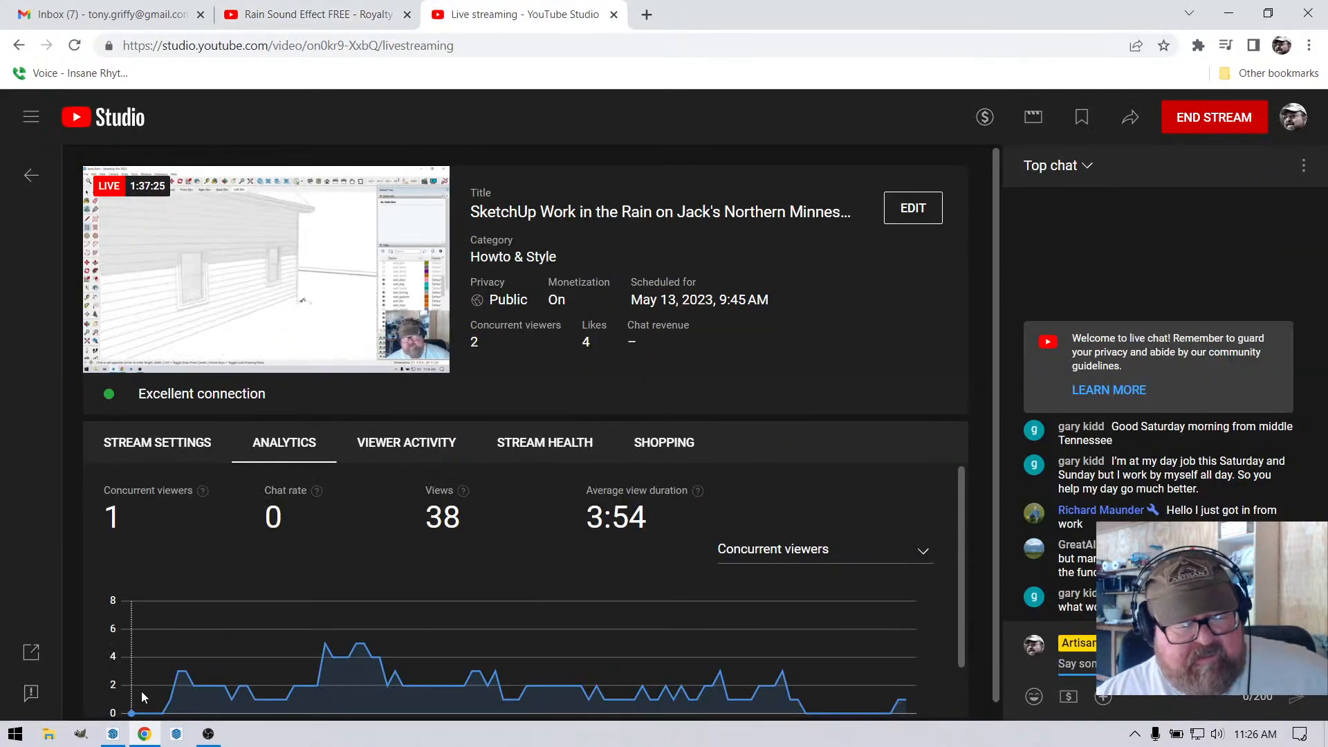
pyautogui.click(116, 736)
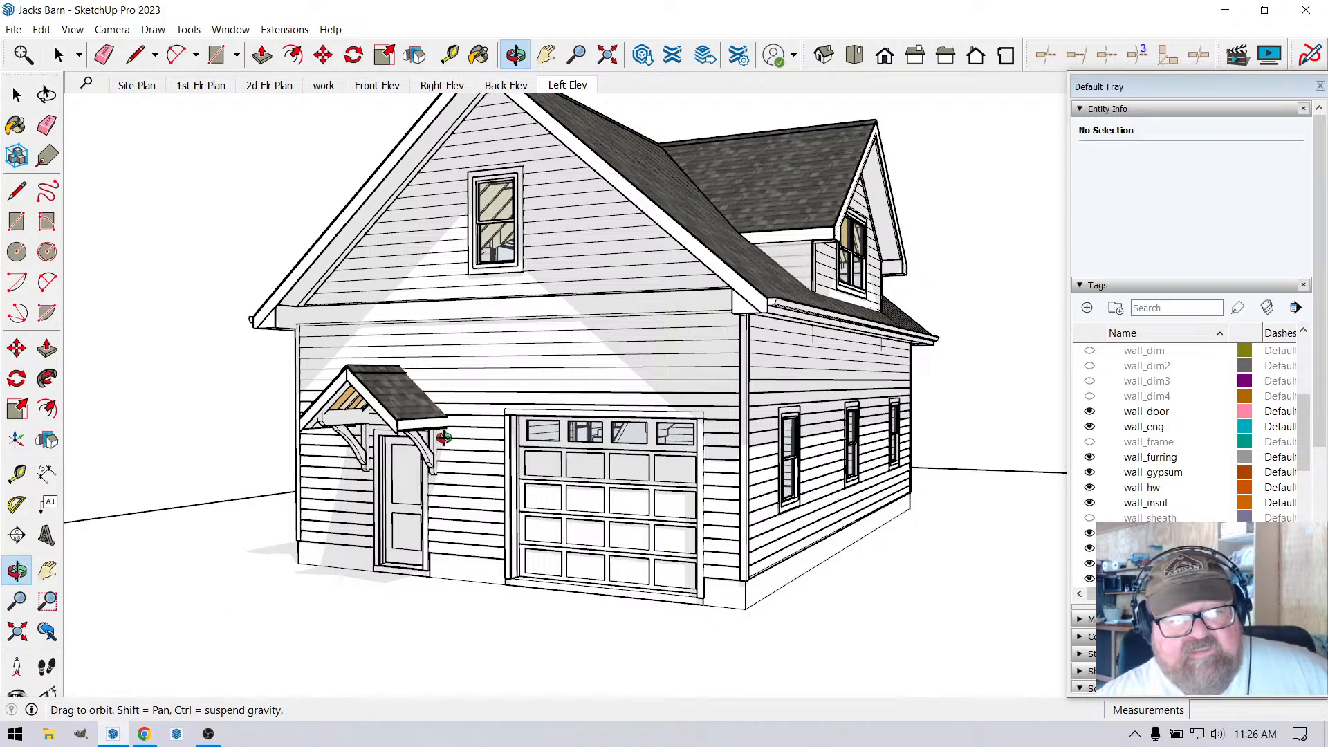
# Hide the roof_clad and roof_sheath tags to expose the barn's roof framing from above.
pyautogui.moveTo(444, 438); pyautogui.dragTo(629, 343)
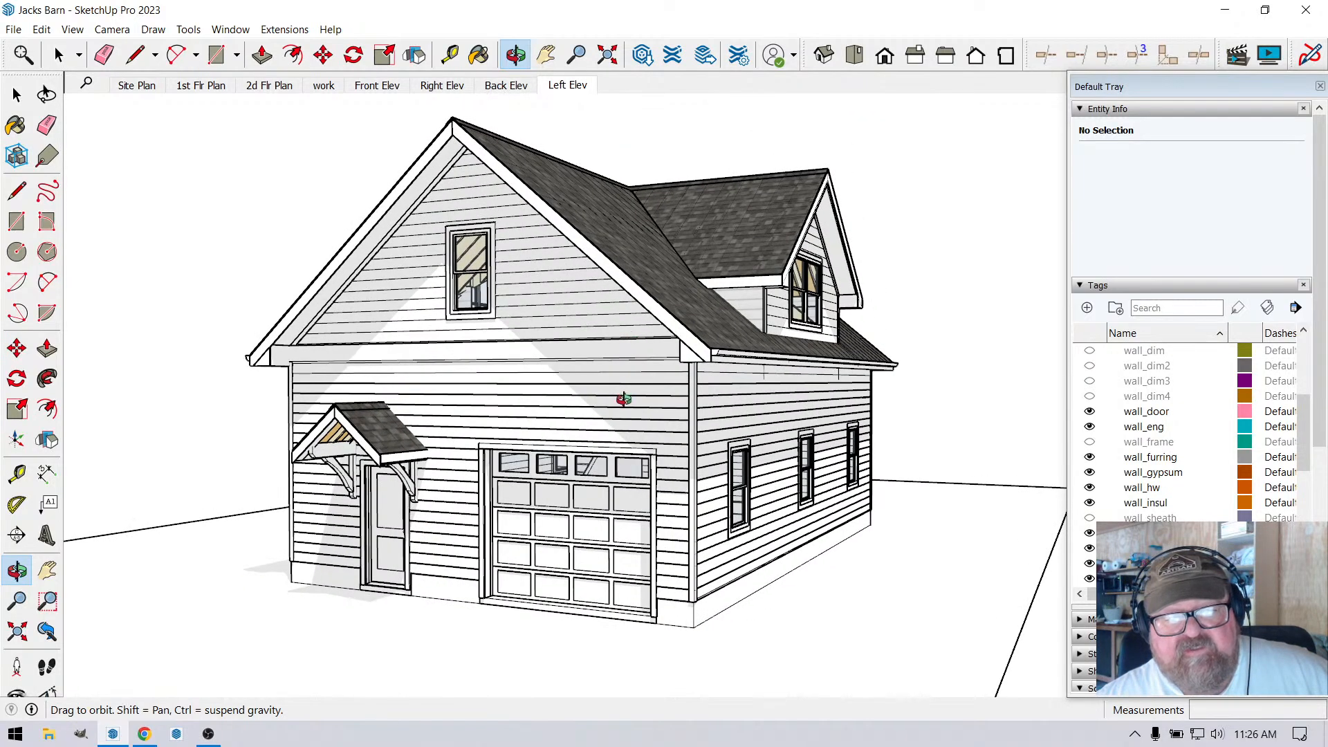
pyautogui.moveTo(624, 400); pyautogui.dragTo(913, 555)
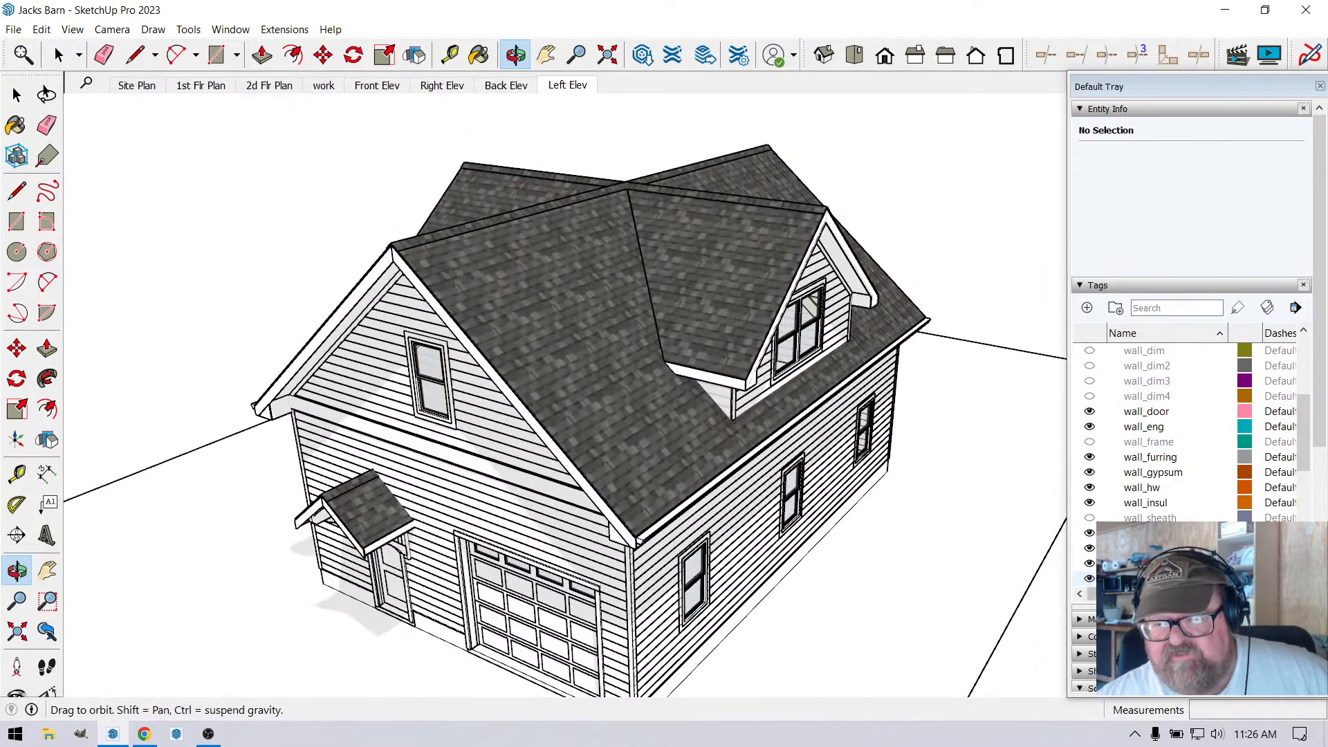
pyautogui.scroll(-1, 1166, 505)
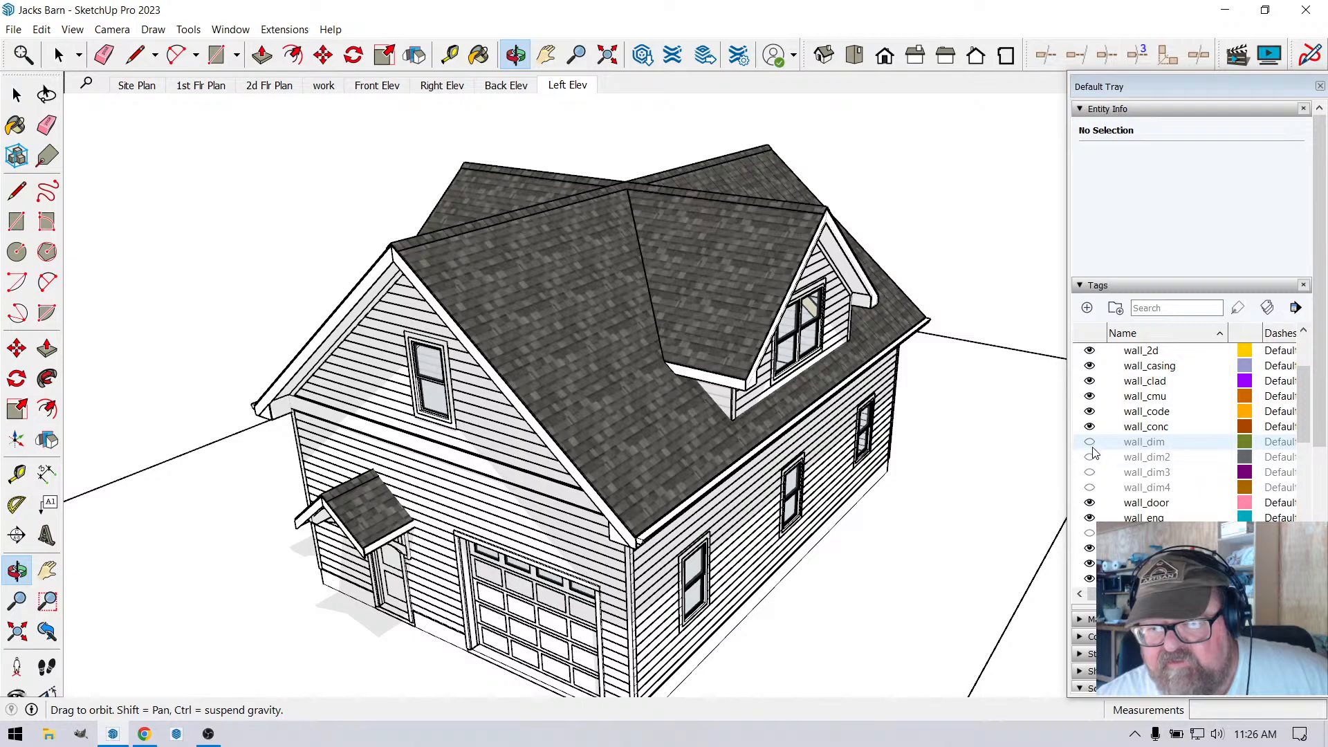
pyautogui.scroll(-6, 1166, 505)
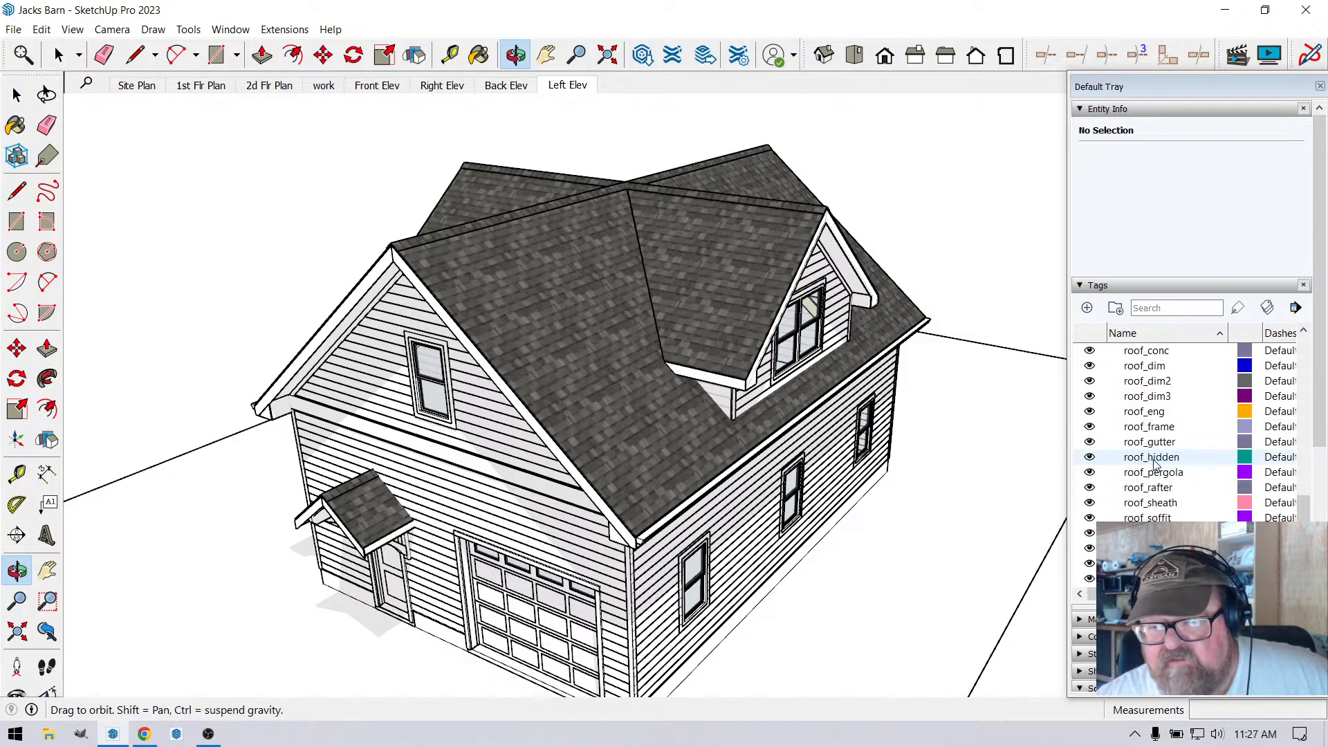
pyautogui.scroll(2, 1134, 449)
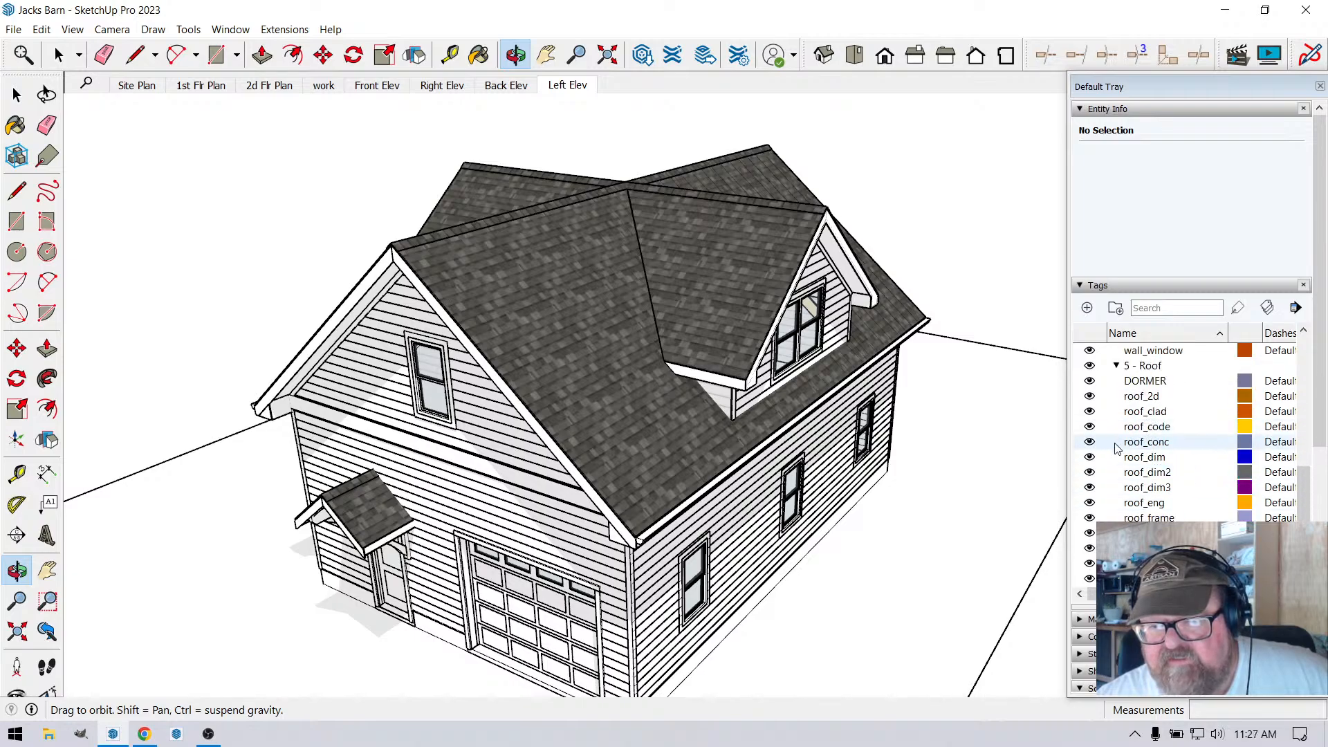
pyautogui.click(1090, 412)
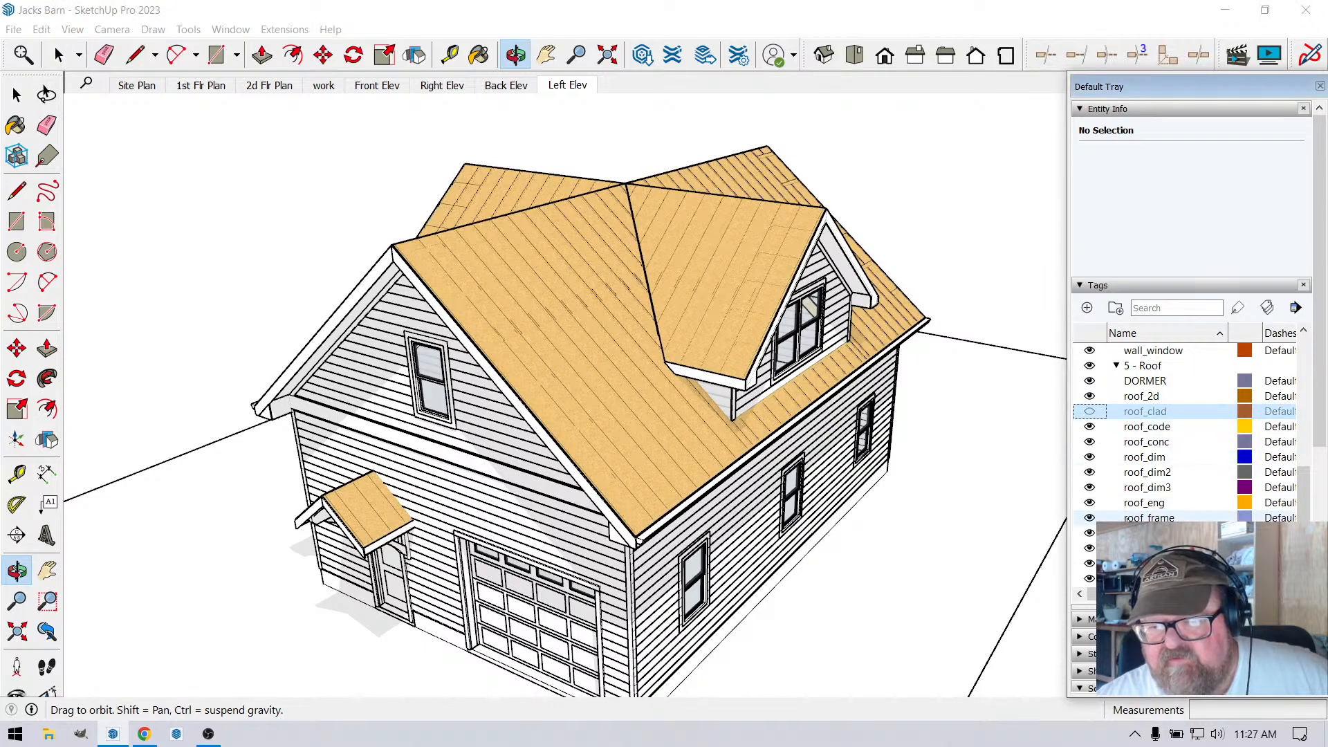
pyautogui.scroll(-1, 1093, 443)
pyautogui.click(1090, 549)
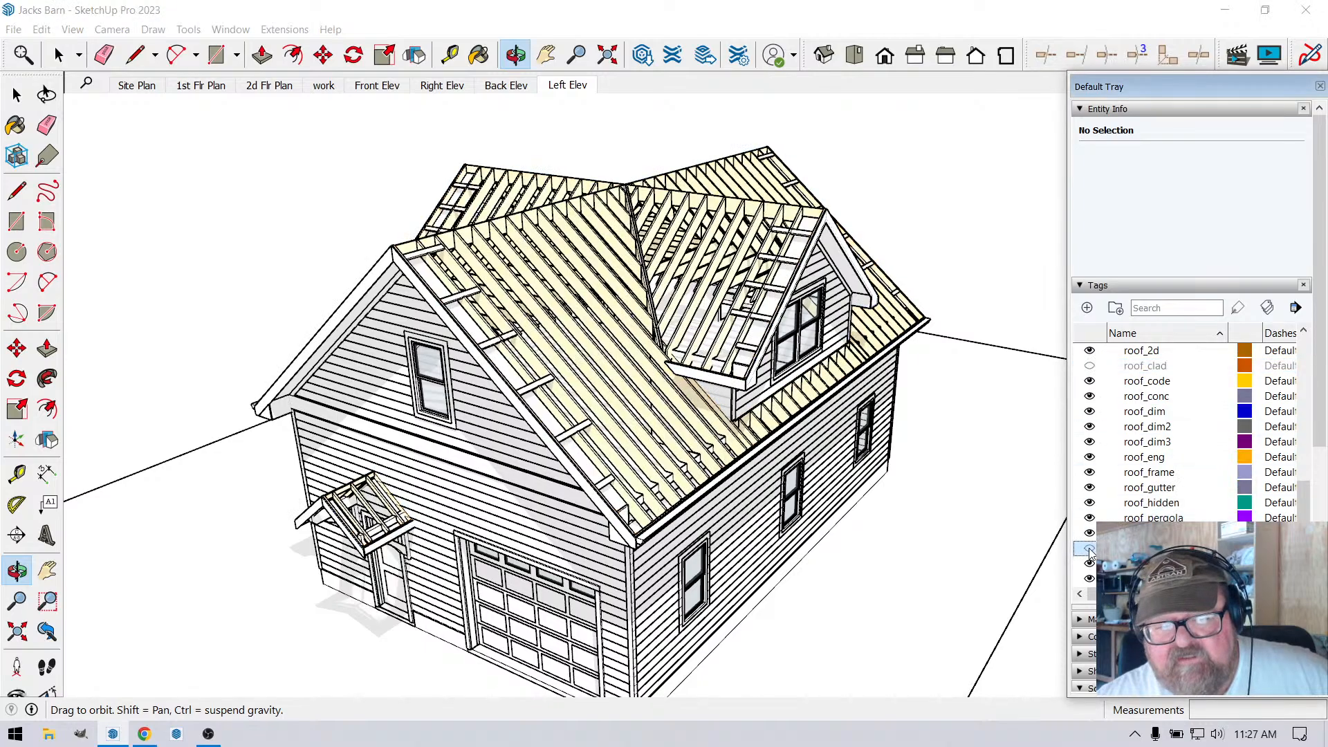
# Examine the exposed rafters, valleys and dormer framing from several sides, and return to the Front Elev scene.
pyautogui.scroll(6, 737, 297)
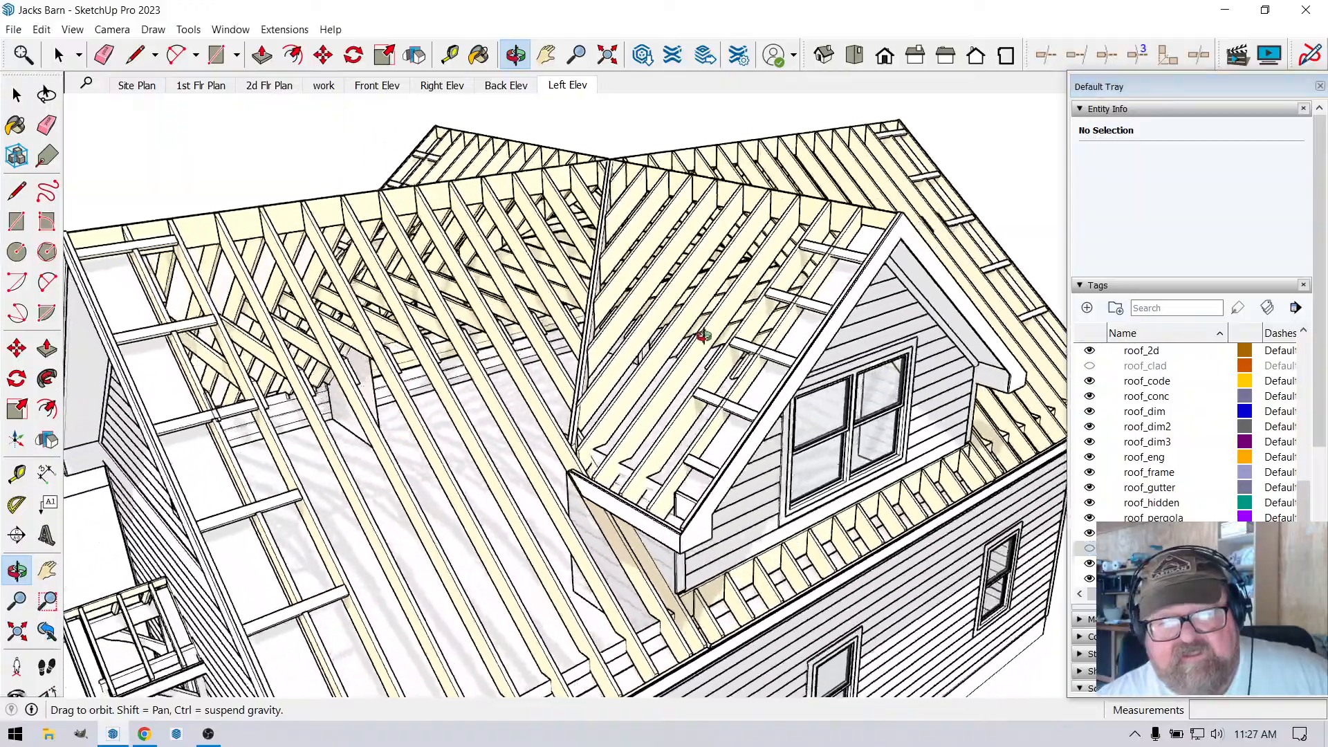
pyautogui.scroll(8, 726, 348)
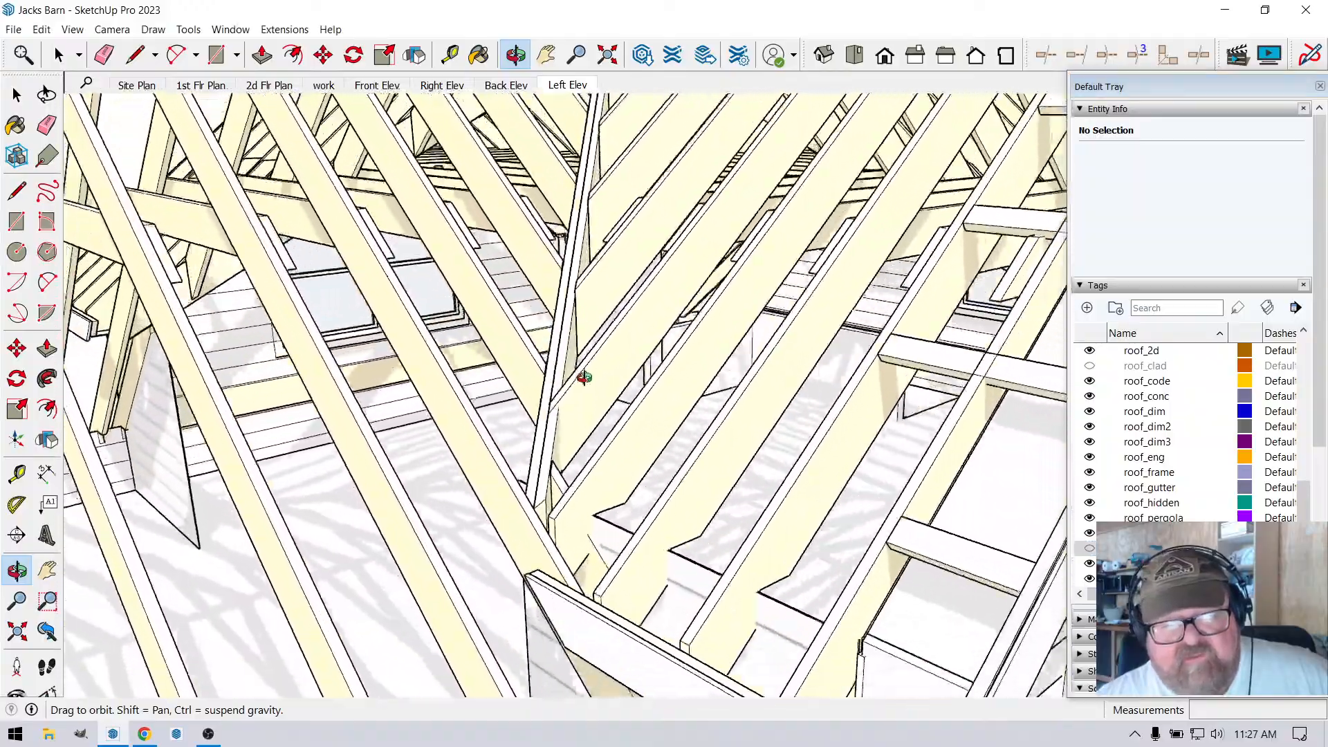
pyautogui.moveTo(585, 377); pyautogui.dragTo(630, 415)
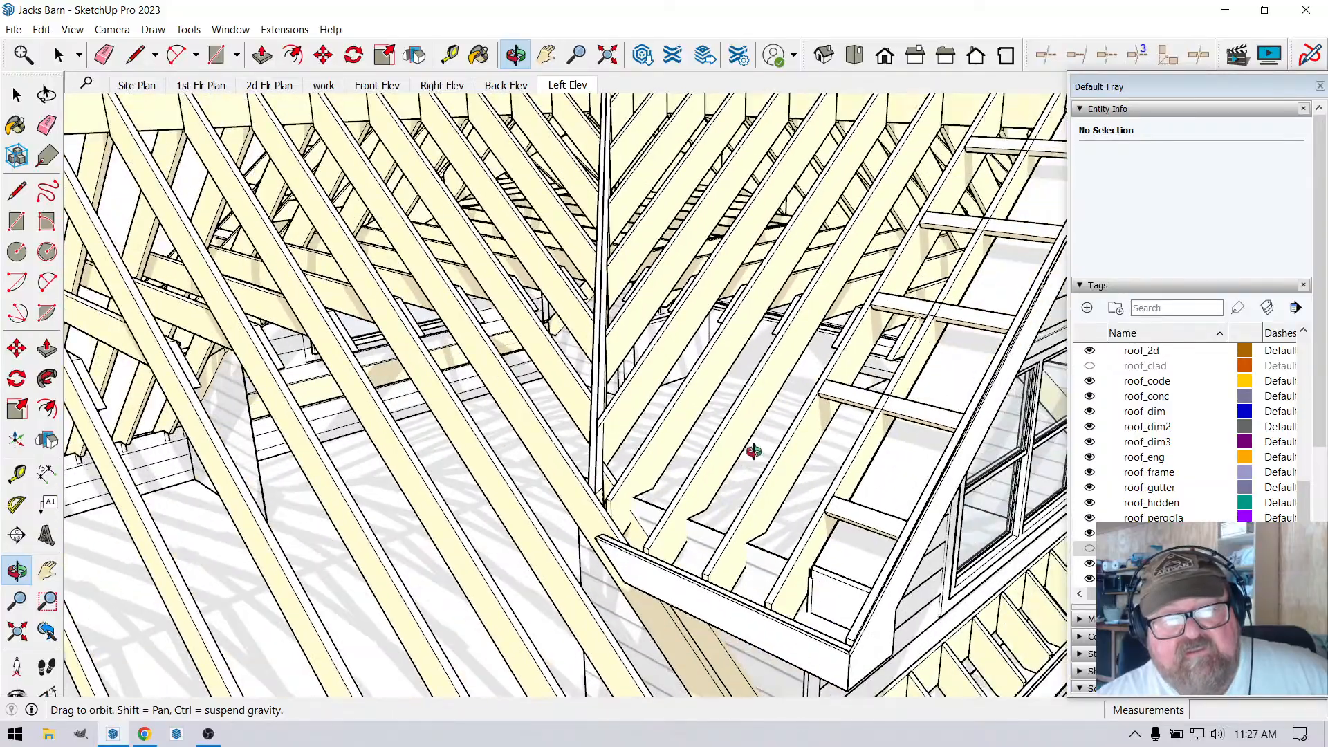
pyautogui.moveTo(754, 451); pyautogui.dragTo(727, 459)
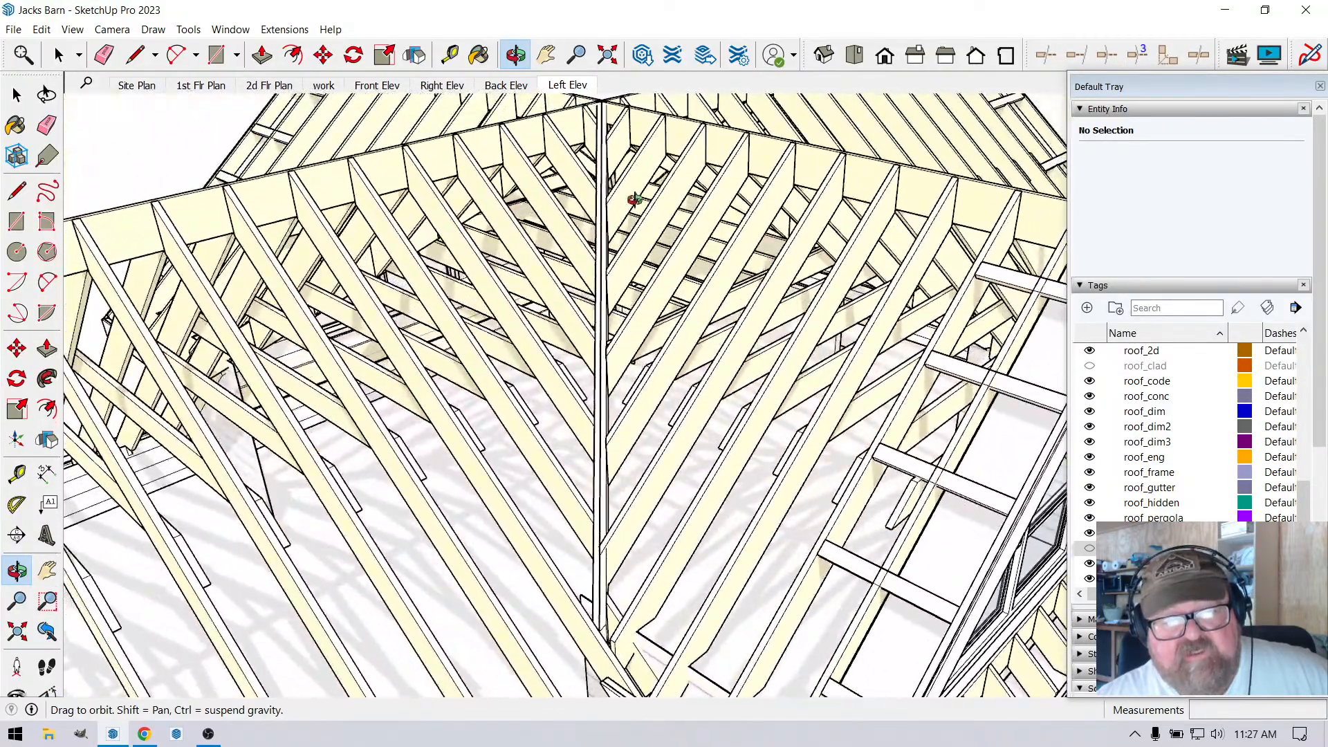
pyautogui.moveTo(634, 199); pyautogui.dragTo(336, 344)
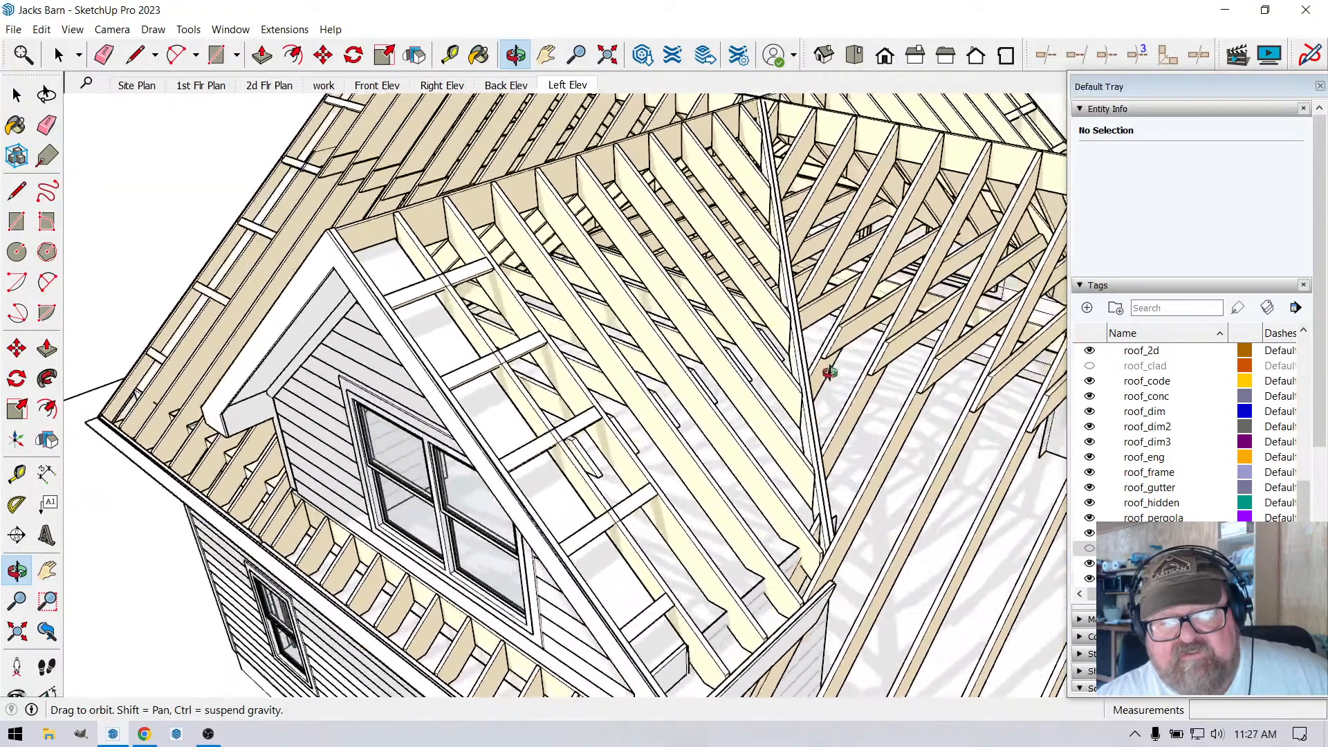
pyautogui.moveTo(738, 330); pyautogui.dragTo(441, 454)
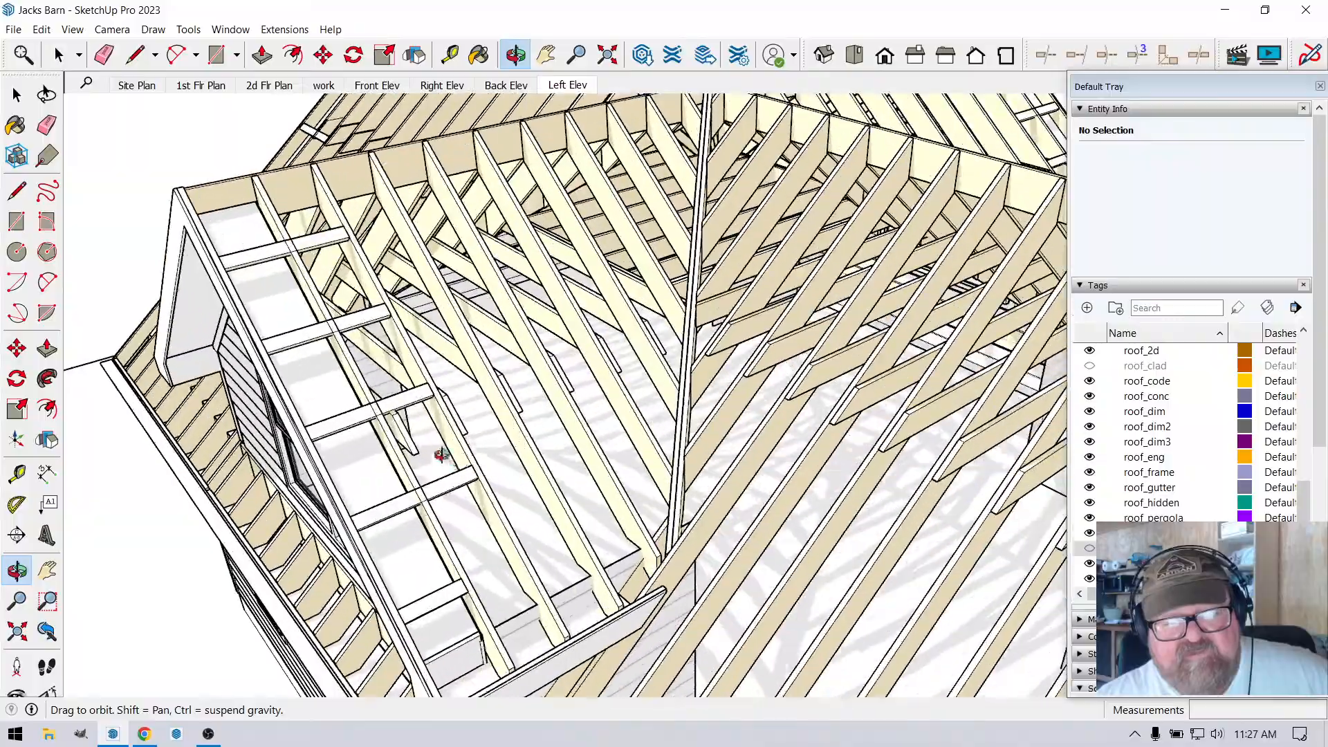
pyautogui.moveTo(371, 494); pyautogui.dragTo(718, 418)
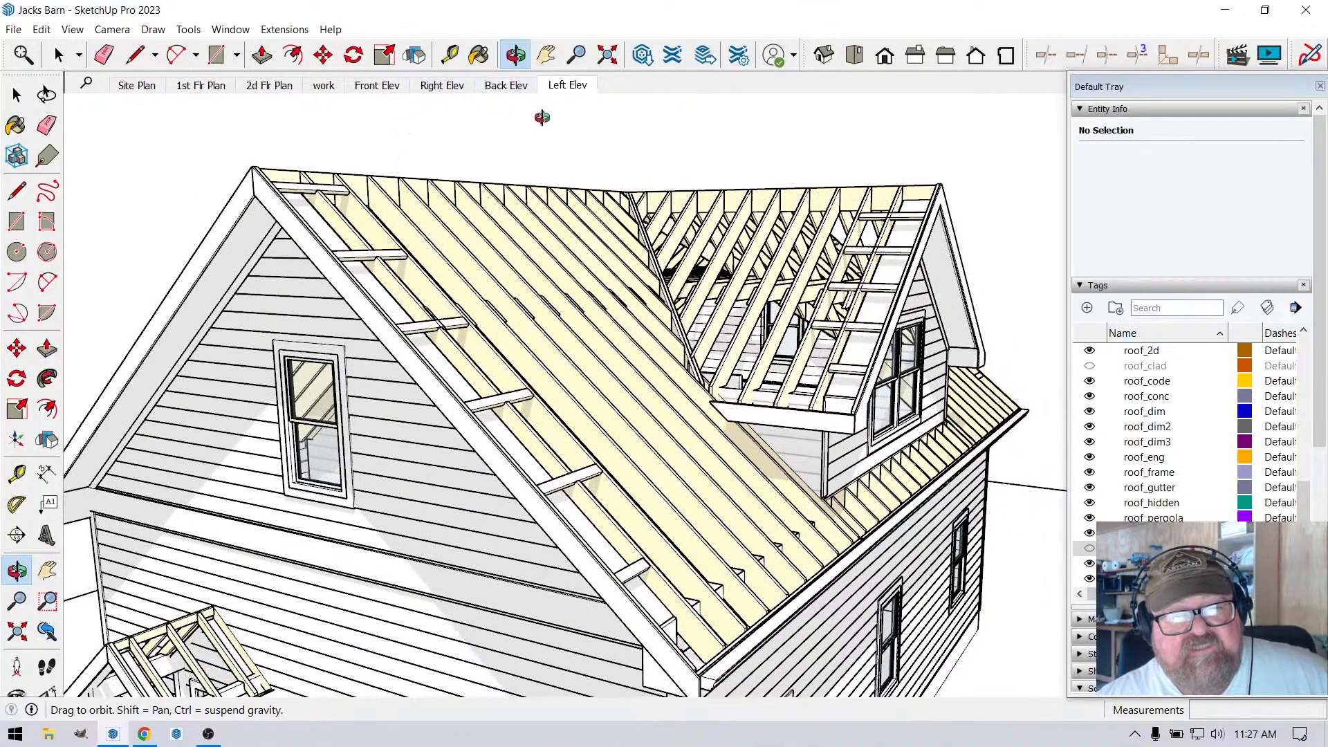
pyautogui.moveTo(389, 107); pyautogui.dragTo(340, 196)
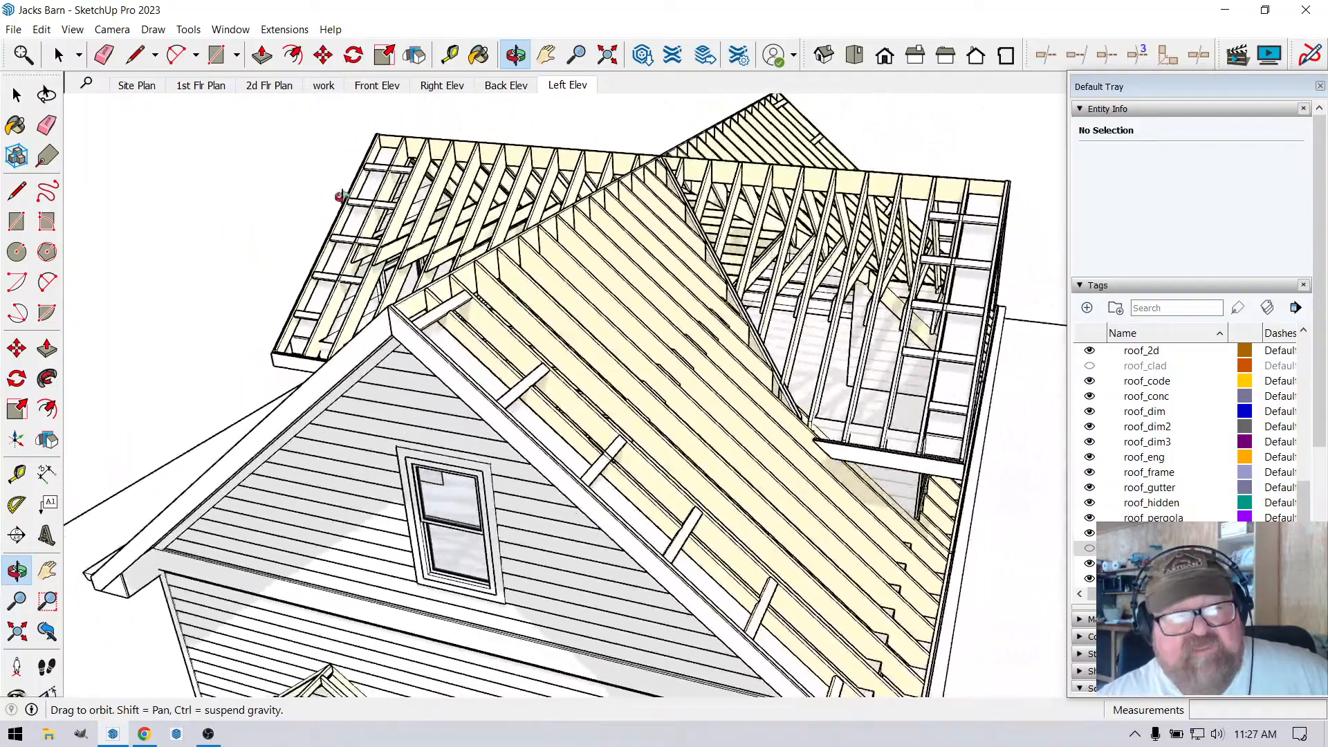
pyautogui.click(383, 86)
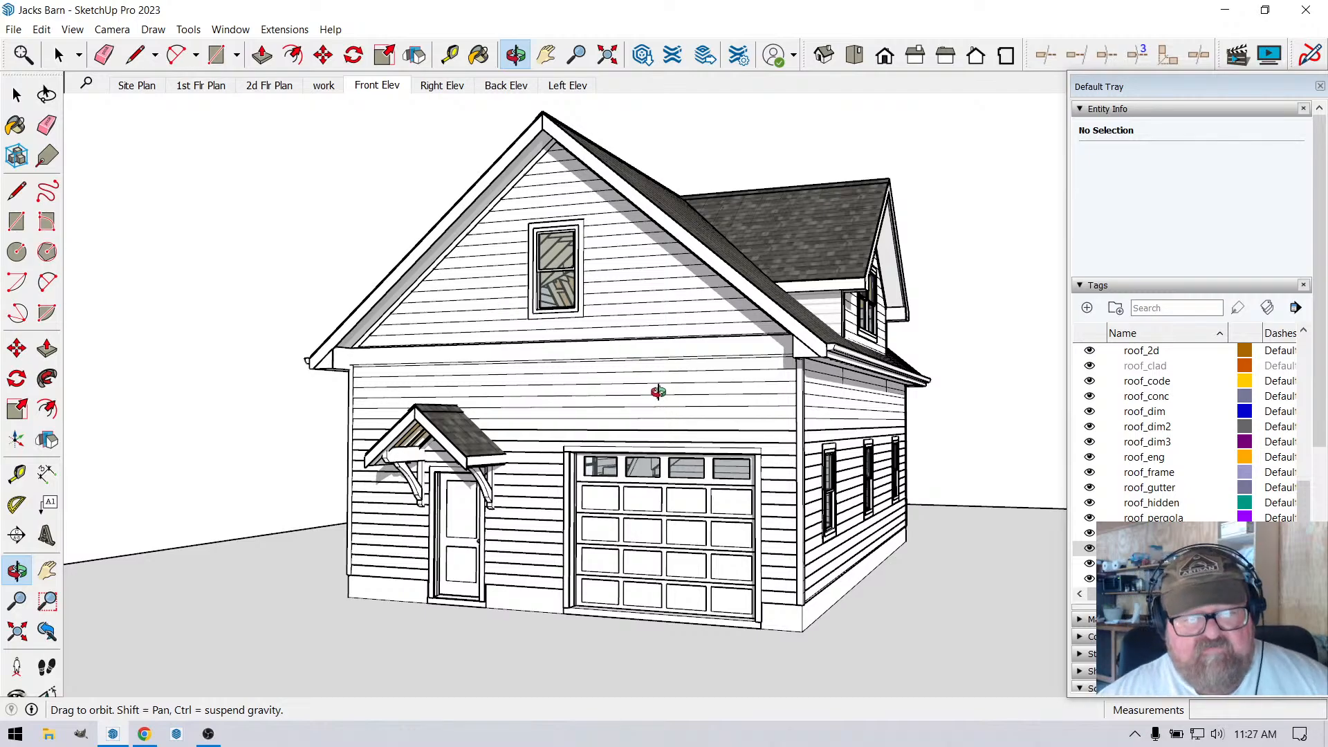
# Switch to YouTube Studio in the browser and end the live stream, confirming that it should stop.
pyautogui.click(146, 734)
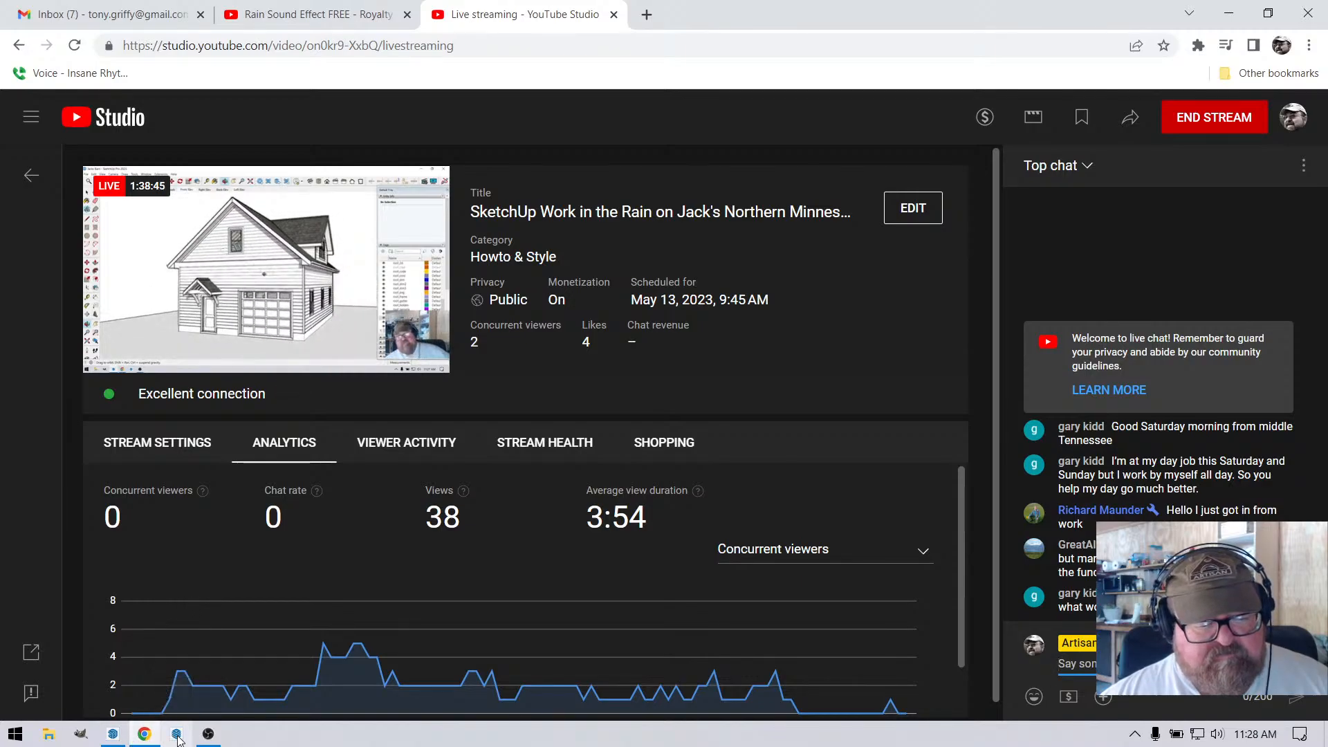
pyautogui.click(1214, 119)
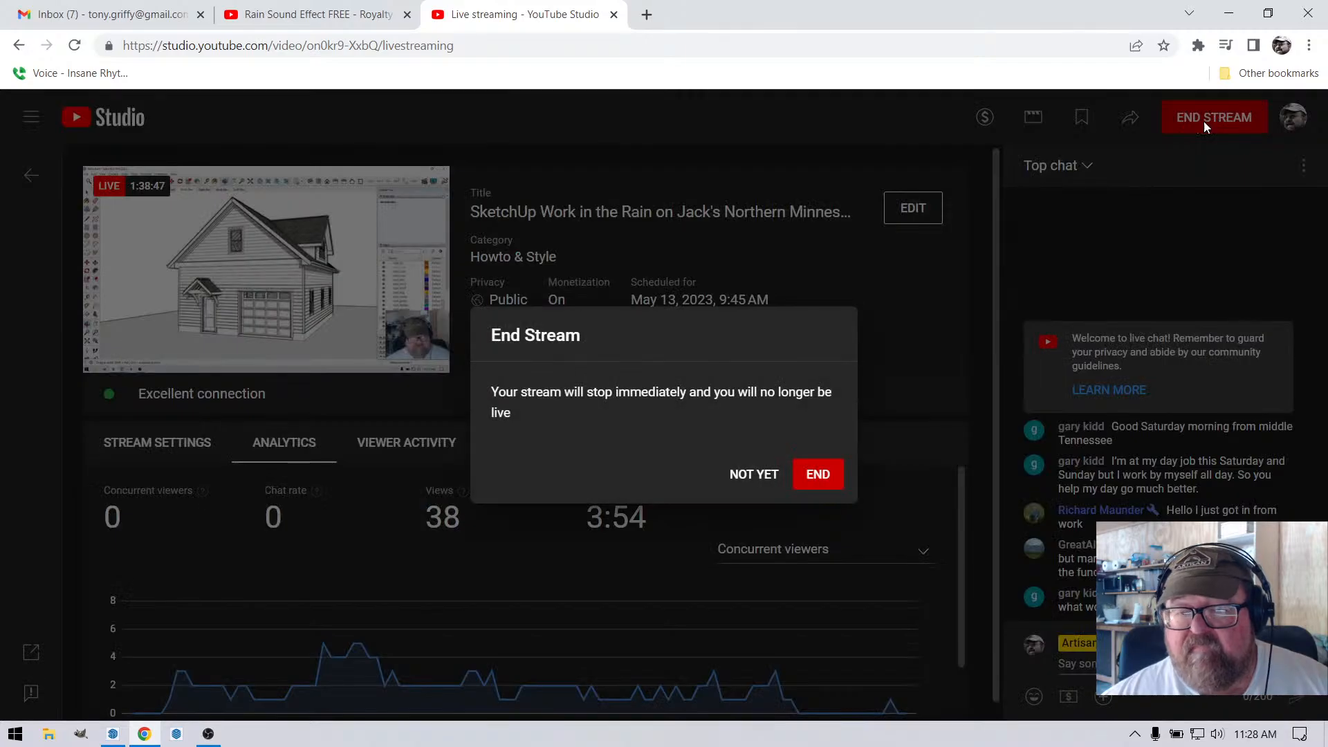
pyautogui.click(820, 475)
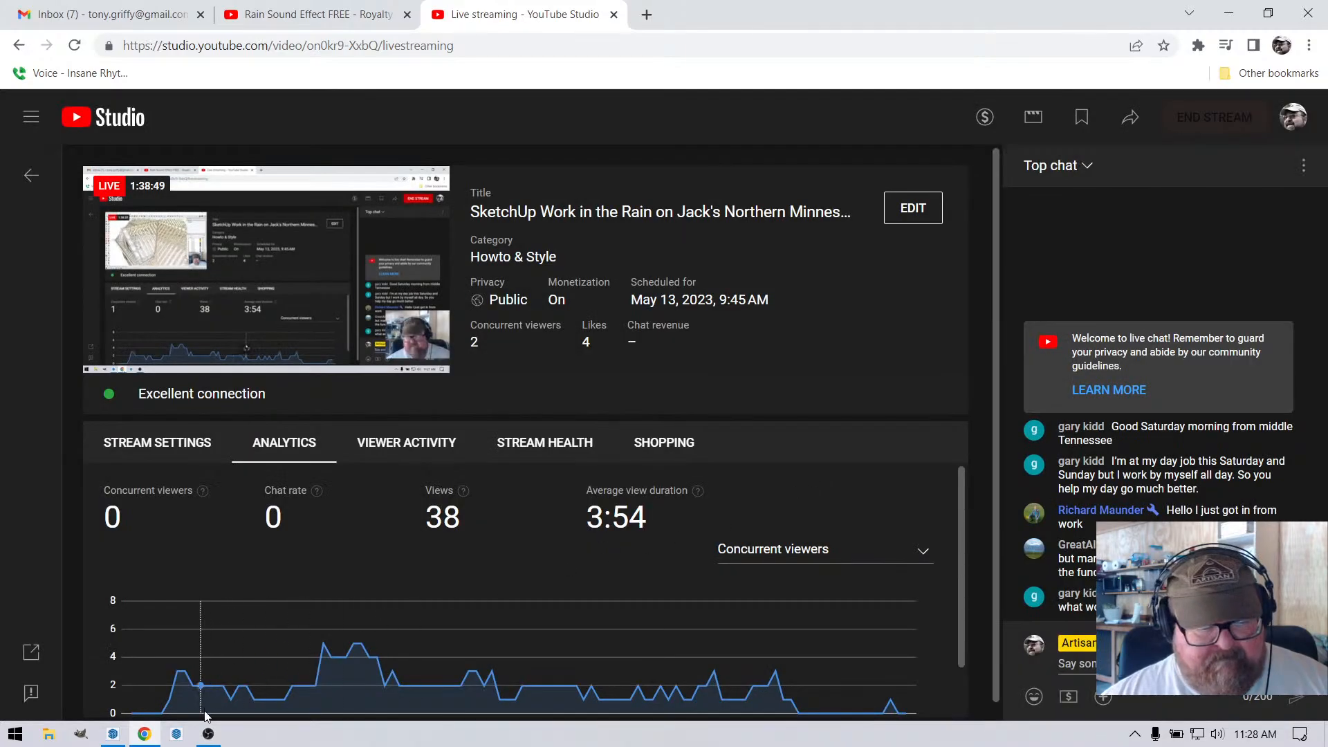